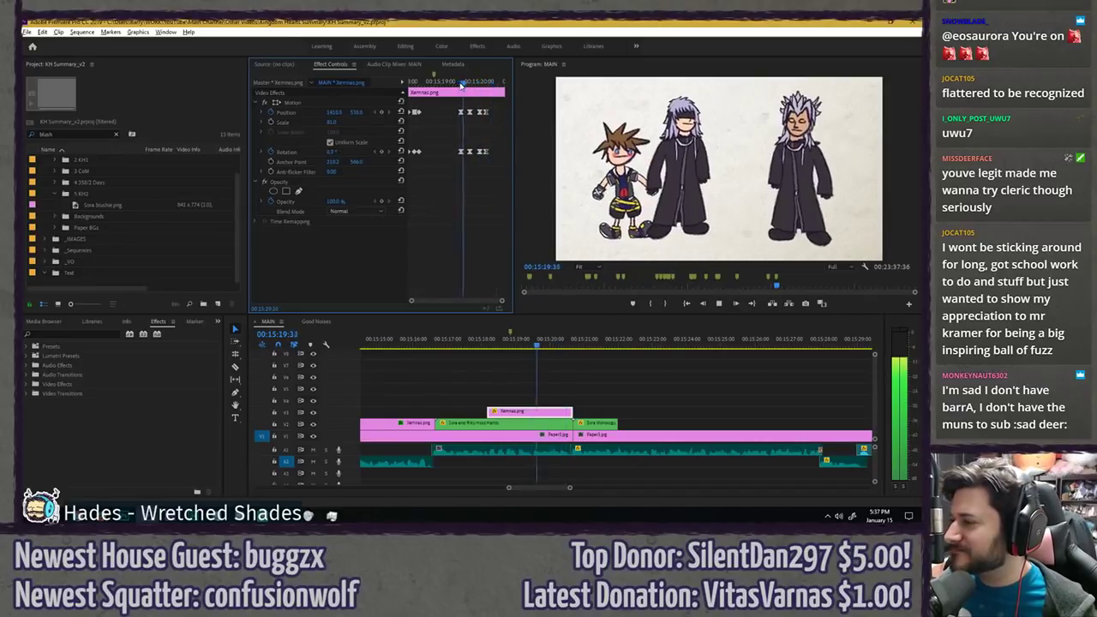
- Set Xemnas's Position X to 1480 at his keyframe at 00:15:20:02
{"action": "left_click", "coordinate": [468, 82]}
{"action": "left_click_drag", "start_coordinate": [469, 84], "coordinate": [470, 84]}
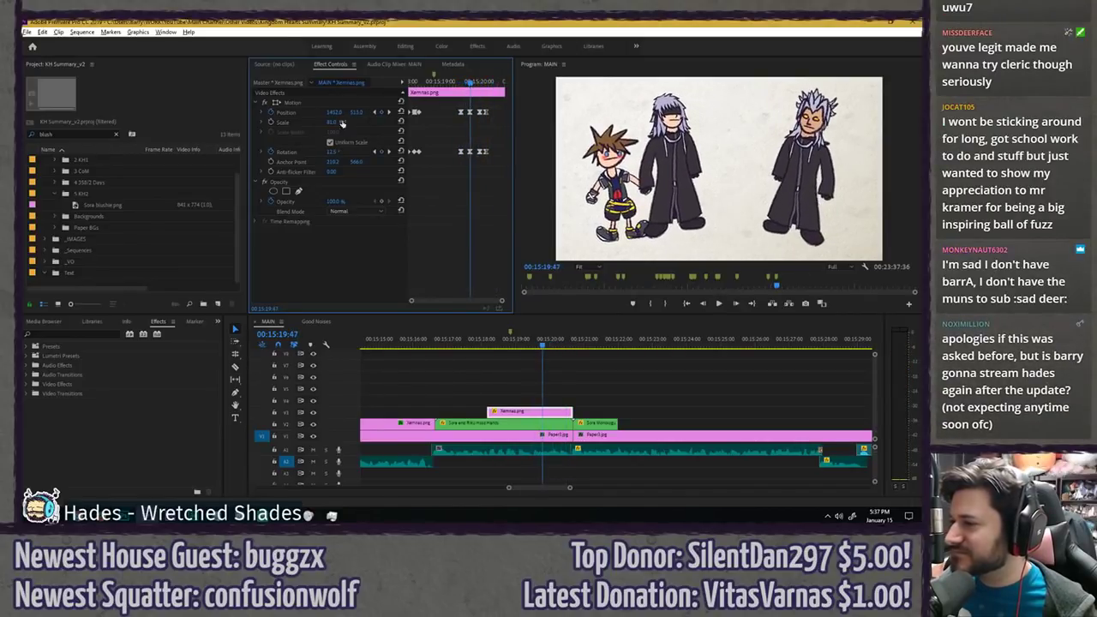
{"action": "left_click_drag", "start_coordinate": [332, 114], "coordinate": [345, 114]}
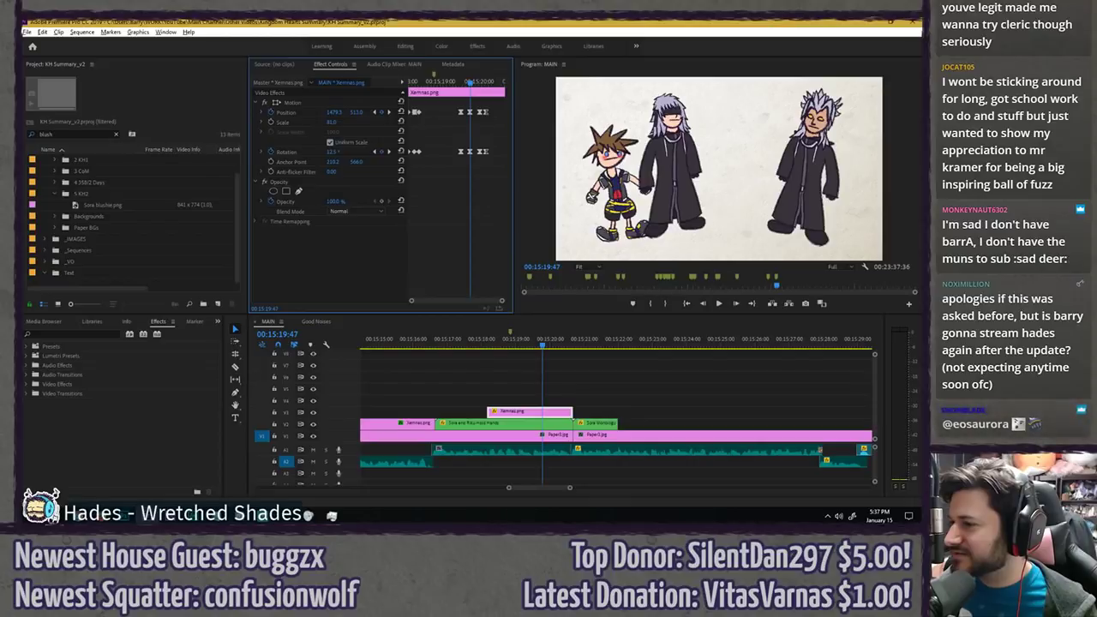
{"action": "left_click", "coordinate": [389, 113]}
{"action": "left_click", "coordinate": [334, 112]}
{"action": "type", "text": "14"}
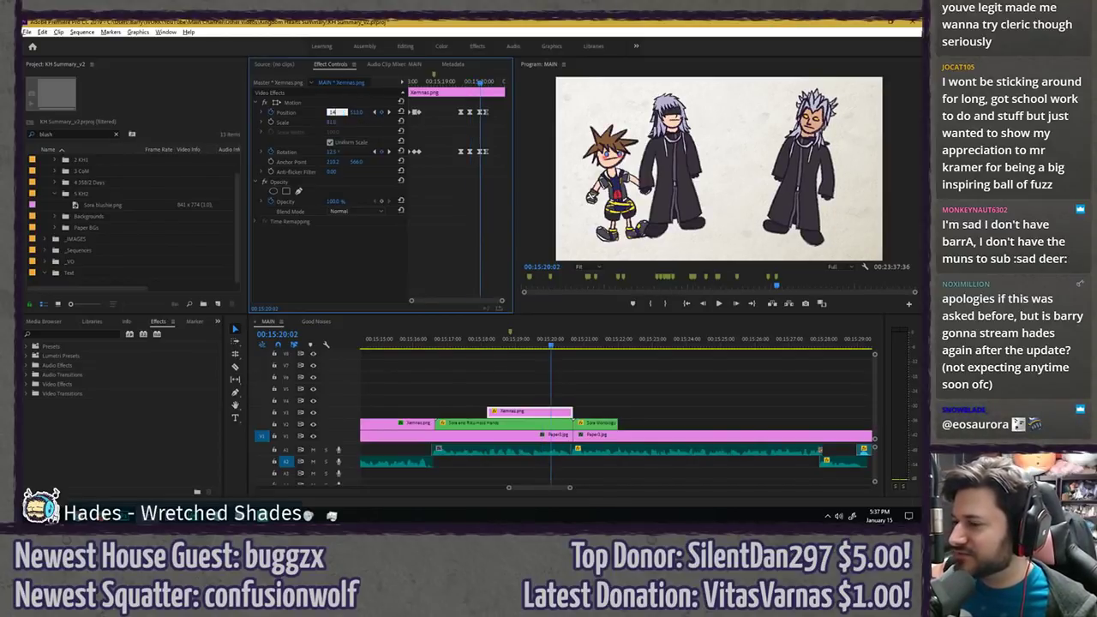
{"action": "type", "text": "80"}
{"action": "key", "text": "Return"}
- Preview the nudged lean from 00:15:19:55 and again from 00:15:16:18 at full size
{"action": "left_click", "coordinate": [476, 84]}
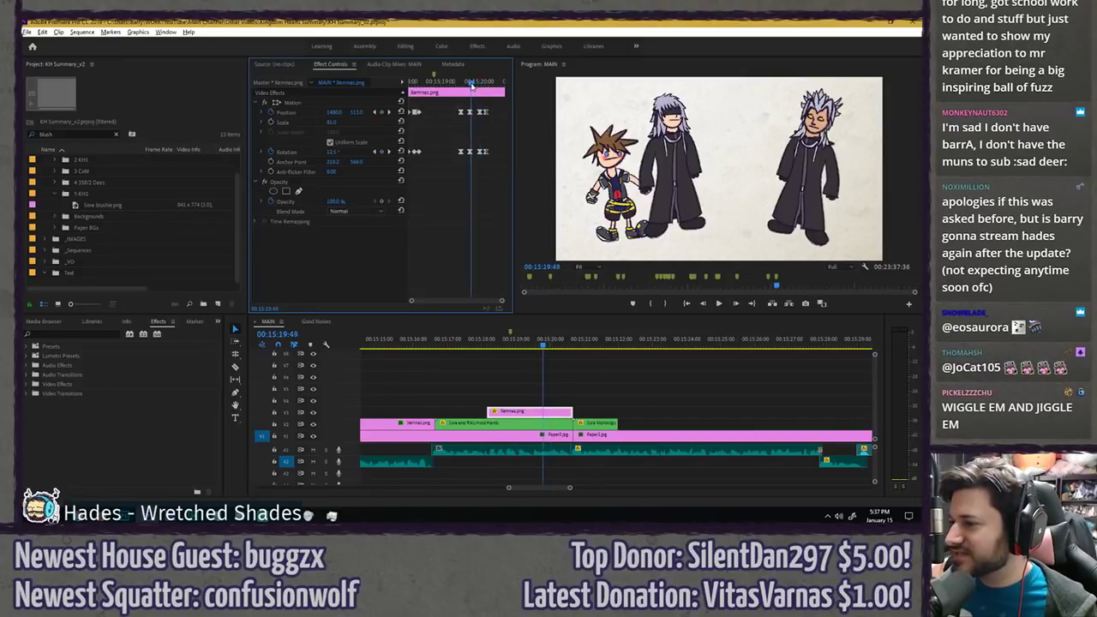
{"action": "key", "text": "space"}
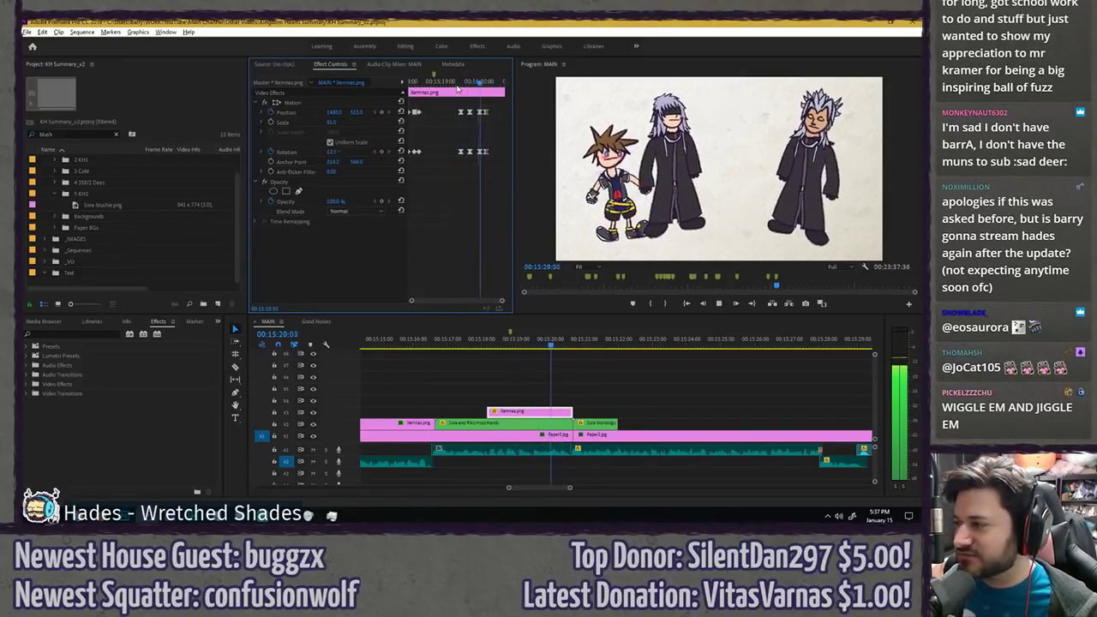
{"action": "key", "text": "grave"}
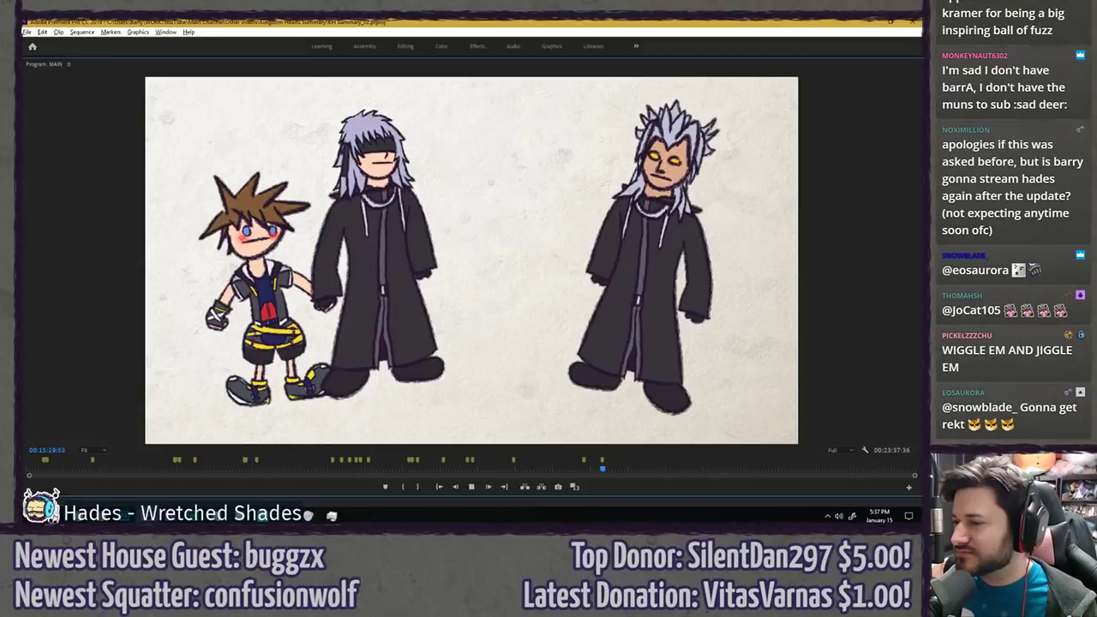
{"action": "key", "text": "grave"}
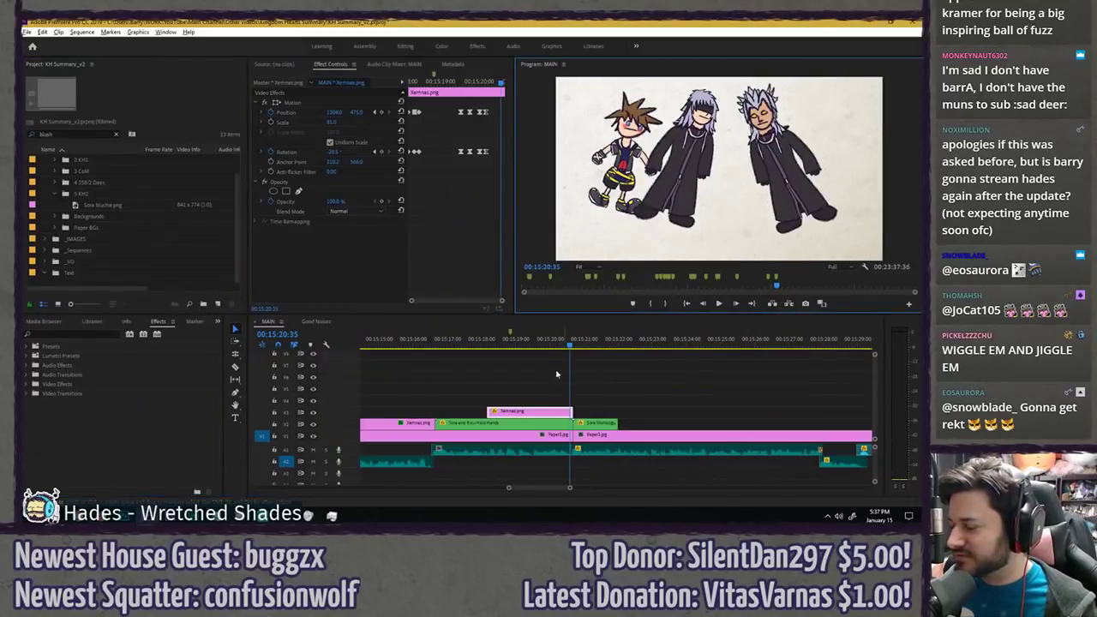
{"action": "left_click", "coordinate": [424, 343]}
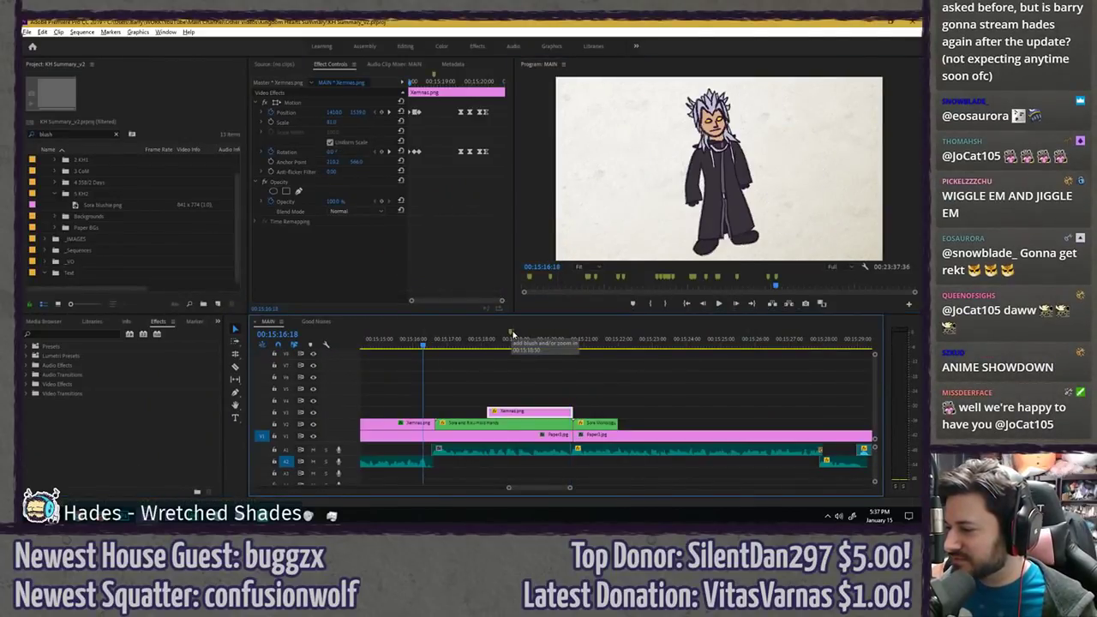
{"action": "key", "text": "space"}
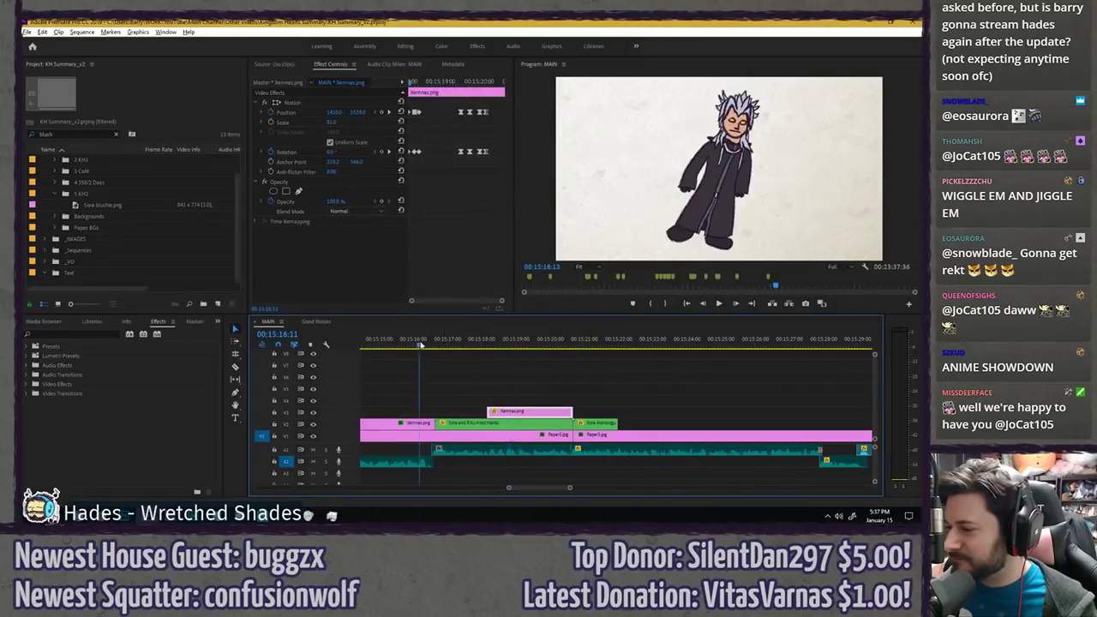
{"action": "key", "text": "grave"}
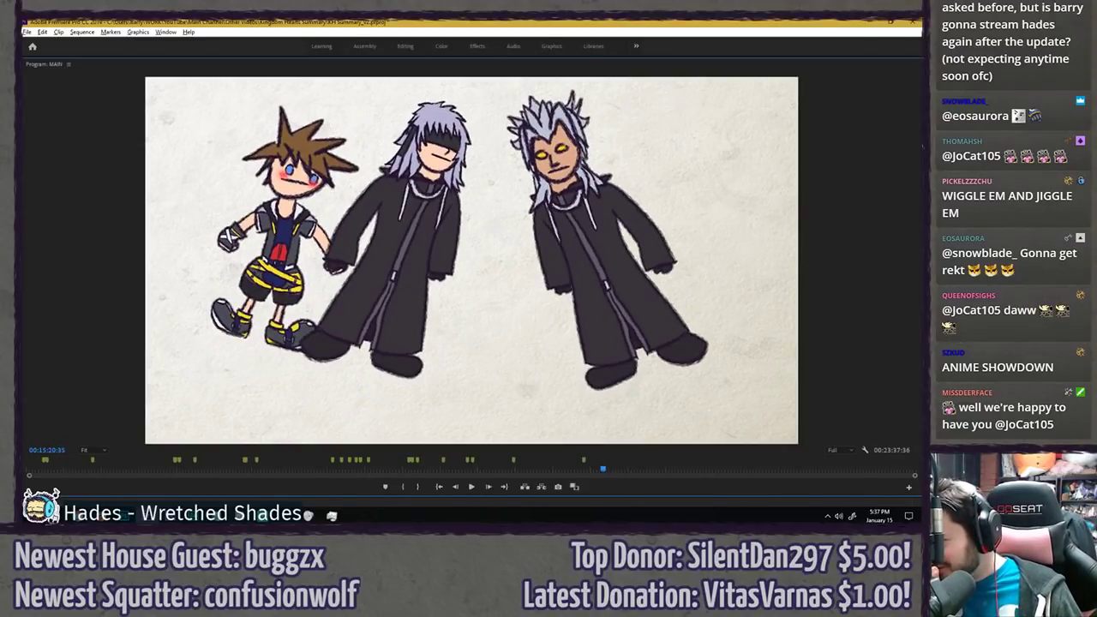
{"action": "key", "text": "grave"}
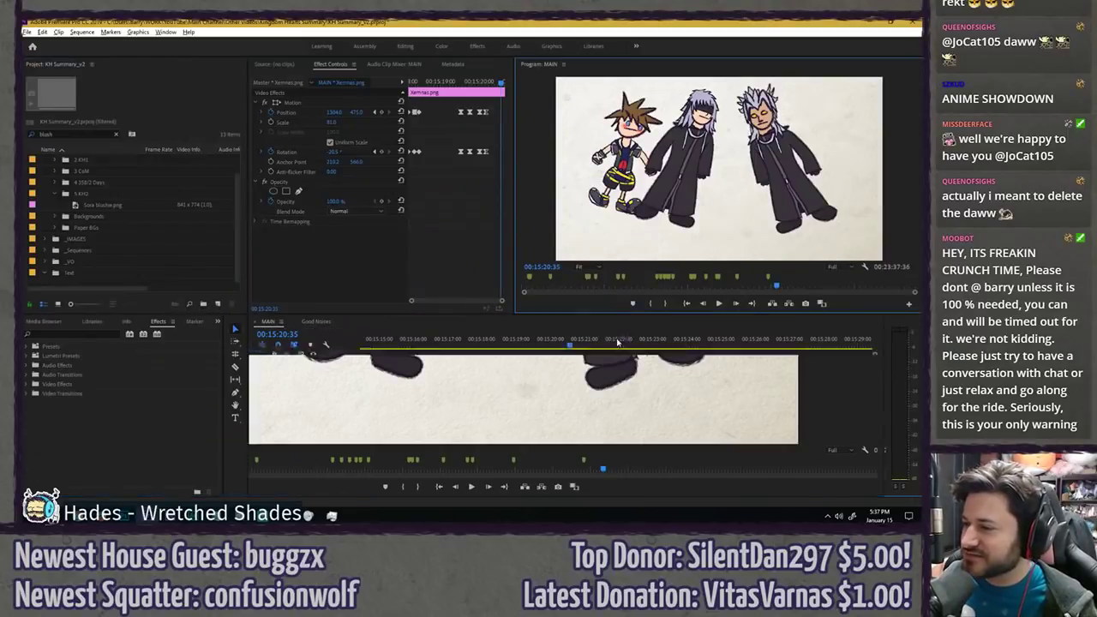
- Replay the scene from about 00:15:18 through the Sora close-up
{"action": "left_click", "coordinate": [458, 341]}
{"action": "key", "text": "space"}
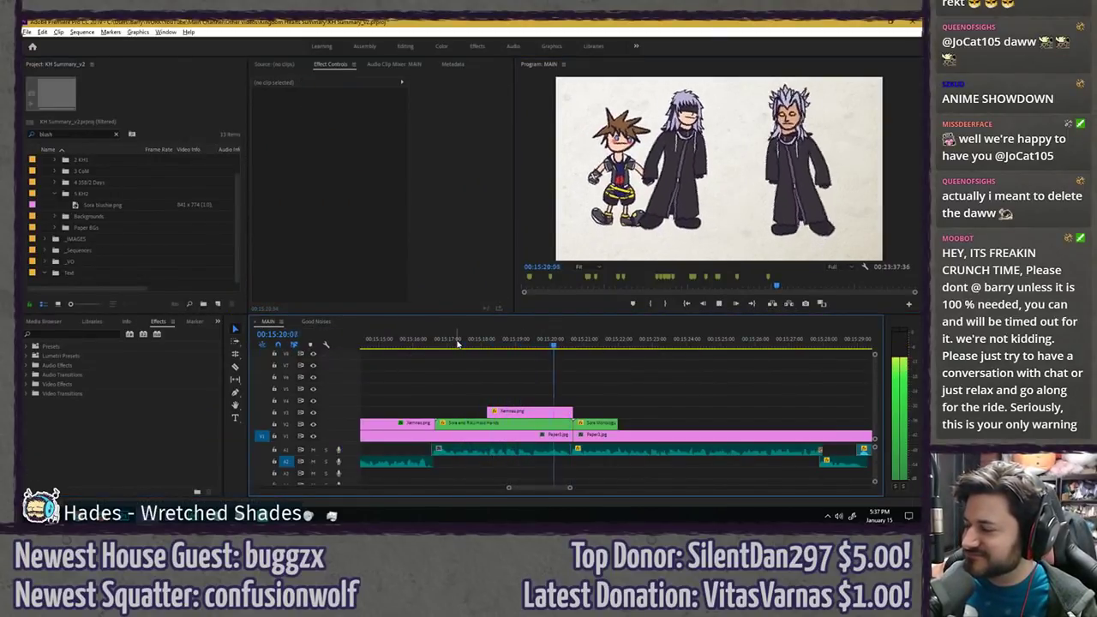
{"action": "key", "text": "space"}
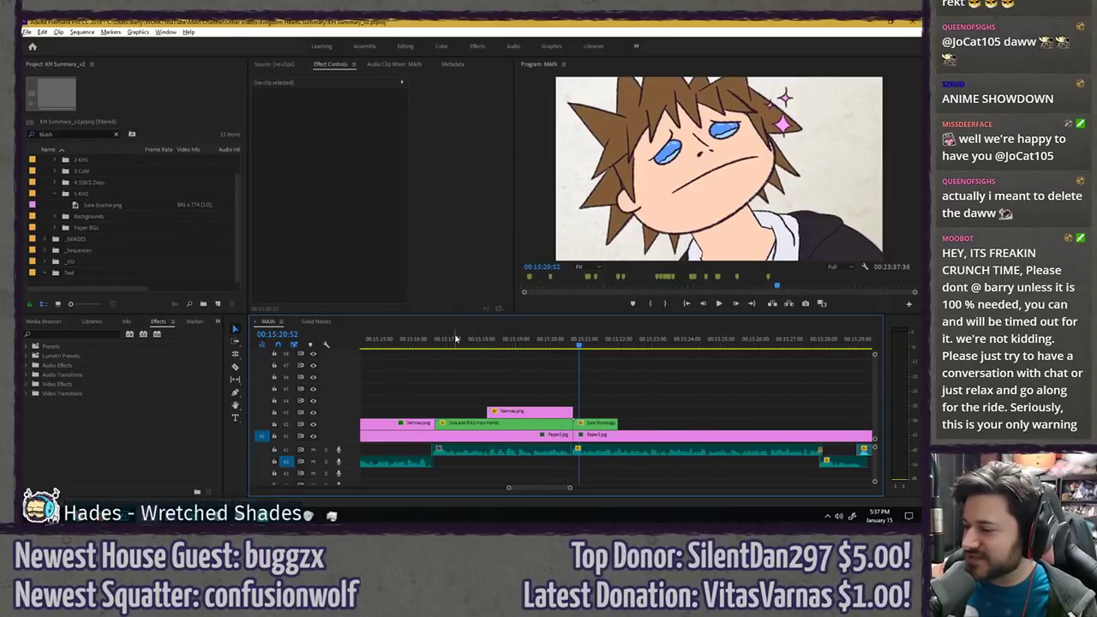
{"action": "left_click", "coordinate": [455, 339]}
{"action": "key", "text": "space"}
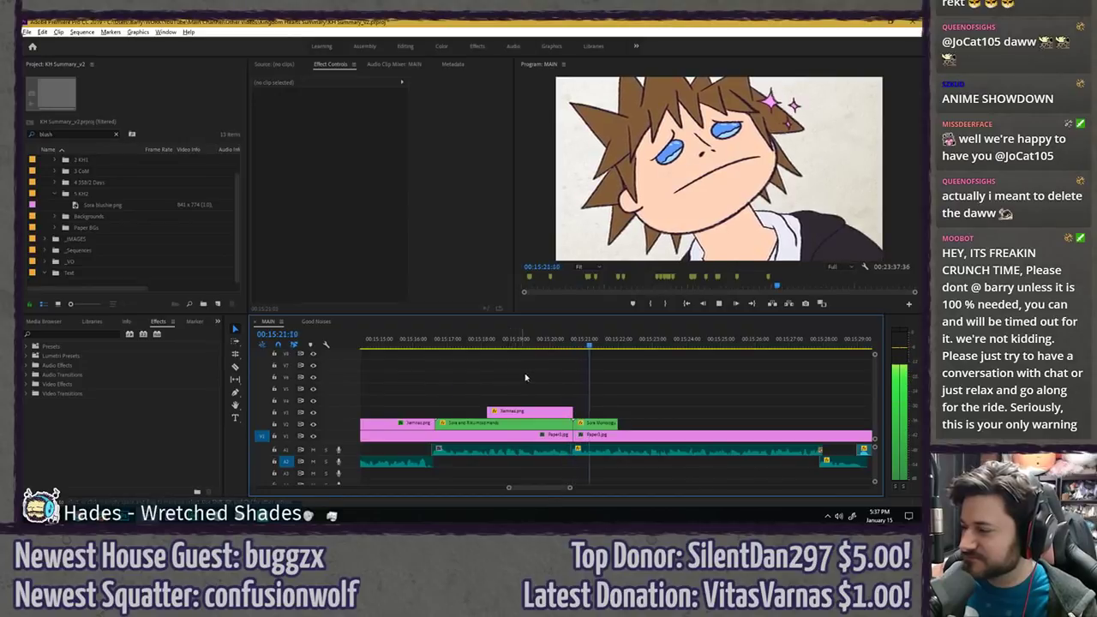
- Save the project and place Boat.png on track V2 at the blank paper frame
{"action": "key", "text": "space"}
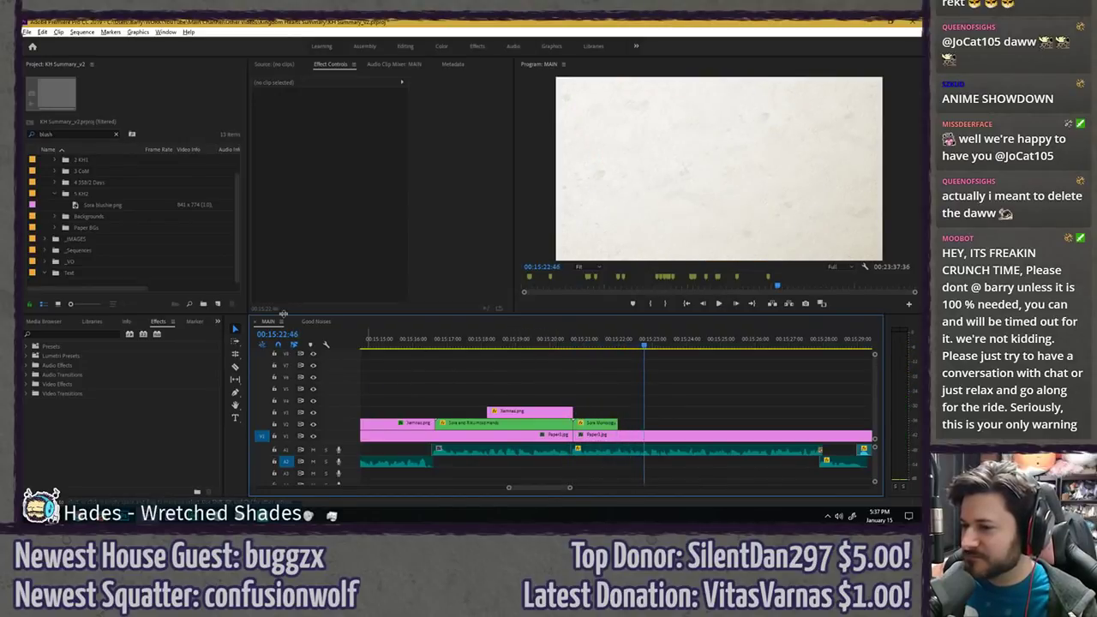
{"action": "key", "text": "ctrl+s"}
{"action": "left_click", "coordinate": [116, 135]}
{"action": "type", "text": "h"}
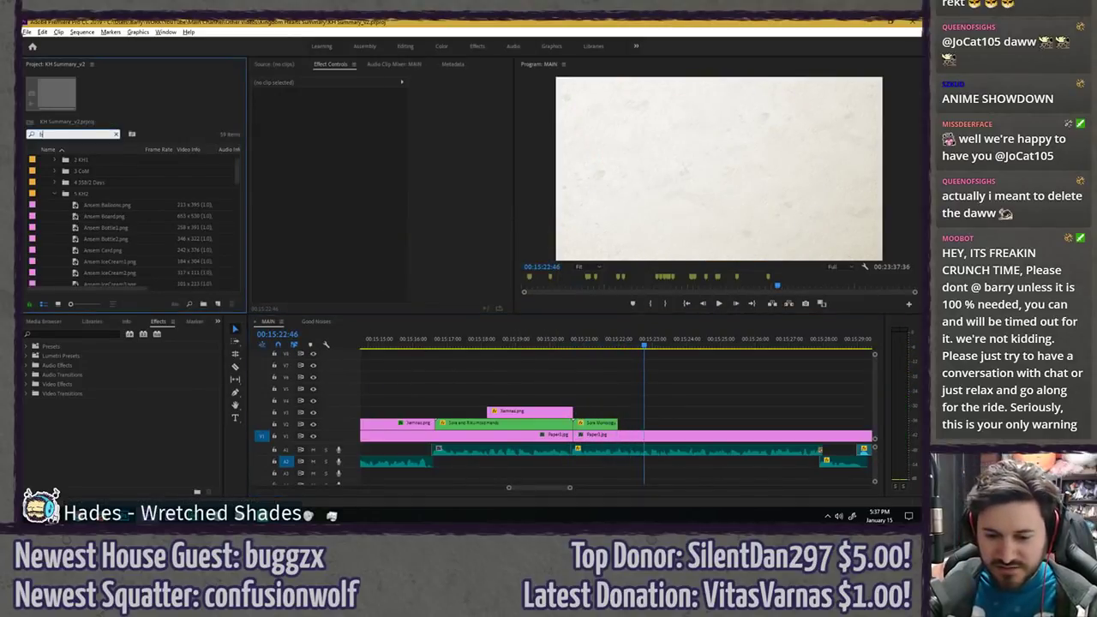
{"action": "type", "text": "oat"}
{"action": "left_click_drag", "start_coordinate": [86, 170], "coordinate": [630, 425]}
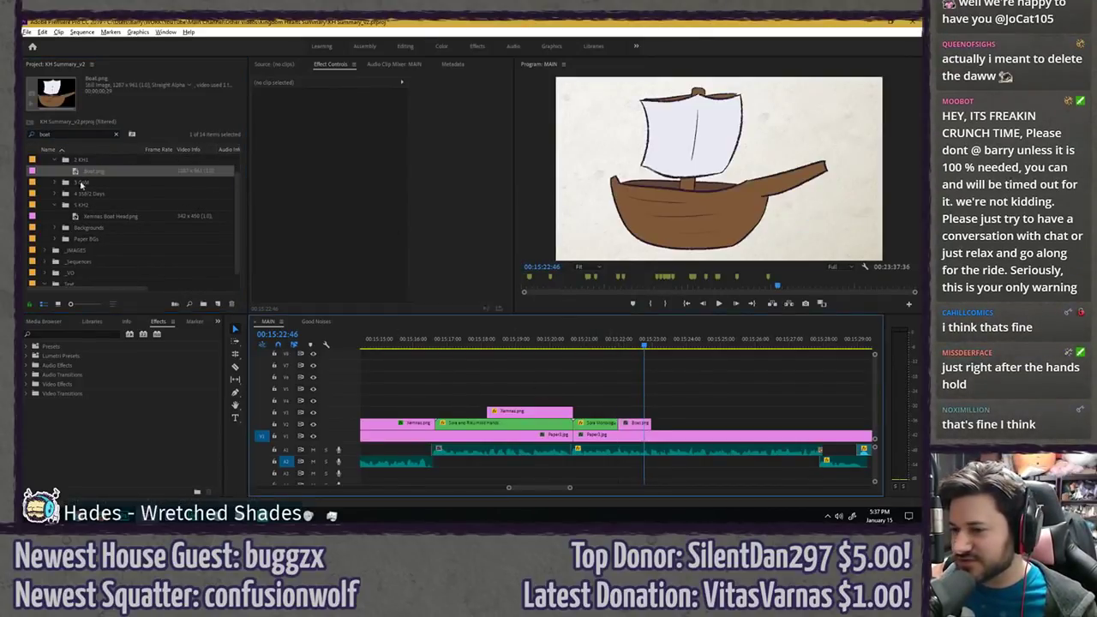
- Add Xemnas Boat Head.png to track V3 above the boat
{"action": "left_click", "coordinate": [108, 134]}
{"action": "type", "text": "xe"}
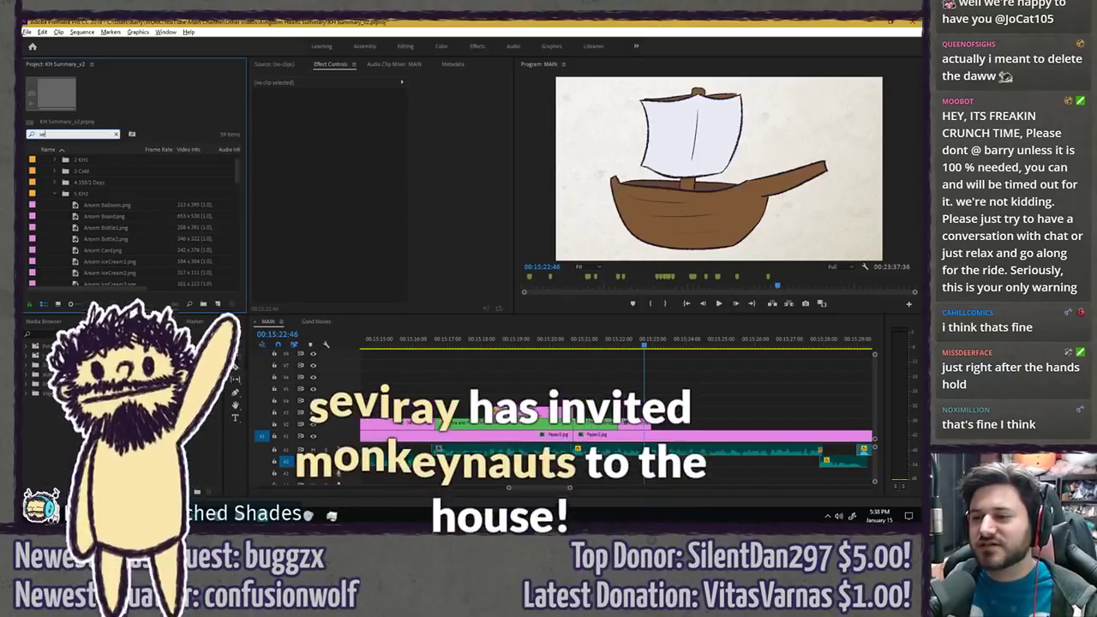
{"action": "type", "text": "mnas"}
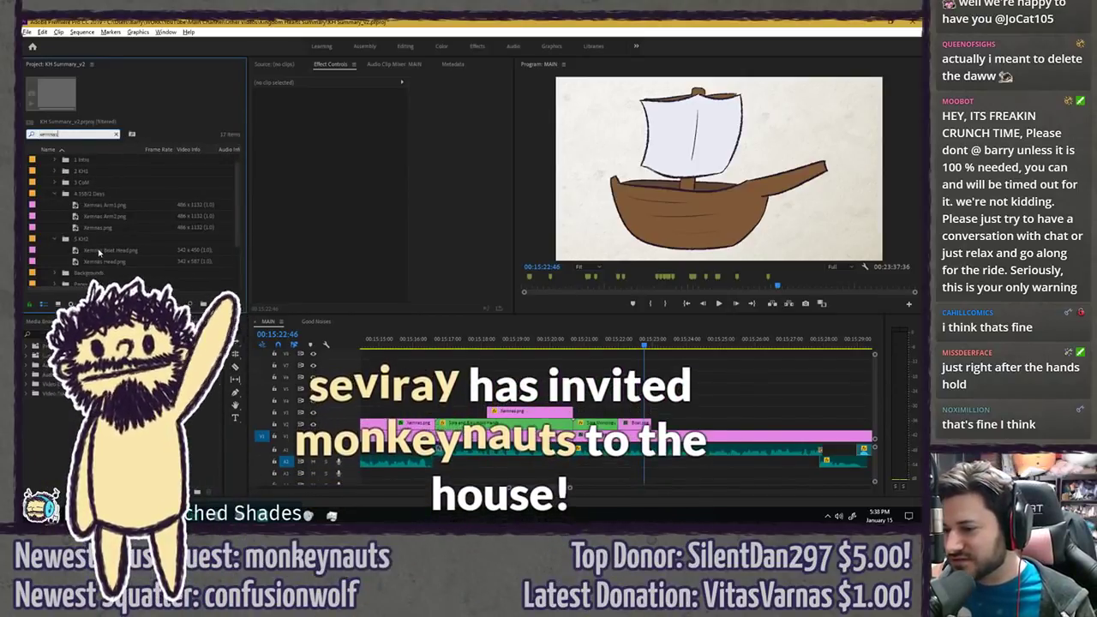
{"action": "left_click_drag", "start_coordinate": [99, 251], "coordinate": [621, 412]}
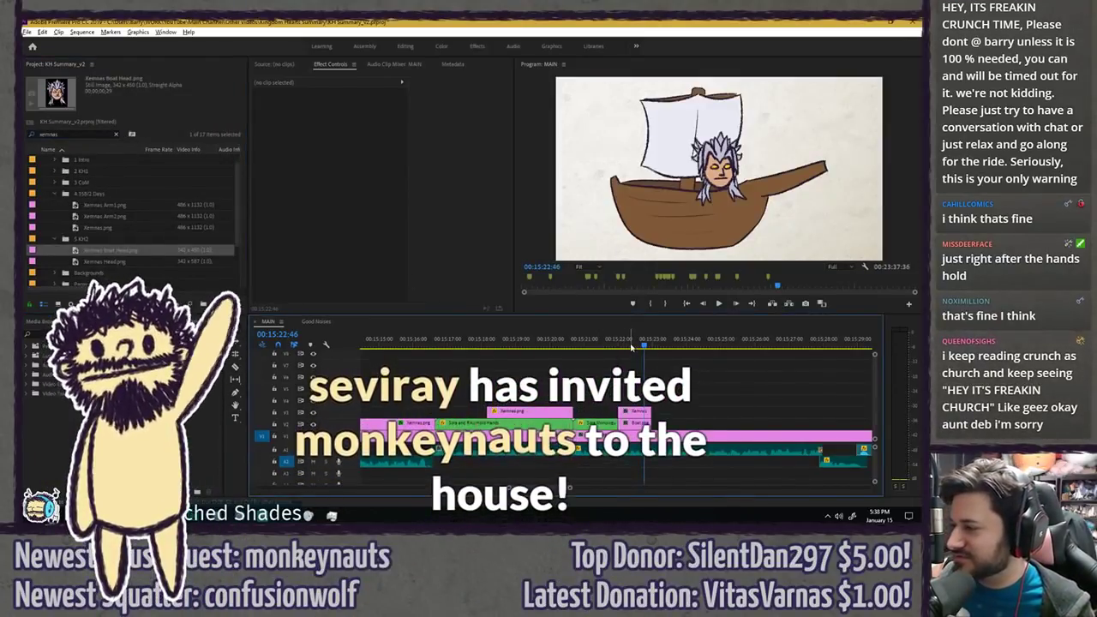
{"action": "left_click", "coordinate": [629, 342]}
- Reposition Xemnas's head down and right into the boat's hull, then render a preview
{"action": "left_click", "coordinate": [638, 409]}
{"action": "left_click_drag", "start_coordinate": [356, 112], "coordinate": [497, 112]}
{"action": "left_click_drag", "start_coordinate": [333, 112], "coordinate": [409, 112]}
{"action": "left_click_drag", "start_coordinate": [745, 221], "coordinate": [746, 211]}
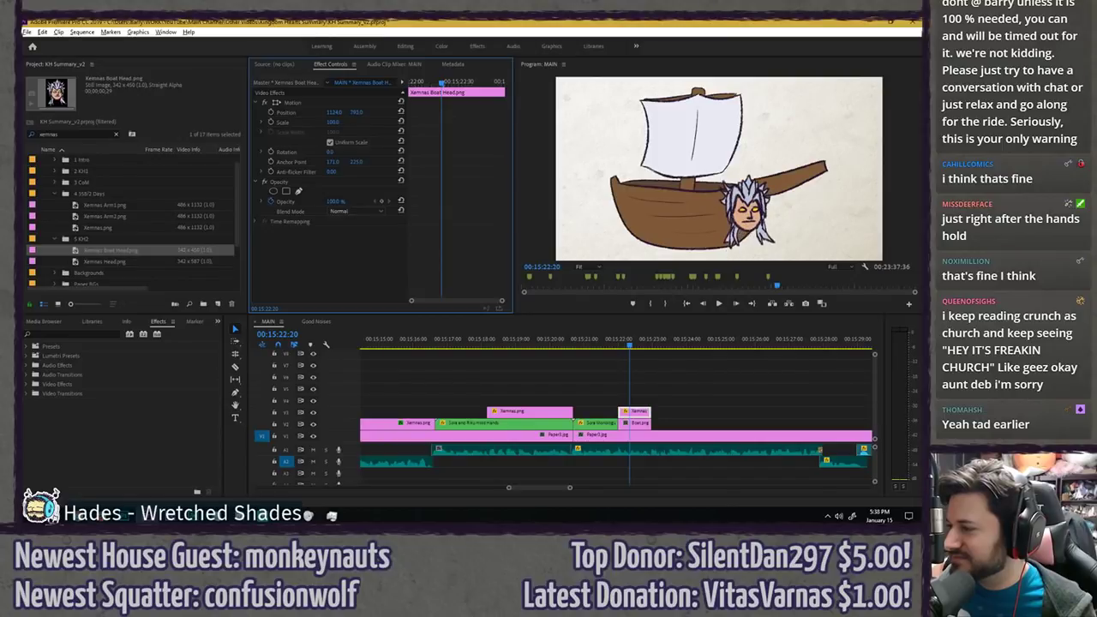
{"action": "left_click", "coordinate": [678, 367]}
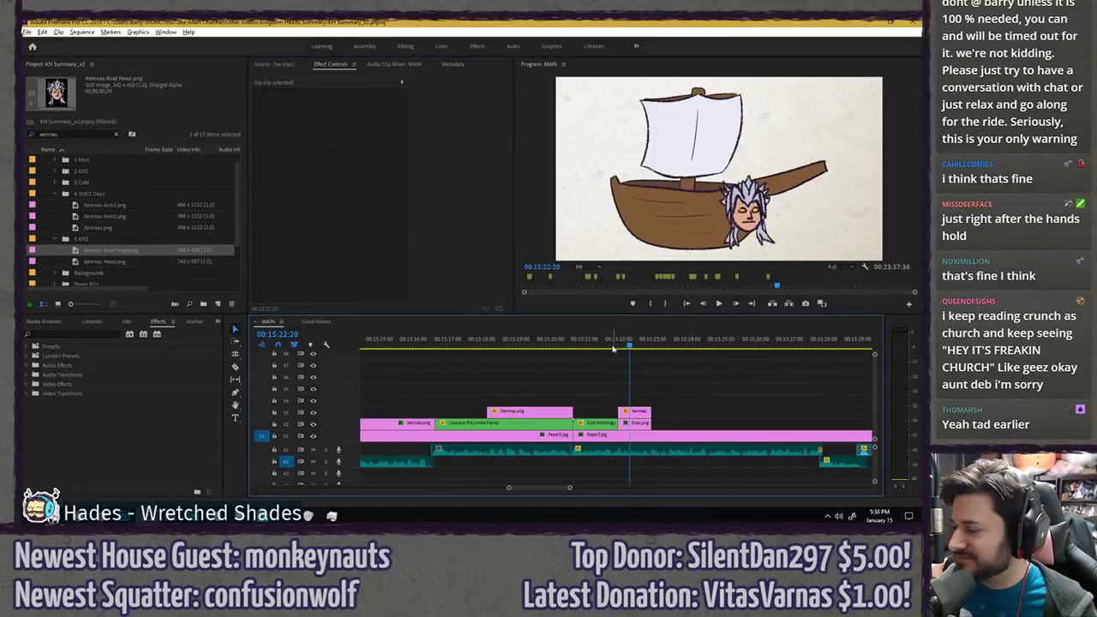
{"action": "key", "text": "Return"}
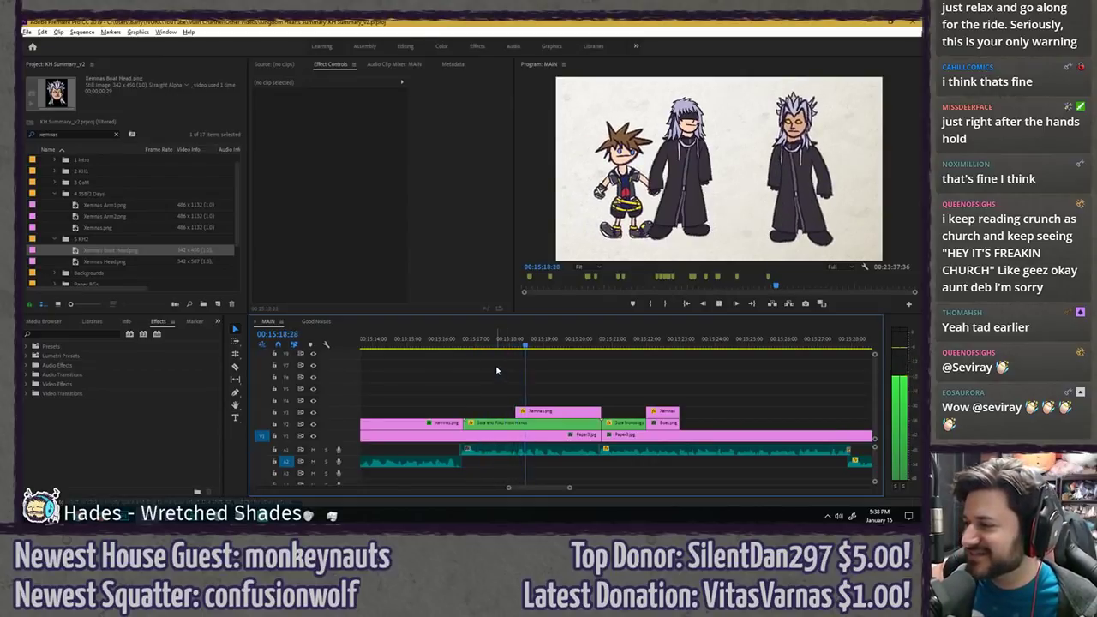
- Review the Sora and Riku Hold Hands sequence from its start in a full-size preview
{"action": "double_click", "coordinate": [518, 424]}
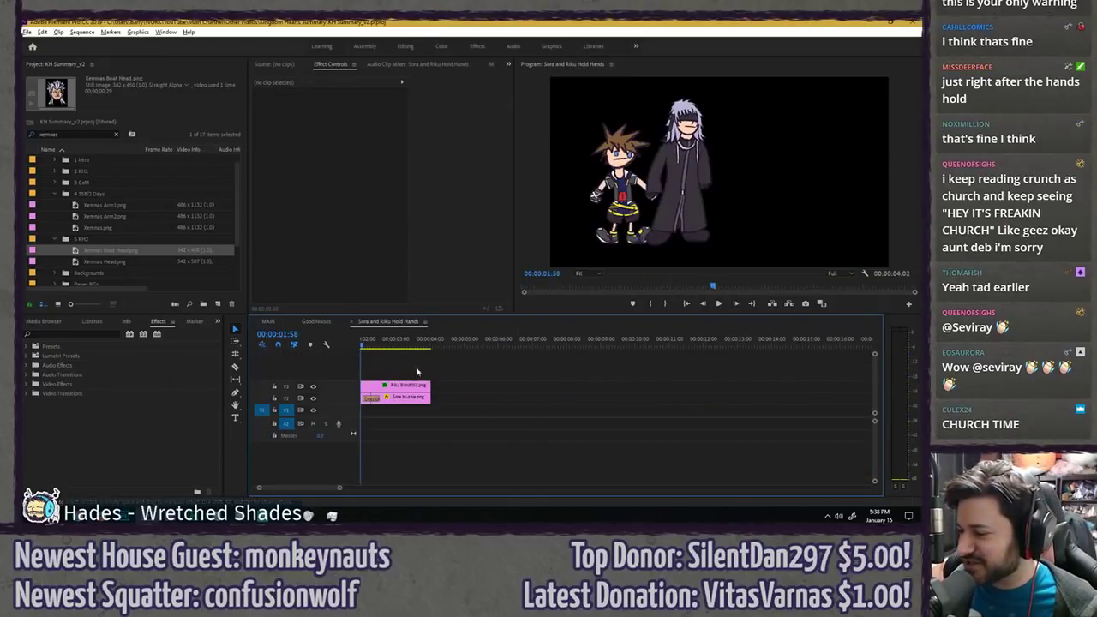
{"action": "key", "text": "space"}
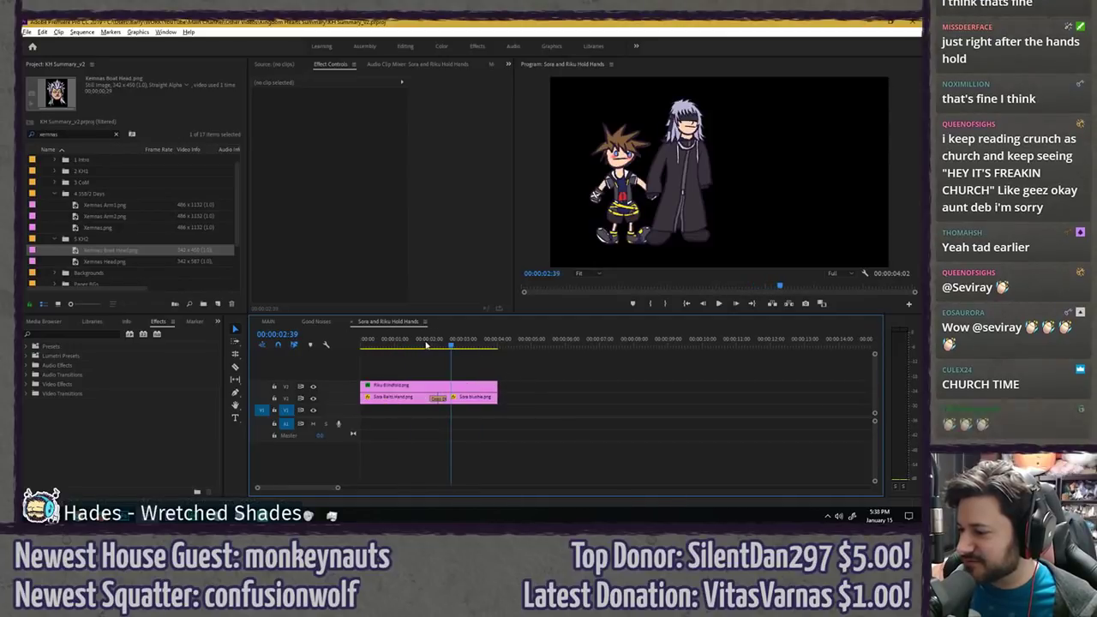
{"action": "key", "text": "Home"}
{"action": "key", "text": "space"}
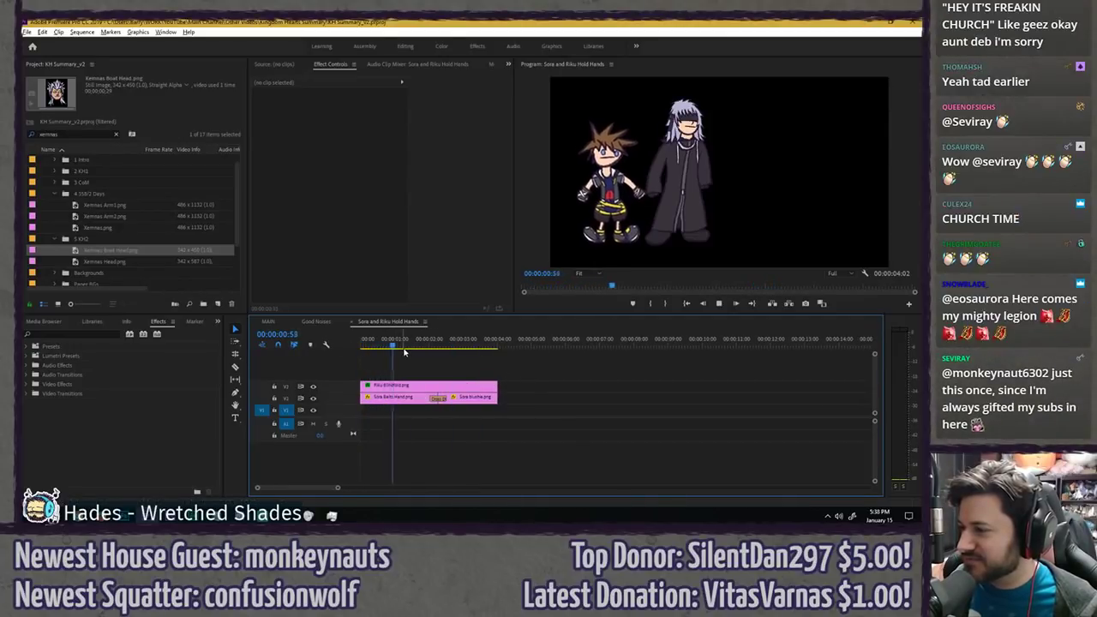
{"action": "key", "text": "space"}
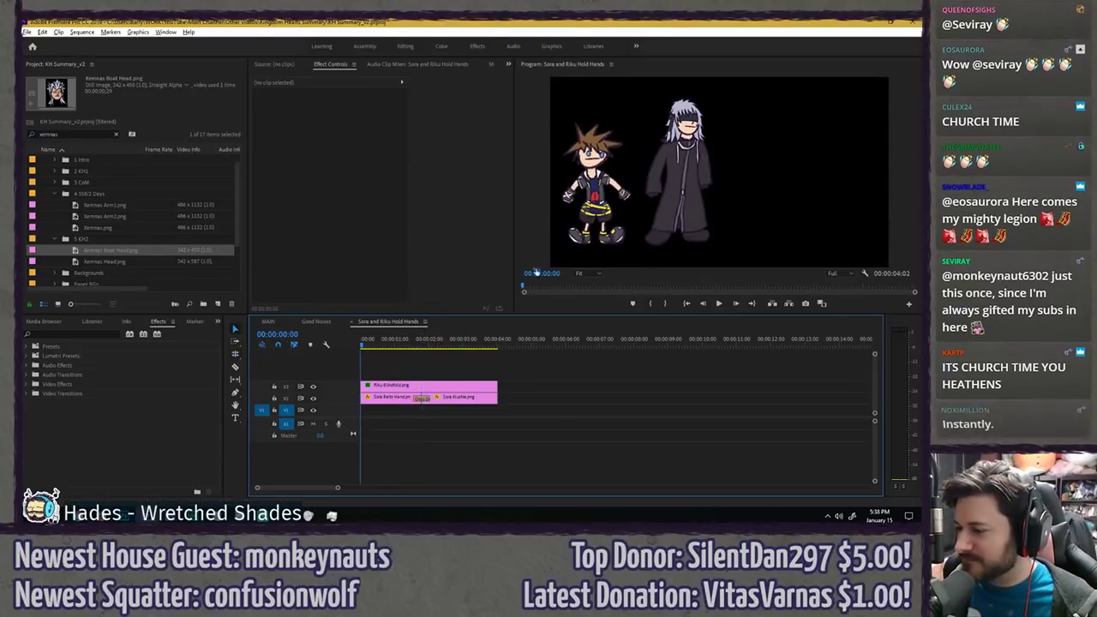
{"action": "key", "text": "Home"}
{"action": "key", "text": "space"}
{"action": "key", "text": "grave"}
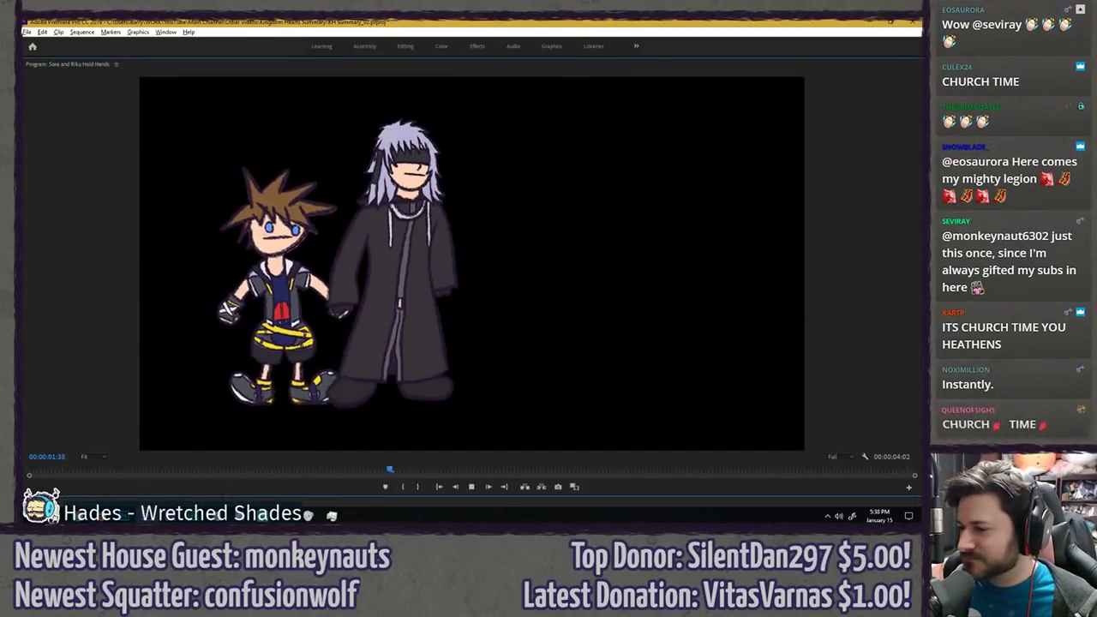
{"action": "key", "text": "space"}
{"action": "key", "text": "grave"}
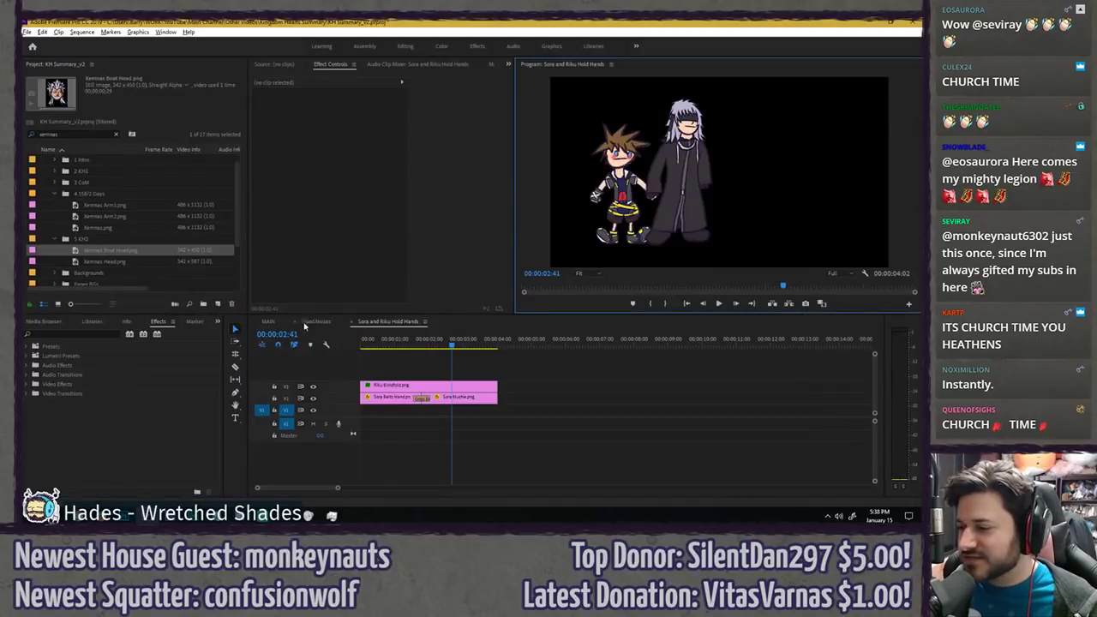
- Replay the hand-holding scene in the MAIN sequence at full size
{"action": "left_click", "coordinate": [269, 322]}
{"action": "left_click", "coordinate": [443, 343]}
{"action": "key", "text": "space"}
{"action": "key", "text": "grave"}
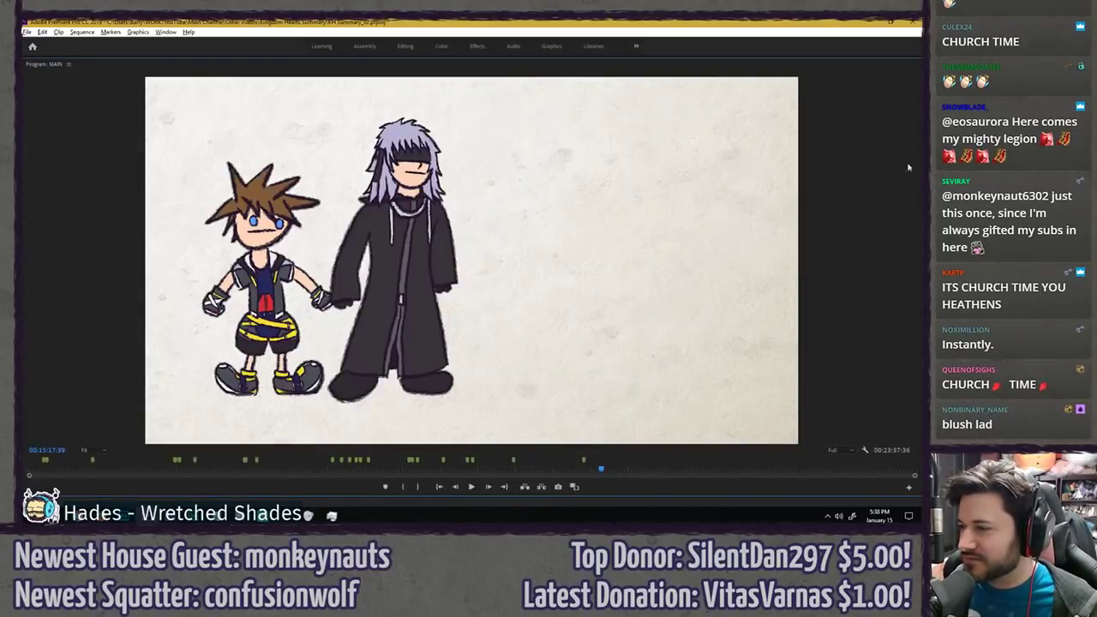
{"action": "key", "text": "space"}
{"action": "key", "text": "grave"}
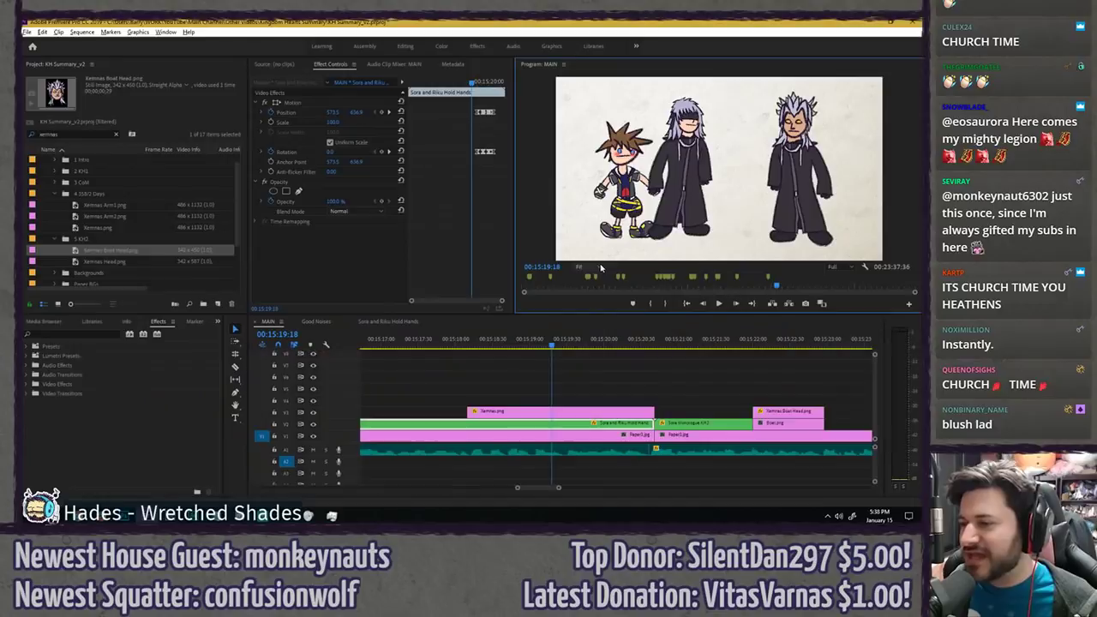
- Lengthen the cross dissolve between the two clips in Sora and Riku Hold Hands
{"action": "left_click", "coordinate": [383, 322]}
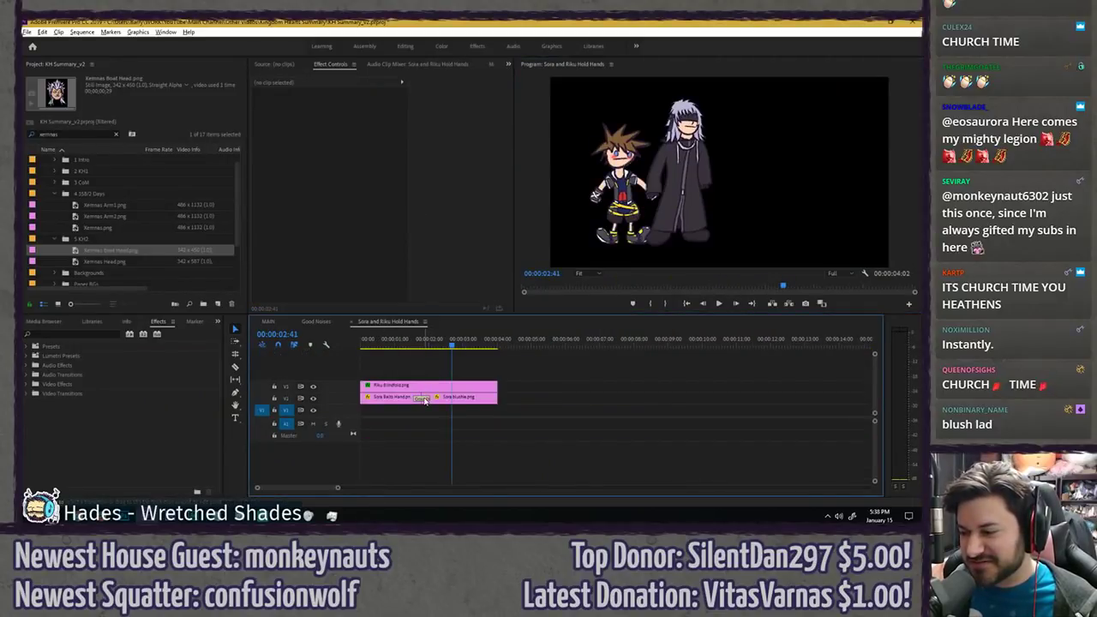
{"action": "left_click", "coordinate": [421, 399]}
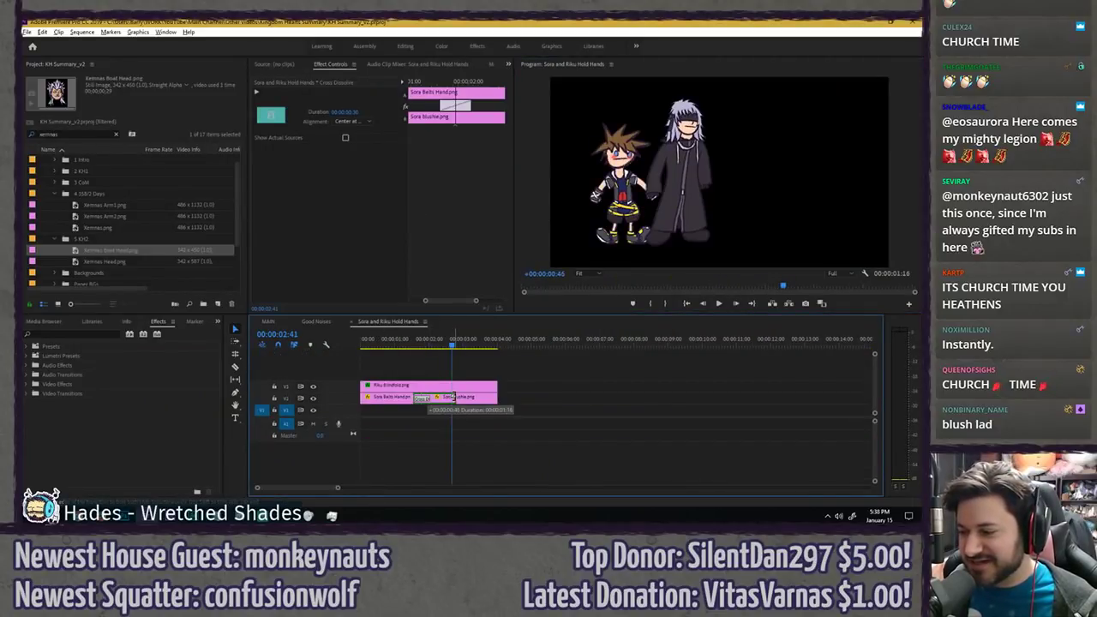
{"action": "left_click_drag", "start_coordinate": [453, 396], "coordinate": [454, 397]}
- Preview the longer dissolve in MAIN at full size and save the project
{"action": "left_click", "coordinate": [269, 322]}
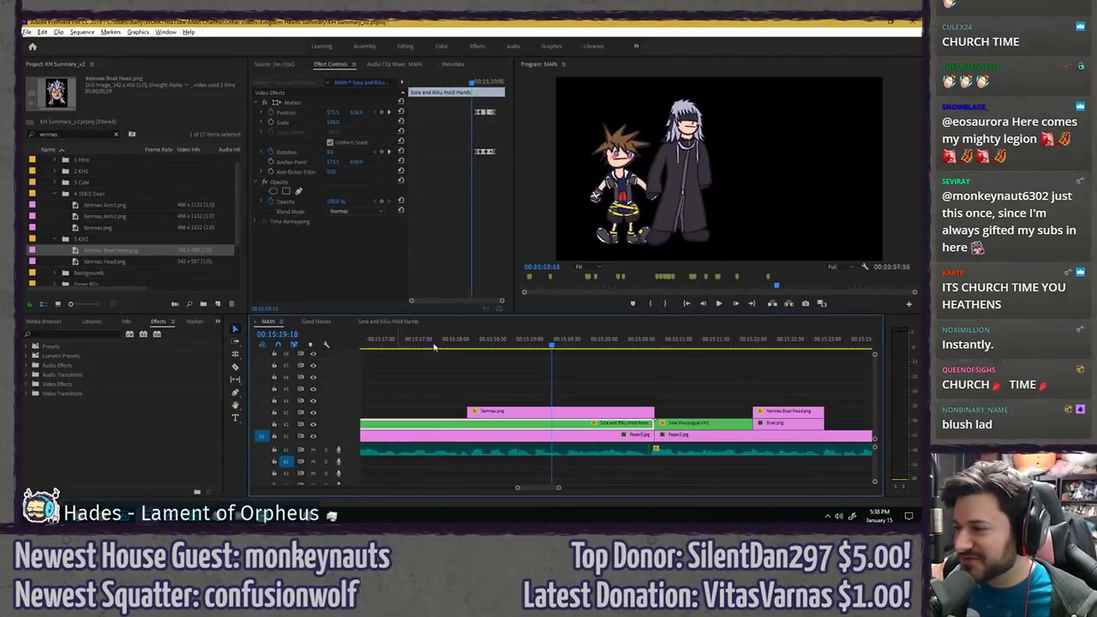
{"action": "scroll", "coordinate": [565, 372], "scroll_direction": "down", "scroll_amount": 5}
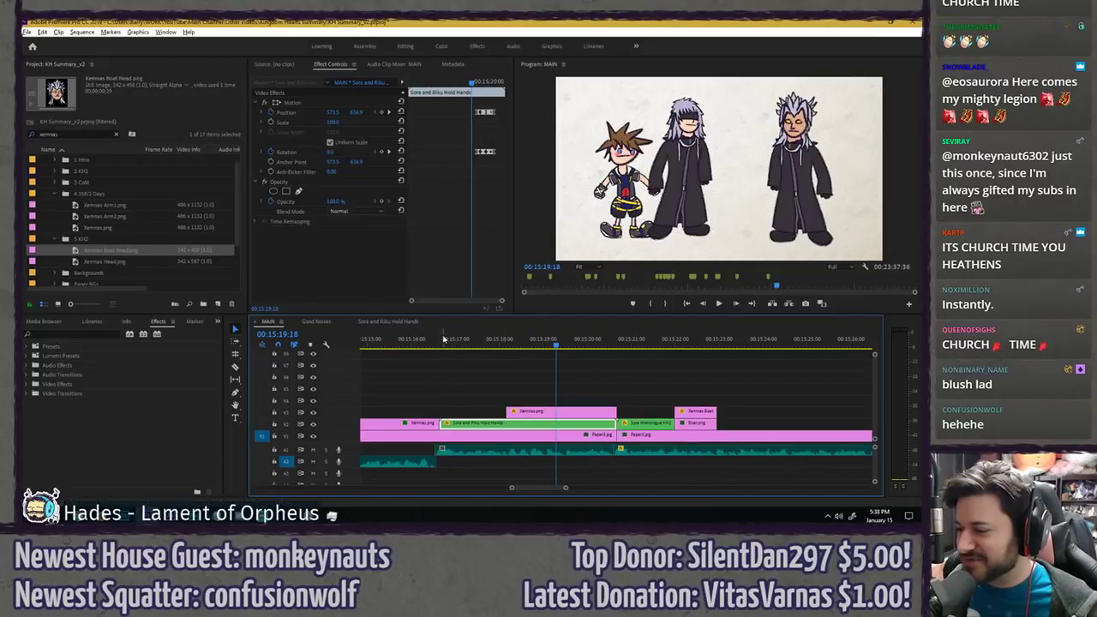
{"action": "left_click", "coordinate": [444, 339]}
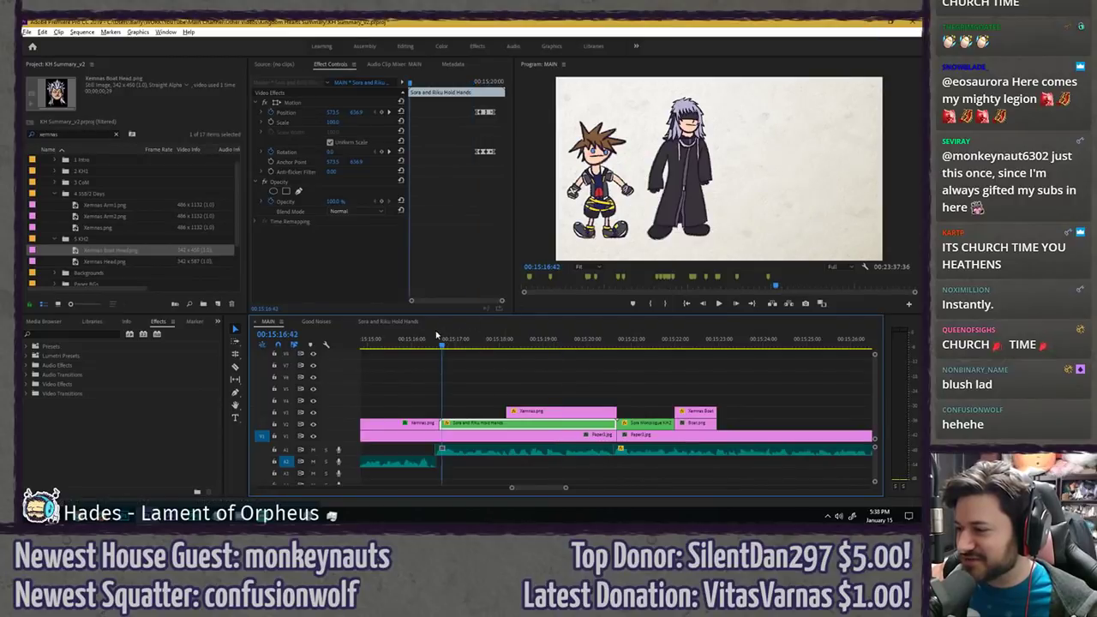
{"action": "key", "text": "grave"}
{"action": "key", "text": "space"}
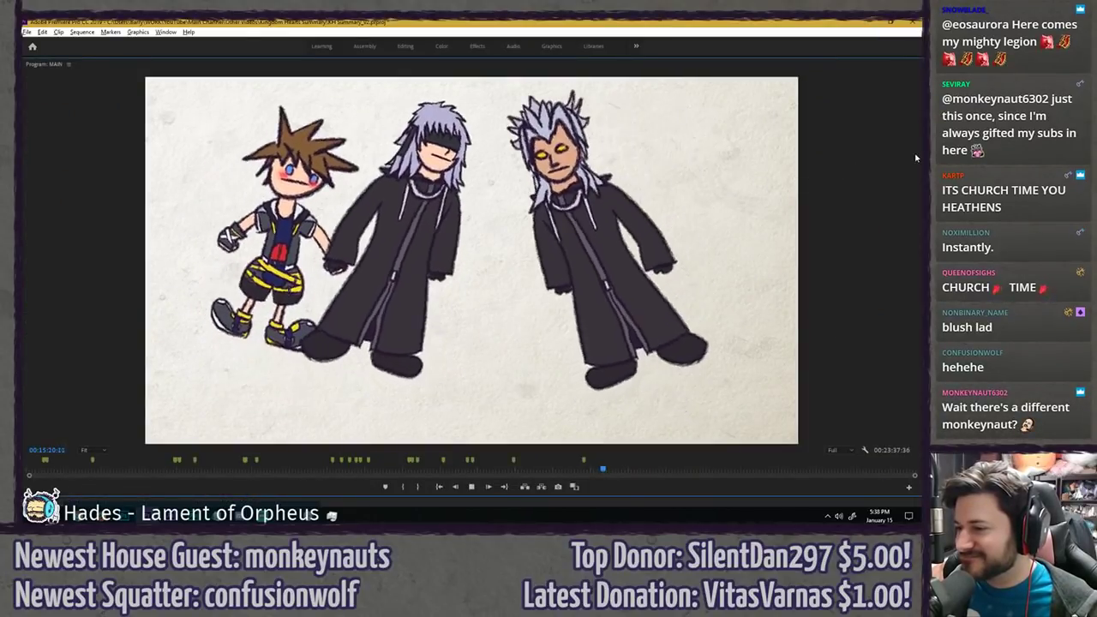
{"action": "key", "text": "space"}
{"action": "key", "text": "grave"}
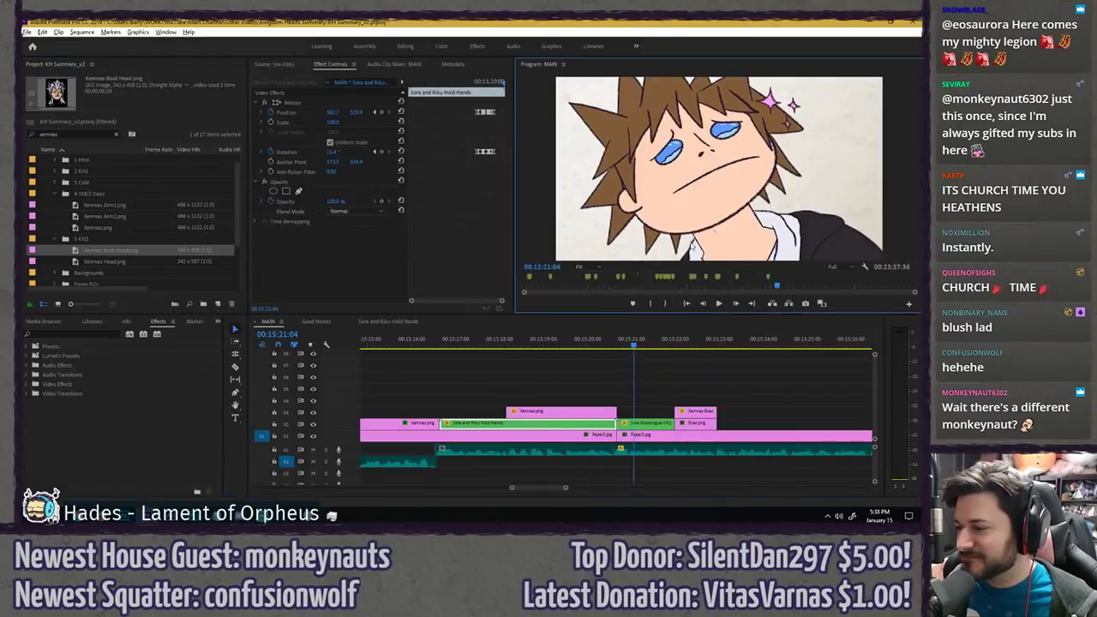
{"action": "key", "text": "ctrl+s"}
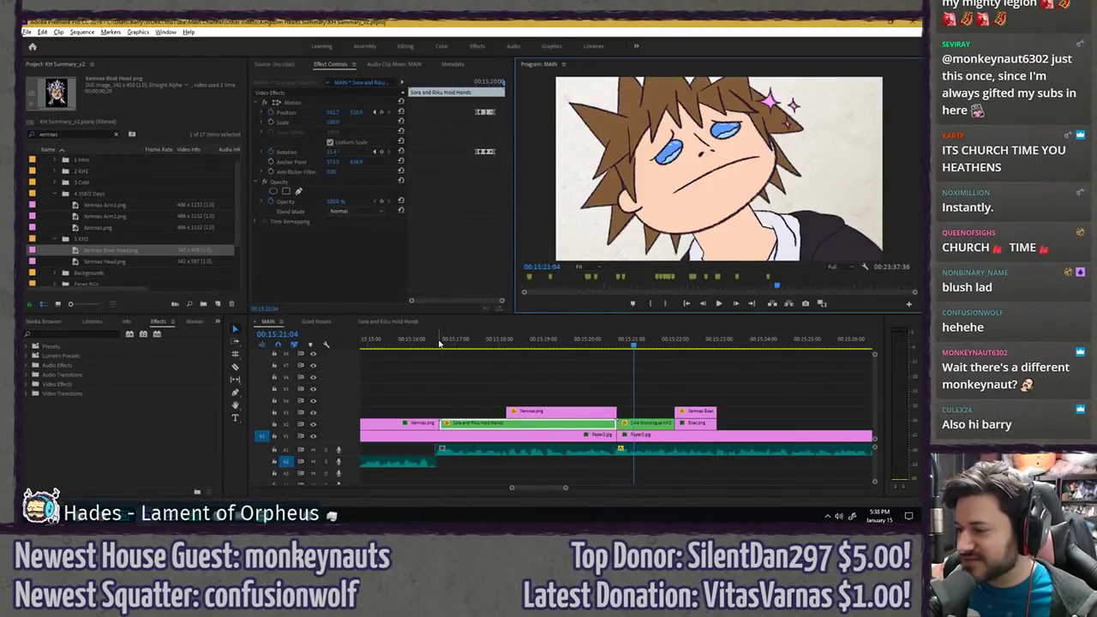
- Watch the scene from 00:15:16:36 in a full-size preview
{"action": "left_click", "coordinate": [437, 341]}
{"action": "left_click", "coordinate": [460, 371]}
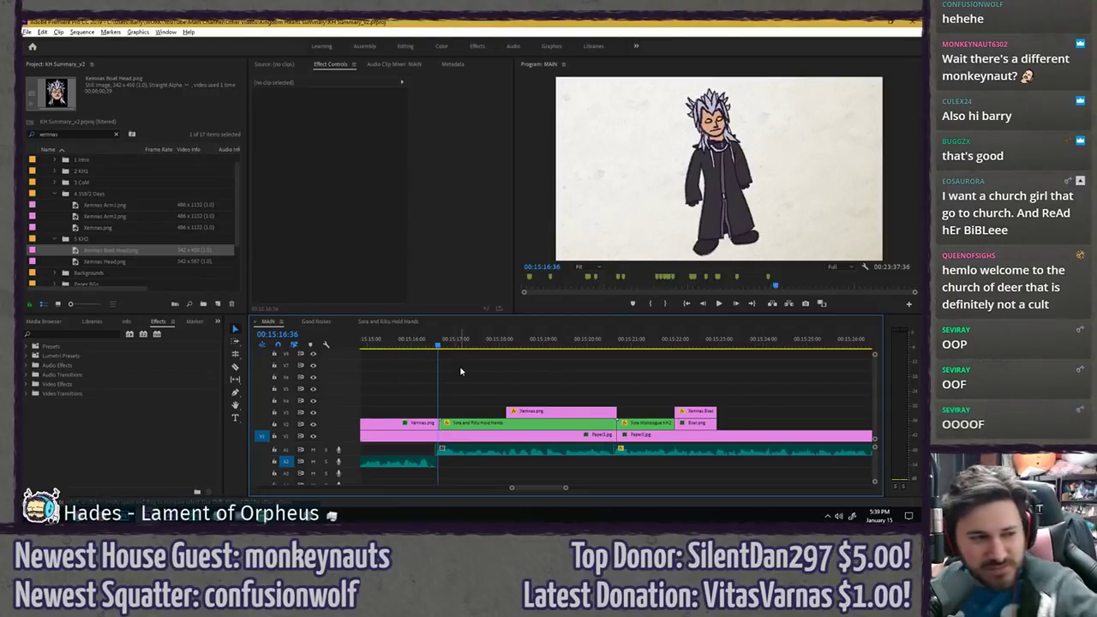
{"action": "key", "text": "space"}
{"action": "key", "text": "grave"}
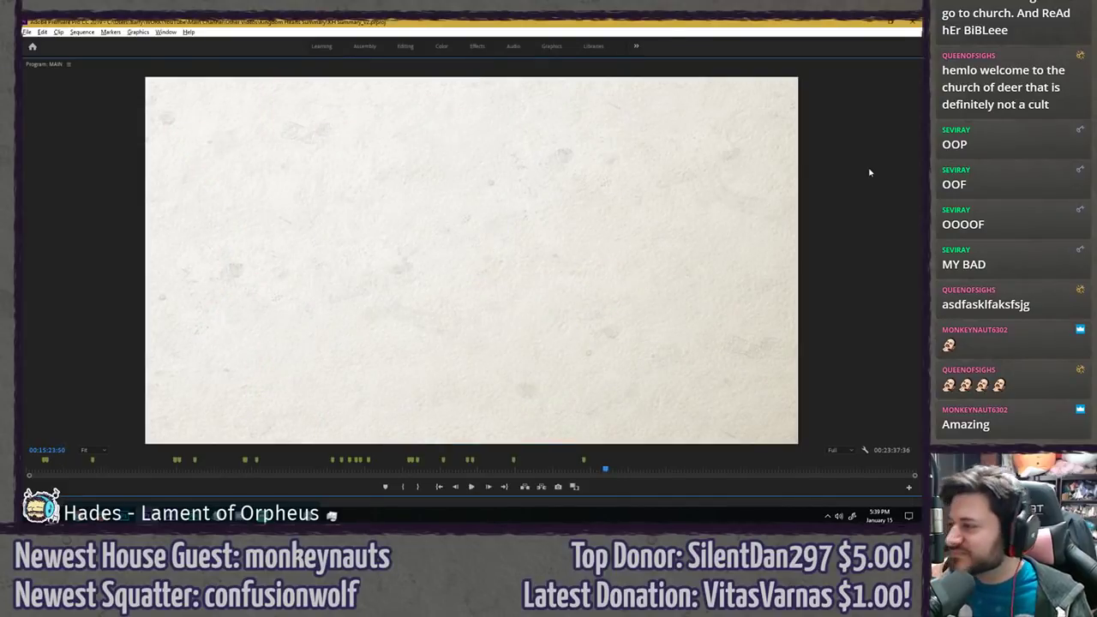
{"action": "key", "text": "grave"}
- Shift the boat clip pair later and drop Xemnas.png onto V2 just before them
{"action": "scroll", "coordinate": [596, 367], "scroll_direction": "down", "scroll_amount": 2}
{"action": "left_click", "coordinate": [675, 345]}
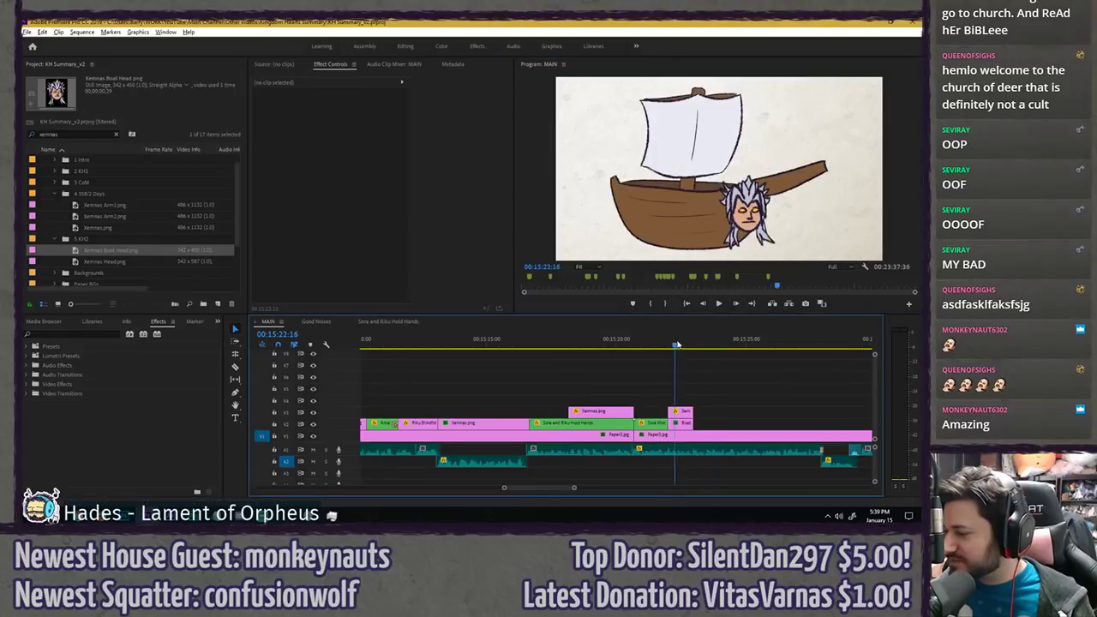
{"action": "key", "text": "space"}
{"action": "key", "text": "space"}
{"action": "left_click", "coordinate": [684, 411]}
{"action": "left_click_drag", "start_coordinate": [691, 422], "coordinate": [714, 422]}
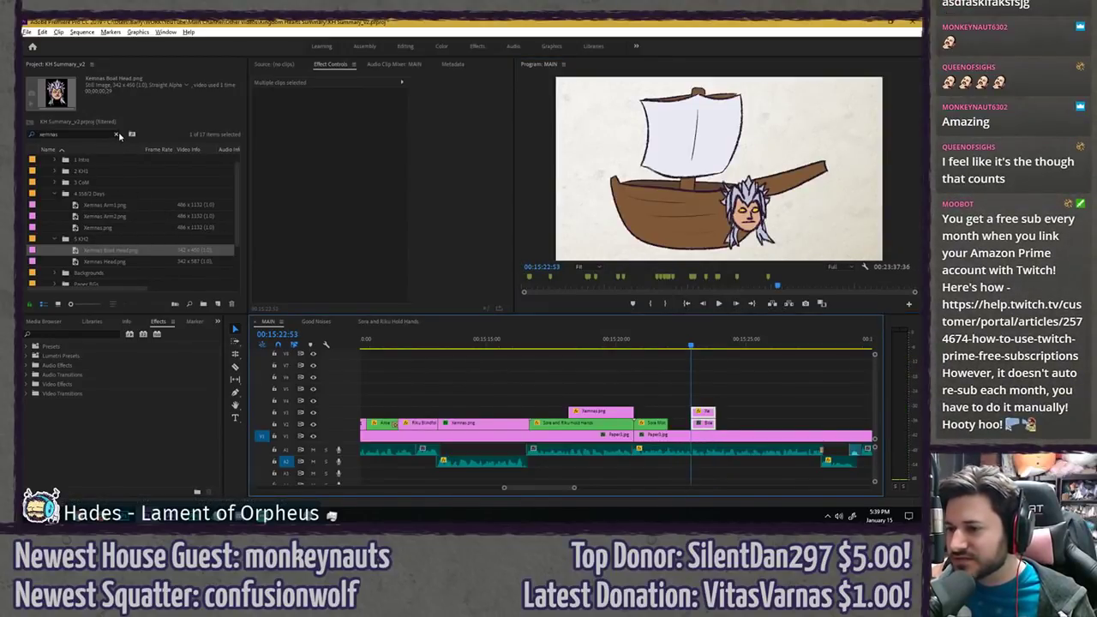
{"action": "left_click_drag", "start_coordinate": [98, 227], "coordinate": [676, 413]}
{"action": "scroll", "coordinate": [677, 373], "scroll_direction": "up", "scroll_amount": 2}
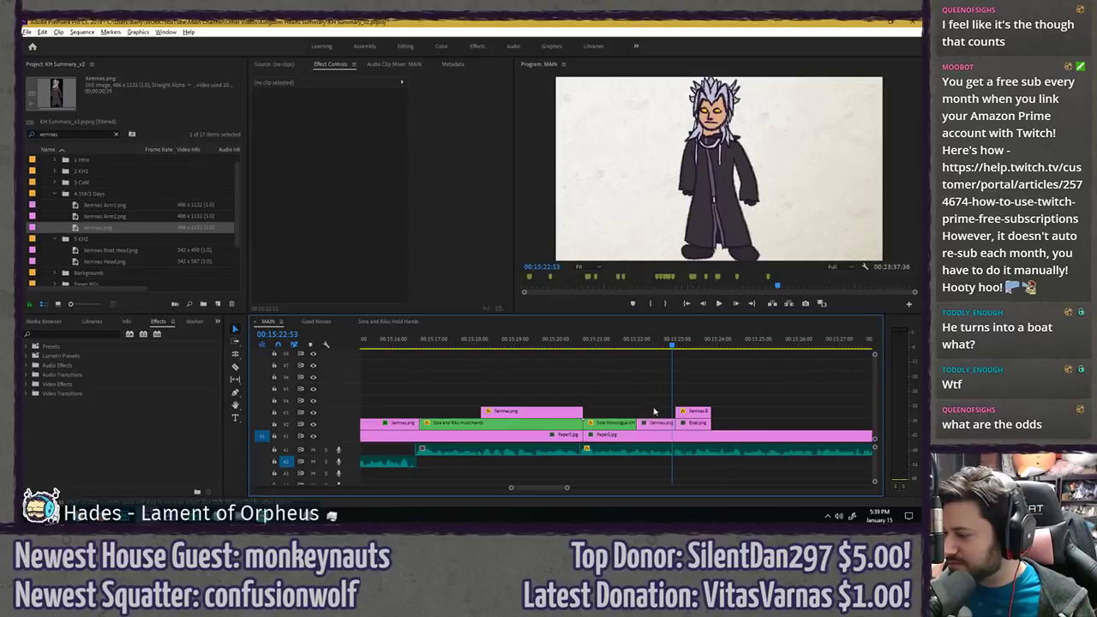
- Apply the Horizontal Flip effect to the standing Xemnas clip
{"action": "left_click", "coordinate": [658, 424]}
{"action": "left_click", "coordinate": [118, 334]}
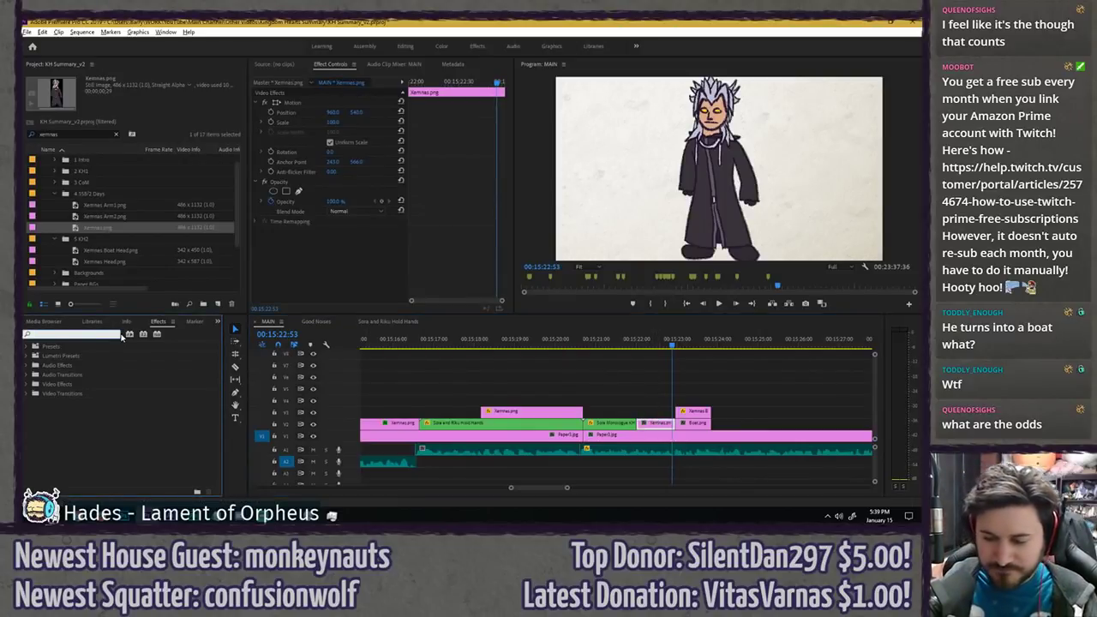
{"action": "type", "text": "flip"}
{"action": "left_click_drag", "start_coordinate": [74, 405], "coordinate": [350, 229]}
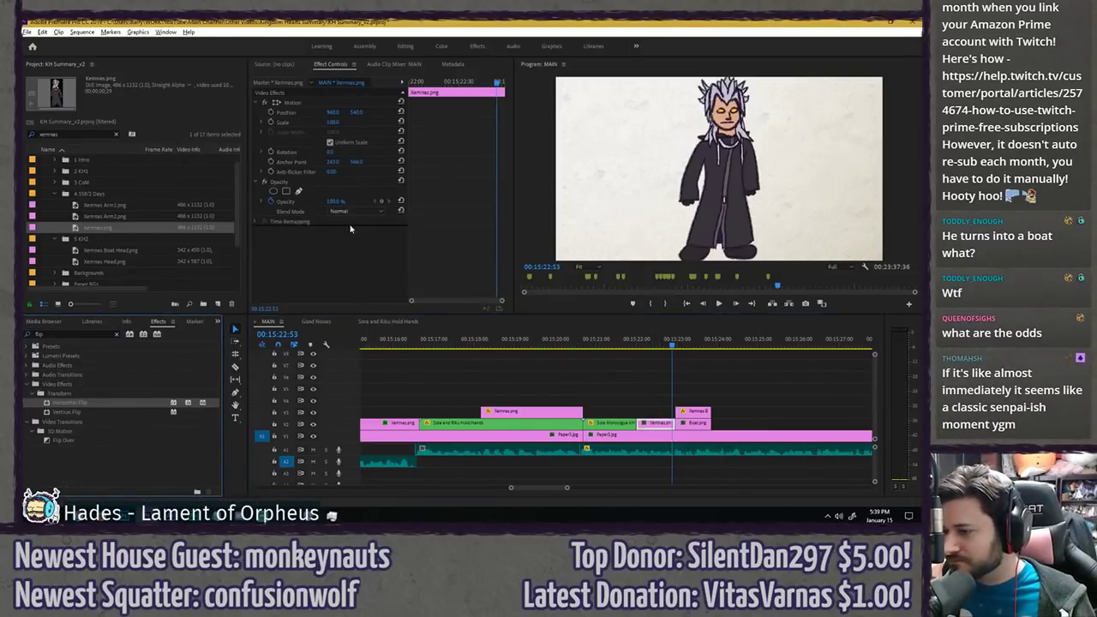
{"action": "left_click", "coordinate": [118, 335]}
- Play back the flipped Xemnas from about 15:20:30, save, and zoom out the timeline
{"action": "left_click", "coordinate": [574, 344]}
{"action": "key", "text": "space"}
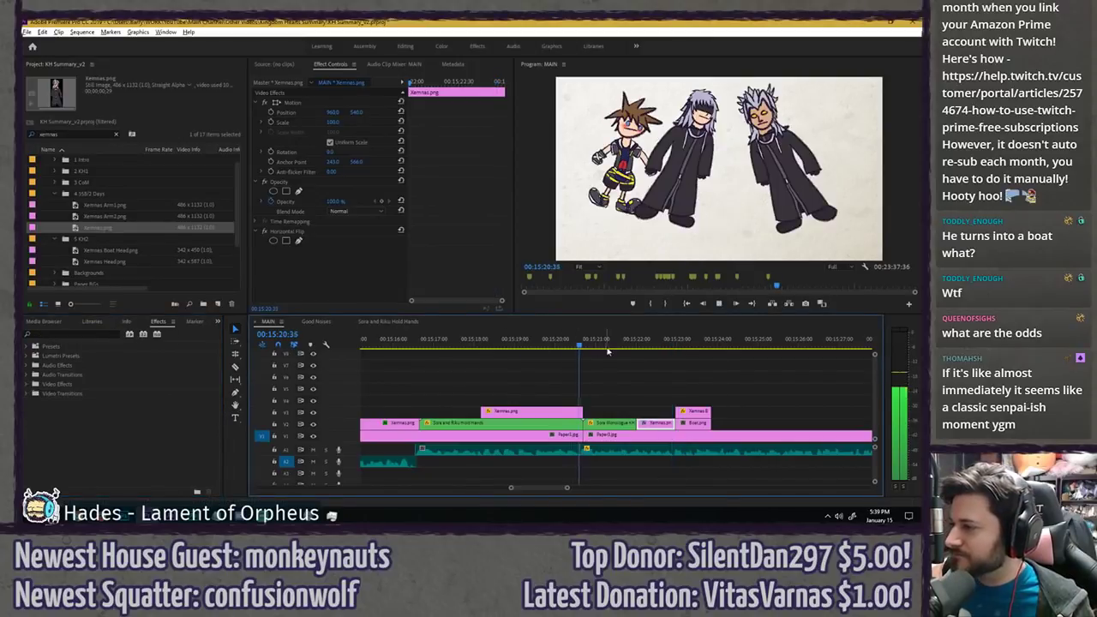
{"action": "left_click", "coordinate": [693, 372]}
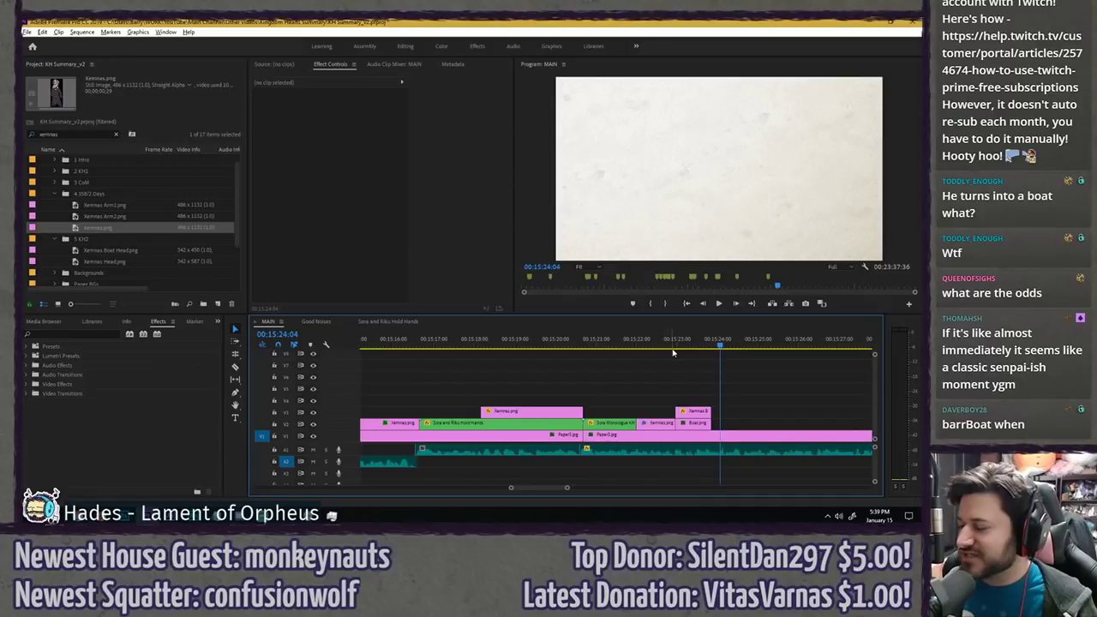
{"action": "key", "text": "ctrl+s"}
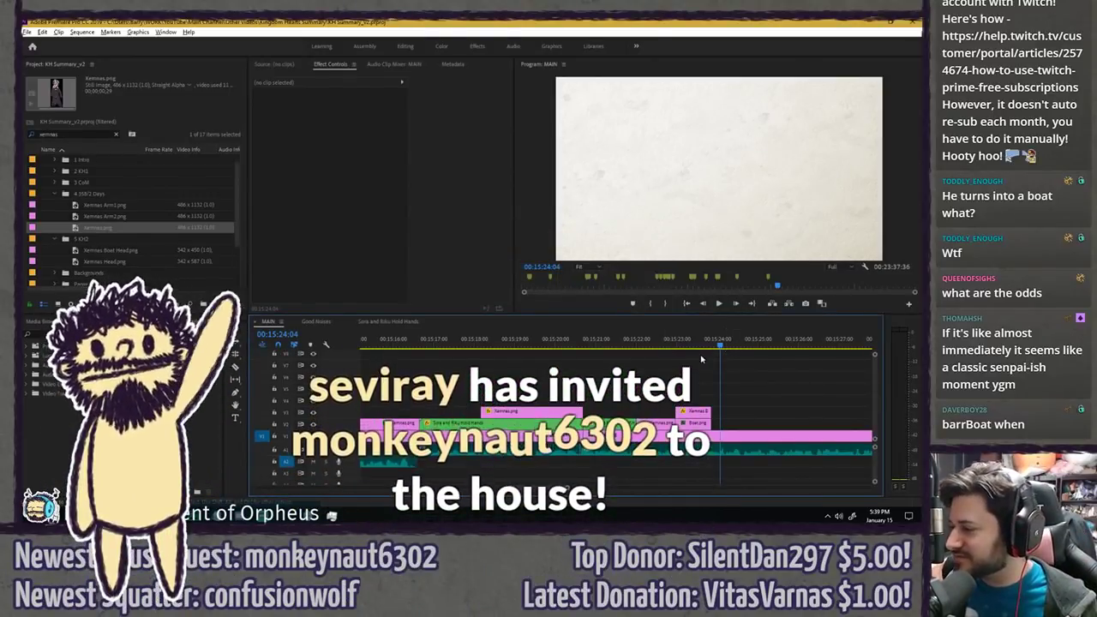
{"action": "key", "text": "space"}
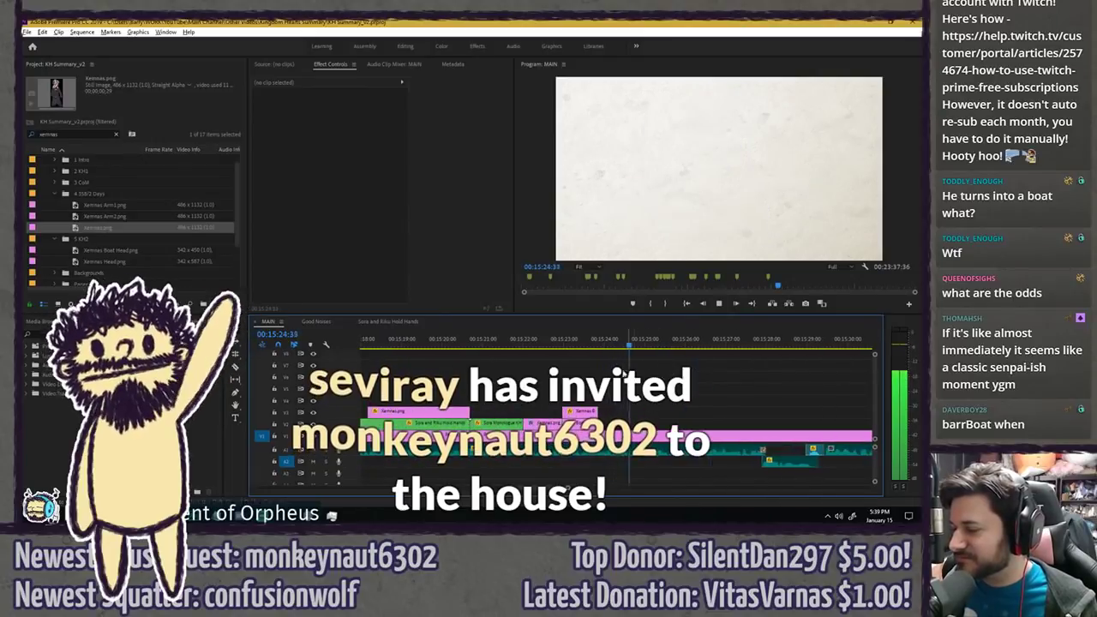
{"action": "key", "text": "space"}
{"action": "scroll", "coordinate": [729, 393], "scroll_direction": "down", "scroll_amount": 10}
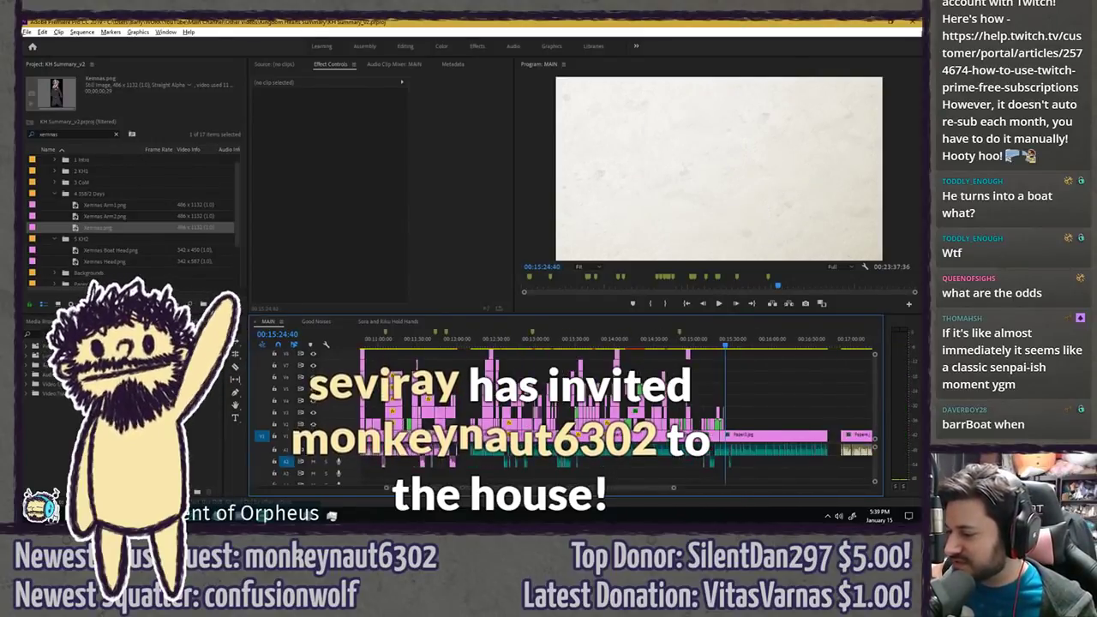
{"action": "key", "text": "minus"}
{"action": "key", "text": "minus"}
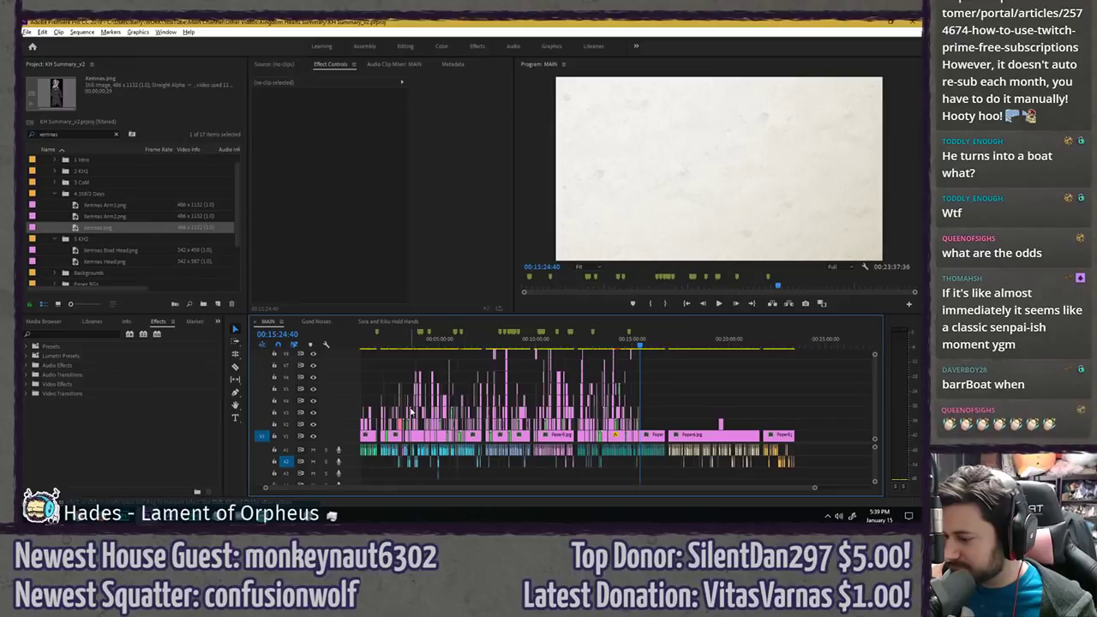
- Select the game-controller scene clips around 00:06:28:02
{"action": "scroll", "coordinate": [454, 407], "scroll_direction": "up", "scroll_amount": 8}
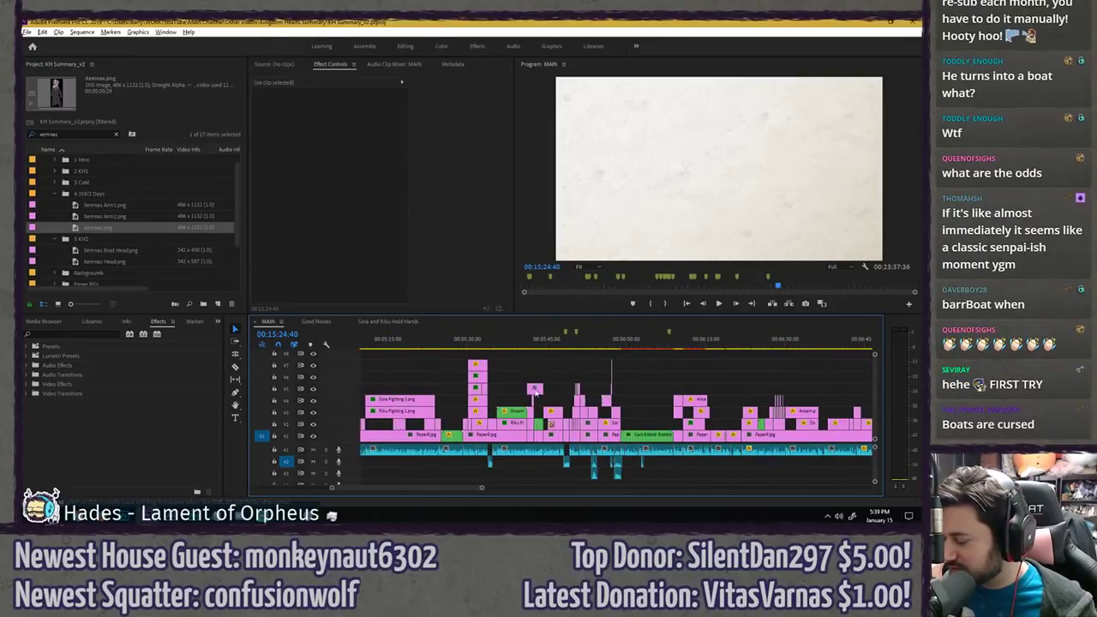
{"action": "left_click_drag", "start_coordinate": [551, 342], "coordinate": [779, 335]}
{"action": "scroll", "coordinate": [556, 385], "scroll_direction": "up", "scroll_amount": 5}
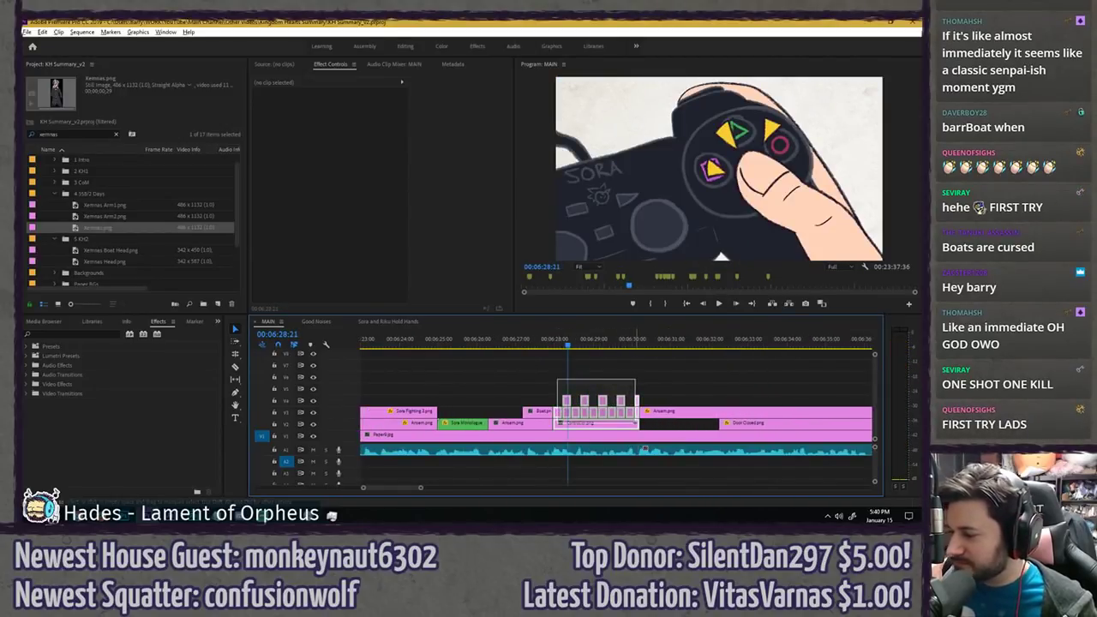
{"action": "left_click_drag", "start_coordinate": [635, 426], "coordinate": [634, 424]}
{"action": "left_click_drag", "start_coordinate": [548, 340], "coordinate": [555, 340]}
- Place the controller scene at 15:24:01 right after the boat shot and save
{"action": "scroll", "coordinate": [489, 384], "scroll_direction": "down", "scroll_amount": 7}
{"action": "scroll", "coordinate": [412, 393], "scroll_direction": "down", "scroll_amount": 5}
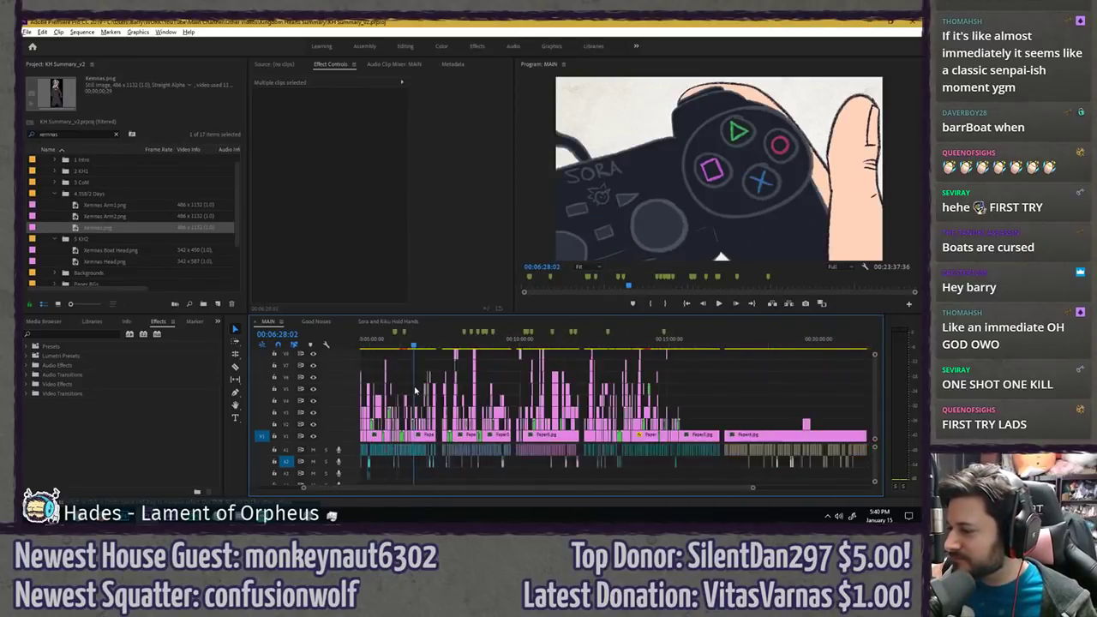
{"action": "scroll", "coordinate": [634, 399], "scroll_direction": "up", "scroll_amount": 8}
{"action": "scroll", "coordinate": [568, 394], "scroll_direction": "down", "scroll_amount": 5}
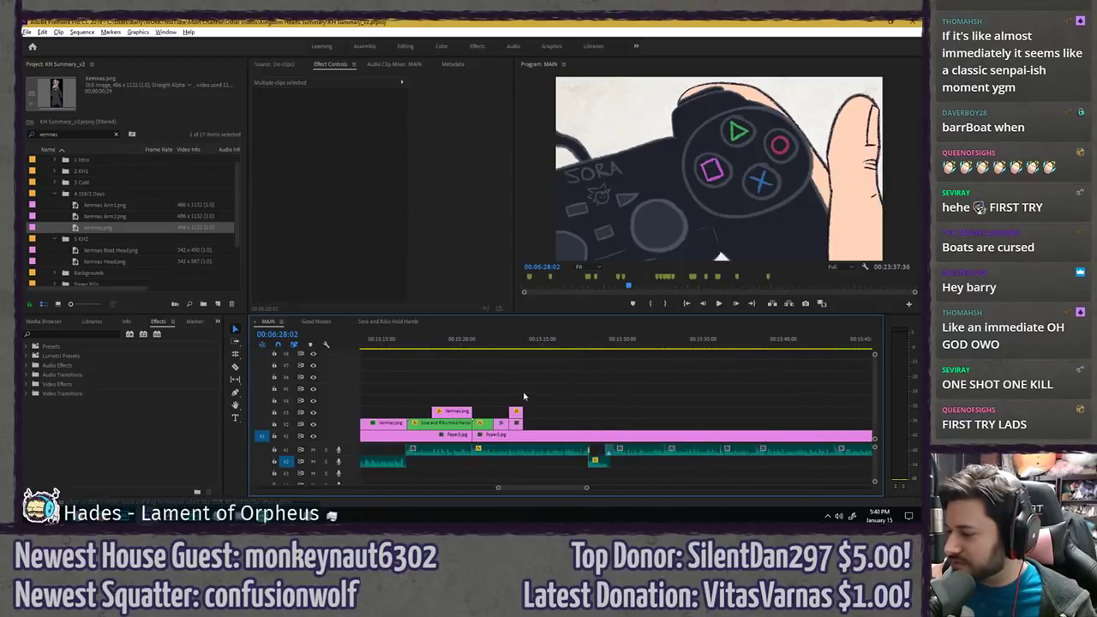
{"action": "left_click", "coordinate": [523, 344]}
{"action": "left_click", "coordinate": [528, 346]}
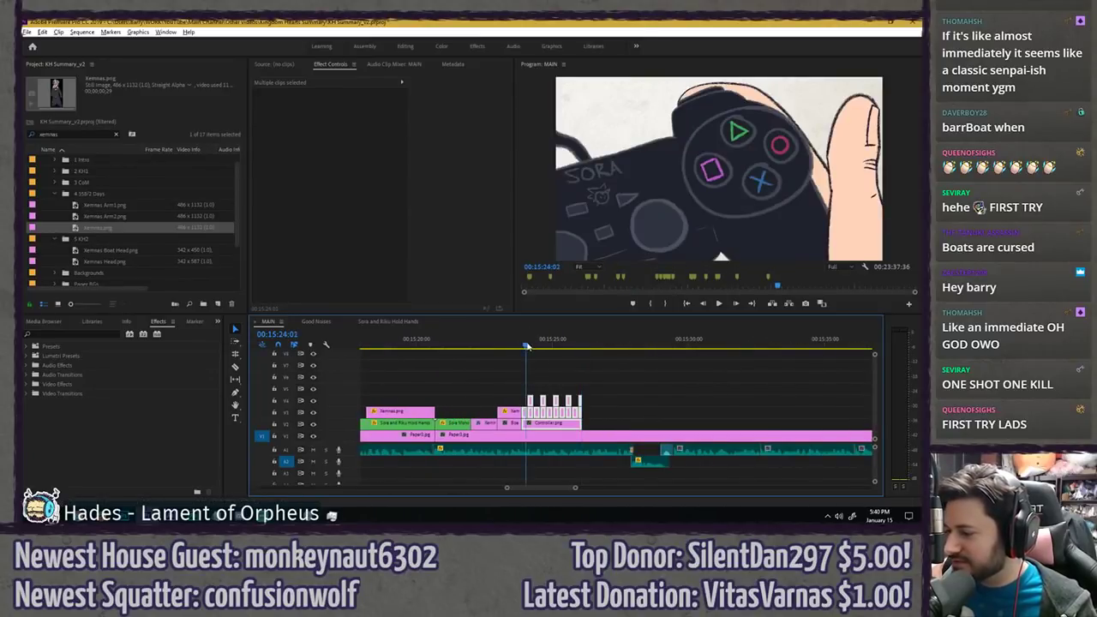
{"action": "scroll", "coordinate": [549, 358], "scroll_direction": "down", "scroll_amount": 3}
{"action": "key", "text": "ctrl+s"}
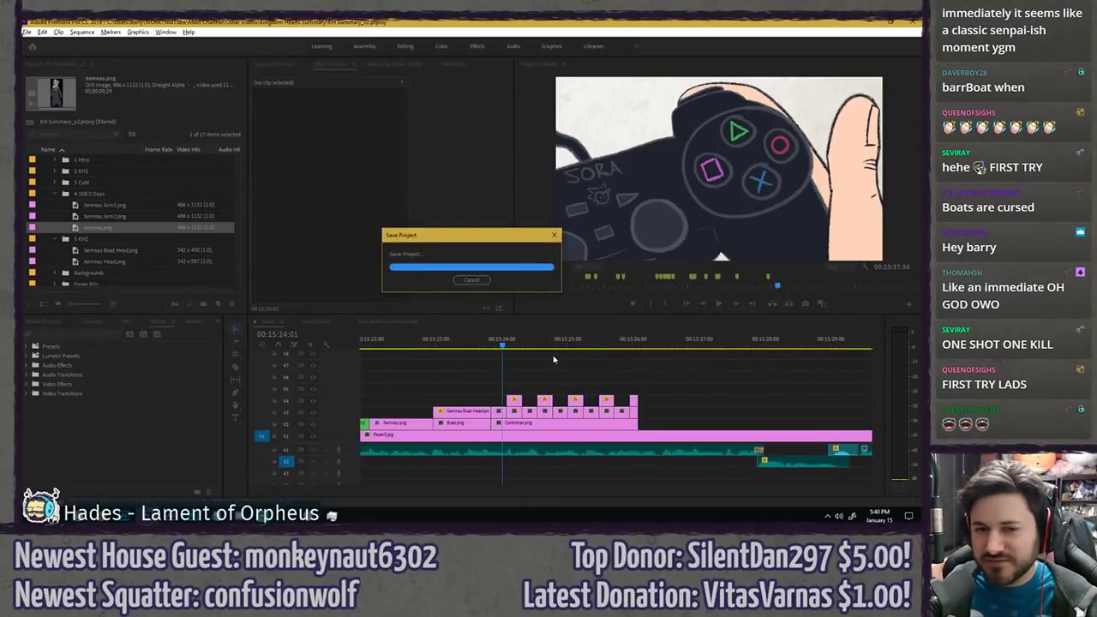
- Play the new controller section from 00:15:23:52
{"action": "left_click", "coordinate": [493, 343]}
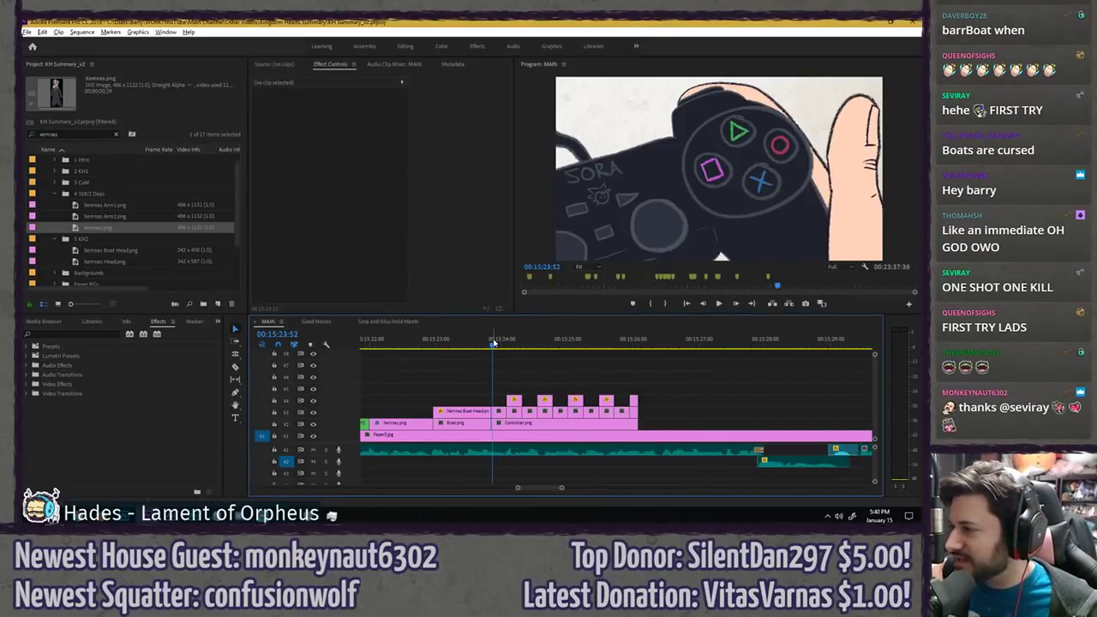
{"action": "key", "text": "space"}
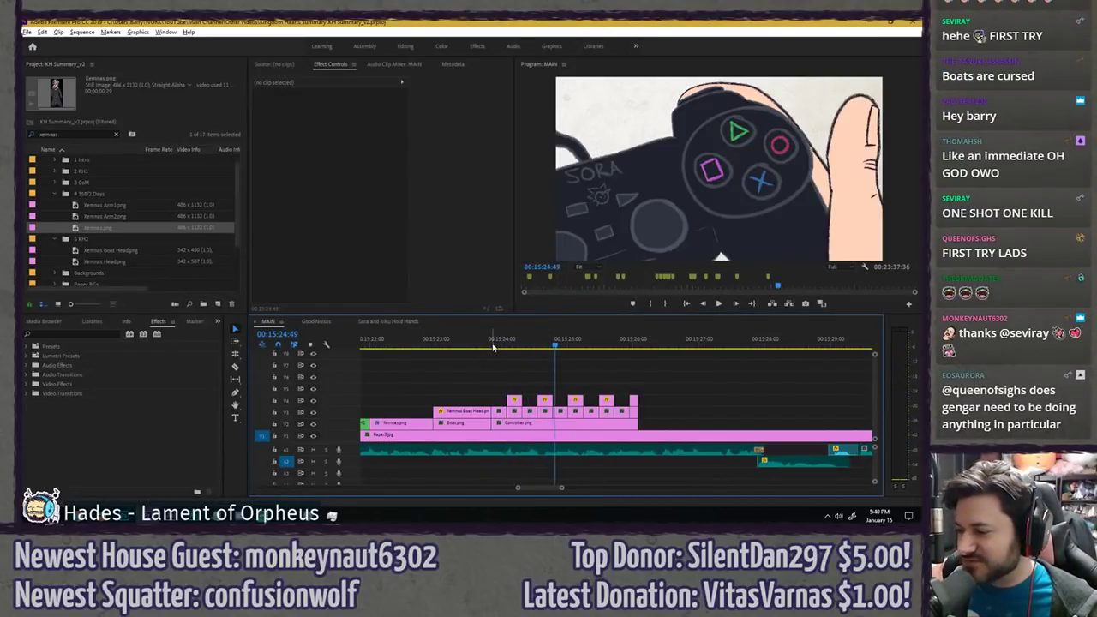
{"action": "key", "text": "space"}
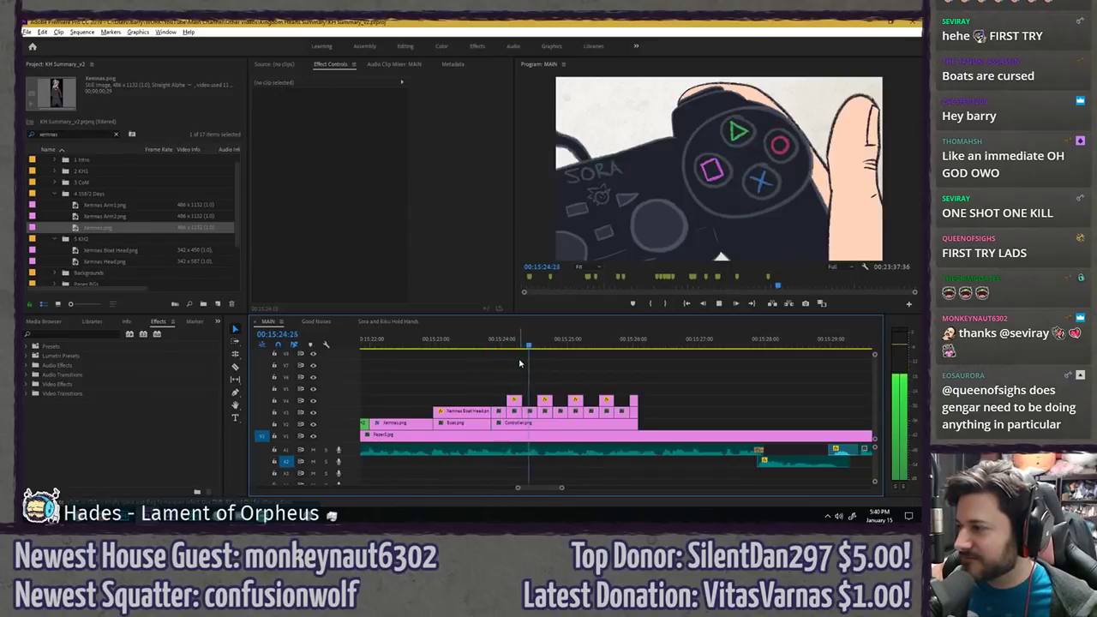
{"action": "key", "text": "space"}
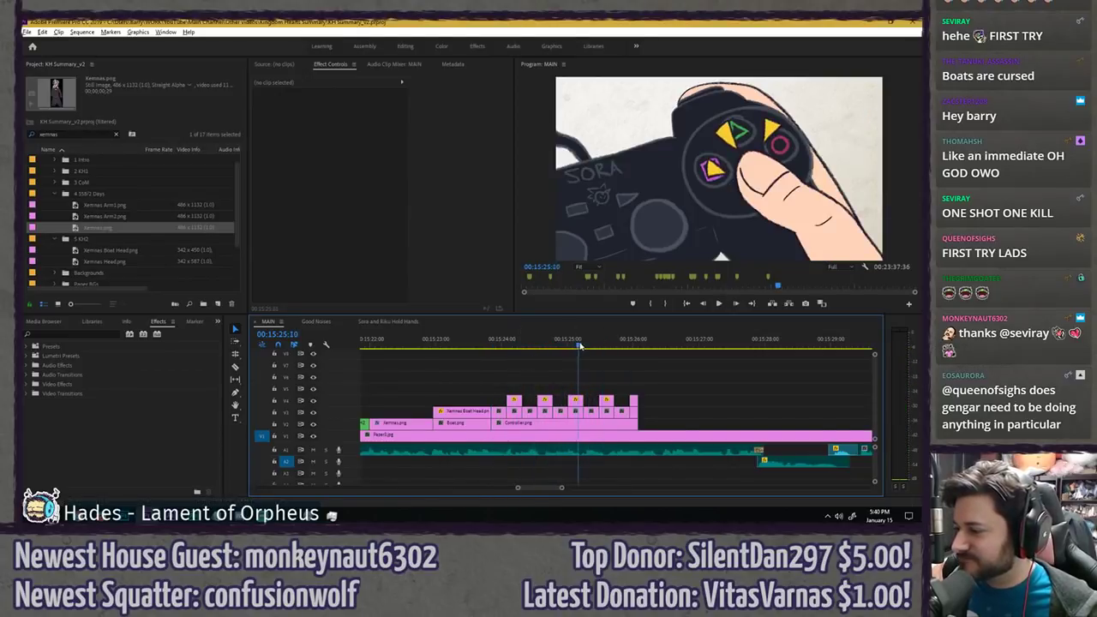
- Shift the final thumb-press clips later, replay them, and save the project
{"action": "left_click_drag", "start_coordinate": [580, 346], "coordinate": [594, 346]}
{"action": "left_click_drag", "start_coordinate": [605, 386], "coordinate": [647, 414]}
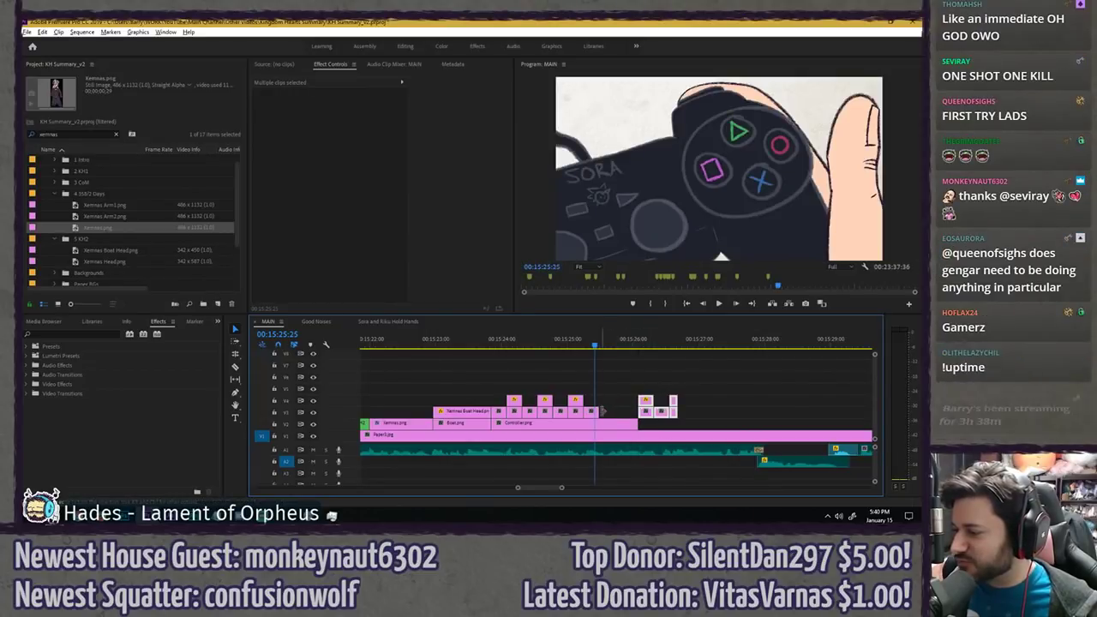
{"action": "key", "text": "space"}
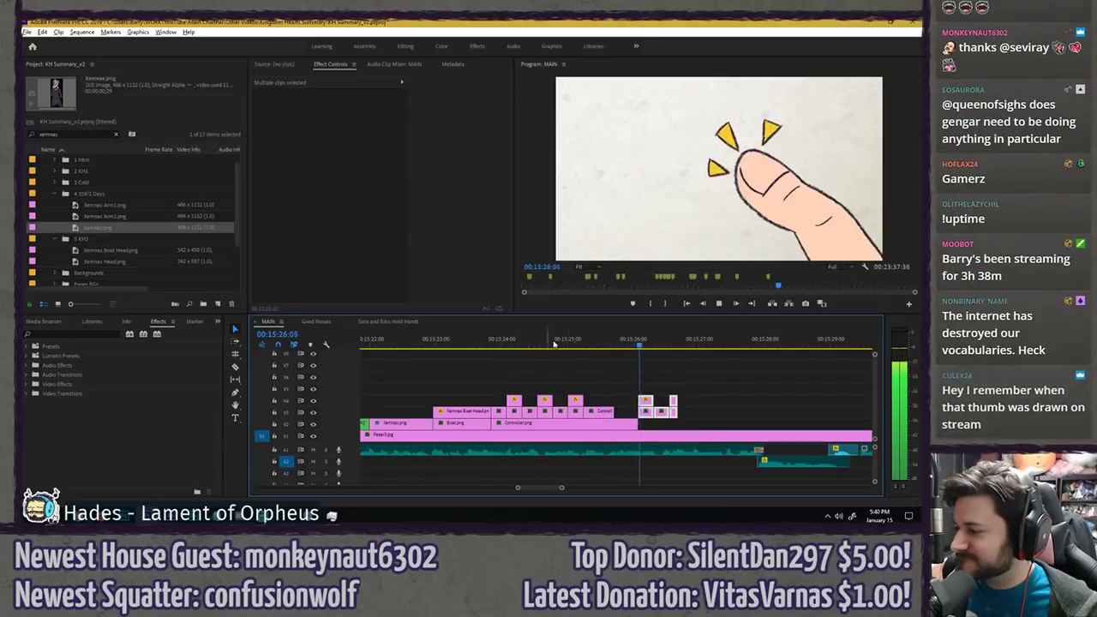
{"action": "key", "text": "space"}
{"action": "key", "text": "ctrl+s"}
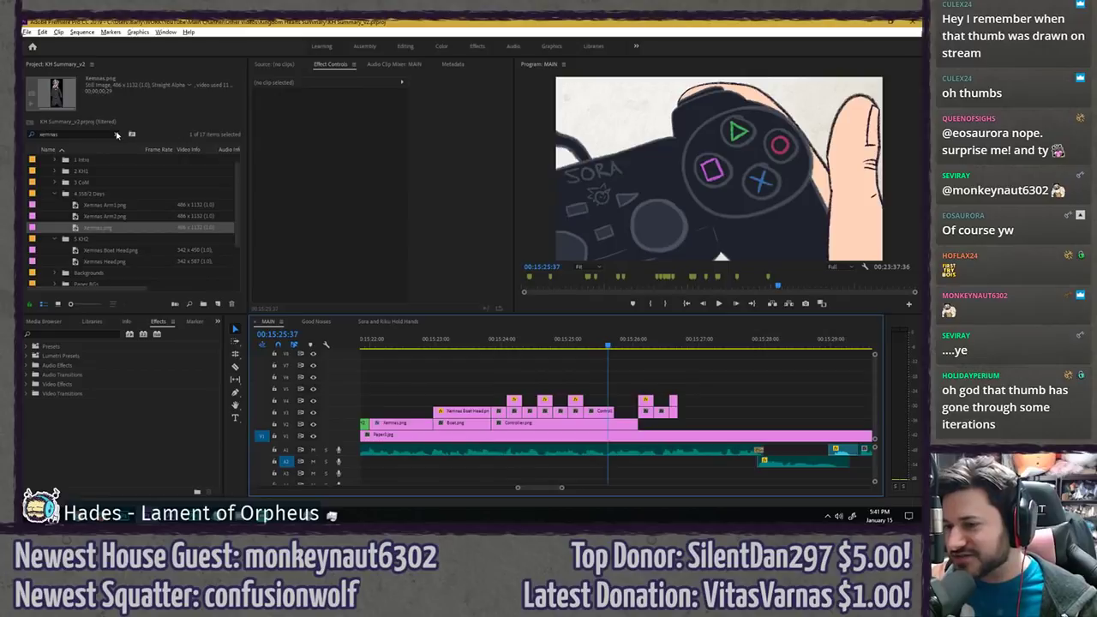
- Search the bin for 'contr' and add Controller ThumbDown2 to the sequence near 15:25:18
{"action": "left_click", "coordinate": [118, 135]}
{"action": "type", "text": "controll"}
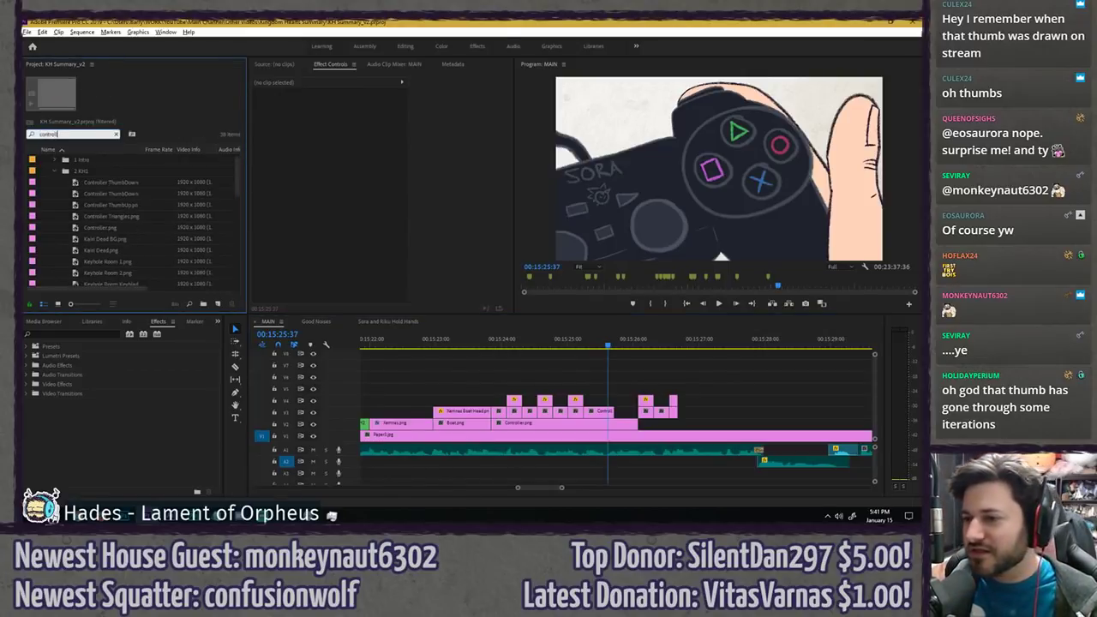
{"action": "left_click", "coordinate": [119, 217]}
{"action": "key", "text": "Up"}
{"action": "key", "text": "Up"}
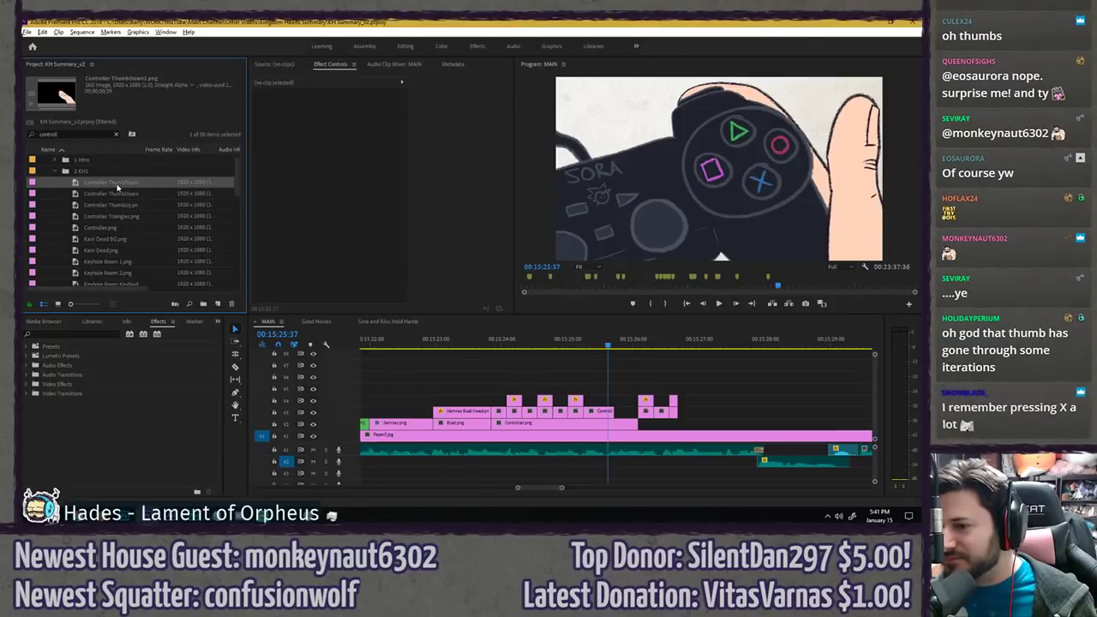
{"action": "left_click_drag", "start_coordinate": [112, 197], "coordinate": [637, 388]}
- Shorten the end of the Controller ThumbDown clip and review the thumb animation around 15:25
{"action": "left_click_drag", "start_coordinate": [611, 341], "coordinate": [618, 344]}
{"action": "scroll", "coordinate": [674, 377], "scroll_direction": "up", "scroll_amount": 4}
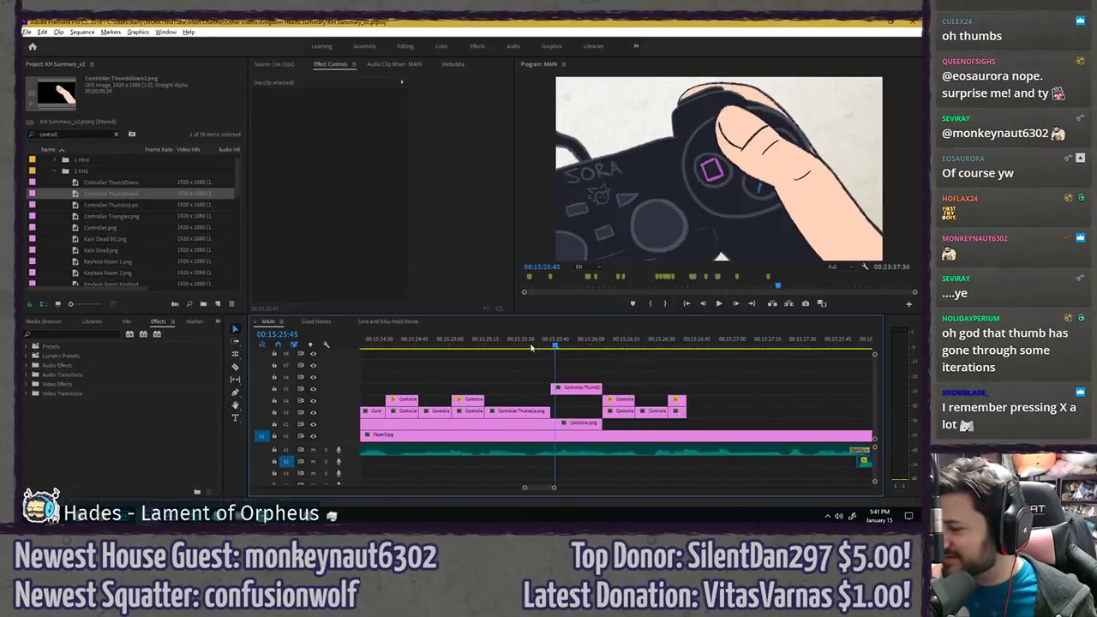
{"action": "left_click_drag", "start_coordinate": [513, 346], "coordinate": [464, 345]}
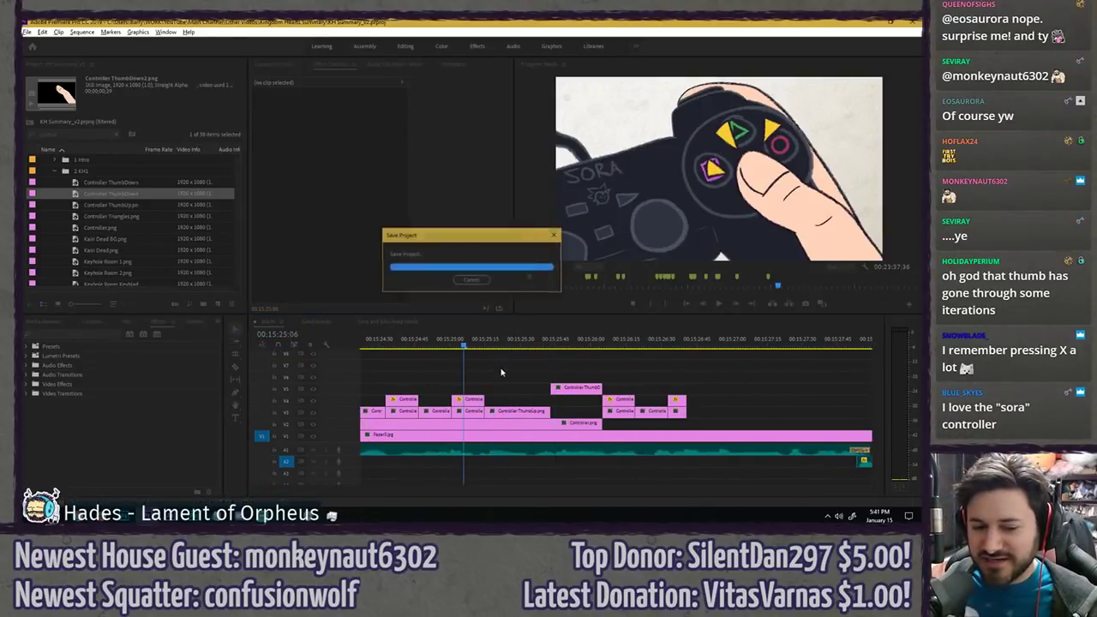
{"action": "key", "text": "space"}
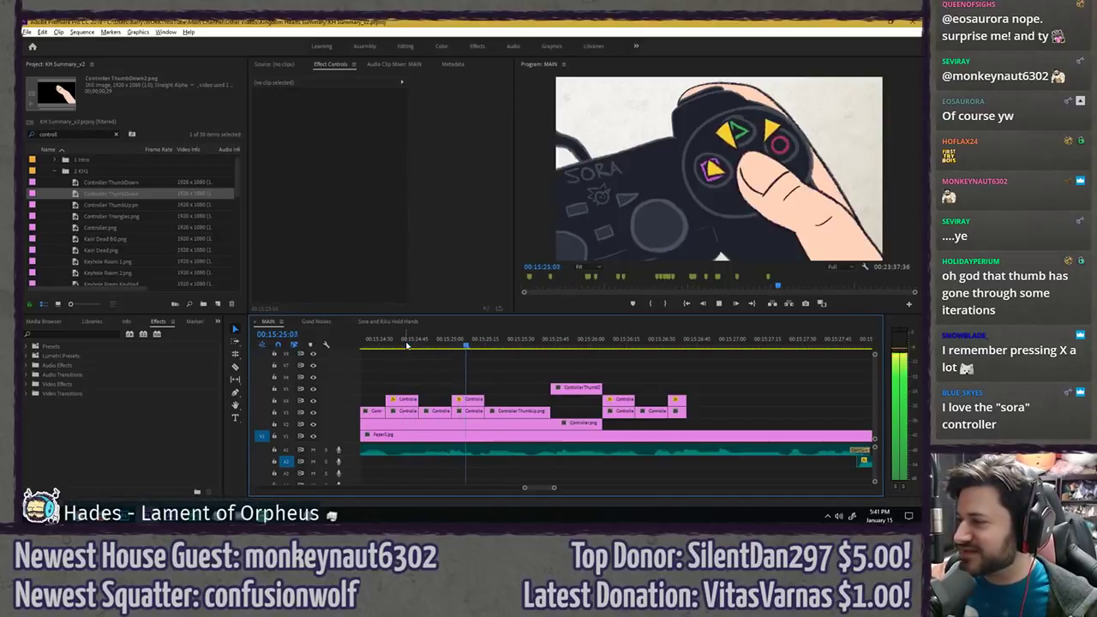
{"action": "key", "text": "space"}
{"action": "left_click_drag", "start_coordinate": [521, 345], "coordinate": [554, 344]}
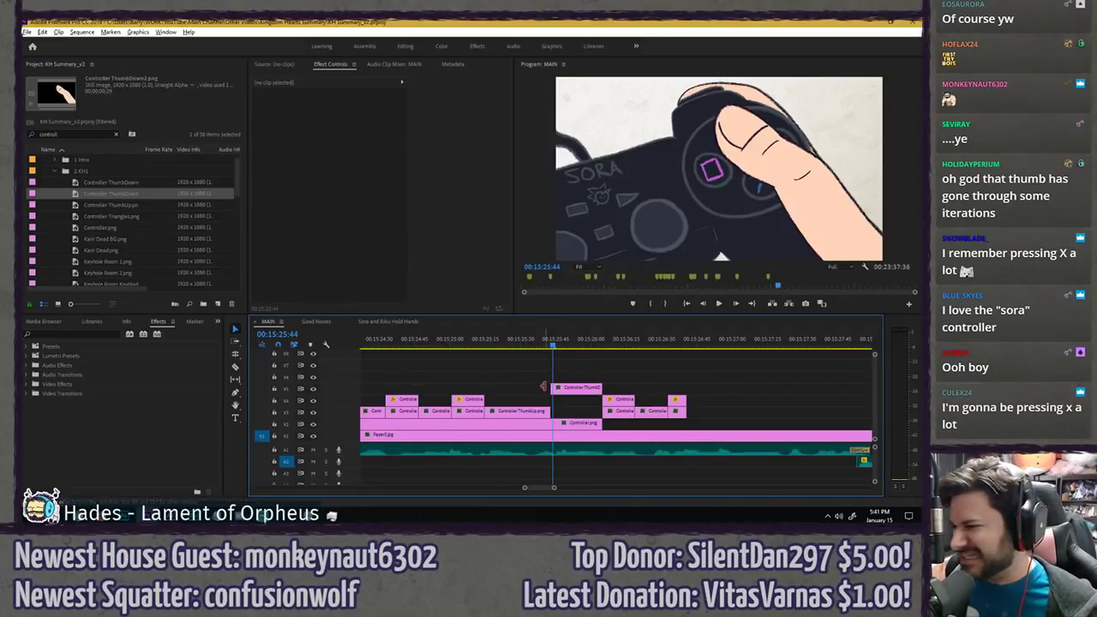
- Move the Controller Thumb clip down to track V2 and play back the reordered clips
{"action": "left_click", "coordinate": [470, 344]}
{"action": "left_click", "coordinate": [470, 412]}
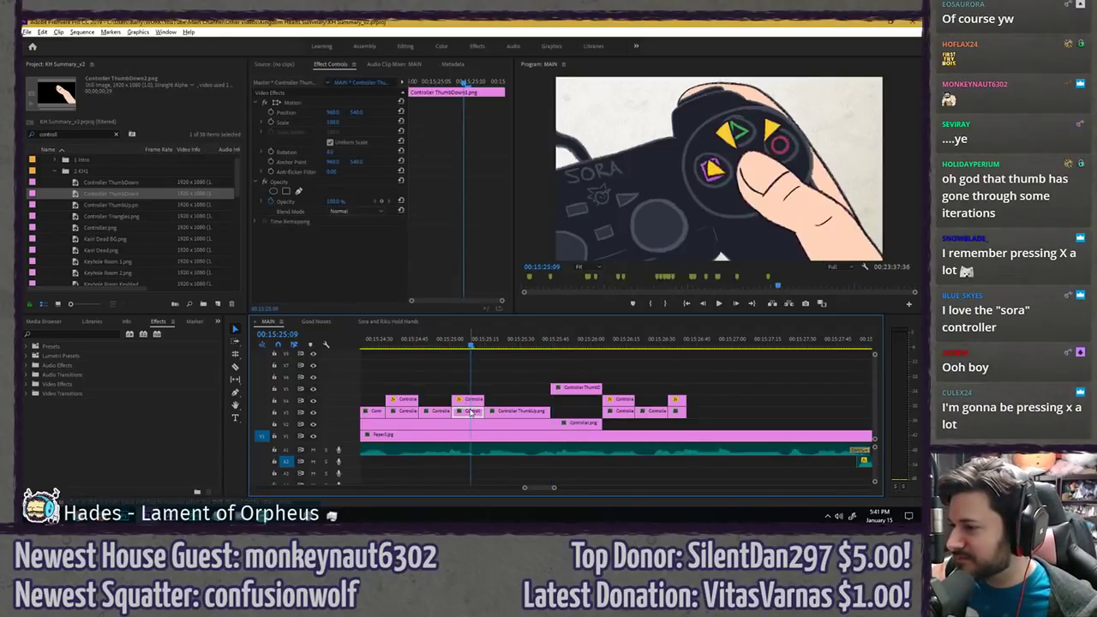
{"action": "left_click", "coordinate": [564, 341]}
{"action": "left_click", "coordinate": [578, 389]}
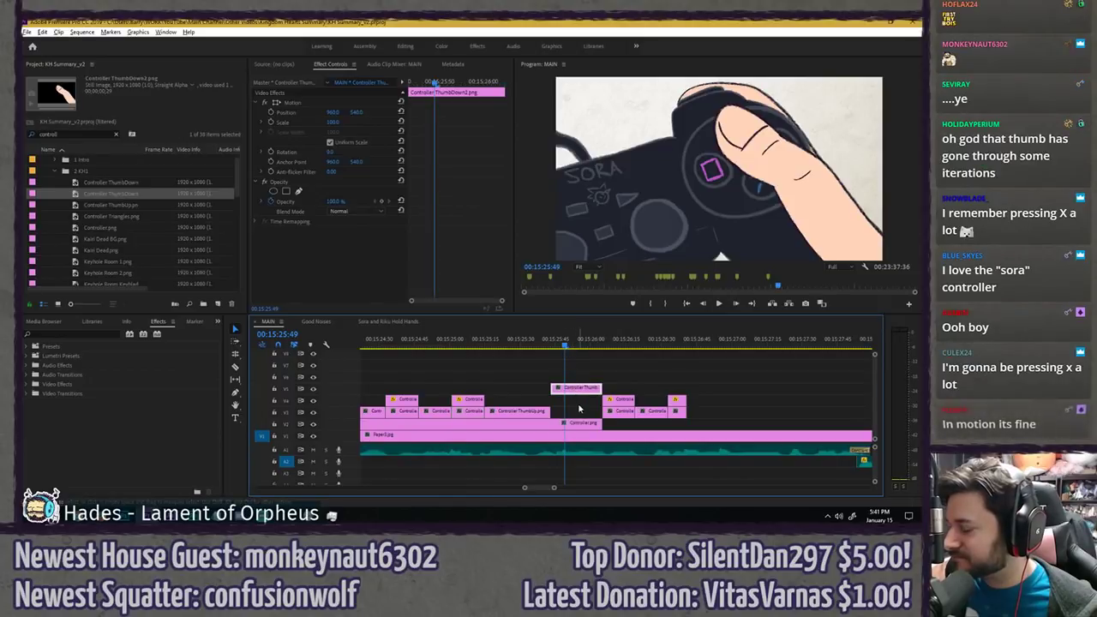
{"action": "left_click_drag", "start_coordinate": [577, 389], "coordinate": [579, 411]}
{"action": "key", "text": "space"}
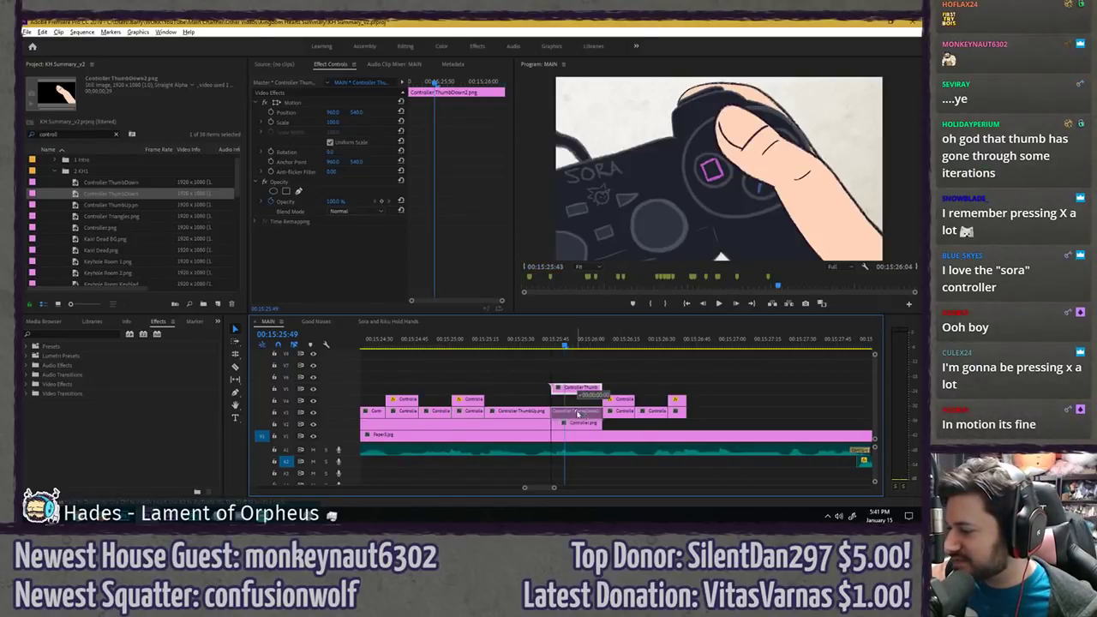
{"action": "key", "text": "space"}
- Slide the Controller Triangles clip earlier and move the yellow triangles up to the thumb's tip
{"action": "left_click", "coordinate": [622, 402]}
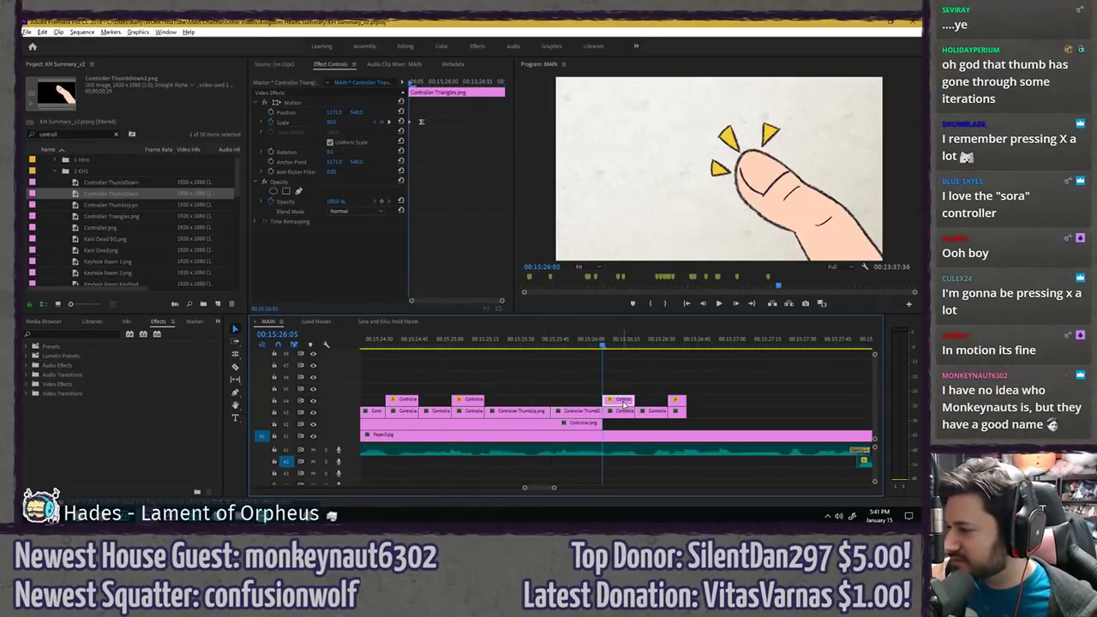
{"action": "left_click_drag", "start_coordinate": [622, 403], "coordinate": [571, 402]}
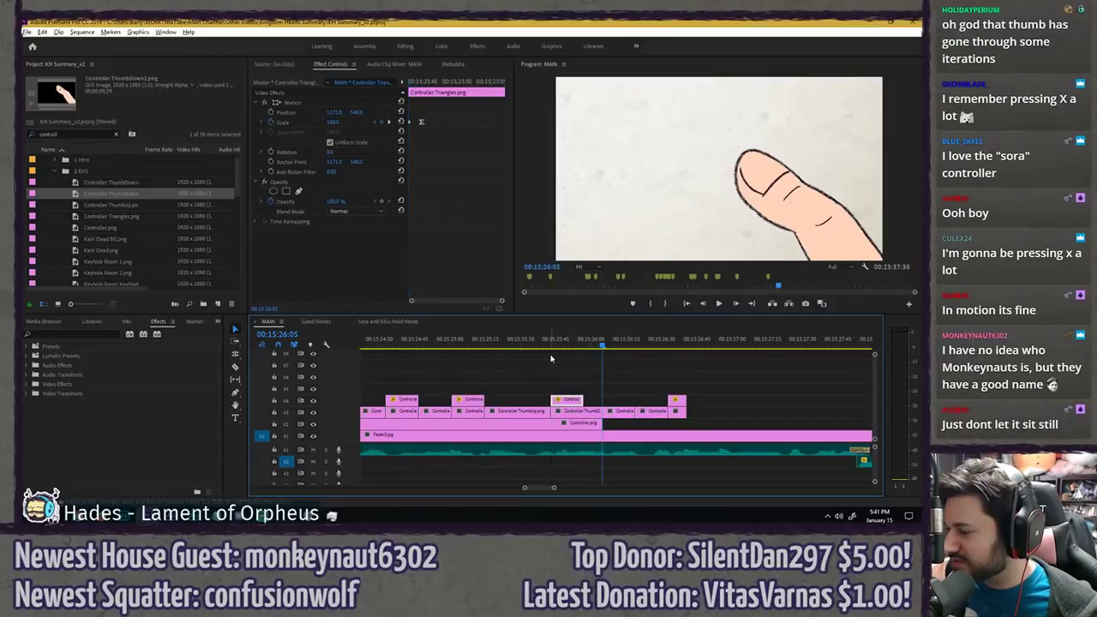
{"action": "left_click_drag", "start_coordinate": [539, 344], "coordinate": [555, 344]}
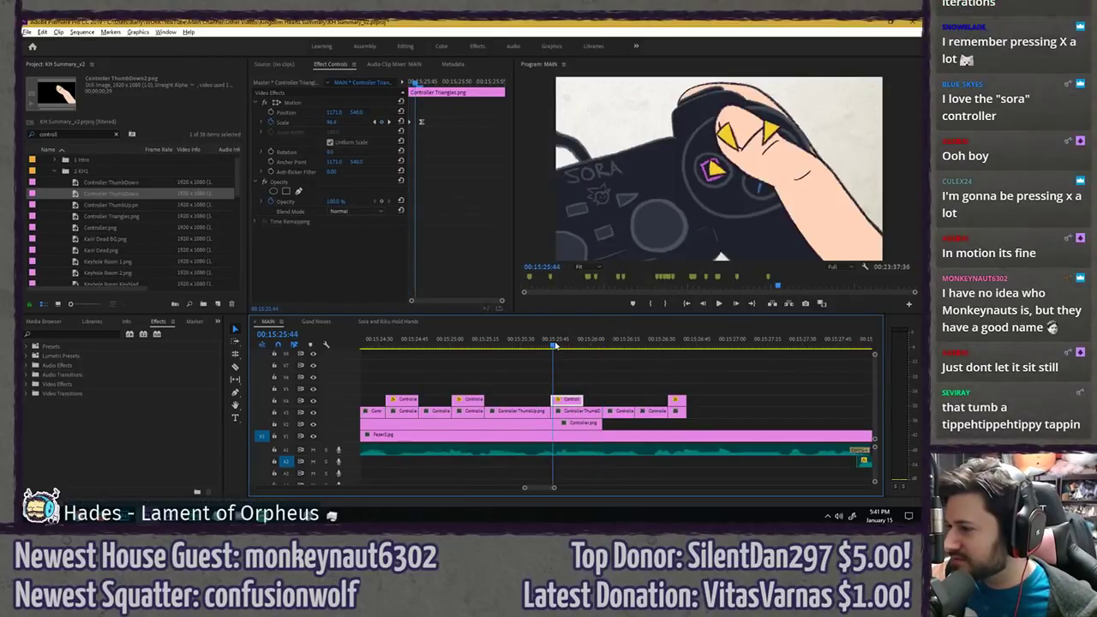
{"action": "left_click", "coordinate": [343, 104]}
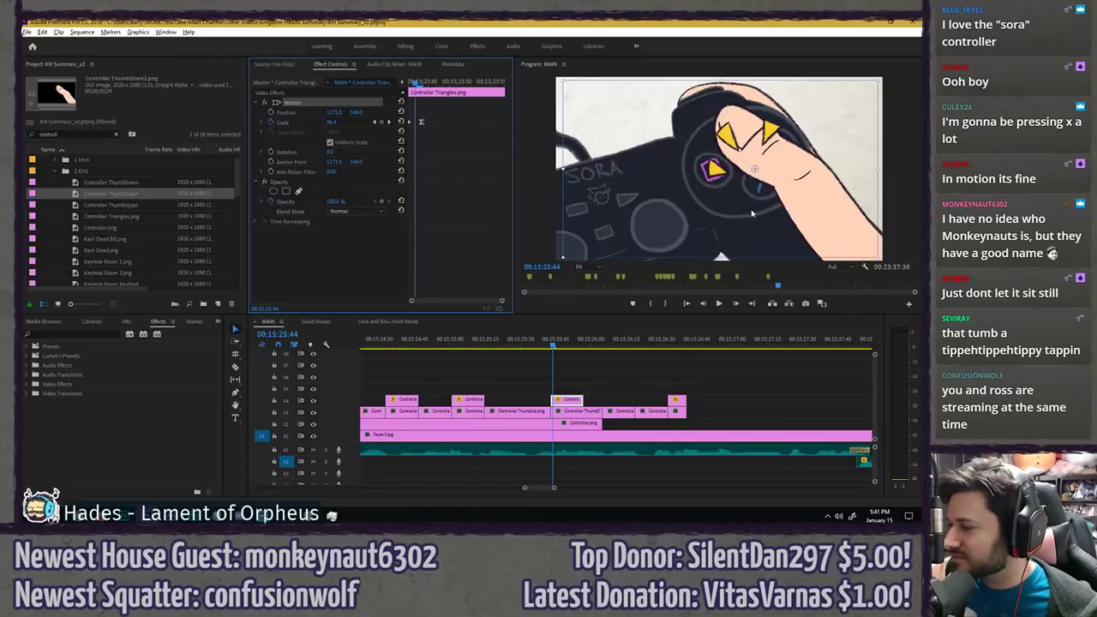
{"action": "left_click", "coordinate": [468, 343]}
{"action": "left_click", "coordinate": [468, 400]}
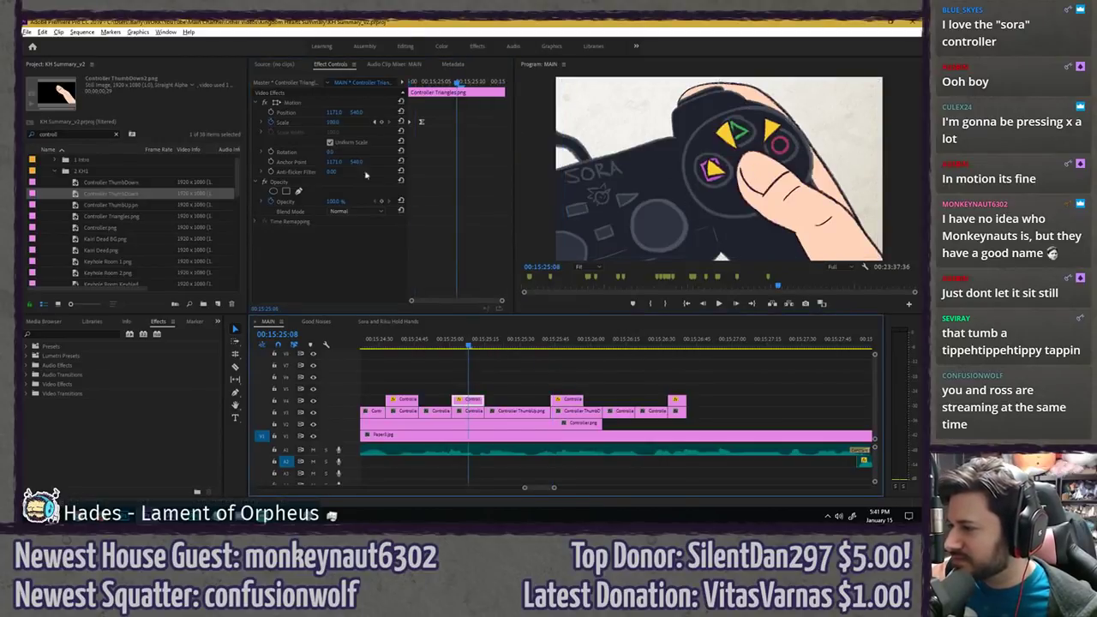
{"action": "left_click", "coordinate": [337, 103]}
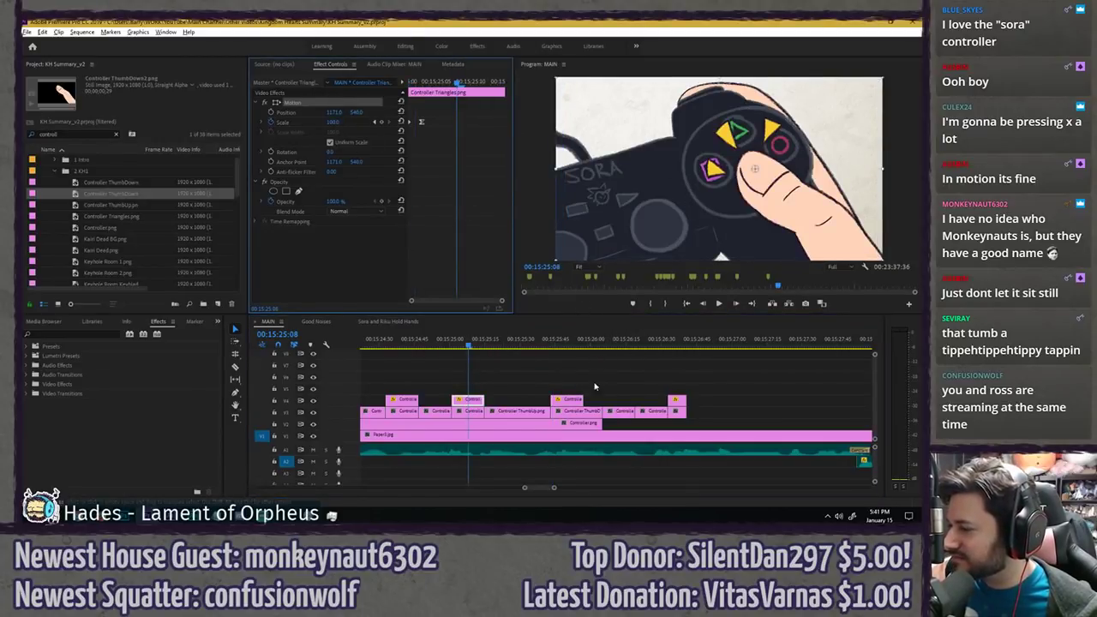
{"action": "left_click", "coordinate": [557, 341]}
{"action": "left_click", "coordinate": [569, 400]}
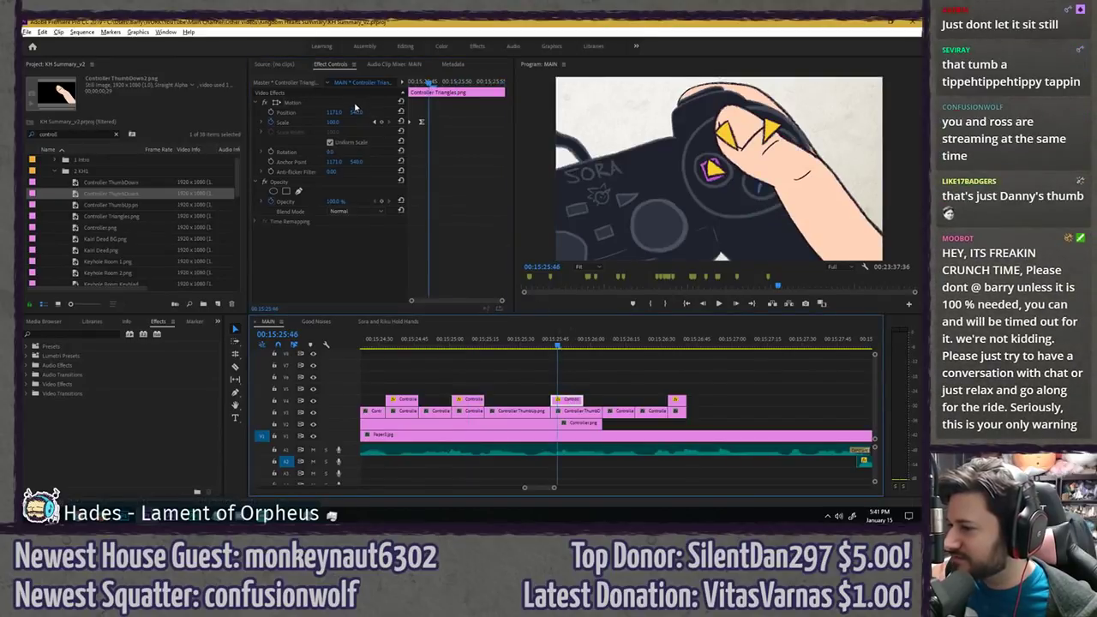
{"action": "left_click_drag", "start_coordinate": [745, 241], "coordinate": [719, 195]}
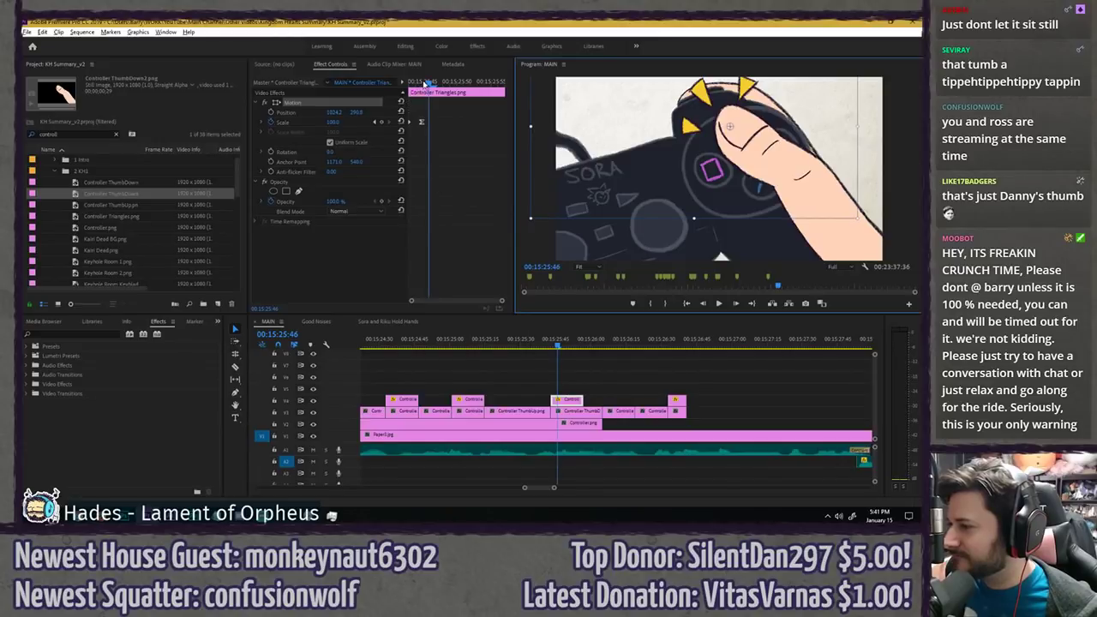
- Lengthen the Controller Triangles clip by 8 frames and replay the section
{"action": "left_click_drag", "start_coordinate": [424, 83], "coordinate": [330, 90]}
{"action": "key", "text": "space"}
{"action": "key", "text": "space"}
{"action": "left_click", "coordinate": [427, 344]}
{"action": "key", "text": "space"}
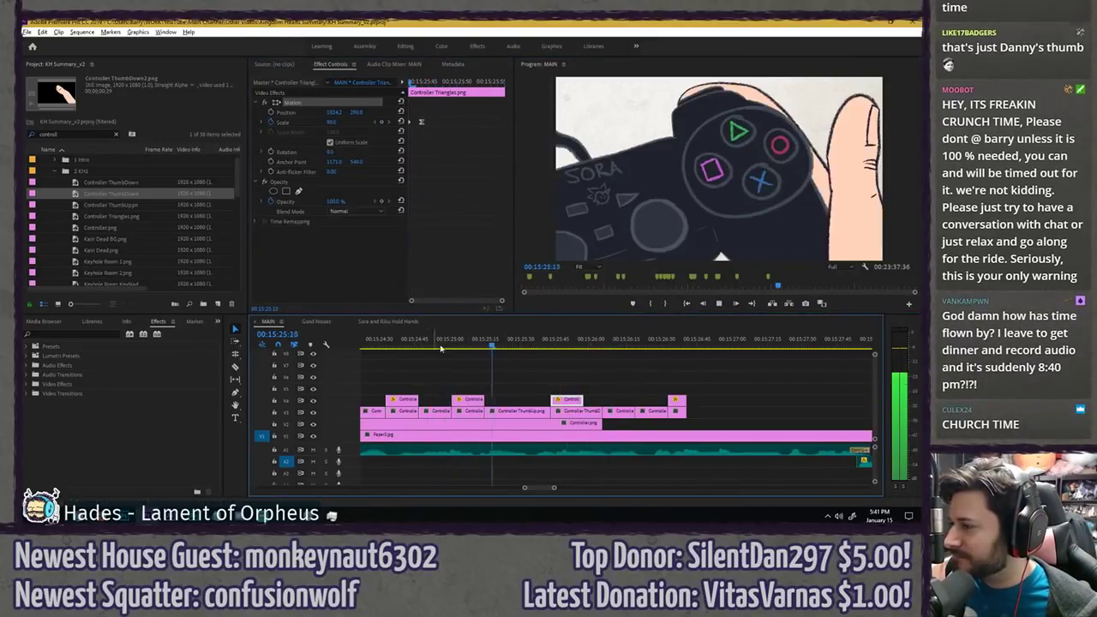
{"action": "key", "text": "space"}
{"action": "left_click", "coordinate": [612, 389]}
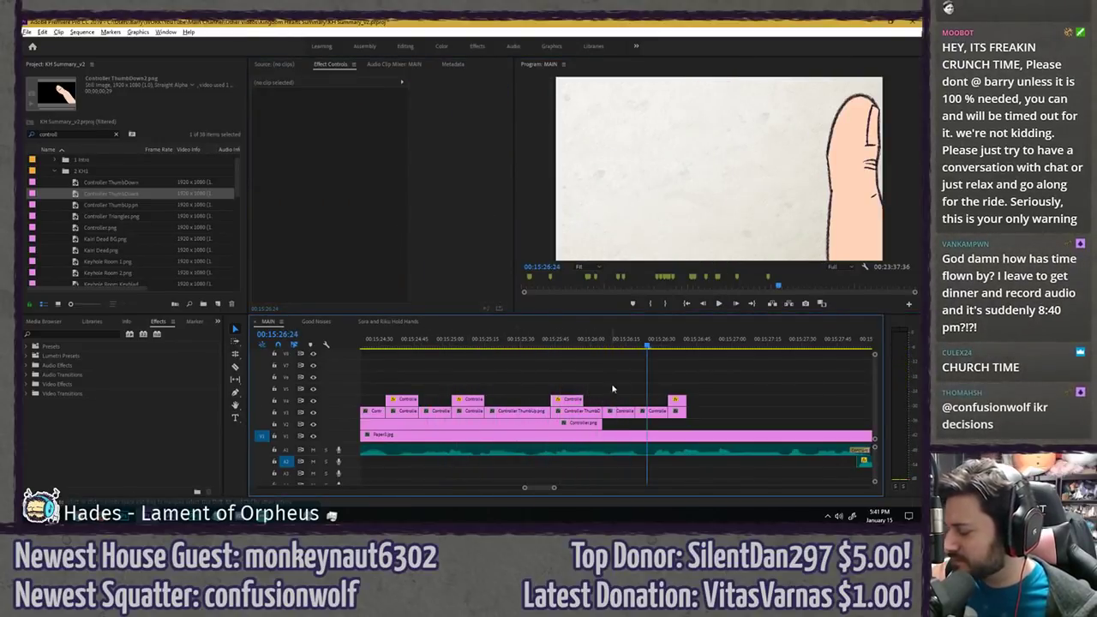
{"action": "left_click_drag", "start_coordinate": [583, 400], "coordinate": [602, 401]}
{"action": "key", "text": "space"}
{"action": "left_click", "coordinate": [456, 341]}
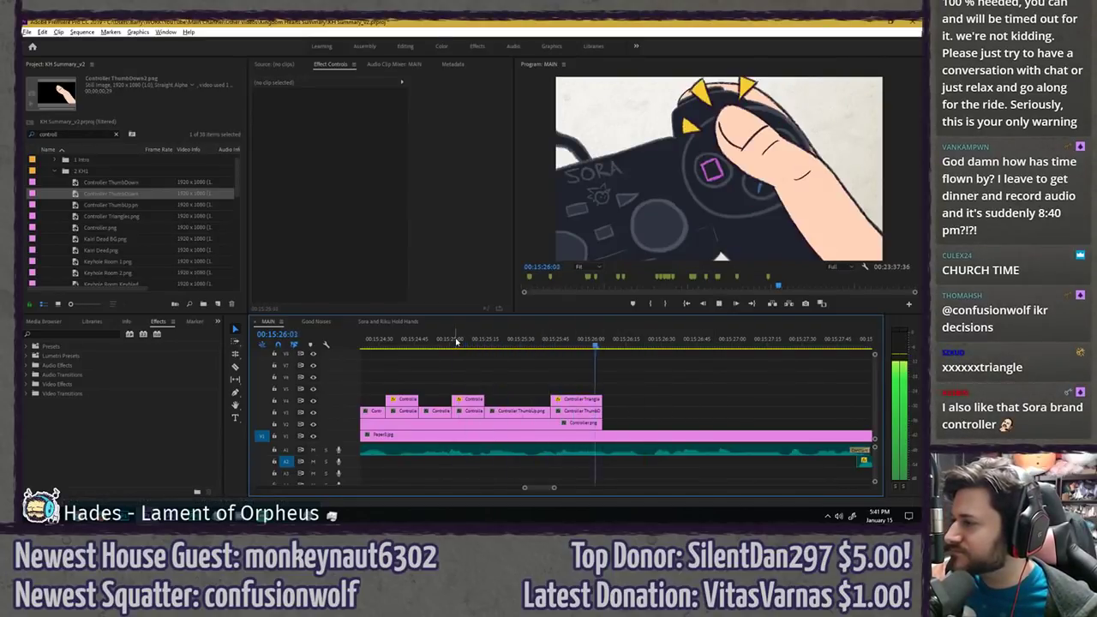
- Lengthen all three stacked controller clips by 27 frames and save the project
{"action": "key", "text": "space"}
{"action": "left_click_drag", "start_coordinate": [622, 379], "coordinate": [691, 415]}
{"action": "left_click", "coordinate": [460, 341]}
{"action": "key", "text": "space"}
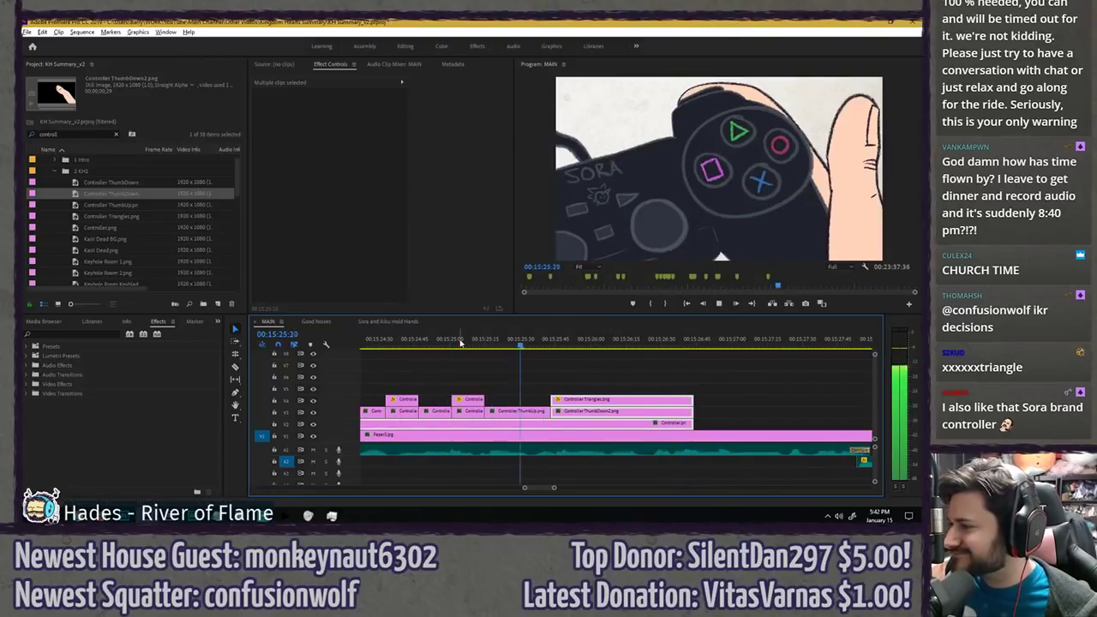
{"action": "key", "text": "space"}
{"action": "key", "text": "minus"}
{"action": "key", "text": "minus"}
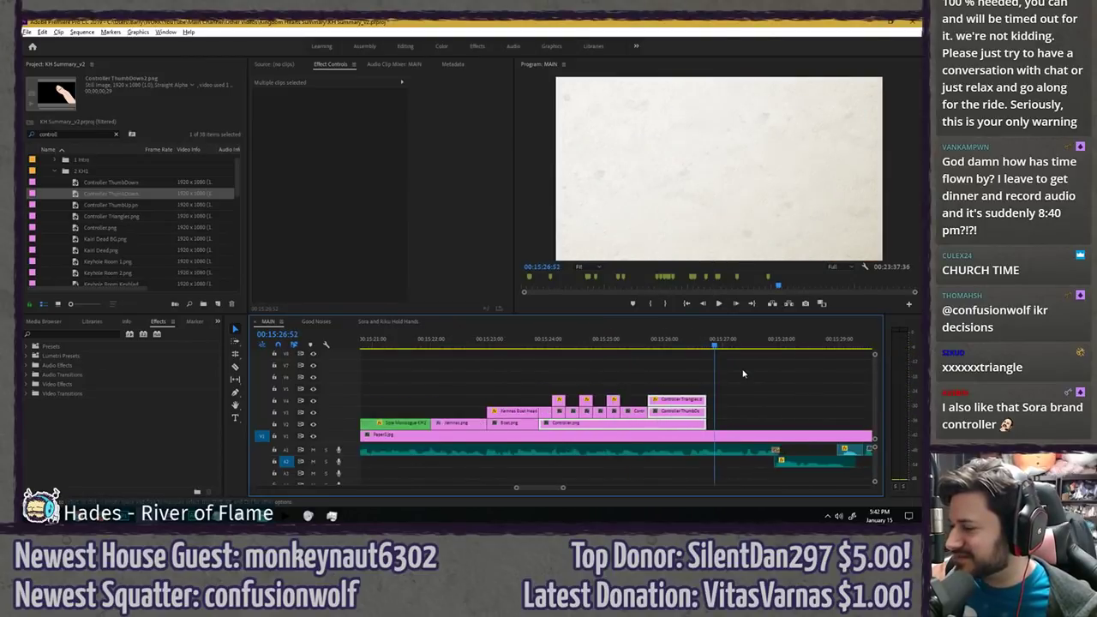
{"action": "left_click", "coordinate": [588, 369]}
{"action": "key", "text": "ctrl+s"}
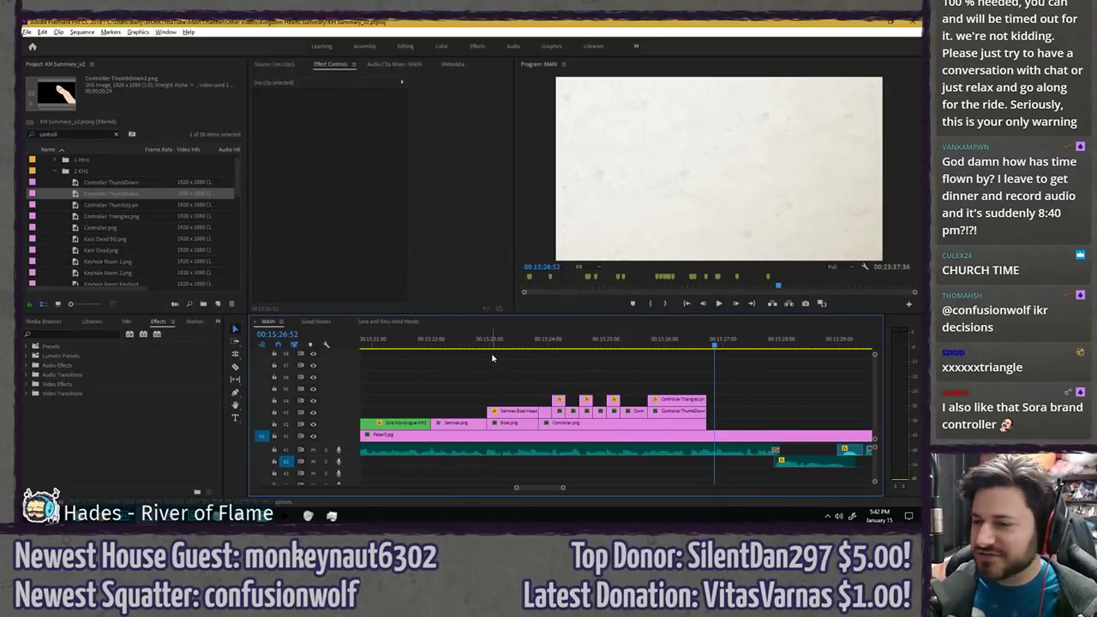
- Review the Xemnas shot at 15:22:23 in the enlarged program preview
{"action": "scroll", "coordinate": [524, 374], "scroll_direction": "down", "scroll_amount": 2}
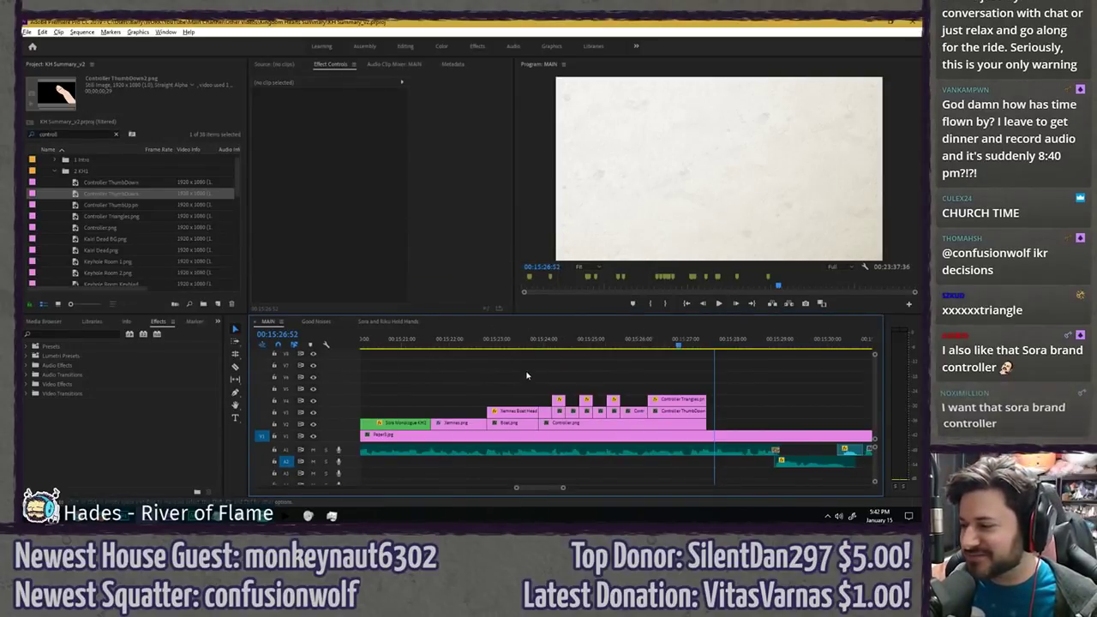
{"action": "left_click", "coordinate": [491, 341]}
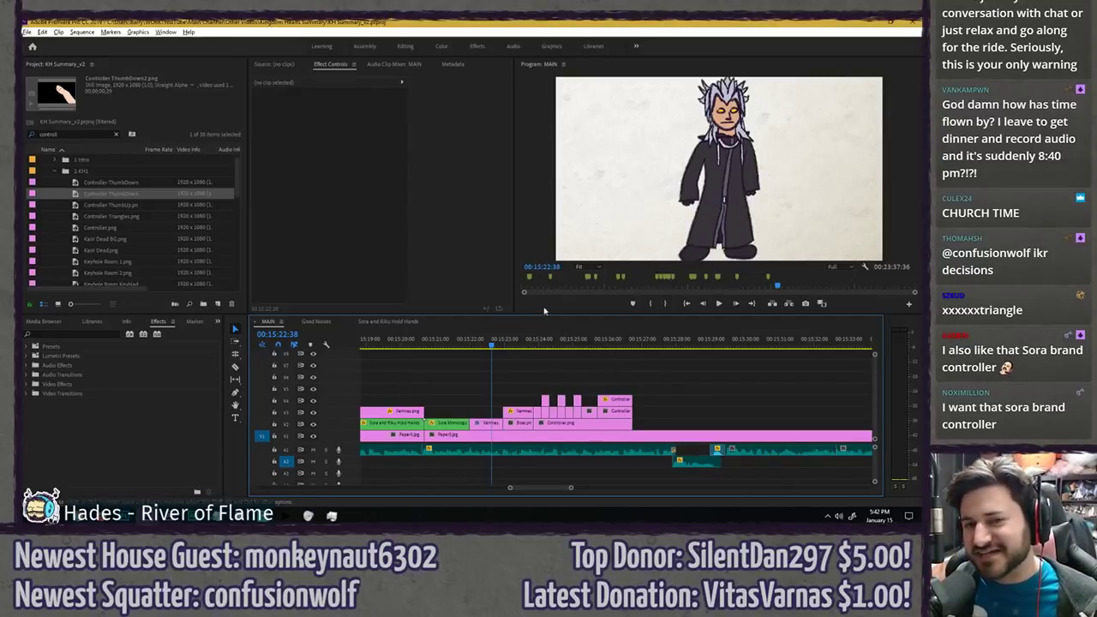
{"action": "left_click", "coordinate": [484, 344]}
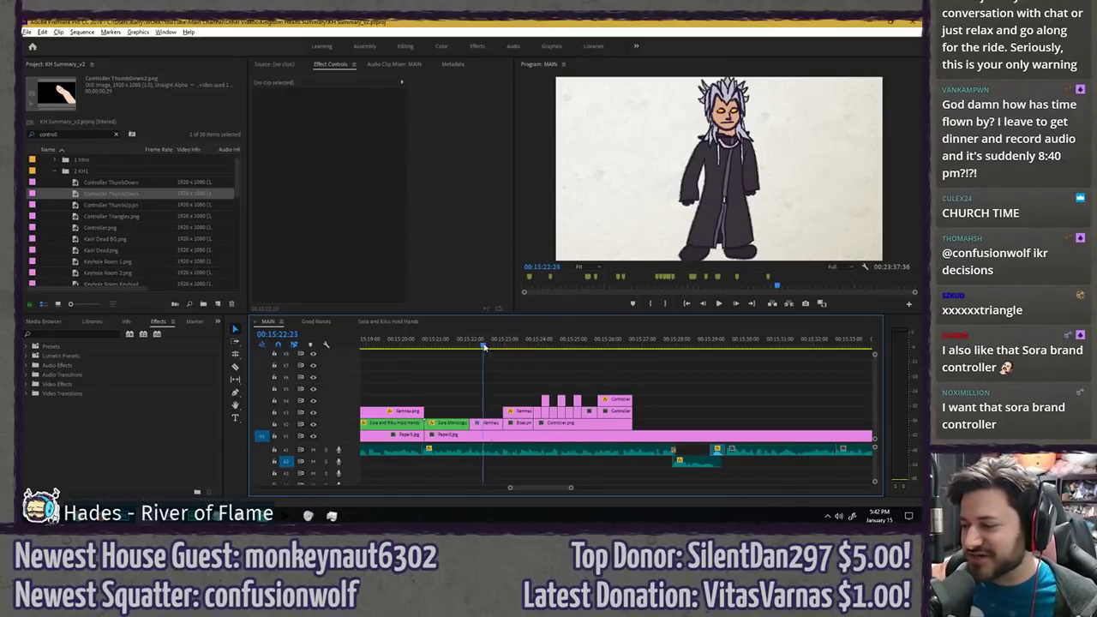
{"action": "key", "text": "grave"}
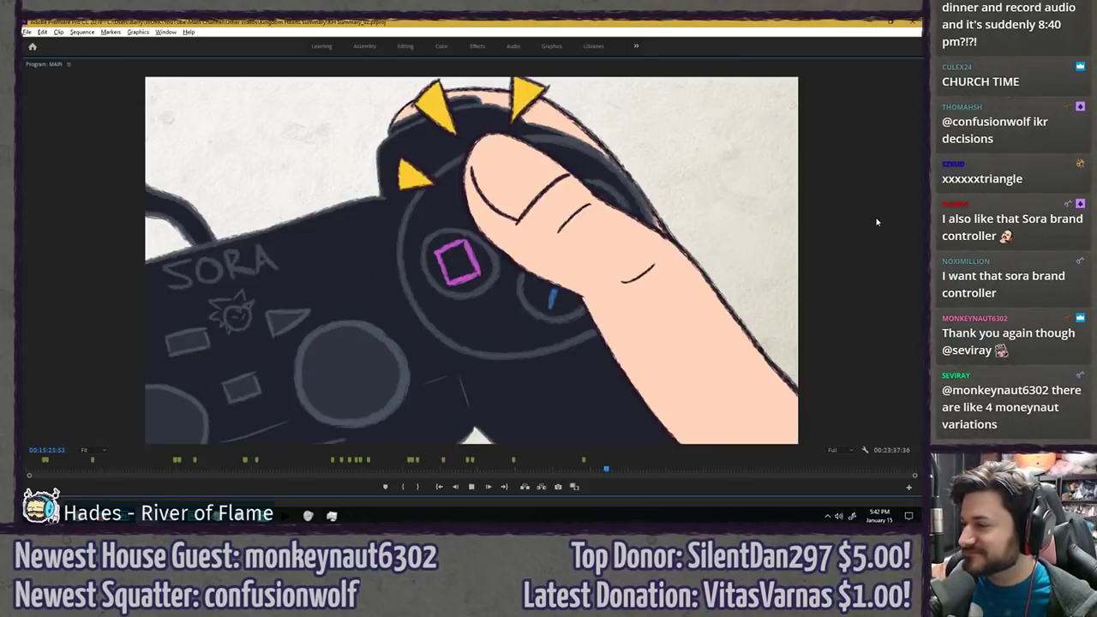
{"action": "key", "text": "grave"}
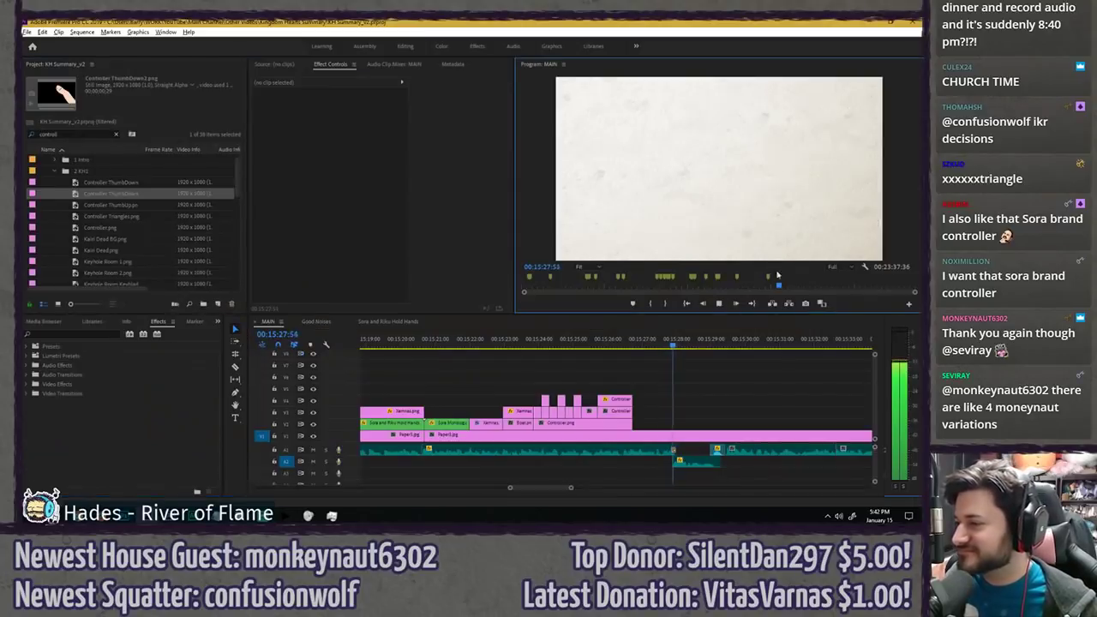
- Select the last two controller clips and review the controller section full-size from 15:25:41
{"action": "left_click", "coordinate": [622, 345]}
{"action": "key", "text": "space"}
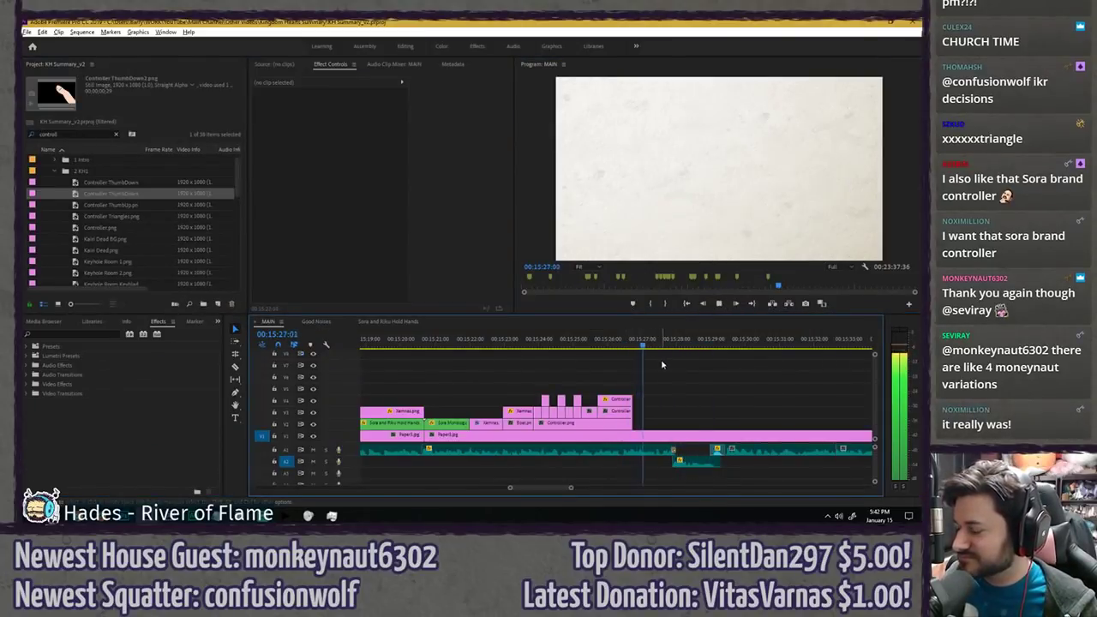
{"action": "key", "text": "space"}
{"action": "left_click_drag", "start_coordinate": [654, 382], "coordinate": [675, 415]}
{"action": "left_click", "coordinate": [596, 346]}
{"action": "left_click_drag", "start_coordinate": [596, 347], "coordinate": [586, 346]}
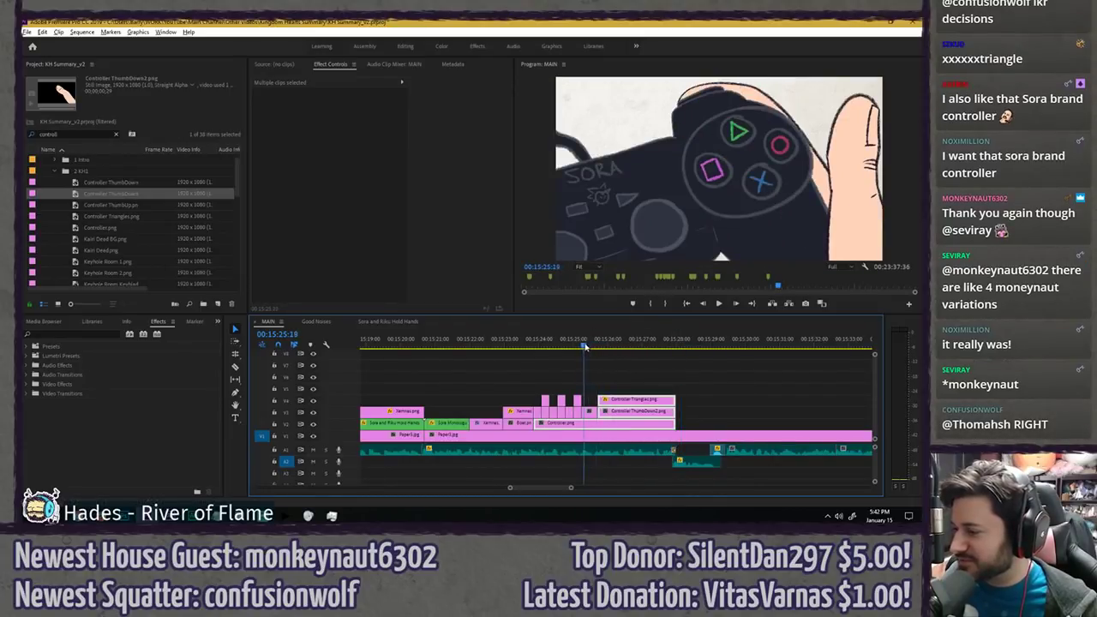
{"action": "key", "text": "grave"}
{"action": "key", "text": "space"}
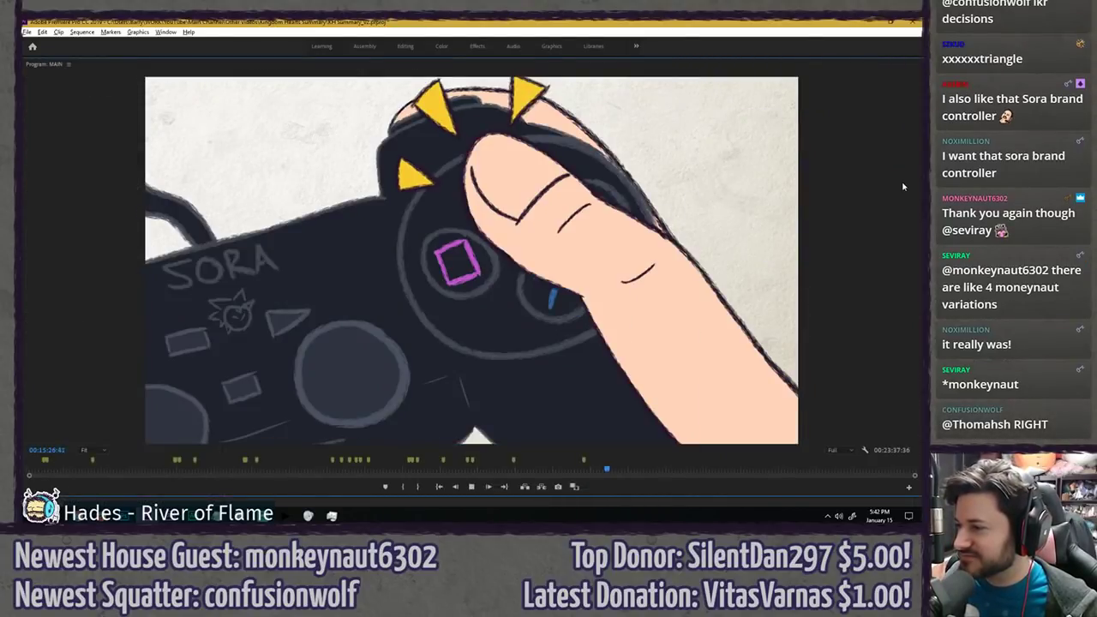
{"action": "key", "text": "space"}
{"action": "key", "text": "grave"}
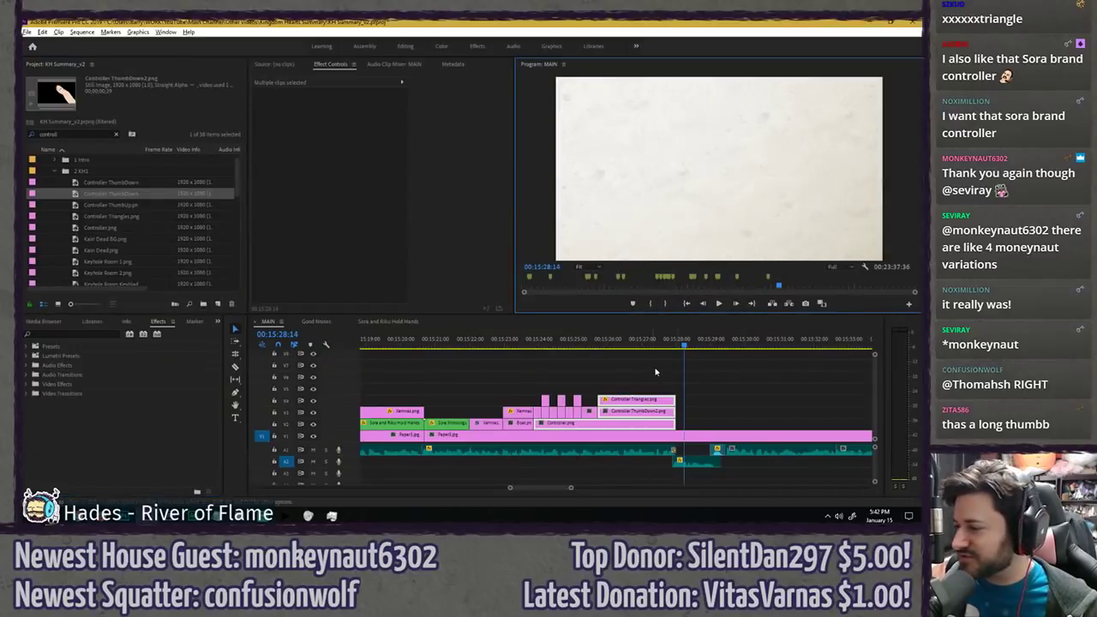
- Undo the last change, play from 15:25:57, and save the project
{"action": "key", "text": "ctrl+z"}
{"action": "left_click", "coordinate": [621, 368]}
{"action": "left_click", "coordinate": [607, 346]}
{"action": "key", "text": "space"}
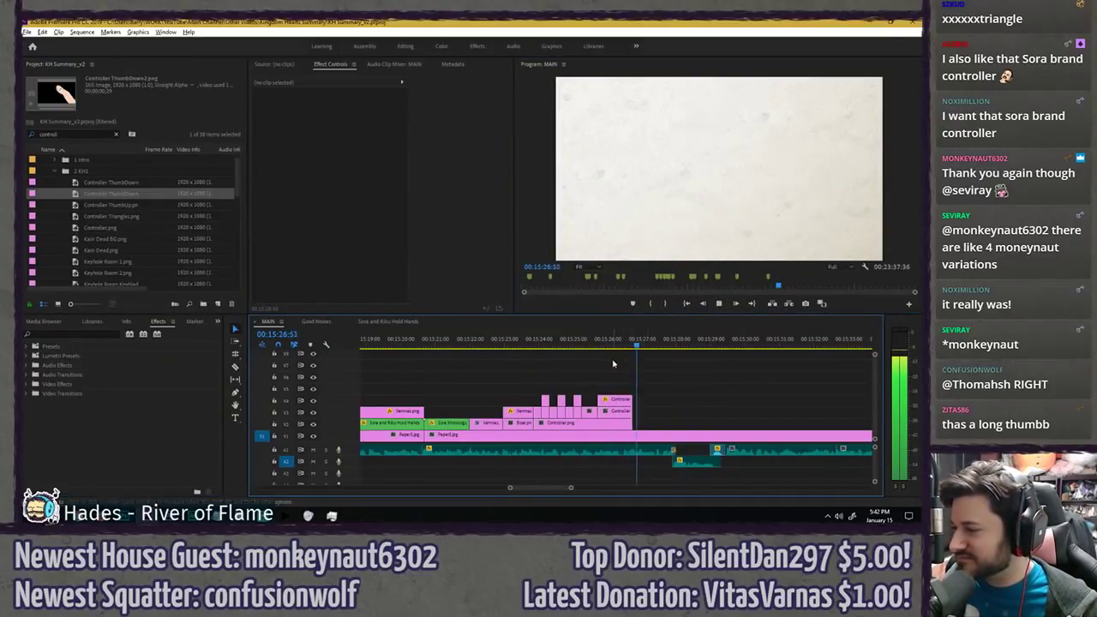
{"action": "key", "text": "space"}
{"action": "key", "text": "ctrl+s"}
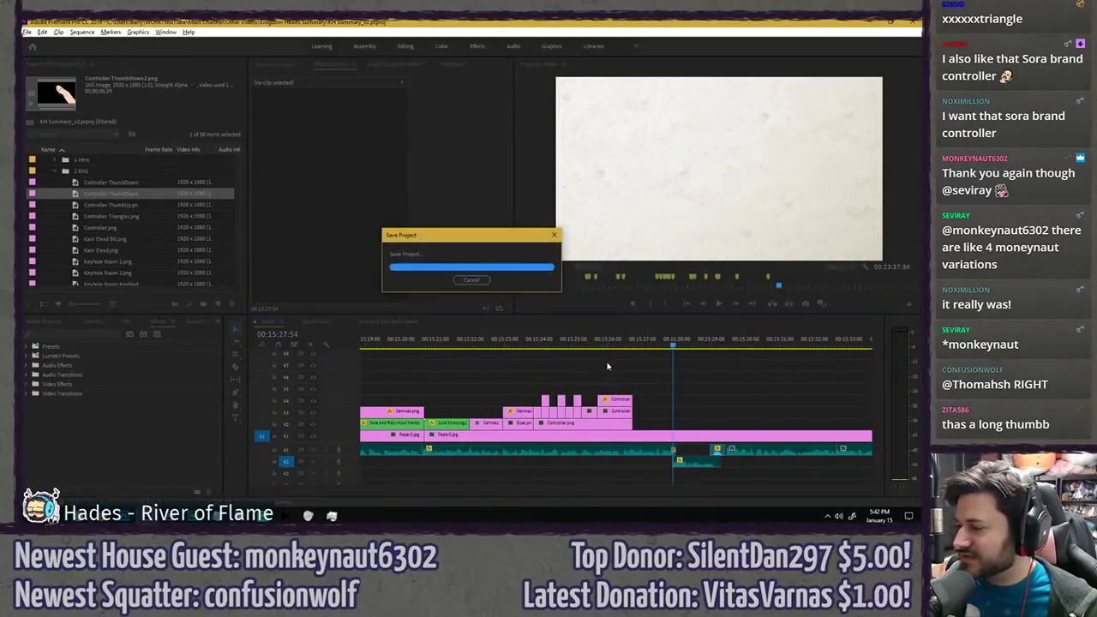
- Play through the sequence from about 6:31 to 6:48 to watch the falling character
{"action": "scroll", "coordinate": [759, 387], "scroll_direction": "down", "scroll_amount": 8}
{"action": "key", "text": "minus"}
{"action": "key", "text": "minus"}
{"action": "key", "text": "minus"}
{"action": "key", "text": "minus"}
{"action": "key", "text": "minus"}
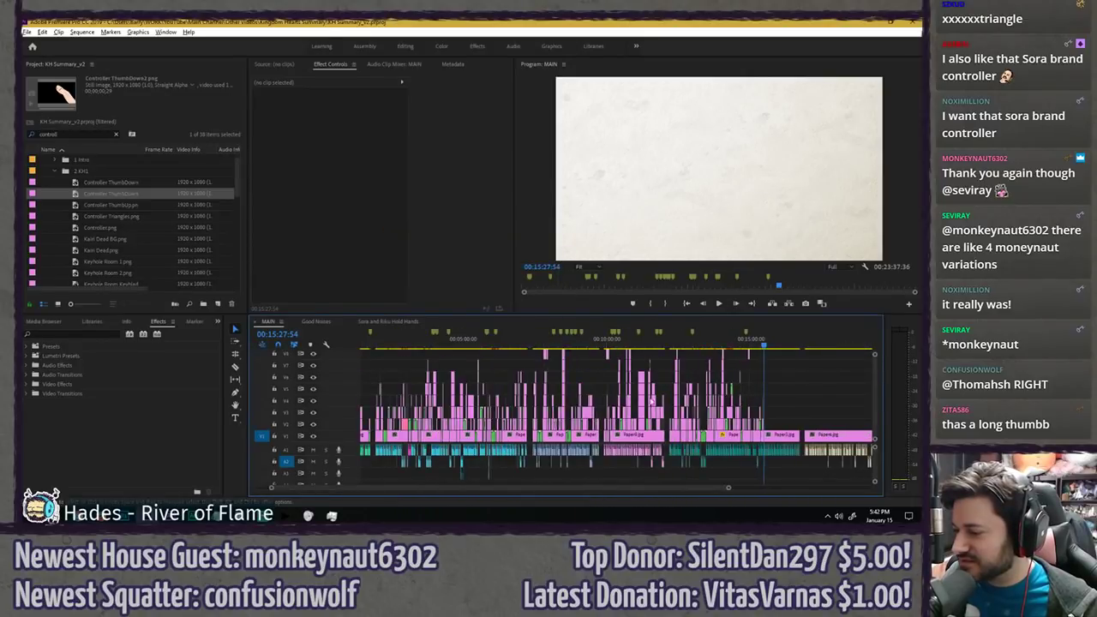
{"action": "key", "text": "equal"}
{"action": "key", "text": "equal"}
{"action": "key", "text": "equal"}
{"action": "key", "text": "equal"}
{"action": "key", "text": "equal"}
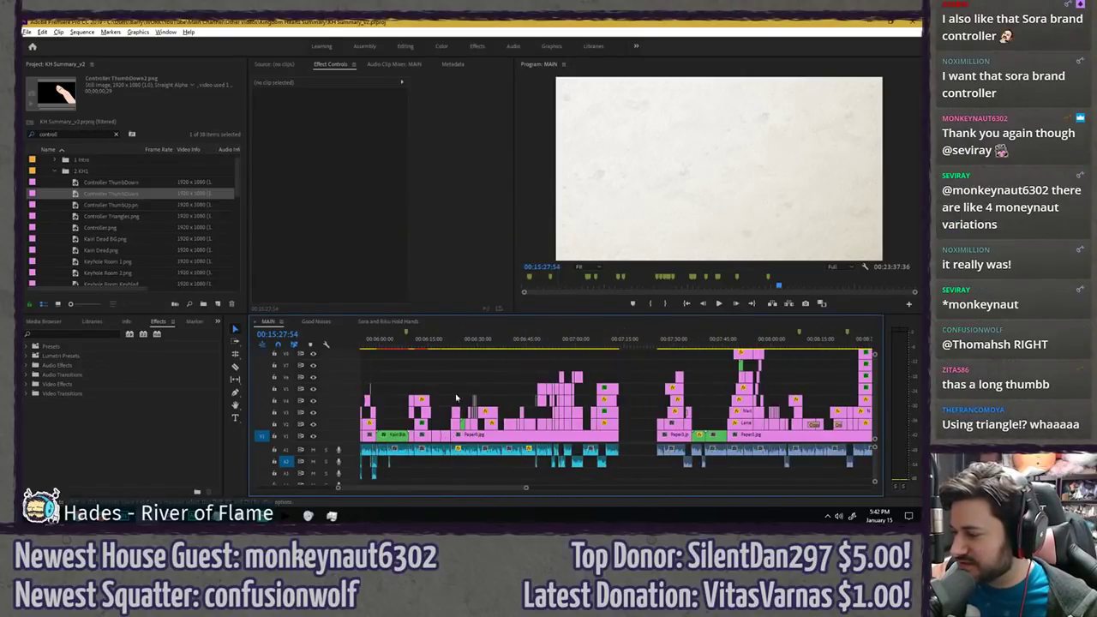
{"action": "left_click", "coordinate": [562, 341]}
{"action": "key", "text": "space"}
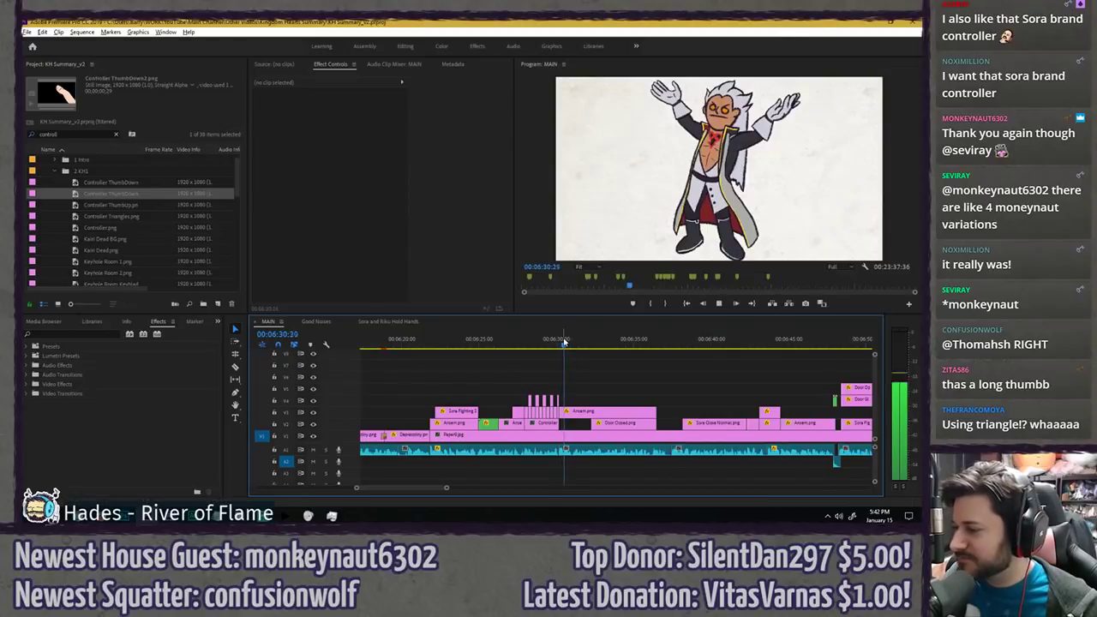
{"action": "left_click", "coordinate": [559, 341]}
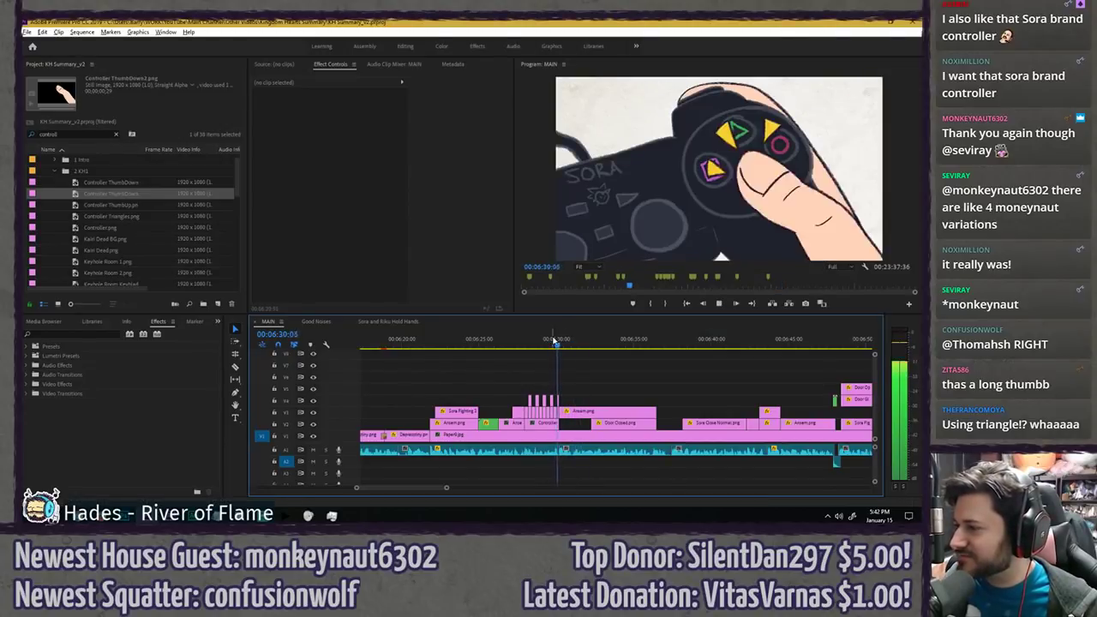
{"action": "key", "text": "minus"}
{"action": "key", "text": "minus"}
{"action": "mouse_move", "coordinate": [521, 345]}
{"action": "left_mouse_down"}
{"action": "mouse_move", "coordinate": [641, 342]}
{"action": "mouse_move", "coordinate": [525, 347]}
{"action": "left_mouse_up"}
{"action": "key", "text": "space"}
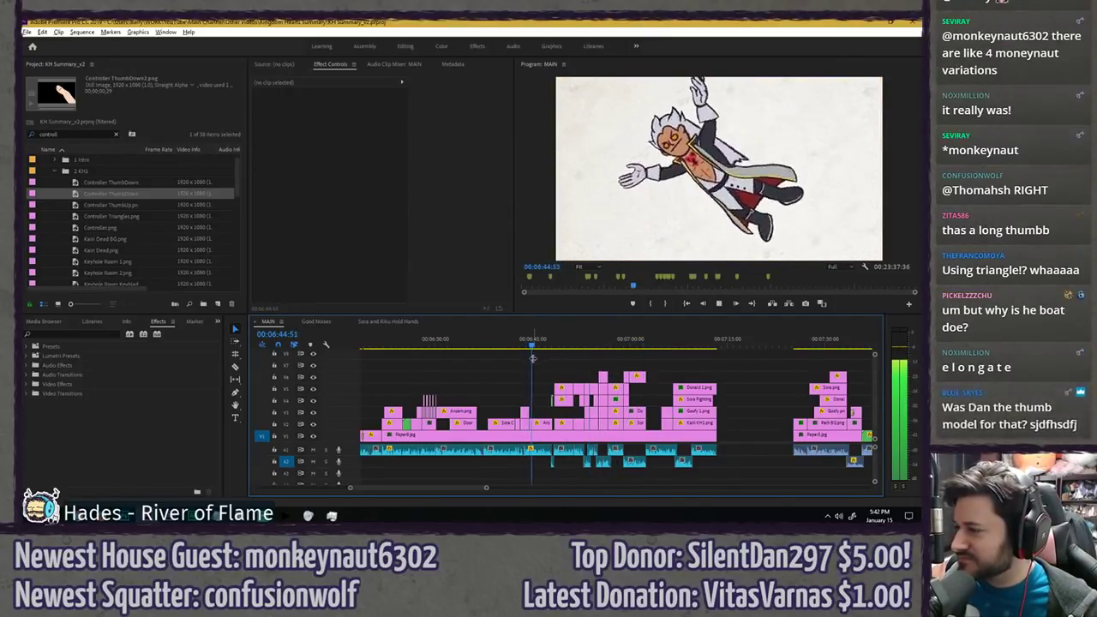
{"action": "key", "text": "equal"}
{"action": "key", "text": "equal"}
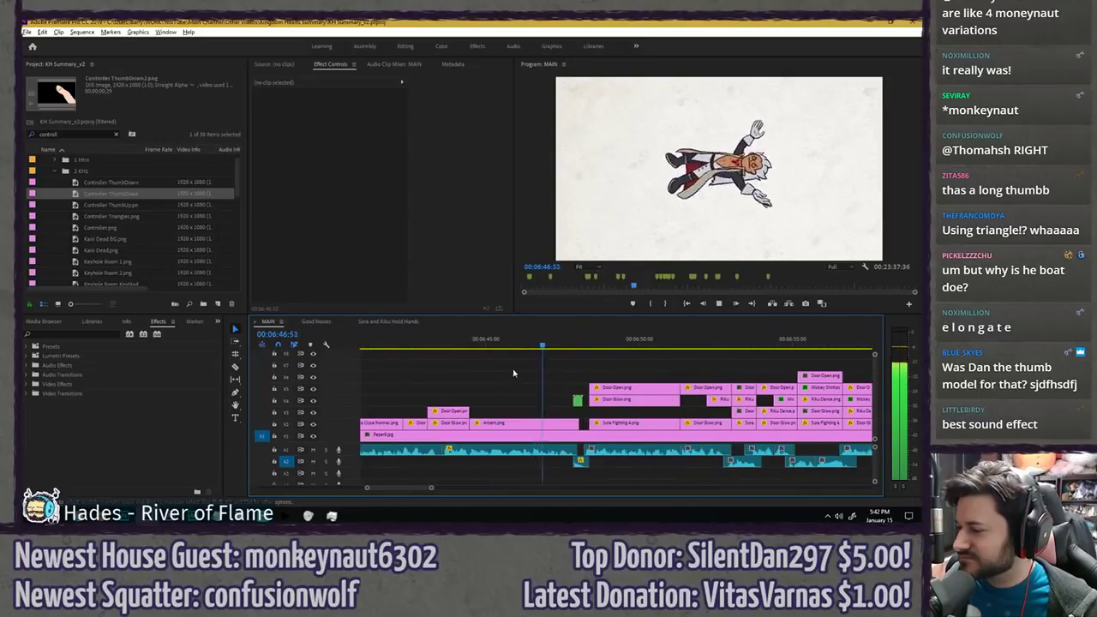
{"action": "left_click", "coordinate": [508, 366]}
{"action": "key", "text": "space"}
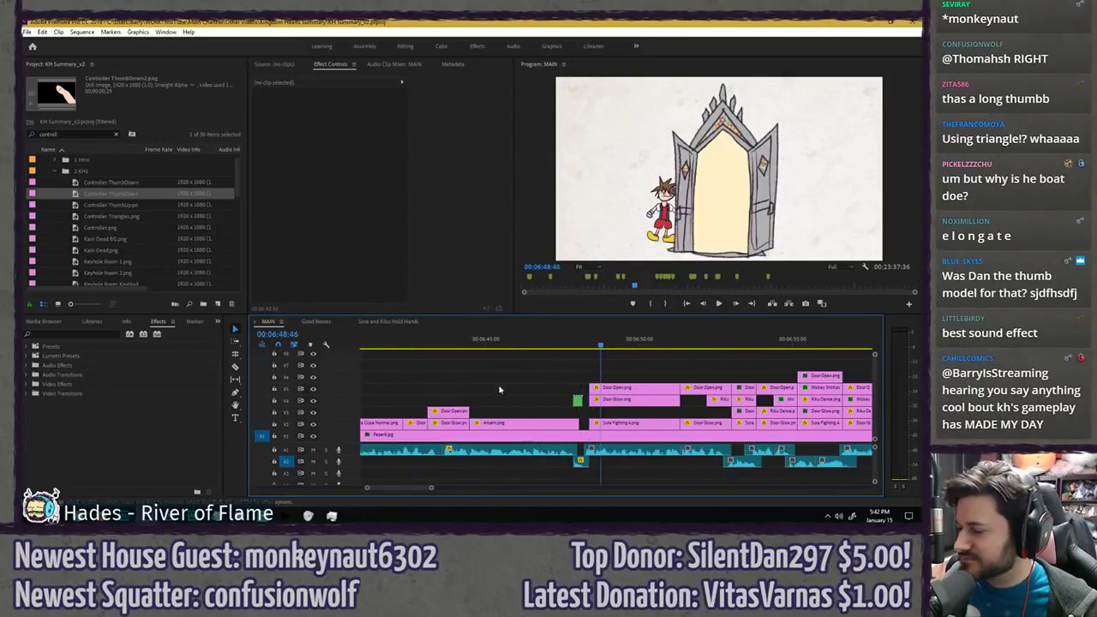
- Select the Ansem.png clip to inspect its motion settings and replay its spin from 6:44
{"action": "left_click", "coordinate": [508, 426]}
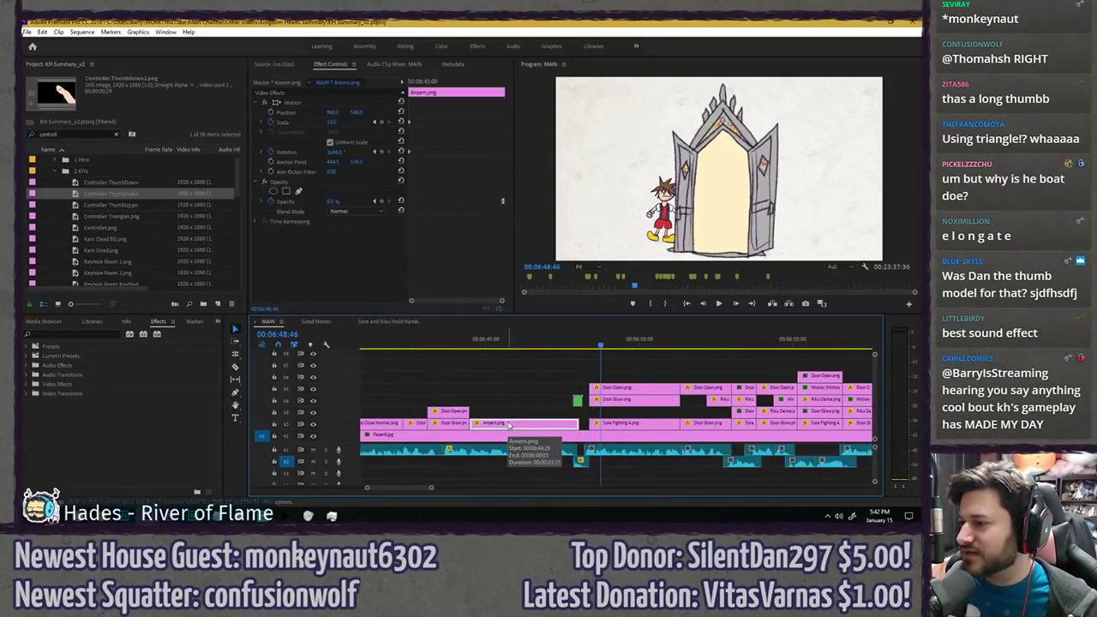
{"action": "left_click_drag", "start_coordinate": [484, 340], "coordinate": [470, 343]}
{"action": "key", "text": "space"}
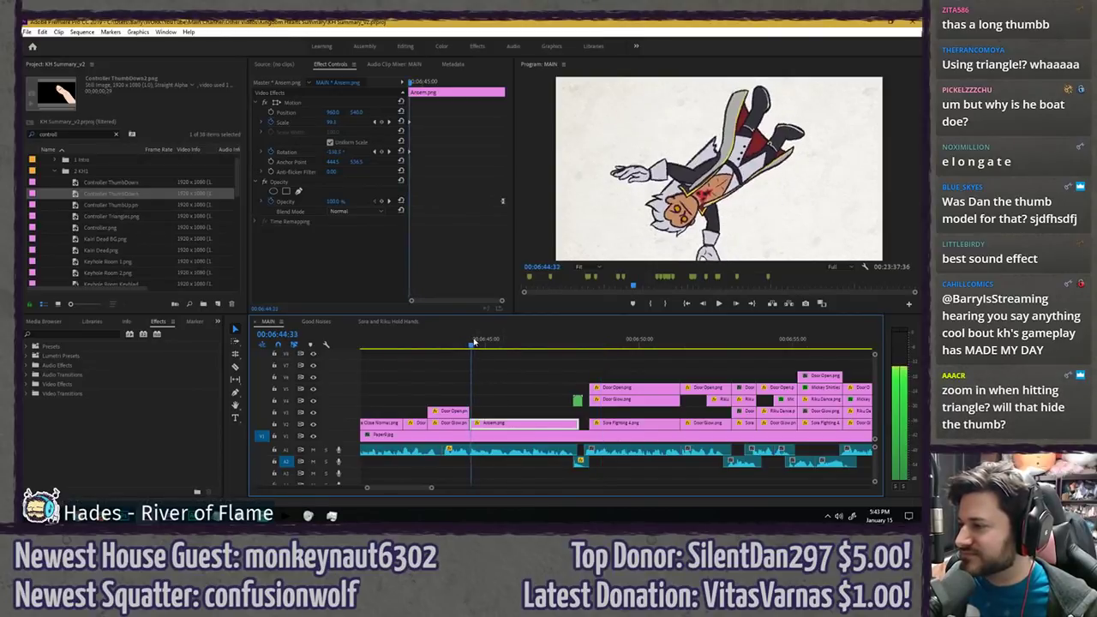
{"action": "key", "text": "space"}
{"action": "scroll", "coordinate": [432, 386], "scroll_direction": "down", "scroll_amount": 8}
{"action": "key", "text": "equal"}
{"action": "key", "text": "equal"}
{"action": "key", "text": "equal"}
{"action": "key", "text": "equal"}
{"action": "key", "text": "equal"}
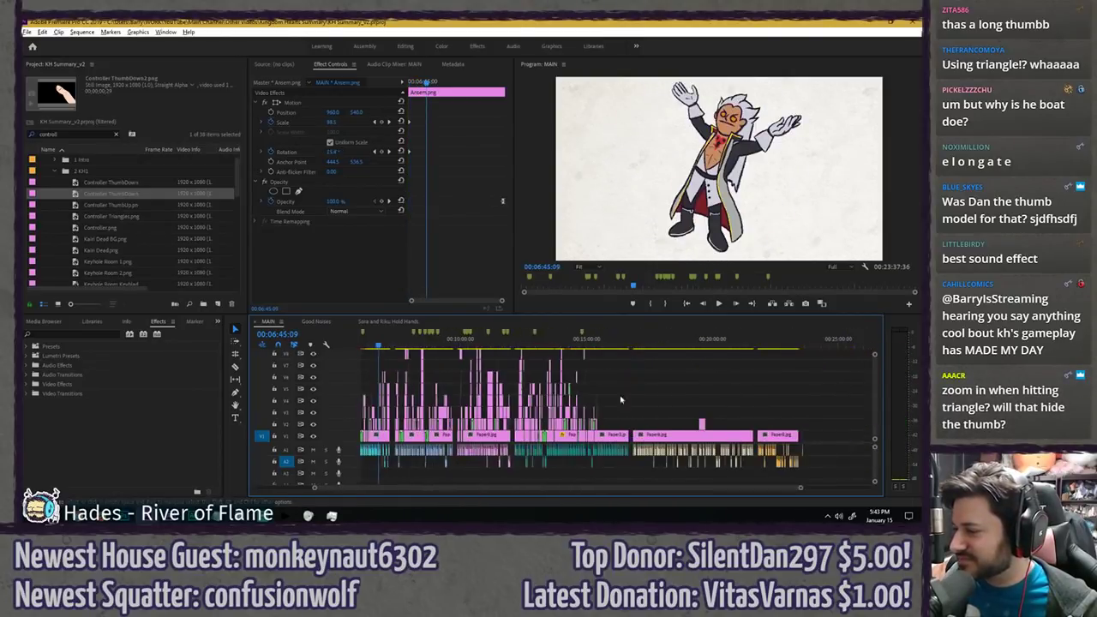
- Search the bin for 'xem', drop Xemnas.png onto V2 after the controller clip, and extend its end past the playhead
{"action": "left_click", "coordinate": [541, 344]}
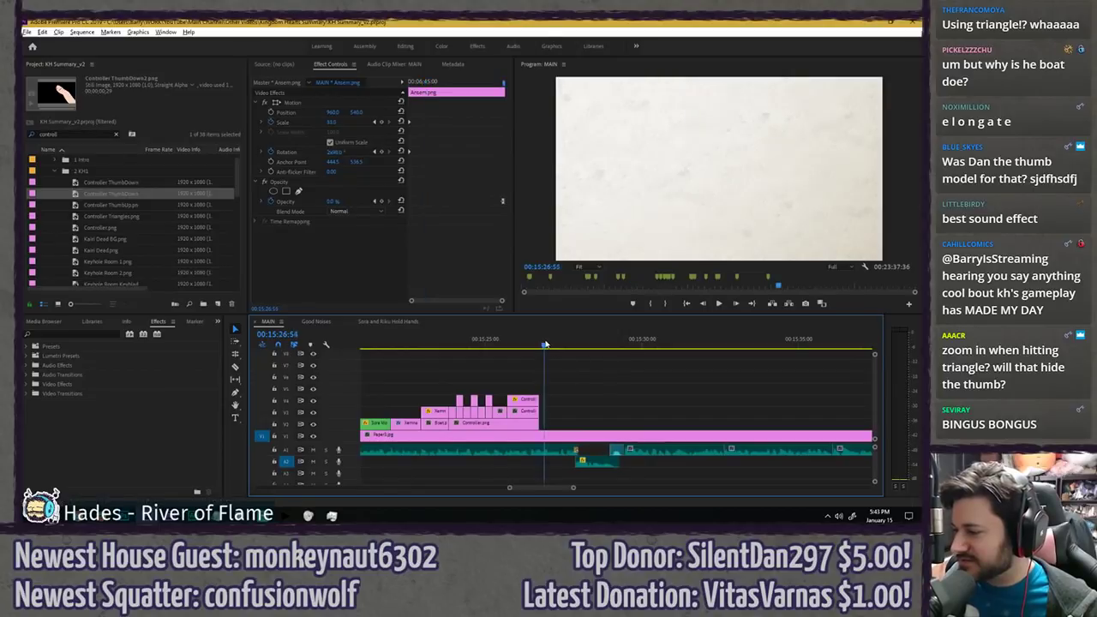
{"action": "key", "text": "space"}
{"action": "key", "text": "space"}
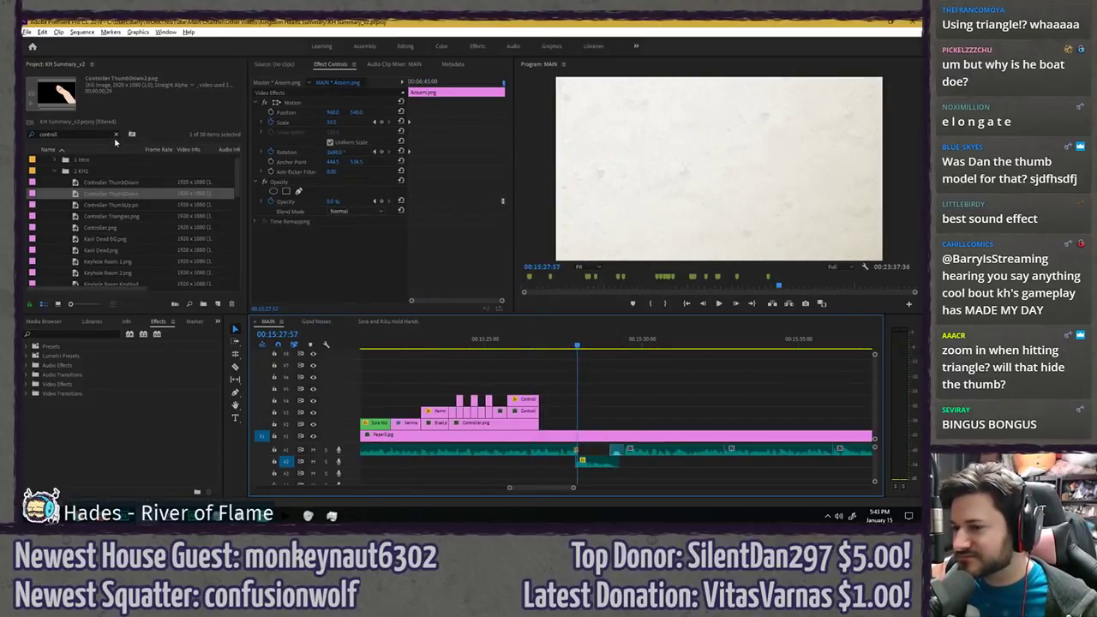
{"action": "left_click", "coordinate": [115, 135]}
{"action": "type", "text": "xemnas"}
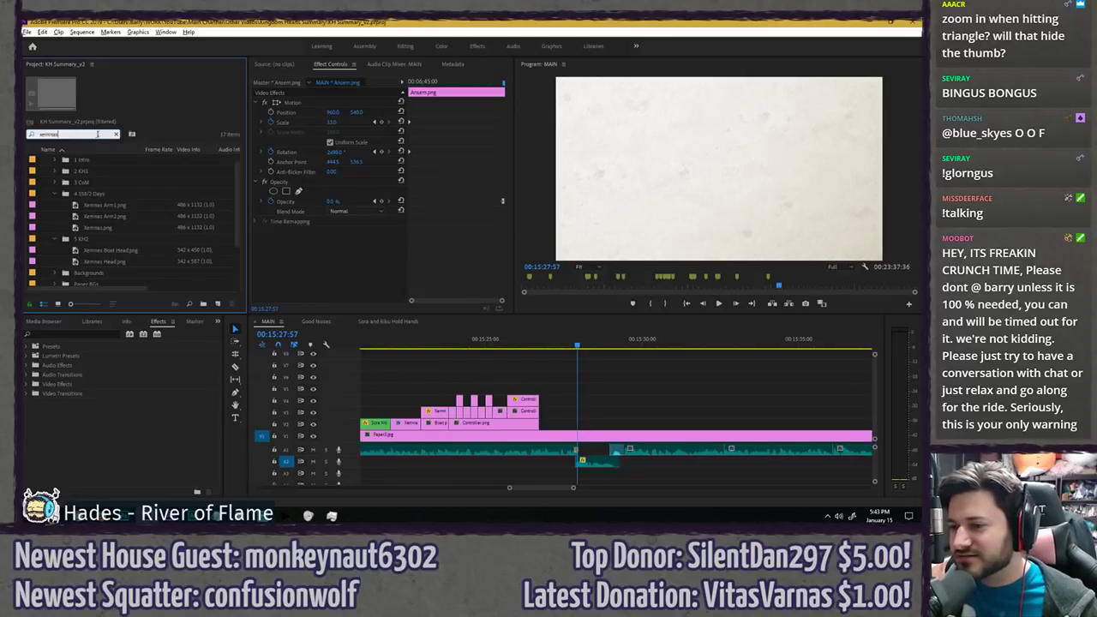
{"action": "left_click_drag", "start_coordinate": [101, 225], "coordinate": [553, 425]}
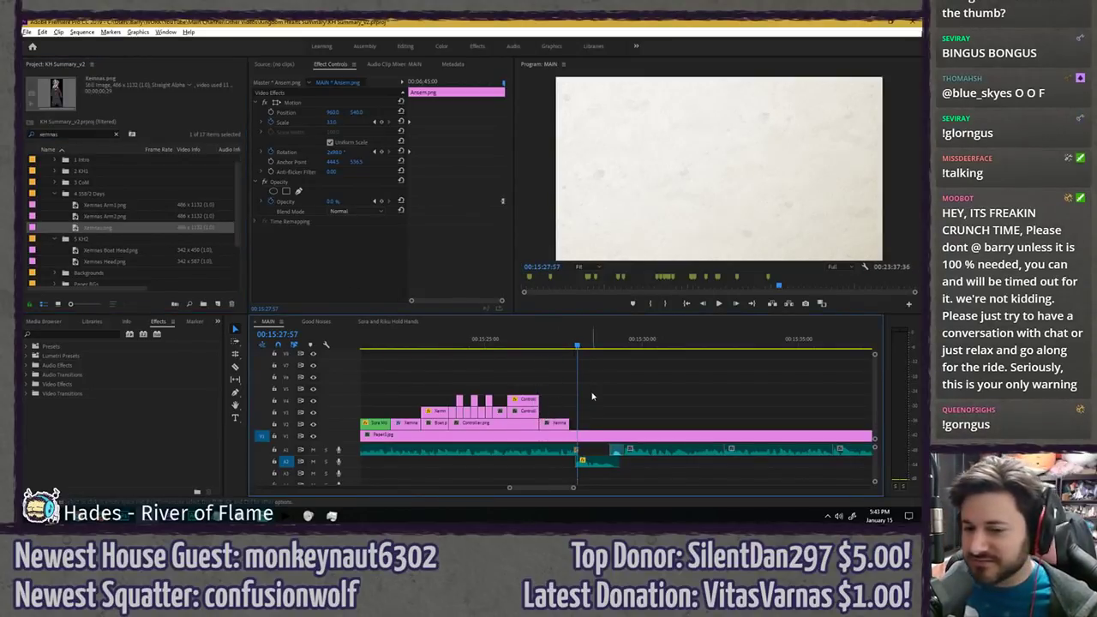
{"action": "left_click", "coordinate": [601, 375]}
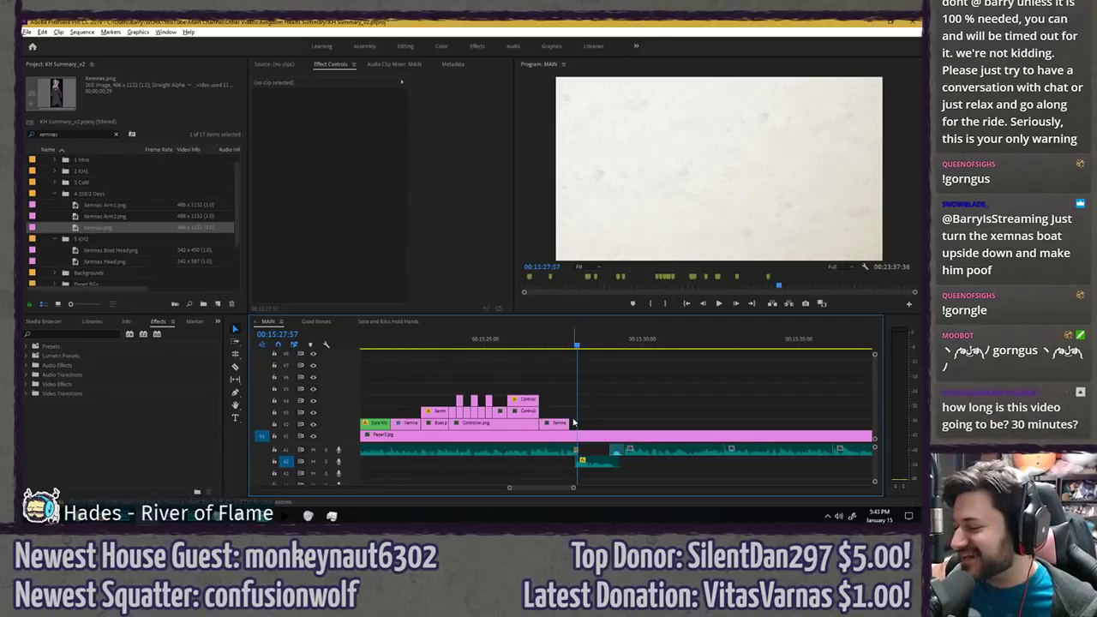
{"action": "left_click_drag", "start_coordinate": [568, 422], "coordinate": [582, 423]}
{"action": "scroll", "coordinate": [603, 374], "scroll_direction": "up", "scroll_amount": 2}
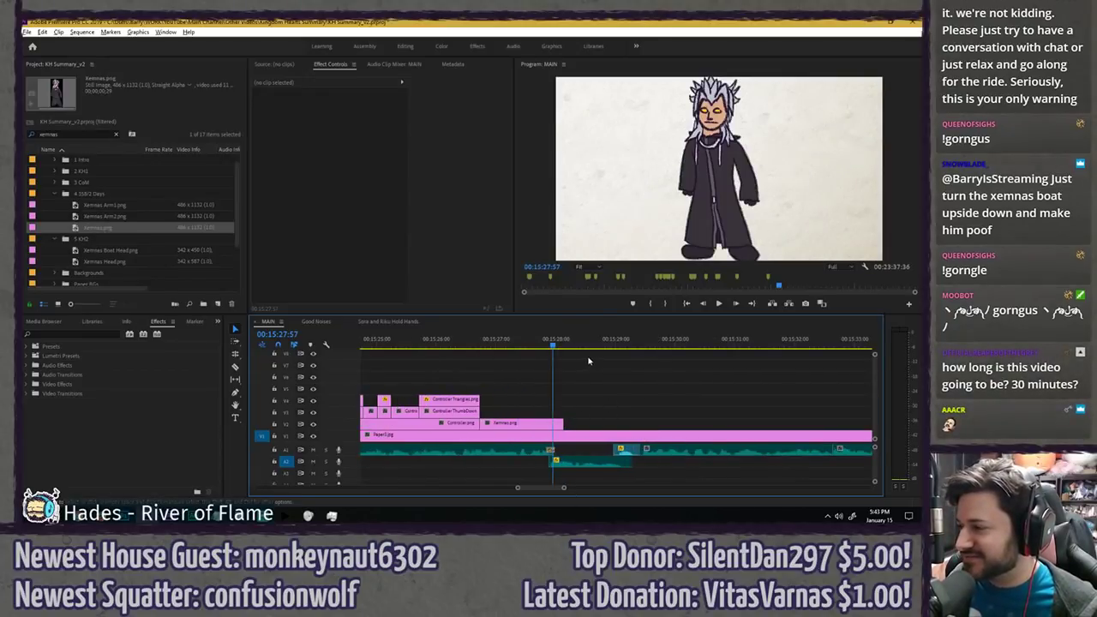
- Select the Xemnas clip, save, and nudge Xemnas's position in the preview frame
{"action": "left_click", "coordinate": [460, 342]}
{"action": "key", "text": "space"}
{"action": "key", "text": "space"}
{"action": "left_click", "coordinate": [521, 424]}
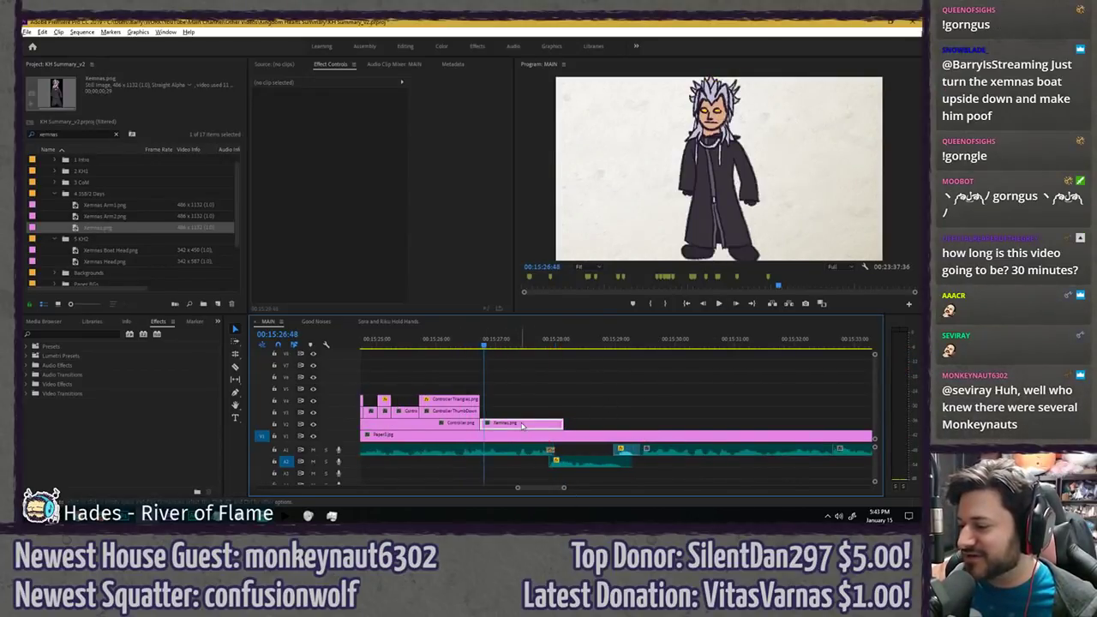
{"action": "key", "text": "ctrl+s"}
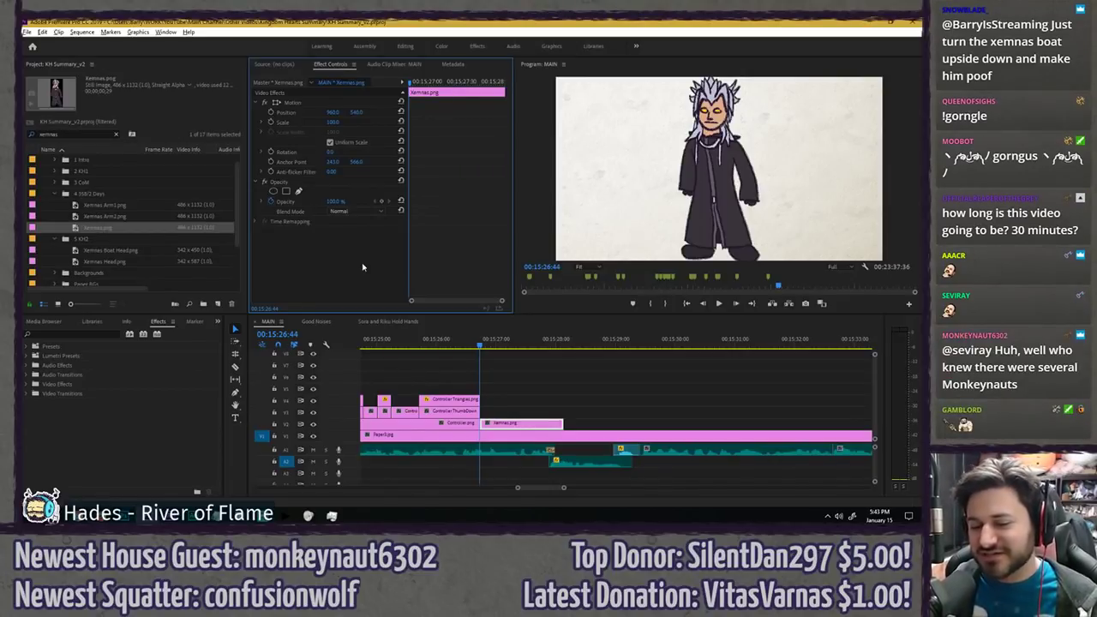
{"action": "left_click", "coordinate": [322, 105]}
{"action": "left_click_drag", "start_coordinate": [724, 172], "coordinate": [725, 175]}
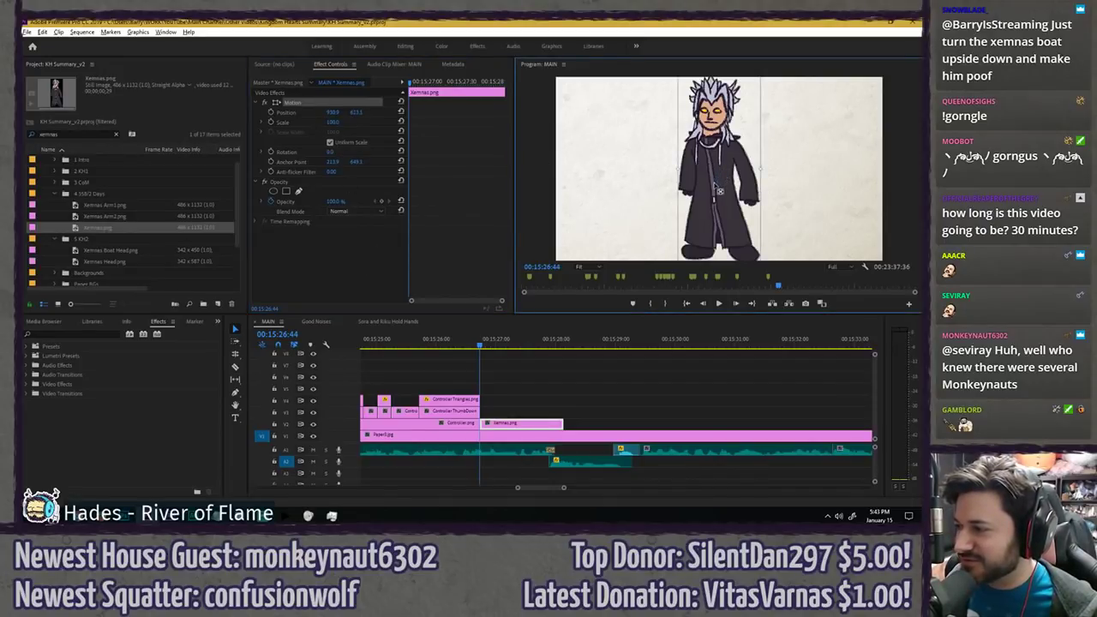
{"action": "left_click", "coordinate": [509, 375]}
{"action": "key", "text": "space"}
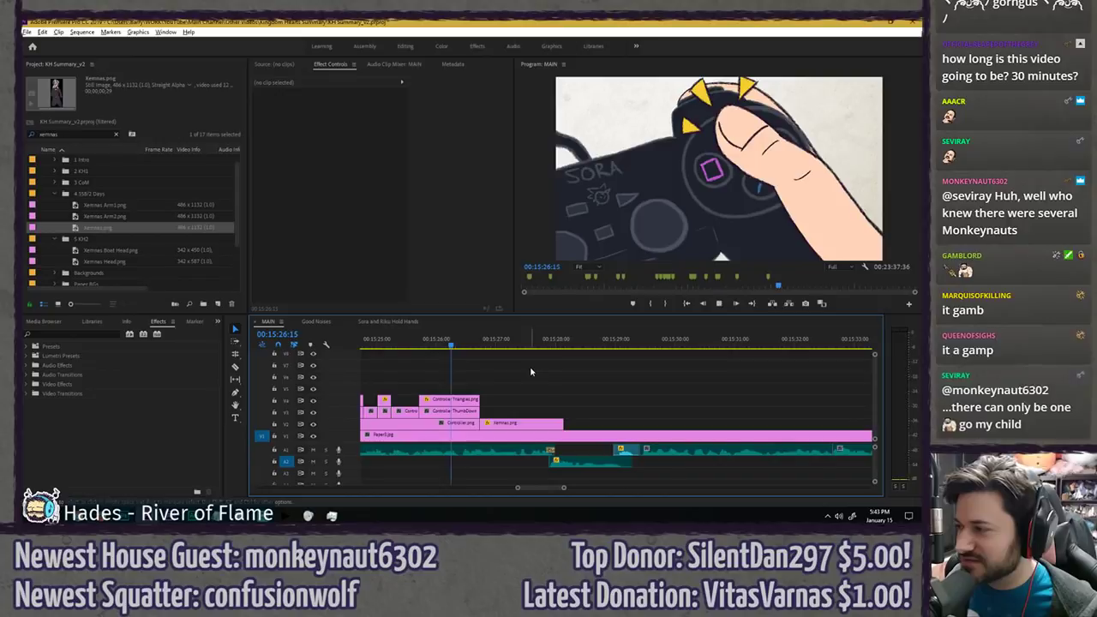
{"action": "key", "text": "space"}
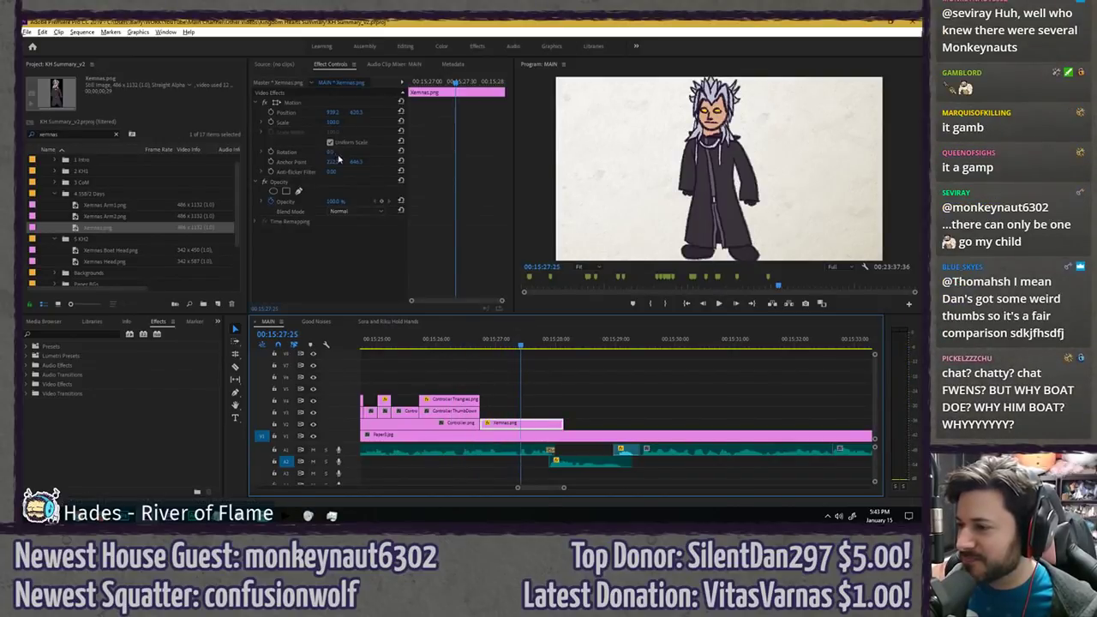
- Tilt Xemnas to -42°, lengthen the clip to about 15:29:30, and set rotation to 358°
{"action": "left_click_drag", "start_coordinate": [331, 152], "coordinate": [310, 153]}
{"action": "left_click_drag", "start_coordinate": [420, 83], "coordinate": [401, 84]}
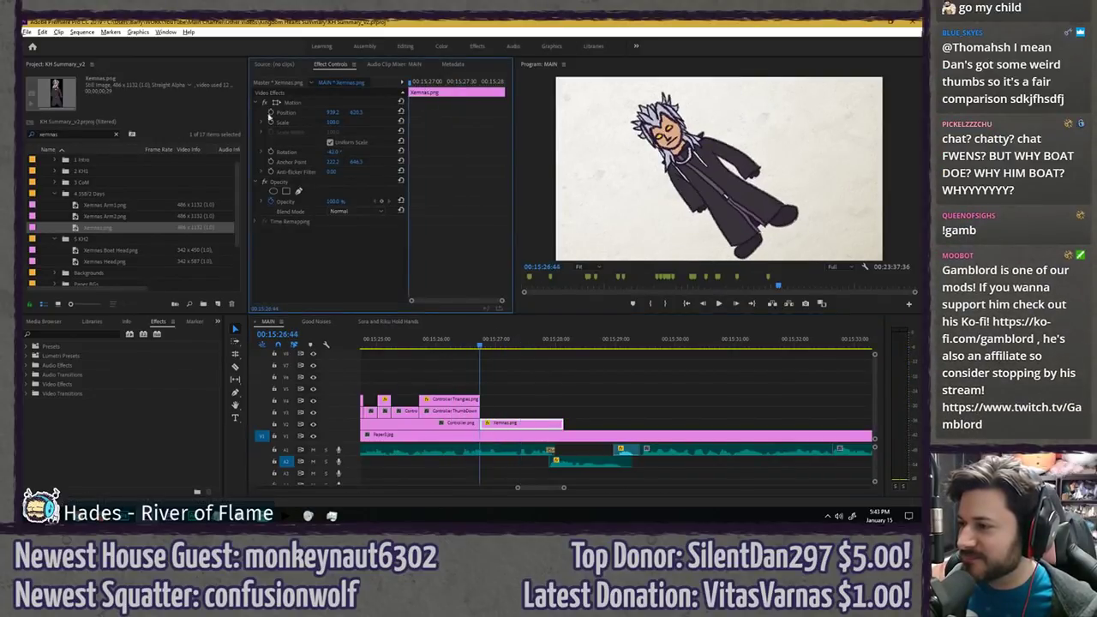
{"action": "left_click", "coordinate": [270, 123]}
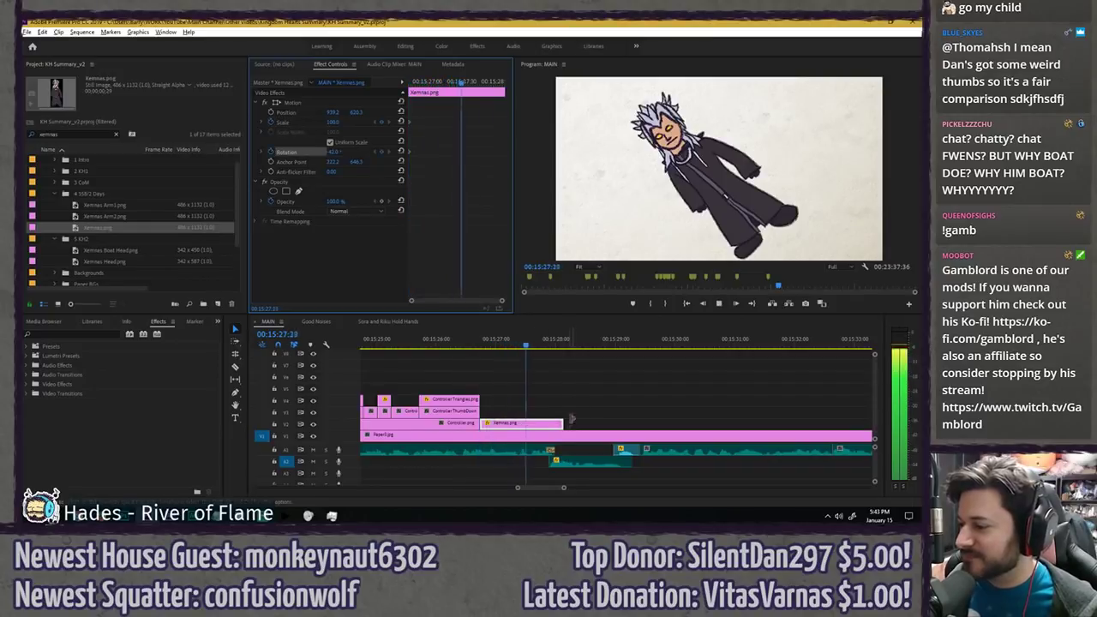
{"action": "left_click_drag", "start_coordinate": [563, 422], "coordinate": [682, 422]}
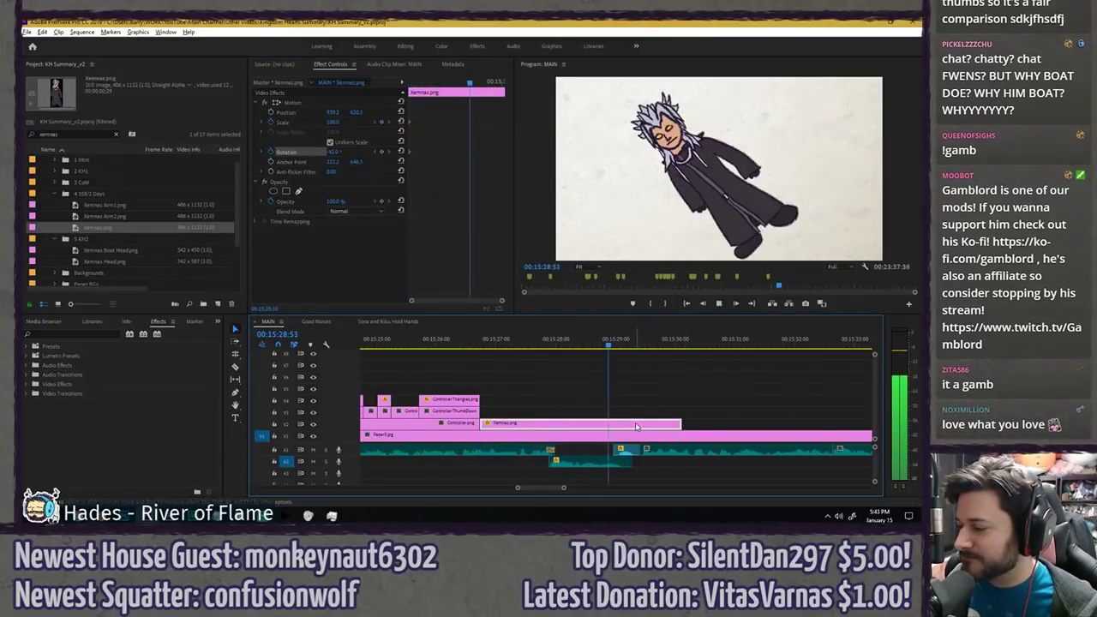
{"action": "key", "text": "space"}
{"action": "key", "text": "Right"}
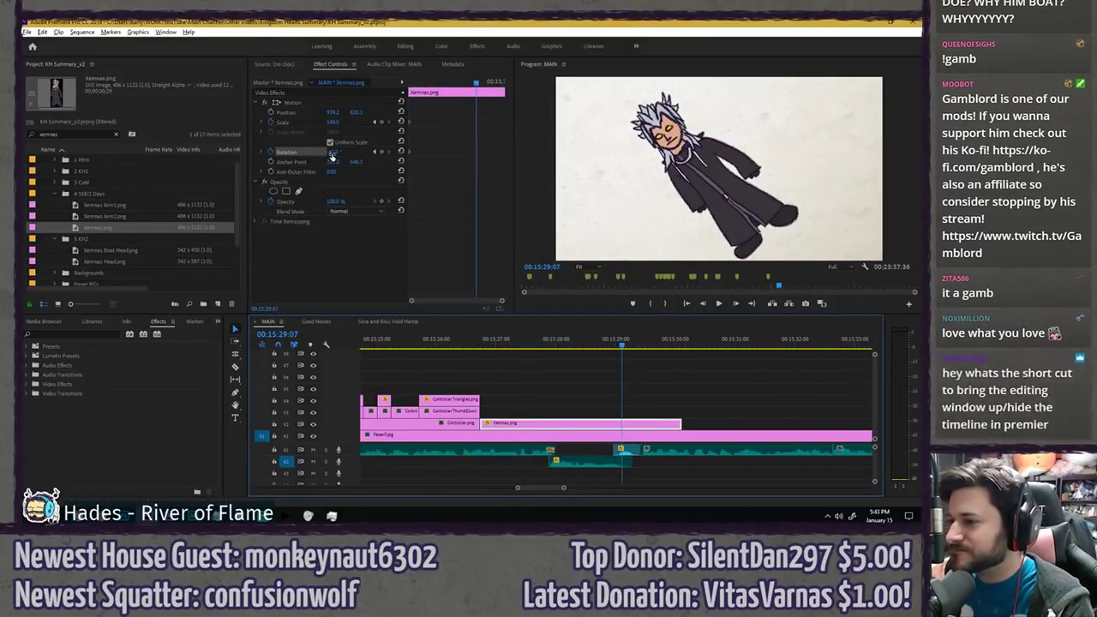
{"action": "left_click_drag", "start_coordinate": [333, 152], "coordinate": [296, 122]}
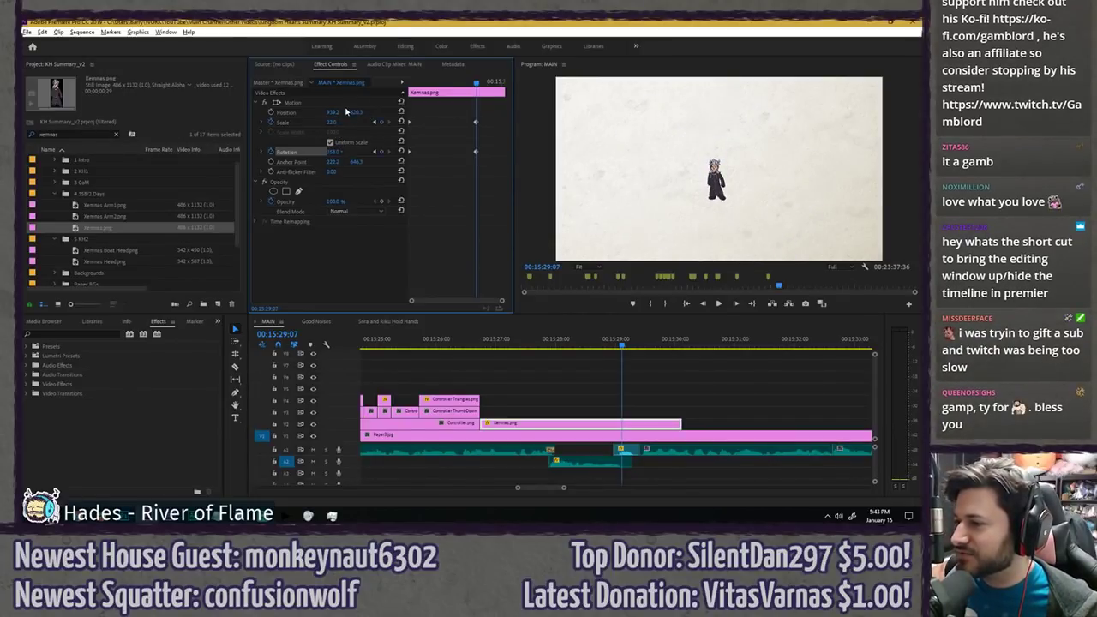
- Keyframe Xemnas's position at the clip start and reset it at 15:29:07
{"action": "left_click", "coordinate": [410, 84]}
{"action": "left_click", "coordinate": [270, 112]}
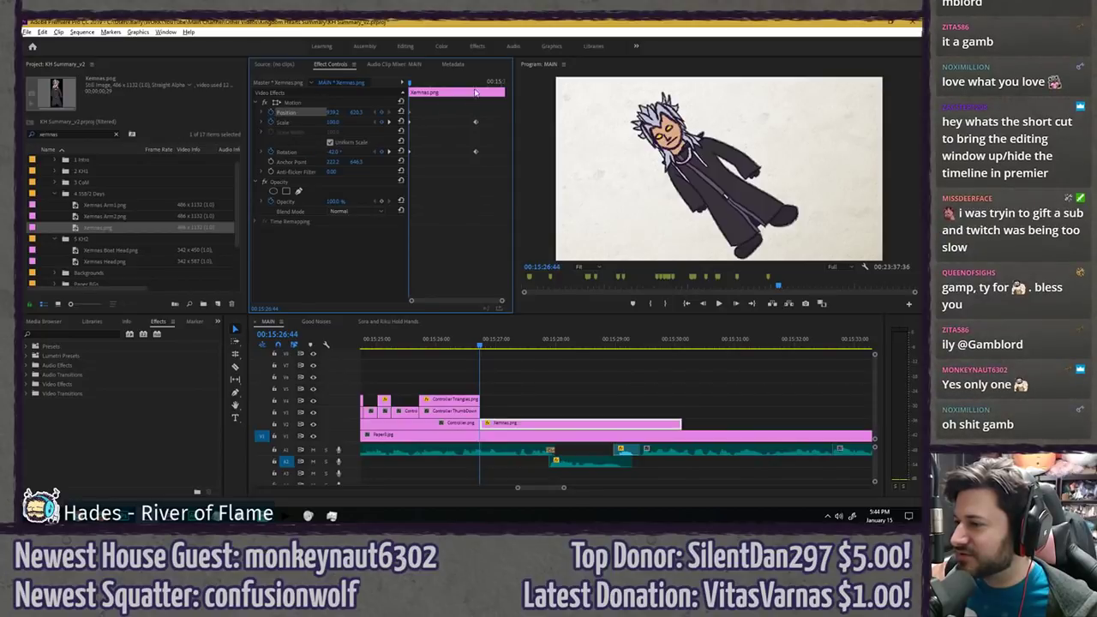
{"action": "left_click", "coordinate": [475, 84]}
{"action": "left_click", "coordinate": [401, 112]}
{"action": "left_click_drag", "start_coordinate": [448, 84], "coordinate": [407, 84]}
{"action": "key", "text": "space"}
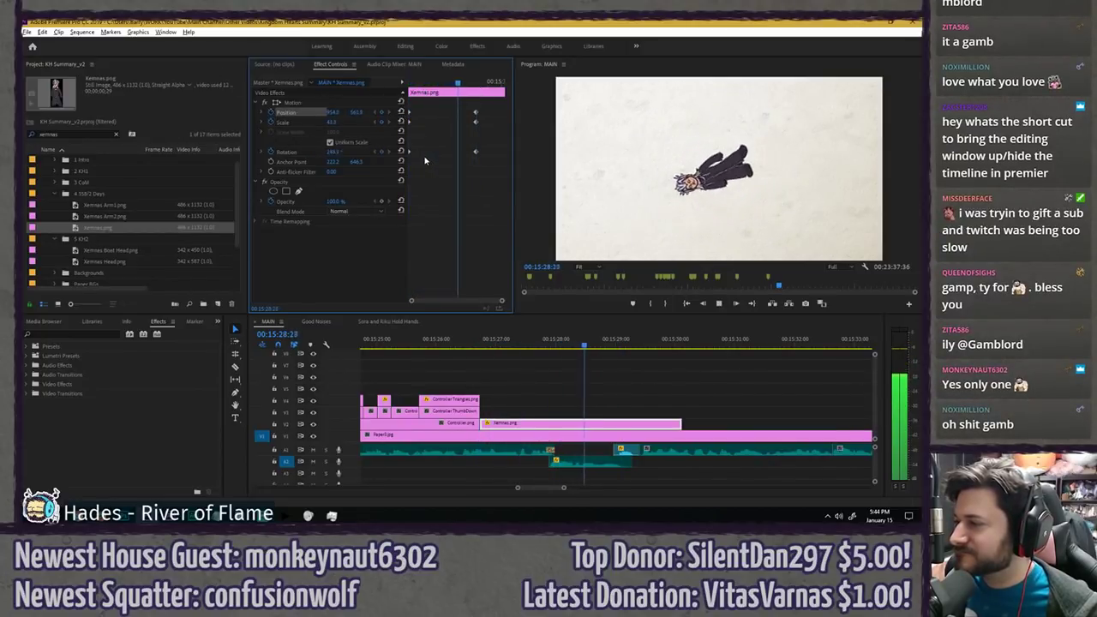
{"action": "key", "text": "space"}
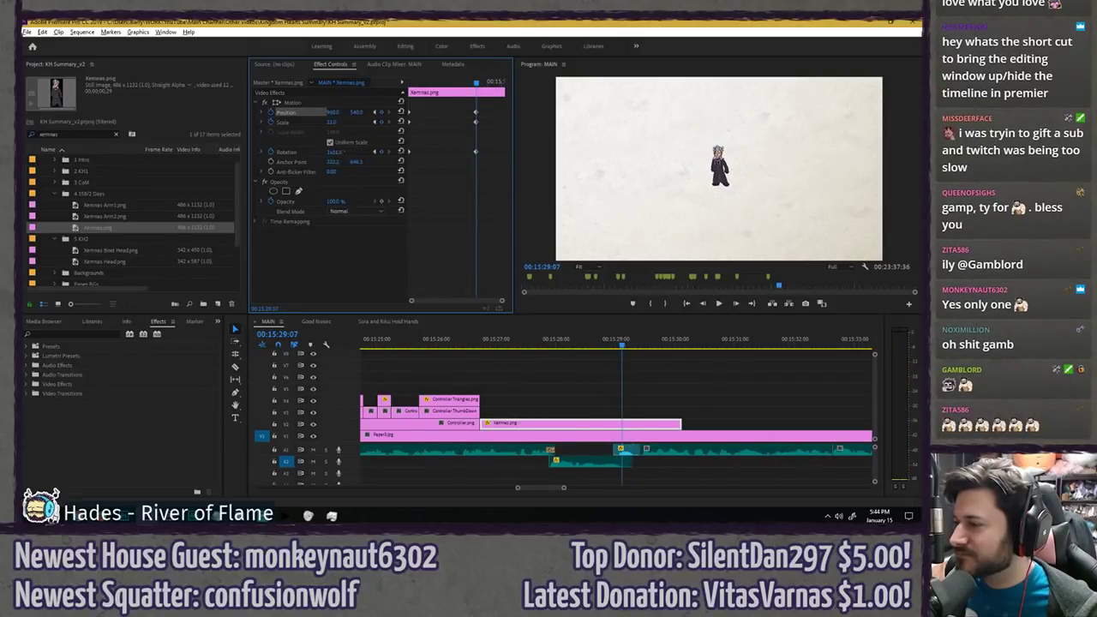
- Replay the Xemnas spin animation from the clip start and save the project
{"action": "key", "text": "Up"}
{"action": "key", "text": "space"}
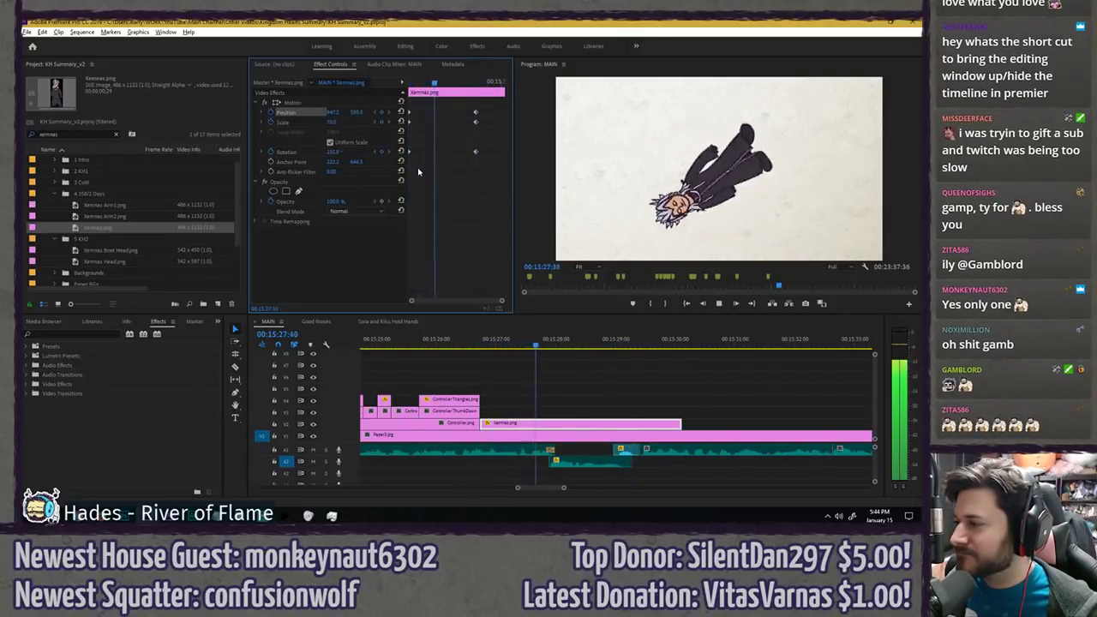
{"action": "left_click_drag", "start_coordinate": [419, 84], "coordinate": [406, 84]}
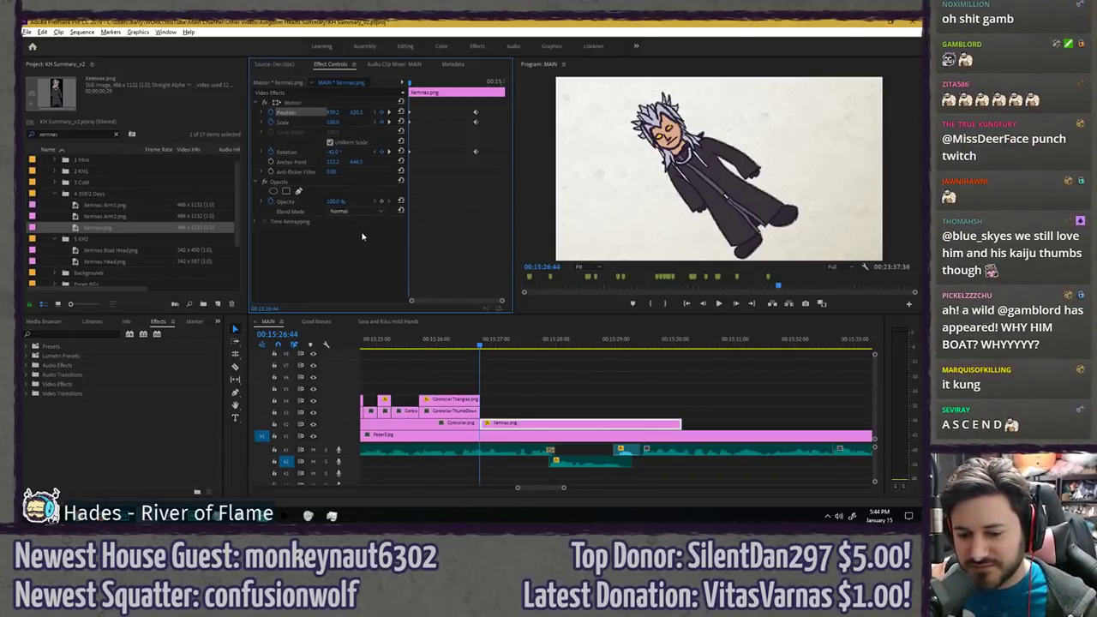
{"action": "left_click", "coordinate": [460, 237]}
{"action": "key", "text": "ctrl+s"}
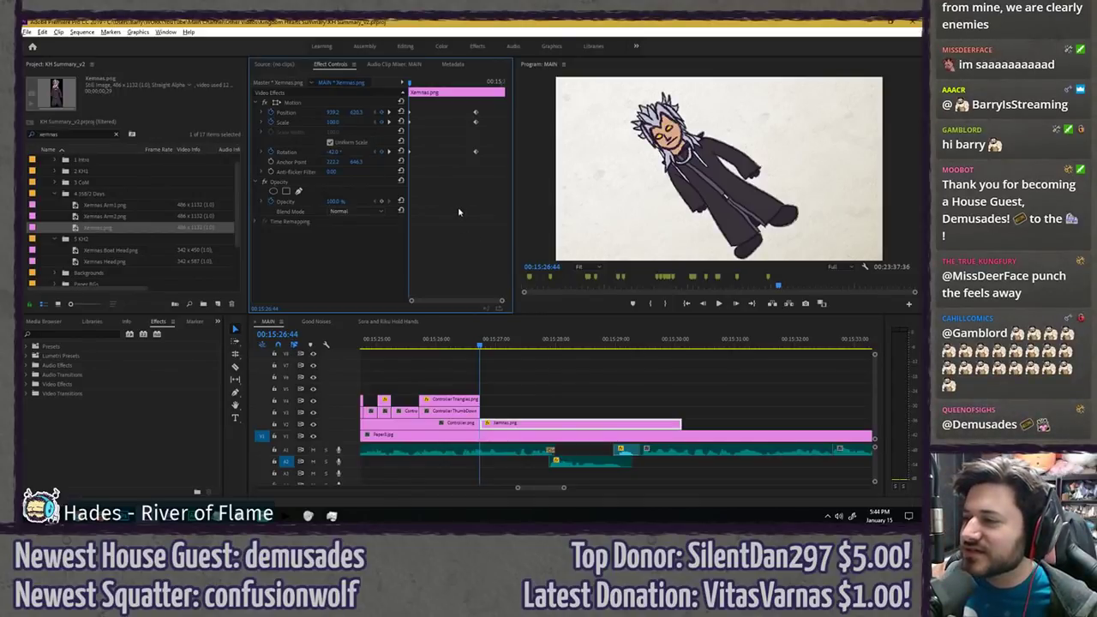
{"action": "left_click", "coordinate": [462, 341]}
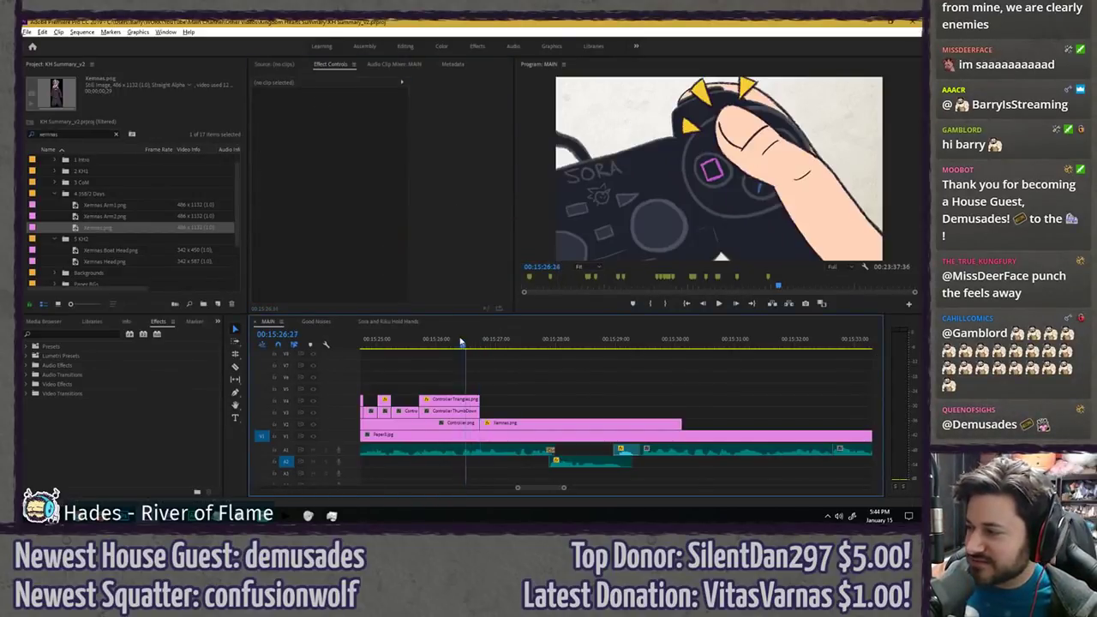
{"action": "left_click", "coordinate": [489, 342]}
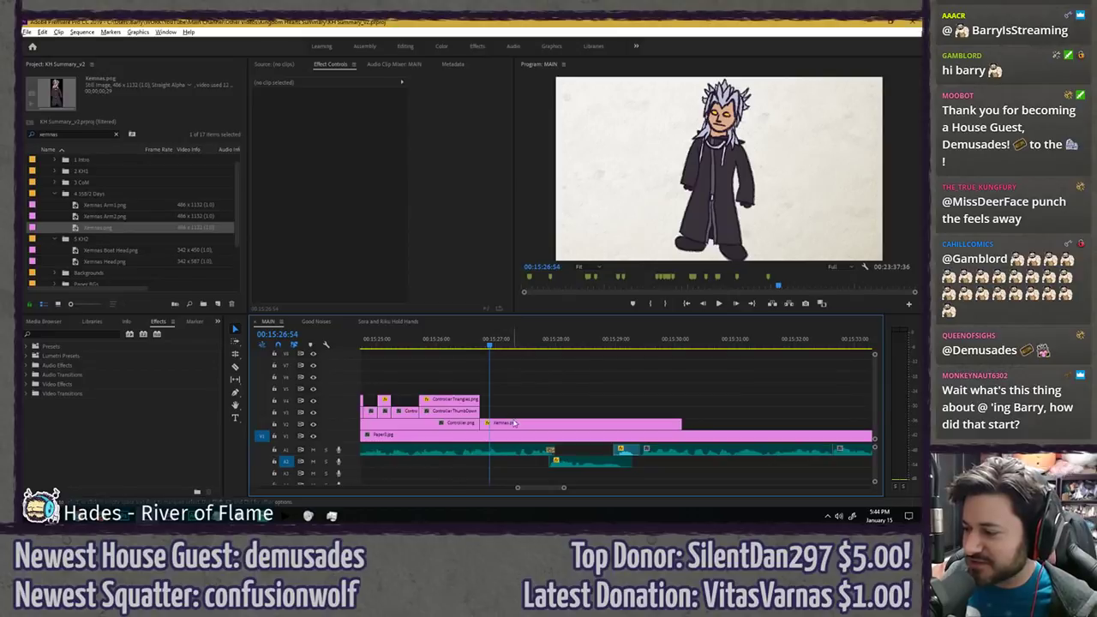
{"action": "left_click", "coordinate": [514, 422]}
{"action": "left_click", "coordinate": [519, 383]}
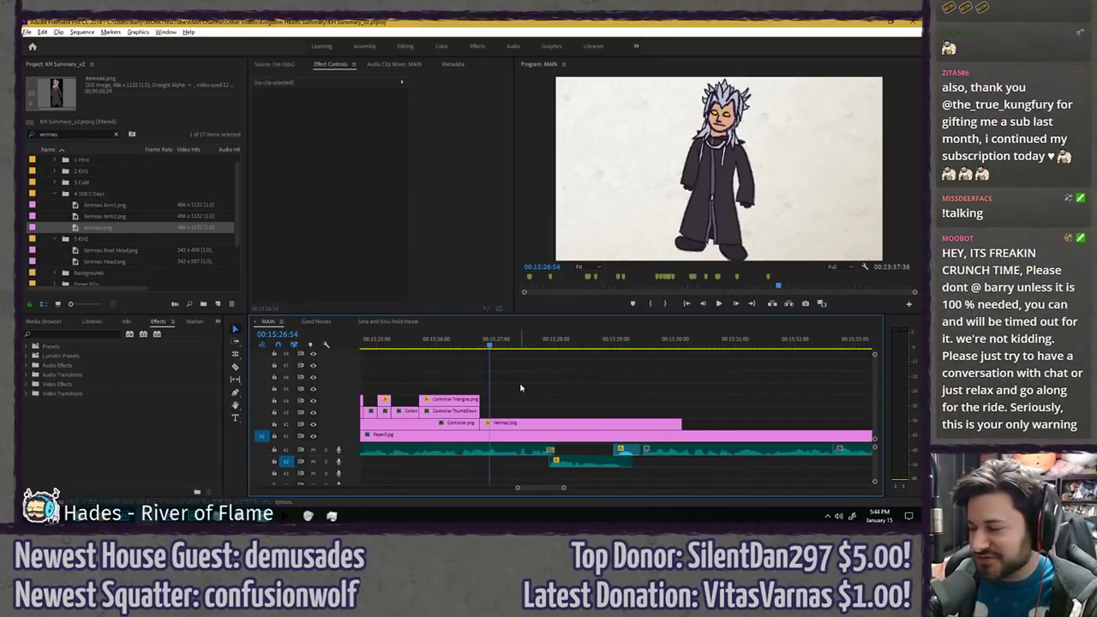
{"action": "left_click_drag", "start_coordinate": [491, 346], "coordinate": [480, 347]}
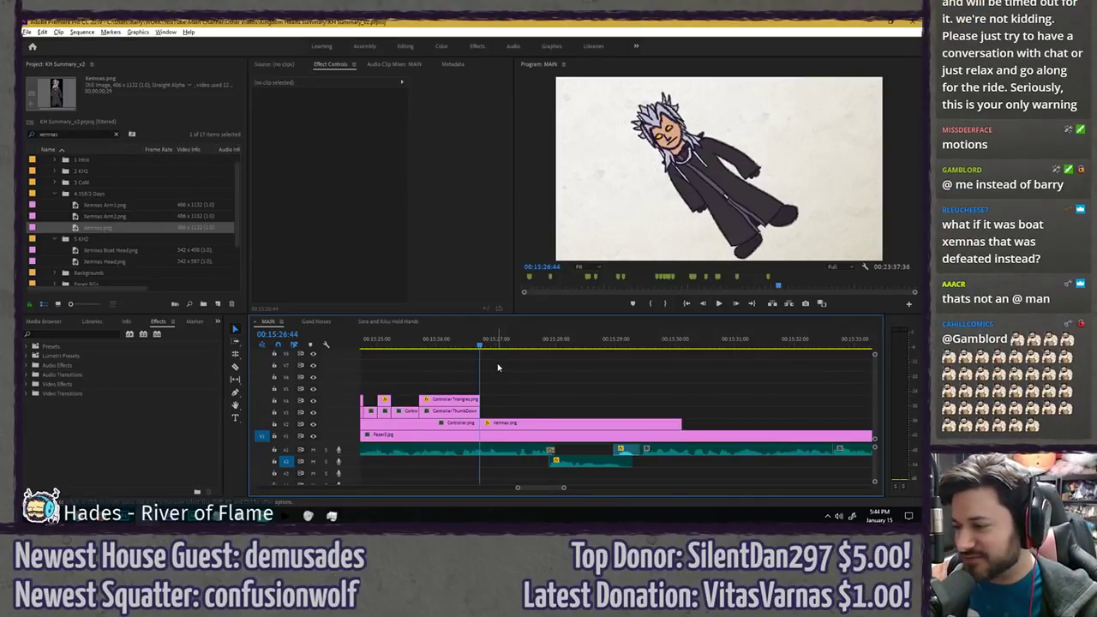
{"action": "scroll", "coordinate": [498, 367], "scroll_direction": "down", "scroll_amount": 2}
{"action": "scroll", "coordinate": [571, 367], "scroll_direction": "up", "scroll_amount": 3}
{"action": "key", "text": "minus"}
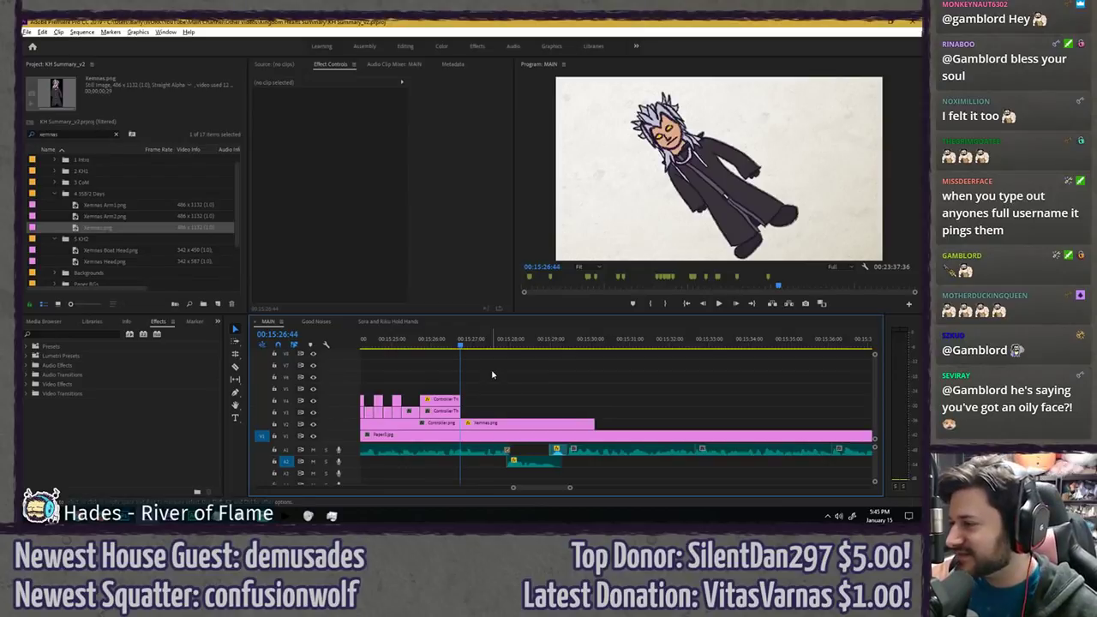
{"action": "key", "text": "space"}
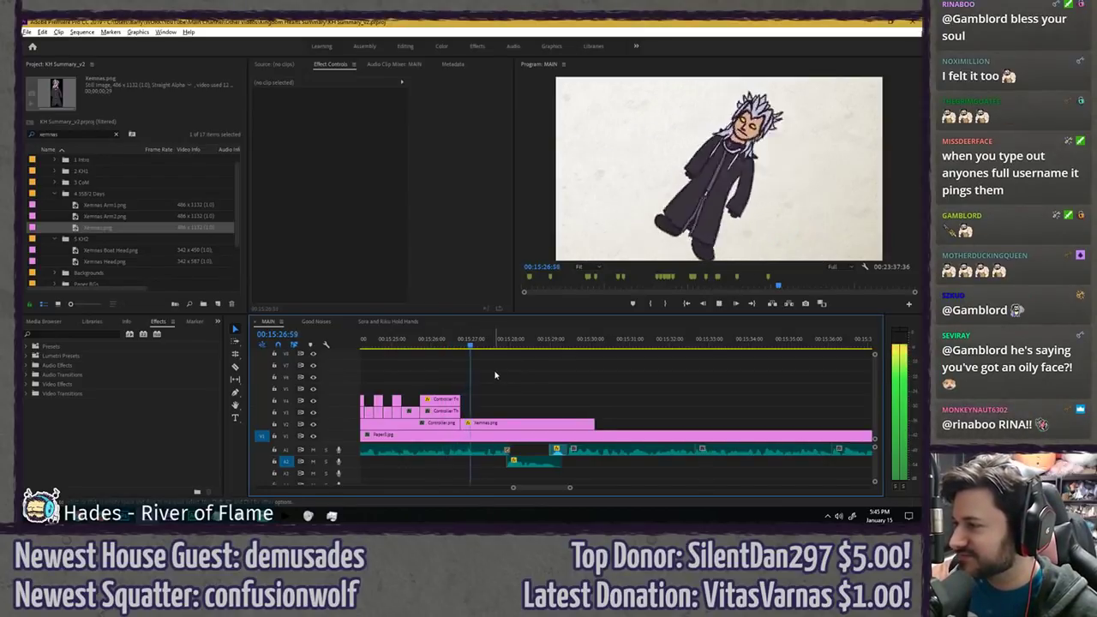
{"action": "left_click", "coordinate": [467, 343]}
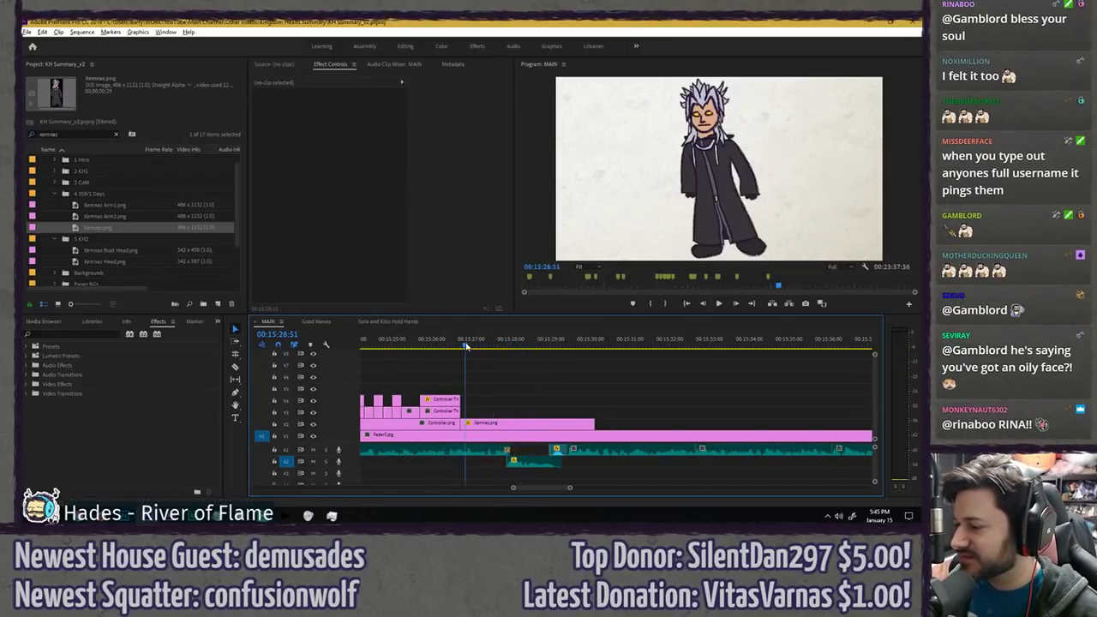
{"action": "left_click", "coordinate": [485, 422]}
{"action": "key", "text": "space"}
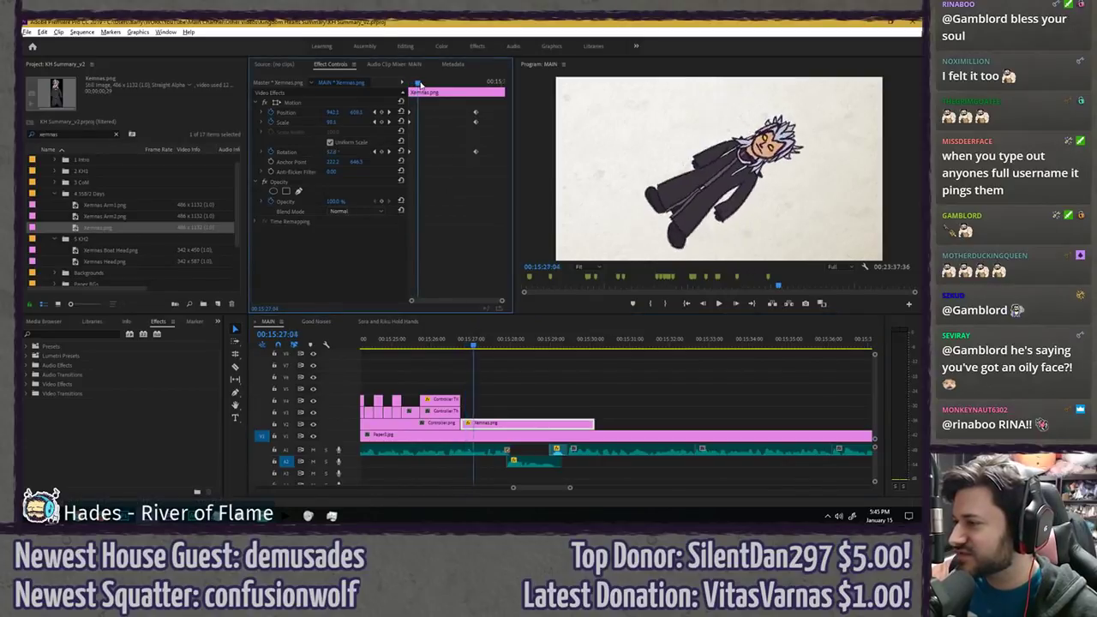
- At 15:27:23, add Rotation and Scale keyframes that turn Xemnas upright and enlarge him, then preview
{"action": "left_click", "coordinate": [427, 83]}
{"action": "left_click_drag", "start_coordinate": [333, 153], "coordinate": [222, 153]}
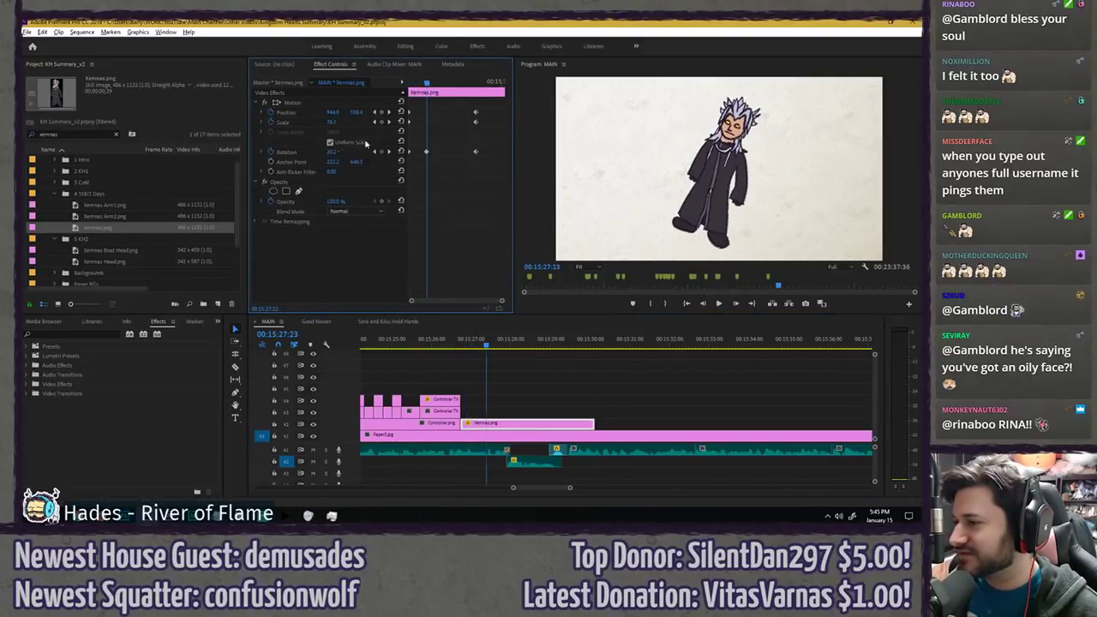
{"action": "left_click_drag", "start_coordinate": [333, 123], "coordinate": [343, 123]}
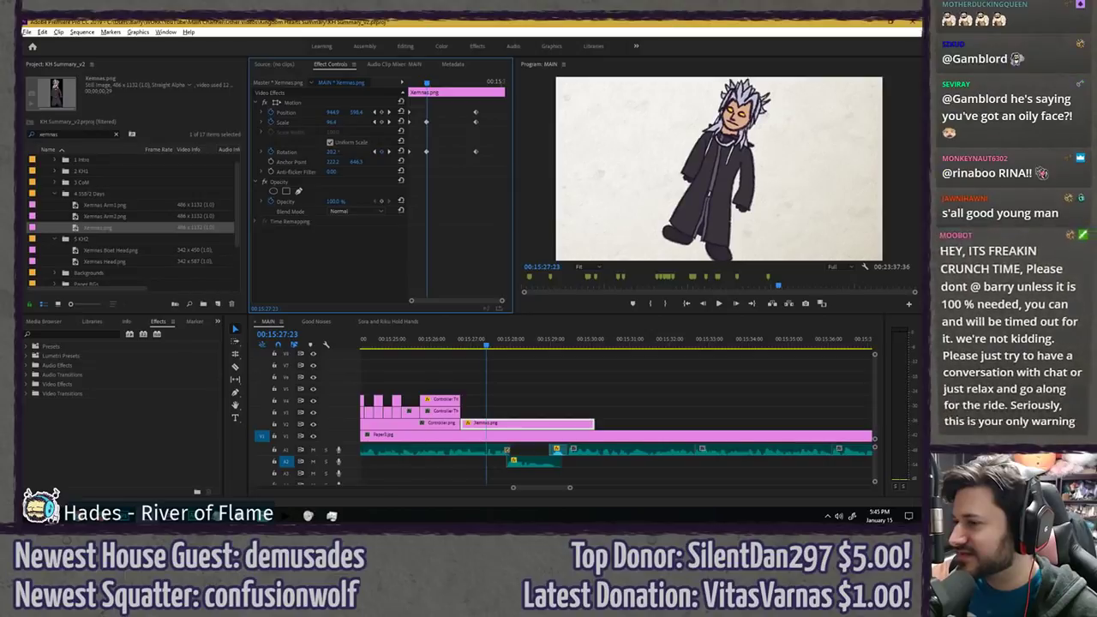
{"action": "left_click_drag", "start_coordinate": [427, 83], "coordinate": [395, 85]}
{"action": "key", "text": "space"}
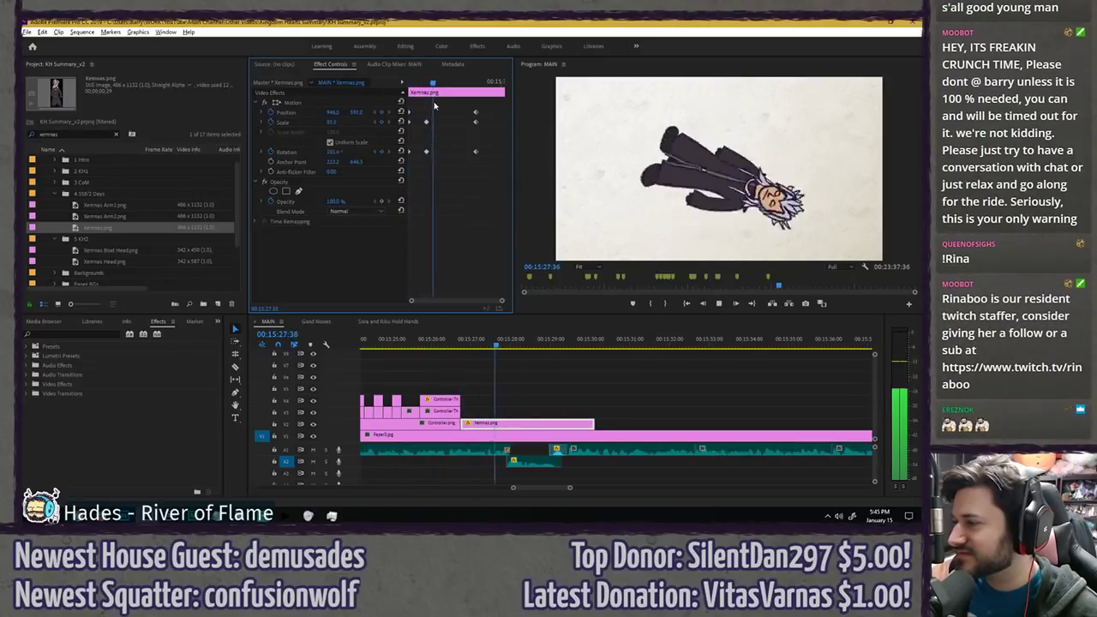
{"action": "key", "text": "space"}
- Give the Scale and Rotation keyframes Auto Bezier interpolation and preview the smoothed motion
{"action": "left_click_drag", "start_coordinate": [423, 158], "coordinate": [425, 150]}
{"action": "right_click", "coordinate": [425, 151]}
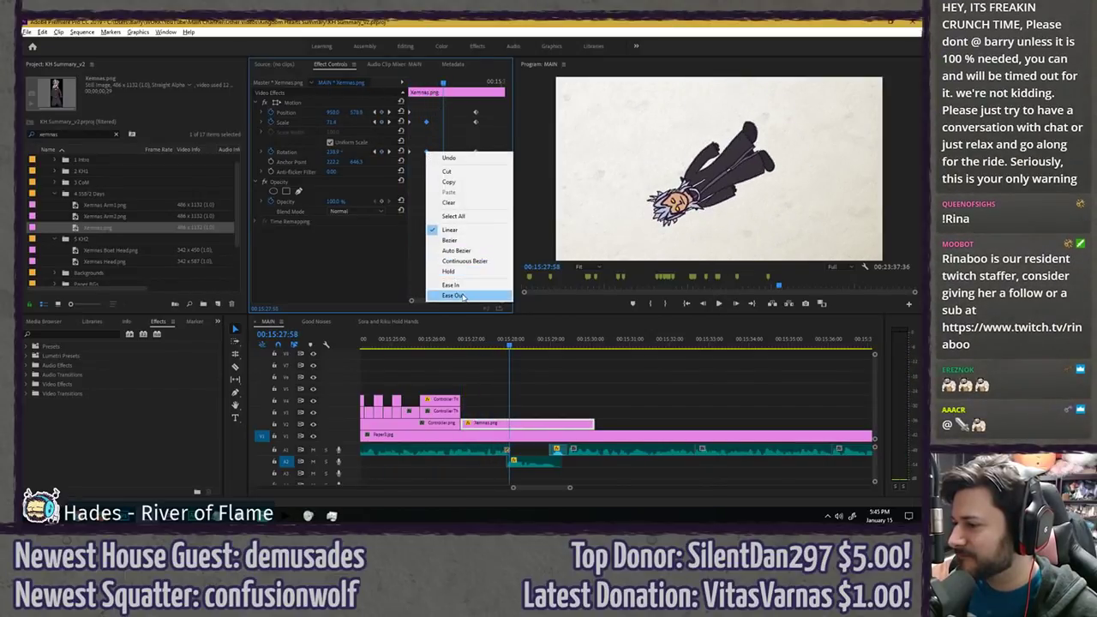
{"action": "left_click", "coordinate": [470, 250]}
{"action": "mouse_move", "coordinate": [443, 83]}
{"action": "left_mouse_down"}
{"action": "mouse_move", "coordinate": [393, 76]}
{"action": "mouse_move", "coordinate": [442, 85]}
{"action": "left_mouse_up"}
{"action": "key", "text": "space"}
- Move the keyframes later to 15:27:57, reapply smooth interpolation, and replay the animation
{"action": "left_click_drag", "start_coordinate": [427, 123], "coordinate": [442, 125]}
{"action": "key", "text": "space"}
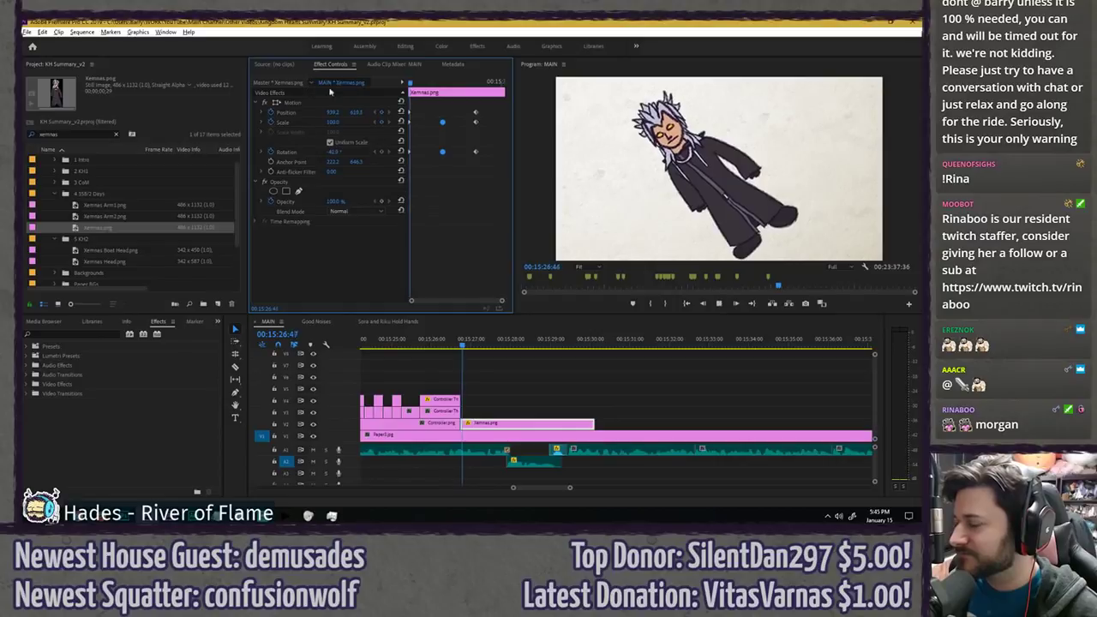
{"action": "left_click_drag", "start_coordinate": [432, 84], "coordinate": [393, 87]}
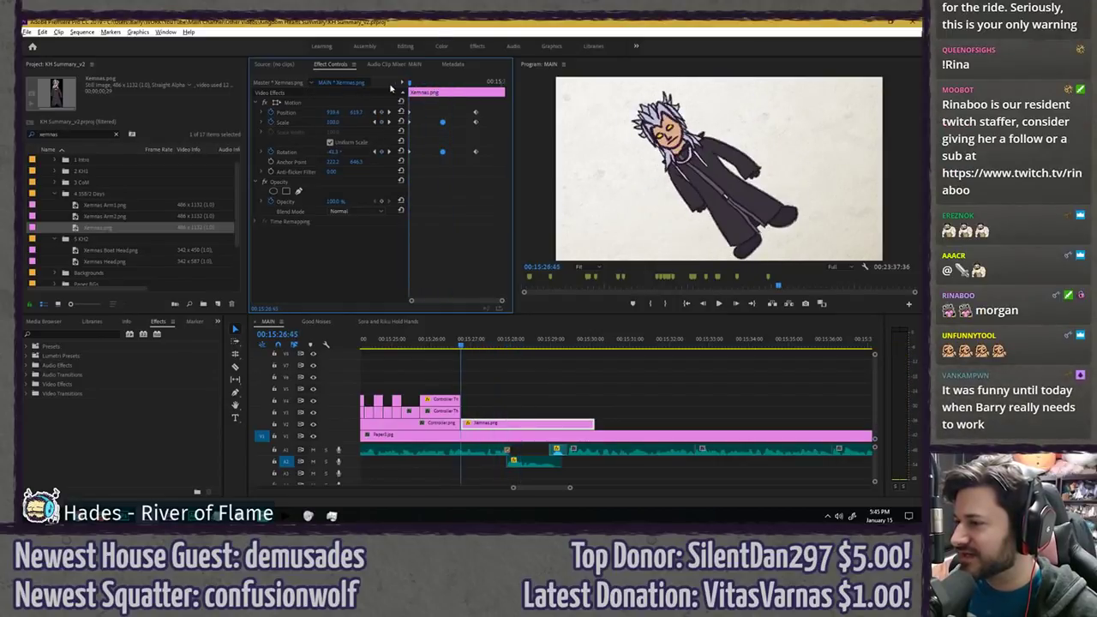
{"action": "left_click", "coordinate": [421, 86]}
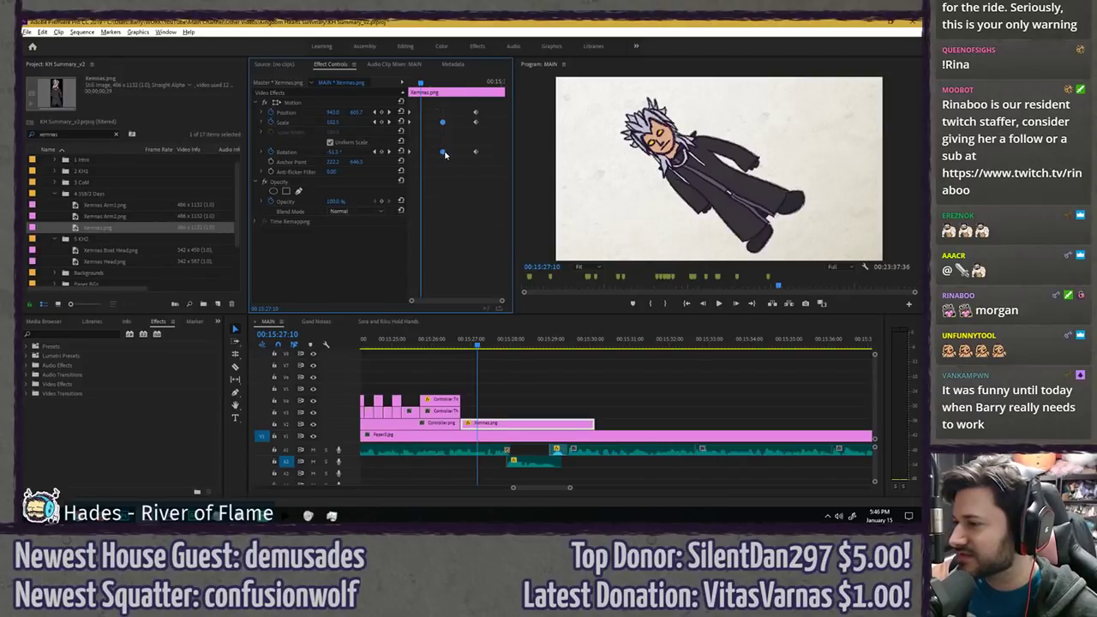
{"action": "right_click", "coordinate": [442, 152]}
{"action": "left_click", "coordinate": [480, 230]}
{"action": "key", "text": "space"}
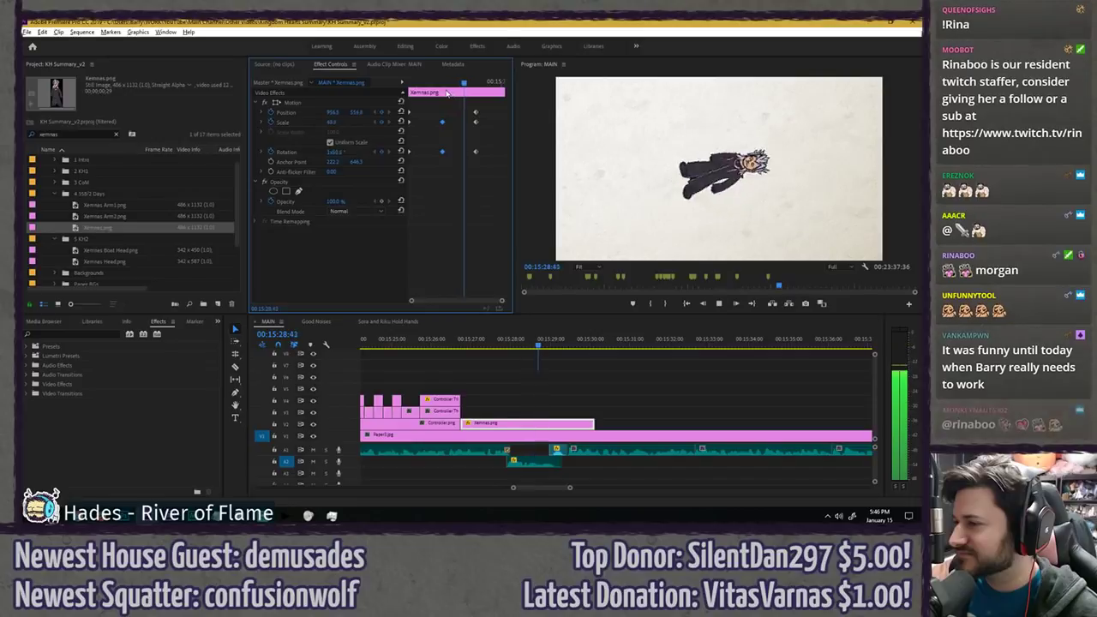
{"action": "left_click", "coordinate": [424, 85]}
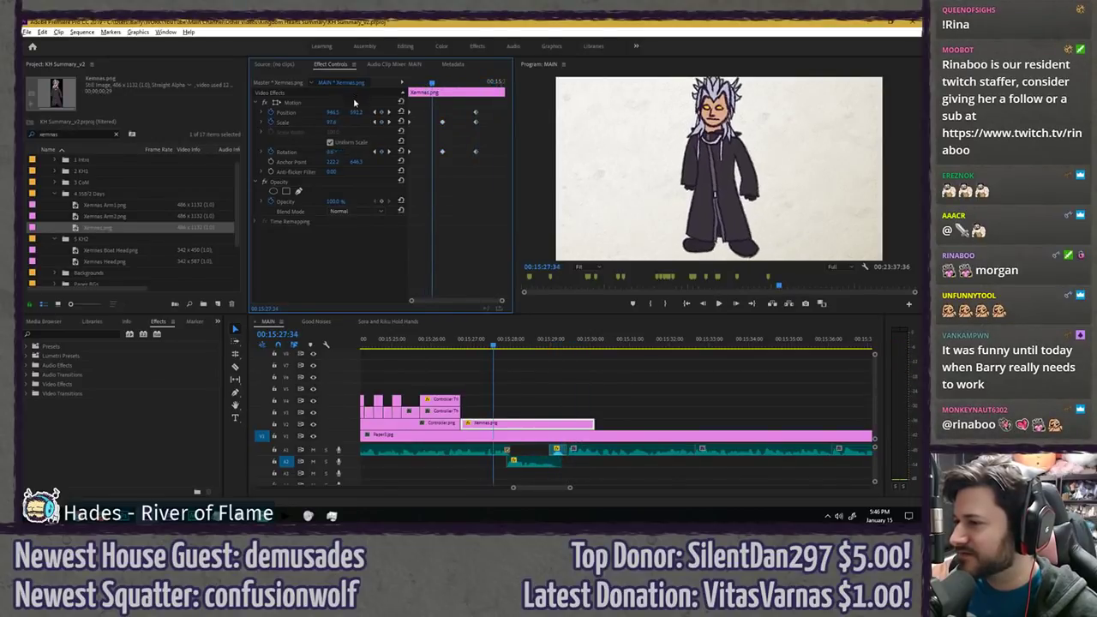
- Reset Xemnas's anchor point and set his position to 960, 540
{"action": "left_click", "coordinate": [350, 104]}
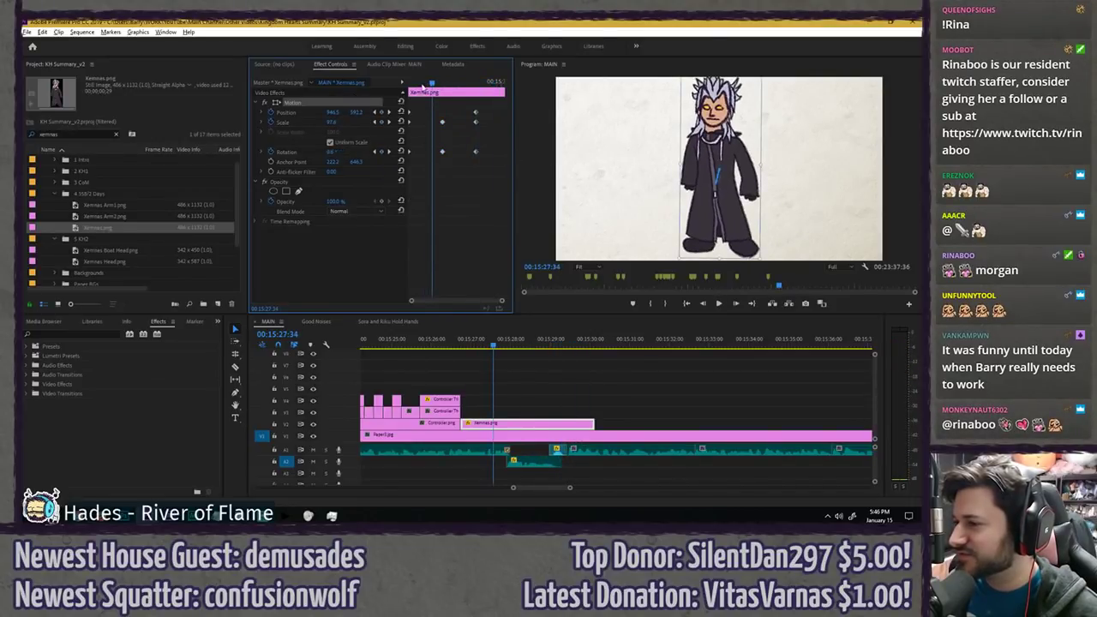
{"action": "left_click_drag", "start_coordinate": [420, 84], "coordinate": [406, 84]}
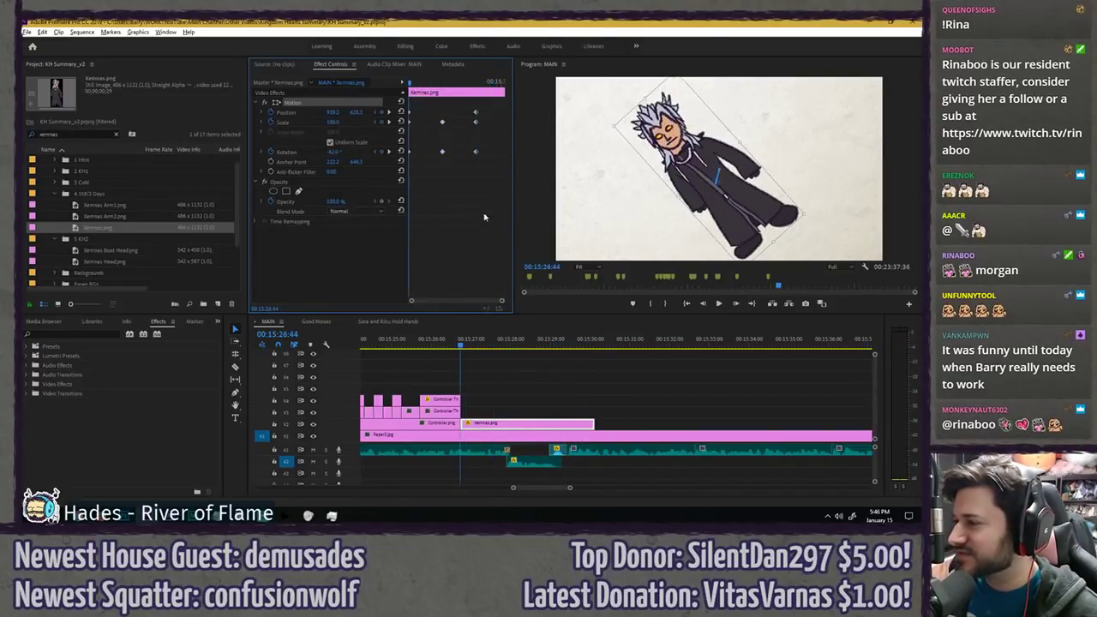
{"action": "left_click", "coordinate": [400, 162]}
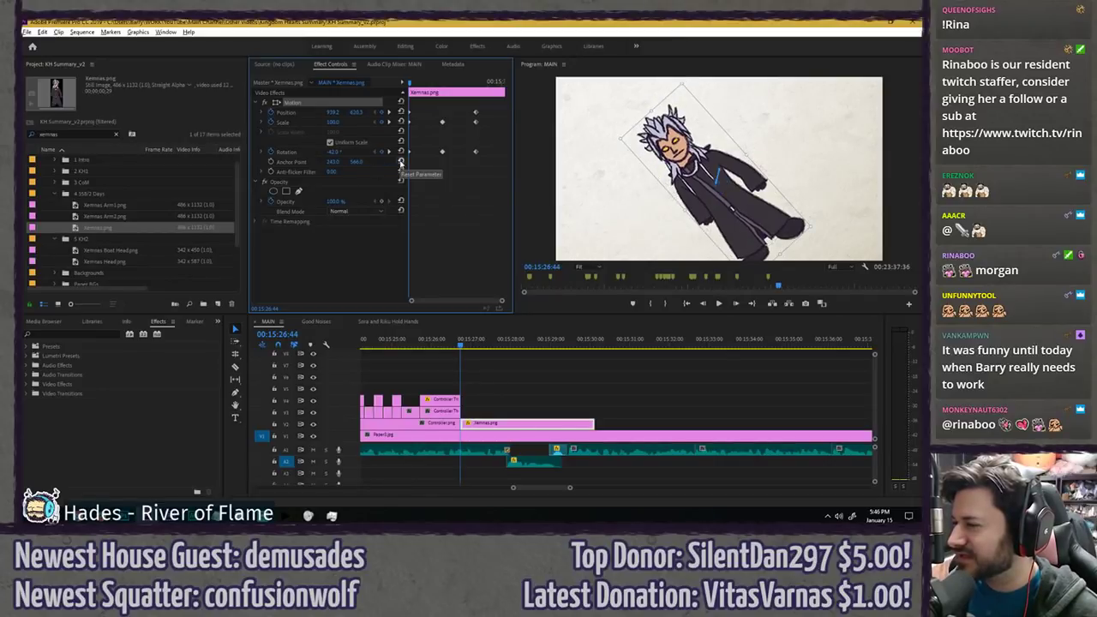
{"action": "key", "text": "ctrl+z"}
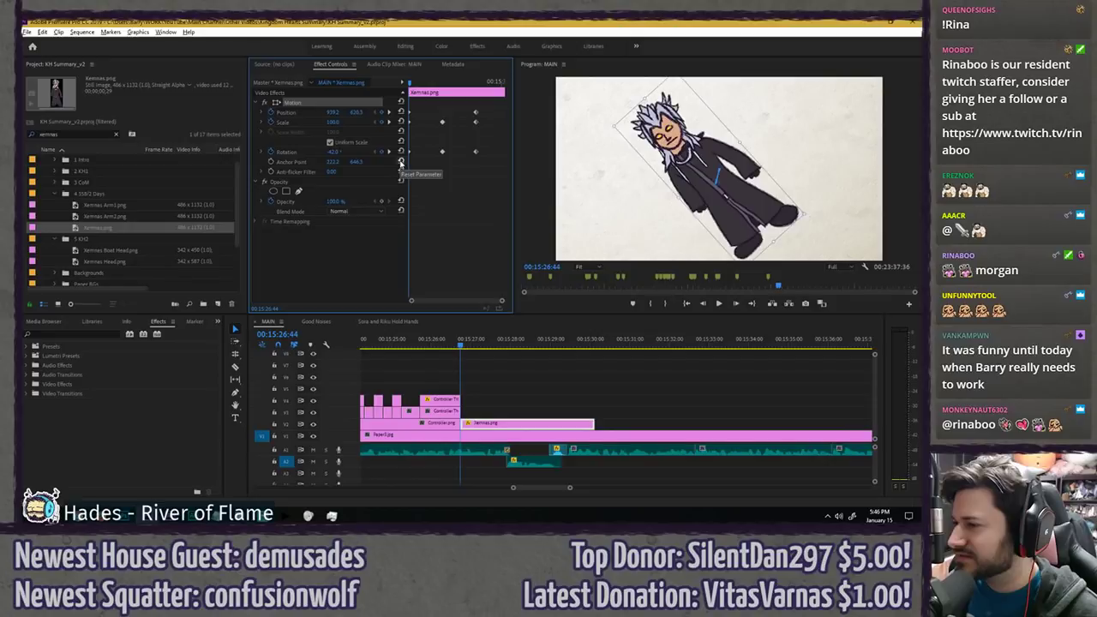
{"action": "left_click", "coordinate": [400, 162]}
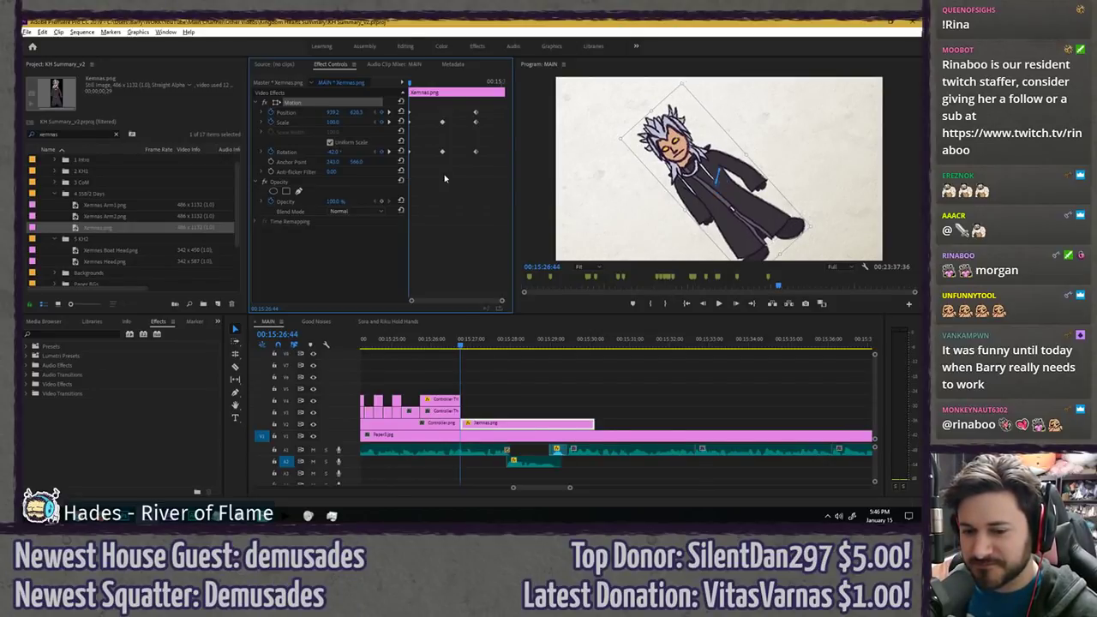
{"action": "left_click_drag", "start_coordinate": [436, 179], "coordinate": [485, 108]}
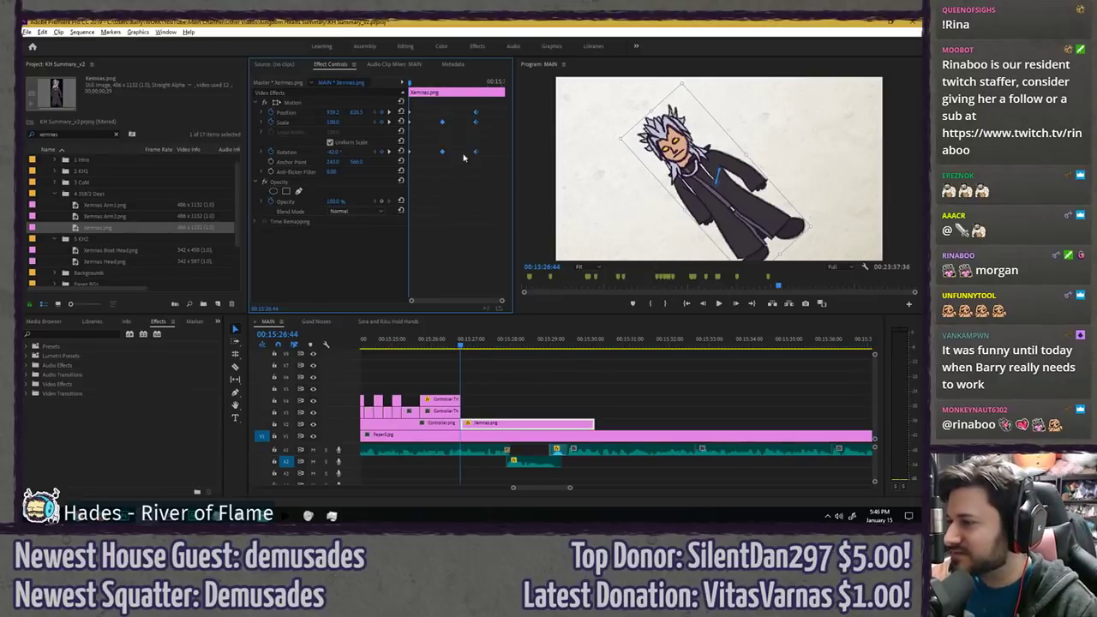
{"action": "left_click", "coordinate": [401, 112]}
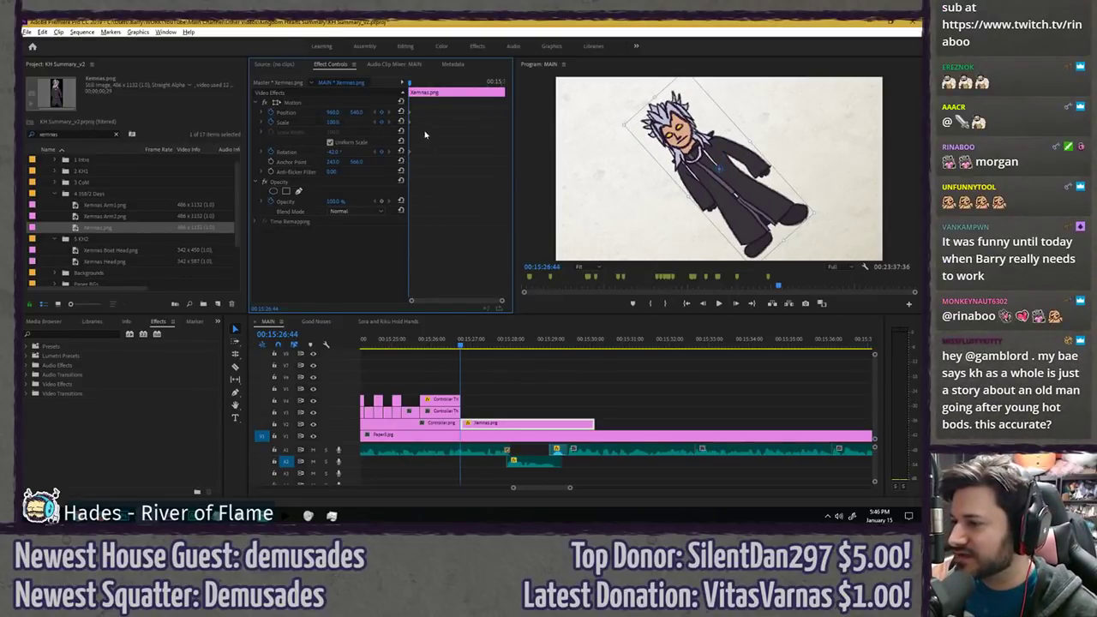
{"action": "key", "text": "space"}
{"action": "key", "text": "space"}
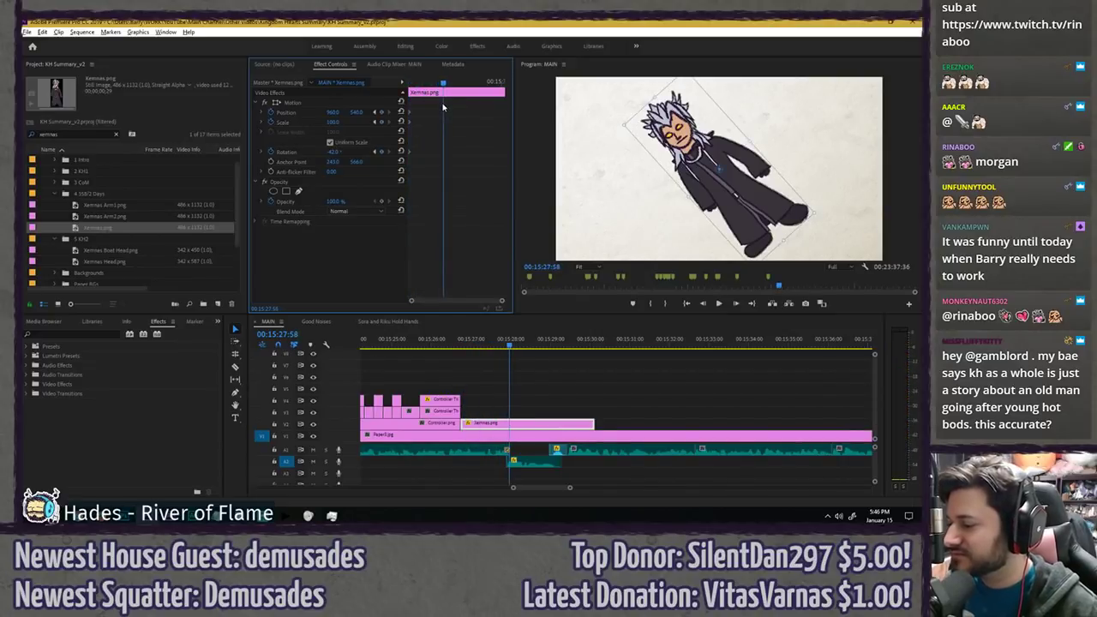
- Keyframe Xemnas upright, then at 15:29:18 spin him several turns and shrink him to scale 18
{"action": "left_click_drag", "start_coordinate": [333, 152], "coordinate": [326, 121]}
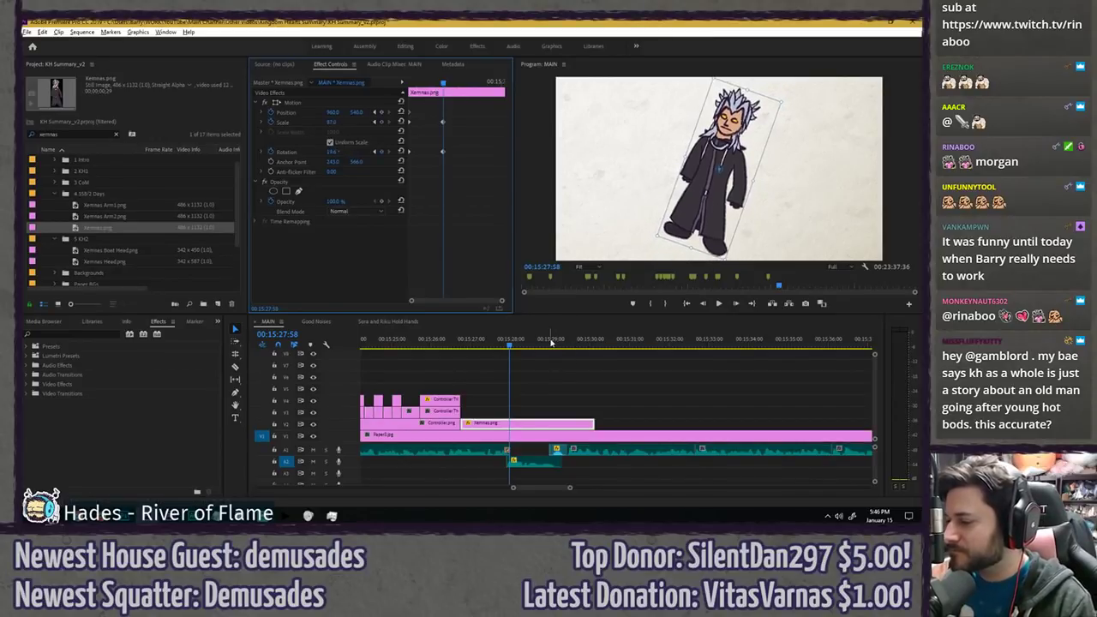
{"action": "left_click_drag", "start_coordinate": [551, 341], "coordinate": [562, 341]}
{"action": "left_click_drag", "start_coordinate": [330, 152], "coordinate": [395, 152]}
{"action": "left_click_drag", "start_coordinate": [332, 122], "coordinate": [301, 122]}
{"action": "left_click_drag", "start_coordinate": [427, 84], "coordinate": [237, 118]}
{"action": "left_click", "coordinate": [270, 114]}
- Keep the keyframes, make the Scale and Rotation keyframes smooth, and check the Scale speed graph
{"action": "key", "text": "Escape"}
{"action": "key", "text": "space"}
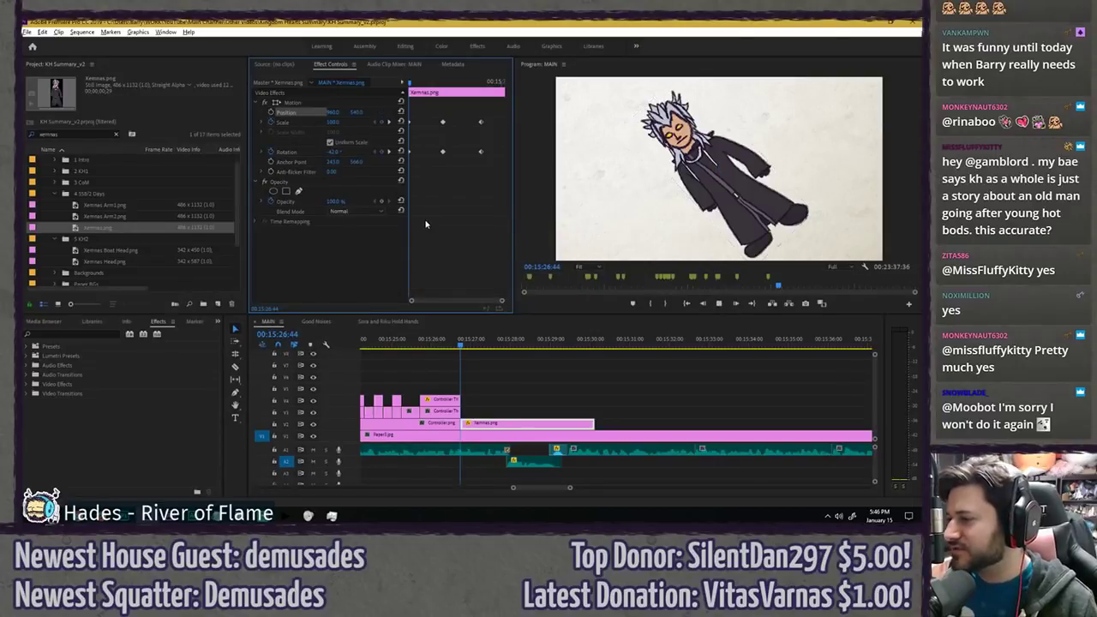
{"action": "key", "text": "space"}
{"action": "left_click", "coordinate": [415, 84]}
{"action": "right_click", "coordinate": [443, 122]}
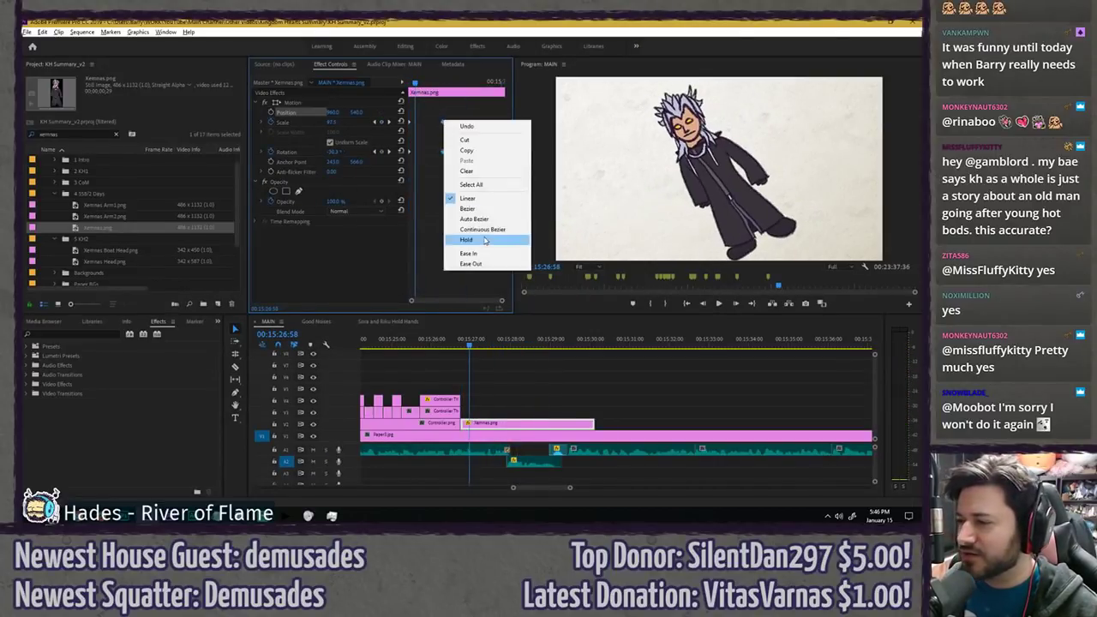
{"action": "left_click", "coordinate": [483, 222]}
{"action": "left_click_drag", "start_coordinate": [419, 84], "coordinate": [271, 76]}
{"action": "key", "text": "space"}
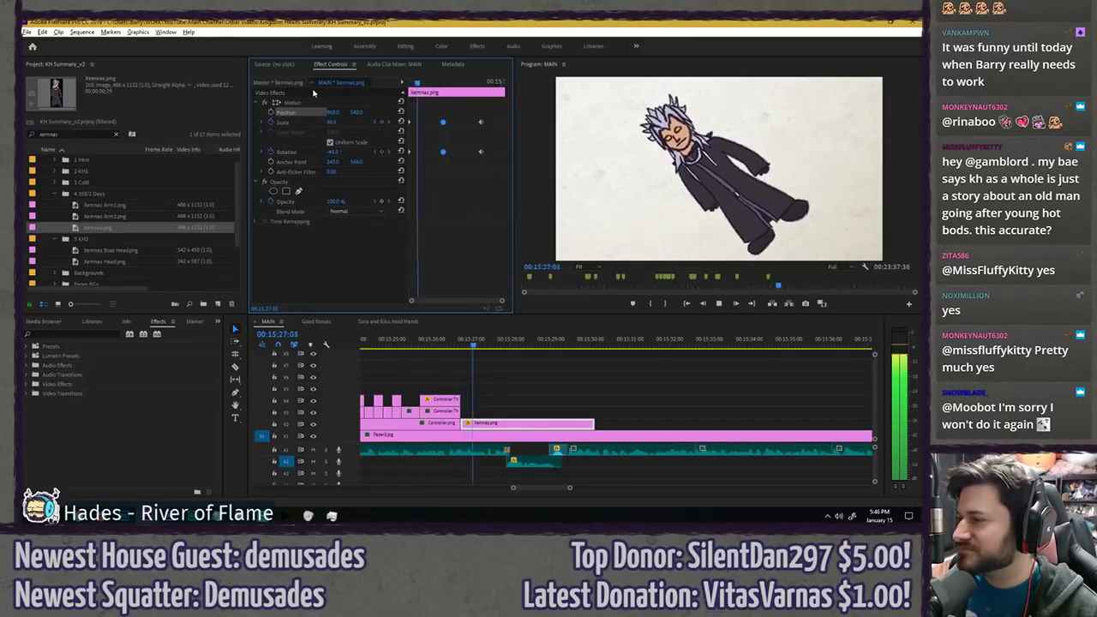
{"action": "key", "text": "space"}
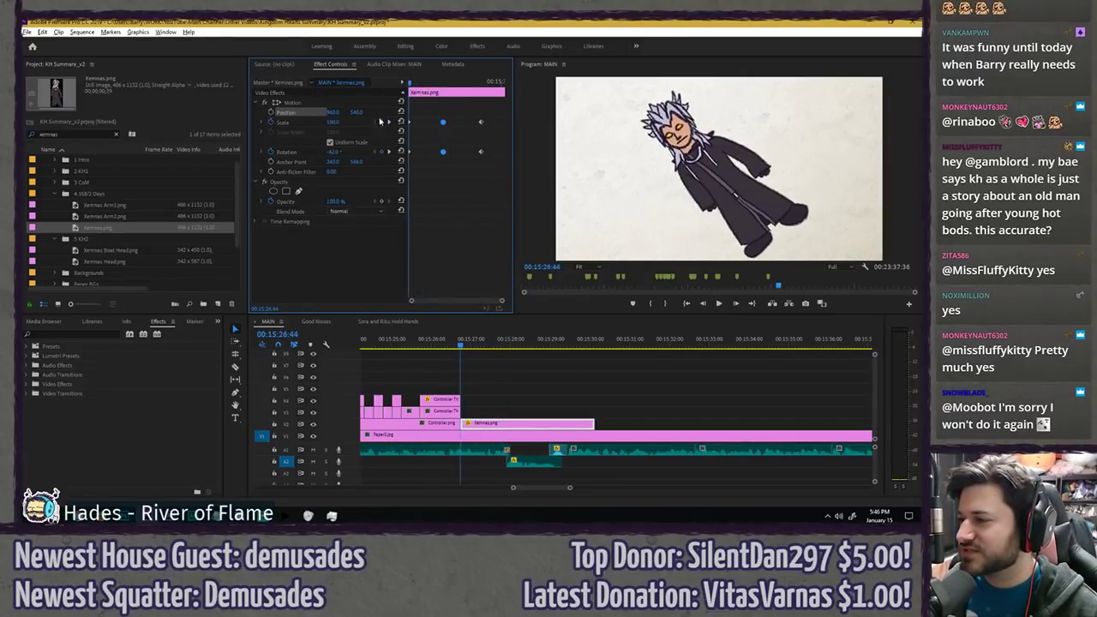
{"action": "left_click", "coordinate": [264, 122]}
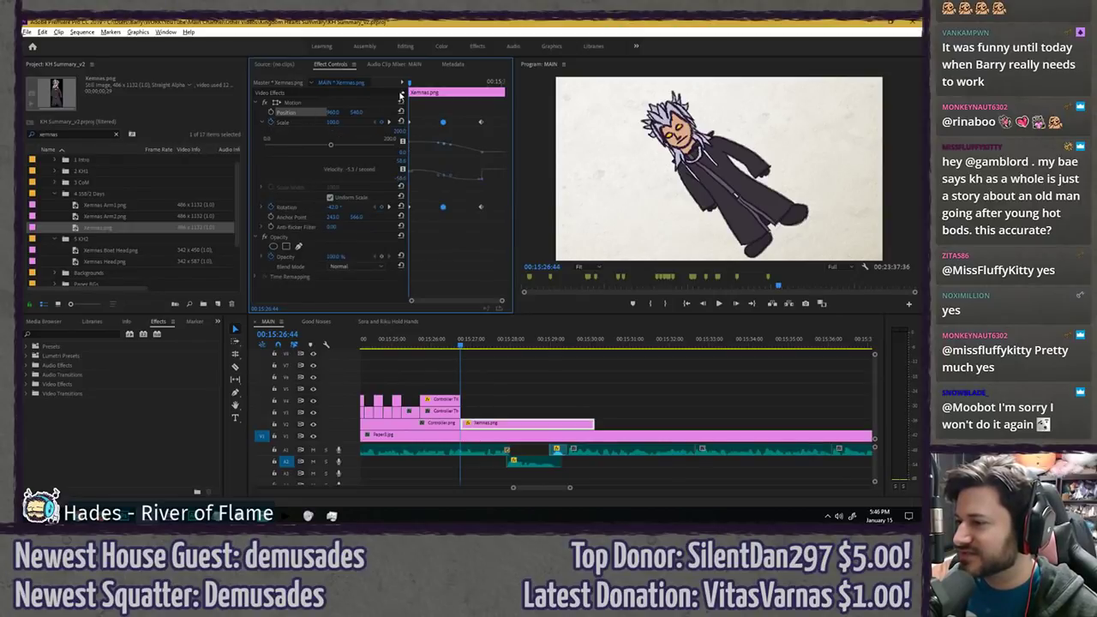
{"action": "mouse_move", "coordinate": [410, 82]}
{"action": "left_mouse_down"}
{"action": "mouse_move", "coordinate": [456, 82]}
{"action": "mouse_move", "coordinate": [409, 86]}
{"action": "left_mouse_up"}
- Swap the Scale graph for the Rotation graphs and ease the start of the spin
{"action": "left_click", "coordinate": [262, 123]}
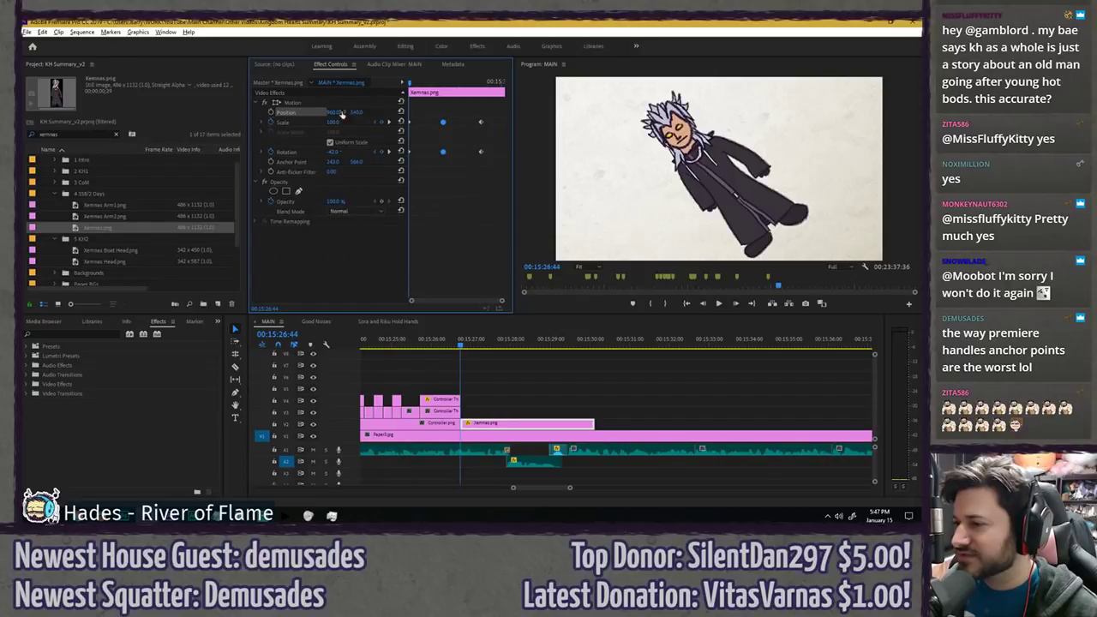
{"action": "left_click", "coordinate": [263, 152]}
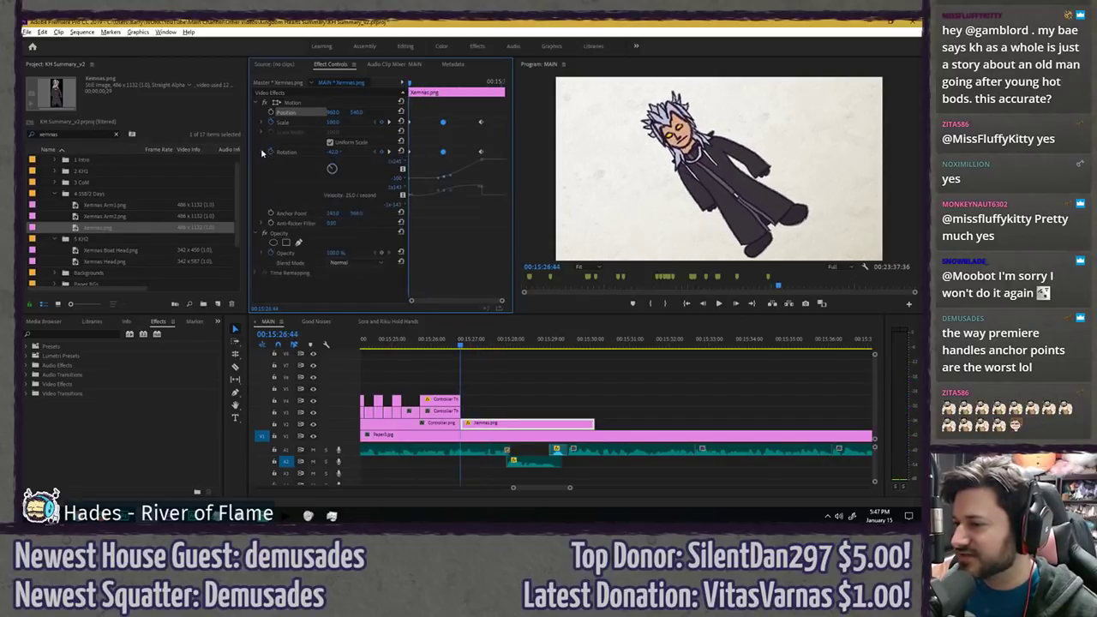
{"action": "left_click_drag", "start_coordinate": [414, 86], "coordinate": [417, 83]}
{"action": "mouse_move", "coordinate": [421, 82]}
{"action": "left_mouse_down"}
{"action": "mouse_move", "coordinate": [463, 82]}
{"action": "mouse_move", "coordinate": [429, 83]}
{"action": "left_mouse_up"}
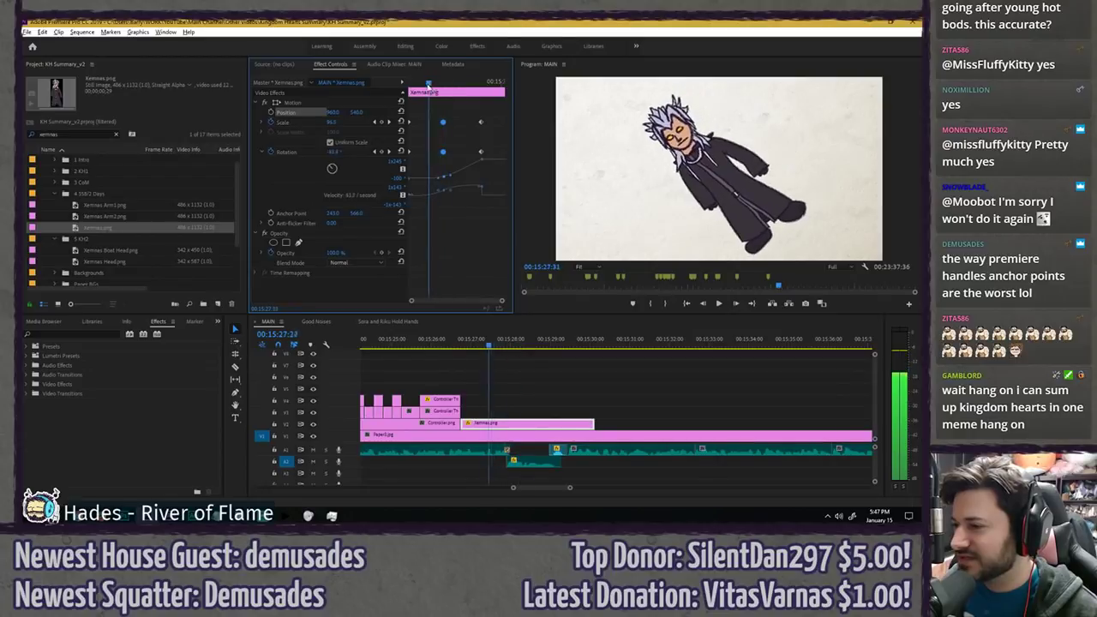
{"action": "left_click_drag", "start_coordinate": [411, 195], "coordinate": [412, 186]}
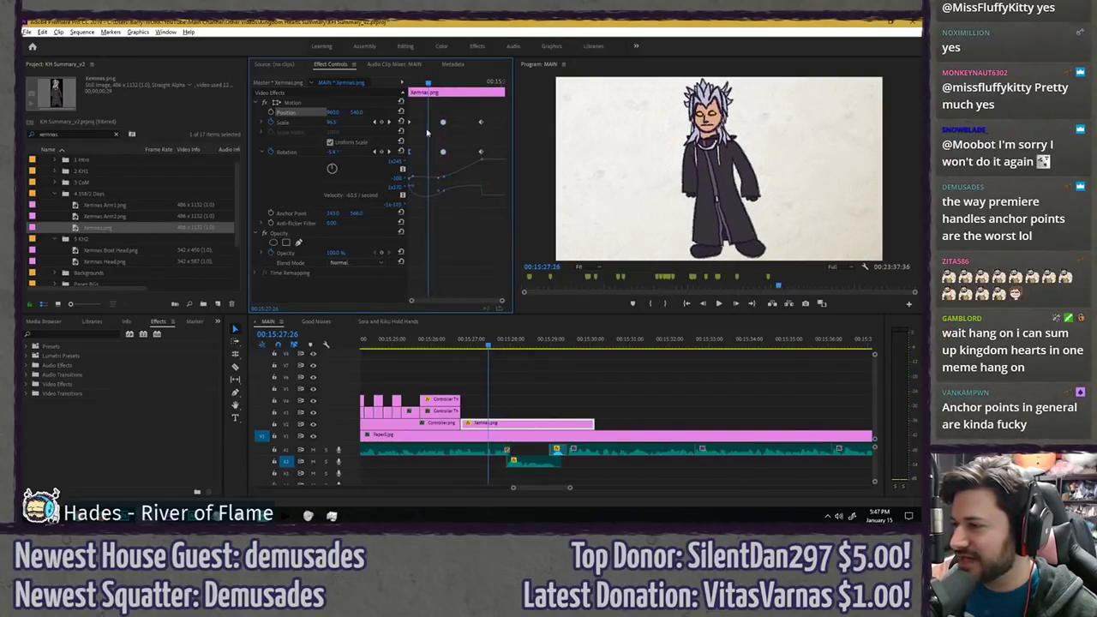
{"action": "left_click_drag", "start_coordinate": [430, 83], "coordinate": [402, 86]}
{"action": "key", "text": "space"}
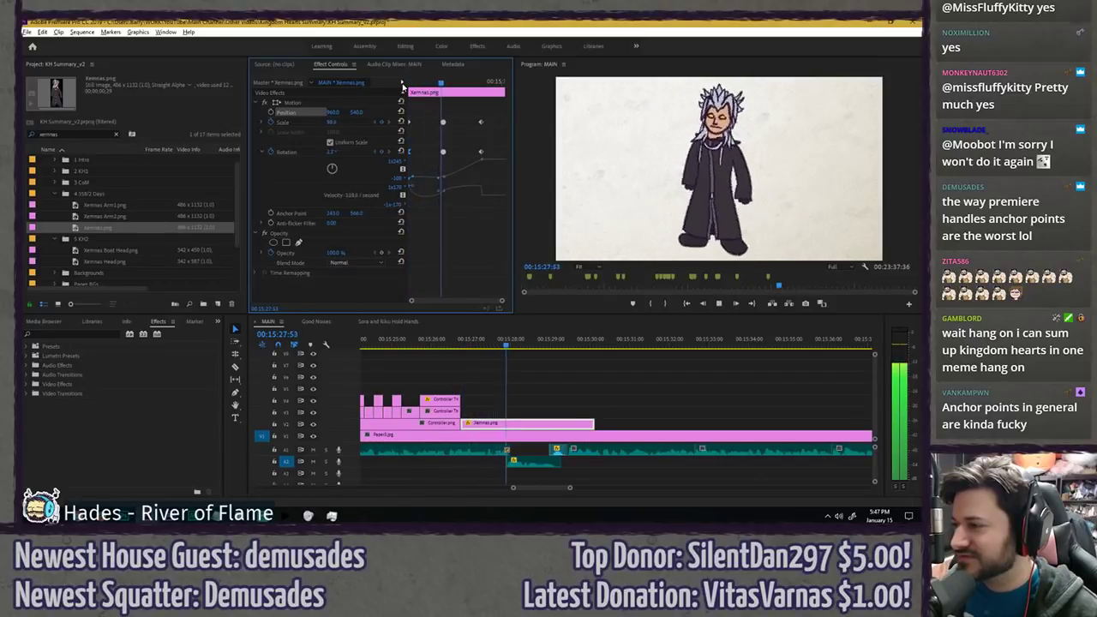
{"action": "key", "text": "space"}
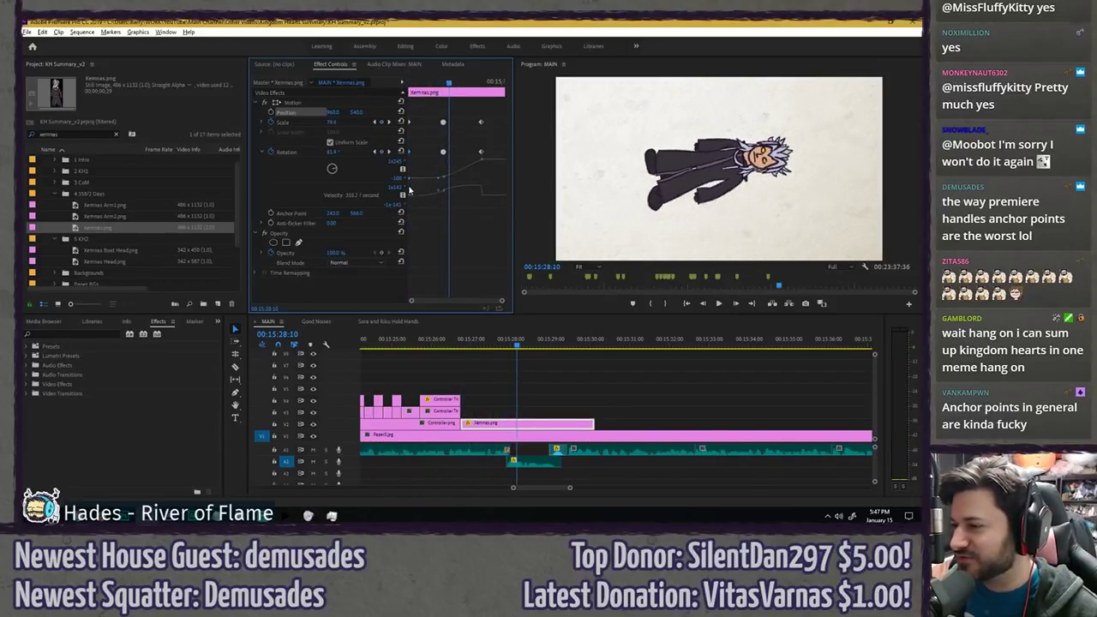
- Adjust the rotation easing curve, replay from the clip start, and save the project
{"action": "left_click_drag", "start_coordinate": [435, 194], "coordinate": [412, 198]}
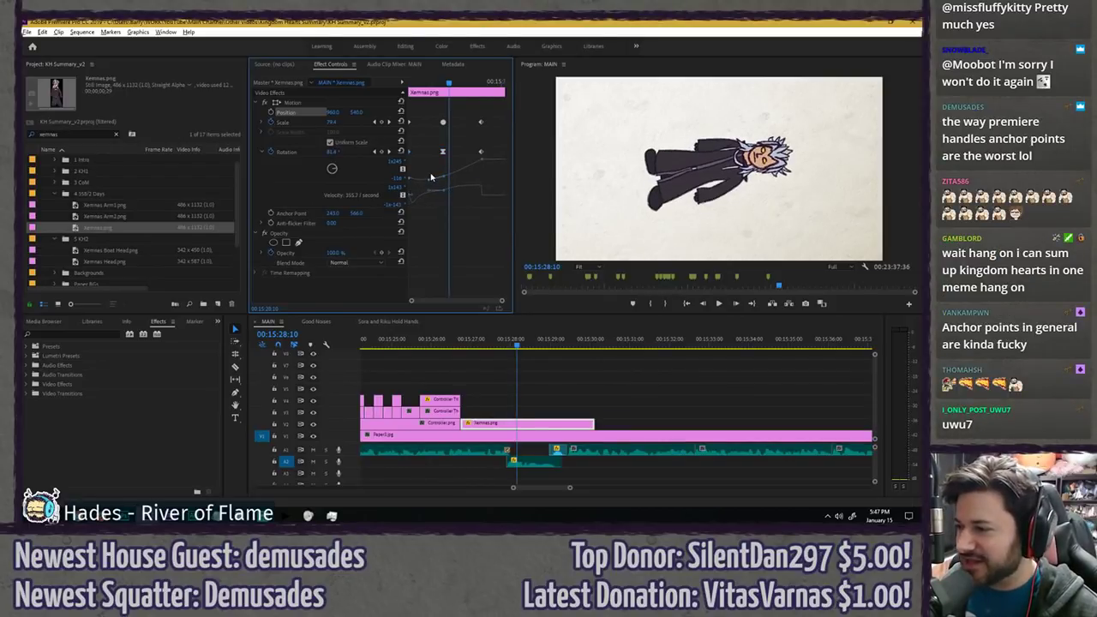
{"action": "key", "text": "Up"}
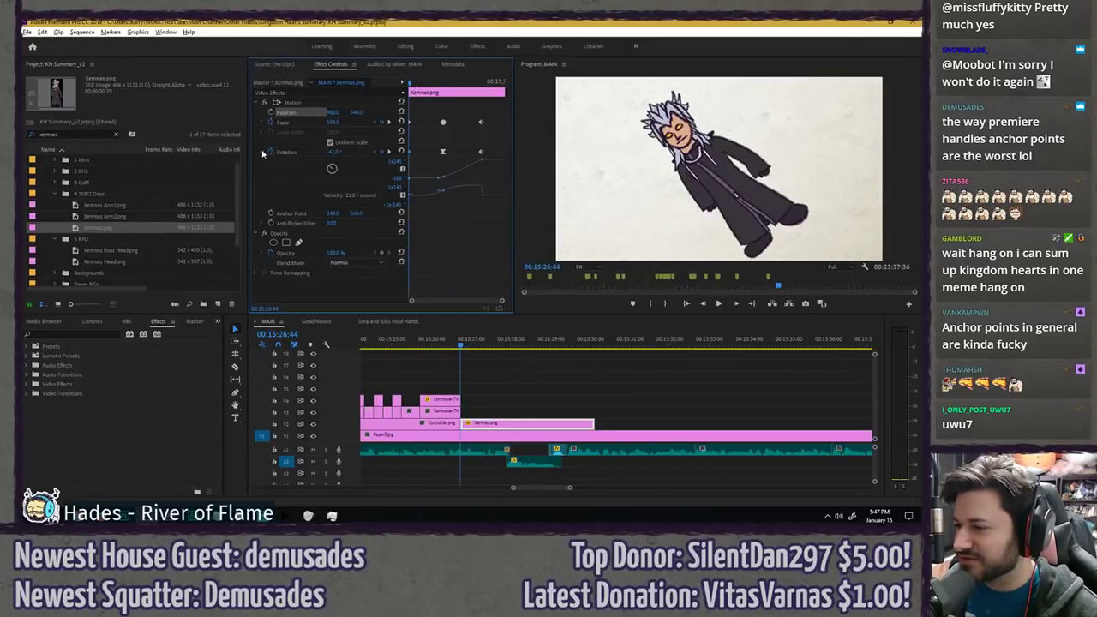
{"action": "key", "text": "space"}
{"action": "key", "text": "ctrl+s"}
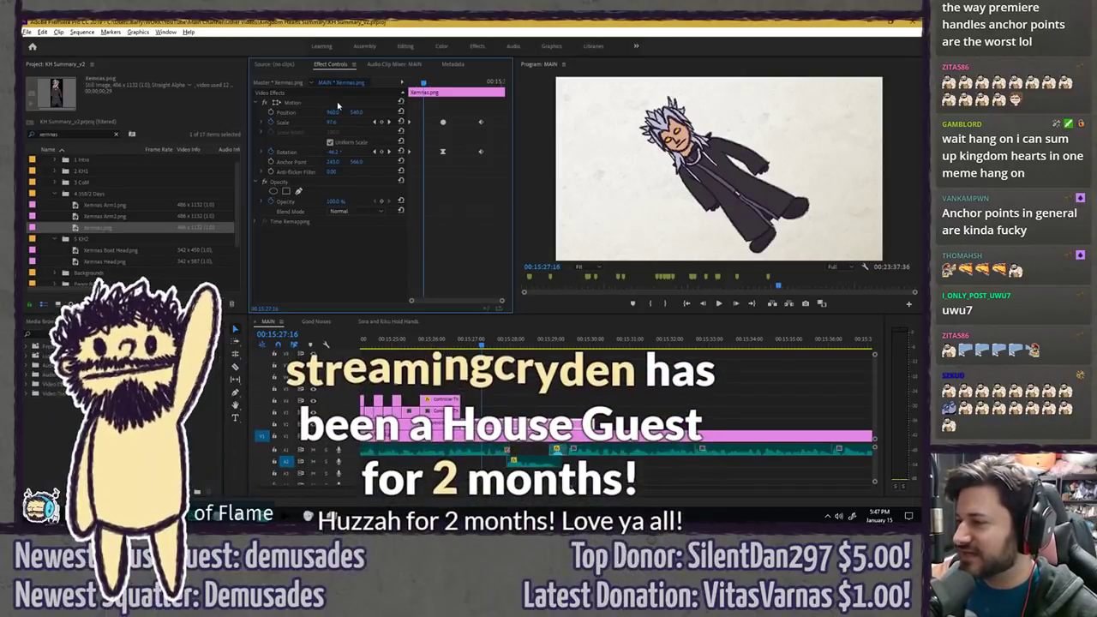
- Delete the middle Scale and Rotation keyframes from the Xemnas clip
{"action": "left_click", "coordinate": [337, 103]}
{"action": "left_click", "coordinate": [476, 370]}
{"action": "left_click", "coordinate": [451, 341]}
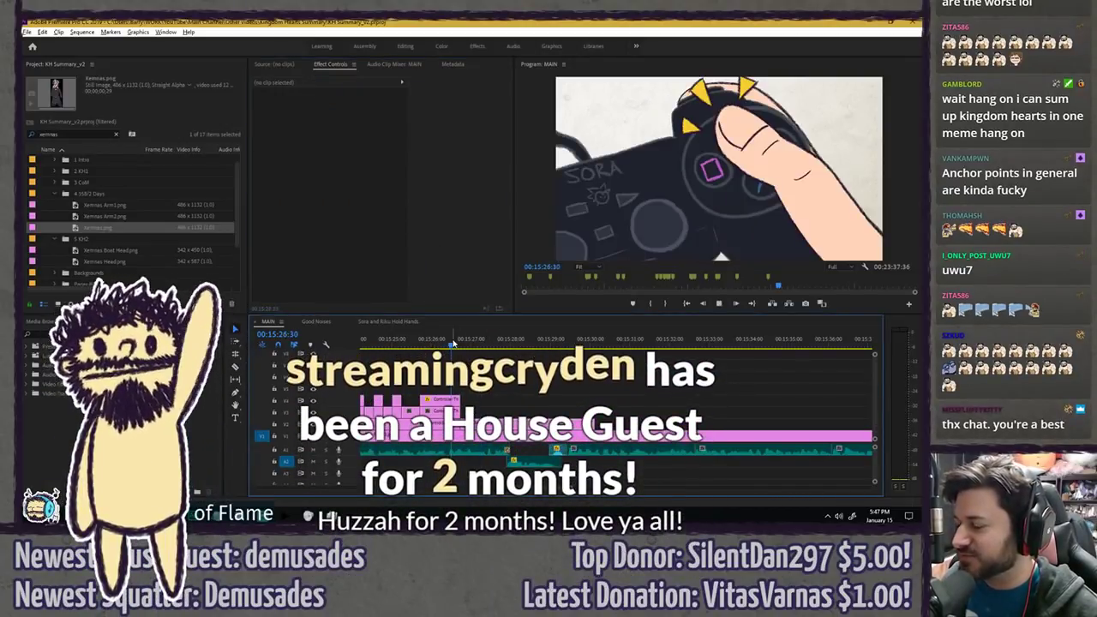
{"action": "key", "text": "space"}
{"action": "key", "text": "space"}
{"action": "left_click", "coordinate": [493, 422]}
{"action": "left_click", "coordinate": [446, 191]}
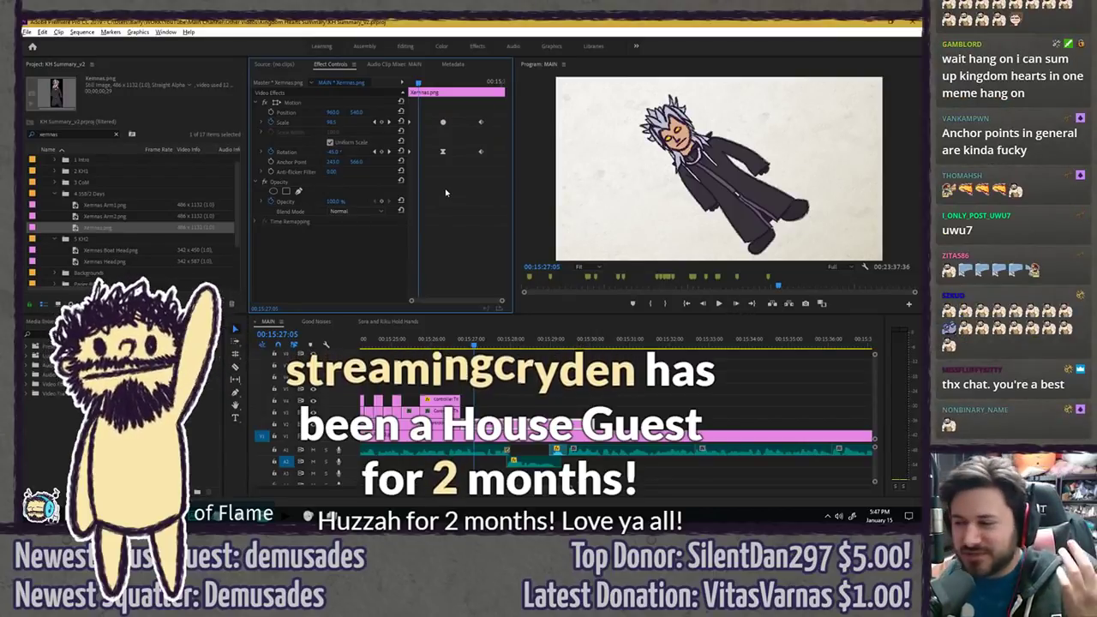
{"action": "left_click_drag", "start_coordinate": [426, 164], "coordinate": [454, 110]}
{"action": "key", "text": "Delete"}
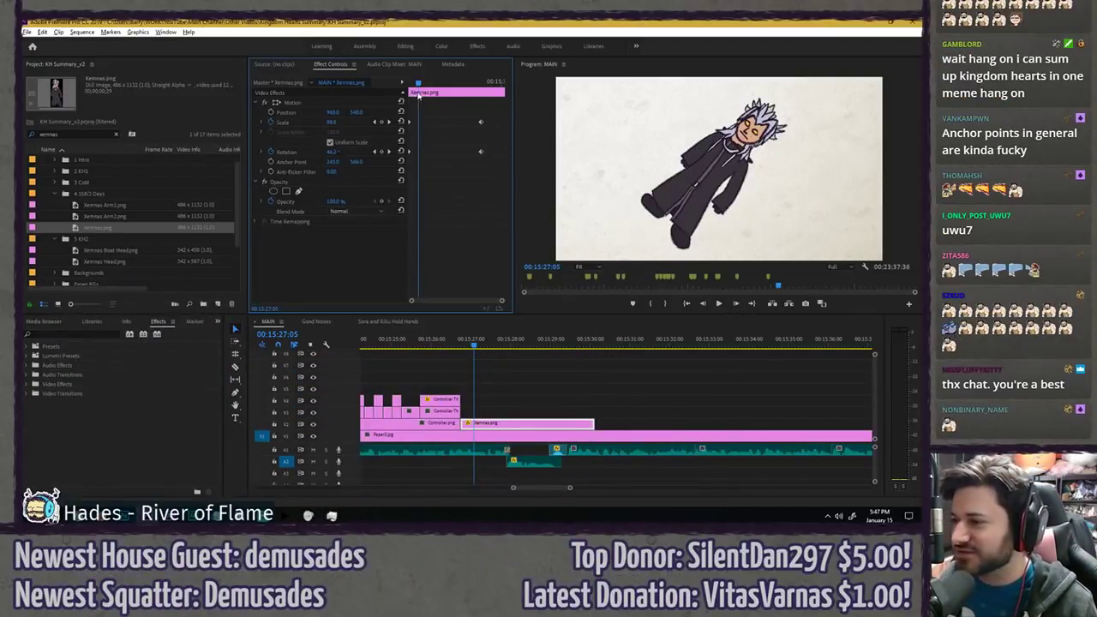
- Reshape the rotation speed curve and replay the revised spin
{"action": "left_click", "coordinate": [264, 152]}
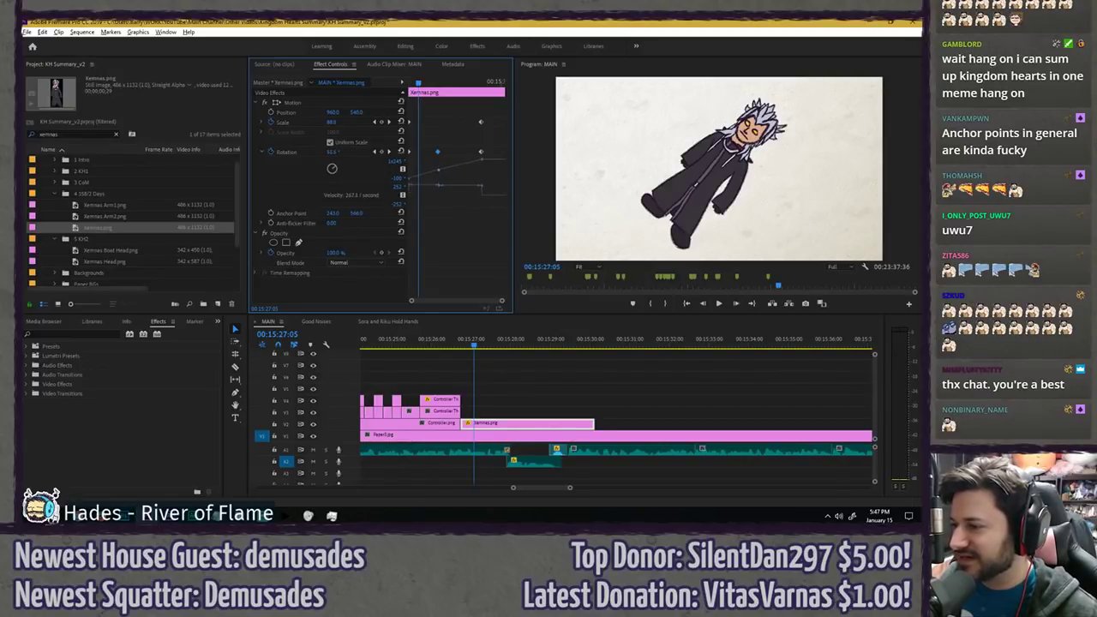
{"action": "key", "text": "space"}
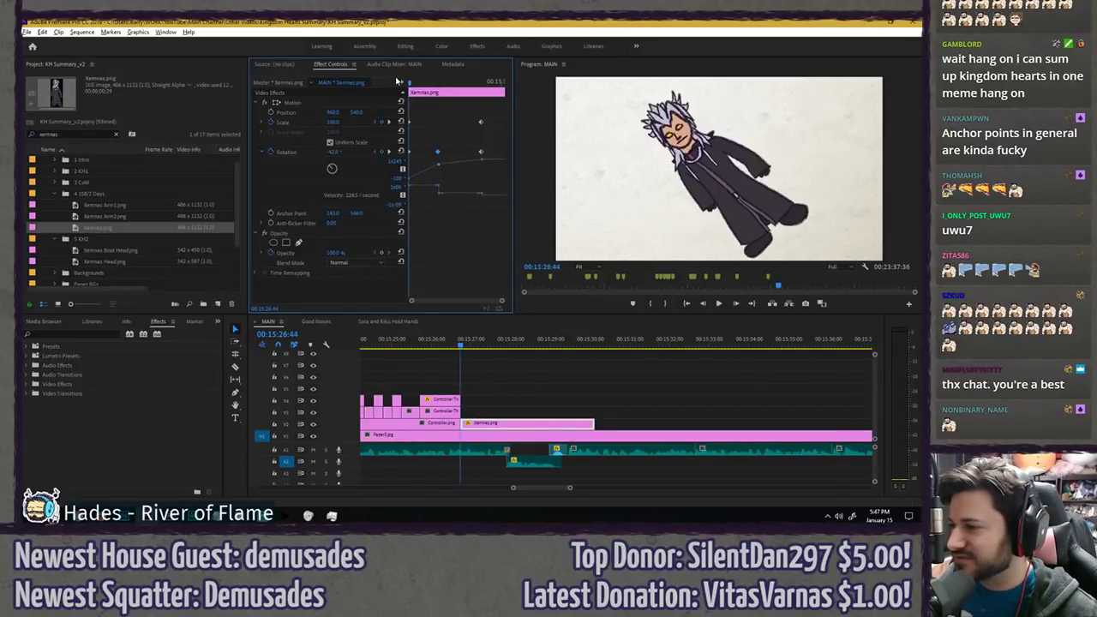
{"action": "key", "text": "space"}
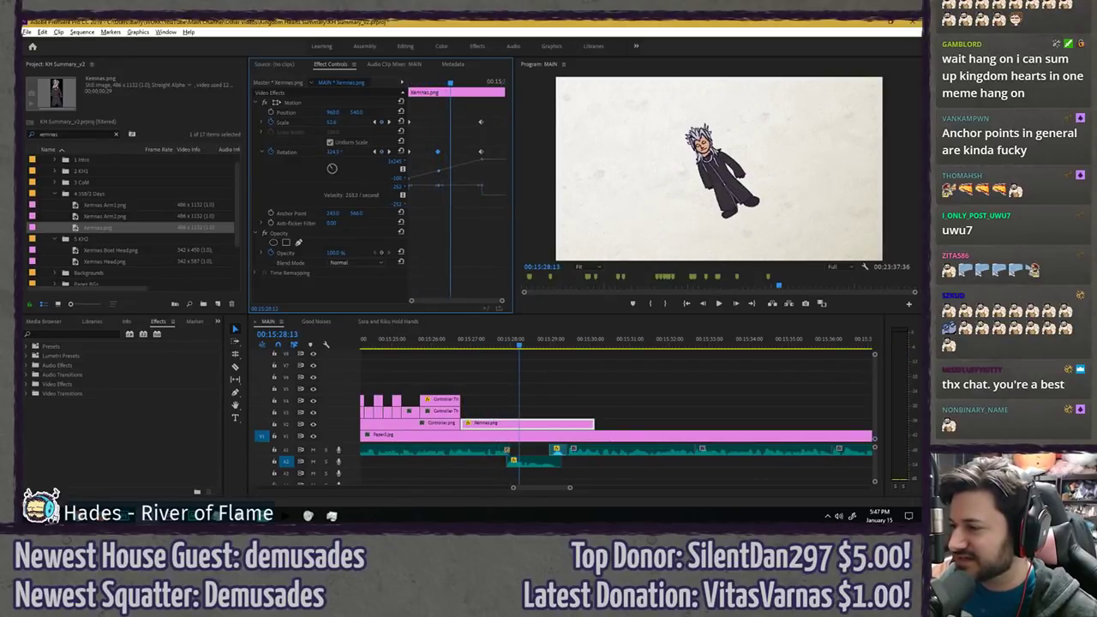
{"action": "mouse_move", "coordinate": [437, 172]}
{"action": "left_mouse_down"}
{"action": "mouse_move", "coordinate": [449, 174]}
{"action": "mouse_move", "coordinate": [438, 169]}
{"action": "left_mouse_up"}
{"action": "key", "text": "space"}
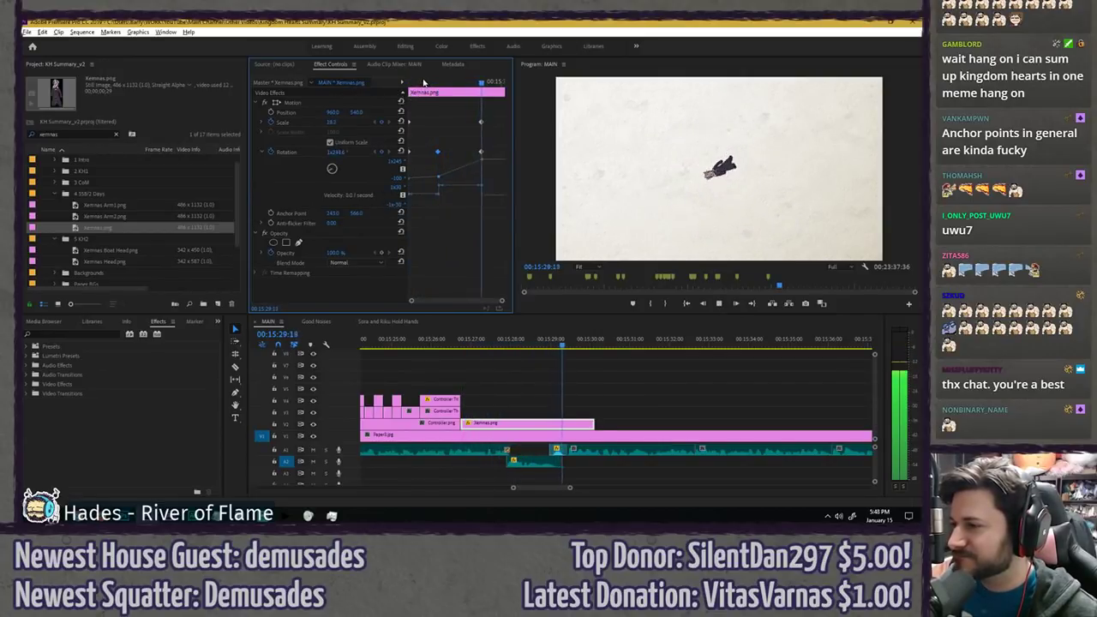
{"action": "left_click_drag", "start_coordinate": [421, 83], "coordinate": [388, 83]}
{"action": "key", "text": "space"}
{"action": "key", "text": "space"}
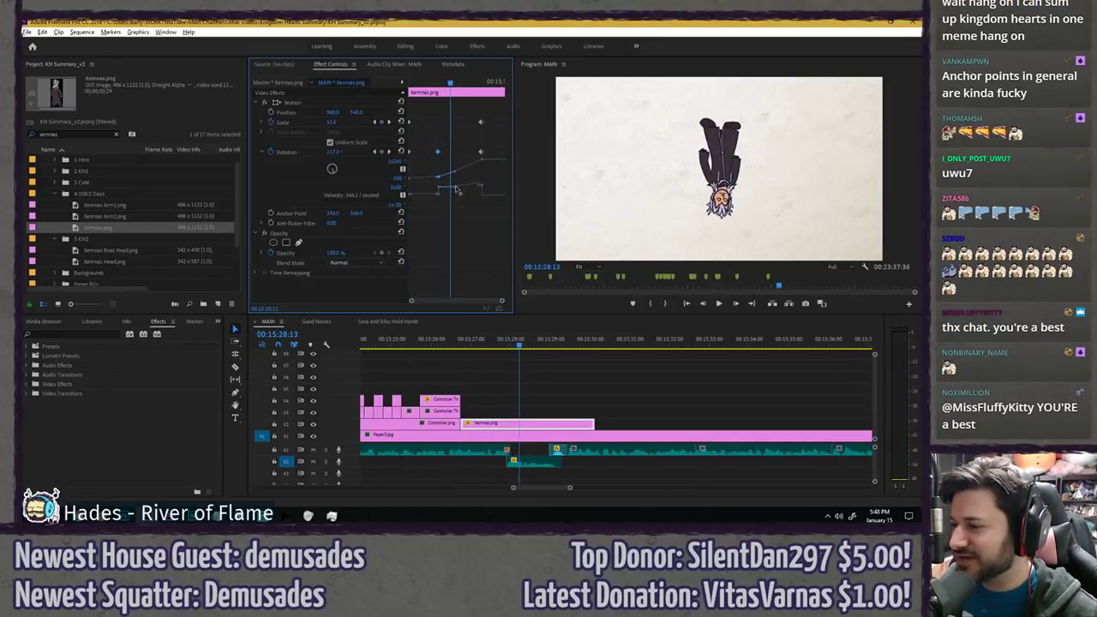
- Soften the rotation easing and raise the rotation amount at a keyframe
{"action": "left_click_drag", "start_coordinate": [463, 192], "coordinate": [443, 197]}
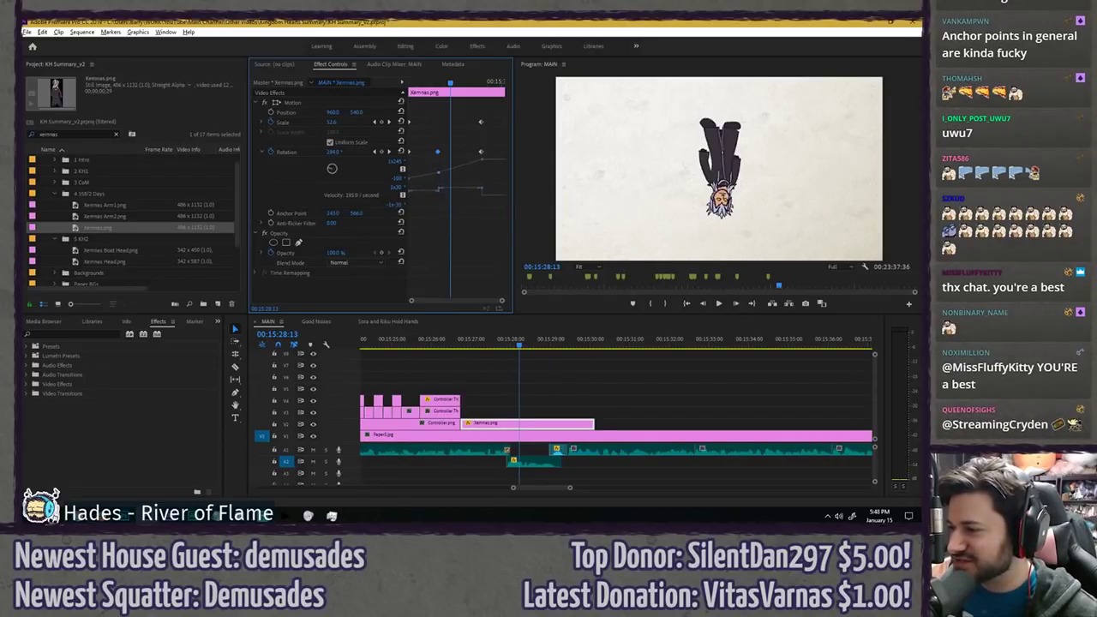
{"action": "left_click_drag", "start_coordinate": [439, 172], "coordinate": [439, 155]}
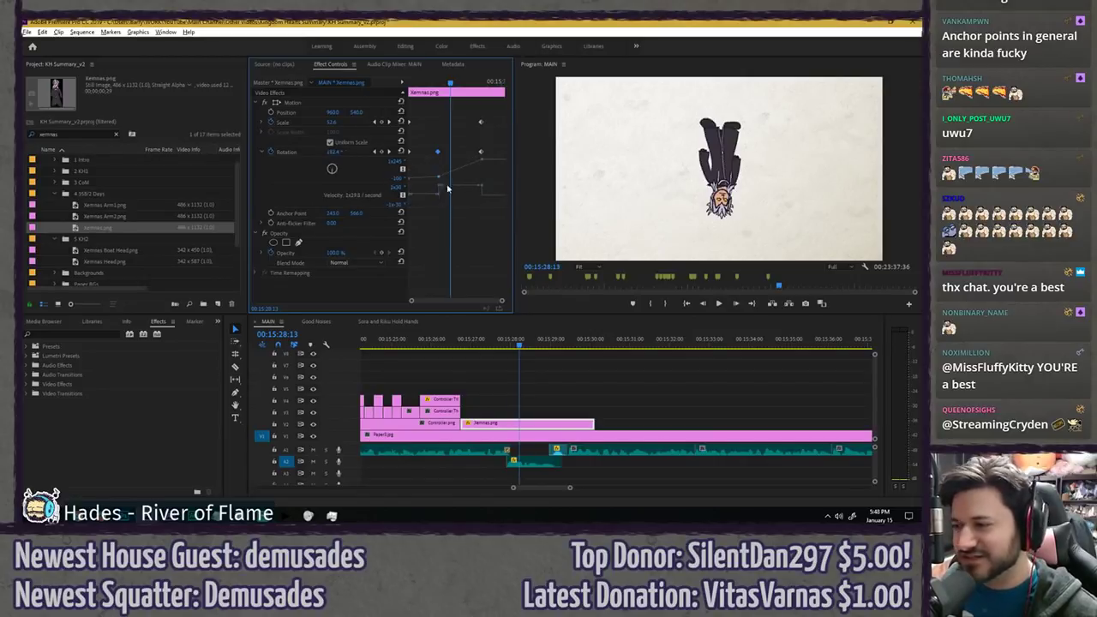
{"action": "key", "text": "space"}
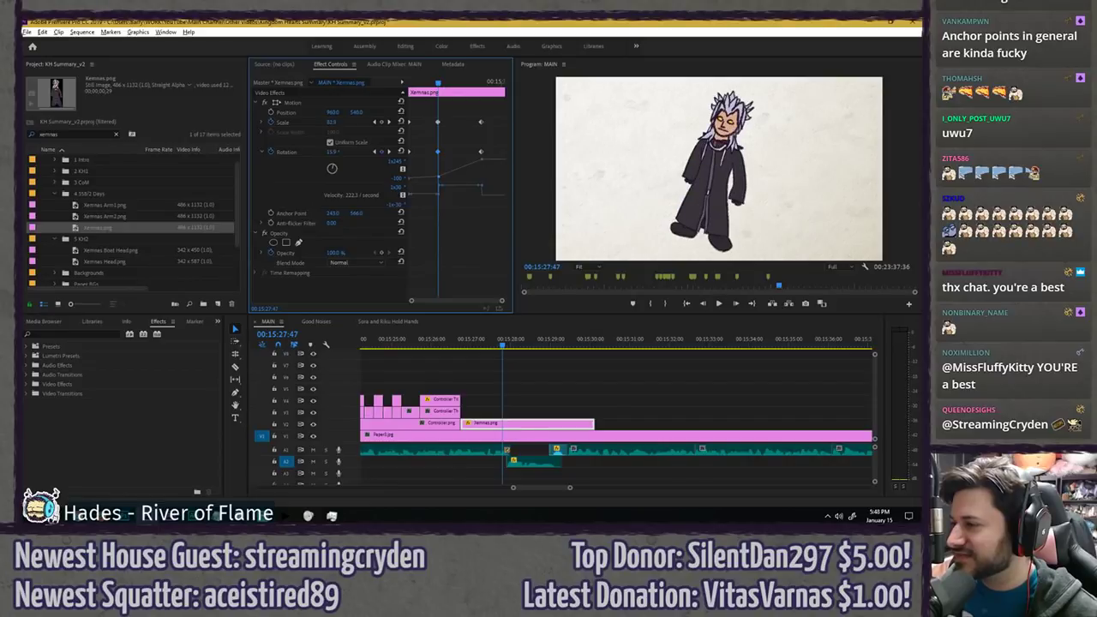
{"action": "key", "text": "space"}
{"action": "key", "text": "space"}
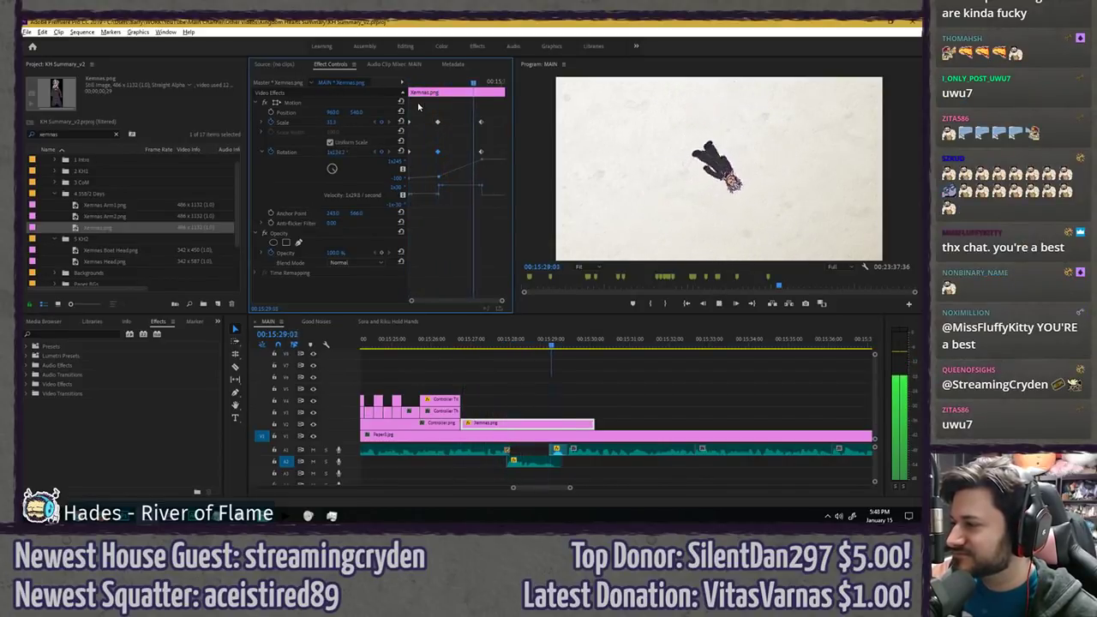
{"action": "key", "text": "space"}
{"action": "key", "text": "space"}
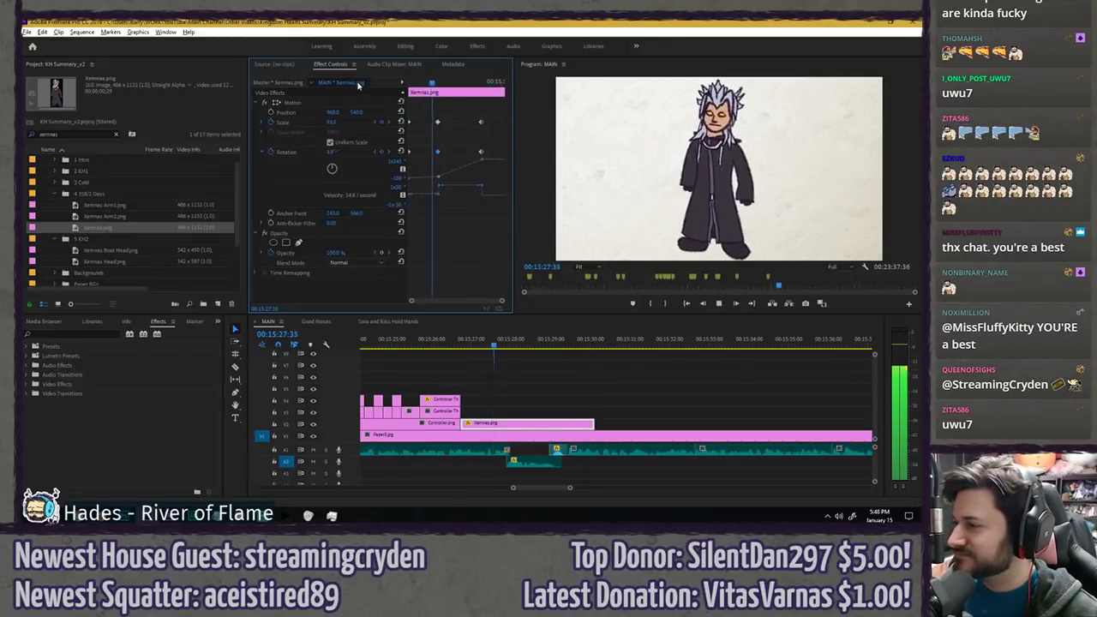
- Straighten Xemnas at the mid-spin frame so he stands upright around 15:27:35
{"action": "left_click", "coordinate": [437, 81]}
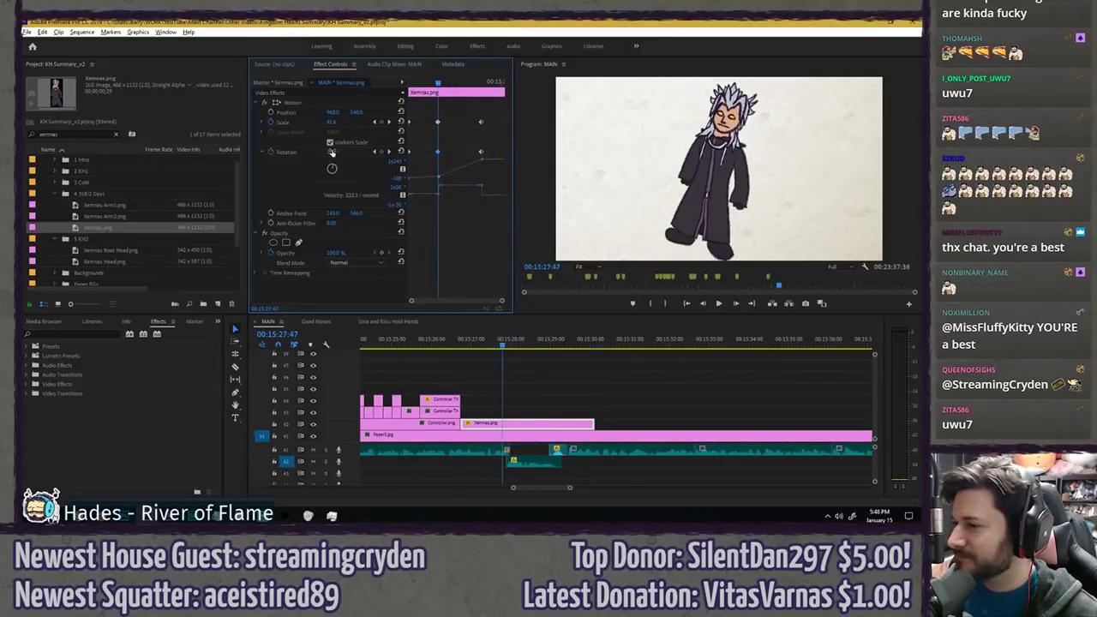
{"action": "left_click_drag", "start_coordinate": [332, 152], "coordinate": [327, 152]}
{"action": "left_click_drag", "start_coordinate": [437, 83], "coordinate": [373, 82]}
{"action": "key", "text": "space"}
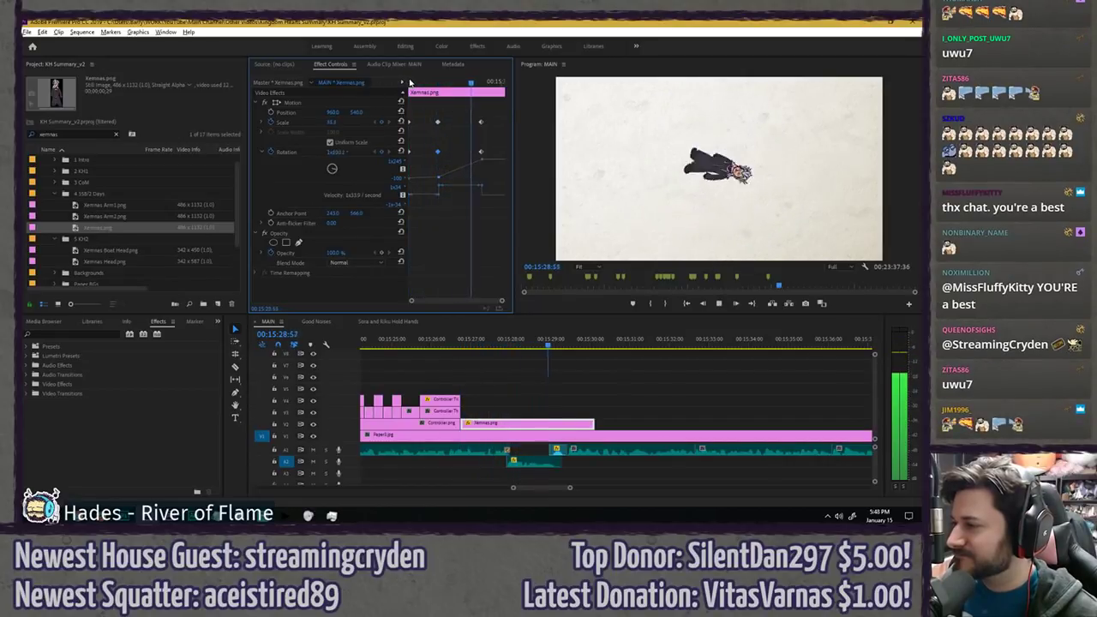
{"action": "left_click", "coordinate": [482, 82]}
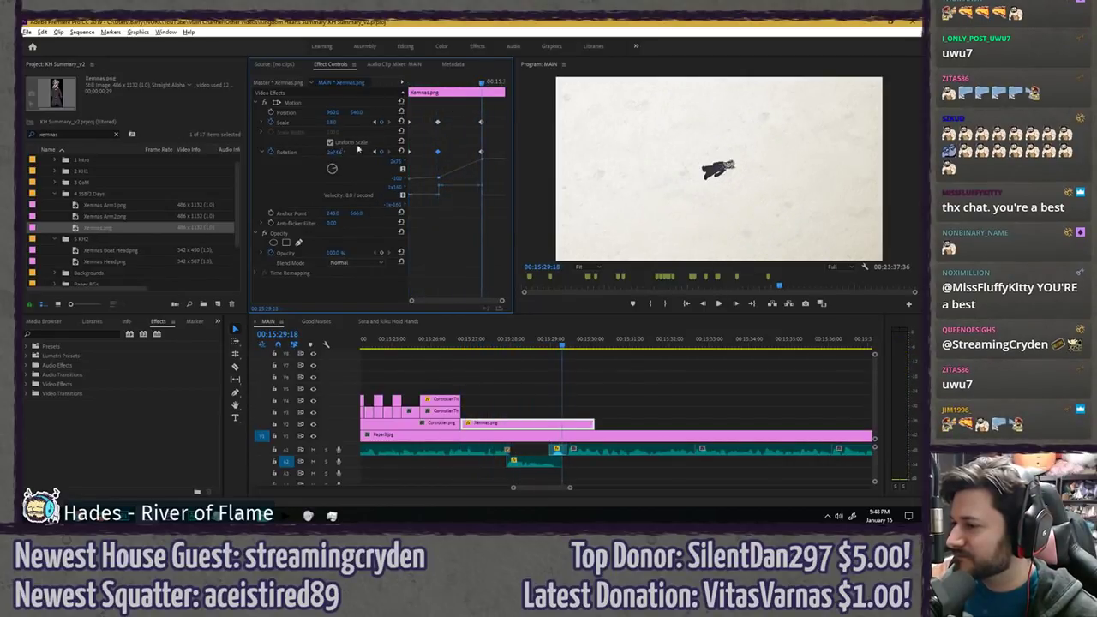
{"action": "left_click_drag", "start_coordinate": [432, 84], "coordinate": [305, 85]}
{"action": "key", "text": "space"}
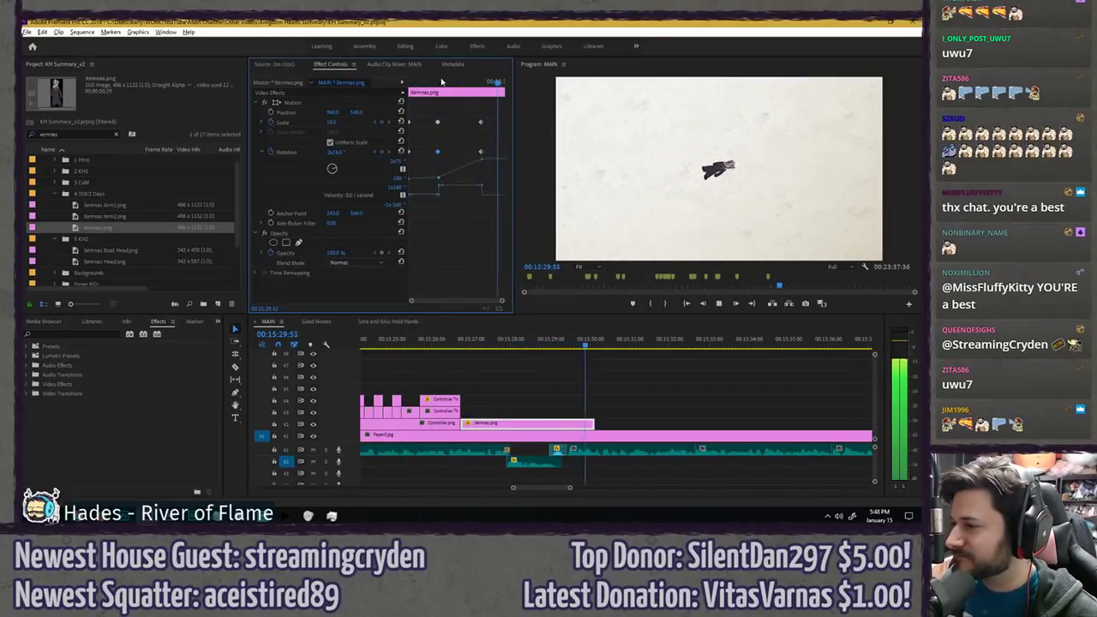
{"action": "key", "text": "space"}
{"action": "left_click", "coordinate": [483, 84]}
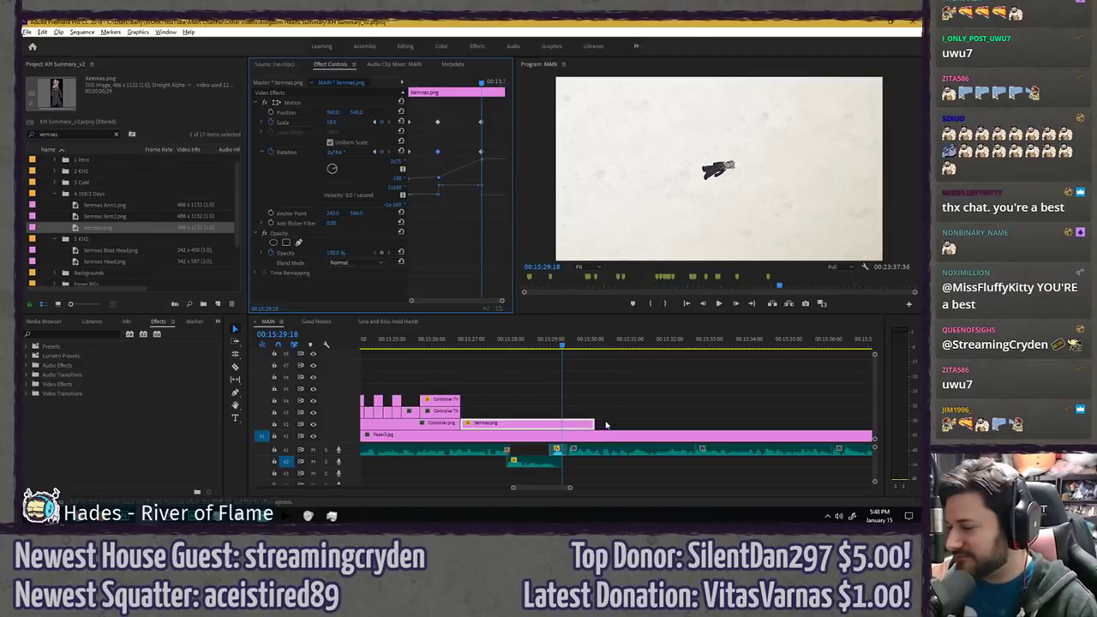
- Trim the Xemnas clip to end where he shrinks away, and save
{"action": "left_click_drag", "start_coordinate": [602, 422], "coordinate": [562, 423]}
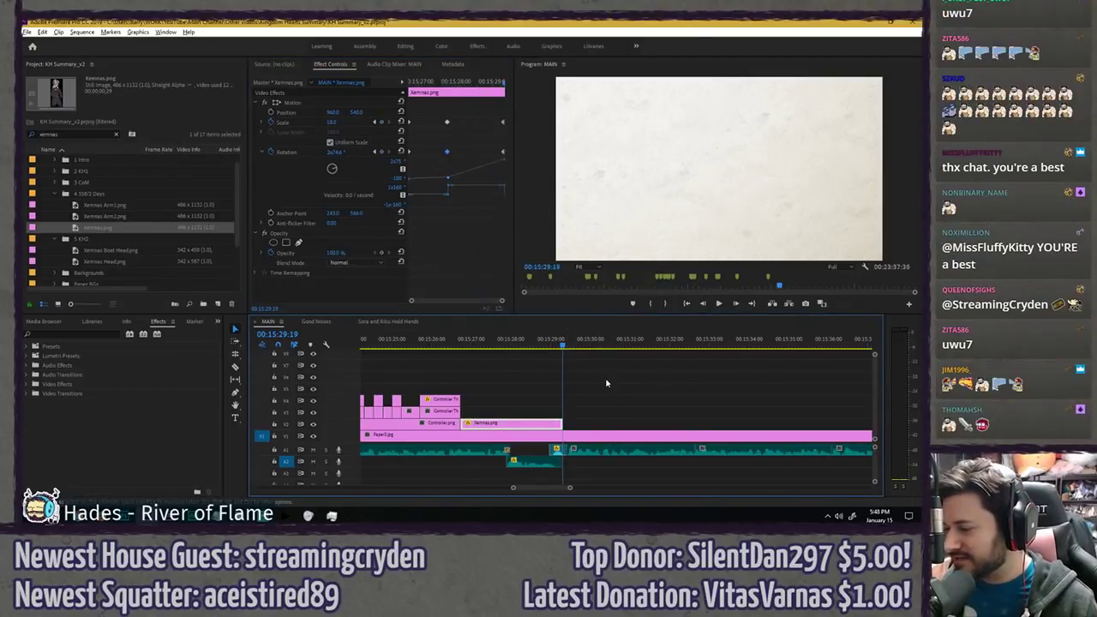
{"action": "left_click", "coordinate": [605, 383]}
{"action": "key", "text": "ctrl+s"}
- Find the 'splosion' sequence in the project and place it on the MAIN timeline
{"action": "left_click", "coordinate": [84, 332]}
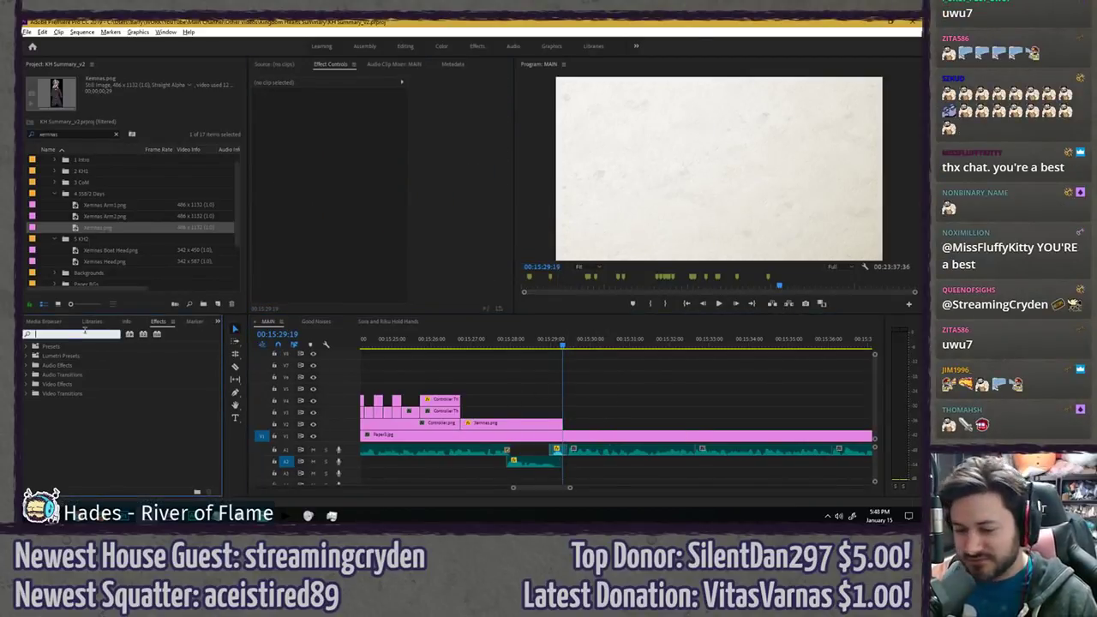
{"action": "left_click", "coordinate": [115, 134]}
{"action": "left_click", "coordinate": [103, 133]}
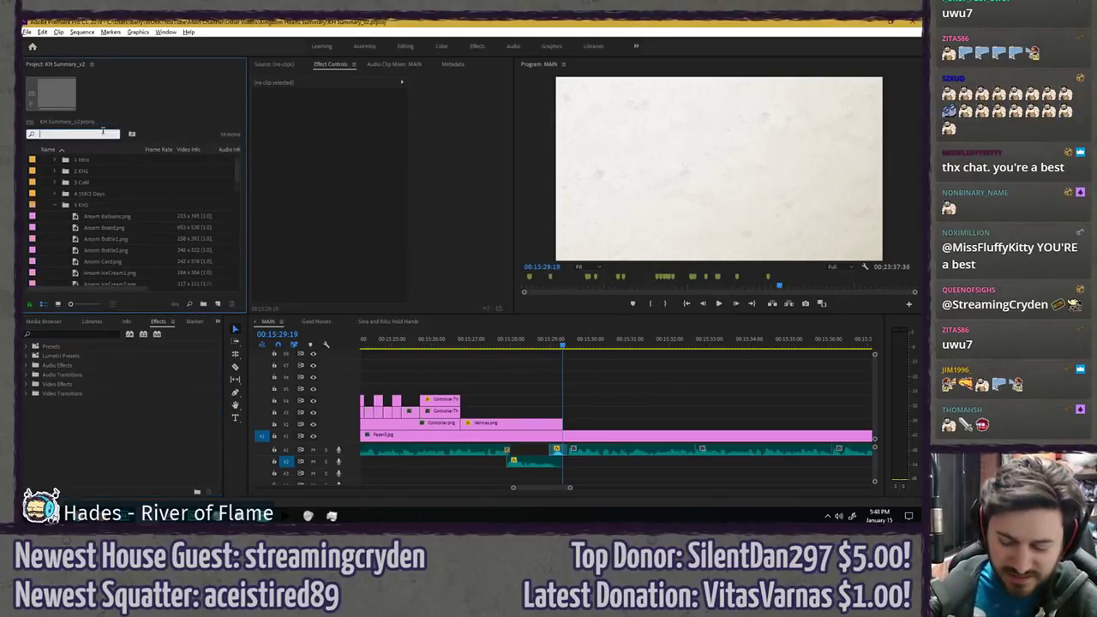
{"action": "type", "text": "splosion"}
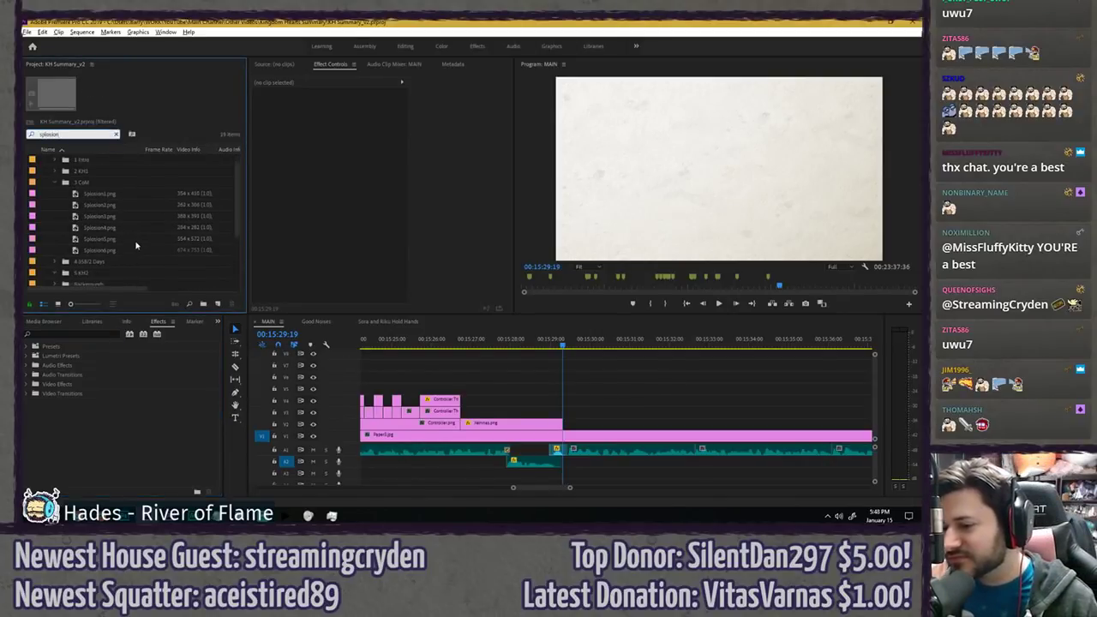
{"action": "scroll", "coordinate": [135, 246], "scroll_direction": "down", "scroll_amount": 3}
{"action": "left_click_drag", "start_coordinate": [90, 251], "coordinate": [553, 410]}
- Park the playhead just before the puff and select the Splosion clip
{"action": "left_click", "coordinate": [116, 135]}
{"action": "scroll", "coordinate": [543, 379], "scroll_direction": "up", "scroll_amount": 3}
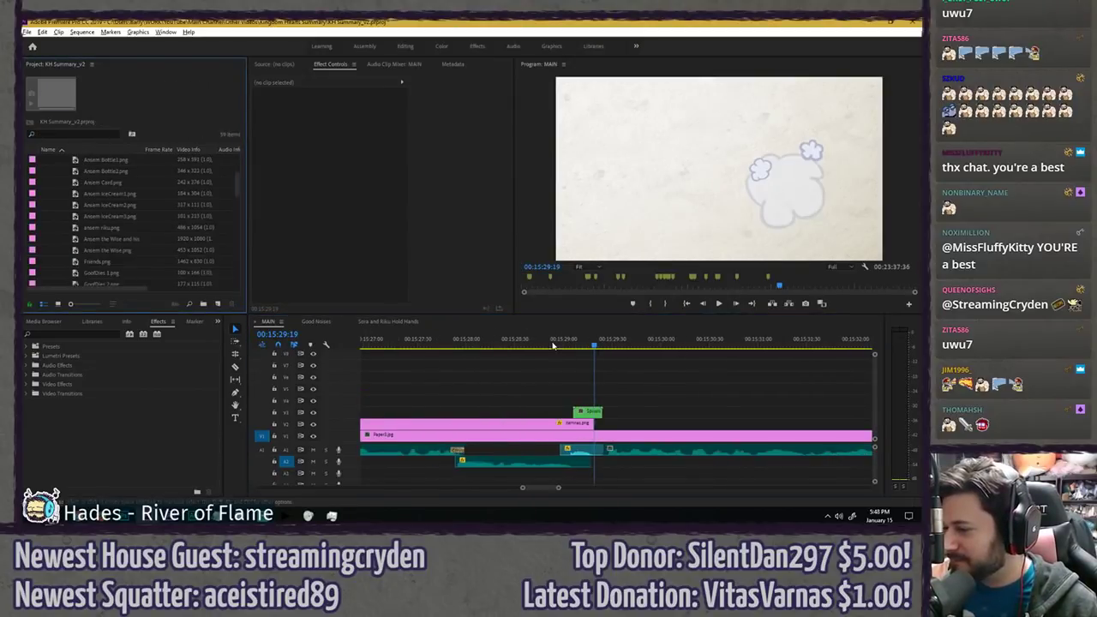
{"action": "left_click", "coordinate": [553, 345]}
{"action": "key", "text": "space"}
{"action": "key", "text": "space"}
{"action": "left_click", "coordinate": [573, 343]}
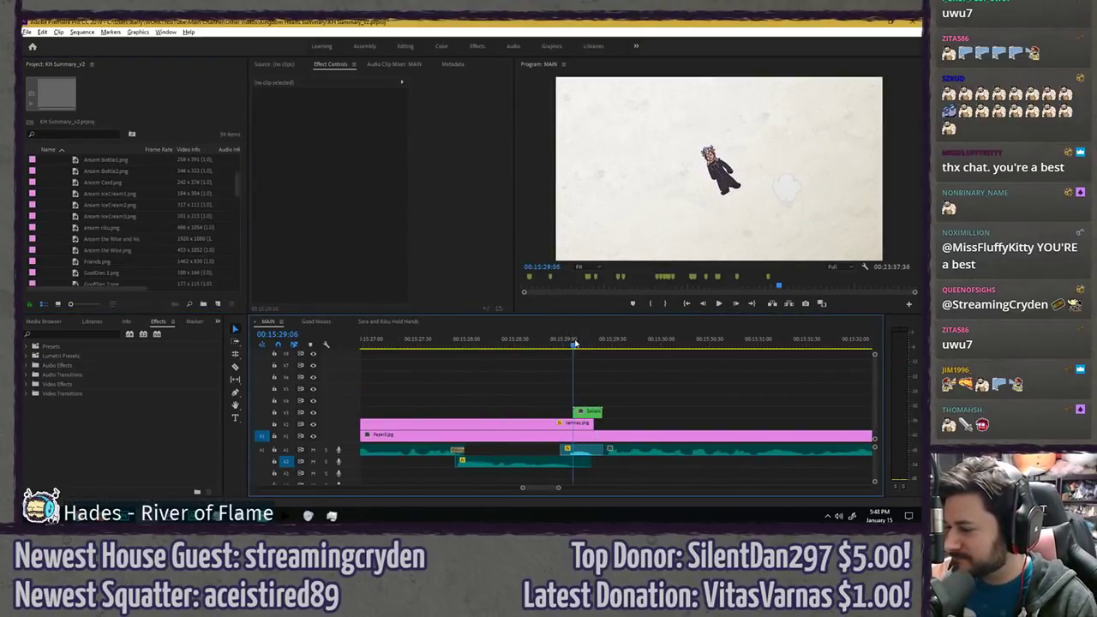
{"action": "left_click", "coordinate": [586, 415]}
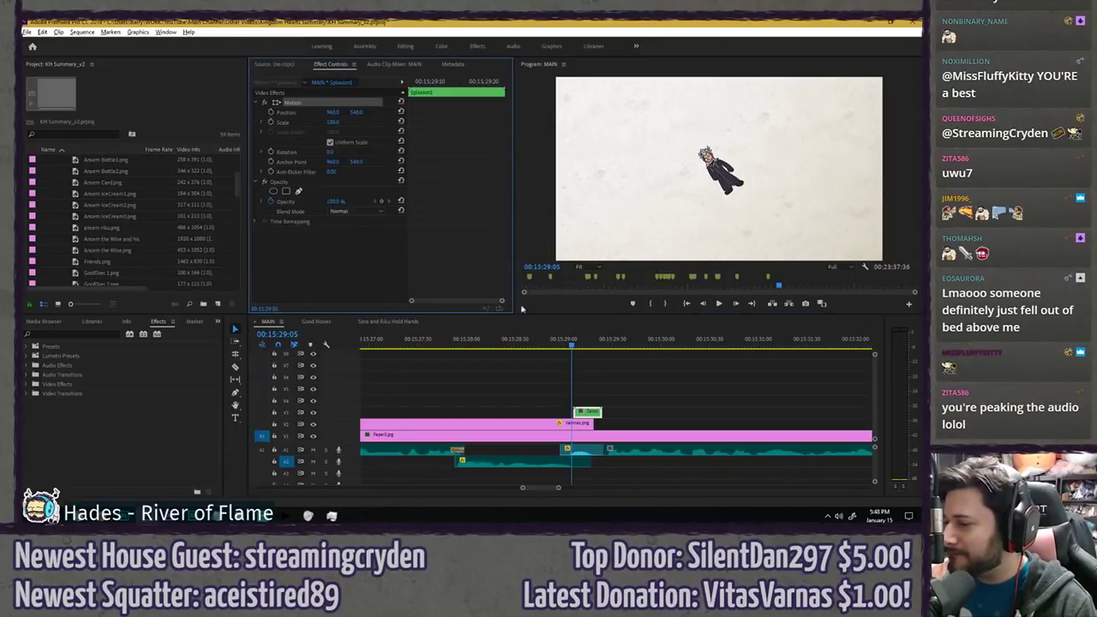
- Snap the Splosion clip to the playhead and move its anchor point onto the cloud
{"action": "left_click_drag", "start_coordinate": [585, 412], "coordinate": [582, 411]}
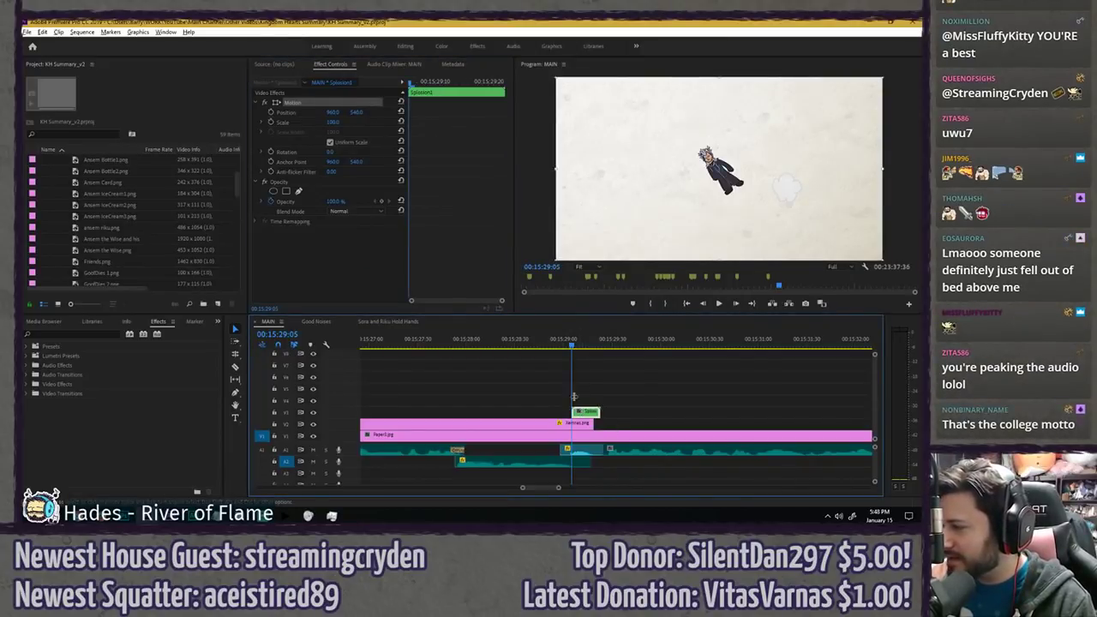
{"action": "left_click", "coordinate": [341, 113]}
{"action": "left_click_drag", "start_coordinate": [720, 169], "coordinate": [708, 197]}
{"action": "left_click", "coordinate": [615, 370]}
{"action": "key", "text": "space"}
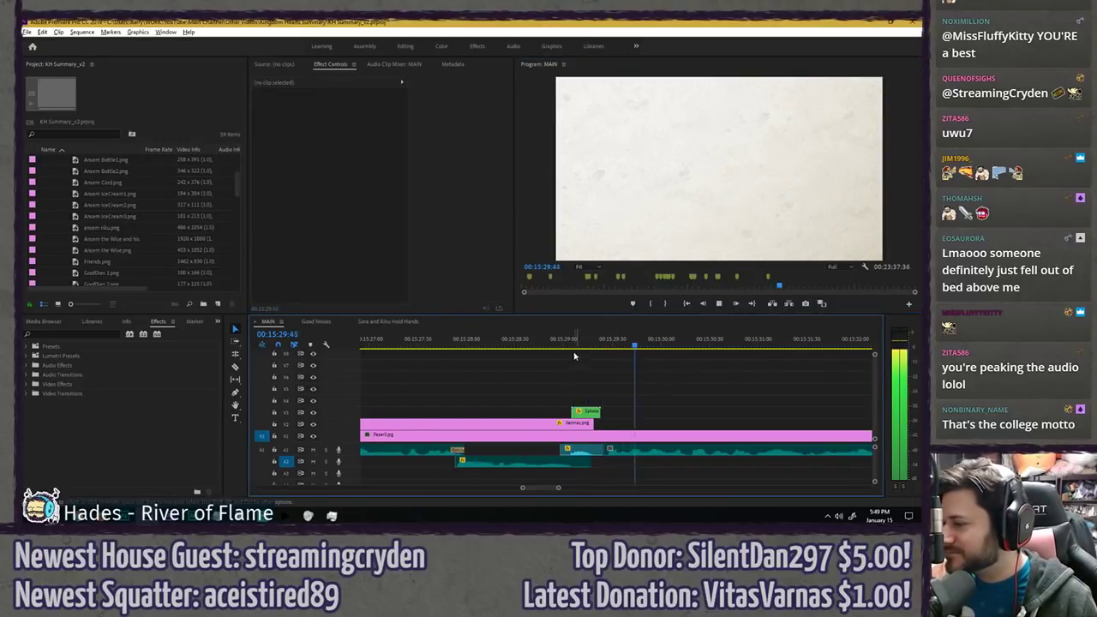
{"action": "left_click_drag", "start_coordinate": [572, 343], "coordinate": [583, 345]}
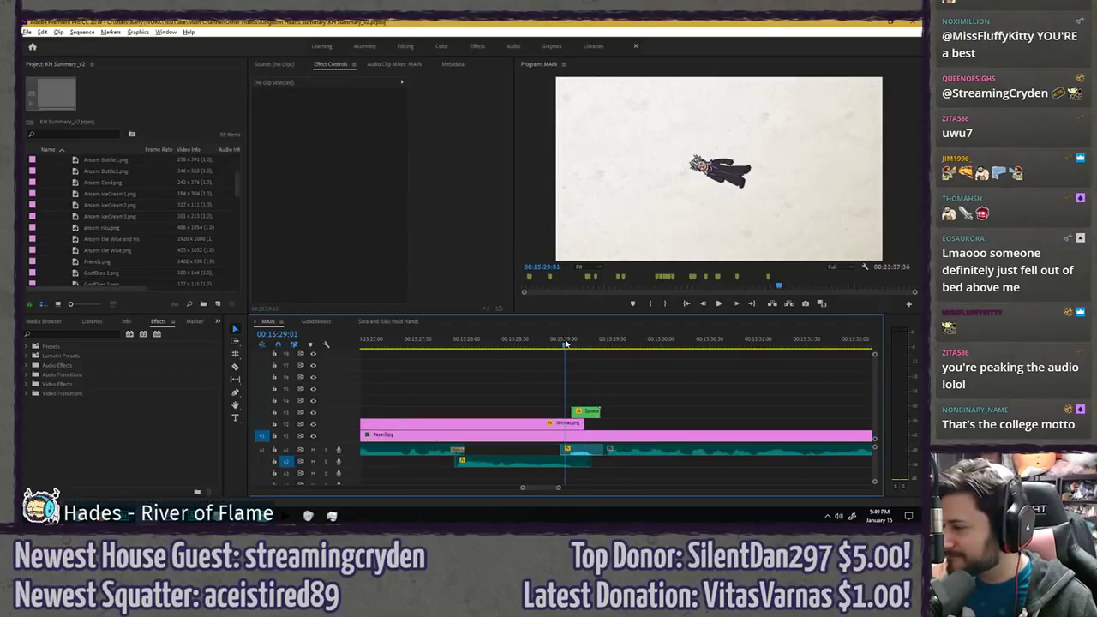
{"action": "left_click", "coordinate": [570, 341]}
{"action": "left_click_drag", "start_coordinate": [570, 341], "coordinate": [576, 341]}
- Scale the Splosion puff down to 75 and replay it
{"action": "left_click", "coordinate": [586, 412]}
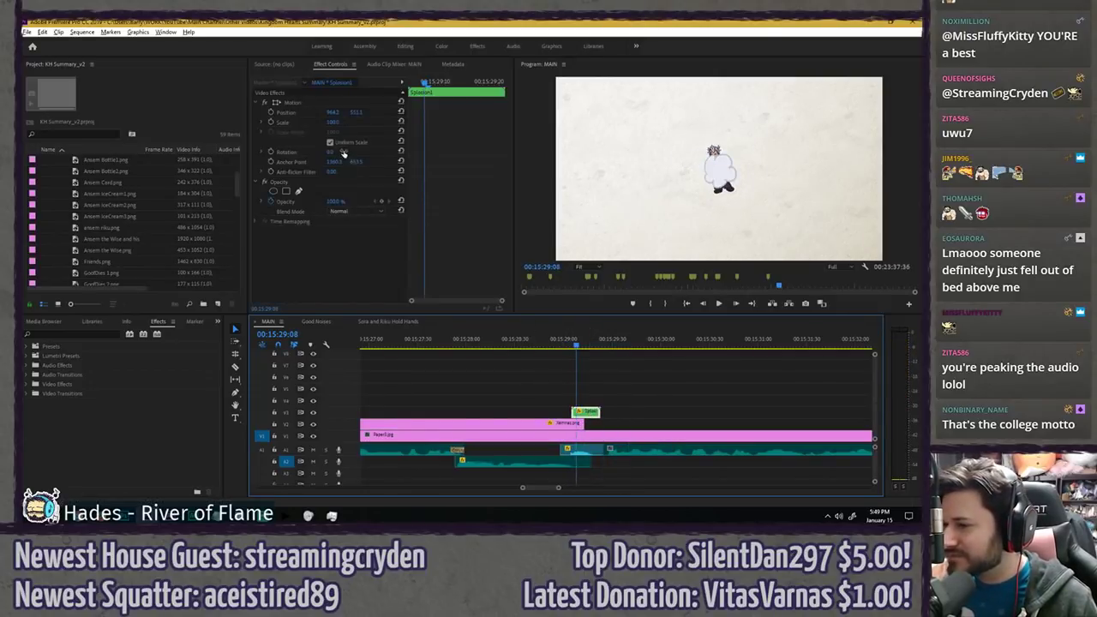
{"action": "left_click", "coordinate": [334, 122]}
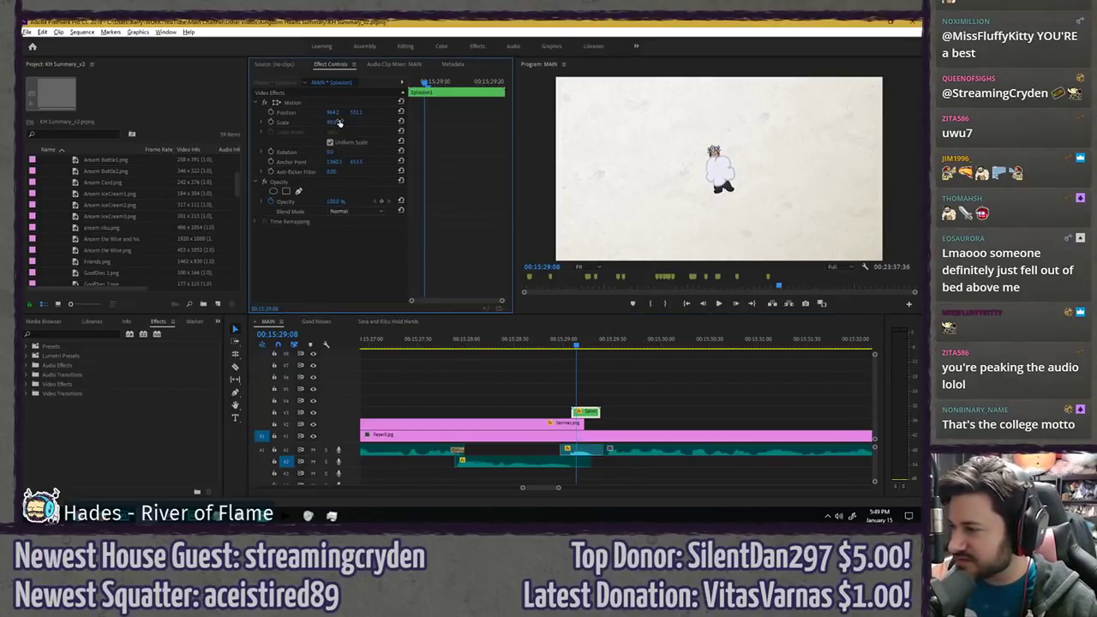
{"action": "left_click", "coordinate": [338, 123]}
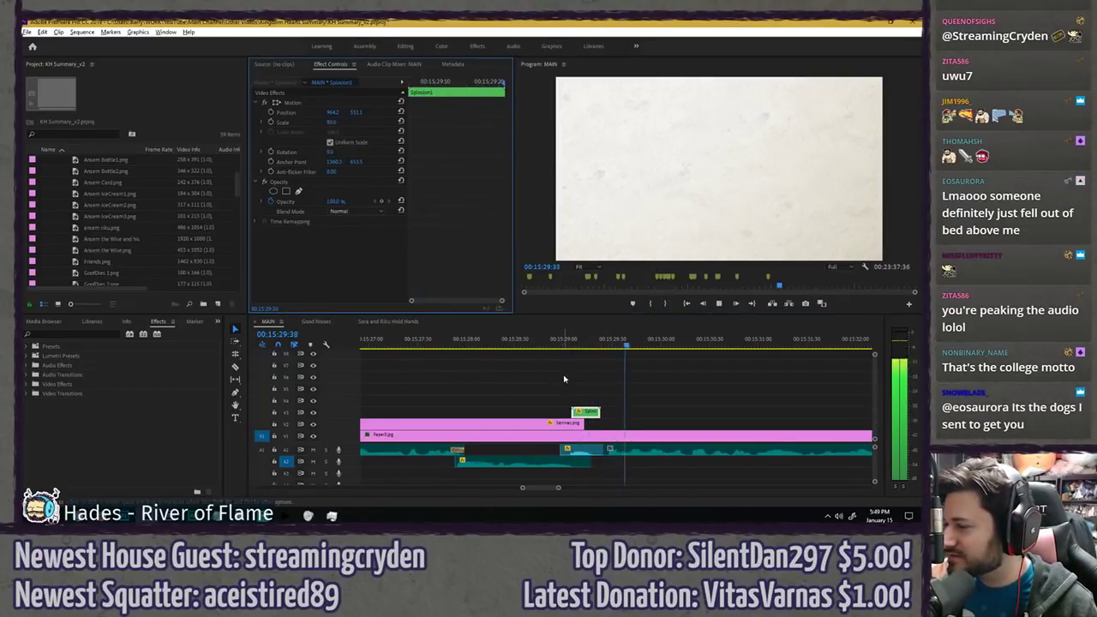
{"action": "left_click", "coordinate": [560, 342]}
{"action": "key", "text": "space"}
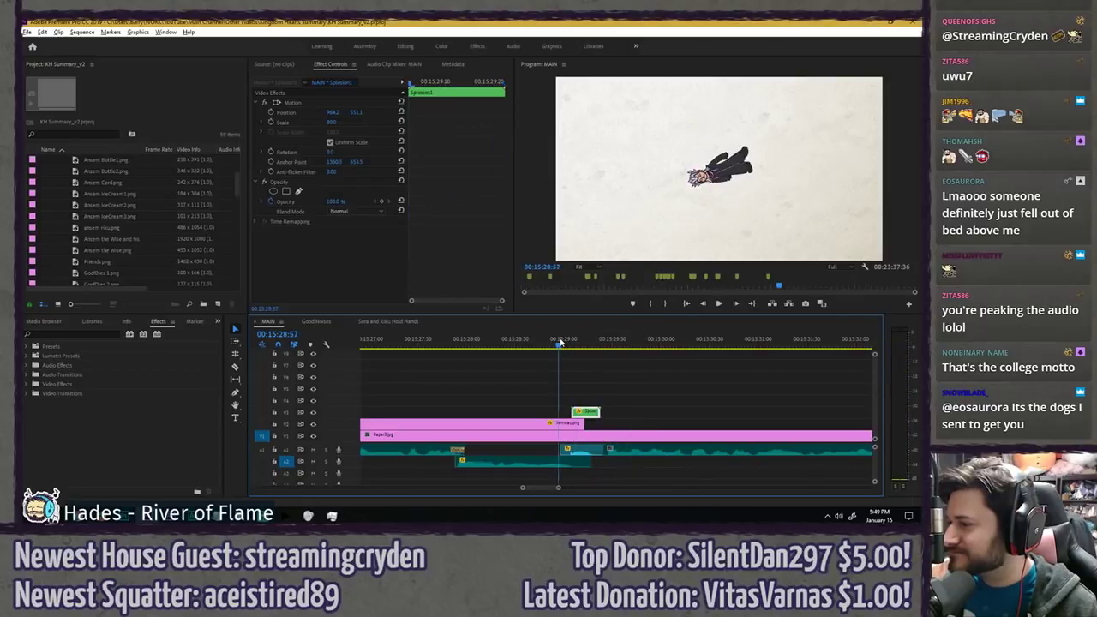
{"action": "left_click", "coordinate": [339, 123]}
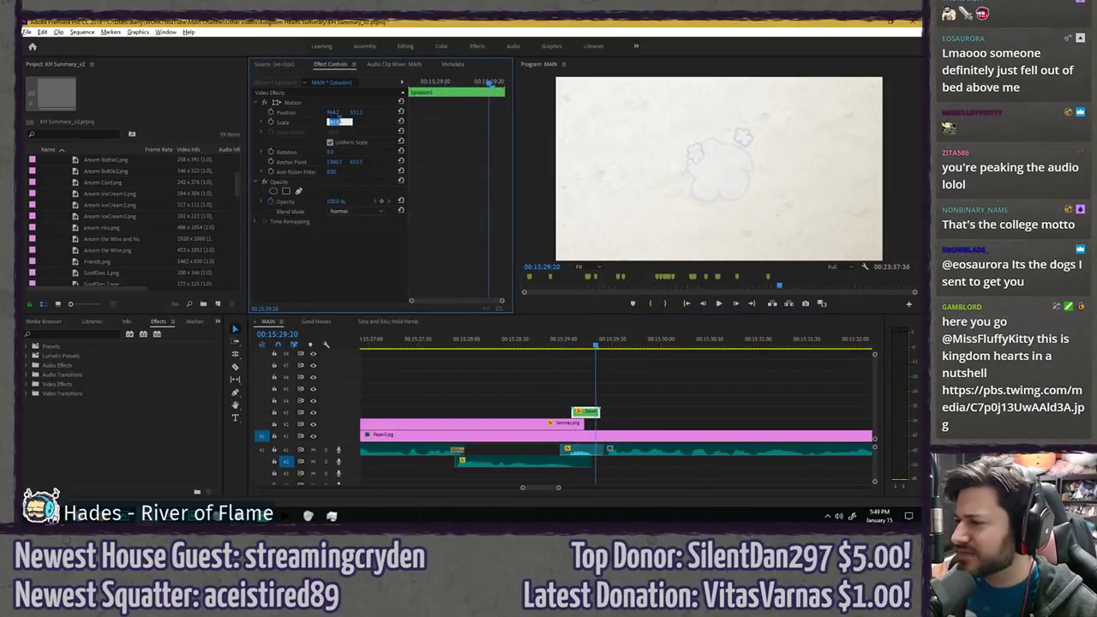
{"action": "left_click", "coordinate": [552, 340]}
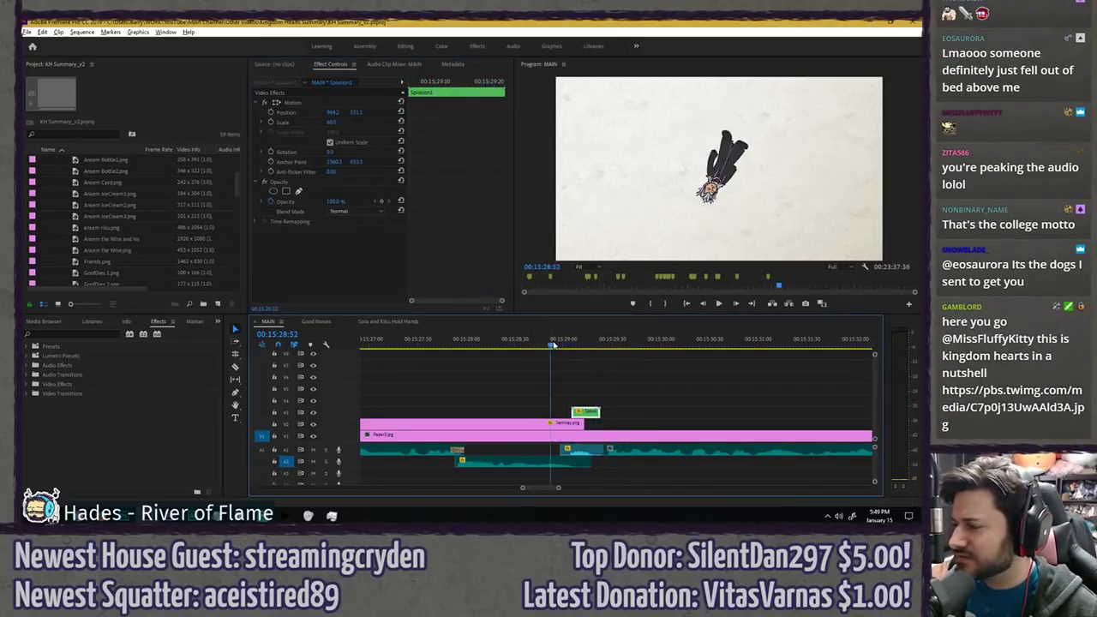
{"action": "key", "text": "space"}
{"action": "left_click", "coordinate": [552, 340]}
{"action": "key", "text": "space"}
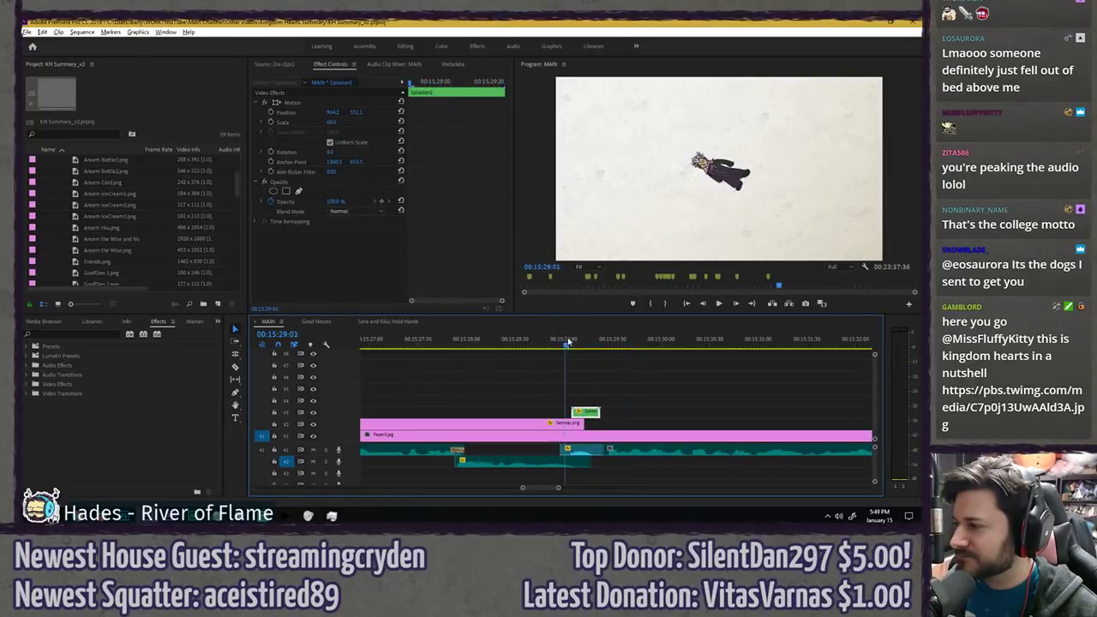
{"action": "left_click", "coordinate": [339, 120]}
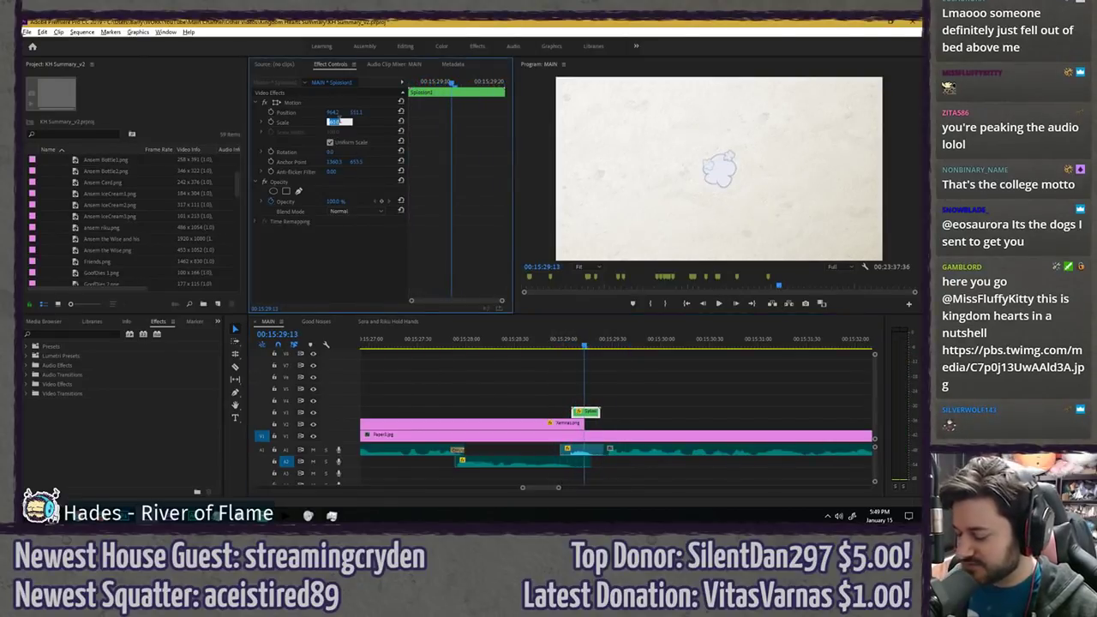
- Shift the puff clip slightly earlier so it overlaps Xemnas's final shrink
{"action": "mouse_move", "coordinate": [557, 341]}
{"action": "left_mouse_down"}
{"action": "mouse_move", "coordinate": [580, 343]}
{"action": "mouse_move", "coordinate": [570, 345]}
{"action": "left_mouse_up"}
{"action": "left_click_drag", "start_coordinate": [588, 415], "coordinate": [584, 415]}
{"action": "key", "text": "space"}
{"action": "left_click", "coordinate": [553, 343]}
{"action": "key", "text": "space"}
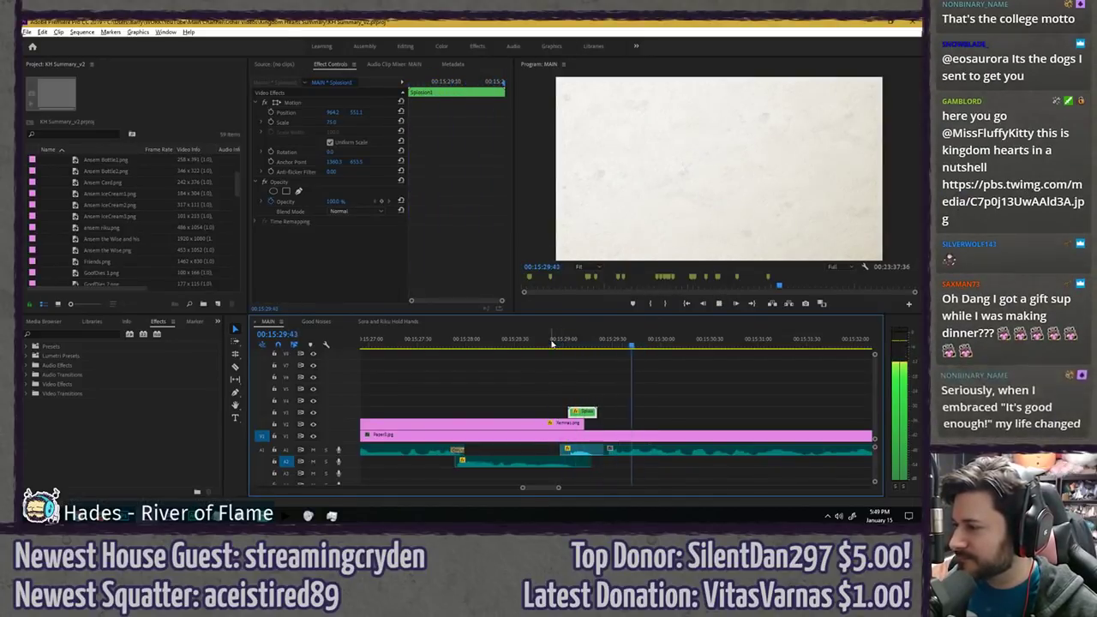
{"action": "left_click", "coordinate": [534, 344]}
{"action": "key", "text": "space"}
- Step frame by frame through the puff and play the finished vanish
{"action": "left_click_drag", "start_coordinate": [547, 344], "coordinate": [585, 347]}
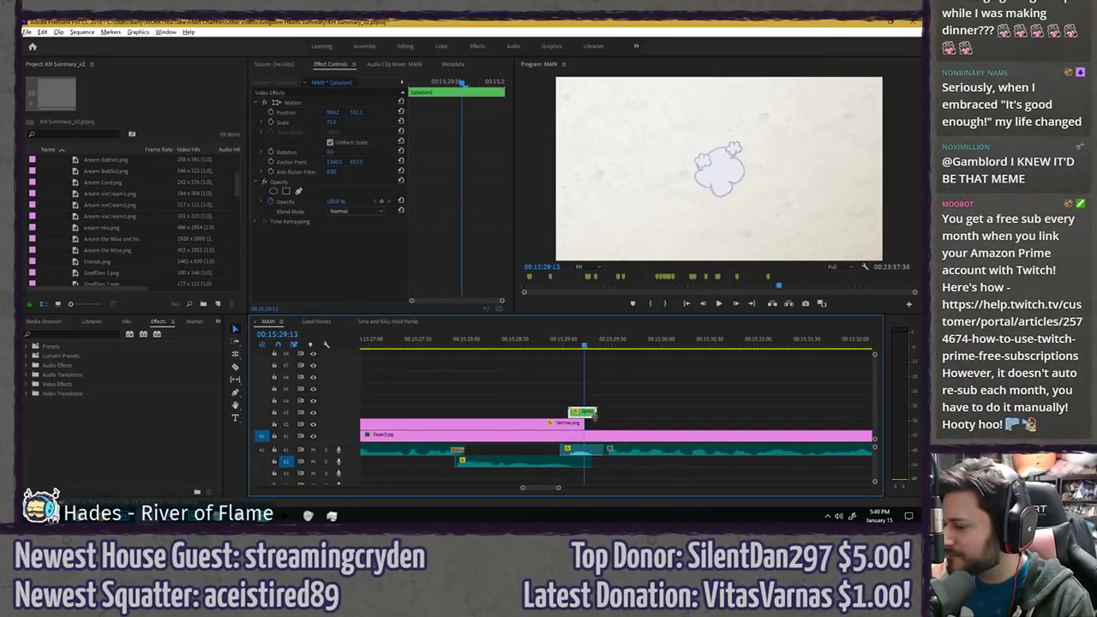
{"action": "key", "text": "Left"}
{"action": "key", "text": "Left"}
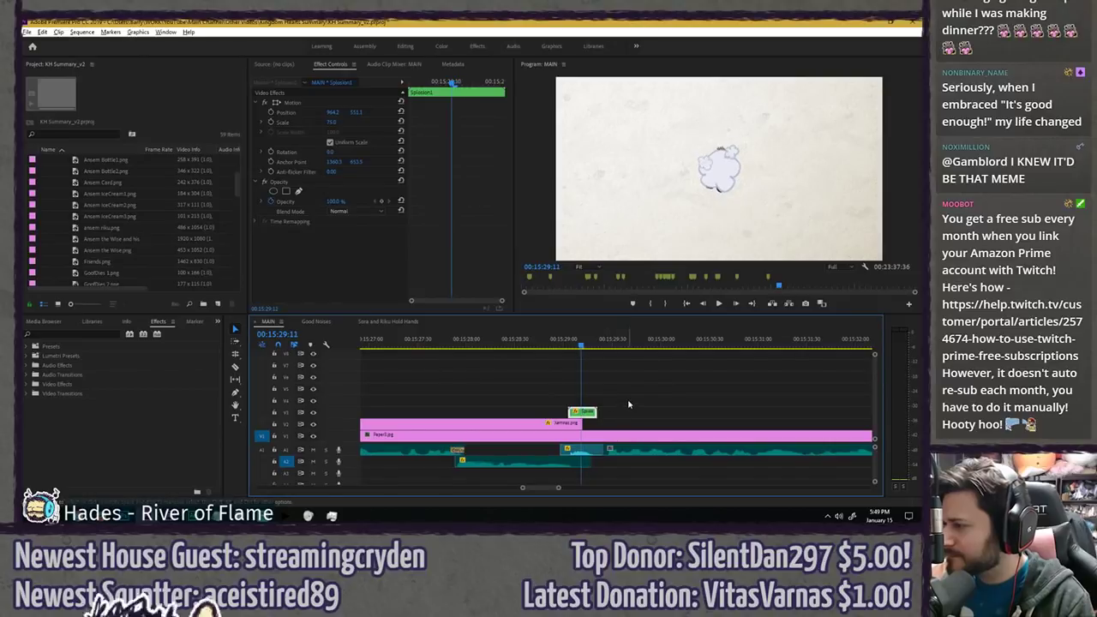
{"action": "key", "text": "Right"}
{"action": "key", "text": "Right"}
{"action": "key", "text": "Right"}
{"action": "key", "text": "Right"}
{"action": "left_click", "coordinate": [549, 341]}
{"action": "key", "text": "space"}
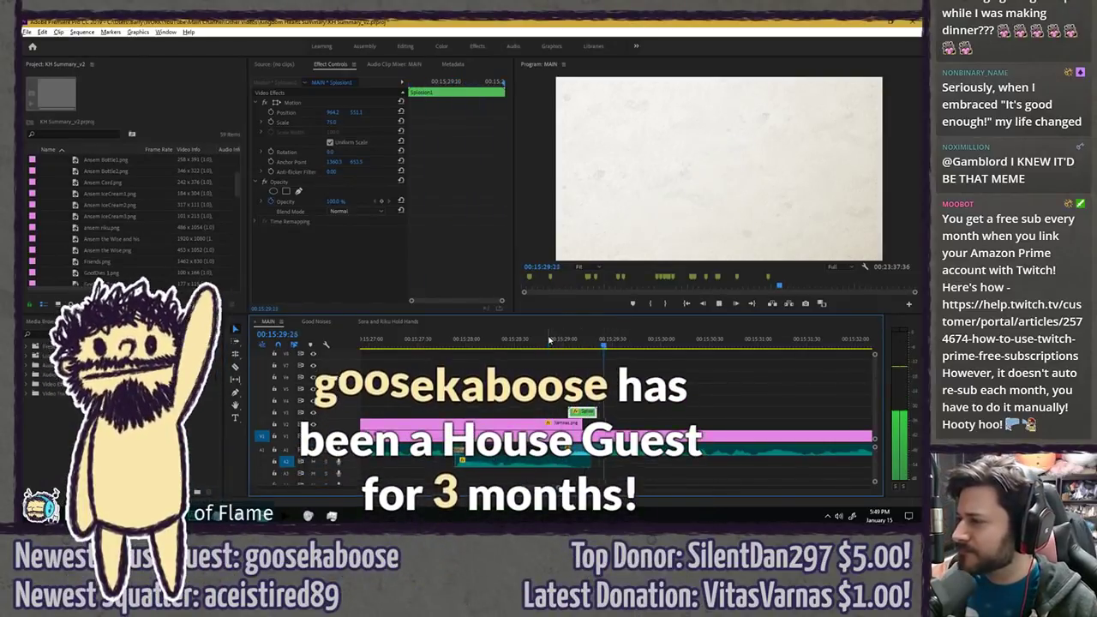
- Preview the Program Monitor maximized, then save the KH Summary_v2 project
{"action": "key", "text": "grave"}
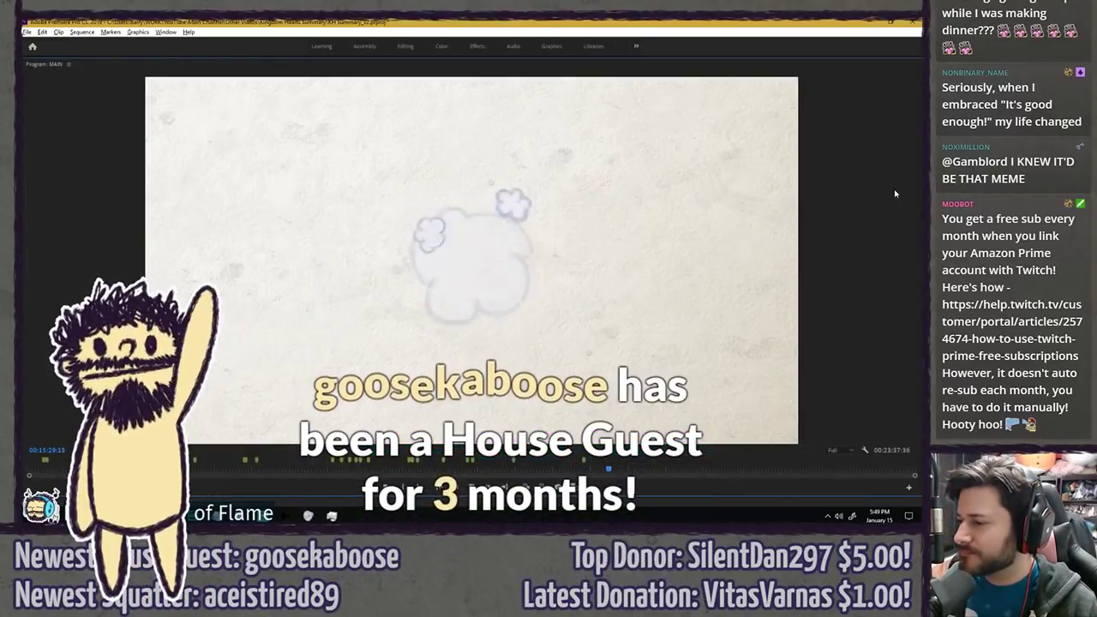
{"action": "key", "text": "grave"}
{"action": "key", "text": "ctrl+s"}
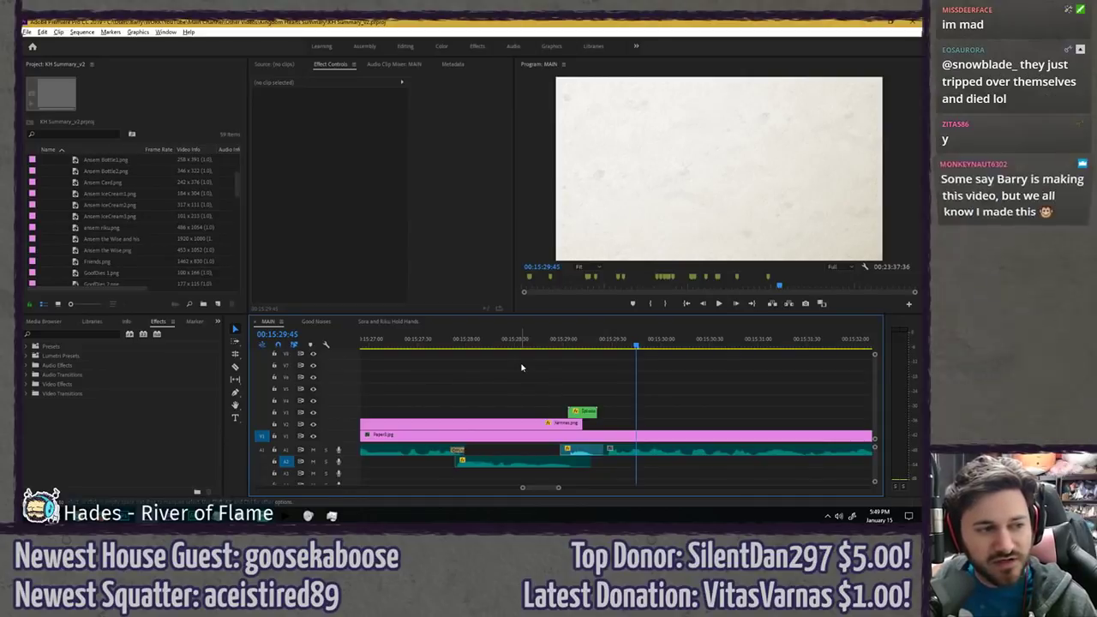
- Play and skip through the sequence past the puff, returning to 15:42:36
{"action": "scroll", "coordinate": [523, 367], "scroll_direction": "down", "scroll_amount": 2}
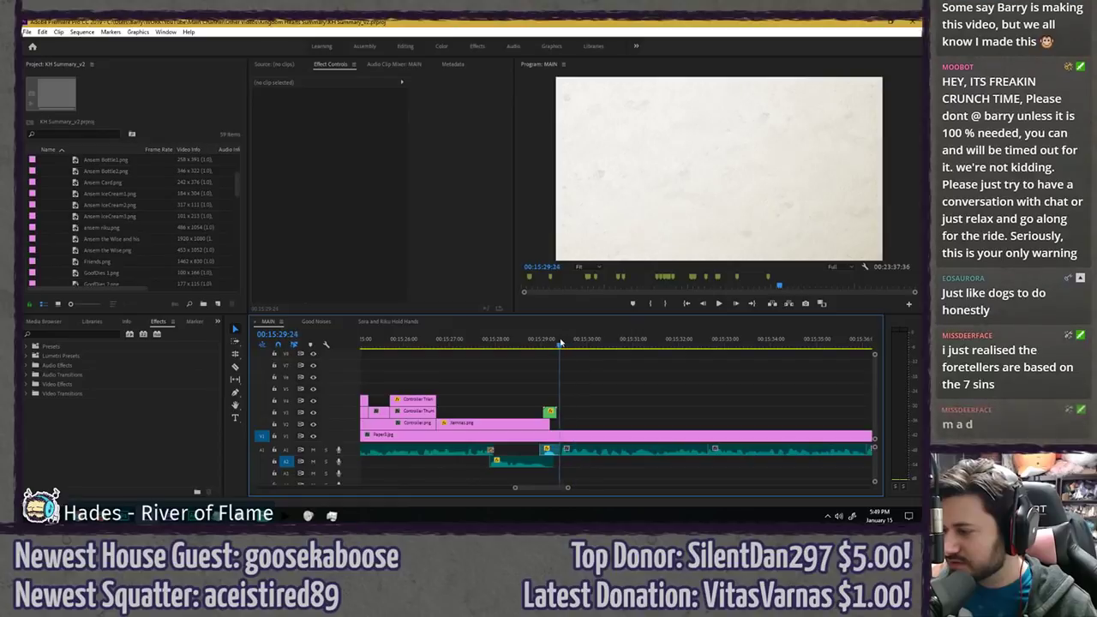
{"action": "key", "text": "space"}
{"action": "scroll", "coordinate": [651, 378], "scroll_direction": "down", "scroll_amount": 2}
{"action": "scroll", "coordinate": [651, 378], "scroll_direction": "down", "scroll_amount": 2}
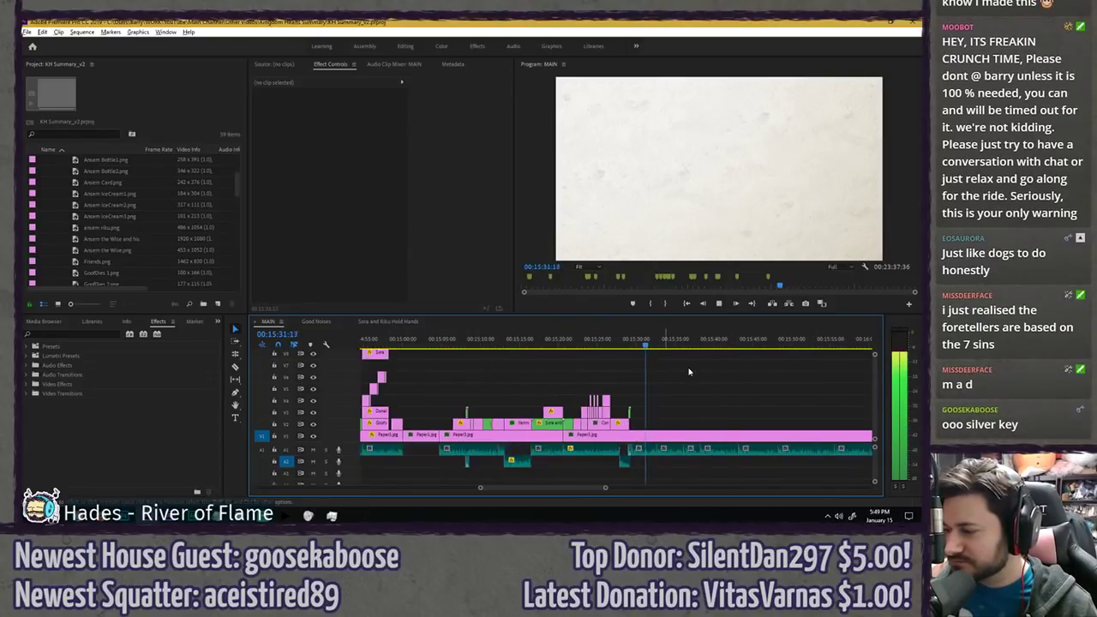
{"action": "key", "text": "space"}
{"action": "scroll", "coordinate": [651, 373], "scroll_direction": "down", "scroll_amount": 3}
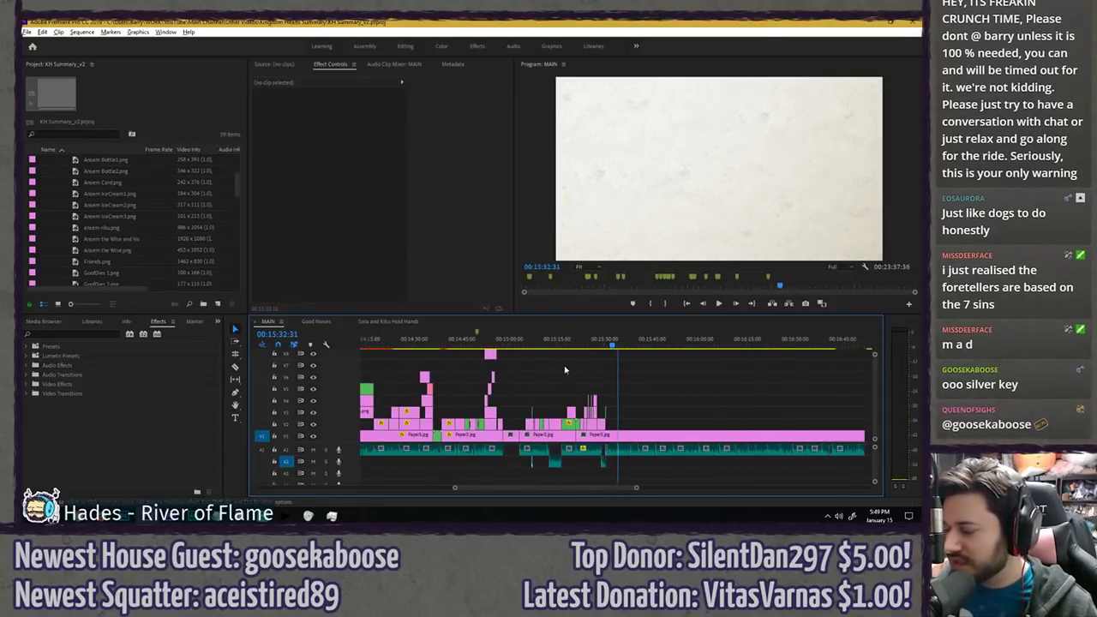
{"action": "key", "text": "space"}
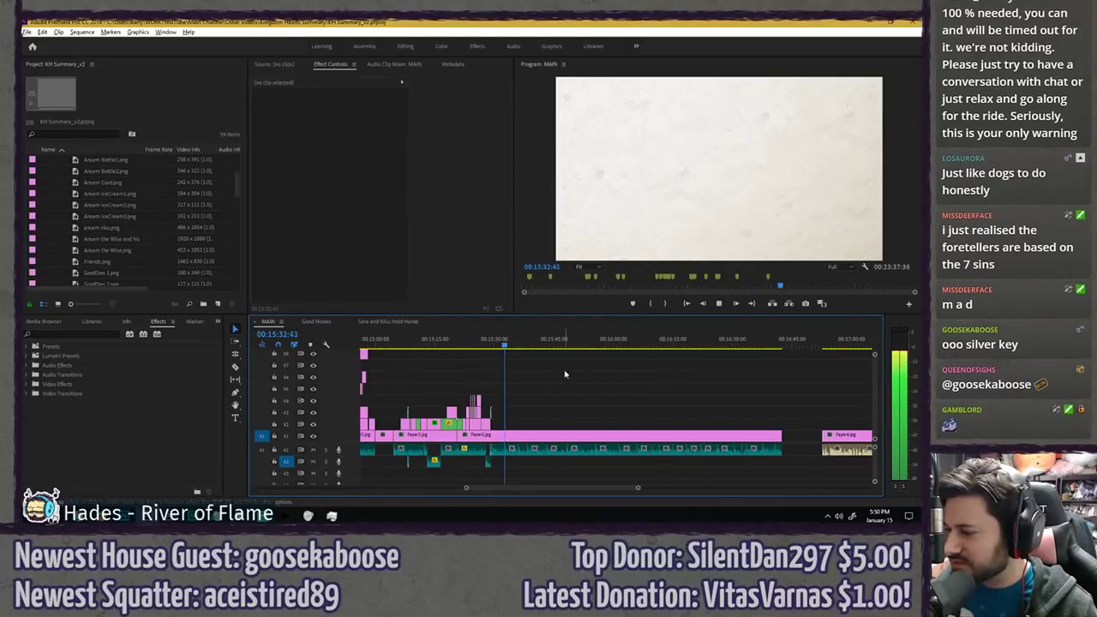
{"action": "left_click", "coordinate": [544, 344]}
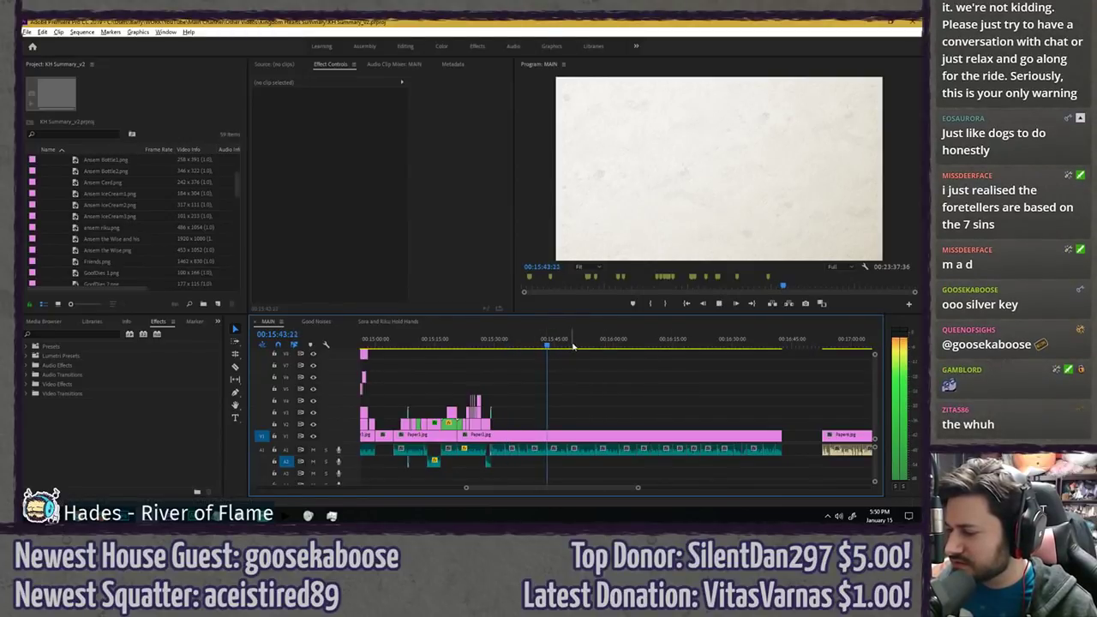
{"action": "left_click", "coordinate": [581, 343]}
{"action": "left_click", "coordinate": [618, 343]}
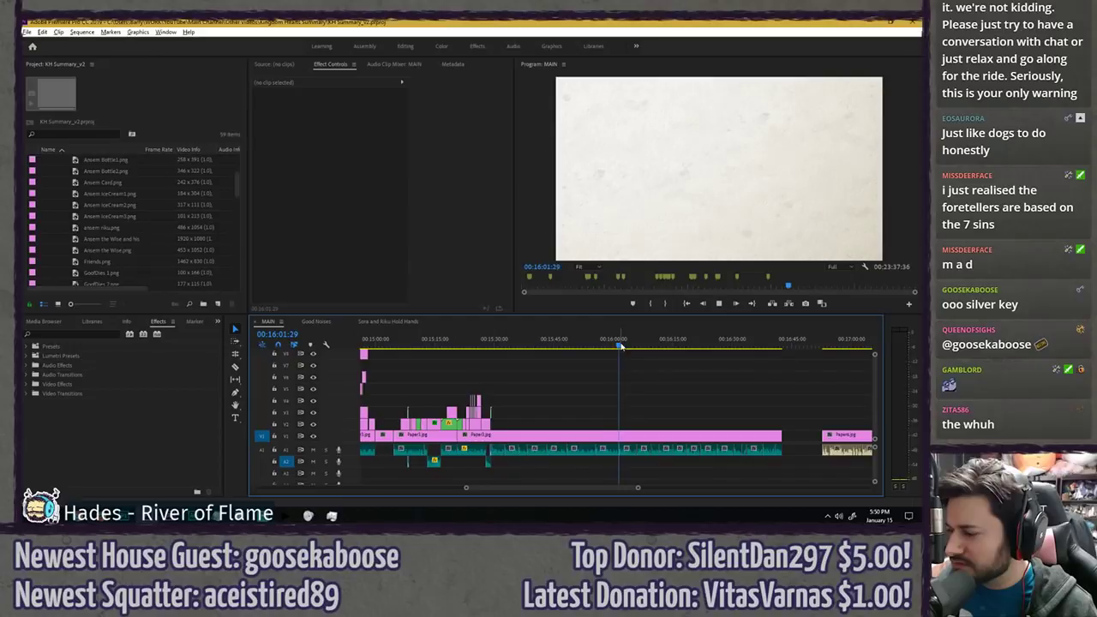
{"action": "left_click", "coordinate": [697, 343]}
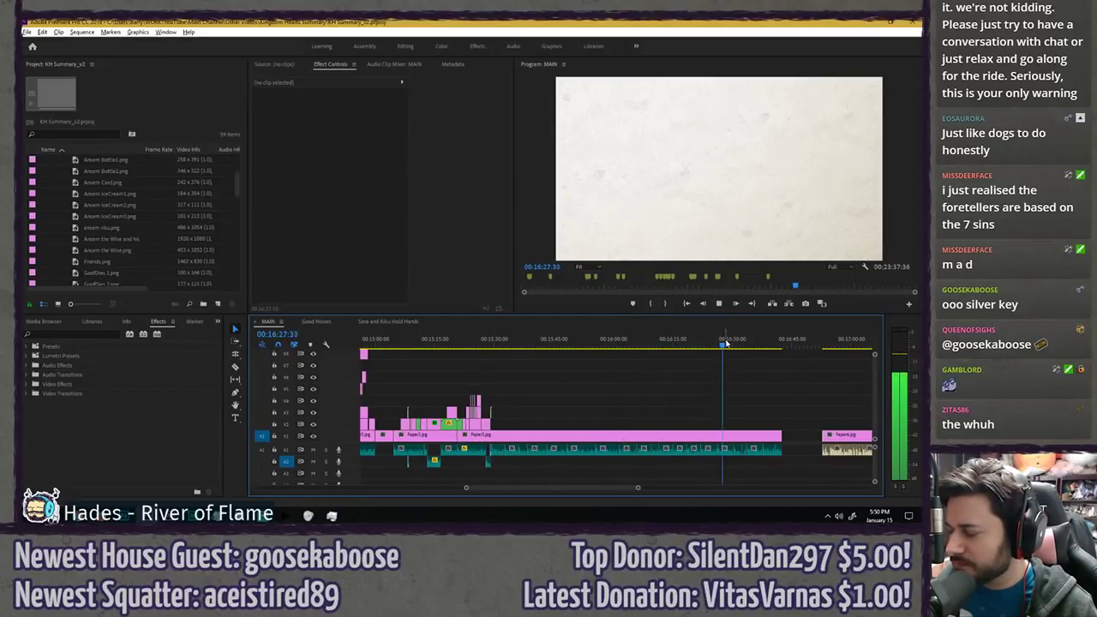
{"action": "left_click_drag", "start_coordinate": [724, 342], "coordinate": [544, 344]}
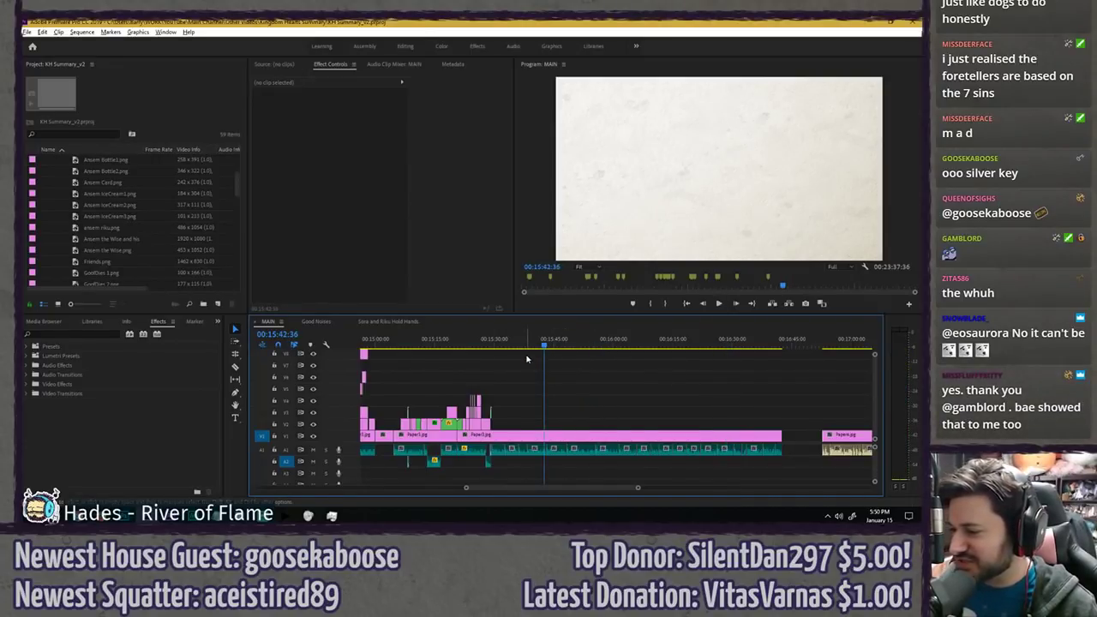
- Zoom the timeline out to show the whole sequence and save again
{"action": "scroll", "coordinate": [527, 359], "scroll_direction": "up", "scroll_amount": 2}
{"action": "scroll", "coordinate": [502, 362], "scroll_direction": "down", "scroll_amount": 2}
{"action": "scroll", "coordinate": [668, 380], "scroll_direction": "down", "scroll_amount": 4}
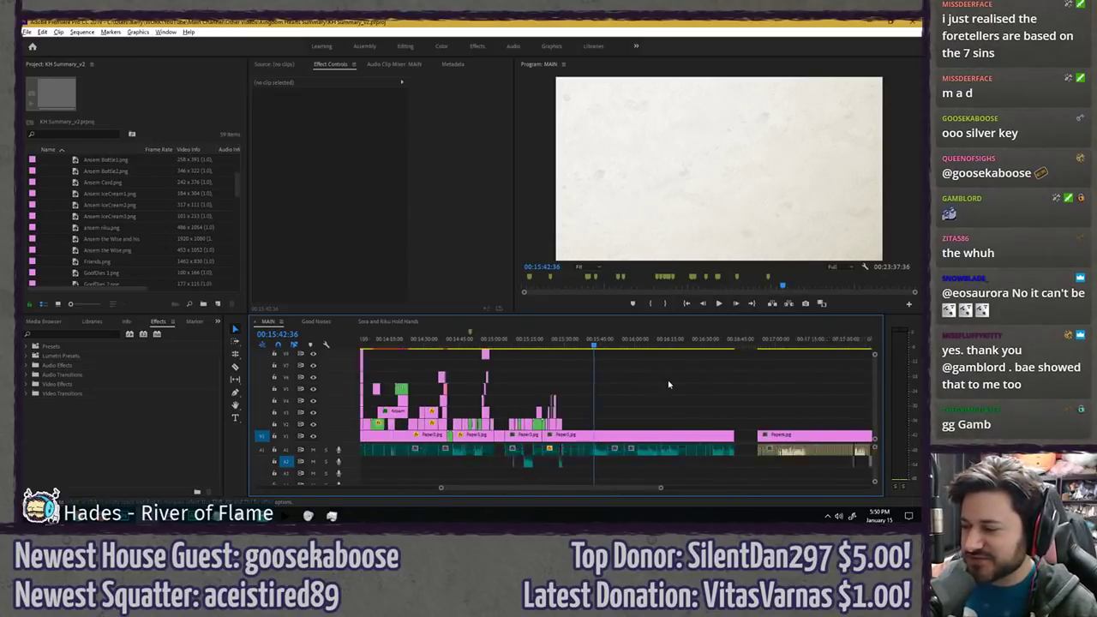
{"action": "key", "text": "ctrl+s"}
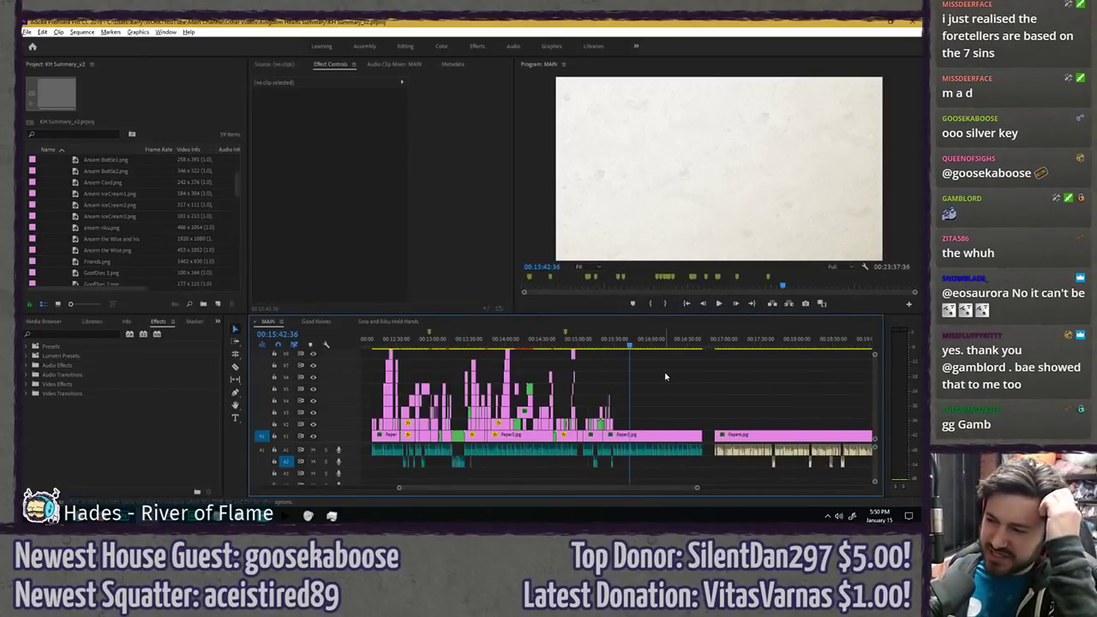
{"action": "key", "text": "minus"}
{"action": "key", "text": "minus"}
{"action": "key", "text": "minus"}
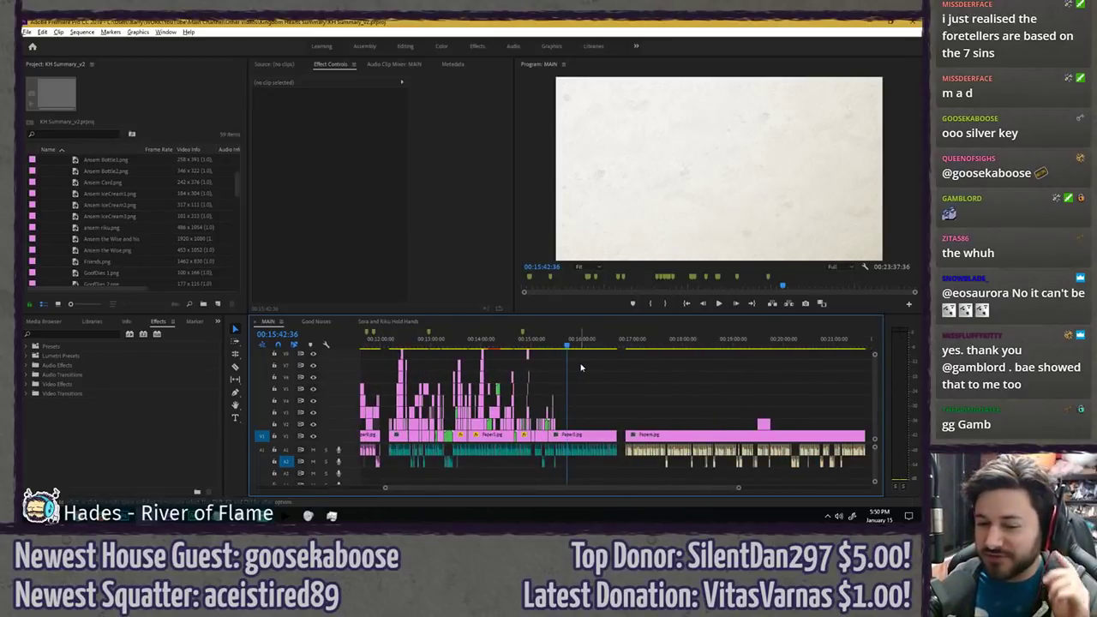
{"action": "key", "text": "ctrl+s"}
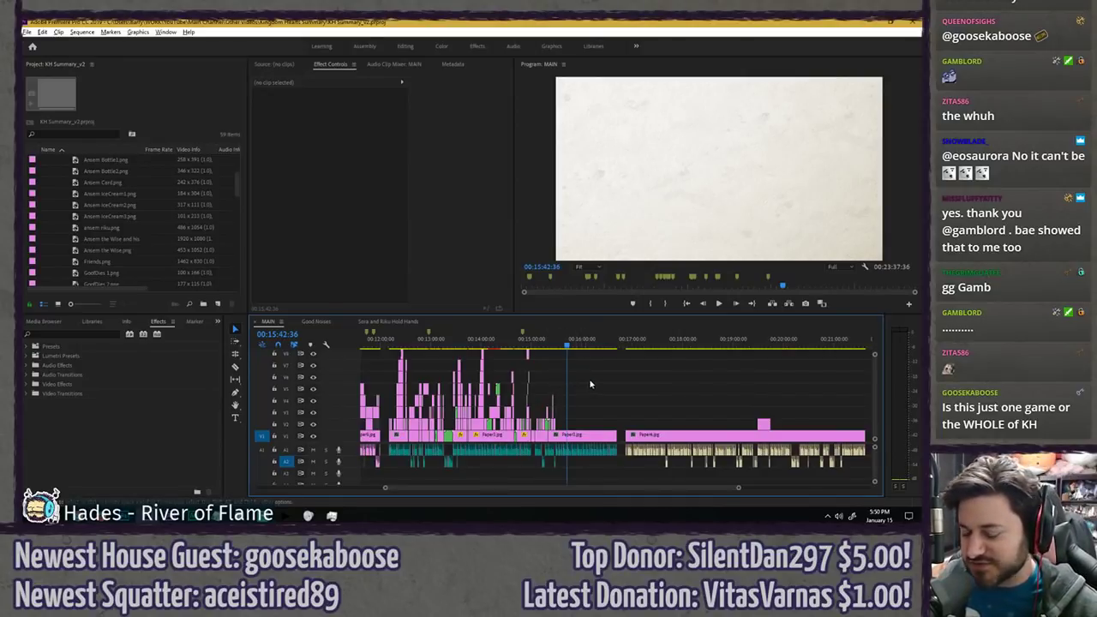
{"action": "scroll", "coordinate": [619, 373], "scroll_direction": "down", "scroll_amount": 5}
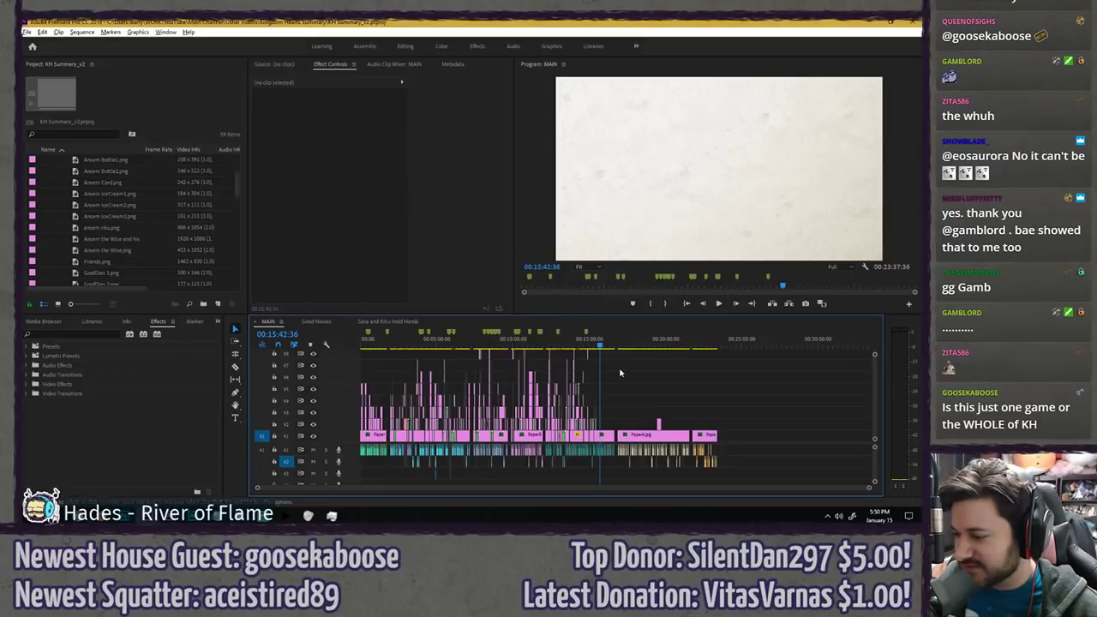
{"action": "scroll", "coordinate": [390, 478], "scroll_direction": "up", "scroll_amount": 5}
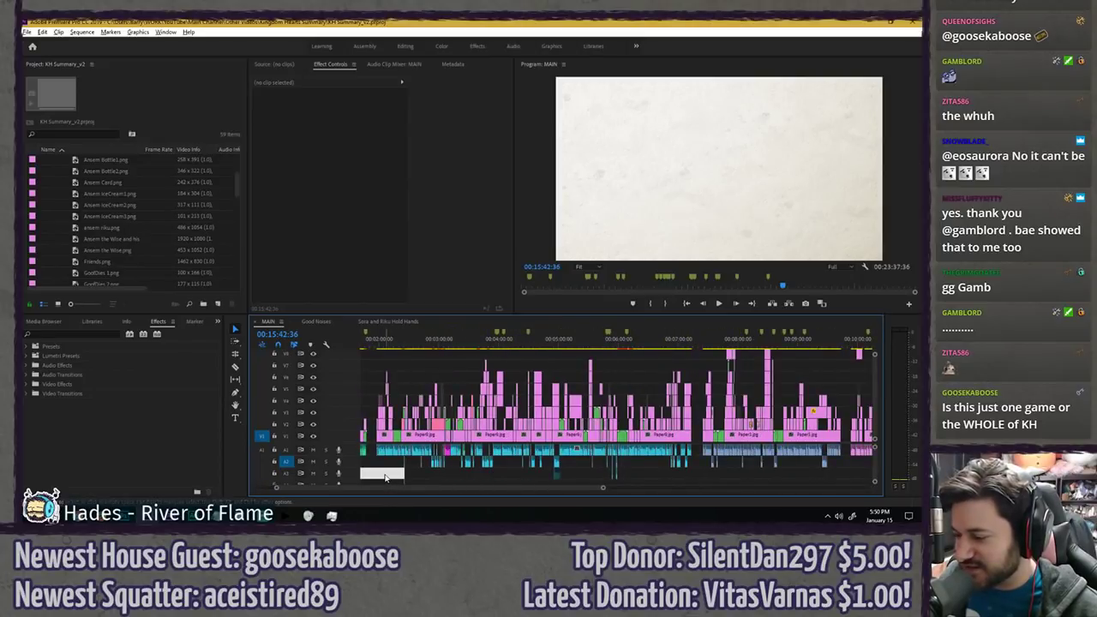
{"action": "scroll", "coordinate": [471, 473], "scroll_direction": "up", "scroll_amount": 3}
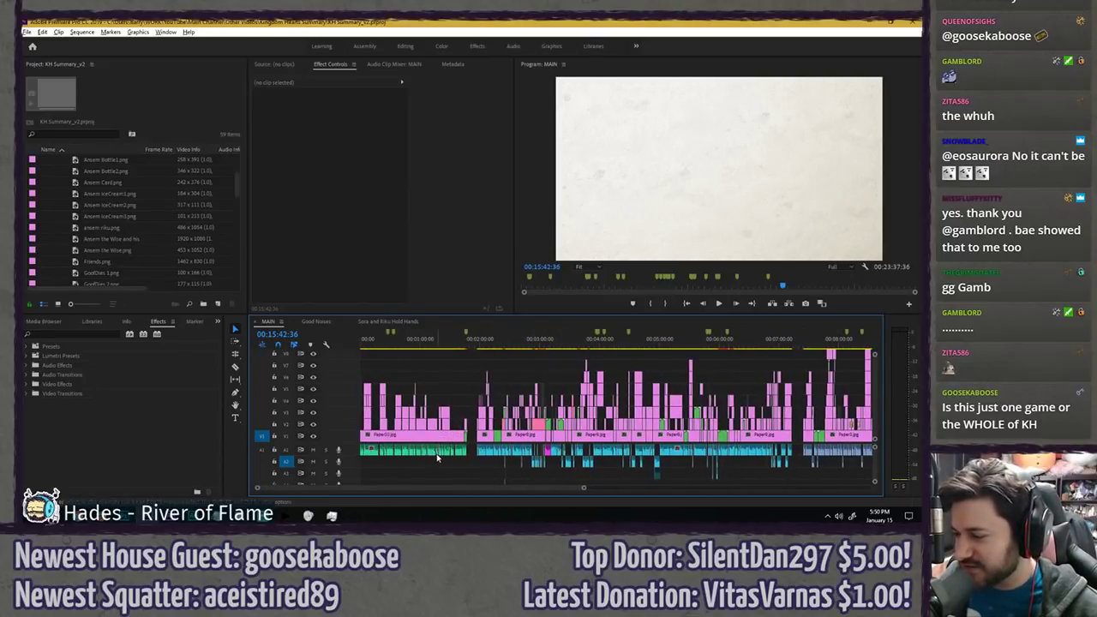
{"action": "scroll", "coordinate": [374, 435], "scroll_direction": "down", "scroll_amount": 2}
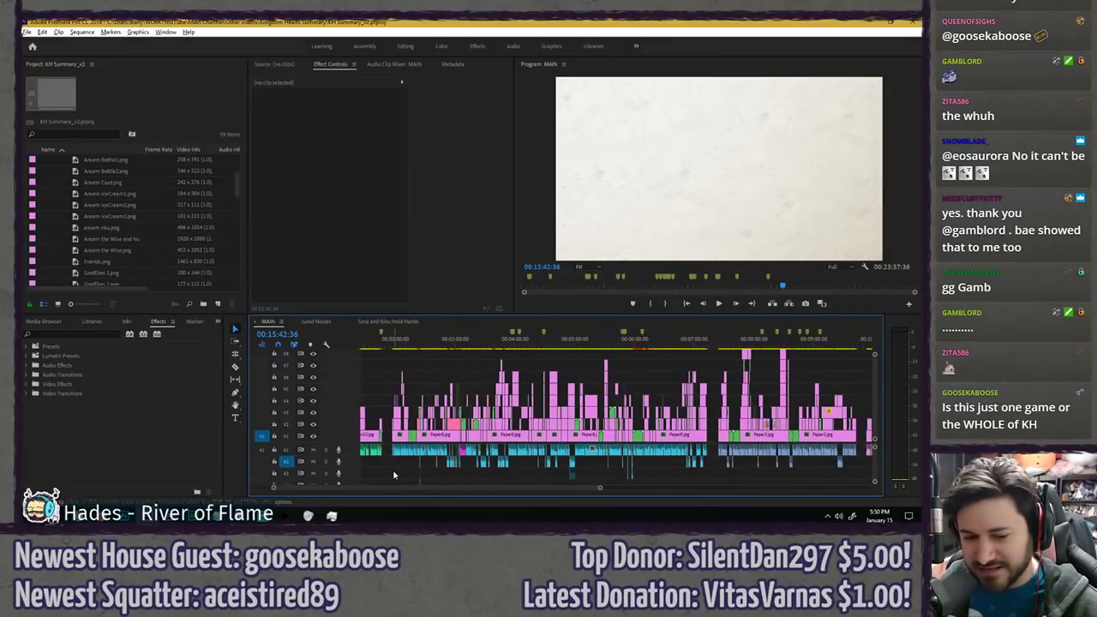
{"action": "left_click_drag", "start_coordinate": [393, 474], "coordinate": [693, 477]}
{"action": "scroll", "coordinate": [664, 476], "scroll_direction": "down", "scroll_amount": 3}
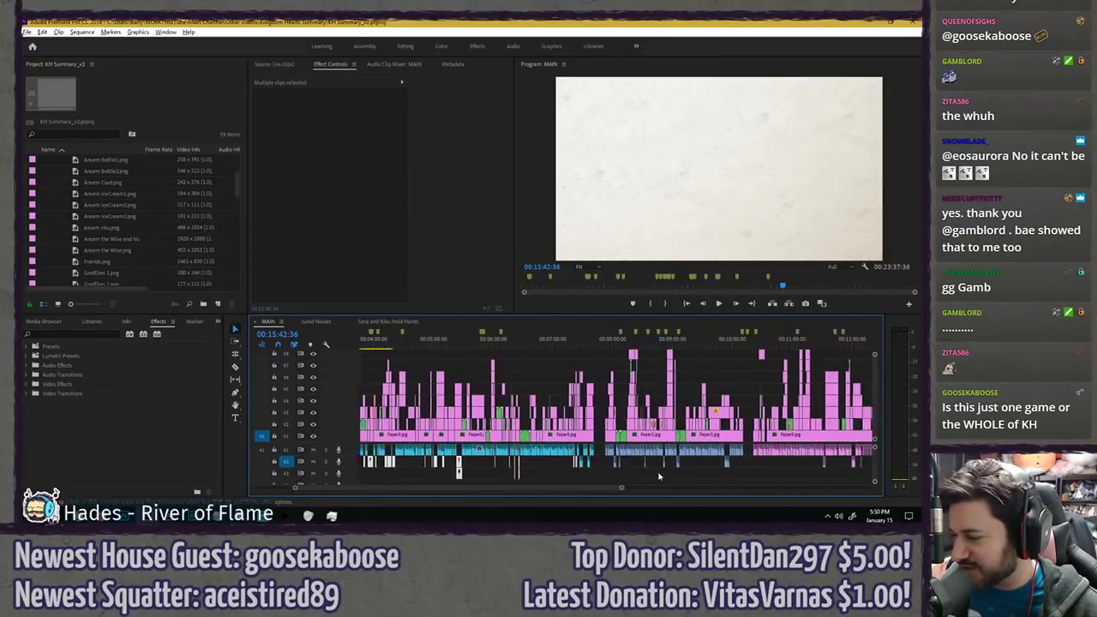
{"action": "scroll", "coordinate": [634, 476], "scroll_direction": "down", "scroll_amount": 2}
{"action": "scroll", "coordinate": [563, 451], "scroll_direction": "down", "scroll_amount": 12}
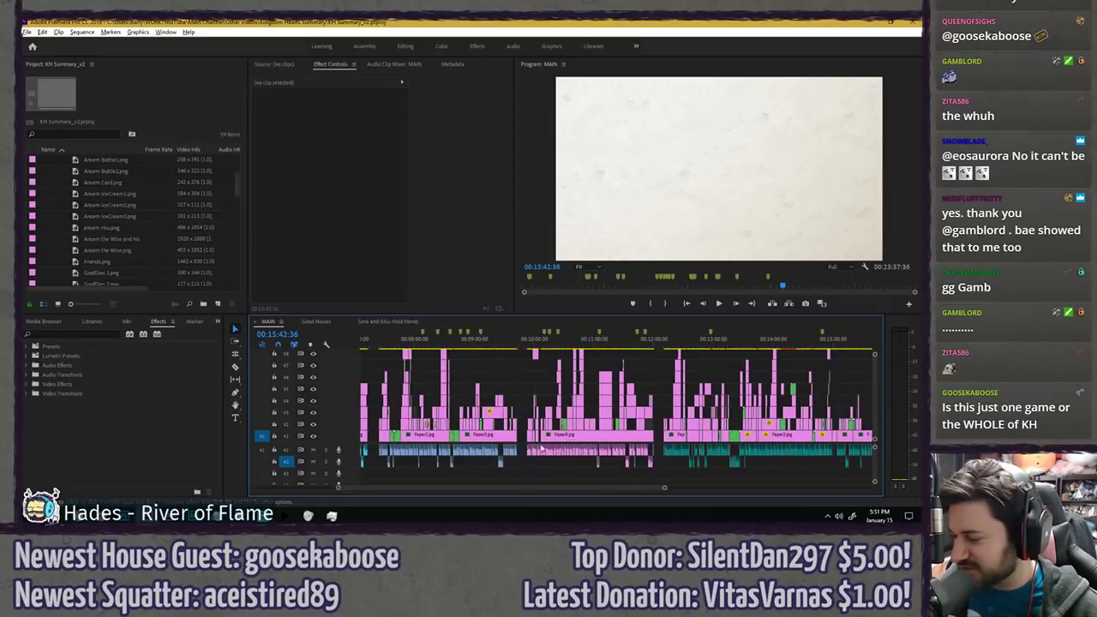
{"action": "scroll", "coordinate": [569, 451], "scroll_direction": "down", "scroll_amount": 13}
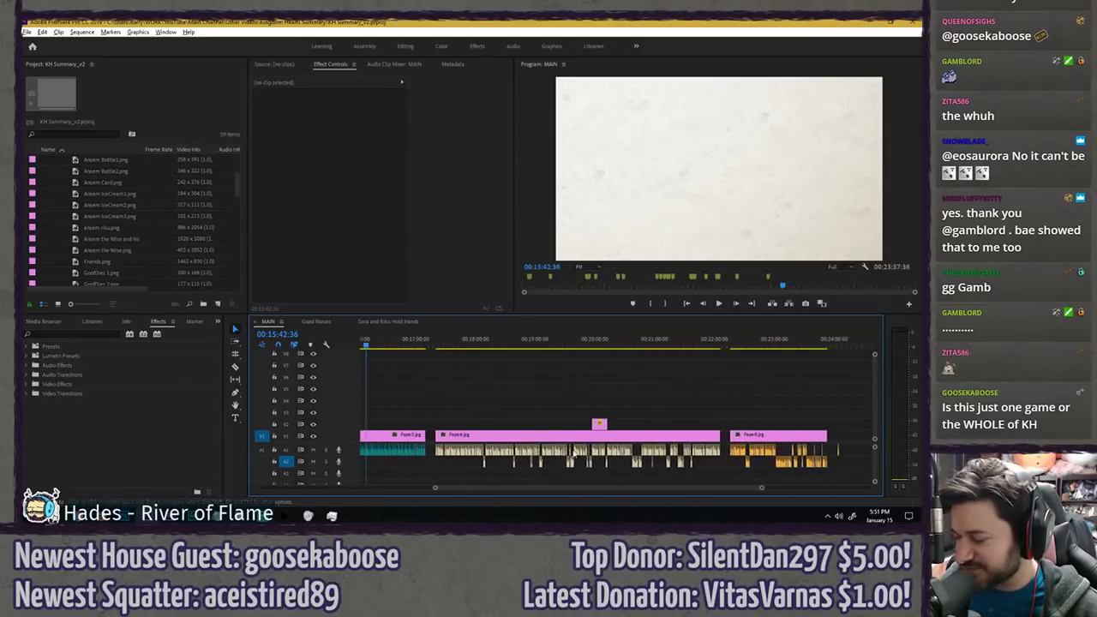
{"action": "scroll", "coordinate": [737, 462], "scroll_direction": "down", "scroll_amount": 11}
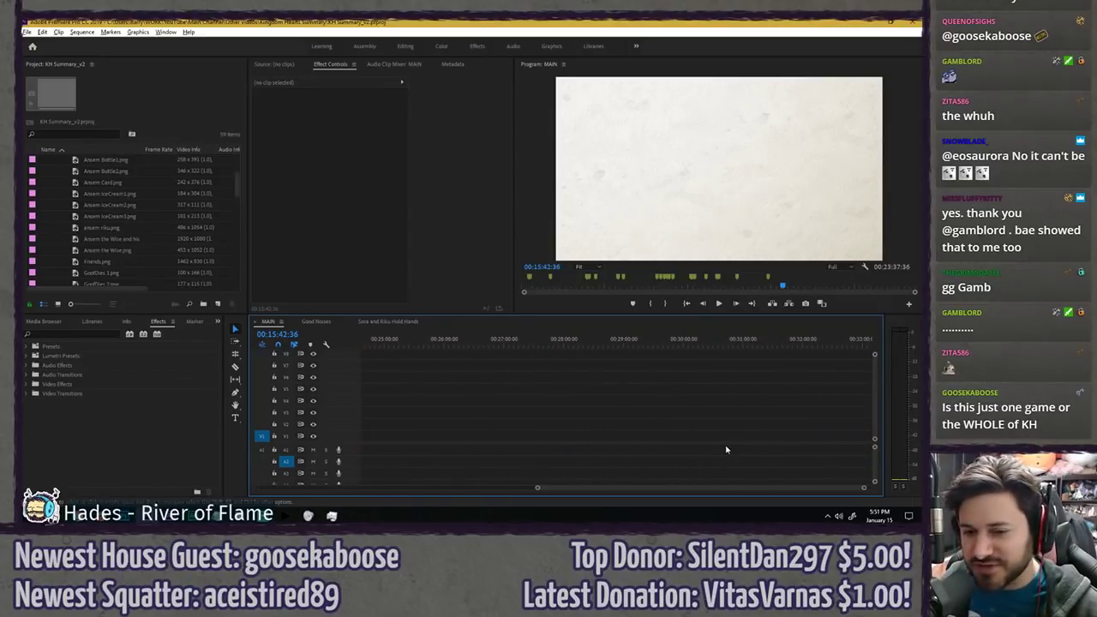
{"action": "scroll", "coordinate": [727, 449], "scroll_direction": "down", "scroll_amount": 6}
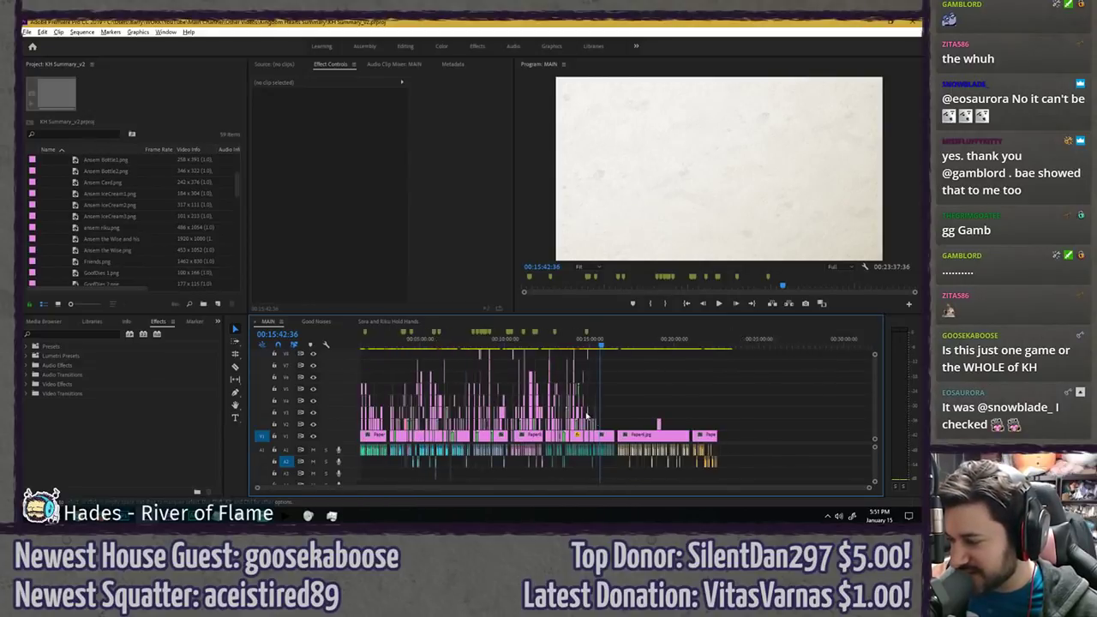
{"action": "scroll", "coordinate": [596, 386], "scroll_direction": "up", "scroll_amount": 10}
{"action": "left_click", "coordinate": [634, 343]}
{"action": "key", "text": "space"}
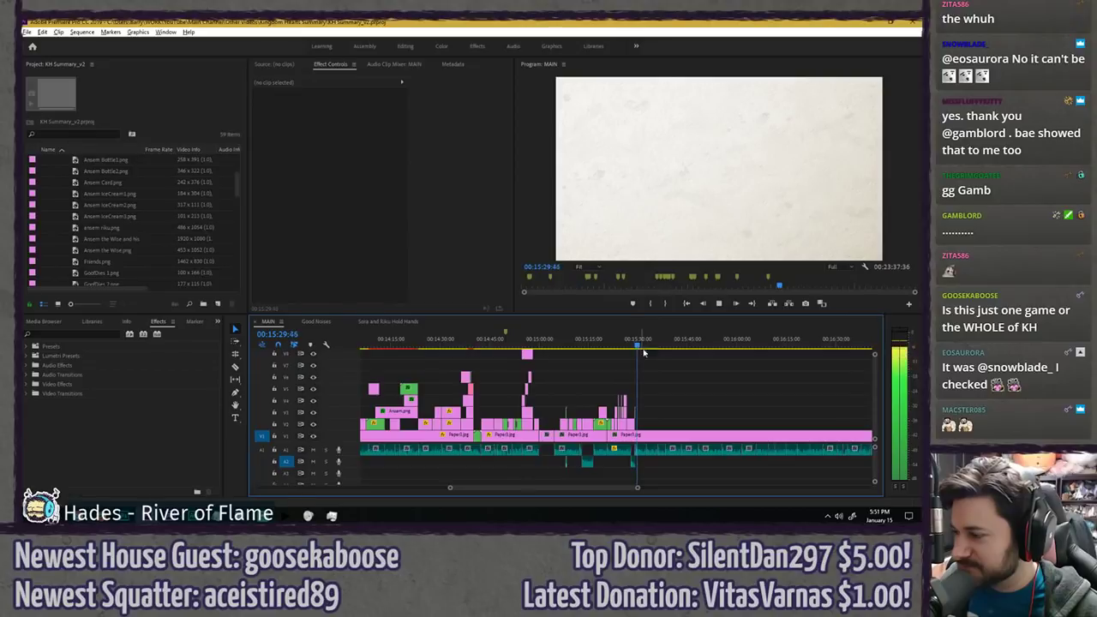
{"action": "scroll", "coordinate": [654, 375], "scroll_direction": "up", "scroll_amount": 5}
{"action": "key", "text": "space"}
{"action": "scroll", "coordinate": [405, 397], "scroll_direction": "down", "scroll_amount": 12}
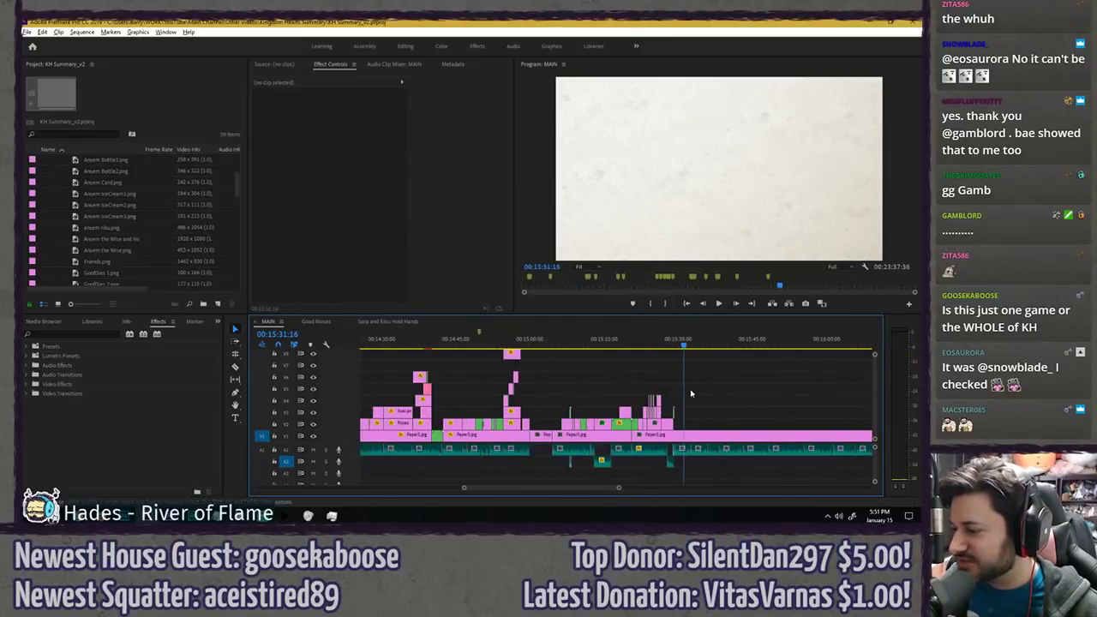
{"action": "scroll", "coordinate": [406, 397], "scroll_direction": "up", "scroll_amount": 8}
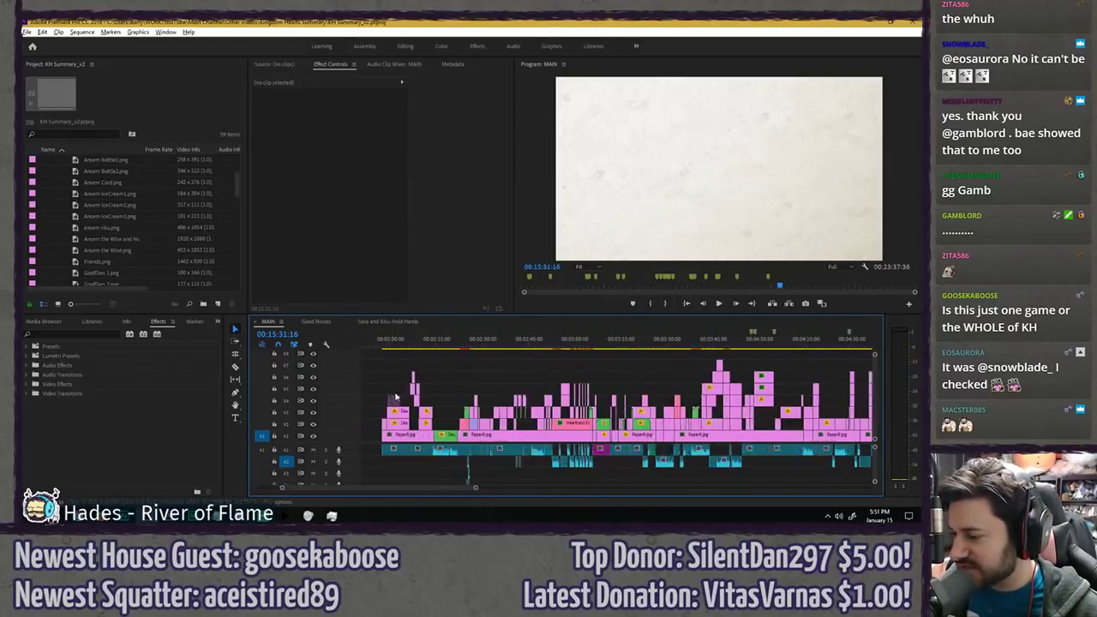
- Select the Destiny Islands Raft clip and park the playhead where the island scene should begin
{"action": "left_click", "coordinate": [483, 343]}
{"action": "left_click", "coordinate": [485, 437]}
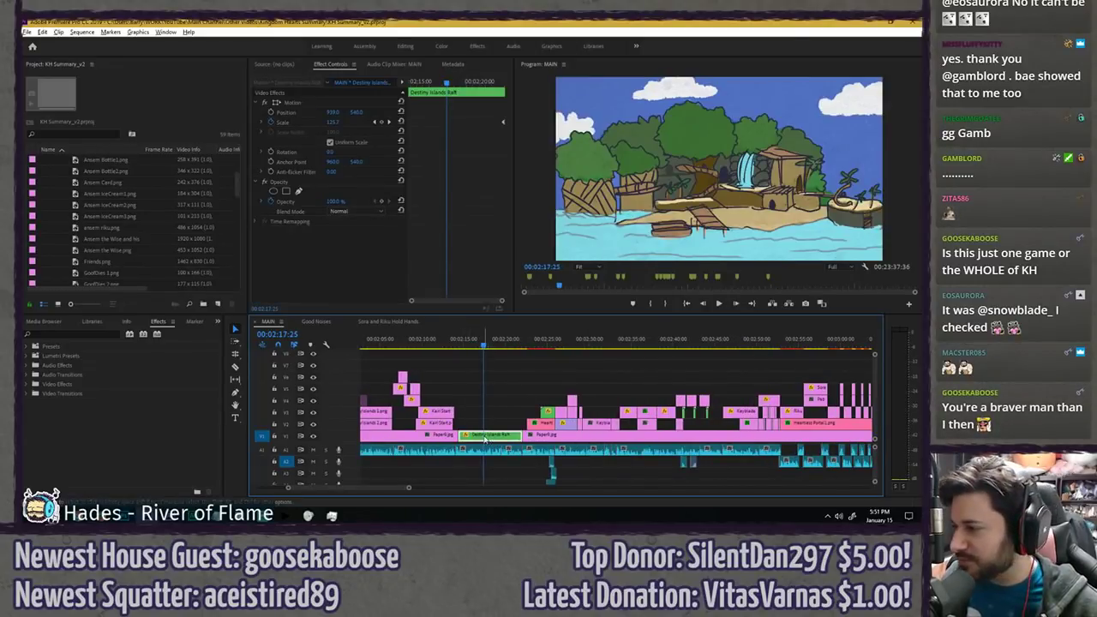
{"action": "scroll", "coordinate": [463, 394], "scroll_direction": "down", "scroll_amount": 12}
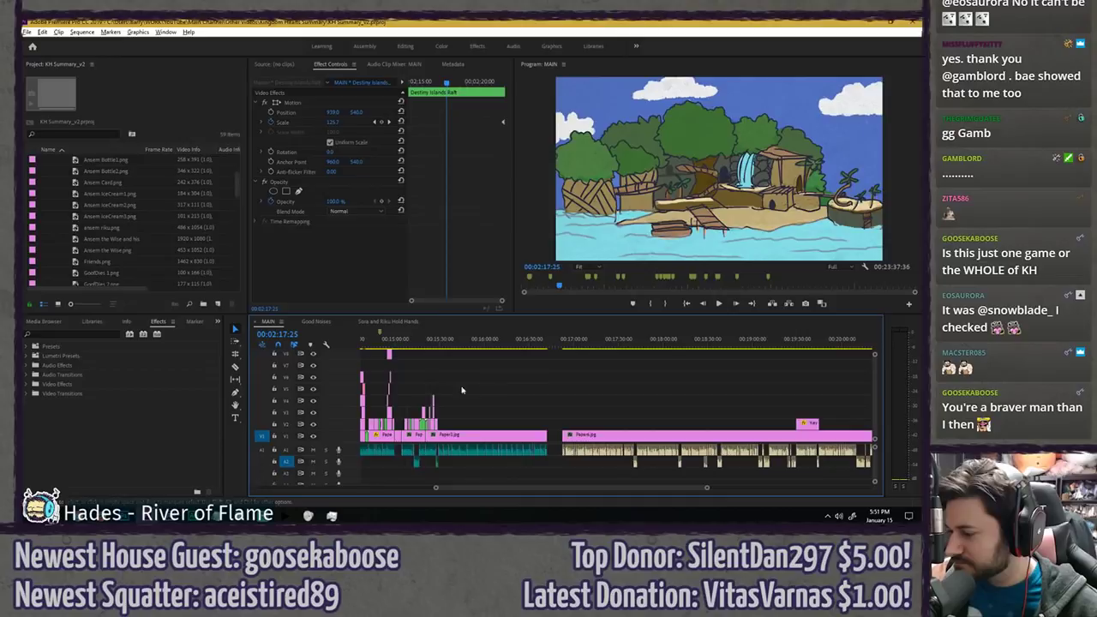
{"action": "scroll", "coordinate": [420, 384], "scroll_direction": "up", "scroll_amount": 10}
{"action": "left_click", "coordinate": [476, 342]}
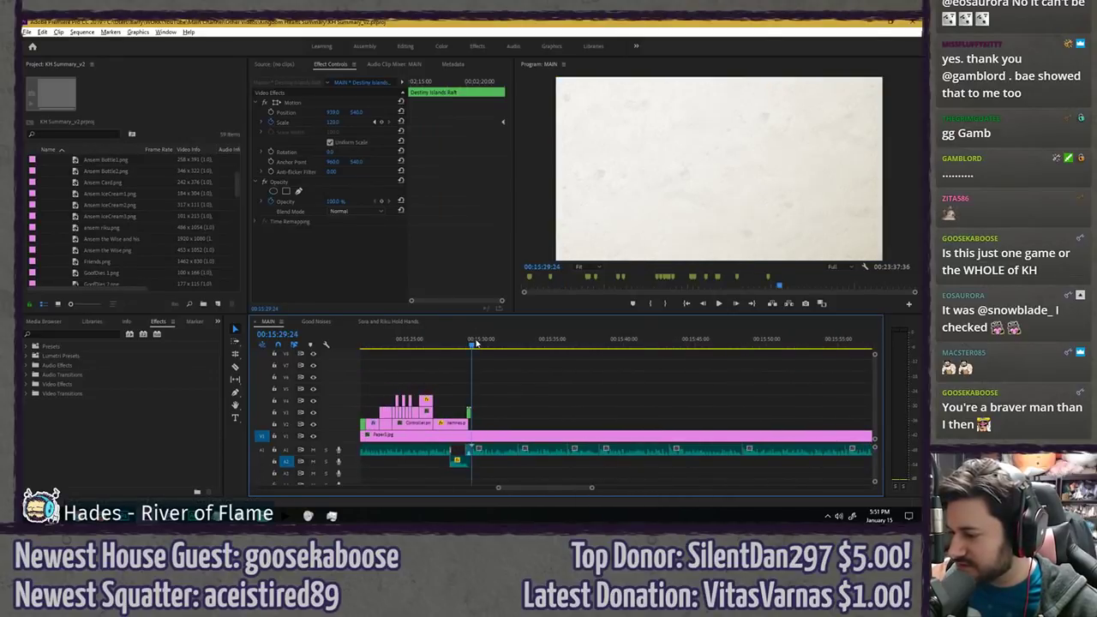
{"action": "scroll", "coordinate": [470, 390], "scroll_direction": "up", "scroll_amount": 4}
{"action": "key", "text": "Down"}
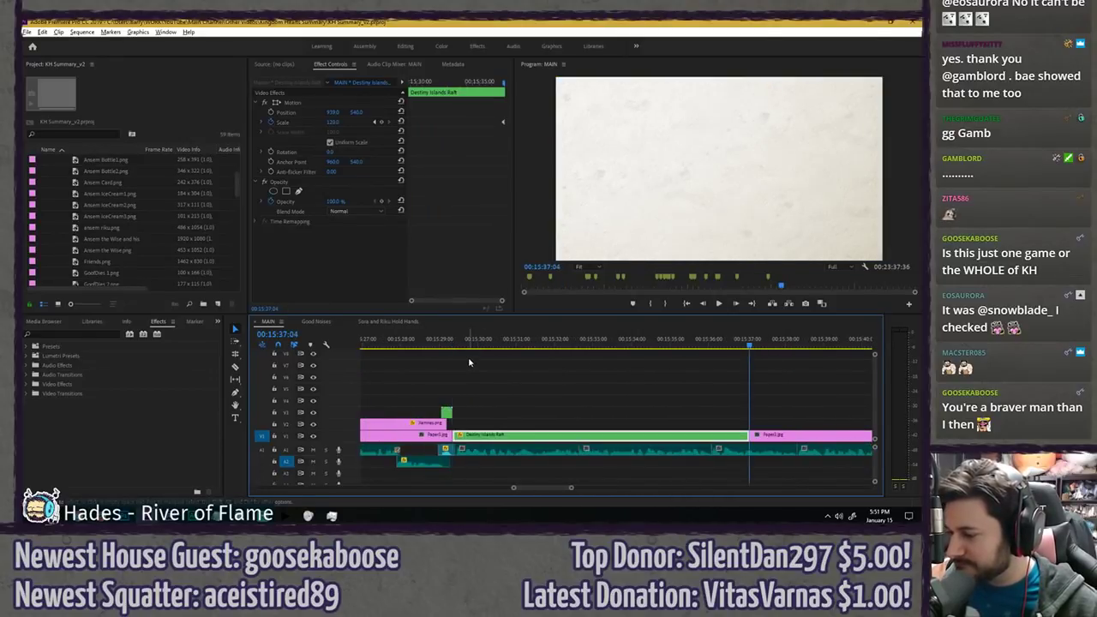
{"action": "left_click_drag", "start_coordinate": [444, 340], "coordinate": [466, 346]}
- Move the raft clip right to the playhead, extend Paper to meet it, and preview
{"action": "mouse_move", "coordinate": [478, 439]}
{"action": "left_mouse_down"}
{"action": "mouse_move", "coordinate": [490, 440]}
{"action": "mouse_move", "coordinate": [463, 436]}
{"action": "left_mouse_up"}
{"action": "left_click", "coordinate": [440, 341]}
{"action": "left_click_drag", "start_coordinate": [439, 341], "coordinate": [460, 343]}
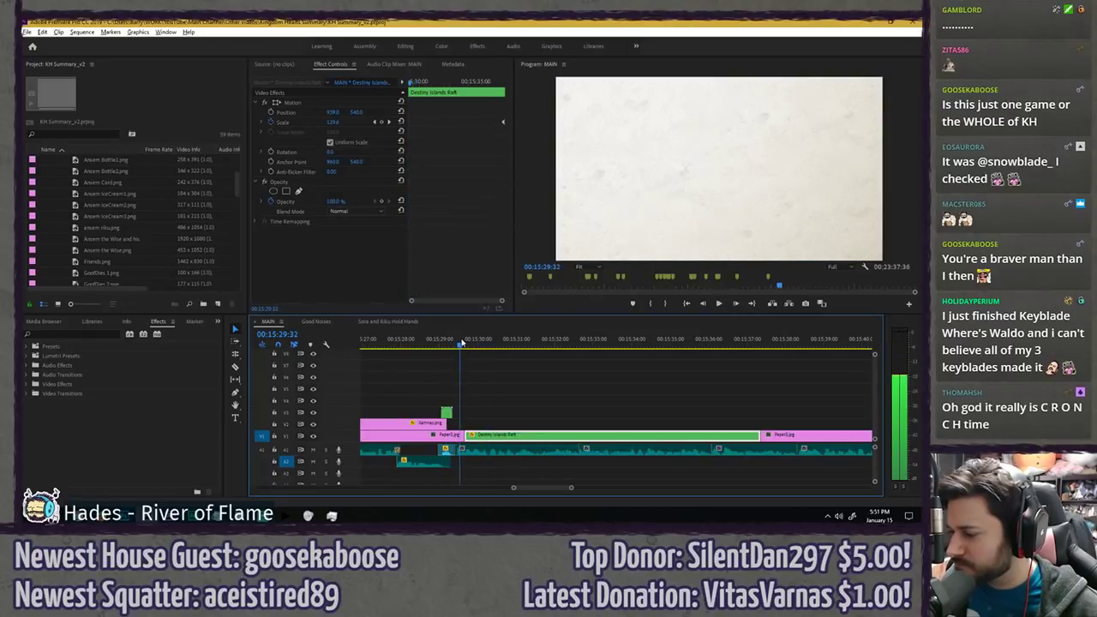
{"action": "key", "text": "space"}
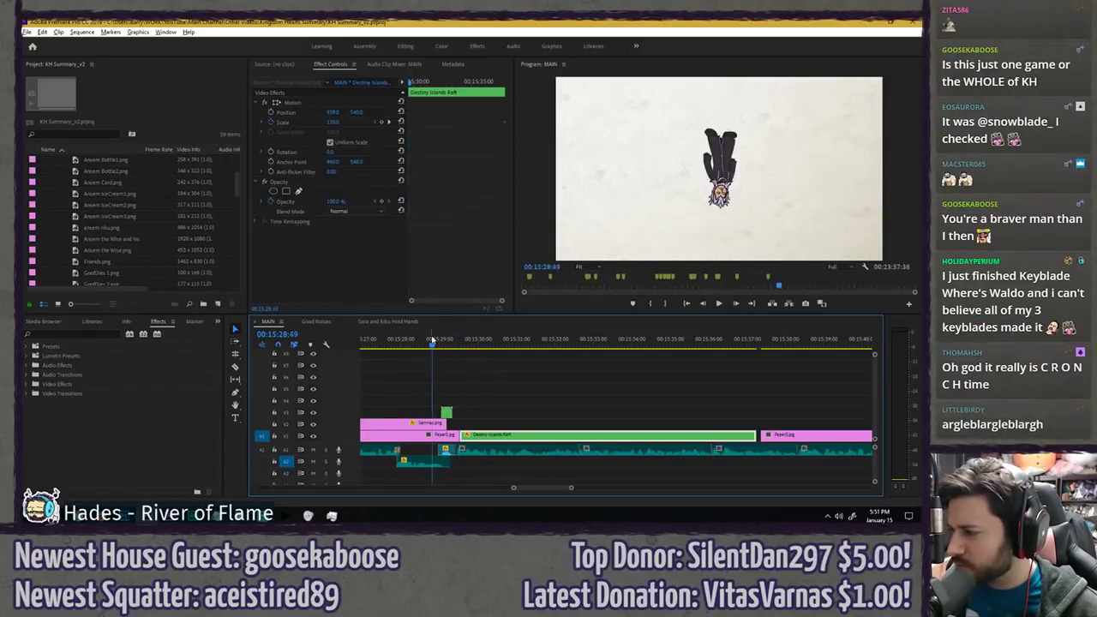
{"action": "key", "text": "space"}
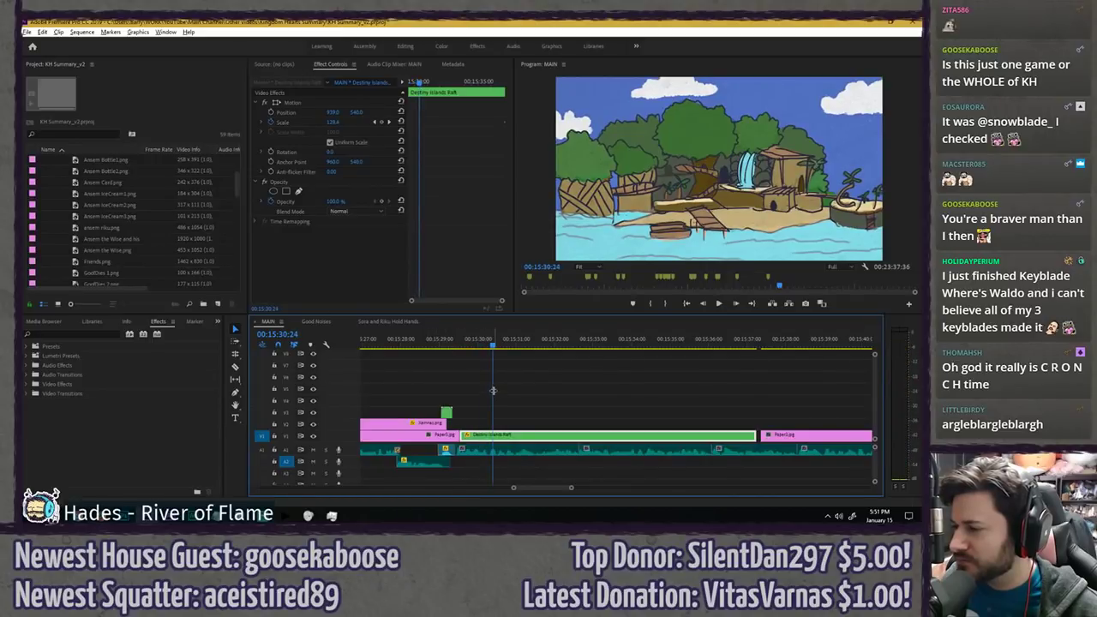
- Clear the raft clip's Scale keyframes, set Scale to 110 at its first frame, and save
{"action": "left_click", "coordinate": [271, 123]}
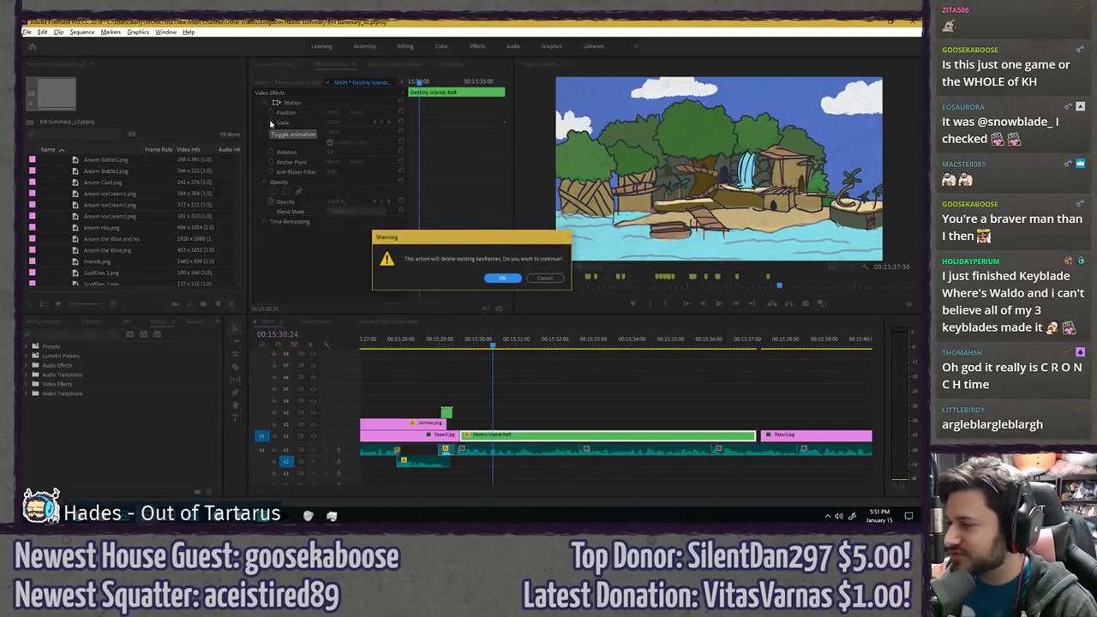
{"action": "key", "text": "Return"}
{"action": "left_click_drag", "start_coordinate": [417, 81], "coordinate": [306, 130]}
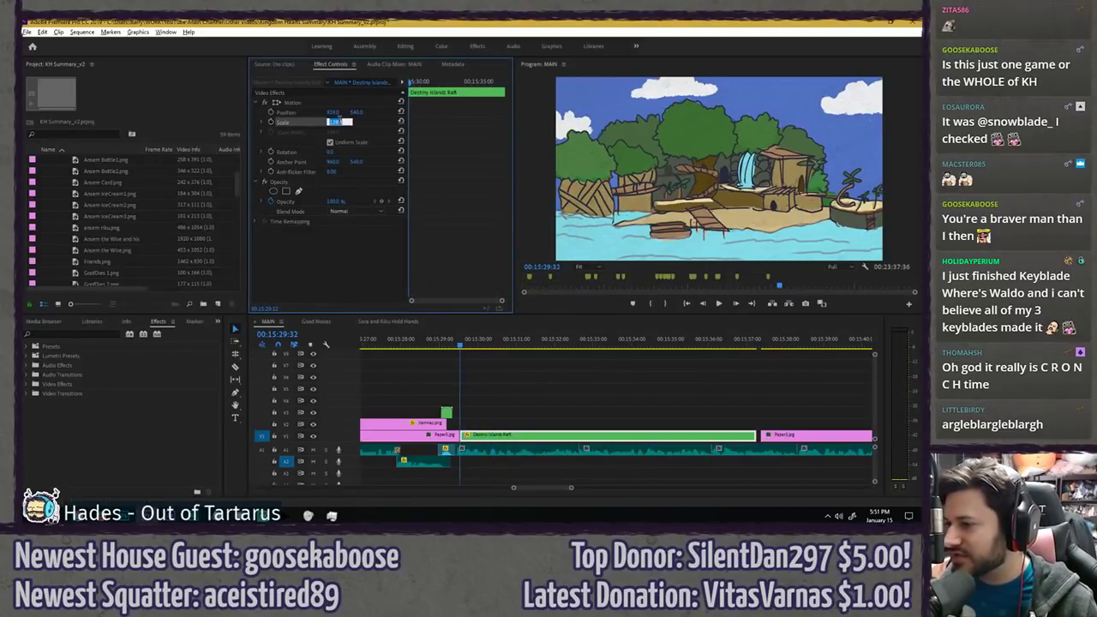
{"action": "type", "text": "100"}
{"action": "key", "text": "Return"}
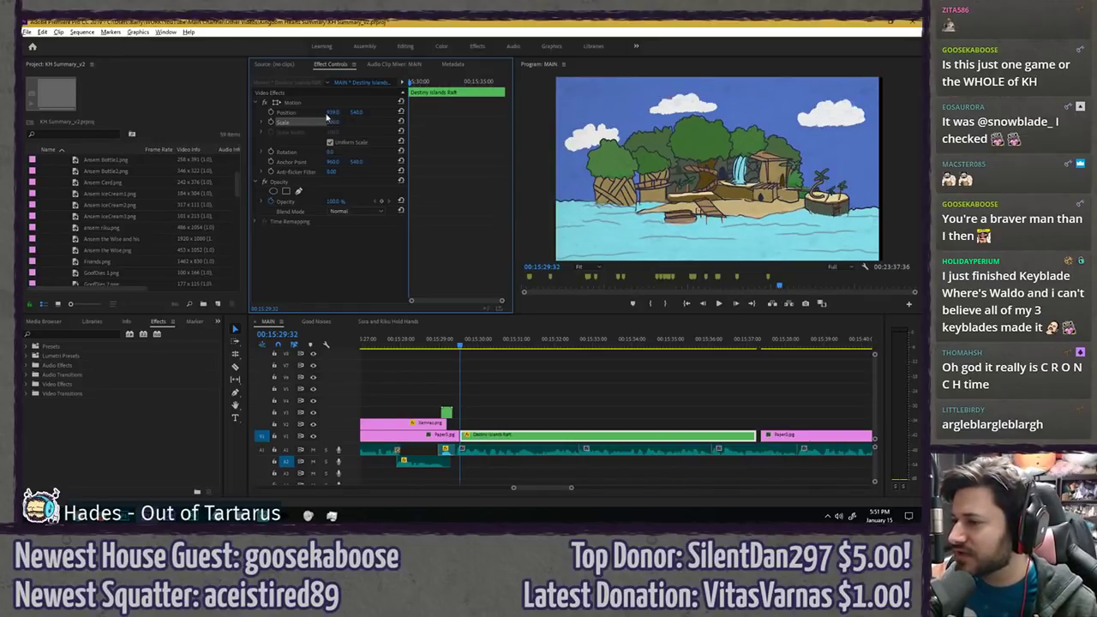
{"action": "left_click", "coordinate": [401, 112]}
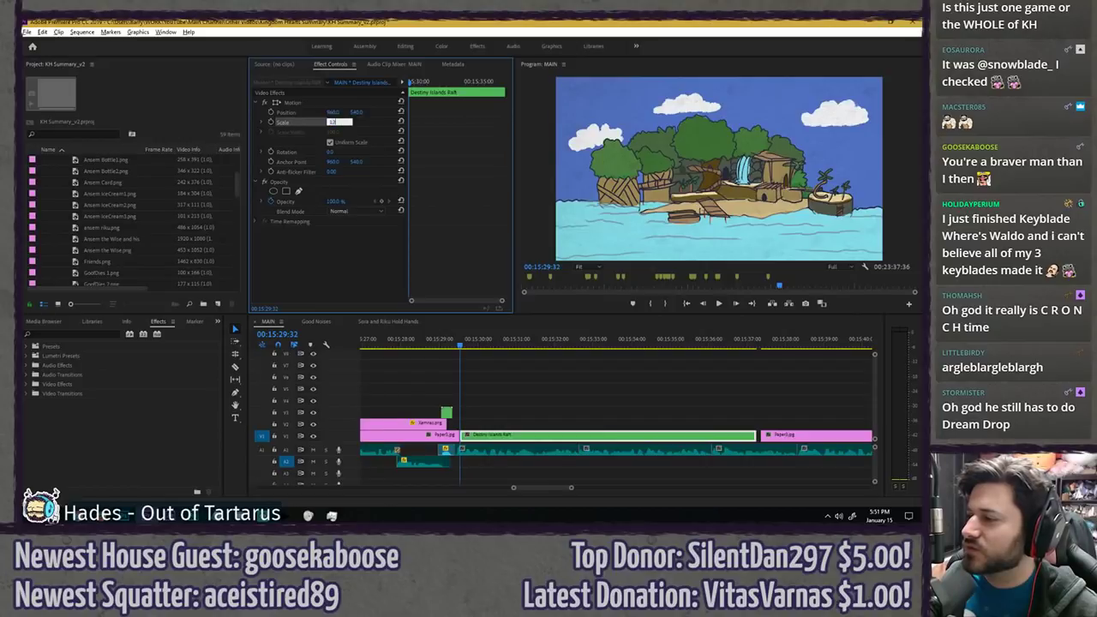
{"action": "key", "text": "Return"}
{"action": "type", "text": "110"}
{"action": "key", "text": "Return"}
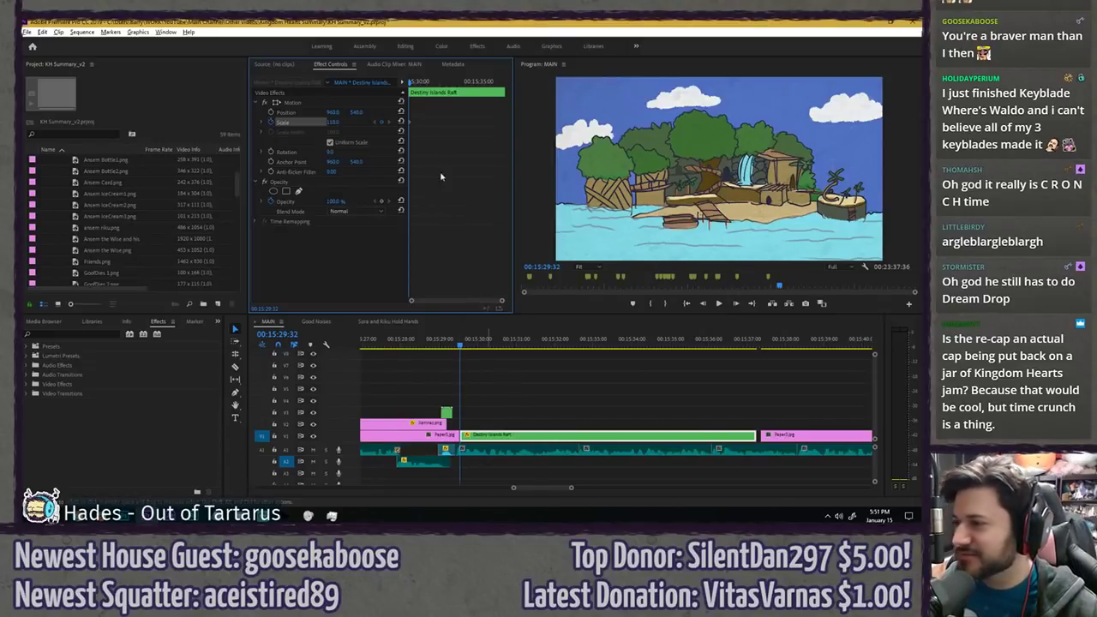
{"action": "key", "text": "ctrl+s"}
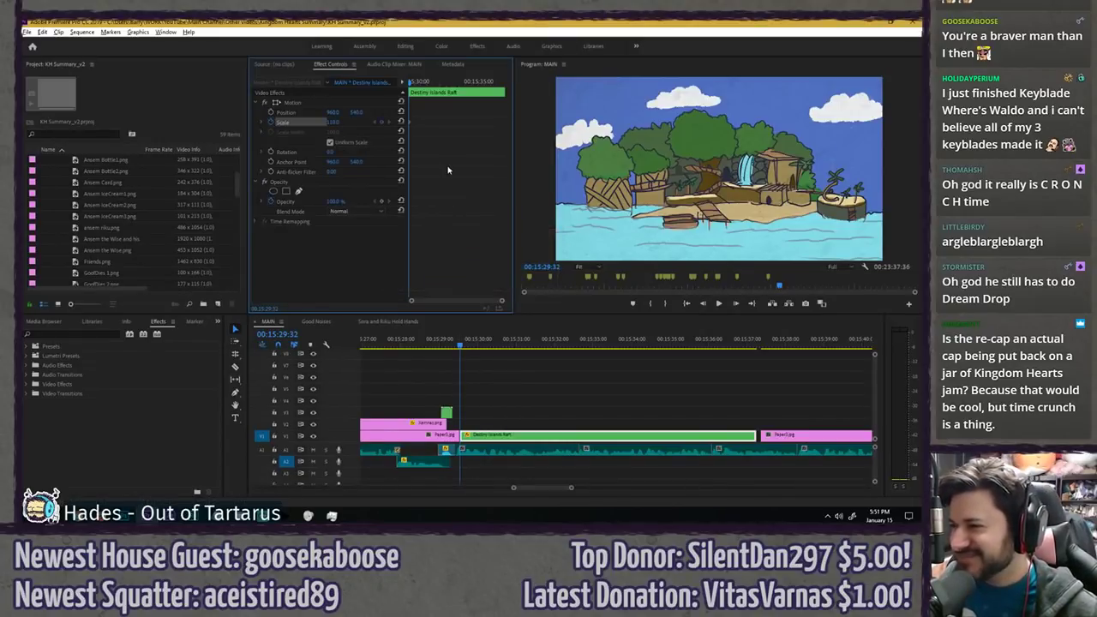
{"action": "key", "text": "space"}
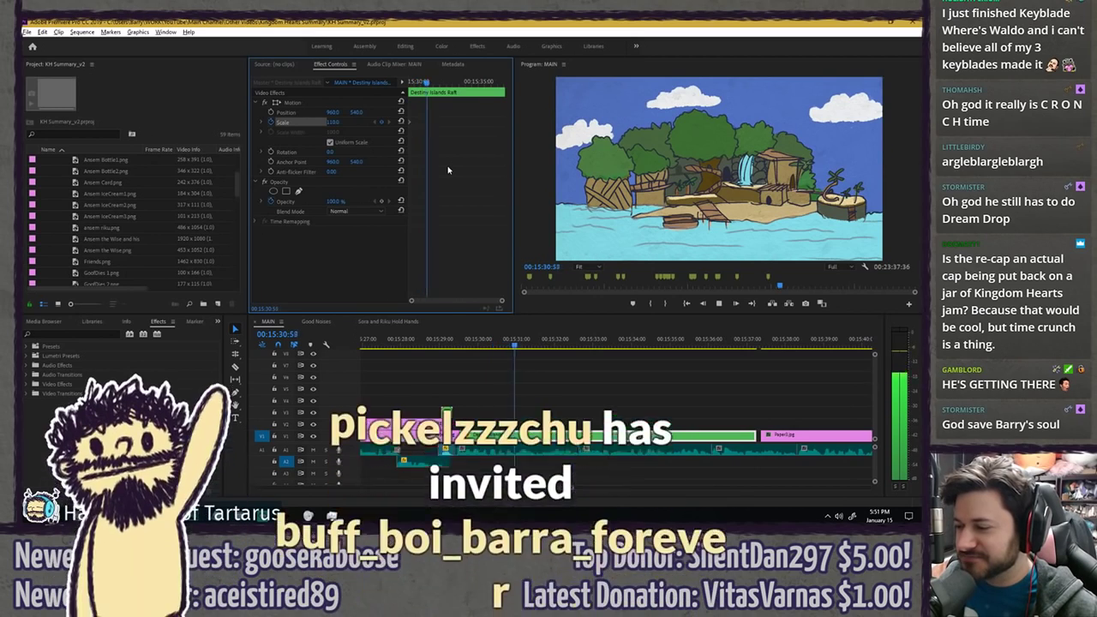
{"action": "key", "text": "space"}
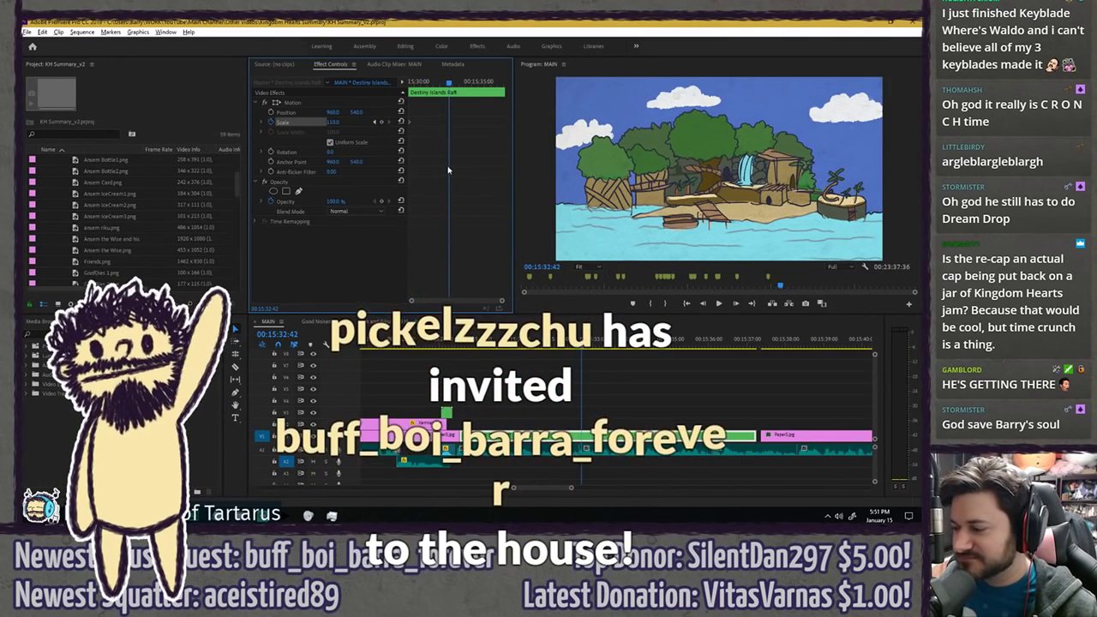
- Add a Scale keyframe of 120 at 15:32:56 and replay the raft scene
{"action": "left_click", "coordinate": [335, 123]}
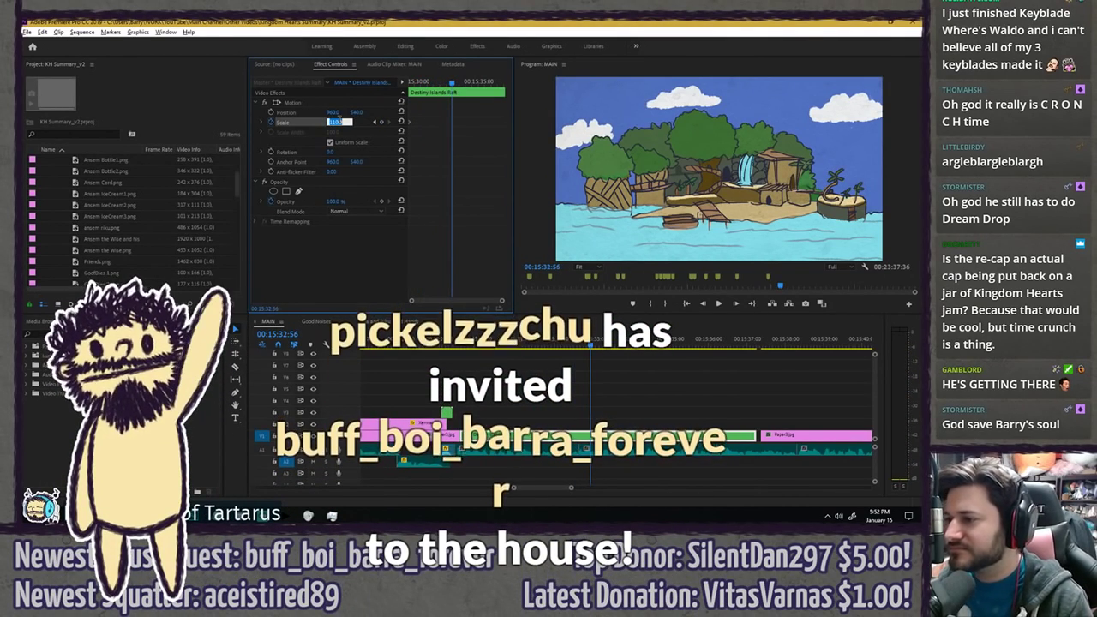
{"action": "type", "text": "120"}
{"action": "key", "text": "Return"}
{"action": "key", "text": "Up"}
{"action": "key", "text": "space"}
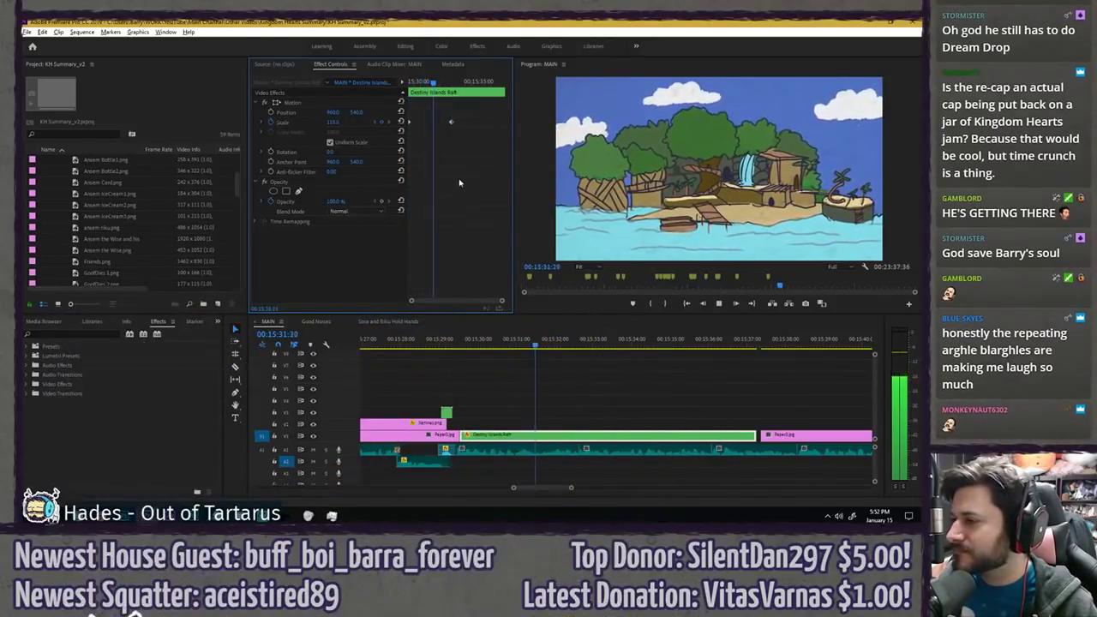
{"action": "key", "text": "space"}
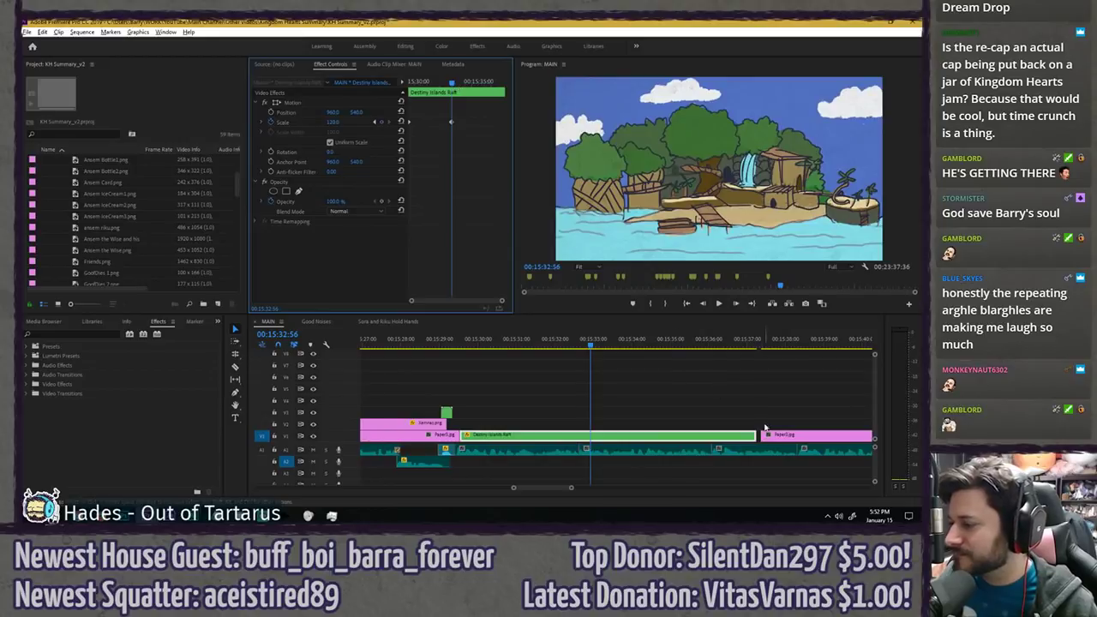
- Trim the raft clip's end to 15:32:56, extend Paper3 to close the gap, and save
{"action": "key", "text": "e"}
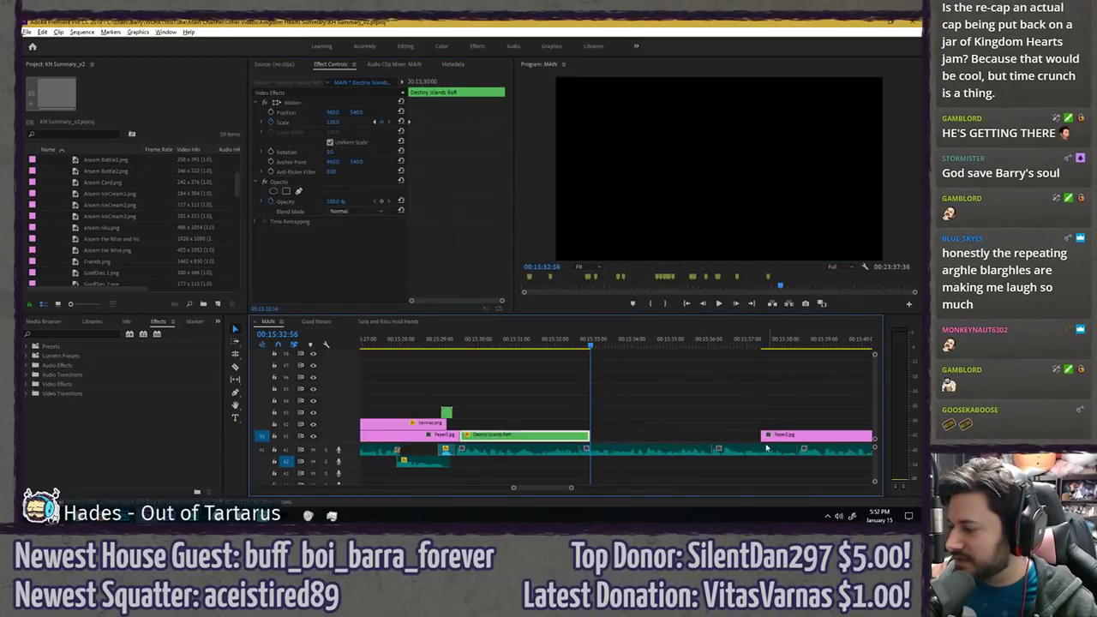
{"action": "left_click_drag", "start_coordinate": [760, 437], "coordinate": [592, 435]}
{"action": "left_click", "coordinate": [616, 386]}
{"action": "key", "text": "ctrl+s"}
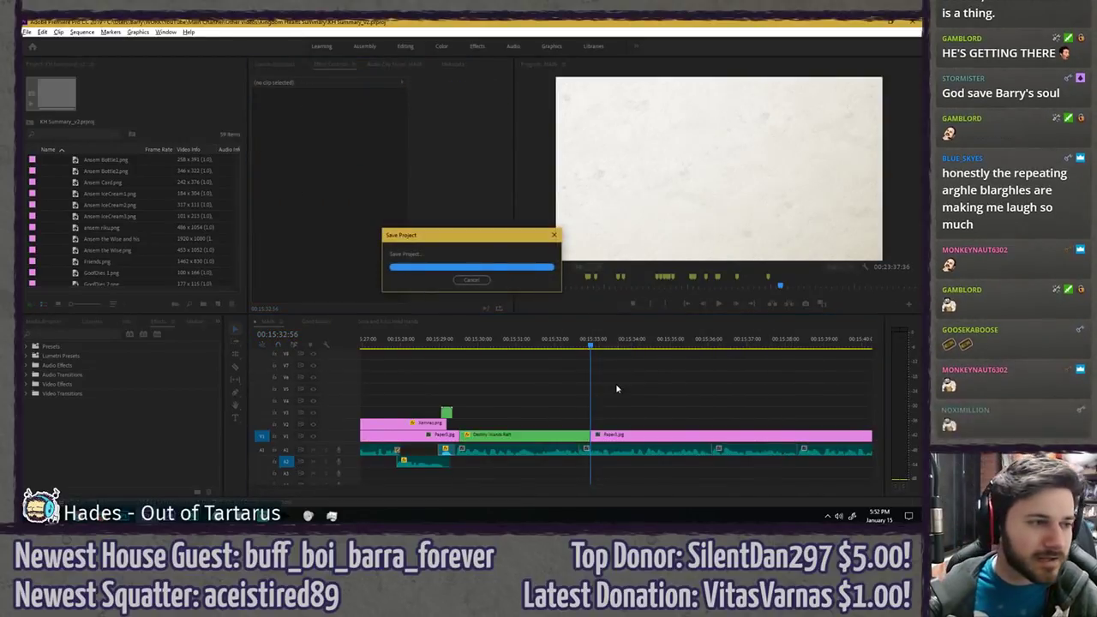
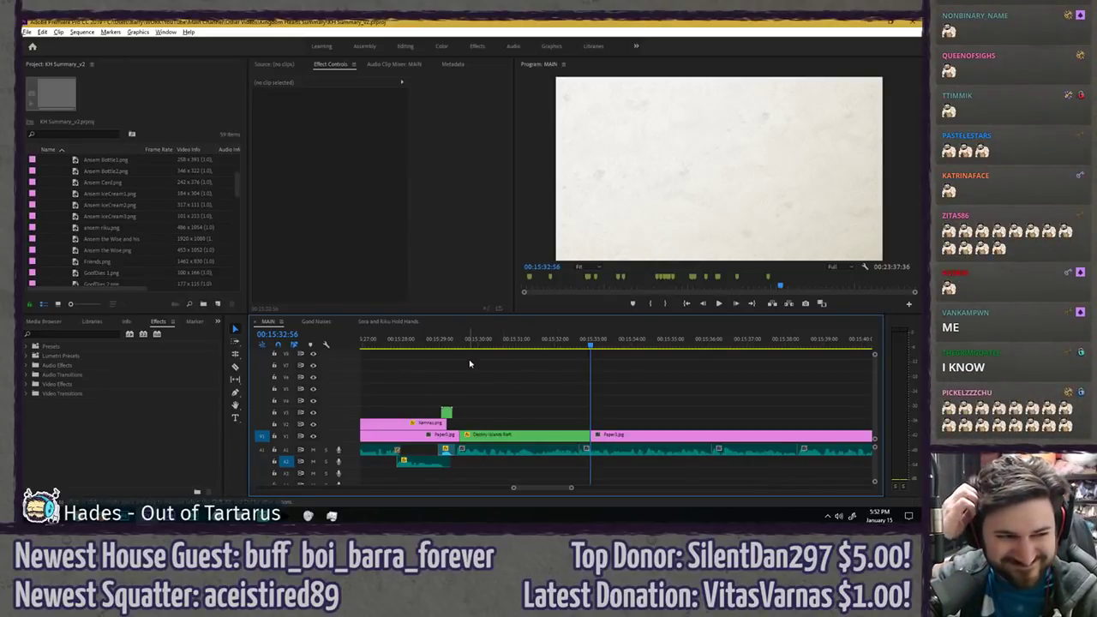
- Roll the island-to-Paper1.jpg cut a few frames earlier and replay the transition
{"action": "left_click", "coordinate": [449, 340]}
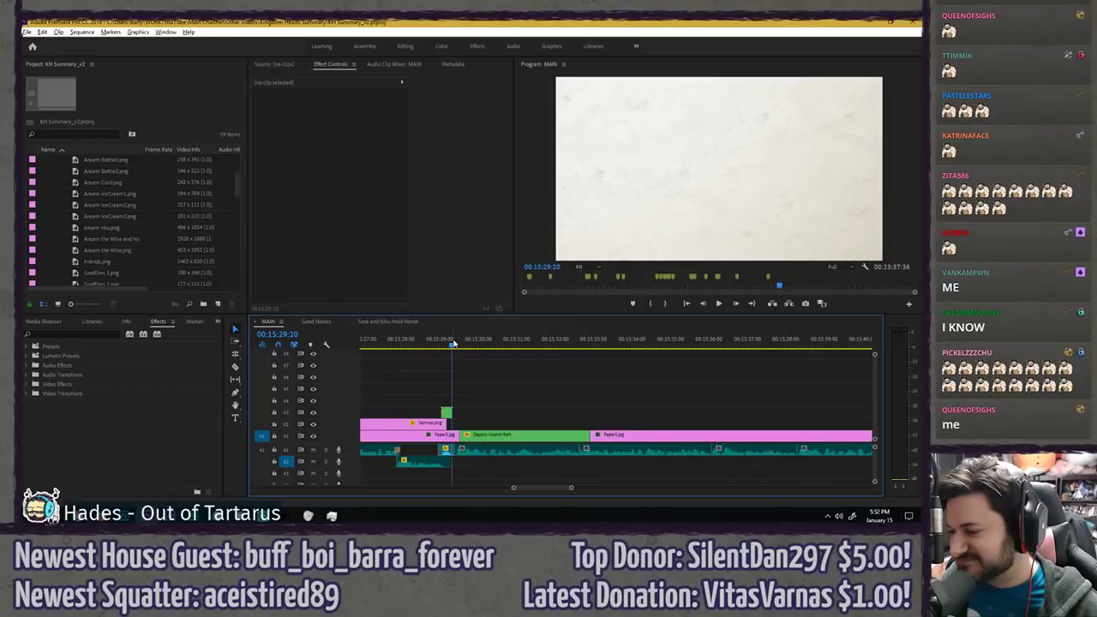
{"action": "key", "text": "space"}
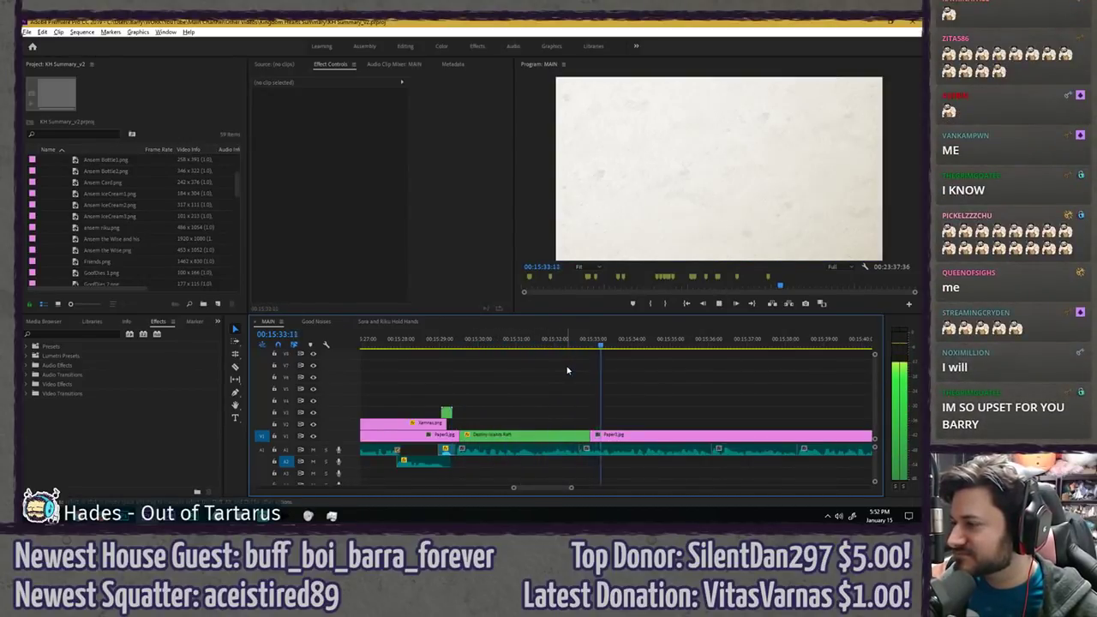
{"action": "key", "text": "space"}
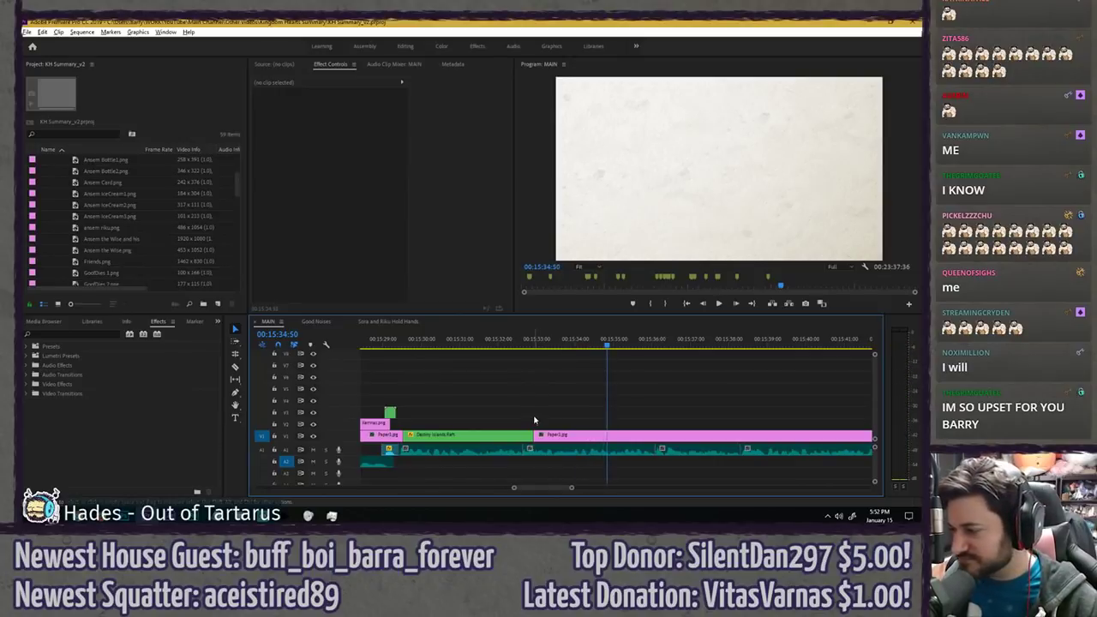
{"action": "left_click_drag", "start_coordinate": [532, 435], "coordinate": [527, 434]}
{"action": "key", "text": "v"}
{"action": "left_click", "coordinate": [507, 343]}
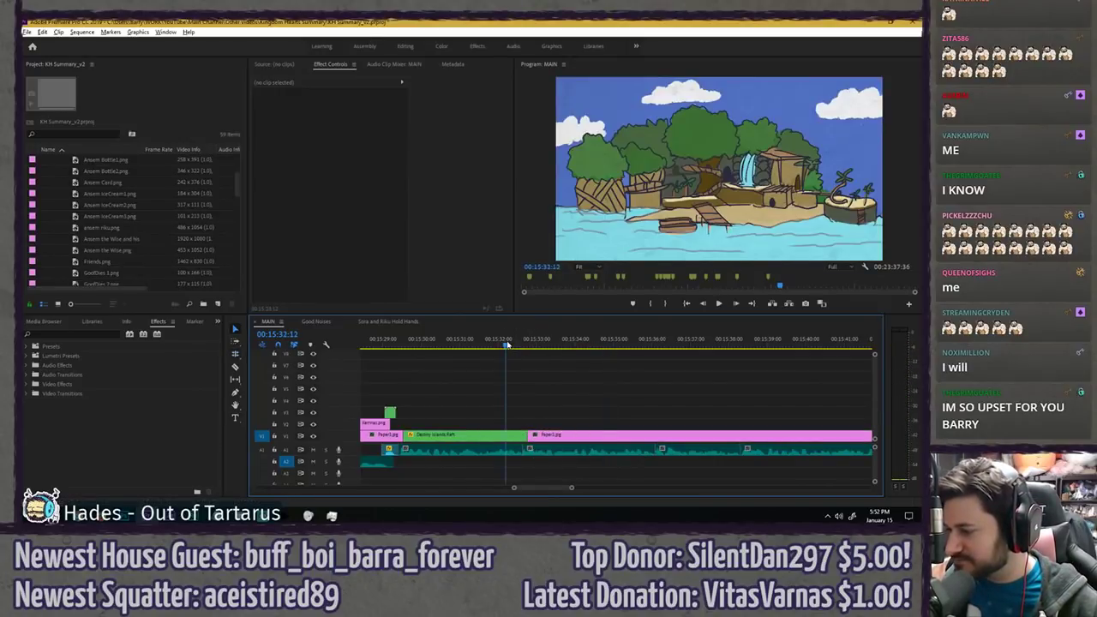
{"action": "key", "text": "space"}
{"action": "key", "text": "space"}
- Find Namine.png and place it above the paper background at the playhead
{"action": "left_click", "coordinate": [91, 135]}
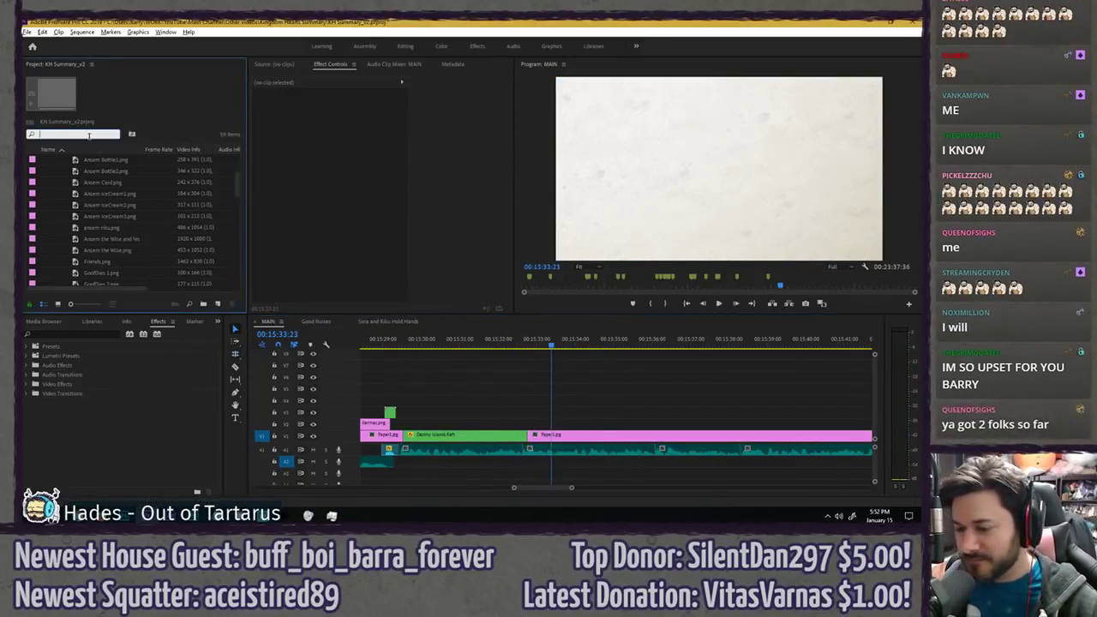
{"action": "type", "text": "snamine"}
{"action": "left_click_drag", "start_coordinate": [97, 182], "coordinate": [531, 423]}
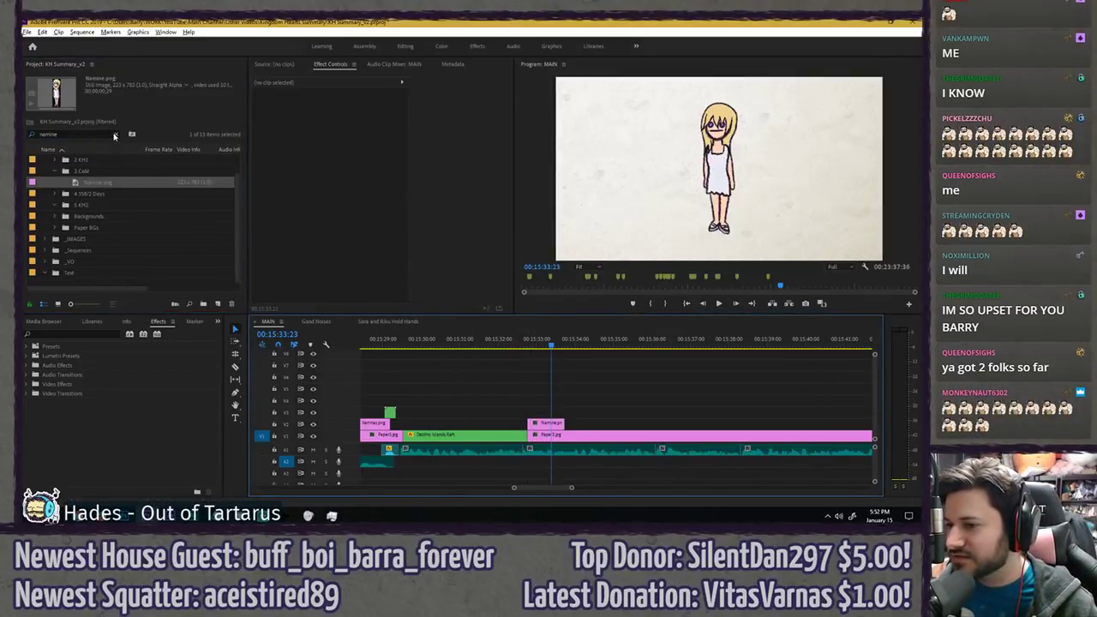
- Pick Kairi KH2.png from the 'kai' results and place it on the track above Namine
{"action": "left_click", "coordinate": [115, 135]}
{"action": "type", "text": "kairi"}
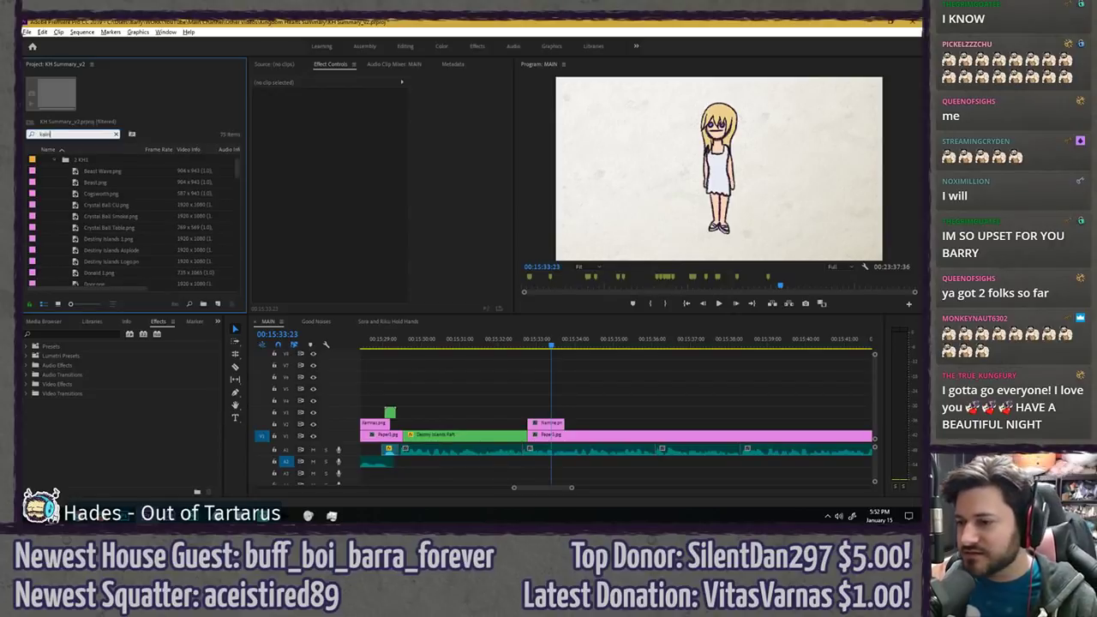
{"action": "scroll", "coordinate": [108, 220], "scroll_direction": "down", "scroll_amount": 5}
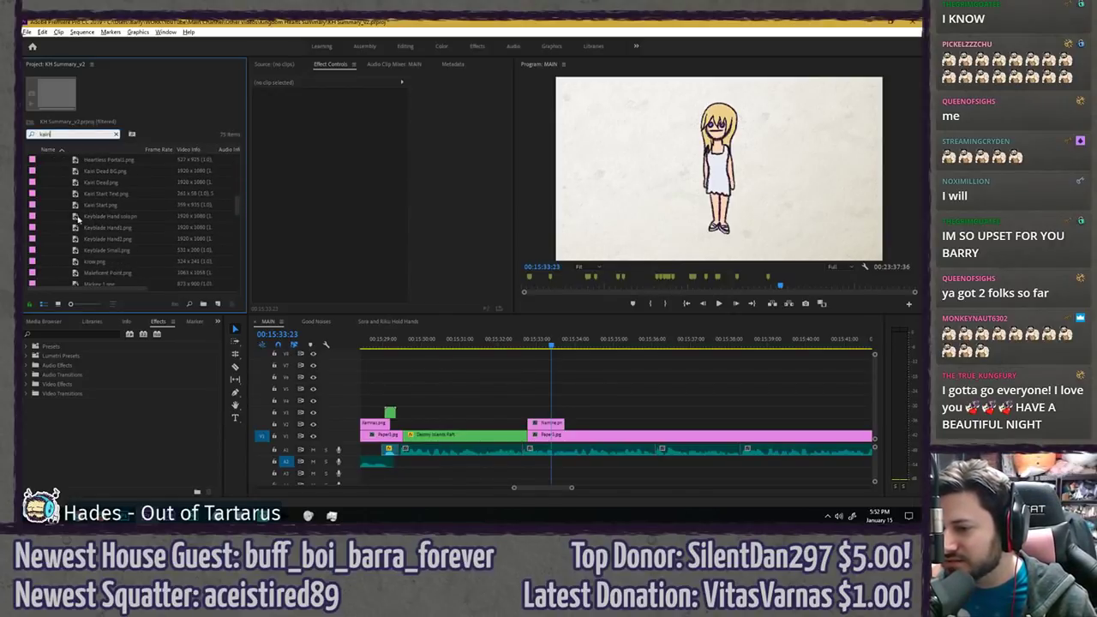
{"action": "left_click", "coordinate": [103, 205]}
{"action": "left_click", "coordinate": [106, 218]}
{"action": "left_click", "coordinate": [106, 238]}
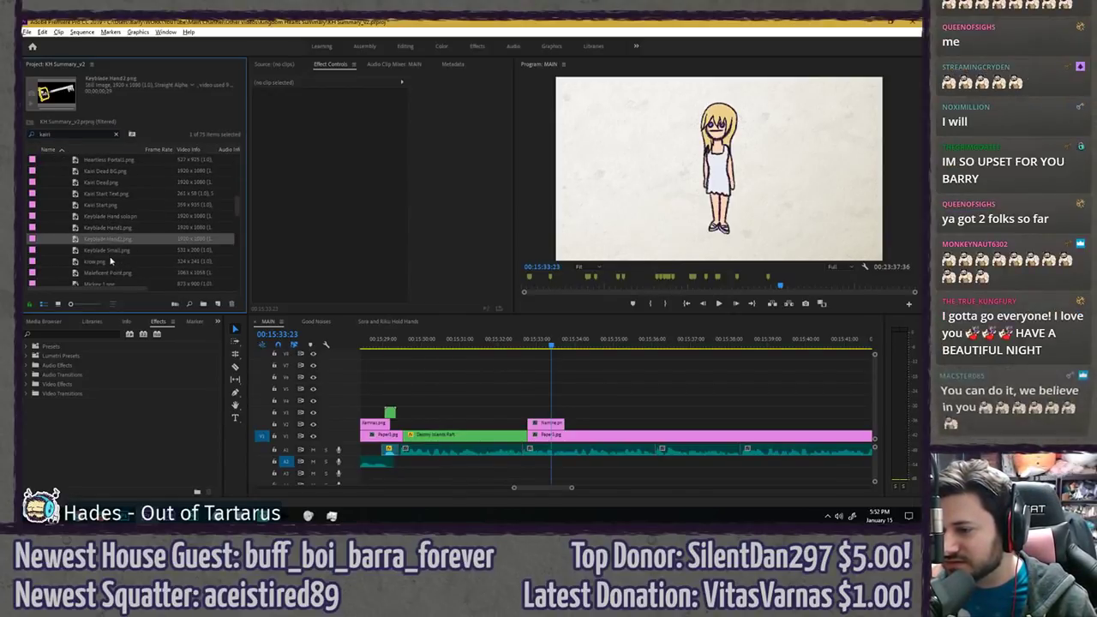
{"action": "scroll", "coordinate": [108, 256], "scroll_direction": "down", "scroll_amount": 4}
{"action": "scroll", "coordinate": [108, 251], "scroll_direction": "up", "scroll_amount": 2}
{"action": "scroll", "coordinate": [108, 250], "scroll_direction": "down", "scroll_amount": 6}
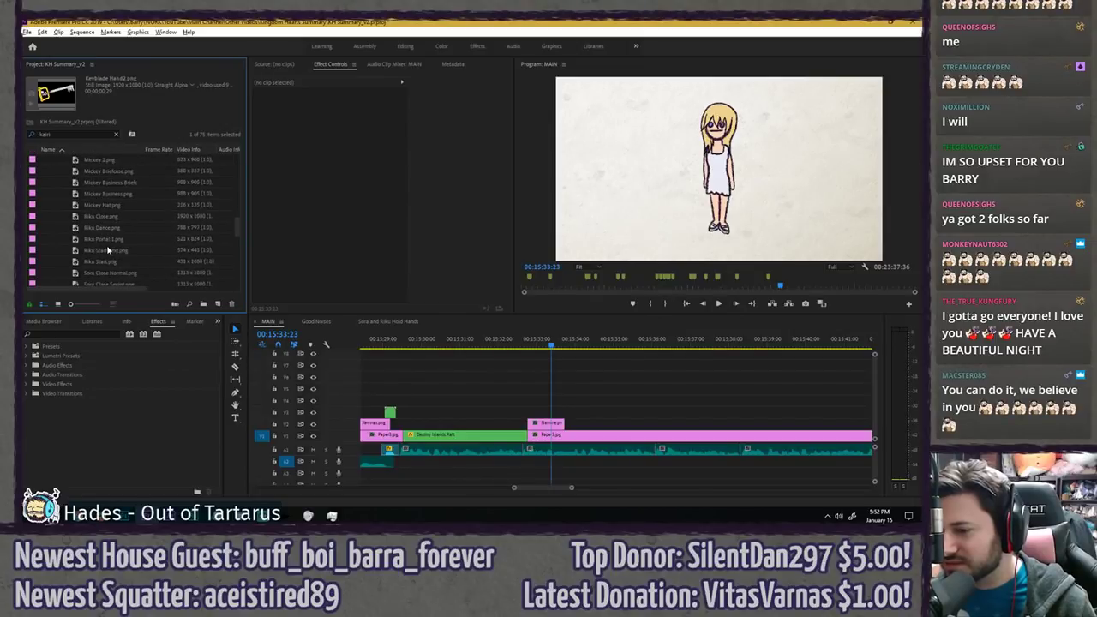
{"action": "left_click", "coordinate": [102, 183]}
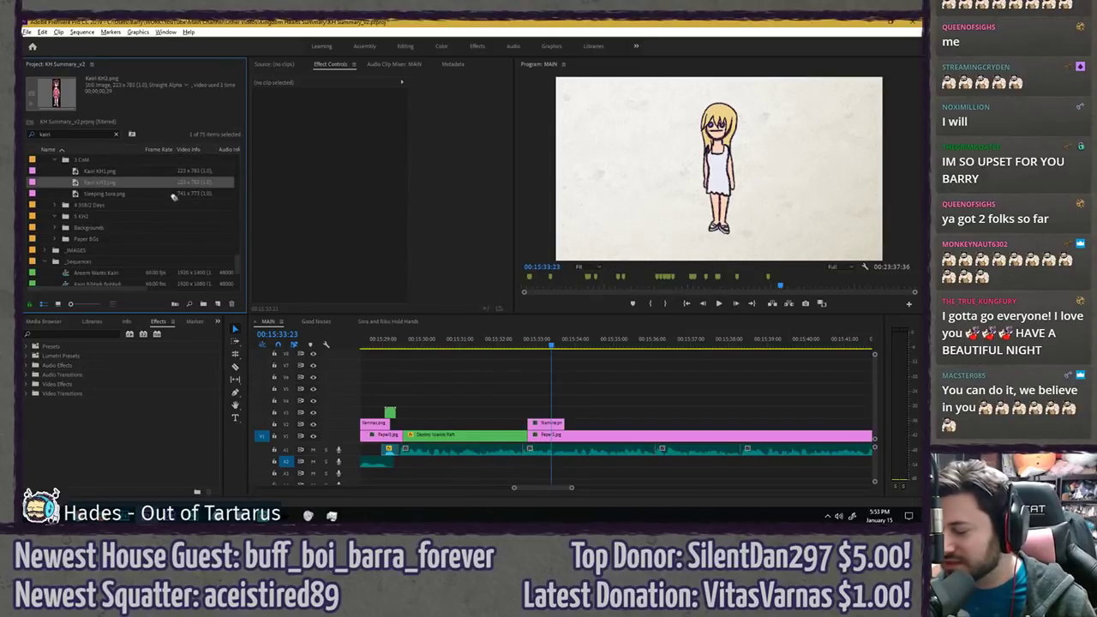
{"action": "left_click_drag", "start_coordinate": [173, 197], "coordinate": [545, 412]}
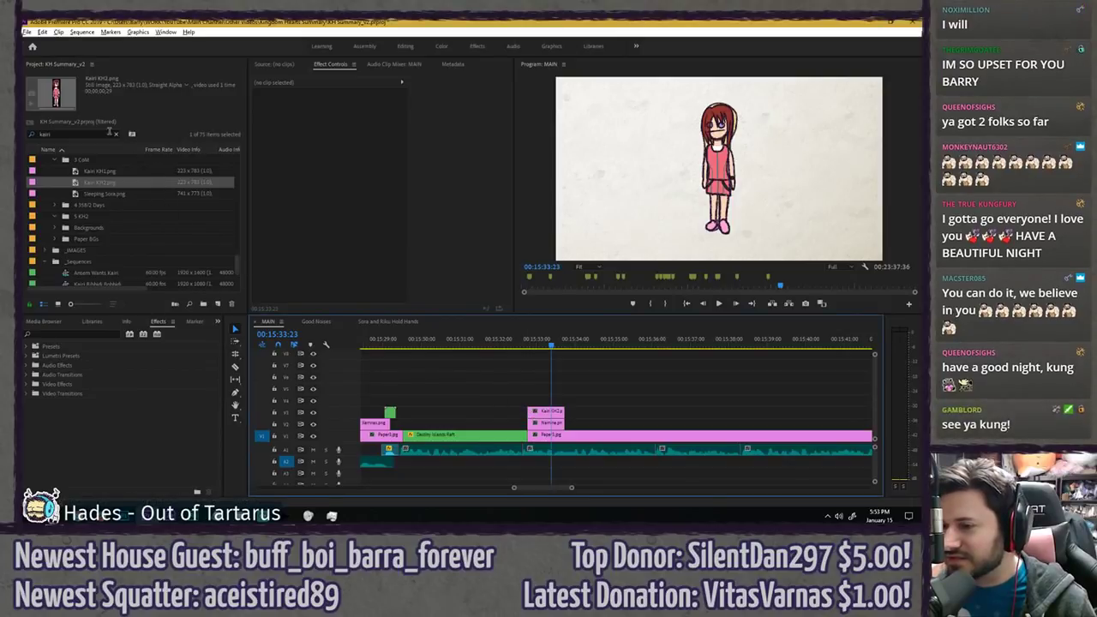
{"action": "left_click", "coordinate": [116, 133]}
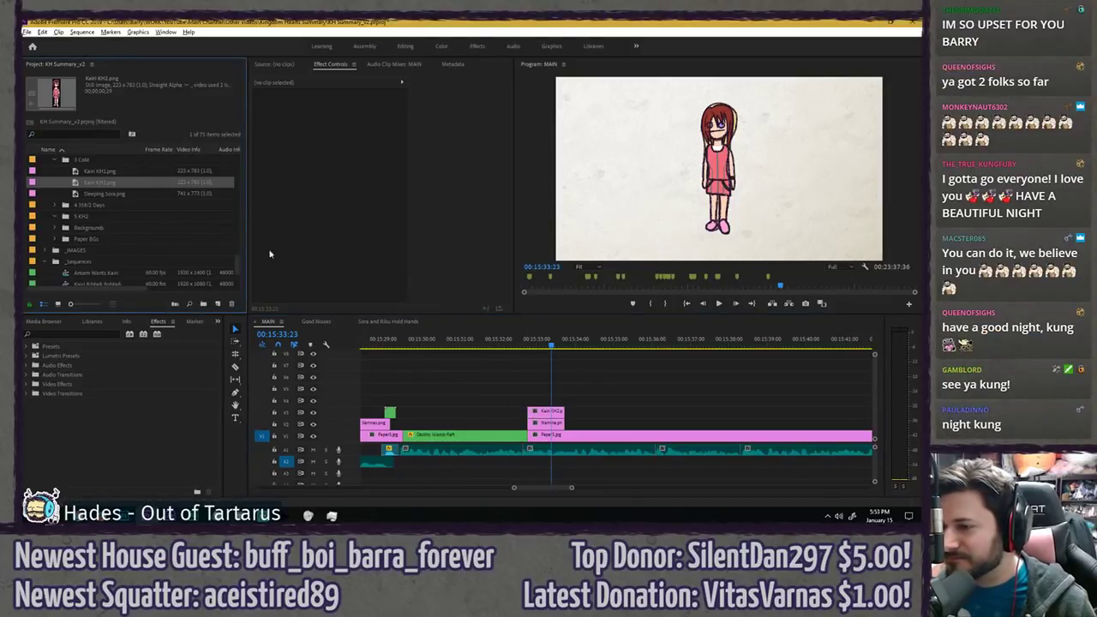
- Mirror the Namine clip with the Horizontal Flip effect
{"action": "left_click", "coordinate": [549, 424]}
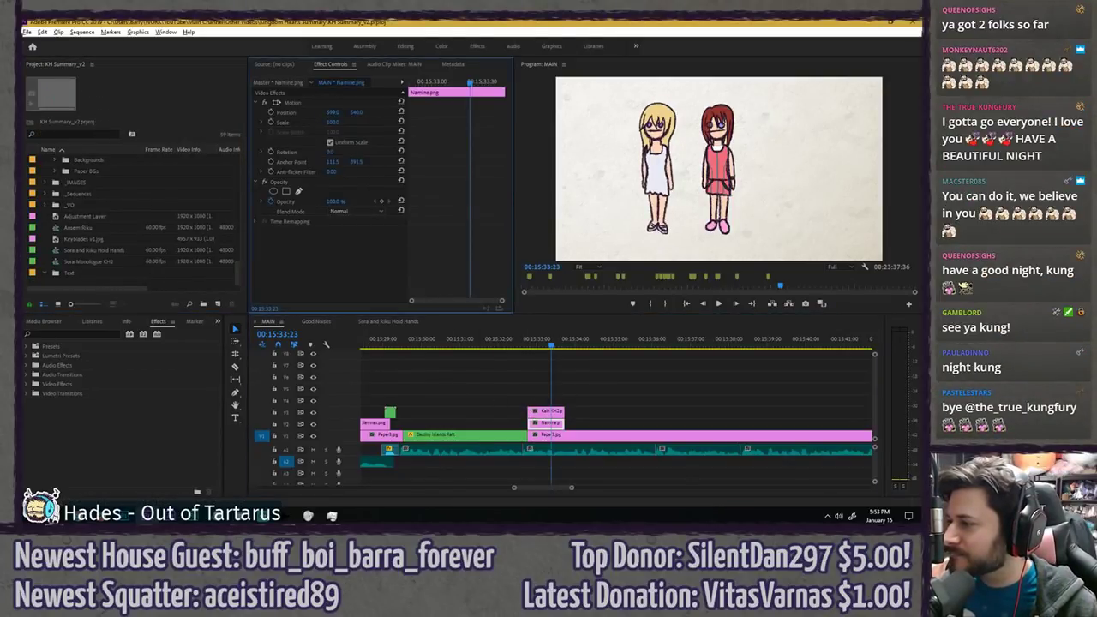
{"action": "left_click", "coordinate": [105, 332]}
{"action": "type", "text": "flip"}
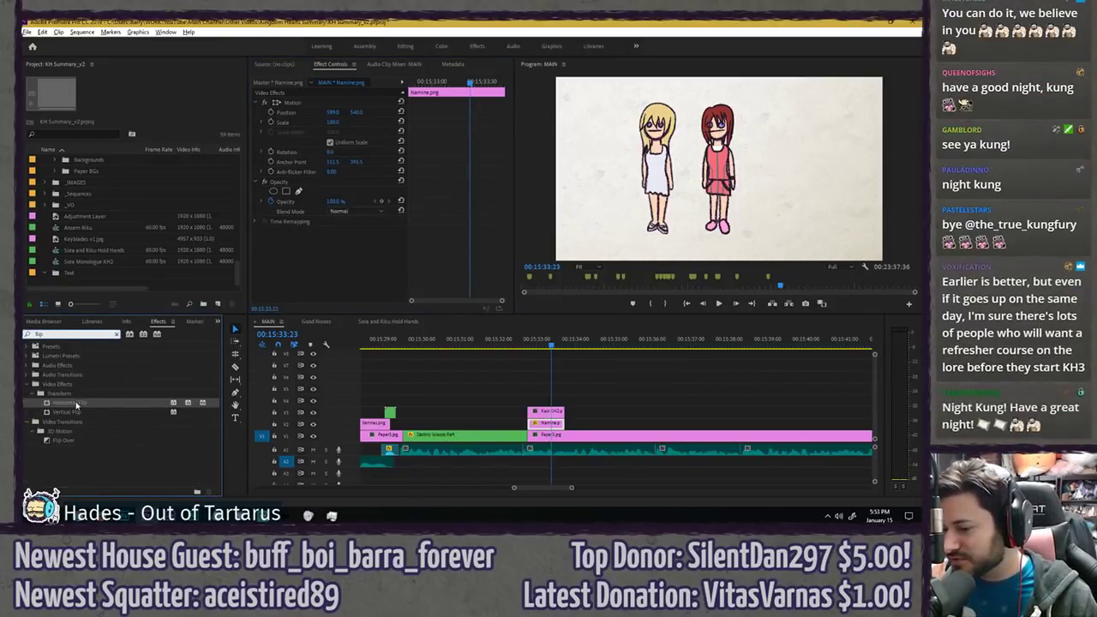
{"action": "left_click_drag", "start_coordinate": [76, 405], "coordinate": [522, 422]}
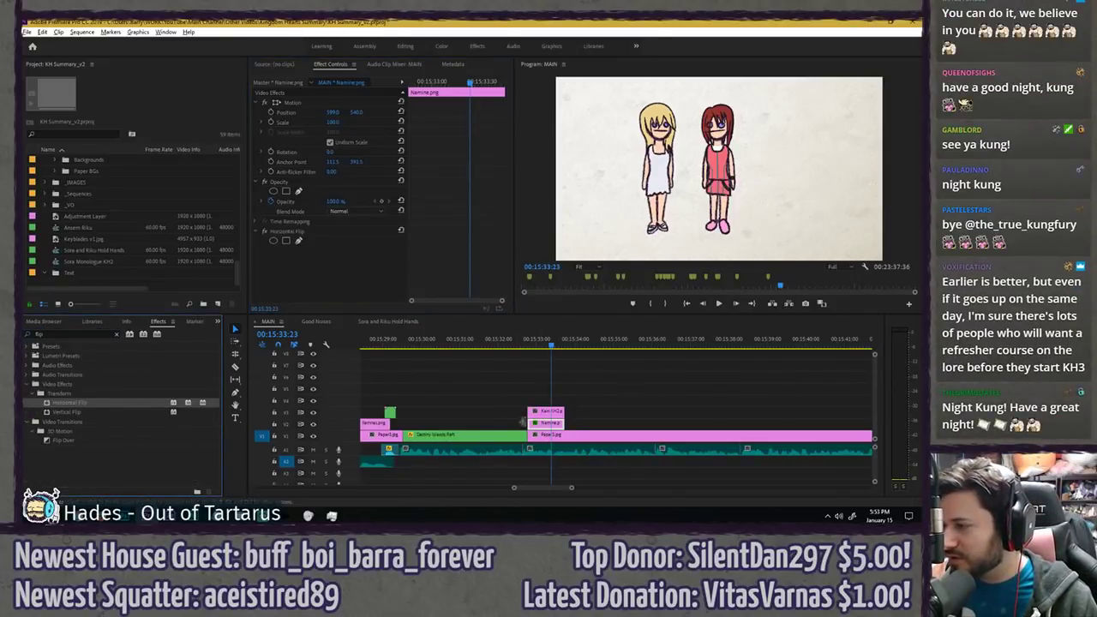
{"action": "left_click", "coordinate": [112, 333]}
{"action": "left_click", "coordinate": [542, 401]}
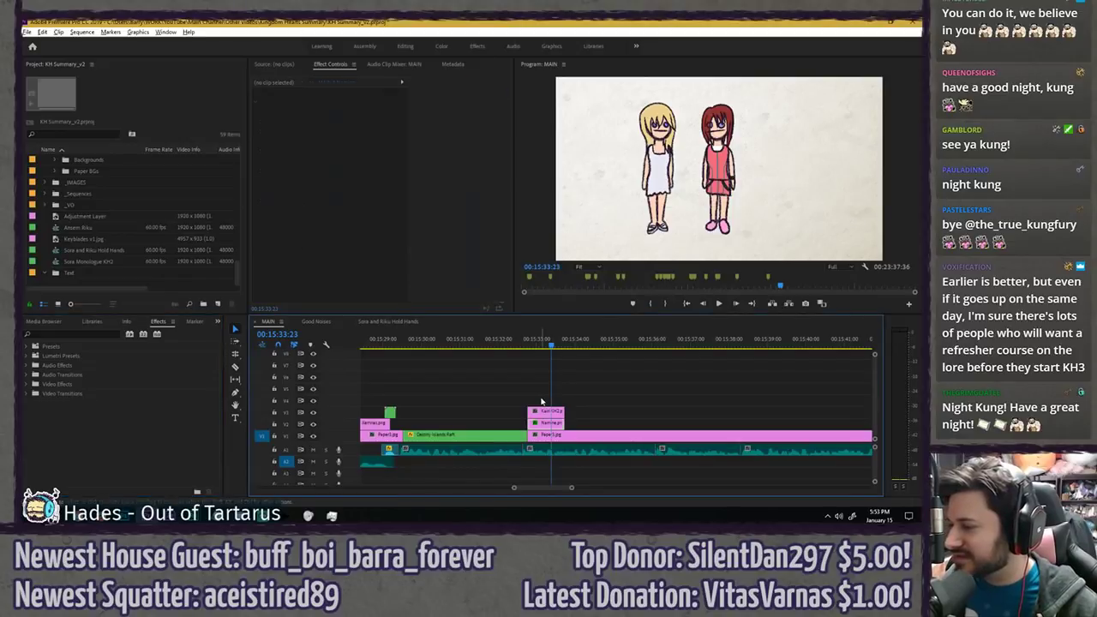
- Move Kairi toward the right of the frame and scale her to 90
{"action": "left_click", "coordinate": [542, 410]}
{"action": "left_click_drag", "start_coordinate": [333, 112], "coordinate": [337, 112]}
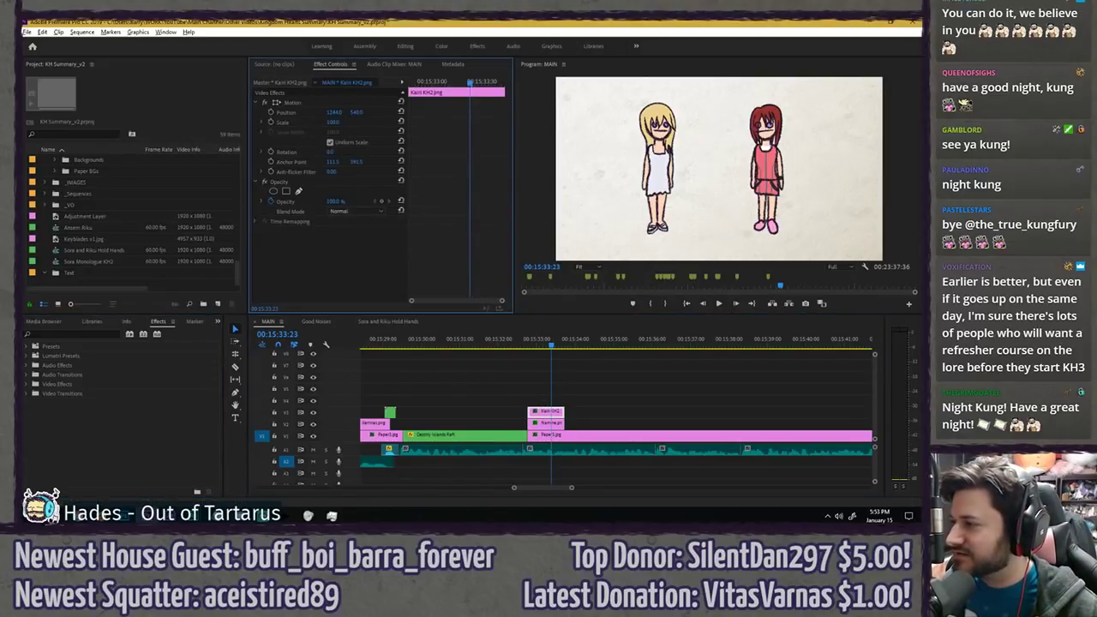
{"action": "type", "text": "90"}
{"action": "key", "text": "Return"}
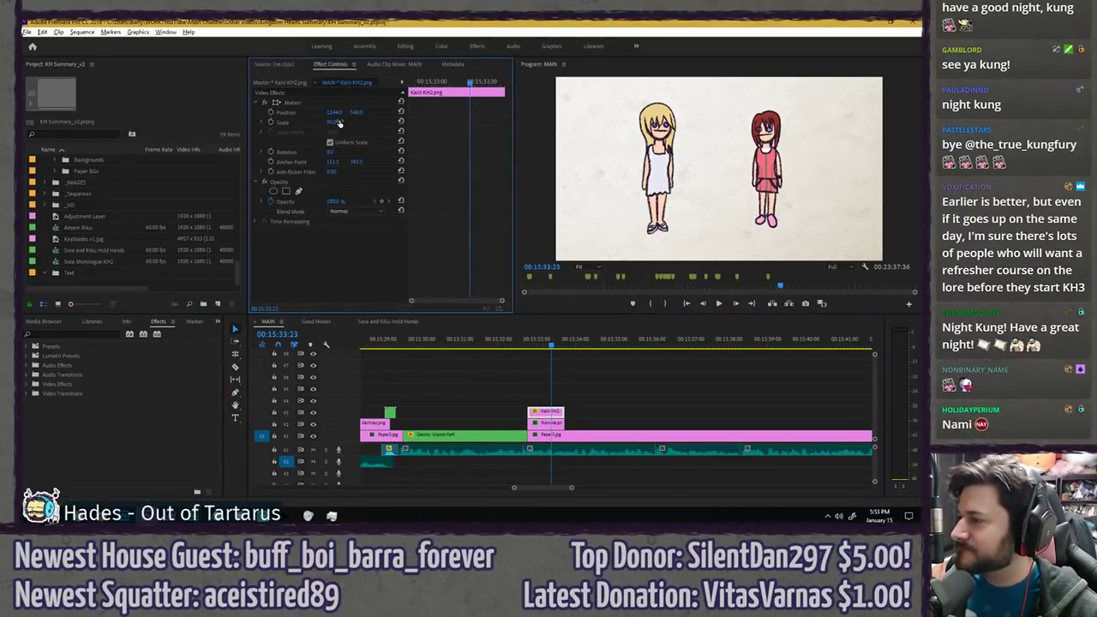
- Scale Namine to 90 and play back the pair
{"action": "left_click", "coordinate": [546, 424]}
{"action": "left_click", "coordinate": [330, 122]}
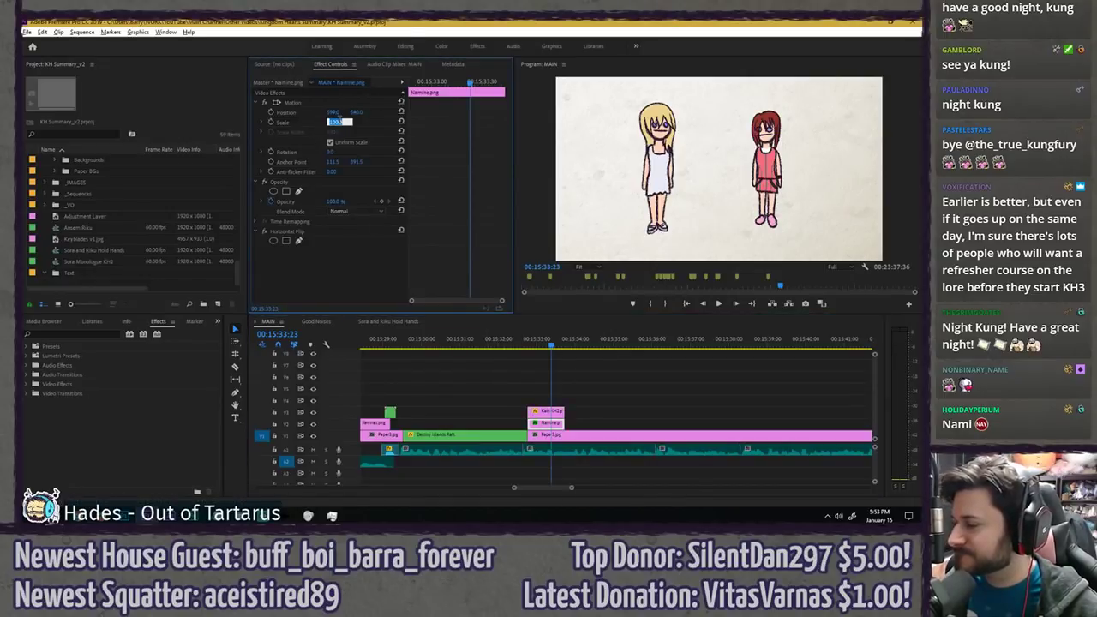
{"action": "type", "text": "90"}
{"action": "key", "text": "Return"}
{"action": "left_click", "coordinate": [608, 367]}
{"action": "key", "text": "space"}
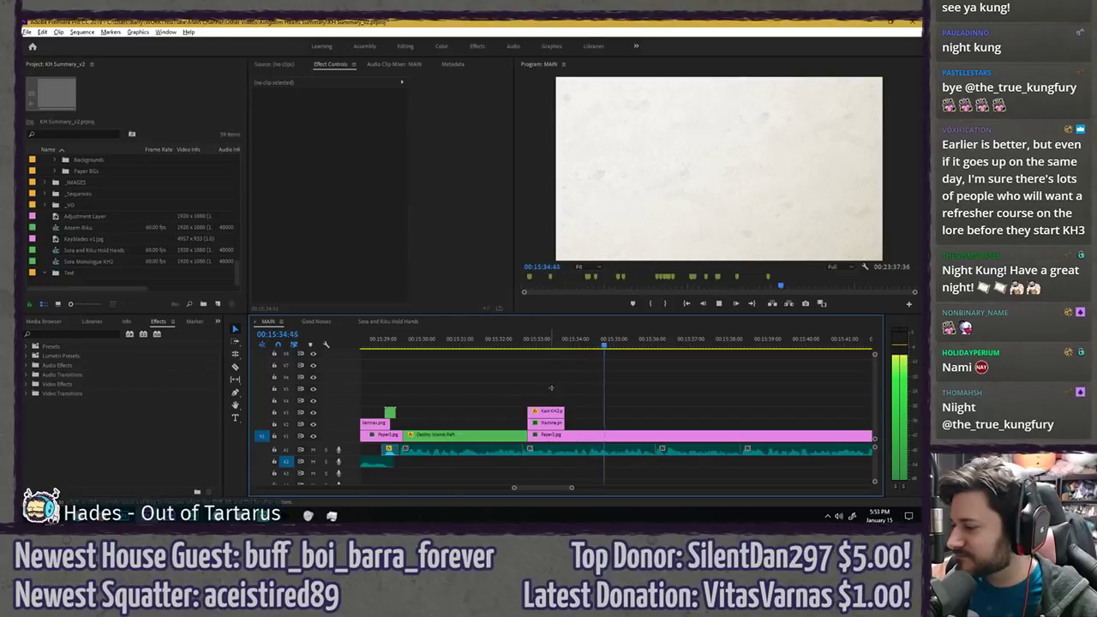
- Lengthen the Kairi and Namine clips together and replay from their start
{"action": "left_click_drag", "start_coordinate": [552, 387], "coordinate": [573, 422]}
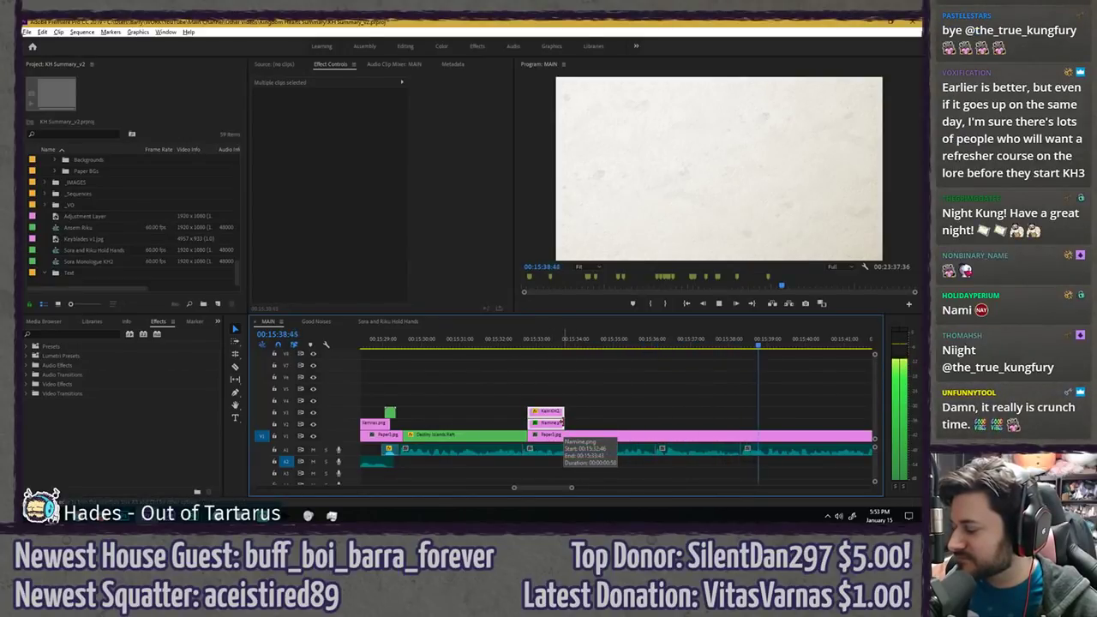
{"action": "left_click_drag", "start_coordinate": [561, 419], "coordinate": [745, 420]}
{"action": "left_click_drag", "start_coordinate": [547, 344], "coordinate": [529, 347]}
{"action": "key", "text": "space"}
{"action": "left_click", "coordinate": [578, 393]}
{"action": "key", "text": "space"}
- Move Namine's anchor point down toward her feet
{"action": "left_click", "coordinate": [571, 424]}
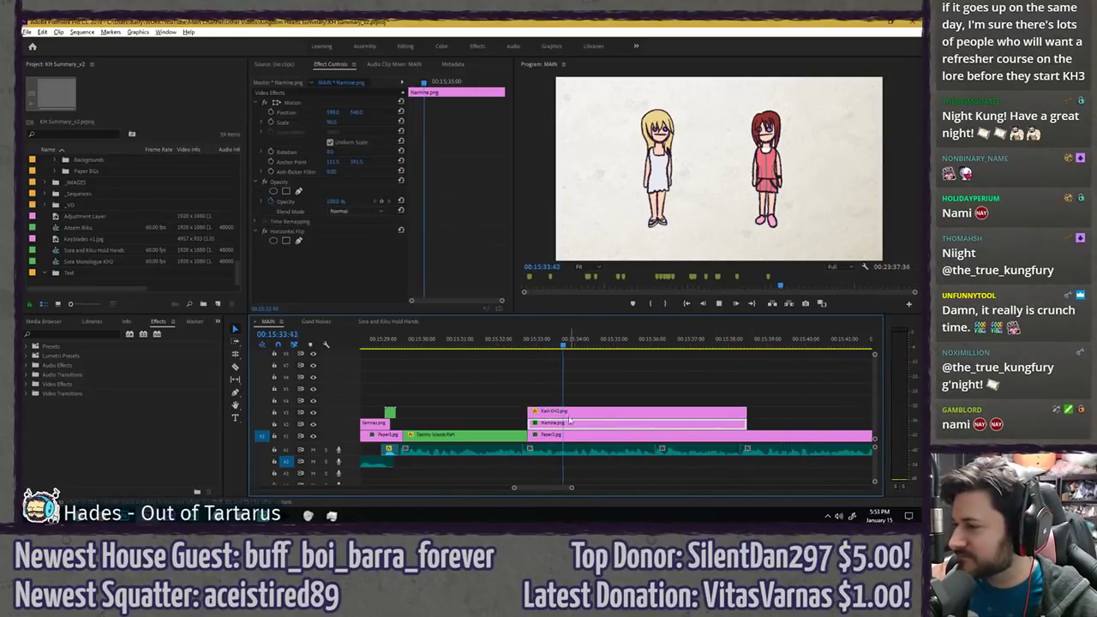
{"action": "left_click", "coordinate": [317, 104]}
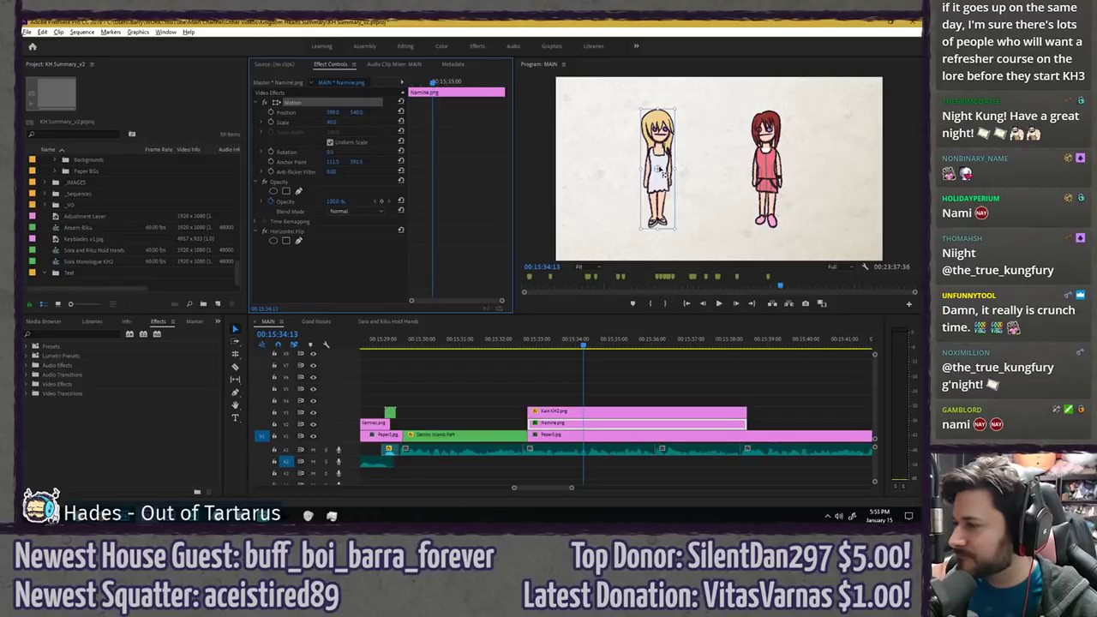
{"action": "left_click_drag", "start_coordinate": [661, 171], "coordinate": [663, 180]}
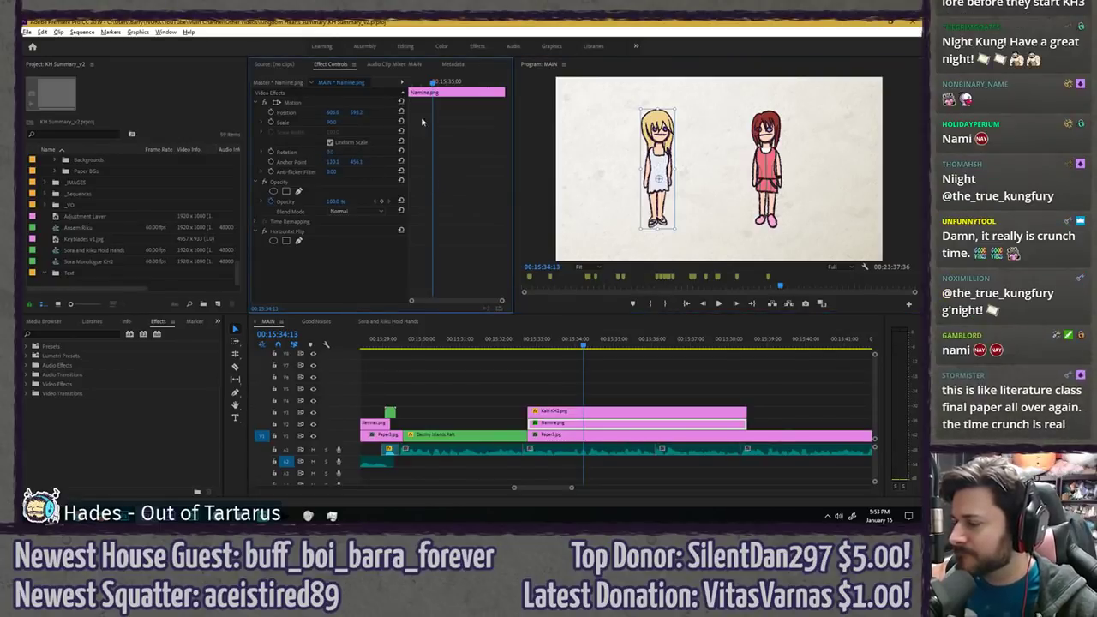
- Add Rotation keyframes tilting Namine about 5 degrees, then replay the tilt
{"action": "left_click_drag", "start_coordinate": [423, 82], "coordinate": [432, 82]}
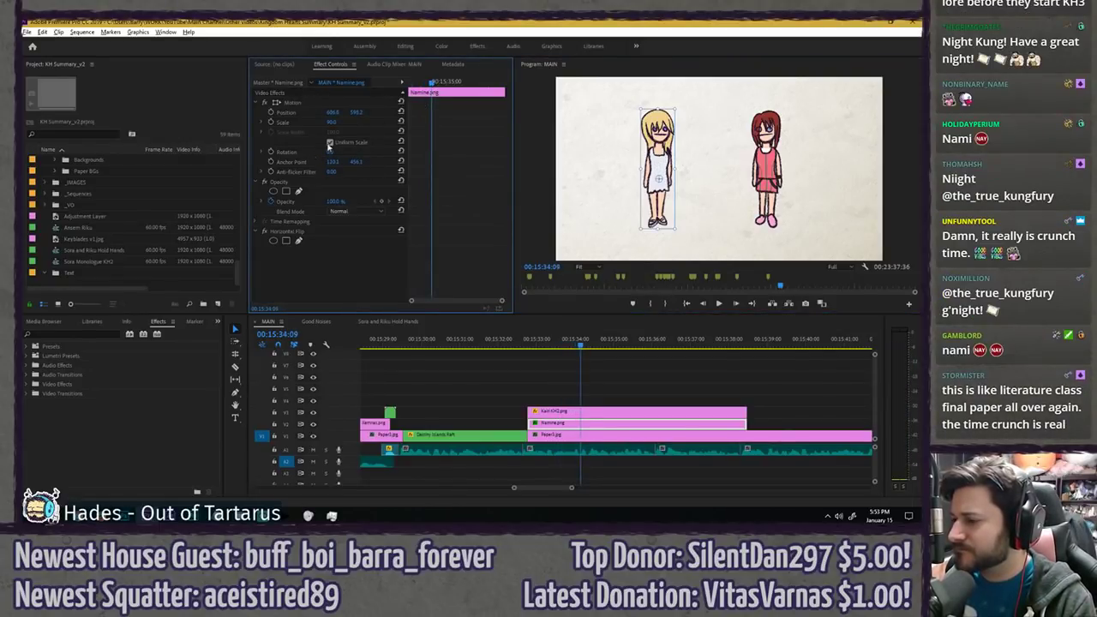
{"action": "left_click", "coordinate": [271, 151]}
{"action": "key", "text": "Right"}
{"action": "key", "text": "Right"}
{"action": "key", "text": "Right"}
{"action": "key", "text": "Right"}
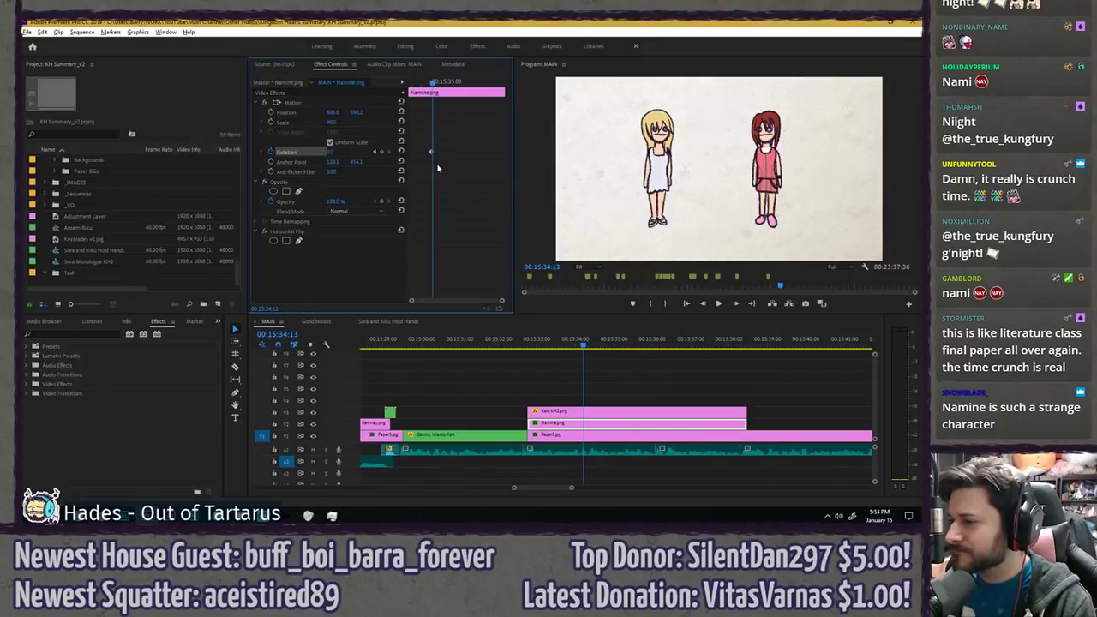
{"action": "left_click_drag", "start_coordinate": [331, 152], "coordinate": [337, 152]}
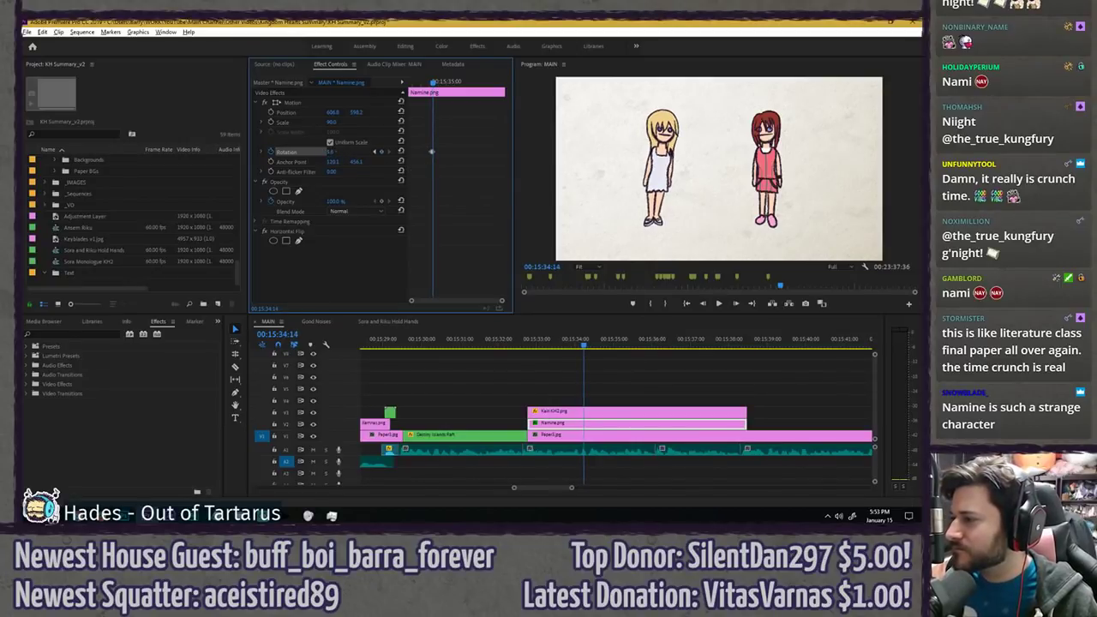
{"action": "left_click_drag", "start_coordinate": [432, 81], "coordinate": [438, 81]}
{"action": "key", "text": "Right"}
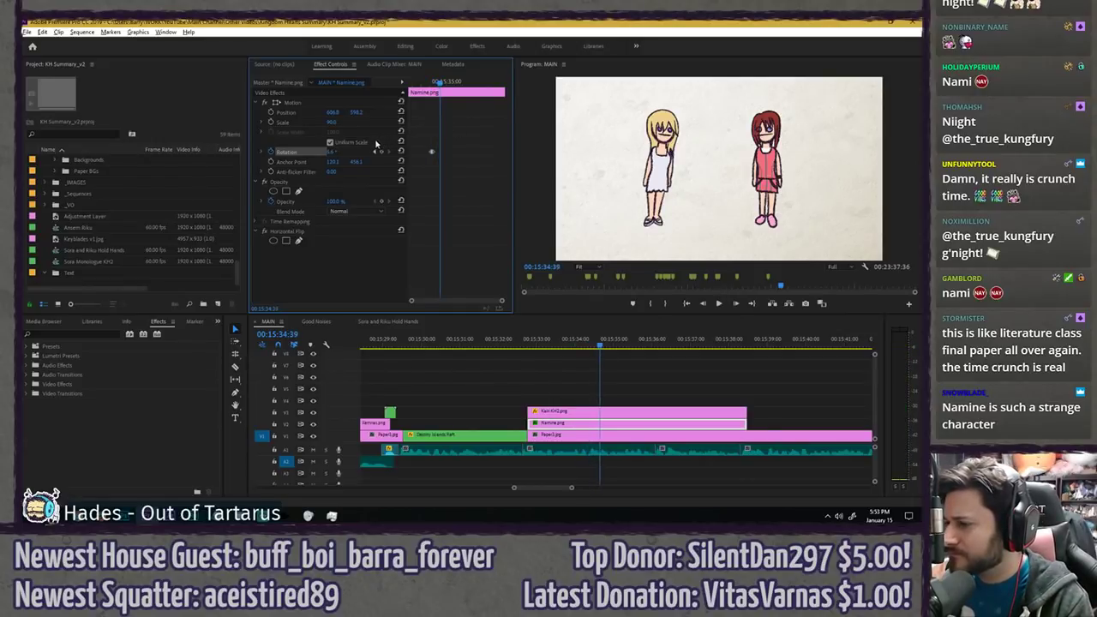
{"action": "key", "text": "Right"}
{"action": "key", "text": "Right"}
{"action": "key", "text": "Right"}
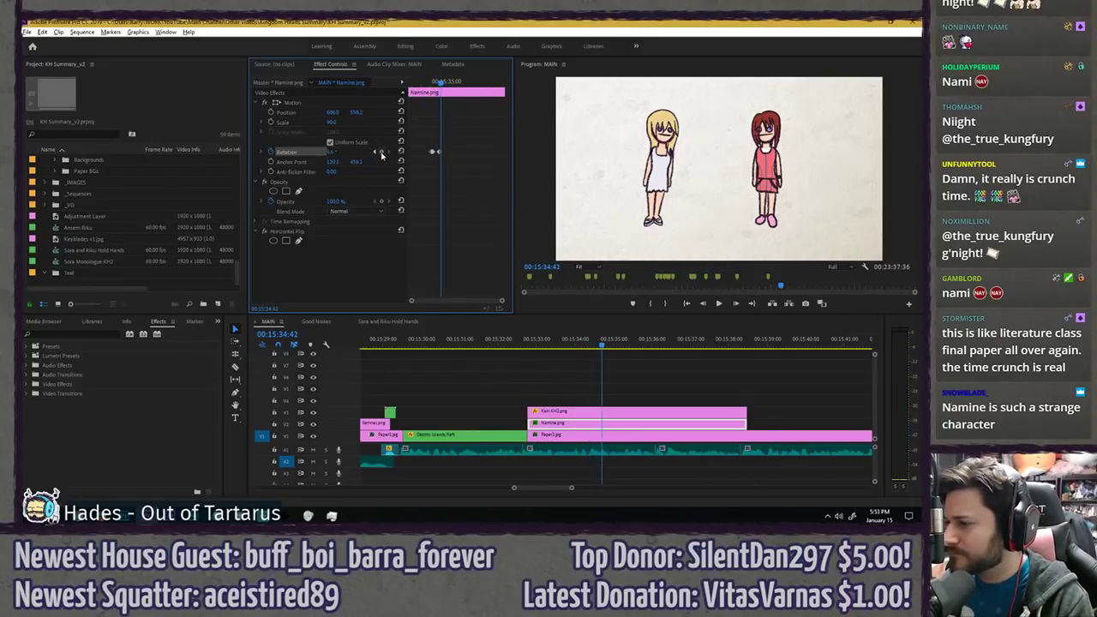
{"action": "left_click_drag", "start_coordinate": [332, 152], "coordinate": [336, 152]}
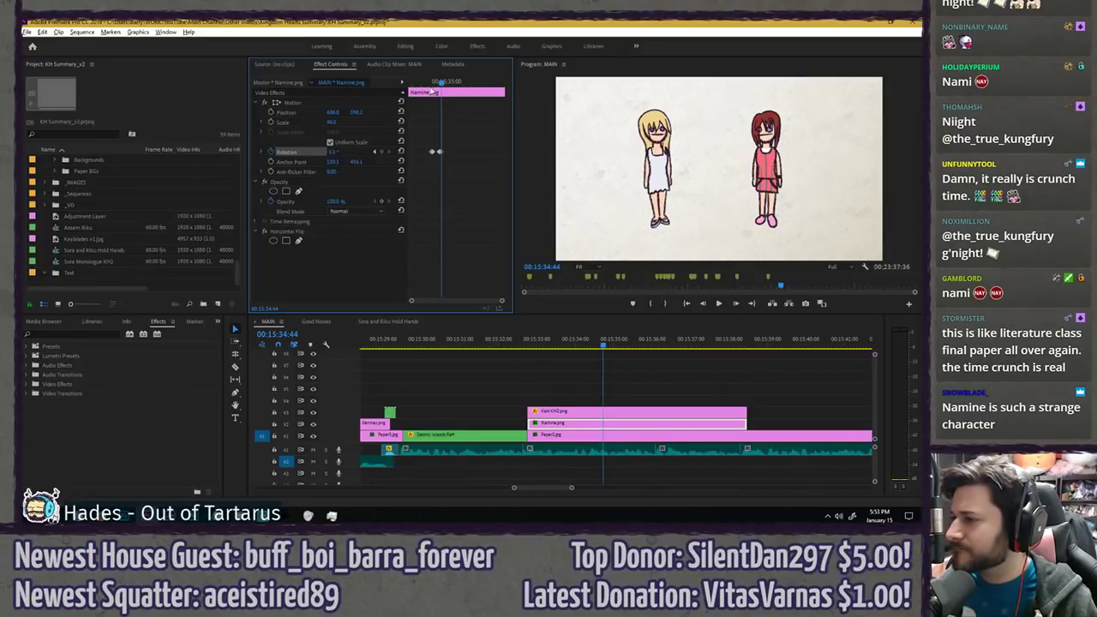
{"action": "left_click", "coordinate": [429, 85]}
{"action": "key", "text": "space"}
{"action": "key", "text": "space"}
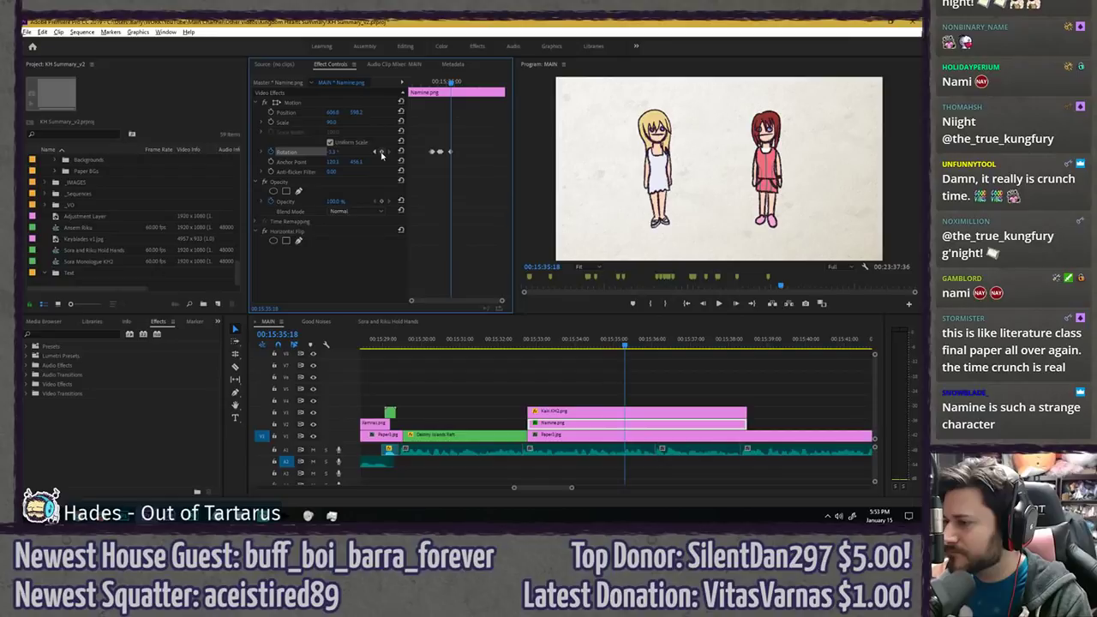
- Add a Rotation keyframe tilting Namine the other way and replay from 00:15:33:48
{"action": "key", "text": "Right"}
{"action": "left_click_drag", "start_coordinate": [334, 151], "coordinate": [368, 151]}
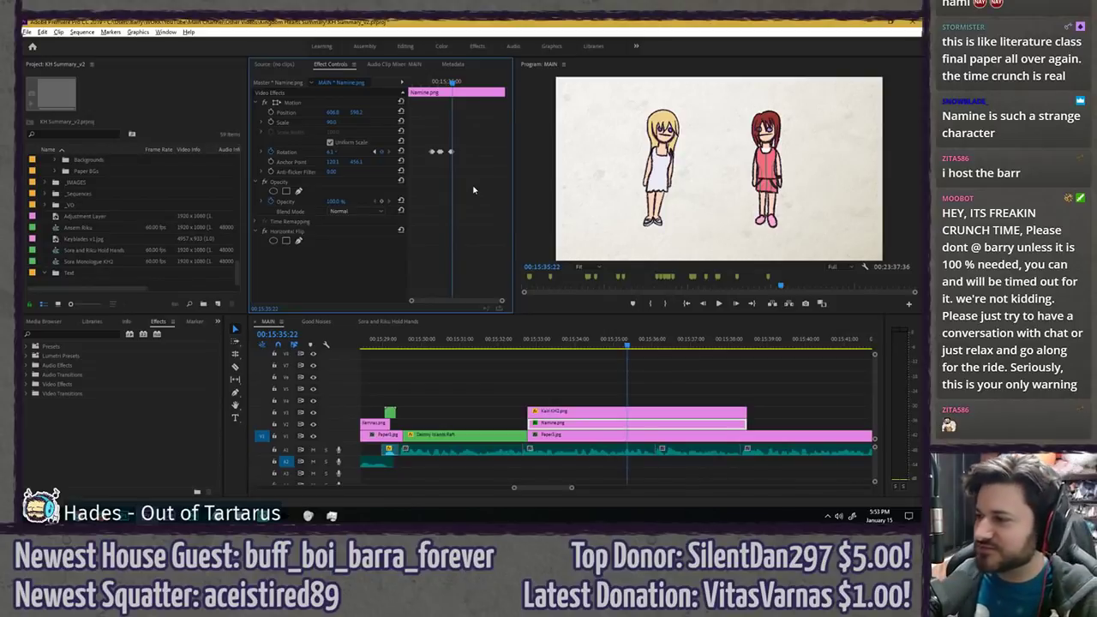
{"action": "left_click", "coordinate": [428, 85]}
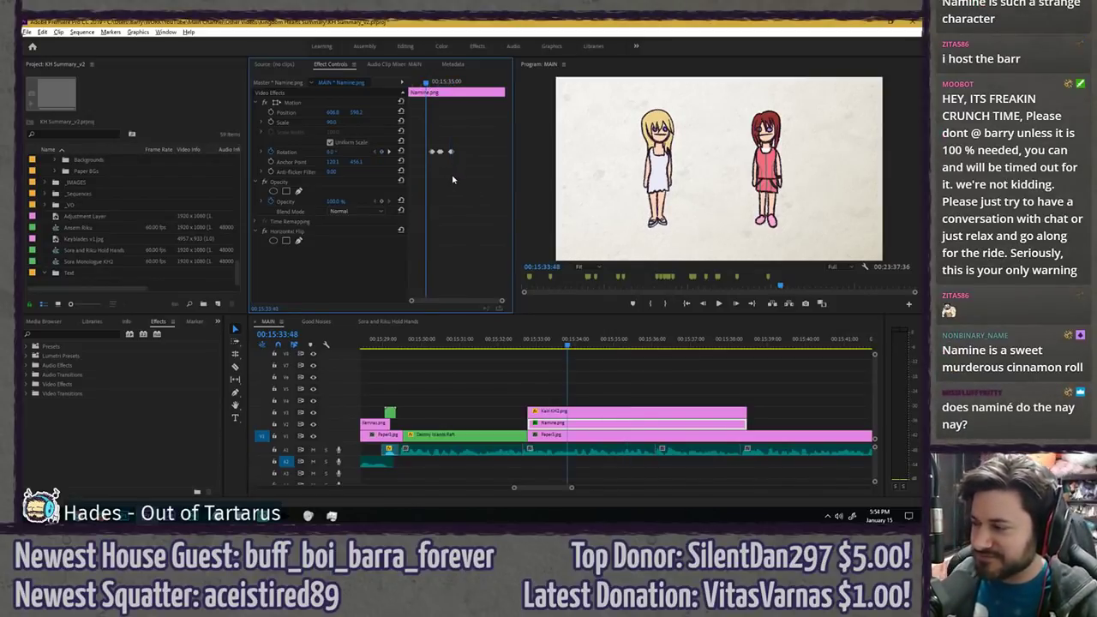
{"action": "key", "text": "space"}
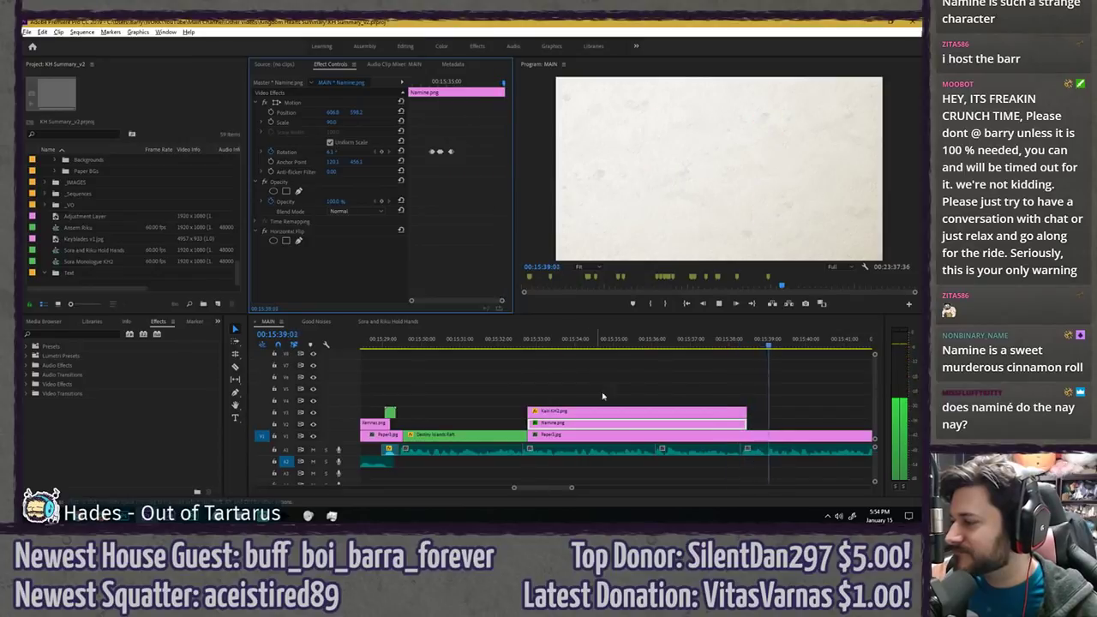
- Extend the ends of the Kairi and Namine clips
{"action": "key", "text": "space"}
{"action": "left_click", "coordinate": [621, 340]}
{"action": "key", "text": "space"}
{"action": "left_click", "coordinate": [626, 376]}
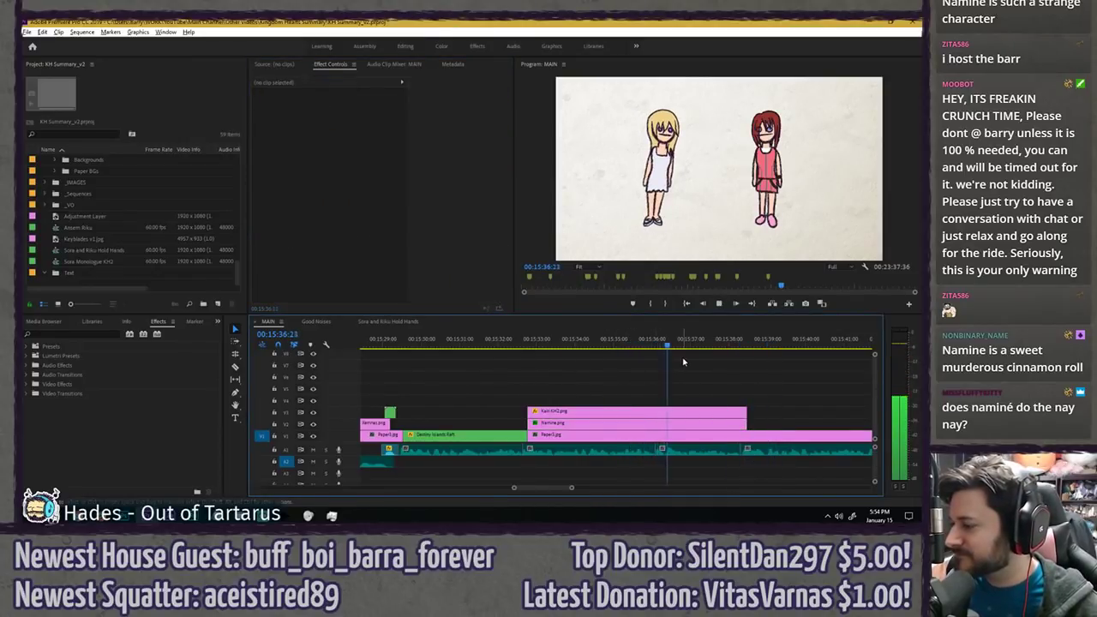
{"action": "scroll", "coordinate": [628, 375], "scroll_direction": "down", "scroll_amount": 2}
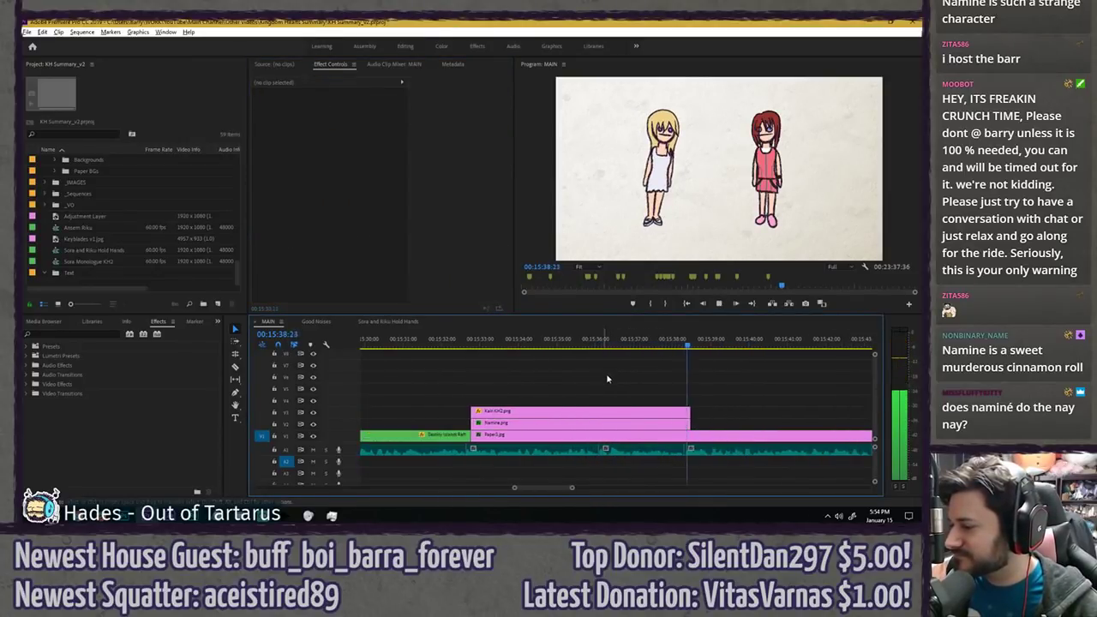
{"action": "left_click_drag", "start_coordinate": [664, 390], "coordinate": [733, 423]}
{"action": "key", "text": "space"}
{"action": "key", "text": "c"}
{"action": "left_click", "coordinate": [613, 392]}
- Nest Paper3.jpg and the two character clips as 'Kairi and Namine Chatting'
{"action": "left_click", "coordinate": [502, 439]}
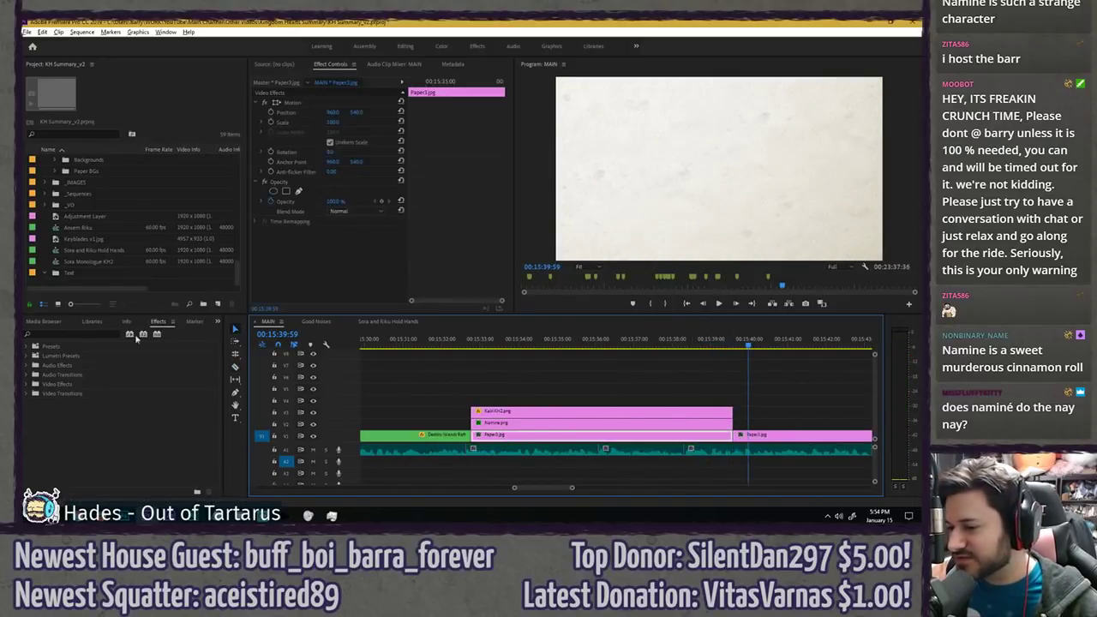
{"action": "scroll", "coordinate": [56, 259], "scroll_direction": "up", "scroll_amount": 2}
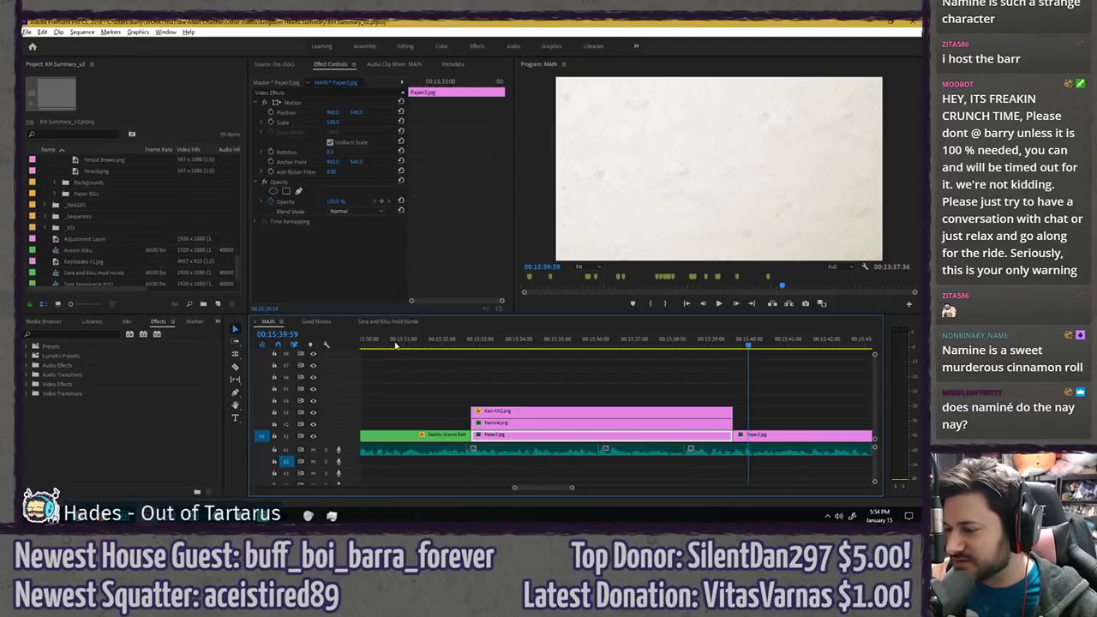
{"action": "left_click_drag", "start_coordinate": [395, 346], "coordinate": [486, 349]}
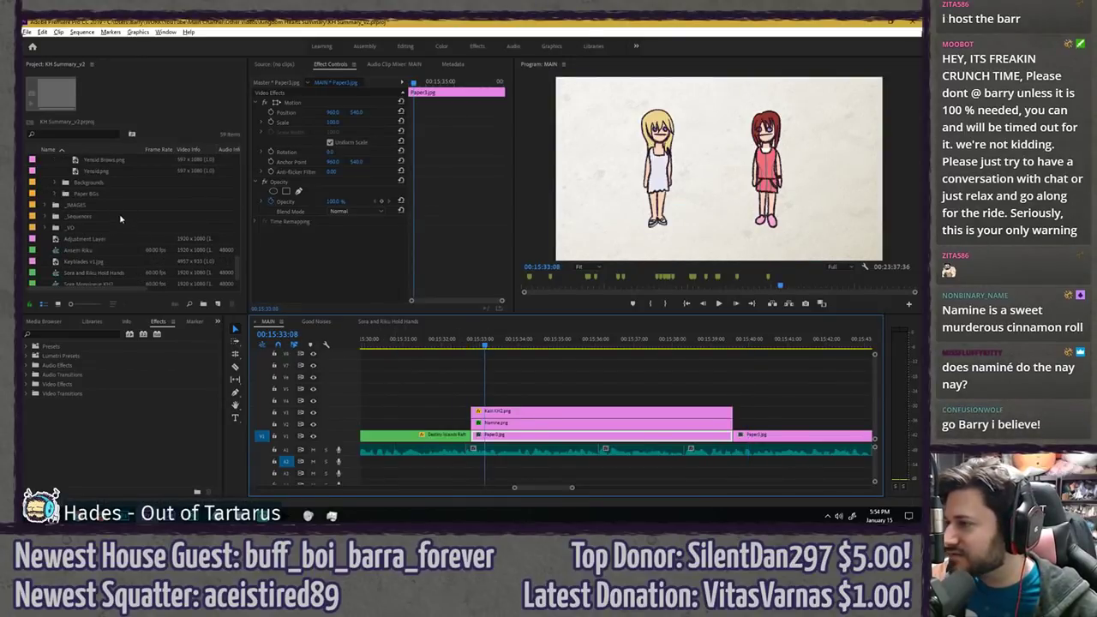
{"action": "left_click_drag", "start_coordinate": [530, 385], "coordinate": [588, 437]}
{"action": "right_click", "coordinate": [587, 435]}
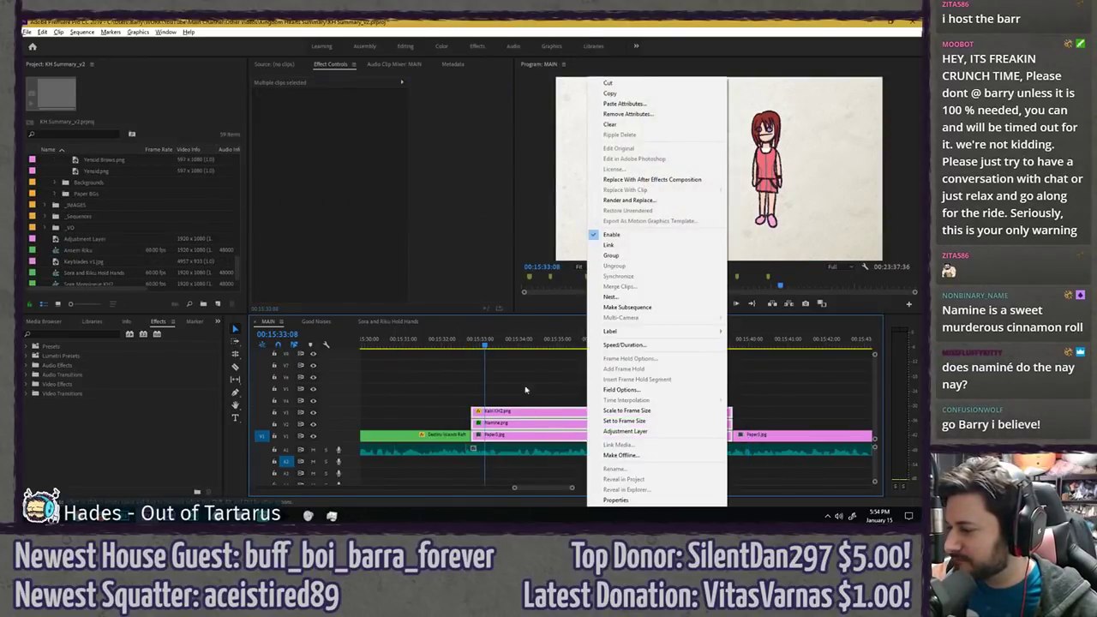
{"action": "left_click", "coordinate": [610, 296]}
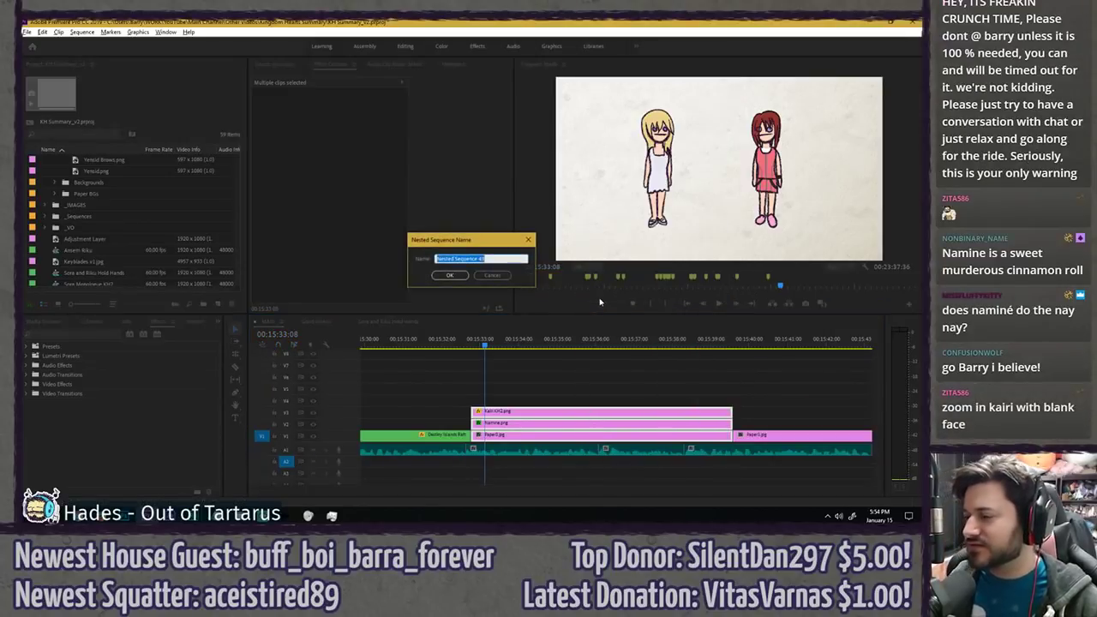
{"action": "type", "text": "Kairi and Namine Chatting"}
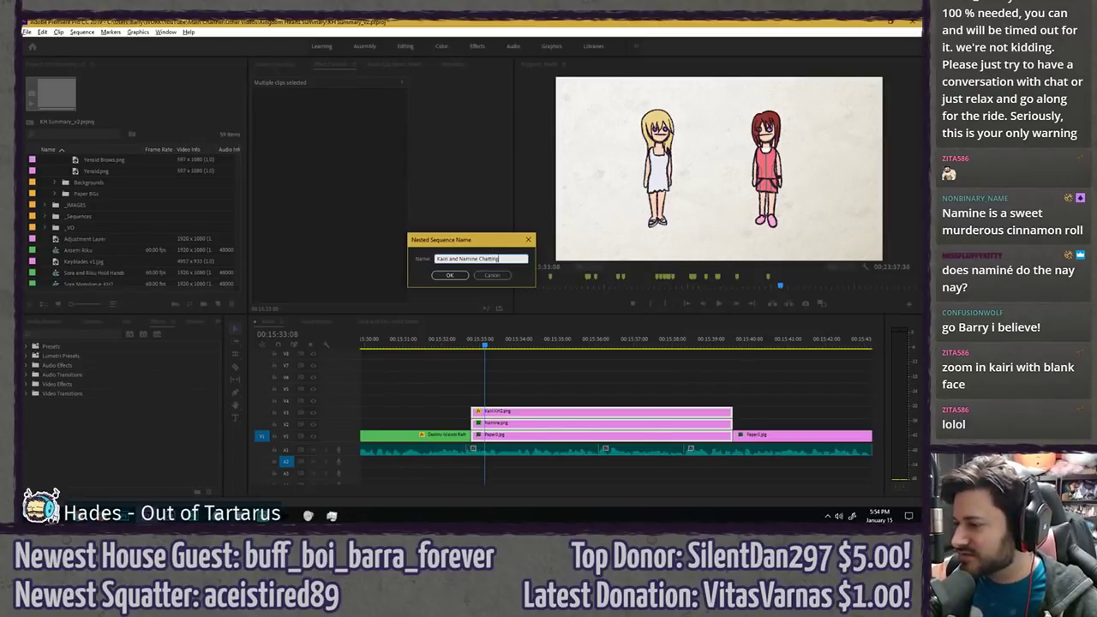
{"action": "left_click", "coordinate": [450, 276]}
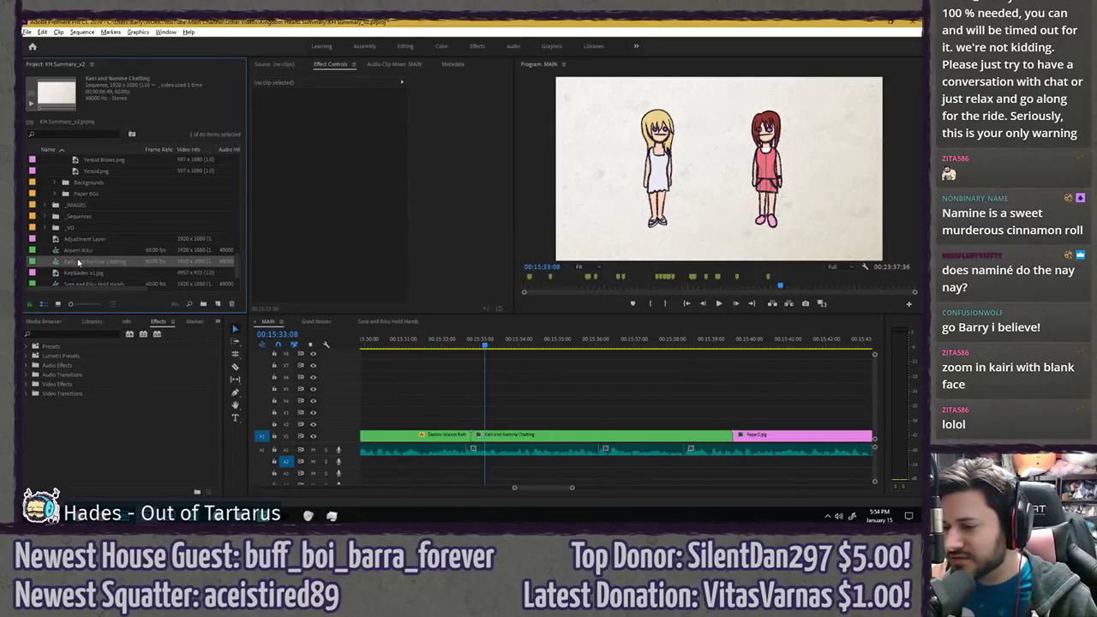
- Move Kairi and Namine Chatting, Ansem Riku and Sora and Riku Hold Hands into _Sequences
{"action": "scroll", "coordinate": [78, 262], "scroll_direction": "down", "scroll_amount": 2}
{"action": "left_click_drag", "start_coordinate": [78, 228], "coordinate": [76, 196]}
{"action": "left_click", "coordinate": [75, 229]}
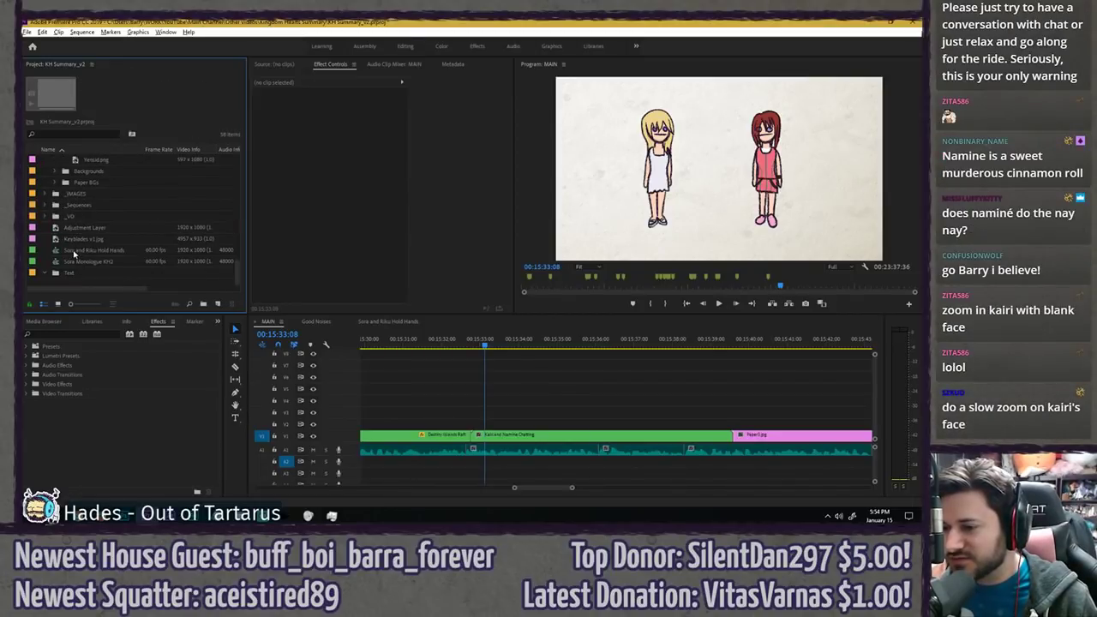
{"action": "left_click_drag", "start_coordinate": [74, 251], "coordinate": [77, 221]}
{"action": "key", "text": "Delete"}
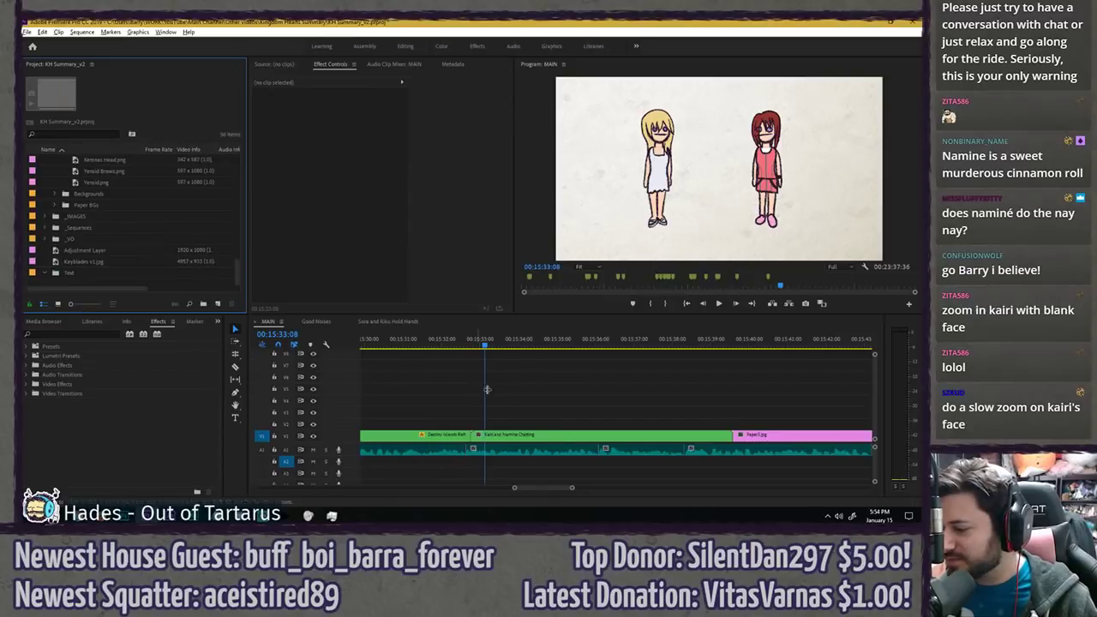
{"action": "left_click", "coordinate": [519, 371]}
{"action": "key", "text": "space"}
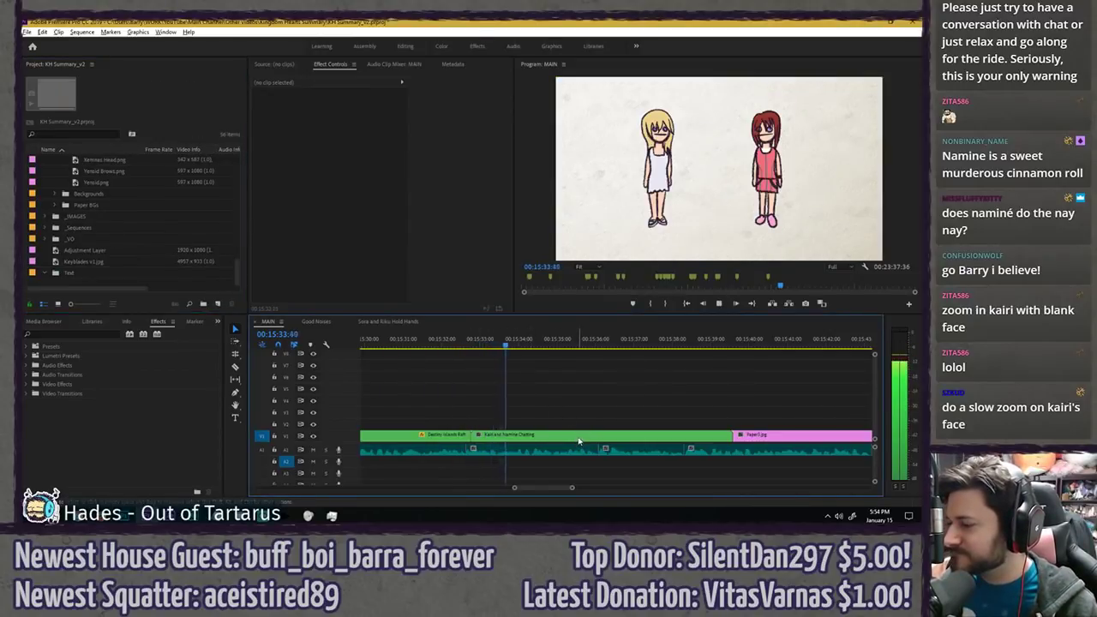
- Keyframe the nested clip to zoom to Scale 120 while shifting the characters left
{"action": "left_click", "coordinate": [579, 441]}
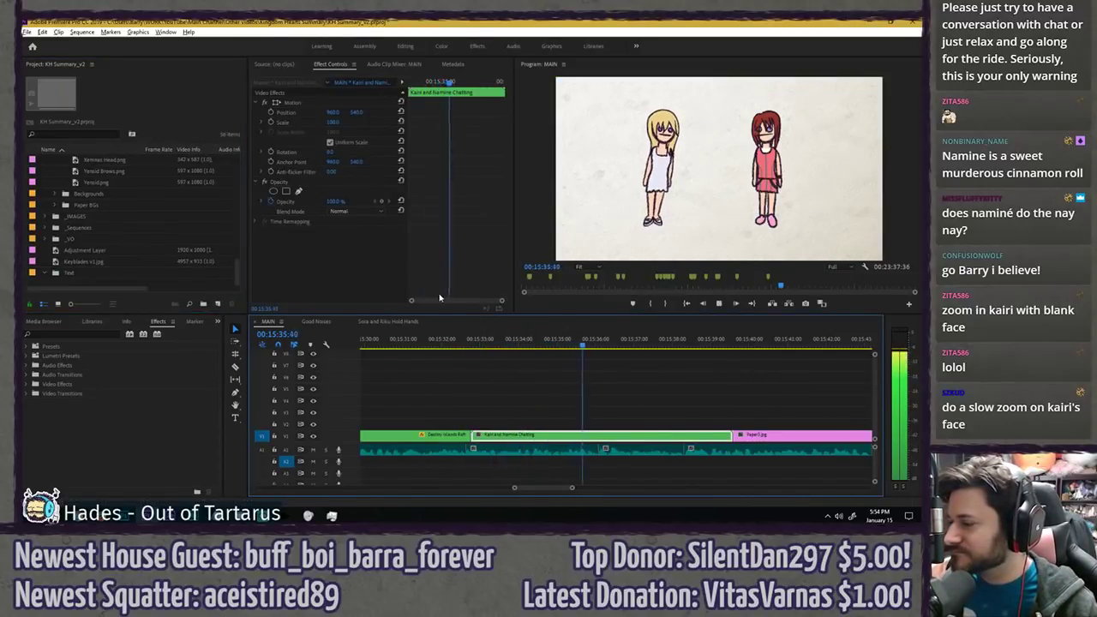
{"action": "left_click", "coordinate": [271, 112]}
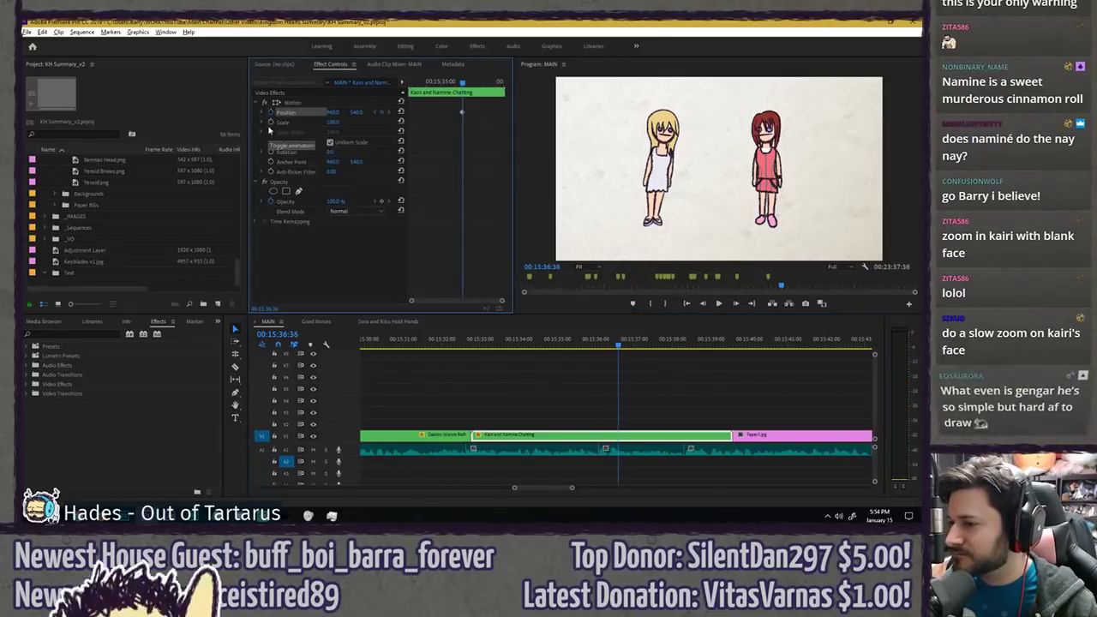
{"action": "left_click", "coordinate": [271, 123]}
{"action": "mouse_move", "coordinate": [478, 84]}
{"action": "left_mouse_down"}
{"action": "mouse_move", "coordinate": [504, 88]}
{"action": "mouse_move", "coordinate": [487, 83]}
{"action": "left_mouse_up"}
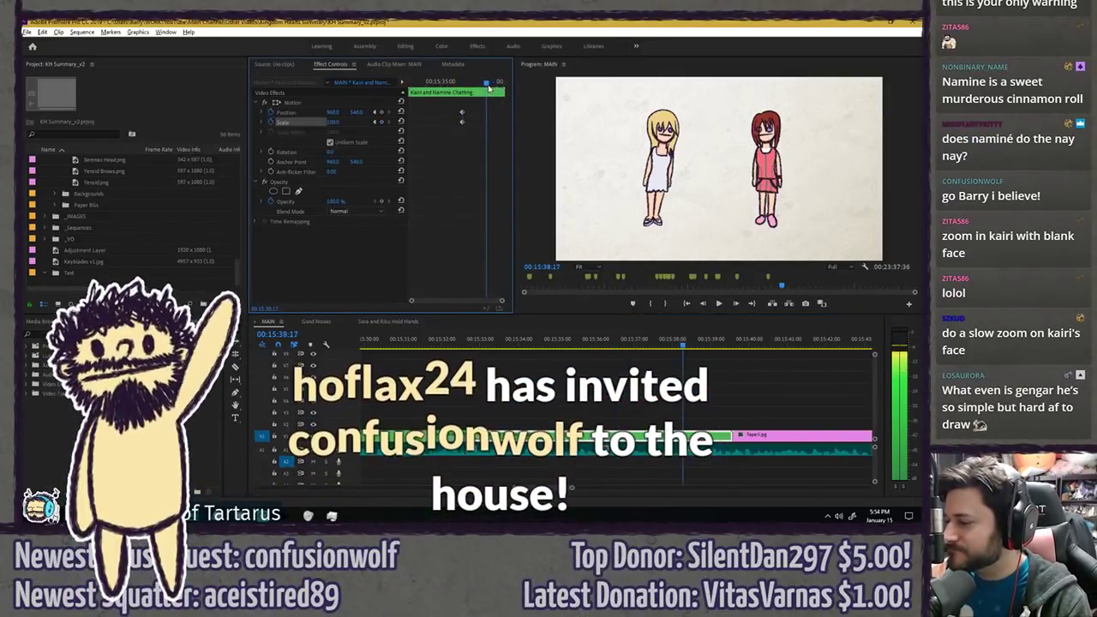
{"action": "left_click", "coordinate": [335, 123]}
{"action": "type", "text": "120"}
{"action": "key", "text": "Return"}
{"action": "key", "text": "space"}
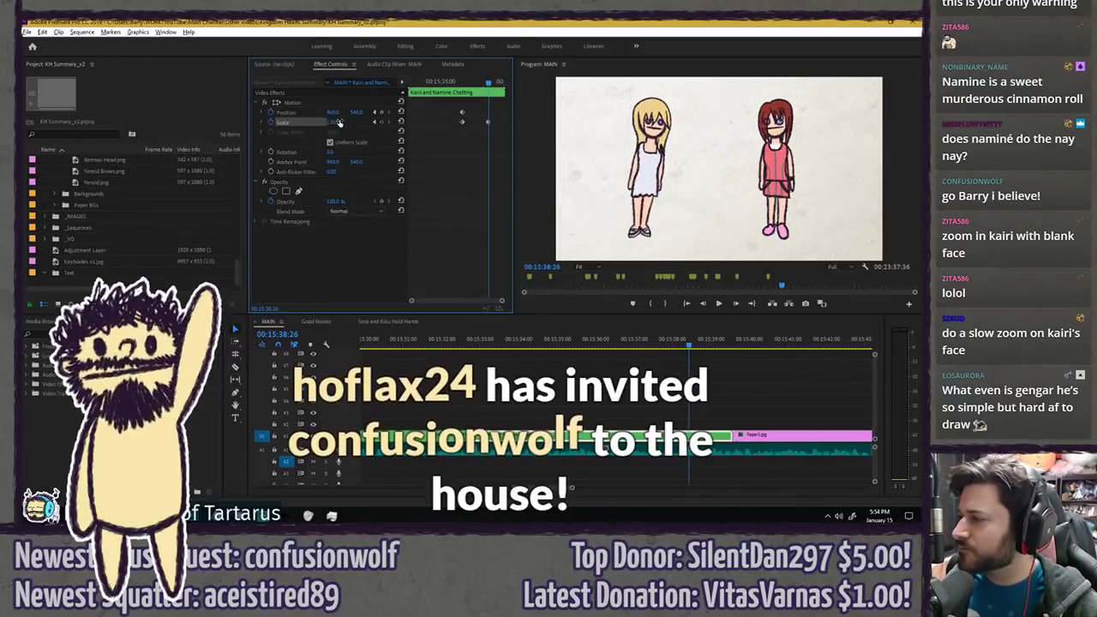
{"action": "left_click_drag", "start_coordinate": [333, 112], "coordinate": [239, 112]}
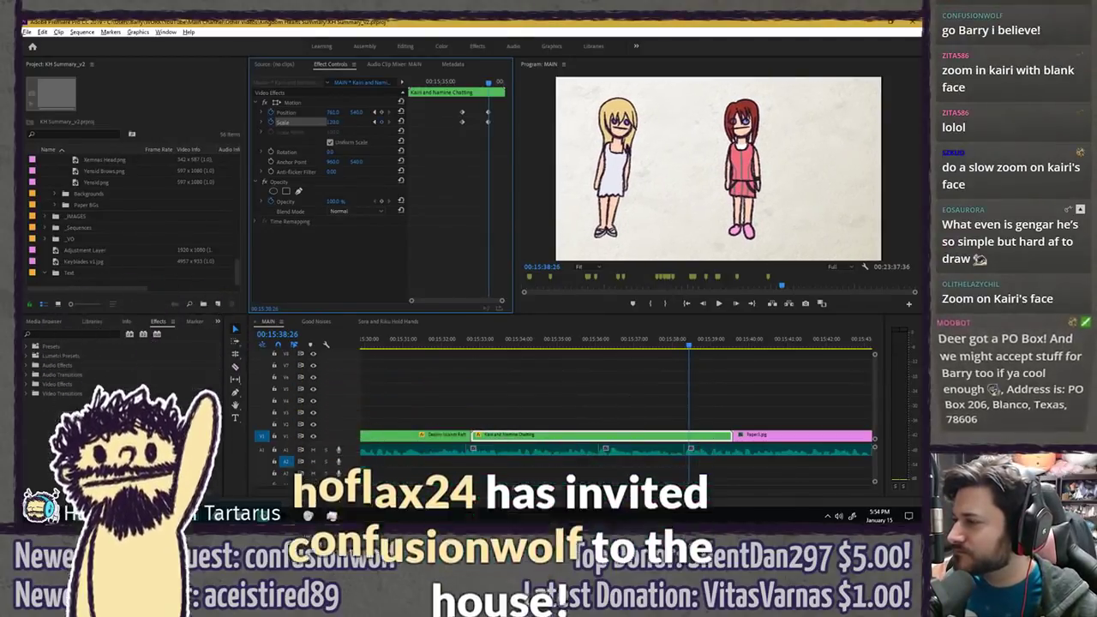
{"action": "left_click", "coordinate": [457, 84]}
{"action": "key", "text": "space"}
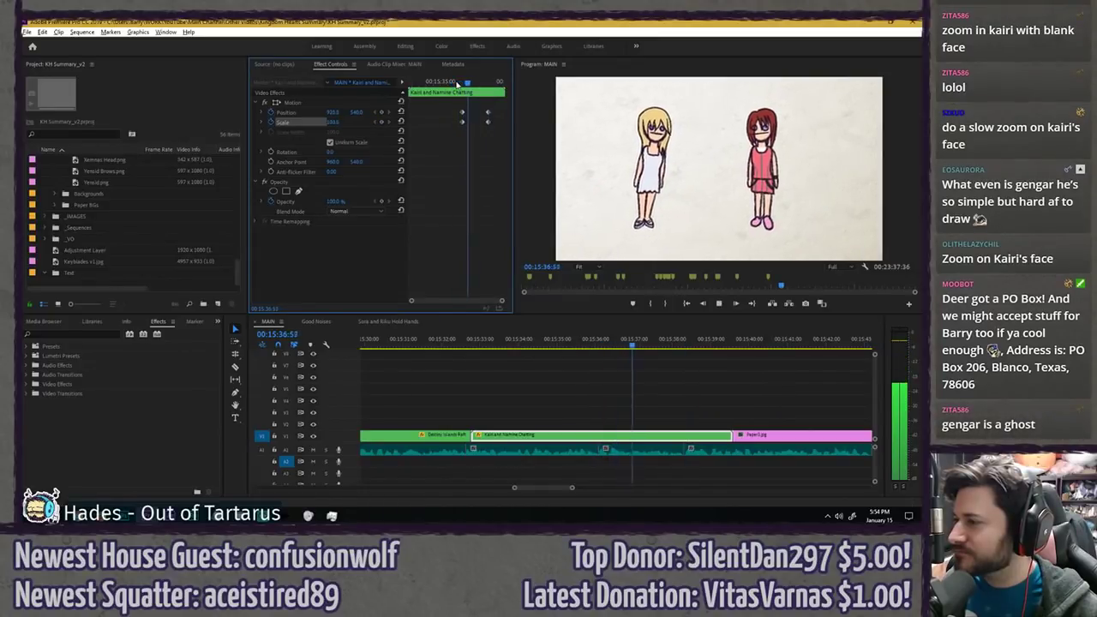
- Lower the characters at the end keyframe, set the zoom keyframes to Ease Out, and replay
{"action": "left_click", "coordinate": [489, 84]}
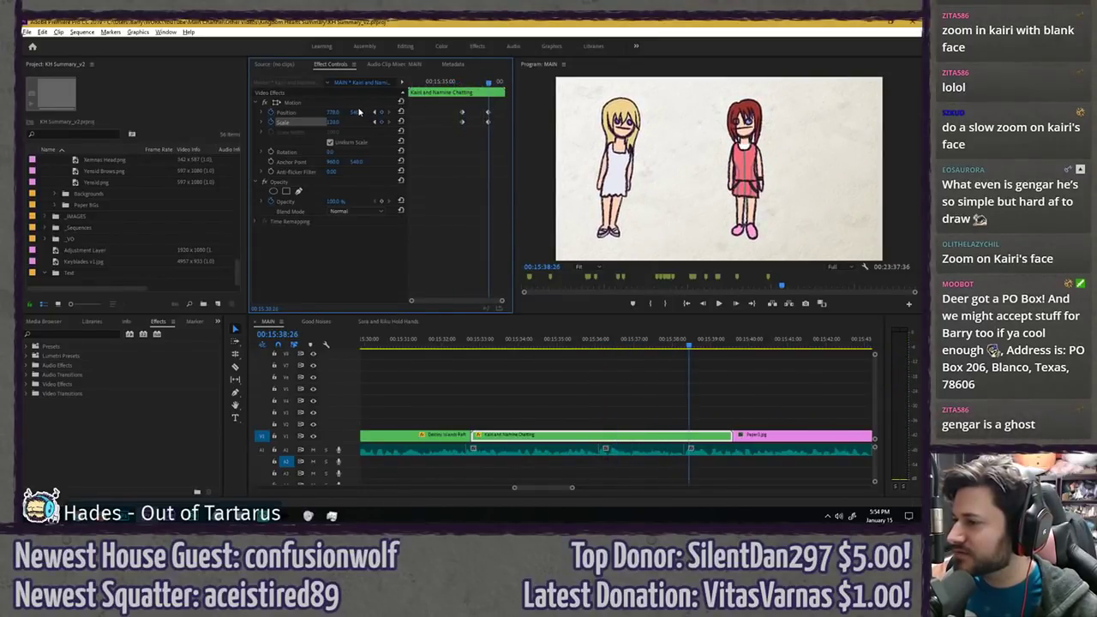
{"action": "left_click_drag", "start_coordinate": [359, 112], "coordinate": [401, 111]}
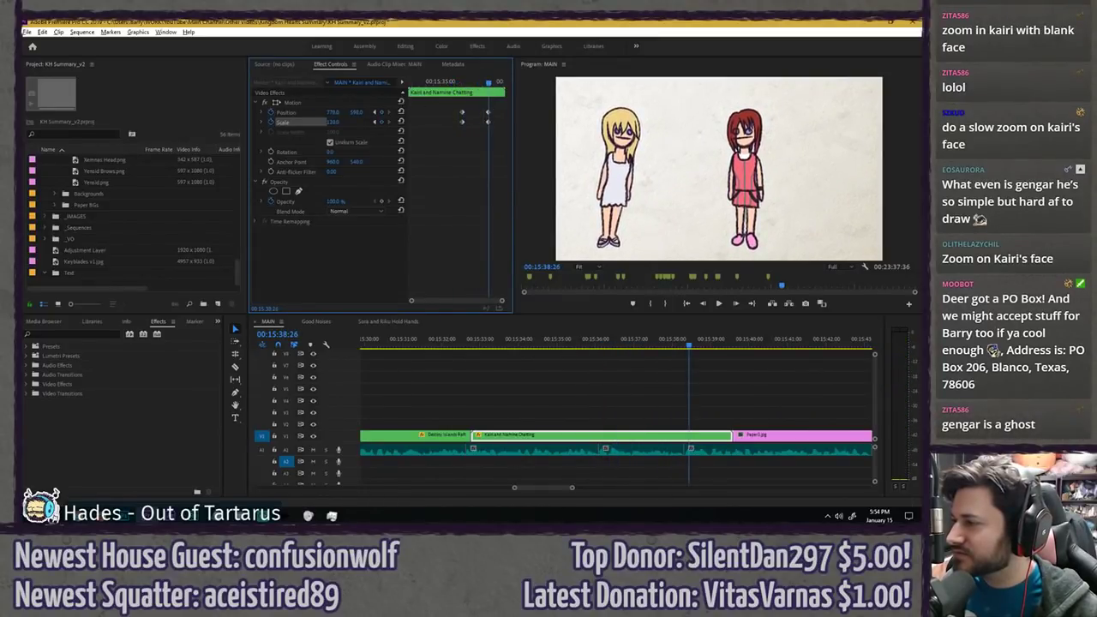
{"action": "right_click", "coordinate": [464, 124]}
{"action": "mouse_move", "coordinate": [514, 201]}
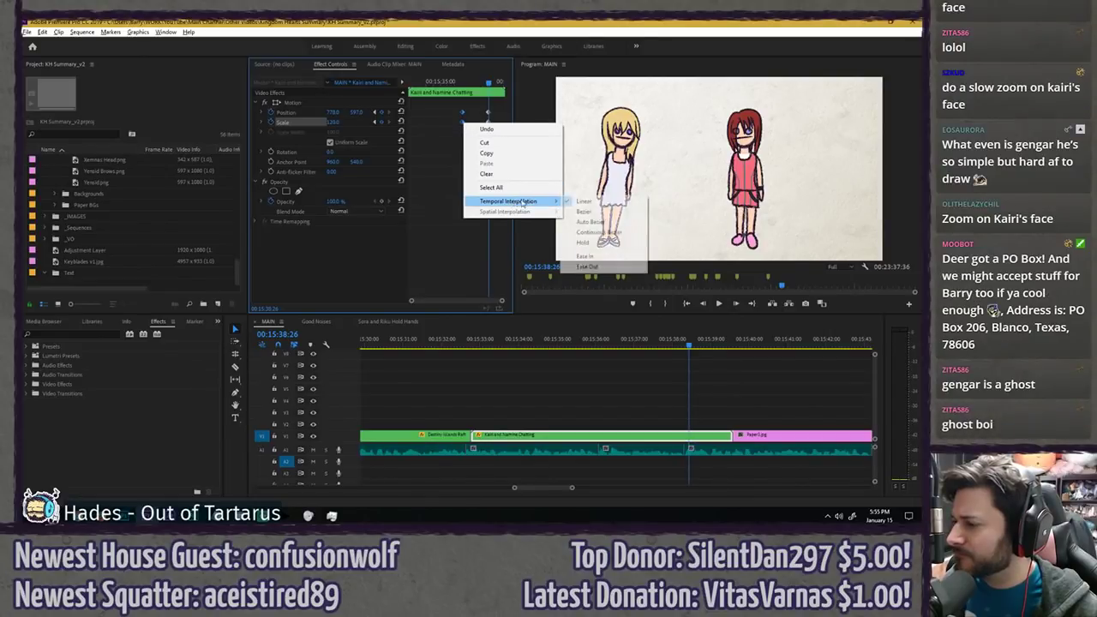
{"action": "left_click", "coordinate": [587, 268]}
{"action": "left_click_drag", "start_coordinate": [456, 82], "coordinate": [455, 82]}
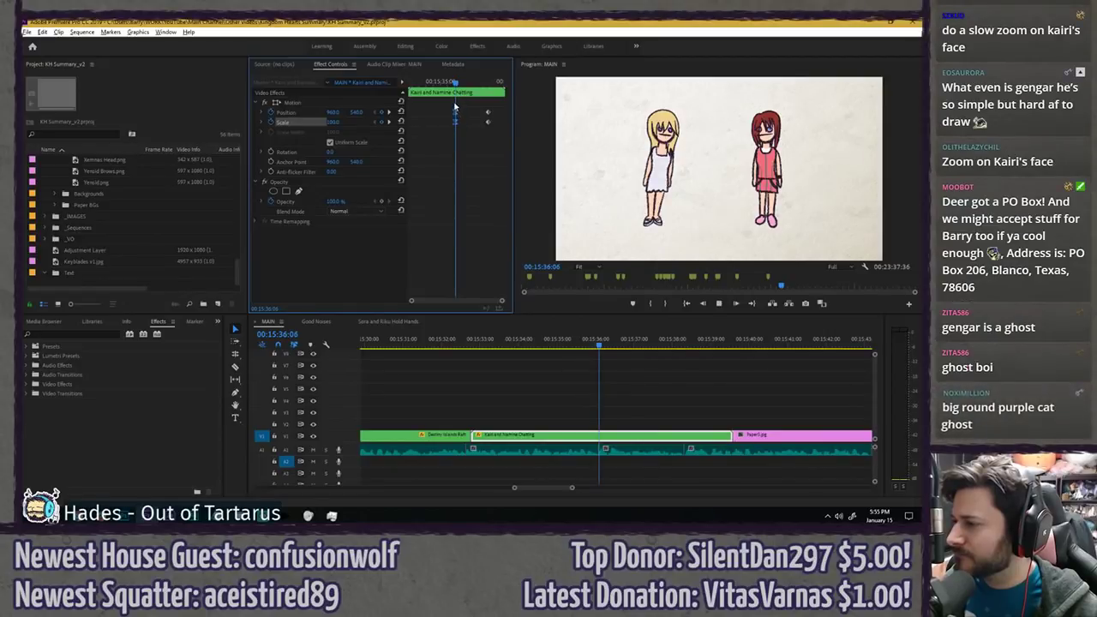
{"action": "key", "text": "space"}
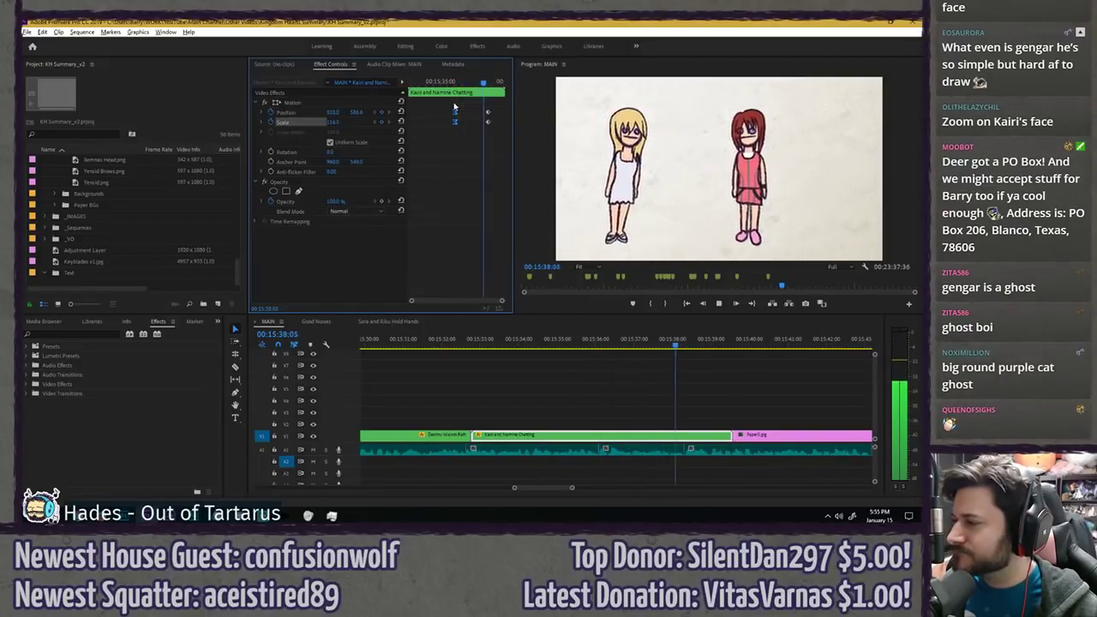
{"action": "key", "text": "space"}
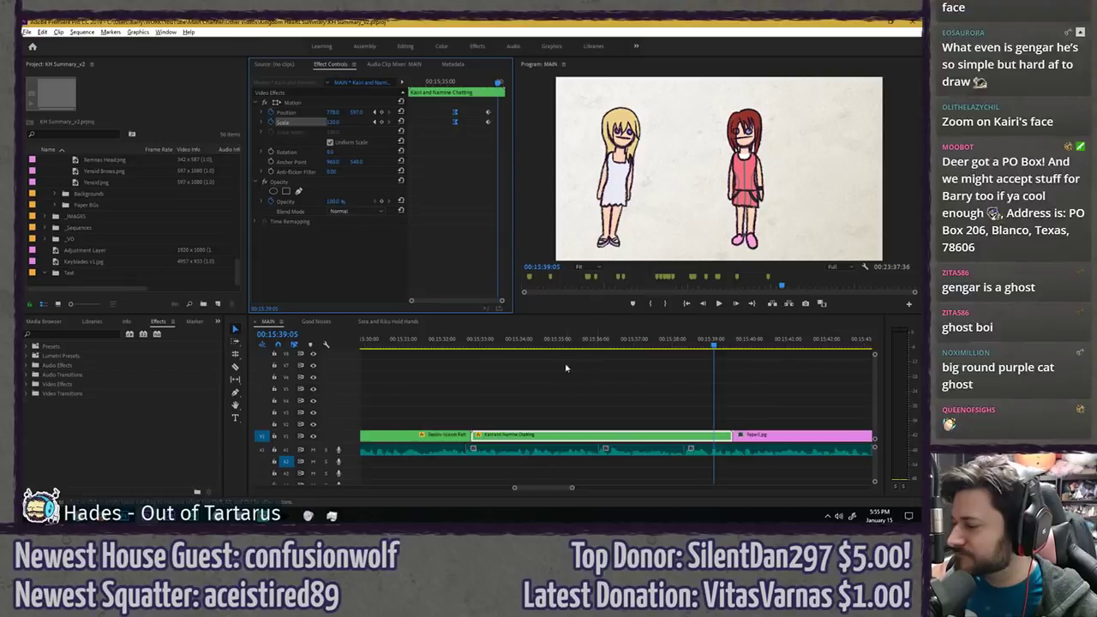
{"action": "key", "text": "minus"}
{"action": "left_click", "coordinate": [662, 369]}
{"action": "key", "text": "space"}
- Push Paper3.jpg's start later and lengthen the clips inside the nested sequence
{"action": "scroll", "coordinate": [582, 370], "scroll_direction": "down", "scroll_amount": 2}
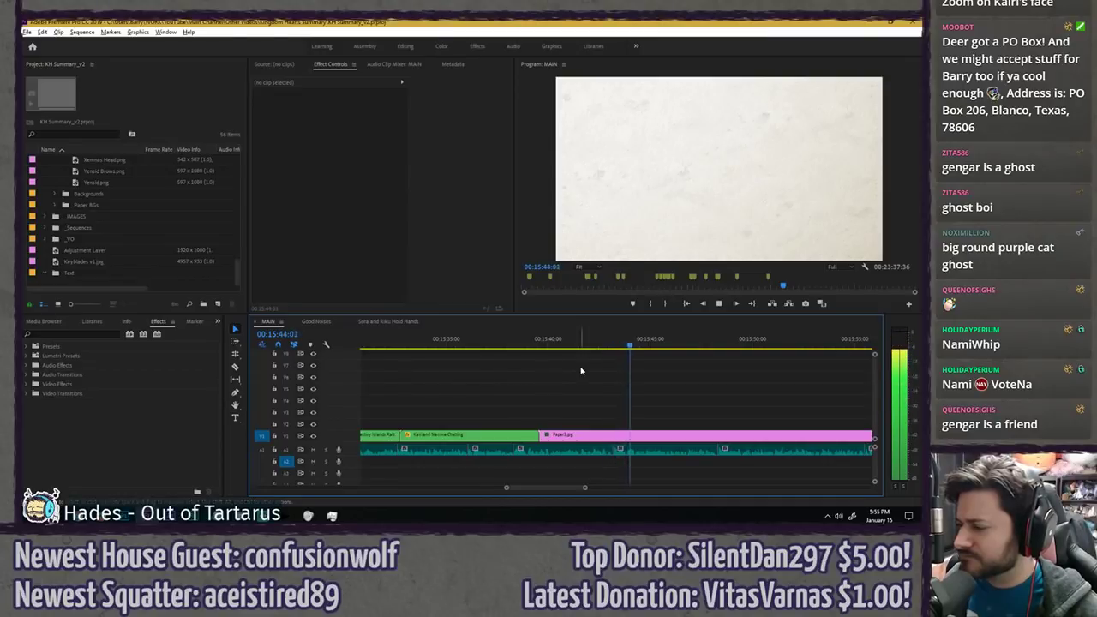
{"action": "scroll", "coordinate": [516, 372], "scroll_direction": "down", "scroll_amount": 2}
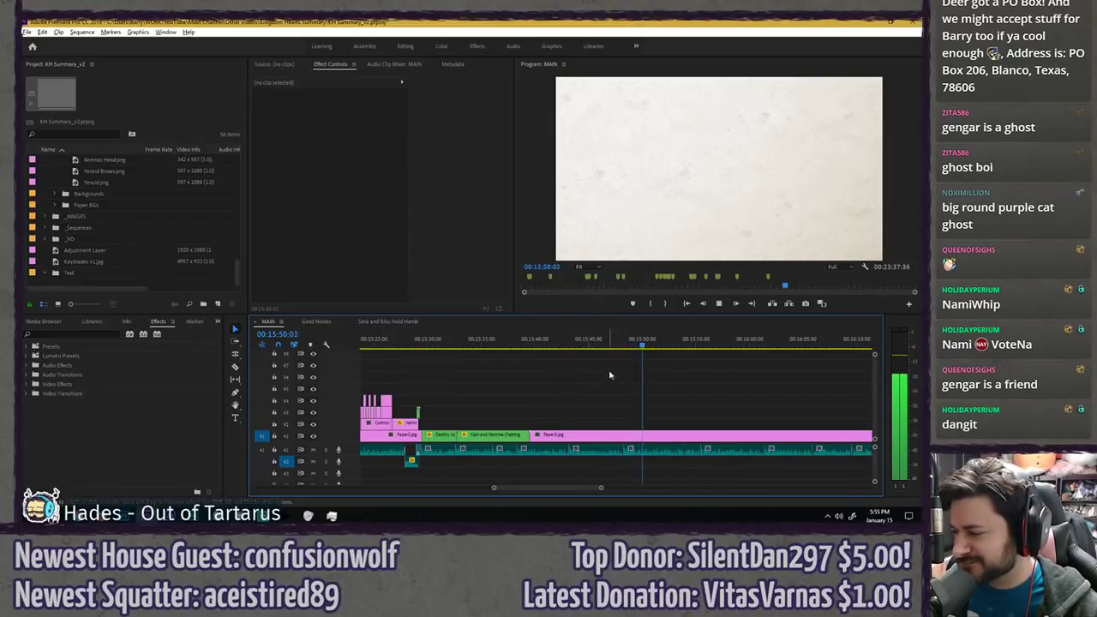
{"action": "left_click", "coordinate": [624, 344]}
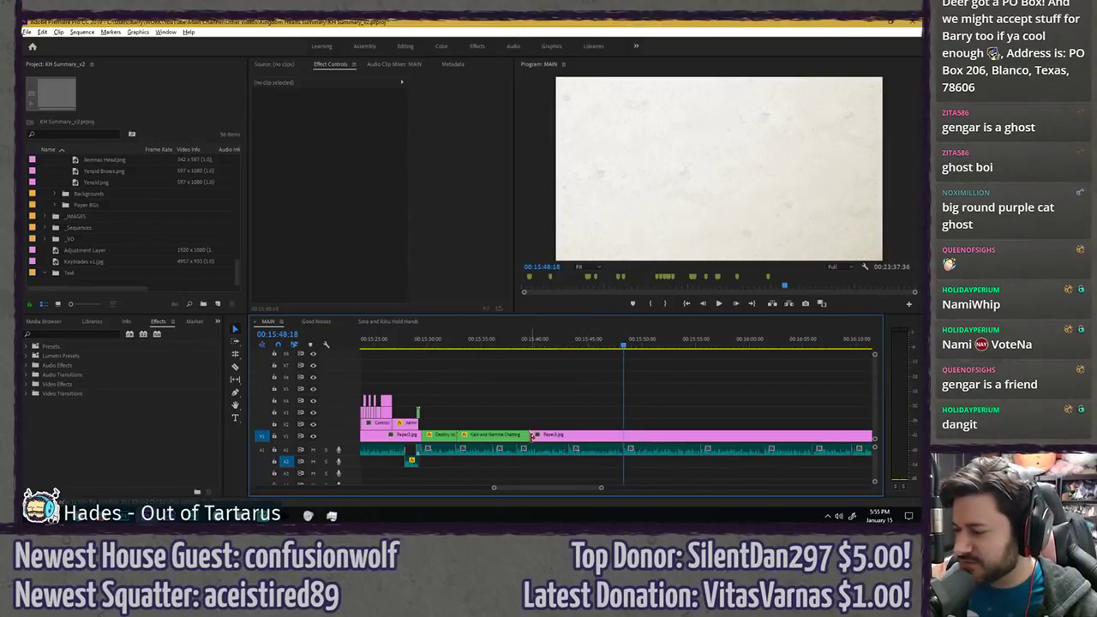
{"action": "left_click_drag", "start_coordinate": [532, 436], "coordinate": [623, 435]}
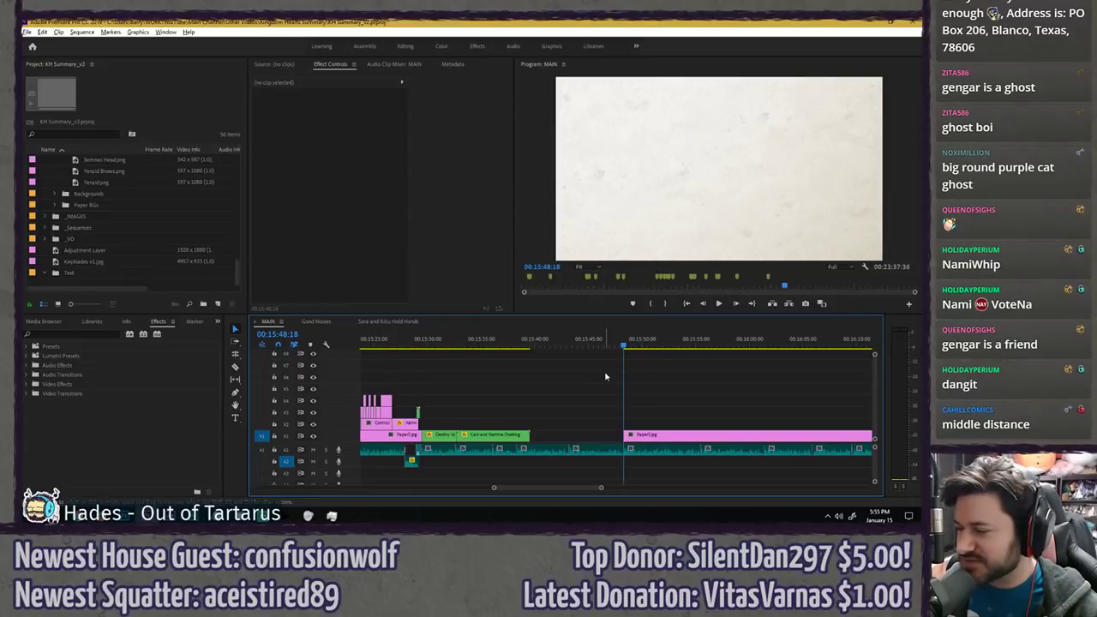
{"action": "double_click", "coordinate": [490, 435]}
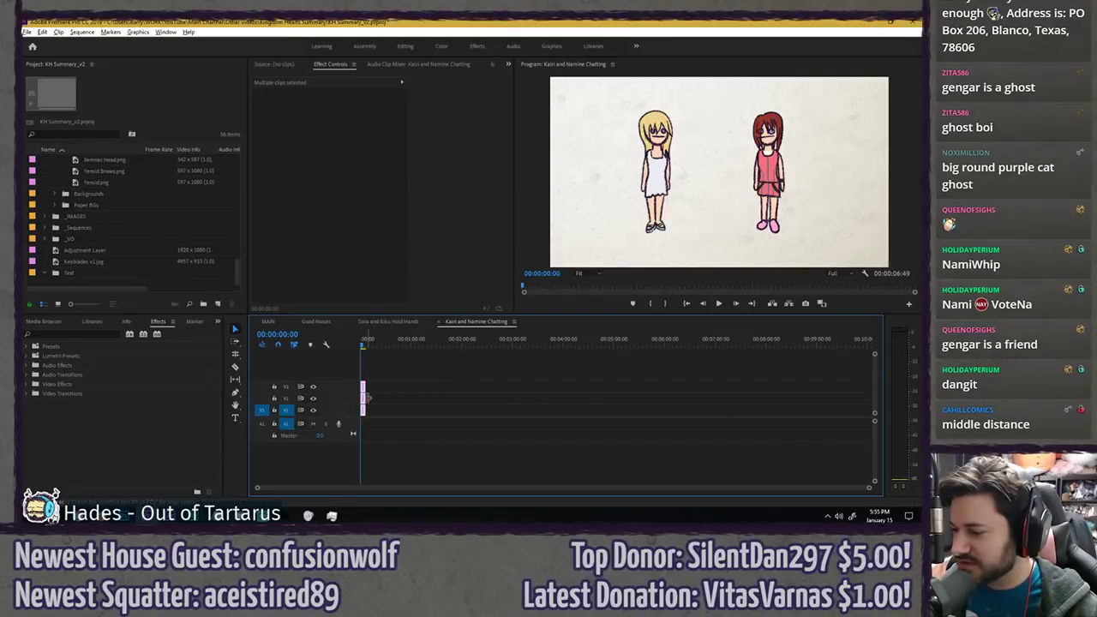
{"action": "left_click_drag", "start_coordinate": [367, 397], "coordinate": [448, 402]}
{"action": "left_click_drag", "start_coordinate": [528, 406], "coordinate": [719, 437]}
{"action": "left_click", "coordinate": [440, 322]}
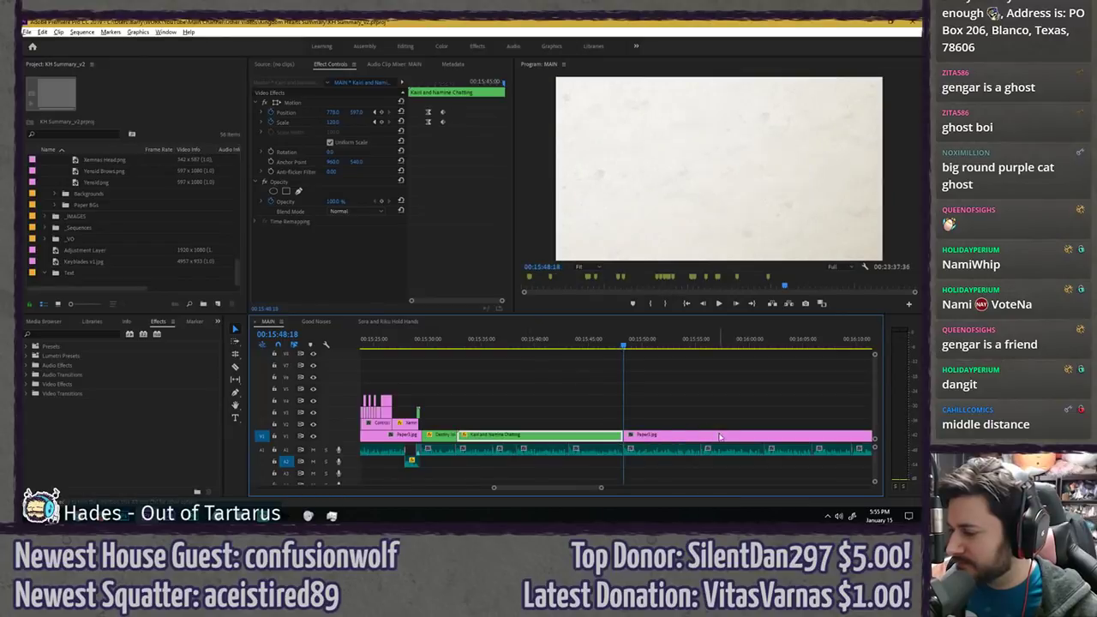
- Move the end keyframes later, set Scale to 400 framed on Kairi, and replay from 15:34
{"action": "key", "text": "Left"}
{"action": "left_click", "coordinate": [437, 139]}
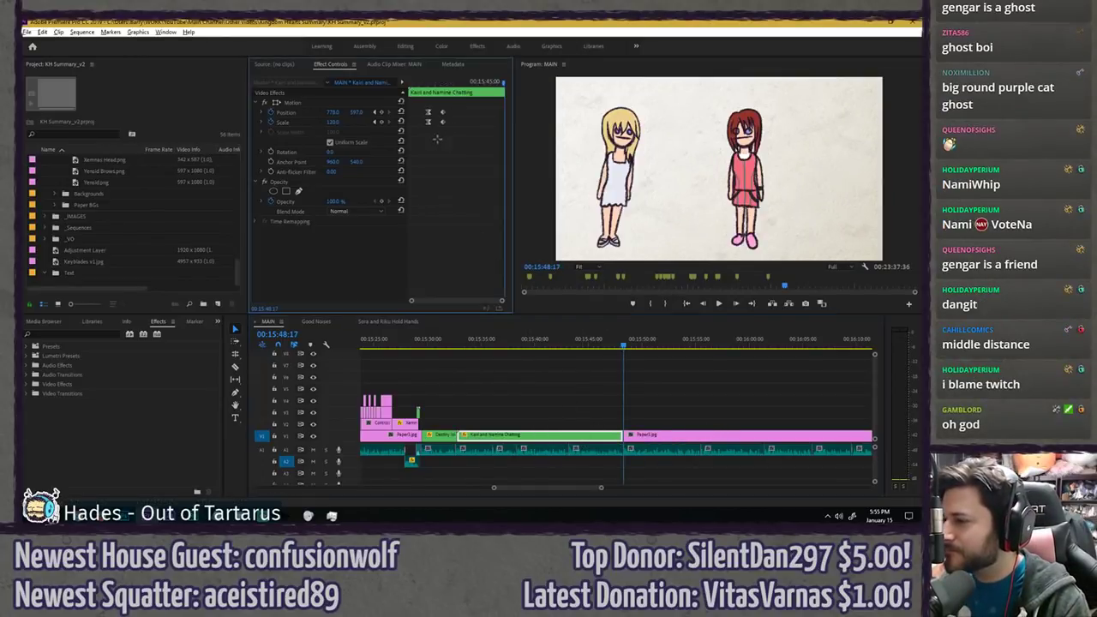
{"action": "left_click_drag", "start_coordinate": [445, 123], "coordinate": [469, 126]}
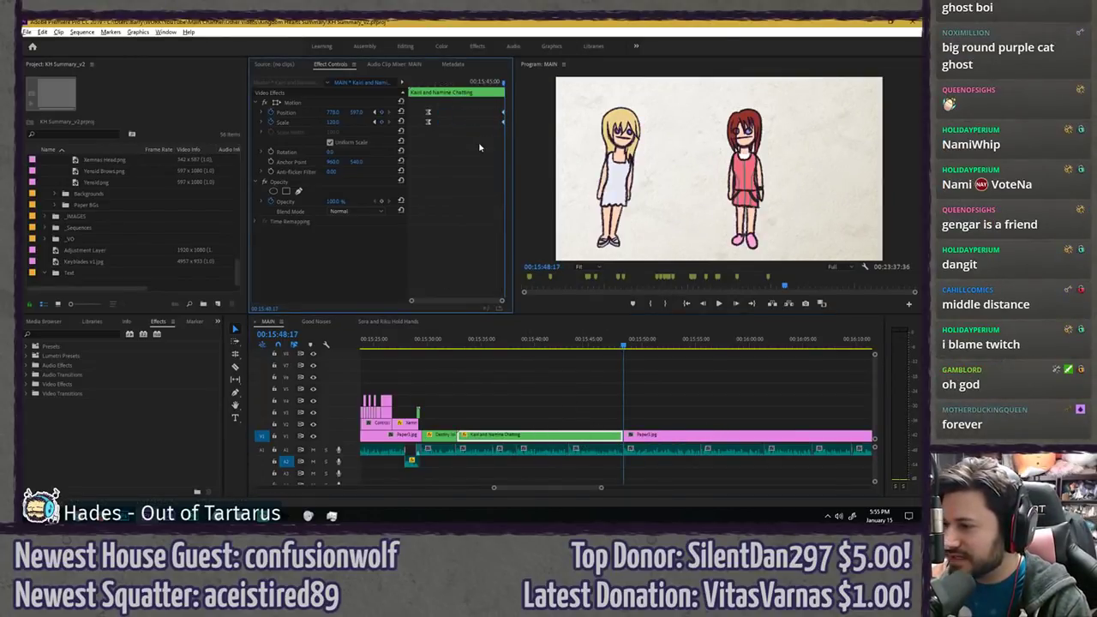
{"action": "left_click_drag", "start_coordinate": [333, 122], "coordinate": [463, 122]}
{"action": "left_click", "coordinate": [338, 122]}
{"action": "type", "text": "400"}
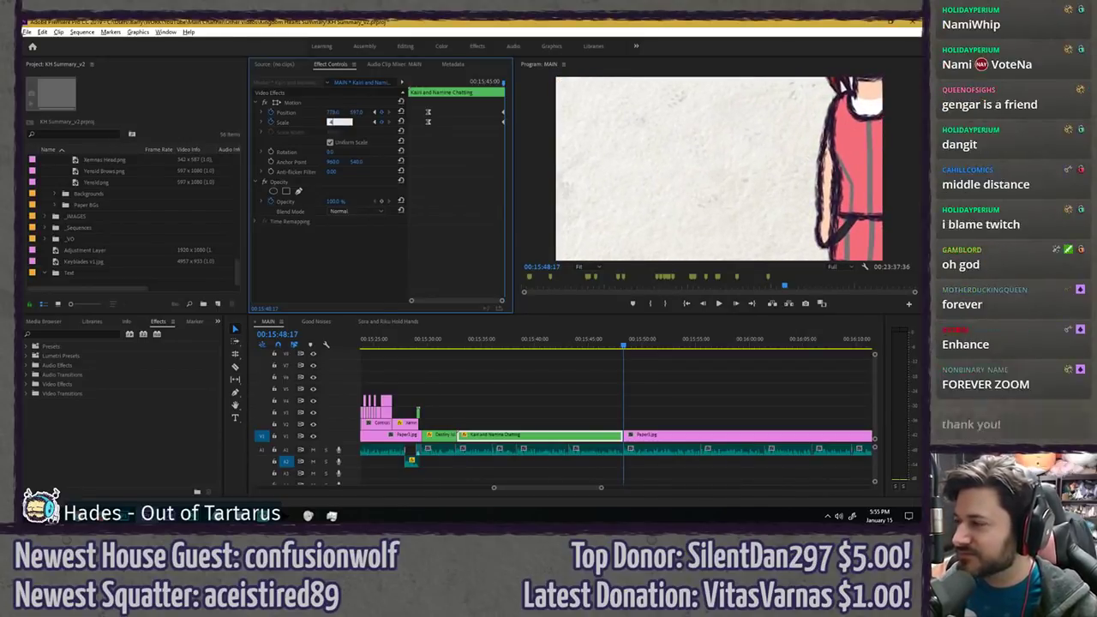
{"action": "key", "text": "Return"}
{"action": "mouse_move", "coordinate": [336, 117]}
{"action": "left_mouse_down"}
{"action": "mouse_move", "coordinate": [363, 112]}
{"action": "mouse_move", "coordinate": [353, 111]}
{"action": "left_mouse_up"}
{"action": "left_click", "coordinate": [421, 83]}
{"action": "key", "text": "space"}
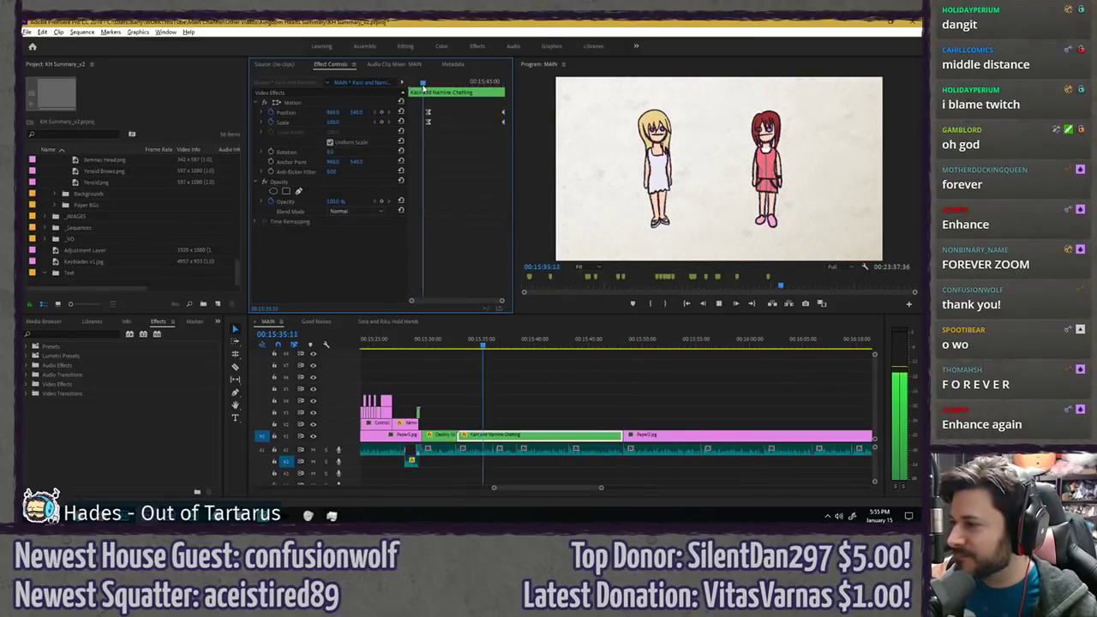
- Watch the Kairi zoom in a maximized Program monitor at 1/2 resolution and save the project
{"action": "key", "text": "grave"}
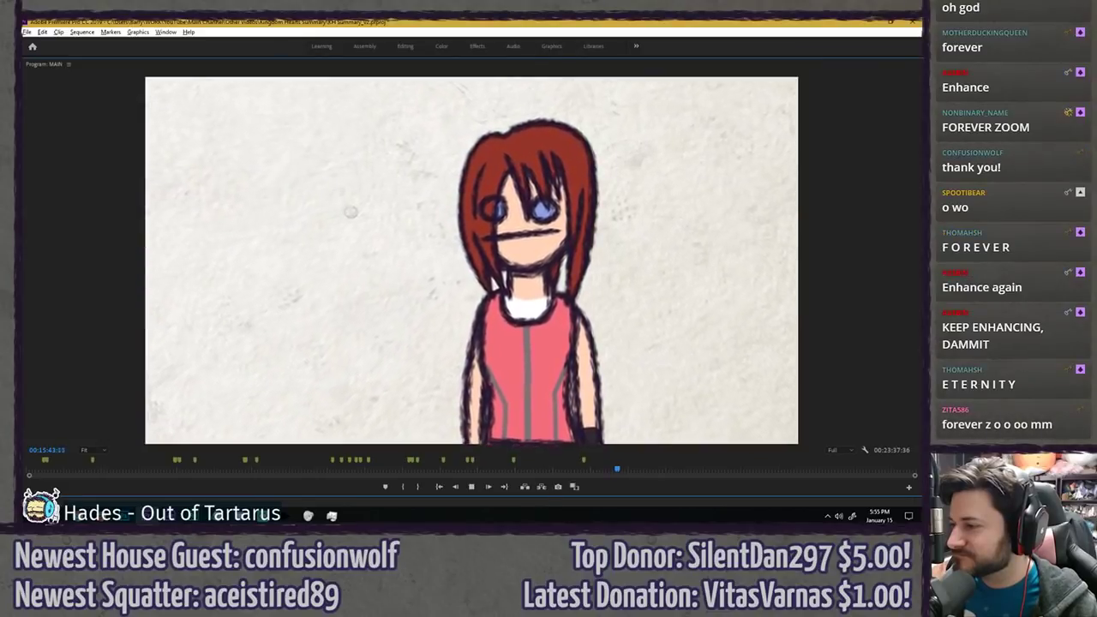
{"action": "left_click", "coordinate": [835, 450]}
{"action": "left_click", "coordinate": [838, 468]}
{"action": "key", "text": "space"}
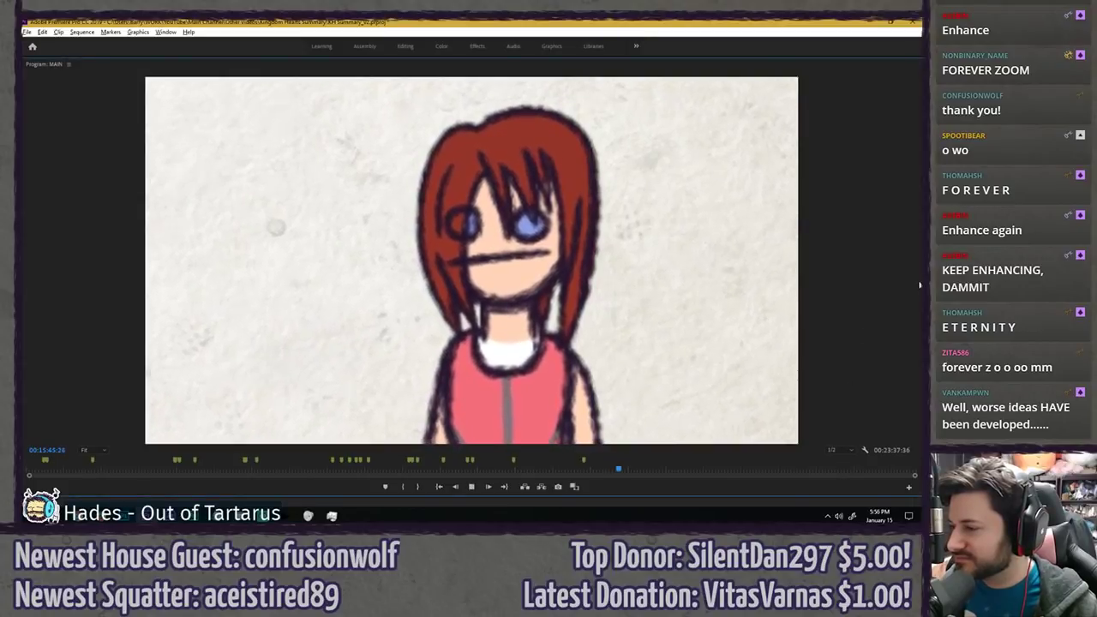
{"action": "key", "text": "space"}
{"action": "key", "text": "ctrl+s"}
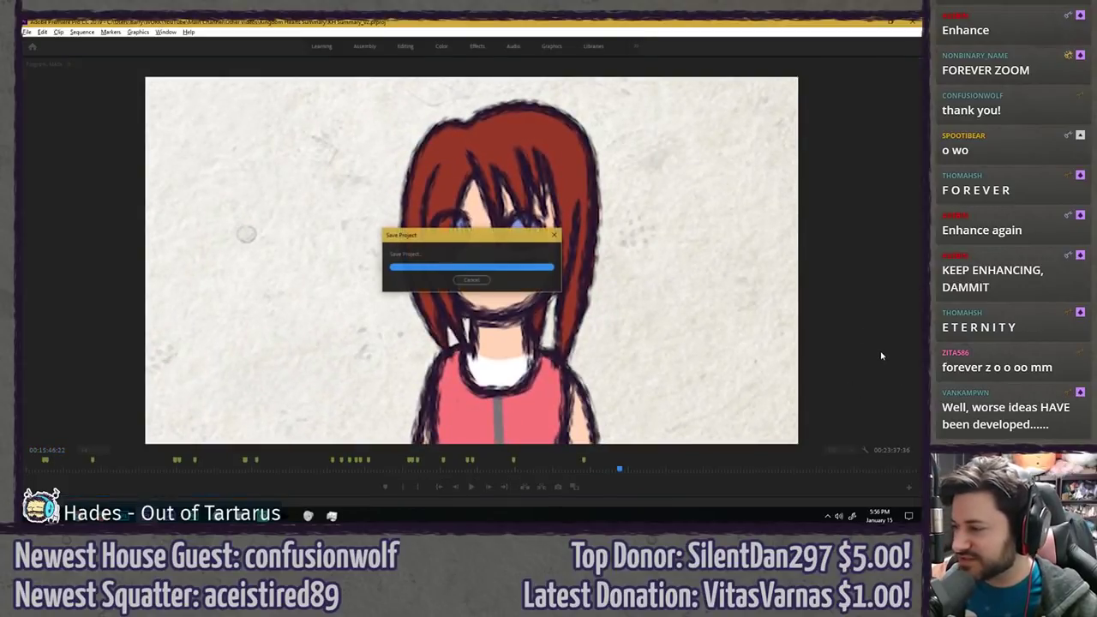
{"action": "key", "text": "space"}
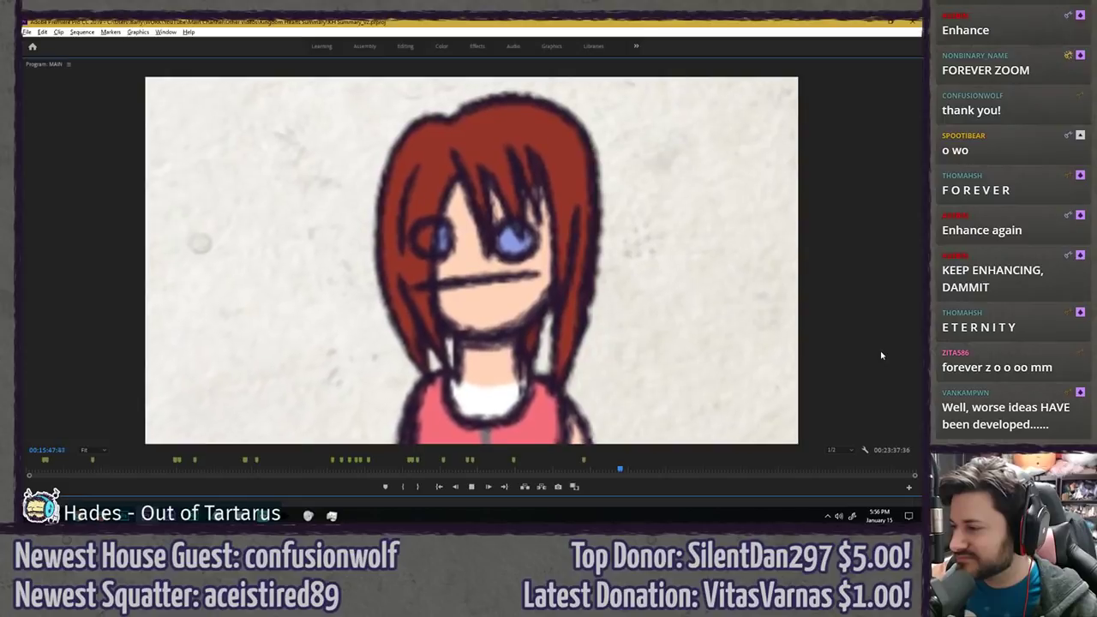
{"action": "key", "text": "grave"}
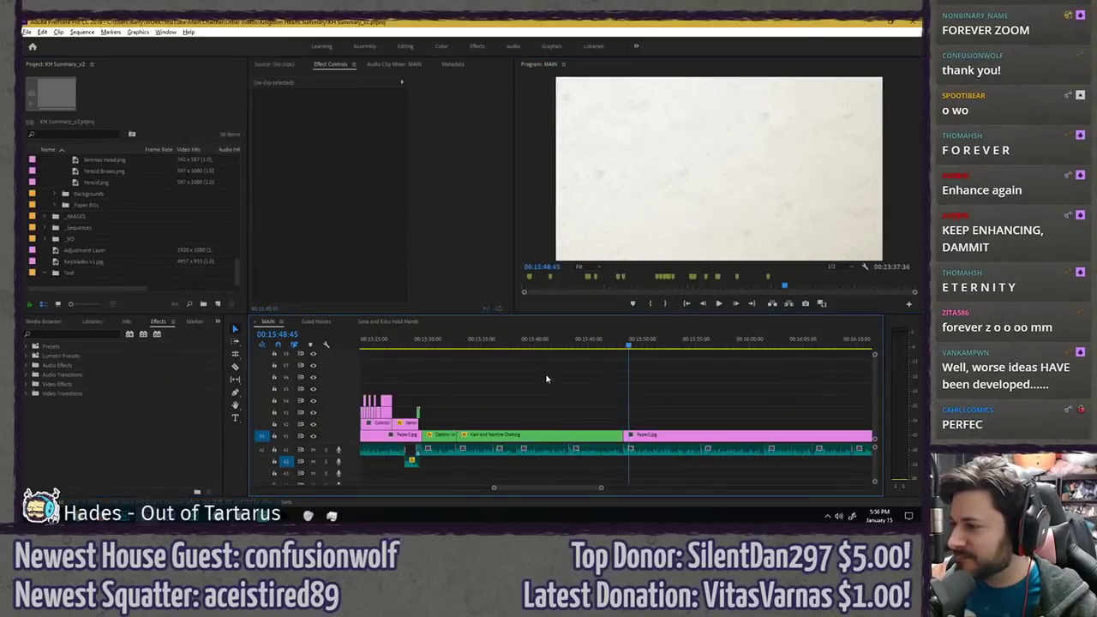
- Replay the MAIN sequence from just before the zoom at about 15:34
{"action": "left_click", "coordinate": [474, 341]}
{"action": "left_click", "coordinate": [453, 341]}
{"action": "key", "text": "space"}
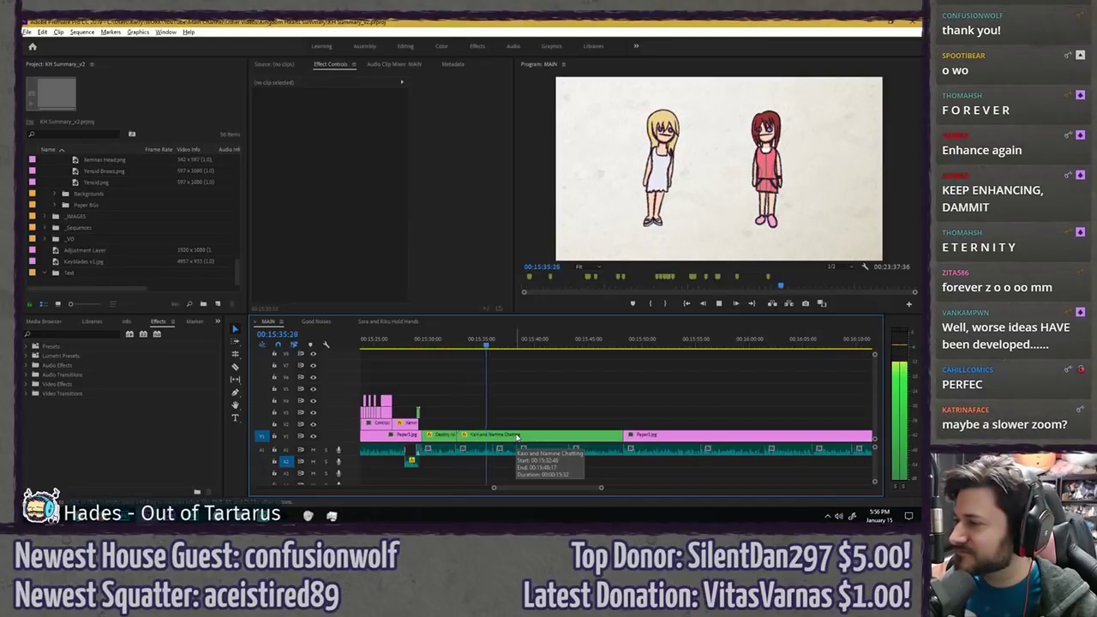
{"action": "left_click", "coordinate": [478, 341]}
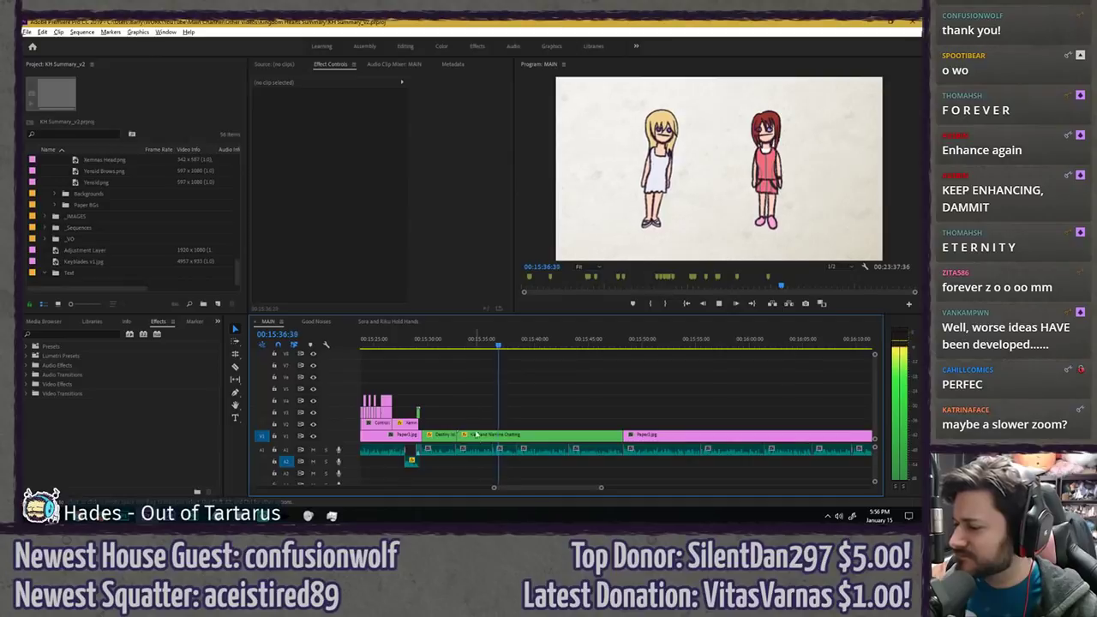
{"action": "key", "text": "space"}
- Zoom the timeline out and open the Kairi and Namine Chatting nested sequence
{"action": "scroll", "coordinate": [494, 460], "scroll_direction": "up", "scroll_amount": 4}
{"action": "scroll", "coordinate": [390, 428], "scroll_direction": "up", "scroll_amount": 2}
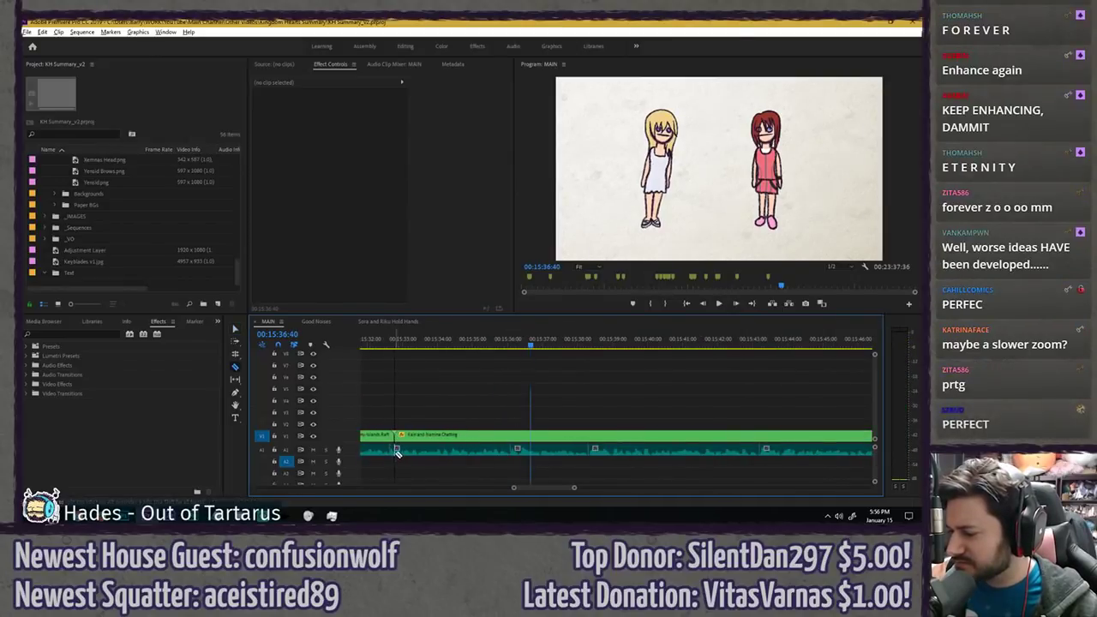
{"action": "key", "text": "minus"}
{"action": "key", "text": "minus"}
{"action": "key", "text": "minus"}
{"action": "left_click_drag", "start_coordinate": [408, 474], "coordinate": [544, 455]}
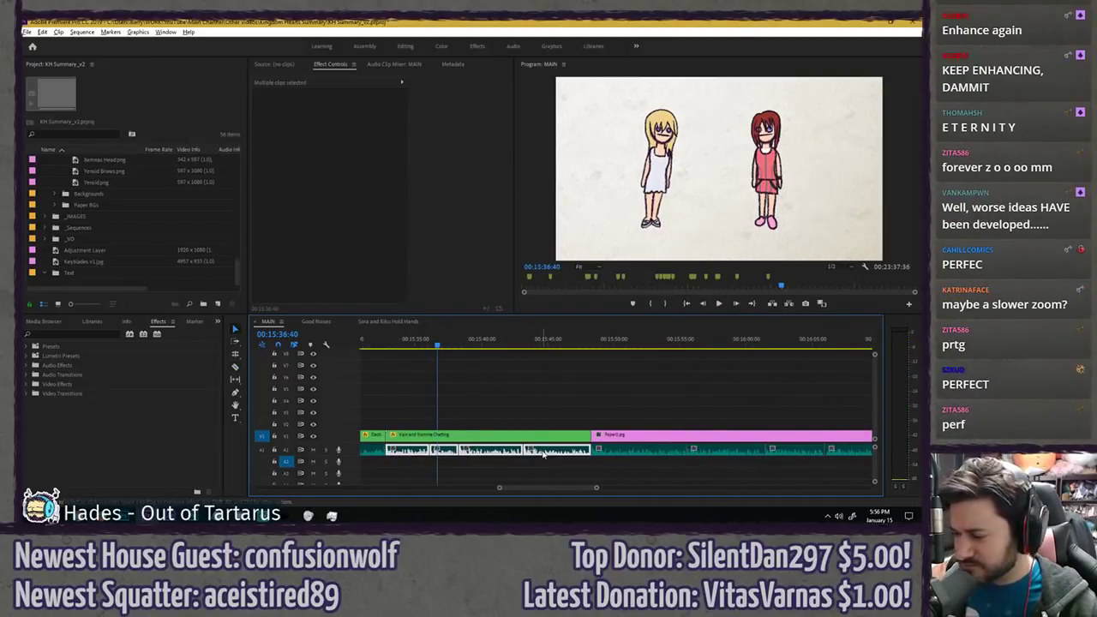
{"action": "left_click", "coordinate": [458, 412]}
{"action": "double_click", "coordinate": [458, 434]}
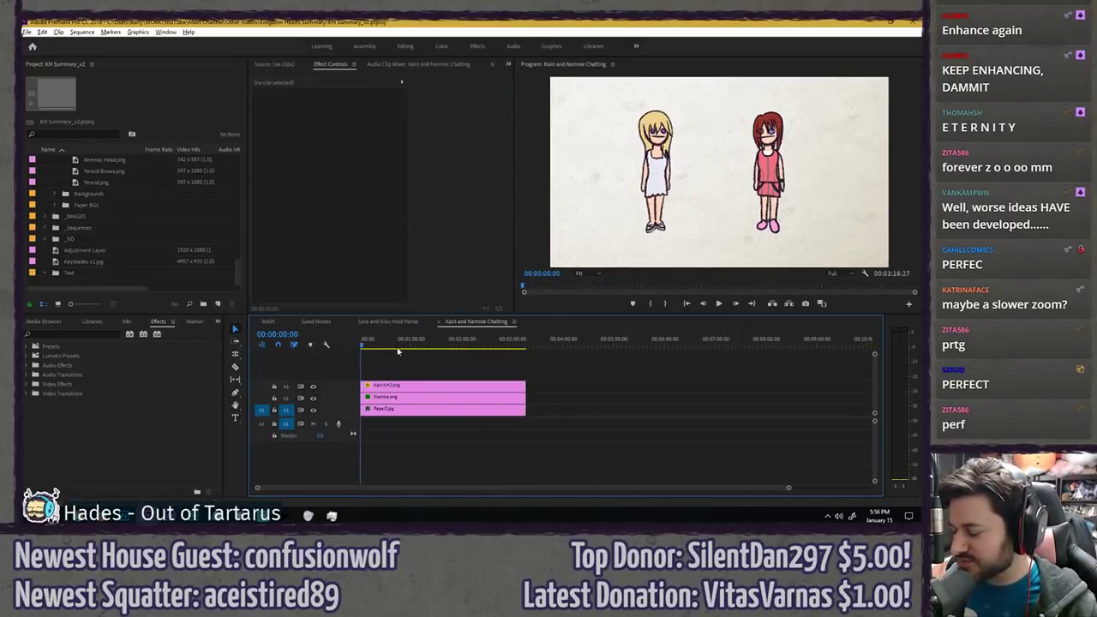
- Select the three image clips in the nested sequence, then return the playhead to the start
{"action": "left_click", "coordinate": [372, 344]}
{"action": "left_click_drag", "start_coordinate": [569, 371], "coordinate": [397, 397]}
{"action": "scroll", "coordinate": [398, 367], "scroll_direction": "up", "scroll_amount": 5}
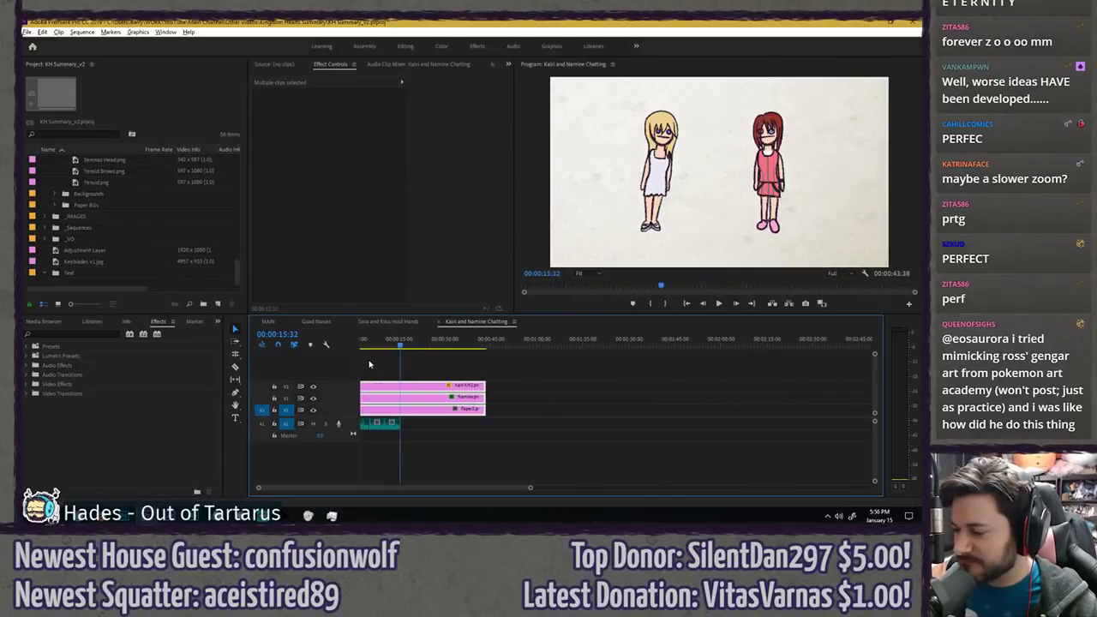
{"action": "key", "text": "Home"}
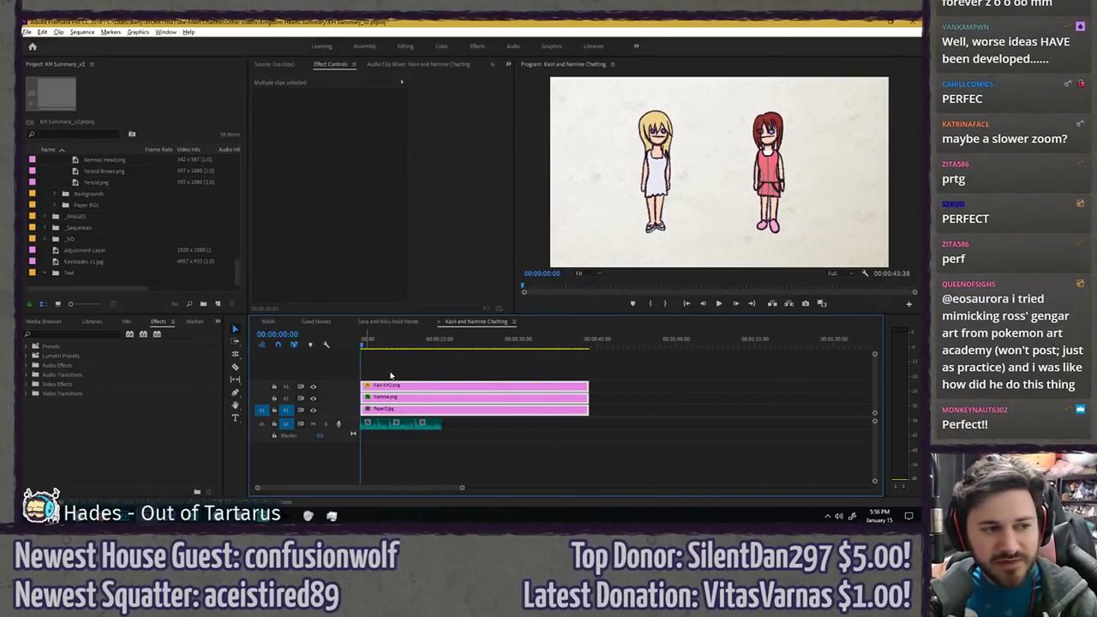
{"action": "left_click", "coordinate": [386, 372]}
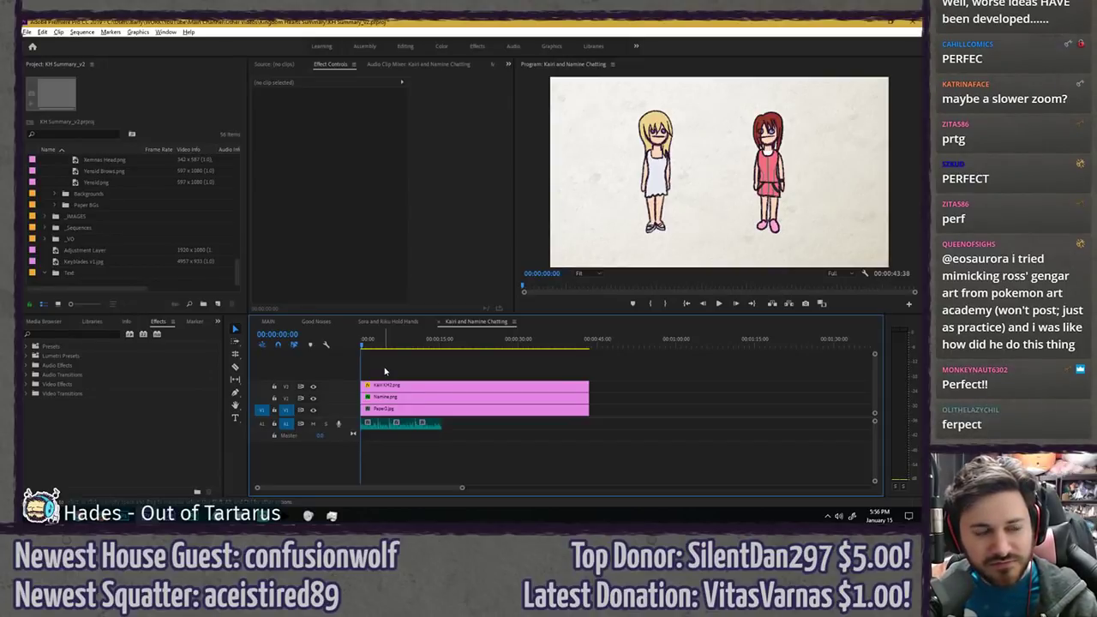
- Play through the Kairi and Namine Chatting sequence
{"action": "scroll", "coordinate": [385, 371], "scroll_direction": "up", "scroll_amount": 3}
{"action": "scroll", "coordinate": [386, 371], "scroll_direction": "up", "scroll_amount": 1}
{"action": "scroll", "coordinate": [380, 367], "scroll_direction": "up", "scroll_amount": 3}
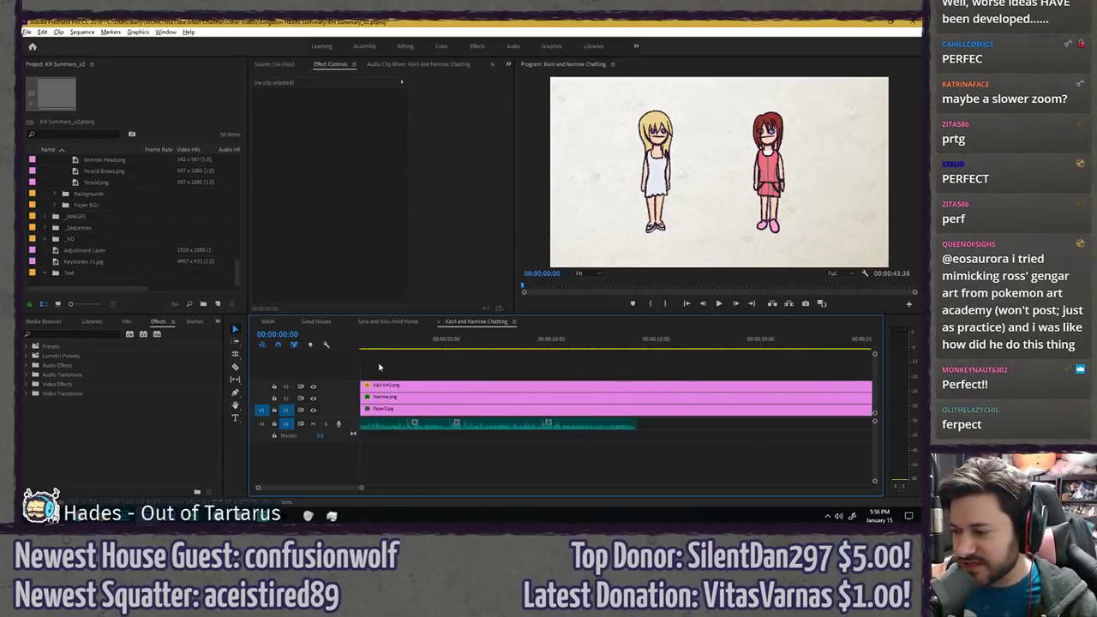
{"action": "scroll", "coordinate": [379, 366], "scroll_direction": "up", "scroll_amount": 1}
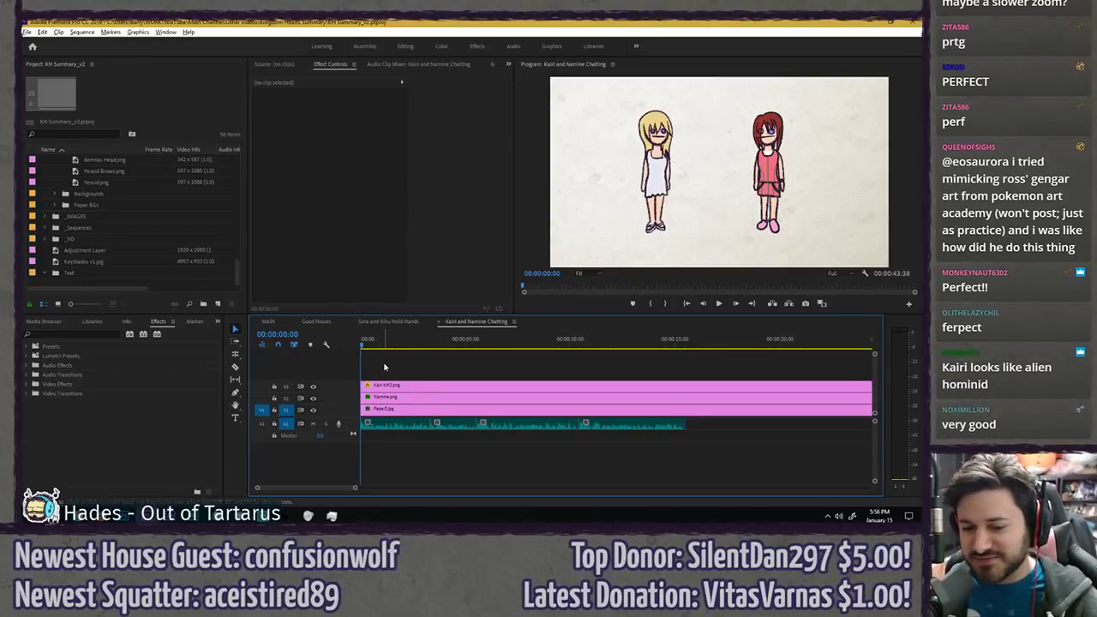
{"action": "key", "text": "space"}
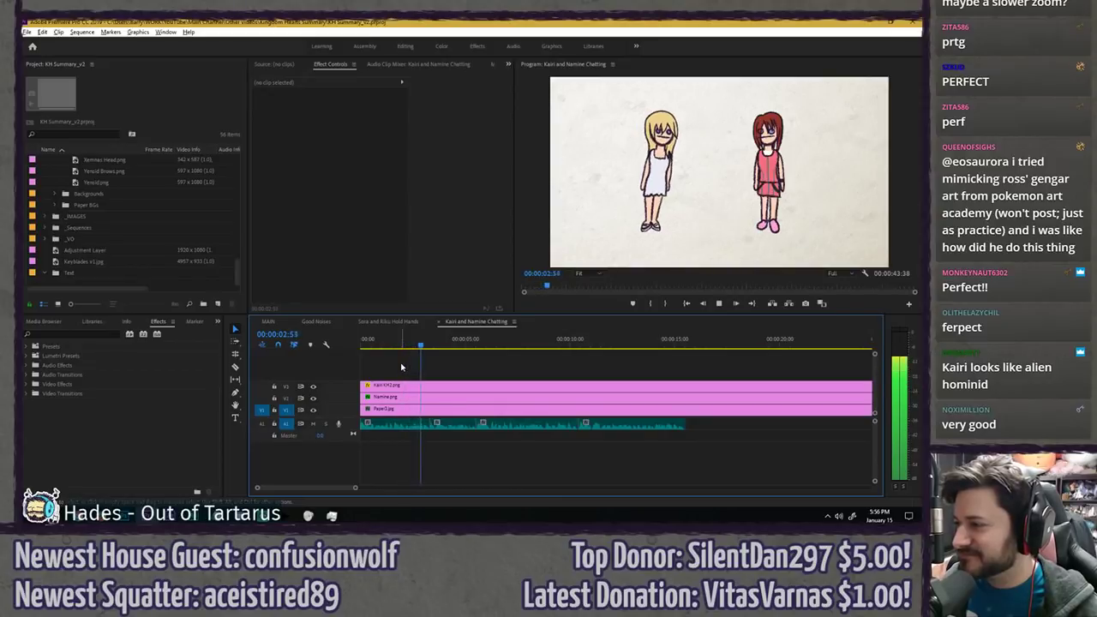
{"action": "key", "text": "space"}
- Tilt the blonde character by changing rotation a few frames after 00:00:02:49, then preview it
{"action": "left_click", "coordinate": [390, 396]}
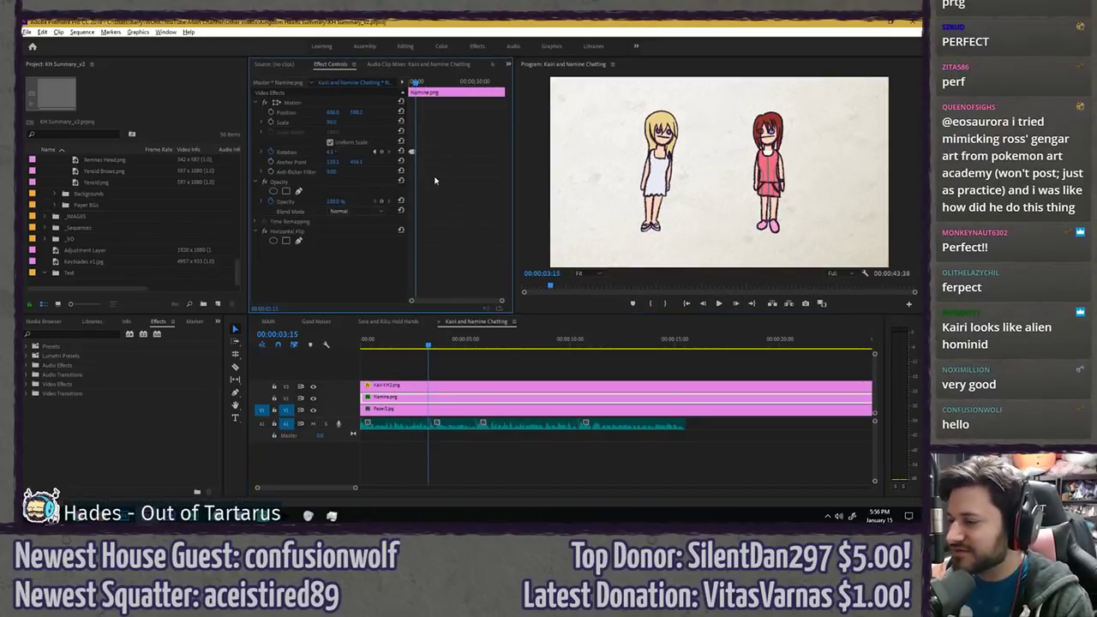
{"action": "scroll", "coordinate": [431, 177], "scroll_direction": "up", "scroll_amount": 3}
{"action": "left_click_drag", "start_coordinate": [414, 84], "coordinate": [436, 85]}
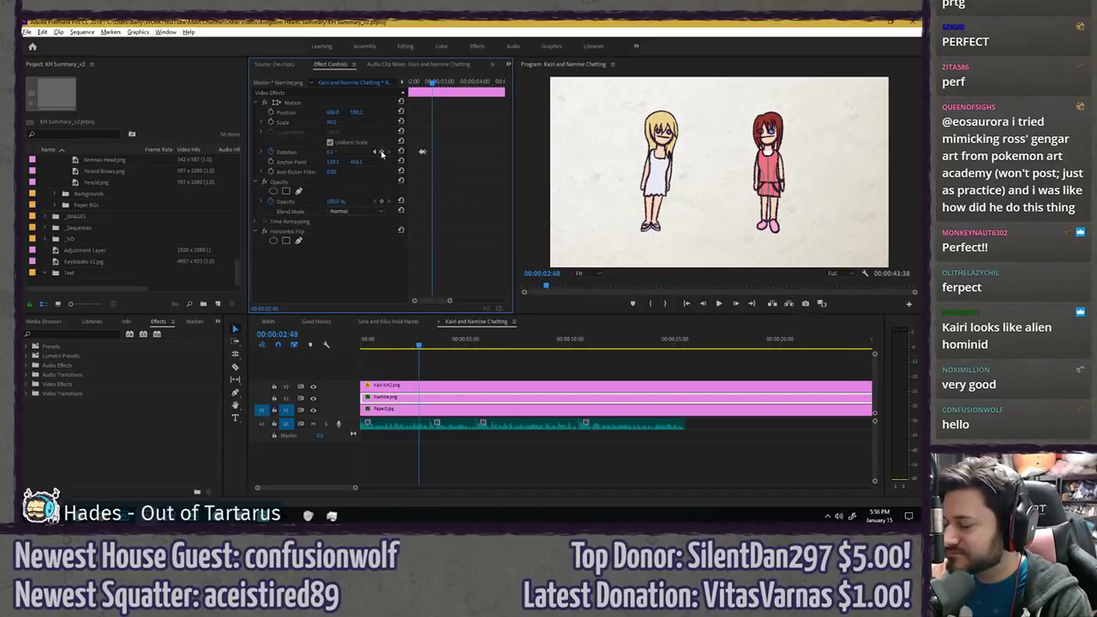
{"action": "key", "text": "Right"}
{"action": "key", "text": "Right"}
{"action": "key", "text": "Right"}
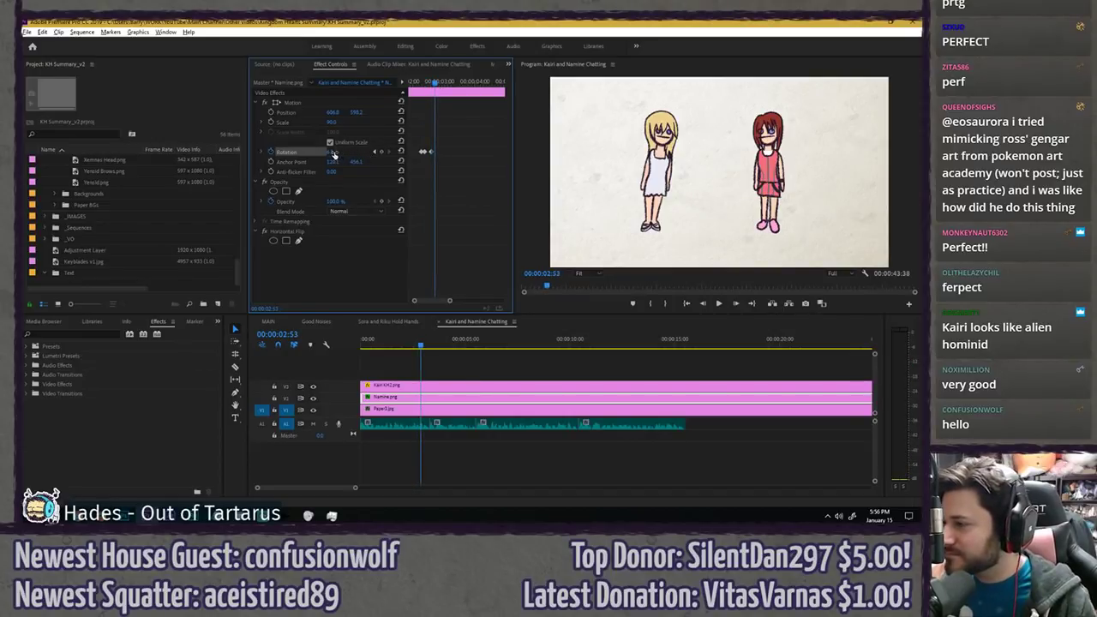
{"action": "left_click_drag", "start_coordinate": [334, 154], "coordinate": [350, 151]}
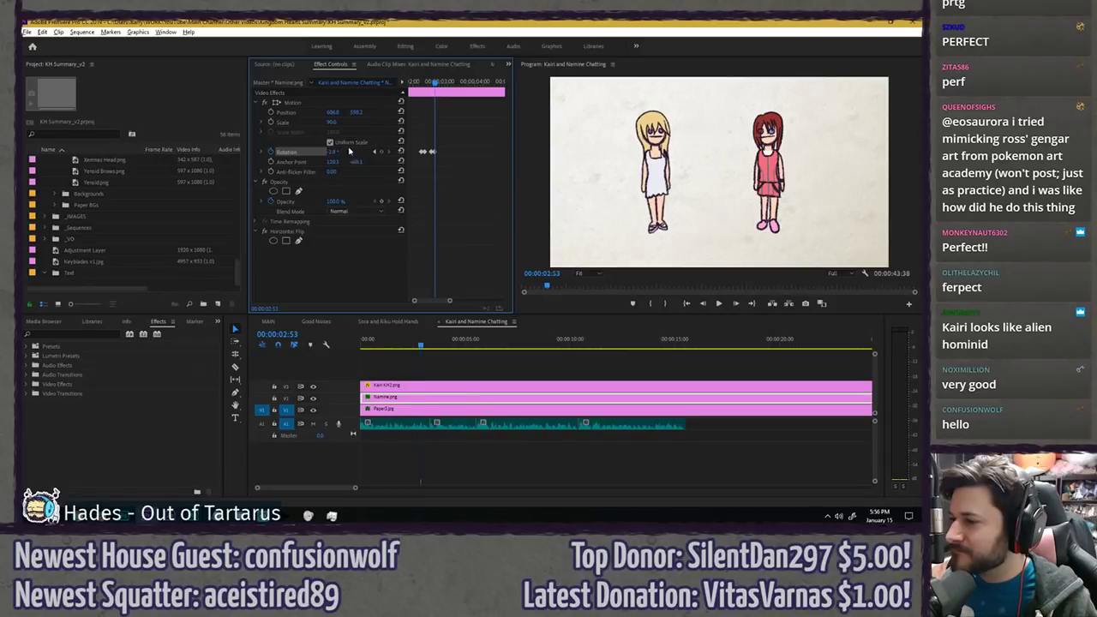
{"action": "key", "text": "space"}
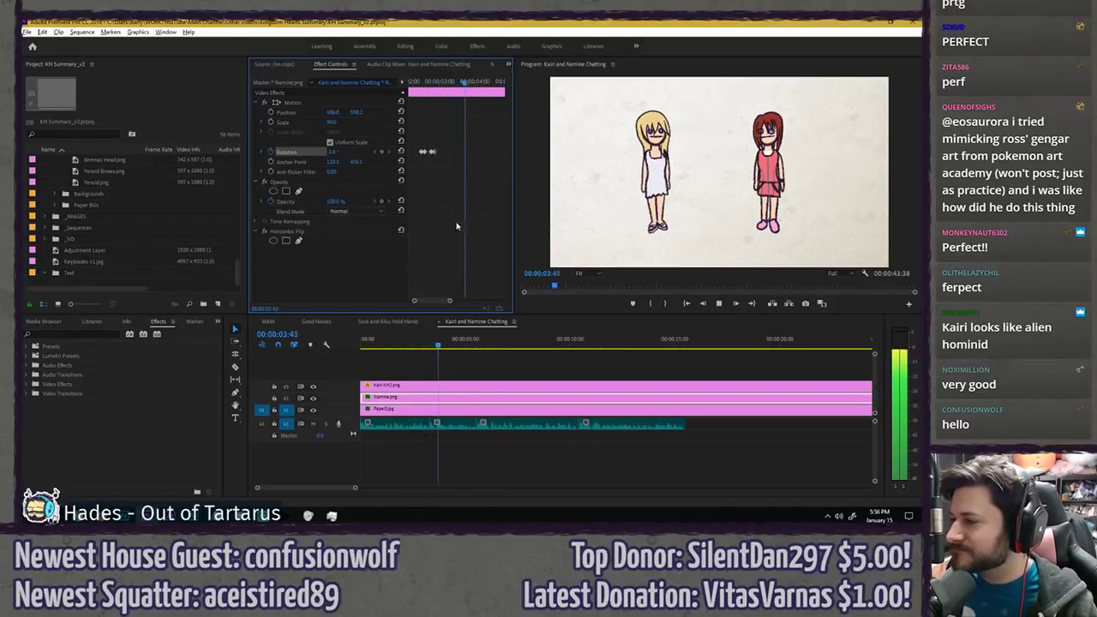
{"action": "key", "text": "space"}
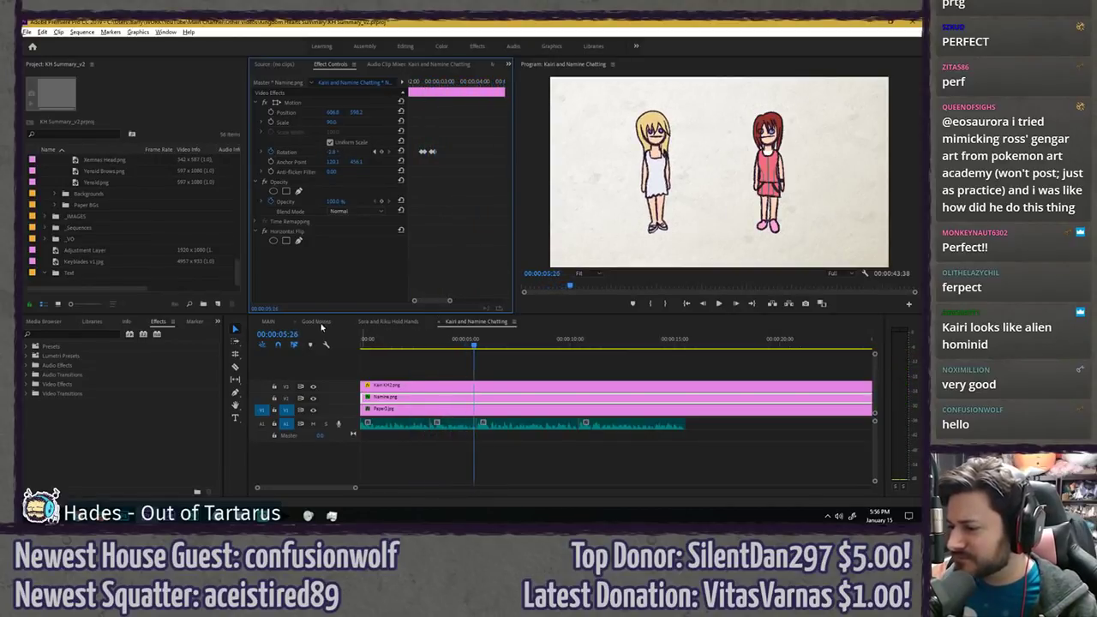
- Close the Sora and Riku Hold Hands sequence and play the MAIN sequence
{"action": "left_click", "coordinate": [354, 325]}
{"action": "left_click", "coordinate": [268, 321]}
{"action": "key", "text": "space"}
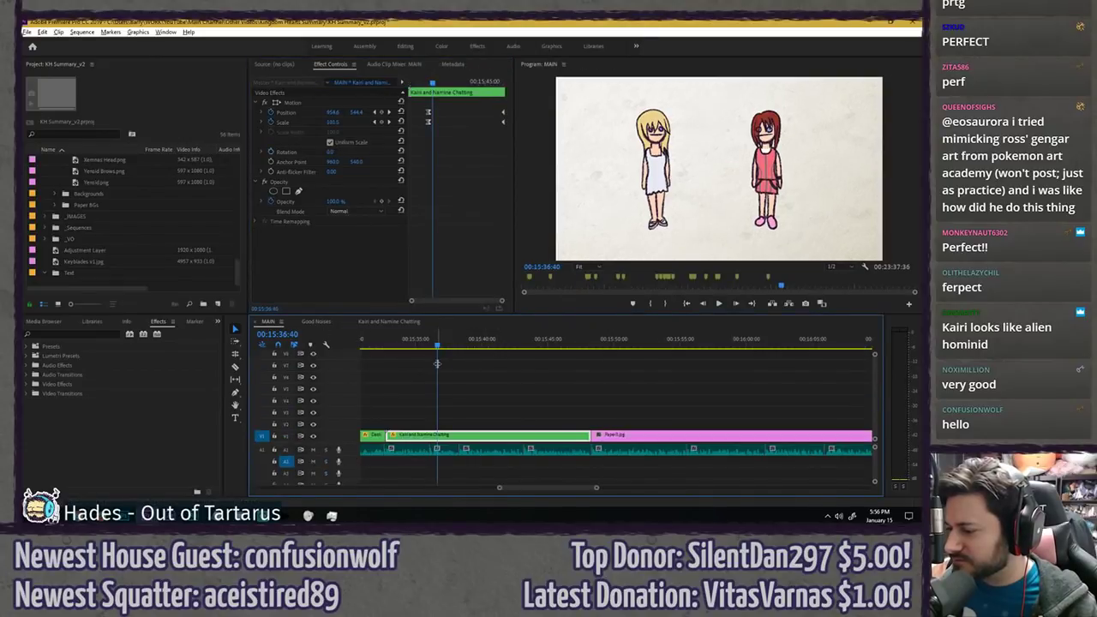
{"action": "left_click", "coordinate": [472, 370]}
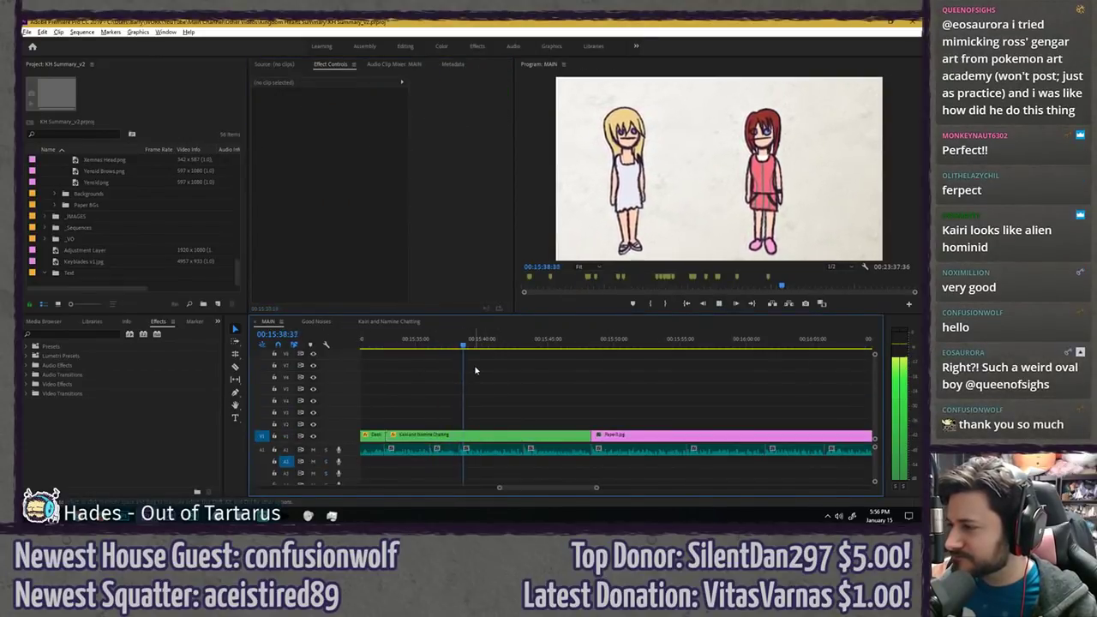
- Show Namine's effect settings in Kairi and Namine Chatting and replay her tilt
{"action": "left_click", "coordinate": [389, 321]}
{"action": "left_click", "coordinate": [439, 167]}
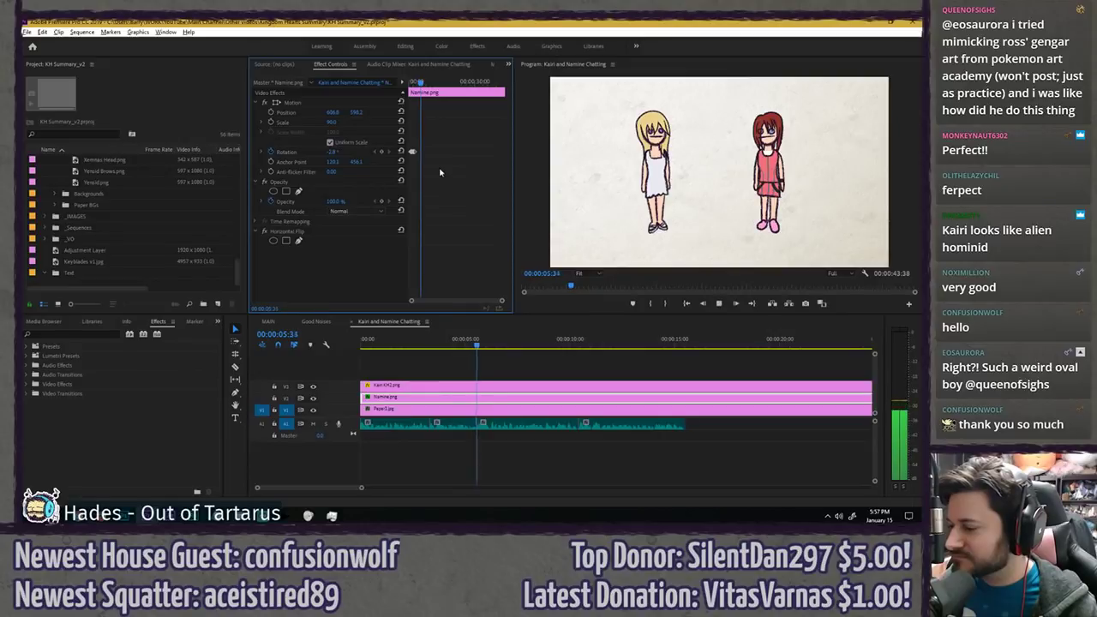
{"action": "key", "text": "space"}
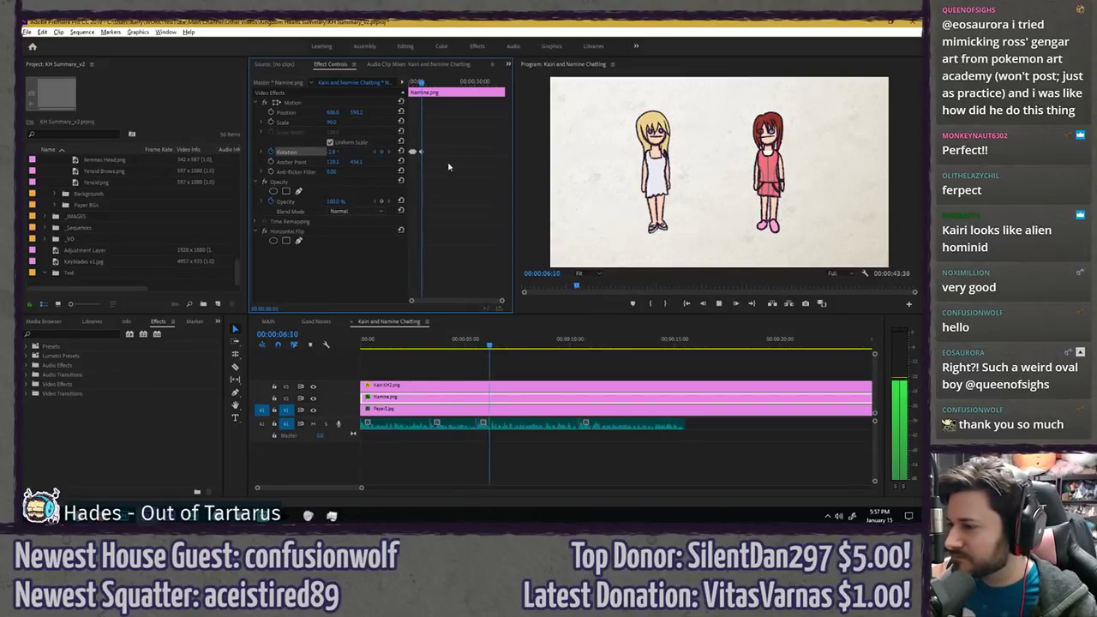
{"action": "left_click", "coordinate": [417, 82]}
{"action": "key", "text": "space"}
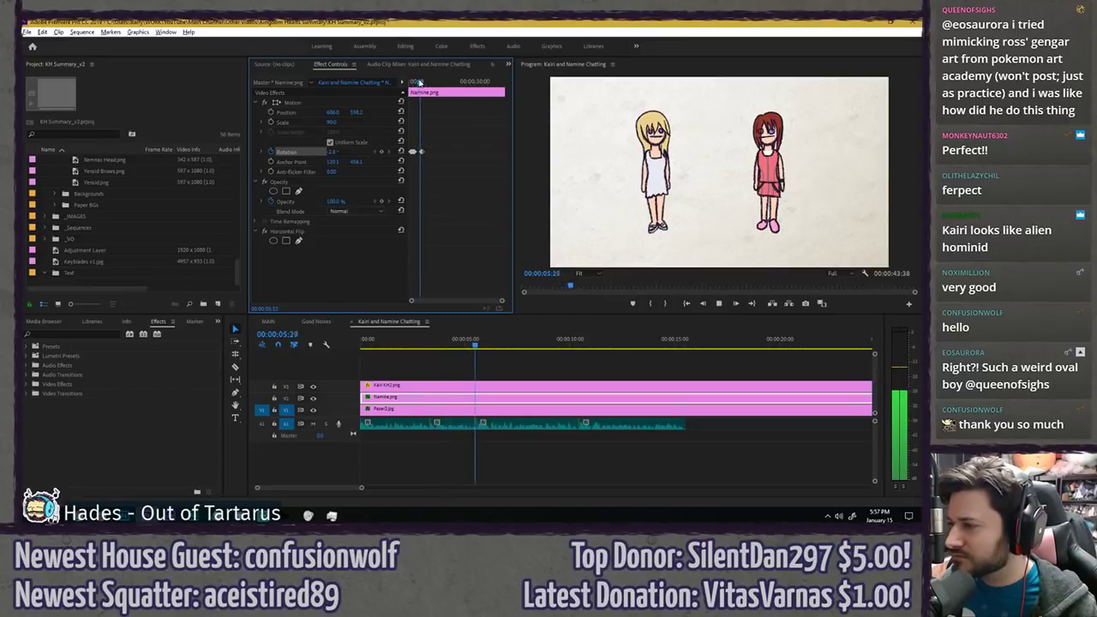
{"action": "key", "text": "space"}
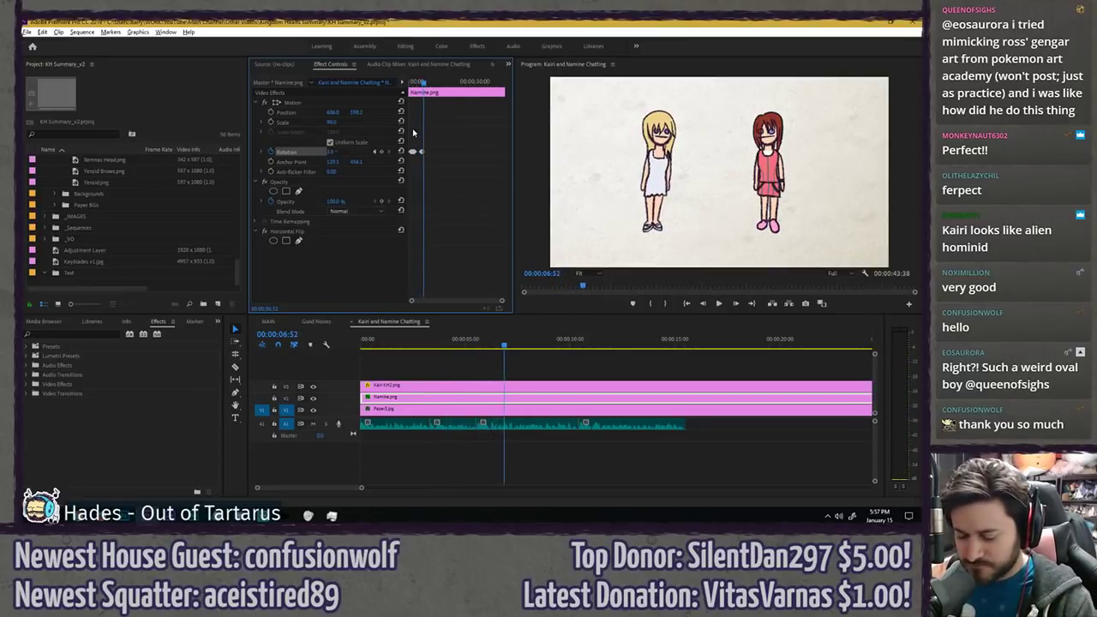
{"action": "scroll", "coordinate": [425, 133], "scroll_direction": "up", "scroll_amount": 3}
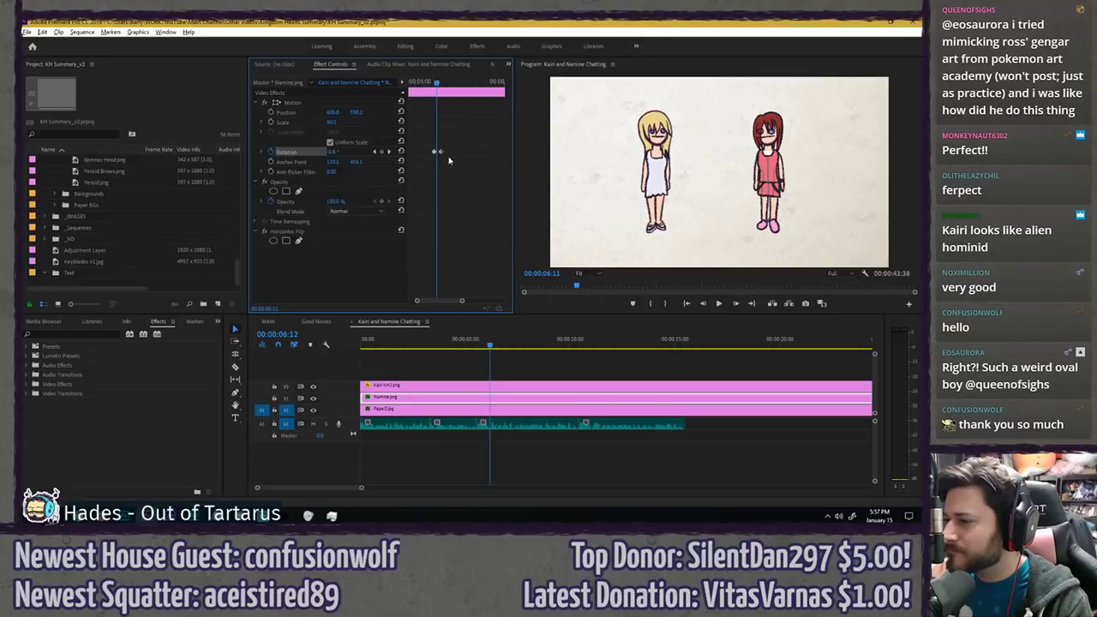
- Move Namine's end Rotation keyframe a few frames later and preview the retimed tilt
{"action": "key", "text": "Right"}
{"action": "key", "text": "Right"}
{"action": "key", "text": "Right"}
{"action": "key", "text": "Right"}
{"action": "key", "text": "Right"}
{"action": "key", "text": "Right"}
{"action": "left_click_drag", "start_coordinate": [441, 152], "coordinate": [438, 152]}
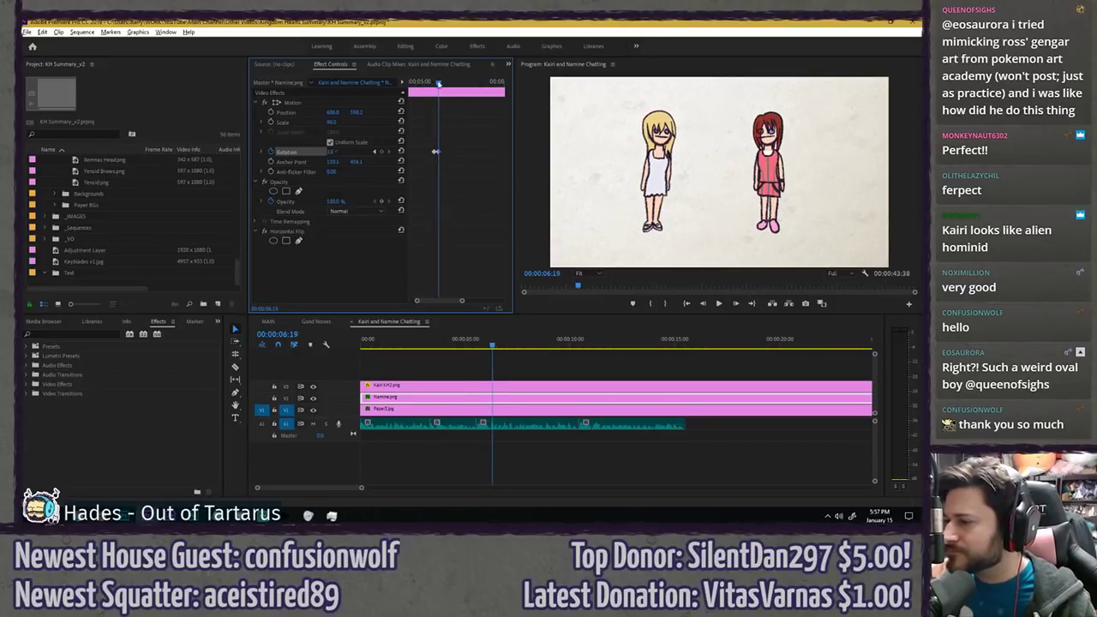
{"action": "left_click_drag", "start_coordinate": [438, 82], "coordinate": [433, 82]}
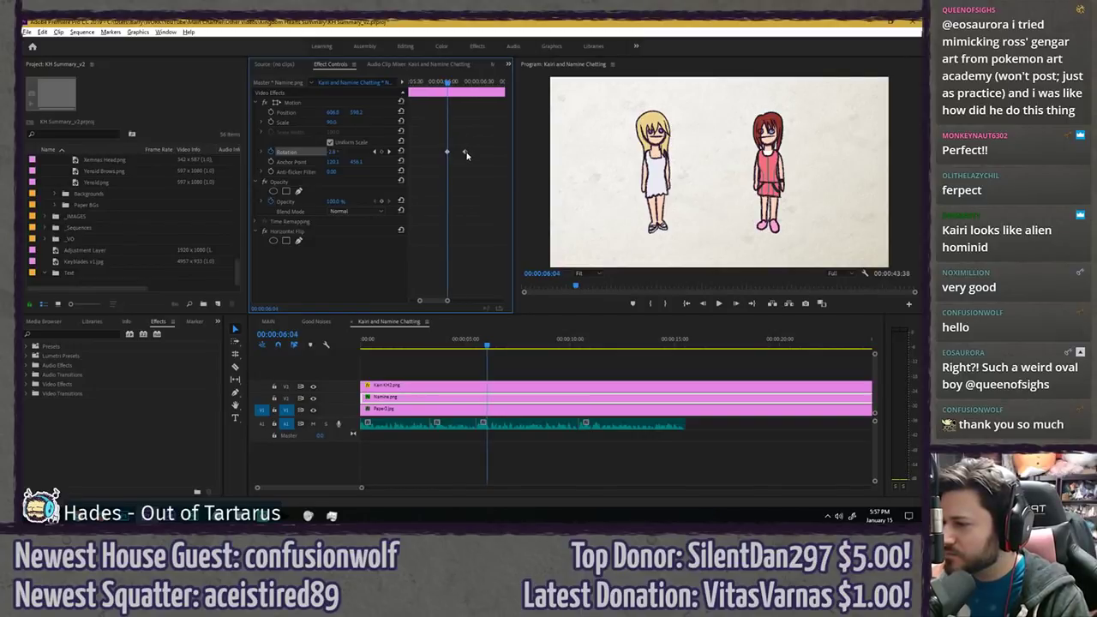
{"action": "left_click", "coordinate": [434, 83]}
{"action": "key", "text": "space"}
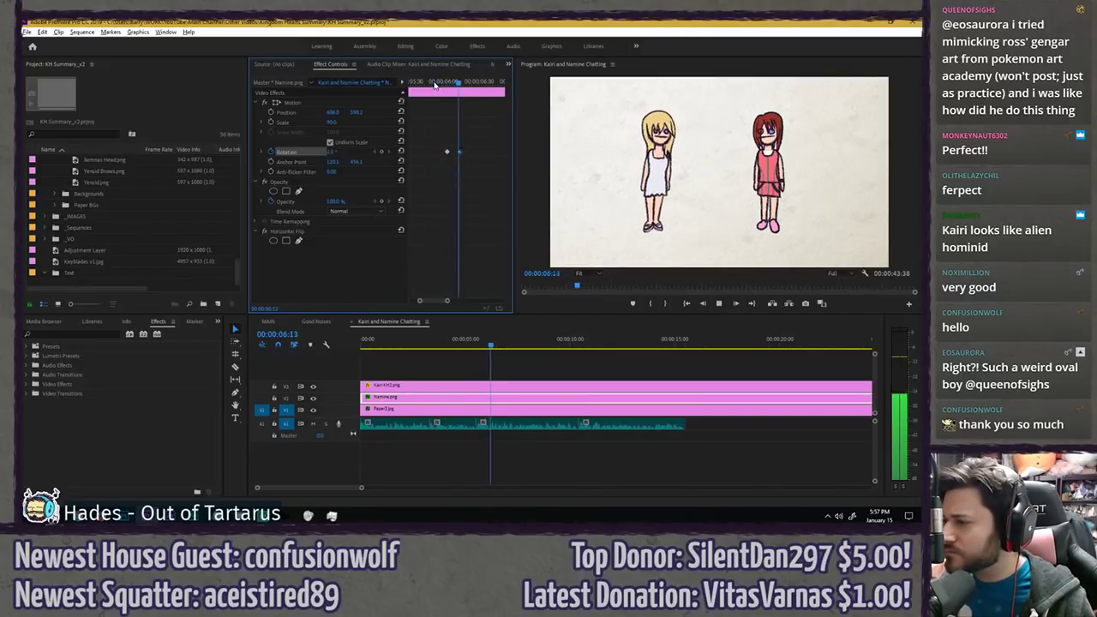
{"action": "key", "text": "space"}
- Shift the two Rotation keyframes near 00:00:06:49 later and preview the adjusted tilt
{"action": "key", "text": "space"}
{"action": "key", "text": "space"}
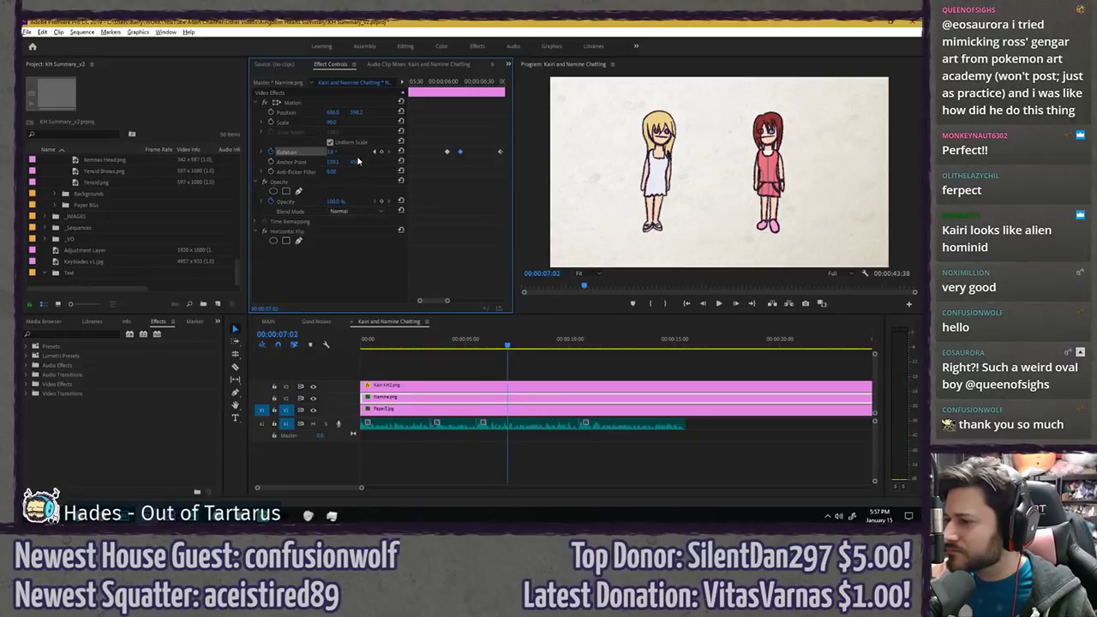
{"action": "key", "text": "space"}
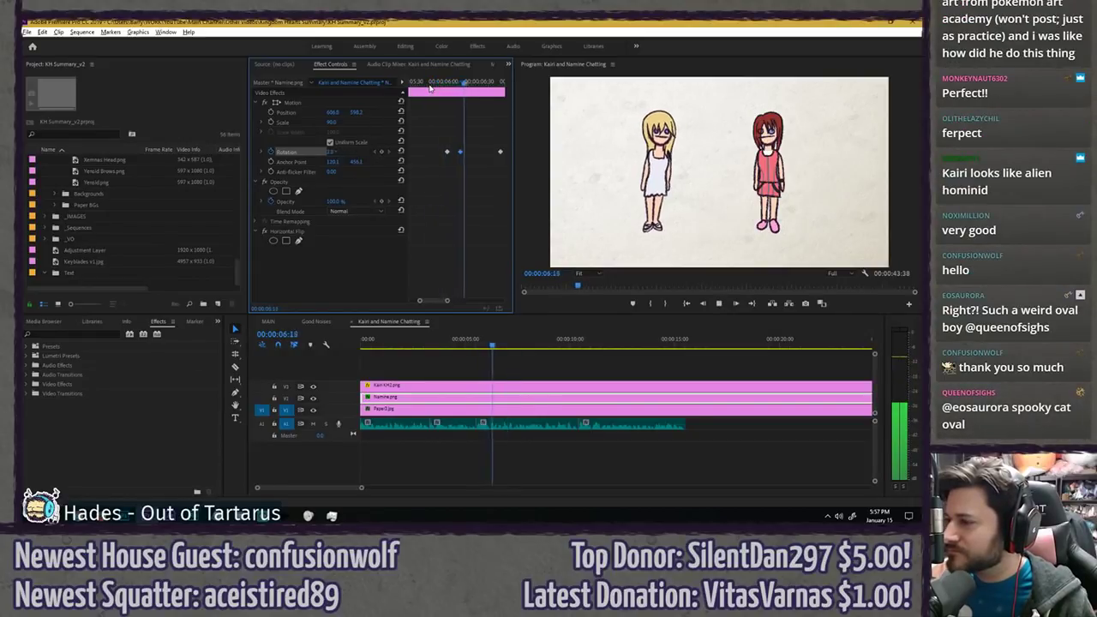
{"action": "key", "text": "space"}
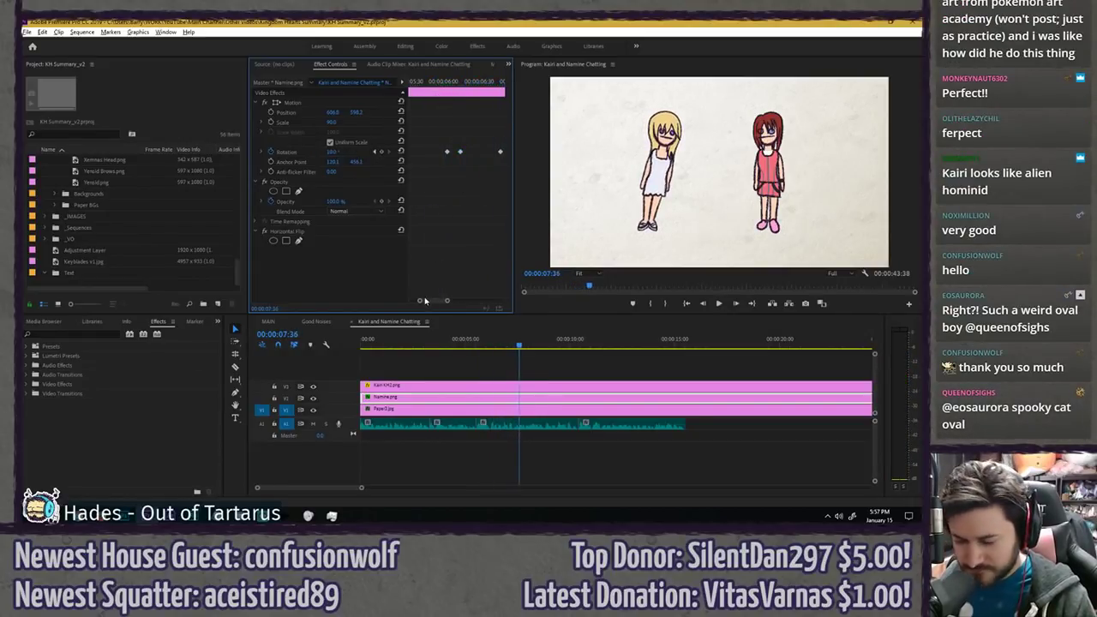
{"action": "left_click", "coordinate": [480, 82]}
{"action": "left_click_drag", "start_coordinate": [505, 138], "coordinate": [506, 138]}
{"action": "left_click_drag", "start_coordinate": [478, 153], "coordinate": [486, 155]}
{"action": "left_click", "coordinate": [416, 82]}
{"action": "key", "text": "space"}
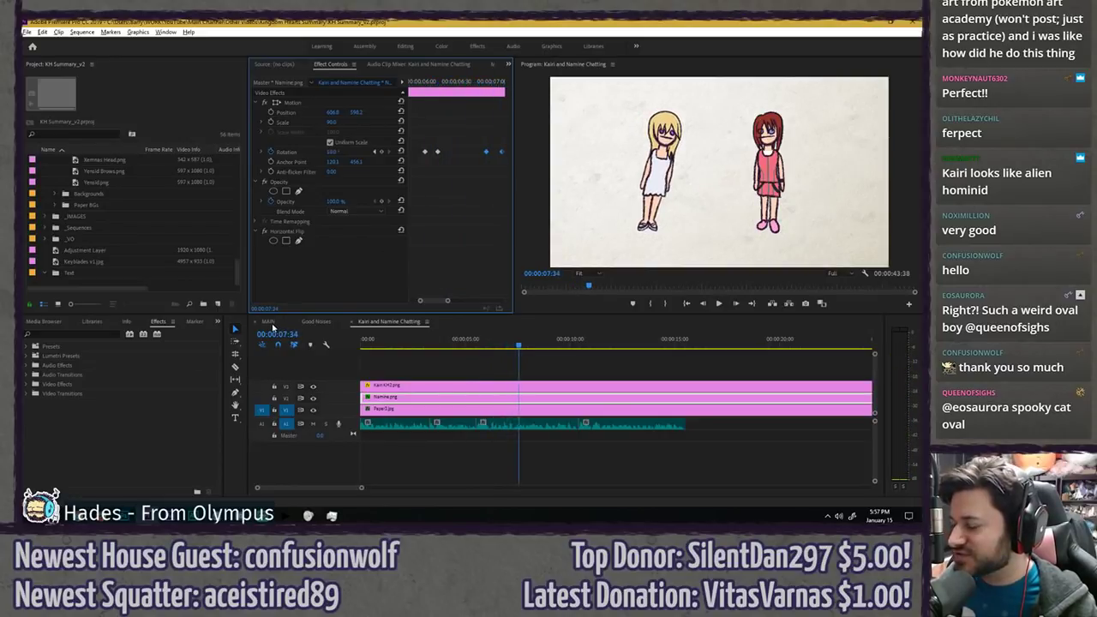
- Play the MAIN sequence in an enlarged program view
{"action": "left_click", "coordinate": [269, 322]}
{"action": "key", "text": "grave"}
{"action": "key", "text": "space"}
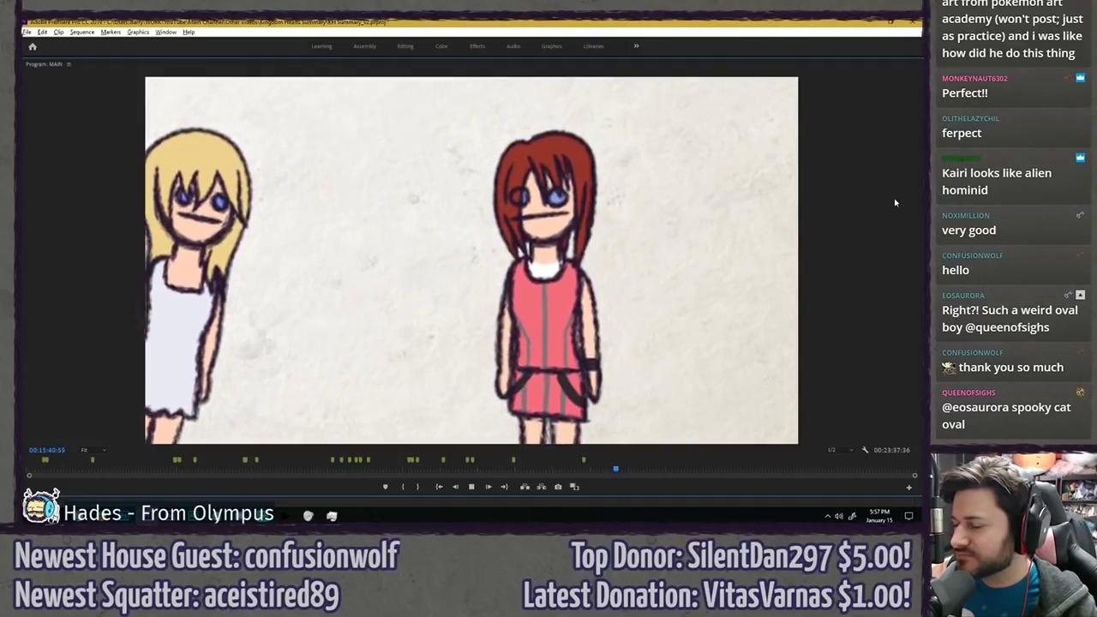
{"action": "key", "text": "space"}
{"action": "key", "text": "grave"}
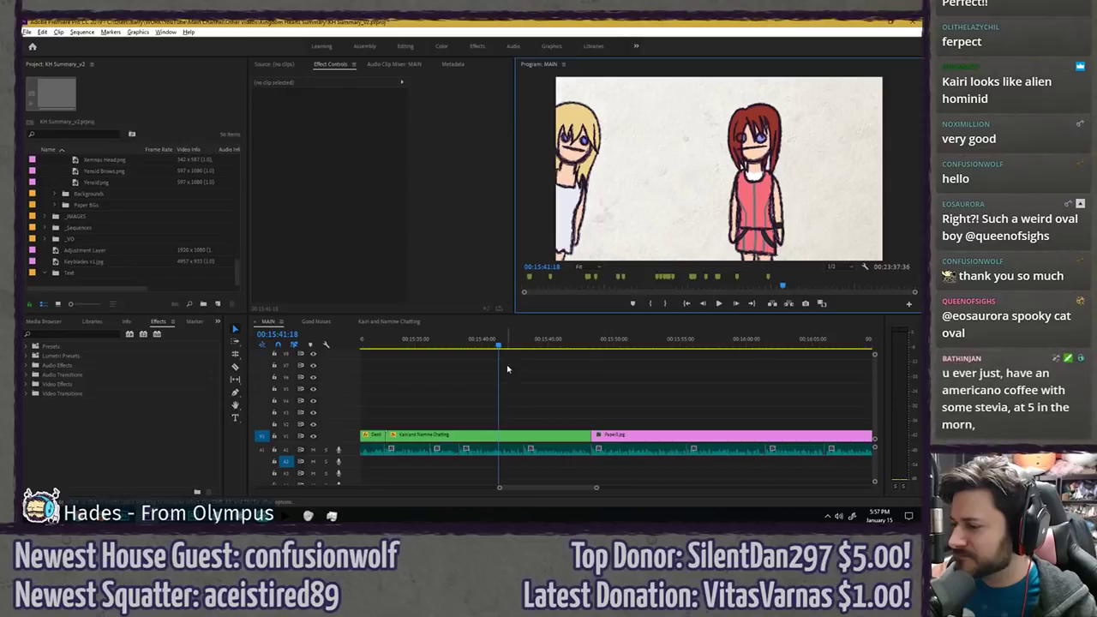
- Tilt Namine further toward Kairi a few frames later in Kairi and Namine Chatting
{"action": "left_click", "coordinate": [378, 324]}
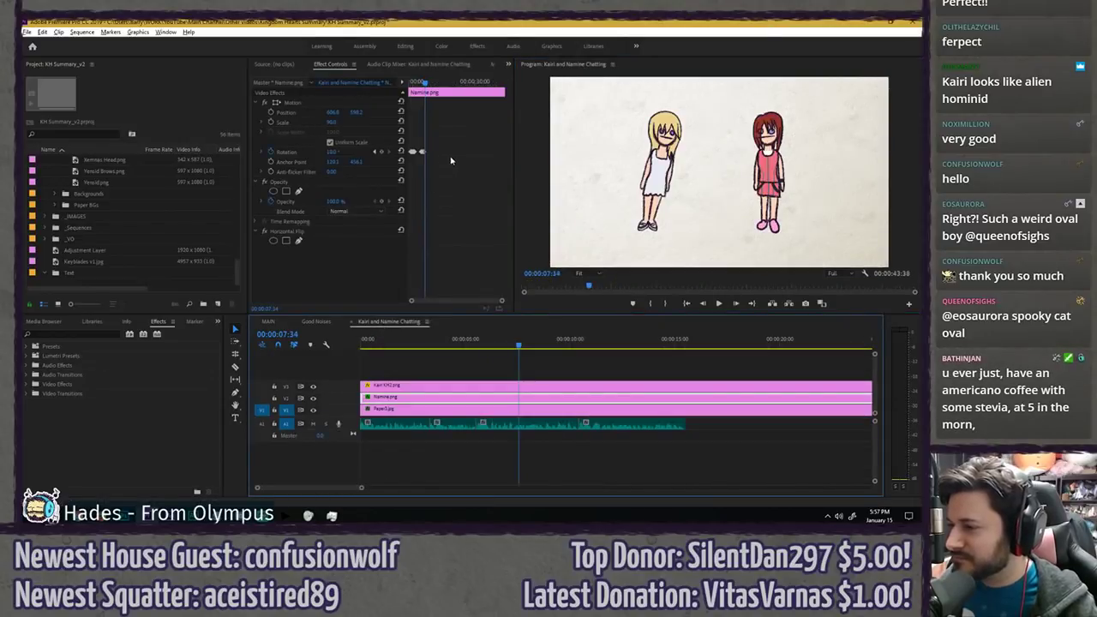
{"action": "key", "text": "Right"}
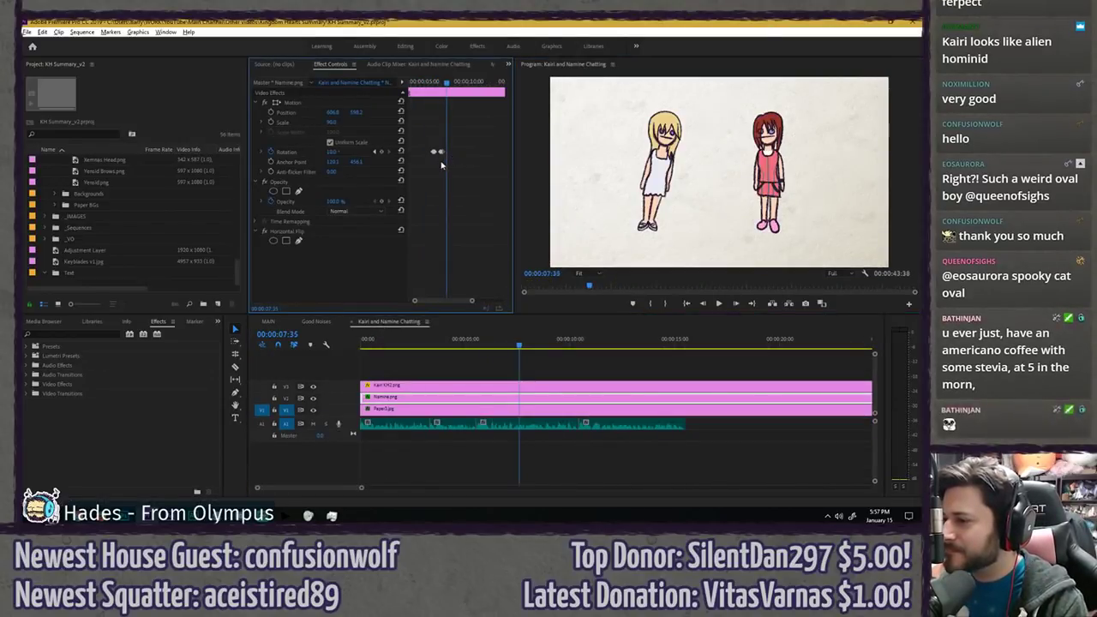
{"action": "key", "text": "Right"}
{"action": "key", "text": "Right"}
{"action": "key", "text": "Right"}
{"action": "key", "text": "Right"}
{"action": "key", "text": "Right"}
{"action": "key", "text": "Right"}
{"action": "key", "text": "Right"}
{"action": "key", "text": "Right"}
{"action": "key", "text": "Right"}
{"action": "key", "text": "Right"}
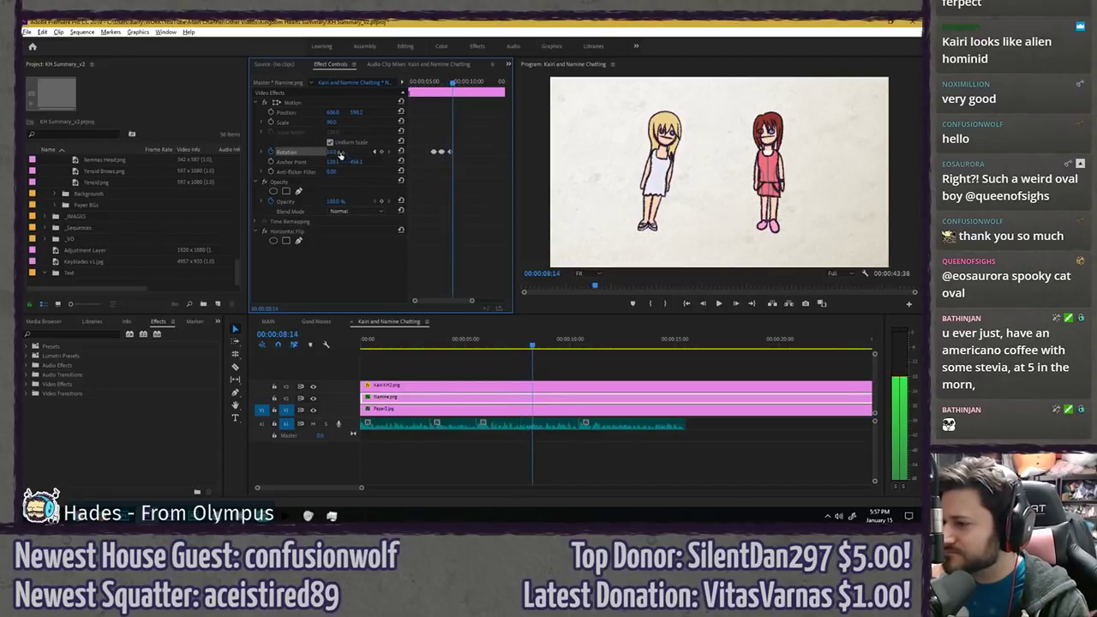
{"action": "left_click_drag", "start_coordinate": [332, 152], "coordinate": [337, 151]}
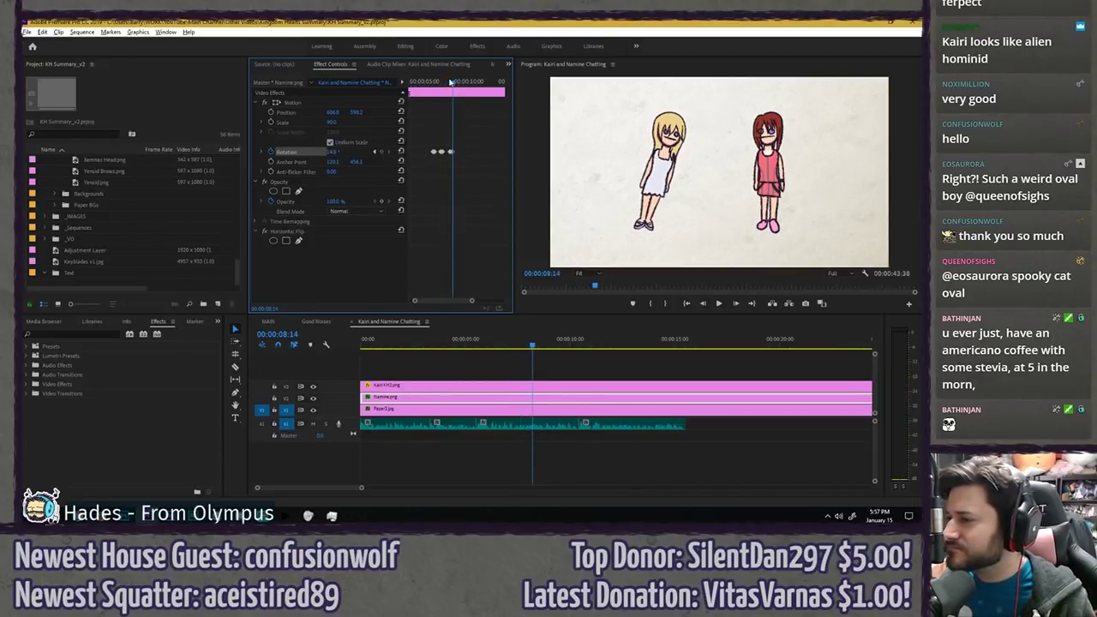
{"action": "left_click_drag", "start_coordinate": [450, 81], "coordinate": [450, 83]}
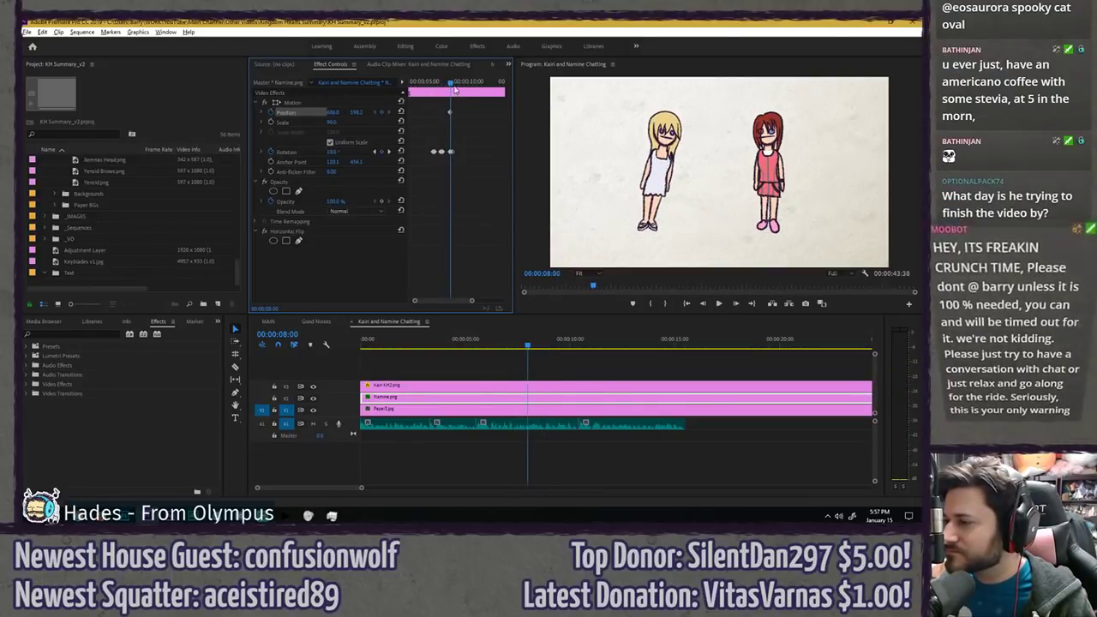
{"action": "left_click", "coordinate": [454, 82]}
- Shift Namine right and lower her slightly at 00:00:08:14 as she tilts
{"action": "left_click_drag", "start_coordinate": [338, 113], "coordinate": [347, 112]}
{"action": "left_click", "coordinate": [449, 84]}
{"action": "key", "text": "space"}
{"action": "left_click_drag", "start_coordinate": [449, 83], "coordinate": [455, 84]}
{"action": "left_click_drag", "start_coordinate": [356, 113], "coordinate": [395, 112]}
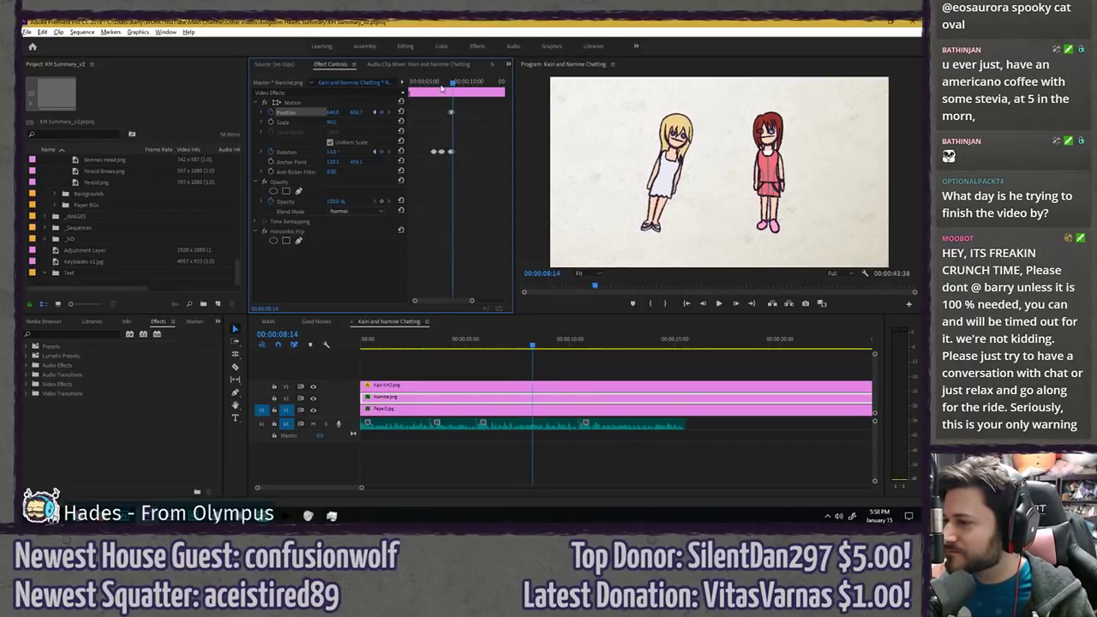
- Preview the tilt and shift from 00:00:07:28, then save the project
{"action": "left_click", "coordinate": [442, 84]}
{"action": "key", "text": "space"}
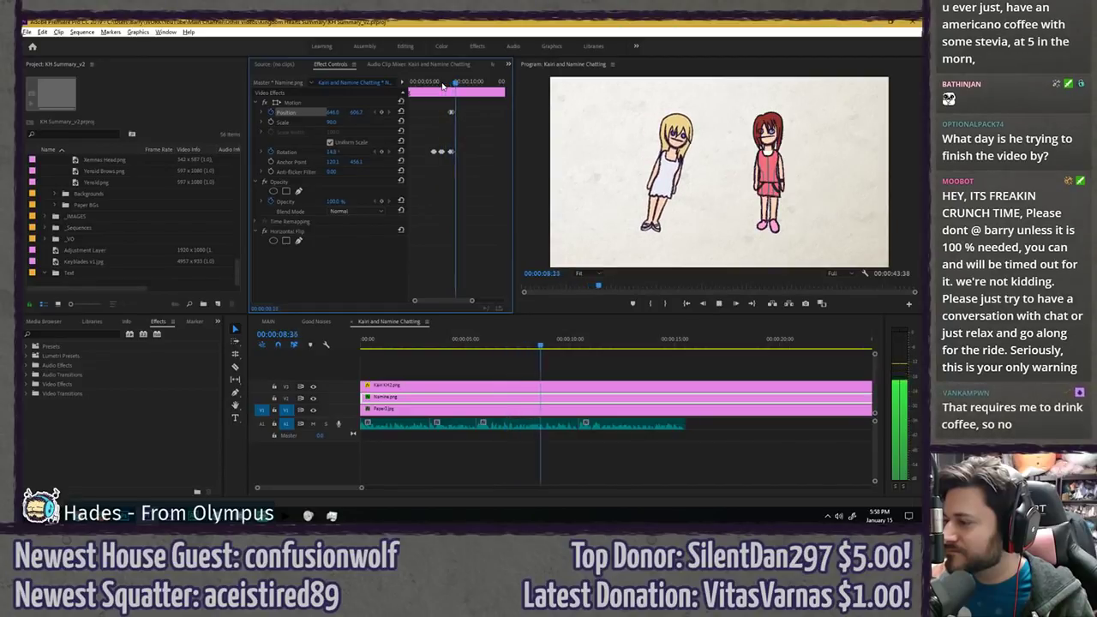
{"action": "left_click", "coordinate": [442, 84]}
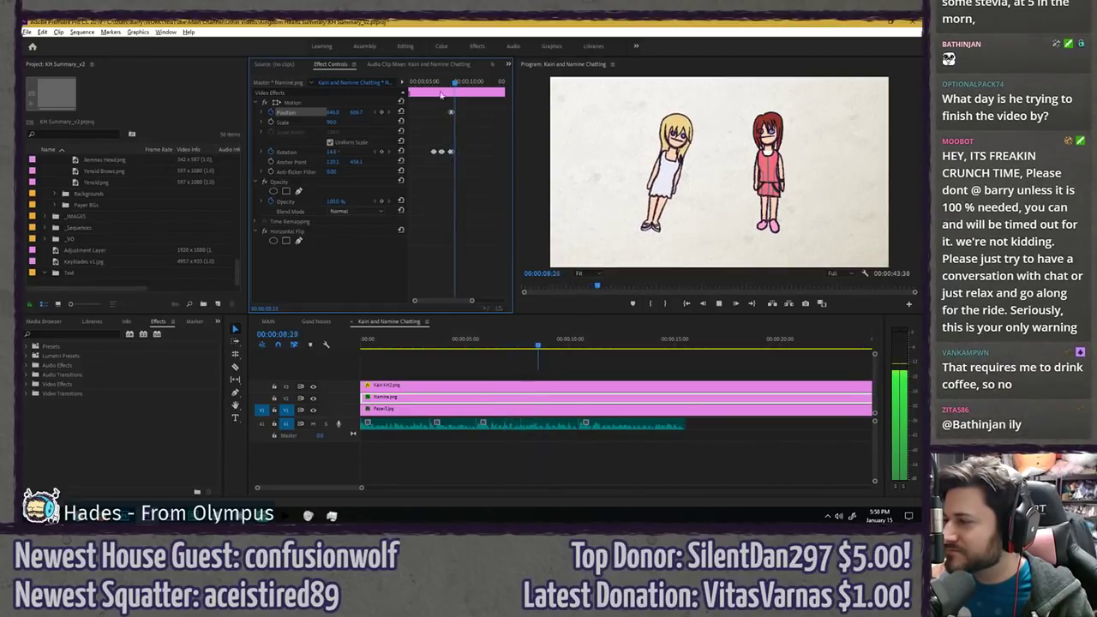
{"action": "key", "text": "space"}
{"action": "key", "text": "ctrl+s"}
- Watch the MAIN sequence full-window from just before the Kairi and Namine section
{"action": "left_click", "coordinate": [266, 324]}
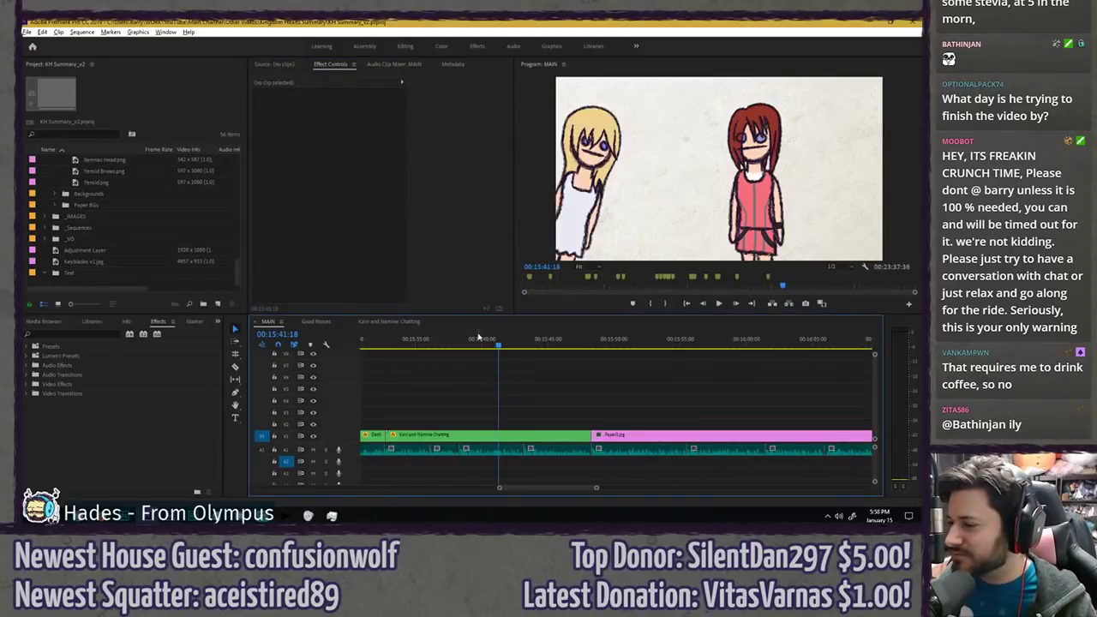
{"action": "left_click", "coordinate": [421, 340]}
{"action": "key", "text": "grave"}
{"action": "key", "text": "space"}
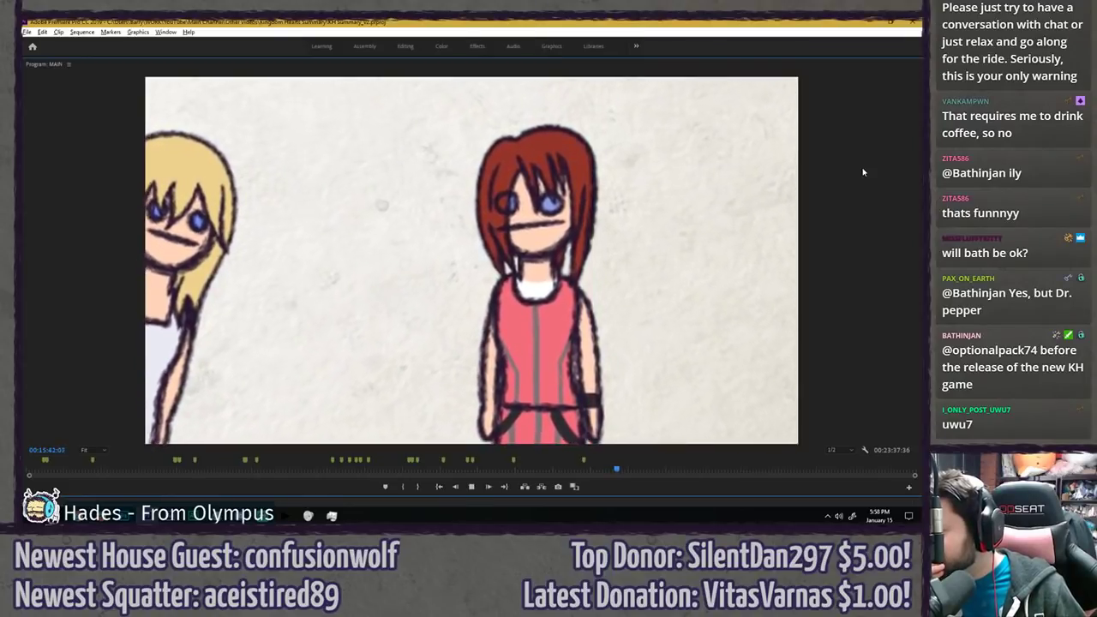
{"action": "key", "text": "space"}
{"action": "key", "text": "grave"}
- Show Namine's effect settings again and replay her animation from before the keyframes
{"action": "left_click", "coordinate": [366, 322]}
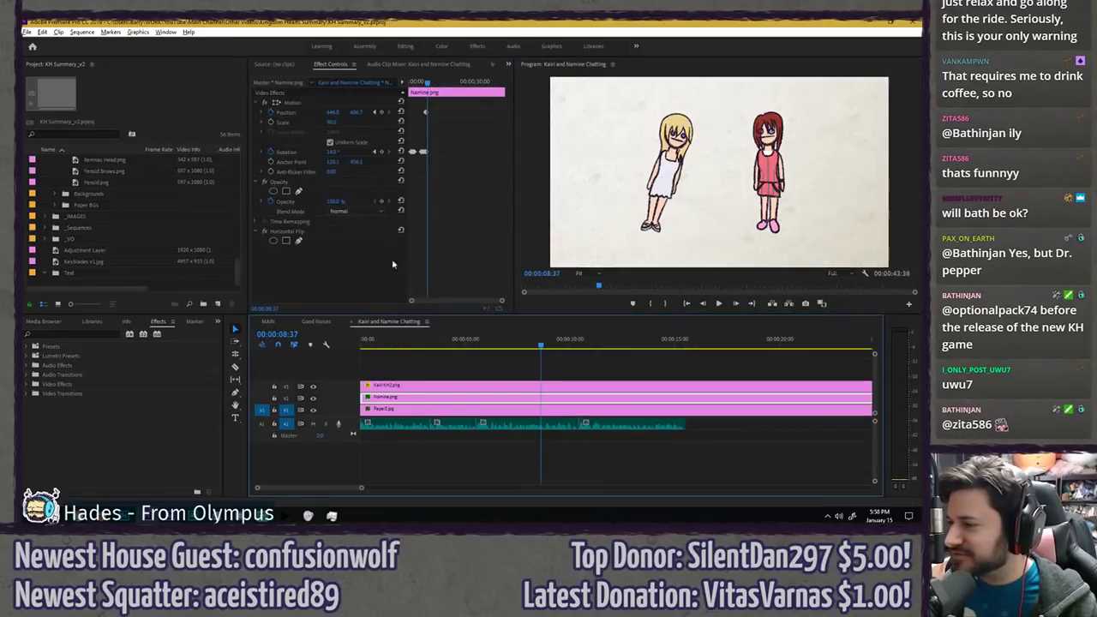
{"action": "left_click", "coordinate": [427, 175]}
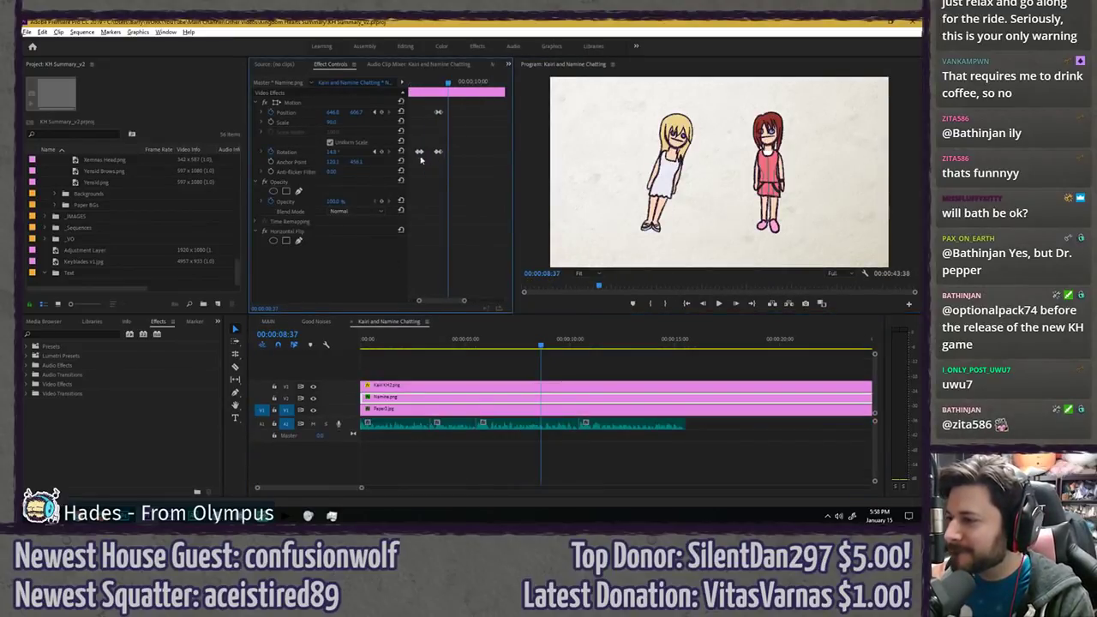
{"action": "left_click_drag", "start_coordinate": [450, 83], "coordinate": [427, 82]}
{"action": "key", "text": "space"}
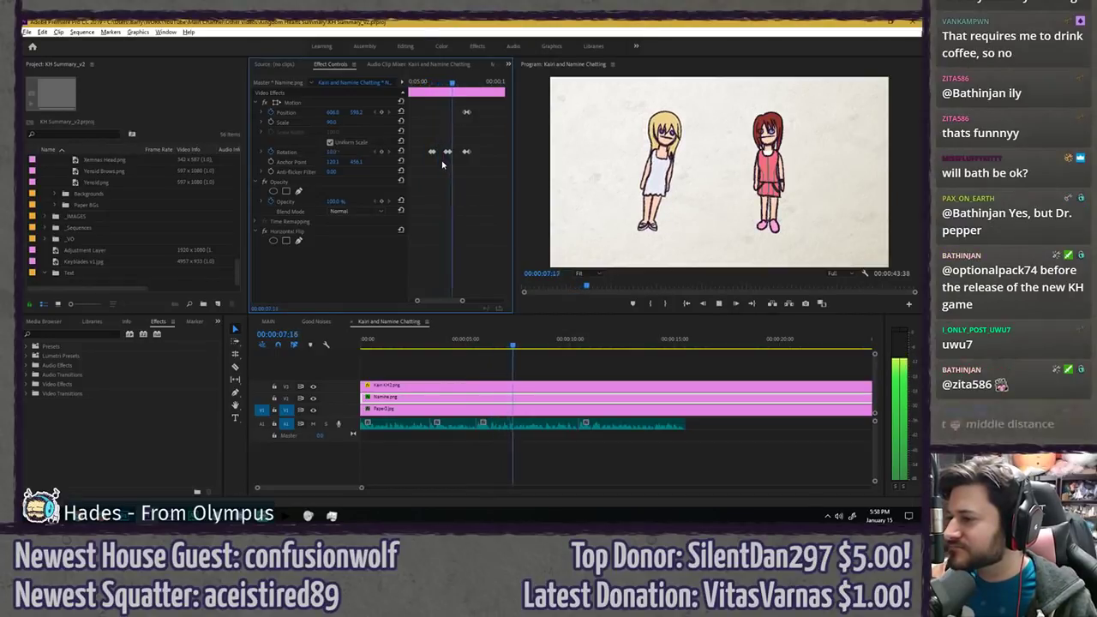
{"action": "key", "text": "space"}
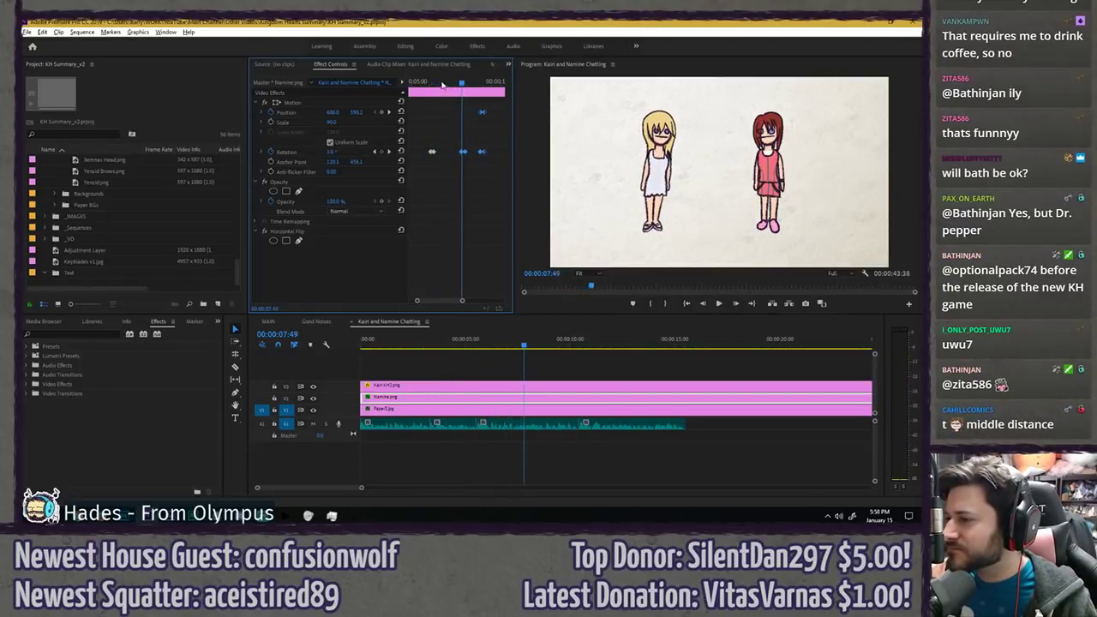
{"action": "left_click", "coordinate": [423, 82]}
{"action": "key", "text": "space"}
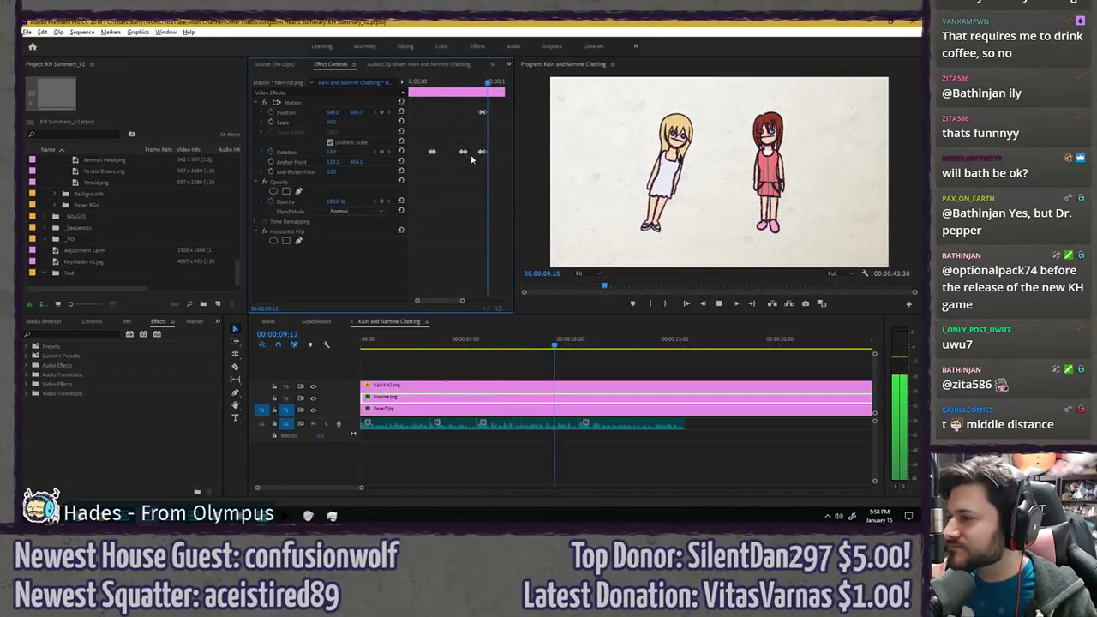
- Shift Namine's Position and Rotation keyframes slightly later and briefly preview the result
{"action": "left_click_drag", "start_coordinate": [503, 107], "coordinate": [486, 155]}
{"action": "key", "text": "Right"}
{"action": "key", "text": "Right"}
{"action": "key", "text": "Right"}
{"action": "key", "text": "space"}
{"action": "key", "text": "space"}
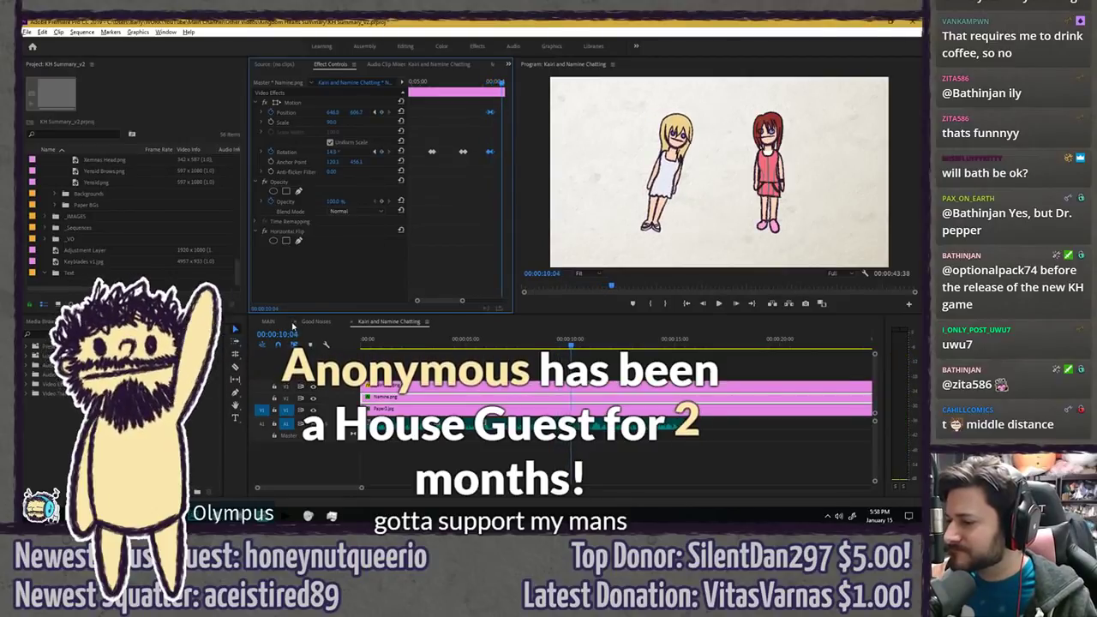
{"action": "left_click", "coordinate": [268, 321]}
- Watch Kairi's section full-window, saving the project partway, then restore the editing workspace
{"action": "key", "text": "grave"}
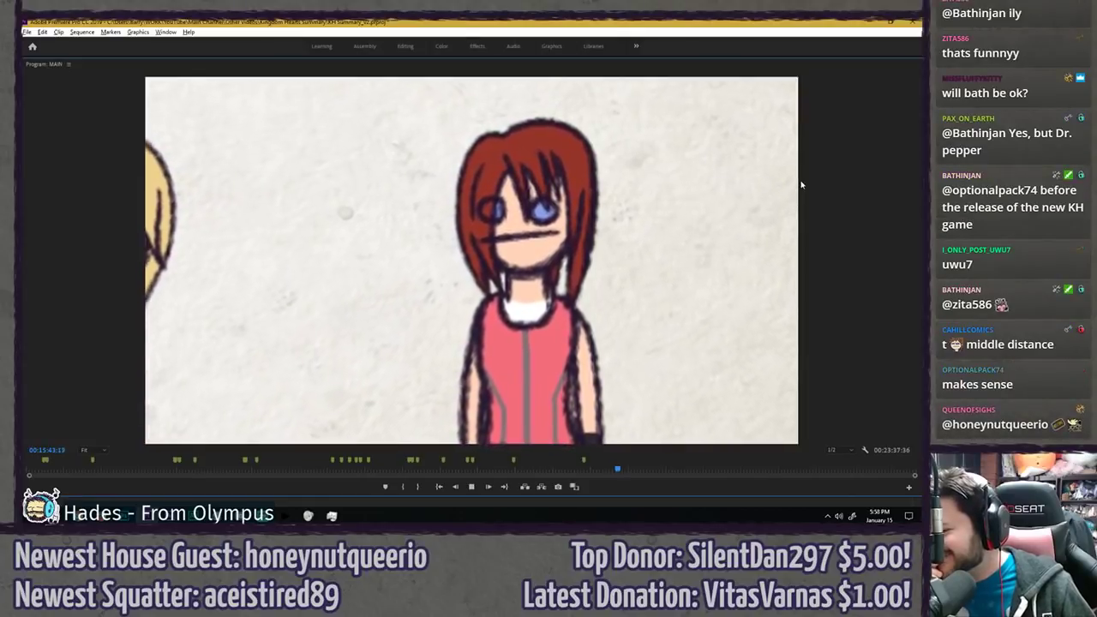
{"action": "key", "text": "ctrl+s"}
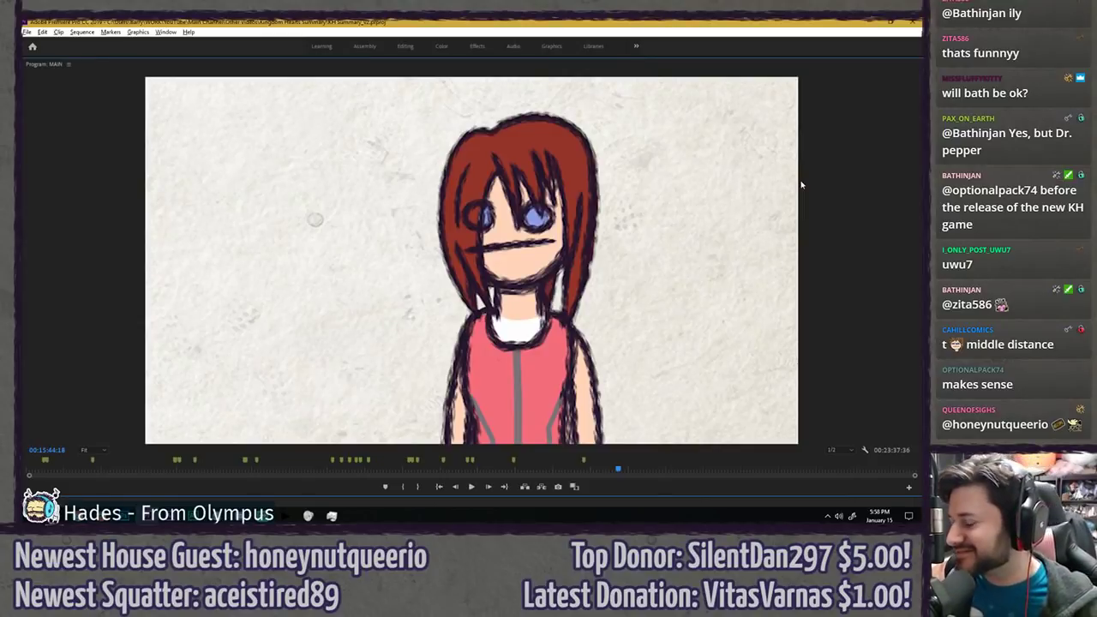
{"action": "key", "text": "space"}
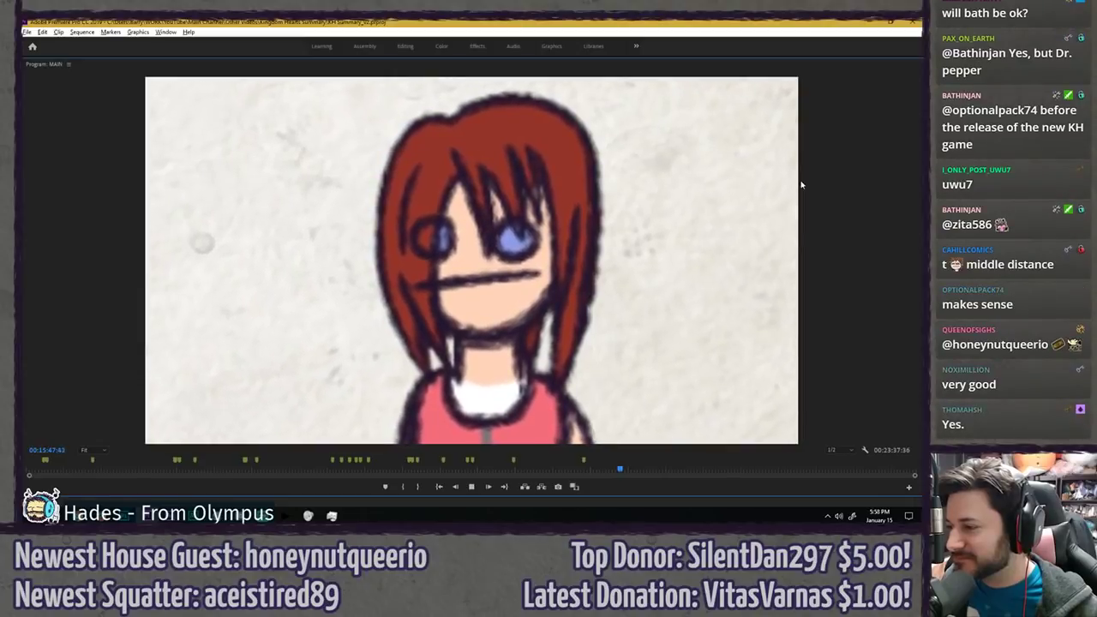
{"action": "key", "text": "space"}
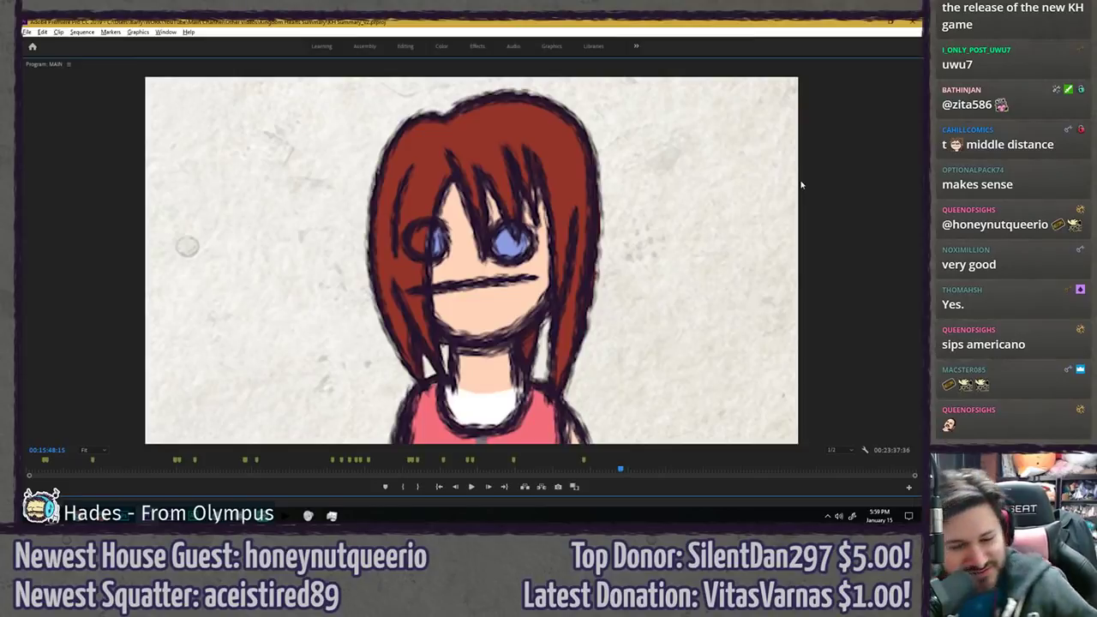
{"action": "key", "text": "grave"}
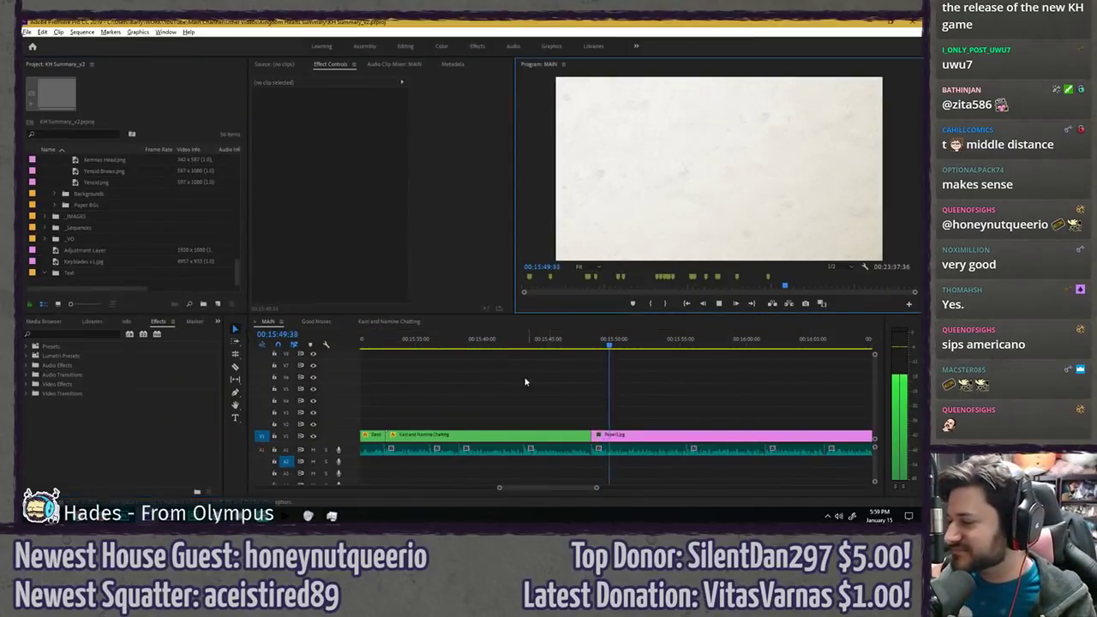
{"action": "scroll", "coordinate": [505, 372], "scroll_direction": "down", "scroll_amount": 5}
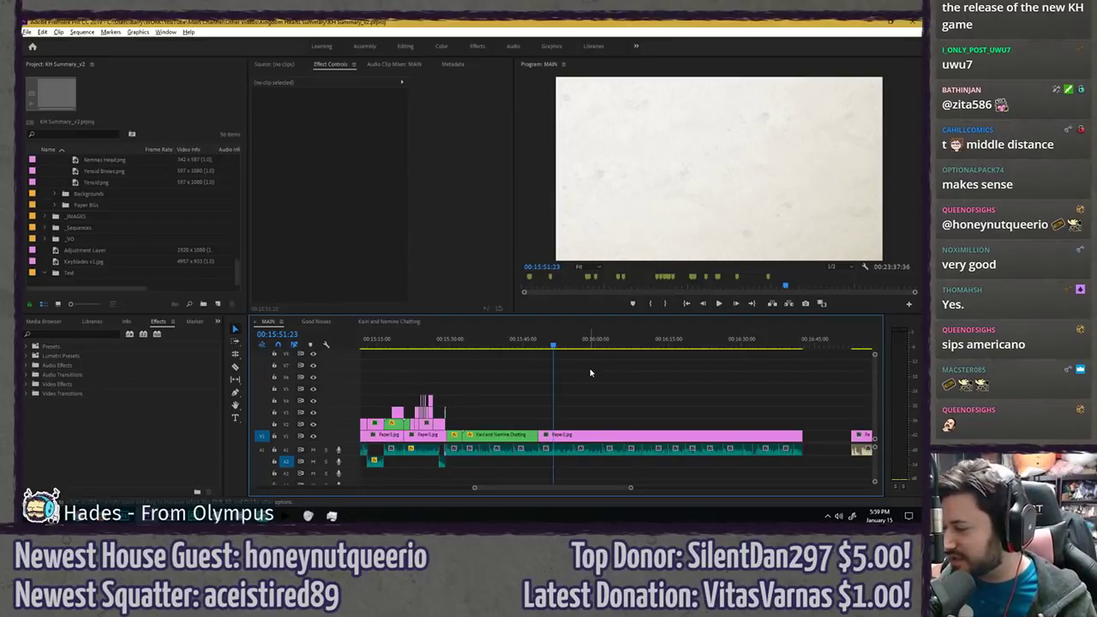
- Zoom out to the whole MAIN sequence and scrub from about 2:30 to the Kairi and Sora scene
{"action": "key", "text": "minus"}
{"action": "key", "text": "minus"}
{"action": "key", "text": "minus"}
{"action": "key", "text": "minus"}
{"action": "key", "text": "minus"}
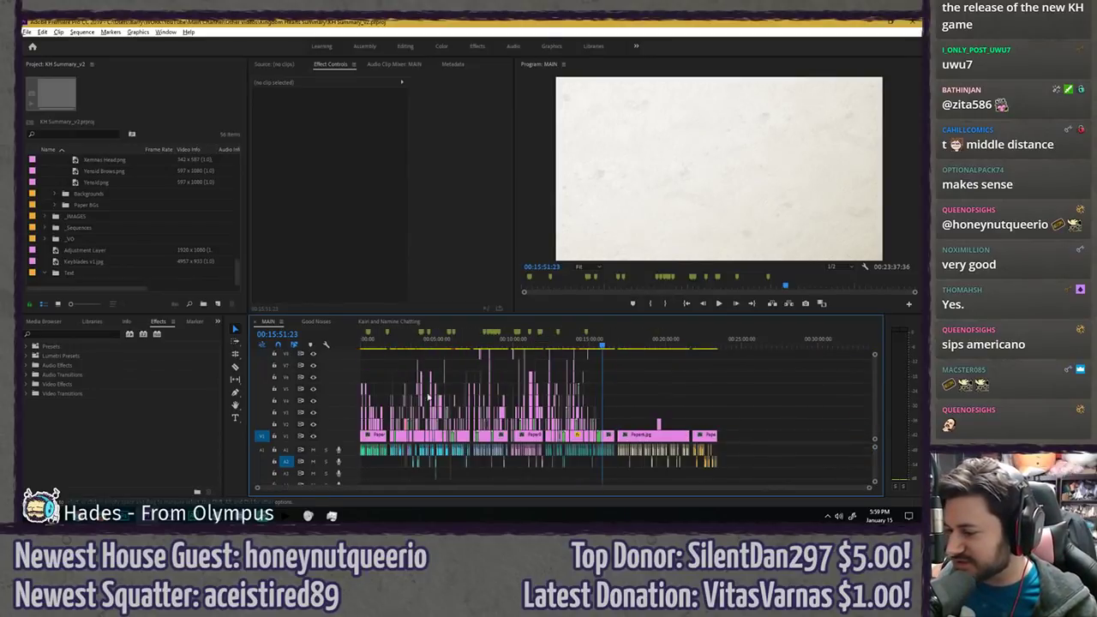
{"action": "scroll", "coordinate": [427, 396], "scroll_direction": "up", "scroll_amount": 8}
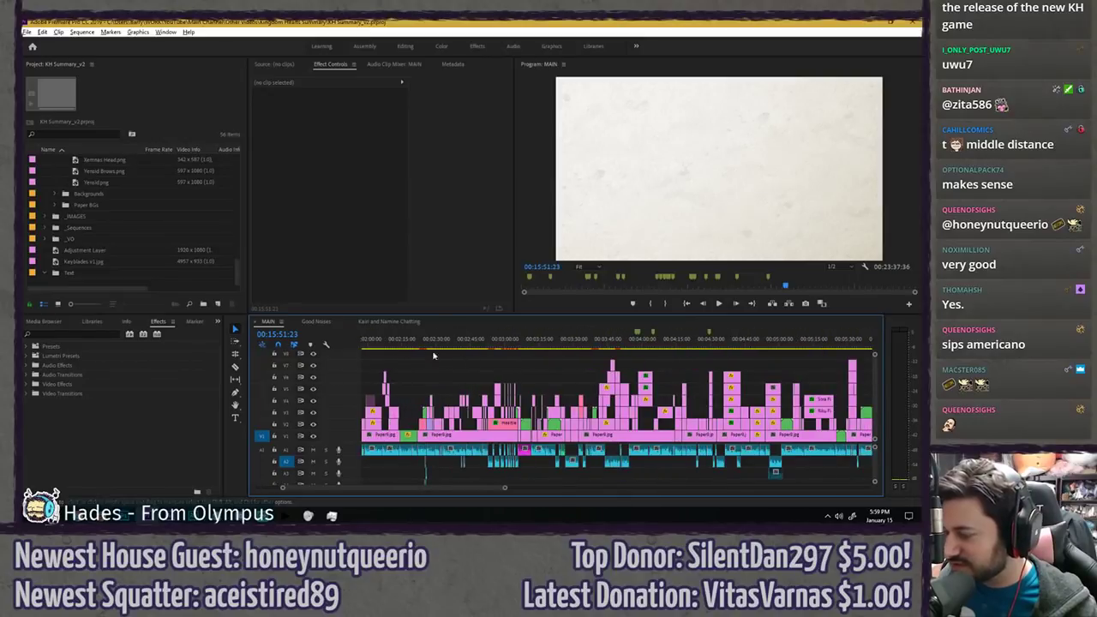
{"action": "left_click_drag", "start_coordinate": [434, 341], "coordinate": [815, 343]}
{"action": "scroll", "coordinate": [744, 361], "scroll_direction": "down", "scroll_amount": 5}
{"action": "scroll", "coordinate": [656, 369], "scroll_direction": "up", "scroll_amount": 4}
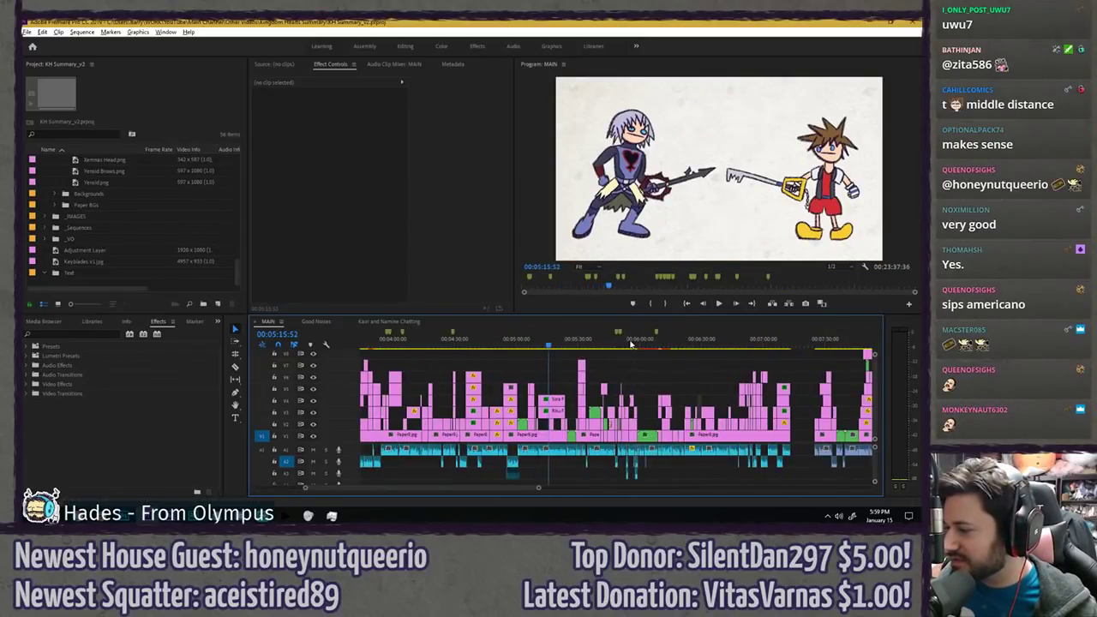
{"action": "mouse_move", "coordinate": [630, 342]}
{"action": "left_mouse_down"}
{"action": "mouse_move", "coordinate": [695, 343]}
{"action": "mouse_move", "coordinate": [583, 341]}
{"action": "mouse_move", "coordinate": [620, 334]}
{"action": "left_mouse_up"}
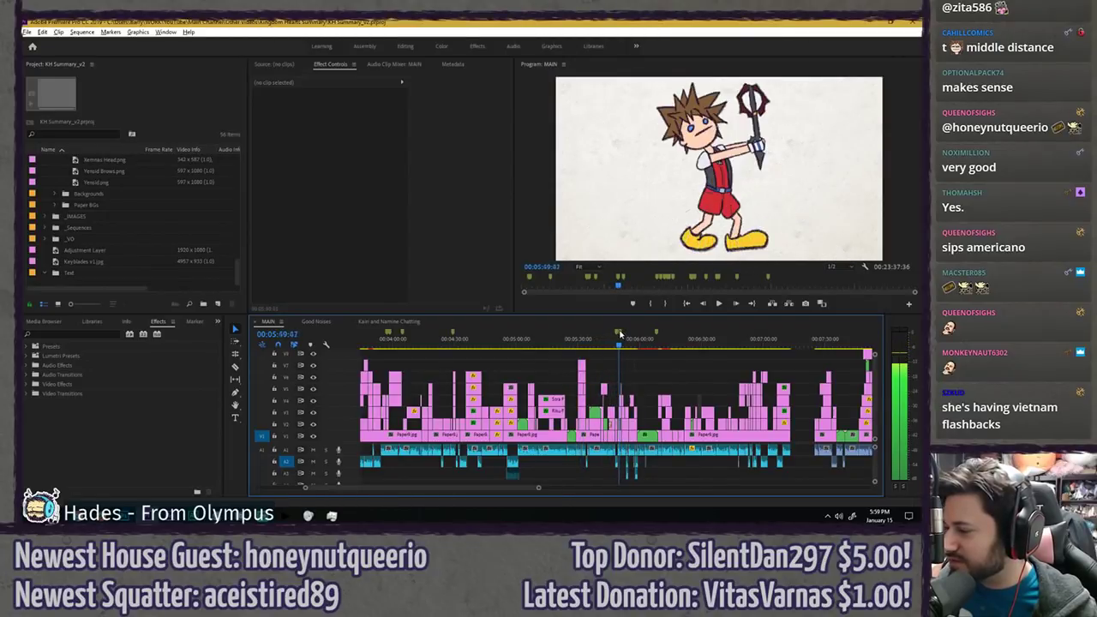
- Play the MAIN sequence from about 5:49
{"action": "scroll", "coordinate": [636, 359], "scroll_direction": "up", "scroll_amount": 6}
{"action": "left_click", "coordinate": [557, 355]}
{"action": "key", "text": "space"}
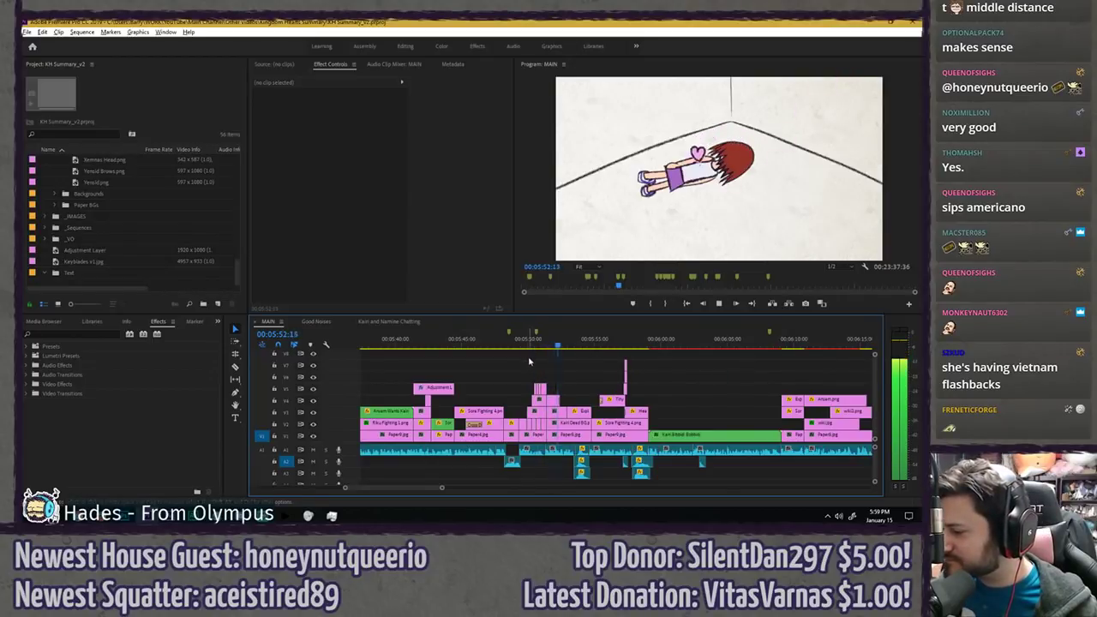
{"action": "key", "text": "space"}
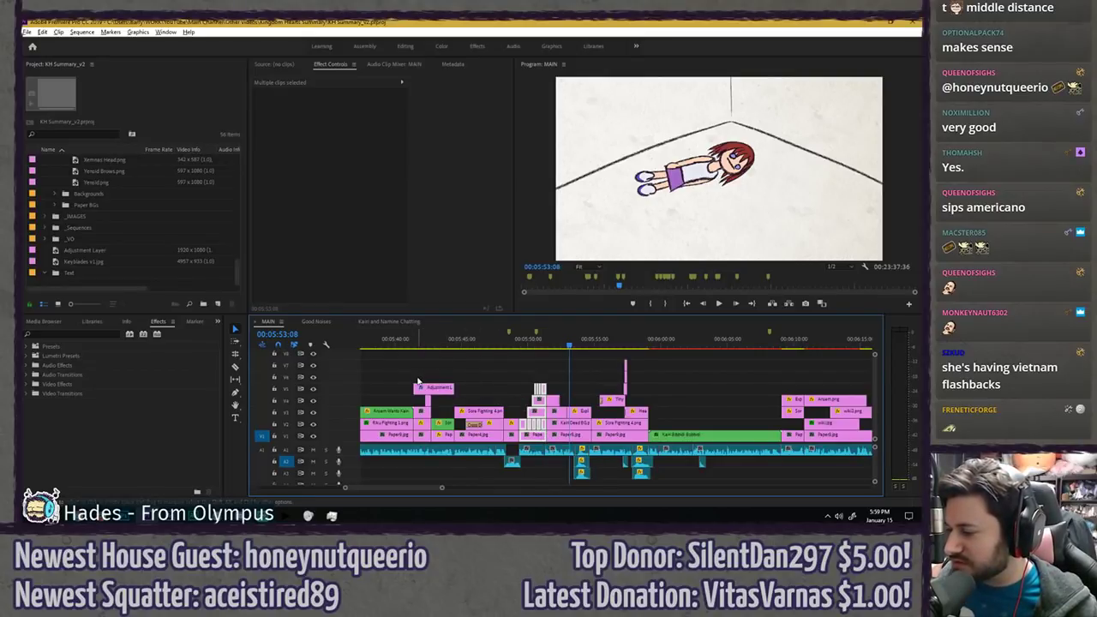
- Rewatch the end of the Kairi section and save the project
{"action": "scroll", "coordinate": [379, 369], "scroll_direction": "down", "scroll_amount": 10}
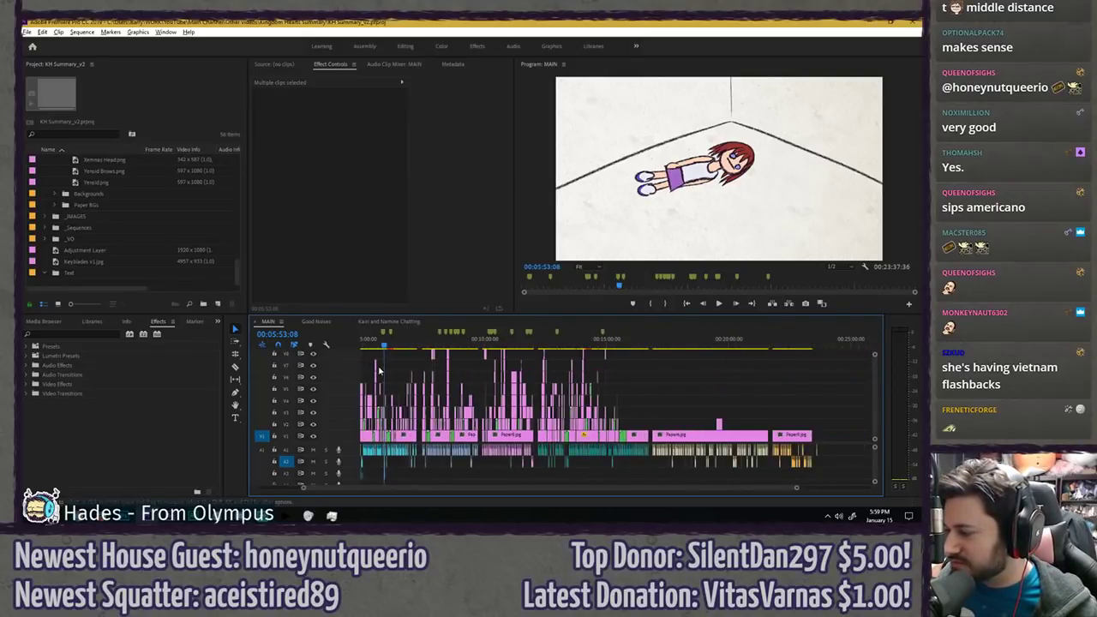
{"action": "scroll", "coordinate": [636, 388], "scroll_direction": "up", "scroll_amount": 3}
{"action": "scroll", "coordinate": [449, 388], "scroll_direction": "up", "scroll_amount": 5}
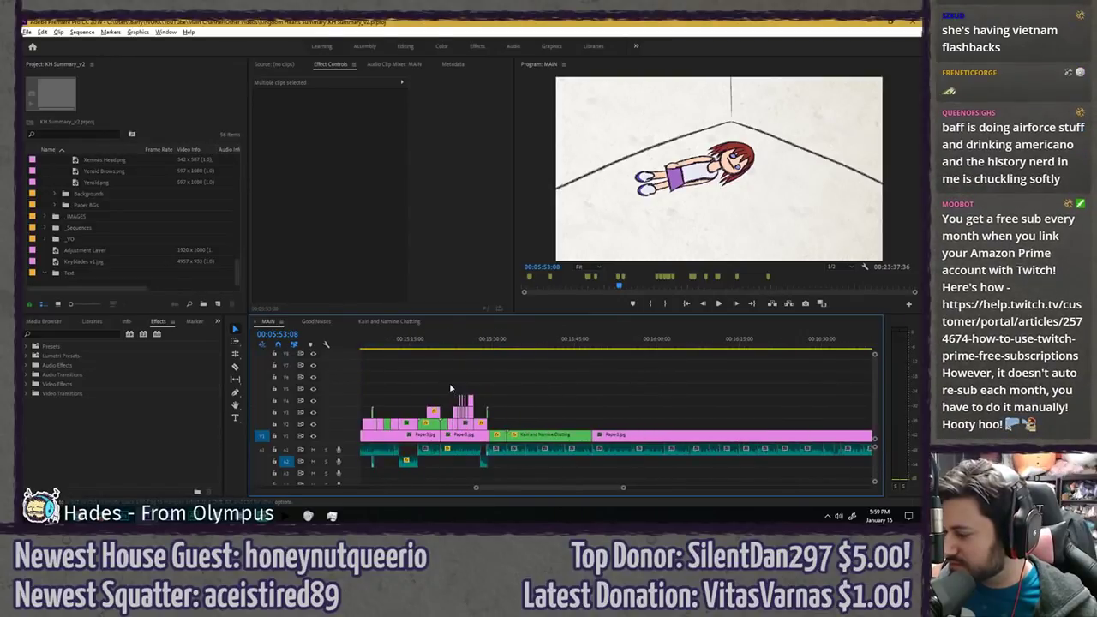
{"action": "left_click_drag", "start_coordinate": [592, 345], "coordinate": [597, 346]}
{"action": "left_click", "coordinate": [597, 347]}
{"action": "key", "text": "space"}
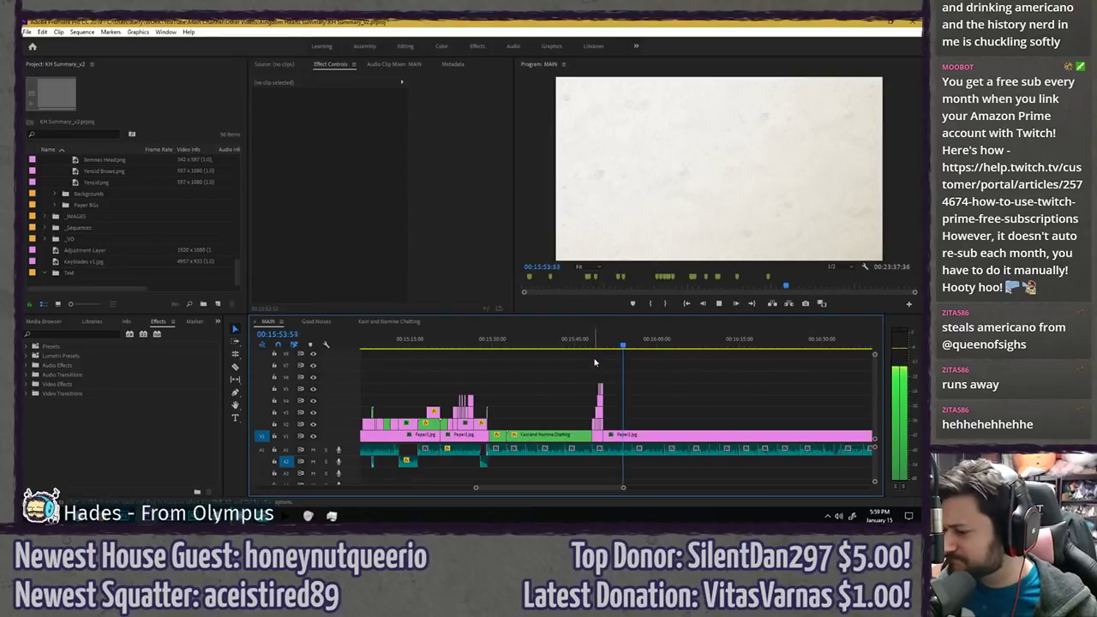
{"action": "key", "text": "ctrl+s"}
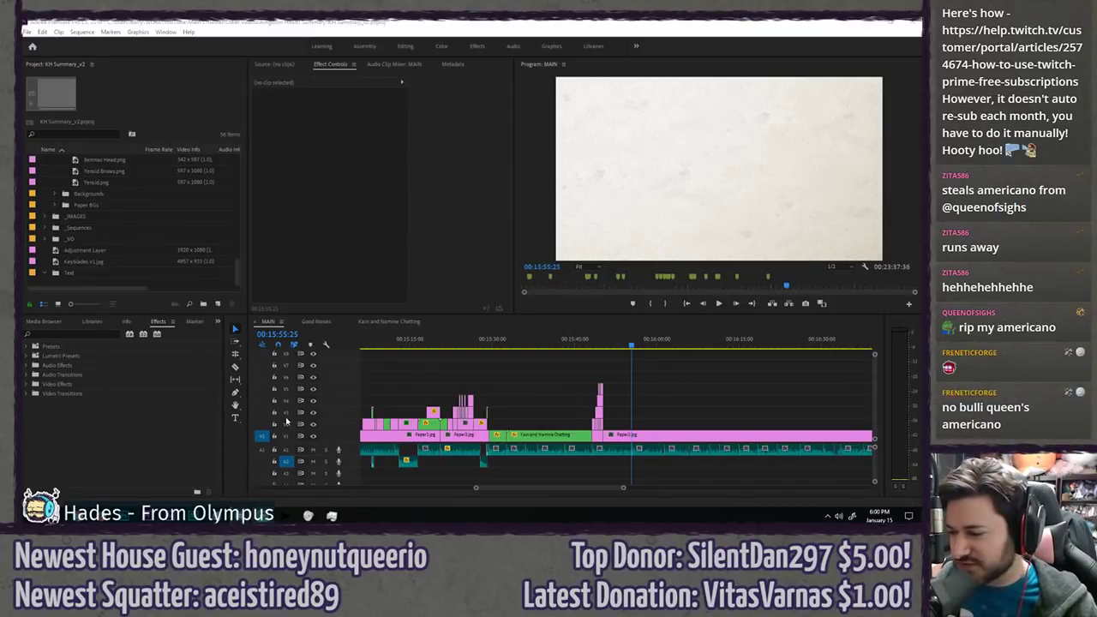
- Play a short preview from about 15:49 in the timeline
{"action": "left_click", "coordinate": [595, 364]}
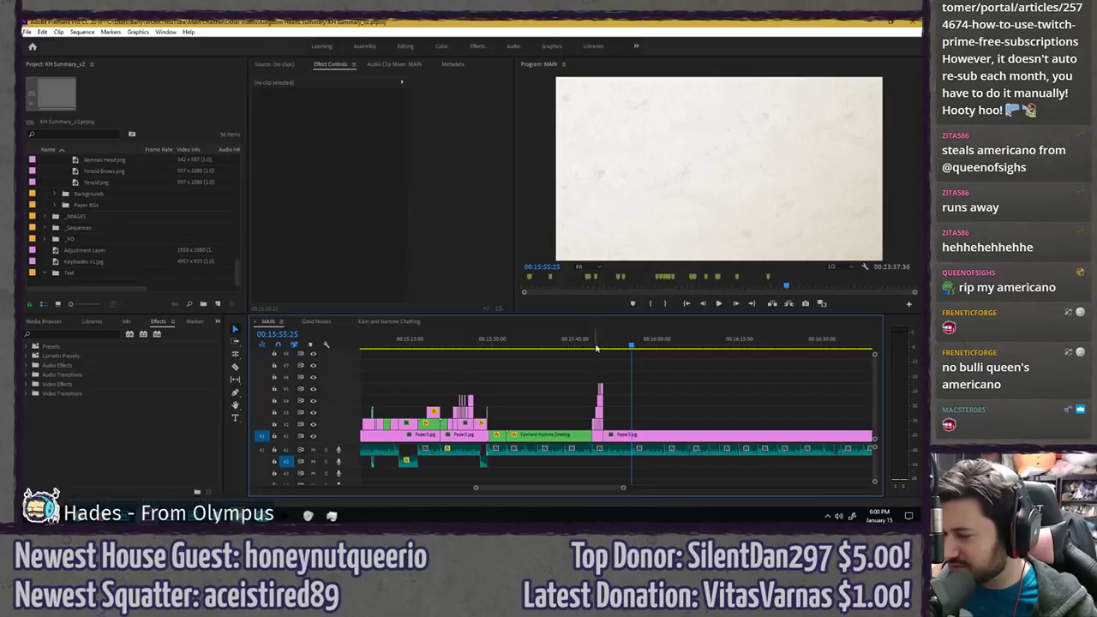
{"action": "left_click", "coordinate": [598, 347]}
{"action": "key", "text": "space"}
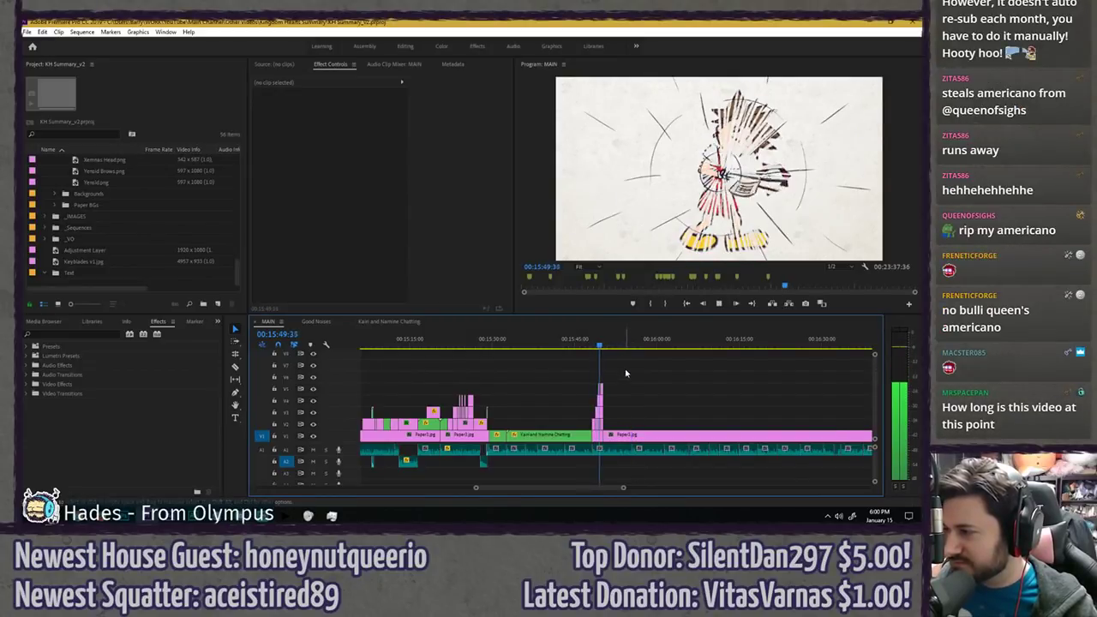
{"action": "key", "text": "space"}
- Zoom out to the whole sequence and preview around 4:45 and 5:25–5:41
{"action": "key", "text": "minus"}
{"action": "key", "text": "minus"}
{"action": "key", "text": "minus"}
{"action": "key", "text": "minus"}
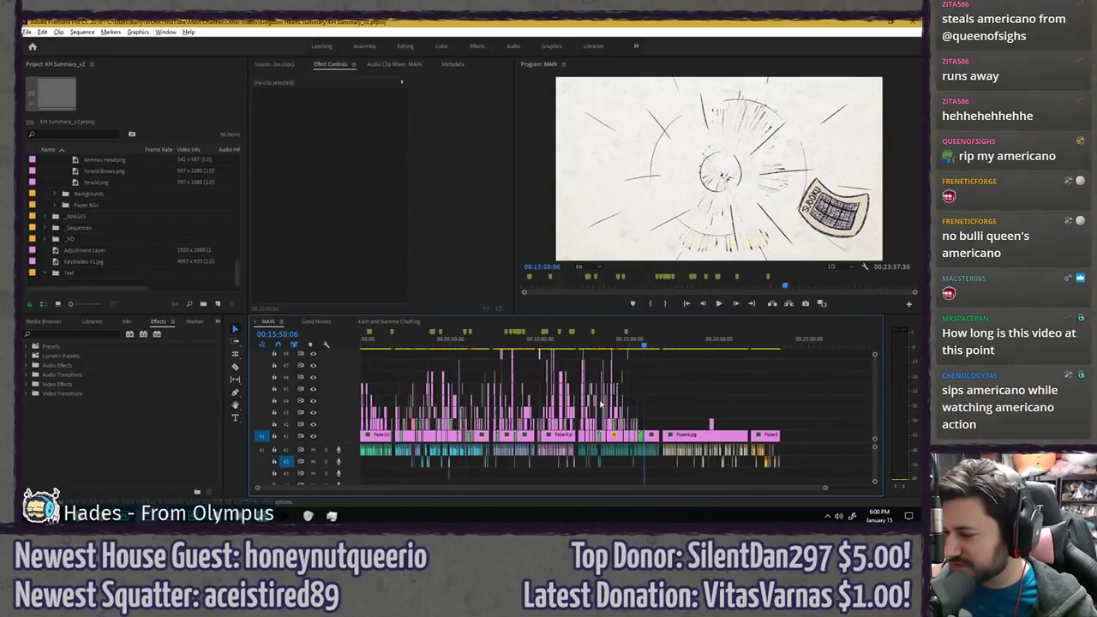
{"action": "scroll", "coordinate": [602, 404], "scroll_direction": "up", "scroll_amount": 8}
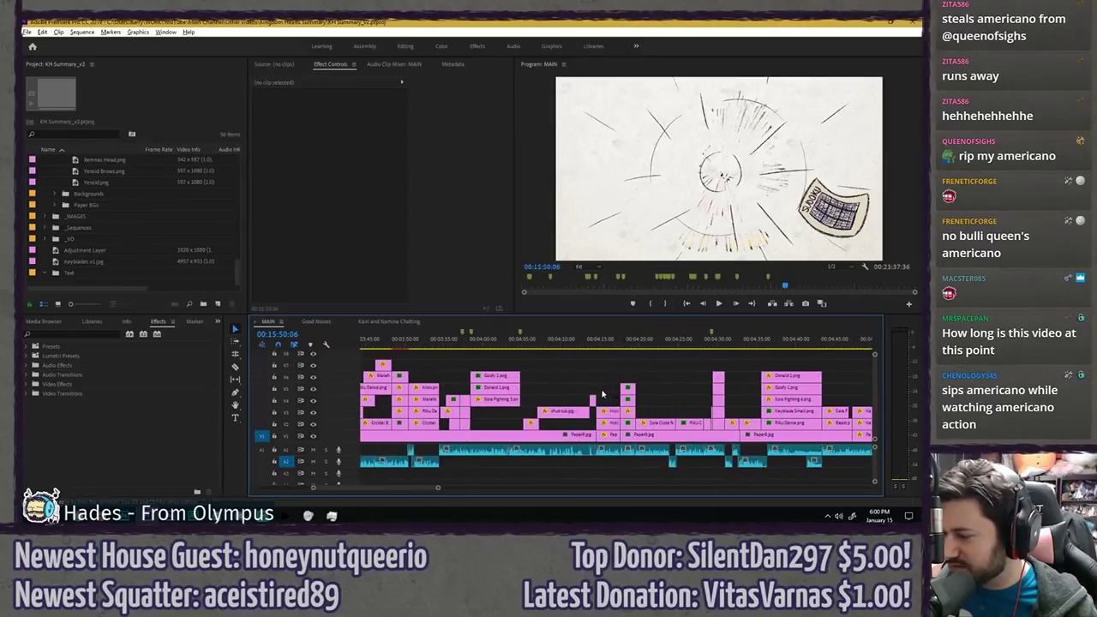
{"action": "left_click_drag", "start_coordinate": [821, 344], "coordinate": [844, 344]}
{"action": "key", "text": "space"}
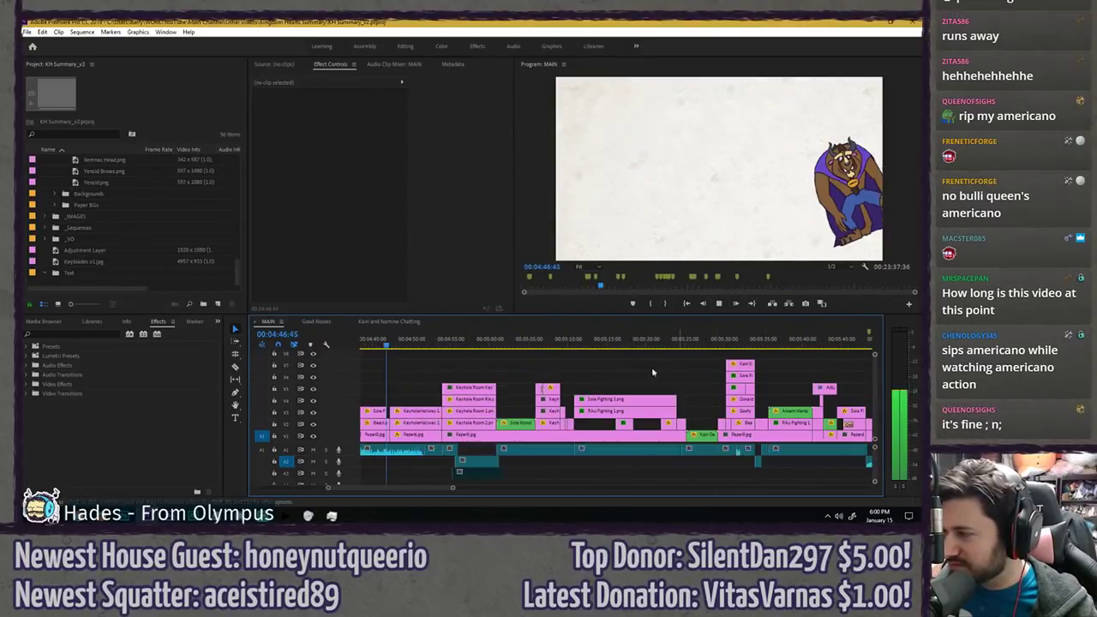
{"action": "key", "text": "space"}
{"action": "left_click_drag", "start_coordinate": [684, 341], "coordinate": [815, 339]}
{"action": "key", "text": "space"}
- Select the small adjustment layer clip, then review the Sora section from about 5:49
{"action": "scroll", "coordinate": [641, 395], "scroll_direction": "down", "scroll_amount": 3}
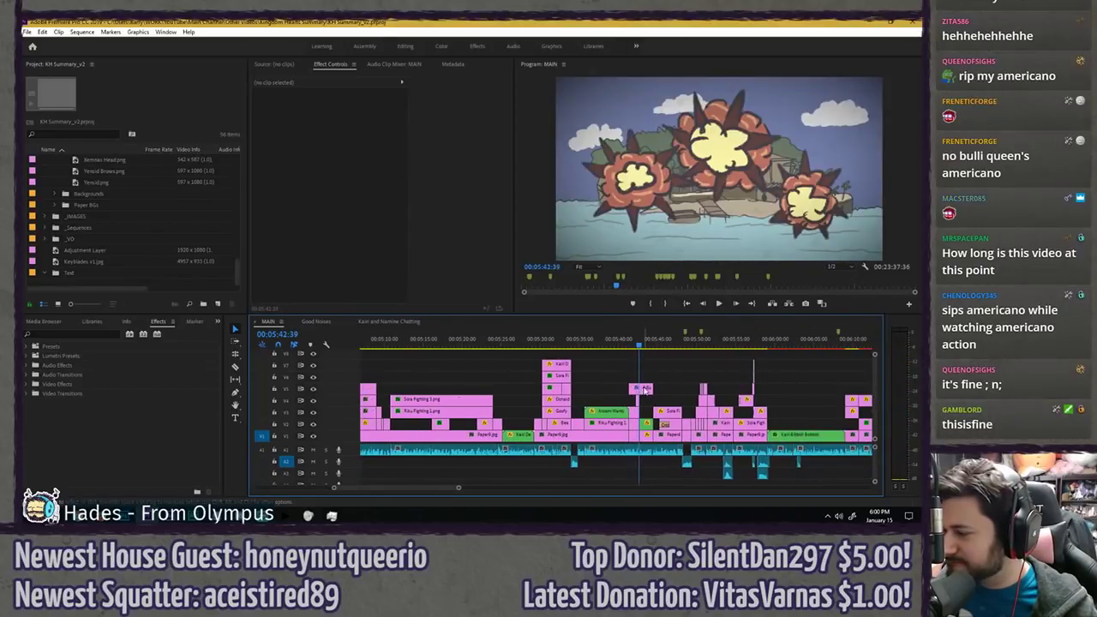
{"action": "left_click", "coordinate": [644, 390]}
{"action": "scroll", "coordinate": [416, 407], "scroll_direction": "down", "scroll_amount": 10}
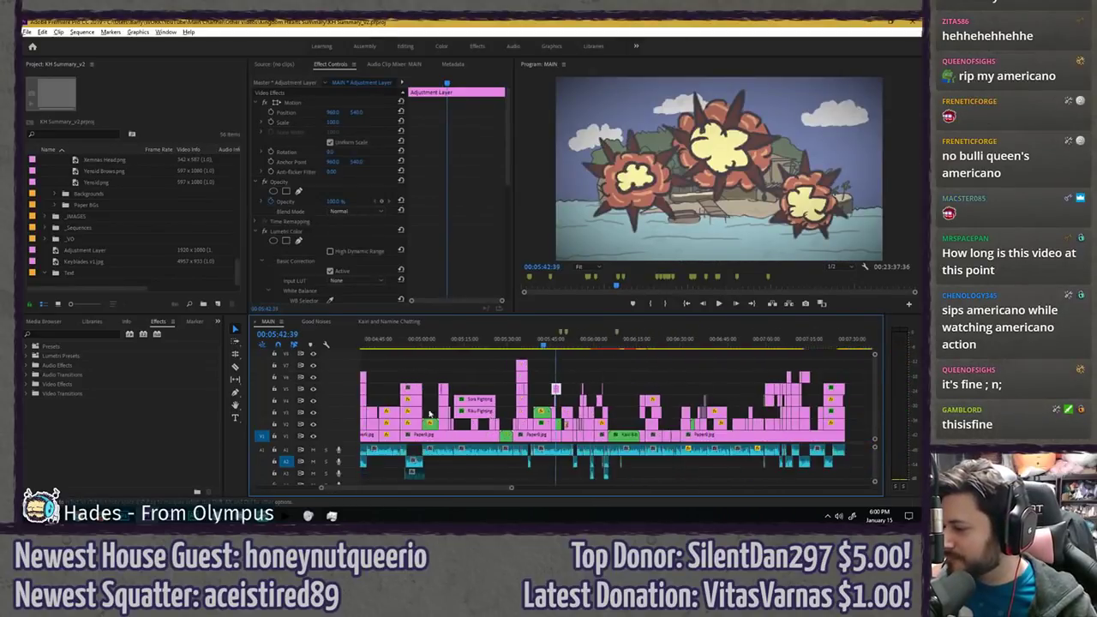
{"action": "scroll", "coordinate": [415, 408], "scroll_direction": "down", "scroll_amount": 3}
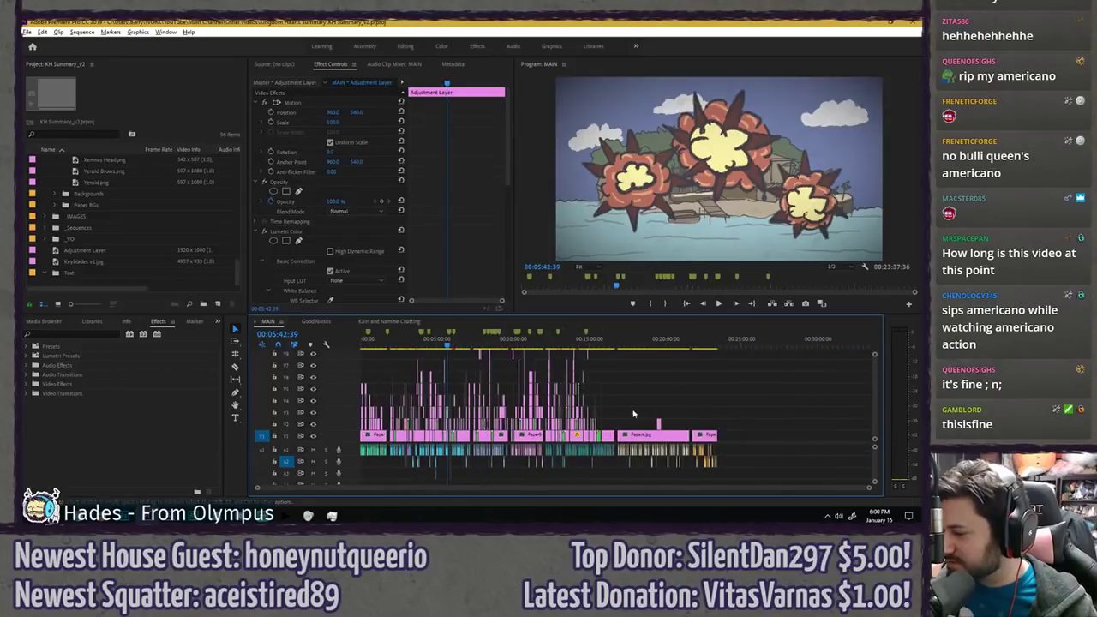
{"action": "scroll", "coordinate": [580, 387], "scroll_direction": "up", "scroll_amount": 4}
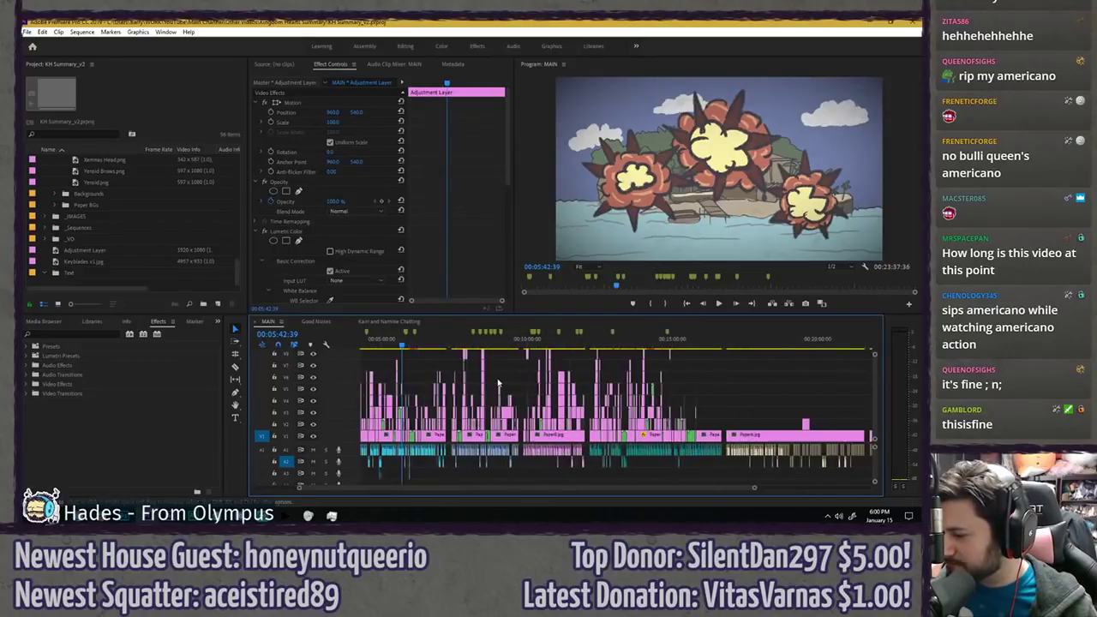
{"action": "left_click", "coordinate": [726, 342]}
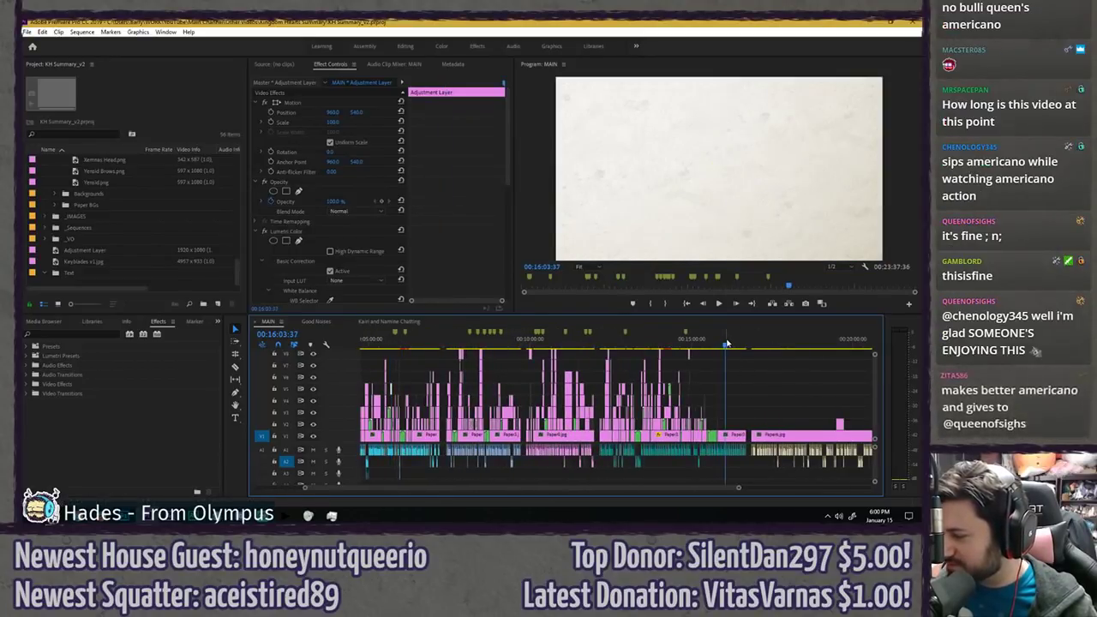
{"action": "left_click_drag", "start_coordinate": [401, 345], "coordinate": [397, 348]}
{"action": "key", "text": "space"}
{"action": "scroll", "coordinate": [407, 356], "scroll_direction": "up", "scroll_amount": 6}
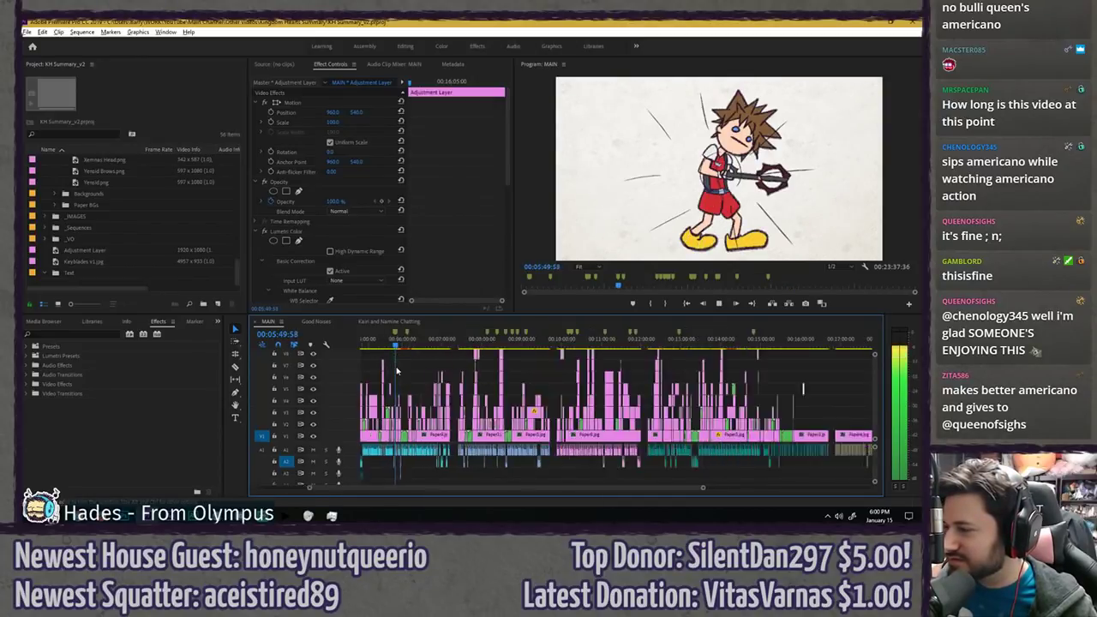
{"action": "scroll", "coordinate": [411, 358], "scroll_direction": "up", "scroll_amount": 2}
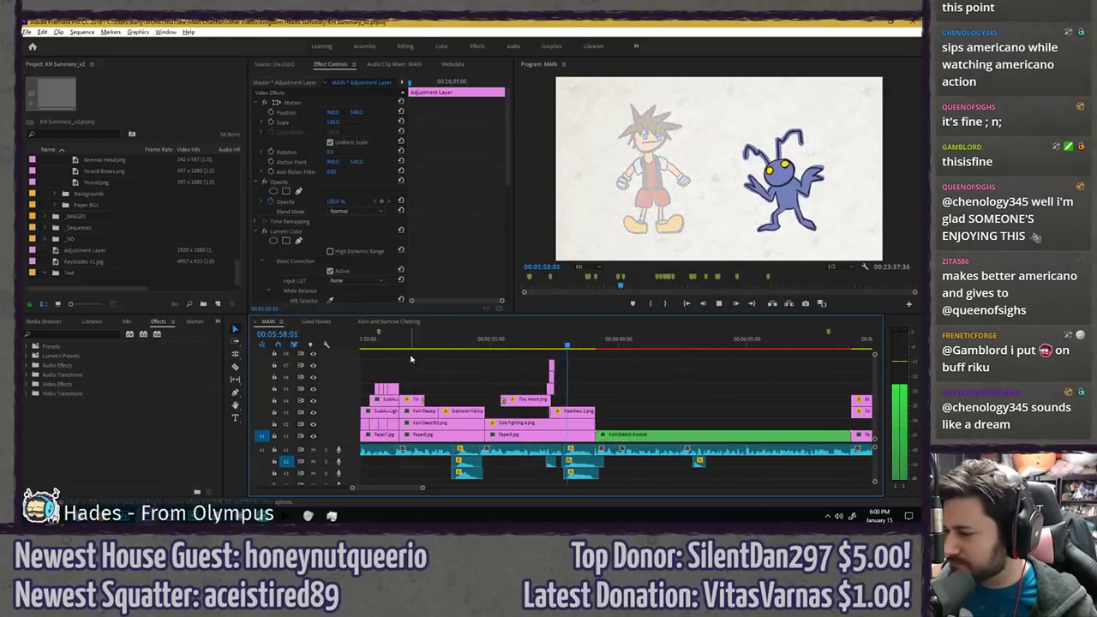
{"action": "key", "text": "space"}
- Select several clips, then play the Kairi section from about 15:50 to see Kairi standing
{"action": "left_click_drag", "start_coordinate": [411, 359], "coordinate": [584, 441]}
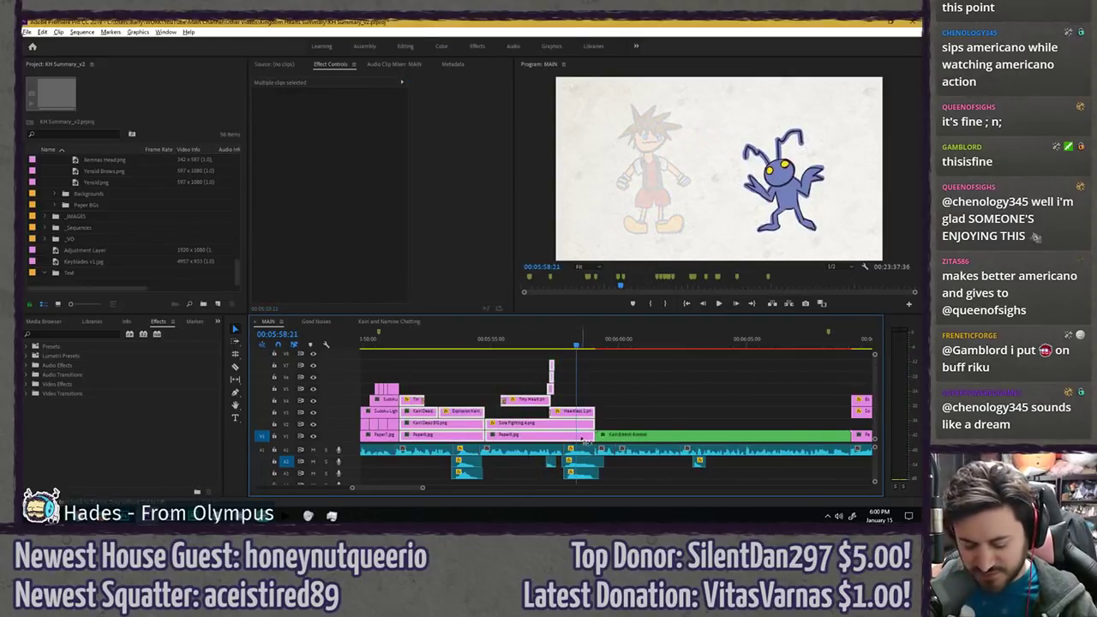
{"action": "scroll", "coordinate": [468, 428], "scroll_direction": "down", "scroll_amount": 10}
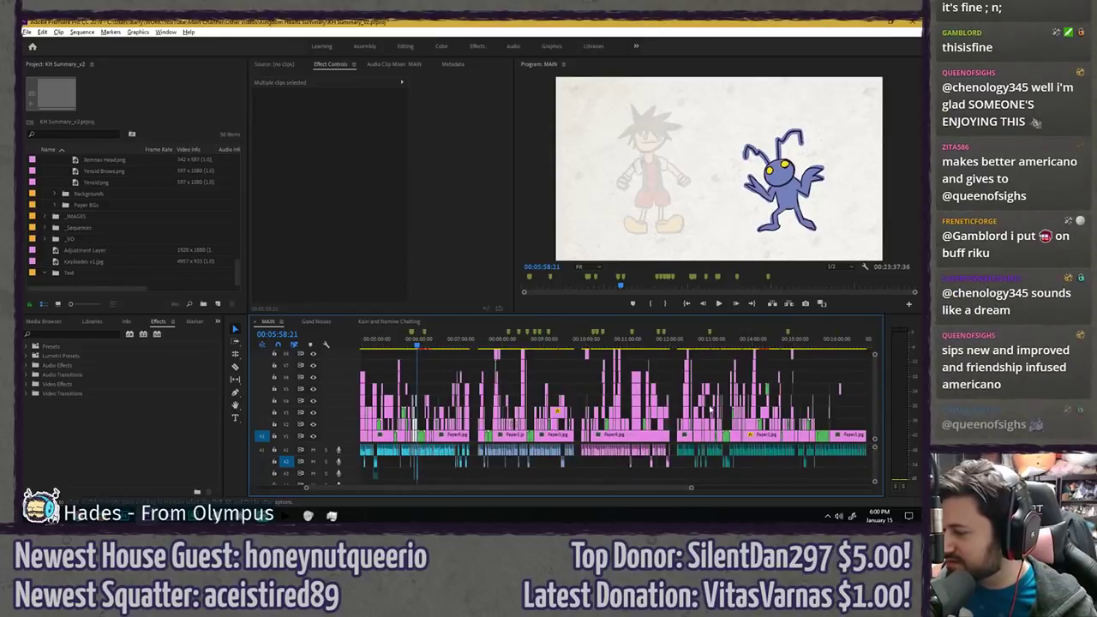
{"action": "scroll", "coordinate": [715, 402], "scroll_direction": "up", "scroll_amount": 6}
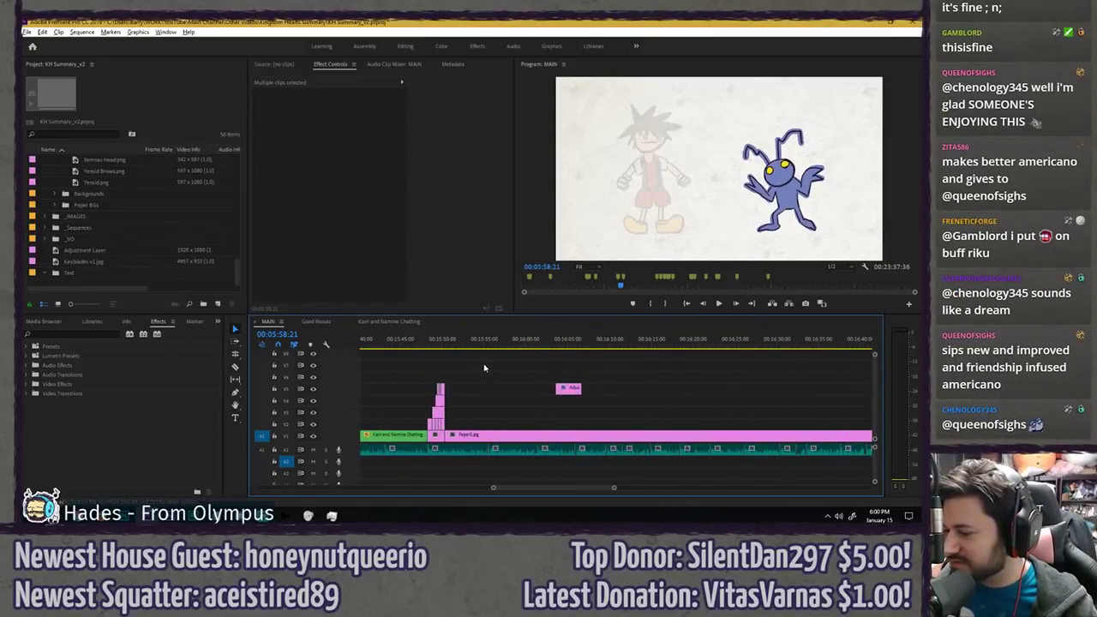
{"action": "left_click", "coordinate": [457, 343]}
{"action": "left_click_drag", "start_coordinate": [457, 343], "coordinate": [449, 343]}
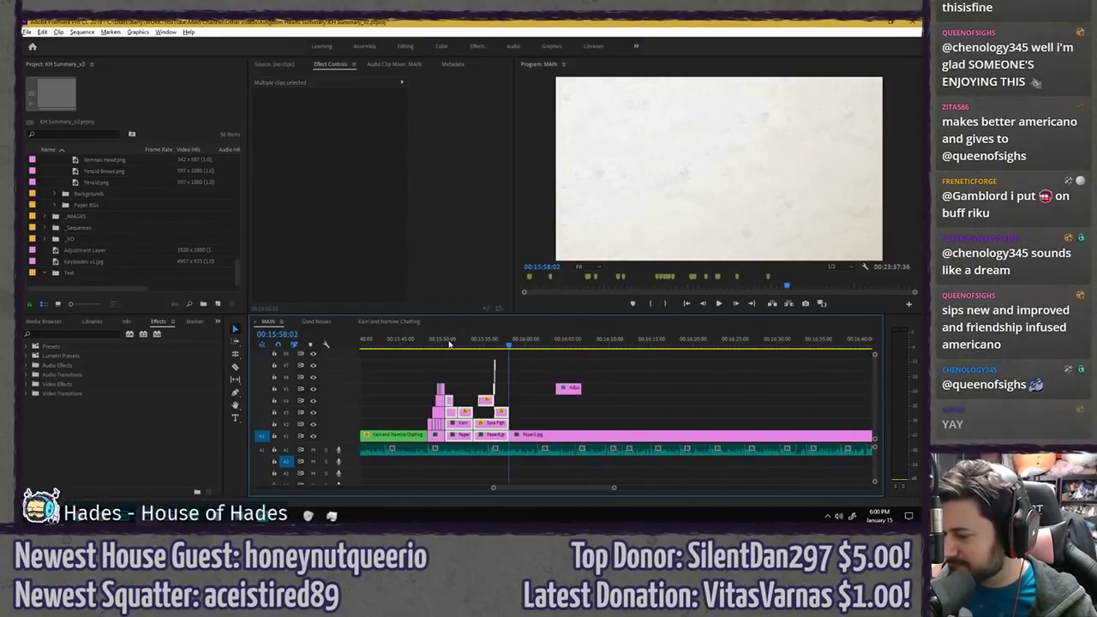
{"action": "key", "text": "space"}
{"action": "scroll", "coordinate": [445, 366], "scroll_direction": "up", "scroll_amount": 3}
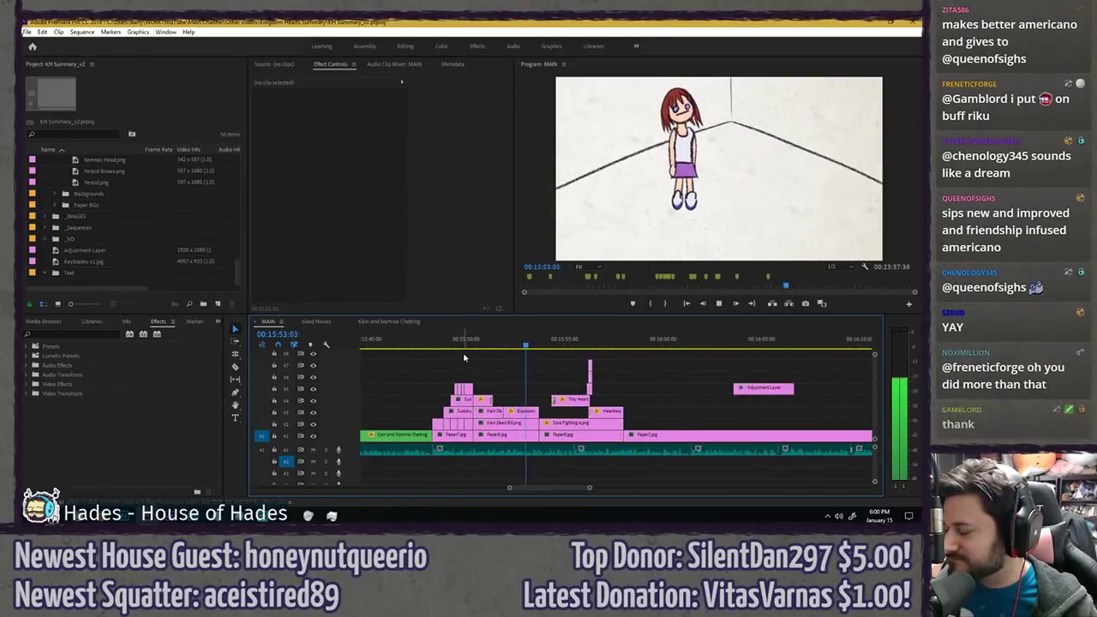
- Move the adjustment layer onto the top track and stretch it across the Kairi clips
{"action": "left_click_drag", "start_coordinate": [753, 390], "coordinate": [622, 353]}
{"action": "left_click", "coordinate": [562, 363]}
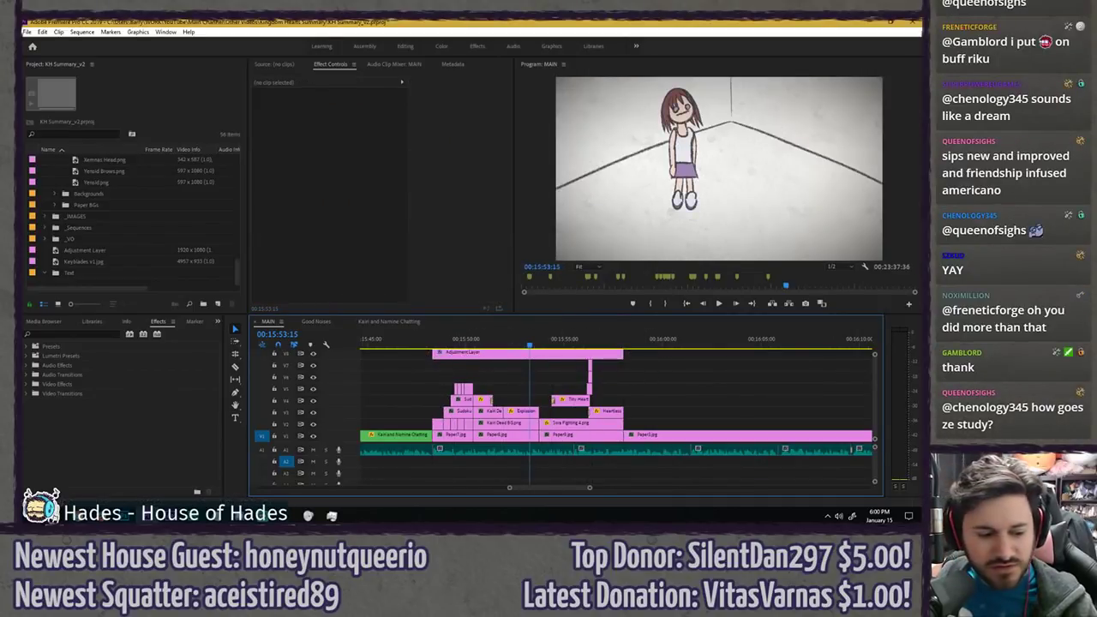
{"action": "key", "text": "alt+Tab"}
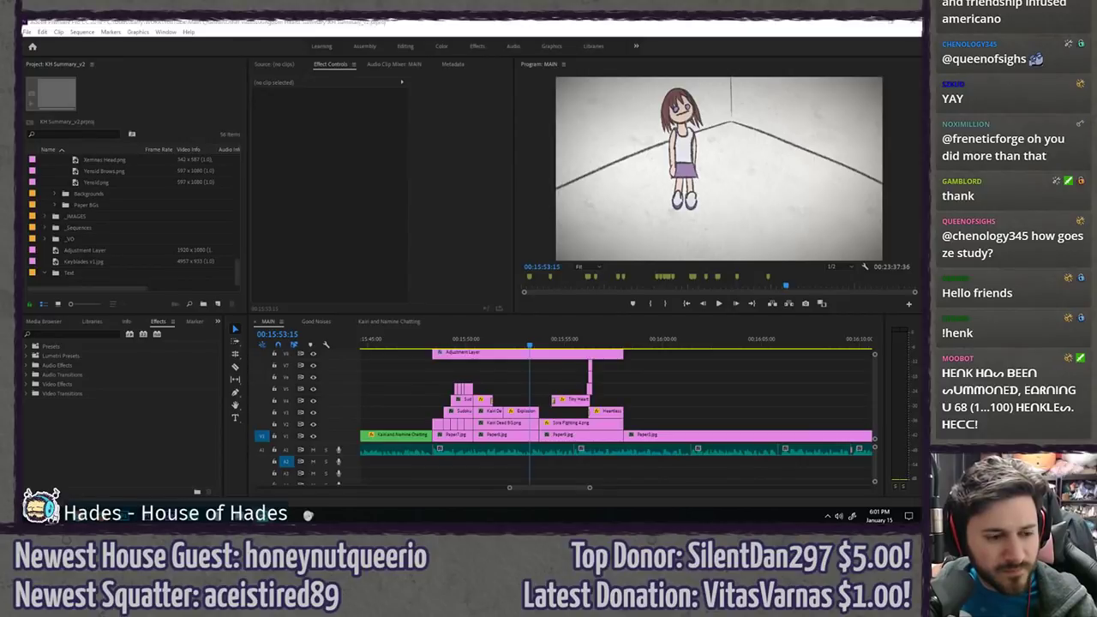
- Replay the Kairi section from about 15:48 to check the vignette edges
{"action": "left_click", "coordinate": [437, 347]}
{"action": "key", "text": "space"}
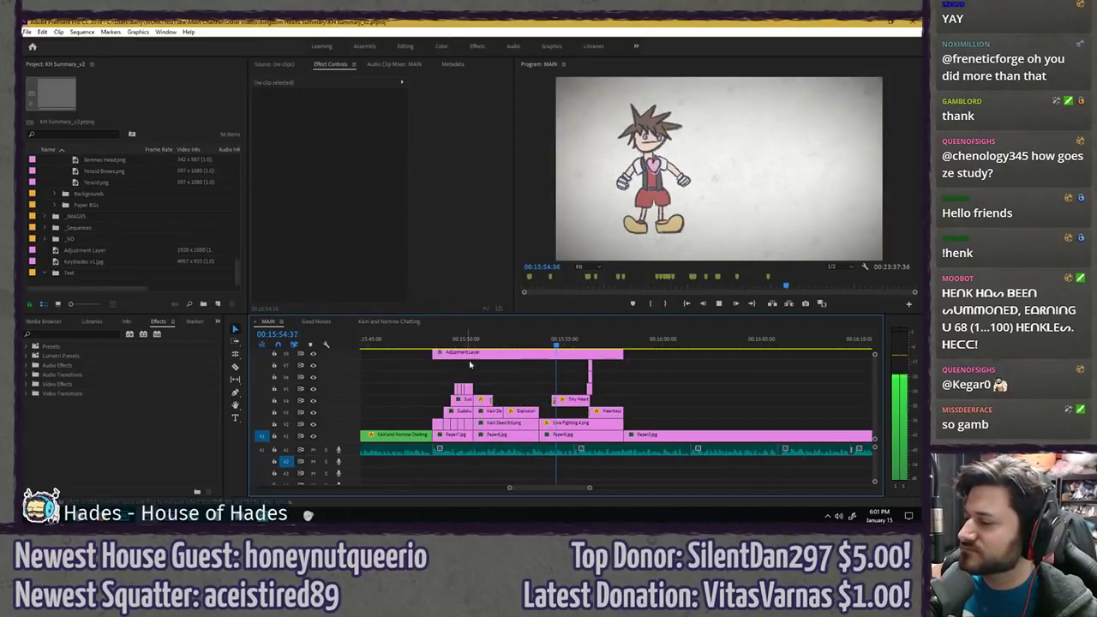
{"action": "left_click", "coordinate": [460, 340]}
{"action": "key", "text": "space"}
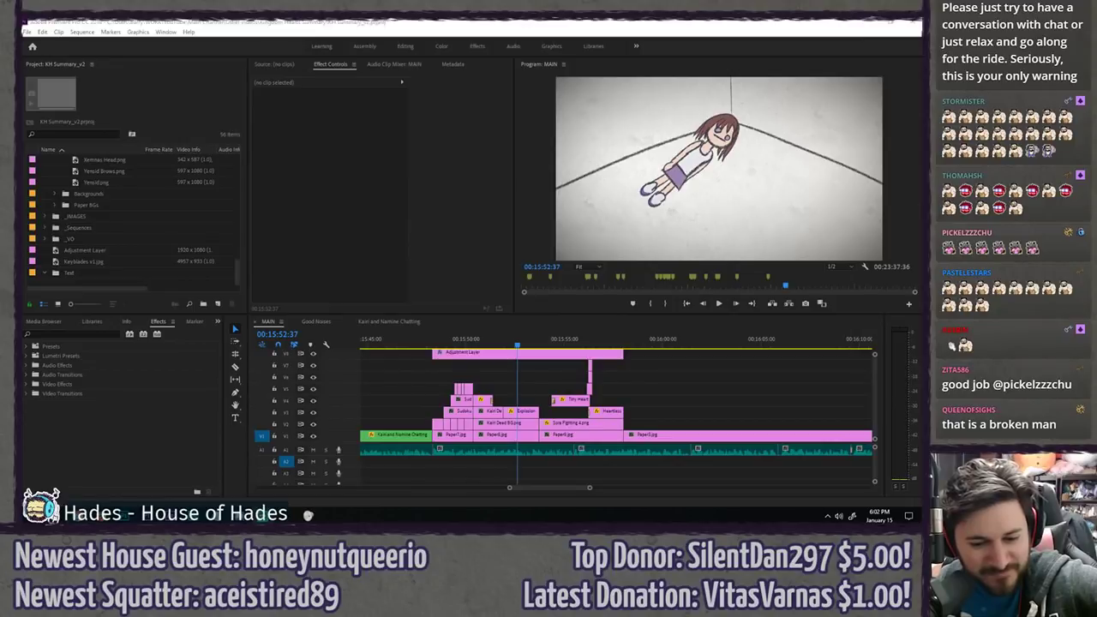
- Preview from 15:47:54 to Kairi lying down, then replay from the Sora shot
{"action": "left_click", "coordinate": [421, 351]}
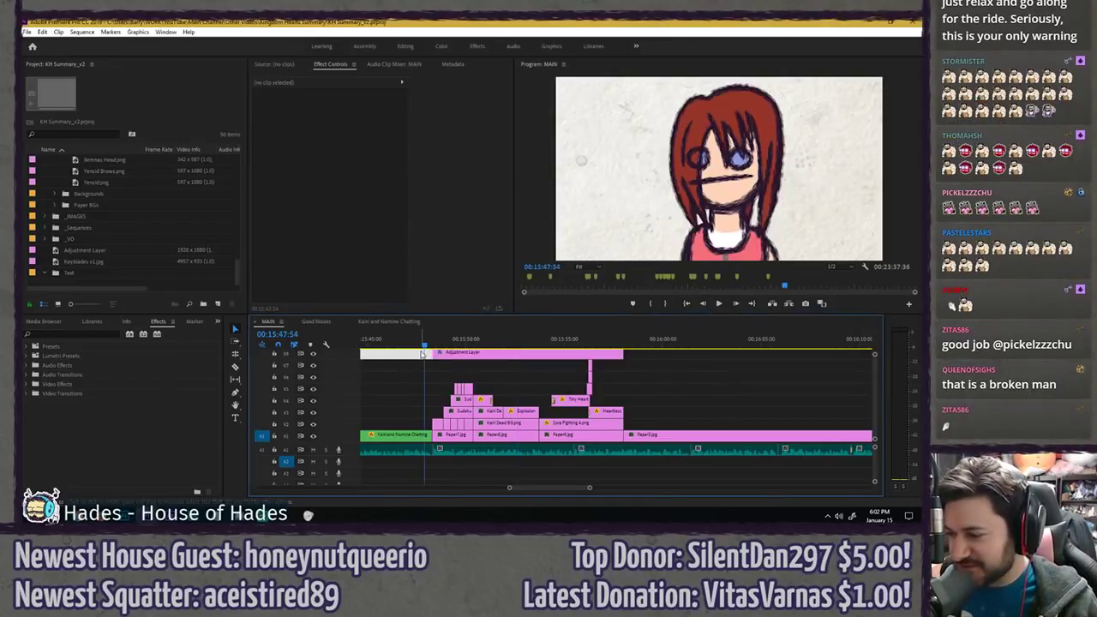
{"action": "key", "text": "space"}
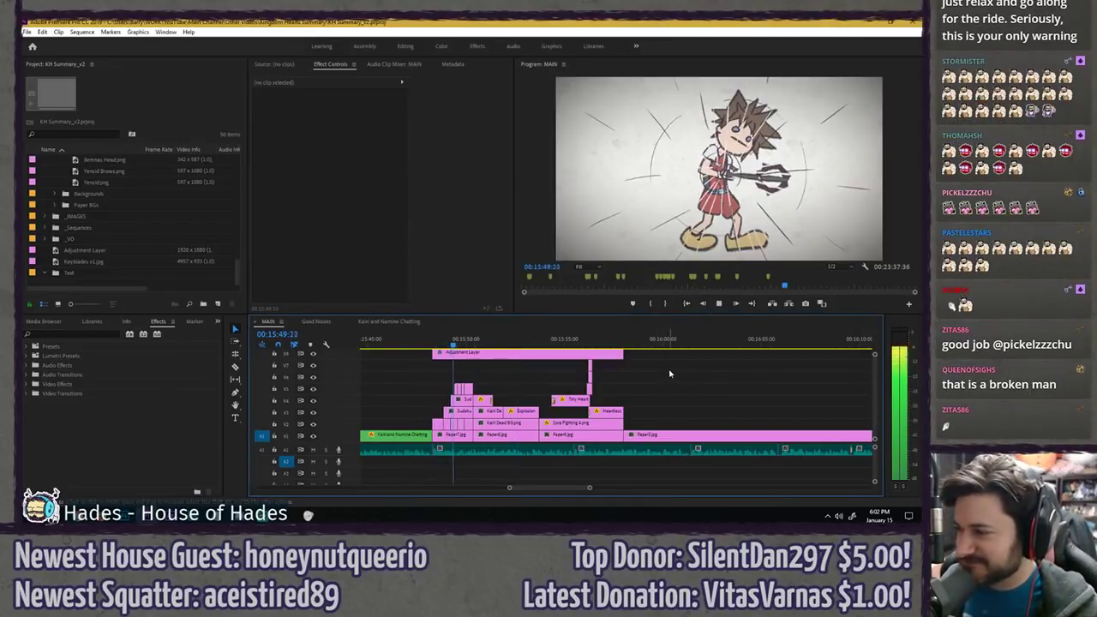
{"action": "key", "text": "space"}
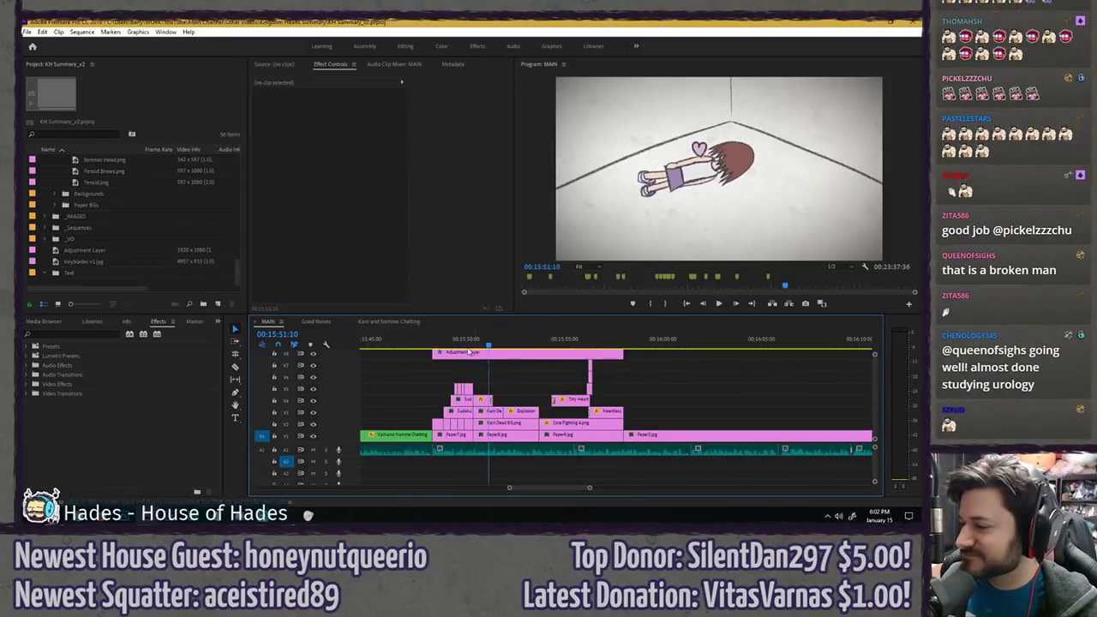
{"action": "left_click_drag", "start_coordinate": [443, 345], "coordinate": [444, 344]}
{"action": "left_click", "coordinate": [459, 368]}
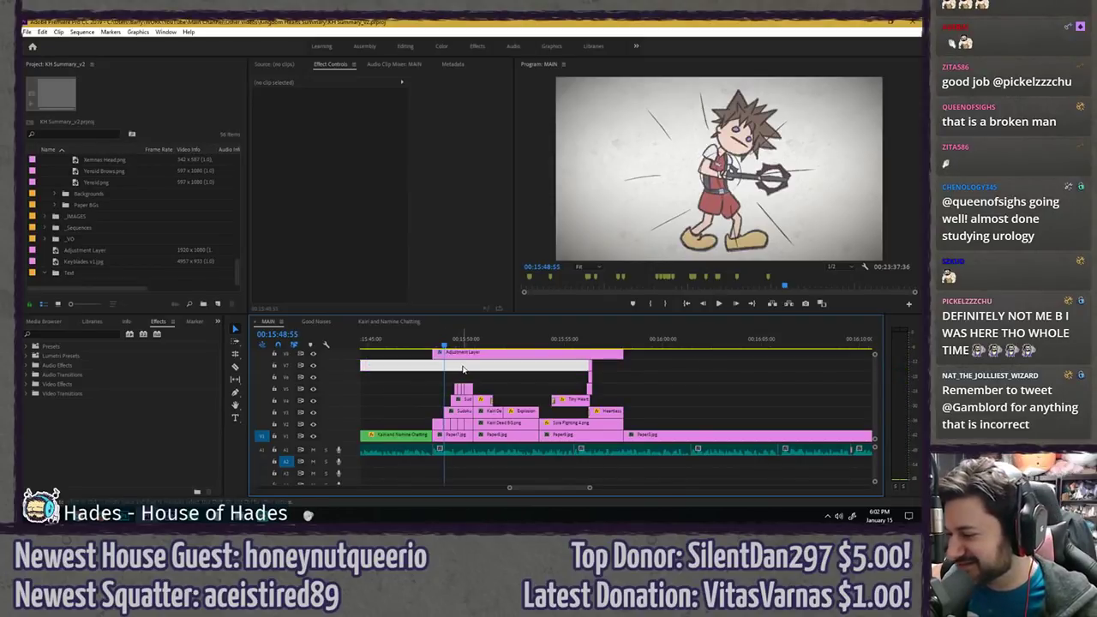
{"action": "left_click", "coordinate": [467, 375]}
{"action": "key", "text": "space"}
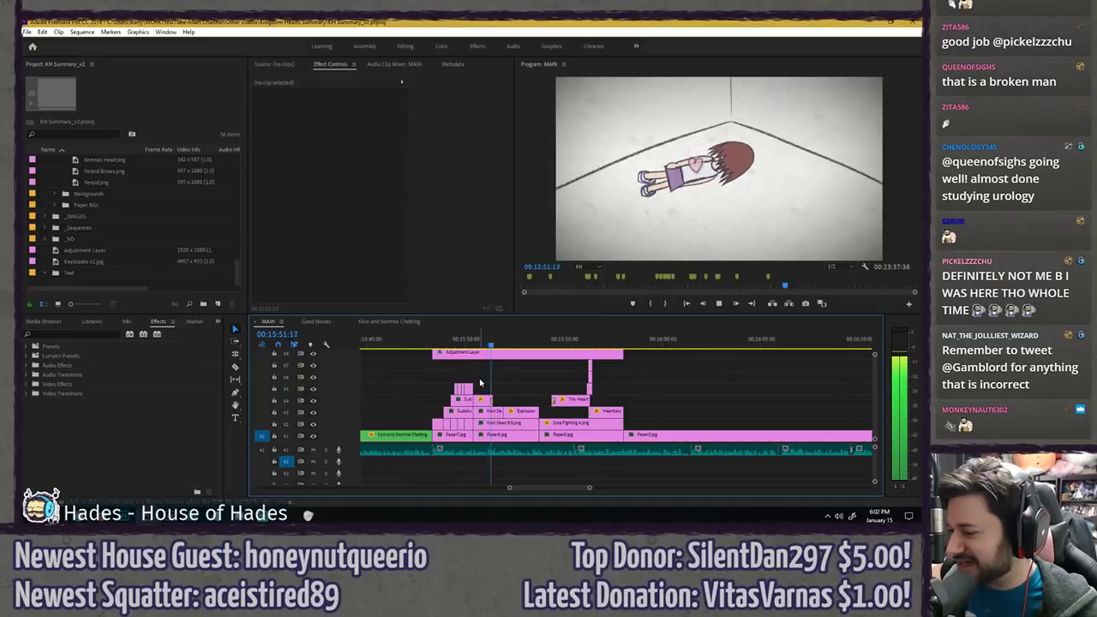
{"action": "key", "text": "space"}
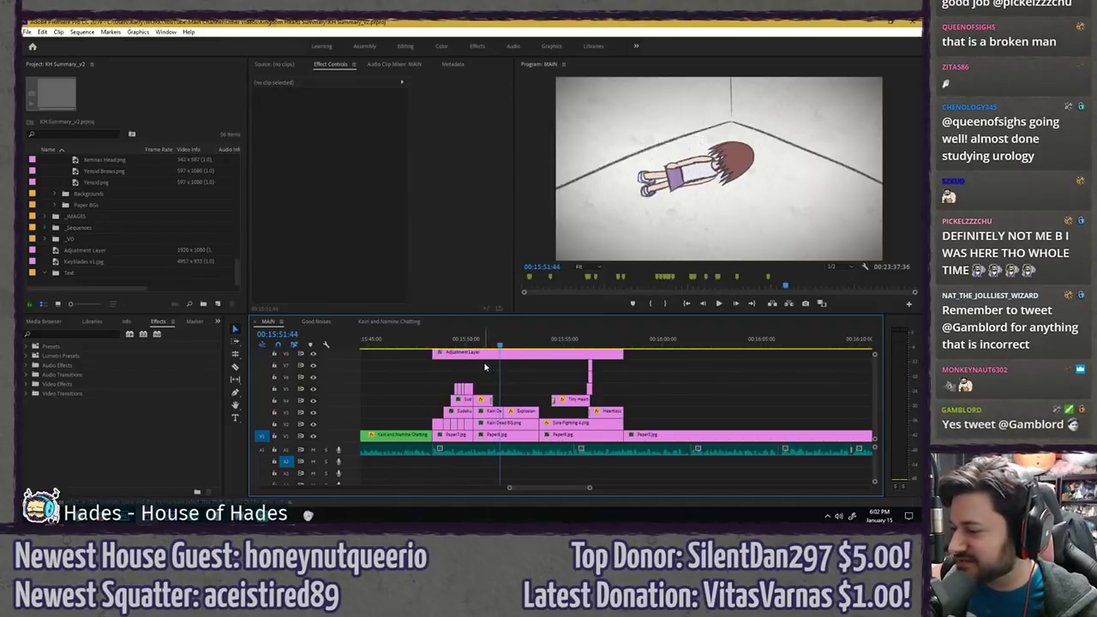
- Move the Kairi-dead, explosion and tiny-heart clip stack to around 16:00
{"action": "left_click_drag", "start_coordinate": [484, 363], "coordinate": [613, 435]}
{"action": "key", "text": "space"}
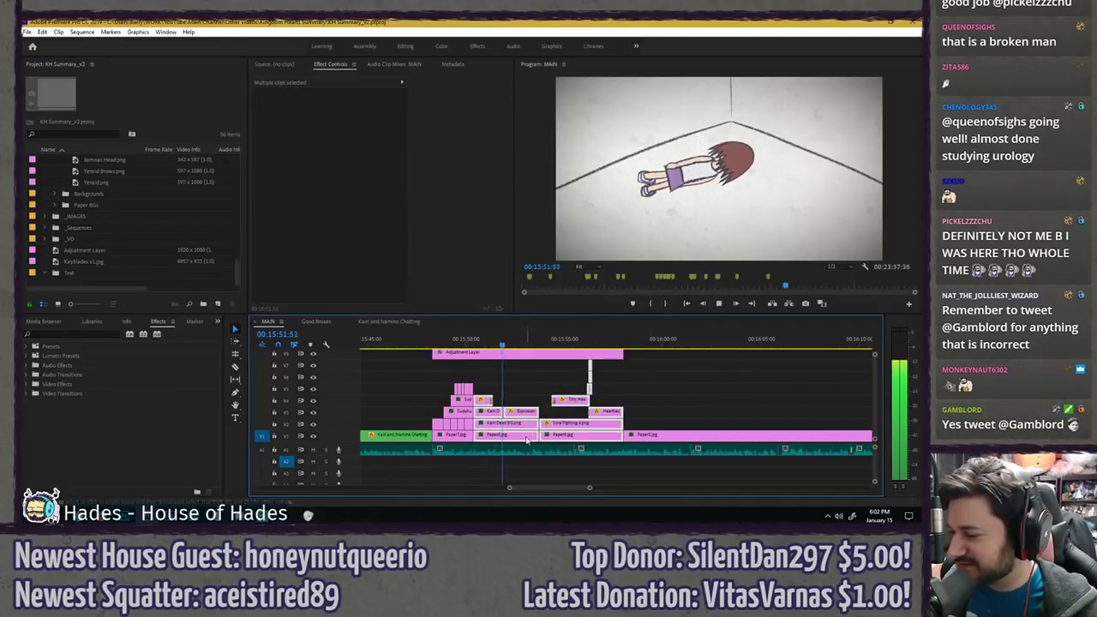
{"action": "key", "text": "space"}
{"action": "left_click_drag", "start_coordinate": [525, 438], "coordinate": [553, 437]}
{"action": "key", "text": "space"}
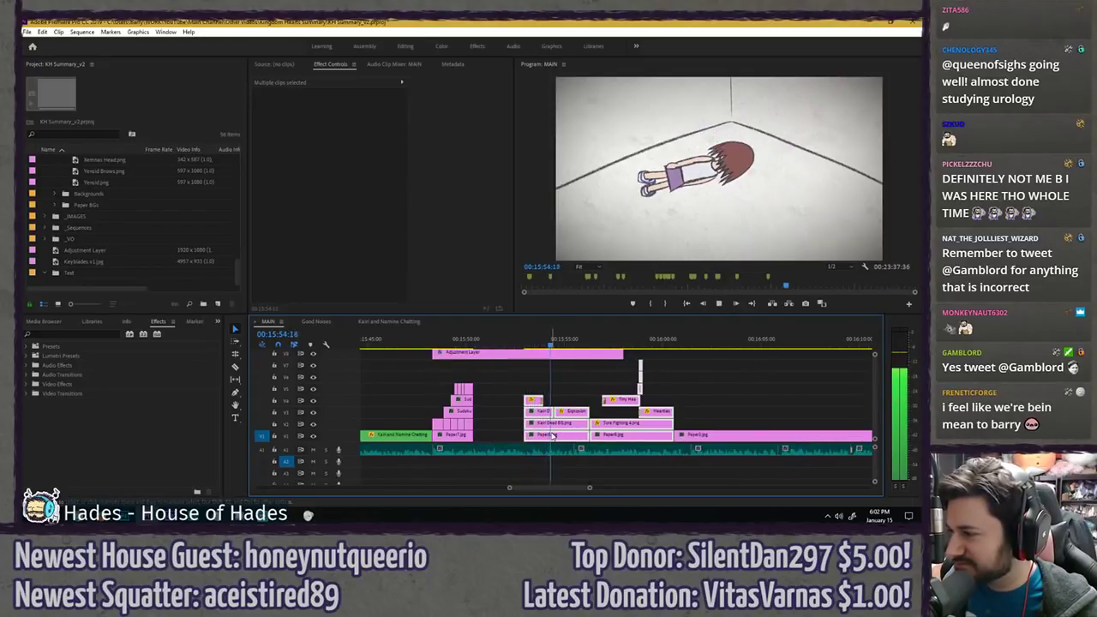
{"action": "key", "text": "space"}
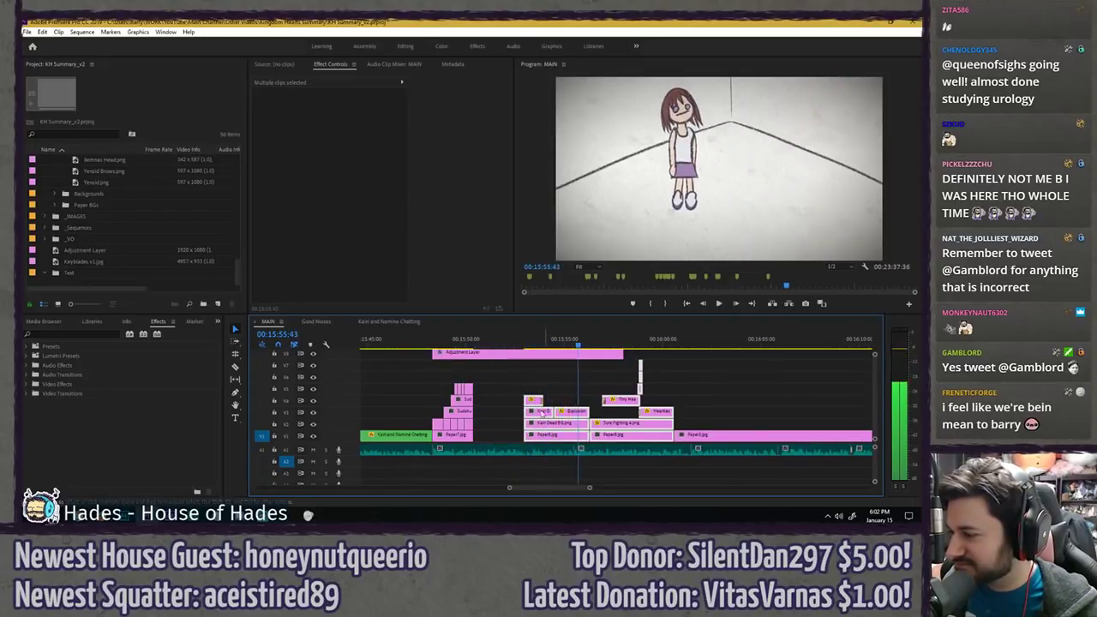
{"action": "left_click", "coordinate": [525, 344]}
{"action": "scroll", "coordinate": [428, 415], "scroll_direction": "down", "scroll_amount": 2}
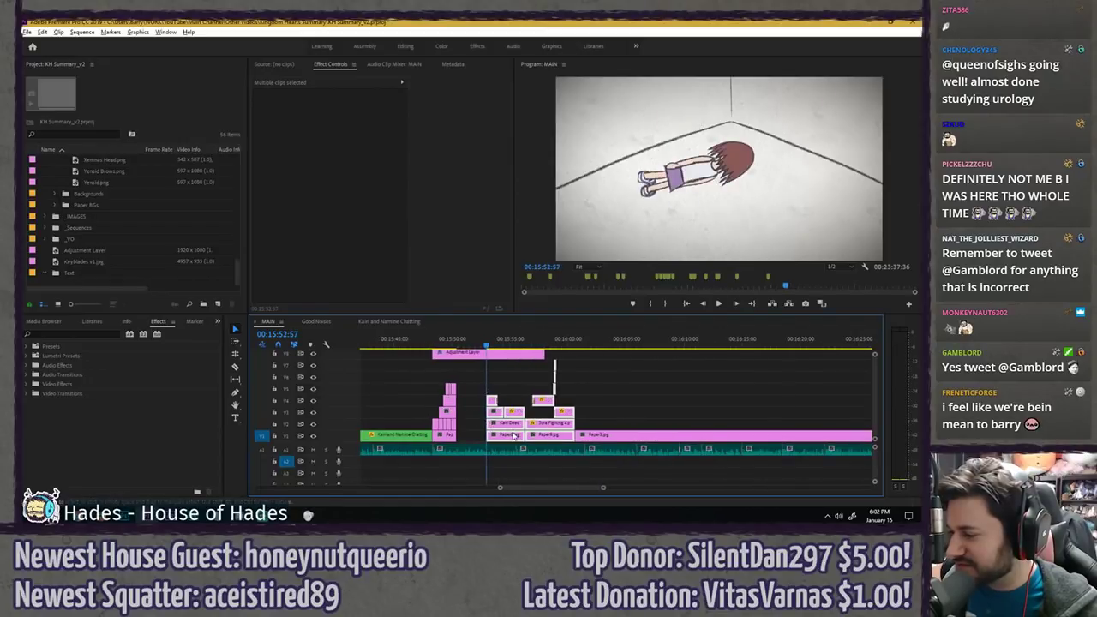
{"action": "left_click_drag", "start_coordinate": [512, 438], "coordinate": [589, 423]}
{"action": "left_click", "coordinate": [494, 370]}
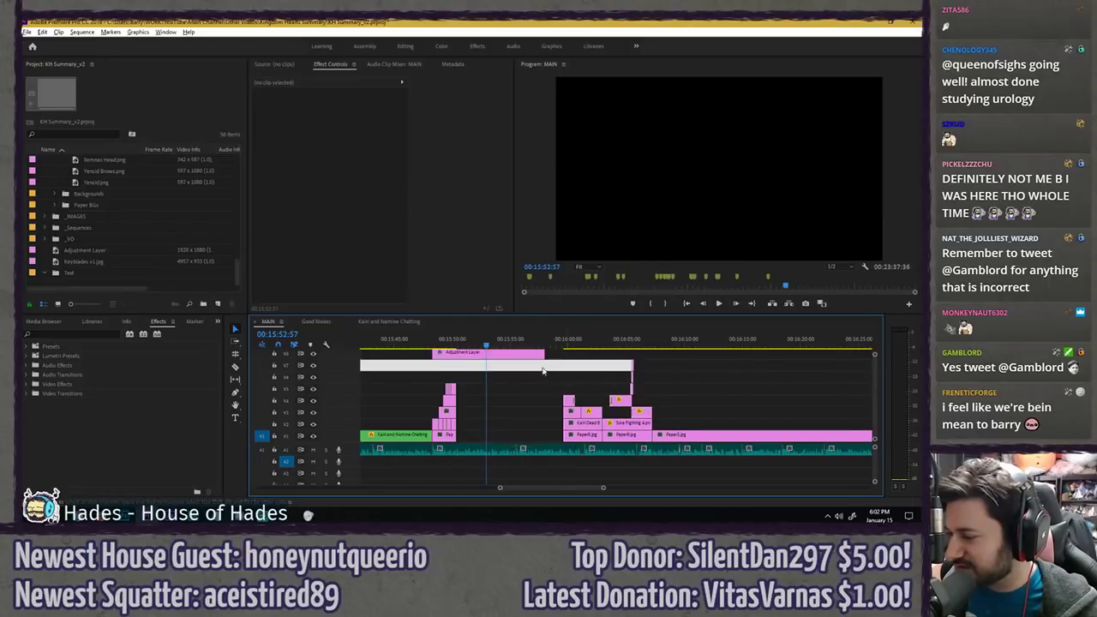
{"action": "left_click_drag", "start_coordinate": [559, 343], "coordinate": [567, 344]}
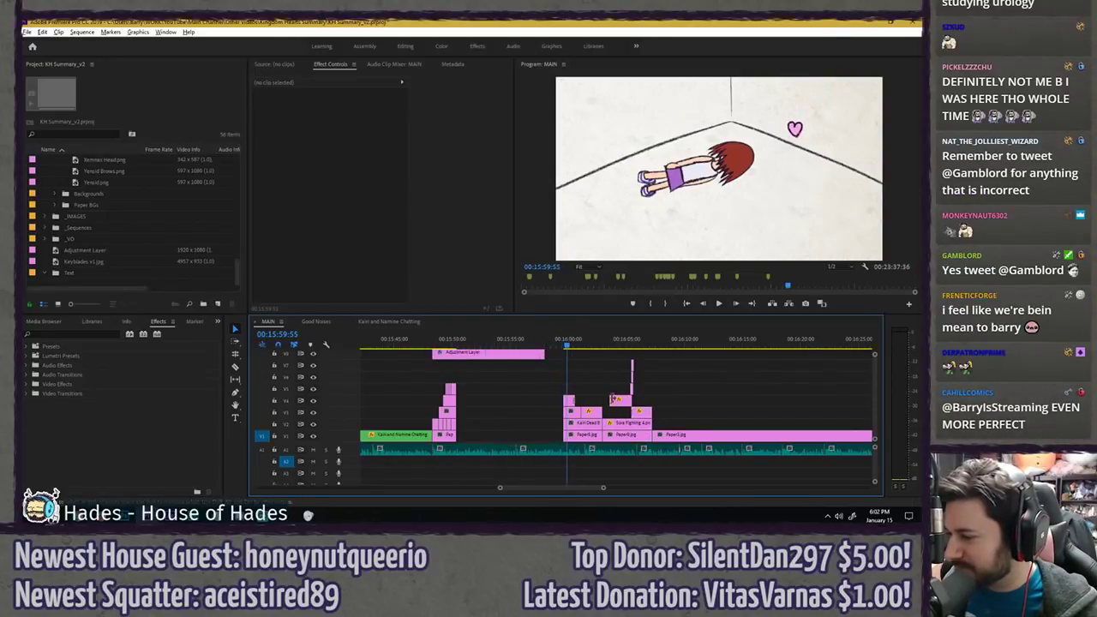
{"action": "scroll", "coordinate": [580, 410], "scroll_direction": "up", "scroll_amount": 3}
- Lengthen the Kairi Dead copy near 15:53, trim its BG and paper to match, and save
{"action": "left_click_drag", "start_coordinate": [498, 416], "coordinate": [534, 435]}
{"action": "key", "text": "minus"}
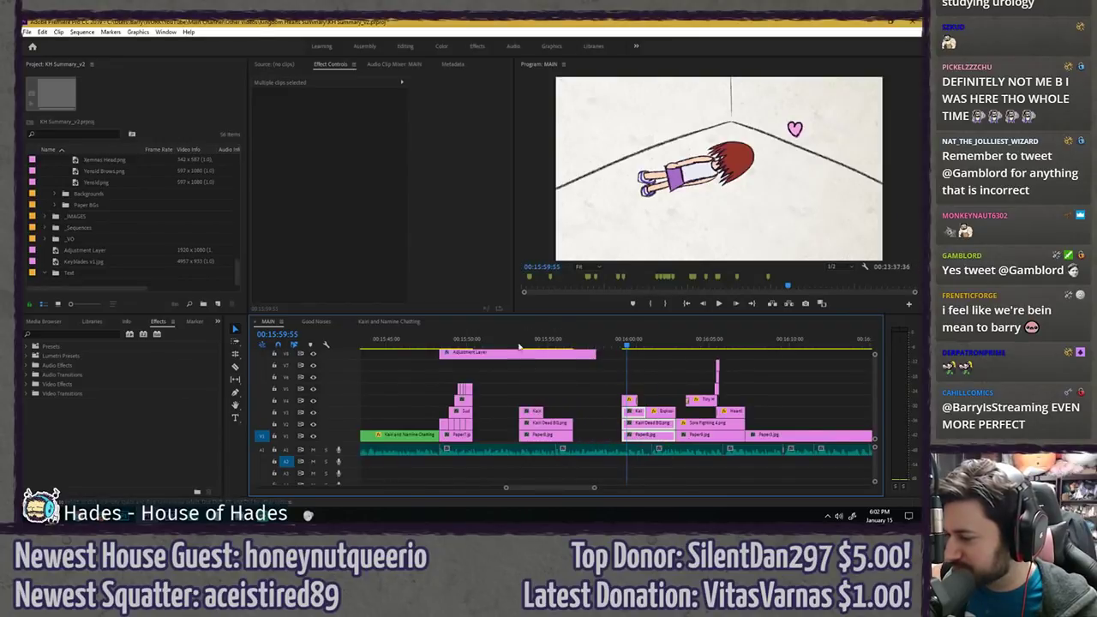
{"action": "left_click", "coordinate": [514, 344]}
{"action": "key", "text": "space"}
{"action": "key", "text": "equal"}
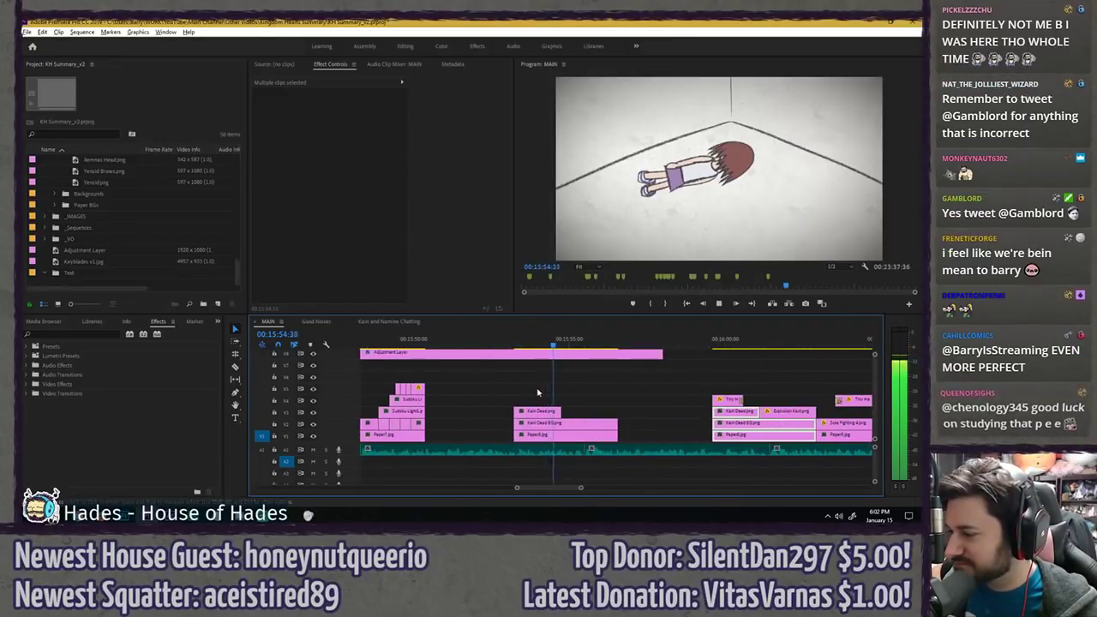
{"action": "left_click", "coordinate": [538, 392]}
{"action": "key", "text": "space"}
{"action": "left_click_drag", "start_coordinate": [561, 410], "coordinate": [583, 435]}
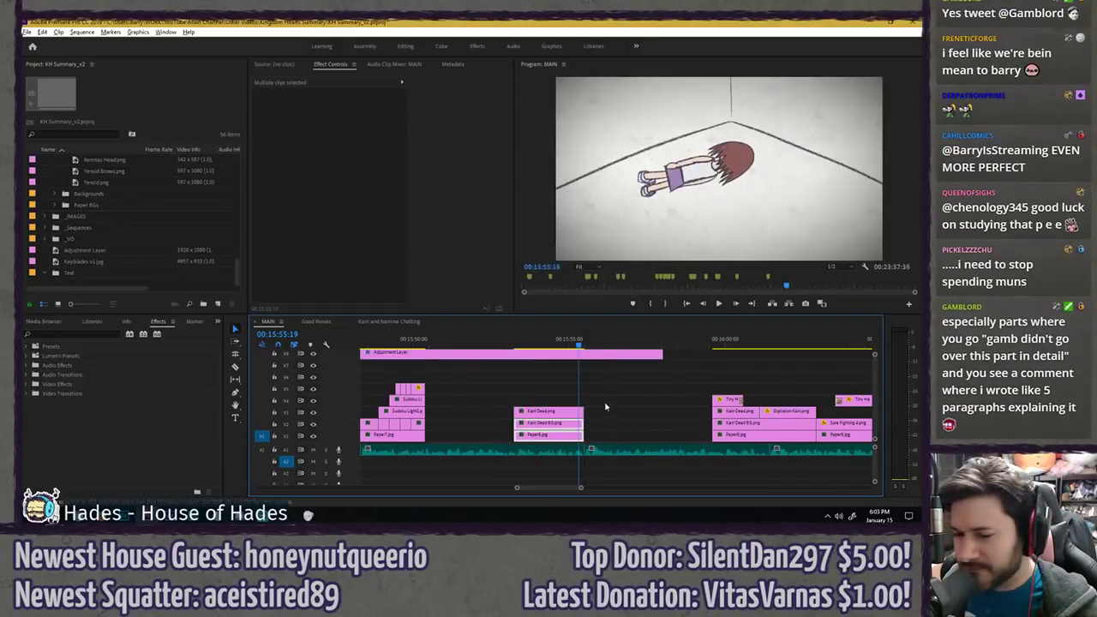
{"action": "left_click", "coordinate": [605, 406]}
{"action": "key", "text": "ctrl+s"}
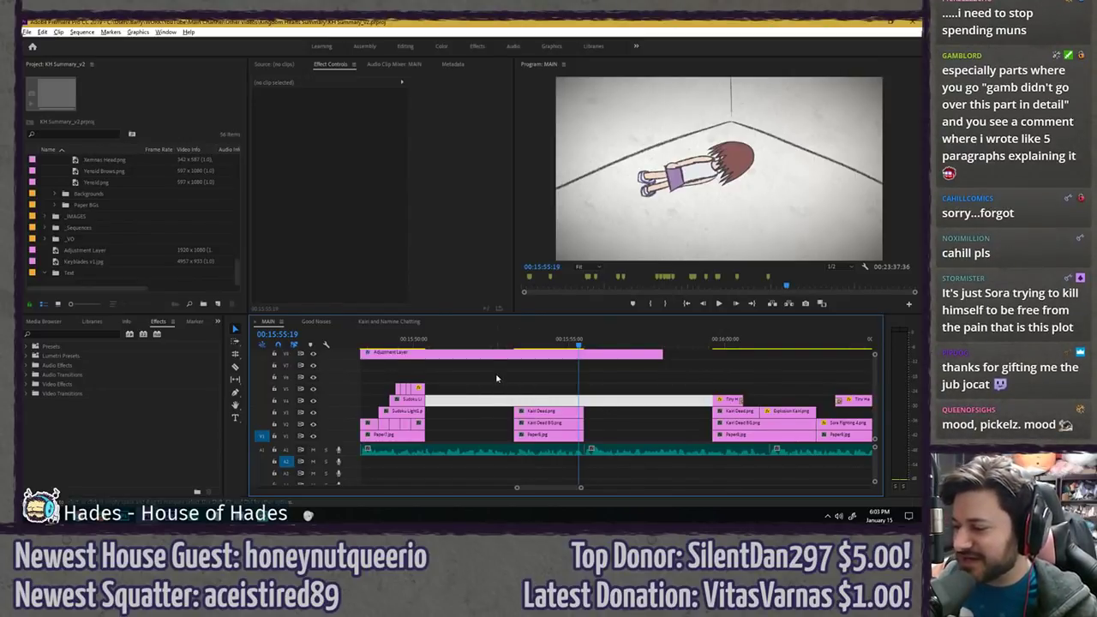
{"action": "scroll", "coordinate": [490, 378], "scroll_direction": "down", "scroll_amount": 3}
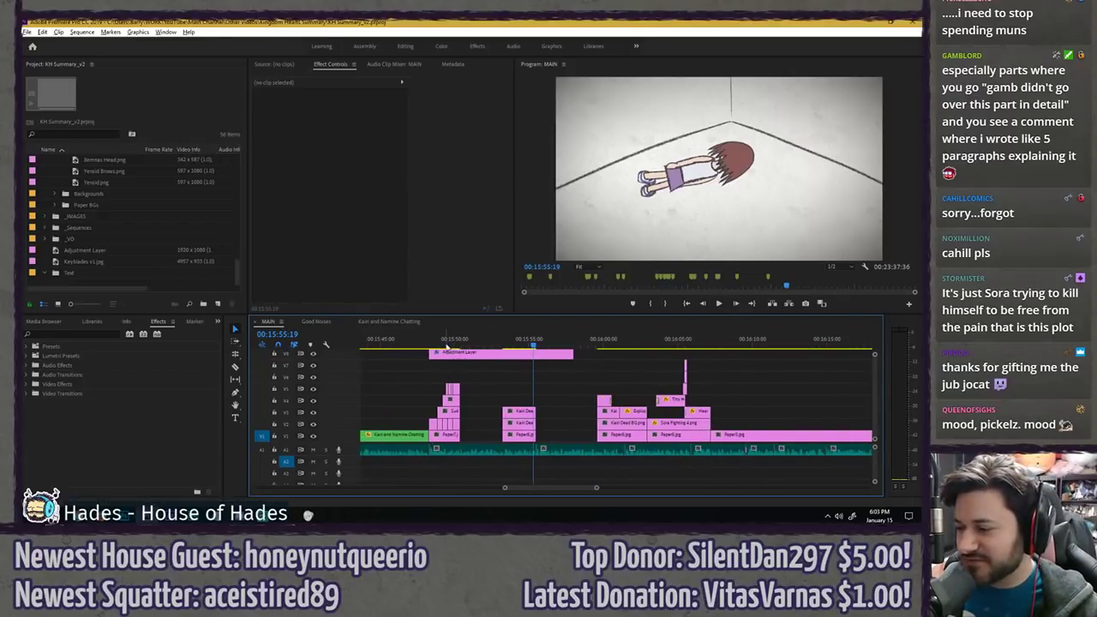
- Select the adjustment layer at the Sora shot near 15:48 and review the Sora frames
{"action": "left_click", "coordinate": [440, 342]}
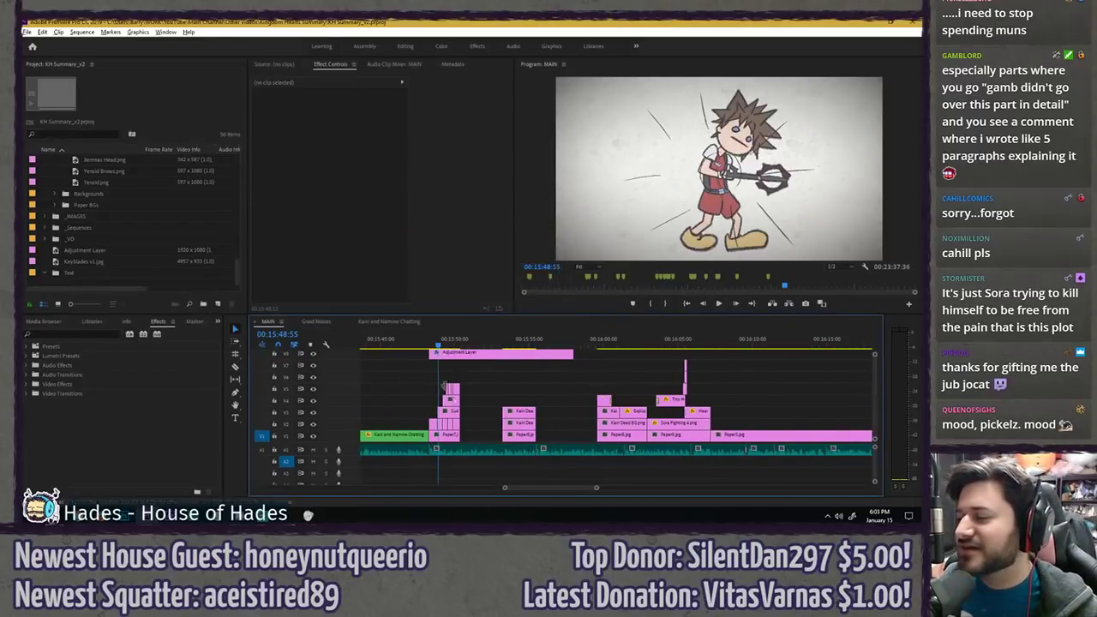
{"action": "scroll", "coordinate": [442, 384], "scroll_direction": "up", "scroll_amount": 3}
{"action": "left_click", "coordinate": [443, 354]}
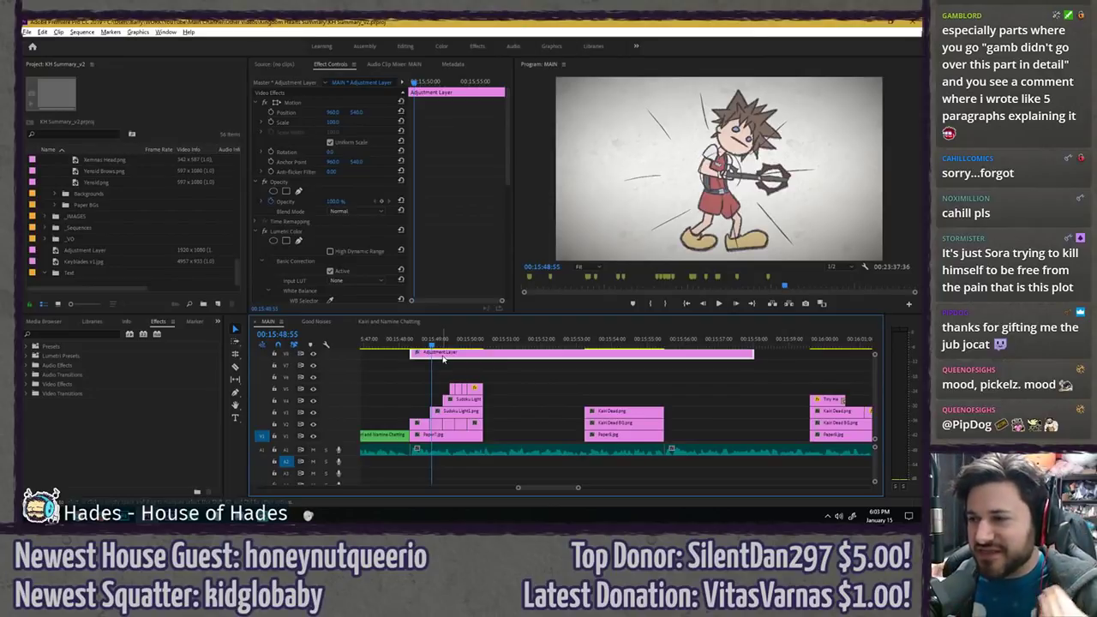
{"action": "left_click", "coordinate": [424, 367]}
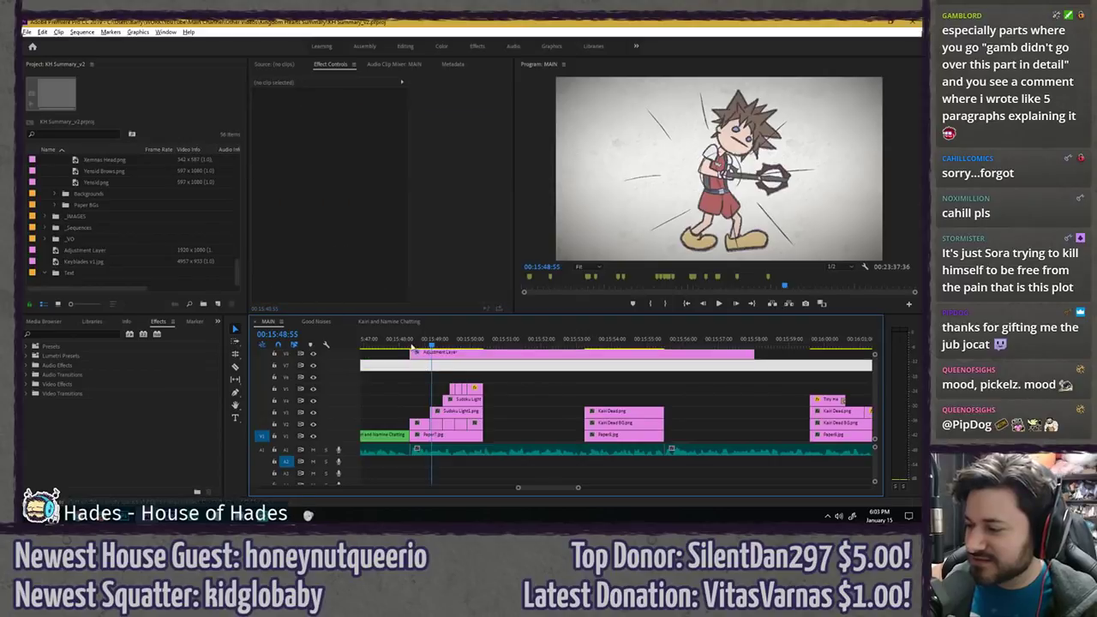
{"action": "left_click", "coordinate": [403, 344]}
{"action": "left_click", "coordinate": [432, 356]}
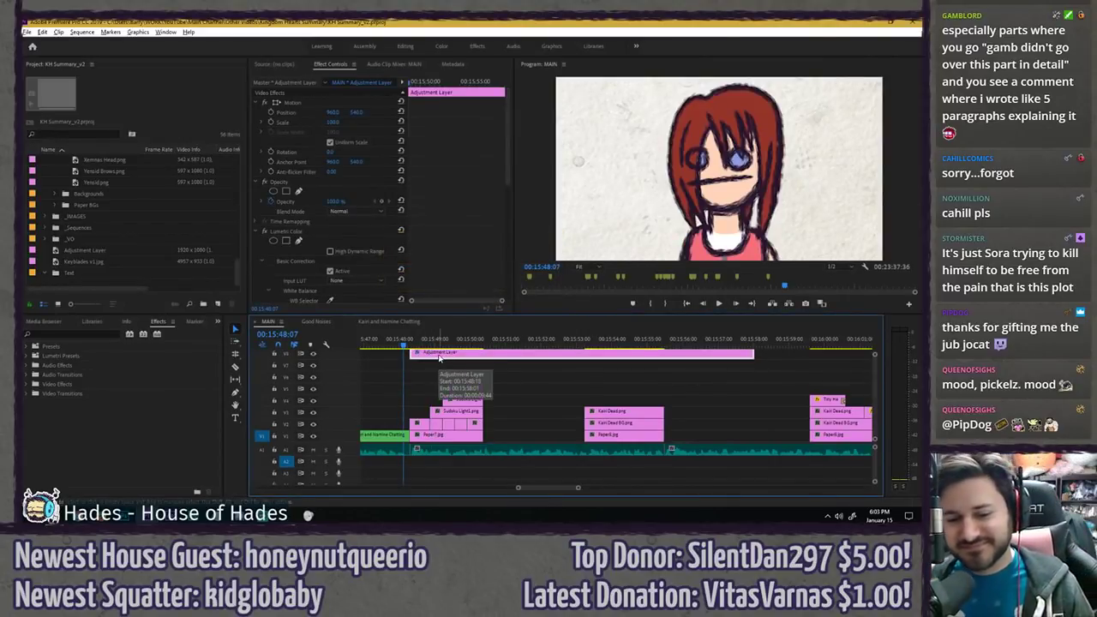
{"action": "key", "text": "Down"}
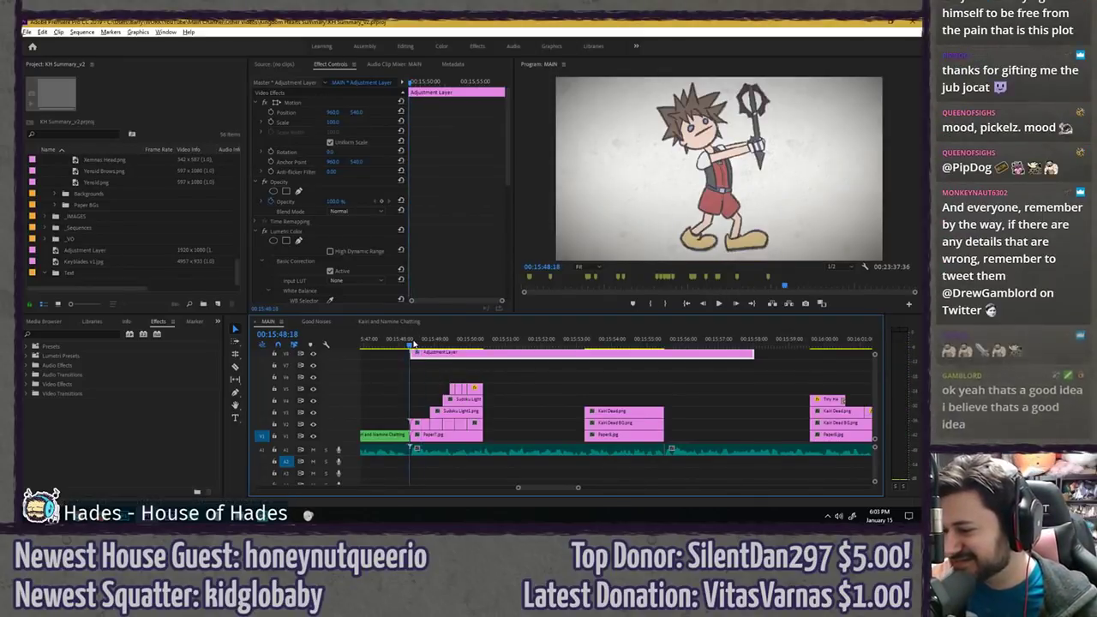
{"action": "left_click", "coordinate": [469, 367]}
{"action": "left_click", "coordinate": [461, 367]}
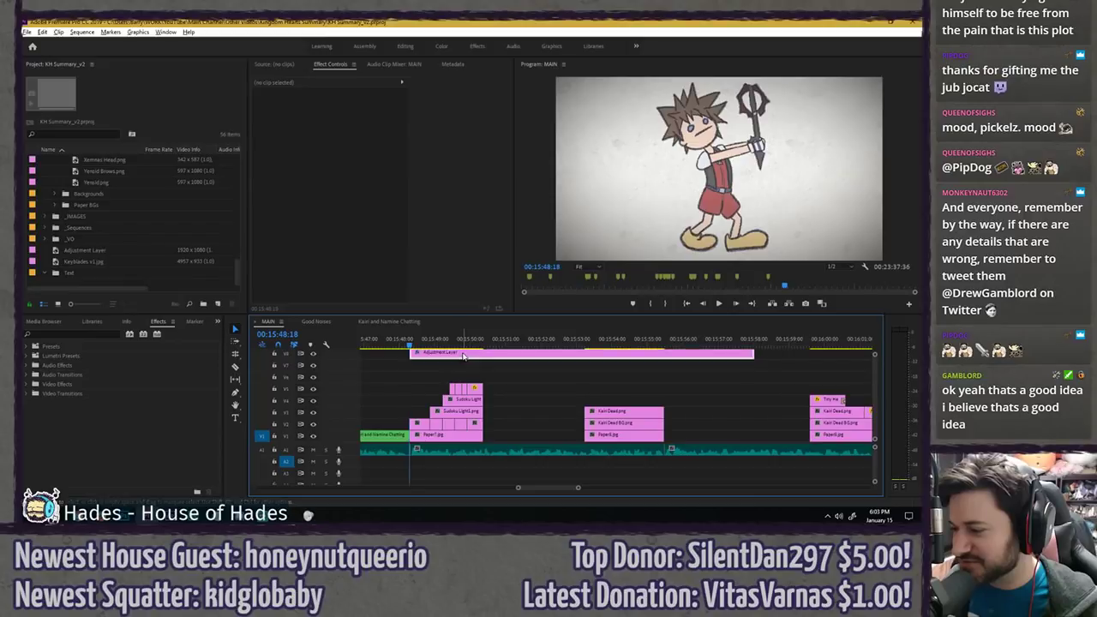
{"action": "key", "text": "space"}
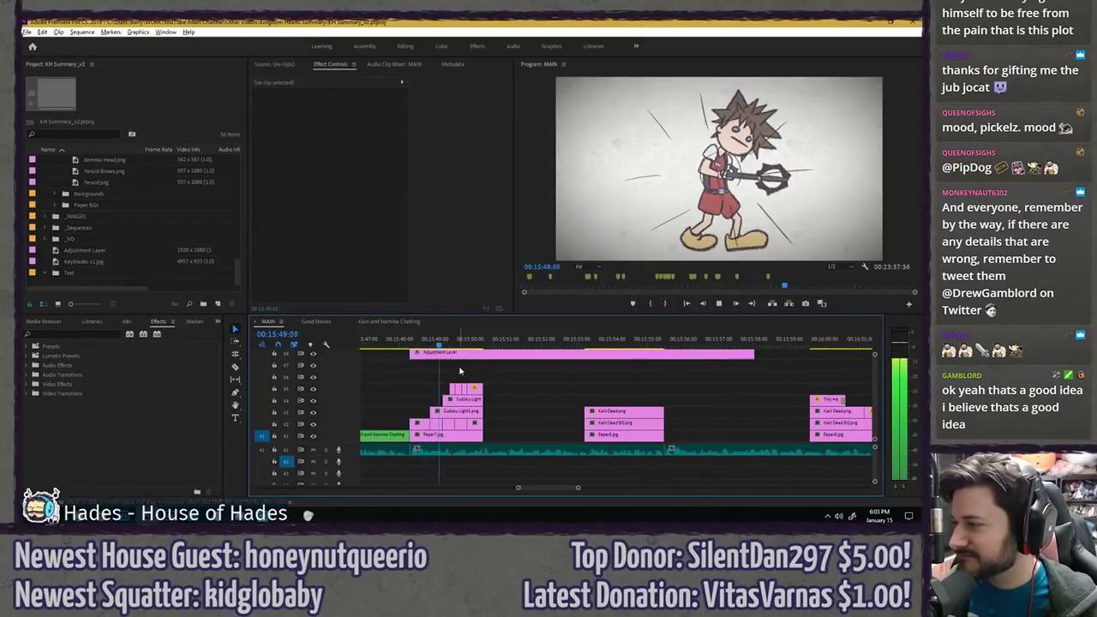
{"action": "left_click", "coordinate": [431, 341]}
{"action": "left_click_drag", "start_coordinate": [431, 341], "coordinate": [440, 341]}
{"action": "scroll", "coordinate": [460, 383], "scroll_direction": "up", "scroll_amount": 3}
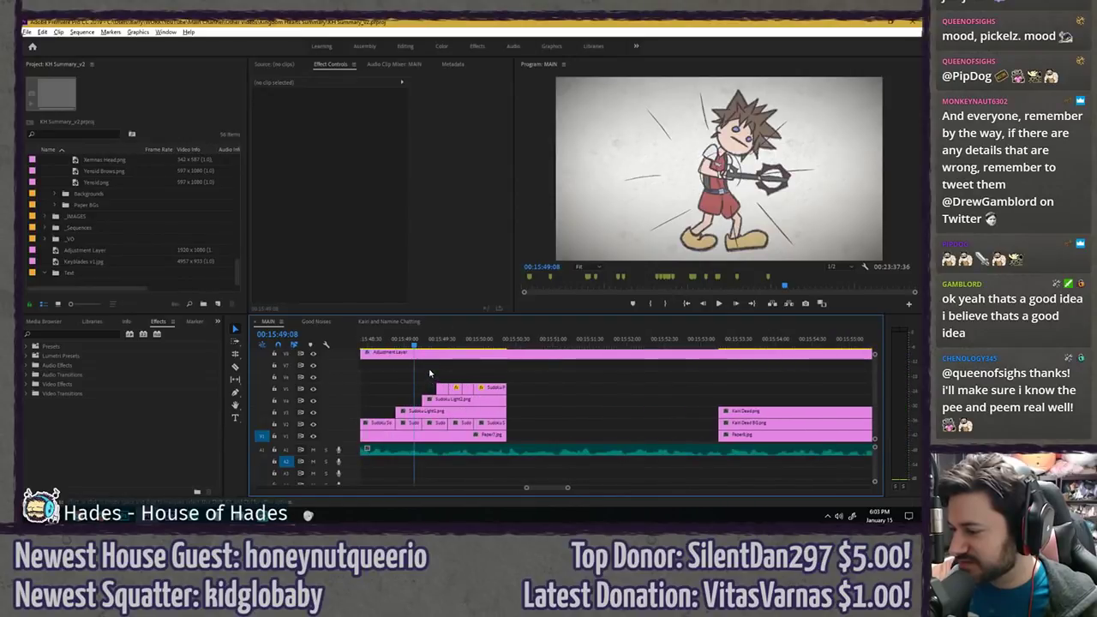
- Duplicate the stacked Sora clips near 15:57 and delete the original upper stack
{"action": "key", "text": "-"}
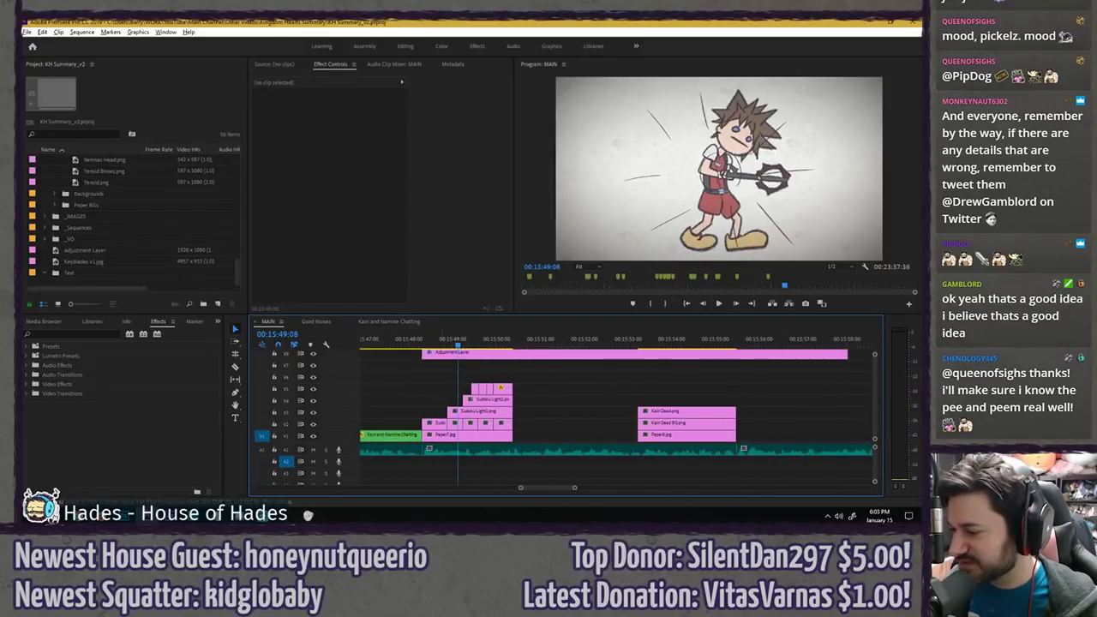
{"action": "left_click_drag", "start_coordinate": [424, 375], "coordinate": [811, 438]}
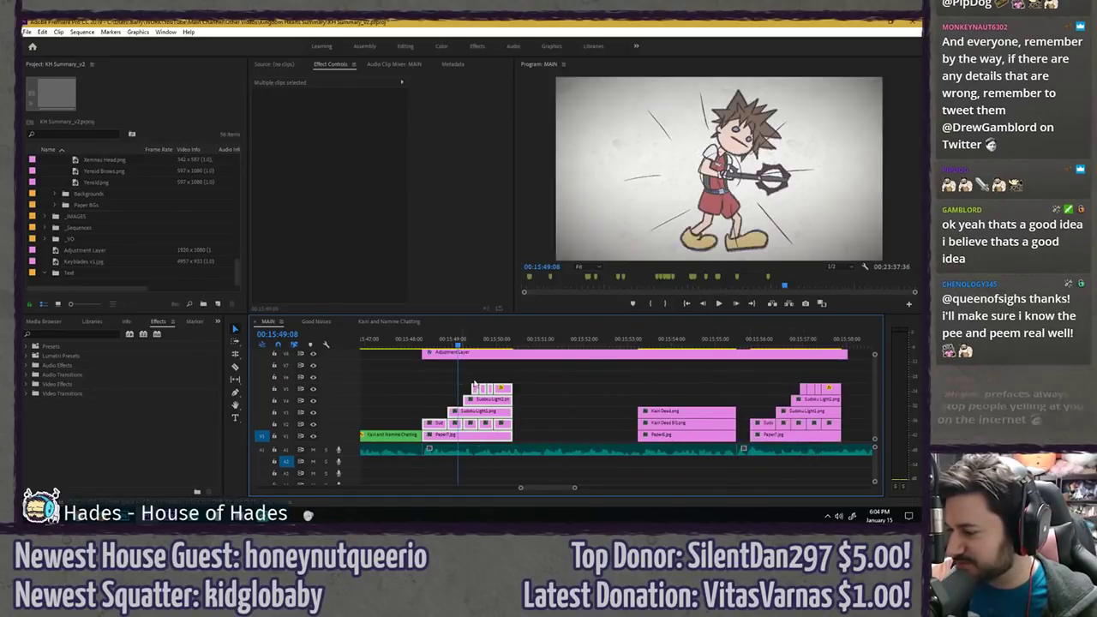
{"action": "left_click_drag", "start_coordinate": [461, 375], "coordinate": [532, 406]}
{"action": "key", "text": "Delete"}
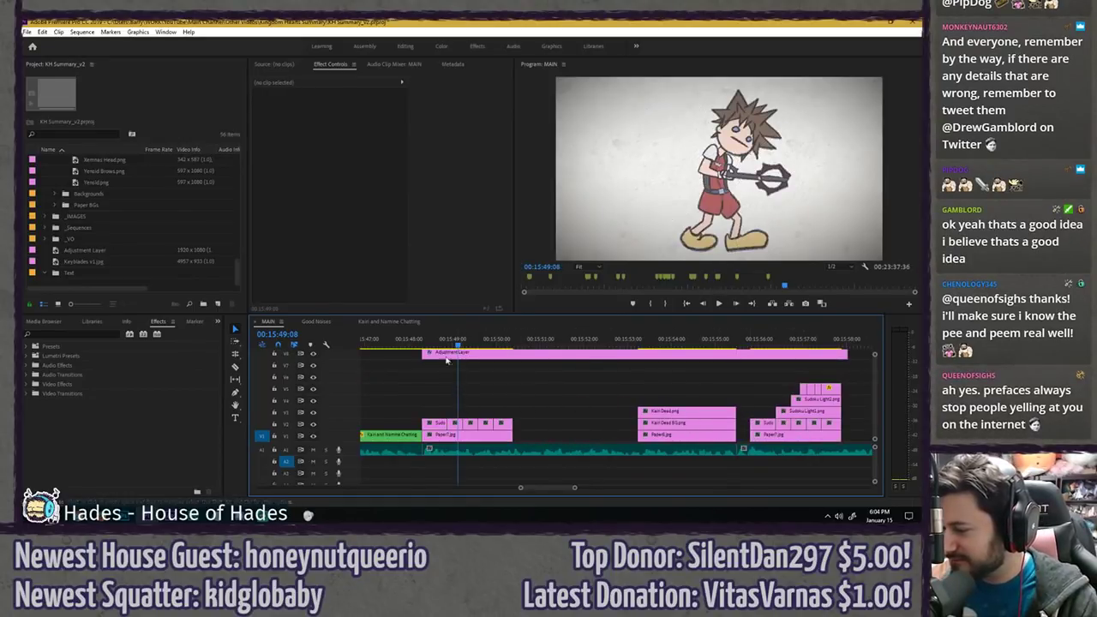
{"action": "left_click", "coordinate": [434, 341]}
{"action": "key", "text": "space"}
{"action": "key", "text": "space"}
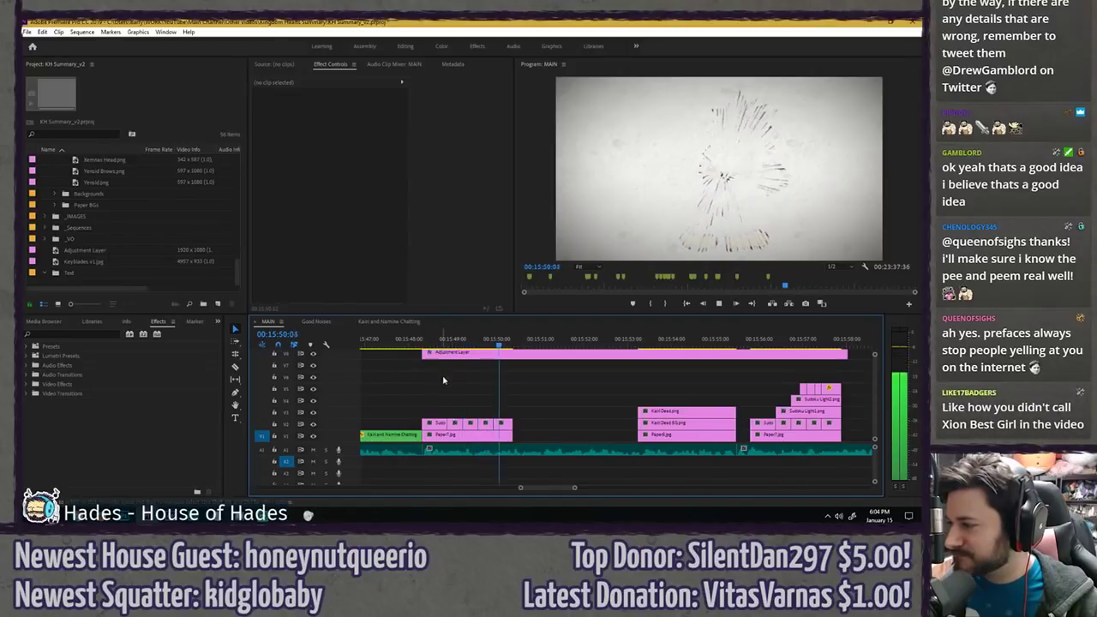
- Delete the three V2 clips and place a Sudoku Sora1 copy in their spot
{"action": "scroll", "coordinate": [456, 402], "scroll_direction": "up", "scroll_amount": 4}
{"action": "left_click_drag", "start_coordinate": [482, 403], "coordinate": [558, 421]}
{"action": "key", "text": "Delete"}
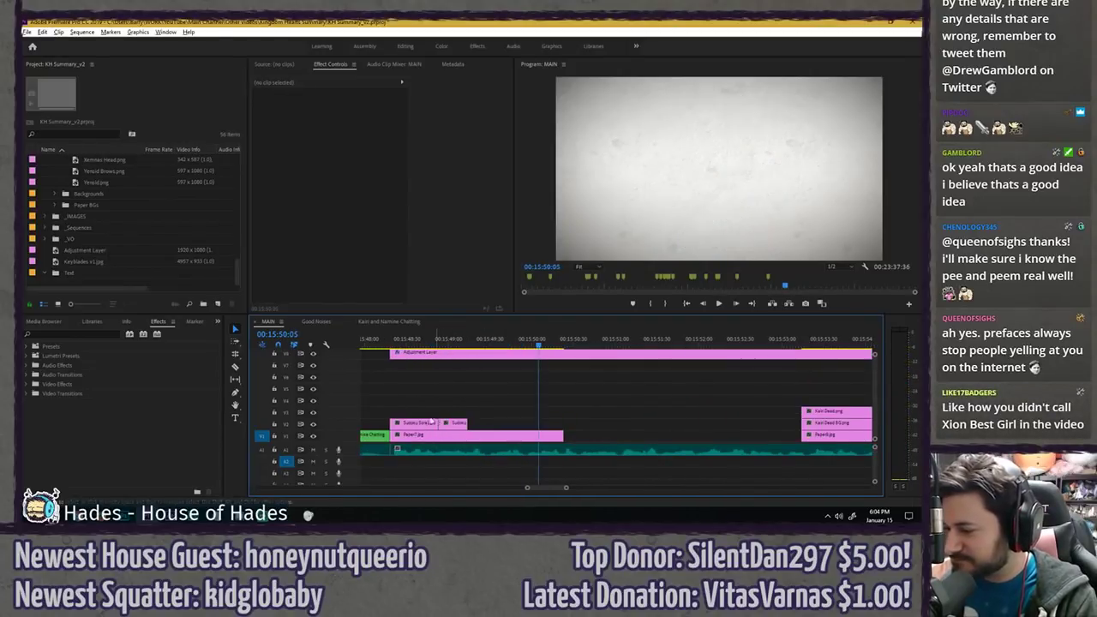
{"action": "left_click_drag", "start_coordinate": [469, 424], "coordinate": [497, 423]}
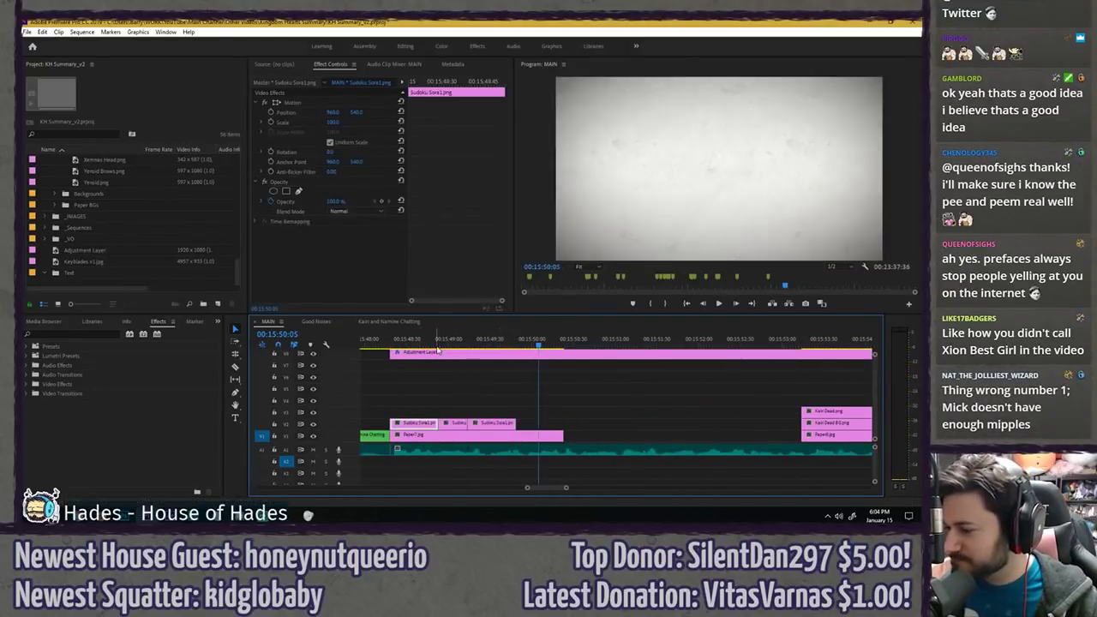
{"action": "left_click", "coordinate": [421, 344]}
{"action": "key", "text": "space"}
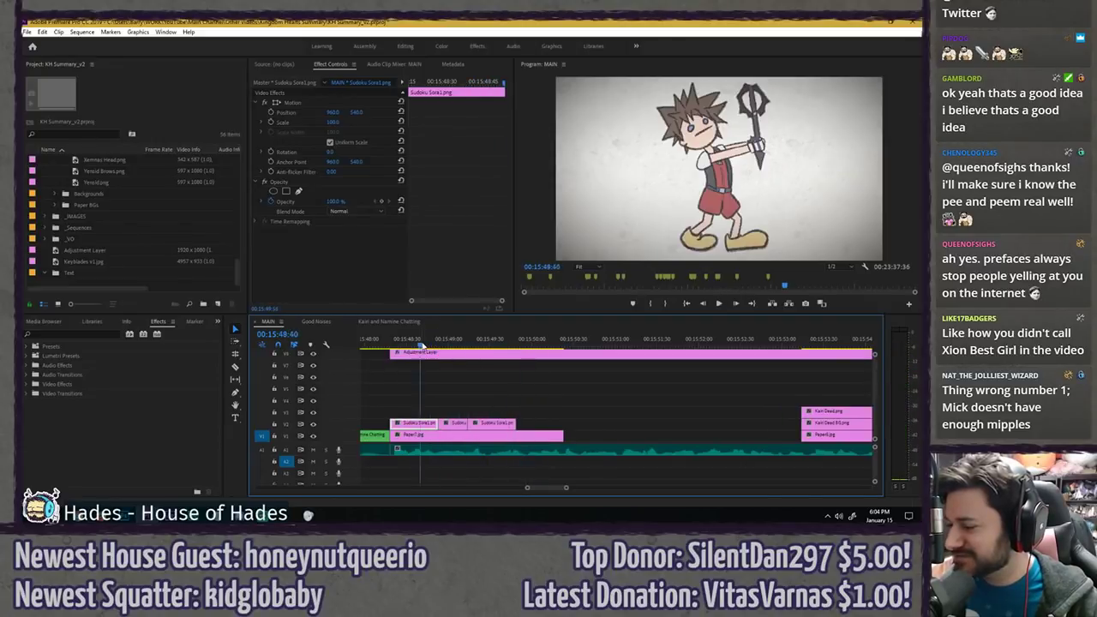
{"action": "left_click", "coordinate": [417, 341]}
{"action": "key", "text": "space"}
- Add another Sudoku Sora1 copy at the end of V2 and preview the sequence
{"action": "left_click", "coordinate": [461, 391]}
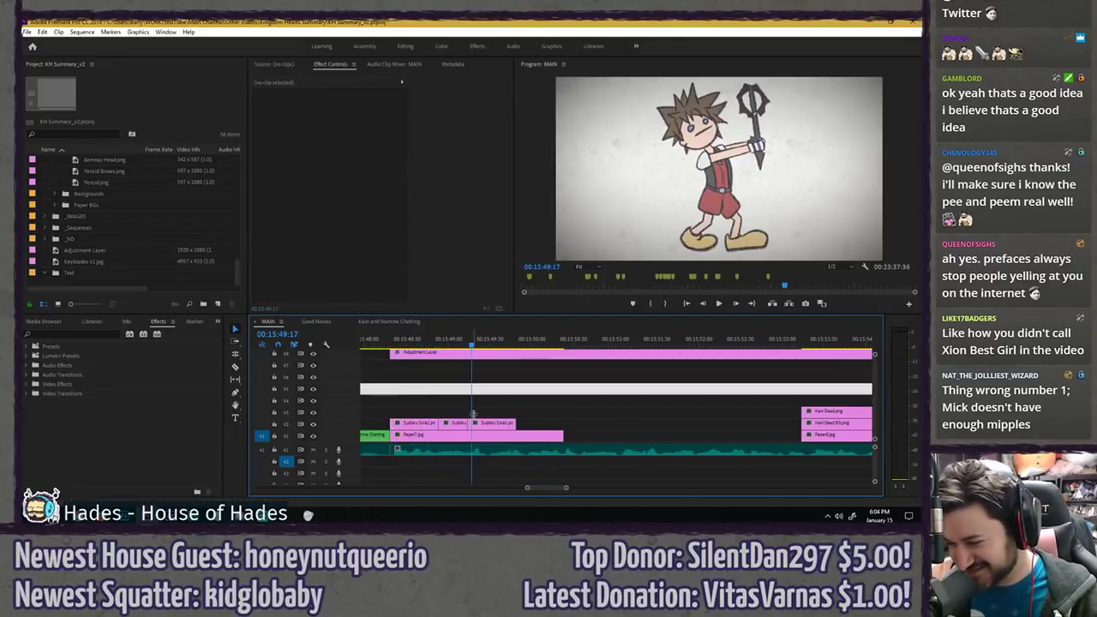
{"action": "left_click", "coordinate": [486, 405]}
{"action": "left_click", "coordinate": [490, 394]}
{"action": "left_click_drag", "start_coordinate": [492, 426], "coordinate": [521, 417]}
{"action": "left_click_drag", "start_coordinate": [519, 413], "coordinate": [517, 425]}
{"action": "left_click", "coordinate": [386, 343]}
{"action": "key", "text": "space"}
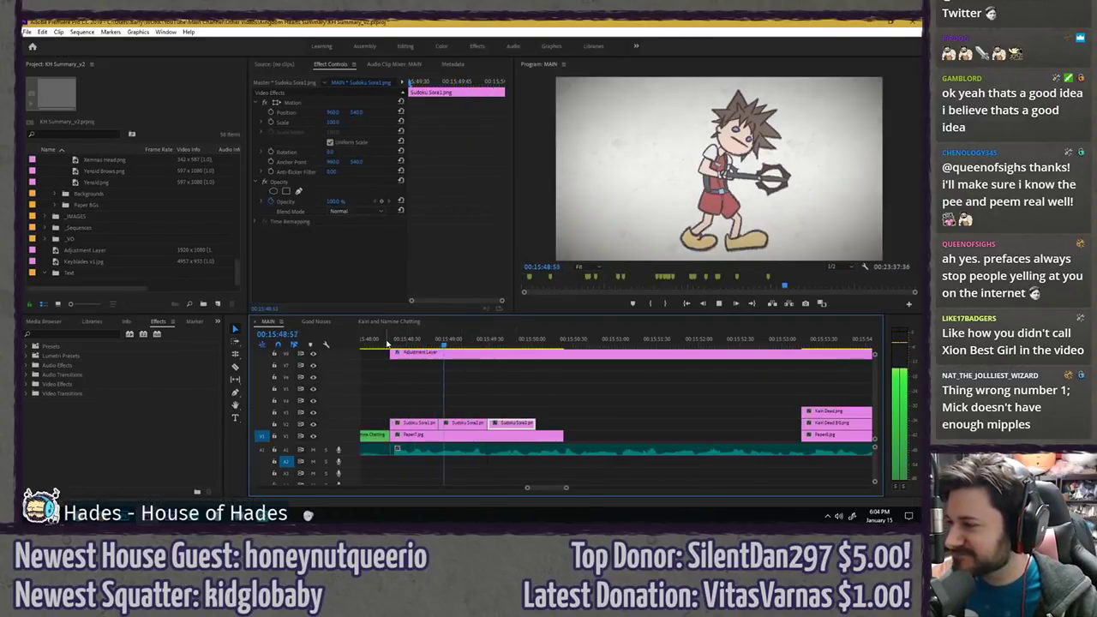
{"action": "key", "text": "space"}
- Shift the third Sora clip on V2 slightly earlier, replay, and save
{"action": "mouse_move", "coordinate": [503, 426]}
{"action": "left_mouse_down"}
{"action": "mouse_move", "coordinate": [465, 421]}
{"action": "mouse_move", "coordinate": [491, 412]}
{"action": "mouse_move", "coordinate": [517, 423]}
{"action": "left_mouse_up"}
{"action": "left_click", "coordinate": [429, 338]}
{"action": "key", "text": "space"}
{"action": "key", "text": "space"}
{"action": "left_click", "coordinate": [458, 402]}
{"action": "left_click", "coordinate": [466, 383]}
{"action": "key", "text": "ctrl+s"}
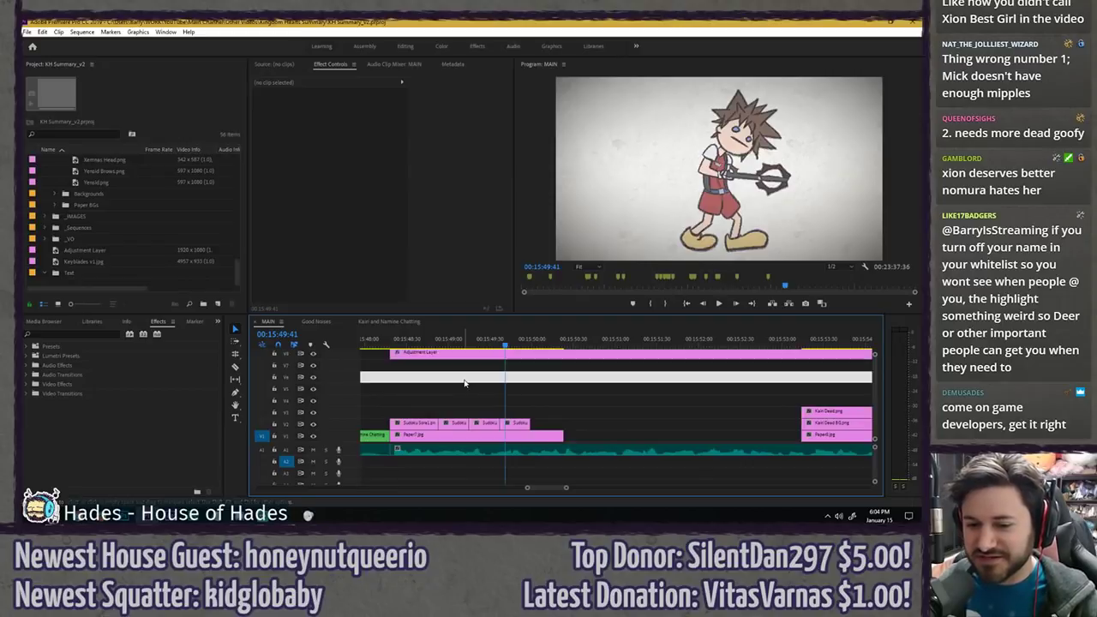
- Move the Adjustment Layer clip down one video track
{"action": "scroll", "coordinate": [463, 391], "scroll_direction": "down", "scroll_amount": 1}
{"action": "left_click", "coordinate": [463, 382]}
{"action": "left_click", "coordinate": [411, 344]}
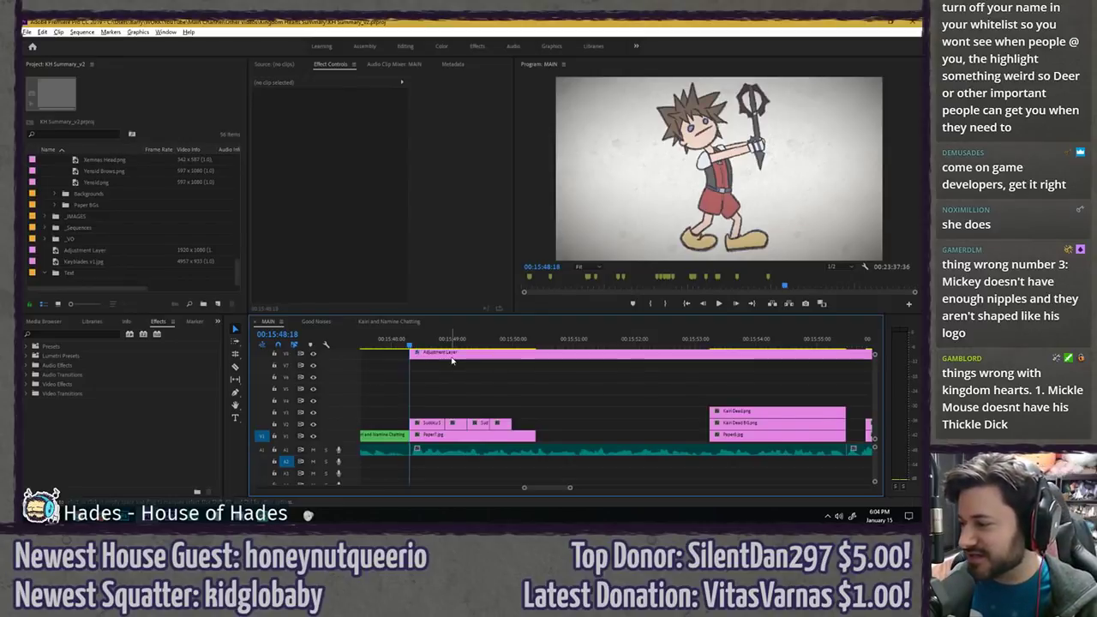
{"action": "scroll", "coordinate": [428, 364], "scroll_direction": "down", "scroll_amount": 2}
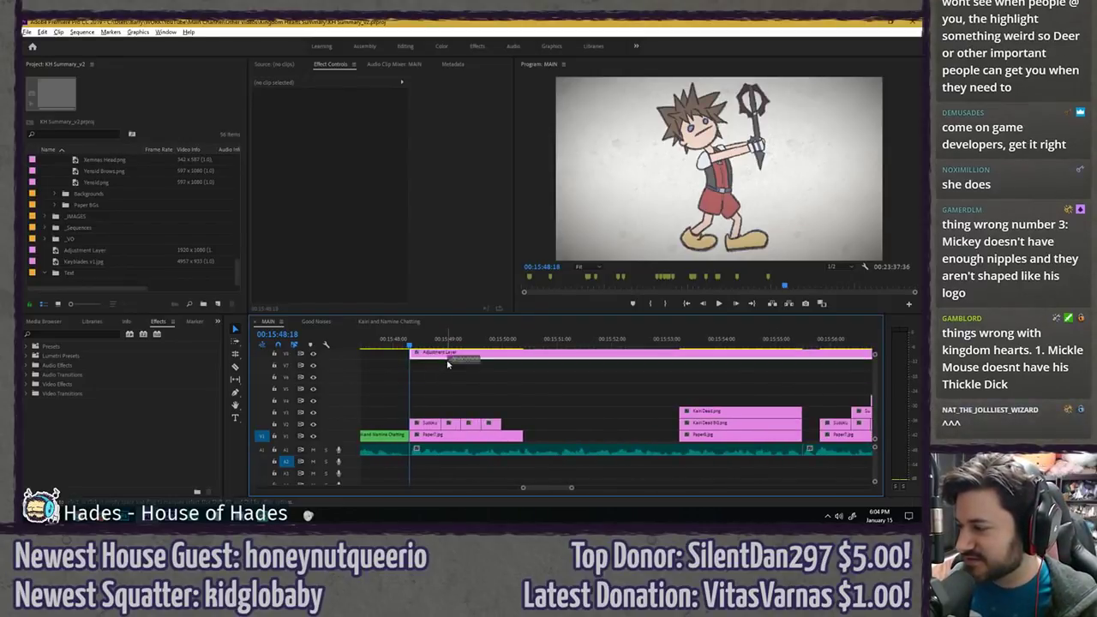
{"action": "left_click_drag", "start_coordinate": [446, 361], "coordinate": [447, 372]}
- Preview the section under the Adjustment Layer clip
{"action": "left_click", "coordinate": [404, 342]}
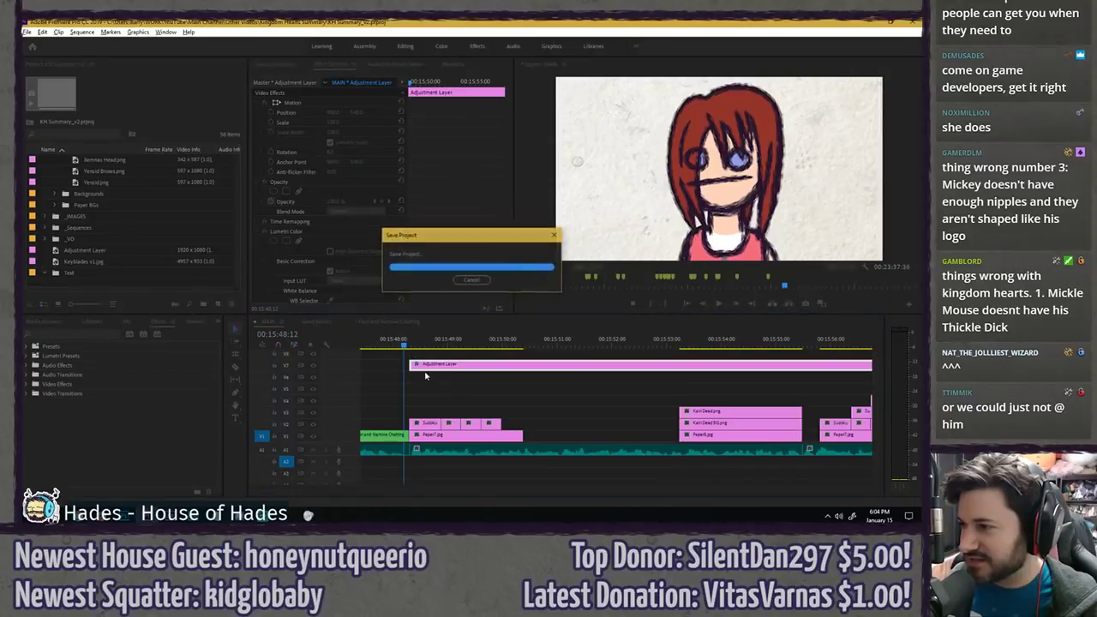
{"action": "left_click", "coordinate": [430, 360]}
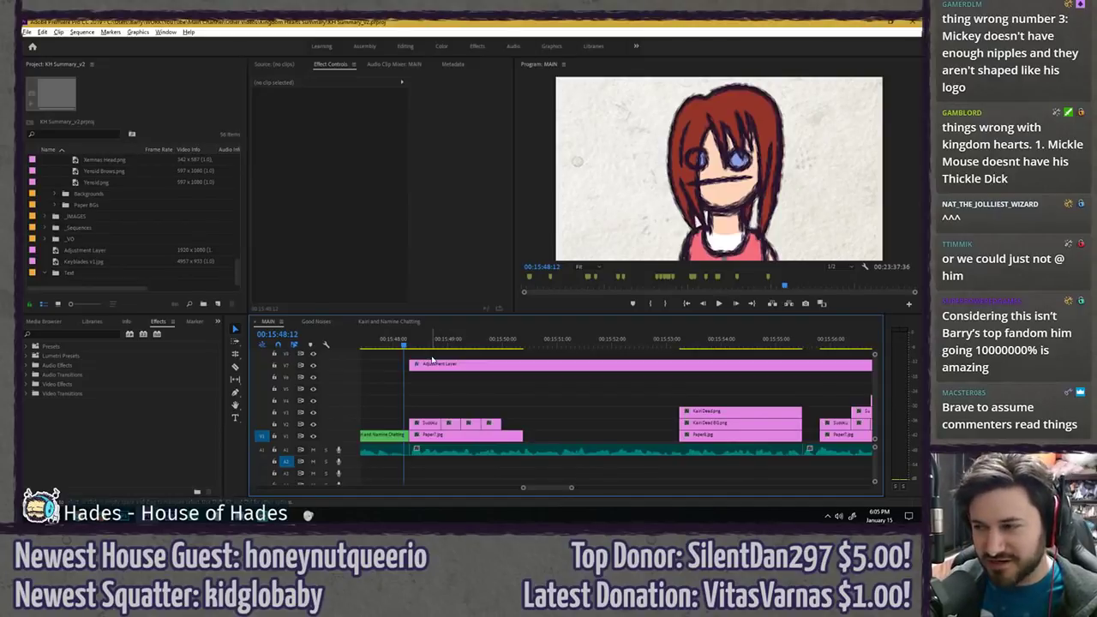
{"action": "key", "text": "space"}
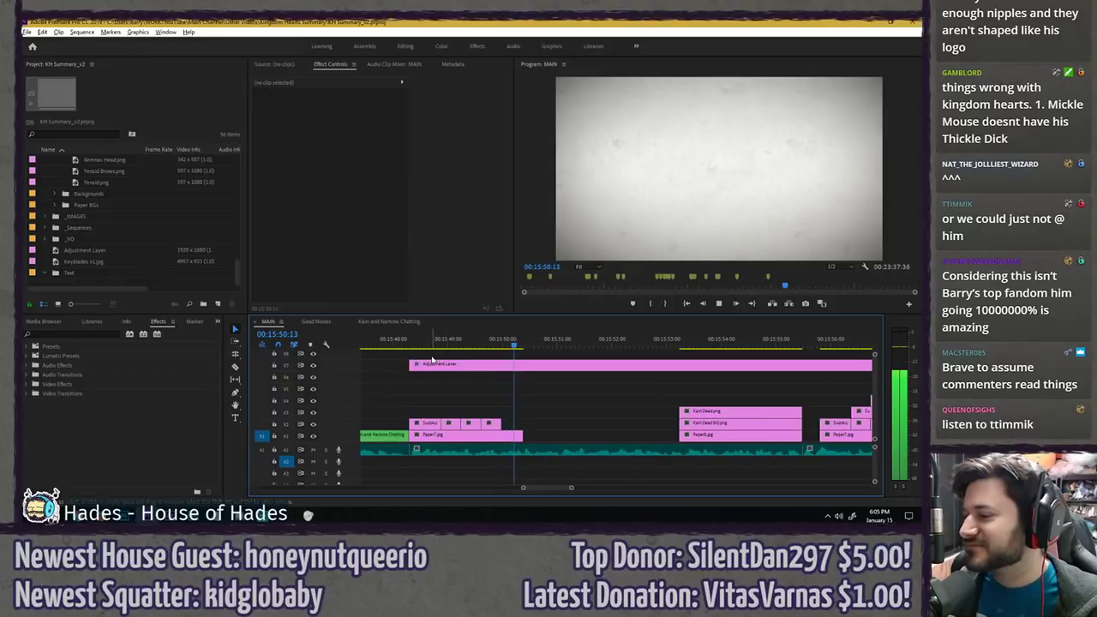
{"action": "key", "text": "space"}
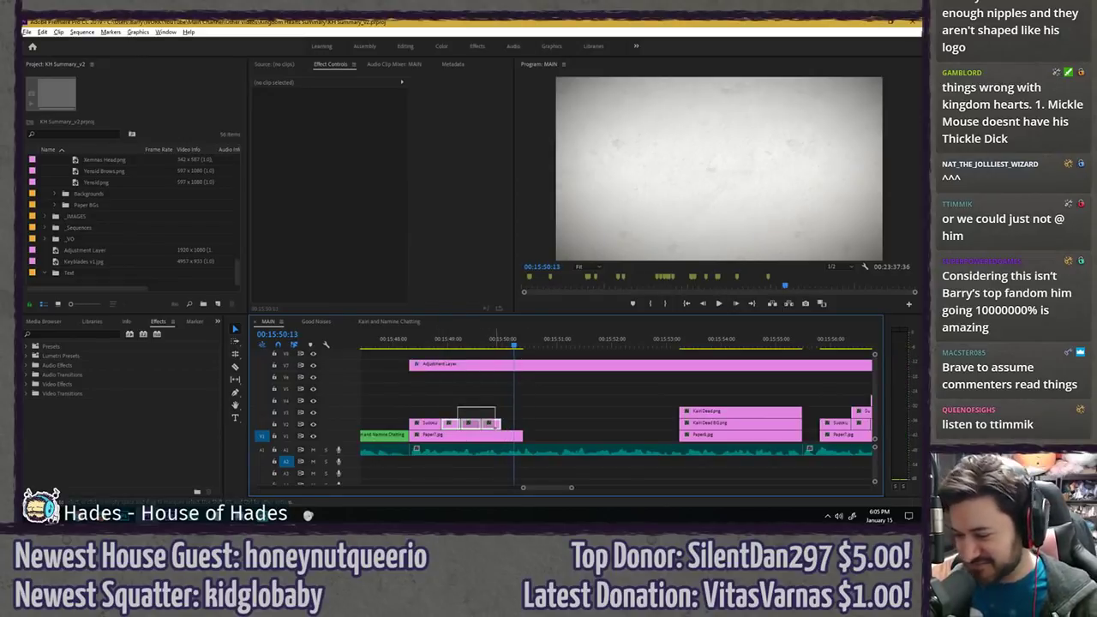
- Paste copies of the small Sora clips on V2 after the originals and review from 15:49
{"action": "left_click_drag", "start_coordinate": [457, 408], "coordinate": [495, 428]}
{"action": "left_click", "coordinate": [526, 377]}
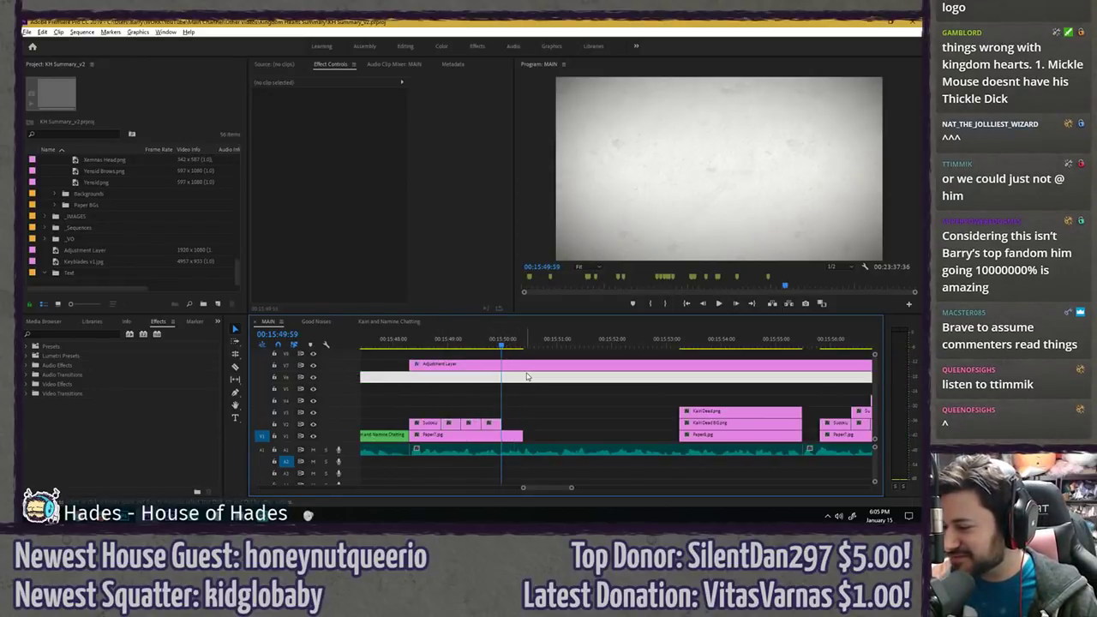
{"action": "key", "text": "ctrl+v"}
{"action": "left_click", "coordinate": [536, 398]}
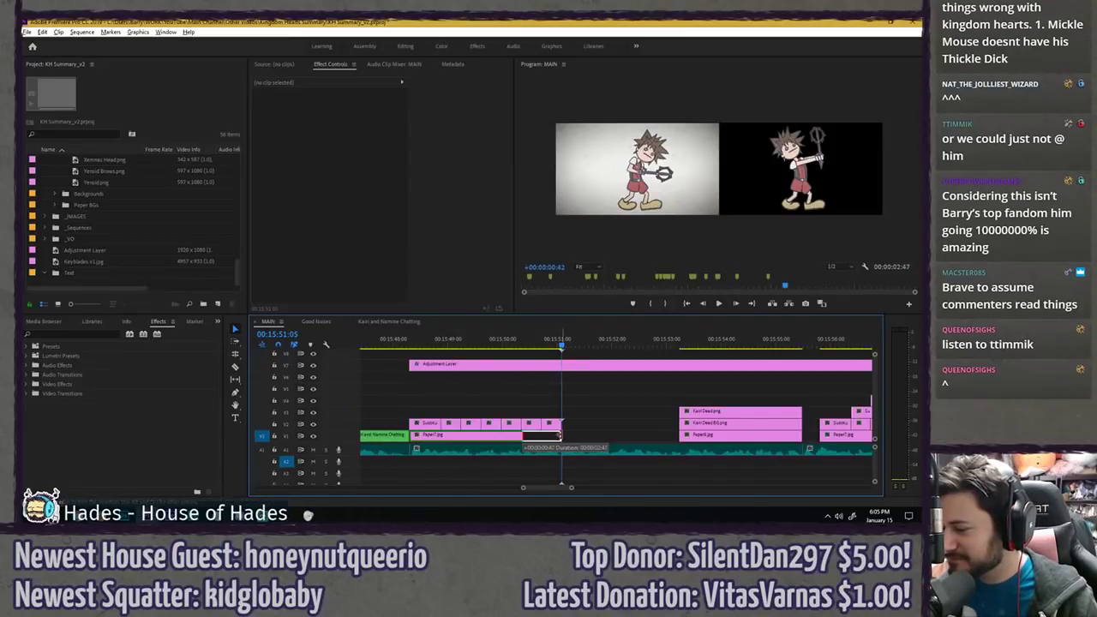
{"action": "left_click", "coordinate": [417, 346]}
{"action": "key", "text": "space"}
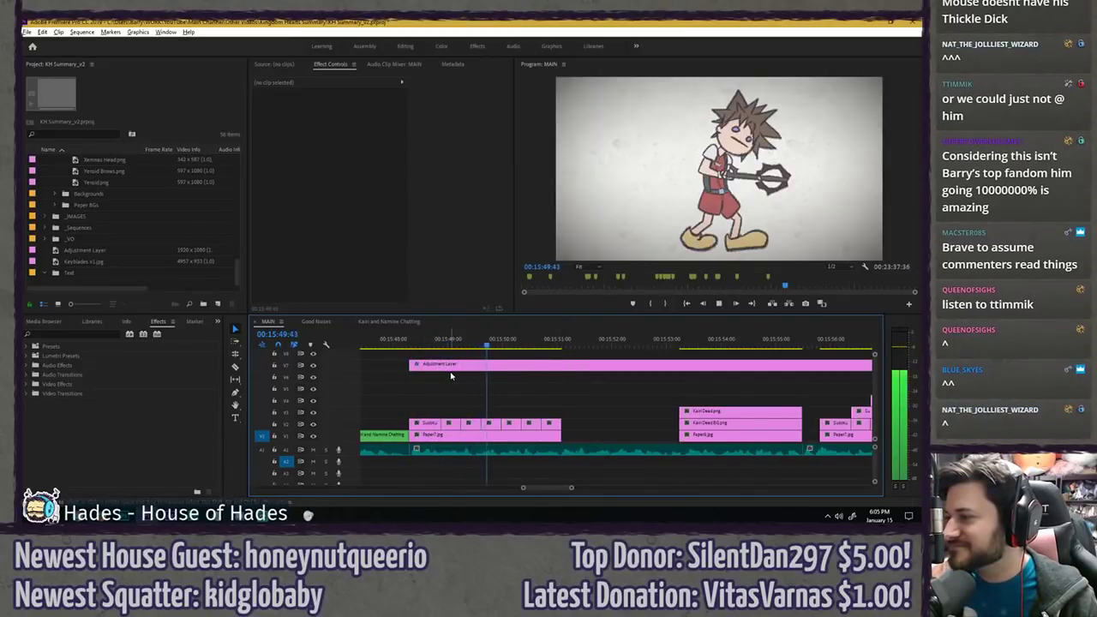
{"action": "key", "text": "space"}
{"action": "left_click", "coordinate": [461, 340]}
{"action": "key", "text": "space"}
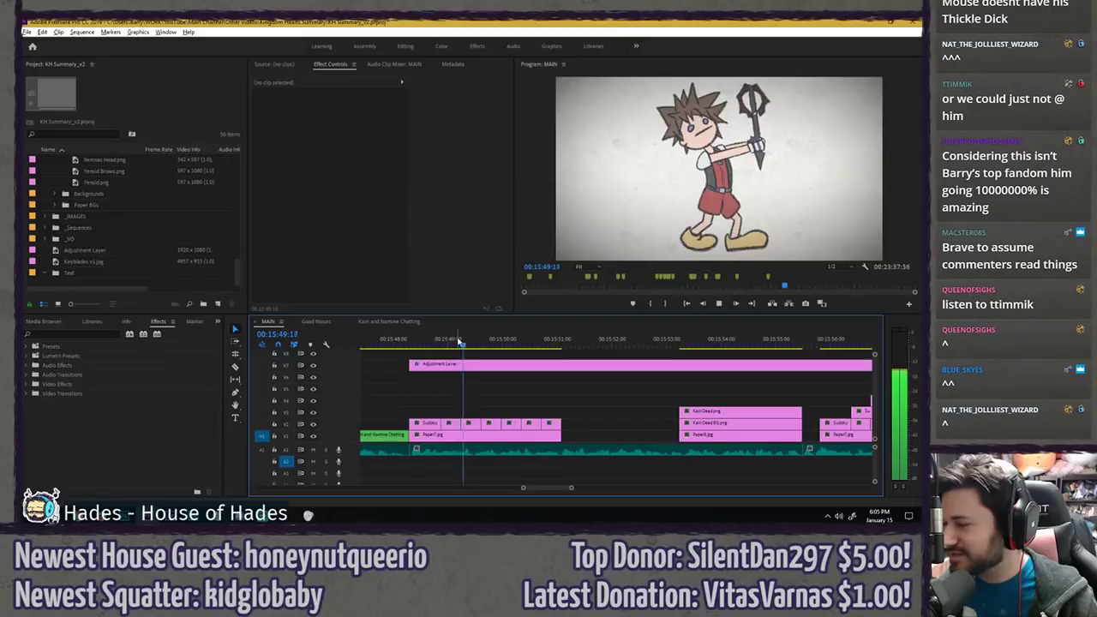
{"action": "key", "text": "space"}
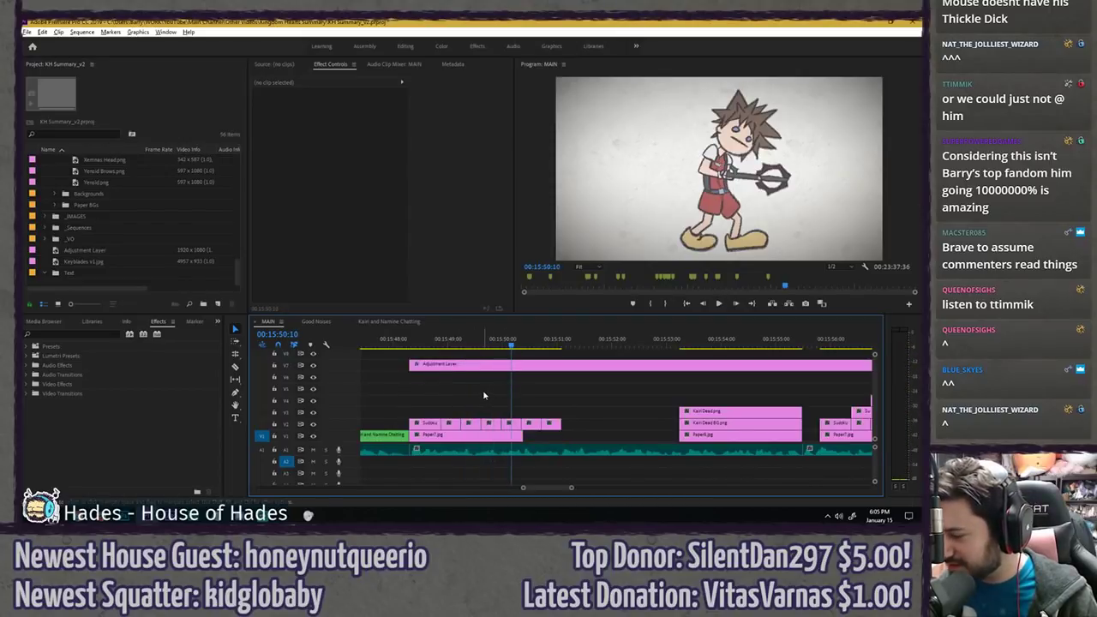
- Undo the pasted Sora clips, then copy and paste the Sora set again
{"action": "key", "text": "ctrl+z"}
{"action": "key", "text": "ctrl+shift+z"}
{"action": "key", "text": "ctrl+z"}
{"action": "scroll", "coordinate": [486, 395], "scroll_direction": "up", "scroll_amount": 3}
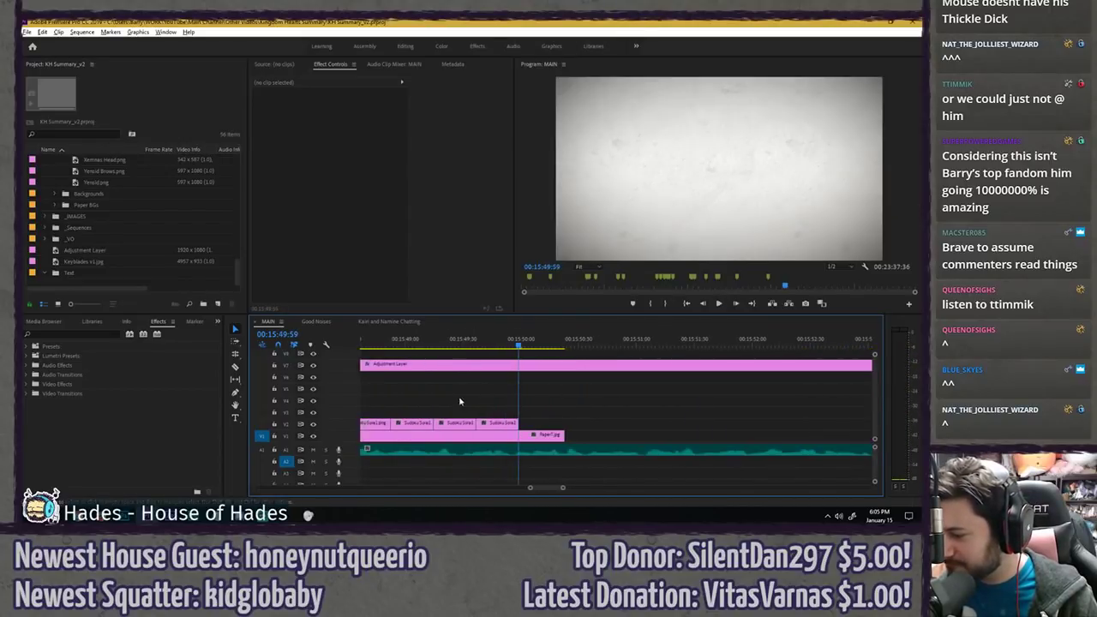
{"action": "left_click_drag", "start_coordinate": [452, 404], "coordinate": [510, 428]}
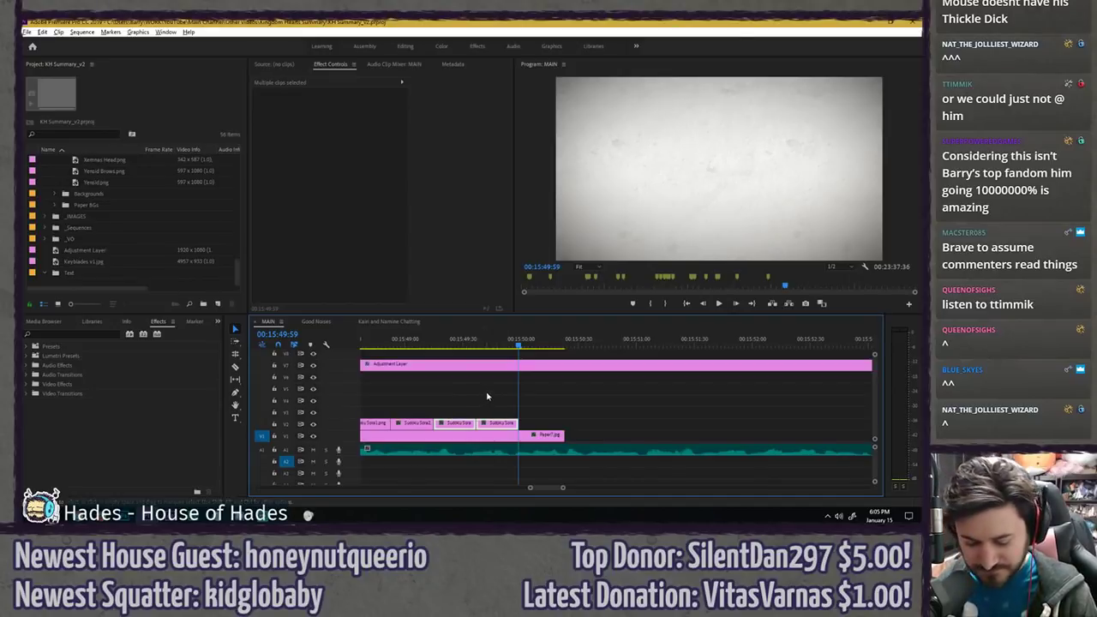
{"action": "key", "text": "ctrl+c"}
{"action": "left_click", "coordinate": [528, 395]}
{"action": "key", "text": "ctrl+v"}
{"action": "key", "text": "ctrl+v"}
{"action": "key", "text": "ctrl+v"}
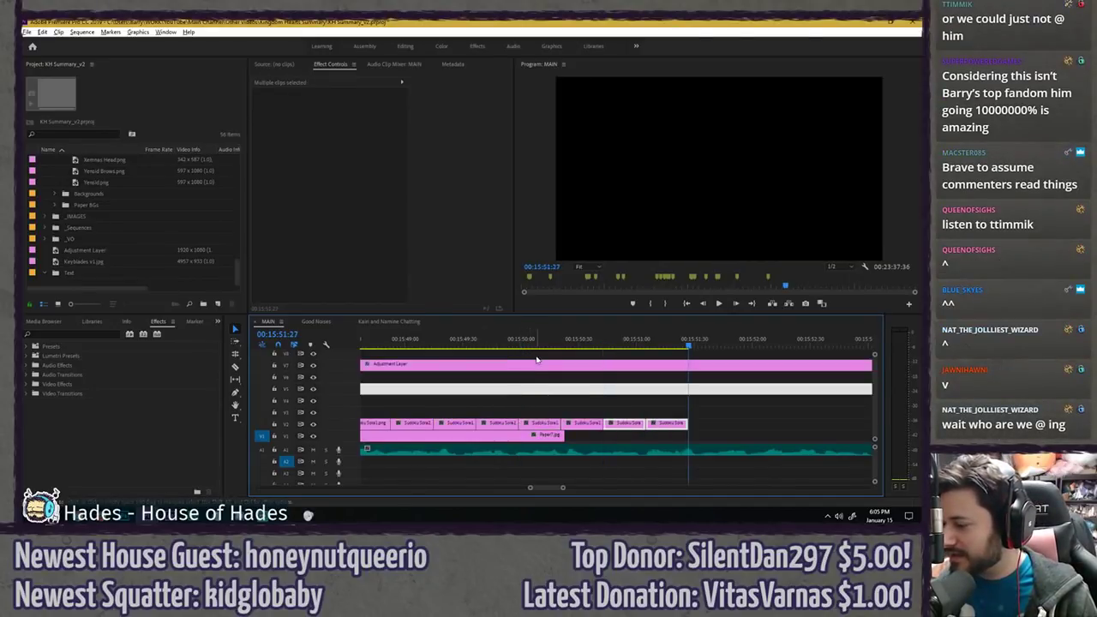
- Lengthen the Paper7.jpg background so it runs past the Sora clips
{"action": "left_click_drag", "start_coordinate": [503, 347], "coordinate": [403, 347]}
{"action": "key", "text": "space"}
{"action": "key", "text": "space"}
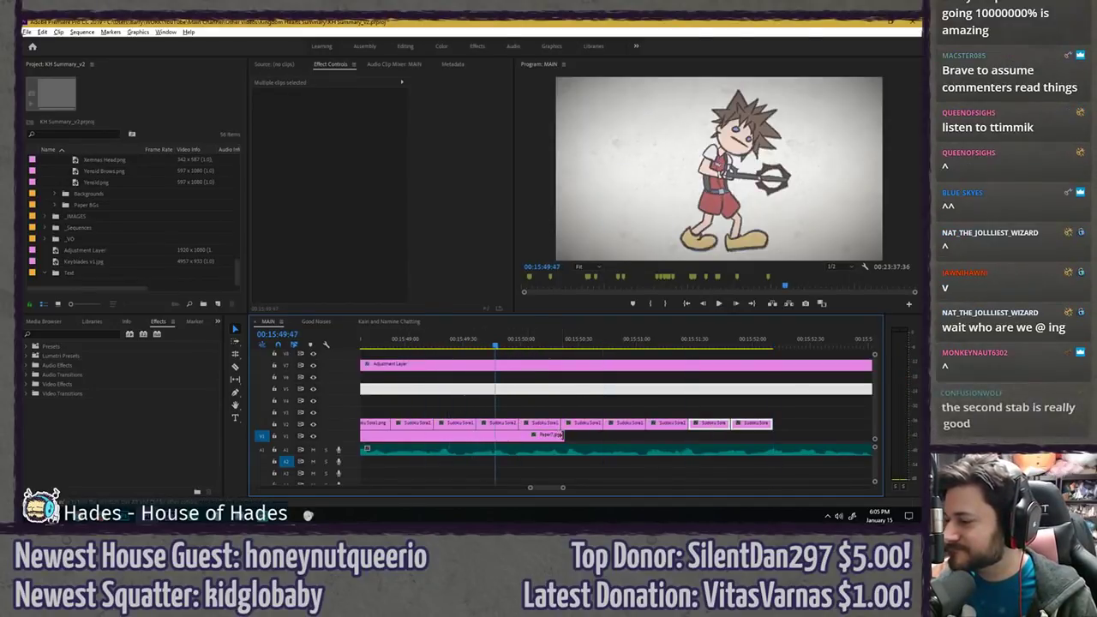
{"action": "left_click_drag", "start_coordinate": [562, 435], "coordinate": [783, 426]}
{"action": "key", "text": "space"}
{"action": "scroll", "coordinate": [595, 398], "scroll_direction": "down", "scroll_amount": 3}
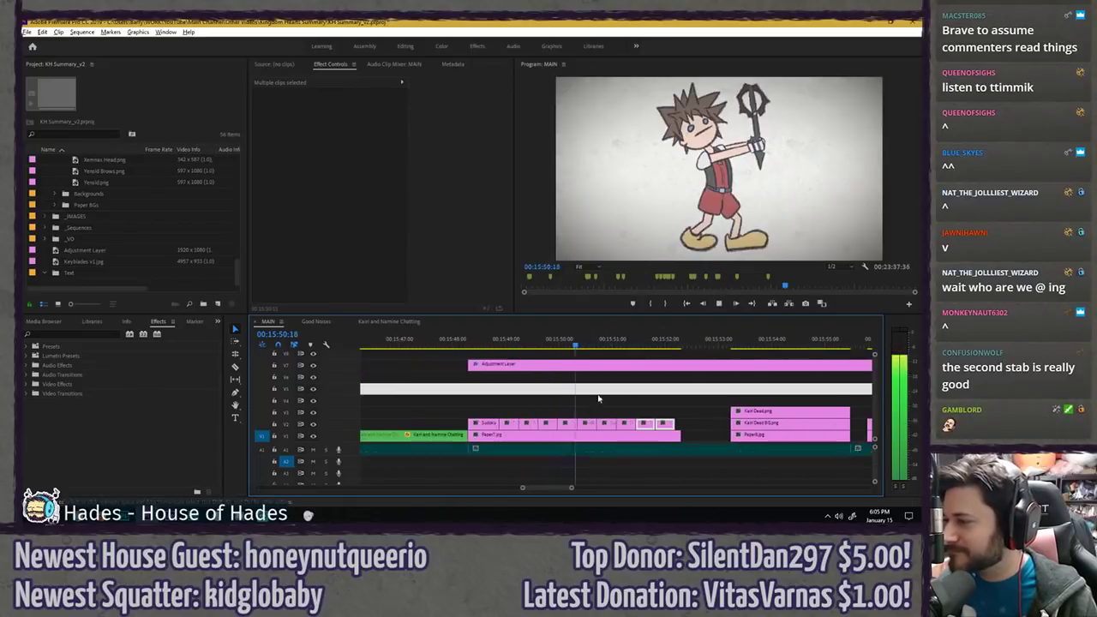
{"action": "left_click", "coordinate": [561, 355]}
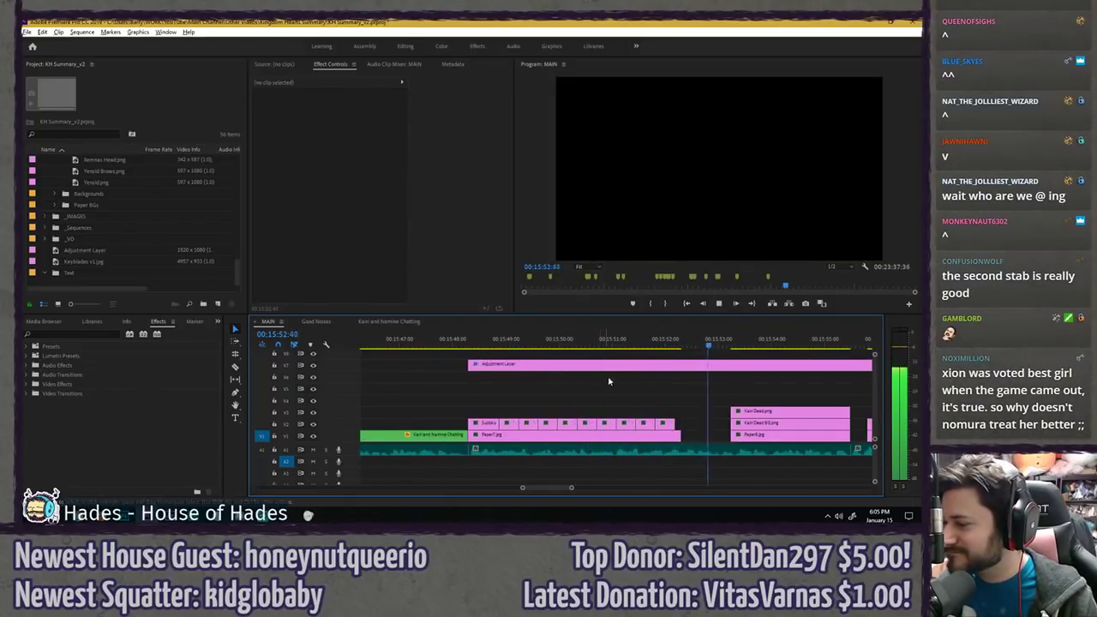
{"action": "key", "text": "space"}
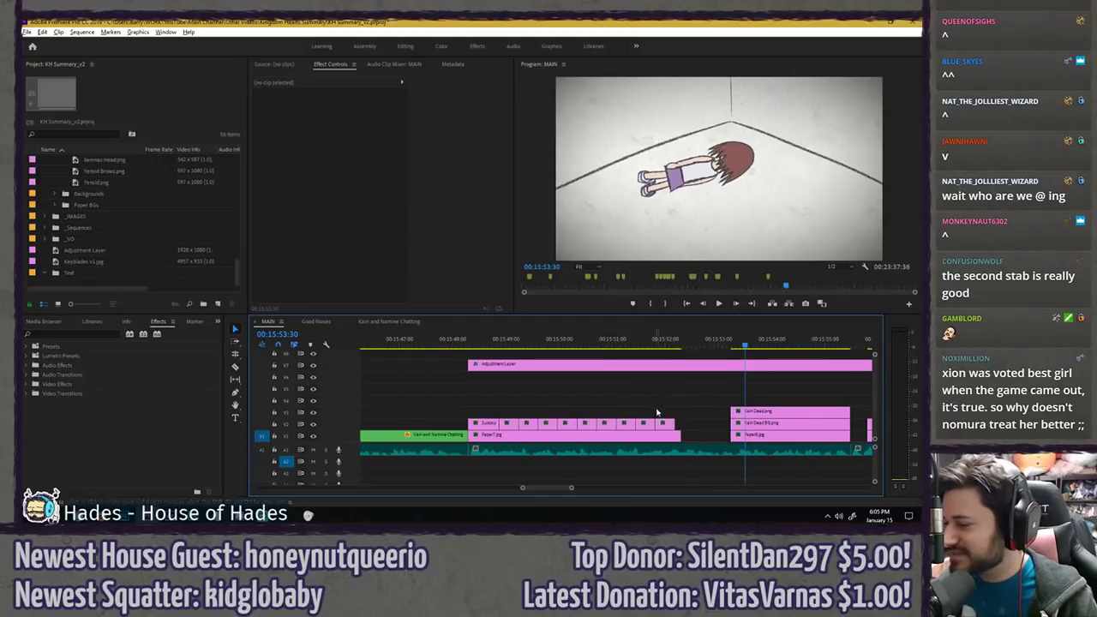
- Paste the copied short clips at the end of the V2 clips and extend the V1 clip to close the gap
{"action": "left_click", "coordinate": [675, 346]}
{"action": "key", "text": "ctrl+v"}
{"action": "key", "text": "ctrl+v"}
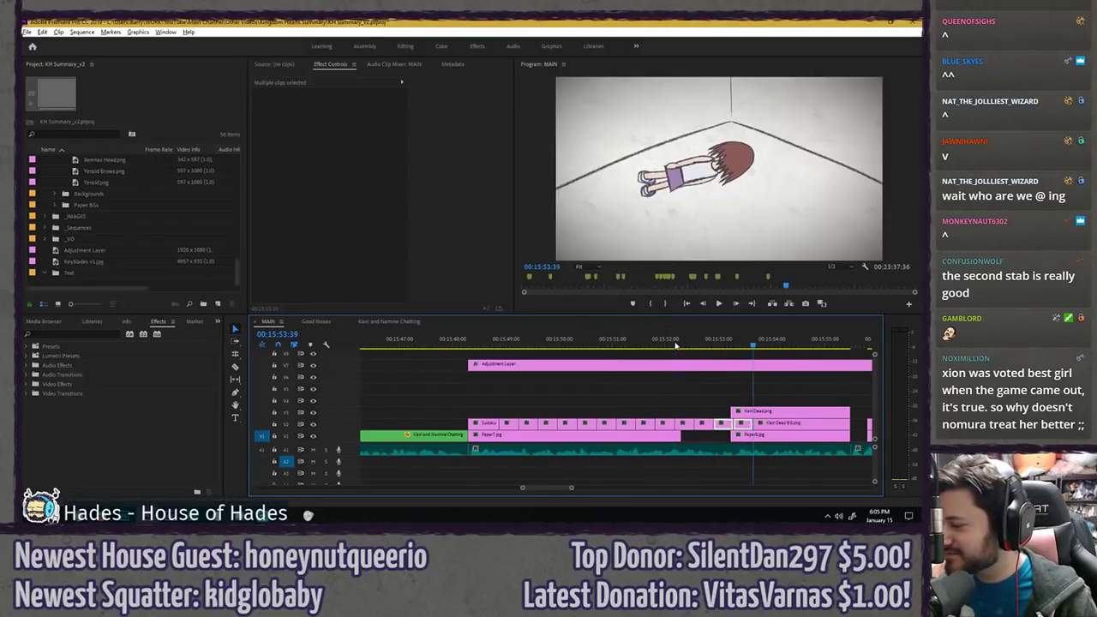
{"action": "left_click_drag", "start_coordinate": [683, 437], "coordinate": [744, 434]}
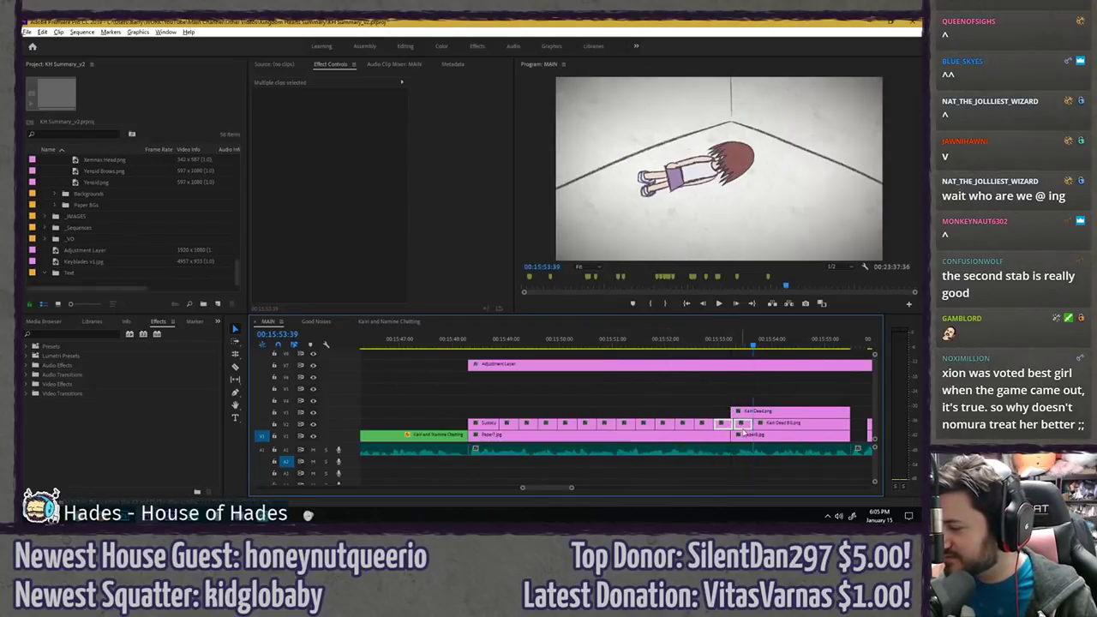
{"action": "left_click", "coordinate": [730, 393]}
- Delete the stray V2 clip, save the project, and replay from 15:48:14
{"action": "left_click", "coordinate": [745, 423]}
{"action": "key", "text": "Delete"}
{"action": "left_click", "coordinate": [732, 423]}
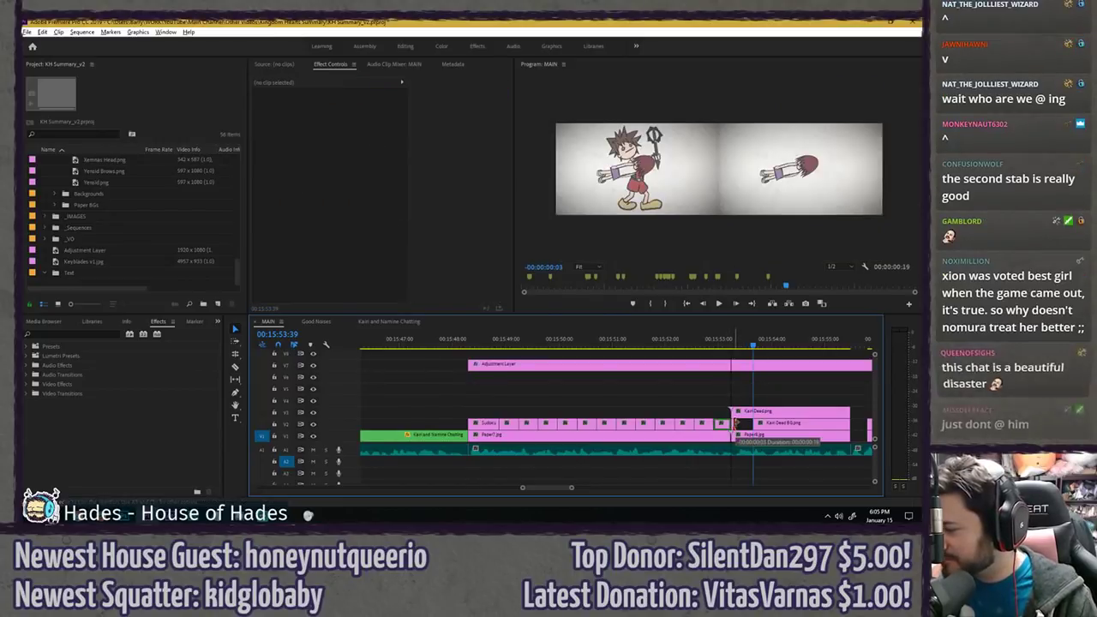
{"action": "left_click", "coordinate": [466, 342]}
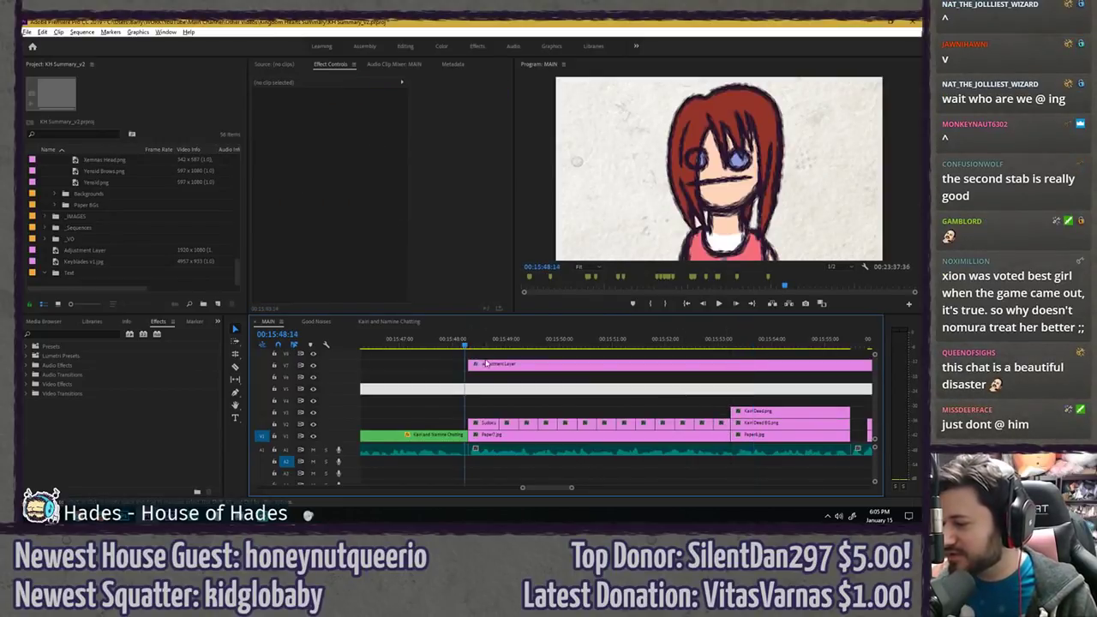
{"action": "key", "text": "ctrl+s"}
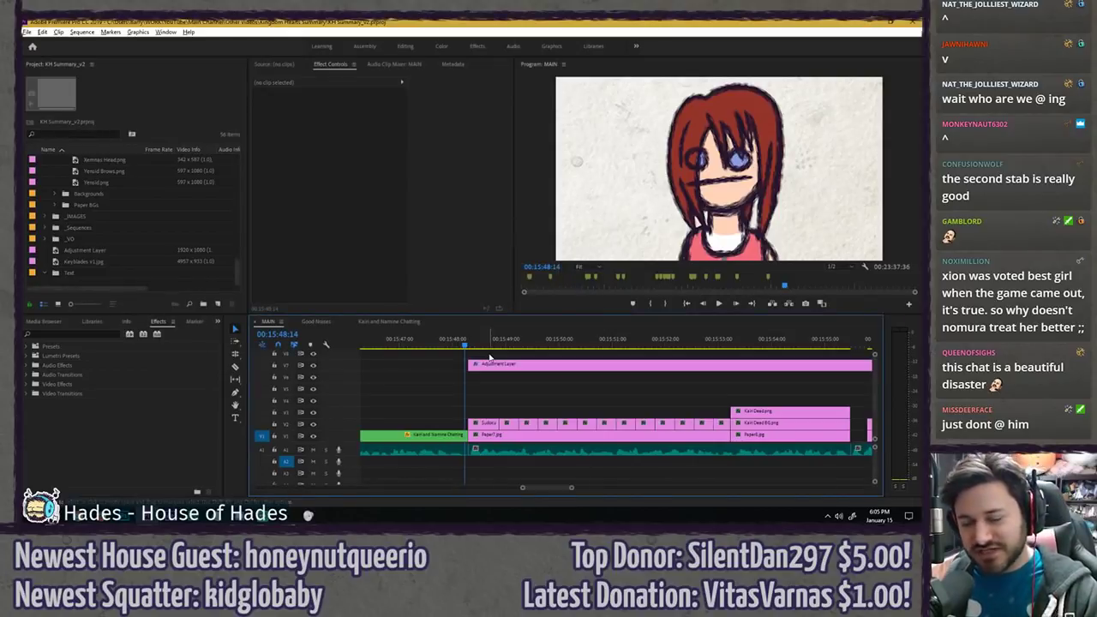
{"action": "key", "text": "space"}
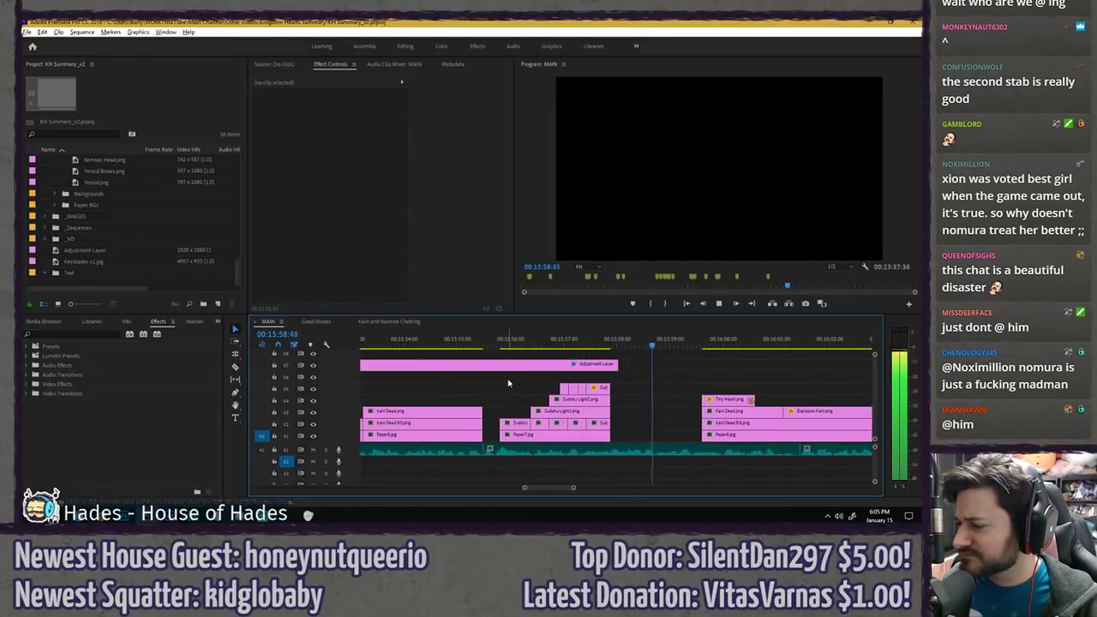
- Zoom out, select the Sudoku and Paper7 clip stack, and play from just before it
{"action": "key", "text": "space"}
{"action": "key", "text": "minus"}
{"action": "key", "text": "minus"}
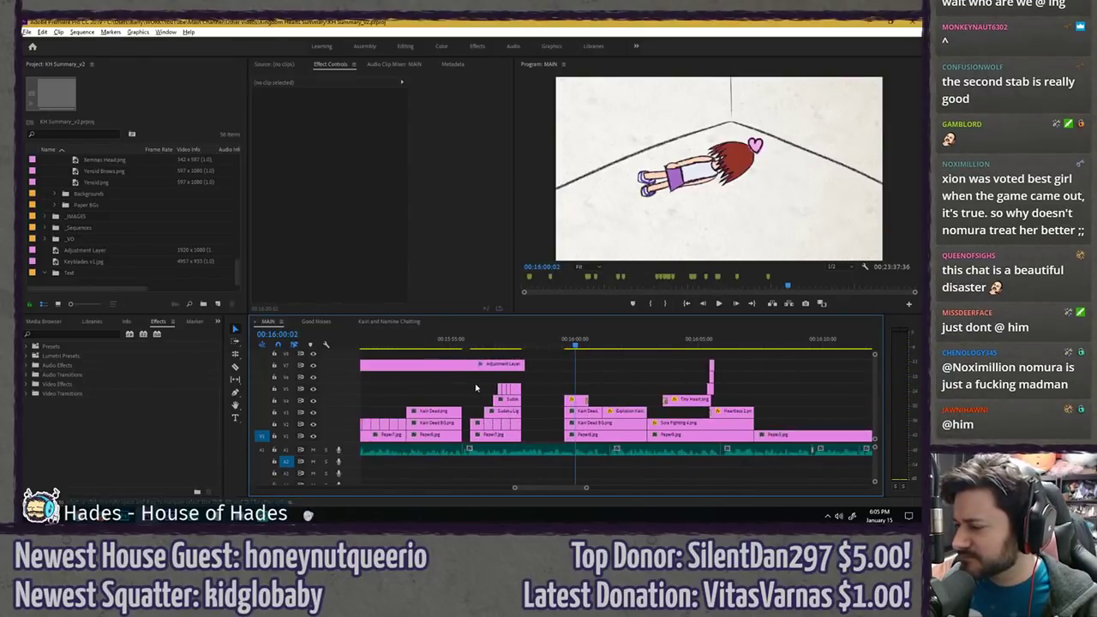
{"action": "left_click_drag", "start_coordinate": [469, 378], "coordinate": [655, 424]}
{"action": "scroll", "coordinate": [506, 437], "scroll_direction": "down", "scroll_amount": 2}
{"action": "left_click", "coordinate": [524, 345]}
{"action": "key", "text": "space"}
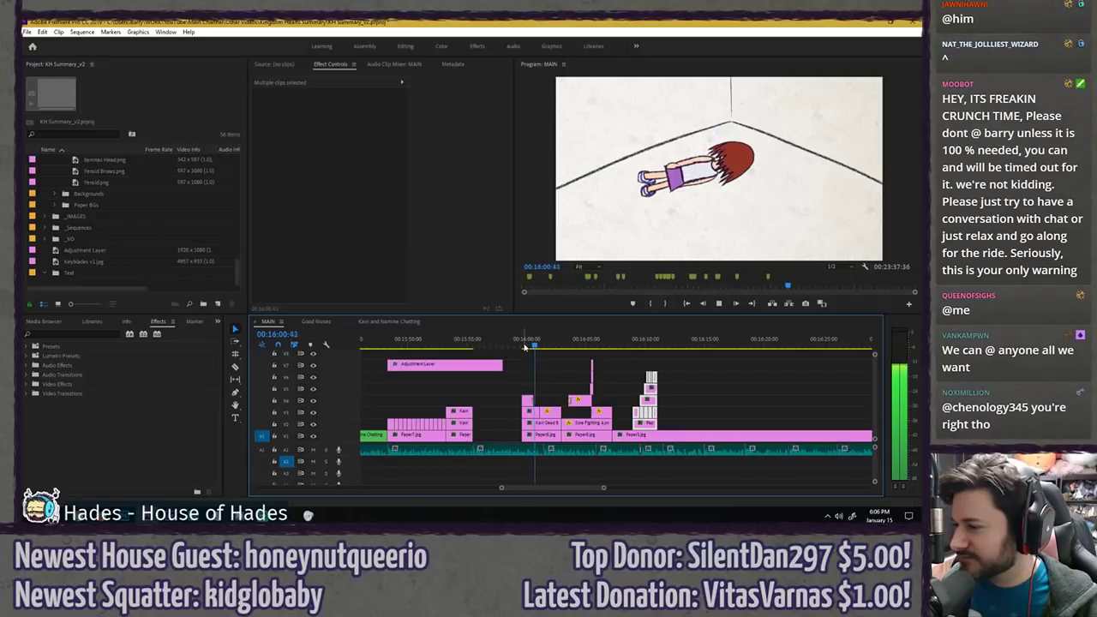
{"action": "left_click", "coordinate": [521, 354]}
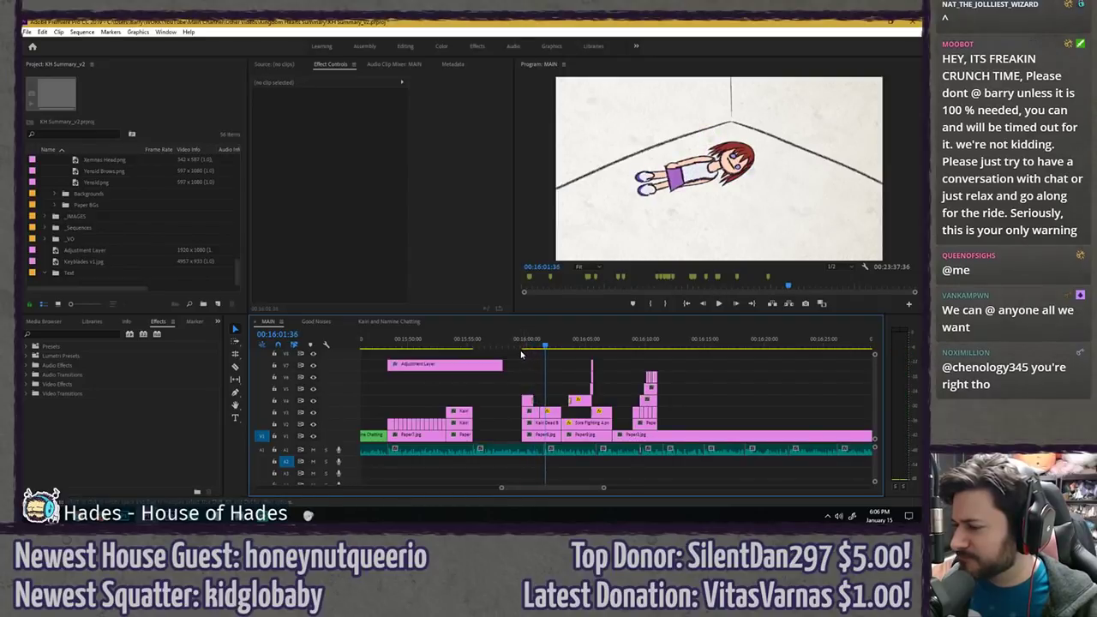
- Review playback from about 15:55 and again from about 15:48
{"action": "left_click", "coordinate": [462, 342]}
{"action": "key", "text": "space"}
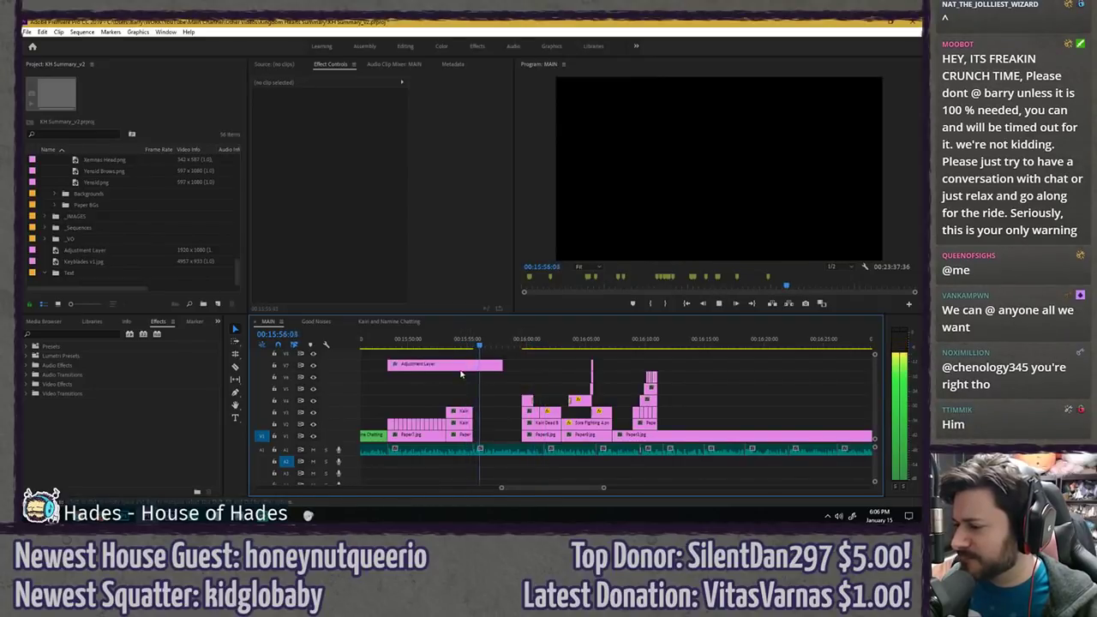
{"action": "left_click", "coordinate": [462, 382]}
{"action": "key", "text": "Delete"}
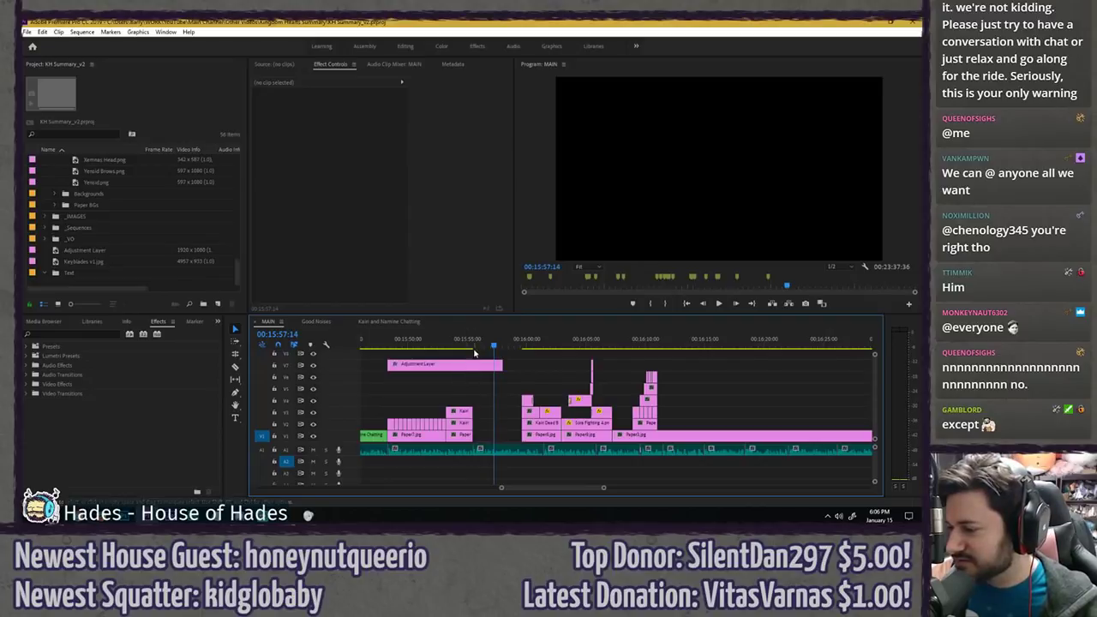
{"action": "left_click_drag", "start_coordinate": [472, 346], "coordinate": [384, 347]}
{"action": "key", "text": "space"}
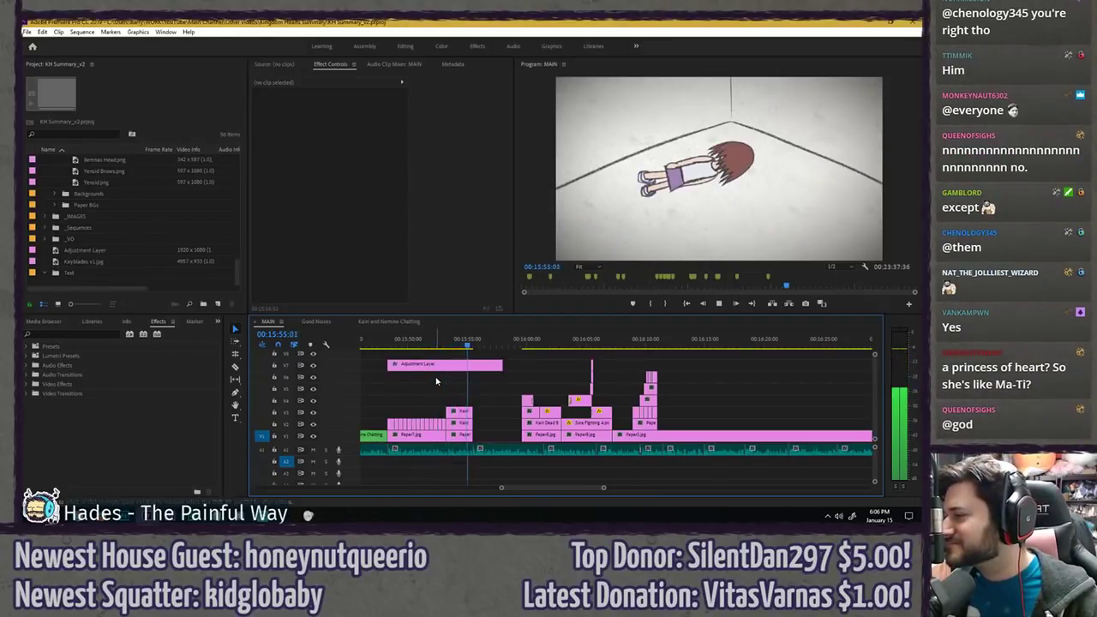
{"action": "left_click", "coordinate": [459, 378]}
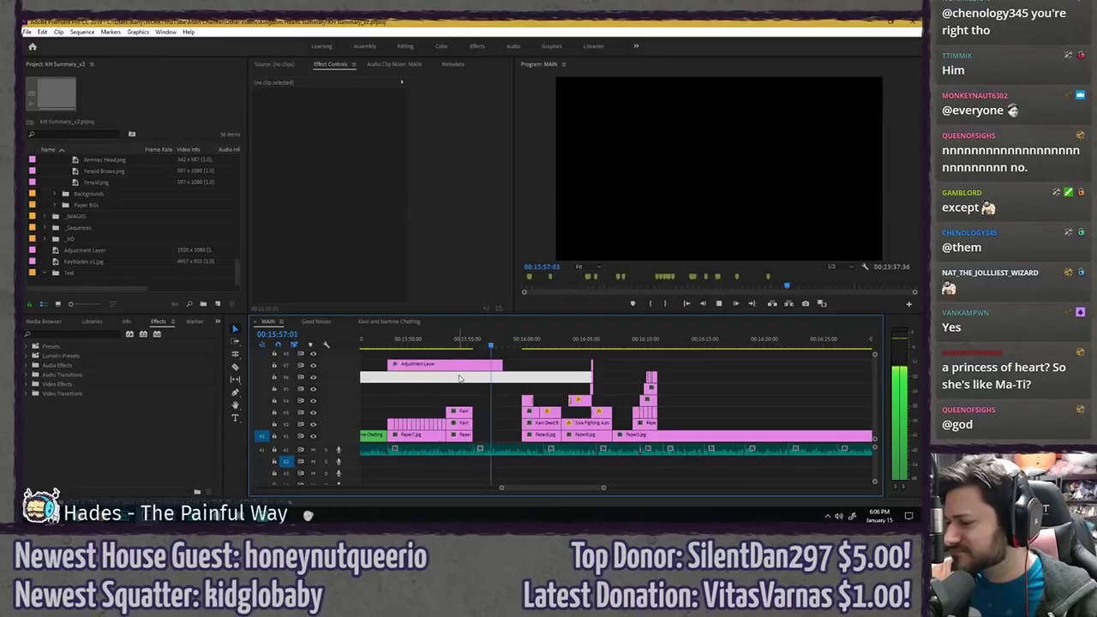
{"action": "key", "text": "space"}
- Replay the Sora shot from 15:53:07 through to 15:55:58
{"action": "scroll", "coordinate": [467, 365], "scroll_direction": "up", "scroll_amount": 3}
{"action": "left_click", "coordinate": [427, 344]}
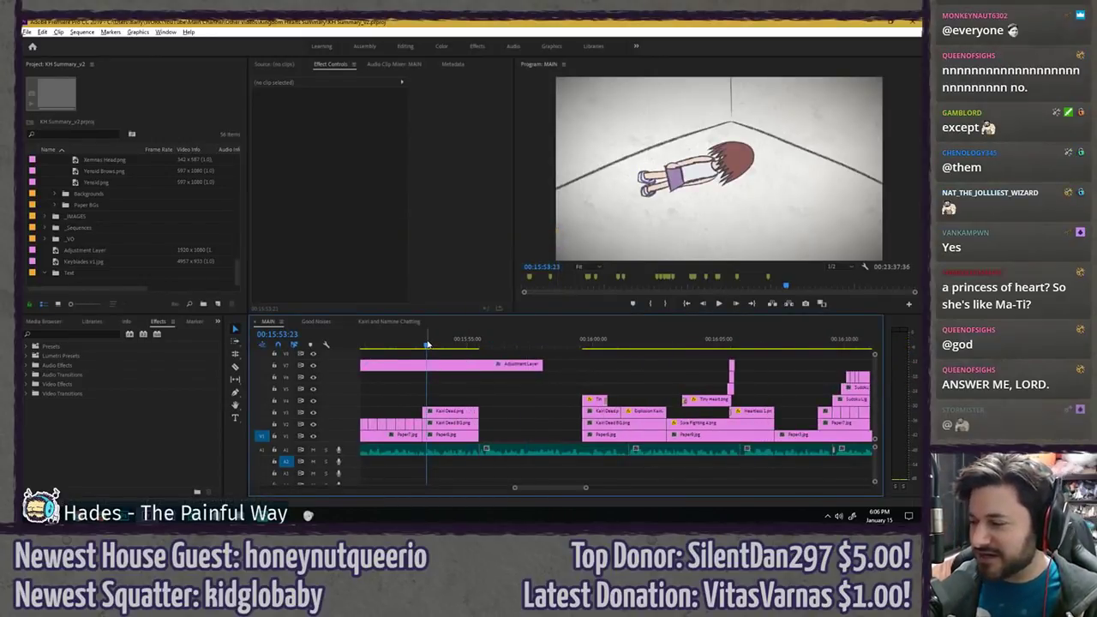
{"action": "left_click", "coordinate": [420, 345]}
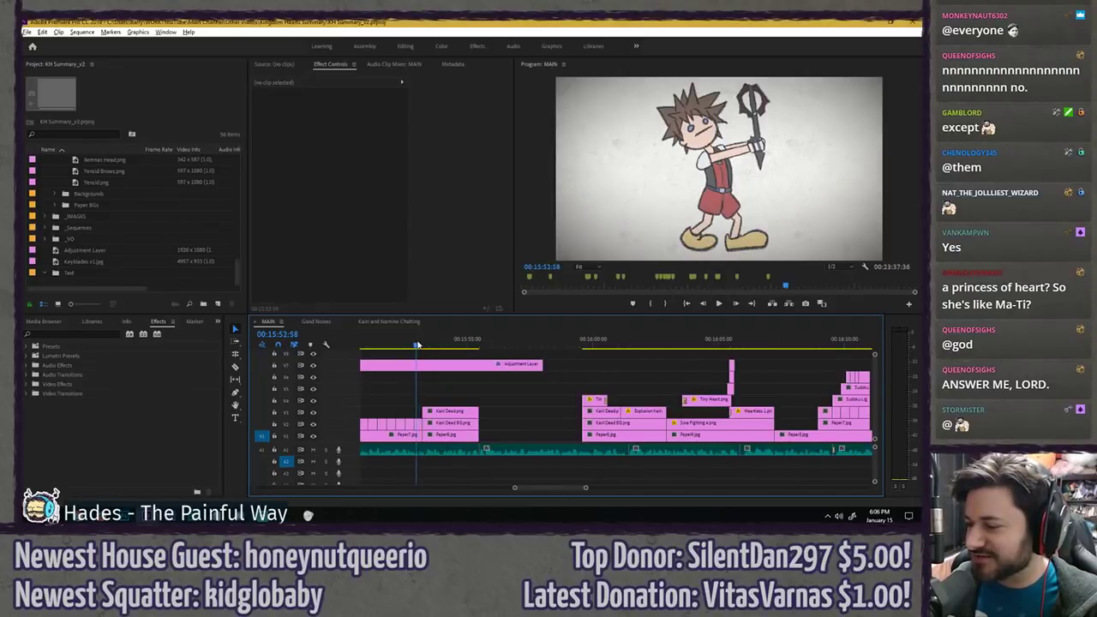
{"action": "key", "text": "space"}
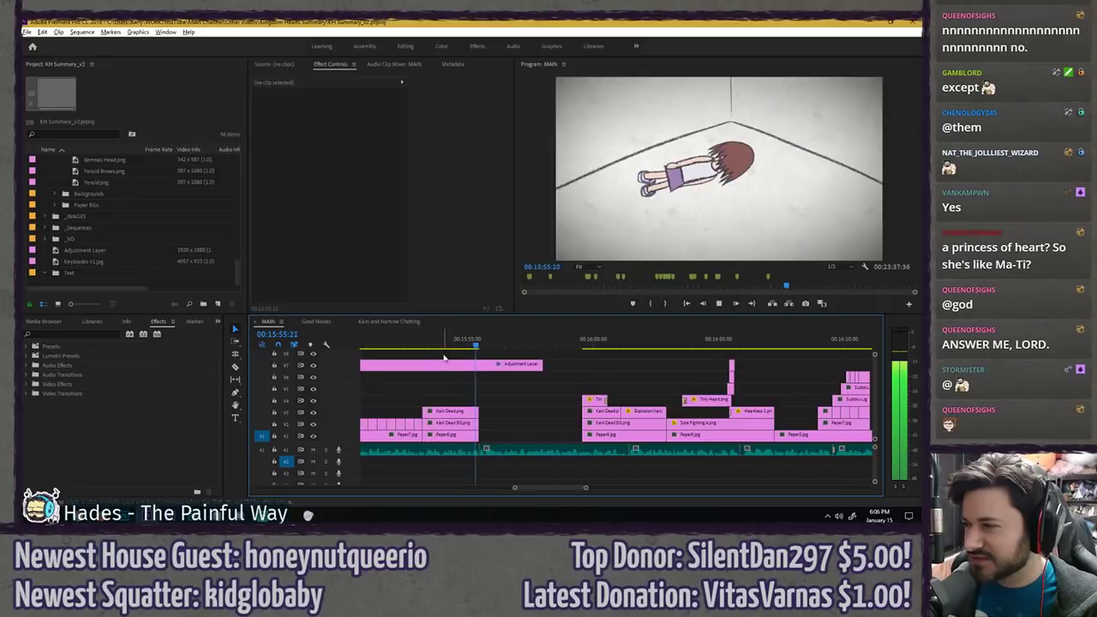
{"action": "key", "text": "space"}
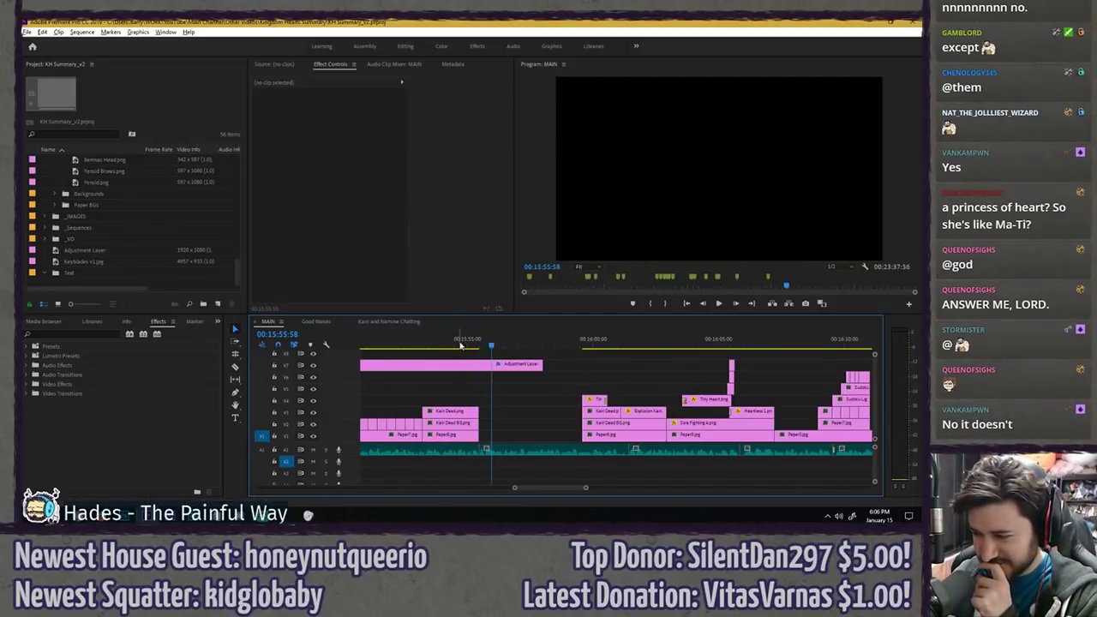
- Try a copy of the Explosion Kairi clip beside Kairi Dead, then remove it
{"action": "left_click_drag", "start_coordinate": [565, 349], "coordinate": [643, 360]}
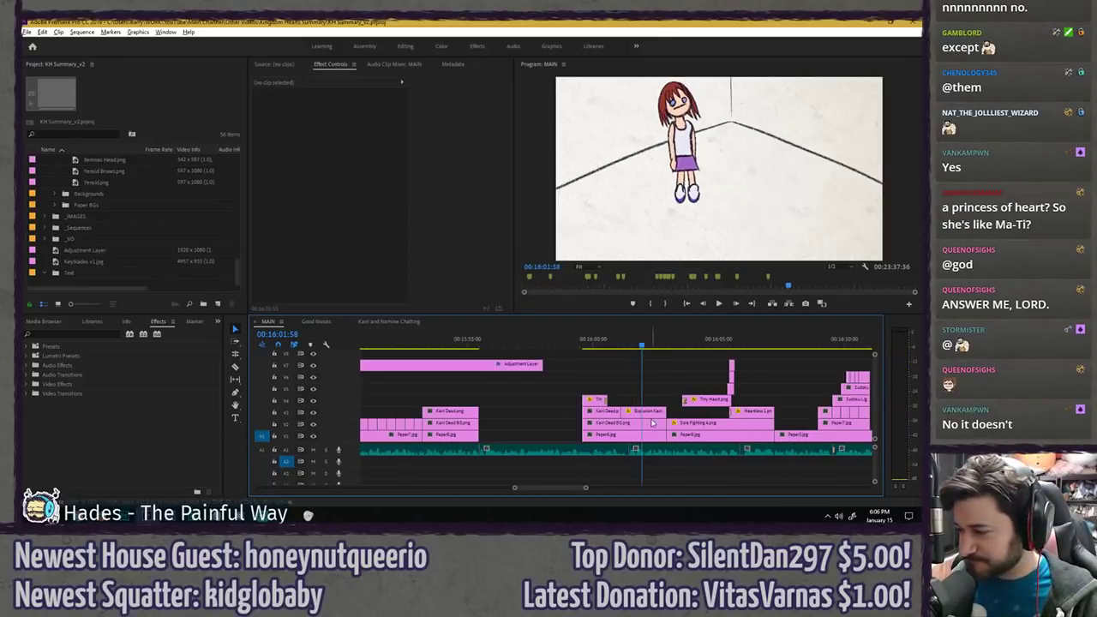
{"action": "left_click_drag", "start_coordinate": [648, 414], "coordinate": [506, 414]}
{"action": "left_click_drag", "start_coordinate": [476, 347], "coordinate": [492, 355]}
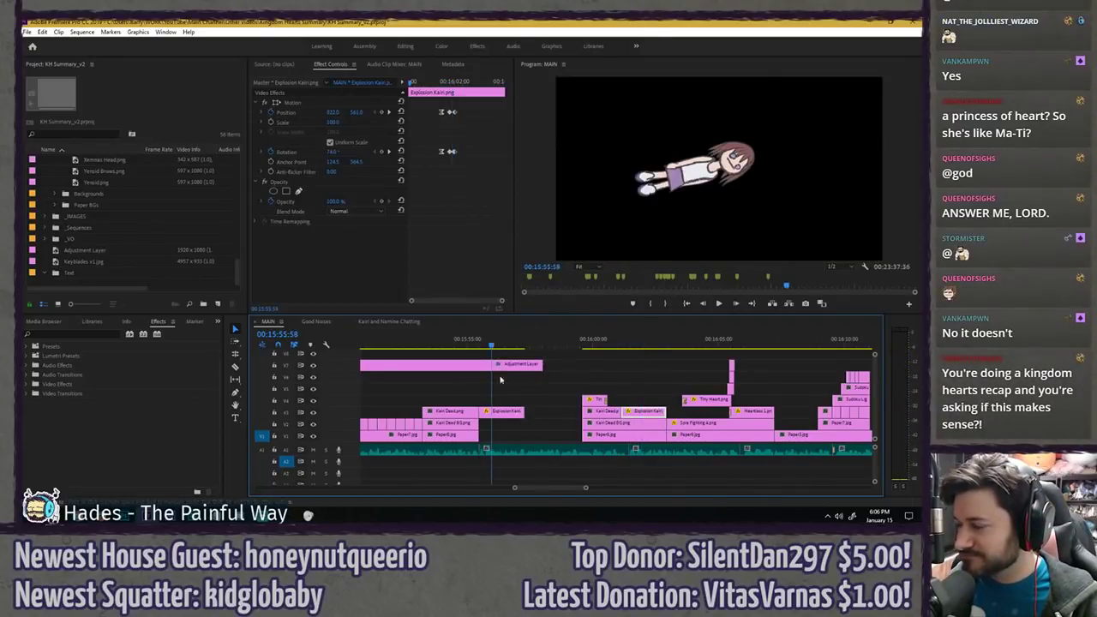
{"action": "key", "text": "Delete"}
- Find Kairi KH1.png in the Project panel and place it on V3 after Kairi Dead
{"action": "left_click", "coordinate": [74, 134]}
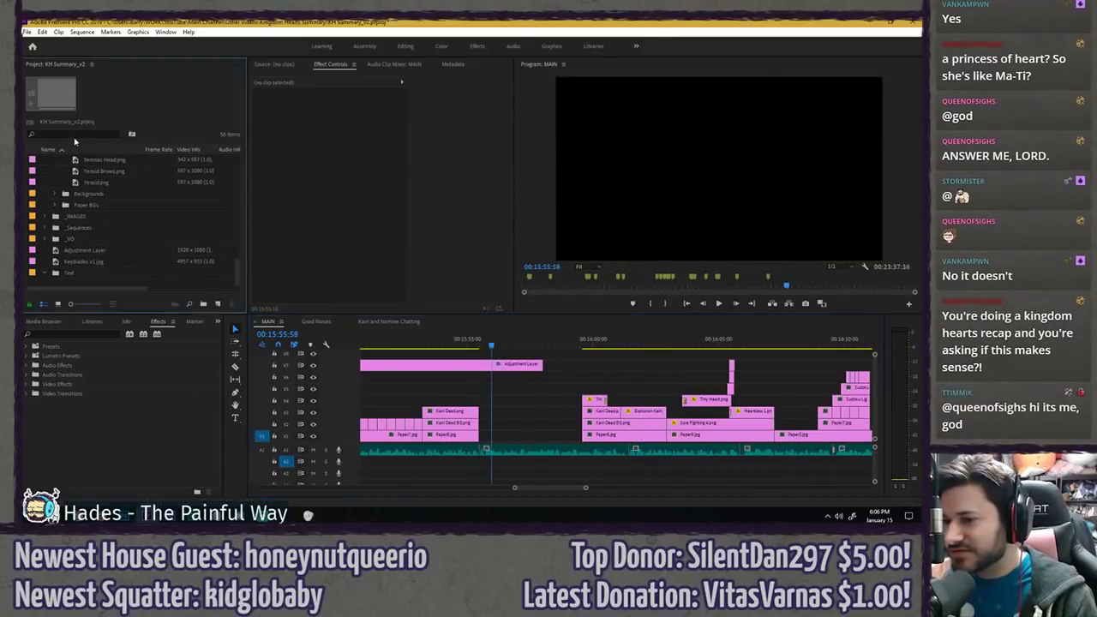
{"action": "type", "text": "kairi"}
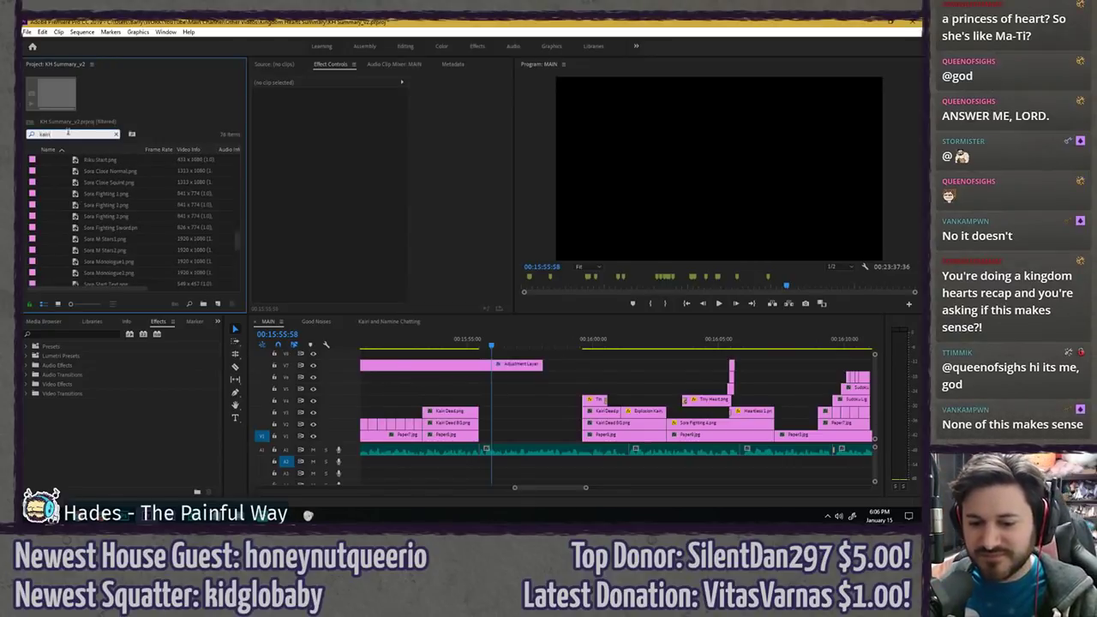
{"action": "scroll", "coordinate": [240, 239], "scroll_direction": "down", "scroll_amount": 3}
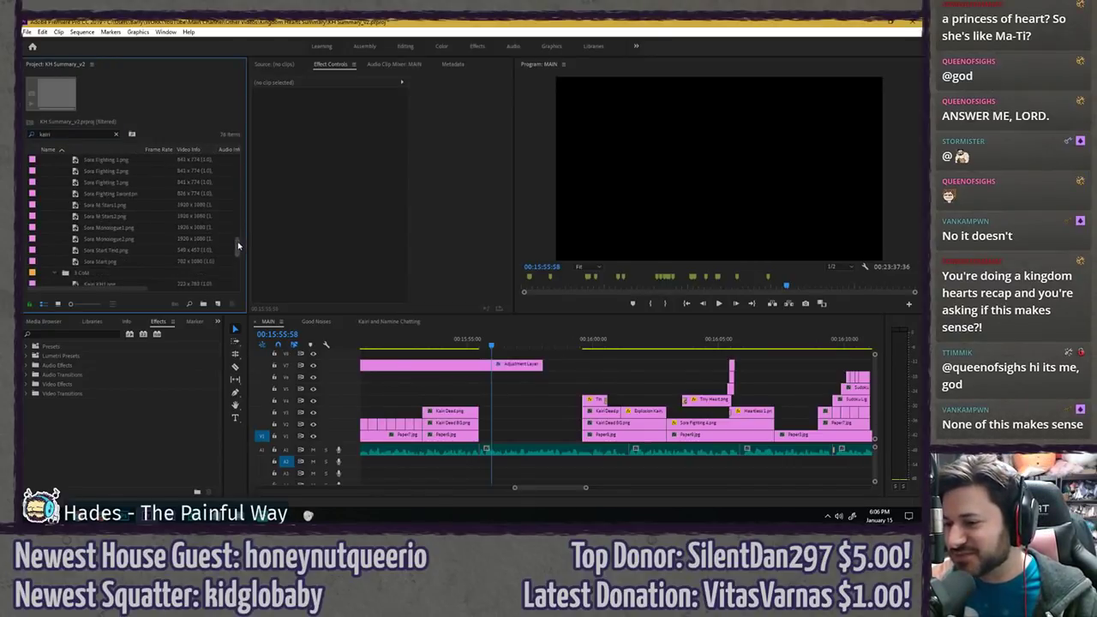
{"action": "left_click", "coordinate": [95, 228]}
{"action": "left_click_drag", "start_coordinate": [492, 396], "coordinate": [480, 412]}
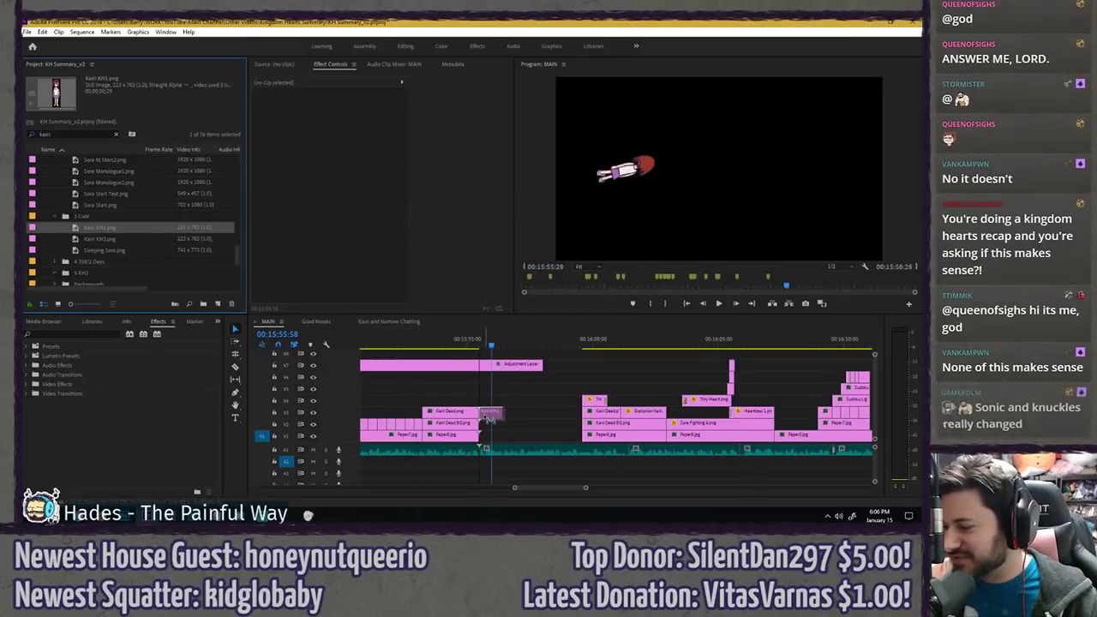
{"action": "left_click", "coordinate": [469, 349]}
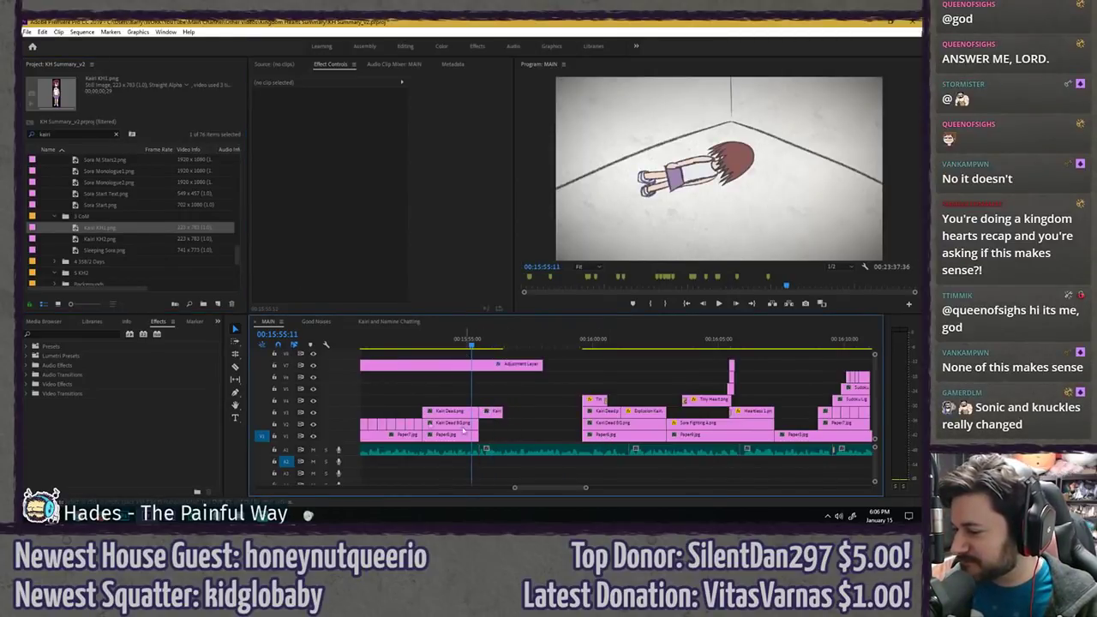
- Put the Paper7 background from the Project panel onto V1 under the Kairi clip and preview it
{"action": "scroll", "coordinate": [159, 160], "scroll_direction": "up", "scroll_amount": 5}
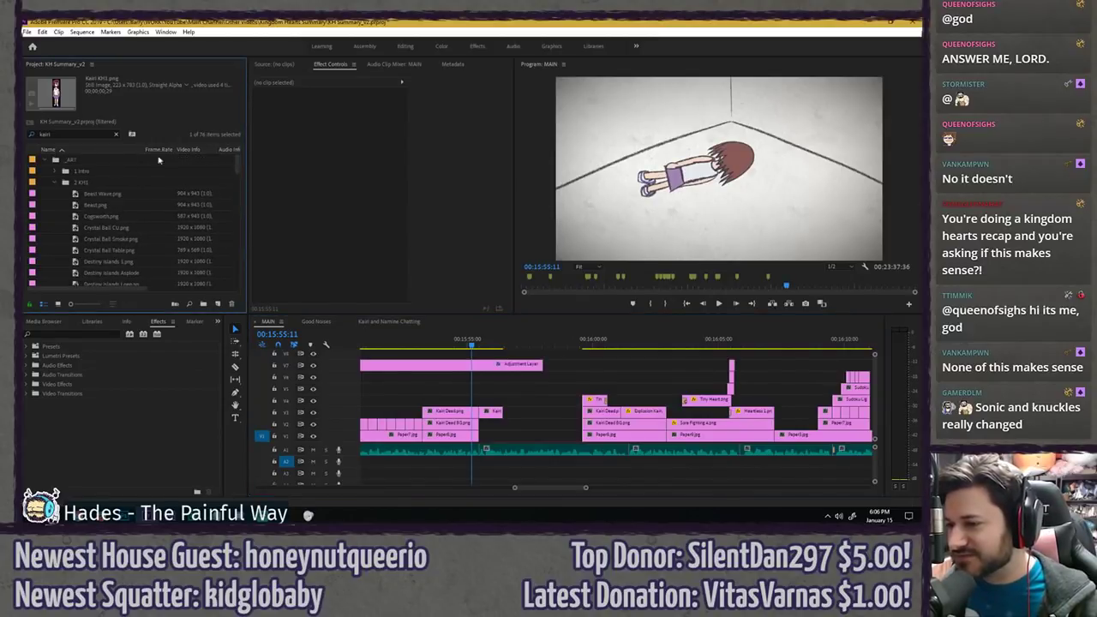
{"action": "left_click", "coordinate": [115, 136]}
{"action": "type", "text": "paper"}
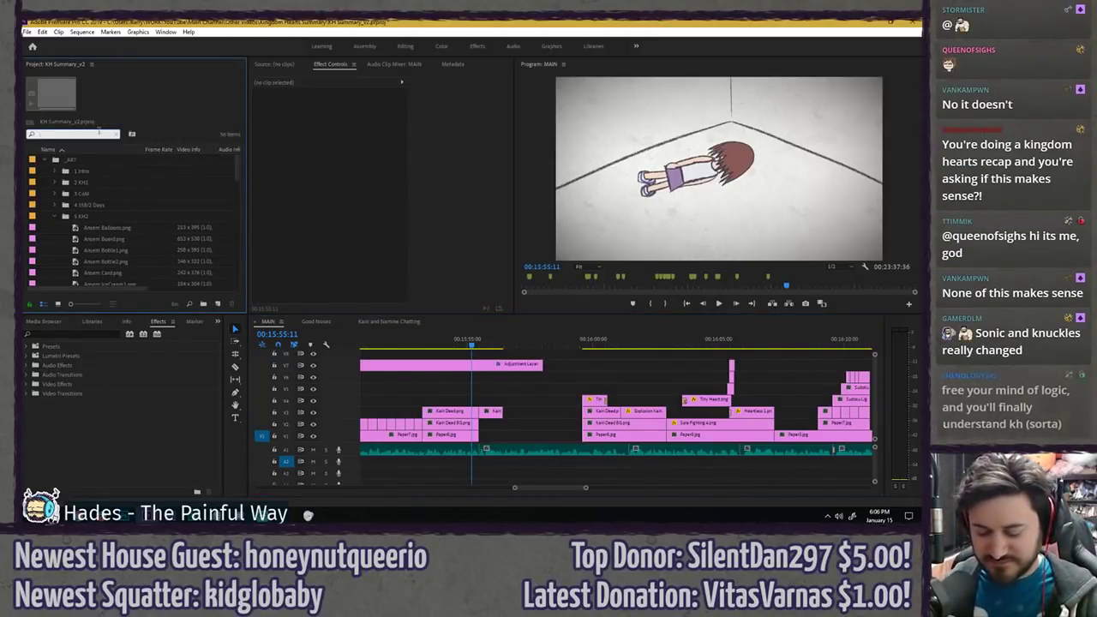
{"action": "scroll", "coordinate": [108, 200], "scroll_direction": "down", "scroll_amount": 5}
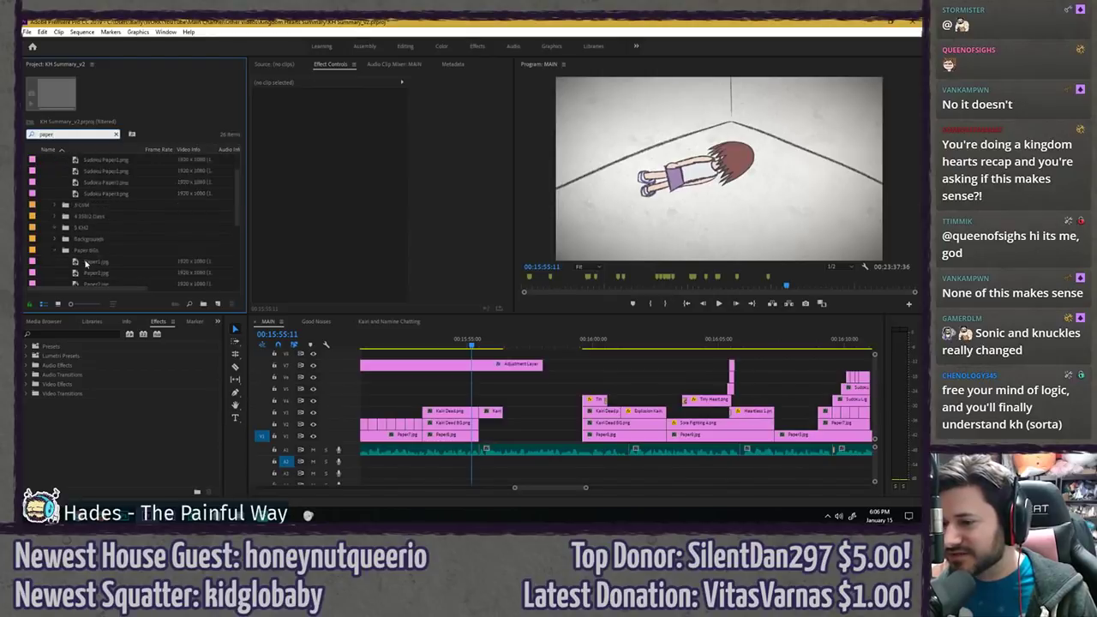
{"action": "left_click_drag", "start_coordinate": [91, 216], "coordinate": [486, 439]}
{"action": "left_click", "coordinate": [481, 342]}
{"action": "key", "text": "space"}
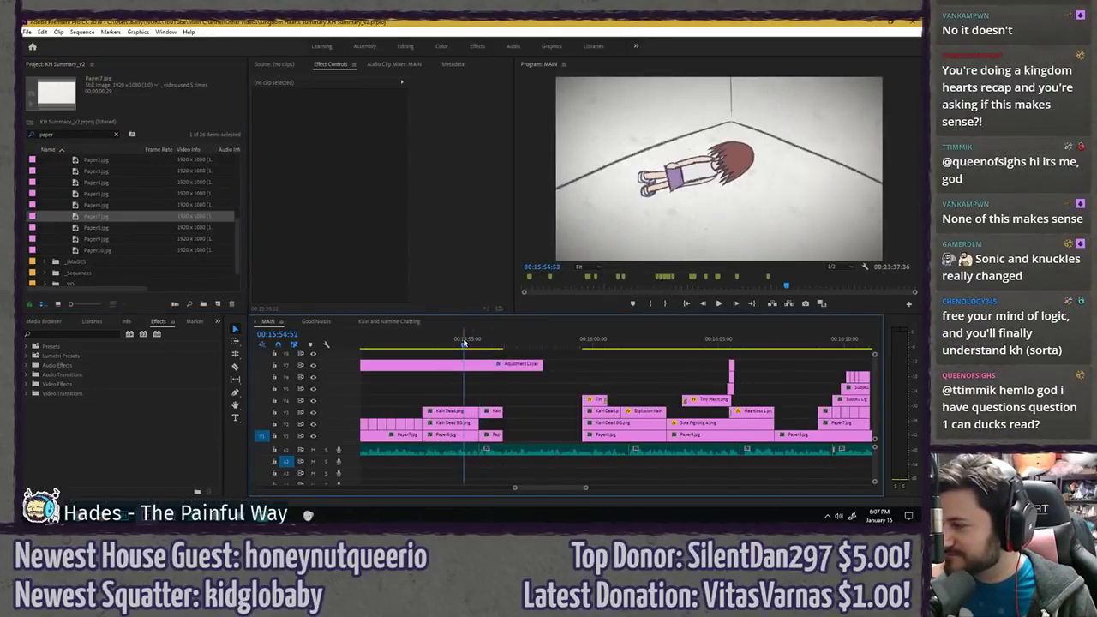
{"action": "key", "text": "space"}
- Extend Kairi KH1 and the other short clip to meet the next clip
{"action": "left_click", "coordinate": [497, 422]}
{"action": "left_click_drag", "start_coordinate": [500, 425], "coordinate": [581, 425]}
{"action": "key", "text": "space"}
{"action": "left_click", "coordinate": [580, 367]}
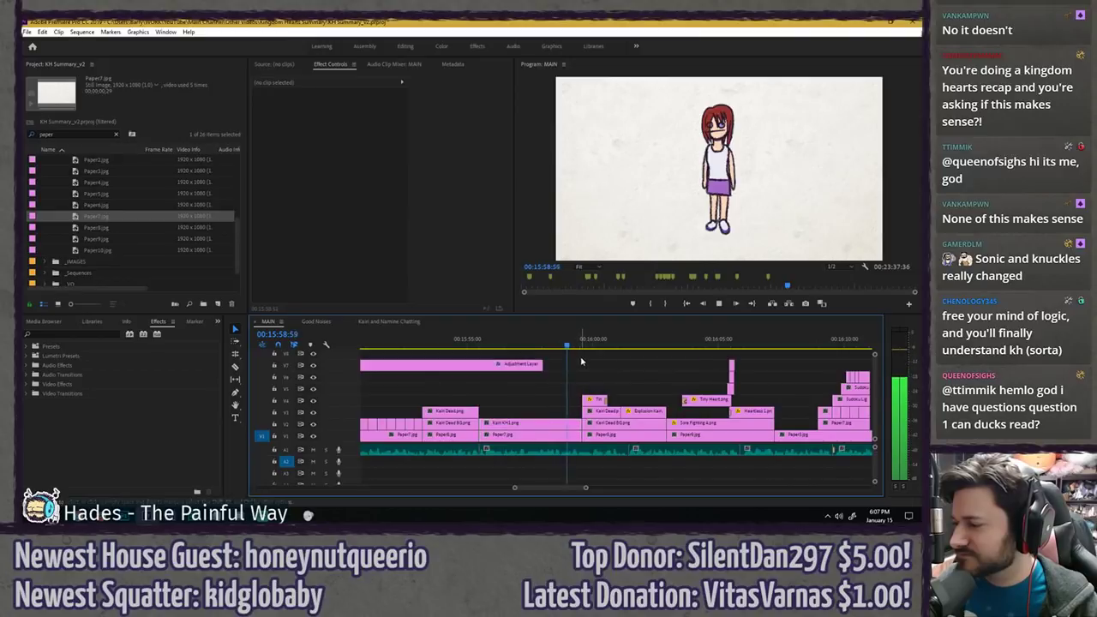
{"action": "scroll", "coordinate": [555, 362], "scroll_direction": "down", "scroll_amount": 1}
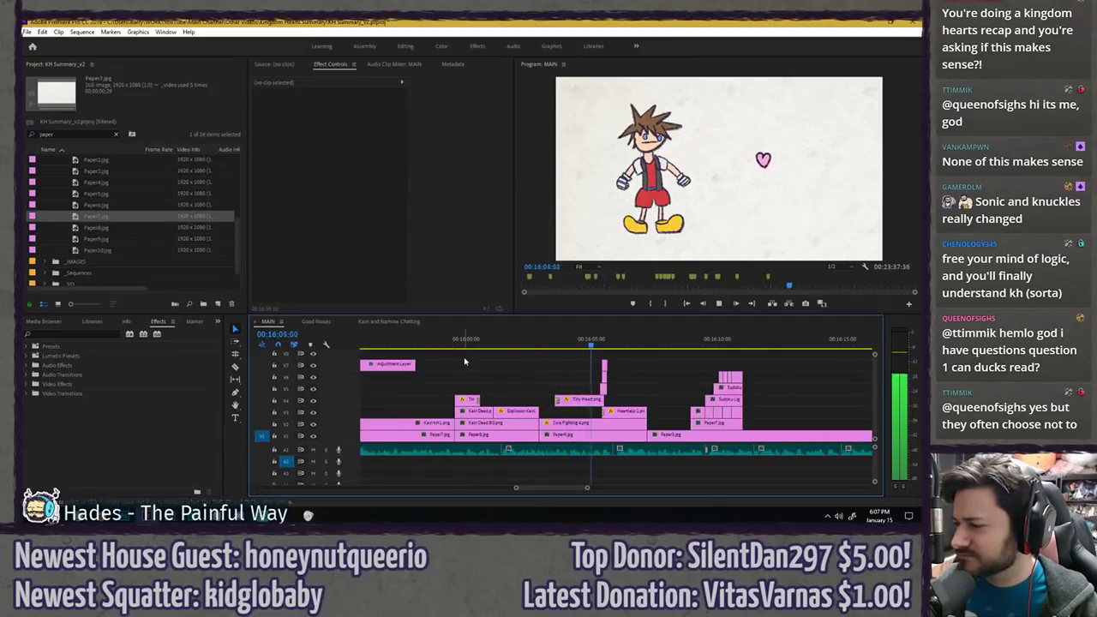
{"action": "scroll", "coordinate": [468, 360], "scroll_direction": "down", "scroll_amount": 3}
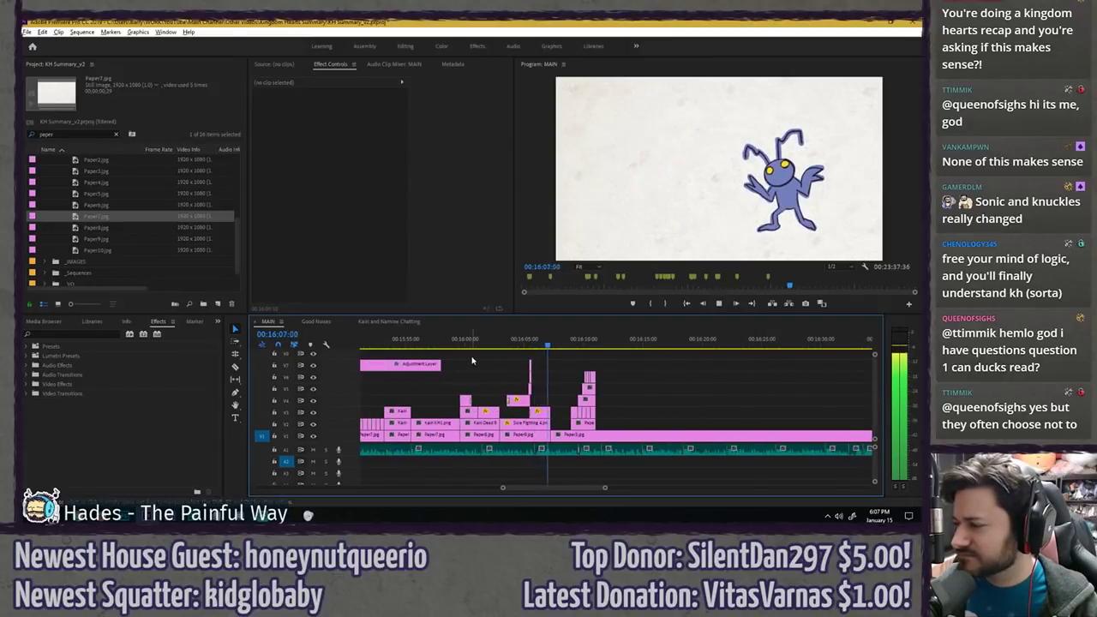
{"action": "key", "text": "space"}
- Delete the later Kairi clips around 00:16:01 and return the playhead to 00:15:57:00
{"action": "left_click_drag", "start_coordinate": [472, 342], "coordinate": [492, 436]}
{"action": "key", "text": "Delete"}
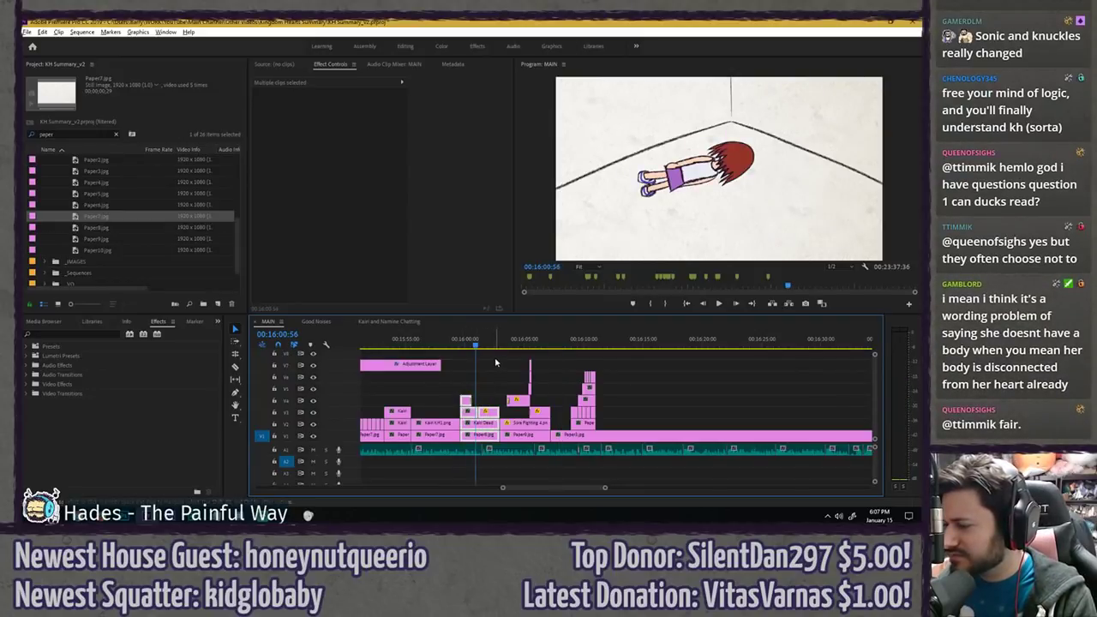
{"action": "mouse_move", "coordinate": [570, 346]}
{"action": "left_mouse_down"}
{"action": "mouse_move", "coordinate": [596, 347]}
{"action": "mouse_move", "coordinate": [581, 347]}
{"action": "left_mouse_up"}
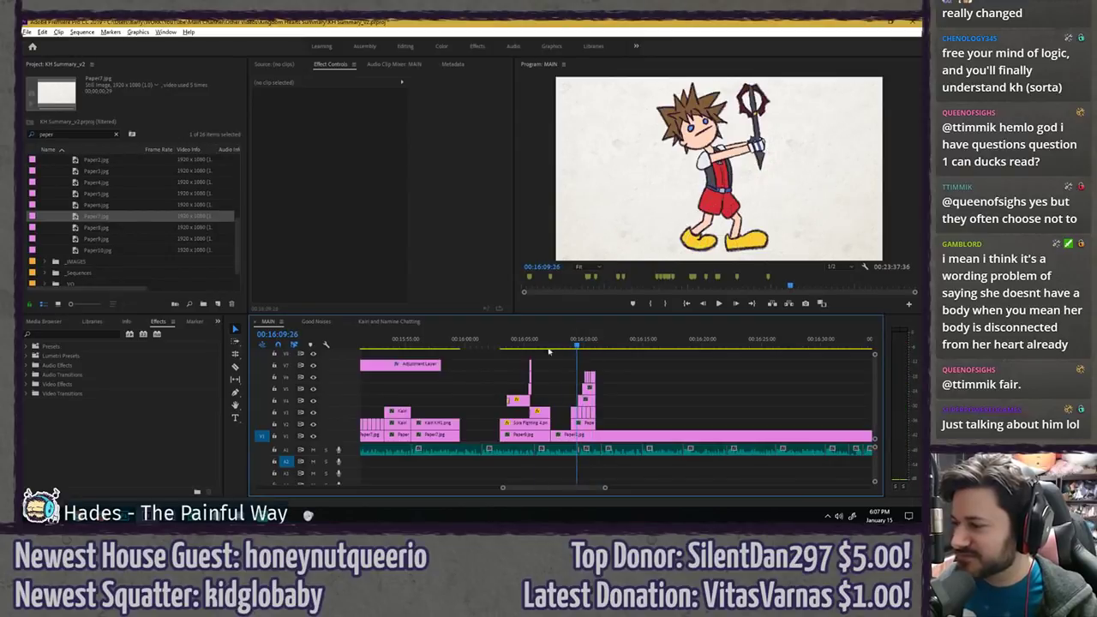
{"action": "left_click", "coordinate": [430, 345]}
- Save the project, replay the fallen-Kairi section, and park the playhead at 00:15:53:17
{"action": "key", "text": "ctrl+s"}
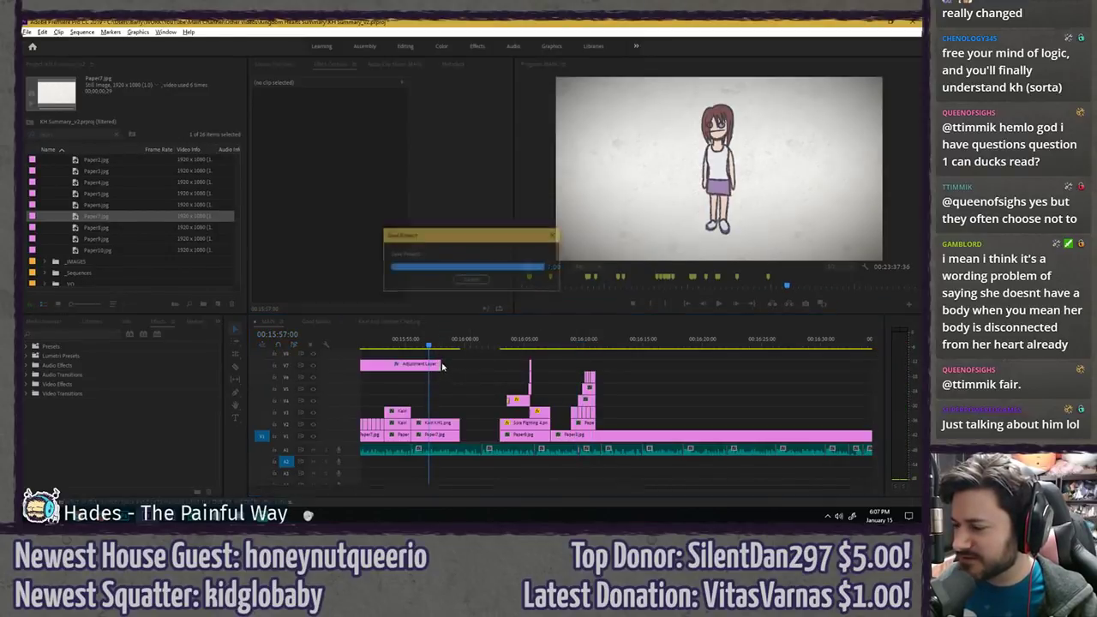
{"action": "key", "text": "space"}
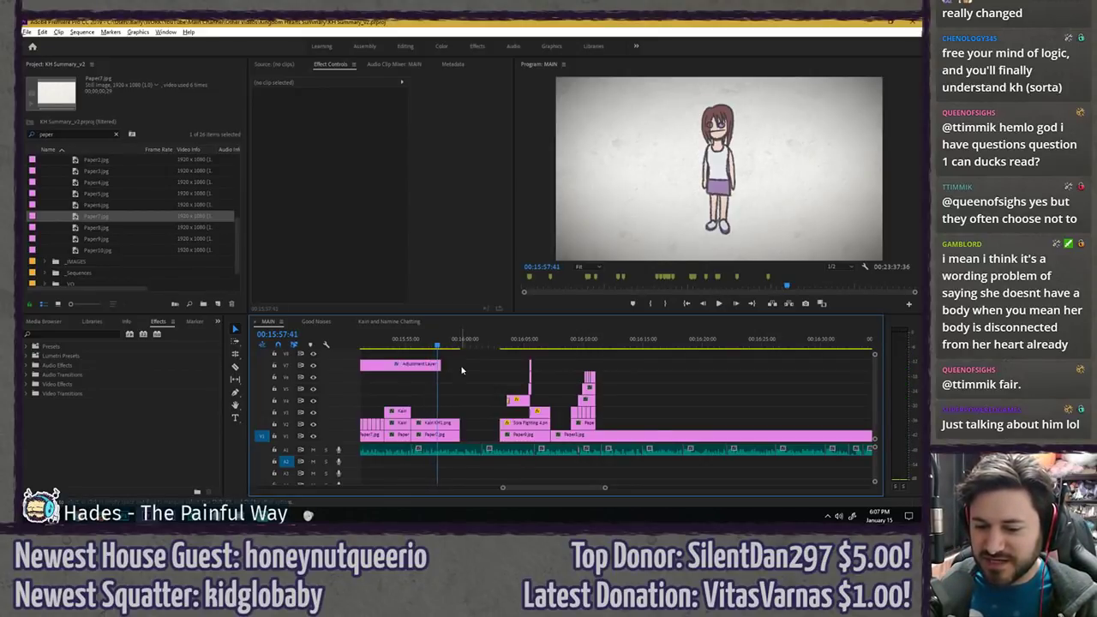
{"action": "scroll", "coordinate": [526, 354], "scroll_direction": "up", "scroll_amount": 3}
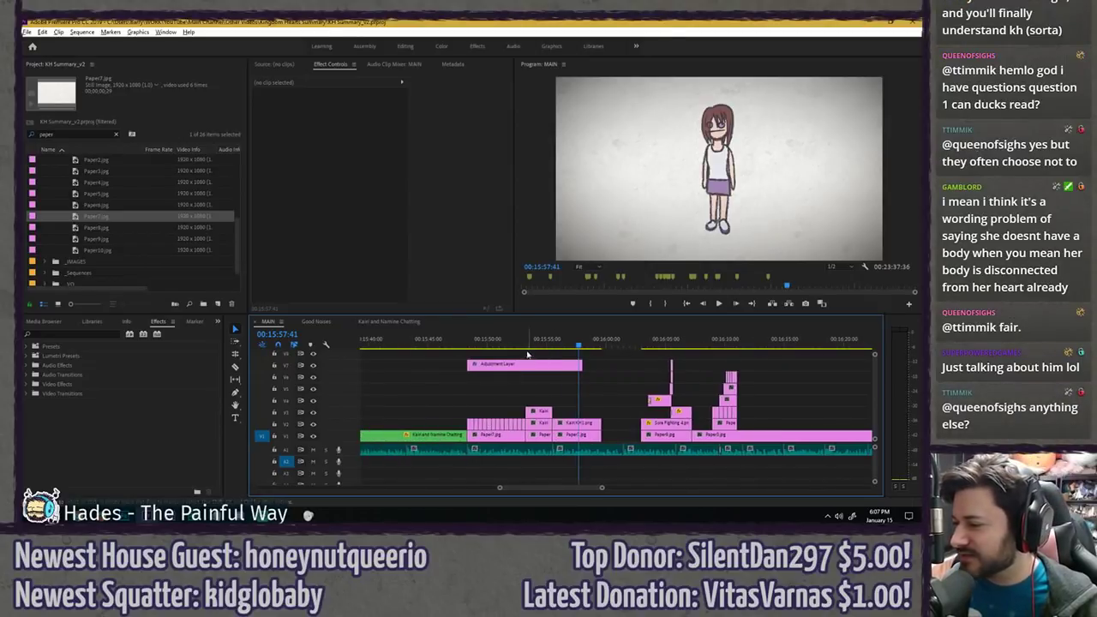
{"action": "left_click", "coordinate": [527, 354]}
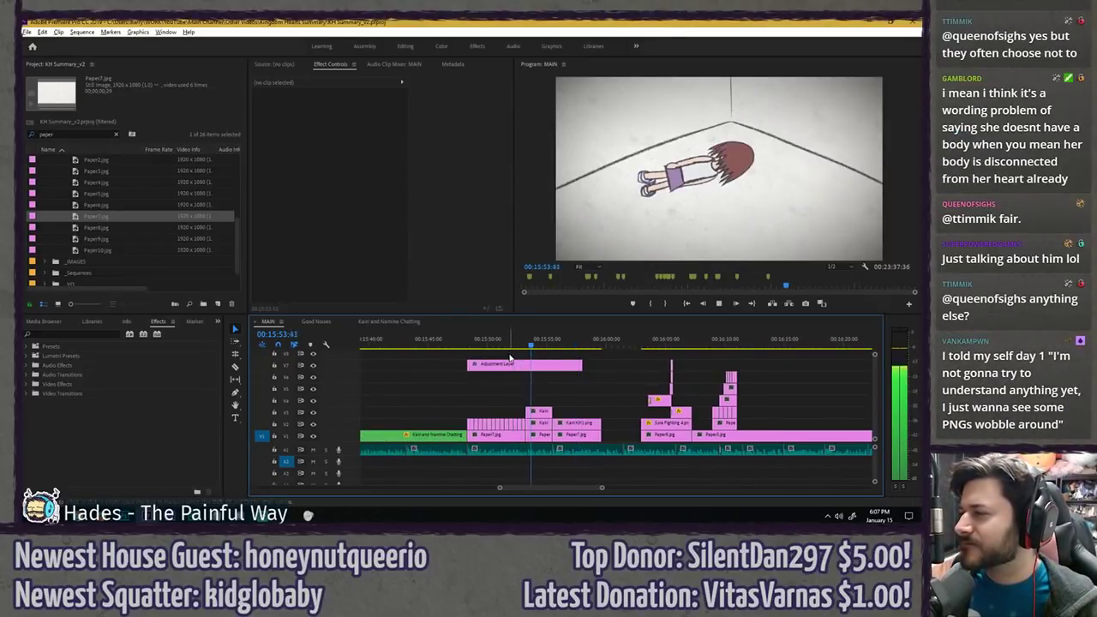
{"action": "key", "text": "space"}
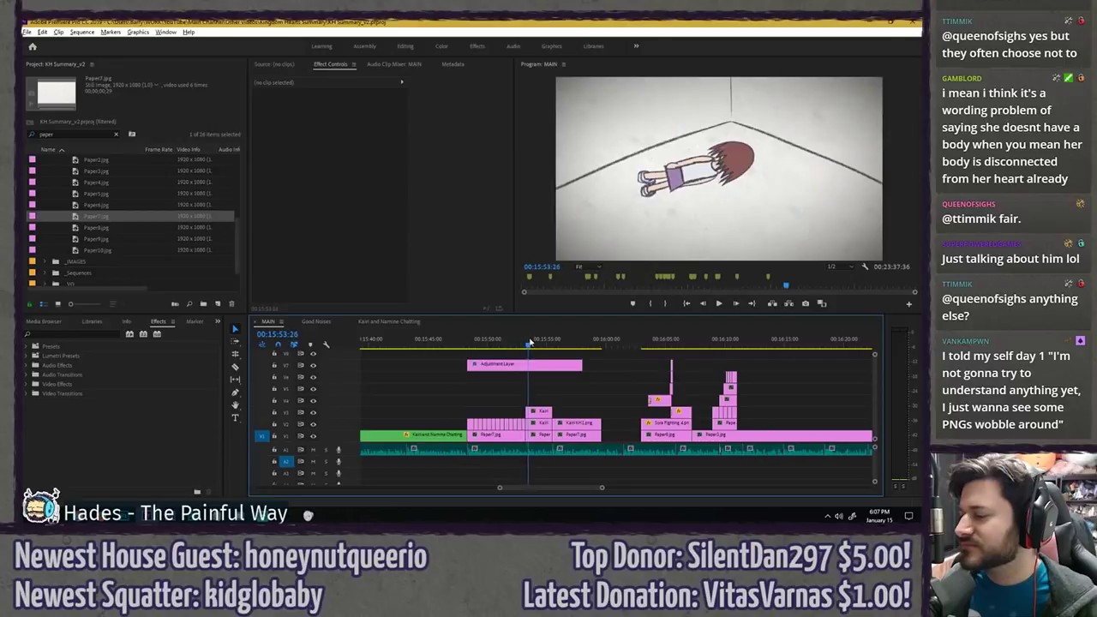
{"action": "scroll", "coordinate": [535, 350], "scroll_direction": "up", "scroll_amount": 3}
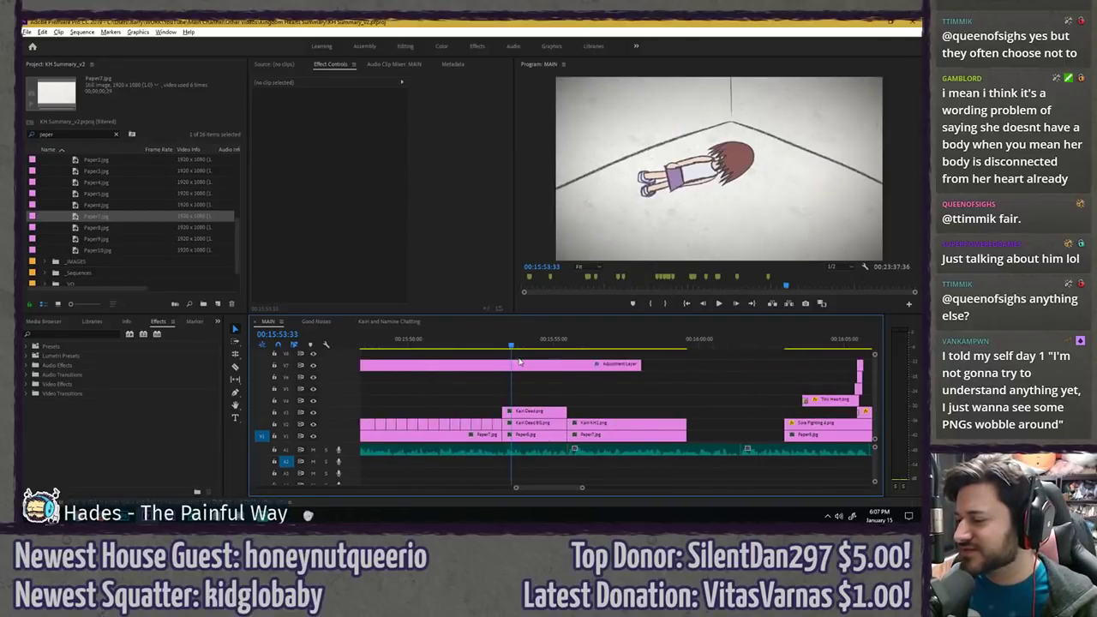
{"action": "left_click", "coordinate": [484, 344]}
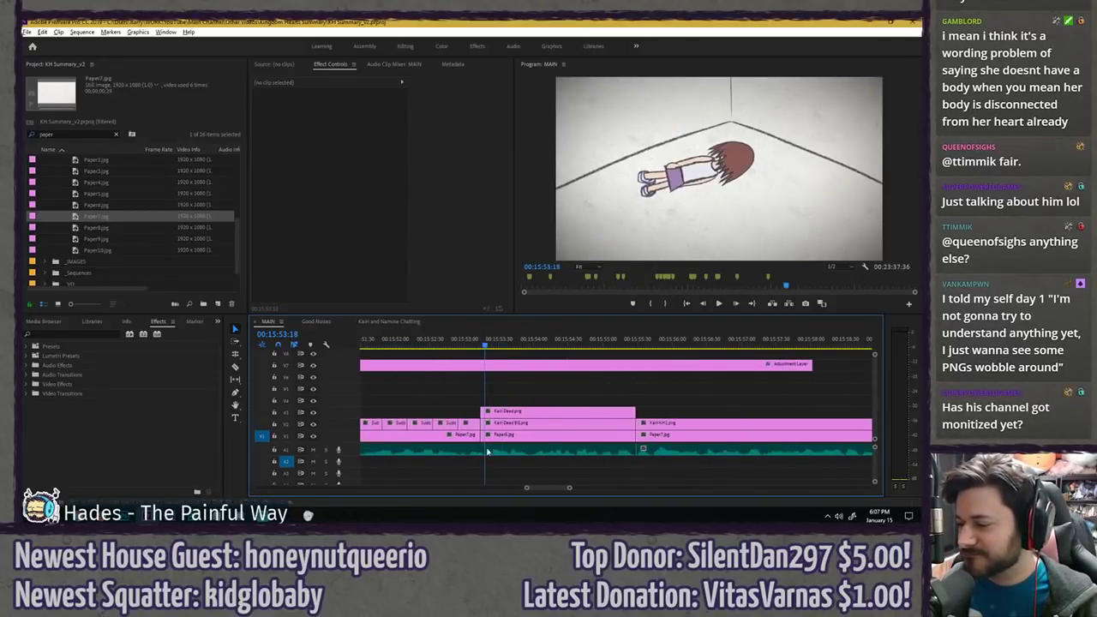
- Label the KH1.wav audio clip under Kairi Dead Rose, then bring up its Label submenu again
{"action": "right_click", "coordinate": [519, 455]}
{"action": "mouse_move", "coordinate": [558, 332]}
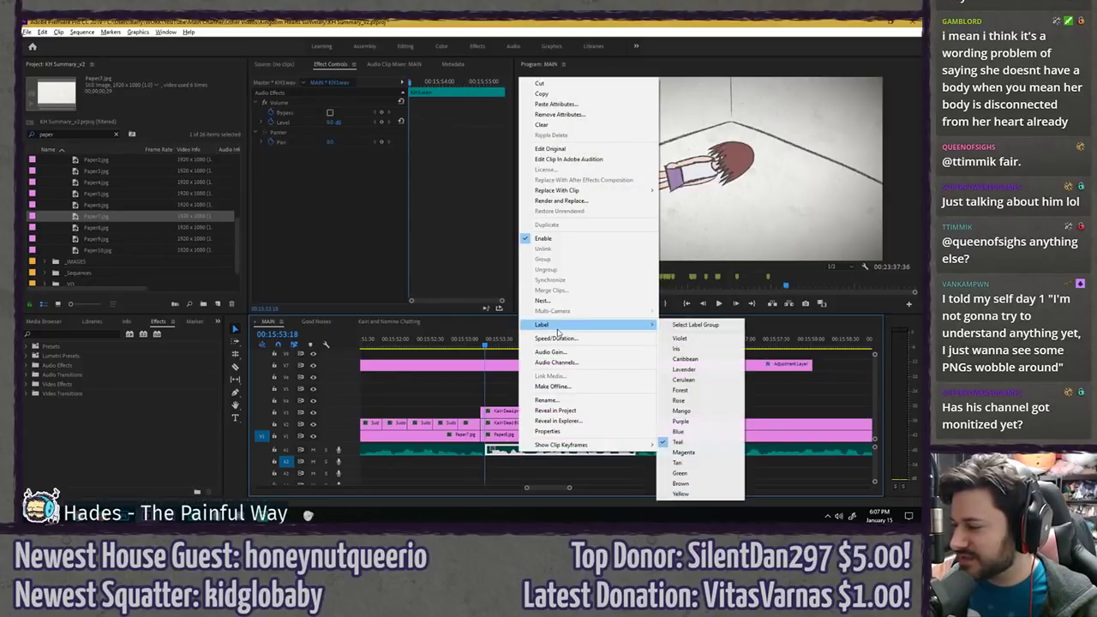
{"action": "left_click", "coordinate": [691, 401]}
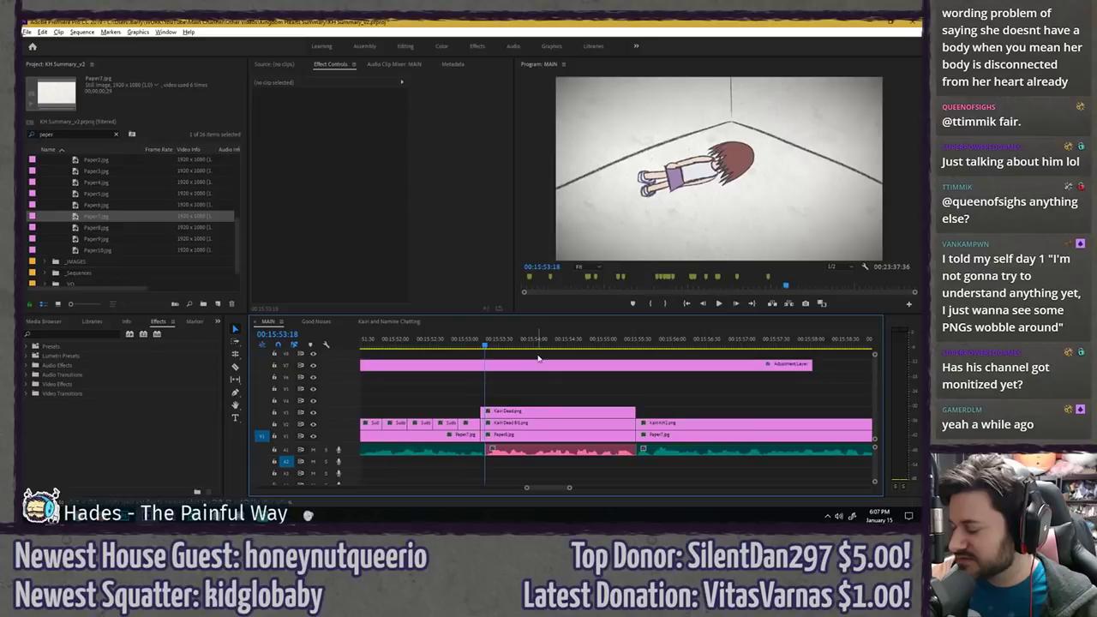
{"action": "right_click", "coordinate": [526, 458]}
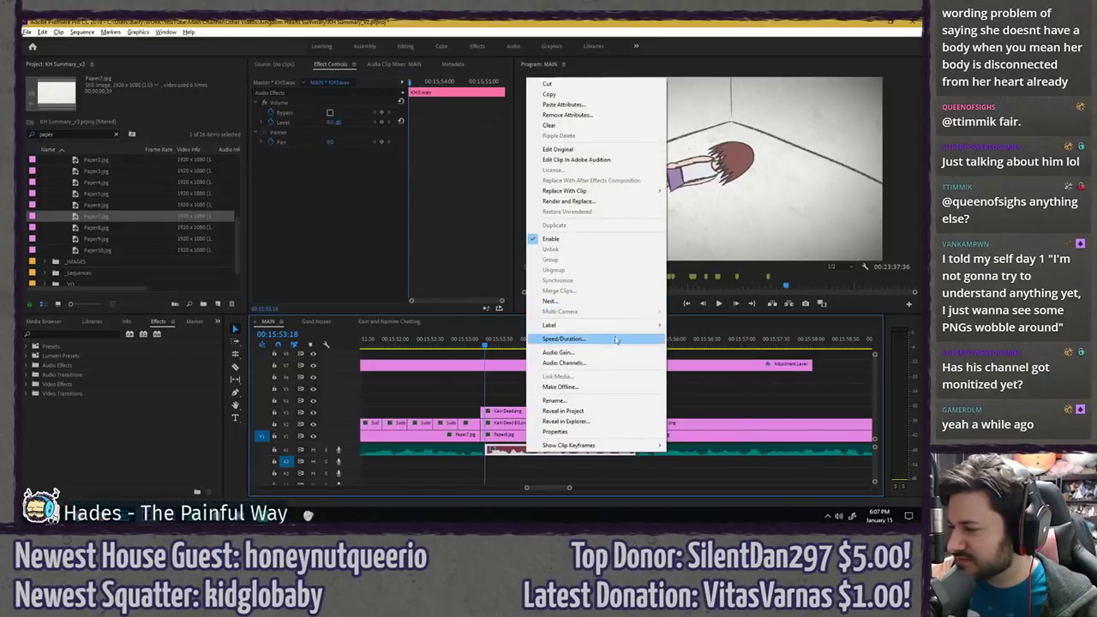
{"action": "mouse_move", "coordinate": [623, 333]}
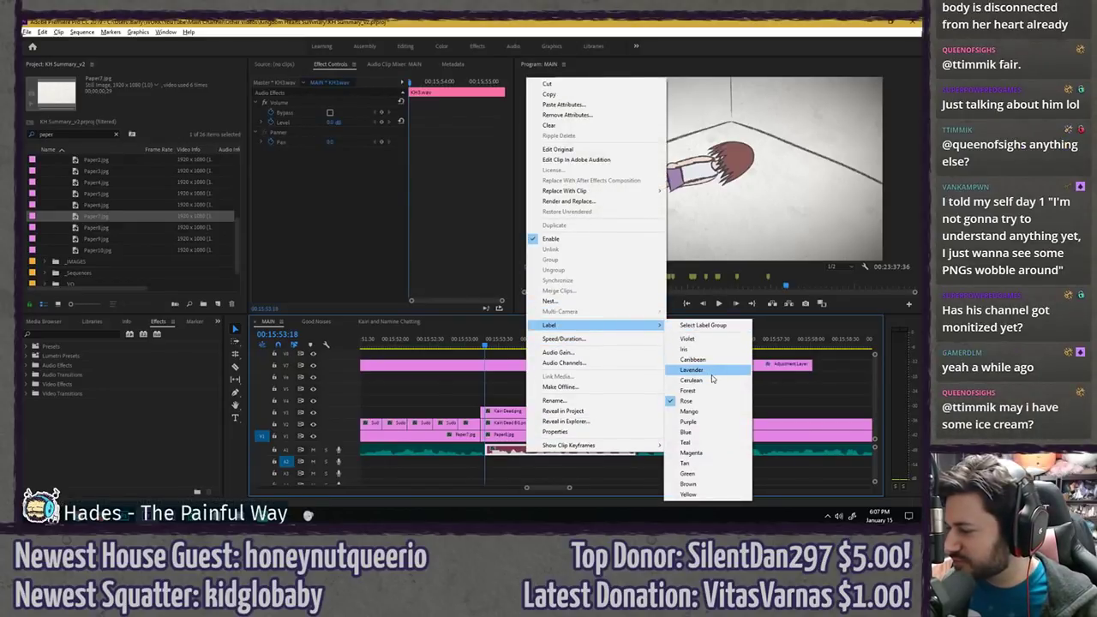
- Relabel the audio clip Magenta and name the new marker 'Kairi isn't connected to her body'
{"action": "left_click", "coordinate": [690, 452]}
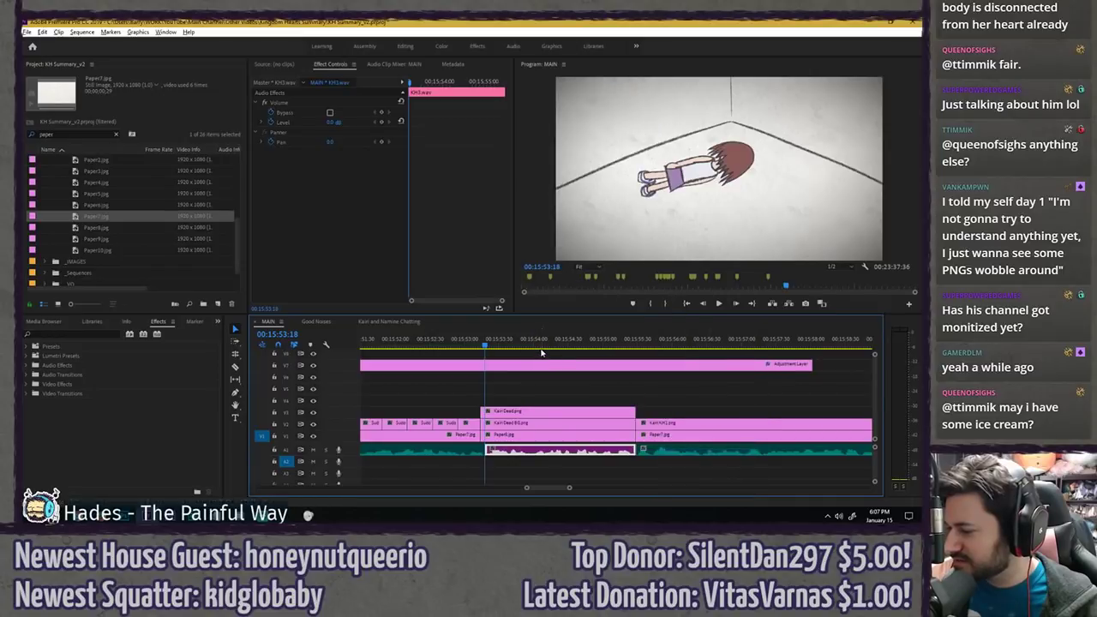
{"action": "key", "text": "space"}
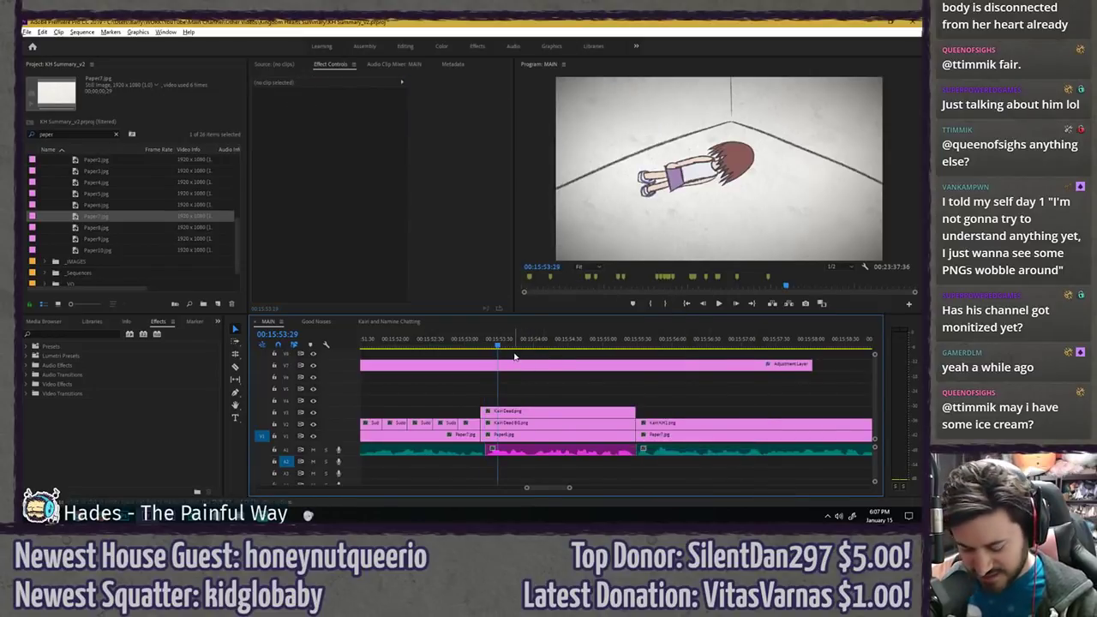
{"action": "double_click", "coordinate": [498, 333]}
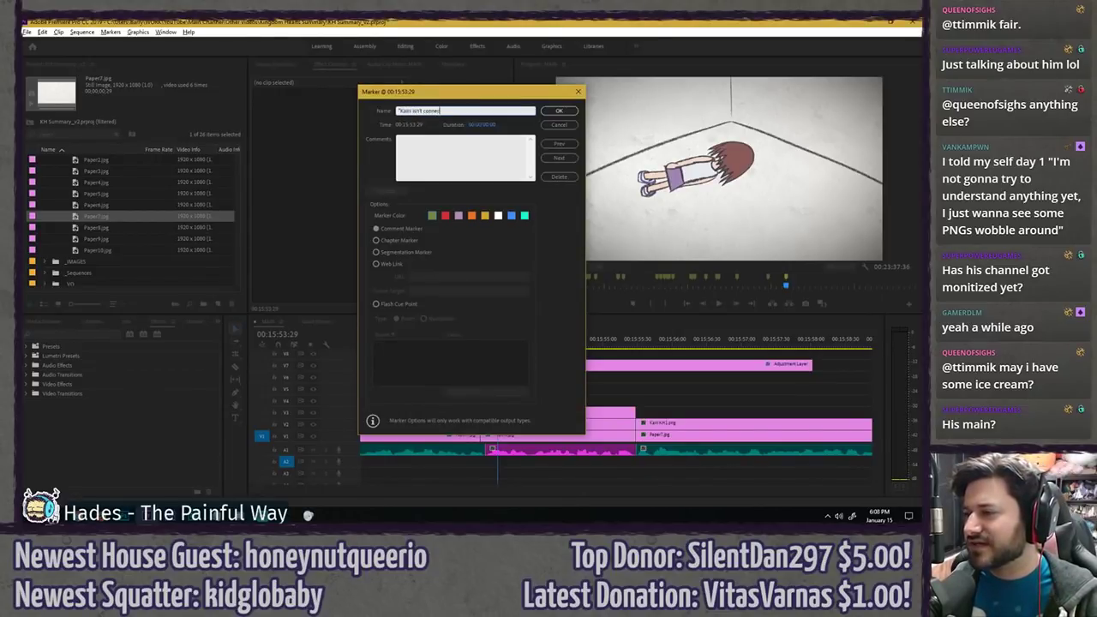
{"action": "type", "text": "\"Kairi isn't connected to her body at this point\""}
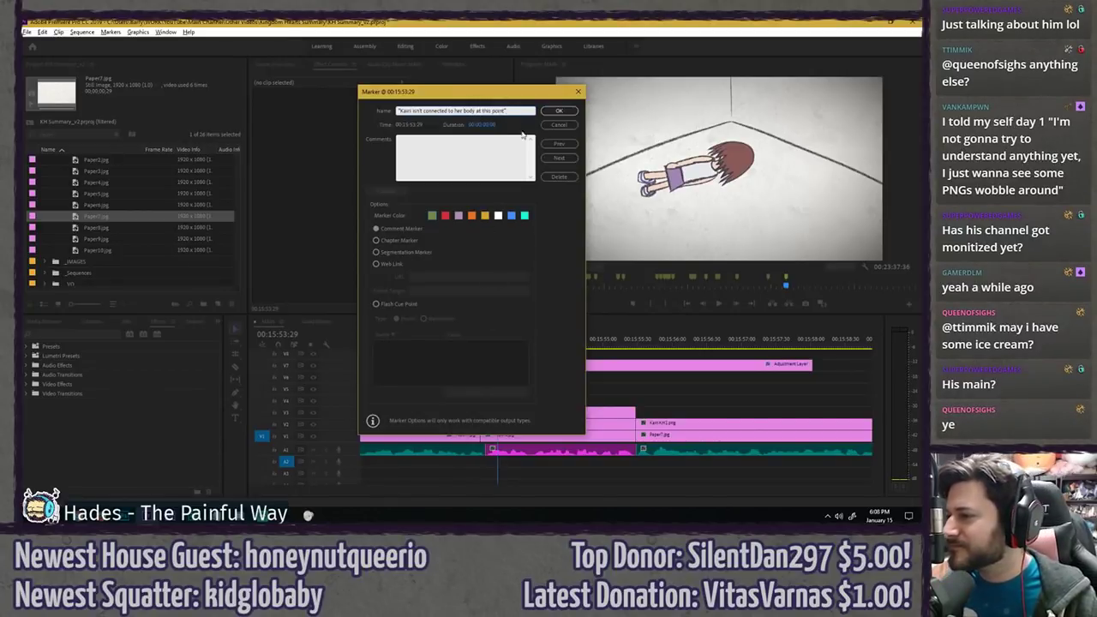
{"action": "left_click", "coordinate": [559, 110]}
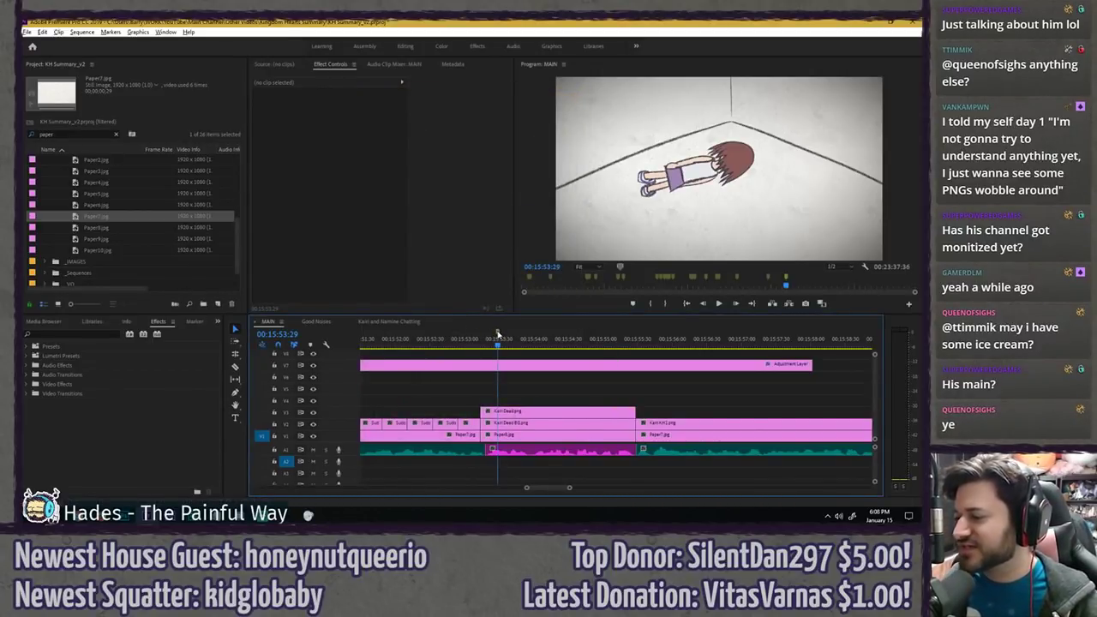
- Edit the marker name to add 's after Kairi and move back to 00:15:52:30
{"action": "double_click", "coordinate": [498, 333]}
{"action": "left_click", "coordinate": [413, 111]}
{"action": "type", "text": "'s"}
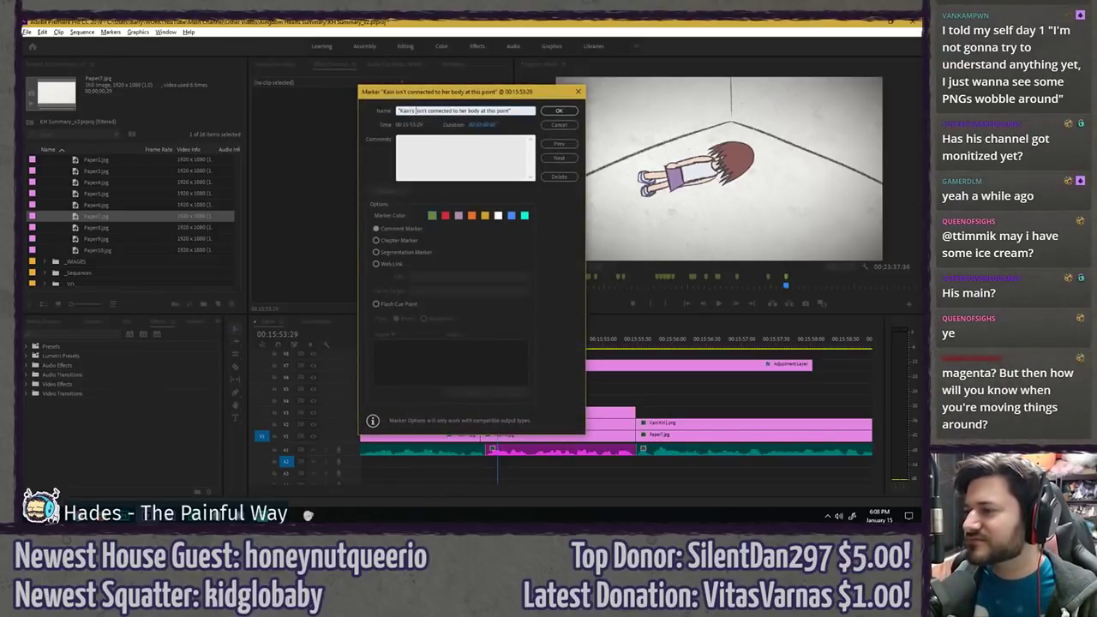
{"action": "left_click", "coordinate": [559, 111]}
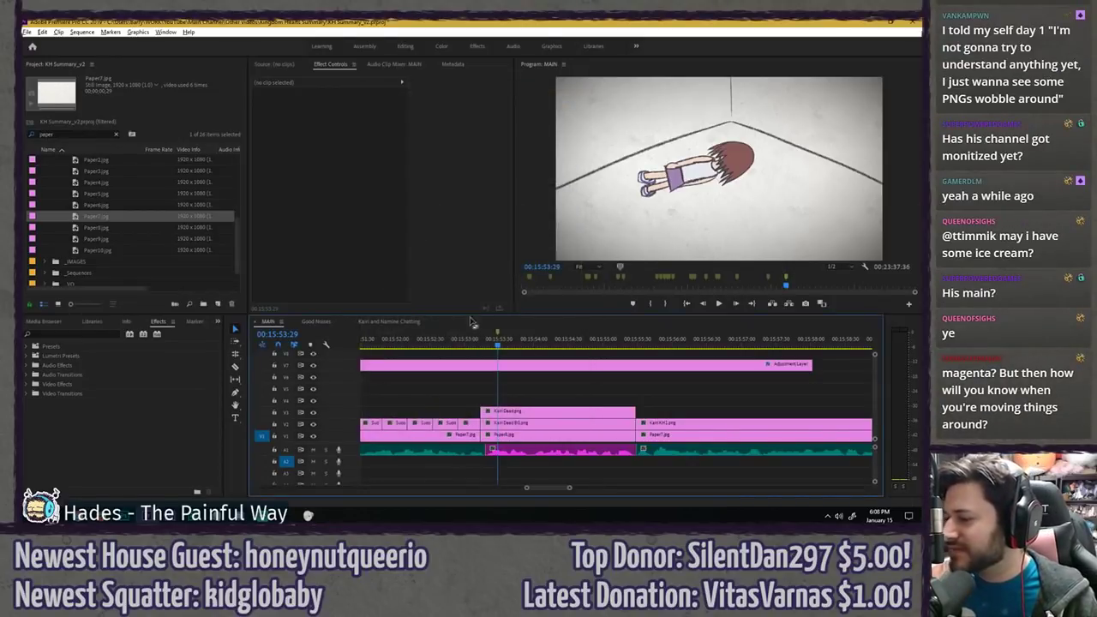
{"action": "left_click", "coordinate": [430, 340]}
{"action": "key", "text": "ctrl+s"}
{"action": "key", "text": "space"}
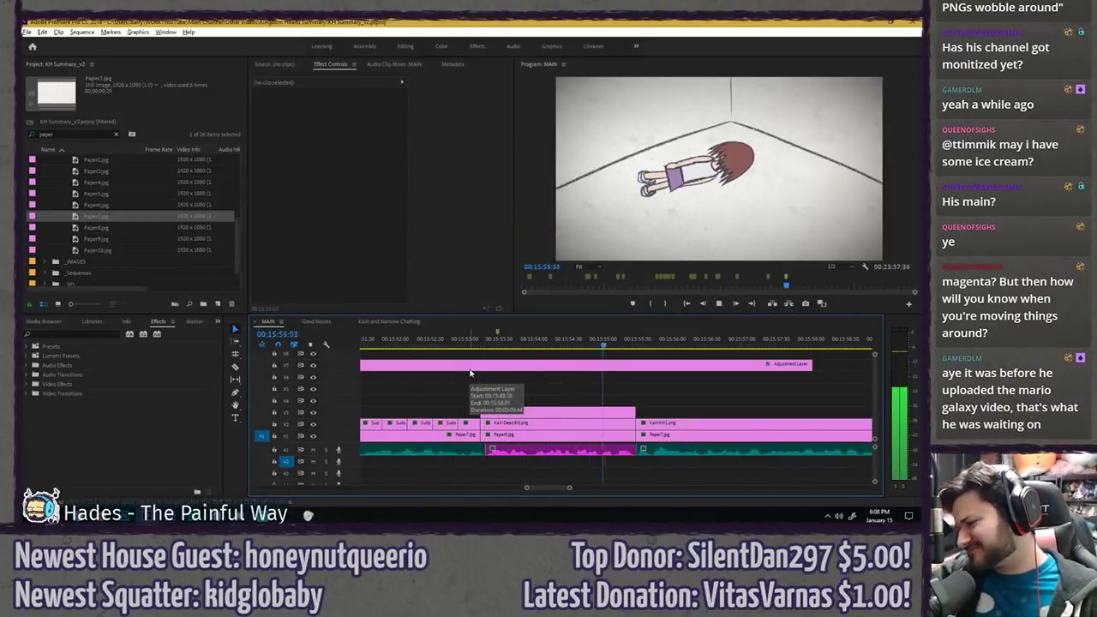
{"action": "key", "text": "minus"}
{"action": "key", "text": "minus"}
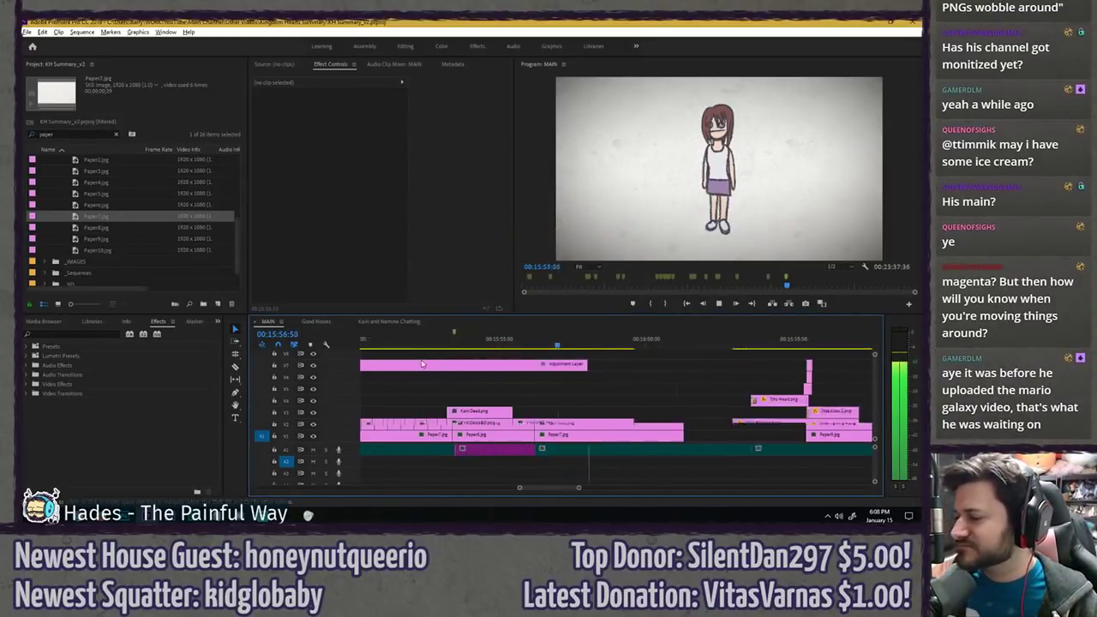
{"action": "scroll", "coordinate": [504, 356], "scroll_direction": "down", "scroll_amount": 3}
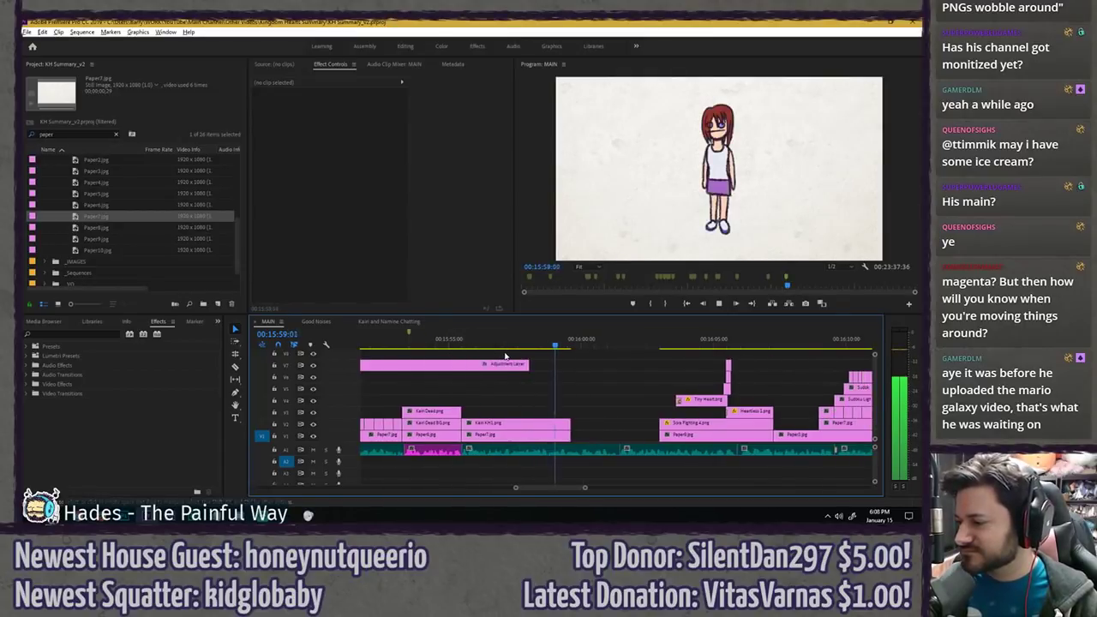
{"action": "key", "text": "space"}
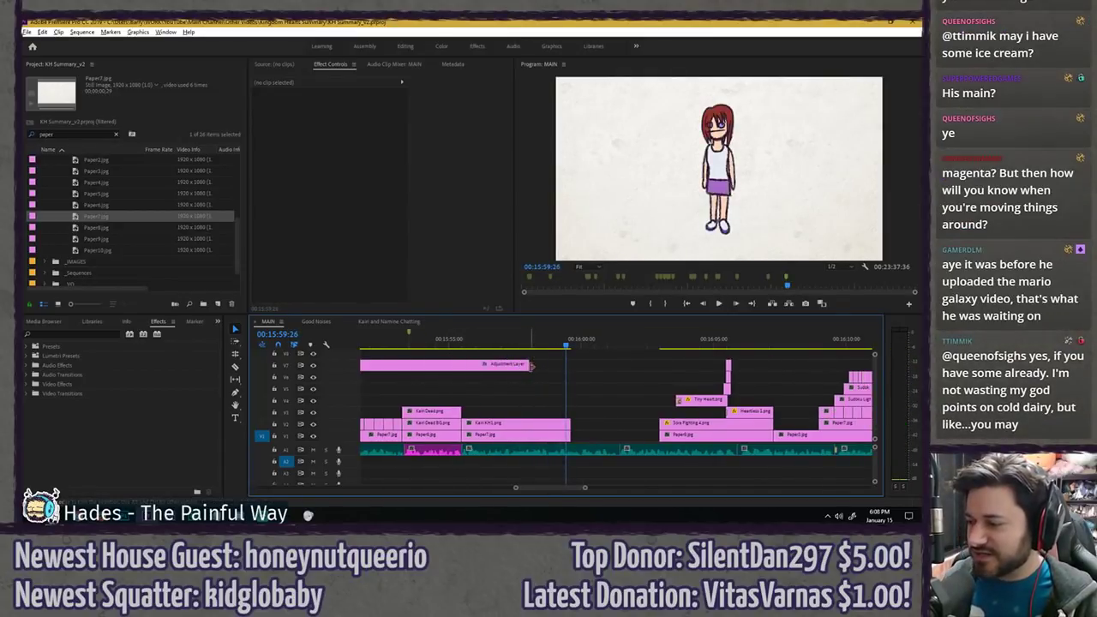
{"action": "left_click_drag", "start_coordinate": [528, 364], "coordinate": [692, 364]}
{"action": "left_click", "coordinate": [479, 342]}
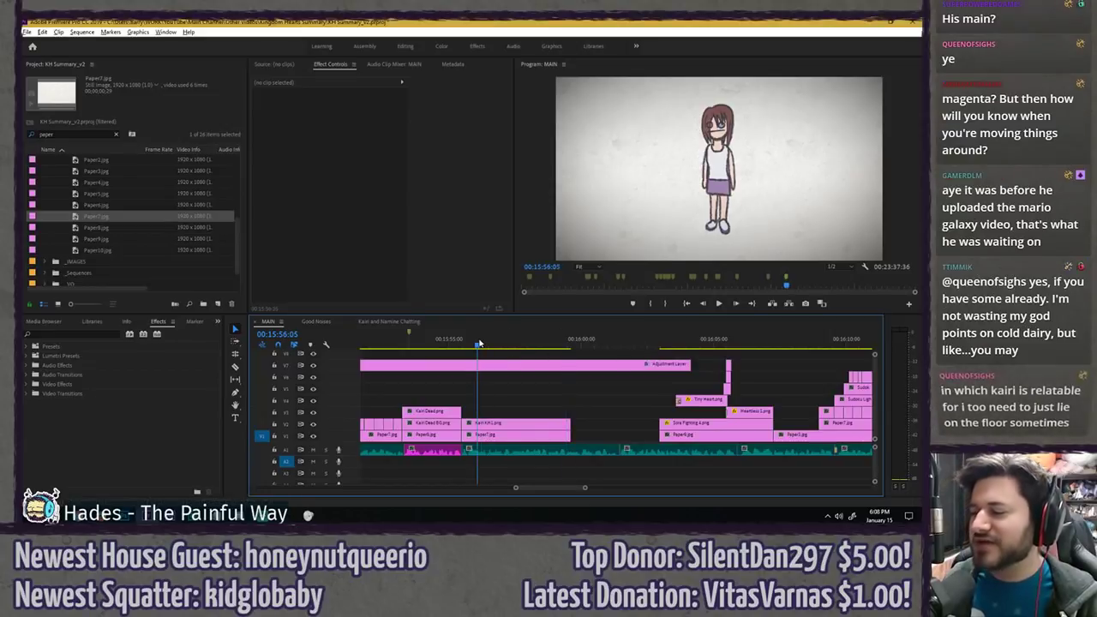
{"action": "key", "text": "ctrl+s"}
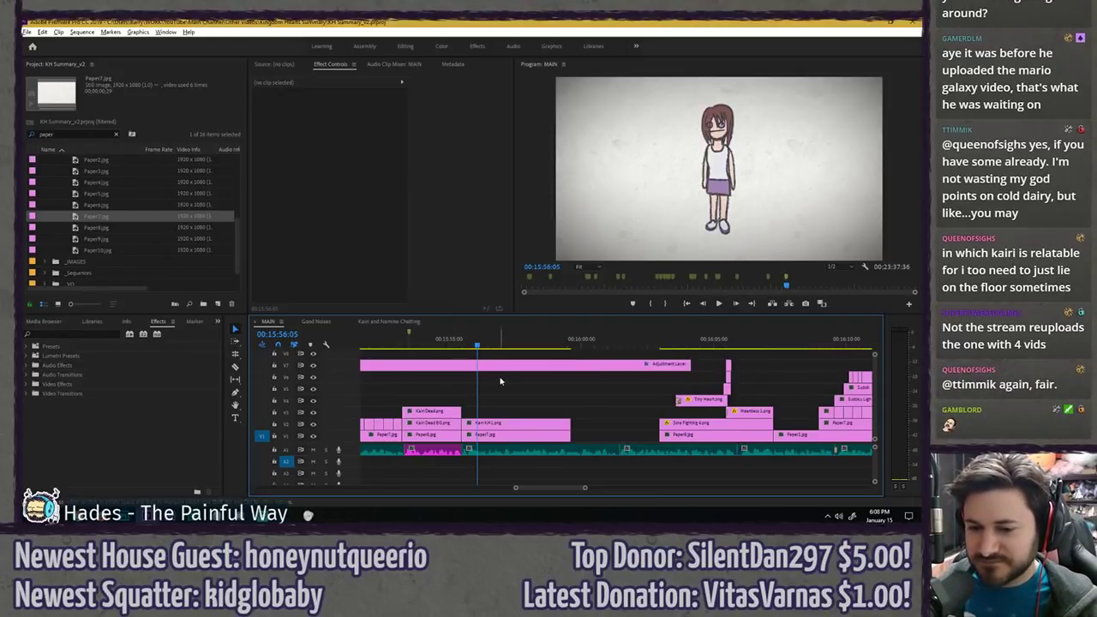
{"action": "scroll", "coordinate": [529, 378], "scroll_direction": "down", "scroll_amount": 6}
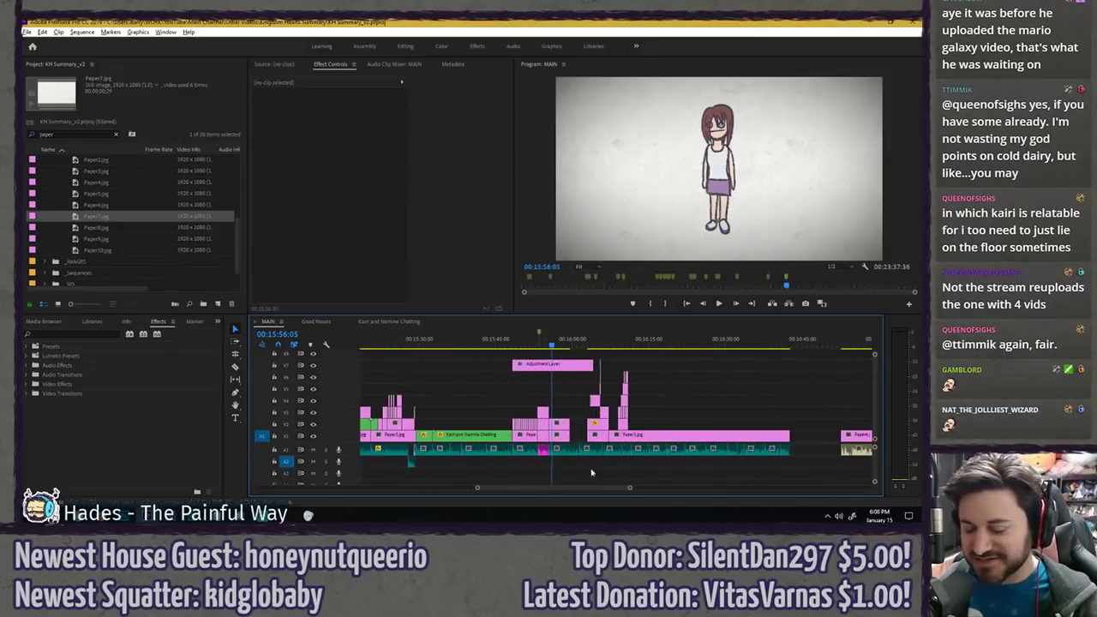
{"action": "scroll", "coordinate": [592, 463], "scroll_direction": "up", "scroll_amount": 3}
{"action": "scroll", "coordinate": [627, 401], "scroll_direction": "up", "scroll_amount": 2}
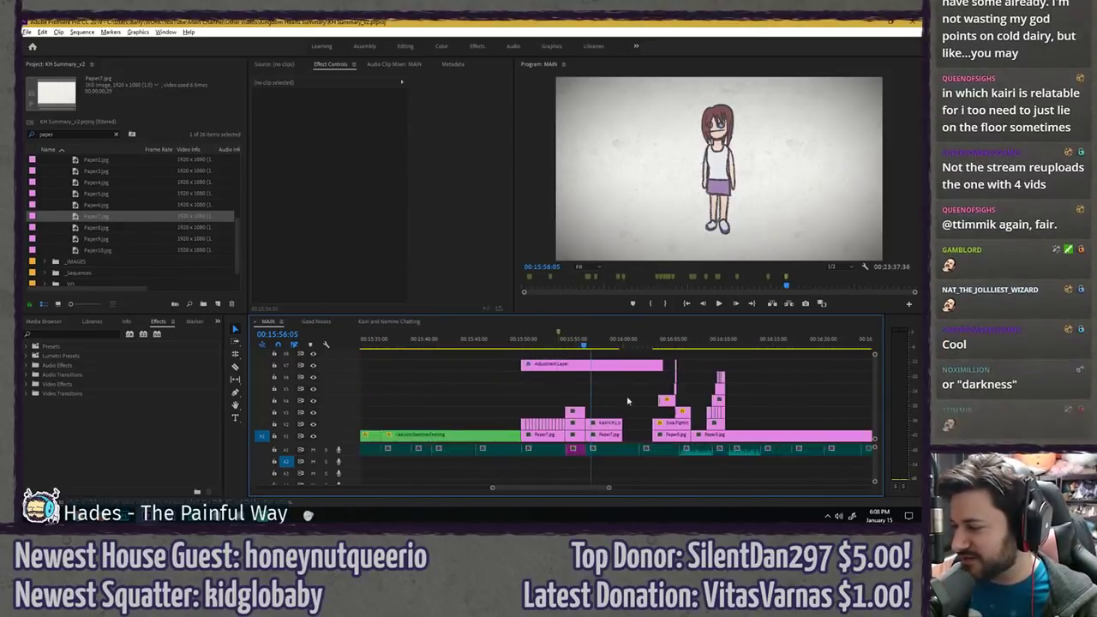
{"action": "mouse_move", "coordinate": [559, 332]}
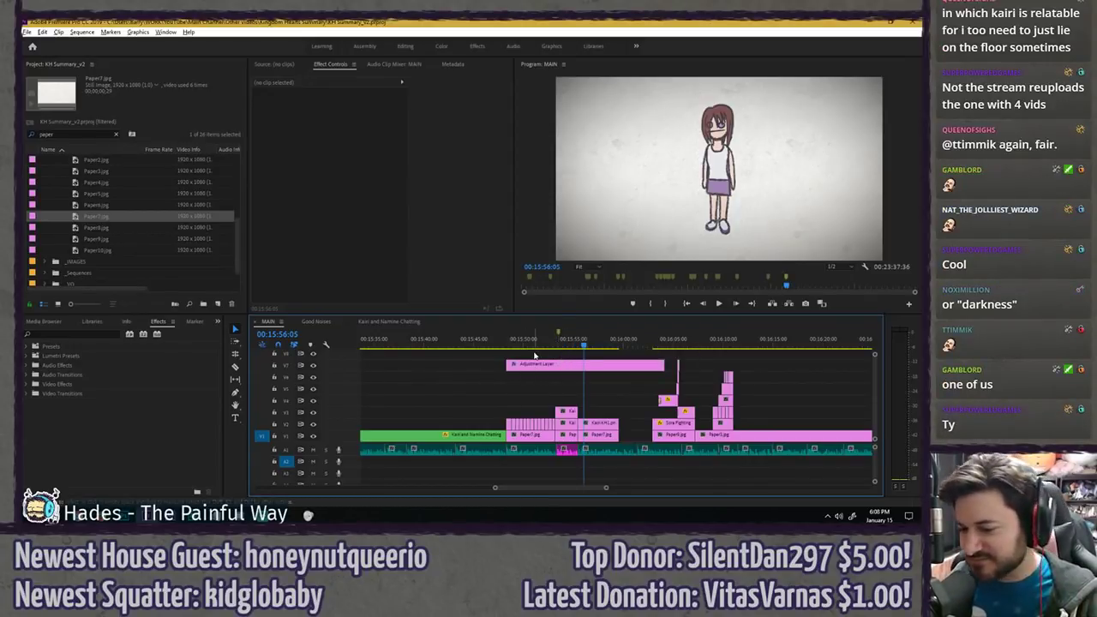
{"action": "scroll", "coordinate": [514, 363], "scroll_direction": "down", "scroll_amount": 2}
{"action": "left_click", "coordinate": [465, 345]}
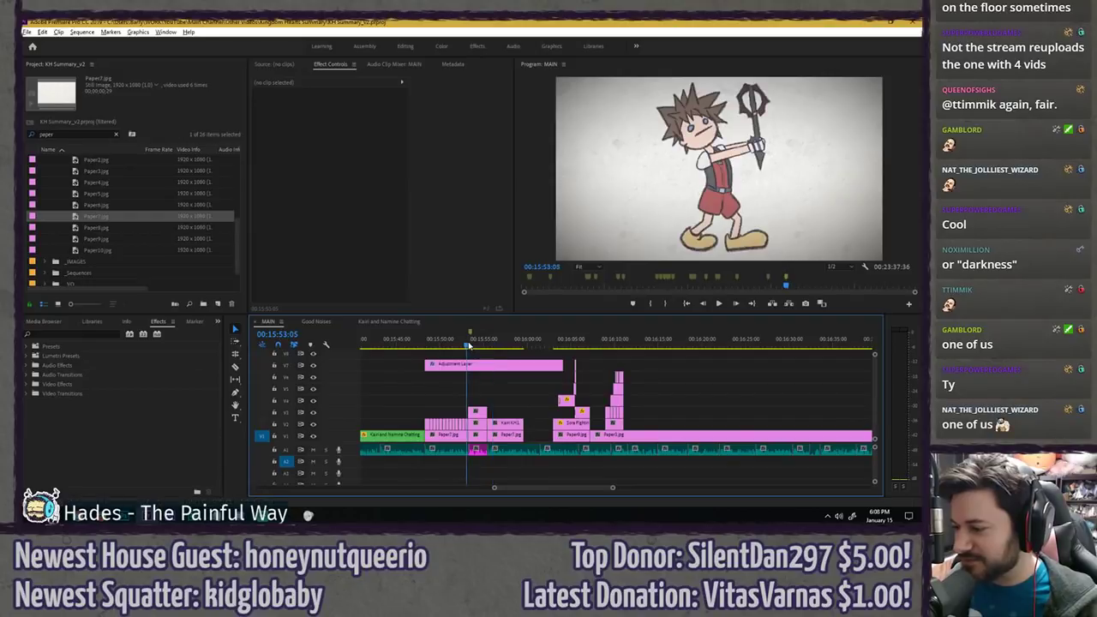
{"action": "key", "text": "space"}
{"action": "scroll", "coordinate": [496, 362], "scroll_direction": "up", "scroll_amount": 2}
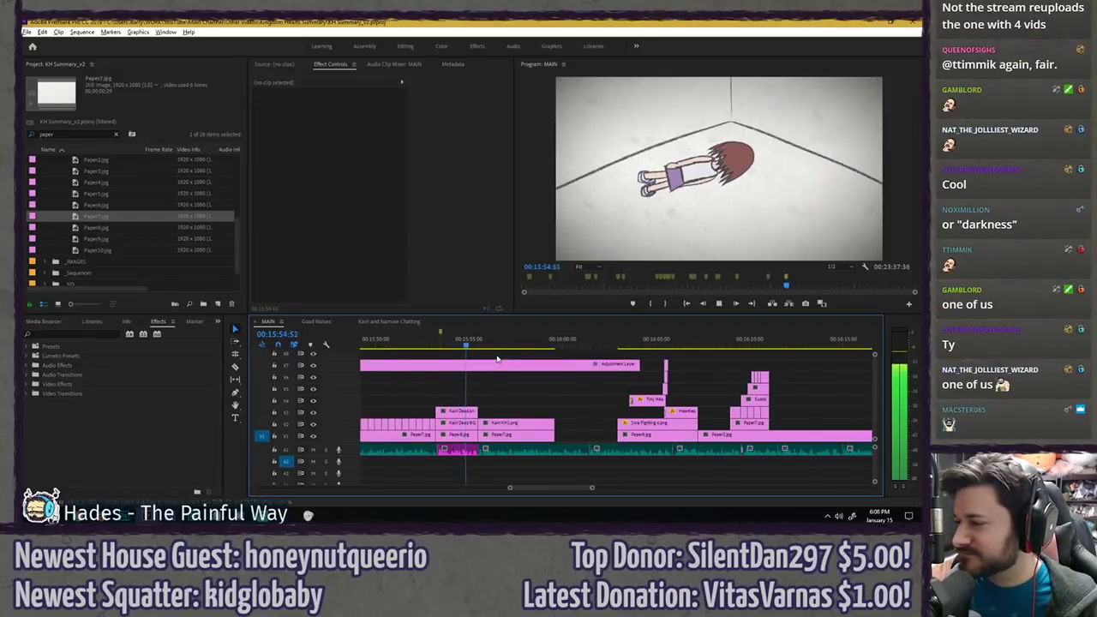
{"action": "scroll", "coordinate": [491, 362], "scroll_direction": "down", "scroll_amount": 1}
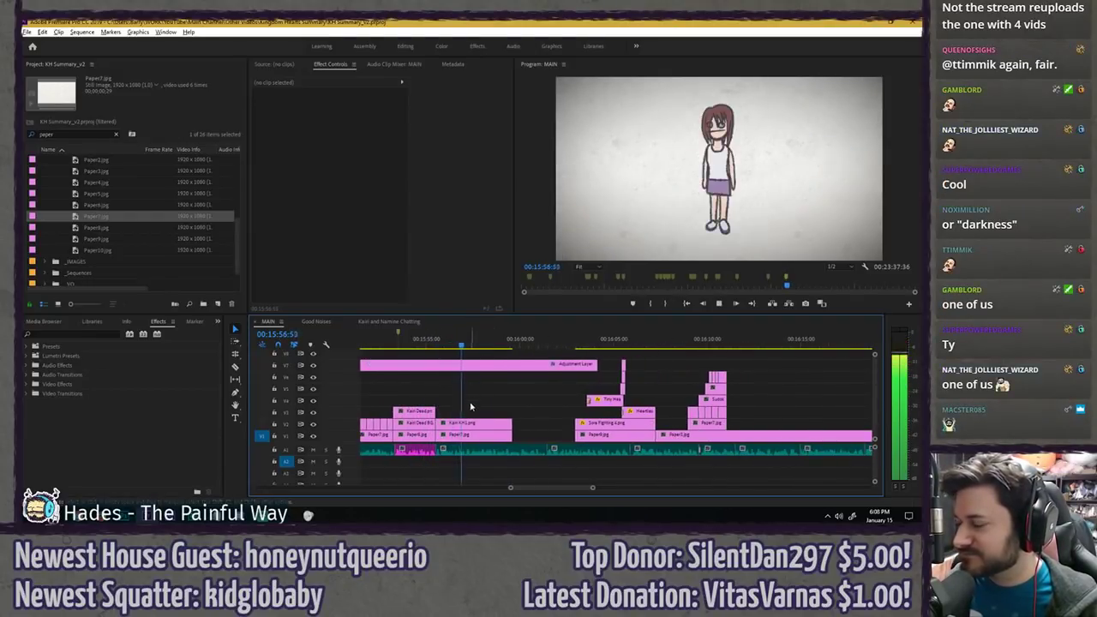
{"action": "key", "text": "space"}
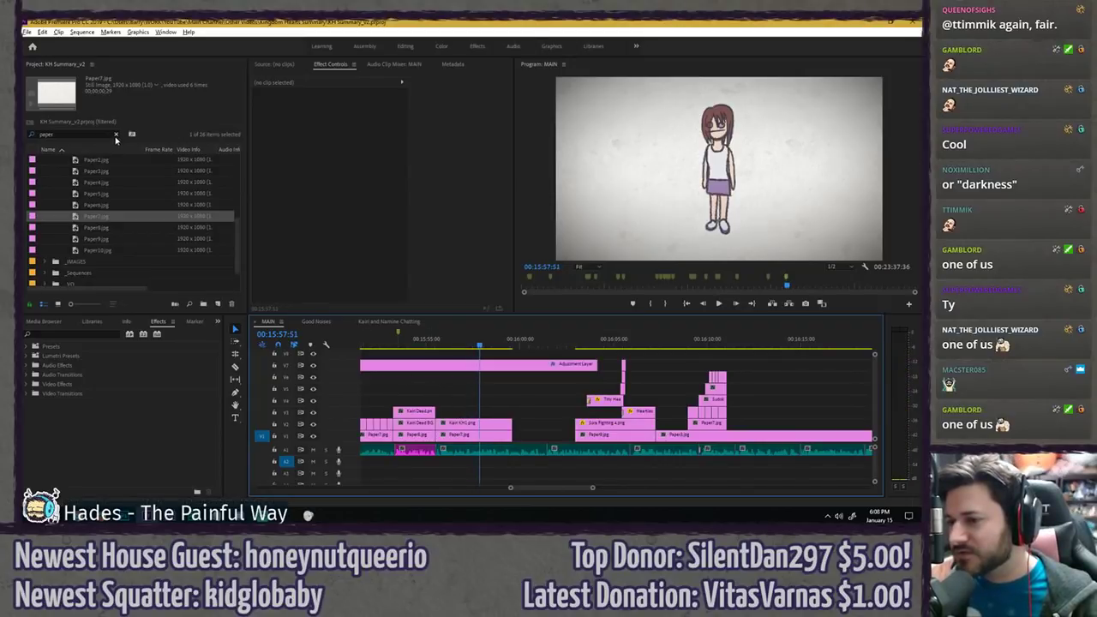
- Move the Tiny Heart clip onto V3 over Kairi at 15:55 and delete its Position keyframes
{"action": "left_click", "coordinate": [116, 135]}
{"action": "left_click", "coordinate": [598, 338]}
{"action": "left_click_drag", "start_coordinate": [611, 401], "coordinate": [455, 412]}
{"action": "left_click", "coordinate": [443, 339]}
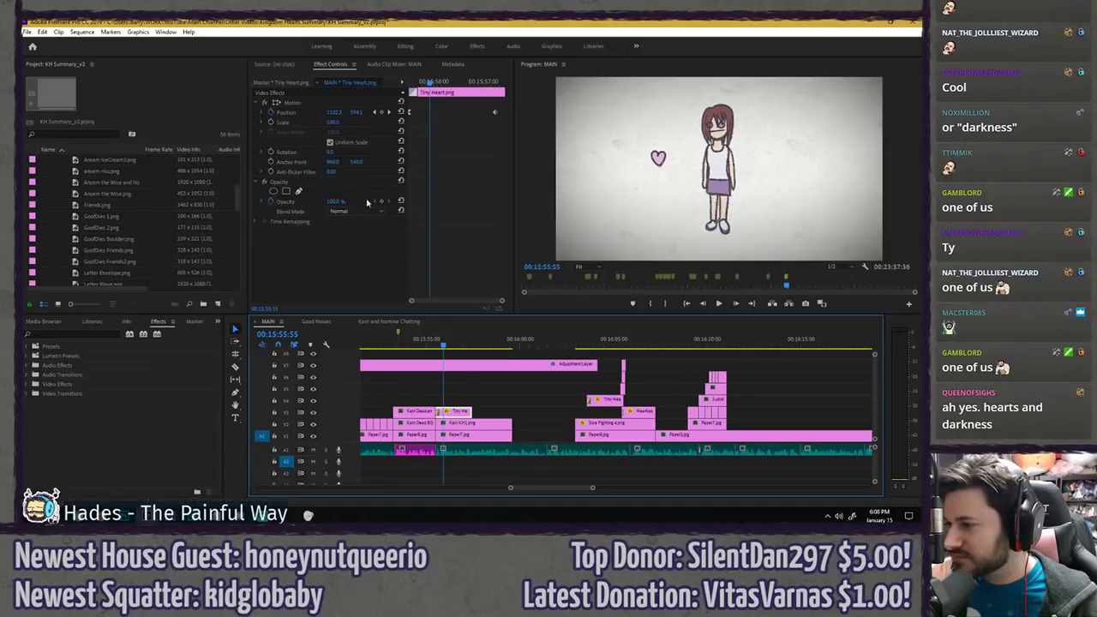
{"action": "left_click", "coordinate": [271, 112]}
{"action": "left_click", "coordinate": [503, 277]}
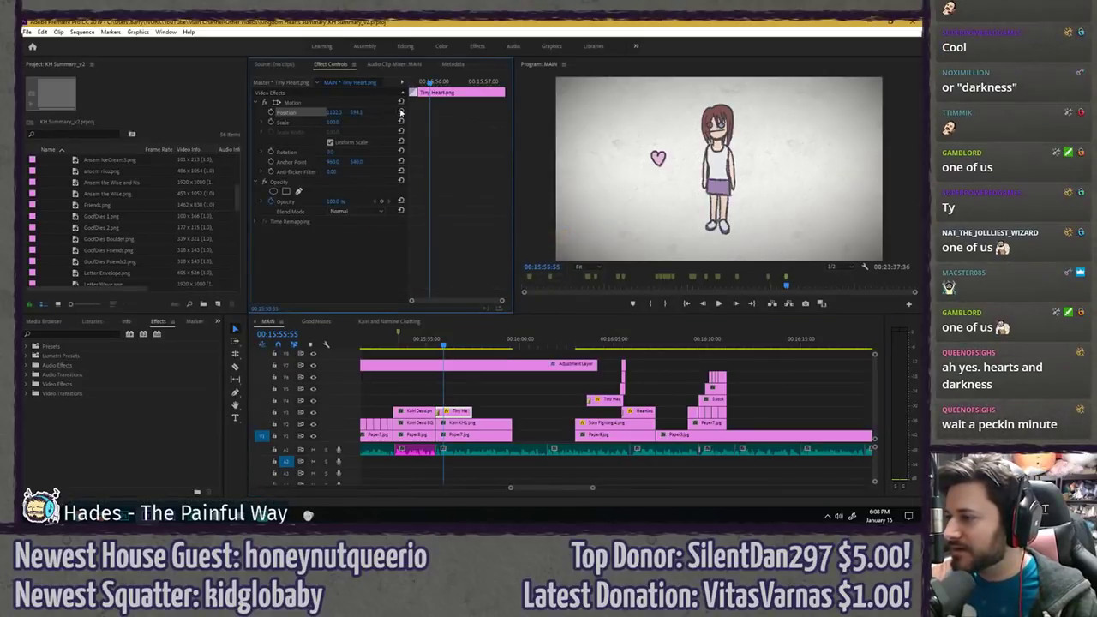
- Drag the heart onto Kairi's chest in the Program monitor and check it across frames
{"action": "left_click", "coordinate": [376, 103]}
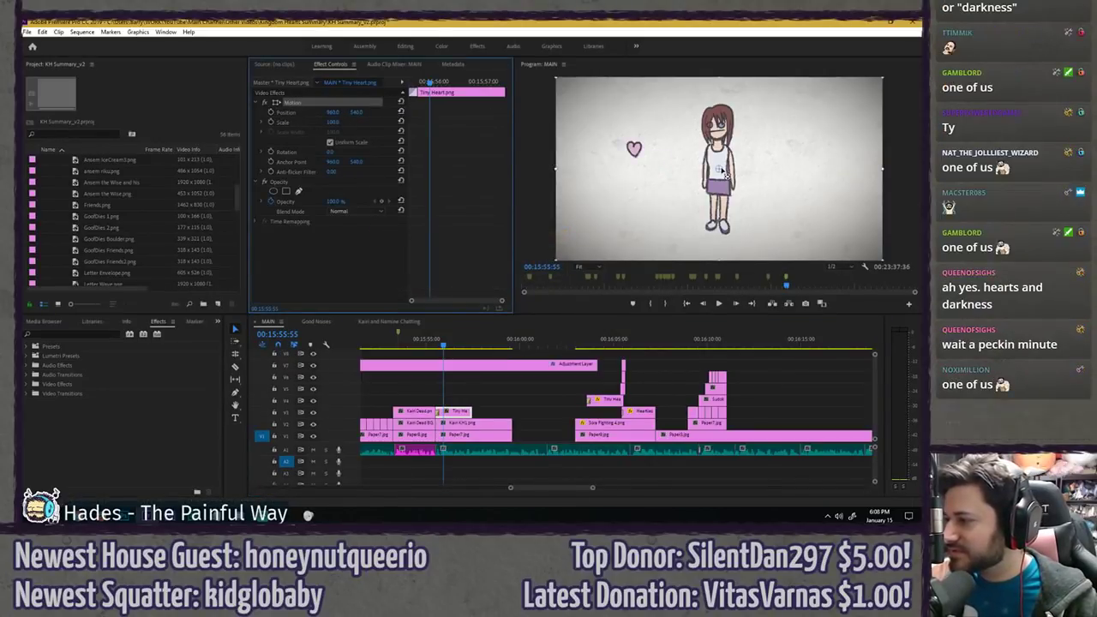
{"action": "left_click", "coordinate": [635, 151]}
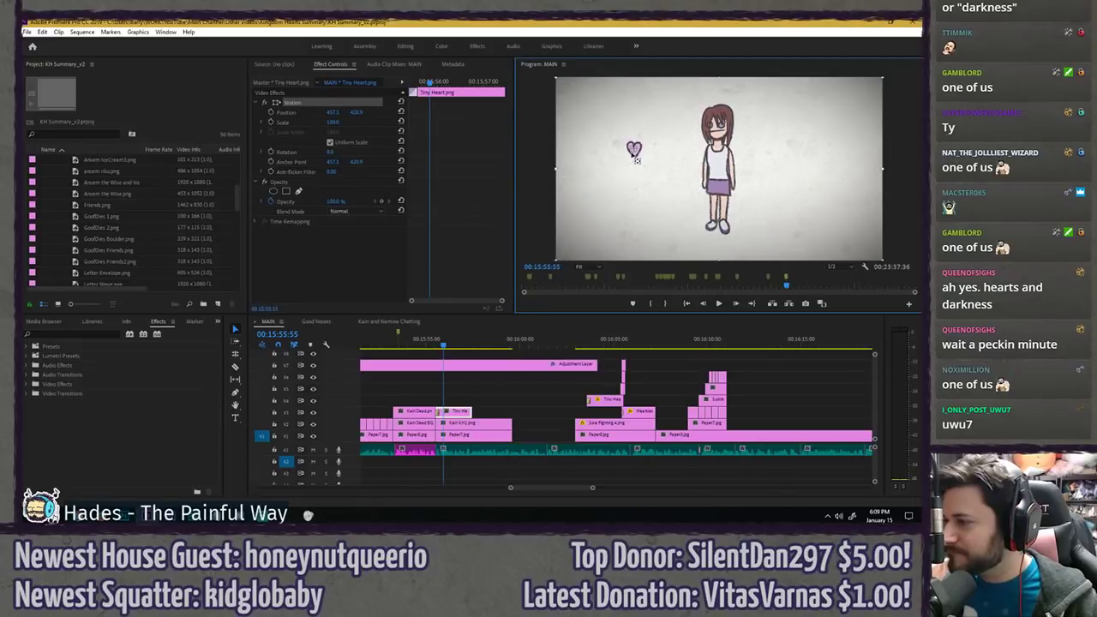
{"action": "left_click_drag", "start_coordinate": [635, 150], "coordinate": [720, 163]}
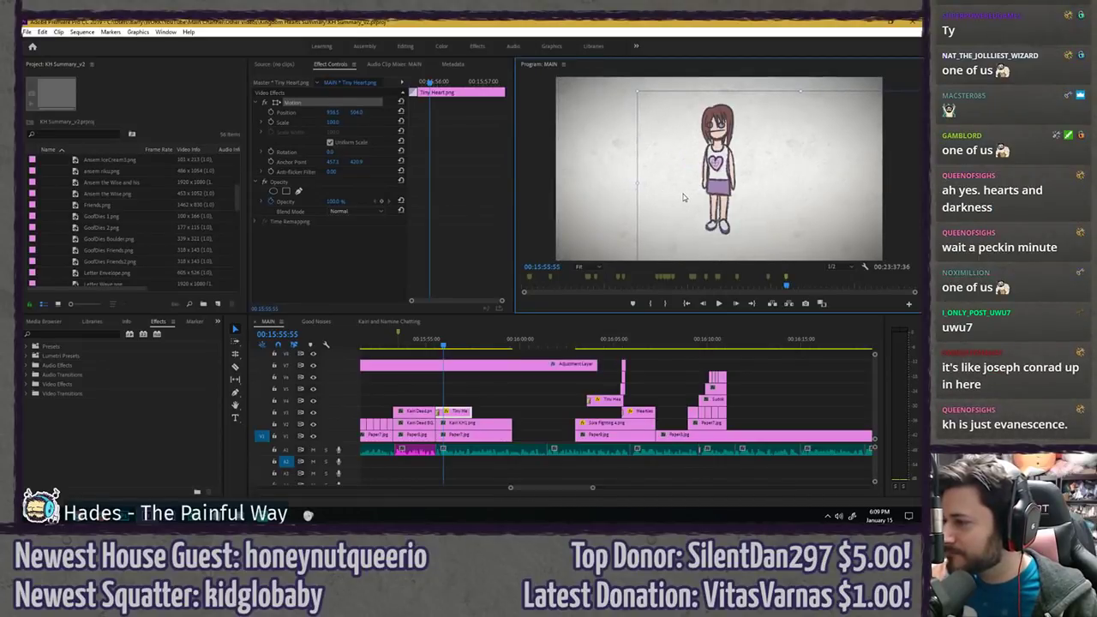
{"action": "left_click_drag", "start_coordinate": [682, 197], "coordinate": [685, 189]}
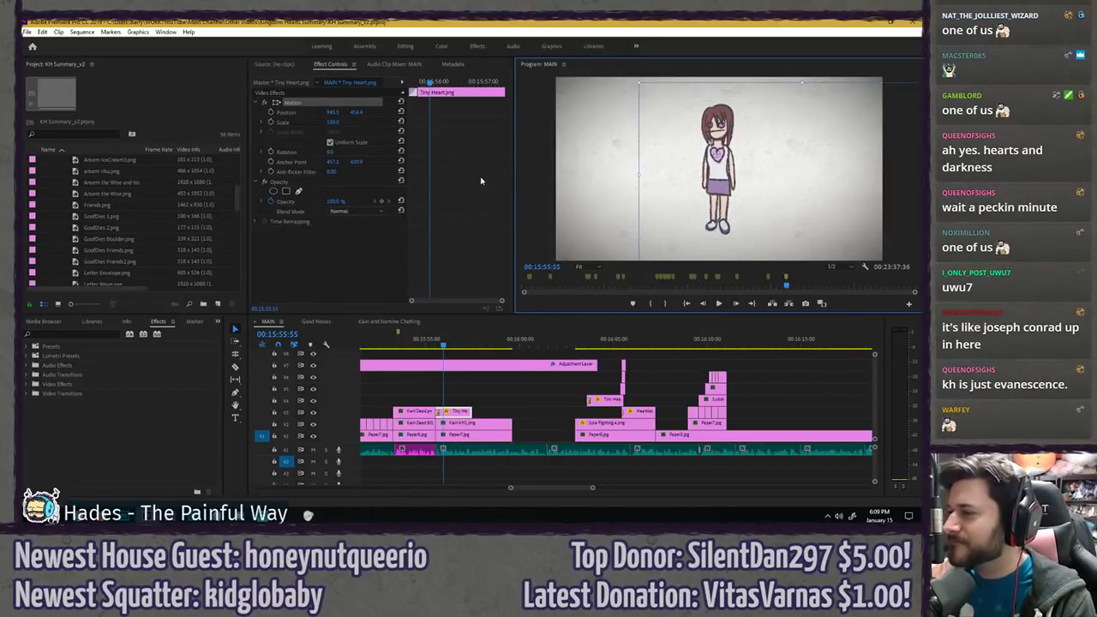
{"action": "left_click", "coordinate": [467, 252]}
{"action": "mouse_move", "coordinate": [437, 342]}
{"action": "left_mouse_down"}
{"action": "mouse_move", "coordinate": [424, 342]}
{"action": "mouse_move", "coordinate": [446, 343]}
{"action": "left_mouse_up"}
{"action": "left_click", "coordinate": [453, 401]}
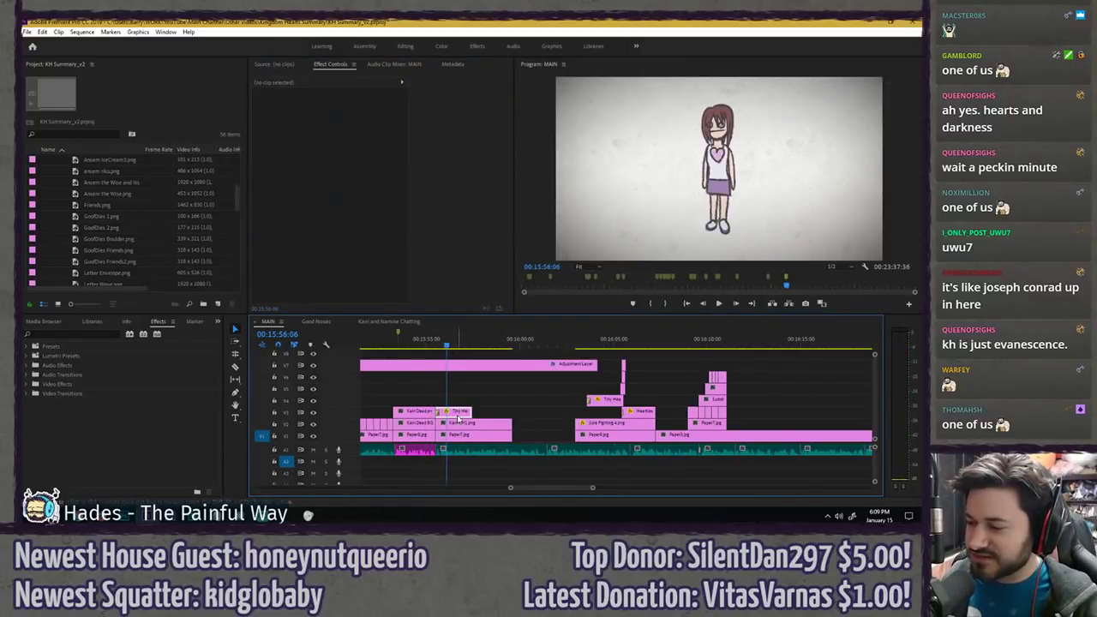
{"action": "left_click", "coordinate": [470, 412]}
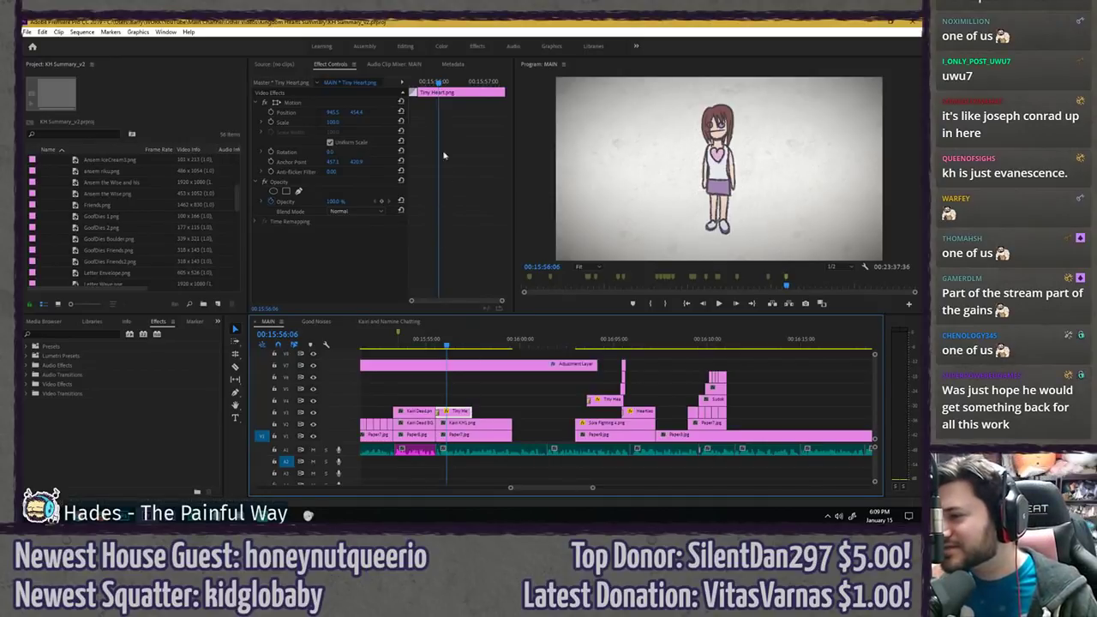
{"action": "left_click_drag", "start_coordinate": [424, 84], "coordinate": [294, 82]}
- Zoom in around the heart clip, park the playhead before it, and save the project
{"action": "key", "text": "="}
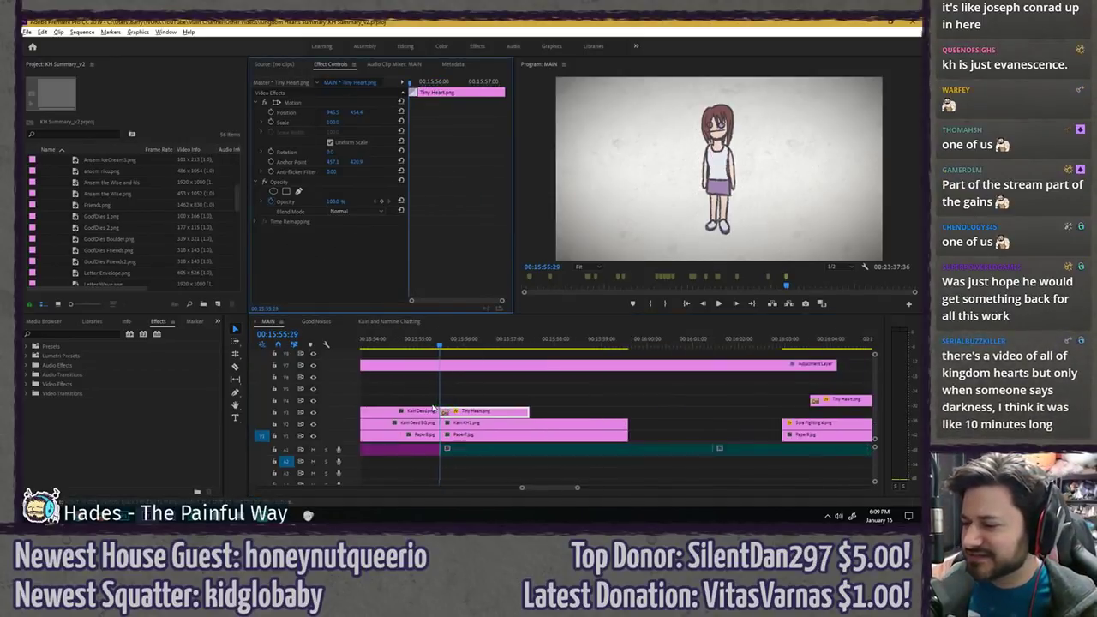
{"action": "left_click", "coordinate": [446, 412]}
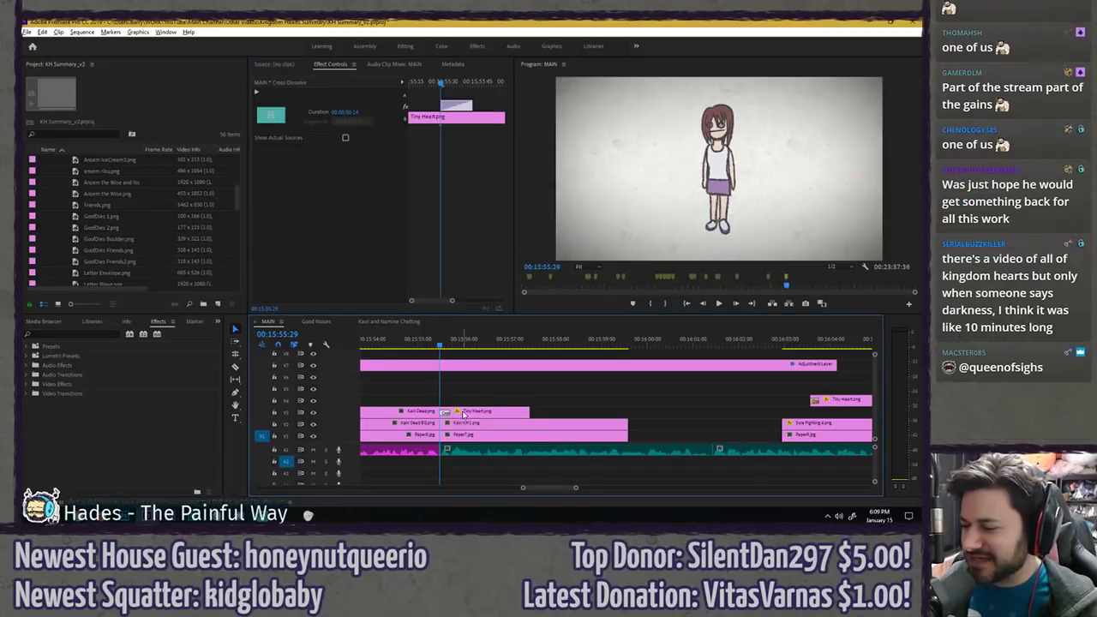
{"action": "left_click_drag", "start_coordinate": [440, 346], "coordinate": [432, 346]}
{"action": "key", "text": "ctrl+s"}
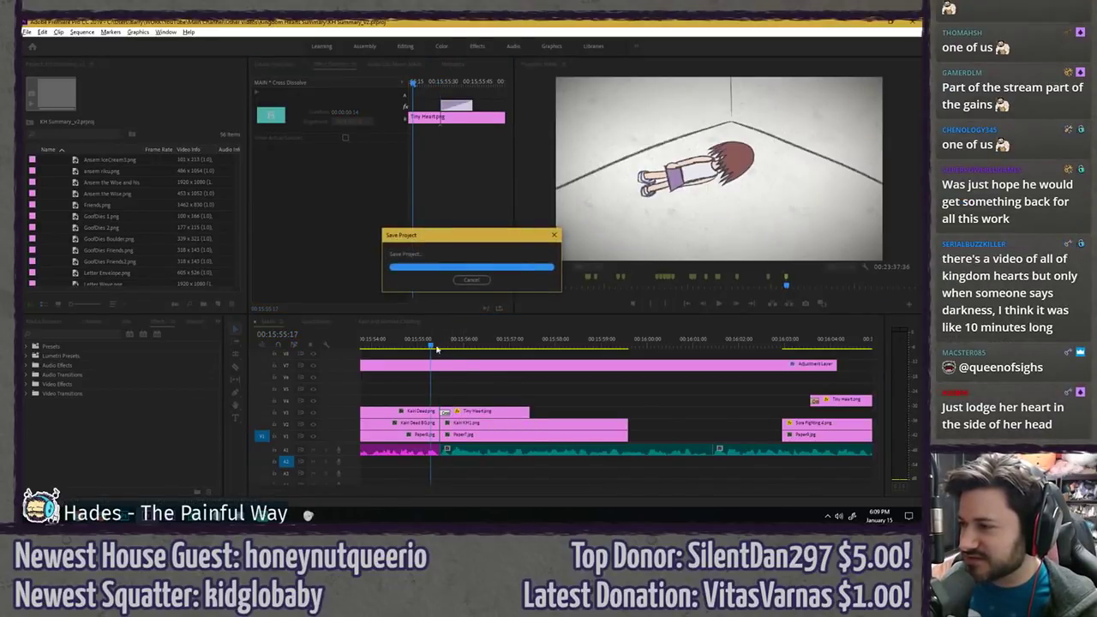
{"action": "left_click", "coordinate": [459, 378]}
{"action": "left_click", "coordinate": [463, 390]}
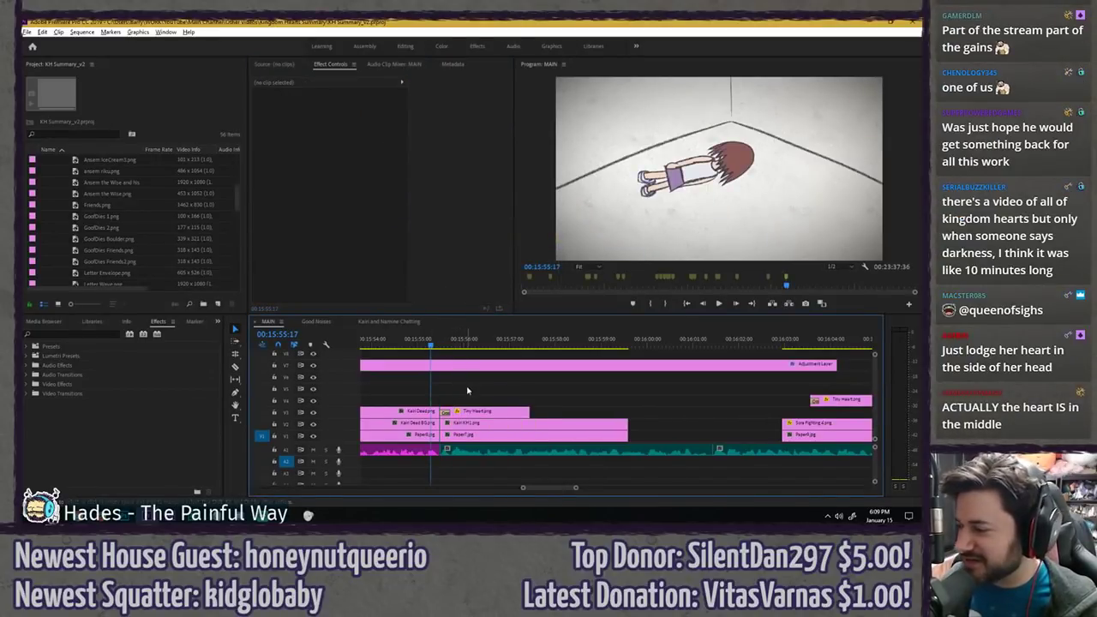
- Shift the Tiny Heart.png clip slightly later and preview the section
{"action": "key", "text": "space"}
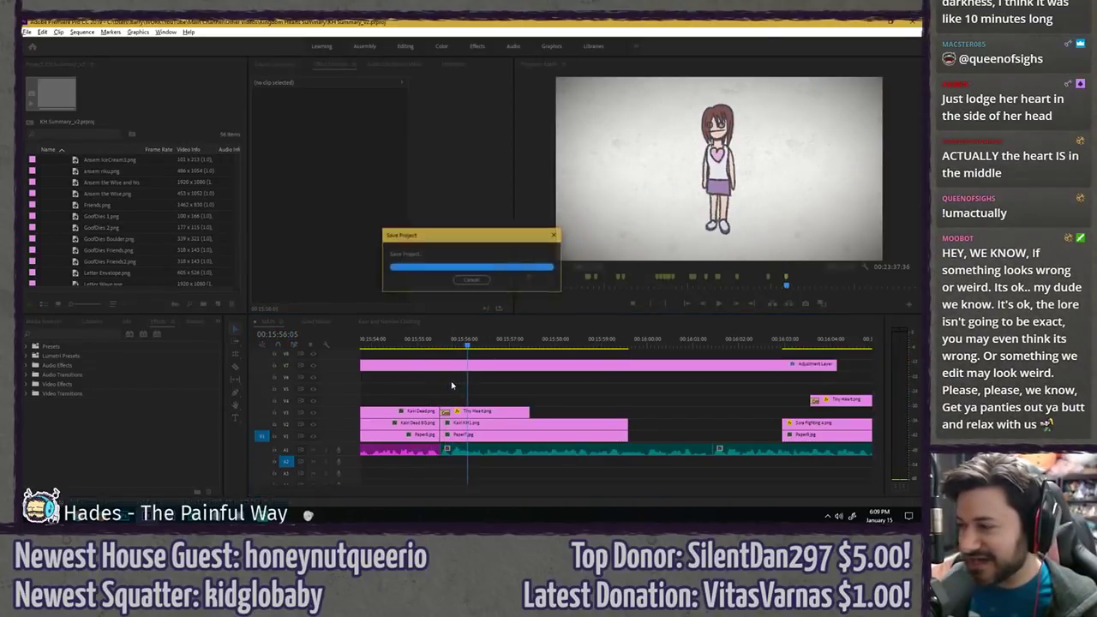
{"action": "key", "text": "Right"}
{"action": "key", "text": "Right"}
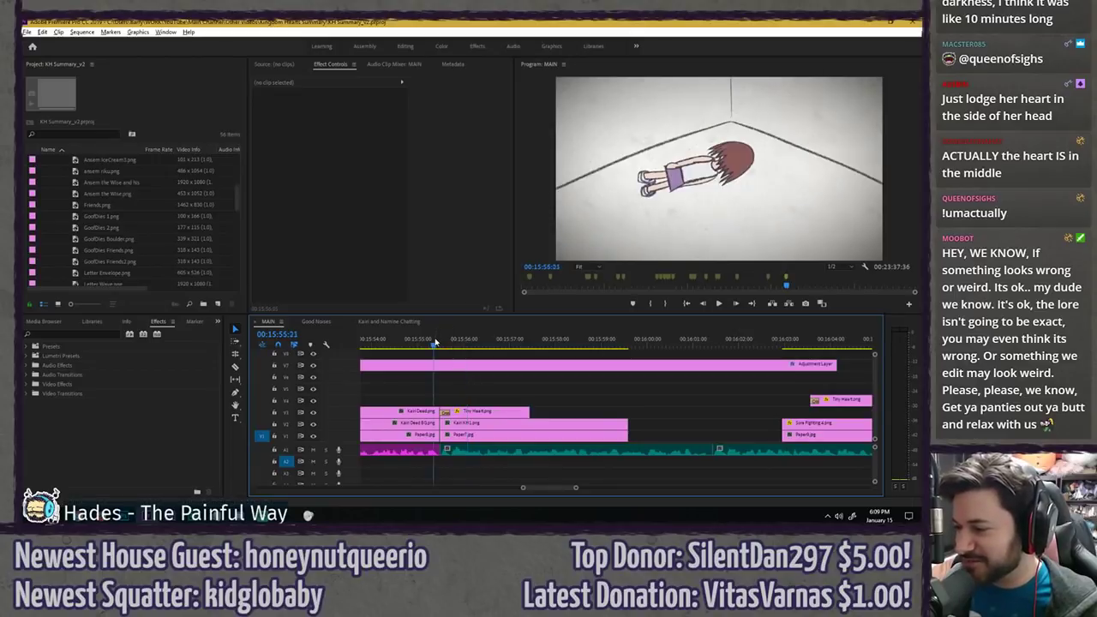
{"action": "left_click", "coordinate": [435, 341]}
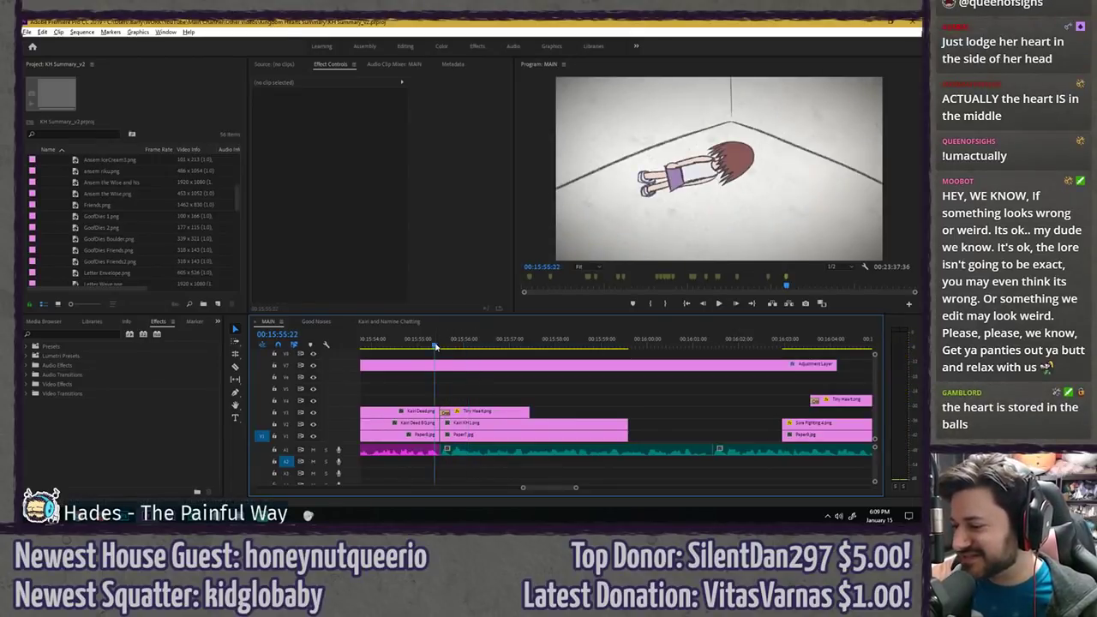
{"action": "left_click_drag", "start_coordinate": [484, 412], "coordinate": [503, 399]}
{"action": "key", "text": "space"}
{"action": "key", "text": "space"}
- Add a roughly one-second Cross Dissolve leading into the Tiny Heart clip and replay the fade-in
{"action": "key", "text": "ctrl+d"}
{"action": "key", "text": "Up"}
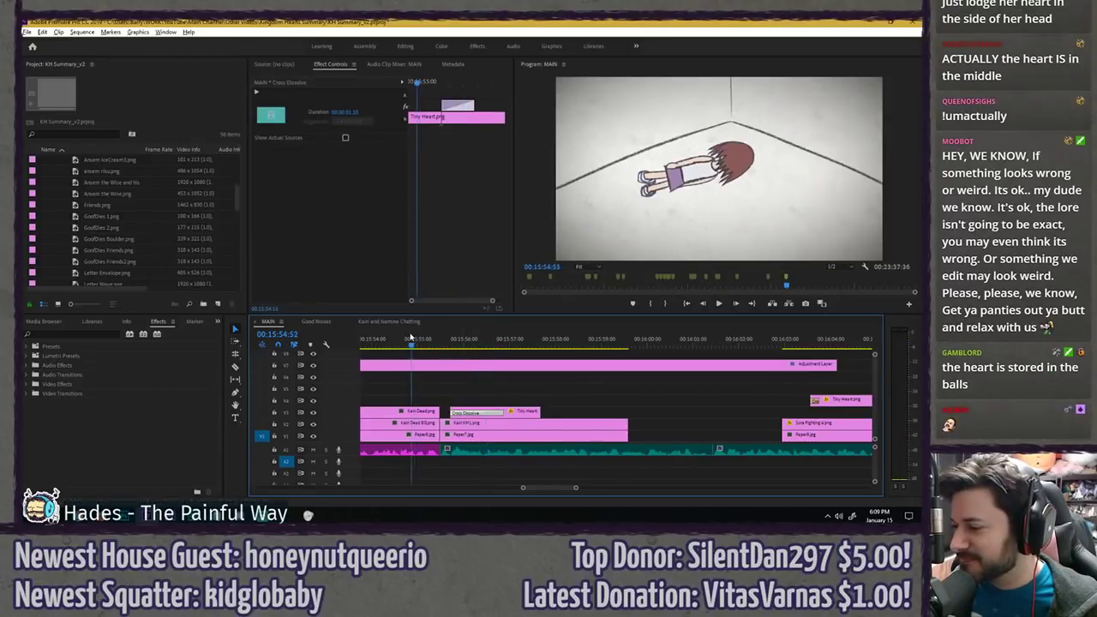
{"action": "key", "text": "space"}
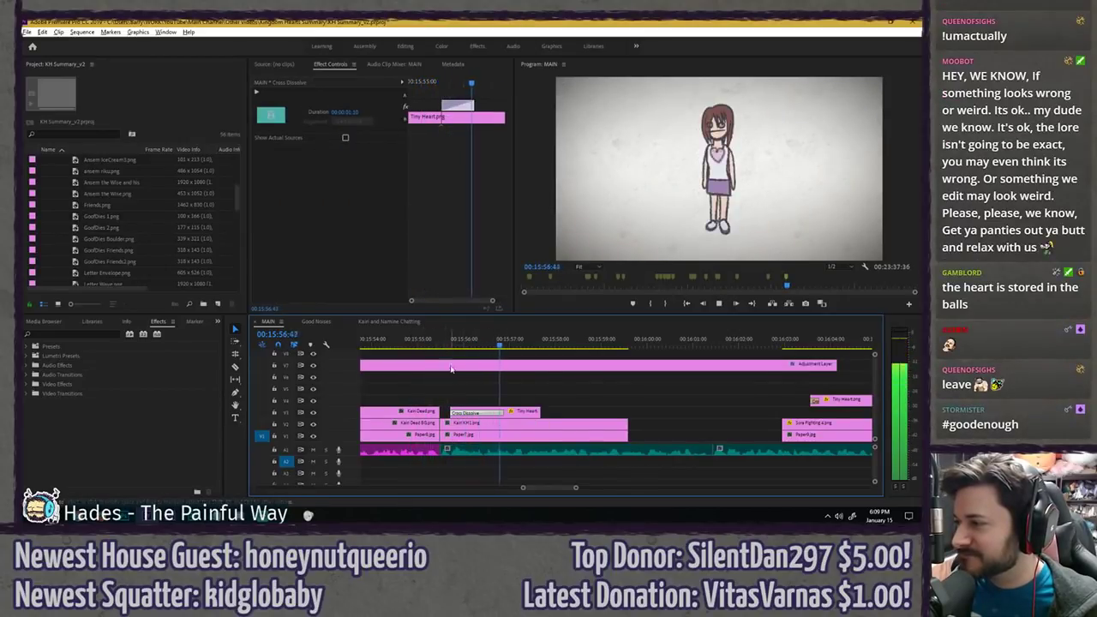
{"action": "key", "text": "space"}
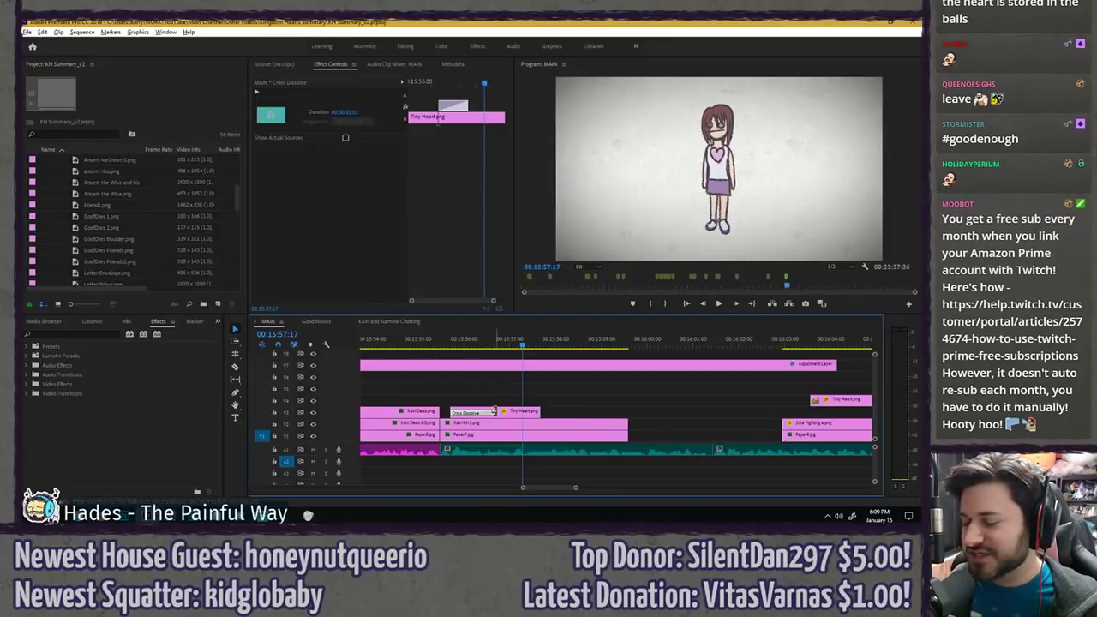
{"action": "double_click", "coordinate": [494, 412]}
{"action": "key", "text": "Return"}
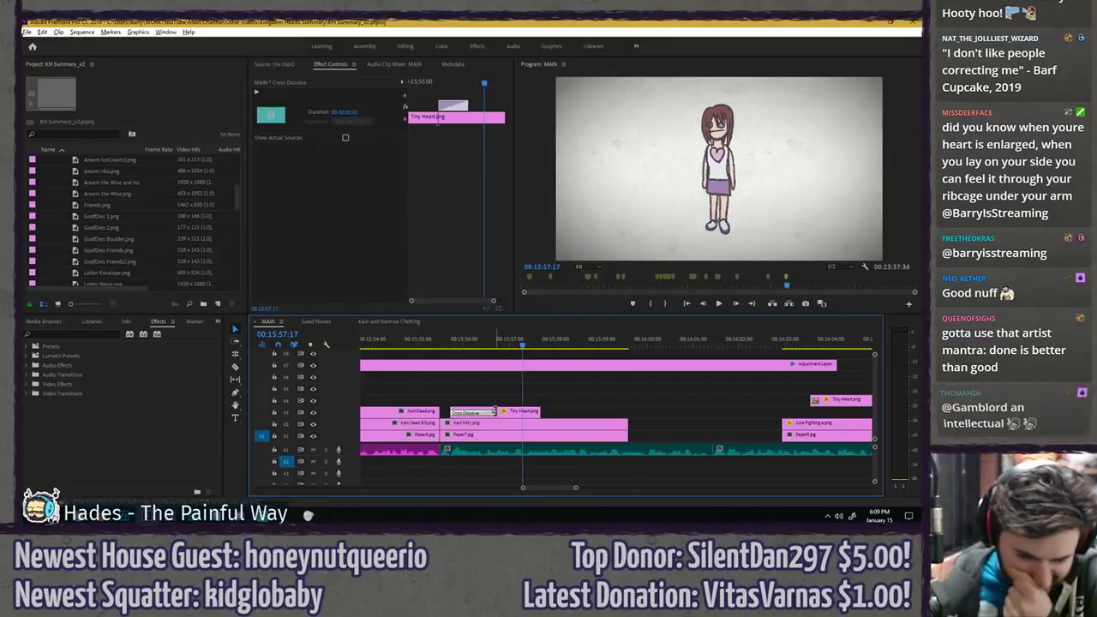
{"action": "left_click", "coordinate": [432, 344]}
{"action": "key", "text": "space"}
{"action": "key", "text": "space"}
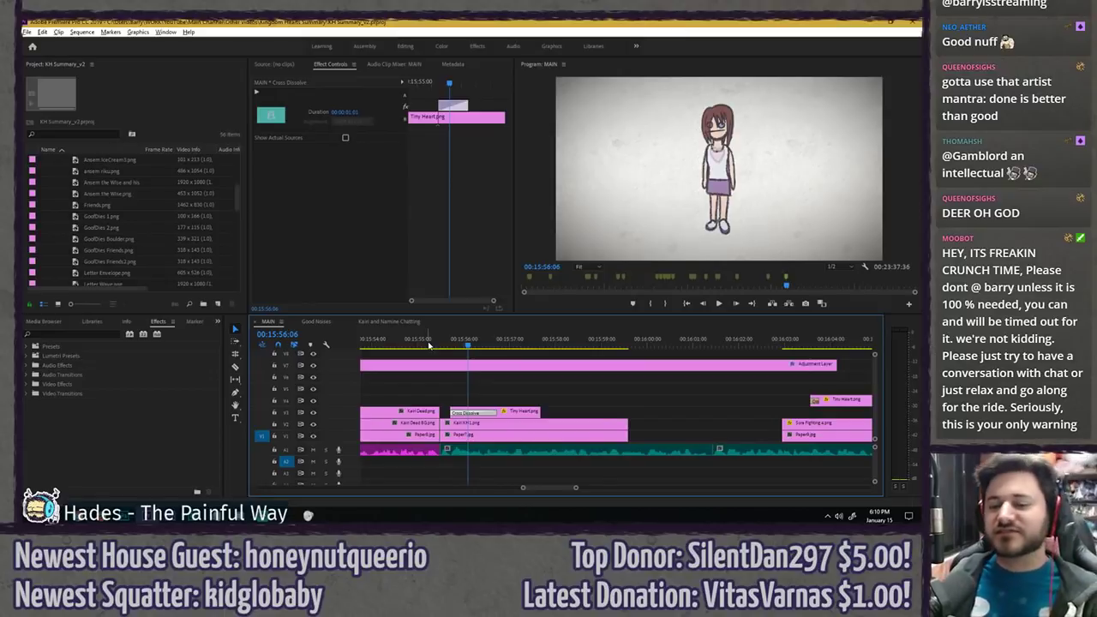
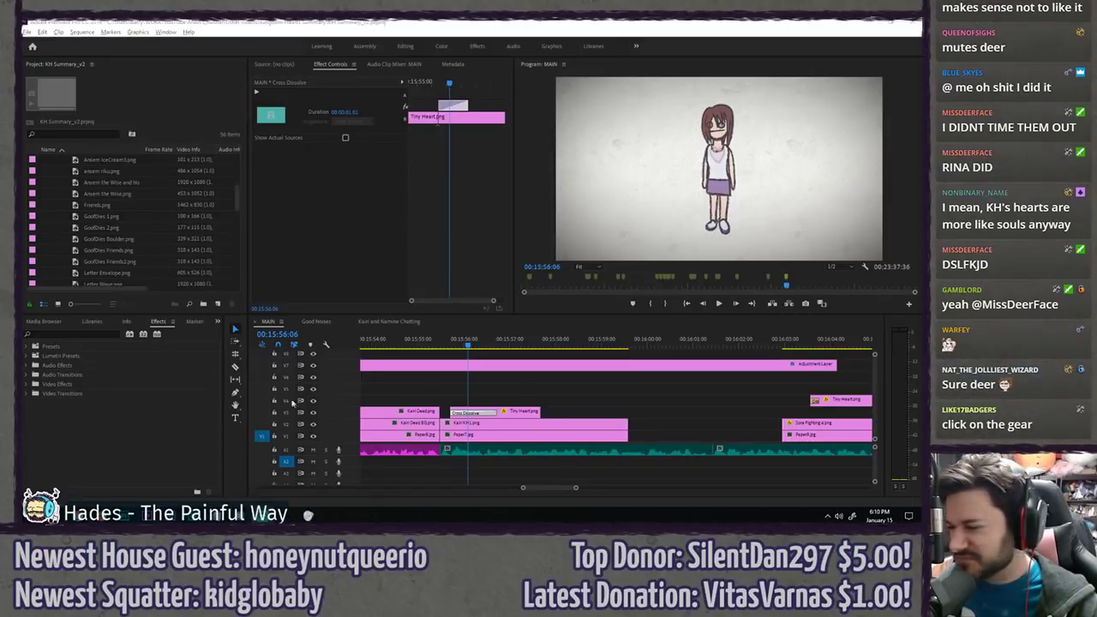
- Park the playhead around 00:15:55, save the project, and play from there
{"action": "left_click", "coordinate": [458, 360]}
{"action": "left_click", "coordinate": [438, 343]}
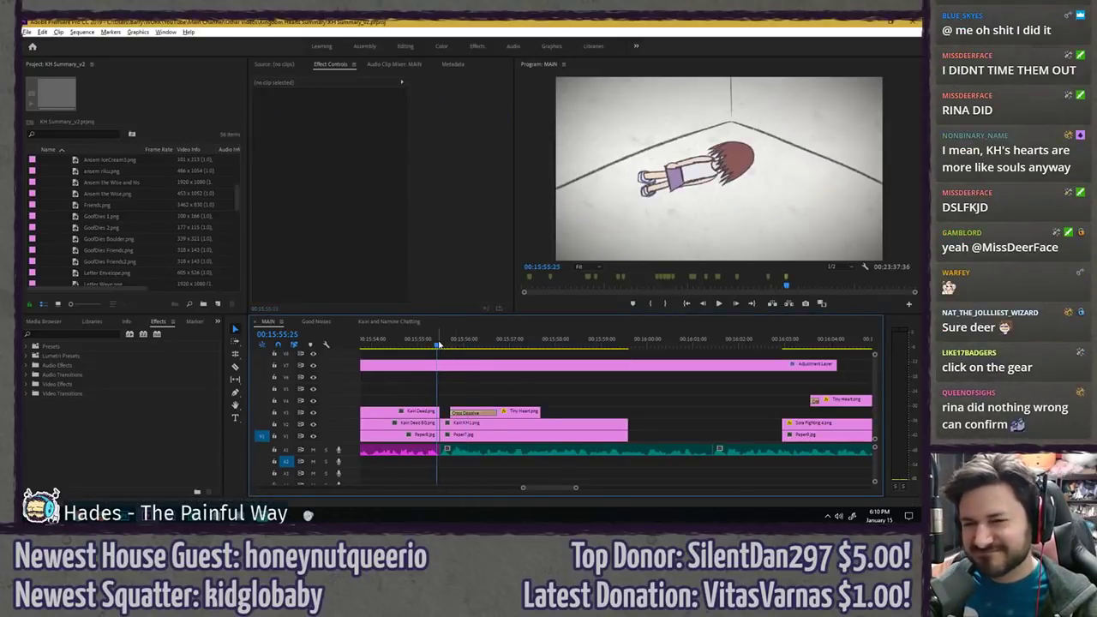
{"action": "key", "text": "ctrl+s"}
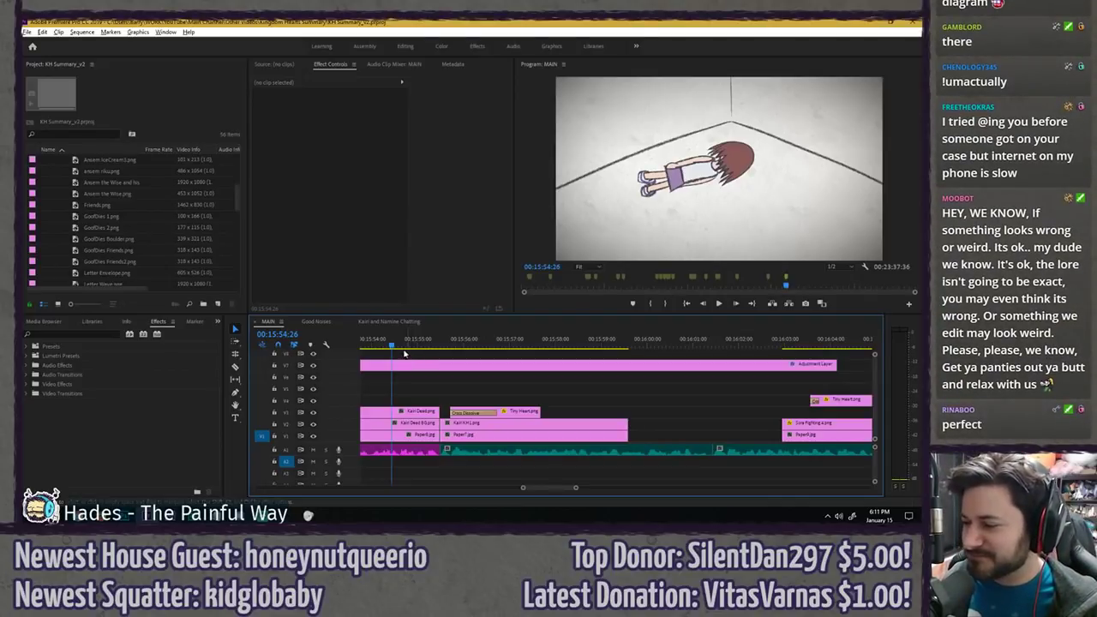
{"action": "left_click", "coordinate": [405, 353]}
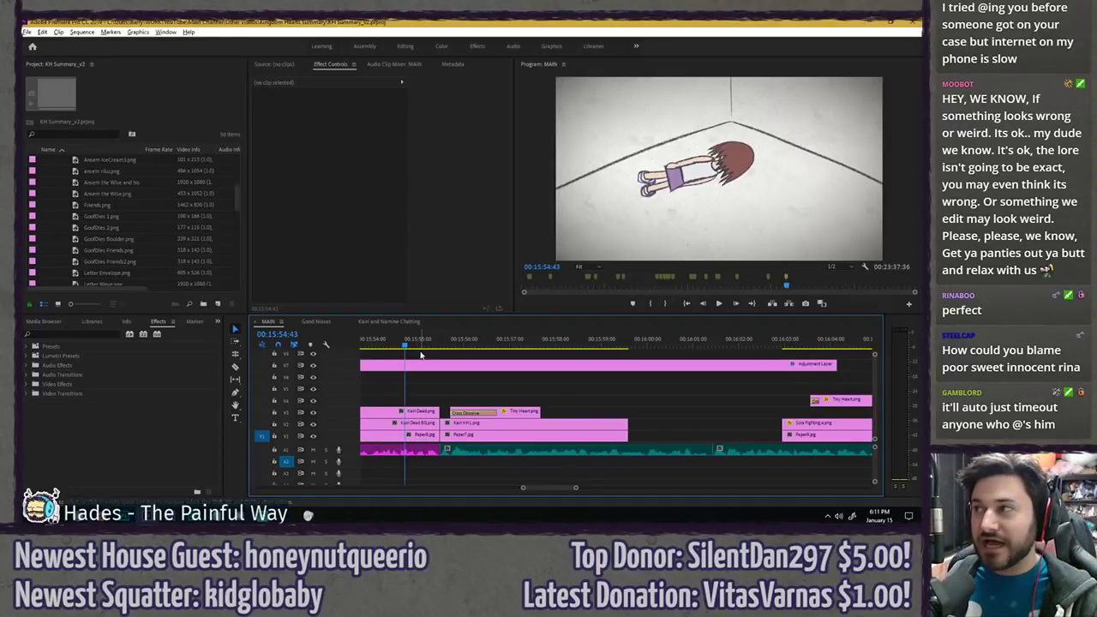
{"action": "key", "text": "ctrl+s"}
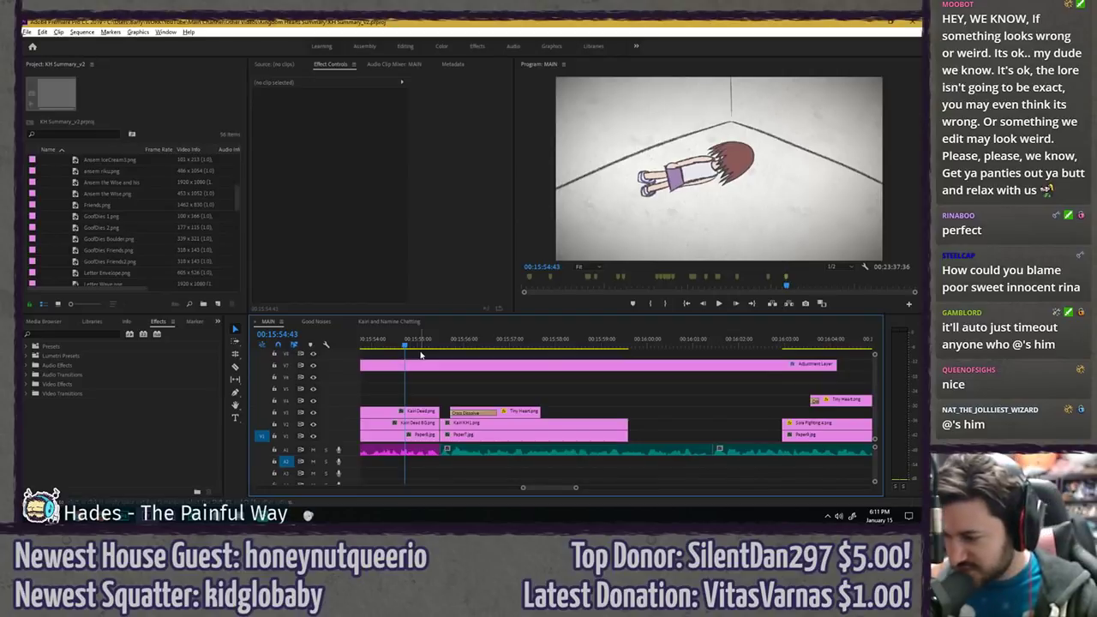
{"action": "key", "text": "space"}
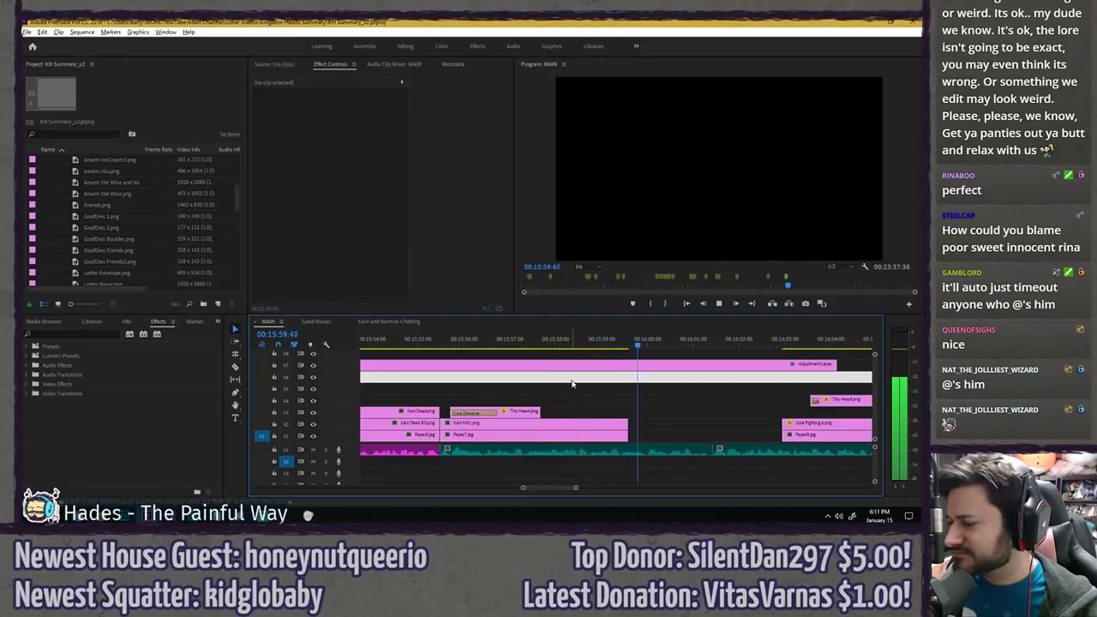
- Extend the Kairi and paper clips and Tiny Heart.png to end near 00:16:01, then replay
{"action": "left_click_drag", "start_coordinate": [633, 426], "coordinate": [720, 428]}
{"action": "key", "text": "space"}
{"action": "left_click_drag", "start_coordinate": [539, 411], "coordinate": [717, 395]}
{"action": "left_click", "coordinate": [439, 340]}
{"action": "key", "text": "space"}
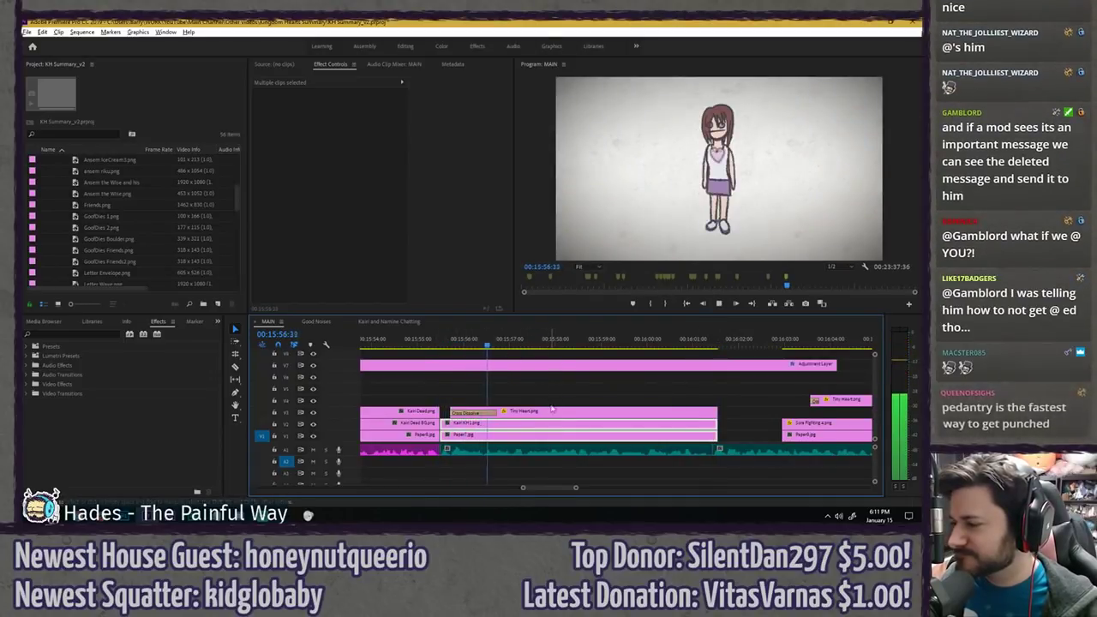
{"action": "left_click", "coordinate": [540, 411]}
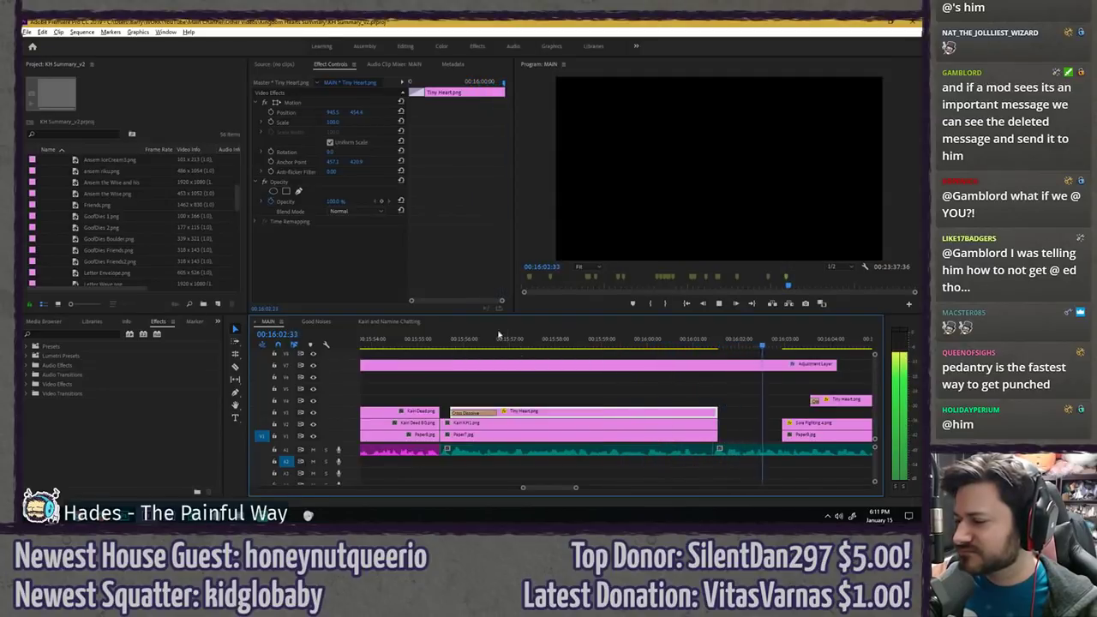
- Zoom out the timeline and marquee-select only the right-hand stack of clips
{"action": "scroll", "coordinate": [539, 368], "scroll_direction": "down", "scroll_amount": 2}
{"action": "left_click", "coordinate": [458, 384]}
{"action": "scroll", "coordinate": [457, 384], "scroll_direction": "down", "scroll_amount": 3}
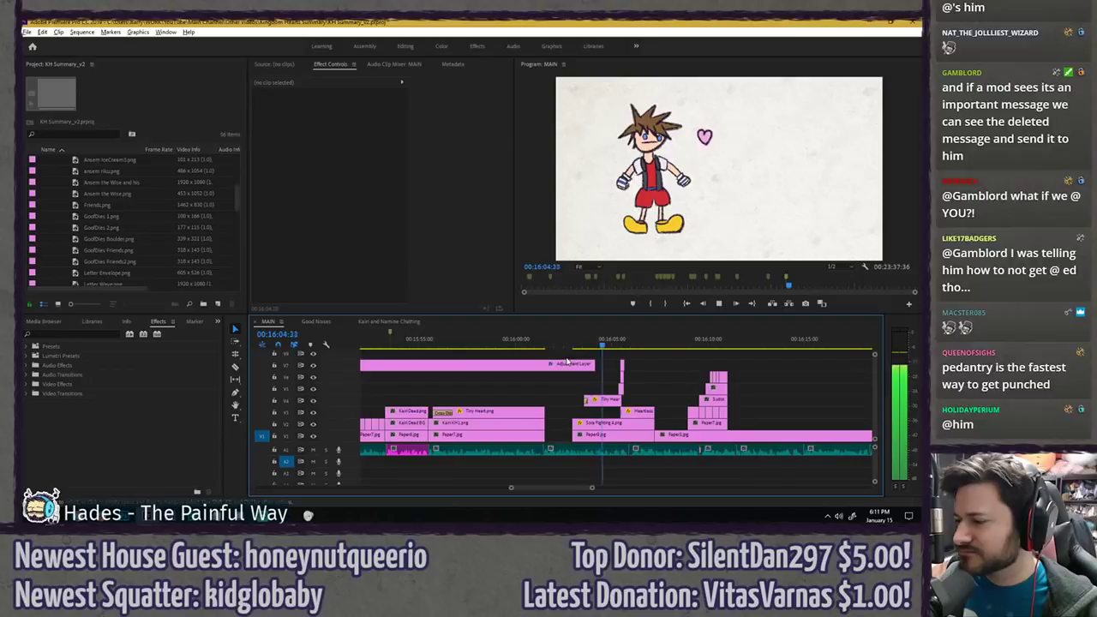
{"action": "scroll", "coordinate": [493, 375], "scroll_direction": "down", "scroll_amount": 2}
{"action": "left_click_drag", "start_coordinate": [486, 354], "coordinate": [609, 426]}
{"action": "left_click", "coordinate": [628, 366]}
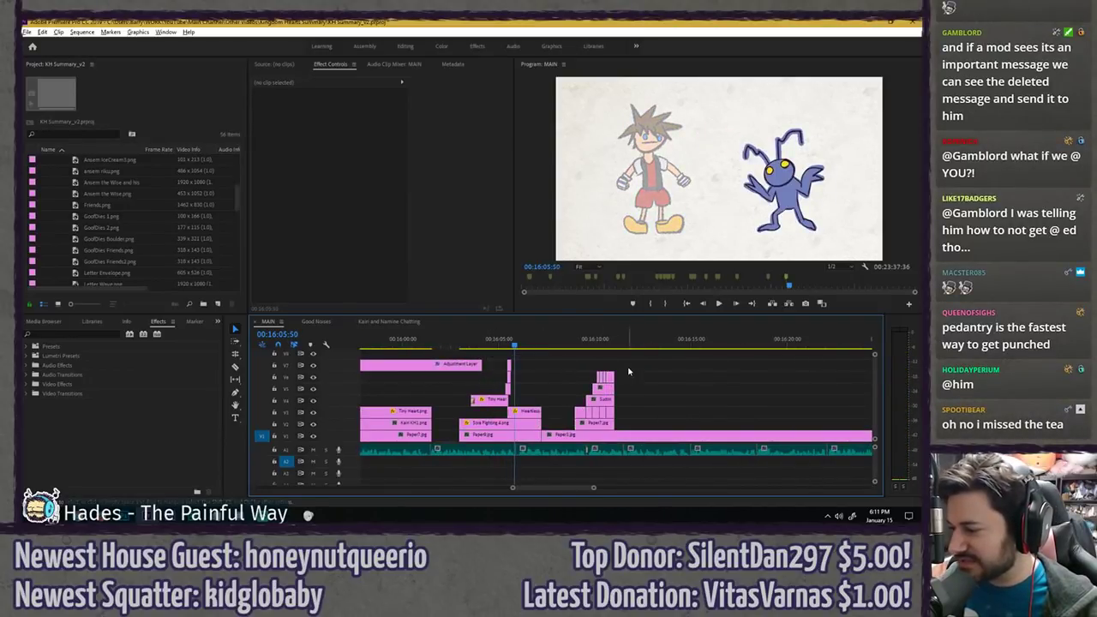
{"action": "left_click_drag", "start_coordinate": [625, 355], "coordinate": [772, 428]}
- Drop the clip stack one track lower and later, then play back from about 00:15:50
{"action": "left_click", "coordinate": [588, 421]}
{"action": "left_click_drag", "start_coordinate": [620, 358], "coordinate": [624, 435]}
{"action": "left_click", "coordinate": [597, 365]}
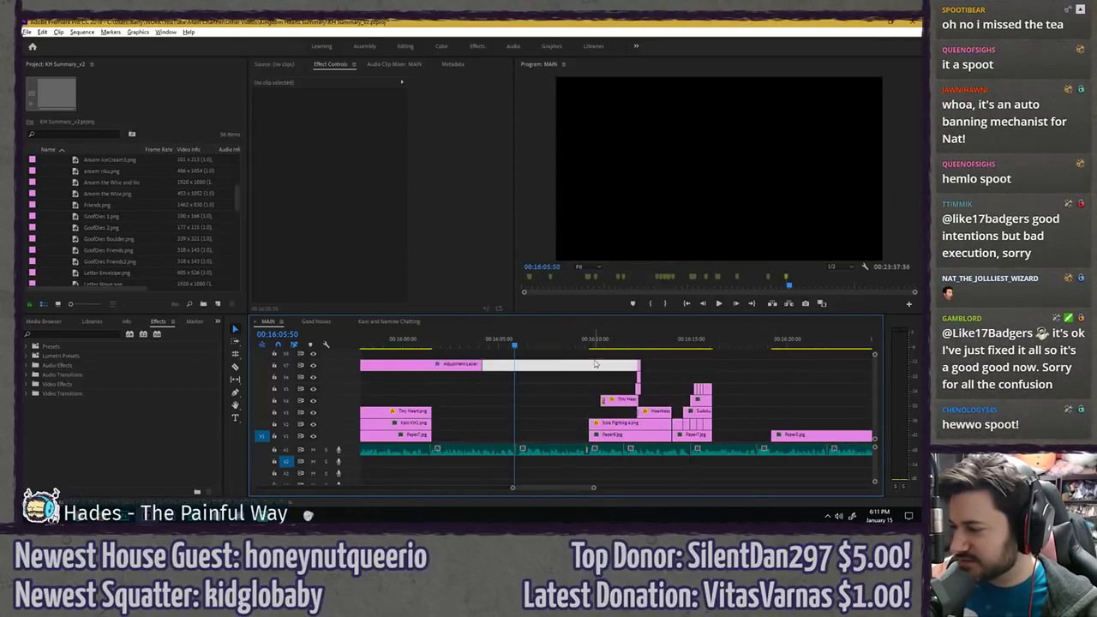
{"action": "scroll", "coordinate": [473, 347], "scroll_direction": "up", "scroll_amount": 1}
{"action": "left_click", "coordinate": [449, 343]}
{"action": "key", "text": "space"}
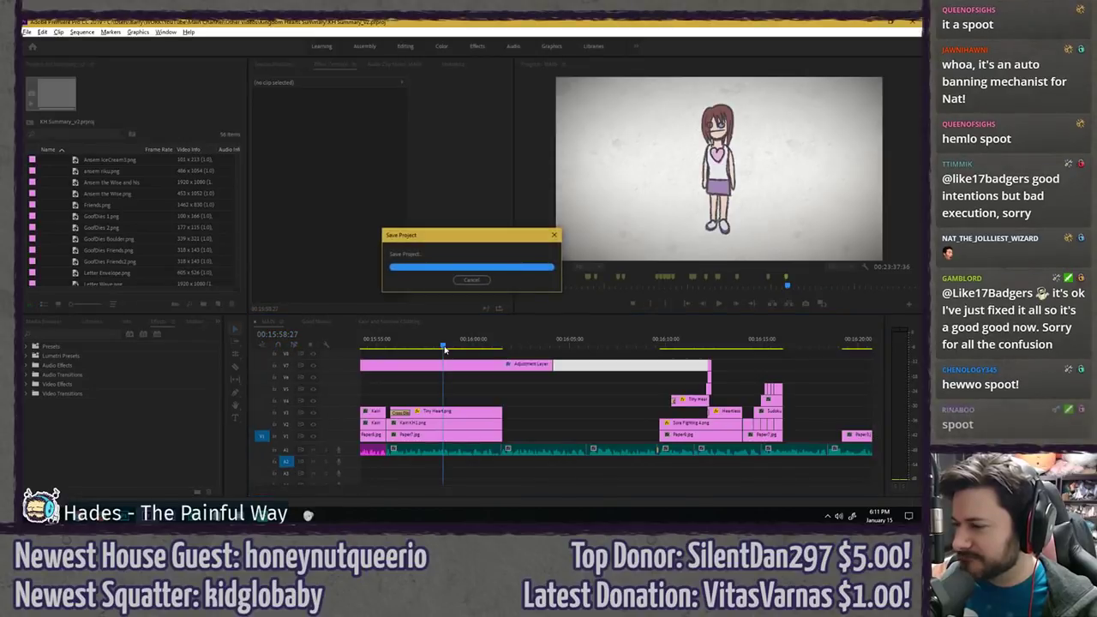
{"action": "left_click", "coordinate": [495, 380]}
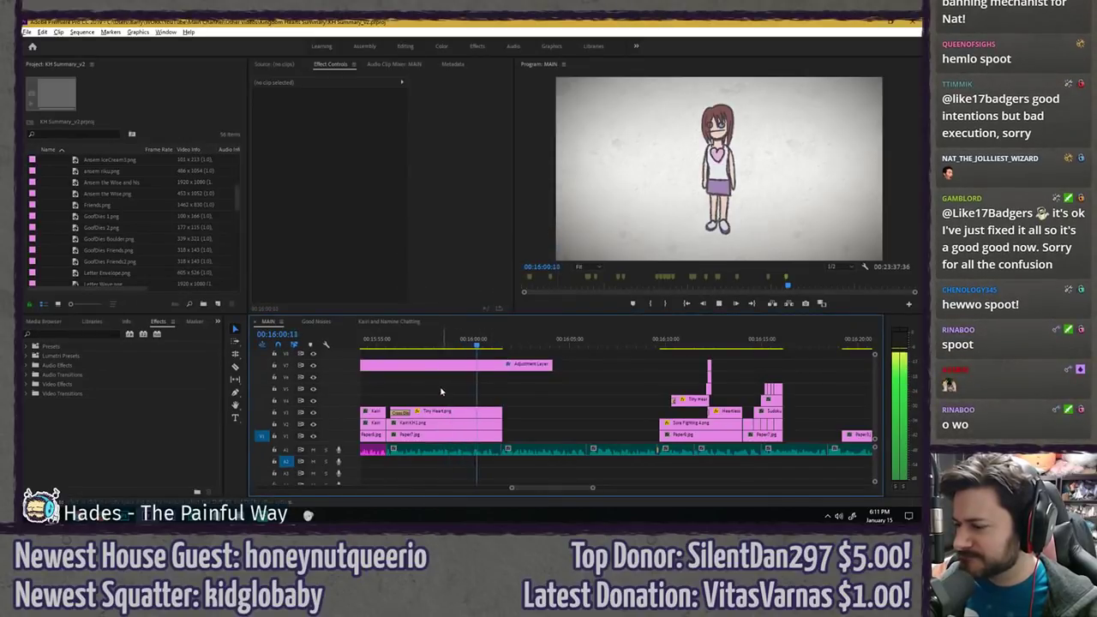
{"action": "left_click_drag", "start_coordinate": [382, 345], "coordinate": [331, 340]}
{"action": "key", "text": "space"}
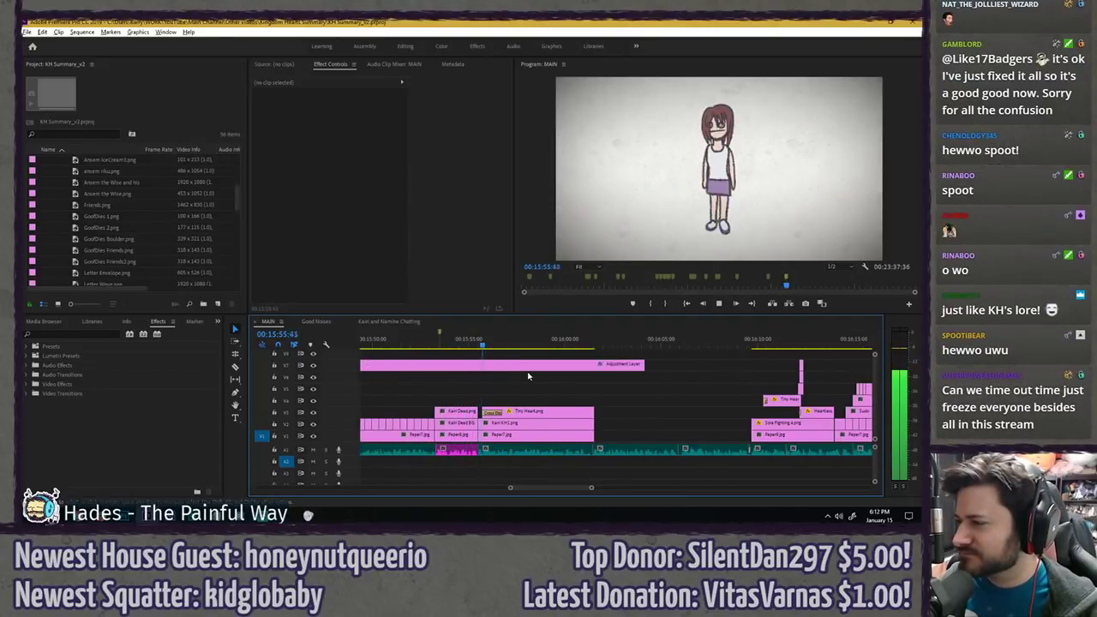
- Keyframe Tiny Heart's Position, then lower the heart at 00:16:00:08
{"action": "left_click", "coordinate": [523, 409]}
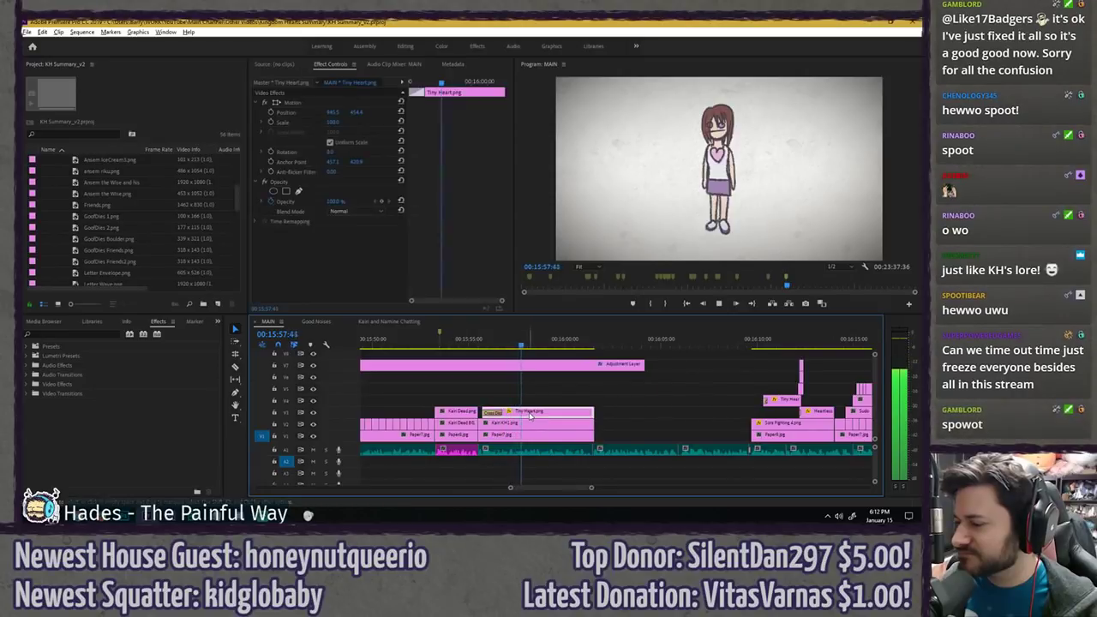
{"action": "left_click", "coordinate": [272, 113]}
{"action": "key", "text": "space"}
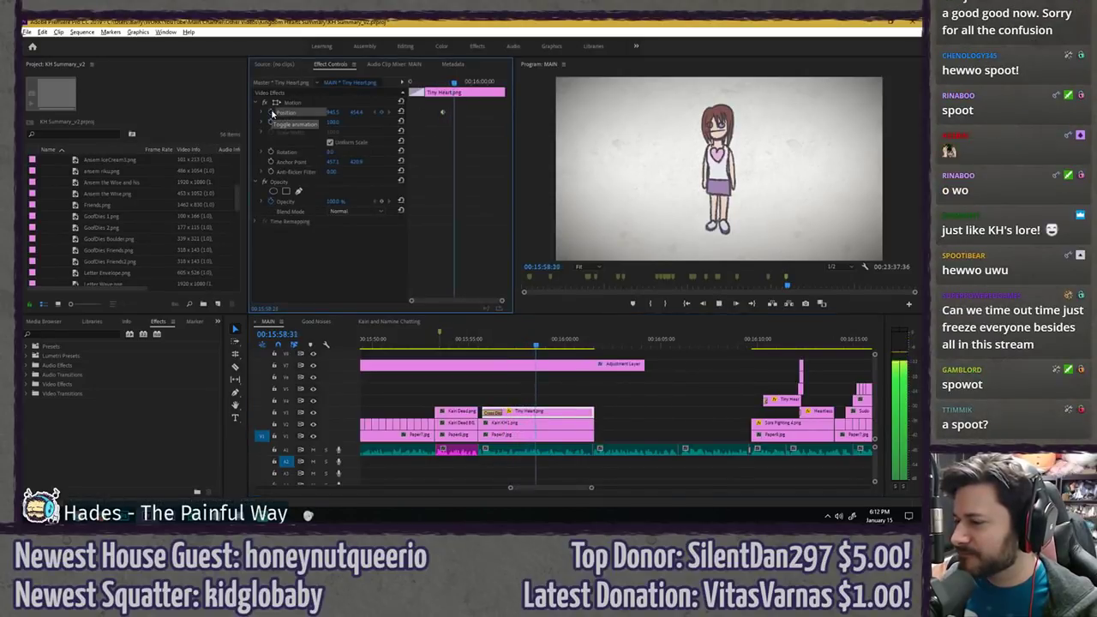
{"action": "key", "text": "space"}
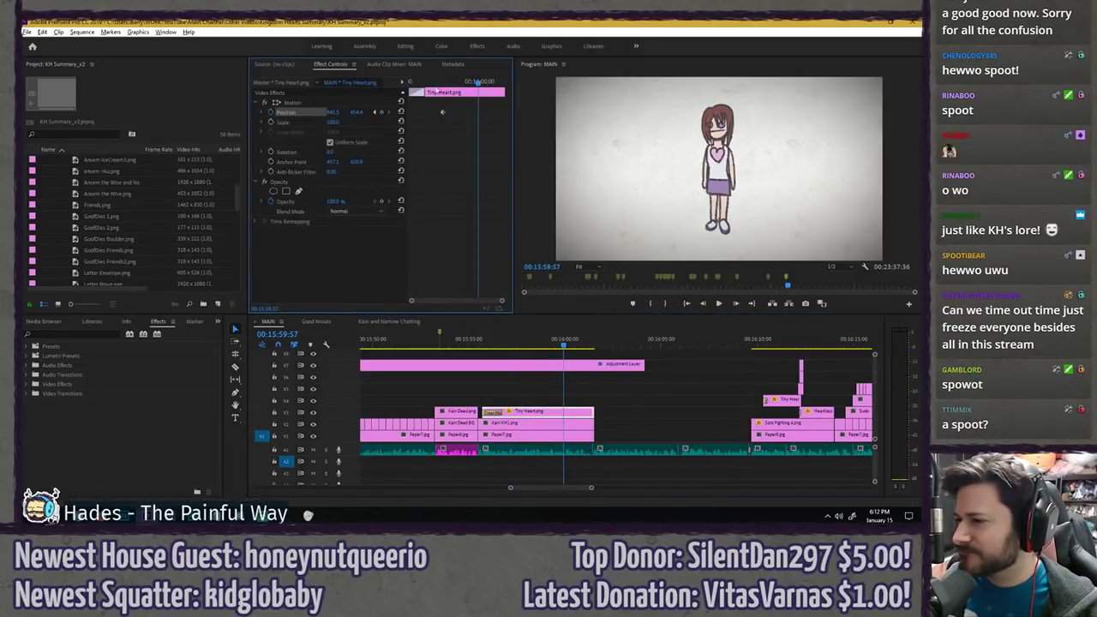
{"action": "left_click_drag", "start_coordinate": [481, 83], "coordinate": [485, 84]}
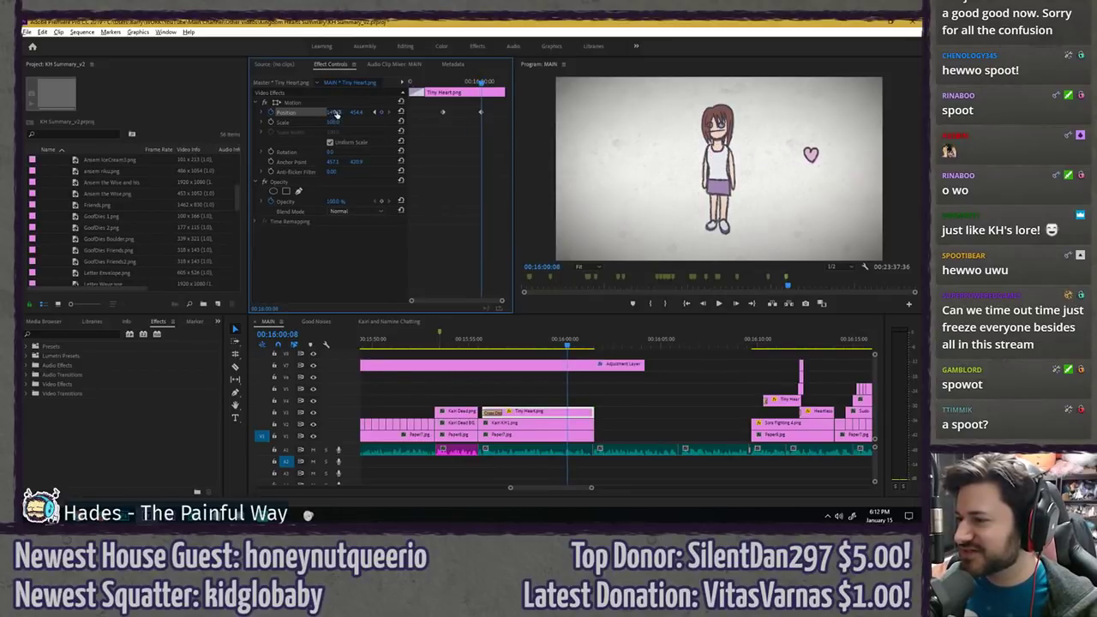
{"action": "left_click_drag", "start_coordinate": [359, 112], "coordinate": [386, 112]}
- Bend the heart's motion path into a curve and replay from 00:15:57:12
{"action": "left_click", "coordinate": [293, 102]}
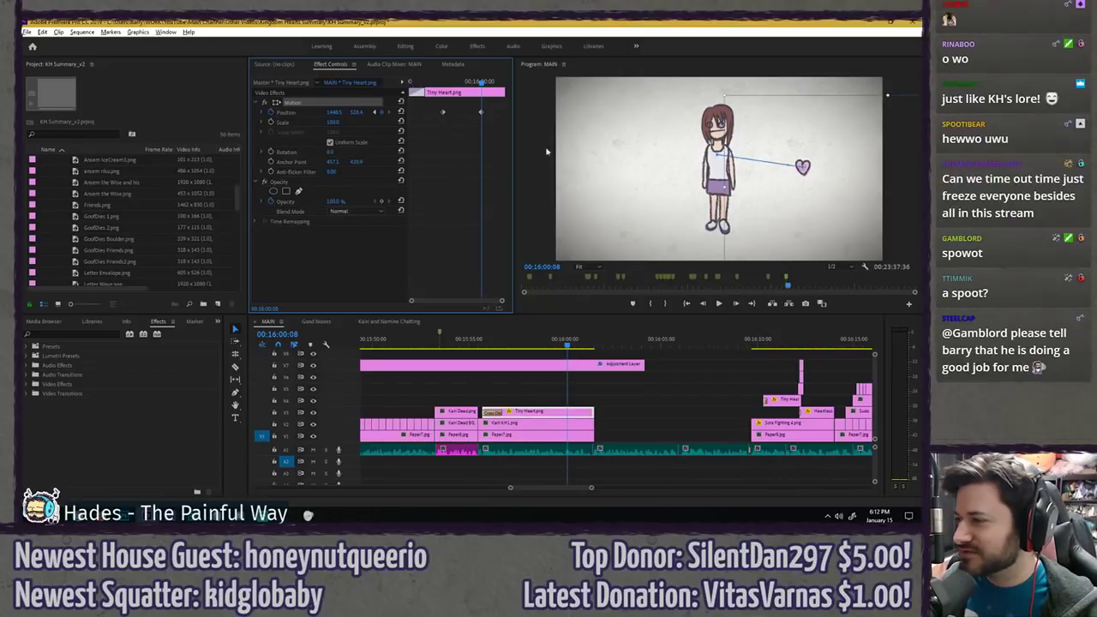
{"action": "key", "text": "grave"}
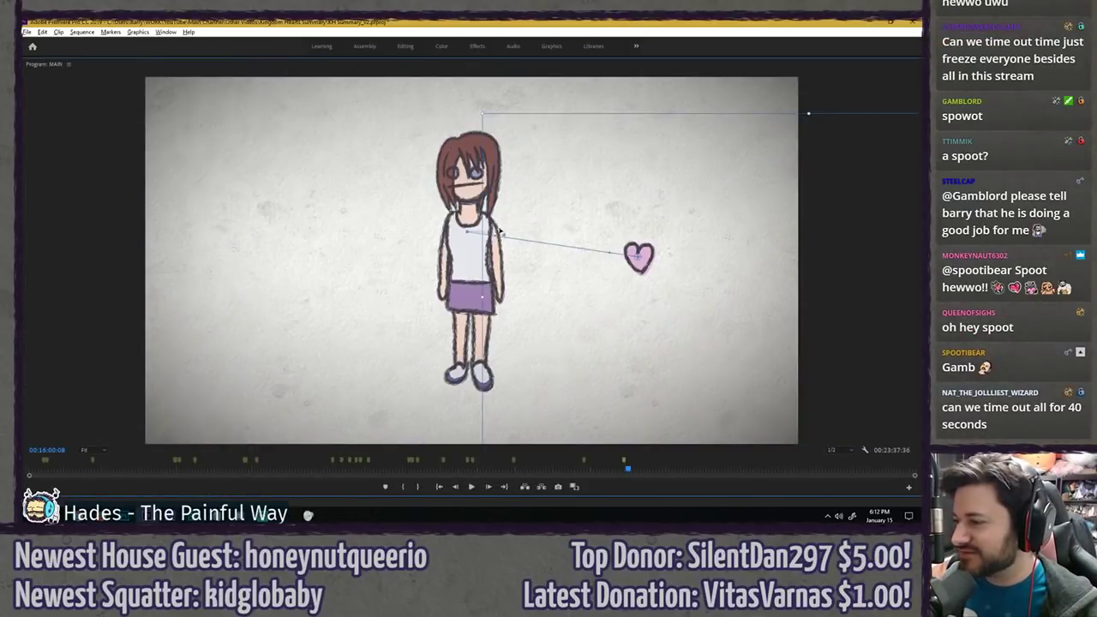
{"action": "left_click_drag", "start_coordinate": [501, 231], "coordinate": [531, 171]}
{"action": "left_click_drag", "start_coordinate": [609, 226], "coordinate": [609, 197]}
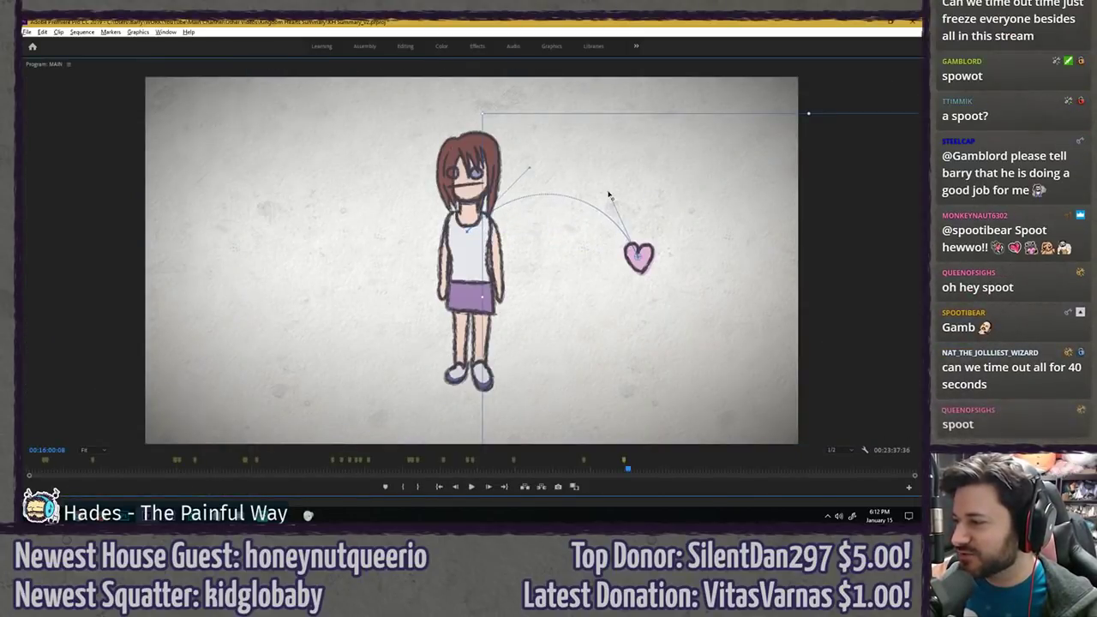
{"action": "key", "text": "grave"}
{"action": "left_click", "coordinate": [433, 83]}
{"action": "key", "text": "space"}
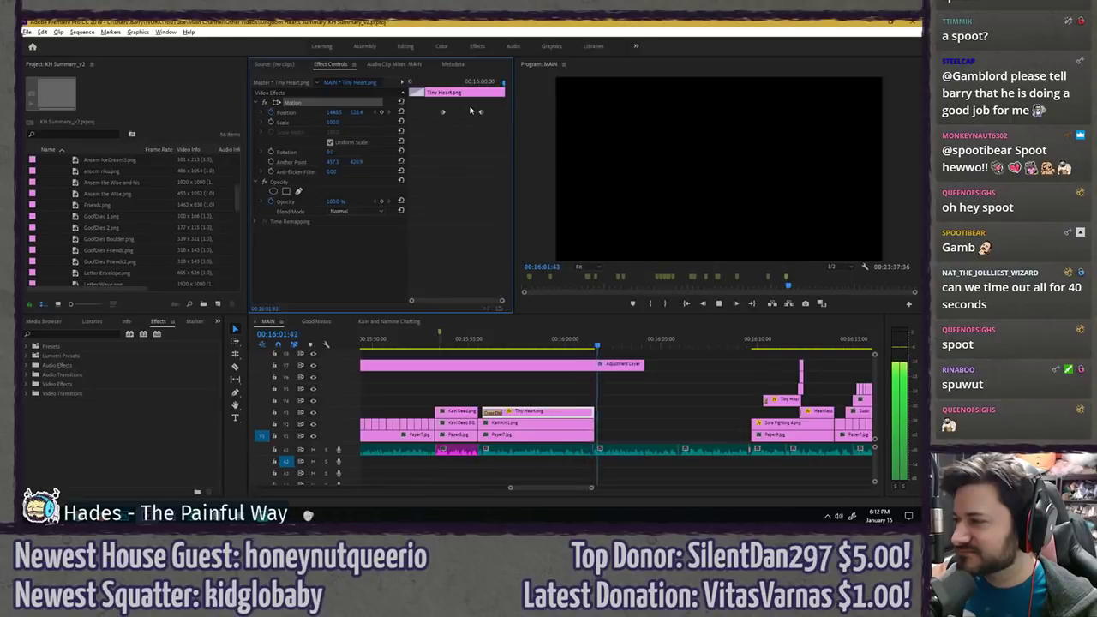
{"action": "key", "text": "space"}
- Render and play the section around 00:16:02, then save the project
{"action": "left_click", "coordinate": [603, 345]}
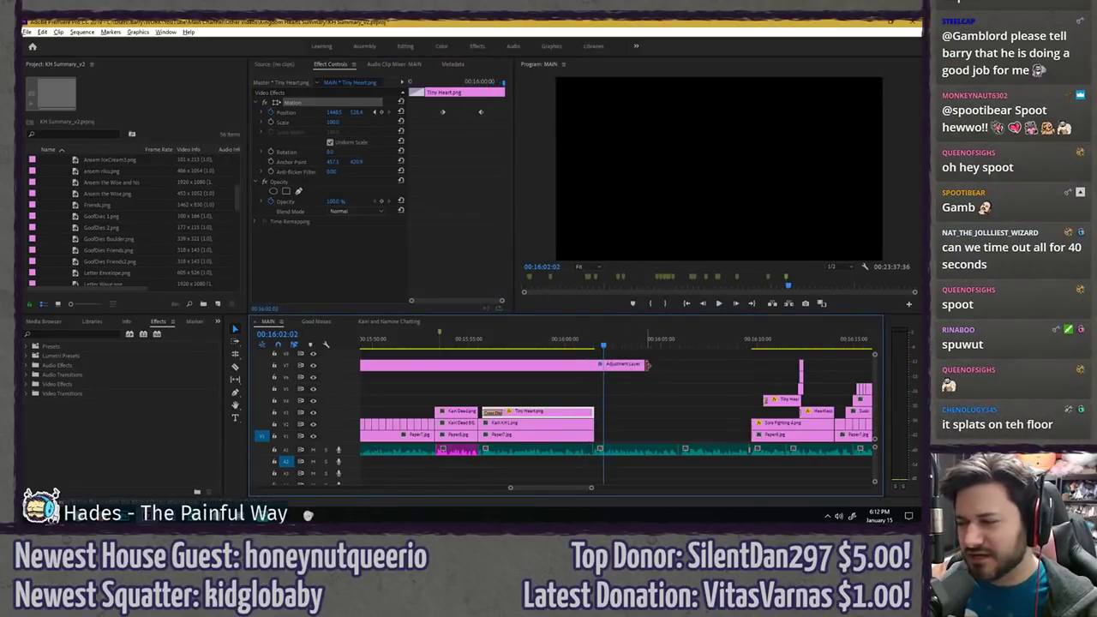
{"action": "left_click", "coordinate": [648, 391]}
{"action": "key", "text": "Return"}
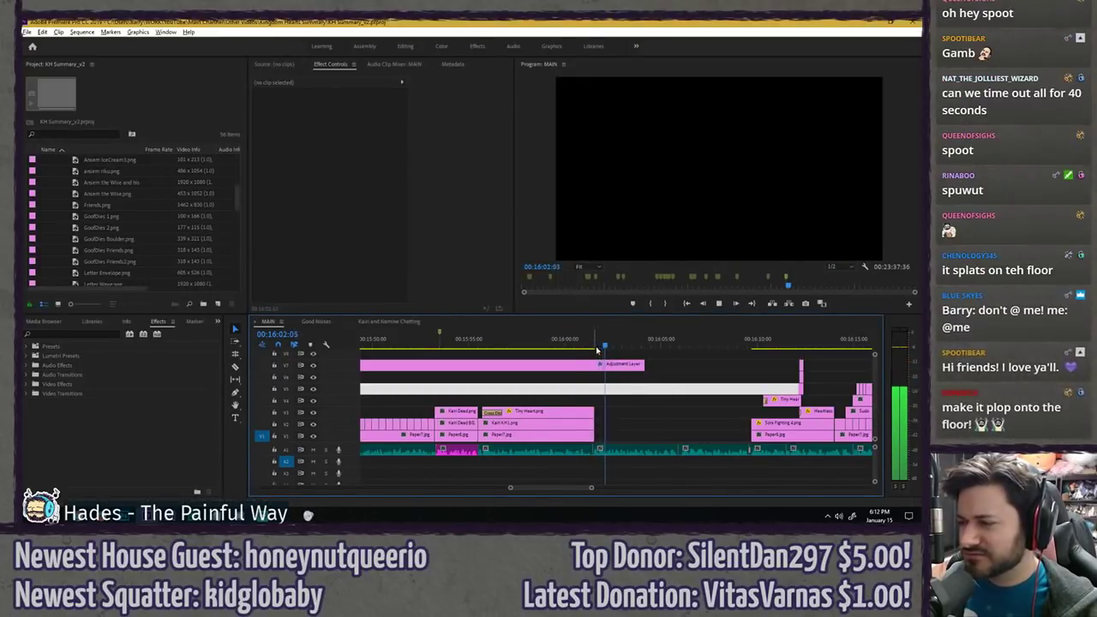
{"action": "left_click", "coordinate": [610, 382]}
{"action": "key", "text": "ctrl+s"}
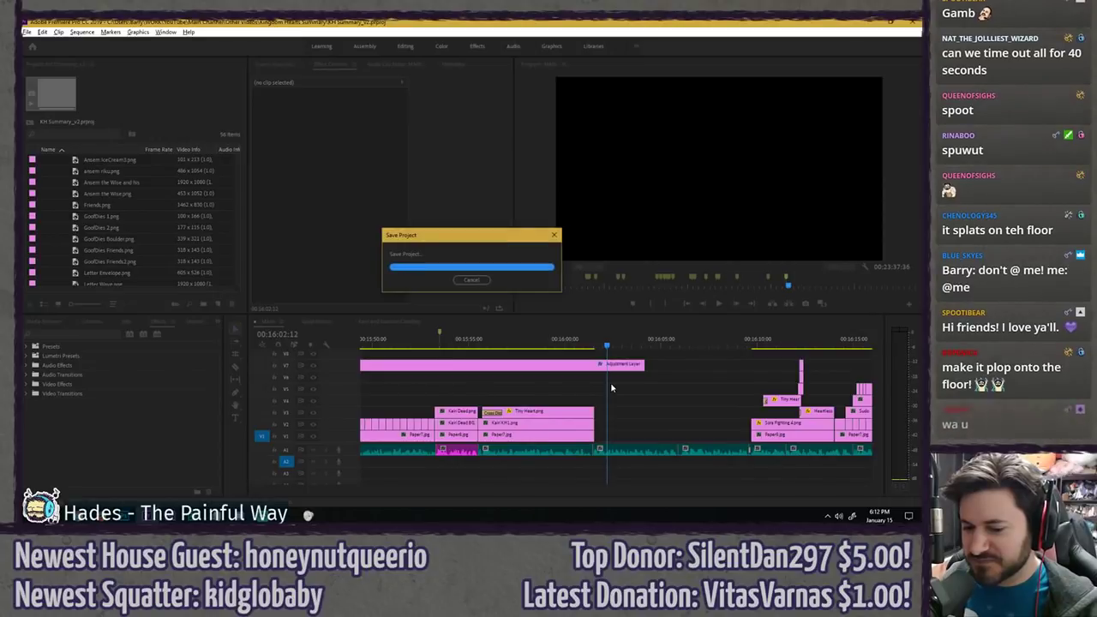
- Replay the curved heart animation from about 00:15:59 to check it
{"action": "left_click", "coordinate": [555, 341]}
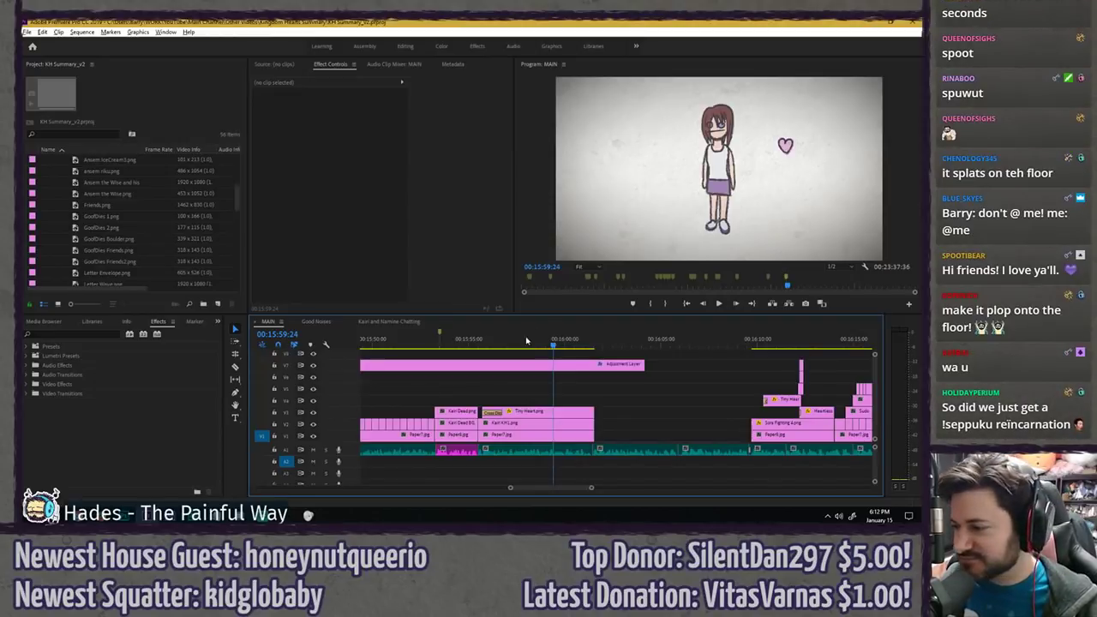
{"action": "left_click", "coordinate": [518, 344]}
{"action": "key", "text": "space"}
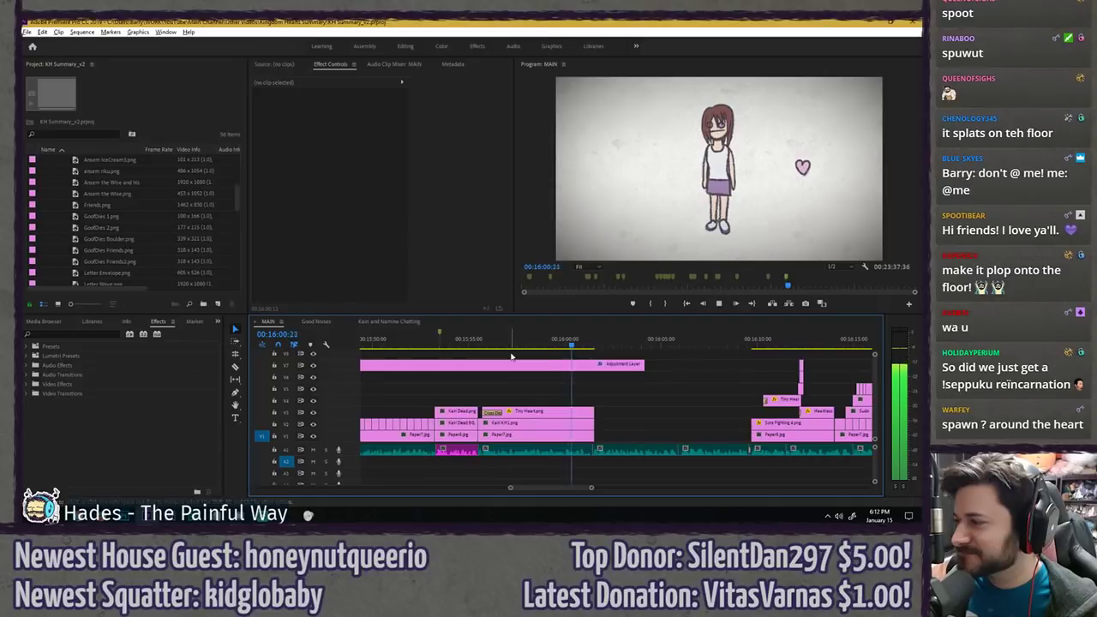
{"action": "key", "text": "space"}
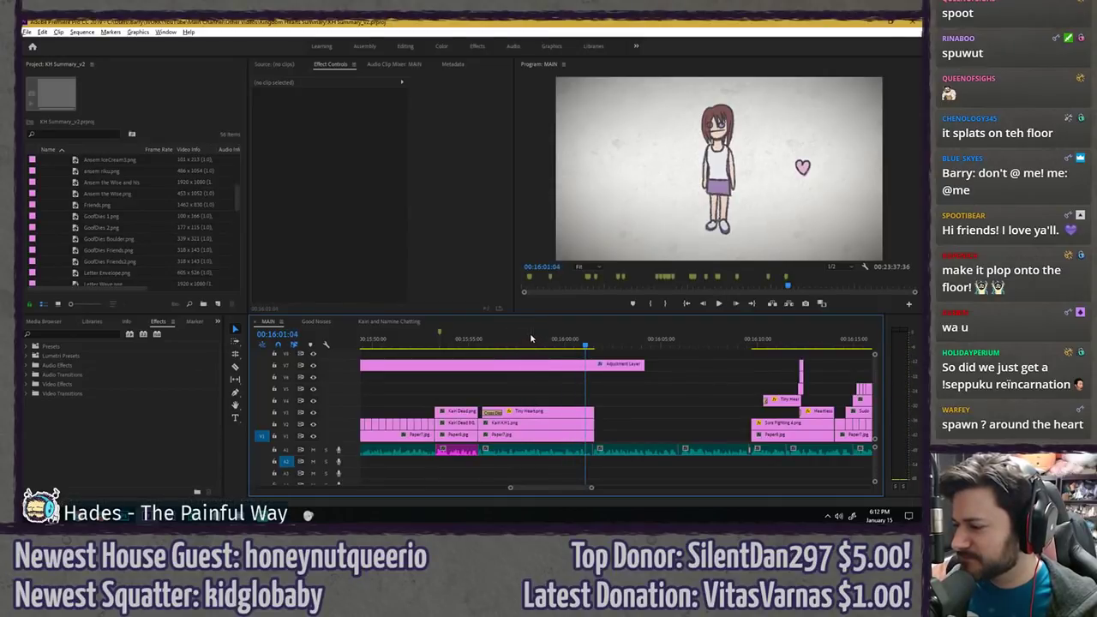
{"action": "left_click", "coordinate": [530, 339]}
{"action": "key", "text": "space"}
{"action": "left_click", "coordinate": [550, 416]}
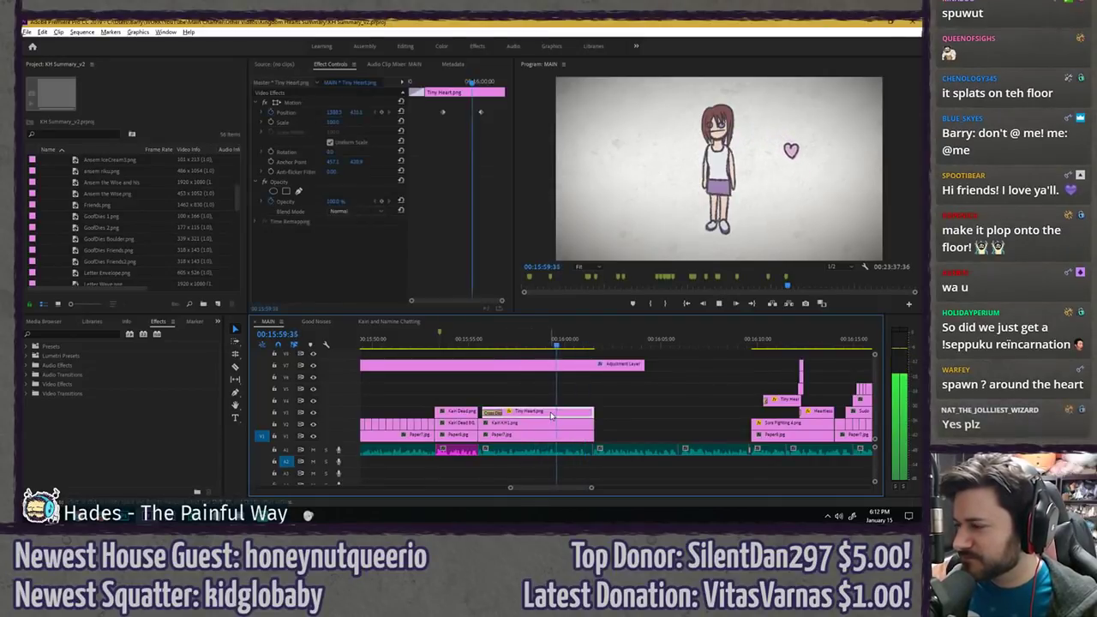
{"action": "key", "text": "space"}
- At 00:16:00:05, search the project bin for 'splosion'
{"action": "left_click", "coordinate": [567, 341]}
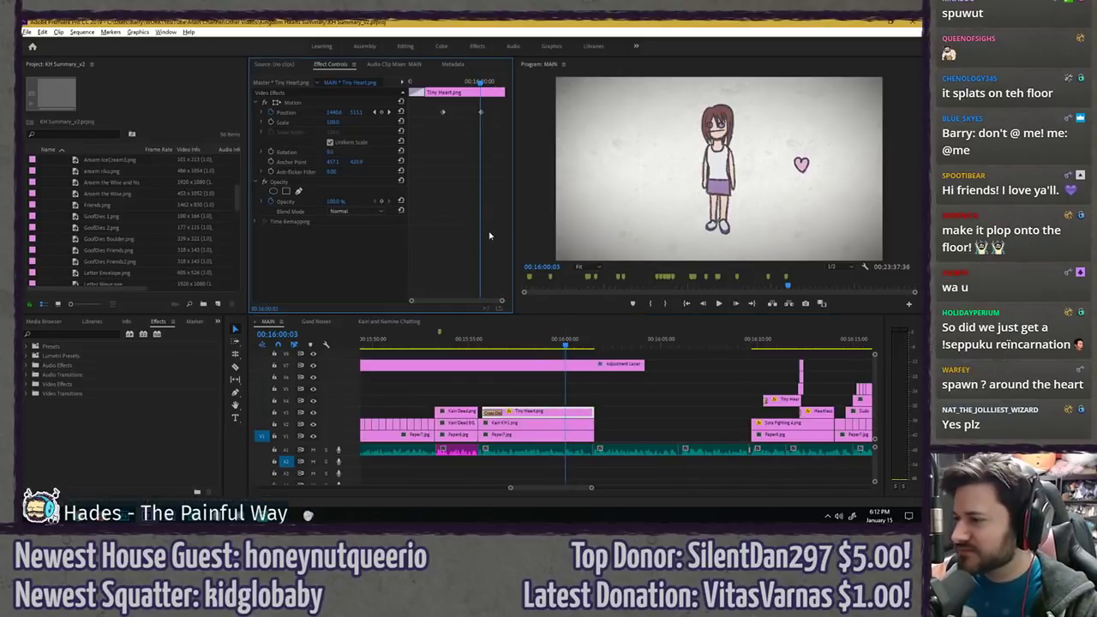
{"action": "left_click", "coordinate": [490, 236]}
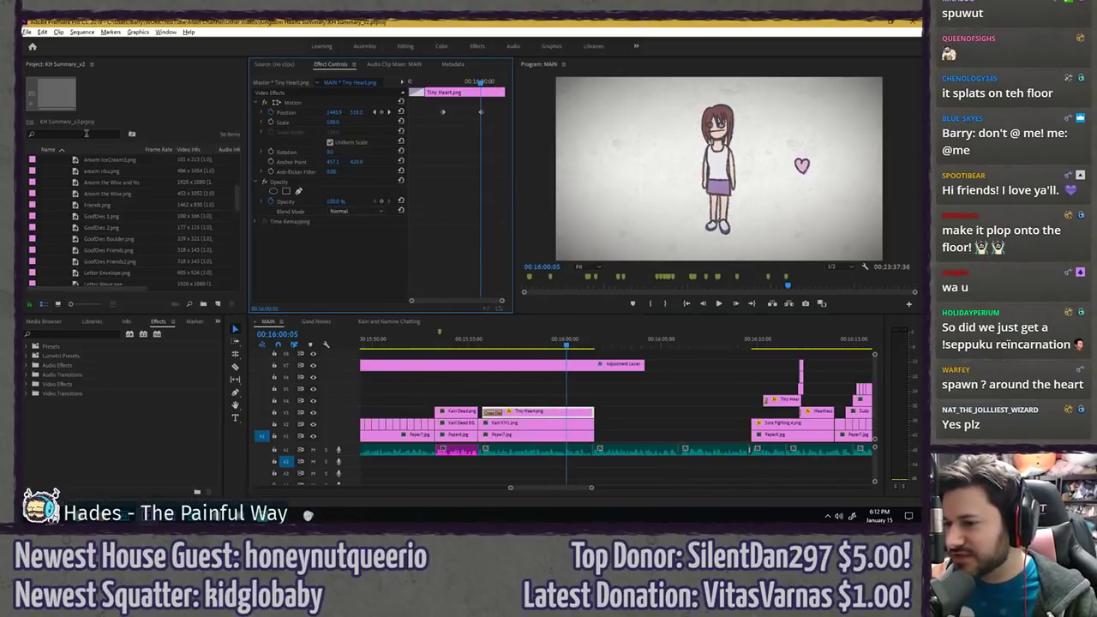
{"action": "left_click", "coordinate": [86, 134]}
{"action": "type", "text": "splosion"}
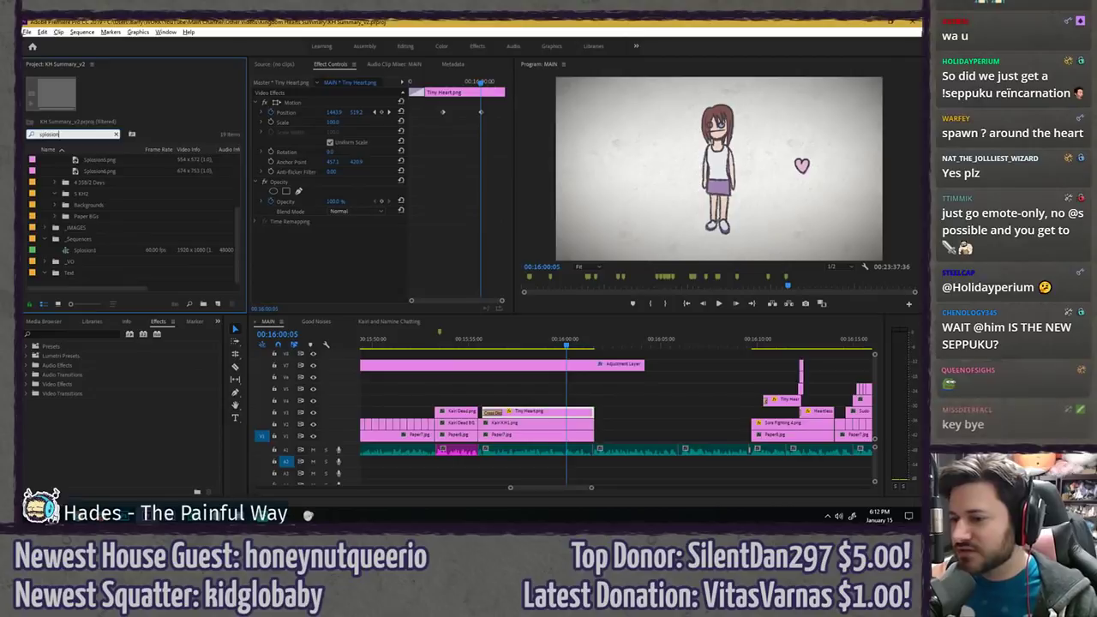
- Add the Splosion cloud on V4 above the heart and move it onto the heart
{"action": "left_click_drag", "start_coordinate": [86, 248], "coordinate": [572, 400]}
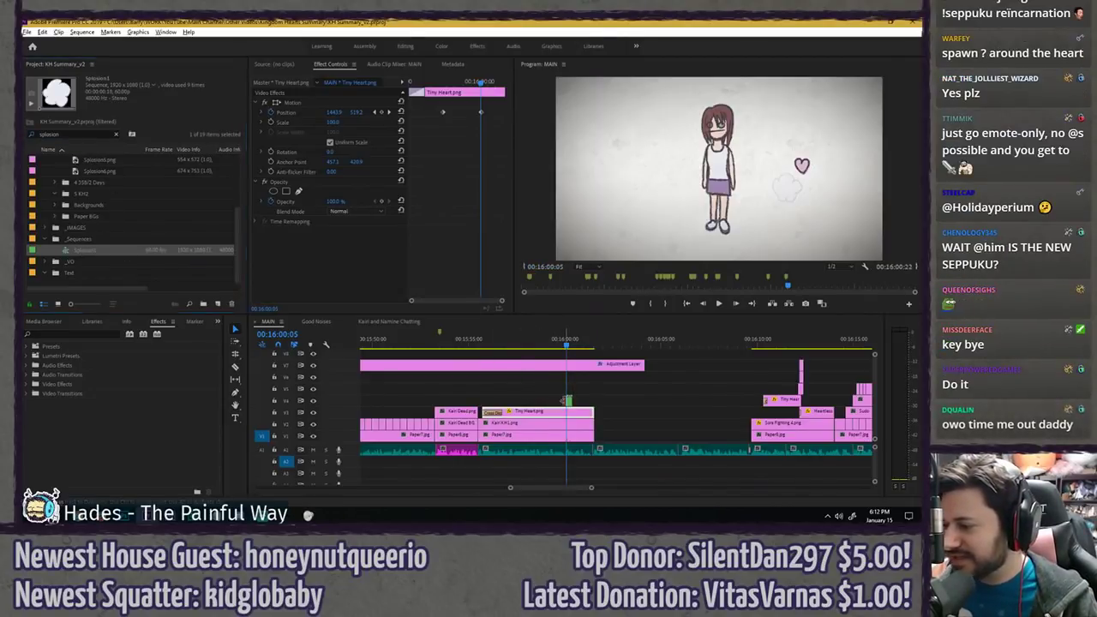
{"action": "scroll", "coordinate": [575, 401], "scroll_direction": "up", "scroll_amount": 3}
{"action": "left_click", "coordinate": [553, 401]}
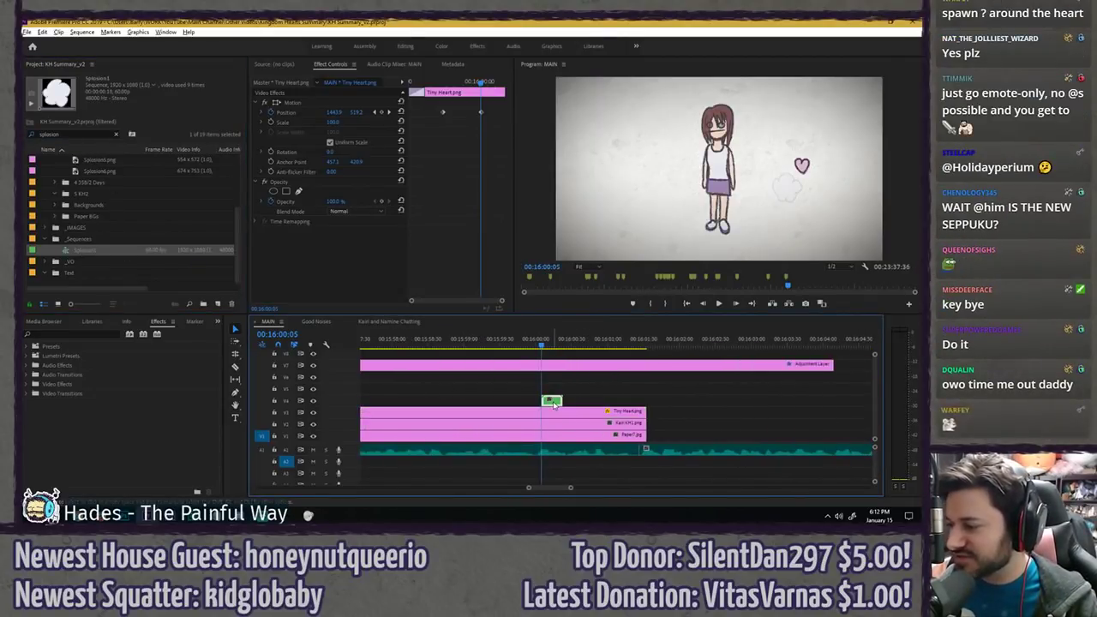
{"action": "left_click", "coordinate": [343, 104]}
{"action": "left_click_drag", "start_coordinate": [718, 171], "coordinate": [719, 170]}
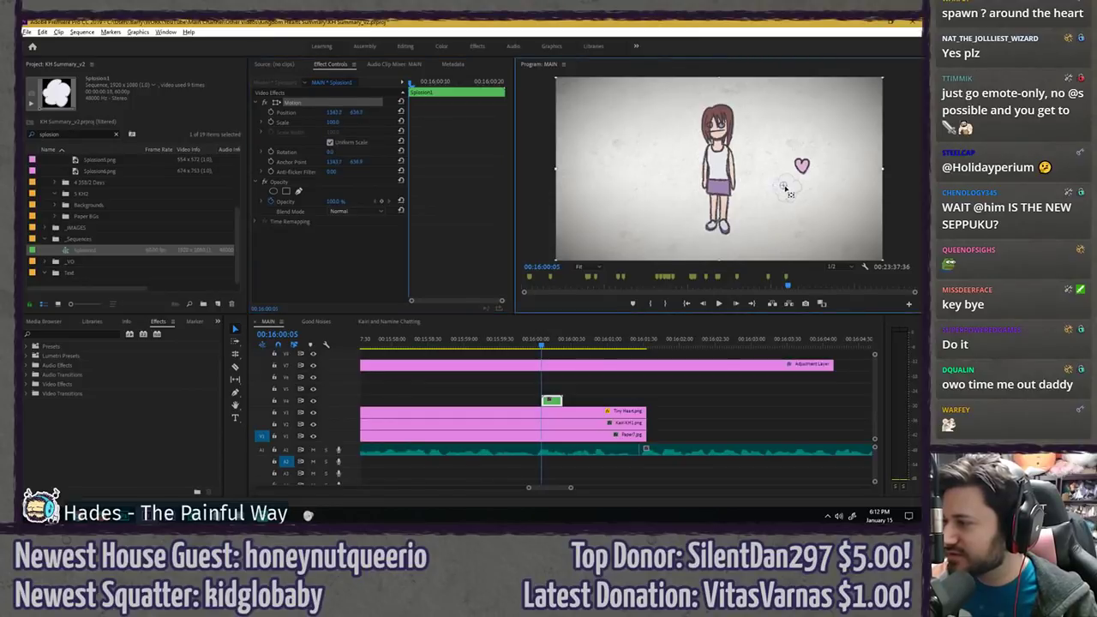
- Set the cloud's Position Y to 528 so it covers the heart
{"action": "left_click", "coordinate": [566, 379]}
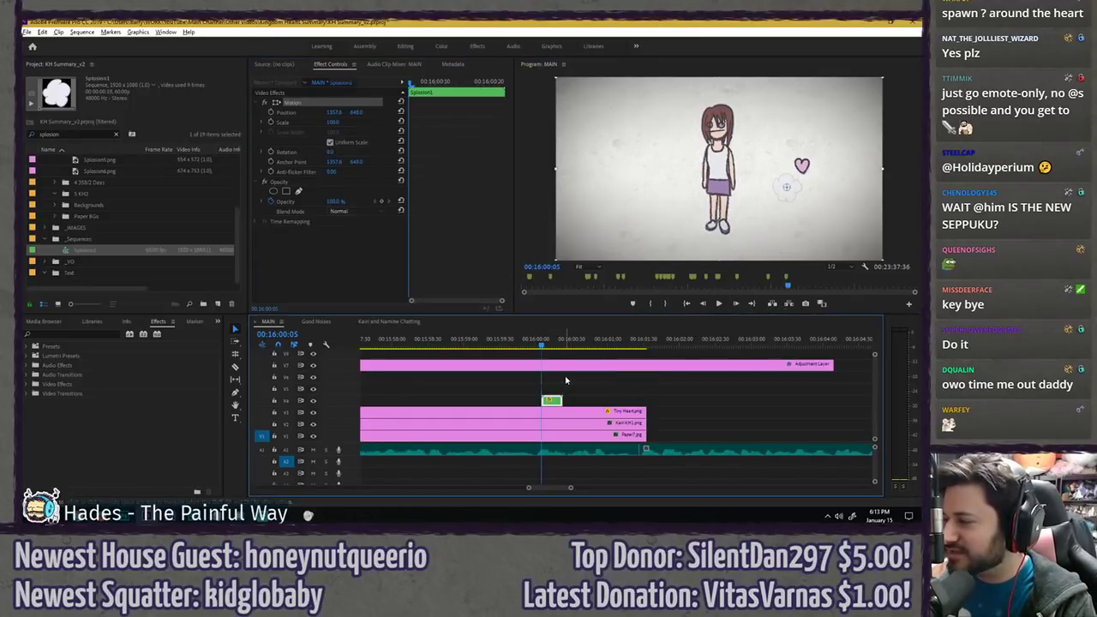
{"action": "mouse_move", "coordinate": [543, 346]}
{"action": "left_mouse_down"}
{"action": "mouse_move", "coordinate": [531, 345]}
{"action": "mouse_move", "coordinate": [544, 345]}
{"action": "left_mouse_up"}
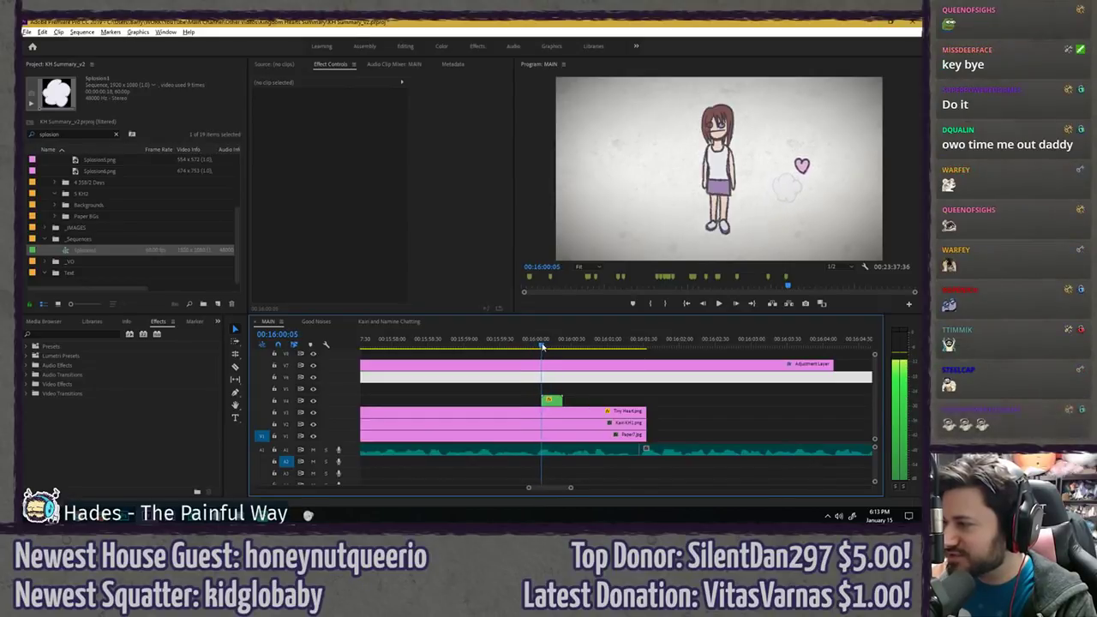
{"action": "left_click", "coordinate": [551, 401]}
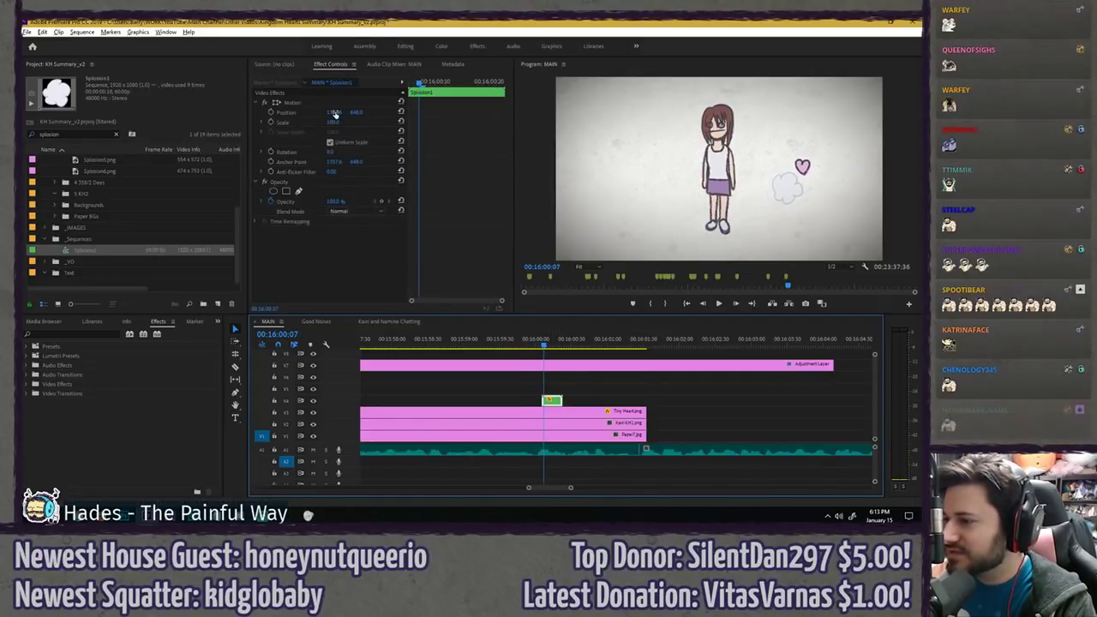
{"action": "left_click_drag", "start_coordinate": [355, 113], "coordinate": [298, 113]}
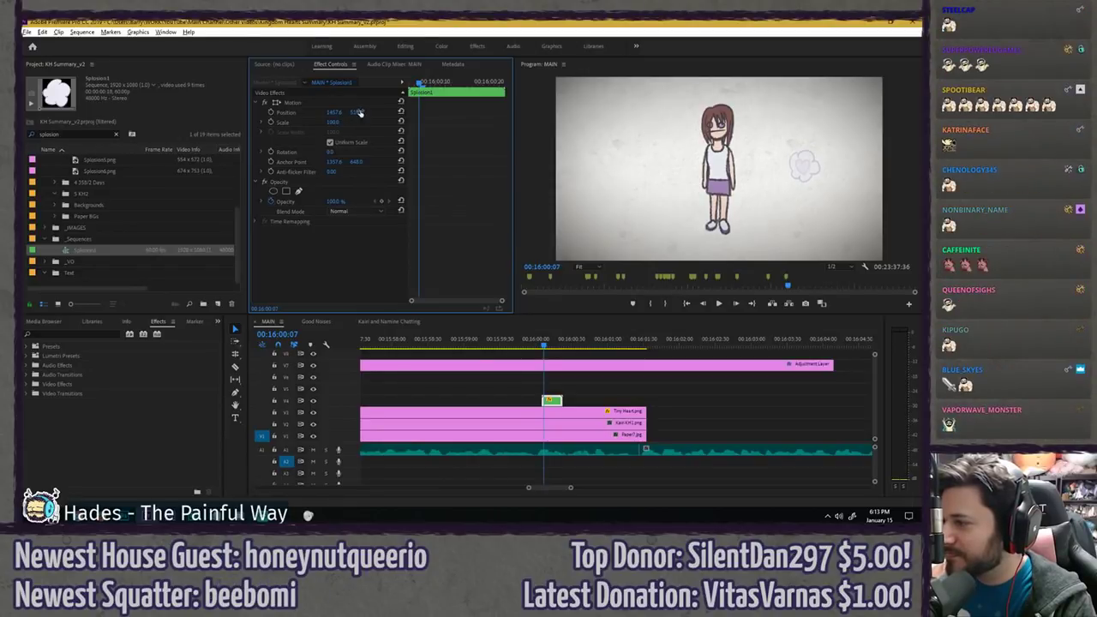
{"action": "left_click", "coordinate": [536, 344]}
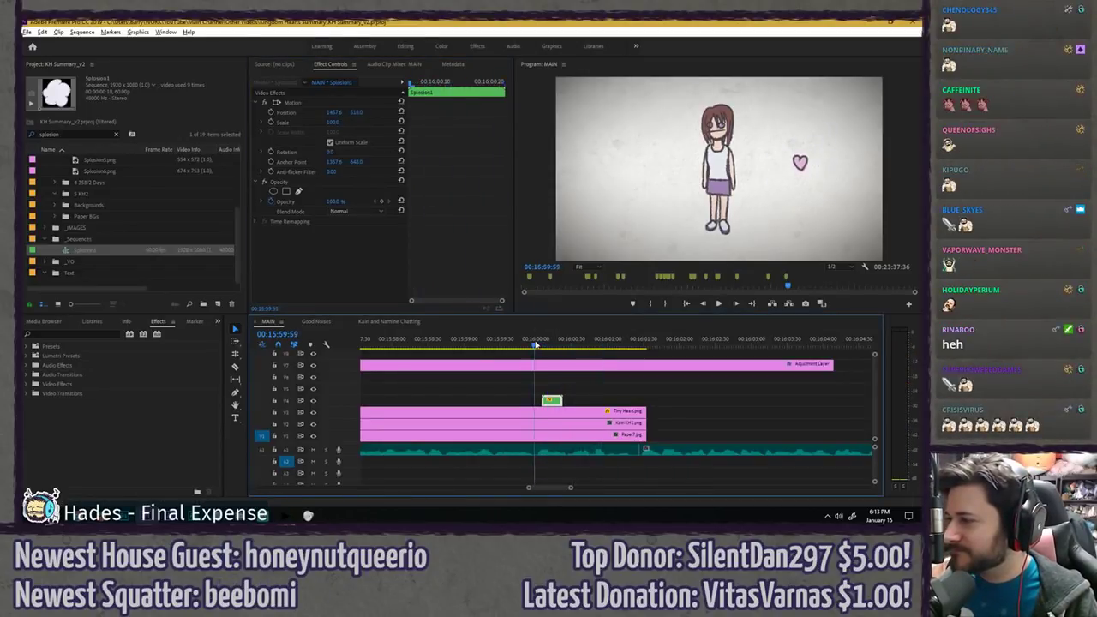
{"action": "left_click_drag", "start_coordinate": [535, 344], "coordinate": [548, 343]}
- Set the cloud's scale to 75 and scrub through the heart-to-cloud moment
{"action": "left_click", "coordinate": [334, 123]}
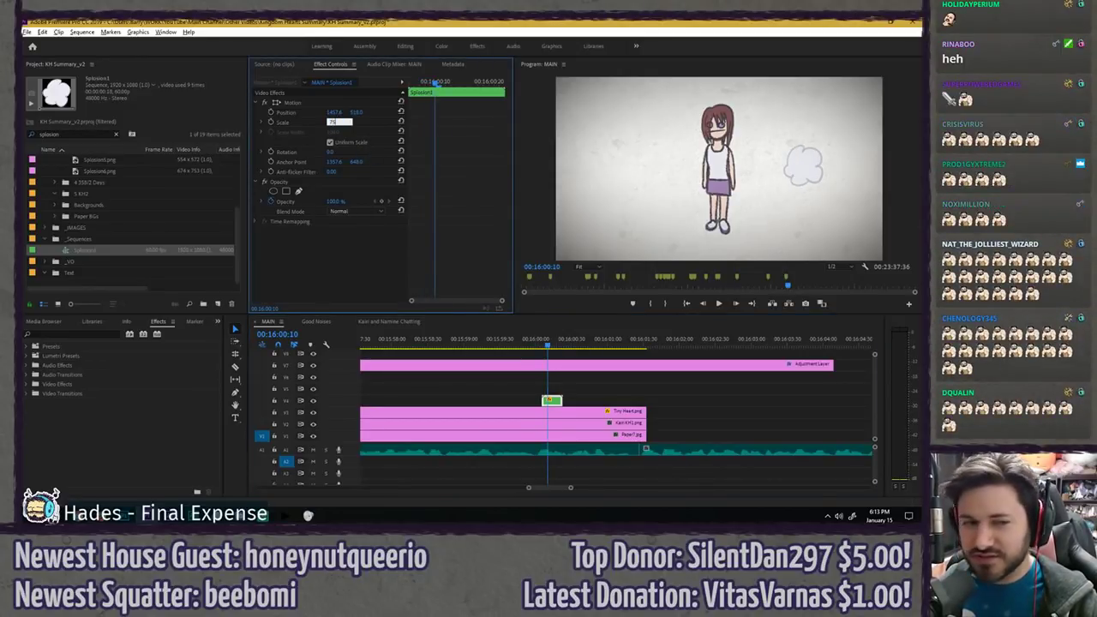
{"action": "key", "text": "Return"}
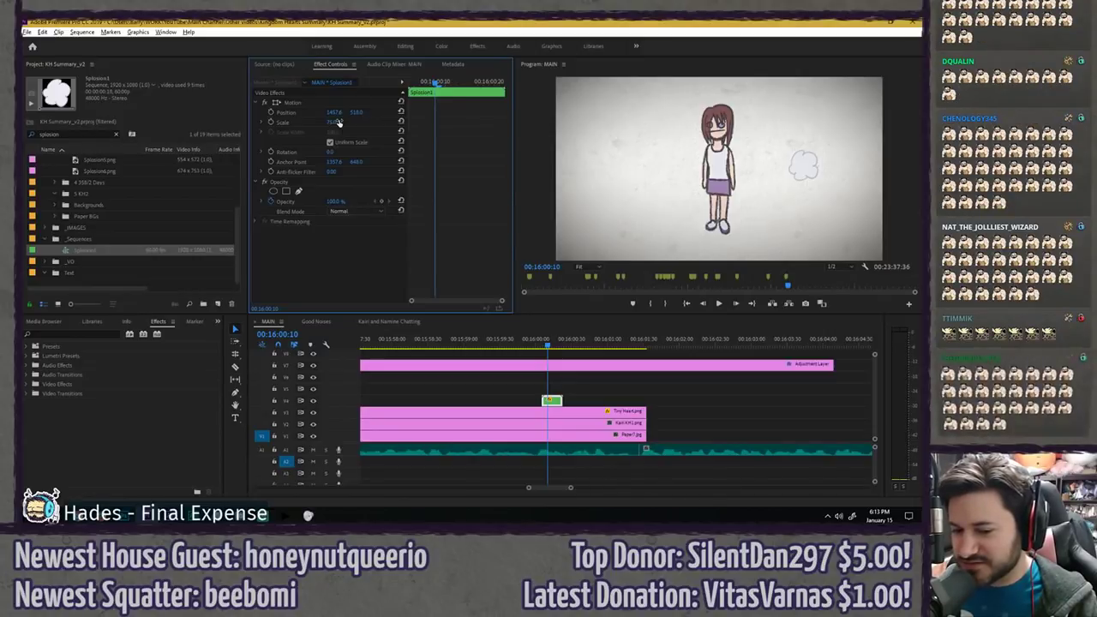
{"action": "left_click", "coordinate": [535, 346]}
{"action": "key", "text": "space"}
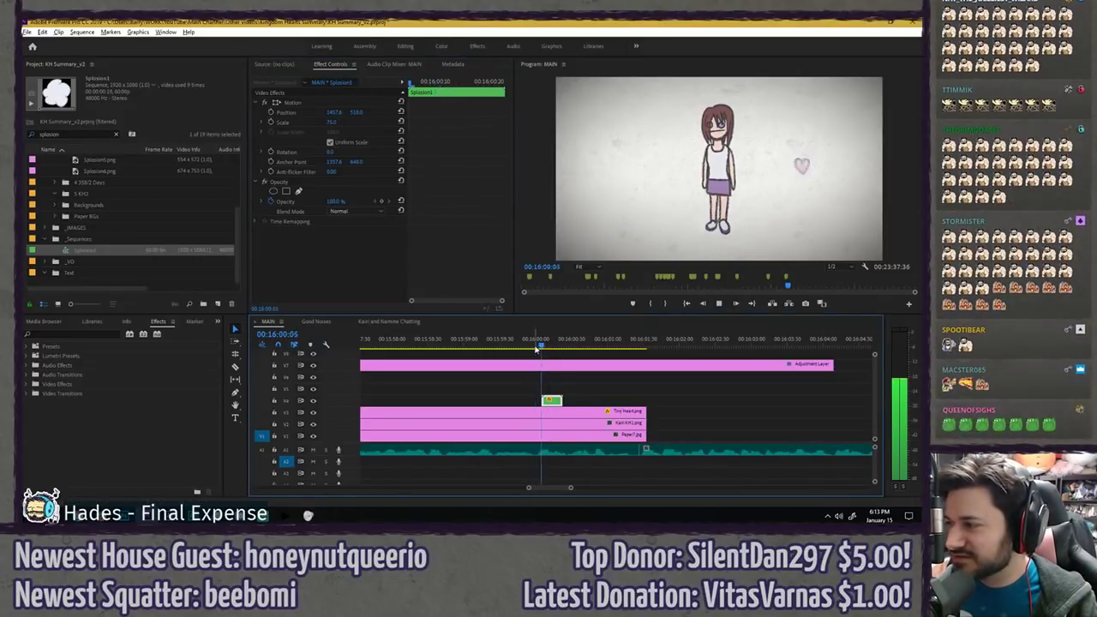
{"action": "left_click", "coordinate": [530, 346]}
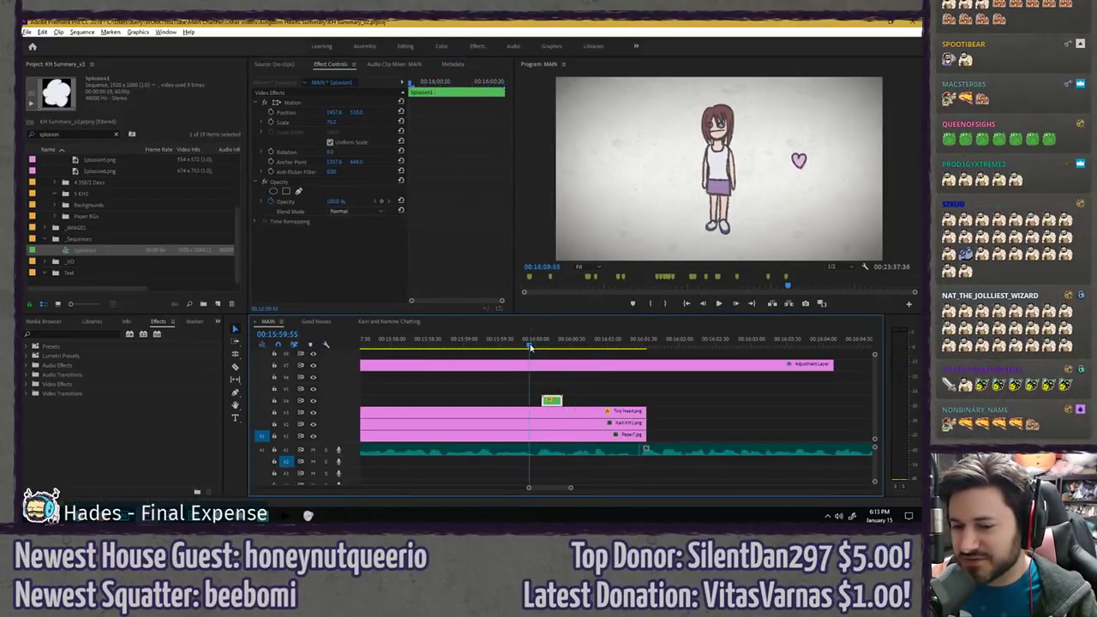
{"action": "left_click_drag", "start_coordinate": [529, 346], "coordinate": [541, 345]}
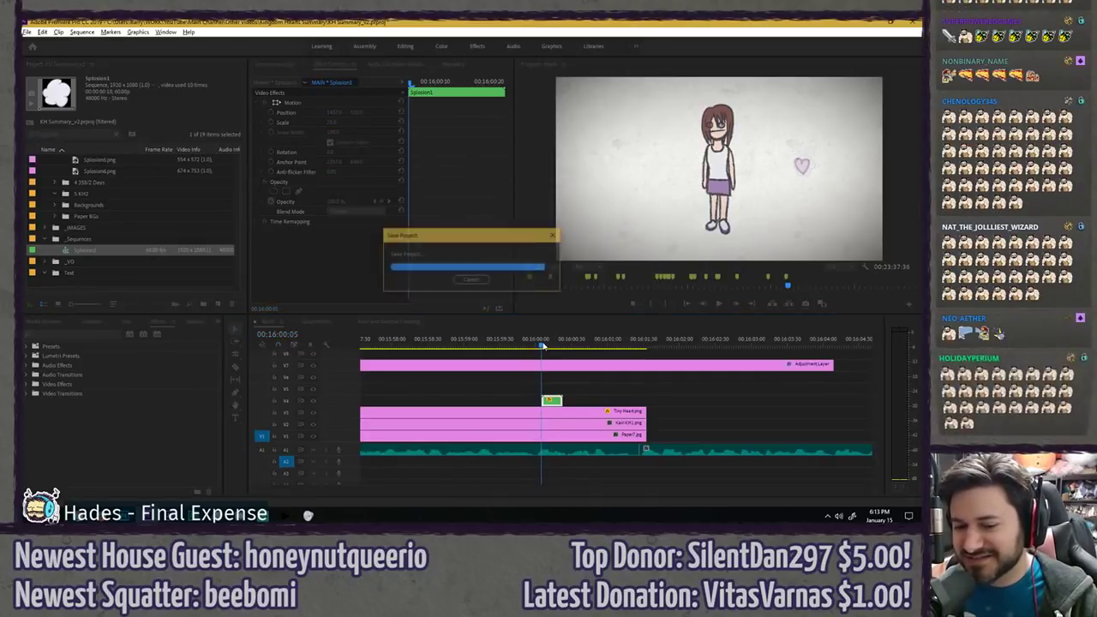
{"action": "left_click", "coordinate": [532, 346]}
{"action": "left_click_drag", "start_coordinate": [531, 345], "coordinate": [549, 348]}
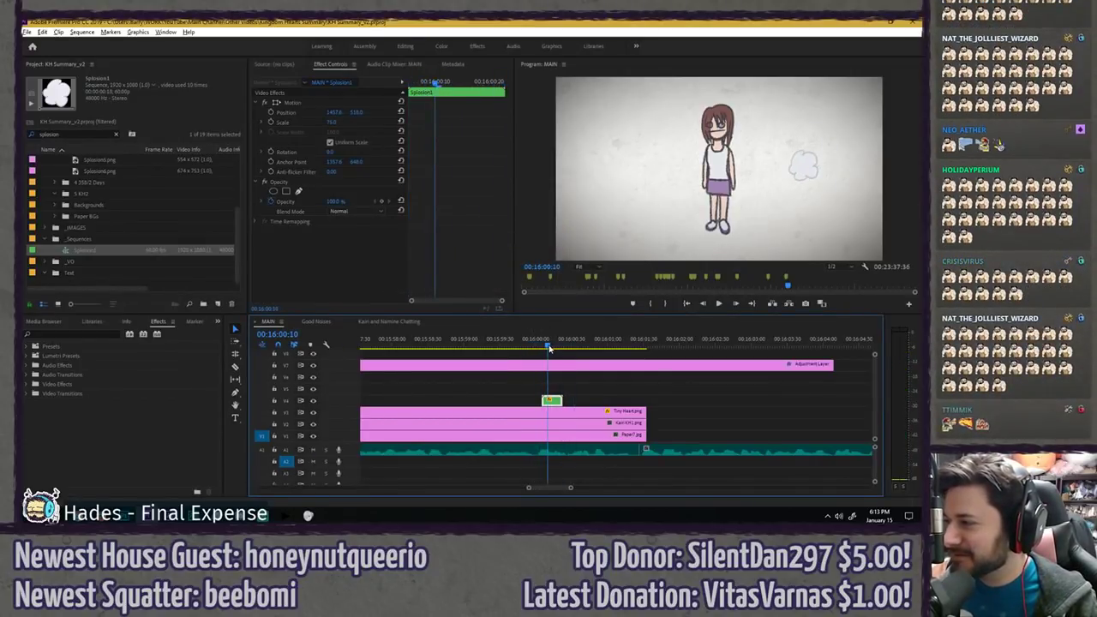
- Delete the leftover Tiny Heart.png part after the cloud and replay
{"action": "left_click", "coordinate": [554, 411]}
{"action": "key", "text": "Delete"}
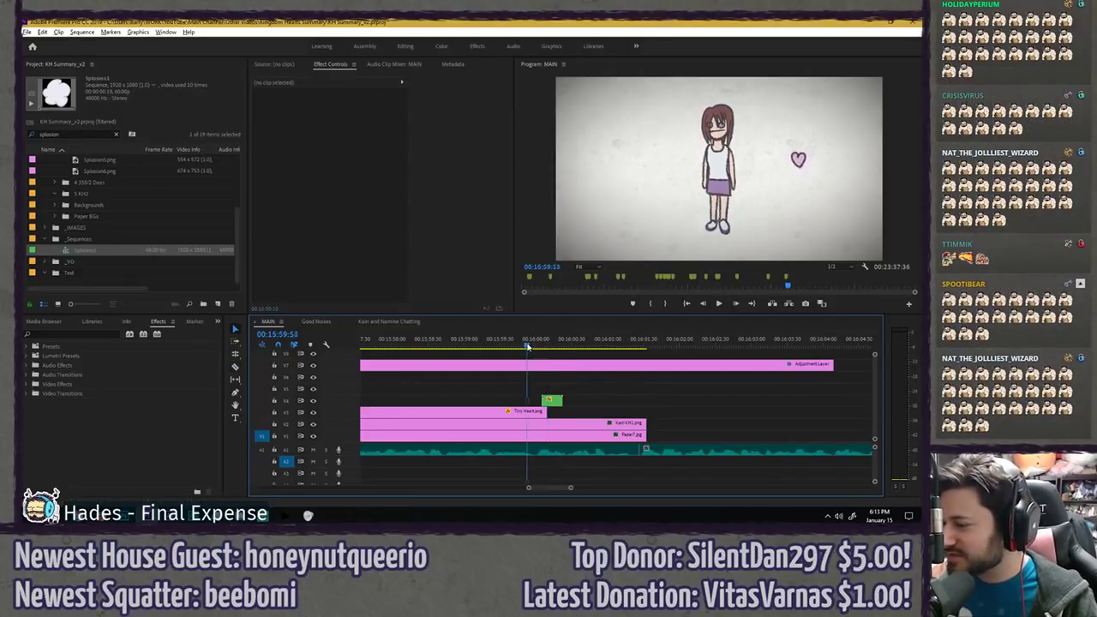
{"action": "key", "text": "space"}
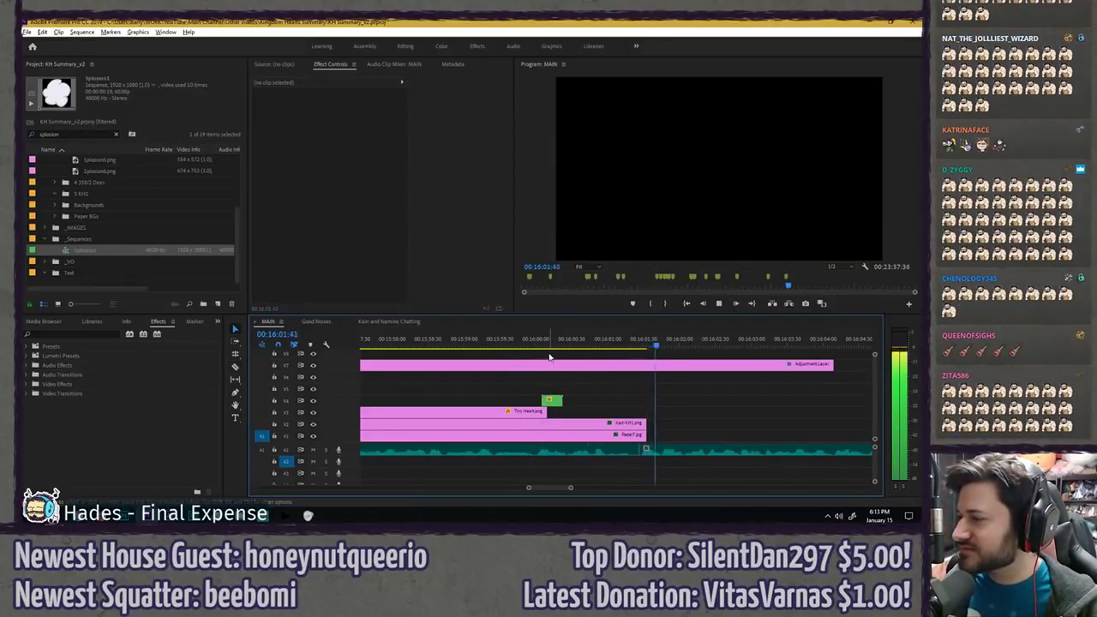
{"action": "key", "text": "space"}
- Extend the Kairi and paper clips to the playhead and save the project
{"action": "key", "text": "minus"}
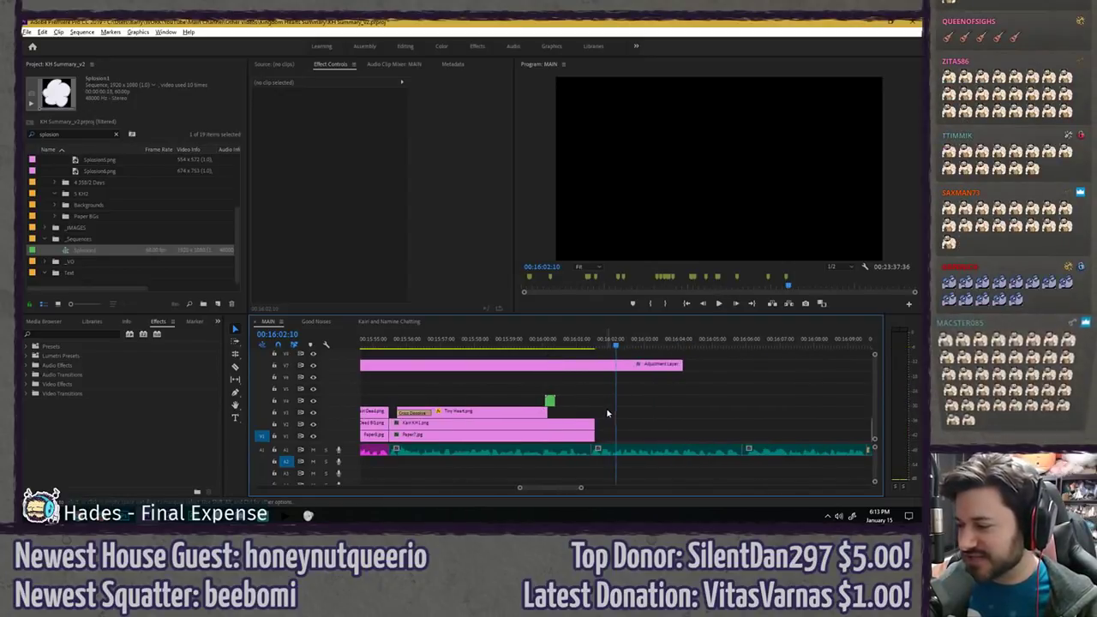
{"action": "left_click_drag", "start_coordinate": [605, 413], "coordinate": [763, 436]}
{"action": "left_click", "coordinate": [535, 346]}
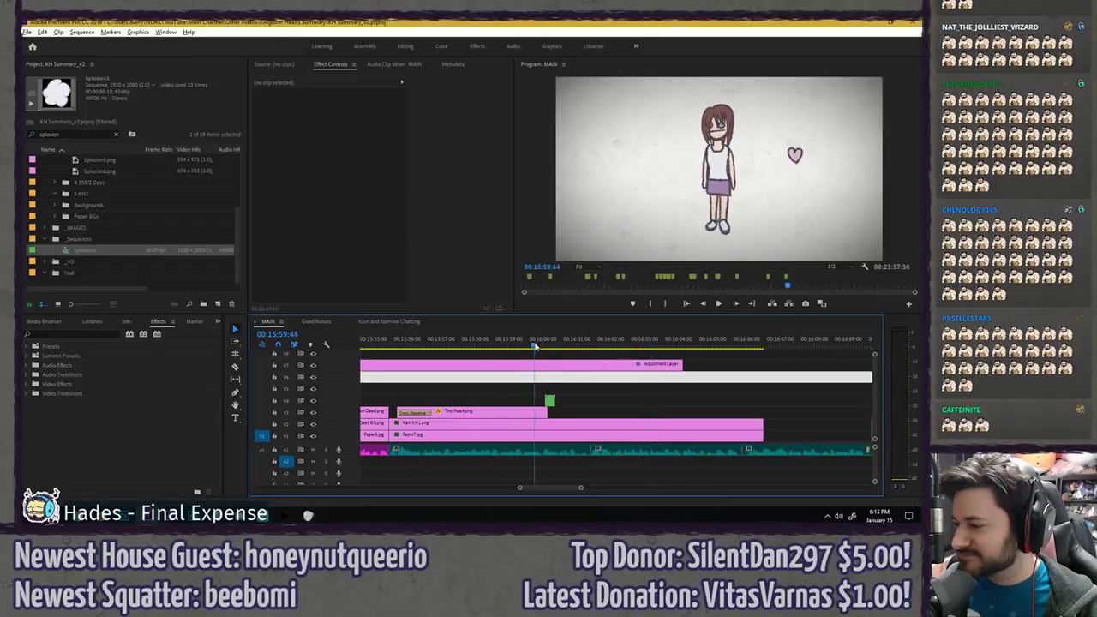
{"action": "key", "text": "space"}
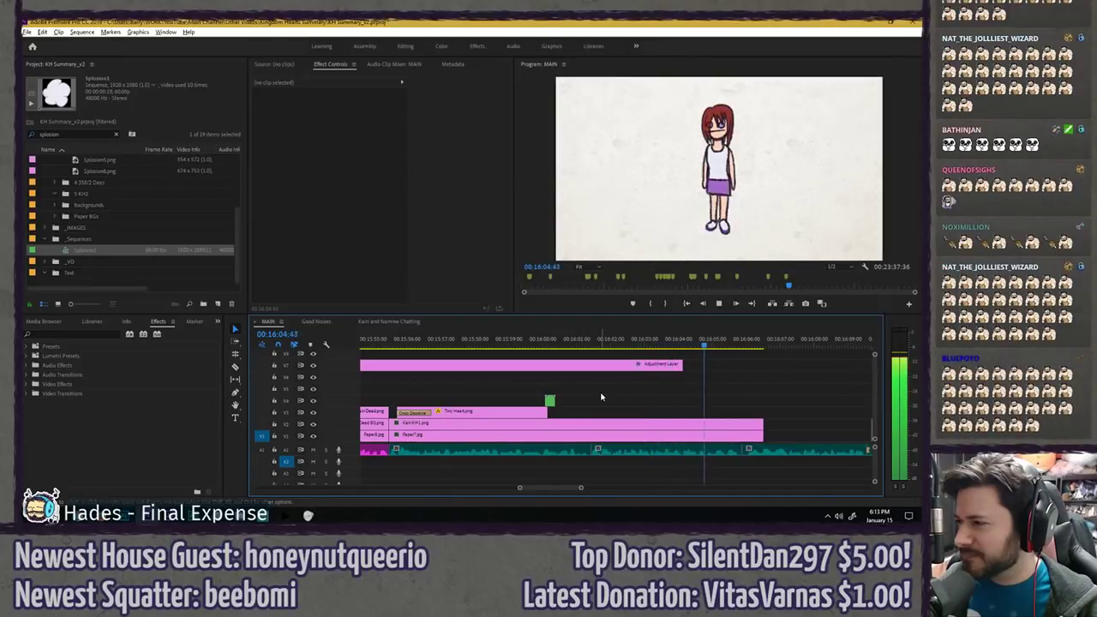
{"action": "key", "text": "ctrl+s"}
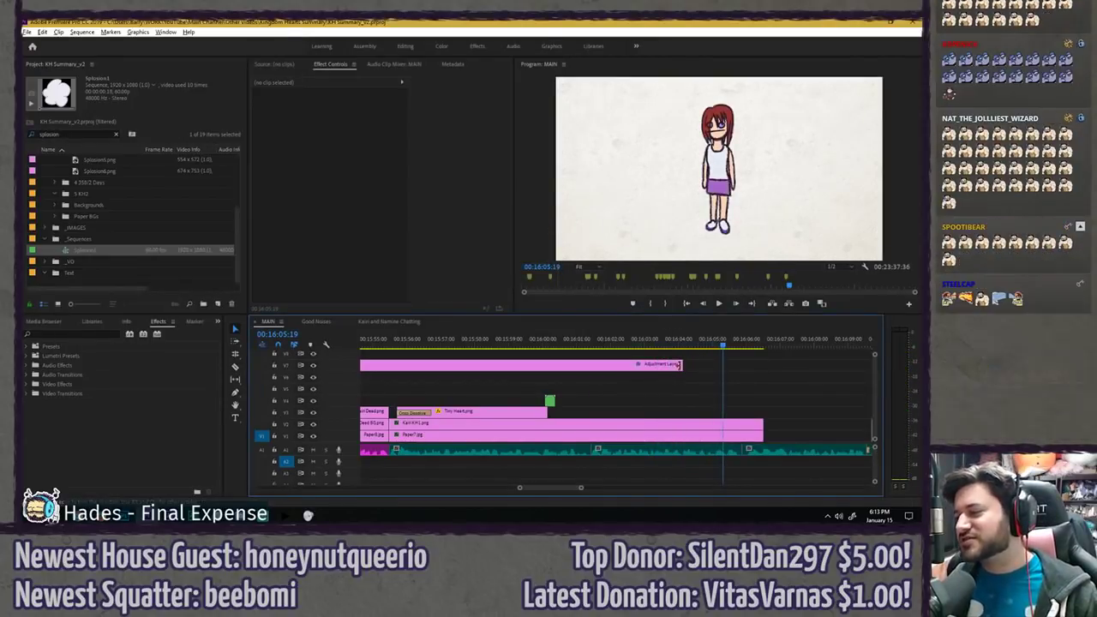
- Trim the adjustment layer's end and zoom out to view the wider edit
{"action": "left_click_drag", "start_coordinate": [679, 365], "coordinate": [757, 366]}
{"action": "key", "text": "minus"}
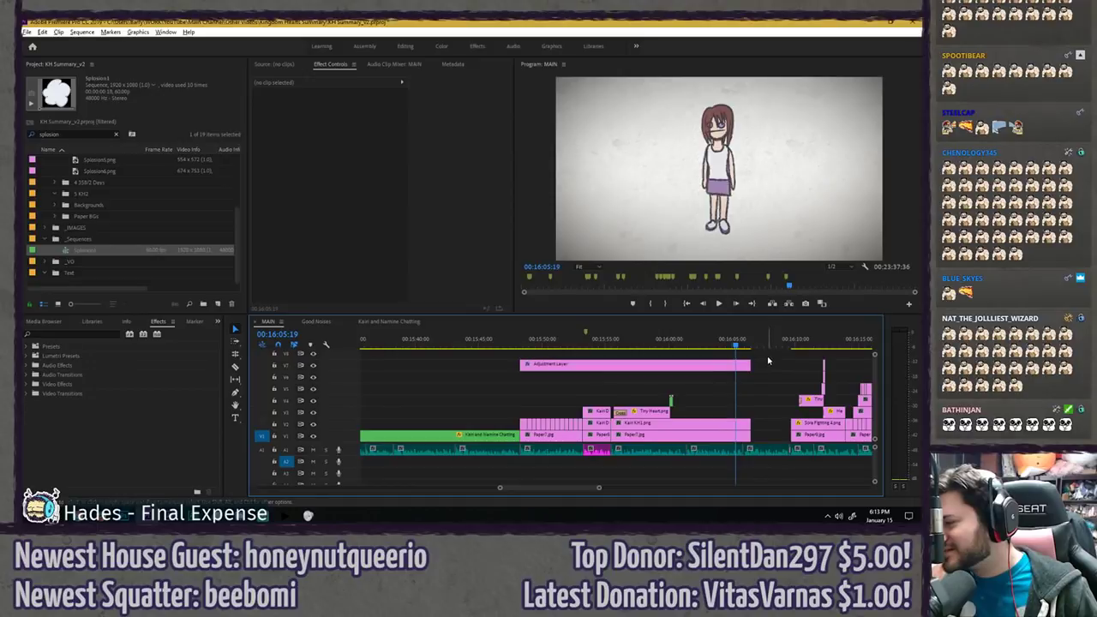
{"action": "left_click", "coordinate": [669, 344]}
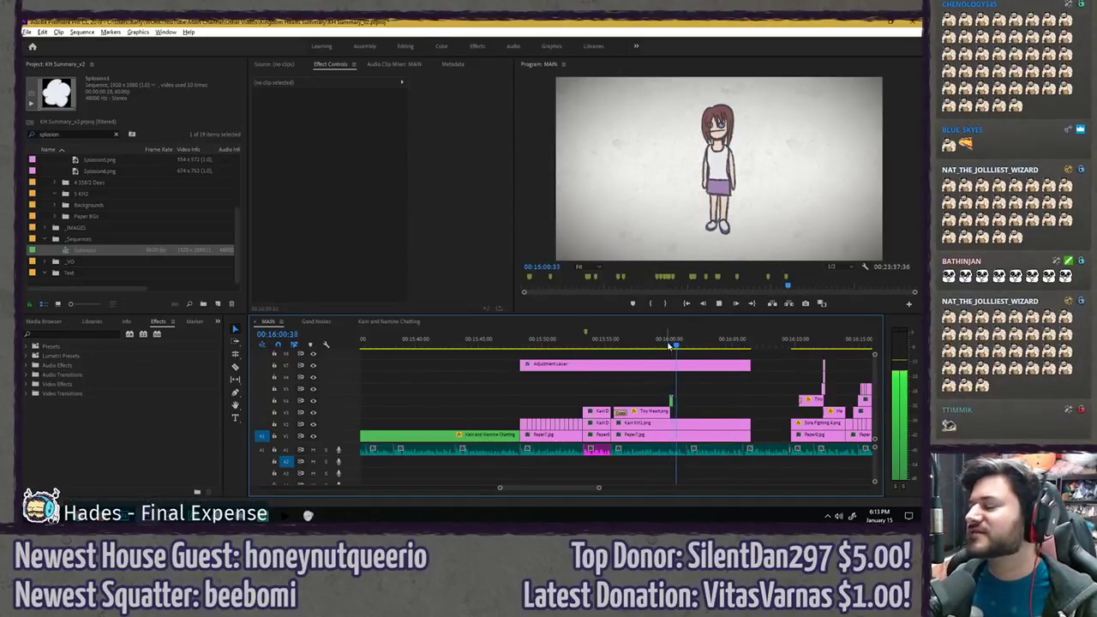
{"action": "key", "text": "space"}
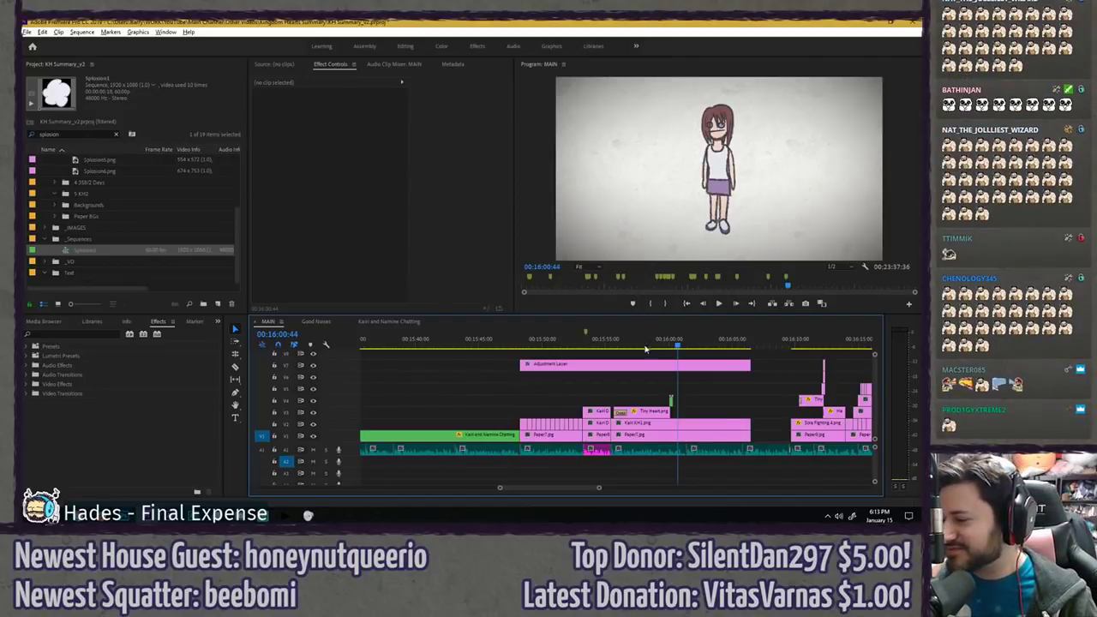
- Delete the Splosion cloud on V4 and add Sora Fighting 4.png at the playhead
{"action": "left_click", "coordinate": [114, 134]}
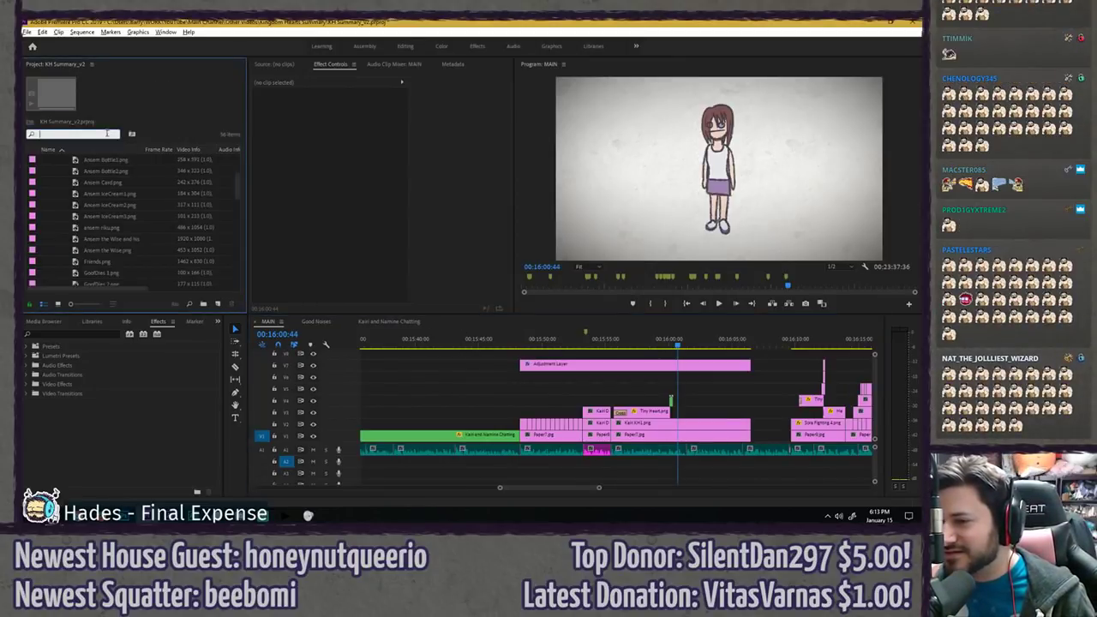
{"action": "type", "text": "sora fighting"}
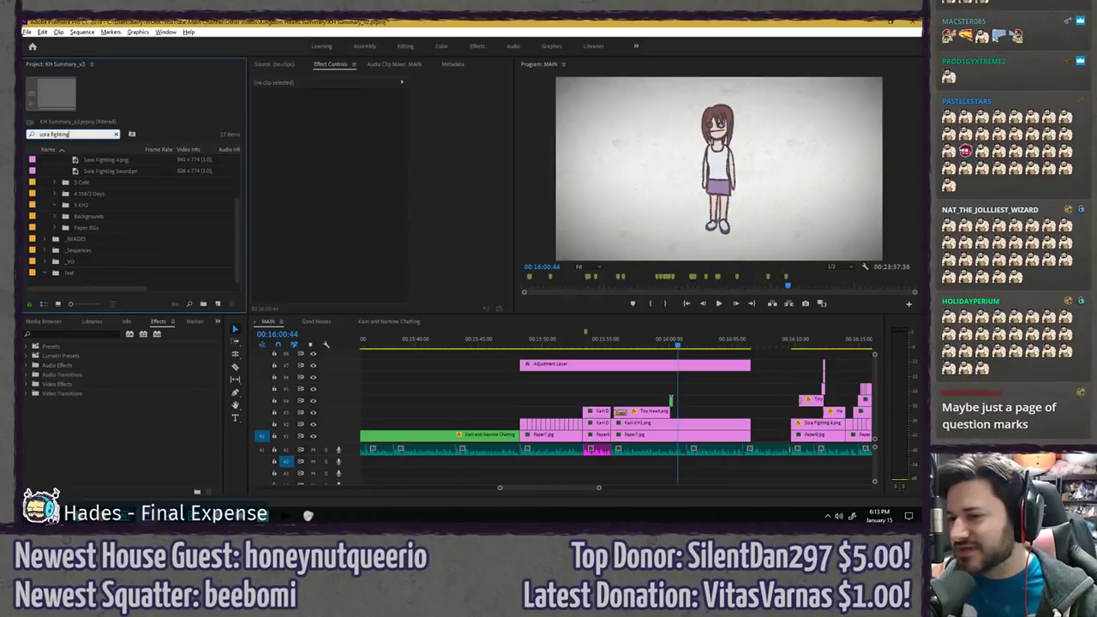
{"action": "left_click", "coordinate": [670, 401]}
{"action": "key", "text": "Delete"}
{"action": "scroll", "coordinate": [113, 198], "scroll_direction": "up", "scroll_amount": 2}
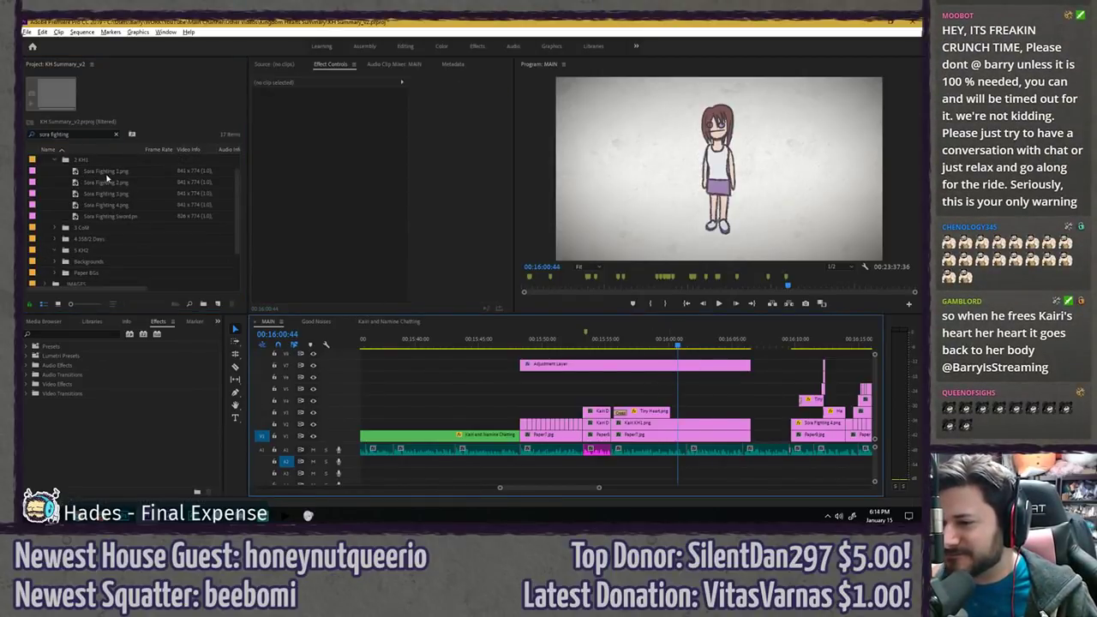
{"action": "left_click_drag", "start_coordinate": [107, 205], "coordinate": [683, 412]}
- Apply Horizontal Flip to Sora and slide Sora to the right of Kairi
{"action": "left_click", "coordinate": [73, 334]}
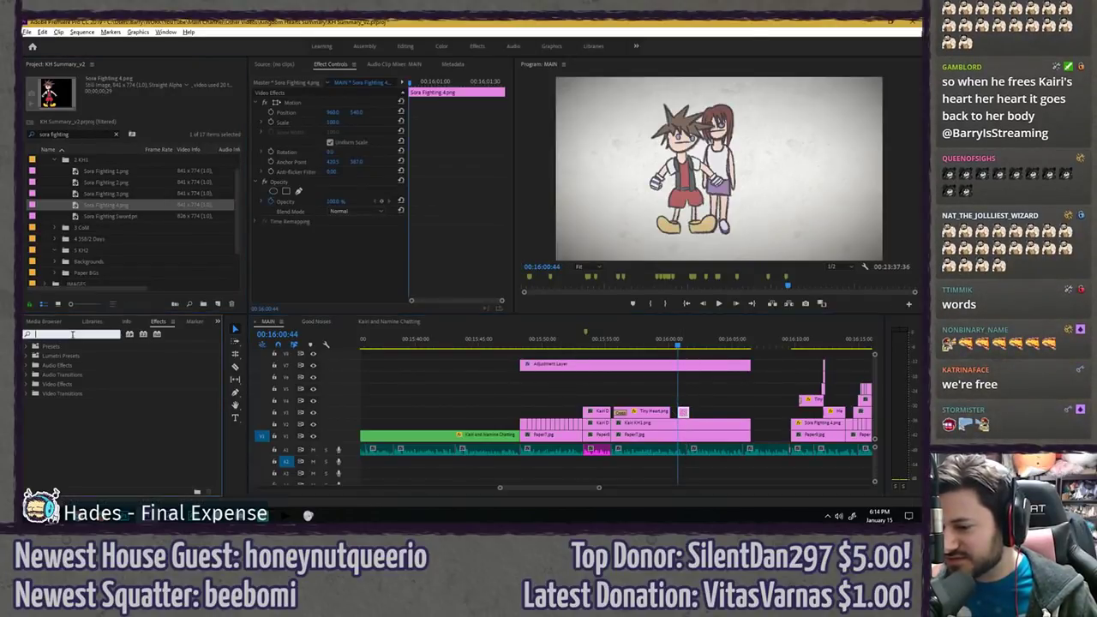
{"action": "type", "text": "hori"}
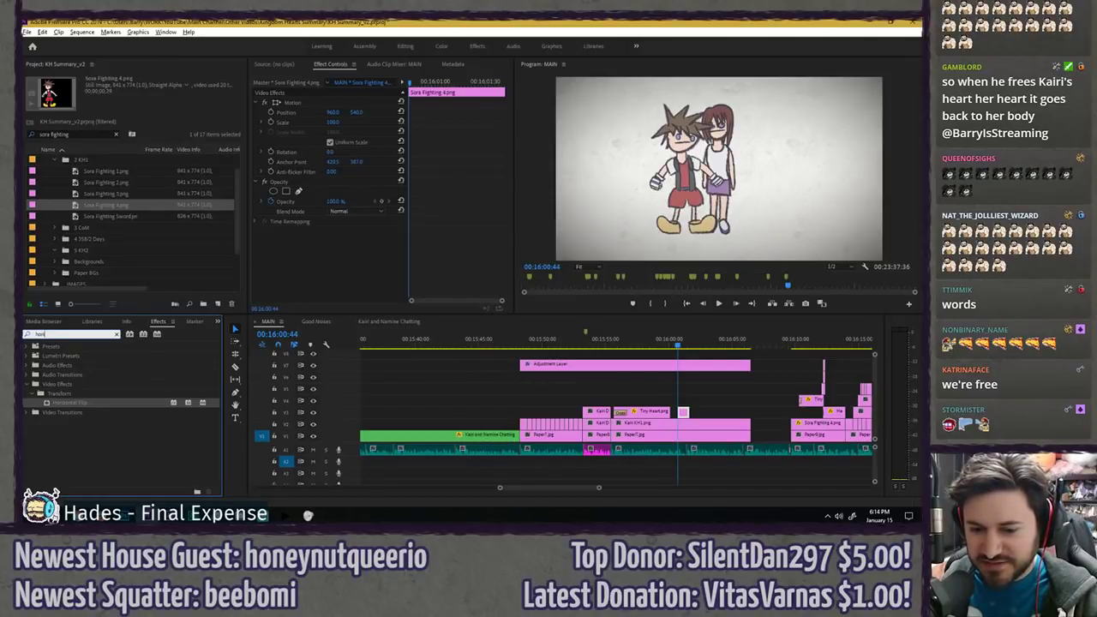
{"action": "type", "text": "zont"}
{"action": "left_click_drag", "start_coordinate": [72, 402], "coordinate": [359, 272]}
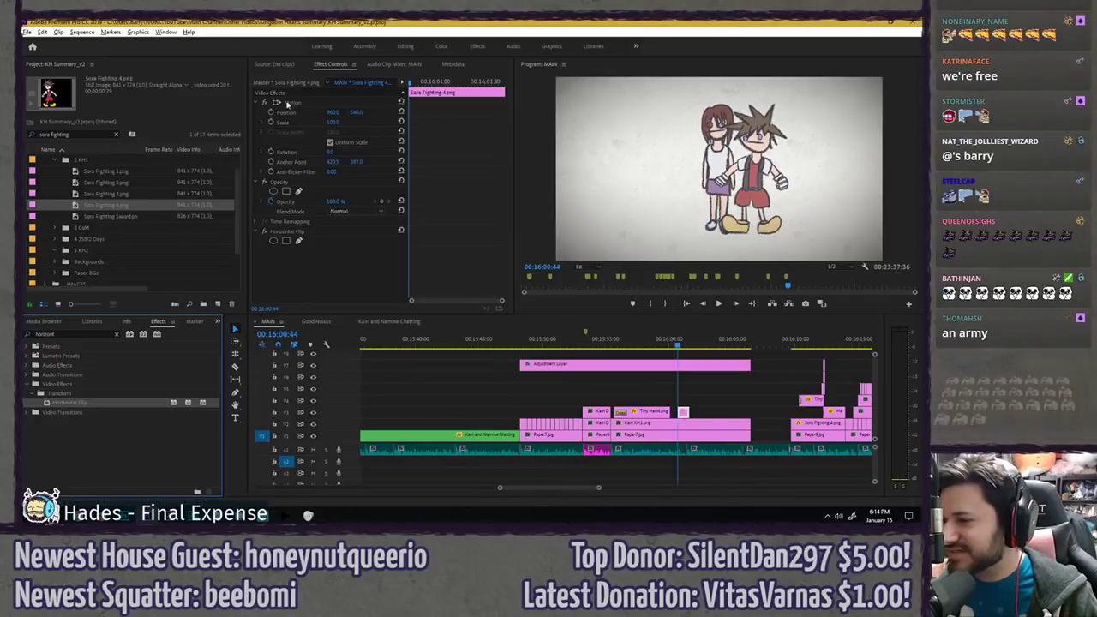
{"action": "left_click_drag", "start_coordinate": [333, 112], "coordinate": [435, 113]}
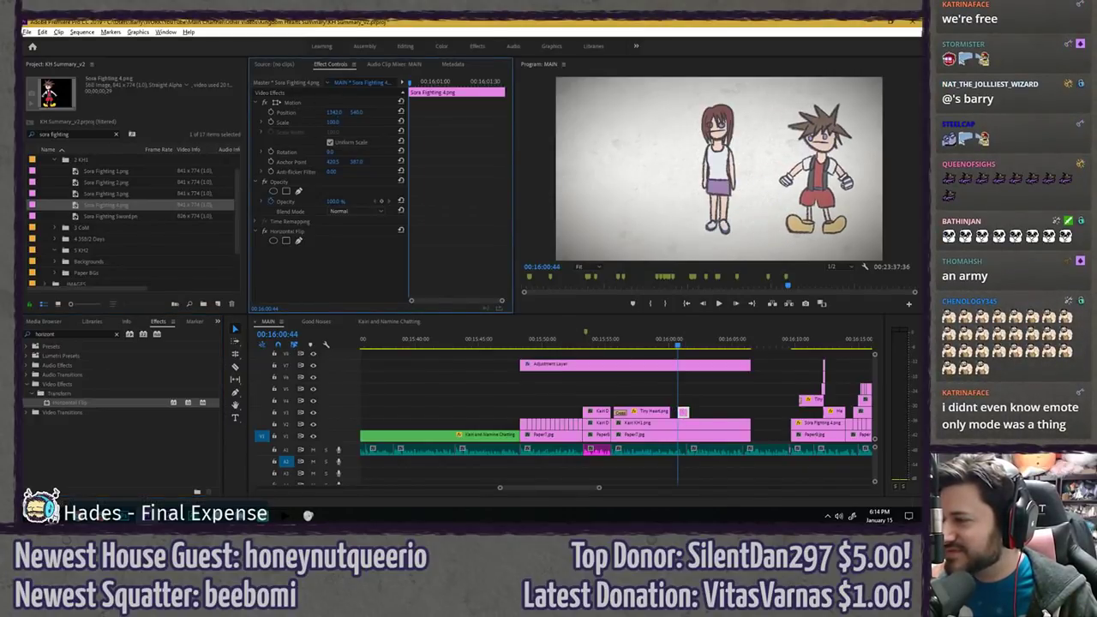
- Play back the new Sora shot from about 00:15:49 and rewatch from 00:15:51
{"action": "left_click", "coordinate": [534, 341]}
{"action": "key", "text": "space"}
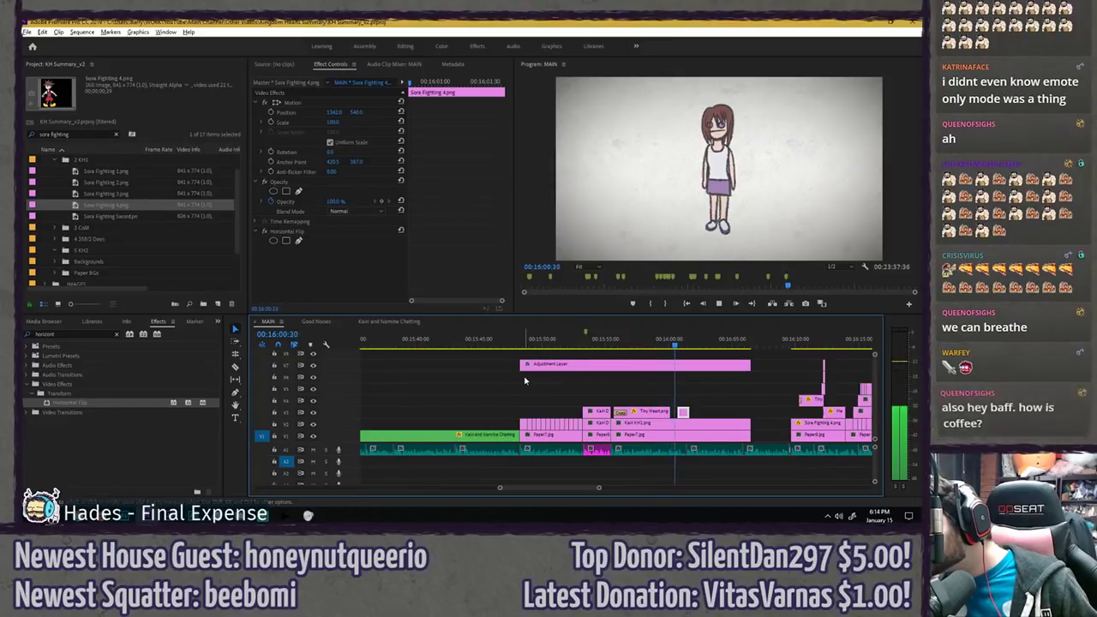
{"action": "key", "text": "space"}
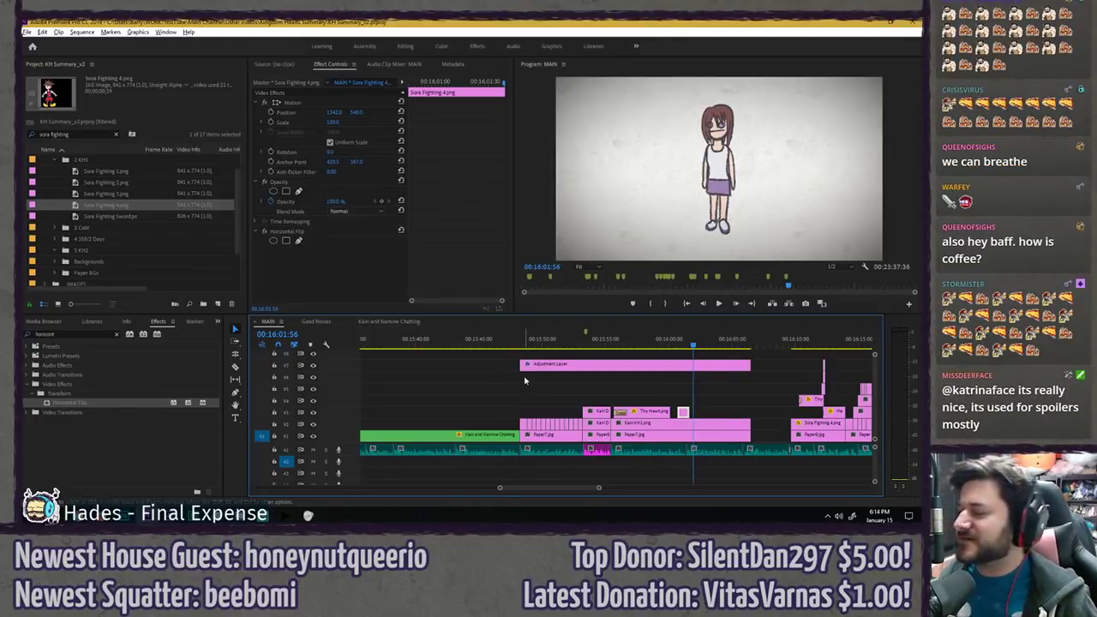
{"action": "left_click", "coordinate": [553, 342]}
{"action": "key", "text": "space"}
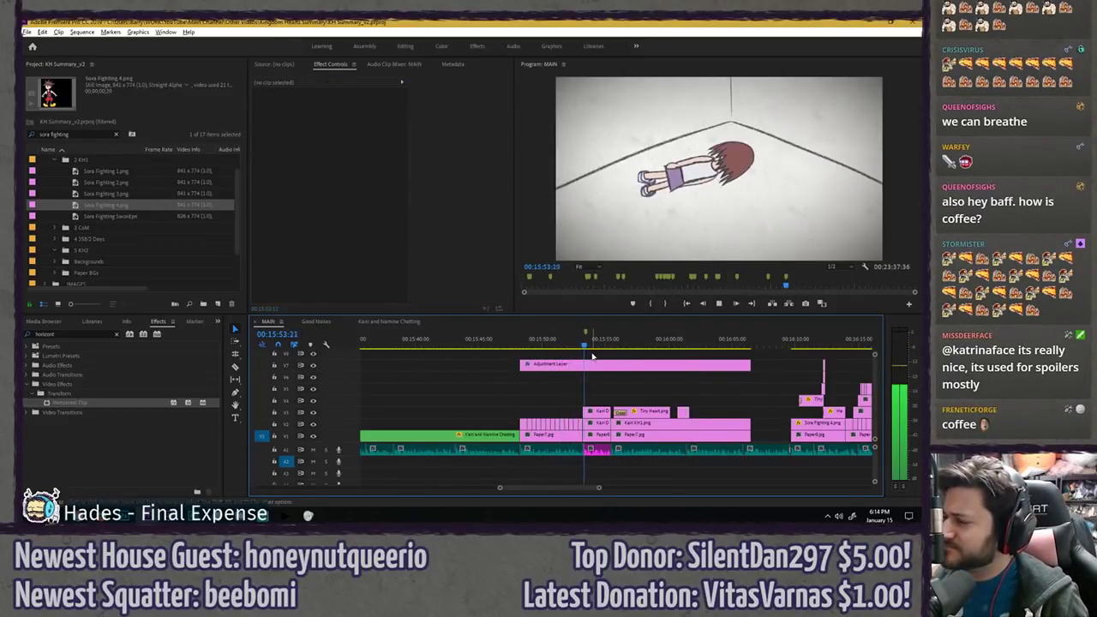
{"action": "left_click", "coordinate": [538, 340]}
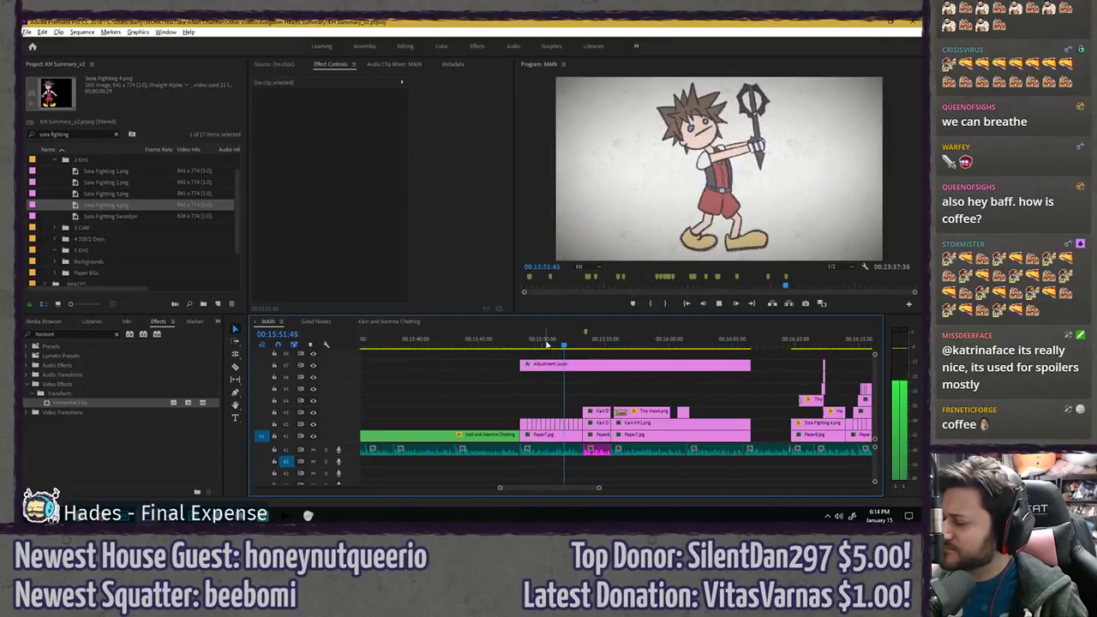
{"action": "key", "text": "space"}
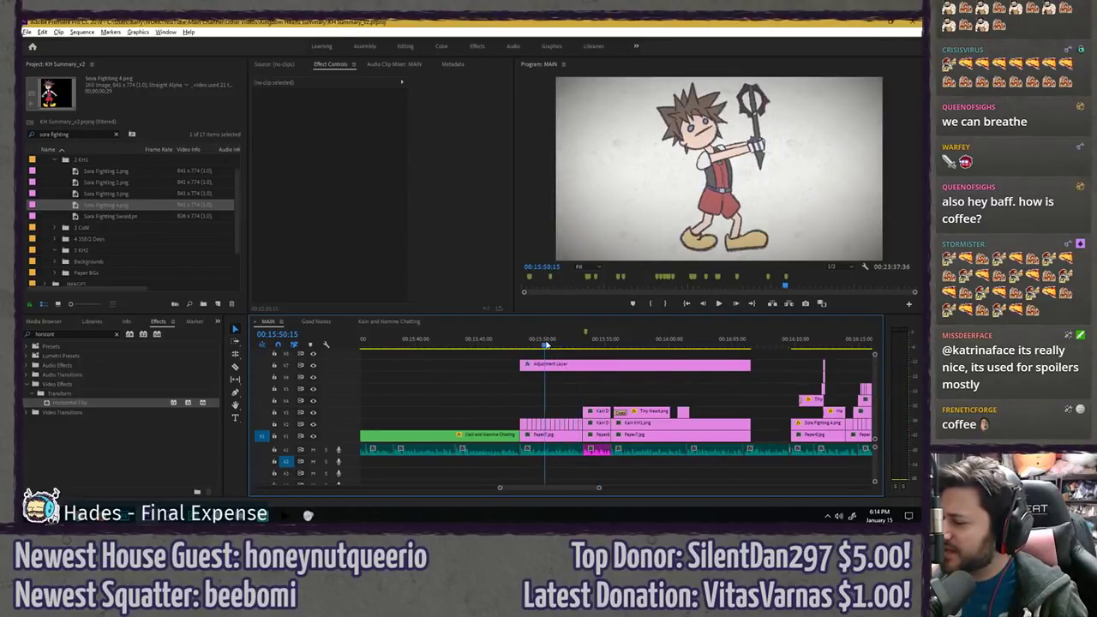
- Shift the Tiny Heart clip about six seconds earlier onto V3
{"action": "left_click_drag", "start_coordinate": [630, 340], "coordinate": [646, 340]}
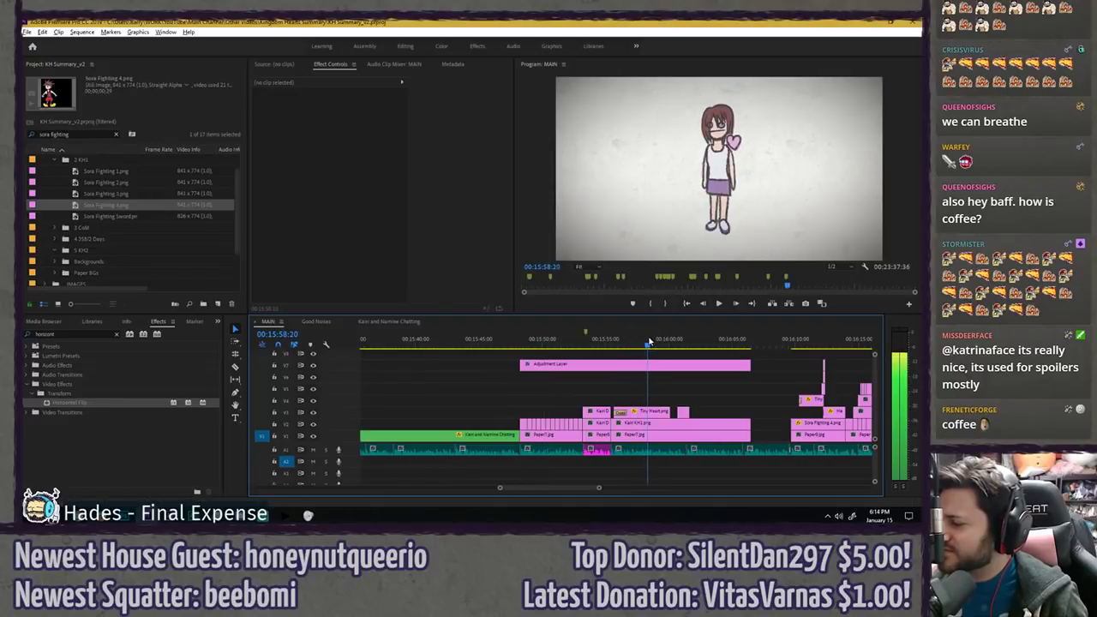
{"action": "left_click_drag", "start_coordinate": [657, 413], "coordinate": [592, 415]}
{"action": "scroll", "coordinate": [565, 413], "scroll_direction": "up", "scroll_amount": 3}
- Select the Tiny Heart clip on V3, replay its section around 00:15:50, and save
{"action": "left_click_drag", "start_coordinate": [503, 345], "coordinate": [478, 338]}
{"action": "key", "text": "space"}
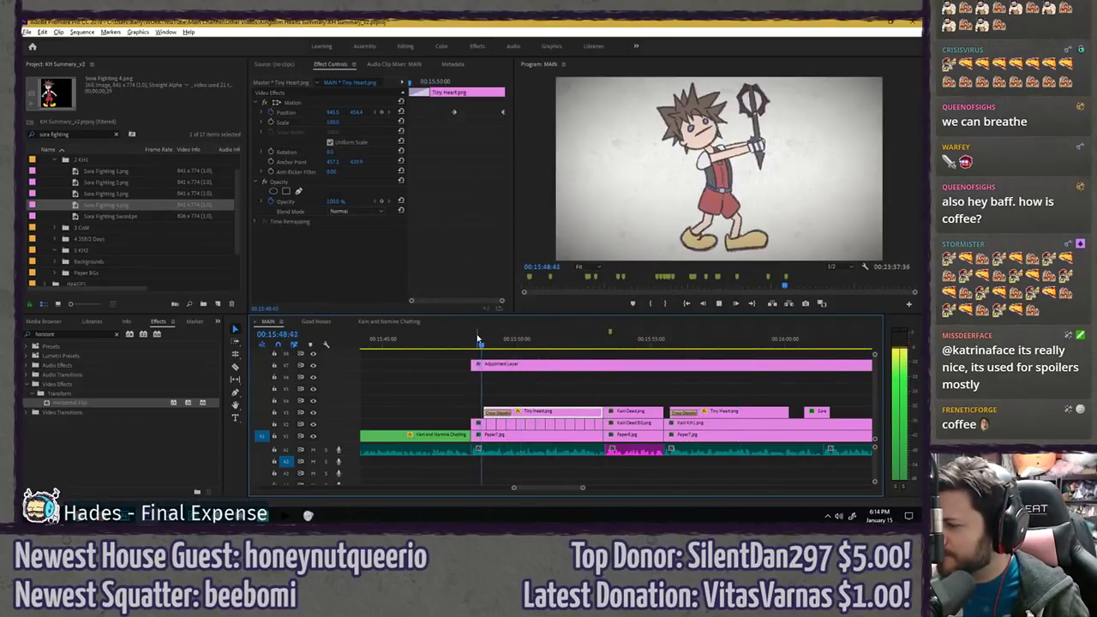
{"action": "key", "text": "space"}
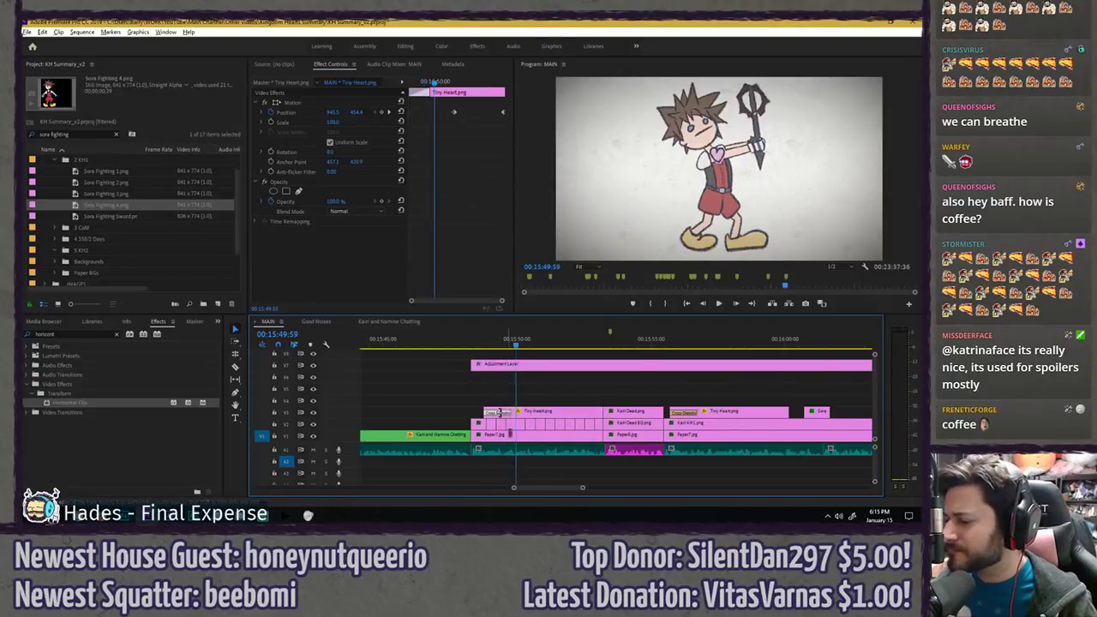
{"action": "left_click", "coordinate": [498, 413]}
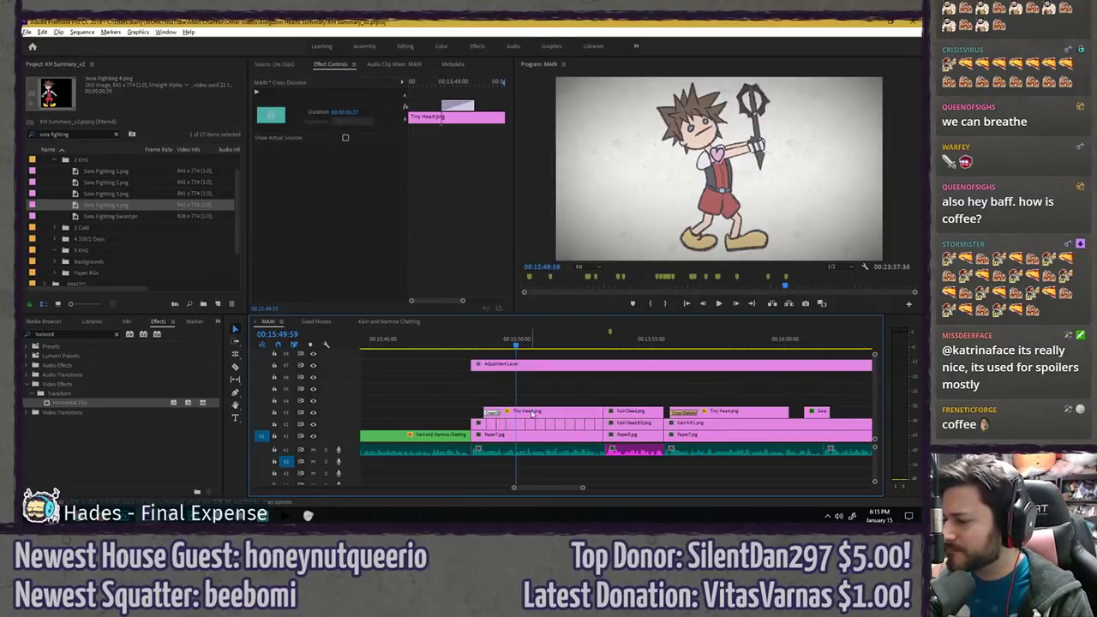
{"action": "left_click", "coordinate": [531, 413]}
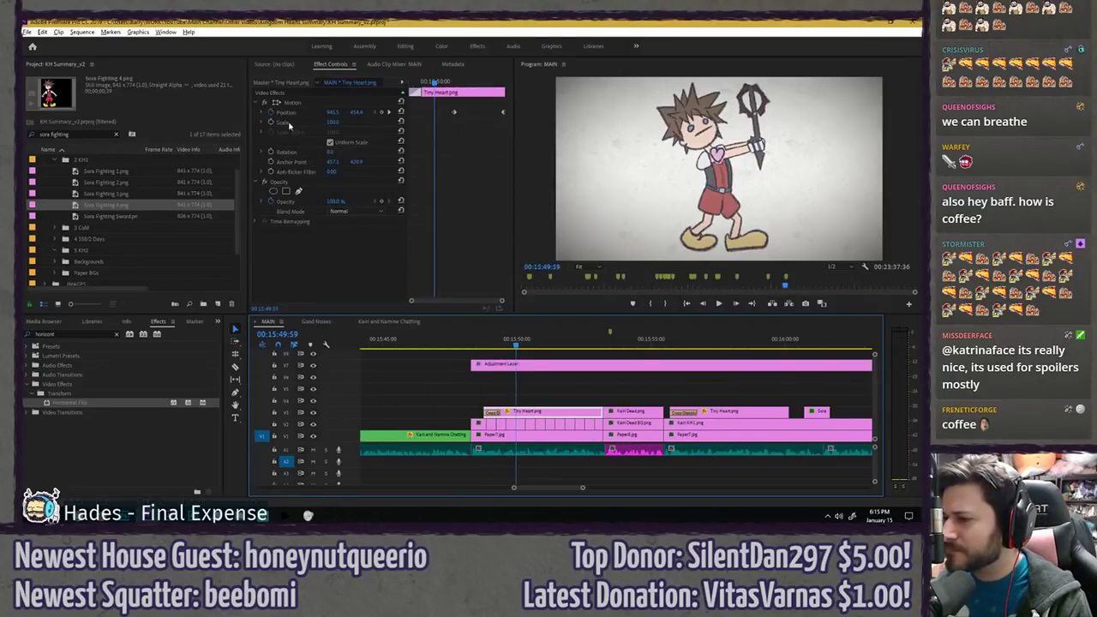
{"action": "left_click", "coordinate": [482, 346]}
{"action": "key", "text": "space"}
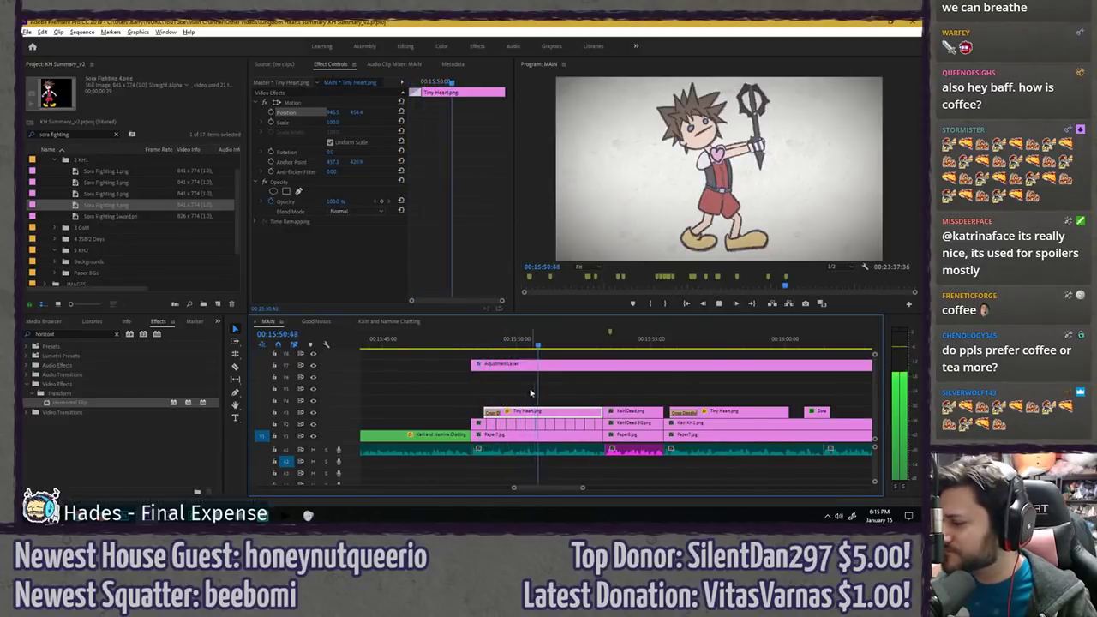
{"action": "key", "text": "space"}
{"action": "left_click", "coordinate": [491, 341]}
{"action": "key", "text": "space"}
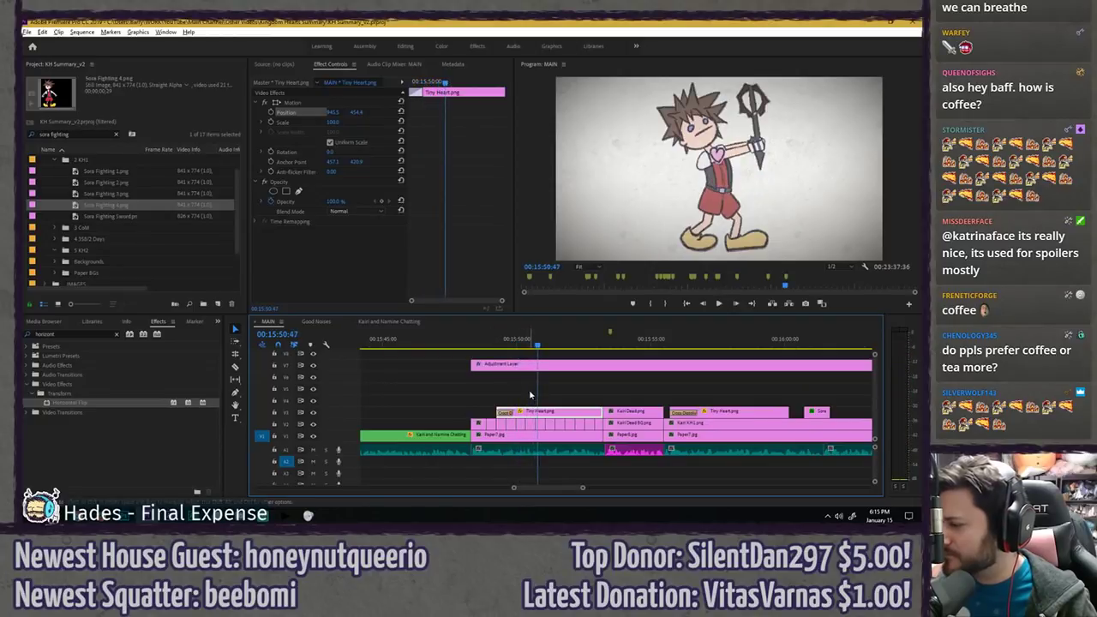
{"action": "key", "text": "ctrl+s"}
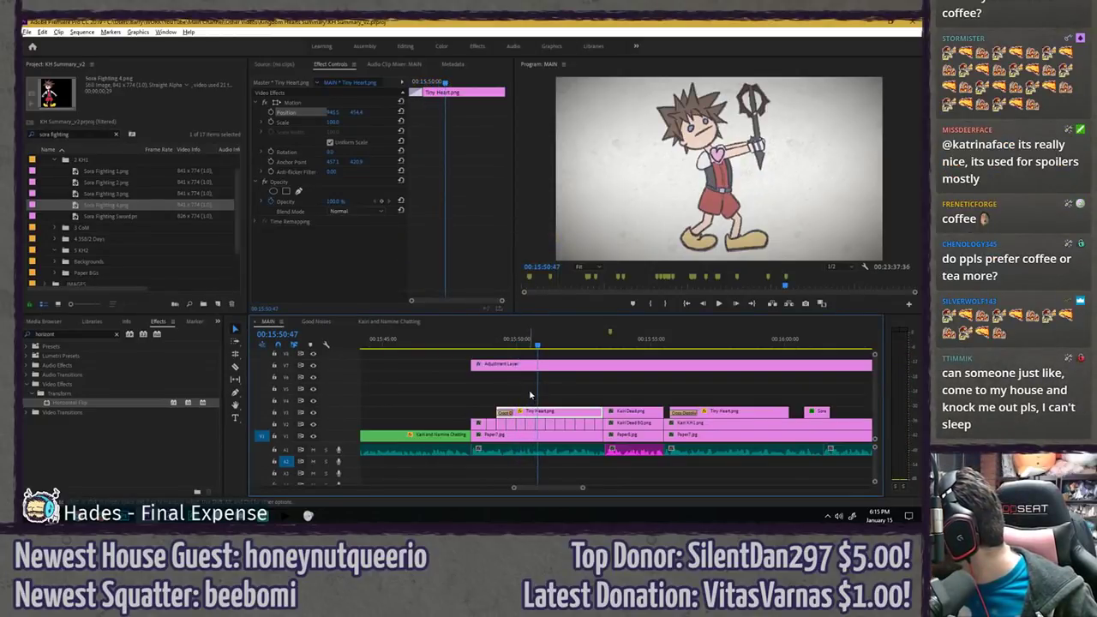
- At 00:15:51:33, keyframe the heart's position out to the left of Sora and save
{"action": "left_click", "coordinate": [493, 344]}
{"action": "key", "text": "space"}
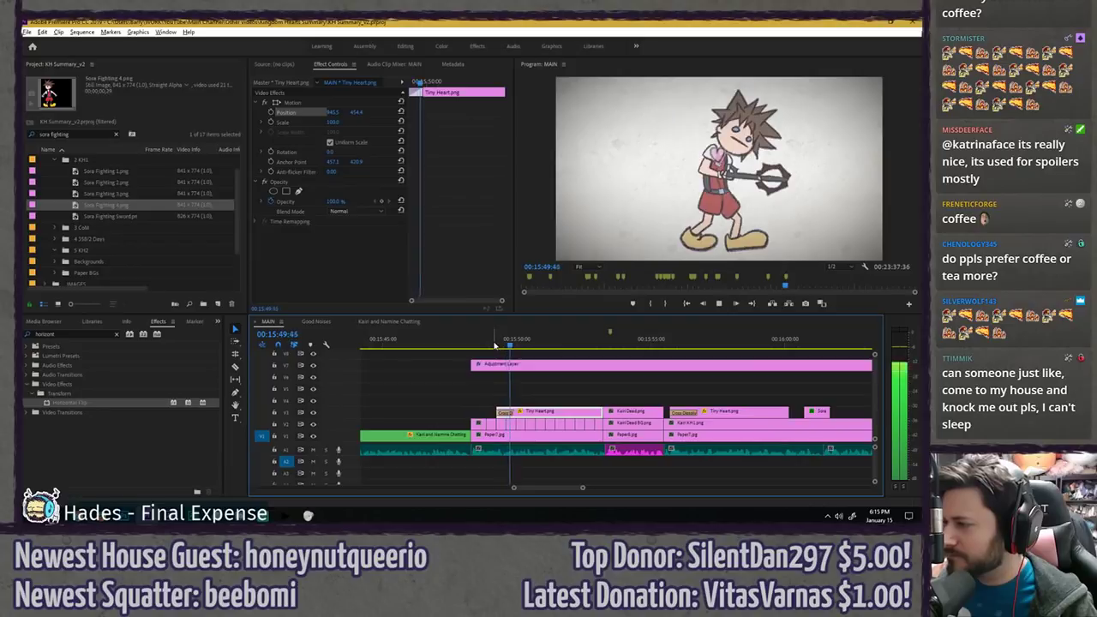
{"action": "key", "text": "space"}
{"action": "left_click_drag", "start_coordinate": [431, 82], "coordinate": [426, 83]}
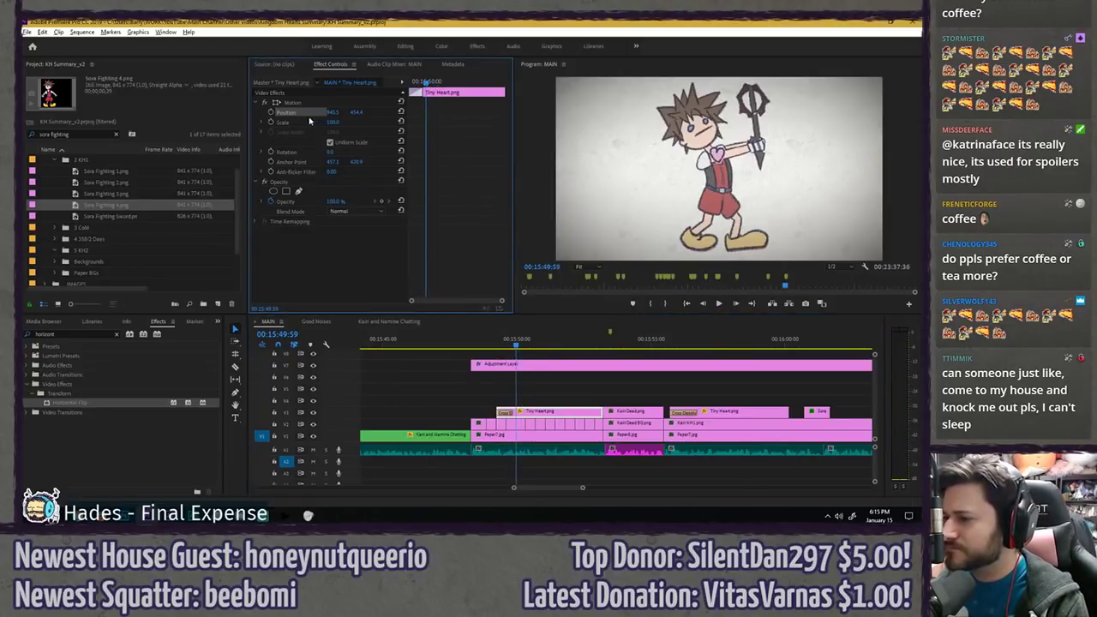
{"action": "key", "text": "space"}
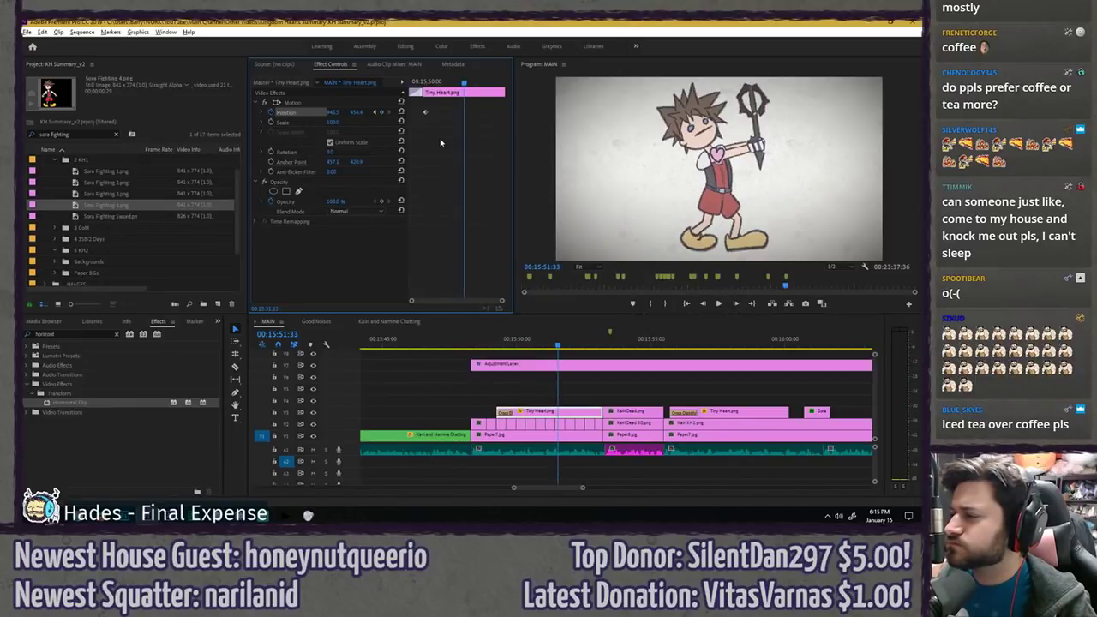
{"action": "left_click", "coordinate": [338, 108]}
{"action": "left_click_drag", "start_coordinate": [710, 211], "coordinate": [586, 214]}
{"action": "left_click_drag", "start_coordinate": [592, 158], "coordinate": [613, 159]}
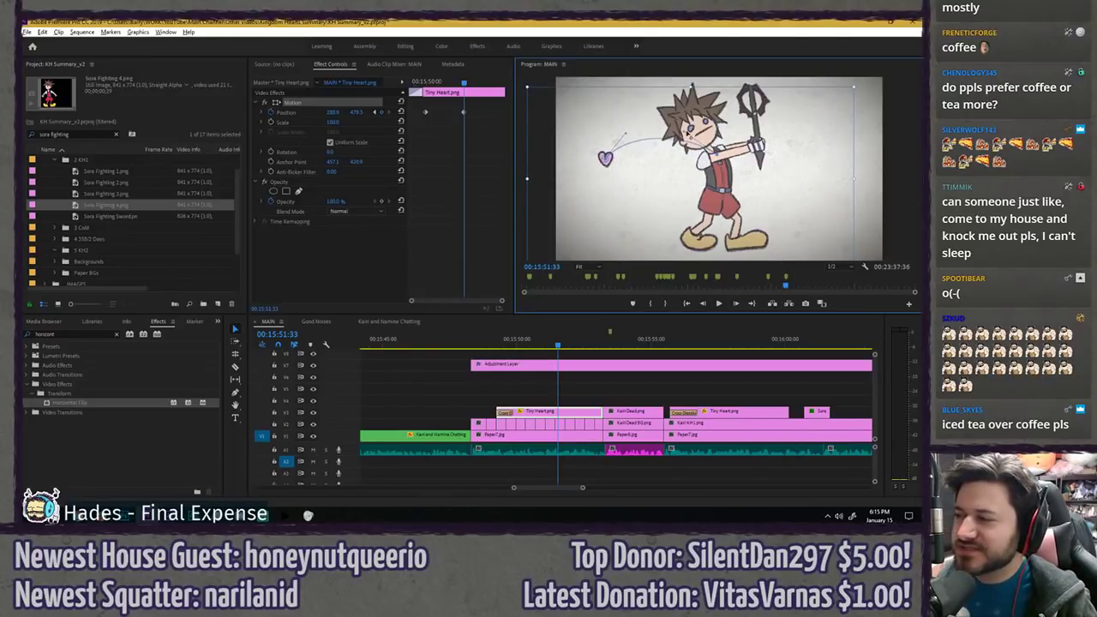
{"action": "left_click", "coordinate": [489, 202]}
{"action": "key", "text": "ctrl+s"}
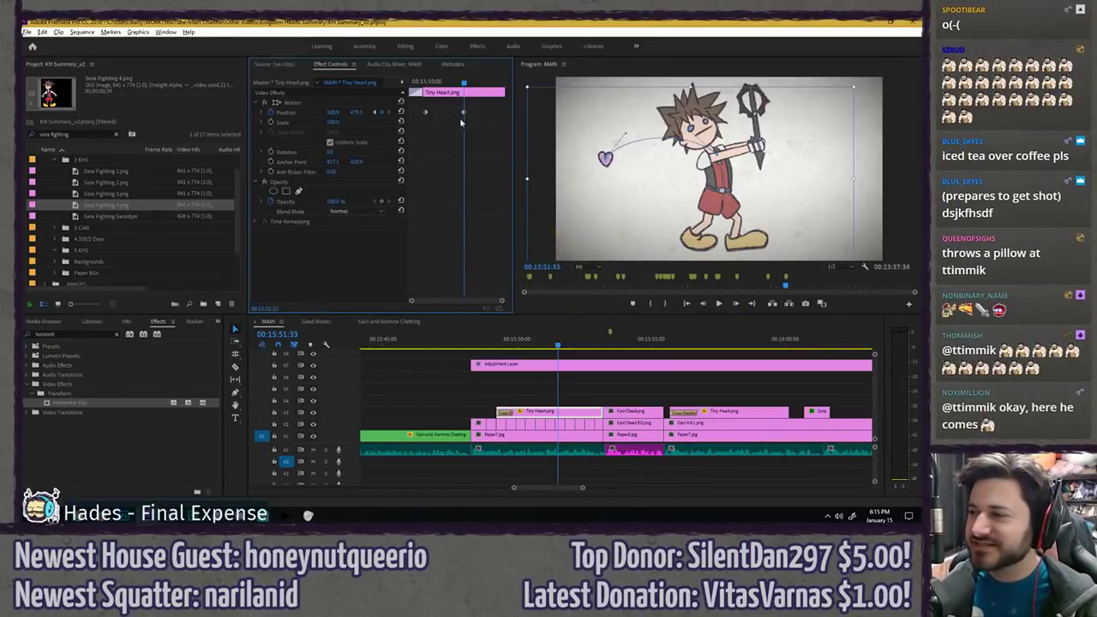
- Replay the heart flying out from Sora's chest, ending at 00:15:51:33
{"action": "left_click", "coordinate": [420, 83]}
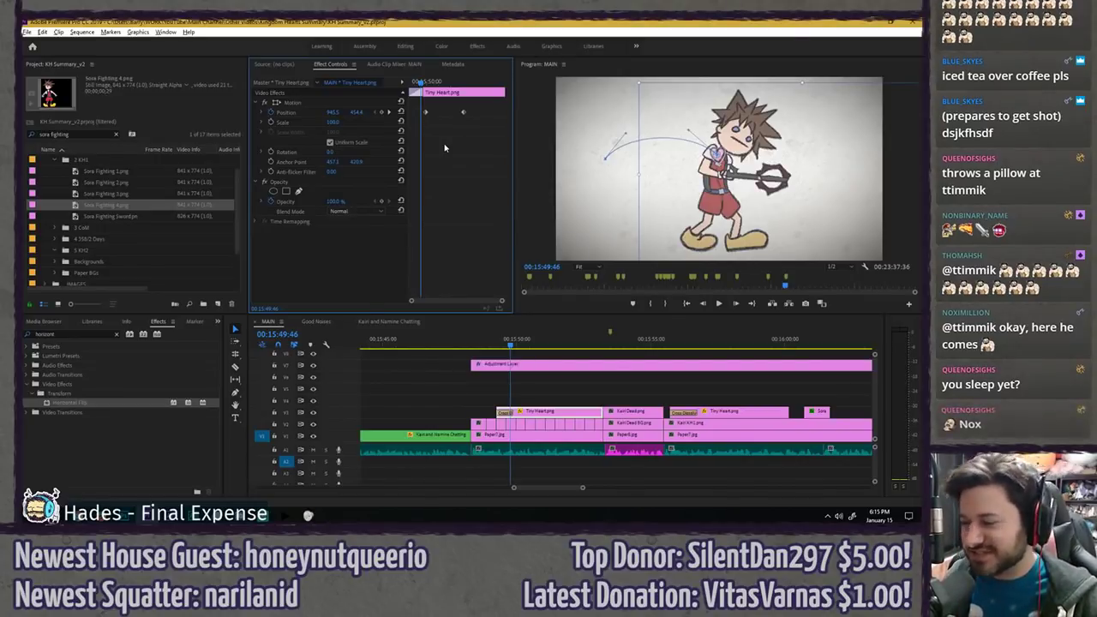
{"action": "left_click", "coordinate": [491, 343]}
{"action": "key", "text": "space"}
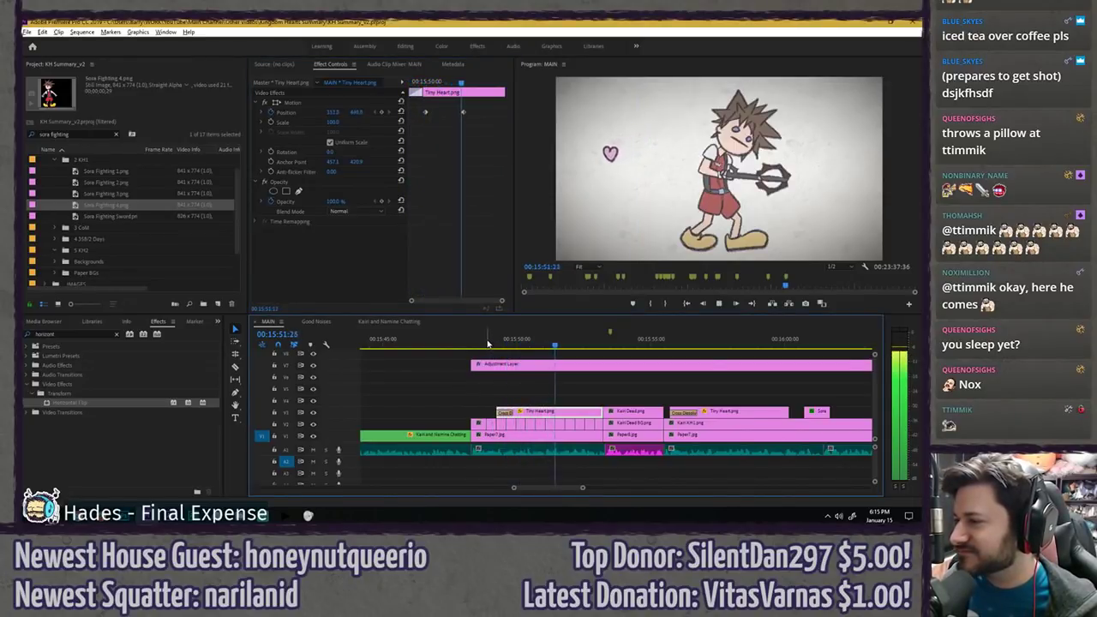
{"action": "left_click", "coordinate": [463, 82]}
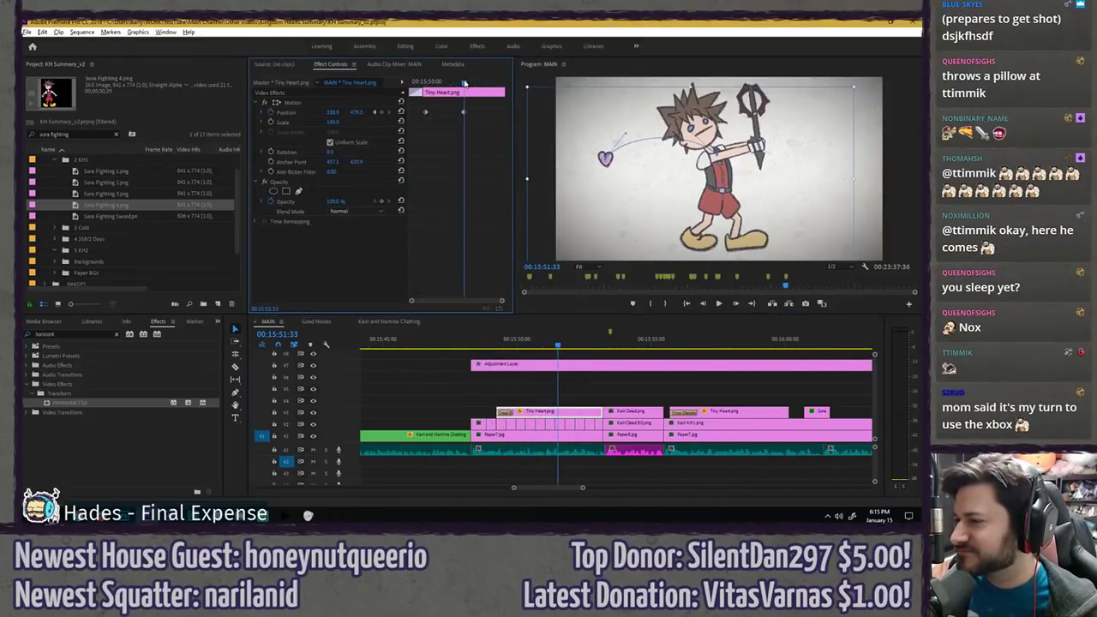
- Duplicate the Tiny Heart clip onto track V4 above
{"action": "left_click", "coordinate": [540, 411]}
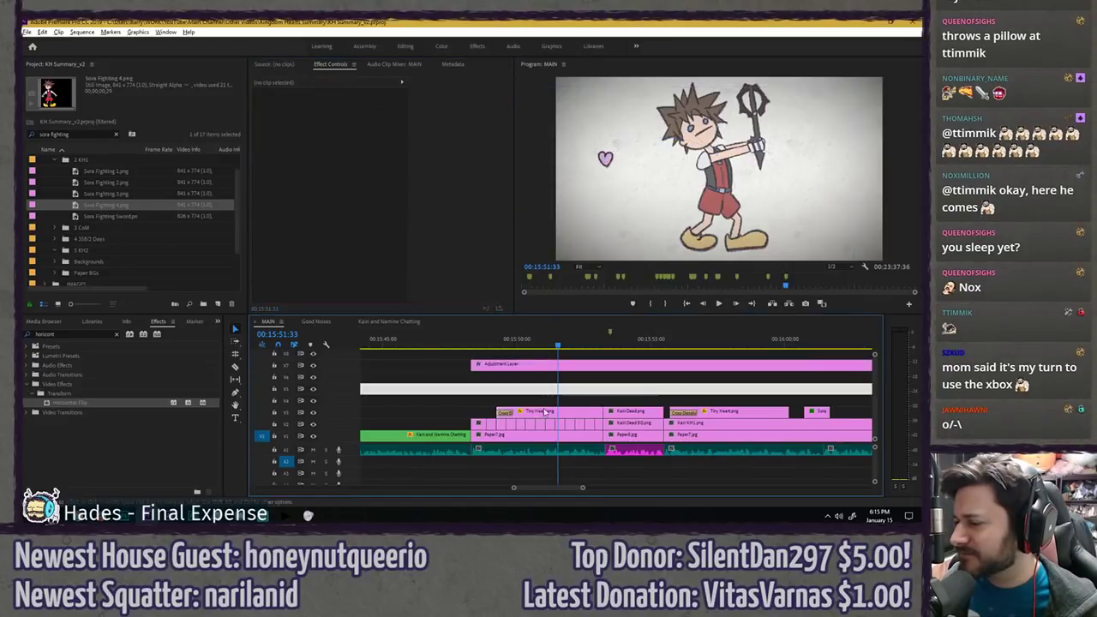
{"action": "left_click", "coordinate": [445, 152]}
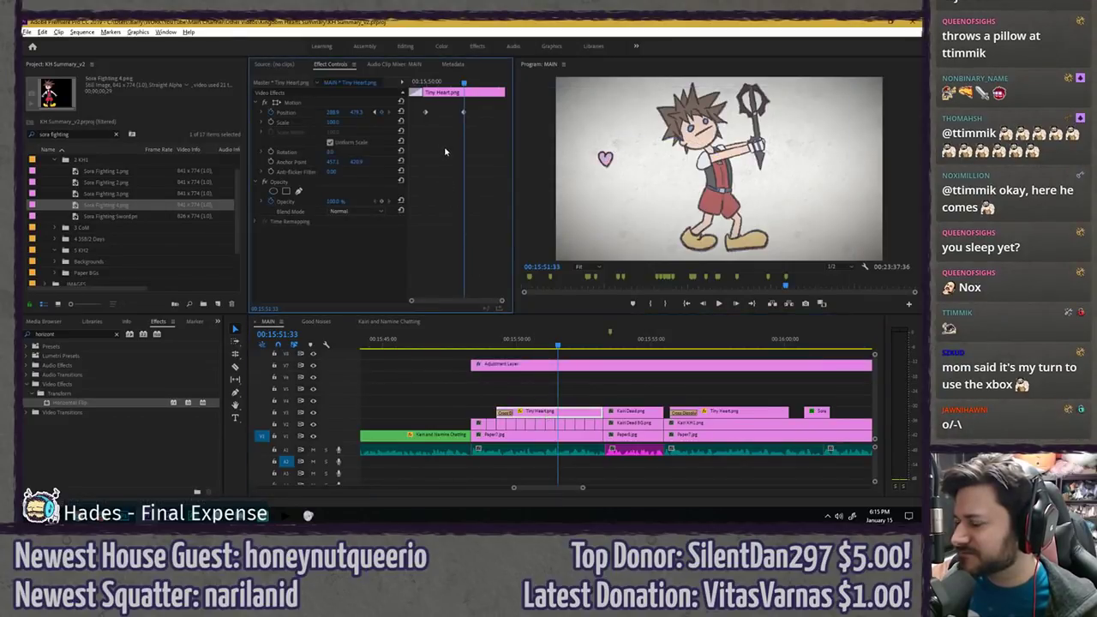
{"action": "left_click", "coordinate": [532, 412]}
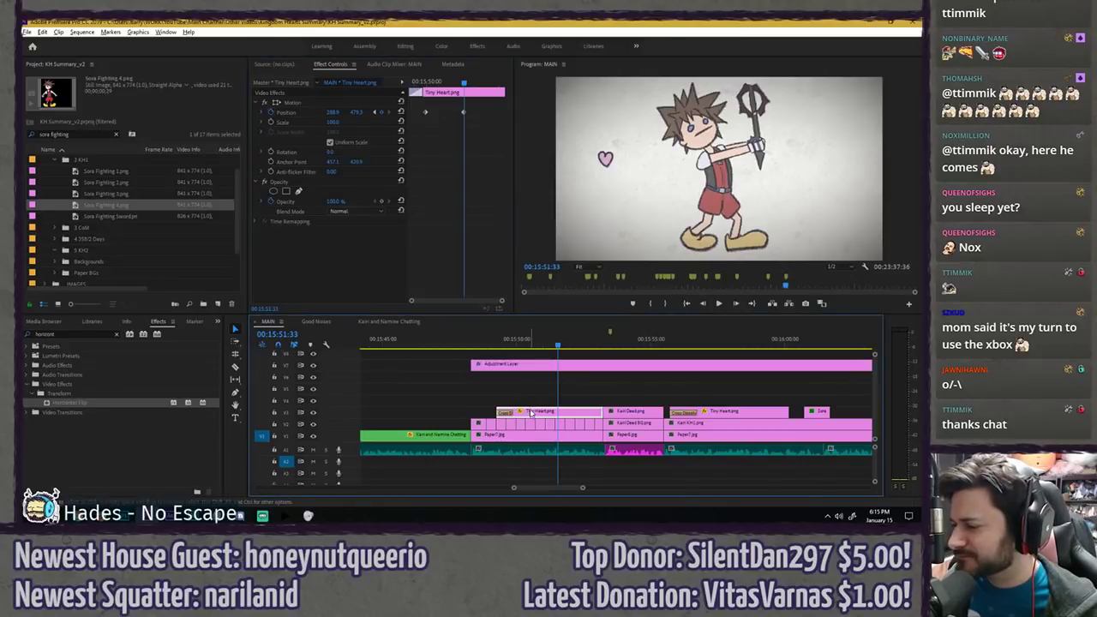
{"action": "left_click_drag", "start_coordinate": [531, 412], "coordinate": [533, 403]}
- Send the duplicated Tiny Heart flying off to the right along a curved motion path
{"action": "left_click", "coordinate": [425, 83]}
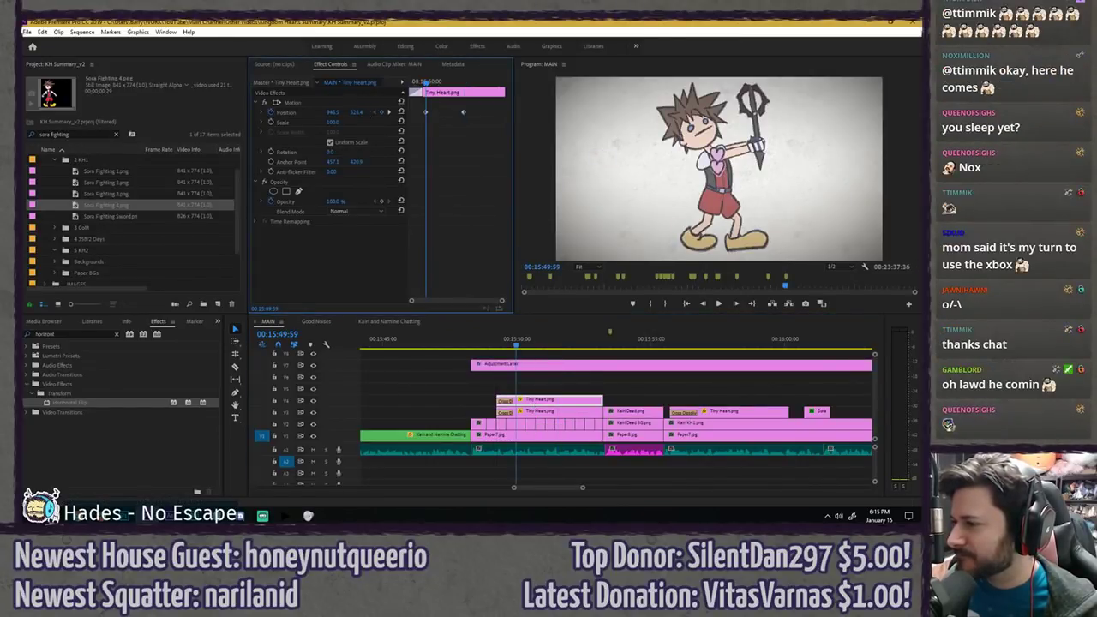
{"action": "mouse_move", "coordinate": [335, 113]}
{"action": "left_mouse_down"}
{"action": "mouse_move", "coordinate": [355, 113]}
{"action": "mouse_move", "coordinate": [322, 113]}
{"action": "left_mouse_up"}
{"action": "left_click", "coordinate": [525, 410]}
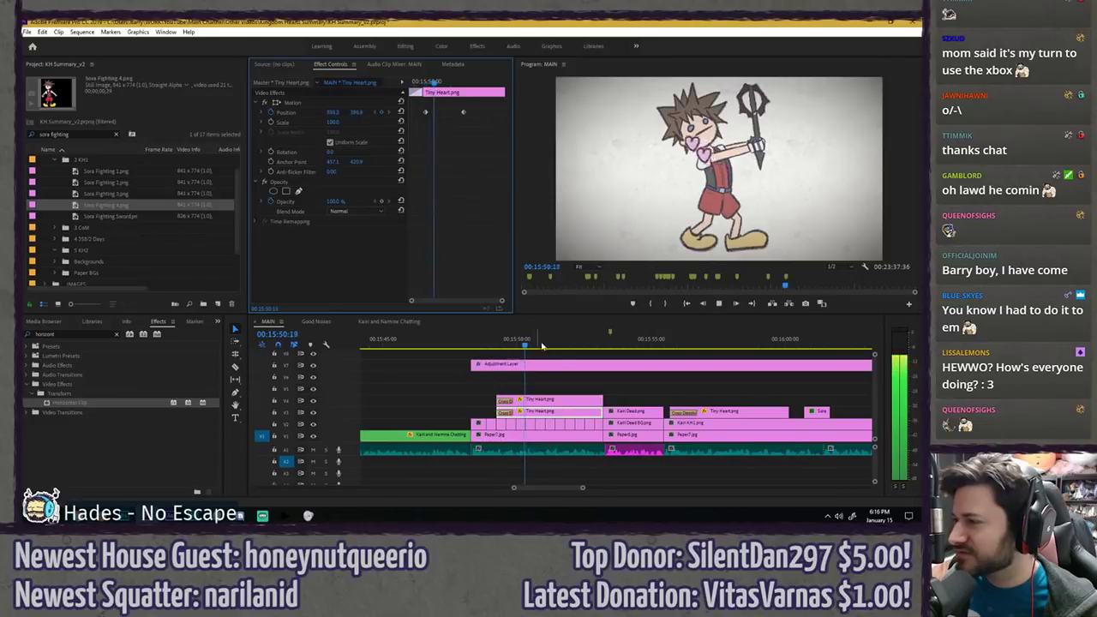
{"action": "left_click", "coordinate": [542, 402]}
{"action": "left_click", "coordinate": [463, 81]}
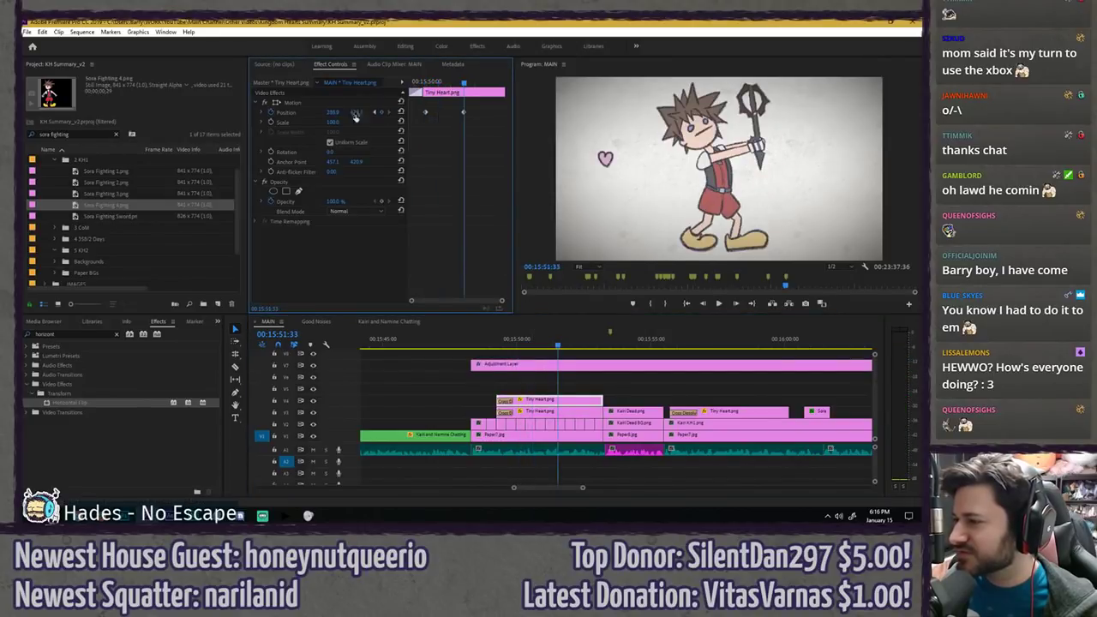
{"action": "left_click_drag", "start_coordinate": [333, 112], "coordinate": [547, 112]}
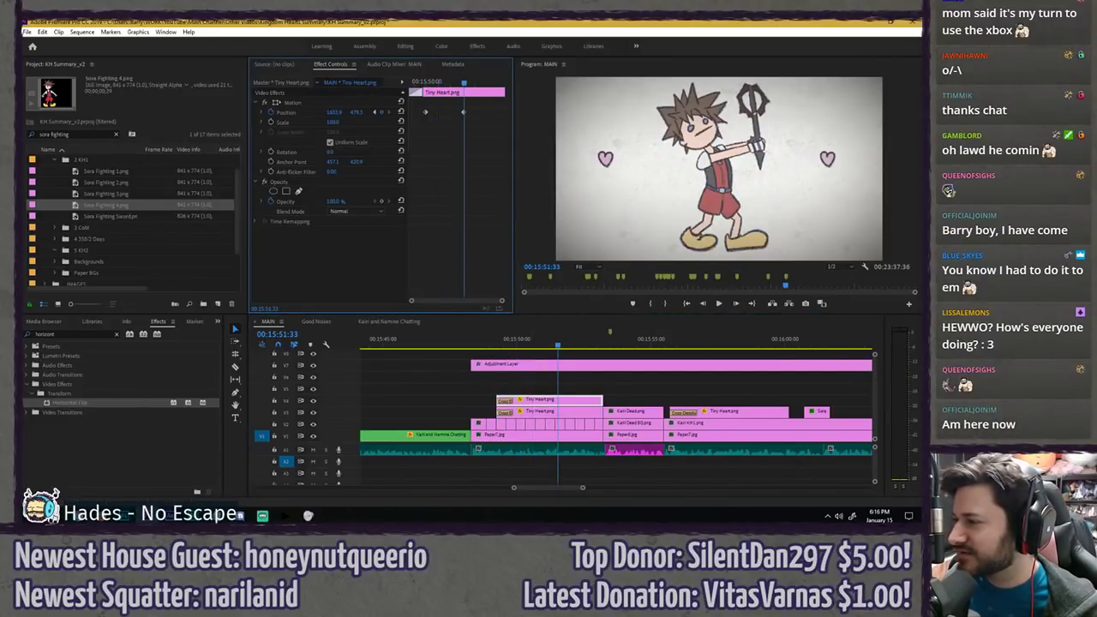
{"action": "left_click_drag", "start_coordinate": [759, 112], "coordinate": [778, 112]}
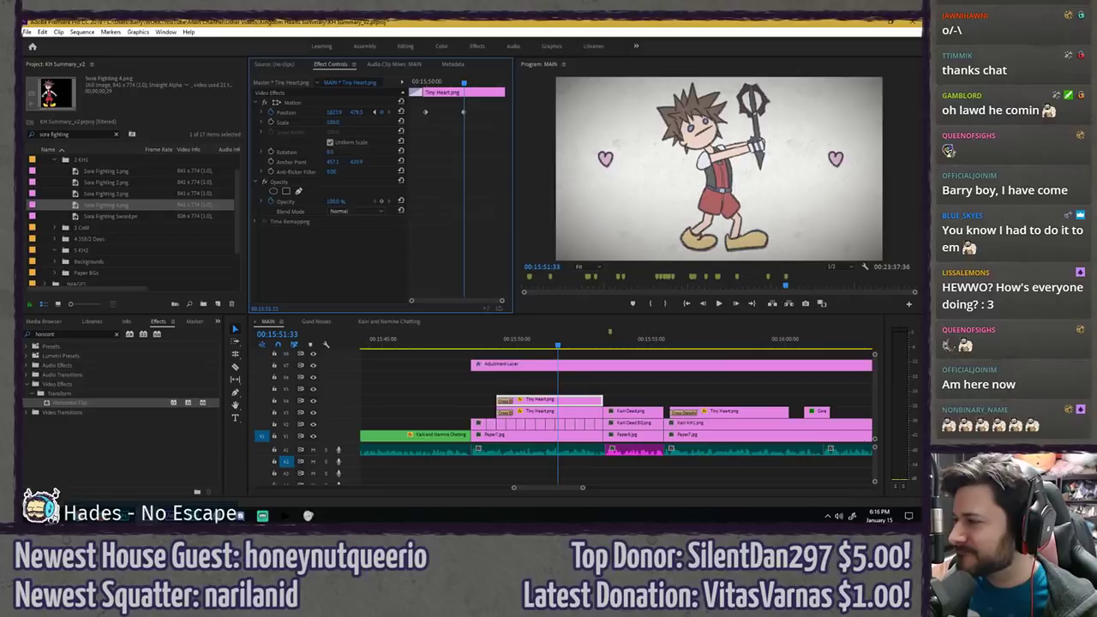
{"action": "left_click", "coordinate": [359, 103]}
{"action": "left_click_drag", "start_coordinate": [853, 150], "coordinate": [829, 141]}
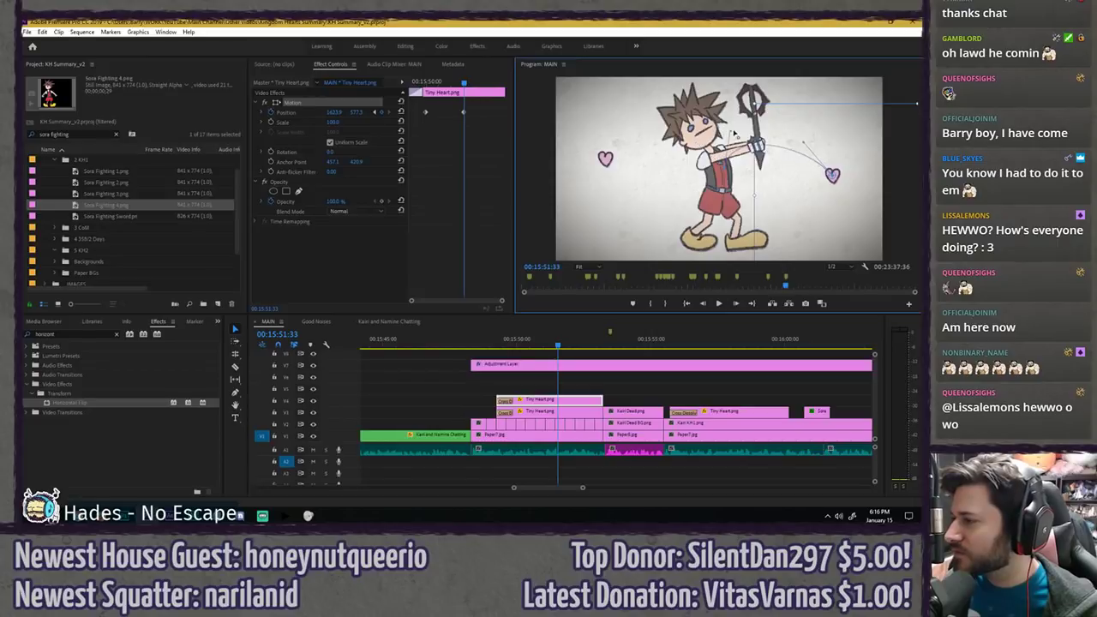
- Play back both hearts flying out to review the animation
{"action": "left_click", "coordinate": [433, 82]}
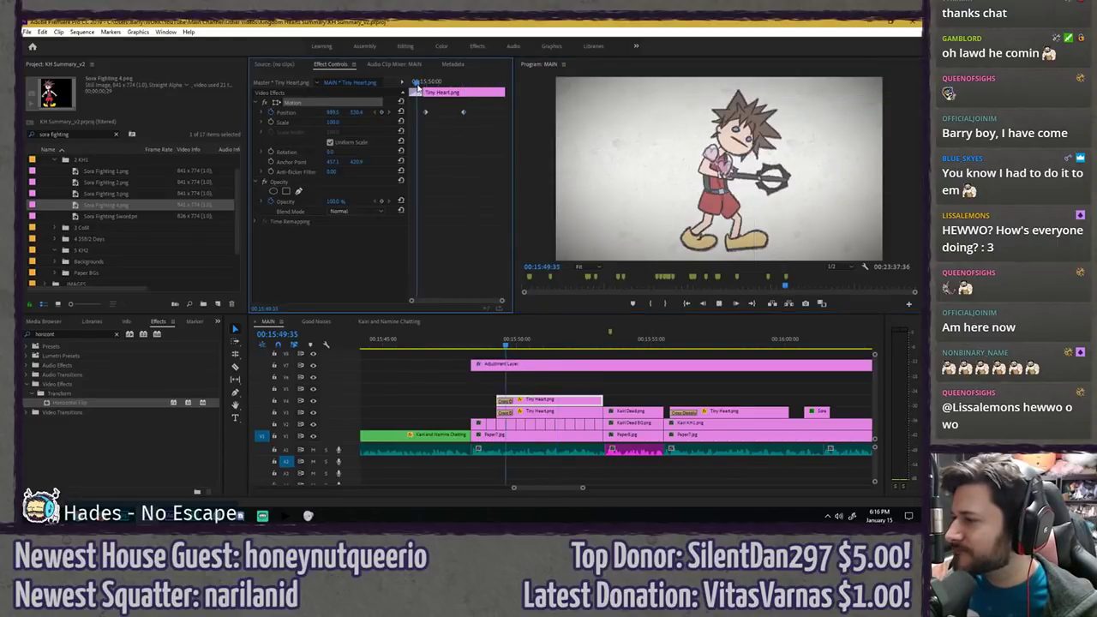
{"action": "key", "text": "space"}
{"action": "key", "text": "space"}
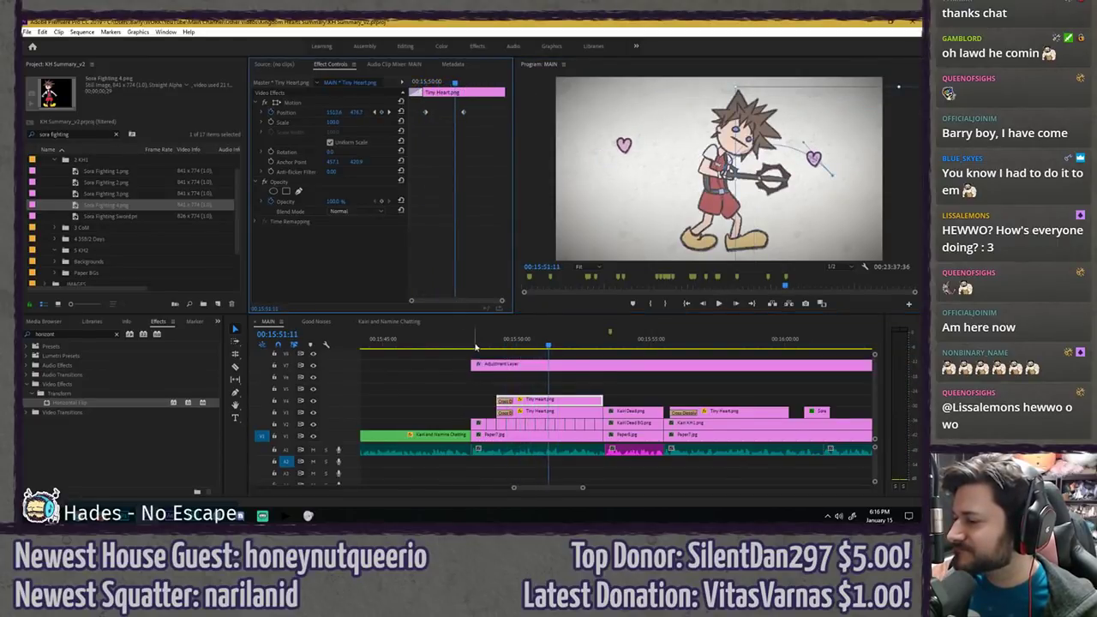
{"action": "left_click", "coordinate": [477, 341]}
{"action": "key", "text": "space"}
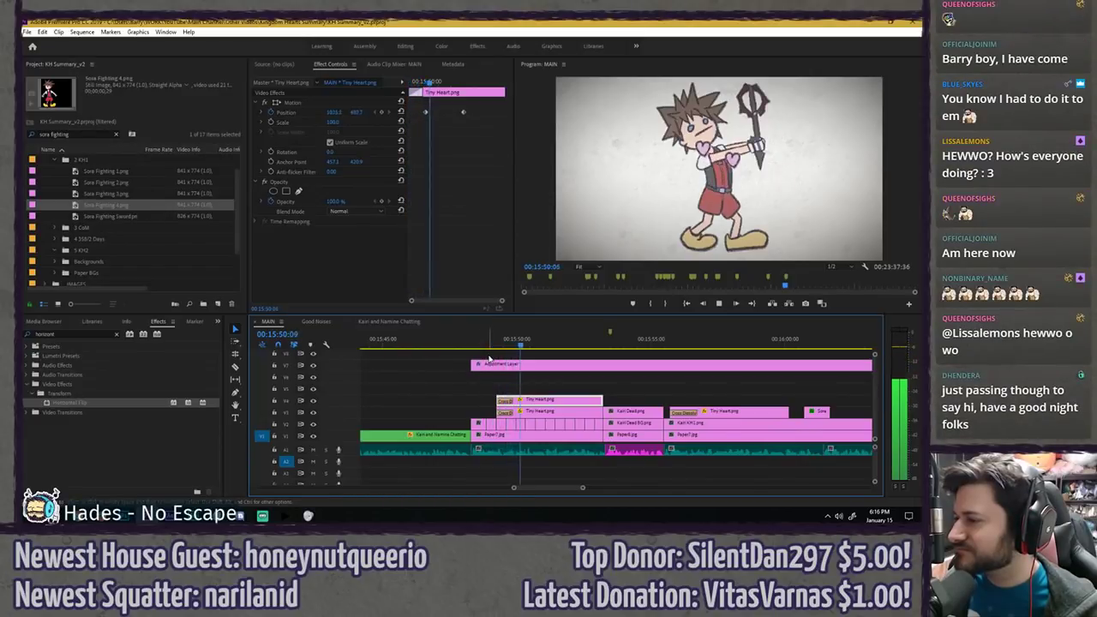
{"action": "key", "text": "space"}
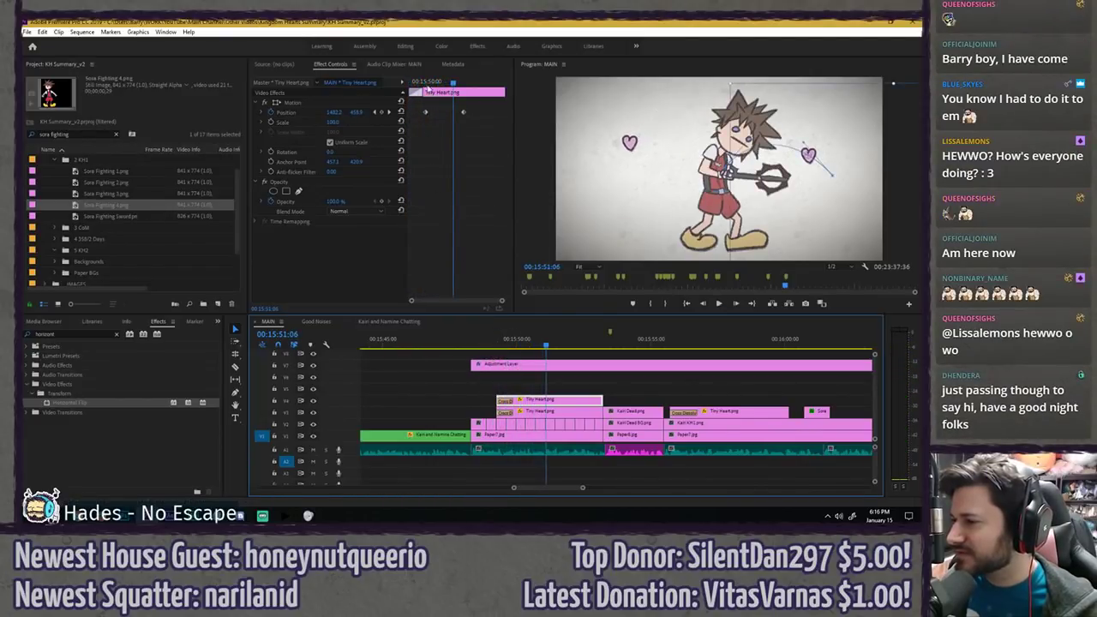
- Trim the V4 Tiny Heart clip's start later and shorten its Cross Dissolve
{"action": "left_click", "coordinate": [426, 84]}
{"action": "left_click_drag", "start_coordinate": [496, 400], "coordinate": [515, 409]}
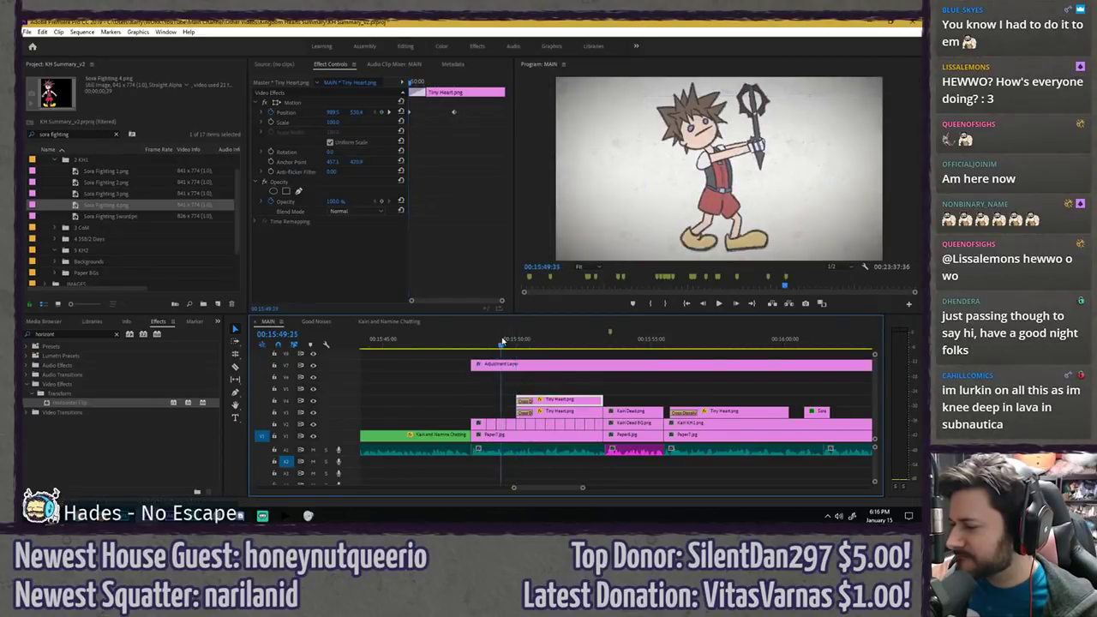
{"action": "key", "text": "space"}
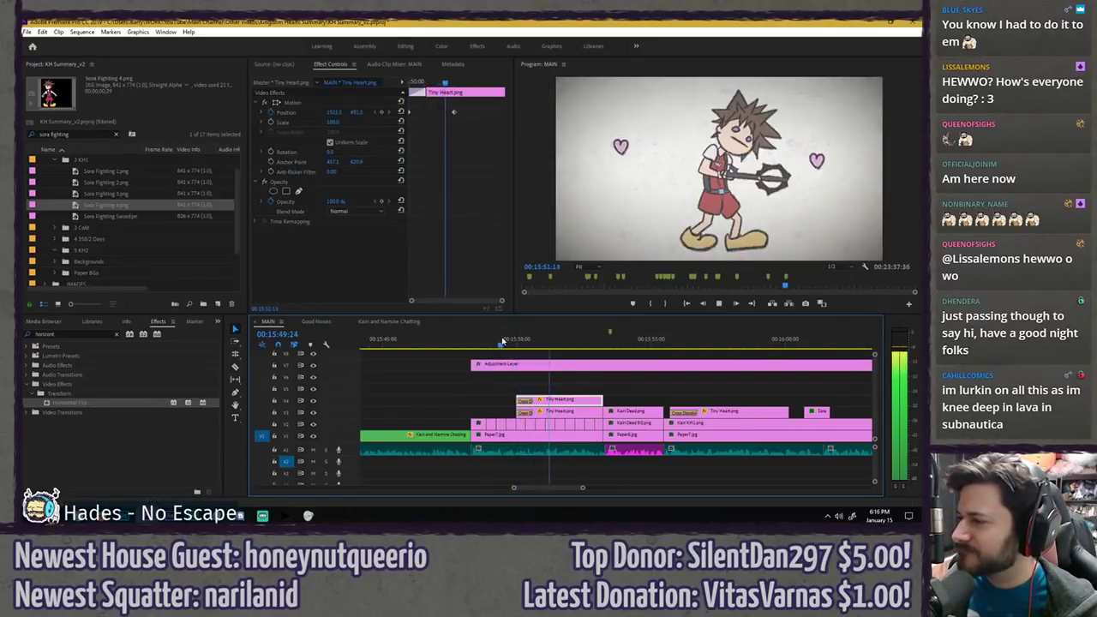
{"action": "left_click", "coordinate": [501, 341]}
{"action": "scroll", "coordinate": [530, 381], "scroll_direction": "up", "scroll_amount": 3}
{"action": "left_click_drag", "start_coordinate": [533, 401], "coordinate": [519, 403]}
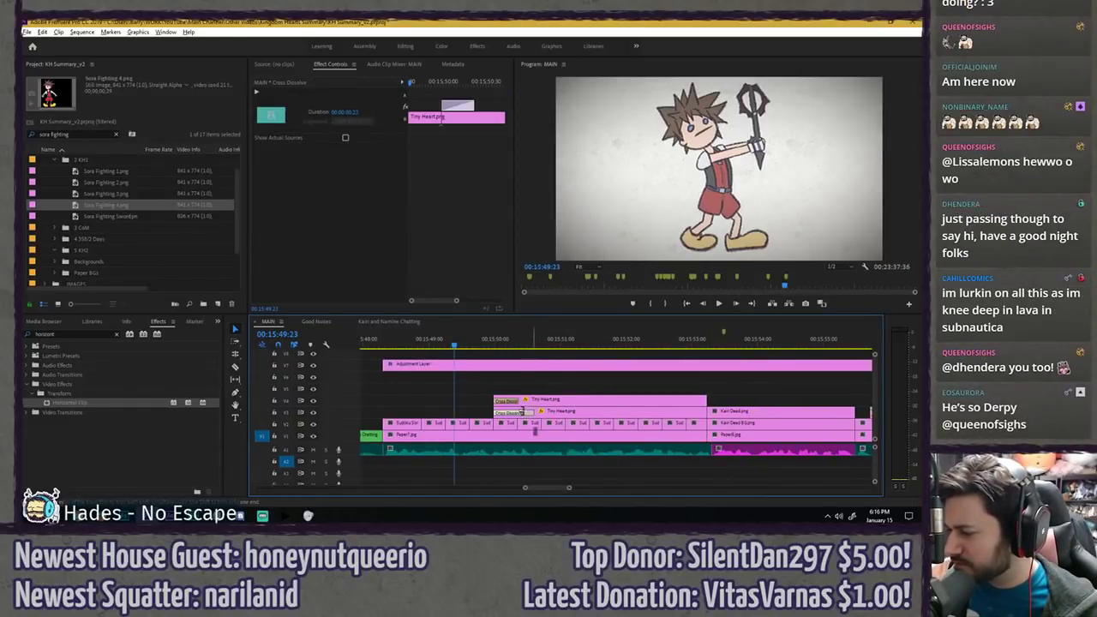
{"action": "key", "text": "space"}
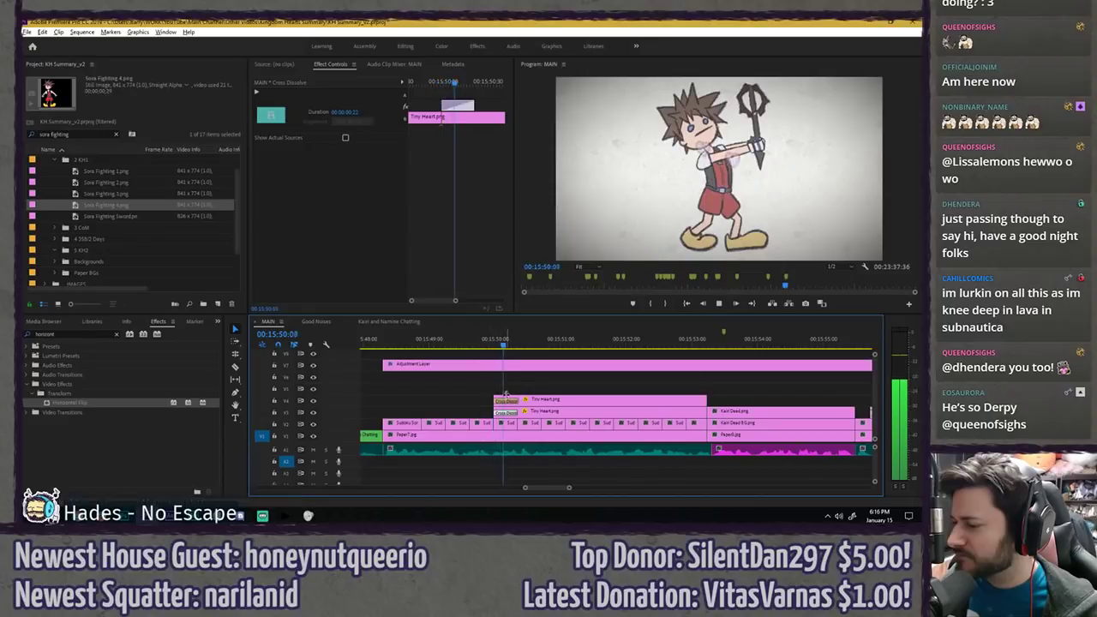
{"action": "key", "text": "space"}
{"action": "key", "text": "equal"}
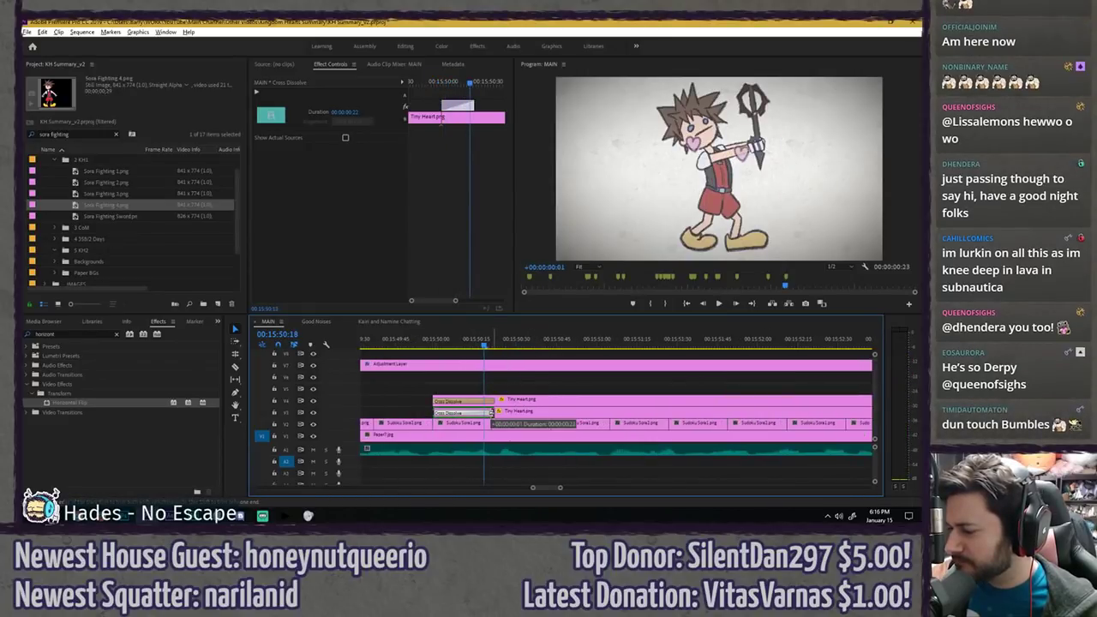
{"action": "key", "text": "minus"}
{"action": "left_click", "coordinate": [481, 341]}
{"action": "key", "text": "space"}
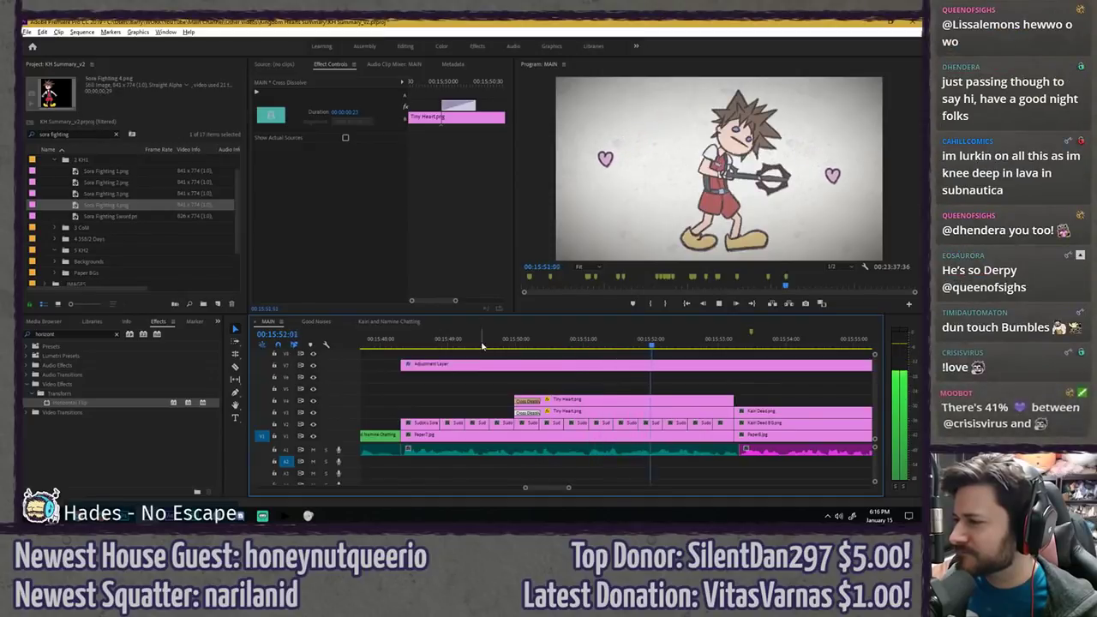
{"action": "key", "text": "minus"}
{"action": "left_click", "coordinate": [516, 380]}
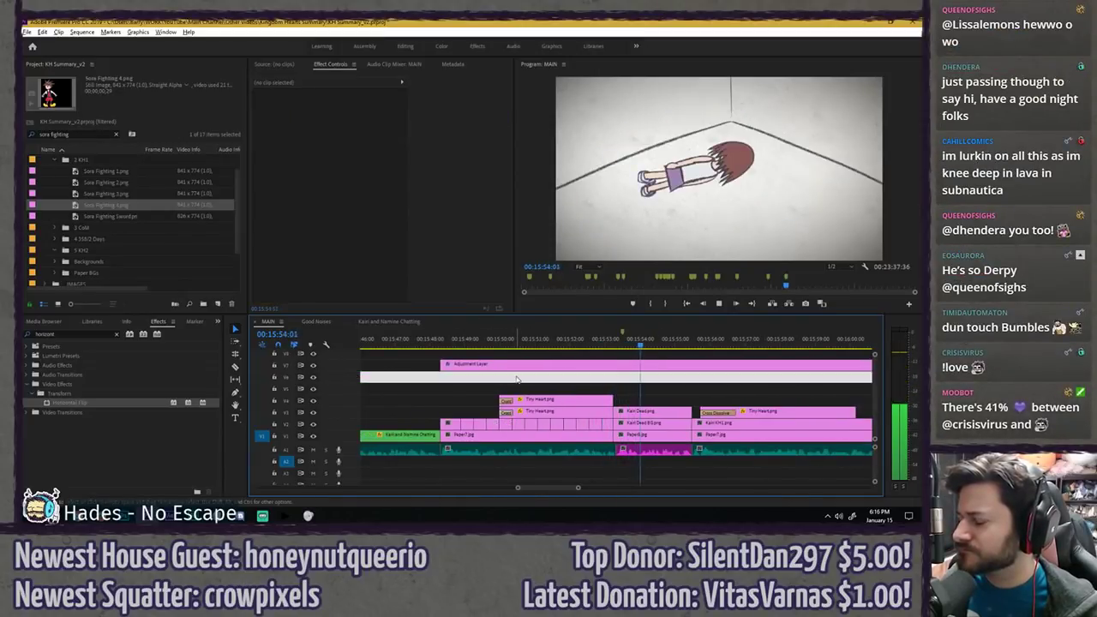
{"action": "left_click", "coordinate": [502, 346]}
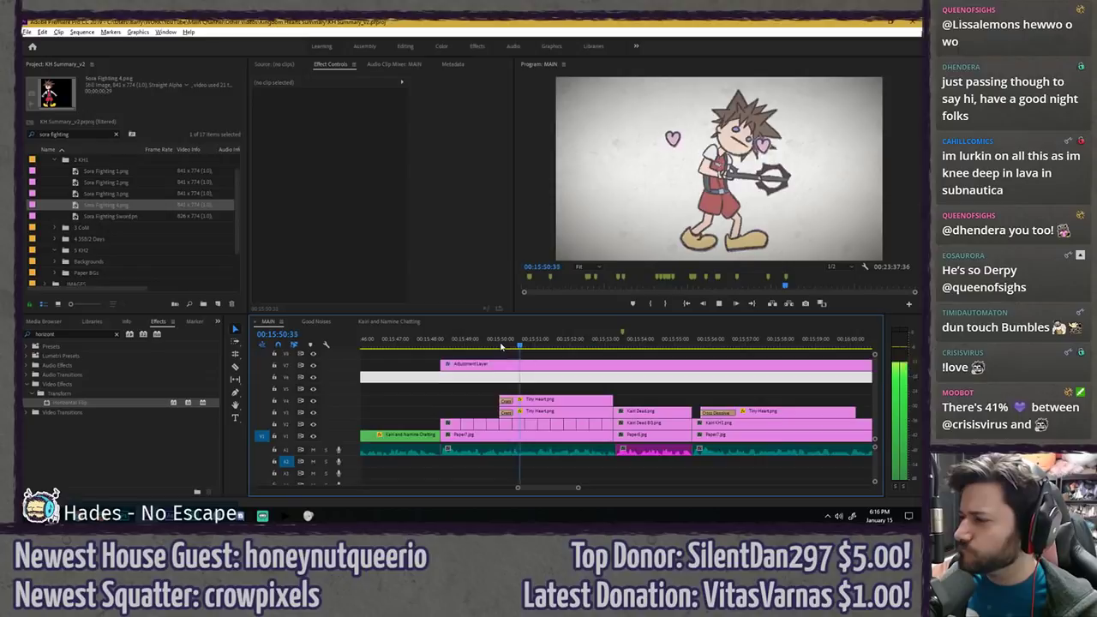
{"action": "key", "text": "space"}
{"action": "left_click", "coordinate": [598, 398]}
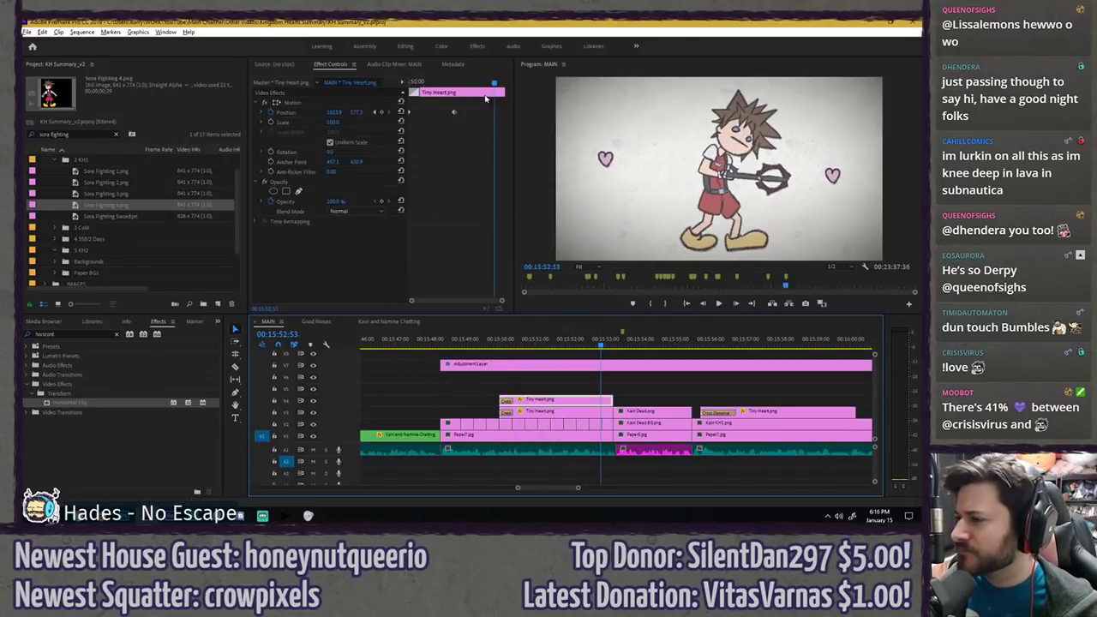
{"action": "key", "text": "Down"}
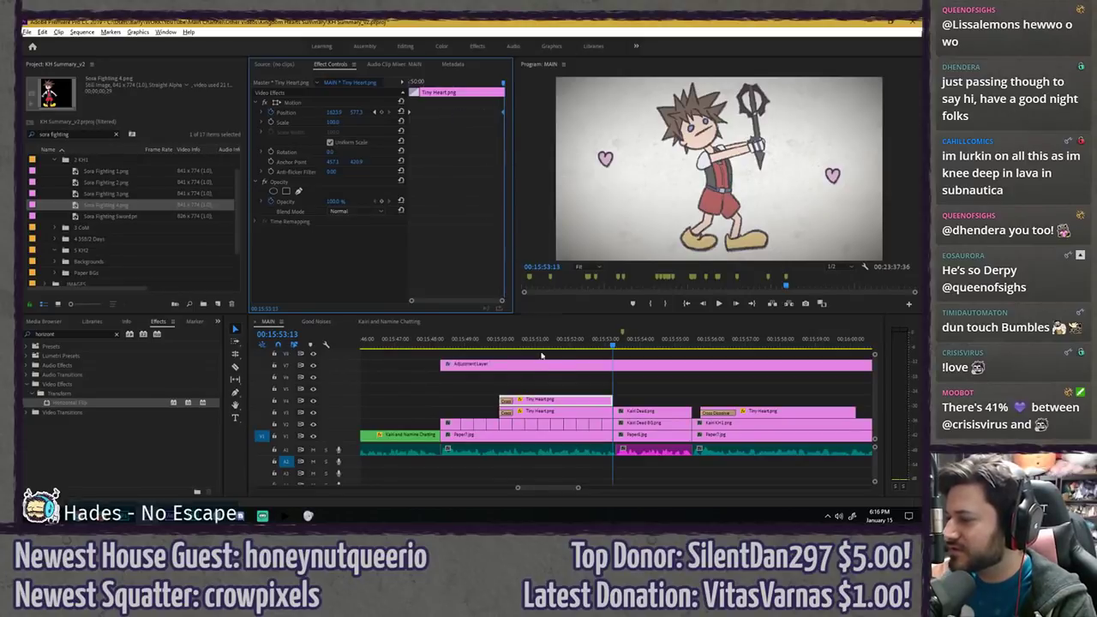
{"action": "left_click", "coordinate": [557, 407]}
{"action": "left_click", "coordinate": [455, 114]}
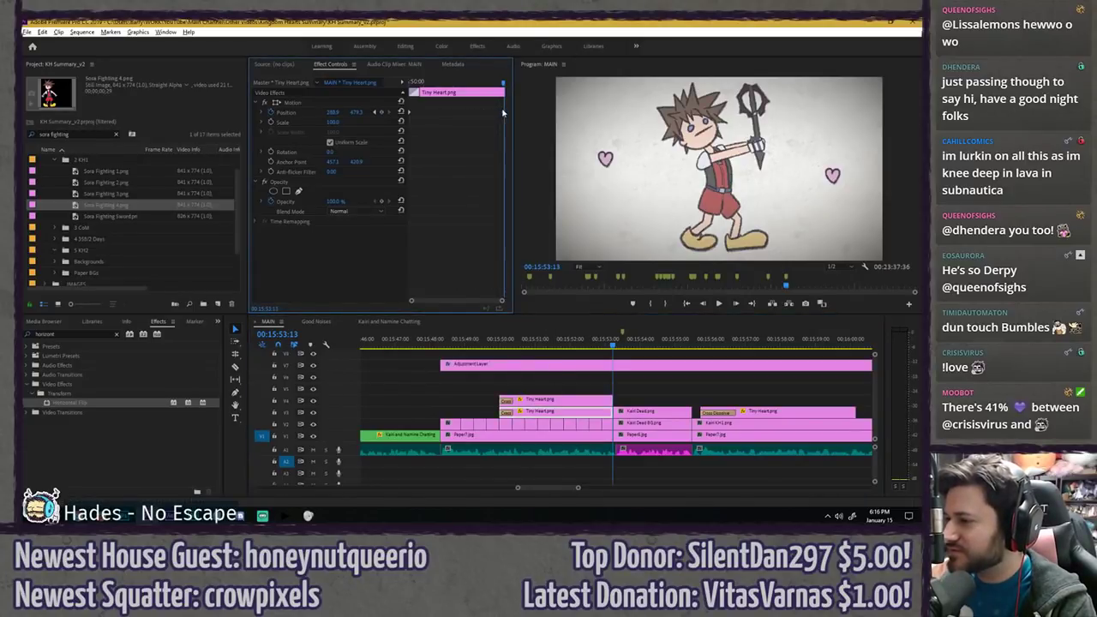
{"action": "left_click", "coordinate": [497, 346]}
{"action": "key", "text": "space"}
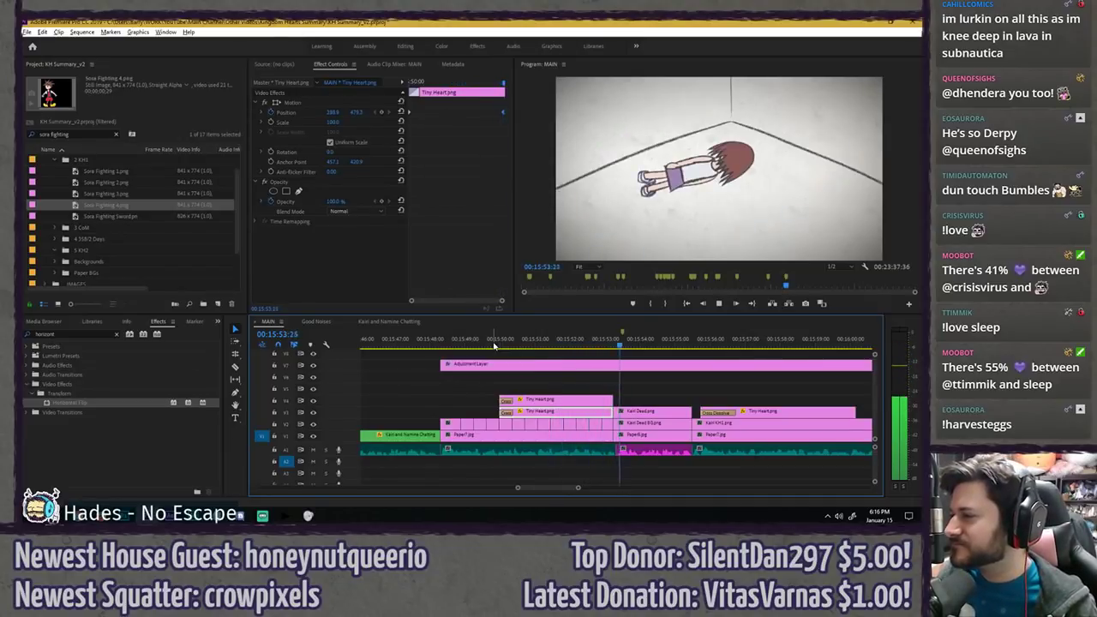
{"action": "left_click", "coordinate": [512, 357]}
{"action": "scroll", "coordinate": [511, 357], "scroll_direction": "down", "scroll_amount": 11}
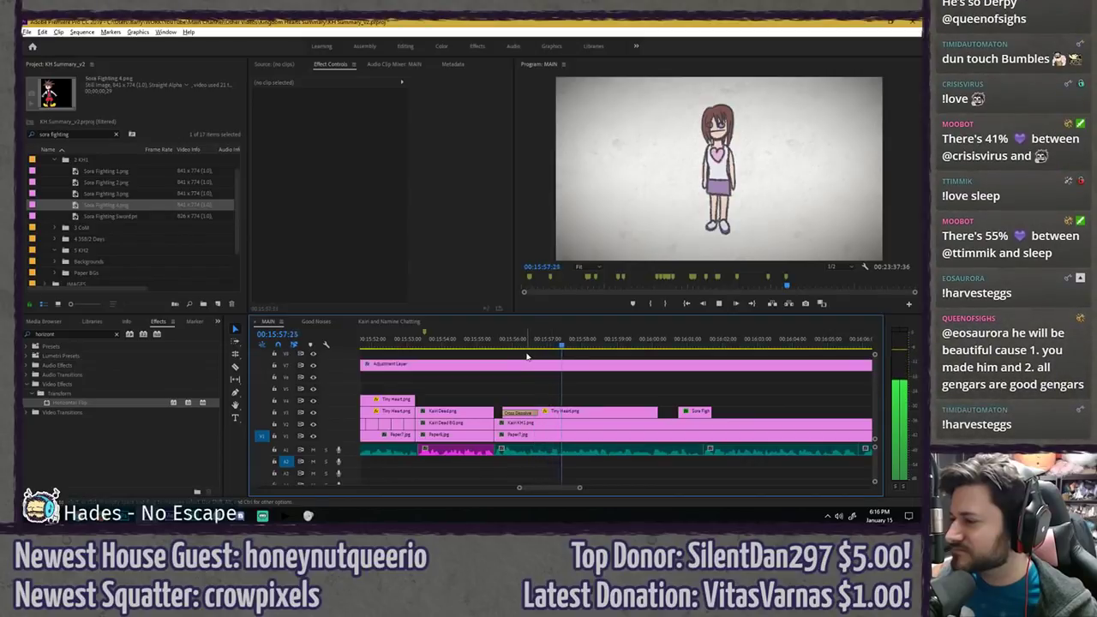
{"action": "key", "text": "space"}
{"action": "key", "text": "space"}
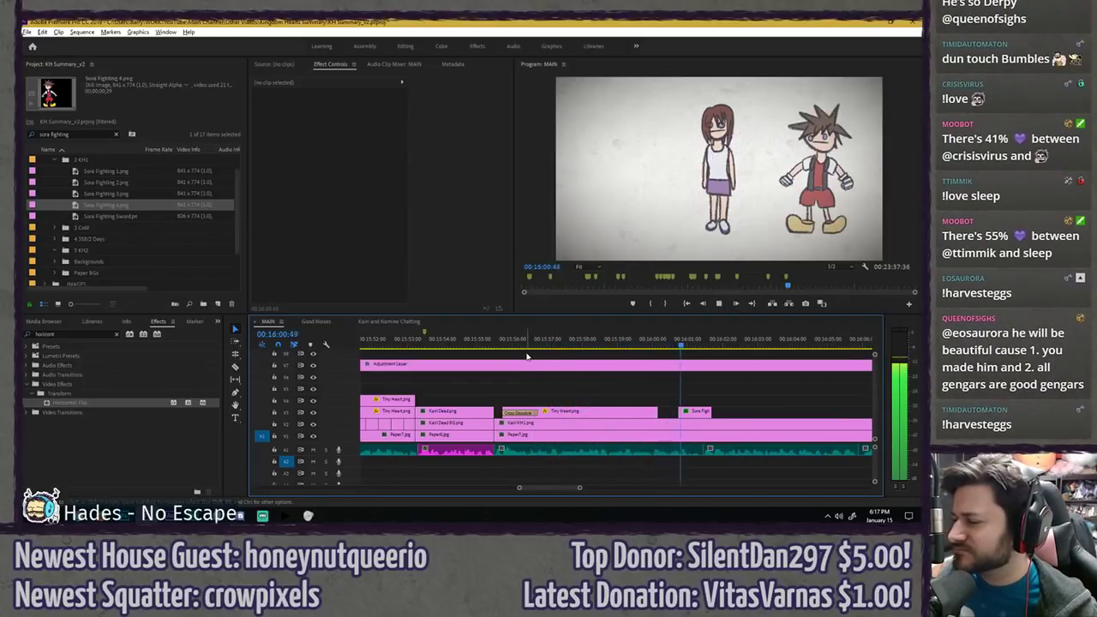
{"action": "key", "text": "space"}
{"action": "scroll", "coordinate": [517, 362], "scroll_direction": "down", "scroll_amount": 3}
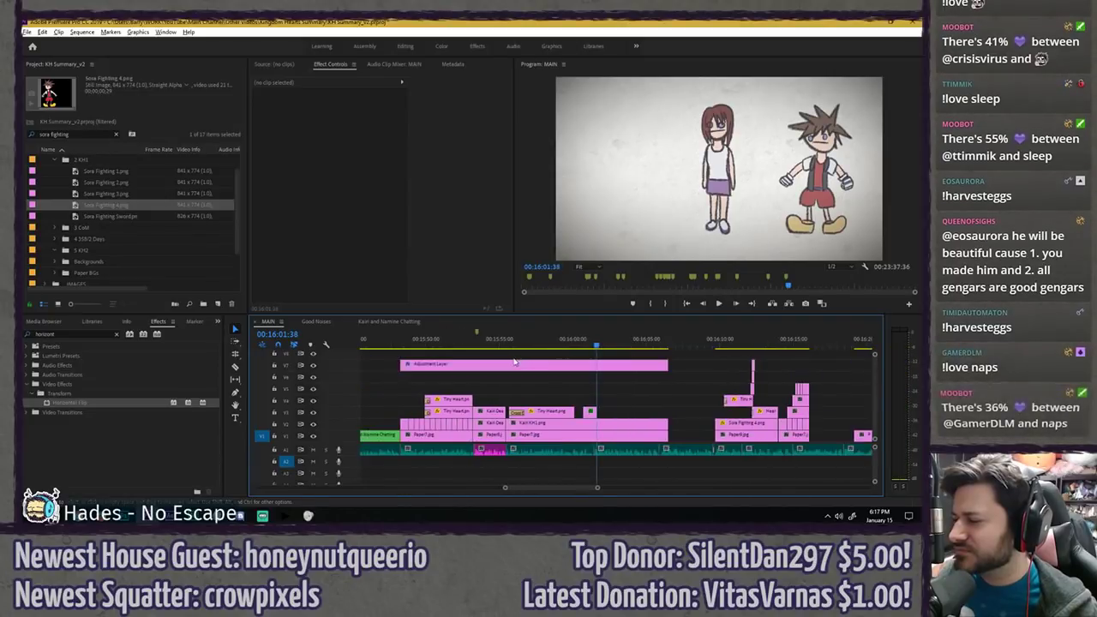
{"action": "key", "text": "space"}
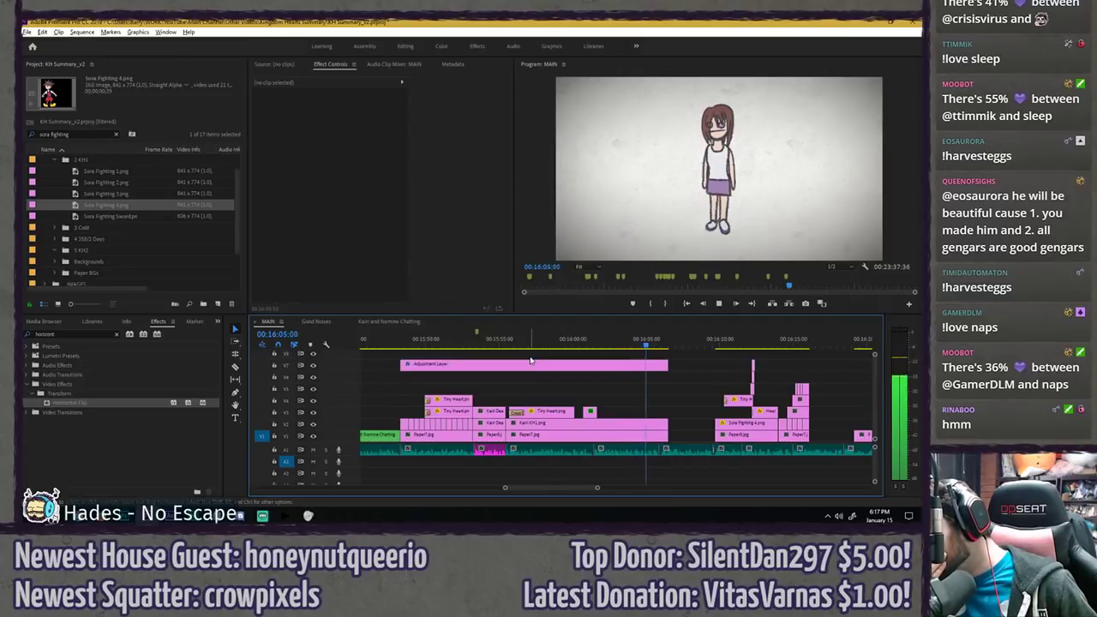
{"action": "key", "text": "space"}
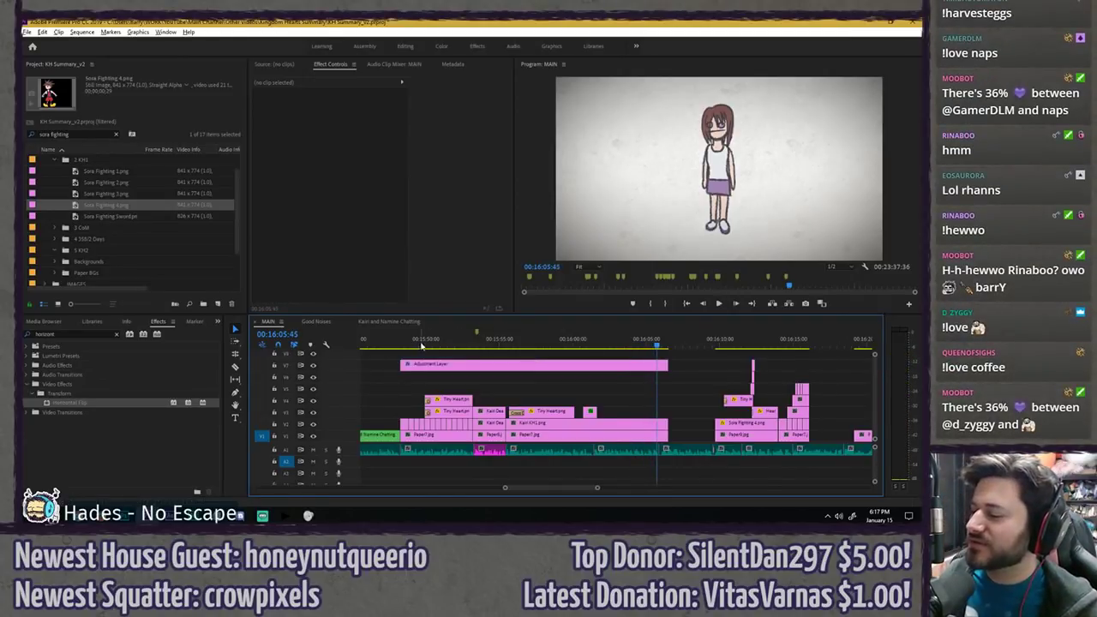
{"action": "left_click_drag", "start_coordinate": [421, 344], "coordinate": [442, 342]}
{"action": "key", "text": "ctrl+s"}
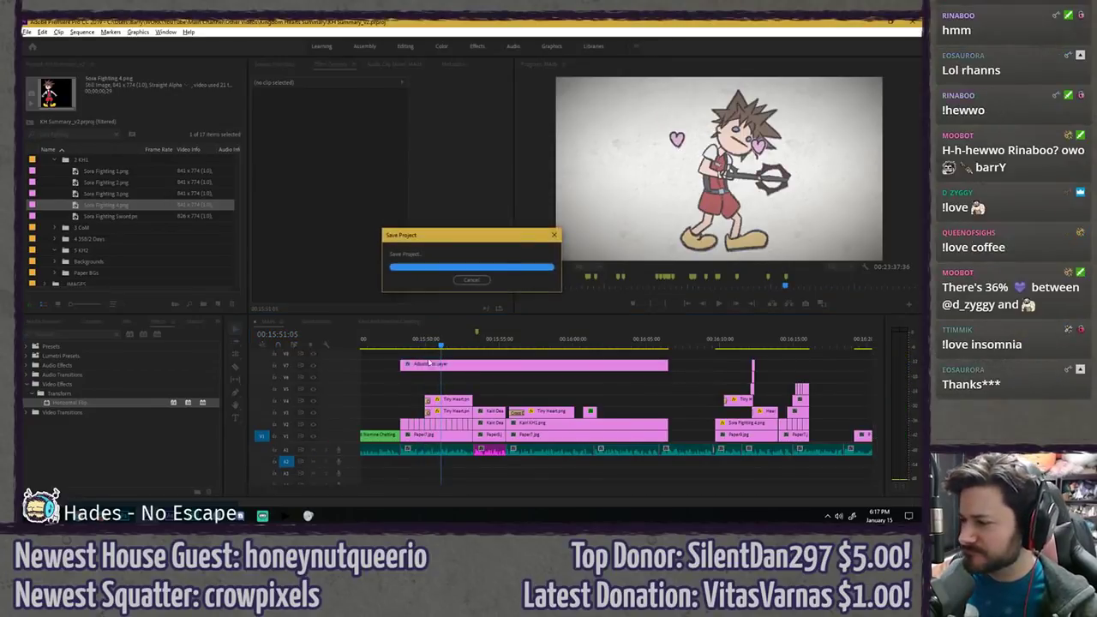
- Name the 00:15:51:05 marker with a reminder to label the hearts, then replay the section
{"action": "double_click", "coordinate": [442, 336]}
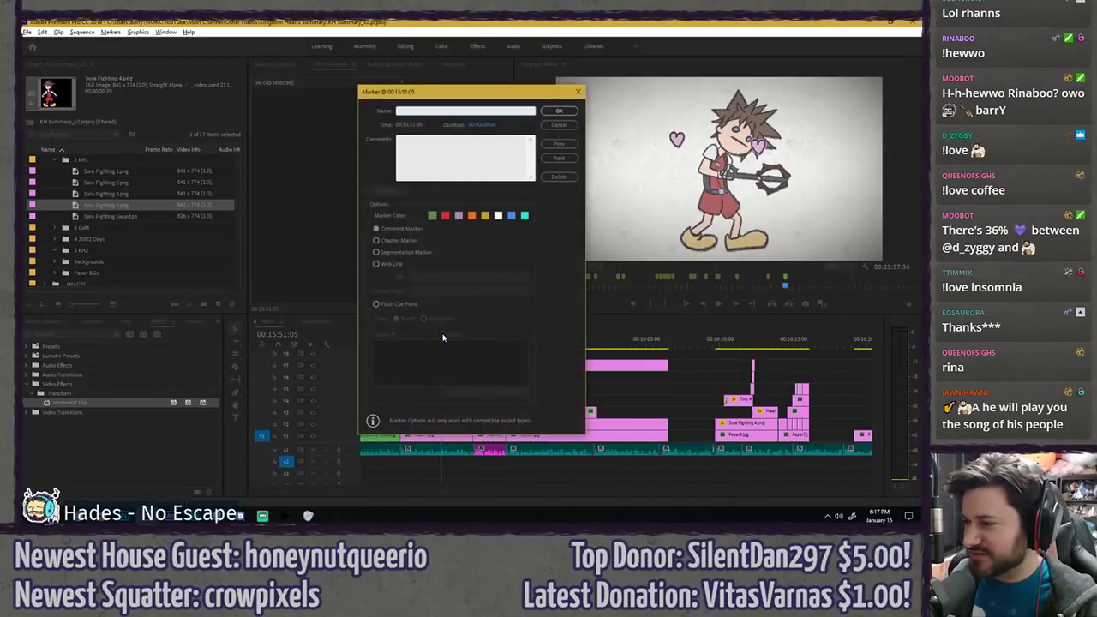
{"action": "type", "text": "Label hearts with Amo"}
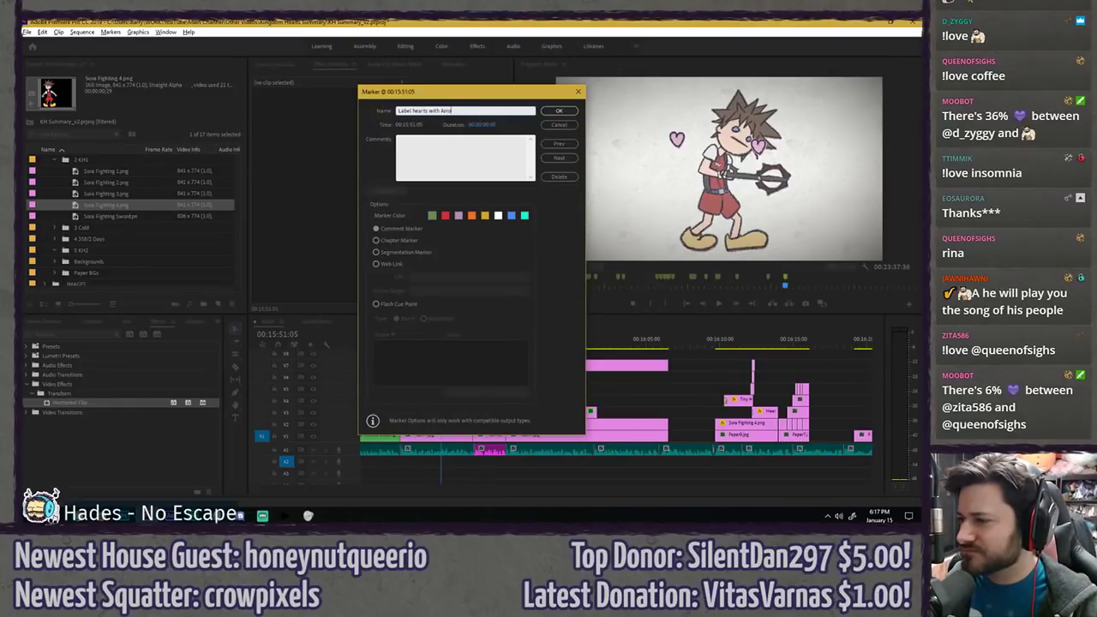
{"action": "key", "text": "BackSpace"}
{"action": "key", "text": "BackSpace"}
{"action": "key", "text": "BackSpace"}
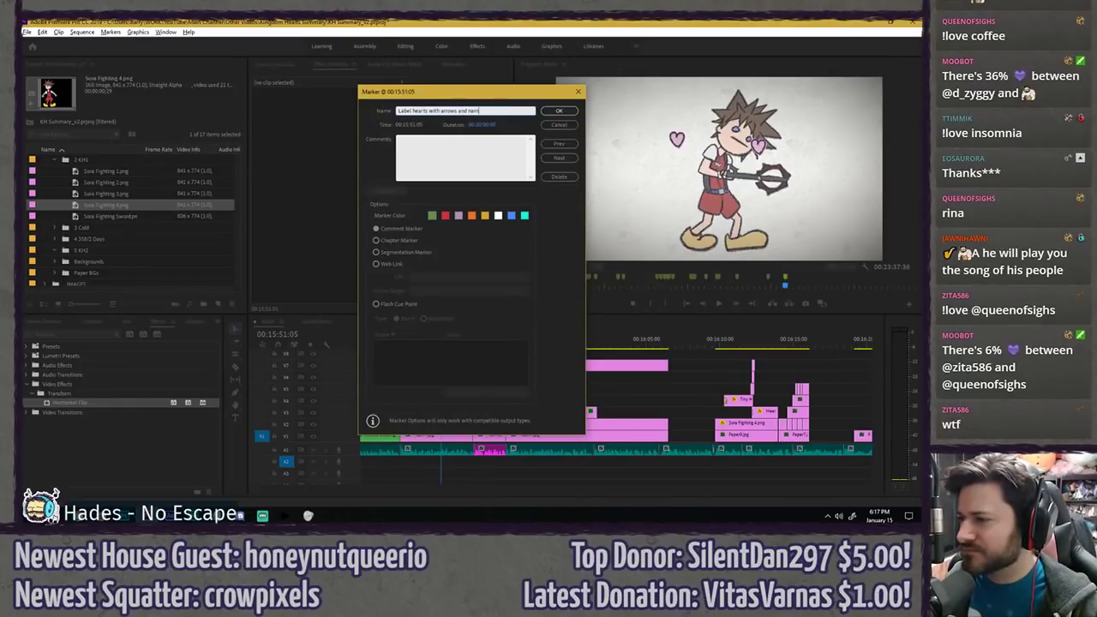
{"action": "type", "text": "es"}
{"action": "key", "text": "Return"}
{"action": "left_click", "coordinate": [402, 339]}
{"action": "key", "text": "space"}
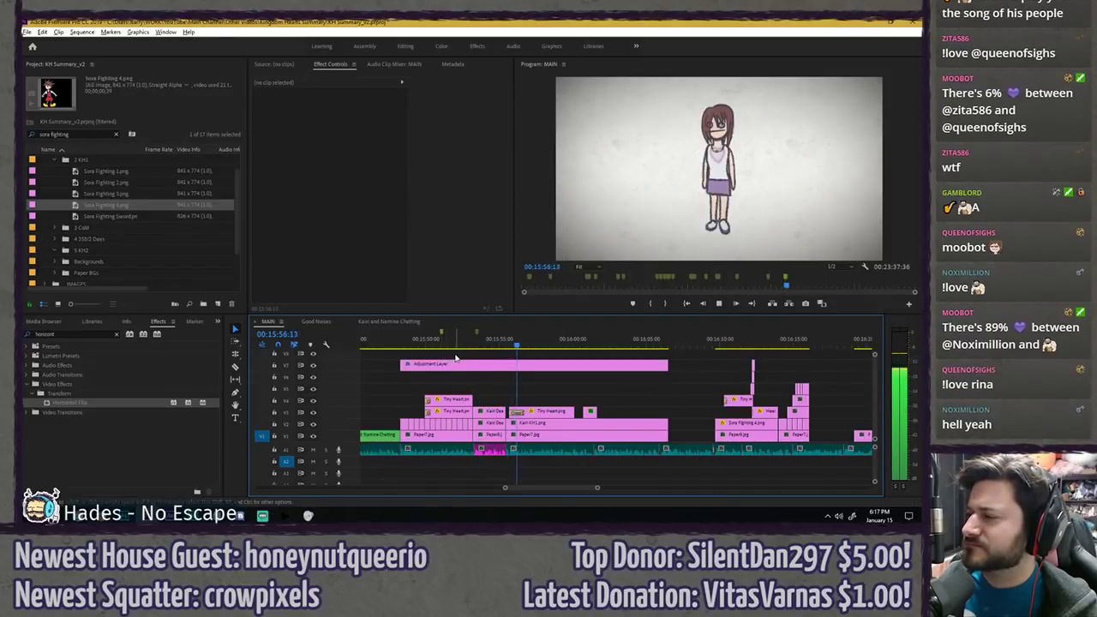
- Delete the V3 Tiny Heart, the small clip at 16:00:59 and the Kairi KH1 clip
{"action": "key", "text": "space"}
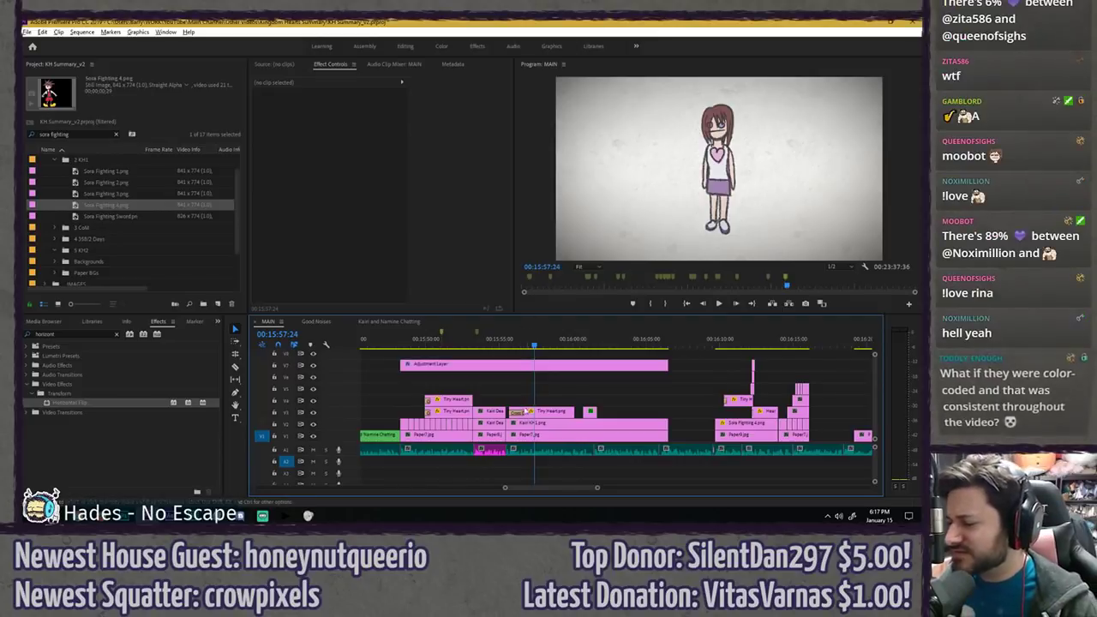
{"action": "left_click", "coordinate": [533, 412]}
{"action": "key", "text": "Delete"}
{"action": "left_click_drag", "start_coordinate": [580, 345], "coordinate": [587, 345]}
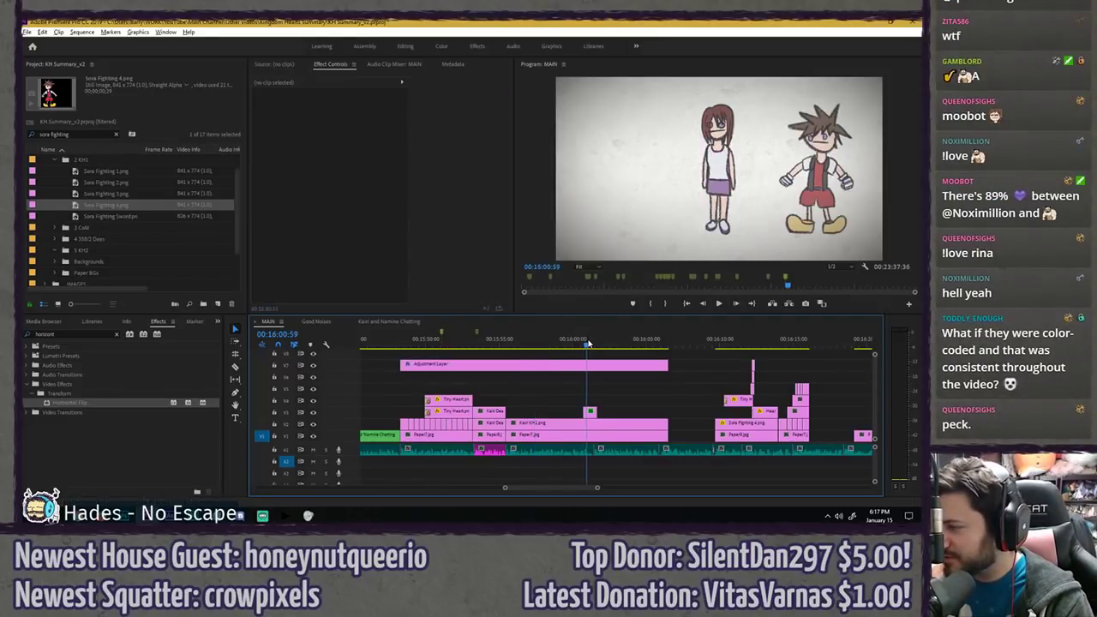
{"action": "left_click", "coordinate": [590, 413]}
{"action": "key", "text": "Delete"}
{"action": "left_click", "coordinate": [529, 427]}
{"action": "key", "text": "Delete"}
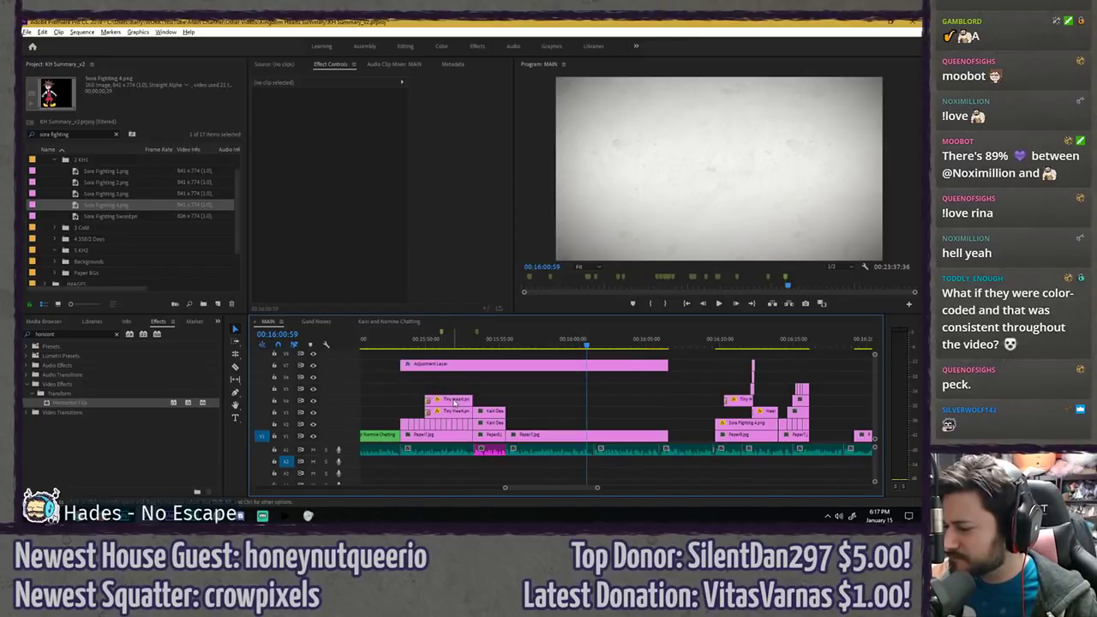
- Place a Tiny Heart on V2 right after Kairi Dead, remove its Position keyframes, and save
{"action": "key", "text": "ctrl+z"}
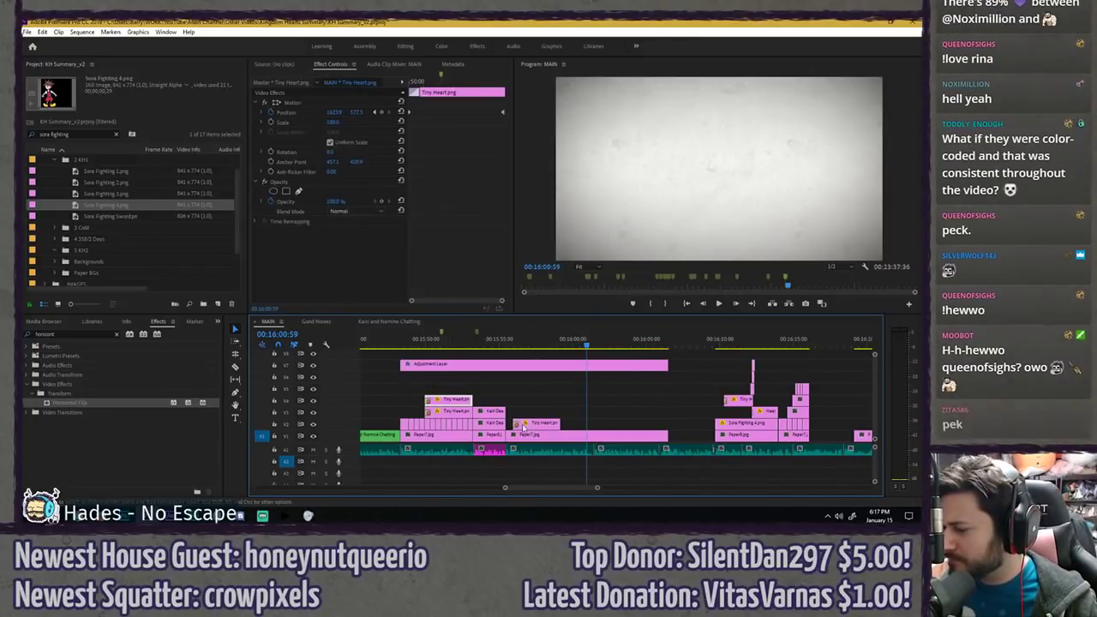
{"action": "left_click_drag", "start_coordinate": [525, 425], "coordinate": [524, 423]}
{"action": "left_click", "coordinate": [496, 339]}
{"action": "key", "text": "space"}
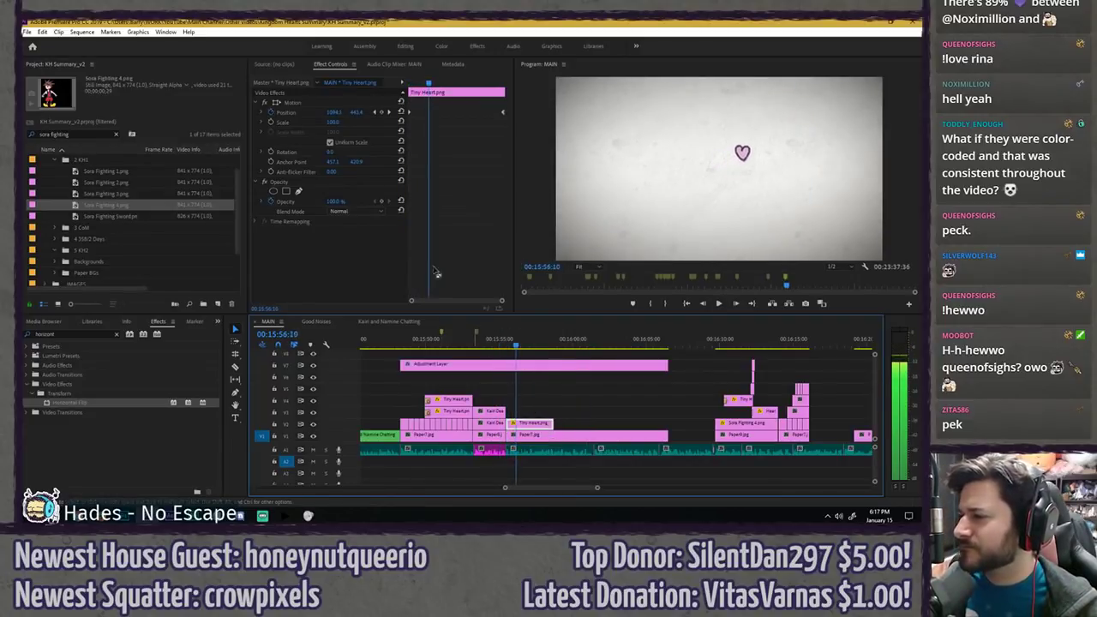
{"action": "key", "text": "space"}
{"action": "left_click", "coordinate": [271, 112]}
{"action": "key", "text": "Return"}
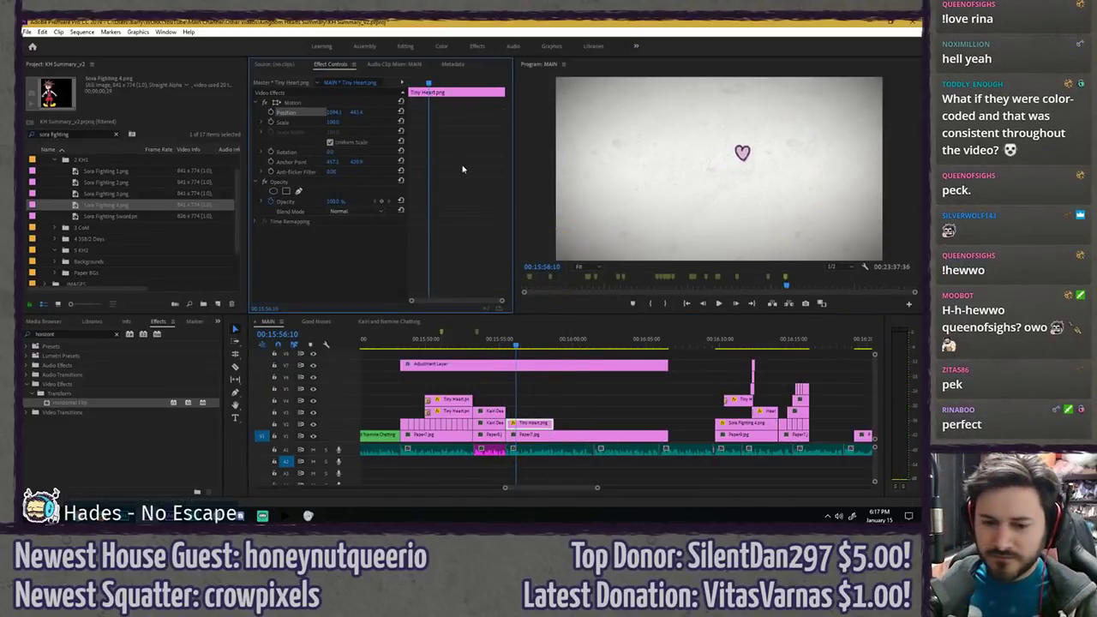
{"action": "key", "text": "ctrl+s"}
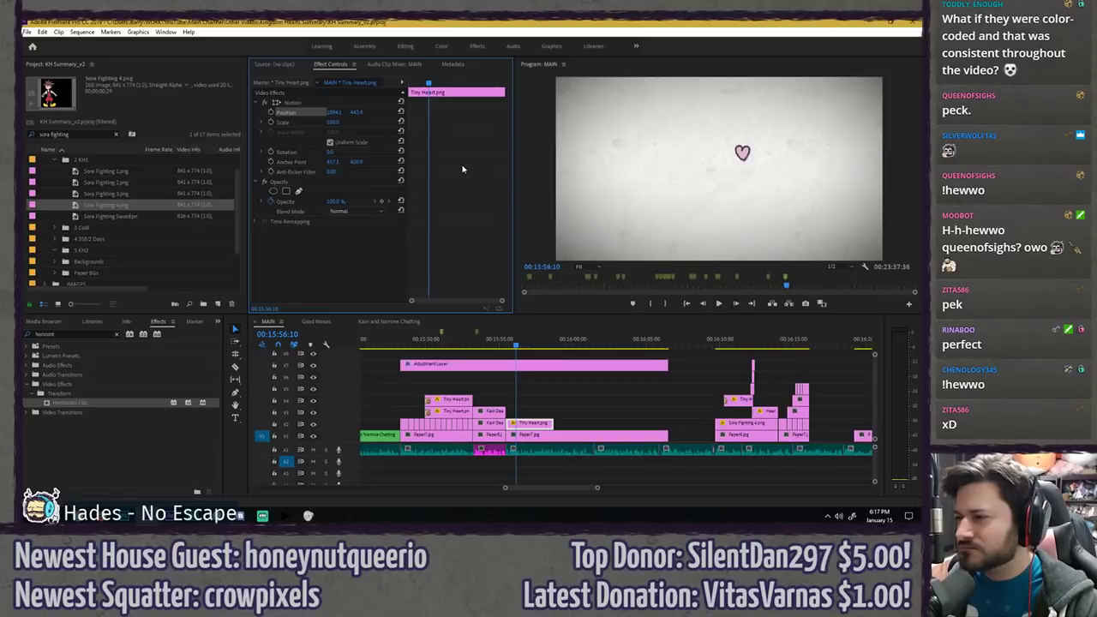
- Replay the Sora shot and search the Effects panel for 'hls'
{"action": "left_click", "coordinate": [423, 344]}
{"action": "key", "text": "space"}
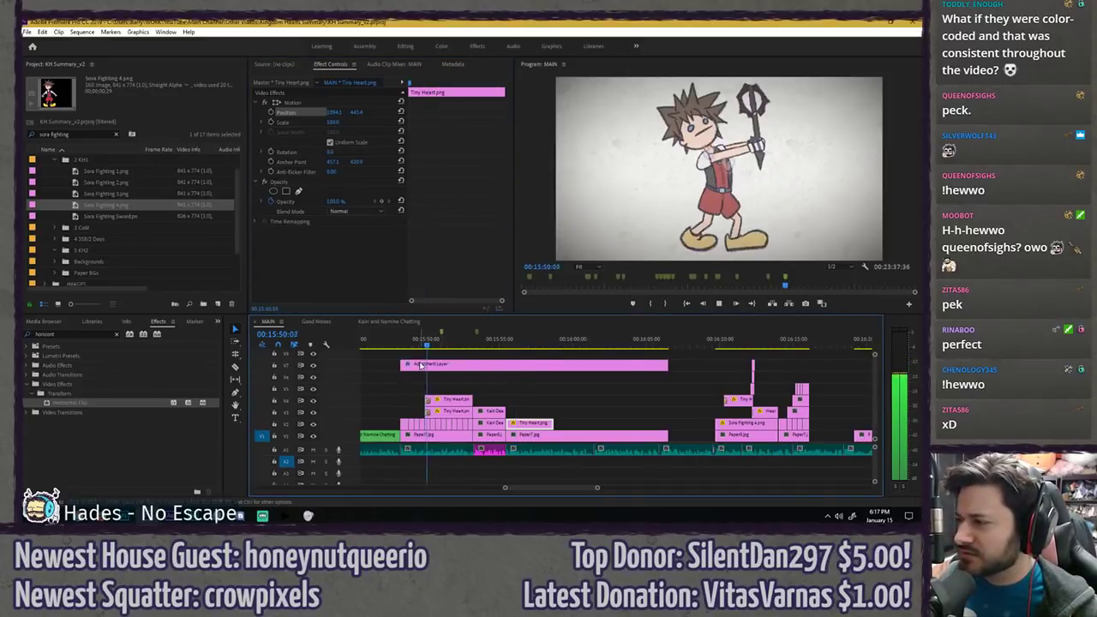
{"action": "key", "text": "space"}
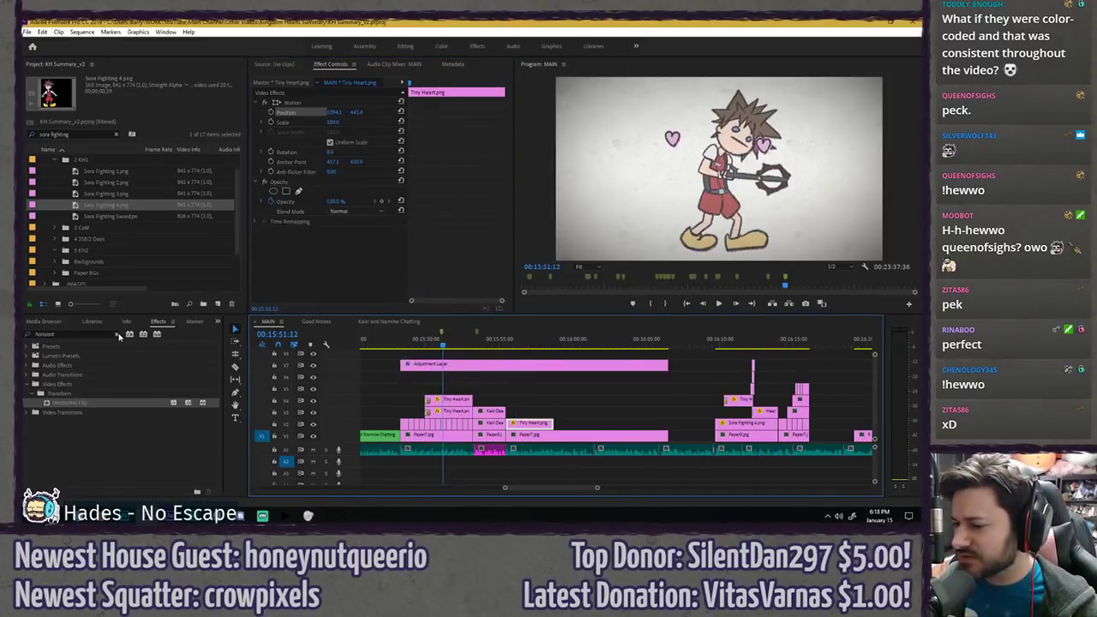
{"action": "left_click", "coordinate": [117, 335]}
{"action": "type", "text": "hue"}
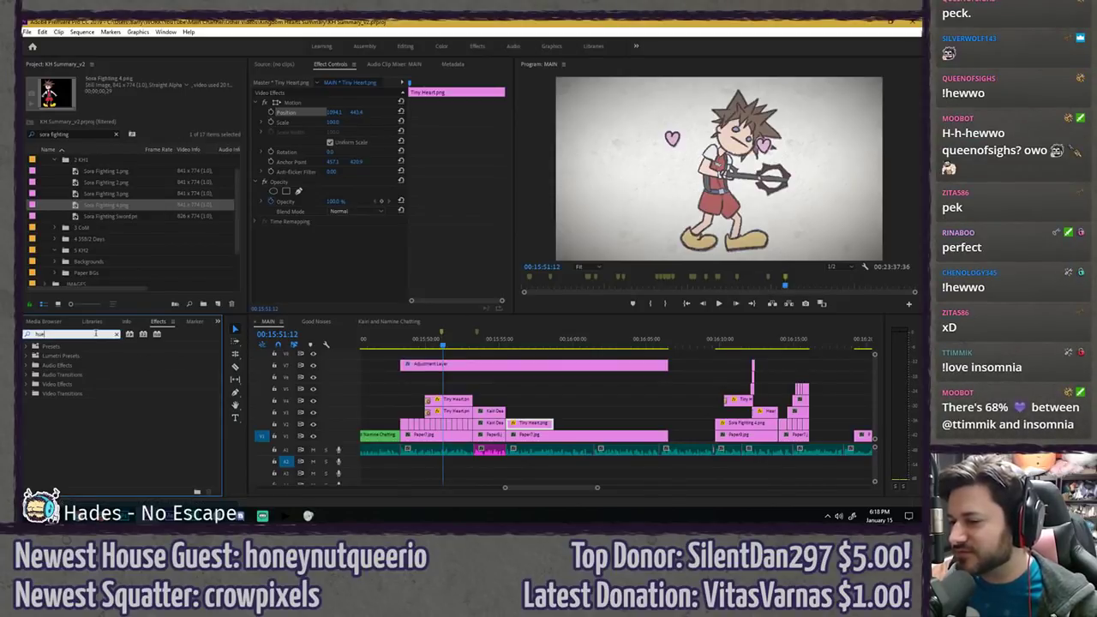
{"action": "key", "text": "BackSpace"}
{"action": "key", "text": "BackSpace"}
{"action": "key", "text": "BackSpace"}
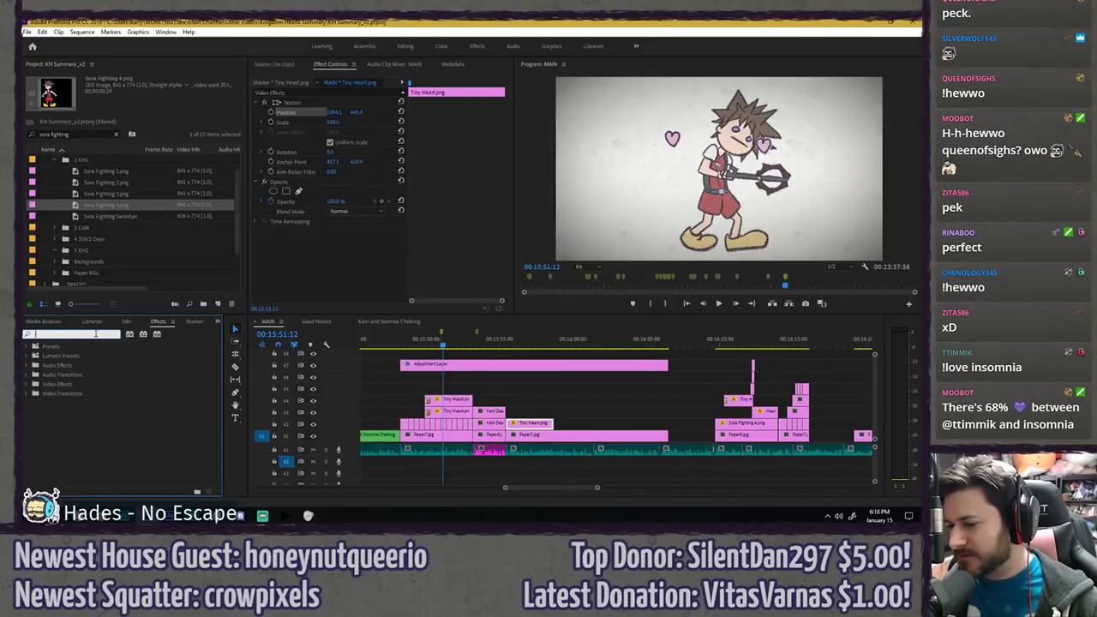
{"action": "type", "text": "hls"}
- Apply Color Balance (HLS) to the Tiny Heart clip, turning the heart purple with Hue -45
{"action": "left_click", "coordinate": [70, 404]}
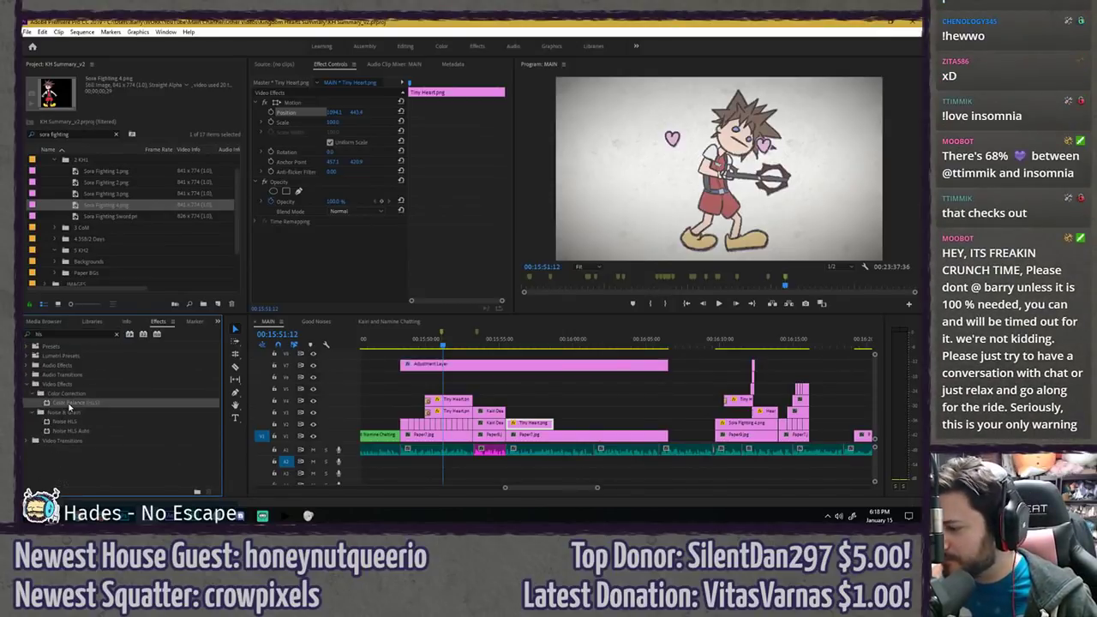
{"action": "left_click_drag", "start_coordinate": [331, 274], "coordinate": [394, 253]}
{"action": "left_click", "coordinate": [520, 342]}
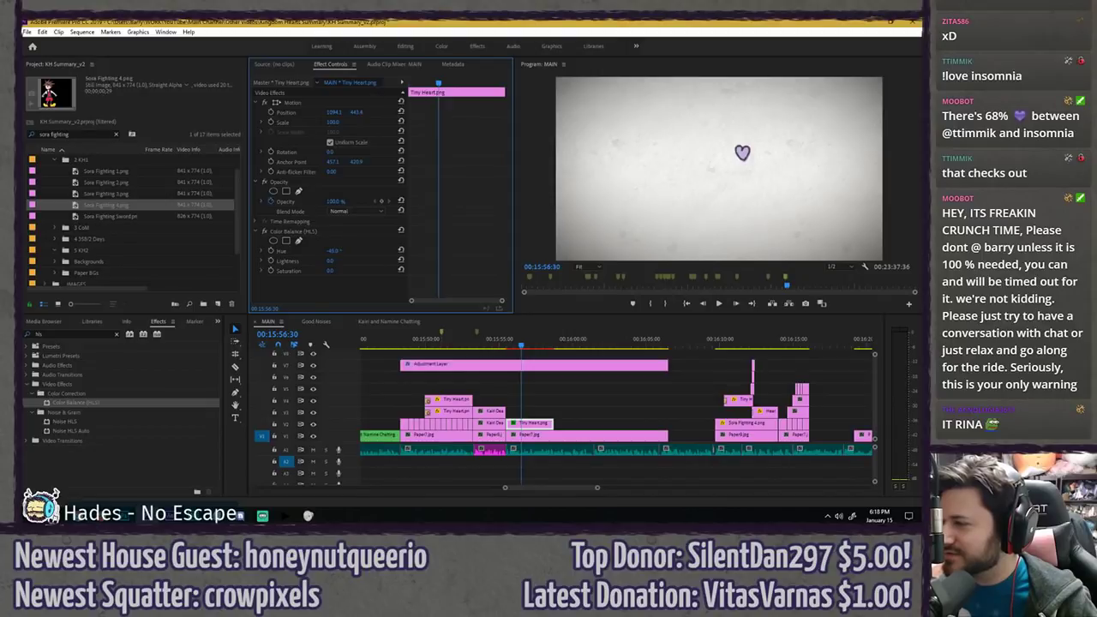
{"action": "key", "text": "grave"}
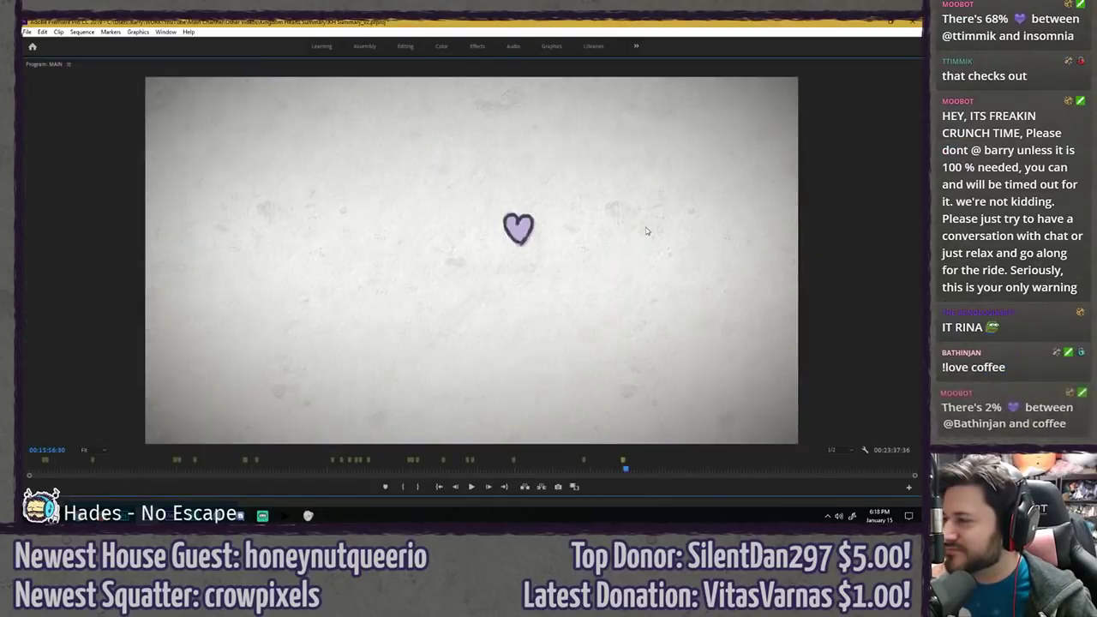
{"action": "key", "text": "grave"}
{"action": "left_click", "coordinate": [314, 233]}
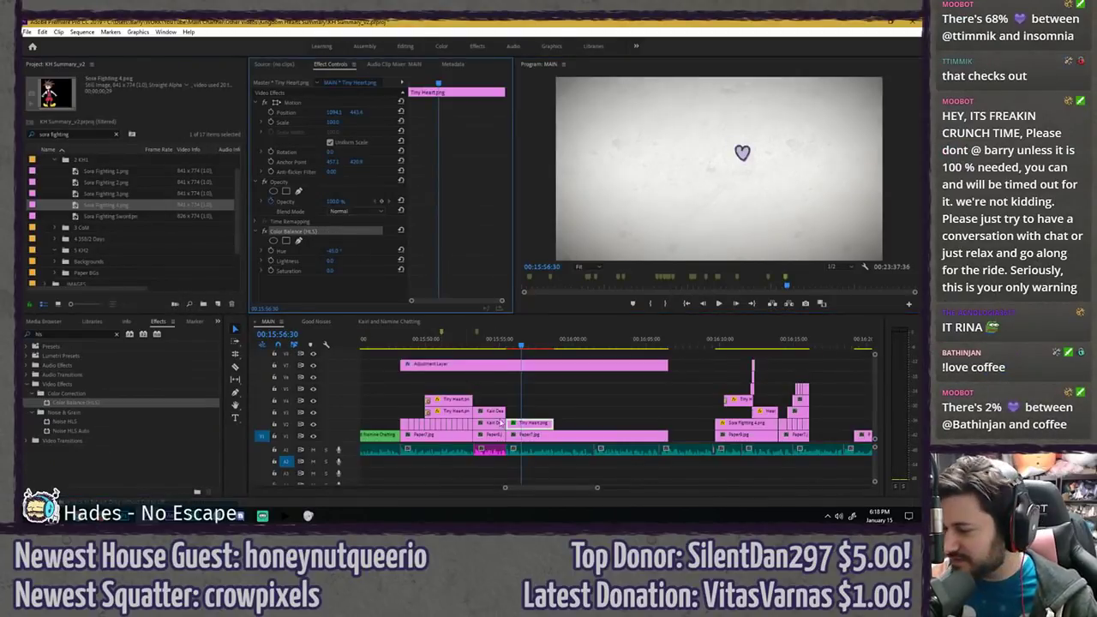
{"action": "left_click", "coordinate": [453, 343]}
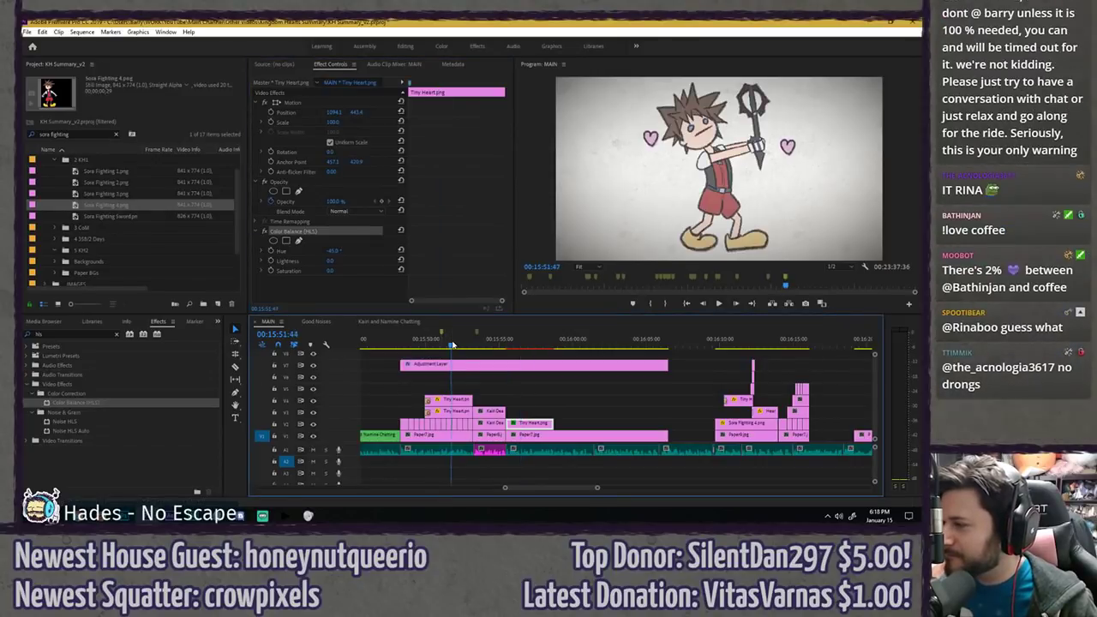
- Make the left heart curve off the frame's left edge by reshaping its motion path
{"action": "left_click_drag", "start_coordinate": [453, 344], "coordinate": [452, 344]}
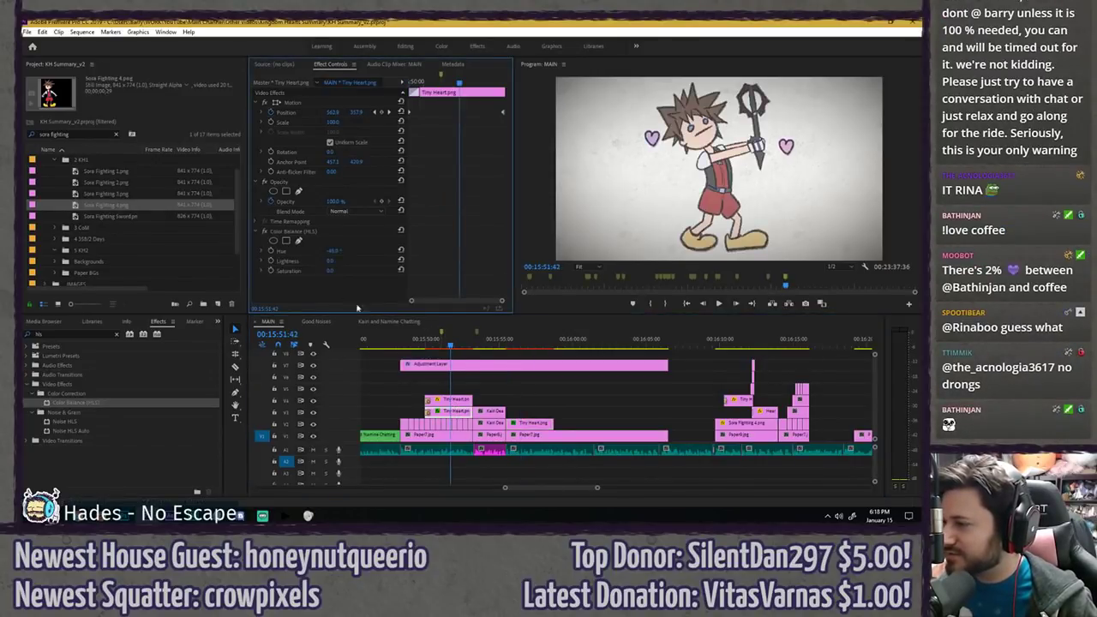
{"action": "left_click", "coordinate": [425, 343]}
{"action": "key", "text": "space"}
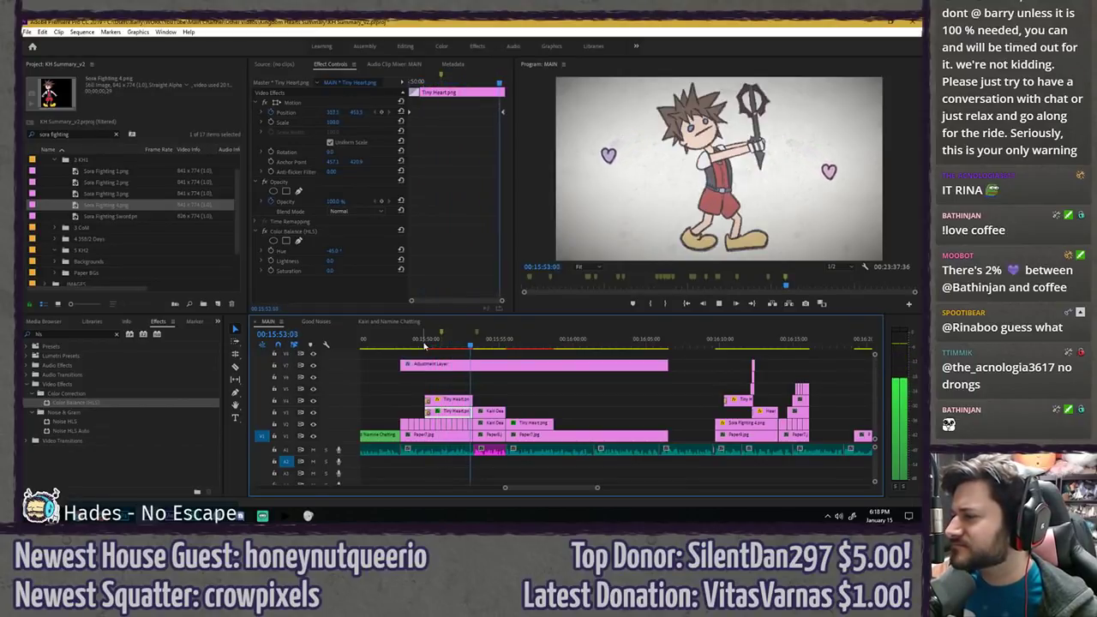
{"action": "key", "text": "space"}
{"action": "left_click", "coordinate": [502, 83]}
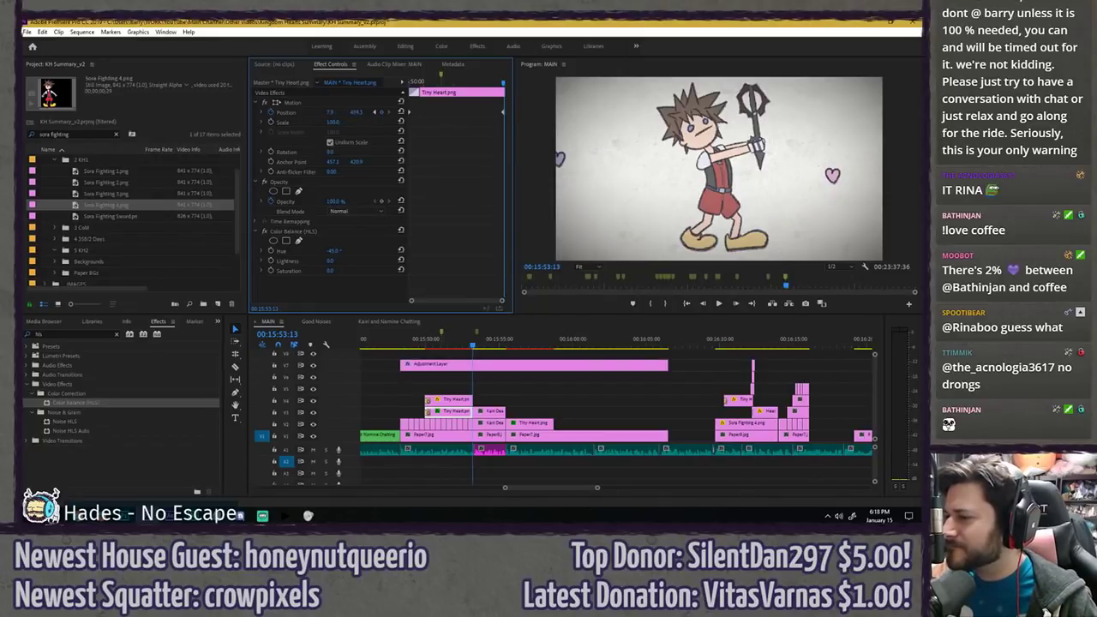
{"action": "left_click_drag", "start_coordinate": [332, 113], "coordinate": [330, 112]}
{"action": "left_click", "coordinate": [345, 104]}
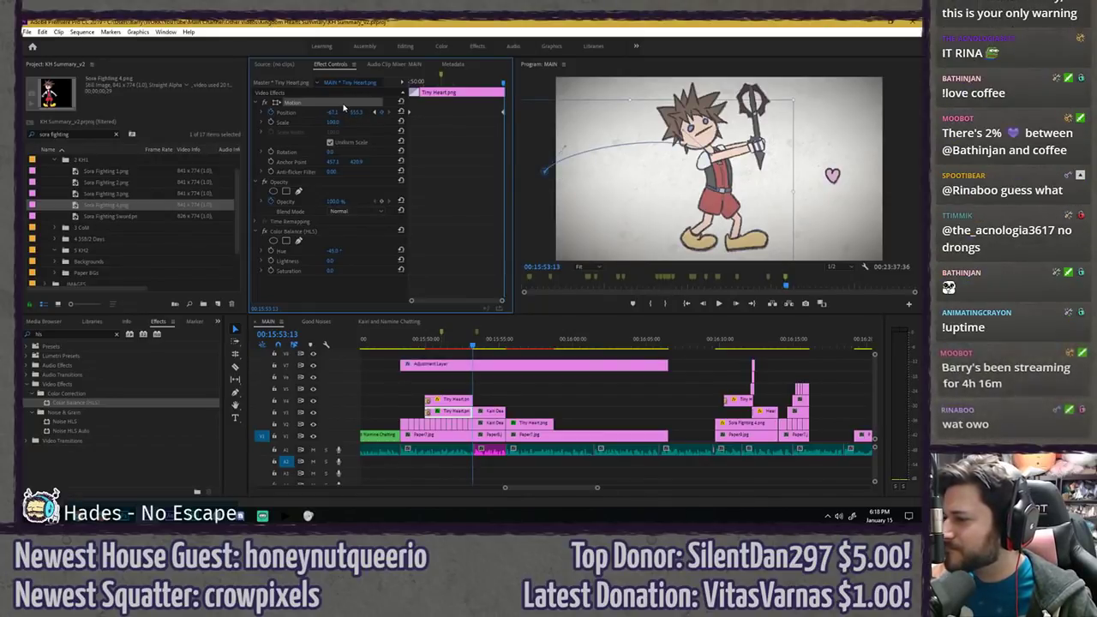
{"action": "left_click_drag", "start_coordinate": [566, 148], "coordinate": [632, 187]}
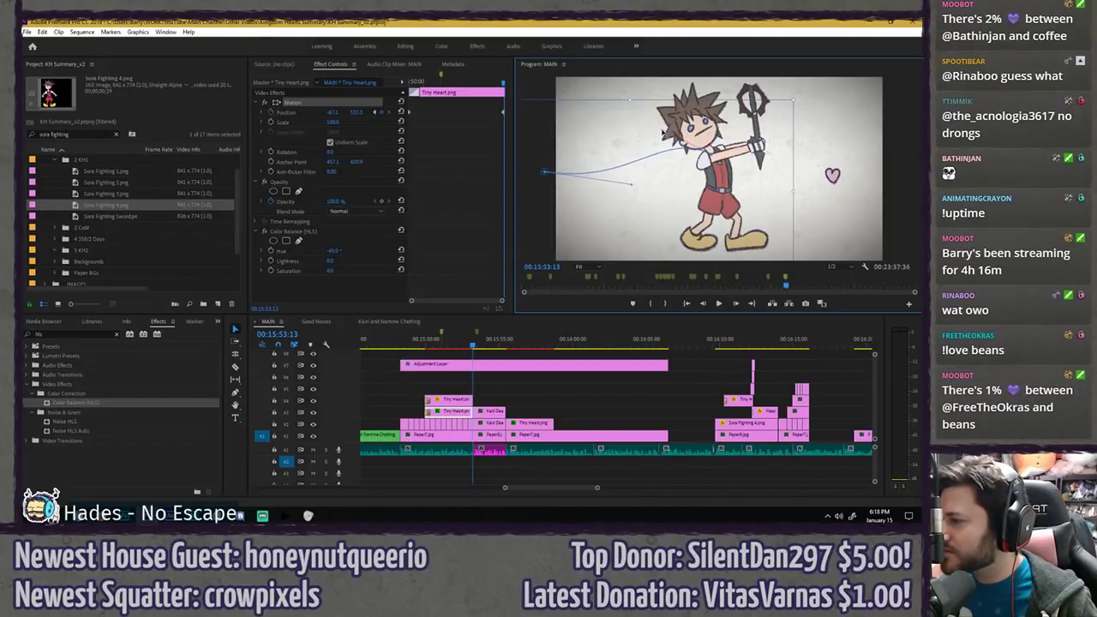
{"action": "left_click_drag", "start_coordinate": [664, 133], "coordinate": [664, 138]}
{"action": "left_click", "coordinate": [445, 100]}
{"action": "left_click_drag", "start_coordinate": [435, 83], "coordinate": [264, 75]}
{"action": "key", "text": "space"}
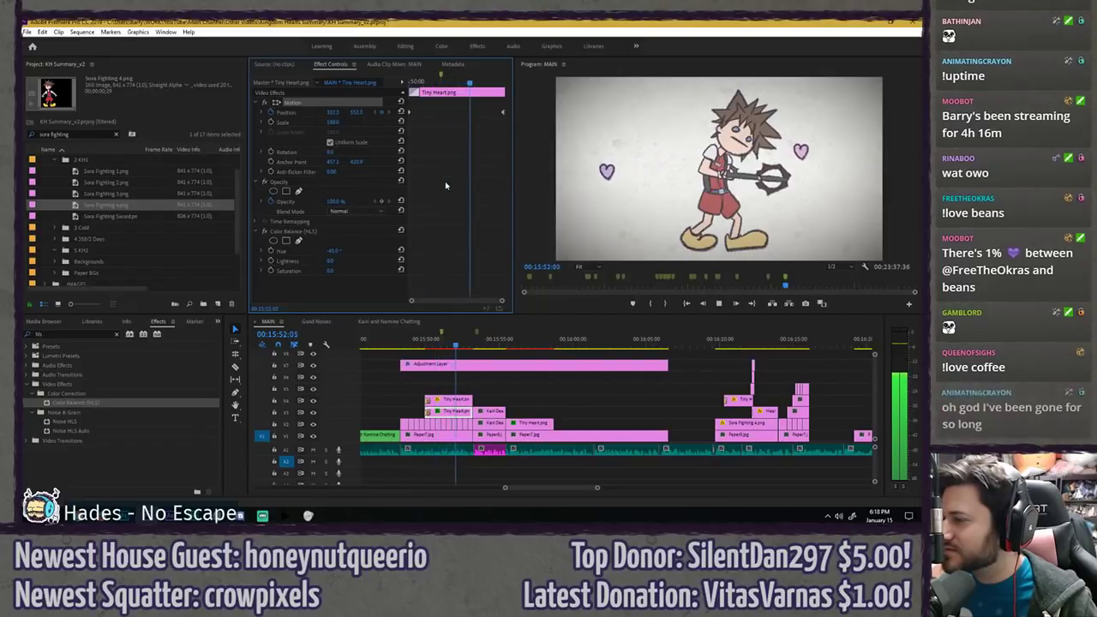
{"action": "key", "text": "space"}
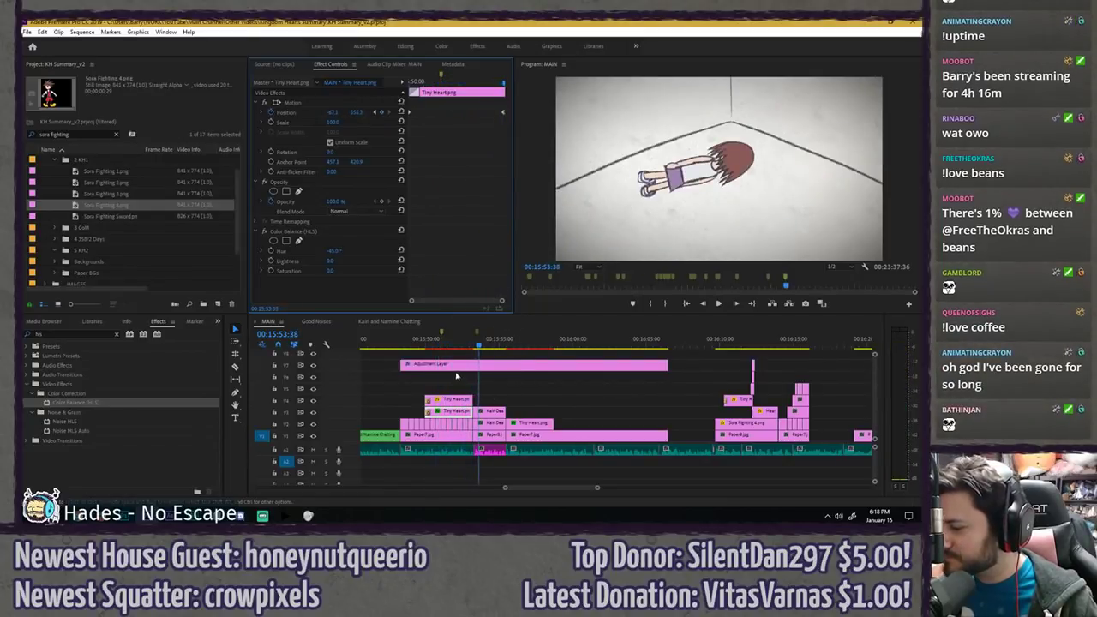
- Push the V4 heart off the frame's right edge and preview both hearts
{"action": "left_click", "coordinate": [436, 343]}
{"action": "left_click", "coordinate": [447, 400]}
{"action": "left_click", "coordinate": [504, 83]}
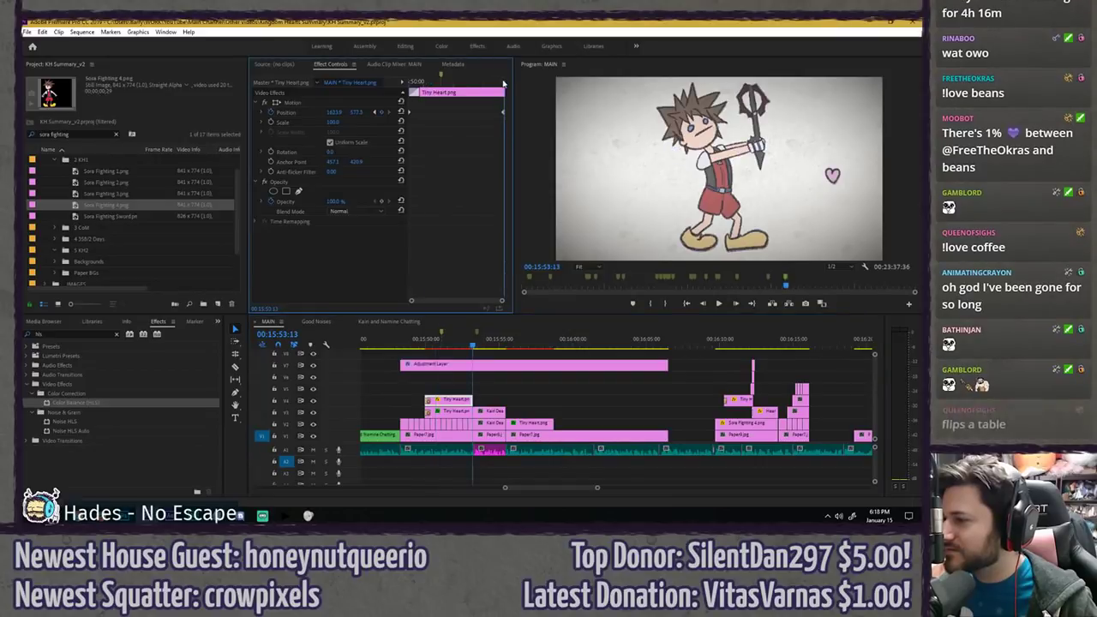
{"action": "left_click", "coordinate": [333, 103]}
{"action": "left_click_drag", "start_coordinate": [799, 219], "coordinate": [864, 228]}
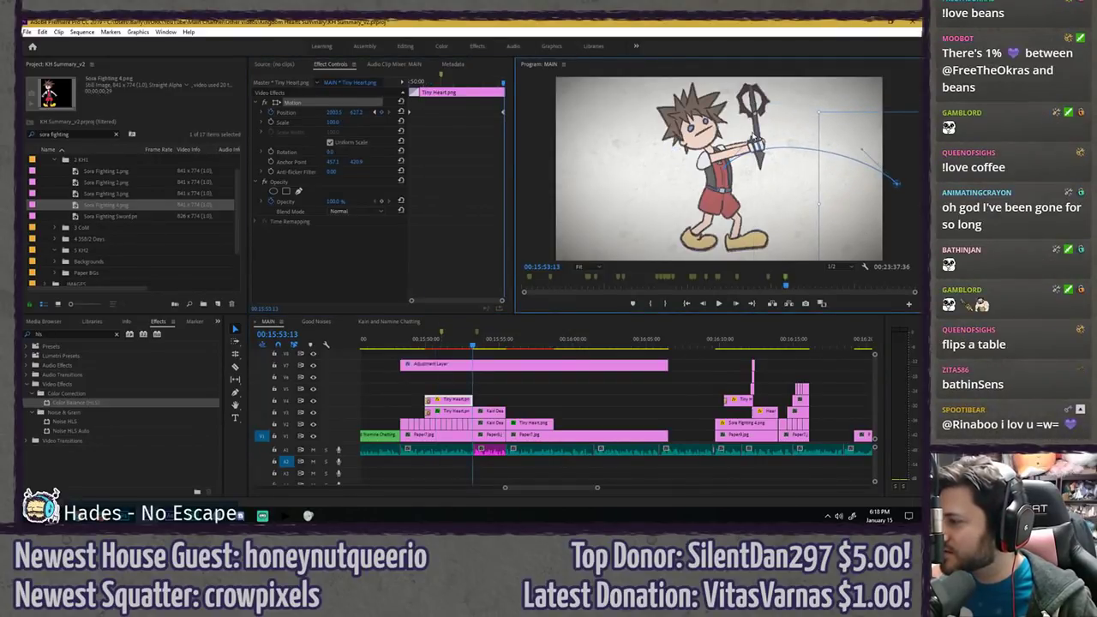
{"action": "left_click", "coordinate": [454, 146]}
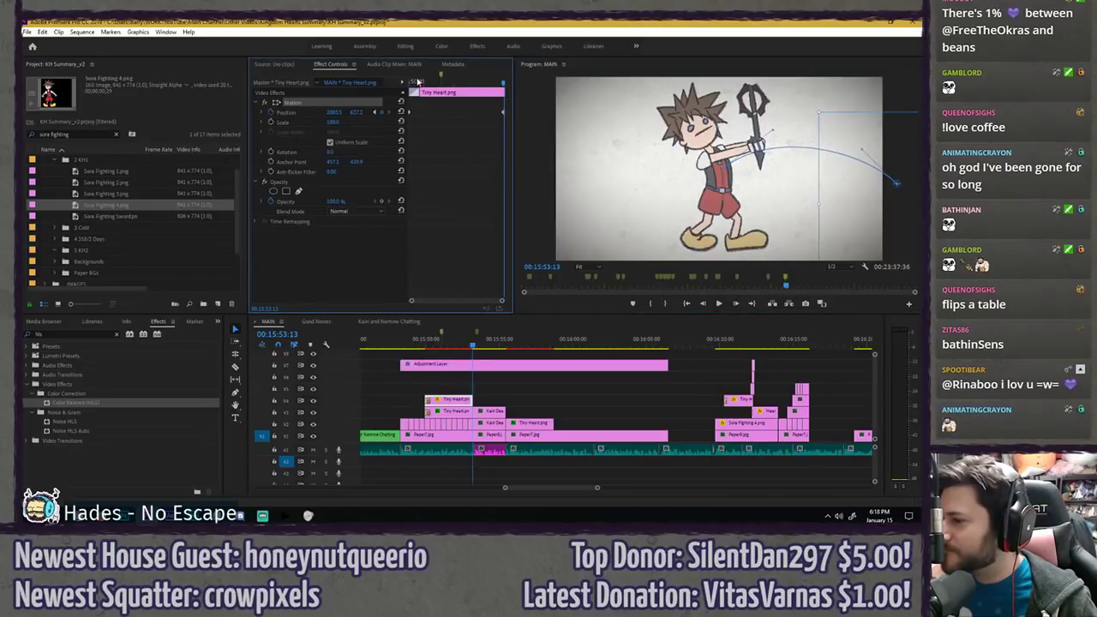
{"action": "left_click", "coordinate": [410, 83]}
{"action": "key", "text": "space"}
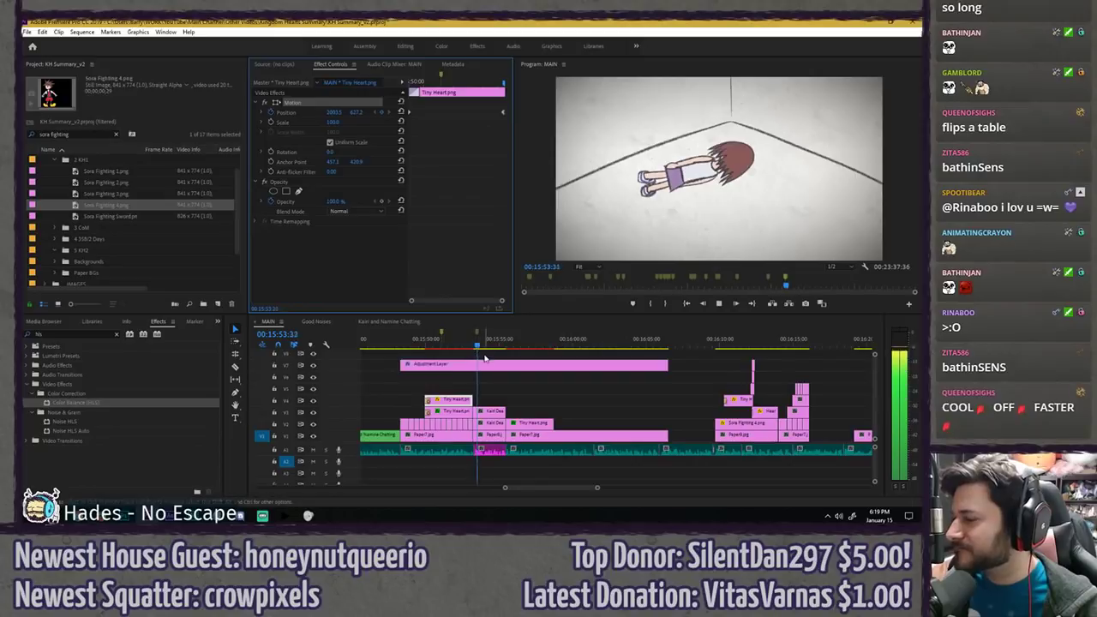
{"action": "left_click", "coordinate": [467, 357]}
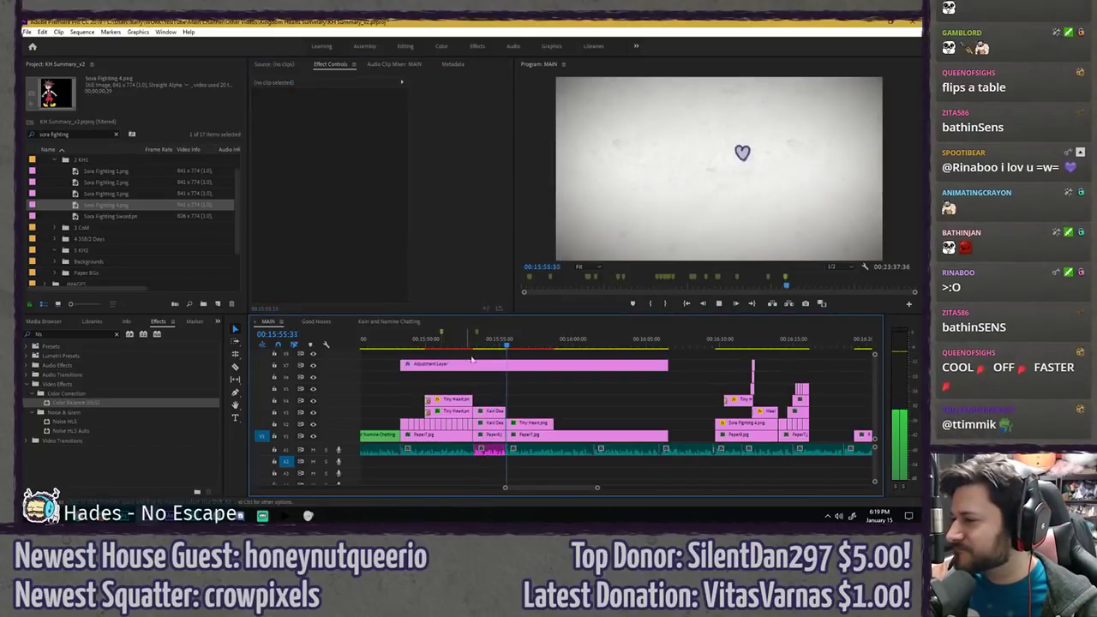
- Extend the end of Tiny Heart.png on V2 and move its heart right and down in the frame
{"action": "left_click", "coordinate": [541, 425]}
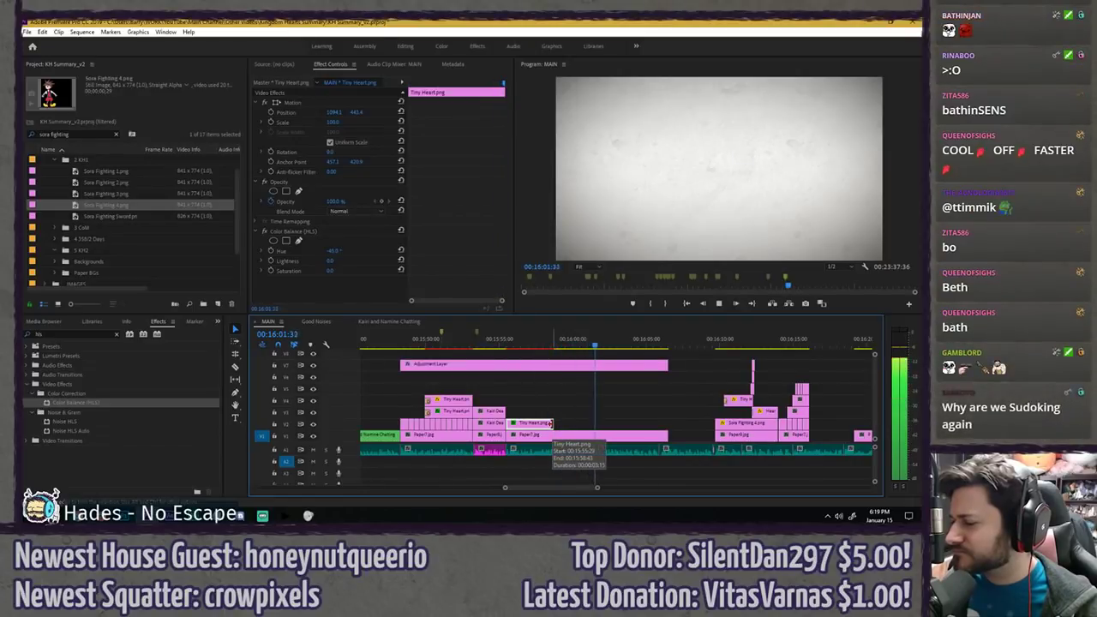
{"action": "left_click_drag", "start_coordinate": [552, 423], "coordinate": [594, 423]}
{"action": "left_click", "coordinate": [508, 344]}
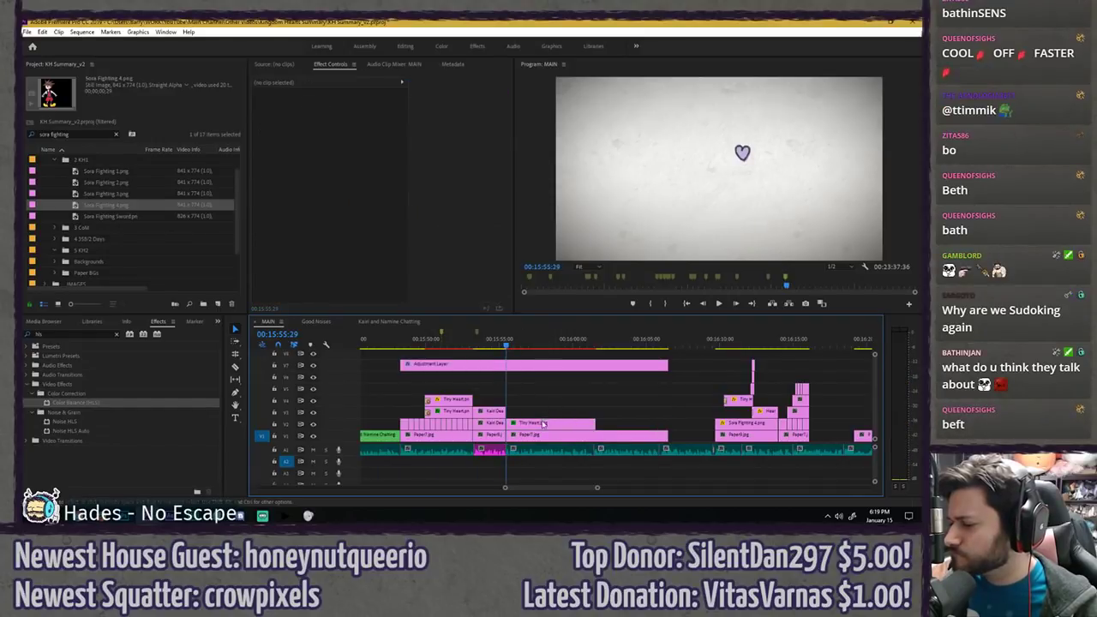
{"action": "key", "text": "space"}
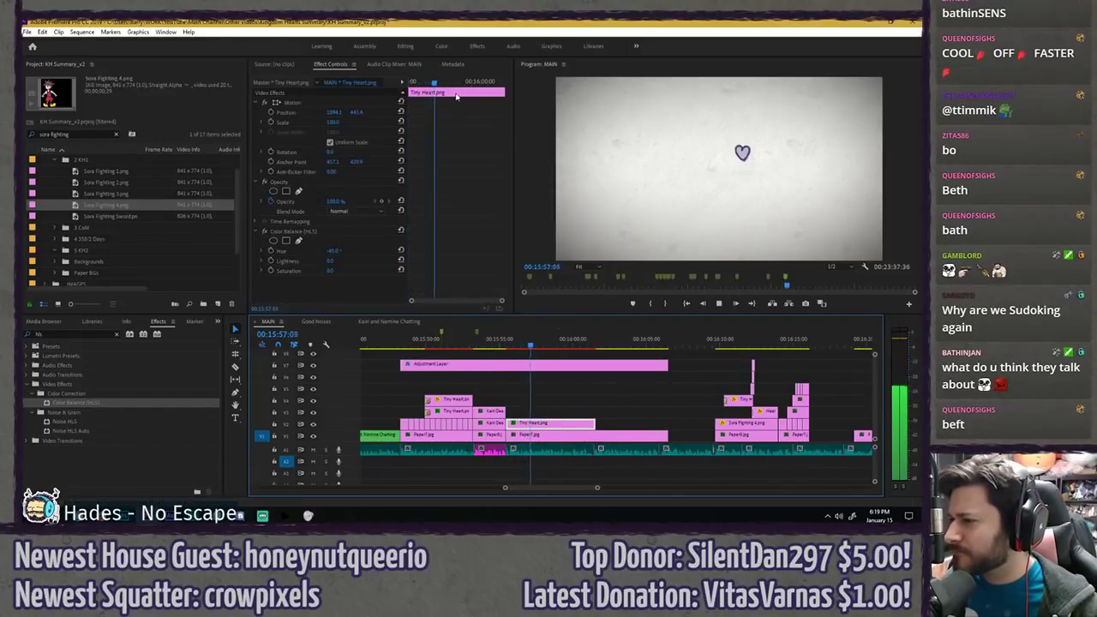
{"action": "key", "text": "space"}
{"action": "left_click", "coordinate": [771, 214]}
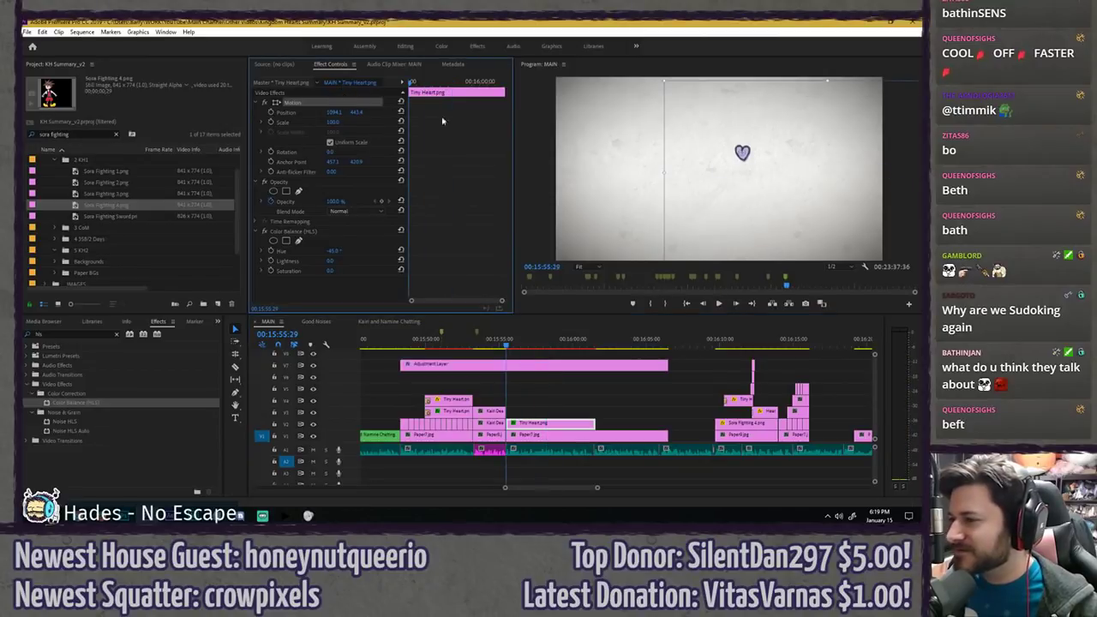
{"action": "left_click_drag", "start_coordinate": [771, 214], "coordinate": [874, 238]}
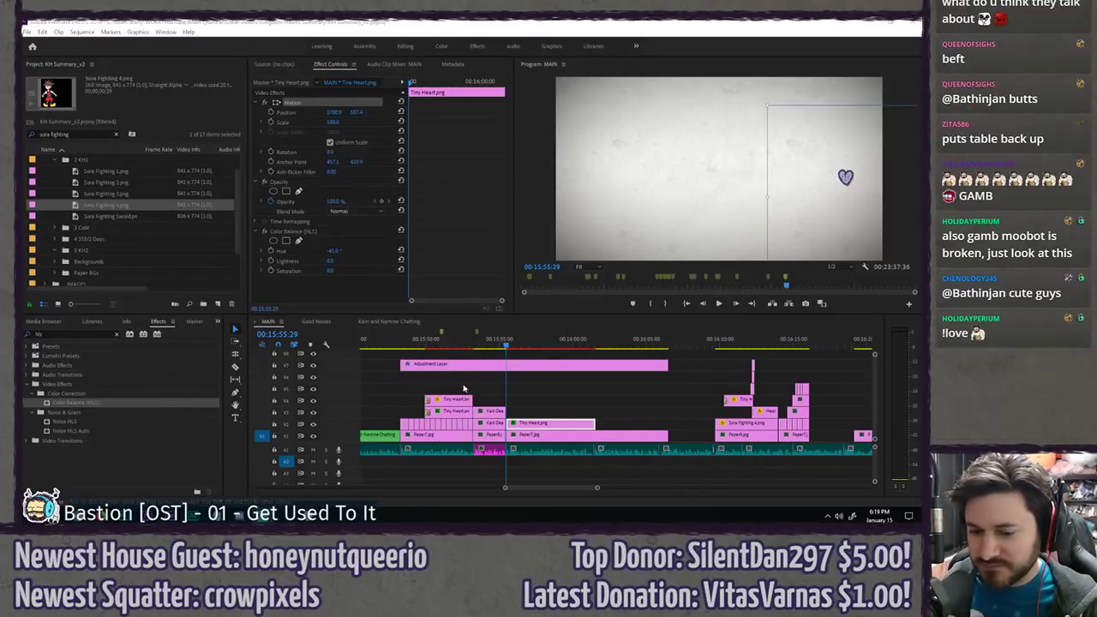
- Save, then set a Position keyframe at the V2 Tiny Heart clip's start and play it back
{"action": "left_click", "coordinate": [501, 357]}
{"action": "key", "text": "ctrl+s"}
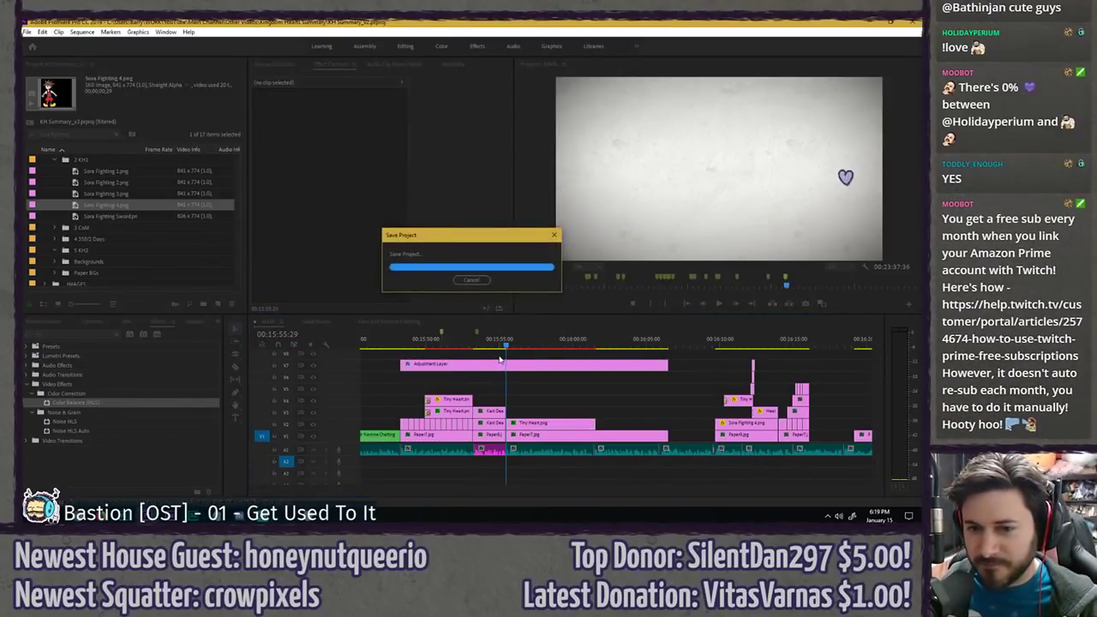
{"action": "left_click", "coordinate": [479, 345]}
{"action": "key", "text": "space"}
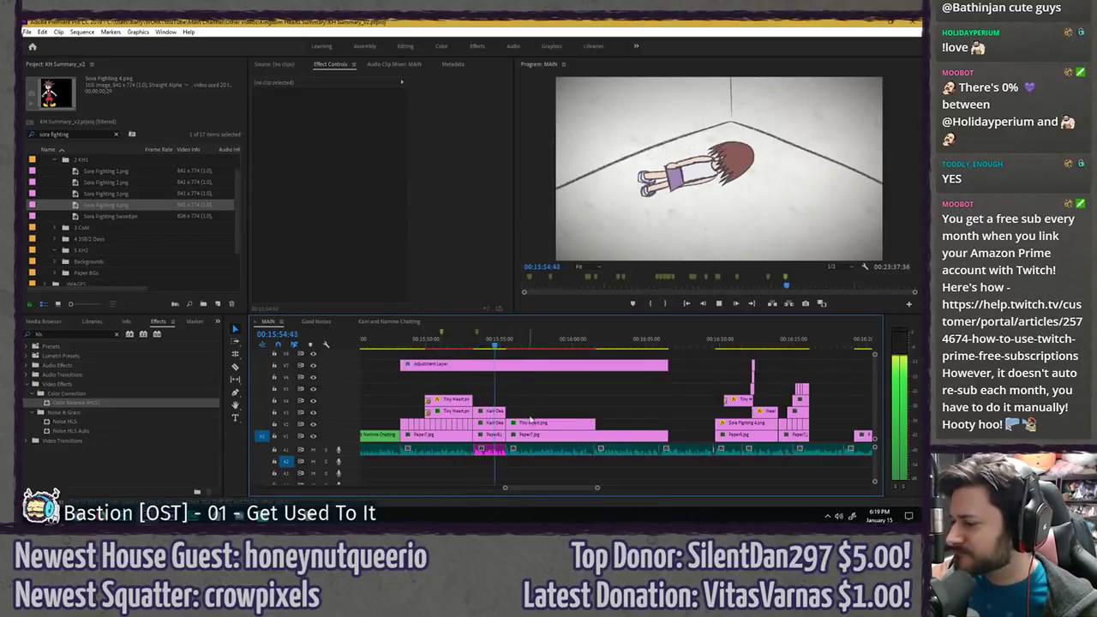
{"action": "left_click", "coordinate": [531, 422]}
{"action": "key", "text": "space"}
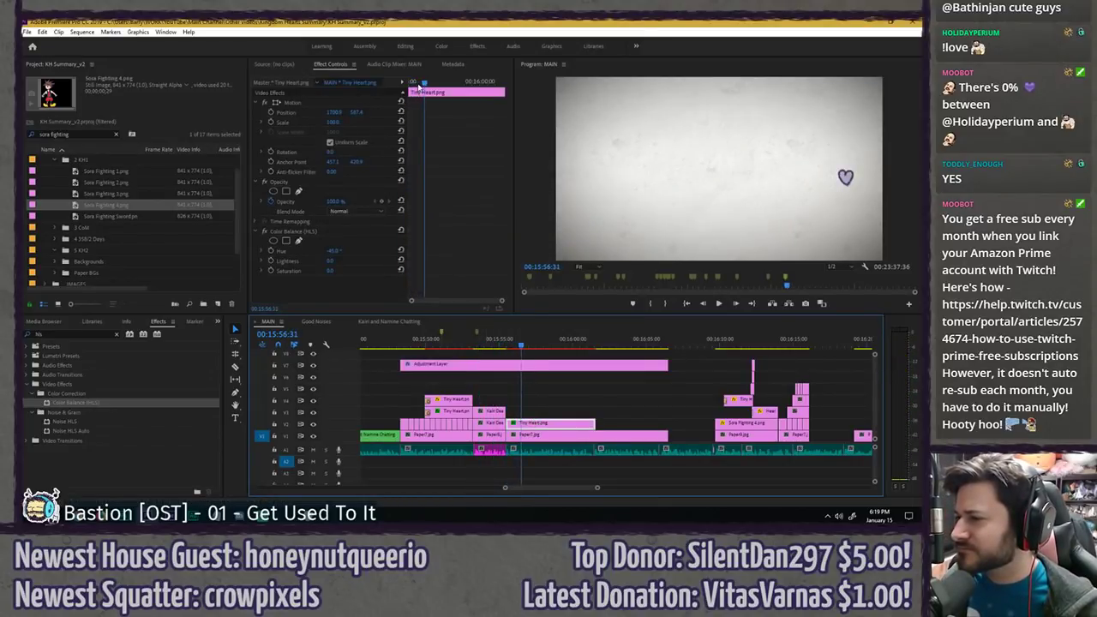
{"action": "left_click_drag", "start_coordinate": [418, 84], "coordinate": [323, 85]}
{"action": "left_click", "coordinate": [270, 112]}
{"action": "key", "text": "space"}
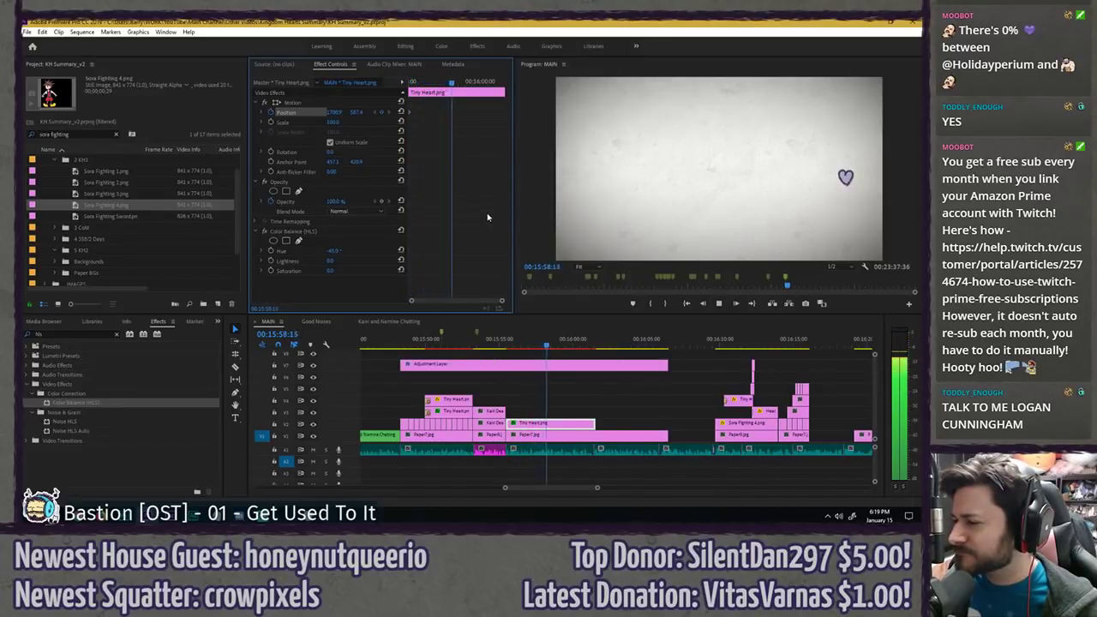
{"action": "key", "text": "space"}
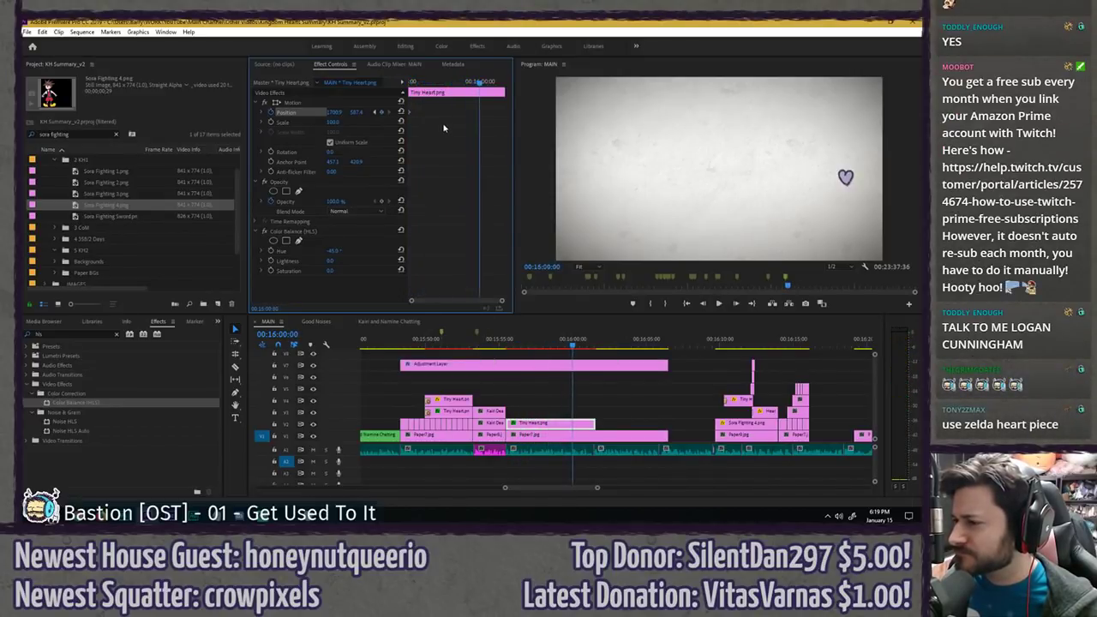
{"action": "key", "text": "space"}
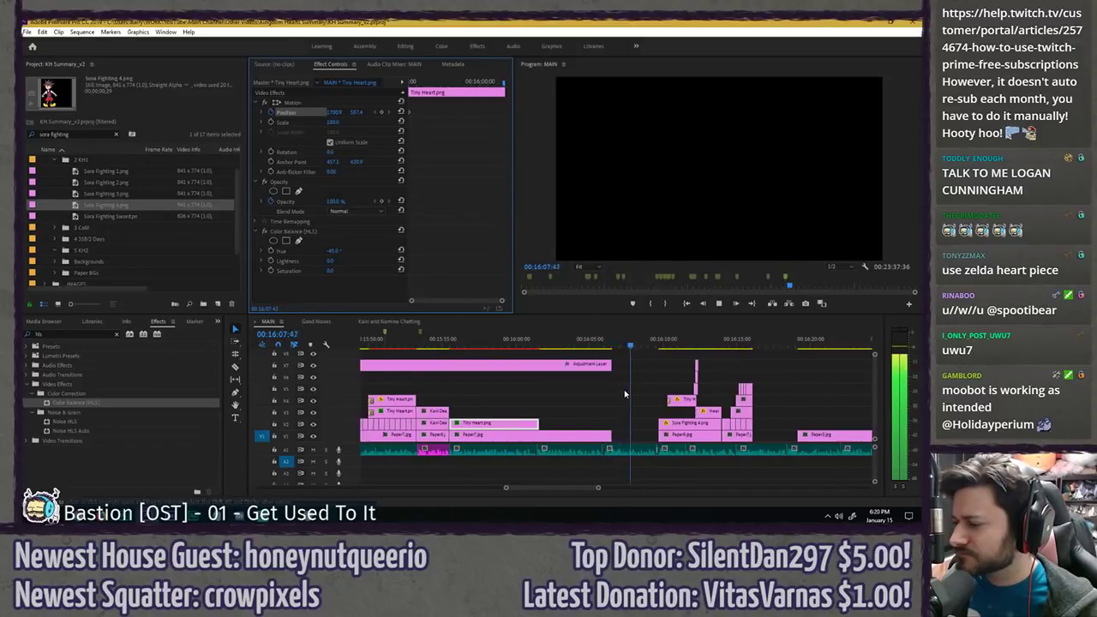
- Shift the Tiny Heart and Heartless clips left to close the gap, then save
{"action": "key", "text": "space"}
{"action": "left_click_drag", "start_coordinate": [648, 348], "coordinate": [695, 436]}
{"action": "left_click_drag", "start_coordinate": [682, 426], "coordinate": [635, 426]}
{"action": "left_click", "coordinate": [595, 344]}
{"action": "key", "text": "space"}
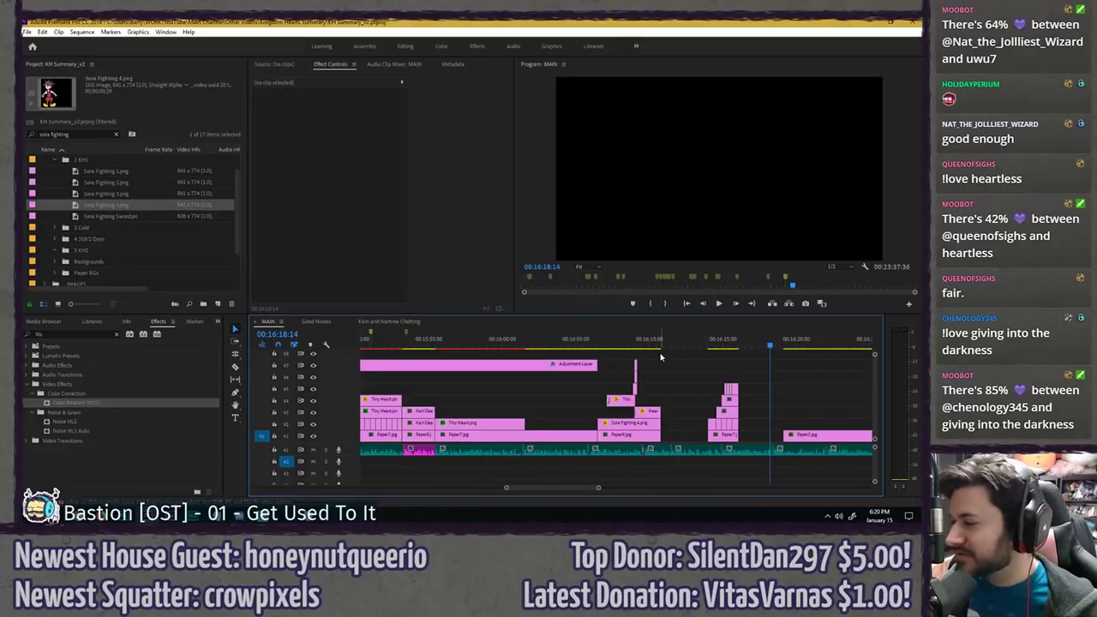
{"action": "key", "text": "ctrl+s"}
- Move the clip stack near 00:16:15 later and save the project
{"action": "left_click_drag", "start_coordinate": [629, 372], "coordinate": [752, 424]}
{"action": "left_click", "coordinate": [586, 370]}
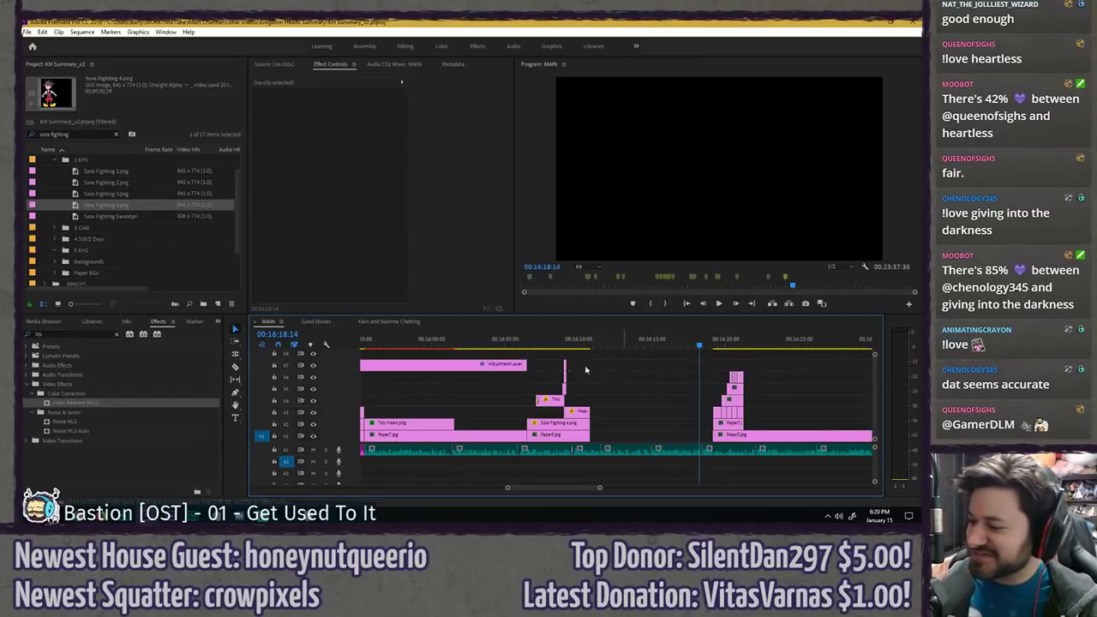
{"action": "scroll", "coordinate": [625, 372], "scroll_direction": "down", "scroll_amount": 4}
{"action": "scroll", "coordinate": [535, 368], "scroll_direction": "up", "scroll_amount": 1}
{"action": "left_click", "coordinate": [528, 346]}
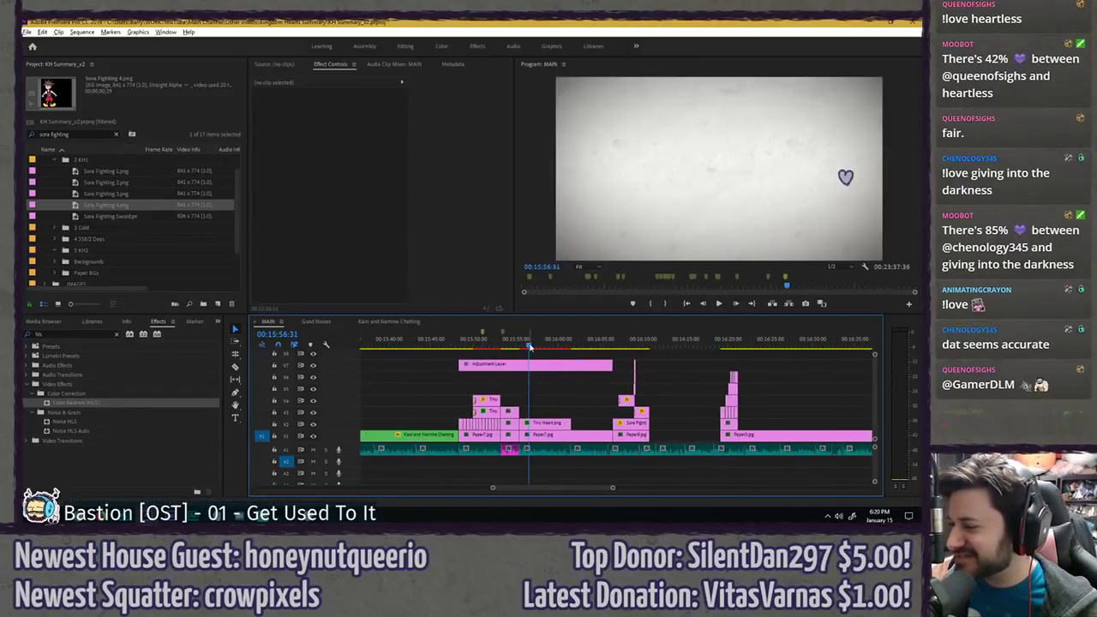
{"action": "key", "text": "ctrl+s"}
{"action": "key", "text": "space"}
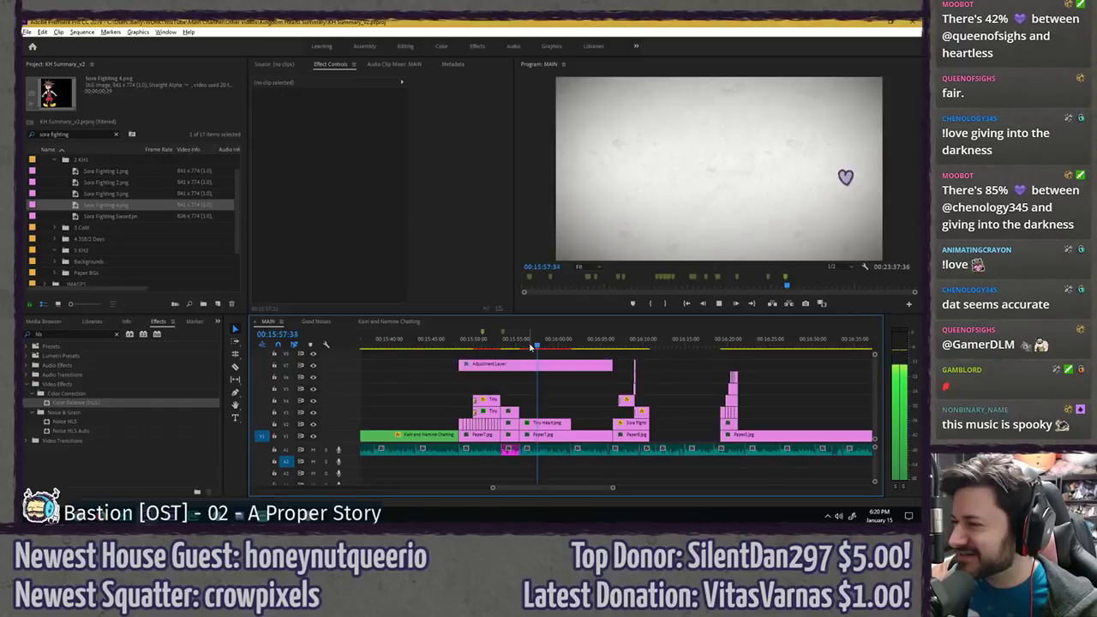
{"action": "scroll", "coordinate": [550, 366], "scroll_direction": "up", "scroll_amount": 3}
{"action": "scroll", "coordinate": [539, 362], "scroll_direction": "down", "scroll_amount": 1}
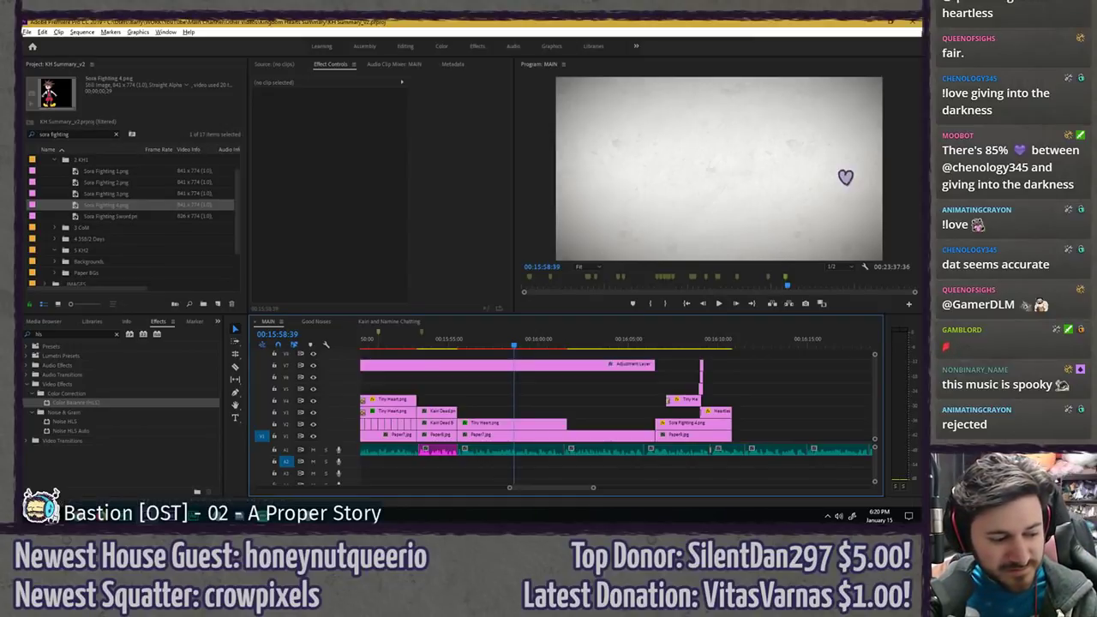
{"action": "key", "text": "alt+Tab"}
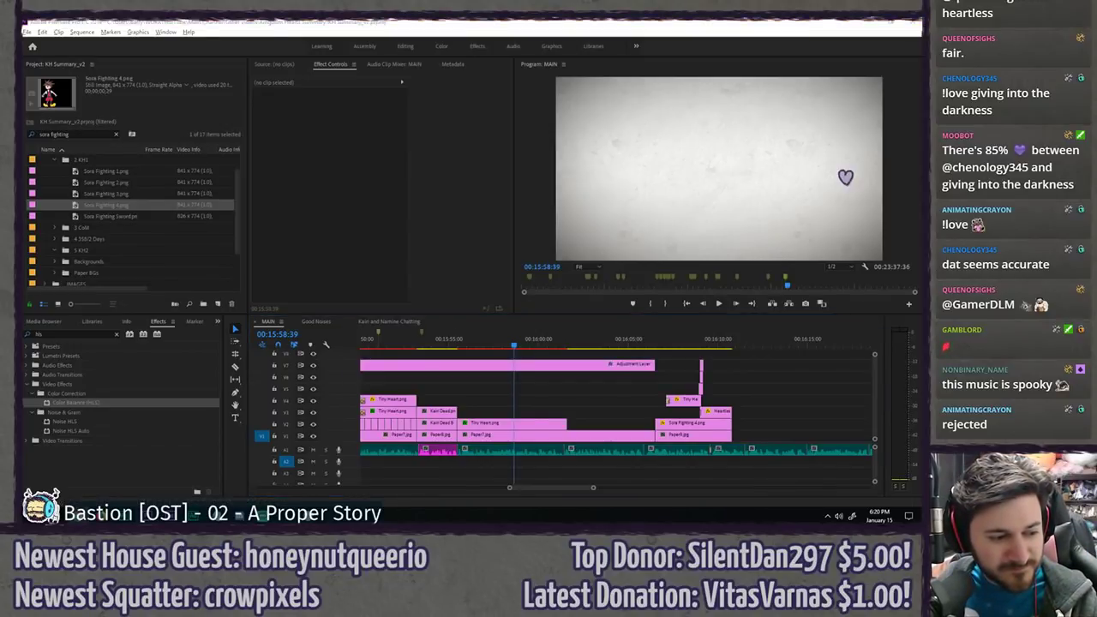
- Move the V2 Tiny Heart up and left to about 908.5, 302.2 in the frame
{"action": "left_click", "coordinate": [426, 347]}
{"action": "key", "text": "space"}
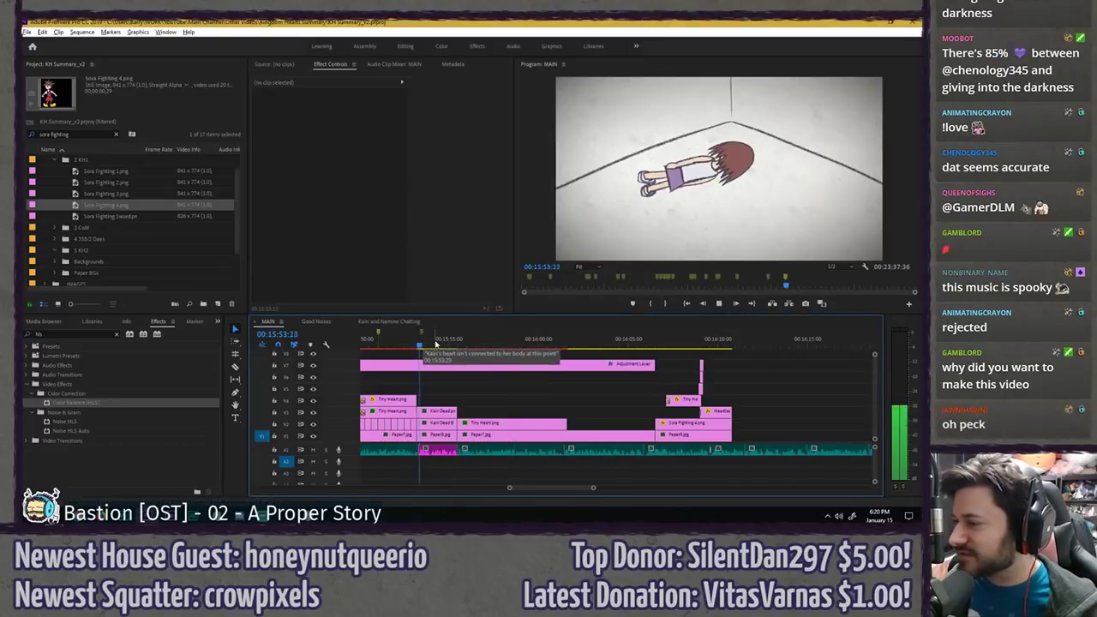
{"action": "left_click", "coordinate": [488, 426]}
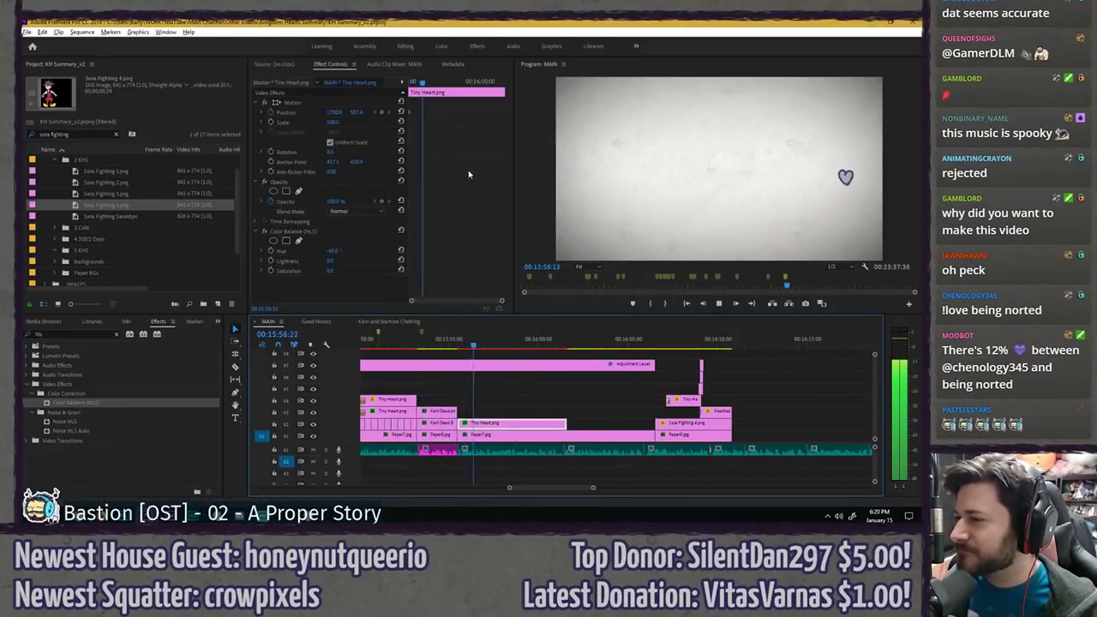
{"action": "left_click", "coordinate": [340, 105]}
{"action": "mouse_move", "coordinate": [831, 209]}
{"action": "left_mouse_down"}
{"action": "mouse_move", "coordinate": [712, 178]}
{"action": "mouse_move", "coordinate": [711, 158]}
{"action": "left_mouse_up"}
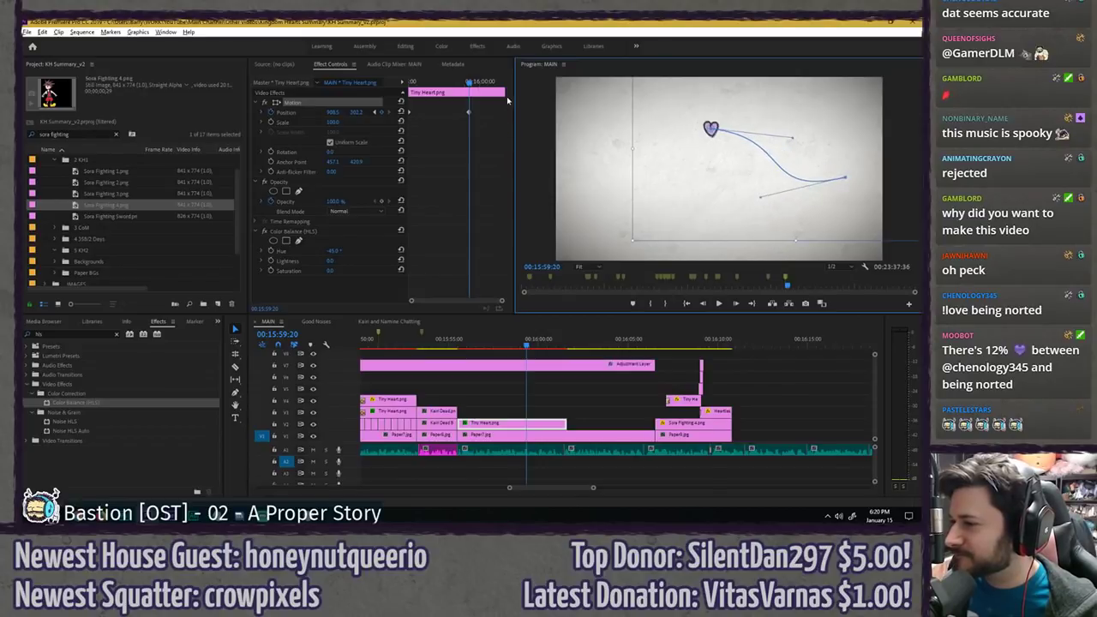
- Add a Position keyframe at about 16:01:30 by moving the heart down and left
{"action": "left_click", "coordinate": [474, 84]}
{"action": "left_click", "coordinate": [561, 340]}
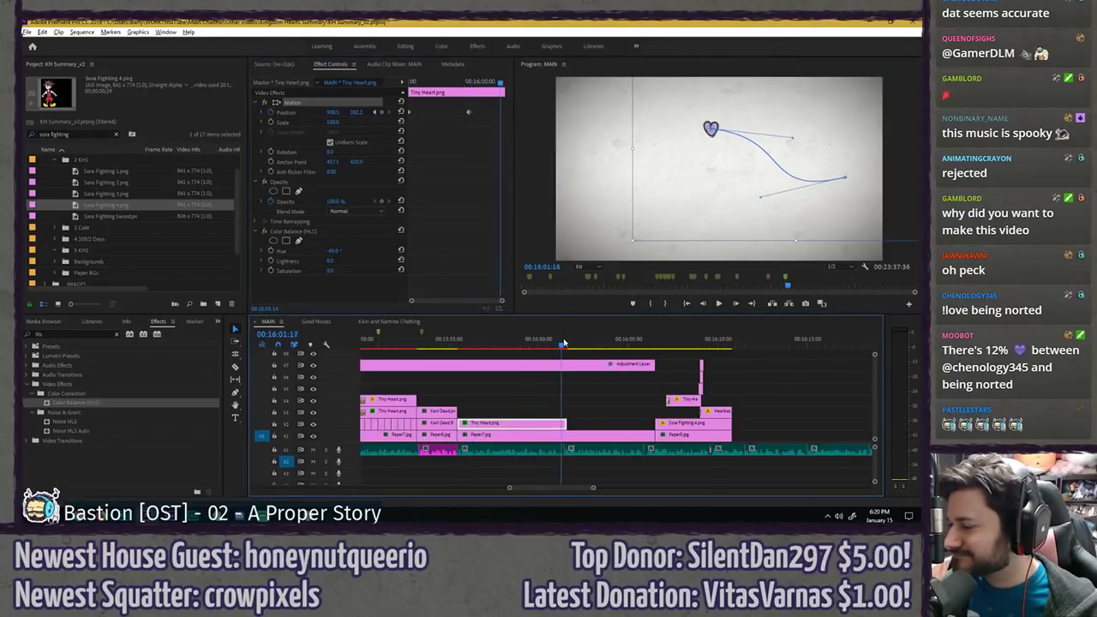
{"action": "left_click_drag", "start_coordinate": [565, 342], "coordinate": [566, 342]}
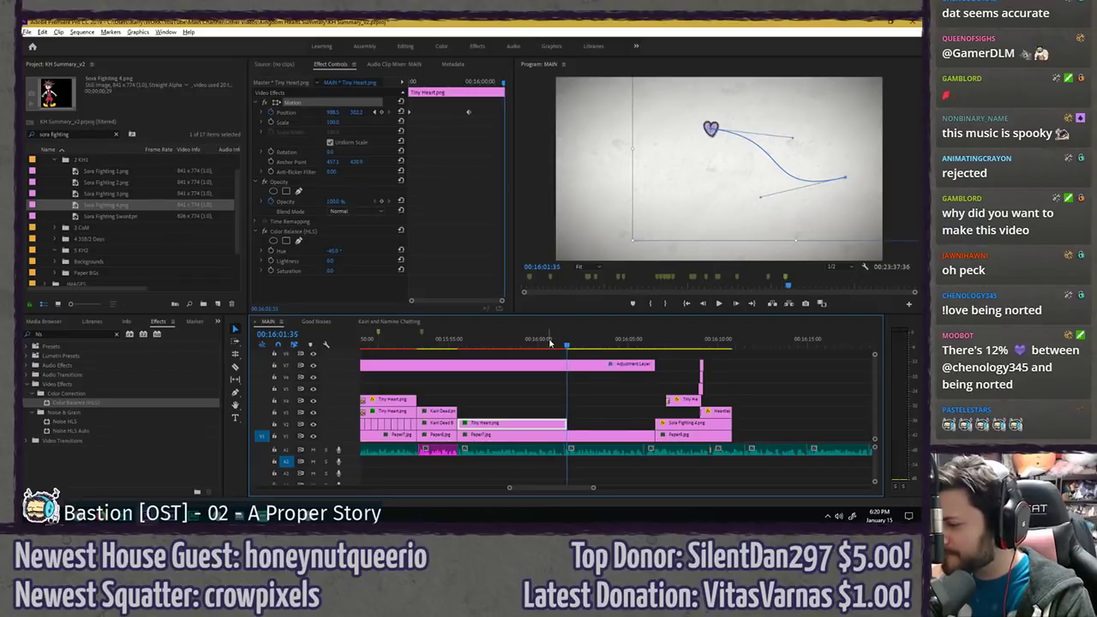
{"action": "left_click_drag", "start_coordinate": [711, 143], "coordinate": [615, 203]}
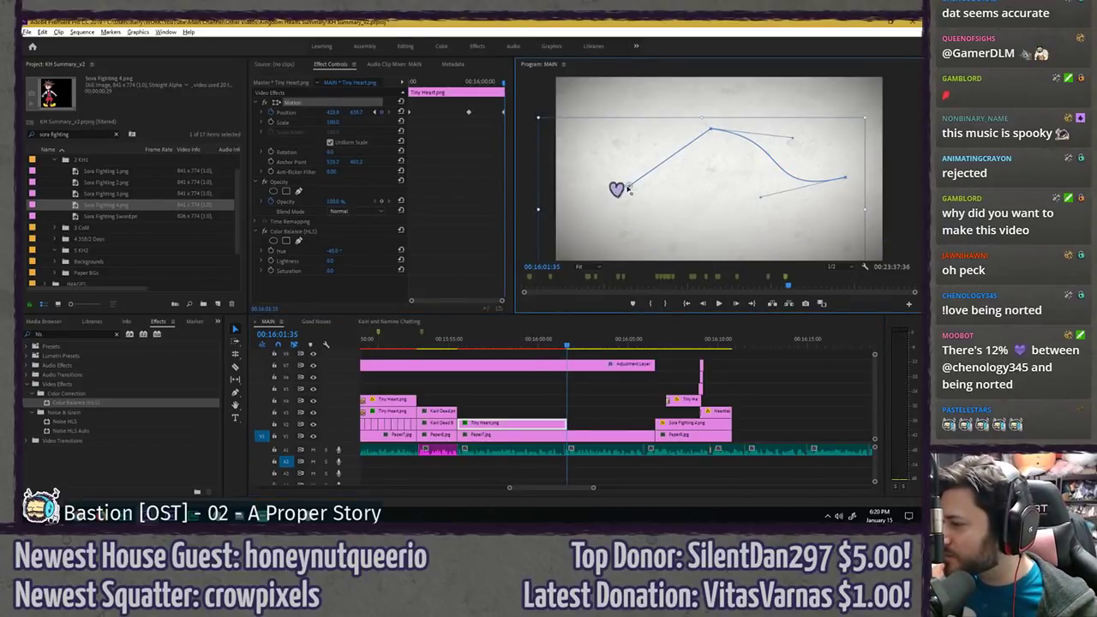
- Reshape the heart's motion path into a smooth arc, then fit the preview again
{"action": "key", "text": "grave"}
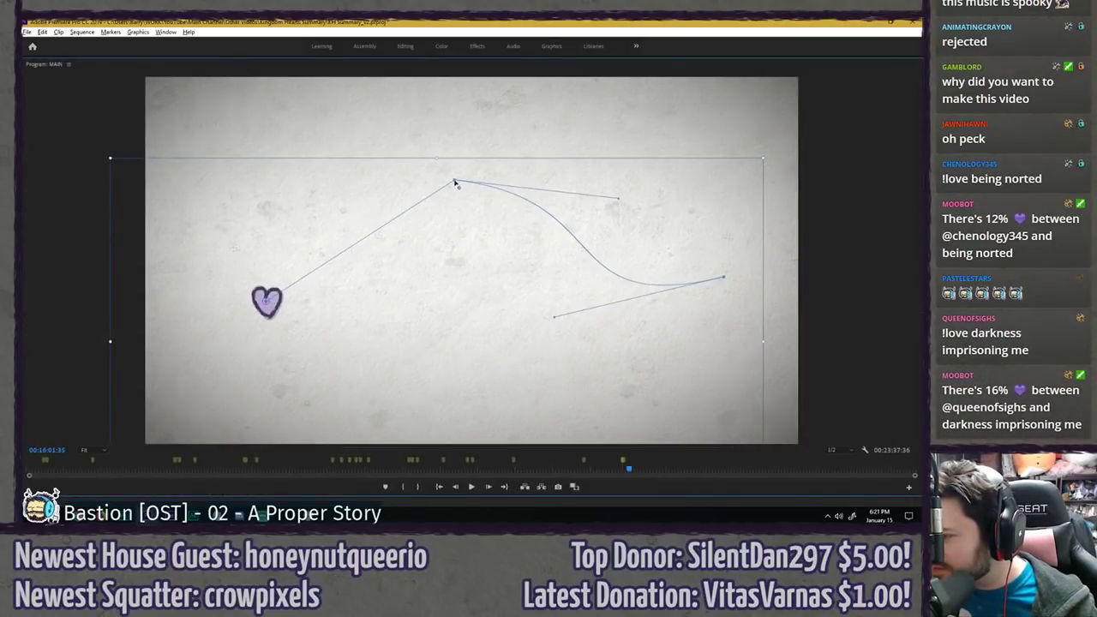
{"action": "left_click_drag", "start_coordinate": [455, 183], "coordinate": [317, 187]}
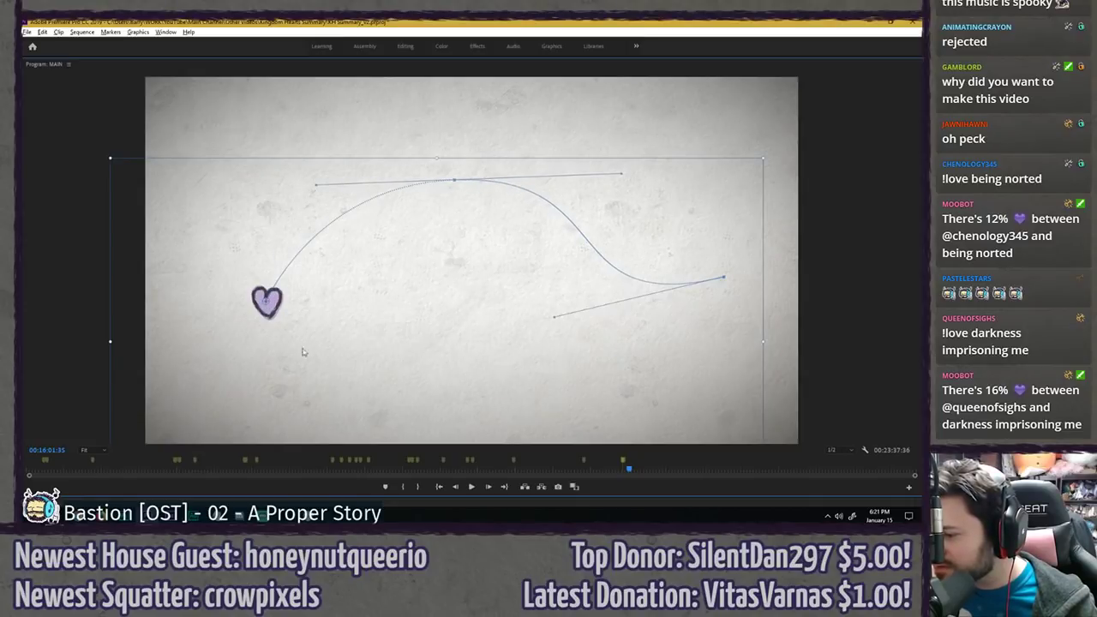
{"action": "left_click", "coordinate": [101, 450]}
{"action": "left_click", "coordinate": [100, 437]}
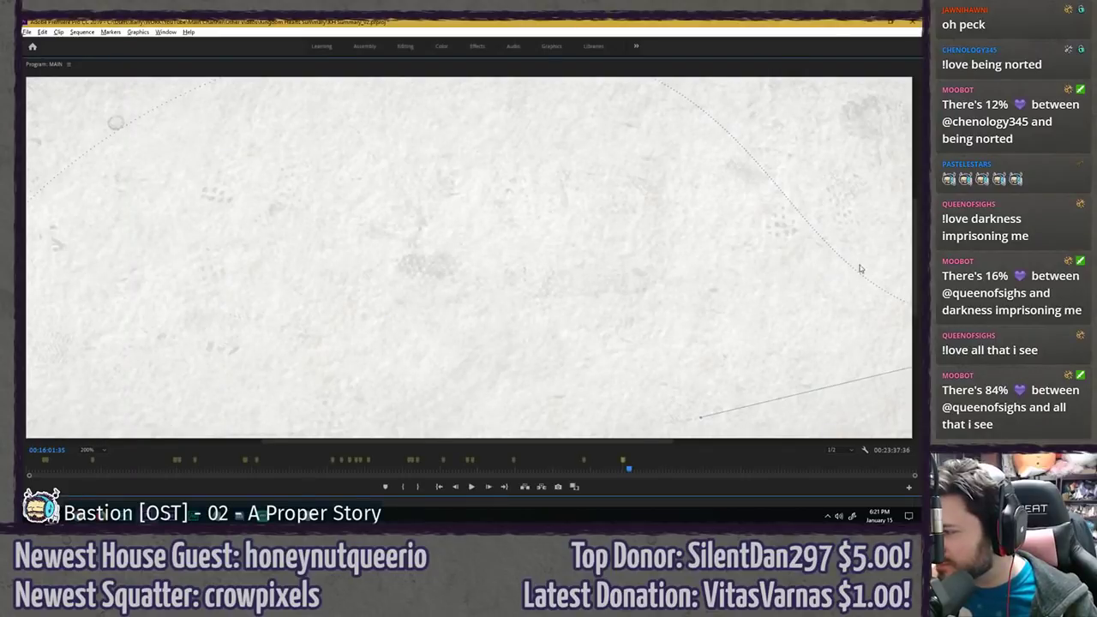
{"action": "mouse_move", "coordinate": [912, 247]}
{"action": "left_mouse_down"}
{"action": "mouse_move", "coordinate": [913, 335]}
{"action": "mouse_move", "coordinate": [910, 213]}
{"action": "mouse_move", "coordinate": [911, 259]}
{"action": "left_mouse_up"}
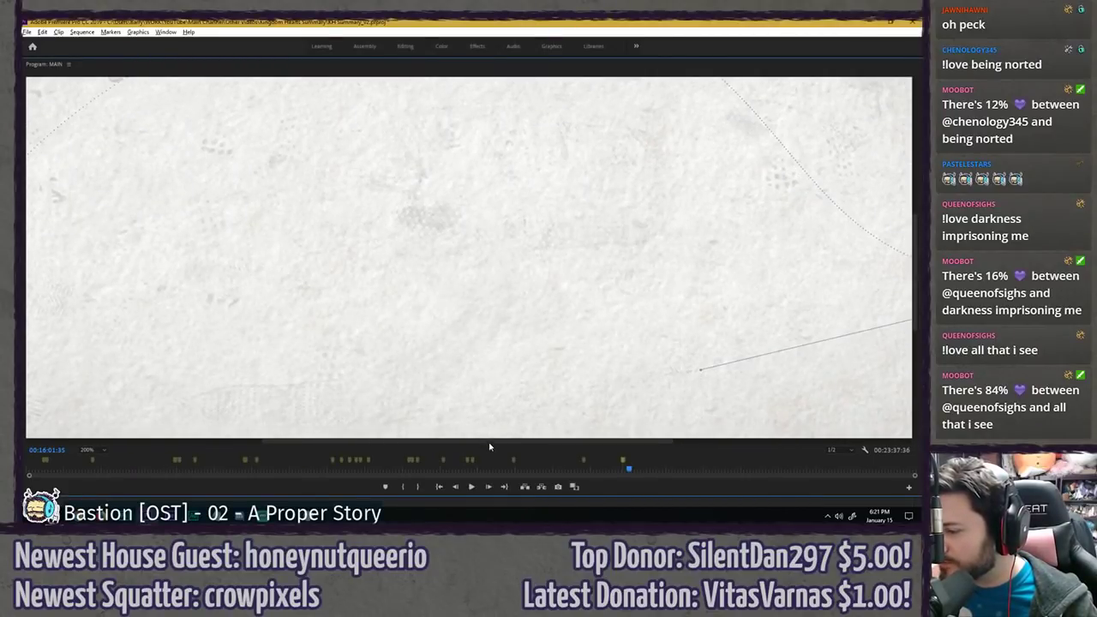
{"action": "left_click_drag", "start_coordinate": [489, 447], "coordinate": [314, 420]}
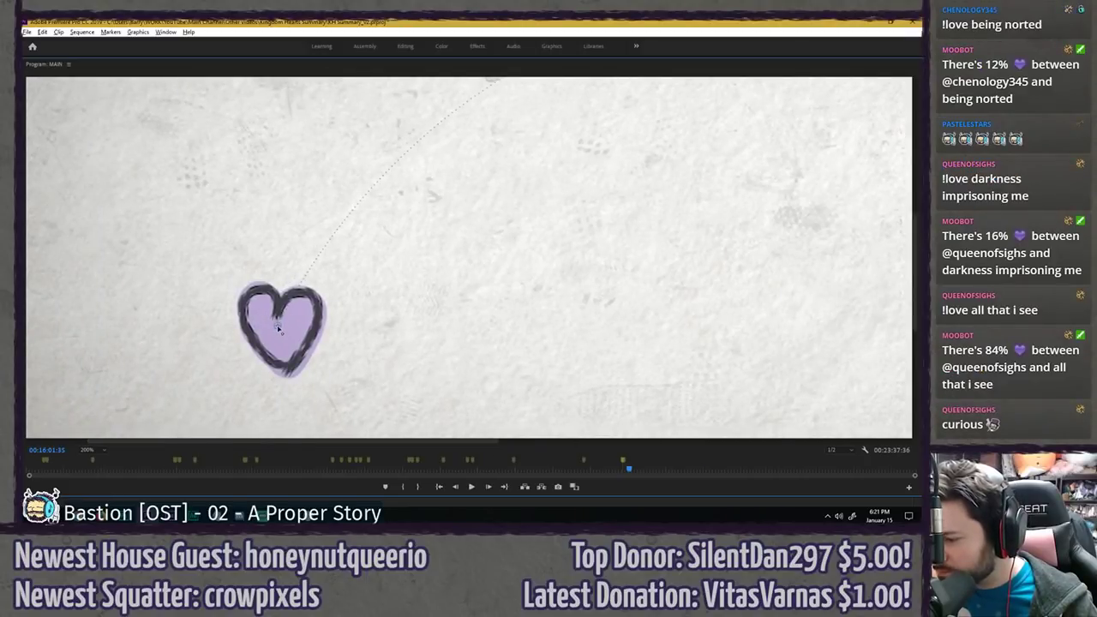
{"action": "left_click", "coordinate": [101, 449]}
{"action": "left_click", "coordinate": [98, 358]}
- Preview the heart animation, then drag its middle path point and the heart right and down
{"action": "key", "text": "grave"}
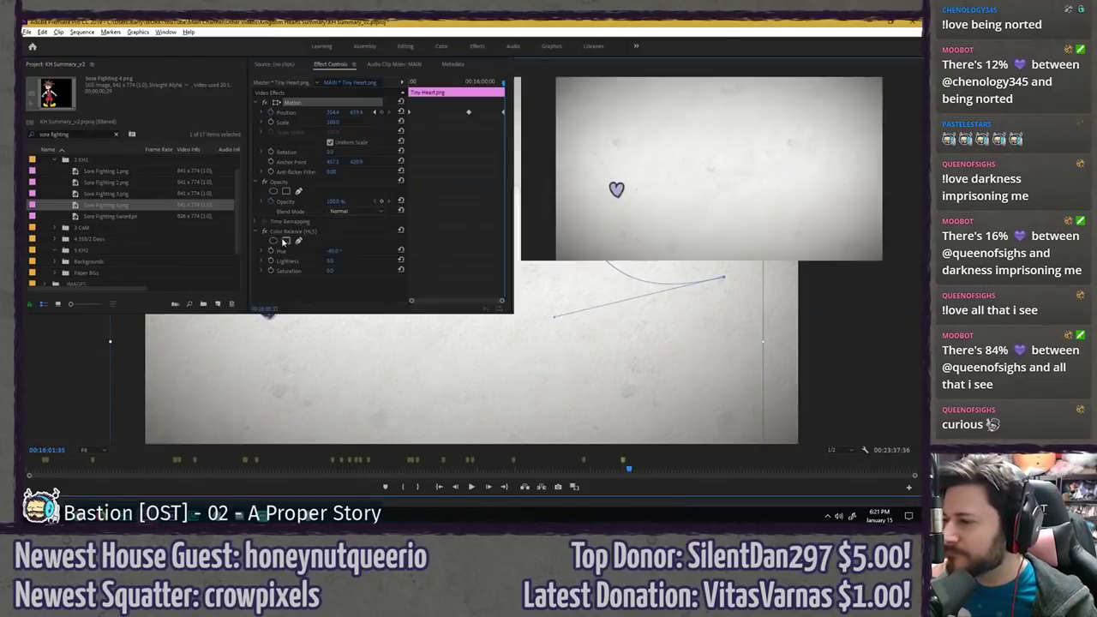
{"action": "left_click", "coordinate": [411, 83]}
{"action": "key", "text": "space"}
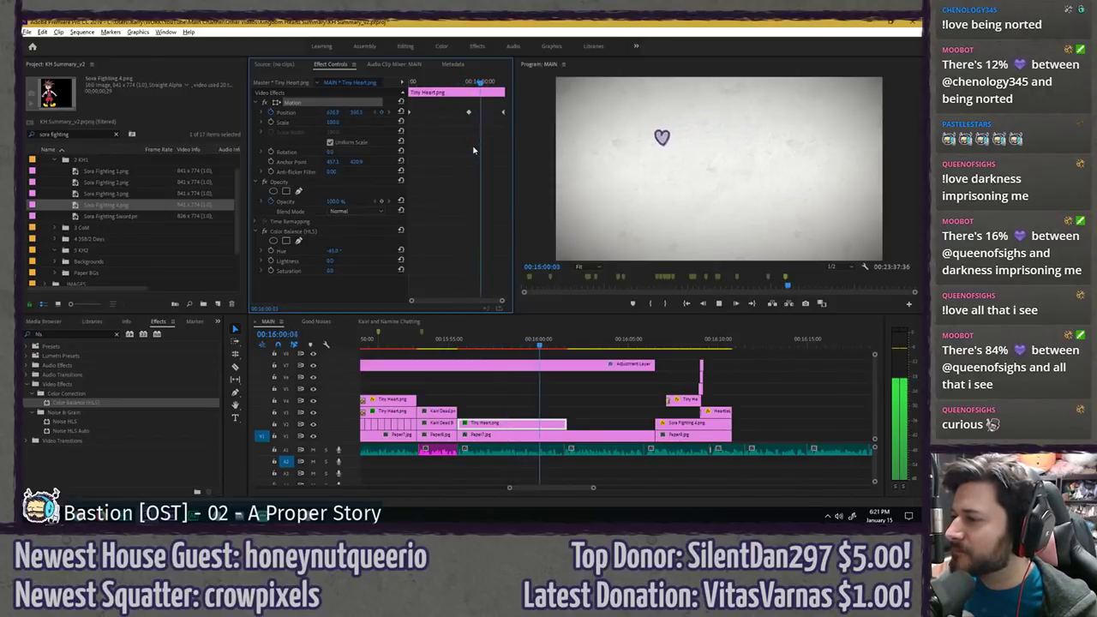
{"action": "key", "text": "space"}
{"action": "left_click", "coordinate": [347, 105]}
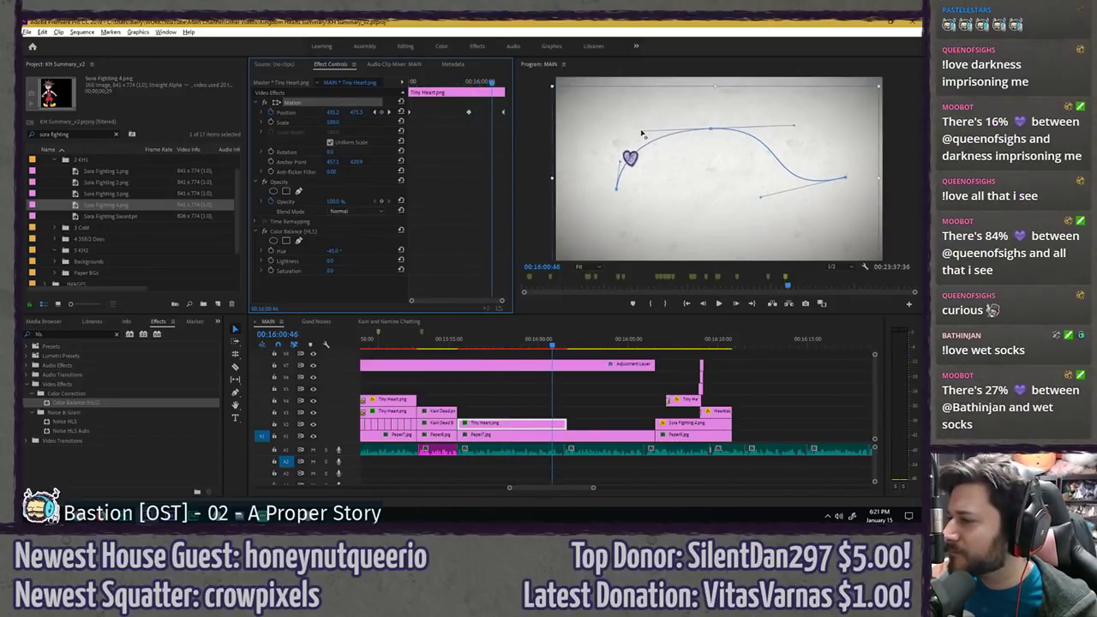
{"action": "left_click_drag", "start_coordinate": [642, 134], "coordinate": [665, 130]}
{"action": "left_click_drag", "start_coordinate": [620, 163], "coordinate": [678, 178]}
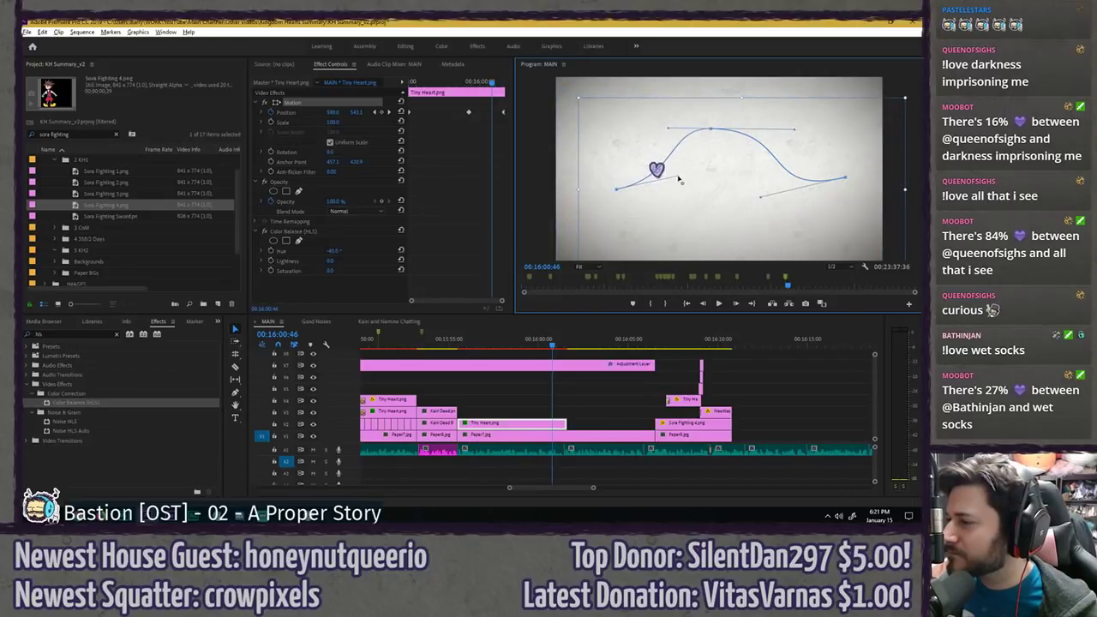
- Replay the revised path and set the Position keyframe's temporal interpolation to Auto Bezier
{"action": "left_click", "coordinate": [440, 83]}
{"action": "key", "text": "space"}
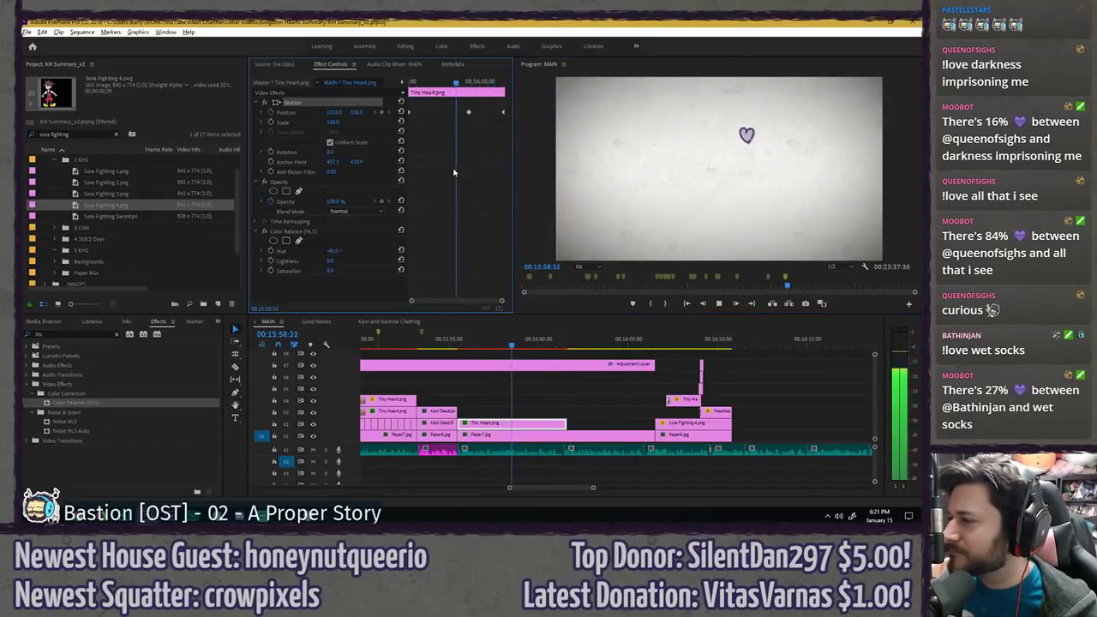
{"action": "key", "text": "space"}
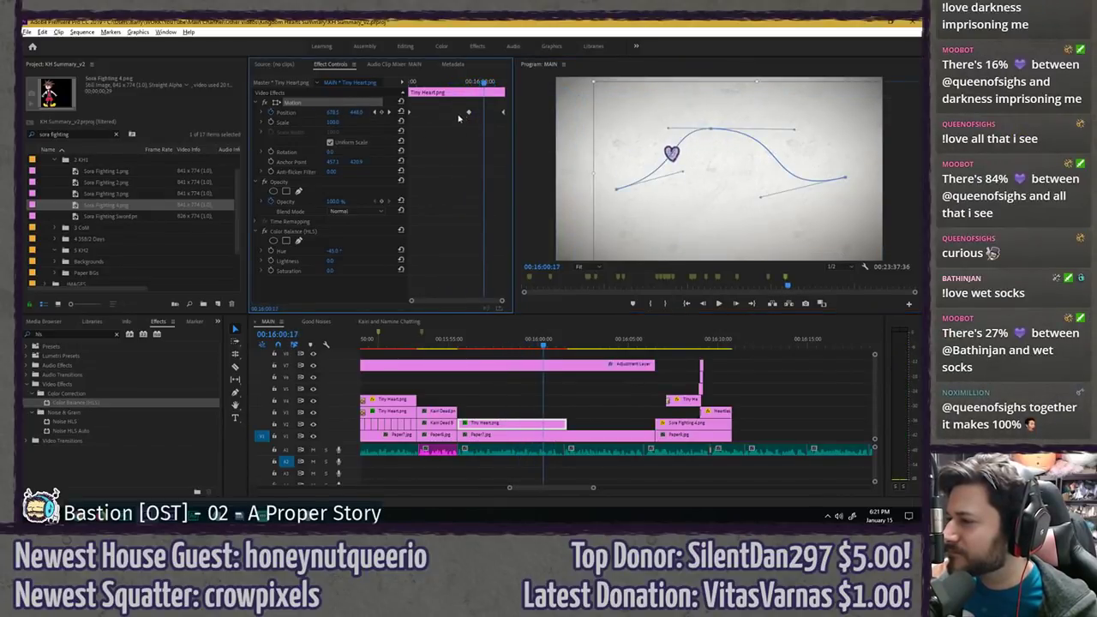
{"action": "right_click", "coordinate": [470, 112]}
{"action": "mouse_move", "coordinate": [517, 190]}
{"action": "left_click", "coordinate": [599, 211]}
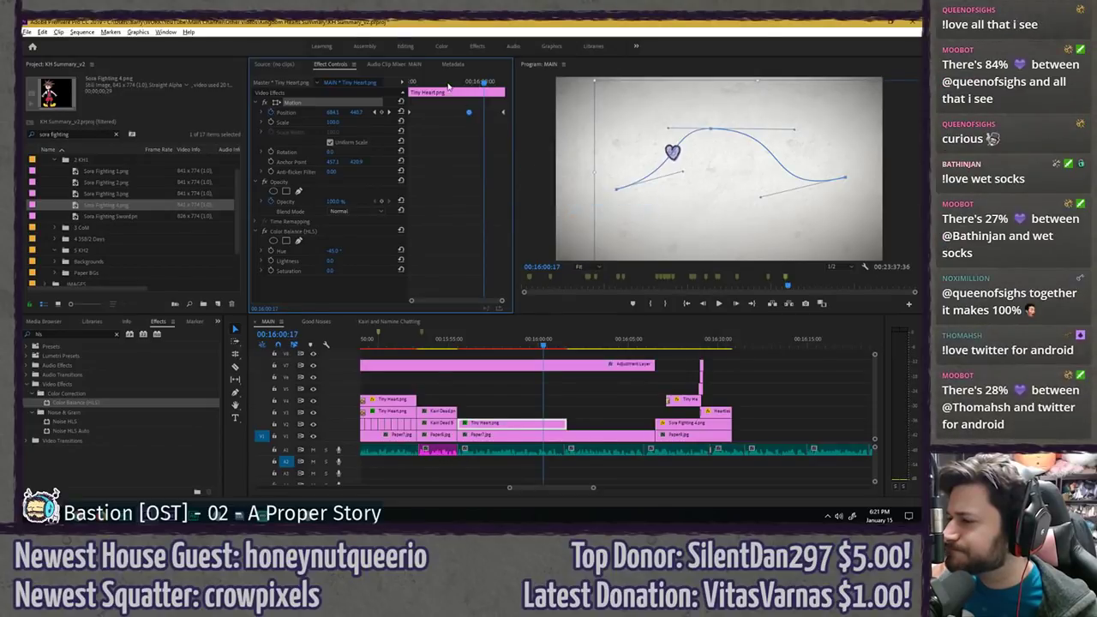
{"action": "left_click", "coordinate": [444, 84]}
{"action": "key", "text": "space"}
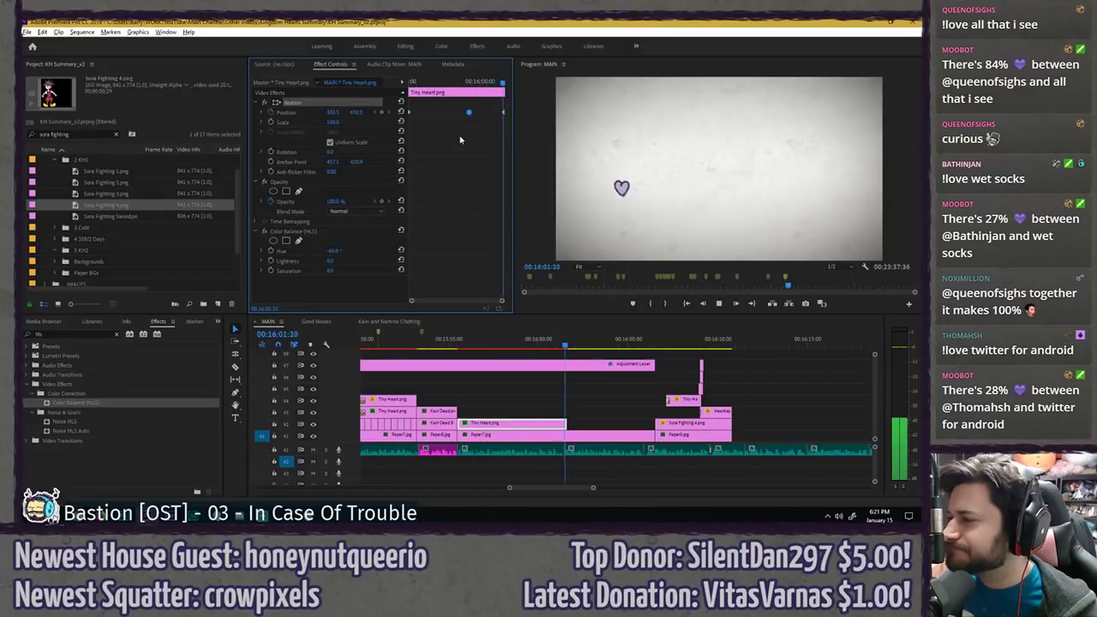
- Move the Adjustment Layer up one track and extend it right over the later clips
{"action": "left_click", "coordinate": [556, 390]}
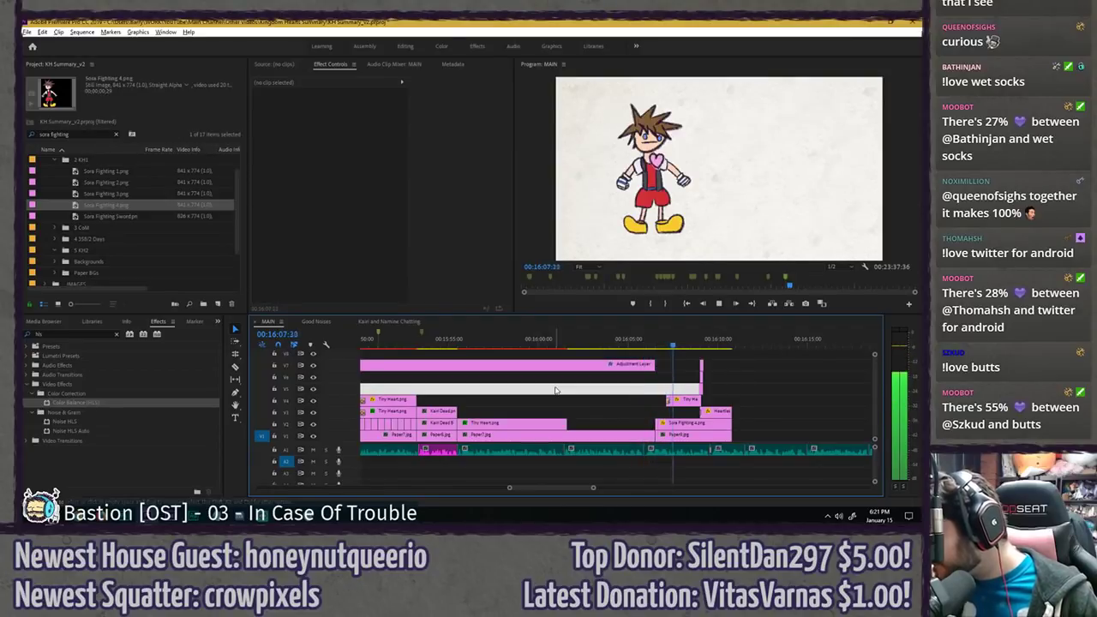
{"action": "key", "text": "space"}
{"action": "key", "text": "minus"}
{"action": "left_click_drag", "start_coordinate": [538, 366], "coordinate": [539, 353]}
{"action": "left_click_drag", "start_coordinate": [643, 351], "coordinate": [709, 360]}
{"action": "key", "text": "space"}
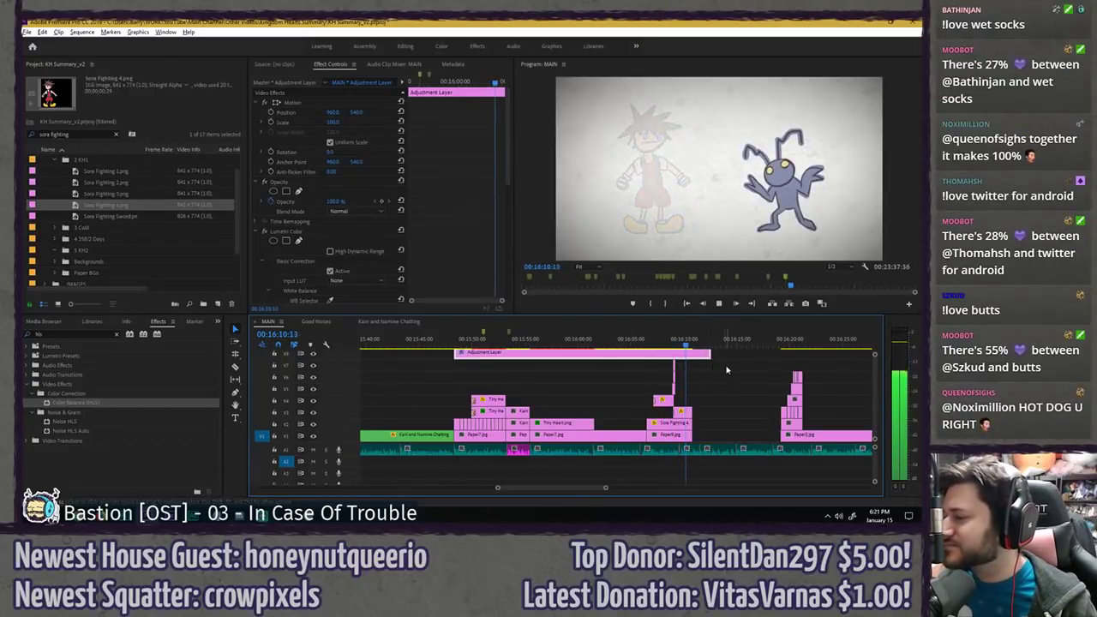
{"action": "left_click", "coordinate": [729, 370]}
{"action": "scroll", "coordinate": [724, 373], "scroll_direction": "down", "scroll_amount": 1}
{"action": "key", "text": "="}
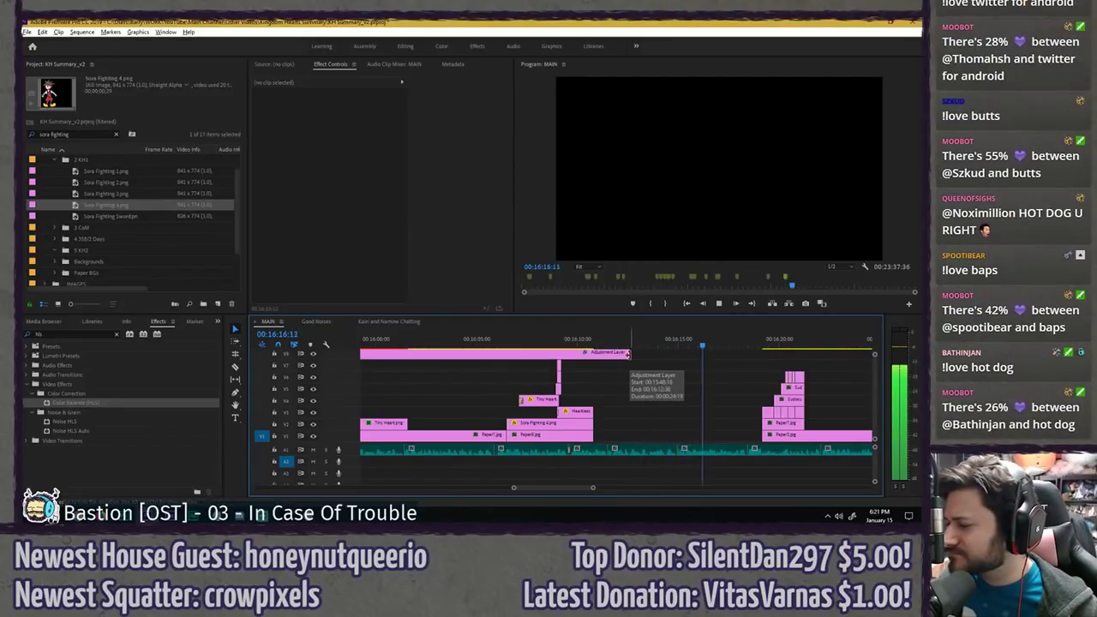
{"action": "left_click_drag", "start_coordinate": [627, 353], "coordinate": [761, 353]}
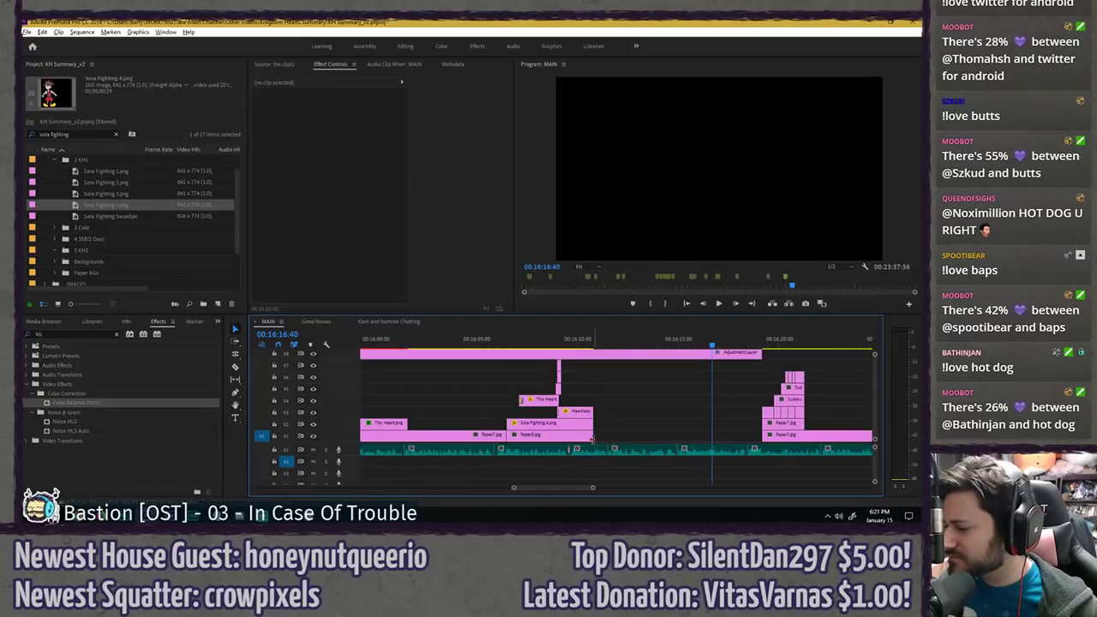
{"action": "left_click", "coordinate": [593, 340]}
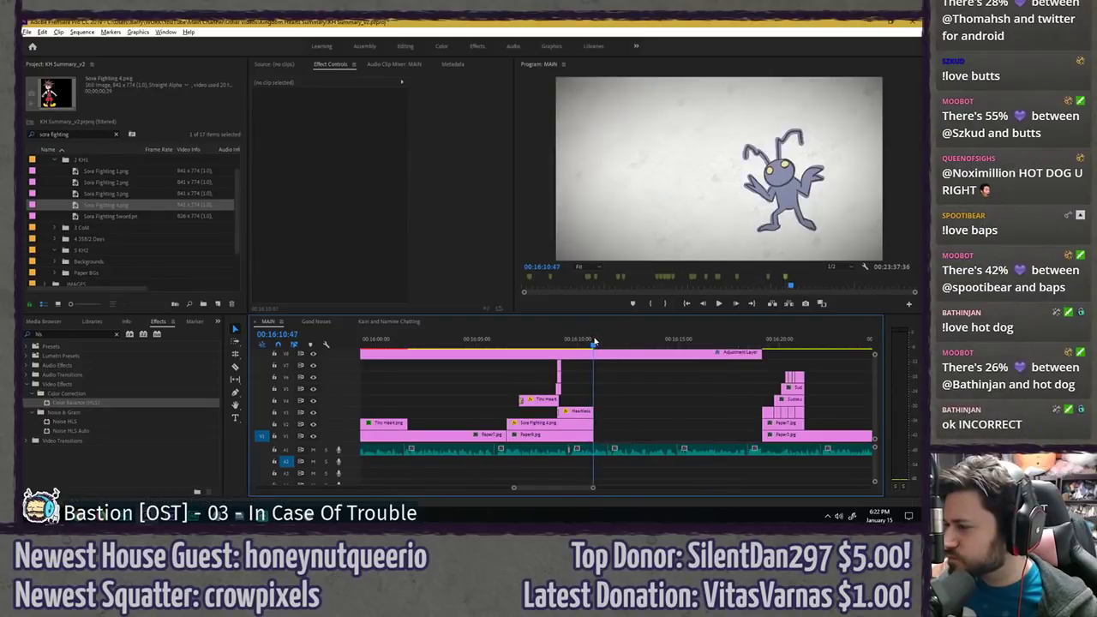
- Roll the edit point after Paper7.jpg on V1 earlier and play back the section
{"action": "key", "text": "minus"}
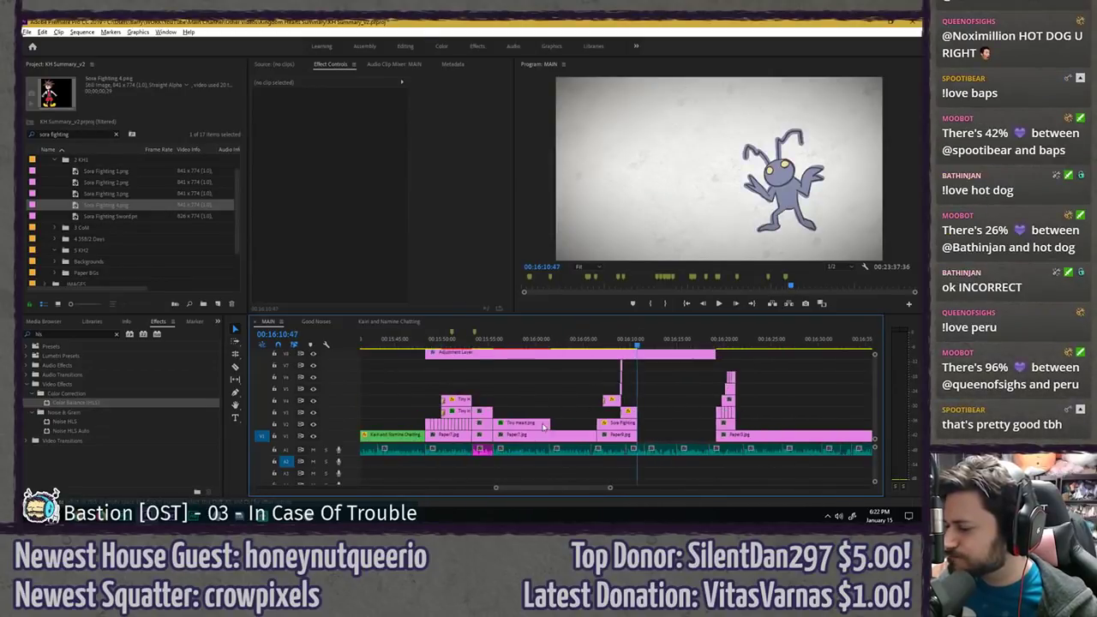
{"action": "left_click_drag", "start_coordinate": [535, 438], "coordinate": [716, 435]}
{"action": "key", "text": "v"}
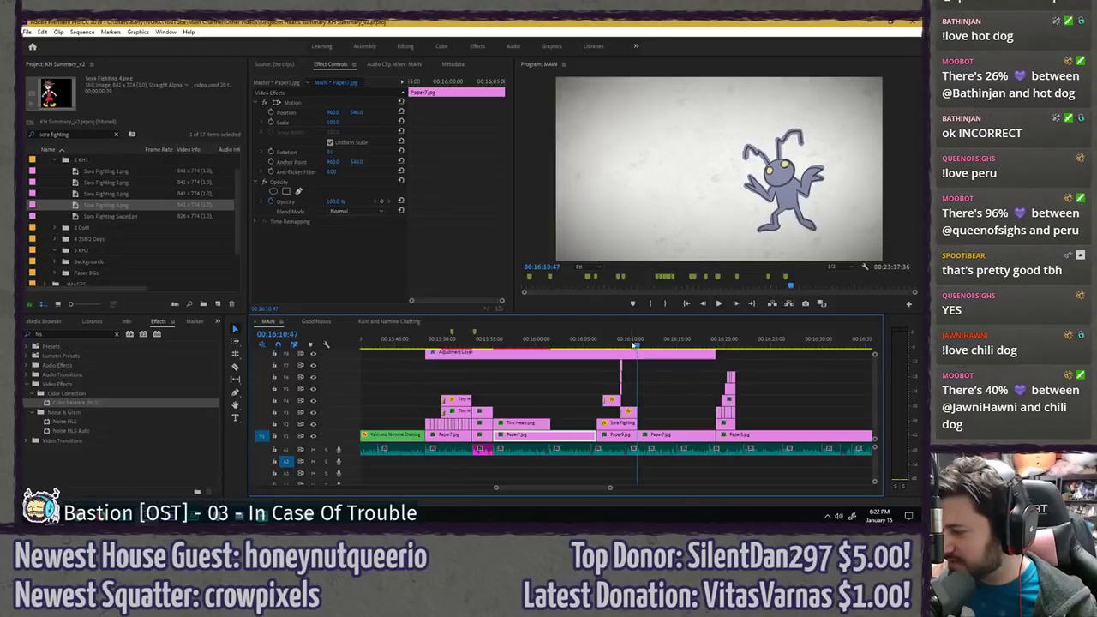
{"action": "left_click_drag", "start_coordinate": [632, 345], "coordinate": [543, 345]}
{"action": "key", "text": "space"}
- Reselect the Adjustment Layer clip and save the project
{"action": "scroll", "coordinate": [573, 376], "scroll_direction": "up", "scroll_amount": 3}
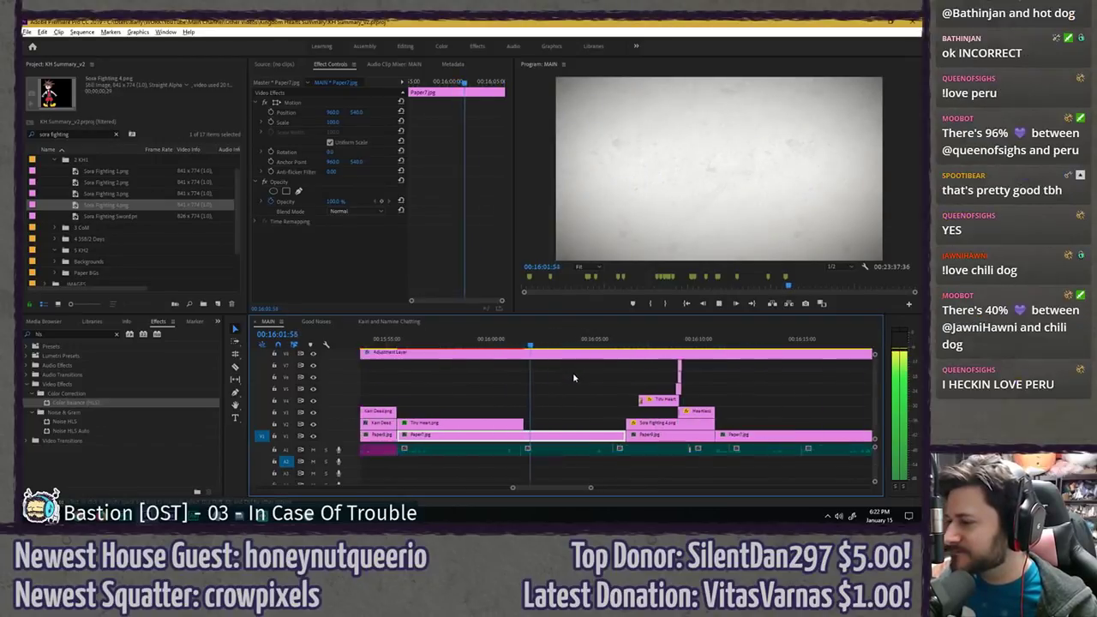
{"action": "left_click", "coordinate": [515, 364]}
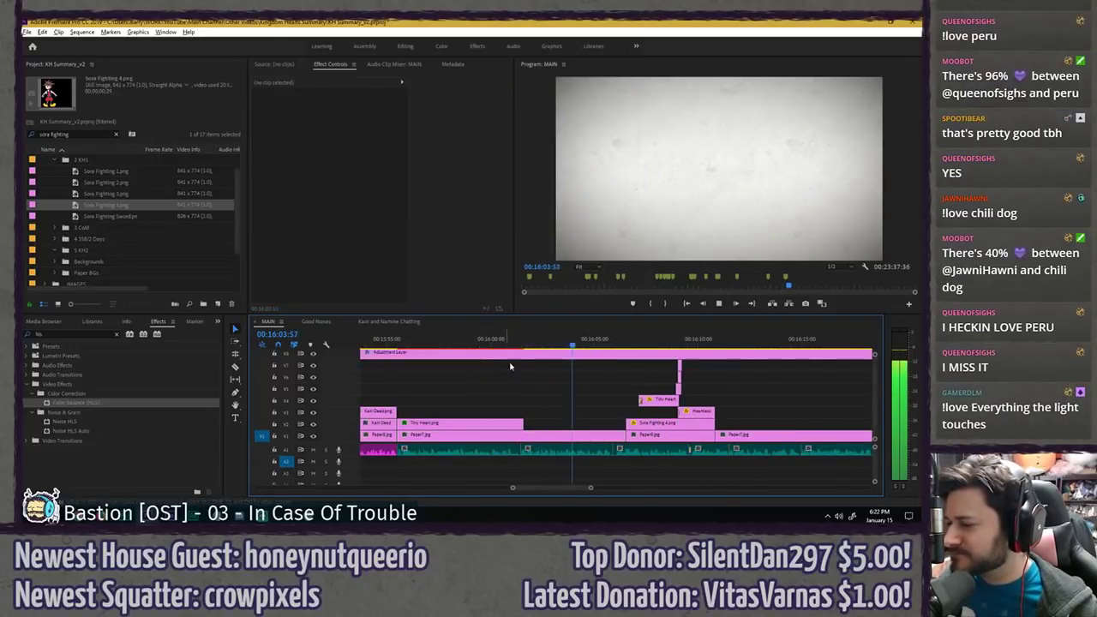
{"action": "left_click", "coordinate": [524, 353]}
{"action": "key", "text": "ctrl+s"}
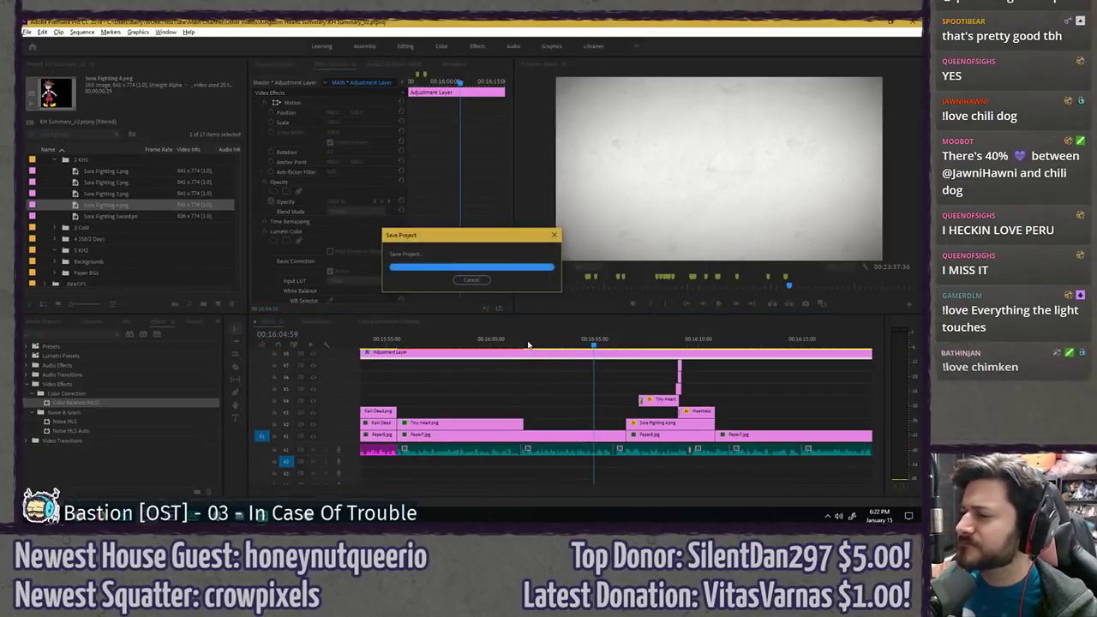
- Select the three stacked Kairi Dead clips and place a copy of the stack later
{"action": "left_click", "coordinate": [528, 343]}
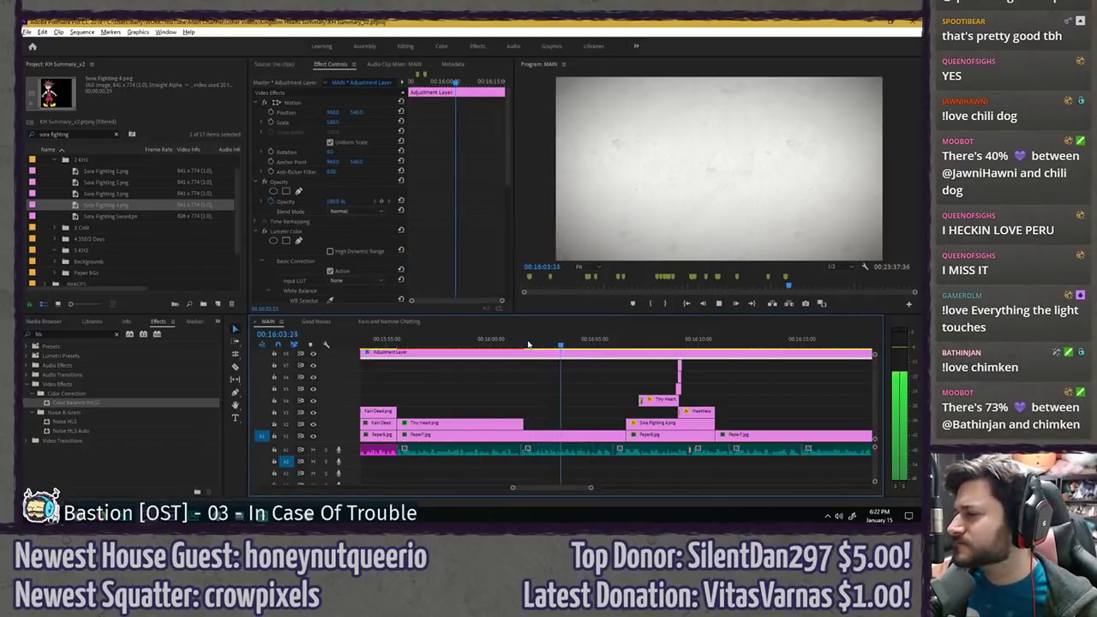
{"action": "key", "text": "minus"}
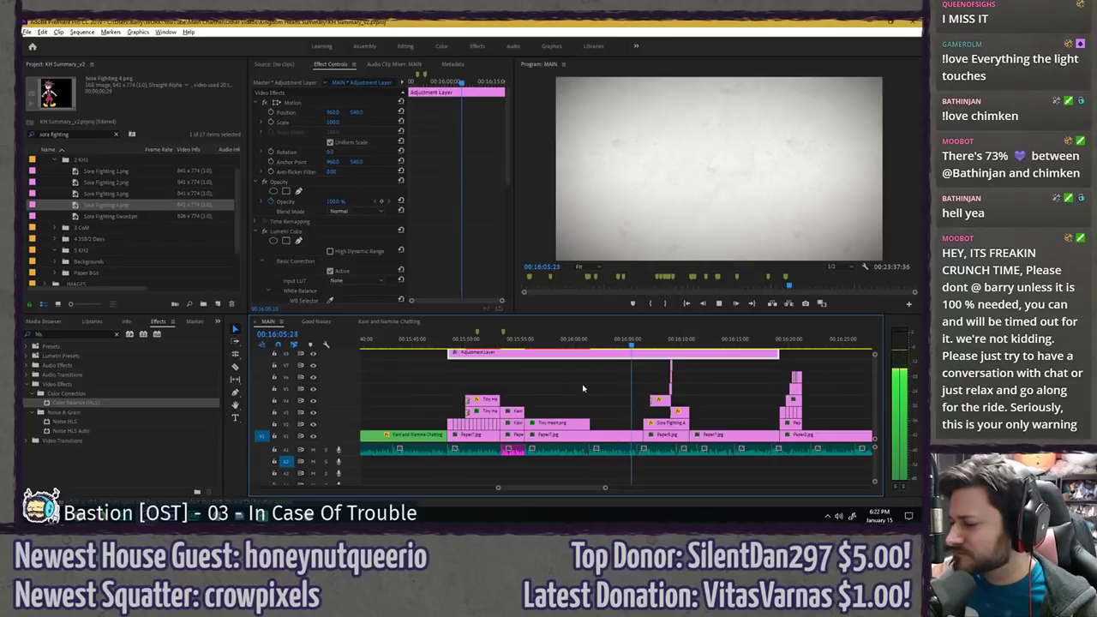
{"action": "left_click", "coordinate": [614, 342]}
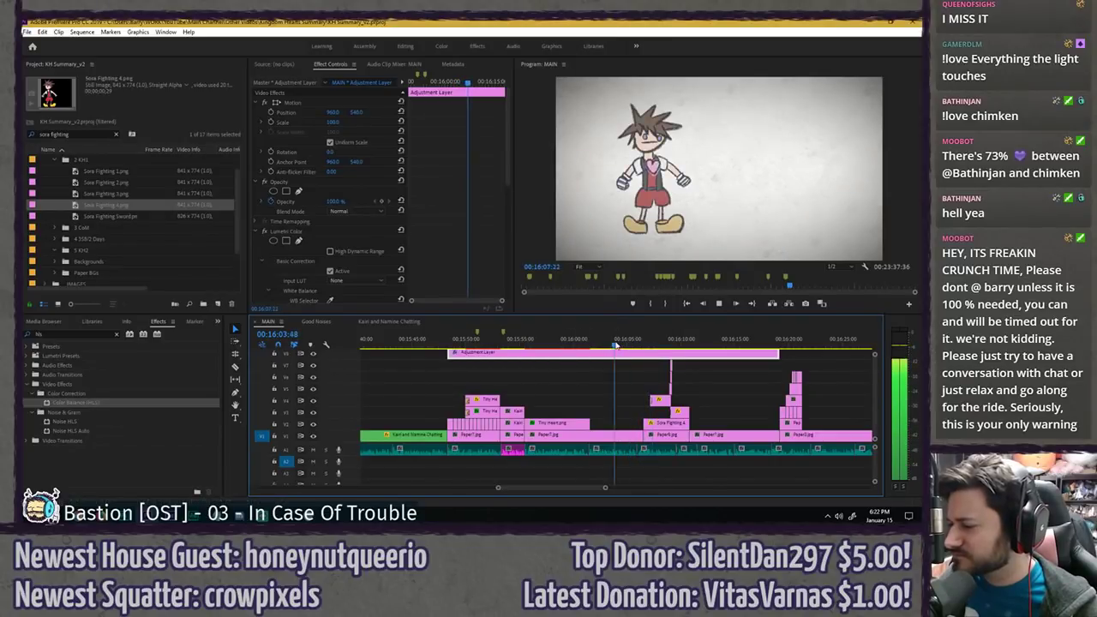
{"action": "left_click_drag", "start_coordinate": [504, 399], "coordinate": [603, 435]}
{"action": "key", "text": "equal"}
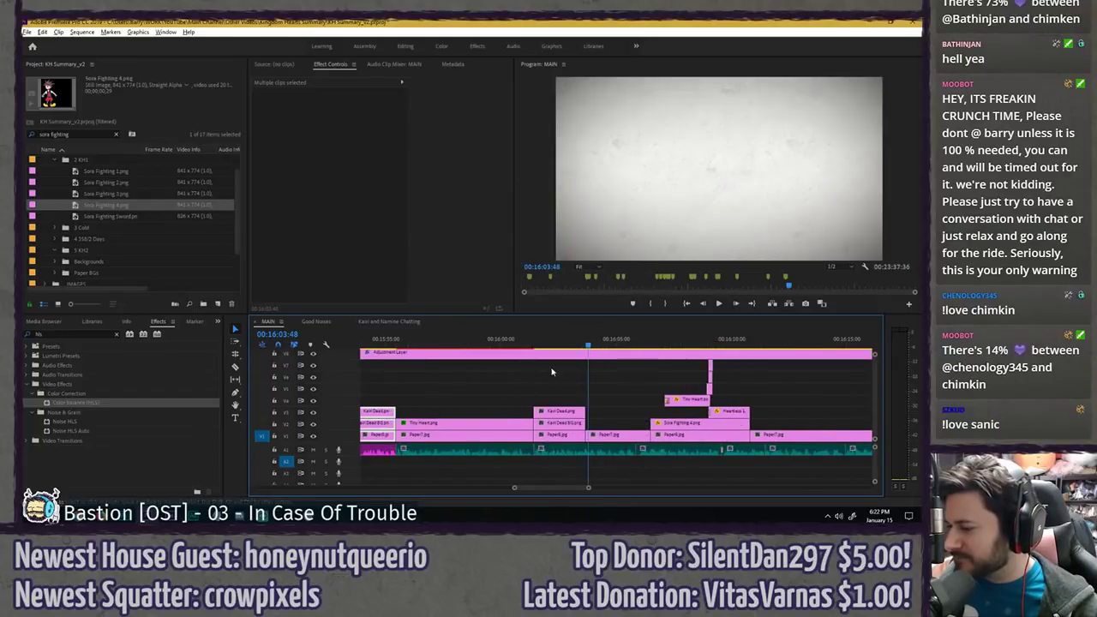
- Delete Paper7.jpg, stretch the Kairi Dead copies into the gap, and raise Tiny Heart.png to V4
{"action": "left_click", "coordinate": [545, 341]}
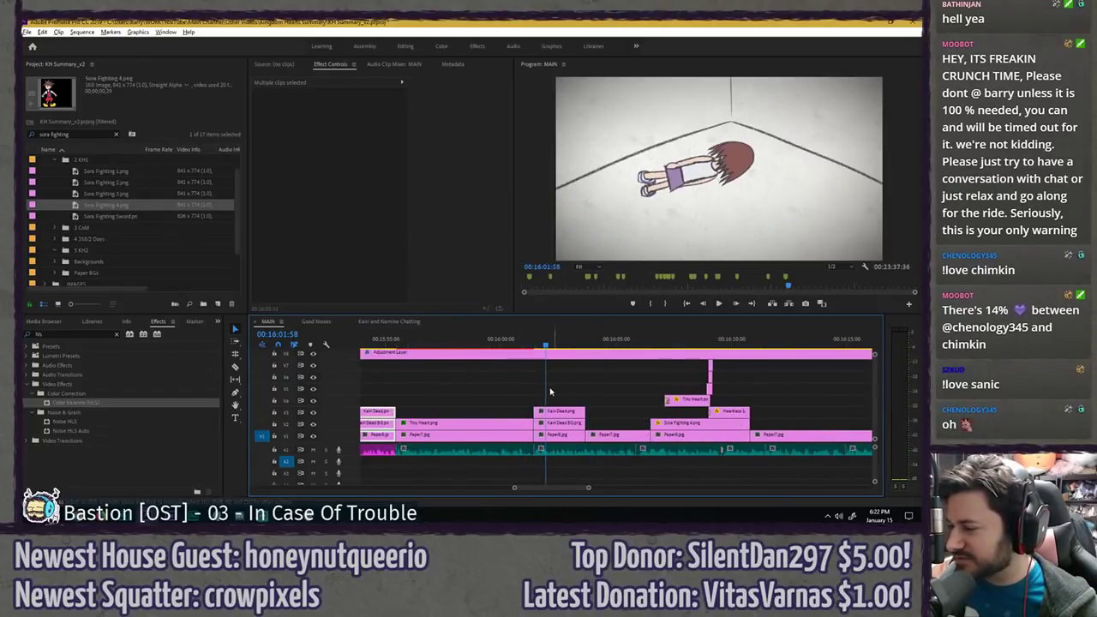
{"action": "left_click", "coordinate": [603, 436]}
{"action": "key", "text": "Delete"}
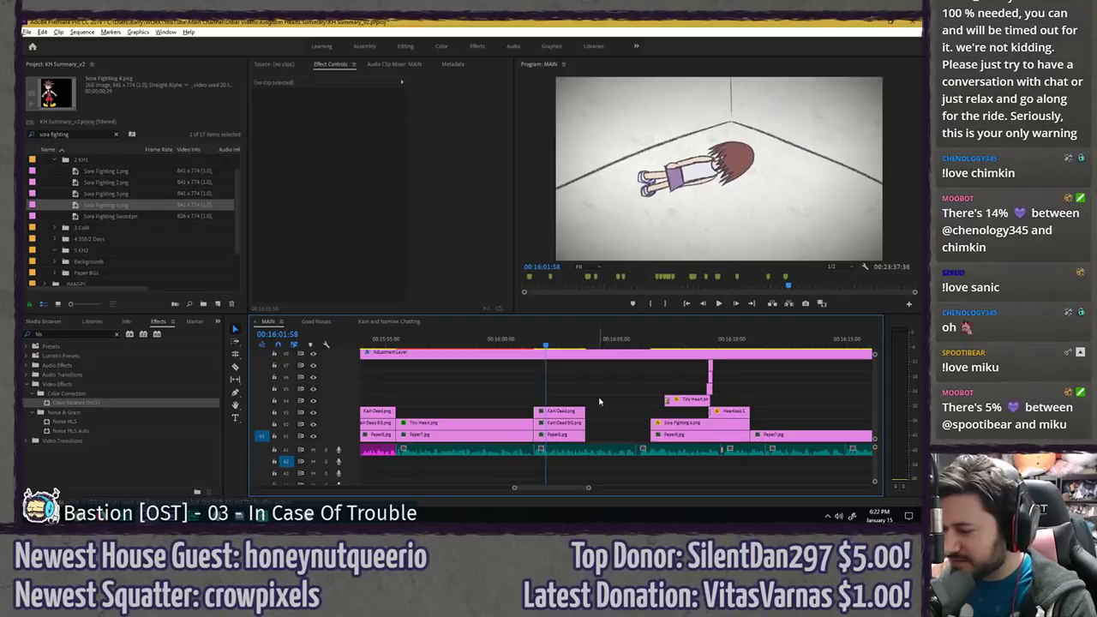
{"action": "left_click_drag", "start_coordinate": [582, 436], "coordinate": [649, 437]}
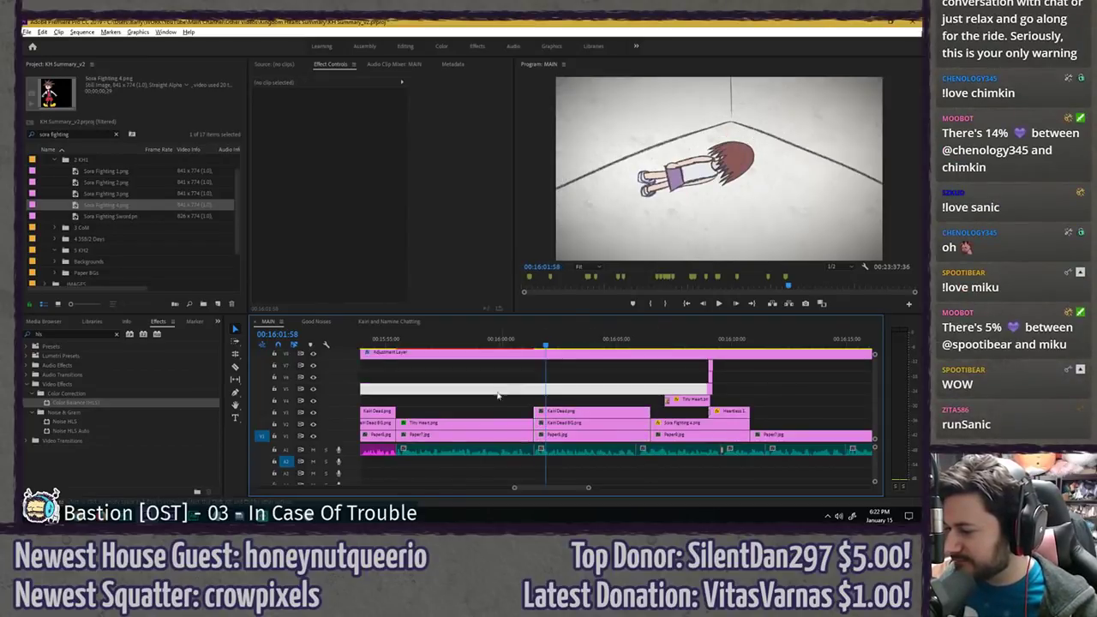
{"action": "left_click_drag", "start_coordinate": [480, 423], "coordinate": [482, 400]}
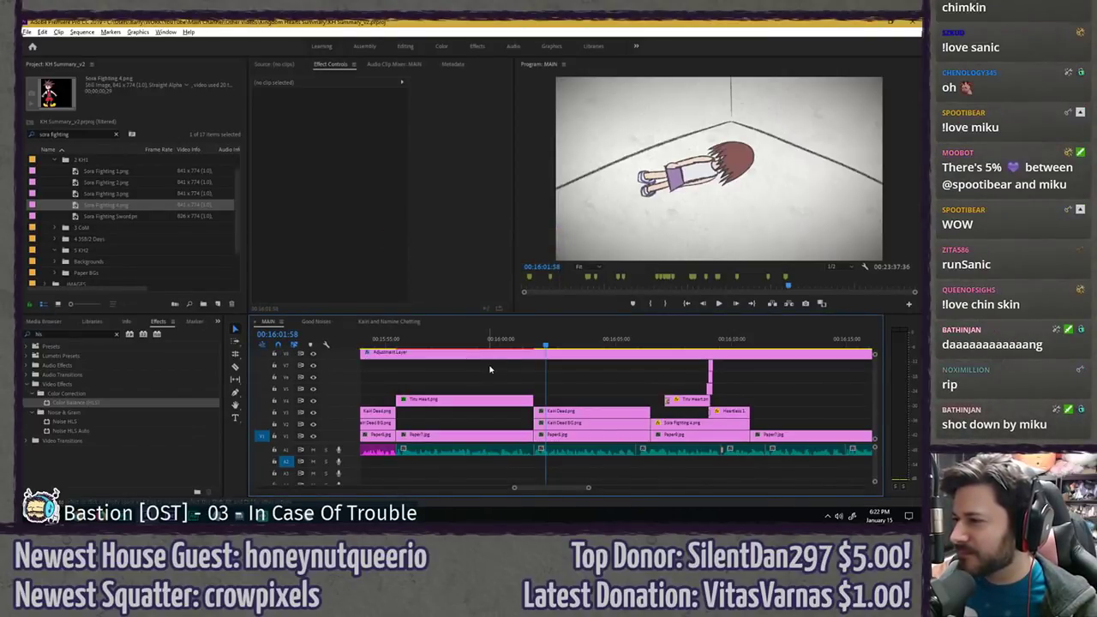
- Scrub the new edit to the Sora shot and inspect Tiny Heart's Color Balance (HLS) effect
{"action": "left_click_drag", "start_coordinate": [533, 345], "coordinate": [599, 350]}
{"action": "left_click", "coordinate": [579, 381]}
{"action": "scroll", "coordinate": [579, 383], "scroll_direction": "up", "scroll_amount": 1}
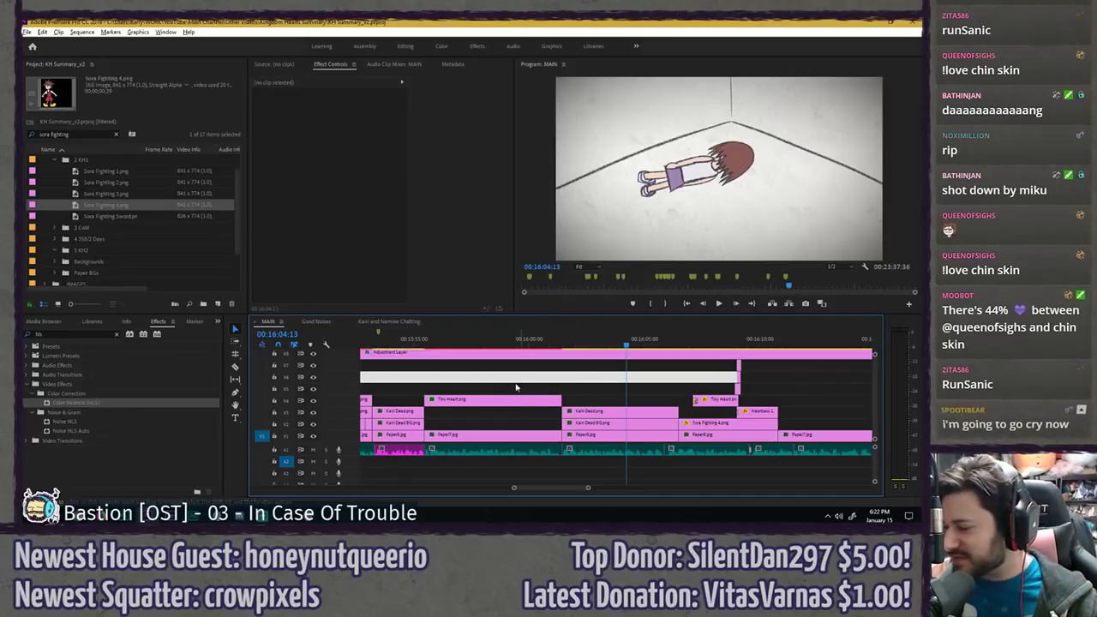
{"action": "scroll", "coordinate": [549, 389], "scroll_direction": "down", "scroll_amount": 3}
{"action": "left_click", "coordinate": [531, 345]}
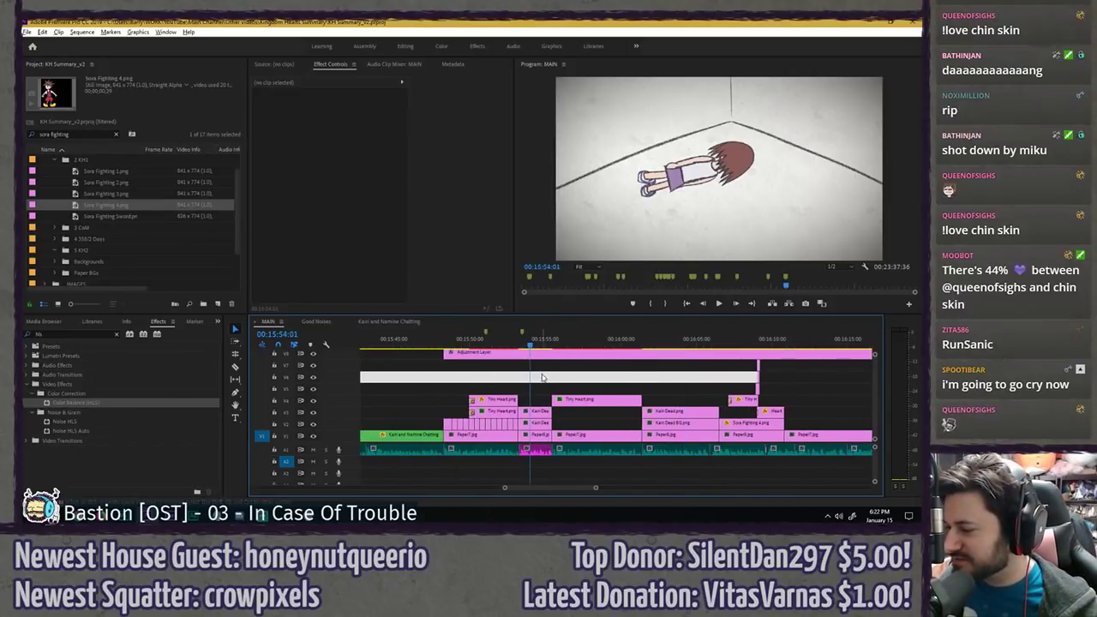
{"action": "left_click", "coordinate": [504, 345]}
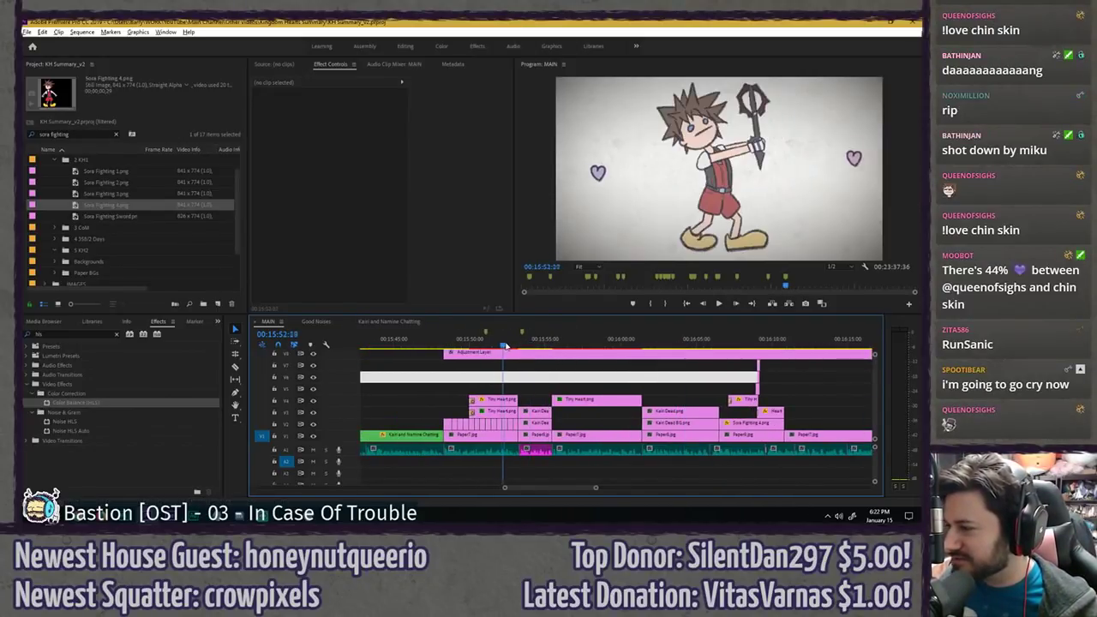
{"action": "left_click", "coordinate": [502, 412]}
{"action": "left_click", "coordinate": [337, 260]}
{"action": "scroll", "coordinate": [756, 400], "scroll_direction": "down", "scroll_amount": 5}
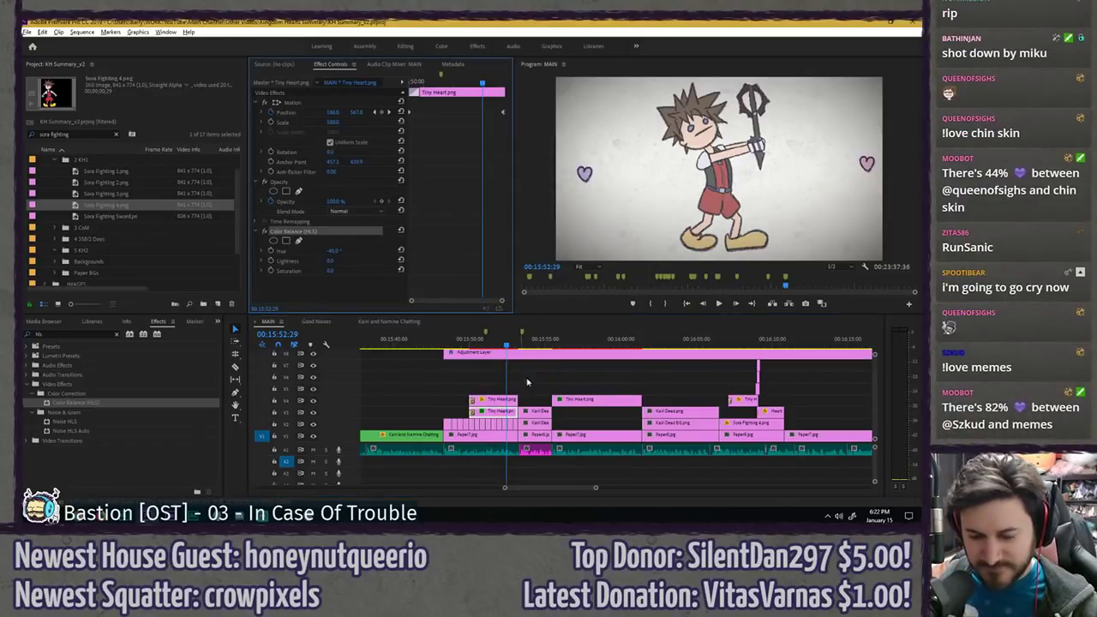
{"action": "scroll", "coordinate": [760, 396], "scroll_direction": "down", "scroll_amount": 8}
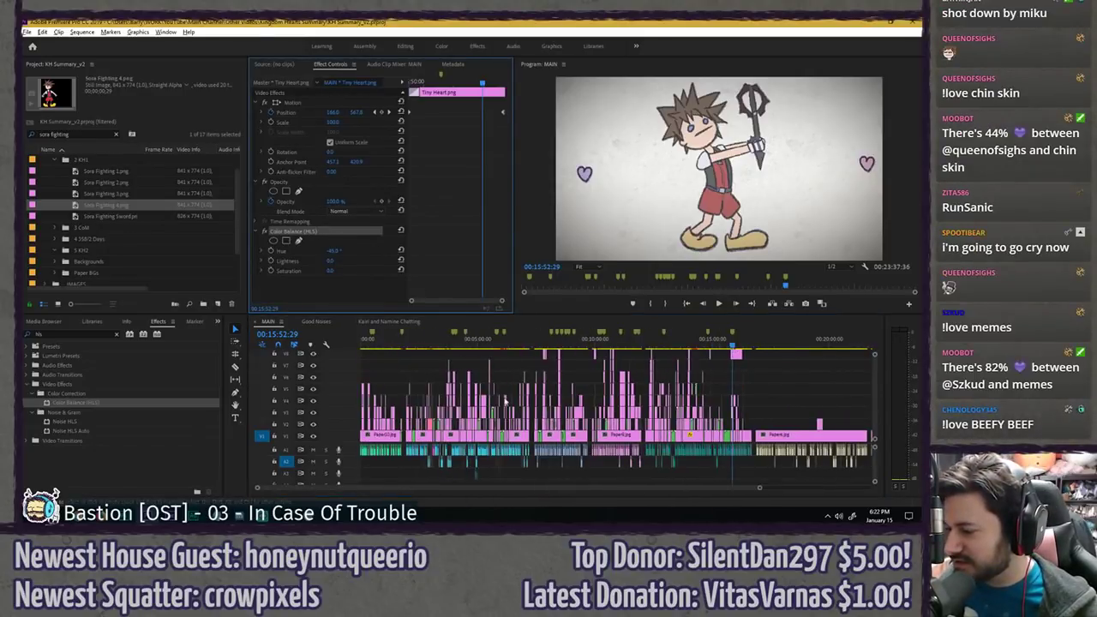
{"action": "scroll", "coordinate": [422, 396], "scroll_direction": "up", "scroll_amount": 8}
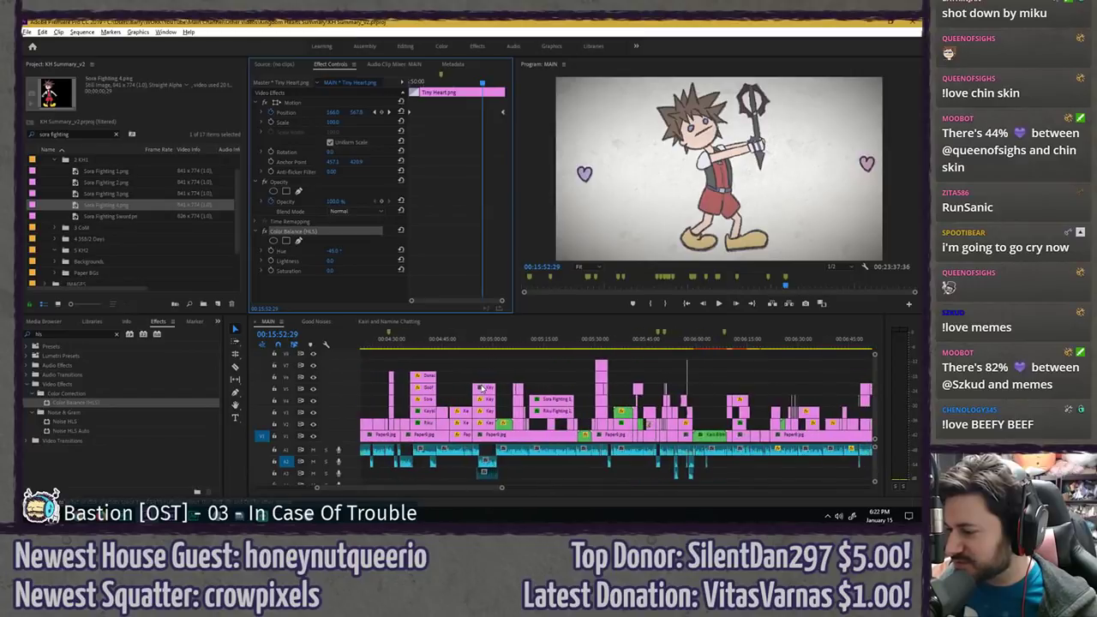
- Find the Tiny Heart clip near 05:52 after the Beast scene and play that section
{"action": "left_click", "coordinate": [434, 341]}
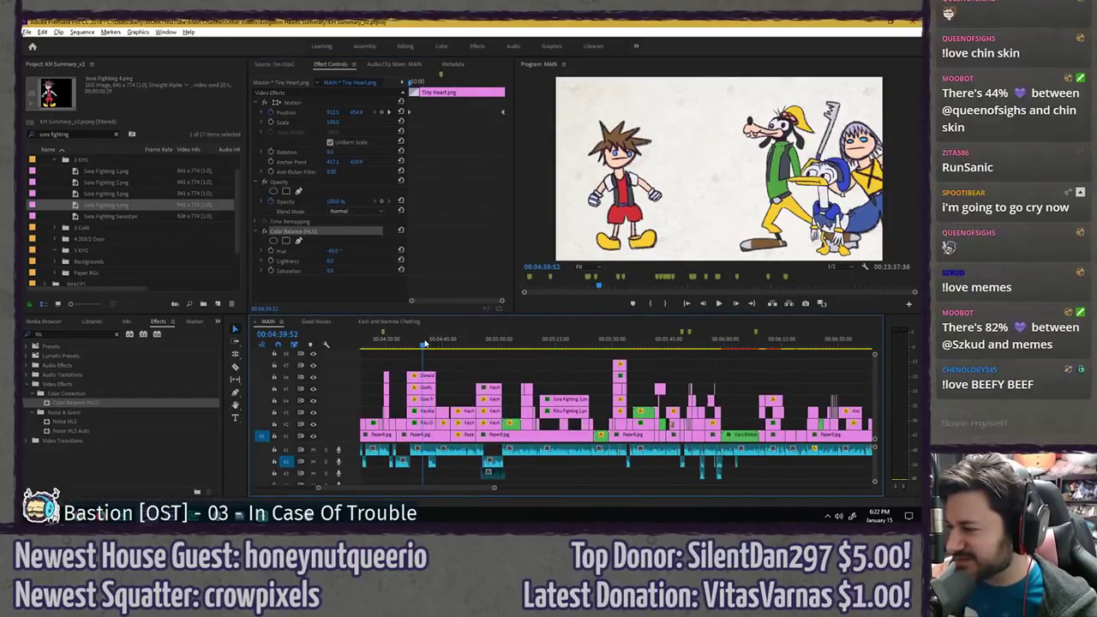
{"action": "left_click", "coordinate": [616, 344]}
{"action": "left_click_drag", "start_coordinate": [617, 348], "coordinate": [694, 347]}
{"action": "scroll", "coordinate": [751, 387], "scroll_direction": "up", "scroll_amount": 6}
{"action": "scroll", "coordinate": [498, 414], "scroll_direction": "up", "scroll_amount": 3}
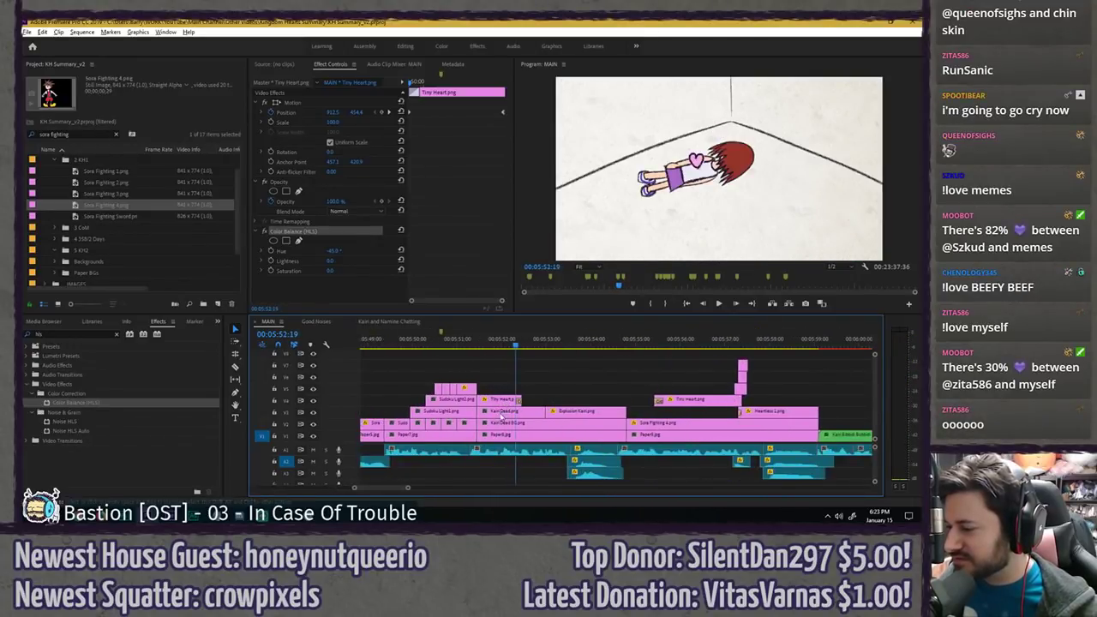
{"action": "left_click", "coordinate": [501, 401]}
{"action": "left_click", "coordinate": [465, 347]}
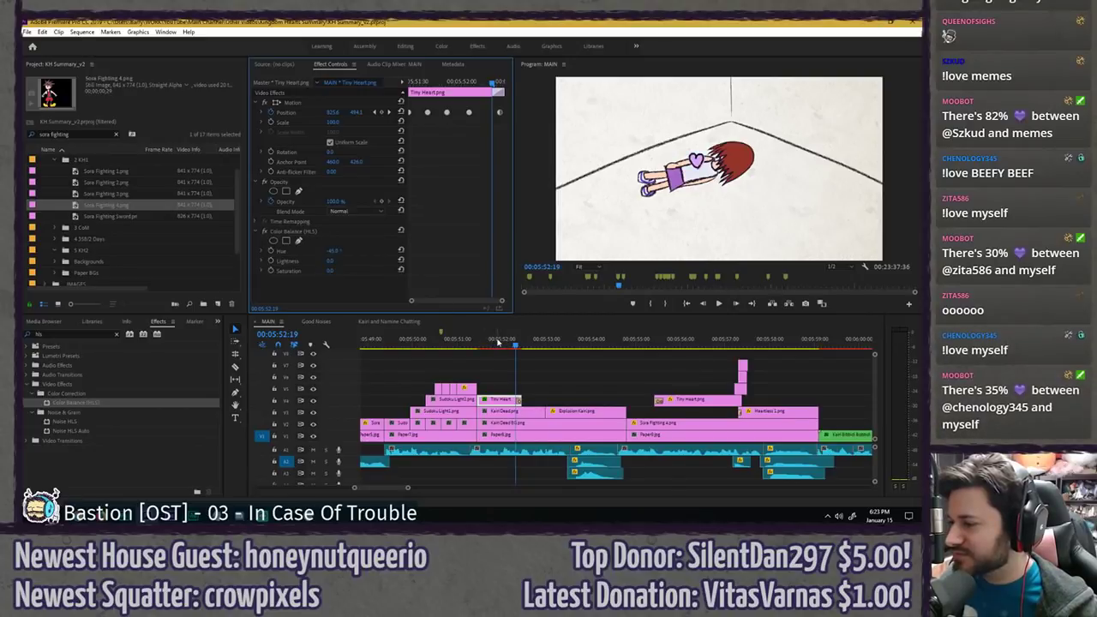
{"action": "key", "text": "space"}
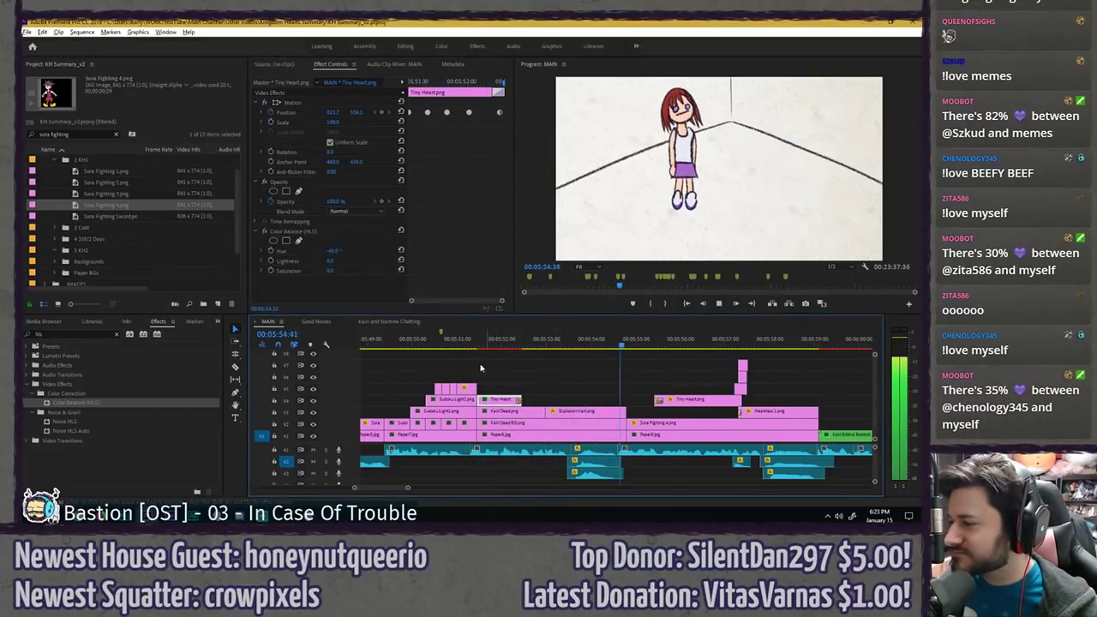
{"action": "scroll", "coordinate": [468, 359], "scroll_direction": "down", "scroll_amount": 6}
{"action": "left_click", "coordinate": [491, 358]}
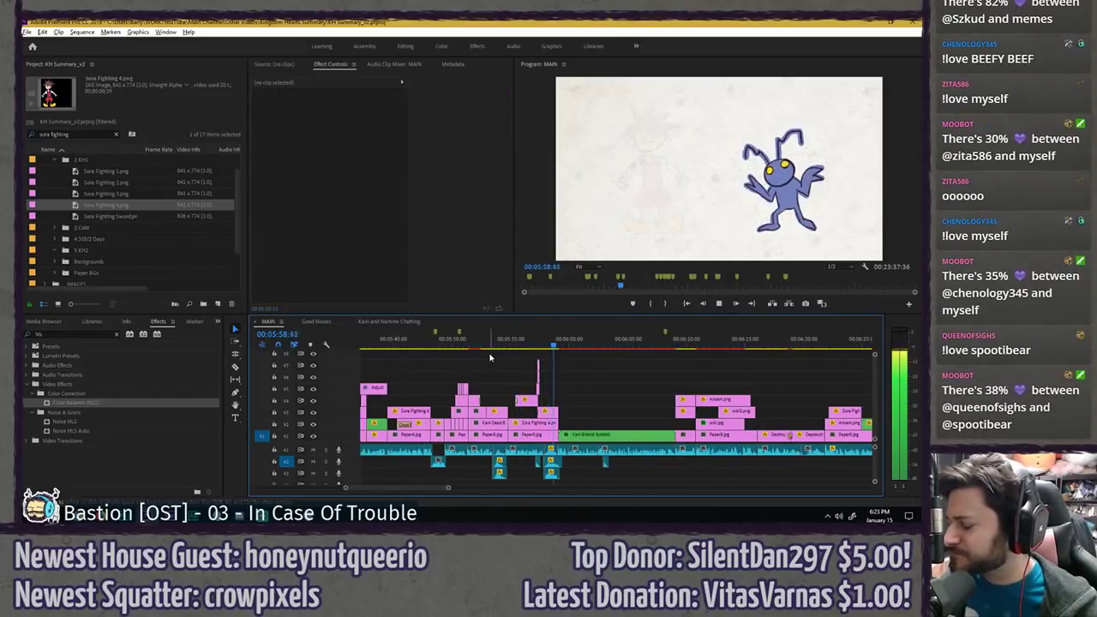
- Scrub and play through the sequence from about 06:10 past the Sora shot to 07:30
{"action": "key", "text": "minus"}
{"action": "key", "text": "minus"}
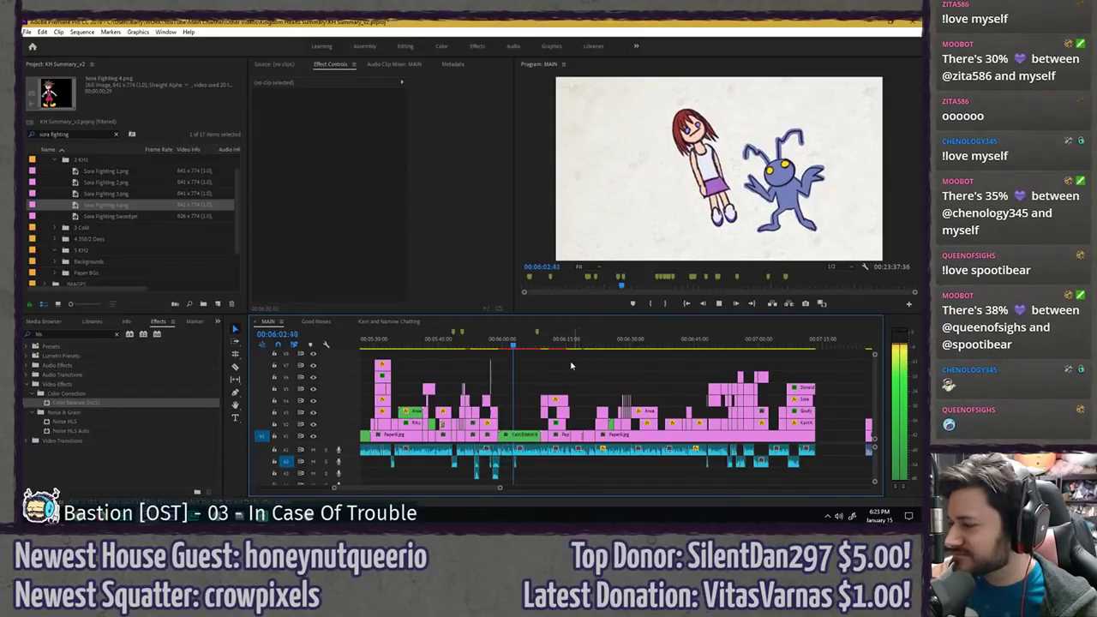
{"action": "key", "text": "space"}
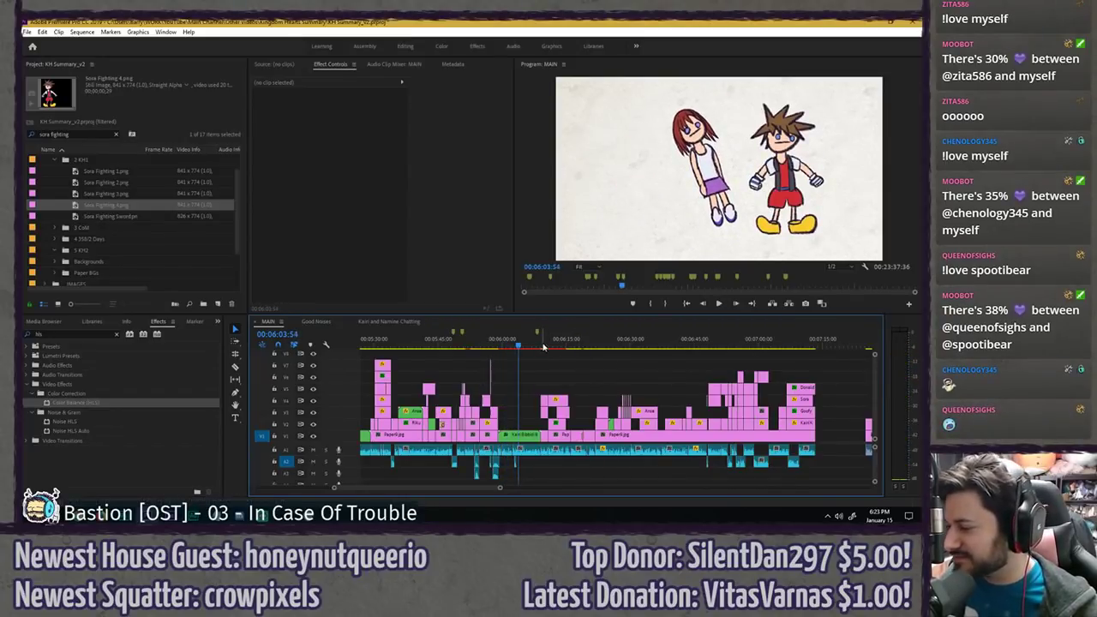
{"action": "left_click_drag", "start_coordinate": [543, 346], "coordinate": [547, 346]}
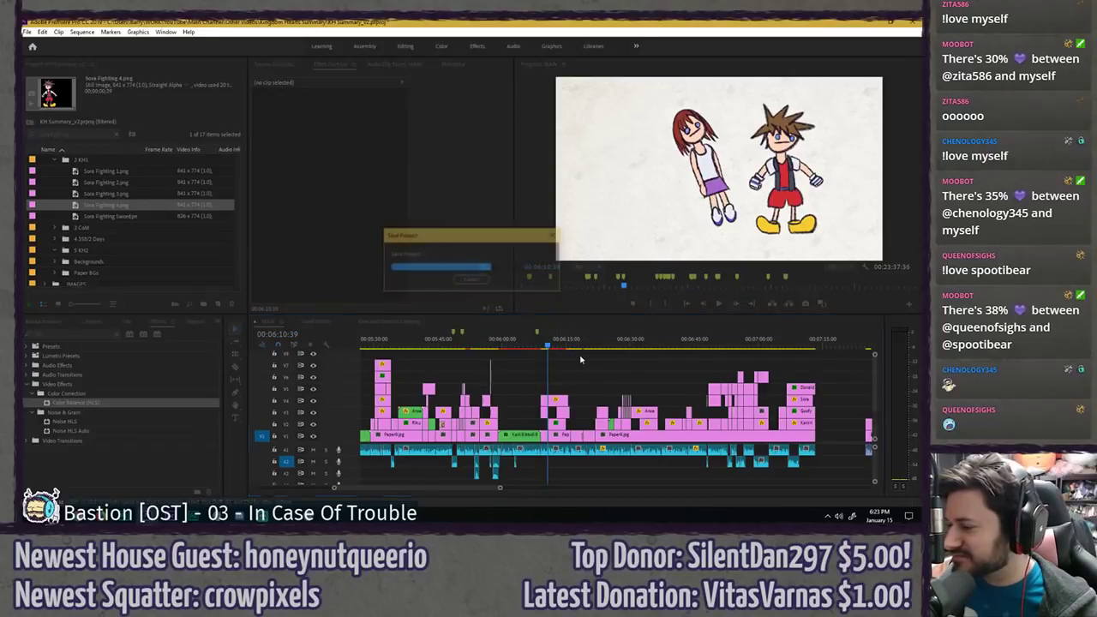
{"action": "scroll", "coordinate": [561, 351], "scroll_direction": "up", "scroll_amount": 3}
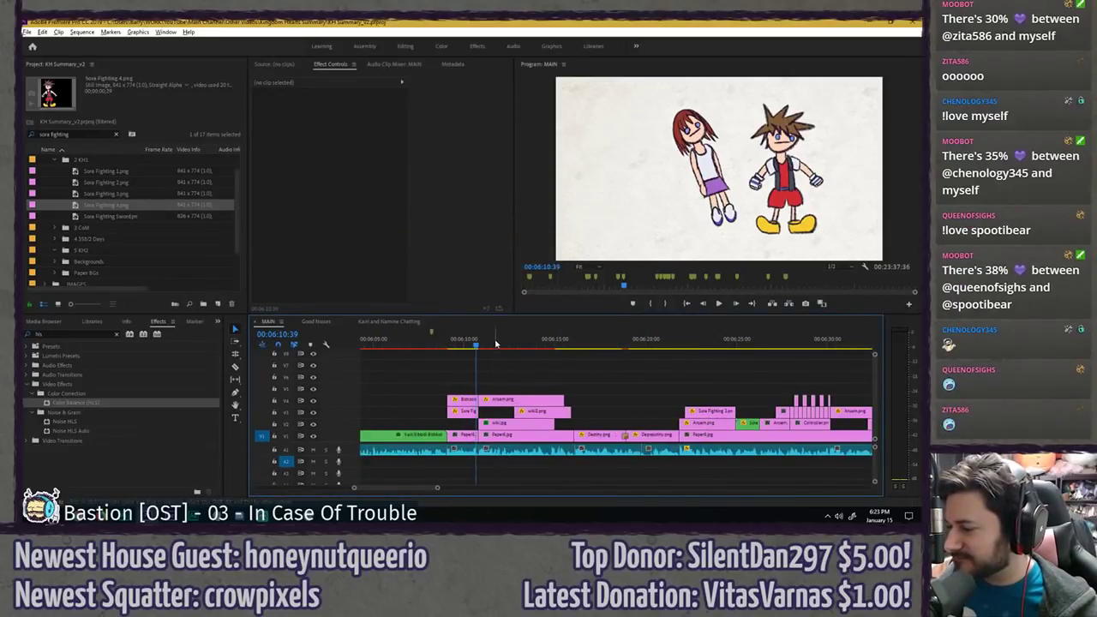
{"action": "left_click_drag", "start_coordinate": [495, 343], "coordinate": [867, 336]}
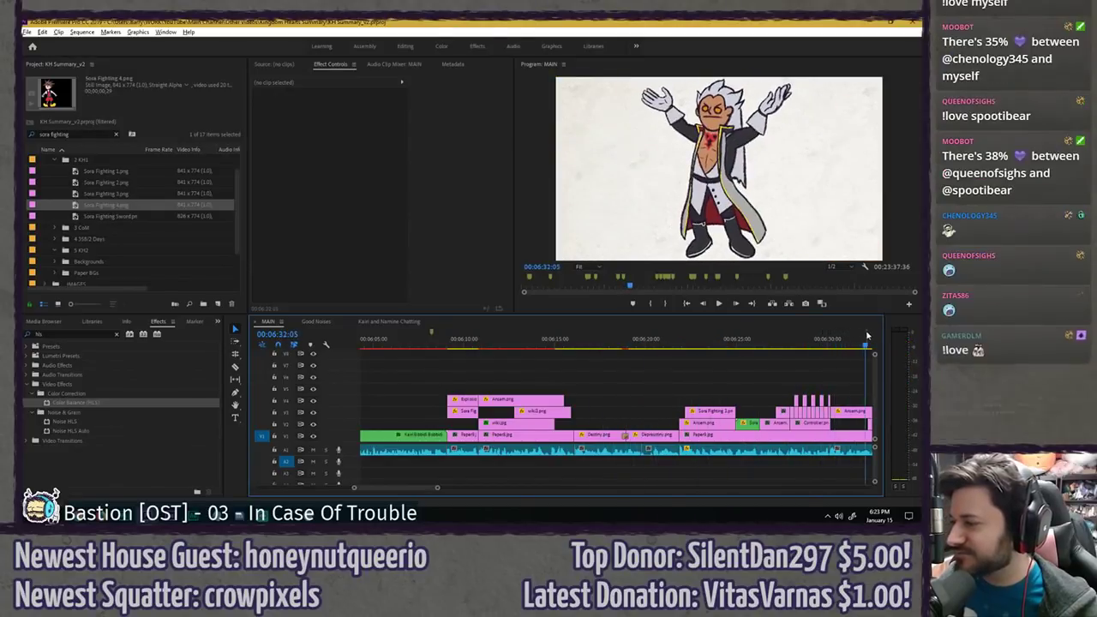
{"action": "key", "text": "space"}
{"action": "key", "text": "space"}
{"action": "scroll", "coordinate": [429, 377], "scroll_direction": "down", "scroll_amount": 3}
{"action": "left_click_drag", "start_coordinate": [451, 344], "coordinate": [576, 344]}
{"action": "left_click_drag", "start_coordinate": [650, 342], "coordinate": [841, 342]}
- Continue reviewing from 07:30 through 08:06 and 09:41 to around 10:00
{"action": "key", "text": "space"}
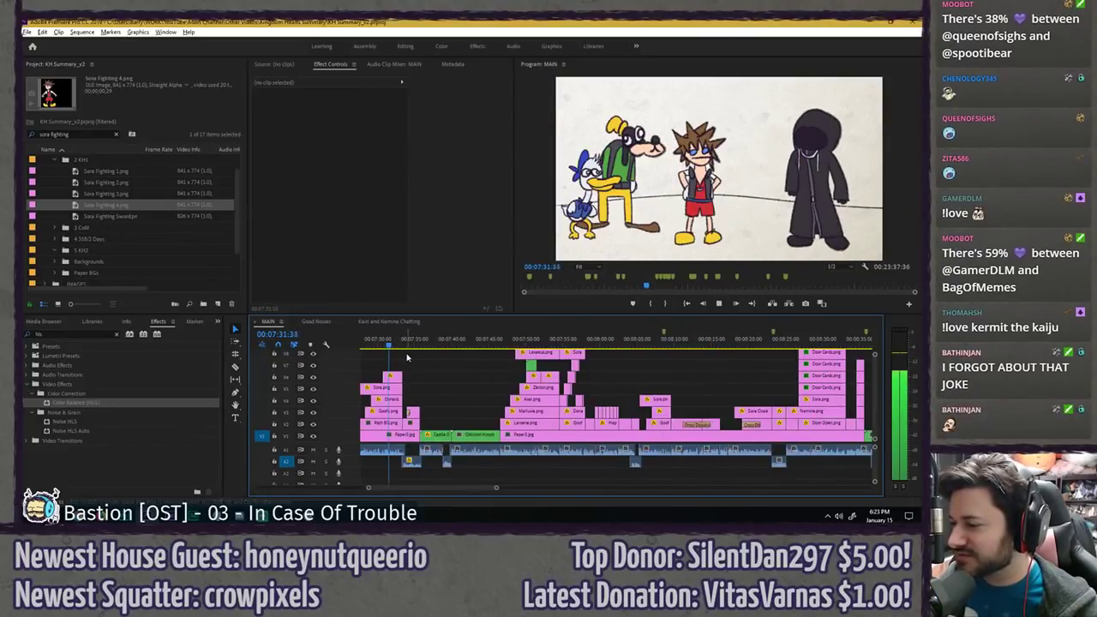
{"action": "scroll", "coordinate": [424, 356], "scroll_direction": "down", "scroll_amount": 3}
{"action": "left_click_drag", "start_coordinate": [437, 345], "coordinate": [835, 304]}
{"action": "key", "text": "space"}
{"action": "scroll", "coordinate": [507, 344], "scroll_direction": "down", "scroll_amount": 5}
{"action": "scroll", "coordinate": [497, 345], "scroll_direction": "up", "scroll_amount": 1}
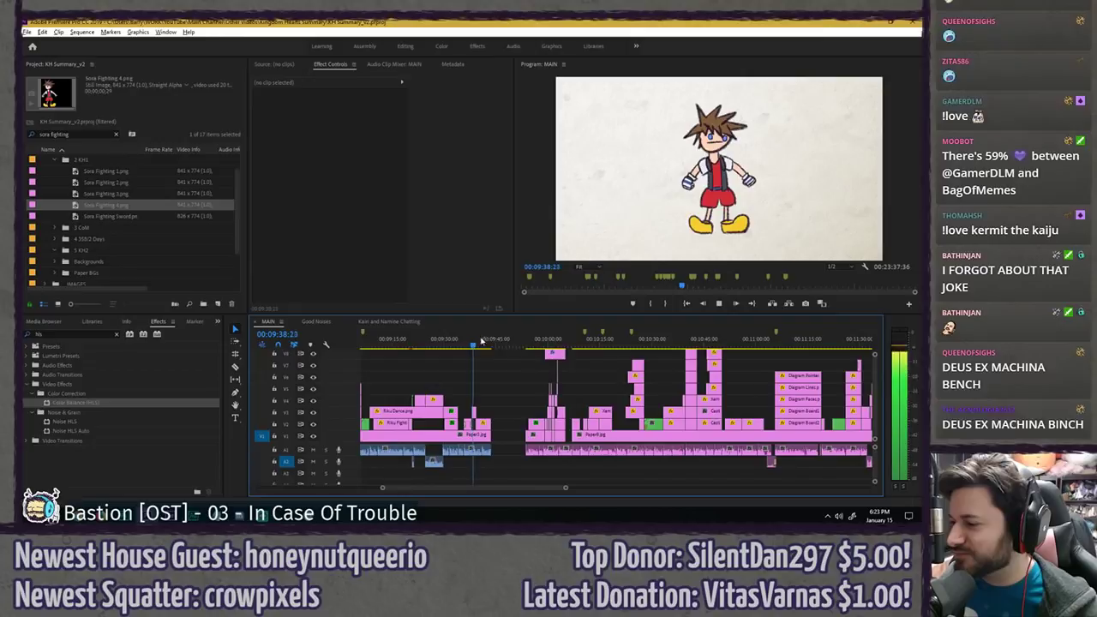
{"action": "left_click", "coordinate": [485, 343]}
{"action": "mouse_move", "coordinate": [533, 343]}
{"action": "left_mouse_down"}
{"action": "mouse_move", "coordinate": [583, 342]}
{"action": "mouse_move", "coordinate": [554, 344]}
{"action": "left_mouse_up"}
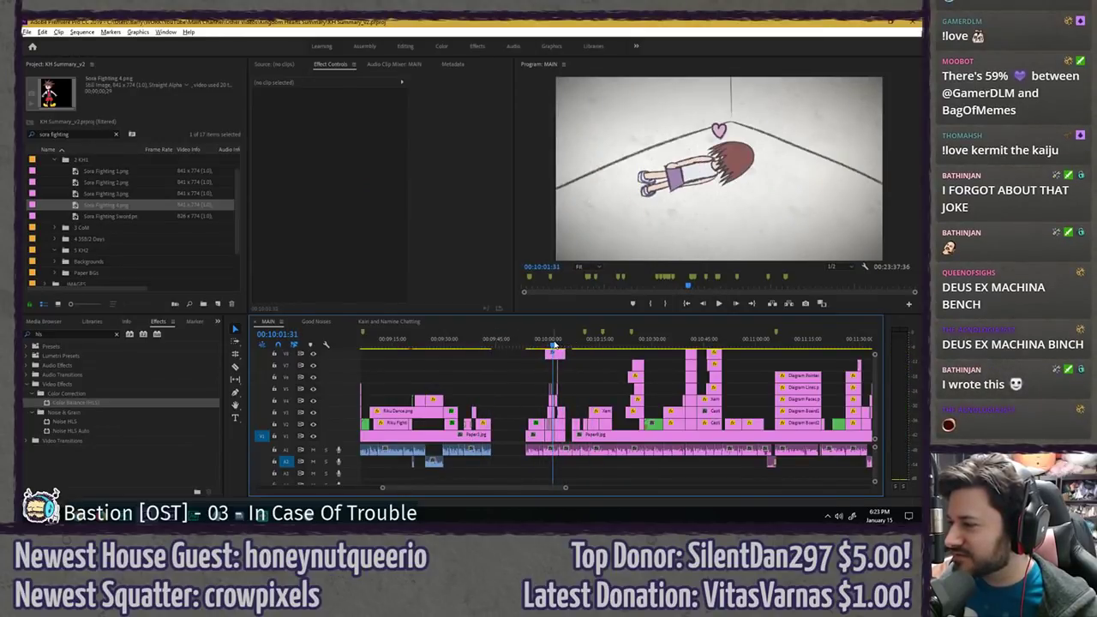
{"action": "scroll", "coordinate": [539, 383], "scroll_direction": "up", "scroll_amount": 8}
- Select the Tiny Heart.png clip, play its animation, then clear the selection and stop
{"action": "left_click", "coordinate": [545, 405]}
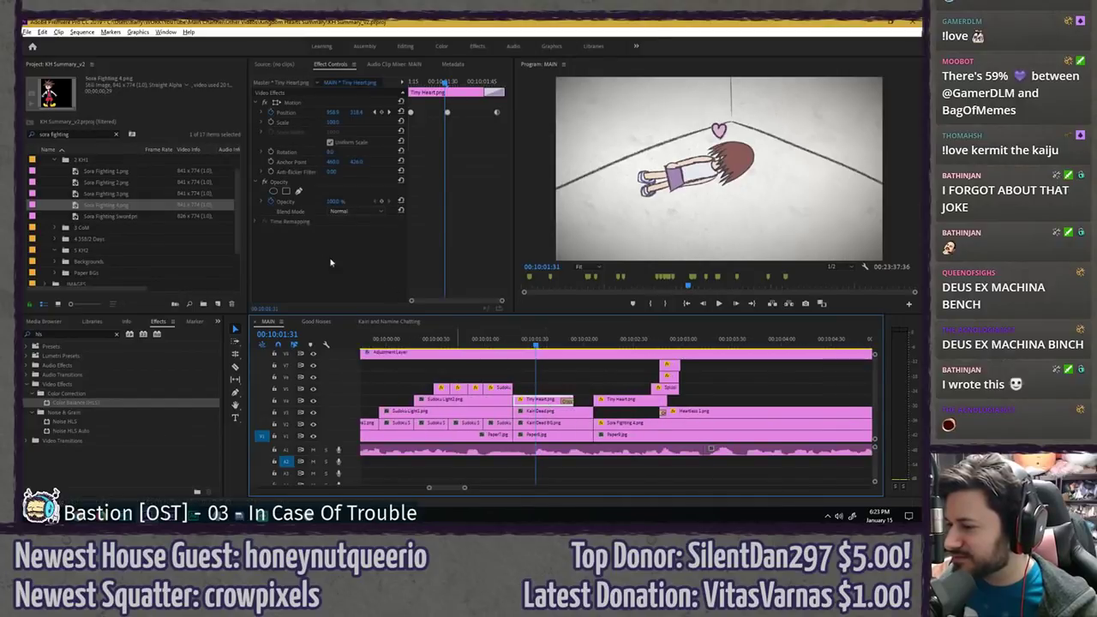
{"action": "key", "text": "space"}
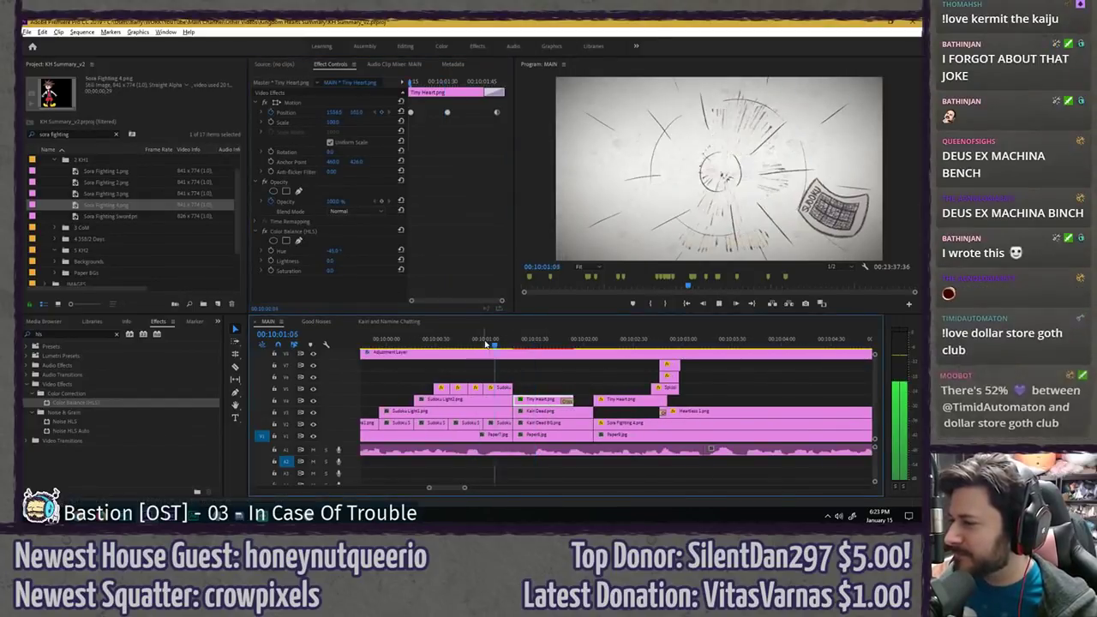
{"action": "scroll", "coordinate": [483, 358], "scroll_direction": "down", "scroll_amount": 3}
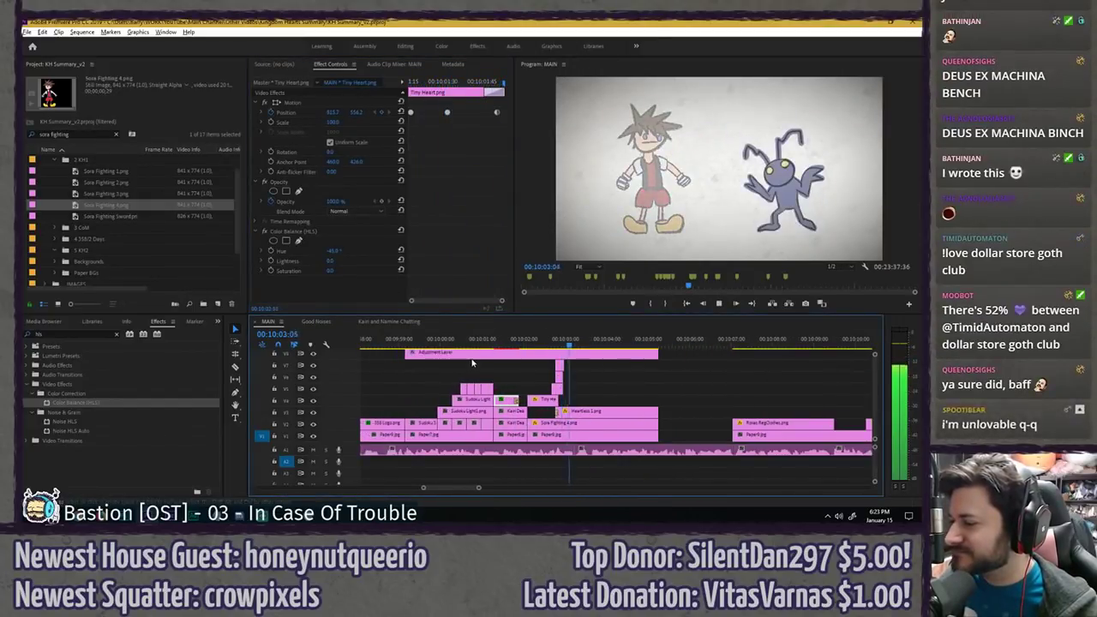
{"action": "left_click", "coordinate": [470, 365]}
{"action": "left_click", "coordinate": [475, 366]}
{"action": "key", "text": "space"}
- Save the project and review from the 10:15 character shot to about 10:51
{"action": "key", "text": "ctrl+s"}
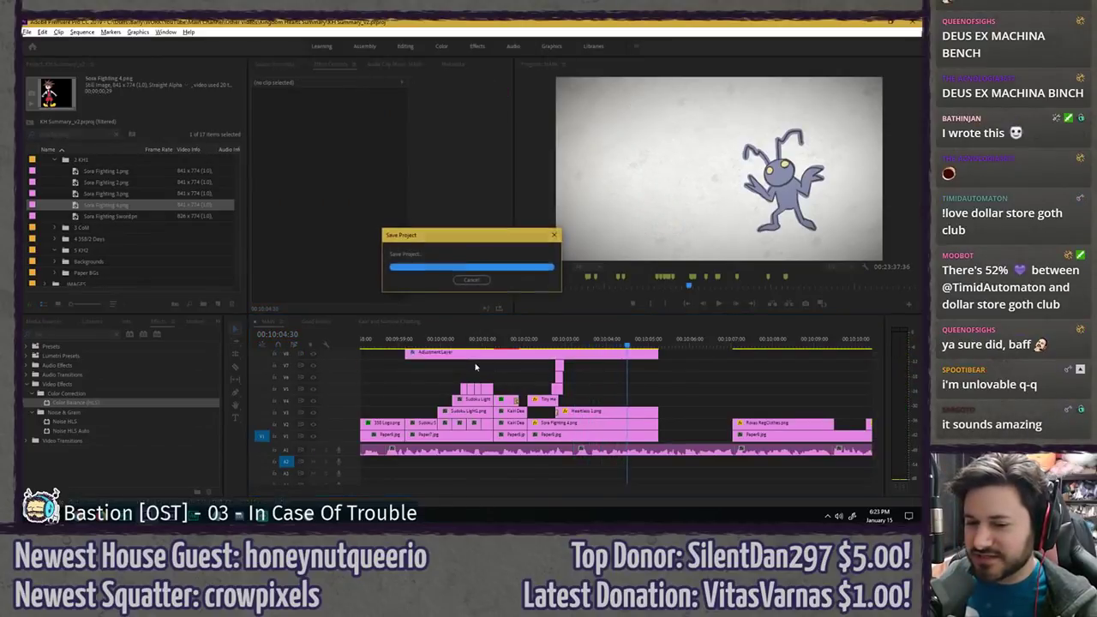
{"action": "key", "text": "minus"}
{"action": "key", "text": "minus"}
{"action": "key", "text": "minus"}
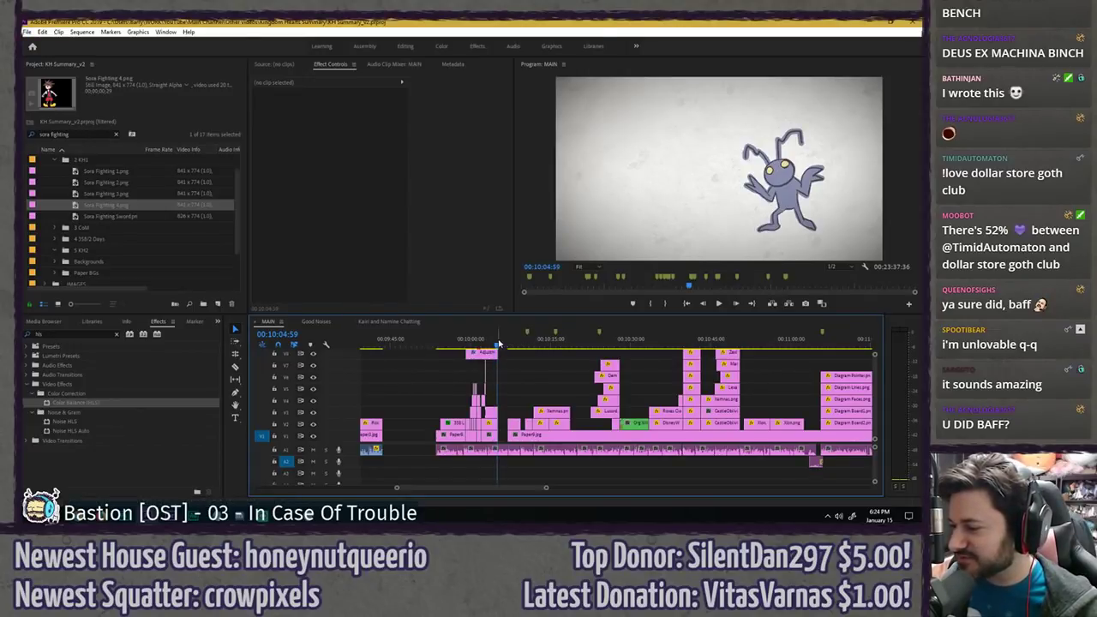
{"action": "key", "text": "space"}
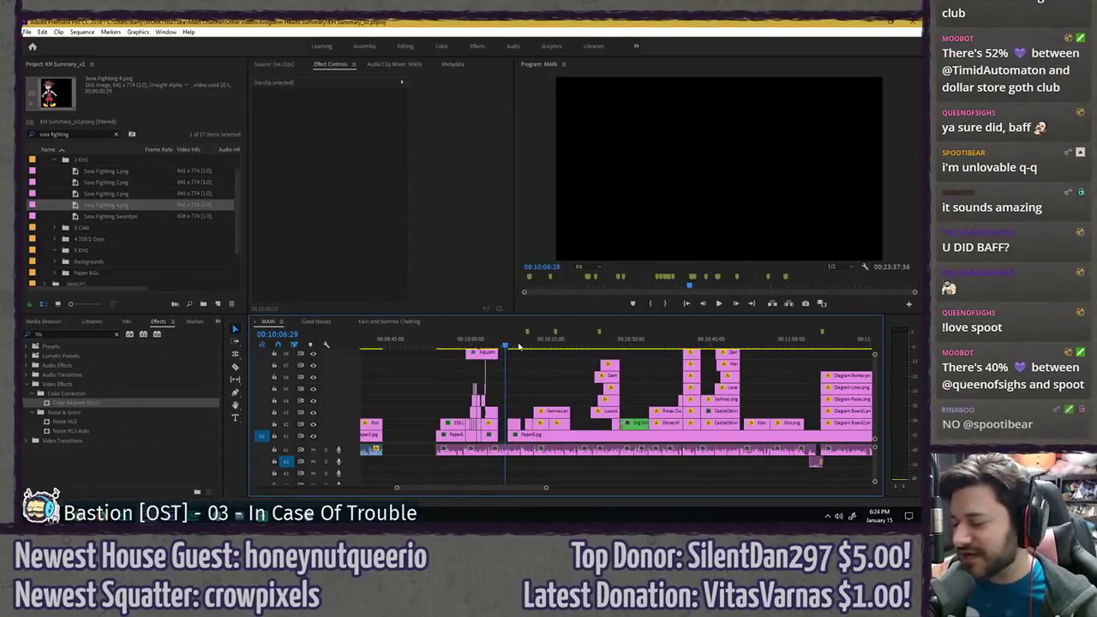
{"action": "left_click", "coordinate": [551, 339]}
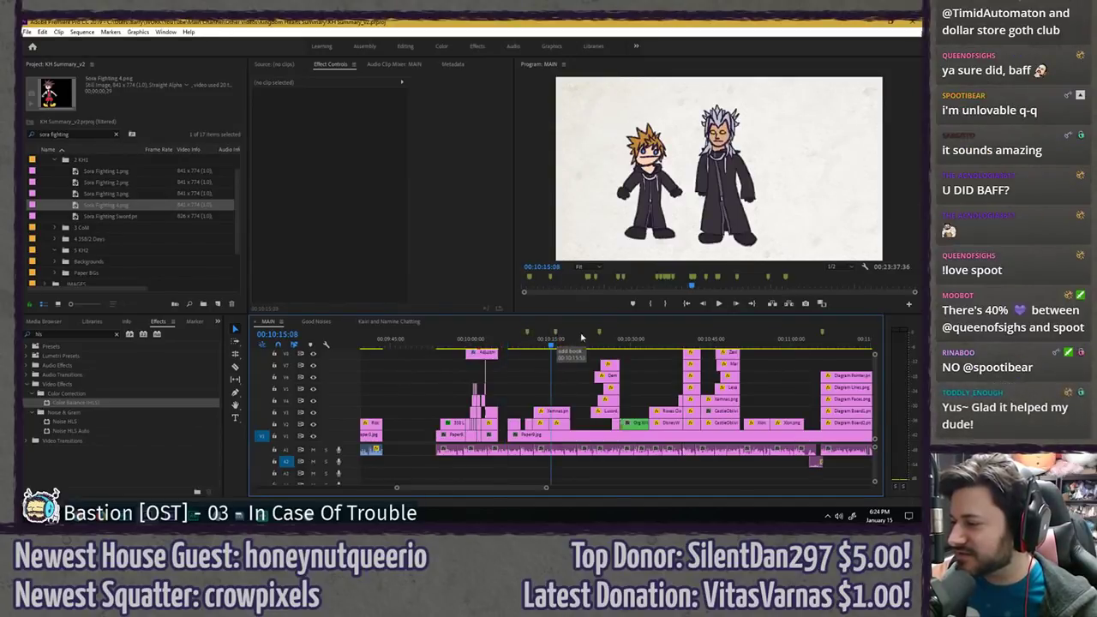
{"action": "left_click", "coordinate": [573, 345]}
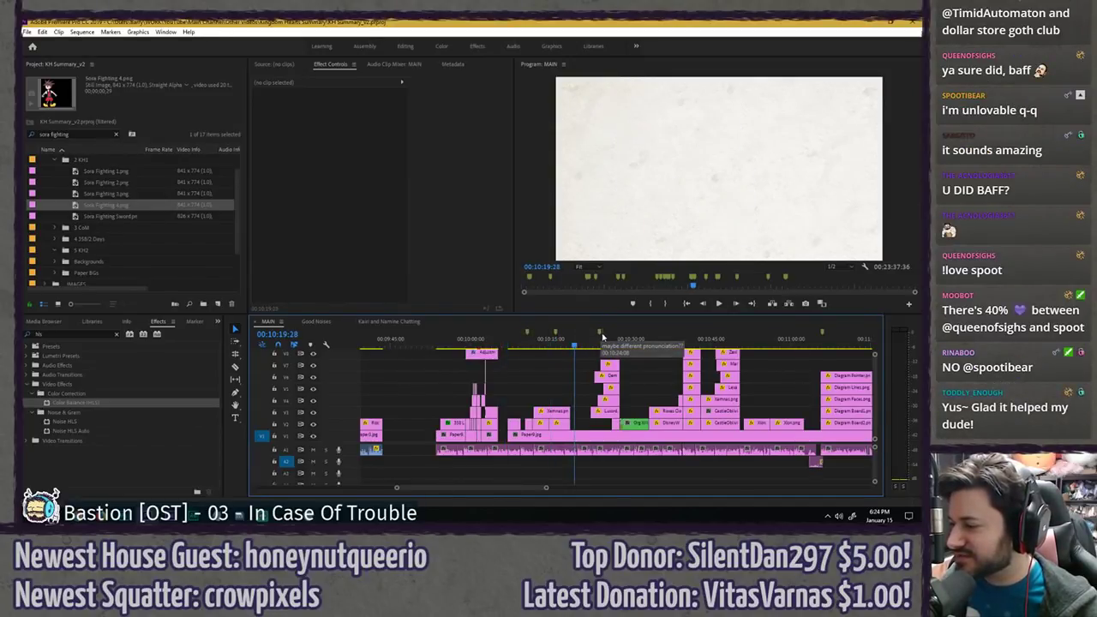
{"action": "left_click_drag", "start_coordinate": [622, 344], "coordinate": [855, 334]}
- Play past the 11:26 chalkboard diagram to 12:36, then maximize the Program monitor
{"action": "scroll", "coordinate": [539, 375], "scroll_direction": "down", "scroll_amount": 4}
{"action": "scroll", "coordinate": [539, 375], "scroll_direction": "up", "scroll_amount": 1}
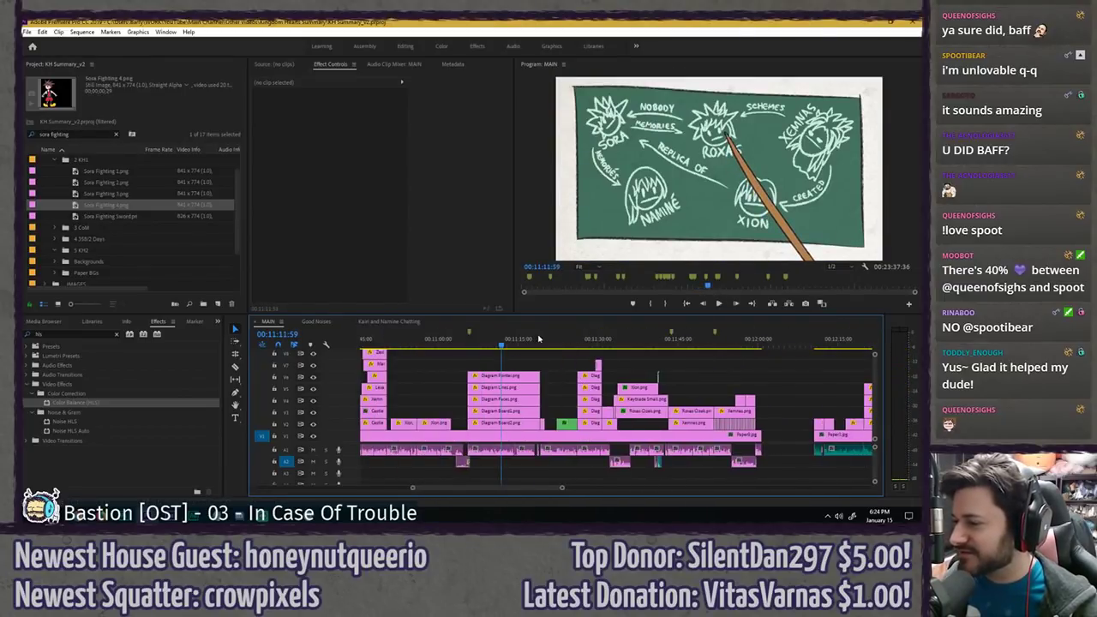
{"action": "left_click_drag", "start_coordinate": [540, 340], "coordinate": [835, 342]}
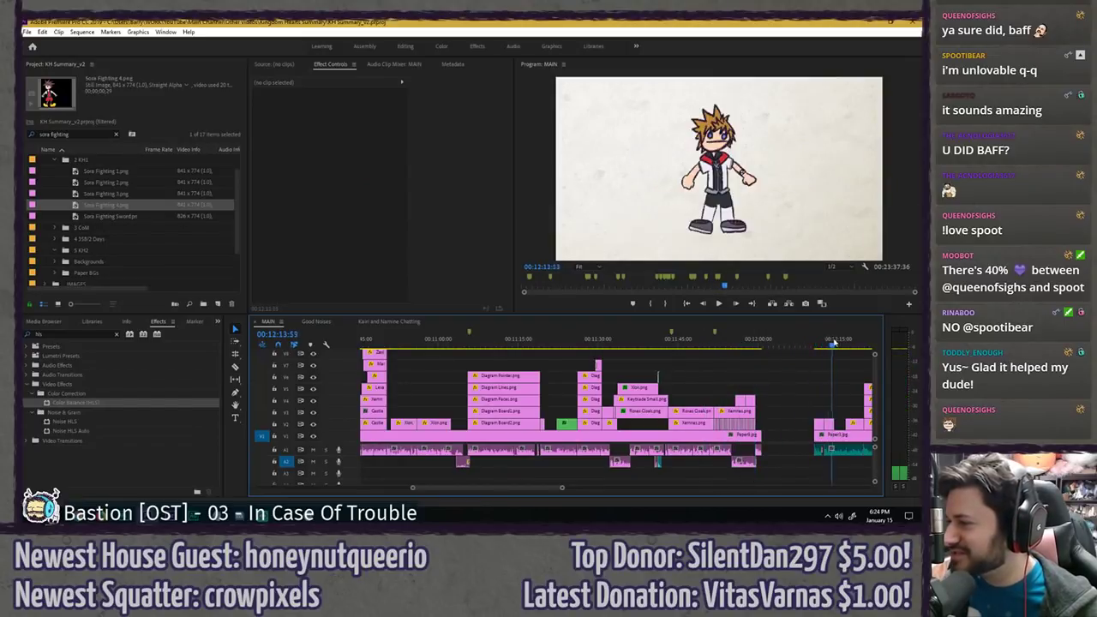
{"action": "key", "text": "space"}
{"action": "scroll", "coordinate": [691, 363], "scroll_direction": "down", "scroll_amount": 4}
{"action": "left_click_drag", "start_coordinate": [498, 345], "coordinate": [765, 342]}
{"action": "key", "text": "space"}
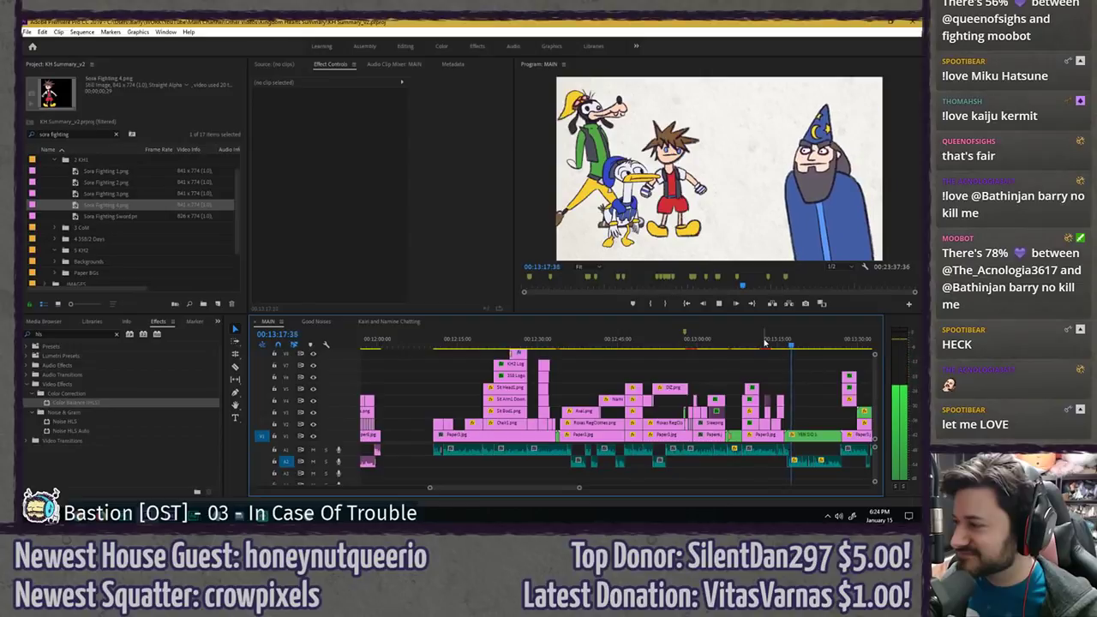
{"action": "key", "text": "grave"}
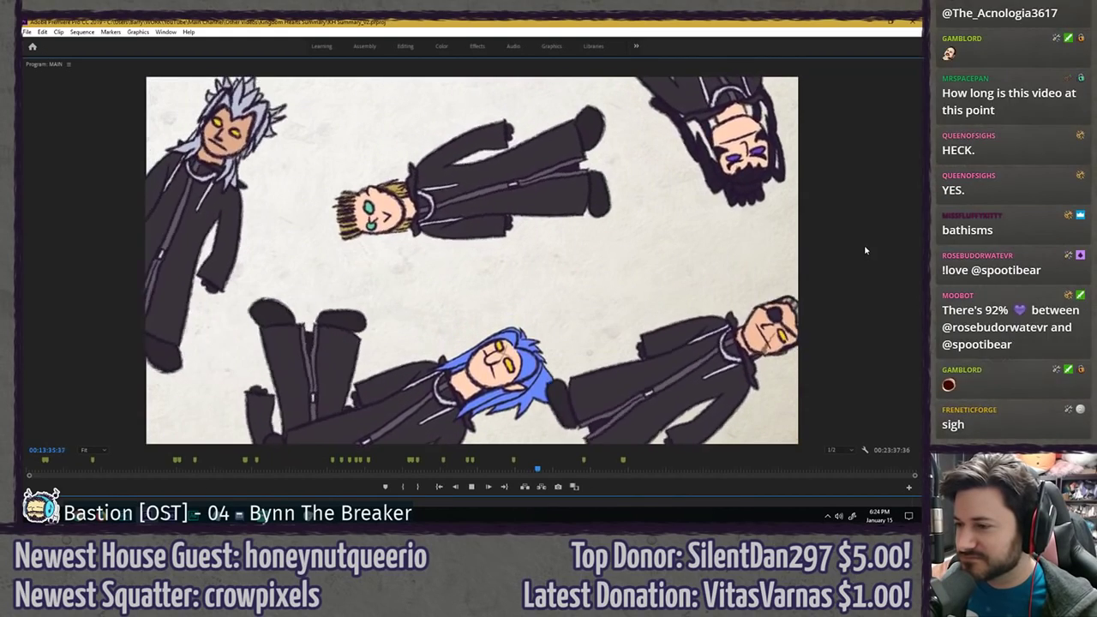
- Stop playback, restore the full workspace, and scrub from 13:46 to 14:23
{"action": "key", "text": "space"}
{"action": "key", "text": "grave"}
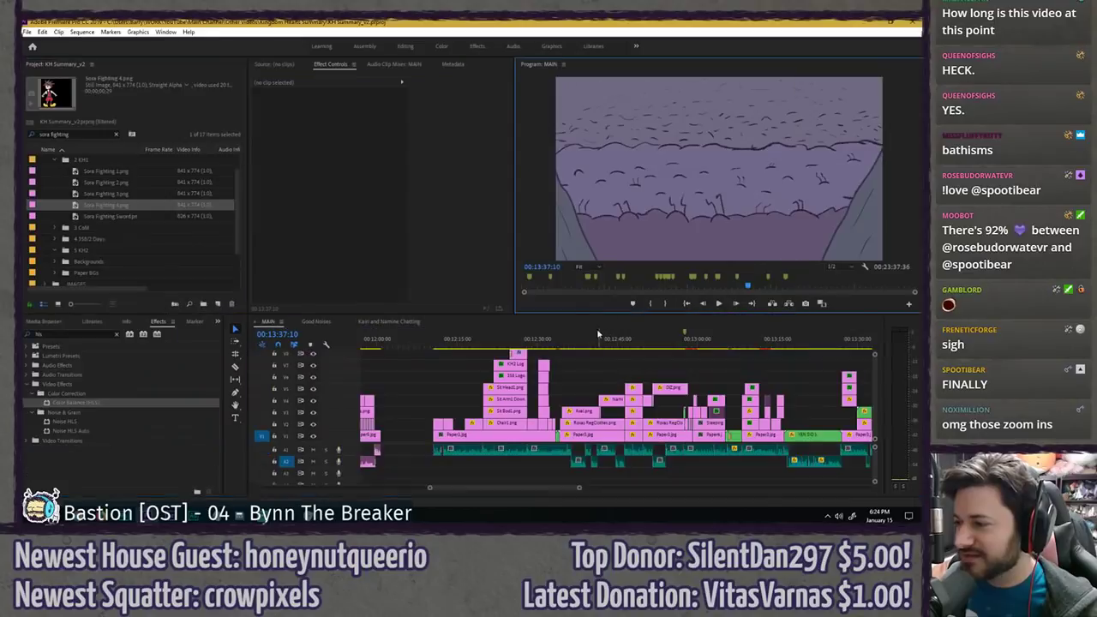
{"action": "scroll", "coordinate": [470, 370], "scroll_direction": "down", "scroll_amount": 5}
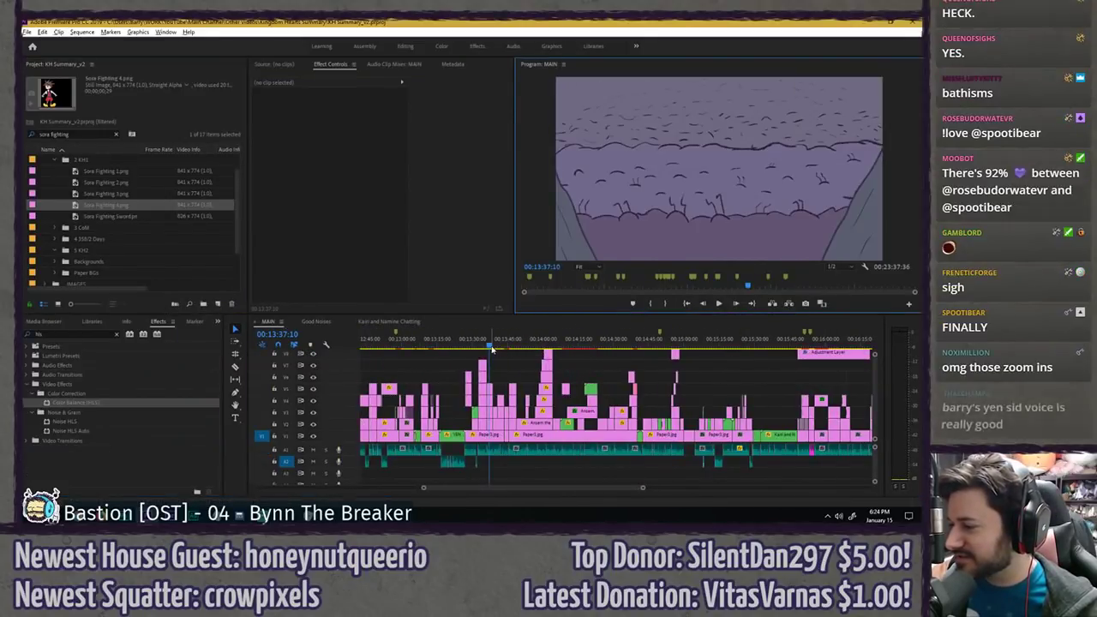
{"action": "left_click", "coordinate": [513, 346]}
{"action": "left_click_drag", "start_coordinate": [512, 346], "coordinate": [802, 324]}
{"action": "scroll", "coordinate": [695, 366], "scroll_direction": "down", "scroll_amount": 5}
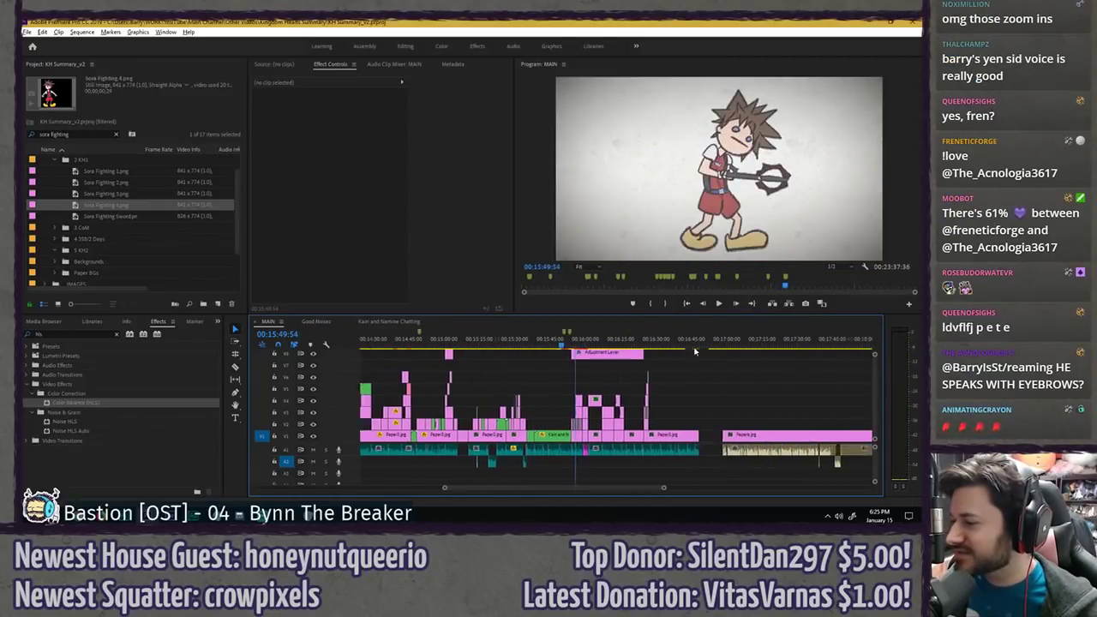
- Play from about 15:49, zoom the timeline in, and select the Tiny Heart clip on V4
{"action": "key", "text": "space"}
{"action": "key", "text": "="}
{"action": "scroll", "coordinate": [668, 367], "scroll_direction": "up", "scroll_amount": 4}
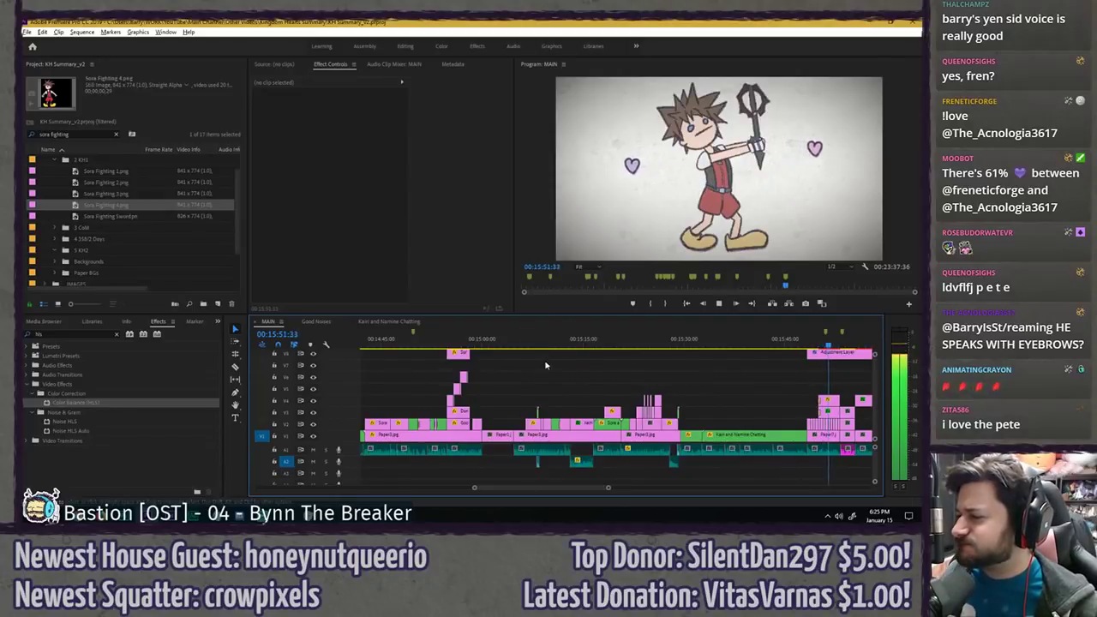
{"action": "left_click", "coordinate": [559, 365]}
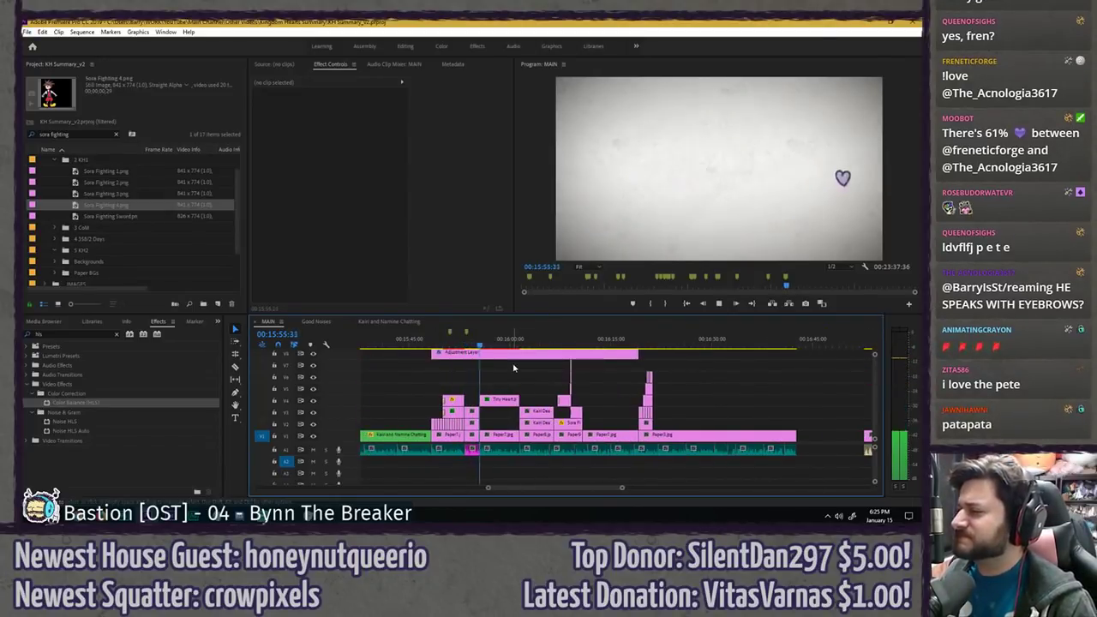
{"action": "scroll", "coordinate": [505, 368], "scroll_direction": "up", "scroll_amount": 3}
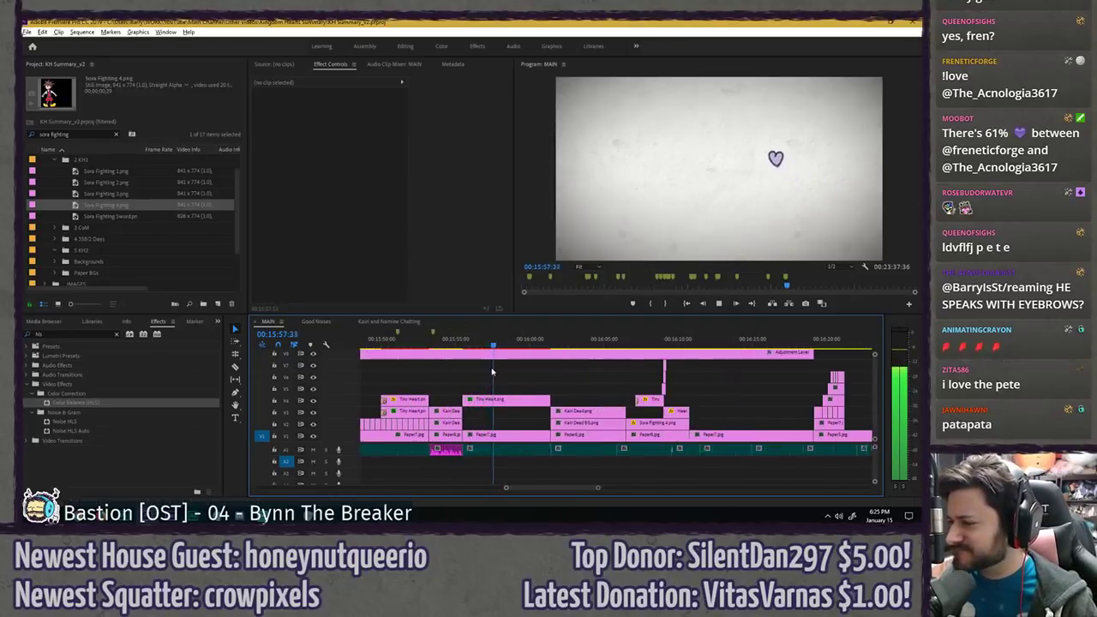
{"action": "left_click", "coordinate": [506, 401]}
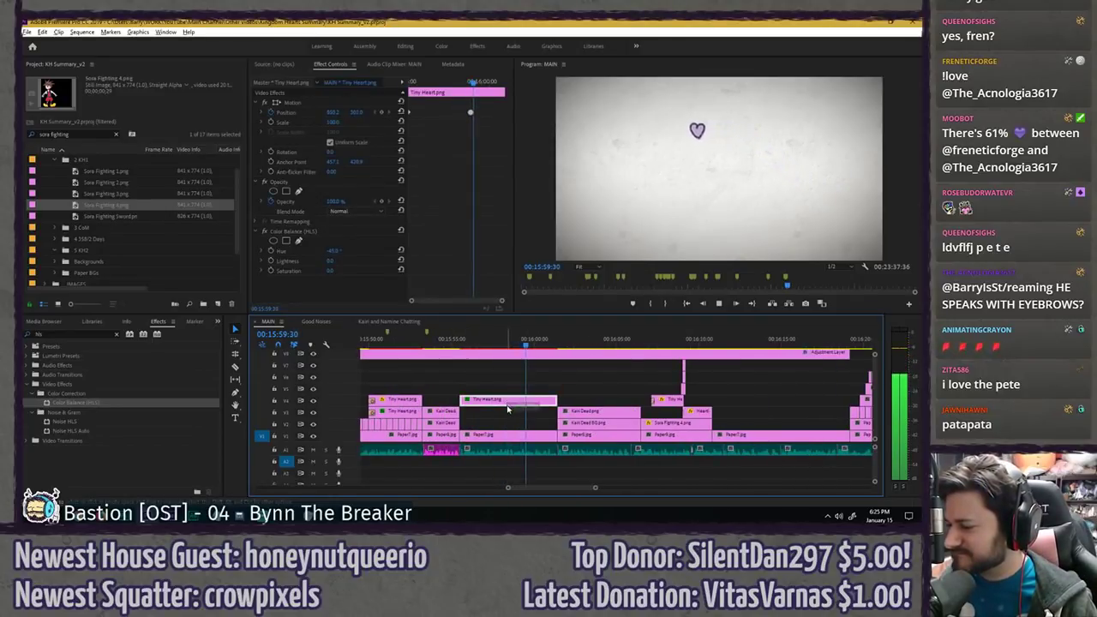
- Delete the Kain Dead clips, extend Tiny Heart and paper to about 16:05, and raise Tiny Heart
{"action": "left_click_drag", "start_coordinate": [507, 409], "coordinate": [510, 426]}
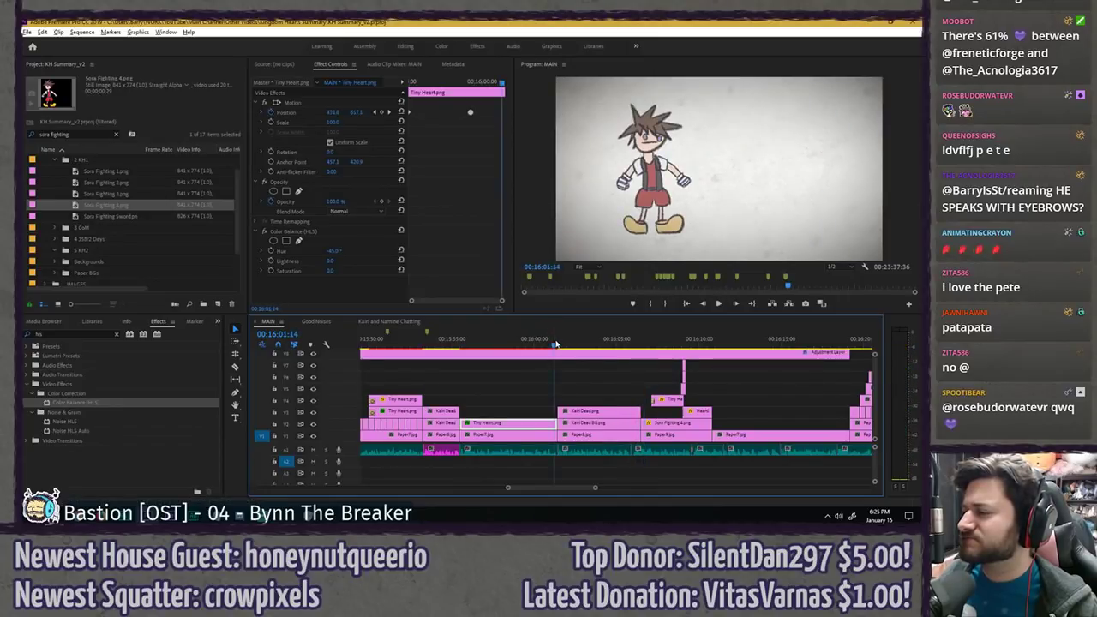
{"action": "key", "text": "space"}
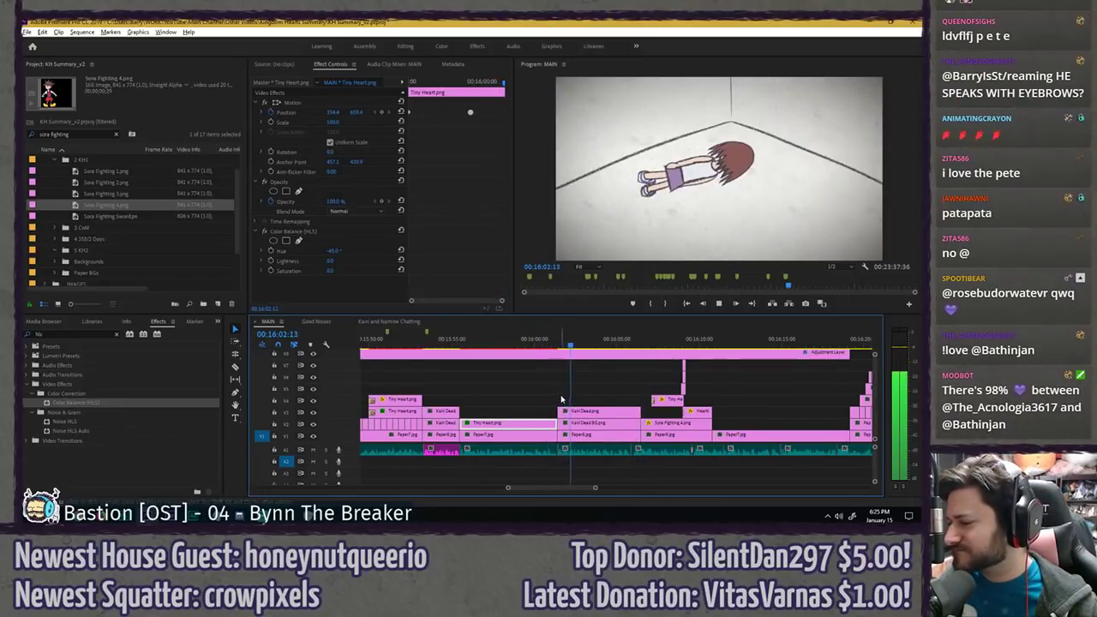
{"action": "key", "text": "Delete"}
{"action": "left_click_drag", "start_coordinate": [593, 434], "coordinate": [639, 431]}
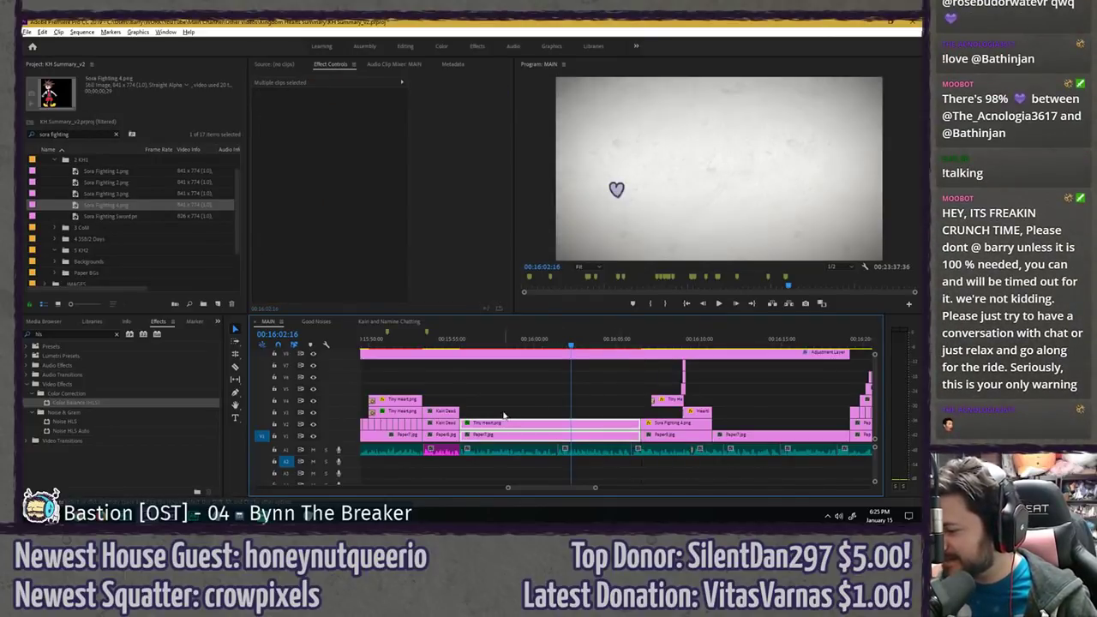
{"action": "left_click_drag", "start_coordinate": [506, 428], "coordinate": [506, 393]}
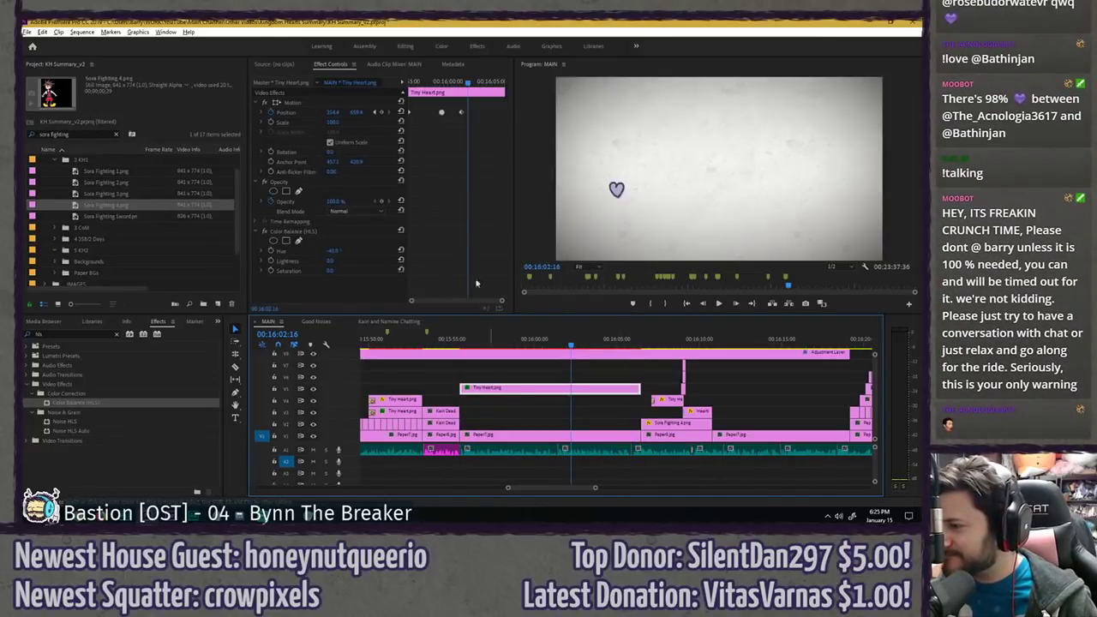
{"action": "left_click_drag", "start_coordinate": [468, 83], "coordinate": [578, 91]}
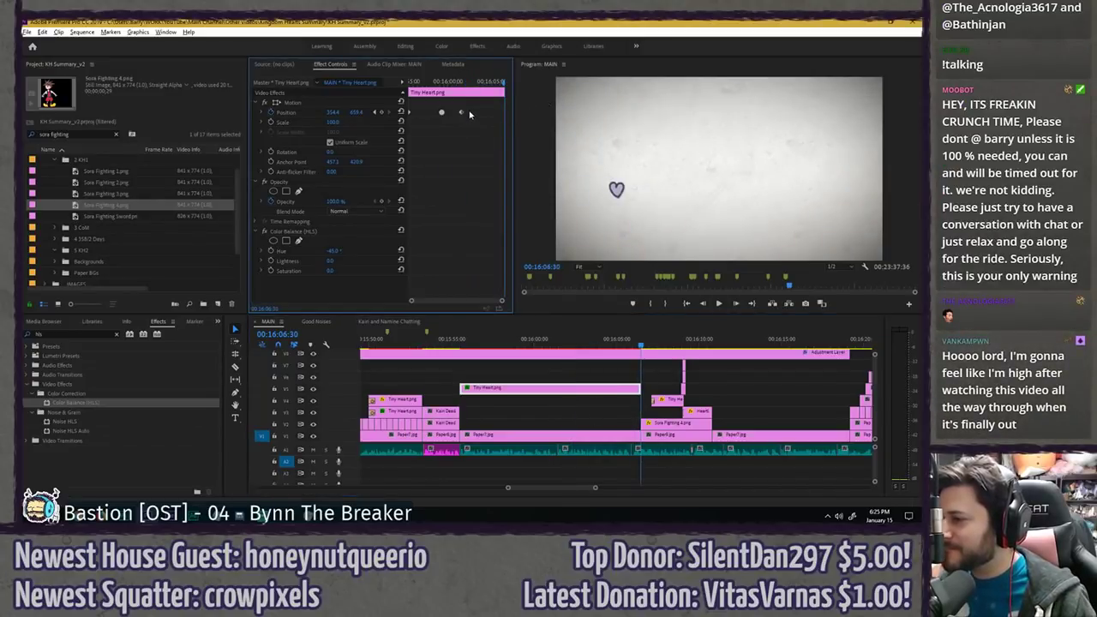
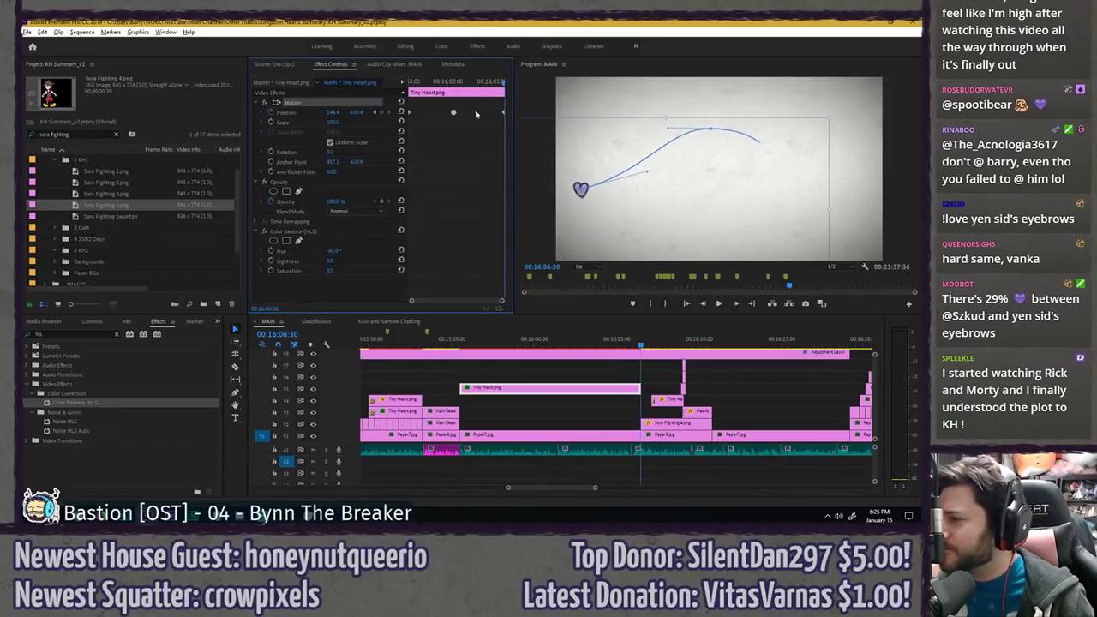
- Play through the Tiny Heart's curved motion, then clear the 'sora fighting' project search
{"action": "left_click_drag", "start_coordinate": [456, 82], "coordinate": [370, 83]}
{"action": "key", "text": "space"}
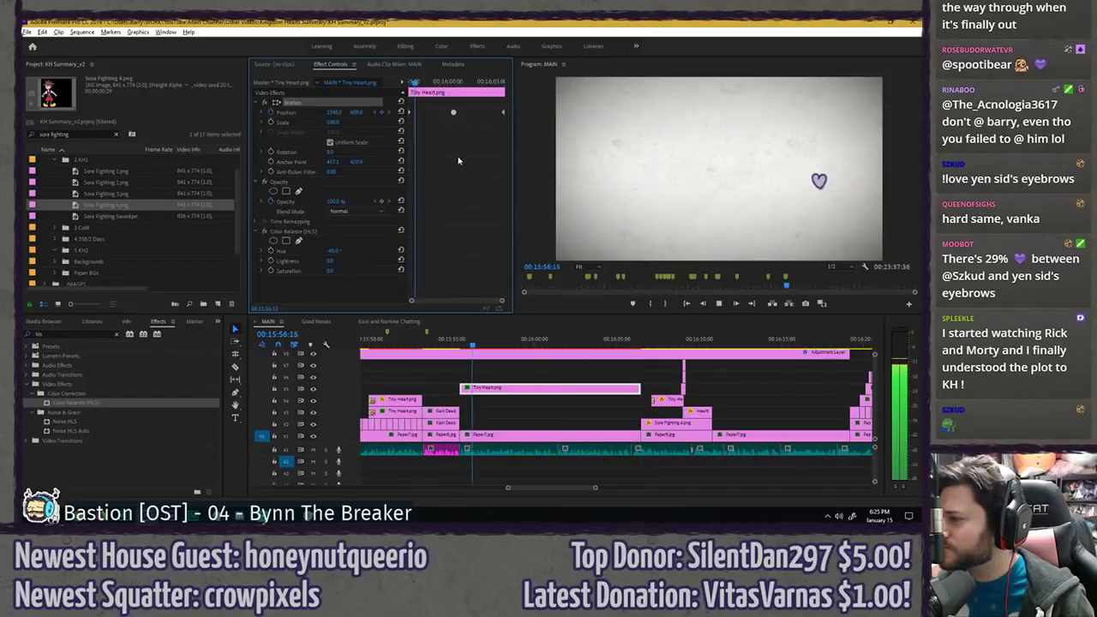
{"action": "left_click", "coordinate": [464, 83]}
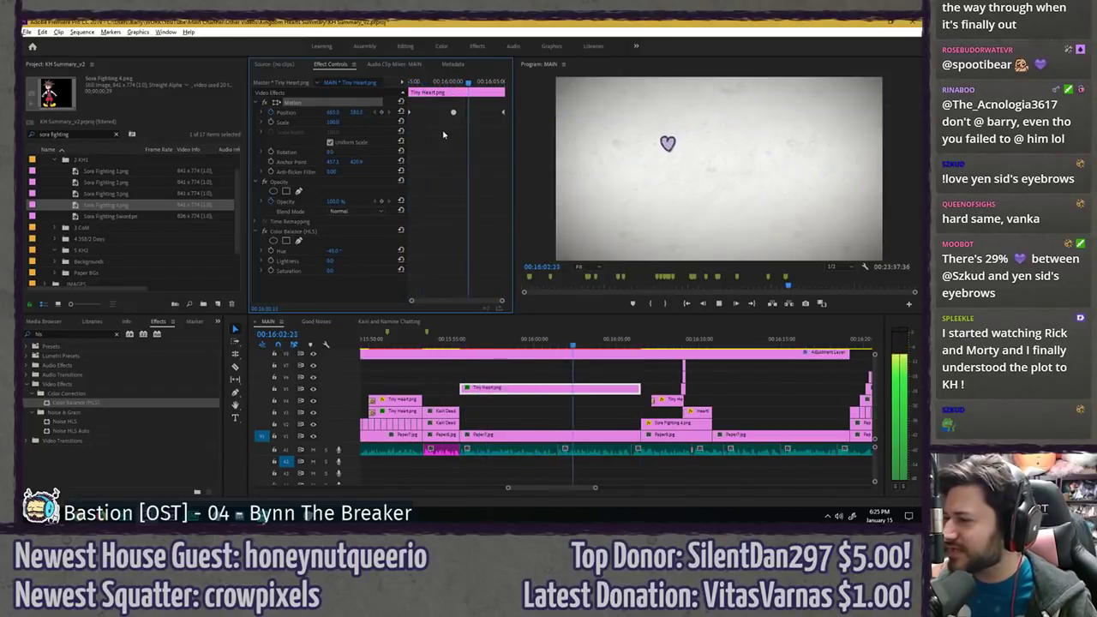
{"action": "key", "text": "space"}
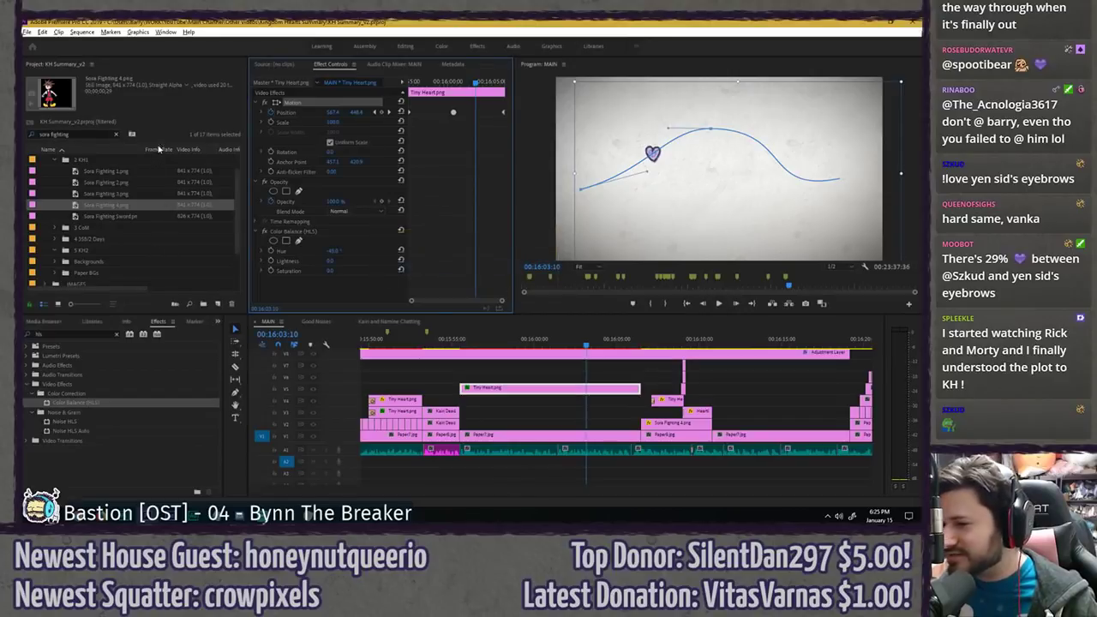
{"action": "left_click", "coordinate": [117, 134]}
{"action": "left_click", "coordinate": [91, 134]}
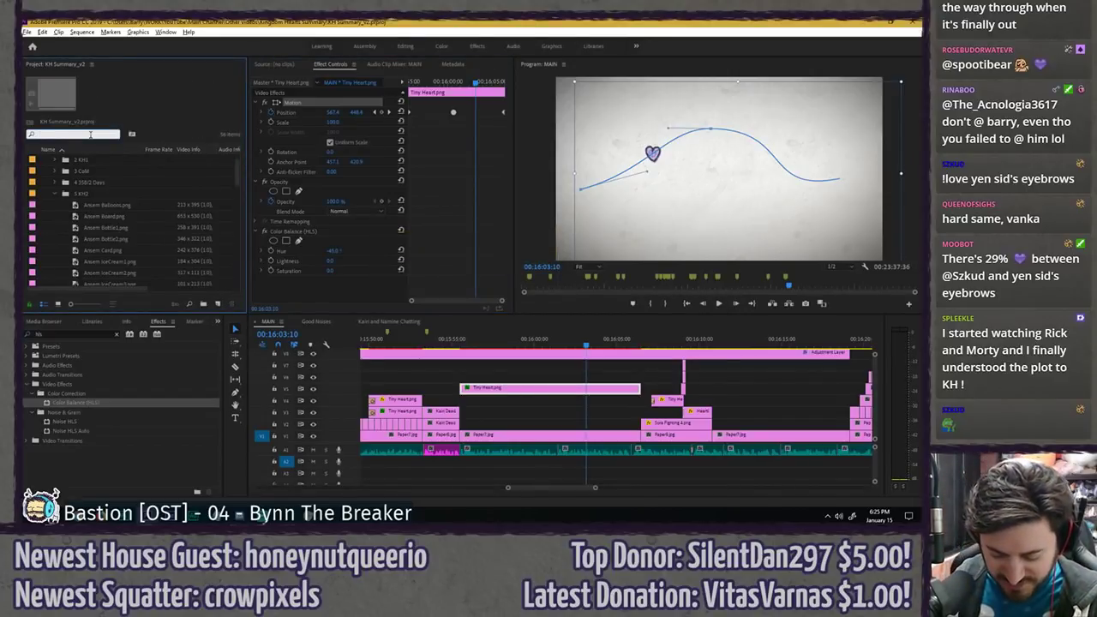
- Search 'kairi', place Kairi KH1.png on track V2, and preview from about 15:55
{"action": "type", "text": "kairi"}
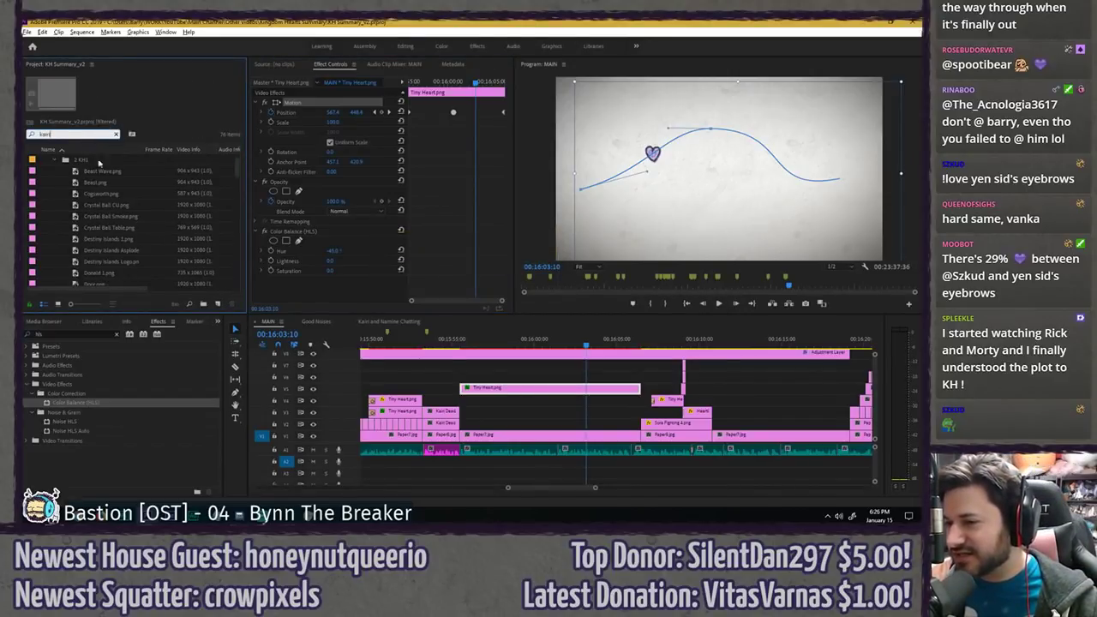
{"action": "scroll", "coordinate": [90, 225], "scroll_direction": "down", "scroll_amount": 2}
{"action": "scroll", "coordinate": [99, 227], "scroll_direction": "down", "scroll_amount": 3}
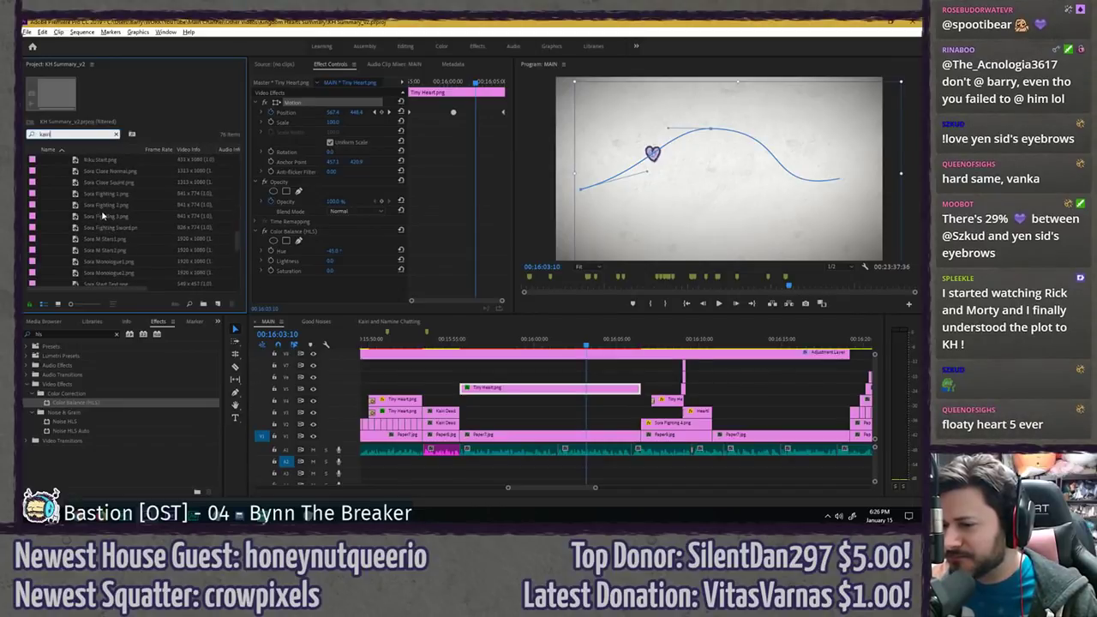
{"action": "scroll", "coordinate": [103, 214], "scroll_direction": "down", "scroll_amount": 3}
{"action": "left_click_drag", "start_coordinate": [106, 218], "coordinate": [517, 420]}
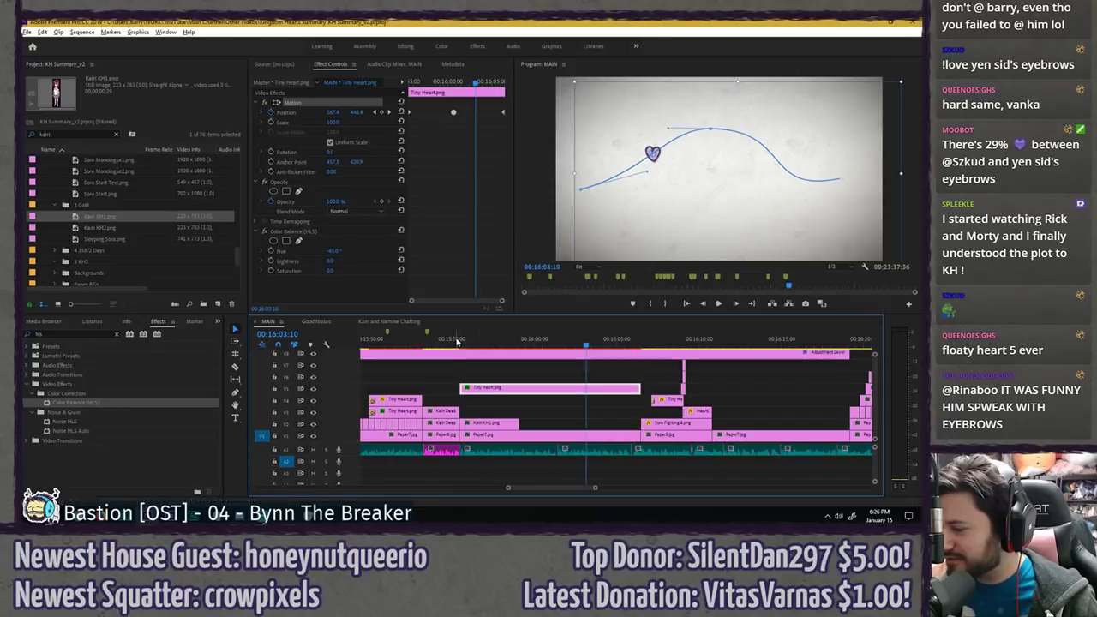
{"action": "left_click", "coordinate": [448, 340]}
{"action": "key", "text": "space"}
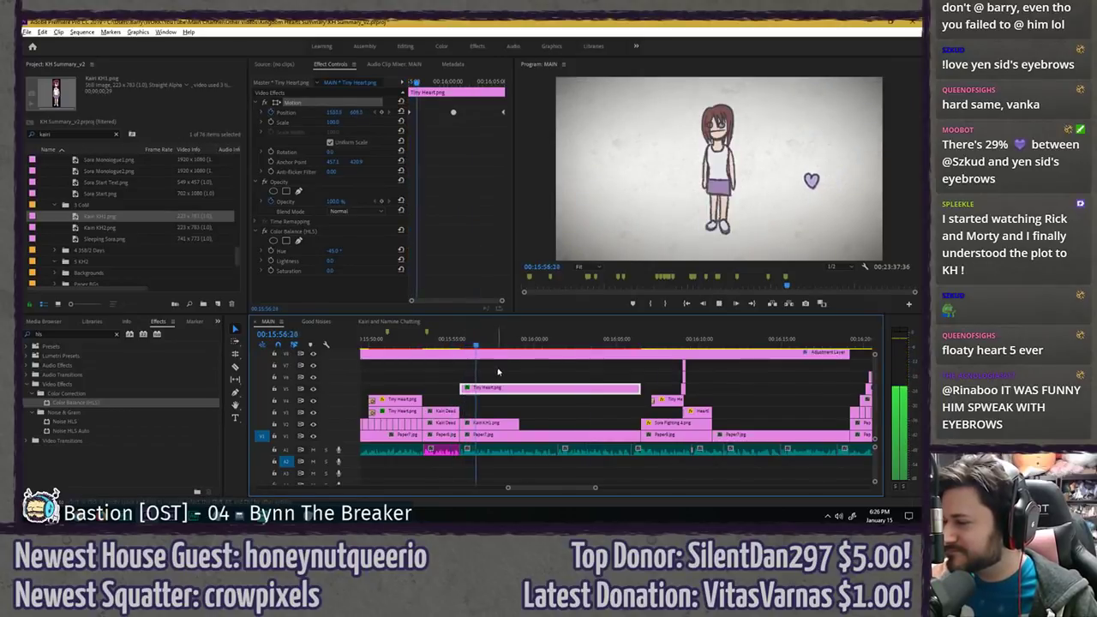
- Lengthen the Kairi KH1 clip on V2 and return to its first frame
{"action": "left_click", "coordinate": [502, 422]}
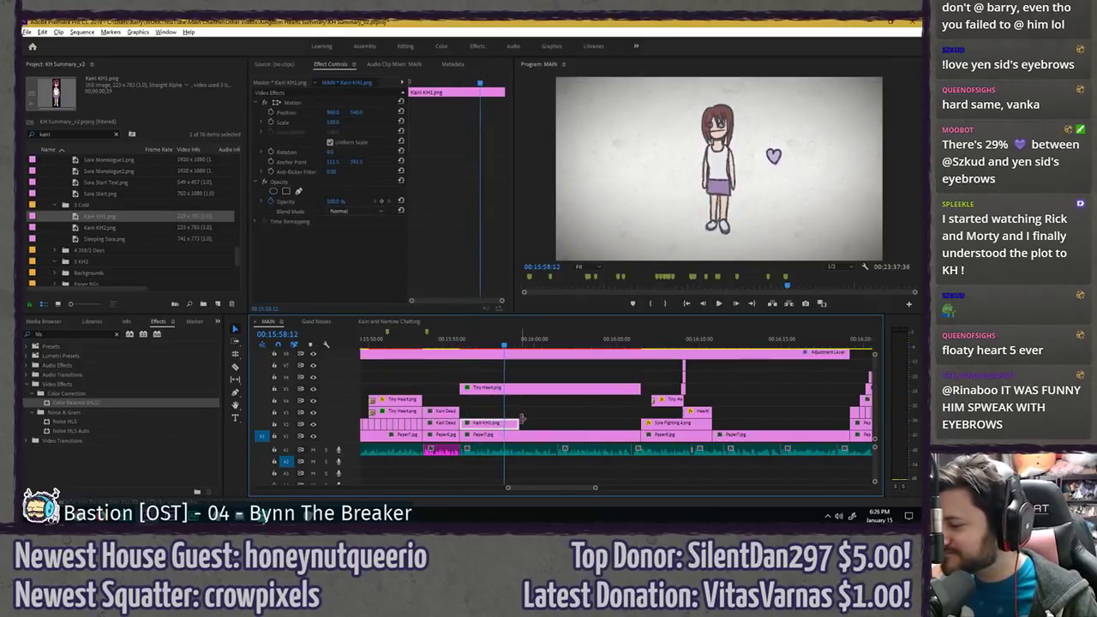
{"action": "left_click_drag", "start_coordinate": [519, 420], "coordinate": [563, 422]}
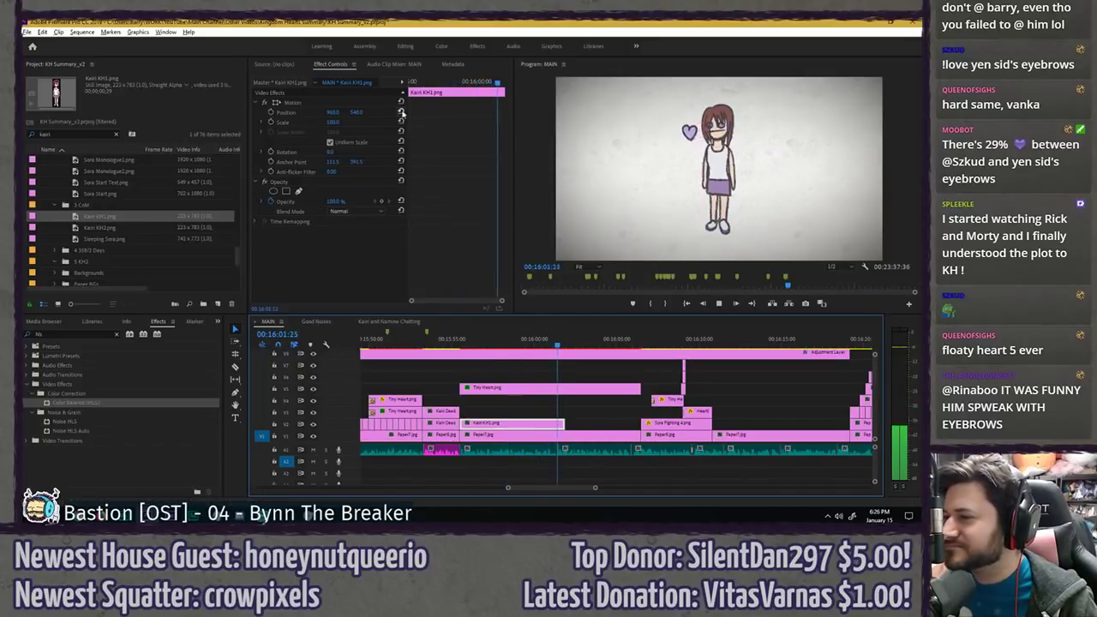
{"action": "key", "text": "space"}
{"action": "left_click_drag", "start_coordinate": [434, 86], "coordinate": [343, 112]}
{"action": "key", "text": "Down"}
{"action": "key", "text": "Left"}
{"action": "key", "text": "Up"}
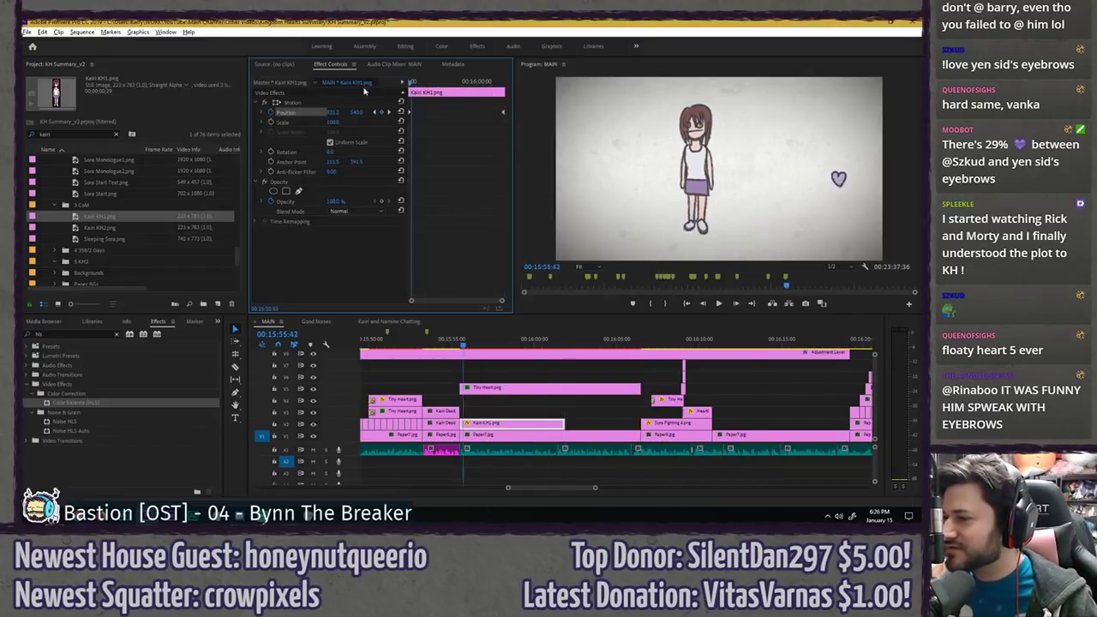
- Keyframe Kairi's opacity from 0% at the start to 60% and preview the fade-in
{"action": "left_click", "coordinate": [443, 221]}
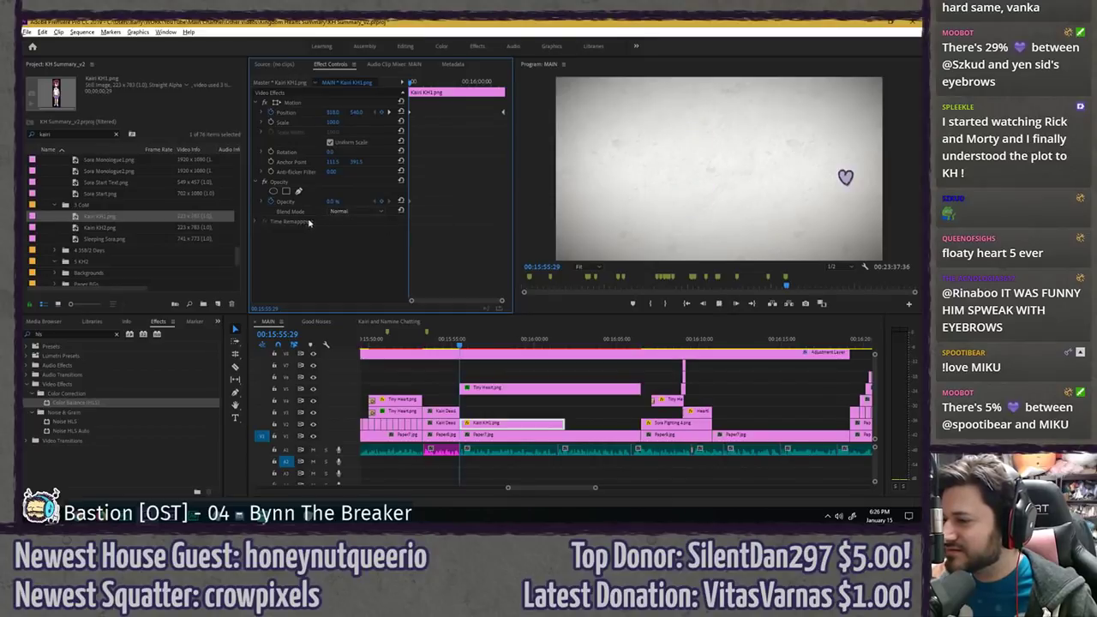
{"action": "key", "text": "space"}
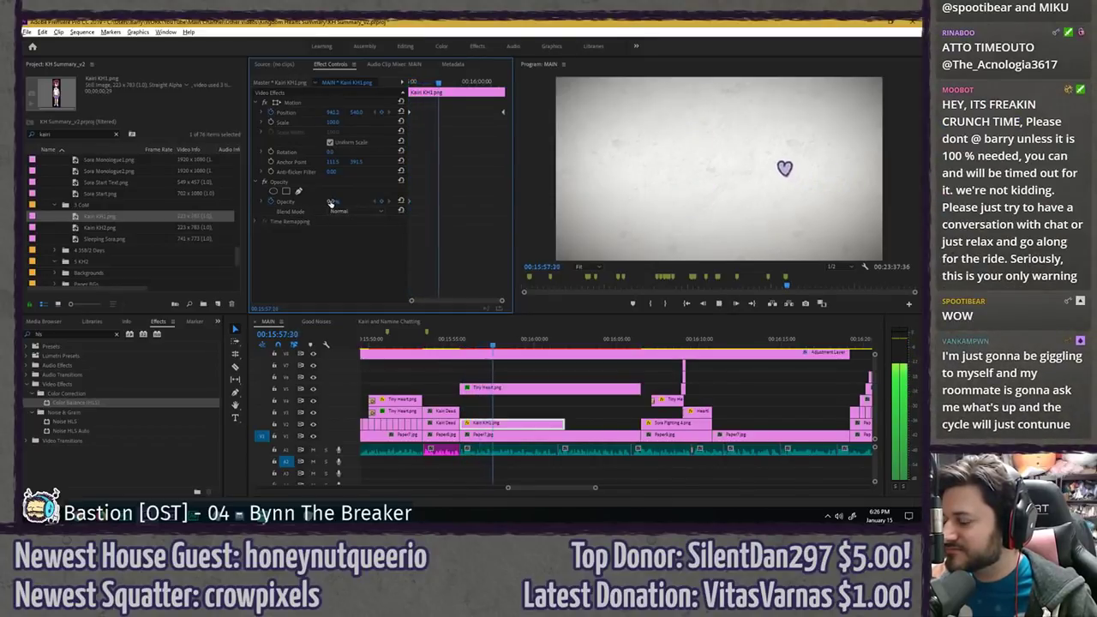
{"action": "left_click", "coordinate": [332, 200]}
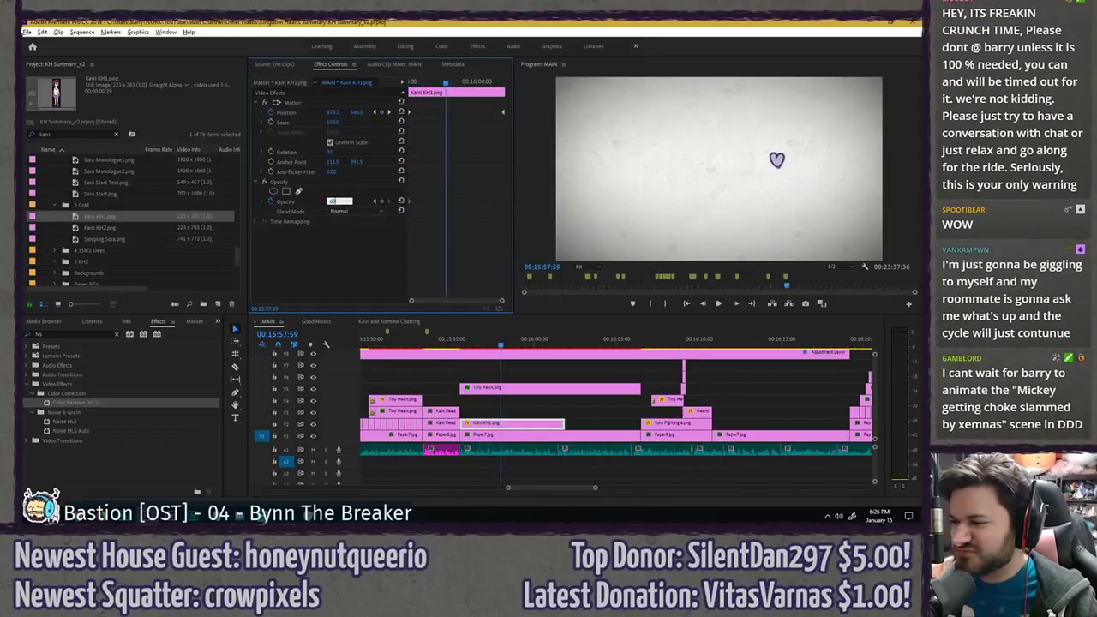
{"action": "type", "text": "60"}
{"action": "key", "text": "Return"}
{"action": "key", "text": "space"}
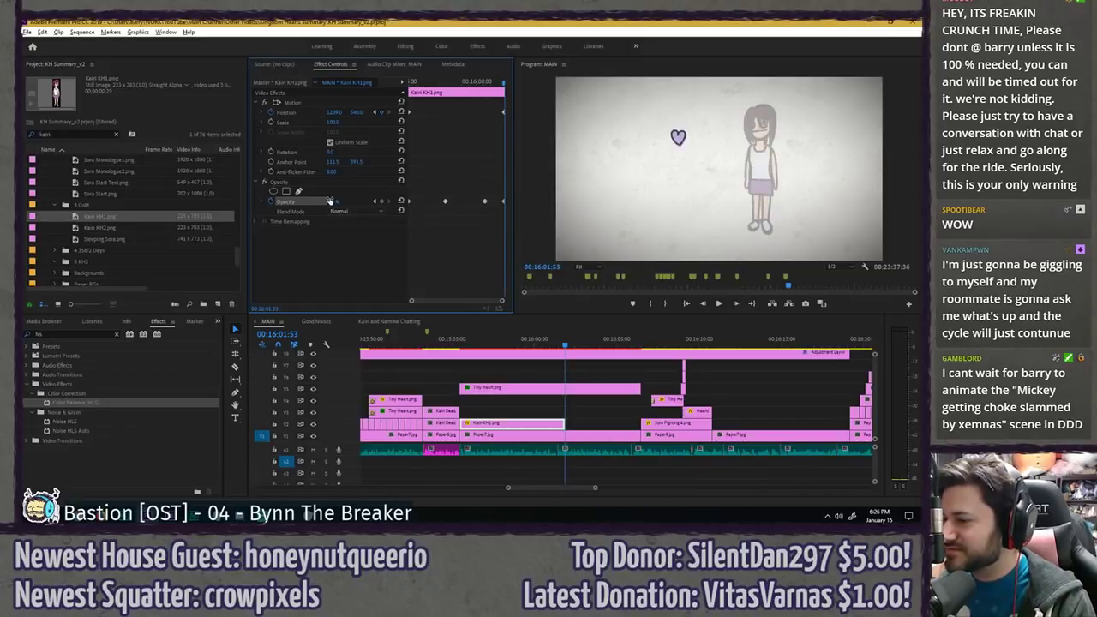
{"action": "left_click", "coordinate": [417, 81]}
{"action": "key", "text": "space"}
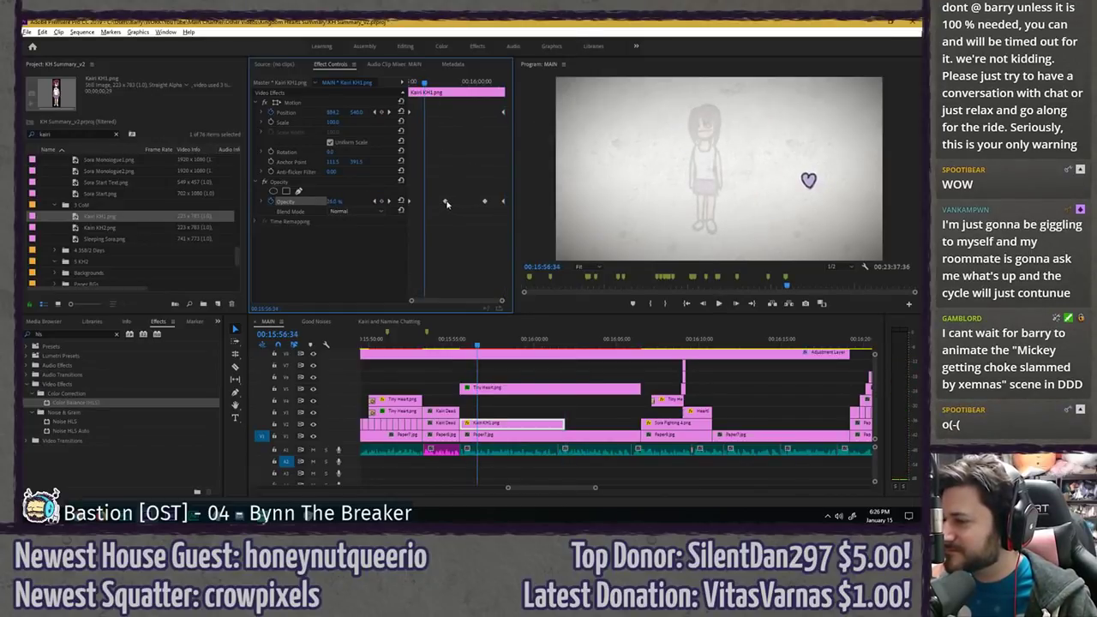
- Ease both opacity keyframes, move the 60% keyframe earlier, and preview full-screen
{"action": "right_click", "coordinate": [445, 203]}
{"action": "left_click", "coordinate": [501, 336]}
{"action": "right_click", "coordinate": [485, 202]}
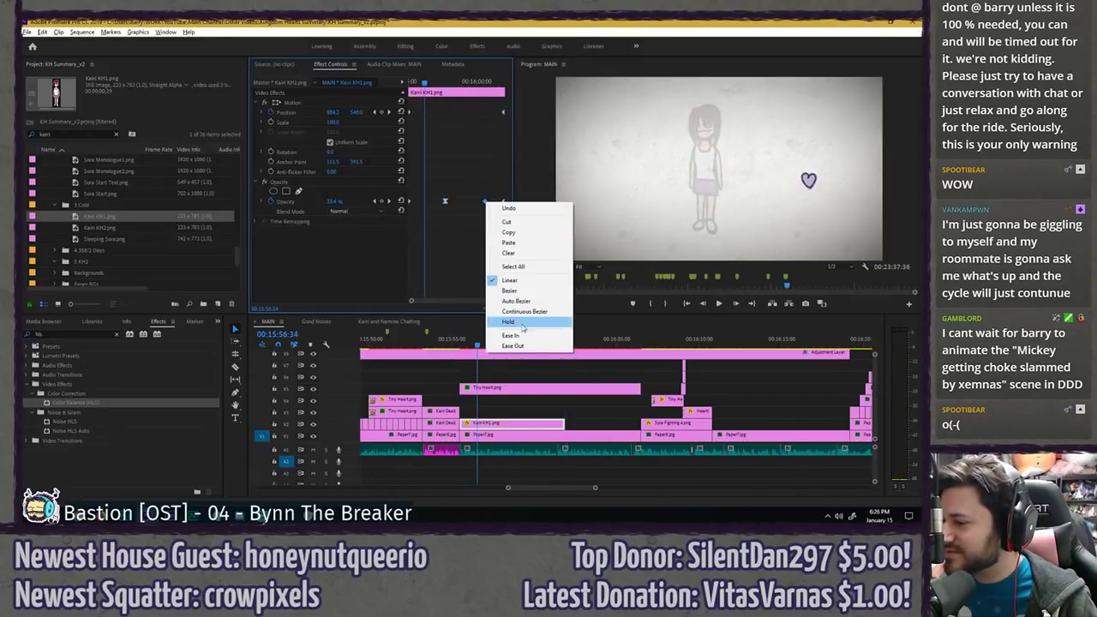
{"action": "left_click", "coordinate": [501, 336]}
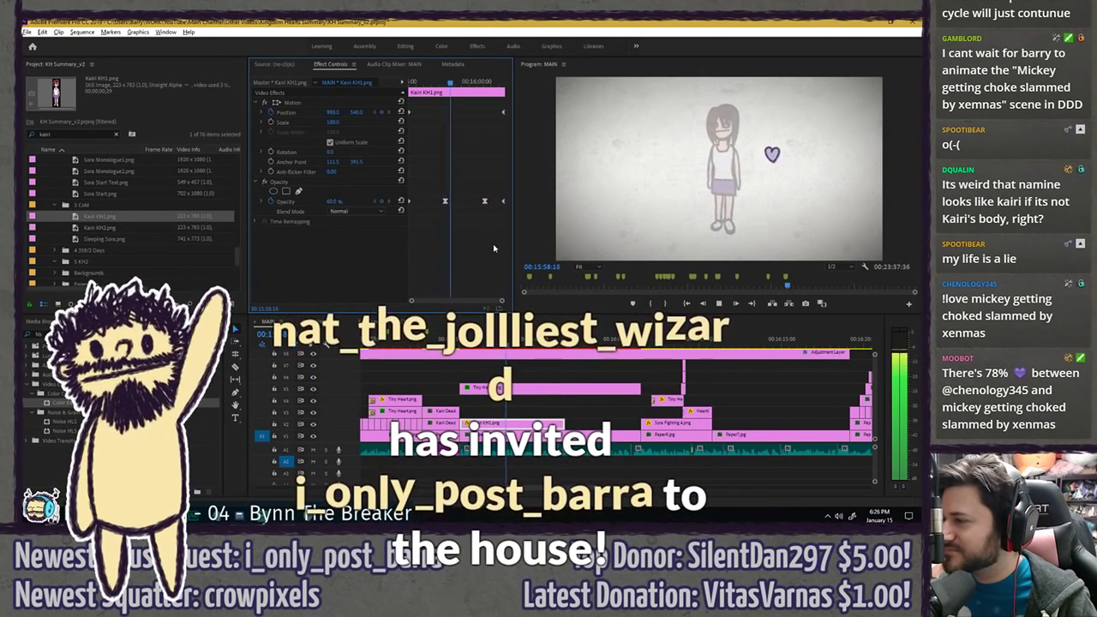
{"action": "left_click", "coordinate": [433, 83]}
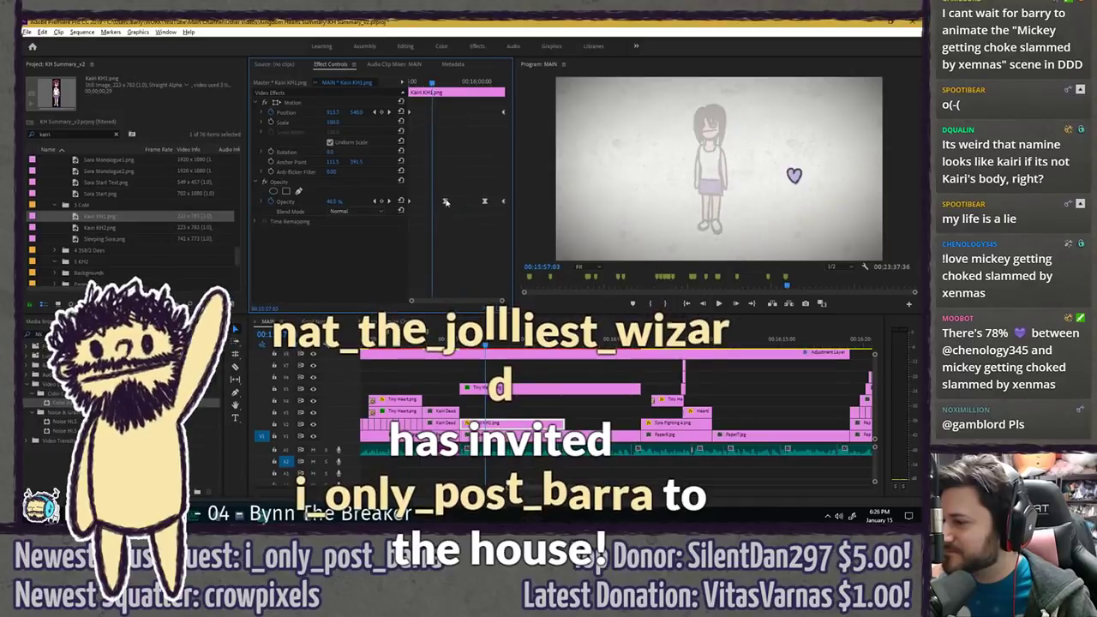
{"action": "left_click_drag", "start_coordinate": [444, 202], "coordinate": [432, 201]}
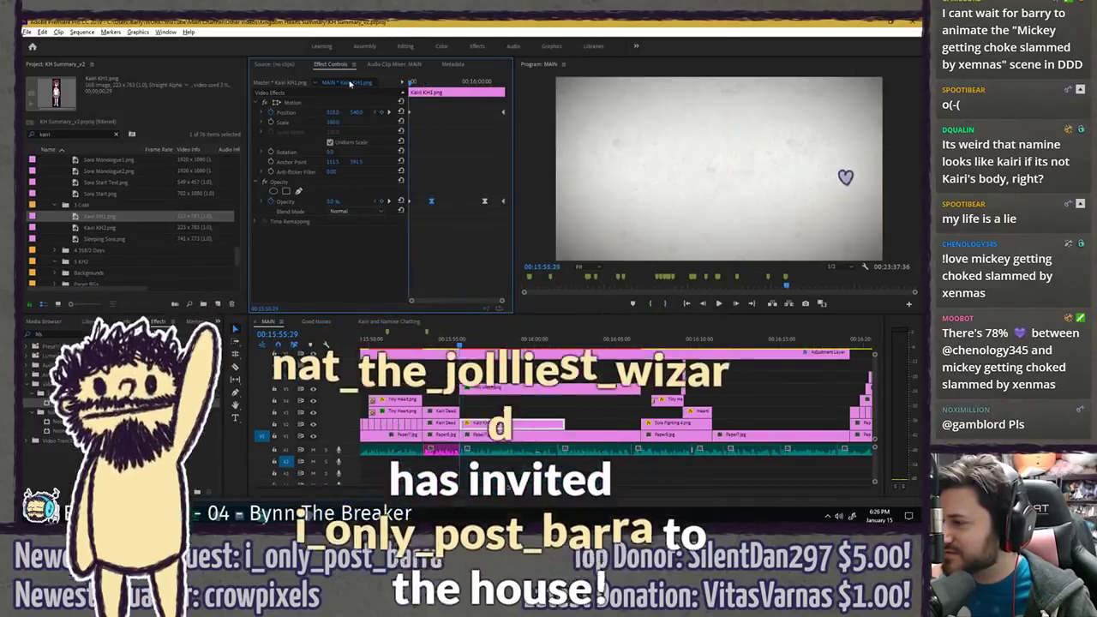
{"action": "key", "text": "space"}
{"action": "key", "text": "grave"}
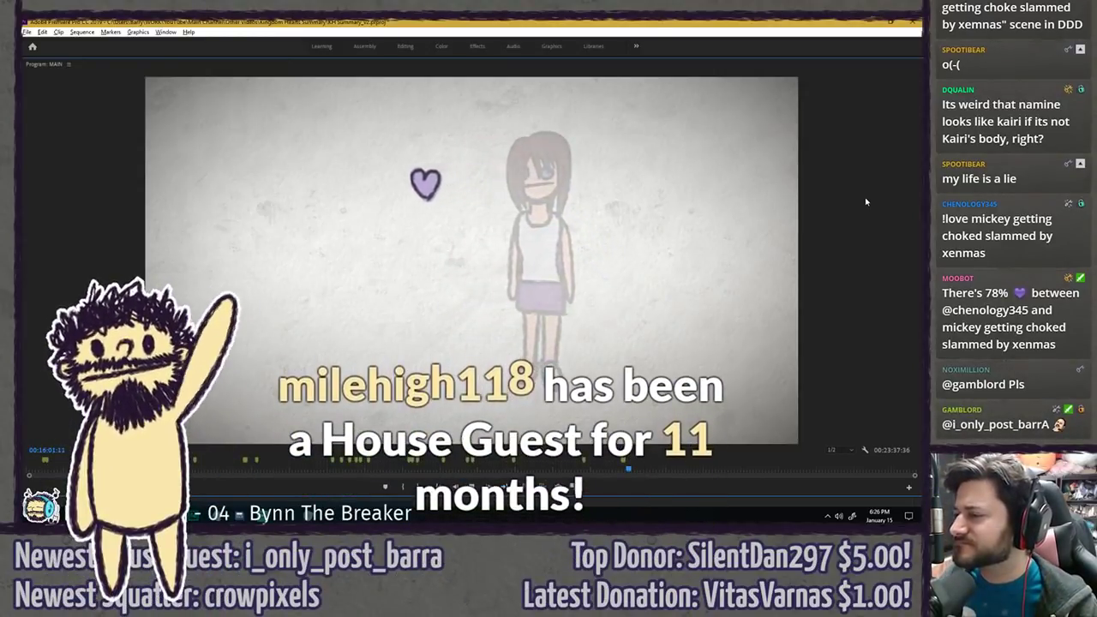
{"action": "key", "text": "grave"}
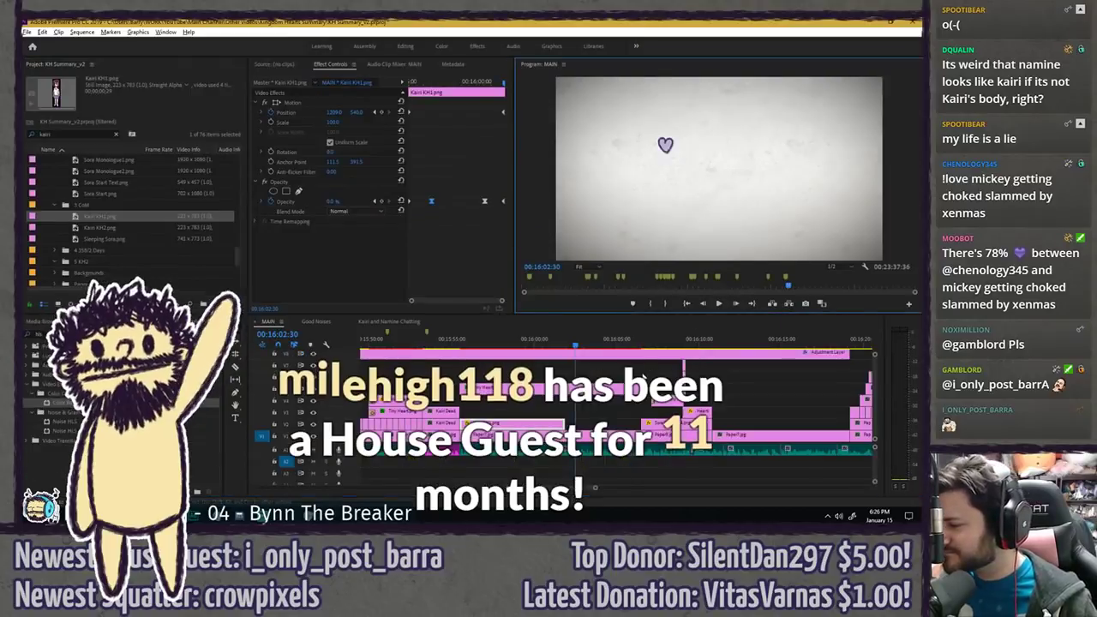
- Clear the kairi search, delete the white clip on V7, save, and replay from about 16:01
{"action": "left_click", "coordinate": [117, 135]}
{"action": "left_click", "coordinate": [582, 375]}
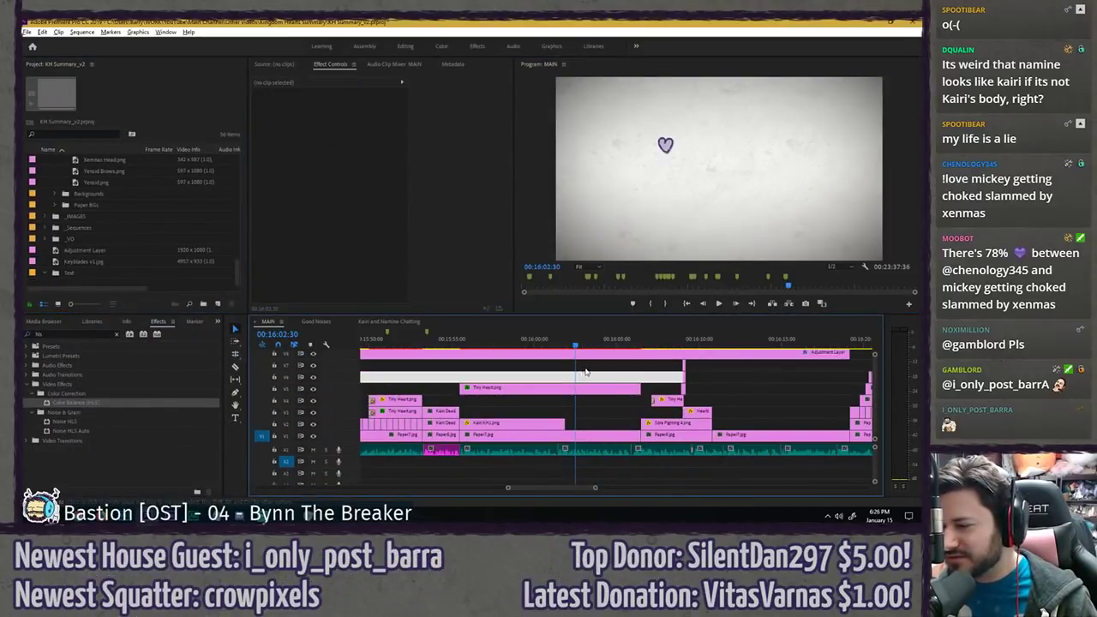
{"action": "key", "text": "Delete"}
{"action": "key", "text": "ctrl+s"}
{"action": "left_click", "coordinate": [565, 345]}
{"action": "key", "text": "space"}
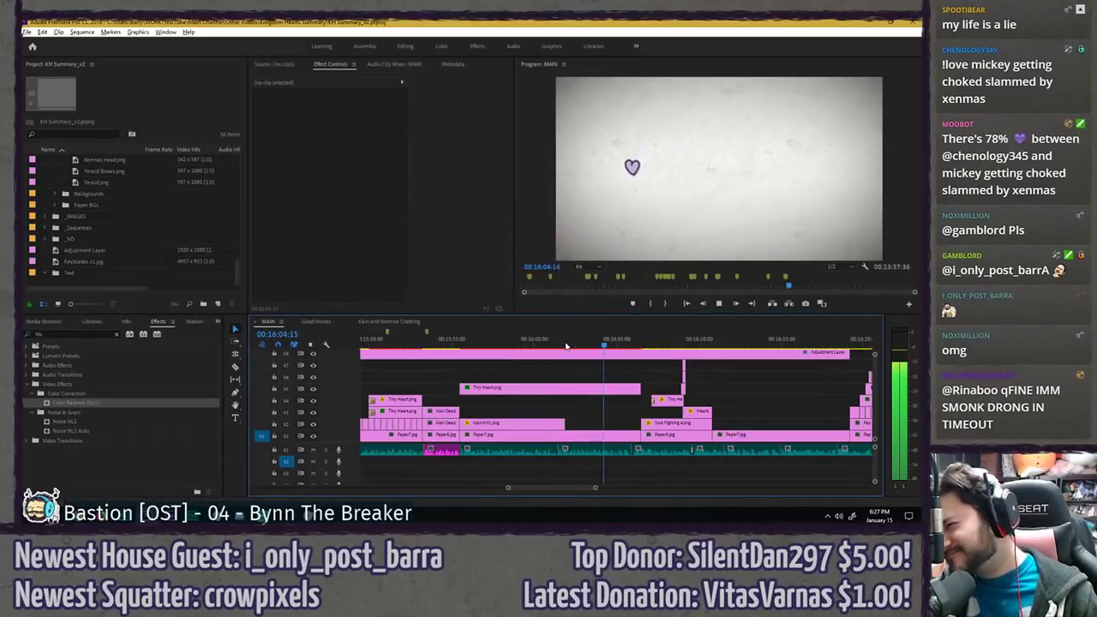
- Compare the Nobody images, then place Somebody.png onto the timeline
{"action": "left_click", "coordinate": [84, 134]}
{"action": "type", "text": "nobody"}
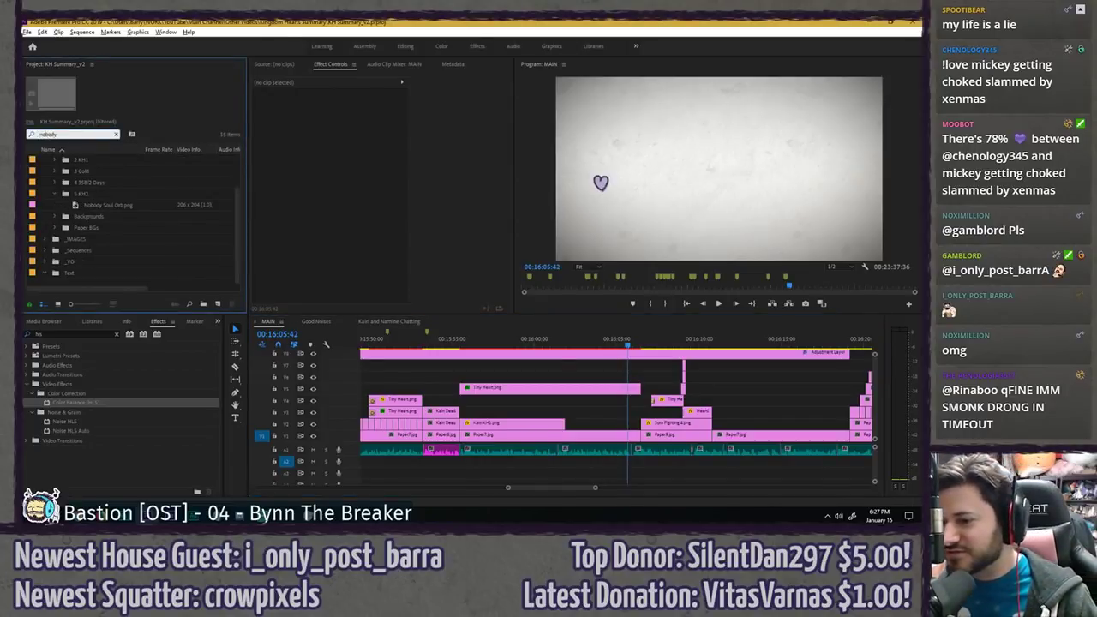
{"action": "scroll", "coordinate": [119, 225], "scroll_direction": "up", "scroll_amount": 2}
{"action": "left_click", "coordinate": [98, 193]}
{"action": "left_click", "coordinate": [100, 183]}
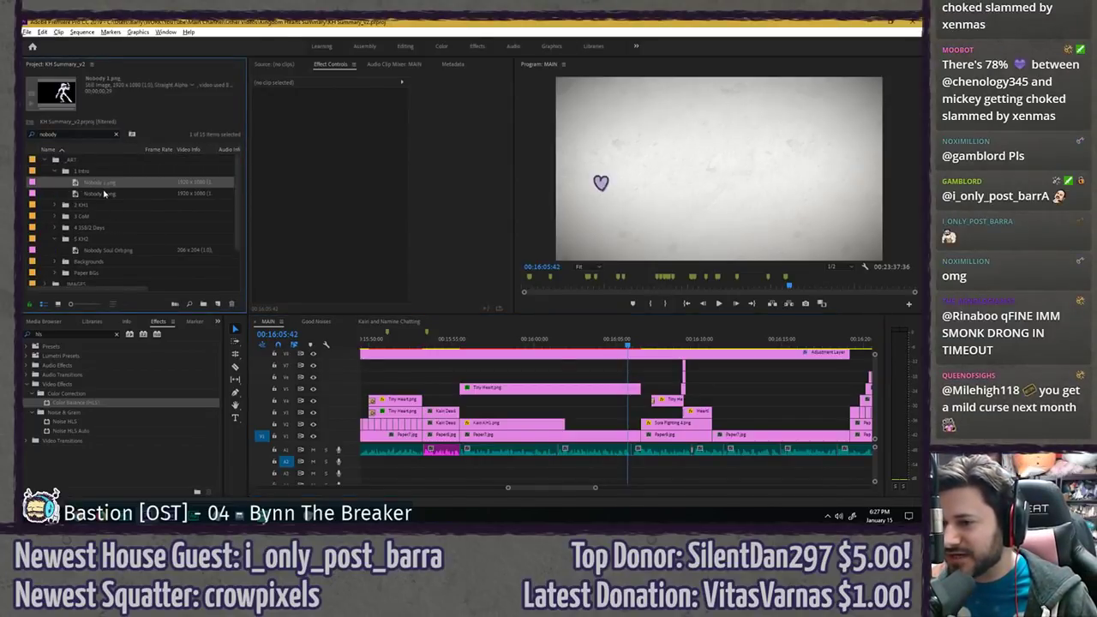
{"action": "left_click", "coordinate": [116, 136]}
{"action": "type", "text": "somebod"}
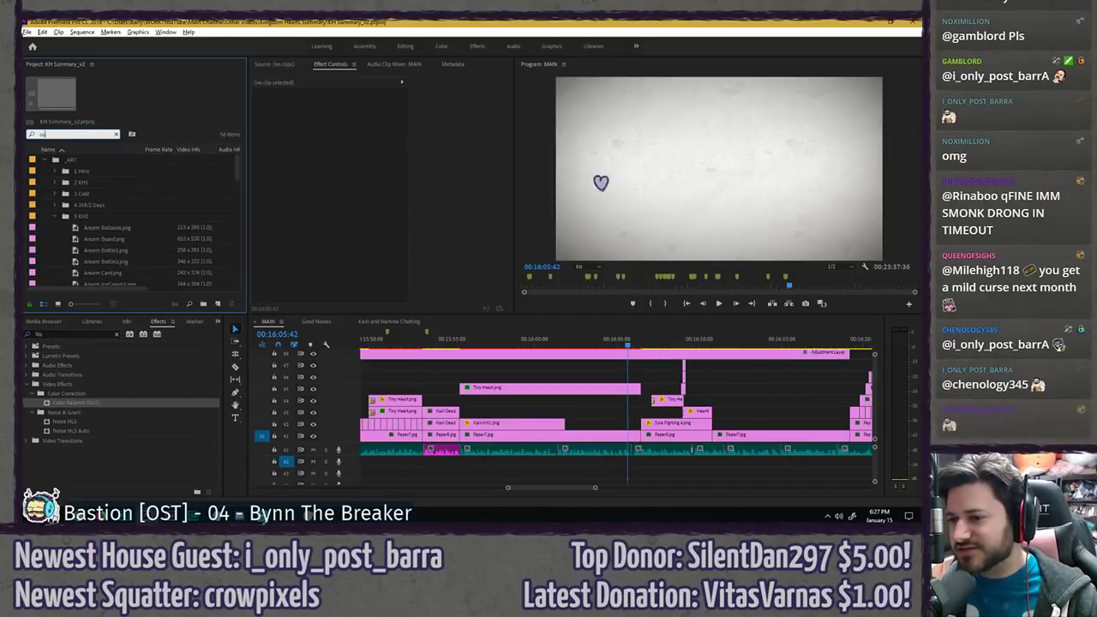
{"action": "left_click", "coordinate": [127, 184]}
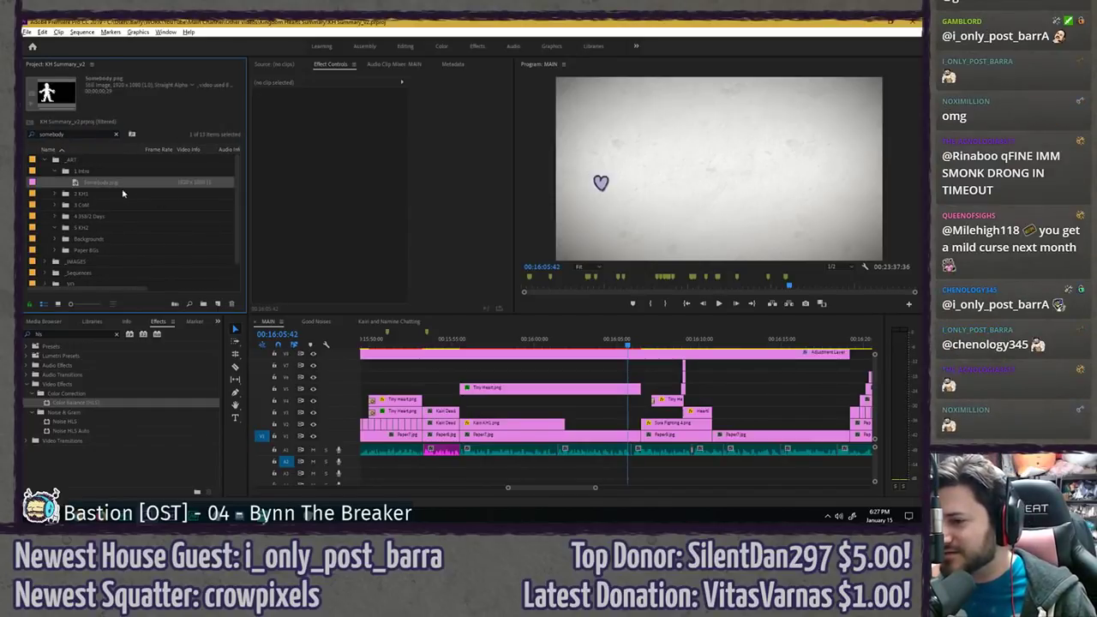
{"action": "left_click_drag", "start_coordinate": [99, 185], "coordinate": [572, 426]}
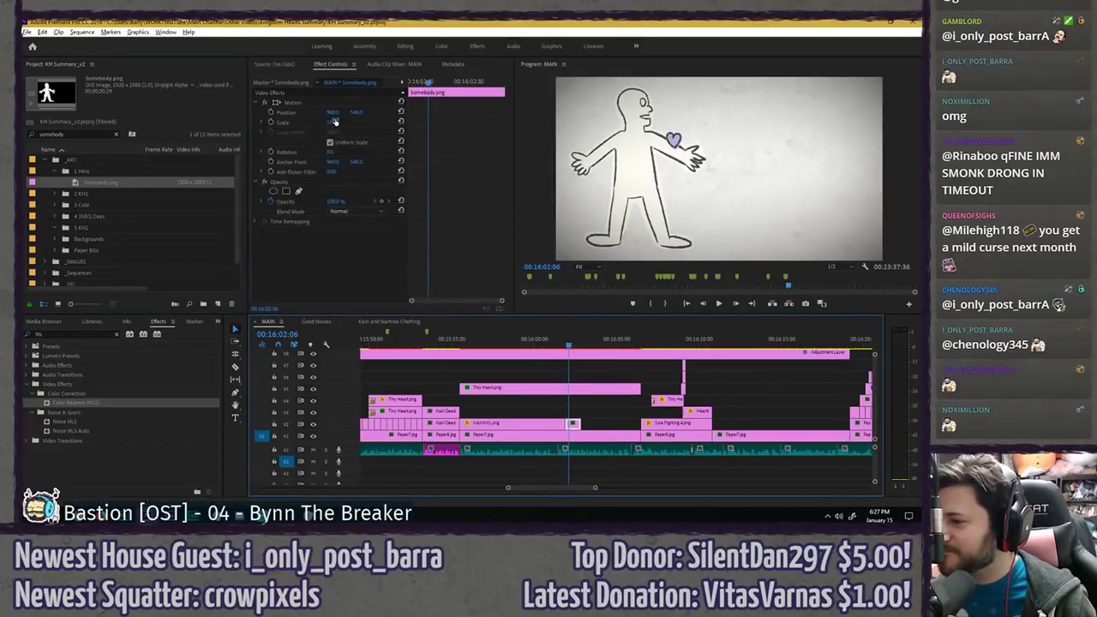
- Move the Somebody anchor point onto its torso, scale it to about 81, and save
{"action": "left_click_drag", "start_coordinate": [335, 123], "coordinate": [326, 123]}
{"action": "left_click", "coordinate": [296, 102]}
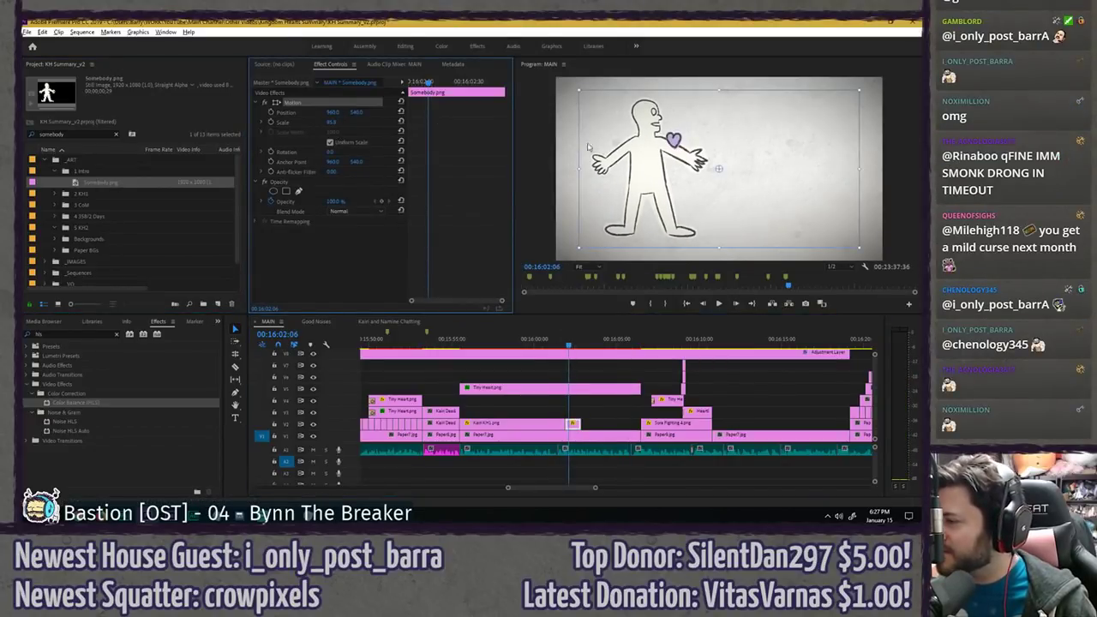
{"action": "left_click_drag", "start_coordinate": [724, 176], "coordinate": [651, 176]}
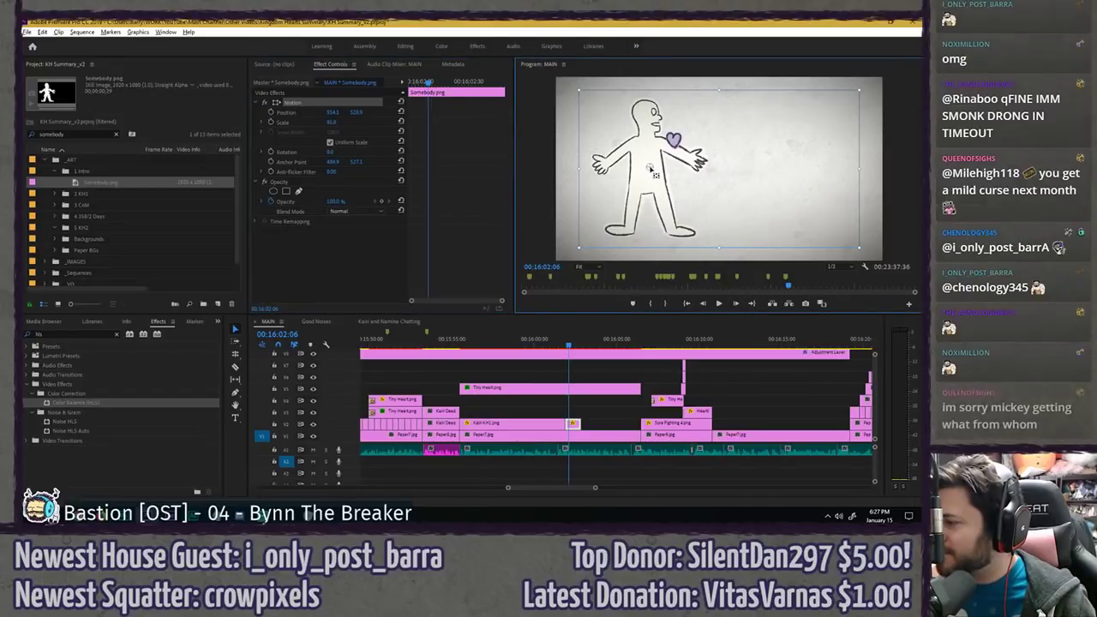
{"action": "left_click_drag", "start_coordinate": [333, 122], "coordinate": [329, 122]}
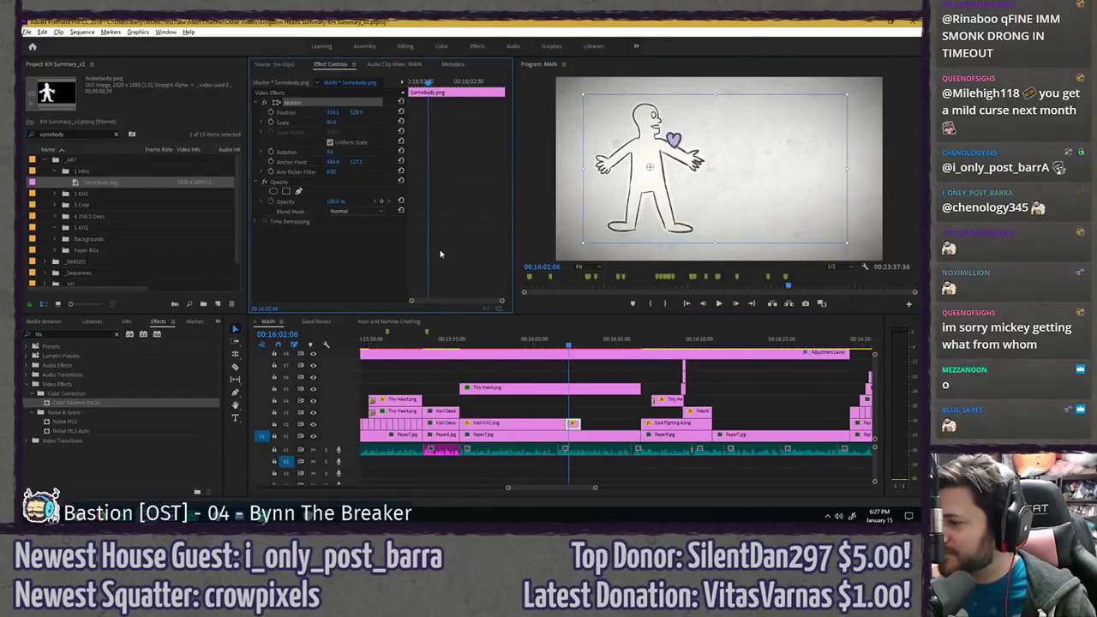
{"action": "key", "text": "ctrl+s"}
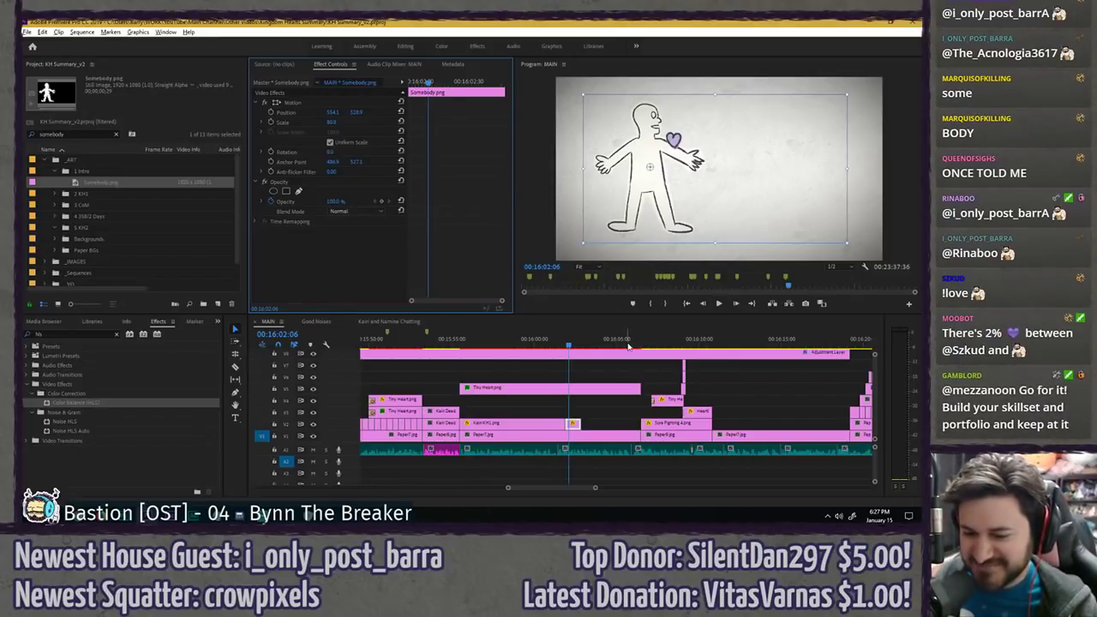
{"action": "left_click_drag", "start_coordinate": [476, 344], "coordinate": [460, 345]}
{"action": "key", "text": "space"}
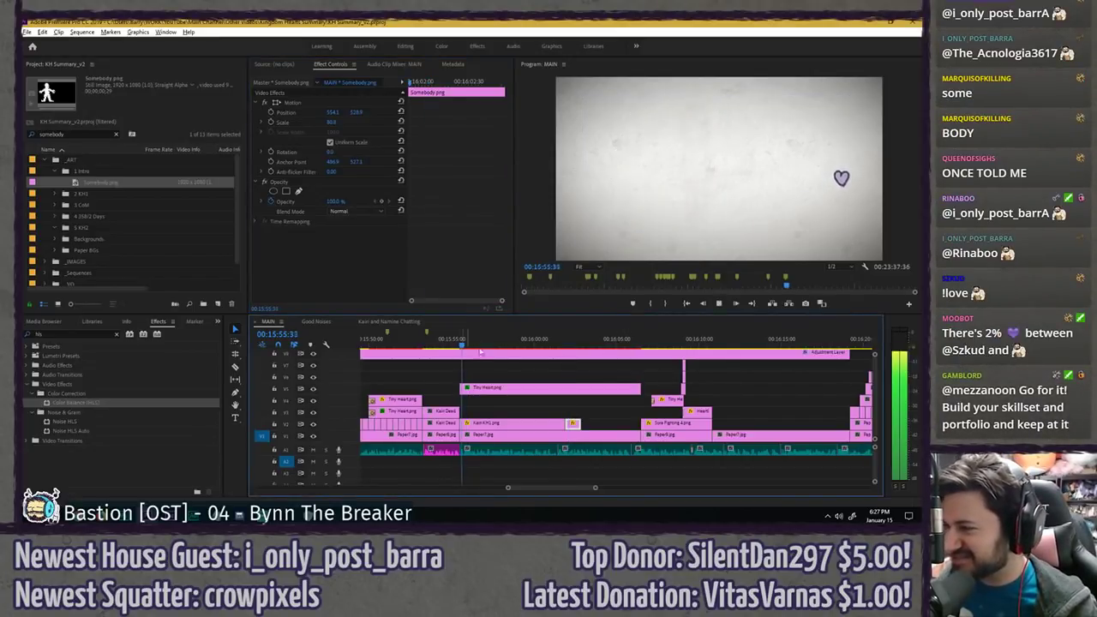
{"action": "left_click", "coordinate": [541, 368]}
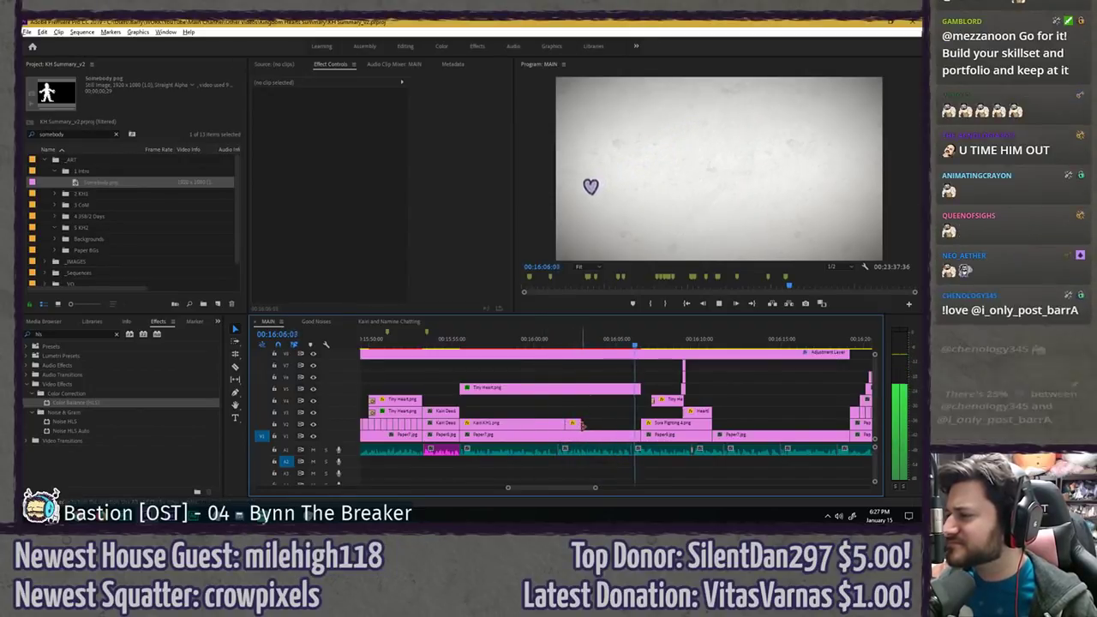
- Extend the Somebody.png clip's end to meet the next clip and play from its start
{"action": "left_click_drag", "start_coordinate": [583, 426], "coordinate": [641, 425]}
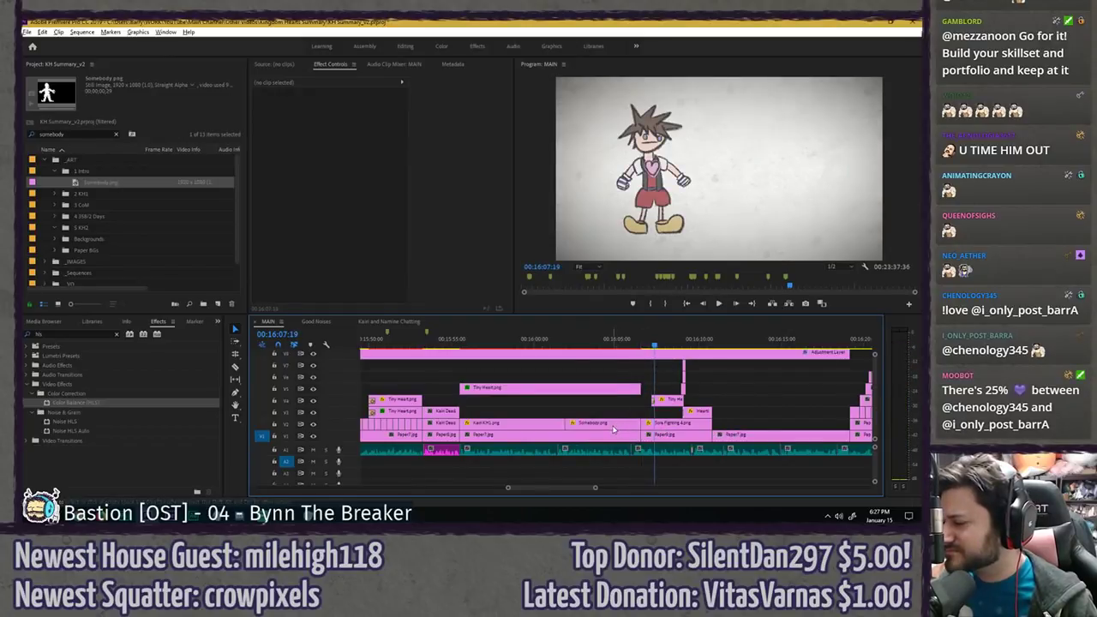
{"action": "left_click", "coordinate": [609, 423]}
{"action": "left_click_drag", "start_coordinate": [548, 341], "coordinate": [564, 343]}
{"action": "key", "text": "space"}
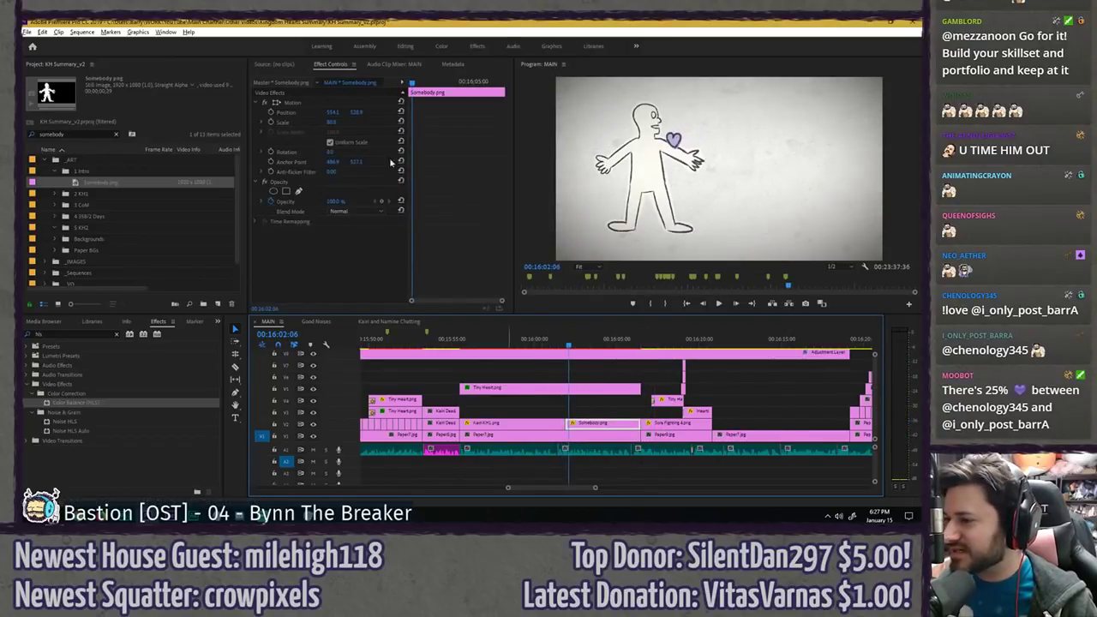
- Keyframe Somebody's Position X from about 1178 at the start to a leftward end position
{"action": "left_click_drag", "start_coordinate": [336, 114], "coordinate": [505, 84]}
{"action": "key", "text": "Left"}
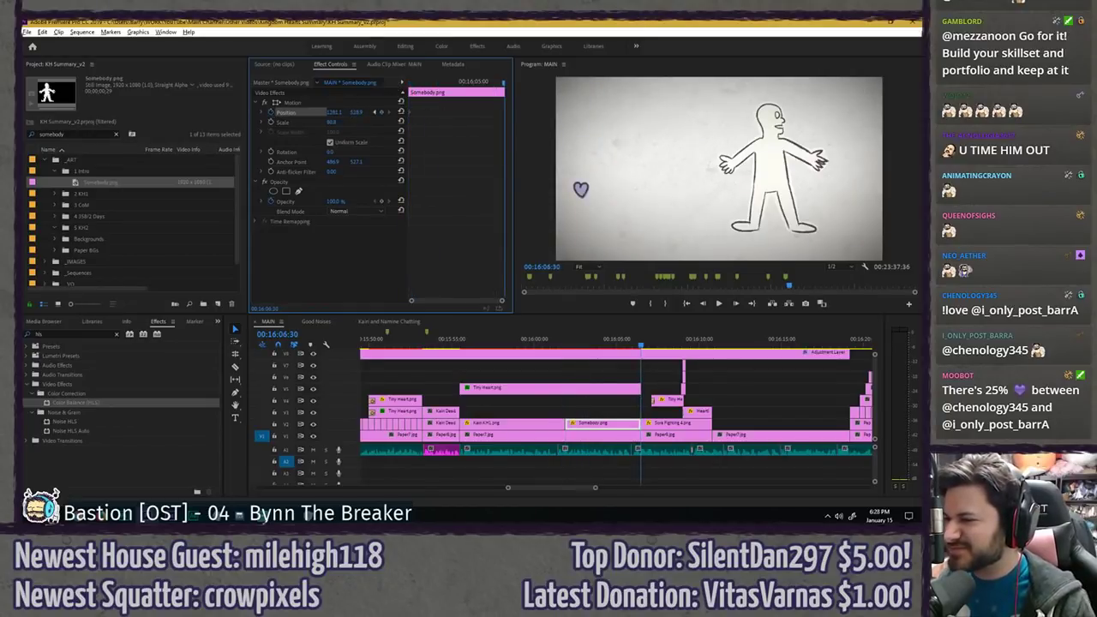
{"action": "left_click_drag", "start_coordinate": [336, 112], "coordinate": [278, 112]}
{"action": "left_click_drag", "start_coordinate": [429, 84], "coordinate": [405, 121]}
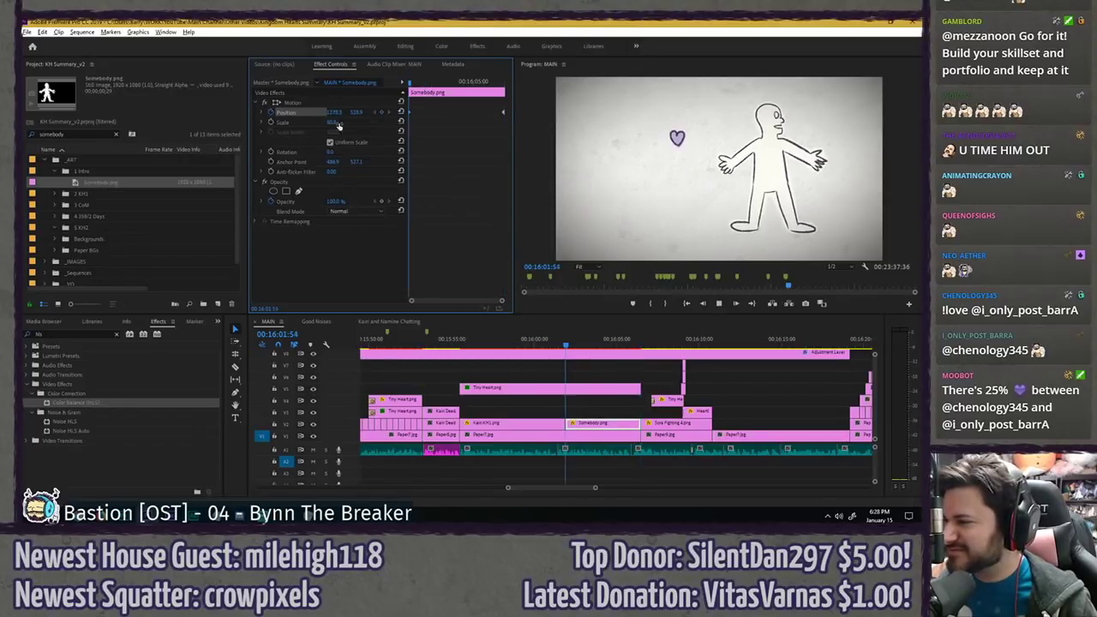
{"action": "key", "text": "space"}
{"action": "left_click", "coordinate": [511, 343]}
{"action": "key", "text": "space"}
{"action": "key", "text": "space"}
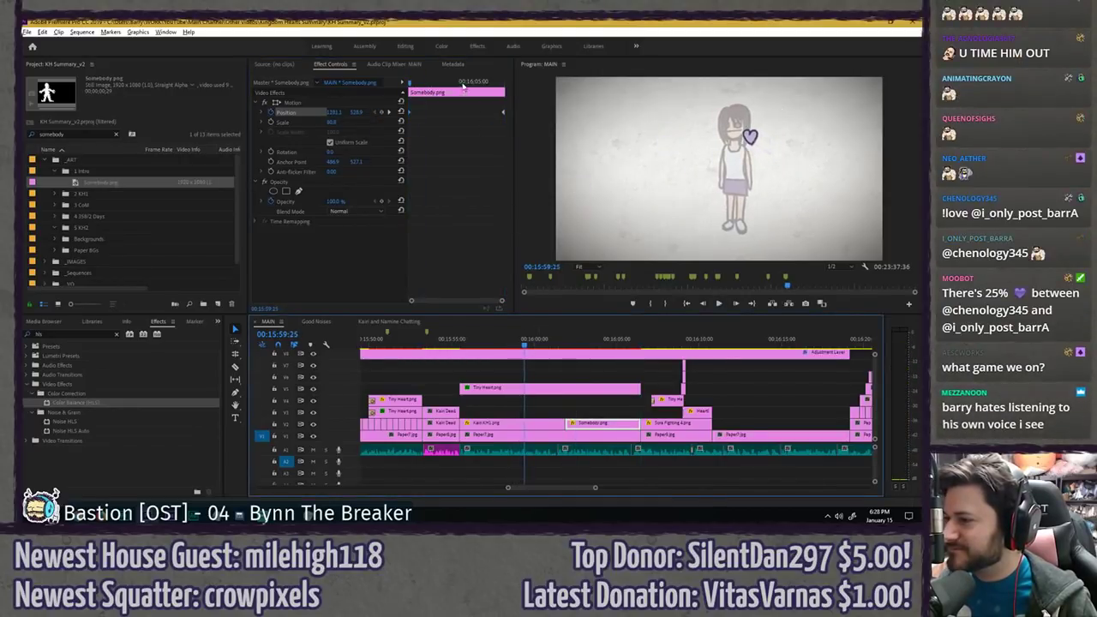
{"action": "left_click_drag", "start_coordinate": [458, 84], "coordinate": [401, 92]}
{"action": "left_click_drag", "start_coordinate": [334, 113], "coordinate": [287, 112]}
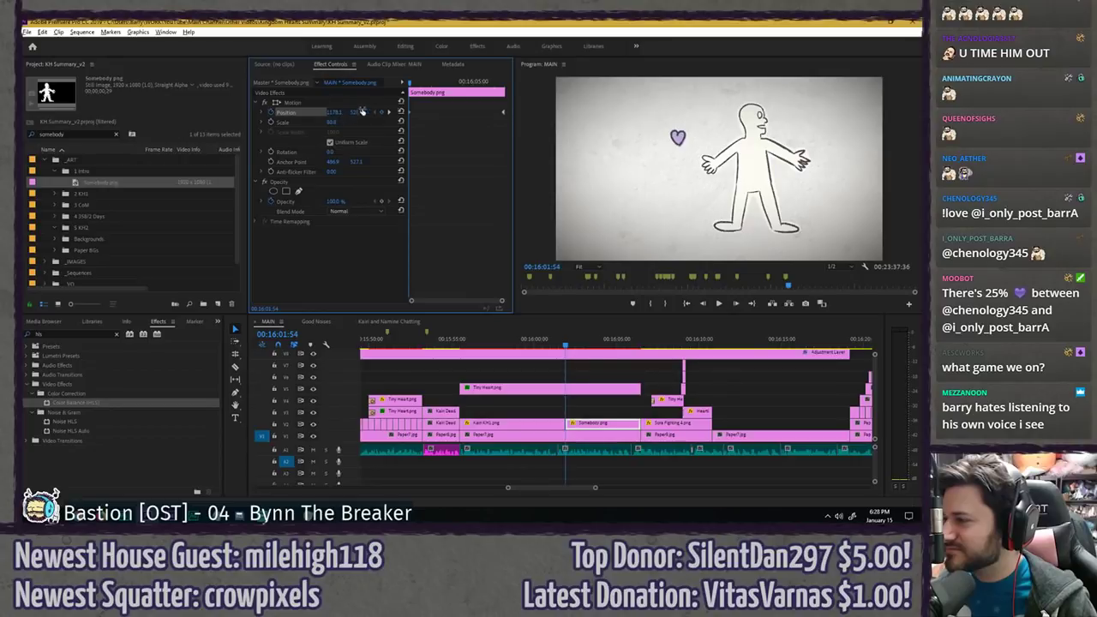
- Preview the slide and set 0% opacity at the Somebody clip's start
{"action": "left_click_drag", "start_coordinate": [419, 84], "coordinate": [531, 91]}
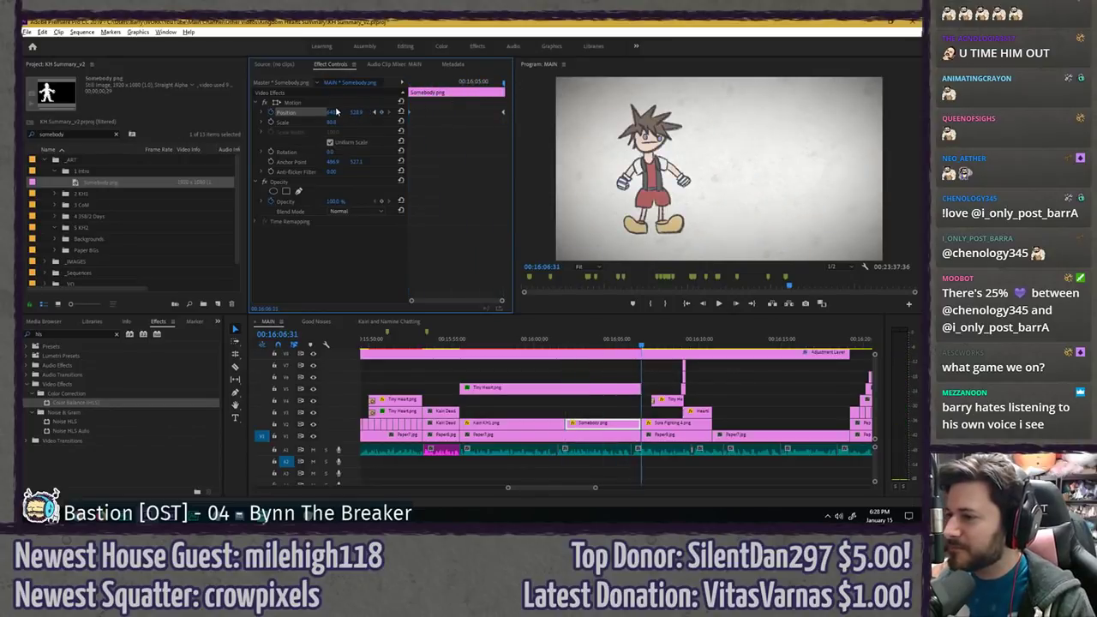
{"action": "key", "text": "Left"}
{"action": "key", "text": "space"}
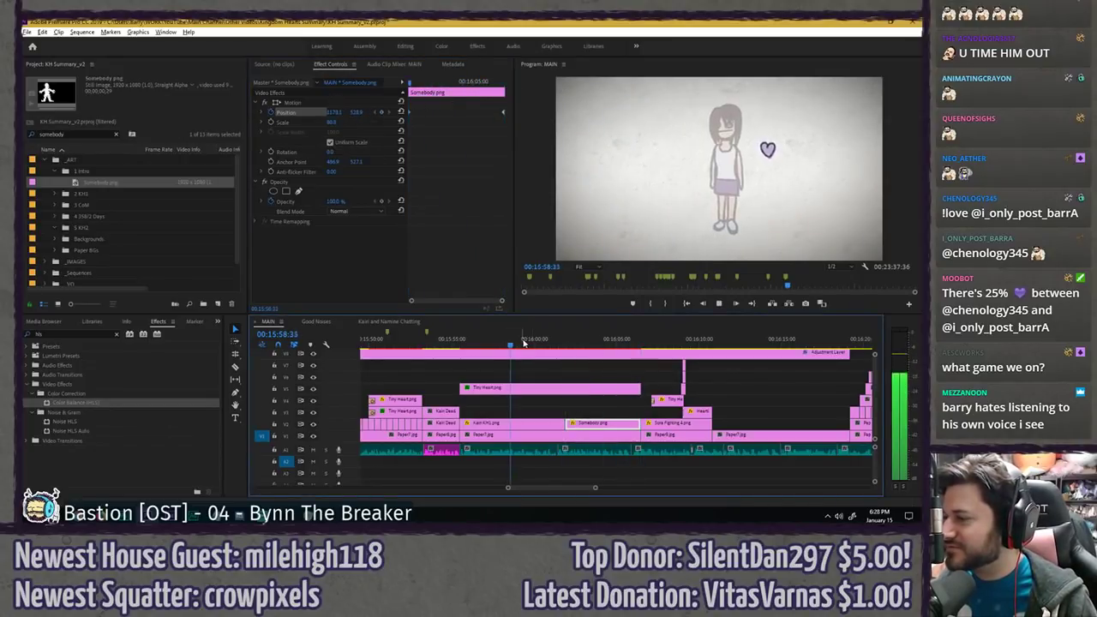
{"action": "left_click", "coordinate": [567, 344]}
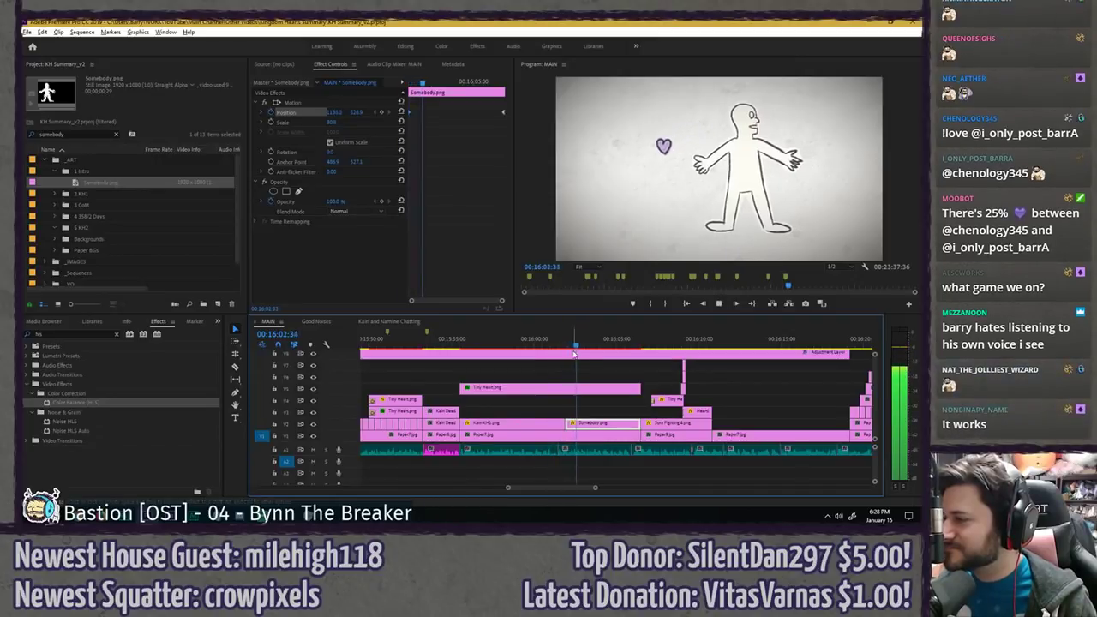
{"action": "left_click", "coordinate": [504, 84]}
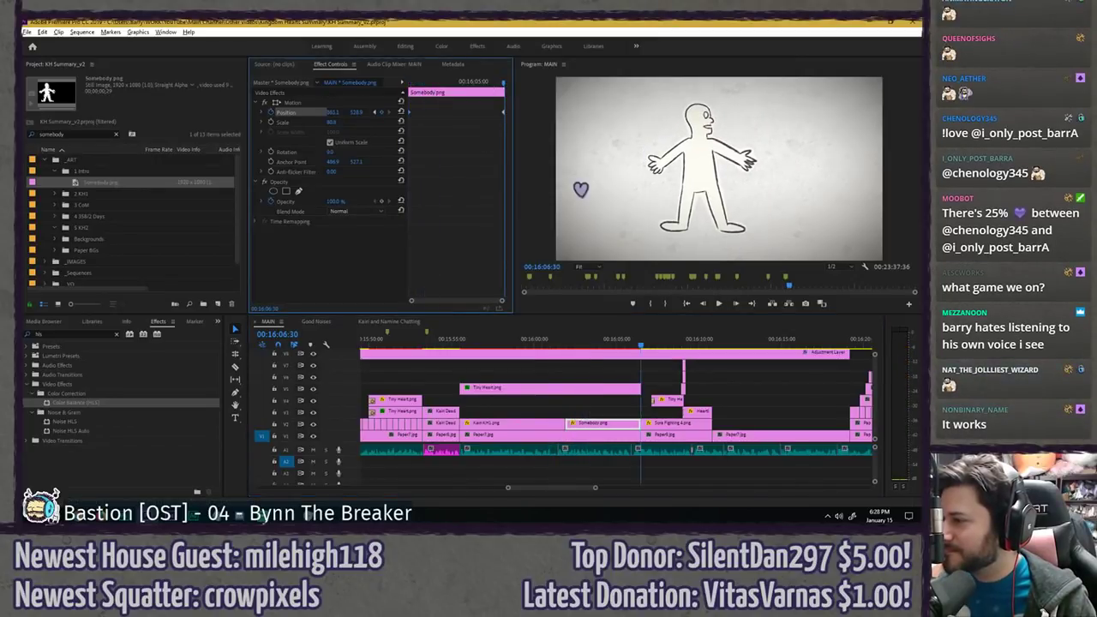
{"action": "key", "text": "space"}
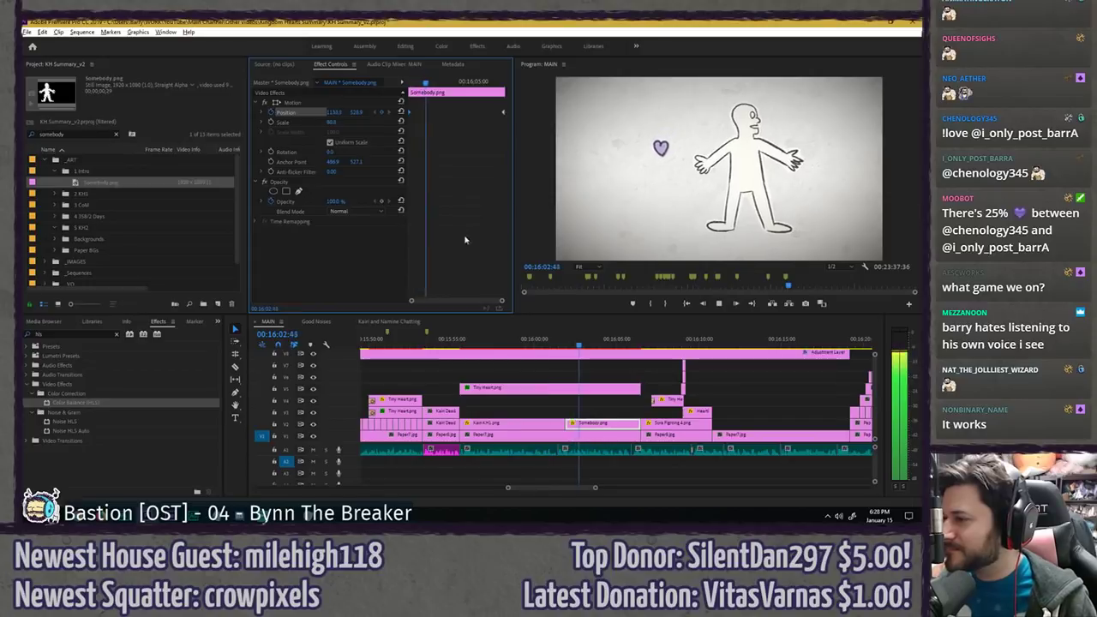
{"action": "key", "text": "space"}
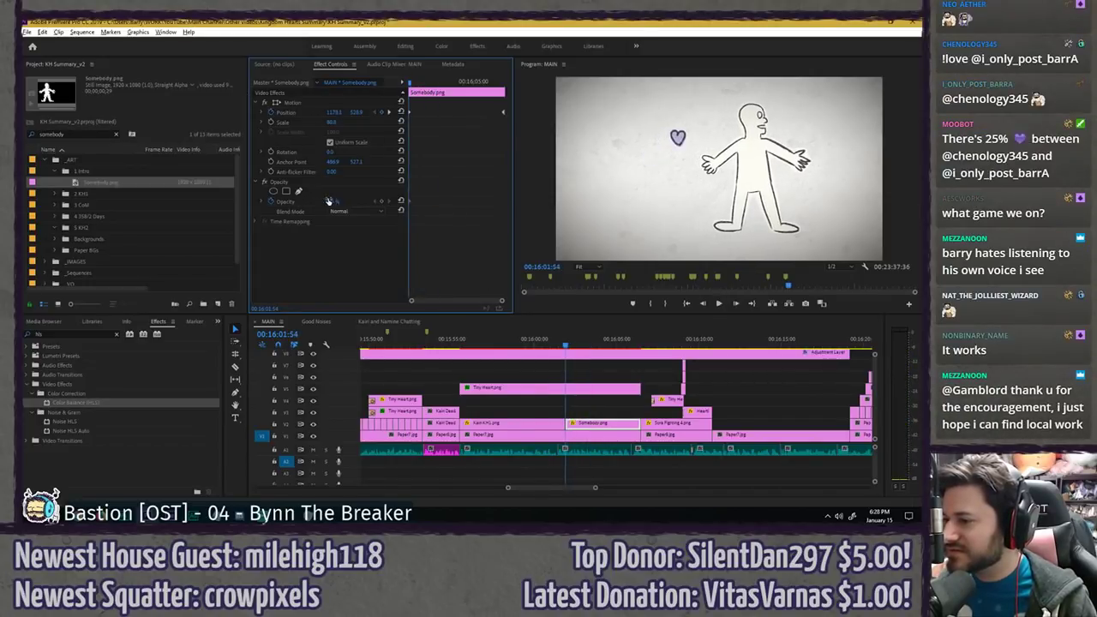
{"action": "key", "text": "space"}
{"action": "key", "text": "space"}
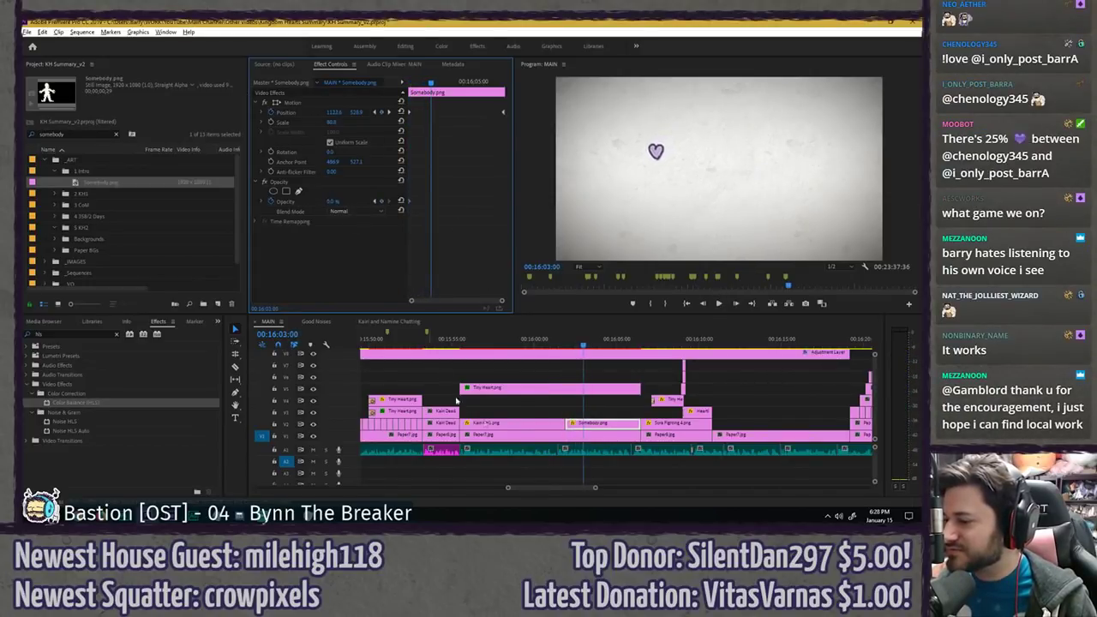
- Add a 60% opacity keyframe around 16:02:37 on Somebody.png and preview the fade-in
{"action": "left_click", "coordinate": [515, 428]}
{"action": "left_click", "coordinate": [444, 83]}
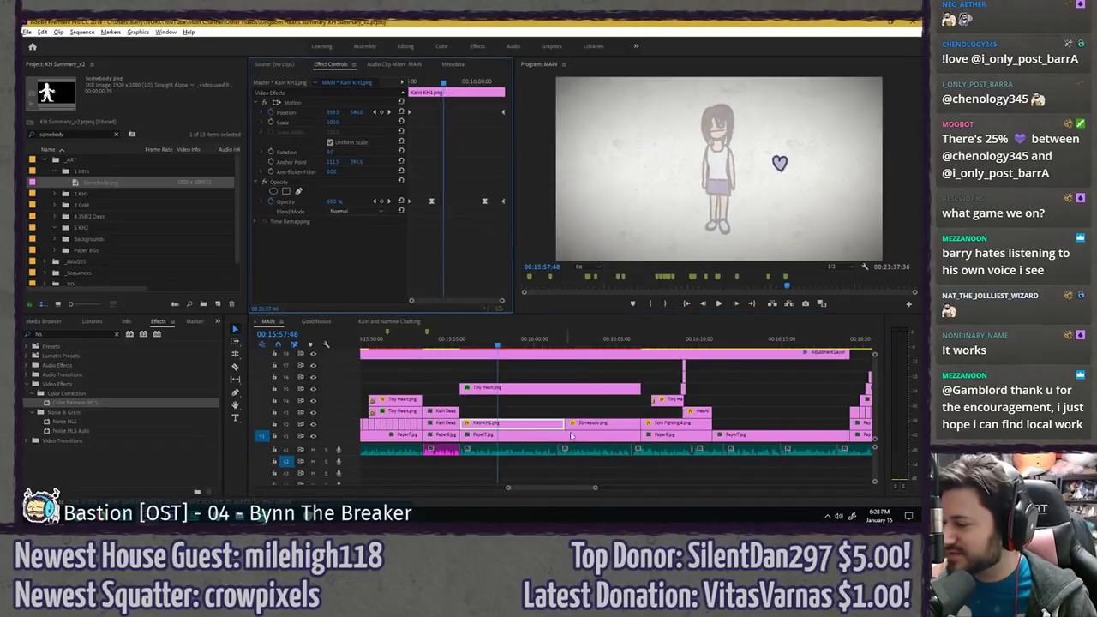
{"action": "left_click", "coordinate": [572, 428]}
{"action": "left_click", "coordinate": [422, 83]}
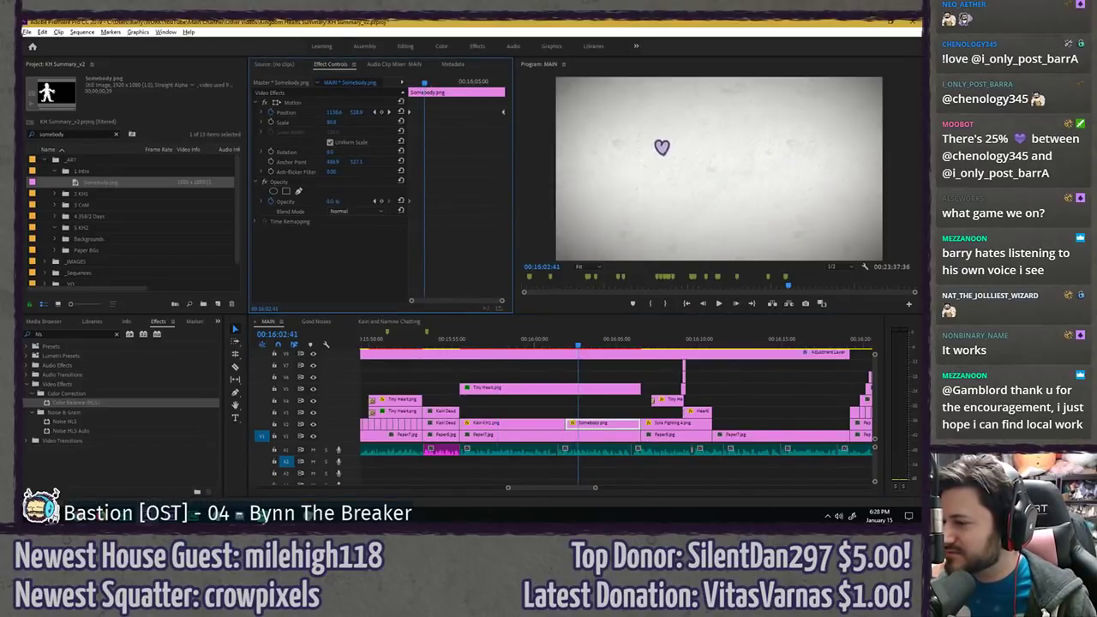
{"action": "type", "text": "60"}
{"action": "key", "text": "Return"}
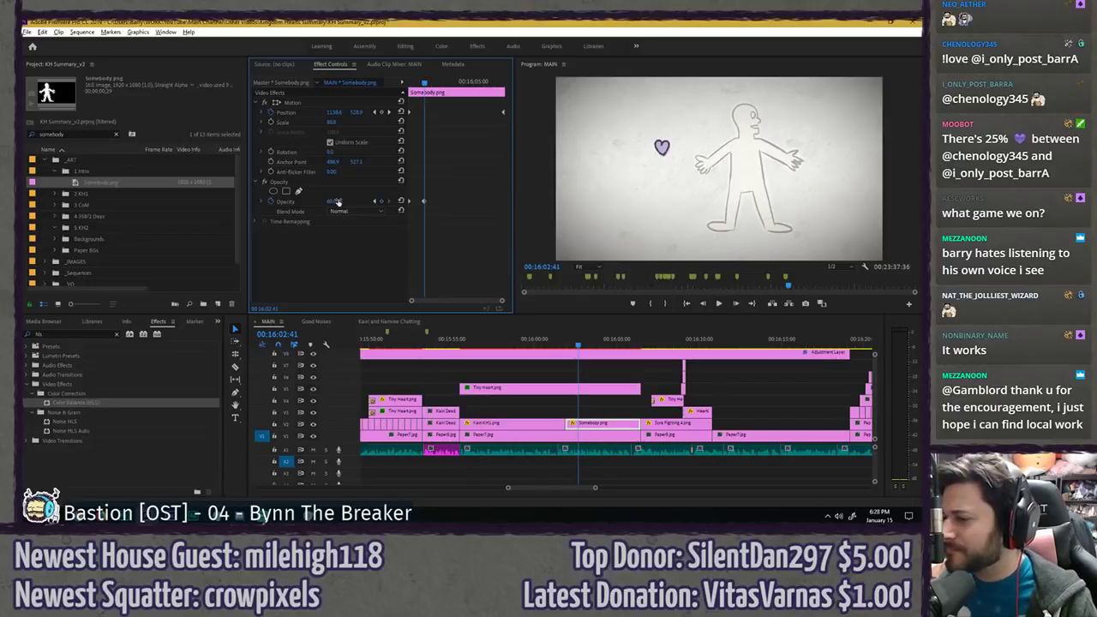
{"action": "left_click_drag", "start_coordinate": [418, 84], "coordinate": [397, 93]}
{"action": "key", "text": "space"}
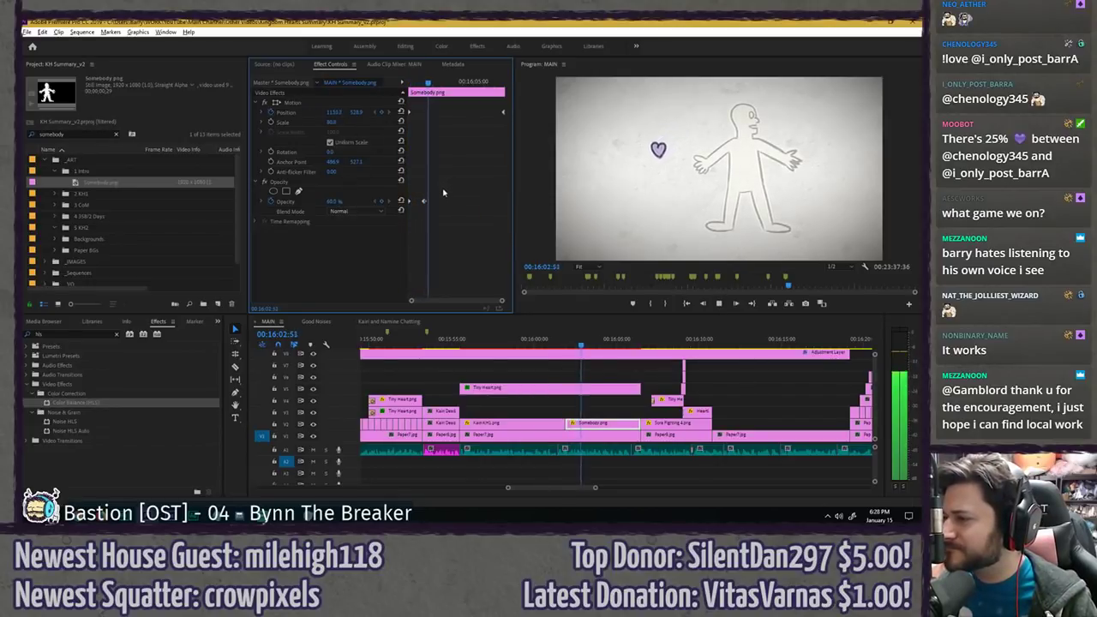
{"action": "key", "text": "space"}
- Apply Ease In/Ease Out to the opacity keyframes and preview the ending fade-out
{"action": "right_click", "coordinate": [409, 205]}
{"action": "left_click", "coordinate": [437, 344]}
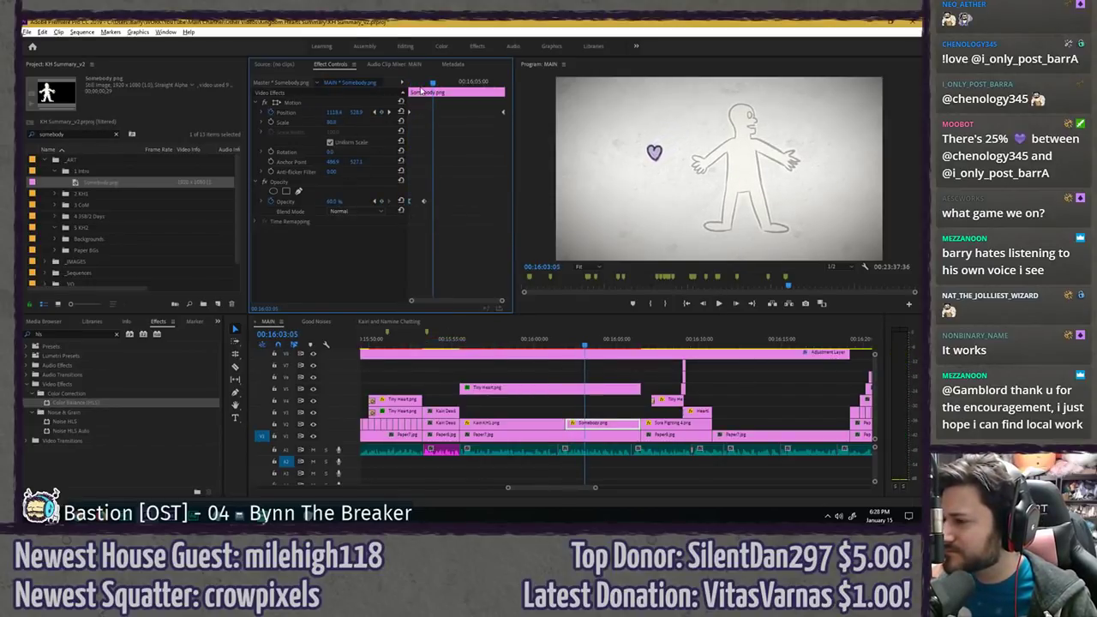
{"action": "key", "text": "Up"}
{"action": "key", "text": "space"}
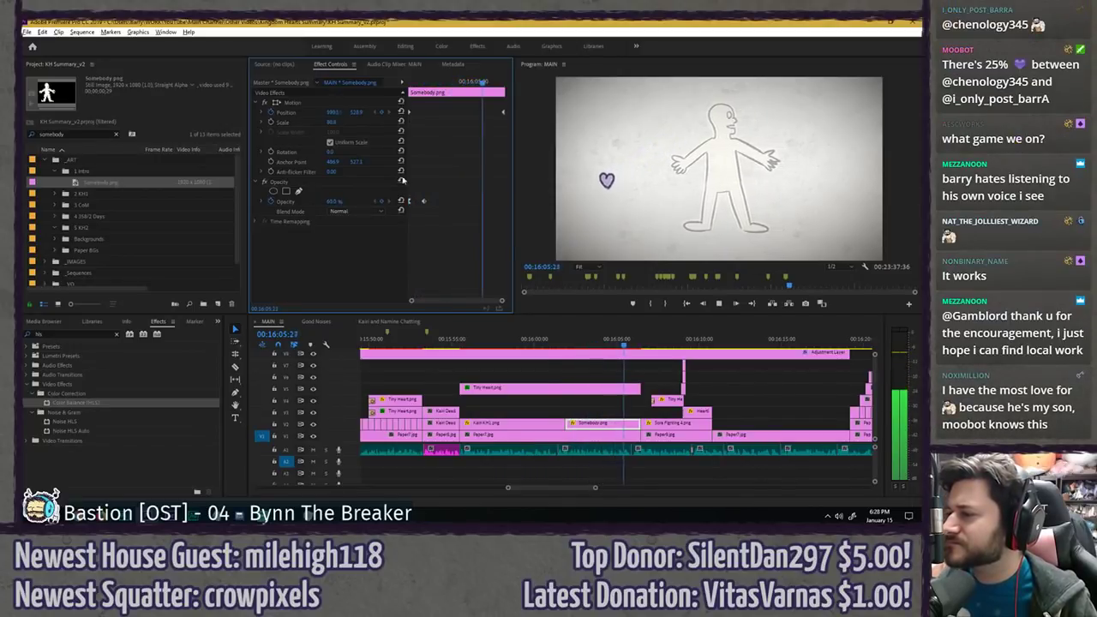
{"action": "key", "text": "space"}
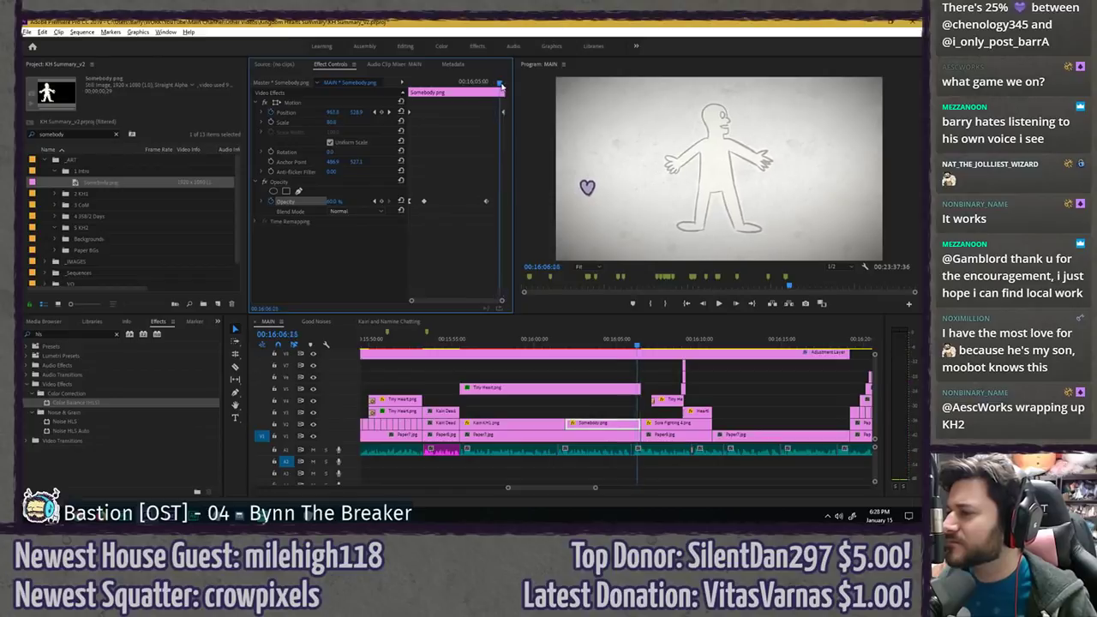
{"action": "right_click", "coordinate": [480, 205]}
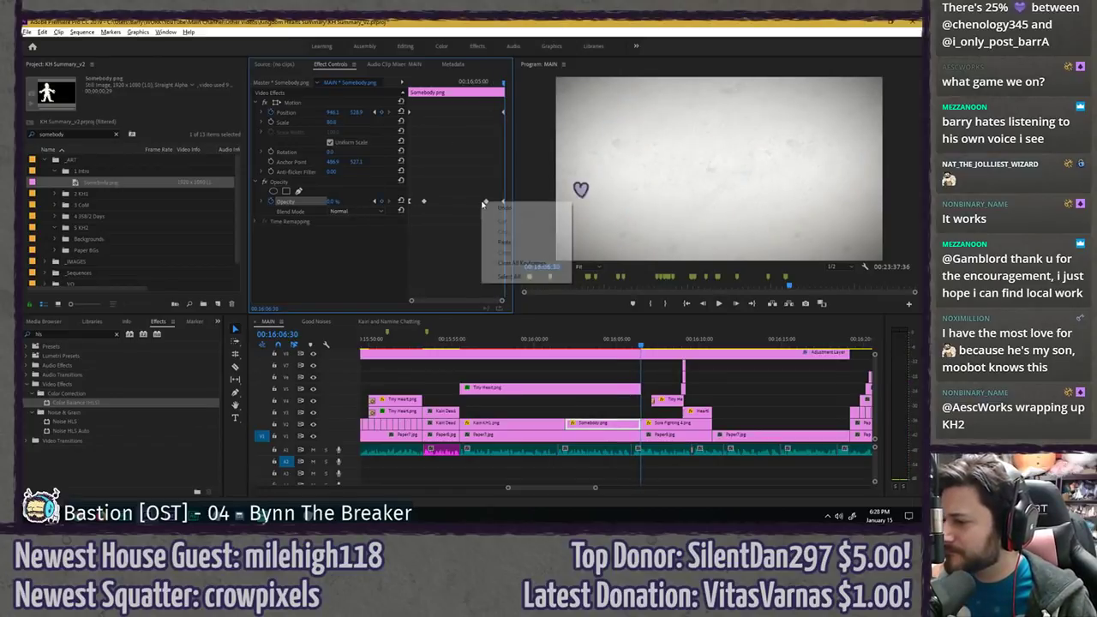
{"action": "left_click", "coordinate": [522, 335]}
{"action": "left_click", "coordinate": [453, 96]}
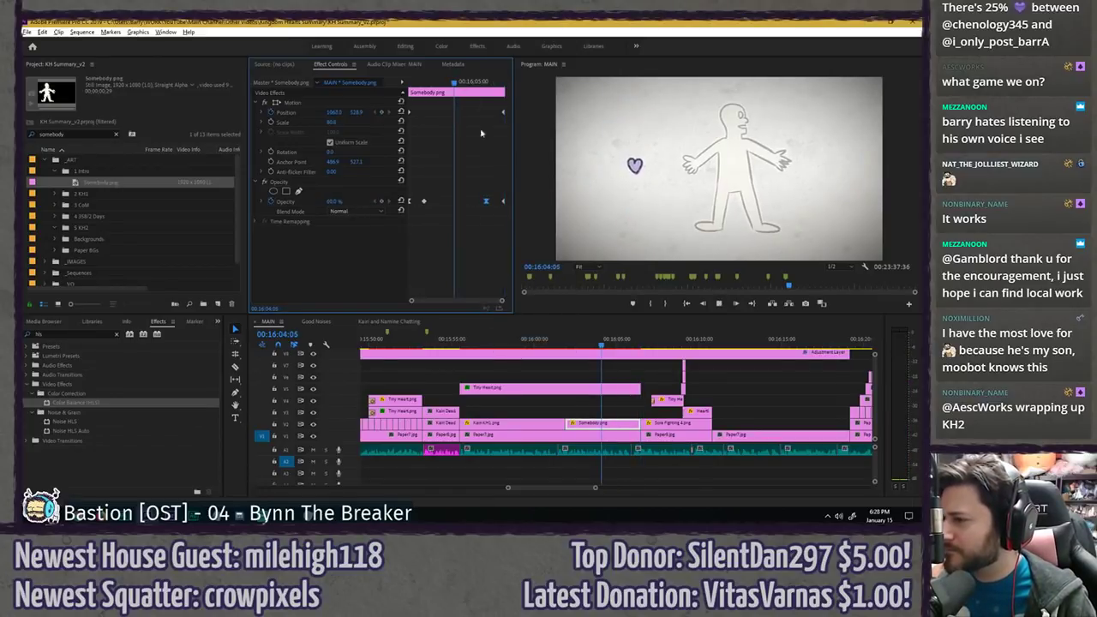
{"action": "key", "text": "space"}
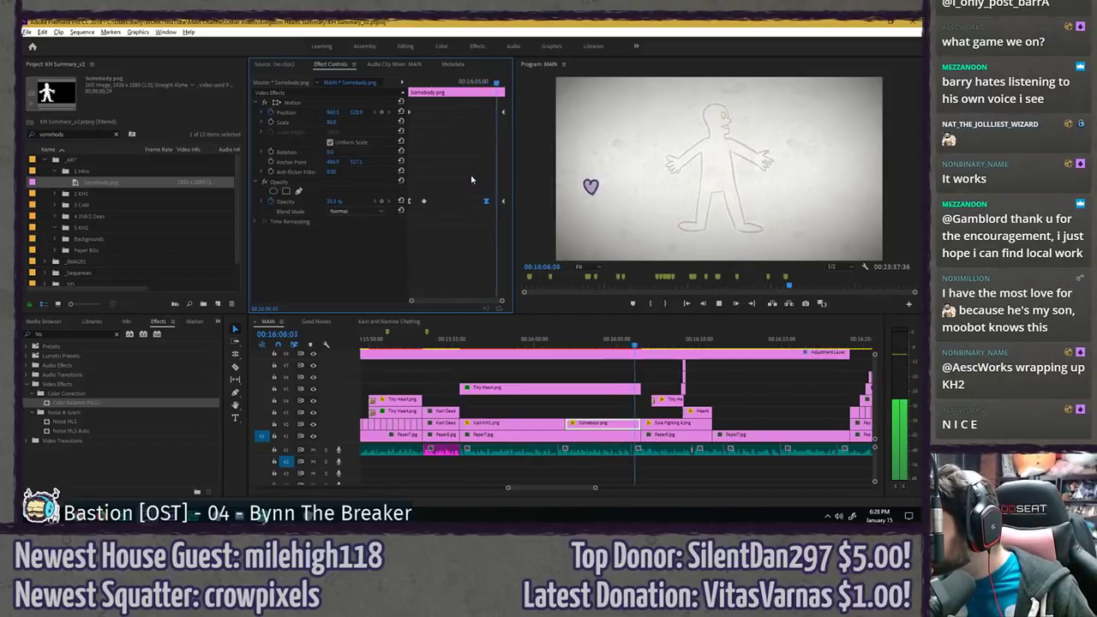
{"action": "key", "text": "space"}
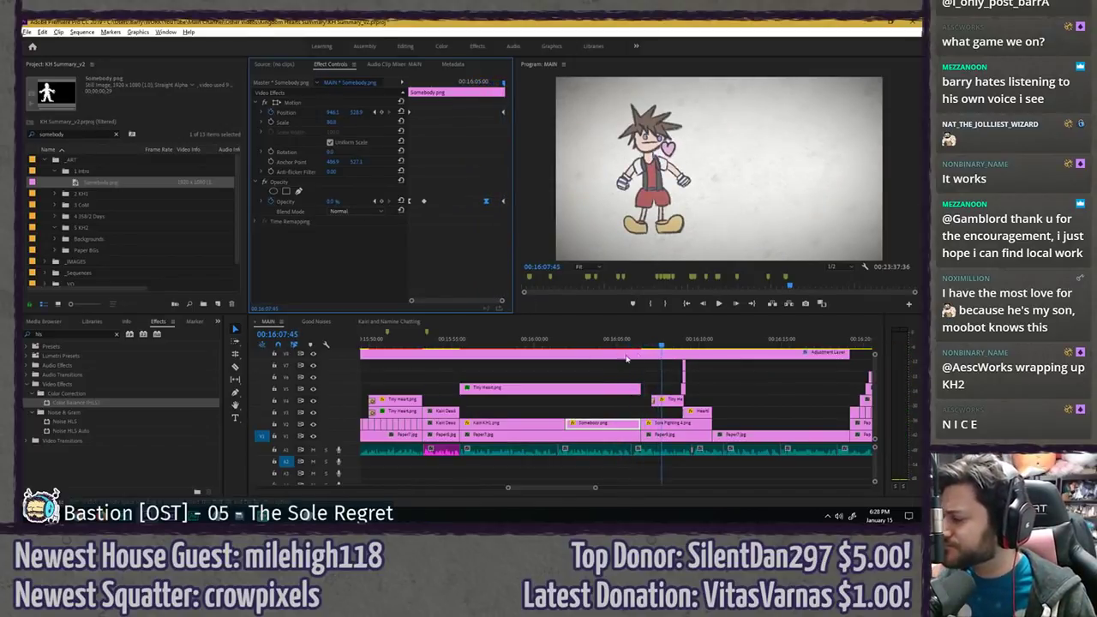
- Marquee-select the heart, Somebody and paper clip ends and extend them to the Sora Fighting cut
{"action": "left_click", "coordinate": [645, 344]}
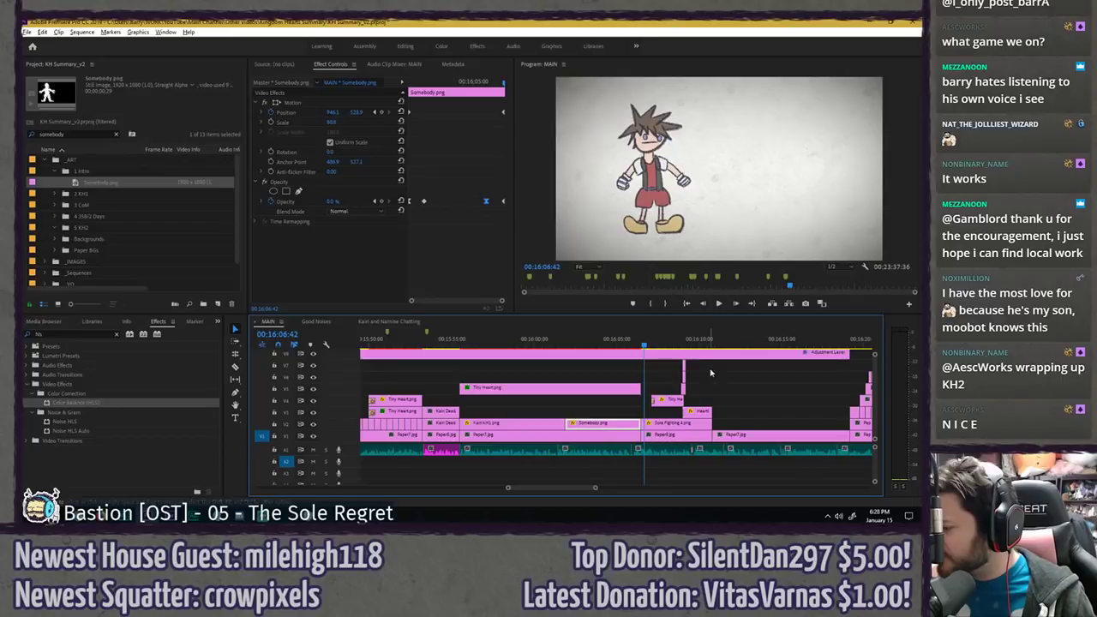
{"action": "left_click", "coordinate": [649, 428]}
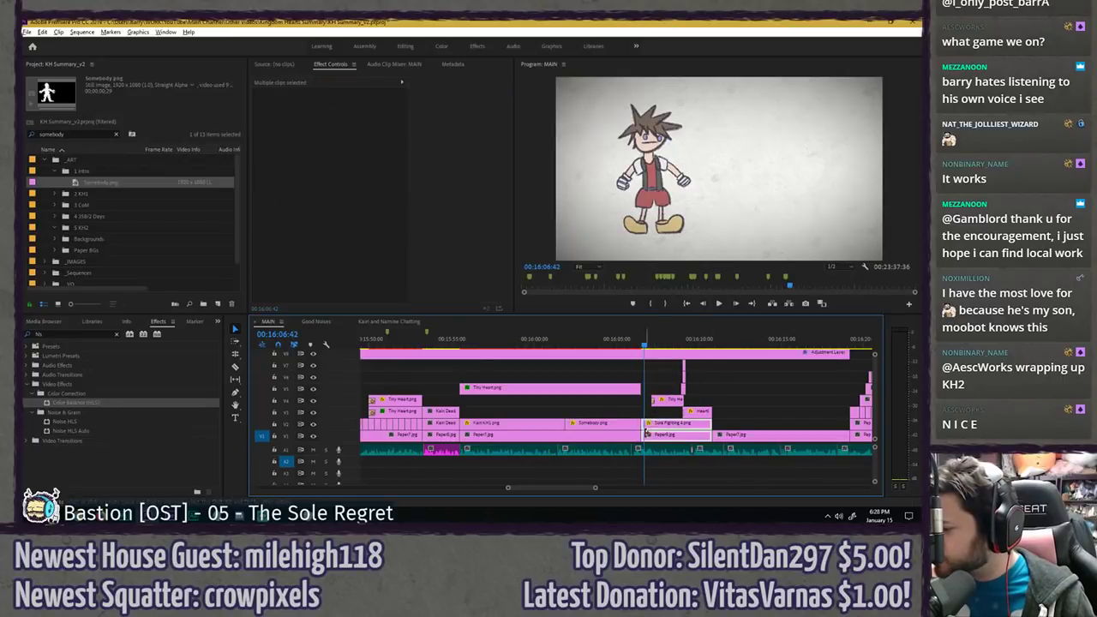
{"action": "key", "text": "space"}
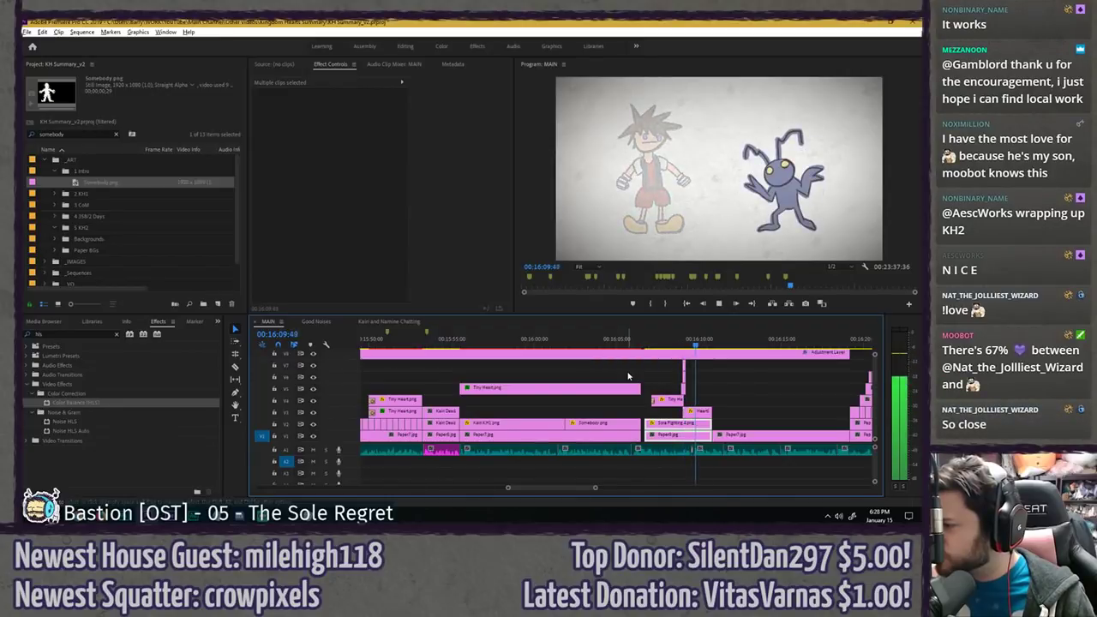
{"action": "key", "text": "space"}
{"action": "left_click_drag", "start_coordinate": [630, 376], "coordinate": [634, 415]}
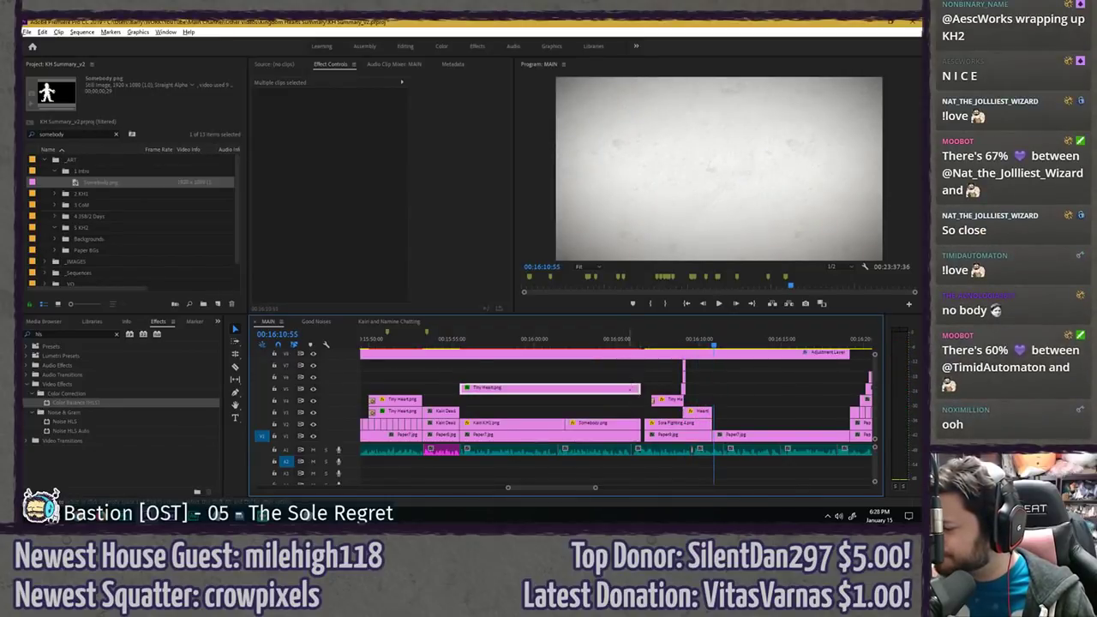
{"action": "left_click_drag", "start_coordinate": [627, 374], "coordinate": [649, 434]}
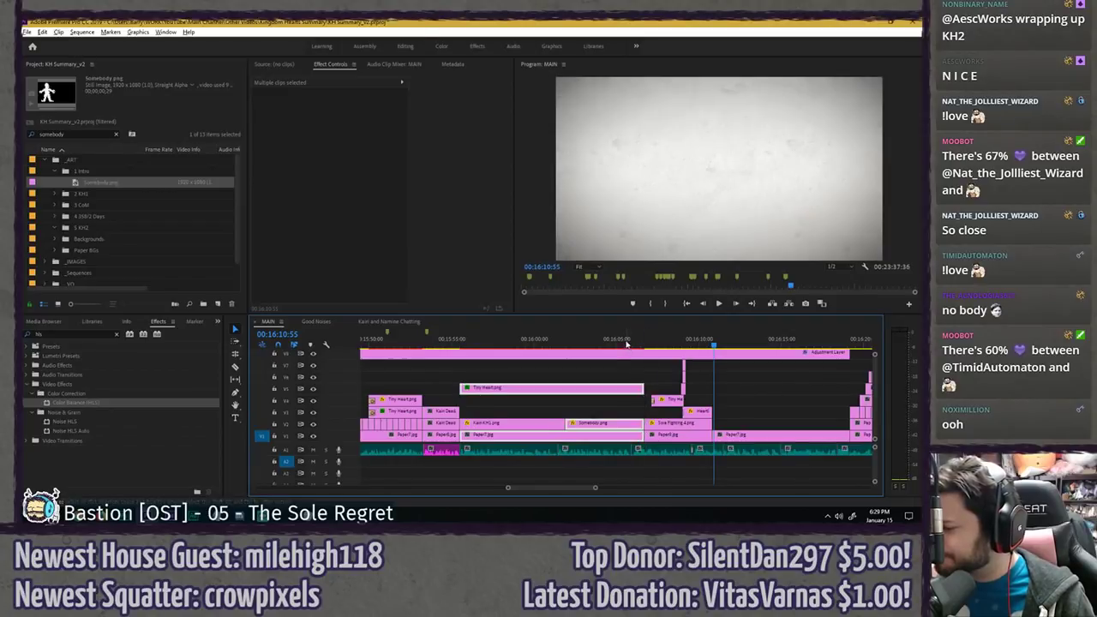
{"action": "left_click", "coordinate": [627, 342]}
{"action": "key", "text": "space"}
{"action": "key", "text": "space"}
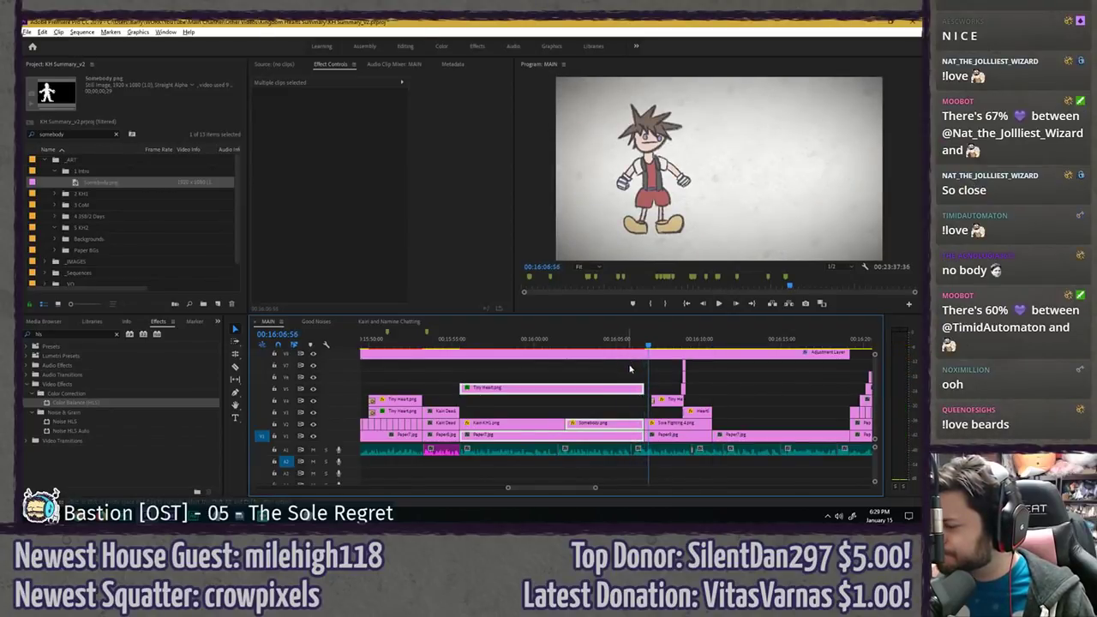
{"action": "left_click", "coordinate": [633, 373]}
- Trim the Tiny Heart and Somebody.png clip ends slightly back to the playhead
{"action": "left_click", "coordinate": [633, 387]}
{"action": "left_click", "coordinate": [503, 82]}
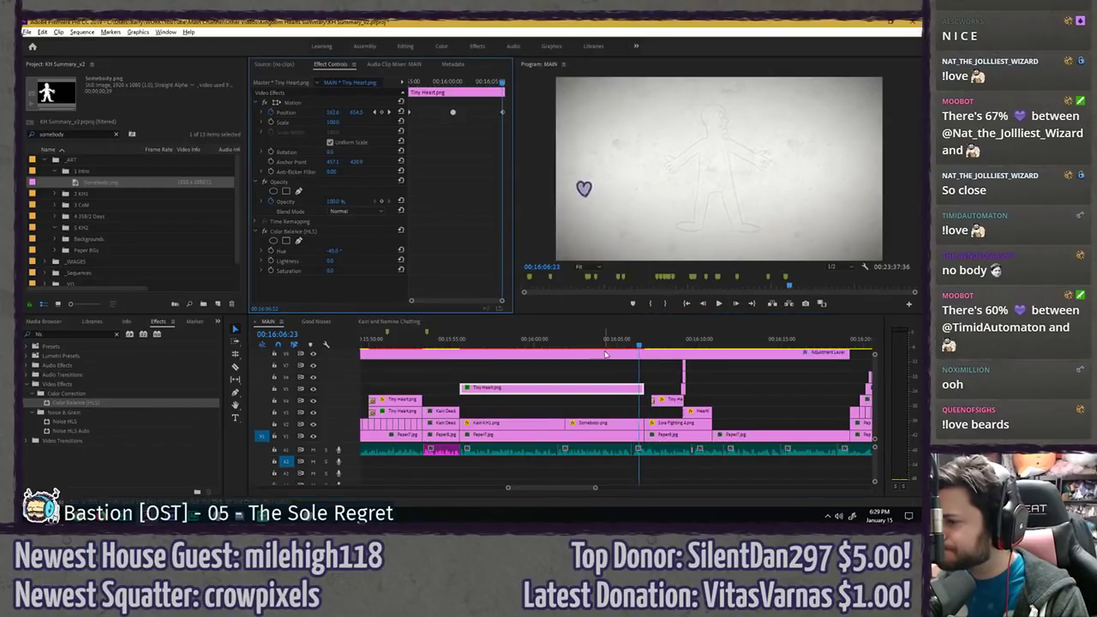
{"action": "key", "text": "Right"}
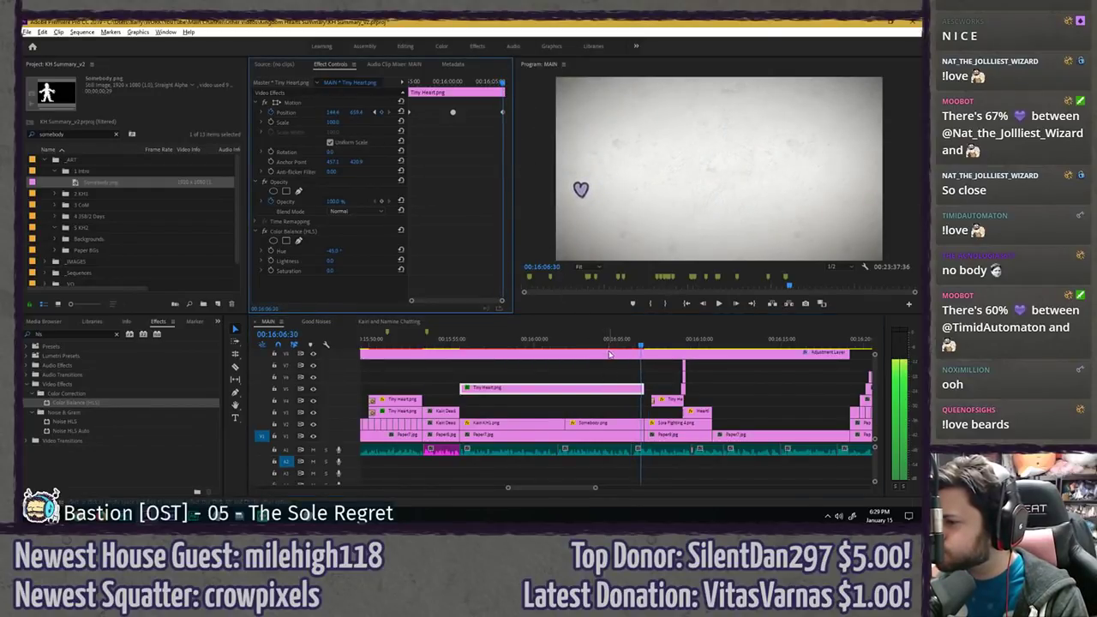
{"action": "left_click_drag", "start_coordinate": [647, 387], "coordinate": [644, 388]}
{"action": "left_click", "coordinate": [618, 417]}
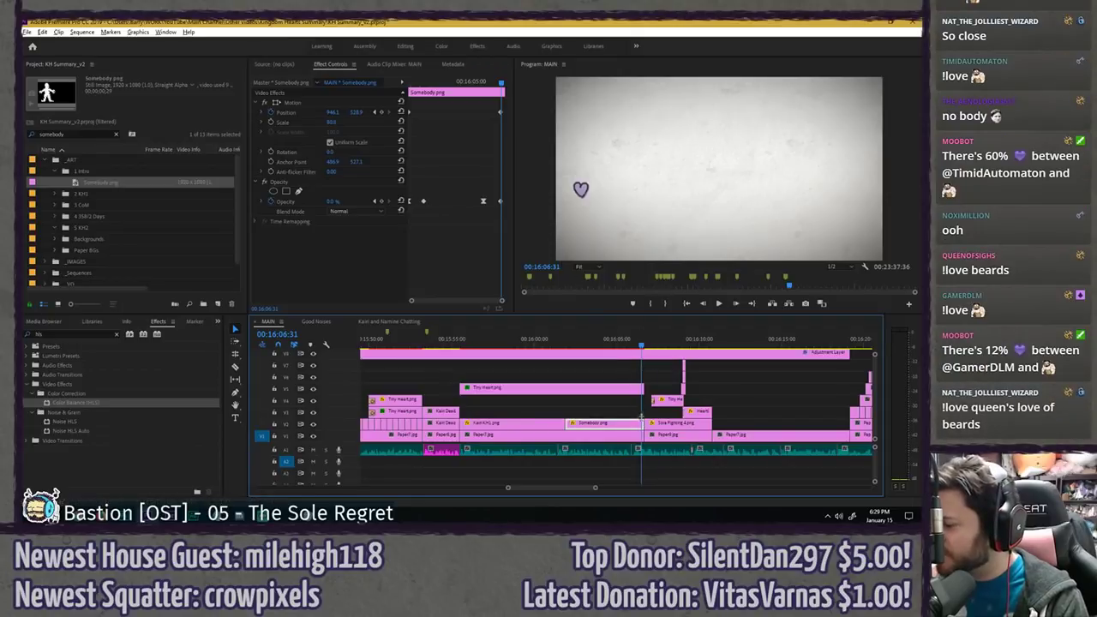
{"action": "left_click_drag", "start_coordinate": [640, 423], "coordinate": [637, 423]}
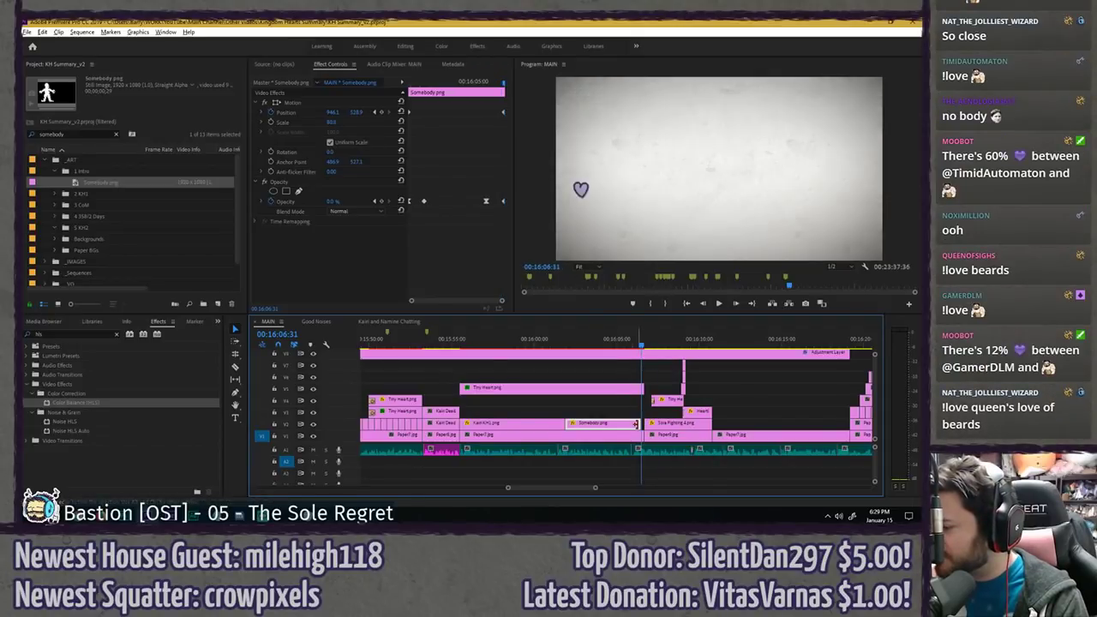
- Drag the heart's last Position keyframe later and play its animation
{"action": "left_click", "coordinate": [632, 388]}
{"action": "left_click_drag", "start_coordinate": [501, 81], "coordinate": [506, 116]}
{"action": "key", "text": "Left"}
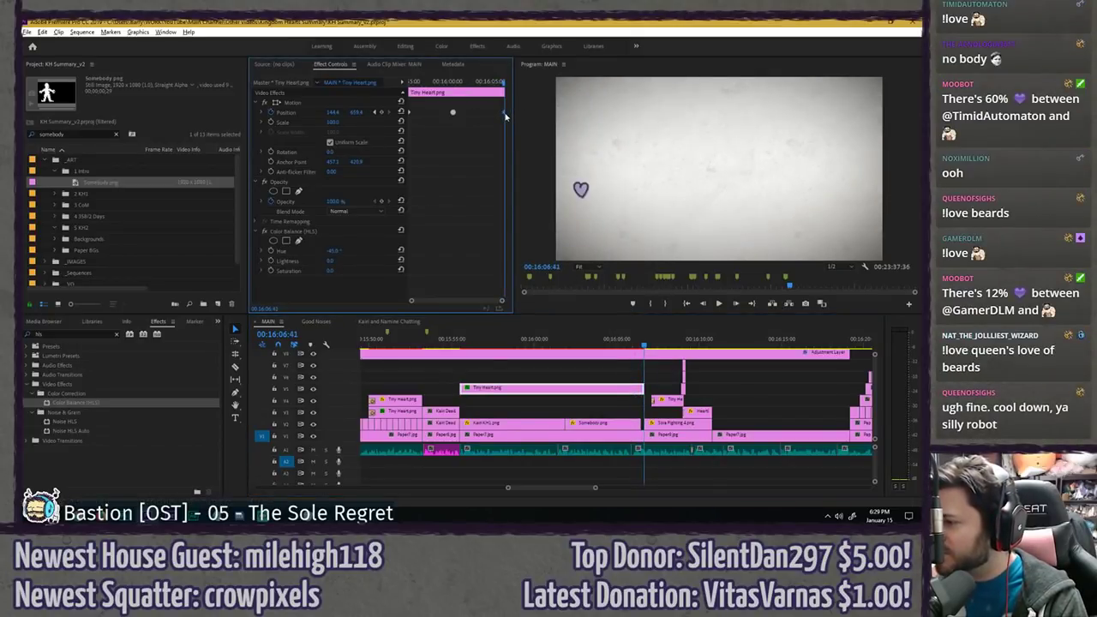
{"action": "key", "text": "space"}
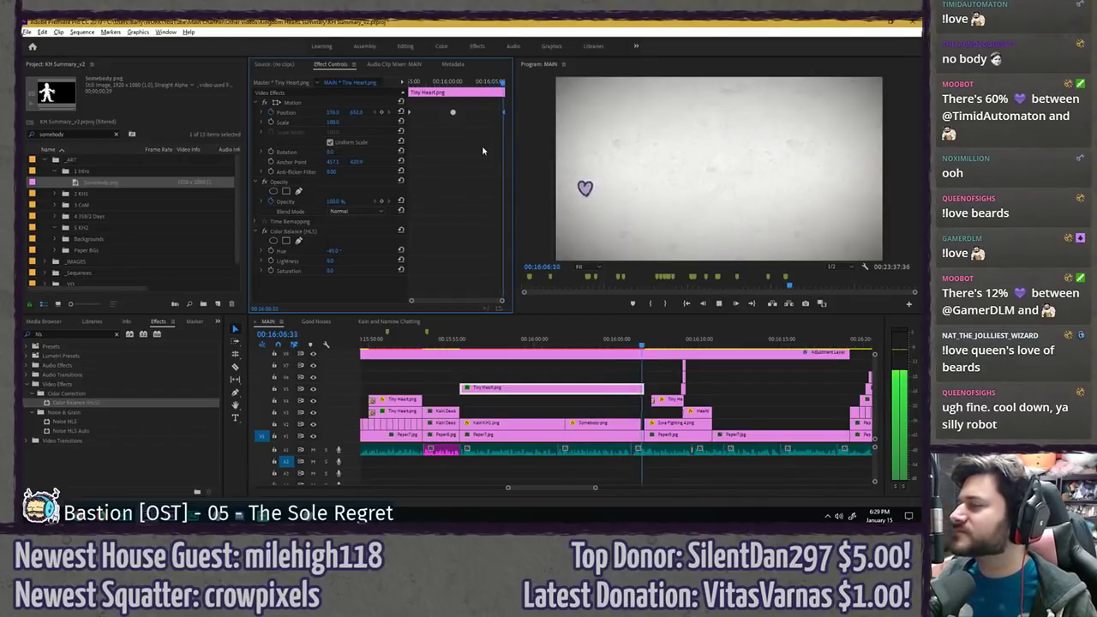
{"action": "left_click", "coordinate": [506, 81]}
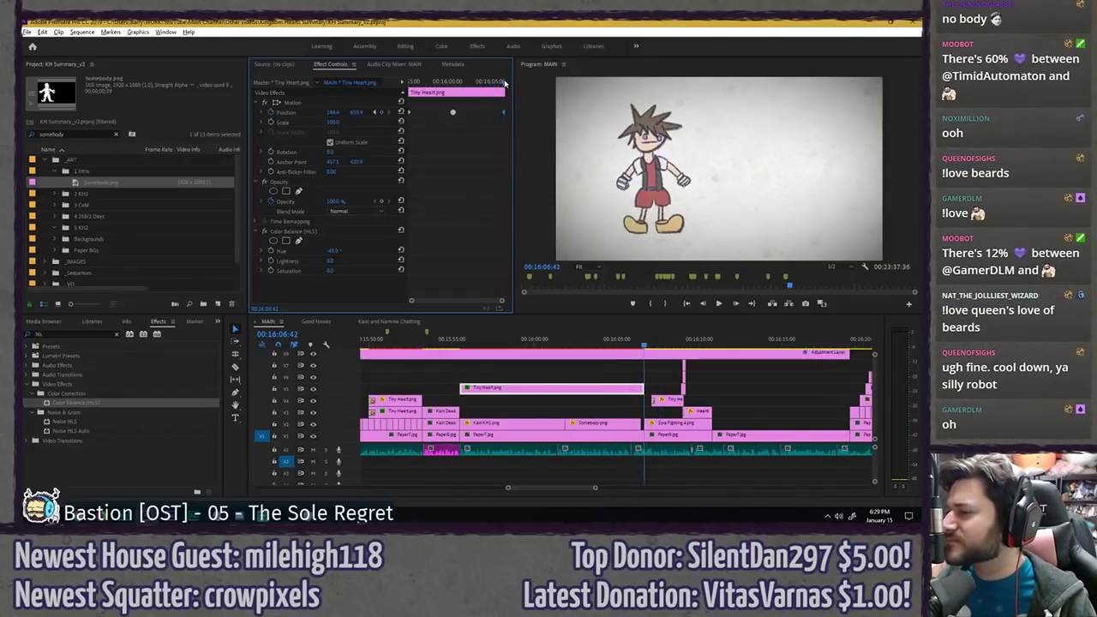
- Replay the heart hovering beside the figure and reveal its Position speed curve
{"action": "left_click", "coordinate": [501, 82]}
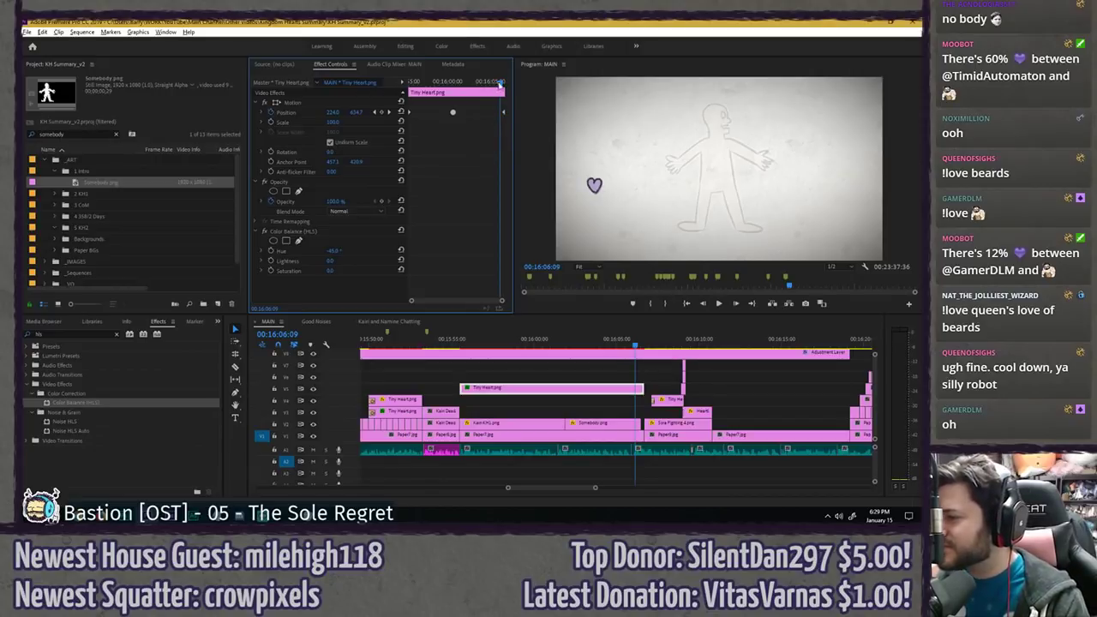
{"action": "left_click", "coordinate": [502, 81]}
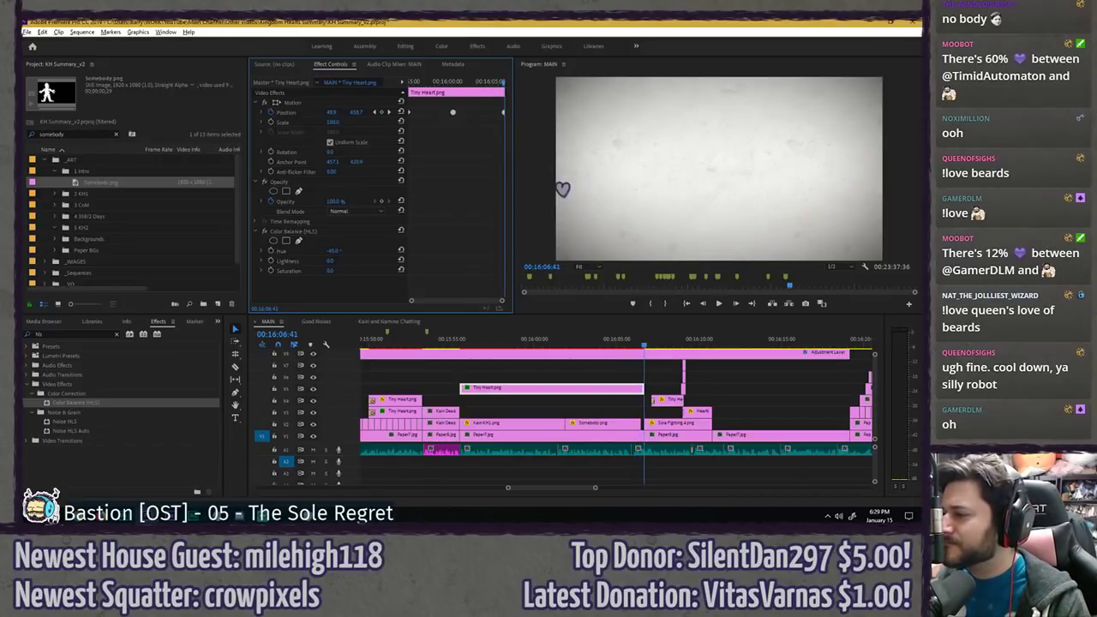
{"action": "left_click", "coordinate": [440, 81]}
{"action": "key", "text": "space"}
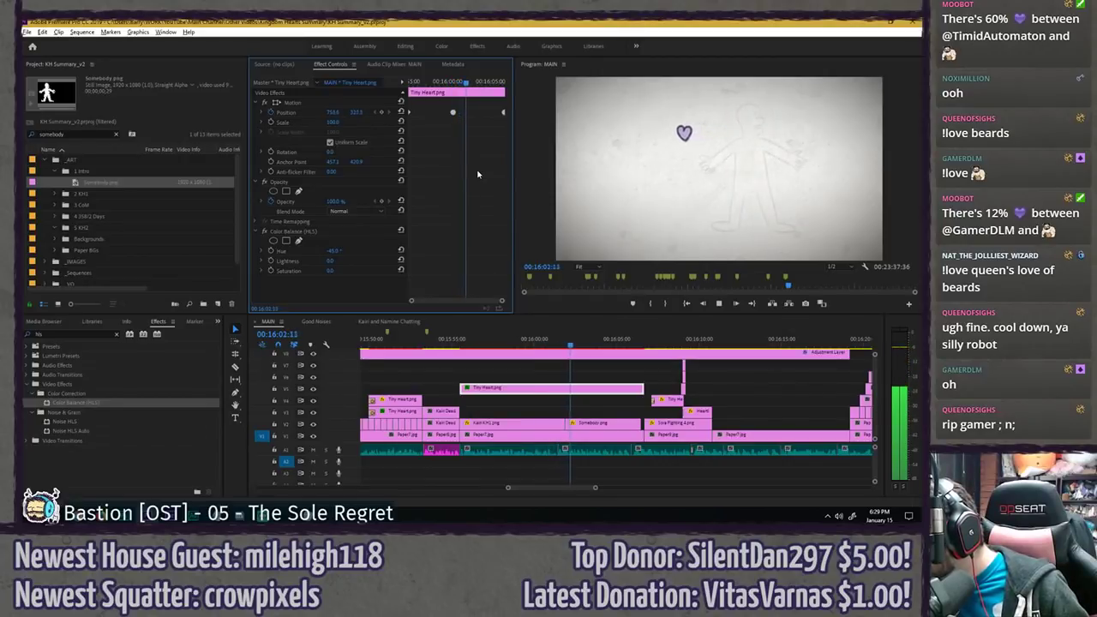
{"action": "key", "text": "space"}
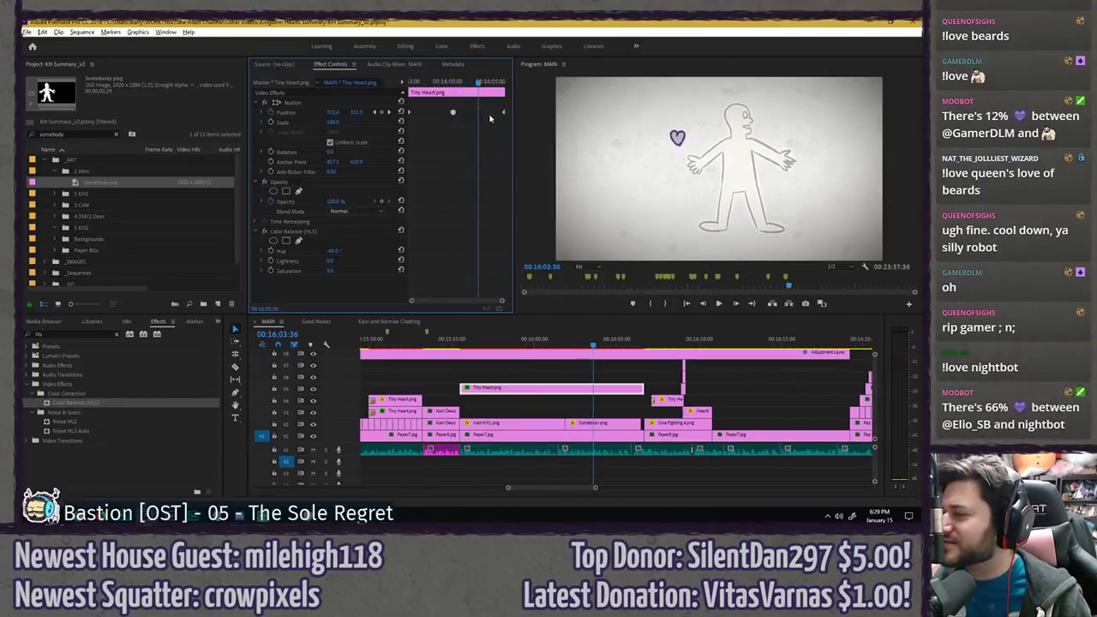
{"action": "key", "text": "space"}
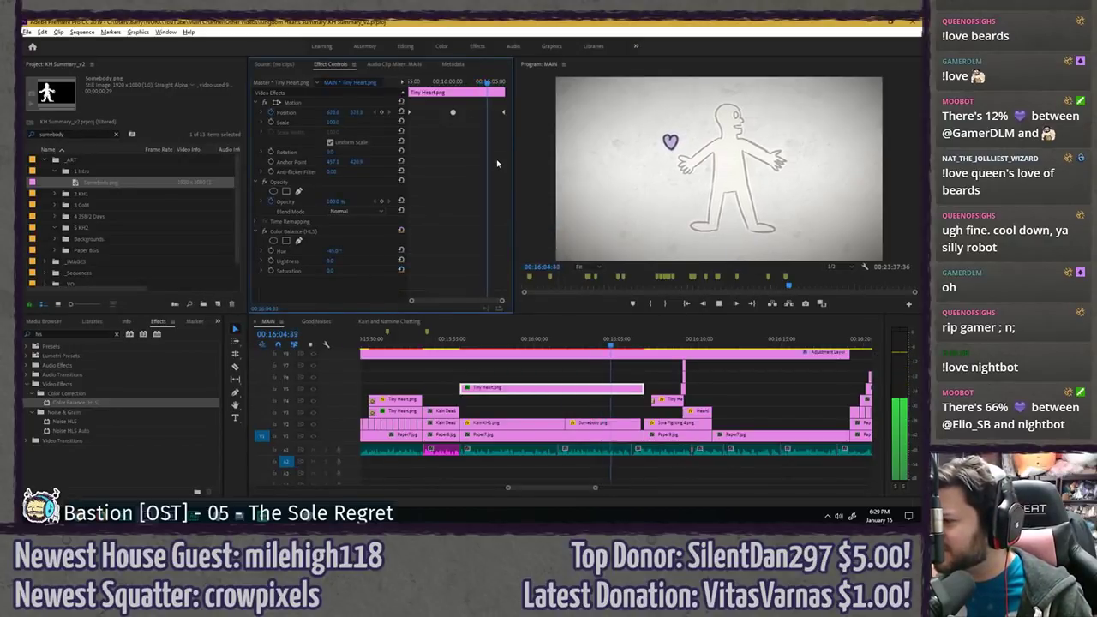
{"action": "key", "text": "space"}
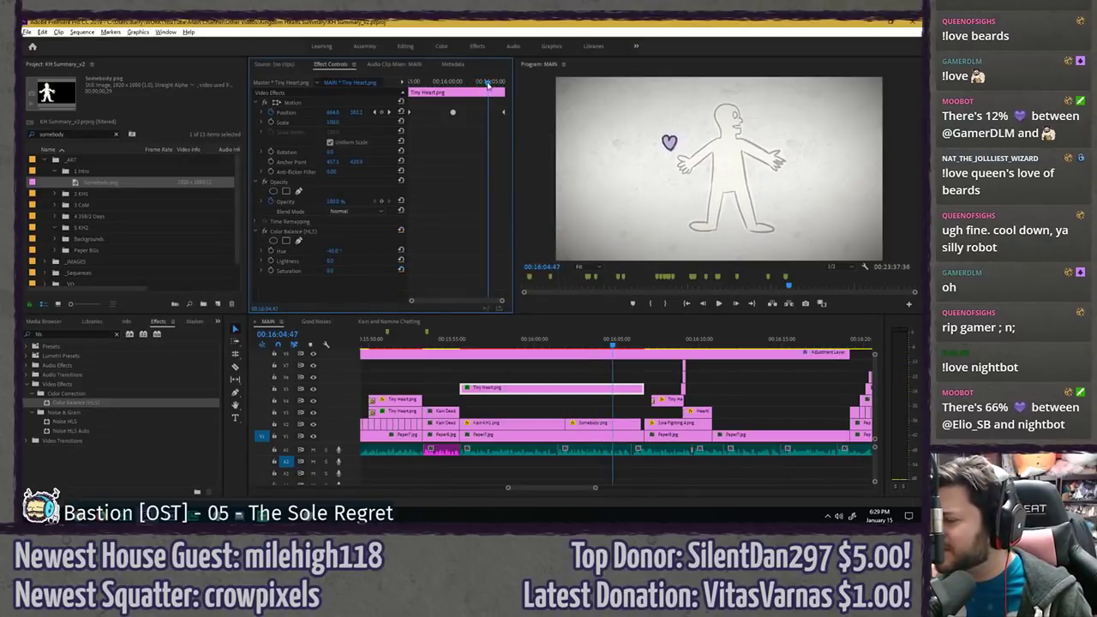
{"action": "left_click", "coordinate": [262, 113]}
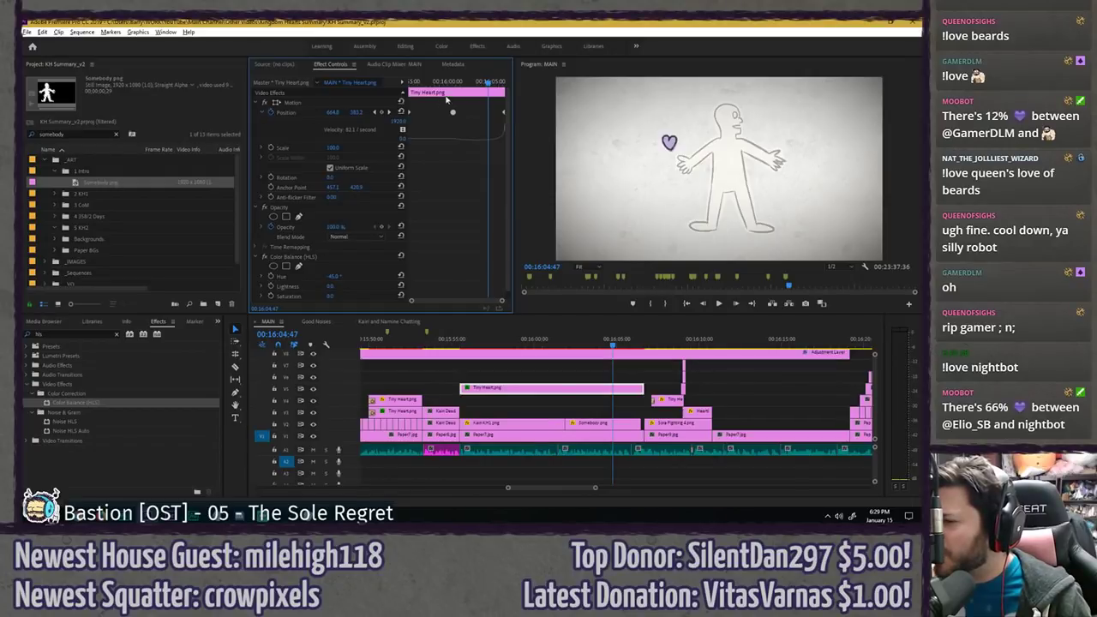
- Play through the heart's motion and show all of its keyframes
{"action": "left_click_drag", "start_coordinate": [489, 84], "coordinate": [499, 92]}
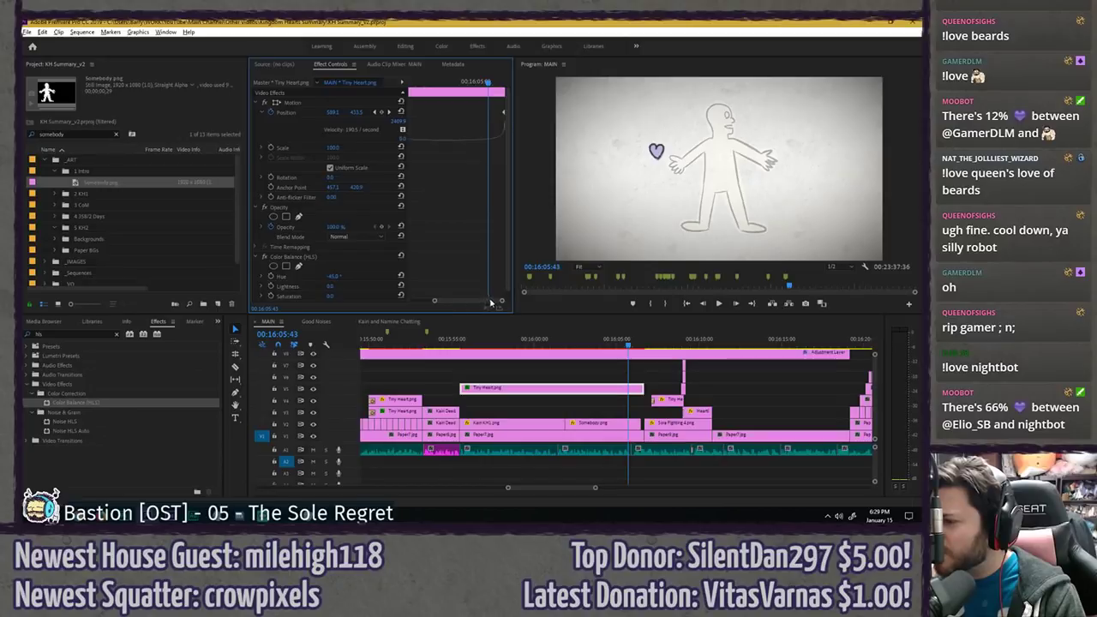
{"action": "key", "text": "space"}
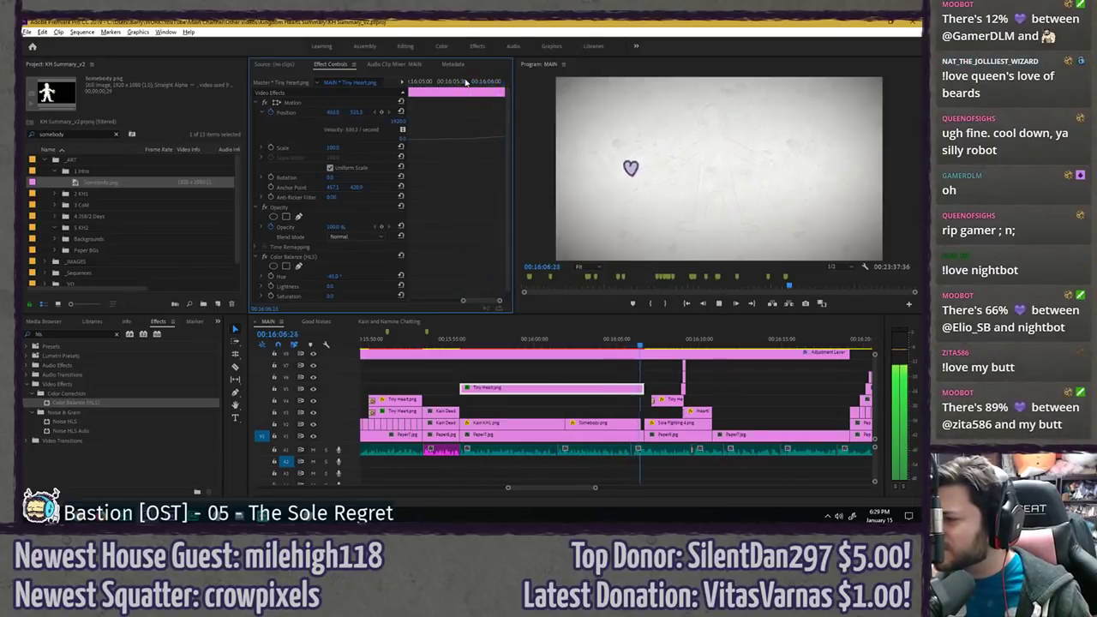
{"action": "key", "text": "space"}
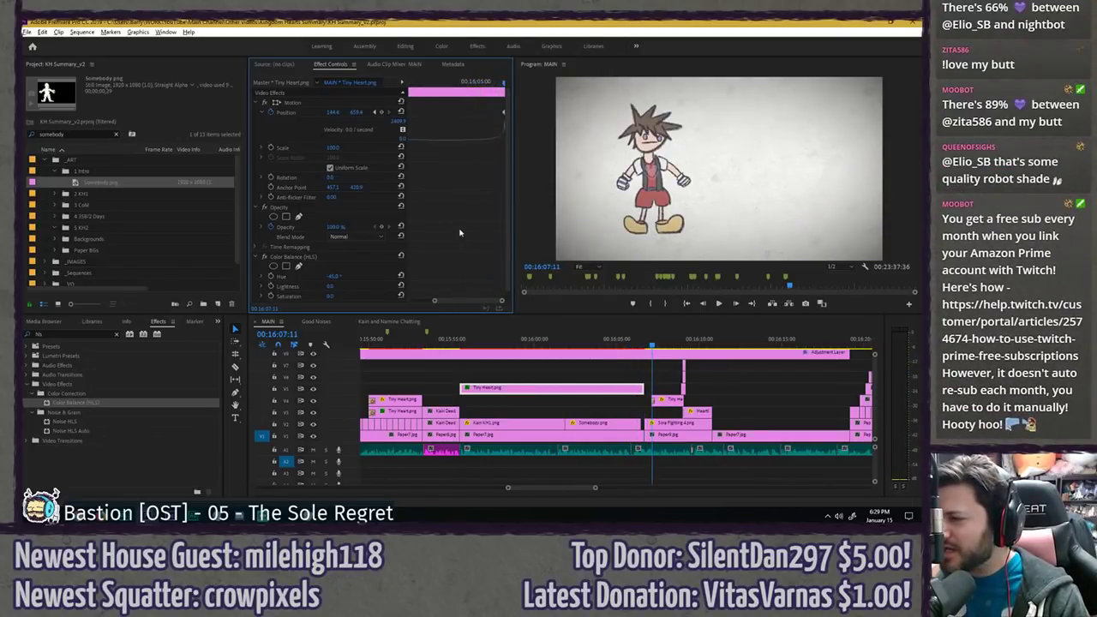
{"action": "key", "text": "minus"}
{"action": "left_click_drag", "start_coordinate": [455, 84], "coordinate": [407, 86]}
{"action": "key", "text": "space"}
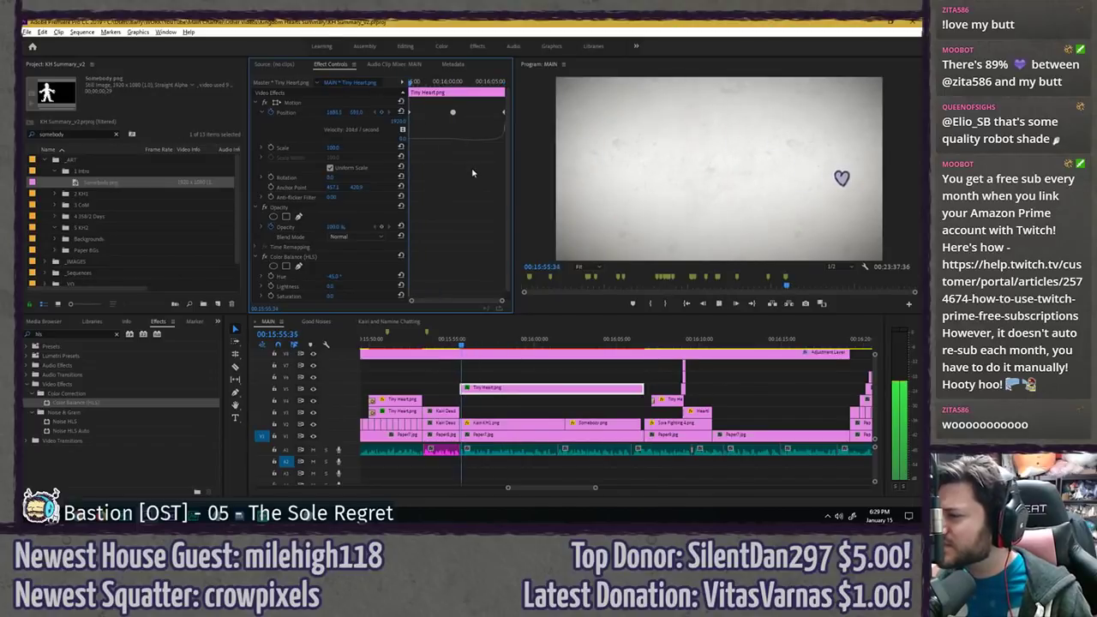
{"action": "key", "text": "space"}
- Set the heart's middle Position keyframe to Linear temporal interpolation and replay the motion
{"action": "right_click", "coordinate": [452, 111]}
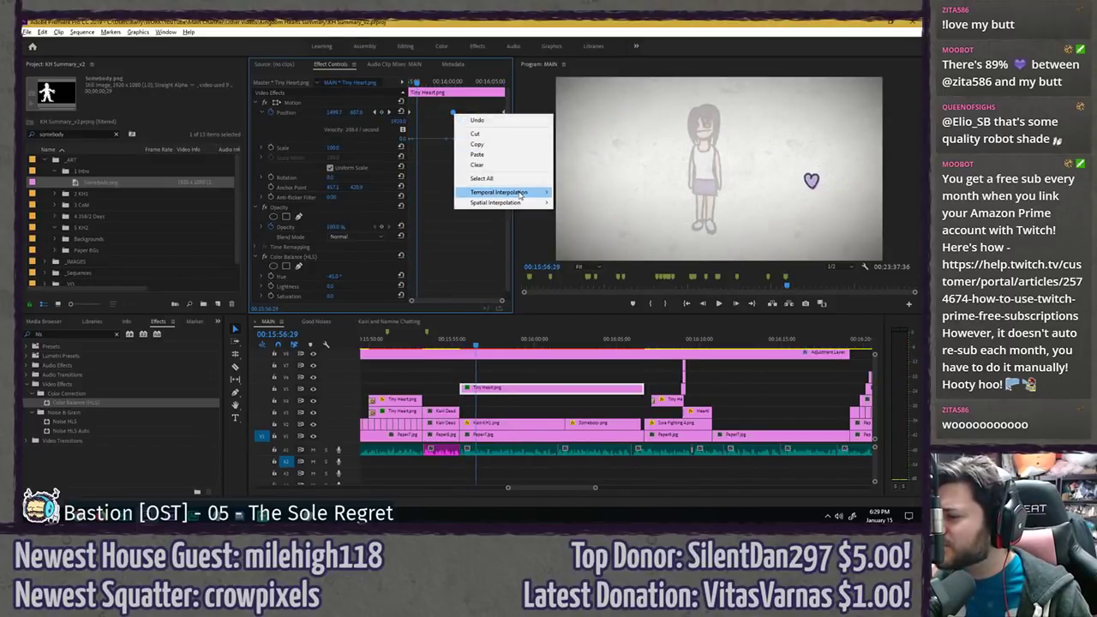
{"action": "mouse_move", "coordinate": [521, 192]}
{"action": "left_click", "coordinate": [574, 192]}
{"action": "key", "text": "Home"}
{"action": "key", "text": "space"}
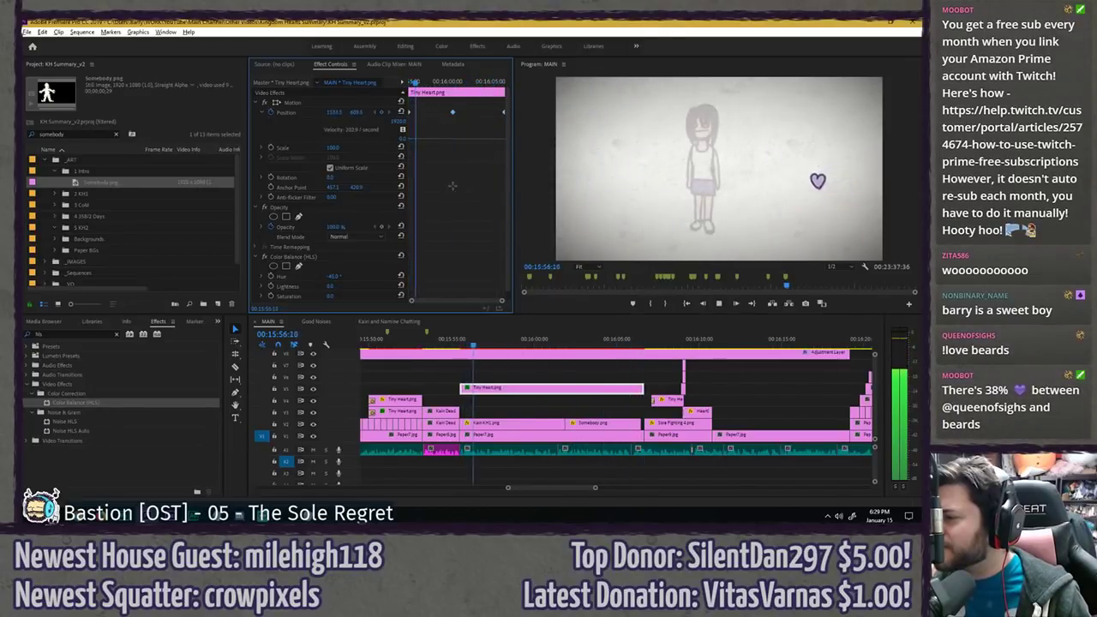
{"action": "left_click", "coordinate": [370, 104]}
{"action": "key", "text": "space"}
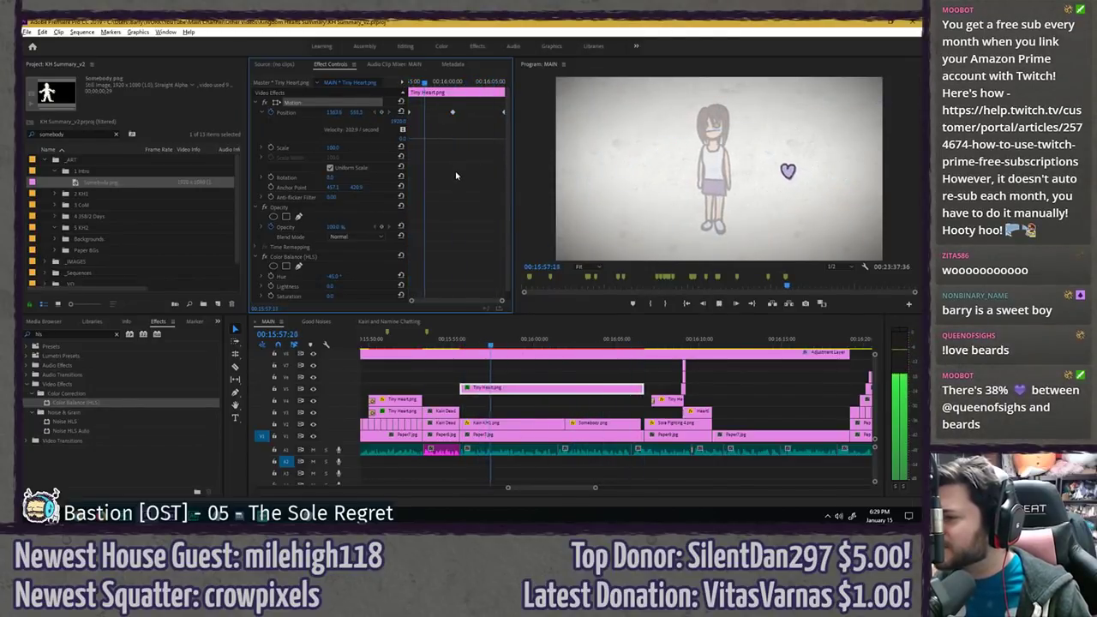
- Save the project and slide the middle Position keyframe slightly later onto the playhead
{"action": "key", "text": "space"}
{"action": "key", "text": "ctrl+s"}
{"action": "left_click", "coordinate": [564, 374]}
{"action": "key", "text": "space"}
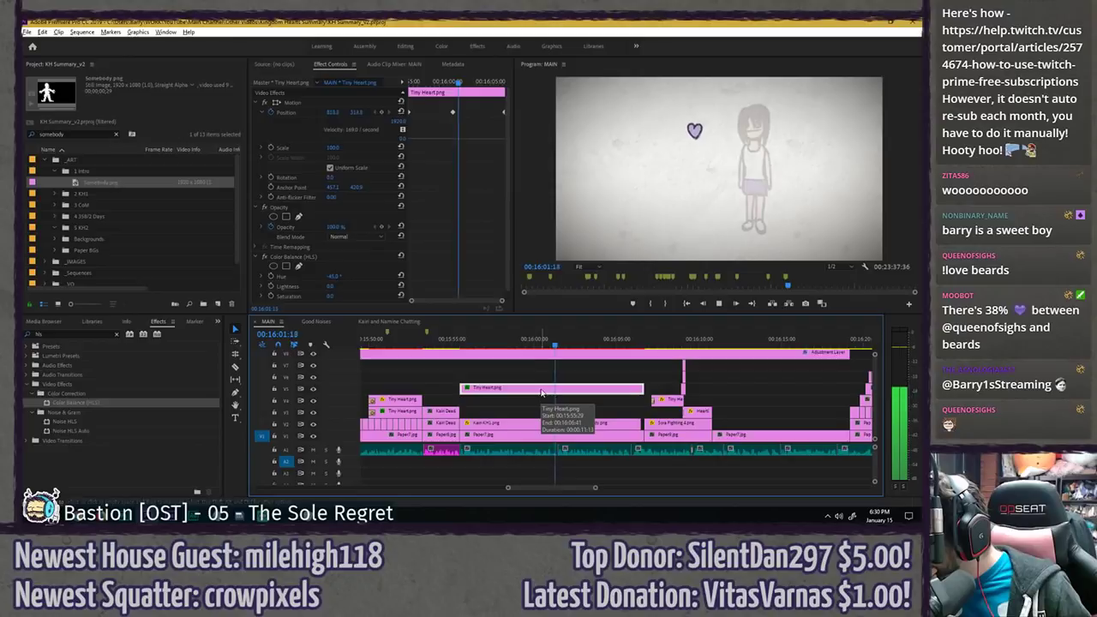
{"action": "left_click", "coordinate": [456, 83]}
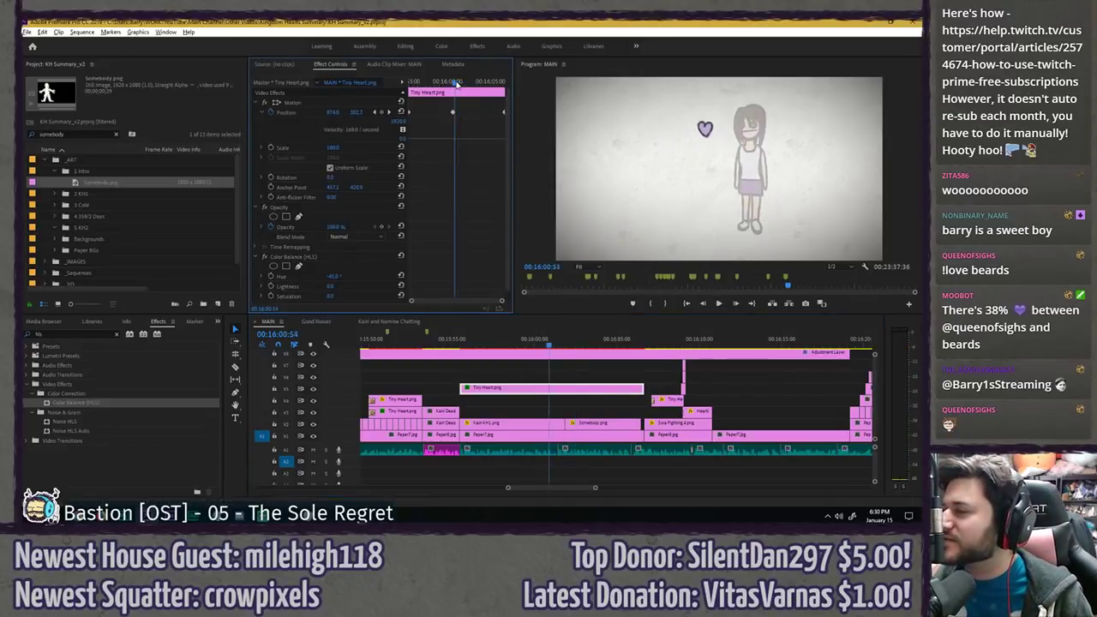
{"action": "left_click_drag", "start_coordinate": [453, 113], "coordinate": [459, 113]}
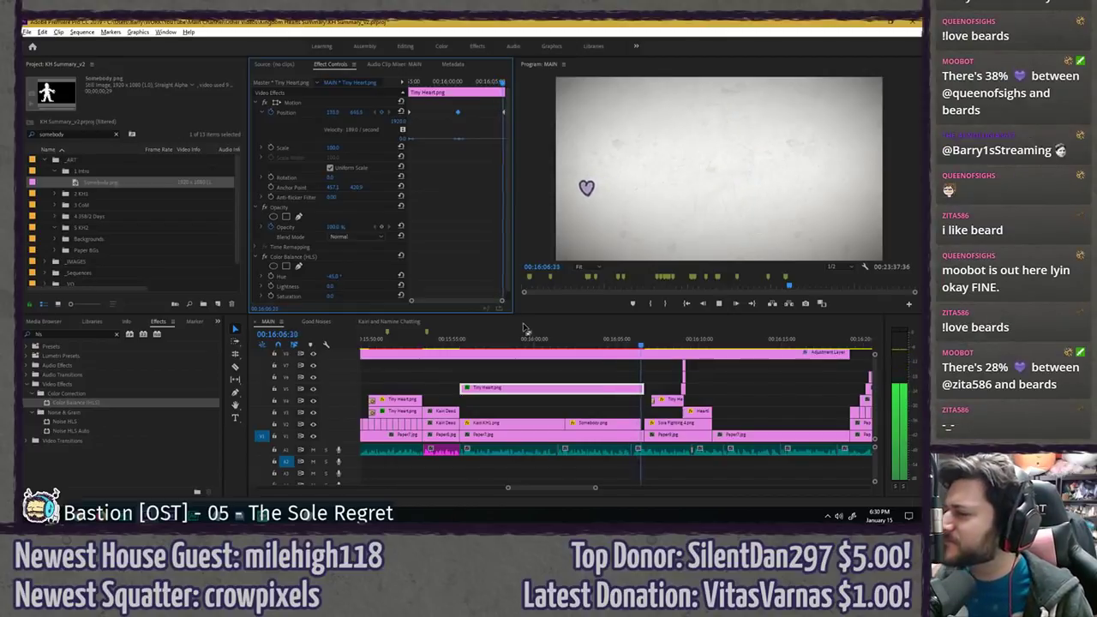
- Review the fade section and park the playhead at 16:09:54
{"action": "key", "text": "space"}
{"action": "left_click", "coordinate": [639, 420]}
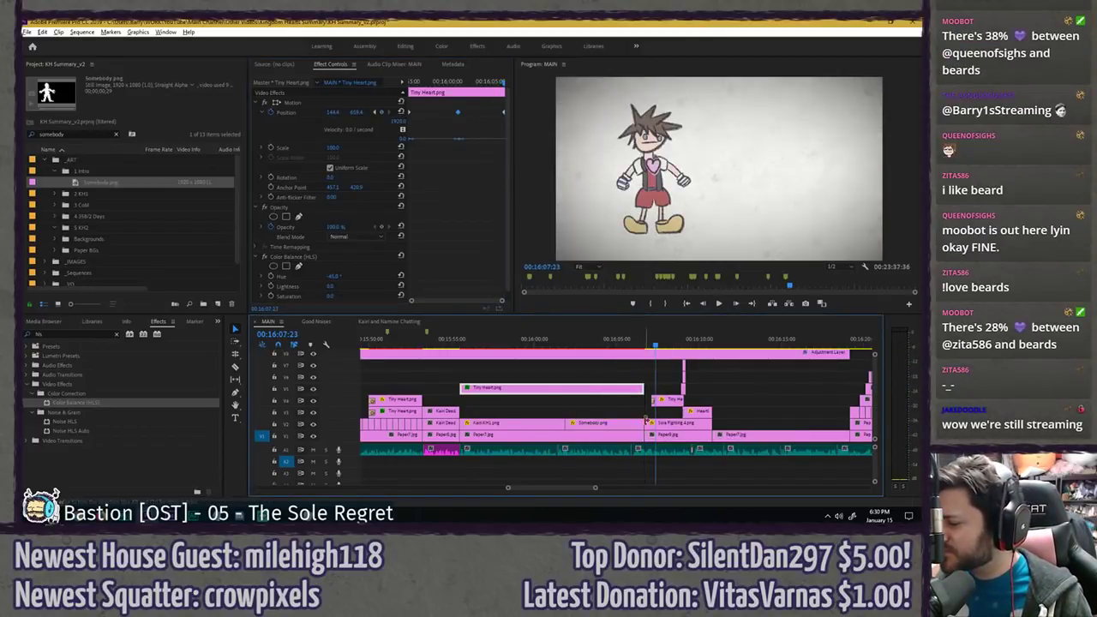
{"action": "left_click", "coordinate": [639, 343]}
{"action": "key", "text": "space"}
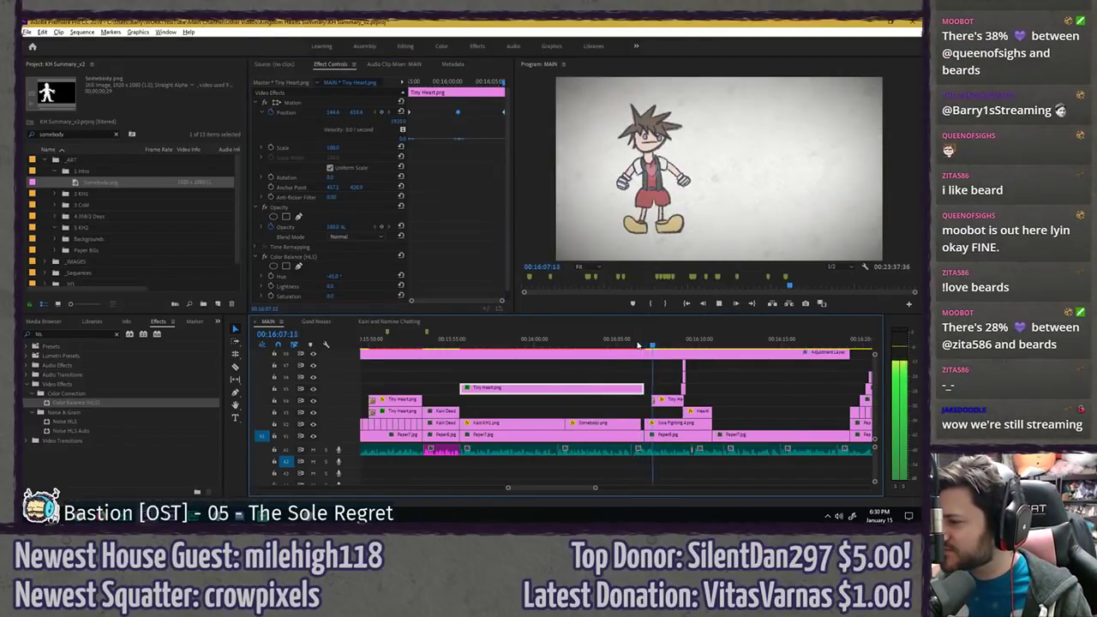
{"action": "left_click", "coordinate": [746, 382]}
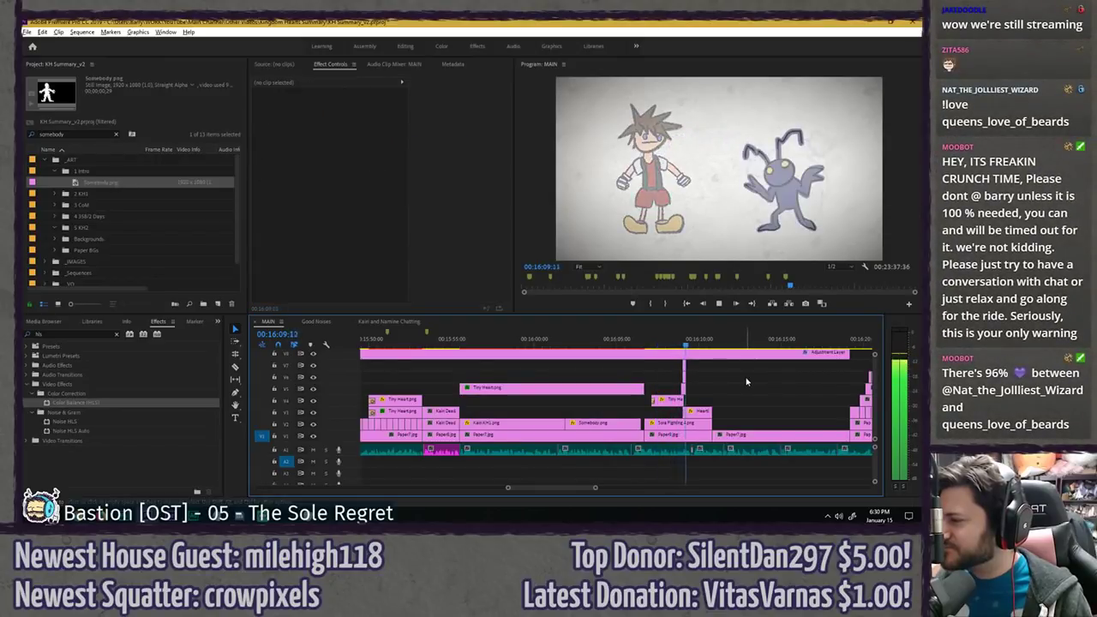
{"action": "scroll", "coordinate": [746, 382], "scroll_direction": "down", "scroll_amount": 4}
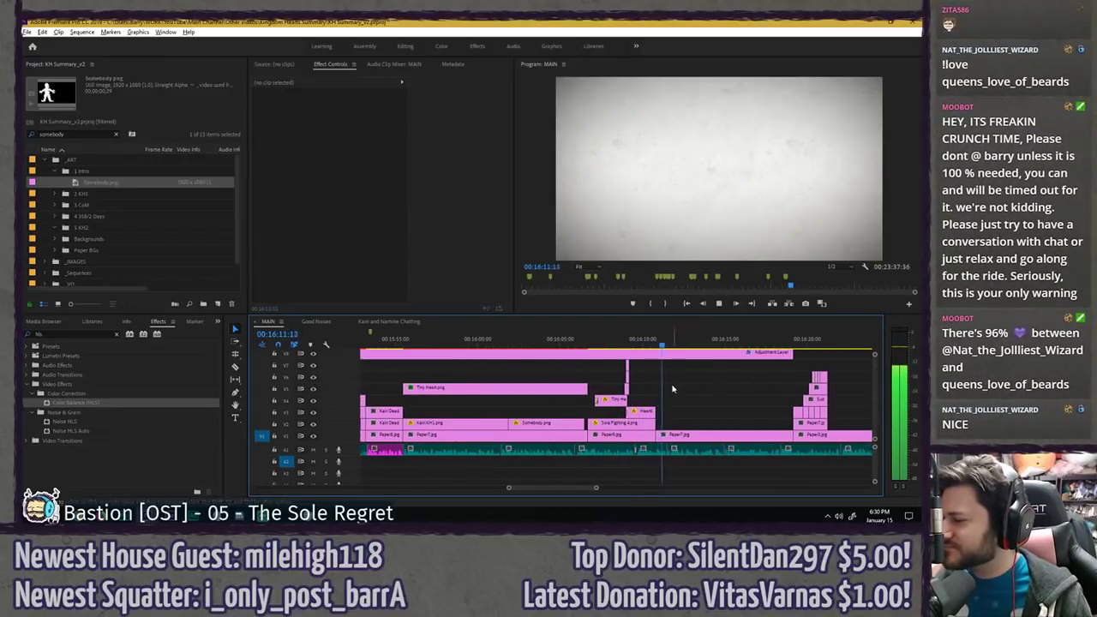
{"action": "key", "text": "space"}
{"action": "left_click", "coordinate": [651, 343]}
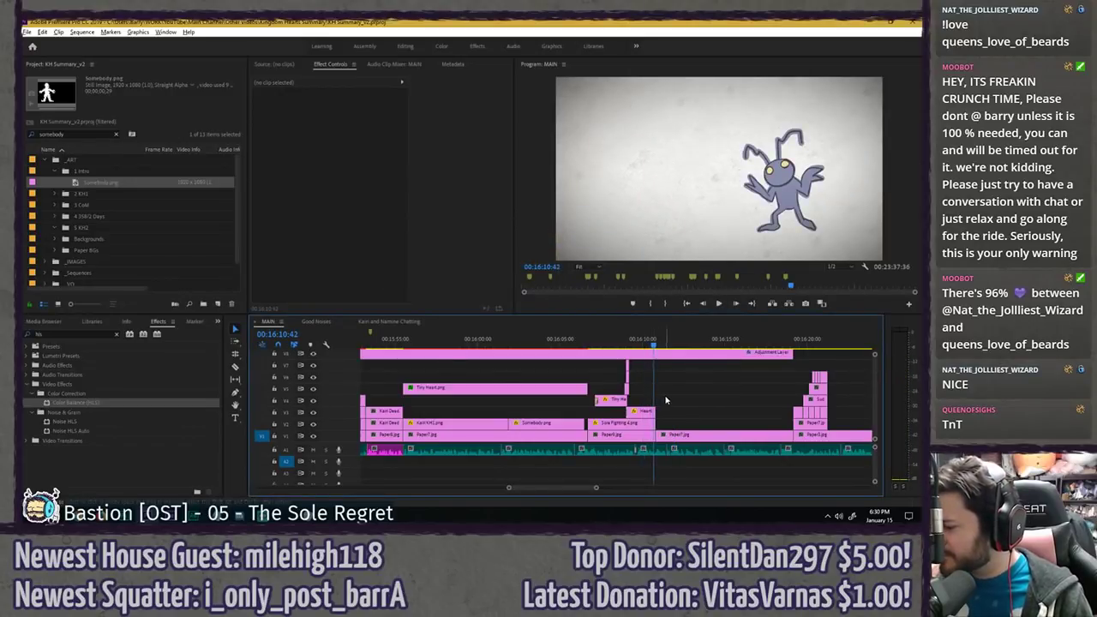
{"action": "key", "text": "space"}
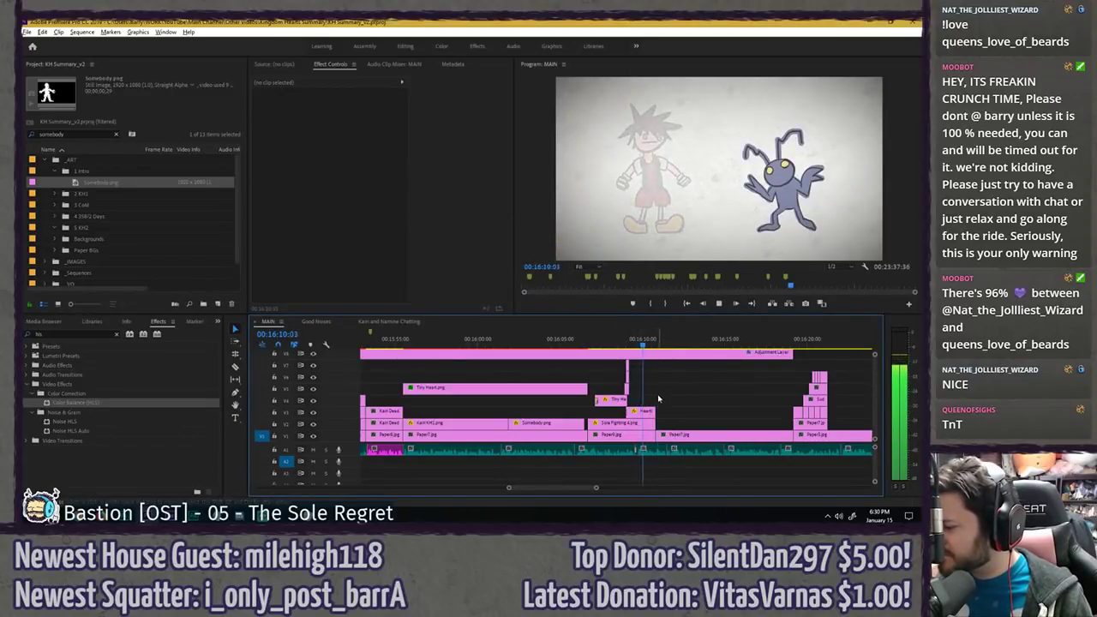
{"action": "left_click", "coordinate": [643, 344]}
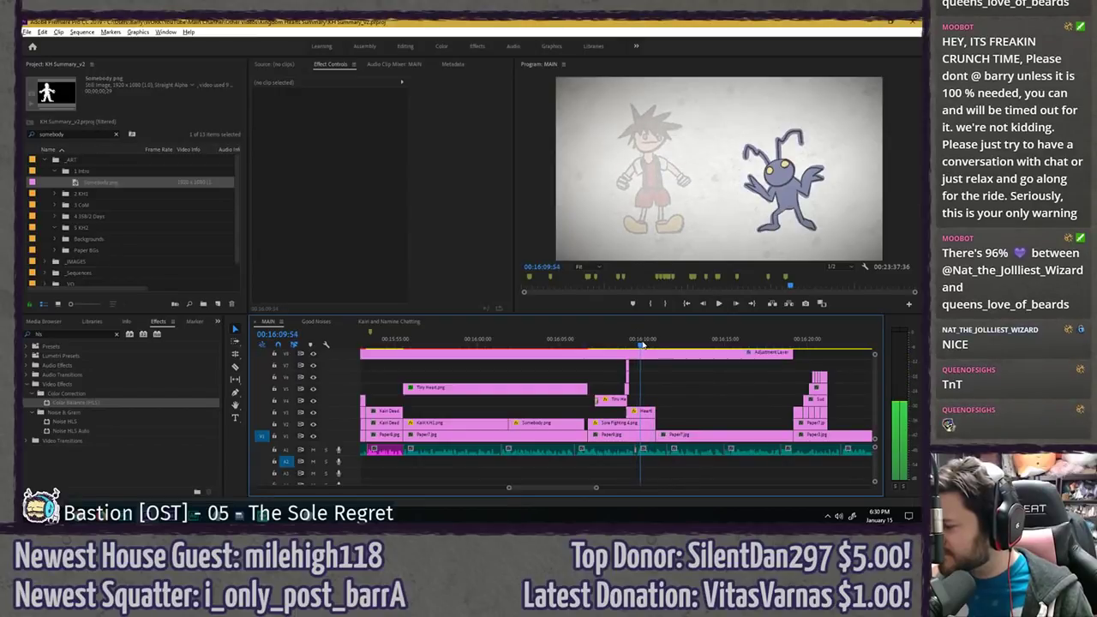
- Trim Sora Fighting 4.png to end at the playhead and check the cut
{"action": "left_click", "coordinate": [649, 427]}
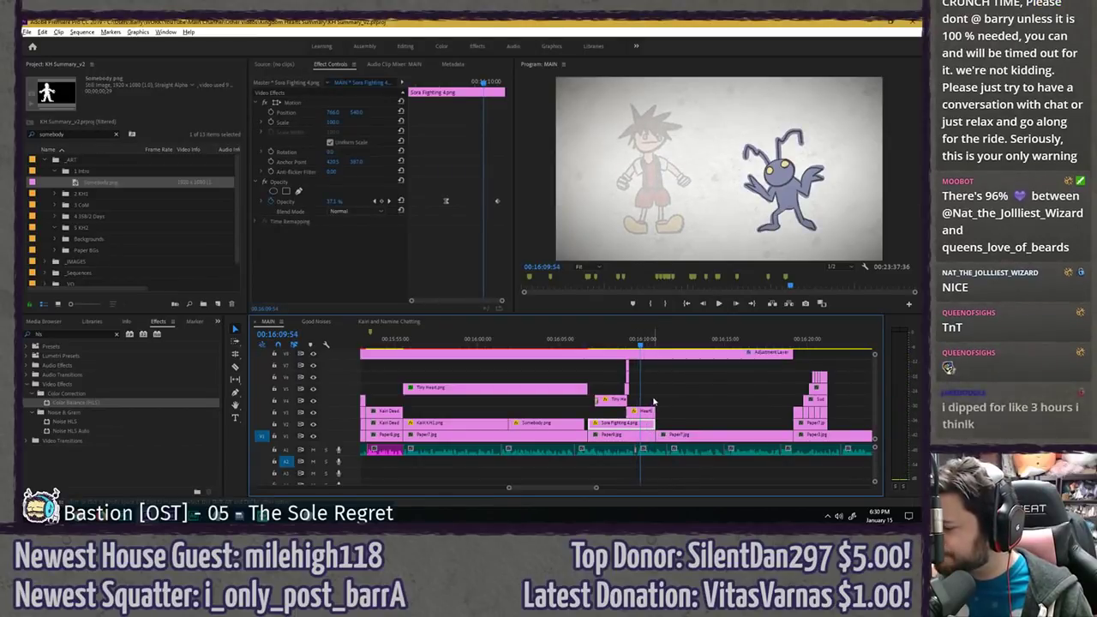
{"action": "left_click", "coordinate": [654, 402]}
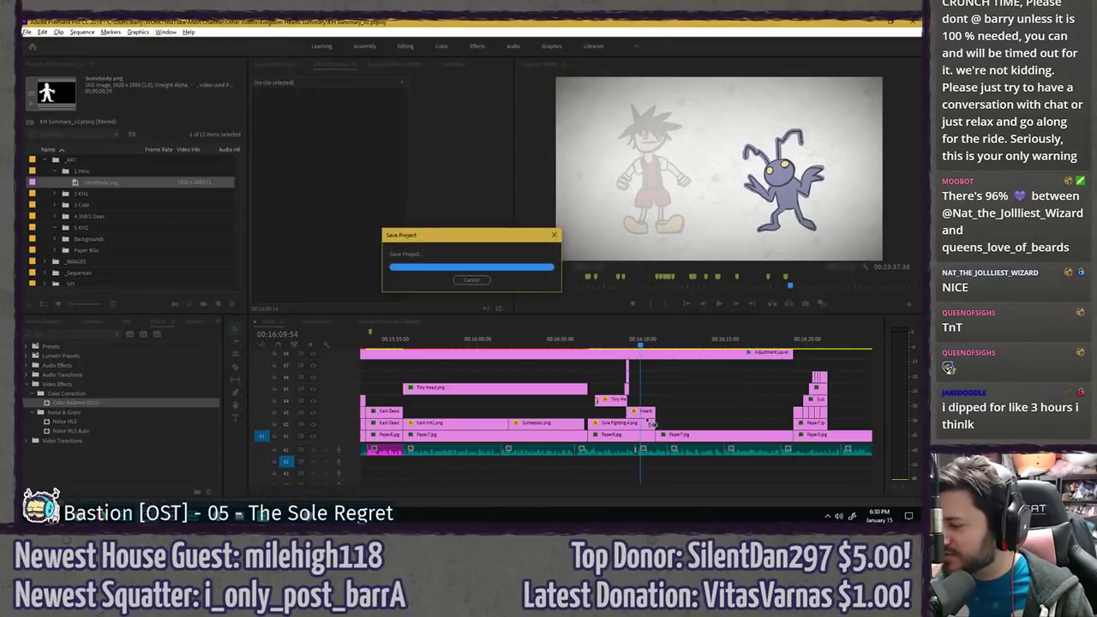
{"action": "left_click", "coordinate": [647, 428]}
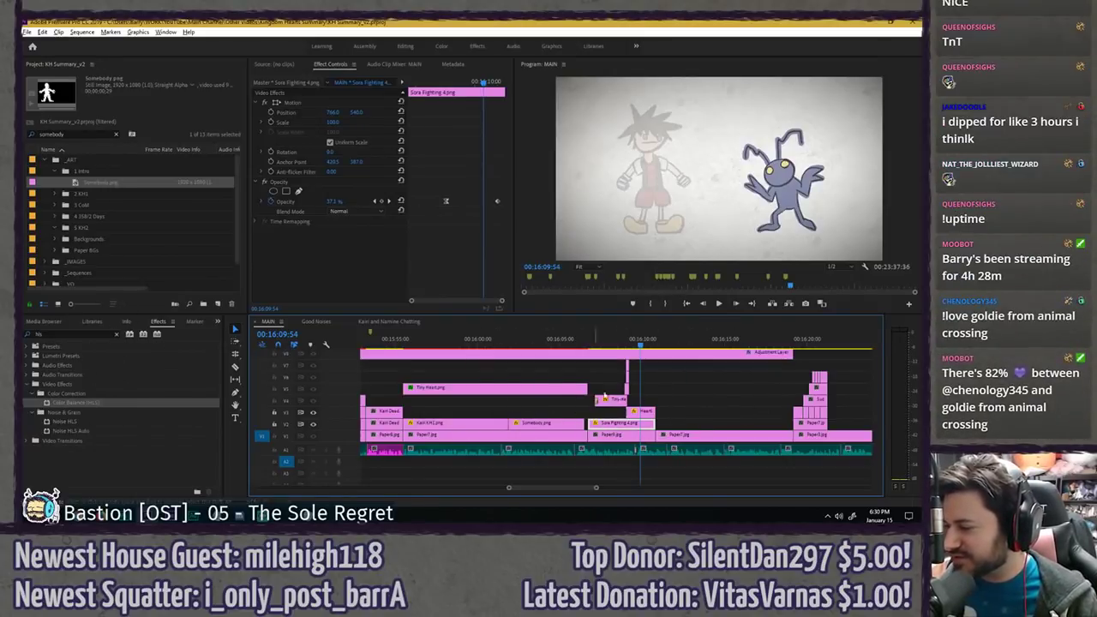
{"action": "left_click", "coordinate": [457, 230]}
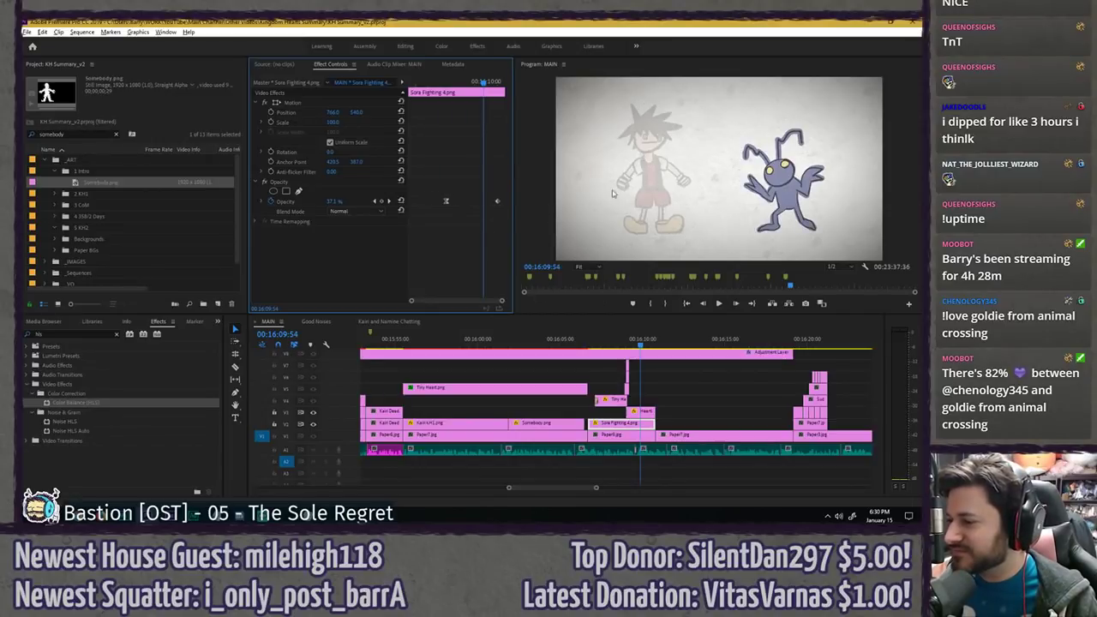
{"action": "left_click_drag", "start_coordinate": [654, 420], "coordinate": [642, 419]}
{"action": "left_click", "coordinate": [673, 392]}
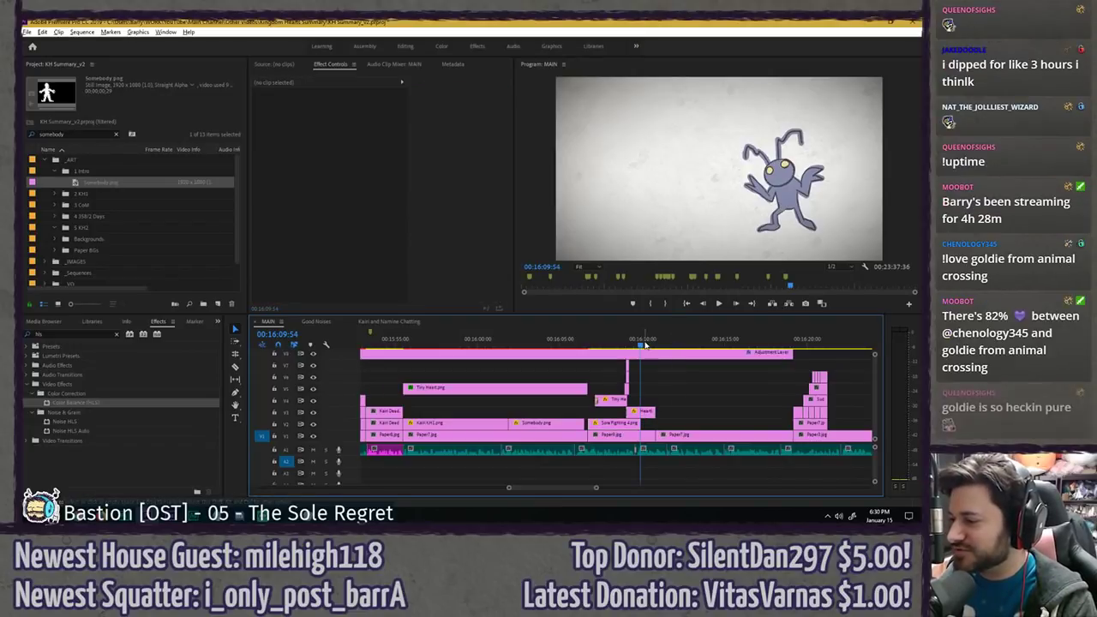
{"action": "left_click", "coordinate": [635, 340]}
{"action": "key", "text": "space"}
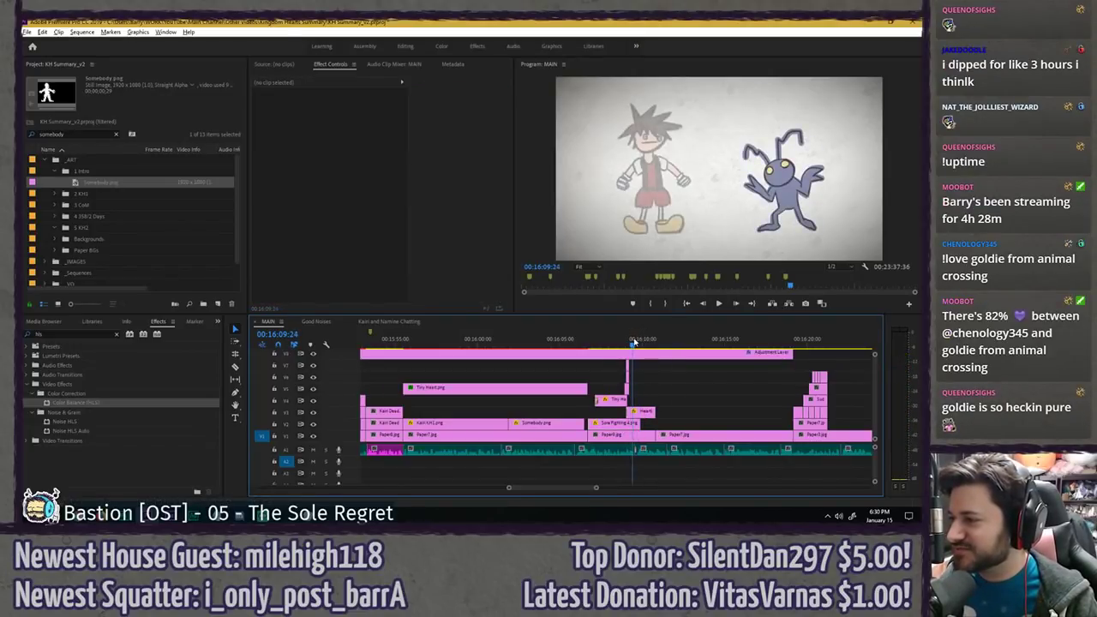
{"action": "key", "text": "space"}
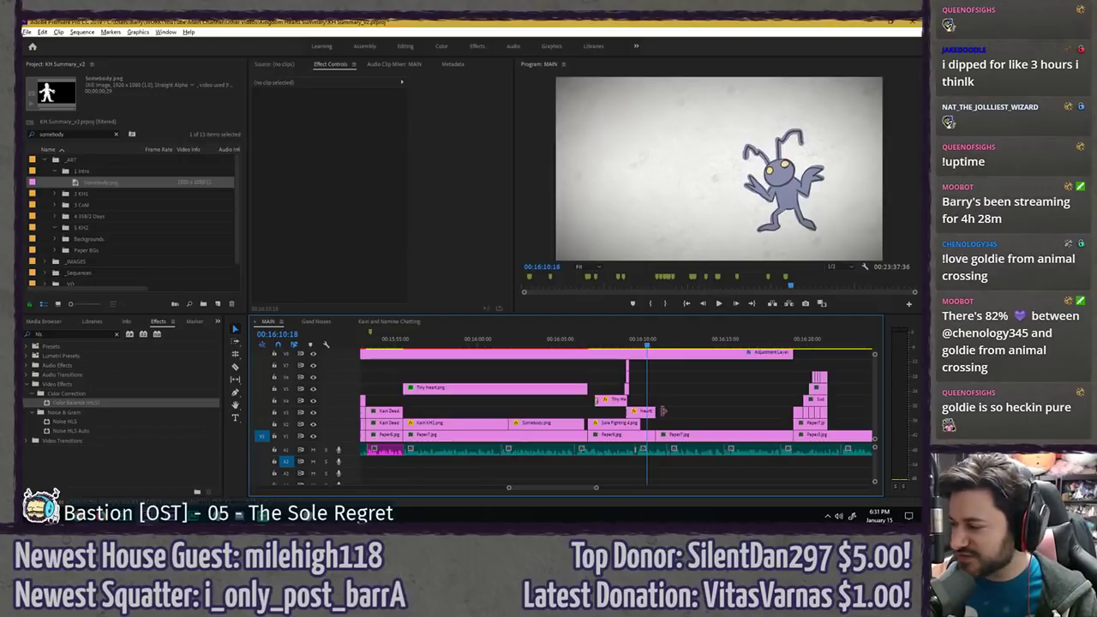
- End the Heart clip just before the playhead and review the changes
{"action": "left_click_drag", "start_coordinate": [662, 411], "coordinate": [647, 409]}
{"action": "left_click", "coordinate": [592, 339]}
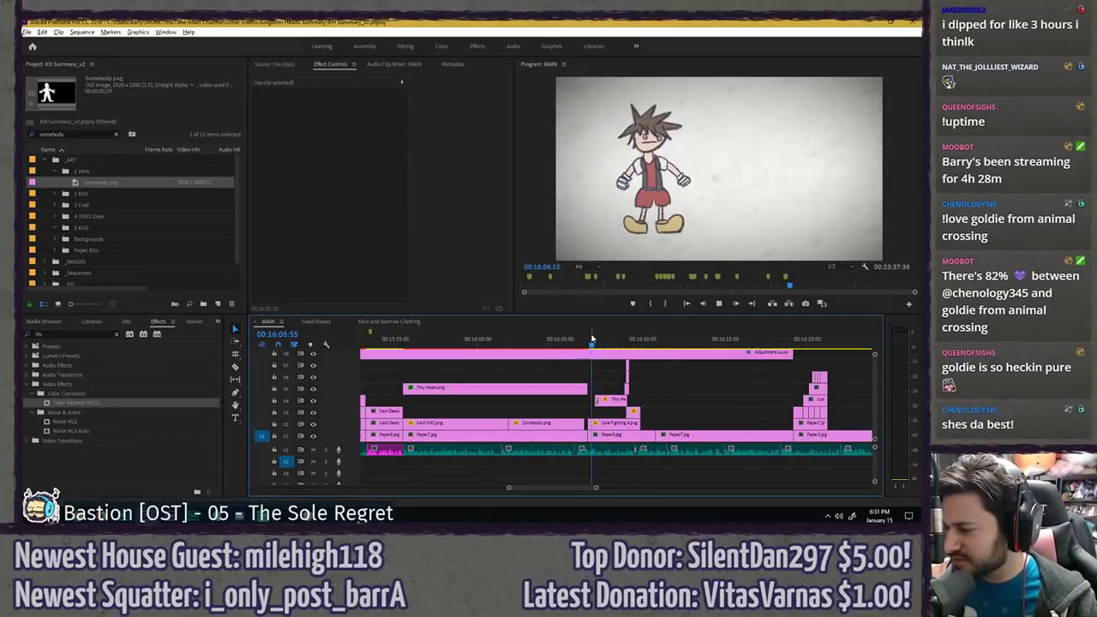
{"action": "key", "text": "space"}
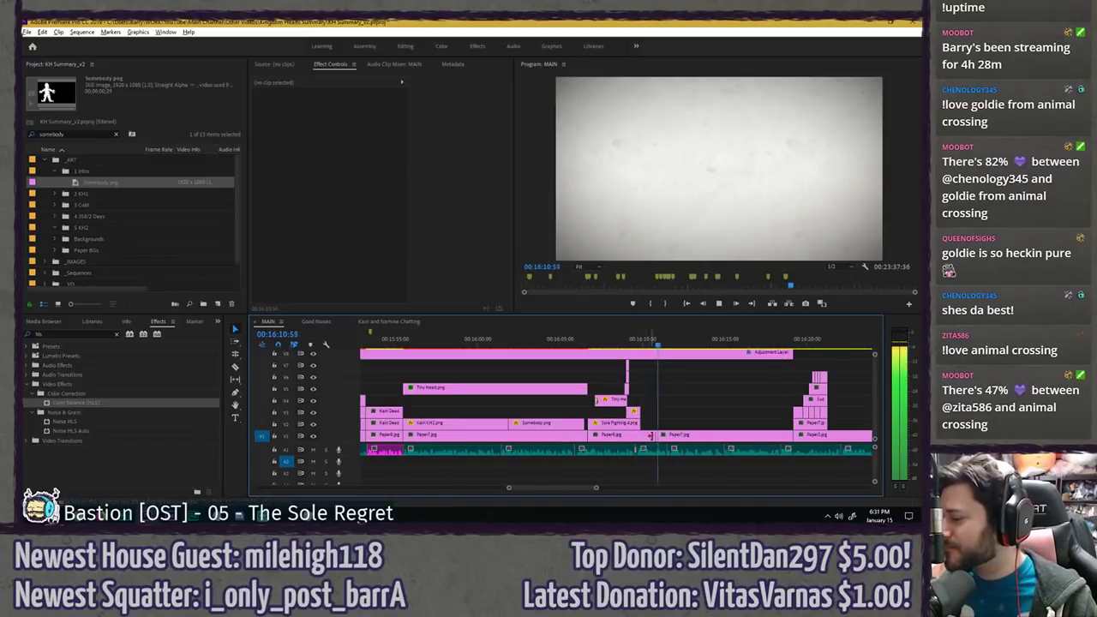
{"action": "key", "text": "space"}
- Extend Paper7.jpg earlier to close the gap and play the result from 16:10:11
{"action": "left_click", "coordinate": [638, 343]}
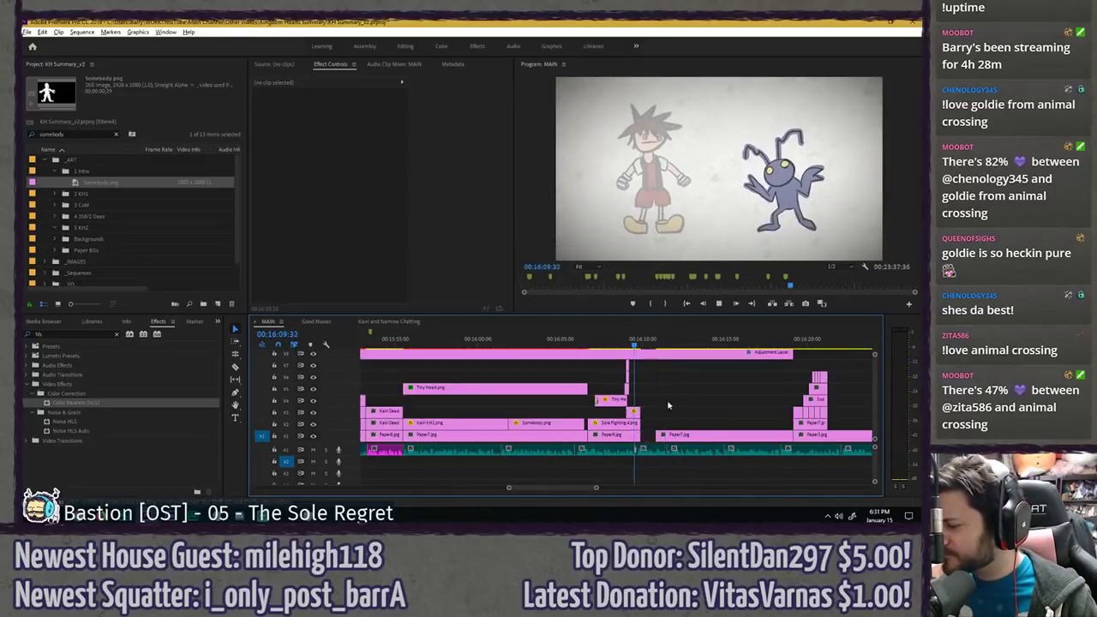
{"action": "key", "text": "space"}
{"action": "key", "text": "space"}
{"action": "left_click_drag", "start_coordinate": [657, 435], "coordinate": [641, 436]}
{"action": "left_click", "coordinate": [673, 382]}
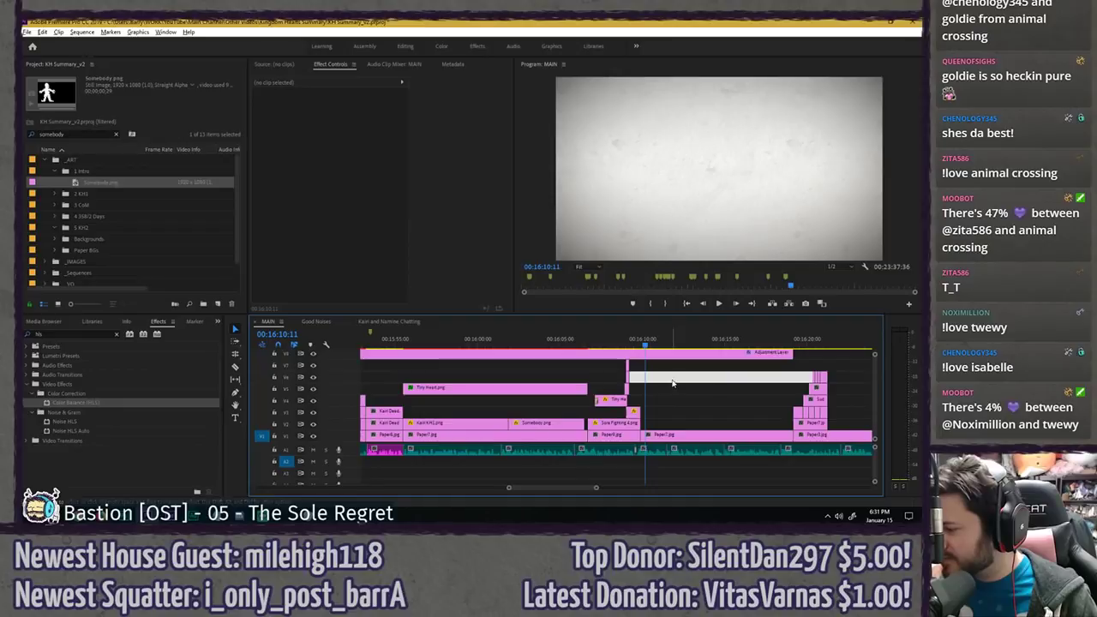
{"action": "left_click", "coordinate": [734, 370]}
{"action": "key", "text": "Return"}
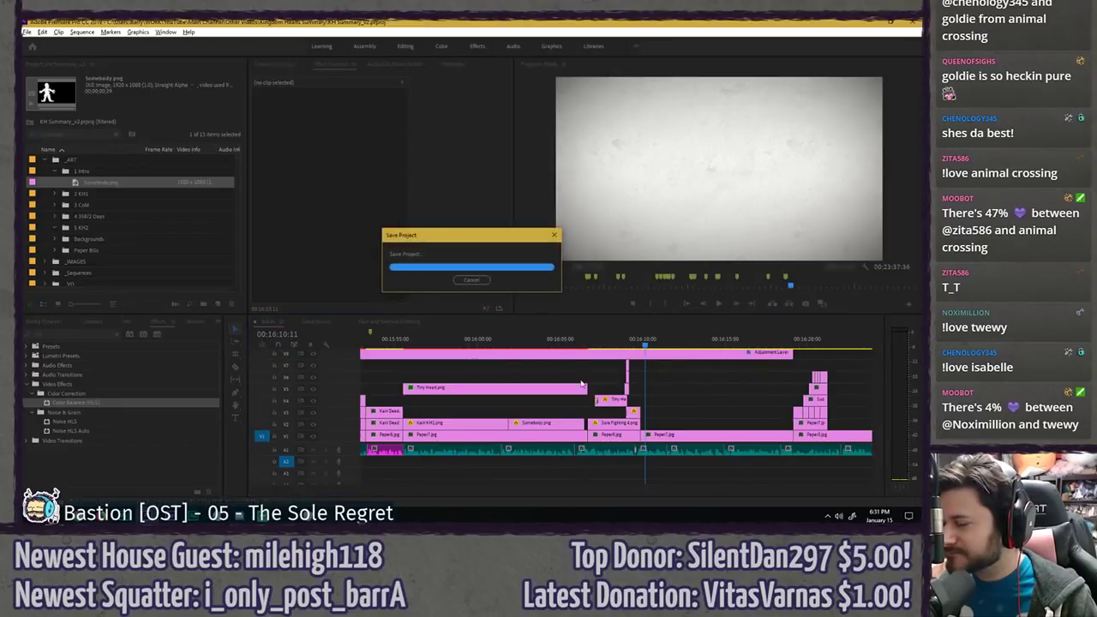
- Search the project for 'namine' and add Namine.png to the timeline around 16:10
{"action": "left_click", "coordinate": [116, 134]}
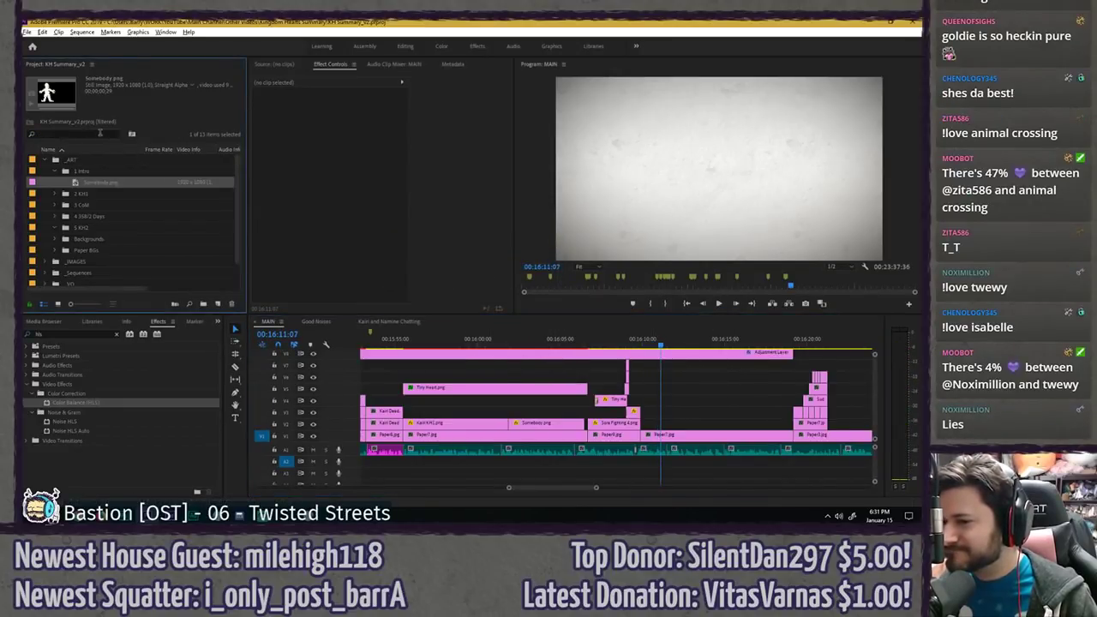
{"action": "left_click", "coordinate": [100, 133]}
{"action": "type", "text": "namine"}
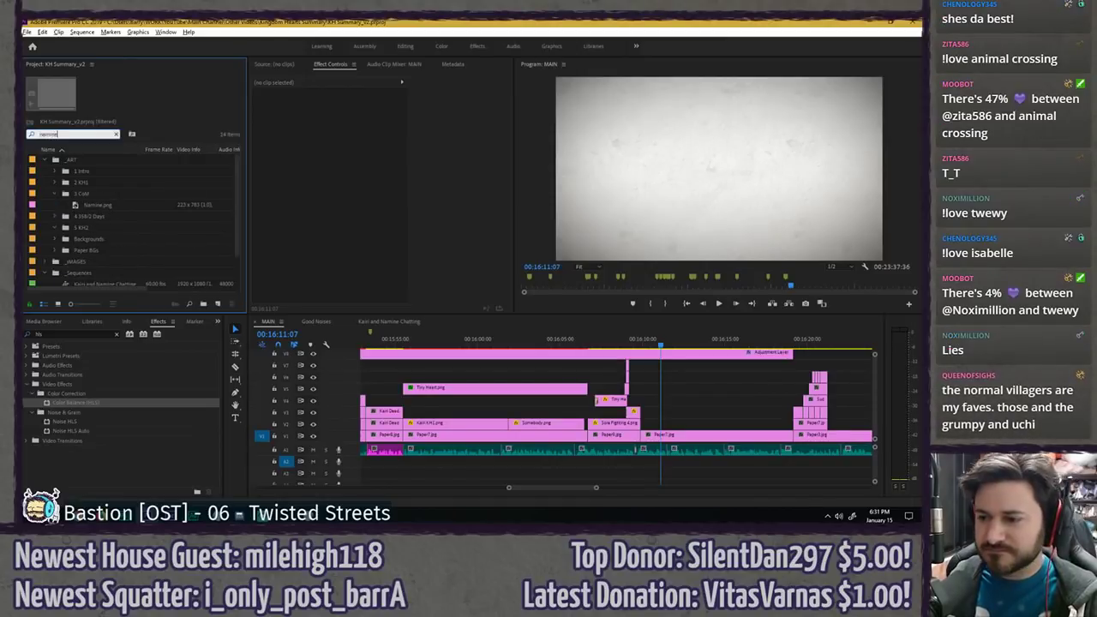
{"action": "left_click_drag", "start_coordinate": [101, 205], "coordinate": [668, 411]}
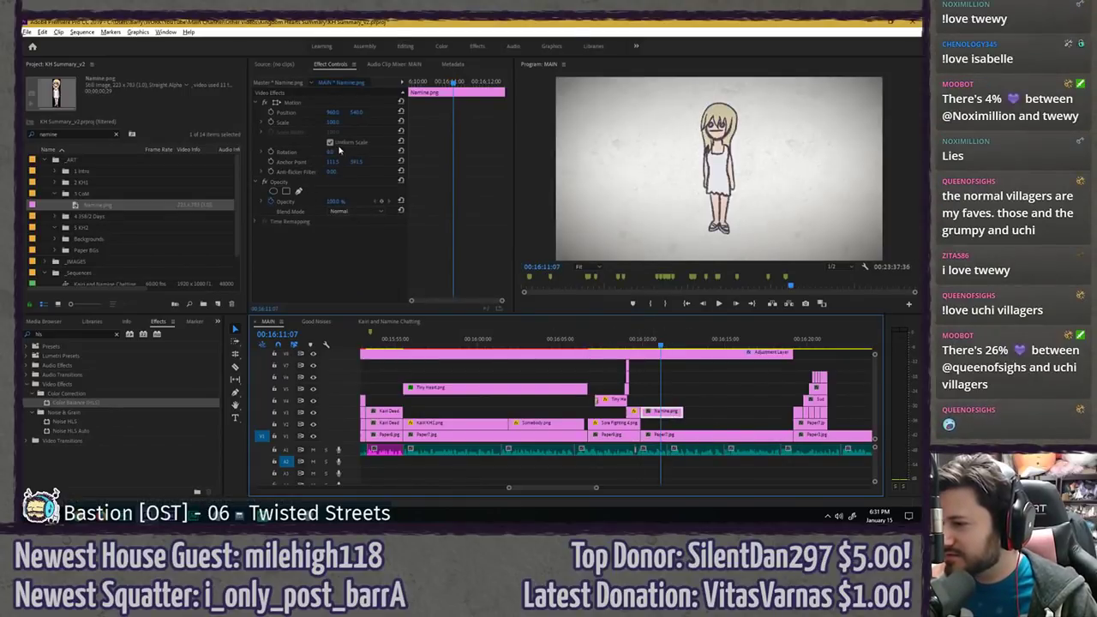
- Turn off opacity keyframing on the Namine clip and set its opacity to 60%
{"action": "left_click", "coordinate": [272, 201]}
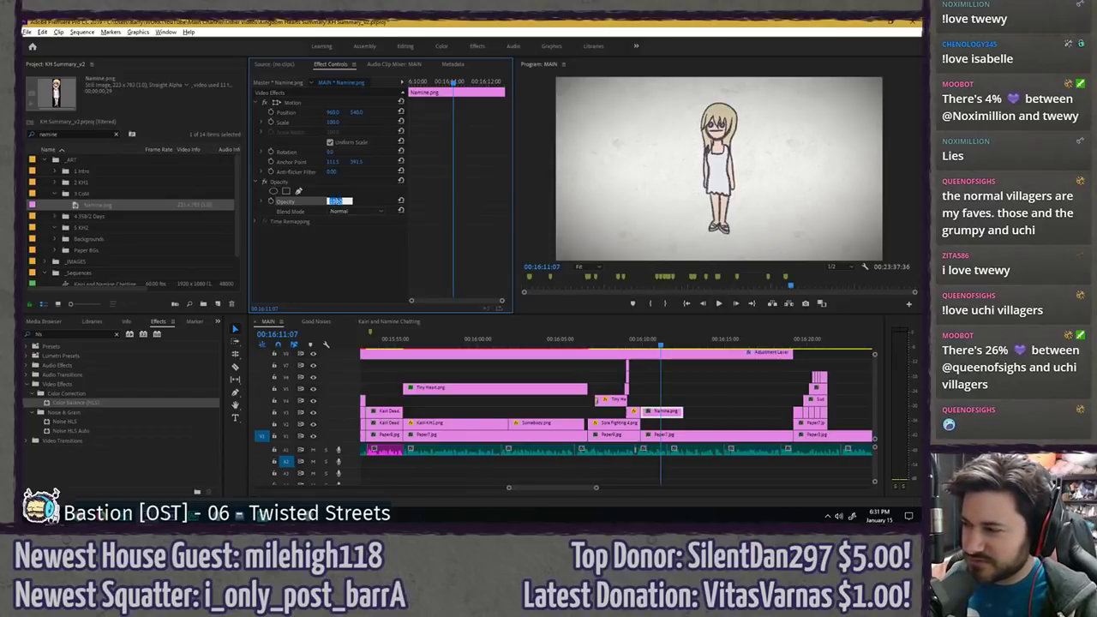
{"action": "type", "text": "0"}
{"action": "key", "text": "Return"}
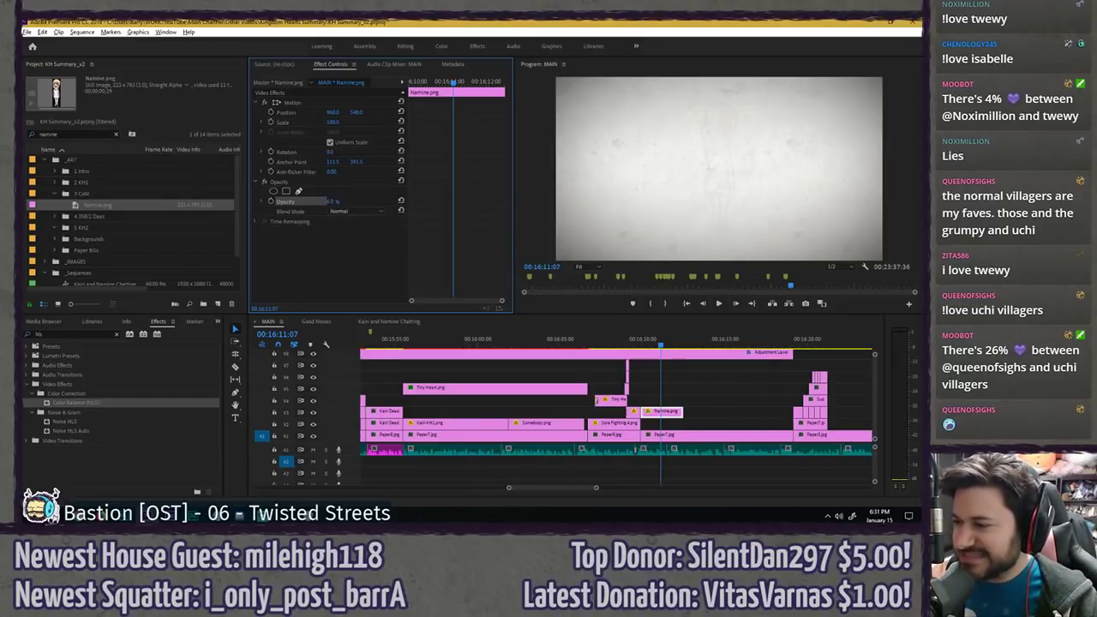
{"action": "type", "text": "60"}
{"action": "key", "text": "Return"}
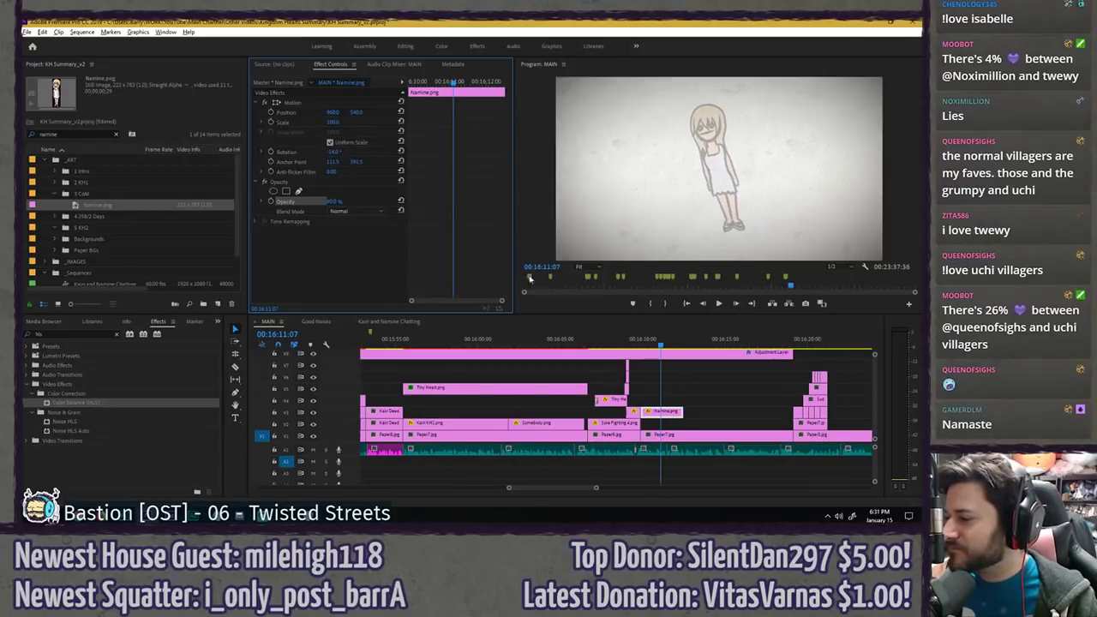
- Review Namine's appearance and lengthen the Namine clip by about 4 seconds
{"action": "left_click", "coordinate": [640, 345]}
{"action": "key", "text": "space"}
{"action": "left_click", "coordinate": [666, 379]}
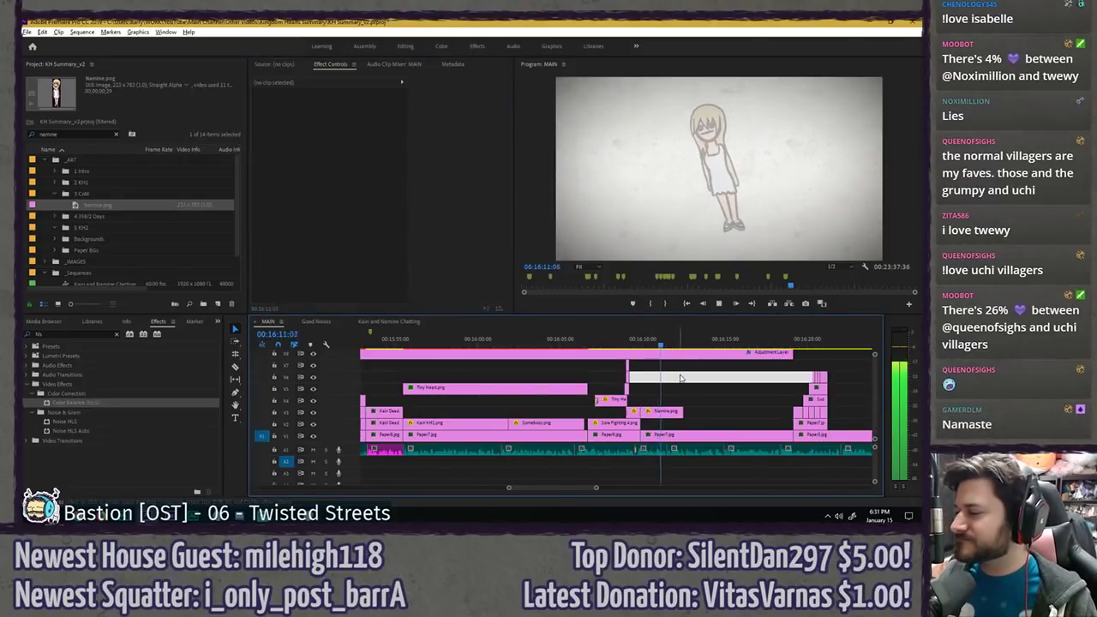
{"action": "left_click", "coordinate": [681, 378]}
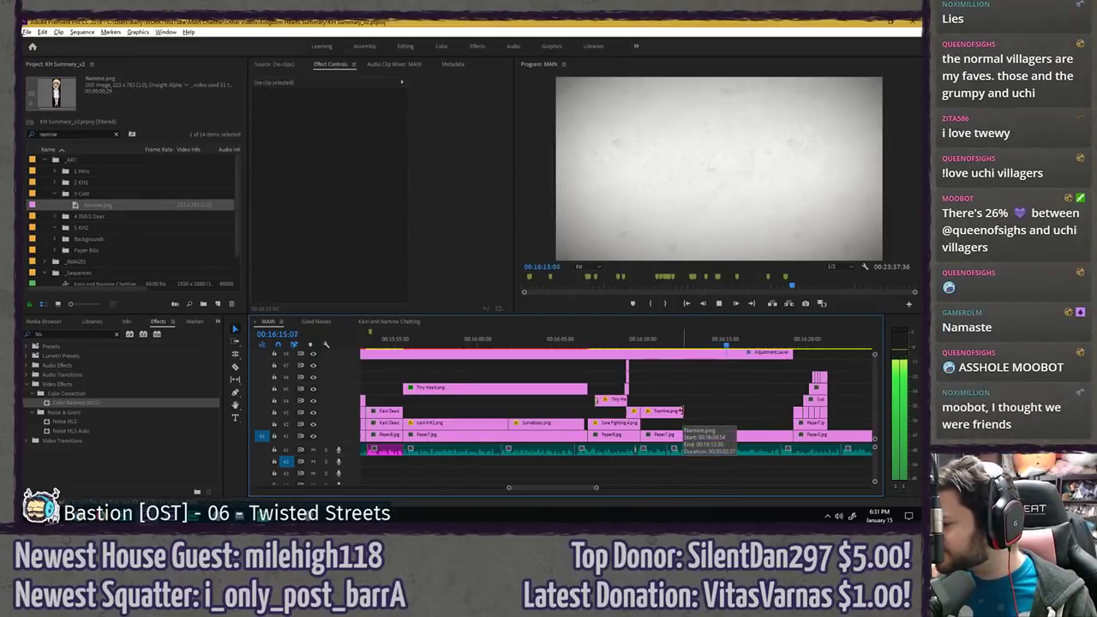
{"action": "key", "text": "space"}
{"action": "left_click_drag", "start_coordinate": [681, 411], "coordinate": [792, 410]}
{"action": "key", "text": "space"}
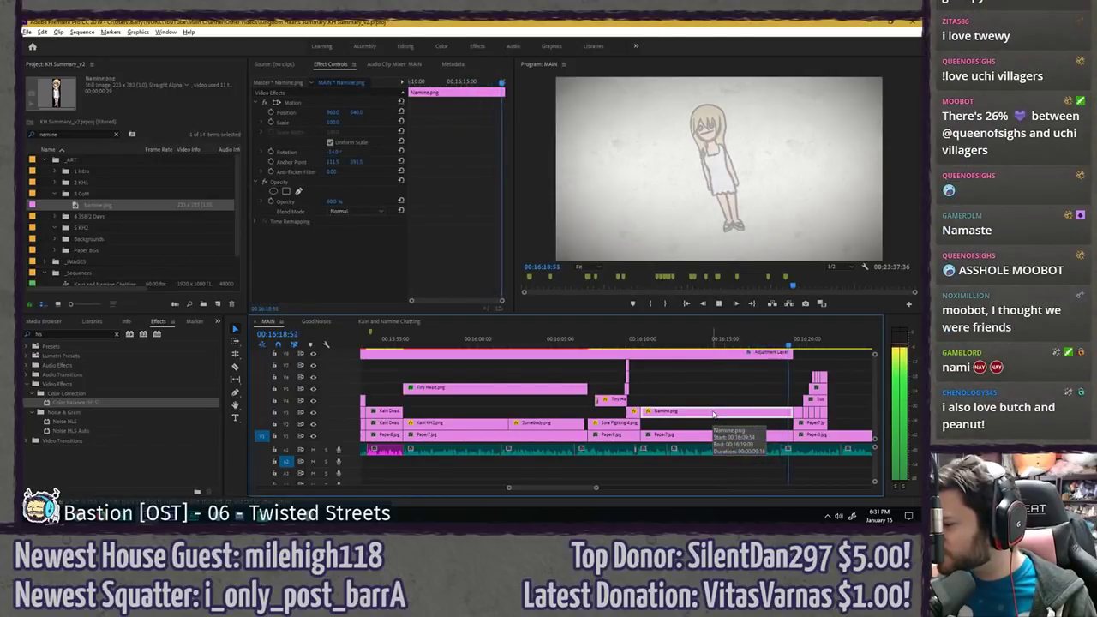
{"action": "key", "text": "space"}
- Delete the stacked clips around 16:20 and end the Adjustment Layer and Namine clips at the playhead
{"action": "left_click", "coordinate": [772, 340]}
{"action": "scroll", "coordinate": [609, 370], "scroll_direction": "up", "scroll_amount": 1}
{"action": "scroll", "coordinate": [740, 369], "scroll_direction": "down", "scroll_amount": 2}
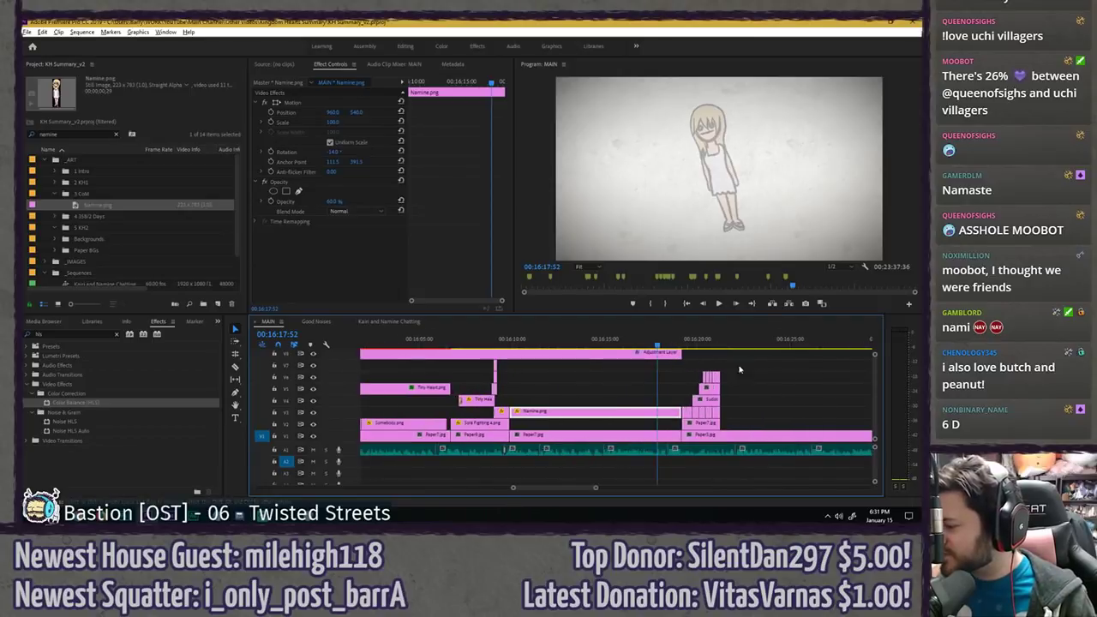
{"action": "left_click_drag", "start_coordinate": [746, 369], "coordinate": [686, 427]}
{"action": "key", "text": "Delete"}
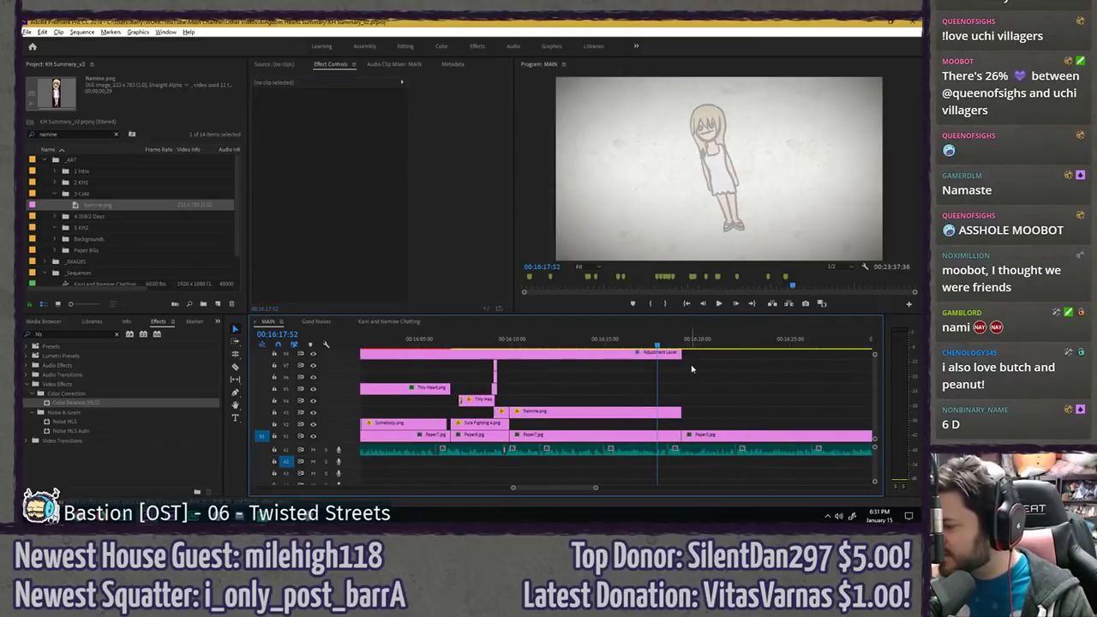
{"action": "left_click_drag", "start_coordinate": [669, 343], "coordinate": [670, 354]}
{"action": "left_click_drag", "start_coordinate": [679, 412], "coordinate": [635, 428]}
{"action": "scroll", "coordinate": [694, 420], "scroll_direction": "up", "scroll_amount": 5}
{"action": "left_click", "coordinate": [639, 418]}
- Switch to the Rolling Edit tool, save, and play back from the Sora drawing
{"action": "key", "text": "n"}
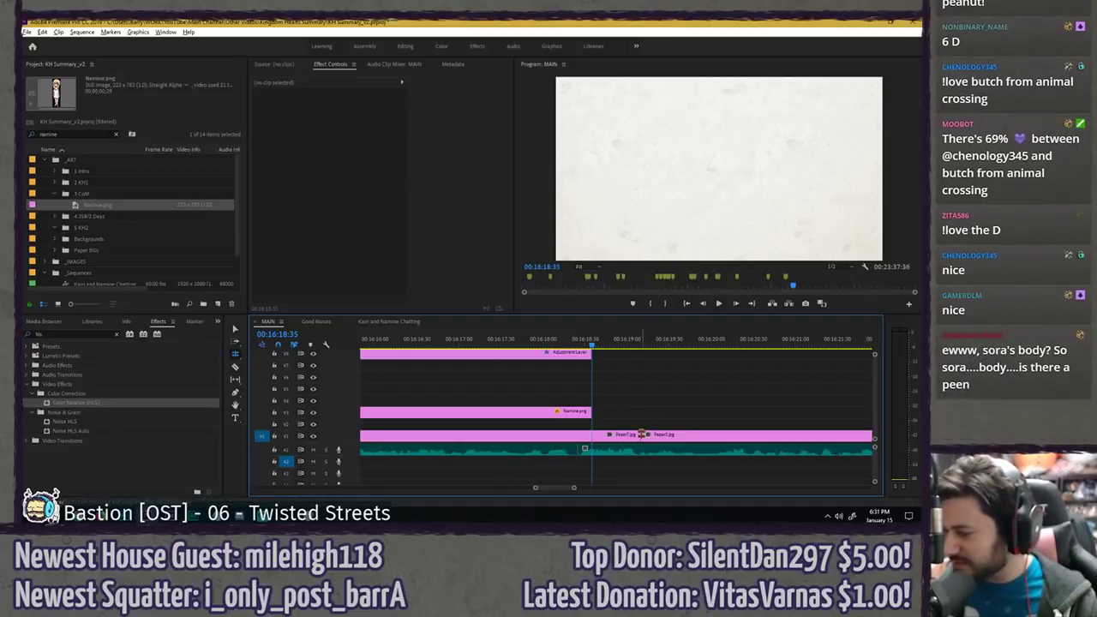
{"action": "key", "text": "minus"}
{"action": "key", "text": "minus"}
{"action": "key", "text": "minus"}
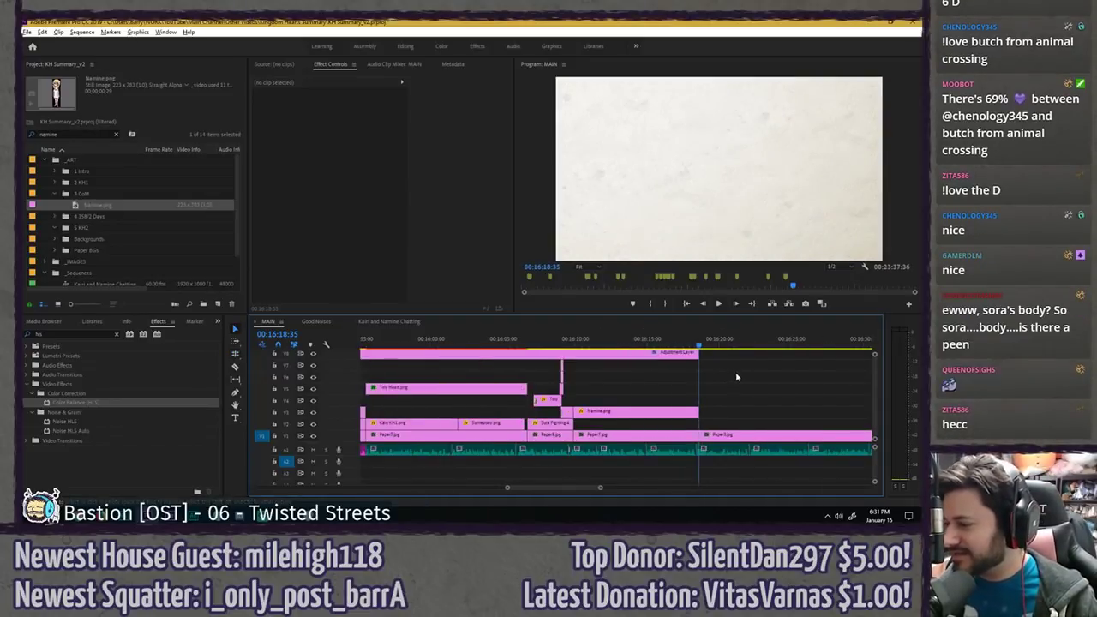
{"action": "key", "text": "ctrl+s"}
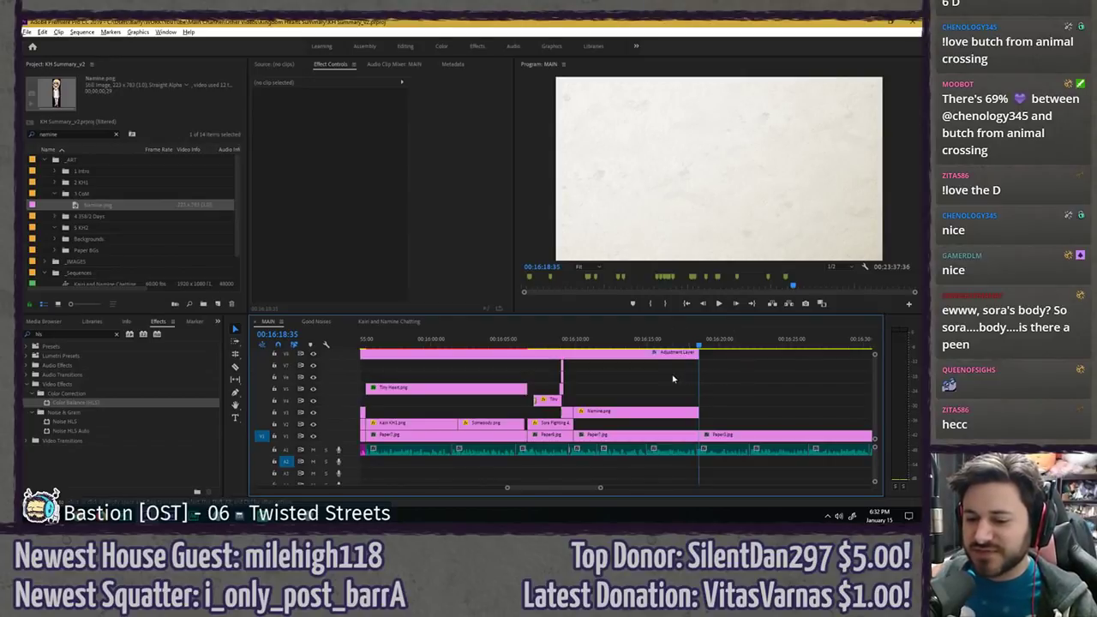
{"action": "left_click_drag", "start_coordinate": [574, 341], "coordinate": [565, 343]}
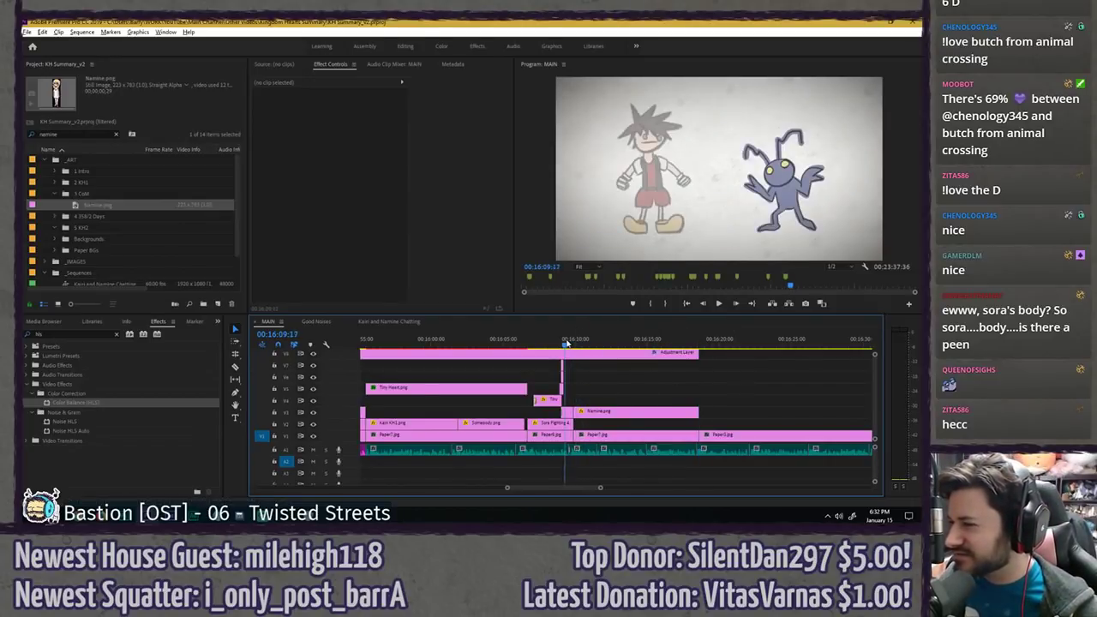
{"action": "key", "text": "equal"}
{"action": "key", "text": "ctrl+s"}
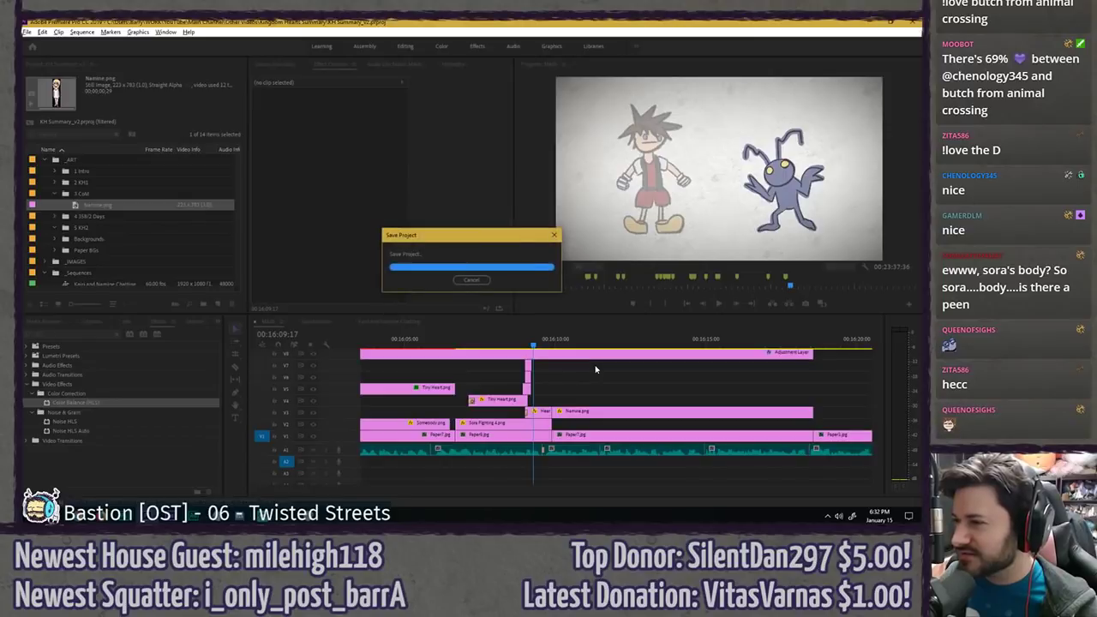
{"action": "key", "text": "space"}
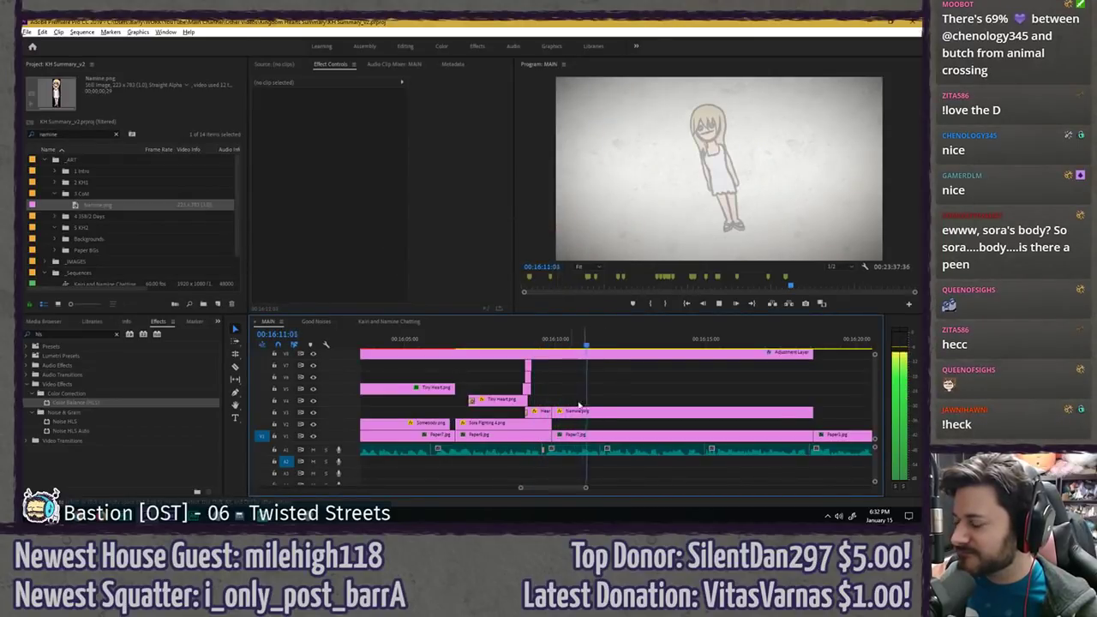
- Replay the Sora Fighting 4.png section from 00:16:07:21 and park at 00:16:09:59
{"action": "left_click", "coordinate": [537, 341]}
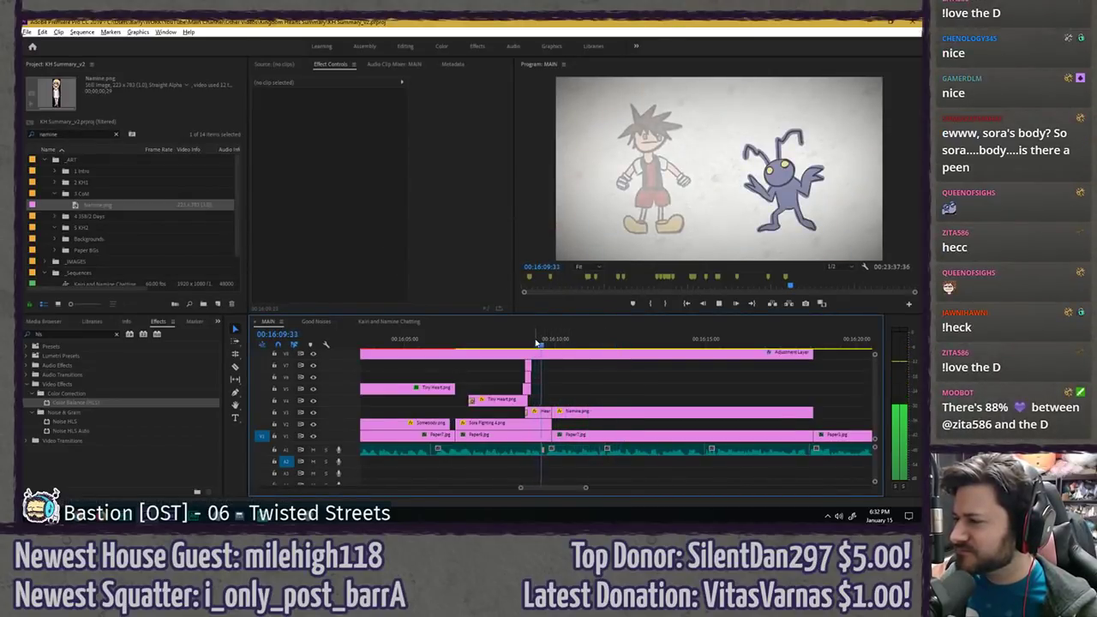
{"action": "left_click", "coordinate": [531, 426]}
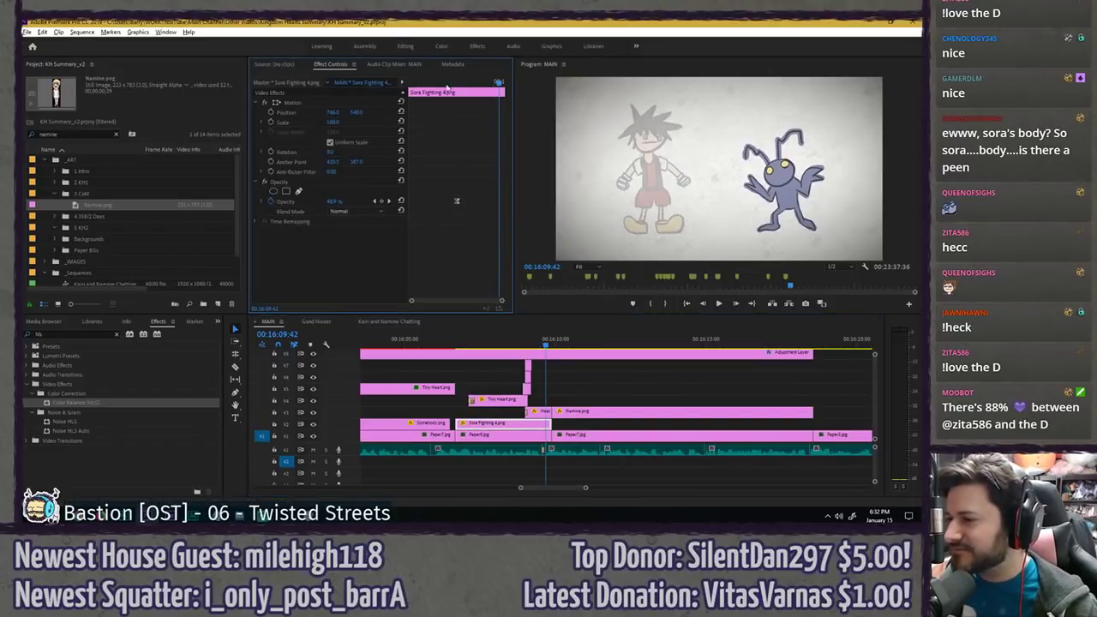
{"action": "left_click", "coordinate": [429, 83]}
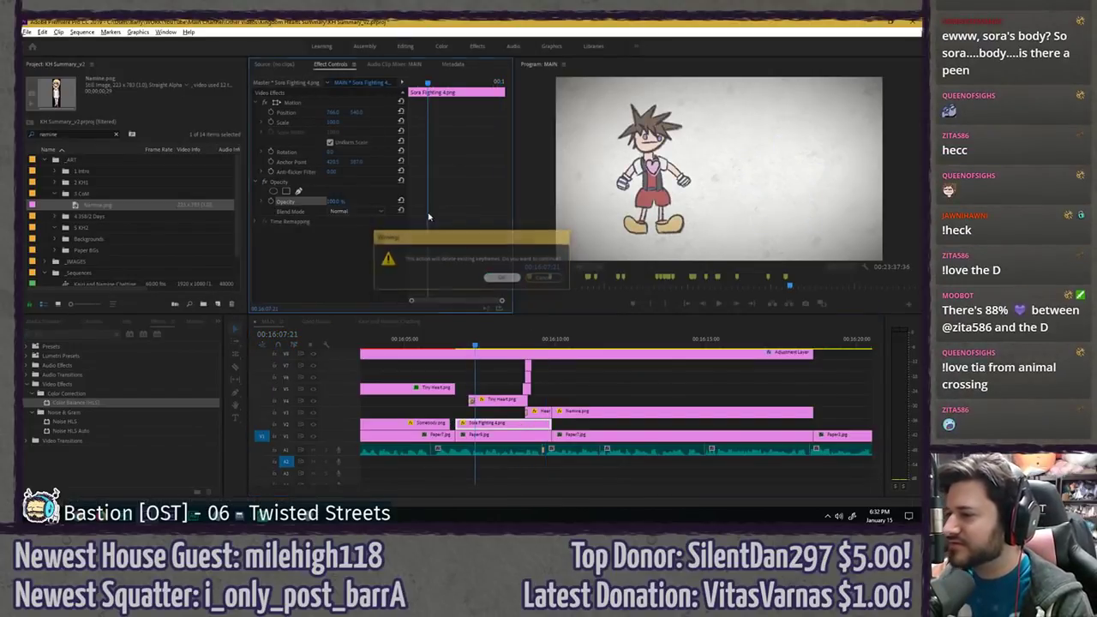
{"action": "key", "text": "space"}
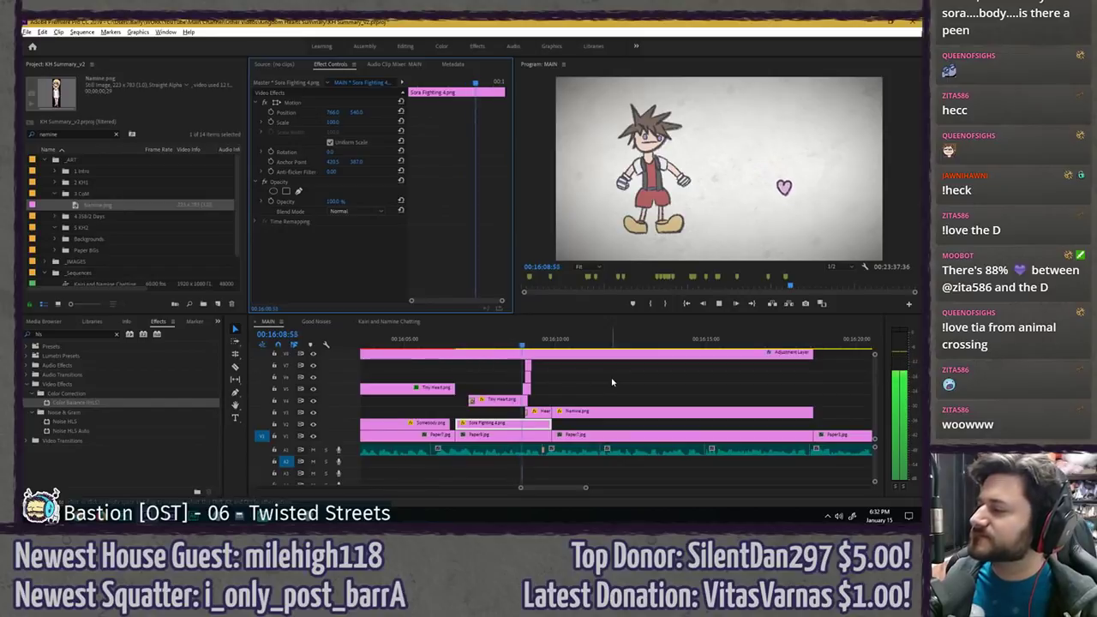
{"action": "left_click", "coordinate": [611, 381]}
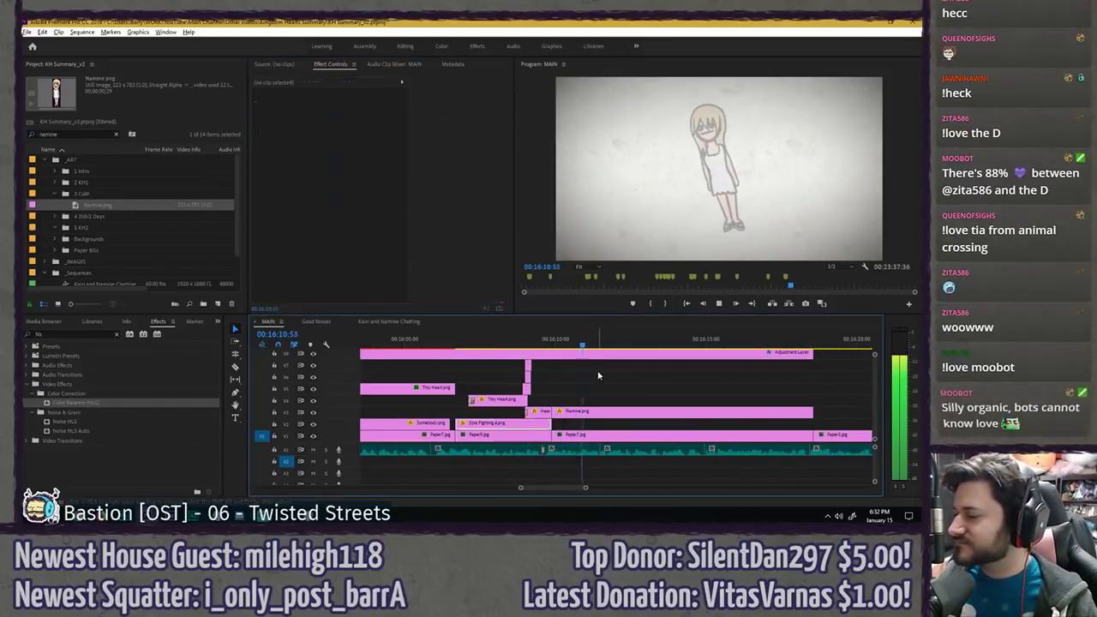
{"action": "left_click", "coordinate": [555, 342]}
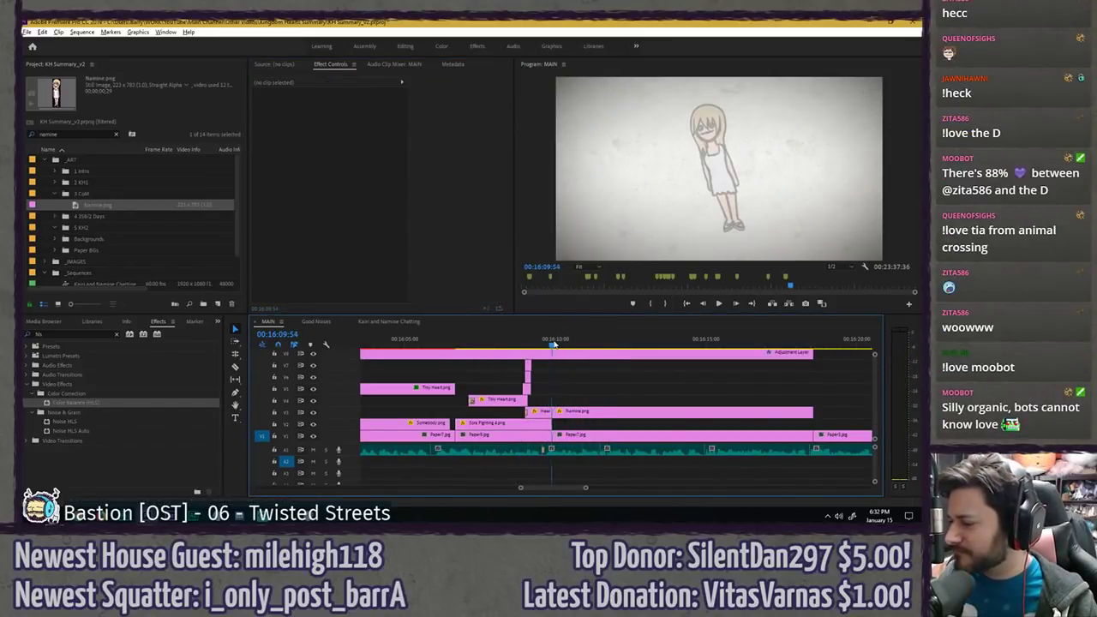
- Move Namine.png up a track, duplicate Sora Fighting 4.png at the playhead, and shift Kairi KH1 later
{"action": "left_click_drag", "start_coordinate": [591, 417], "coordinate": [632, 406]}
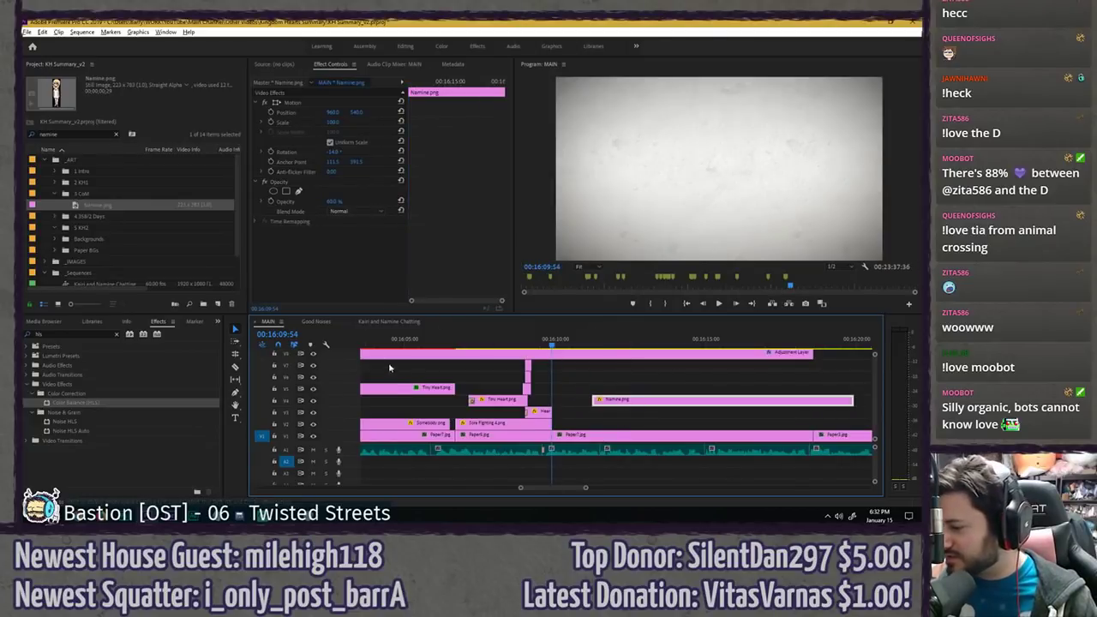
{"action": "left_click_drag", "start_coordinate": [495, 421], "coordinate": [590, 422]}
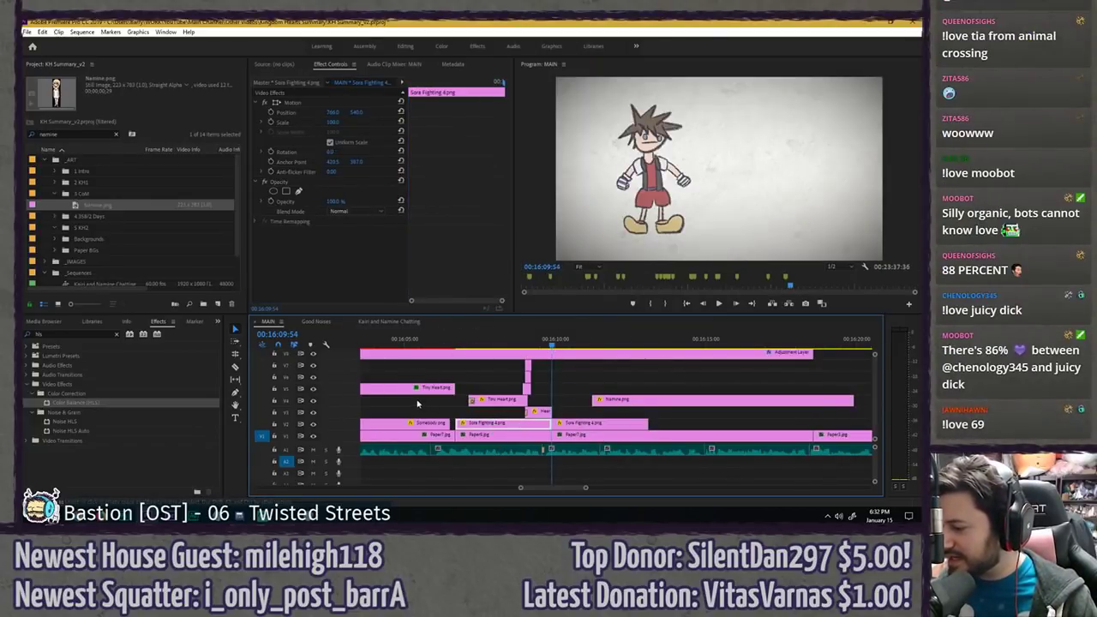
{"action": "scroll", "coordinate": [631, 417], "scroll_direction": "up", "scroll_amount": 1}
{"action": "key", "text": "minus"}
{"action": "key", "text": "minus"}
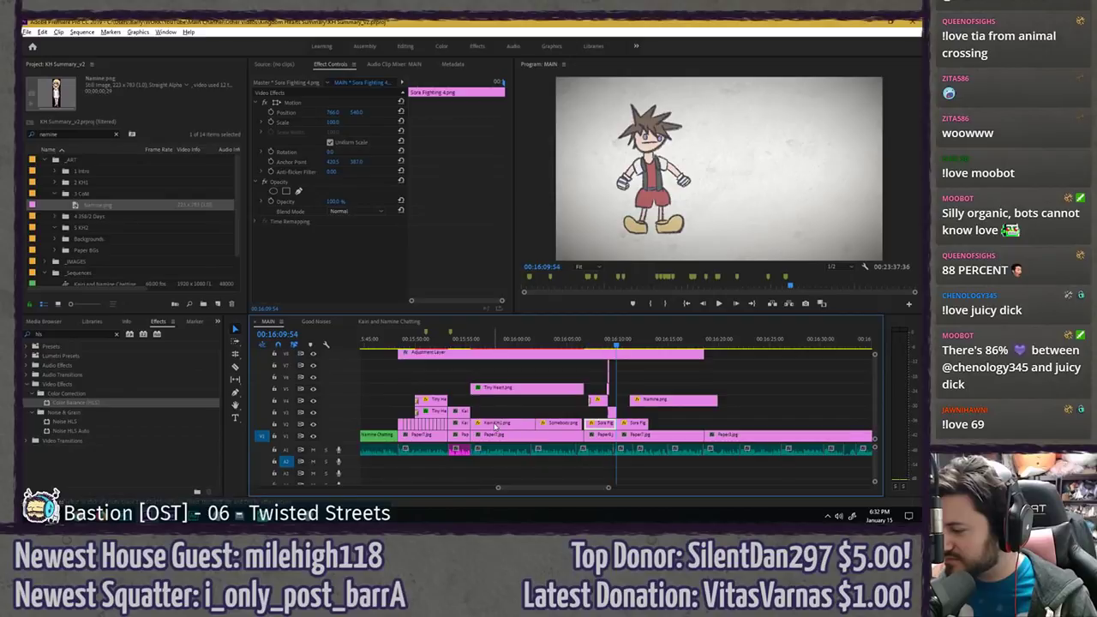
{"action": "left_click_drag", "start_coordinate": [495, 426], "coordinate": [640, 411]}
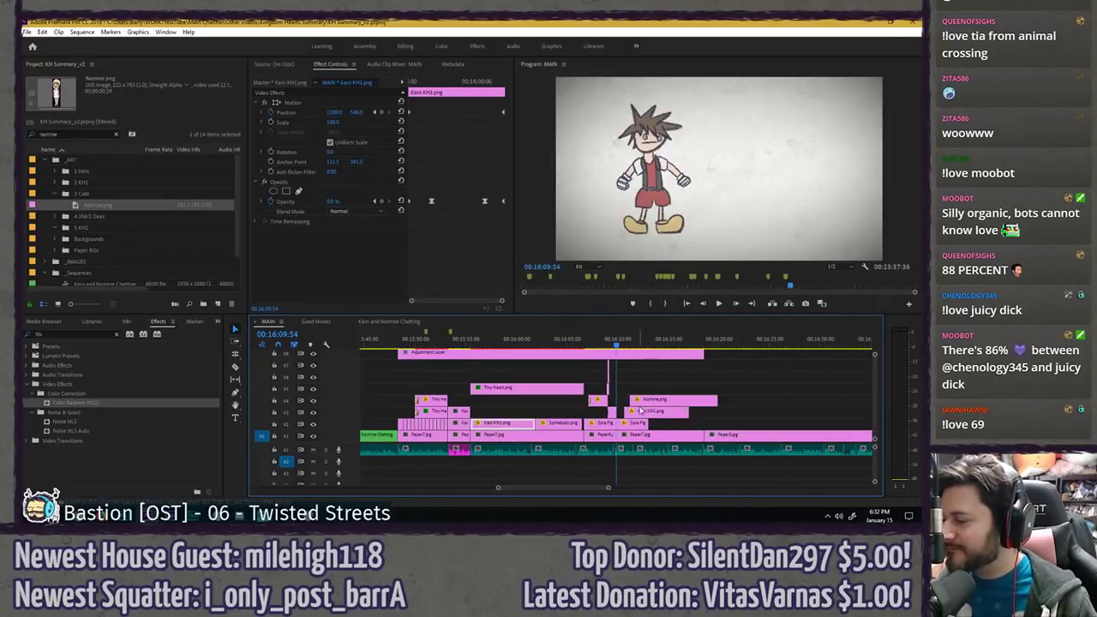
- Remove the Kairi clip's position and opacity keyframes and set its opacity to 0%
{"action": "left_click", "coordinate": [643, 344]}
{"action": "left_click", "coordinate": [271, 112]}
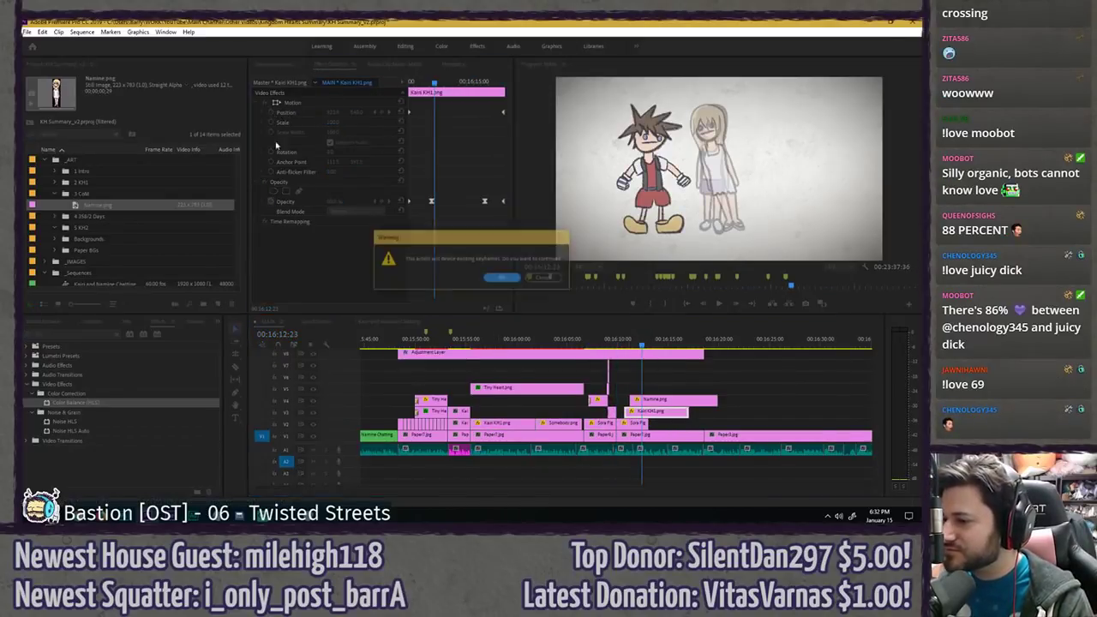
{"action": "key", "text": "Return"}
{"action": "left_click", "coordinate": [271, 202]}
{"action": "key", "text": "Return"}
{"action": "left_click_drag", "start_coordinate": [336, 203], "coordinate": [380, 224]}
- Raise Namine.png's opacity to 100% and move it up to V5, later in time
{"action": "scroll", "coordinate": [690, 395], "scroll_direction": "up", "scroll_amount": 3}
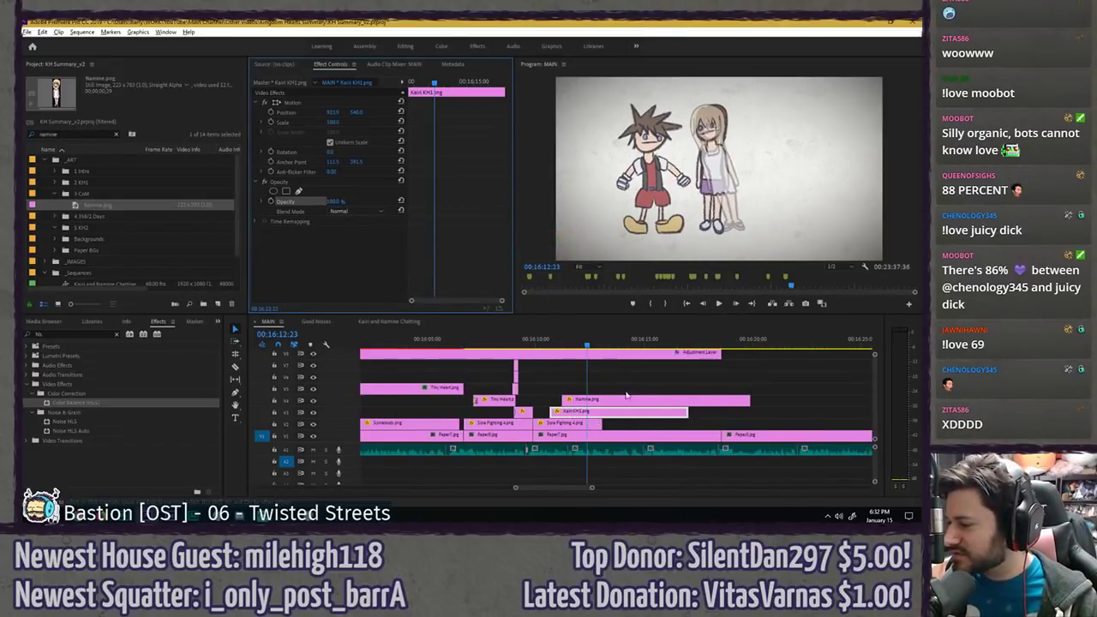
{"action": "left_click", "coordinate": [625, 398]}
{"action": "left_click_drag", "start_coordinate": [331, 201], "coordinate": [386, 216]}
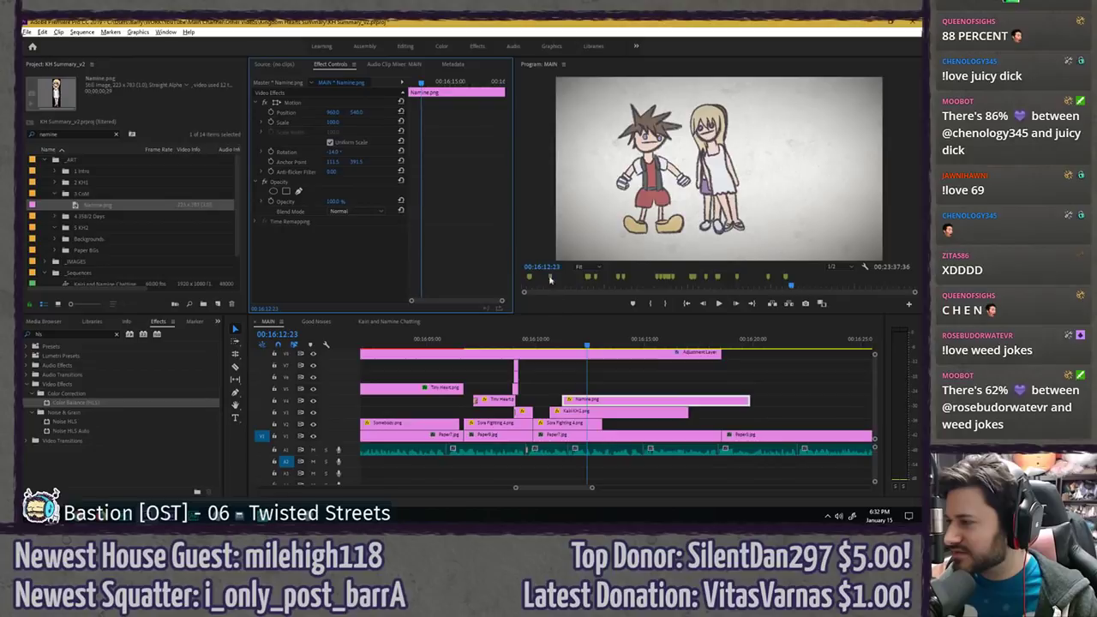
{"action": "left_click_drag", "start_coordinate": [625, 400], "coordinate": [744, 391]}
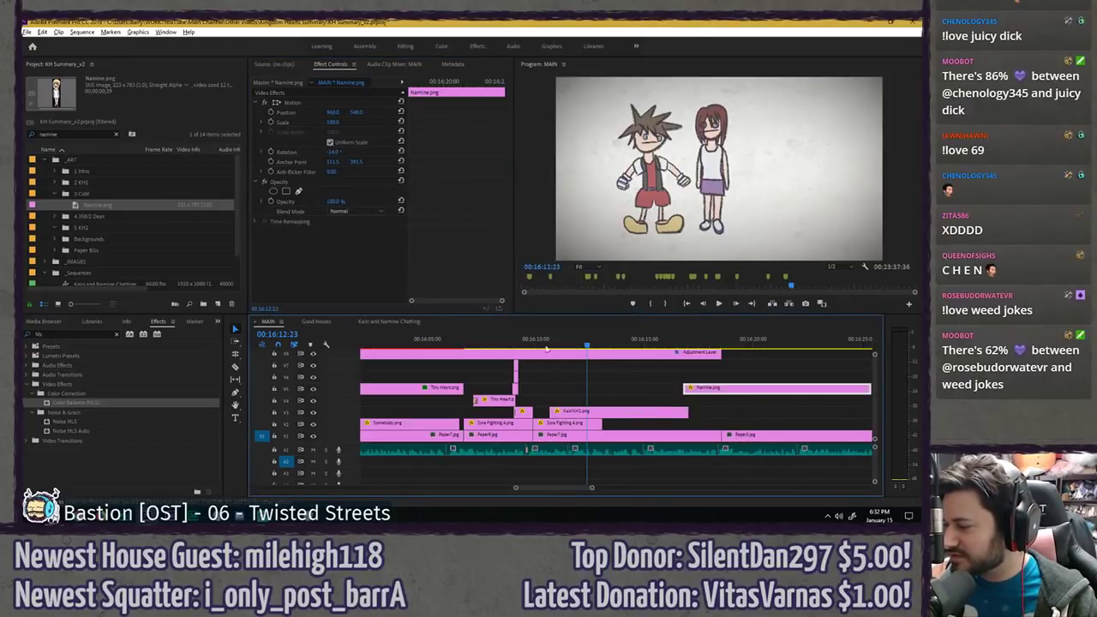
- Delete the Kairi KH2.png clip from the timeline
{"action": "left_click", "coordinate": [522, 340]}
{"action": "key", "text": "space"}
{"action": "left_click", "coordinate": [572, 393]}
{"action": "key", "text": "space"}
{"action": "left_click", "coordinate": [610, 411]}
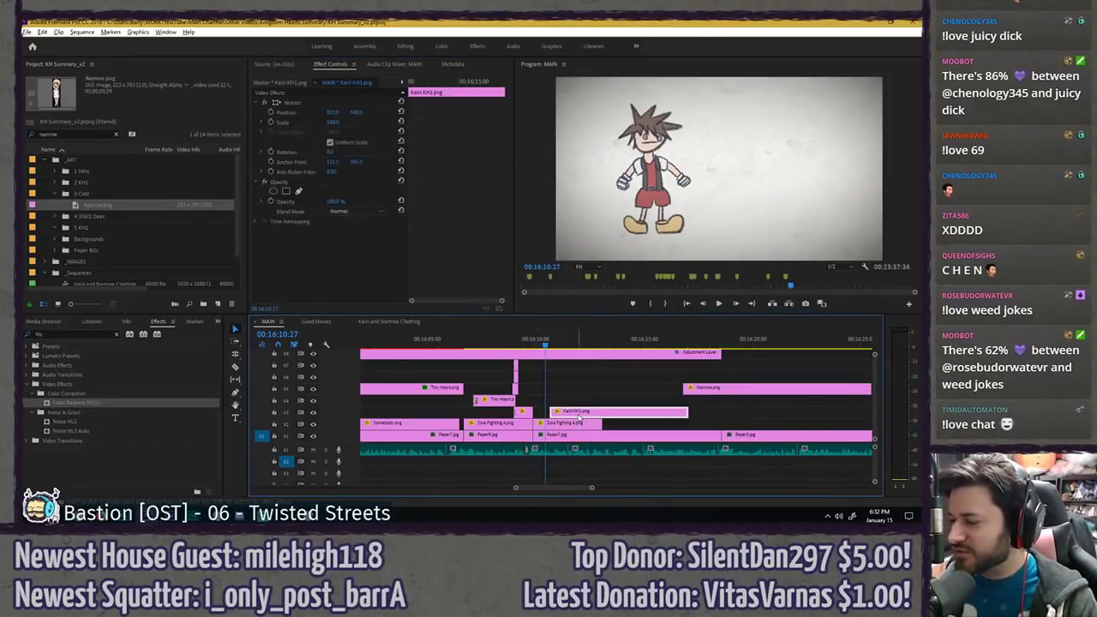
{"action": "key", "text": "Delete"}
- Alt-drag a copy of Tiny Heart.png onto V3 and remove its Position keyframes
{"action": "left_click_drag", "start_coordinate": [412, 389], "coordinate": [728, 414]}
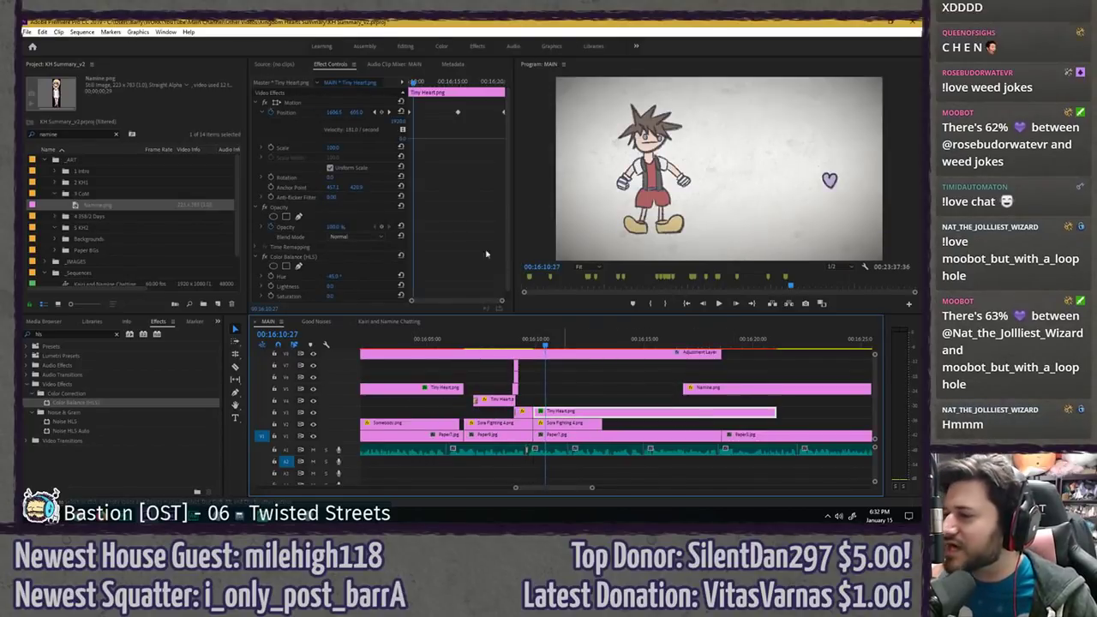
{"action": "left_click", "coordinate": [264, 112]}
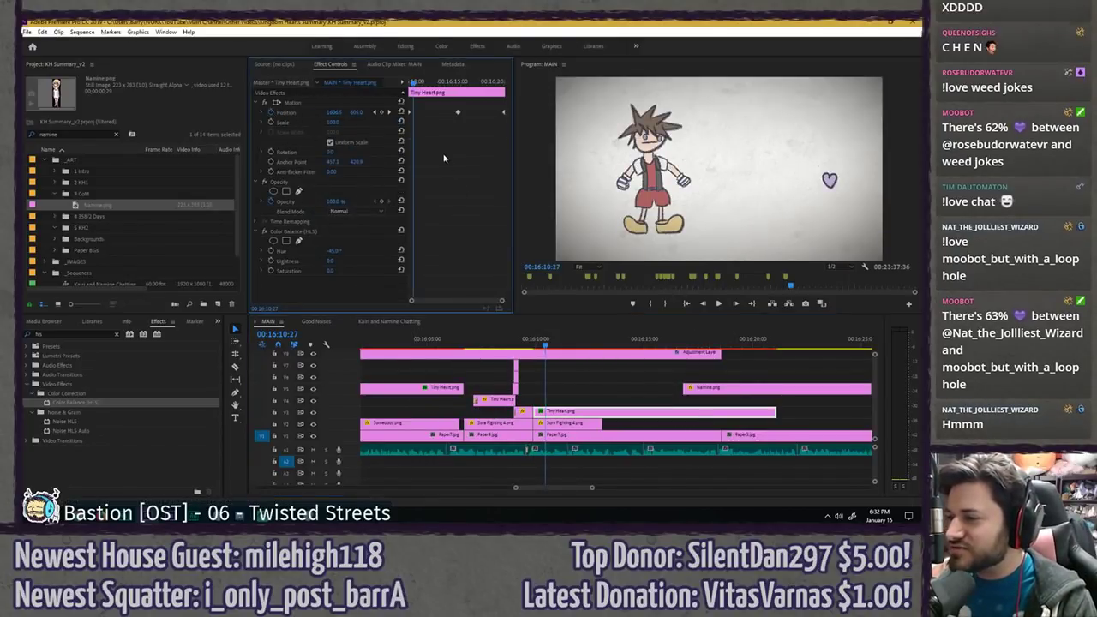
{"action": "left_click", "coordinate": [272, 112]}
{"action": "left_click", "coordinate": [502, 277]}
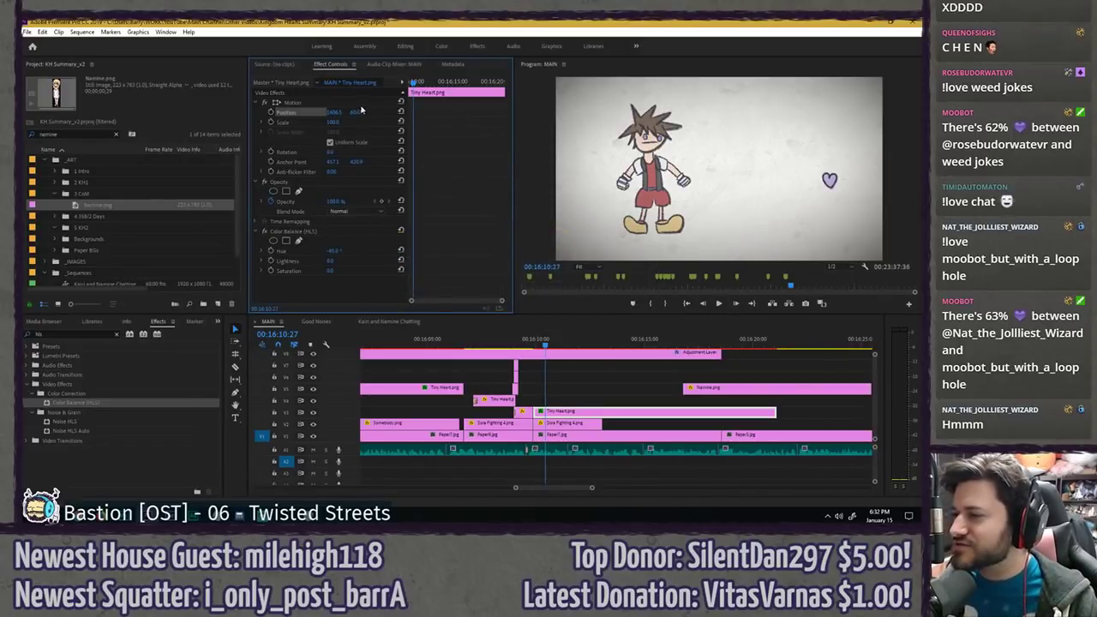
- Move the tiny heart on V3 slightly higher in the frame and play it back
{"action": "left_click", "coordinate": [619, 404]}
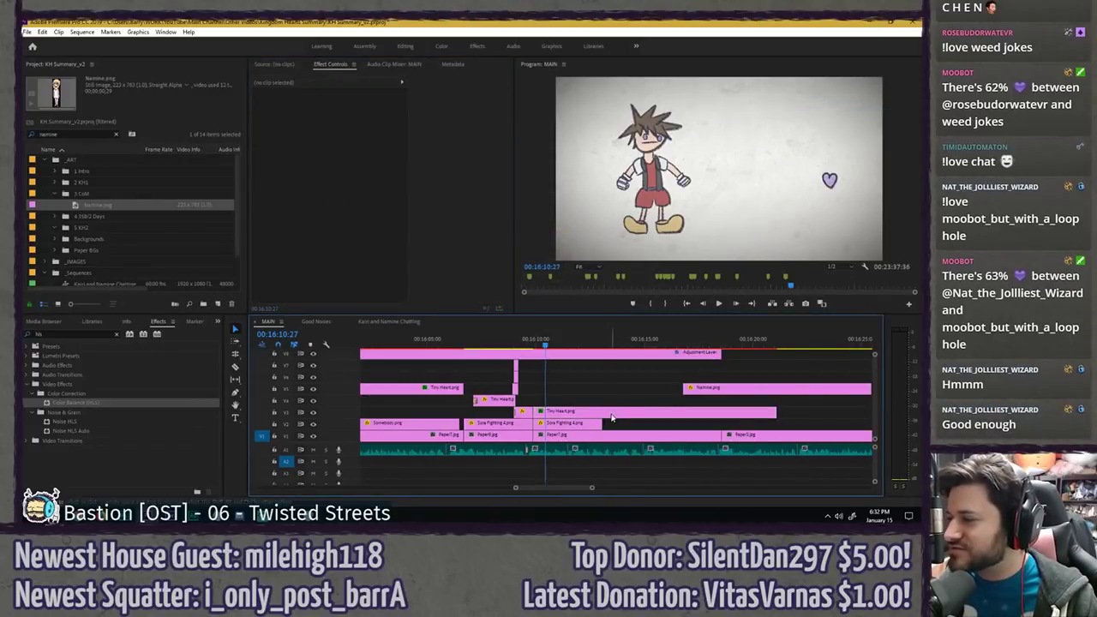
{"action": "left_click", "coordinate": [612, 415]}
{"action": "left_click_drag", "start_coordinate": [355, 116], "coordinate": [360, 113]}
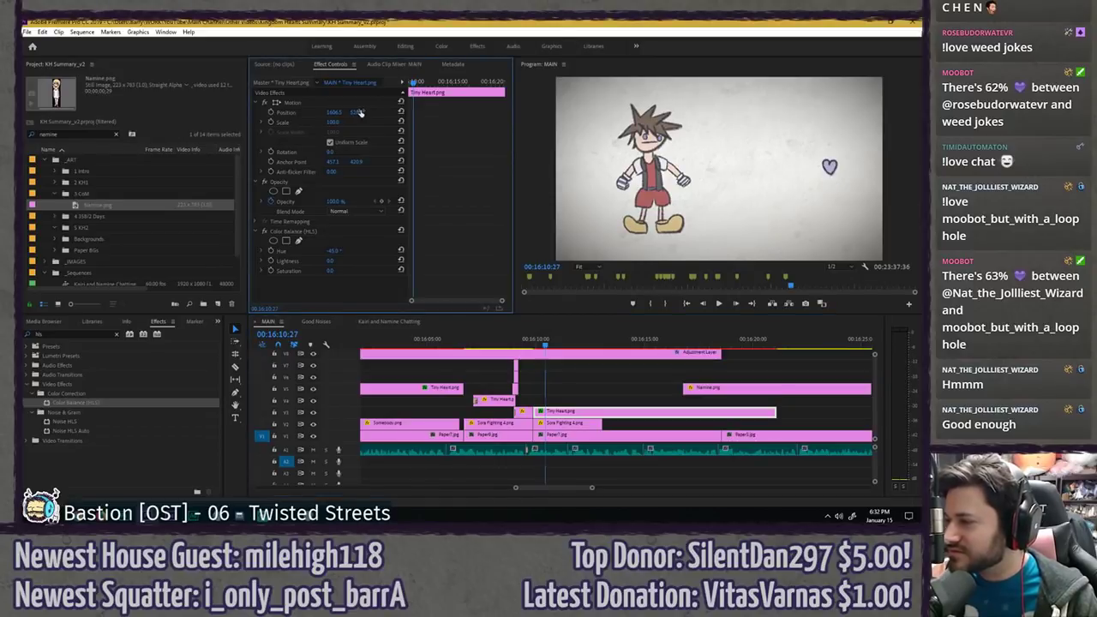
{"action": "key", "text": "space"}
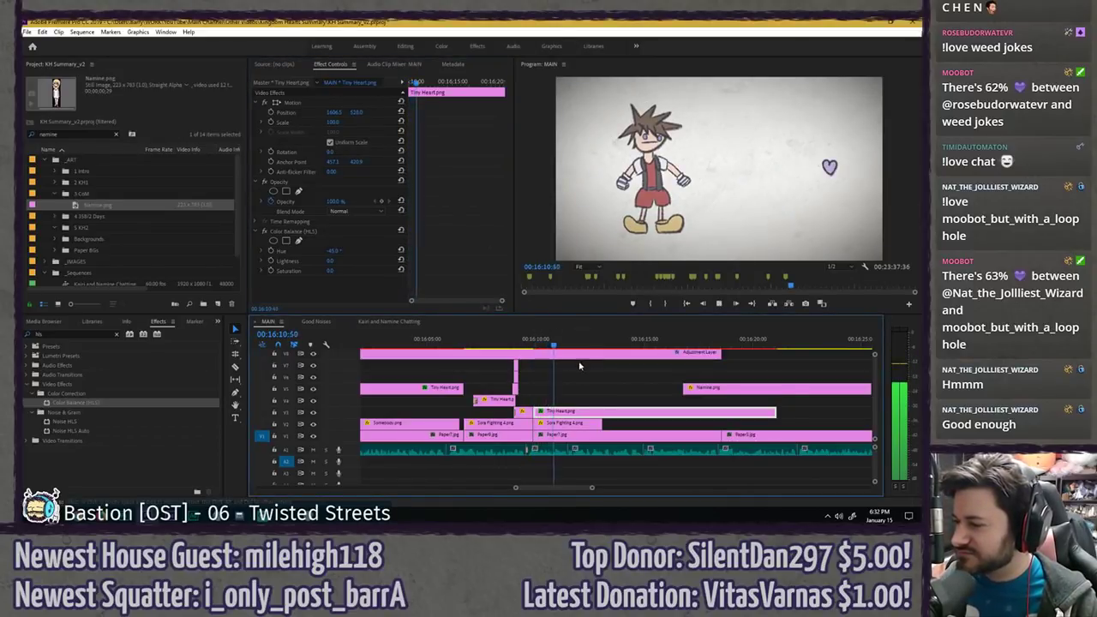
- Extend Sora Fighting 4.png to last longer and move Namine.png down onto V3, slightly earlier
{"action": "left_click", "coordinate": [583, 368]}
{"action": "left_click_drag", "start_coordinate": [602, 423], "coordinate": [674, 424]}
{"action": "left_click", "coordinate": [649, 428]}
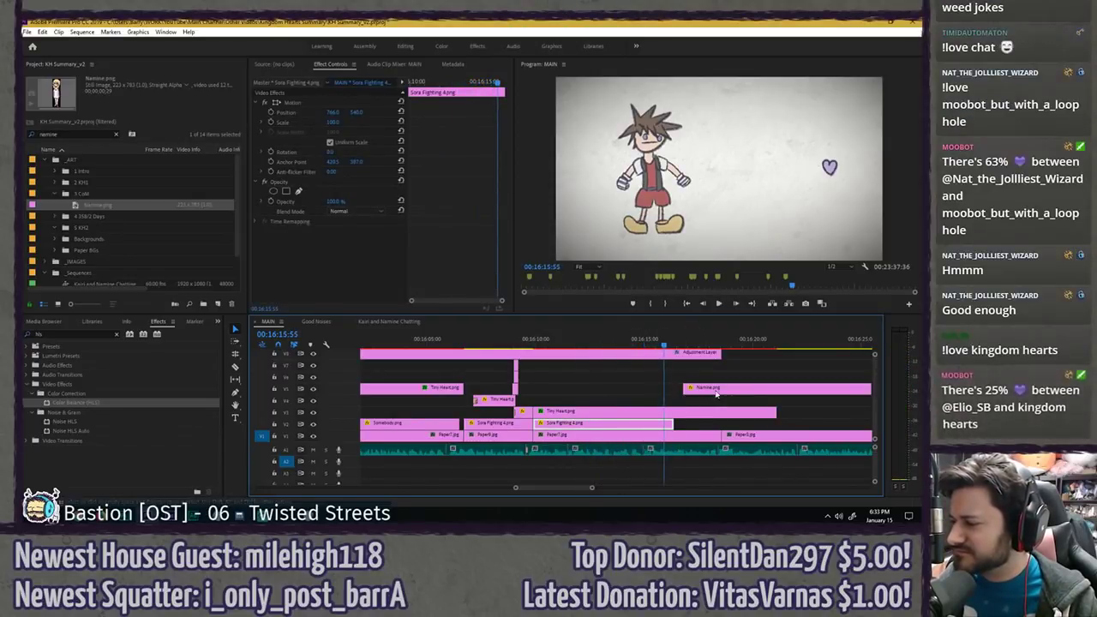
{"action": "left_click_drag", "start_coordinate": [703, 388], "coordinate": [634, 399]}
- Keep Sora's rotation unchanged, drag his anchor point to his chest, and save
{"action": "left_click", "coordinate": [533, 340]}
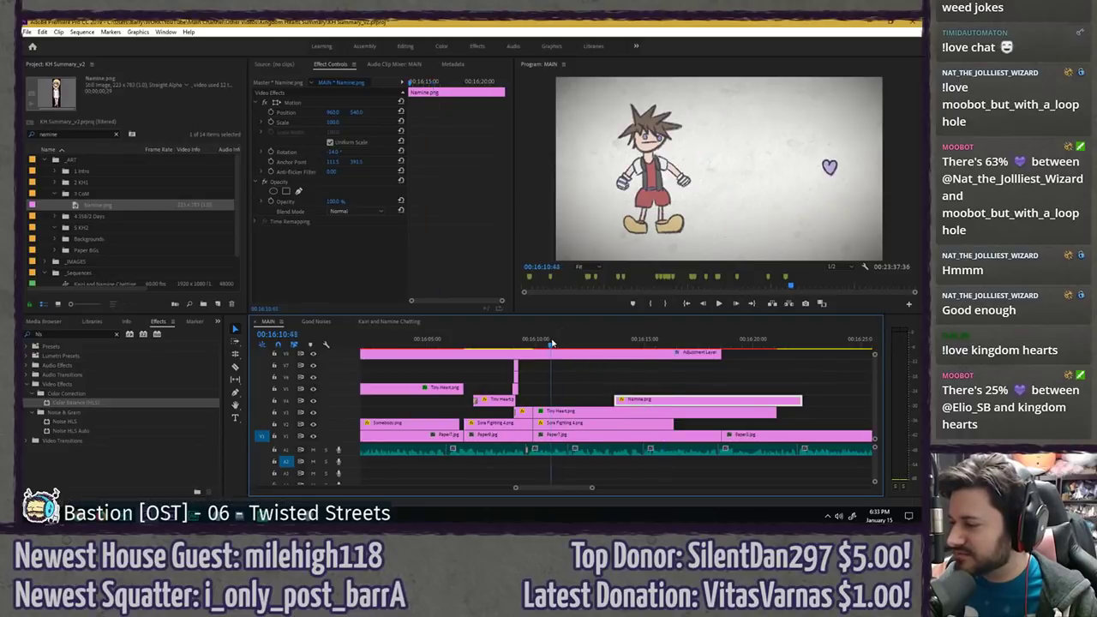
{"action": "left_click", "coordinate": [565, 422]}
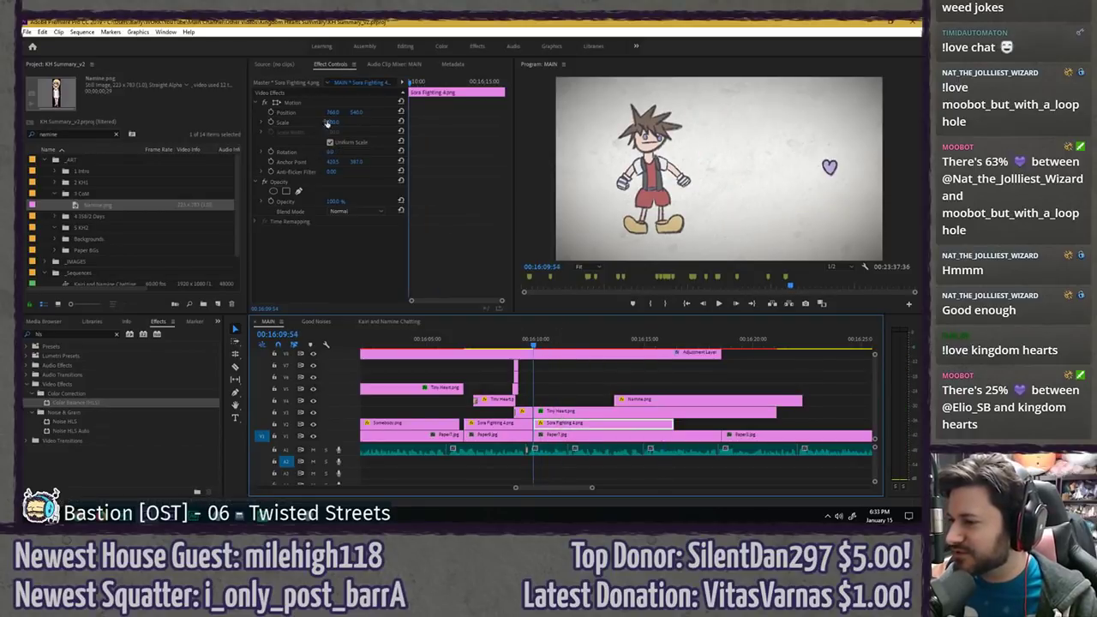
{"action": "left_click_drag", "start_coordinate": [333, 154], "coordinate": [317, 154]}
{"action": "key", "text": "ctrl+z"}
{"action": "left_click", "coordinate": [293, 103]}
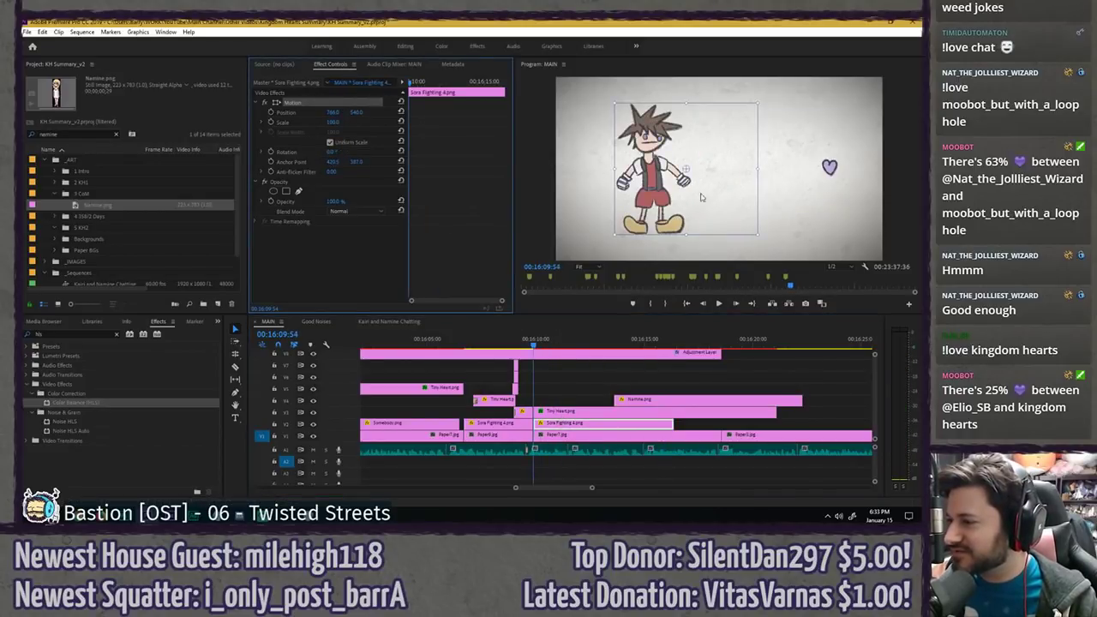
{"action": "left_click_drag", "start_coordinate": [687, 176], "coordinate": [657, 183]}
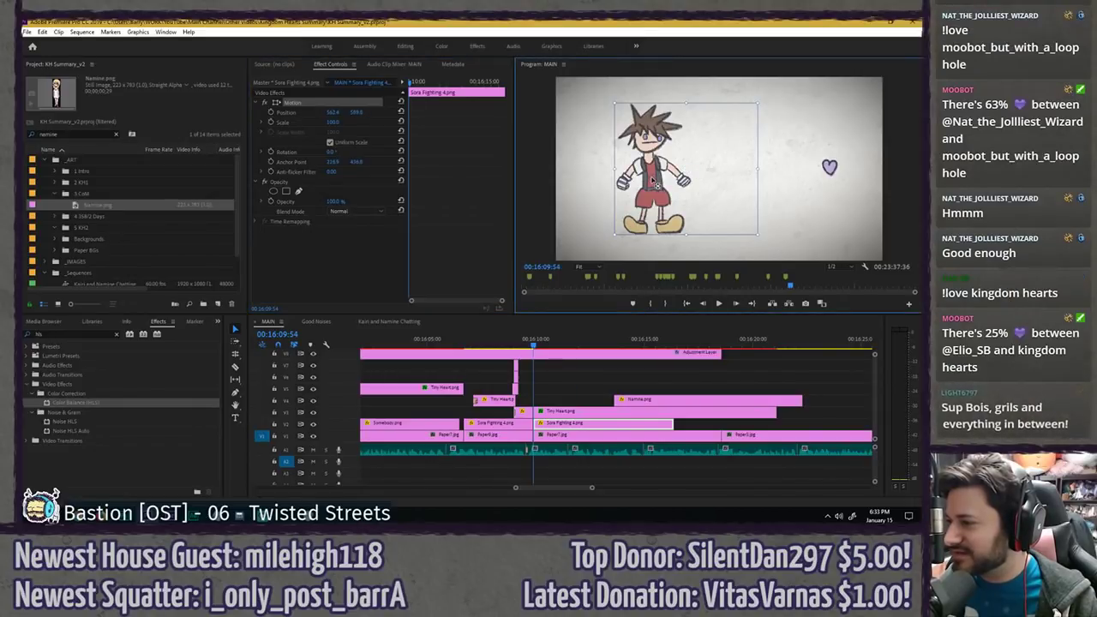
{"action": "key", "text": "ctrl+s"}
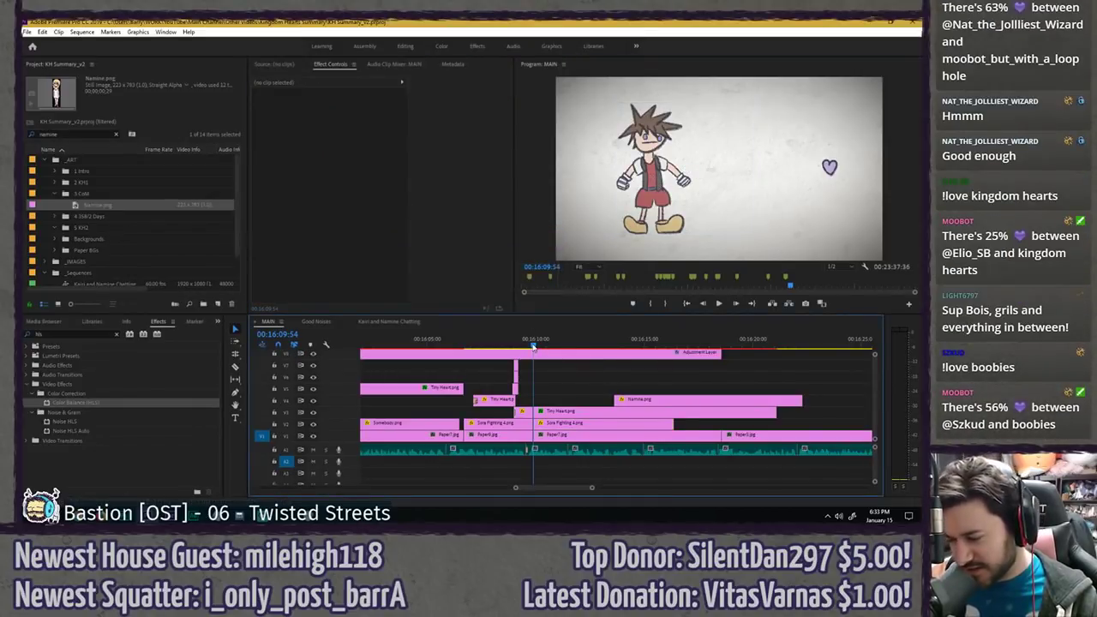
- Preview the Sora and heart section from around 16:09
{"action": "left_click", "coordinate": [532, 345]}
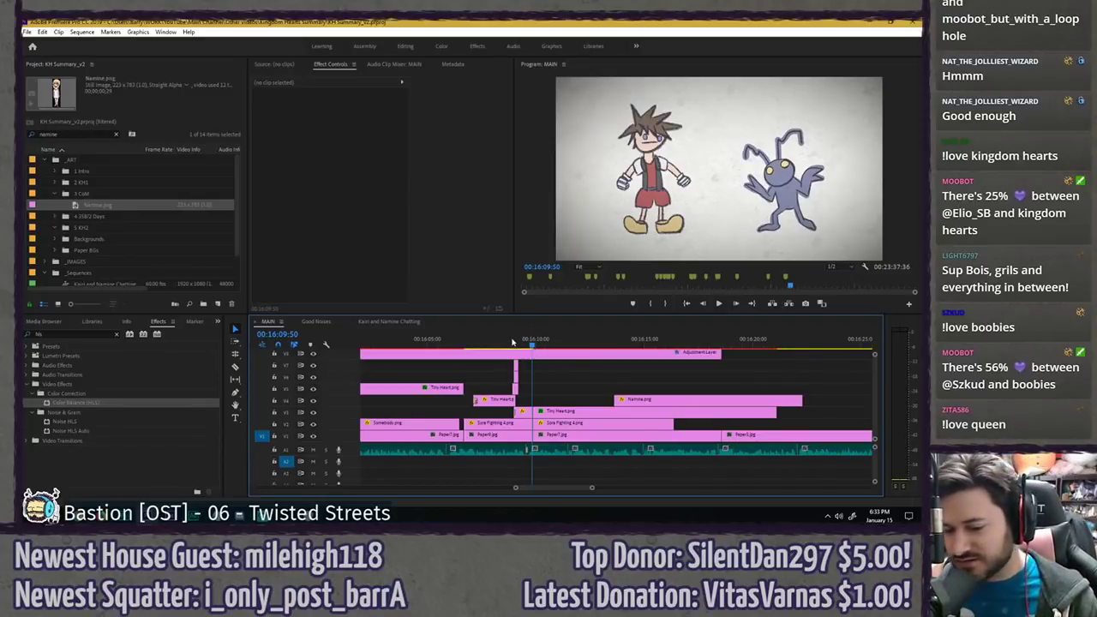
{"action": "left_click", "coordinate": [514, 343]}
{"action": "key", "text": "space"}
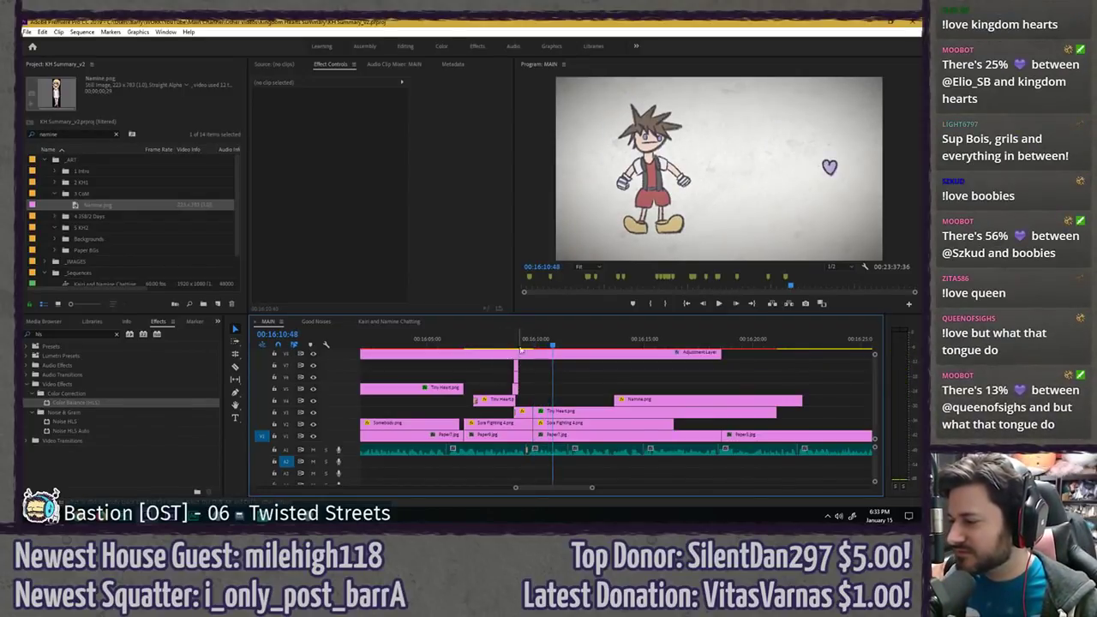
{"action": "left_click", "coordinate": [501, 344]}
{"action": "key", "text": "space"}
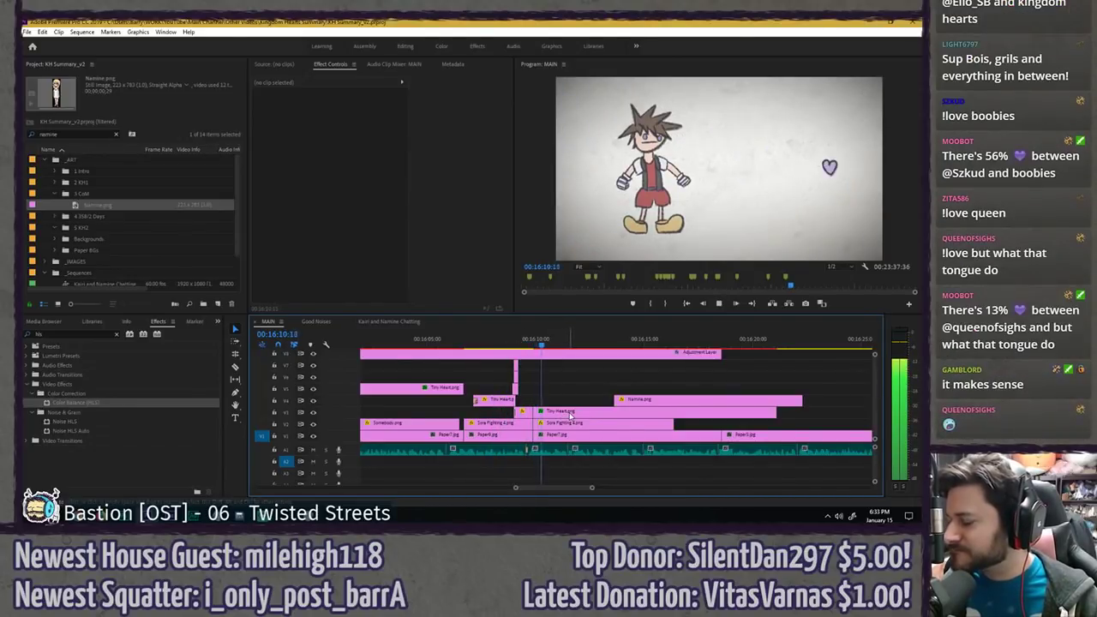
{"action": "key", "text": "space"}
{"action": "key", "text": "space"}
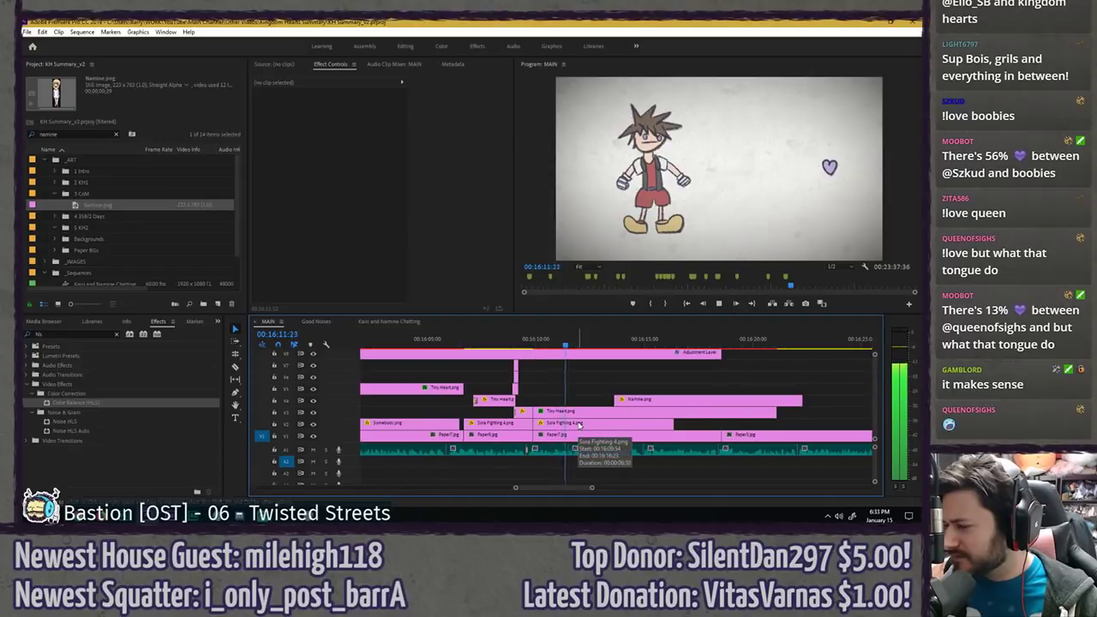
{"action": "left_click", "coordinate": [579, 423]}
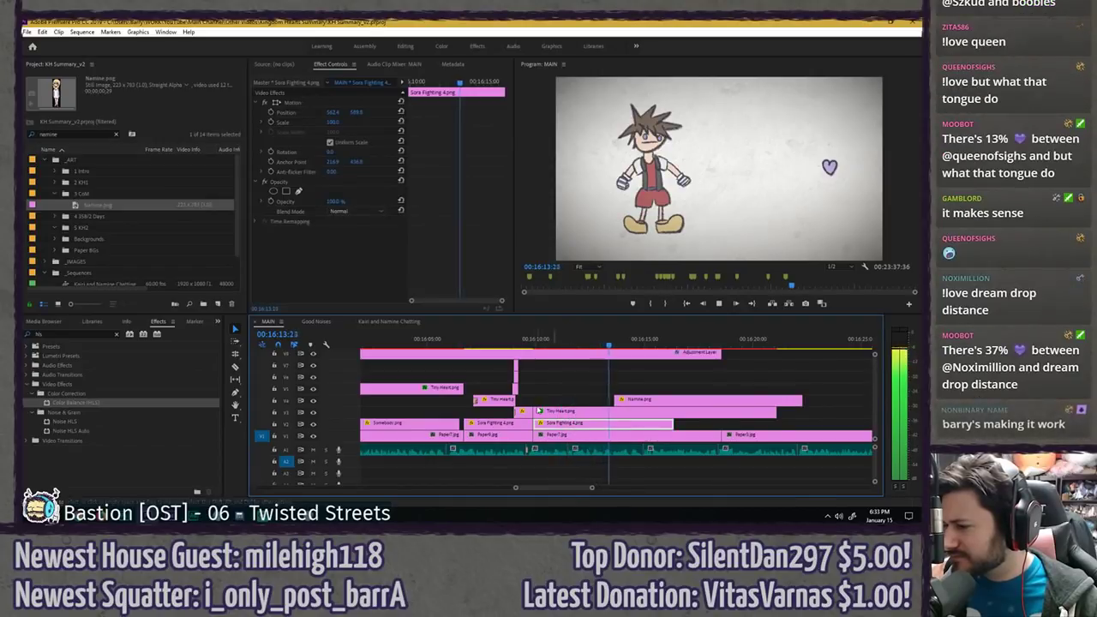
{"action": "key", "text": "space"}
- Mirror Sora Fighting 4.png with the Horizontal Flip effect
{"action": "left_click", "coordinate": [115, 334]}
{"action": "left_click", "coordinate": [98, 333]}
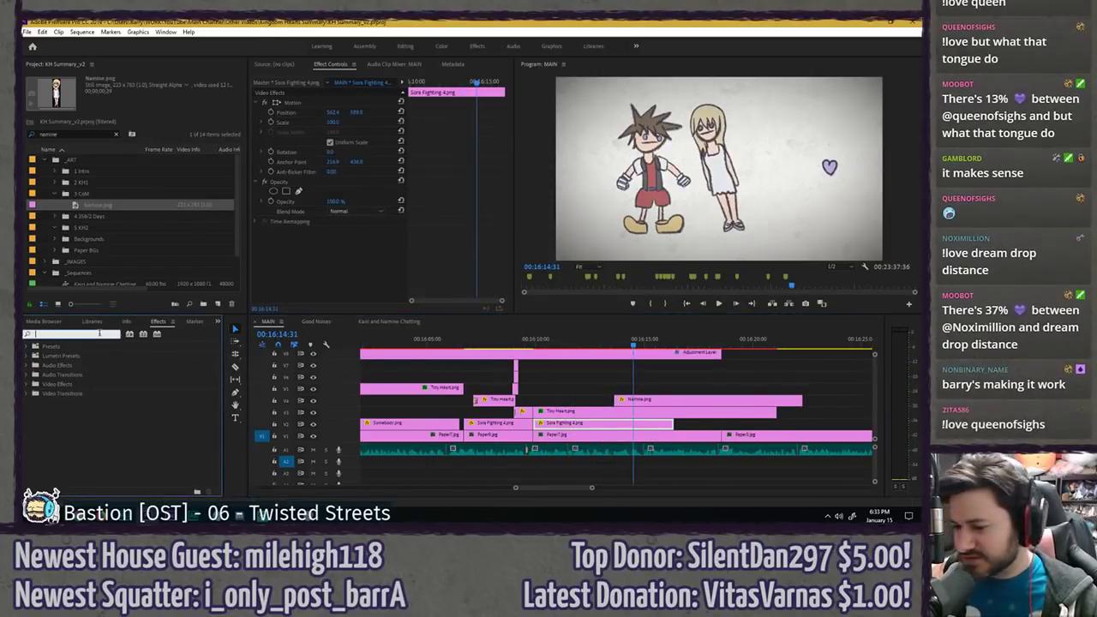
{"action": "type", "text": "horiz"}
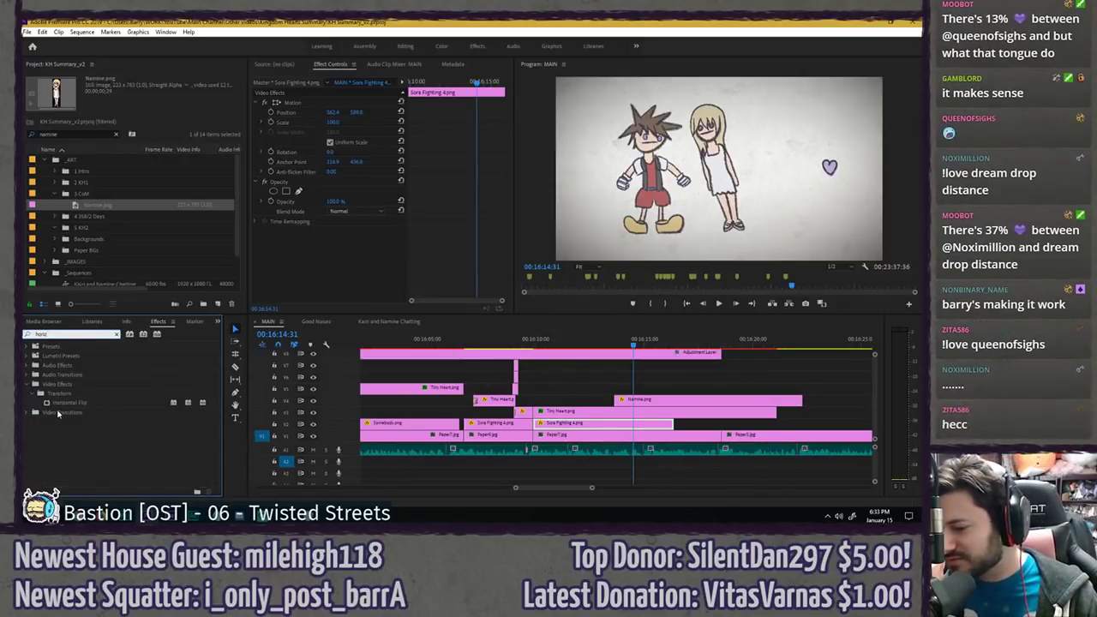
{"action": "left_click_drag", "start_coordinate": [68, 401], "coordinate": [356, 233]}
- Move Sora to the right of Naminé by adjusting his Position X
{"action": "left_click_drag", "start_coordinate": [333, 113], "coordinate": [556, 122]}
{"action": "left_click", "coordinate": [330, 104]}
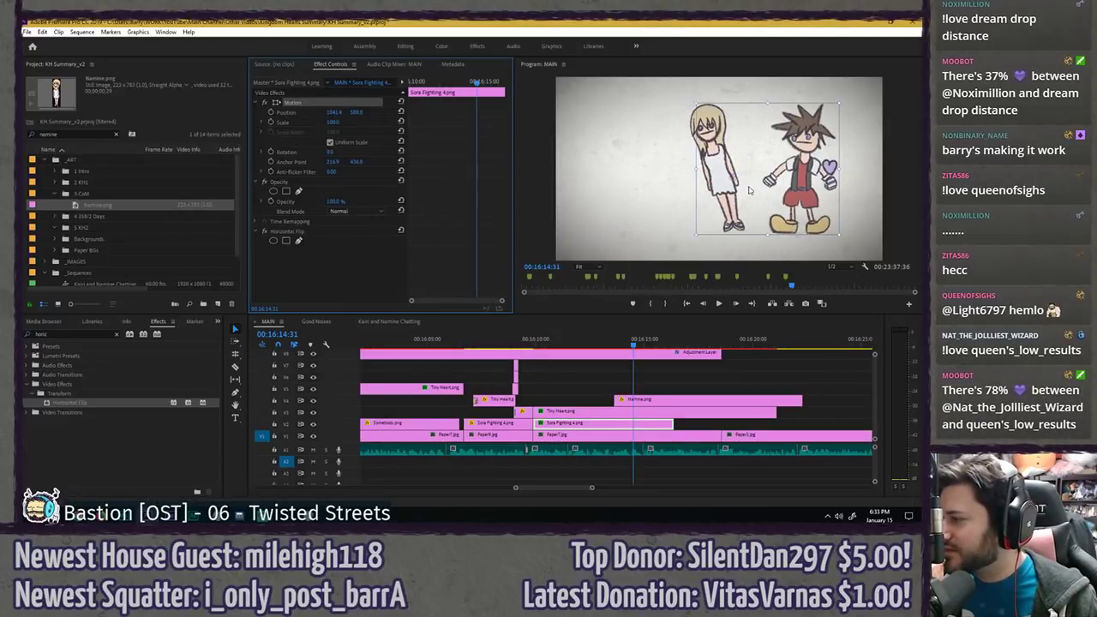
{"action": "left_click_drag", "start_coordinate": [742, 186], "coordinate": [760, 180]}
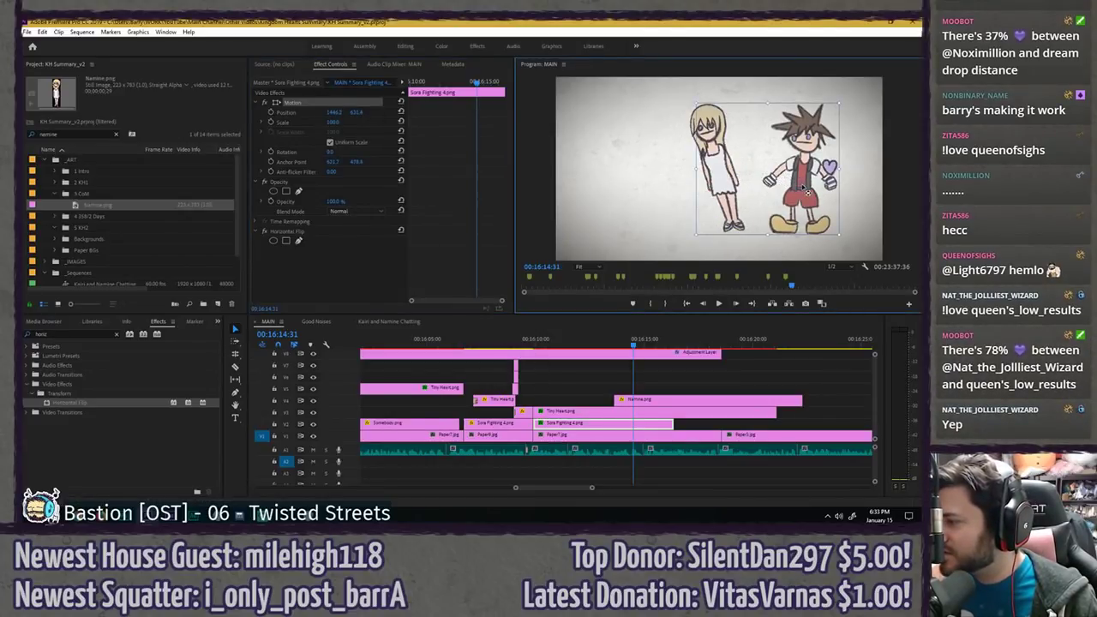
- Lower Tiny Heart's Position X to move it left, then play back the sequence
{"action": "left_click", "coordinate": [586, 414]}
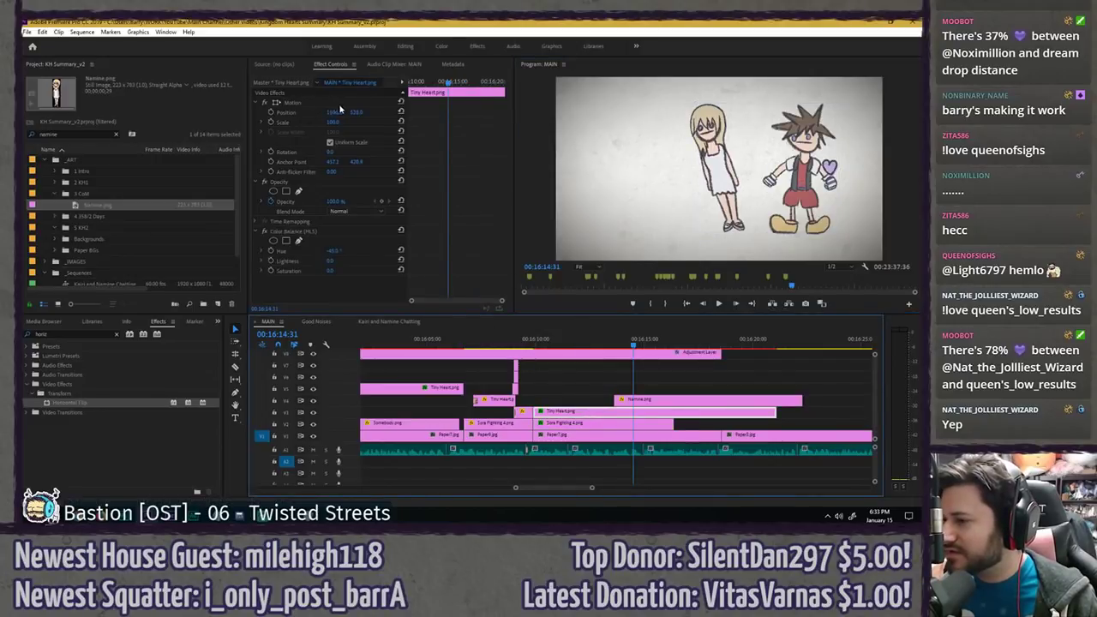
{"action": "left_click_drag", "start_coordinate": [335, 112], "coordinate": [322, 112]}
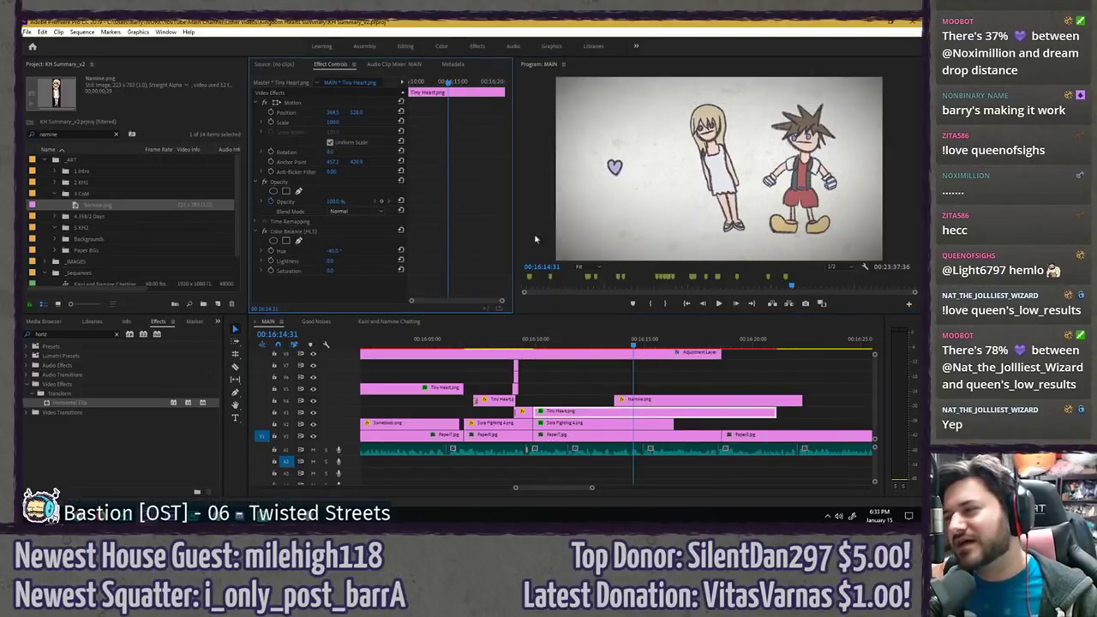
{"action": "scroll", "coordinate": [710, 383], "scroll_direction": "down", "scroll_amount": 3}
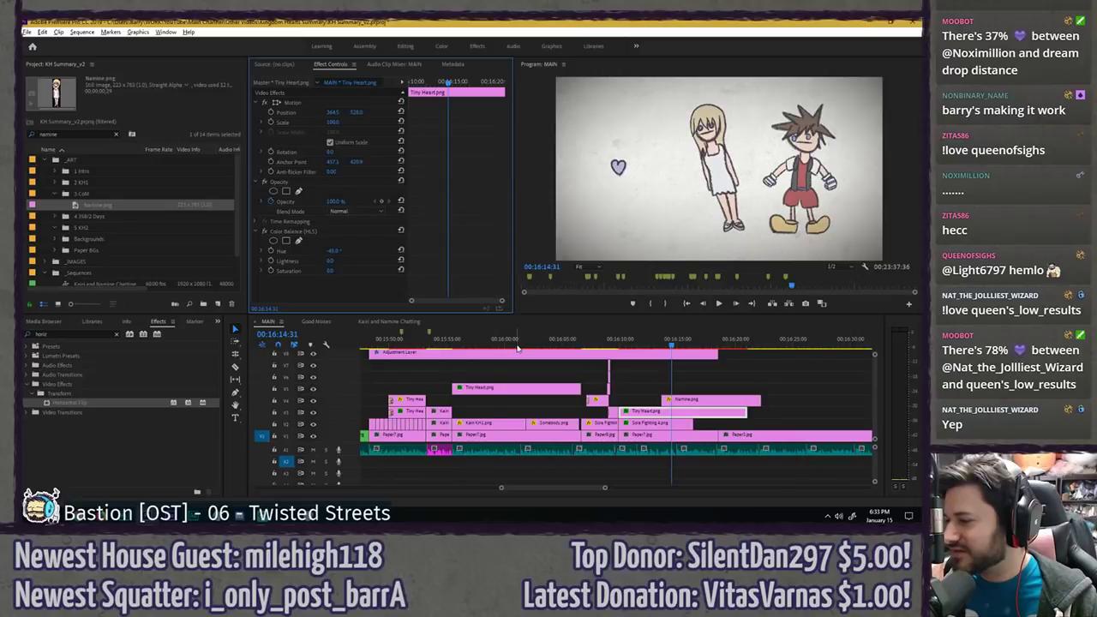
{"action": "left_click_drag", "start_coordinate": [445, 341], "coordinate": [552, 333]}
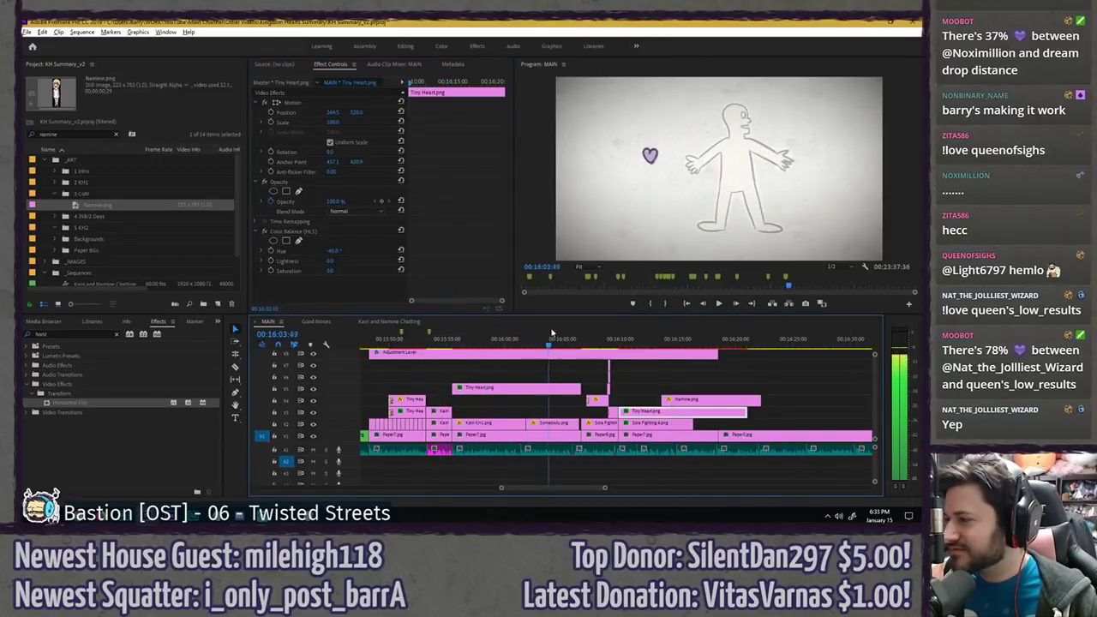
{"action": "key", "text": "space"}
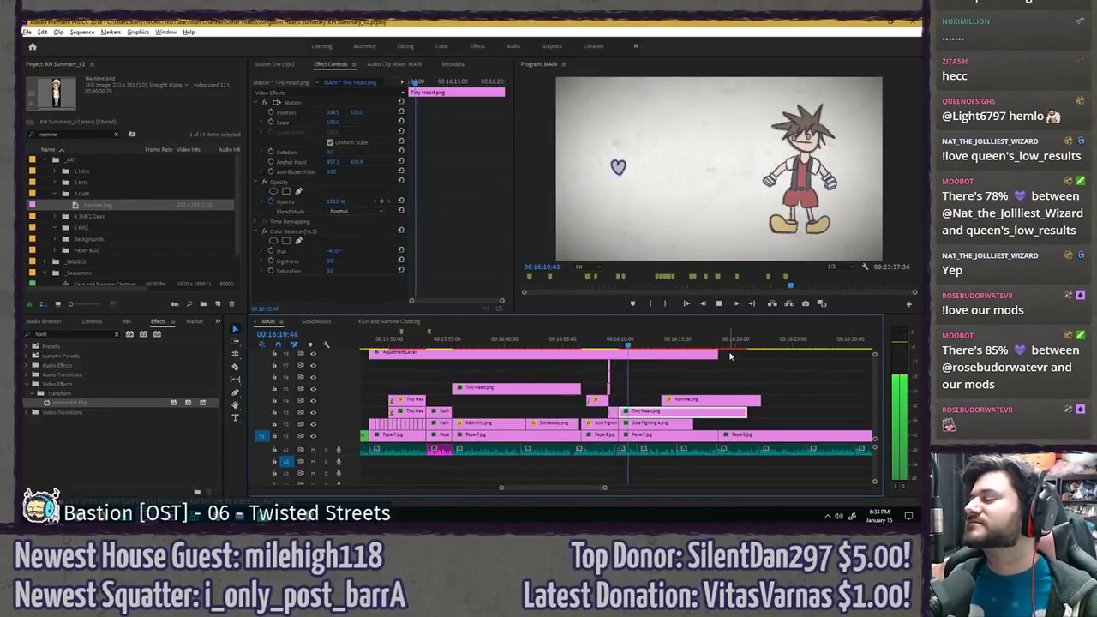
{"action": "scroll", "coordinate": [699, 363], "scroll_direction": "down", "scroll_amount": 1}
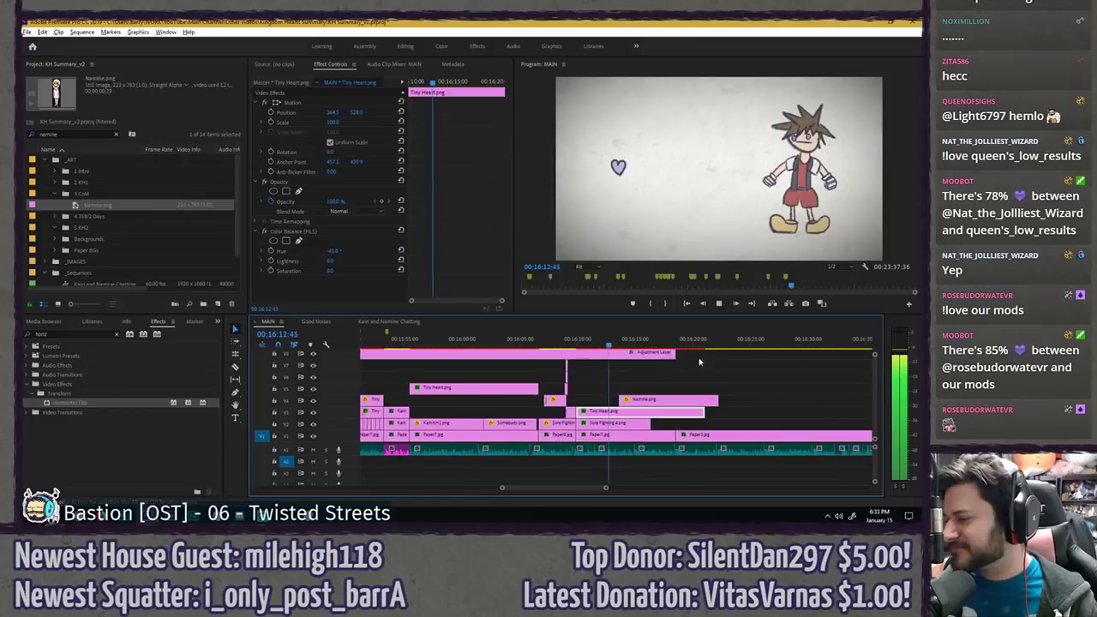
{"action": "scroll", "coordinate": [648, 381], "scroll_direction": "up", "scroll_amount": 2}
{"action": "left_click", "coordinate": [679, 372]}
{"action": "key", "text": "space"}
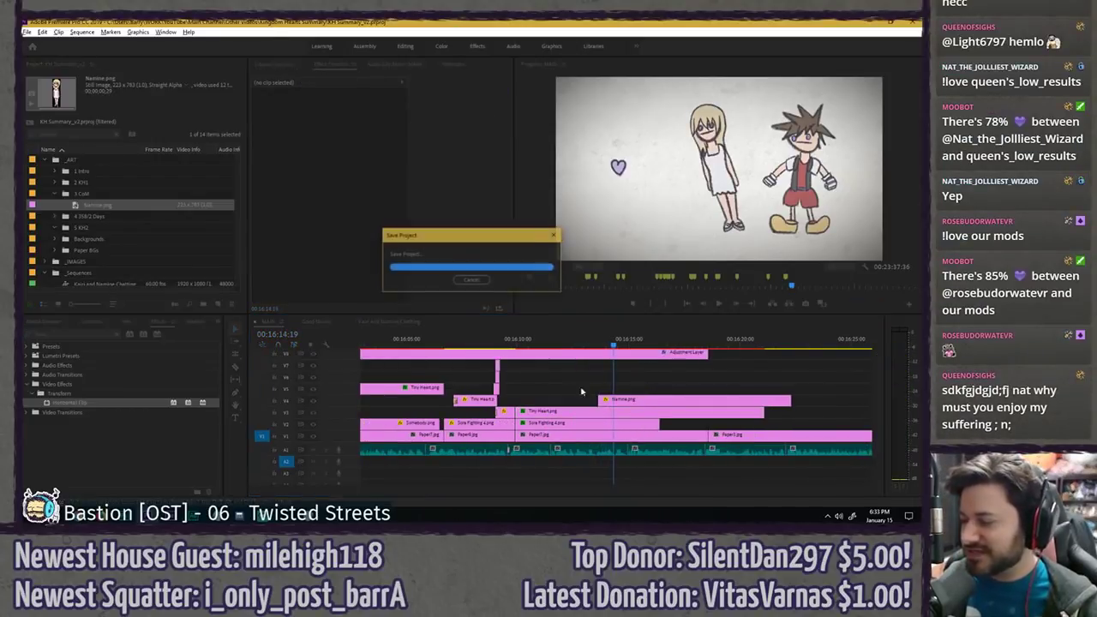
{"action": "left_click", "coordinate": [526, 341]}
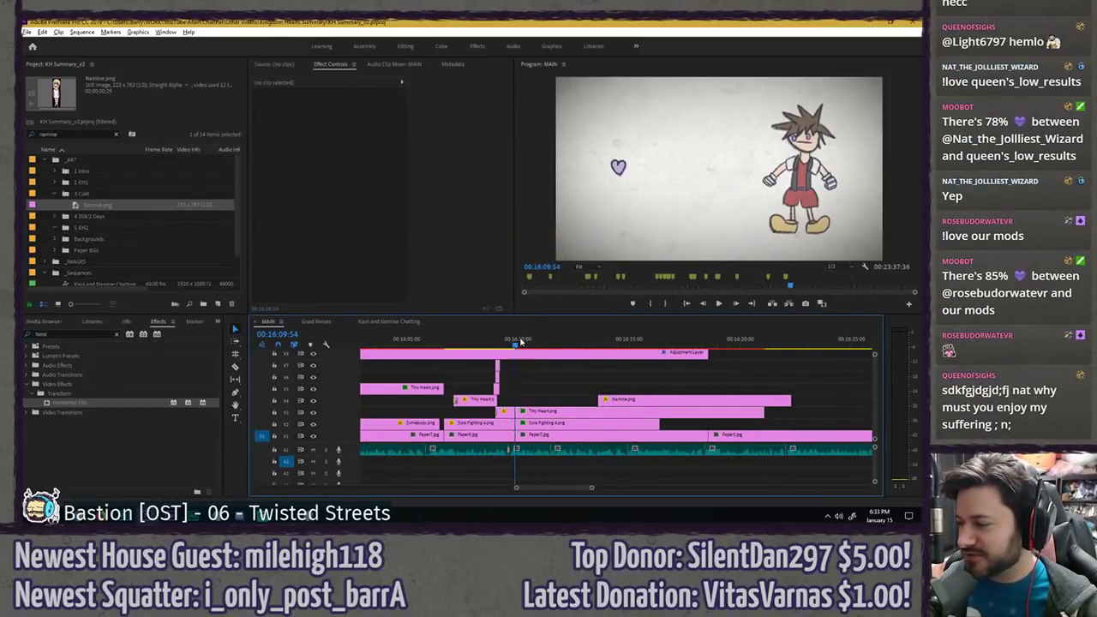
{"action": "scroll", "coordinate": [552, 401], "scroll_direction": "up", "scroll_amount": 2}
{"action": "scroll", "coordinate": [547, 399], "scroll_direction": "down", "scroll_amount": 2}
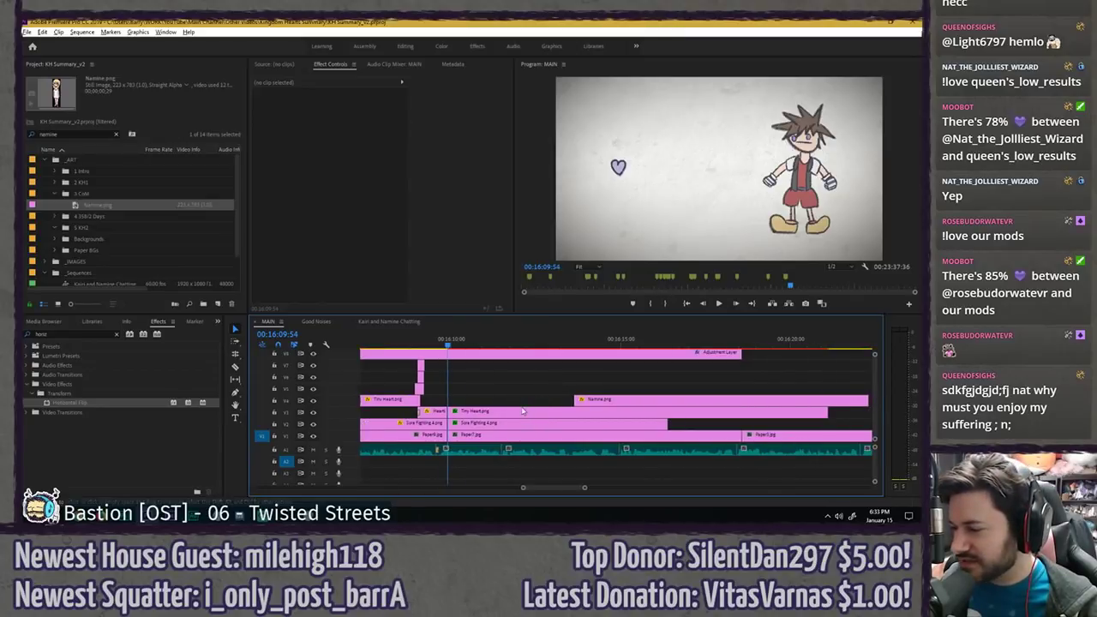
{"action": "left_click", "coordinate": [525, 412]}
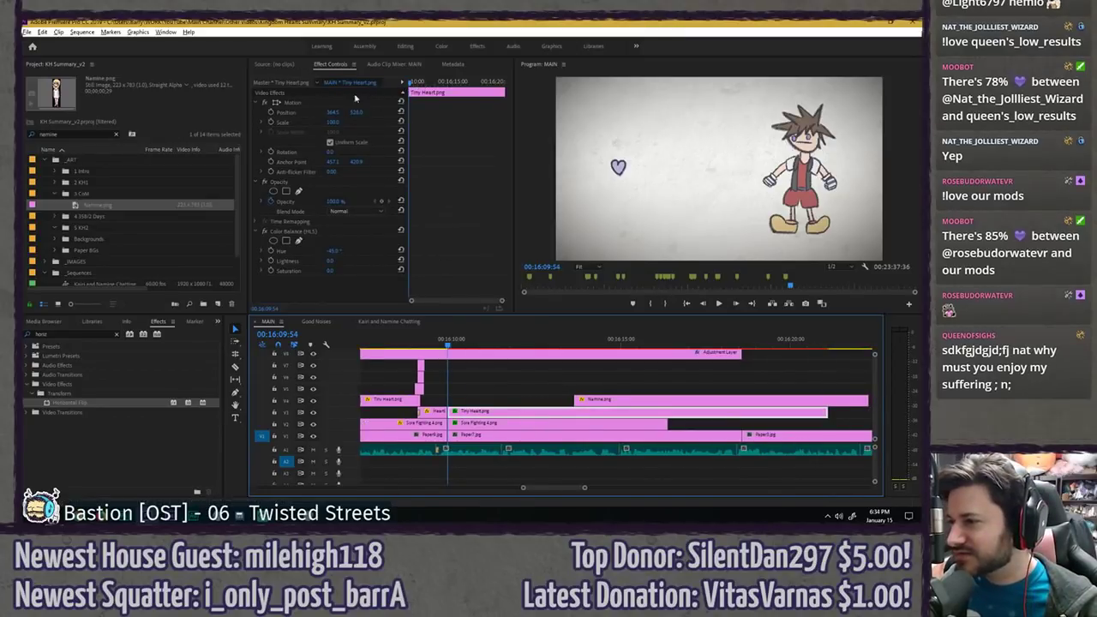
{"action": "left_click_drag", "start_coordinate": [333, 113], "coordinate": [259, 113]}
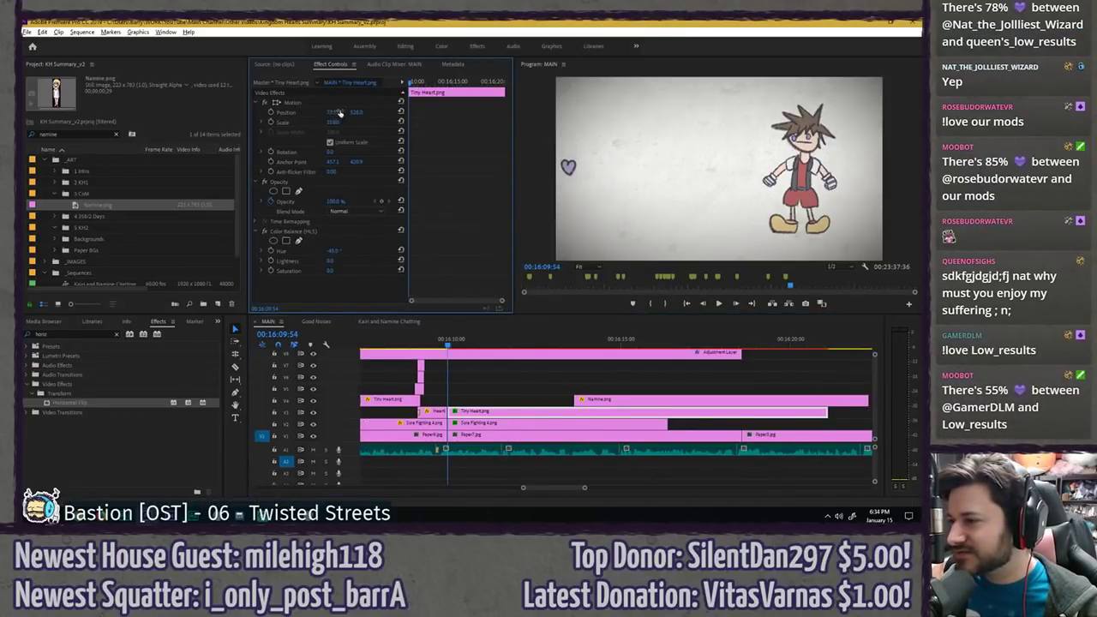
{"action": "left_click", "coordinate": [274, 113]}
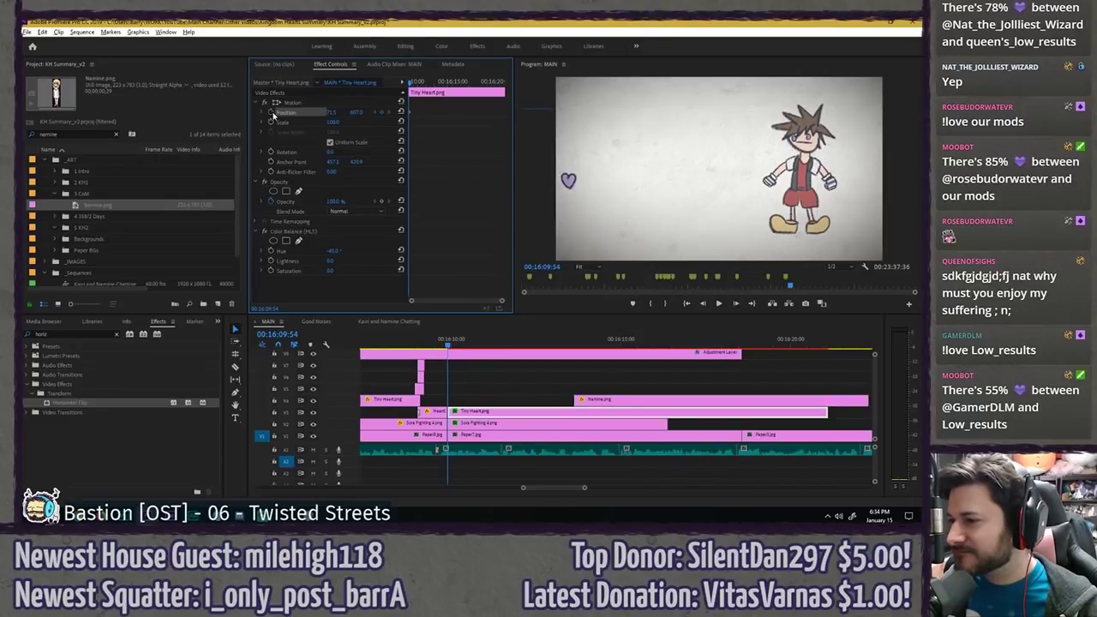
{"action": "key", "text": "space"}
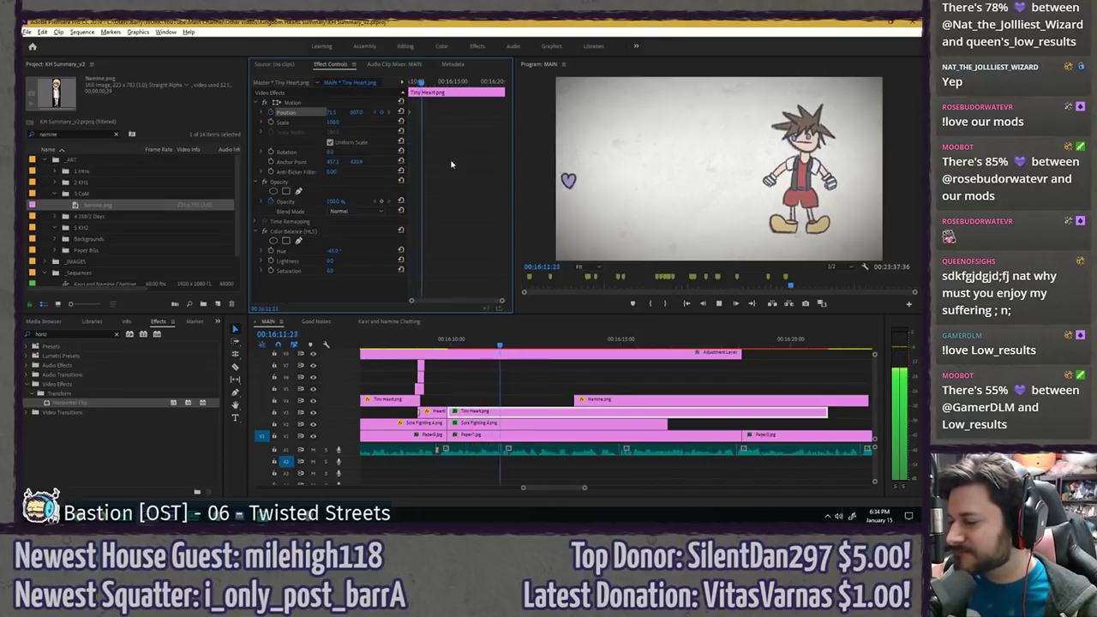
{"action": "key", "text": "space"}
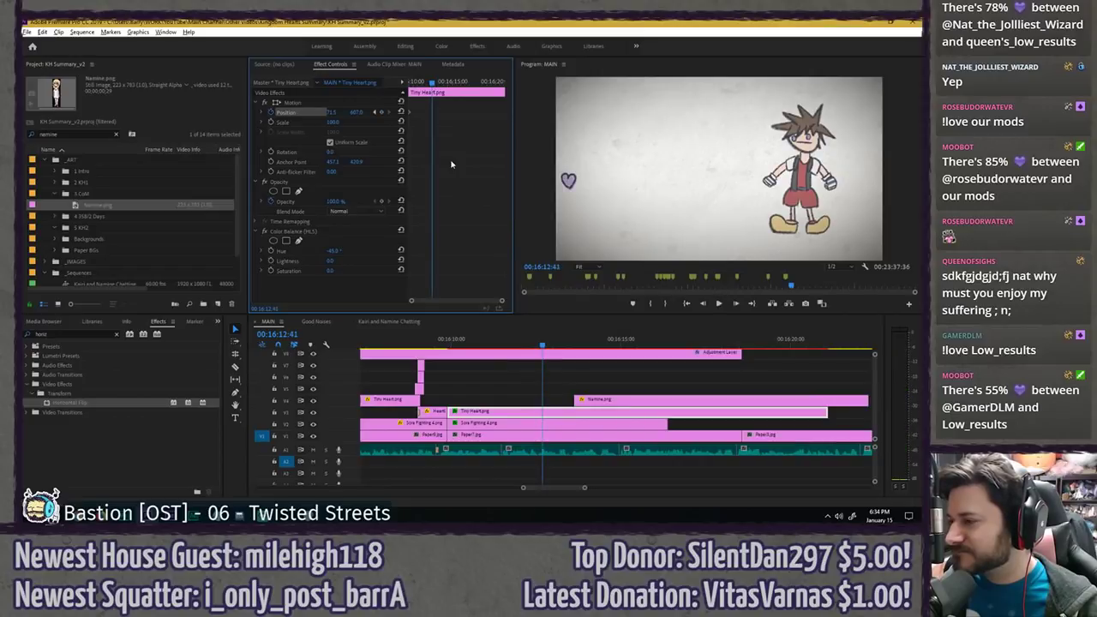
{"action": "key", "text": "space"}
{"action": "key", "text": "space"}
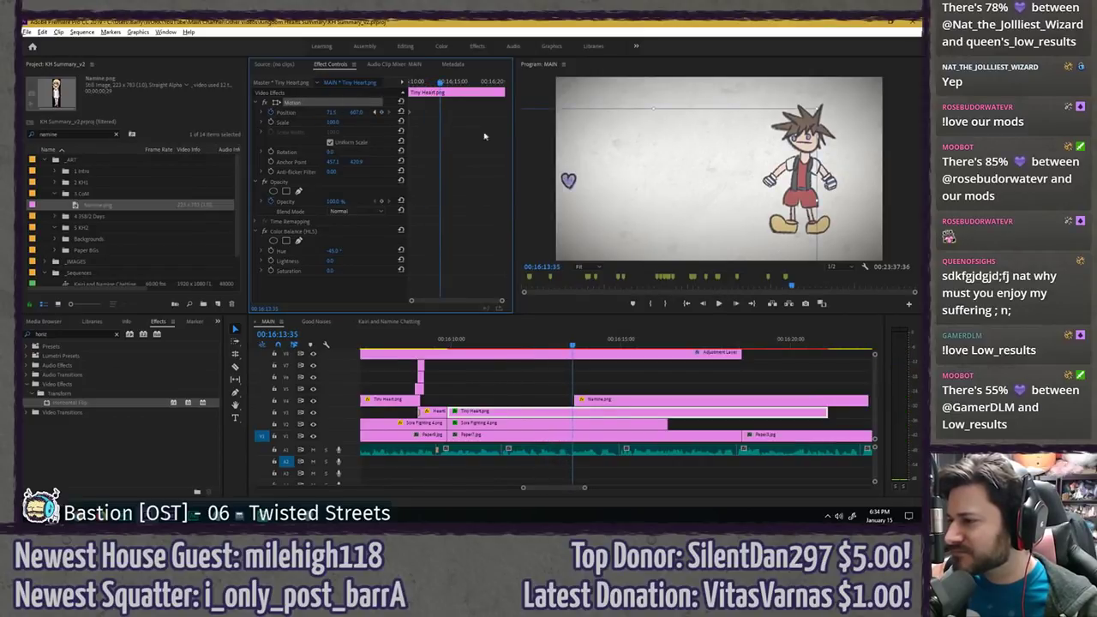
{"action": "left_click_drag", "start_coordinate": [601, 175], "coordinate": [699, 174]}
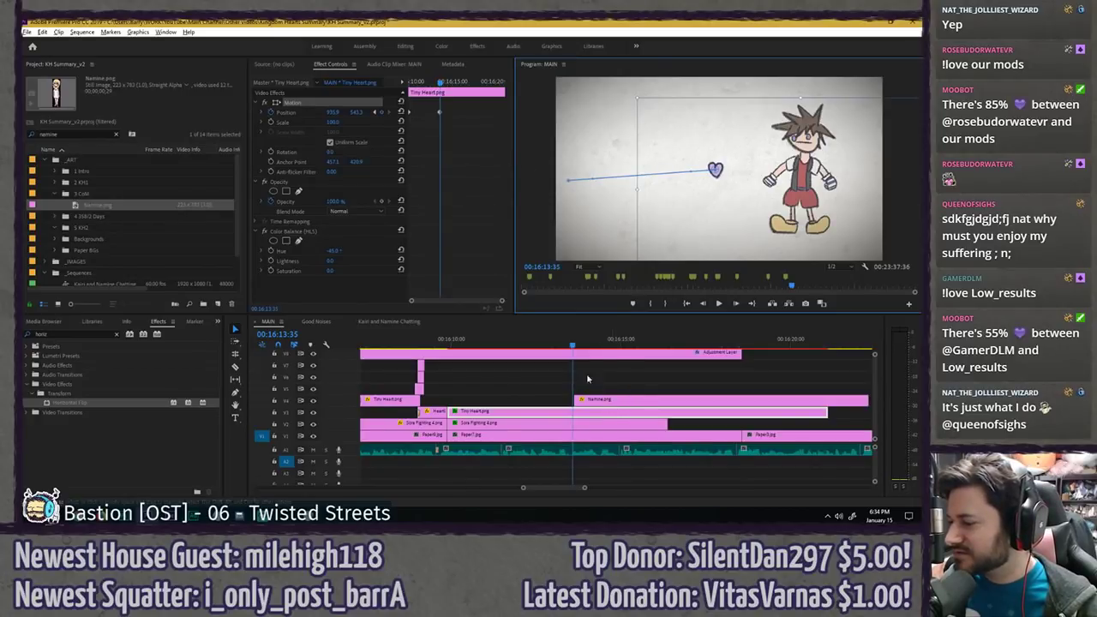
{"action": "left_click_drag", "start_coordinate": [585, 395], "coordinate": [576, 397]}
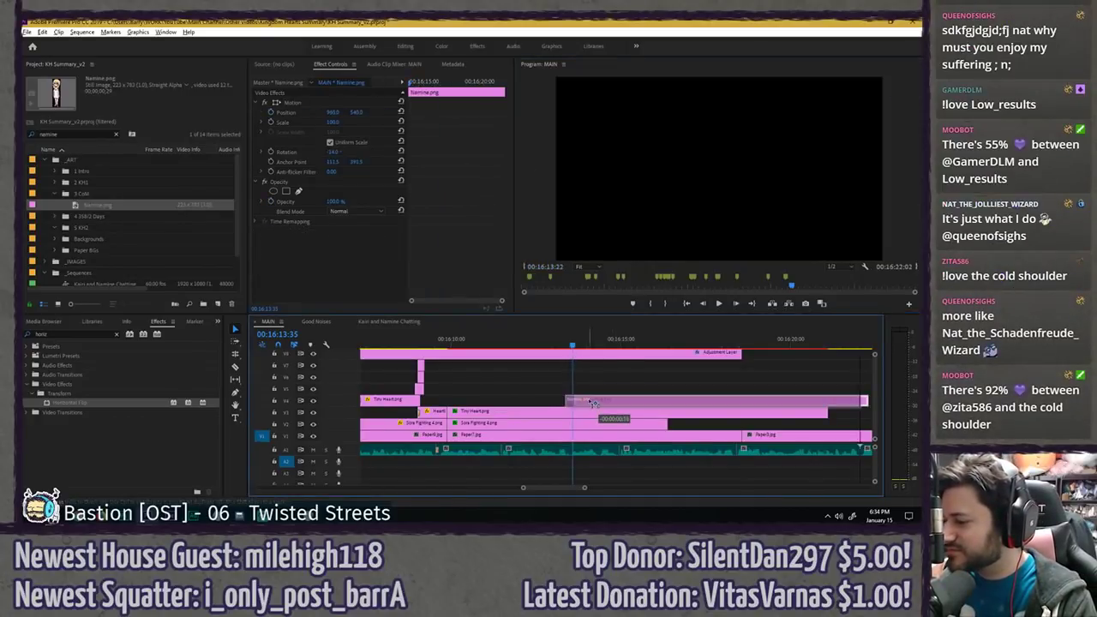
{"action": "left_click", "coordinate": [587, 415]}
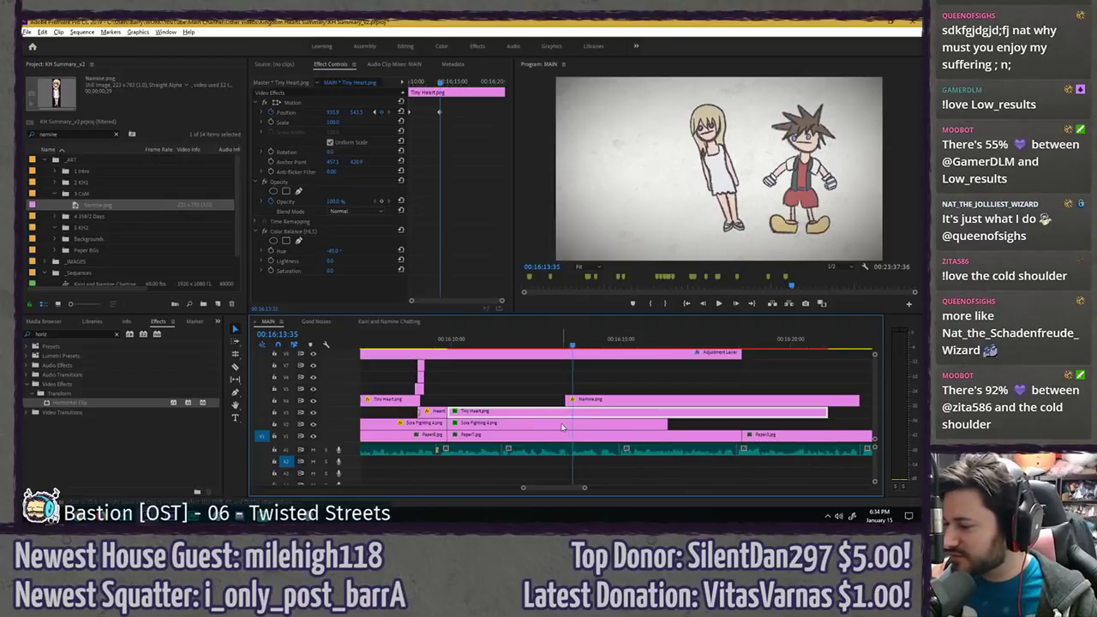
{"action": "left_click", "coordinate": [352, 104]}
{"action": "left_click_drag", "start_coordinate": [721, 227], "coordinate": [723, 226]}
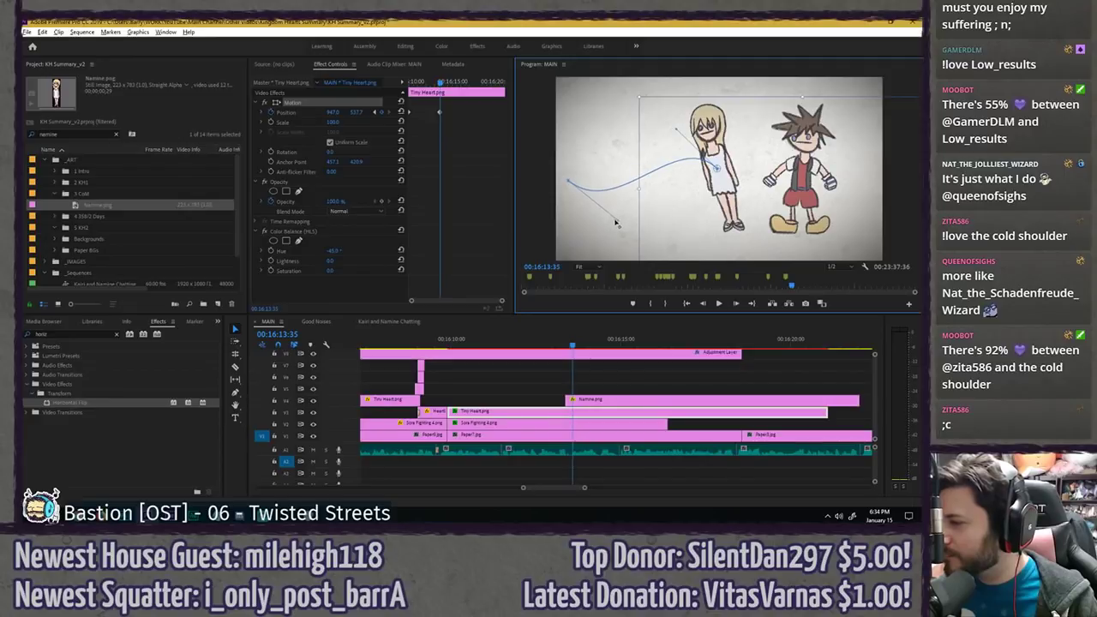
{"action": "left_click_drag", "start_coordinate": [421, 83], "coordinate": [409, 83]}
{"action": "key", "text": "space"}
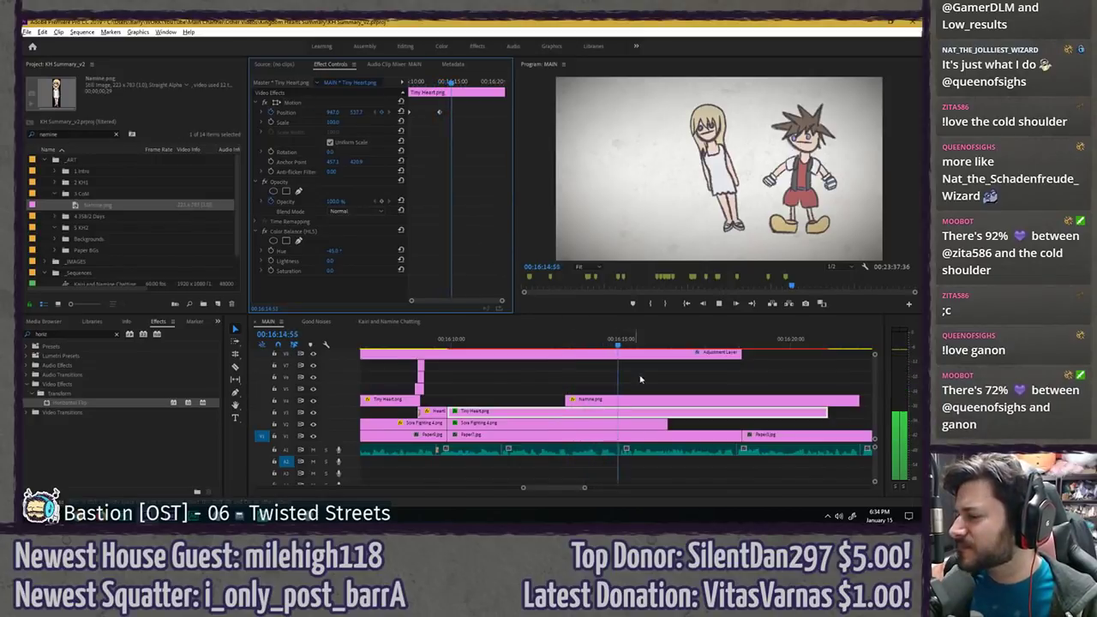
{"action": "left_click", "coordinate": [539, 339]}
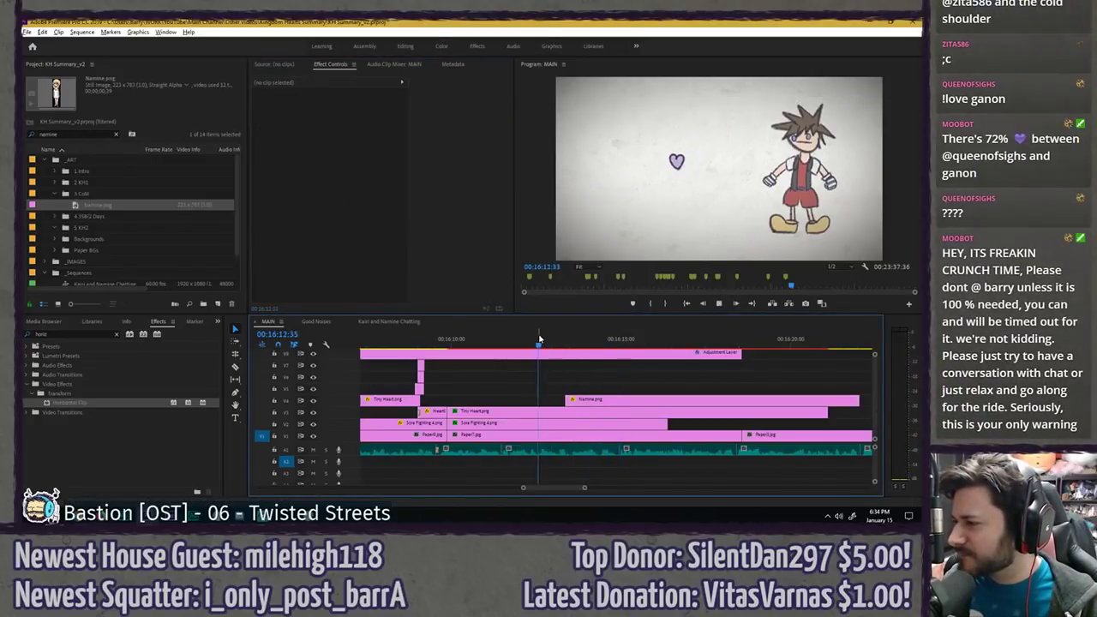
{"action": "key", "text": "space"}
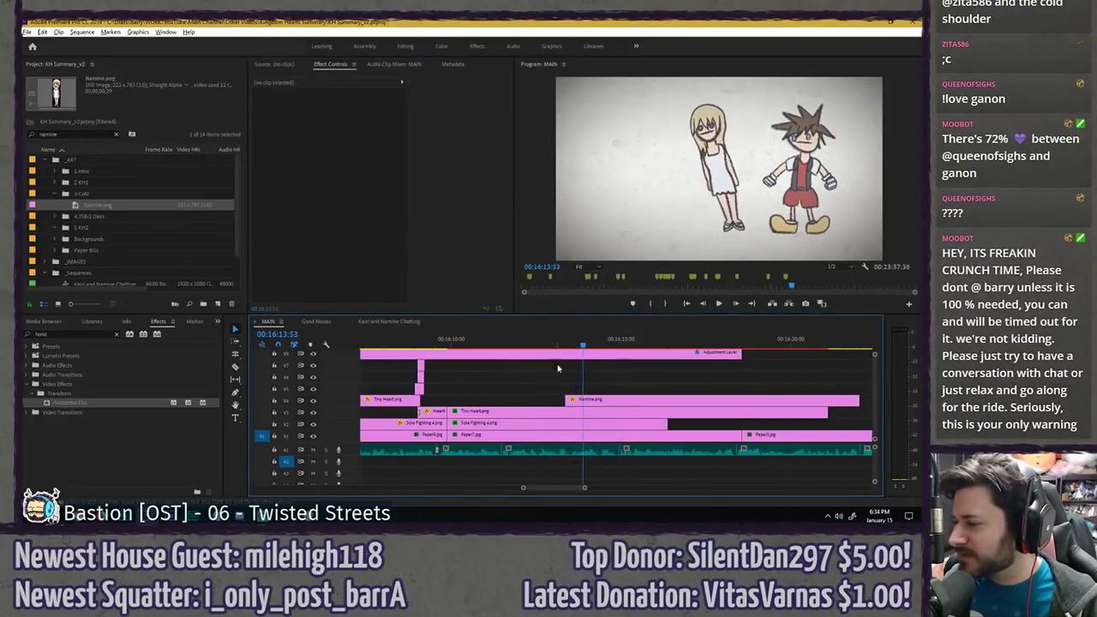
- Push Sora's starting Position X out to about 1690 at the clip start and save
{"action": "left_click", "coordinate": [583, 401]}
{"action": "left_click", "coordinate": [555, 419]}
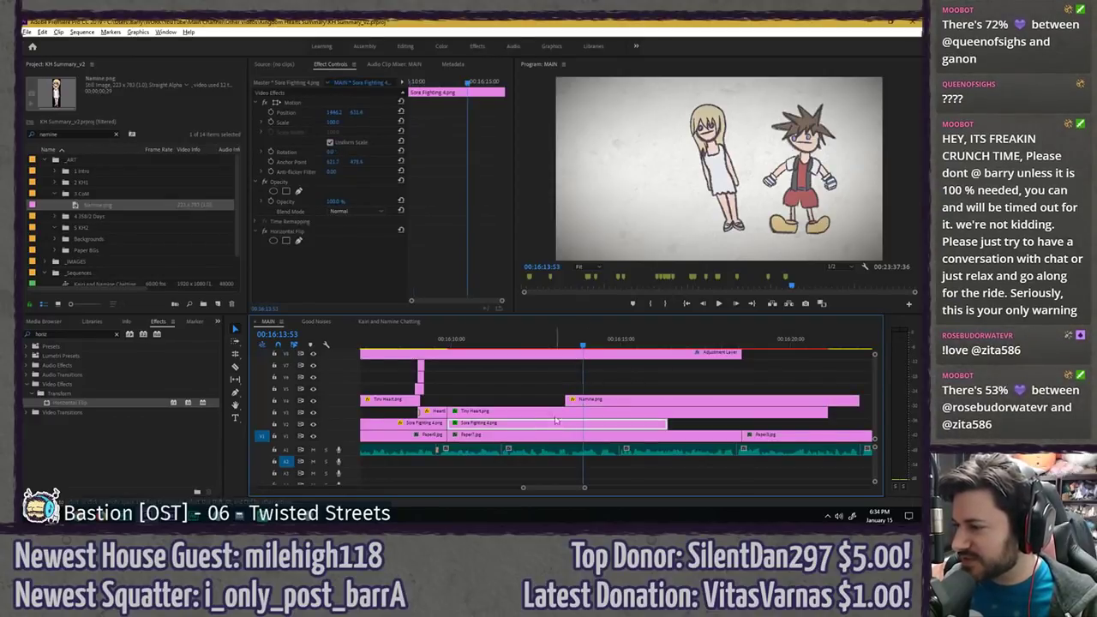
{"action": "left_click", "coordinate": [568, 346]}
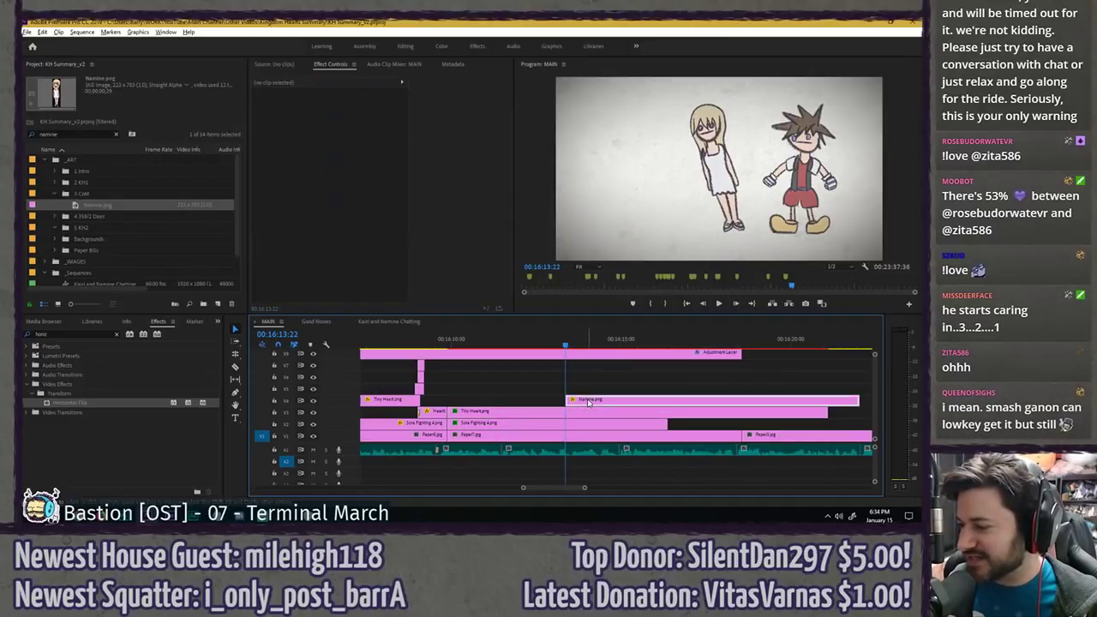
{"action": "left_click", "coordinate": [577, 414]}
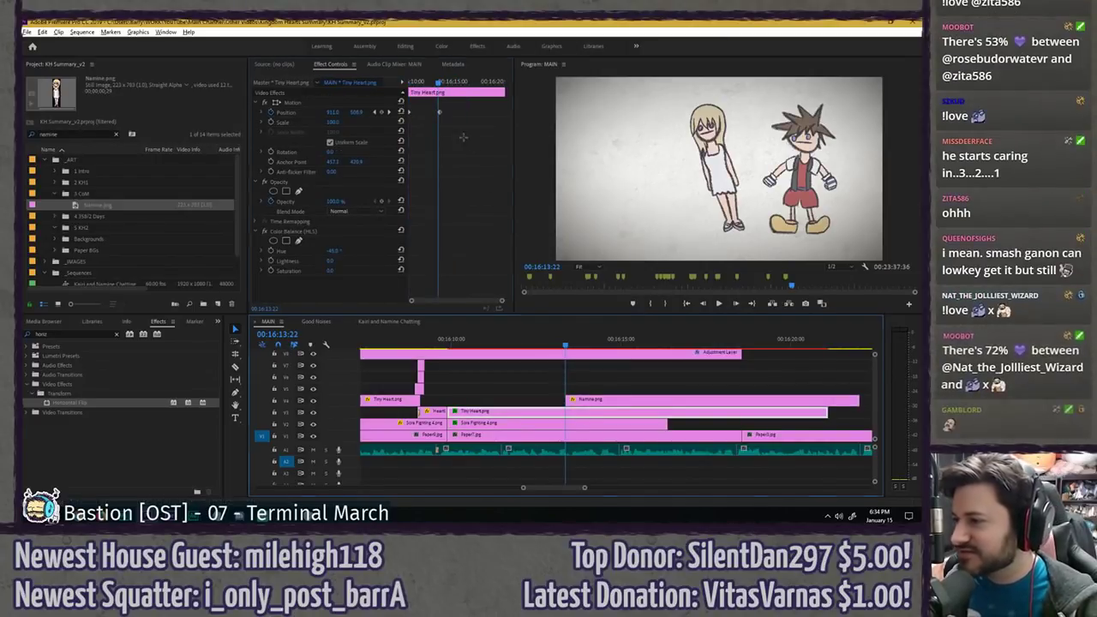
{"action": "left_click_drag", "start_coordinate": [438, 83], "coordinate": [361, 85]}
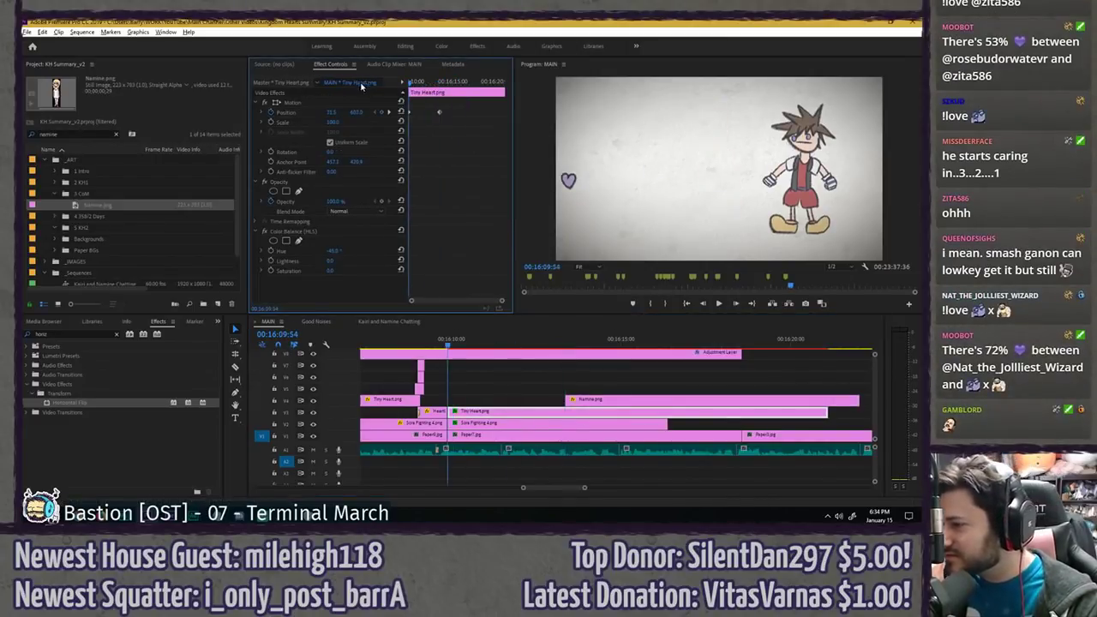
{"action": "left_click", "coordinate": [493, 422]}
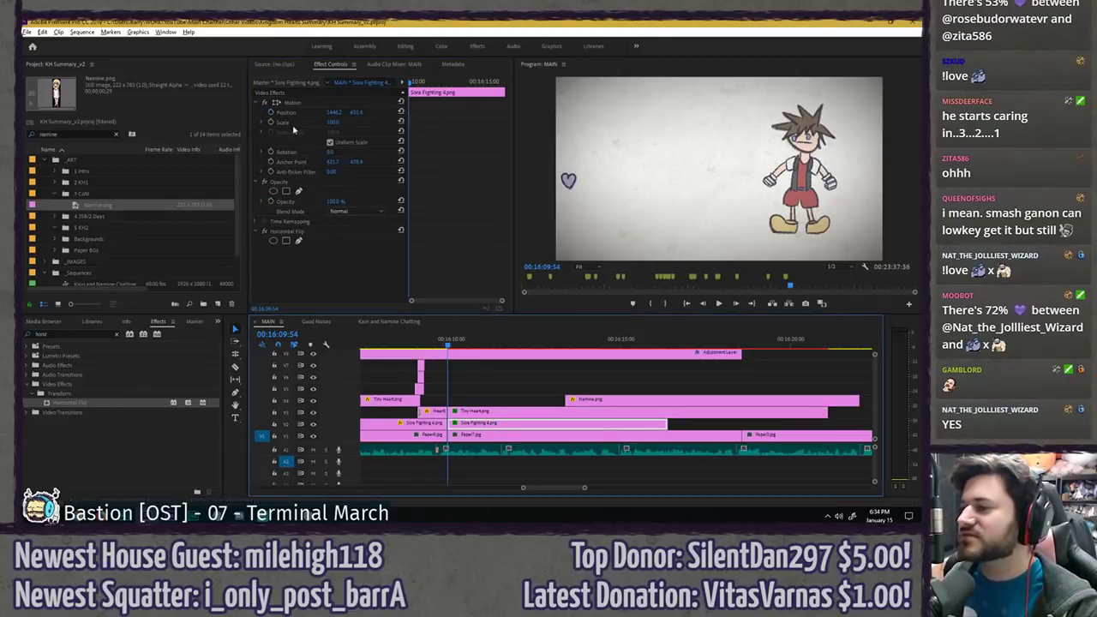
{"action": "left_click", "coordinate": [334, 103]}
{"action": "left_click_drag", "start_coordinate": [334, 114], "coordinate": [454, 116]}
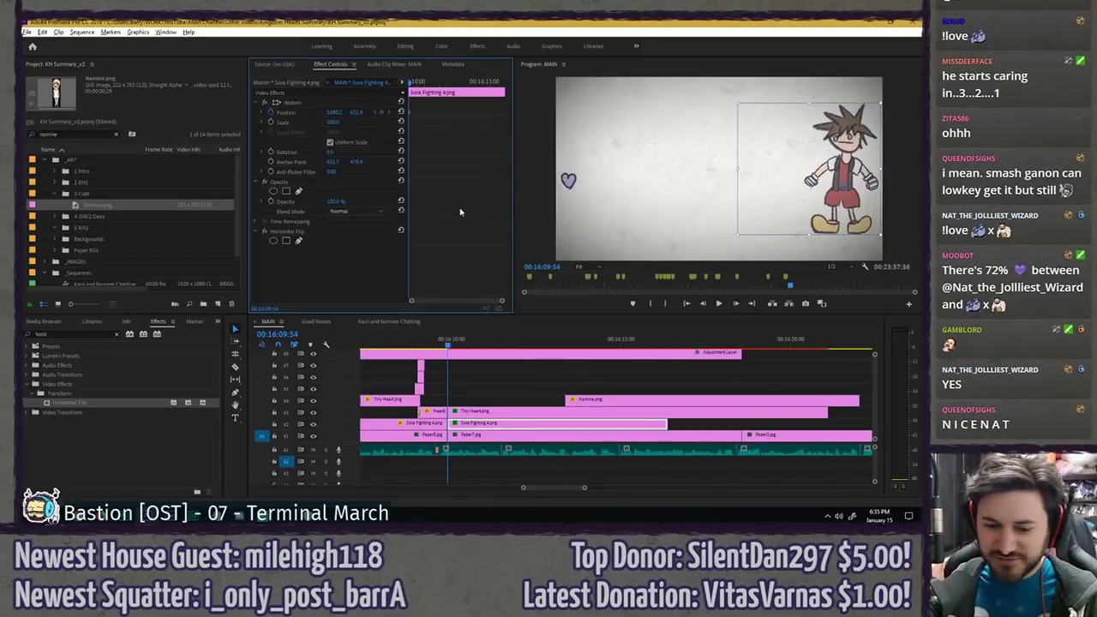
{"action": "key", "text": "ctrl+s"}
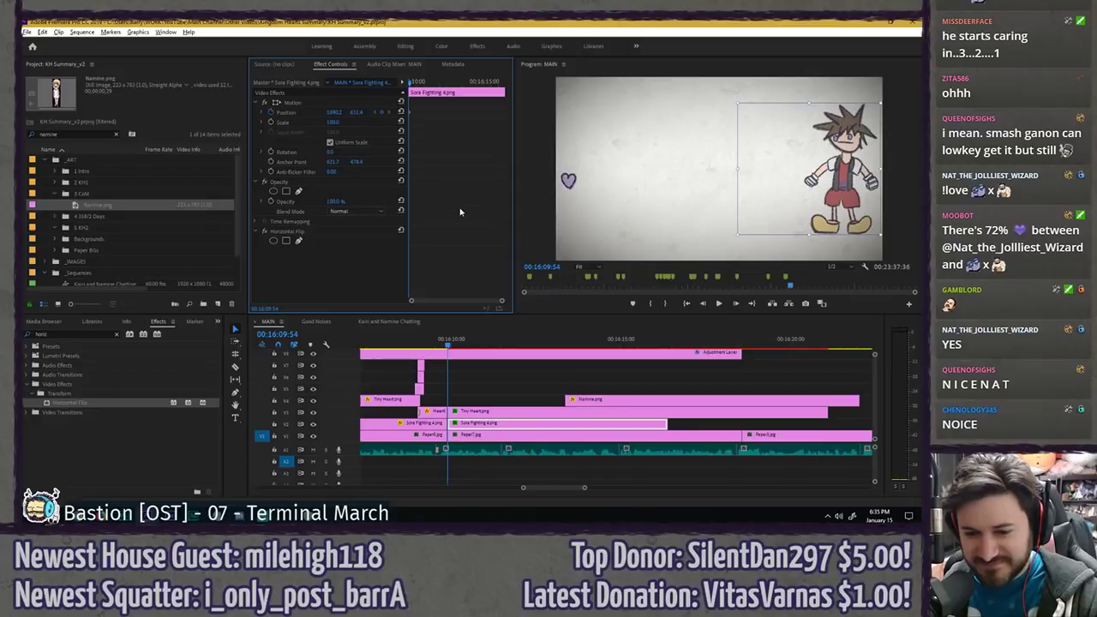
- At 16:13:35 set Sora's Position X to 1005.2, keyframing his slide left, and play it
{"action": "key", "text": "space"}
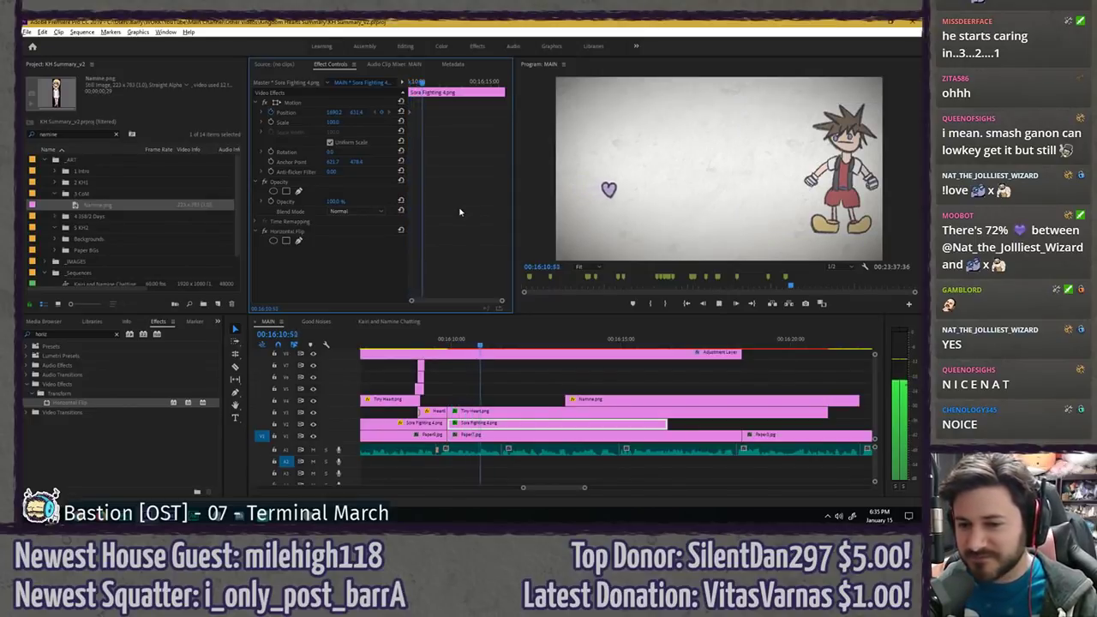
{"action": "left_click", "coordinate": [565, 346]}
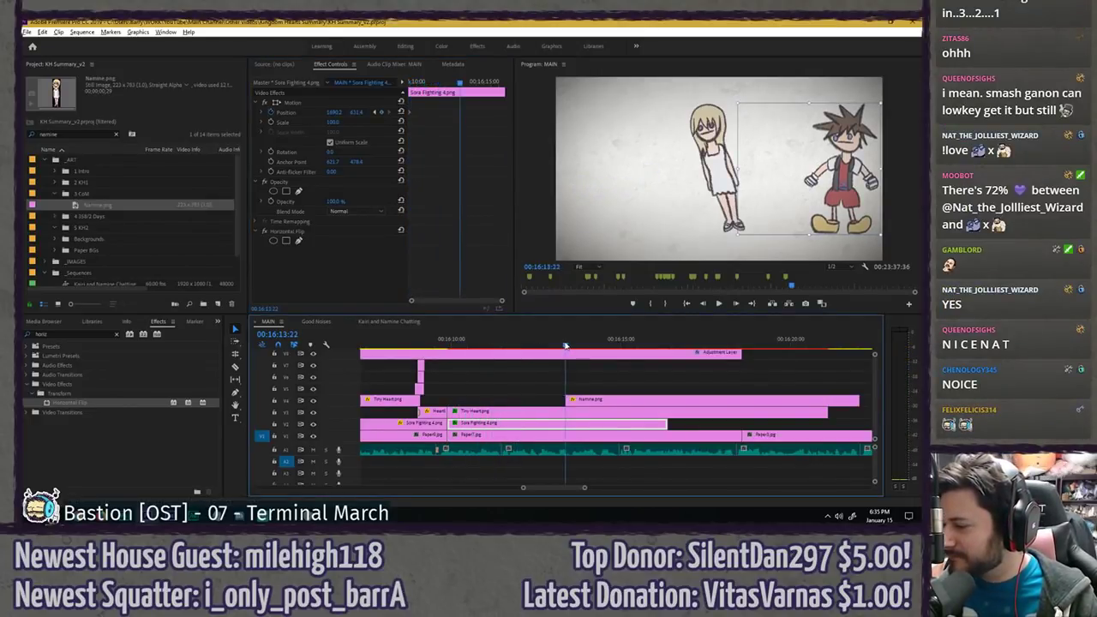
{"action": "left_click", "coordinate": [575, 416]}
{"action": "key", "text": "Right"}
{"action": "key", "text": "Right"}
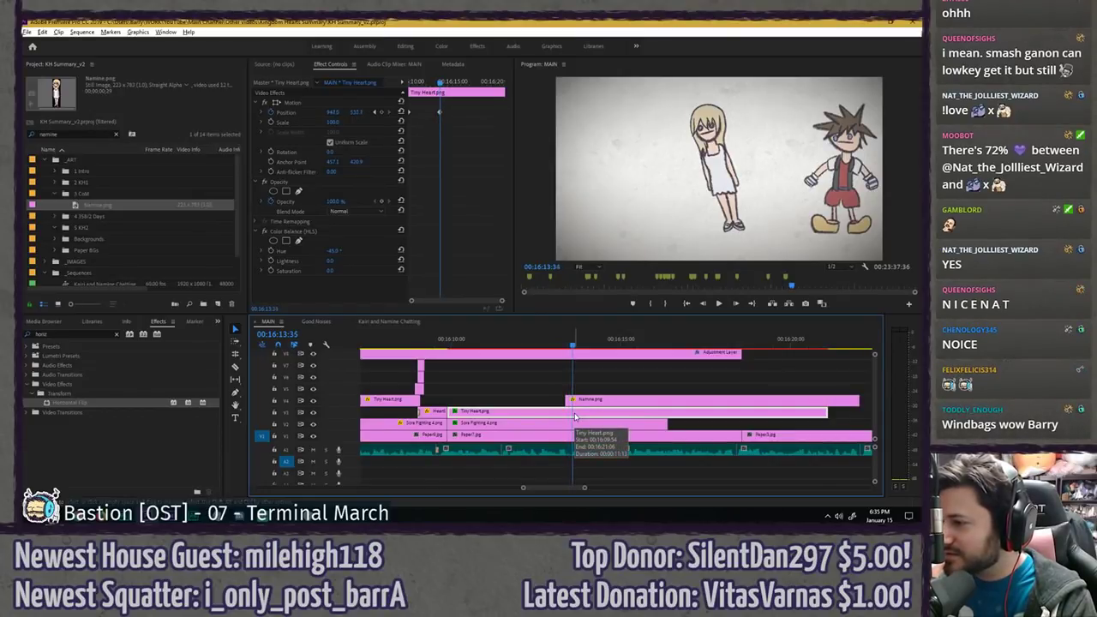
{"action": "left_click", "coordinate": [576, 423]}
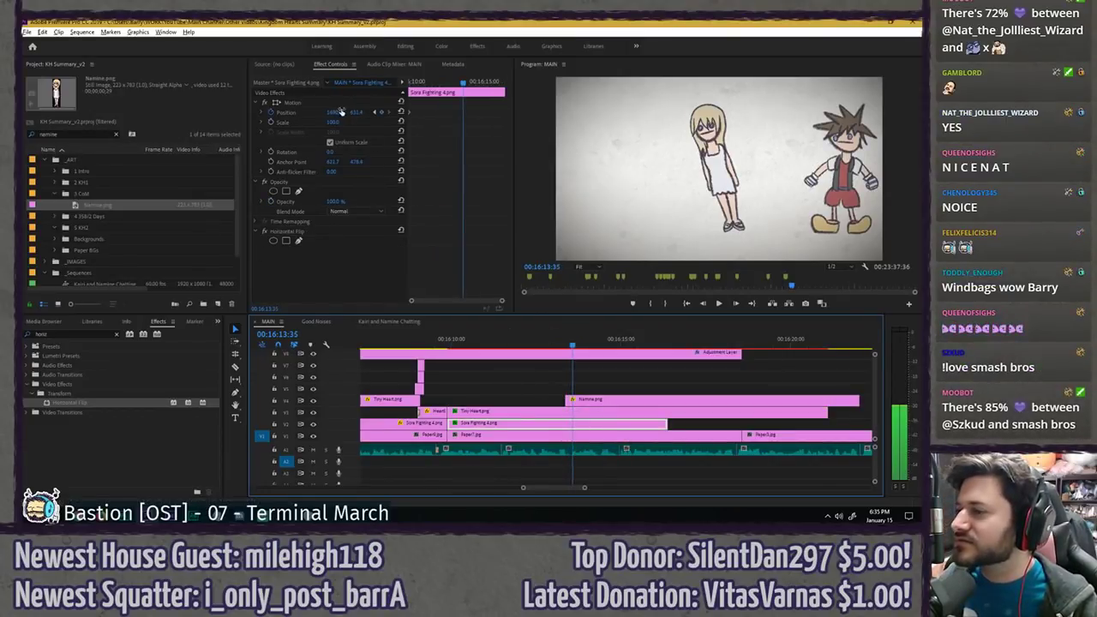
{"action": "left_click_drag", "start_coordinate": [340, 112], "coordinate": [265, 113]}
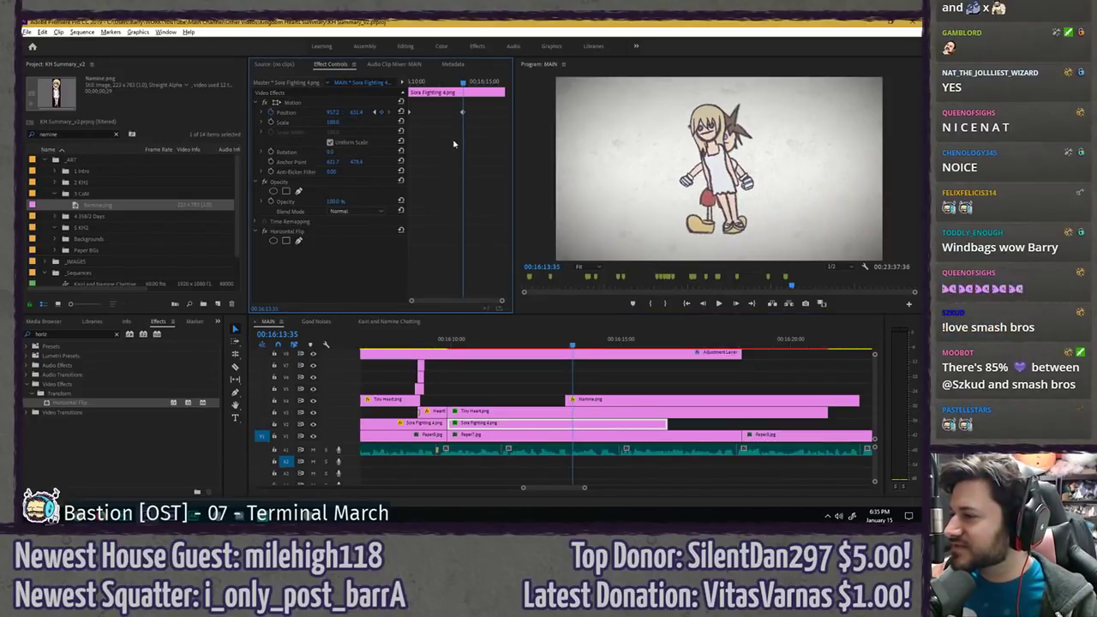
{"action": "left_click_drag", "start_coordinate": [450, 84], "coordinate": [409, 86]}
{"action": "key", "text": "space"}
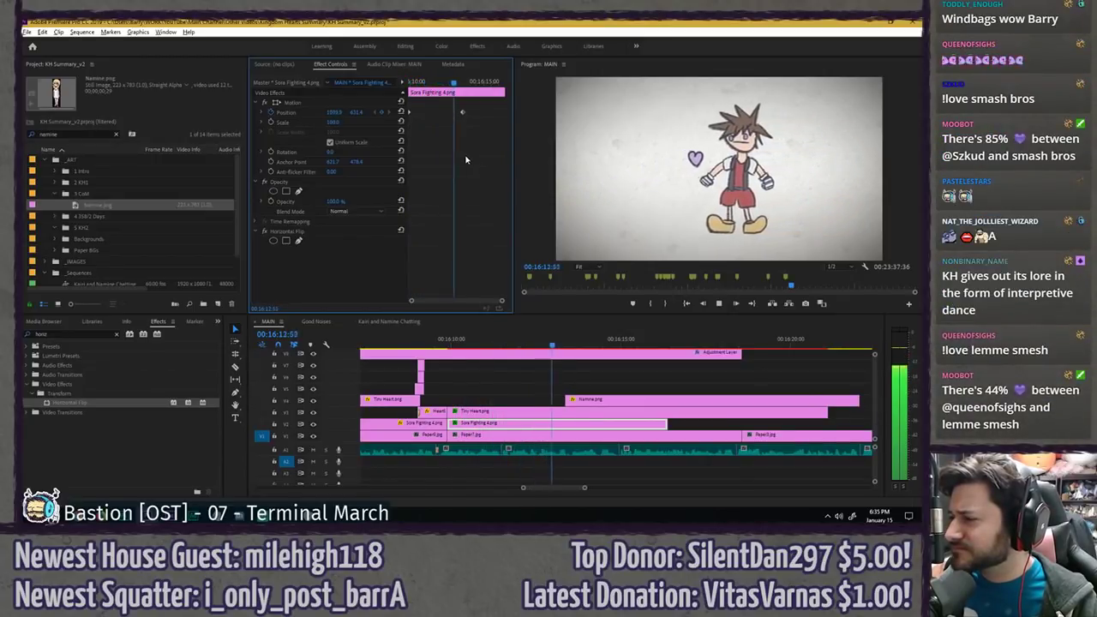
{"action": "key", "text": "space"}
- Keyframe Naminé's scale and rotation so she shrinks to 78% and tilts
{"action": "left_click", "coordinate": [580, 396]}
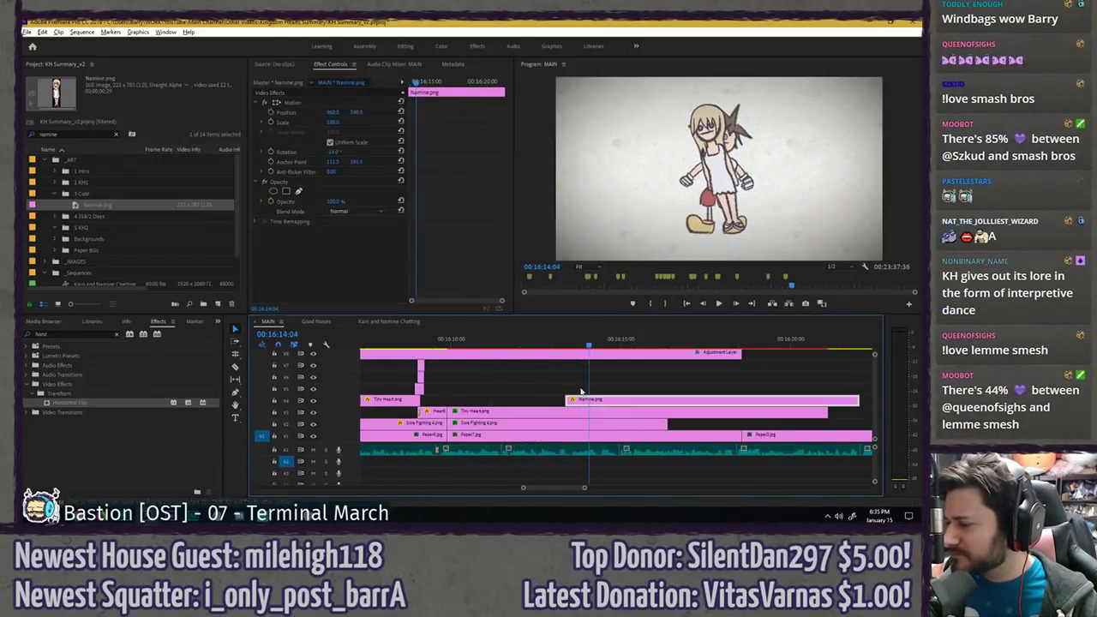
{"action": "left_click_drag", "start_coordinate": [416, 83], "coordinate": [376, 84]}
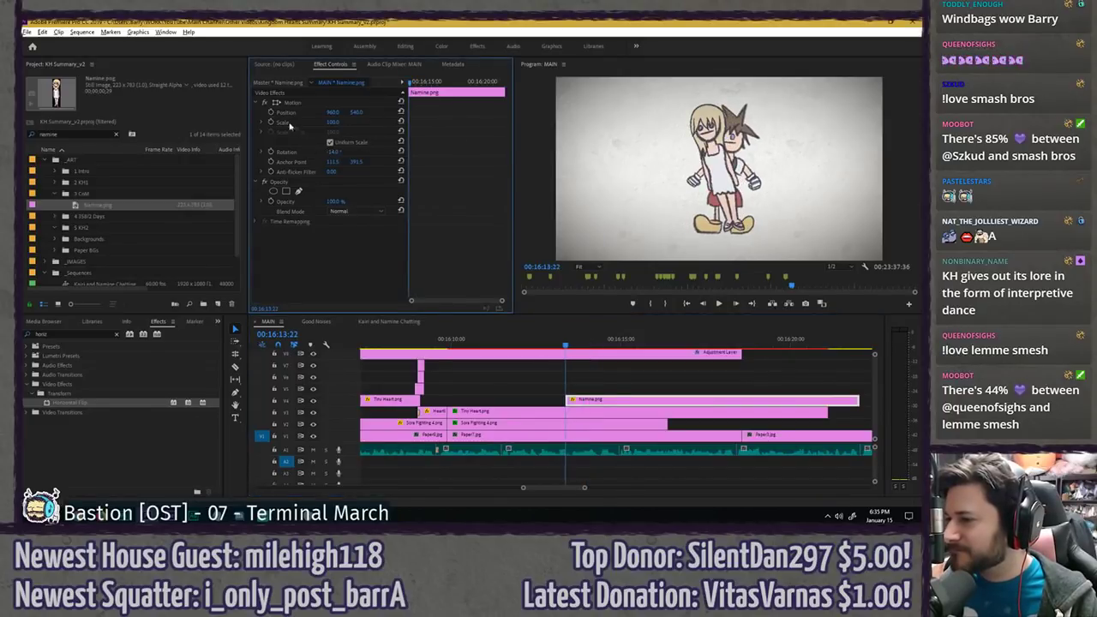
{"action": "key", "text": "space"}
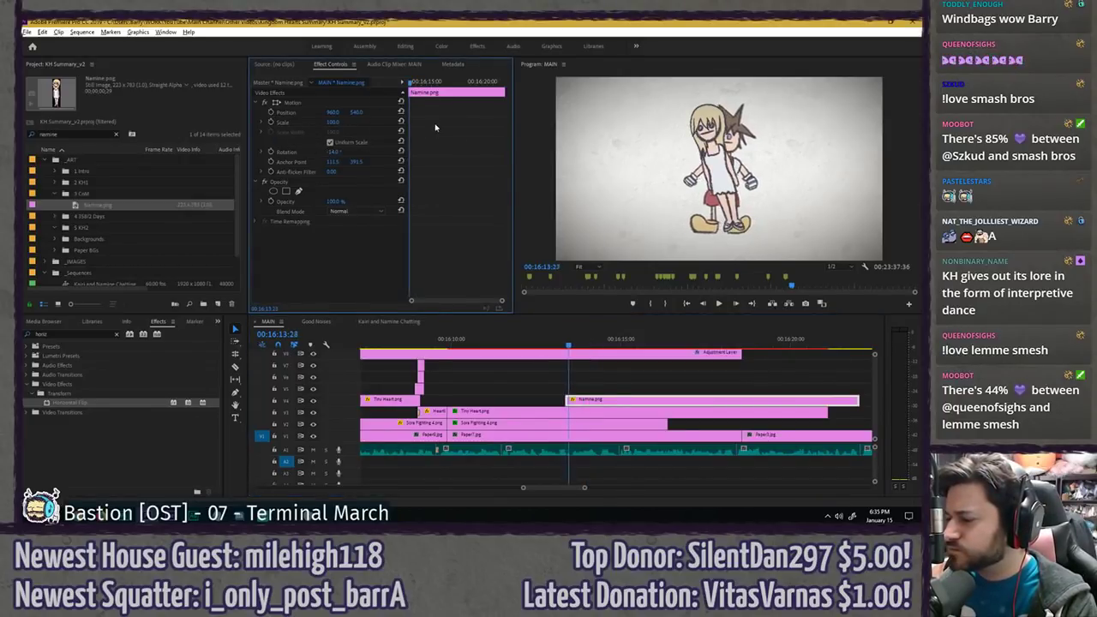
{"action": "left_click", "coordinate": [272, 123]}
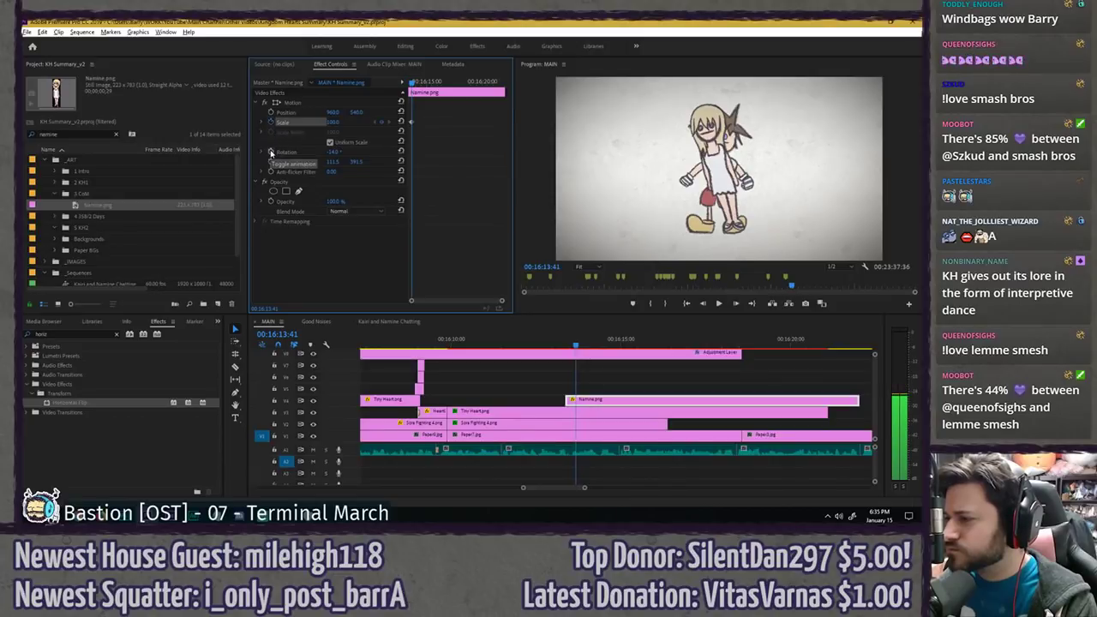
{"action": "left_click", "coordinate": [341, 151]}
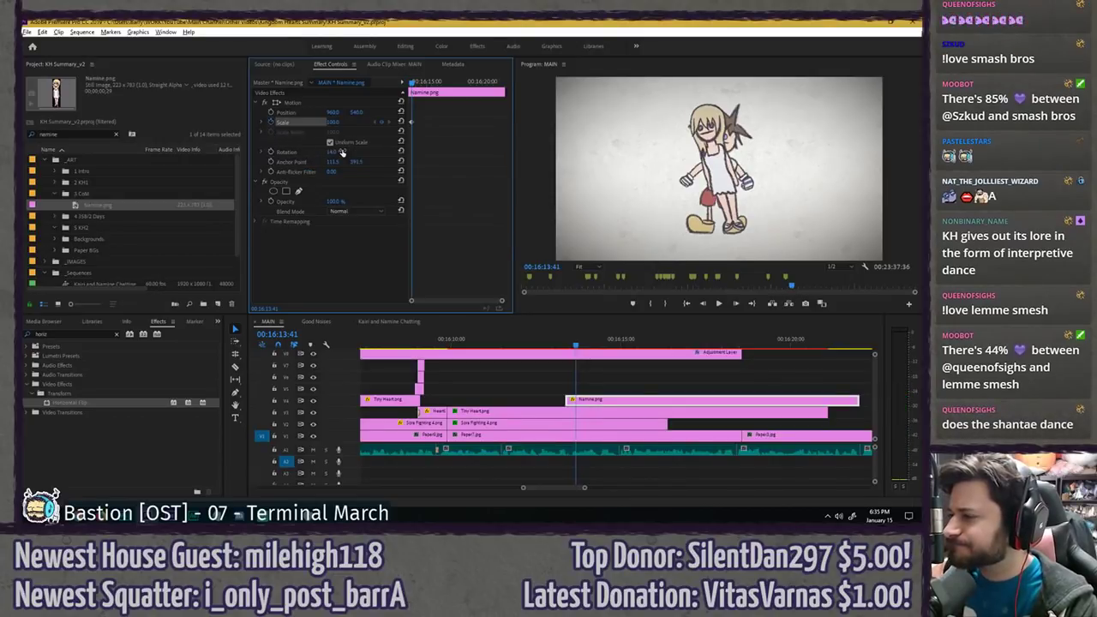
{"action": "key", "text": "Return"}
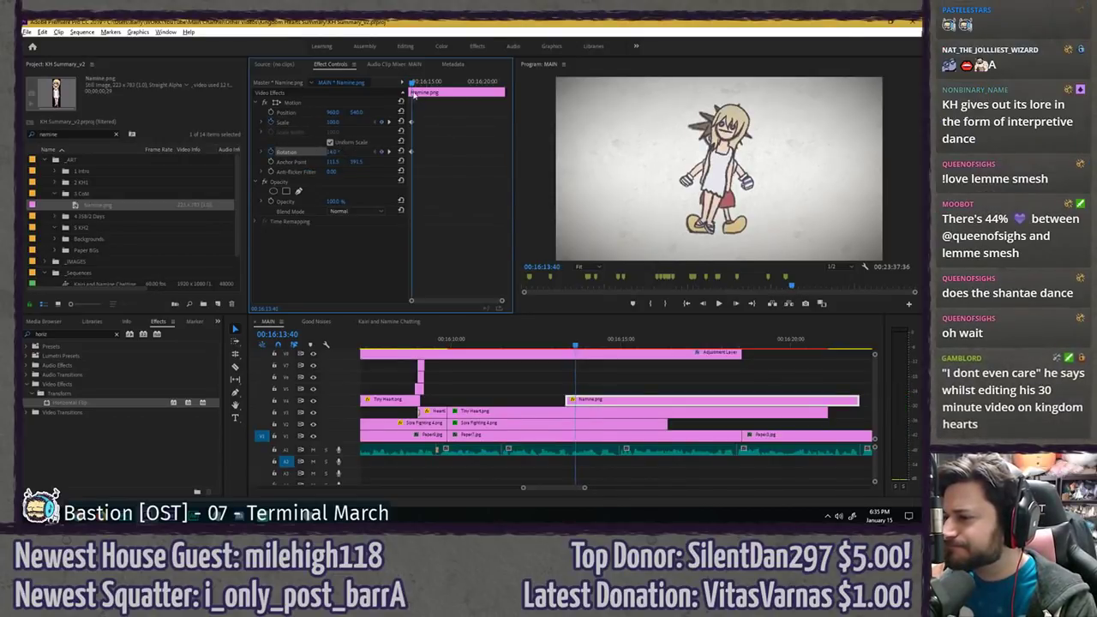
{"action": "left_click_drag", "start_coordinate": [413, 83], "coordinate": [325, 151]}
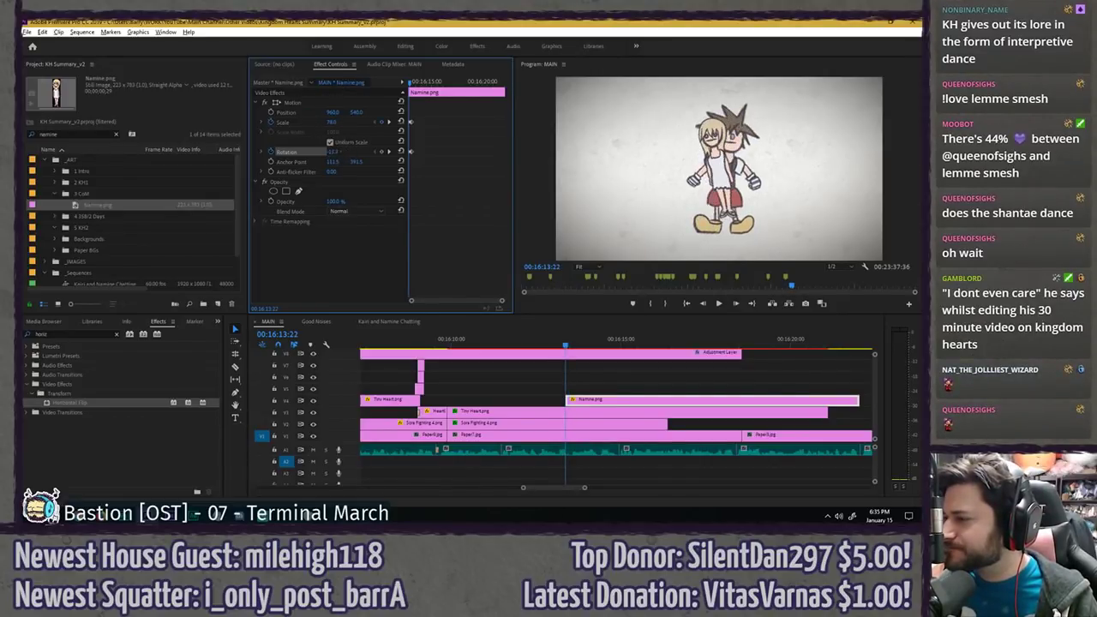
{"action": "key", "text": "space"}
- Apply Ease In to Naminé's scale and rotation keyframes and play the result
{"action": "left_click_drag", "start_coordinate": [416, 84], "coordinate": [368, 81]}
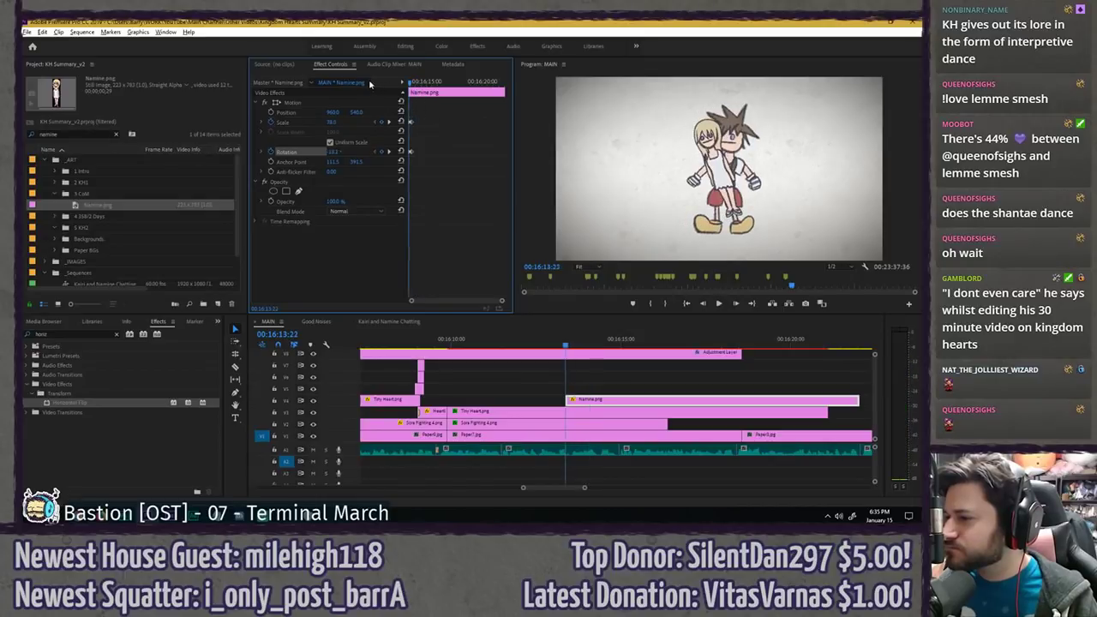
{"action": "key", "text": "space"}
{"action": "key", "text": "space"}
{"action": "key", "text": "="}
{"action": "key", "text": "="}
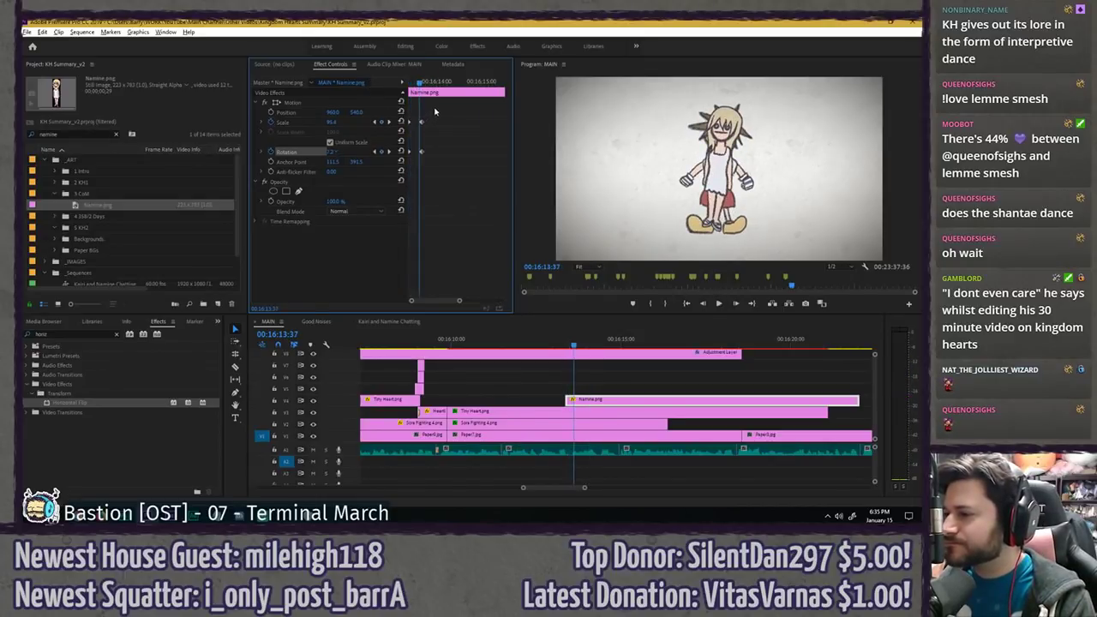
{"action": "right_click", "coordinate": [421, 153]}
{"action": "left_click", "coordinate": [459, 287]}
{"action": "left_click", "coordinate": [564, 347]}
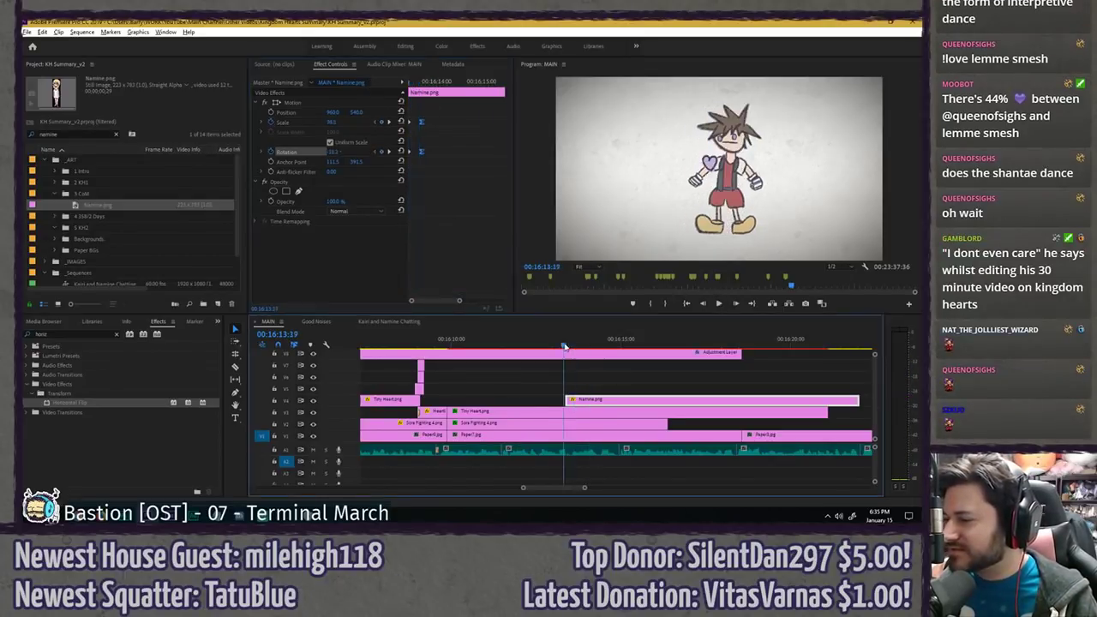
{"action": "key", "text": "space"}
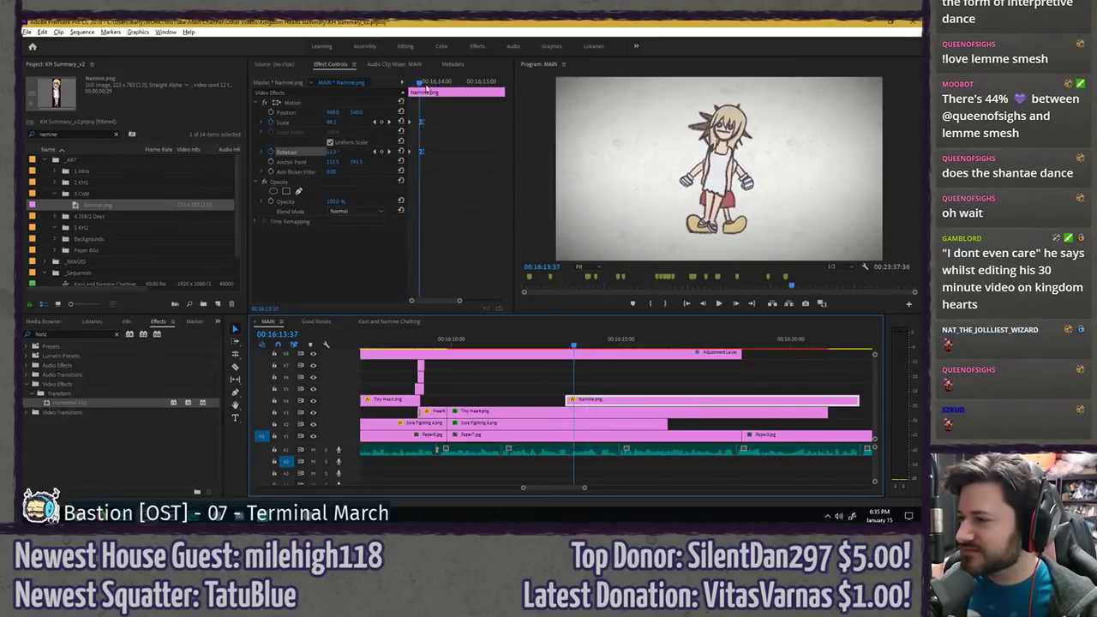
- Reduce Naminé's rotation to about 6° at 16:13:38 and replay her animation
{"action": "left_click", "coordinate": [421, 84]}
{"action": "left_click_drag", "start_coordinate": [339, 153], "coordinate": [325, 157]}
{"action": "left_click_drag", "start_coordinate": [424, 83], "coordinate": [315, 84]}
{"action": "key", "text": "space"}
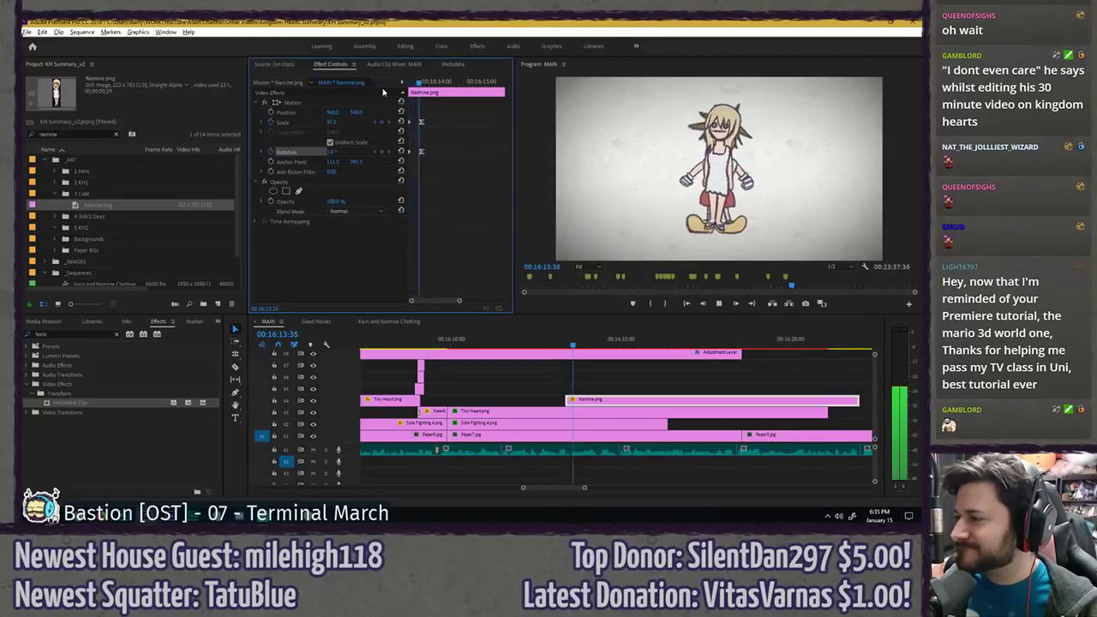
{"action": "left_click_drag", "start_coordinate": [425, 83], "coordinate": [344, 83]}
{"action": "key", "text": "space"}
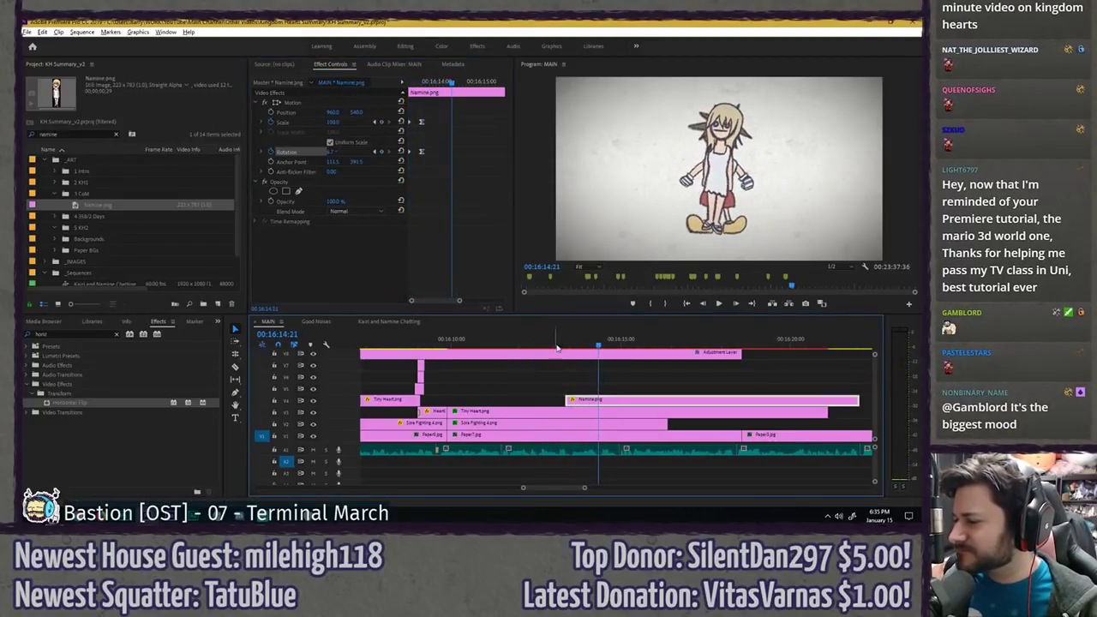
- Shift the Namine.png clip slightly later, then disable it with Shift+E at 16:13:35
{"action": "left_click", "coordinate": [566, 344]}
{"action": "left_click_drag", "start_coordinate": [603, 408], "coordinate": [610, 409]}
{"action": "key", "text": "space"}
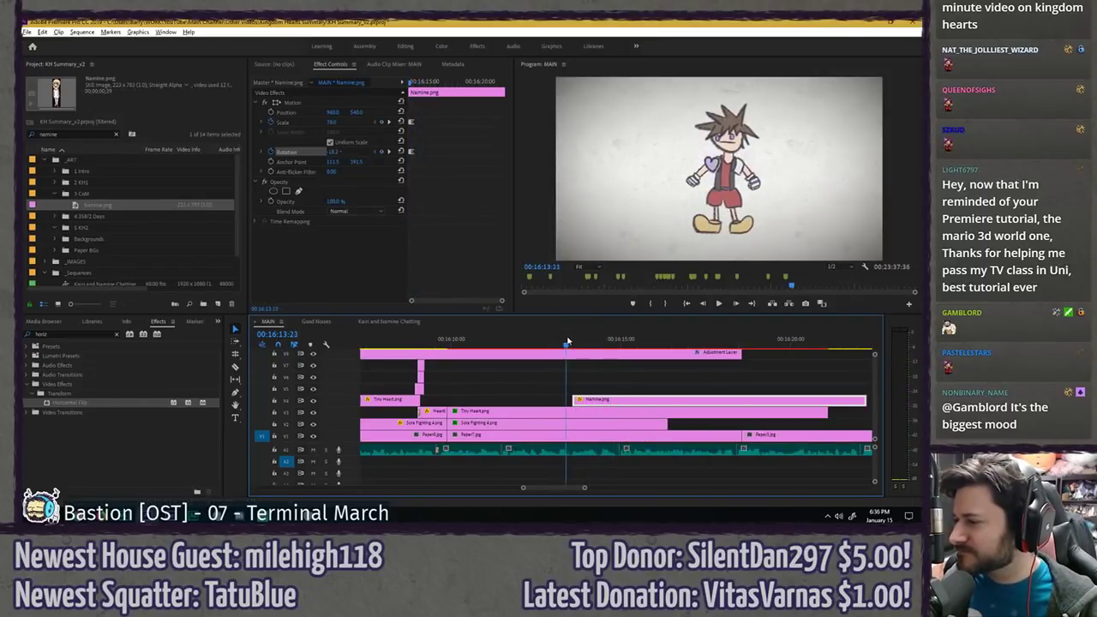
{"action": "left_click", "coordinate": [574, 341]}
{"action": "left_click", "coordinate": [573, 344]}
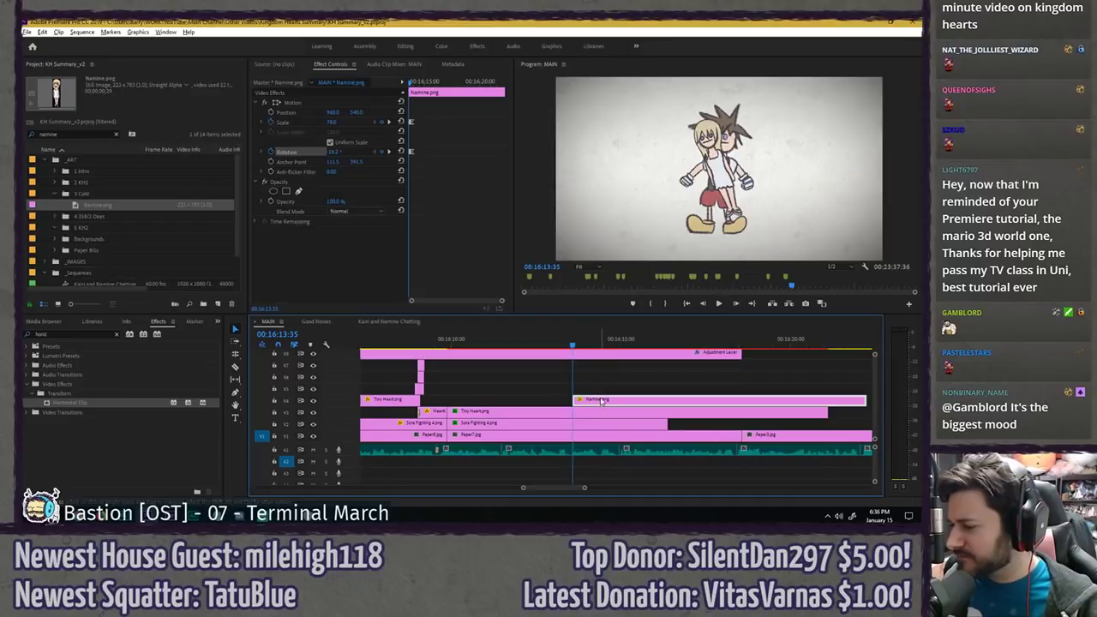
{"action": "key", "text": "shift+e"}
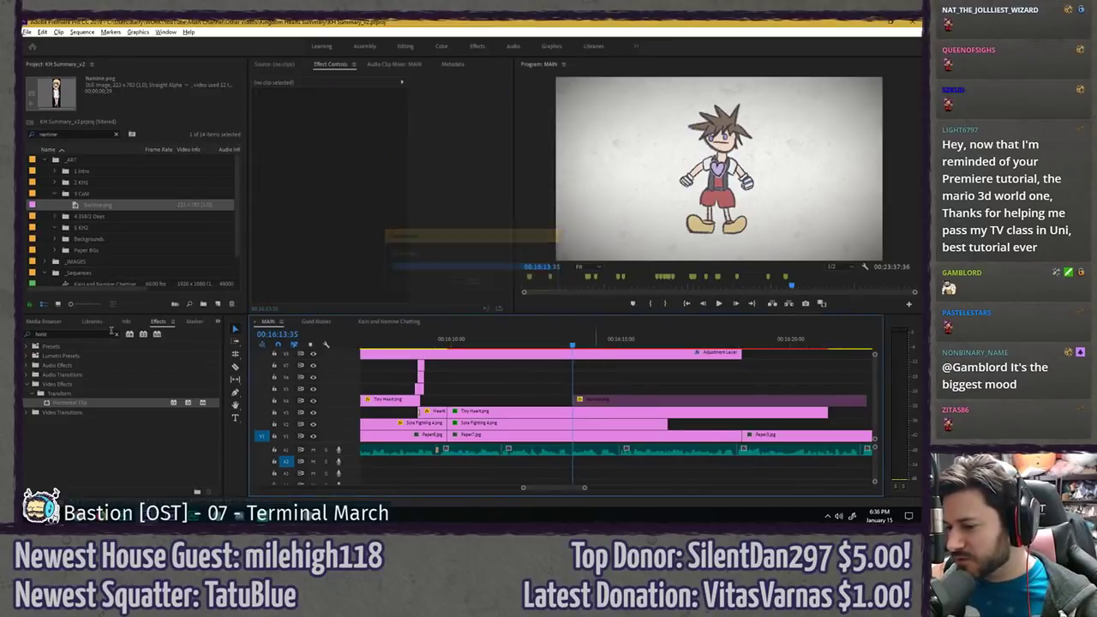
- Apply Color Balance (HLS) to Tiny Heart and keyframe its Lightness up to 100
{"action": "left_click", "coordinate": [111, 333]}
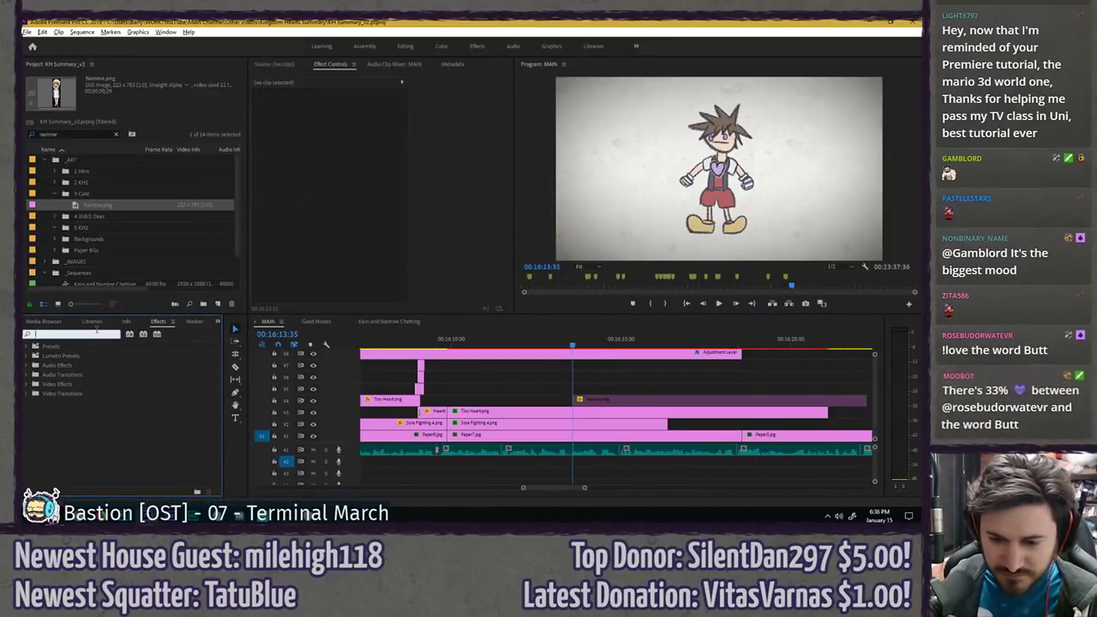
{"action": "type", "text": "hls"}
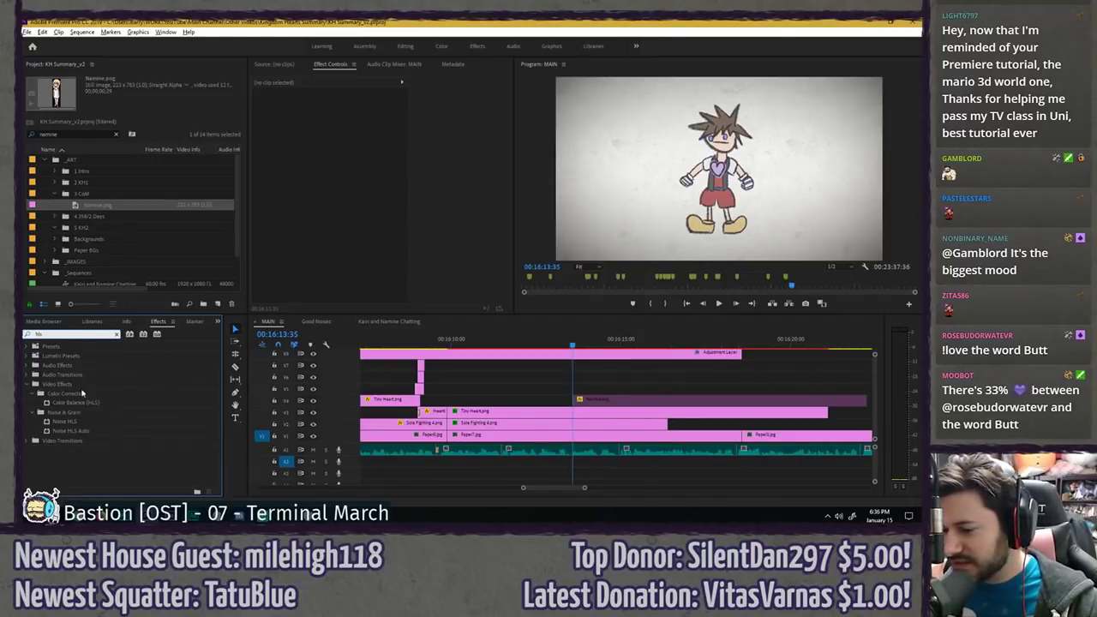
{"action": "left_click_drag", "start_coordinate": [77, 404], "coordinate": [572, 412]}
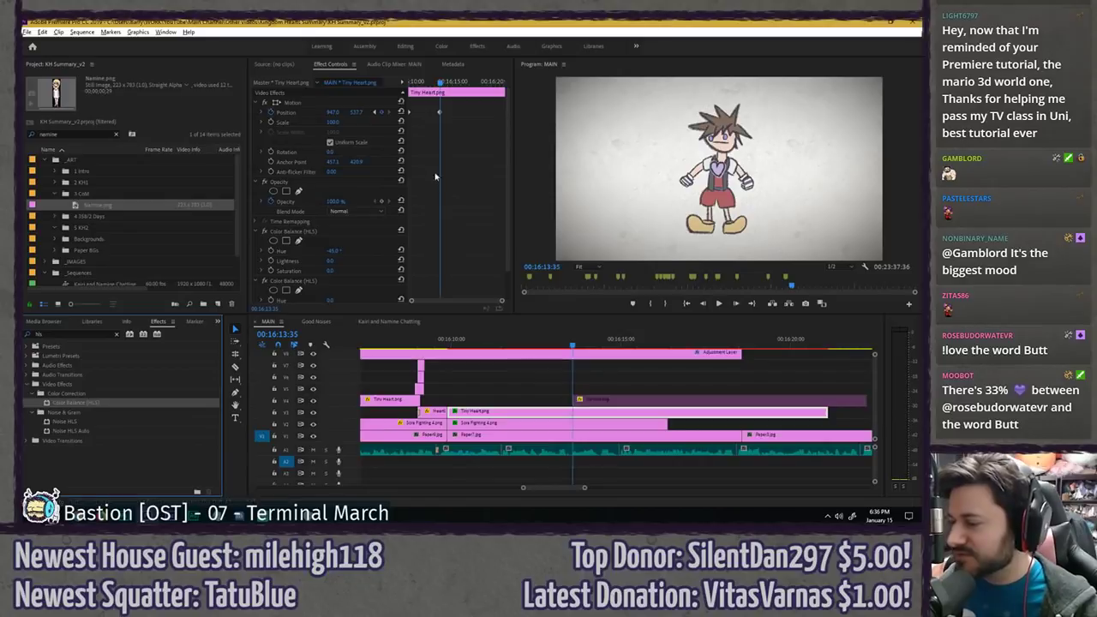
{"action": "left_click", "coordinate": [331, 281]}
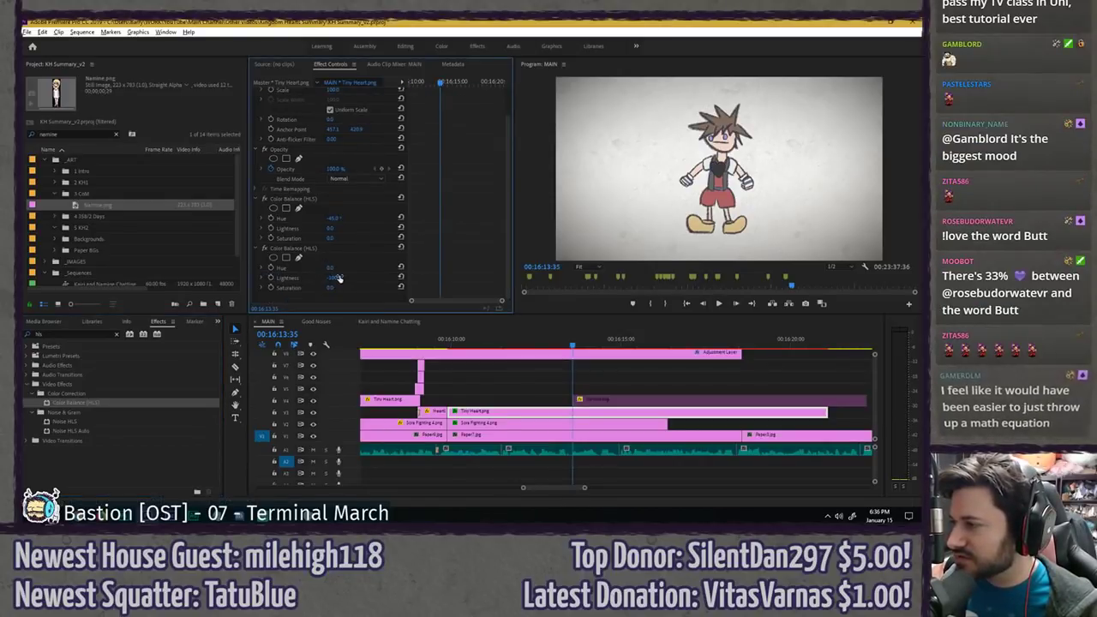
{"action": "left_click_drag", "start_coordinate": [333, 277], "coordinate": [348, 277]}
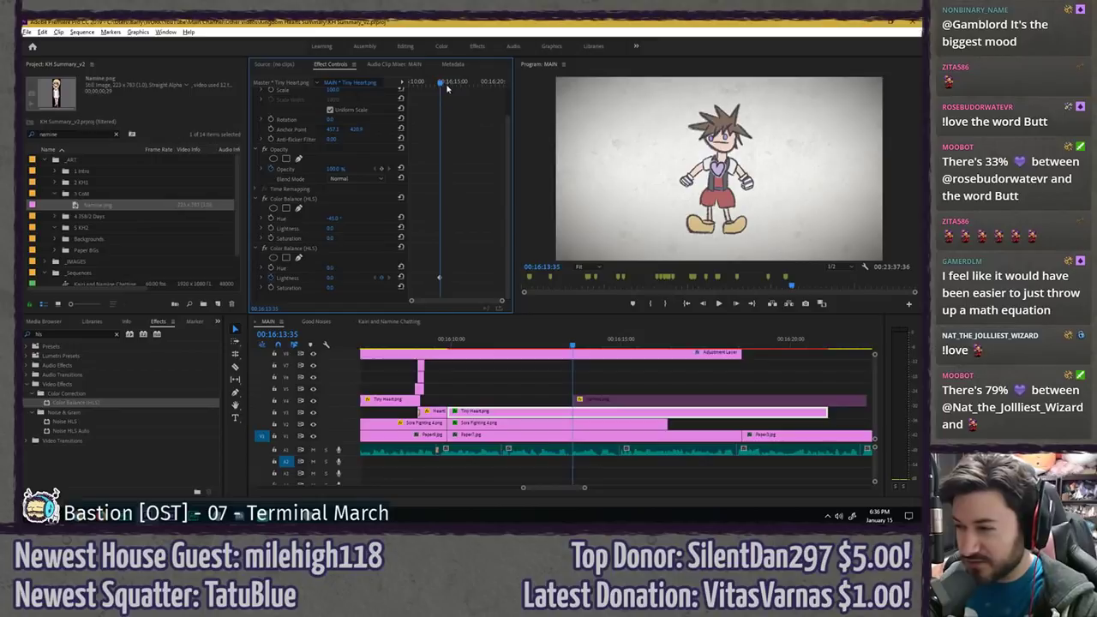
- Play back the heart's fade to white to preview it
{"action": "mouse_move", "coordinate": [440, 81]}
{"action": "left_mouse_down"}
{"action": "mouse_move", "coordinate": [451, 81]}
{"action": "mouse_move", "coordinate": [437, 81]}
{"action": "left_mouse_up"}
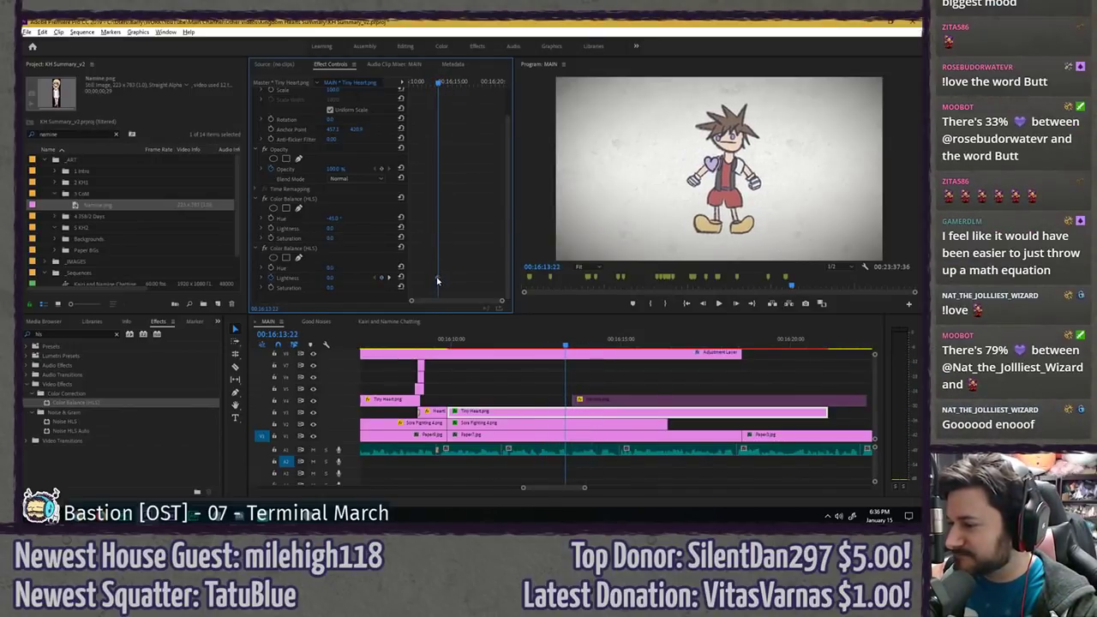
{"action": "key", "text": "space"}
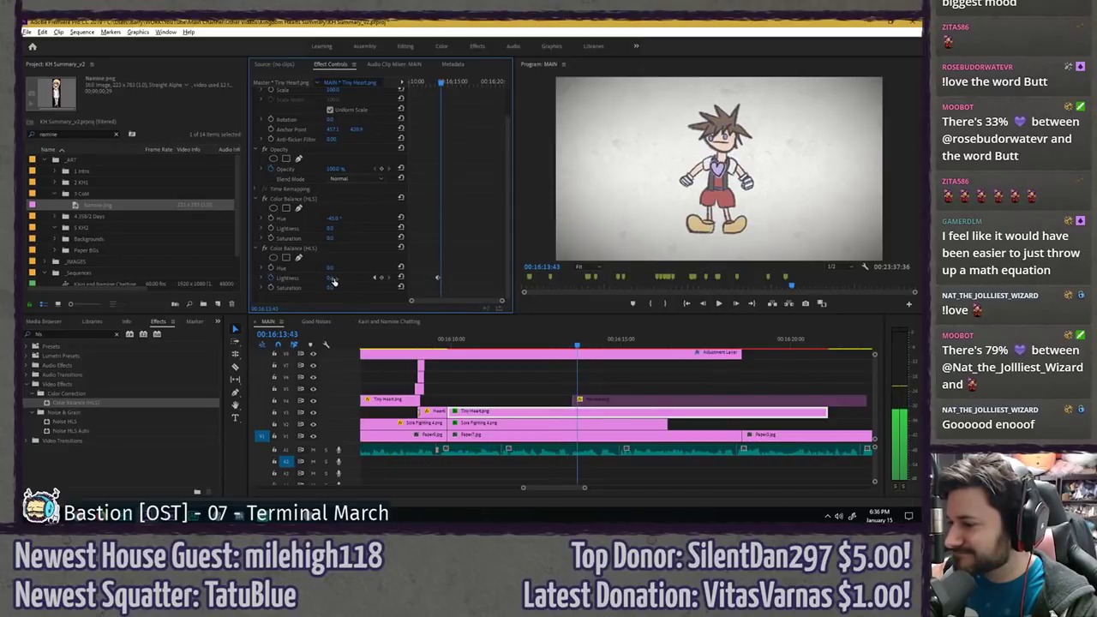
{"action": "left_click", "coordinate": [418, 119]}
{"action": "key", "text": "space"}
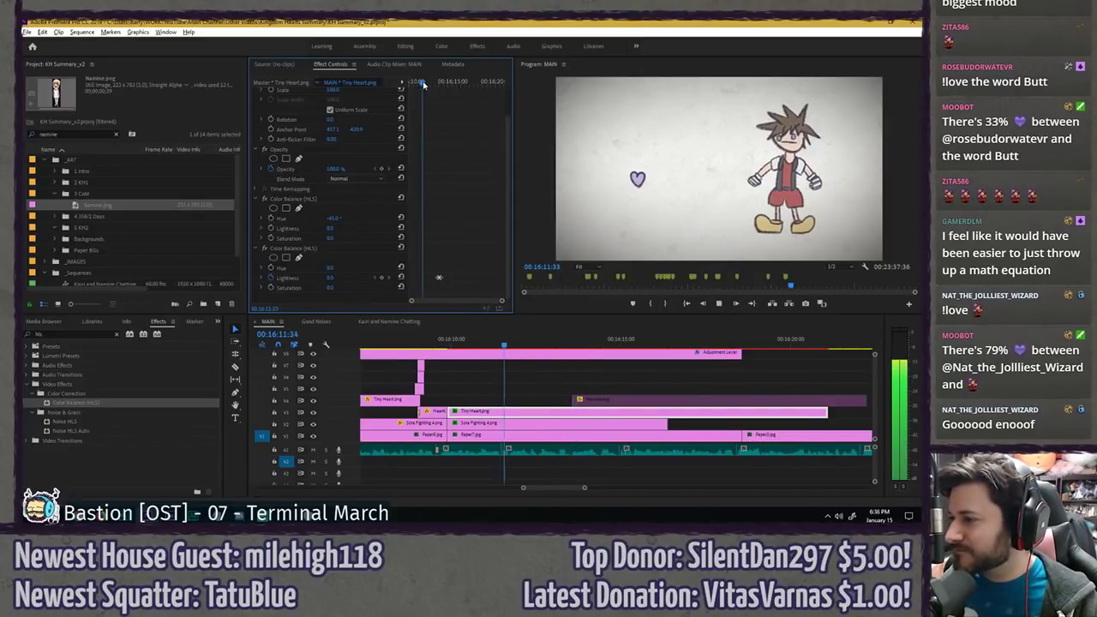
{"action": "key", "text": "space"}
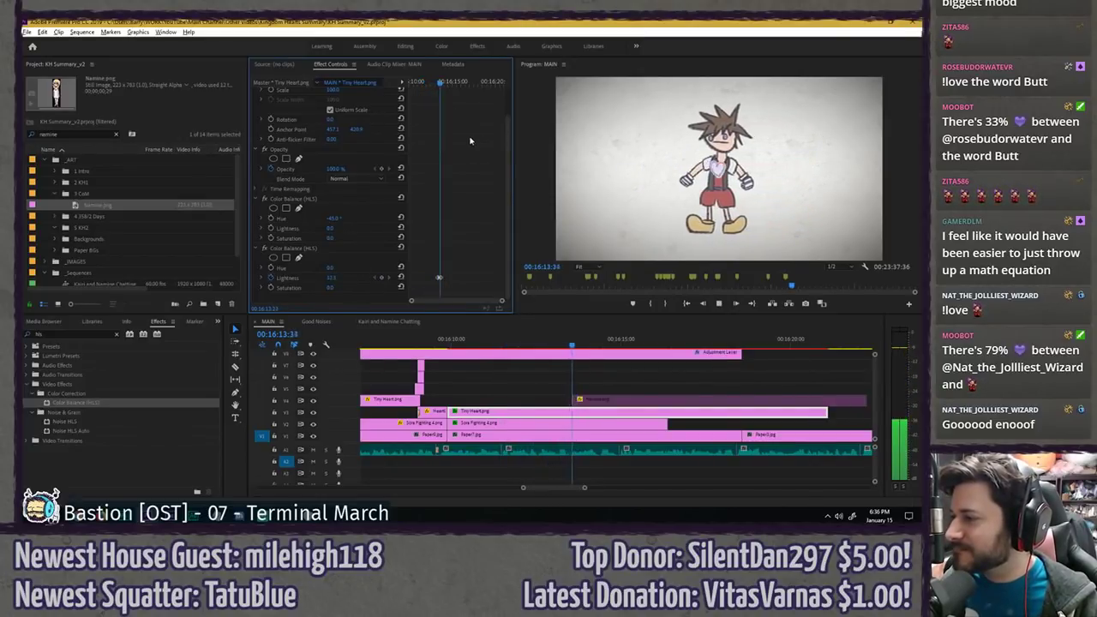
- Zoom in on the heart's keyframes and preview the fade from 16:12:53
{"action": "left_click", "coordinate": [435, 82]}
{"action": "left_click_drag", "start_coordinate": [436, 83], "coordinate": [465, 83]}
{"action": "key", "text": "equal"}
{"action": "key", "text": "equal"}
{"action": "left_click", "coordinate": [452, 82]}
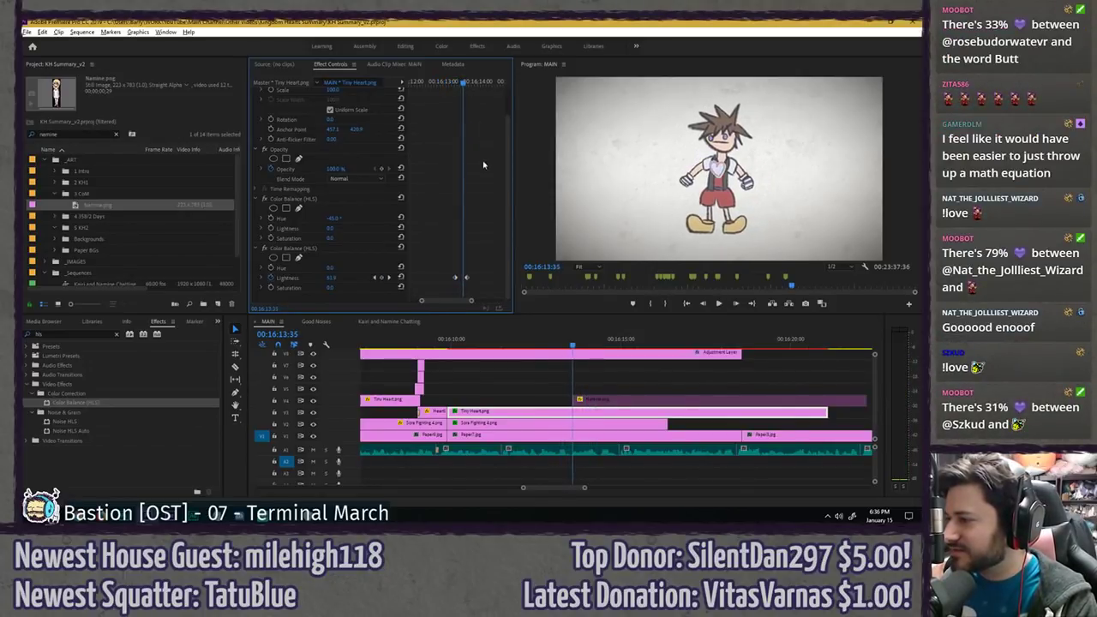
{"action": "key", "text": "Left"}
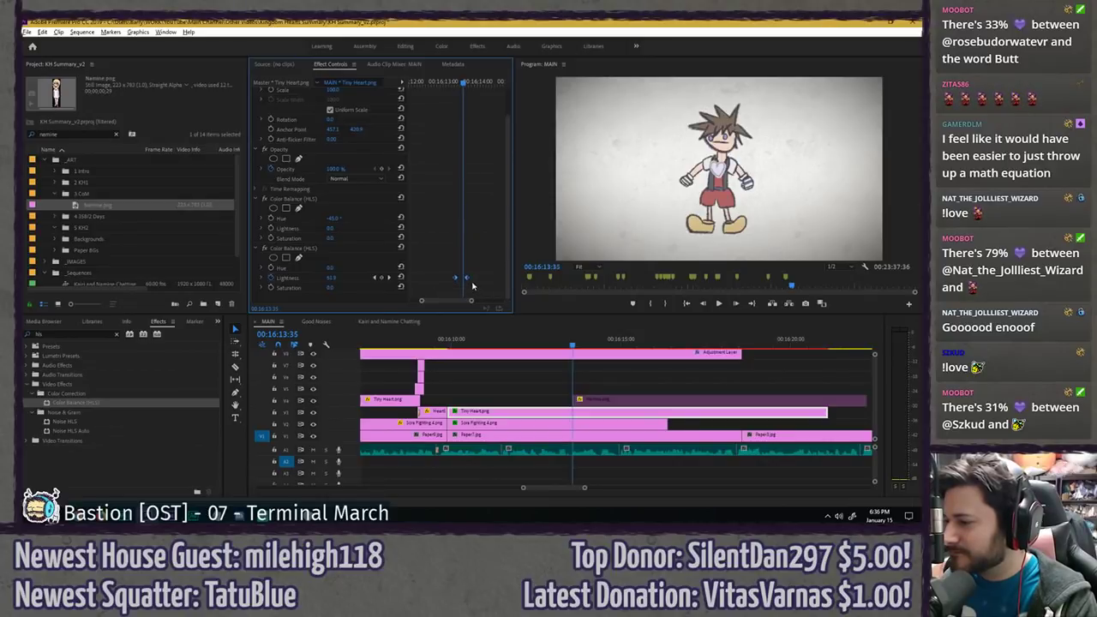
{"action": "left_click", "coordinate": [440, 84]}
{"action": "key", "text": "space"}
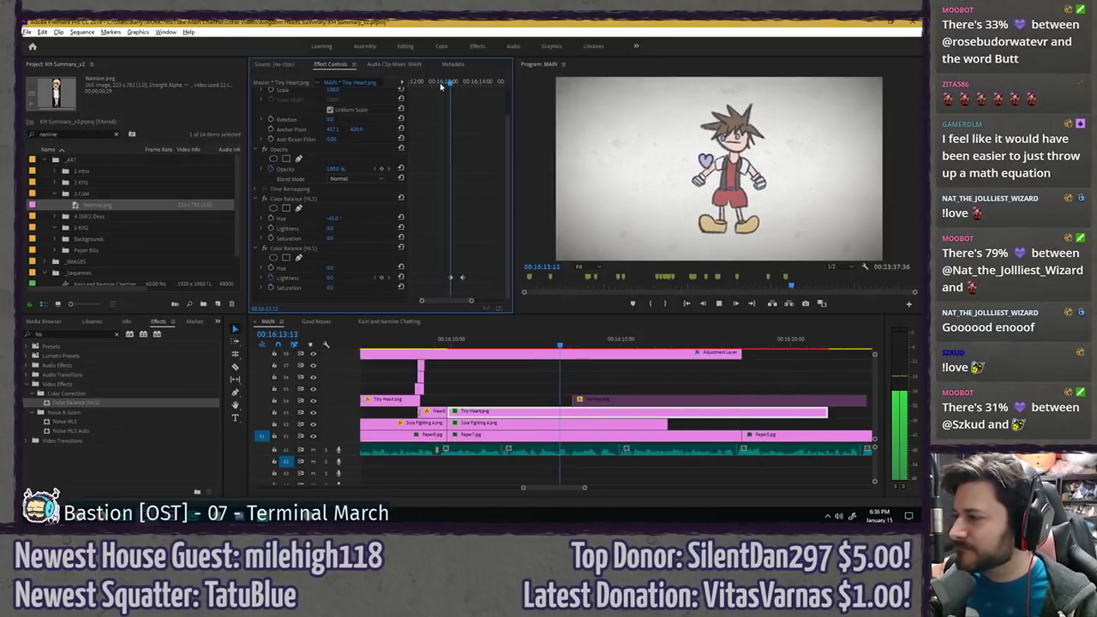
{"action": "left_click", "coordinate": [442, 84]}
{"action": "left_click_drag", "start_coordinate": [442, 86], "coordinate": [446, 86]}
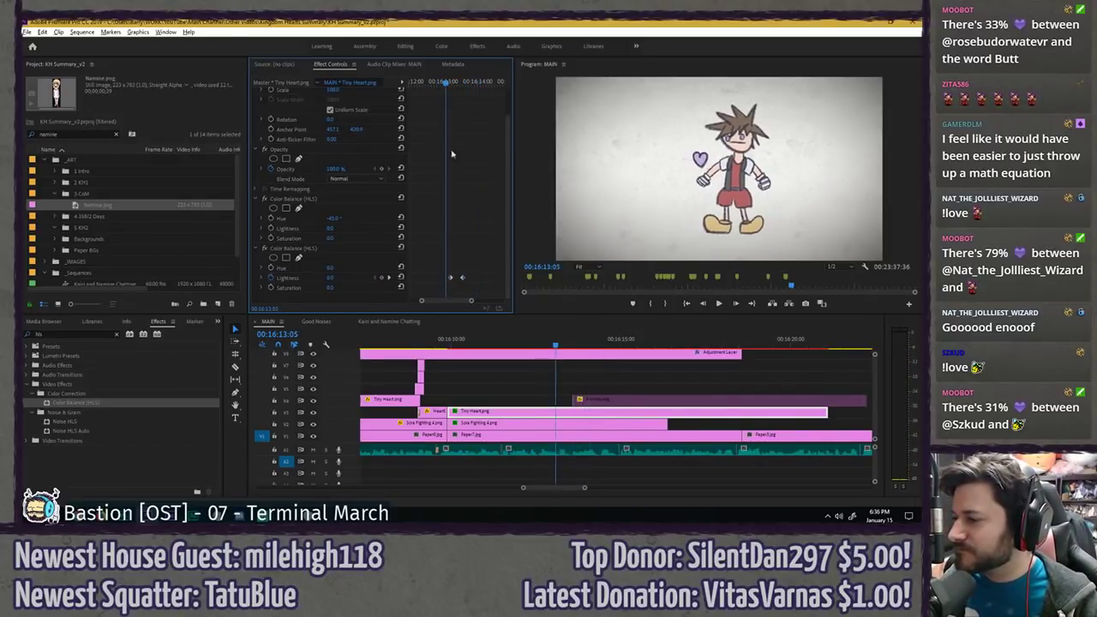
- Ease out the heart's first Lightness keyframe and play back the smoothed fade
{"action": "right_click", "coordinate": [462, 278]}
{"action": "left_click", "coordinate": [466, 339]}
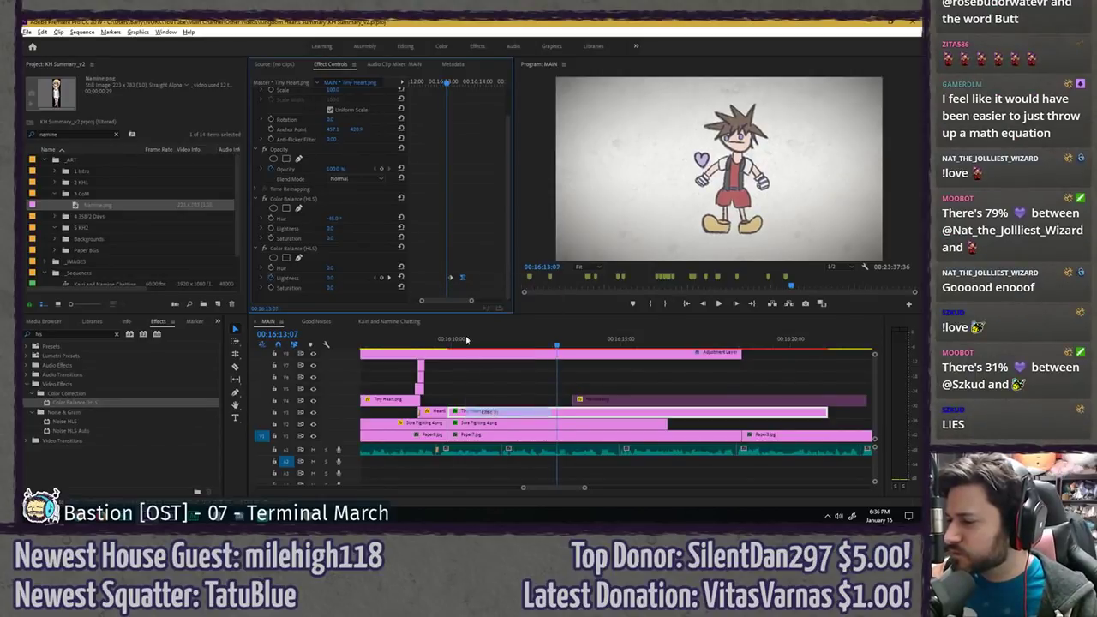
{"action": "right_click", "coordinate": [451, 278]}
{"action": "left_click", "coordinate": [486, 421]}
{"action": "key", "text": "space"}
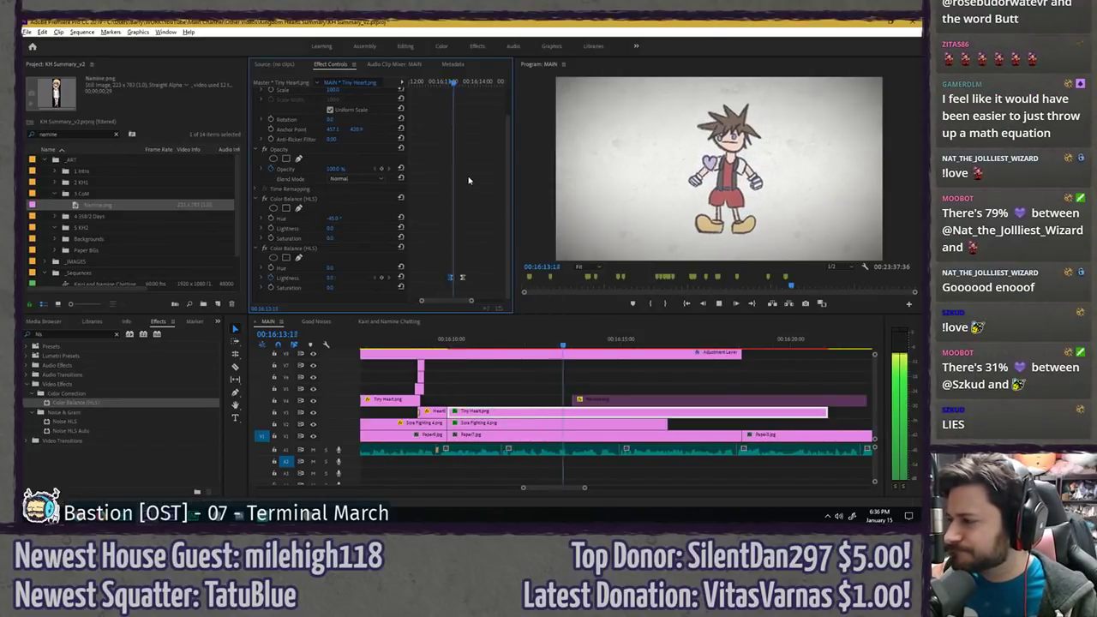
- Apply Color Balance (HLS) to Sora Fighting 4.png, comparing it with the heart's keyframes
{"action": "left_click", "coordinate": [524, 428]}
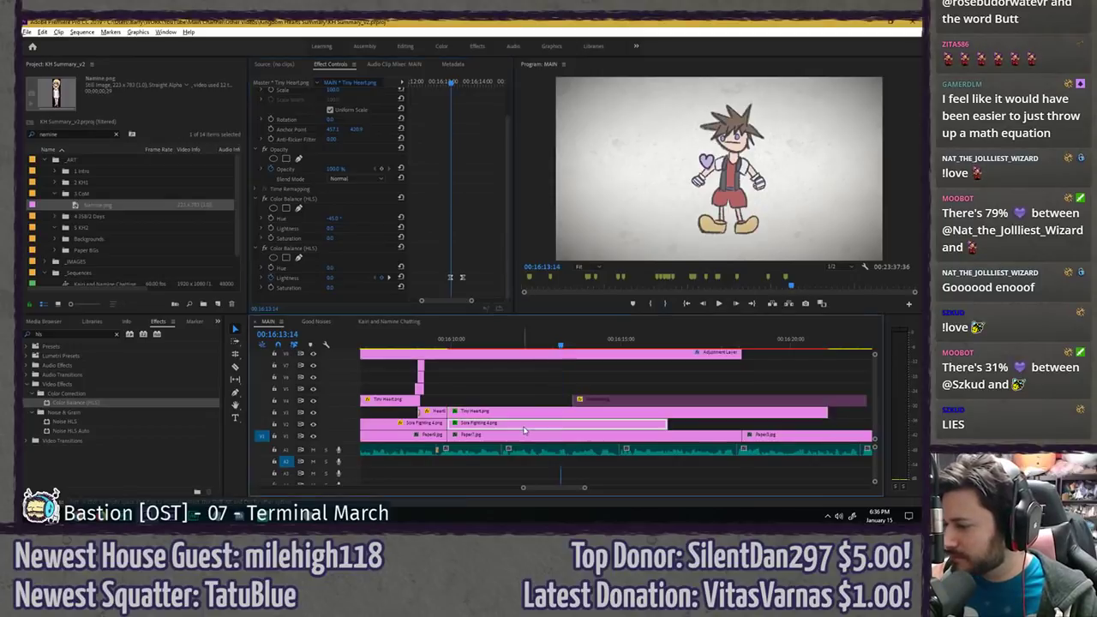
{"action": "left_click_drag", "start_coordinate": [82, 408], "coordinate": [316, 297]}
{"action": "left_click", "coordinate": [576, 415]}
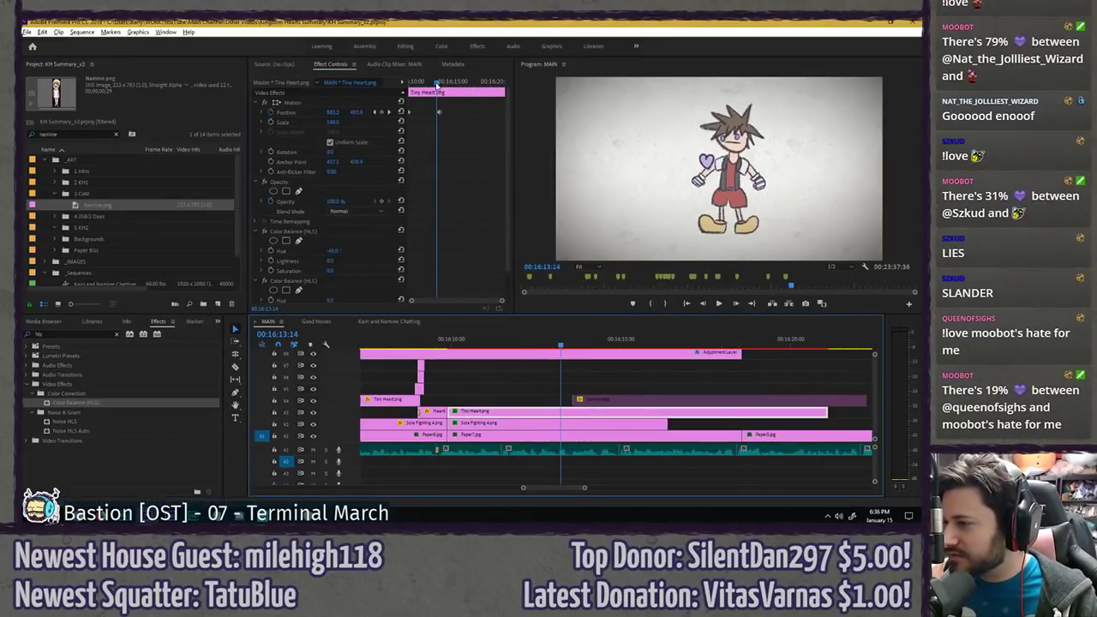
{"action": "left_click", "coordinate": [555, 426]}
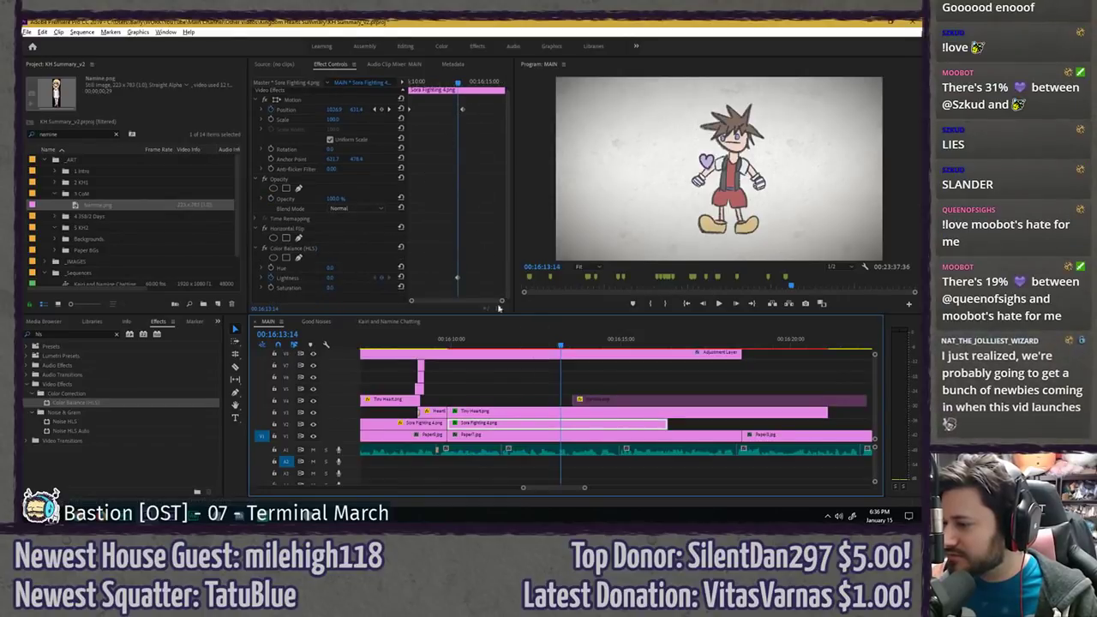
{"action": "left_click", "coordinate": [554, 413]}
{"action": "scroll", "coordinate": [488, 224], "scroll_direction": "down", "scroll_amount": 3}
- Keyframe Sora's Lightness up to 100 by 16:13:35, ease the first keyframe, and save
{"action": "left_click", "coordinate": [441, 82]}
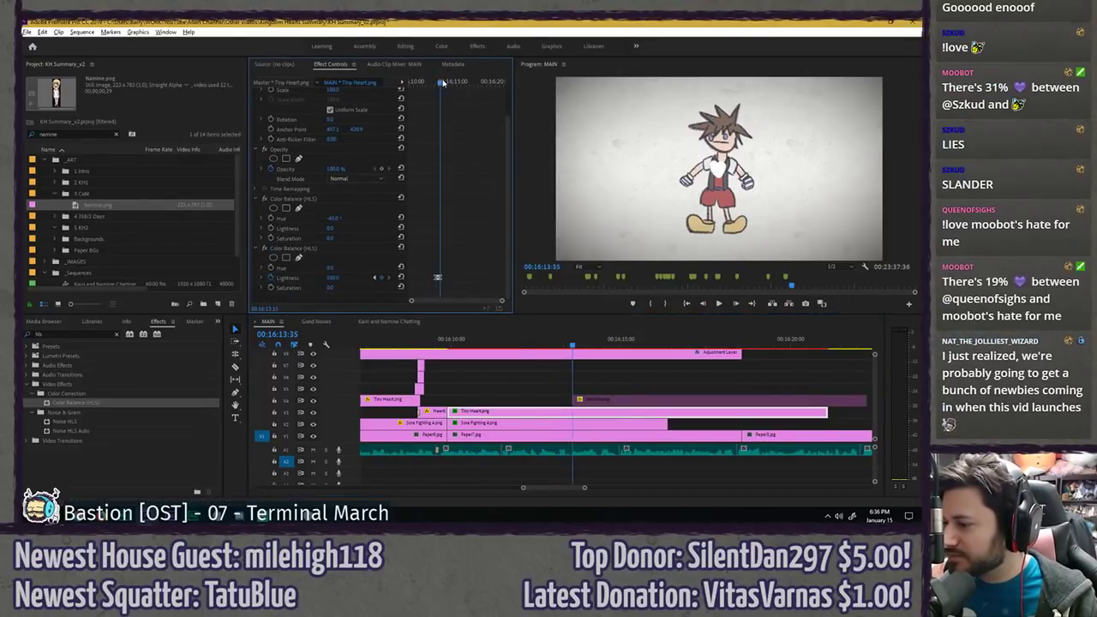
{"action": "left_click", "coordinate": [558, 426]}
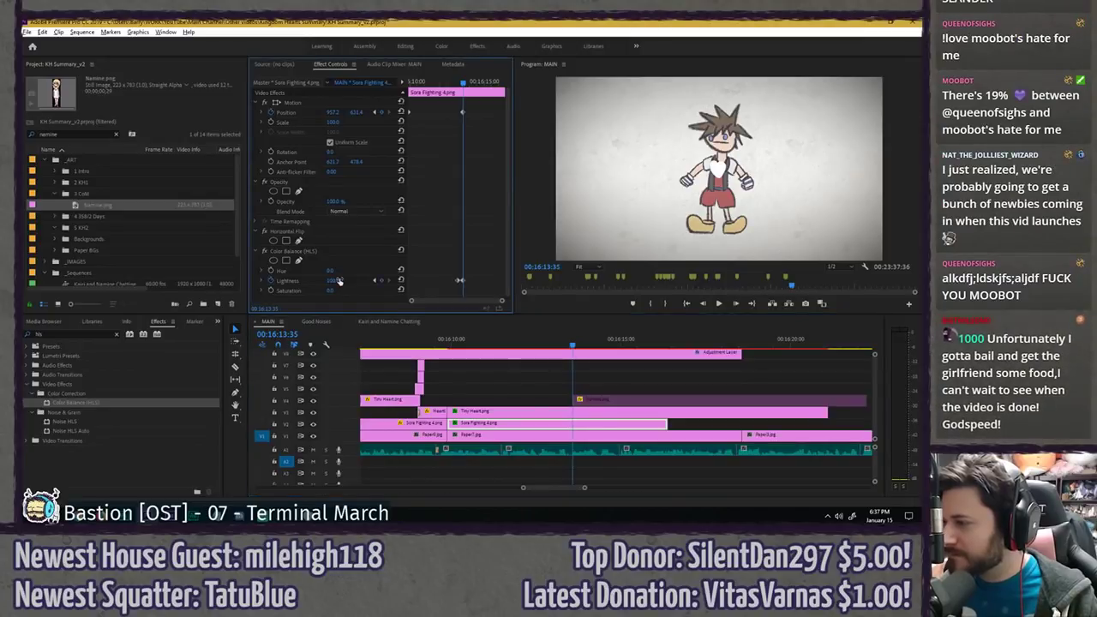
{"action": "left_click_drag", "start_coordinate": [334, 283], "coordinate": [449, 281]}
{"action": "right_click", "coordinate": [439, 280]}
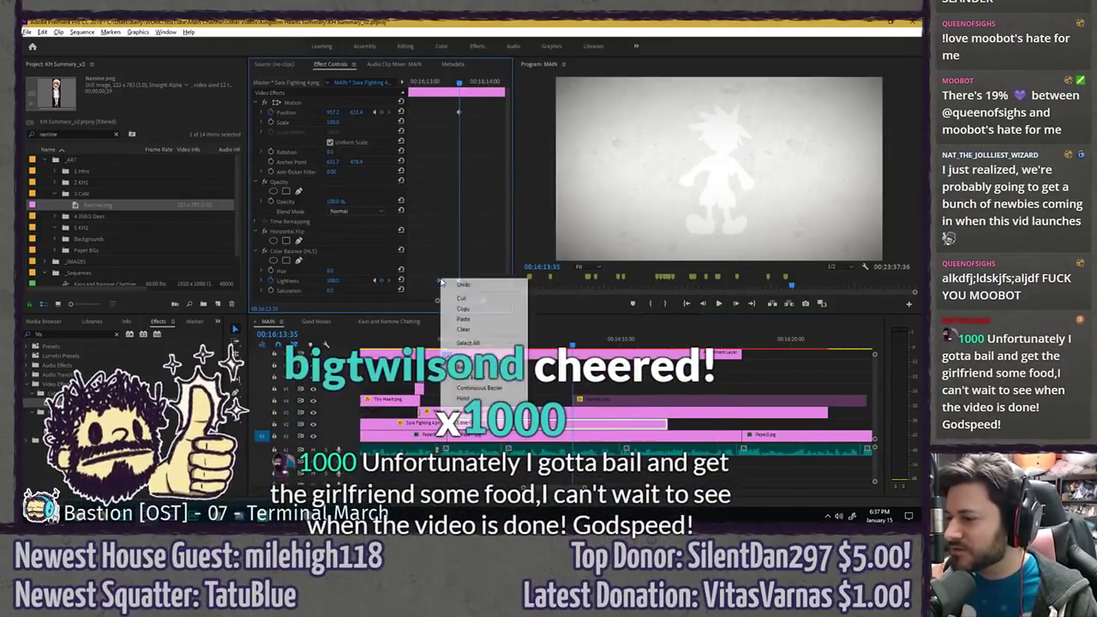
{"action": "left_click", "coordinate": [467, 421]}
{"action": "right_click", "coordinate": [458, 281]}
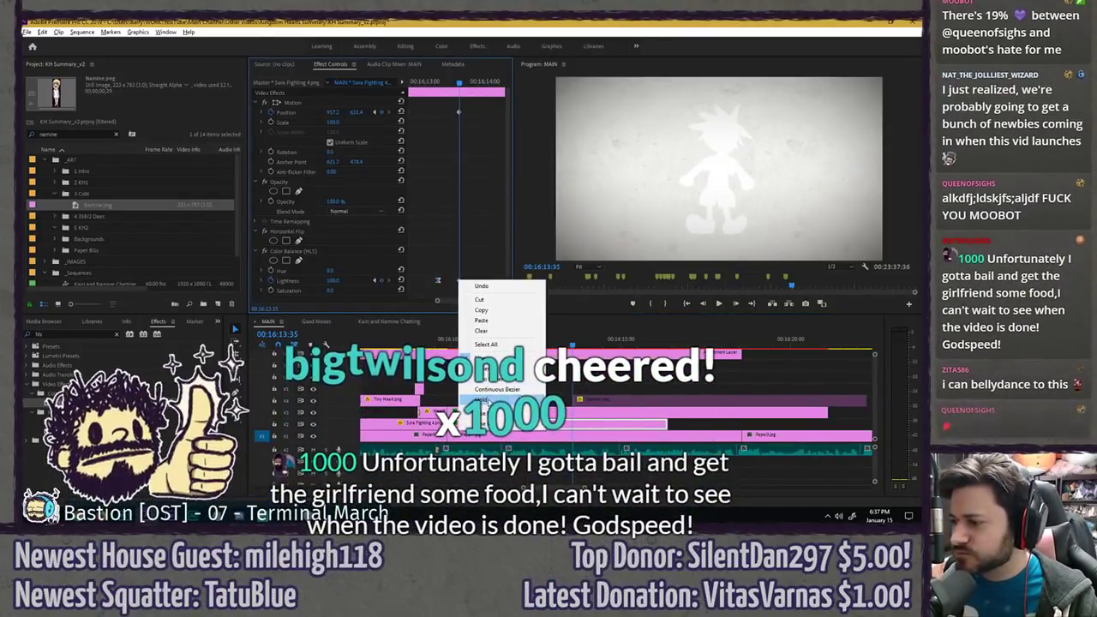
{"action": "key", "text": "Escape"}
{"action": "key", "text": "ctrl+s"}
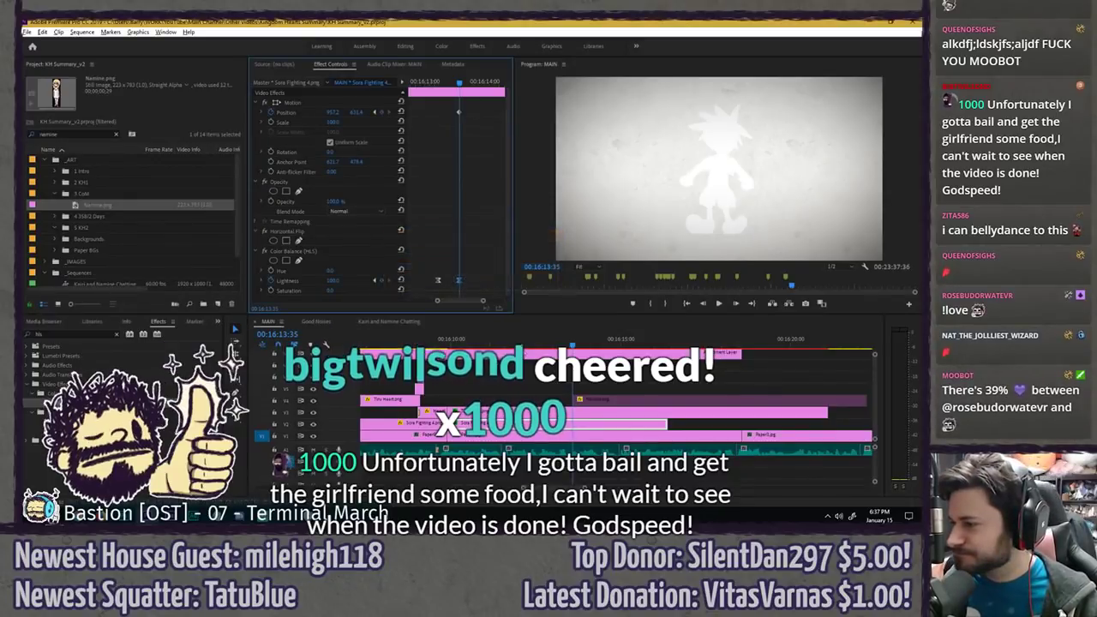
{"action": "left_click", "coordinate": [549, 345]}
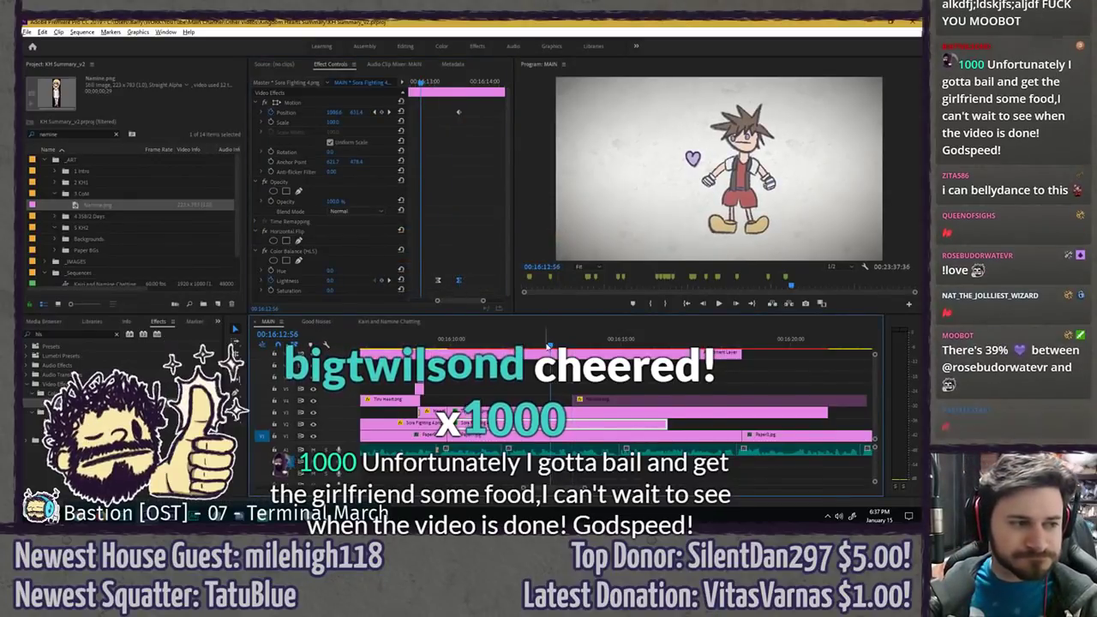
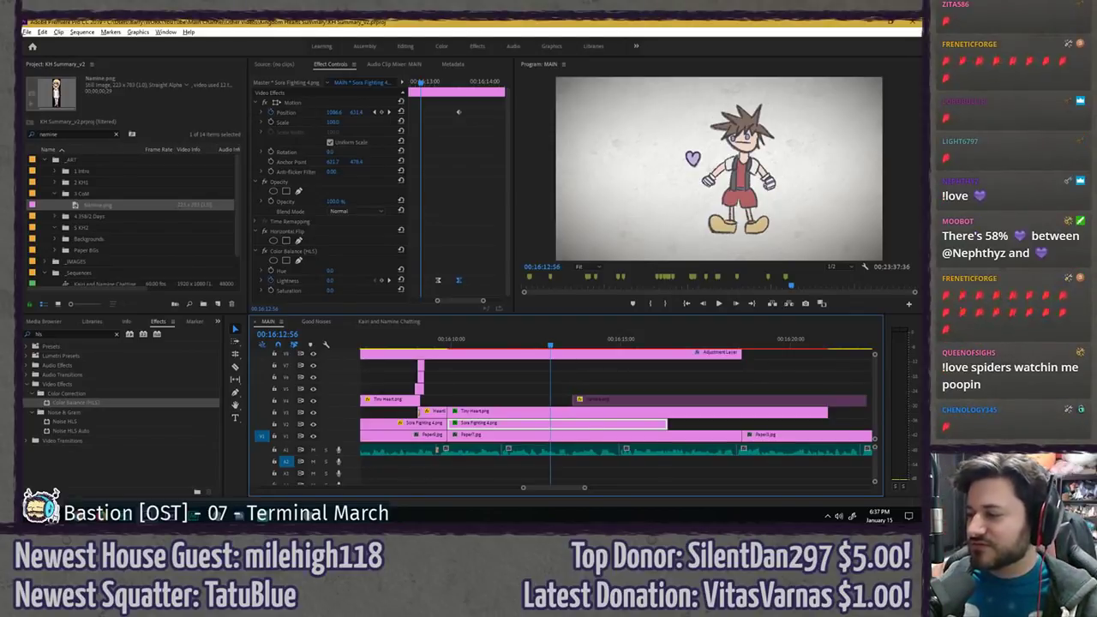
- Save the project and preview the fade-to-white on the Sora and heart clips
{"action": "left_click", "coordinate": [451, 207]}
{"action": "key", "text": "ctrl+s"}
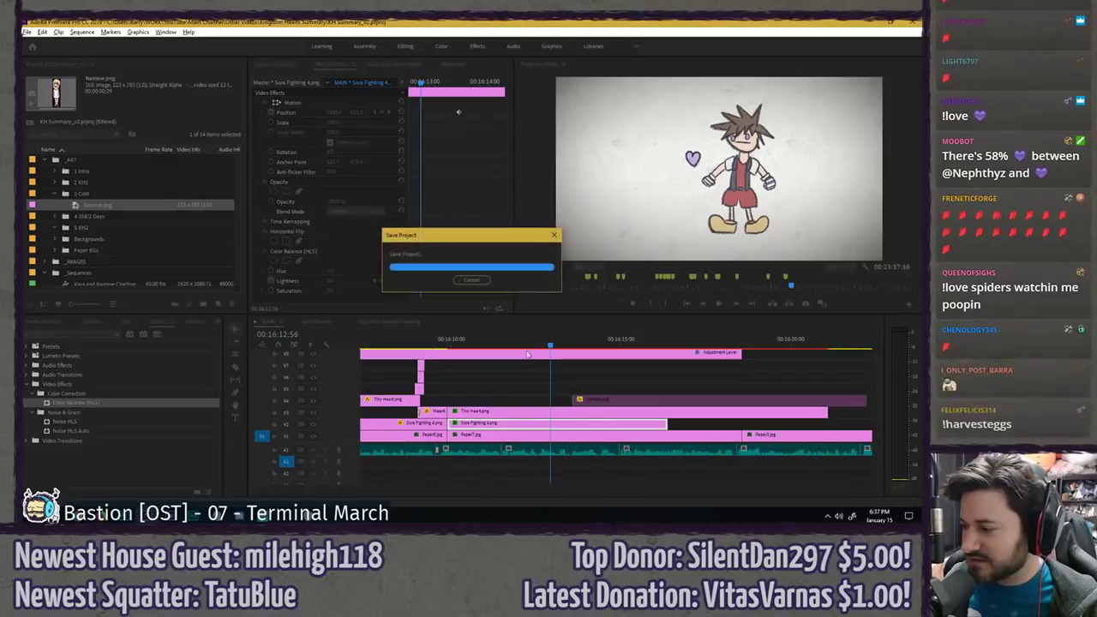
{"action": "left_click", "coordinate": [523, 344]}
{"action": "key", "text": "space"}
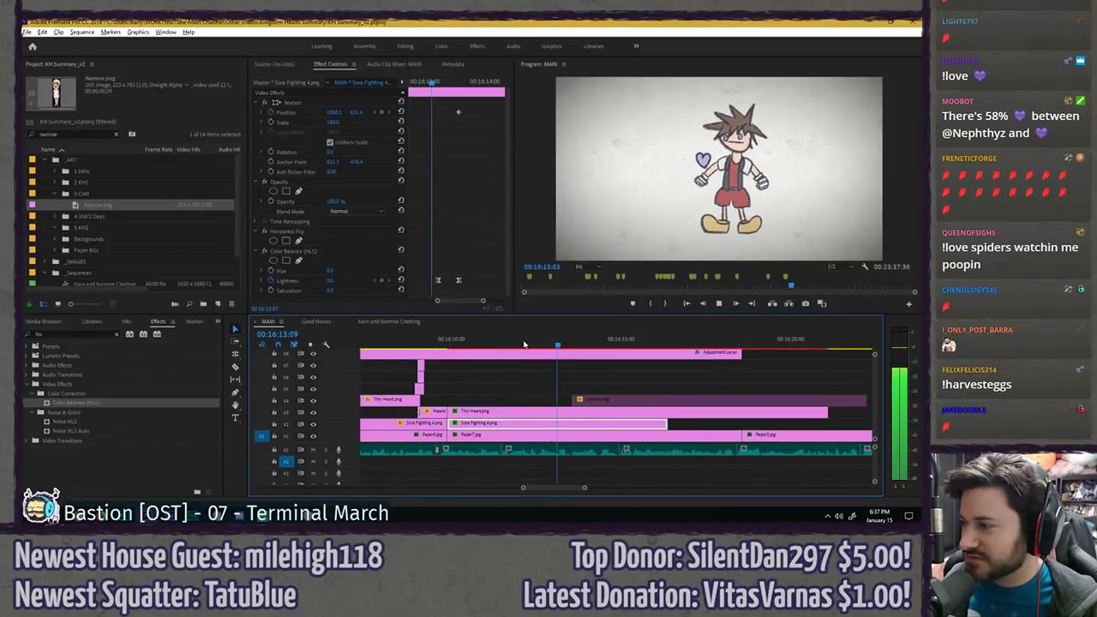
{"action": "key", "text": "space"}
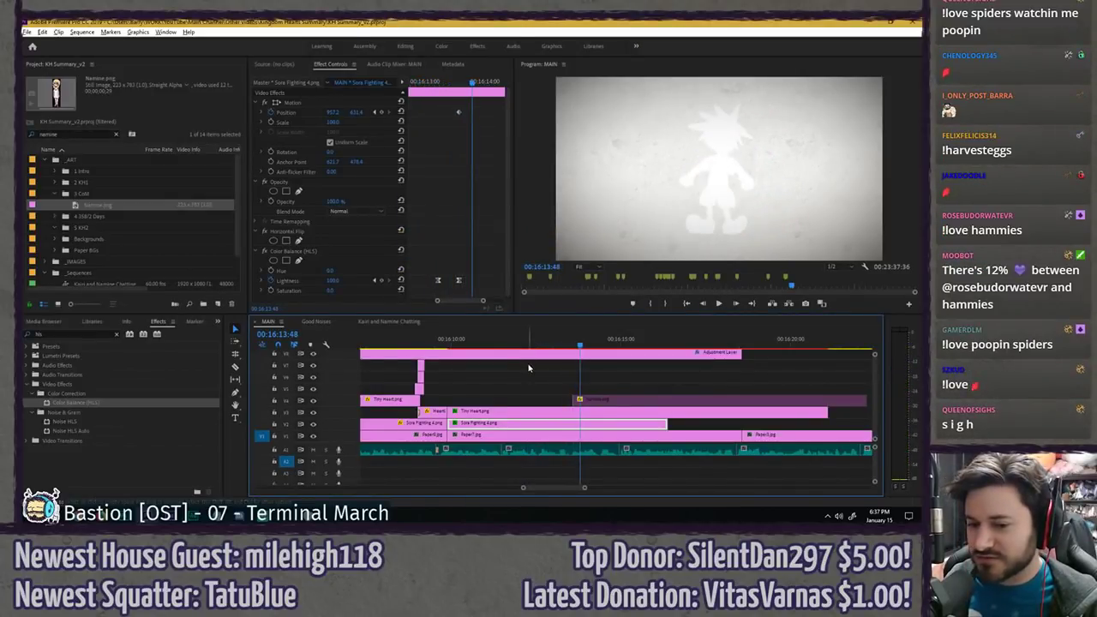
{"action": "left_click", "coordinate": [528, 368]}
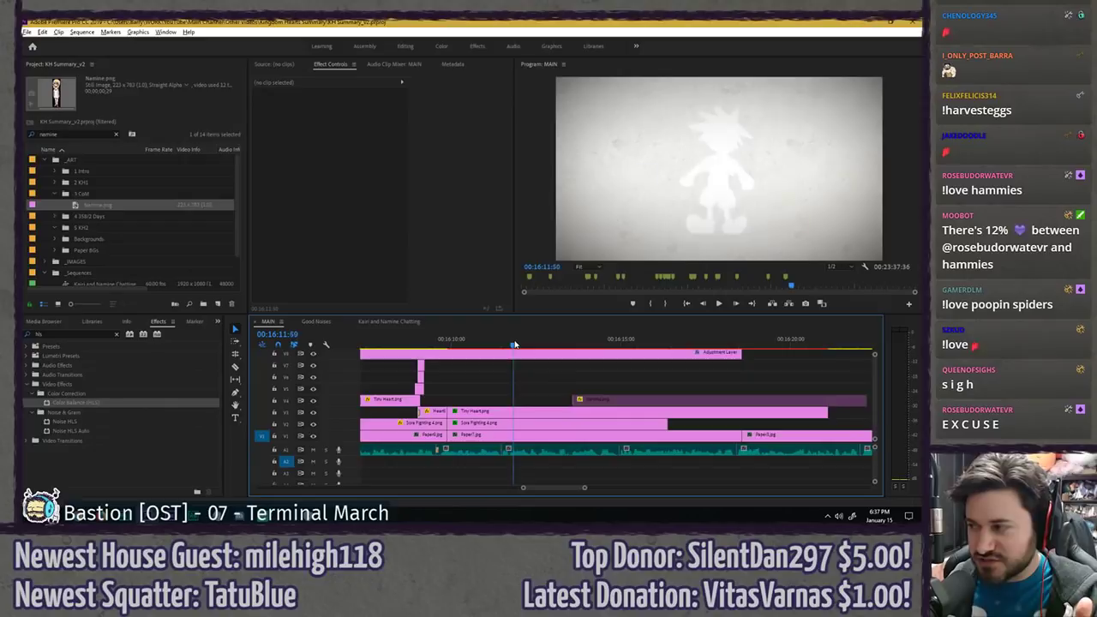
{"action": "key", "text": "space"}
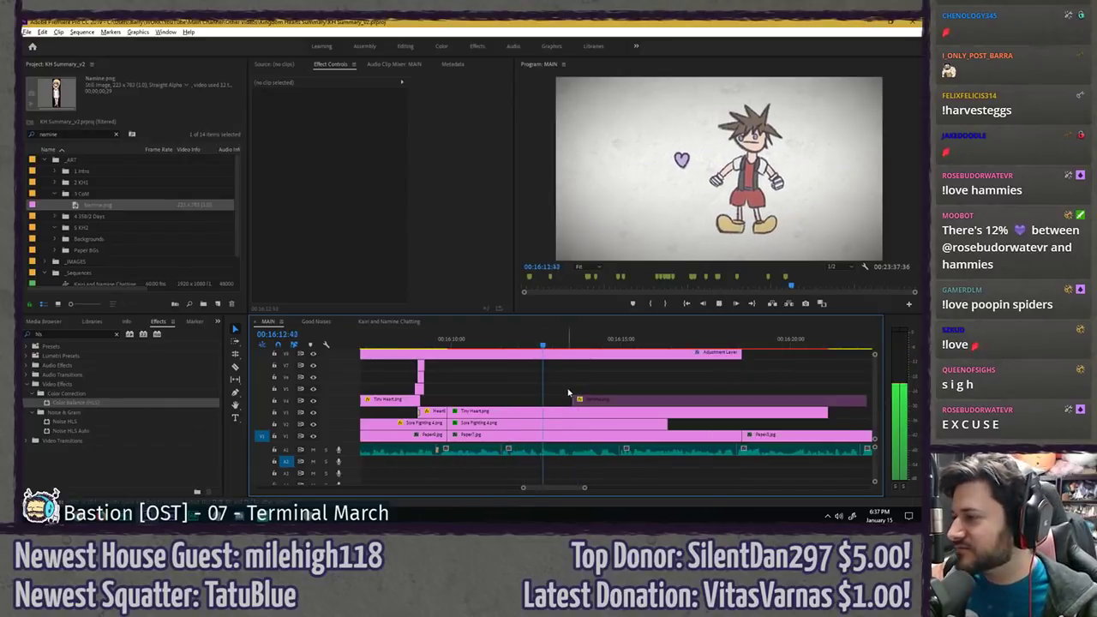
{"action": "key", "text": "space"}
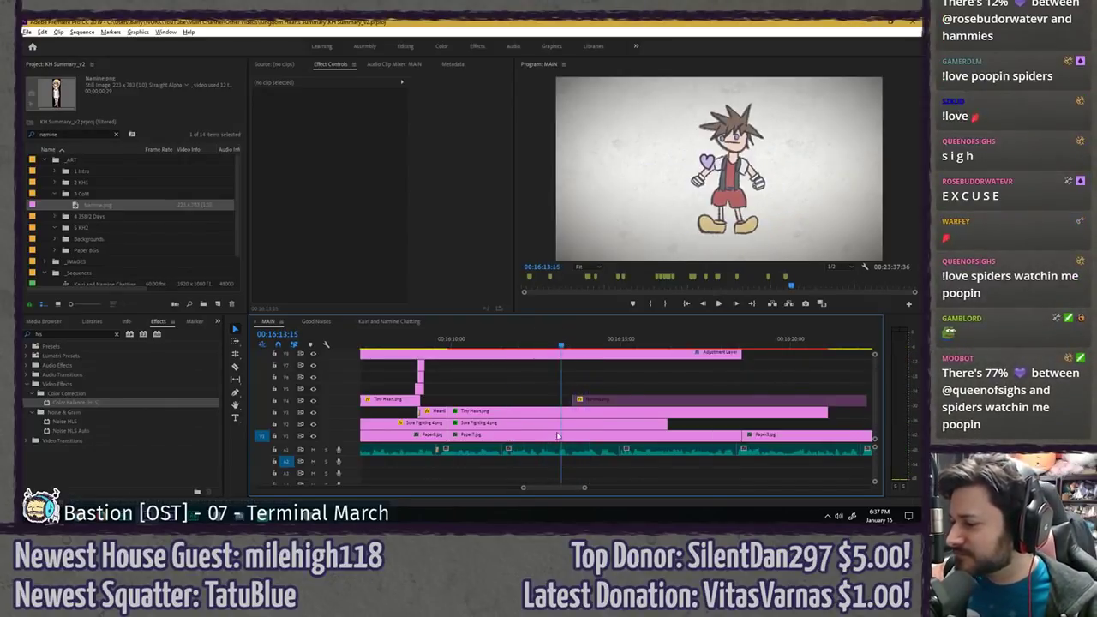
- Change the Tiny Heart Lightness keyframe's interpolation, make Sora's Linear, and replay the fade
{"action": "left_click", "coordinate": [548, 415]}
{"action": "scroll", "coordinate": [475, 243], "scroll_direction": "down", "scroll_amount": 2}
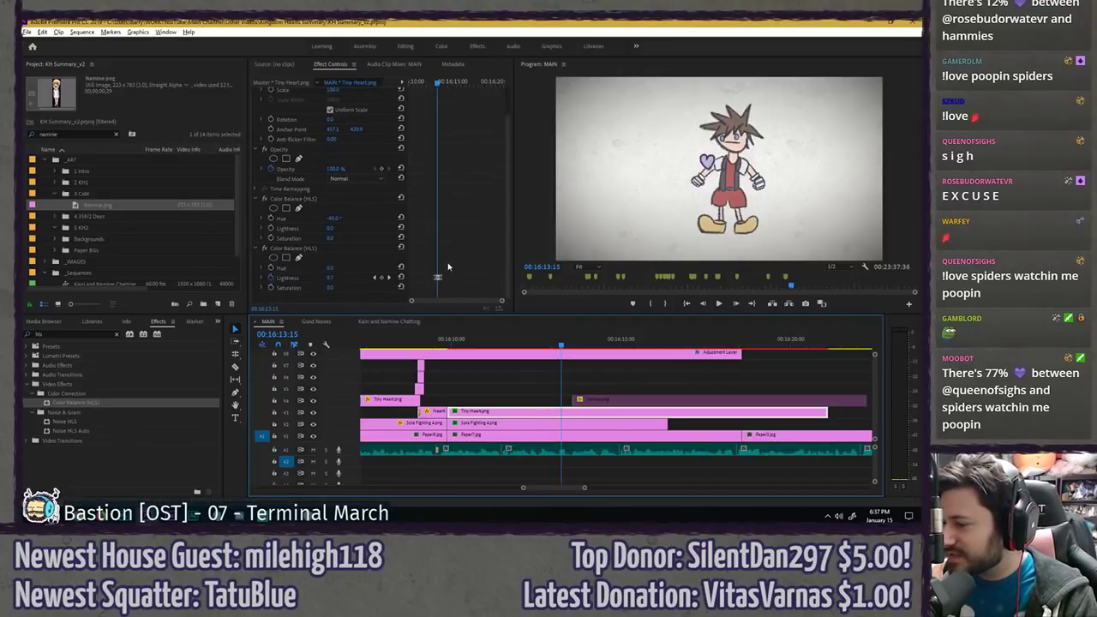
{"action": "right_click", "coordinate": [446, 278]}
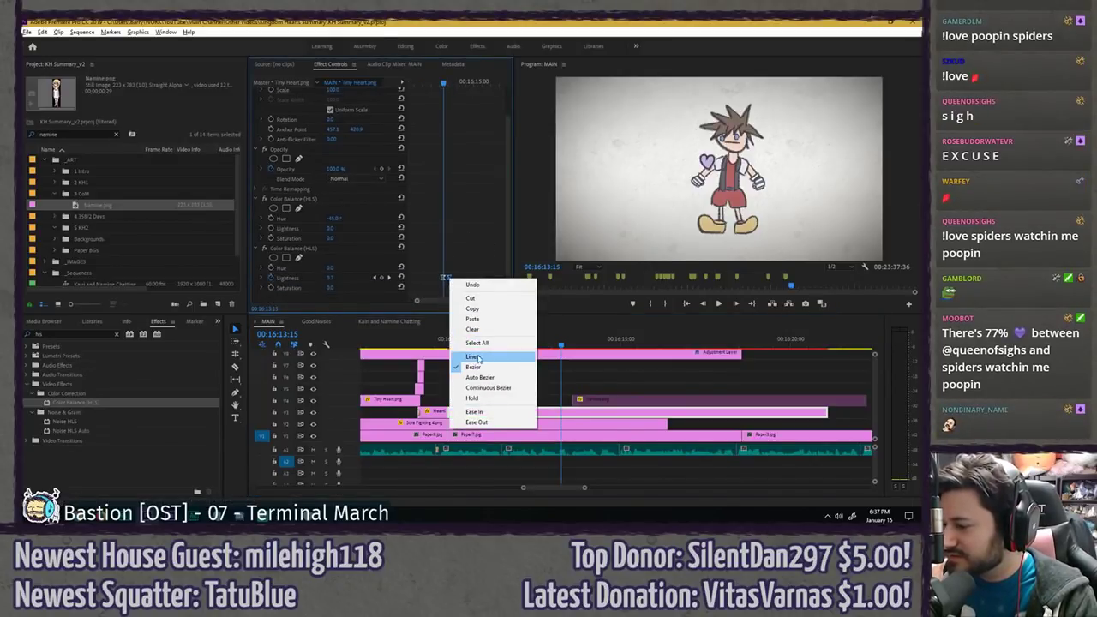
{"action": "left_click", "coordinate": [479, 378]}
{"action": "right_click", "coordinate": [462, 281]}
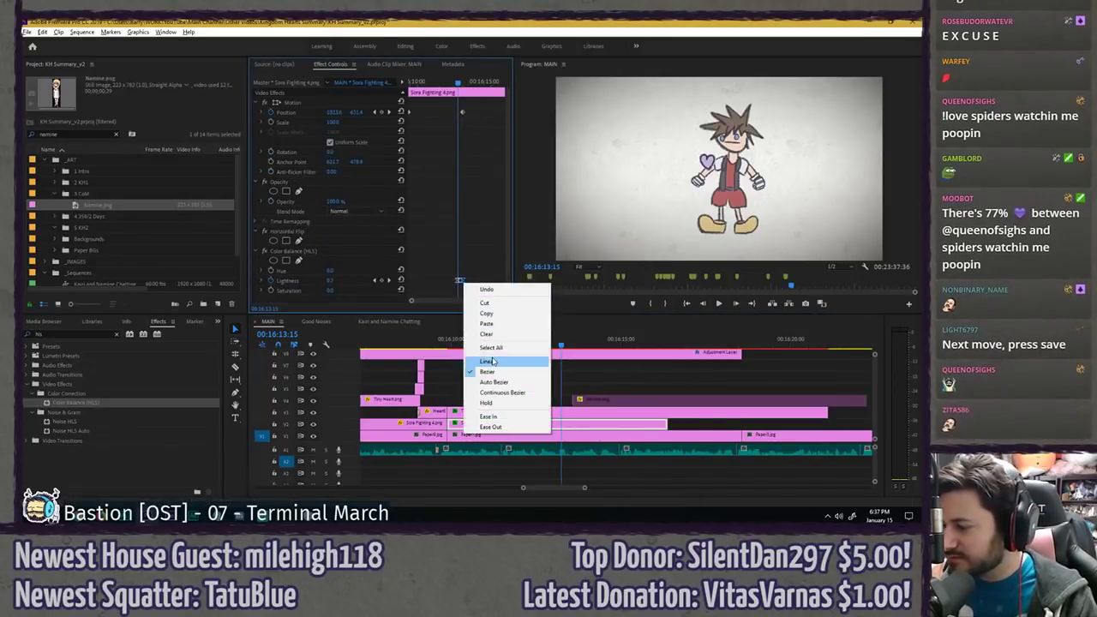
{"action": "left_click", "coordinate": [488, 360]}
{"action": "left_click", "coordinate": [540, 340]}
{"action": "key", "text": "space"}
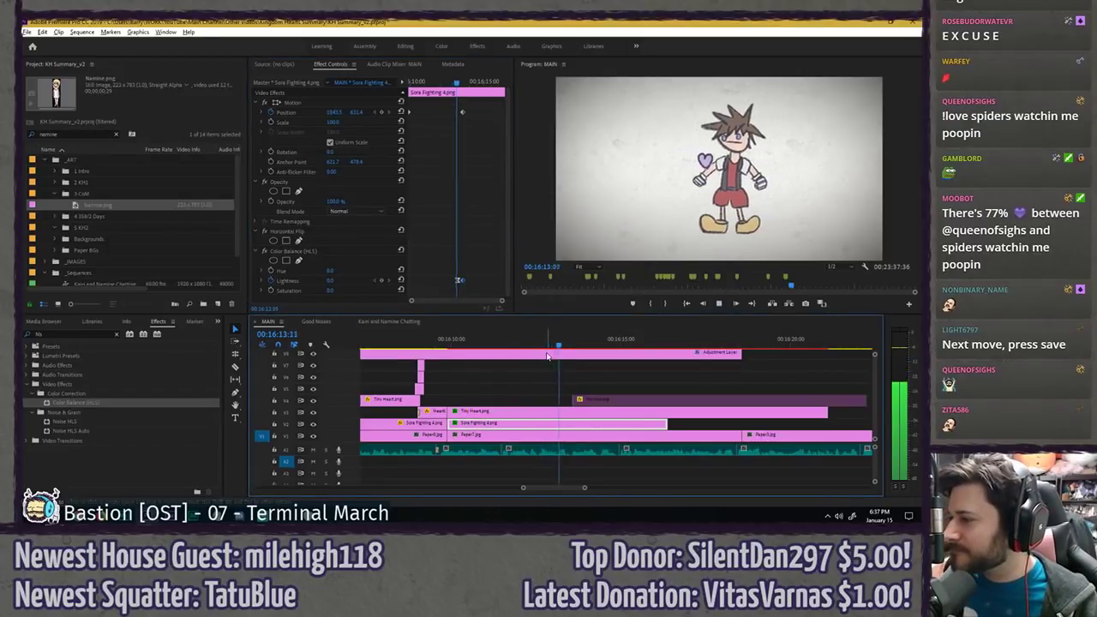
{"action": "key", "text": "space"}
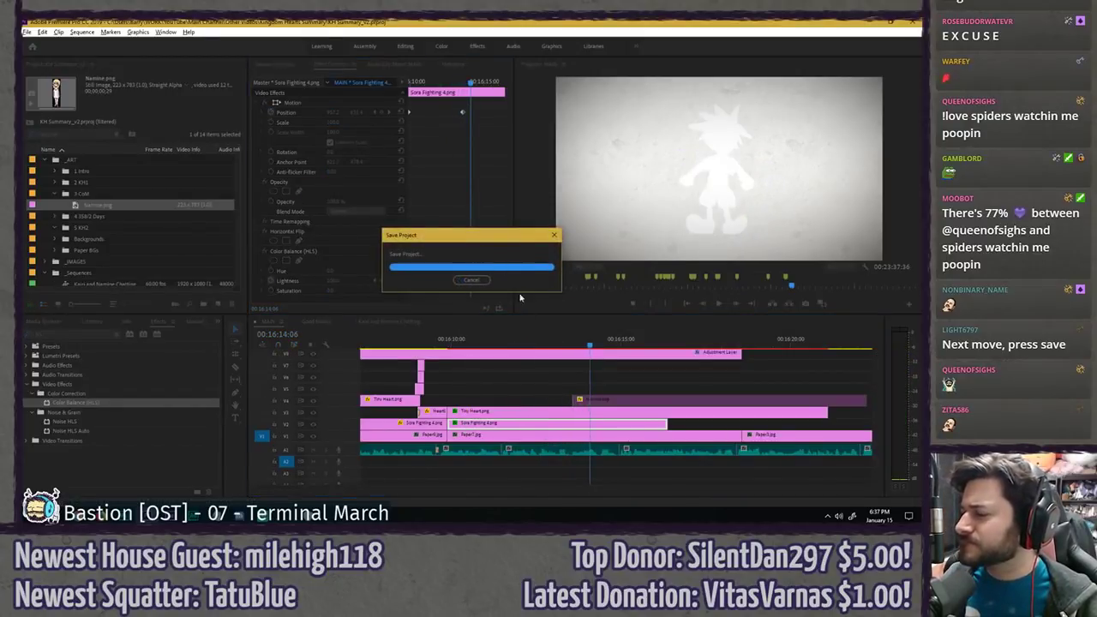
- Enable the Namine.png clip with Shift+E and play the change into it
{"action": "left_click", "coordinate": [593, 401]}
{"action": "key", "text": "shift+e"}
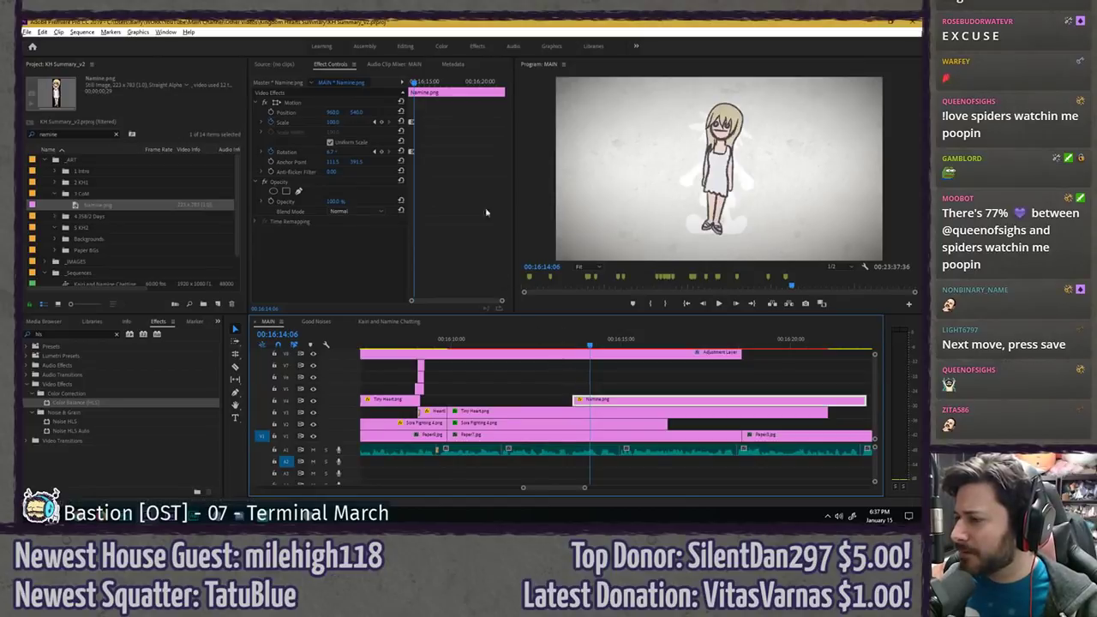
{"action": "mouse_move", "coordinate": [589, 344]}
{"action": "left_mouse_down"}
{"action": "mouse_move", "coordinate": [568, 343]}
{"action": "mouse_move", "coordinate": [581, 340]}
{"action": "left_mouse_up"}
{"action": "key", "text": "space"}
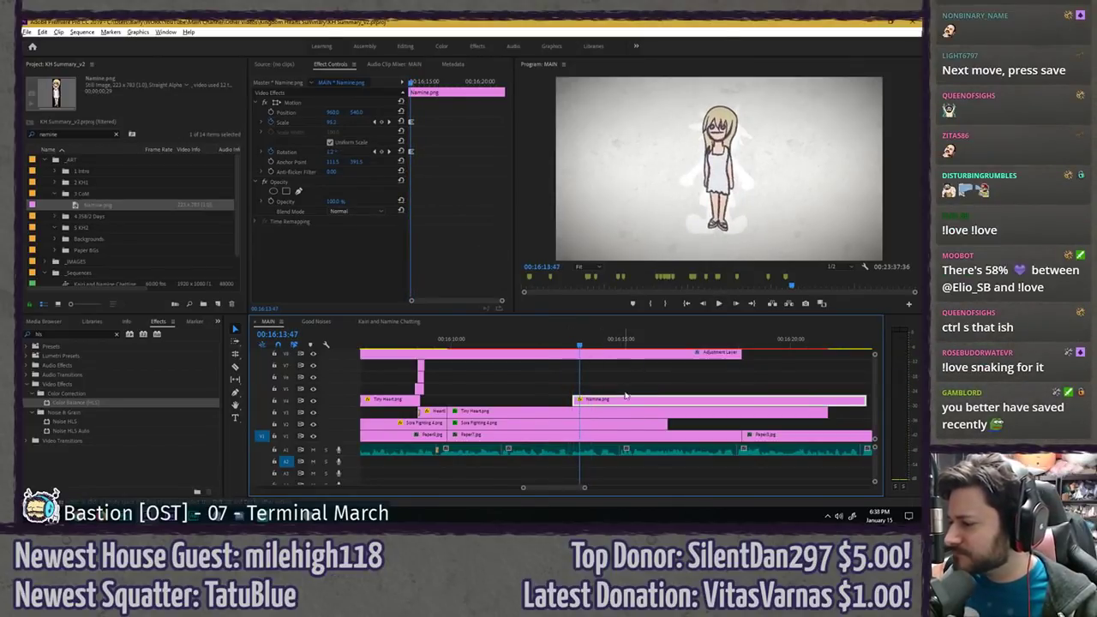
- Trim Tiny Heart and Sora Fighting 4 to end at Namine's start and add Cross Dissolves
{"action": "left_click_drag", "start_coordinate": [821, 412], "coordinate": [578, 412]}
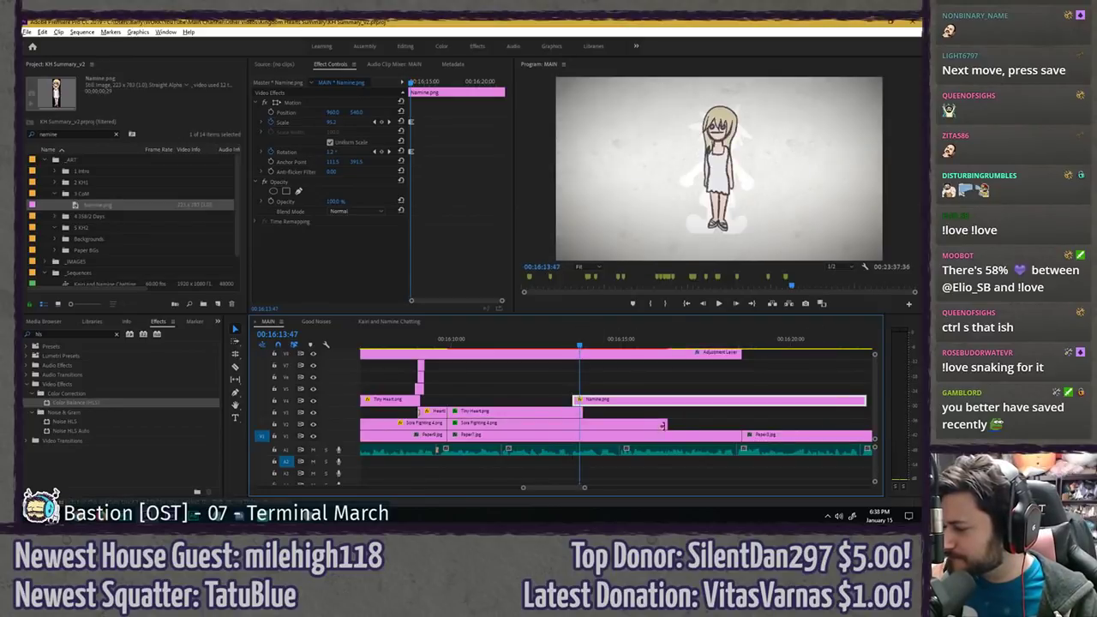
{"action": "left_click_drag", "start_coordinate": [665, 424], "coordinate": [586, 422]}
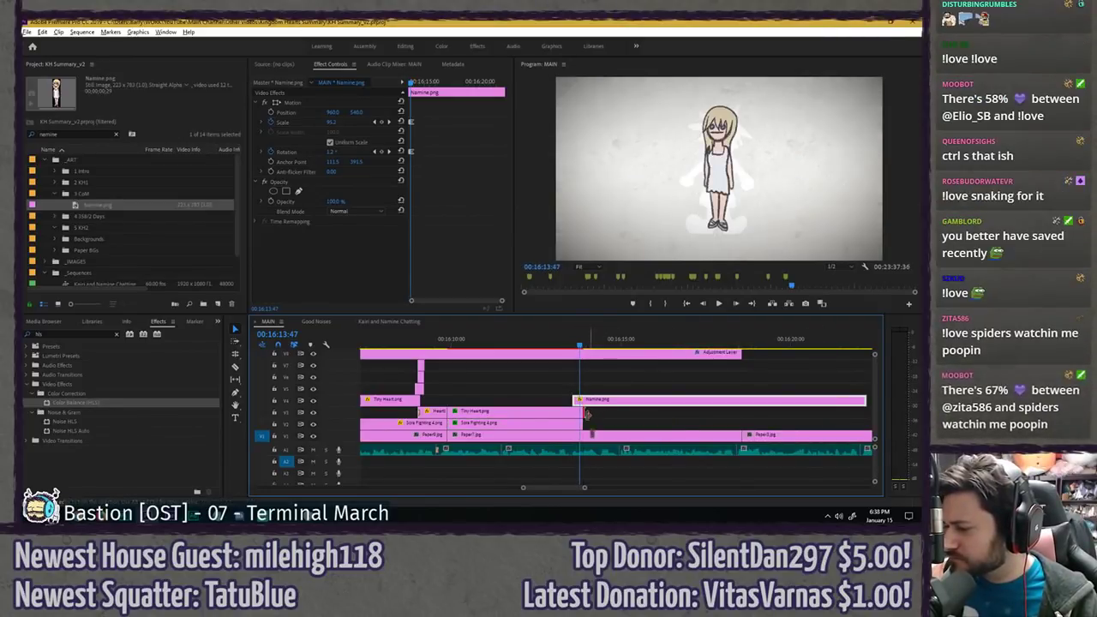
{"action": "key", "text": "="}
{"action": "key", "text": "="}
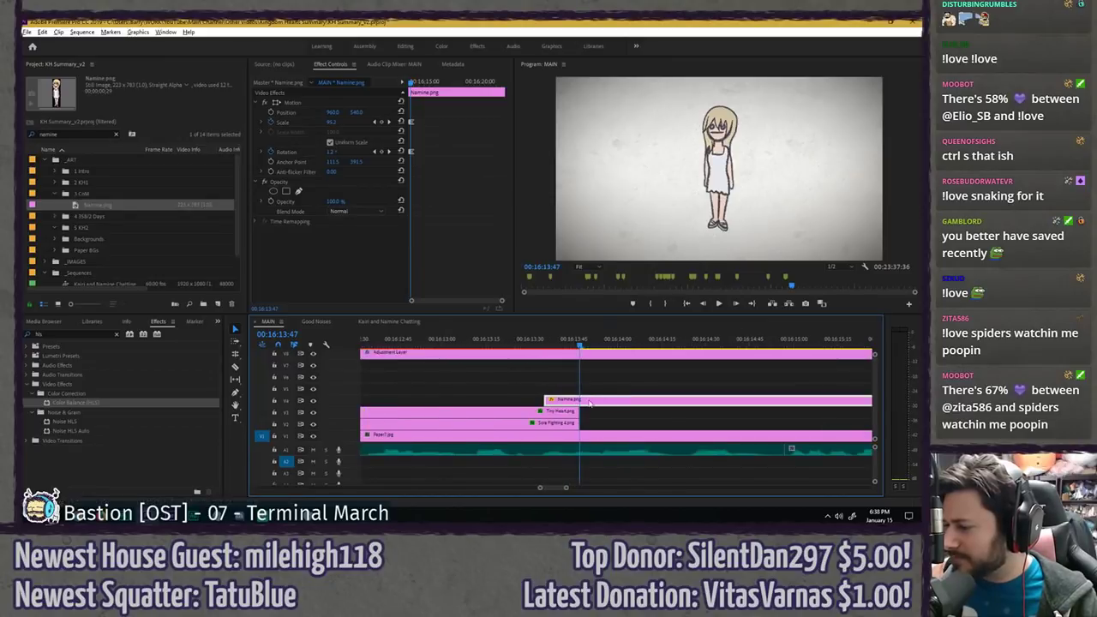
{"action": "left_click", "coordinate": [601, 421]}
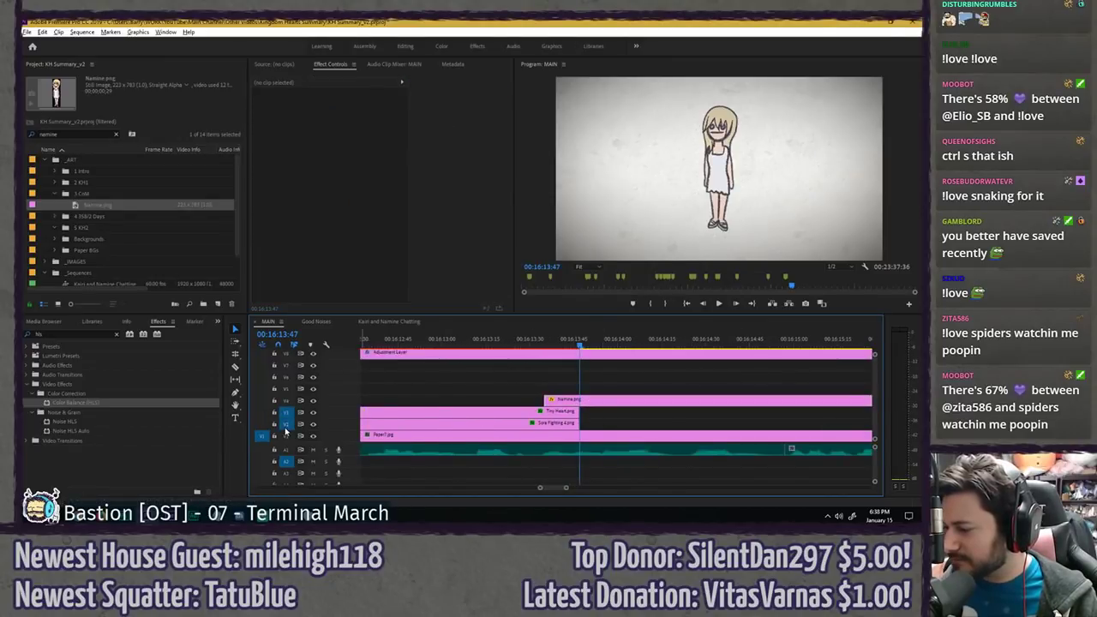
{"action": "key", "text": "ctrl+d"}
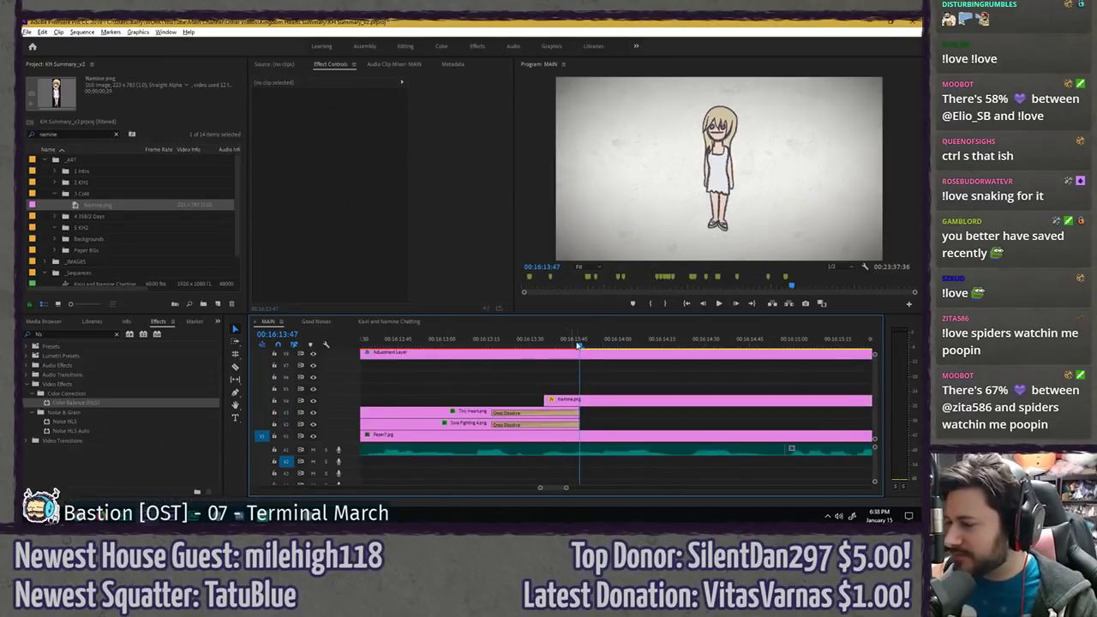
- Match both dissolves at 17 frames and extend Namine's start one frame earlier
{"action": "left_click_drag", "start_coordinate": [578, 345], "coordinate": [534, 343]}
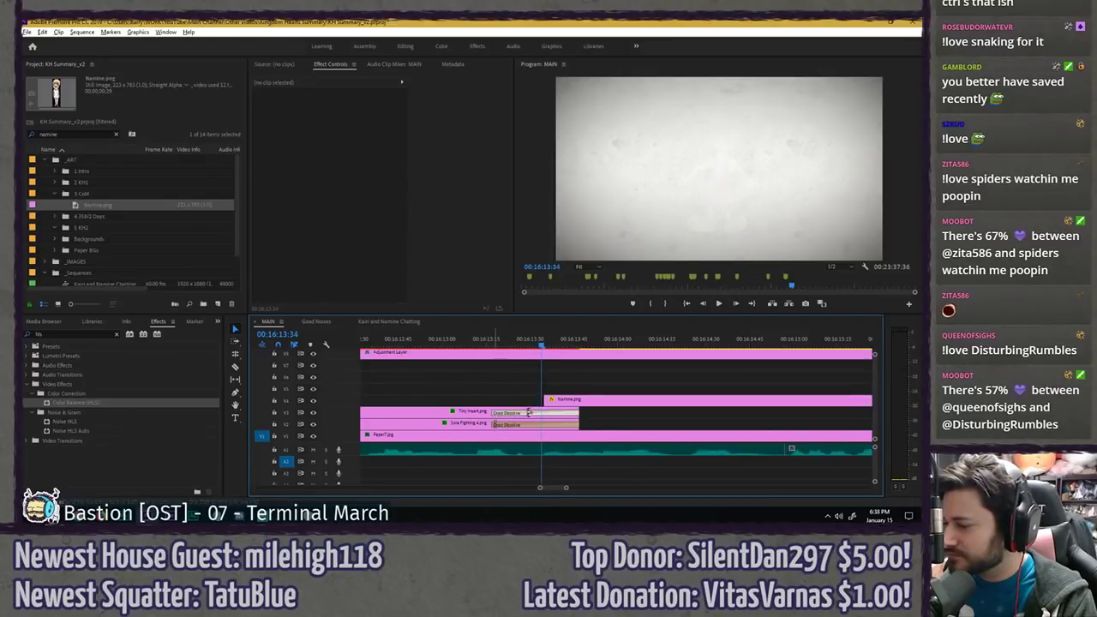
{"action": "left_click_drag", "start_coordinate": [529, 412], "coordinate": [543, 424]}
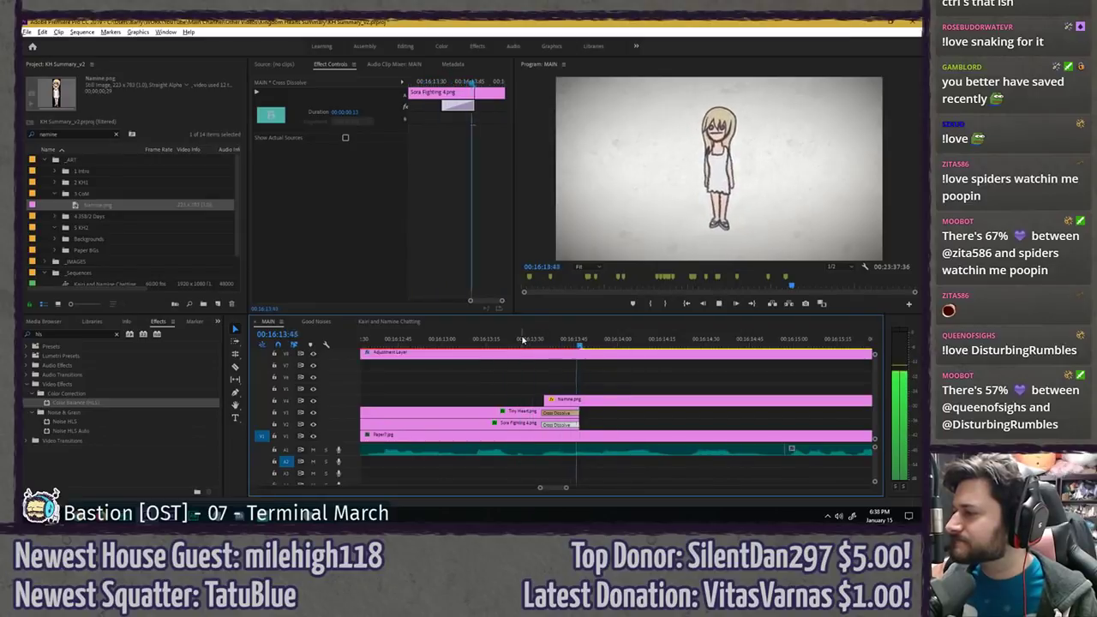
{"action": "left_click_drag", "start_coordinate": [524, 337], "coordinate": [592, 351]}
{"action": "left_click_drag", "start_coordinate": [603, 415], "coordinate": [542, 423]}
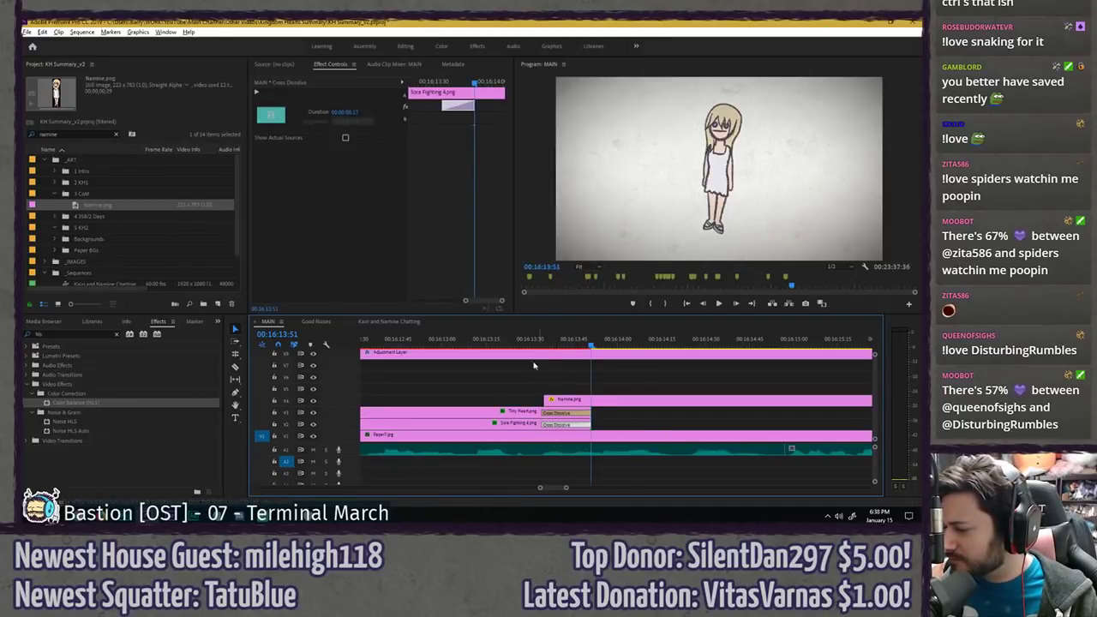
{"action": "left_click", "coordinate": [494, 336]}
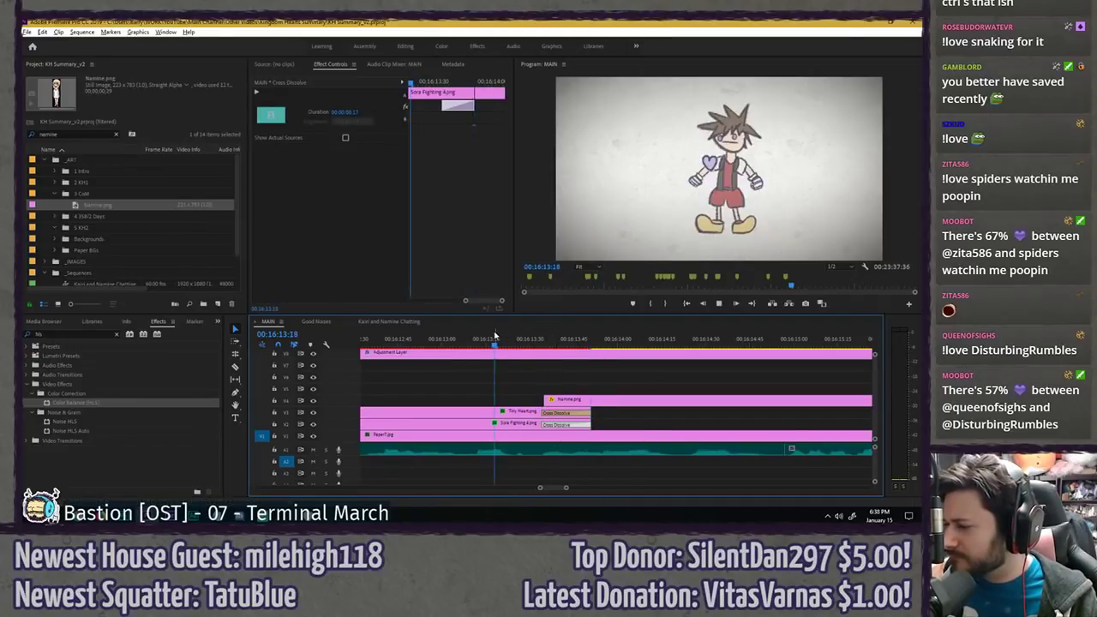
{"action": "key", "text": "space"}
{"action": "left_click_drag", "start_coordinate": [500, 336], "coordinate": [543, 399]}
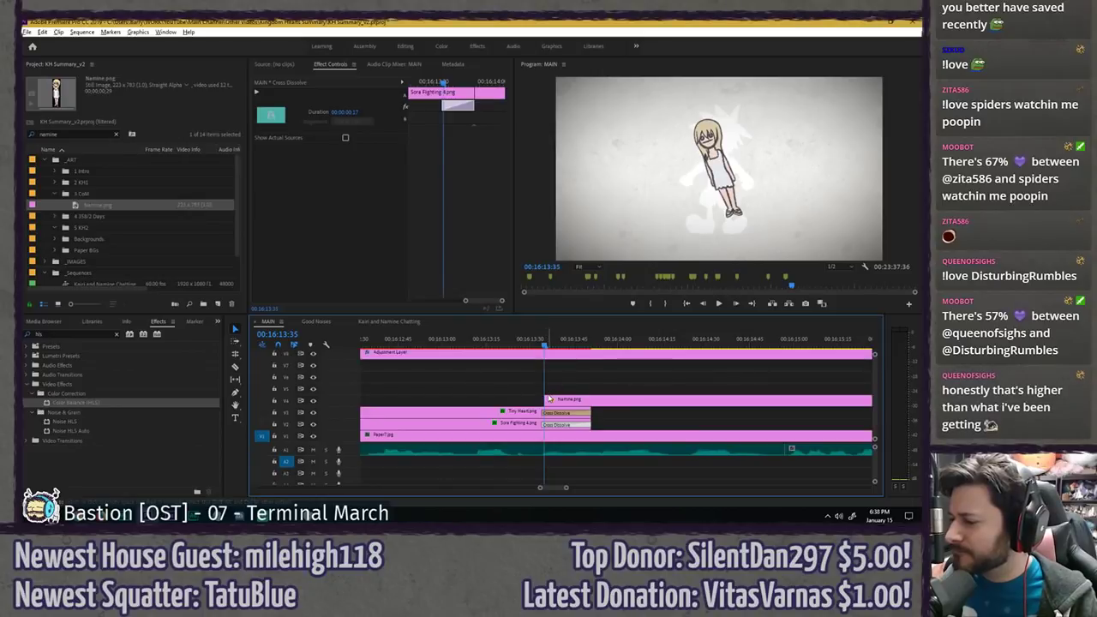
{"action": "key", "text": "Left"}
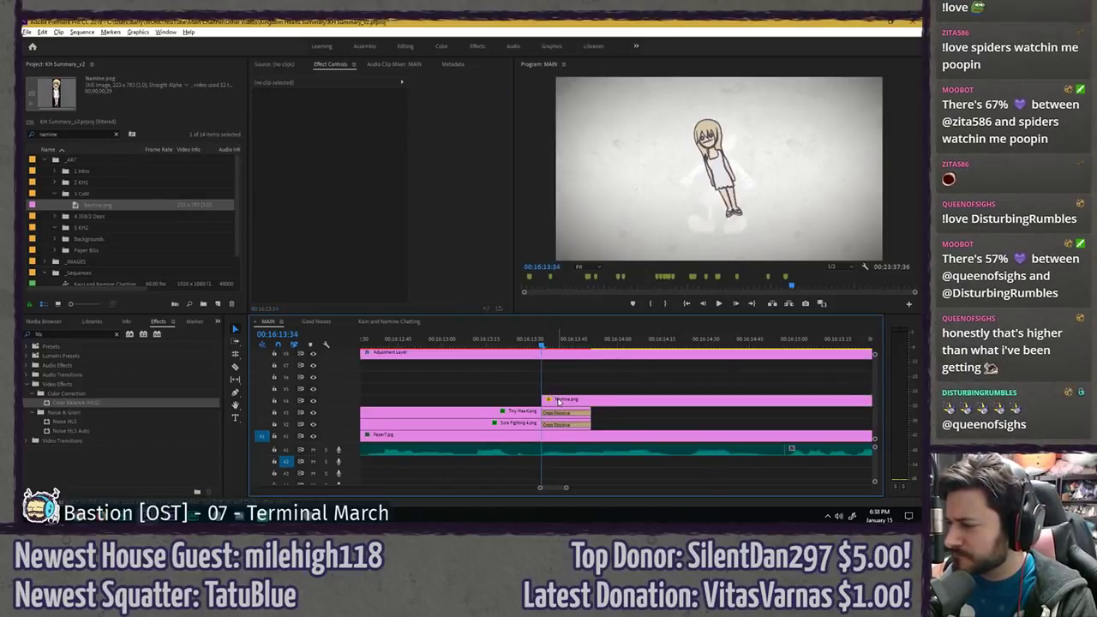
{"action": "left_click", "coordinate": [551, 400]}
- Add Color Balance (HLS) to Namine, keyframing Lightness from 100 down to 0
{"action": "left_click", "coordinate": [433, 115]}
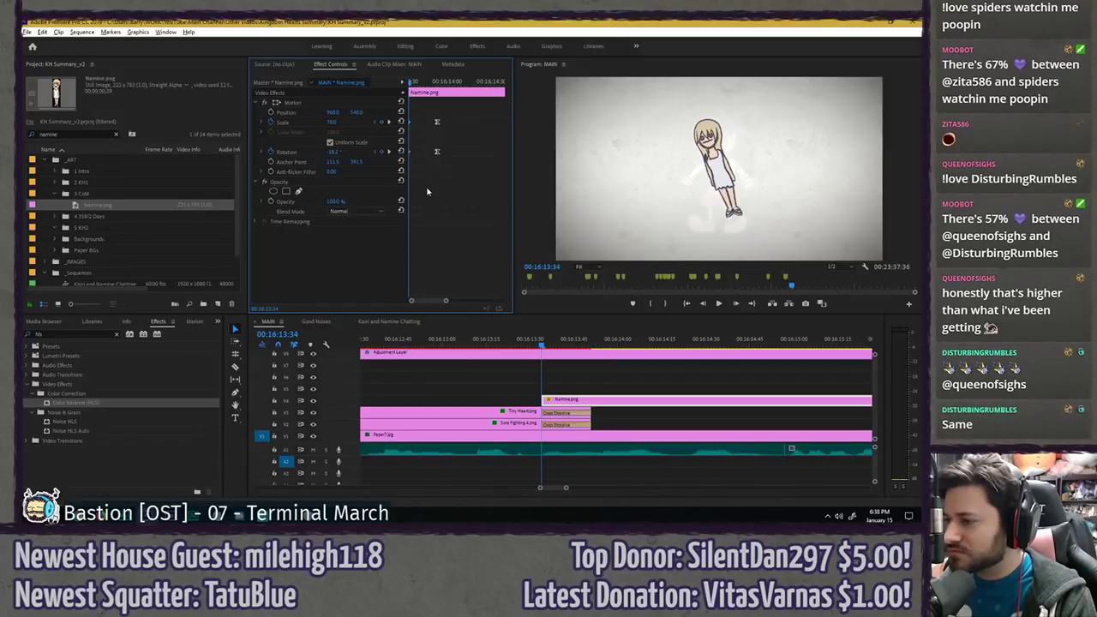
{"action": "left_click_drag", "start_coordinate": [99, 403], "coordinate": [423, 215]}
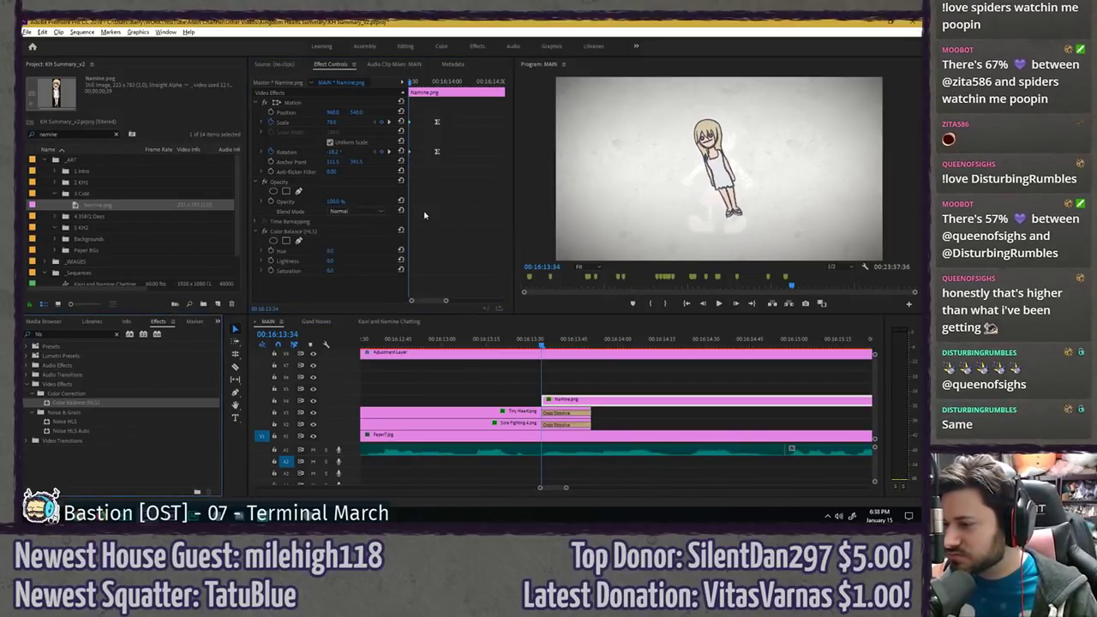
{"action": "left_click_drag", "start_coordinate": [330, 262], "coordinate": [416, 261]}
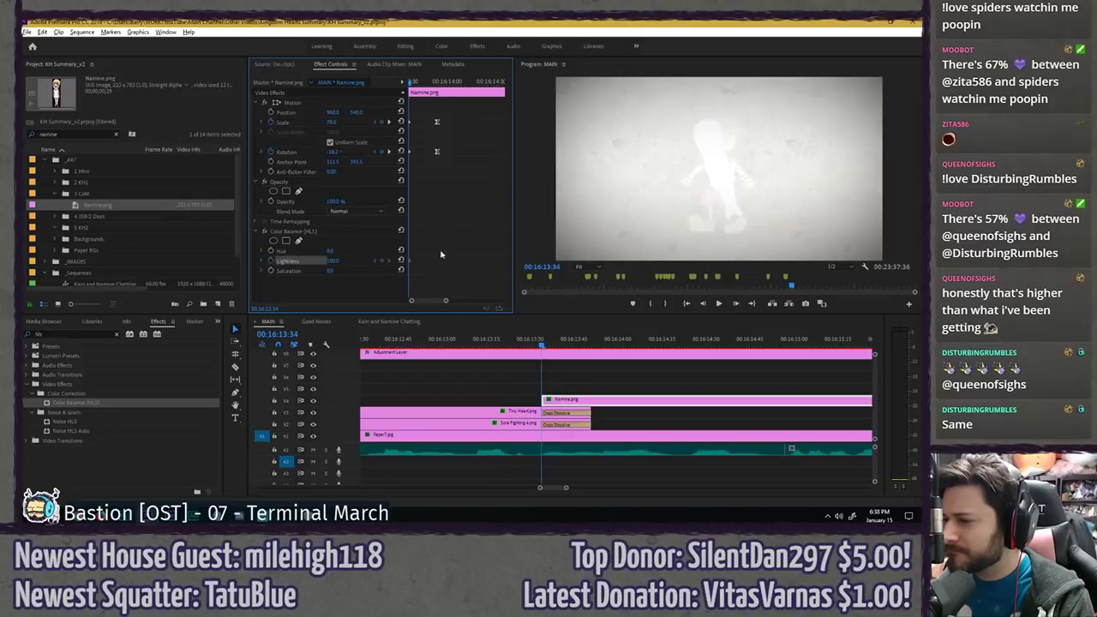
{"action": "key", "text": "space"}
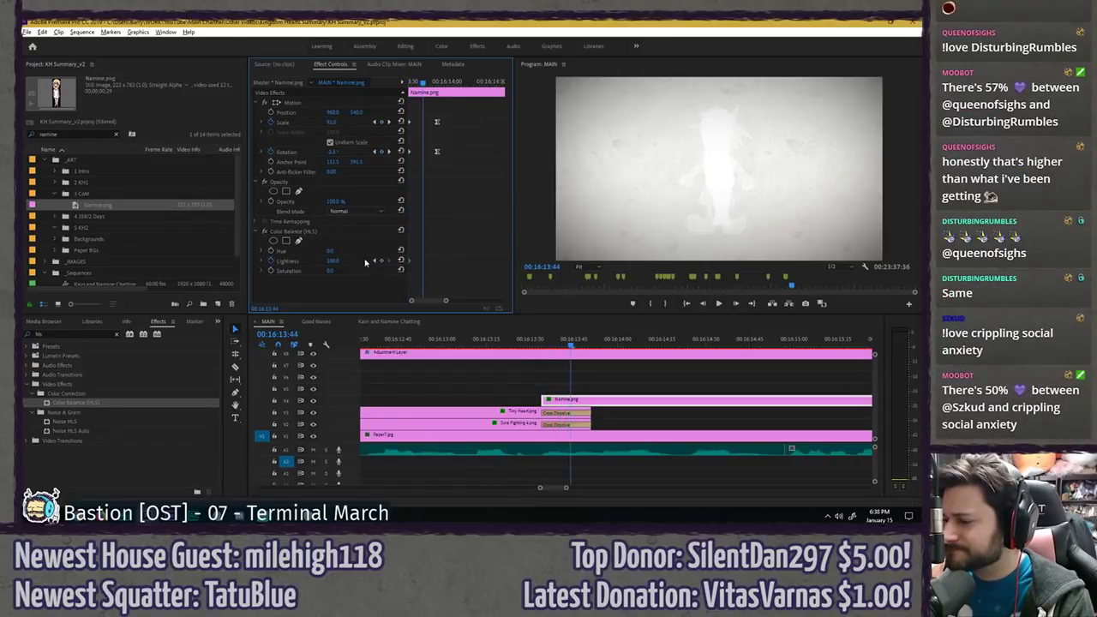
{"action": "key", "text": "Right"}
{"action": "key", "text": "Right"}
{"action": "key", "text": "Right"}
{"action": "left_click", "coordinate": [335, 260]}
{"action": "type", "text": "0"}
{"action": "key", "text": "Return"}
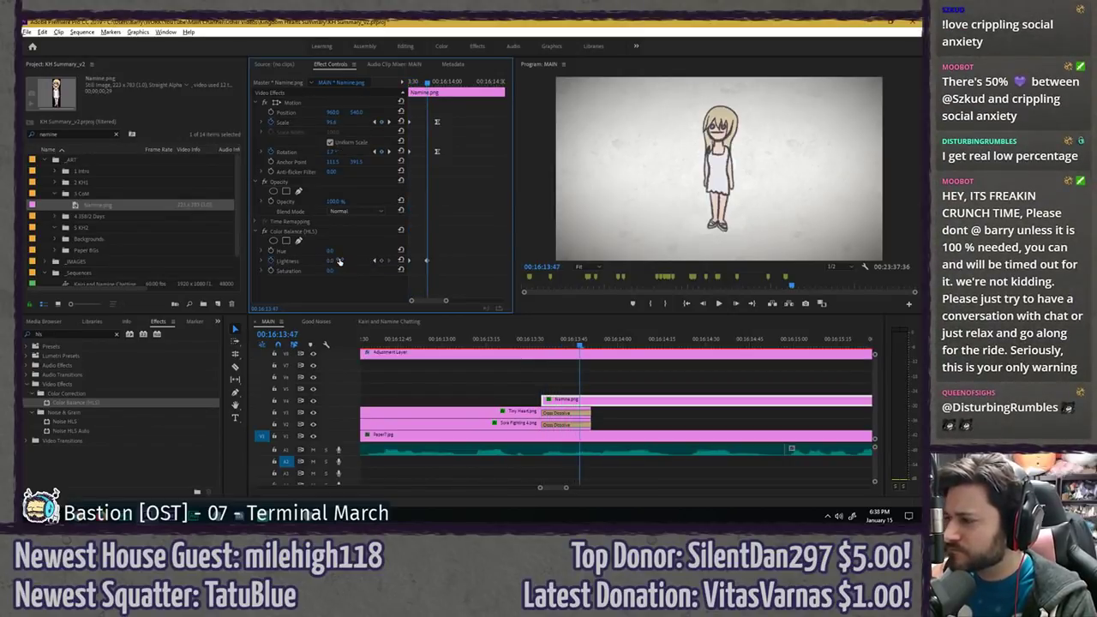
- Change the interpolation of Namine's Lightness keyframes and replay the fade into her
{"action": "right_click", "coordinate": [426, 264]}
{"action": "left_click", "coordinate": [463, 394]}
{"action": "key", "text": "space"}
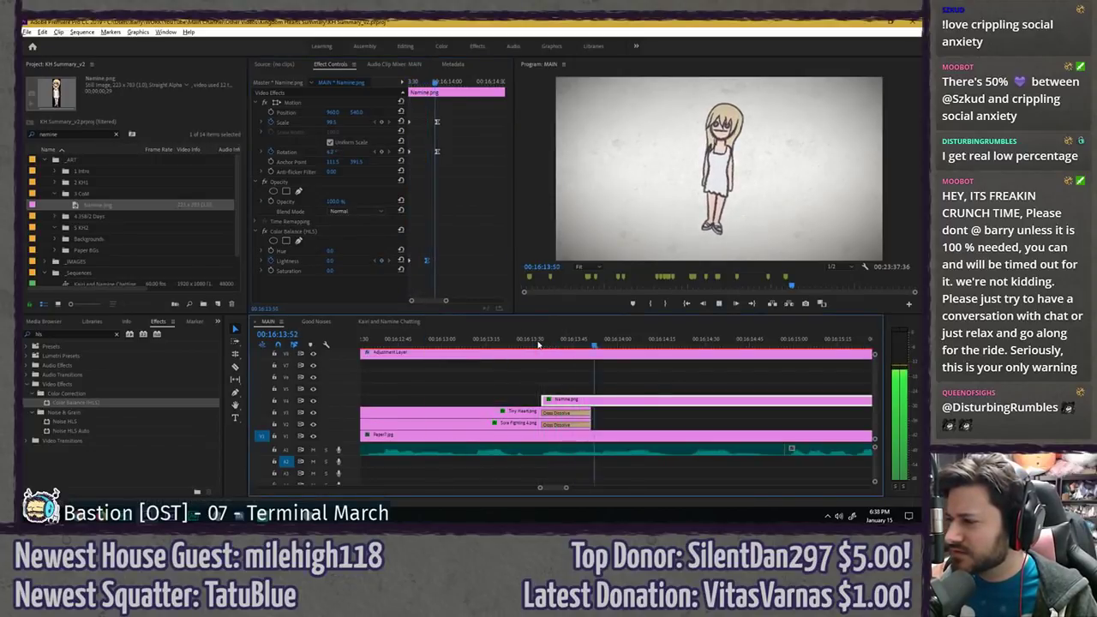
{"action": "left_click", "coordinate": [543, 343]}
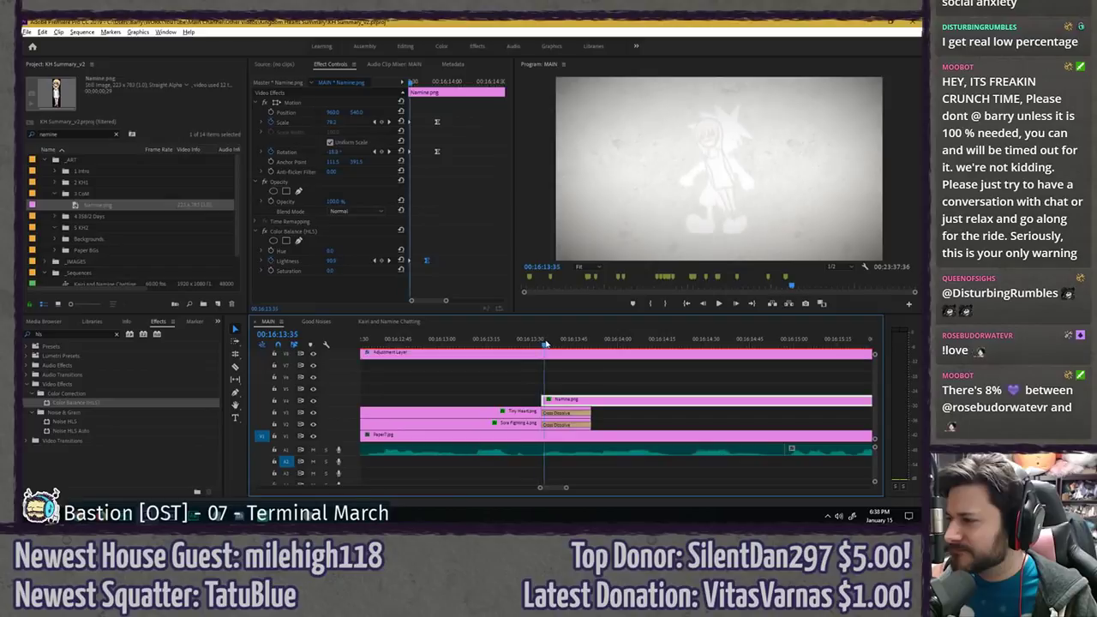
{"action": "right_click", "coordinate": [411, 263]}
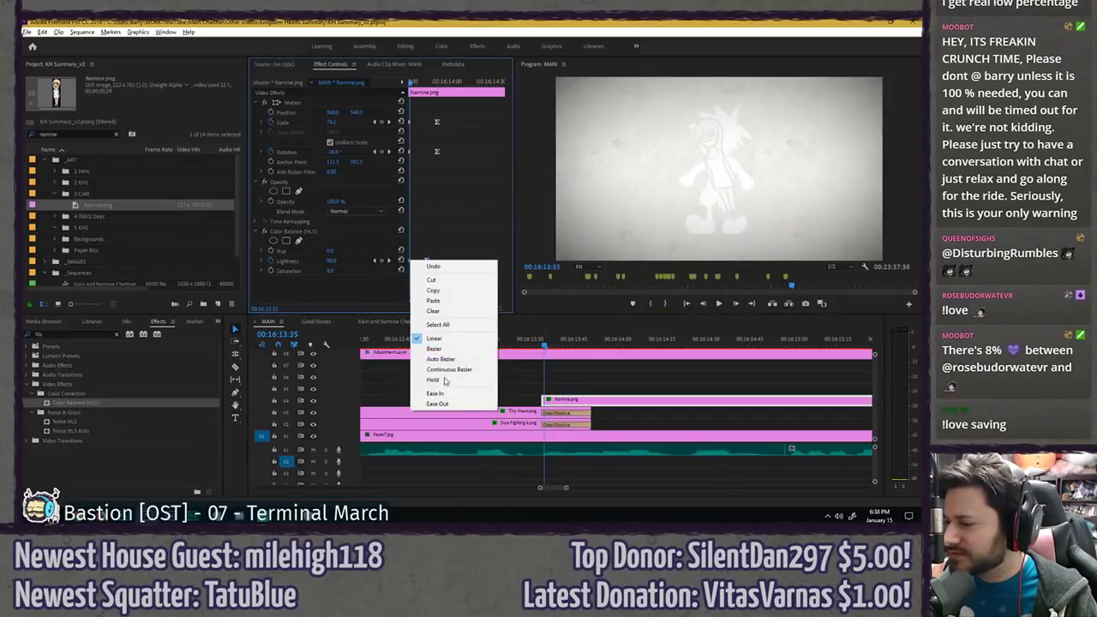
{"action": "left_click", "coordinate": [454, 403]}
{"action": "left_click", "coordinate": [525, 341]}
{"action": "key", "text": "space"}
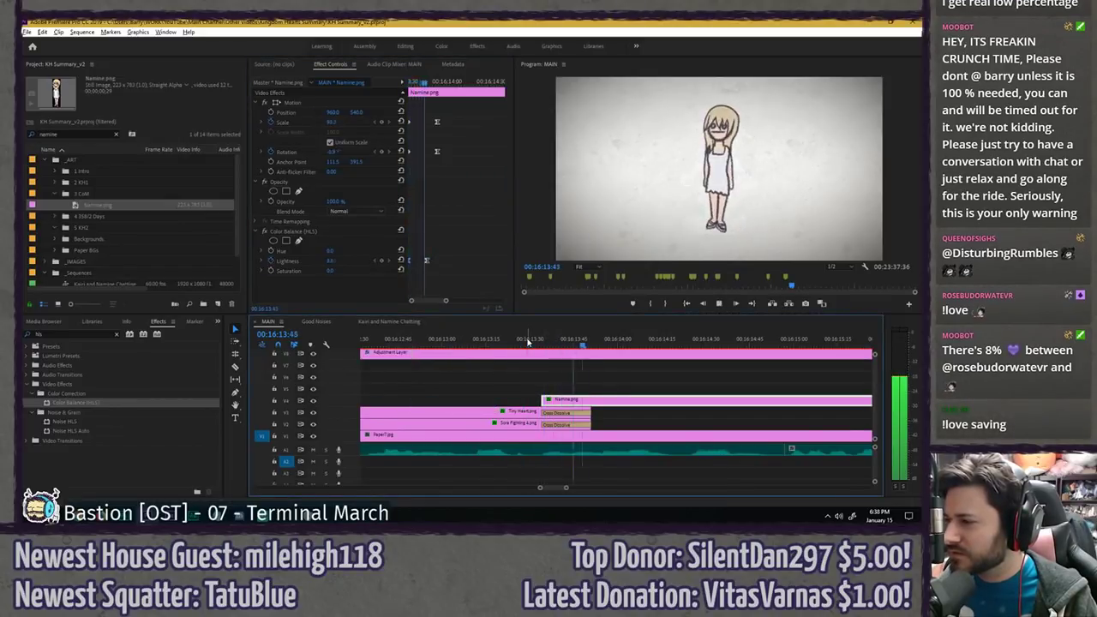
{"action": "left_click_drag", "start_coordinate": [528, 342], "coordinate": [466, 343]}
- Preview the Namine section, return to the Sora shot, and save the project
{"action": "left_click", "coordinate": [430, 259]}
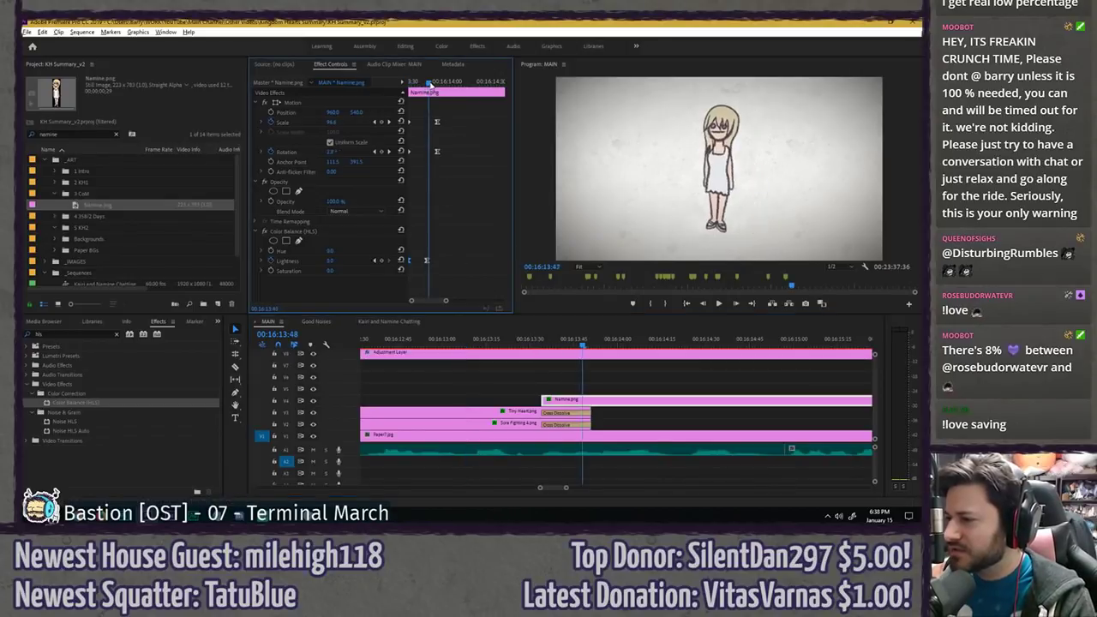
{"action": "key", "text": "space"}
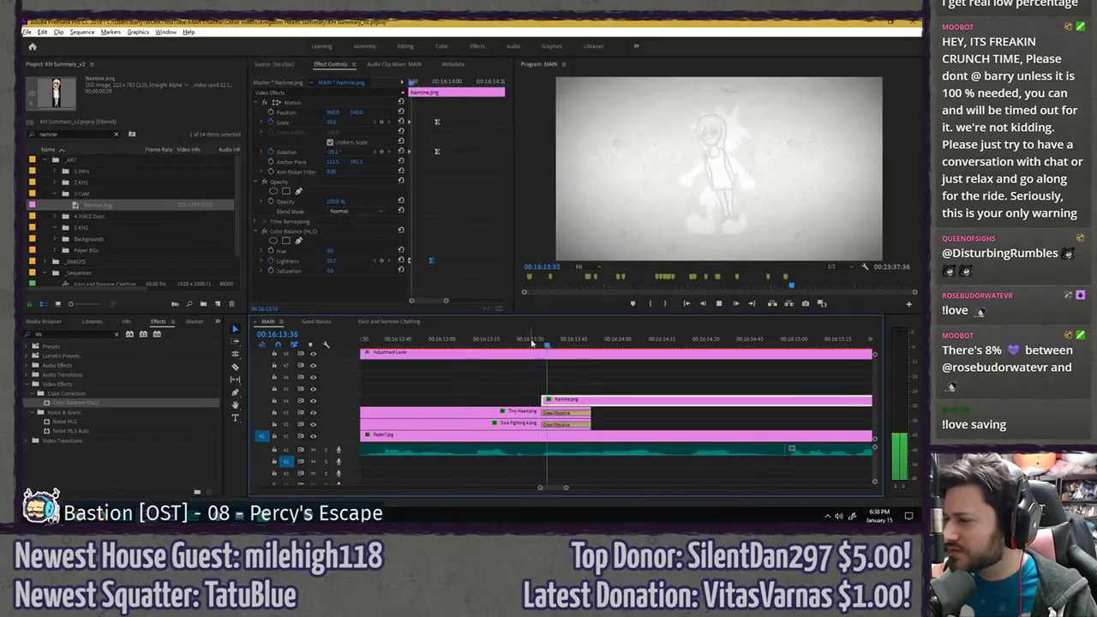
{"action": "left_click", "coordinate": [539, 365]}
{"action": "scroll", "coordinate": [539, 365], "scroll_direction": "down", "scroll_amount": 4}
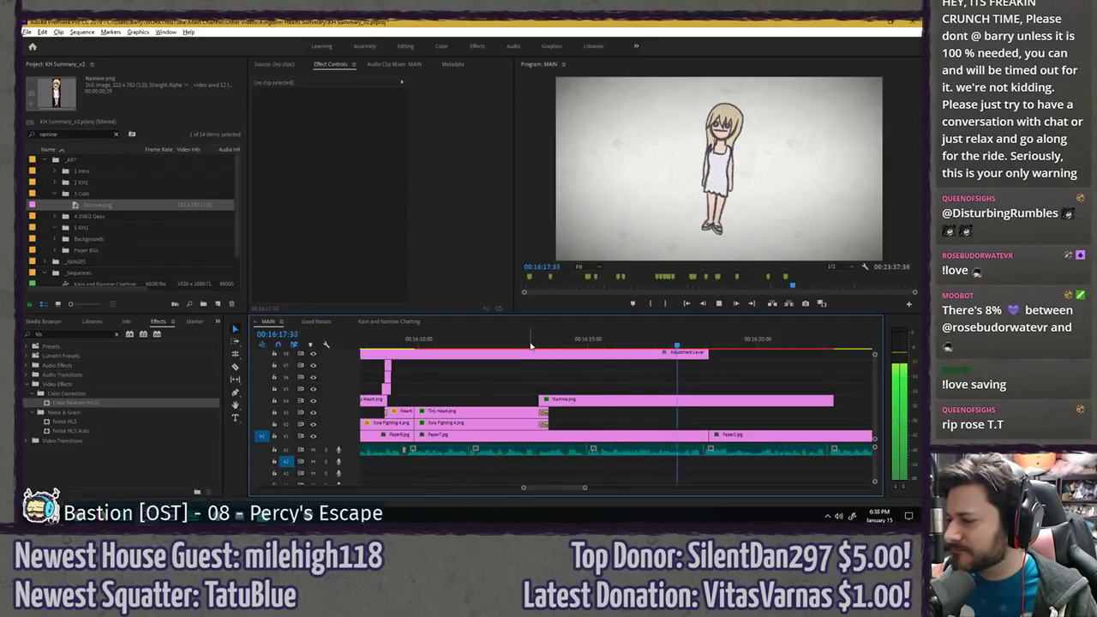
{"action": "left_click", "coordinate": [504, 345]}
{"action": "key", "text": "ctrl+s"}
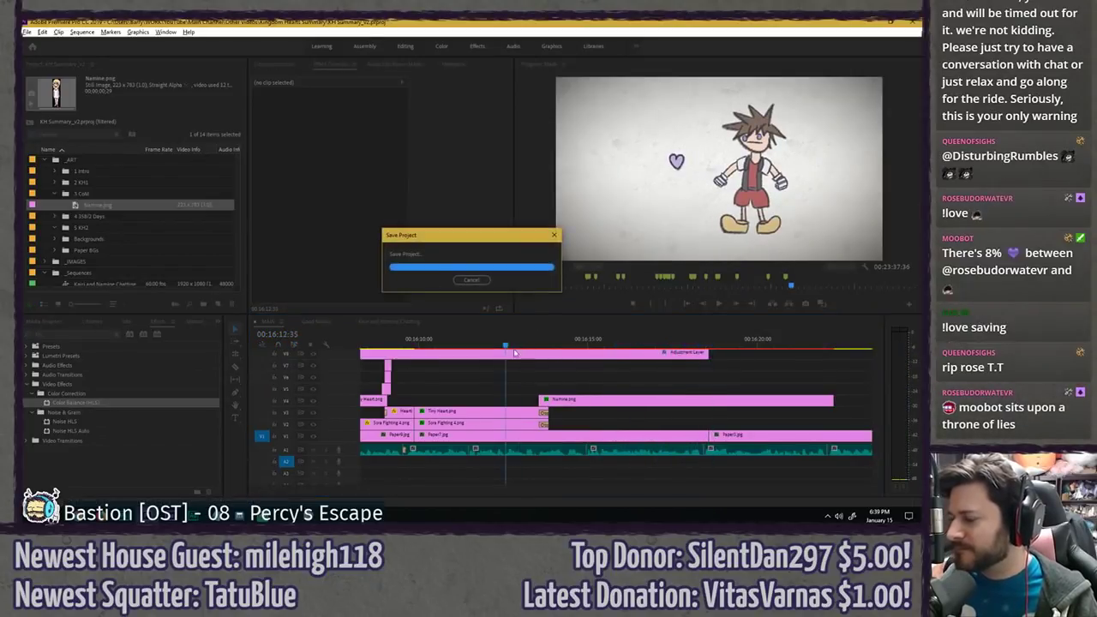
- Shorten the Namine clip's end and add Rotation and Position keyframes at 00:16:15:01
{"action": "left_click_drag", "start_coordinate": [833, 400], "coordinate": [708, 400]}
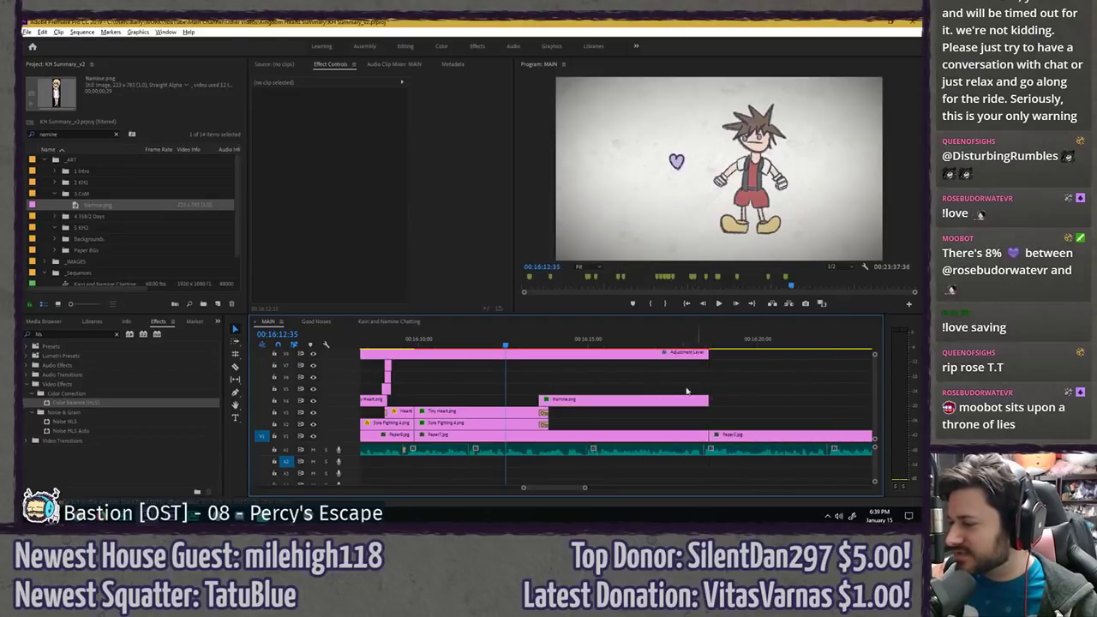
{"action": "key", "text": "space"}
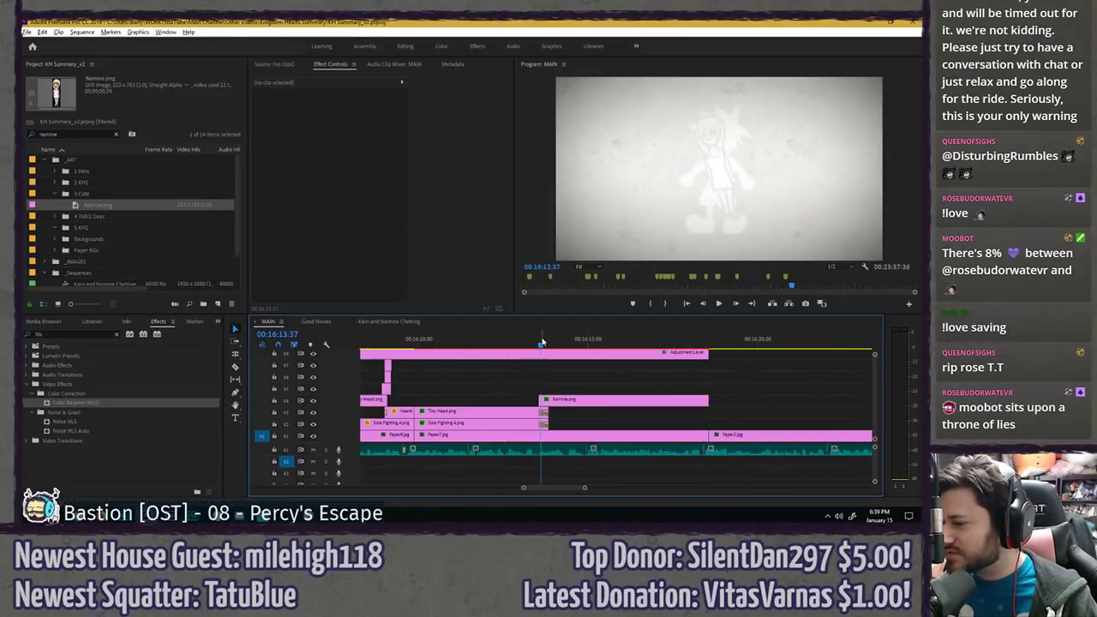
{"action": "left_click", "coordinate": [585, 400]}
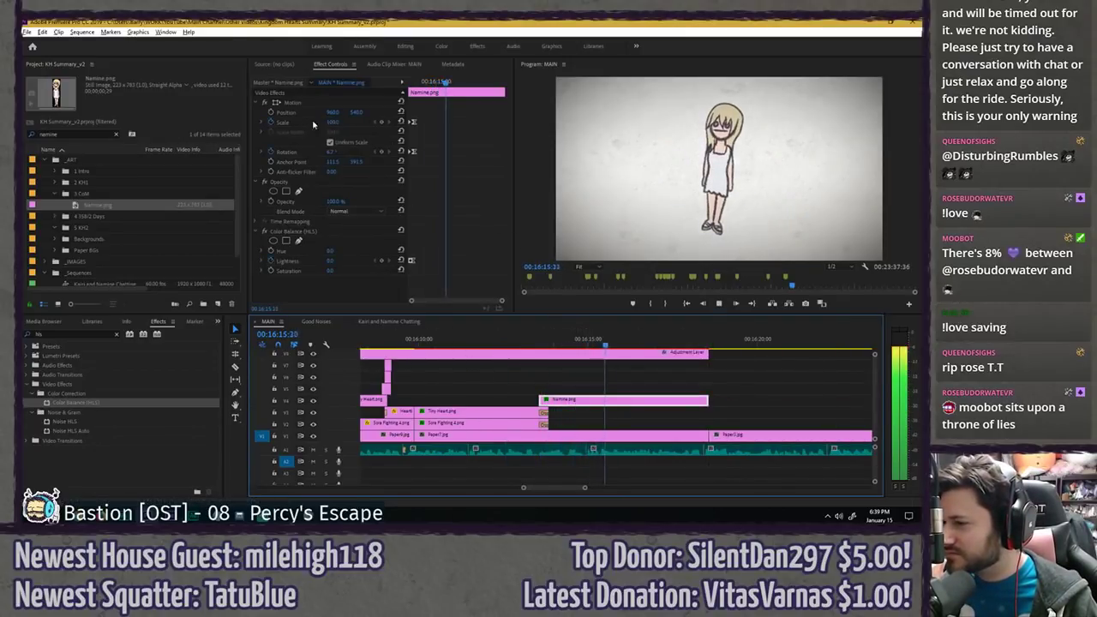
{"action": "key", "text": "space"}
{"action": "left_click_drag", "start_coordinate": [454, 84], "coordinate": [436, 84]}
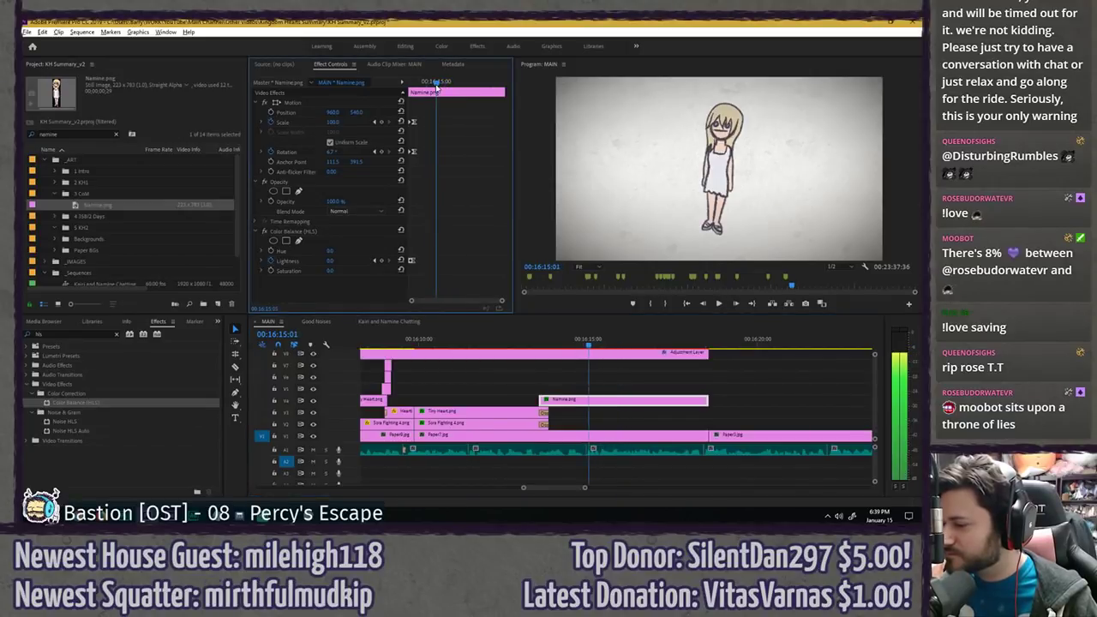
{"action": "left_click", "coordinate": [382, 152]}
{"action": "left_click", "coordinate": [271, 112]}
{"action": "key", "text": "space"}
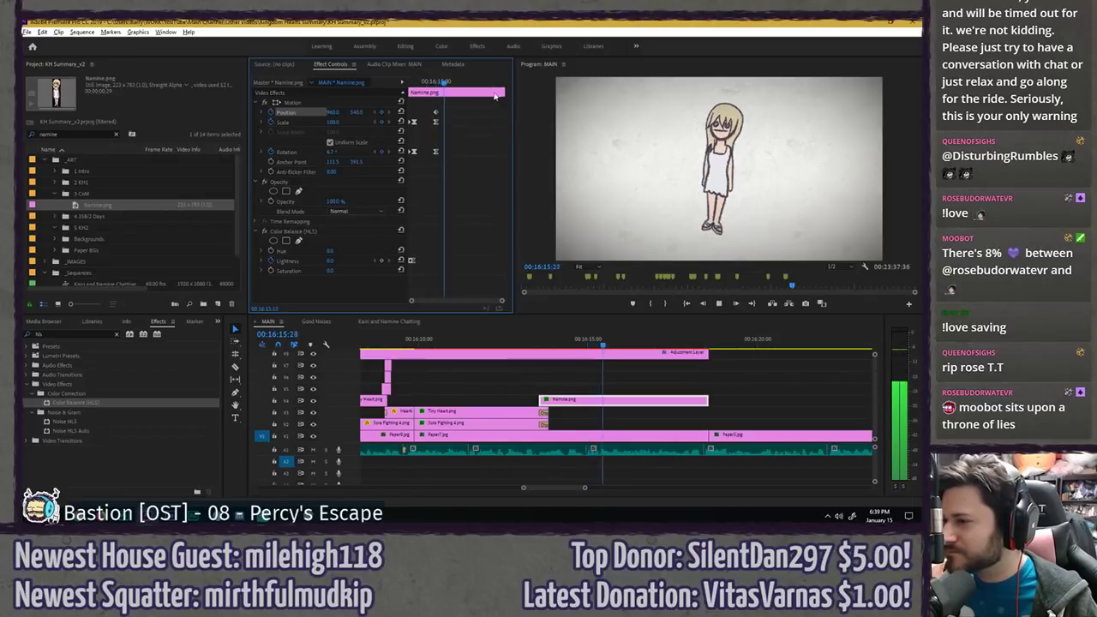
- On the clip's last frame, set Scale to 500 and position Namine's face to fill the frame
{"action": "left_click_drag", "start_coordinate": [500, 84], "coordinate": [566, 87]}
{"action": "key", "text": "Left"}
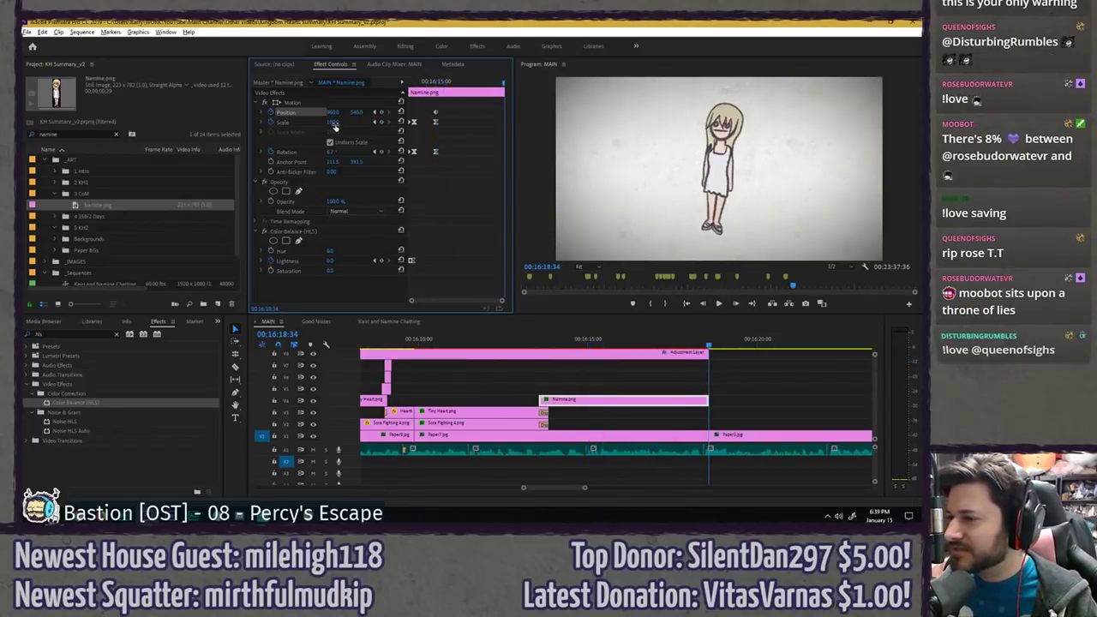
{"action": "type", "text": "500"}
{"action": "key", "text": "Return"}
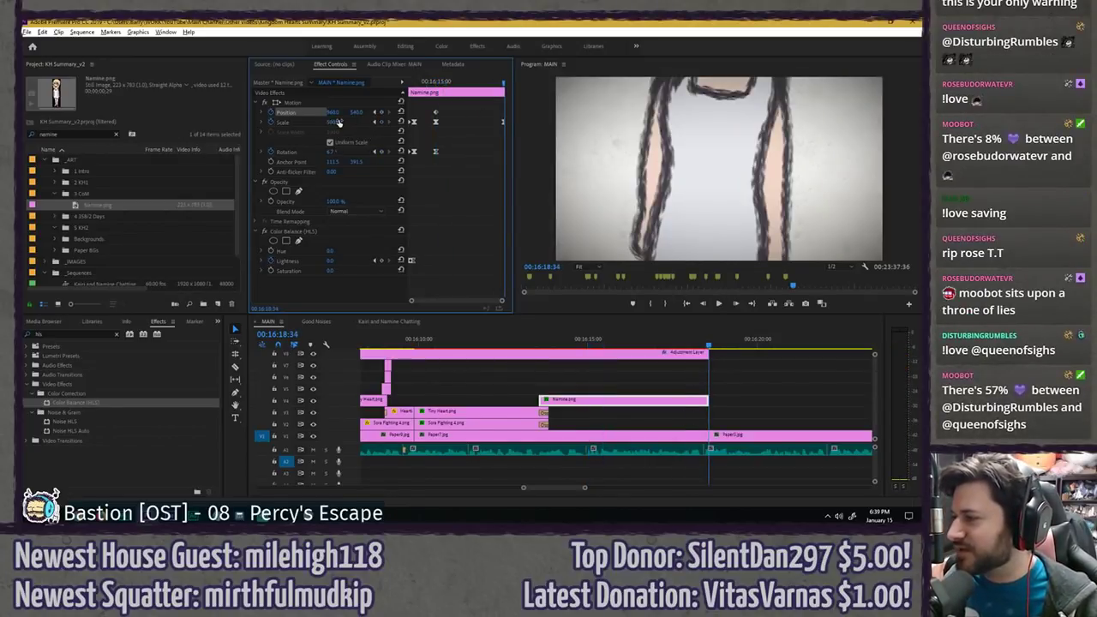
{"action": "left_click_drag", "start_coordinate": [356, 112], "coordinate": [414, 112]}
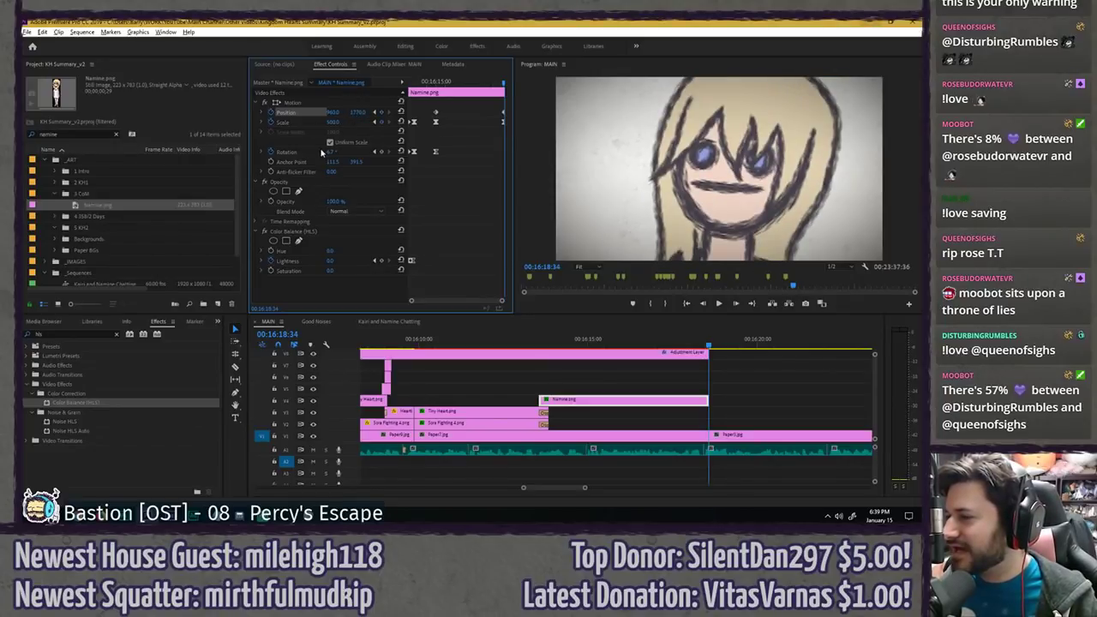
{"action": "left_click_drag", "start_coordinate": [332, 112], "coordinate": [357, 114]}
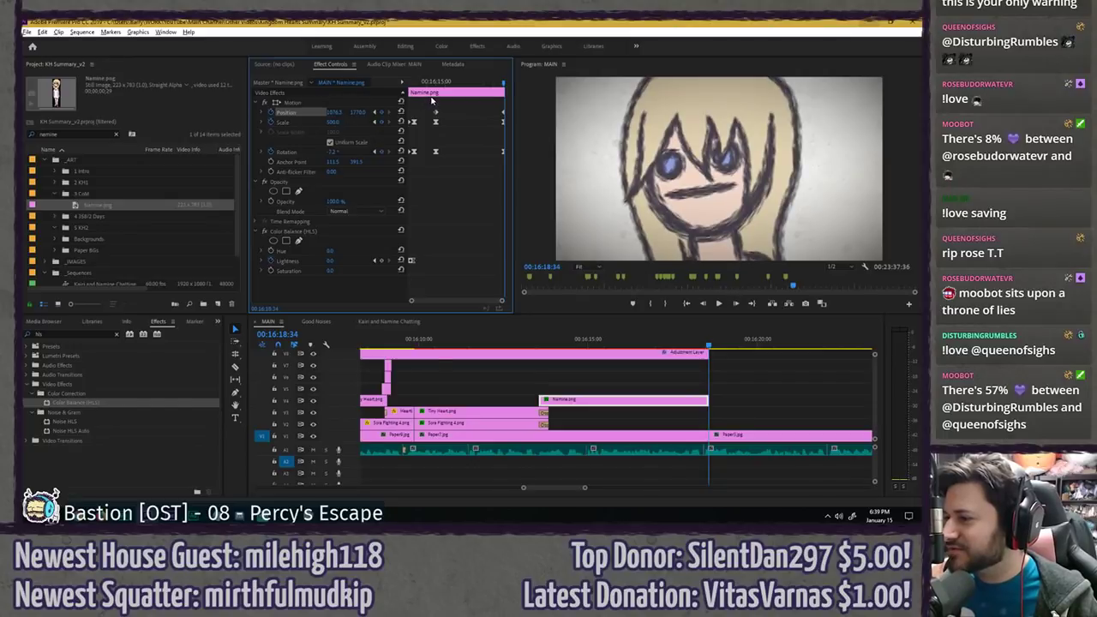
- Apply eased temporal interpolation to the motion keyframes and preview the zoom full-screen
{"action": "right_click", "coordinate": [436, 156]}
{"action": "mouse_move", "coordinate": [470, 231]}
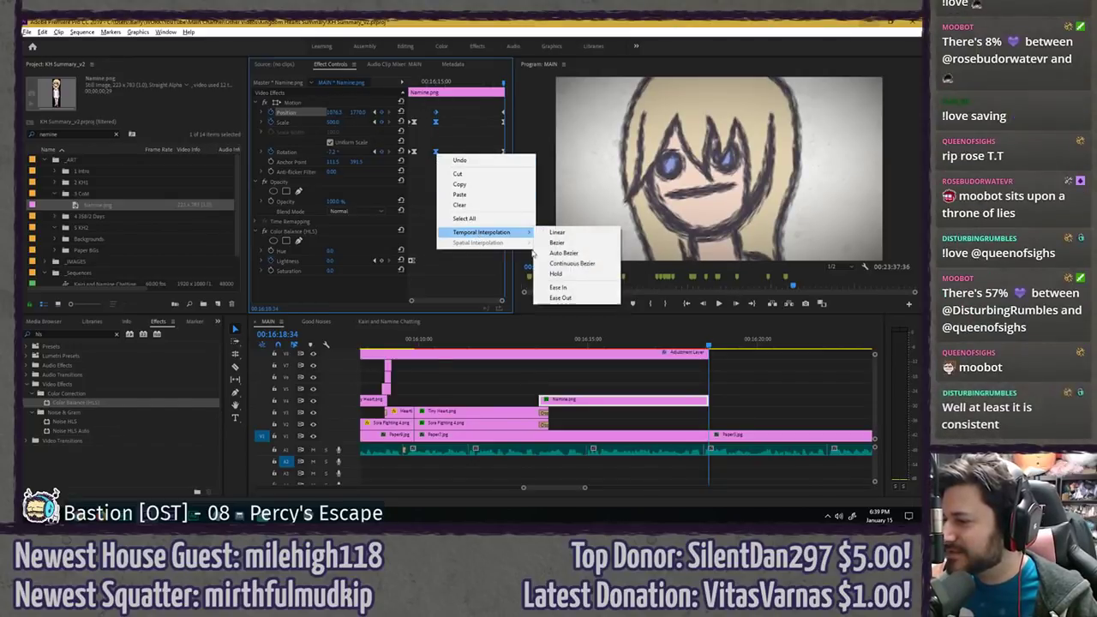
{"action": "left_click", "coordinate": [574, 299]}
{"action": "right_click", "coordinate": [504, 152]}
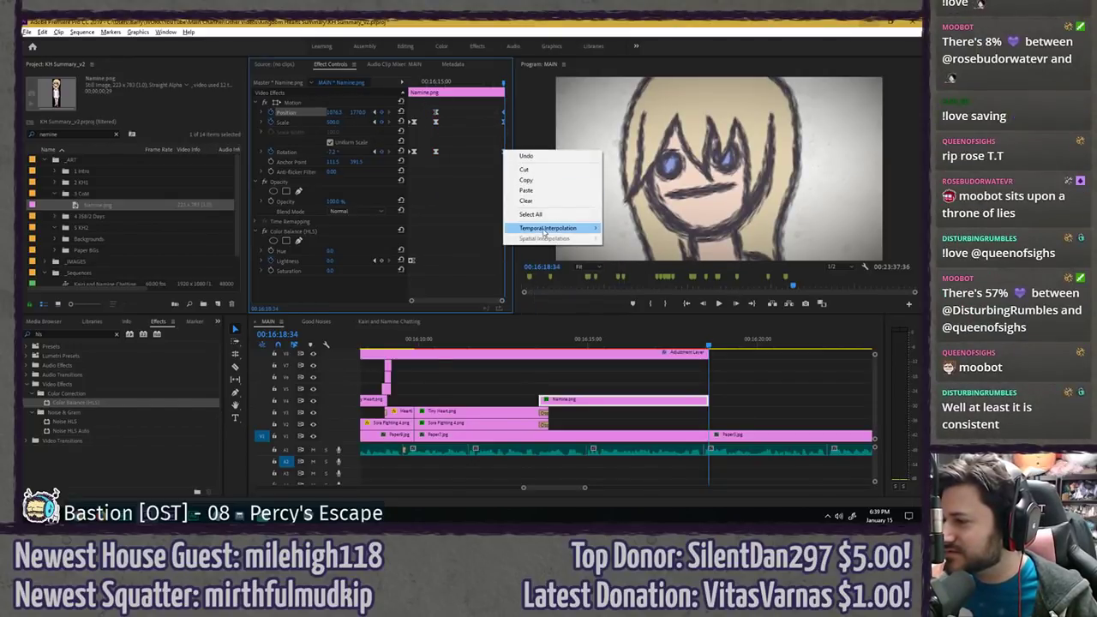
{"action": "mouse_move", "coordinate": [539, 226]}
{"action": "left_click", "coordinate": [642, 290]}
{"action": "left_click", "coordinate": [538, 341]}
{"action": "key", "text": "grave"}
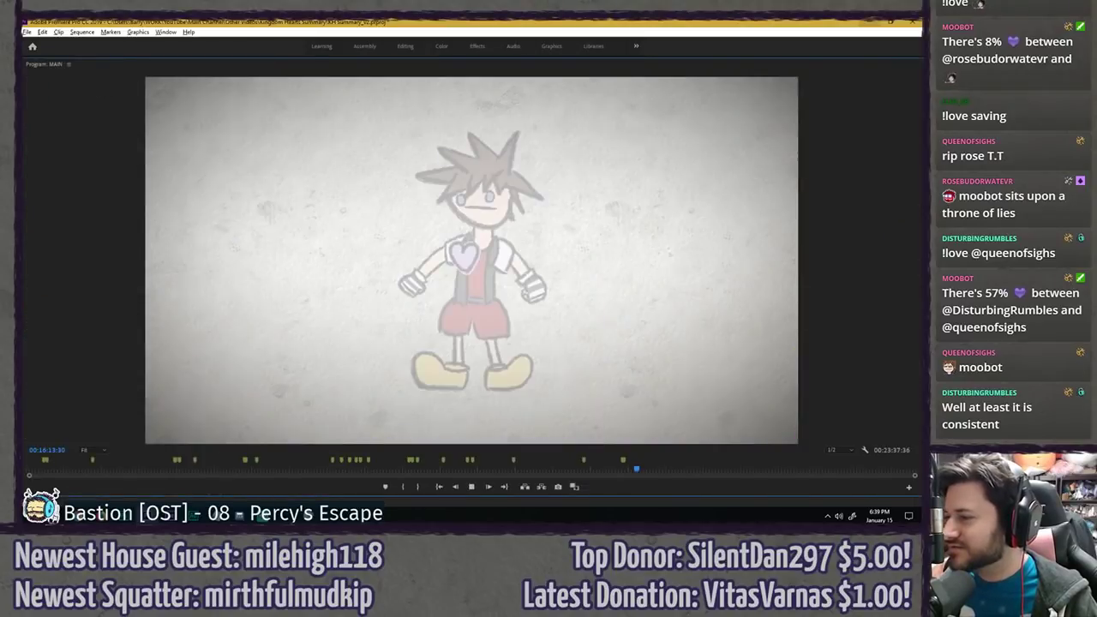
{"action": "key", "text": "space"}
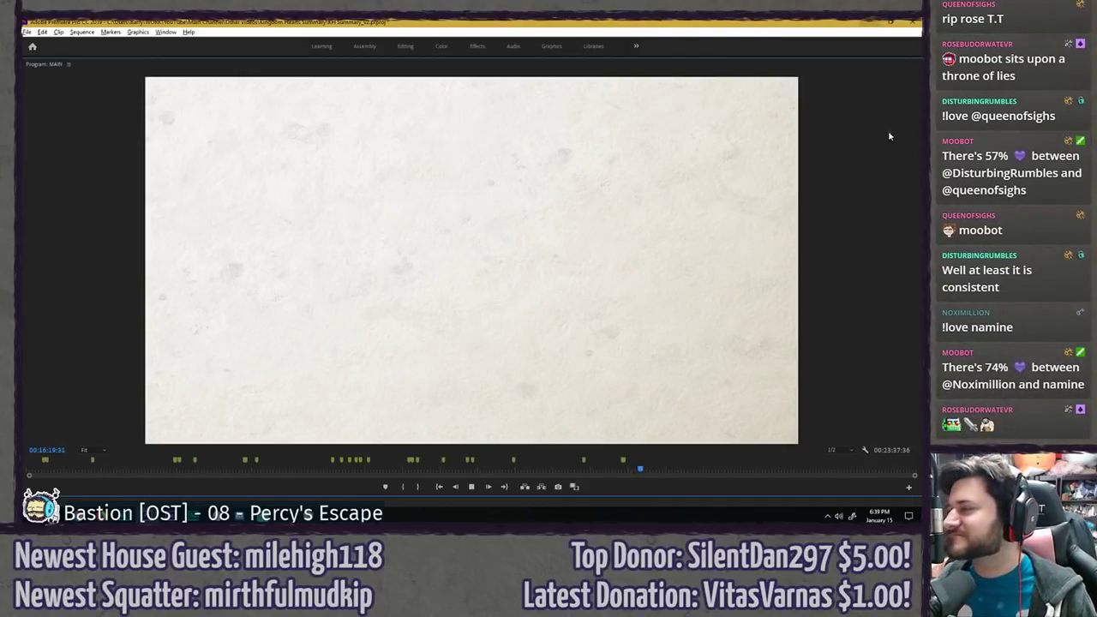
{"action": "key", "text": "grave"}
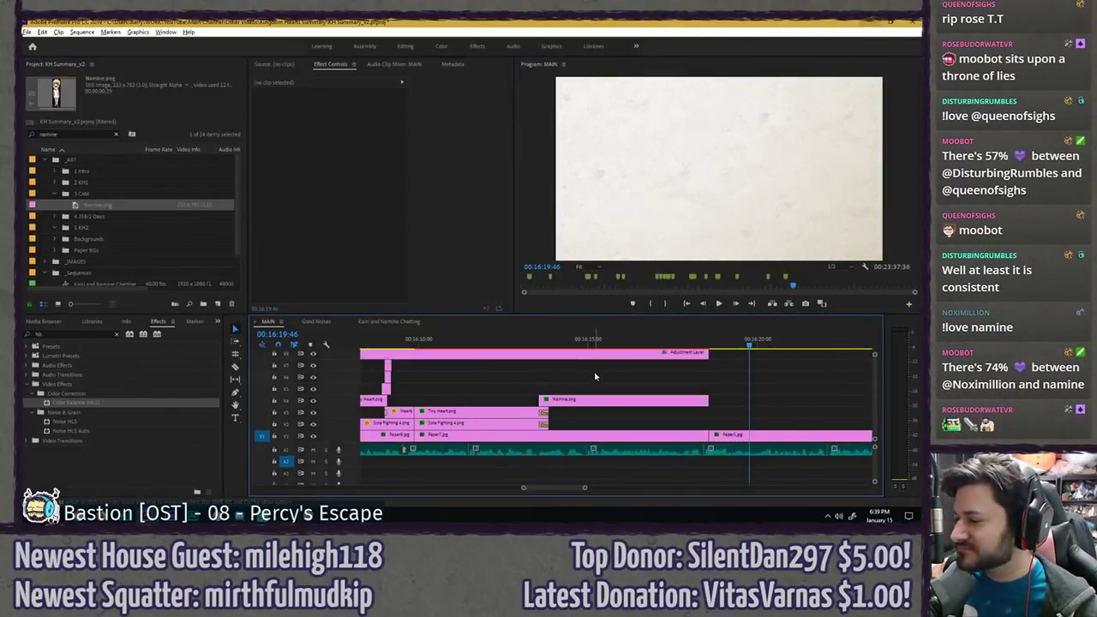
- Save, then move the Namine clip's second half from 00:16:15:01 onto track V2
{"action": "key", "text": "ctrl+s"}
{"action": "left_click", "coordinate": [560, 340]}
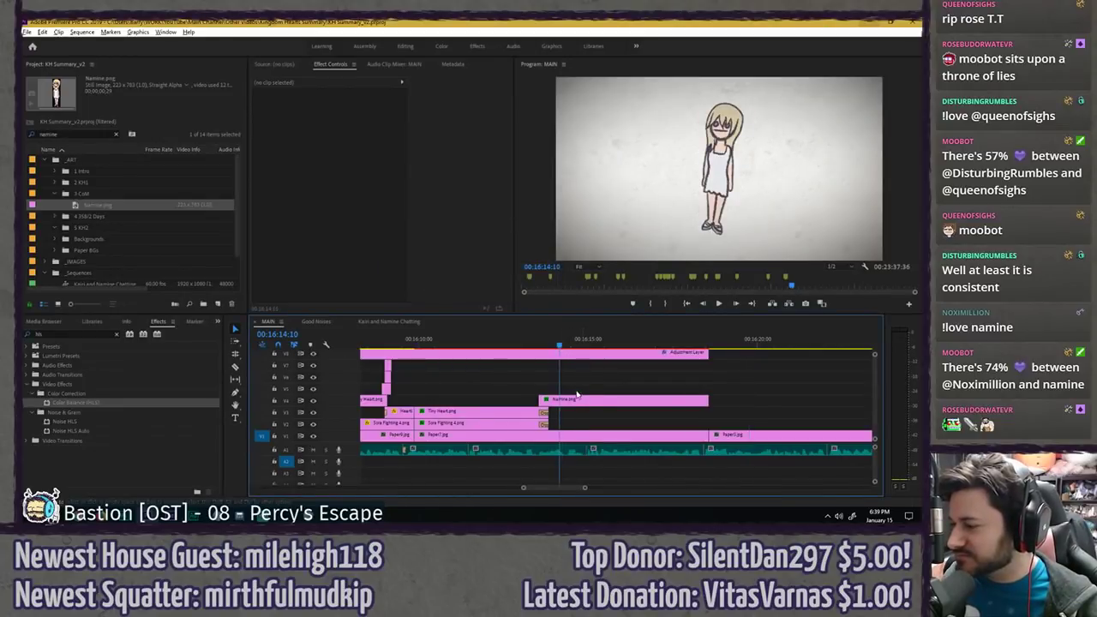
{"action": "key", "text": "shift+Right"}
{"action": "key", "text": "shift+Right"}
{"action": "left_click", "coordinate": [576, 398]}
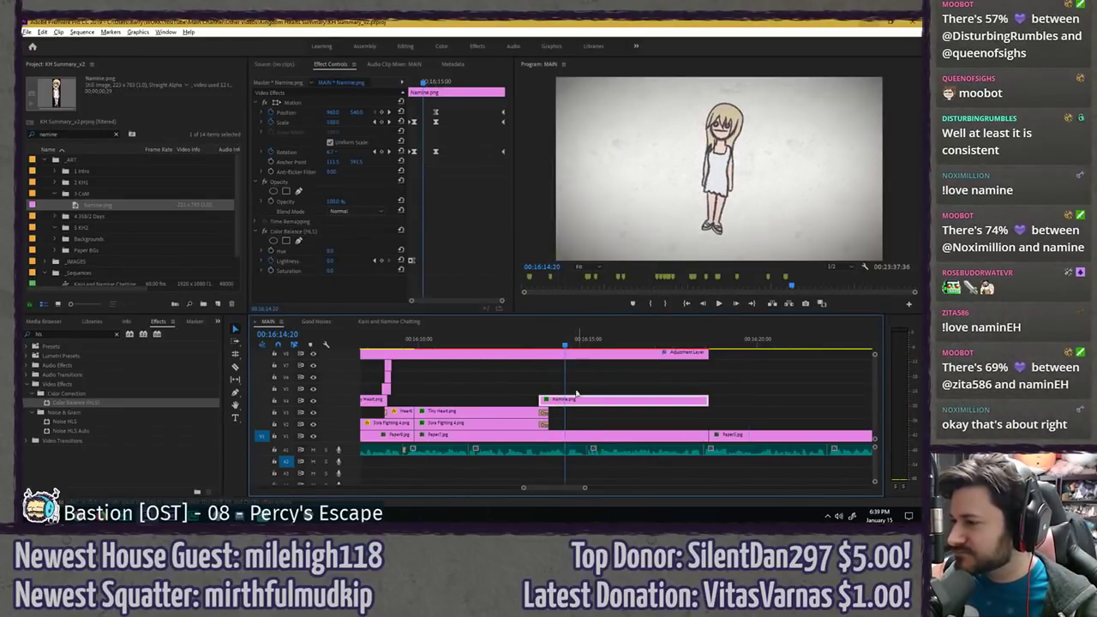
{"action": "left_click", "coordinate": [437, 84]}
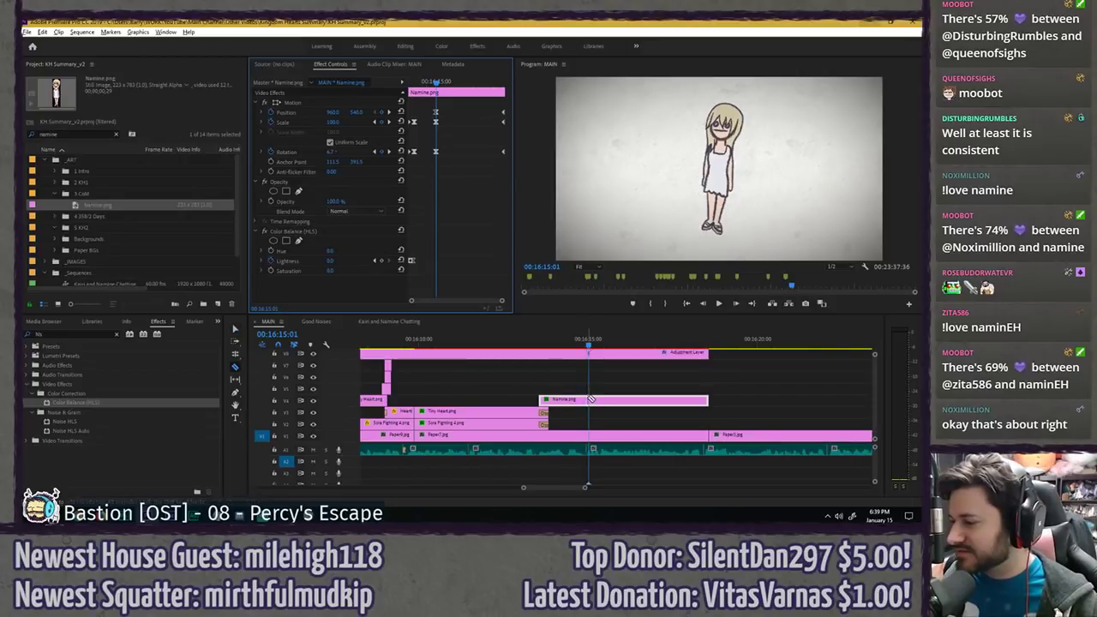
{"action": "left_click_drag", "start_coordinate": [590, 399], "coordinate": [615, 428]}
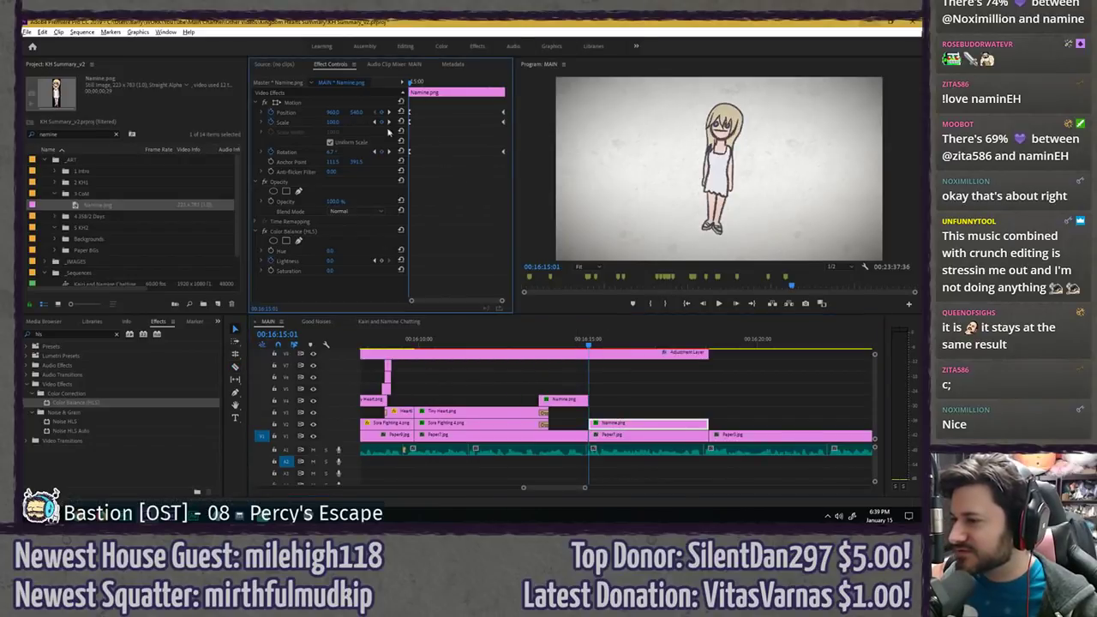
- Try straightening Namine's rotation, undo it, and select the Namine and Paper7 clips
{"action": "left_click", "coordinate": [329, 105]}
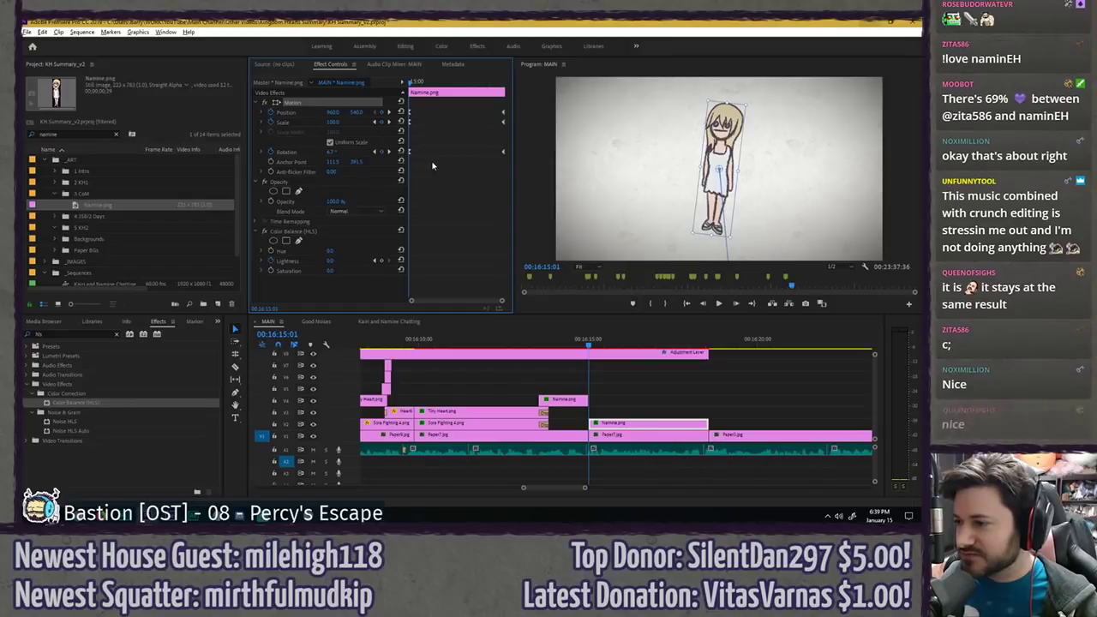
{"action": "left_click_drag", "start_coordinate": [330, 155], "coordinate": [342, 151]}
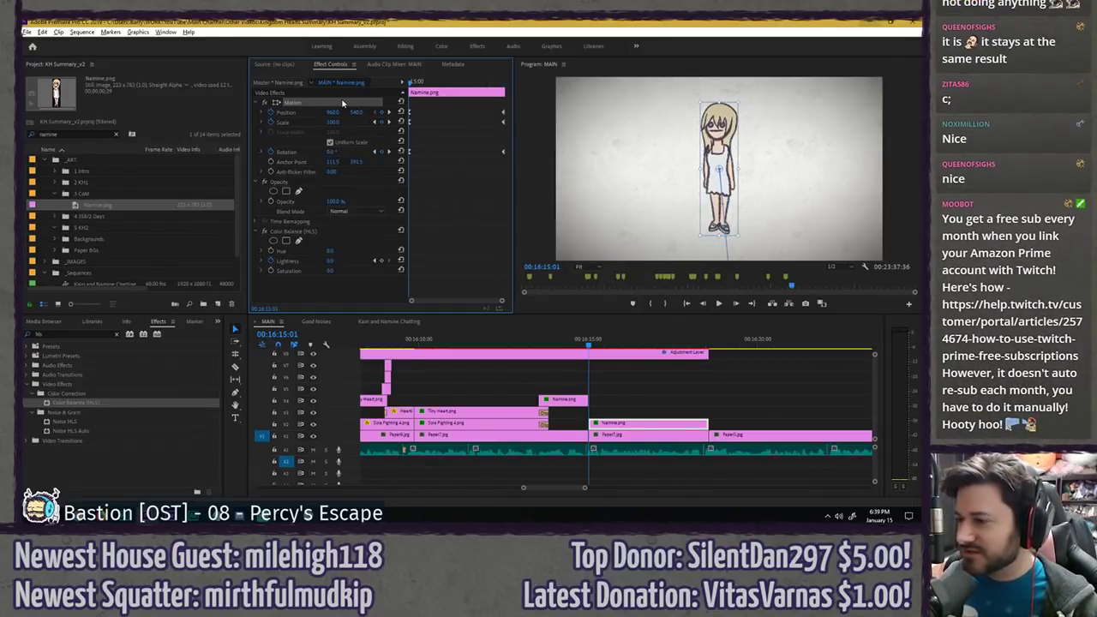
{"action": "key", "text": "ctrl+z"}
{"action": "left_click_drag", "start_coordinate": [622, 407], "coordinate": [635, 434]}
- Nest the Namine and Paper7 clips into a sequence named 'WHOMST IS NAMINE'
{"action": "right_click", "coordinate": [635, 431]}
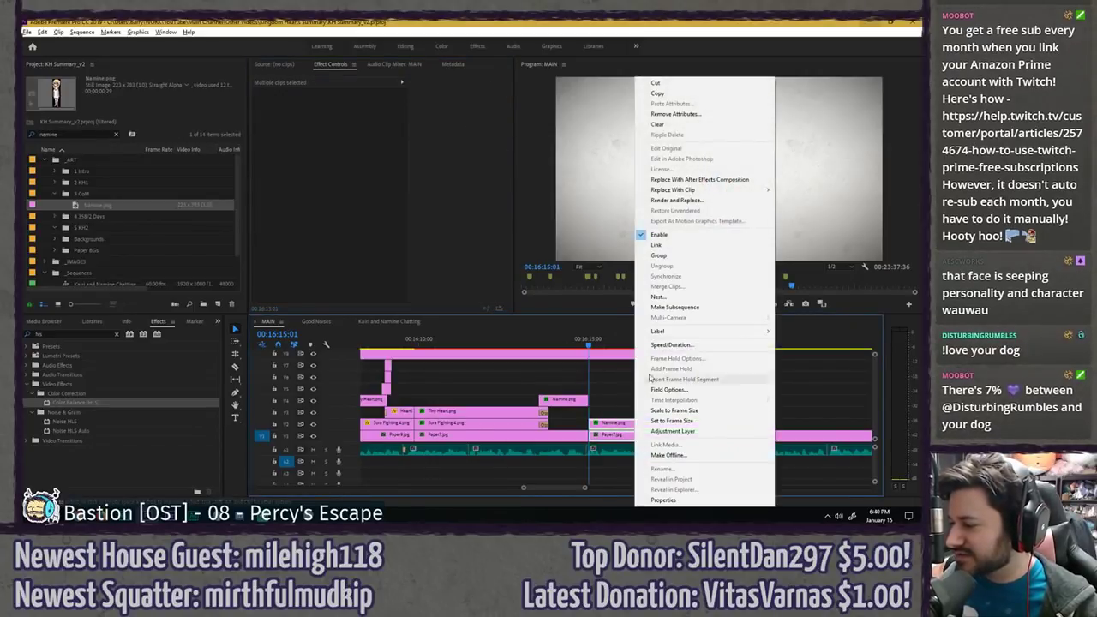
{"action": "left_click", "coordinate": [665, 297]}
{"action": "type", "text": "WHOMST IS NAMINE"}
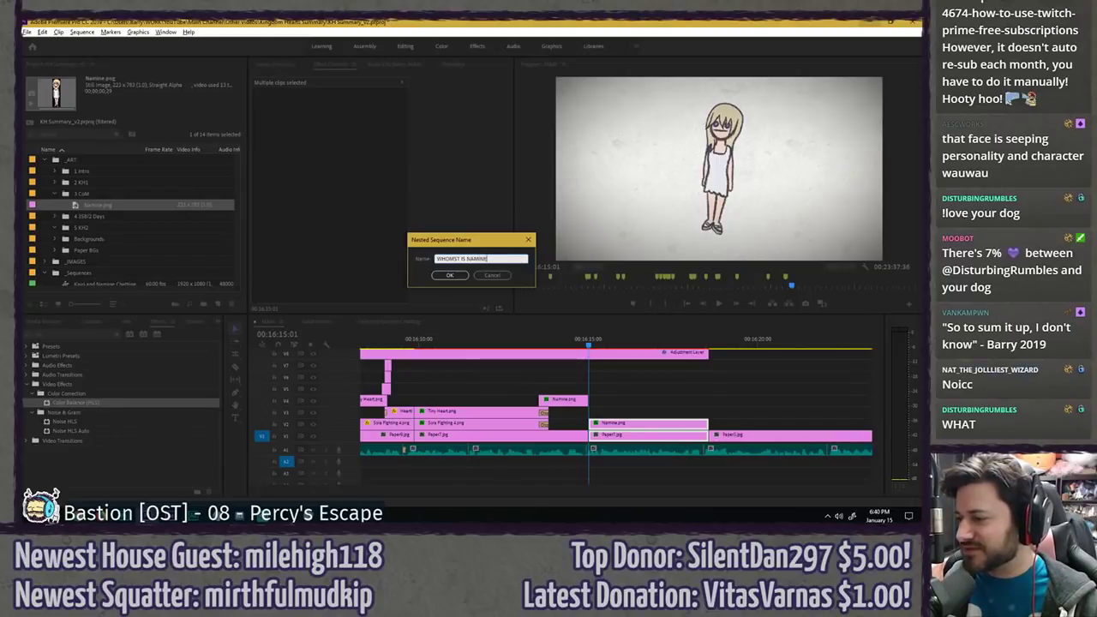
{"action": "key", "text": "Return"}
- Play back the nested clip from 00:16:15:35 to review the zoom toward Namine's face
{"action": "left_click", "coordinate": [629, 434]}
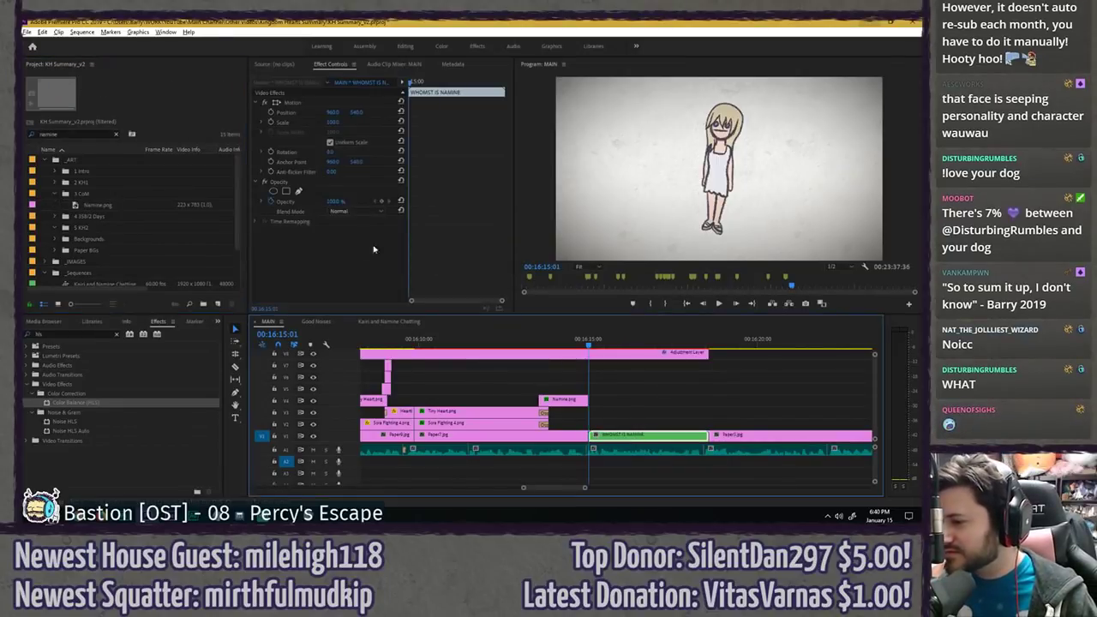
{"action": "key", "text": "space"}
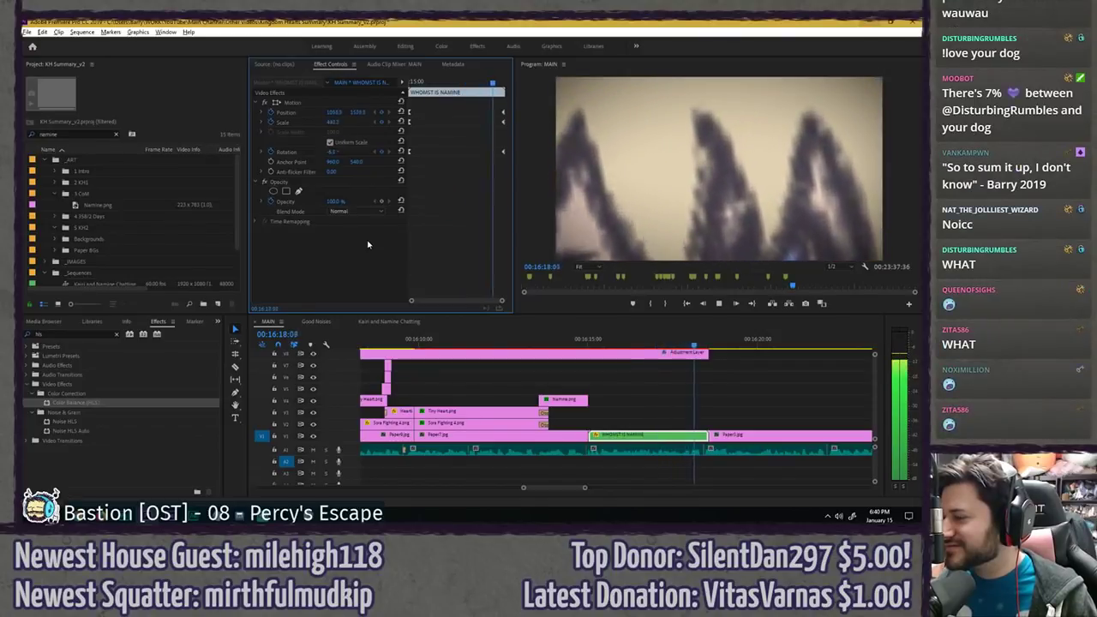
{"action": "key", "text": "space"}
{"action": "left_click", "coordinate": [608, 342]}
{"action": "left_click_drag", "start_coordinate": [608, 342], "coordinate": [606, 342]}
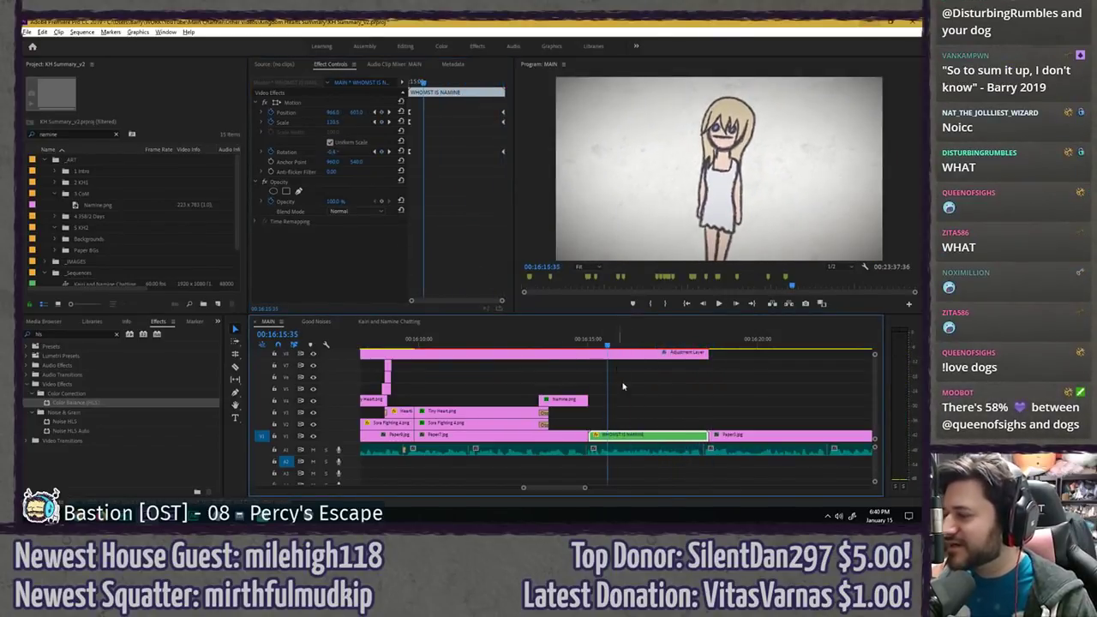
{"action": "key", "text": "space"}
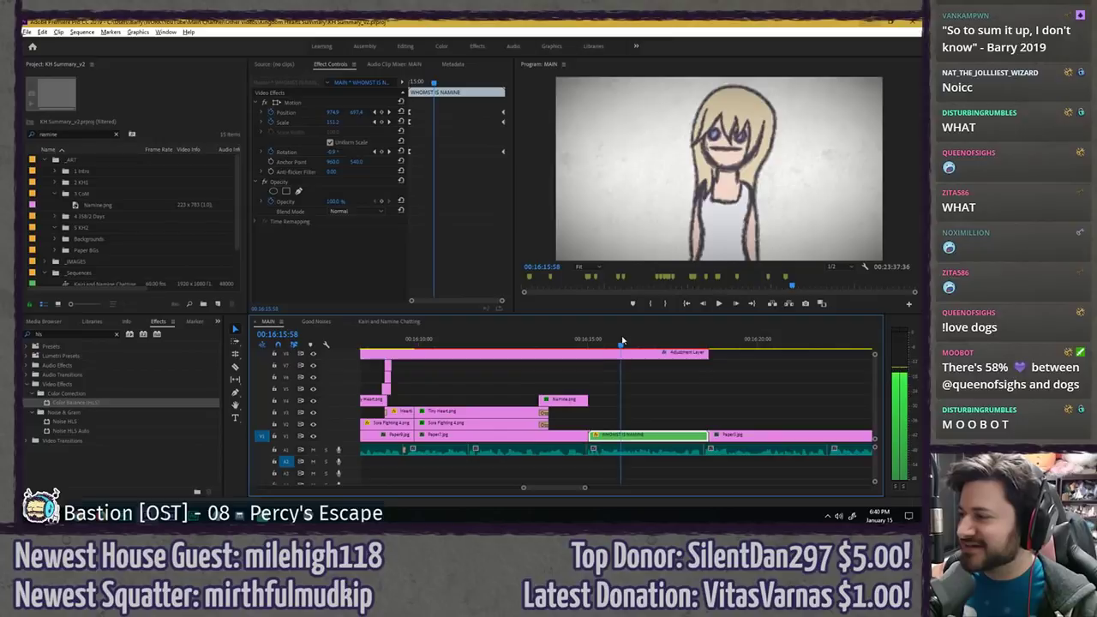
{"action": "key", "text": "grave"}
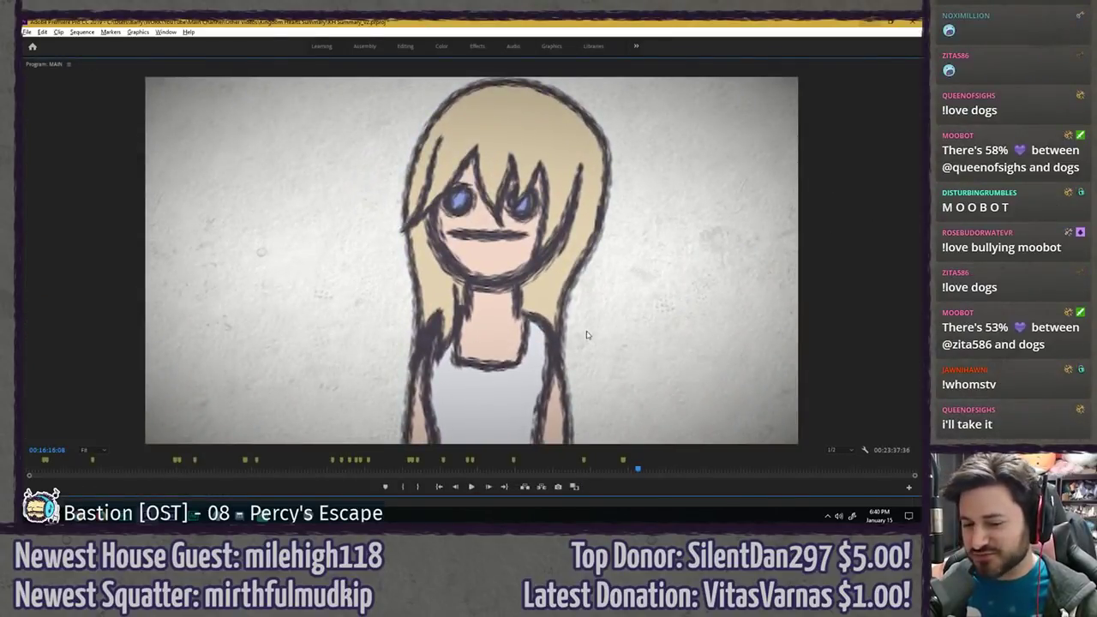
- Inside WHOMST IS NAMINE, remove Namine.png's Position, Scale and Rotation keyframes
{"action": "key", "text": "grave"}
{"action": "double_click", "coordinate": [607, 435]}
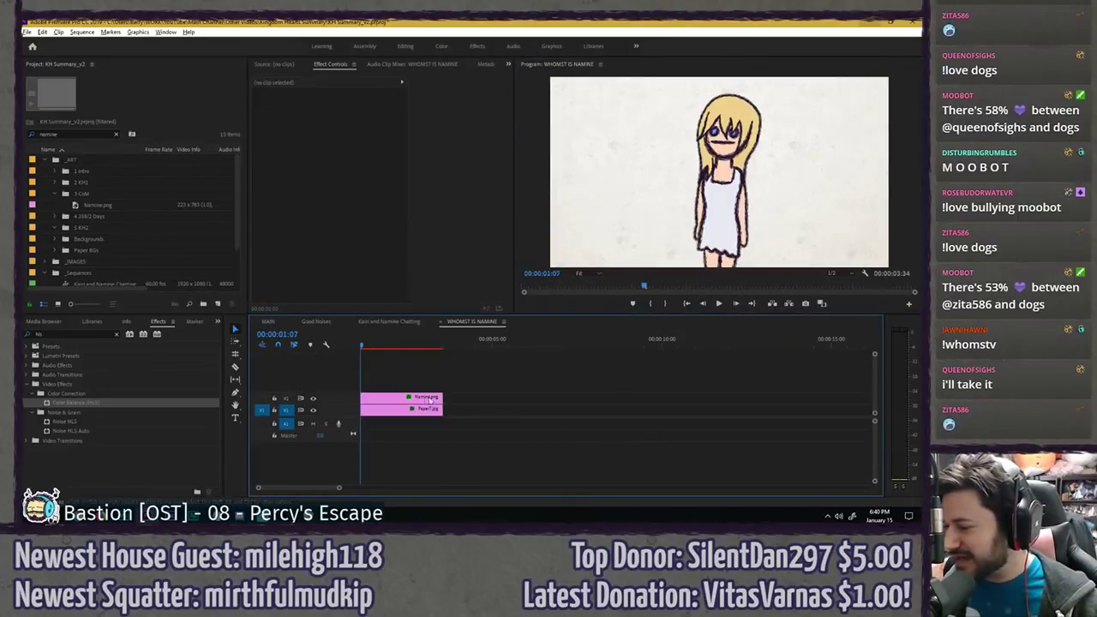
{"action": "left_click", "coordinate": [386, 397]}
{"action": "key", "text": "="}
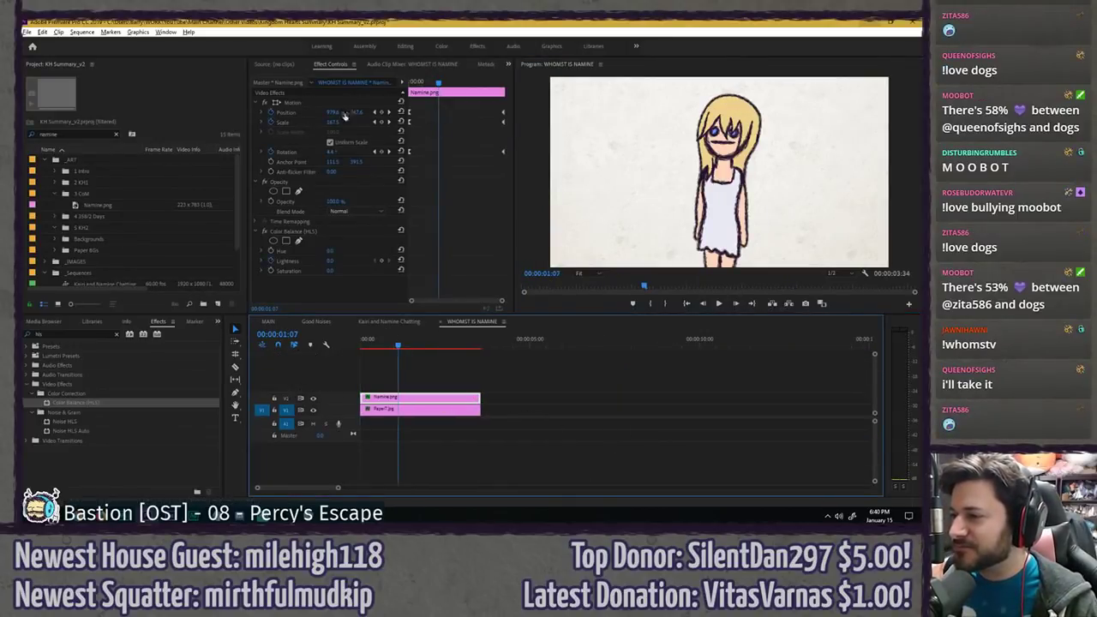
{"action": "left_click", "coordinate": [422, 172]}
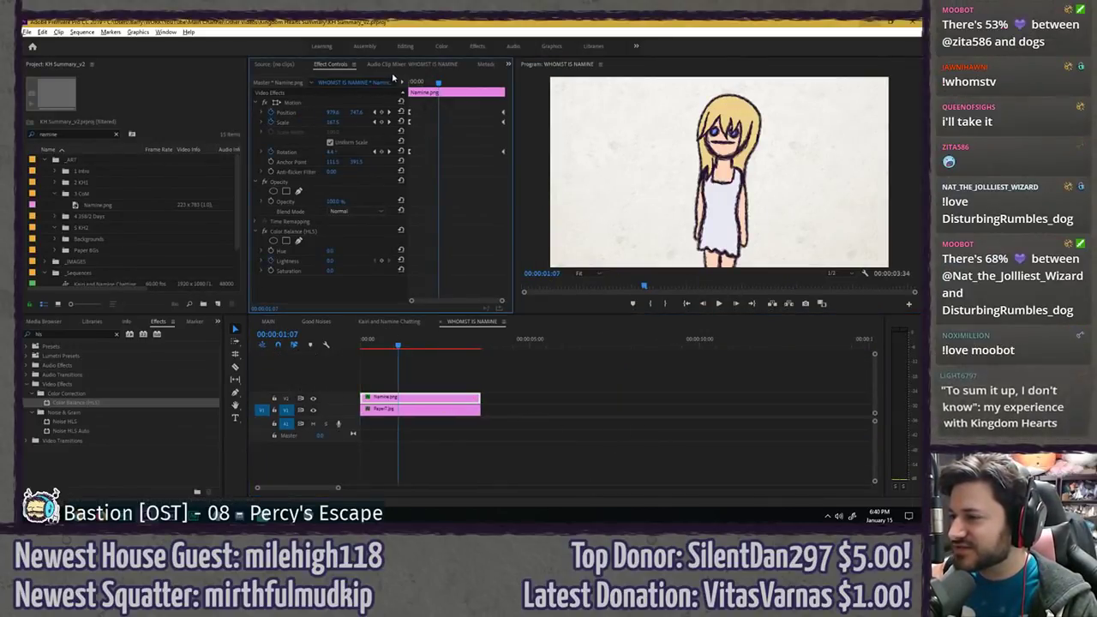
{"action": "key", "text": "Home"}
{"action": "left_click", "coordinate": [271, 113]}
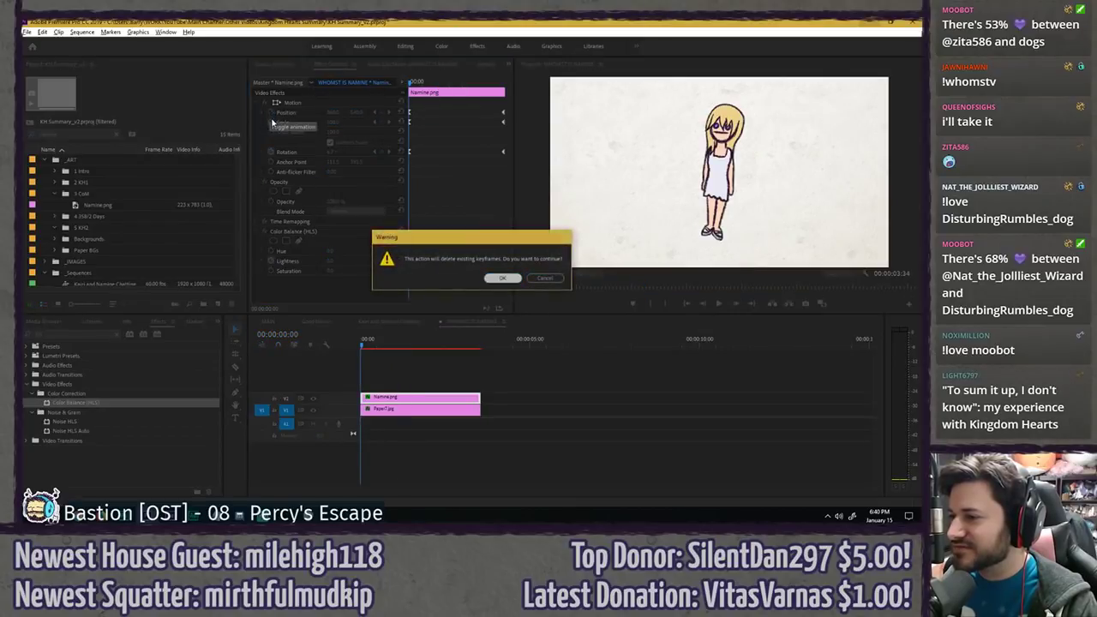
{"action": "key", "text": "Return"}
{"action": "left_click", "coordinate": [270, 121]}
{"action": "key", "text": "Return"}
{"action": "left_click", "coordinate": [270, 153]}
{"action": "key", "text": "Return"}
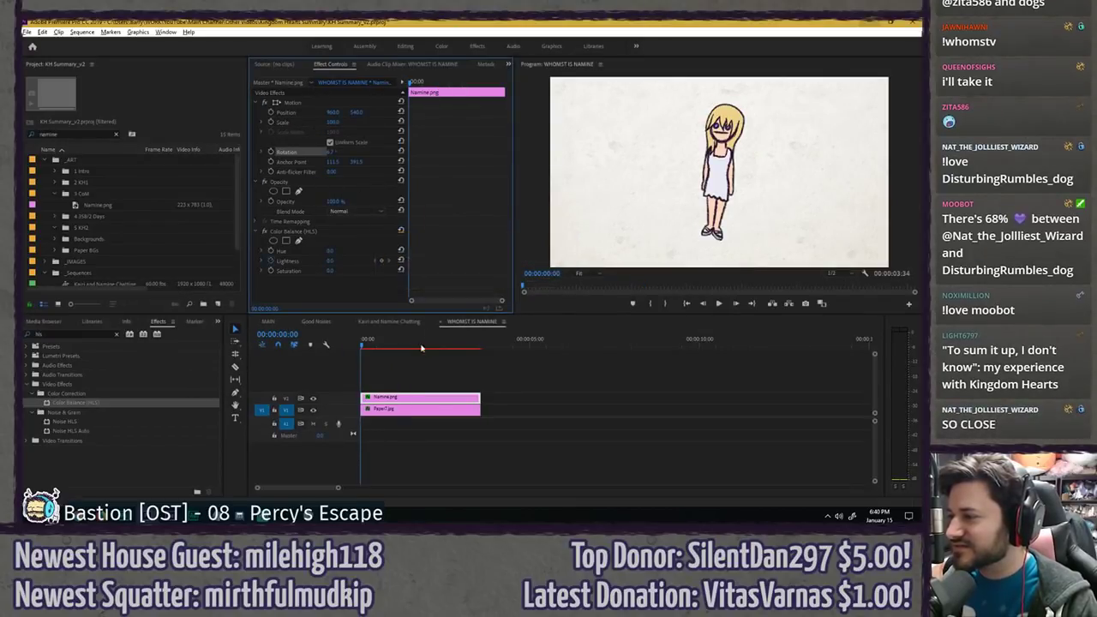
- Close the nested sequence tabs and return to MAIN with the playhead before the edit
{"action": "left_click", "coordinate": [353, 321]}
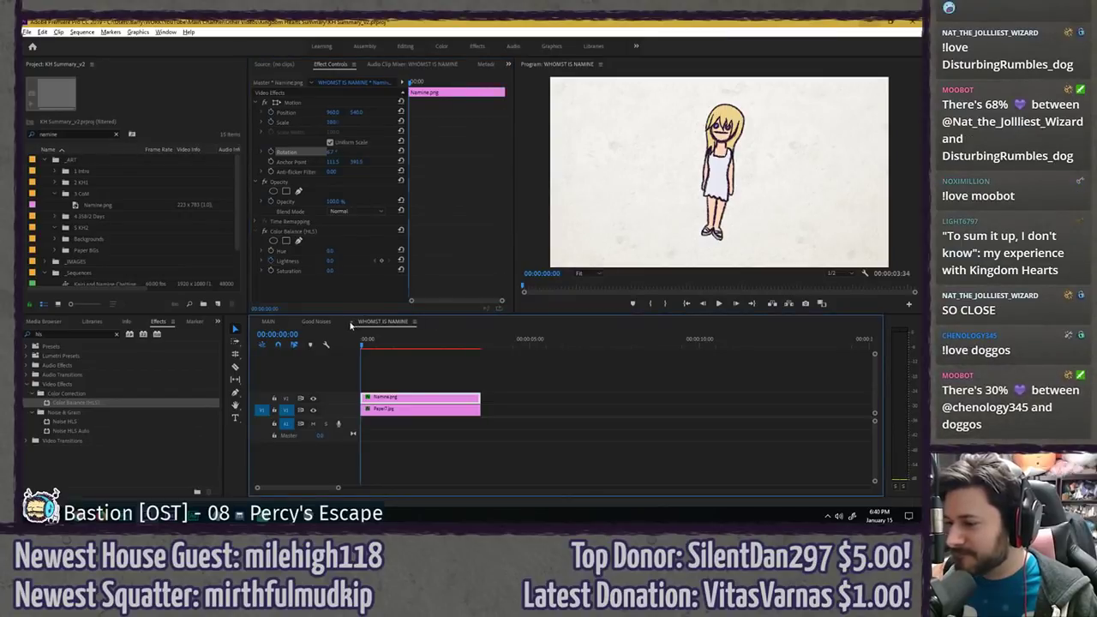
{"action": "left_click", "coordinate": [352, 322]}
{"action": "left_click", "coordinate": [630, 365]}
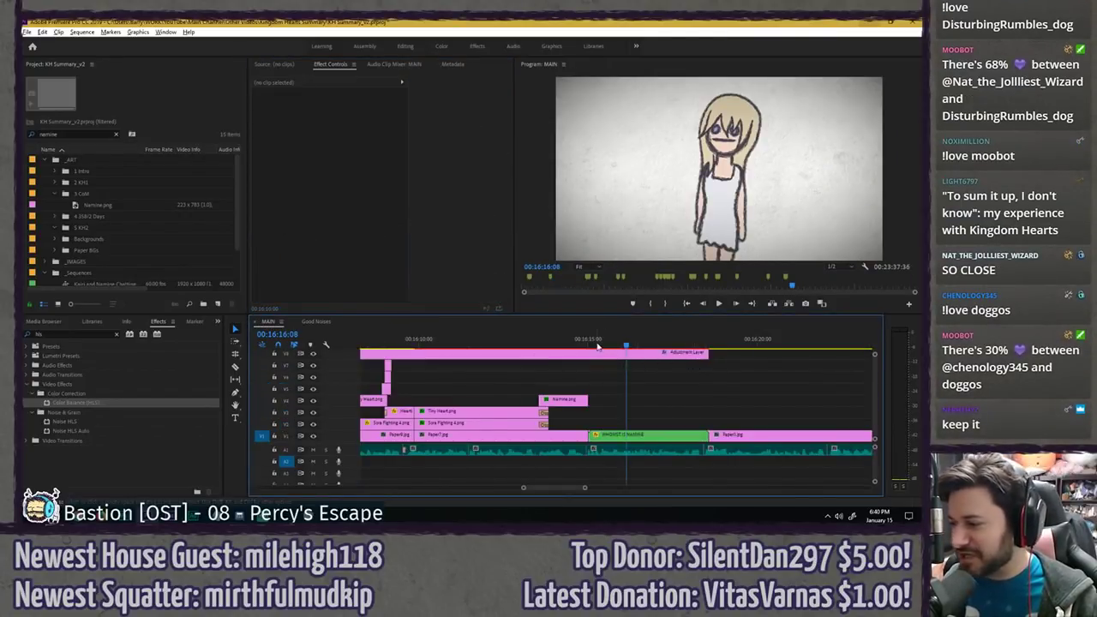
{"action": "left_click", "coordinate": [581, 344]}
- Preview the section in the maximized Program Monitor, then save the project
{"action": "key", "text": "grave"}
{"action": "key", "text": "space"}
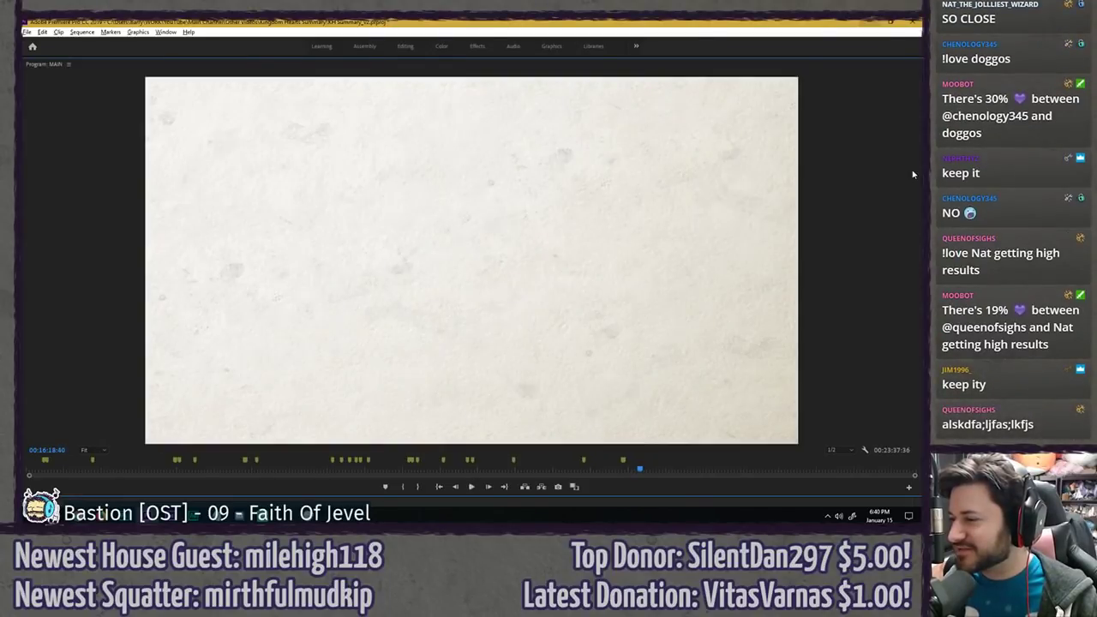
{"action": "key", "text": "grave"}
{"action": "key", "text": "ctrl+s"}
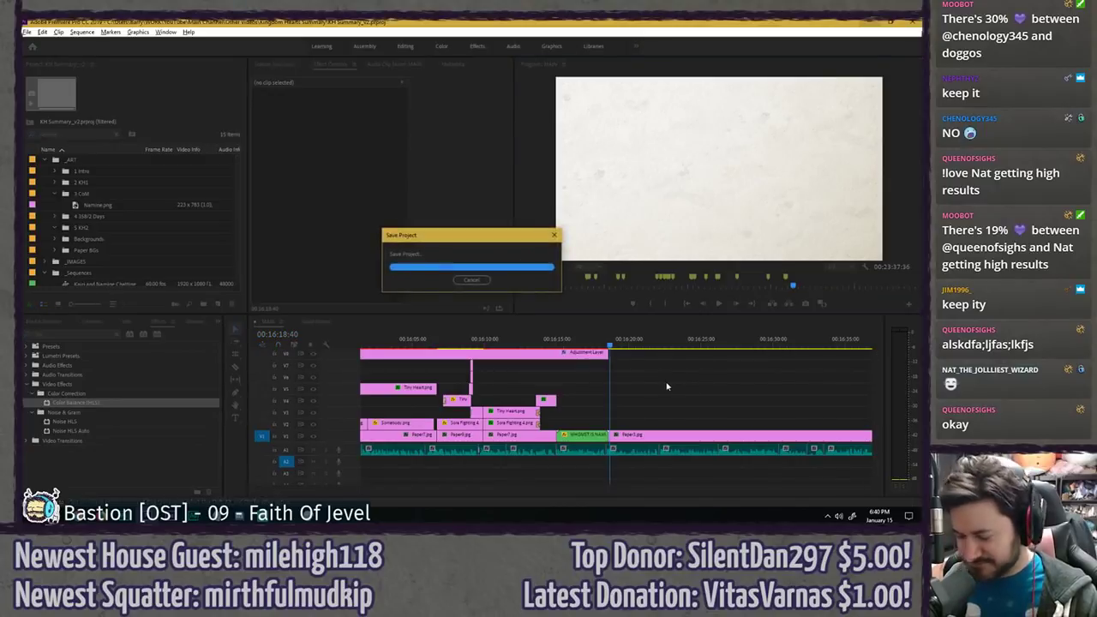
- Replay the paper-background section maximized from an earlier frame up to the Sora drawing
{"action": "scroll", "coordinate": [715, 401], "scroll_direction": "down", "scroll_amount": 3}
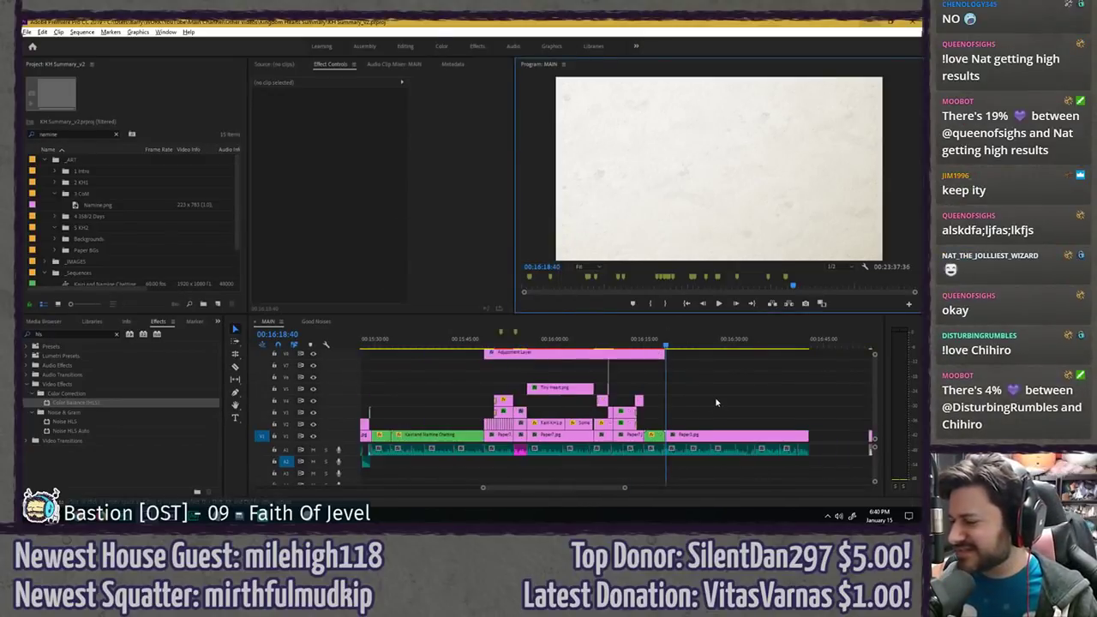
{"action": "left_click", "coordinate": [471, 341]}
{"action": "key", "text": "space"}
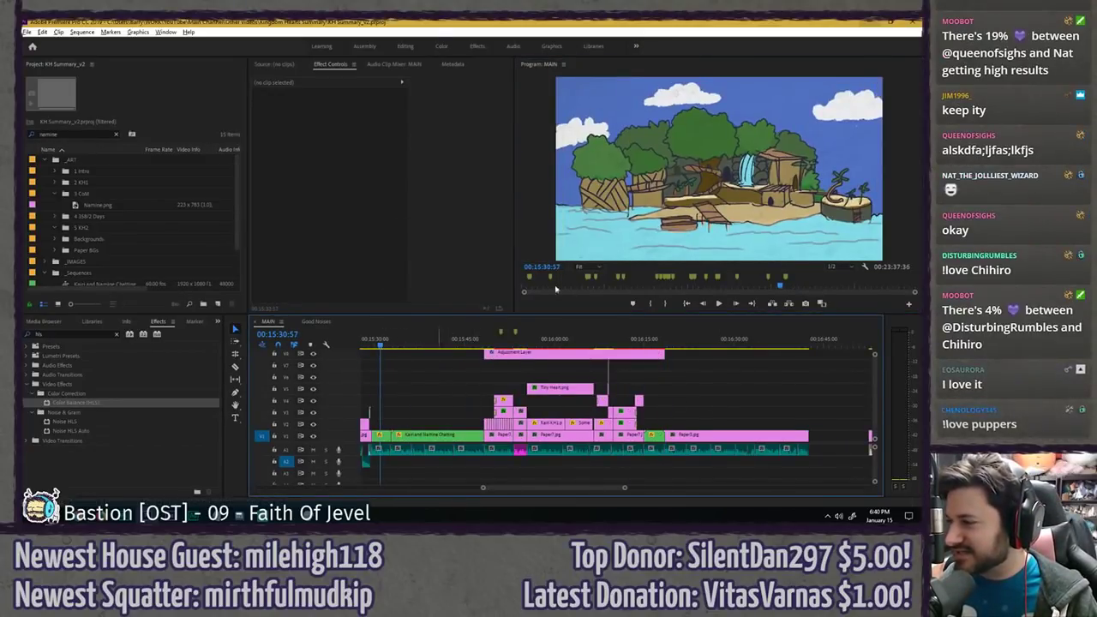
{"action": "key", "text": "grave"}
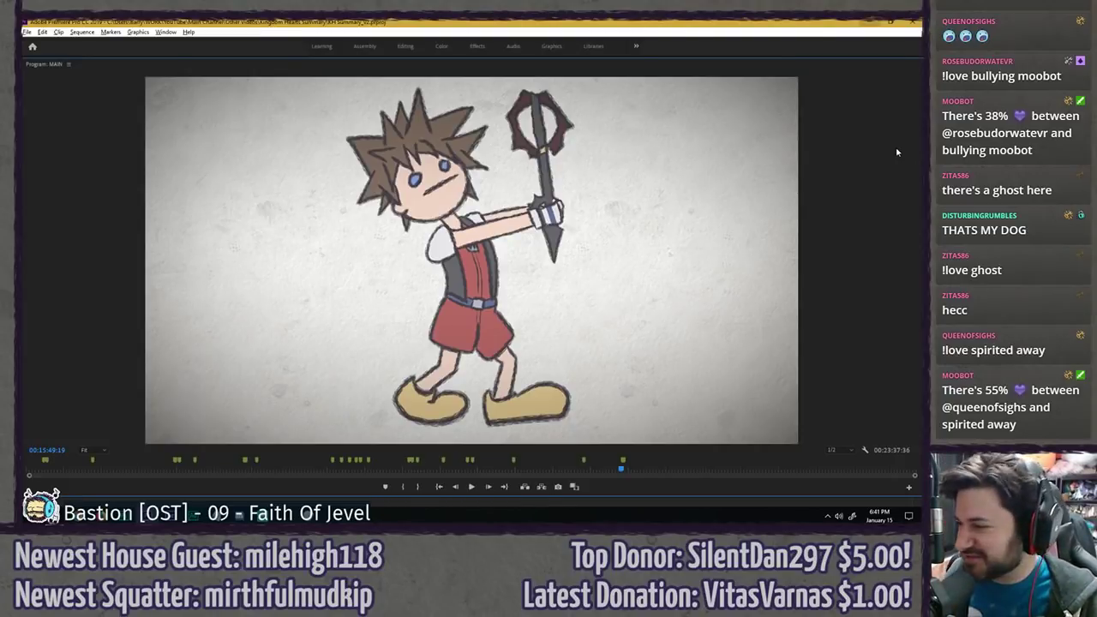
{"action": "key", "text": "grave"}
{"action": "scroll", "coordinate": [710, 414], "scroll_direction": "down", "scroll_amount": 1}
{"action": "scroll", "coordinate": [591, 382], "scroll_direction": "up", "scroll_amount": 5}
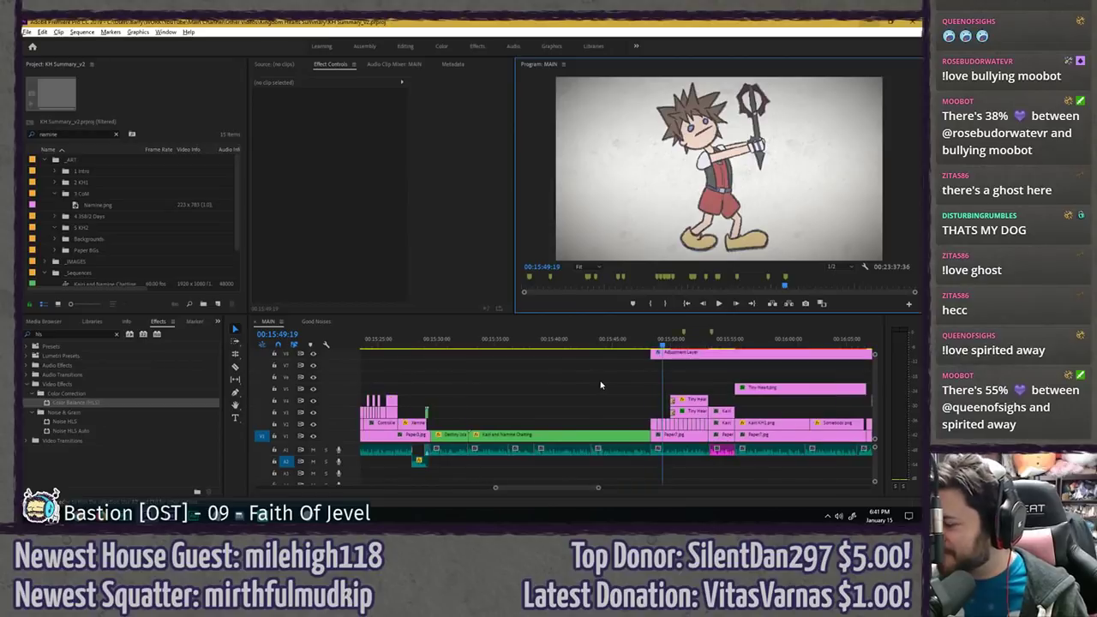
- Play MAIN from 15:43:48, then open the Kairi and Namine Chatting nest and select its clips
{"action": "left_click", "coordinate": [566, 342]}
{"action": "key", "text": "space"}
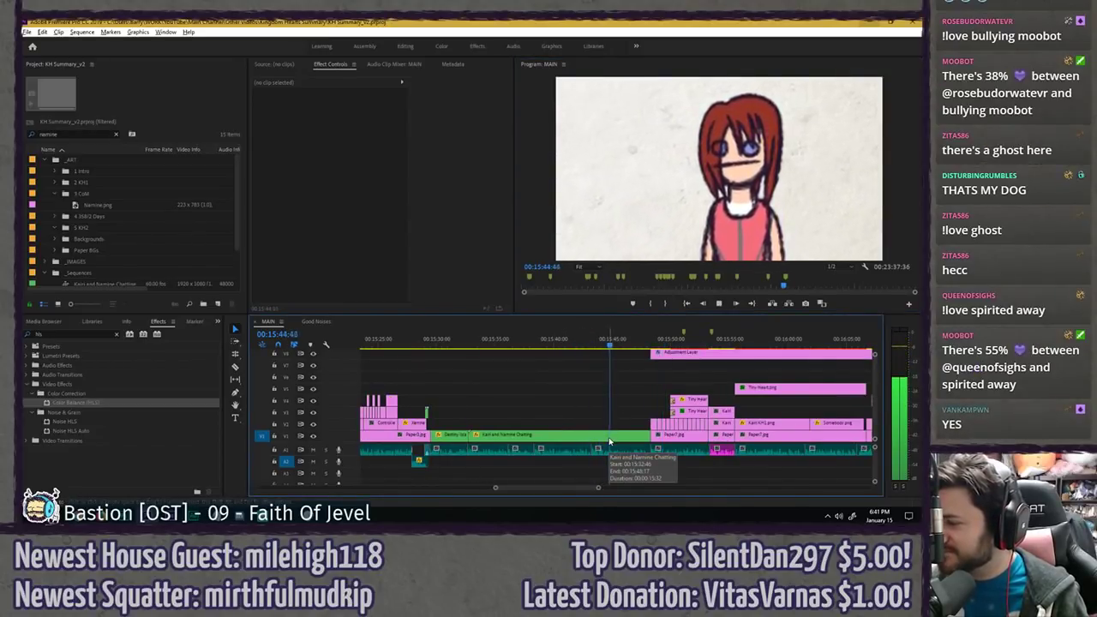
{"action": "key", "text": "space"}
{"action": "double_click", "coordinate": [609, 441]}
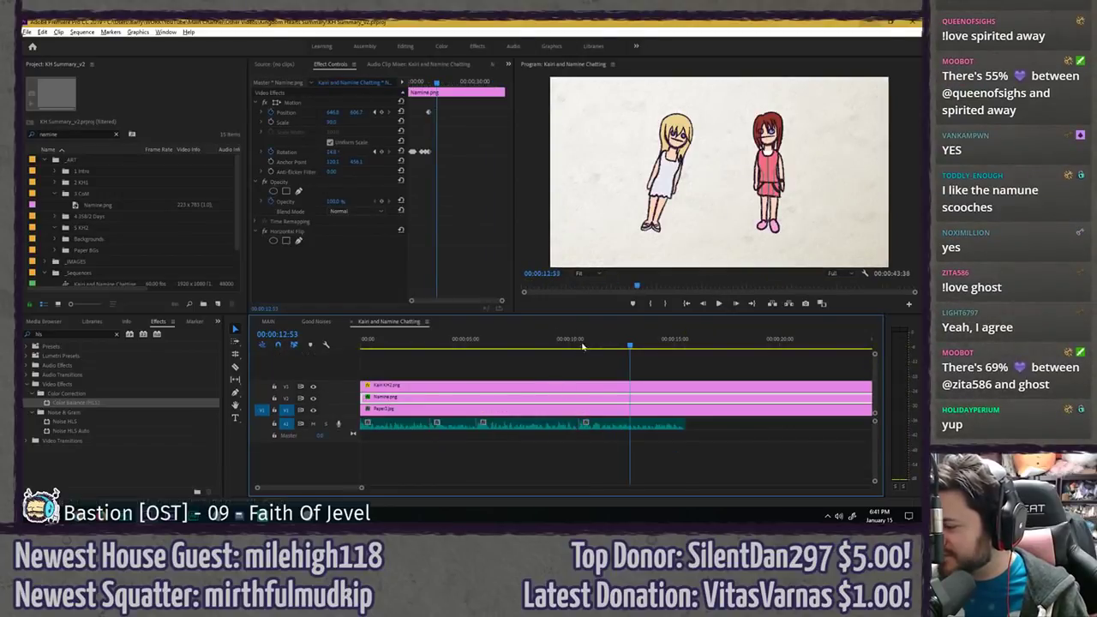
{"action": "left_click", "coordinate": [637, 346]}
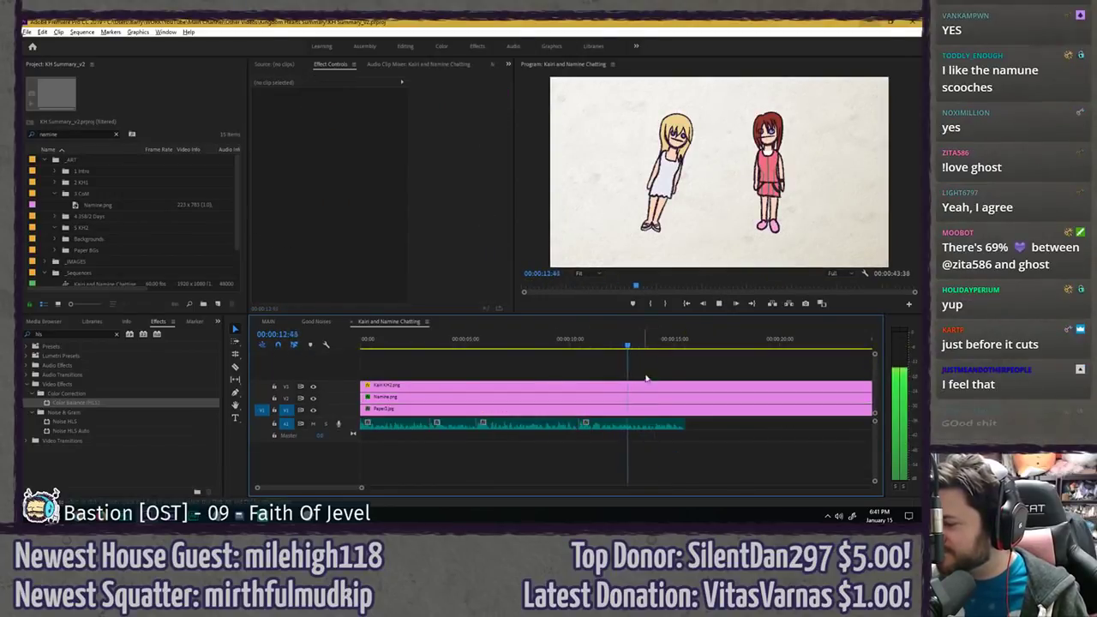
{"action": "left_click", "coordinate": [638, 391]}
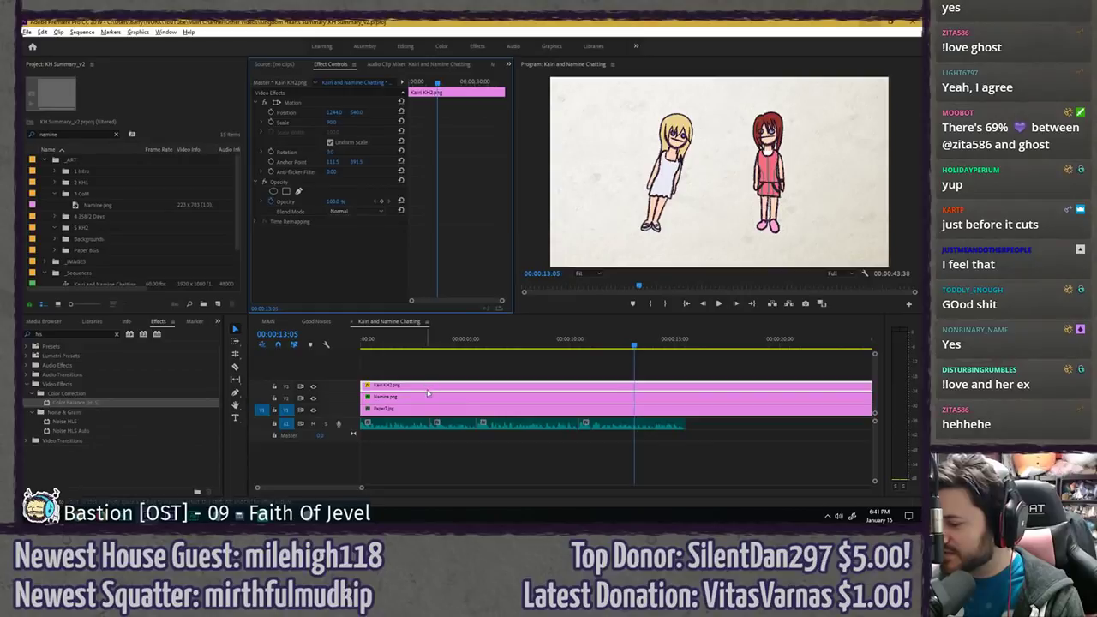
{"action": "left_click", "coordinate": [428, 395]}
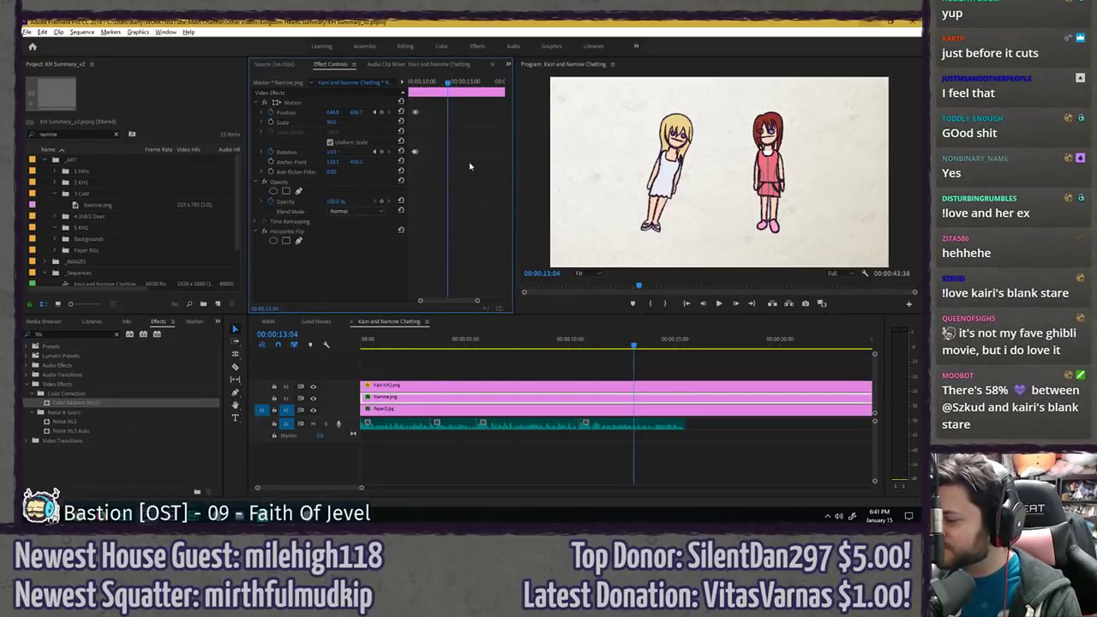
{"action": "key", "text": "space"}
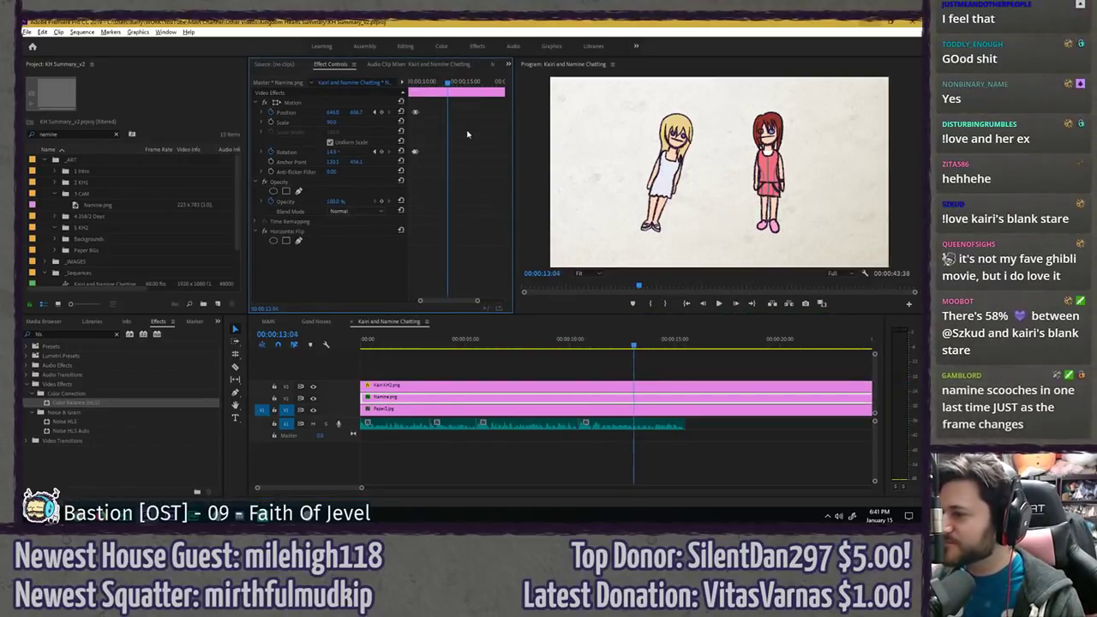
- Add position and rotation keyframes for Namine, slide her right toward Kairi, and preview the movement
{"action": "left_click", "coordinate": [382, 113]}
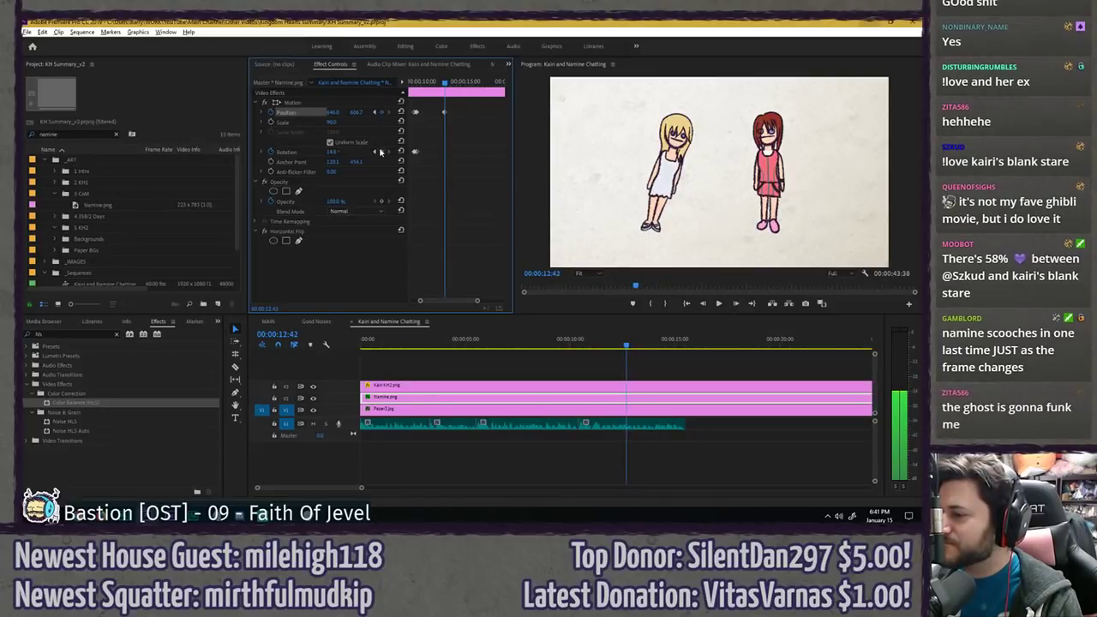
{"action": "left_click", "coordinate": [382, 151]}
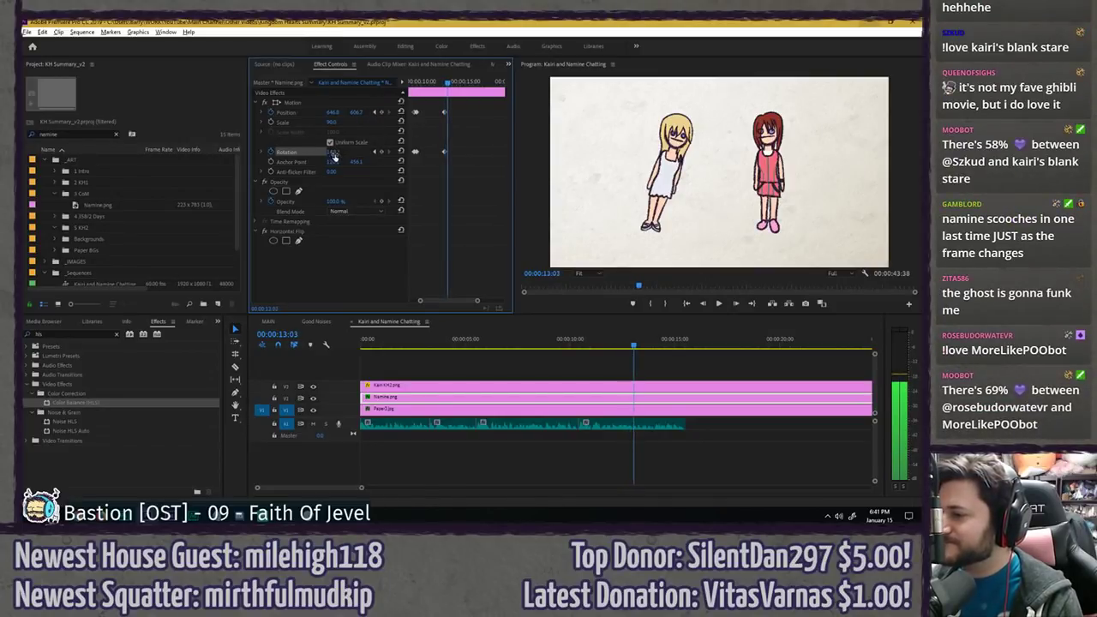
{"action": "key", "text": "Return"}
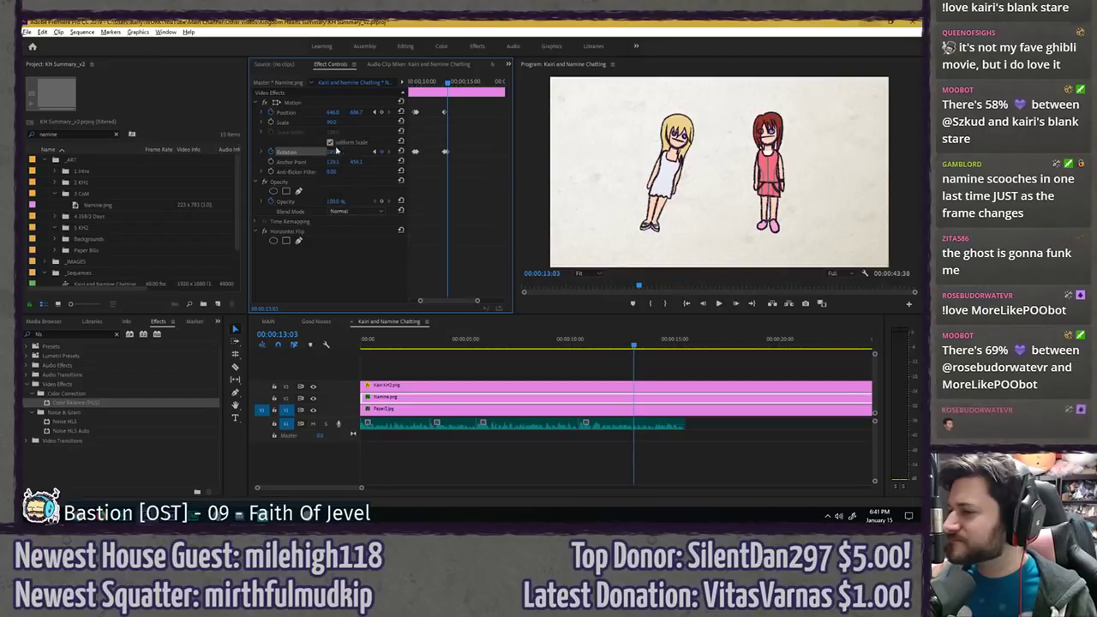
{"action": "left_click_drag", "start_coordinate": [333, 112], "coordinate": [442, 112]}
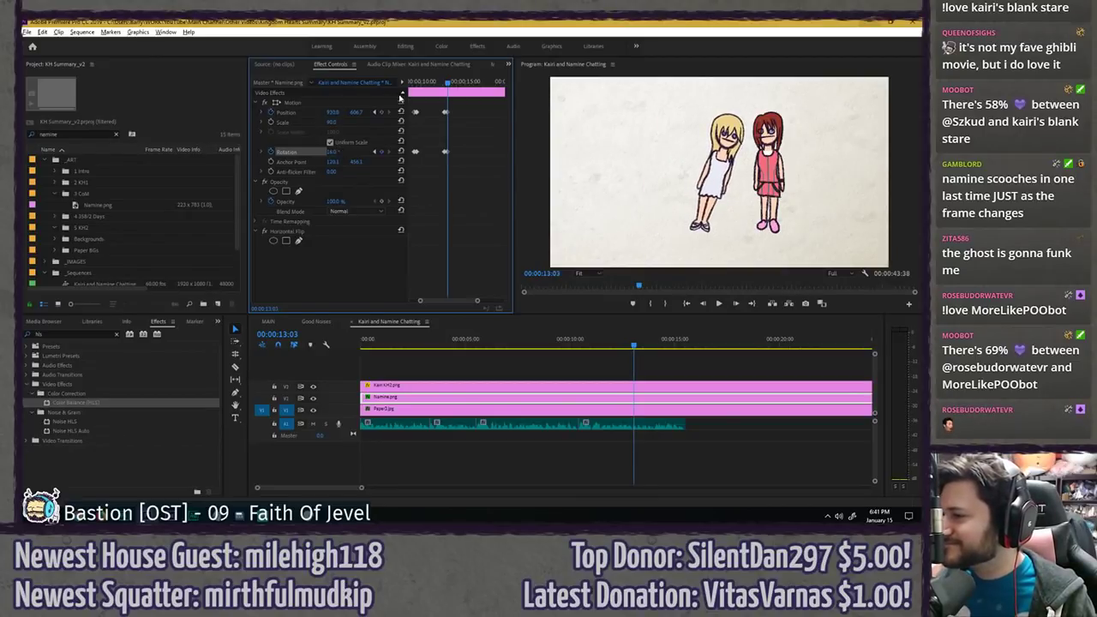
{"action": "key", "text": "space"}
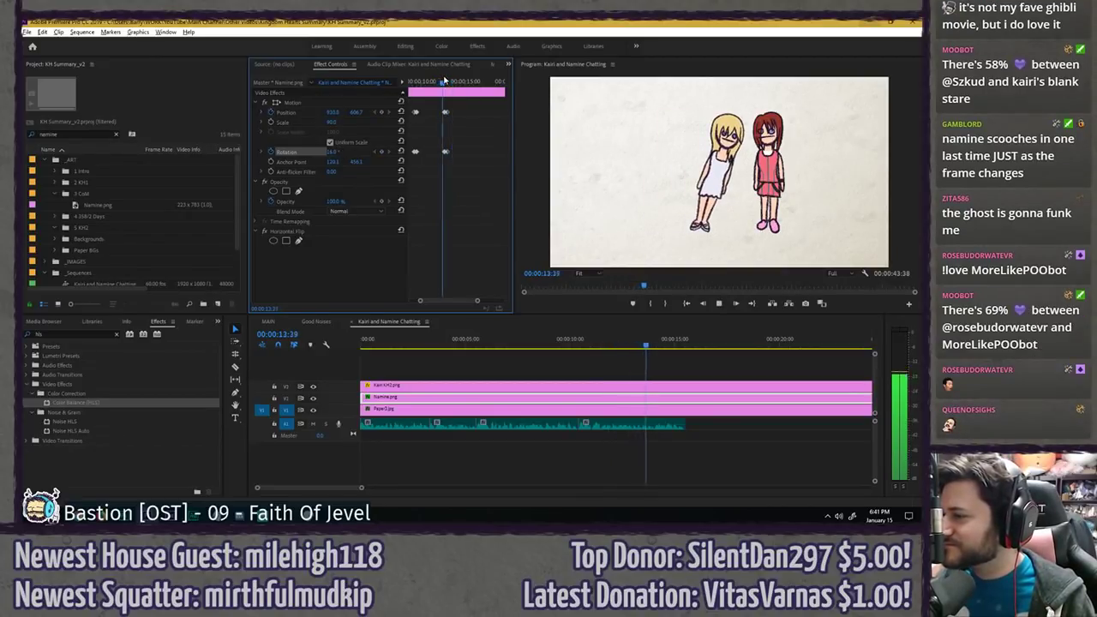
{"action": "left_click", "coordinate": [448, 80]}
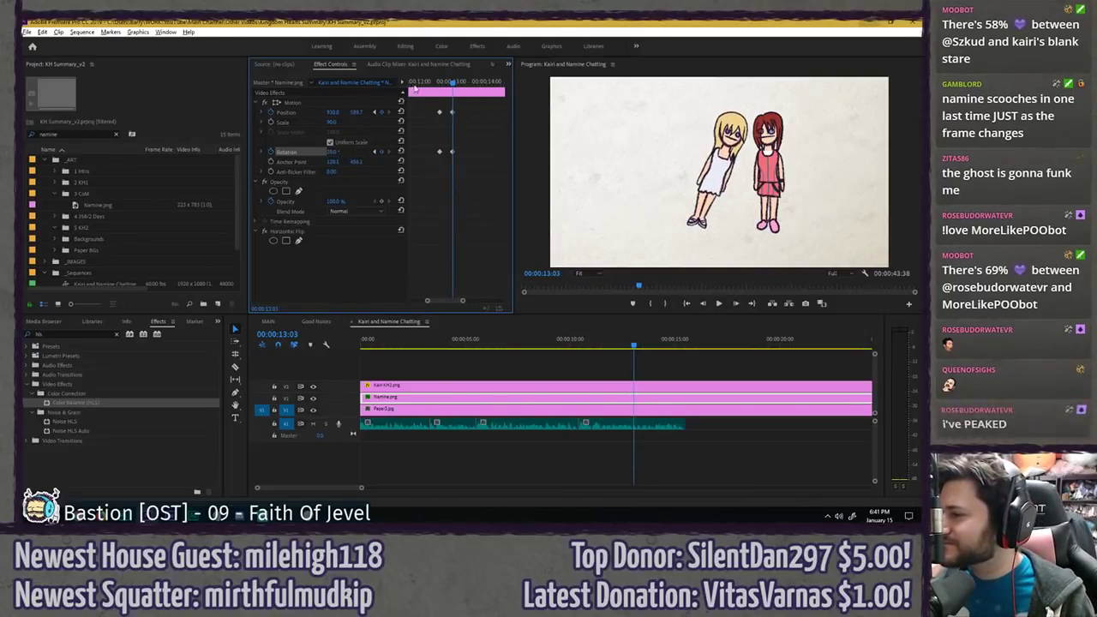
{"action": "key", "text": "space"}
{"action": "left_click", "coordinate": [443, 81]}
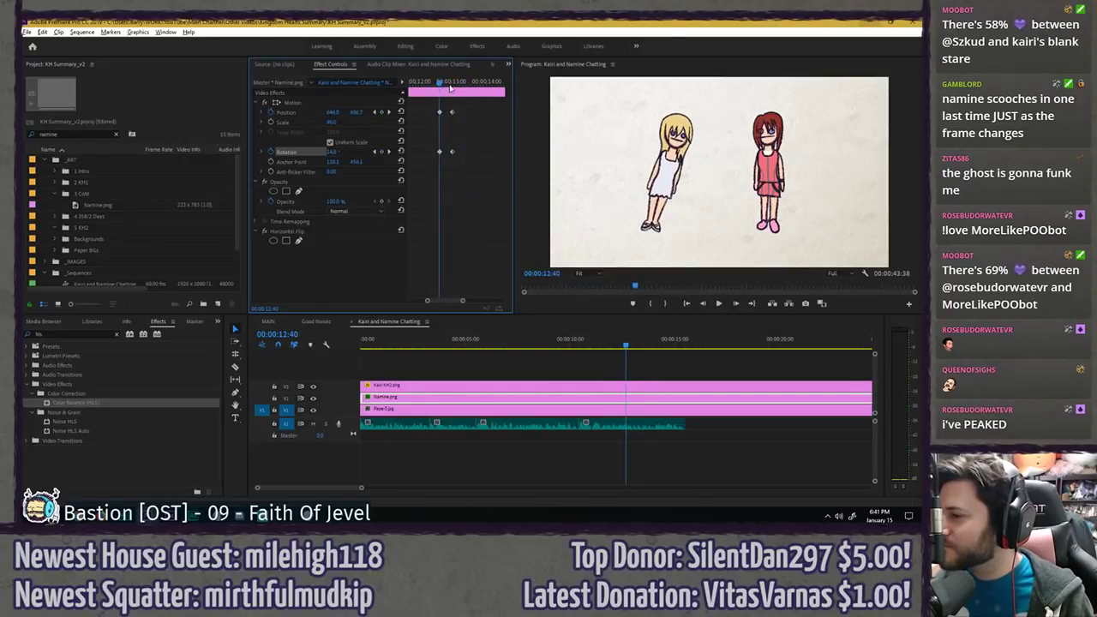
{"action": "key", "text": "space"}
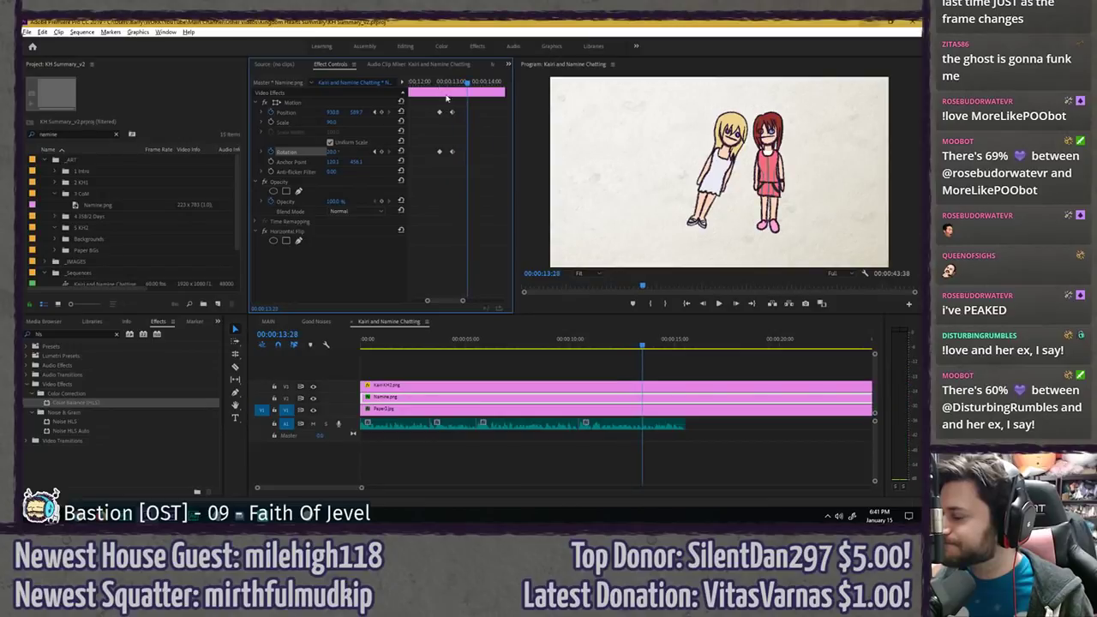
- Play the chat scene in context in the MAIN sequence
{"action": "left_click", "coordinate": [268, 321]}
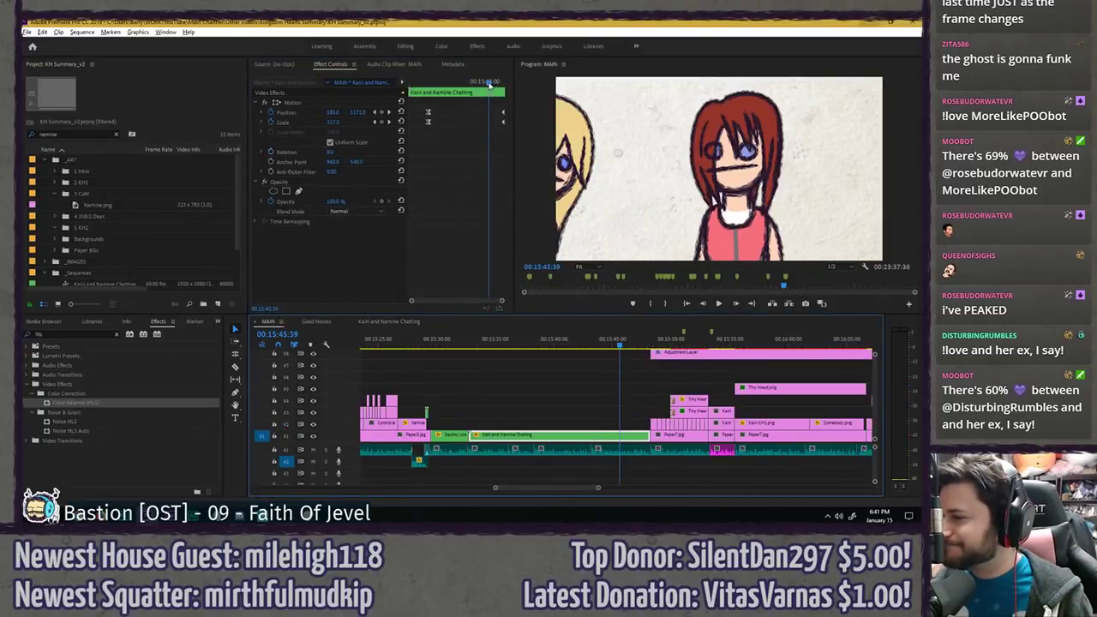
{"action": "left_click", "coordinate": [469, 82]}
{"action": "key", "text": "space"}
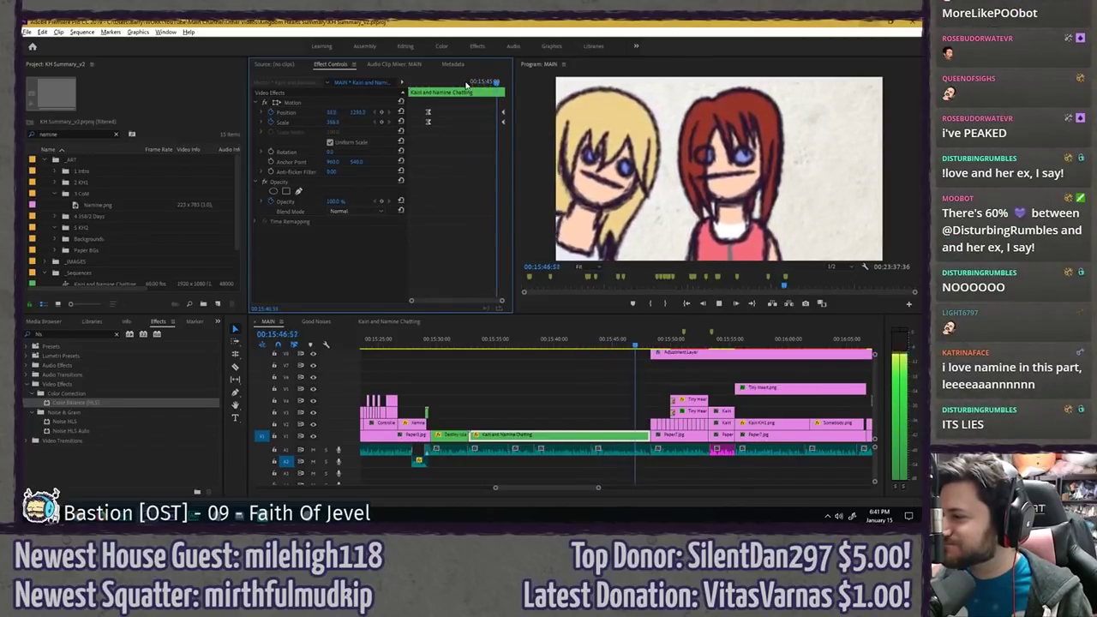
{"action": "key", "text": "space"}
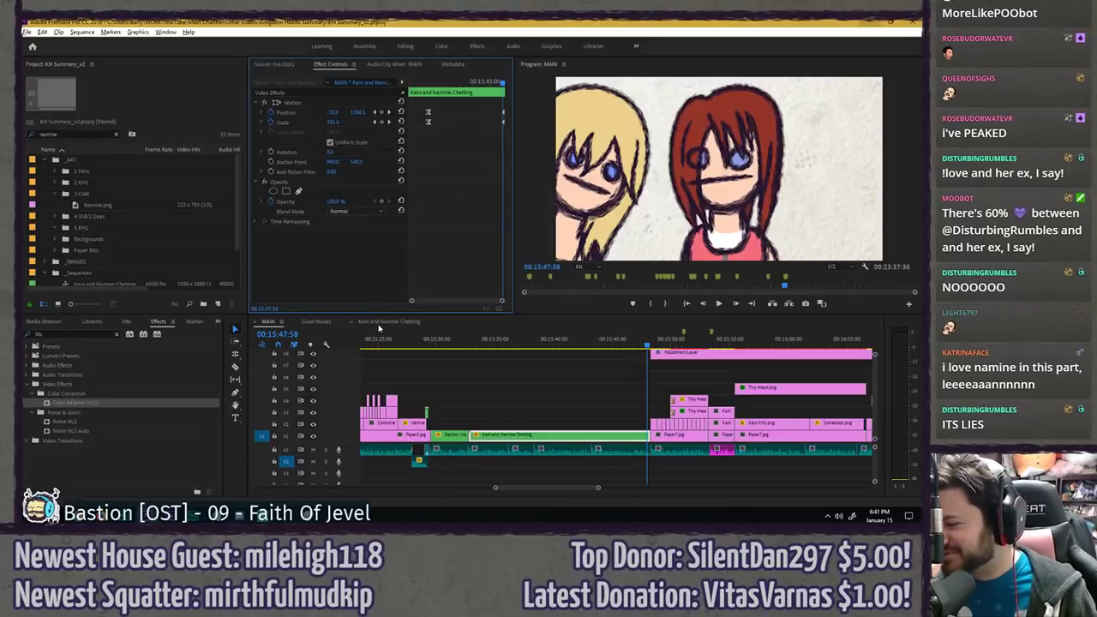
- Replay the Kairi and Namine chatting animation from around 10:26 and from 13 seconds
{"action": "left_click", "coordinate": [385, 321]}
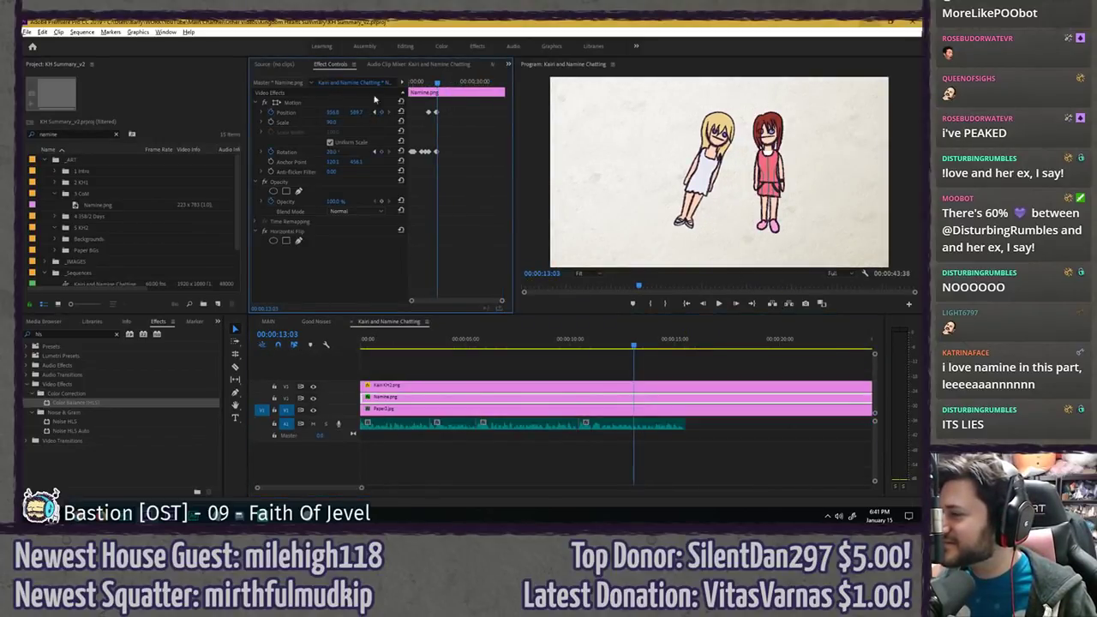
{"action": "left_click", "coordinate": [432, 83]}
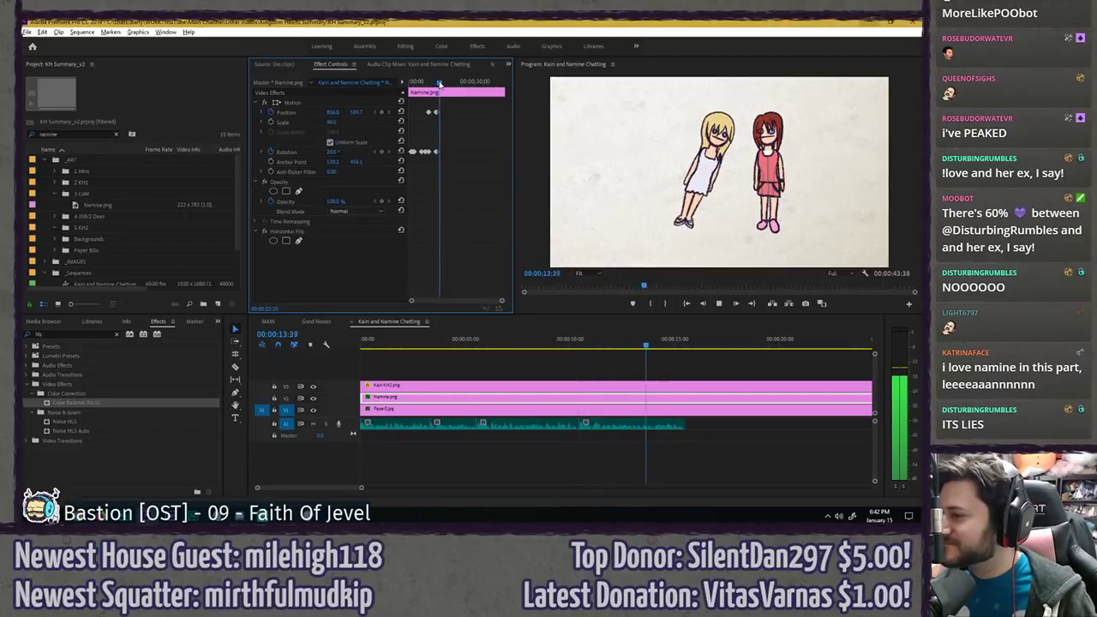
{"action": "mouse_move", "coordinate": [432, 83]}
{"action": "left_mouse_down"}
{"action": "mouse_move", "coordinate": [391, 81]}
{"action": "mouse_move", "coordinate": [425, 83]}
{"action": "left_mouse_up"}
{"action": "key", "text": "space"}
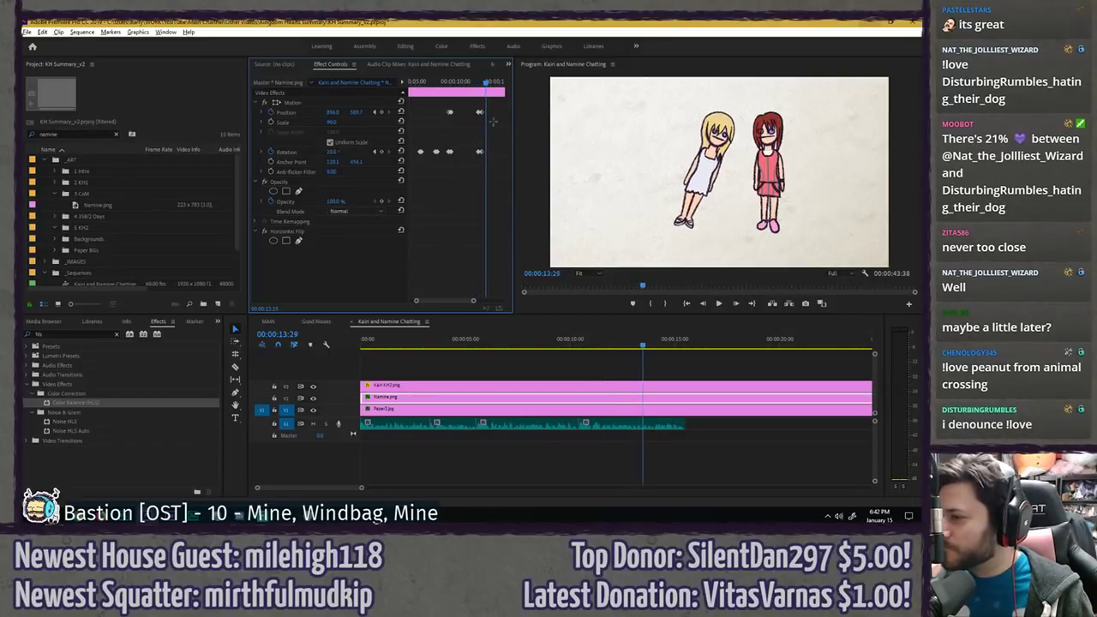
{"action": "left_click", "coordinate": [453, 81]}
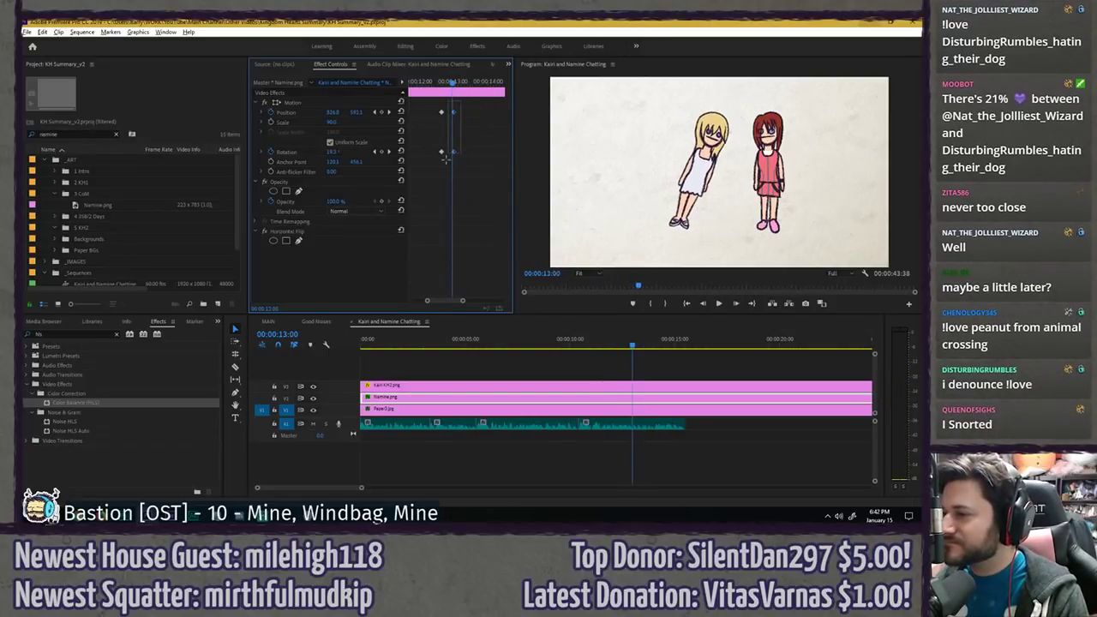
{"action": "key", "text": "space"}
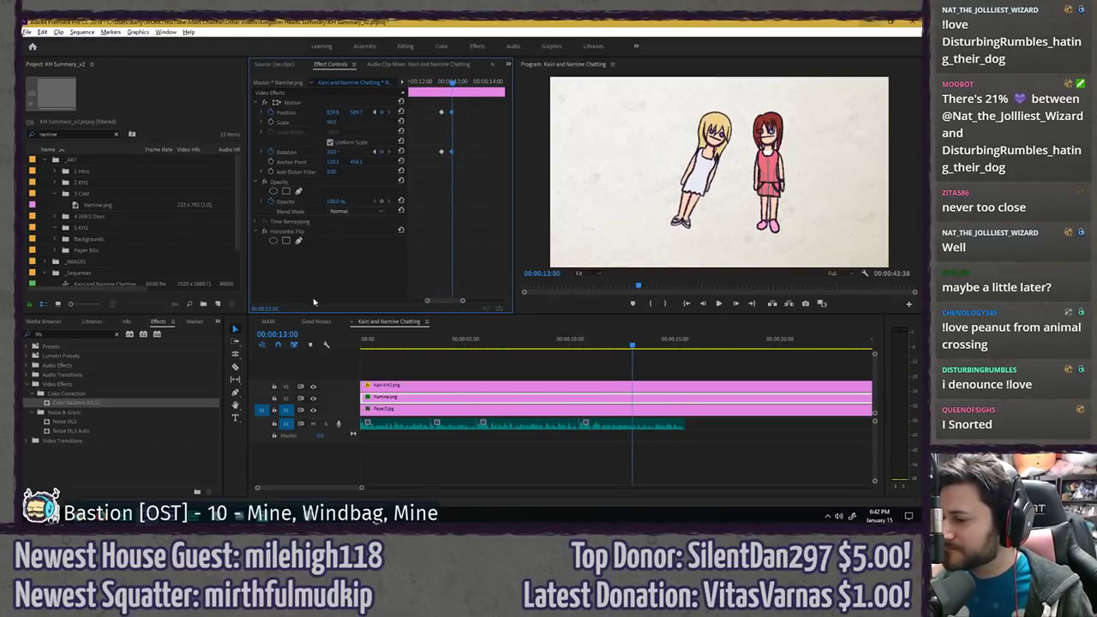
- Play MAIN from about 15:45 and return to the wide two-character shot
{"action": "left_click", "coordinate": [268, 322]}
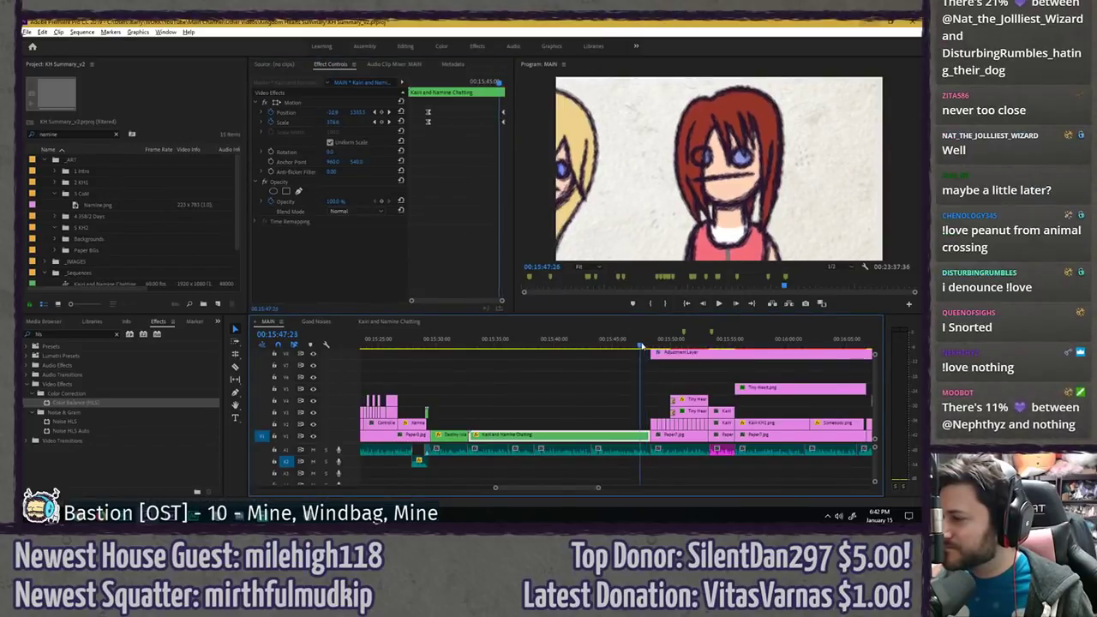
{"action": "left_click", "coordinate": [614, 346]}
{"action": "key", "text": "space"}
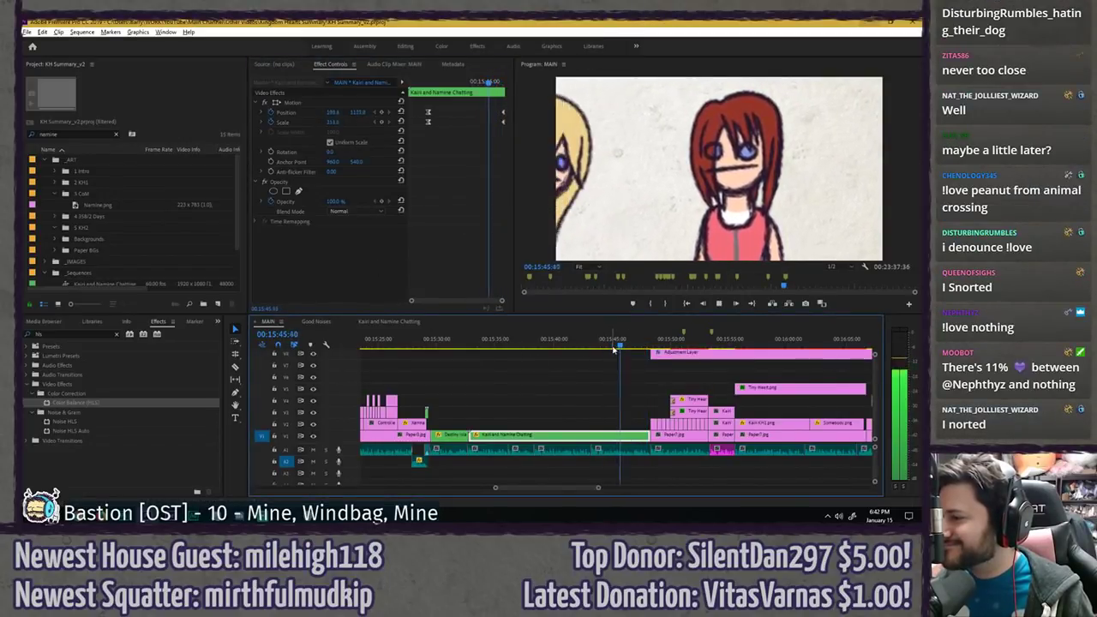
{"action": "left_click", "coordinate": [548, 344]}
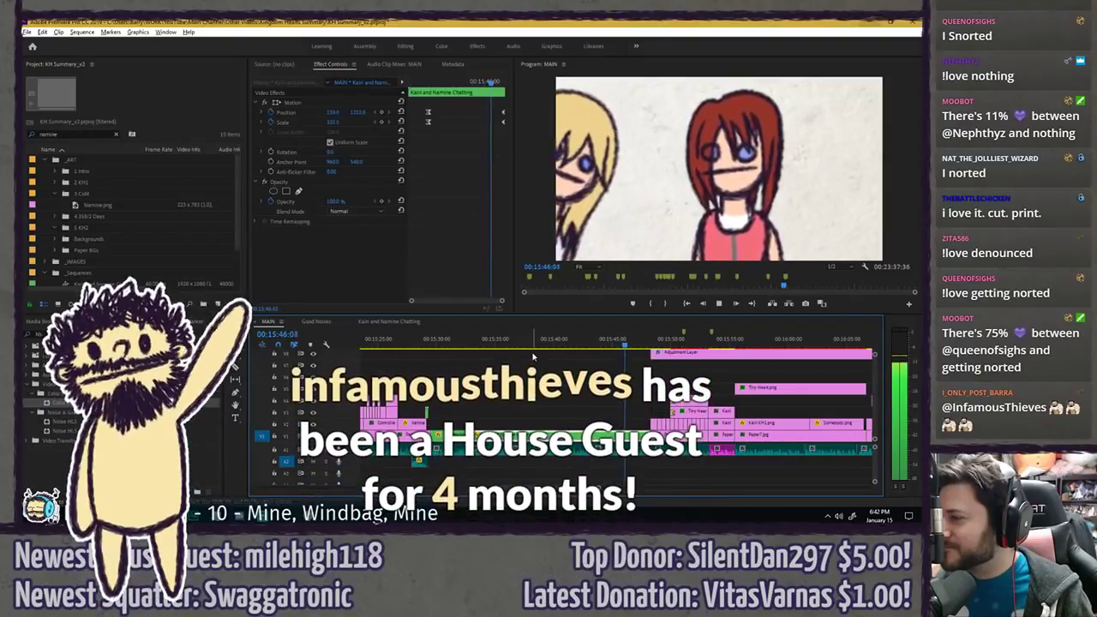
- Zoom into the chat sequence's keyframes at 12:37 and save the project
{"action": "left_click", "coordinate": [377, 322]}
{"action": "left_click", "coordinate": [458, 156]}
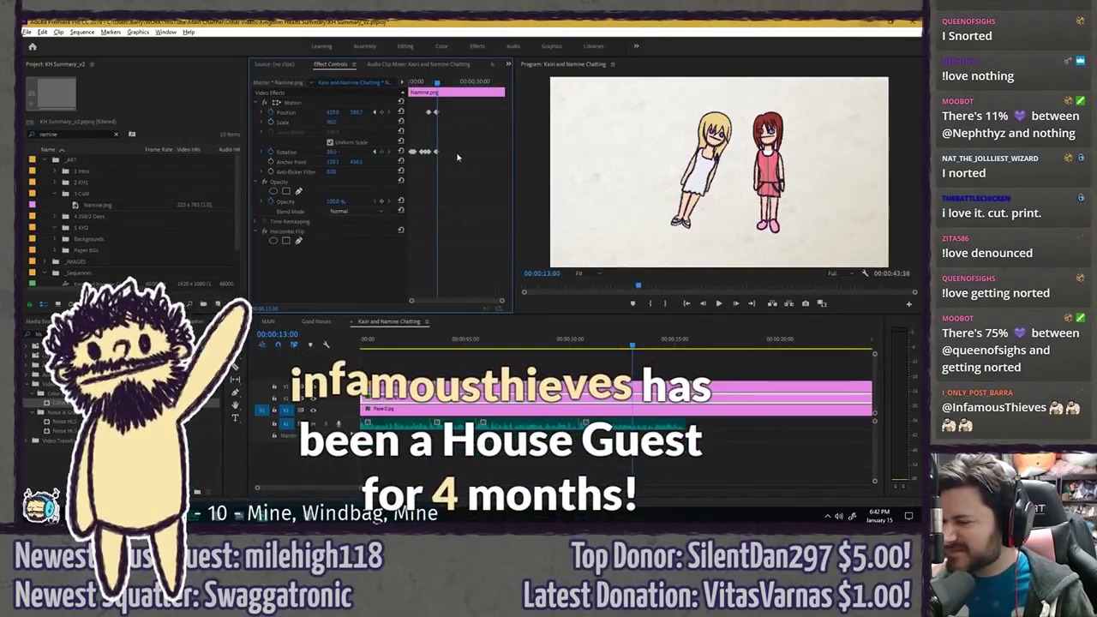
{"action": "key", "text": "equal"}
{"action": "key", "text": "equal"}
{"action": "key", "text": "equal"}
{"action": "key", "text": "equal"}
{"action": "key", "text": "equal"}
{"action": "left_click", "coordinate": [427, 83]}
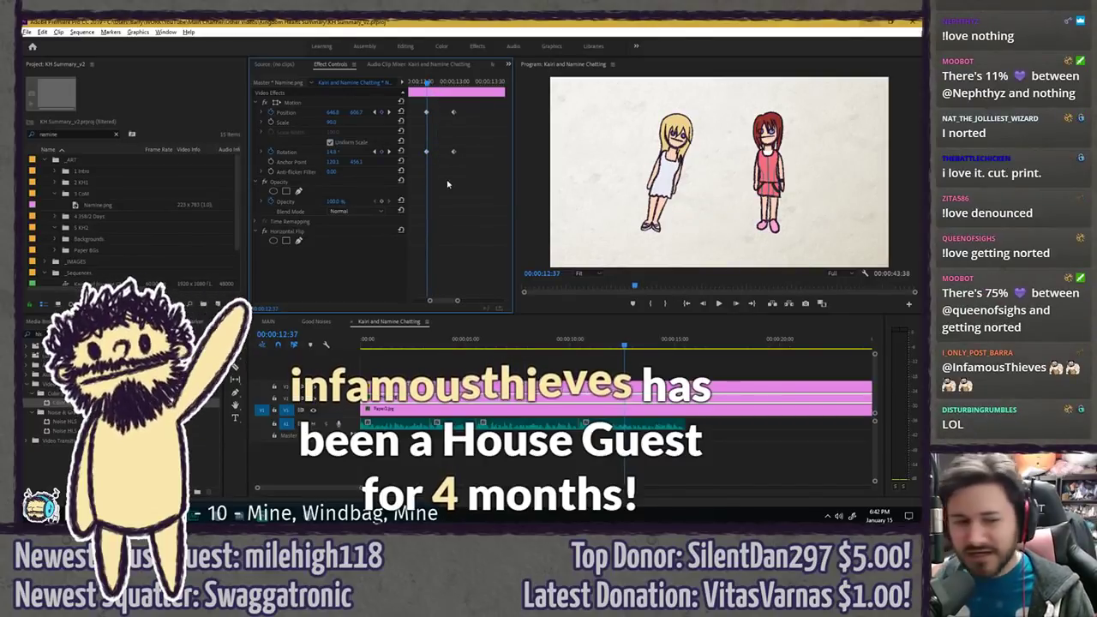
{"action": "key", "text": "ctrl+s"}
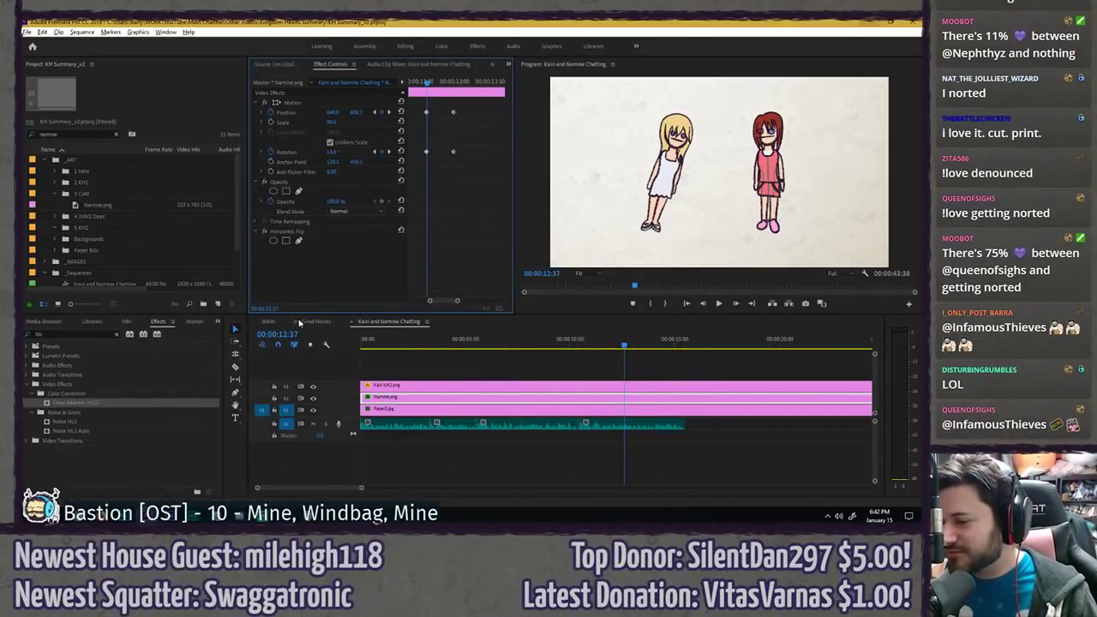
{"action": "left_click", "coordinate": [296, 322]}
- Save, then play MAIN from the Kairi and Namine scene, stopping at 15:56 on the faint Kairi shot
{"action": "left_click_drag", "start_coordinate": [481, 85], "coordinate": [427, 83]}
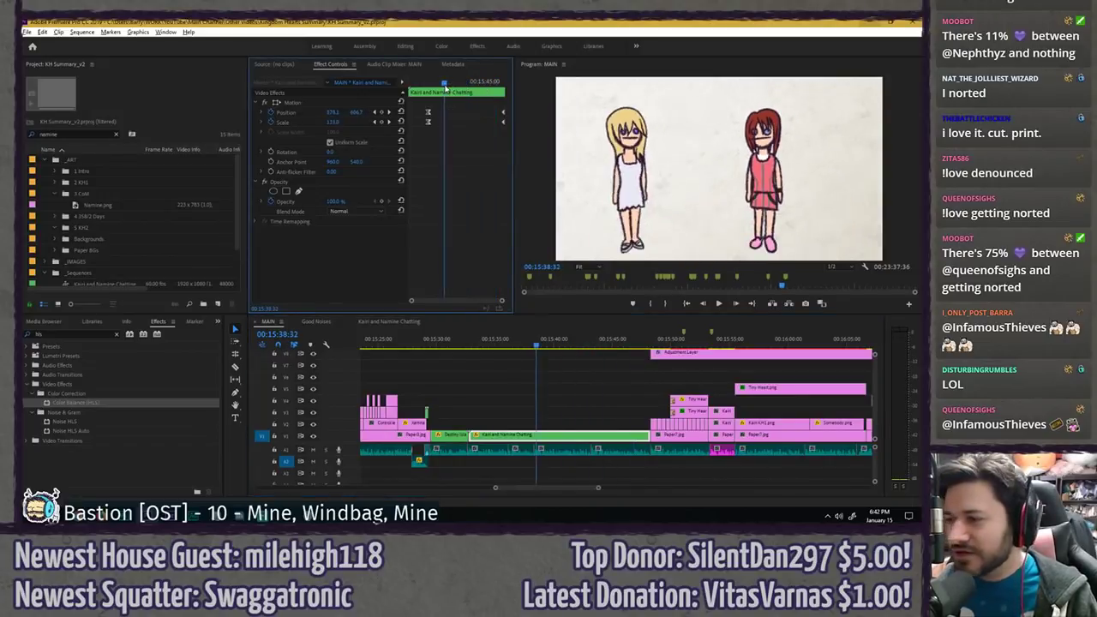
{"action": "key", "text": "ctrl+s"}
{"action": "key", "text": "space"}
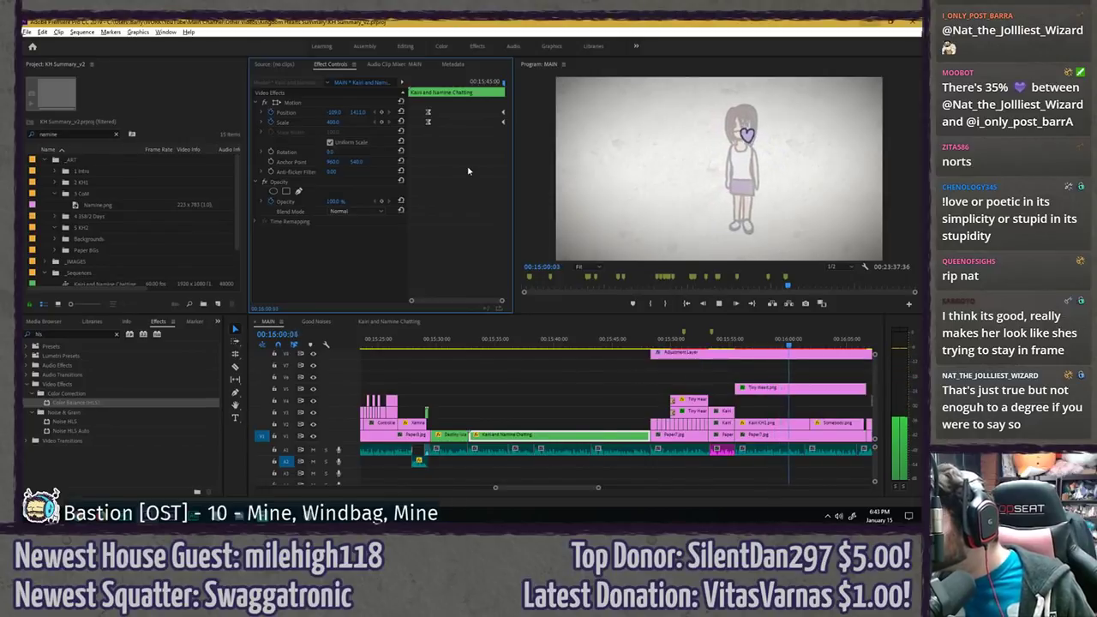
{"action": "left_click", "coordinate": [742, 344]}
- Trim the Kairi KH1.png in-point a few frames later and play it in a maximized Program Monitor
{"action": "scroll", "coordinate": [797, 376], "scroll_direction": "up", "scroll_amount": 5}
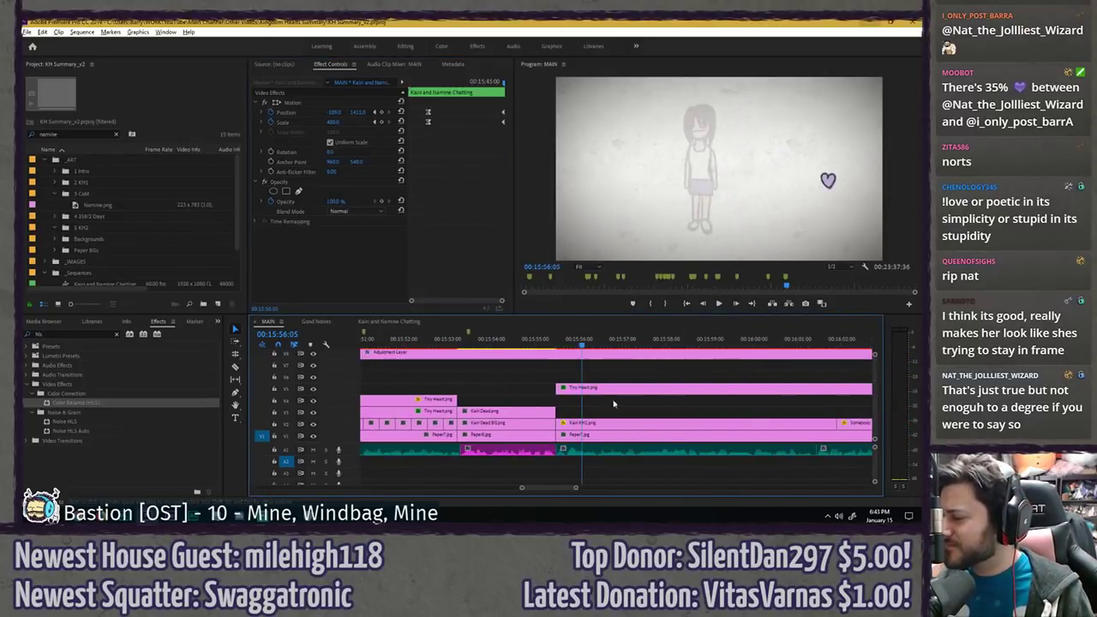
{"action": "left_click", "coordinate": [410, 202]}
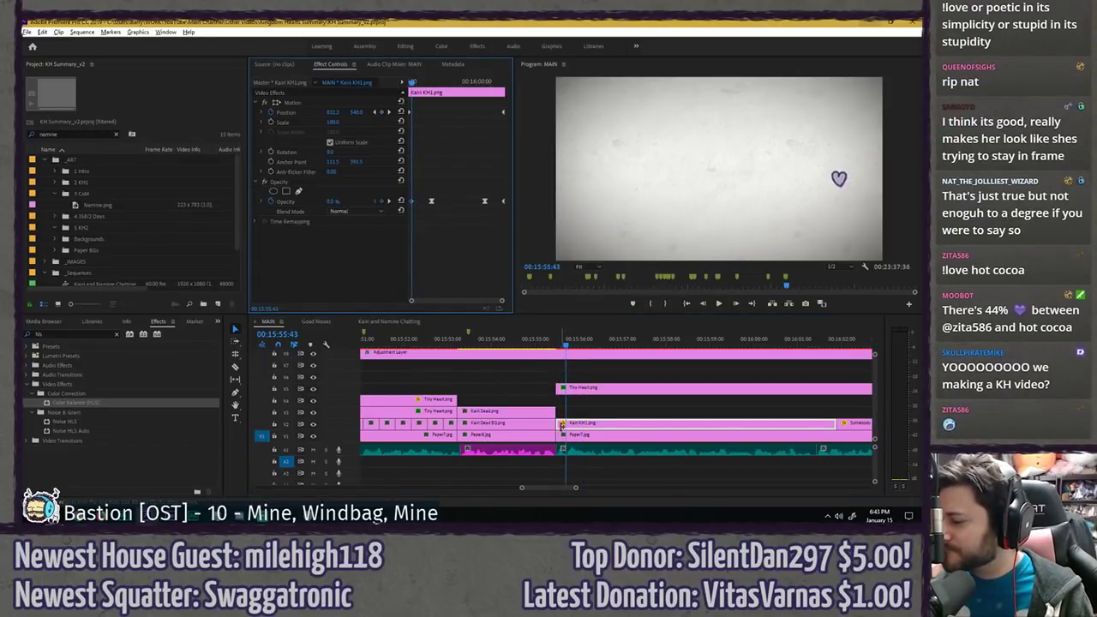
{"action": "left_click_drag", "start_coordinate": [561, 424], "coordinate": [566, 424]}
{"action": "key", "text": "space"}
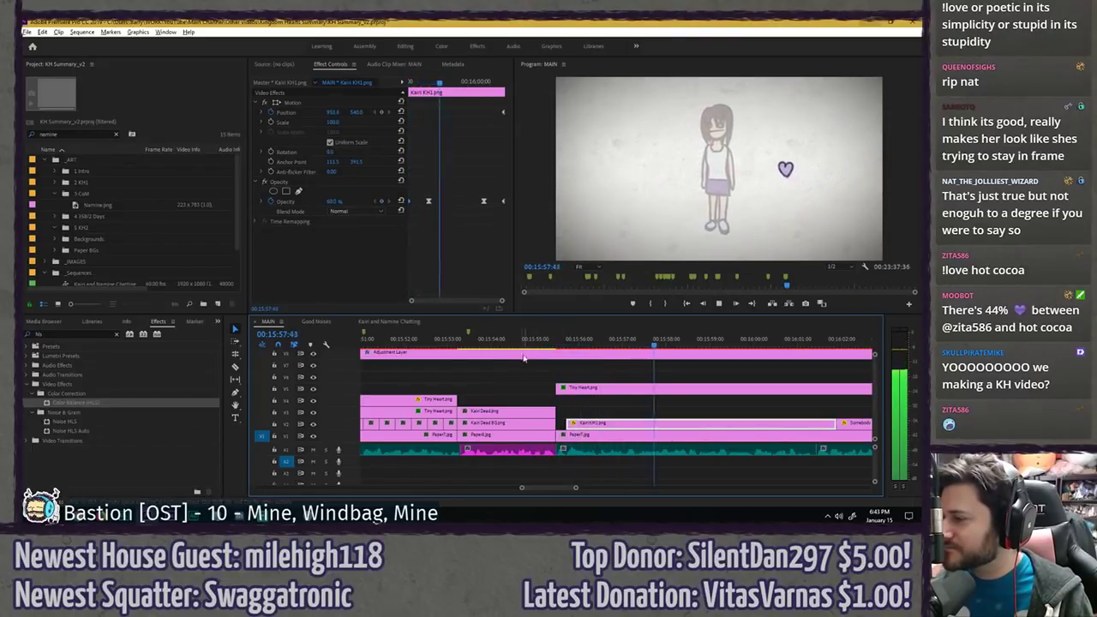
{"action": "key", "text": "grave"}
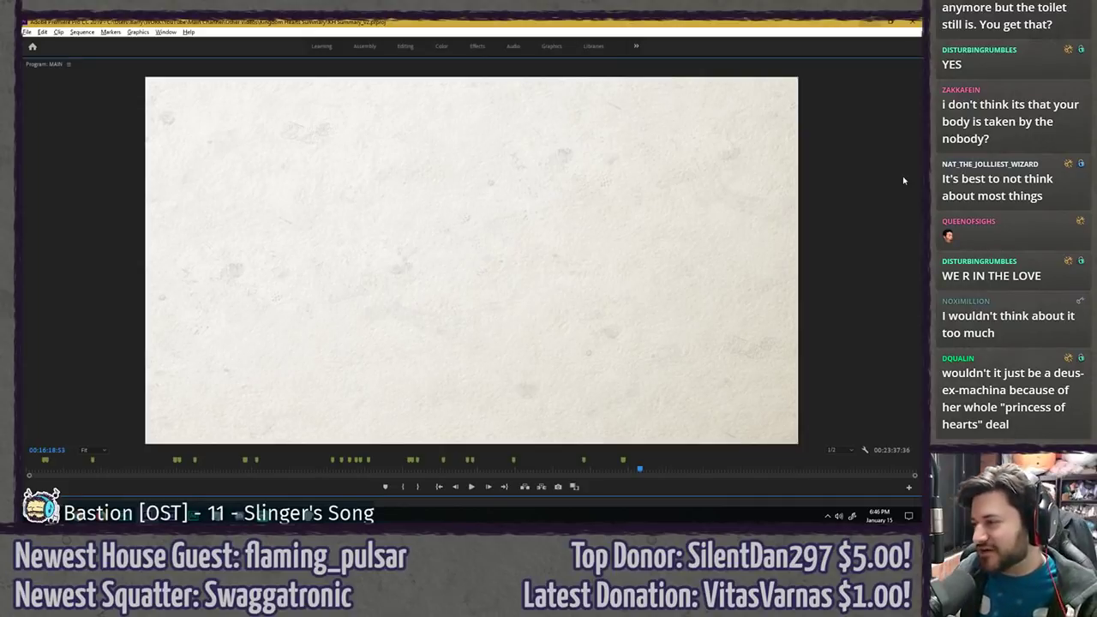
- Restore the normal layout and select the chair-character clip stack at the sequence start
{"action": "key", "text": "grave"}
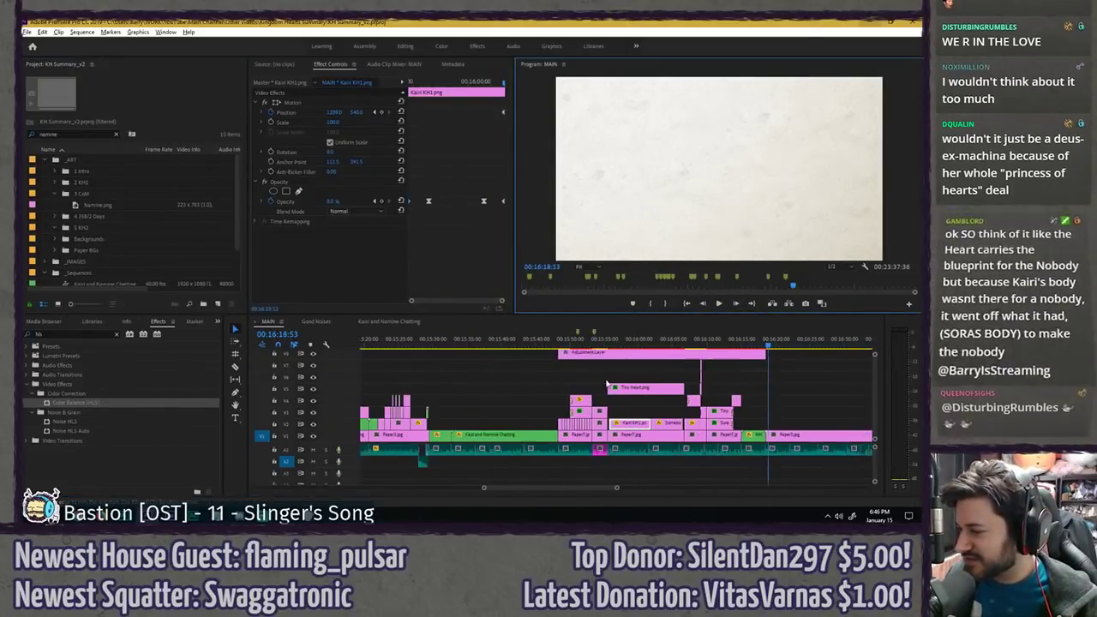
{"action": "left_click", "coordinate": [714, 382]}
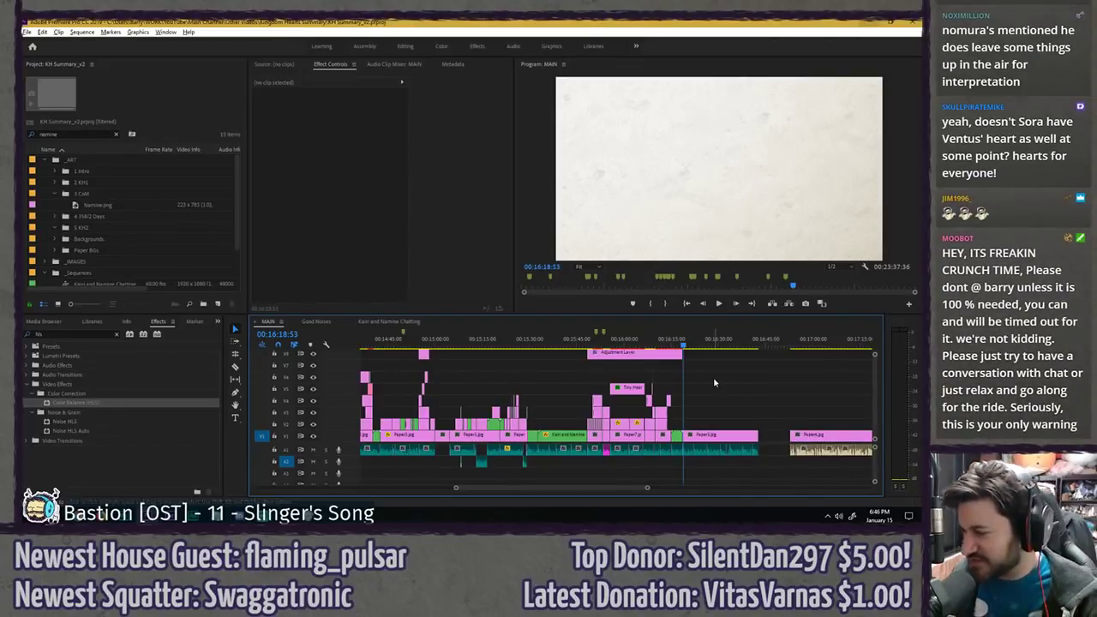
{"action": "scroll", "coordinate": [747, 386], "scroll_direction": "down", "scroll_amount": 7}
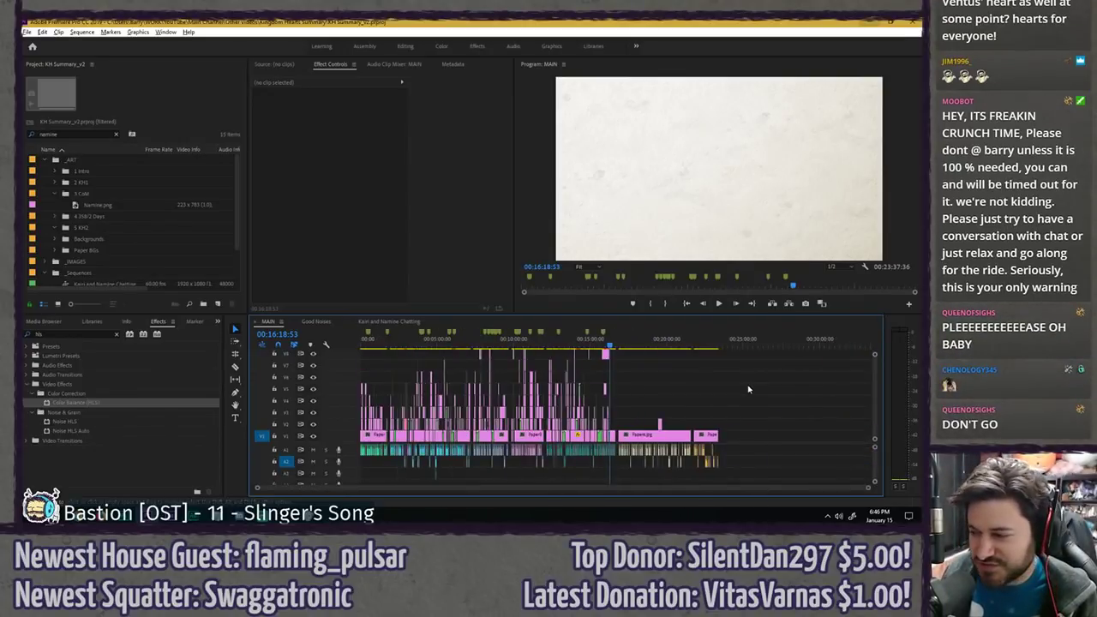
{"action": "scroll", "coordinate": [373, 360], "scroll_direction": "up", "scroll_amount": 4}
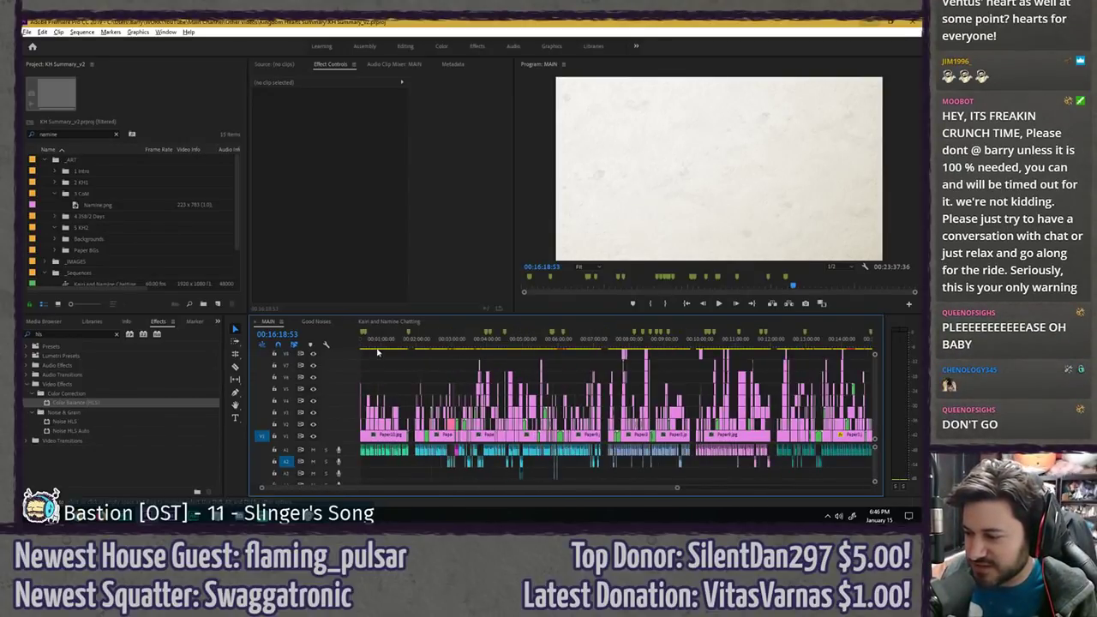
{"action": "key", "text": "Home"}
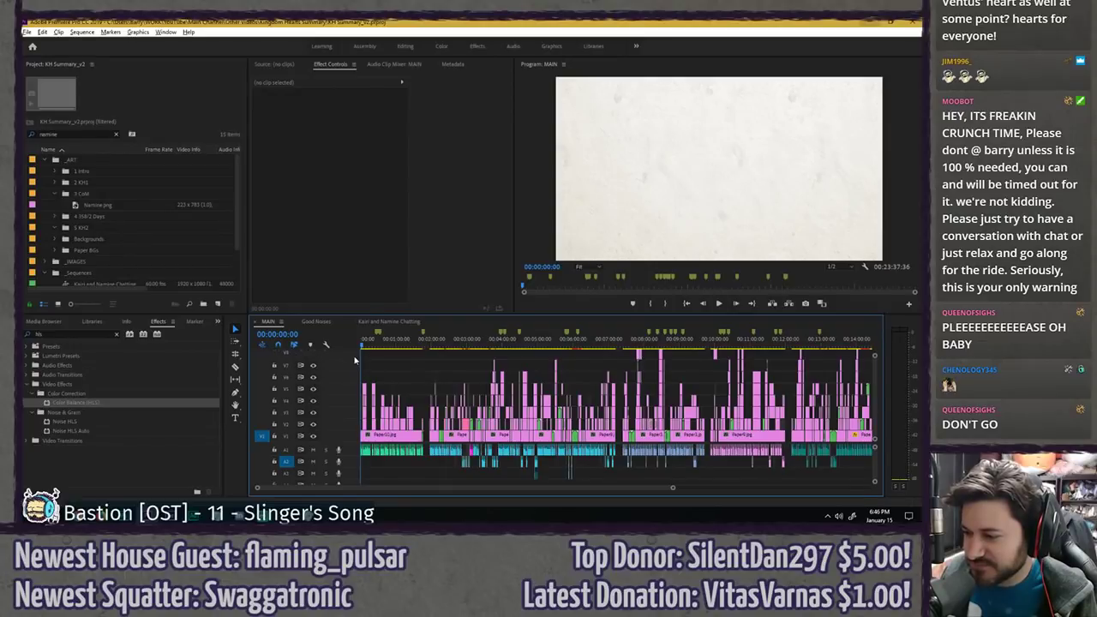
{"action": "scroll", "coordinate": [378, 360], "scroll_direction": "up", "scroll_amount": 4}
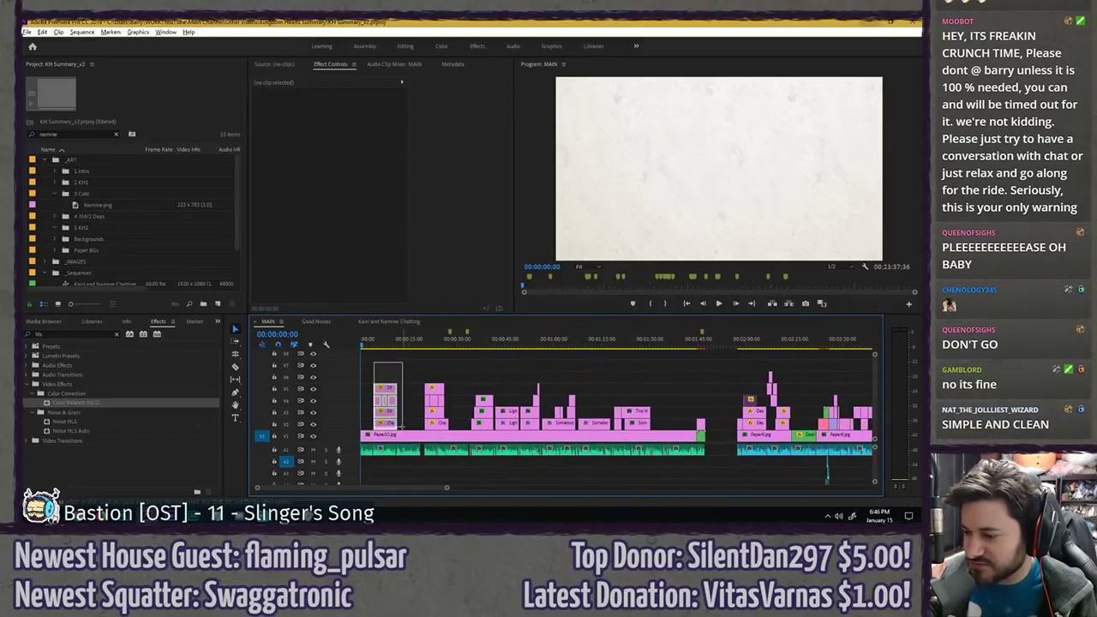
{"action": "left_click_drag", "start_coordinate": [378, 359], "coordinate": [404, 429]}
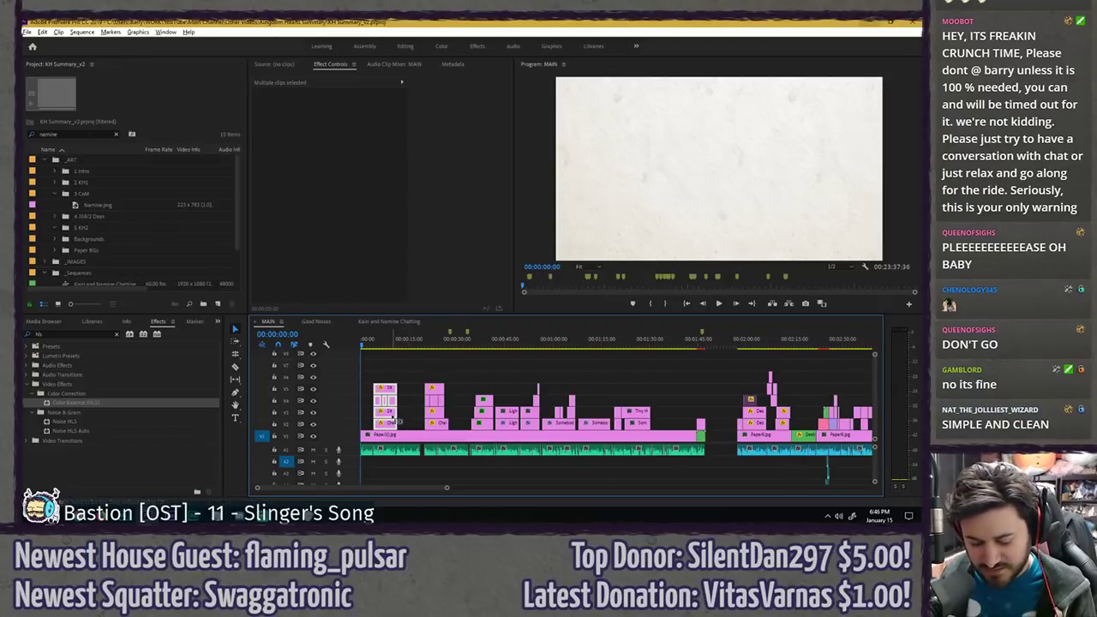
- Paste the clip stack above Paper3.jpg at 16:18:35 and play it back
{"action": "scroll", "coordinate": [385, 418], "scroll_direction": "down", "scroll_amount": 1}
{"action": "scroll", "coordinate": [386, 419], "scroll_direction": "down", "scroll_amount": 4}
{"action": "scroll", "coordinate": [610, 397], "scroll_direction": "up", "scroll_amount": 8}
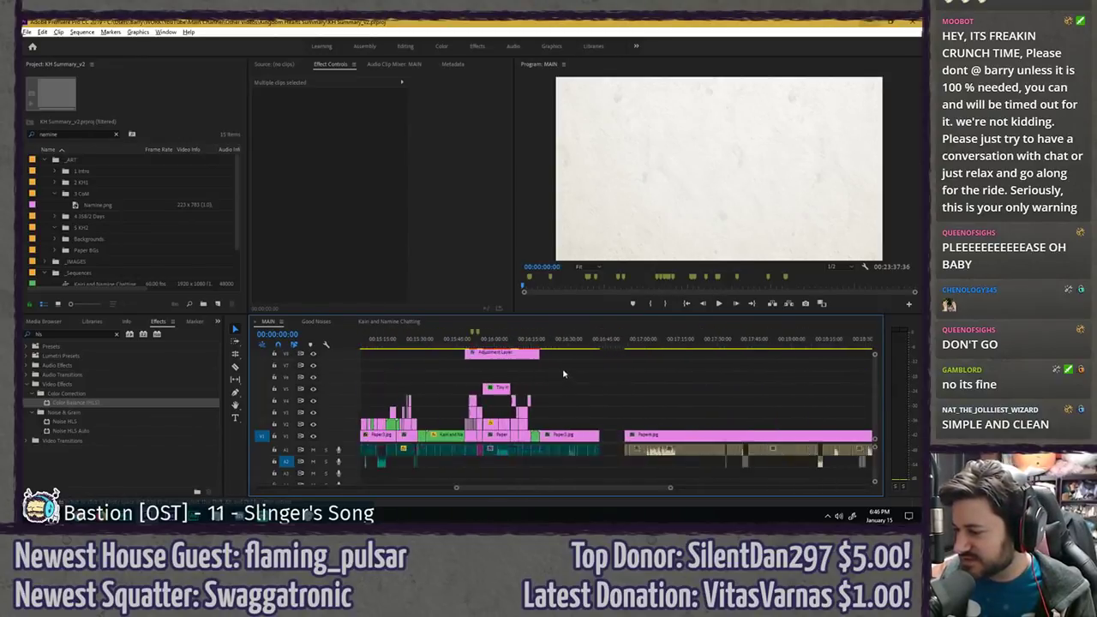
{"action": "scroll", "coordinate": [568, 374], "scroll_direction": "up", "scroll_amount": 2}
{"action": "left_click", "coordinate": [546, 343]}
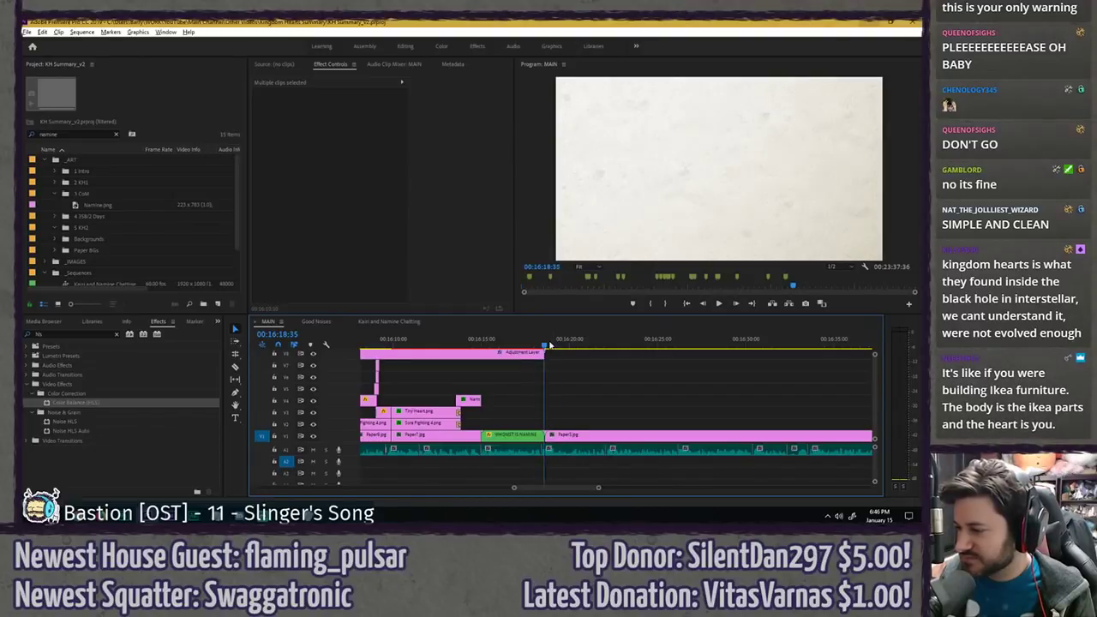
{"action": "key", "text": "ctrl+v"}
{"action": "left_click", "coordinate": [548, 343]}
{"action": "key", "text": "space"}
{"action": "key", "text": "space"}
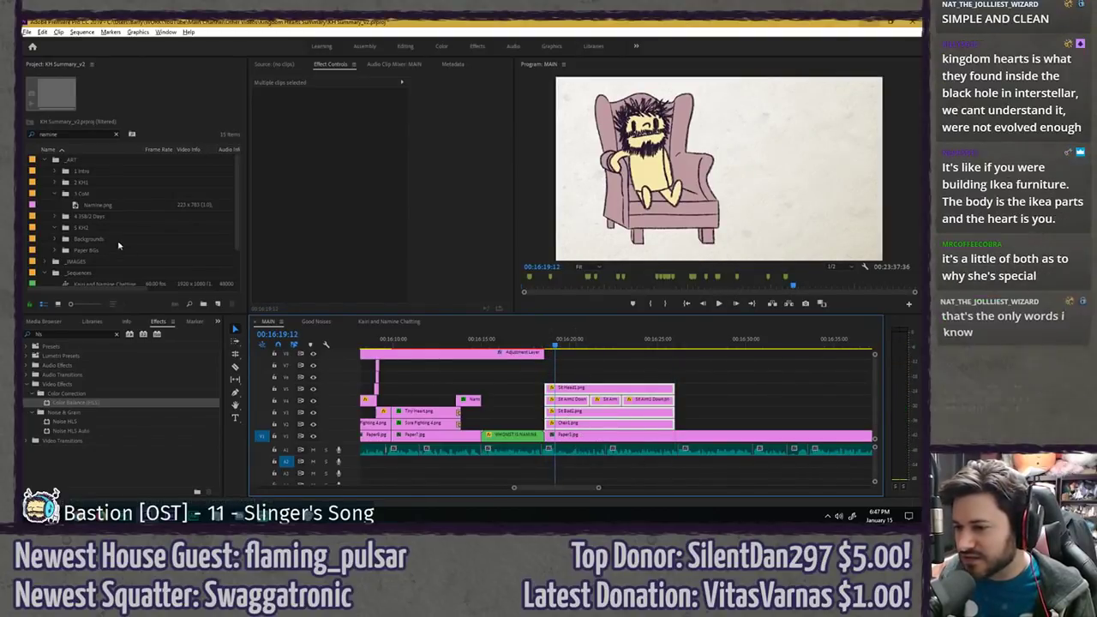
- Cut the Paper5 background near 16:26 and replace the left piece with Paper10.jpg
{"action": "double_click", "coordinate": [104, 135]}
{"action": "type", "text": "paper10"}
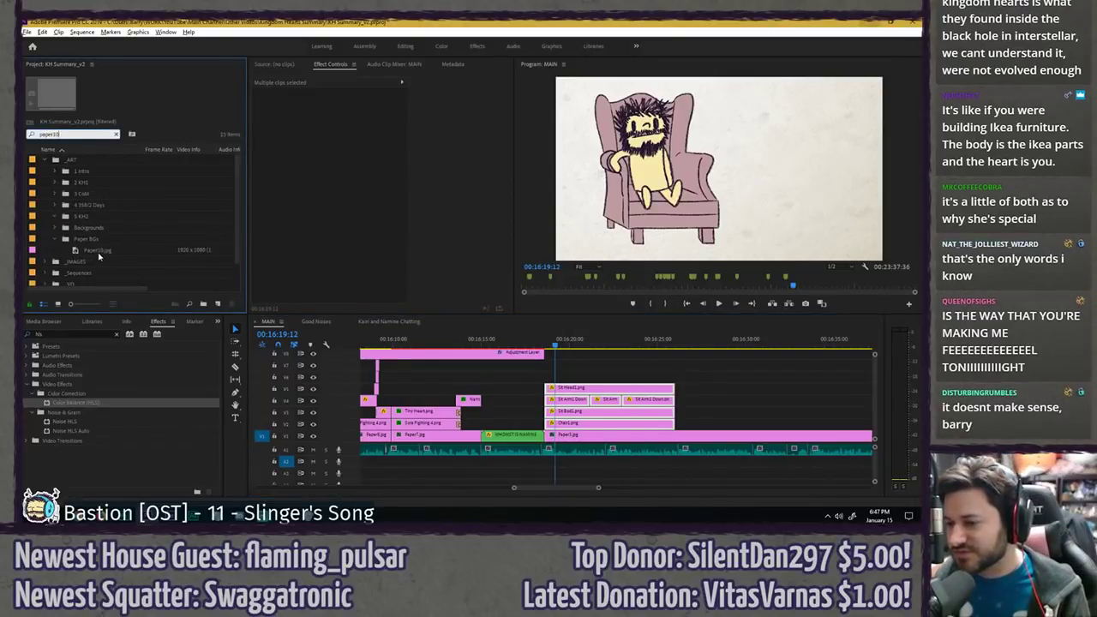
{"action": "left_click", "coordinate": [100, 252]}
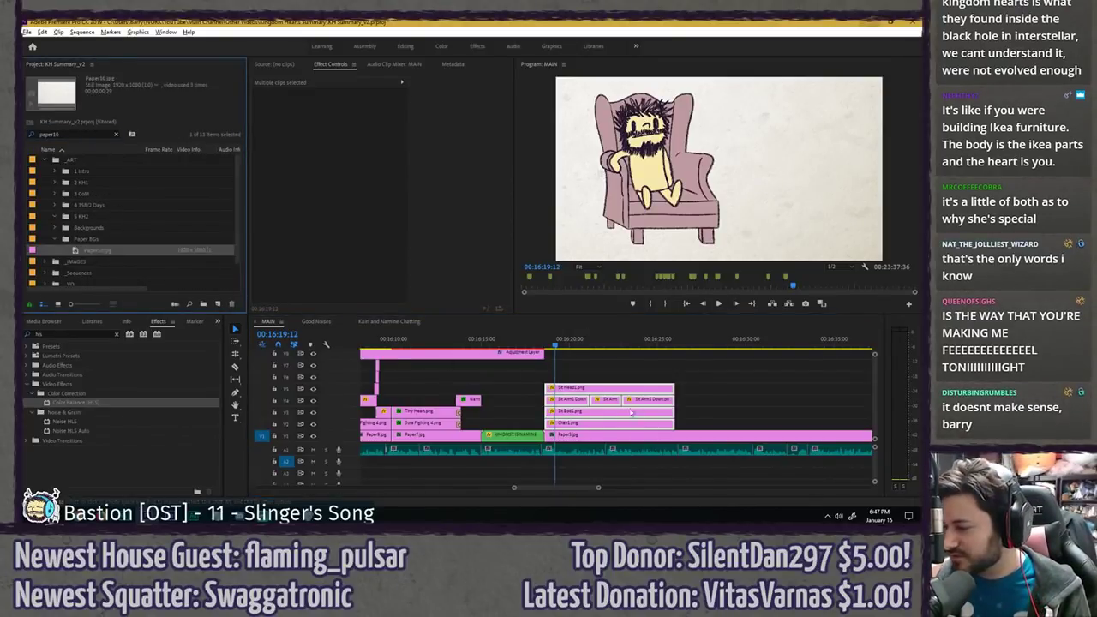
{"action": "key", "text": "c"}
{"action": "left_click", "coordinate": [676, 434]}
{"action": "key", "text": "v"}
{"action": "left_click", "coordinate": [662, 435]}
{"action": "key", "text": "alt+r"}
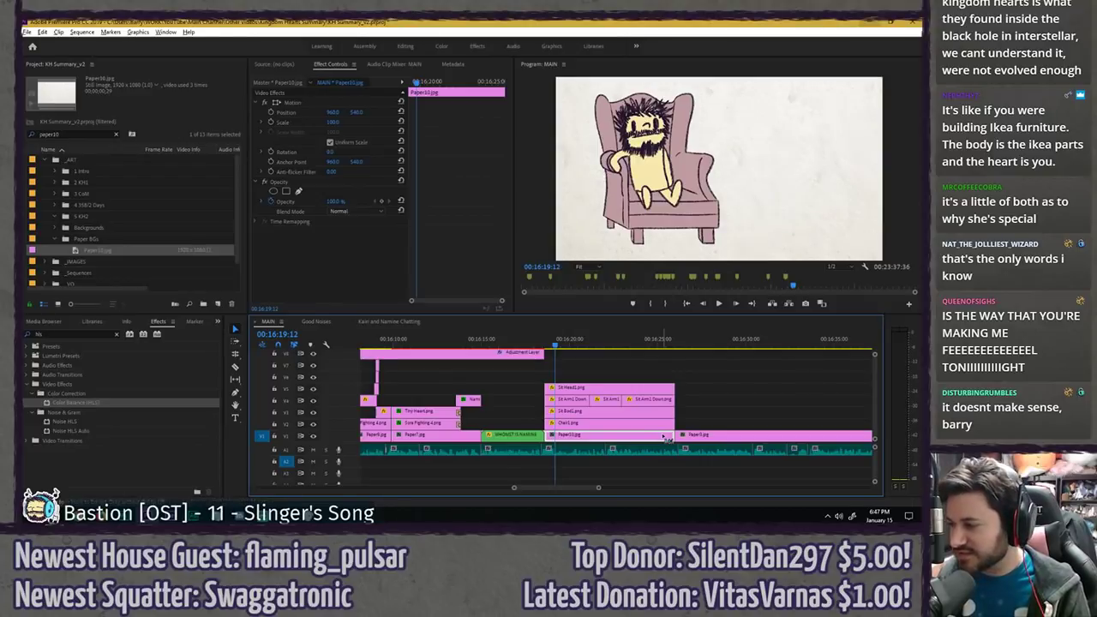
- Try extending the adjustment layer, undo it, and save the project
{"action": "left_click", "coordinate": [591, 357]}
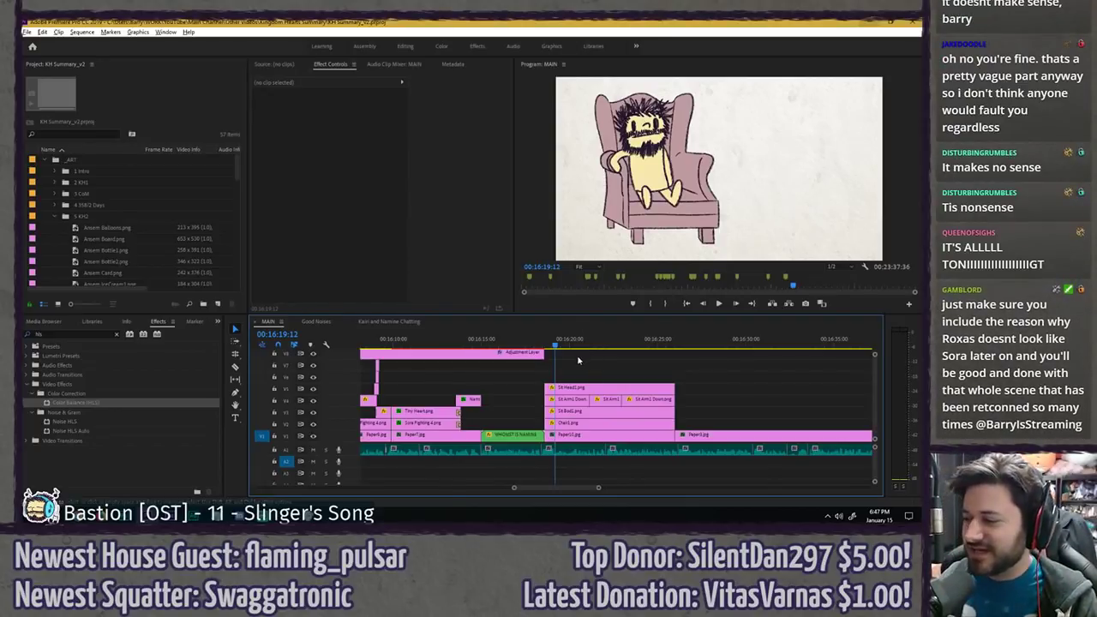
{"action": "left_click_drag", "start_coordinate": [544, 352], "coordinate": [612, 352]}
{"action": "key", "text": "ctrl+z"}
{"action": "key", "text": "ctrl+s"}
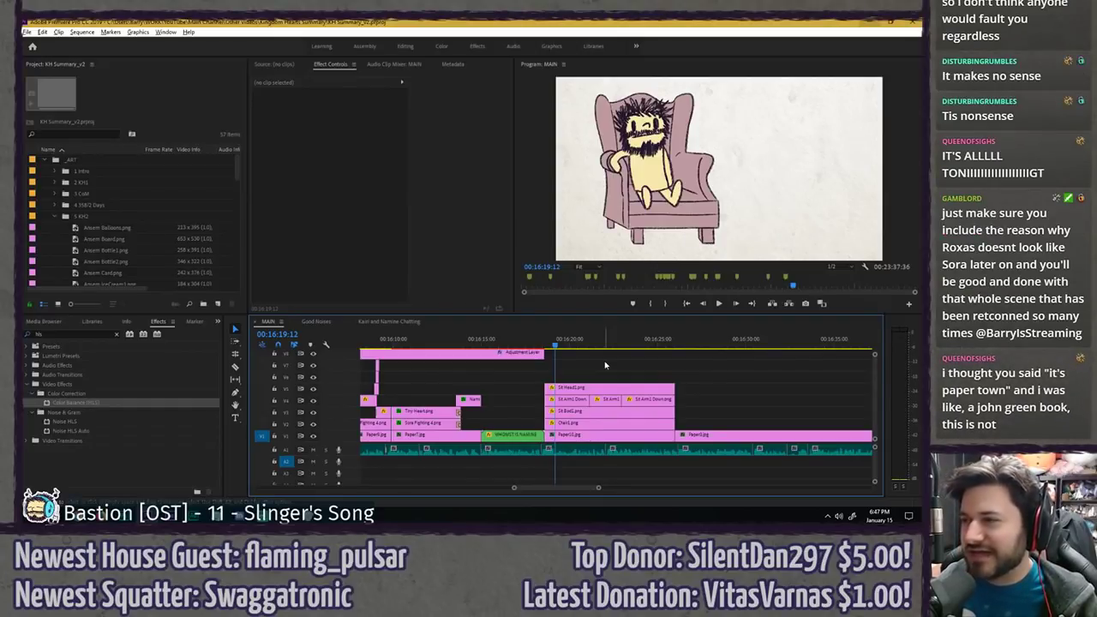
- Play the later section from the start of the Paper4.jpg clip
{"action": "scroll", "coordinate": [604, 365], "scroll_direction": "down", "scroll_amount": 2}
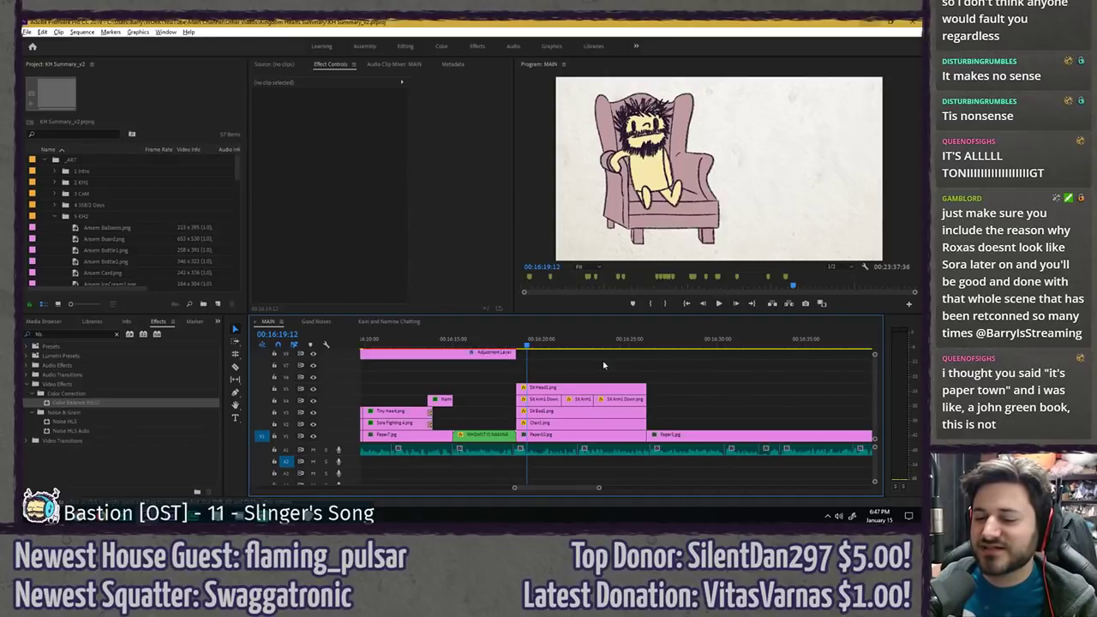
{"action": "scroll", "coordinate": [516, 379], "scroll_direction": "down", "scroll_amount": 6}
{"action": "scroll", "coordinate": [591, 378], "scroll_direction": "up", "scroll_amount": 3}
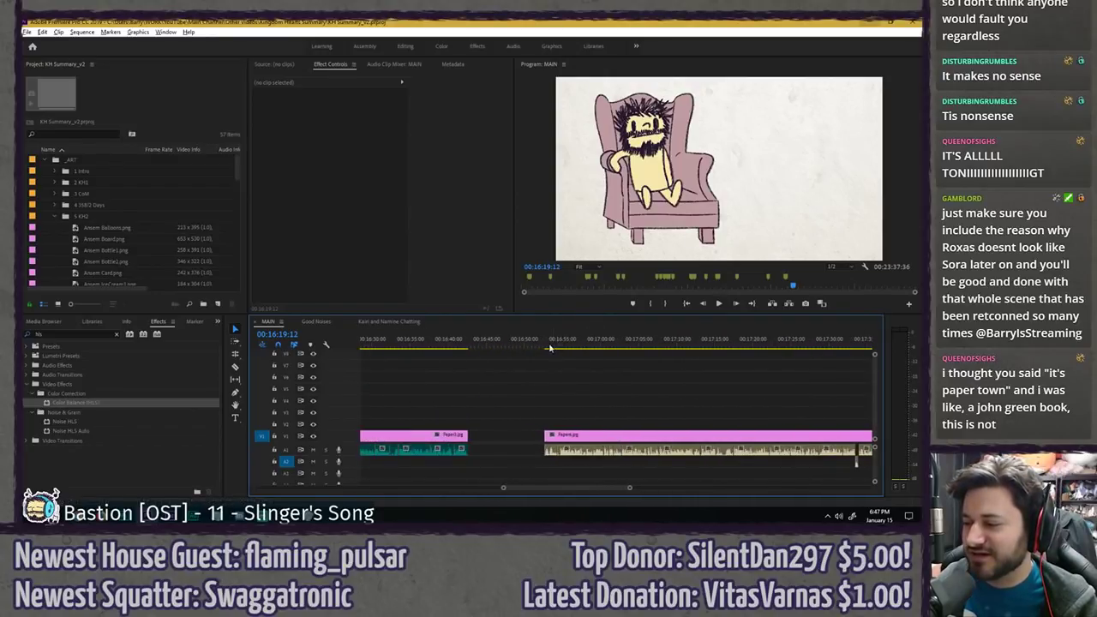
{"action": "left_click", "coordinate": [545, 343]}
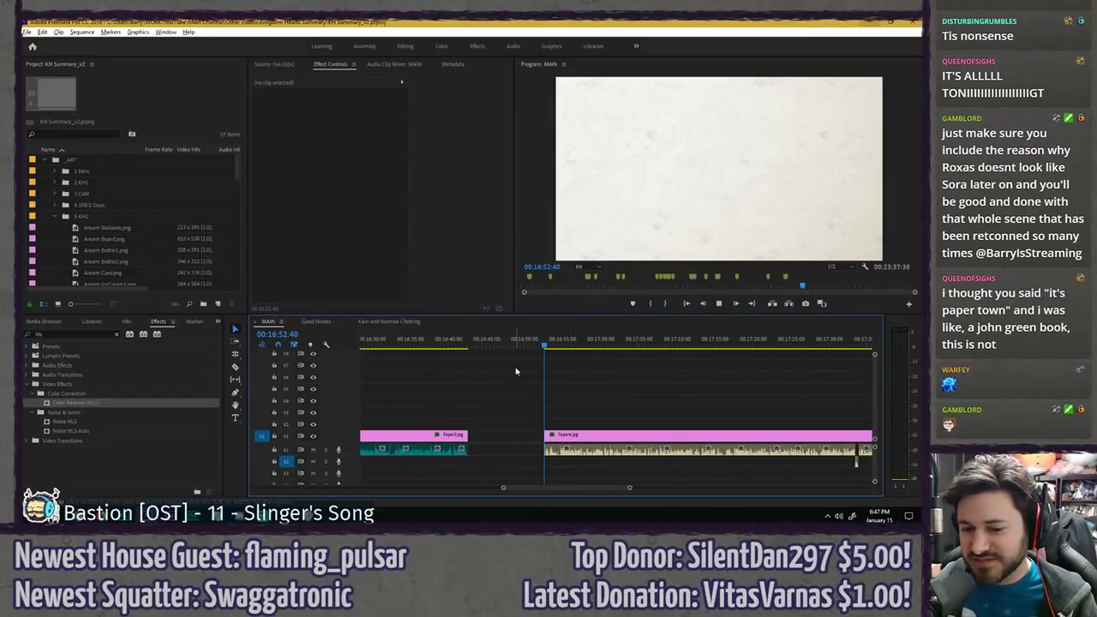
{"action": "key", "text": "space"}
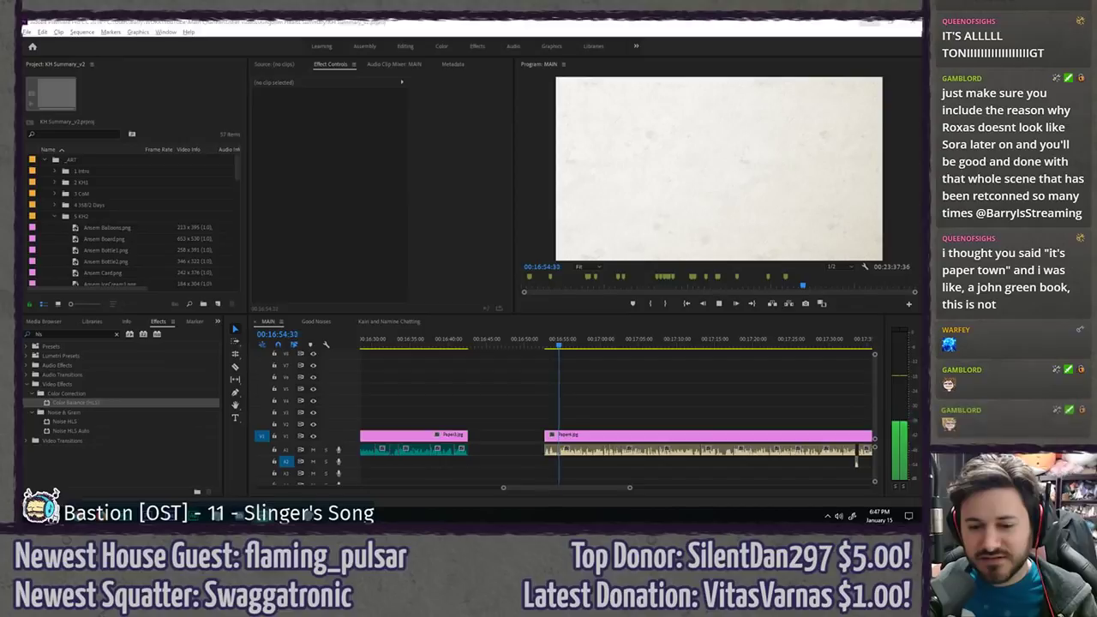
- Stop the preview and scroll back to the skeleton-in-armchair clips over Paper10.jpg
{"action": "left_click", "coordinate": [543, 389]}
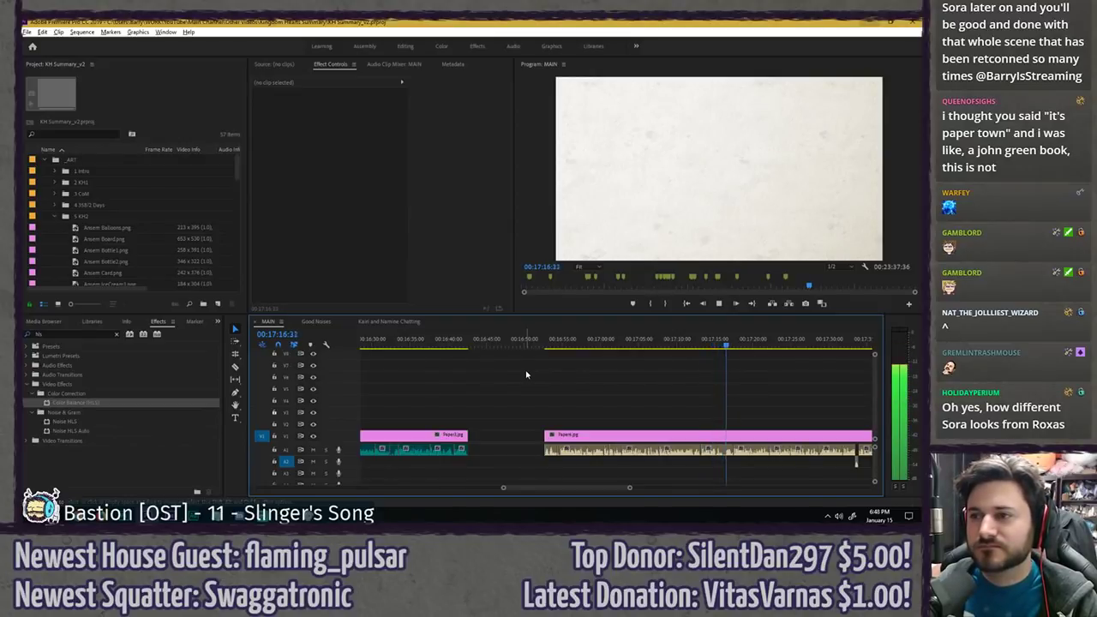
{"action": "key", "text": "space"}
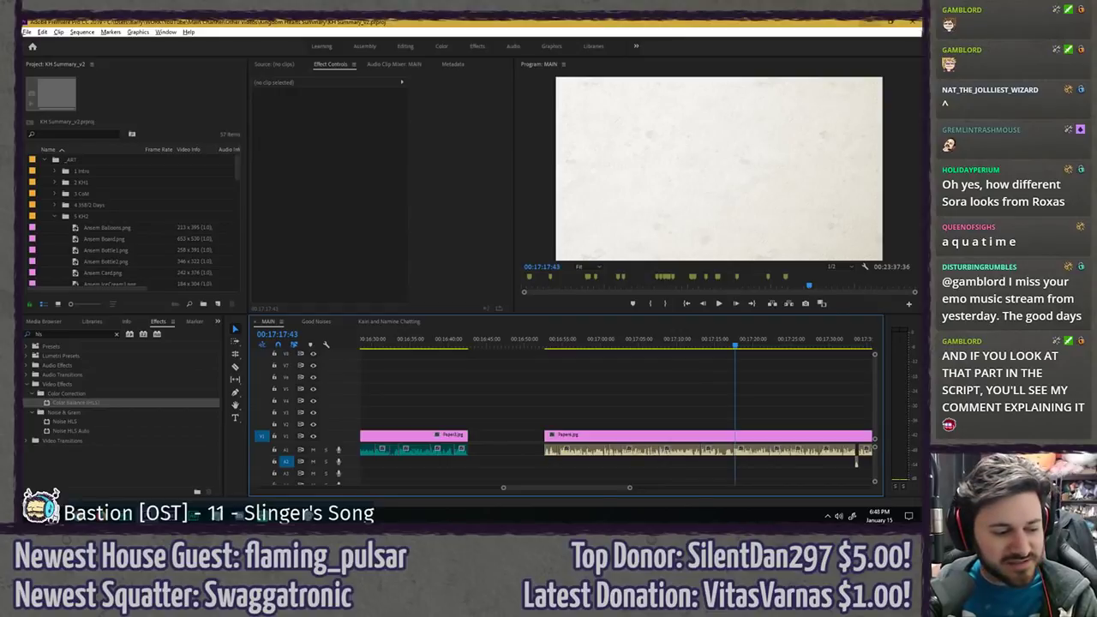
{"action": "key", "text": "alt+Tab"}
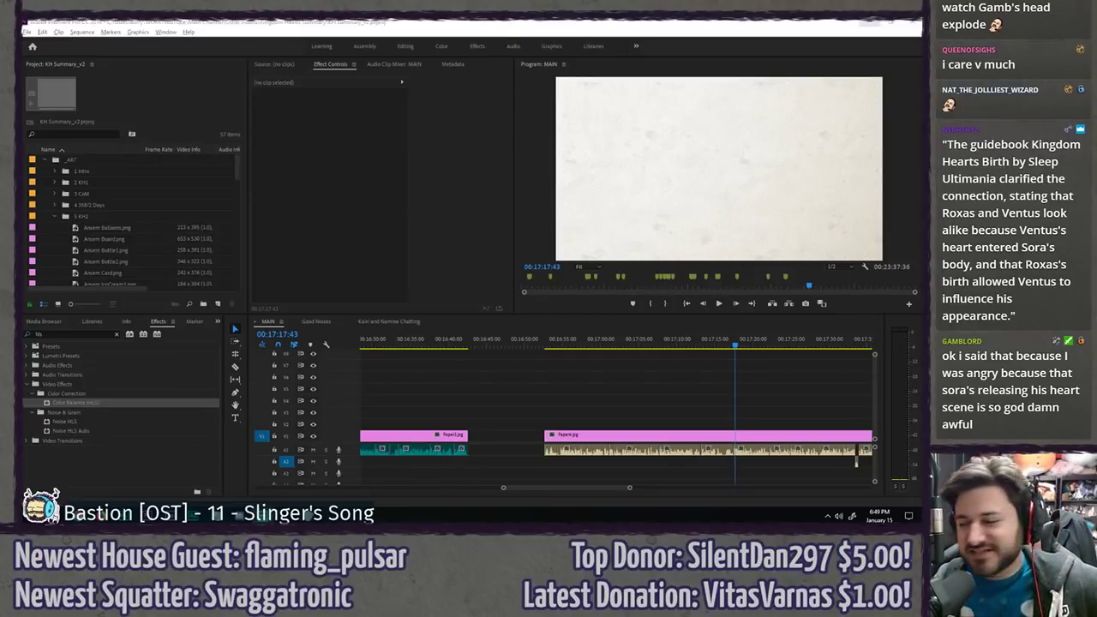
{"action": "left_click", "coordinate": [565, 383]}
{"action": "scroll", "coordinate": [565, 383], "scroll_direction": "up", "scroll_amount": 5}
{"action": "scroll", "coordinate": [540, 374], "scroll_direction": "up", "scroll_amount": 2}
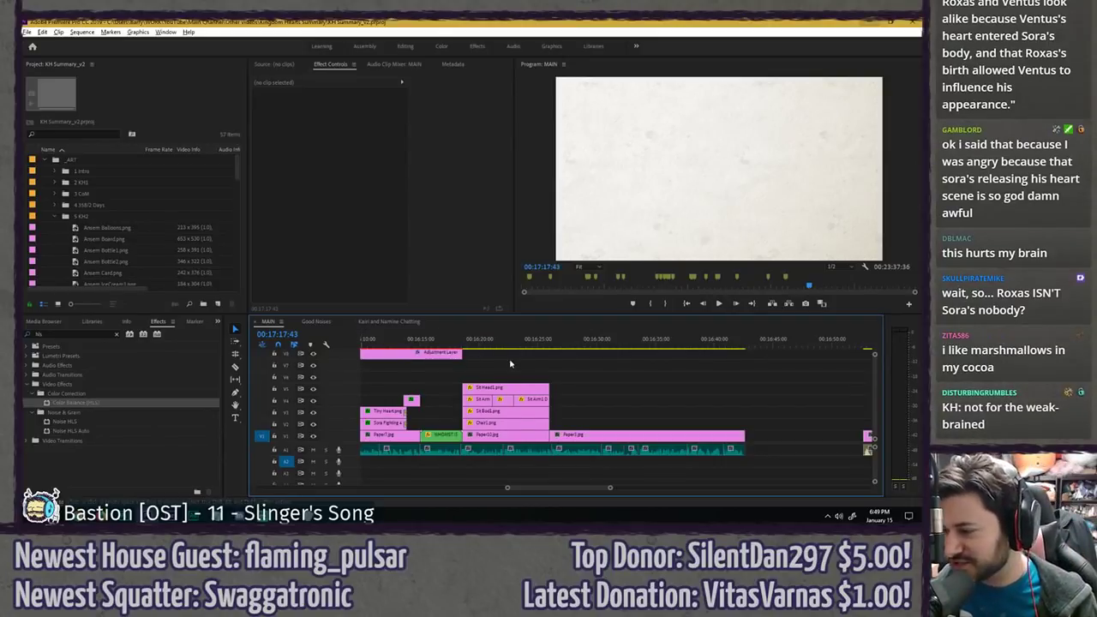
- Trim the sitting-character clips to end around 00:16:22 and save the project
{"action": "left_click", "coordinate": [480, 345]}
{"action": "key", "text": "j"}
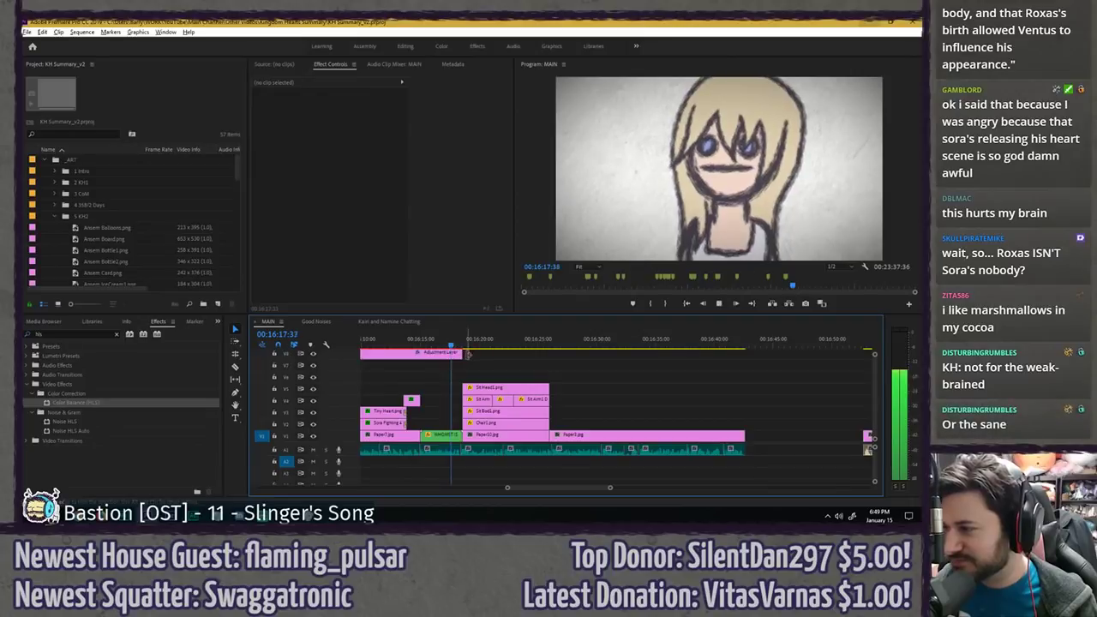
{"action": "key", "text": "l"}
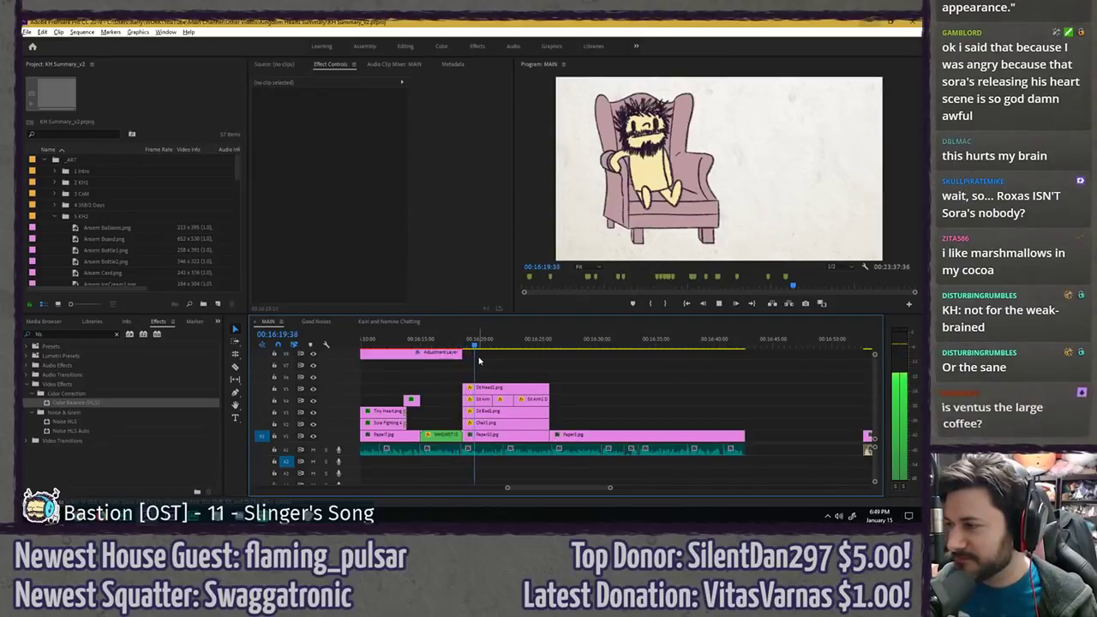
{"action": "key", "text": "="}
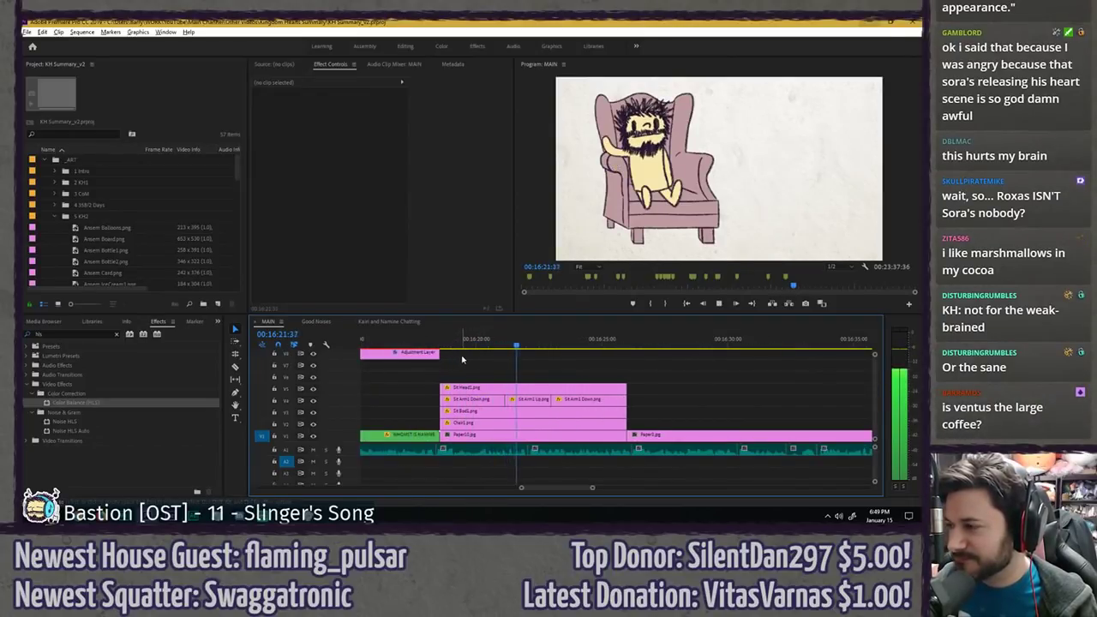
{"action": "key", "text": "k"}
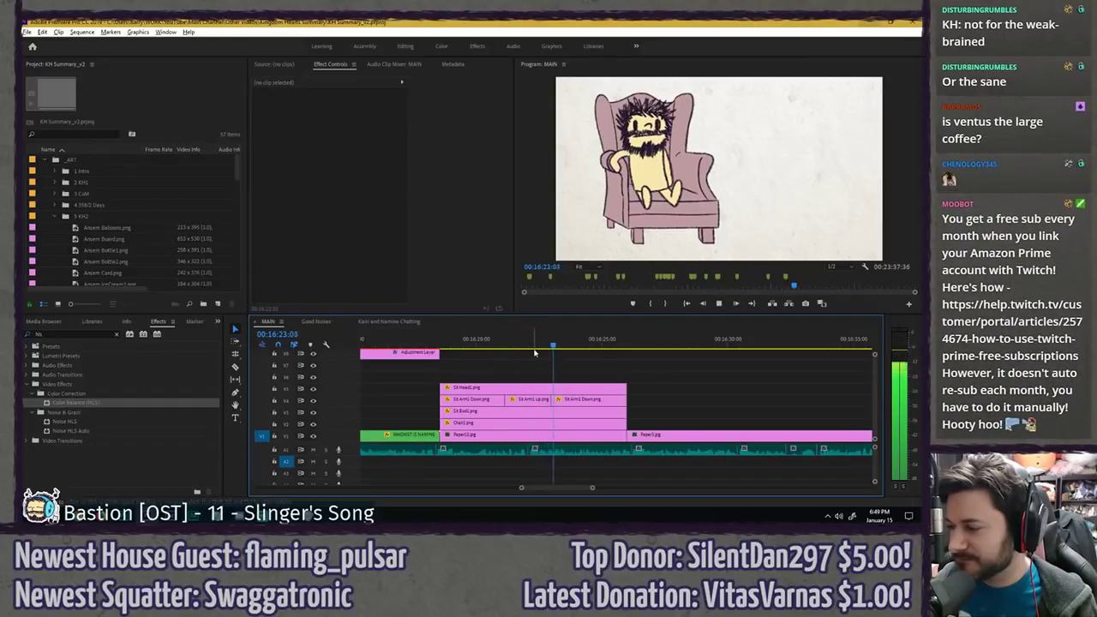
{"action": "left_click_drag", "start_coordinate": [532, 346], "coordinate": [538, 348]}
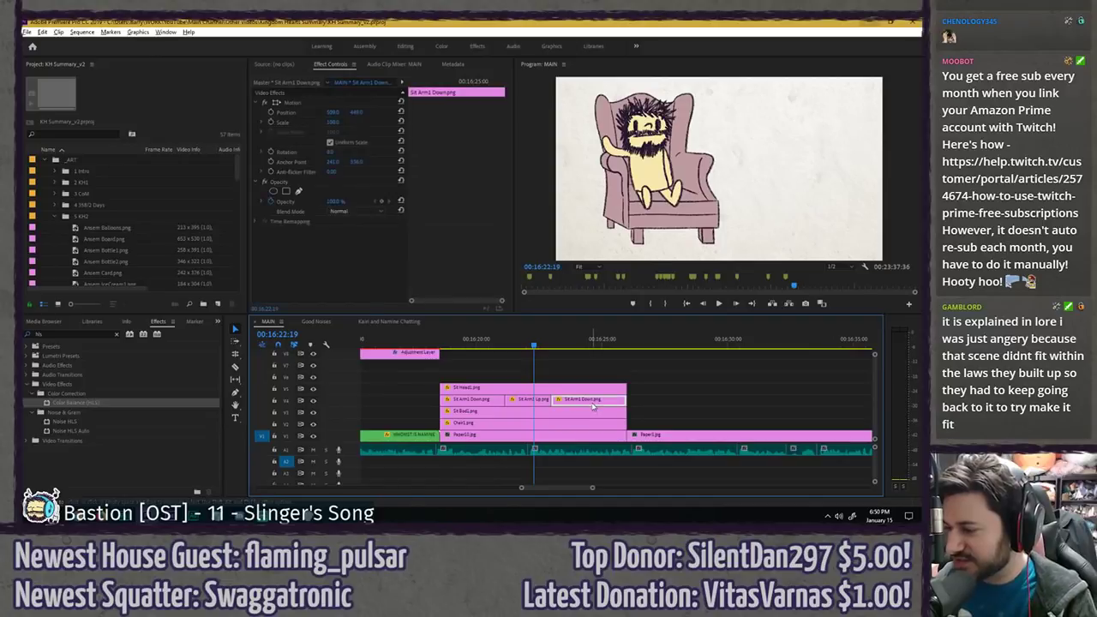
{"action": "left_click_drag", "start_coordinate": [626, 388], "coordinate": [533, 425]}
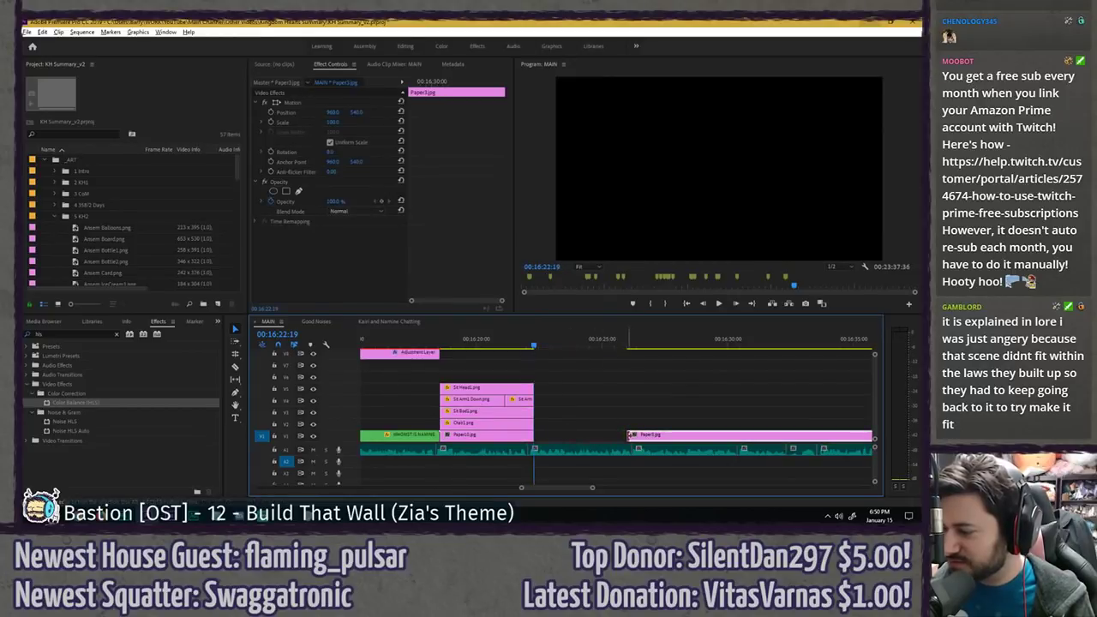
{"action": "left_click", "coordinate": [586, 363]}
{"action": "key", "text": "ctrl+s"}
- Preview the shortened sitting shot from just before it
{"action": "left_click", "coordinate": [434, 345]}
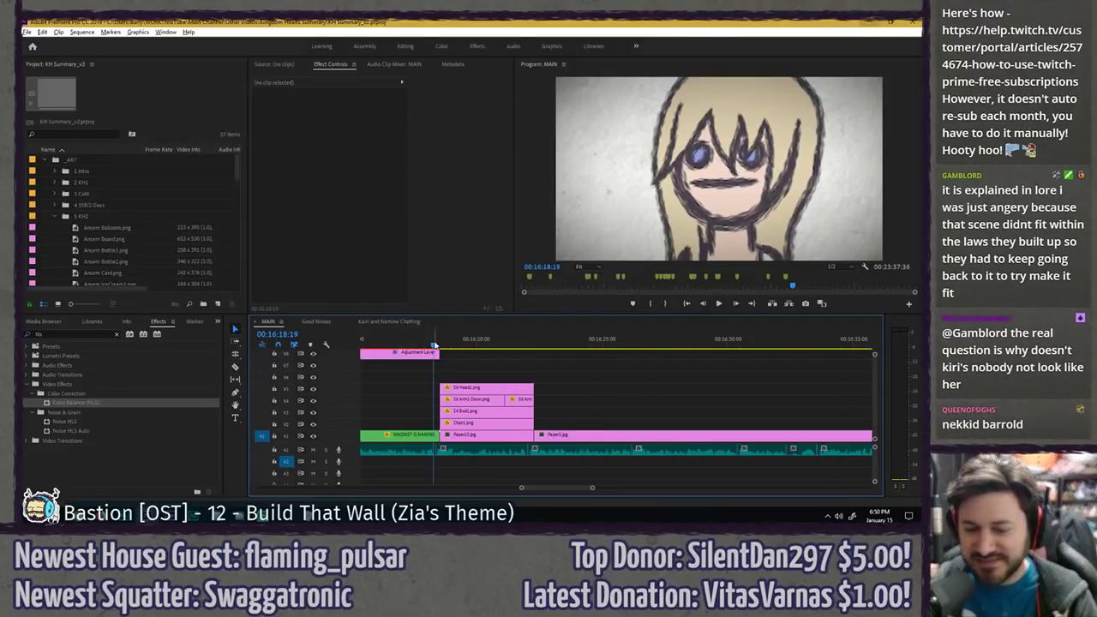
{"action": "key", "text": "space"}
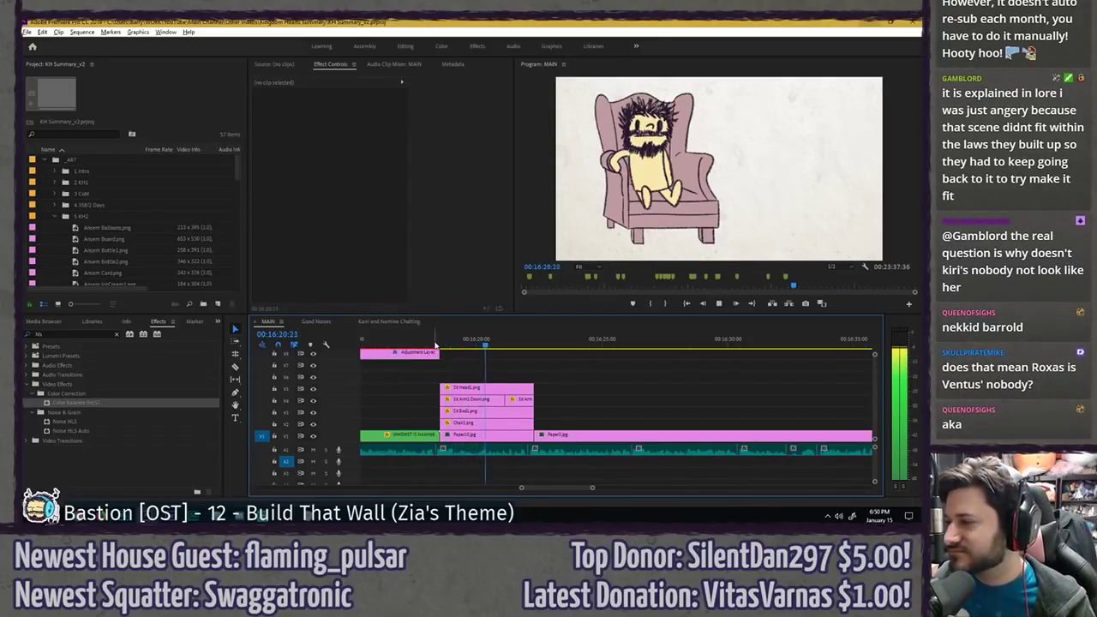
{"action": "left_click", "coordinate": [435, 345]}
- Move the Sk Head clip's first rotation keyframe earlier, tilt the head further, and preview
{"action": "left_click_drag", "start_coordinate": [435, 346], "coordinate": [457, 345]}
{"action": "left_click", "coordinate": [445, 387]}
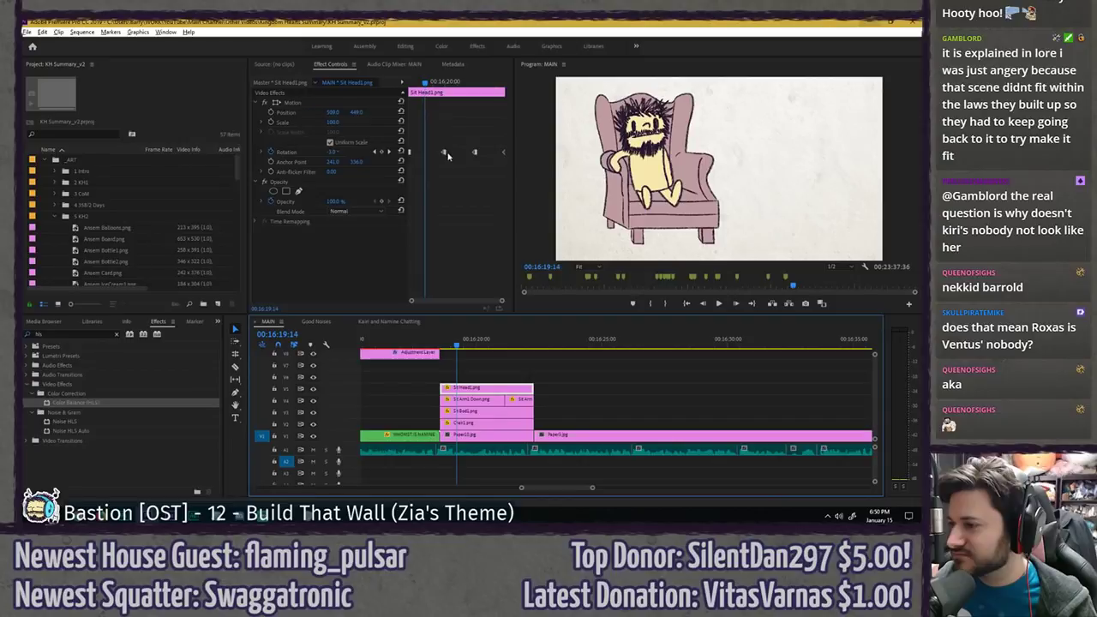
{"action": "left_click", "coordinate": [429, 84]}
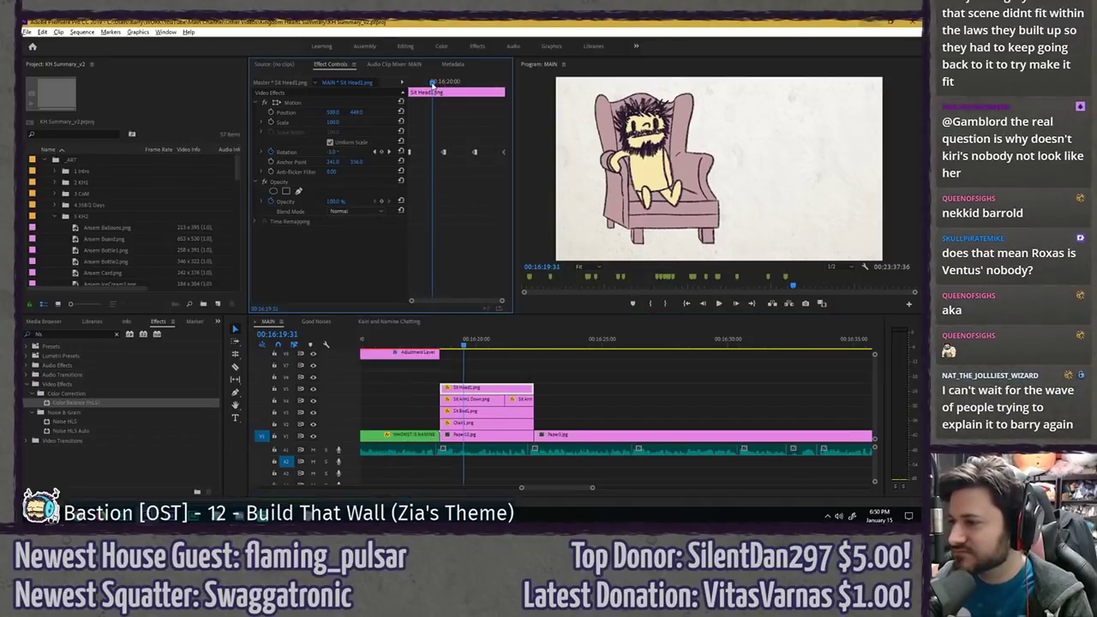
{"action": "left_click_drag", "start_coordinate": [430, 84], "coordinate": [431, 84]}
{"action": "left_click_drag", "start_coordinate": [443, 153], "coordinate": [430, 152]}
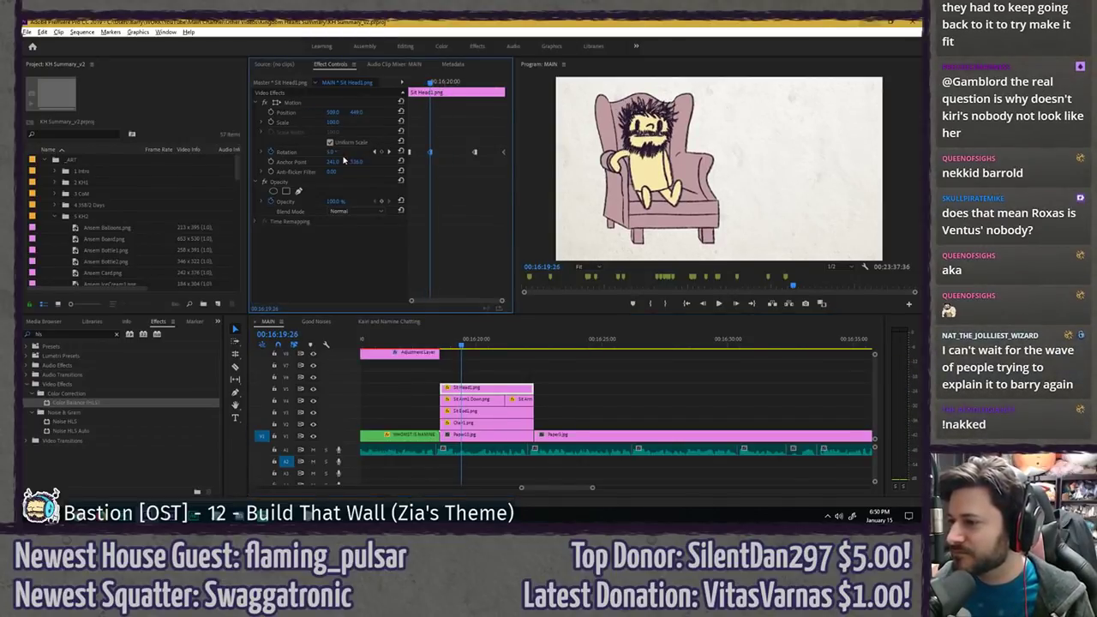
{"action": "left_click_drag", "start_coordinate": [332, 153], "coordinate": [341, 152]}
{"action": "left_click_drag", "start_coordinate": [427, 84], "coordinate": [336, 83]}
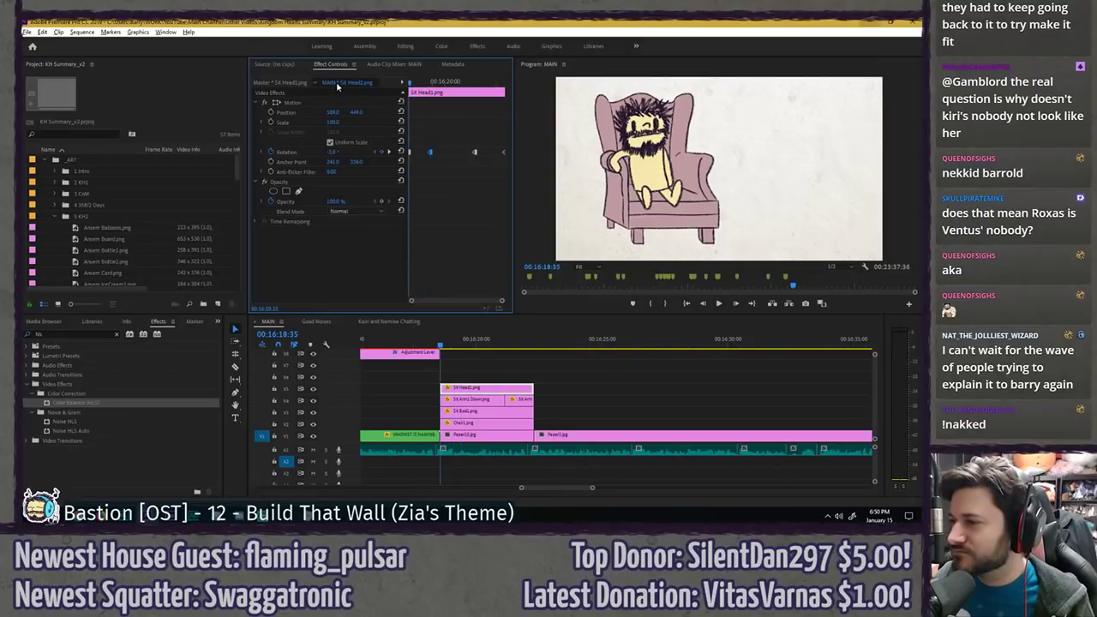
{"action": "key", "text": "space"}
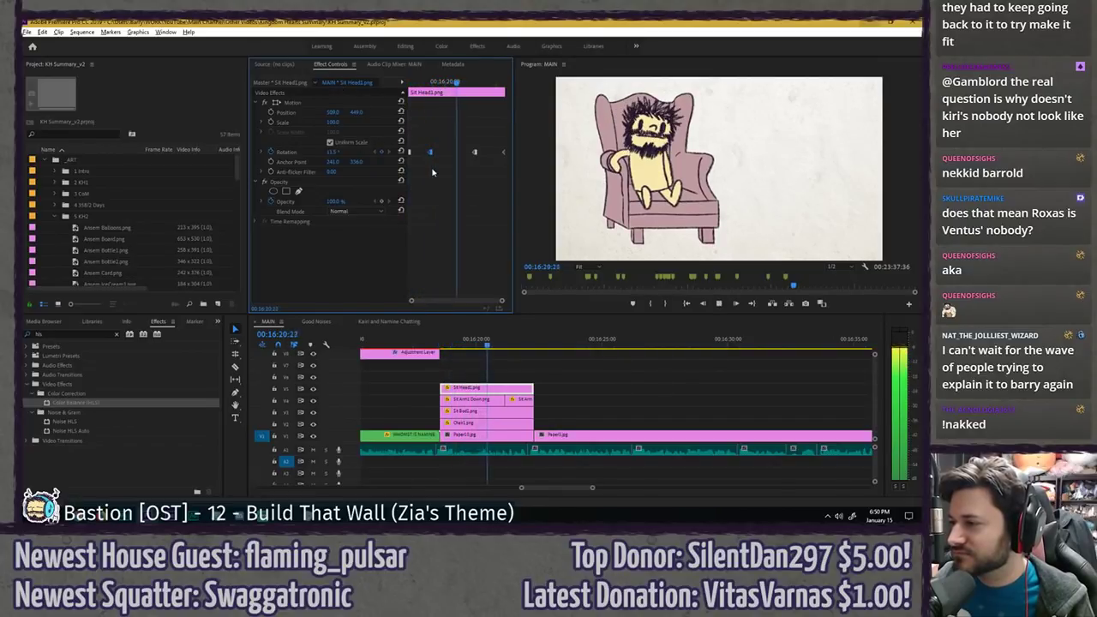
{"action": "key", "text": "space"}
{"action": "left_click", "coordinate": [452, 82]}
{"action": "key", "text": "space"}
- Shift the later rotation keyframe earlier at about 6°, preview the head tilt, and save
{"action": "left_click_drag", "start_coordinate": [453, 84], "coordinate": [457, 83]}
{"action": "left_click_drag", "start_coordinate": [475, 153], "coordinate": [458, 154]}
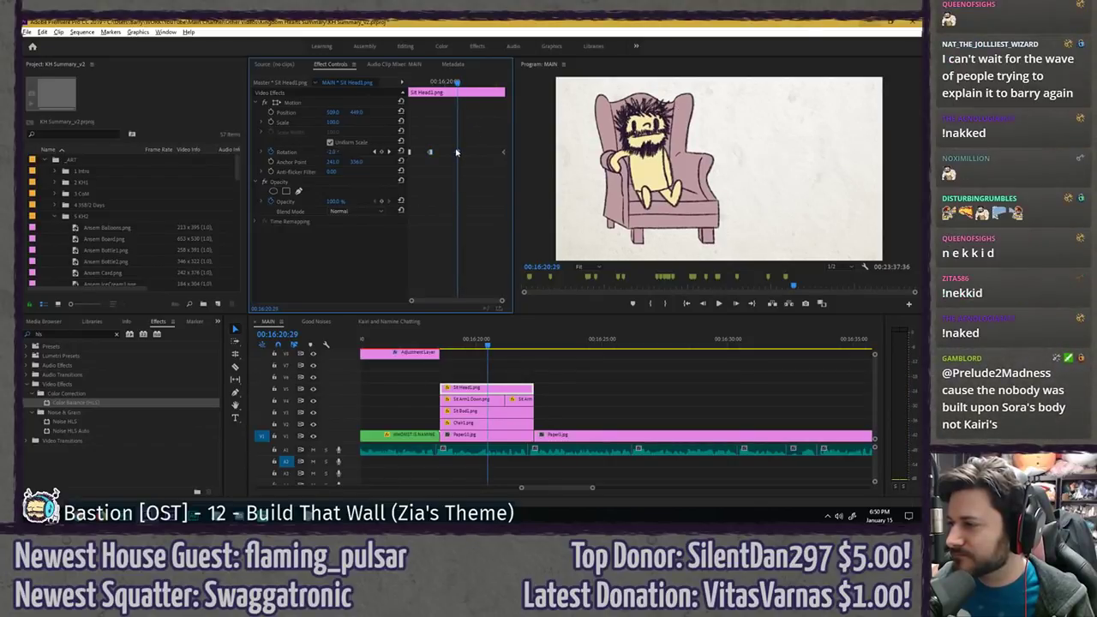
{"action": "left_click_drag", "start_coordinate": [335, 154], "coordinate": [329, 153]}
{"action": "left_click_drag", "start_coordinate": [456, 83], "coordinate": [409, 84]}
{"action": "key", "text": "space"}
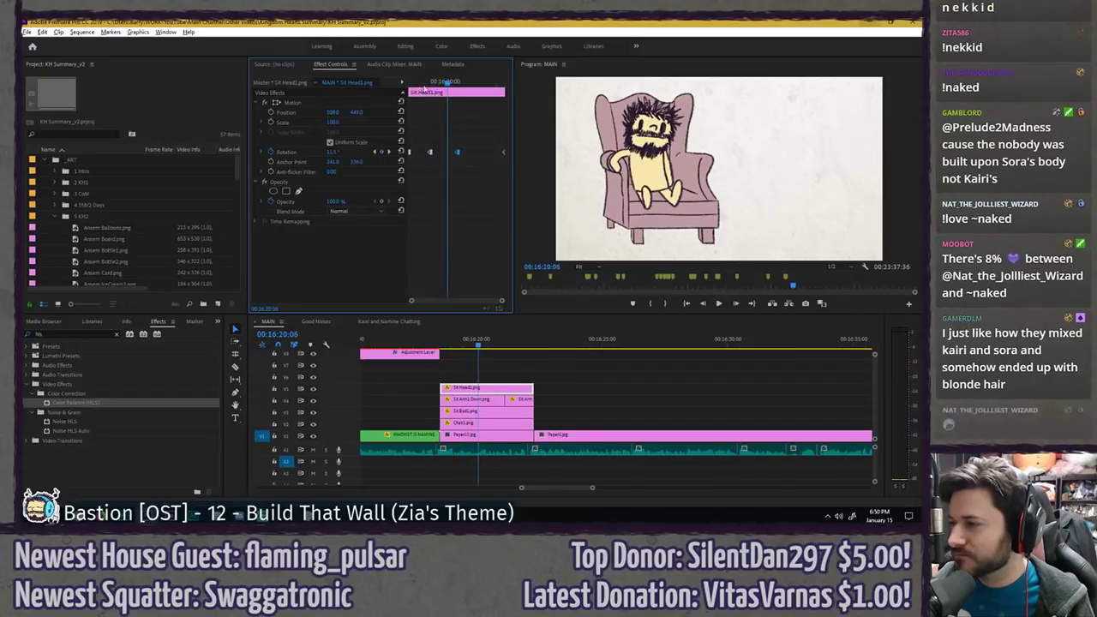
{"action": "key", "text": "space"}
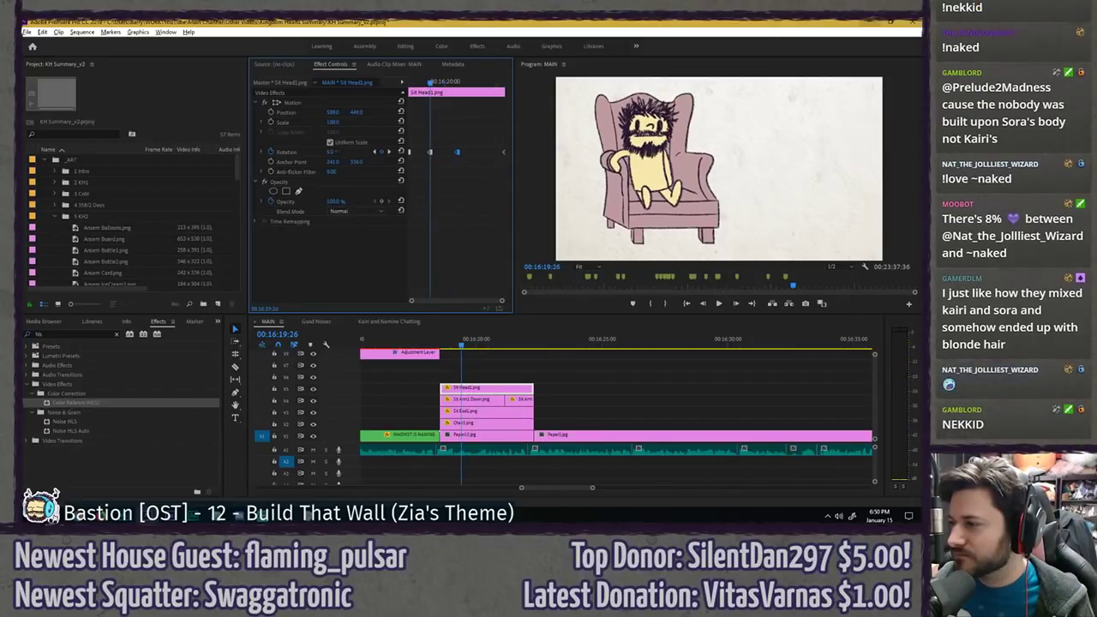
{"action": "key", "text": "space"}
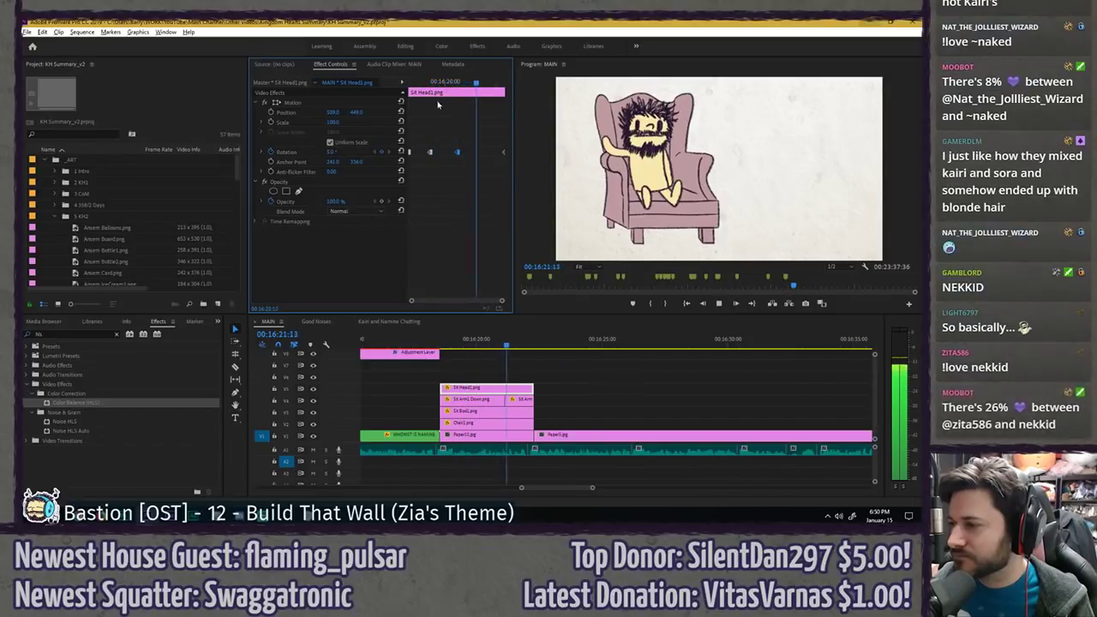
{"action": "key", "text": "space"}
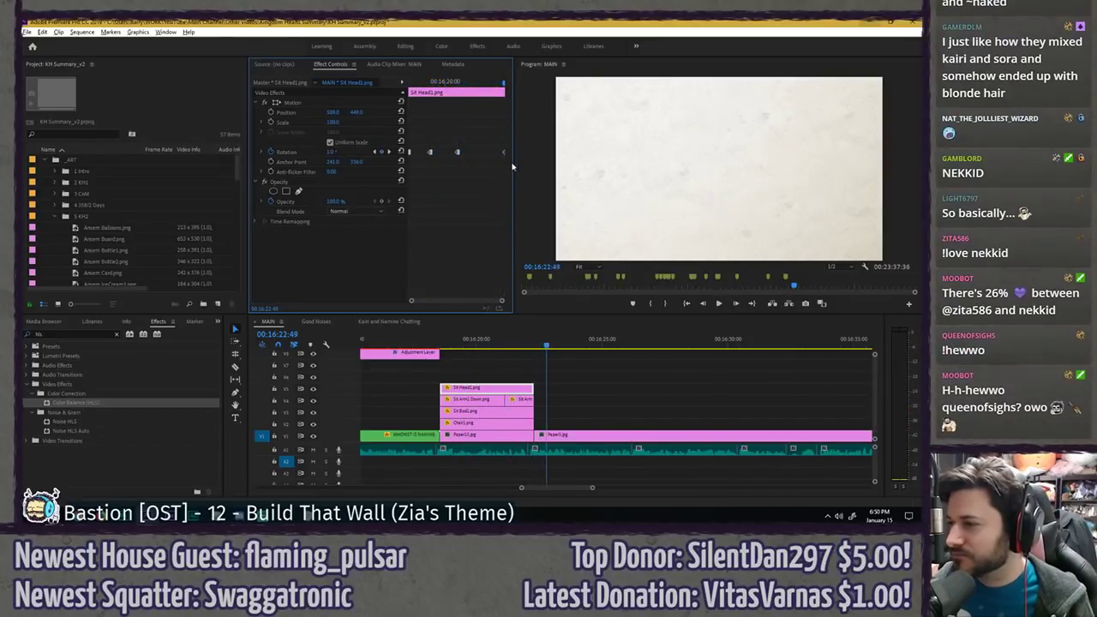
{"action": "left_click", "coordinate": [452, 83]}
{"action": "key", "text": "space"}
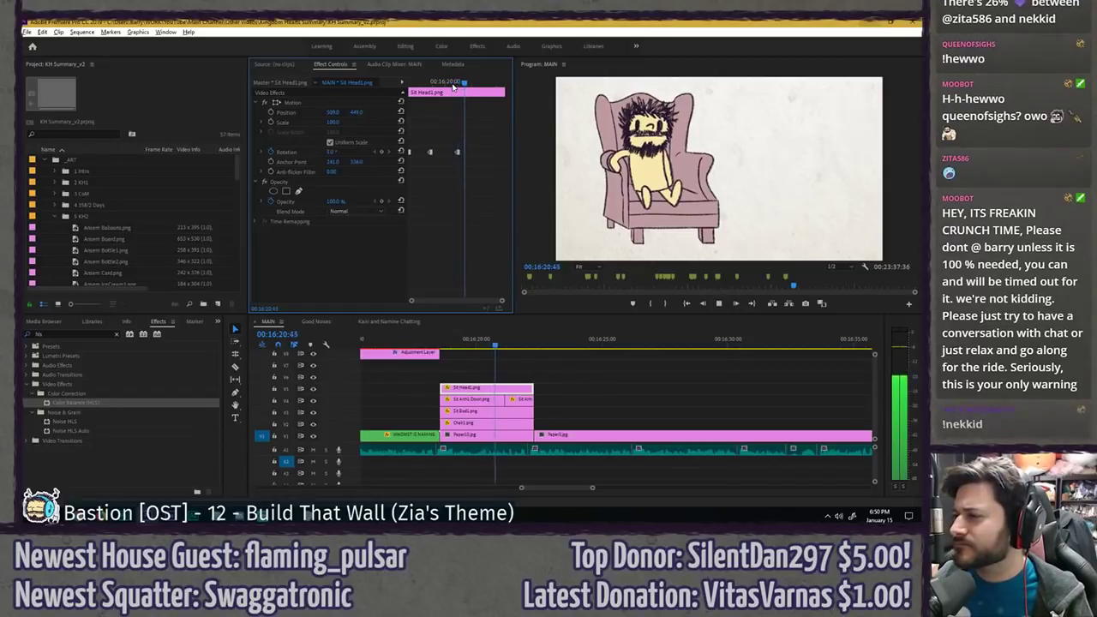
{"action": "left_click", "coordinate": [560, 372]}
{"action": "key", "text": "ctrl+s"}
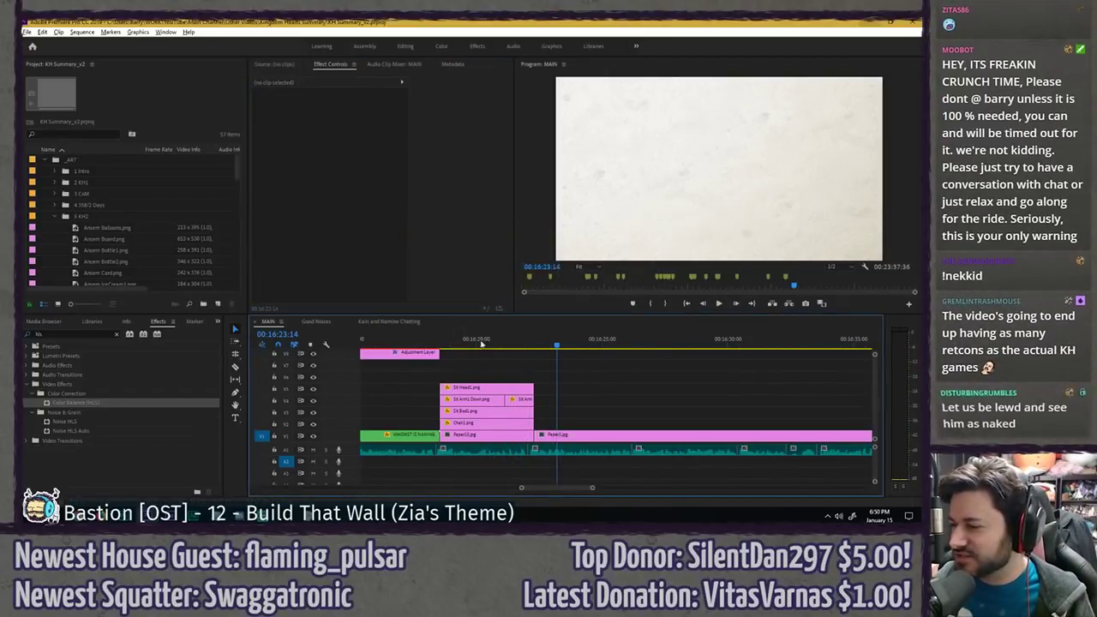
- Place the Sora Belts Hand drawing after the sitting shot and move its anchor point to the belt
{"action": "left_click", "coordinate": [73, 133]}
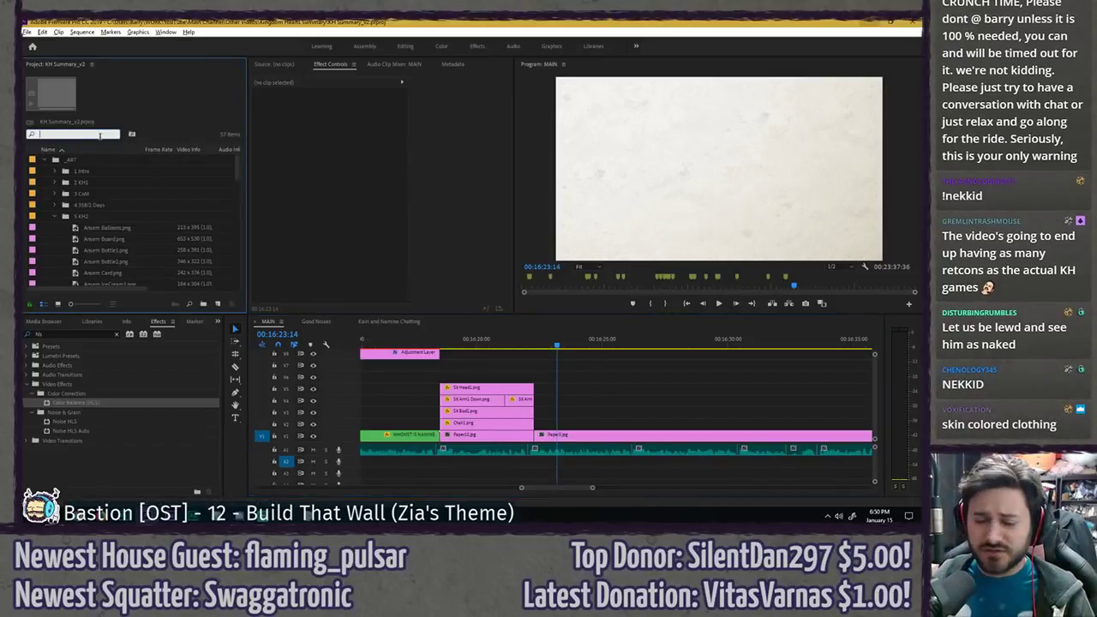
{"action": "type", "text": "sora belt"}
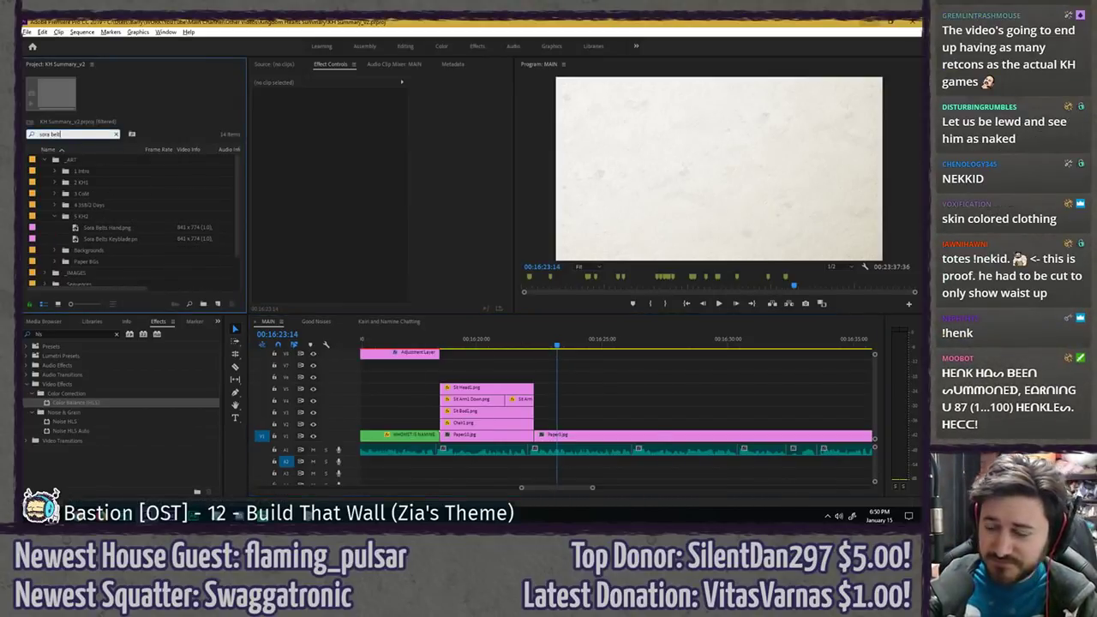
{"action": "left_click_drag", "start_coordinate": [102, 227], "coordinate": [692, 423]}
{"action": "key", "text": "space"}
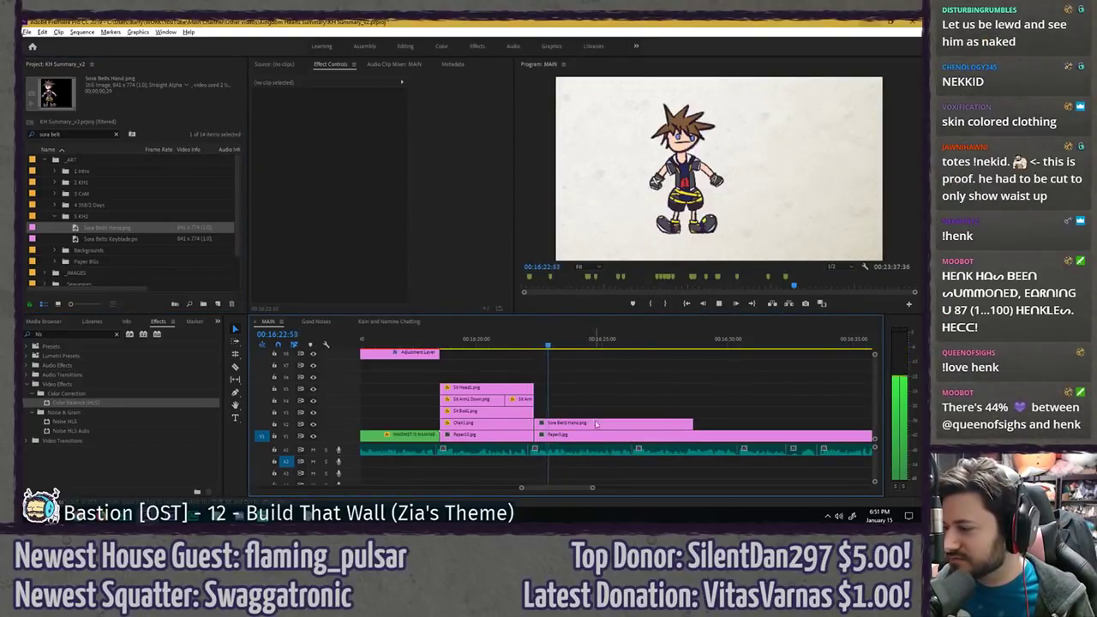
{"action": "left_click", "coordinate": [596, 424]}
{"action": "left_click", "coordinate": [292, 102]}
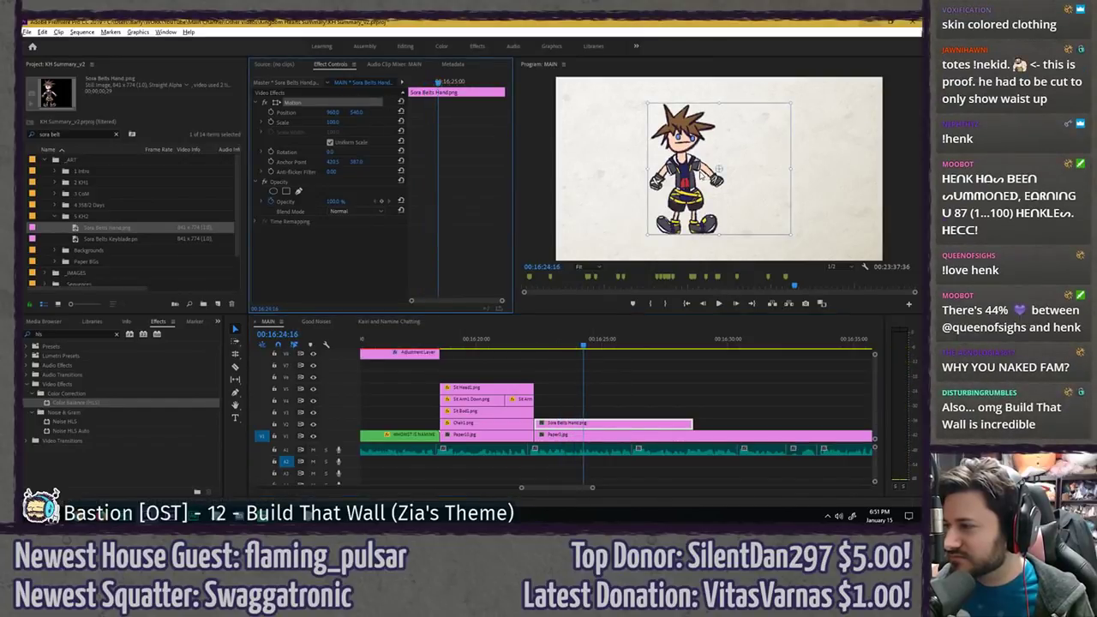
{"action": "left_click_drag", "start_coordinate": [720, 174], "coordinate": [688, 189]}
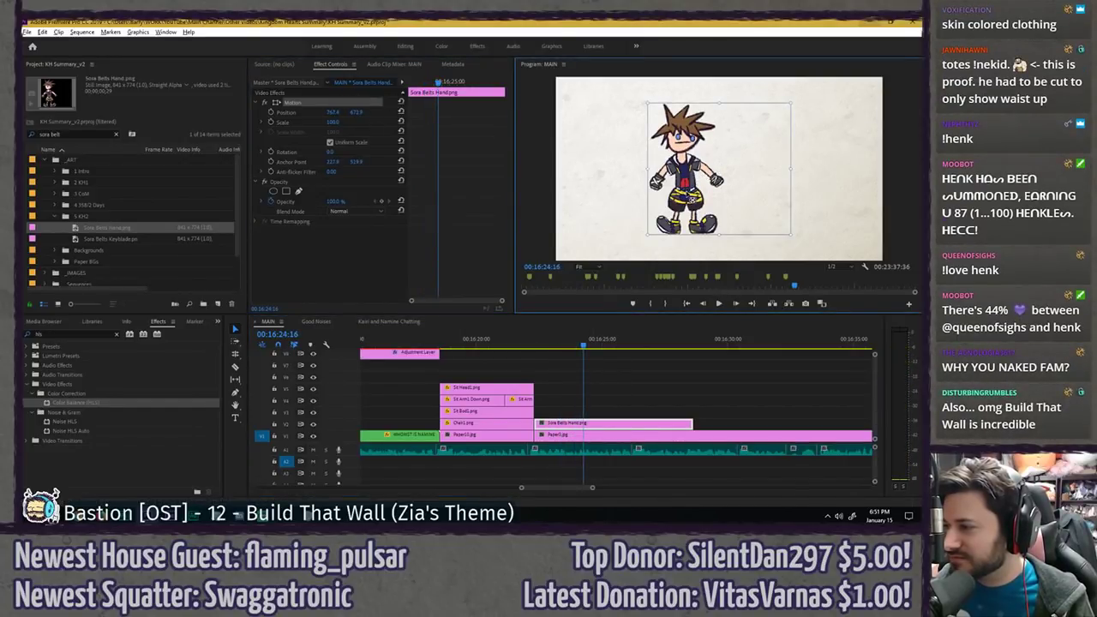
{"action": "left_click", "coordinate": [597, 387]}
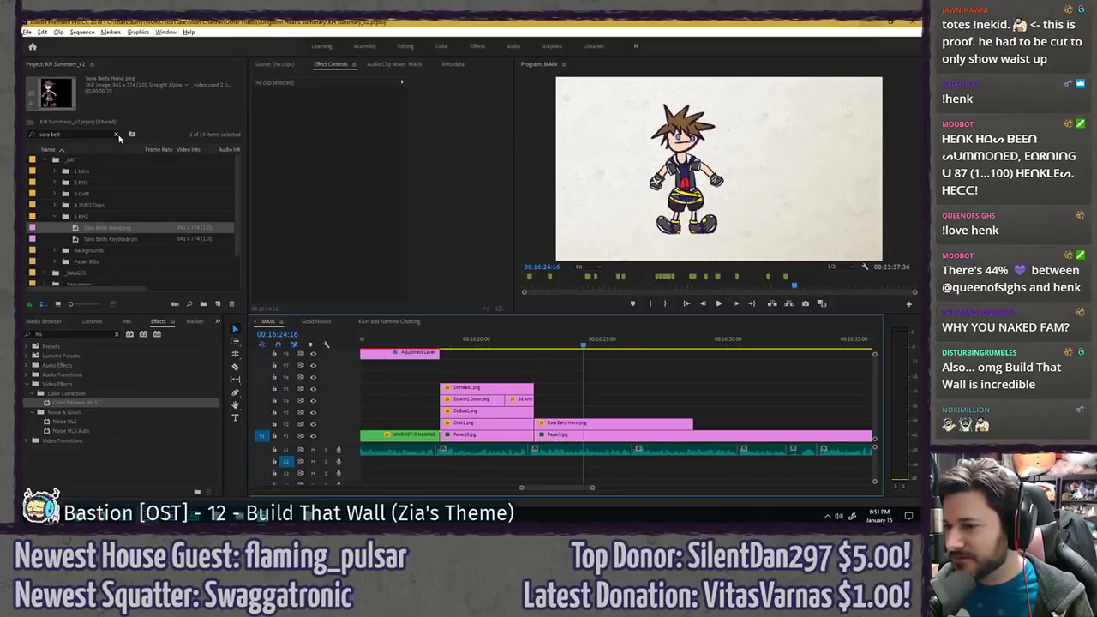
- Add the Roxas RegClothes.png drawing alongside Sora, lengthen it, and play the shot
{"action": "left_click", "coordinate": [116, 135]}
{"action": "type", "text": "roxas"}
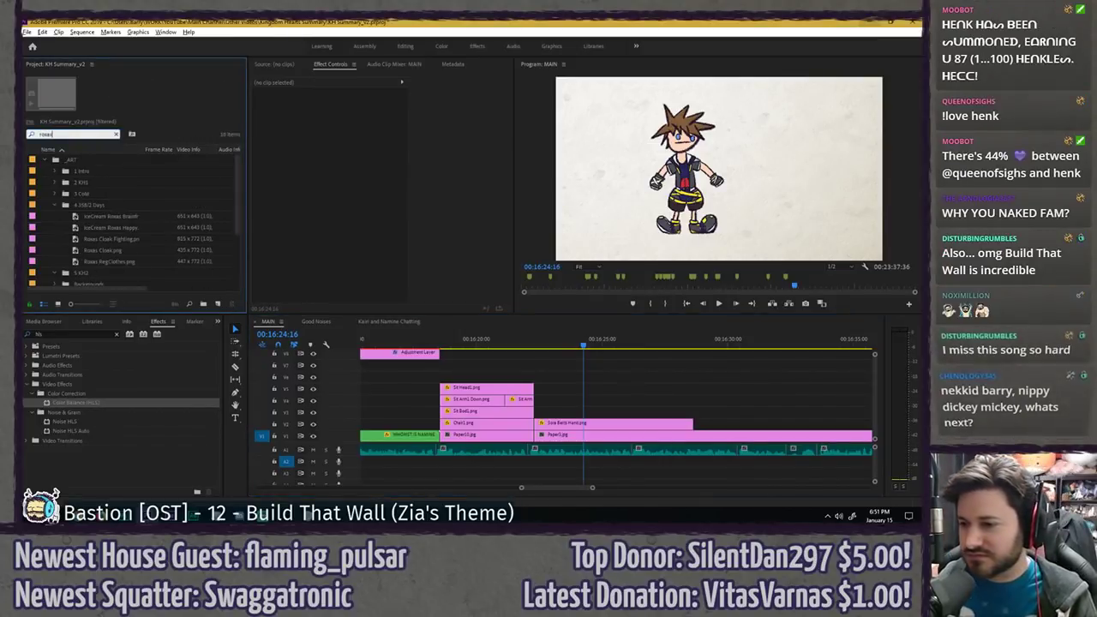
{"action": "left_click_drag", "start_coordinate": [101, 261], "coordinate": [553, 424]}
{"action": "left_click_drag", "start_coordinate": [558, 423], "coordinate": [726, 422]}
{"action": "key", "text": "space"}
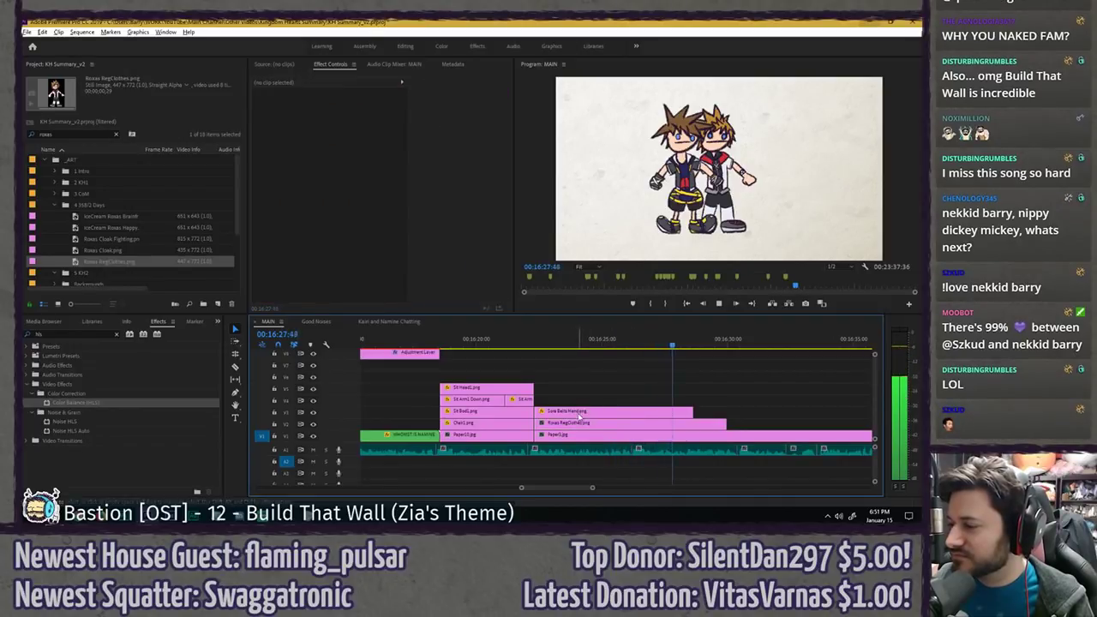
{"action": "left_click", "coordinate": [580, 421]}
- Apply Horizontal Flip to Roxas and move him right of Sora, Position X about 1361
{"action": "left_click", "coordinate": [90, 335]}
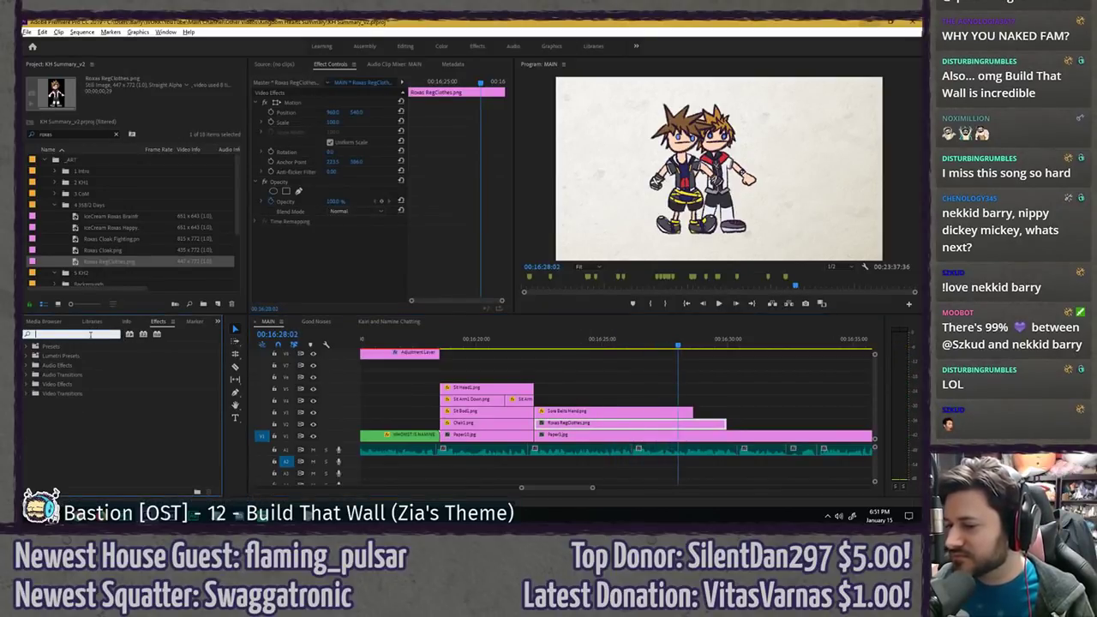
{"action": "type", "text": "sora"}
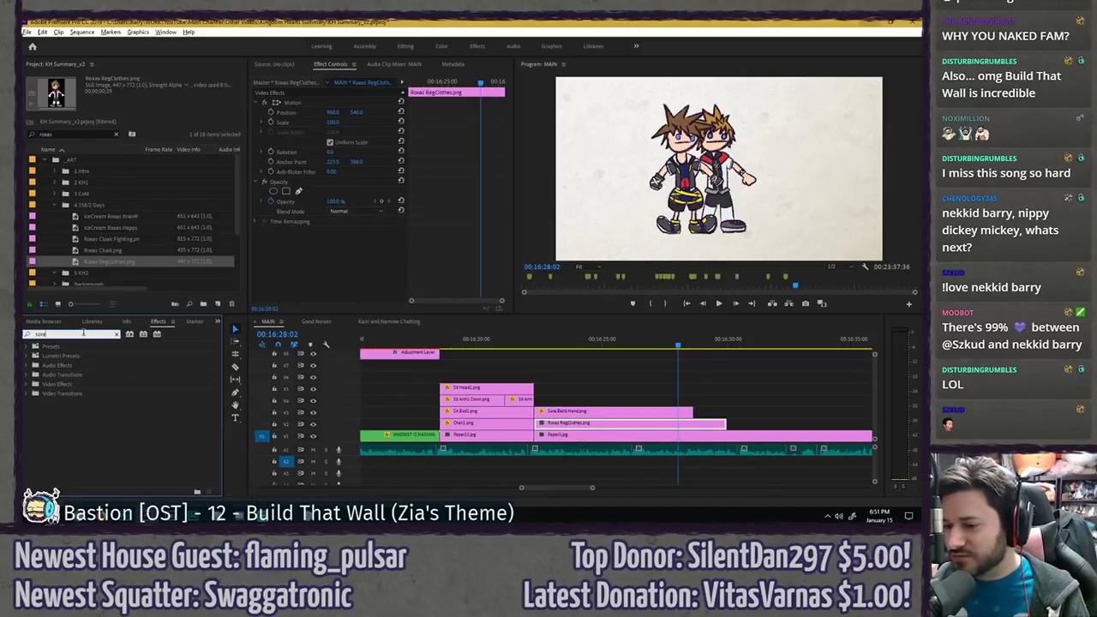
{"action": "key", "text": "BackSpace"}
{"action": "key", "text": "BackSpace"}
{"action": "key", "text": "BackSpace"}
{"action": "key", "text": "BackSpace"}
{"action": "type", "text": "ho"}
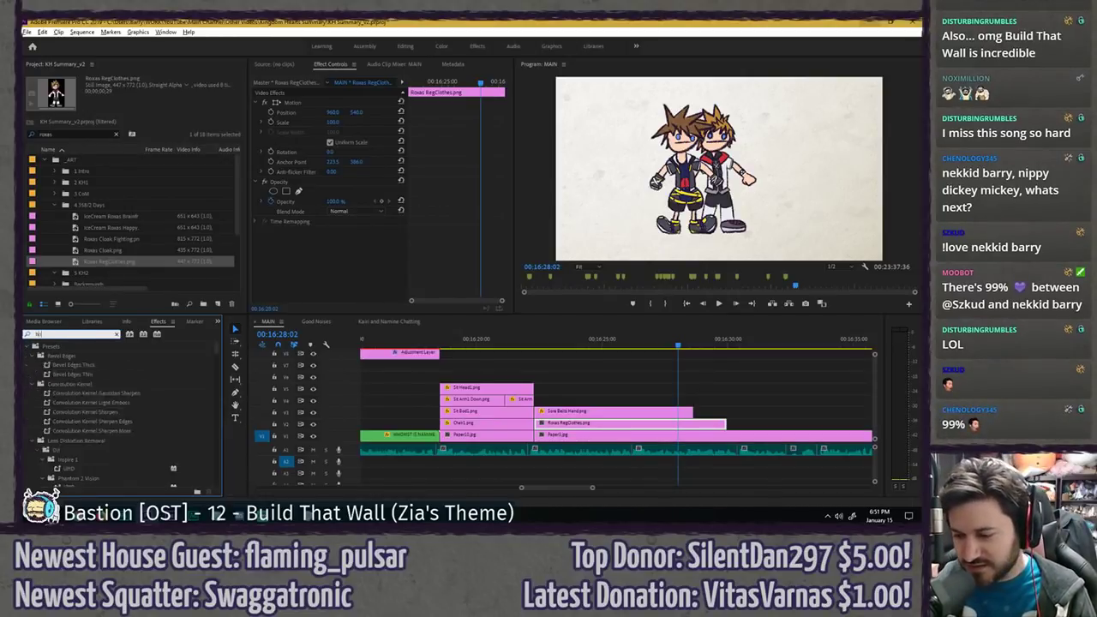
{"action": "type", "text": "rizon"}
{"action": "left_click_drag", "start_coordinate": [68, 402], "coordinate": [579, 428]}
{"action": "left_click", "coordinate": [117, 334]}
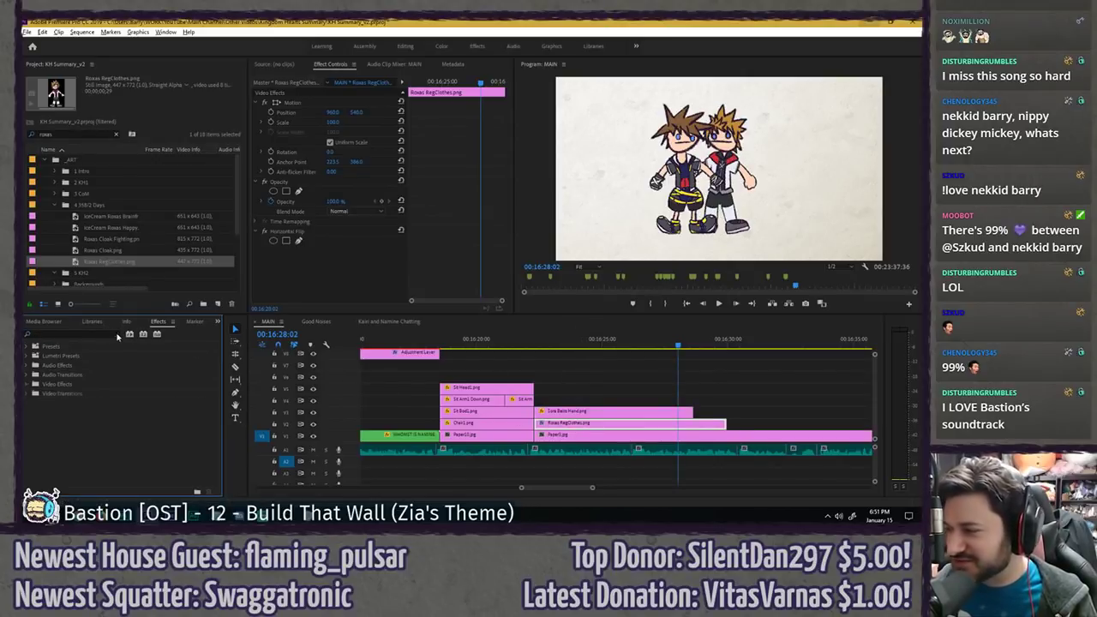
{"action": "left_click_drag", "start_coordinate": [330, 112], "coordinate": [676, 112]}
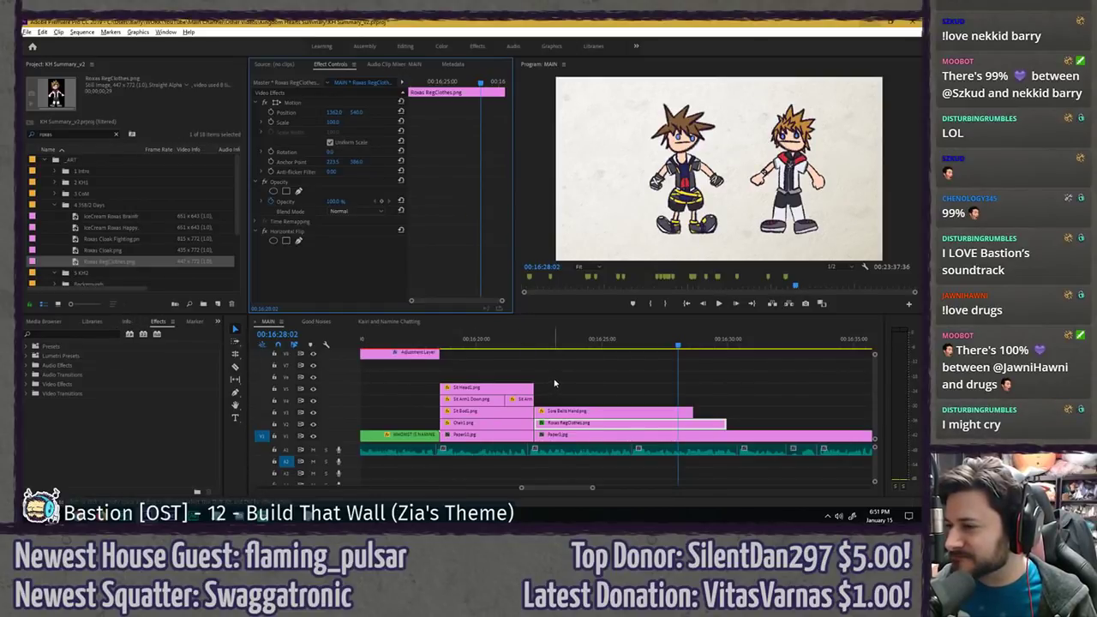
- Replace the Project panel search with 'squall' and preview the Sora Close Squint drawing
{"action": "left_click", "coordinate": [106, 134]}
{"action": "key", "text": "ctrl+a"}
{"action": "key", "text": "BackSpace"}
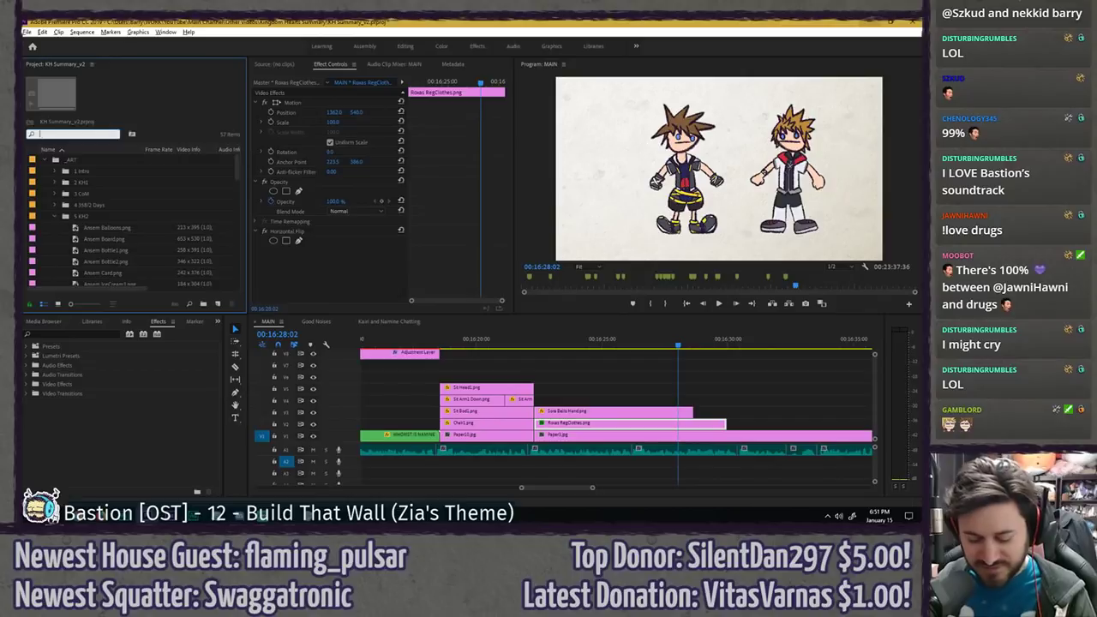
{"action": "type", "text": "squall"}
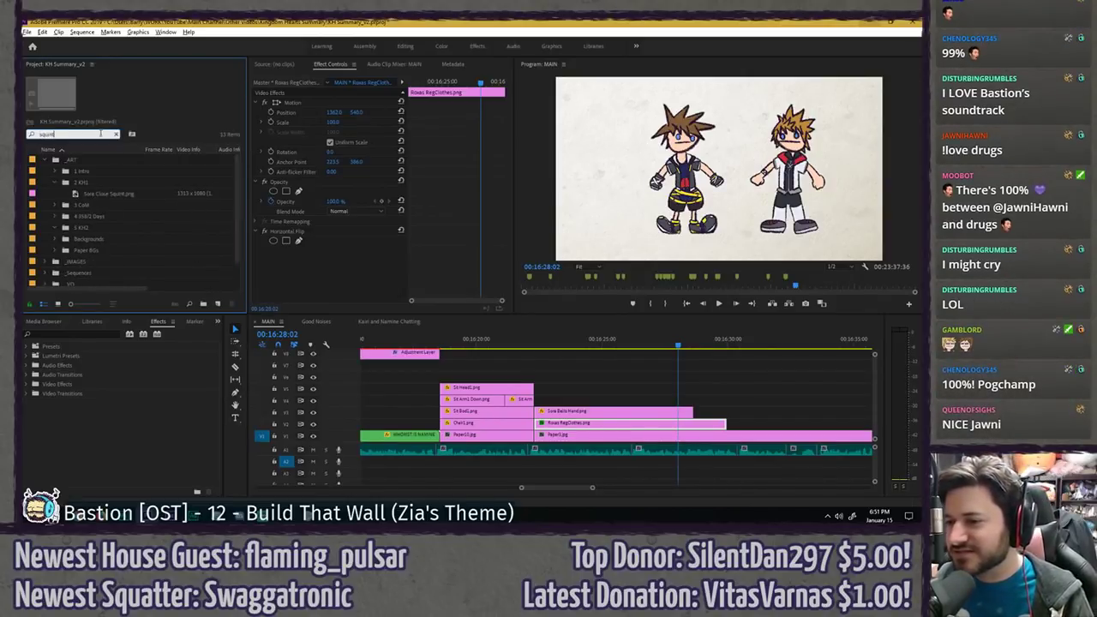
{"action": "left_click", "coordinate": [109, 194]}
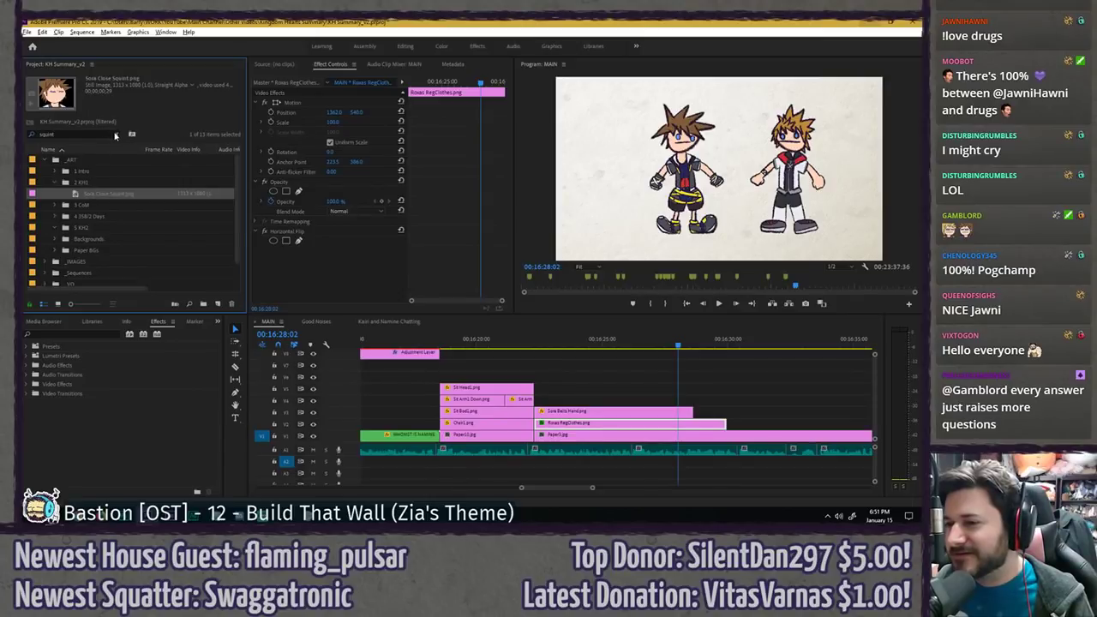
- Search 'sora close' and drop Sora Close Normal.png onto V4 at about 00:16:30
{"action": "left_click", "coordinate": [116, 135]}
{"action": "key", "text": "ctrl+a"}
{"action": "type", "text": "sora"}
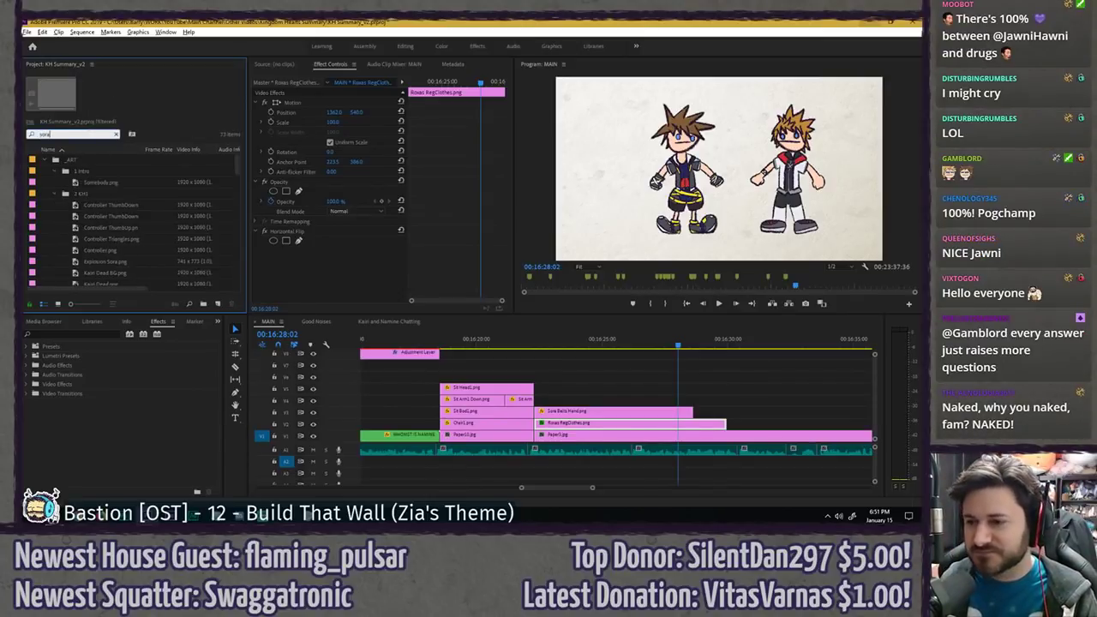
{"action": "type", "text": " close"}
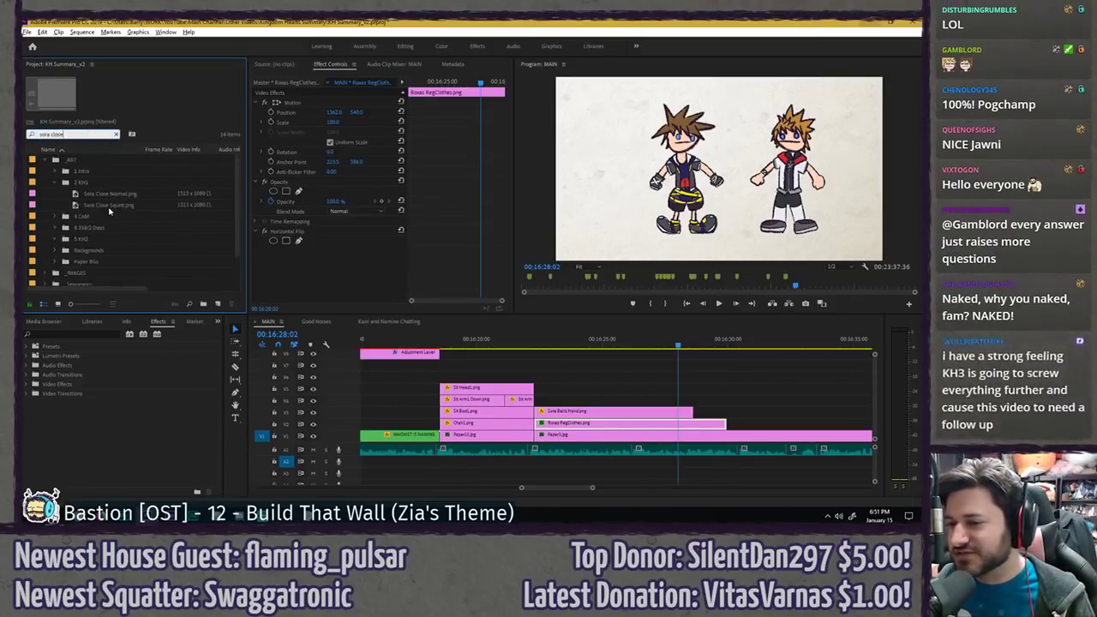
{"action": "left_click_drag", "start_coordinate": [111, 196], "coordinate": [731, 399]}
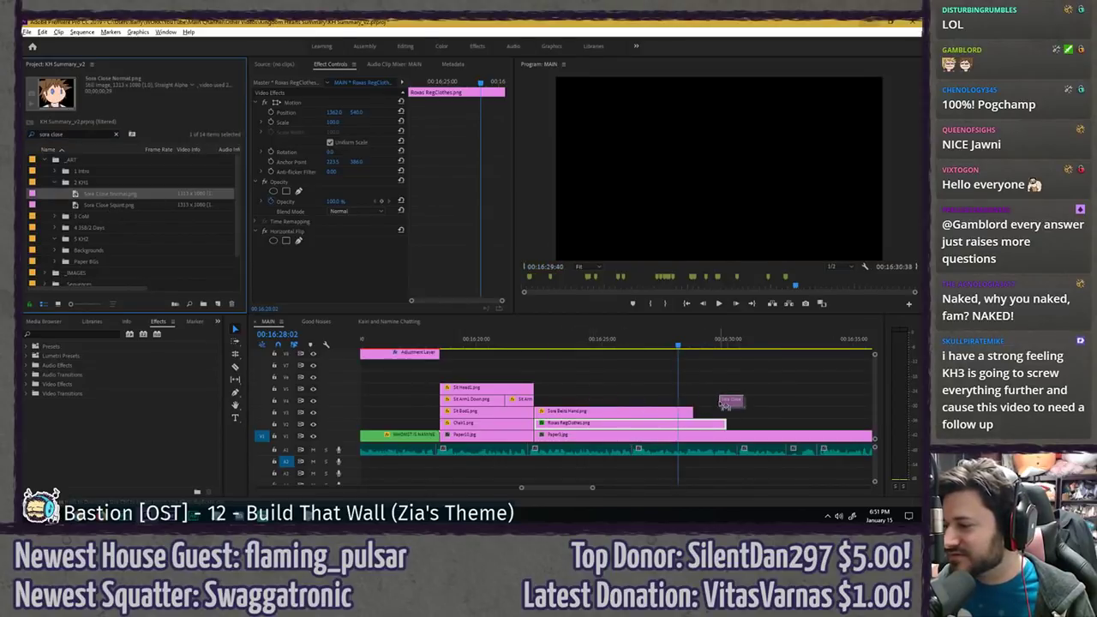
{"action": "left_click", "coordinate": [730, 341]}
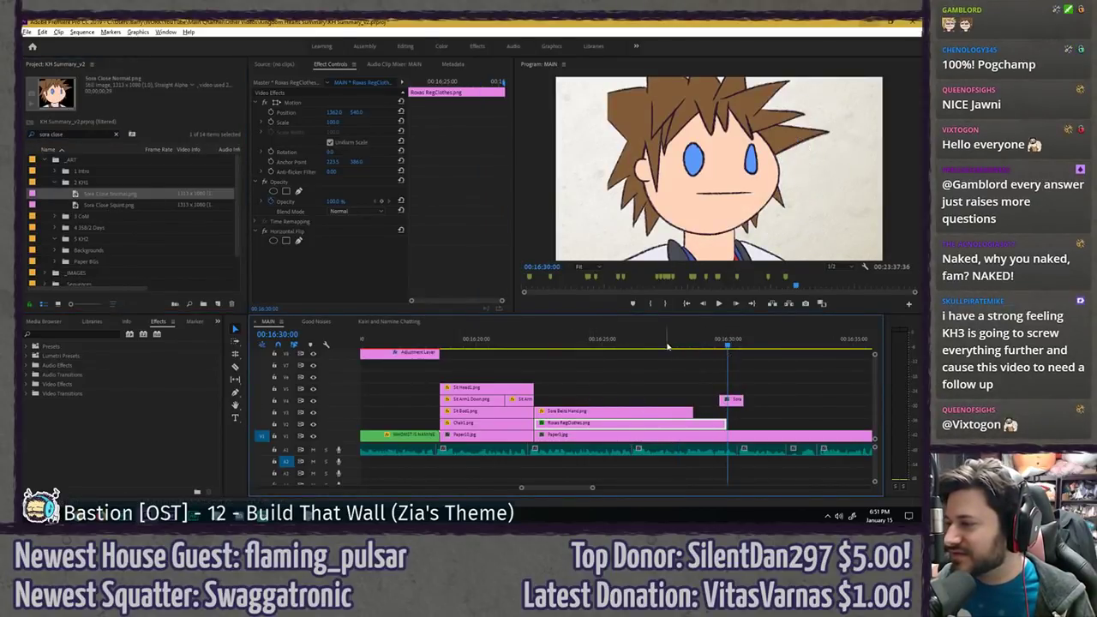
{"action": "left_click", "coordinate": [683, 360]}
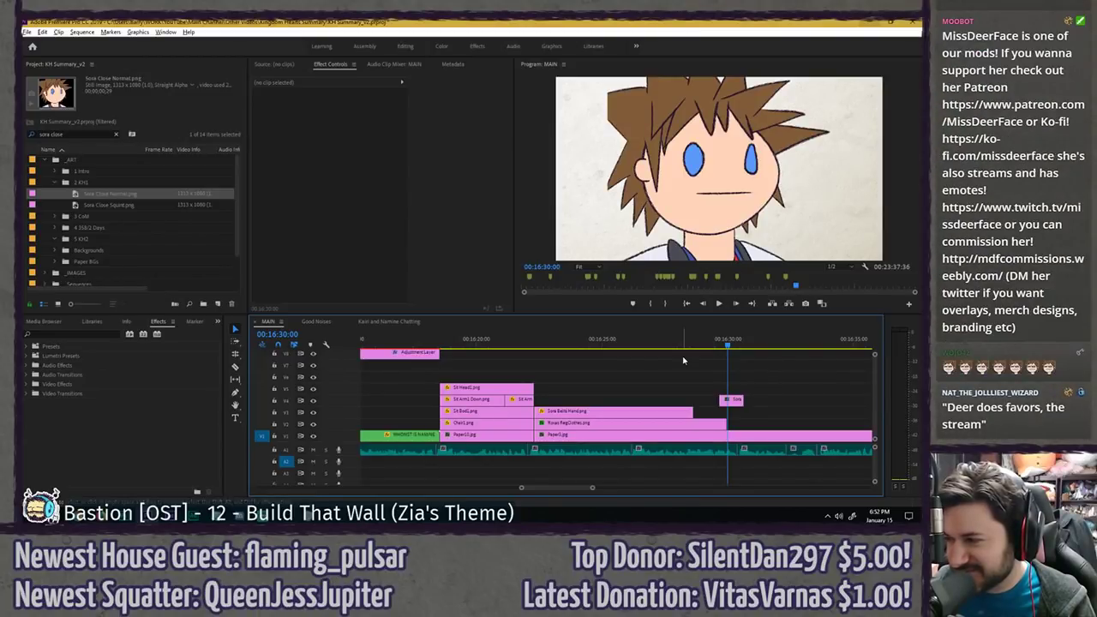
- Jump between 00:16:24 and 00:16:30 to review the cut into the Sora close-up
{"action": "left_click", "coordinate": [594, 342]}
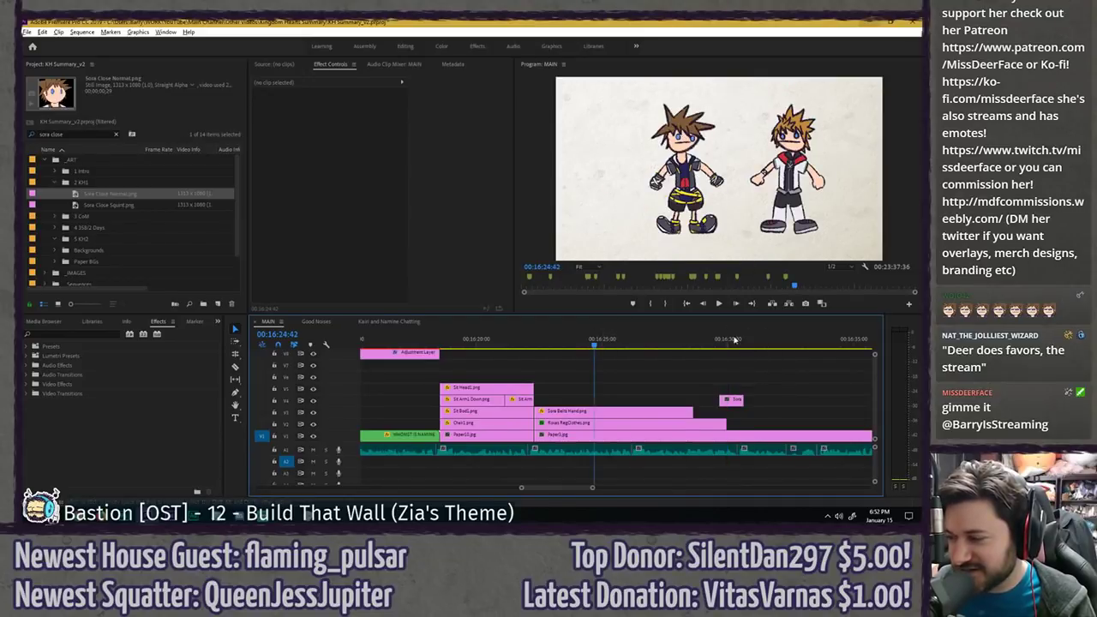
{"action": "left_click", "coordinate": [728, 341]}
{"action": "left_click", "coordinate": [606, 341]}
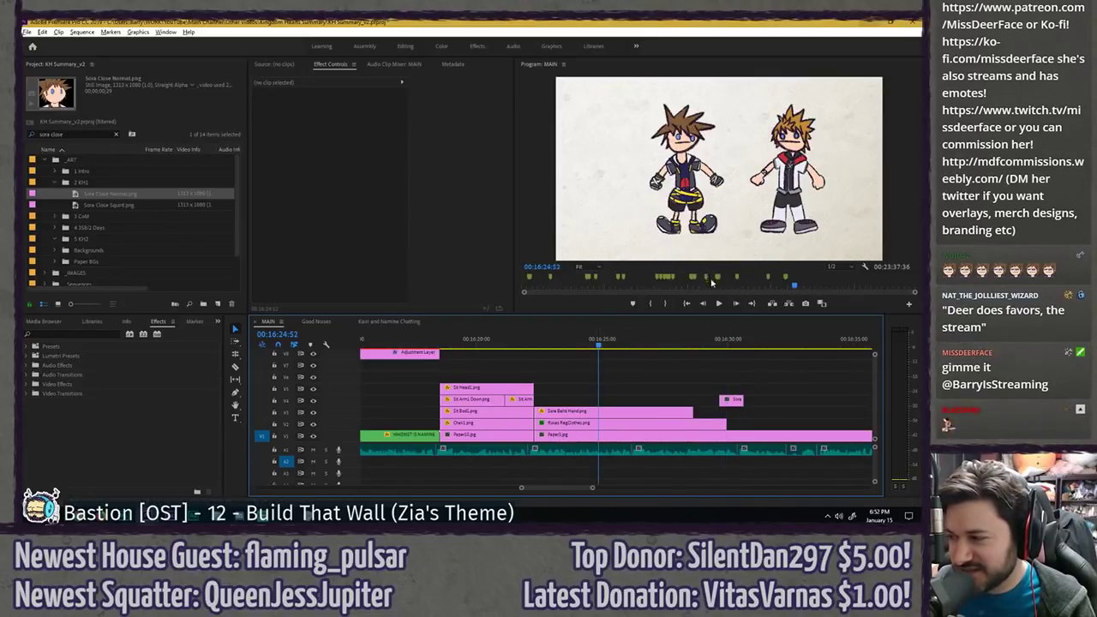
{"action": "left_click", "coordinate": [735, 339]}
{"action": "left_click", "coordinate": [570, 342]}
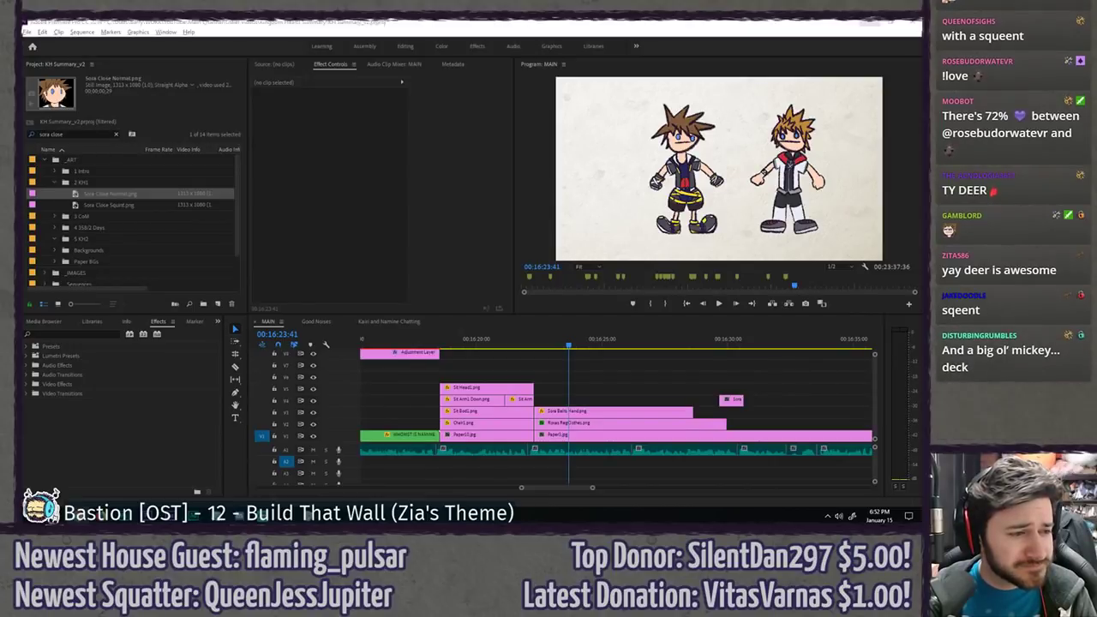
- Save the project with Ctrl+S and return to the Sora close-up
{"action": "key", "text": "ctrl+s"}
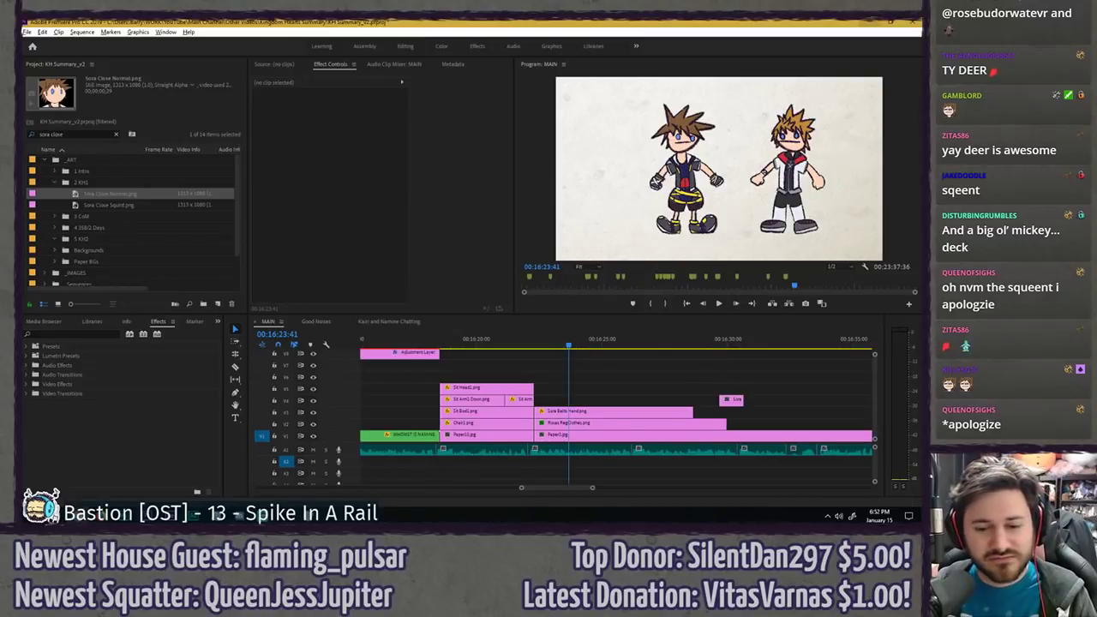
{"action": "left_click", "coordinate": [512, 360]}
{"action": "key", "text": "ctrl+s"}
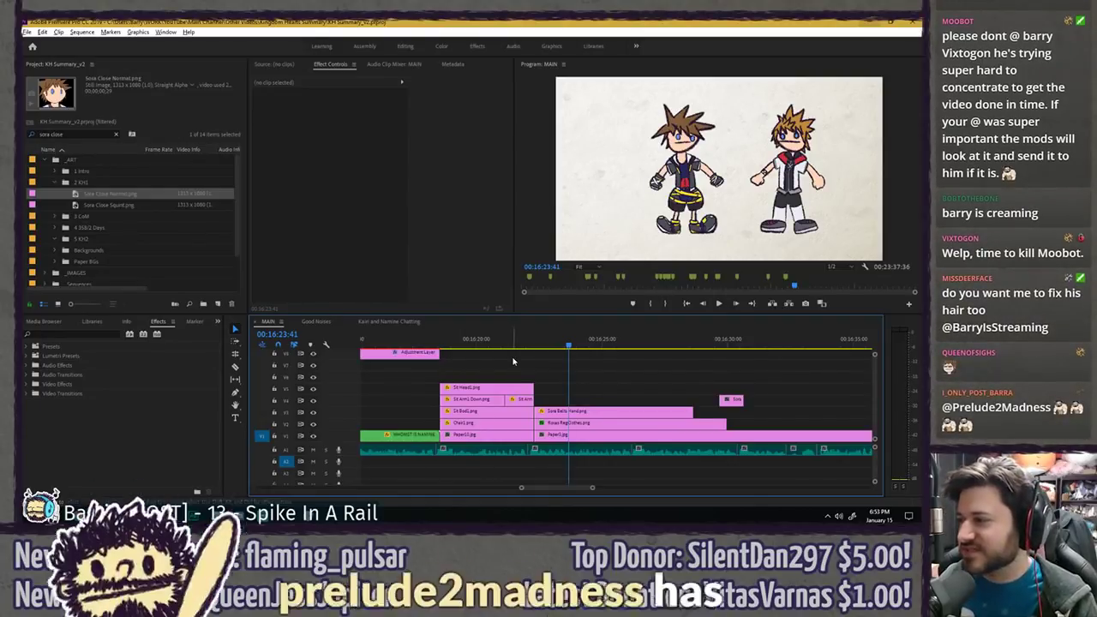
{"action": "left_click", "coordinate": [727, 342]}
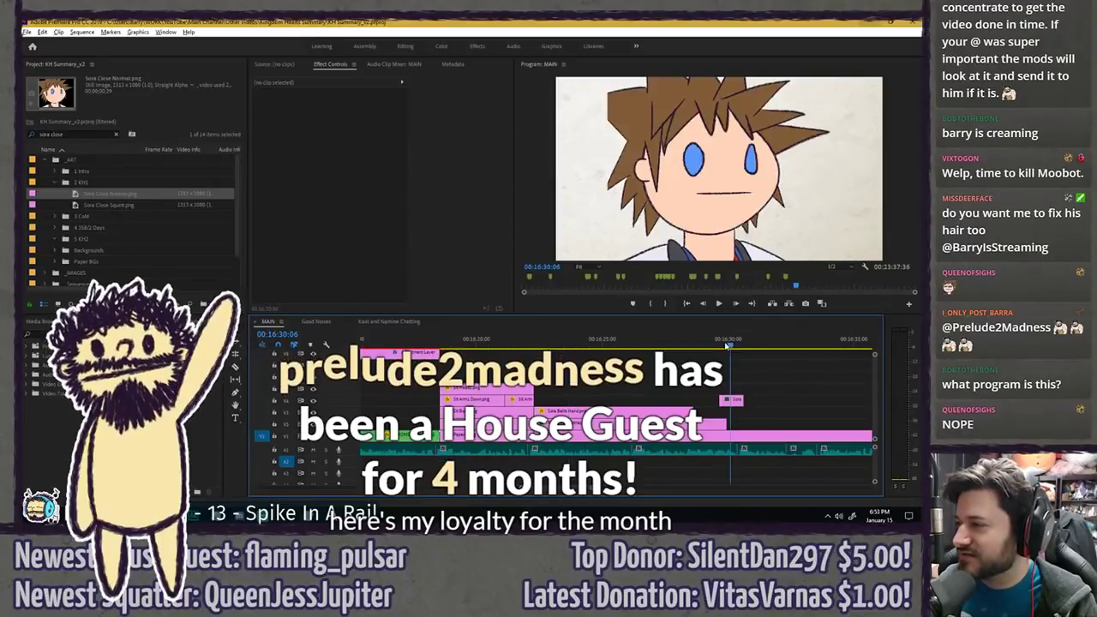
- Try shifting the Sora close-up's horizontal position, then undo the trial changes
{"action": "left_click", "coordinate": [734, 399]}
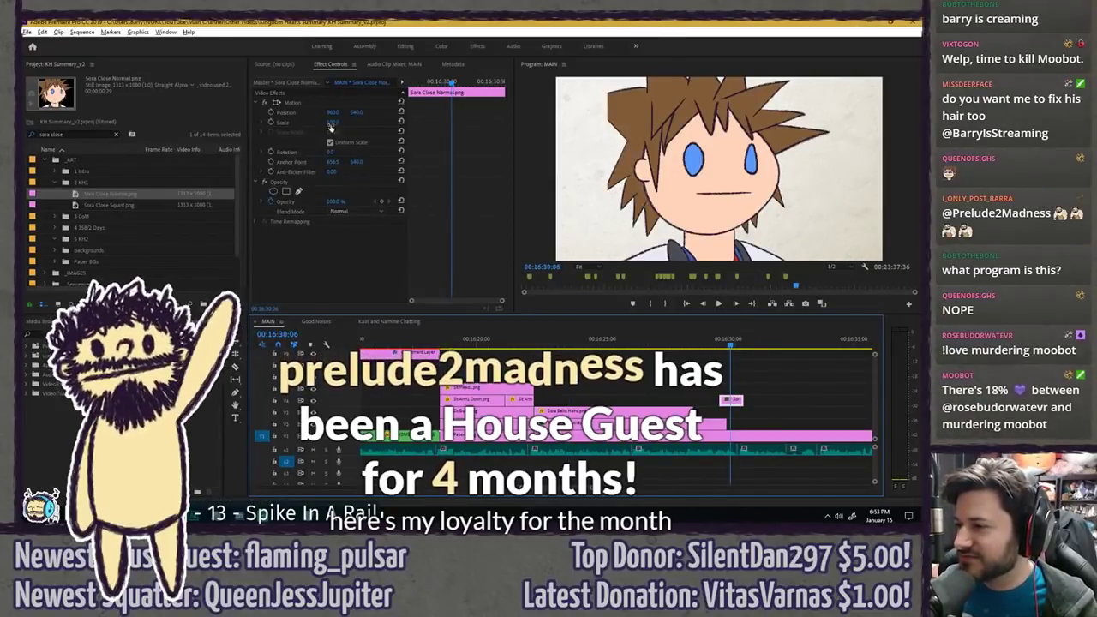
{"action": "left_click_drag", "start_coordinate": [332, 113], "coordinate": [176, 114]}
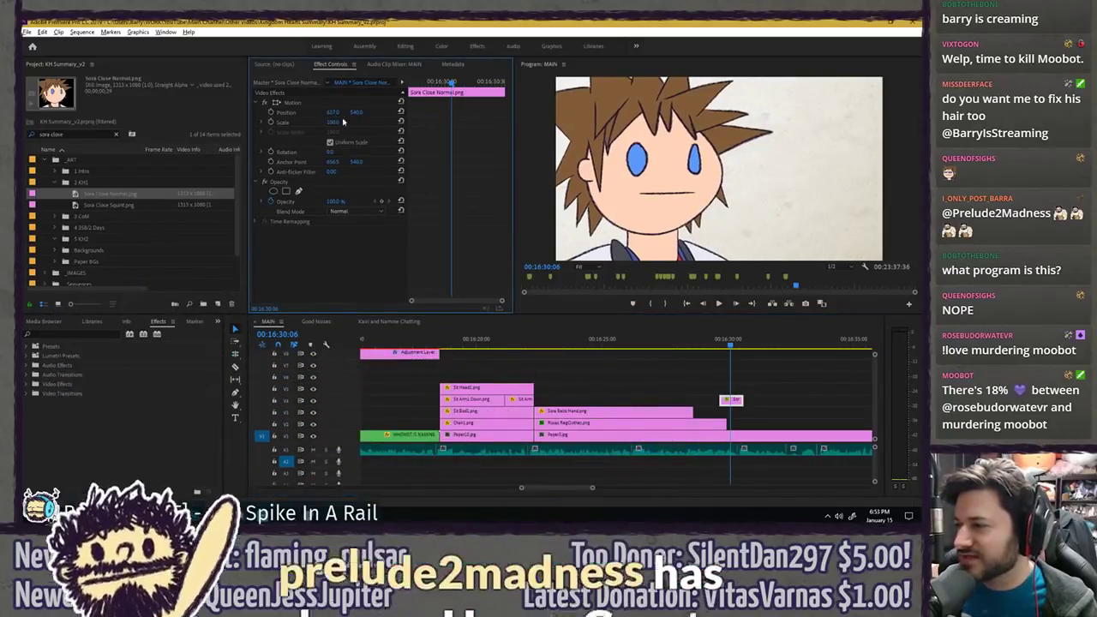
{"action": "left_click_drag", "start_coordinate": [332, 113], "coordinate": [465, 113]}
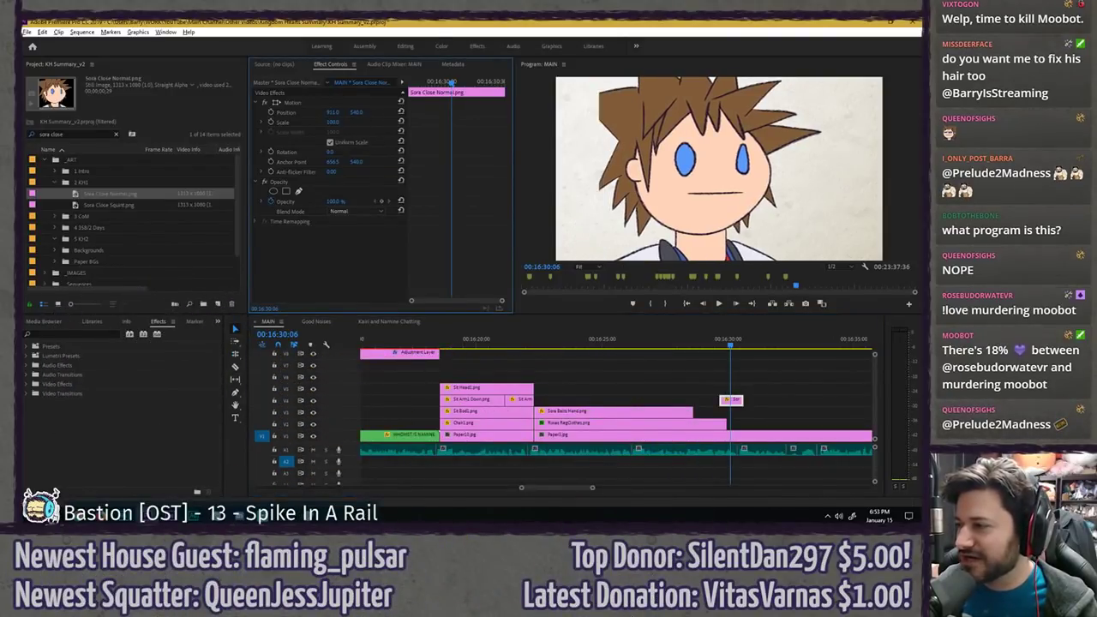
{"action": "key", "text": "ctrl+z"}
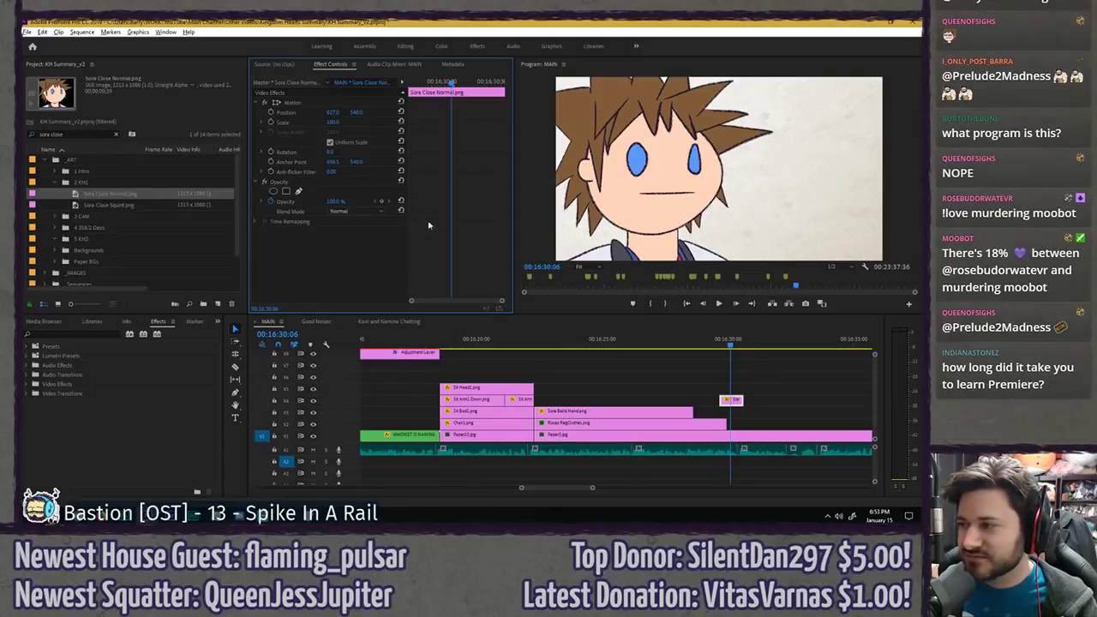
{"action": "key", "text": "grave"}
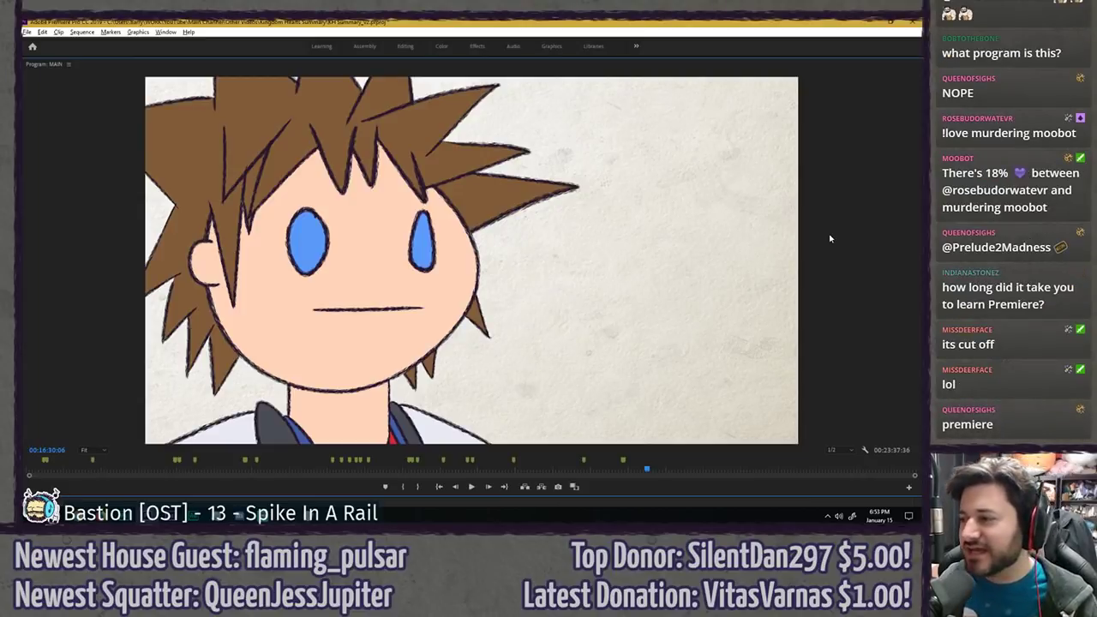
{"action": "key", "text": "grave"}
{"action": "left_click_drag", "start_coordinate": [331, 112], "coordinate": [418, 112]}
{"action": "key", "text": "ctrl+z"}
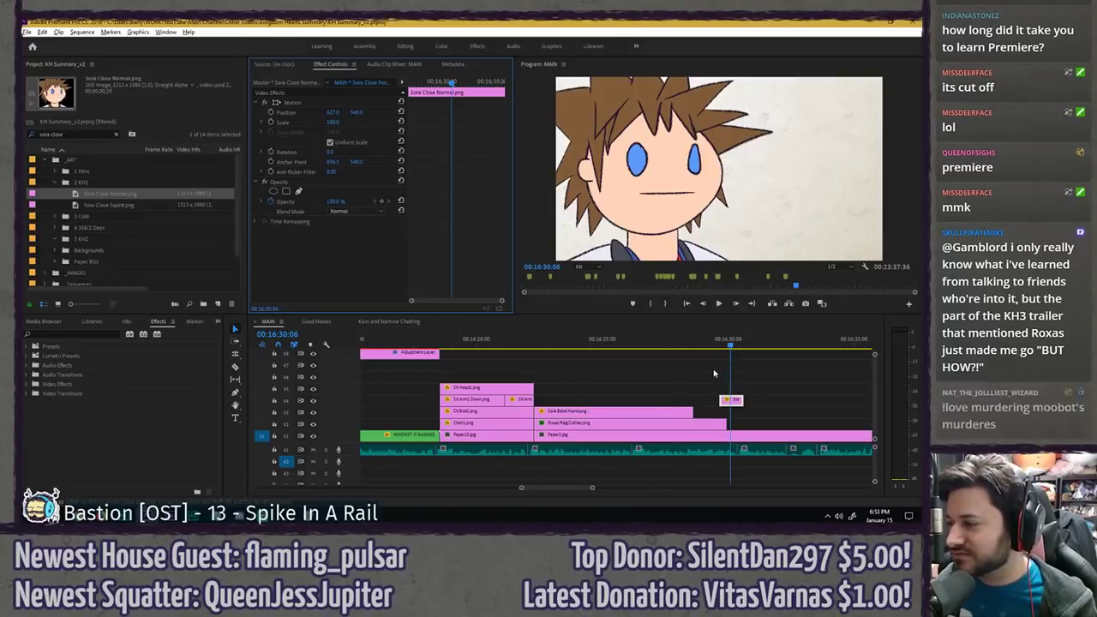
- Save, play the section from the chair drawing shot, and close the Photos viewer
{"action": "left_click", "coordinate": [651, 367]}
{"action": "key", "text": "minus"}
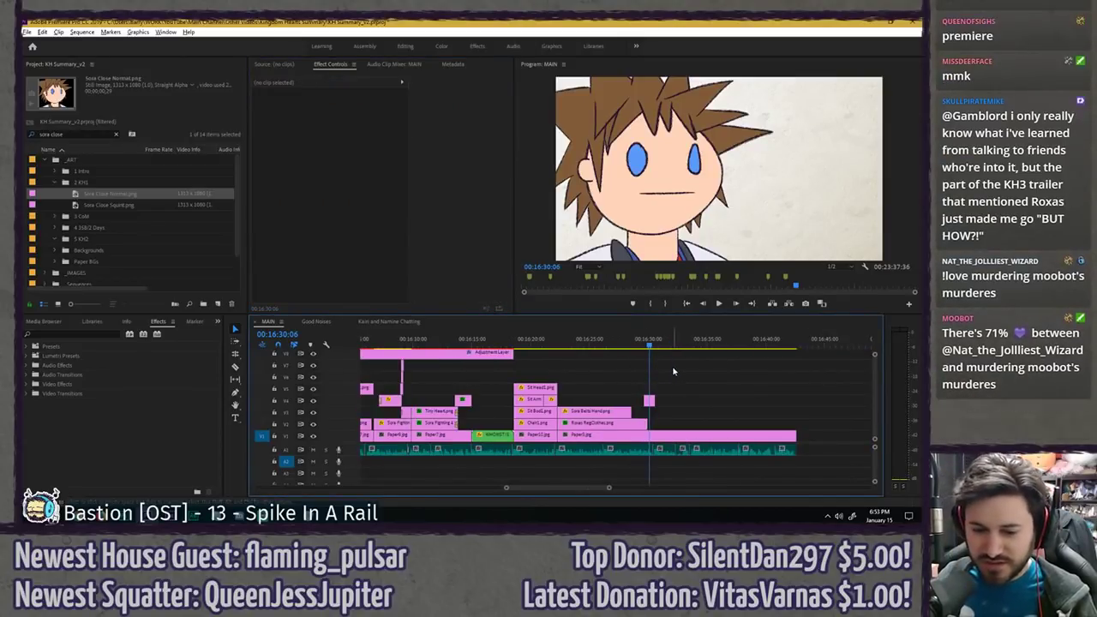
{"action": "key", "text": "ctrl+s"}
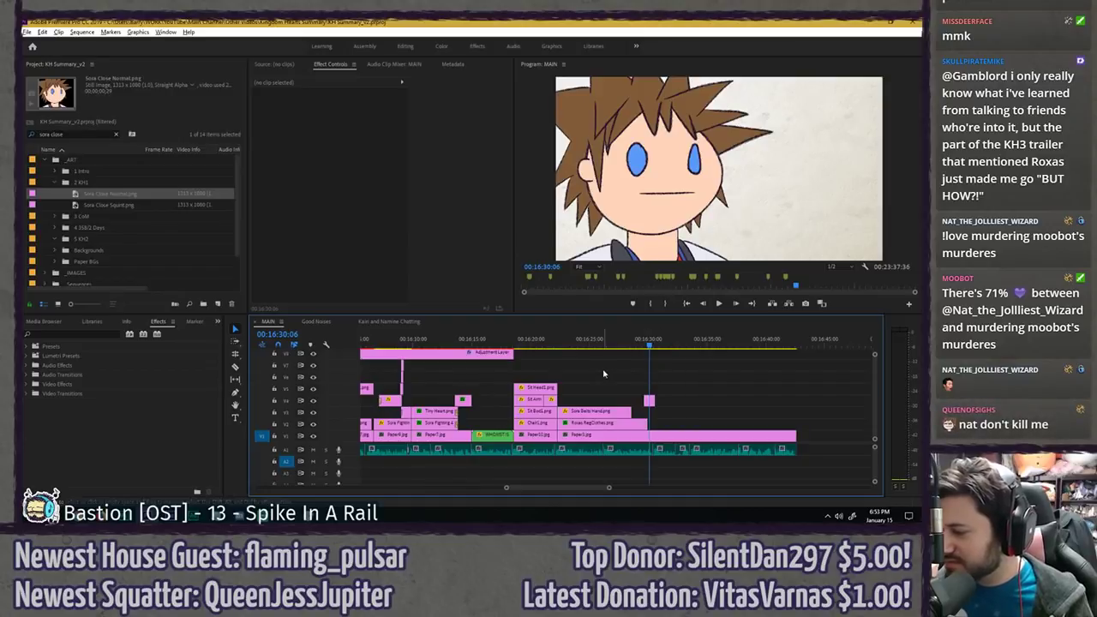
{"action": "left_click", "coordinate": [554, 341]}
{"action": "key", "text": "space"}
{"action": "scroll", "coordinate": [595, 367], "scroll_direction": "up", "scroll_amount": 3}
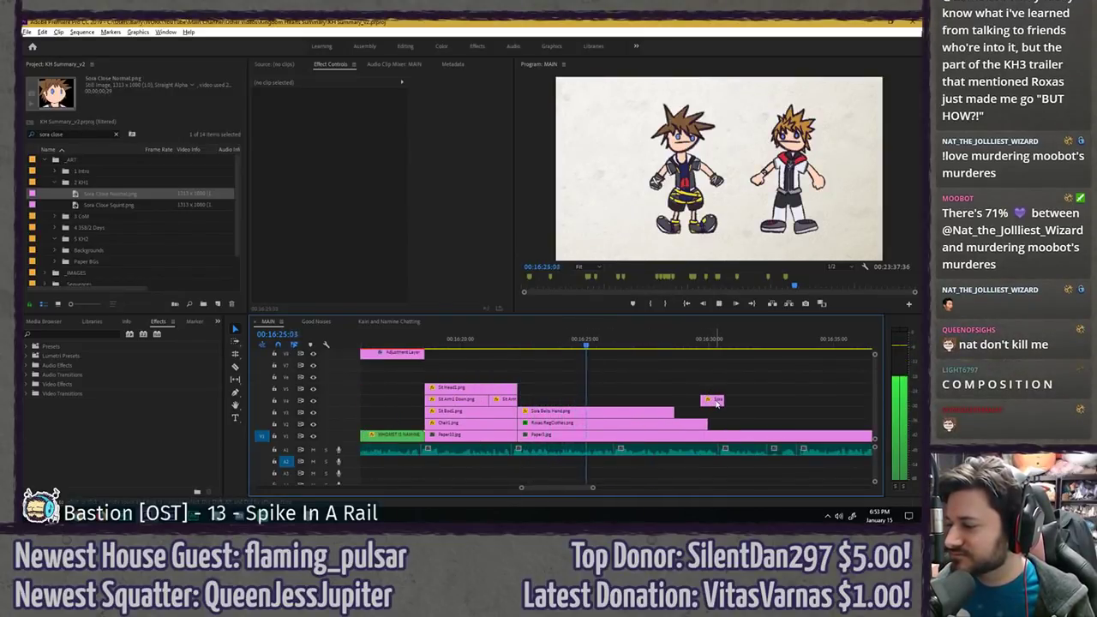
{"action": "key", "text": "space"}
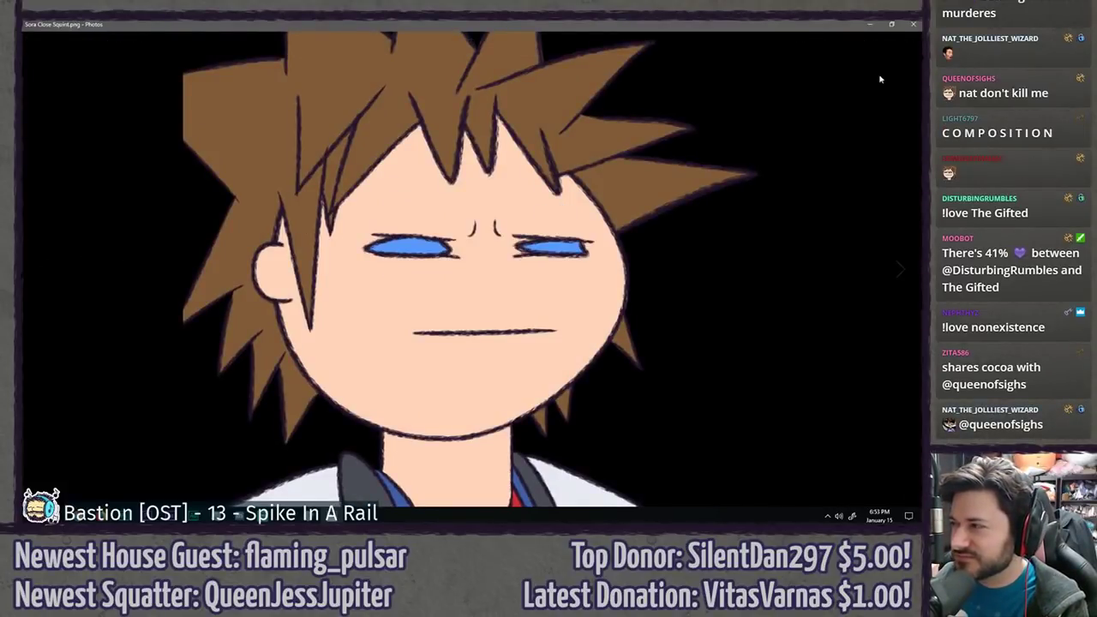
{"action": "left_click", "coordinate": [913, 24]}
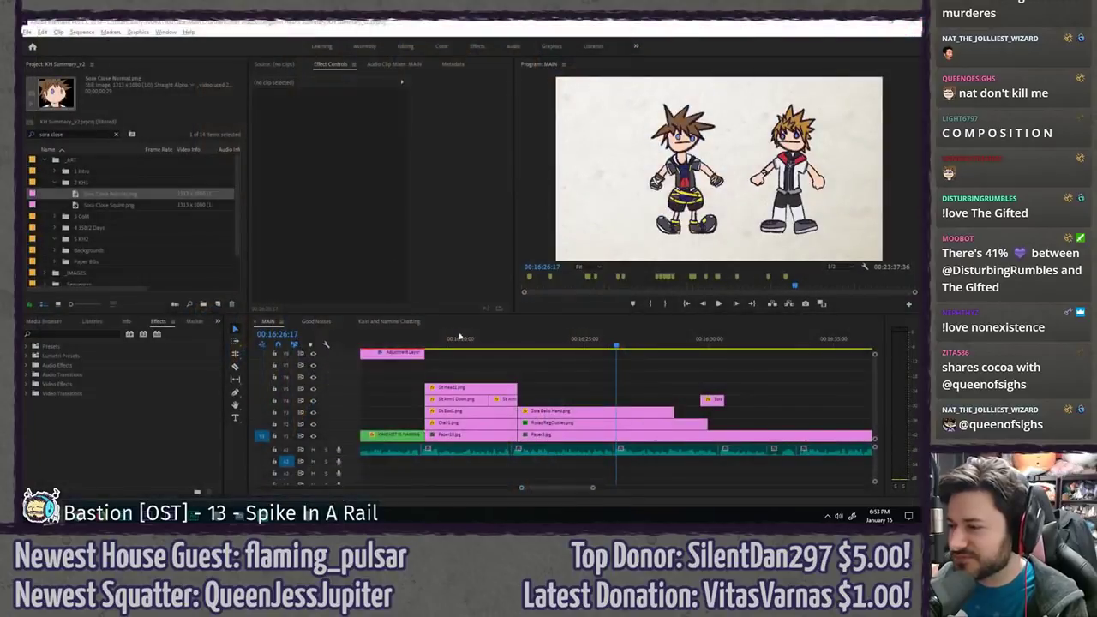
- Push the Sora and Roxas clips later in time to open a gap
{"action": "left_click", "coordinate": [709, 341]}
{"action": "left_click", "coordinate": [523, 343]}
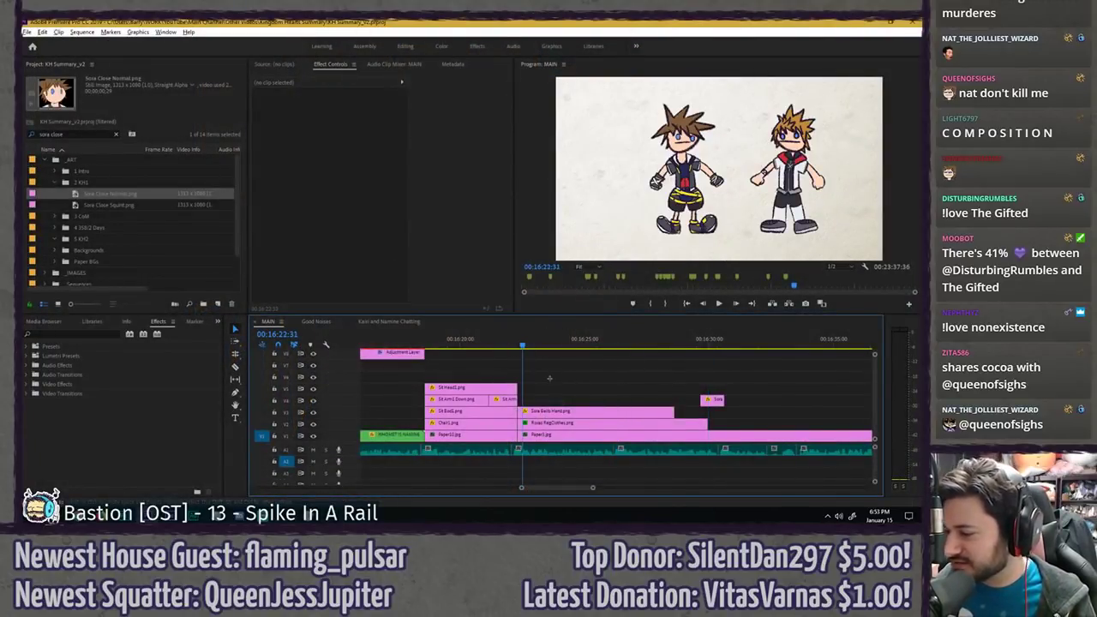
{"action": "left_click_drag", "start_coordinate": [550, 377], "coordinate": [620, 420]}
{"action": "left_click", "coordinate": [605, 344]}
{"action": "key", "text": "space"}
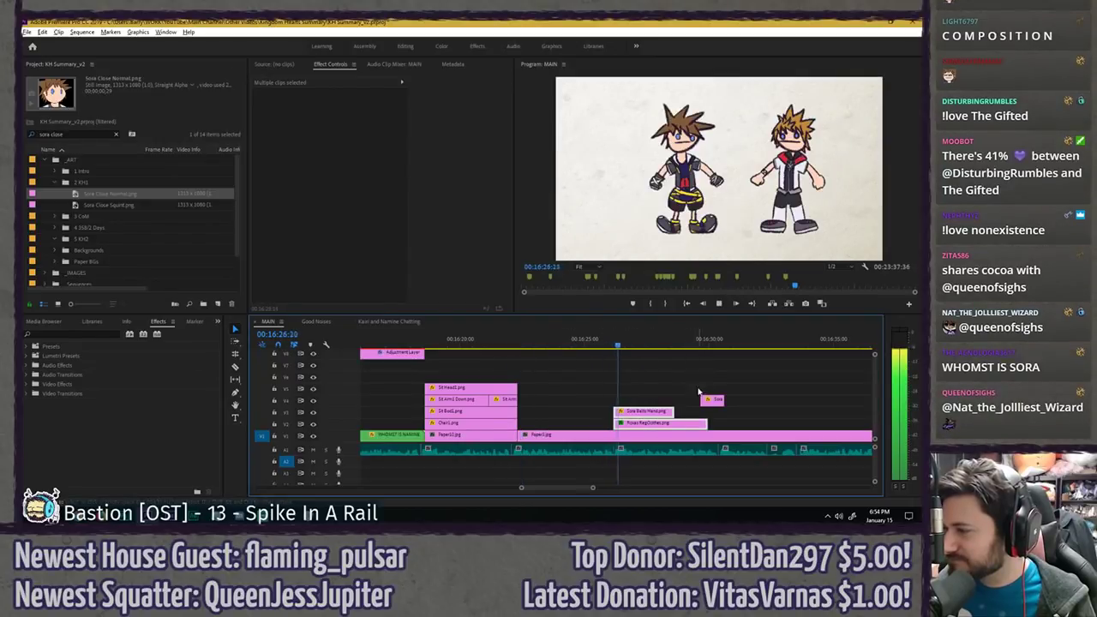
- Move the Sora Close Normal clip into the gap before the pair and play it
{"action": "left_click_drag", "start_coordinate": [710, 400], "coordinate": [611, 420]}
{"action": "left_click", "coordinate": [523, 344]}
{"action": "key", "text": "space"}
{"action": "left_click", "coordinate": [486, 343]}
{"action": "key", "text": "space"}
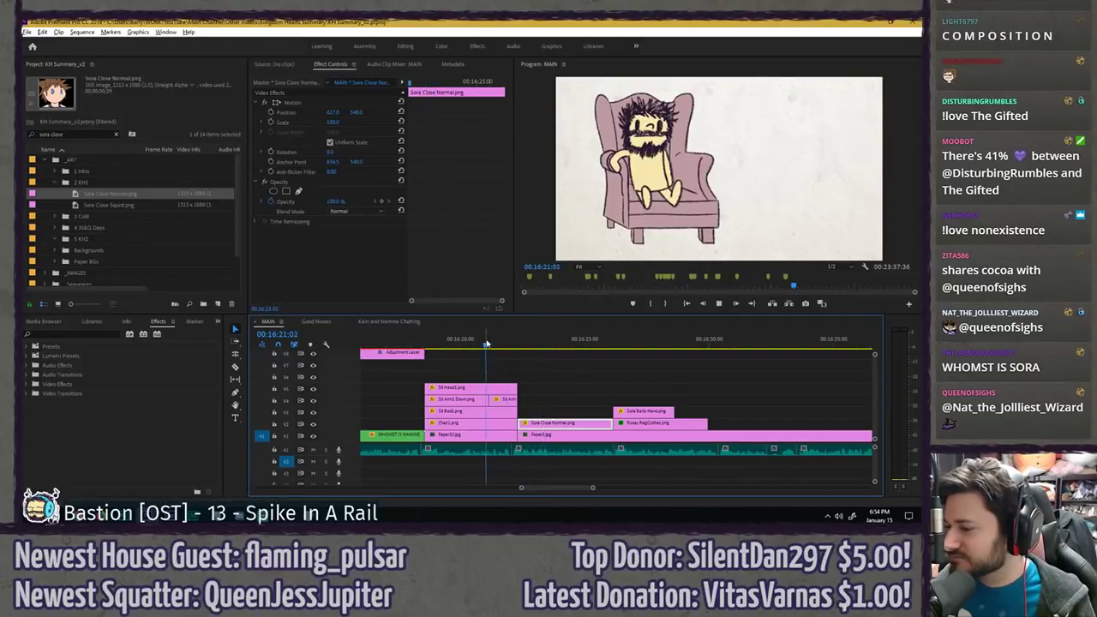
{"action": "key", "text": "space"}
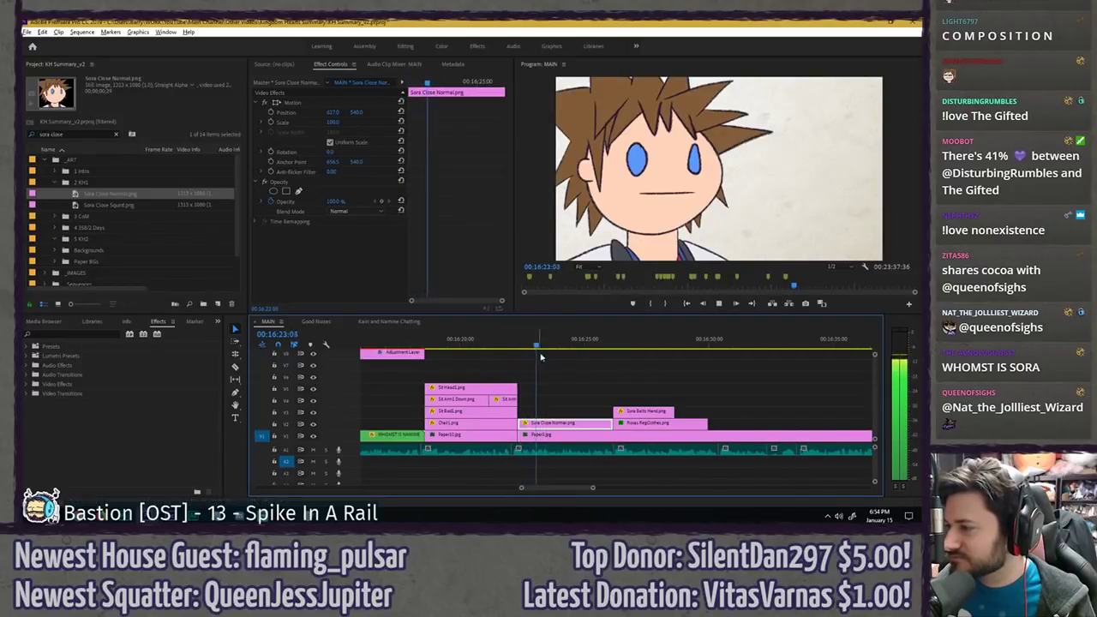
- Play back the Sora and Roxas shot to check it
{"action": "left_click", "coordinate": [575, 358]}
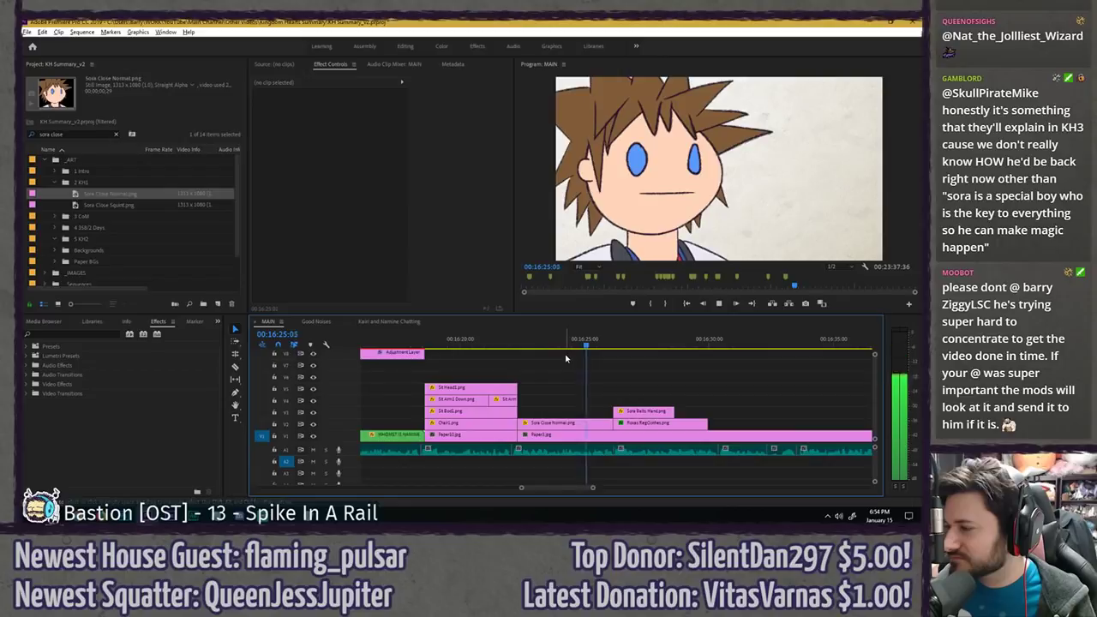
{"action": "left_click_drag", "start_coordinate": [578, 341], "coordinate": [602, 338]}
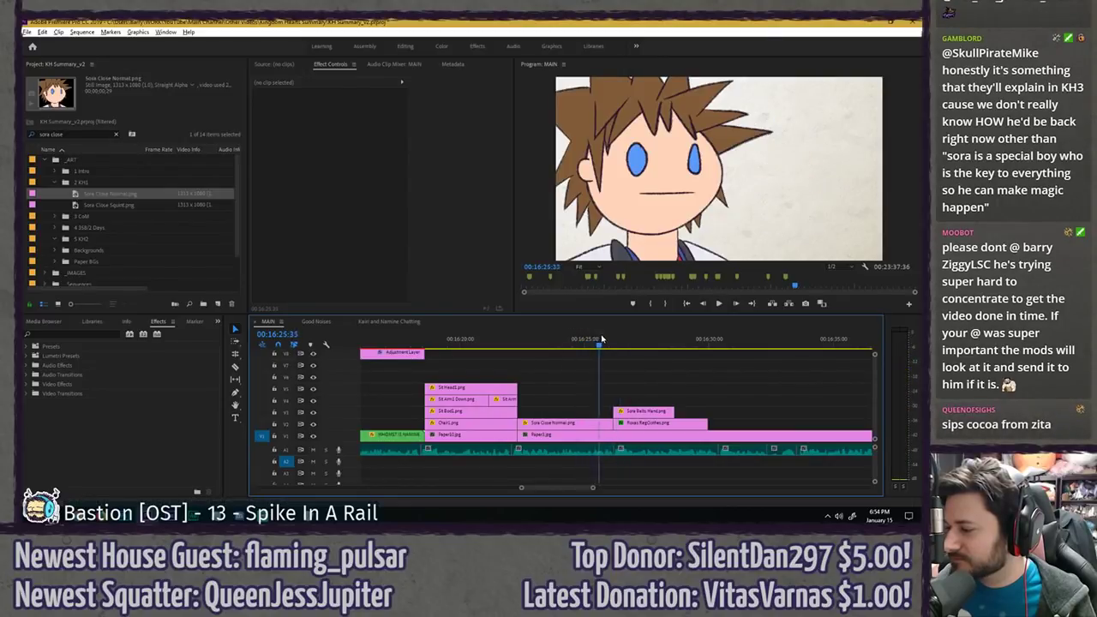
{"action": "key", "text": "space"}
{"action": "left_click", "coordinate": [645, 412]}
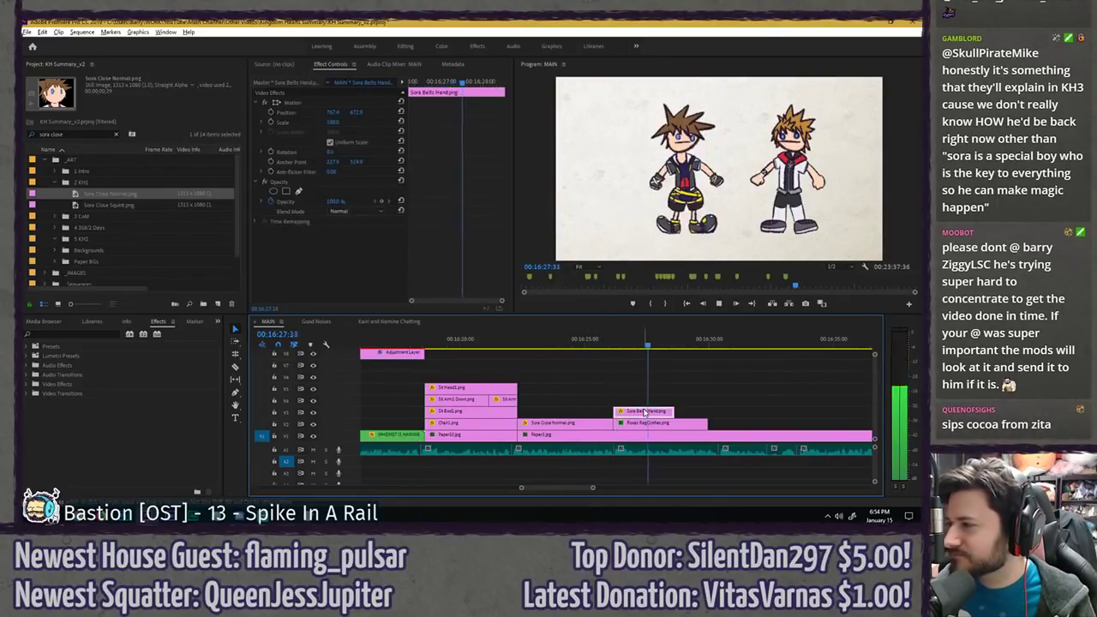
{"action": "key", "text": "space"}
{"action": "left_click", "coordinate": [614, 344]}
{"action": "key", "text": "space"}
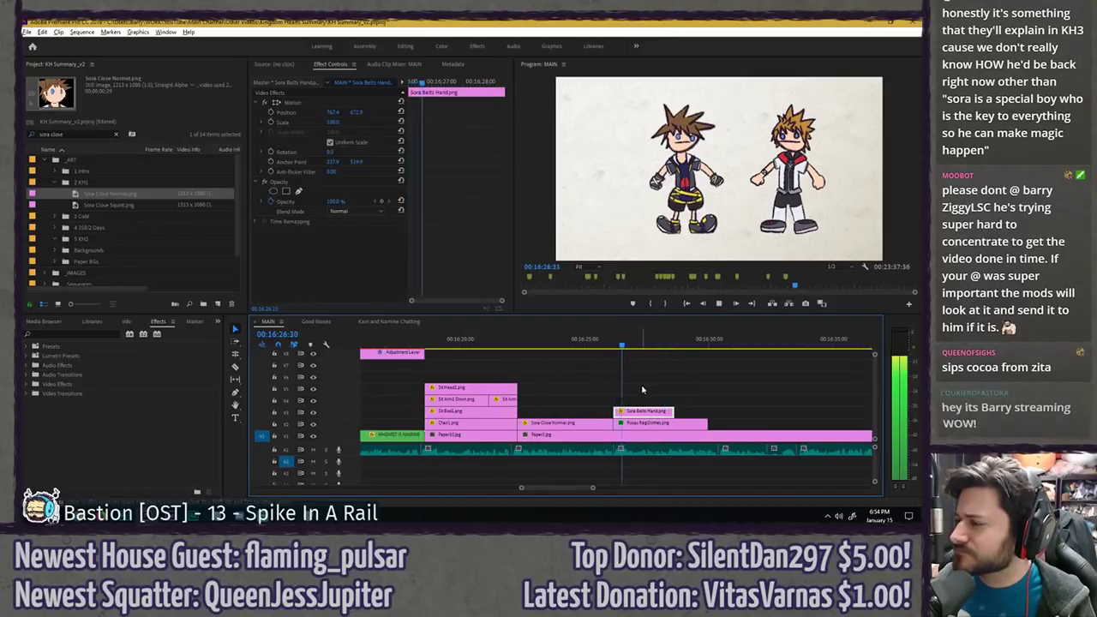
{"action": "key", "text": "space"}
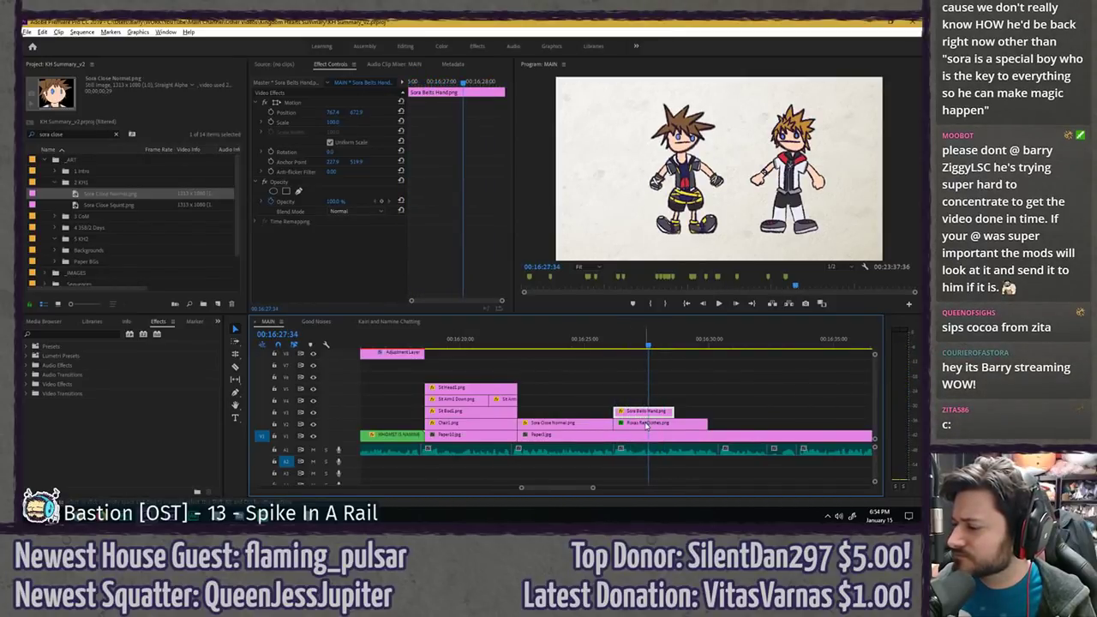
- Slide Roxas and Sora closer together by adjusting their Position X values
{"action": "left_click", "coordinate": [646, 423]}
{"action": "left_click_drag", "start_coordinate": [334, 113], "coordinate": [630, 364]}
{"action": "left_click", "coordinate": [653, 411]}
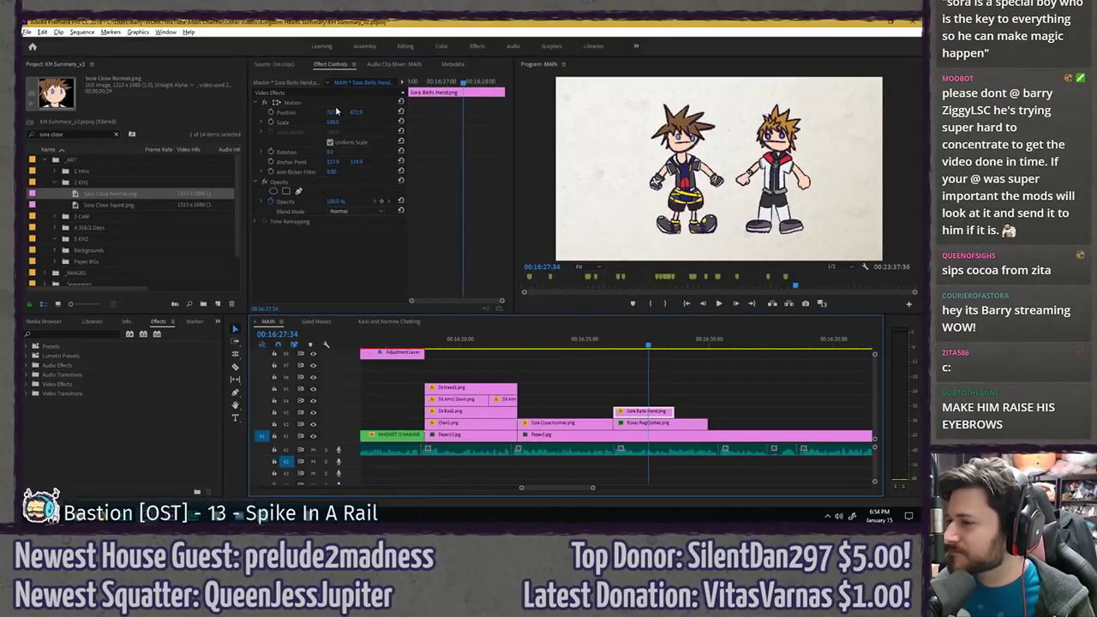
{"action": "left_click_drag", "start_coordinate": [334, 113], "coordinate": [151, 113]}
{"action": "left_click", "coordinate": [639, 423]}
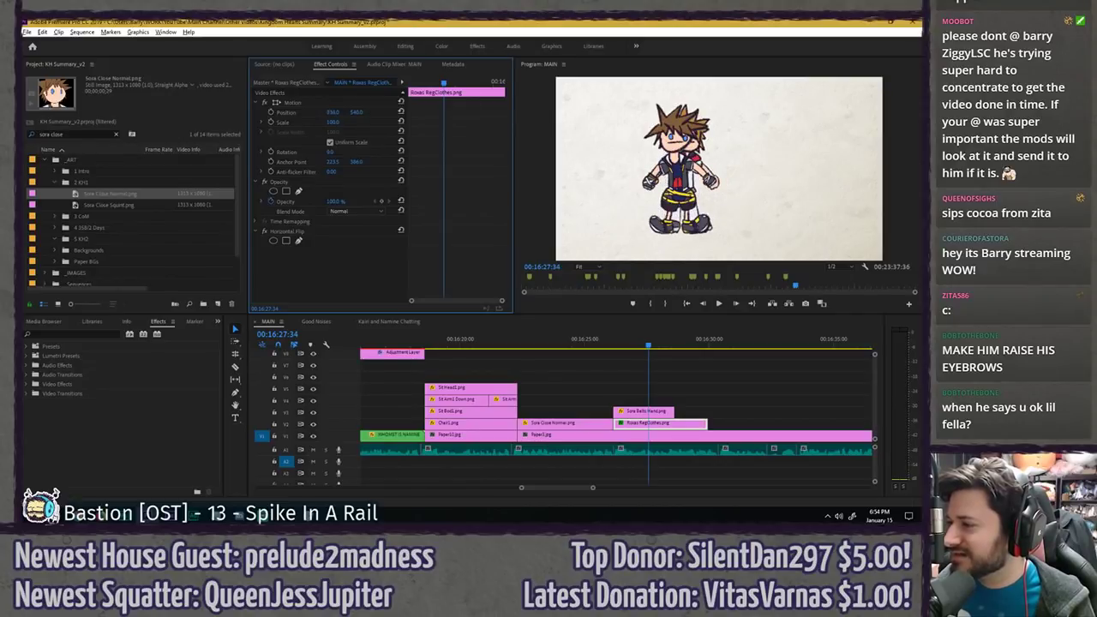
{"action": "key", "text": "ctrl+z"}
{"action": "key", "text": "ctrl+z"}
{"action": "left_click", "coordinate": [617, 367]}
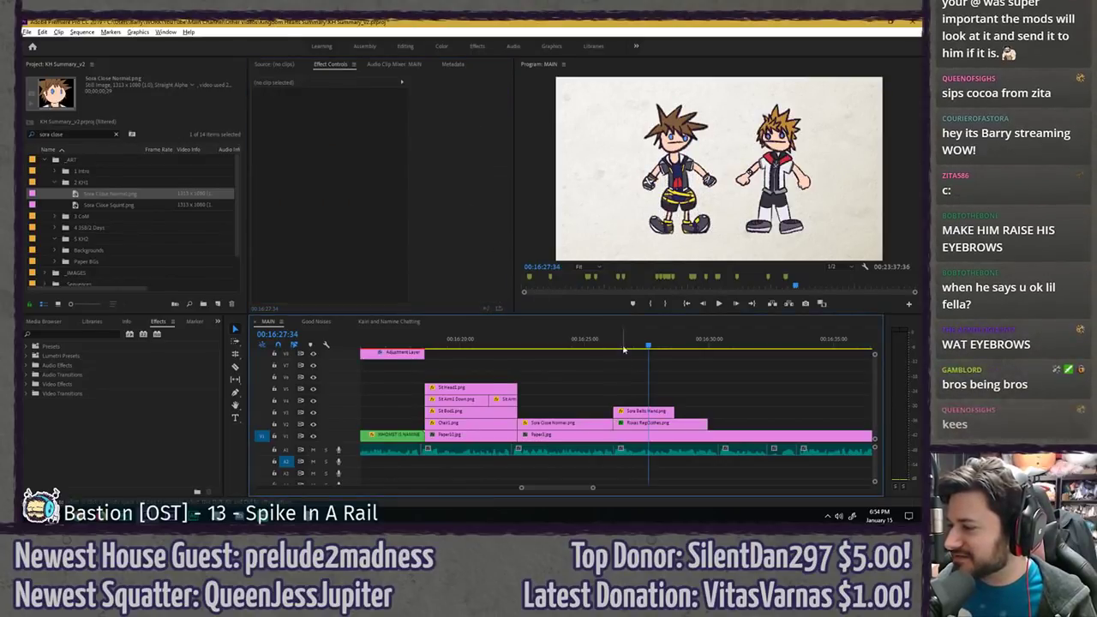
- Extend Sora Belts Hand to end with Roxas's clip and save the project
{"action": "left_click", "coordinate": [607, 342]}
{"action": "key", "text": "space"}
{"action": "left_click_drag", "start_coordinate": [674, 411], "coordinate": [707, 411]}
{"action": "key", "text": "ctrl+s"}
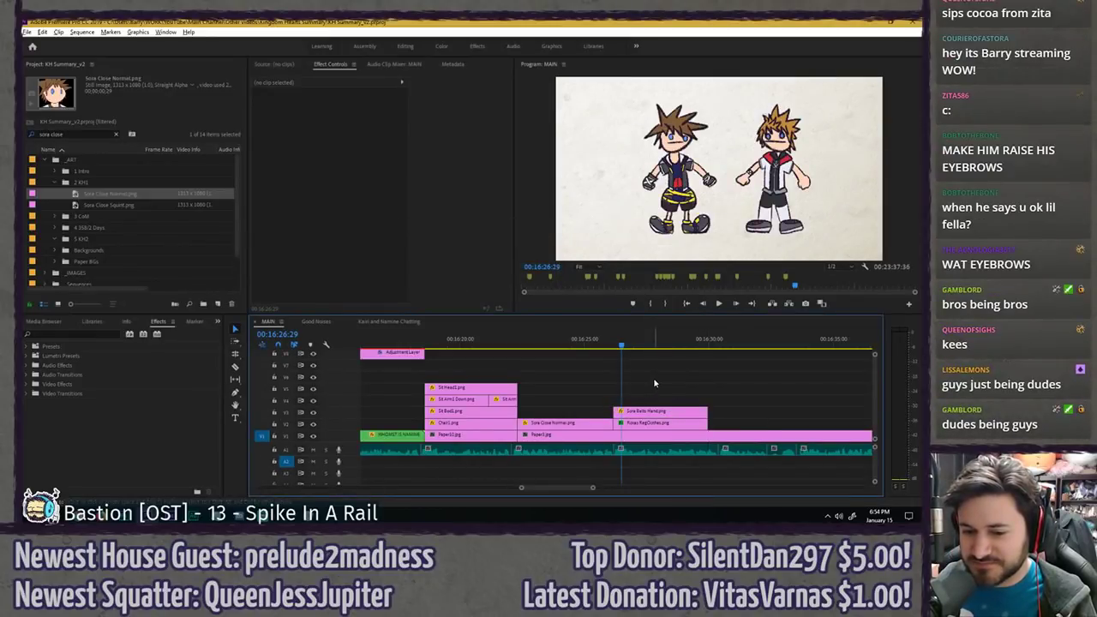
- Scrub through the Sora close-up and select its clip at the start
{"action": "left_click", "coordinate": [573, 341]}
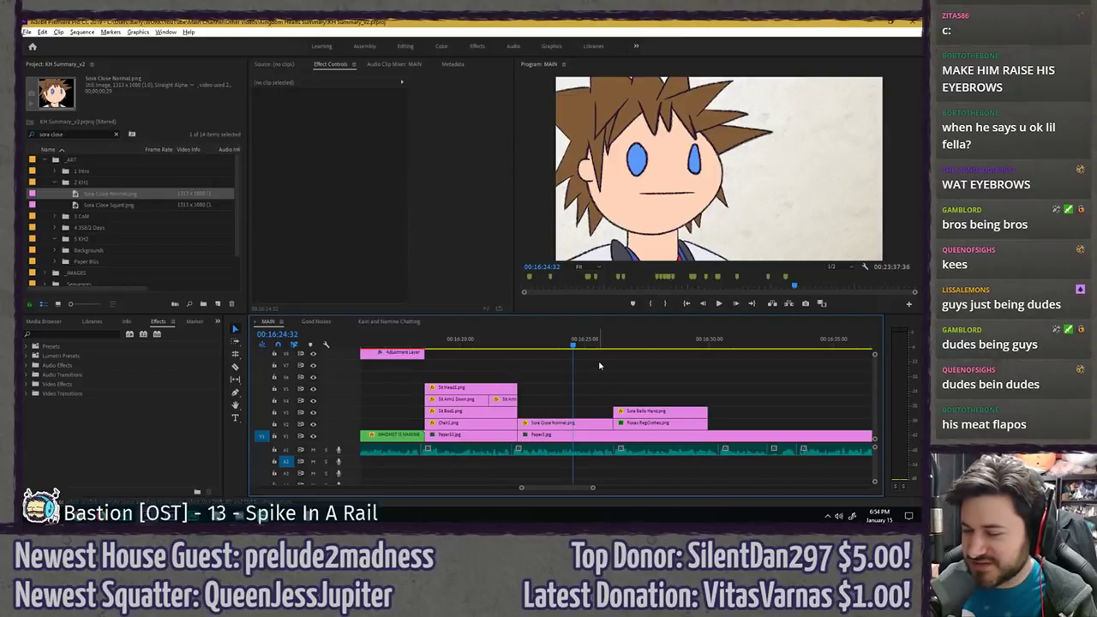
{"action": "mouse_move", "coordinate": [579, 340]}
{"action": "left_mouse_down"}
{"action": "mouse_move", "coordinate": [603, 340]}
{"action": "mouse_move", "coordinate": [585, 341]}
{"action": "left_mouse_up"}
{"action": "left_click", "coordinate": [573, 340]}
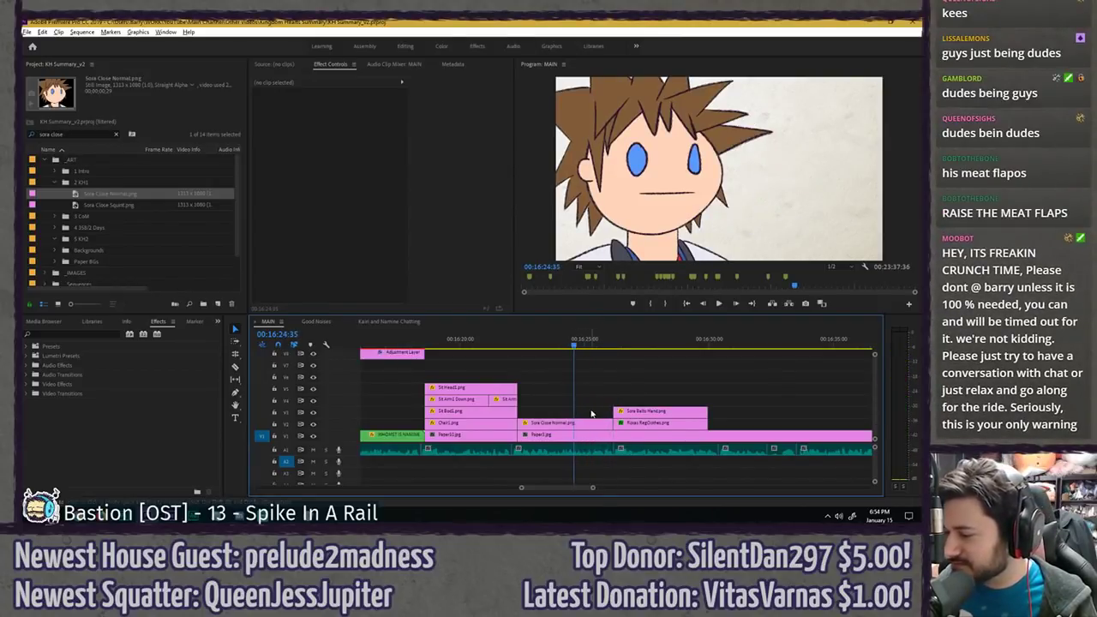
{"action": "left_click", "coordinate": [589, 423]}
- Add Position and Scale keyframes to the close-up, with a later Scale keyframe at 110
{"action": "left_click", "coordinate": [269, 113]}
{"action": "left_click", "coordinate": [270, 123]}
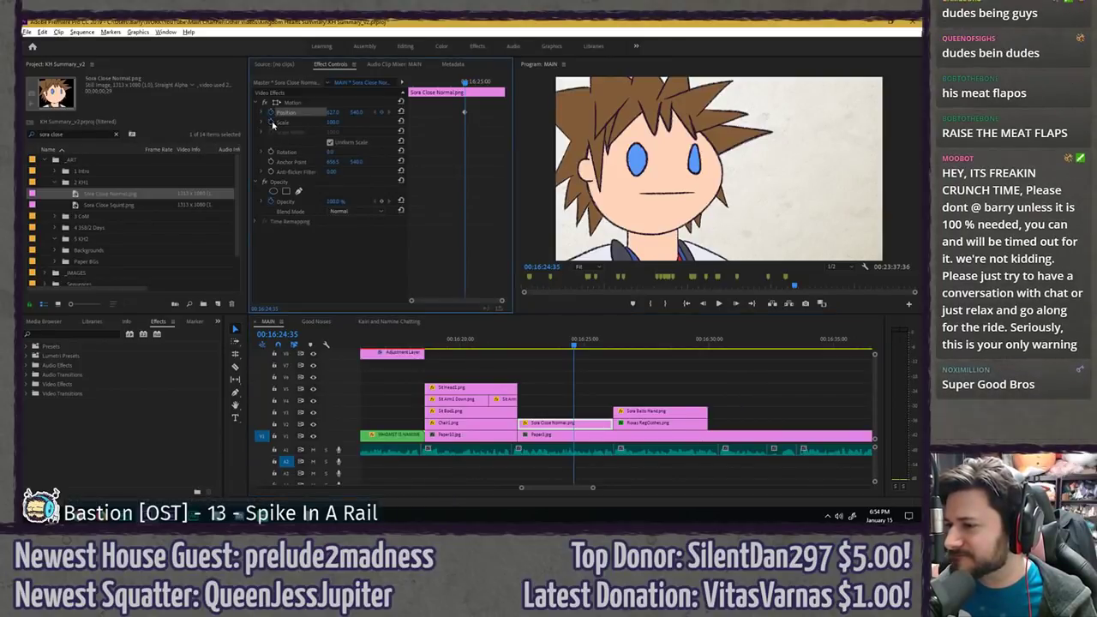
{"action": "key", "text": "space"}
{"action": "key", "text": "space"}
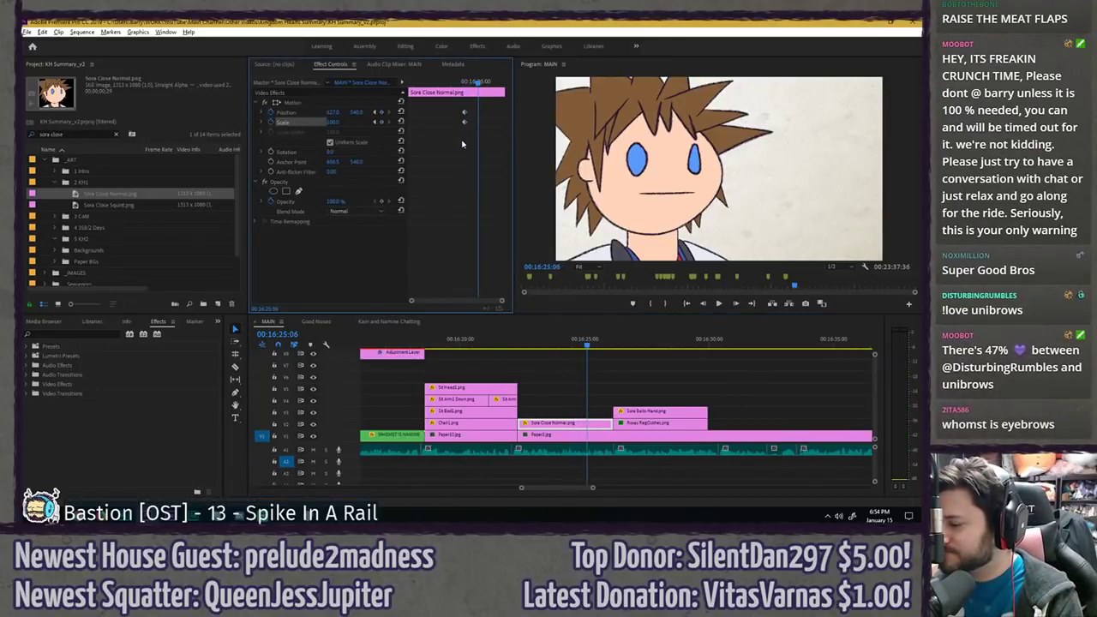
{"action": "left_click", "coordinate": [334, 122]}
{"action": "type", "text": "1"}
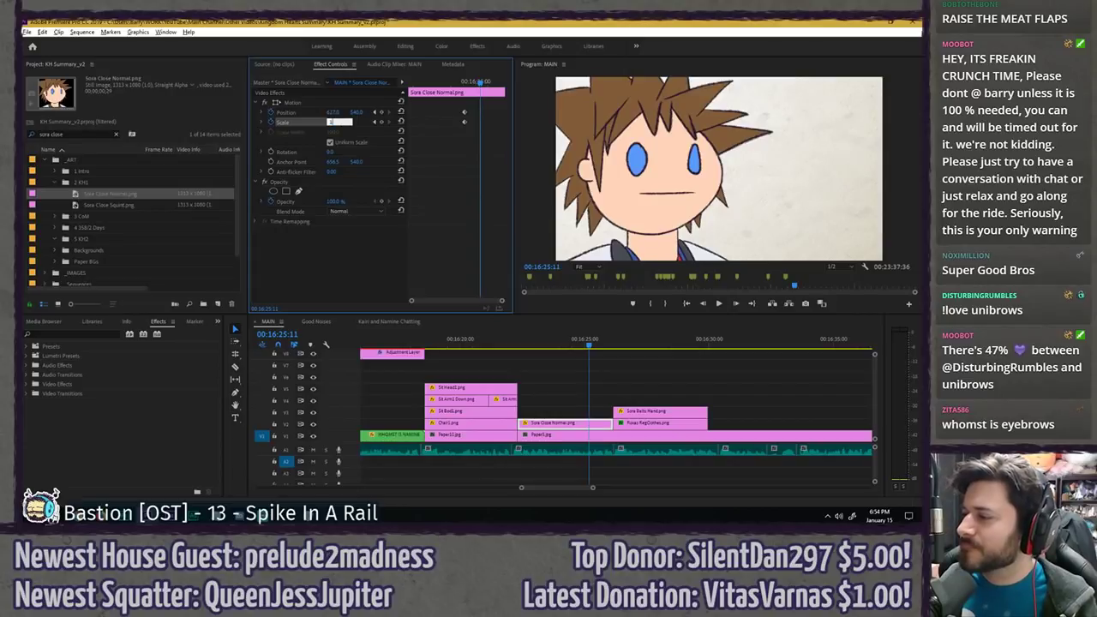
{"action": "type", "text": "10"}
{"action": "key", "text": "Return"}
{"action": "left_click", "coordinate": [321, 115]}
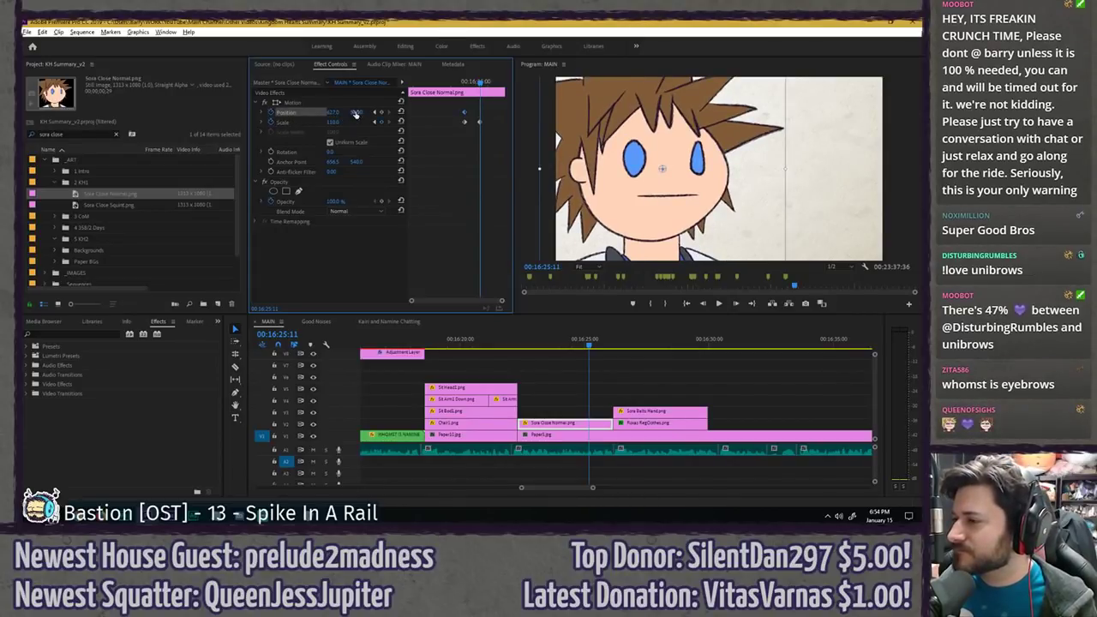
{"action": "left_click", "coordinate": [455, 82]}
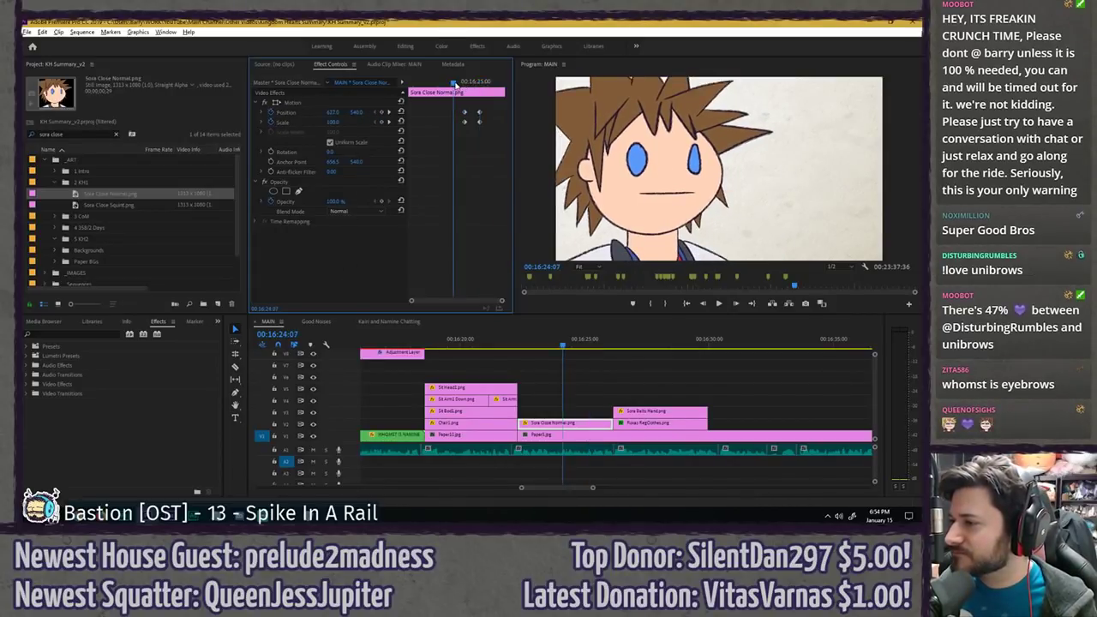
{"action": "key", "text": "space"}
{"action": "key", "text": "space"}
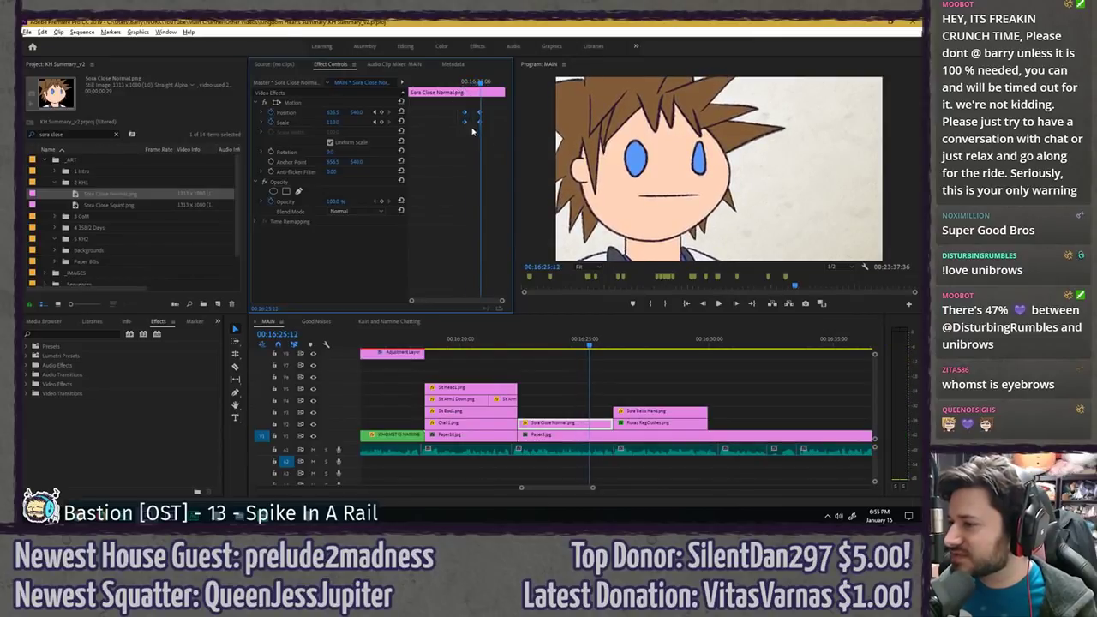
- Change the interpolation of the zoom keyframes and preview the result
{"action": "right_click", "coordinate": [471, 130]}
{"action": "left_click", "coordinate": [602, 242]}
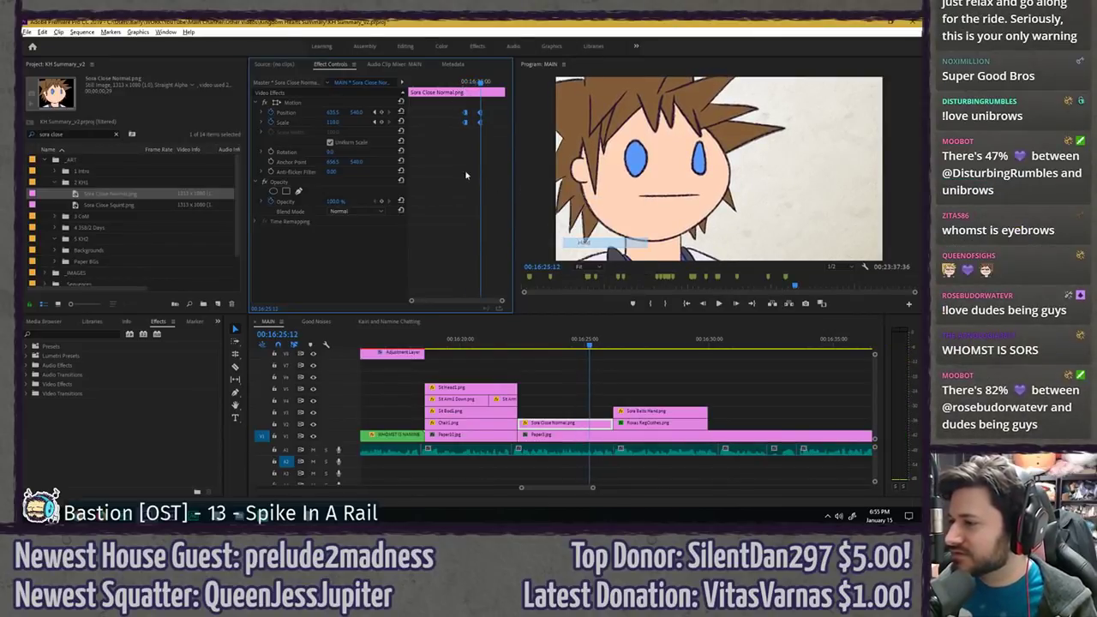
{"action": "left_click", "coordinate": [454, 83]}
{"action": "key", "text": "space"}
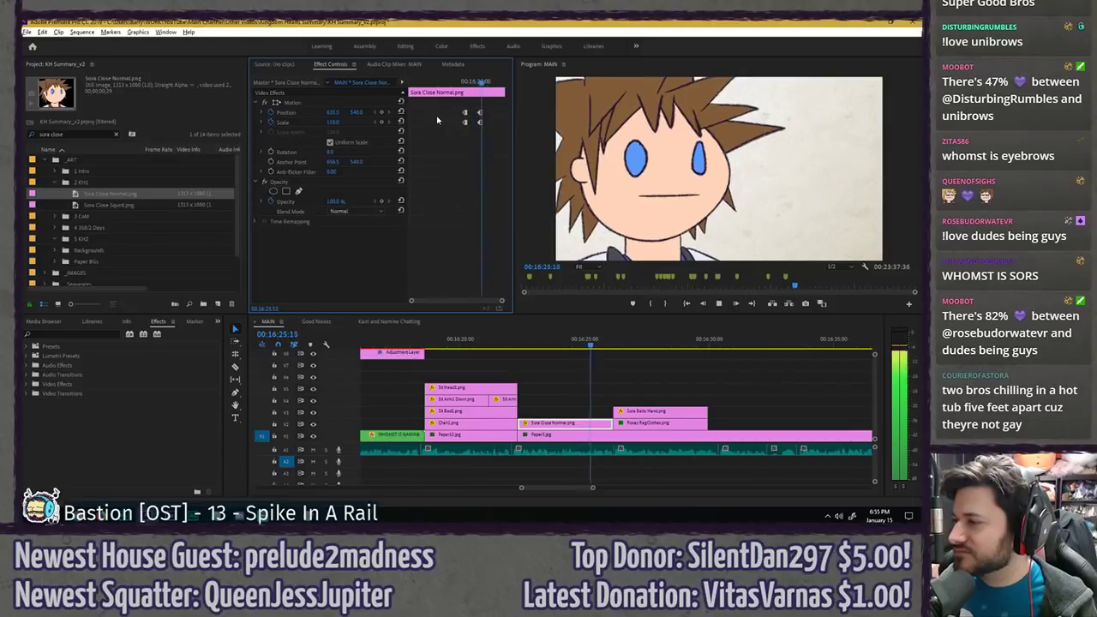
- Raise the final Scale keyframe to 120, preview, and select the Sora and Roxas clips
{"action": "left_click", "coordinate": [480, 82]}
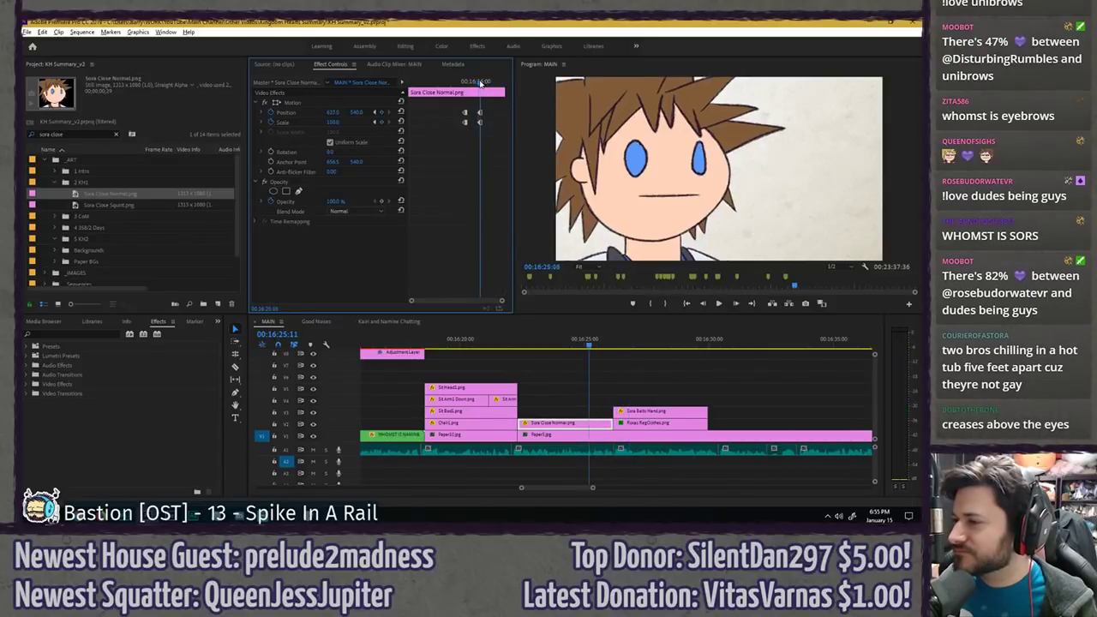
{"action": "type", "text": "120"}
{"action": "key", "text": "Return"}
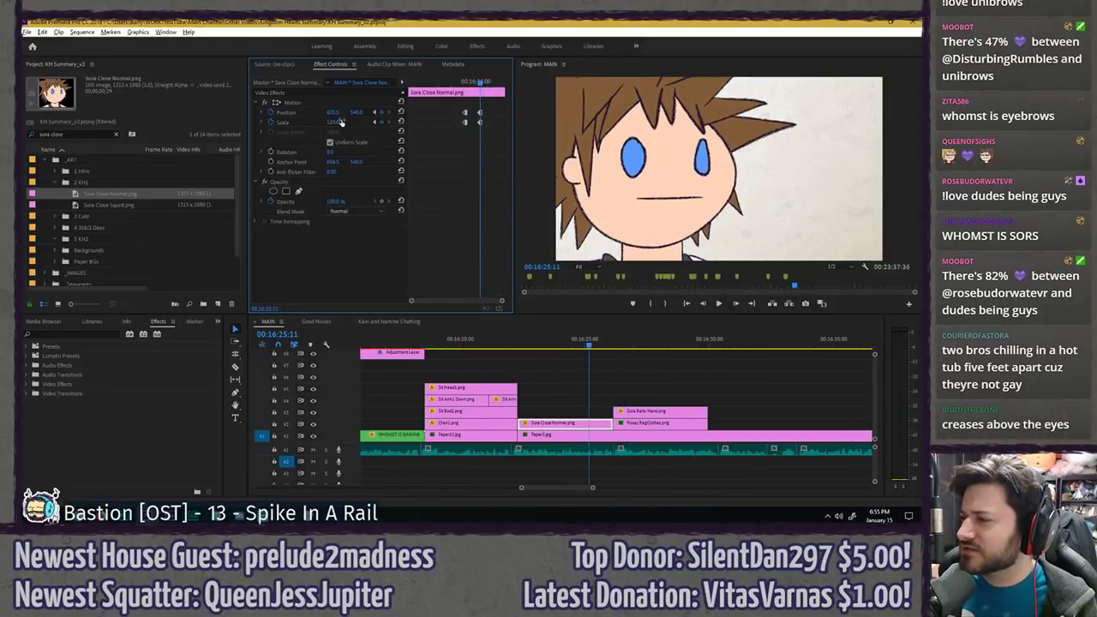
{"action": "key", "text": "space"}
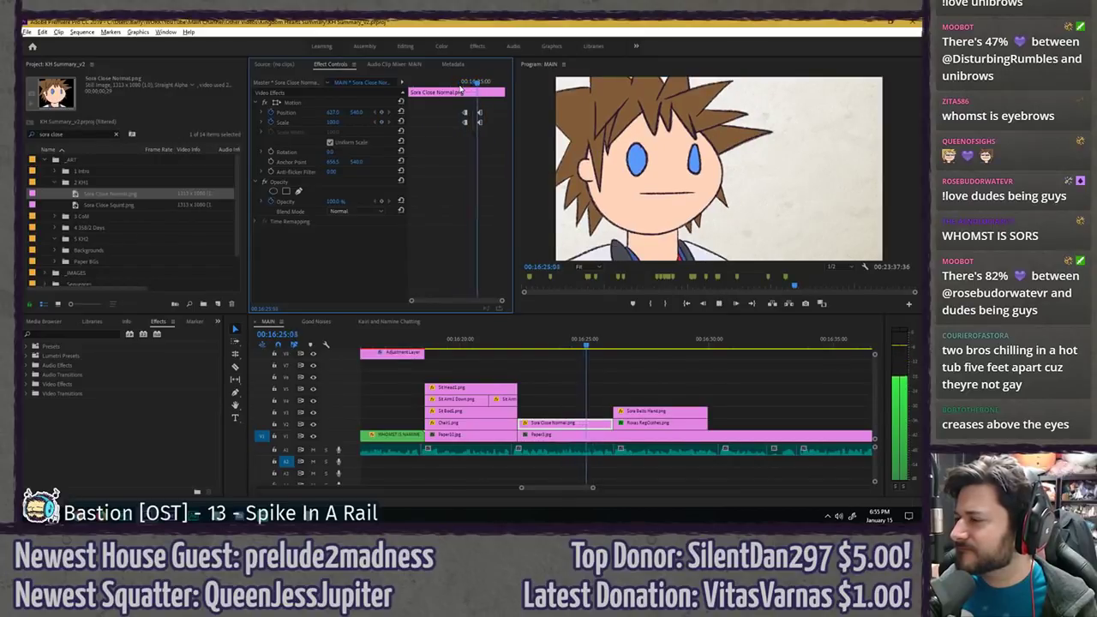
{"action": "key", "text": "space"}
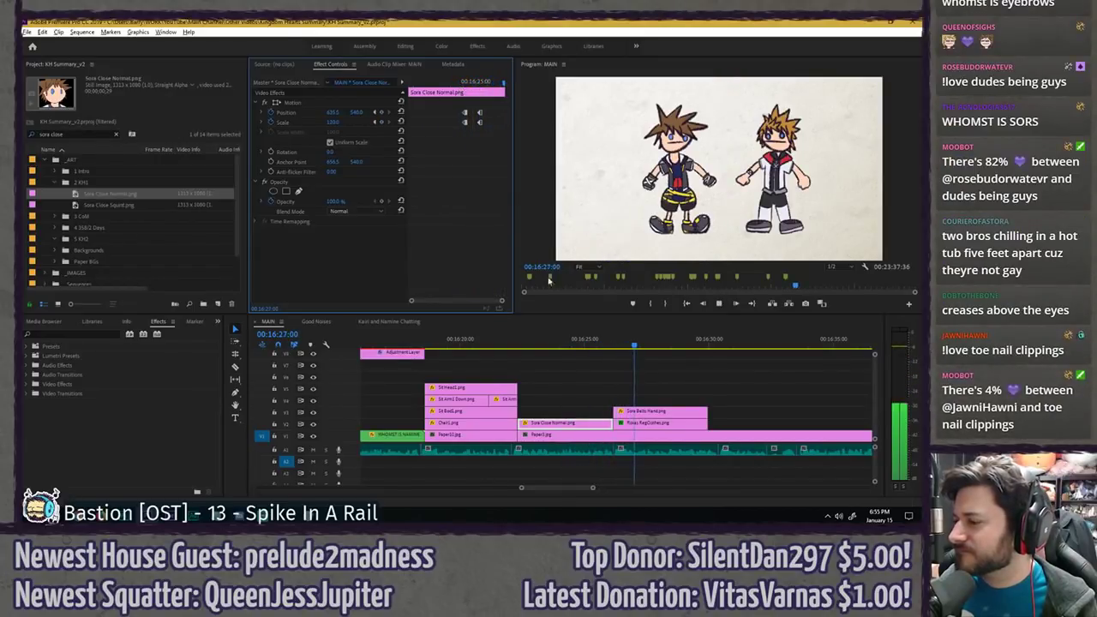
{"action": "left_click", "coordinate": [619, 343]}
{"action": "left_click_drag", "start_coordinate": [636, 391], "coordinate": [622, 424]}
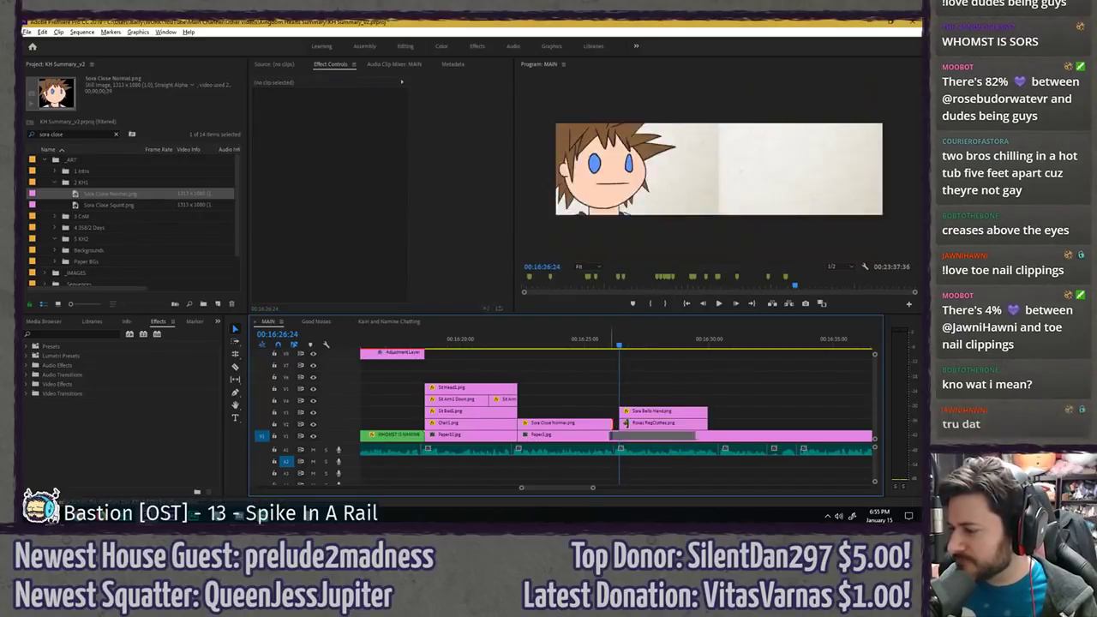
- Split the paper background clip with the Razor tool near the Sora close-up
{"action": "left_click", "coordinate": [587, 339]}
{"action": "key", "text": "space"}
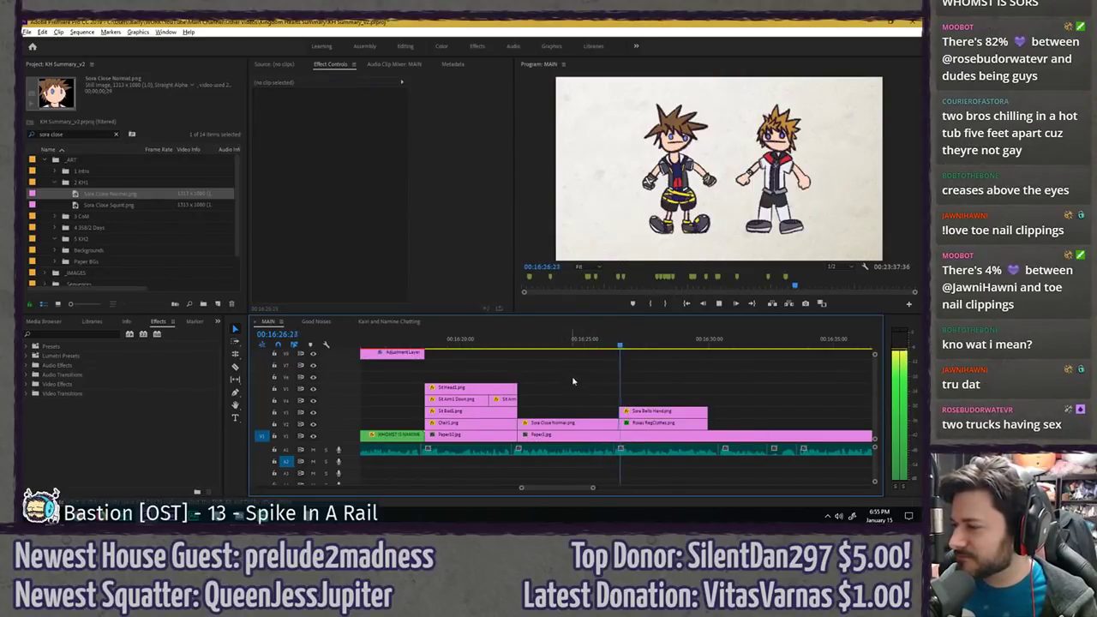
{"action": "left_click", "coordinate": [571, 428]}
{"action": "key", "text": "c"}
{"action": "left_click", "coordinate": [619, 435]}
{"action": "key", "text": "v"}
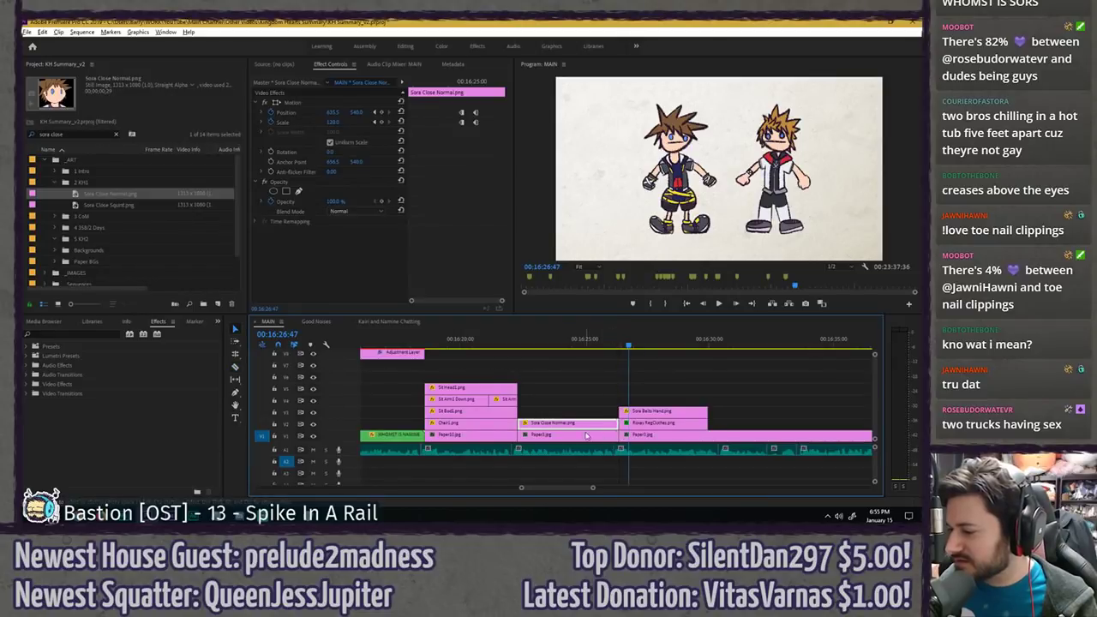
{"action": "left_click", "coordinate": [586, 436]}
- Set the Paper3.jpg keyframe's temporal interpolation to Hold
{"action": "left_click", "coordinate": [572, 423]}
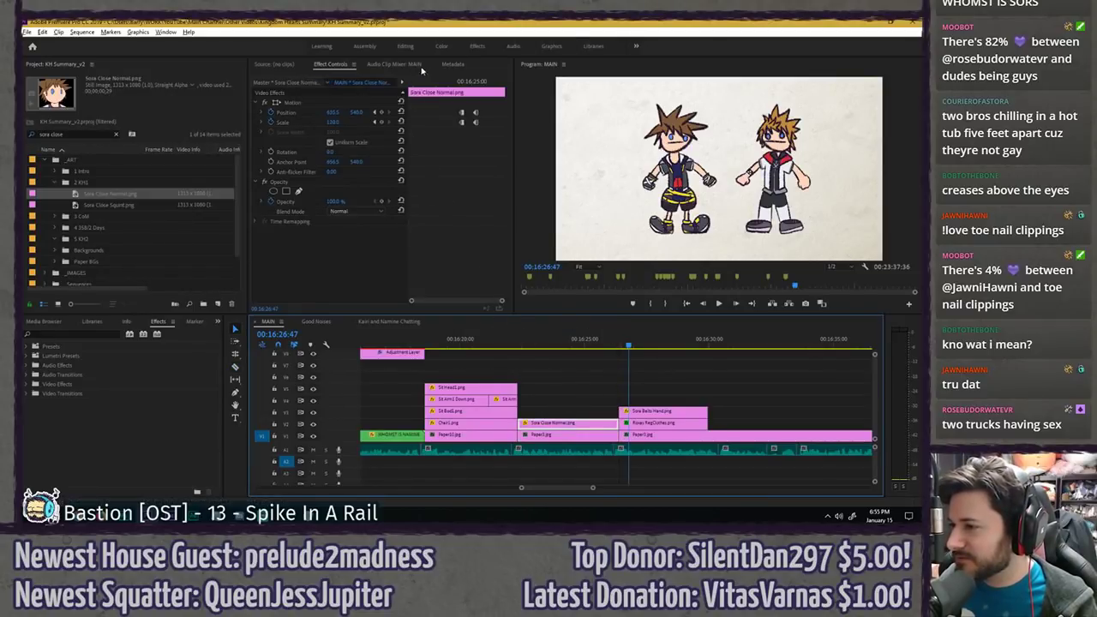
{"action": "left_click", "coordinate": [547, 338]}
{"action": "left_click_drag", "start_coordinate": [438, 85], "coordinate": [462, 85]}
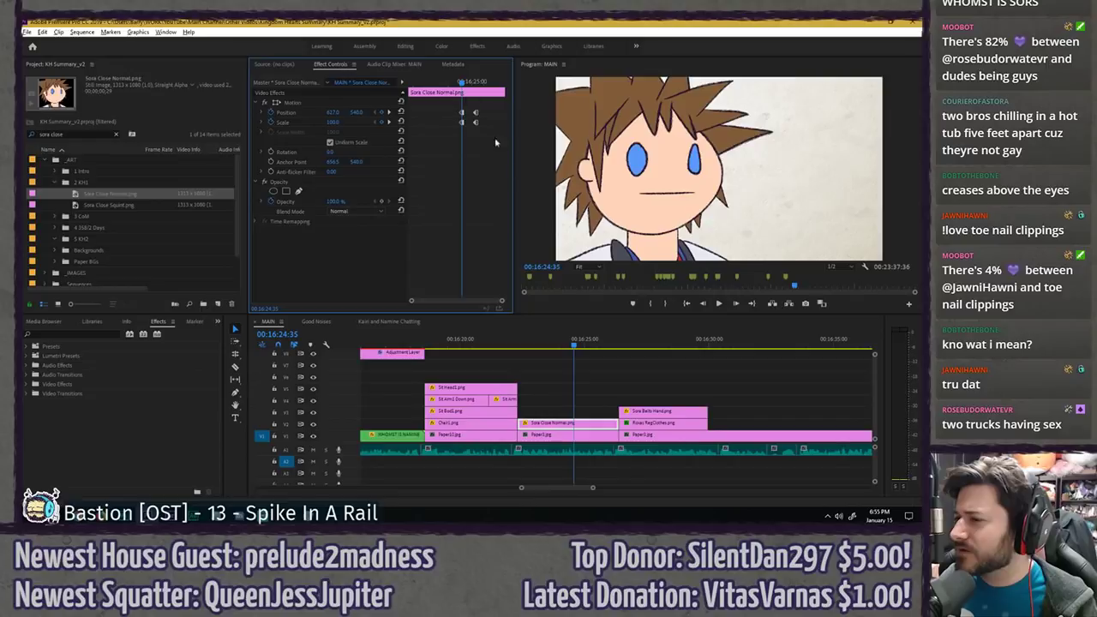
{"action": "left_click", "coordinate": [579, 434]}
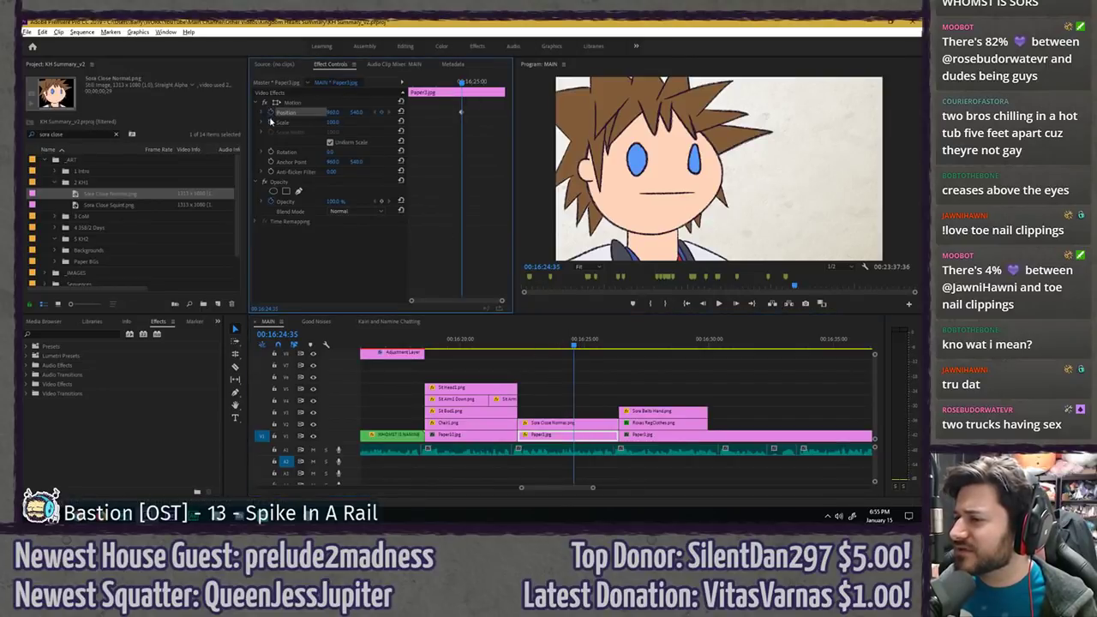
{"action": "right_click", "coordinate": [461, 122]}
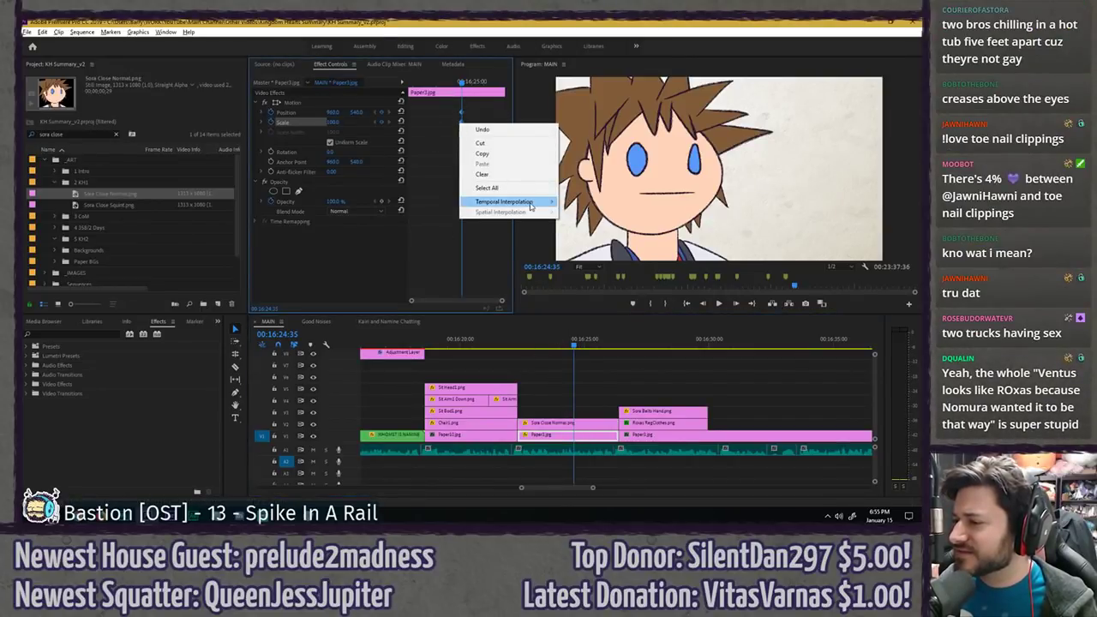
{"action": "mouse_move", "coordinate": [514, 201]}
{"action": "left_click", "coordinate": [584, 244]}
- Set Paper3.jpg's Scale to 120 at the close-up's next keyframe
{"action": "left_click", "coordinate": [573, 422]}
{"action": "left_click", "coordinate": [475, 83]}
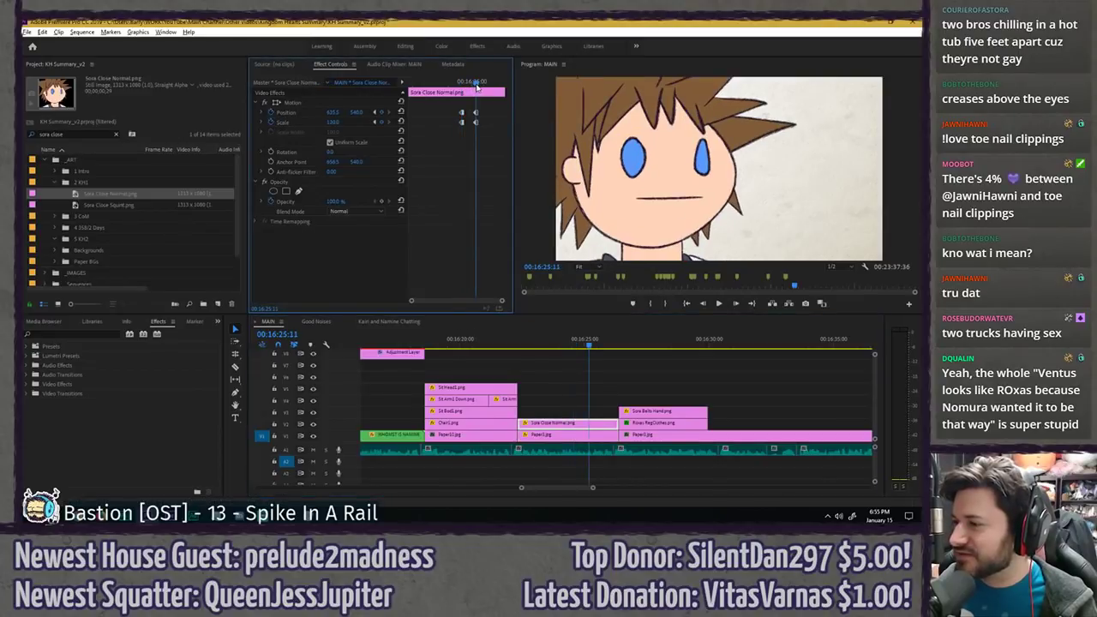
{"action": "left_click", "coordinate": [575, 437]}
{"action": "left_click", "coordinate": [339, 121]}
{"action": "type", "text": "12"}
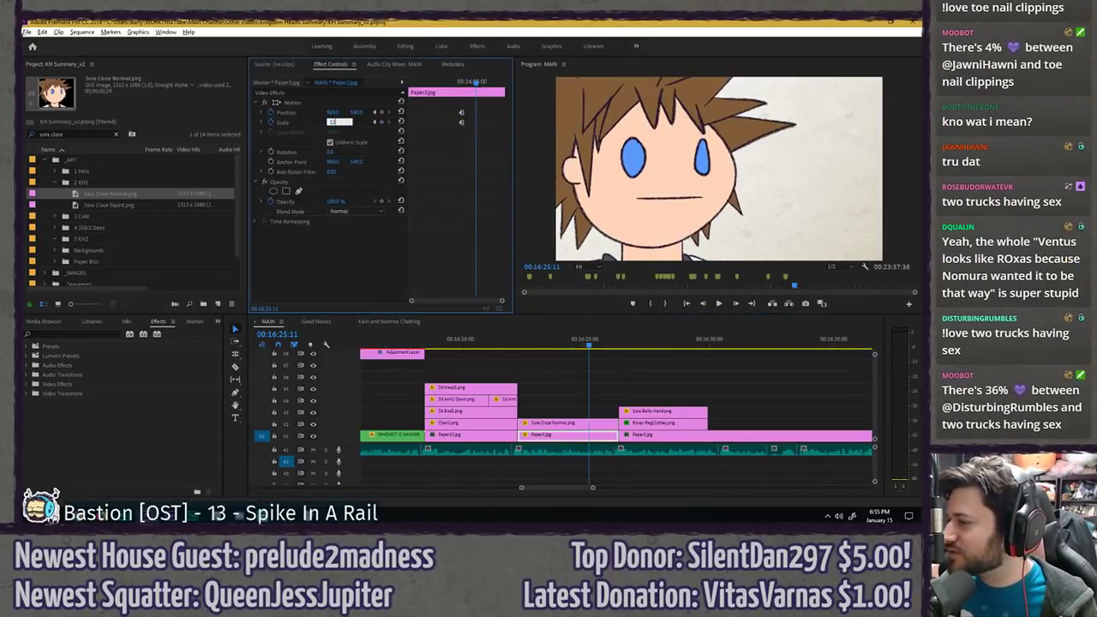
{"action": "type", "text": "0"}
{"action": "key", "text": "Return"}
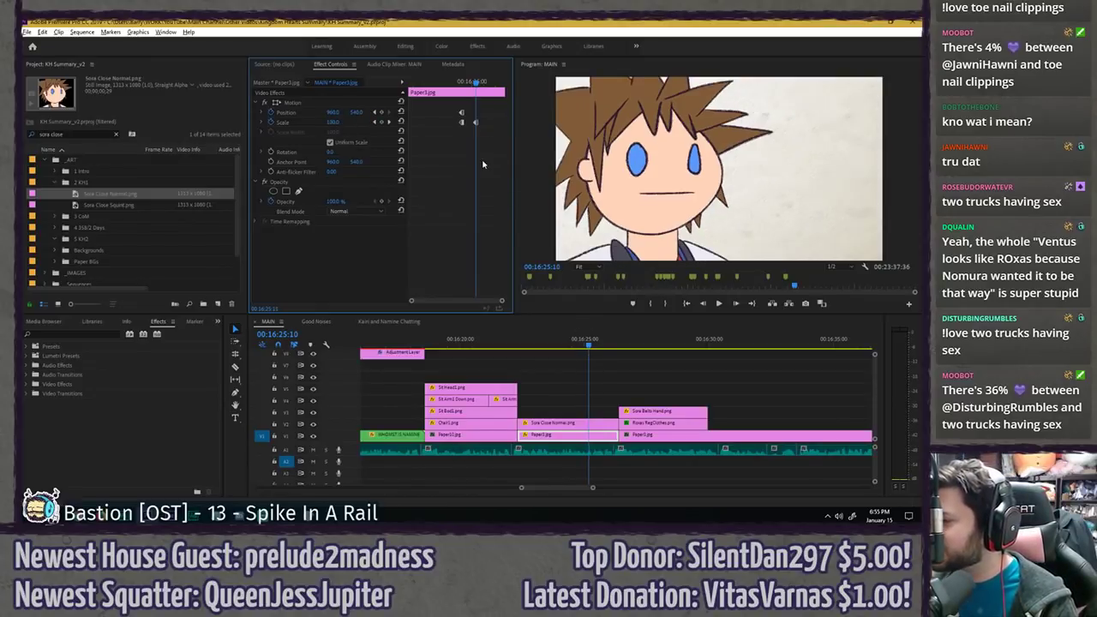
{"action": "key", "text": "Left"}
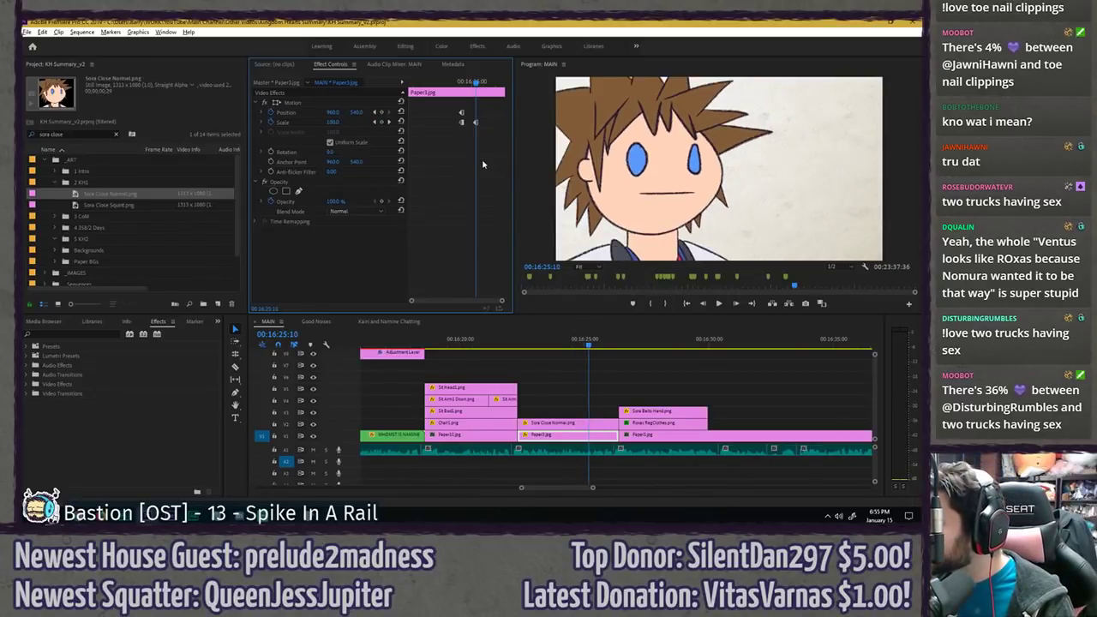
{"action": "key", "text": "Right"}
{"action": "key", "text": "Left"}
- Shift the paper background right to about 1022 in Position X at the keyframe
{"action": "left_click", "coordinate": [555, 423]}
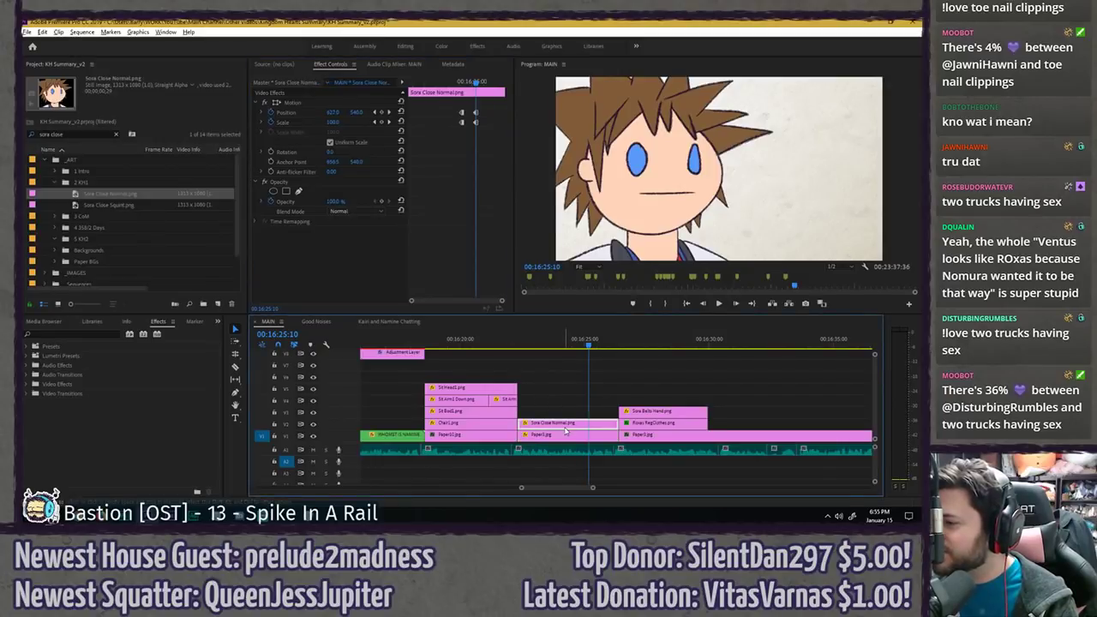
{"action": "key", "text": "Right"}
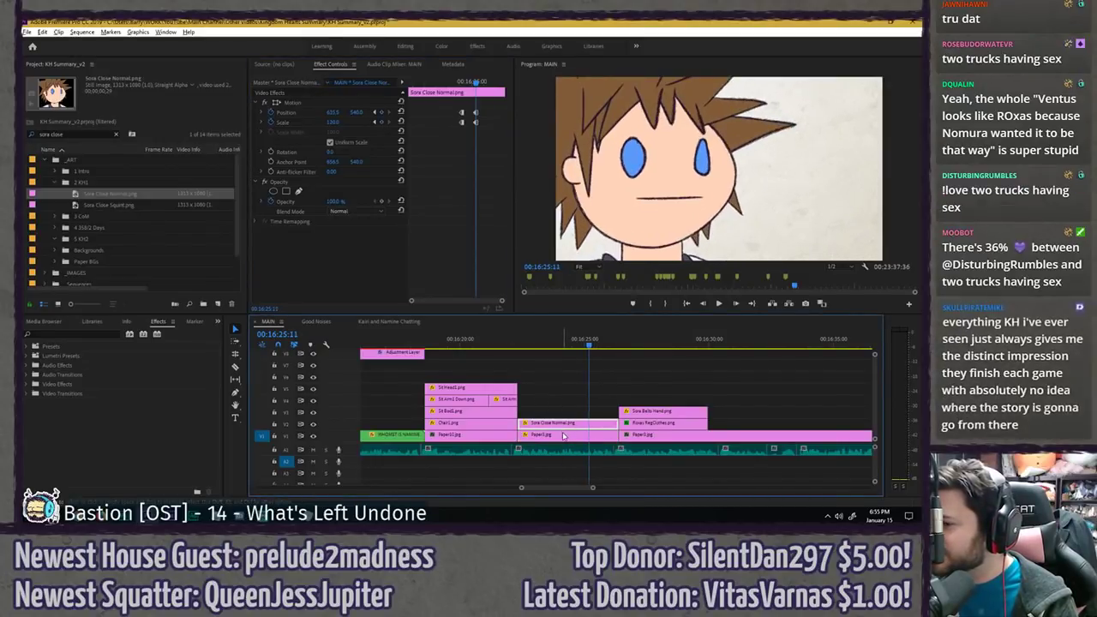
{"action": "left_click", "coordinate": [563, 435]}
{"action": "key", "text": "Left"}
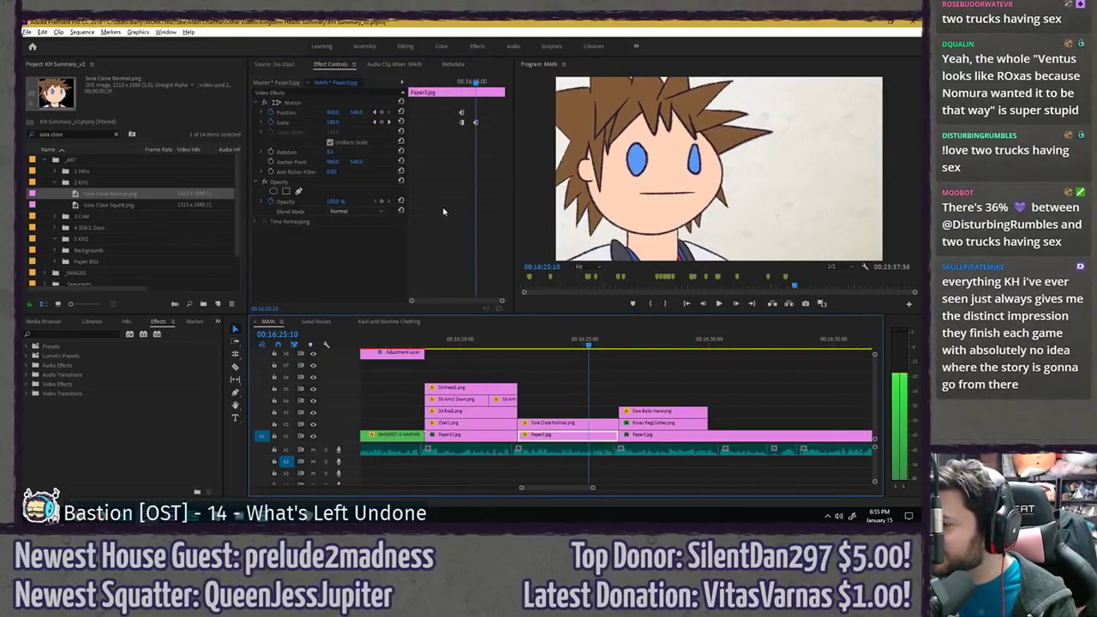
{"action": "key", "text": "Right"}
{"action": "left_click", "coordinate": [333, 113]}
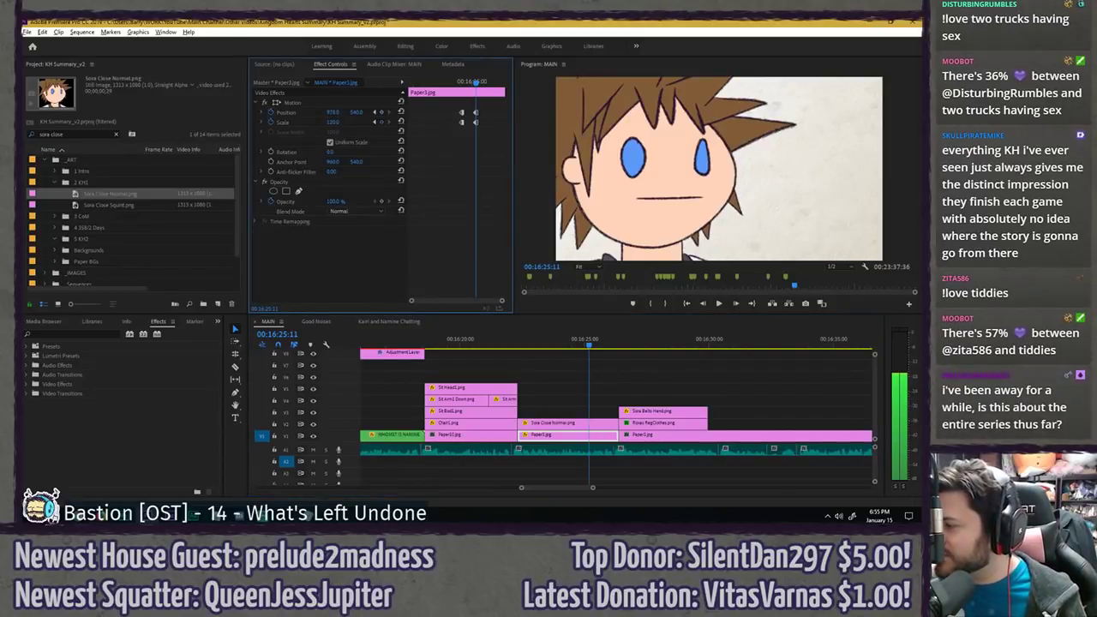
{"action": "left_click_drag", "start_coordinate": [333, 113], "coordinate": [367, 113]}
{"action": "key", "text": "Left"}
{"action": "key", "text": "Right"}
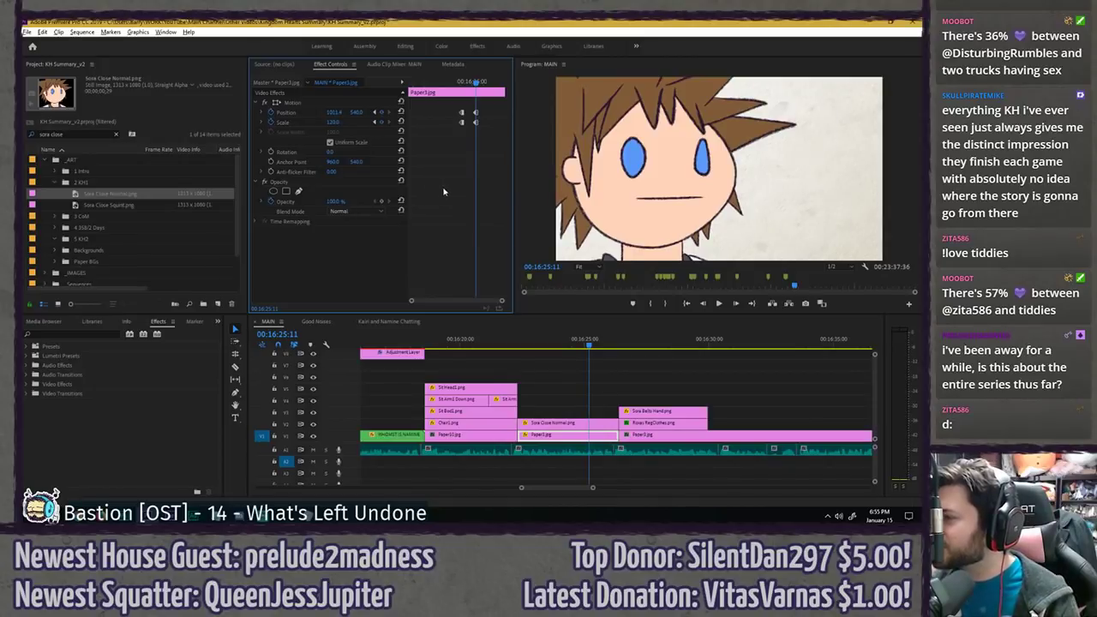
- Compare the zoomed and unzoomed frames, then maximize the Program monitor
{"action": "key", "text": "Left"}
{"action": "key", "text": "Right"}
{"action": "key", "text": "Left"}
{"action": "key", "text": "Right"}
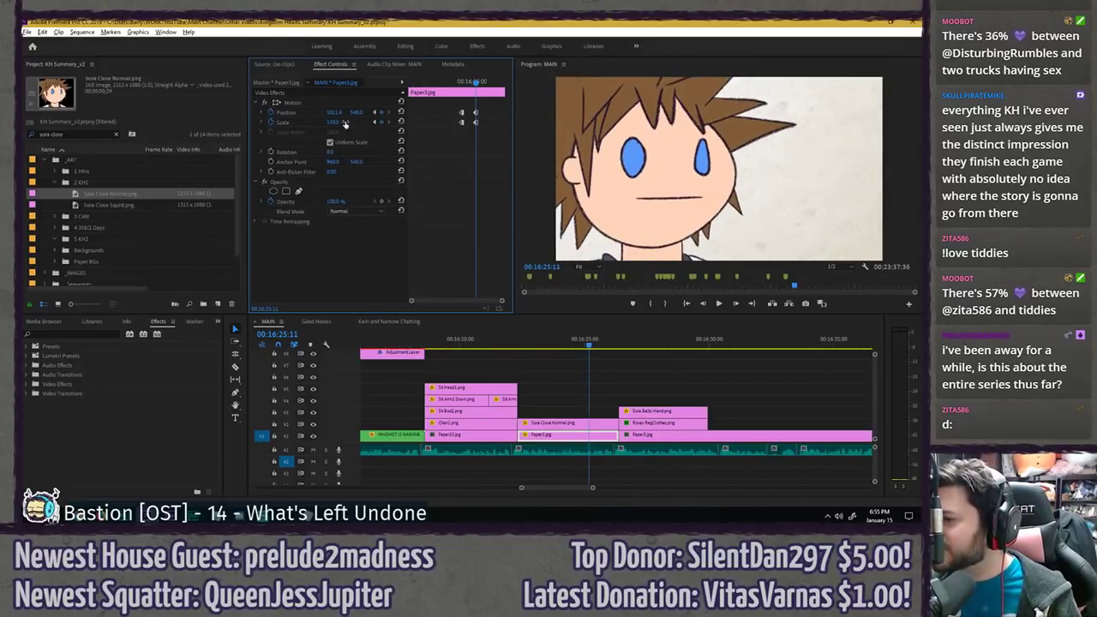
{"action": "key", "text": "Left"}
{"action": "key", "text": "Right"}
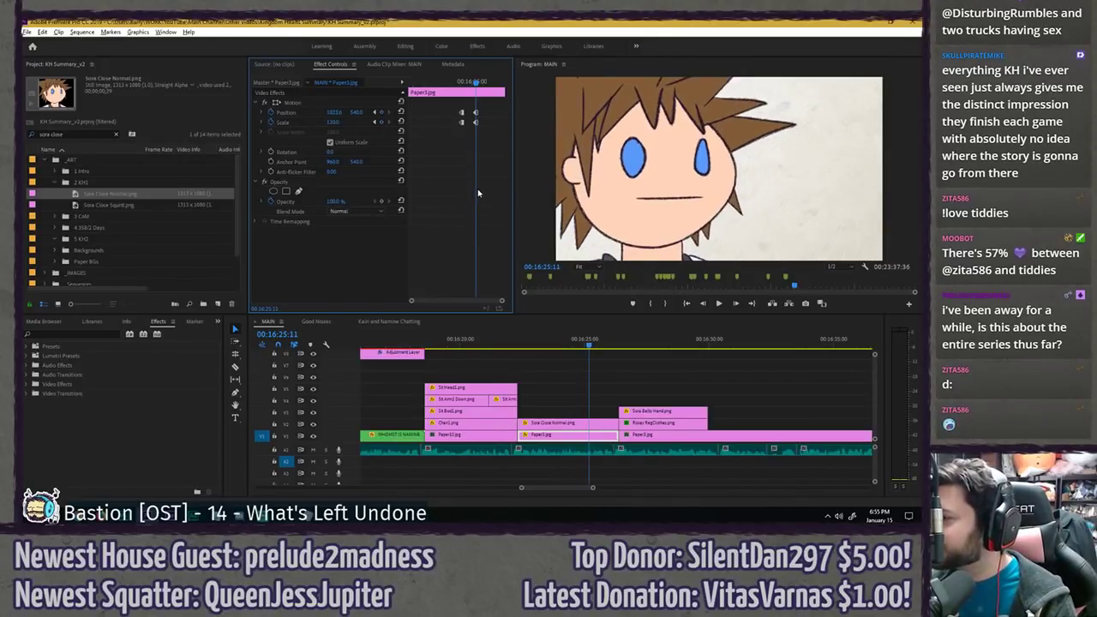
{"action": "key", "text": "Left"}
{"action": "key", "text": "grave"}
- Step frame by frame between the zoomed and unzoomed Sora close-up to compare them
{"action": "key", "text": "Right"}
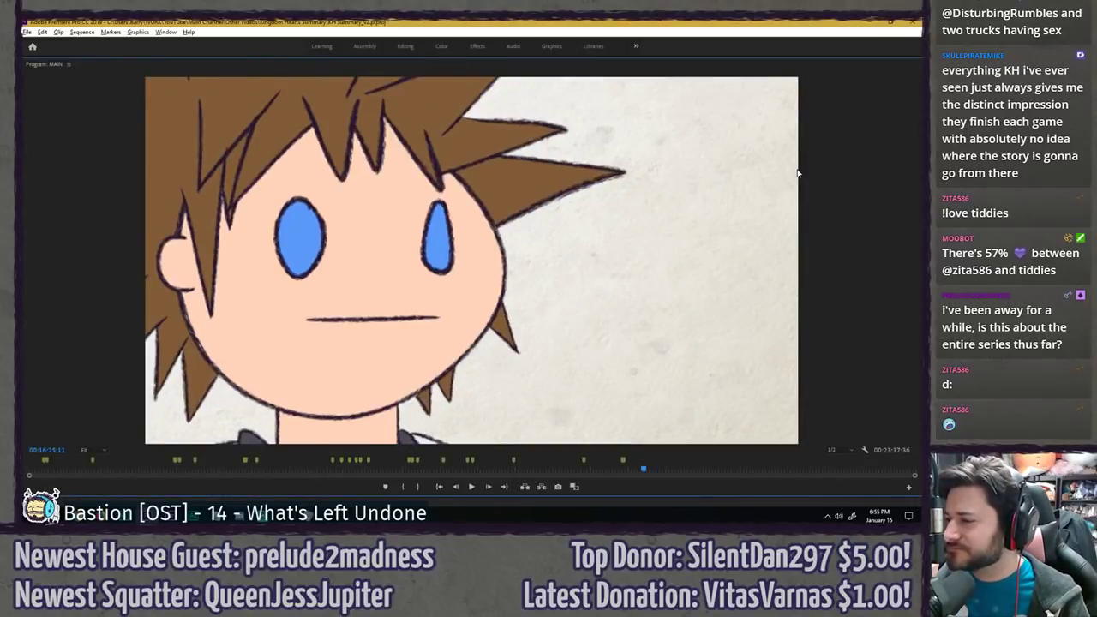
{"action": "key", "text": "Left"}
{"action": "key", "text": "Right"}
{"action": "key", "text": "Left"}
{"action": "key", "text": "Right"}
{"action": "key", "text": "Left"}
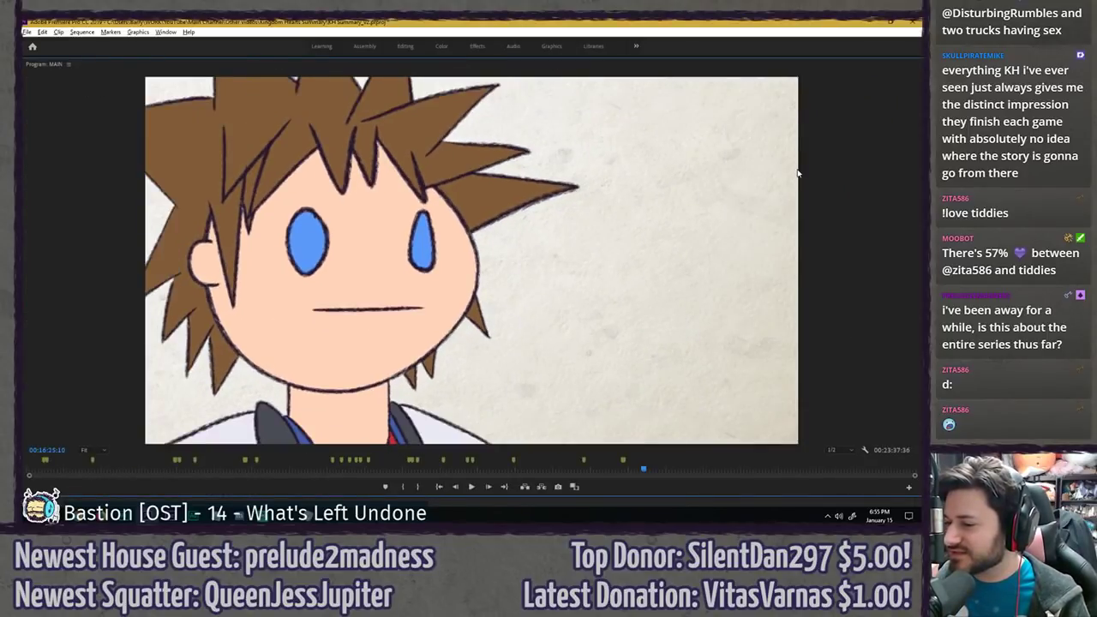
- Restore the full editing workspace, deselect all clips, and play the paper-background section
{"action": "key", "text": "grave"}
{"action": "left_click", "coordinate": [580, 354]}
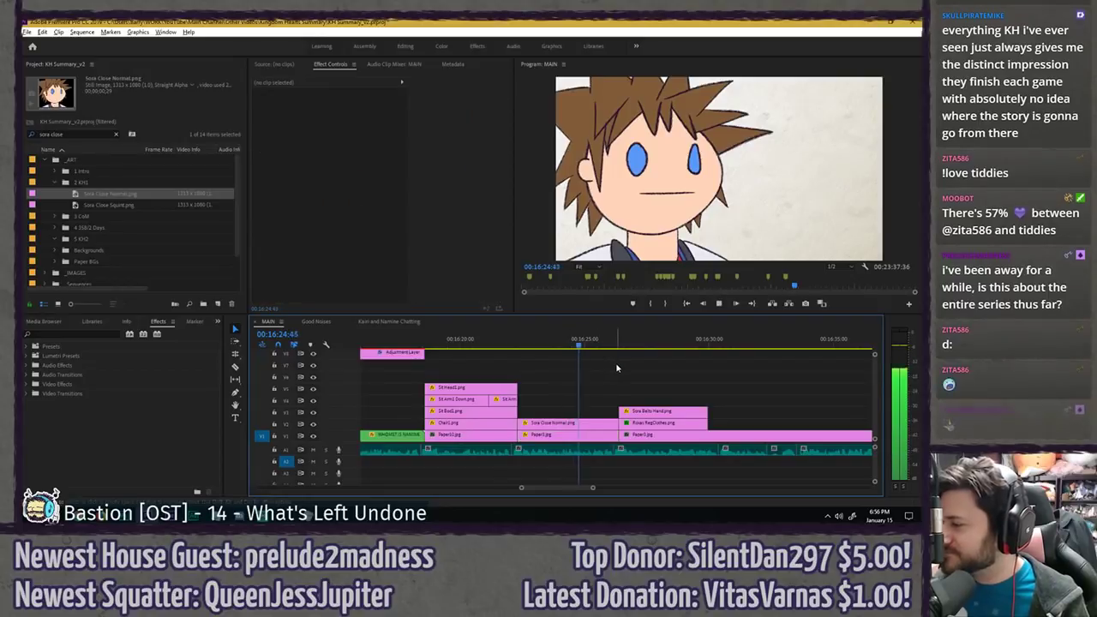
{"action": "key", "text": "space"}
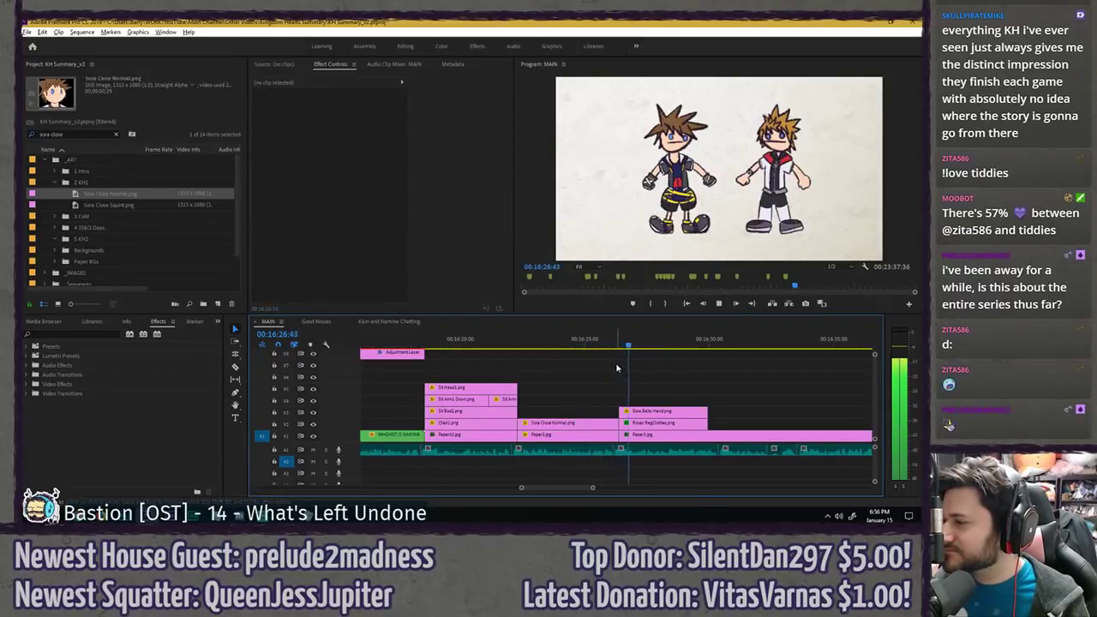
{"action": "scroll", "coordinate": [623, 392], "scroll_direction": "down", "scroll_amount": 4}
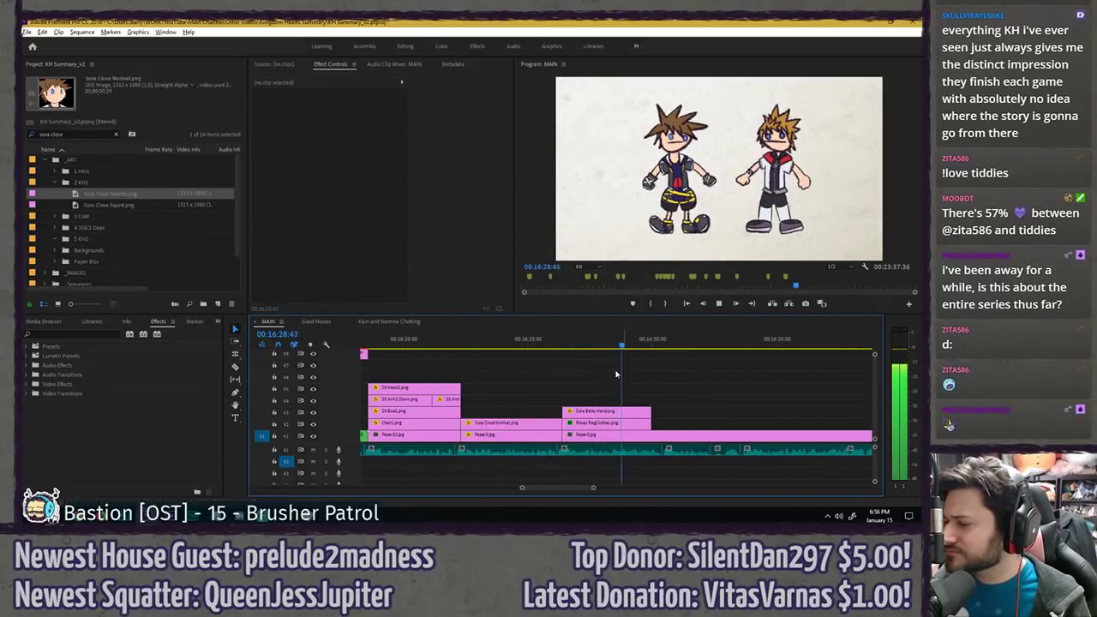
{"action": "scroll", "coordinate": [563, 370], "scroll_direction": "down", "scroll_amount": 3}
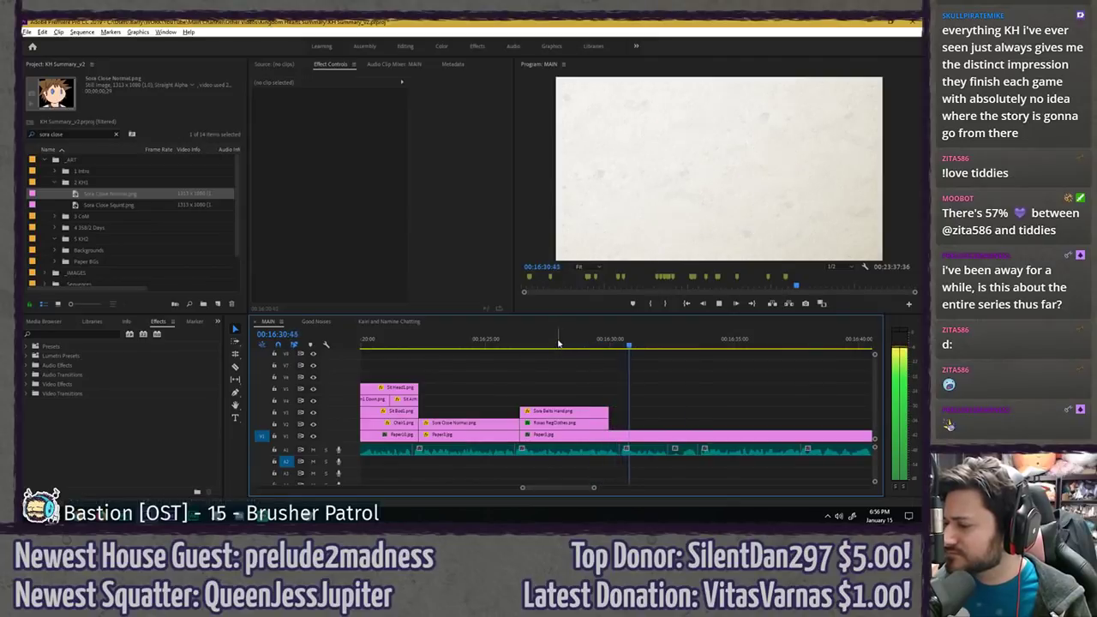
- Save the project, then replay the Sora close-up from just before it
{"action": "left_click_drag", "start_coordinate": [550, 344], "coordinate": [535, 347]}
{"action": "key", "text": "ctrl+s"}
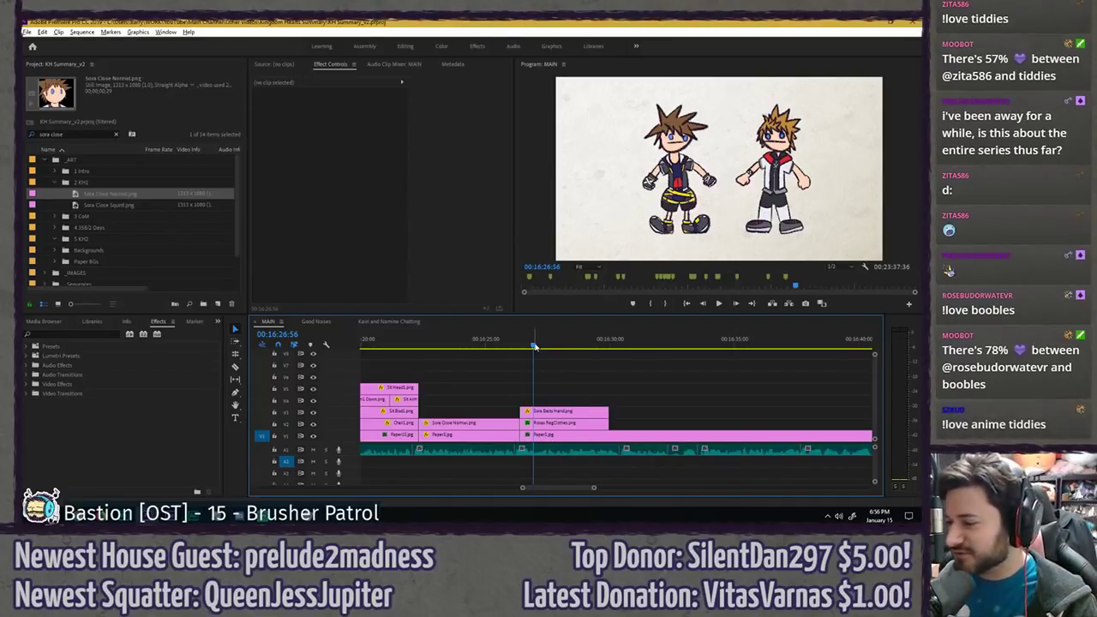
{"action": "left_click", "coordinate": [507, 347]}
{"action": "key", "text": "space"}
{"action": "key", "text": "space"}
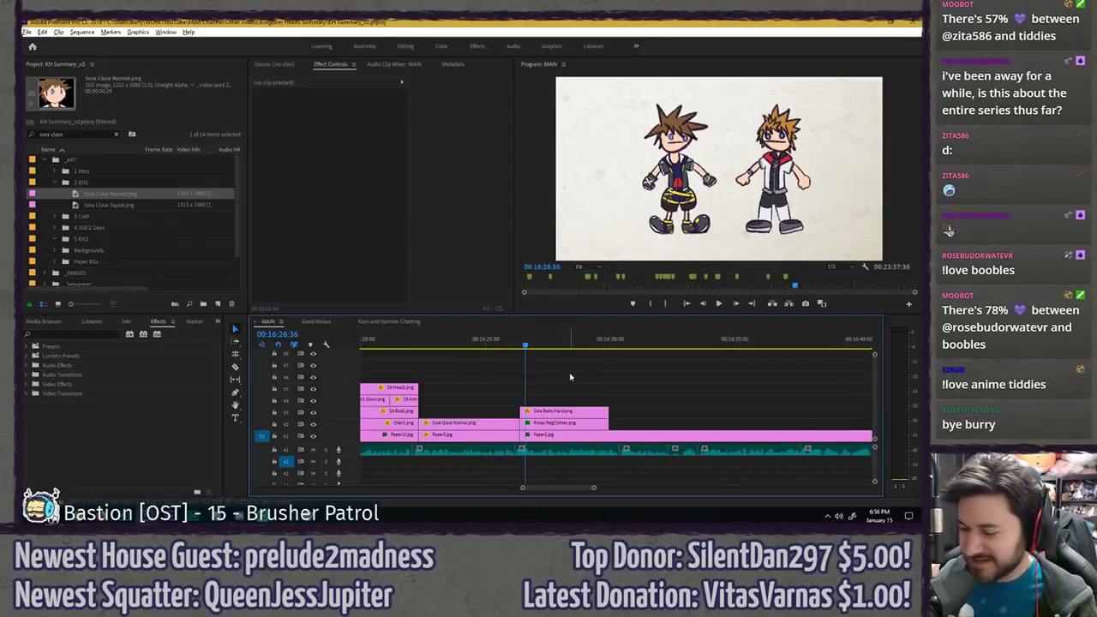
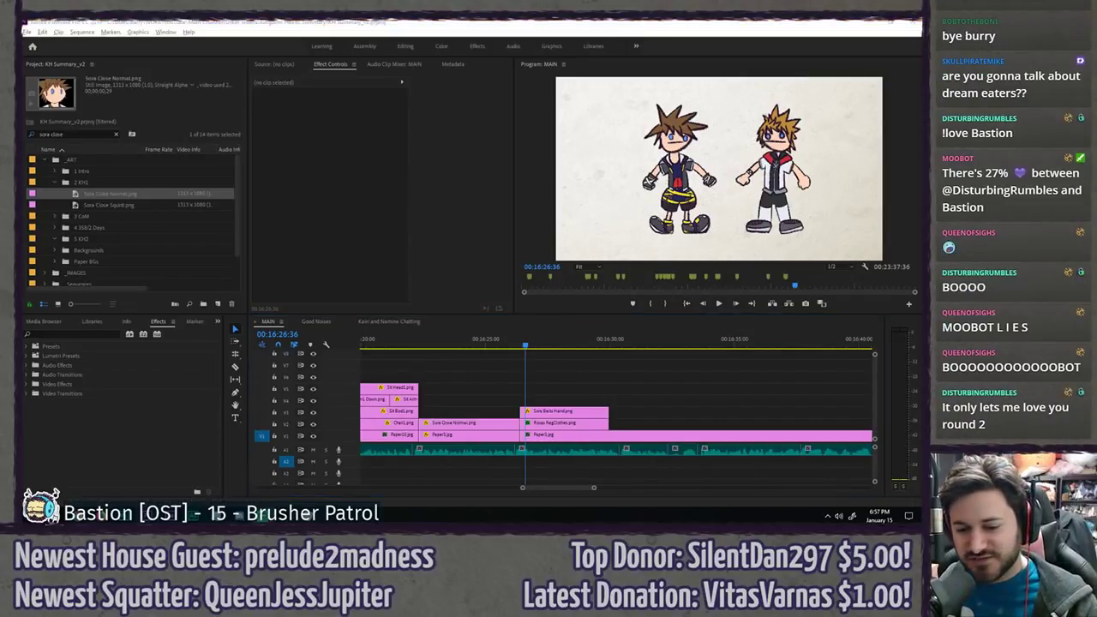
- Play through the Sora and Roxas shot, then select the Roxas RegClothes.png clip
{"action": "left_click", "coordinate": [572, 369]}
{"action": "key", "text": "space"}
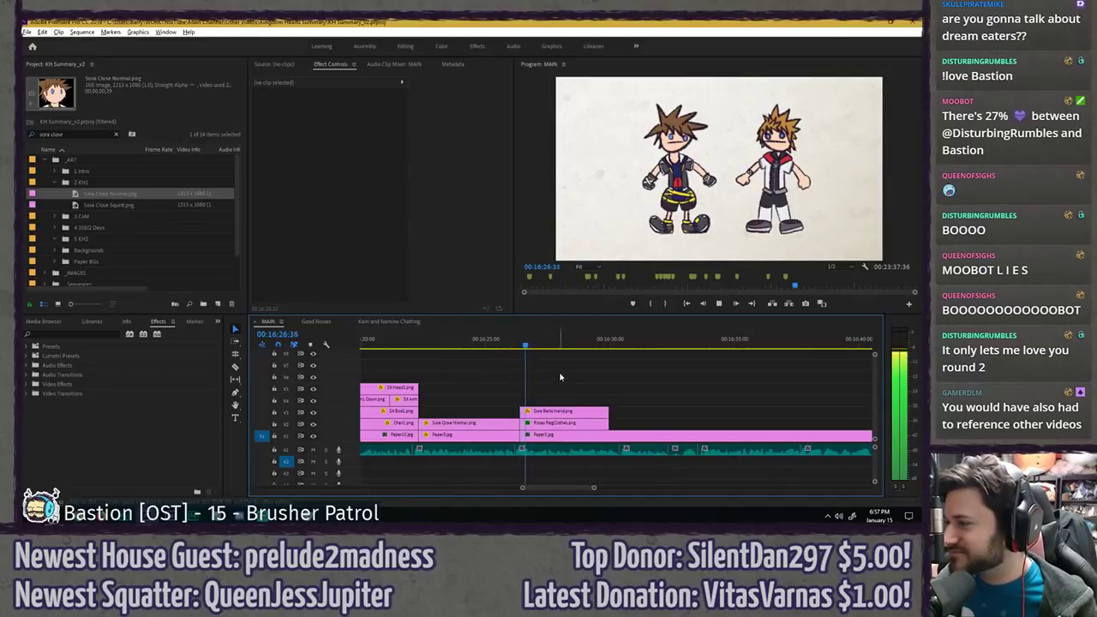
{"action": "key", "text": "space"}
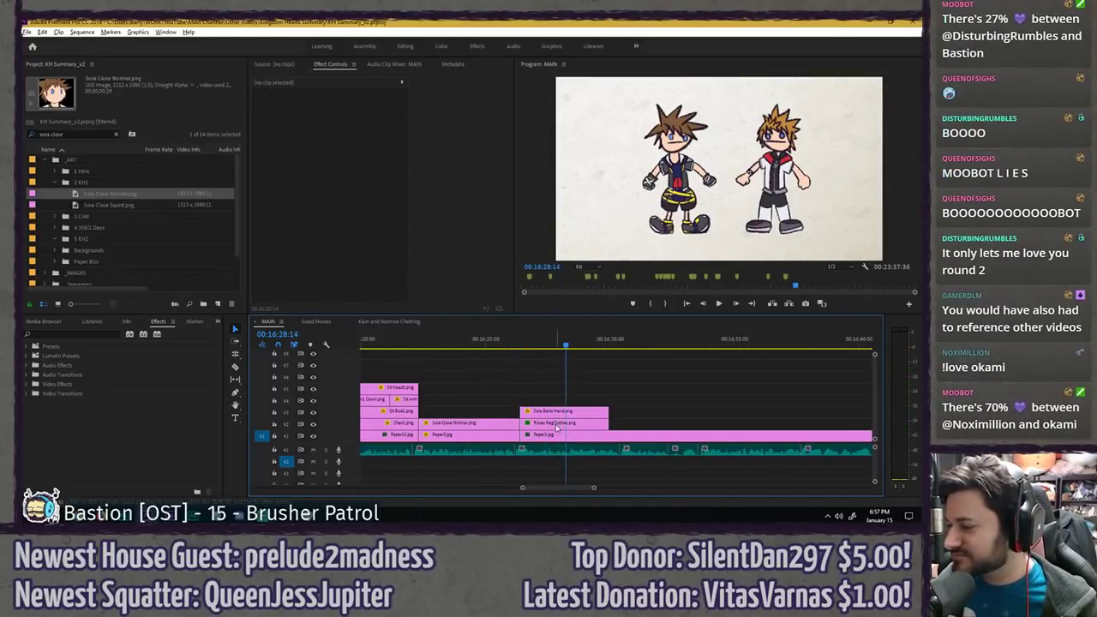
{"action": "left_click", "coordinate": [557, 424]}
- Set Roxas's opacity to 70 and rotation to about -25°
{"action": "left_click", "coordinate": [326, 202]}
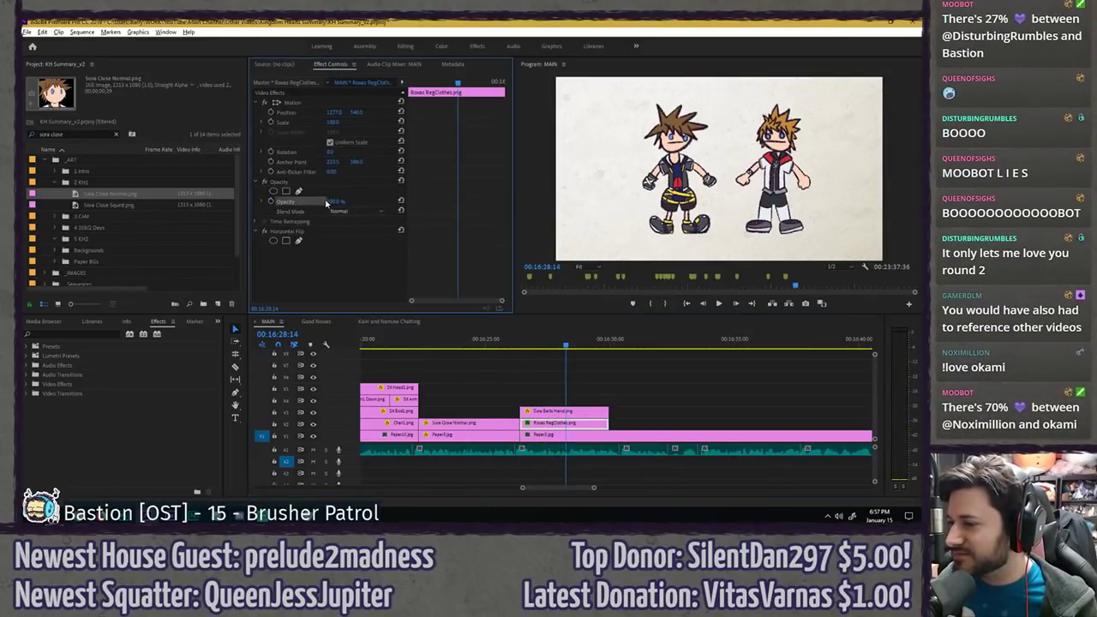
{"action": "type", "text": "70"}
{"action": "key", "text": "Return"}
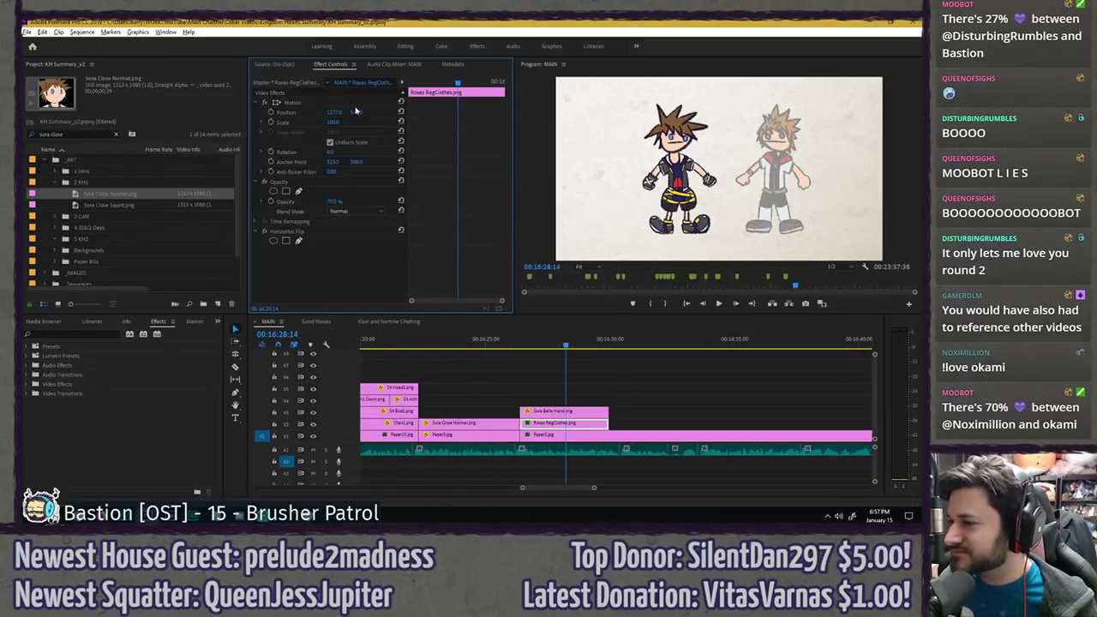
{"action": "left_click_drag", "start_coordinate": [332, 152], "coordinate": [320, 152]}
- Keyframe Roxas's position so he starts higher and drifts lower, previewing the motion
{"action": "left_click_drag", "start_coordinate": [356, 112], "coordinate": [275, 112]}
{"action": "left_click_drag", "start_coordinate": [433, 84], "coordinate": [266, 84]}
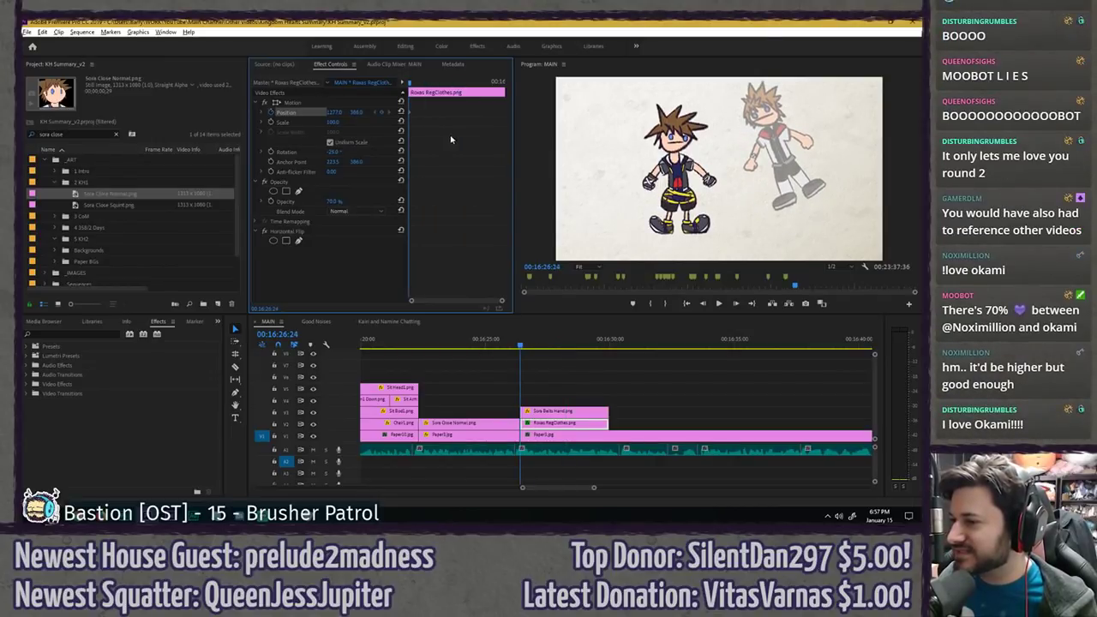
{"action": "key", "text": "space"}
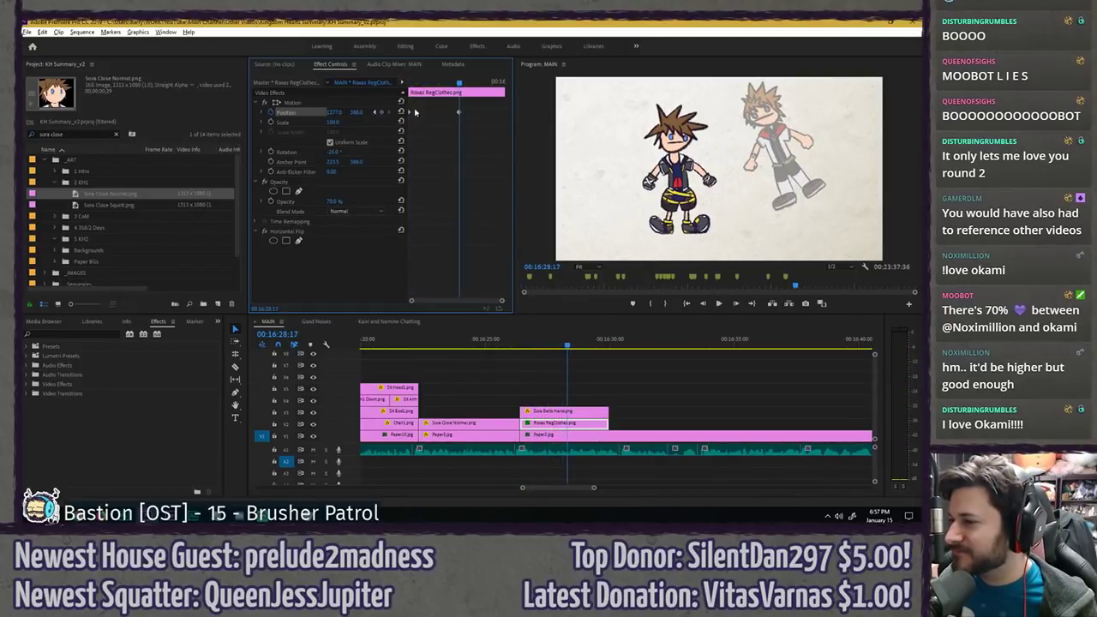
{"action": "left_click_drag", "start_coordinate": [458, 84], "coordinate": [432, 85]}
{"action": "left_click_drag", "start_coordinate": [357, 112], "coordinate": [345, 89]}
{"action": "key", "text": "space"}
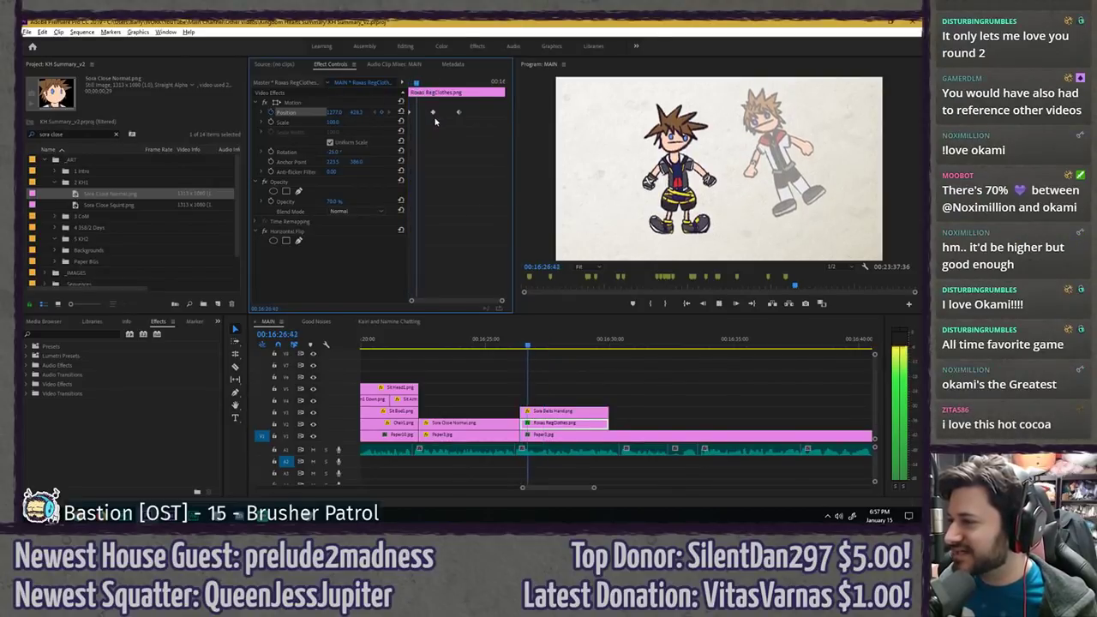
{"action": "key", "text": "space"}
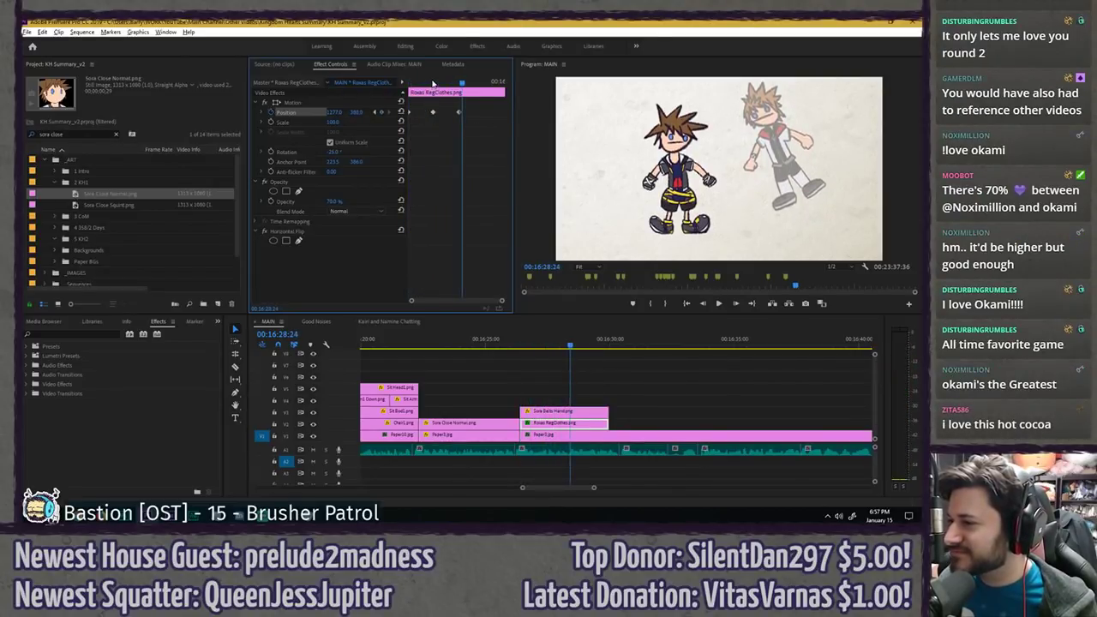
{"action": "left_click_drag", "start_coordinate": [433, 84], "coordinate": [472, 115]}
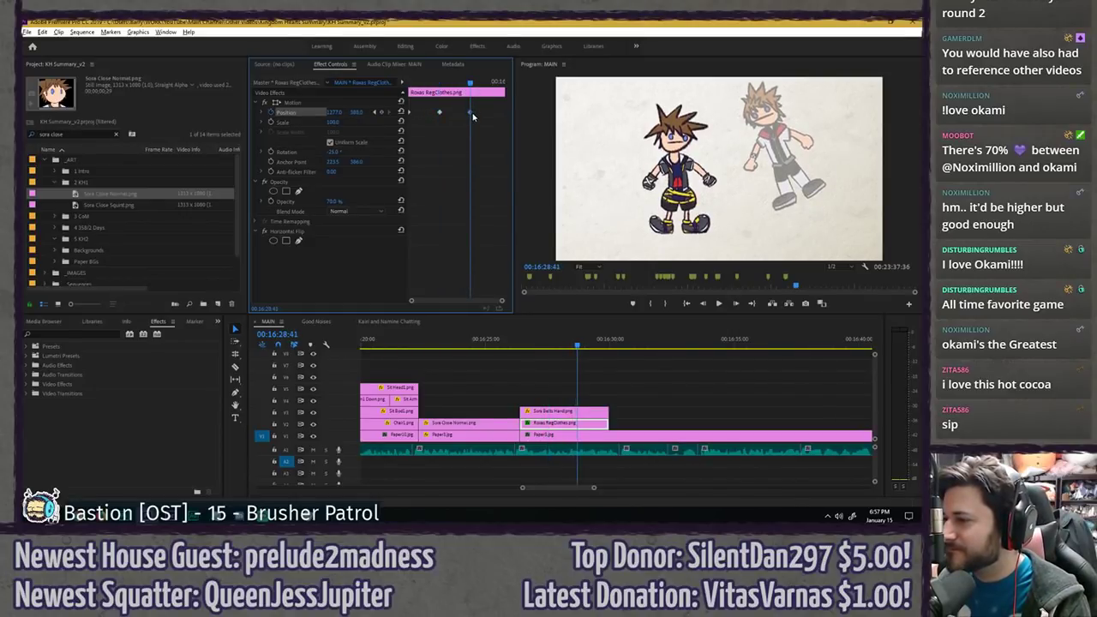
{"action": "key", "text": "space"}
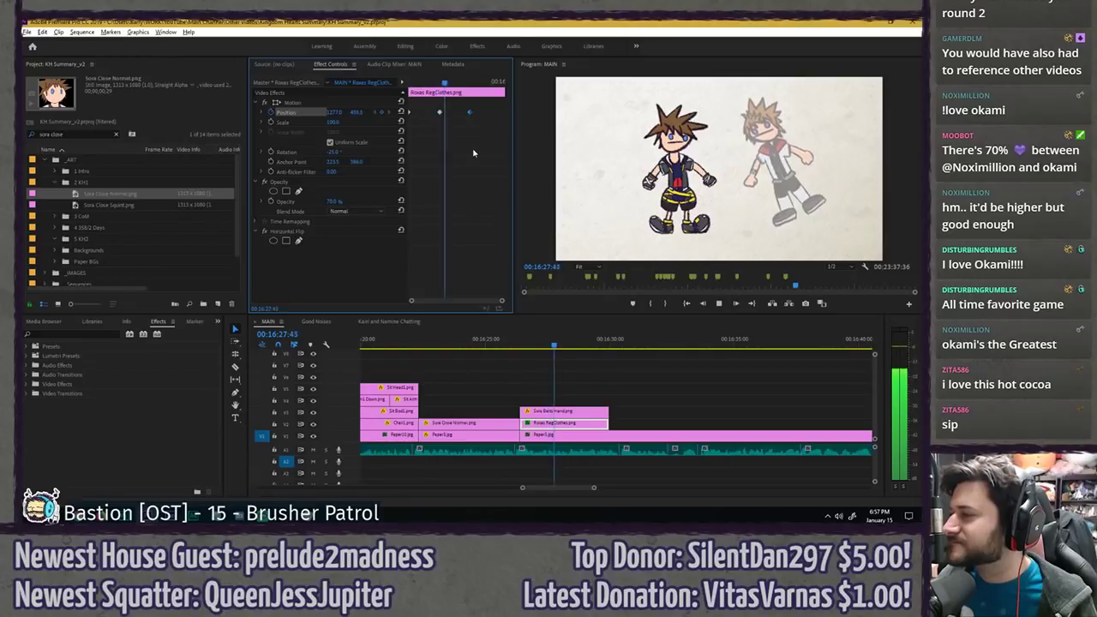
{"action": "key", "text": "space"}
{"action": "left_click_drag", "start_coordinate": [464, 83], "coordinate": [472, 81]}
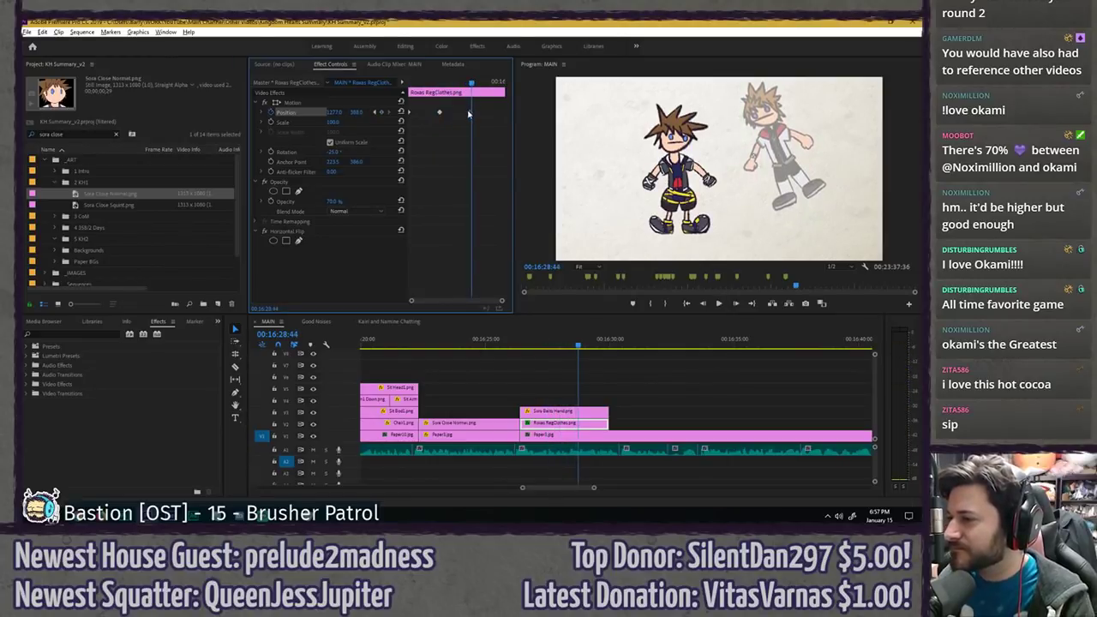
{"action": "key", "text": "space"}
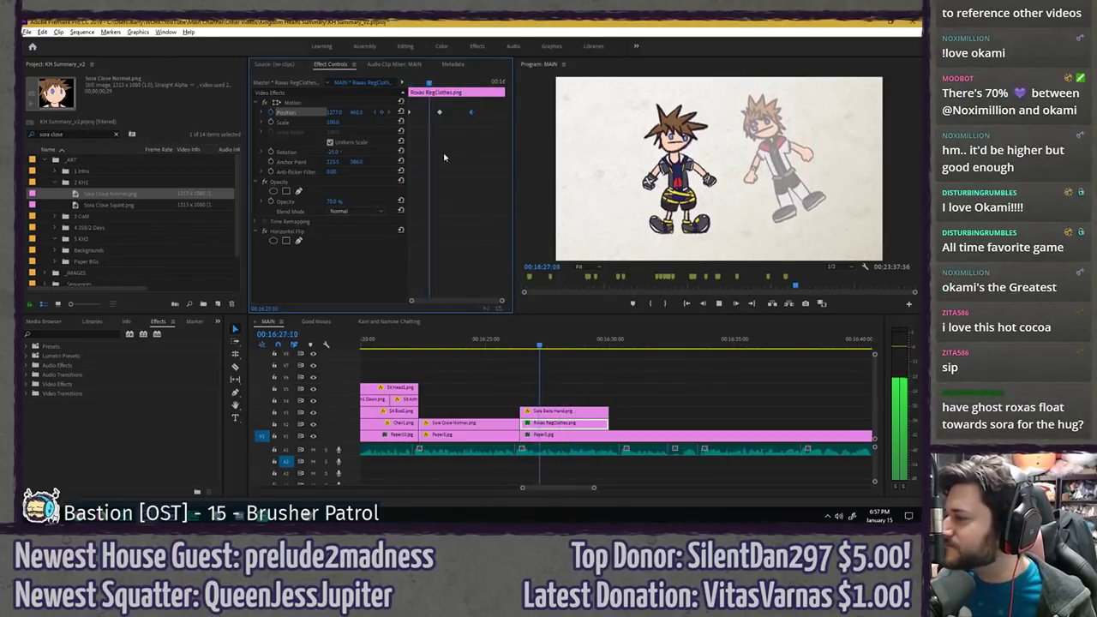
- Change the position keyframe's temporal interpolation for eased motion, then save the project
{"action": "right_click", "coordinate": [439, 112]}
{"action": "mouse_move", "coordinate": [517, 196]}
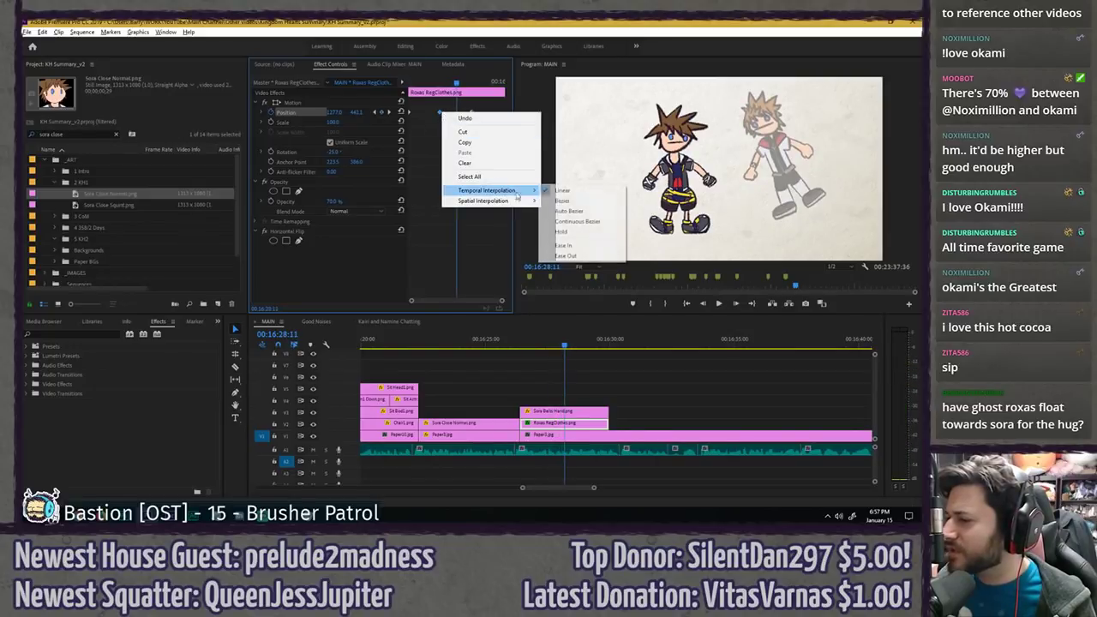
{"action": "left_click", "coordinate": [568, 210]}
{"action": "key", "text": "space"}
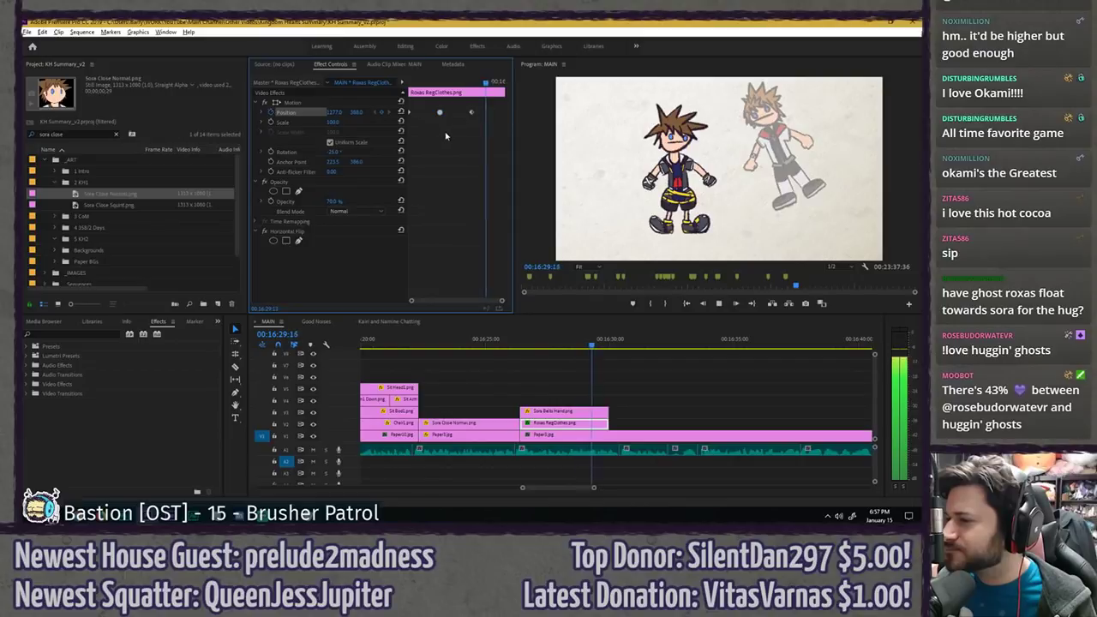
{"action": "key", "text": "space"}
{"action": "key", "text": "ctrl+s"}
- Trim the Sora Bells Hand and Roxas RegClothes clips to end at 00:16:28:27
{"action": "key", "text": "Up"}
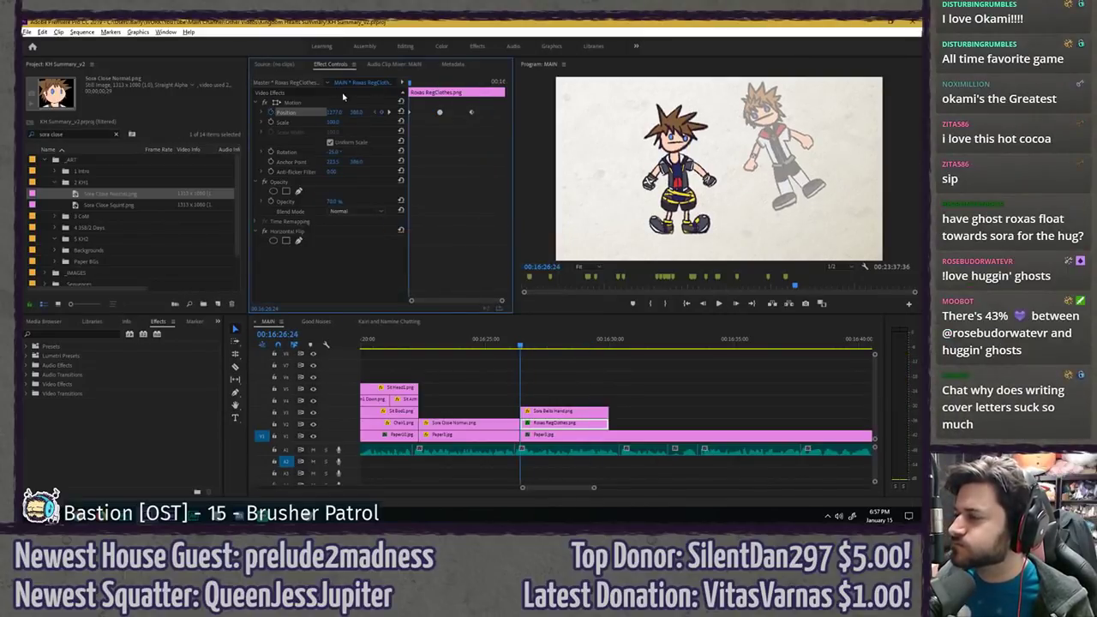
{"action": "key", "text": "space"}
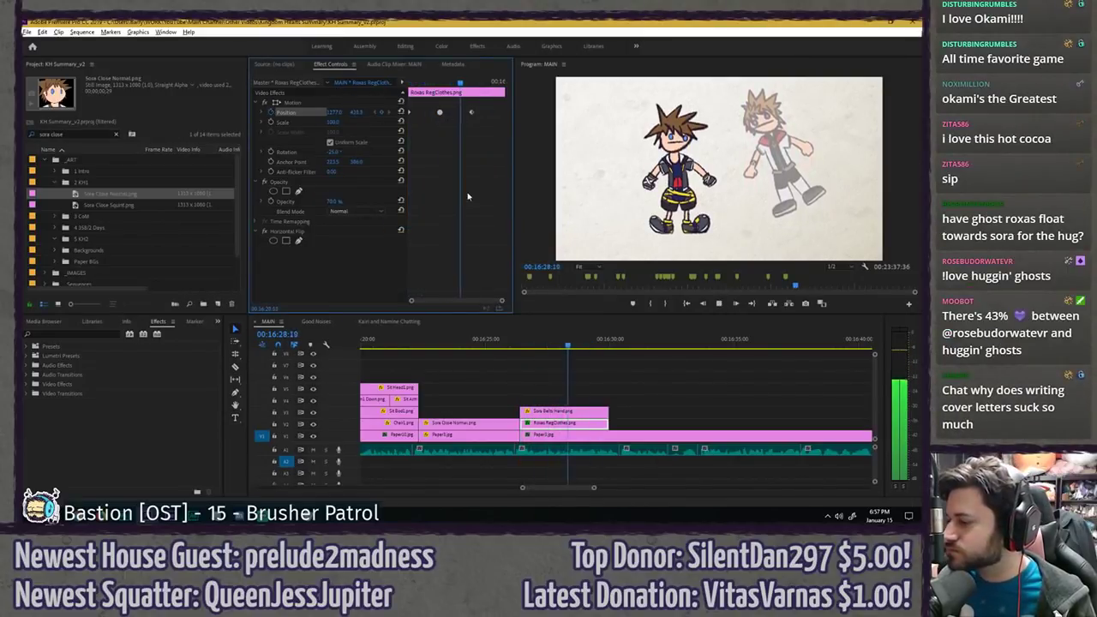
{"action": "key", "text": "space"}
{"action": "left_click_drag", "start_coordinate": [620, 402], "coordinate": [603, 424]}
{"action": "left_click_drag", "start_coordinate": [605, 421], "coordinate": [570, 420]}
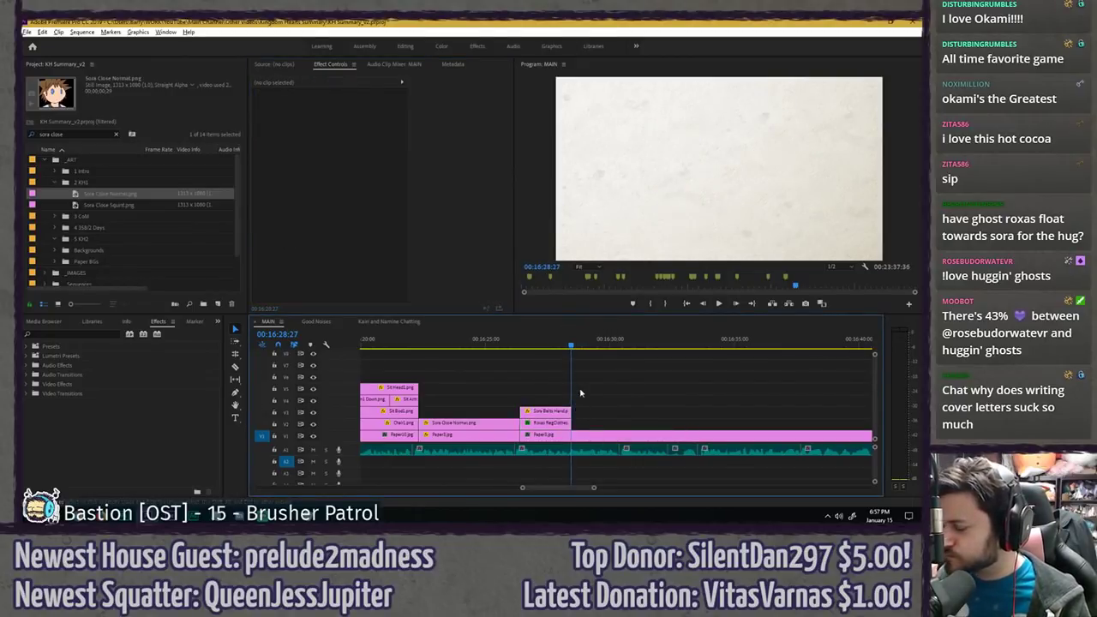
- Search the project for 'kairi' and insert the Kairi KH2 image into the sequence
{"action": "left_click", "coordinate": [116, 133]}
{"action": "left_click", "coordinate": [97, 134]}
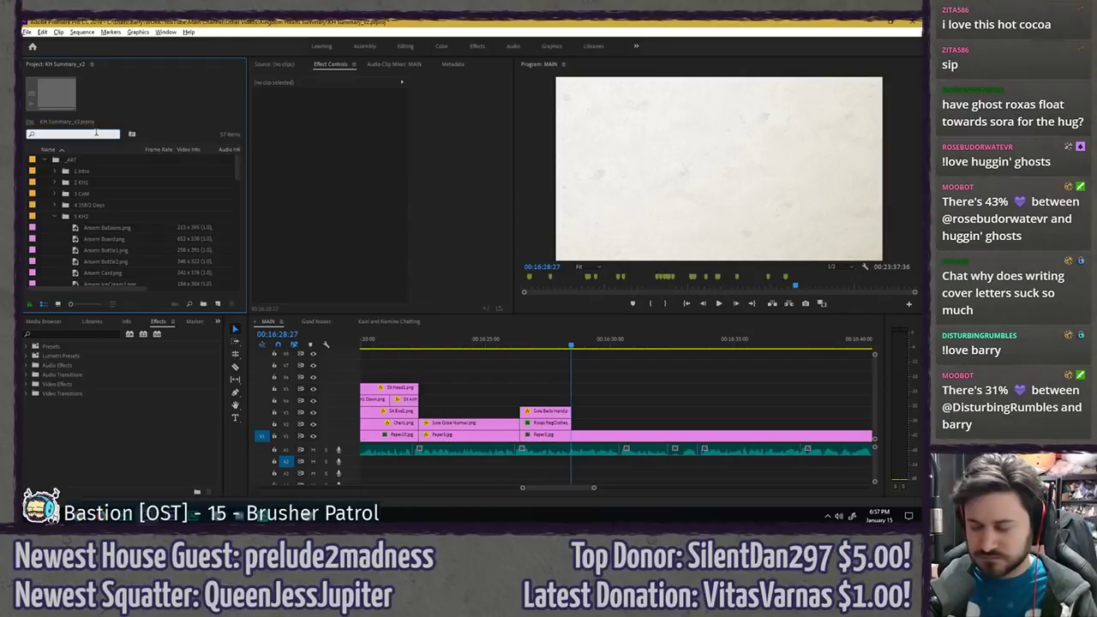
{"action": "type", "text": "kairi"}
{"action": "scroll", "coordinate": [96, 183], "scroll_direction": "down", "scroll_amount": 5}
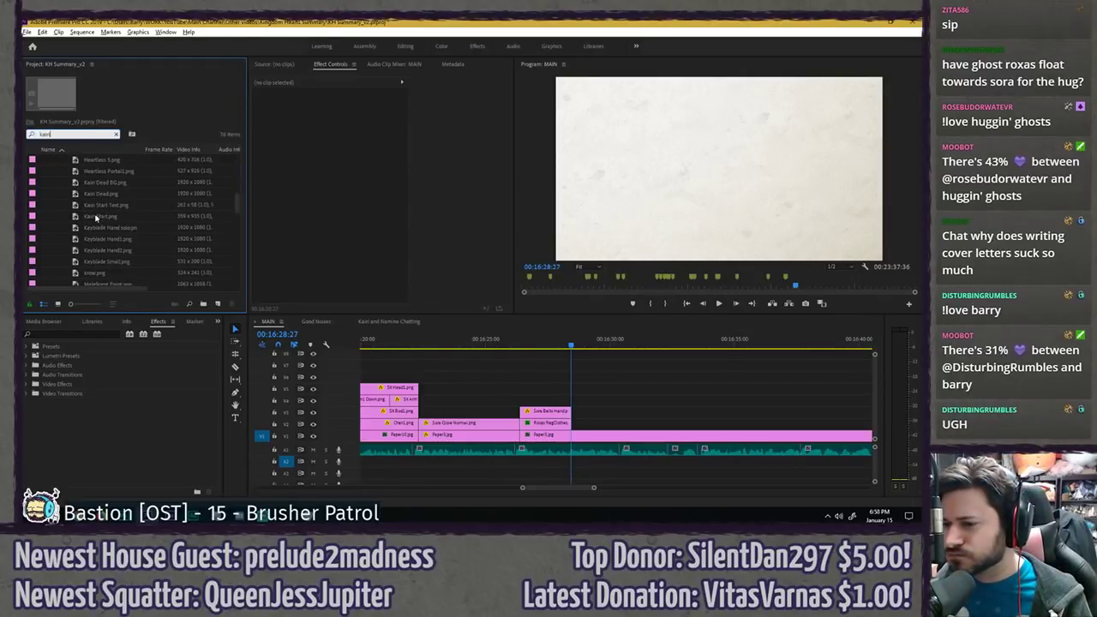
{"action": "scroll", "coordinate": [98, 199], "scroll_direction": "down", "scroll_amount": 5}
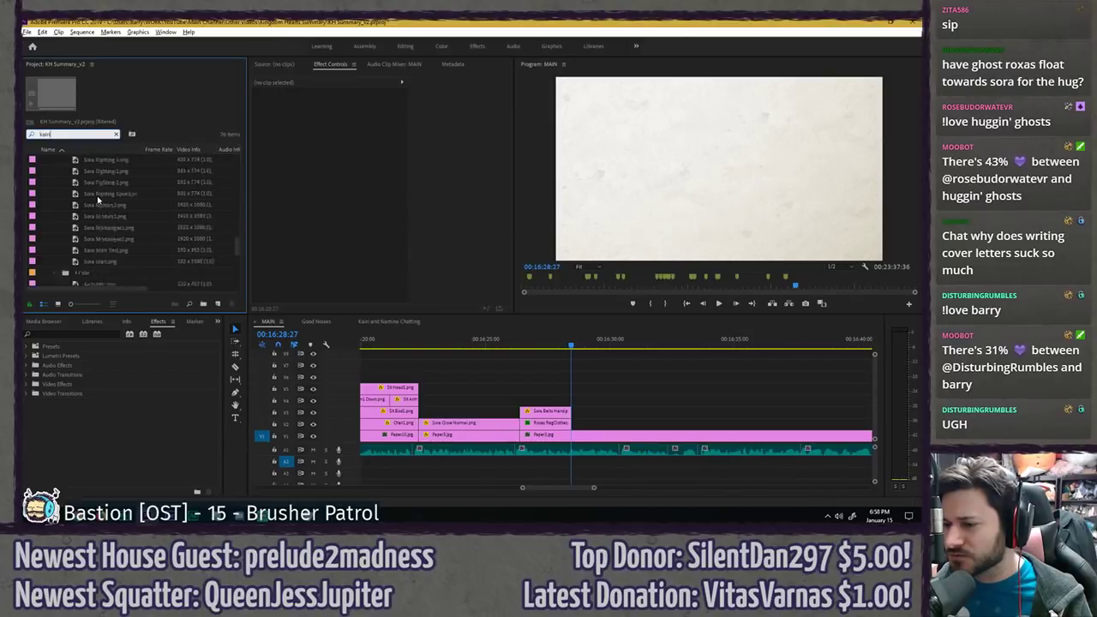
{"action": "left_click", "coordinate": [101, 239]}
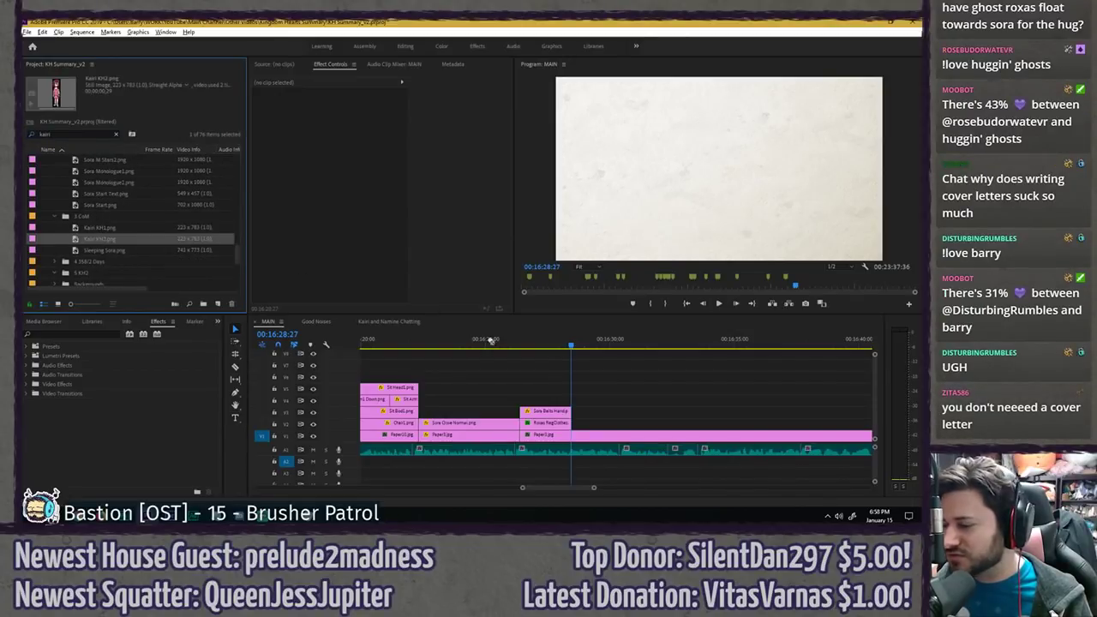
{"action": "key", "text": "period"}
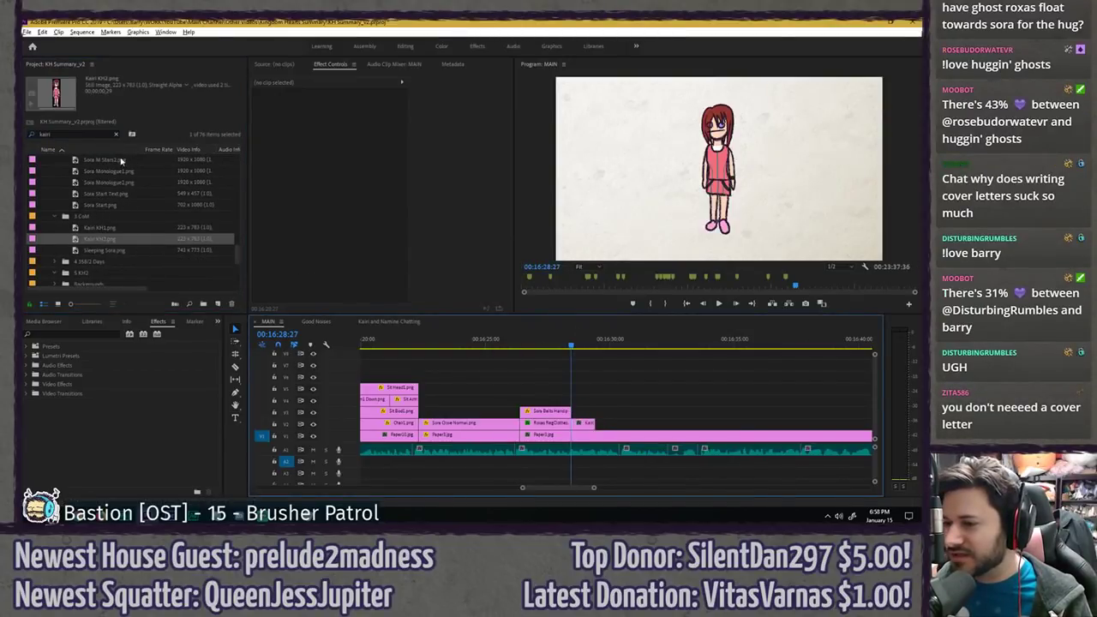
- Search for 'namin' and drag the Namine image onto the timeline above Kairi
{"action": "left_click", "coordinate": [112, 133]}
{"action": "type", "text": "namine"}
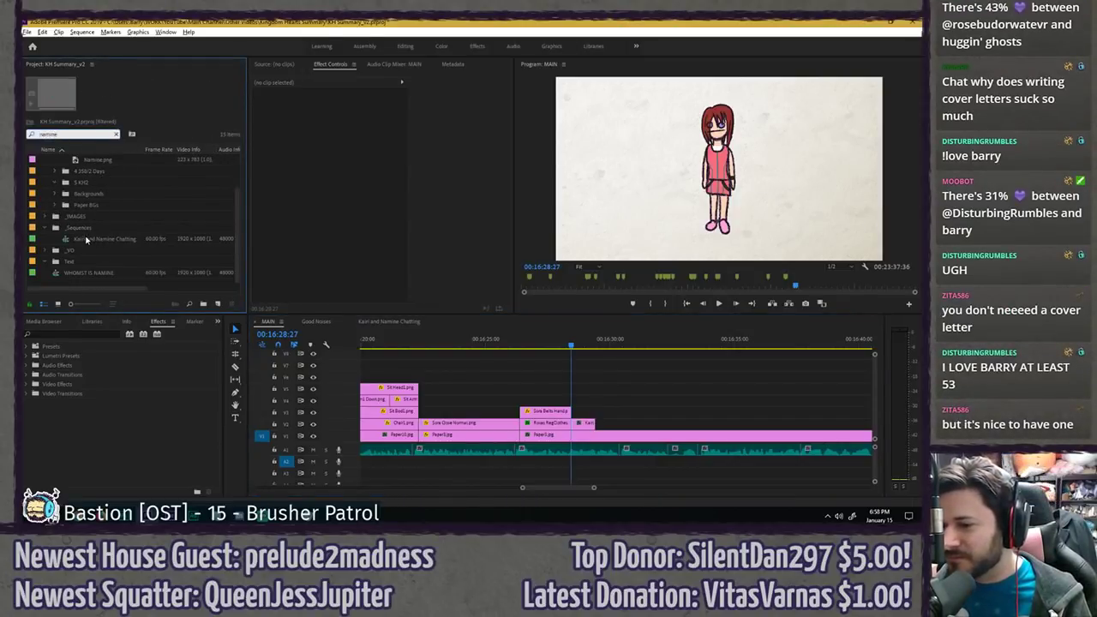
{"action": "scroll", "coordinate": [86, 240], "scroll_direction": "up", "scroll_amount": 2}
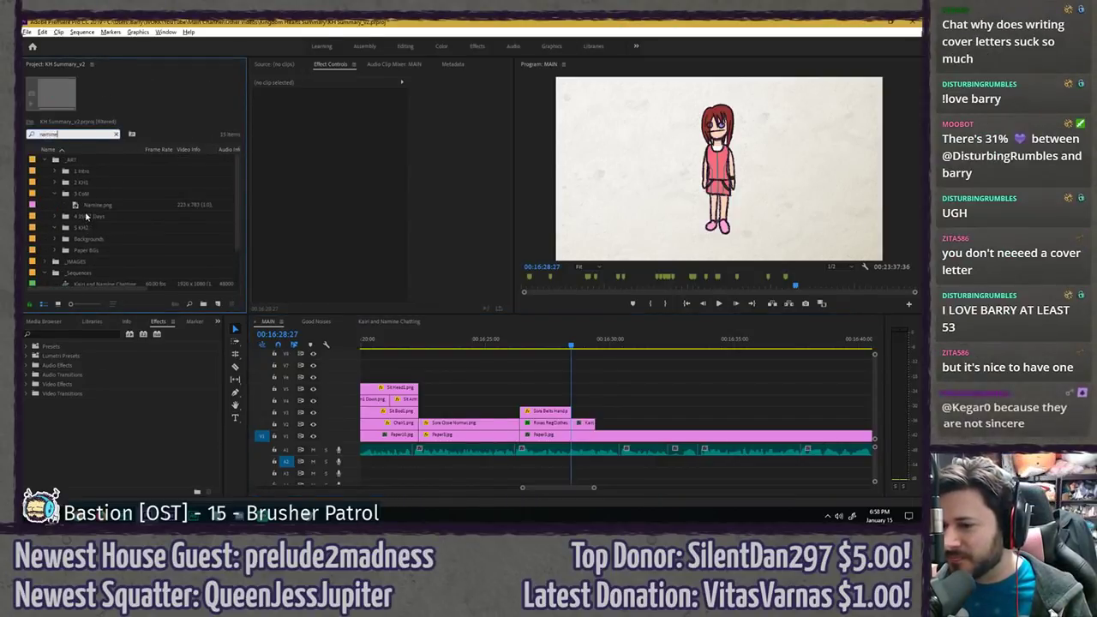
{"action": "left_click_drag", "start_coordinate": [93, 206], "coordinate": [584, 411]}
{"action": "key", "text": "equal"}
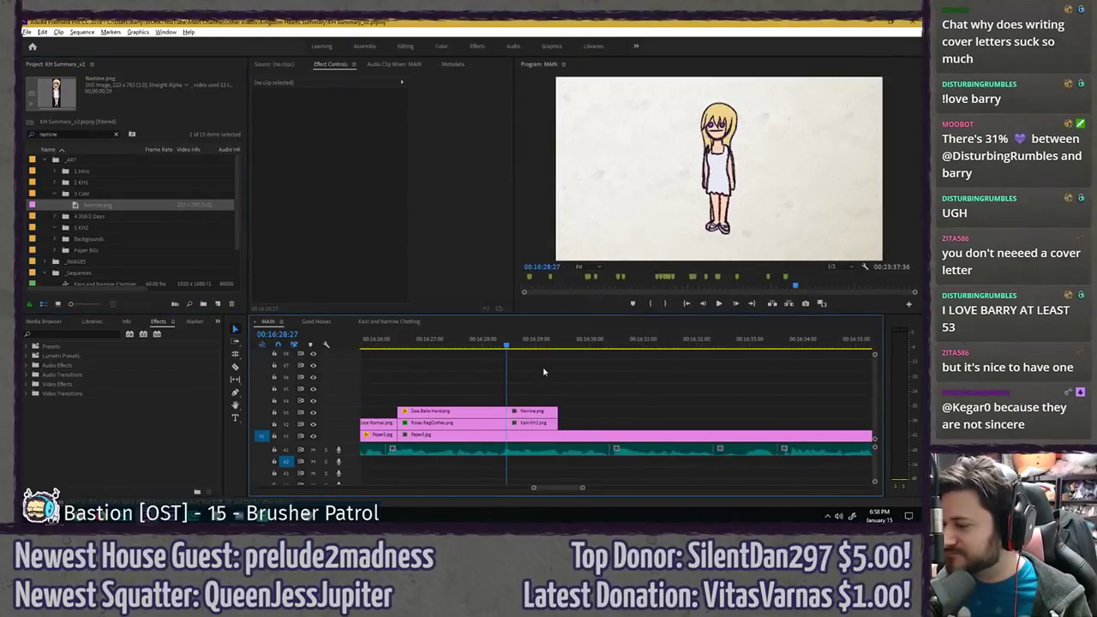
{"action": "key", "text": "space"}
{"action": "key", "text": "space"}
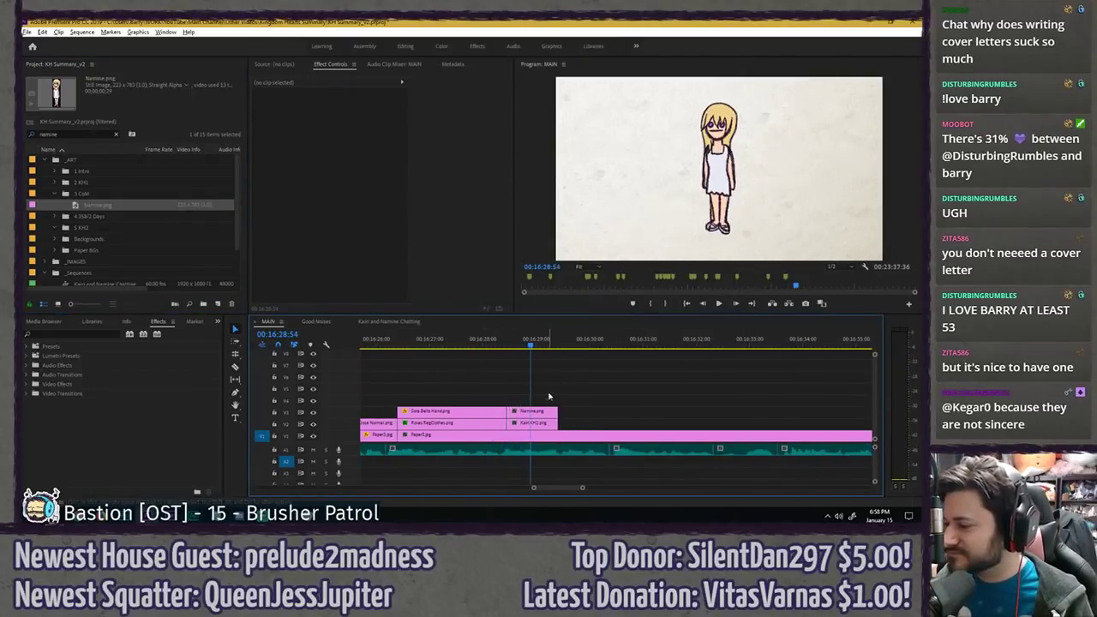
- Adjust the Namine and Kairi clips so both end at the playhead, 00:16:28:45
{"action": "left_click_drag", "start_coordinate": [552, 424], "coordinate": [676, 423]}
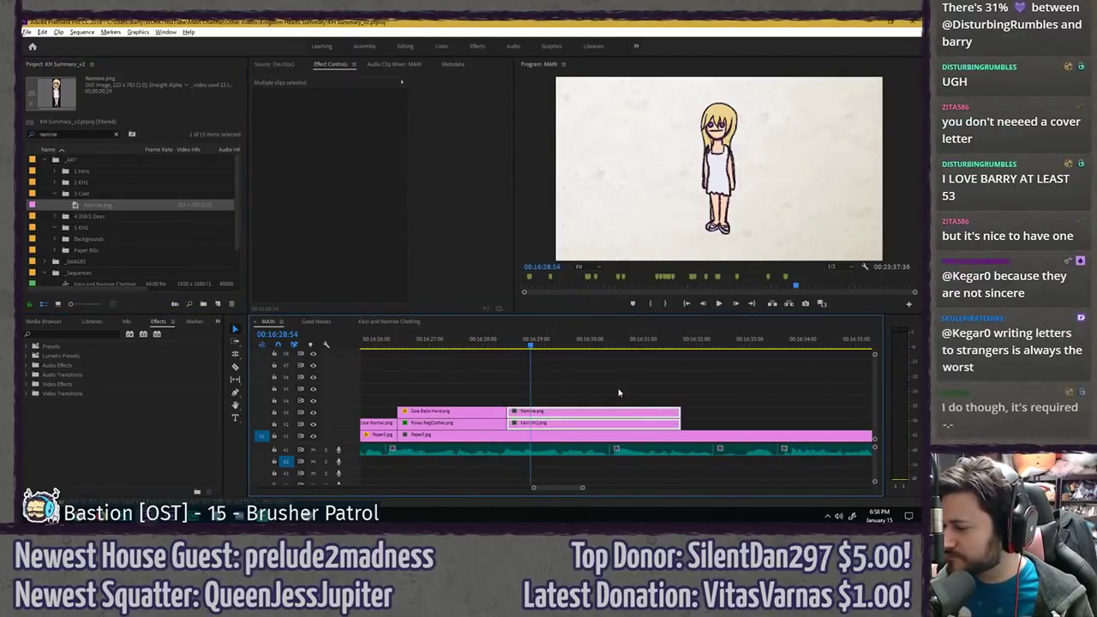
{"action": "left_click", "coordinate": [617, 392]}
{"action": "key", "text": "space"}
{"action": "key", "text": "space"}
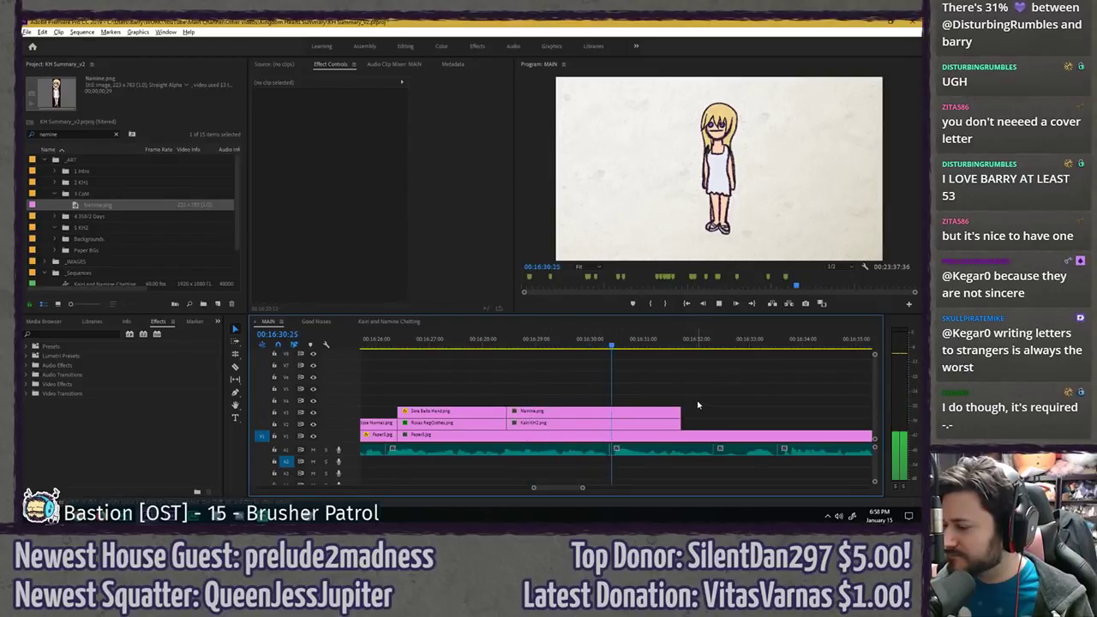
{"action": "left_click", "coordinate": [617, 343]}
{"action": "left_click_drag", "start_coordinate": [618, 343], "coordinate": [621, 344]}
{"action": "left_click_drag", "start_coordinate": [697, 400], "coordinate": [618, 422]}
{"action": "left_click", "coordinate": [539, 376]}
{"action": "left_click", "coordinate": [524, 343]}
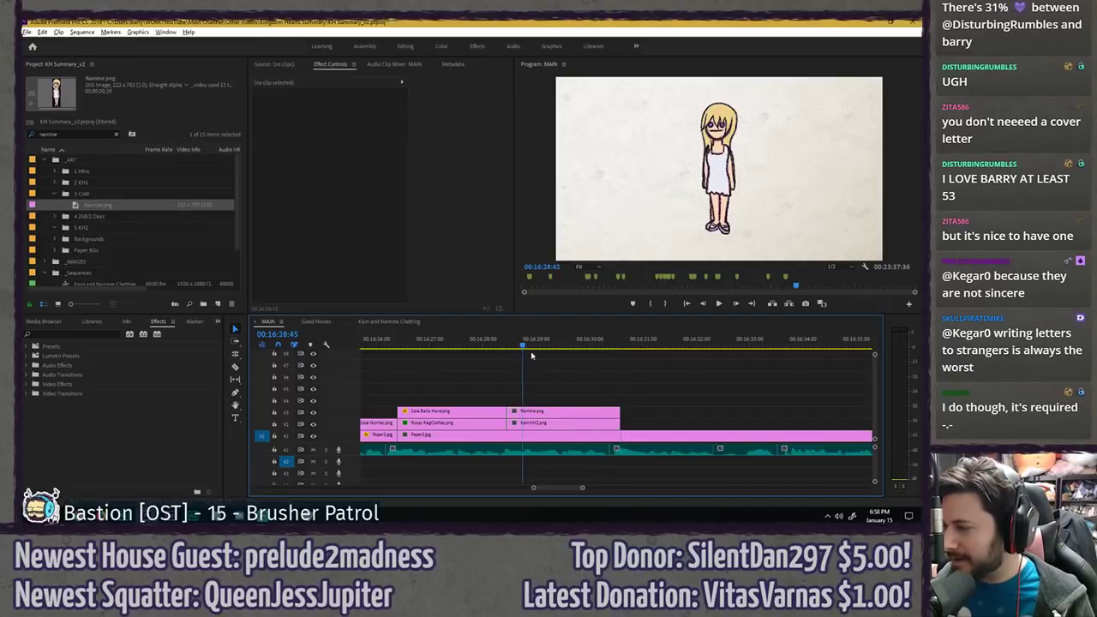
- Apply the Horizontal Flip effect to the Namine clip
{"action": "left_click", "coordinate": [557, 415]}
{"action": "left_click", "coordinate": [72, 333]}
{"action": "type", "text": "hori"}
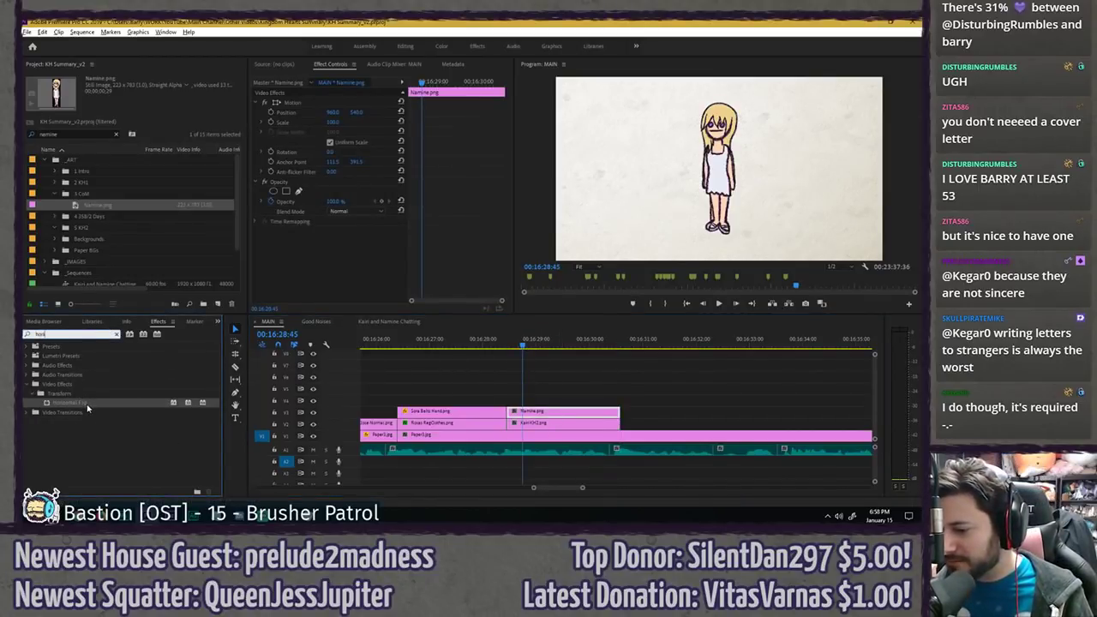
{"action": "left_click_drag", "start_coordinate": [86, 408], "coordinate": [375, 269]}
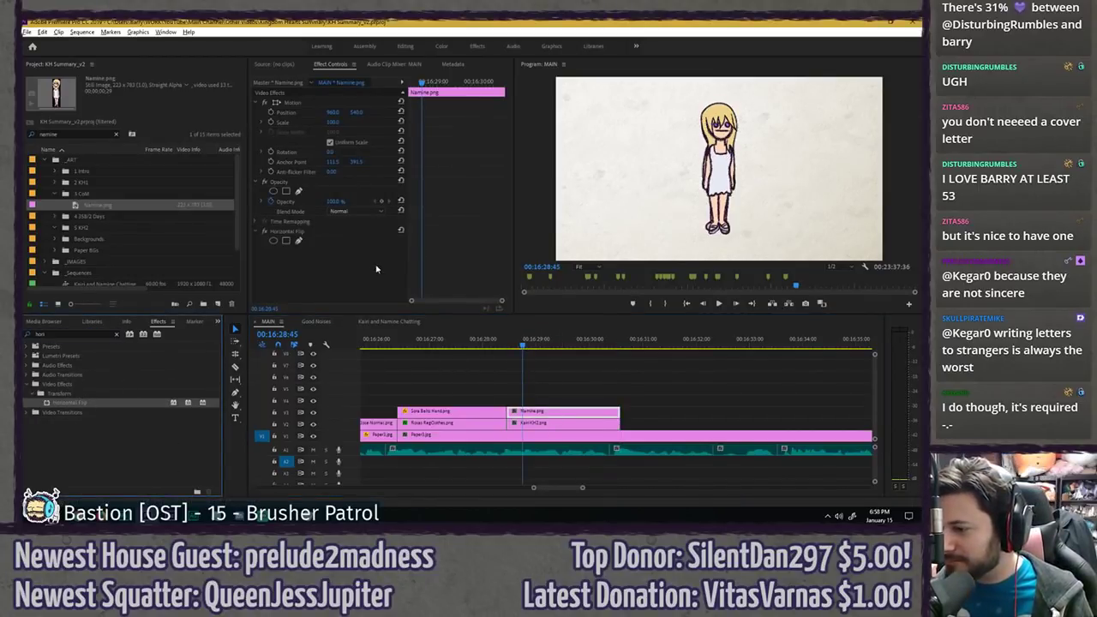
- Shift Namine's position left so Kairi is visible beside her
{"action": "left_click_drag", "start_coordinate": [332, 112], "coordinate": [240, 112]}
{"action": "left_click_drag", "start_coordinate": [390, 129], "coordinate": [393, 128]}
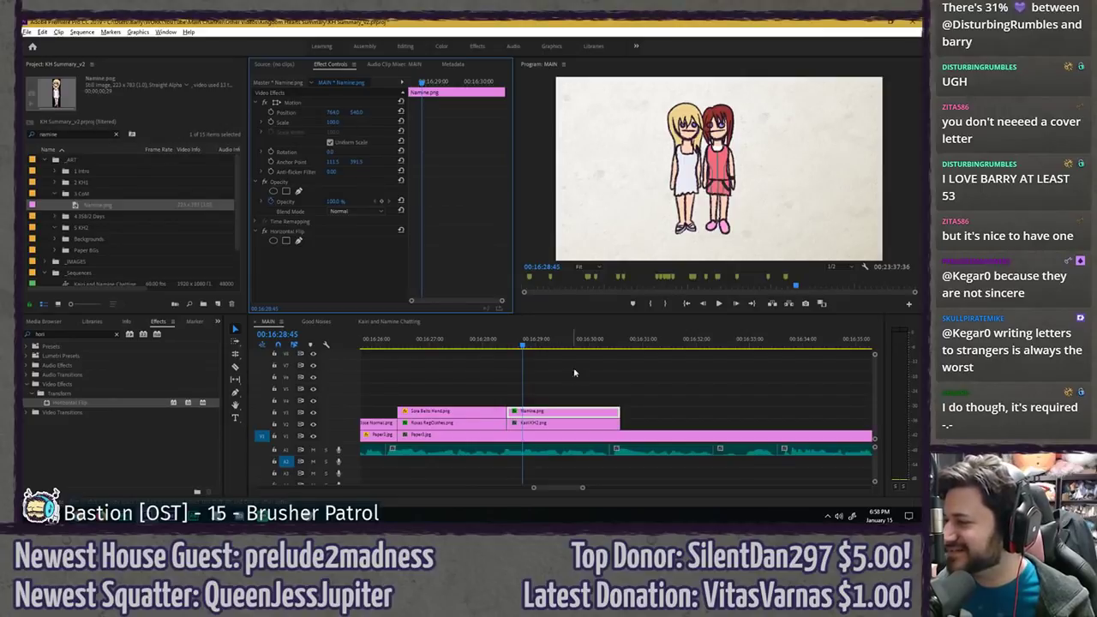
{"action": "left_click", "coordinate": [492, 342]}
{"action": "key", "text": "space"}
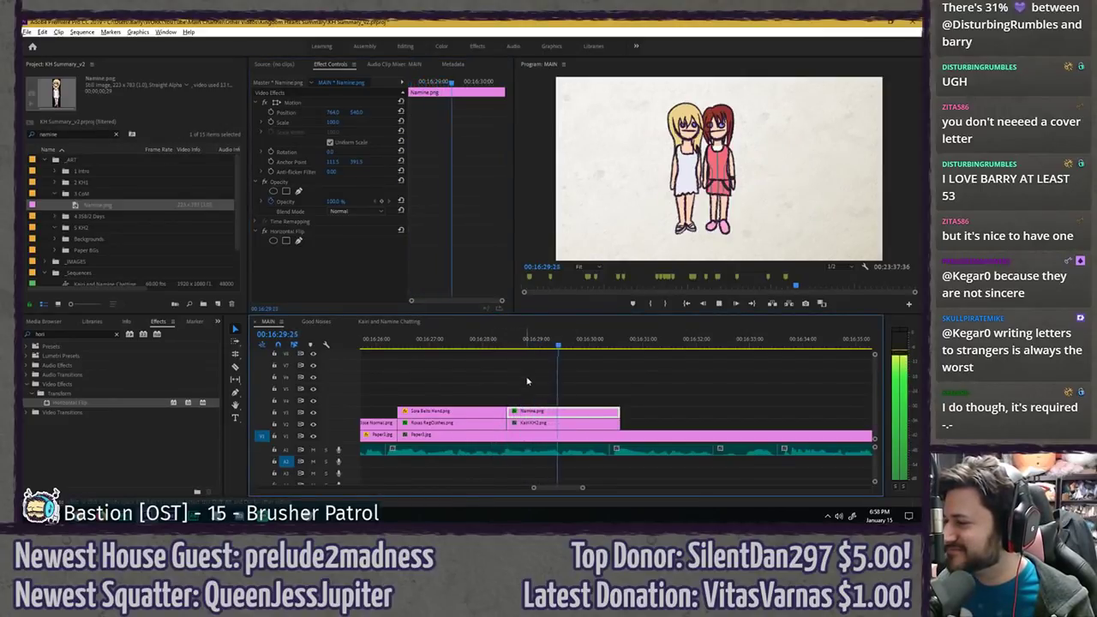
{"action": "key", "text": "space"}
- Move Namine's anchor point down to her feet and tilt her slightly
{"action": "left_click", "coordinate": [329, 103]}
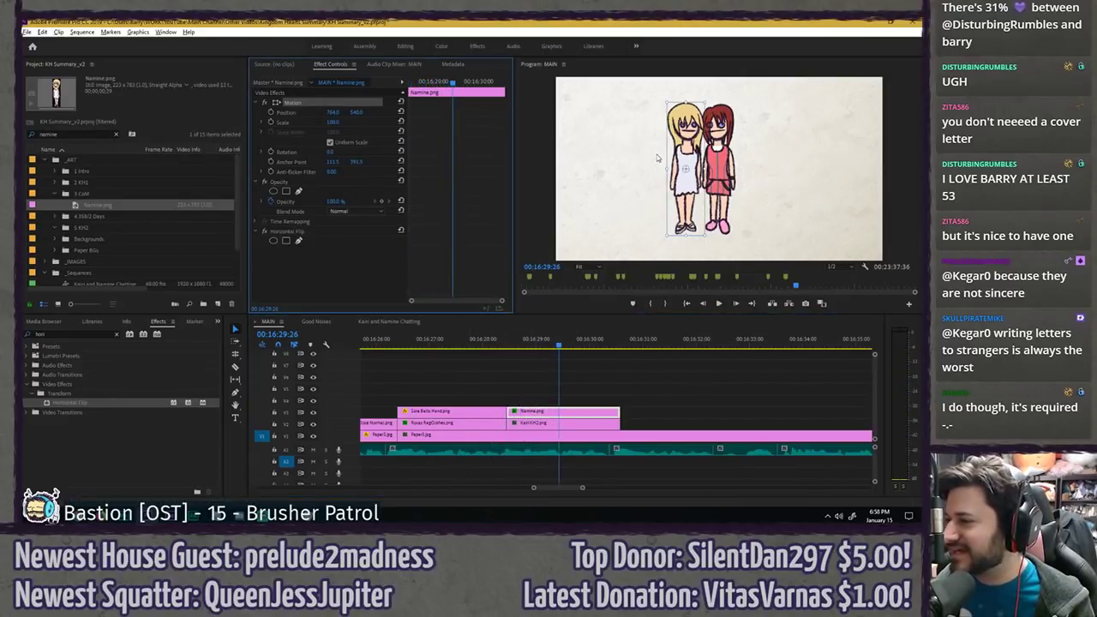
{"action": "left_click_drag", "start_coordinate": [690, 174], "coordinate": [694, 232]}
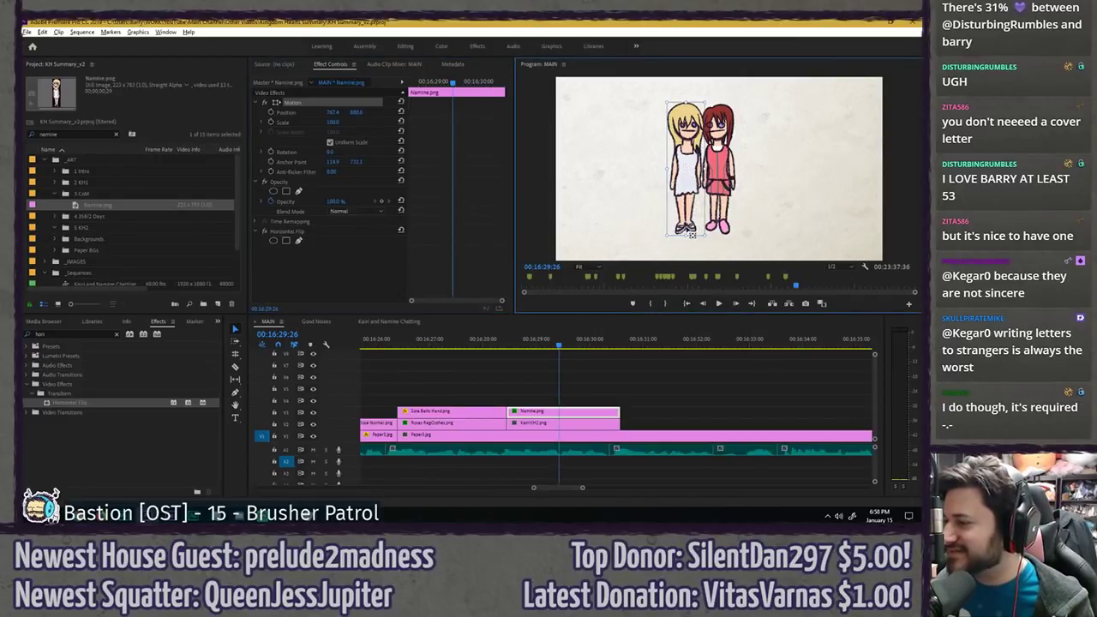
{"action": "left_click_drag", "start_coordinate": [337, 158], "coordinate": [299, 113]}
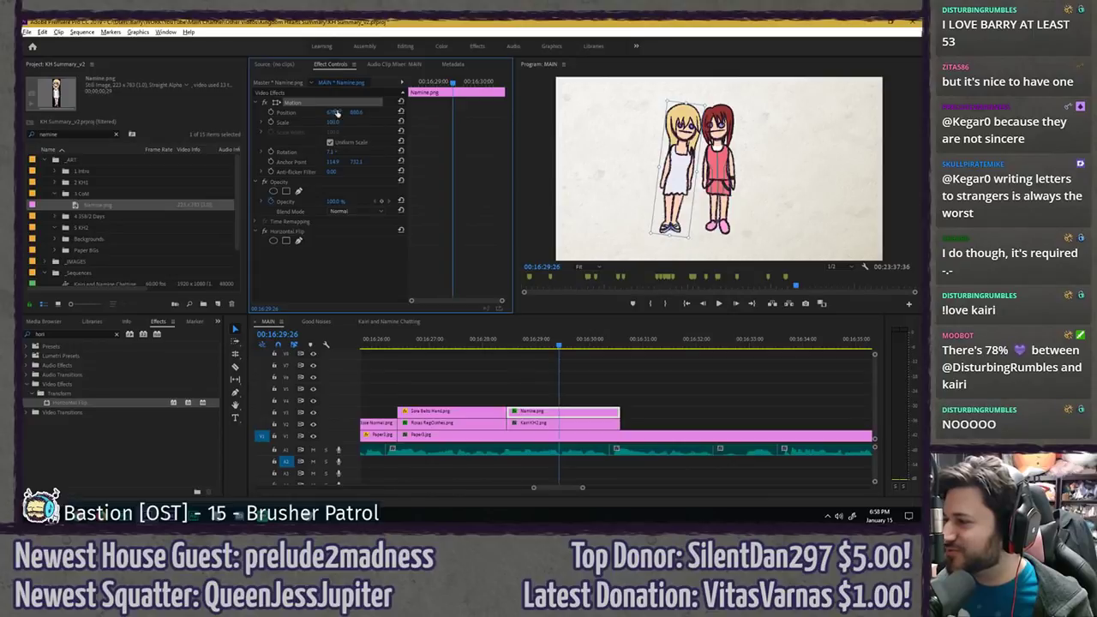
{"action": "left_click", "coordinate": [577, 392]}
{"action": "left_click", "coordinate": [484, 342]}
{"action": "key", "text": "space"}
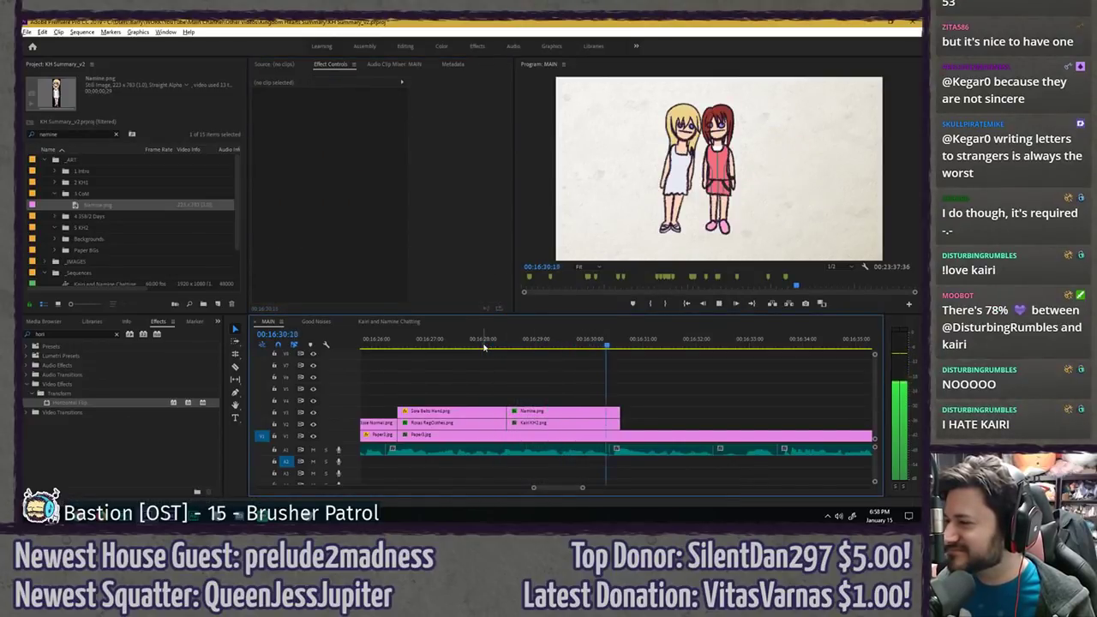
{"action": "left_click", "coordinate": [484, 343]}
- Keyframe Namine's opacity from 100% at 16:29:20 down to 0% with Ease Out
{"action": "left_click", "coordinate": [549, 413]}
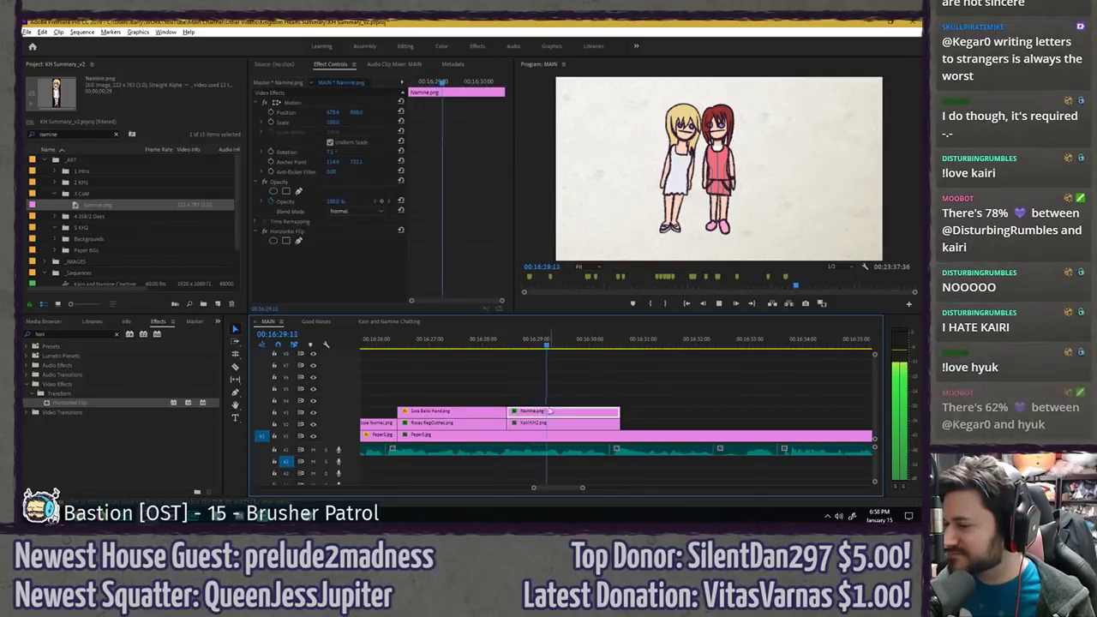
{"action": "key", "text": "space"}
{"action": "left_click", "coordinate": [379, 202]}
{"action": "key", "text": "space"}
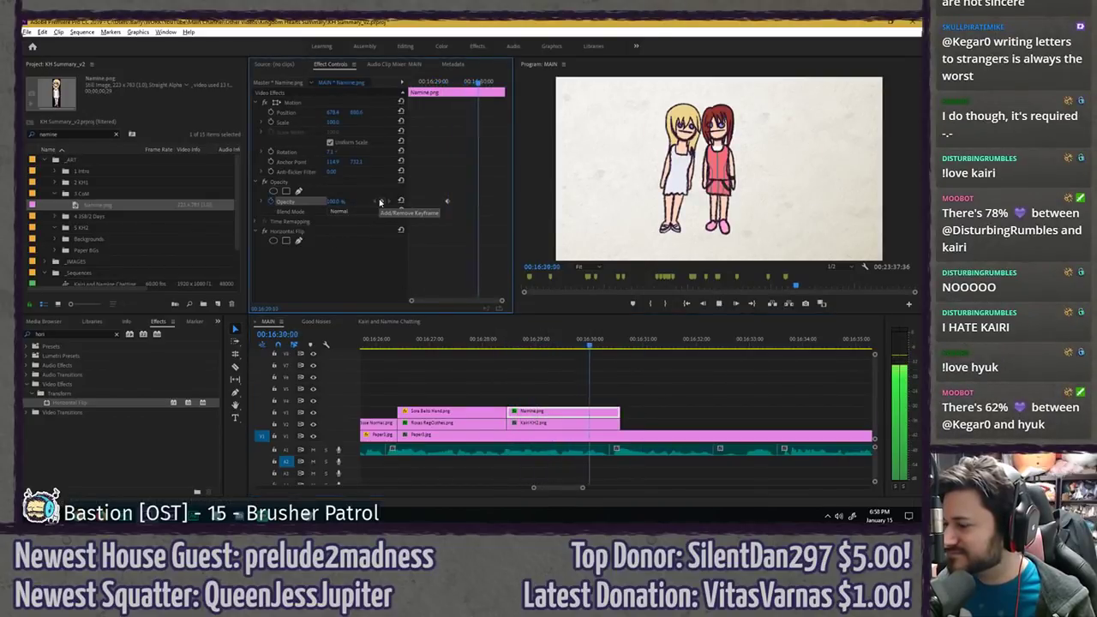
{"action": "left_click_drag", "start_coordinate": [334, 201], "coordinate": [266, 202]}
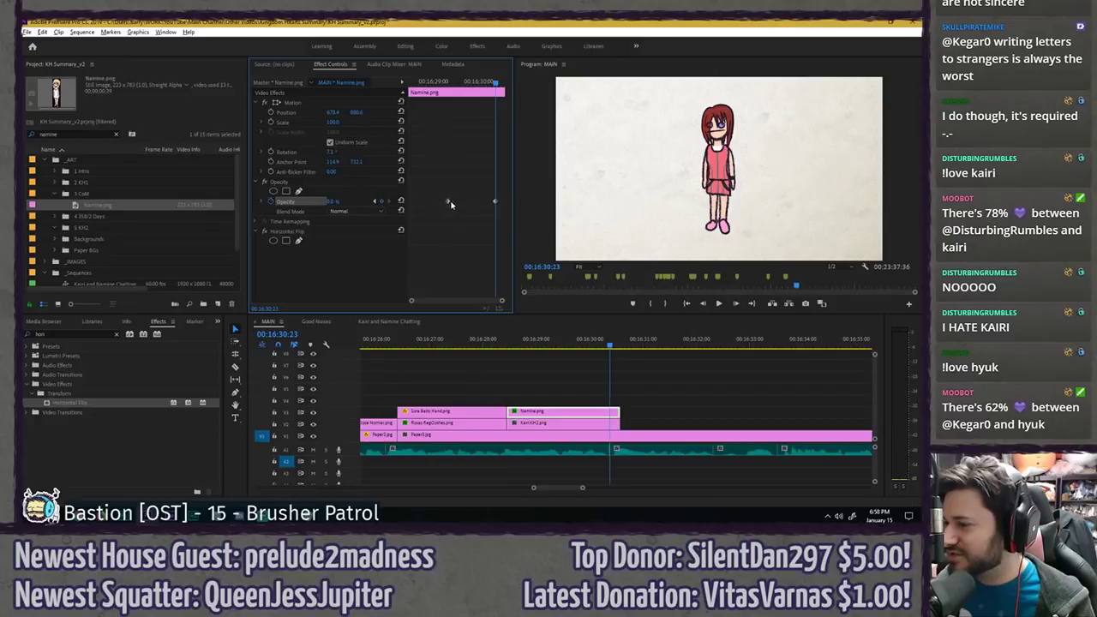
{"action": "right_click", "coordinate": [450, 201]}
{"action": "left_click", "coordinate": [510, 345]}
{"action": "left_click", "coordinate": [429, 84]}
{"action": "key", "text": "space"}
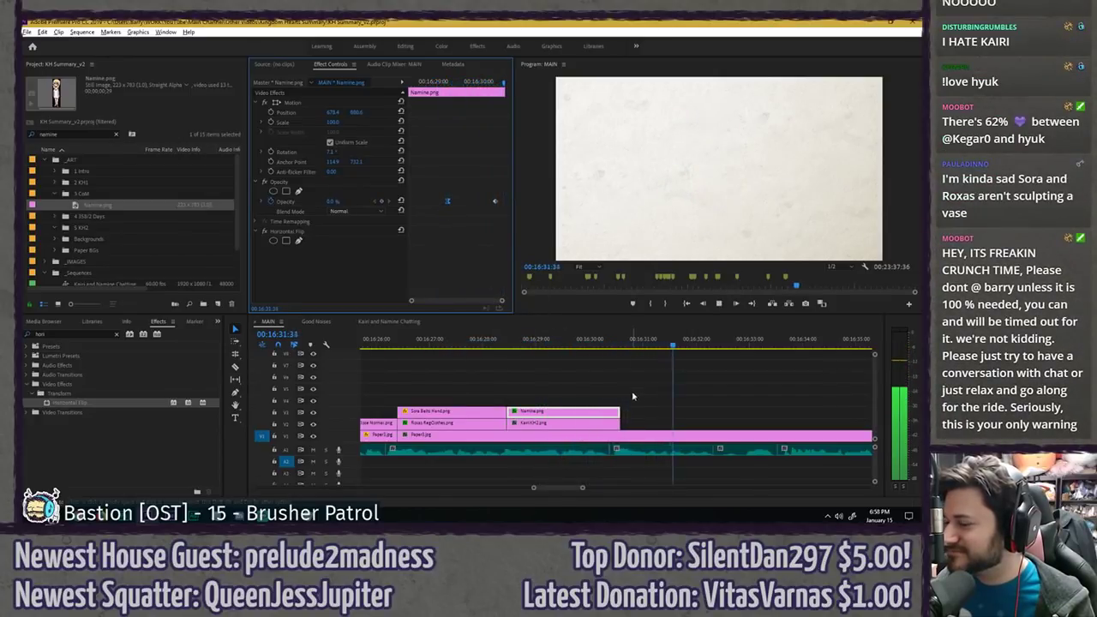
- Extend the Kairi KH2 clip to 16:31:00, trim Namine to 16:30:24, and save
{"action": "left_click_drag", "start_coordinate": [622, 341], "coordinate": [653, 343]}
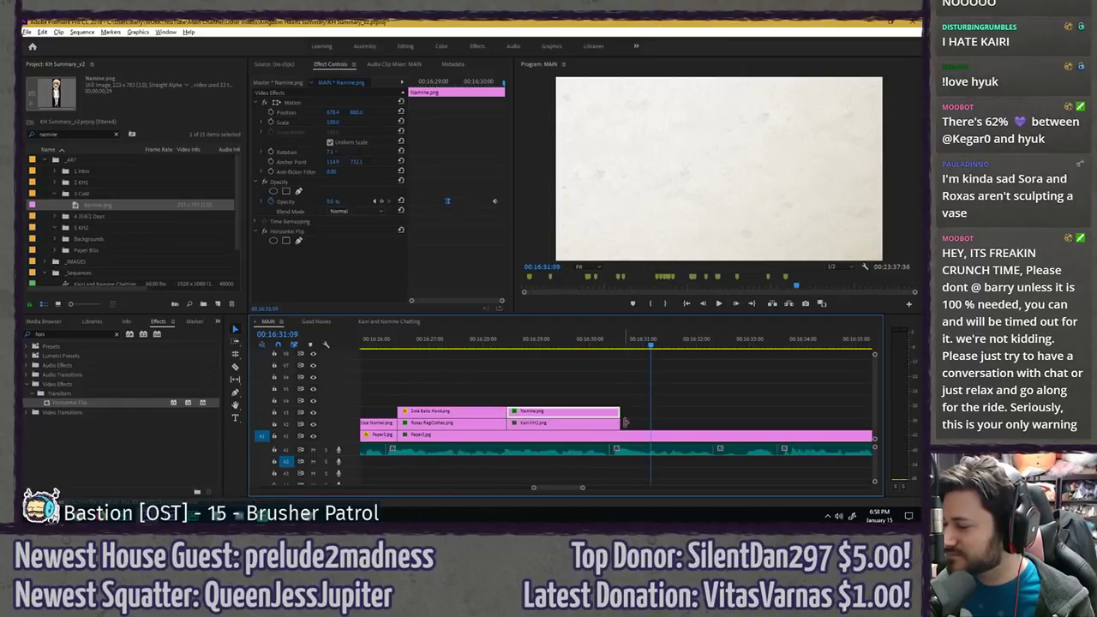
{"action": "left_click_drag", "start_coordinate": [619, 424], "coordinate": [649, 424]}
{"action": "left_click_drag", "start_coordinate": [501, 85], "coordinate": [496, 83]}
{"action": "left_click_drag", "start_coordinate": [617, 412], "coordinate": [610, 409]}
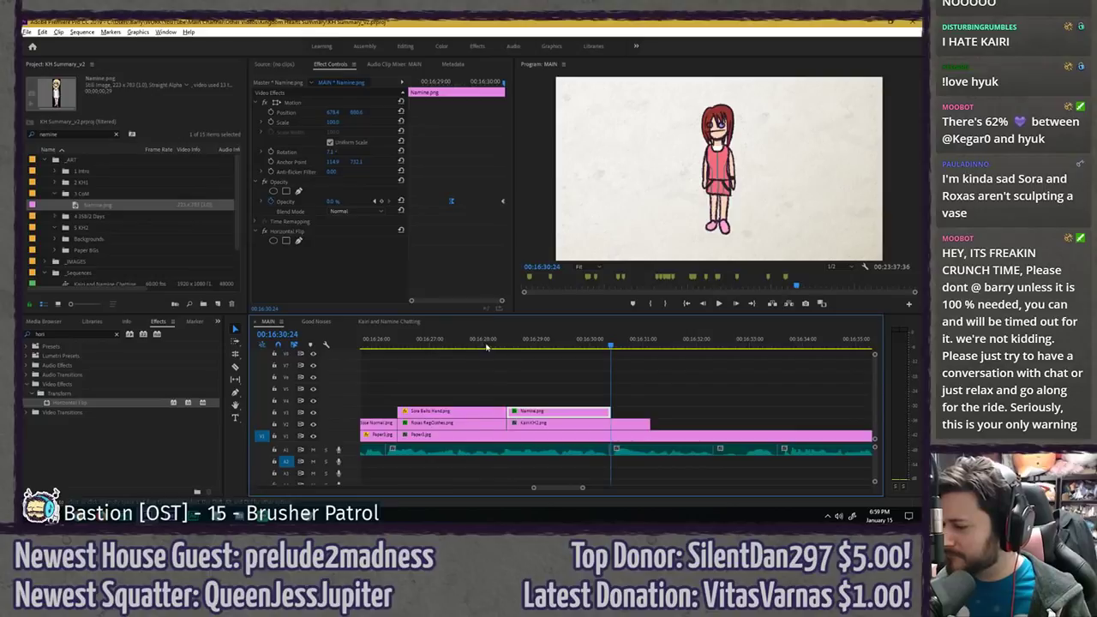
{"action": "left_click", "coordinate": [470, 346]}
{"action": "key", "text": "ctrl+s"}
{"action": "key", "text": "space"}
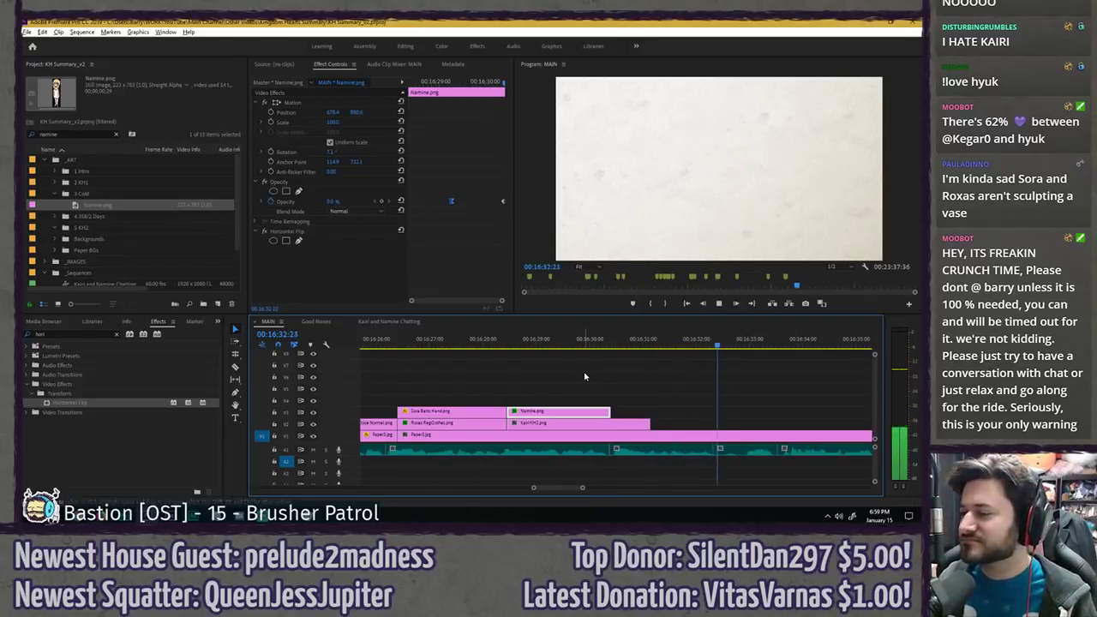
{"action": "left_click", "coordinate": [585, 377]}
{"action": "key", "text": "space"}
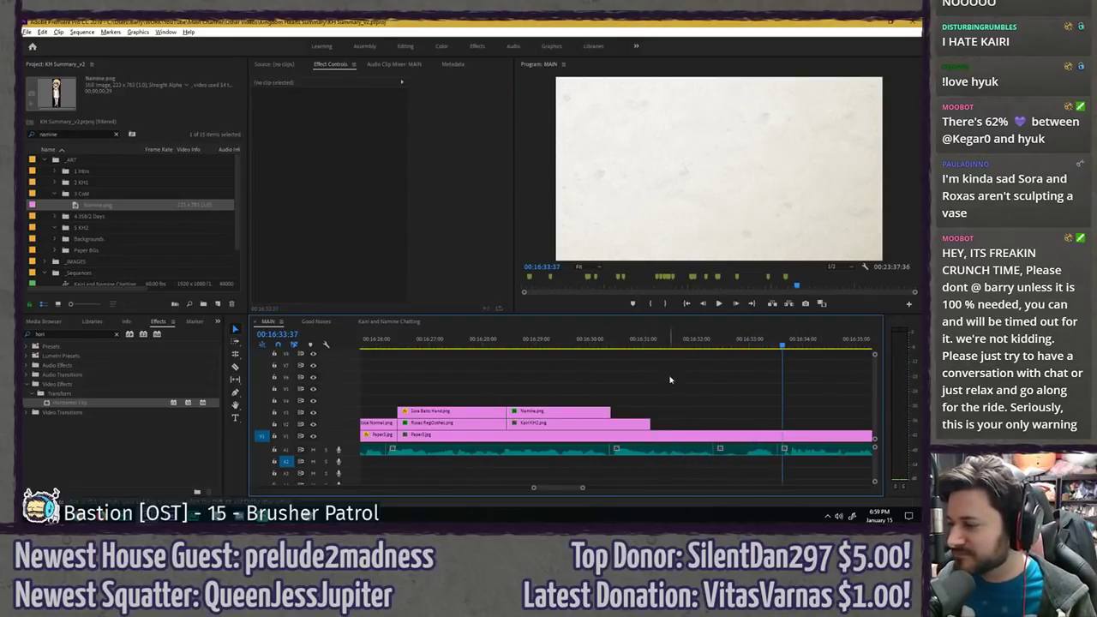
{"action": "scroll", "coordinate": [707, 383], "scroll_direction": "down", "scroll_amount": 10}
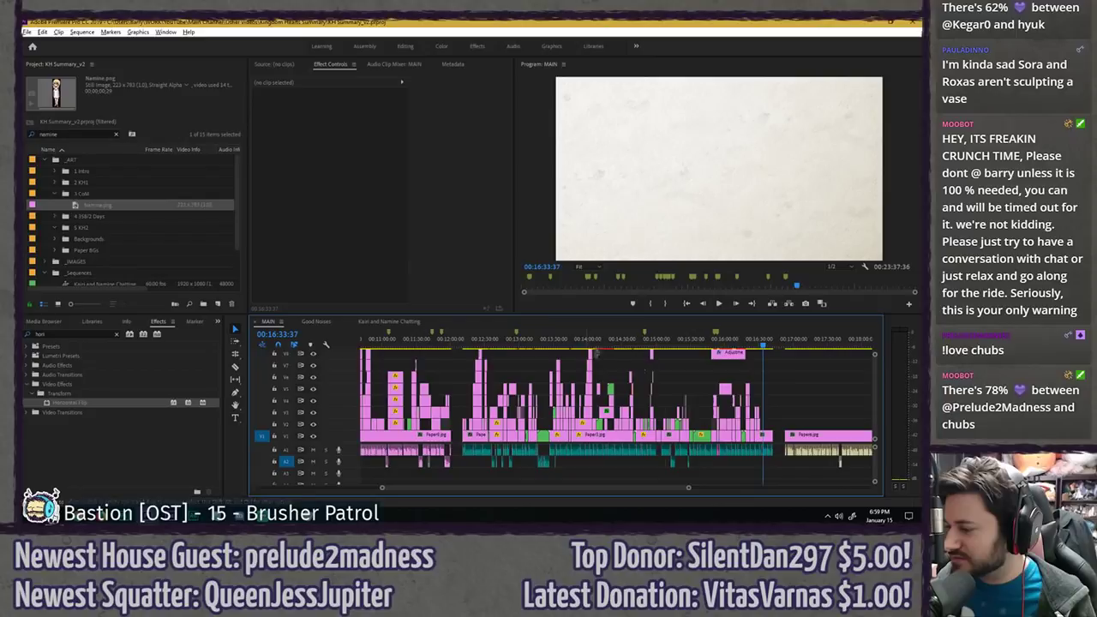
- Zoom in around 13:39 and select the Paper3.jpg background under the GoofDies clips
{"action": "left_click_drag", "start_coordinate": [570, 342], "coordinate": [565, 342]}
{"action": "scroll", "coordinate": [582, 377], "scroll_direction": "up", "scroll_amount": 4}
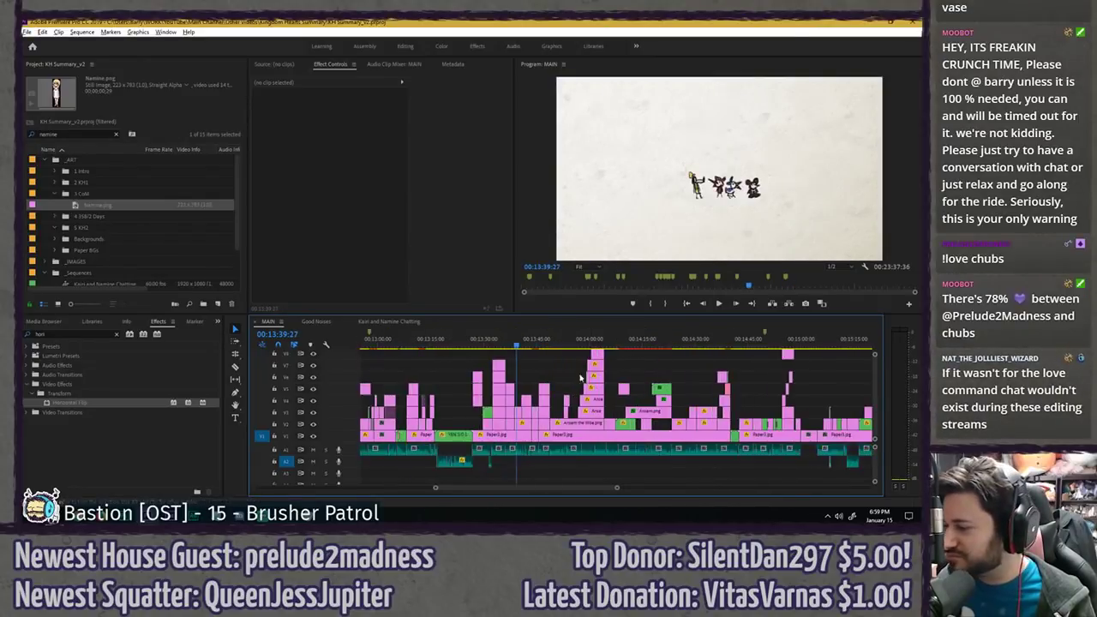
{"action": "key", "text": "equal"}
{"action": "key", "text": "equal"}
{"action": "left_click_drag", "start_coordinate": [493, 347], "coordinate": [511, 346]}
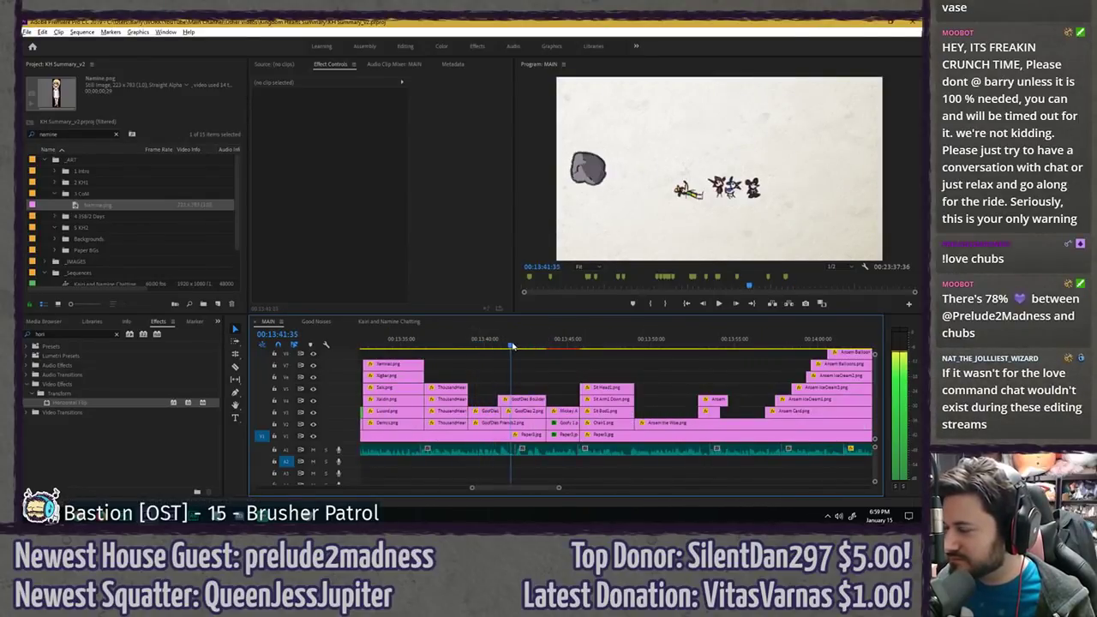
{"action": "left_click_drag", "start_coordinate": [485, 383], "coordinate": [518, 422]}
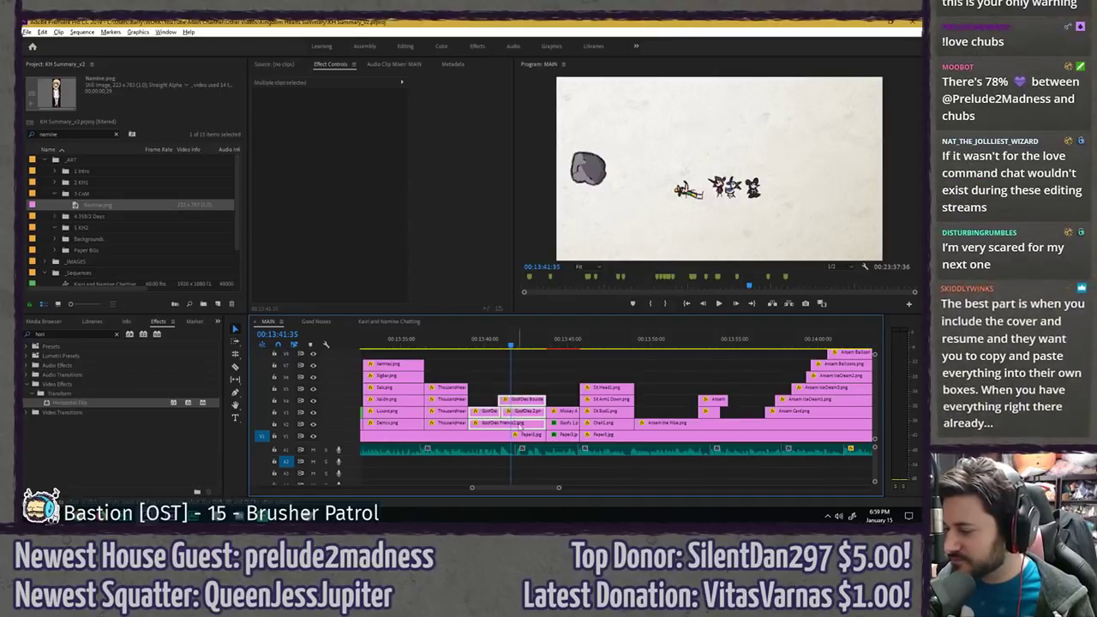
{"action": "left_click", "coordinate": [473, 357]}
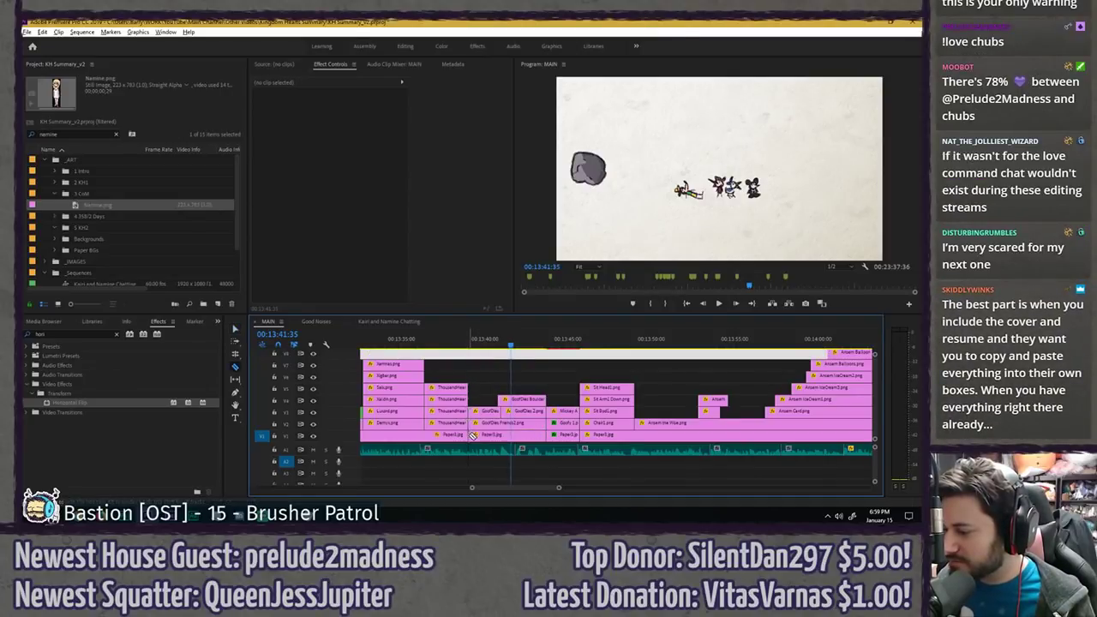
{"action": "left_click_drag", "start_coordinate": [469, 372], "coordinate": [527, 437]}
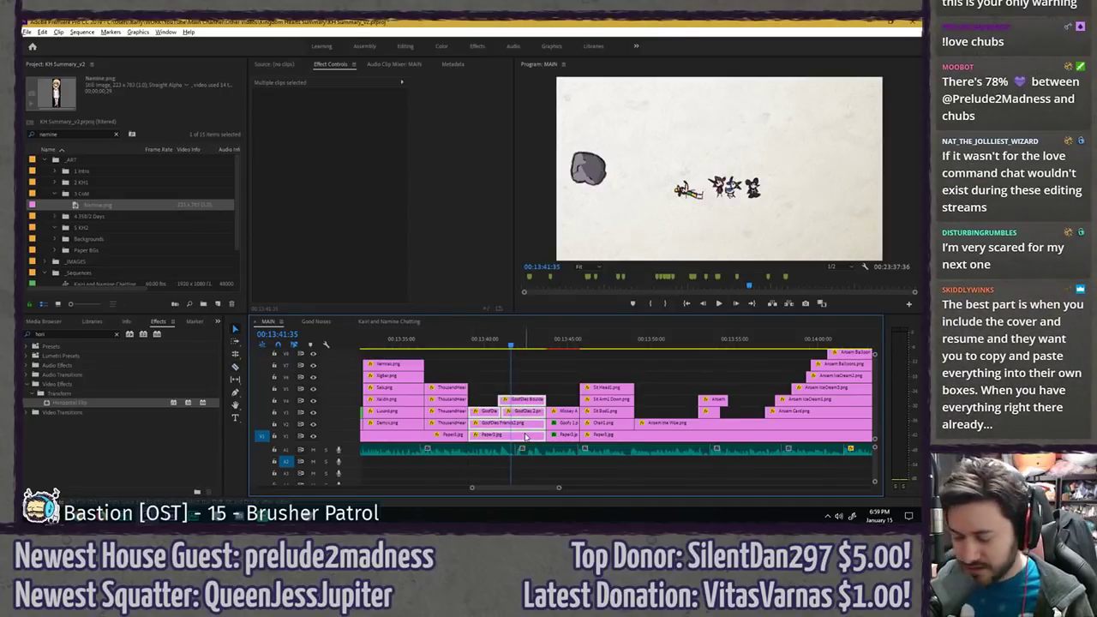
{"action": "left_click", "coordinate": [520, 435]}
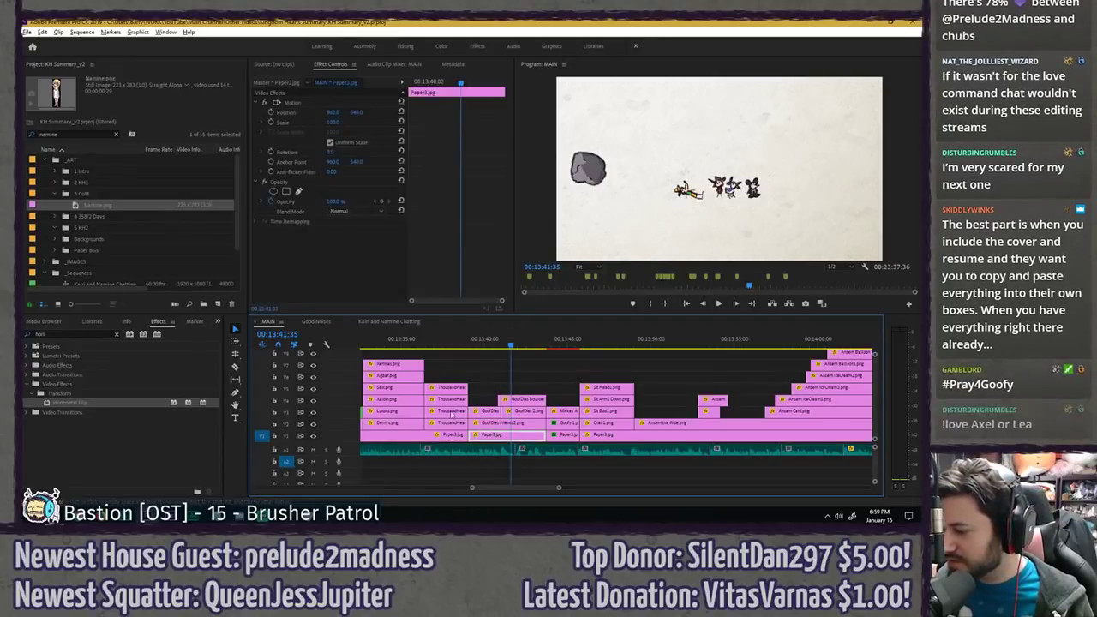
- Replace the Paper3.jpg background with Paper2.jpg from the project
{"action": "left_click", "coordinate": [117, 137]}
{"action": "left_click", "coordinate": [116, 135]}
{"action": "type", "text": "paper2"}
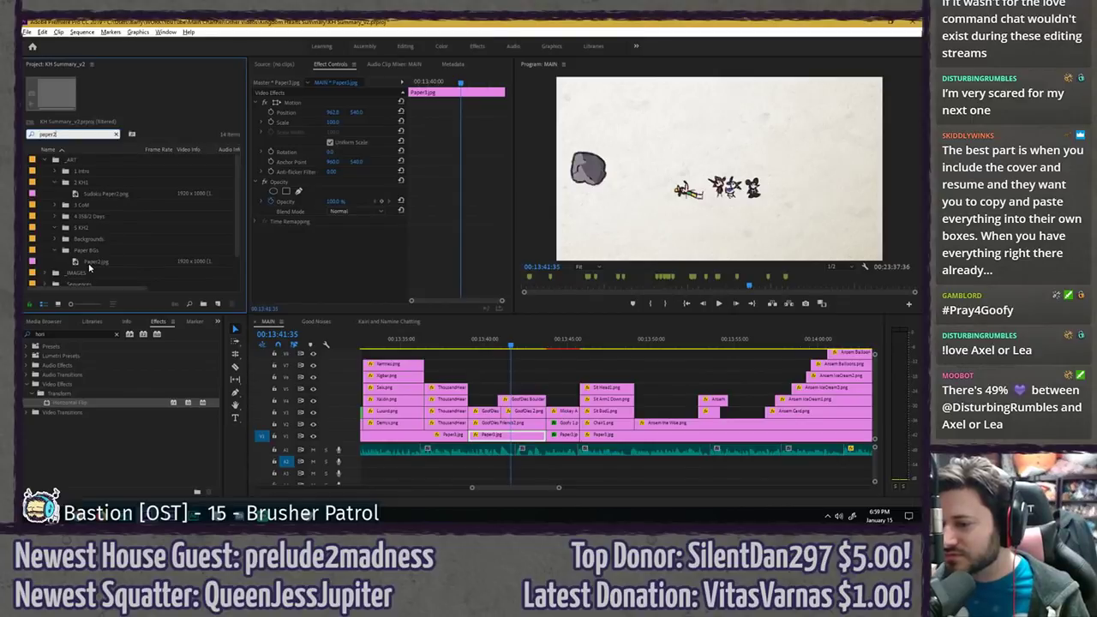
{"action": "left_click", "coordinate": [89, 262]}
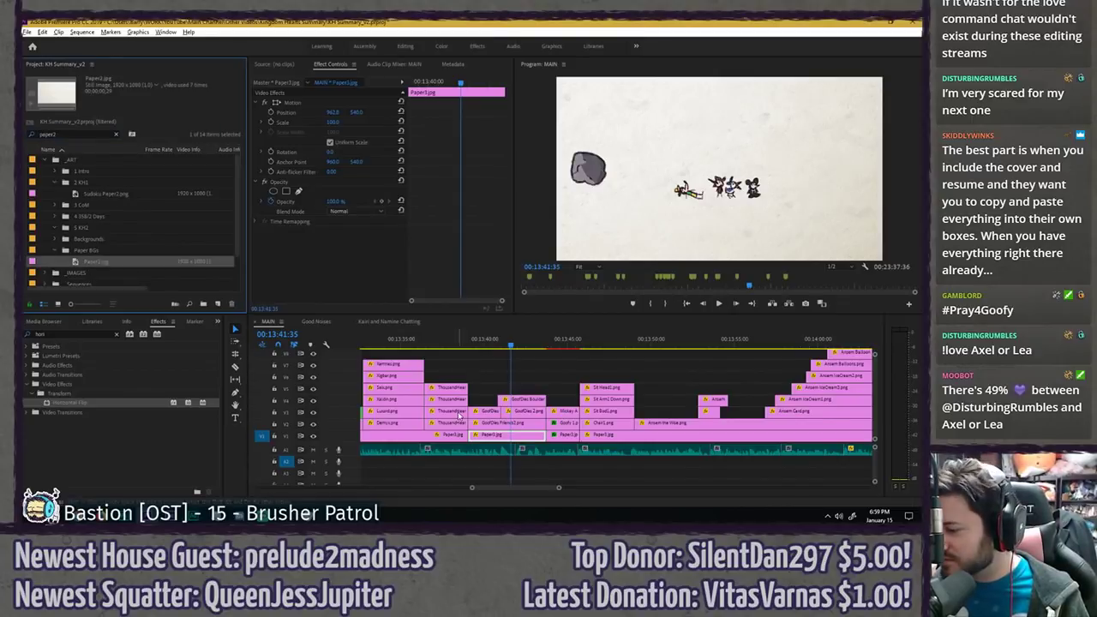
{"action": "left_click_drag", "start_coordinate": [494, 440], "coordinate": [495, 439]}
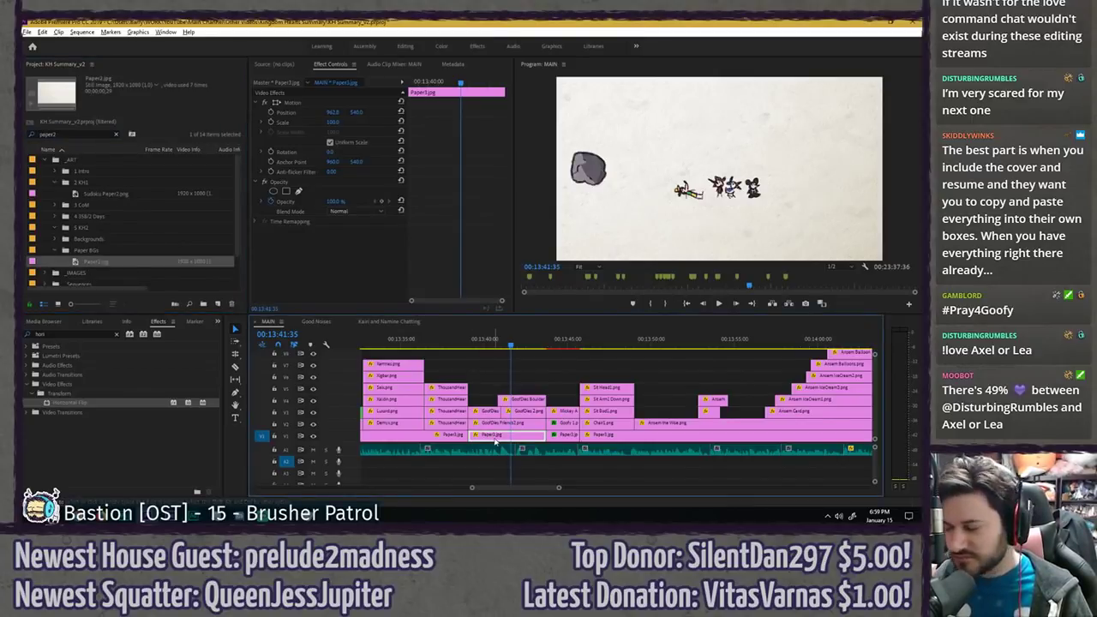
{"action": "left_click", "coordinate": [116, 135]}
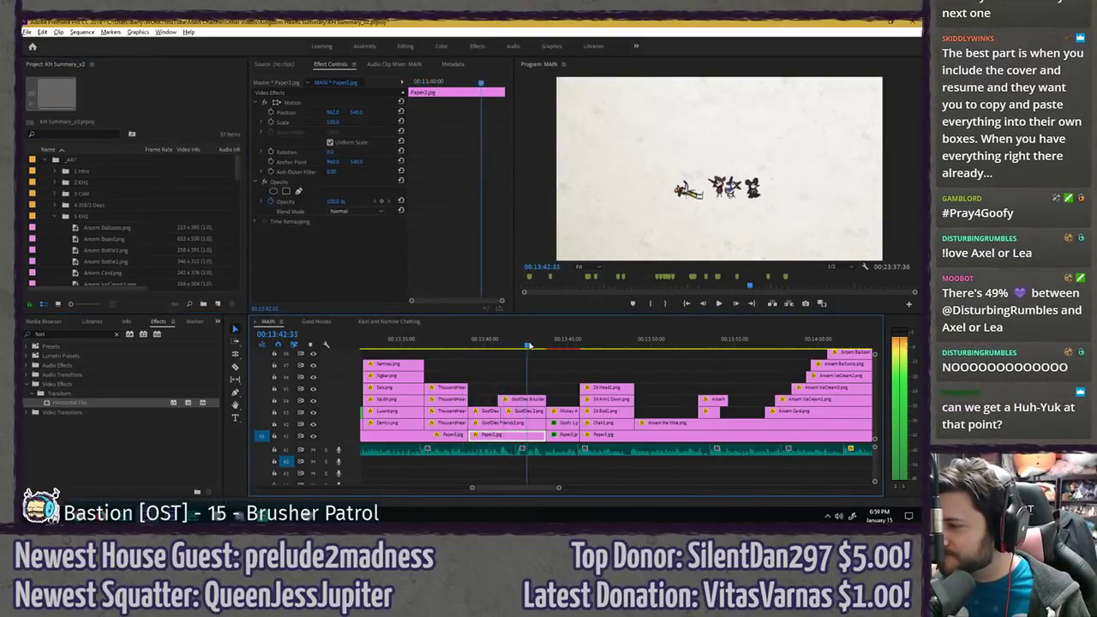
- Paste the copied Goofy and paper clips into the sequence at 16:31:09
{"action": "left_click", "coordinate": [550, 345]}
{"action": "left_click_drag", "start_coordinate": [477, 373], "coordinate": [524, 437]}
{"action": "scroll", "coordinate": [470, 423], "scroll_direction": "down", "scroll_amount": 5}
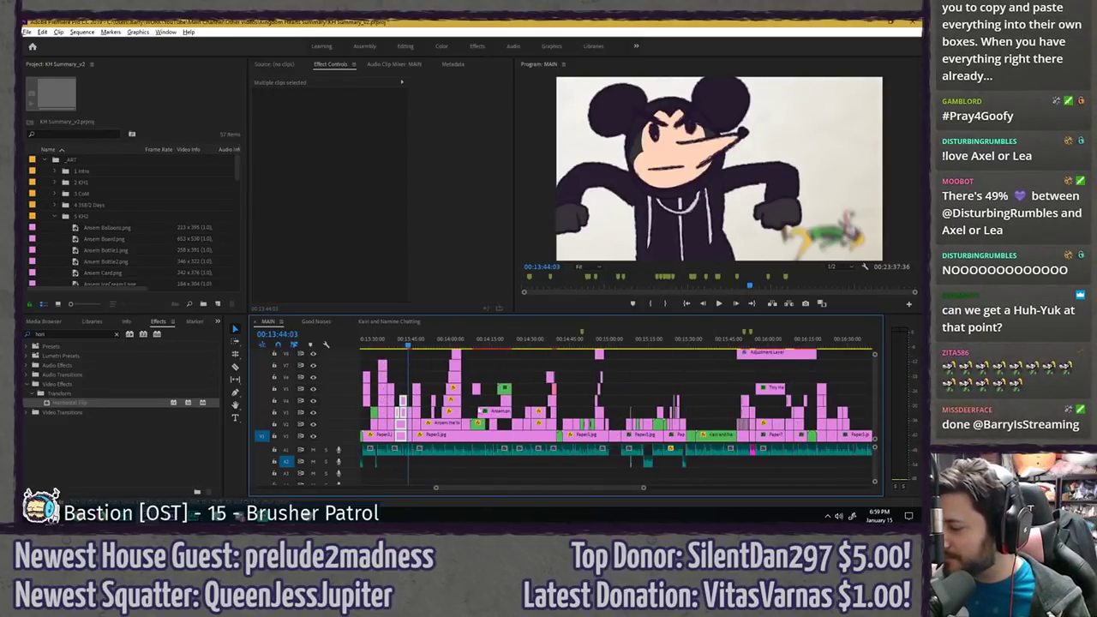
{"action": "scroll", "coordinate": [480, 411], "scroll_direction": "down", "scroll_amount": 5}
{"action": "scroll", "coordinate": [717, 399], "scroll_direction": "up", "scroll_amount": 4}
{"action": "scroll", "coordinate": [509, 383], "scroll_direction": "up", "scroll_amount": 5}
{"action": "left_click", "coordinate": [559, 343]}
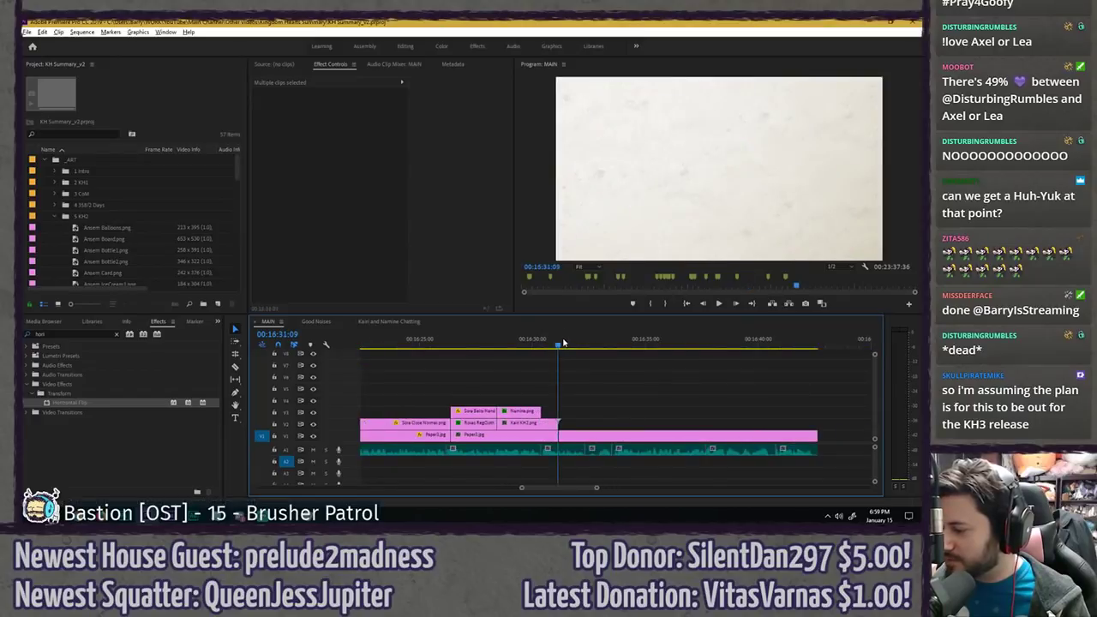
{"action": "key", "text": "ctrl+v"}
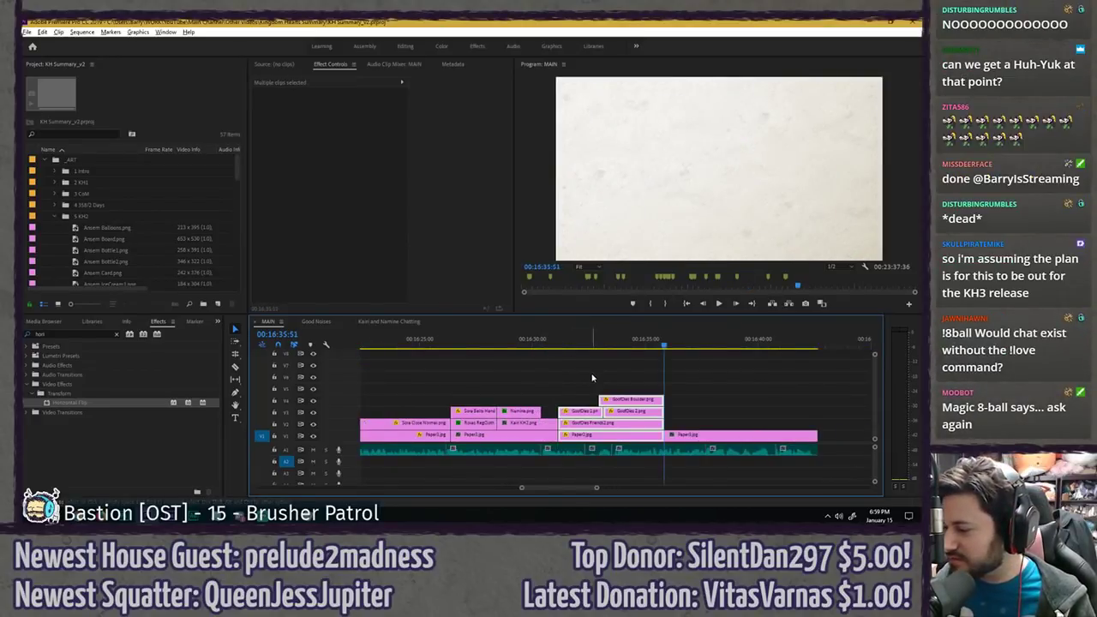
- Save the project and import Sora Close KH2.png into the 5 KH2 bin
{"action": "key", "text": "ctrl+s"}
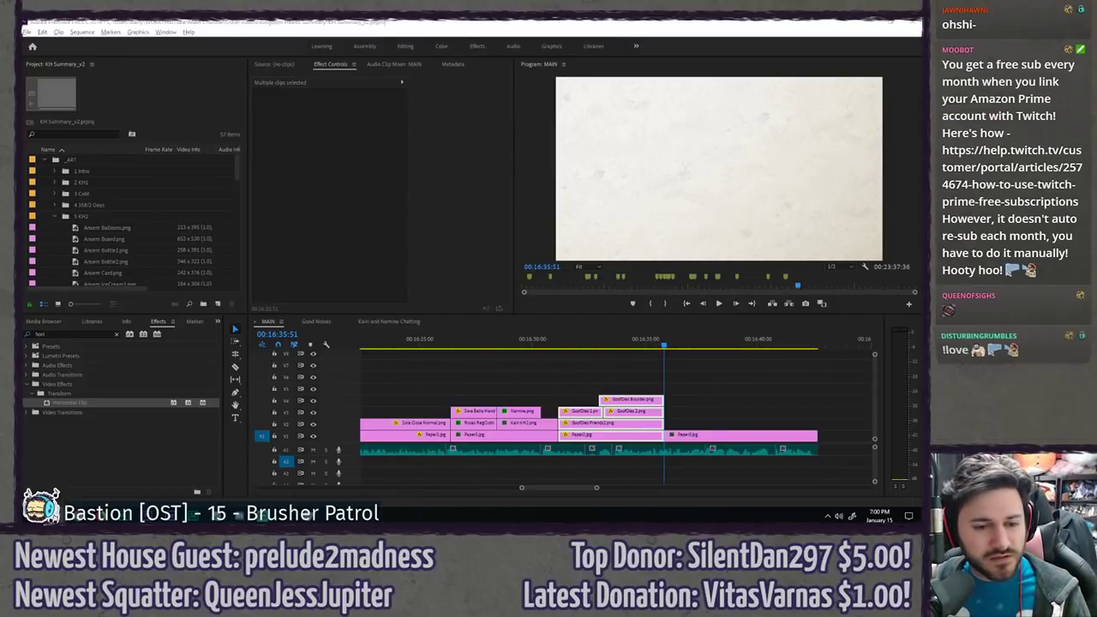
{"action": "left_click_drag", "start_coordinate": [70, 273], "coordinate": [83, 219]}
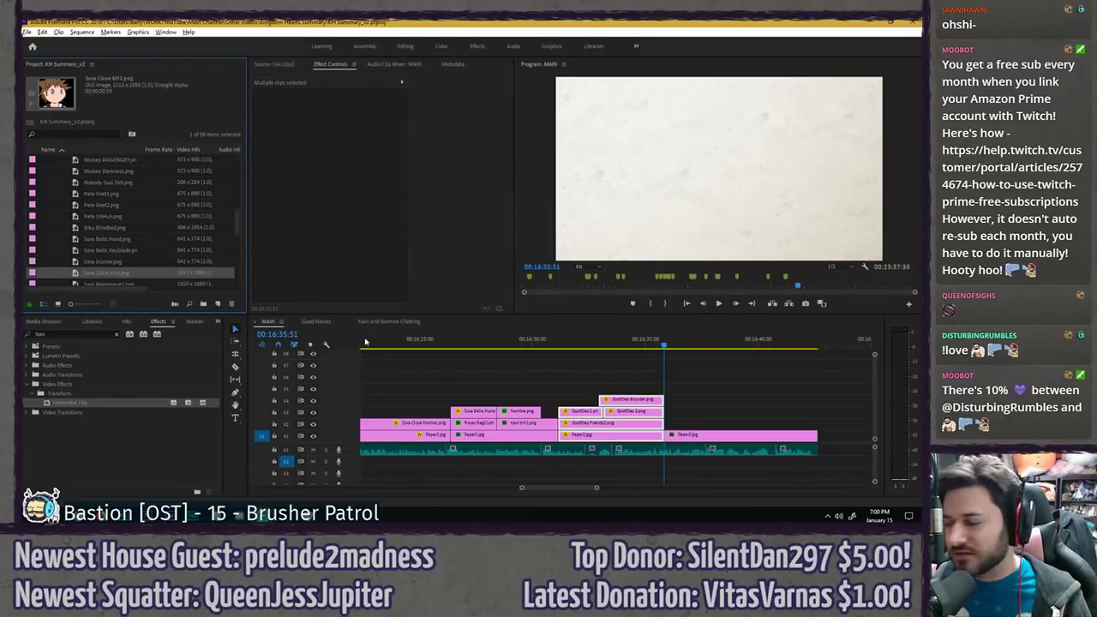
{"action": "left_click", "coordinate": [521, 360]}
- Select the Sora Close KH2 clip and play the sequence full-size from about 16:22
{"action": "left_click_drag", "start_coordinate": [449, 338], "coordinate": [397, 340]}
{"action": "scroll", "coordinate": [521, 375], "scroll_direction": "down", "scroll_amount": 4}
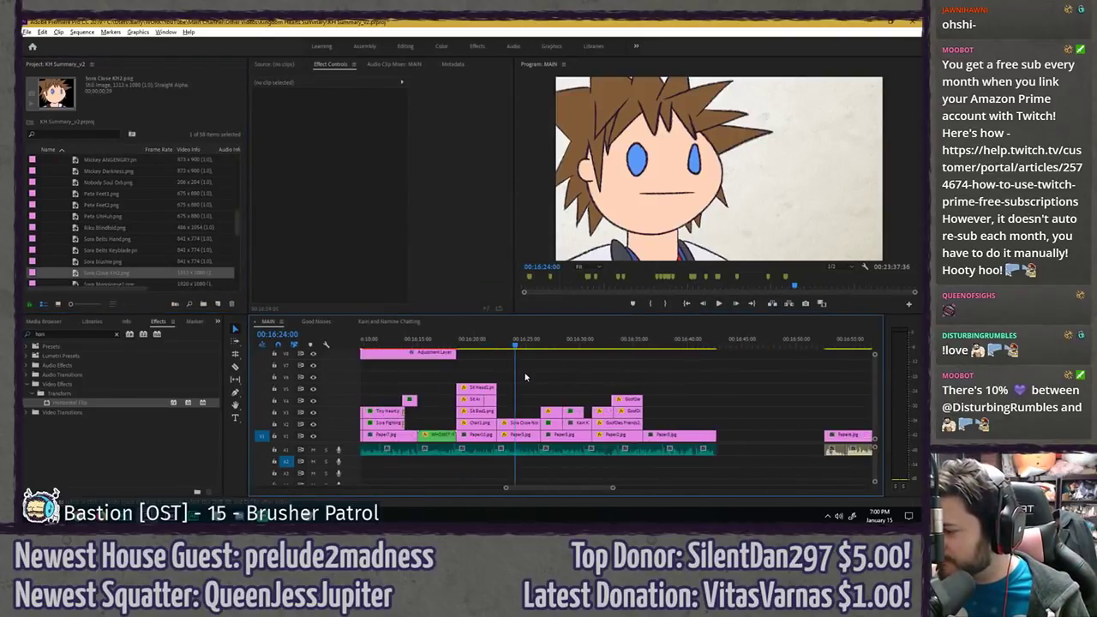
{"action": "scroll", "coordinate": [521, 385], "scroll_direction": "up", "scroll_amount": 3}
{"action": "left_click", "coordinate": [518, 423]}
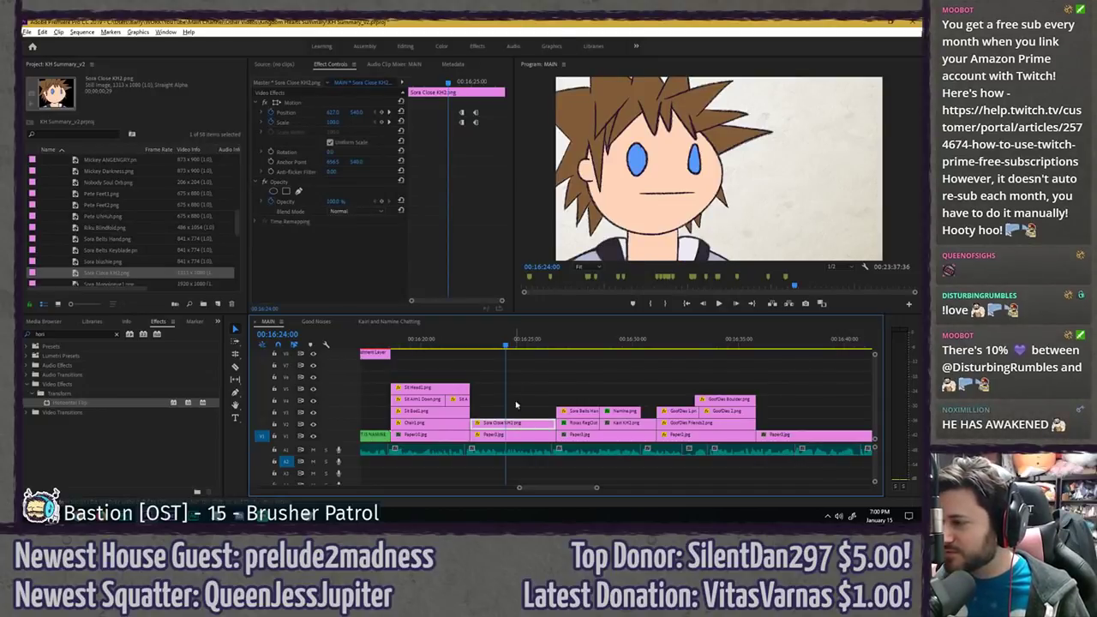
{"action": "left_click", "coordinate": [463, 343]}
{"action": "key", "text": "grave"}
{"action": "key", "text": "space"}
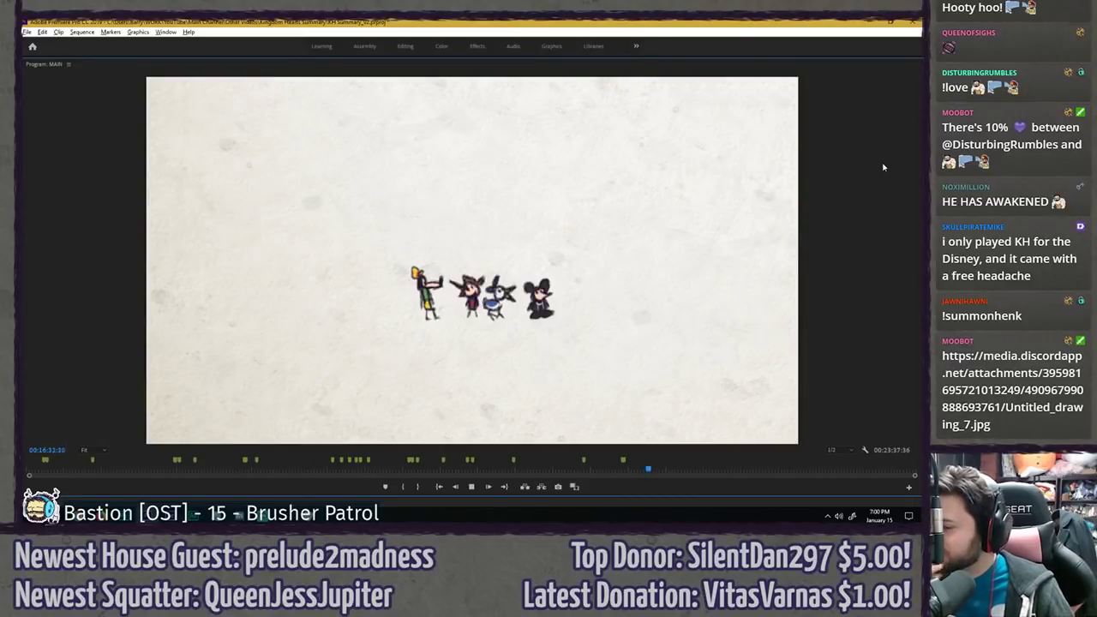
- Delete the GoofDies Boulder clip from the group of Goofy clips
{"action": "key", "text": "space"}
{"action": "key", "text": "grave"}
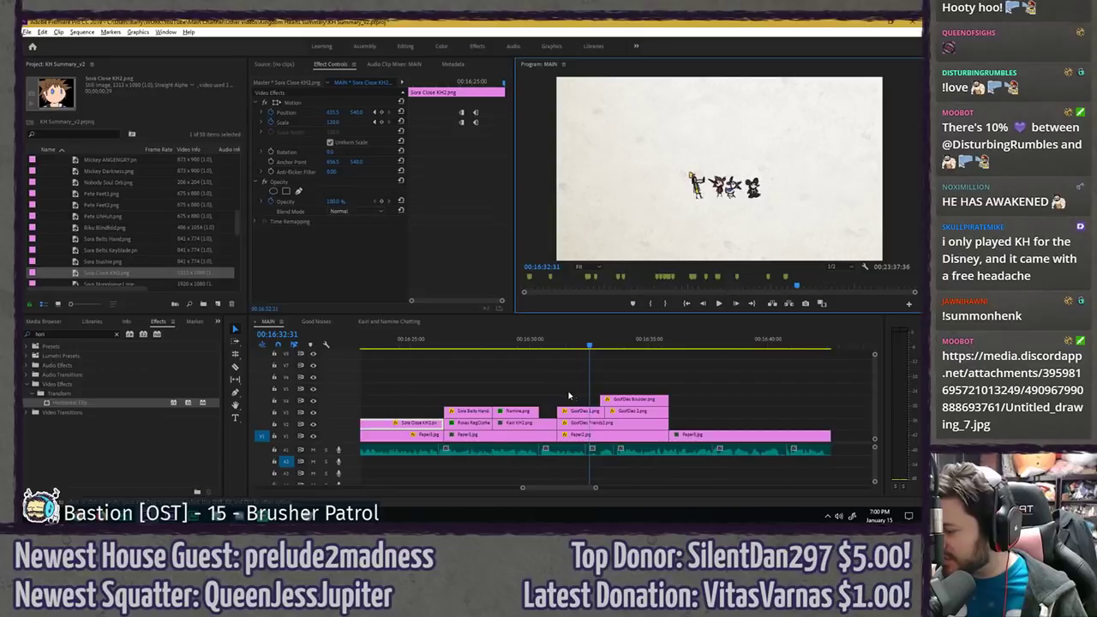
{"action": "left_click", "coordinate": [587, 424]}
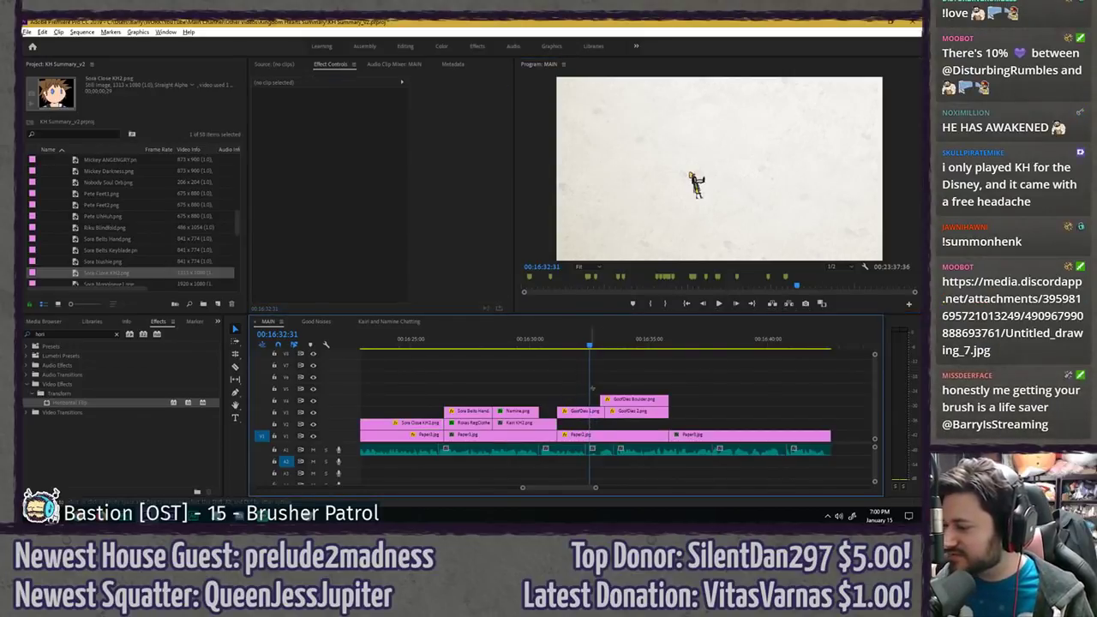
{"action": "left_click_drag", "start_coordinate": [570, 374], "coordinate": [589, 424]}
{"action": "left_click", "coordinate": [630, 400]}
{"action": "key", "text": "Delete"}
- Drop the remaining GoofDies clips onto V2 and play back from 16:31:02
{"action": "scroll", "coordinate": [609, 383], "scroll_direction": "up", "scroll_amount": 2}
{"action": "left_click", "coordinate": [567, 367]}
{"action": "left_click", "coordinate": [495, 340]}
{"action": "key", "text": "space"}
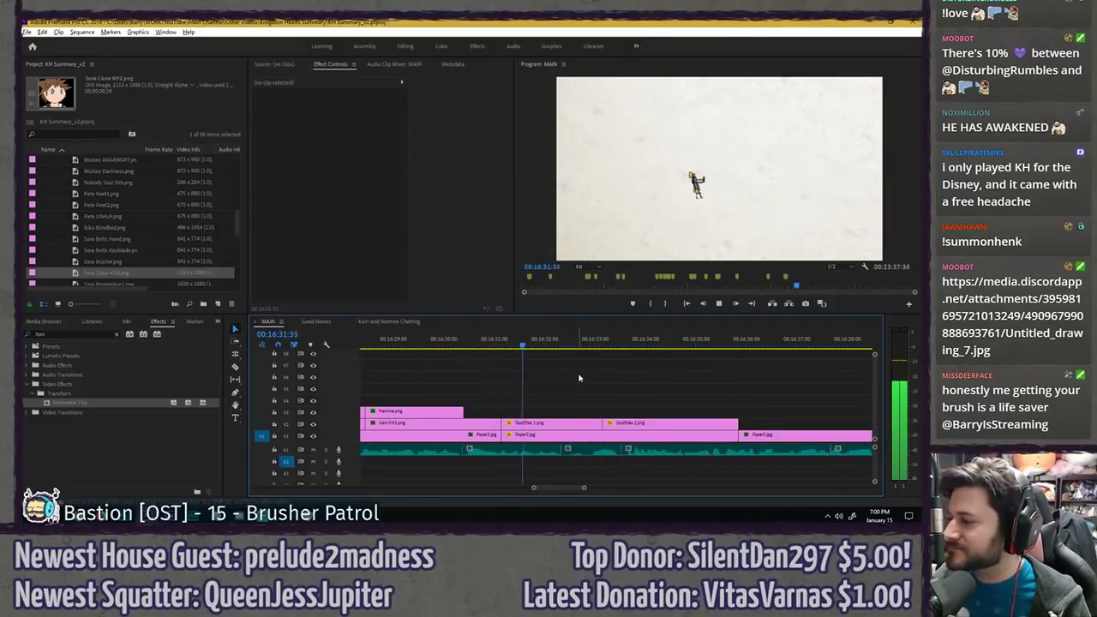
{"action": "key", "text": "space"}
- Rearrange the two GoofDies clips back-to-back on V2 and replay the Goofy section
{"action": "left_click", "coordinate": [604, 422]}
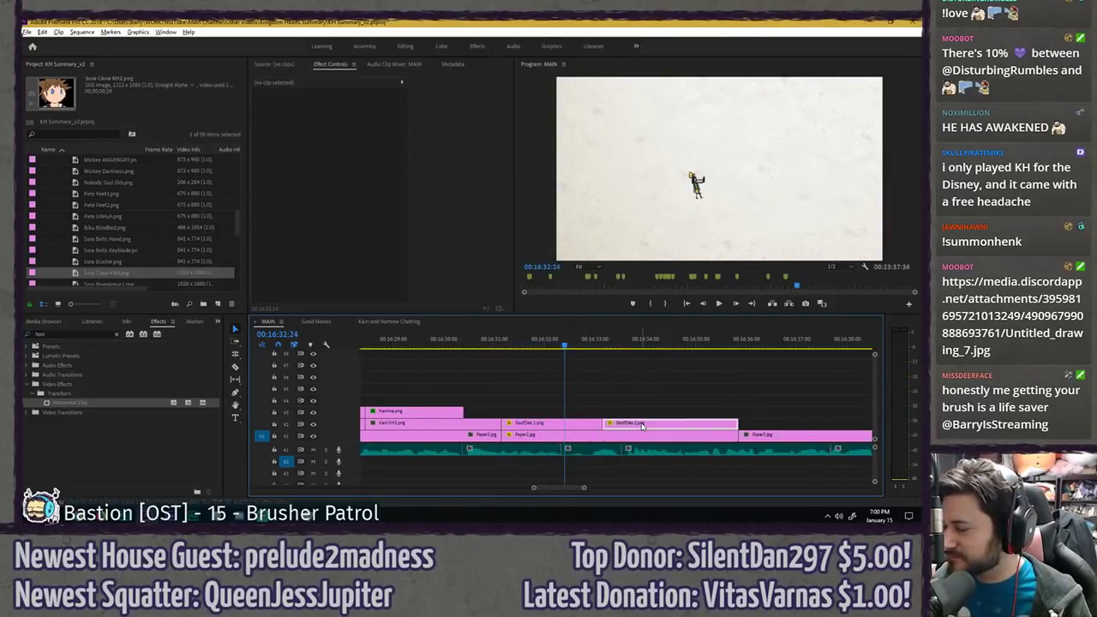
{"action": "left_click", "coordinate": [562, 426]}
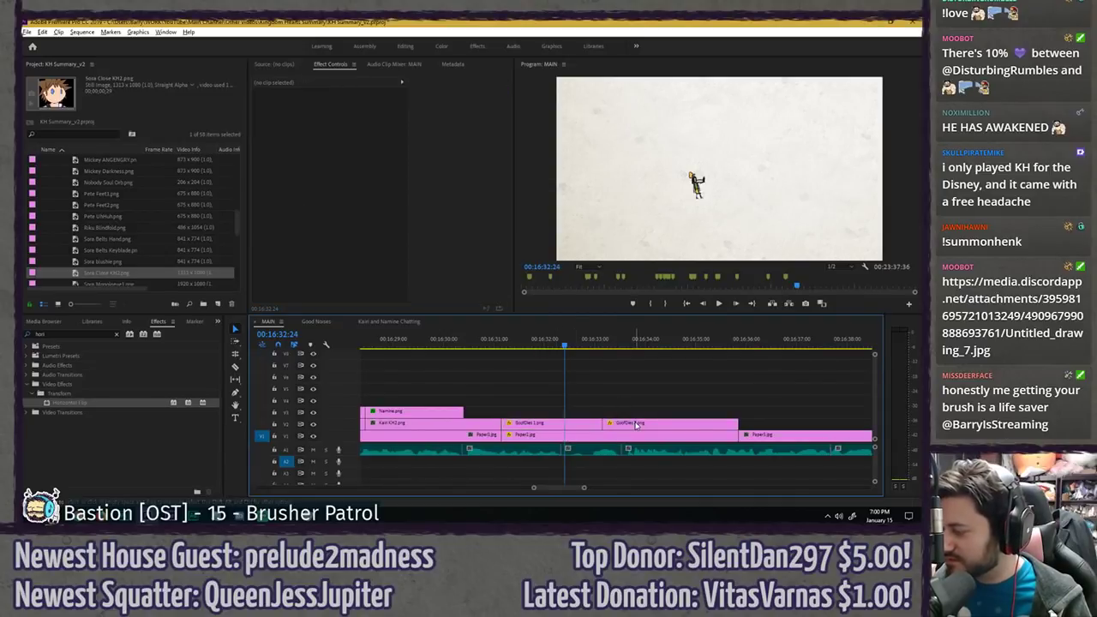
{"action": "left_click_drag", "start_coordinate": [562, 427], "coordinate": [666, 418]}
{"action": "left_click", "coordinate": [579, 394]}
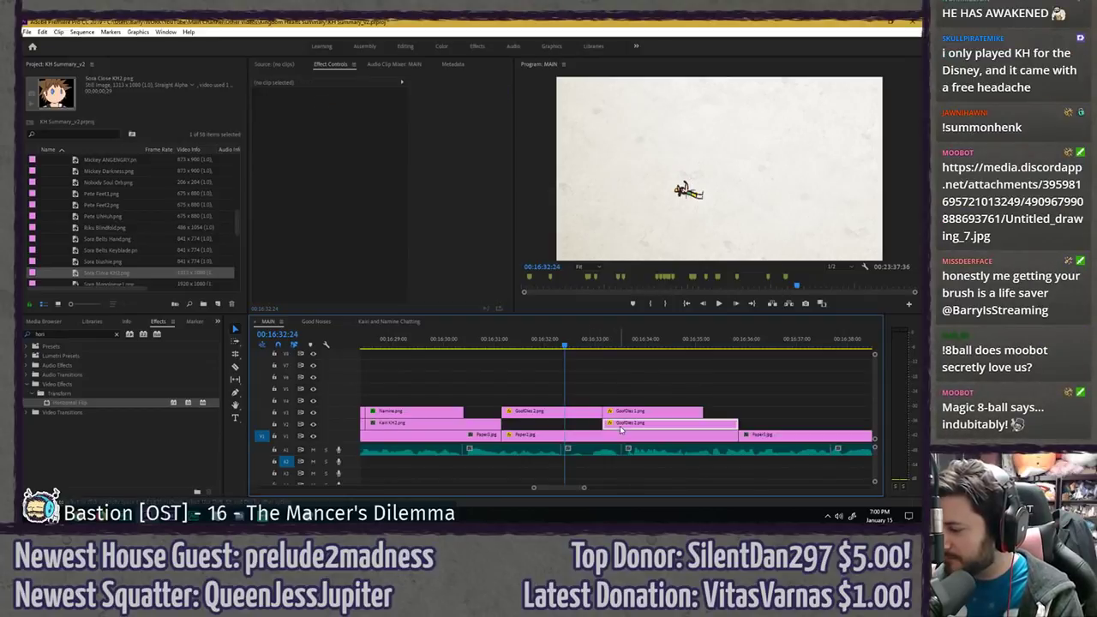
{"action": "left_click_drag", "start_coordinate": [580, 393], "coordinate": [584, 422]}
{"action": "left_click", "coordinate": [561, 363]}
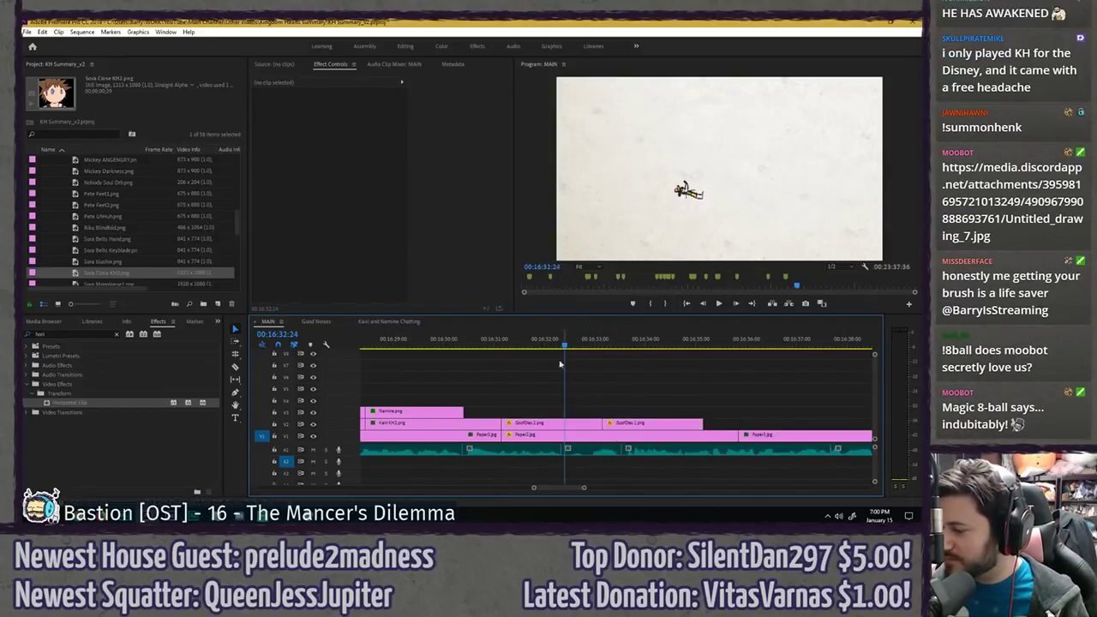
{"action": "left_click", "coordinate": [499, 346]}
{"action": "key", "text": "space"}
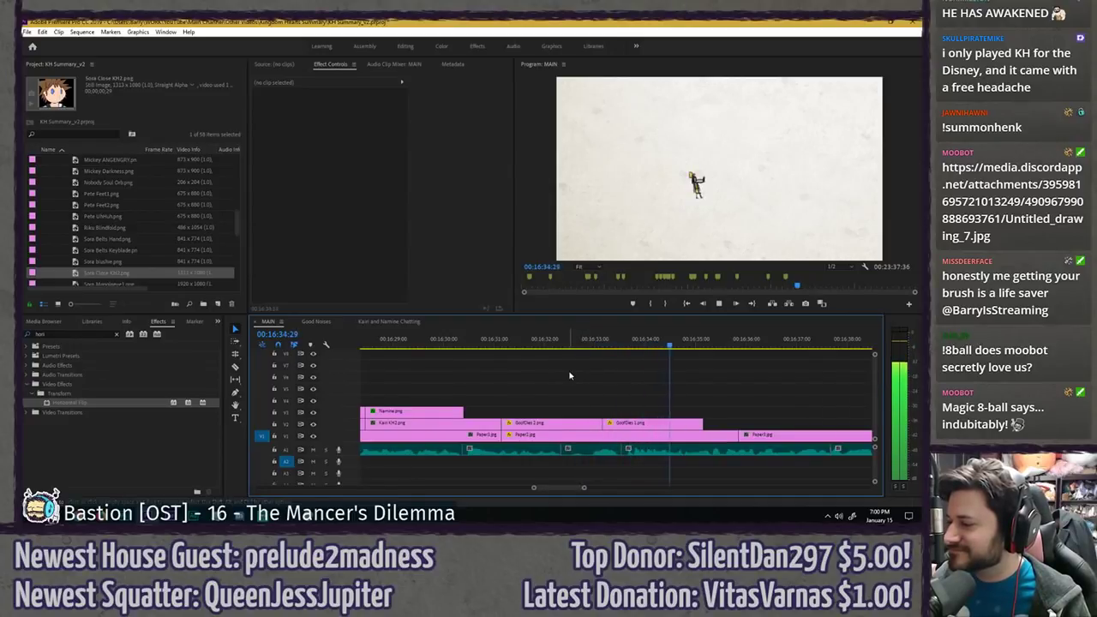
{"action": "key", "text": "space"}
- Save the project and scrub through the Goofy section around 16:31:27
{"action": "key", "text": "ctrl+s"}
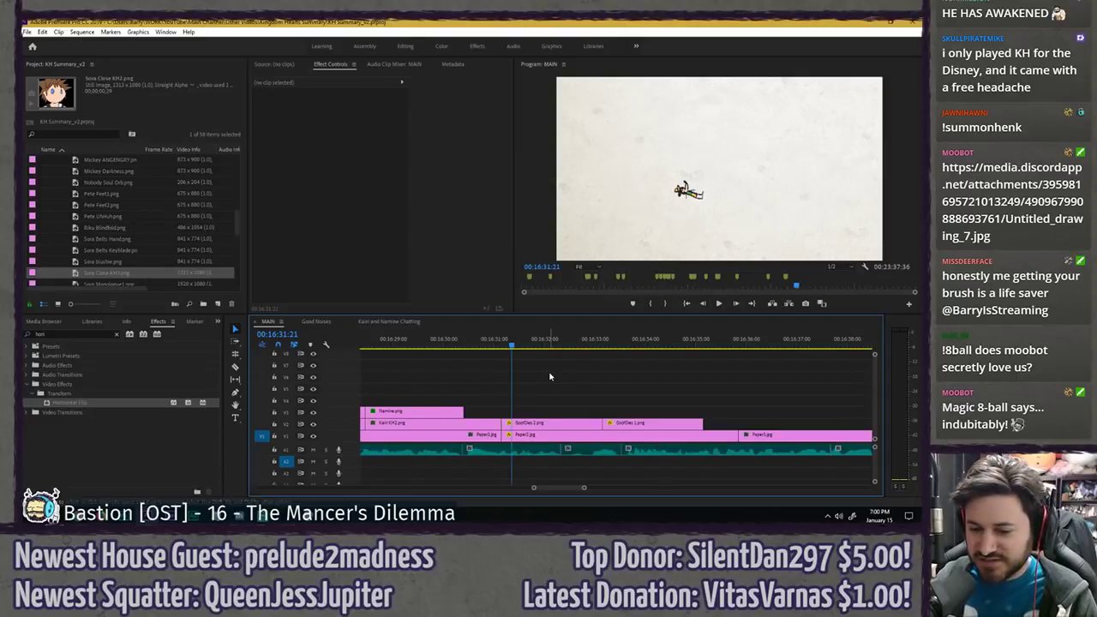
{"action": "mouse_move", "coordinate": [515, 340]}
{"action": "left_mouse_down"}
{"action": "mouse_move", "coordinate": [505, 342]}
{"action": "mouse_move", "coordinate": [516, 344]}
{"action": "left_mouse_up"}
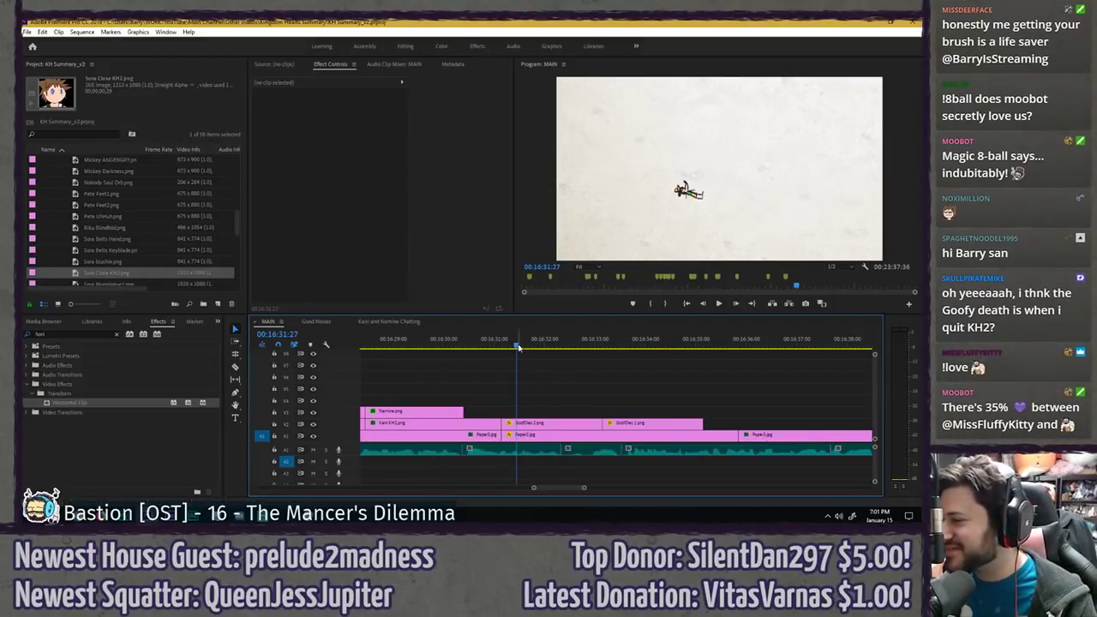
{"action": "mouse_move", "coordinate": [517, 347]}
{"action": "left_mouse_down"}
{"action": "mouse_move", "coordinate": [550, 345]}
{"action": "mouse_move", "coordinate": [497, 346]}
{"action": "mouse_move", "coordinate": [529, 346]}
{"action": "mouse_move", "coordinate": [520, 347]}
{"action": "left_mouse_up"}
- Confirm the save and slide the GoofDies 2 clip to start at the playhead
{"action": "key", "text": "Return"}
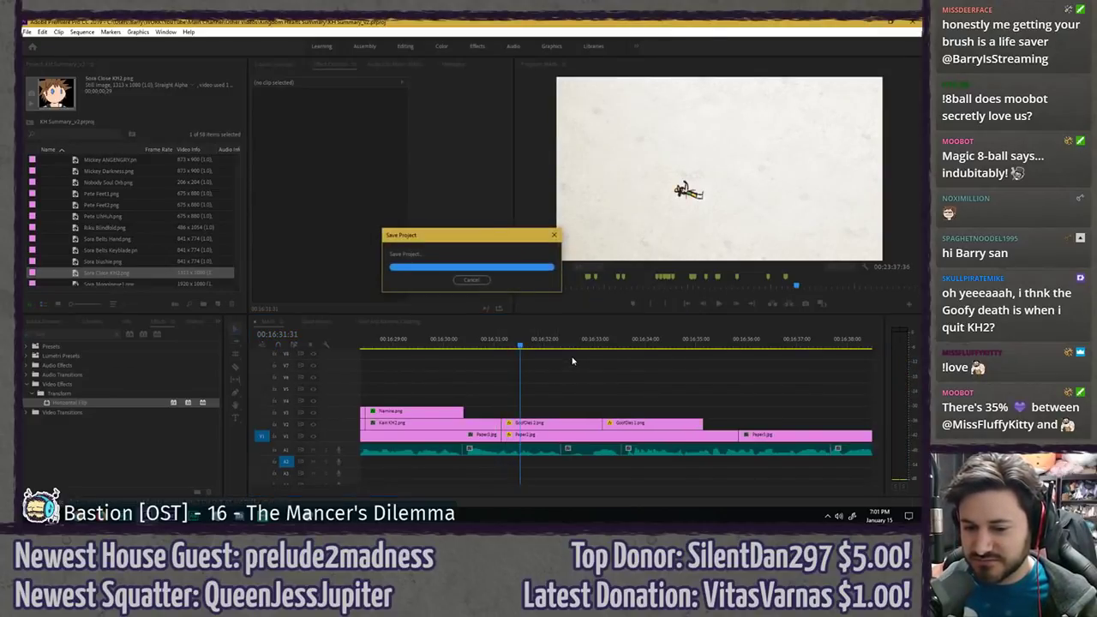
{"action": "key", "text": "space"}
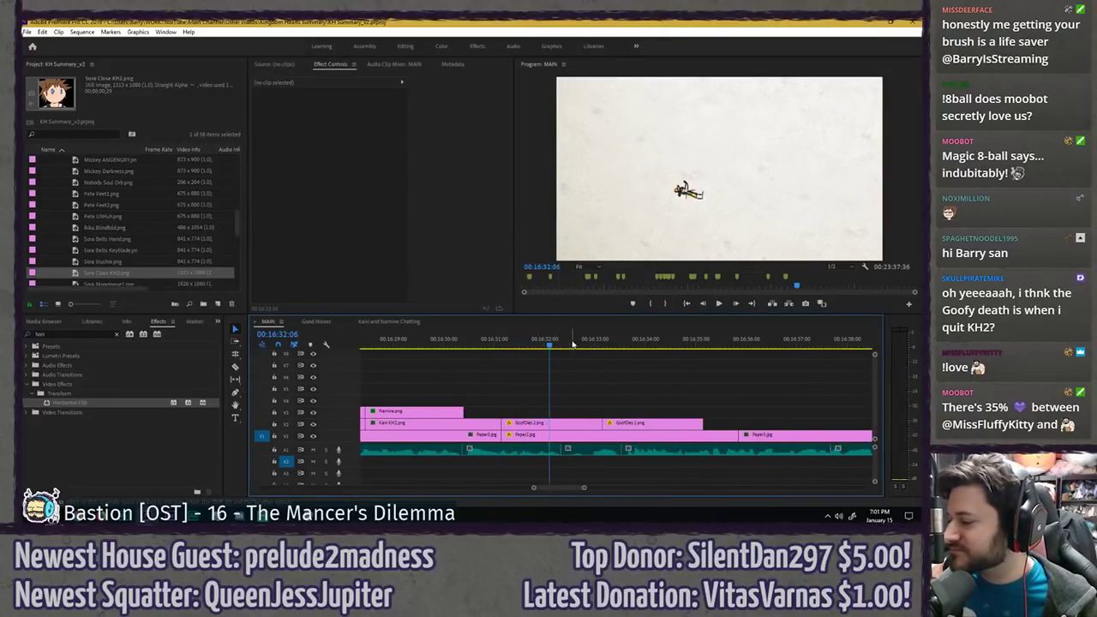
{"action": "left_click_drag", "start_coordinate": [632, 426], "coordinate": [581, 426]}
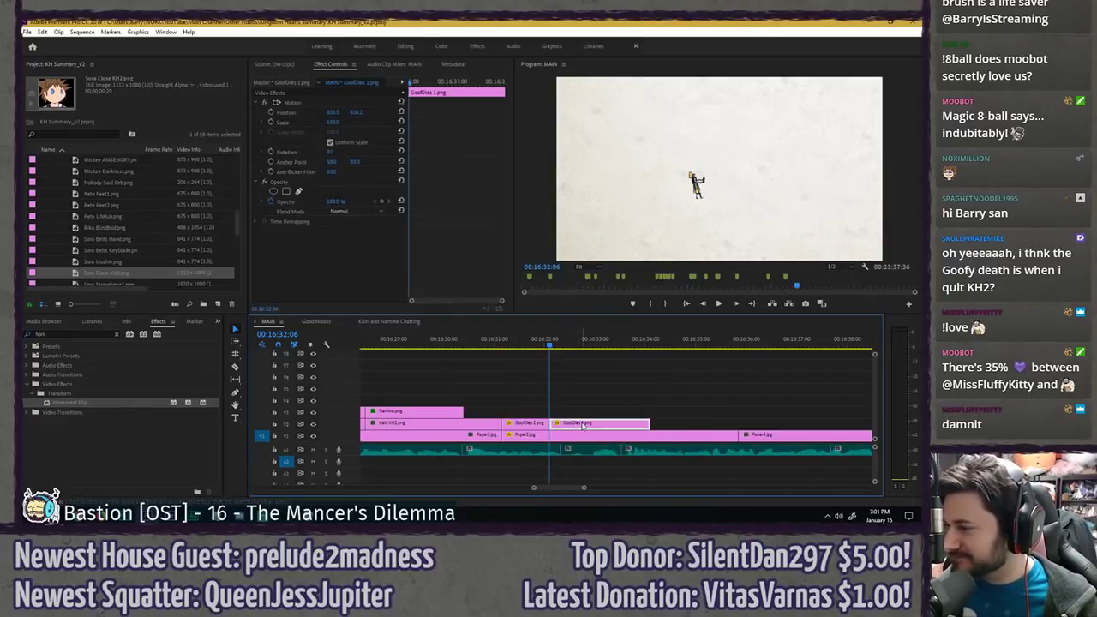
{"action": "left_click", "coordinate": [567, 390]}
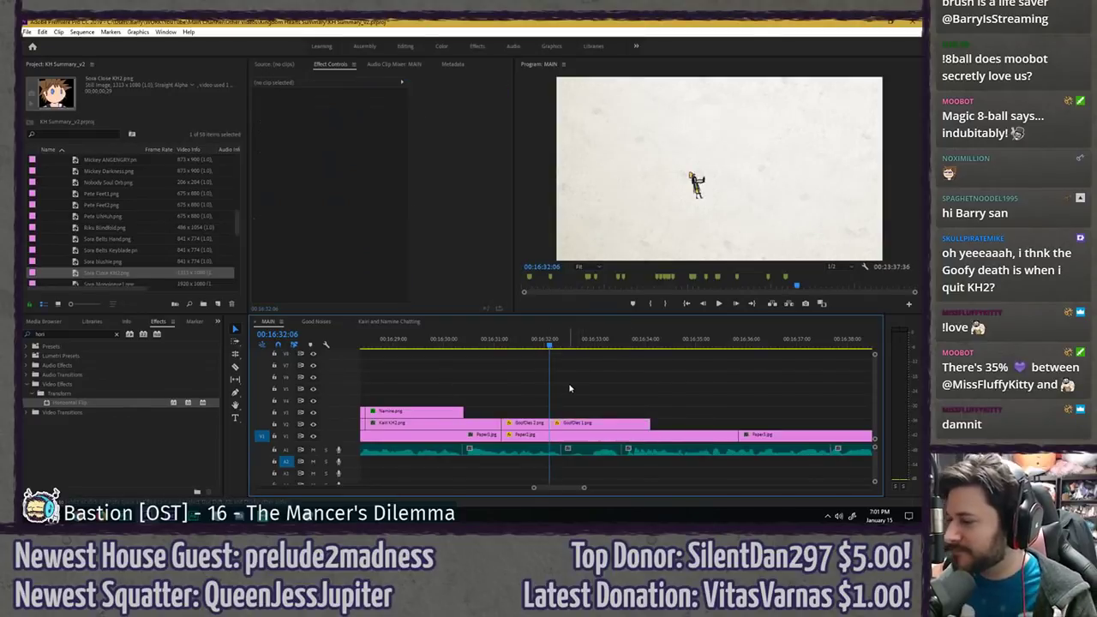
- Inspect the GoofDies 2 and GoofDies 1 images with their transform boxes in the preview
{"action": "left_click", "coordinate": [529, 428]}
{"action": "left_click", "coordinate": [341, 102]}
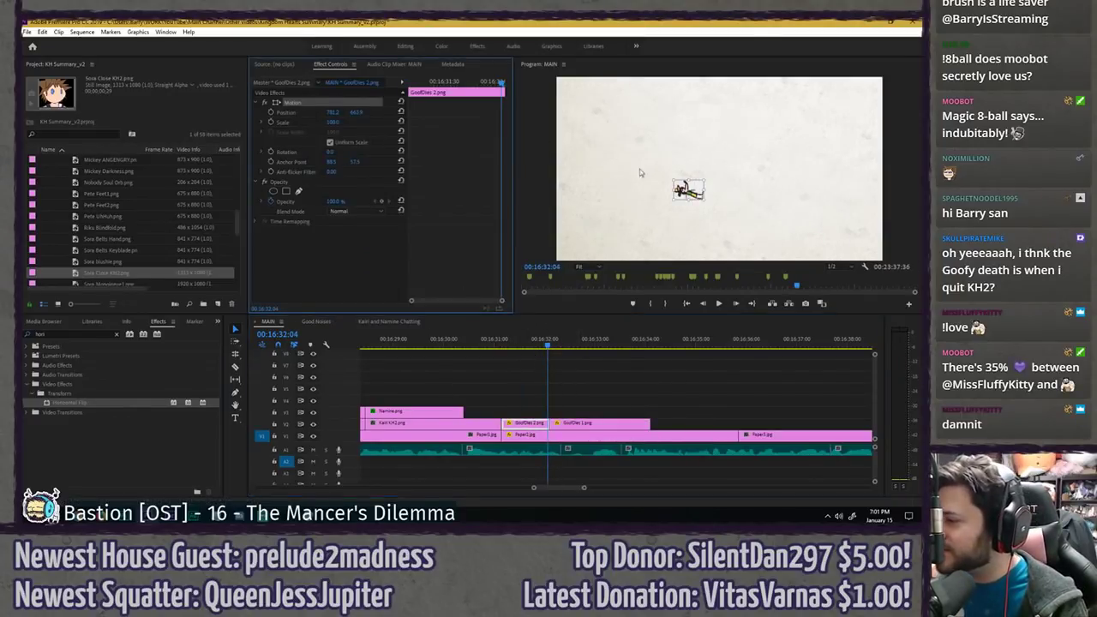
{"action": "left_click", "coordinate": [576, 422]}
{"action": "left_click", "coordinate": [565, 344]}
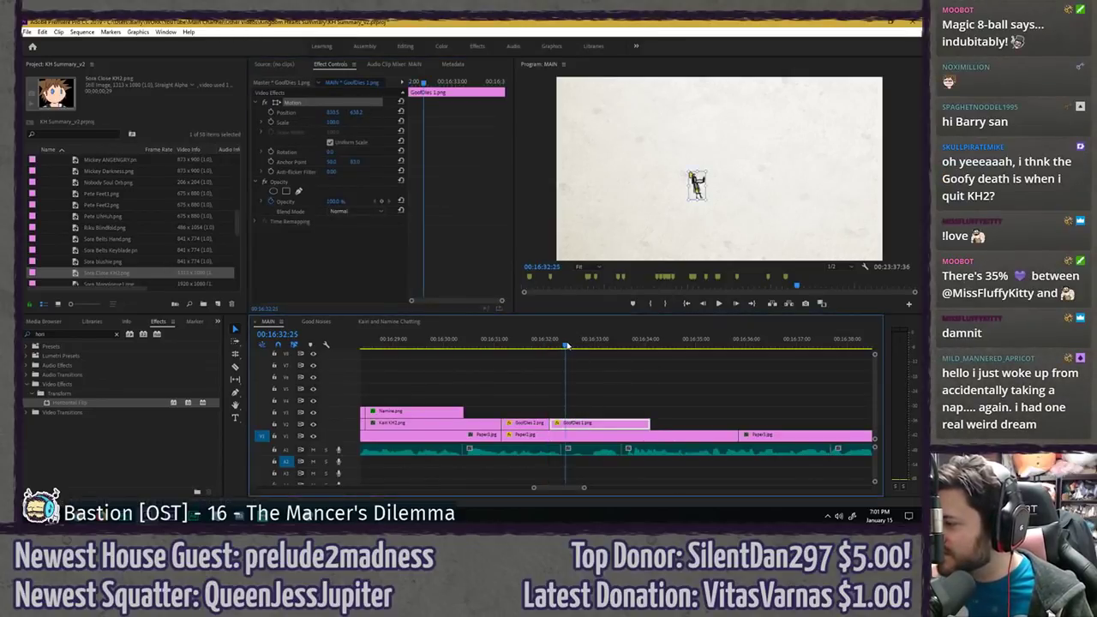
{"action": "left_click", "coordinate": [595, 374]}
{"action": "left_click_drag", "start_coordinate": [549, 341], "coordinate": [536, 343]}
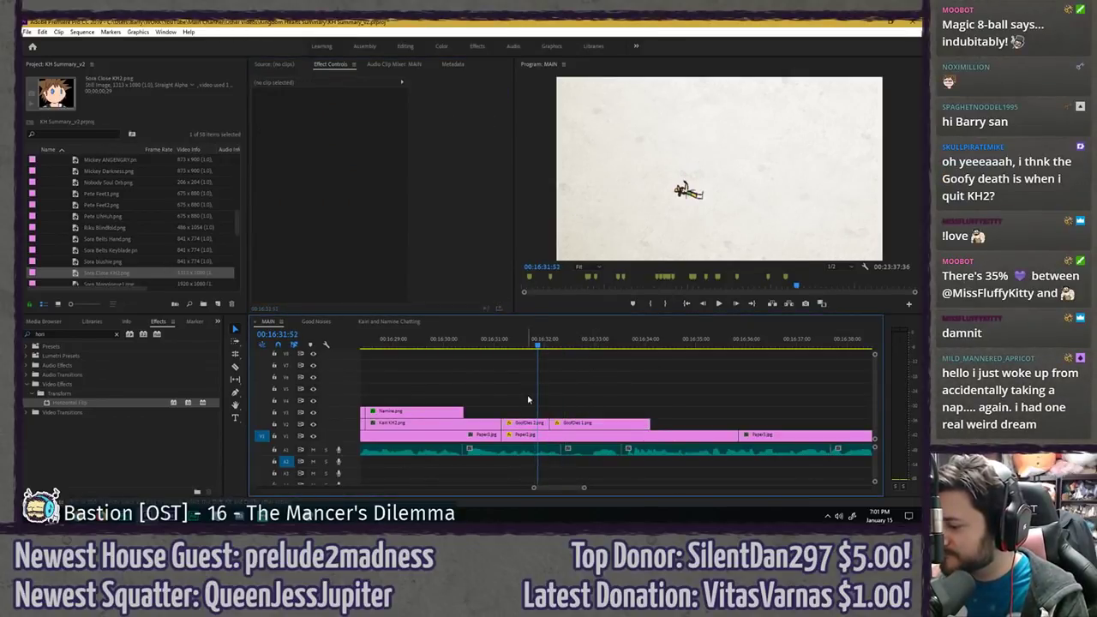
{"action": "left_click", "coordinate": [530, 424]}
- Tilt the GoofDies 2 image about 2.8 degrees and view the preview at 100%
{"action": "left_click_drag", "start_coordinate": [333, 153], "coordinate": [339, 154]}
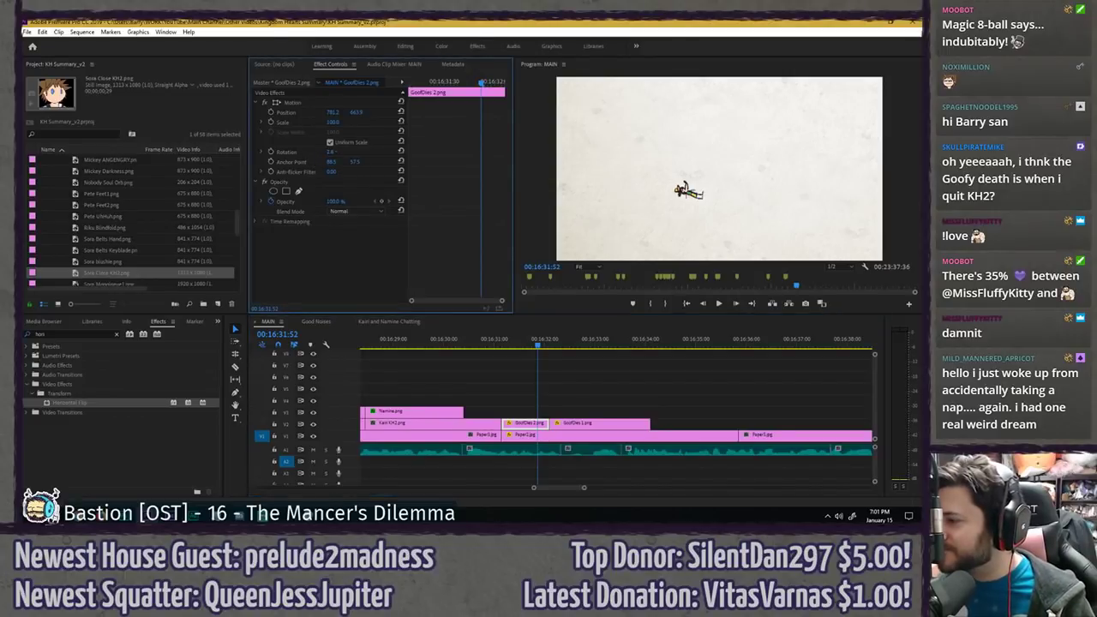
{"action": "left_click", "coordinate": [319, 103]}
{"action": "left_click", "coordinate": [579, 266]}
{"action": "left_click", "coordinate": [588, 313]}
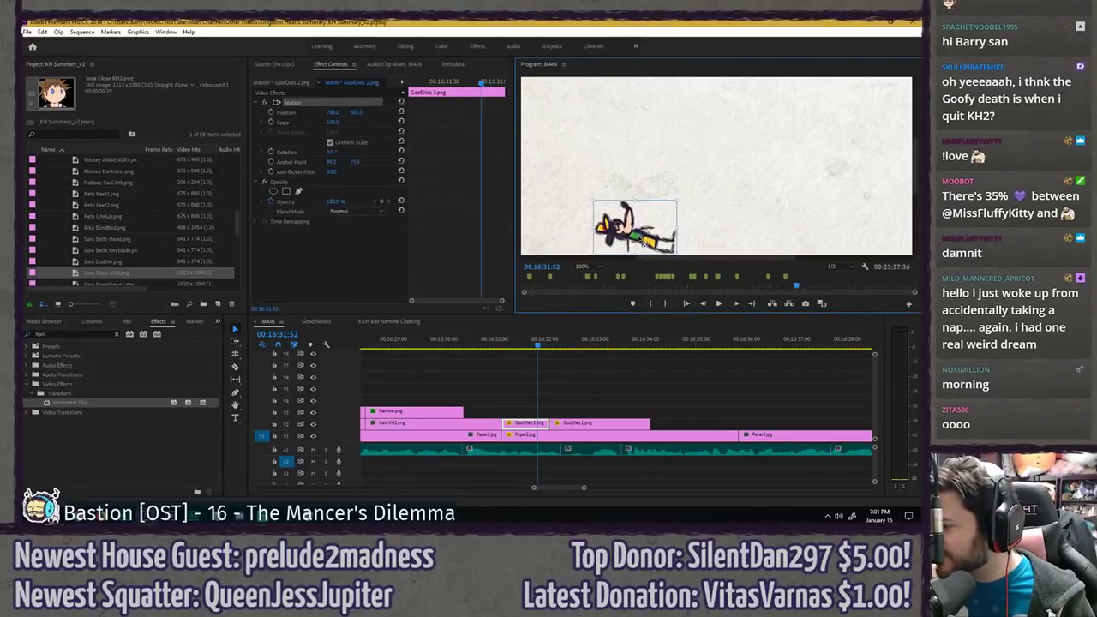
- Set the first Rotation keyframe on GoofDies 2 and step a few frames forward
{"action": "left_click", "coordinate": [578, 385]}
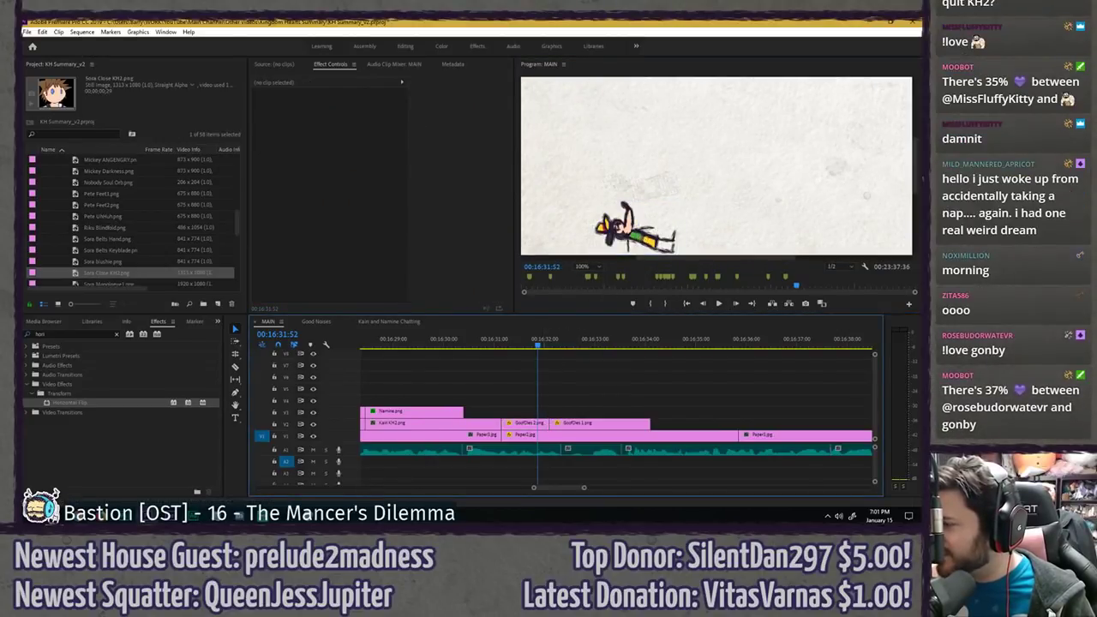
{"action": "left_click_drag", "start_coordinate": [917, 175], "coordinate": [918, 193]}
{"action": "left_click_drag", "start_coordinate": [771, 258], "coordinate": [755, 260]}
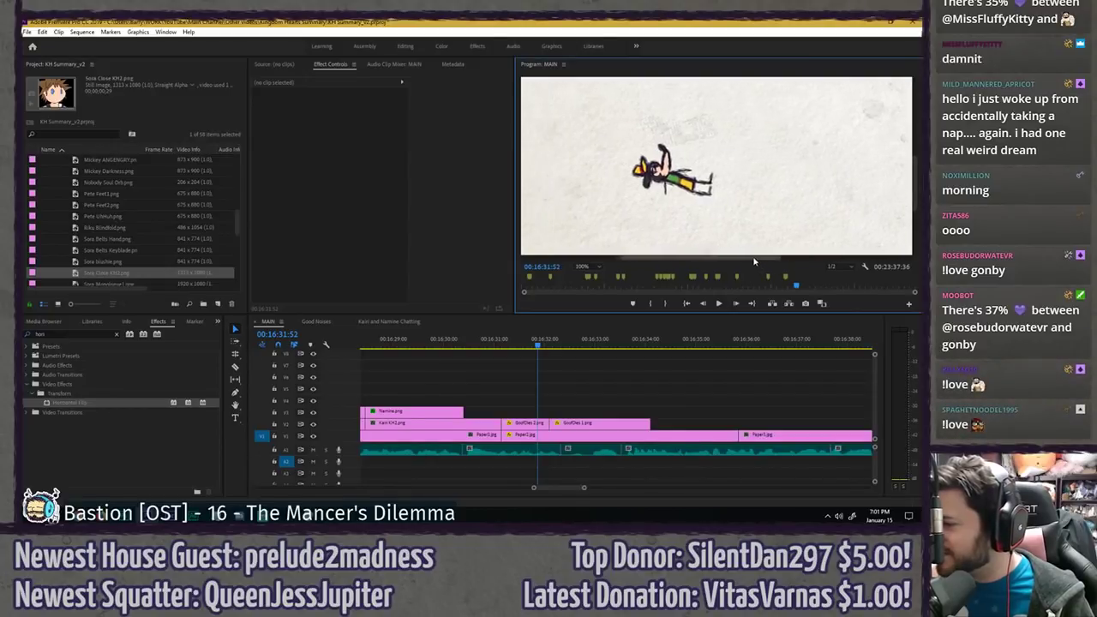
{"action": "left_click", "coordinate": [528, 423]}
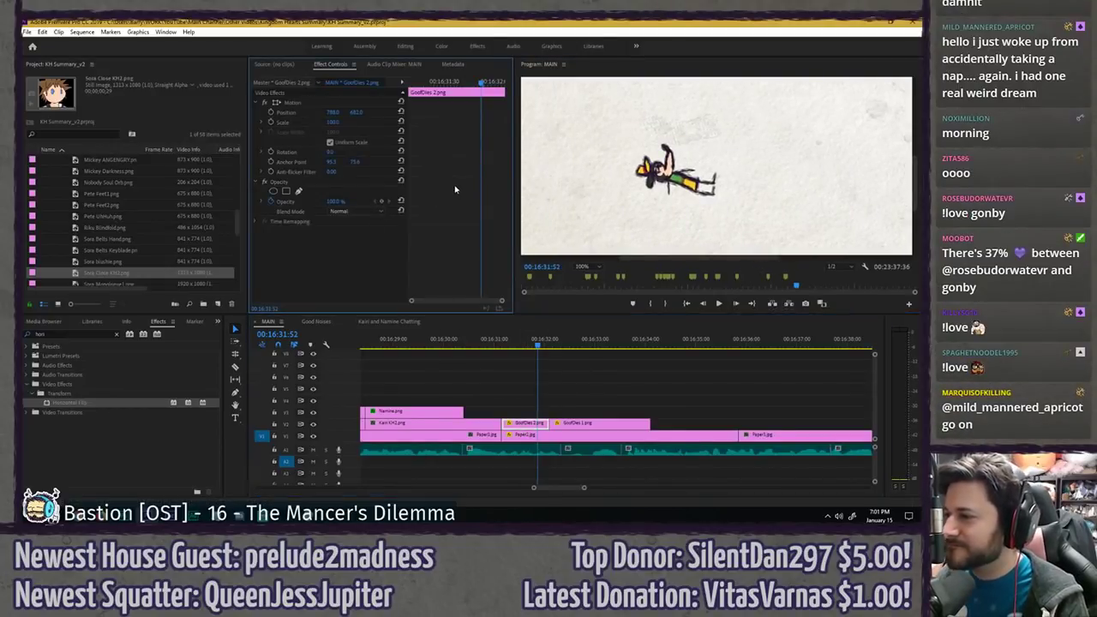
{"action": "left_click", "coordinate": [271, 153]}
{"action": "key", "text": "Right"}
{"action": "key", "text": "Right"}
{"action": "key", "text": "Right"}
{"action": "key", "text": "Right"}
{"action": "key", "text": "Right"}
{"action": "key", "text": "Right"}
{"action": "key", "text": "Right"}
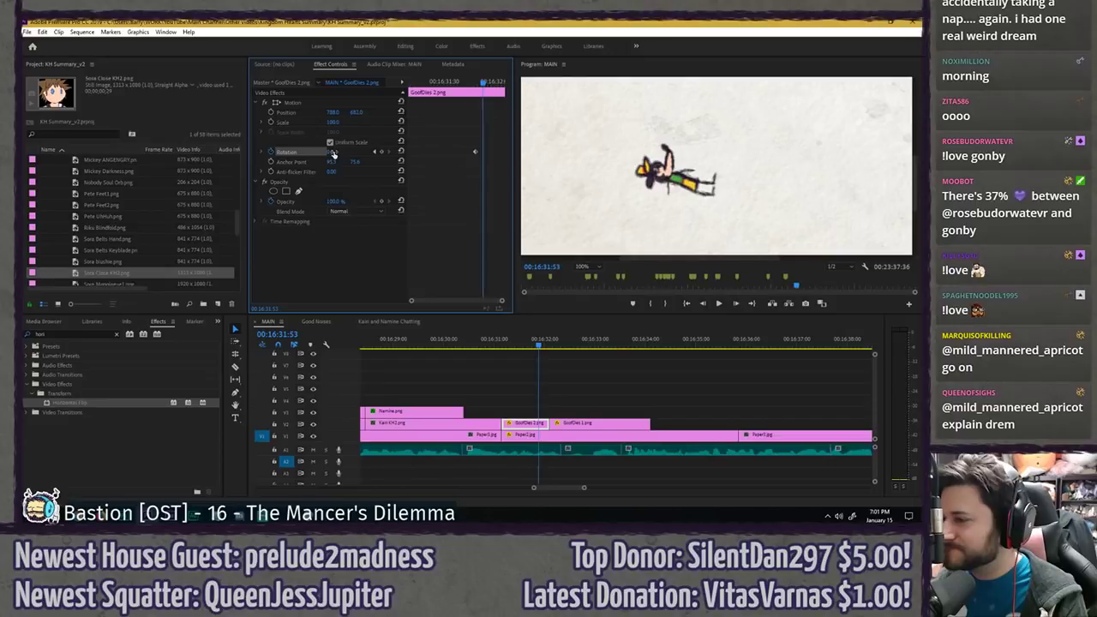
- Tilt the Goofy drawing a little further to add the next rotation keyframe
{"action": "key", "text": "super"}
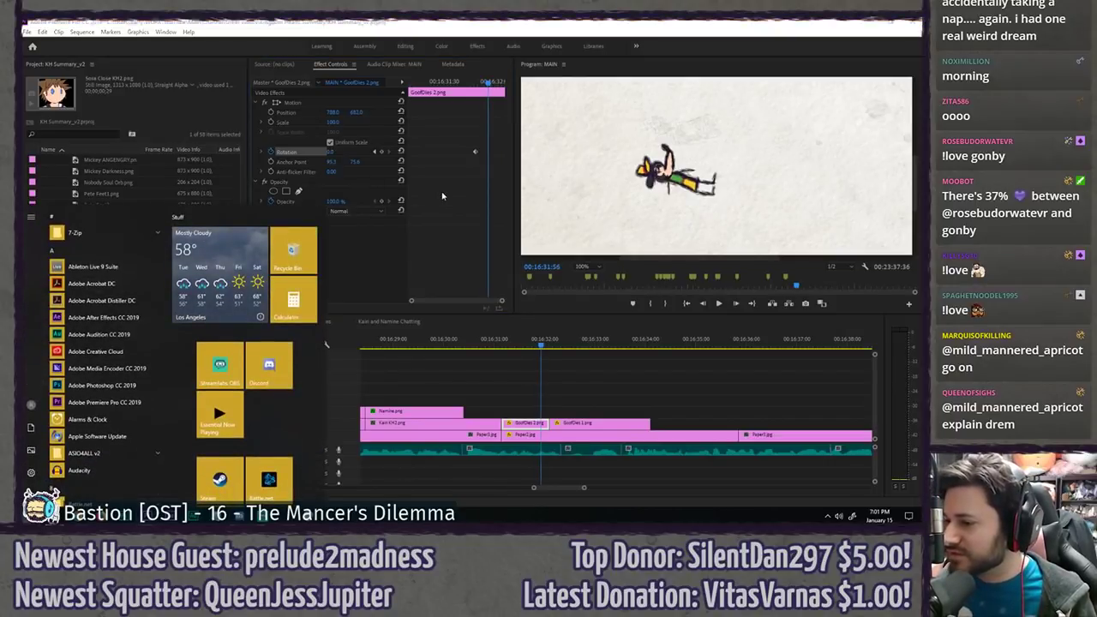
{"action": "left_click", "coordinate": [449, 194]}
{"action": "left_click_drag", "start_coordinate": [330, 152], "coordinate": [335, 151]}
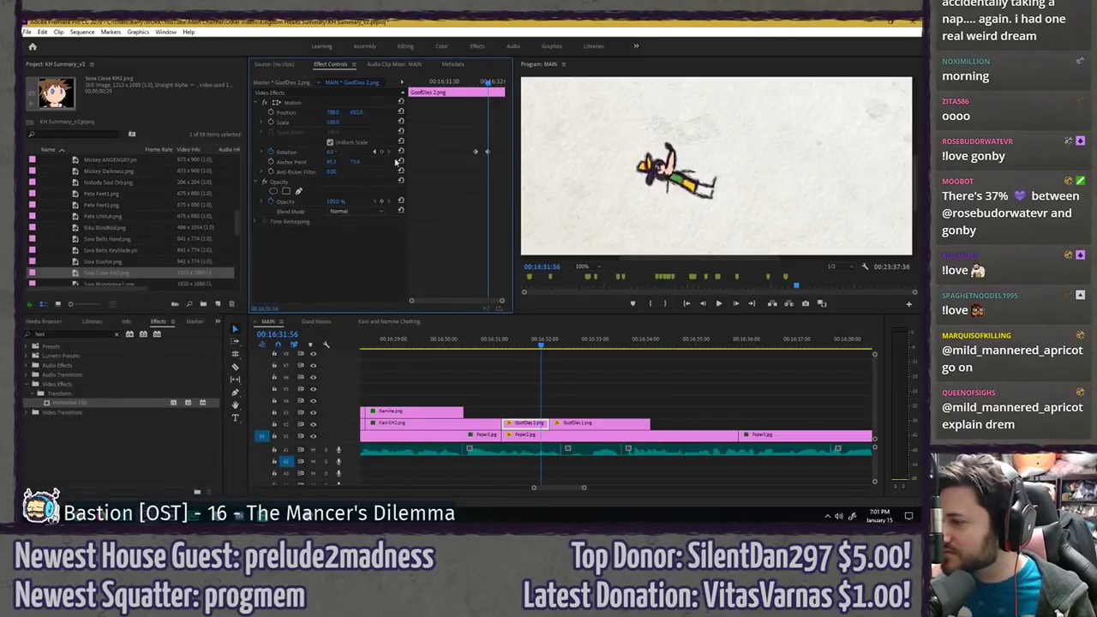
{"action": "key", "text": "Right"}
{"action": "key", "text": "Right"}
{"action": "key", "text": "Right"}
{"action": "key", "text": "Right"}
{"action": "key", "text": "Right"}
{"action": "key", "text": "Right"}
{"action": "key", "text": "Right"}
{"action": "key", "text": "Right"}
{"action": "key", "text": "Right"}
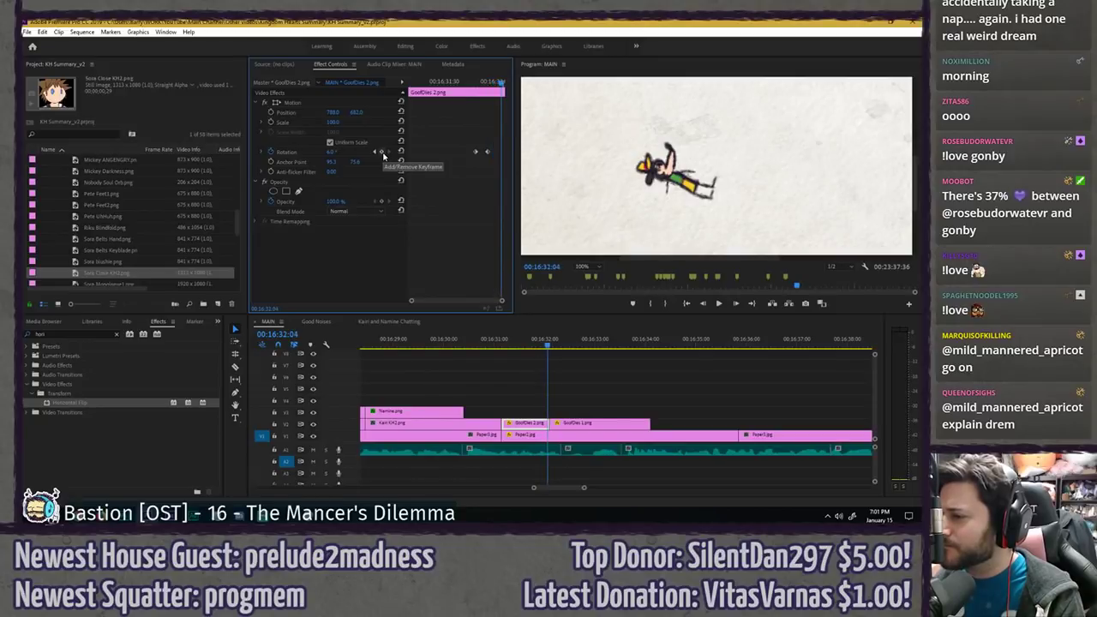
{"action": "key", "text": "Right"}
{"action": "key", "text": "Left"}
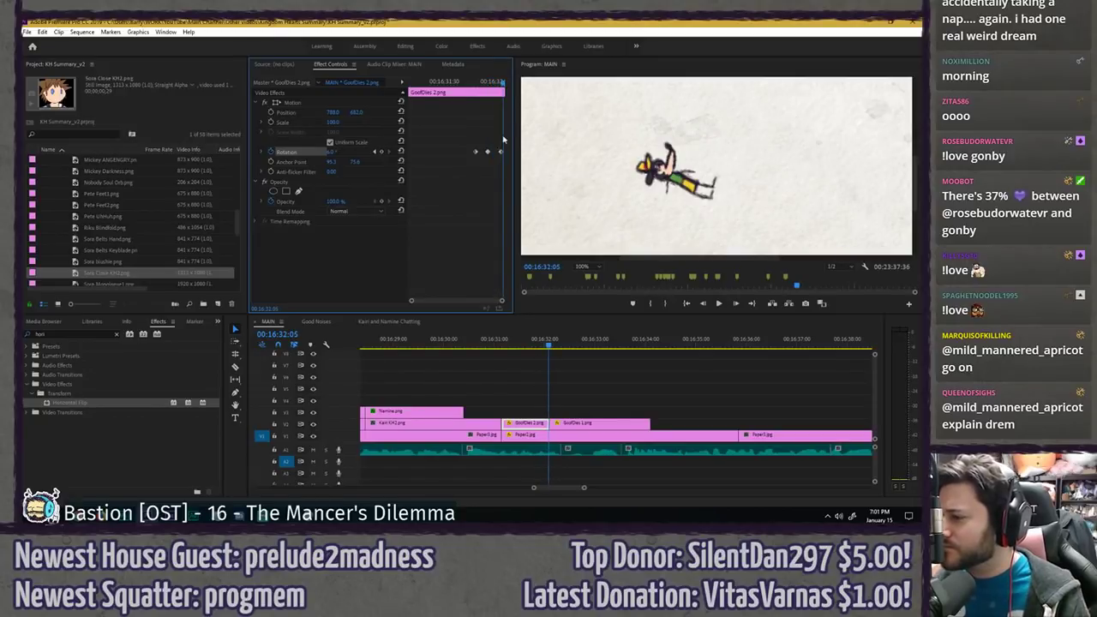
- Shift the three Rotation keyframes earlier and scrub to check the wobble timing around 16:31:45
{"action": "left_click_drag", "start_coordinate": [503, 83], "coordinate": [460, 85]}
{"action": "key", "text": "space"}
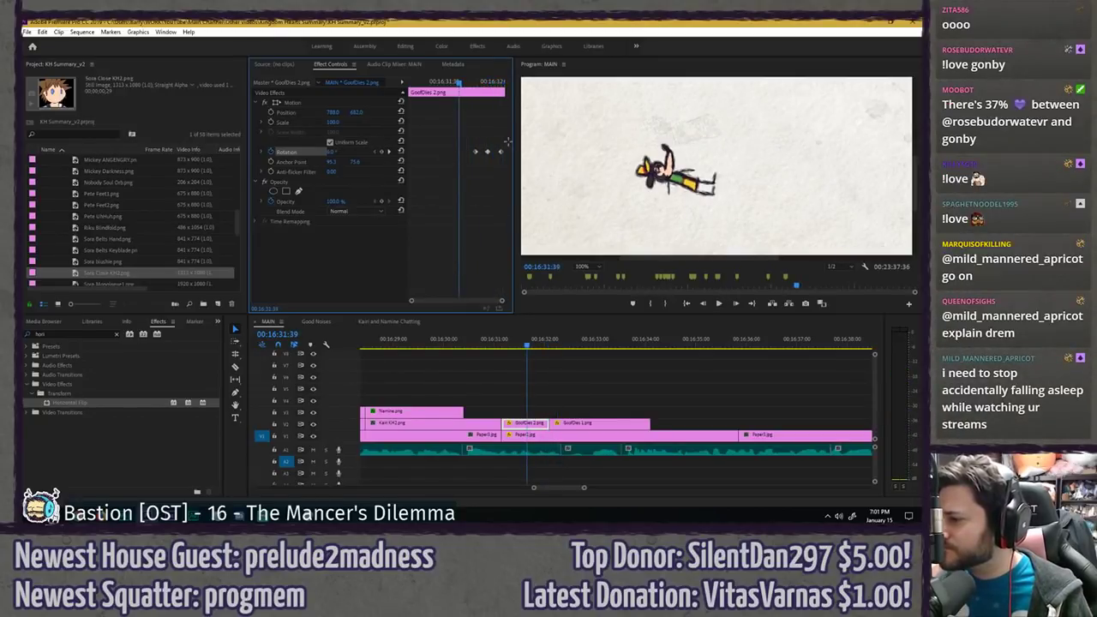
{"action": "key", "text": "Left"}
{"action": "key", "text": "Left"}
{"action": "key", "text": "Left"}
{"action": "key", "text": "Left"}
{"action": "left_click_drag", "start_coordinate": [475, 153], "coordinate": [456, 153]}
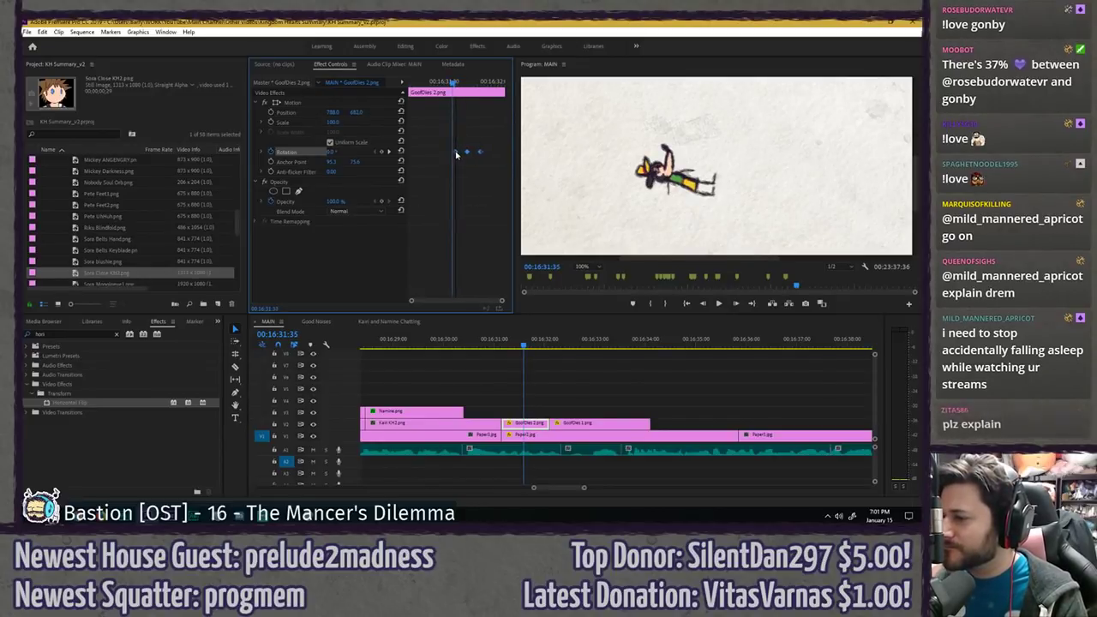
{"action": "left_click_drag", "start_coordinate": [454, 83], "coordinate": [490, 87]}
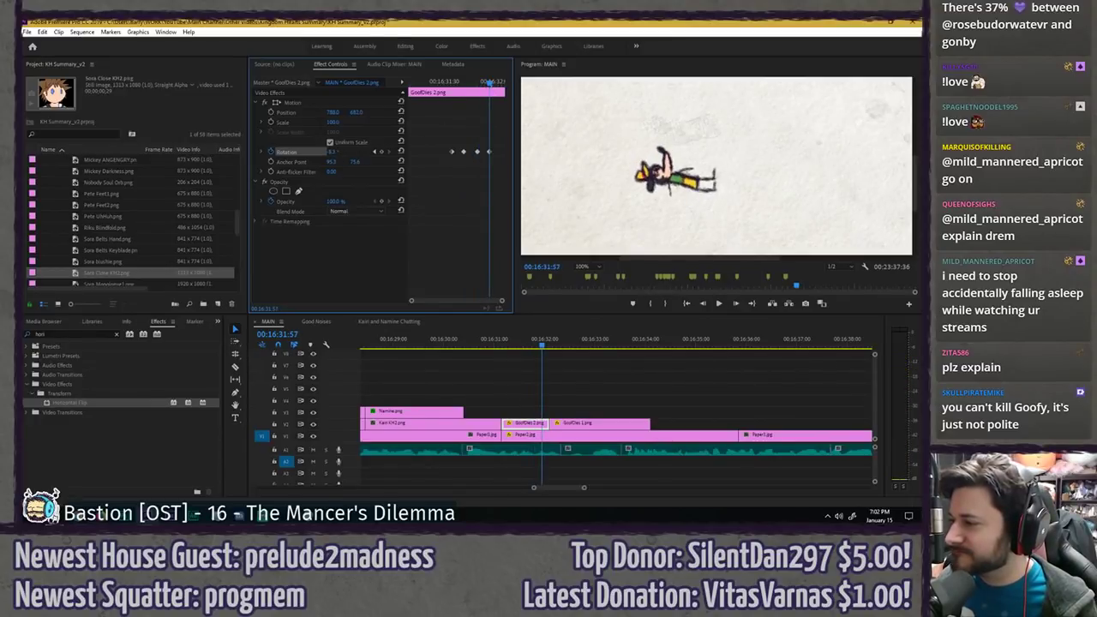
{"action": "left_click_drag", "start_coordinate": [429, 97], "coordinate": [490, 83]}
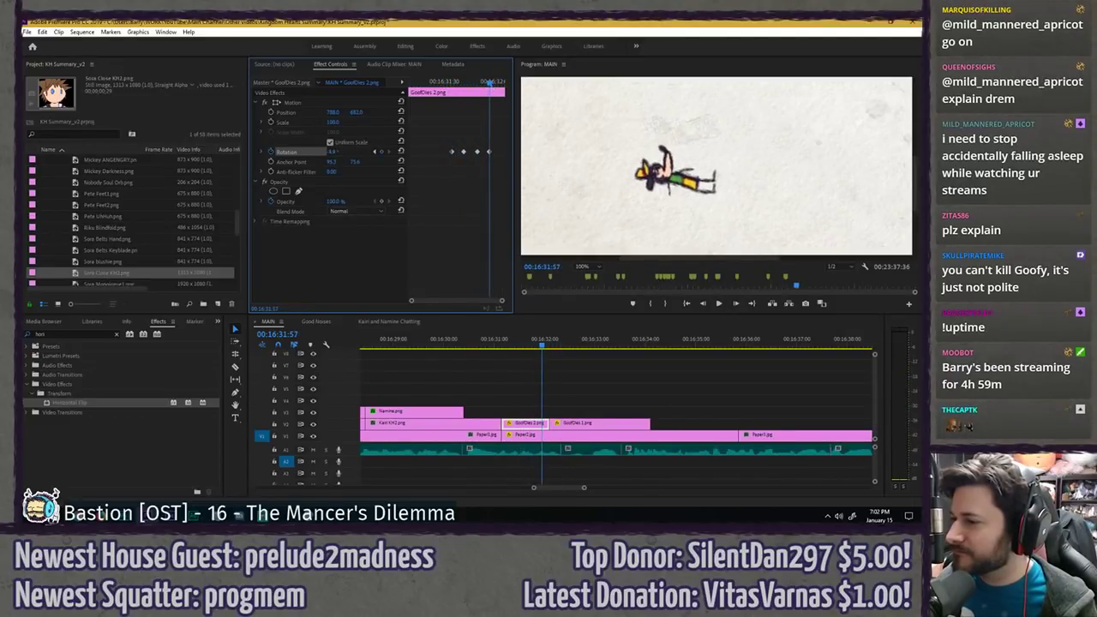
{"action": "left_click_drag", "start_coordinate": [422, 92], "coordinate": [473, 92]}
- Play back the wobble animation, then lift GoofDies 2.png onto V3
{"action": "key", "text": "Left"}
{"action": "key", "text": "Left"}
{"action": "key", "text": "Left"}
{"action": "key", "text": "Left"}
{"action": "key", "text": "Left"}
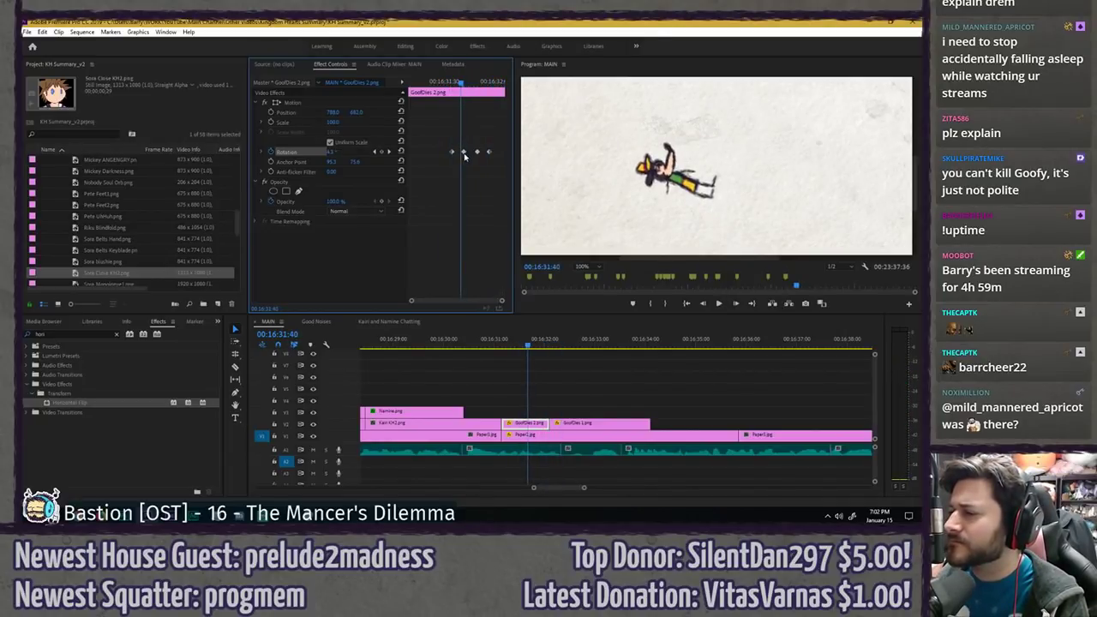
{"action": "key", "text": "Right"}
{"action": "key", "text": "Right"}
{"action": "key", "text": "Right"}
{"action": "key", "text": "Right"}
{"action": "key", "text": "Right"}
{"action": "key", "text": "Right"}
{"action": "key", "text": "Right"}
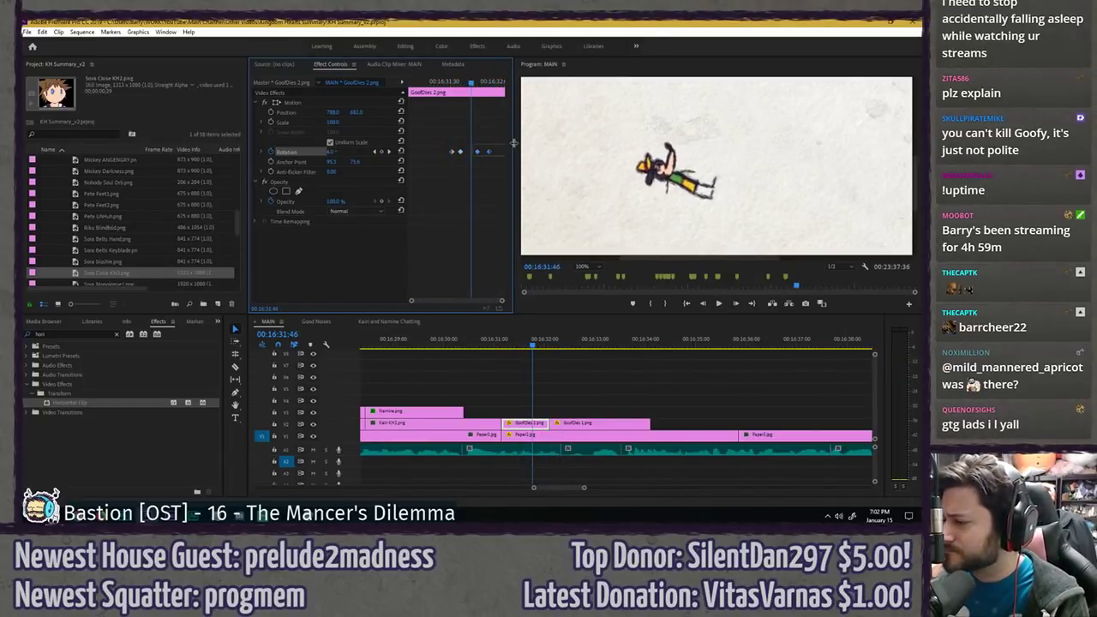
{"action": "key", "text": "Right"}
{"action": "key", "text": "Right"}
{"action": "key", "text": "Right"}
{"action": "key", "text": "Right"}
{"action": "key", "text": "Right"}
{"action": "key", "text": "Right"}
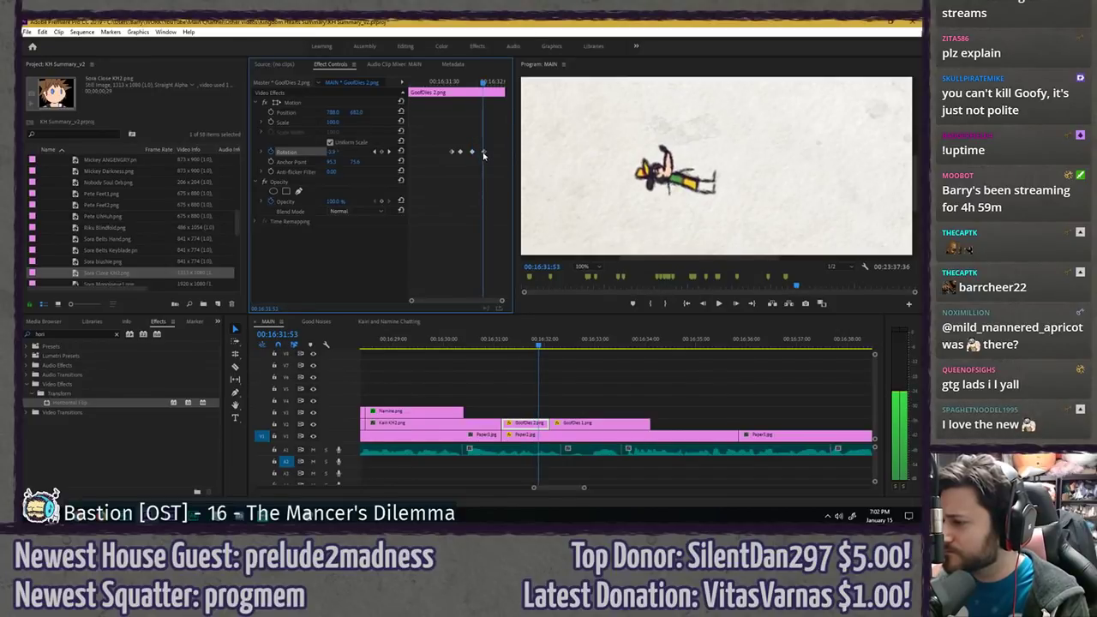
{"action": "key", "text": "space"}
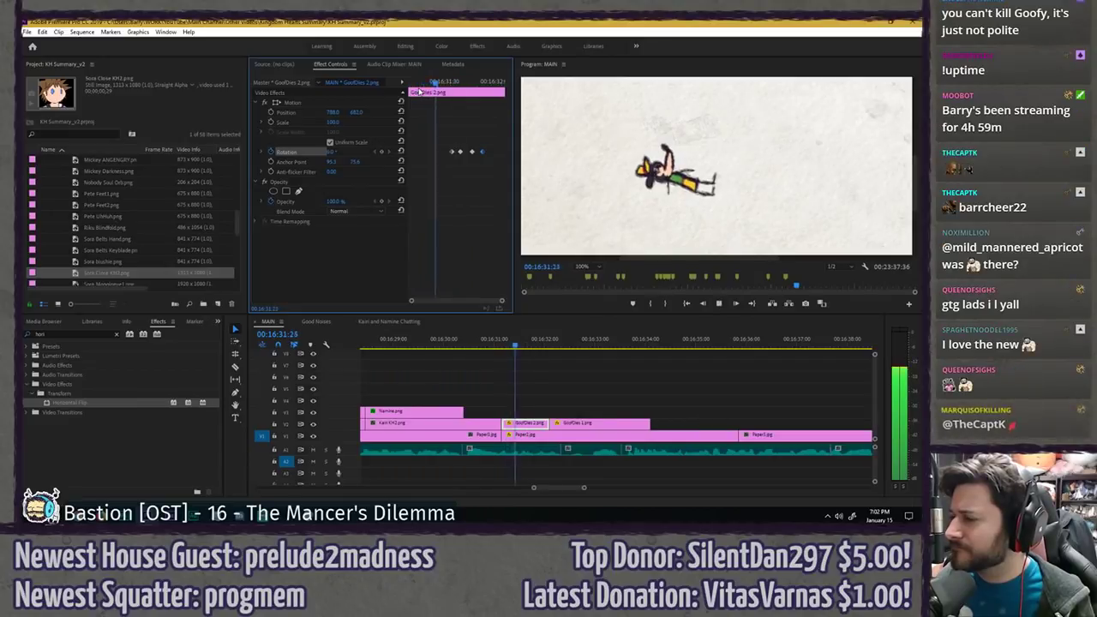
{"action": "key", "text": "space"}
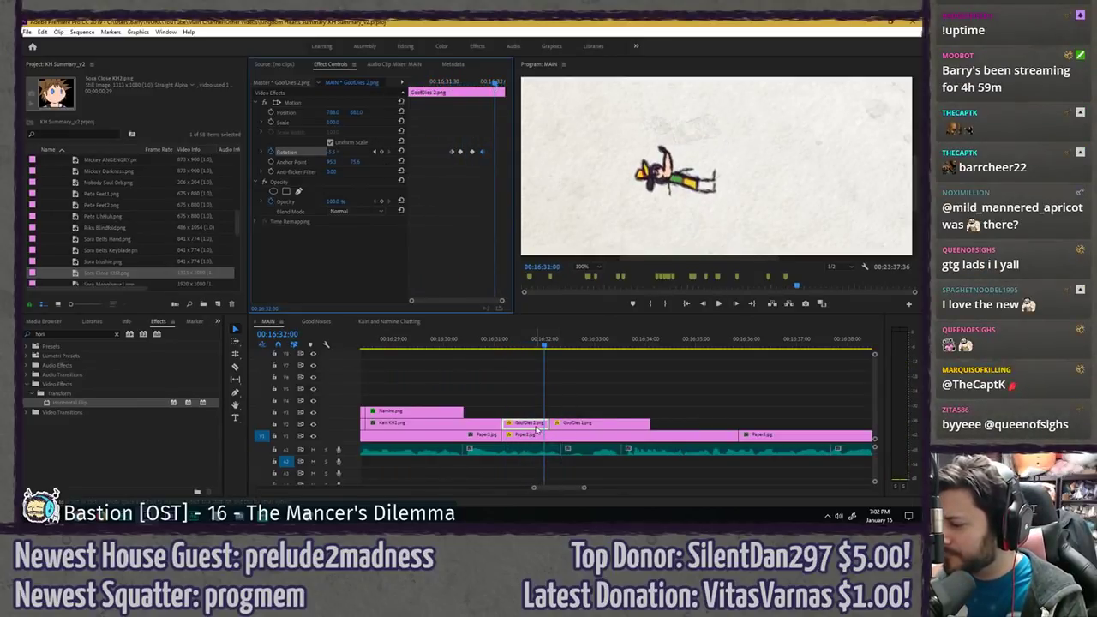
{"action": "left_click_drag", "start_coordinate": [538, 428], "coordinate": [539, 423]}
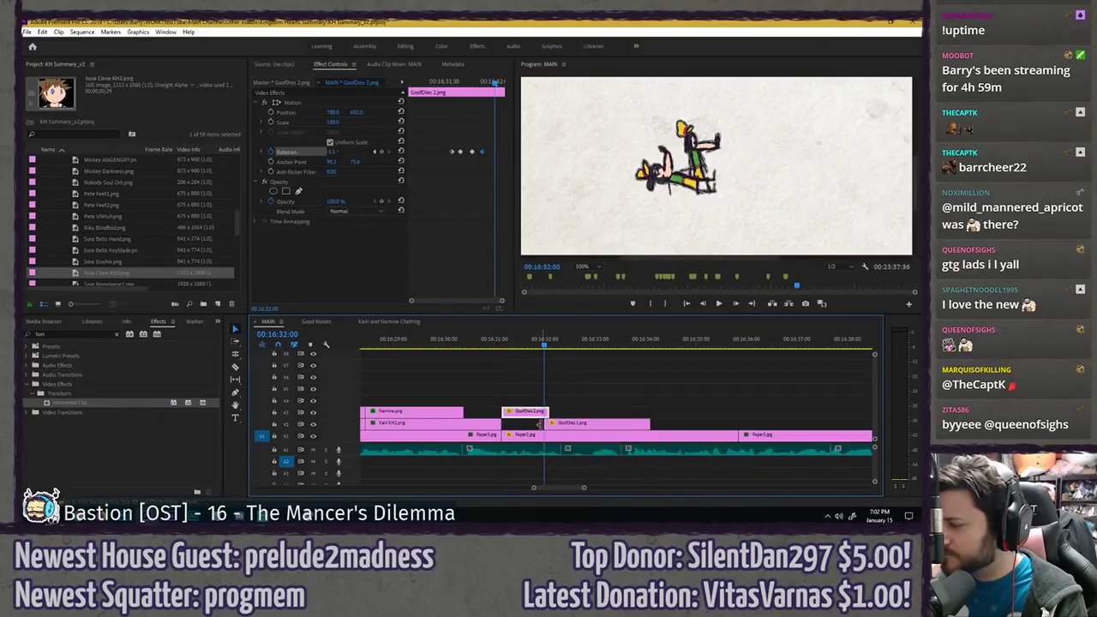
- Trim GoofDies 2.png to the playhead and start Position and Rotation keyframes on GoofDies 1.png
{"action": "left_click", "coordinate": [435, 199]}
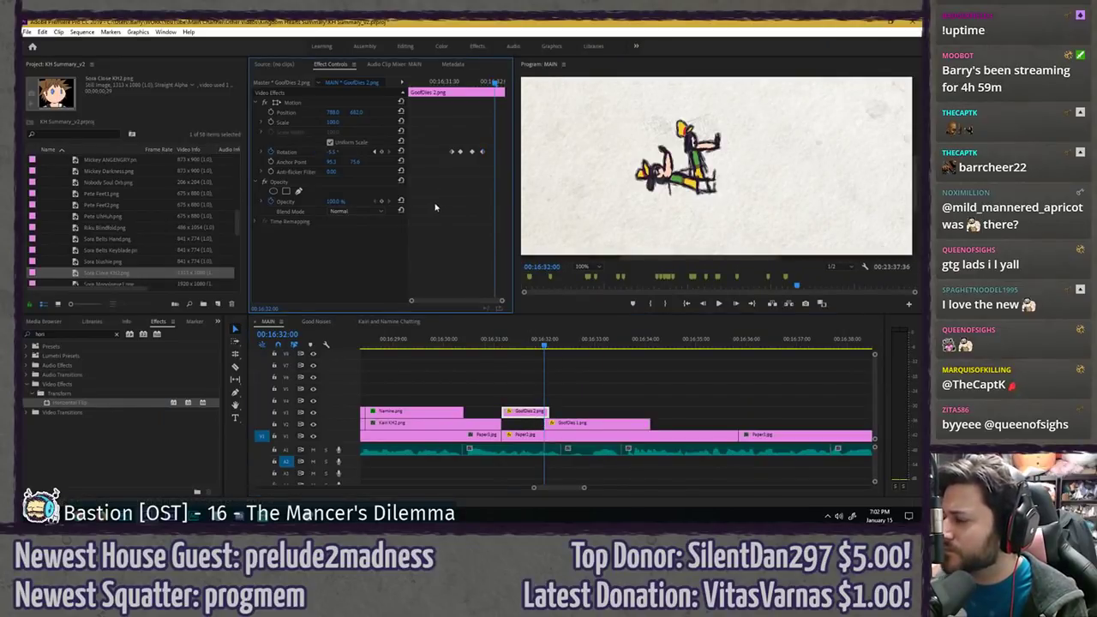
{"action": "mouse_move", "coordinate": [545, 411]}
{"action": "left_mouse_down"}
{"action": "mouse_move", "coordinate": [535, 423]}
{"action": "mouse_move", "coordinate": [555, 412]}
{"action": "left_mouse_up"}
{"action": "left_click", "coordinate": [565, 423]}
{"action": "key", "text": "Right"}
{"action": "key", "text": "Right"}
{"action": "key", "text": "Right"}
{"action": "key", "text": "Right"}
{"action": "key", "text": "Right"}
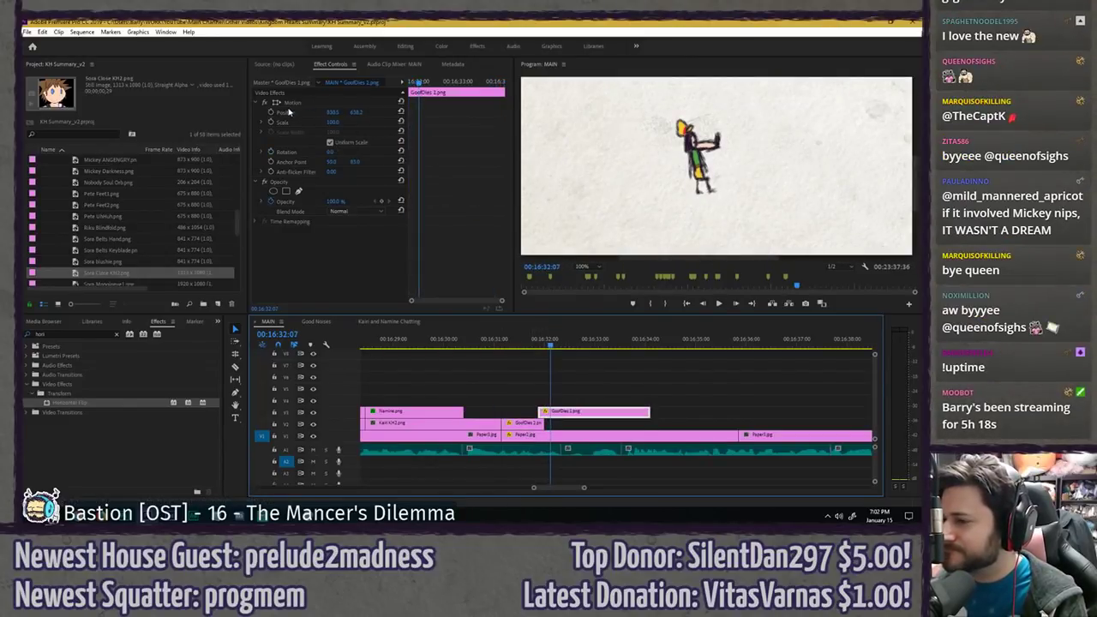
{"action": "left_click", "coordinate": [271, 114]}
{"action": "left_click", "coordinate": [272, 152]}
- Nudge the Goofy figure slightly and extend GoofDies 2.png past the playhead
{"action": "left_click", "coordinate": [314, 103]}
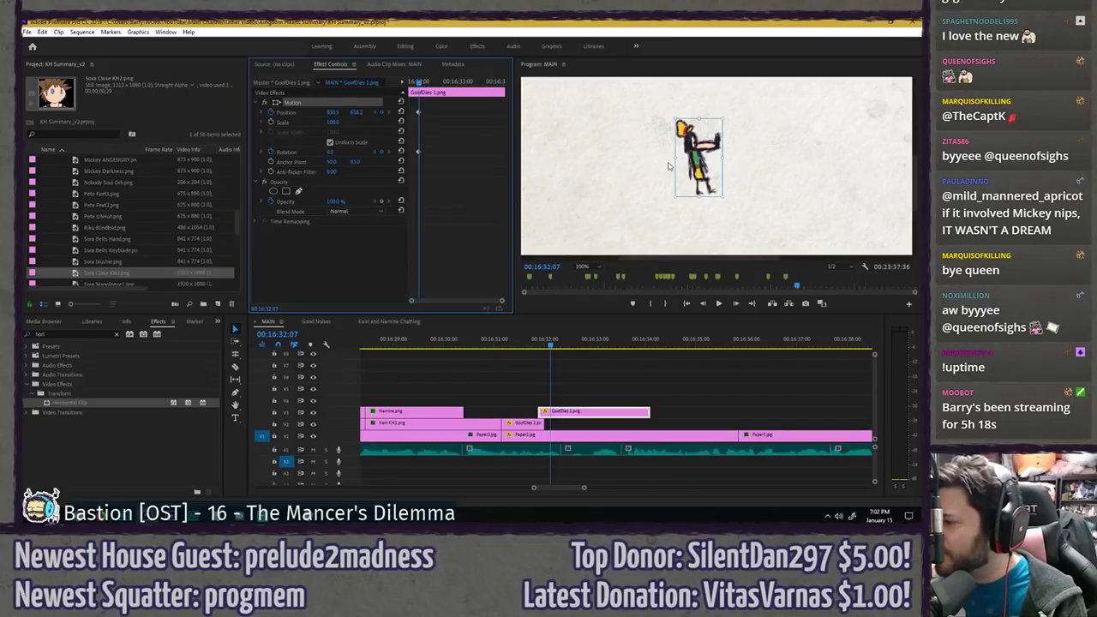
{"action": "left_click_drag", "start_coordinate": [701, 167], "coordinate": [702, 171]}
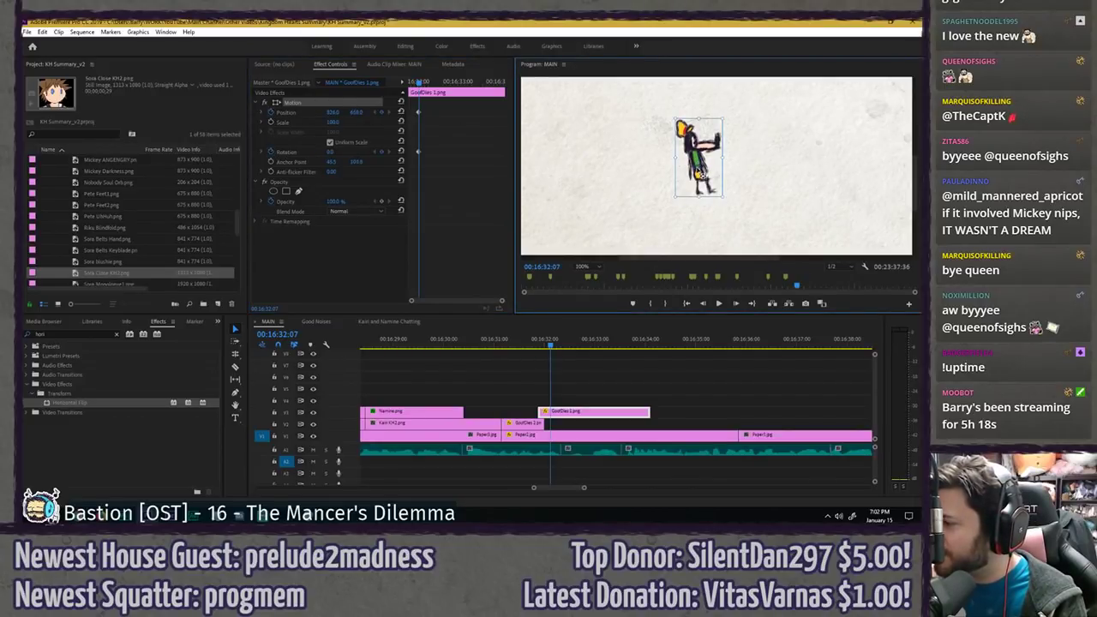
{"action": "left_click", "coordinate": [465, 223]}
{"action": "left_click", "coordinate": [605, 363]}
{"action": "left_click", "coordinate": [563, 413]}
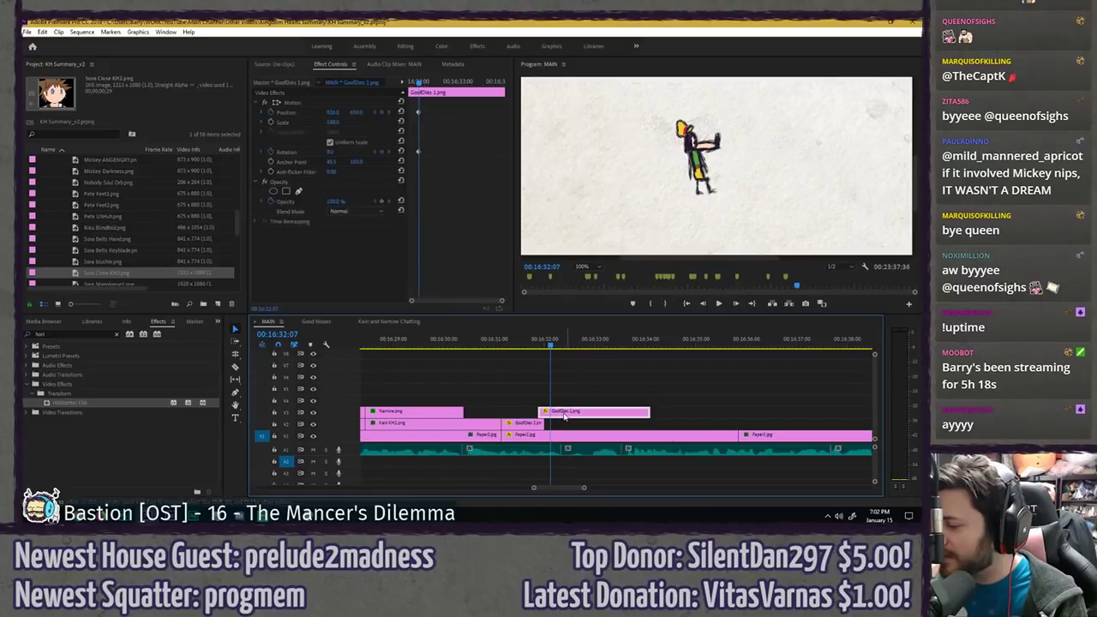
{"action": "left_click_drag", "start_coordinate": [538, 426], "coordinate": [549, 424]}
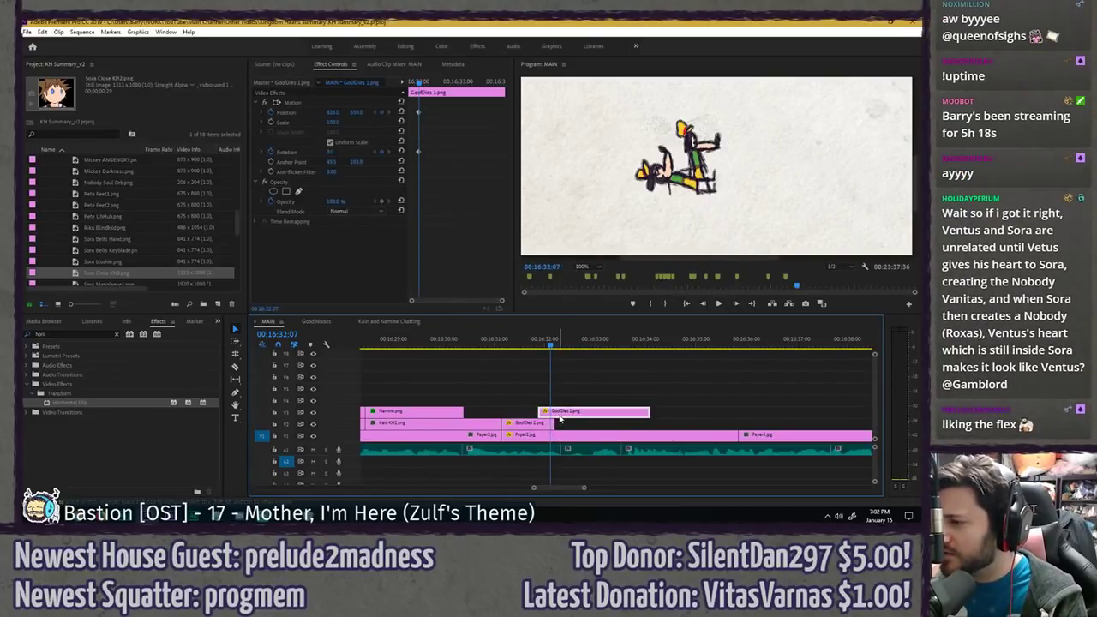
- At 16:31:58 minus four frames, rotate Goofy to about -53° and shift him left
{"action": "key", "text": "Left"}
{"action": "key", "text": "Left"}
{"action": "key", "text": "Left"}
{"action": "key", "text": "Left"}
{"action": "key", "text": "Left"}
{"action": "key", "text": "Left"}
{"action": "key", "text": "Left"}
{"action": "key", "text": "Left"}
{"action": "key", "text": "Left"}
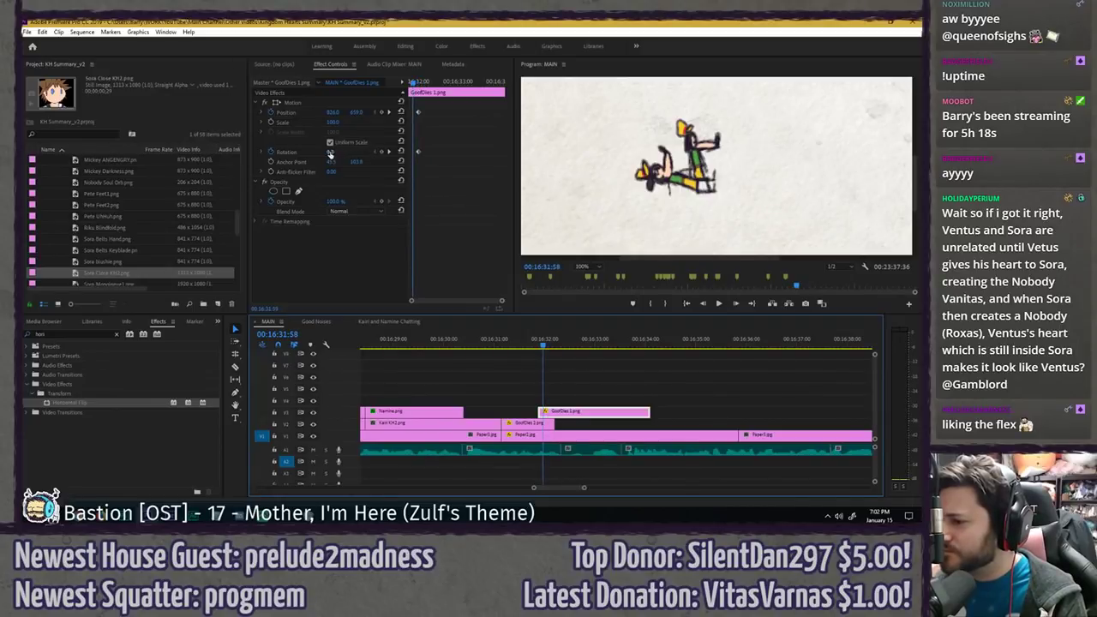
{"action": "key", "text": "Left"}
{"action": "key", "text": "Left"}
{"action": "key", "text": "Left"}
{"action": "key", "text": "Left"}
{"action": "mouse_move", "coordinate": [331, 153]}
{"action": "left_mouse_down"}
{"action": "mouse_move", "coordinate": [299, 153]}
{"action": "mouse_move", "coordinate": [334, 153]}
{"action": "left_mouse_up"}
{"action": "left_click_drag", "start_coordinate": [336, 112], "coordinate": [369, 112]}
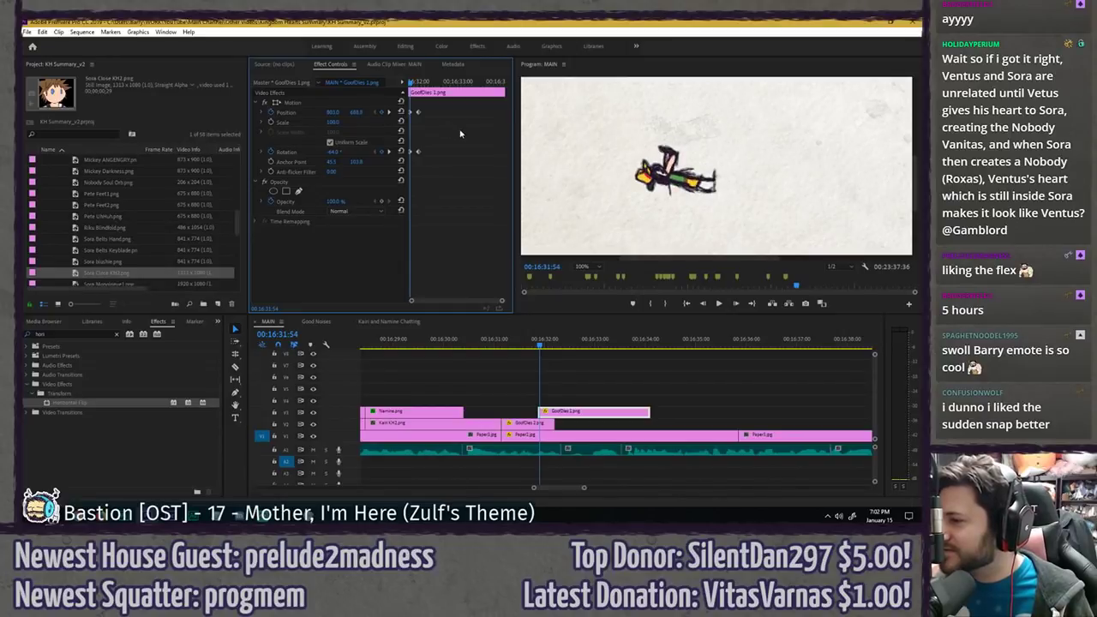
{"action": "key", "text": "space"}
{"action": "key", "text": "space"}
- At 16:31:58, move the Goofy figure slightly up and left in the enlarged preview
{"action": "left_click_drag", "start_coordinate": [420, 83], "coordinate": [413, 83]}
{"action": "left_click", "coordinate": [352, 104]}
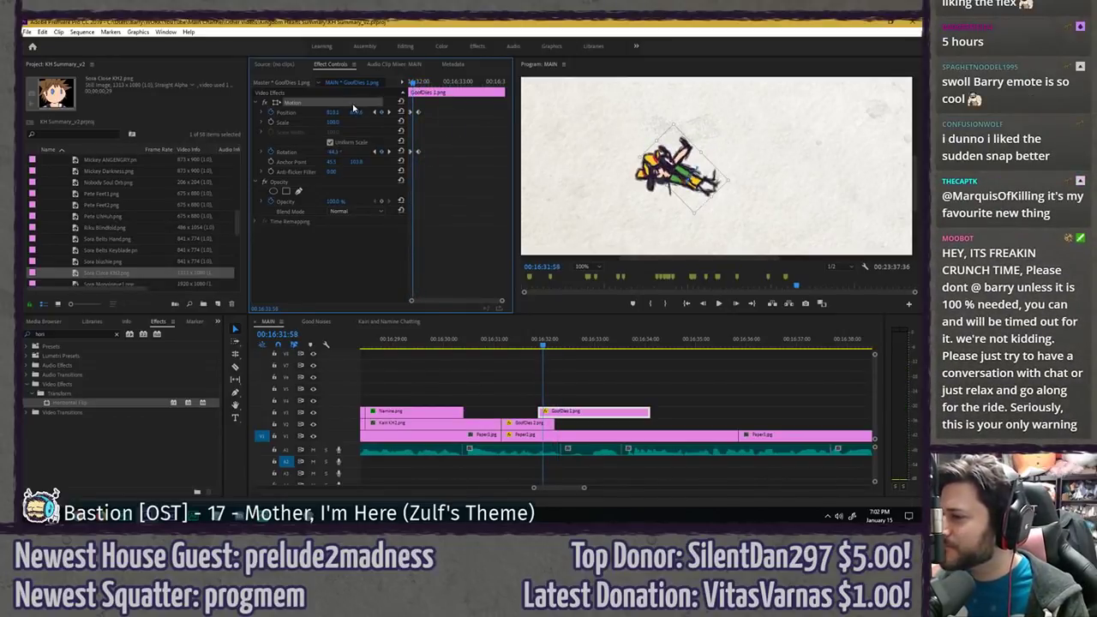
{"action": "key", "text": "grave"}
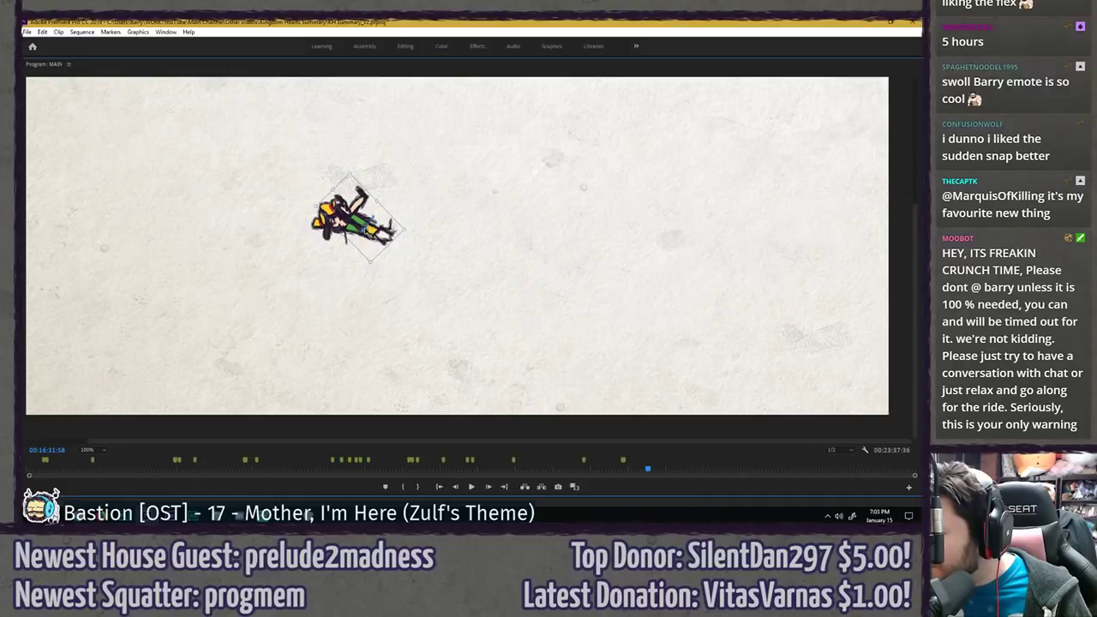
{"action": "left_click_drag", "start_coordinate": [367, 197], "coordinate": [364, 190]}
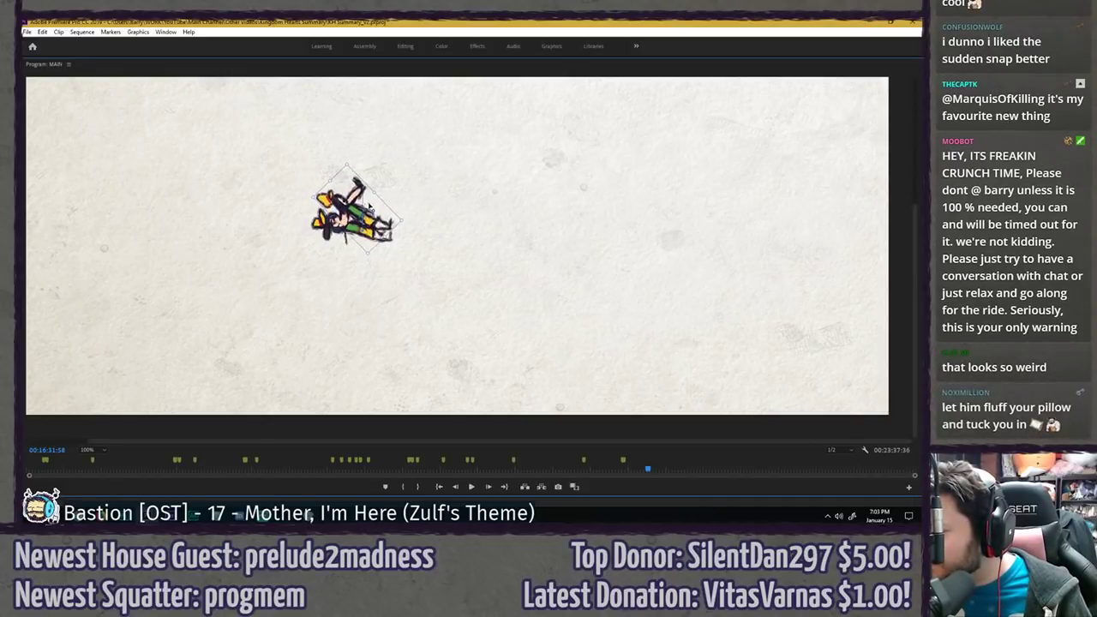
{"action": "key", "text": "grave"}
{"action": "left_click", "coordinate": [441, 219]}
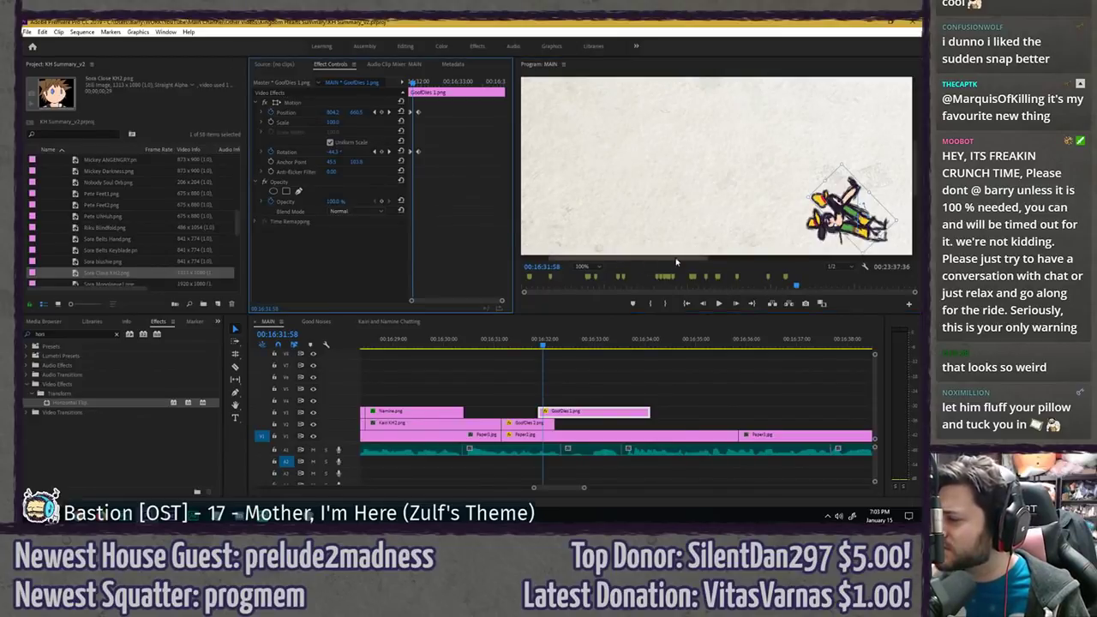
- Play back the falling animation and trim GoofDies 1.png to start at the playhead
{"action": "left_click_drag", "start_coordinate": [669, 259], "coordinate": [720, 259]}
{"action": "left_click_drag", "start_coordinate": [917, 172], "coordinate": [917, 191]}
{"action": "left_click", "coordinate": [464, 187]}
{"action": "mouse_move", "coordinate": [414, 83]}
{"action": "left_mouse_down"}
{"action": "mouse_move", "coordinate": [392, 85]}
{"action": "mouse_move", "coordinate": [422, 82]}
{"action": "mouse_move", "coordinate": [411, 82]}
{"action": "left_mouse_up"}
{"action": "key", "text": "space"}
{"action": "key", "text": "space"}
{"action": "key", "text": "space"}
{"action": "key", "text": "space"}
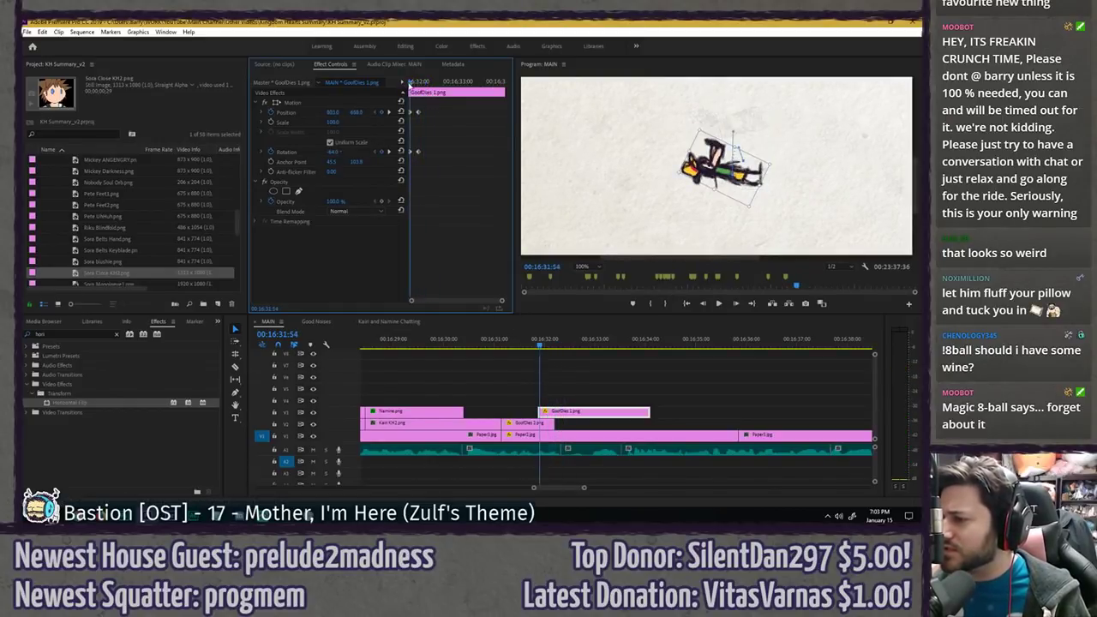
{"action": "key", "text": "Right"}
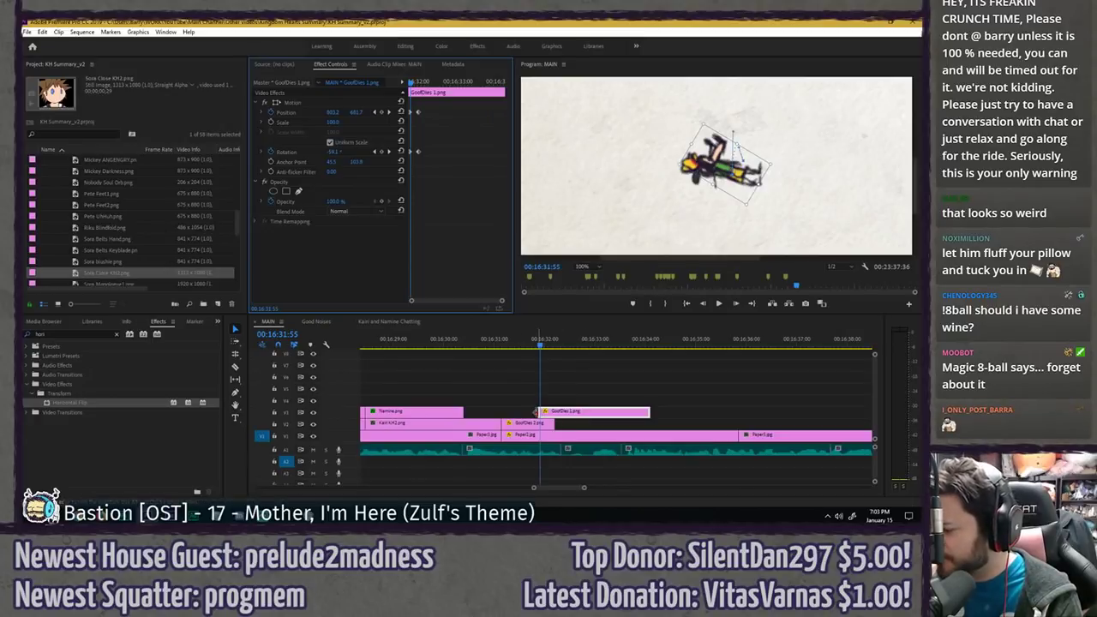
{"action": "left_click_drag", "start_coordinate": [537, 412], "coordinate": [542, 425]}
- Trim GoofDies 2 to end at the playhead and preview the fall
{"action": "left_click", "coordinate": [524, 386]}
{"action": "left_click", "coordinate": [516, 344]}
{"action": "key", "text": "space"}
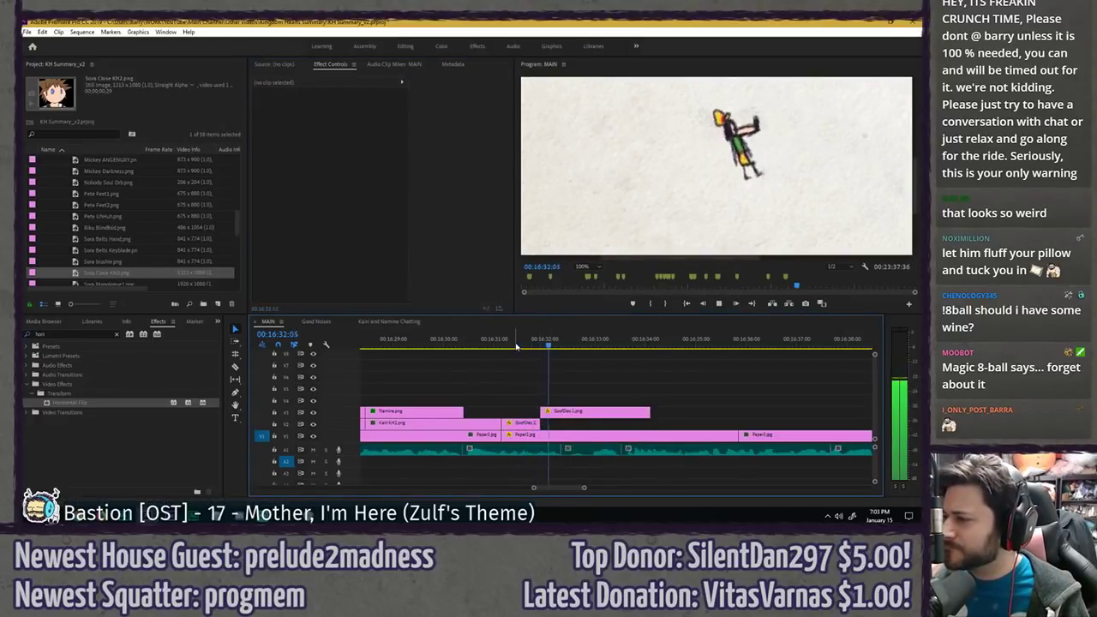
{"action": "left_click", "coordinate": [516, 344]}
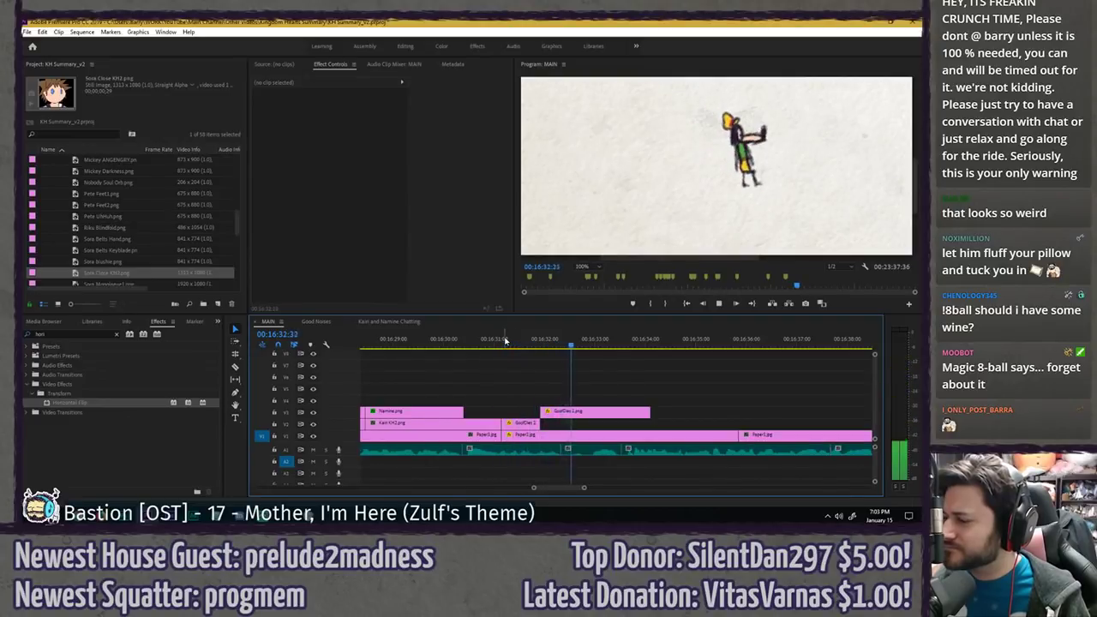
{"action": "left_click", "coordinate": [505, 341]}
- Slide GoofDies 2's rotation keyframes, including the last one, to the playhead near 16:31:51
{"action": "left_click", "coordinate": [523, 421]}
{"action": "left_click_drag", "start_coordinate": [412, 83], "coordinate": [496, 84]}
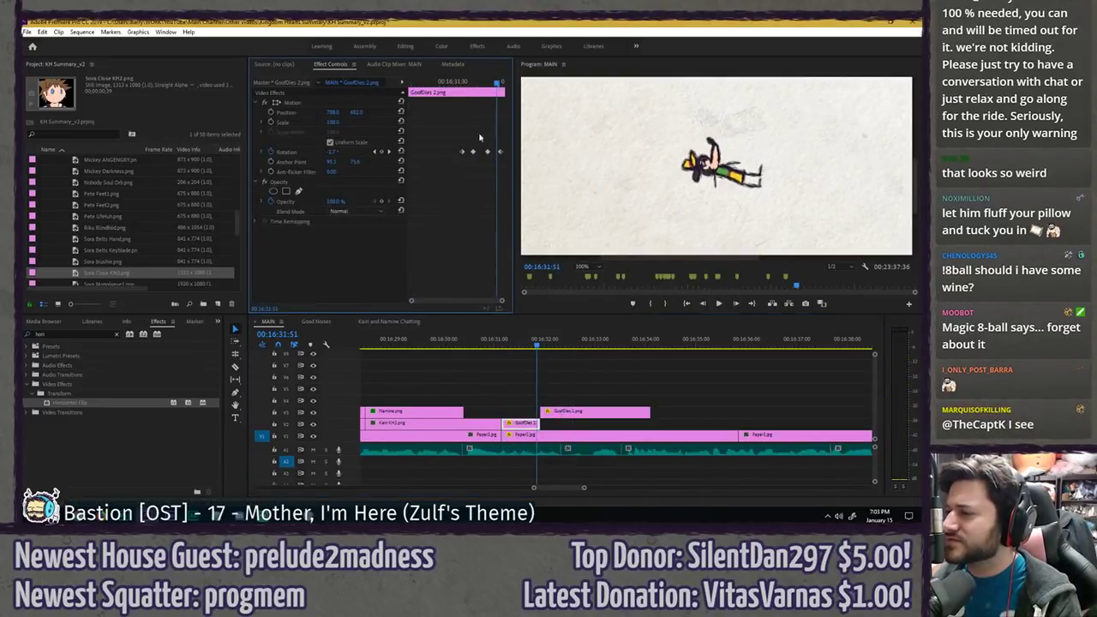
{"action": "key", "text": "Left"}
{"action": "left_click_drag", "start_coordinate": [504, 137], "coordinate": [496, 153]}
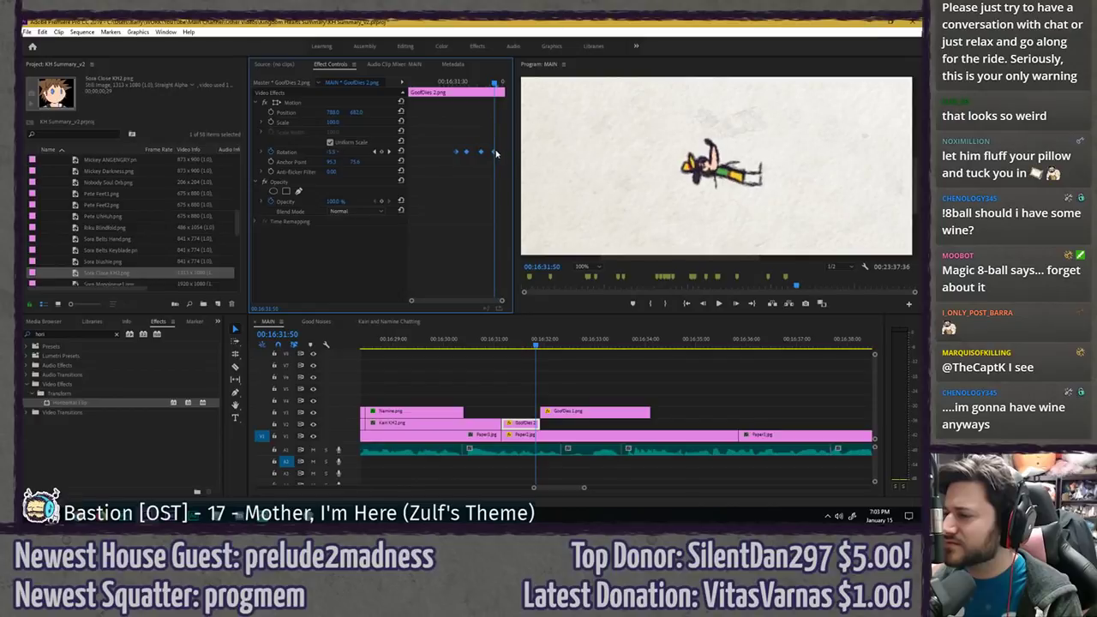
{"action": "left_click", "coordinate": [466, 85]}
{"action": "left_click", "coordinate": [496, 84]}
{"action": "key", "text": "Left"}
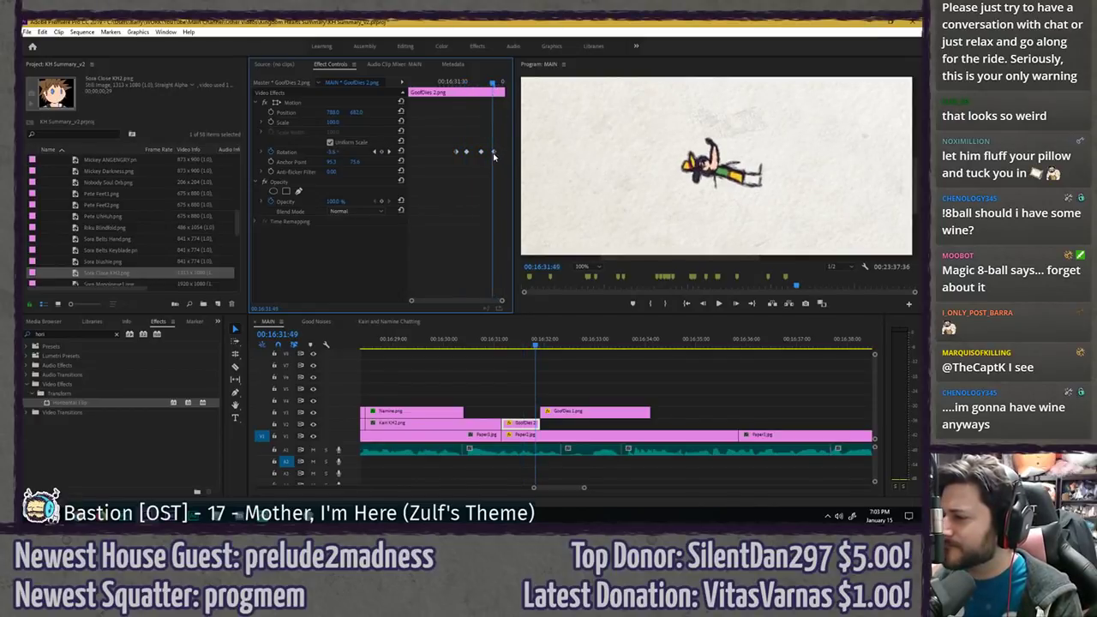
{"action": "key", "text": "Left"}
{"action": "key", "text": "Left"}
{"action": "left_click_drag", "start_coordinate": [494, 153], "coordinate": [490, 152]}
- Shift four rotation keyframes slightly earlier to 16:31:43 and preview the retimed rotation
{"action": "left_click", "coordinate": [444, 84]}
{"action": "key", "text": "space"}
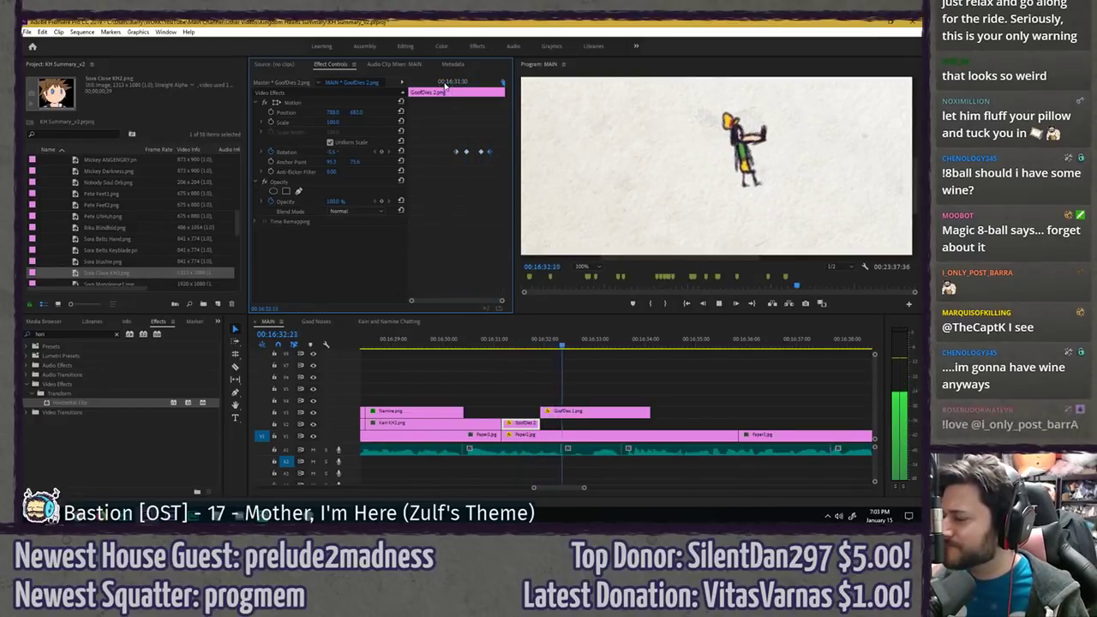
{"action": "left_click", "coordinate": [445, 85]}
{"action": "key", "text": "space"}
{"action": "left_click", "coordinate": [463, 85]}
{"action": "left_click", "coordinate": [486, 85]}
{"action": "key", "text": "Left"}
{"action": "key", "text": "Left"}
{"action": "key", "text": "Left"}
{"action": "key", "text": "Left"}
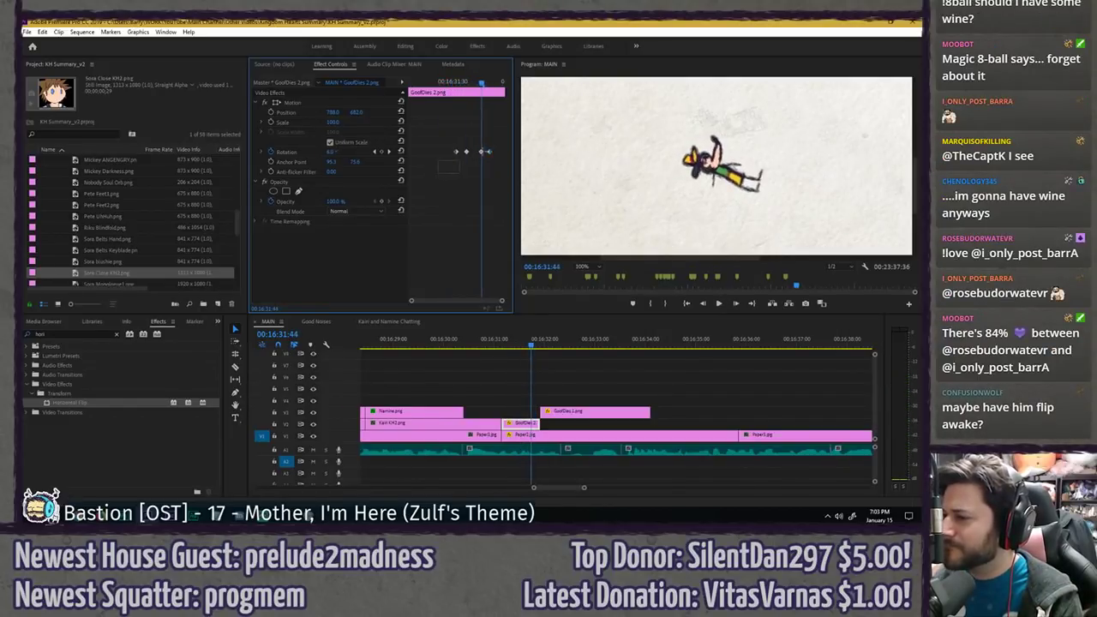
{"action": "left_click_drag", "start_coordinate": [441, 160], "coordinate": [484, 155]}
{"action": "left_click", "coordinate": [415, 83]}
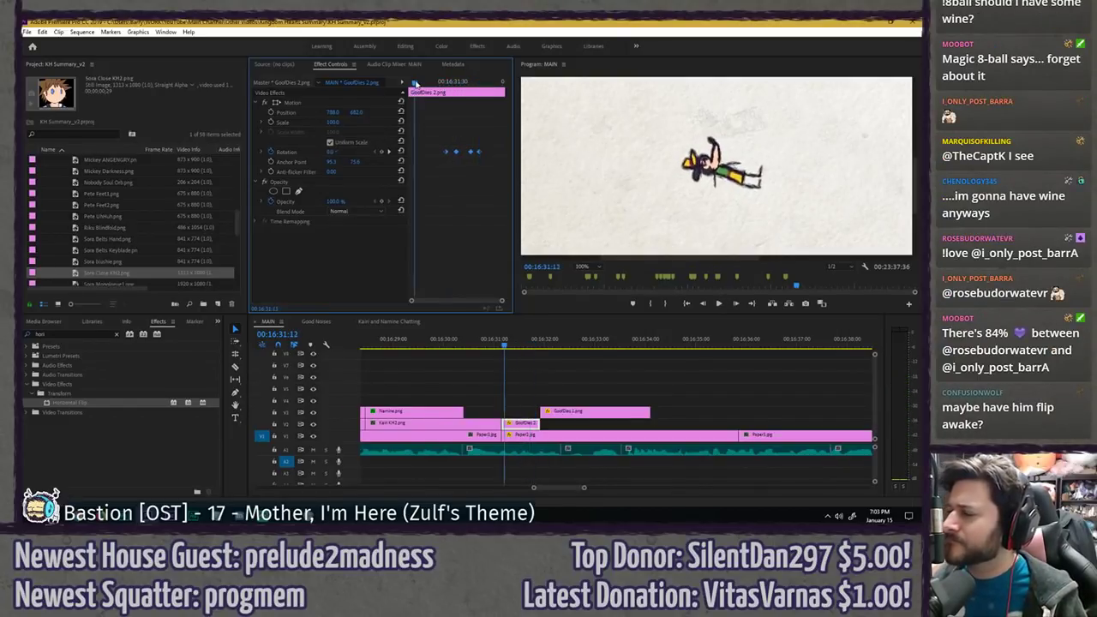
{"action": "key", "text": "space"}
{"action": "key", "text": "space"}
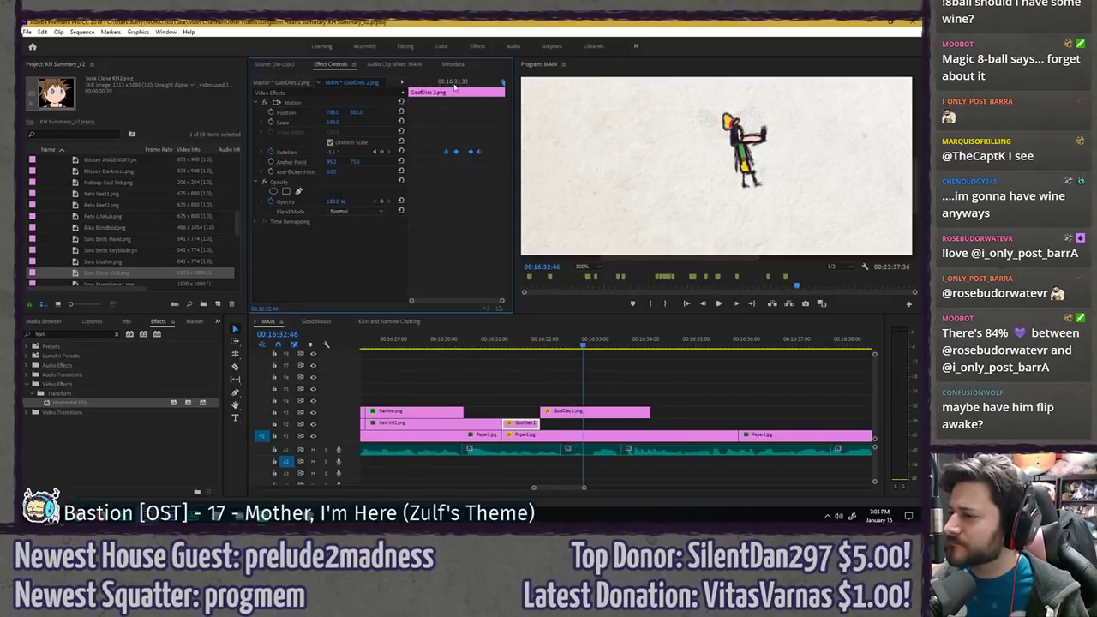
- Apply Ease In temporal interpolation to the rotation keyframes at 16:32:00
{"action": "left_click", "coordinate": [584, 411]}
{"action": "left_click", "coordinate": [416, 83]}
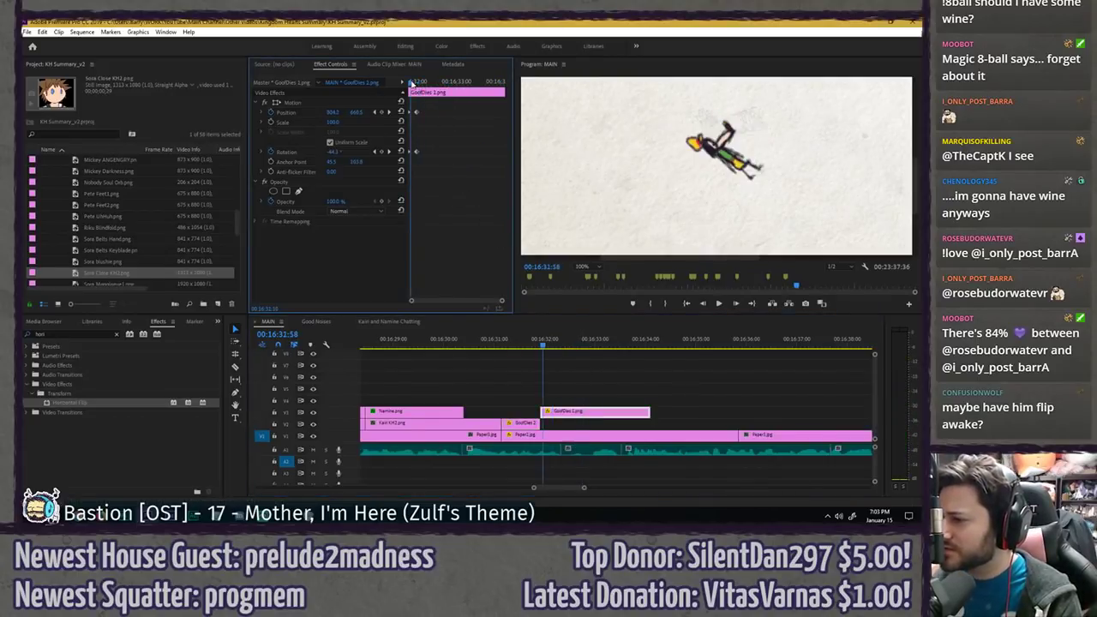
{"action": "key", "text": "Right"}
{"action": "right_click", "coordinate": [417, 156]}
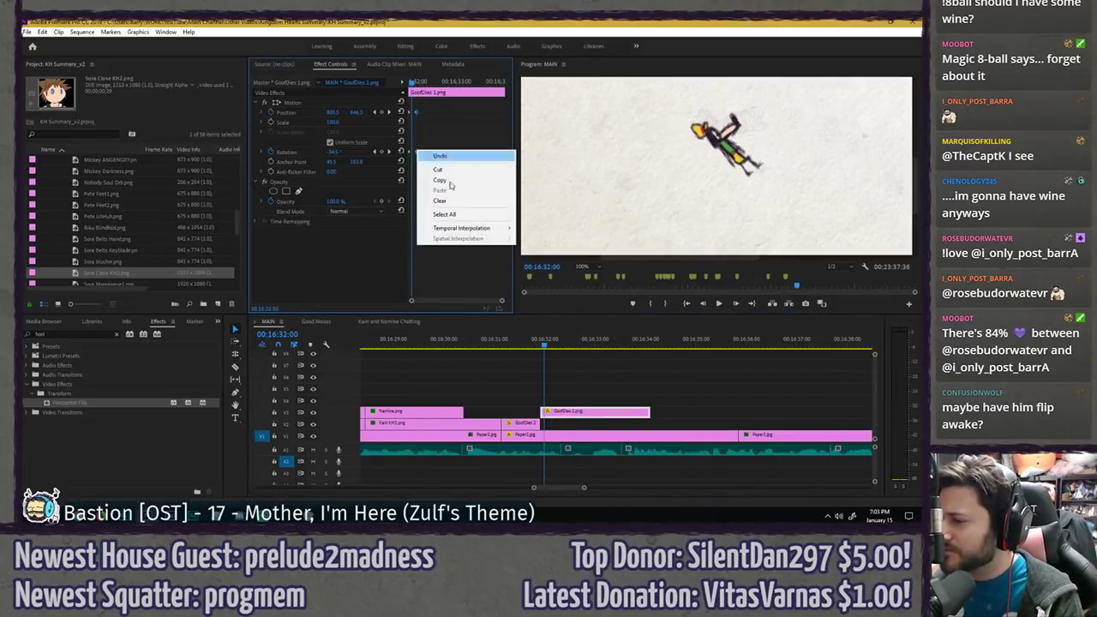
{"action": "mouse_move", "coordinate": [467, 231]}
{"action": "left_click", "coordinate": [534, 283]}
- Review the fall up to 16:32:27, then move GoofDies 1 onto V2 after GoofDies 2
{"action": "left_click", "coordinate": [537, 345]}
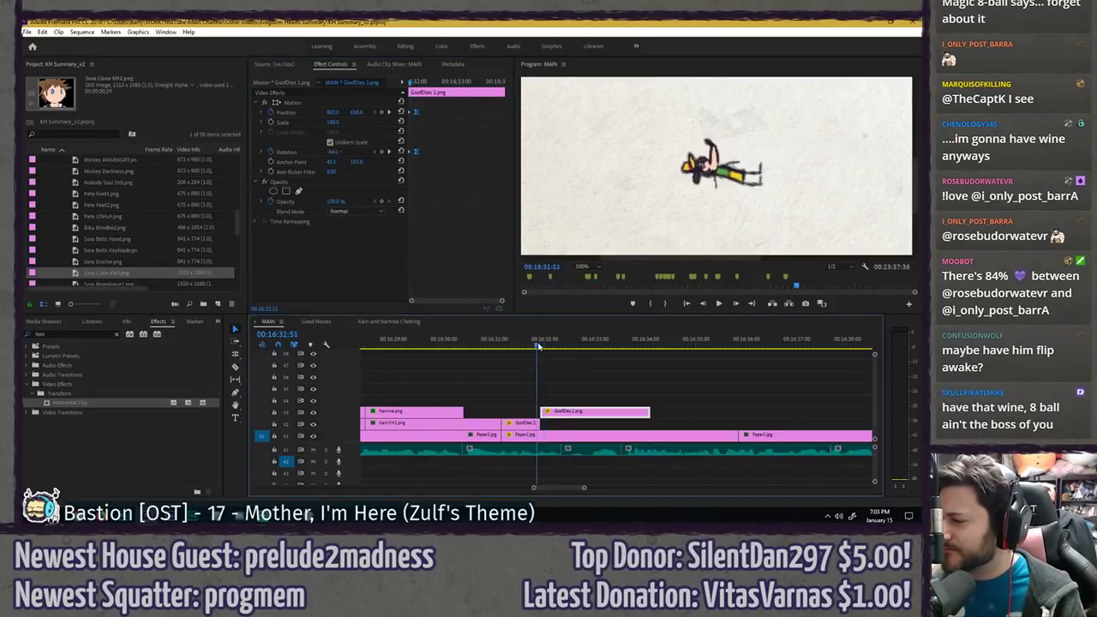
{"action": "key", "text": "space"}
{"action": "left_click", "coordinate": [536, 345]}
{"action": "key", "text": "space"}
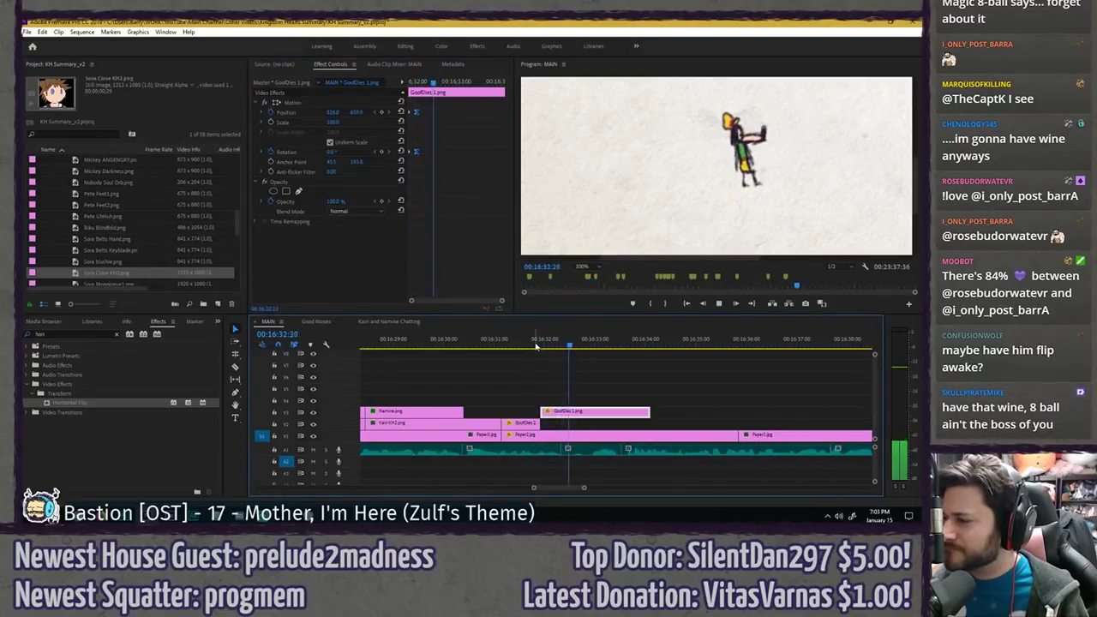
{"action": "key", "text": "space"}
{"action": "left_click", "coordinate": [536, 347]}
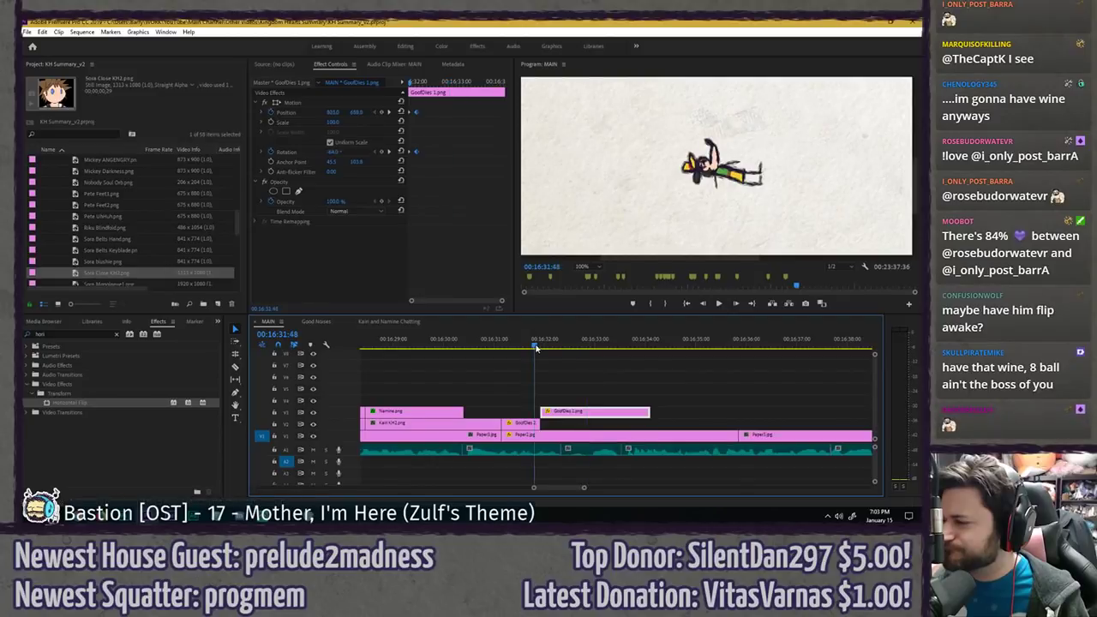
{"action": "key", "text": "space"}
{"action": "key", "text": "space"}
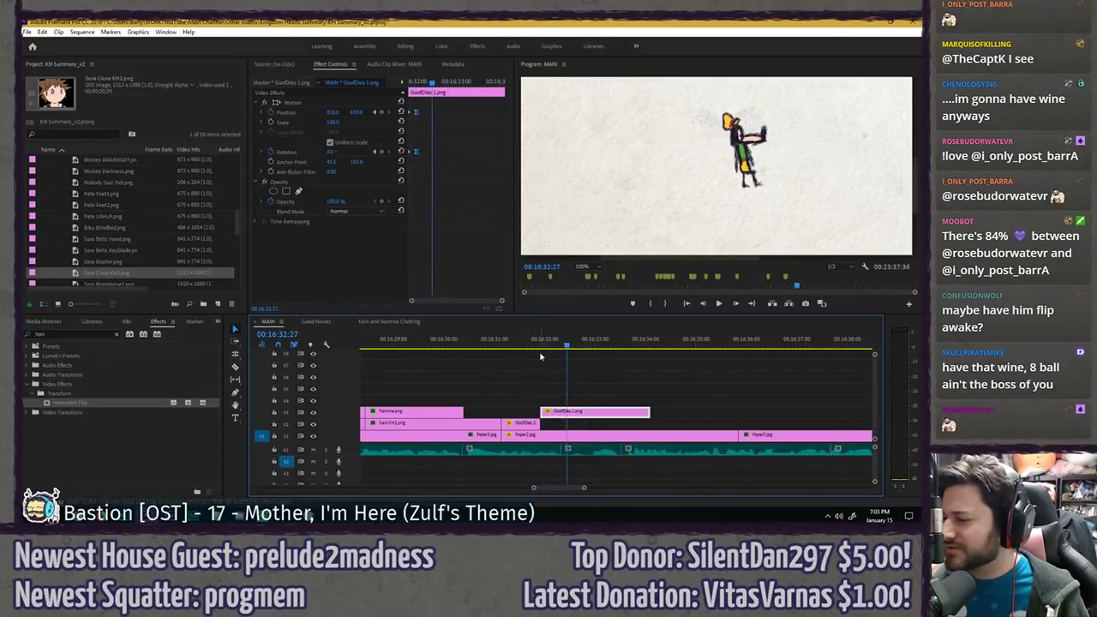
{"action": "key", "text": "space"}
{"action": "left_click_drag", "start_coordinate": [555, 412], "coordinate": [568, 414]}
- Set the preview to Fit and play the sequence full-size from 16:30:46
{"action": "left_click", "coordinate": [585, 266]}
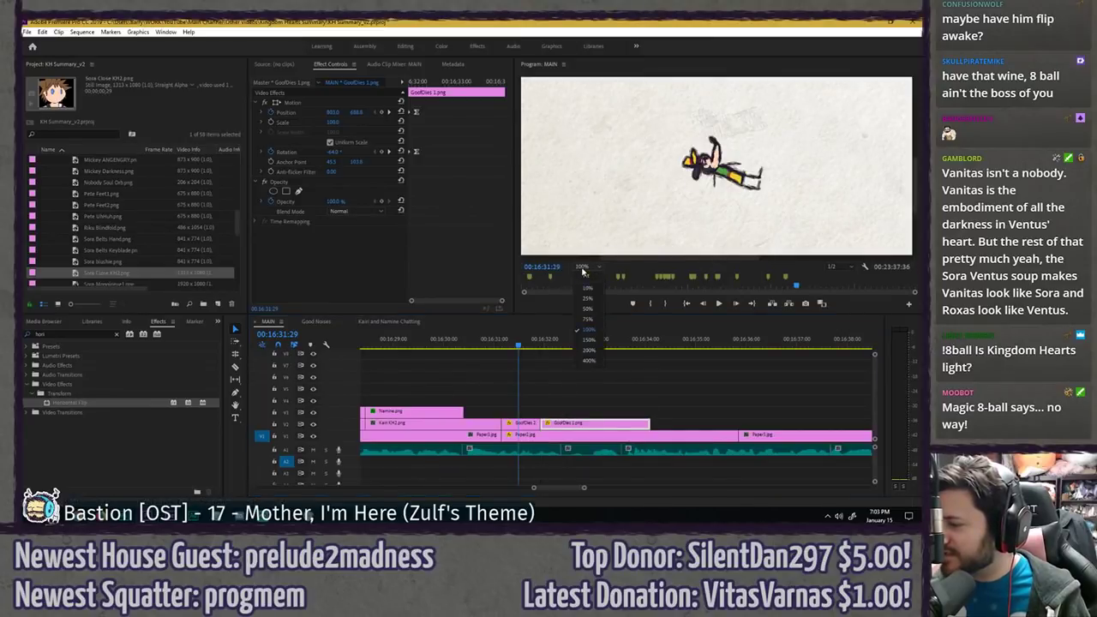
{"action": "left_click", "coordinate": [584, 275]}
{"action": "left_click", "coordinate": [504, 363]}
{"action": "left_click", "coordinate": [481, 341]}
{"action": "key", "text": "grave"}
{"action": "key", "text": "space"}
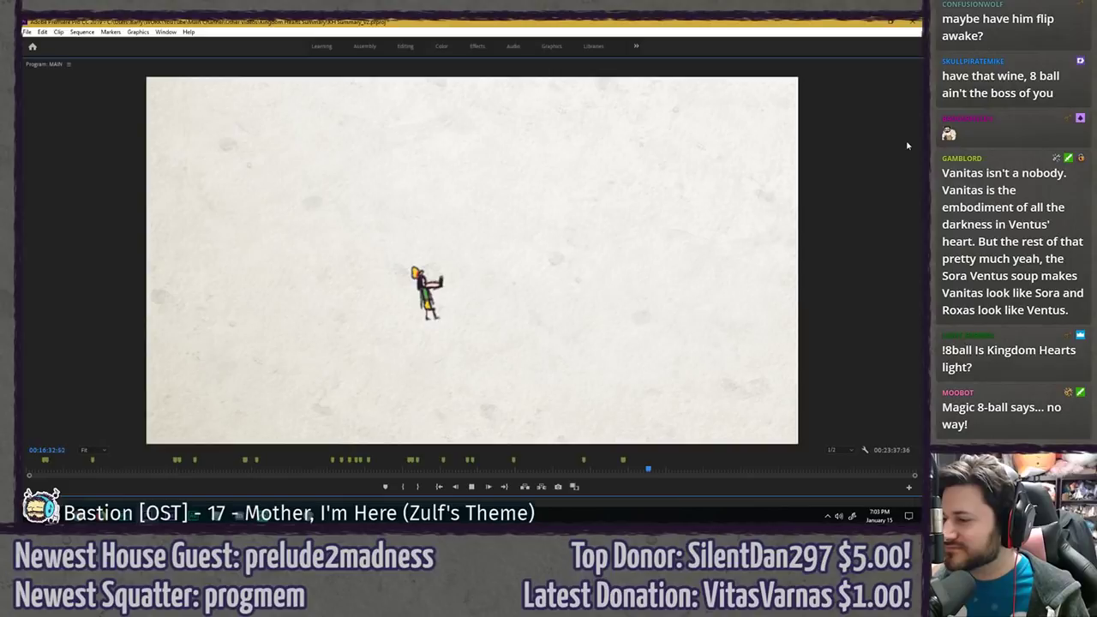
{"action": "key", "text": "space"}
{"action": "key", "text": "grave"}
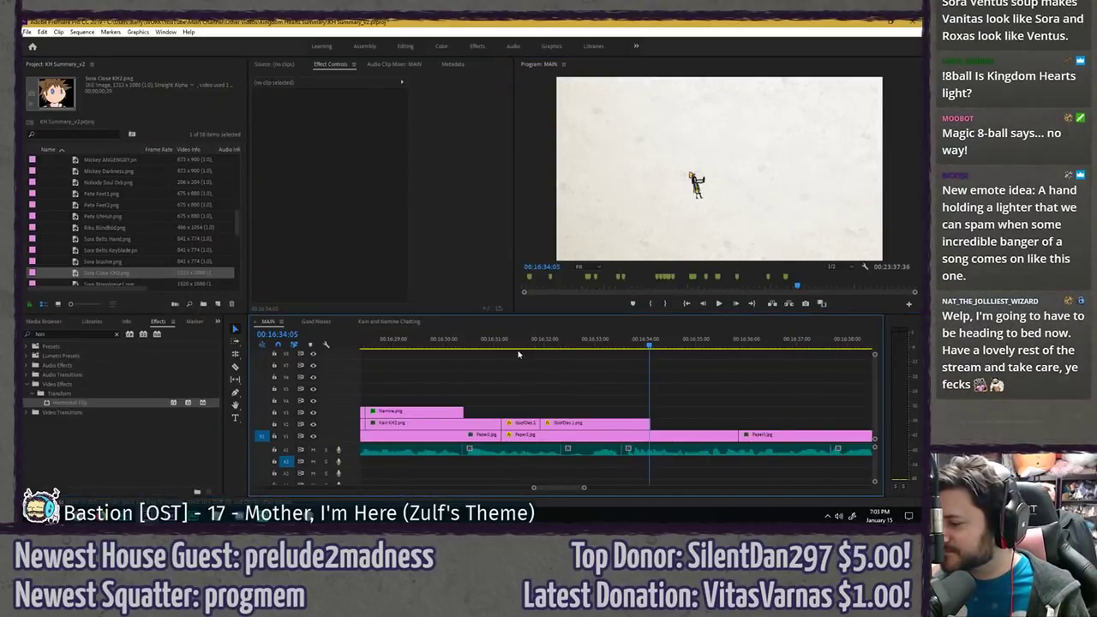
{"action": "left_click", "coordinate": [509, 341]}
{"action": "key", "text": "space"}
- Check GoofDies 2's keyframes around 16:31:30 and replay the fall
{"action": "left_click", "coordinate": [523, 424]}
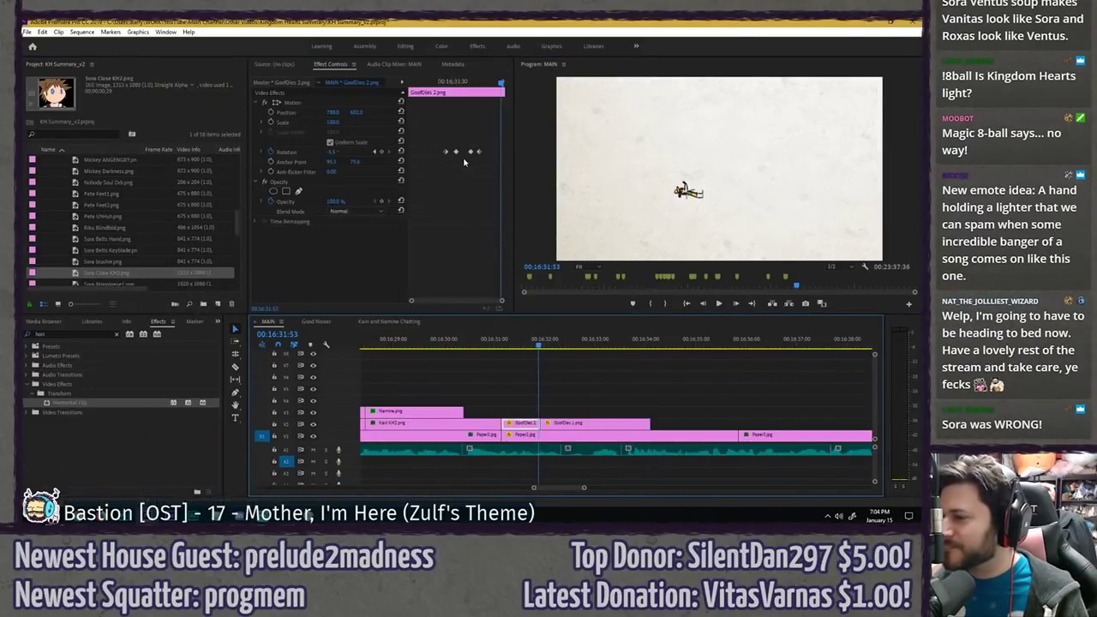
{"action": "left_click_drag", "start_coordinate": [441, 84], "coordinate": [454, 100]}
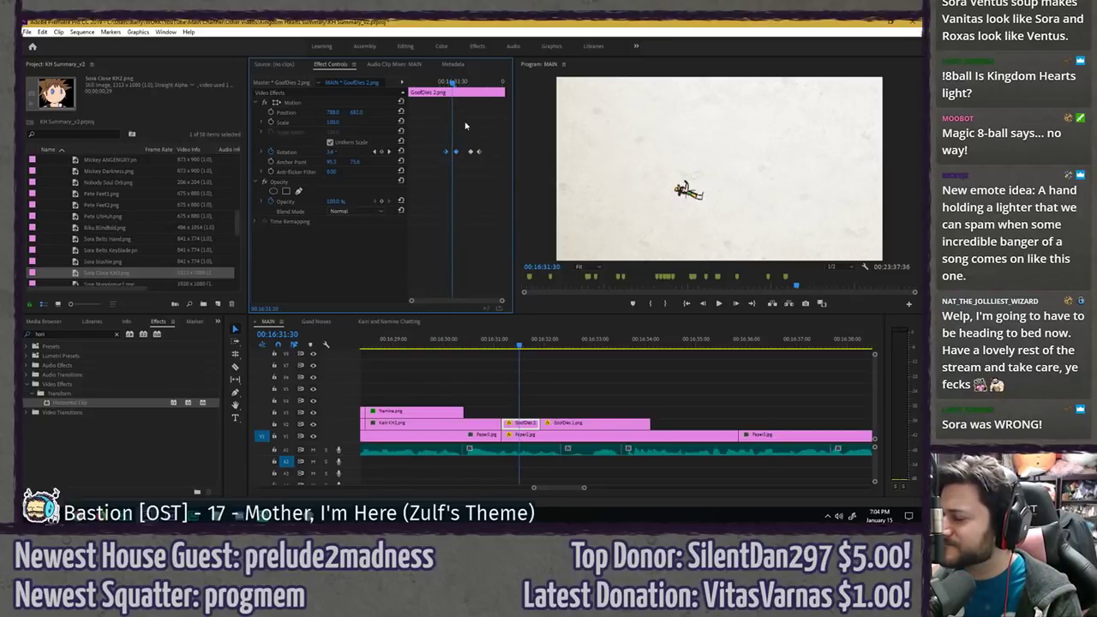
{"action": "left_click", "coordinate": [445, 83]}
{"action": "key", "text": "space"}
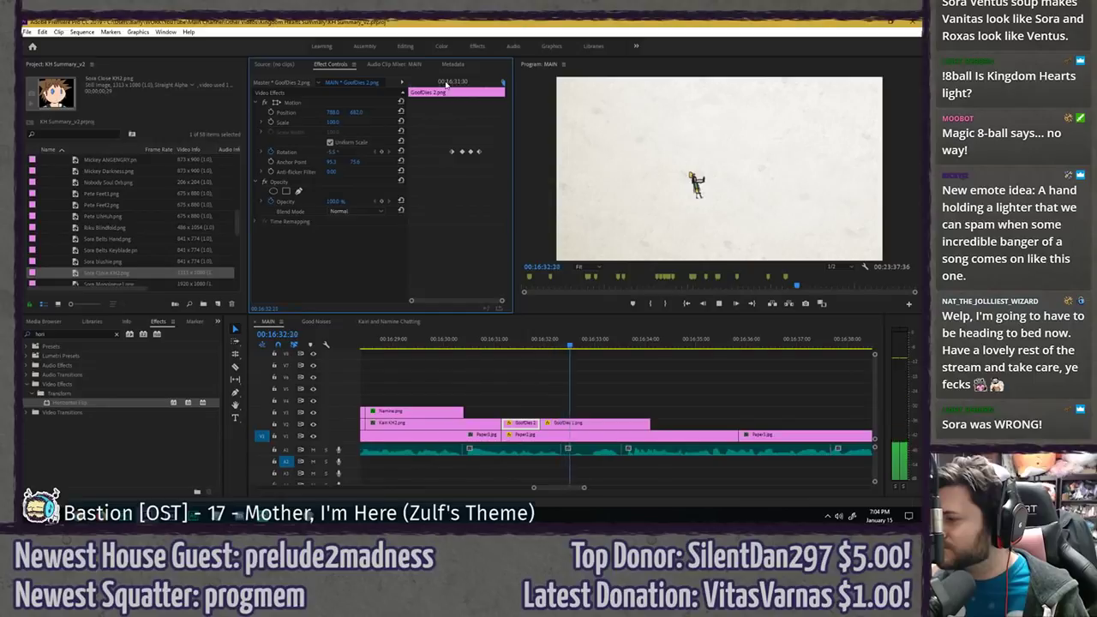
{"action": "key", "text": "space"}
- Shorten the end of the GoofDies 1 clip near 16:33:50
{"action": "left_click", "coordinate": [596, 360]}
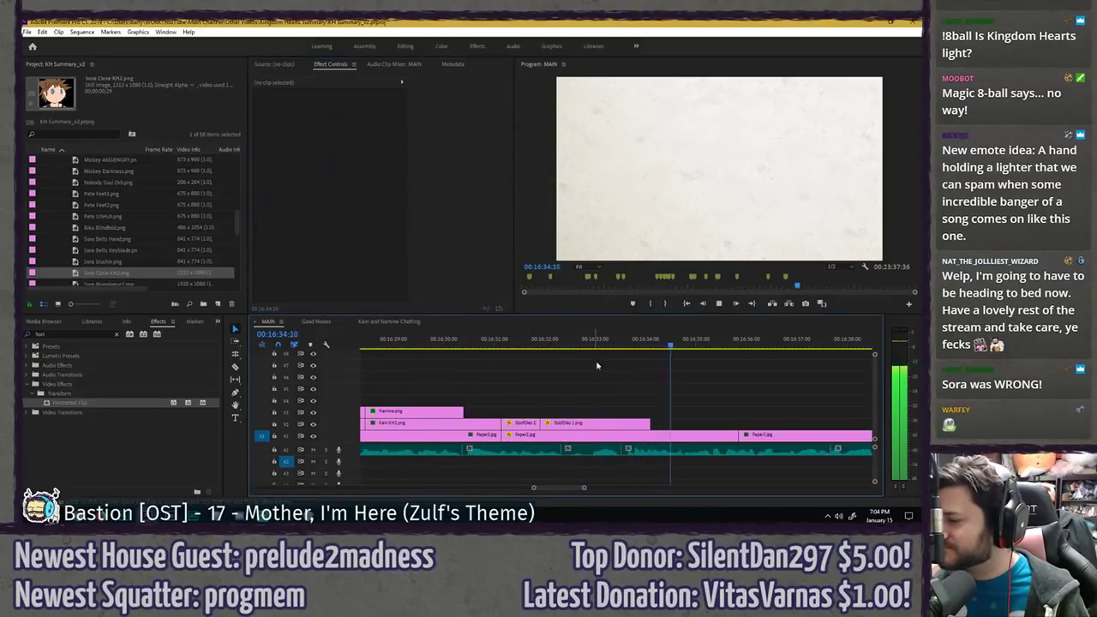
{"action": "left_click_drag", "start_coordinate": [631, 340], "coordinate": [638, 337]}
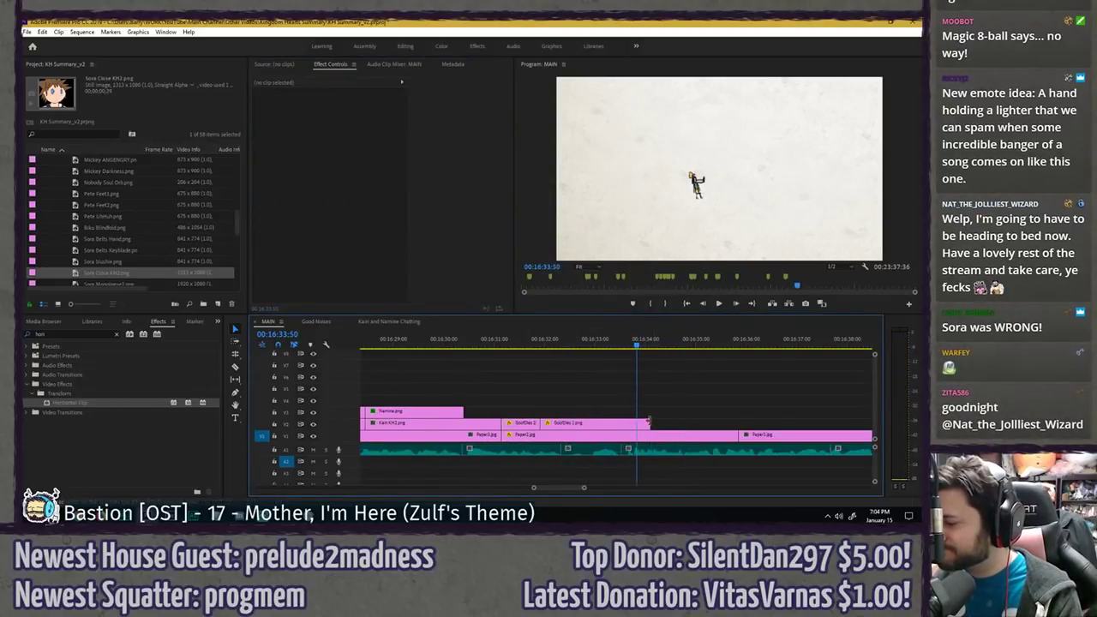
{"action": "left_click_drag", "start_coordinate": [649, 422], "coordinate": [636, 421]}
- Save the project and play back the edited section from 16:31:07
{"action": "left_click", "coordinate": [502, 343]}
{"action": "key", "text": "ctrl+s"}
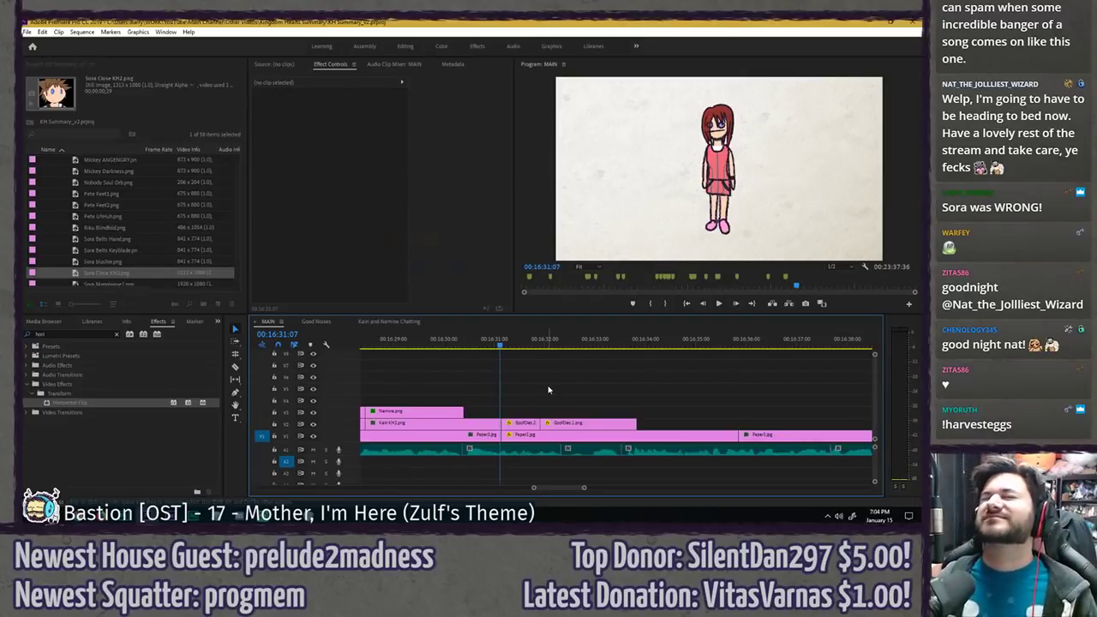
{"action": "key", "text": "ctrl+s"}
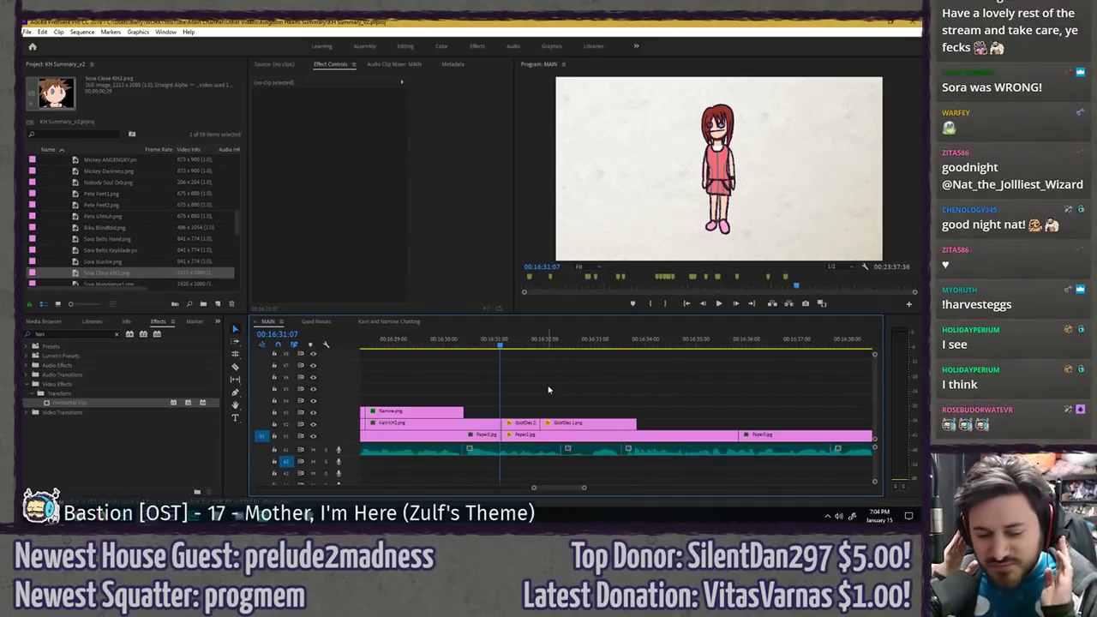
{"action": "key", "text": "space"}
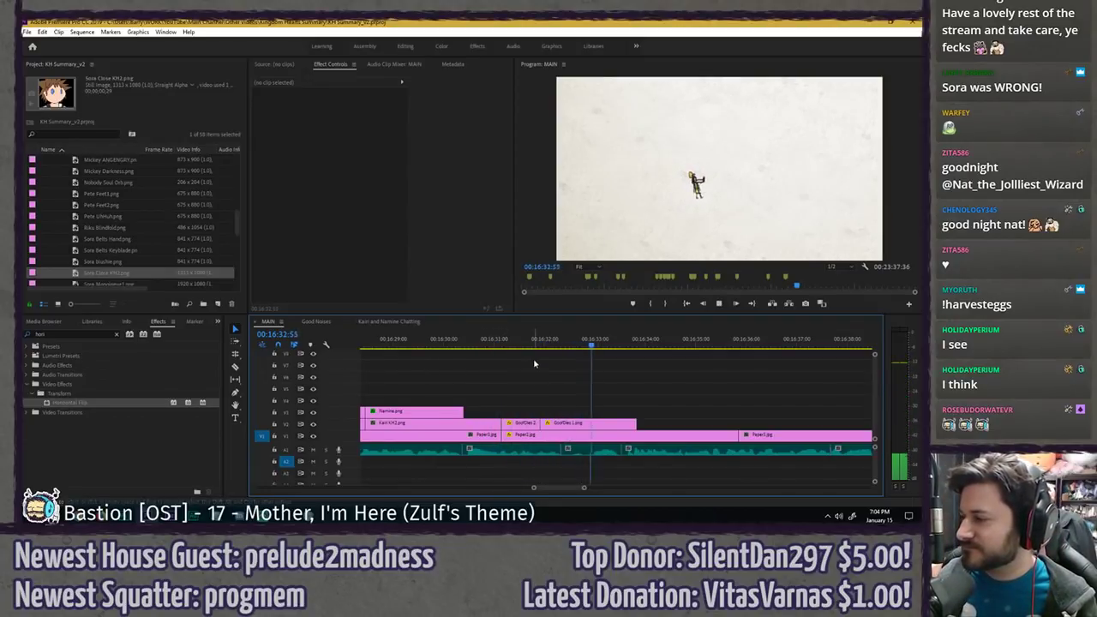
{"action": "key", "text": "space"}
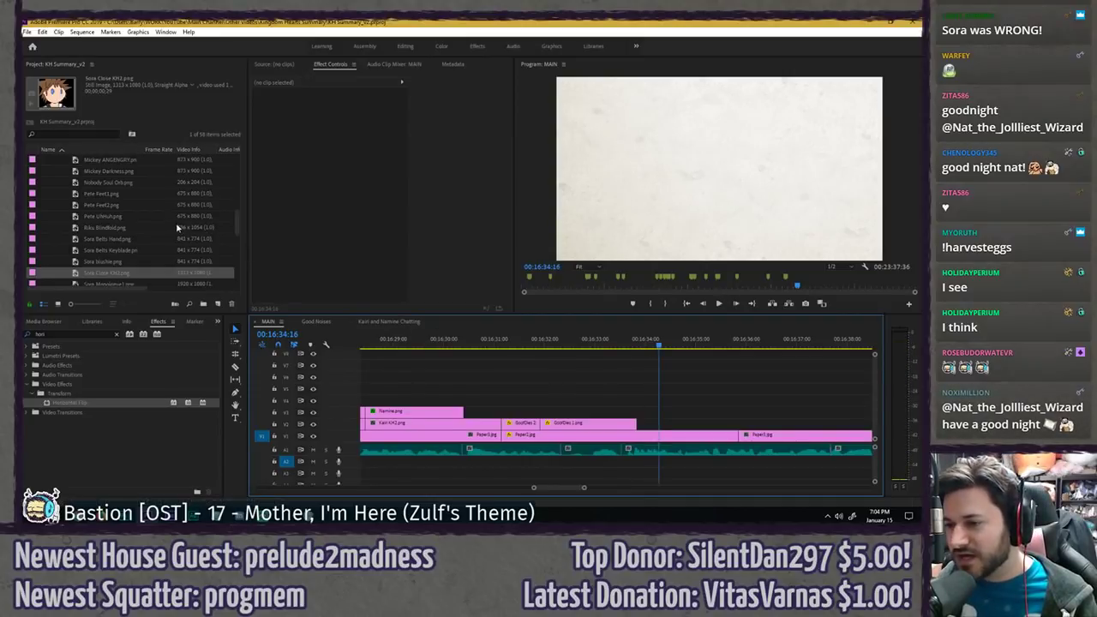
- Place Letter Wave.png on the track above the paper background
{"action": "scroll", "coordinate": [154, 218], "scroll_direction": "up", "scroll_amount": 3}
{"action": "left_click", "coordinate": [107, 182]}
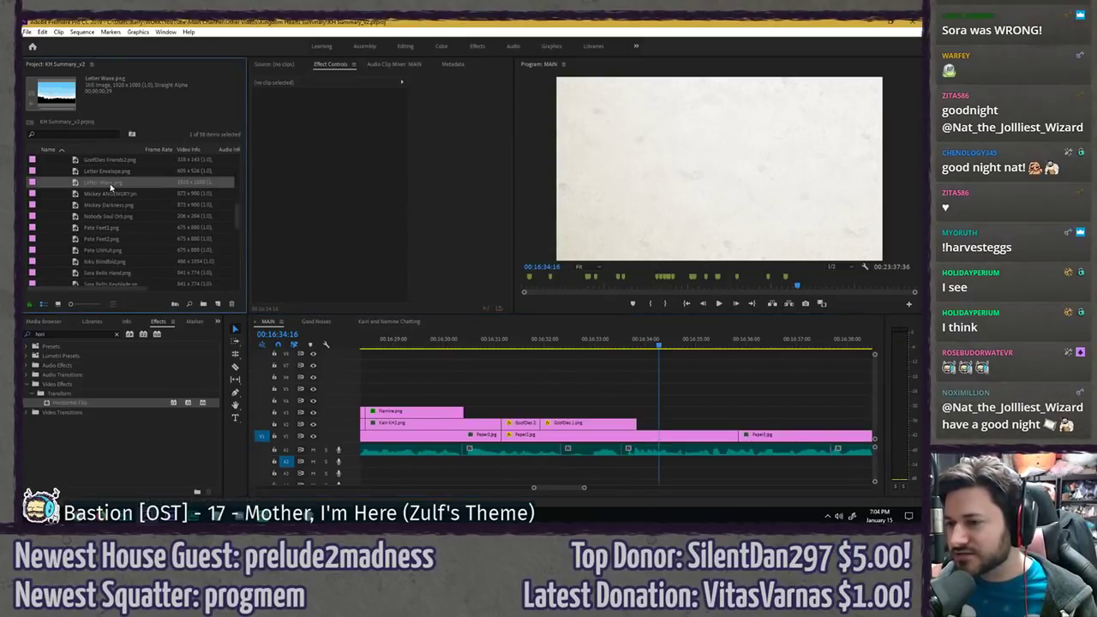
{"action": "scroll", "coordinate": [109, 193], "scroll_direction": "up", "scroll_amount": 1}
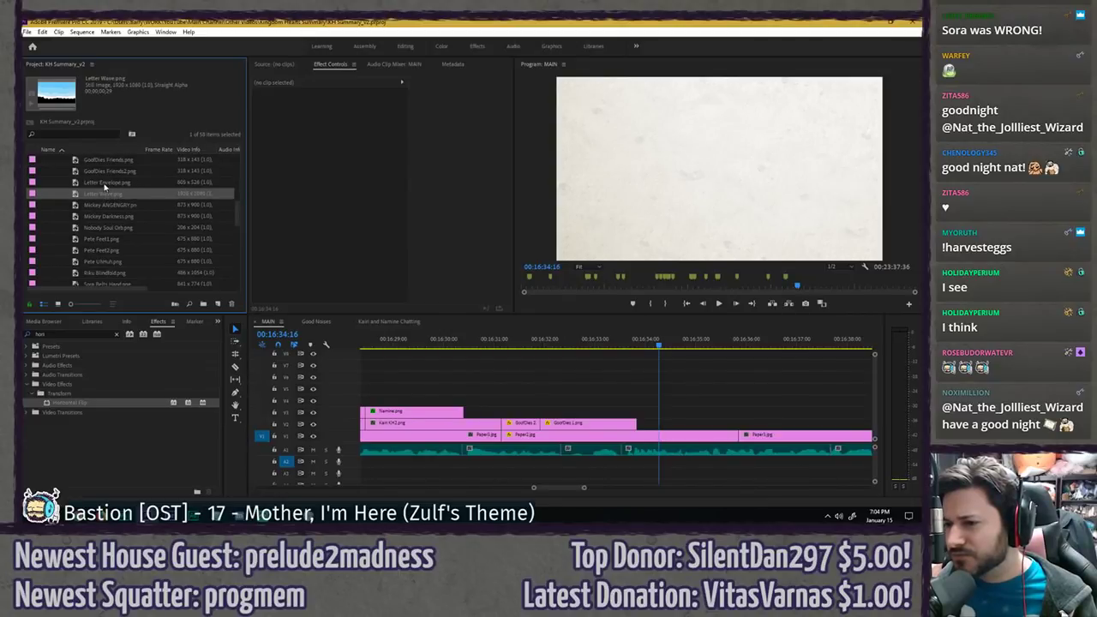
{"action": "left_click_drag", "start_coordinate": [103, 197], "coordinate": [660, 426]}
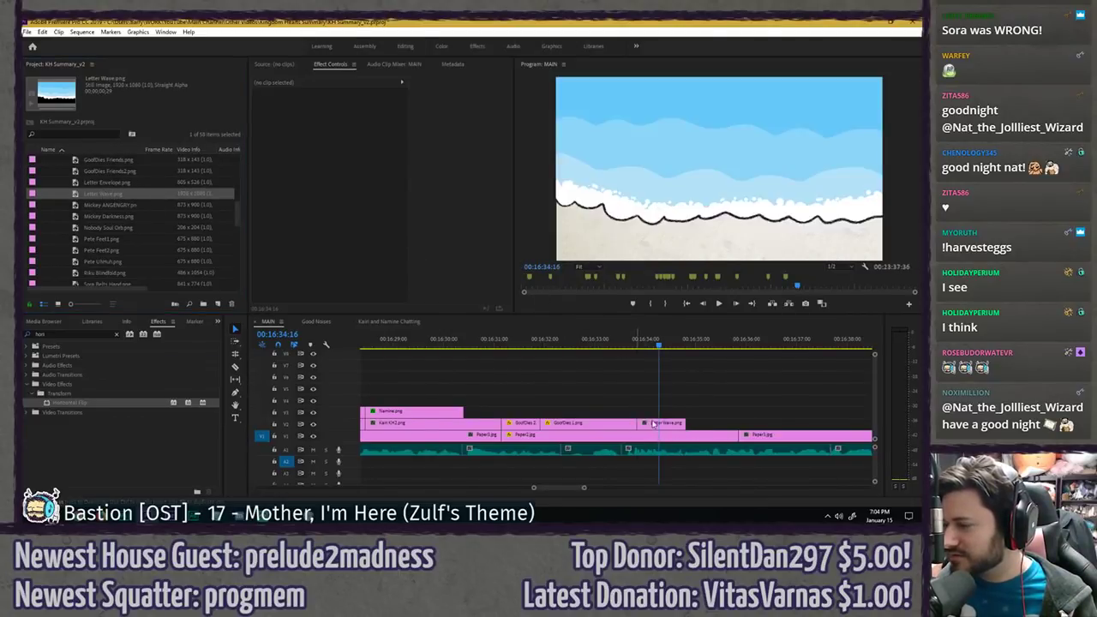
{"action": "left_click", "coordinate": [660, 426]}
{"action": "left_click", "coordinate": [647, 344]}
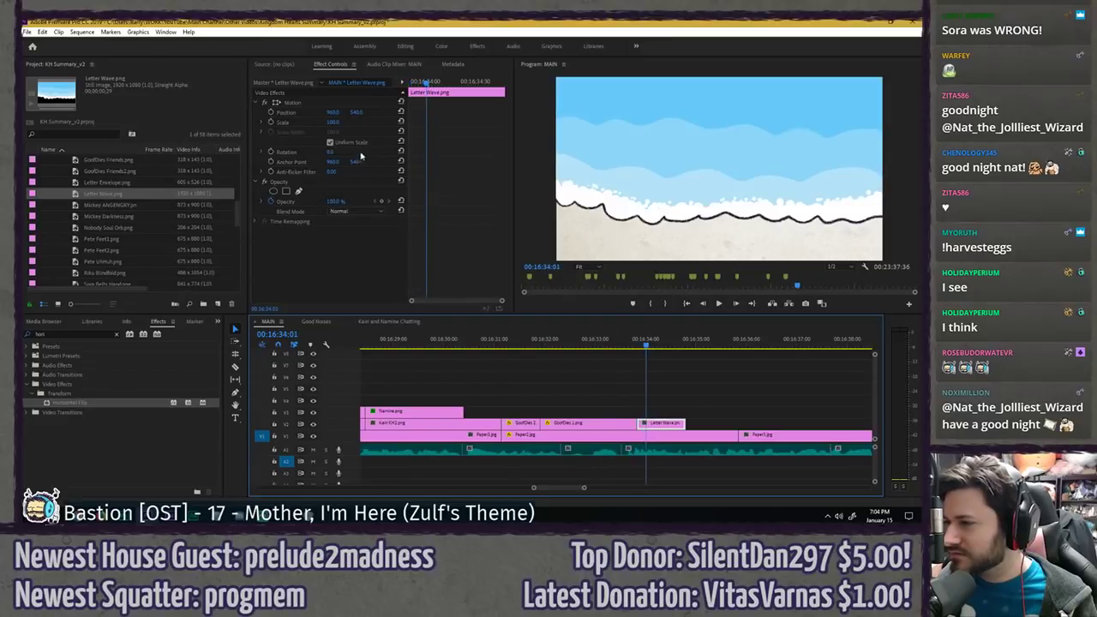
- Try raising the wave image's position, revert it, and save the project
{"action": "left_click", "coordinate": [347, 112]}
{"action": "left_click_drag", "start_coordinate": [356, 112], "coordinate": [310, 112]}
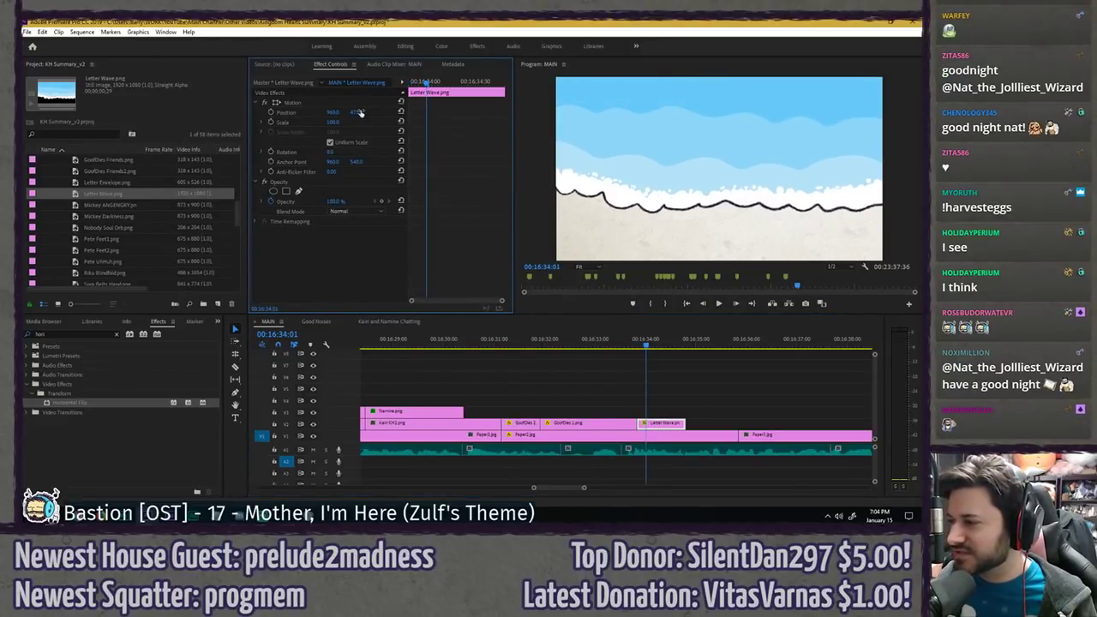
{"action": "key", "text": "ctrl+z"}
{"action": "left_click", "coordinate": [529, 373]}
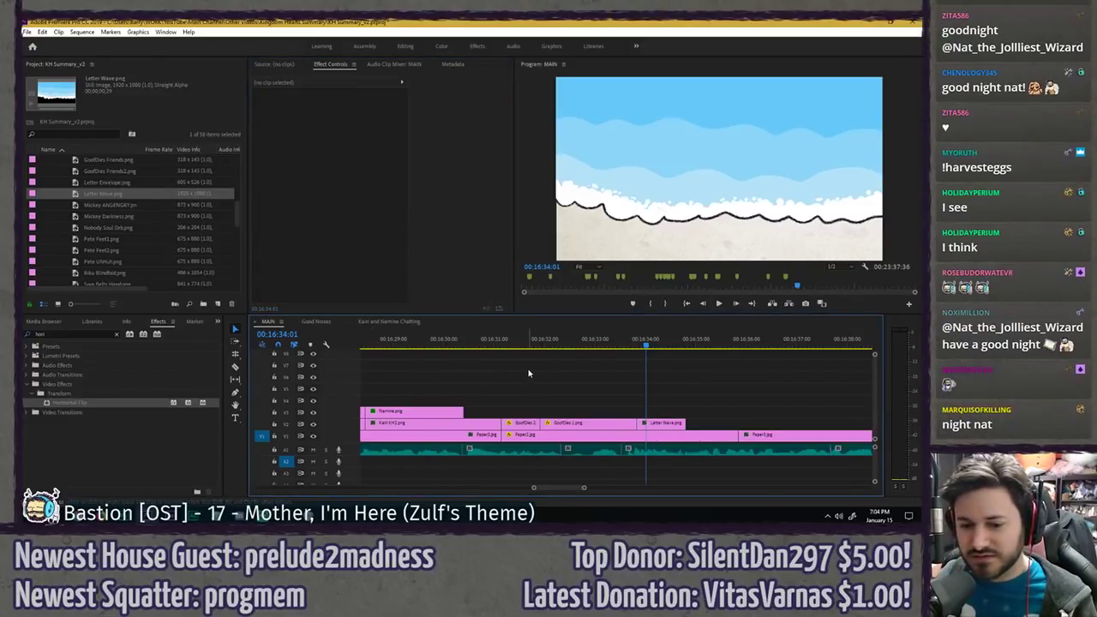
{"action": "key", "text": "ctrl+s"}
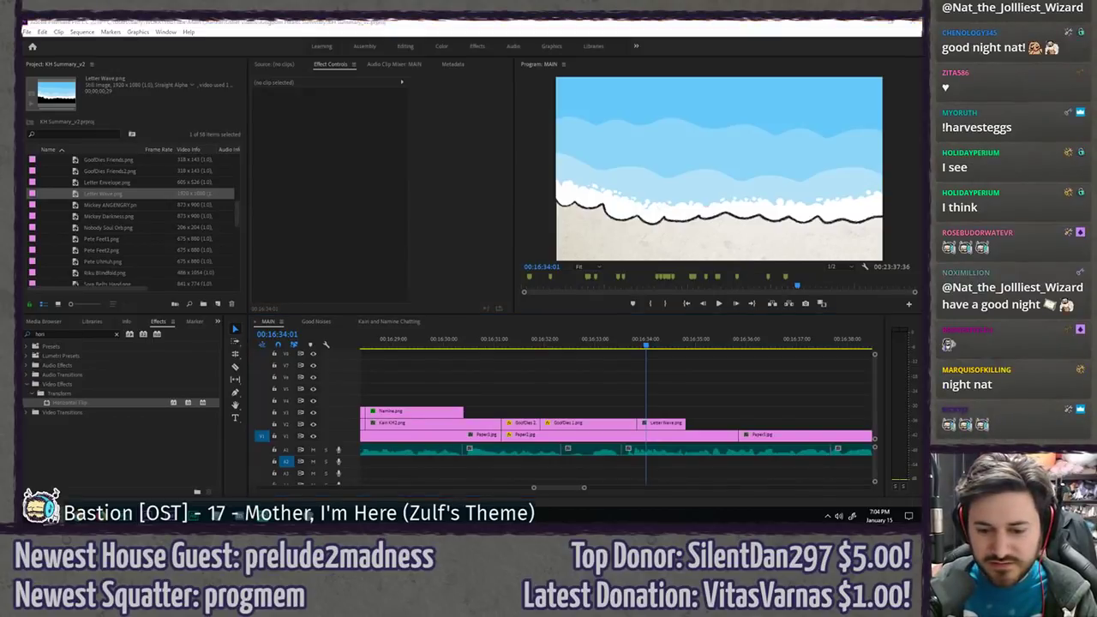
- Extend the Letter Wave clip's end to about 16:40:45
{"action": "left_click_drag", "start_coordinate": [646, 346], "coordinate": [626, 345]}
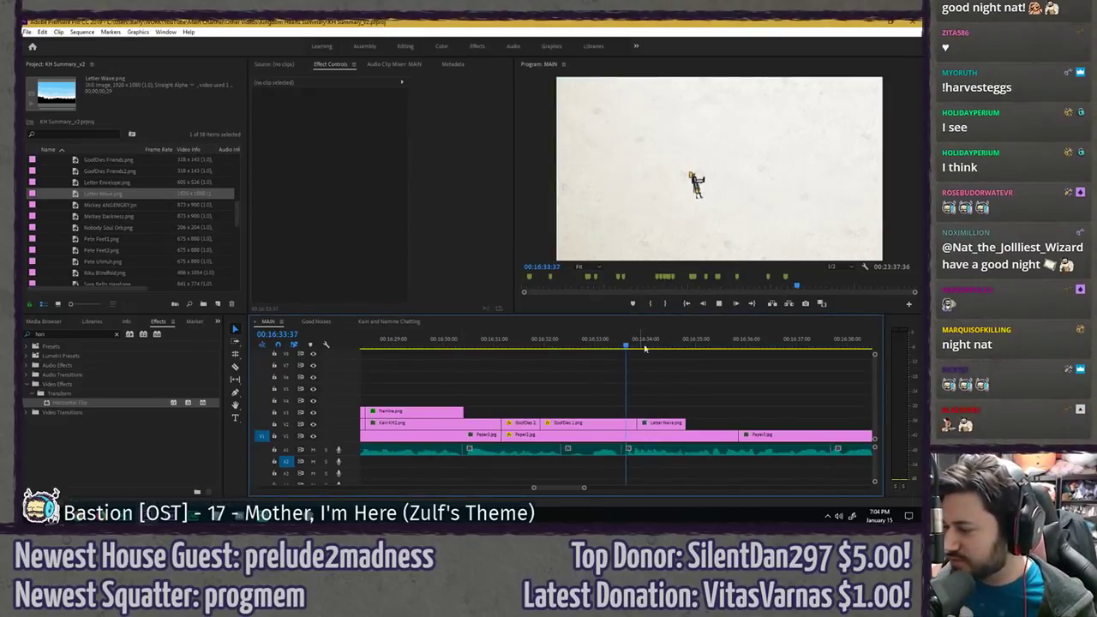
{"action": "key", "text": "space"}
{"action": "key", "text": "space"}
{"action": "left_click_drag", "start_coordinate": [782, 423], "coordinate": [783, 422]}
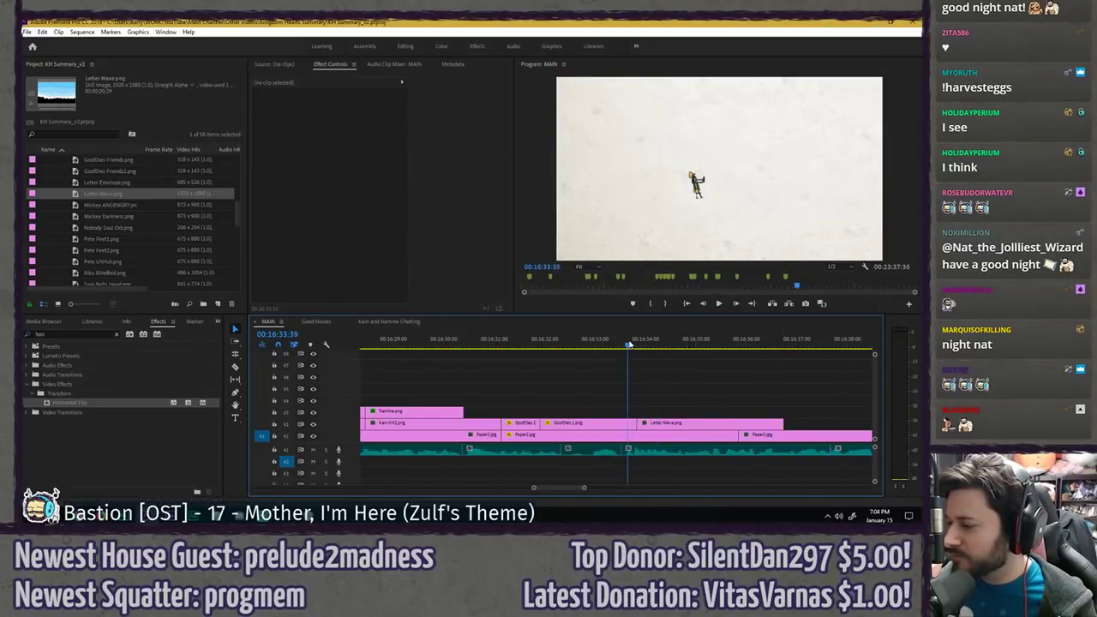
{"action": "key", "text": "space"}
{"action": "left_click", "coordinate": [700, 428]}
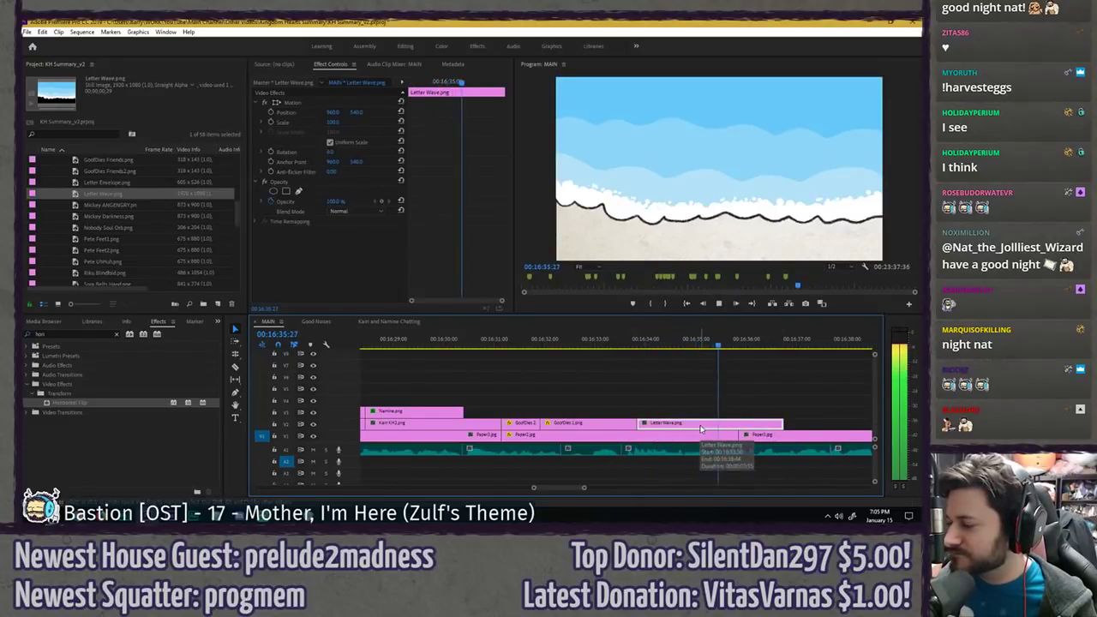
{"action": "key", "text": "minus"}
{"action": "key", "text": "equal"}
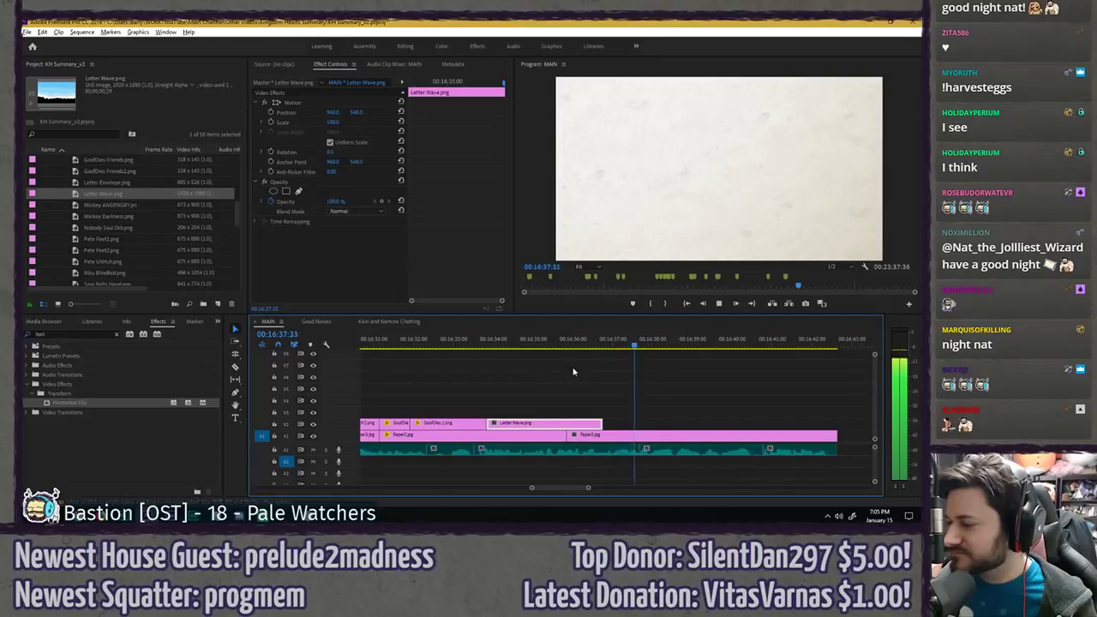
{"action": "left_click", "coordinate": [547, 375]}
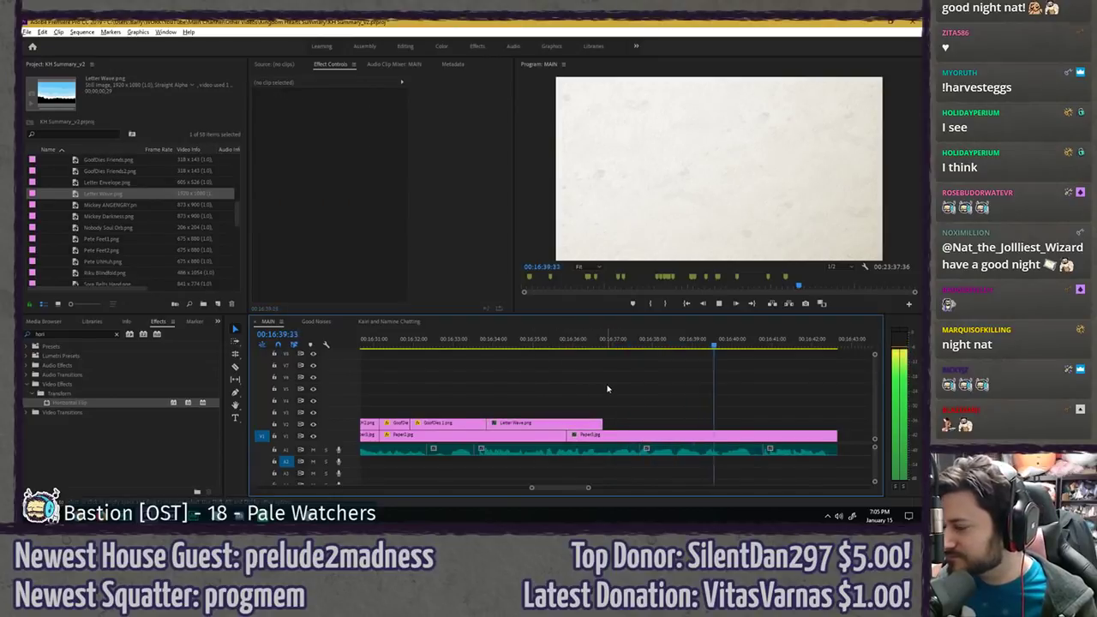
{"action": "left_click_drag", "start_coordinate": [602, 423], "coordinate": [769, 420]}
{"action": "left_click", "coordinate": [754, 348]}
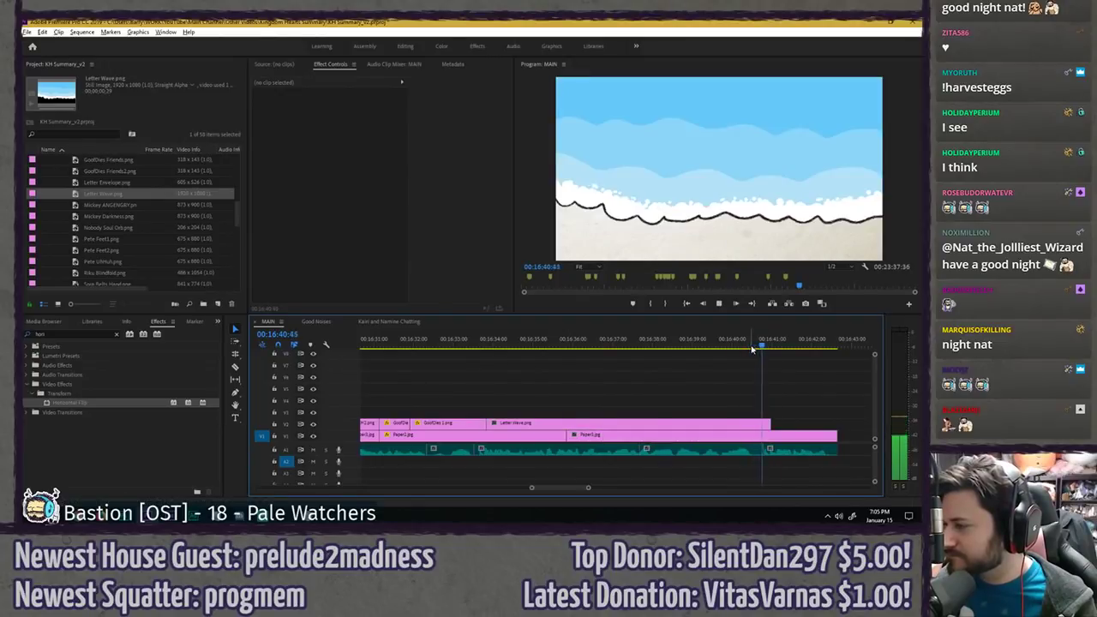
- Keyframe the wave's Position, lifting it at the start and lowering it later in the clip
{"action": "left_click", "coordinate": [476, 348]}
{"action": "key", "text": "space"}
{"action": "key", "text": "space"}
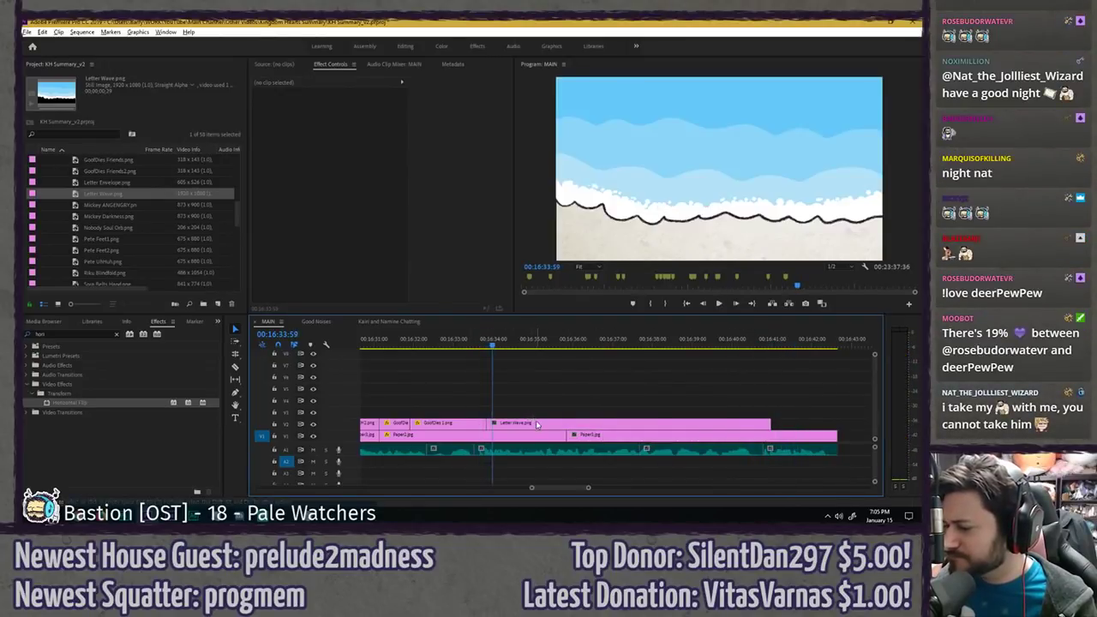
{"action": "left_click", "coordinate": [536, 424]}
{"action": "left_click", "coordinate": [410, 91]}
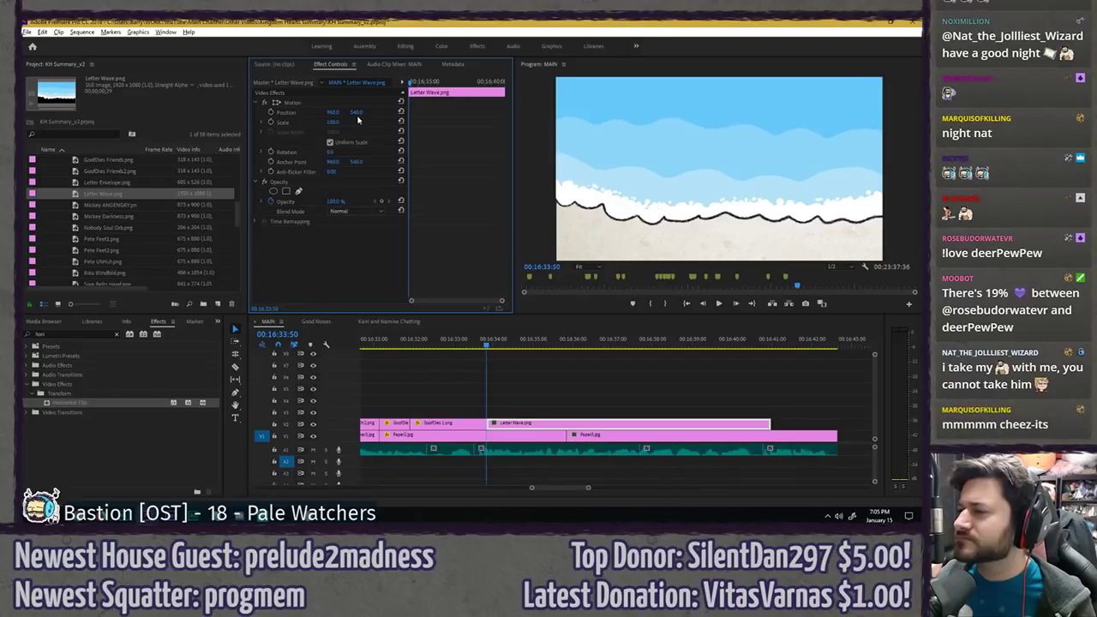
{"action": "left_click_drag", "start_coordinate": [356, 113], "coordinate": [333, 112]}
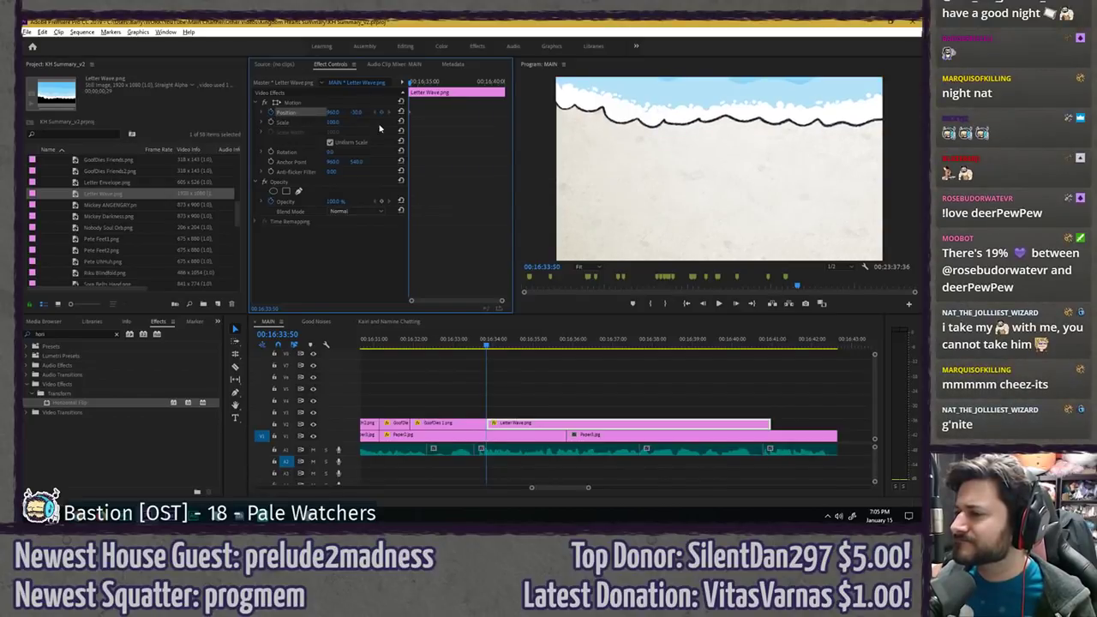
{"action": "key", "text": "space"}
{"action": "key", "text": "space"}
{"action": "left_click_drag", "start_coordinate": [359, 113], "coordinate": [610, 113]}
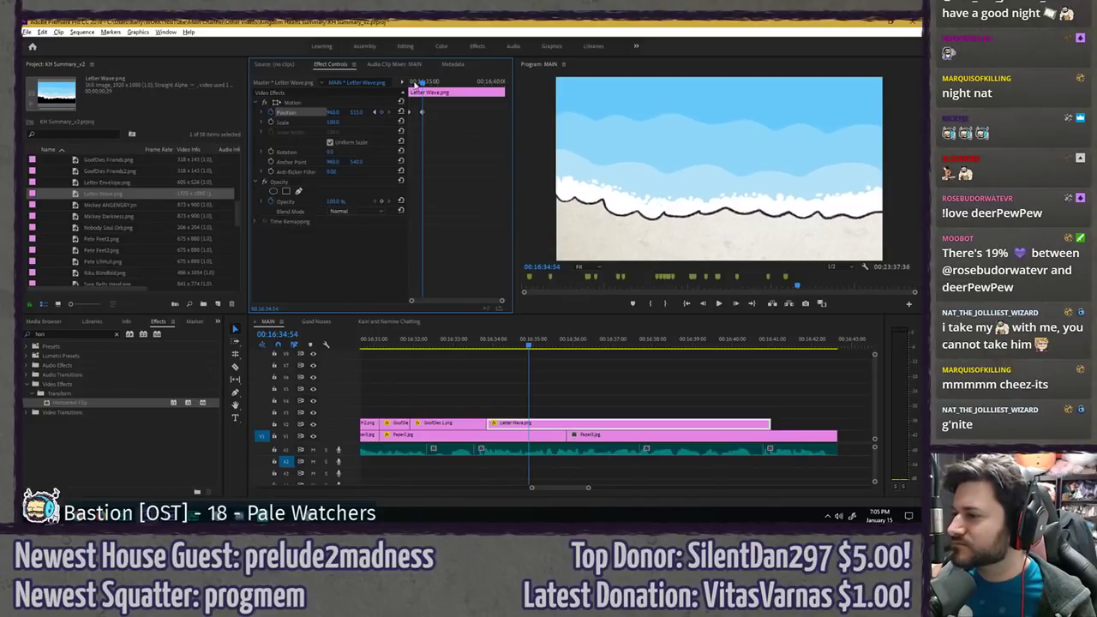
{"action": "left_click_drag", "start_coordinate": [417, 84], "coordinate": [393, 84]}
{"action": "key", "text": "space"}
{"action": "key", "text": "space"}
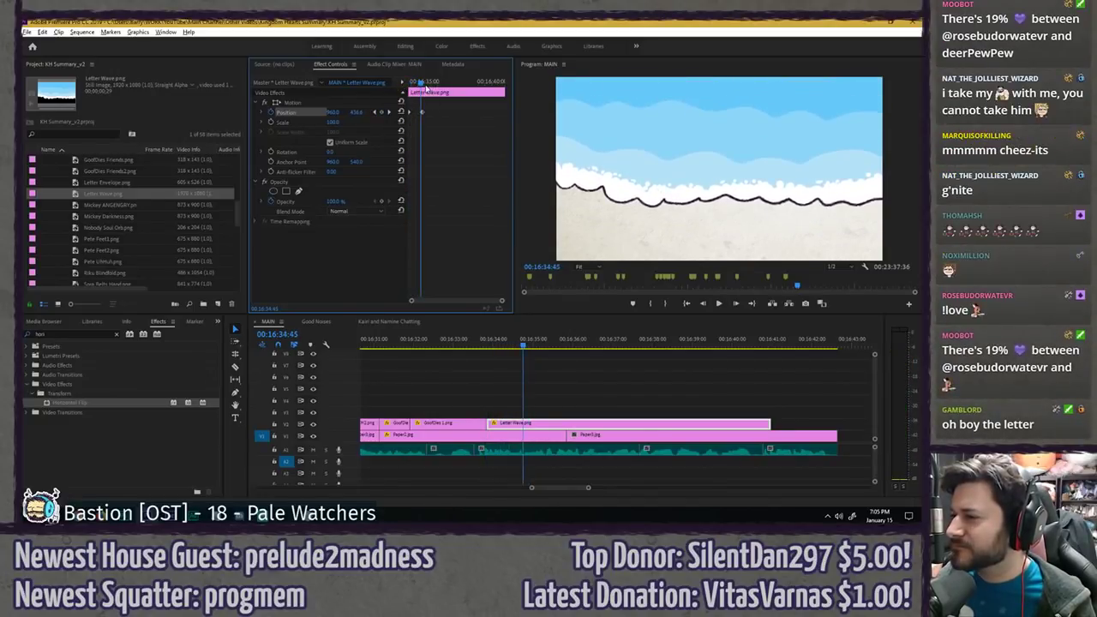
- Ease the wave's Position keyframe and preview the eased animation
{"action": "right_click", "coordinate": [421, 114]}
{"action": "mouse_move", "coordinate": [460, 193]}
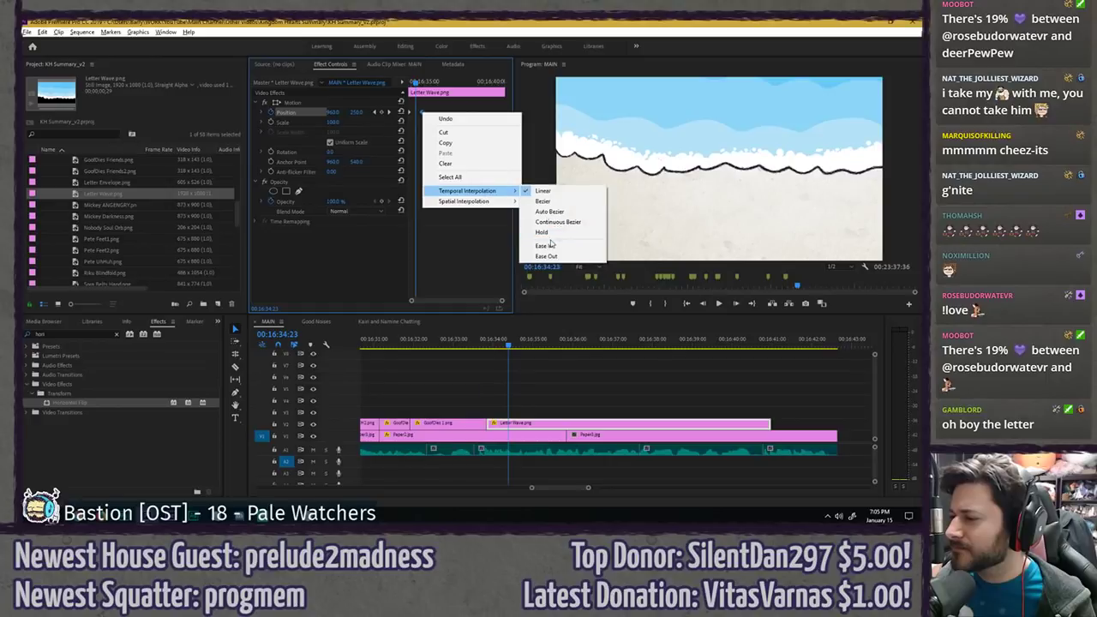
{"action": "left_click", "coordinate": [557, 246]}
{"action": "left_click", "coordinate": [409, 82]}
{"action": "key", "text": "space"}
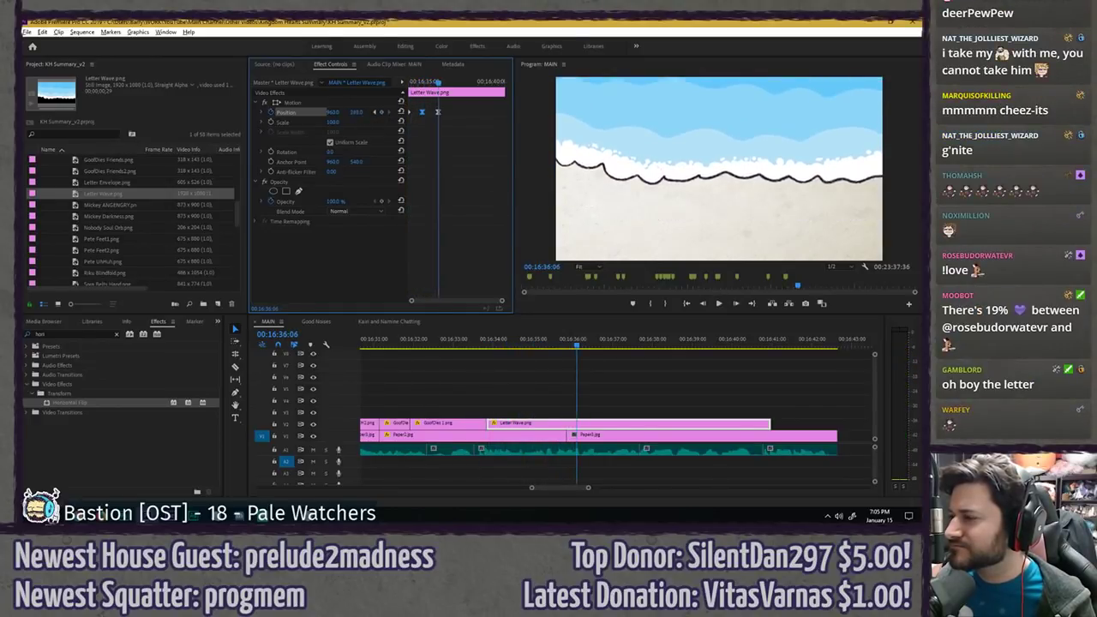
{"action": "key", "text": "space"}
{"action": "left_click", "coordinate": [415, 82]}
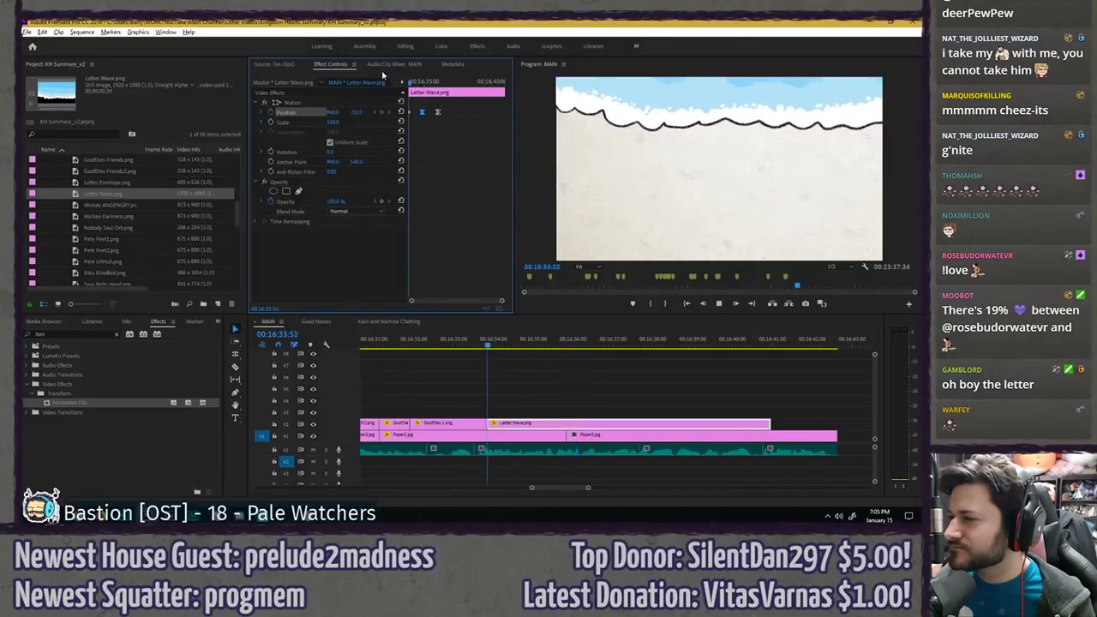
{"action": "key", "text": "space"}
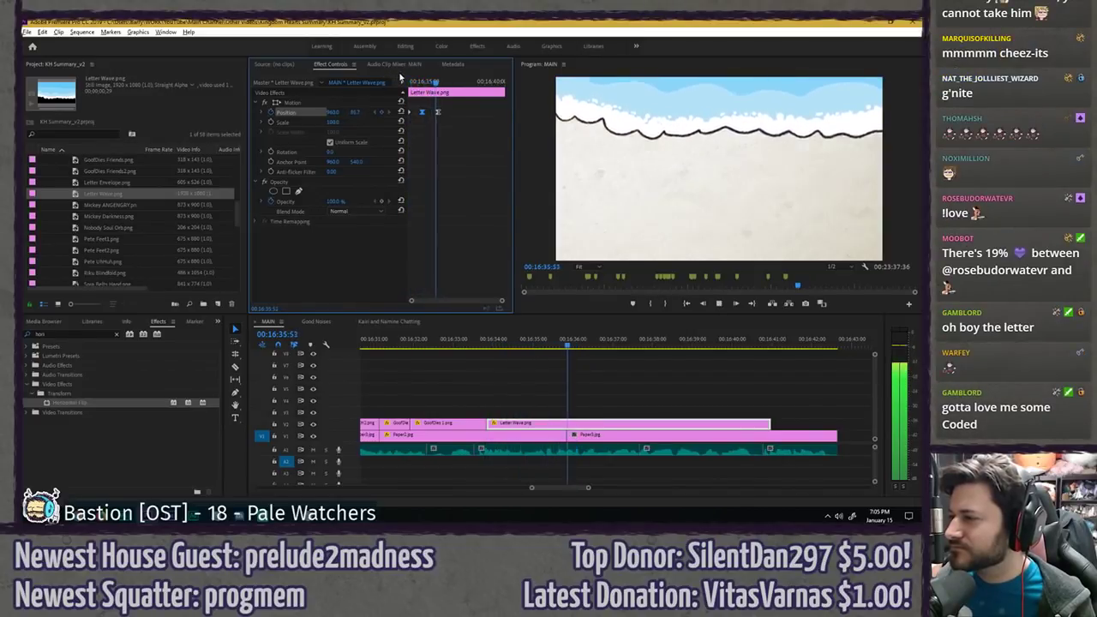
{"action": "key", "text": "space"}
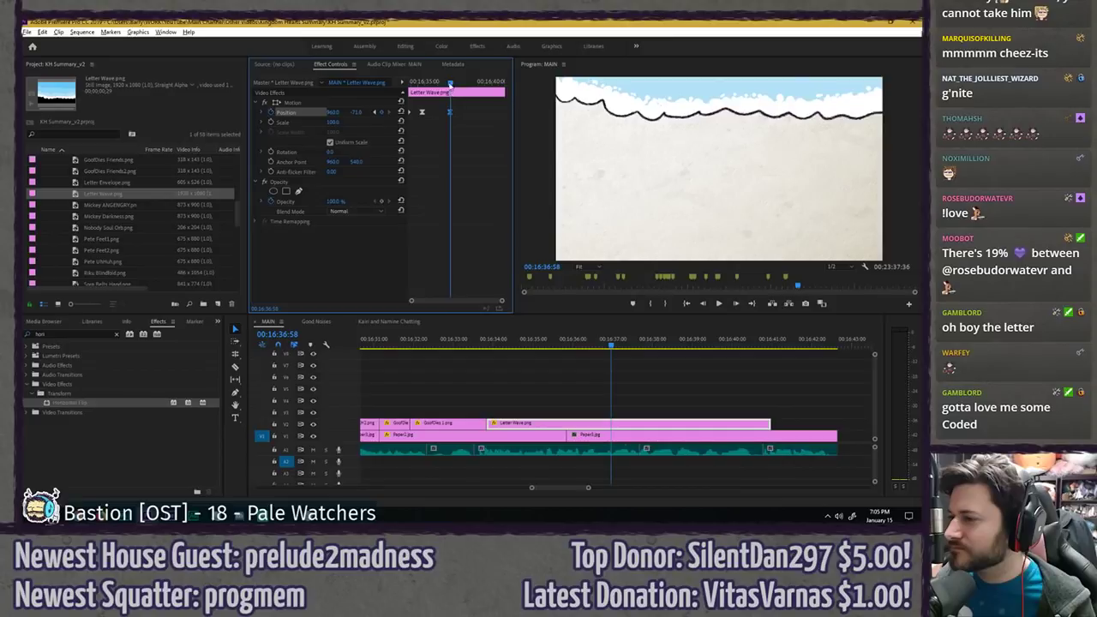
{"action": "left_click", "coordinate": [415, 81]}
{"action": "key", "text": "space"}
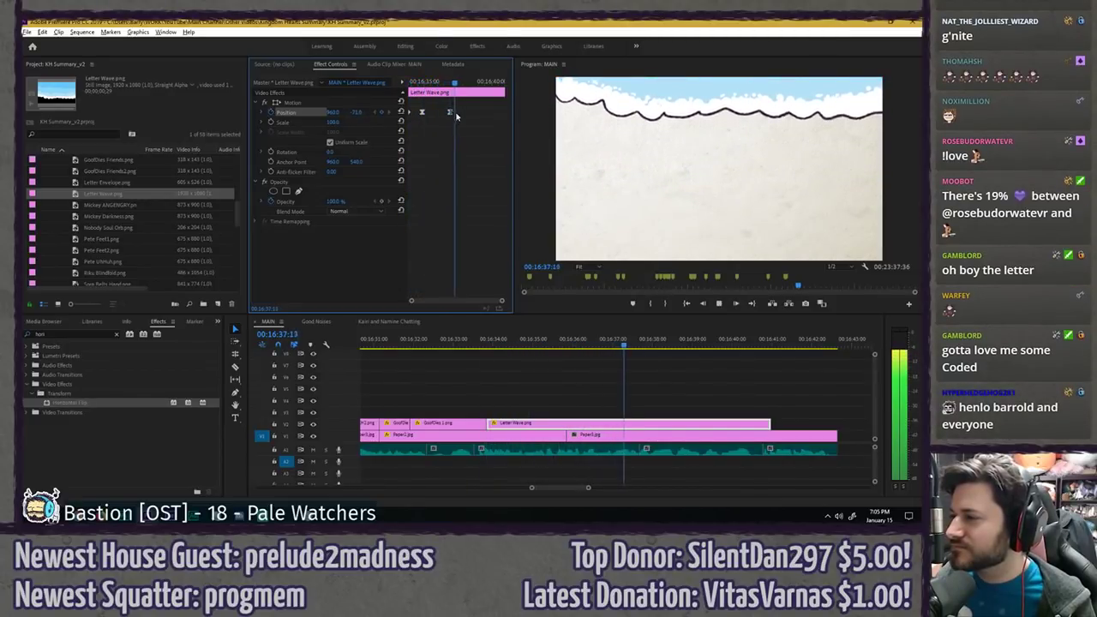
{"action": "key", "text": "space"}
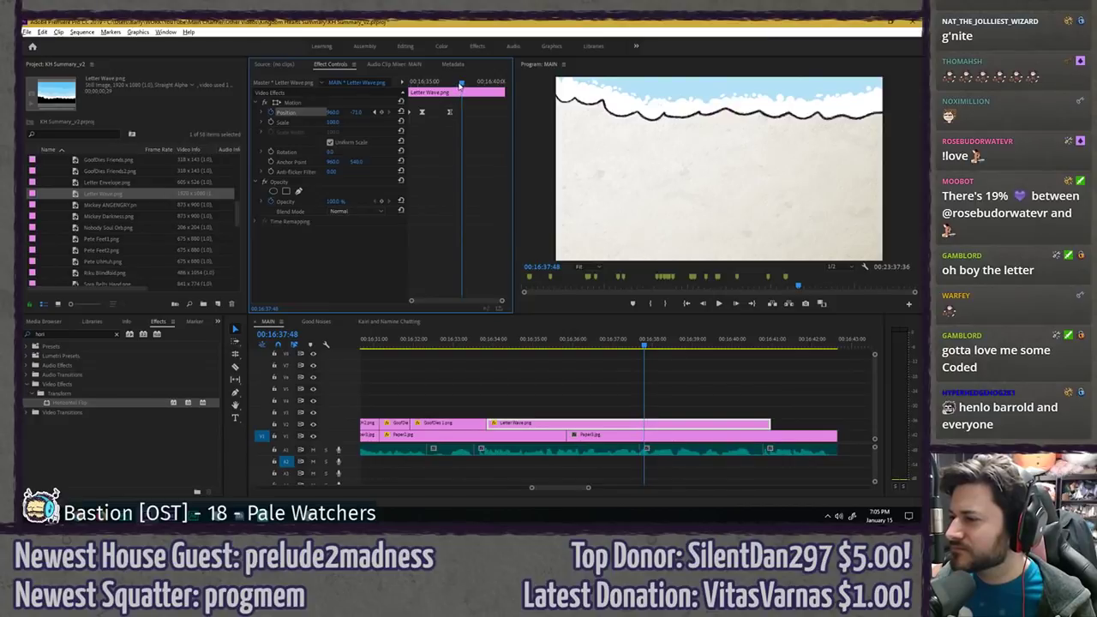
- Push the wave up out of frame and preview the transition in context
{"action": "left_click_drag", "start_coordinate": [356, 112], "coordinate": [248, 112]}
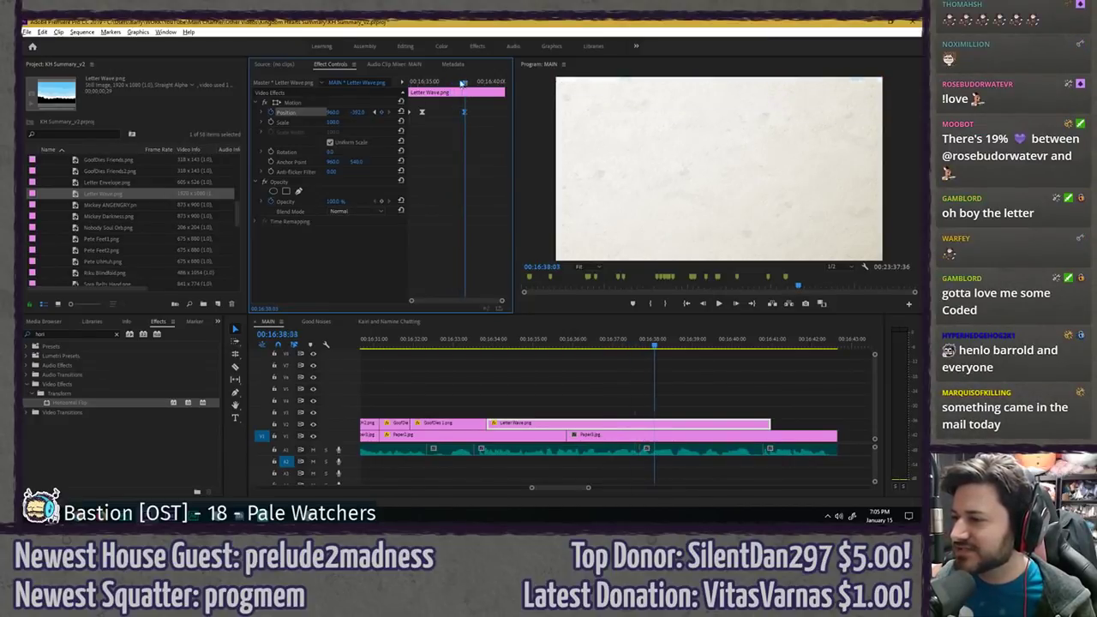
{"action": "left_click_drag", "start_coordinate": [464, 83], "coordinate": [383, 106]}
{"action": "key", "text": "space"}
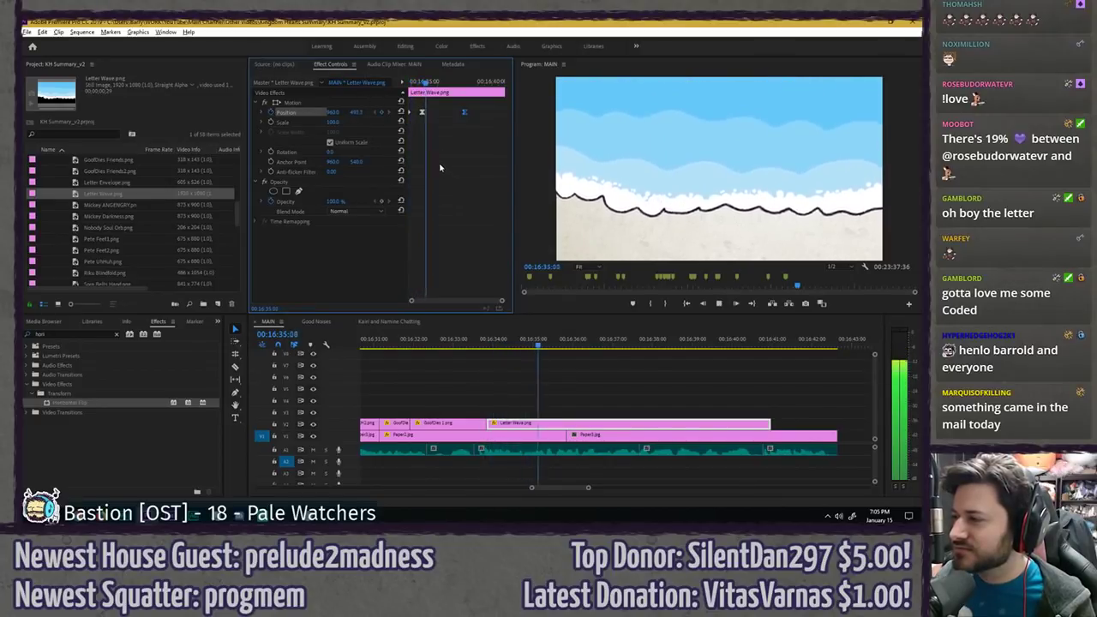
{"action": "key", "text": "space"}
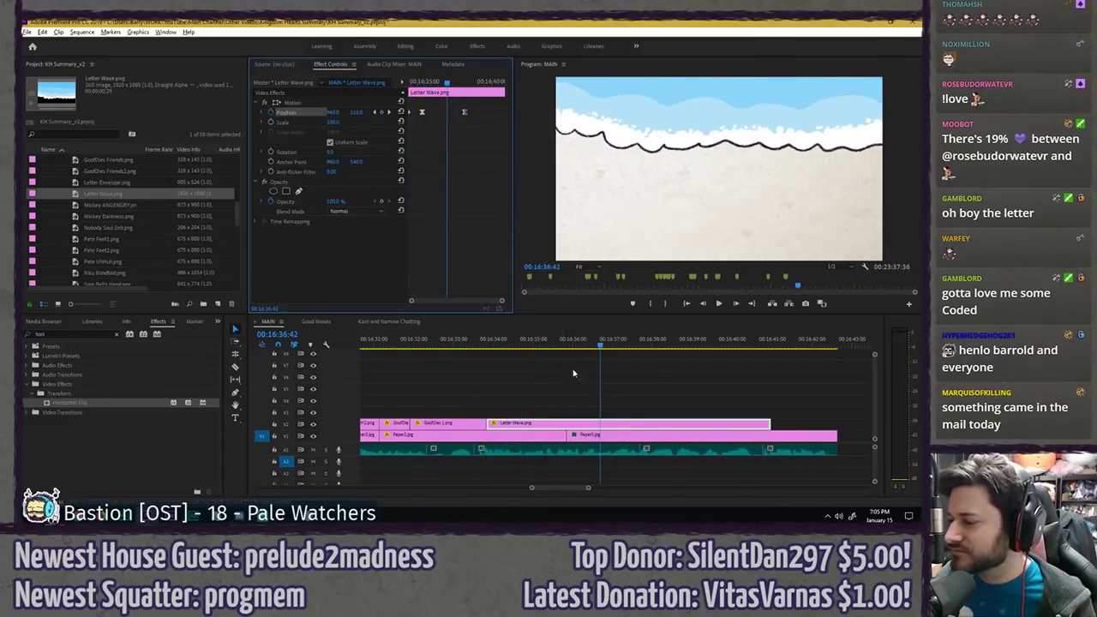
{"action": "left_click", "coordinate": [573, 384]}
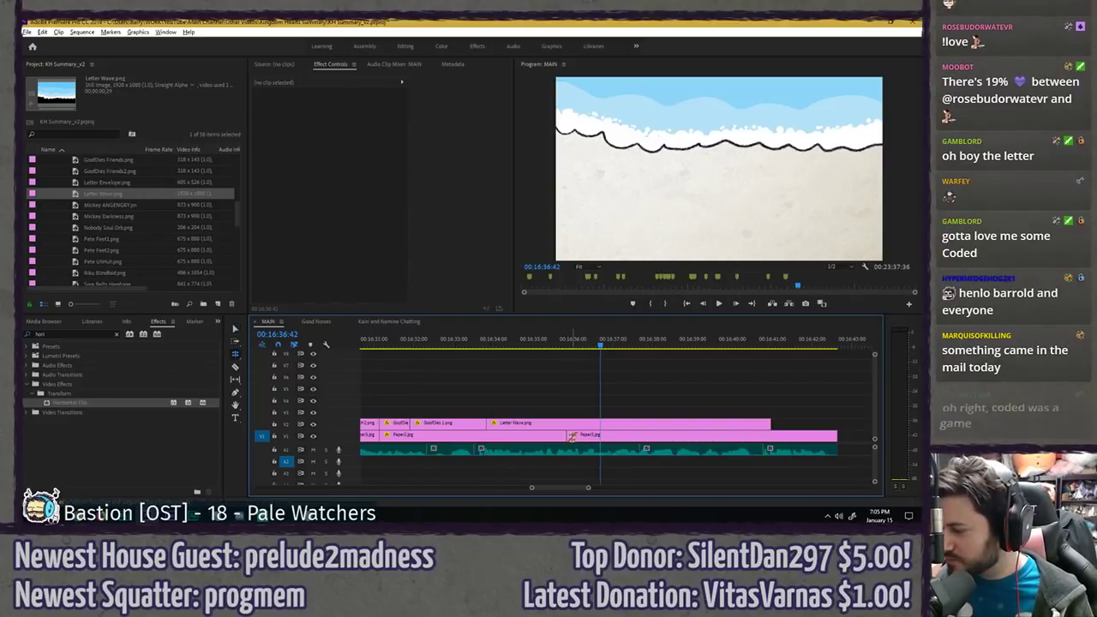
{"action": "left_click", "coordinate": [478, 341]}
{"action": "key", "text": "space"}
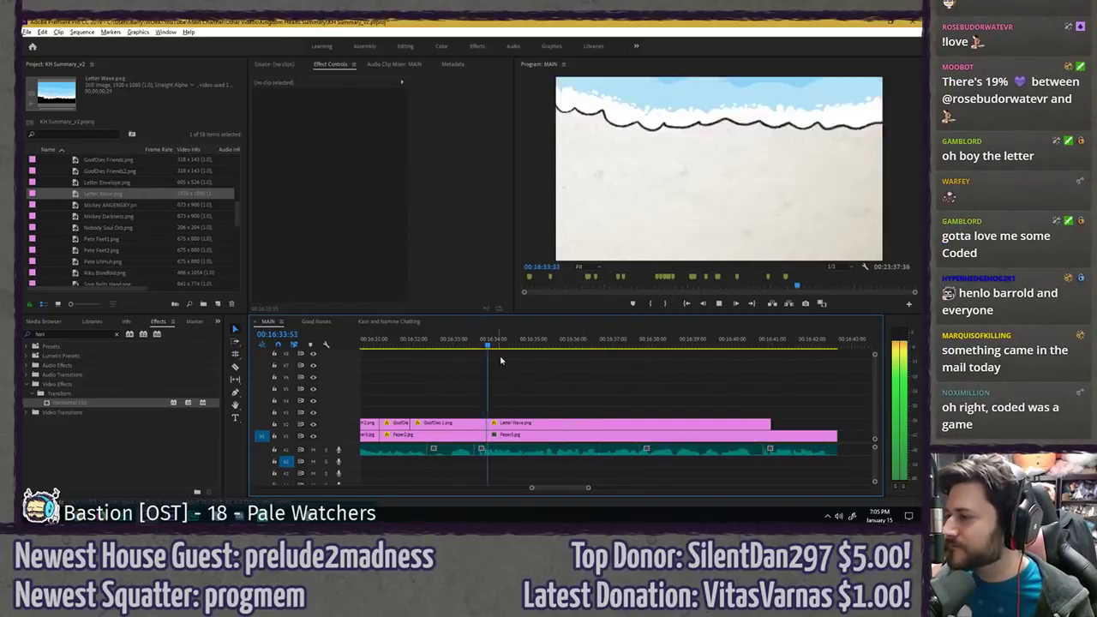
- Move both wave Position keyframes later and play back to 16:38:35
{"action": "left_click", "coordinate": [488, 340]}
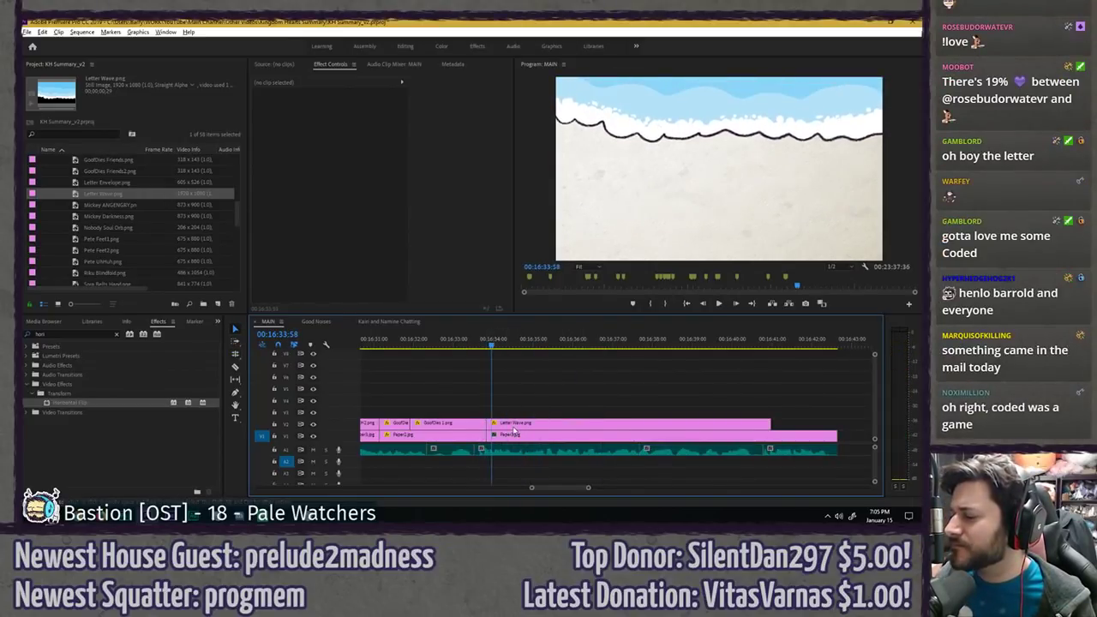
{"action": "left_click_drag", "start_coordinate": [470, 134], "coordinate": [423, 102]}
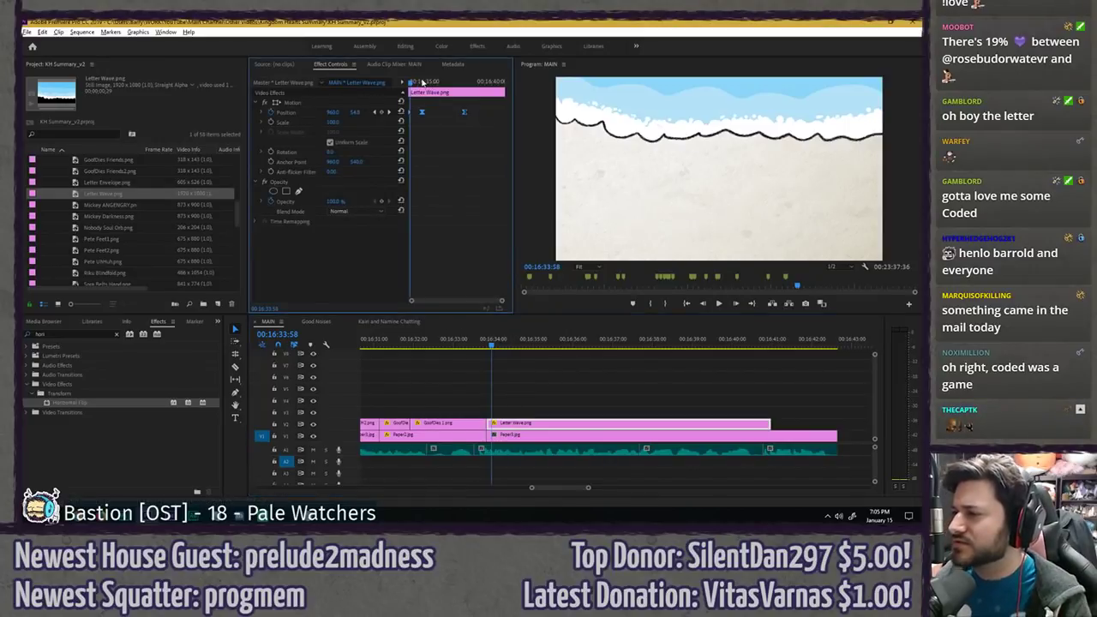
{"action": "left_click", "coordinate": [423, 82]}
{"action": "key", "text": "space"}
{"action": "key", "text": "space"}
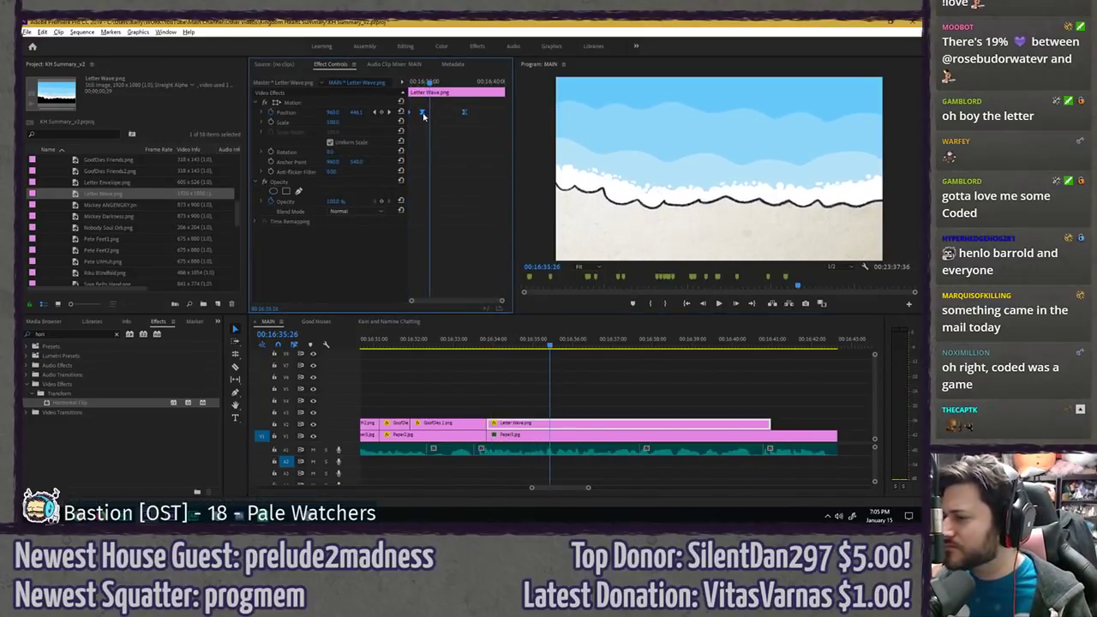
{"action": "left_click_drag", "start_coordinate": [422, 113], "coordinate": [402, 83]}
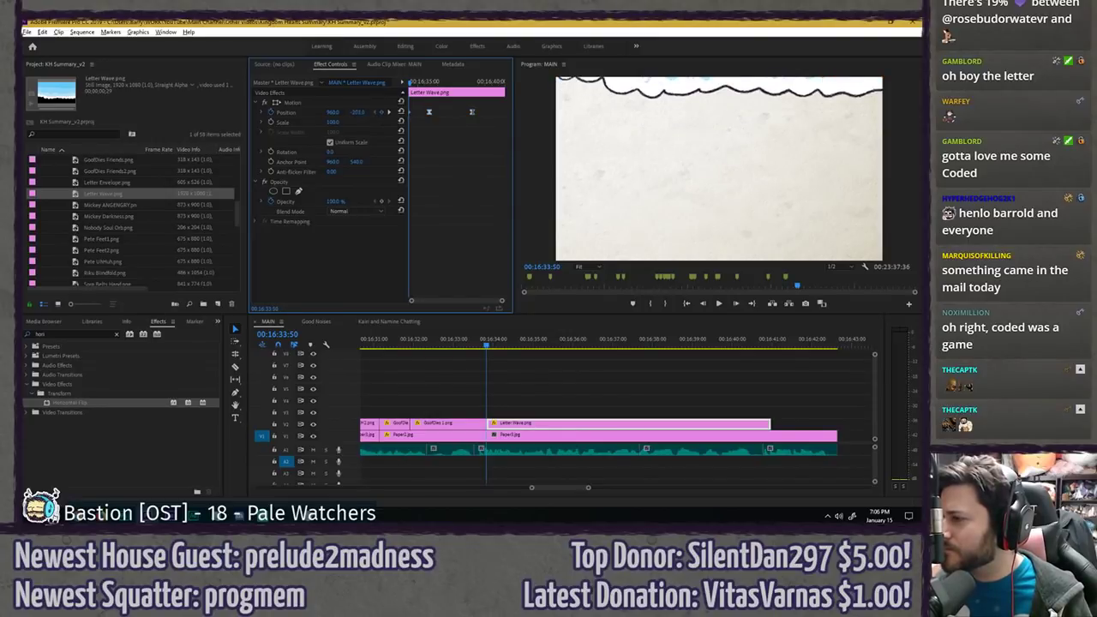
{"action": "key", "text": "space"}
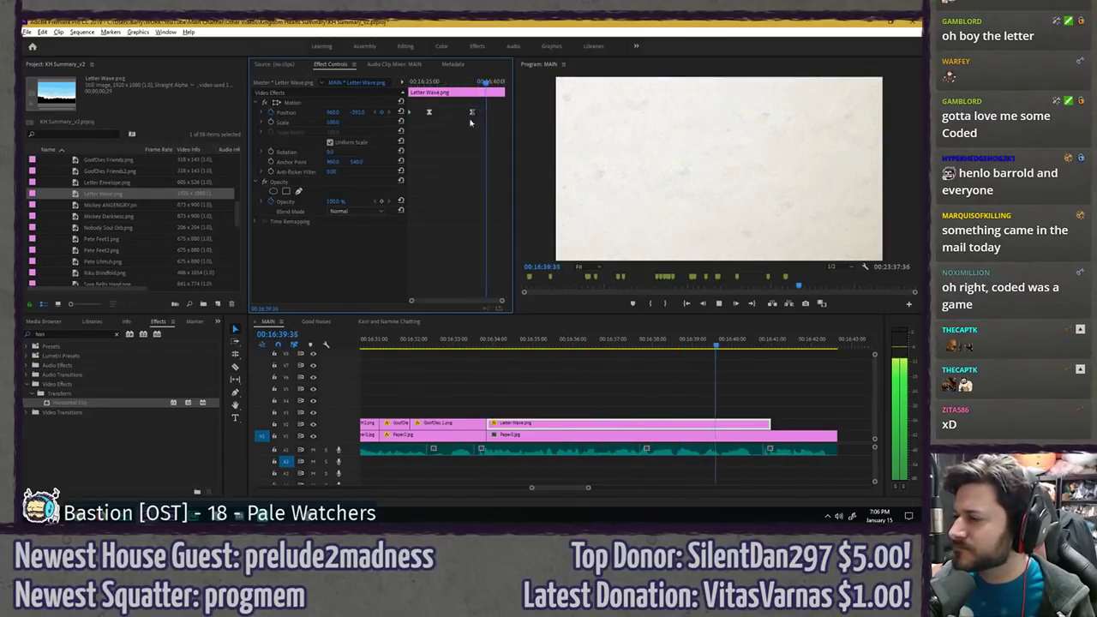
{"action": "left_click", "coordinate": [472, 83]}
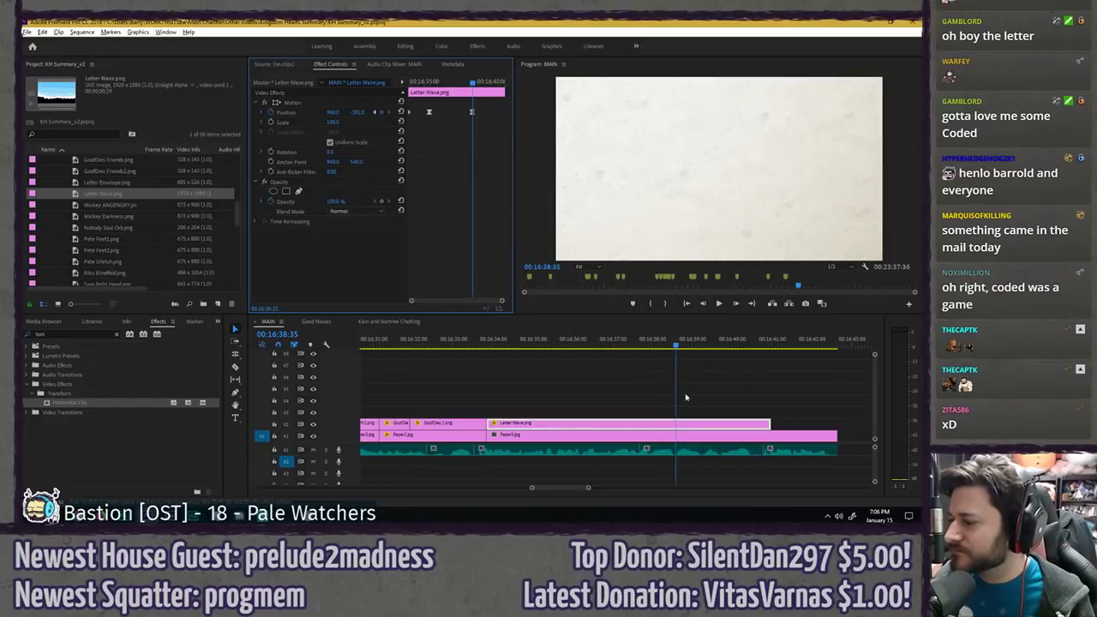
- Trim the wave clip's end to 16:38:35, replay it, and add Letter Envelope.png above it
{"action": "left_click_drag", "start_coordinate": [764, 420], "coordinate": [674, 416]}
{"action": "left_click", "coordinate": [630, 393]}
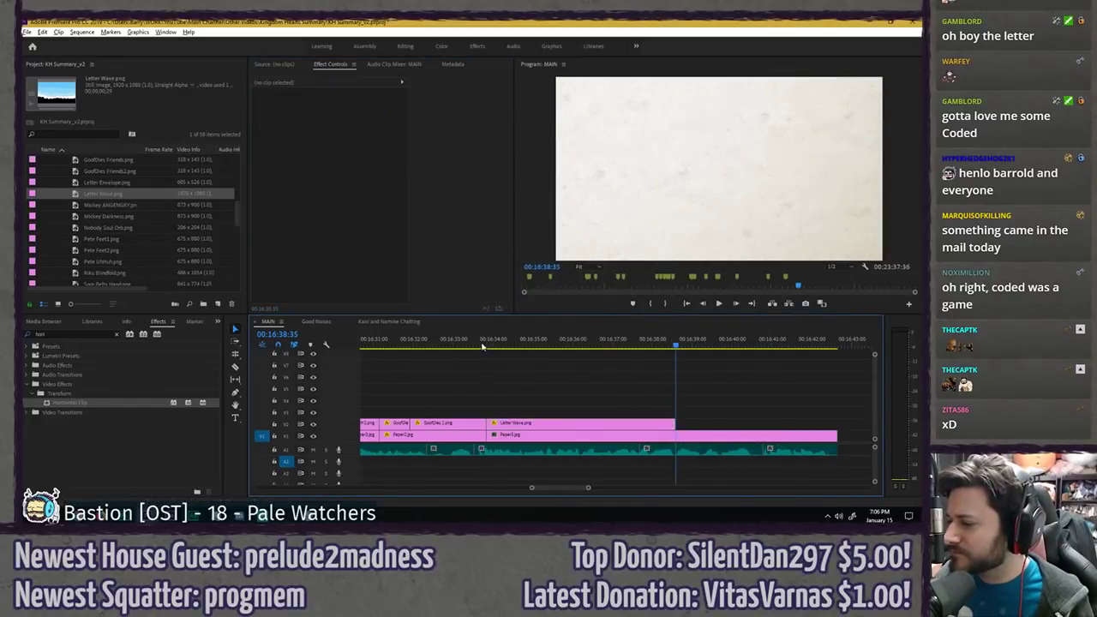
{"action": "left_click", "coordinate": [482, 345]}
{"action": "key", "text": "space"}
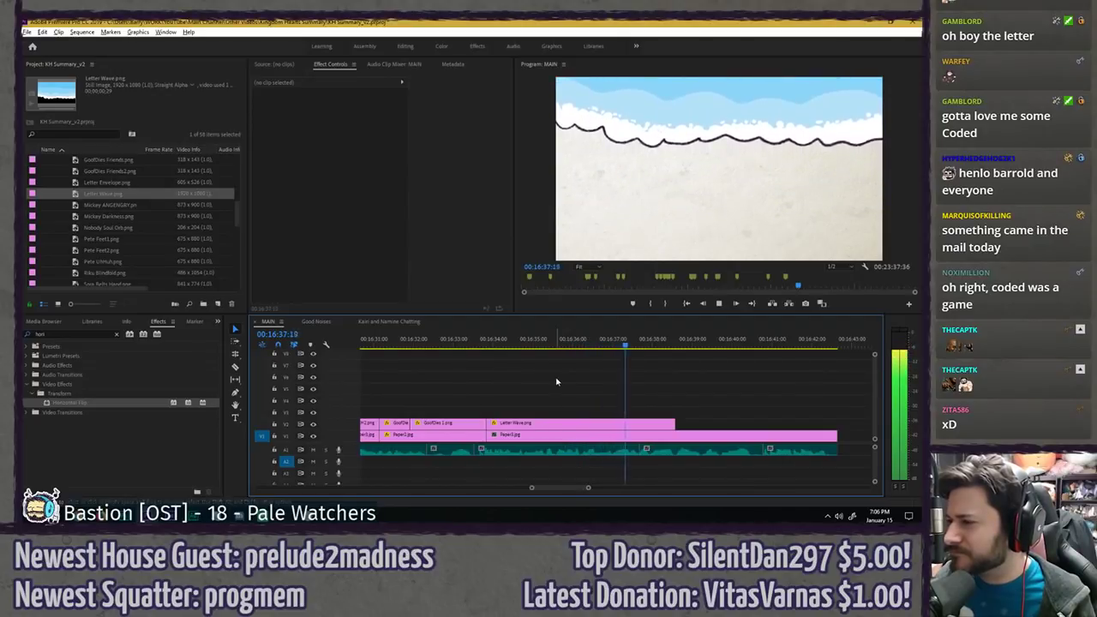
{"action": "key", "text": "space"}
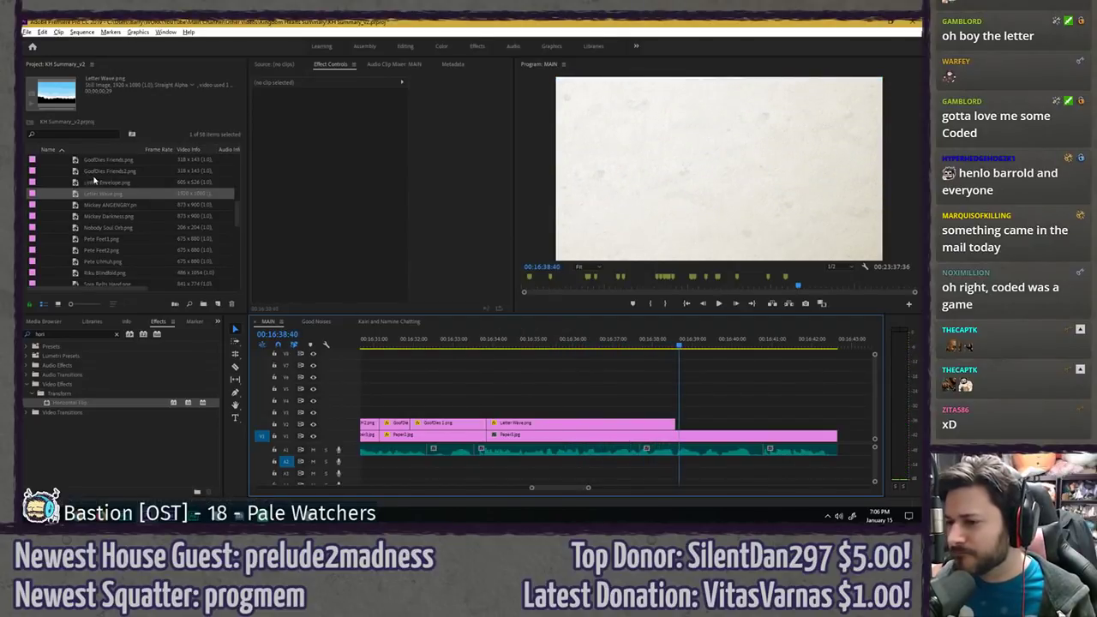
{"action": "left_click_drag", "start_coordinate": [96, 182], "coordinate": [762, 411]}
- Trim the envelope clip to end around 16:40 and keyframe its Position above the frame and its Rotation
{"action": "left_click_drag", "start_coordinate": [516, 342], "coordinate": [486, 343]}
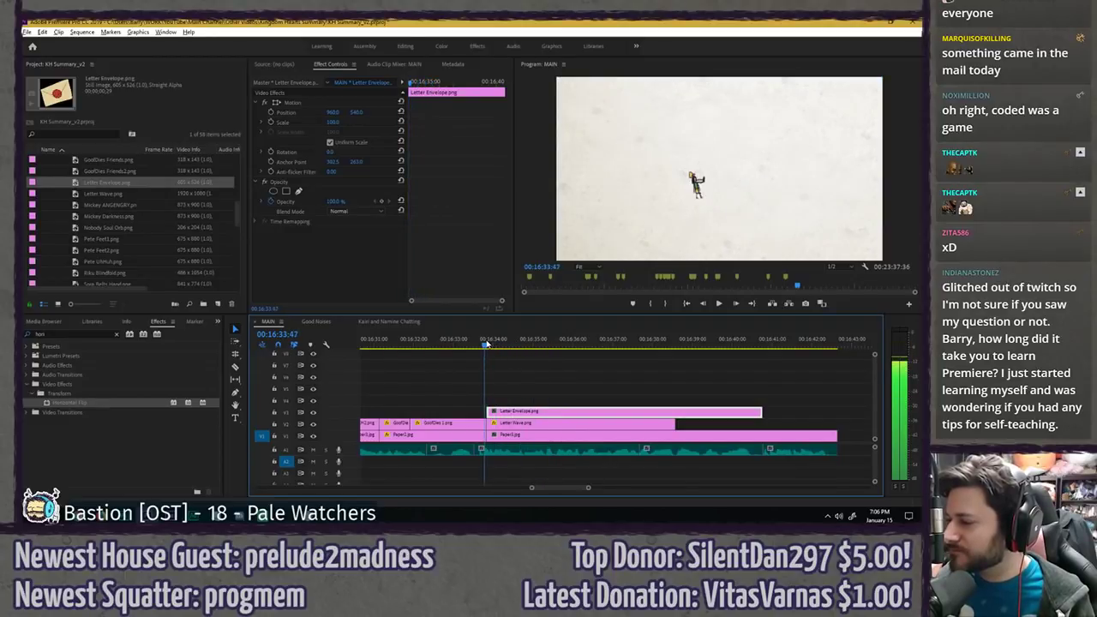
{"action": "key", "text": "space"}
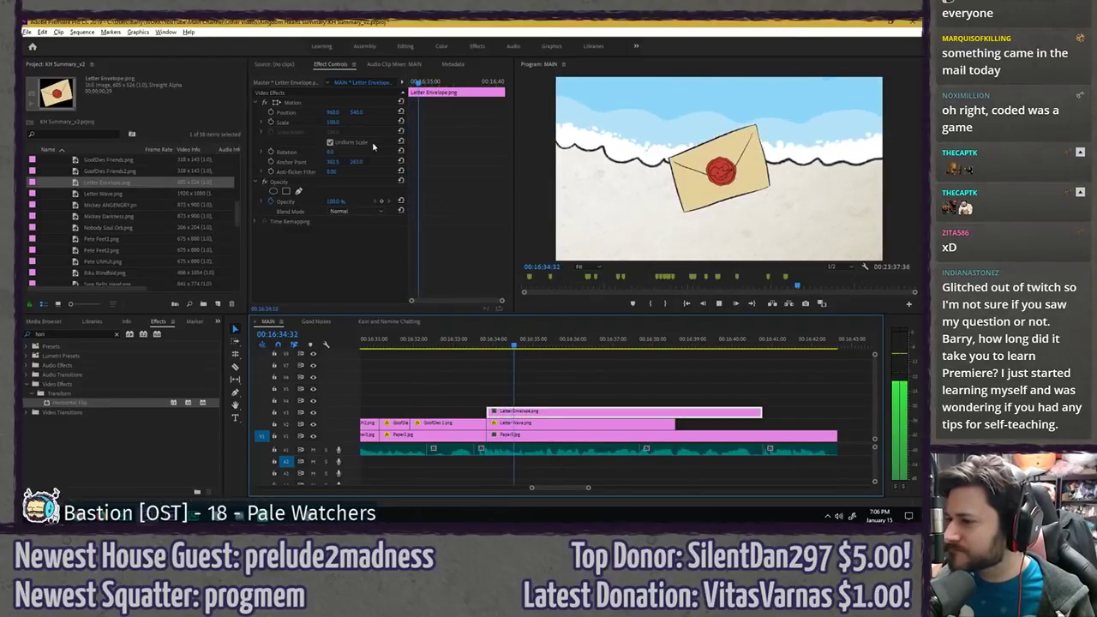
{"action": "left_click_drag", "start_coordinate": [359, 112], "coordinate": [257, 113]}
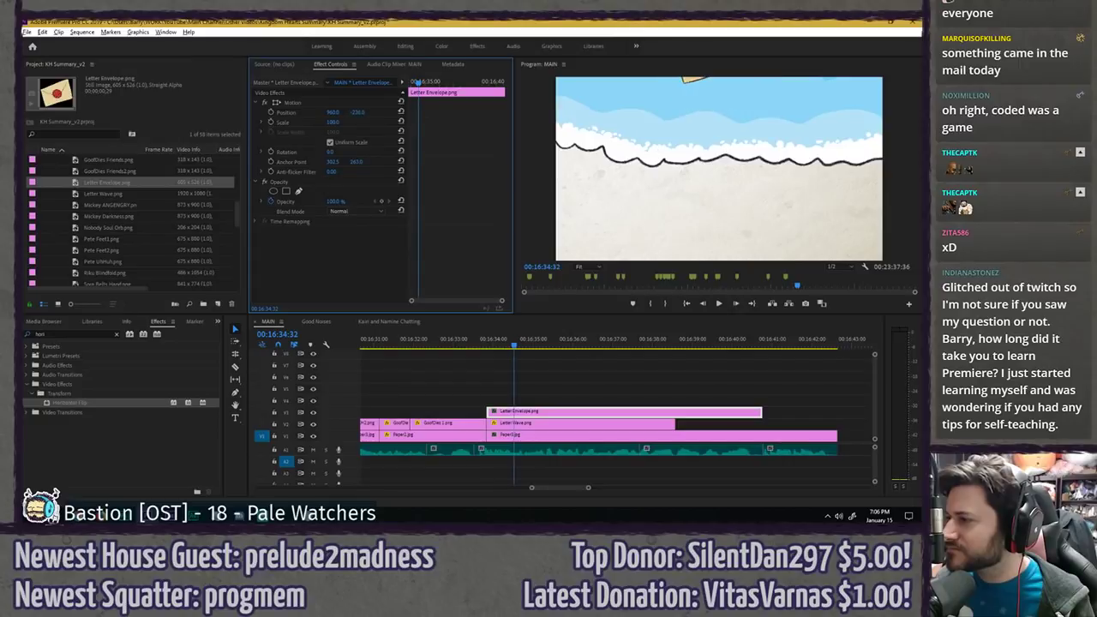
{"action": "left_click", "coordinate": [271, 113]}
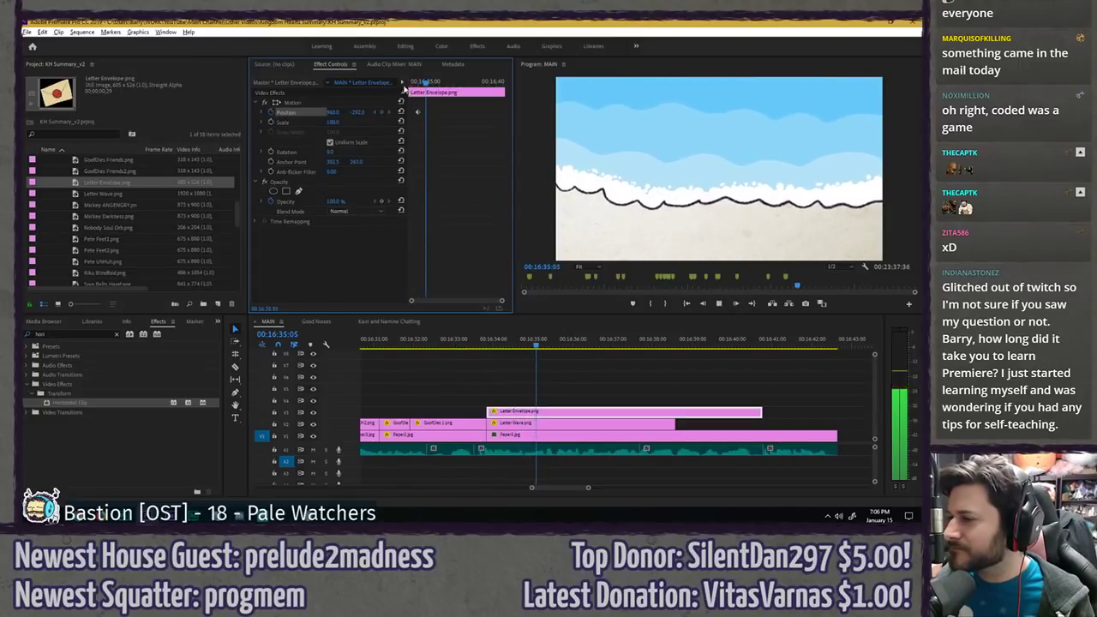
{"action": "left_click", "coordinate": [273, 152]}
{"action": "key", "text": "space"}
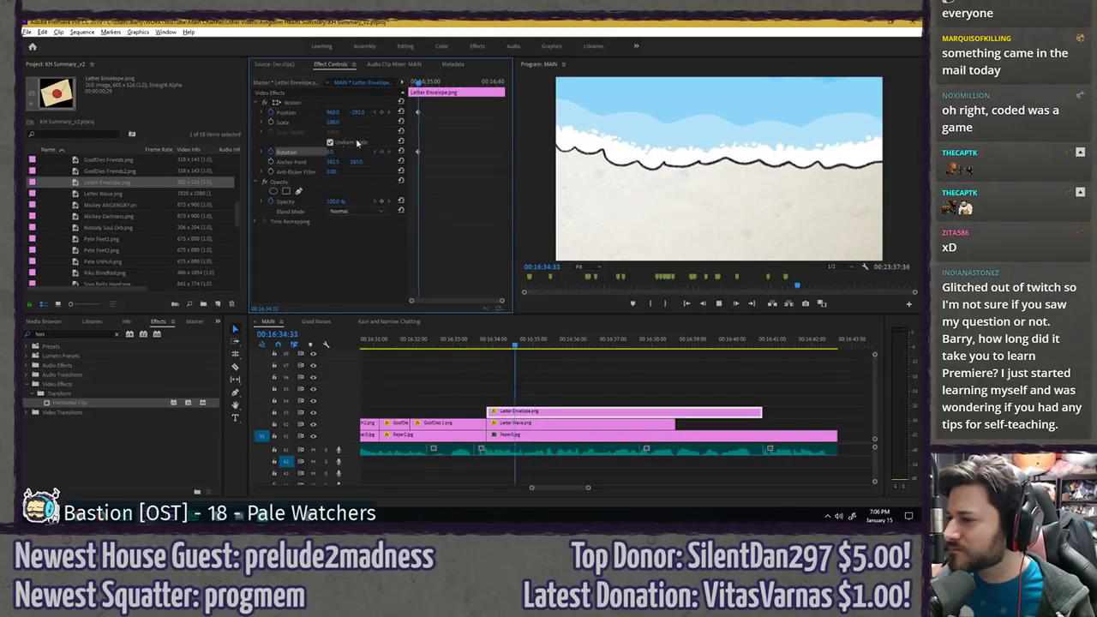
{"action": "key", "text": "space"}
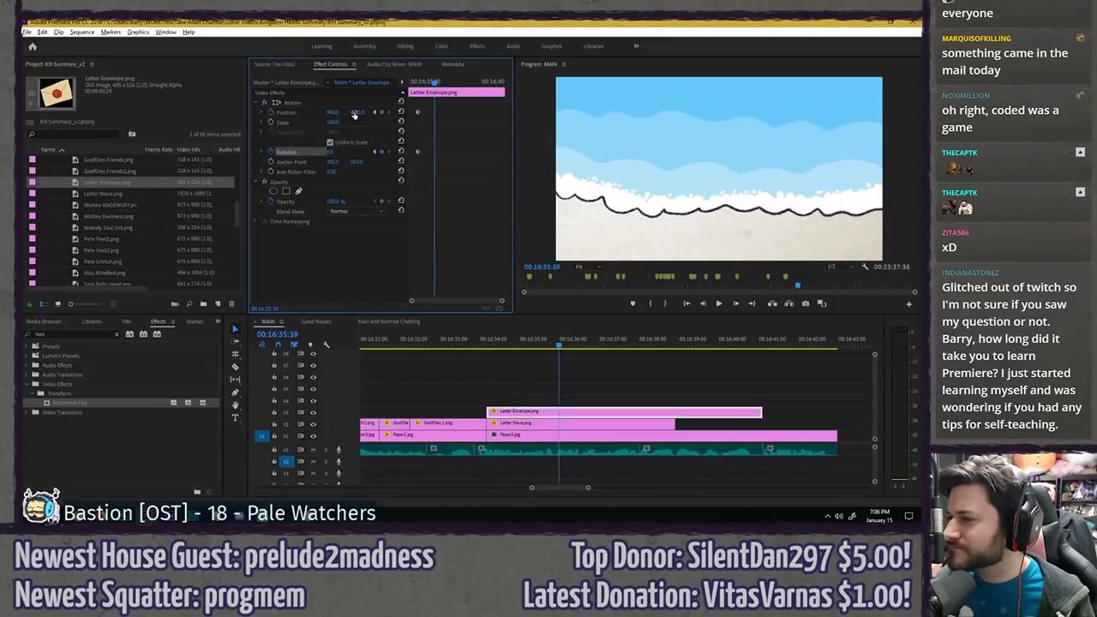
- At 16:35:39, bring the envelope down into frame tilted about 28° clockwise, then preview the drop
{"action": "left_click_drag", "start_coordinate": [354, 112], "coordinate": [420, 112]}
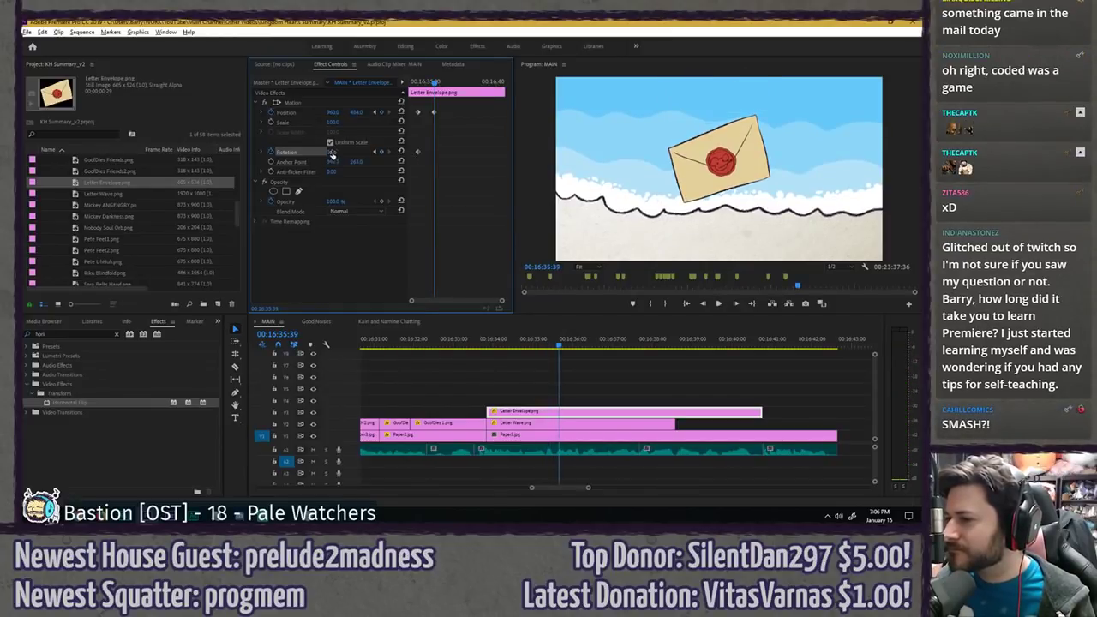
{"action": "left_click_drag", "start_coordinate": [331, 152], "coordinate": [347, 152]}
{"action": "left_click", "coordinate": [413, 83]}
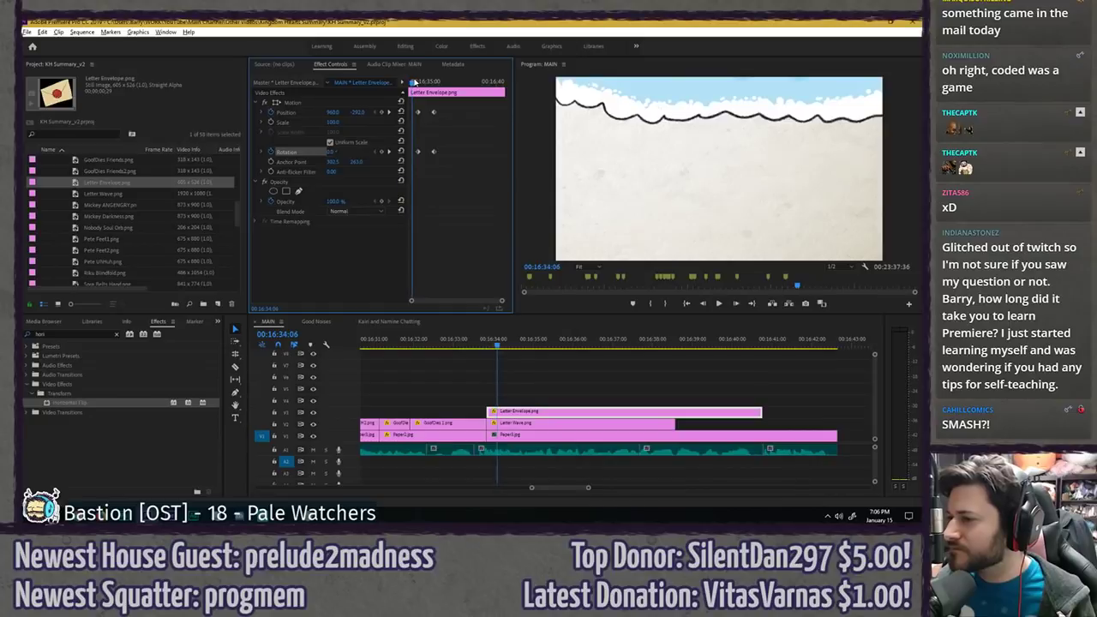
{"action": "key", "text": "space"}
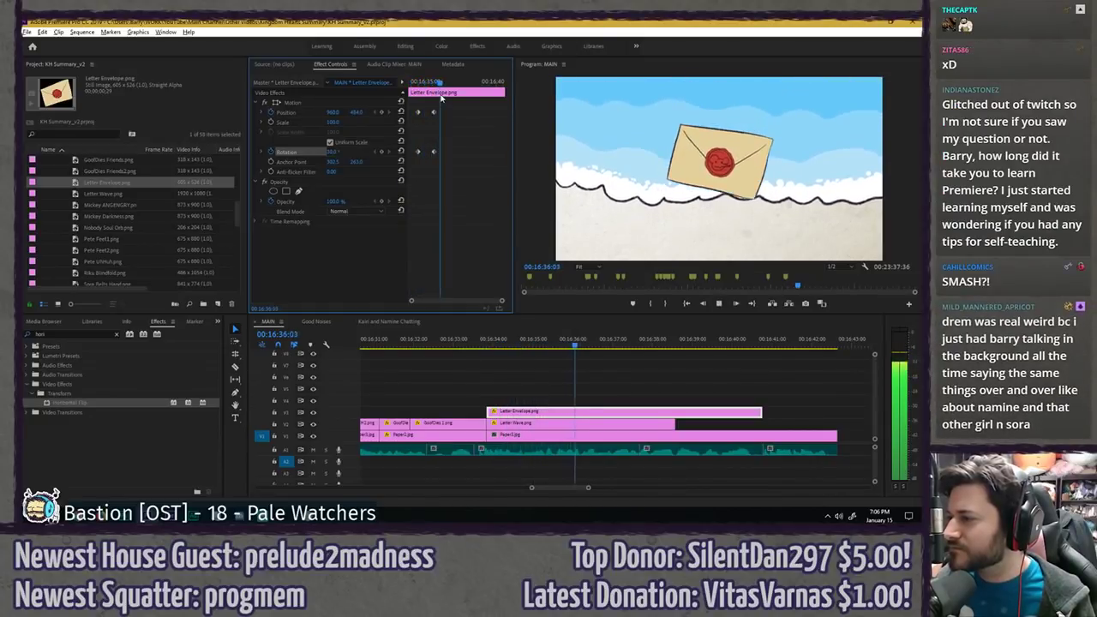
{"action": "key", "text": "space"}
- Apply Temporal Interpolation > Ease In to the envelope's landing keyframes and preview
{"action": "left_click_drag", "start_coordinate": [441, 85], "coordinate": [444, 85]}
{"action": "right_click", "coordinate": [443, 156]}
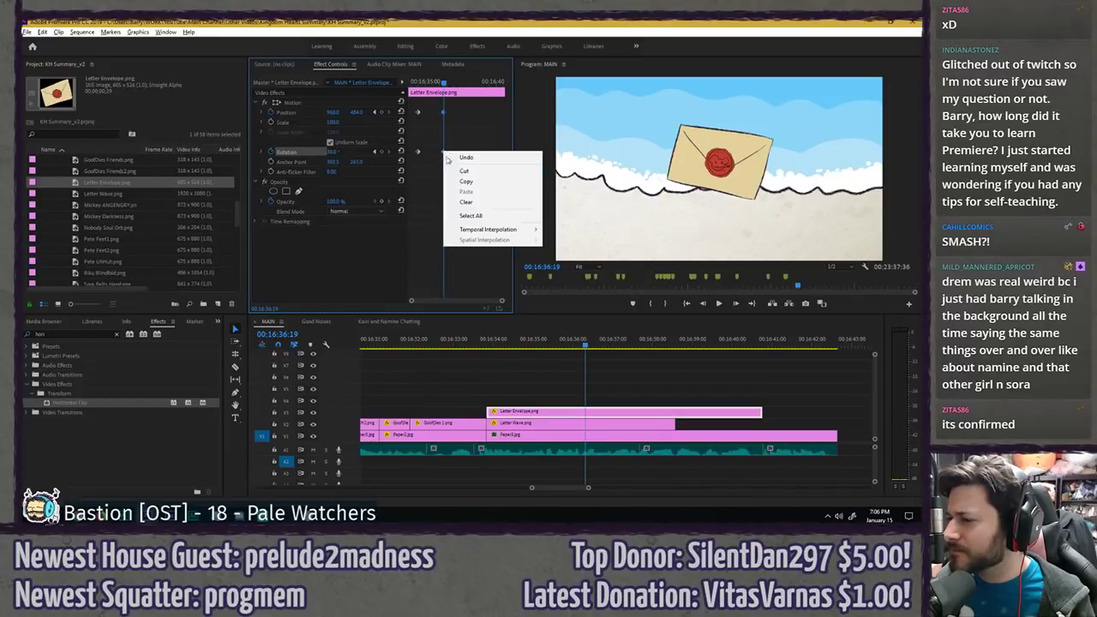
{"action": "mouse_move", "coordinate": [507, 233]}
{"action": "left_click", "coordinate": [564, 283]}
{"action": "left_click", "coordinate": [414, 83]}
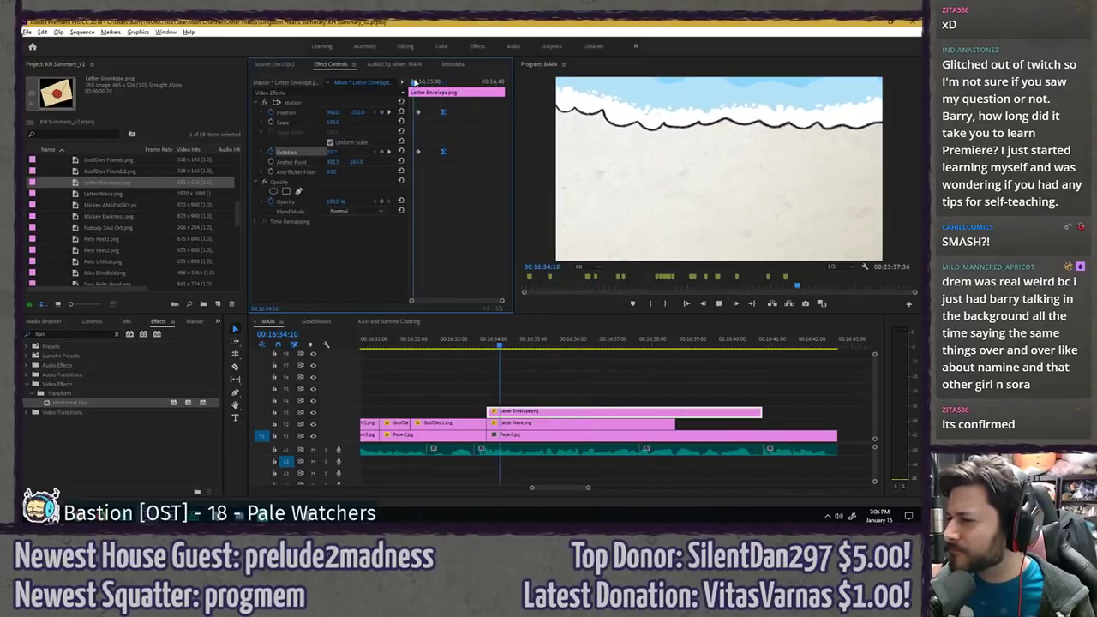
{"action": "key", "text": "space"}
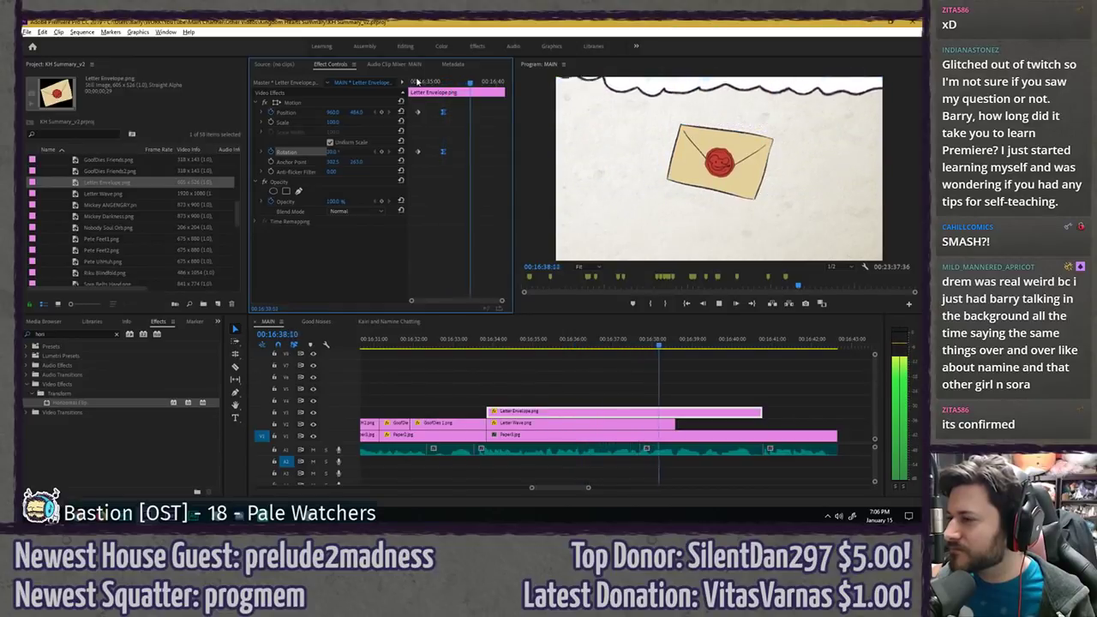
{"action": "left_click", "coordinate": [449, 80]}
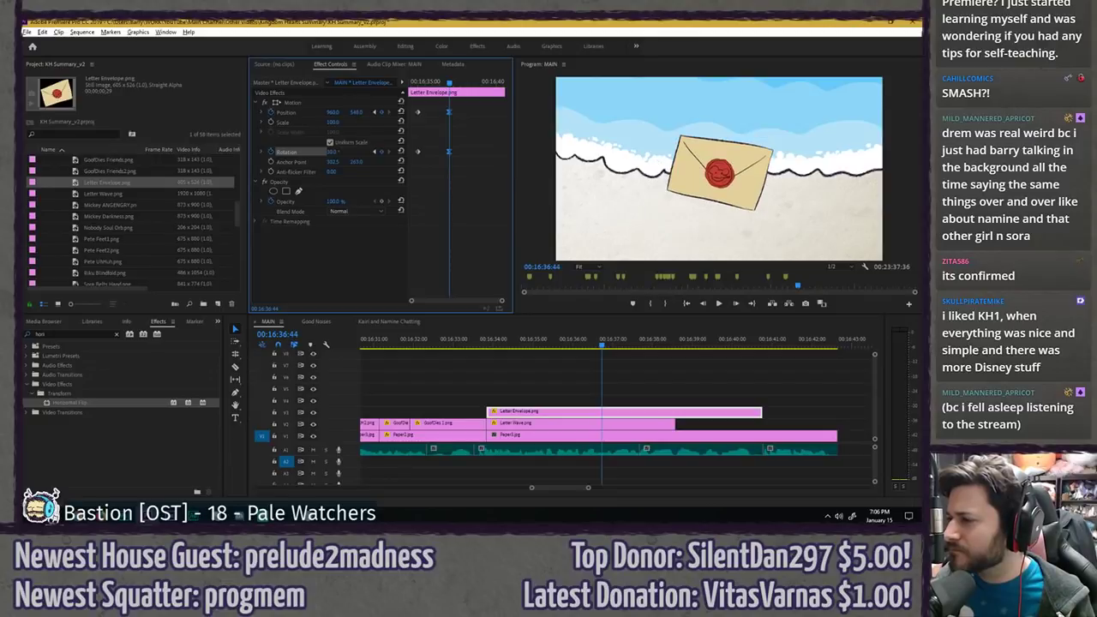
- Lower the envelope's resting position slightly at 16:36:19, replay the drop, and save
{"action": "left_click", "coordinate": [413, 83]}
{"action": "key", "text": "space"}
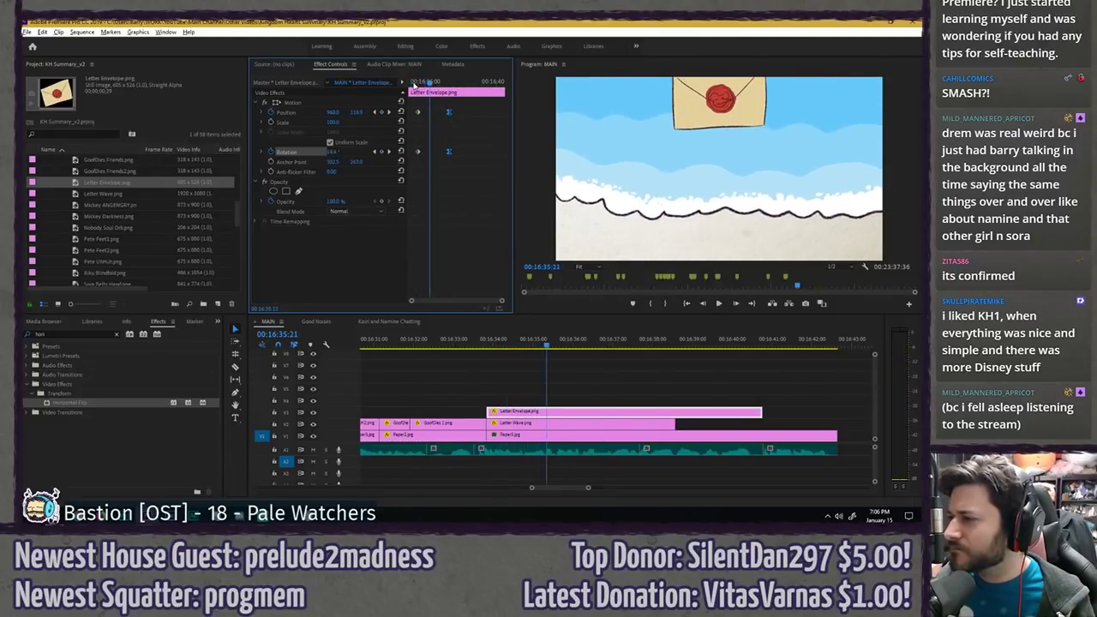
{"action": "left_click_drag", "start_coordinate": [429, 81], "coordinate": [443, 82]}
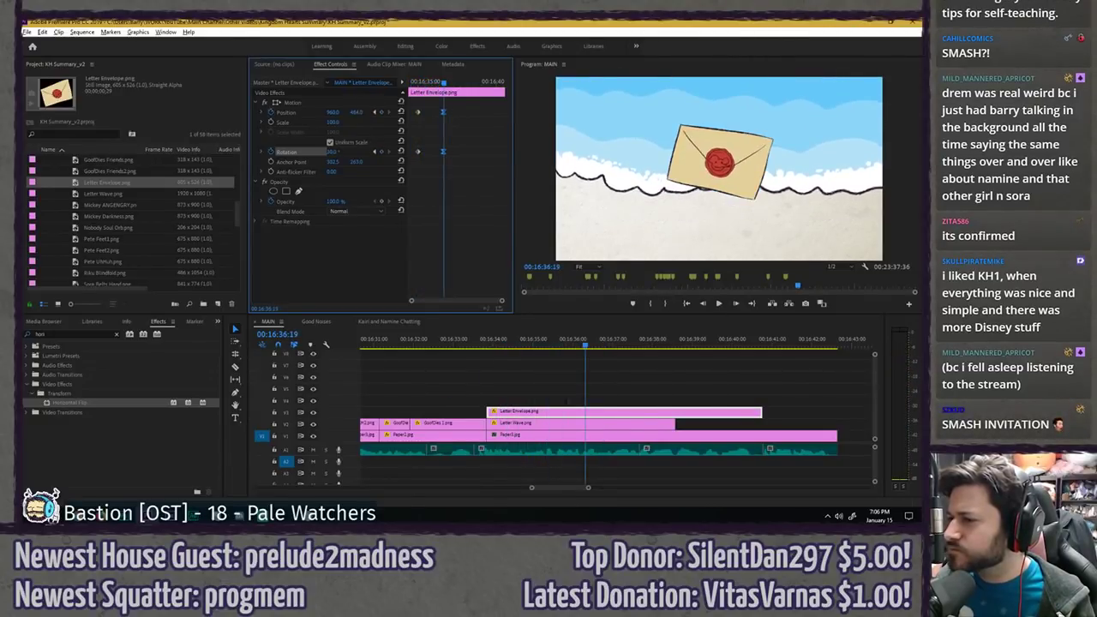
{"action": "left_click_drag", "start_coordinate": [356, 113], "coordinate": [396, 112]}
{"action": "left_click", "coordinate": [411, 83]}
{"action": "key", "text": "space"}
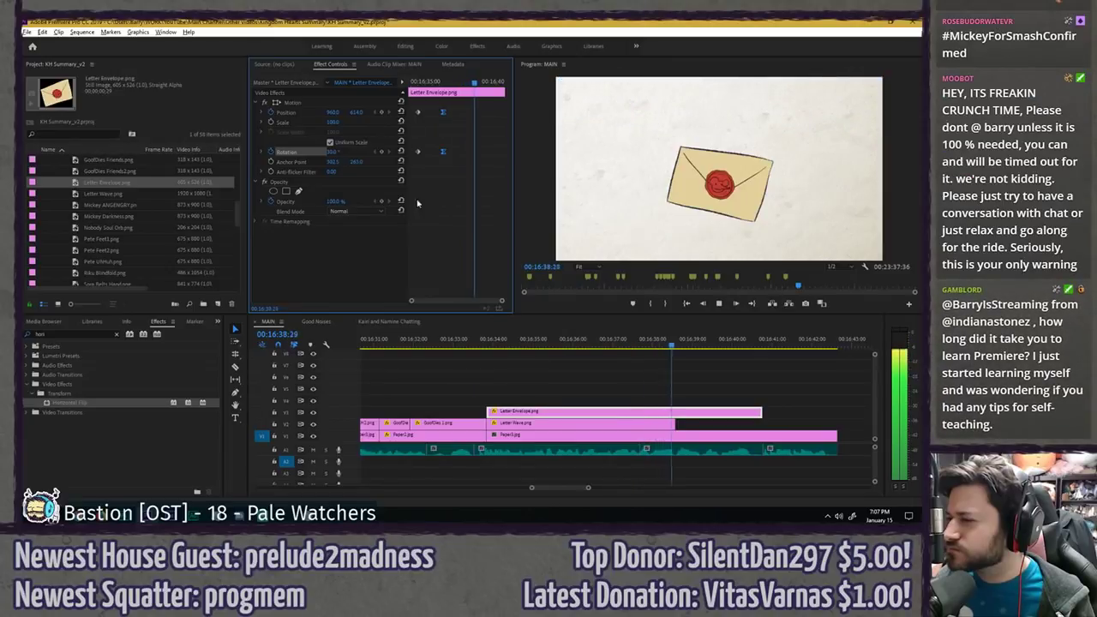
{"action": "left_click", "coordinate": [505, 362]}
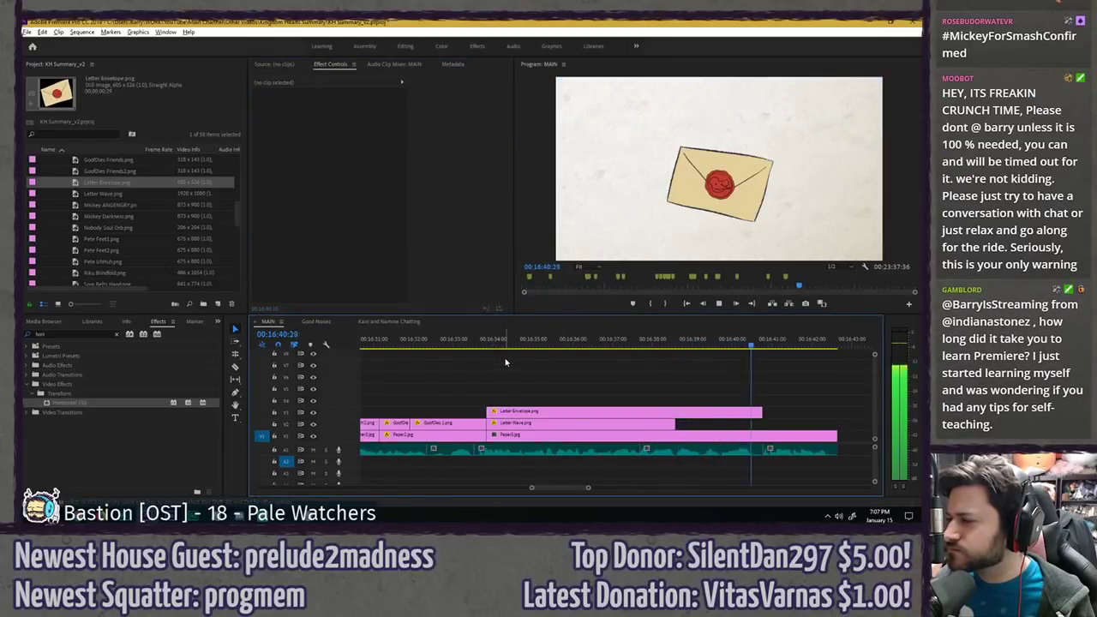
{"action": "key", "text": "ctrl+s"}
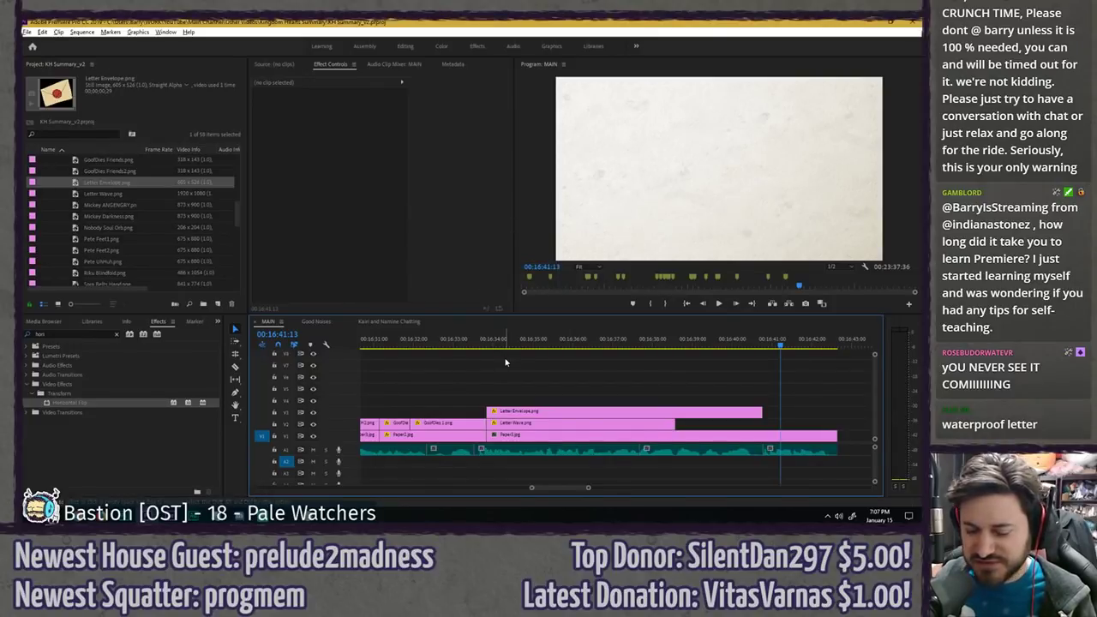
- Save, zoom the timeline out, and play the envelope animation in a maximized Program monitor before restoring the workspace
{"action": "left_click", "coordinate": [471, 344]}
{"action": "key", "text": "ctrl+s"}
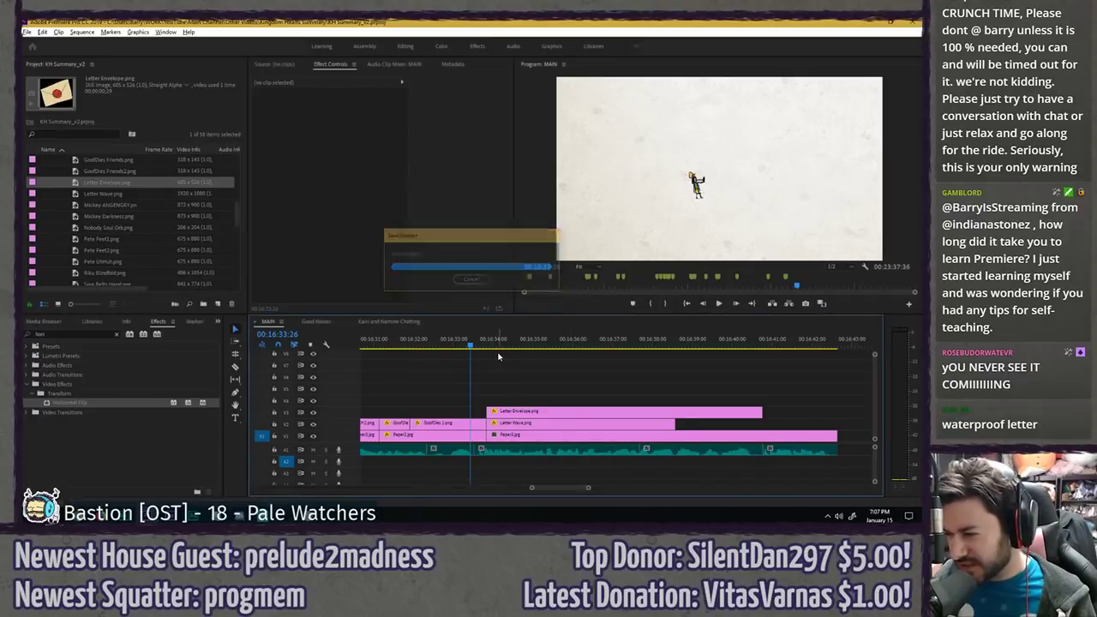
{"action": "scroll", "coordinate": [500, 357], "scroll_direction": "down", "scroll_amount": 2}
{"action": "key", "text": "minus"}
{"action": "key", "text": "minus"}
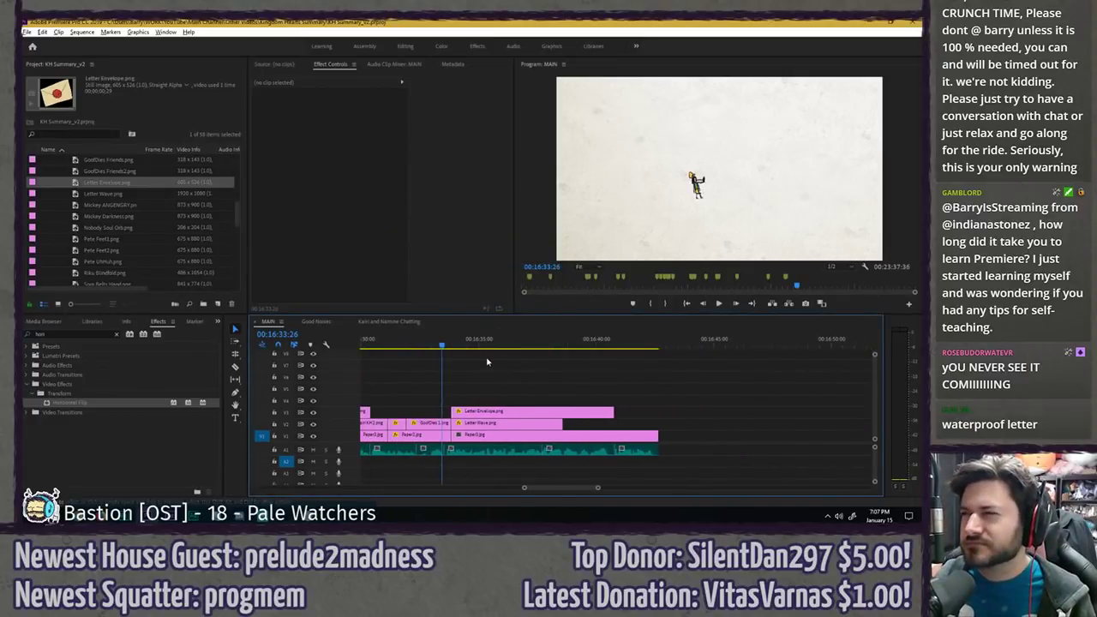
{"action": "key", "text": "grave"}
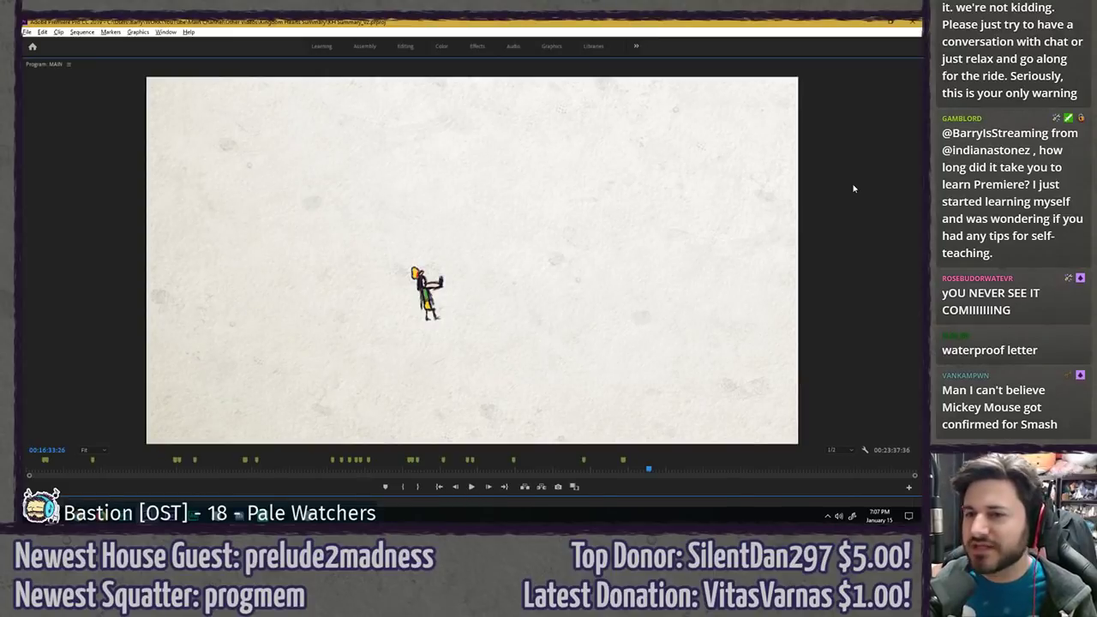
{"action": "key", "text": "space"}
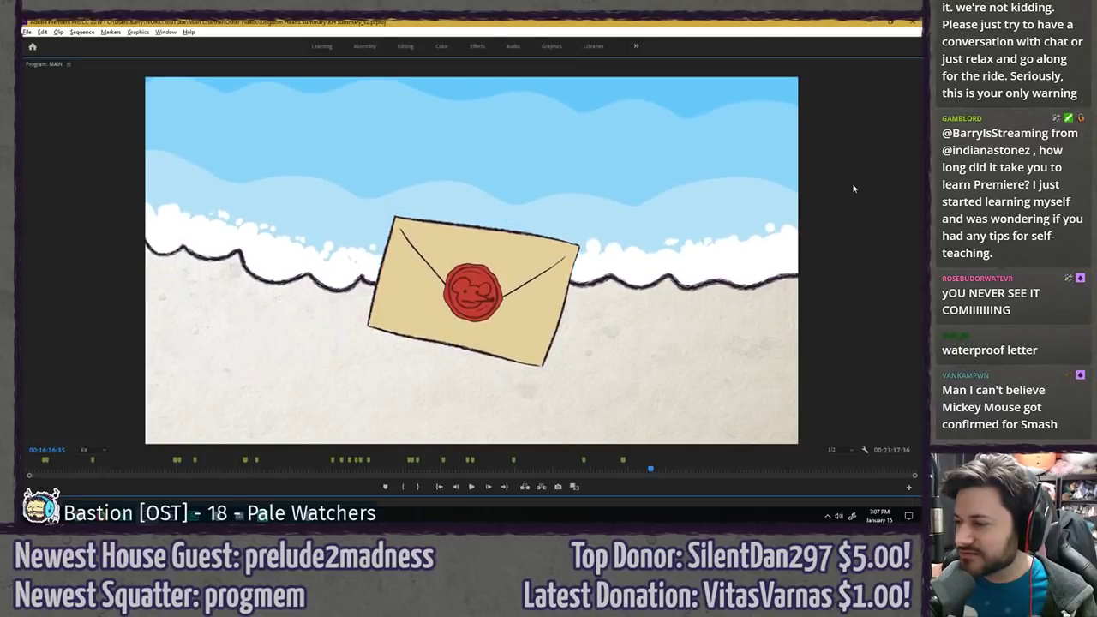
{"action": "key", "text": "grave"}
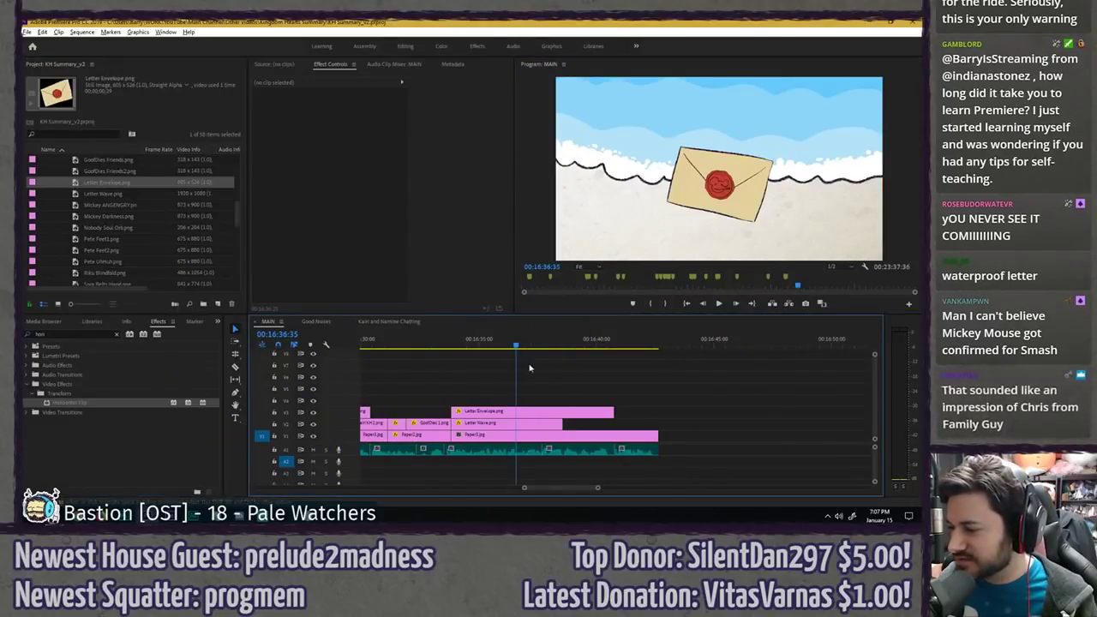
- Scrub and replay the envelope section from the clip's start, saving the project along the way
{"action": "left_click", "coordinate": [452, 345]}
{"action": "mouse_move", "coordinate": [452, 345]}
{"action": "left_mouse_down"}
{"action": "mouse_move", "coordinate": [463, 346]}
{"action": "mouse_move", "coordinate": [452, 346]}
{"action": "left_mouse_up"}
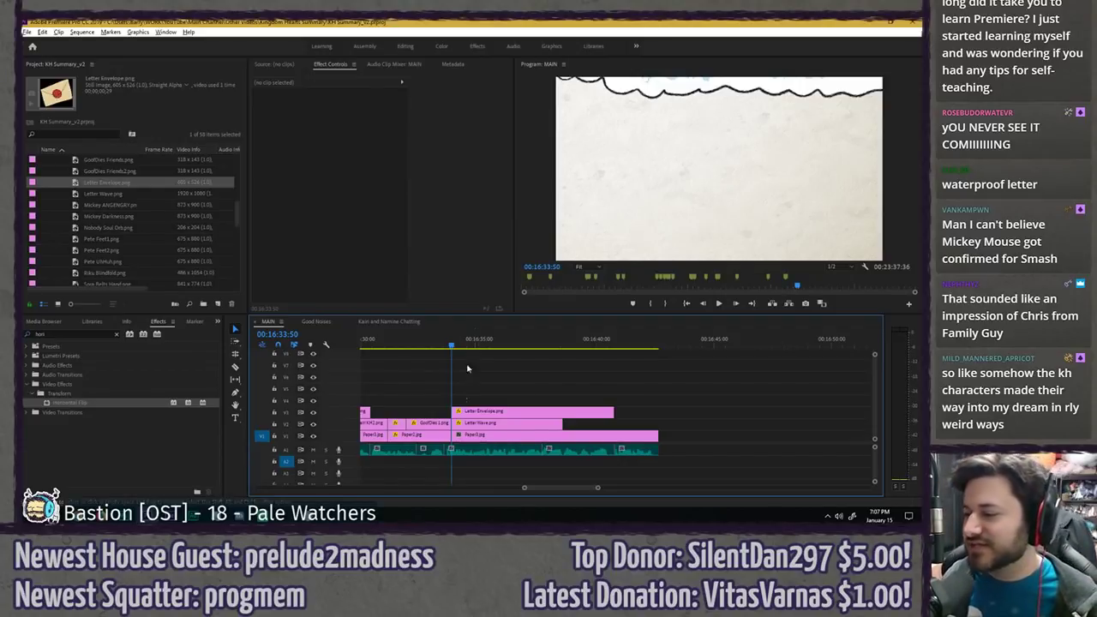
{"action": "key", "text": "space"}
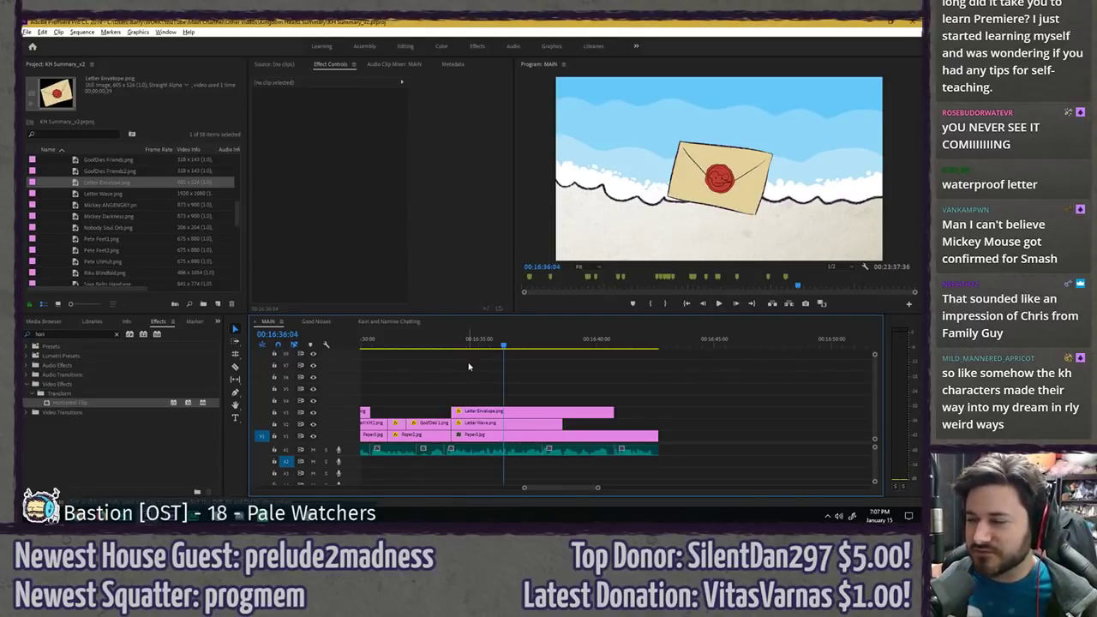
{"action": "key", "text": "ctrl+s"}
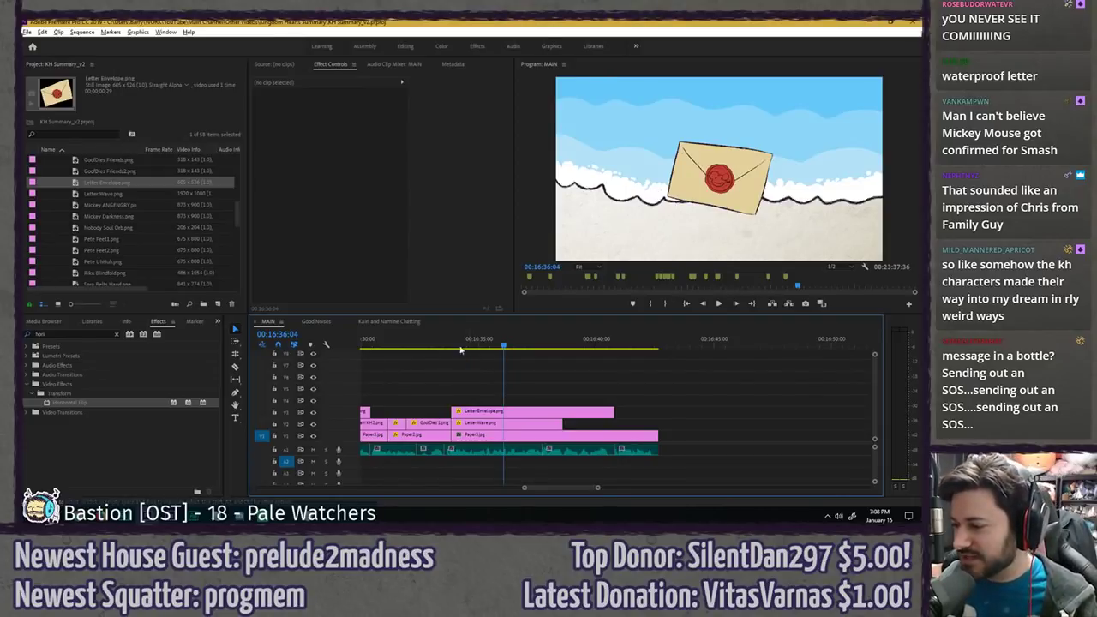
{"action": "left_click", "coordinate": [460, 347]}
{"action": "key", "text": "Up"}
{"action": "key", "text": "ctrl+s"}
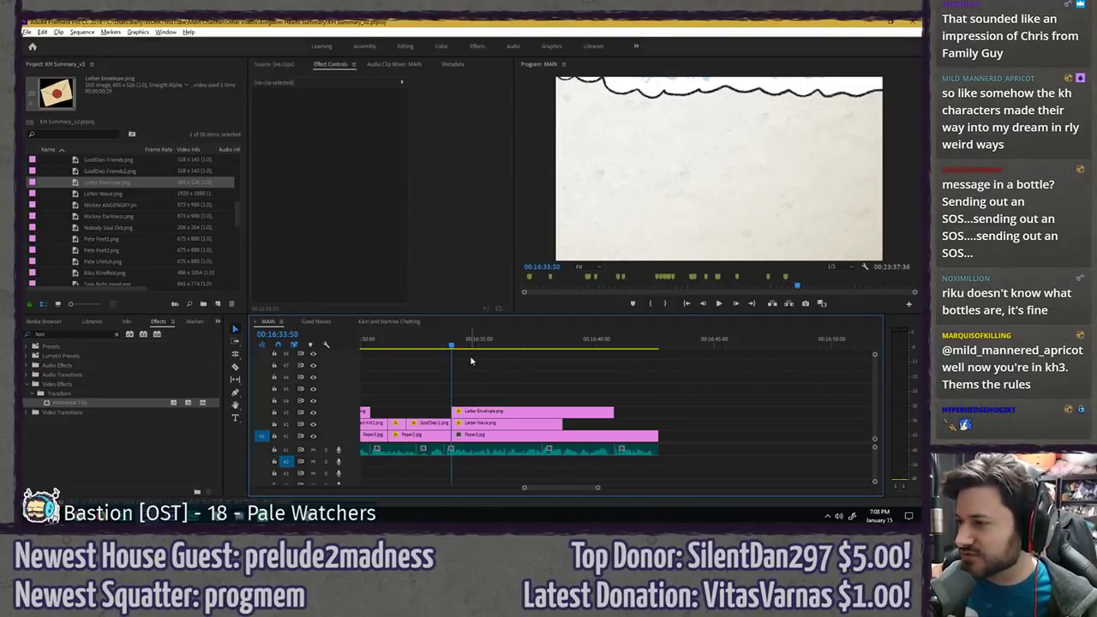
{"action": "key", "text": "space"}
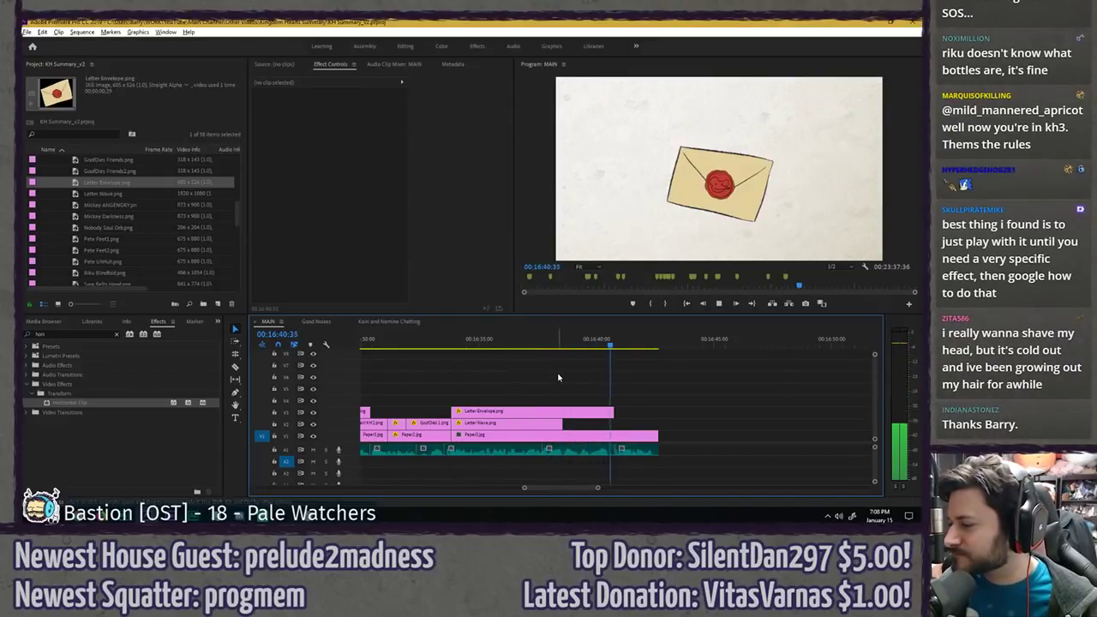
- Extend the Letter Envelope clip's end slightly and razor Paper3.jpg at that point
{"action": "key", "text": "space"}
{"action": "left_click_drag", "start_coordinate": [612, 412], "coordinate": [622, 412]}
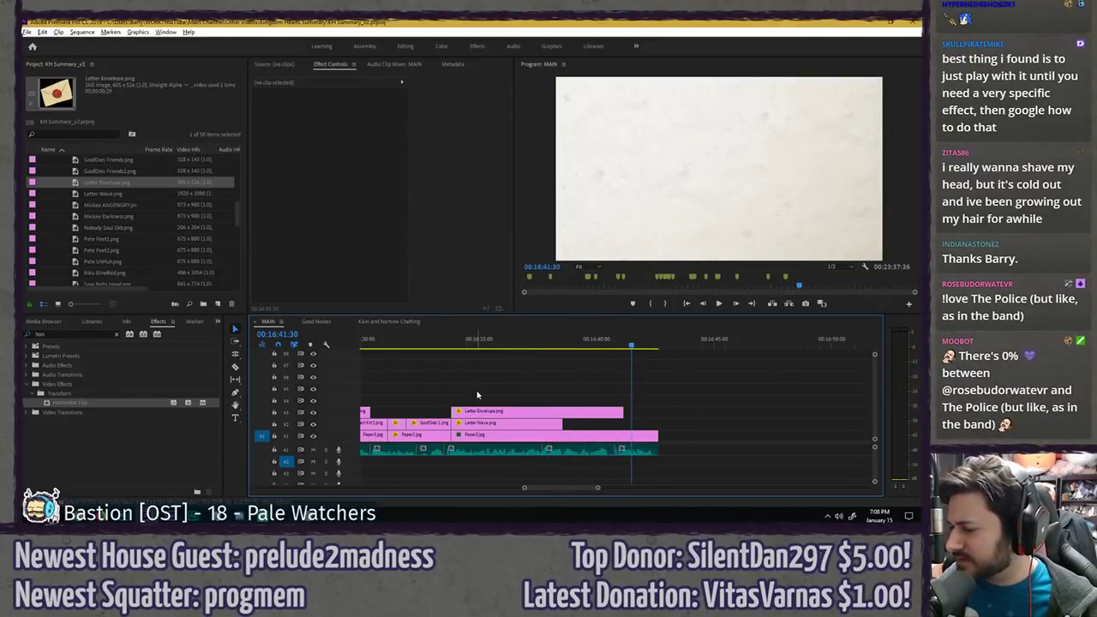
{"action": "key", "text": "c"}
{"action": "left_click", "coordinate": [624, 435]}
{"action": "key", "text": "v"}
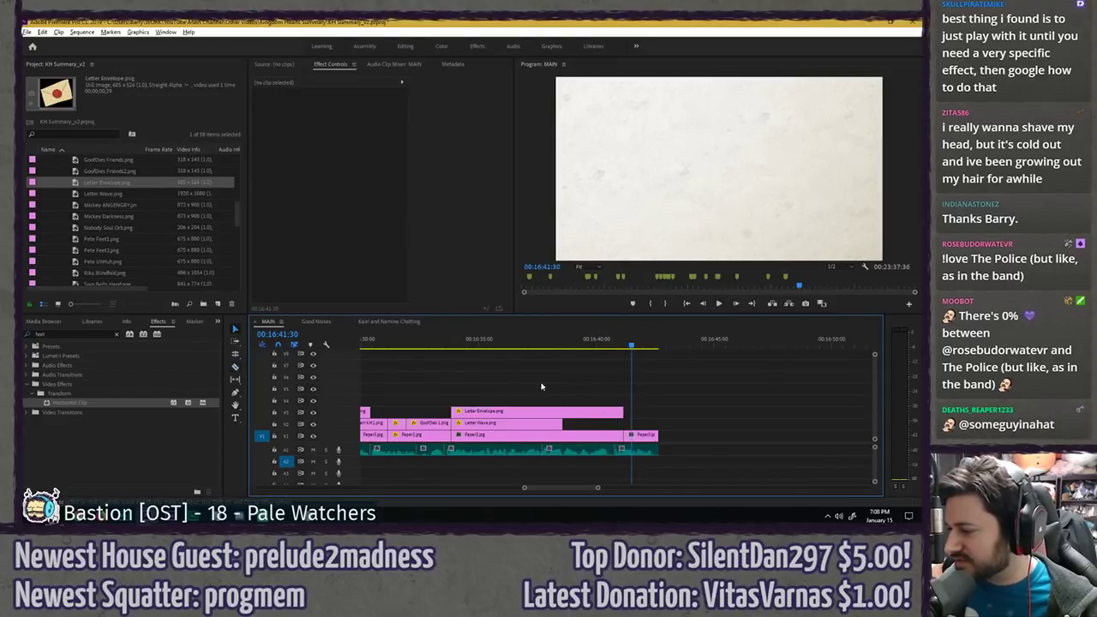
- Select the envelope, wave and paper clips and check the 'paper3' background in the project panel
{"action": "left_click_drag", "start_coordinate": [542, 382], "coordinate": [486, 435]}
{"action": "left_click", "coordinate": [494, 436]}
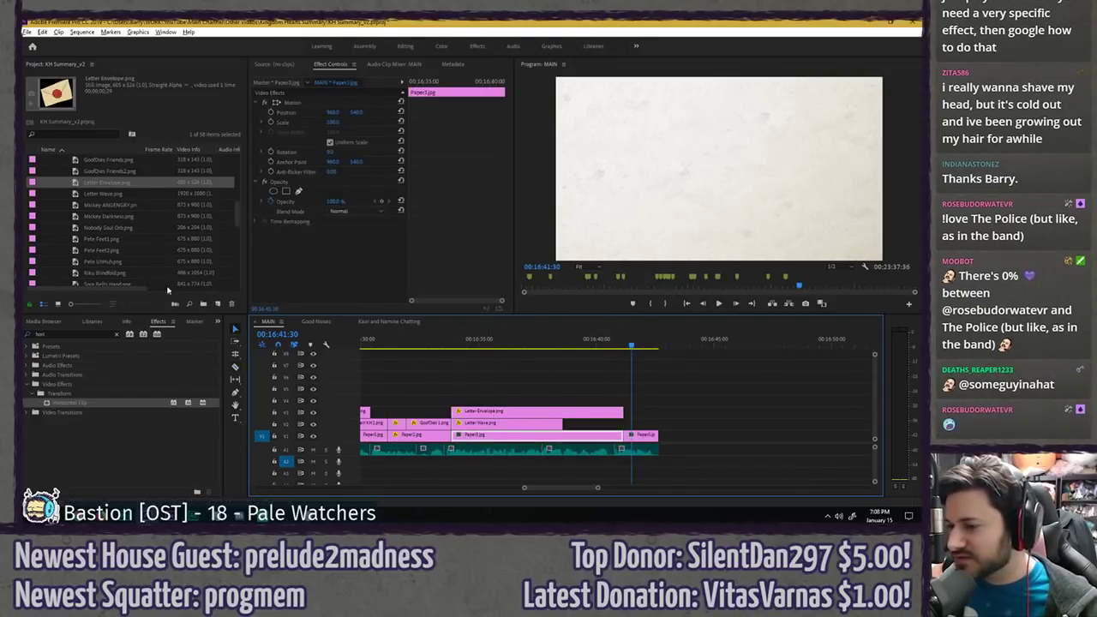
{"action": "left_click", "coordinate": [103, 135]}
{"action": "type", "text": "paper3"}
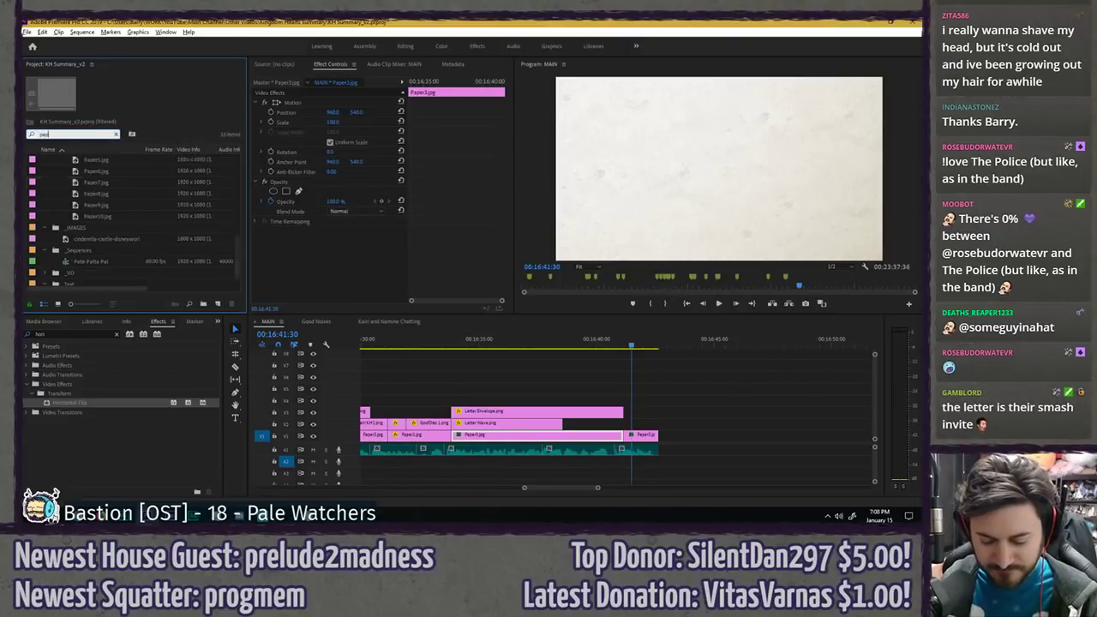
{"action": "left_click", "coordinate": [95, 227]}
{"action": "left_click", "coordinate": [499, 341]}
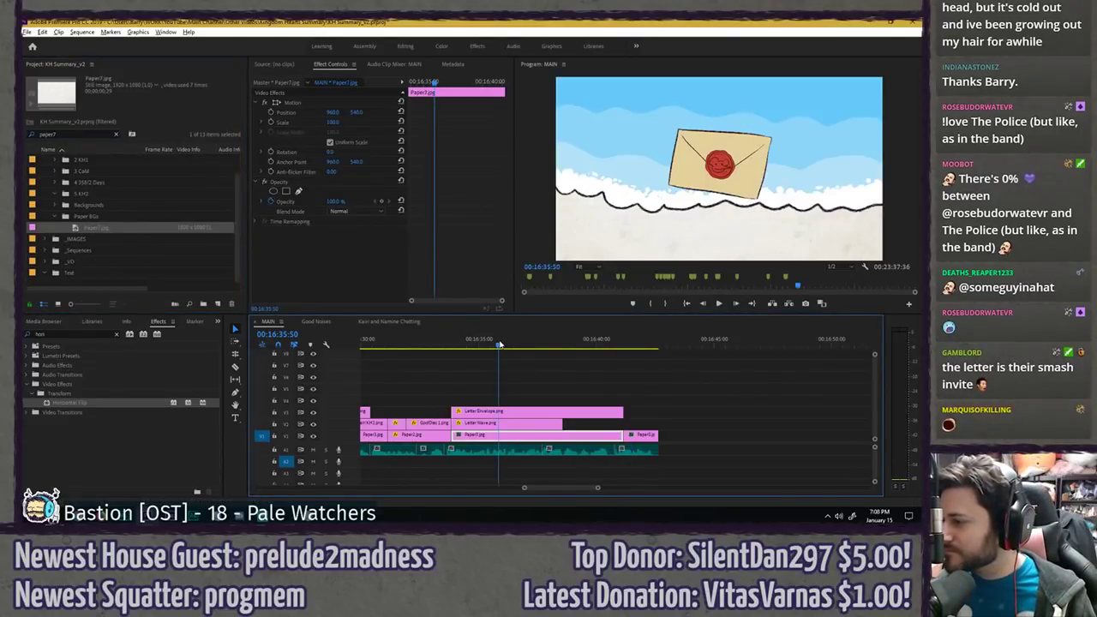
{"action": "left_click", "coordinate": [117, 133]}
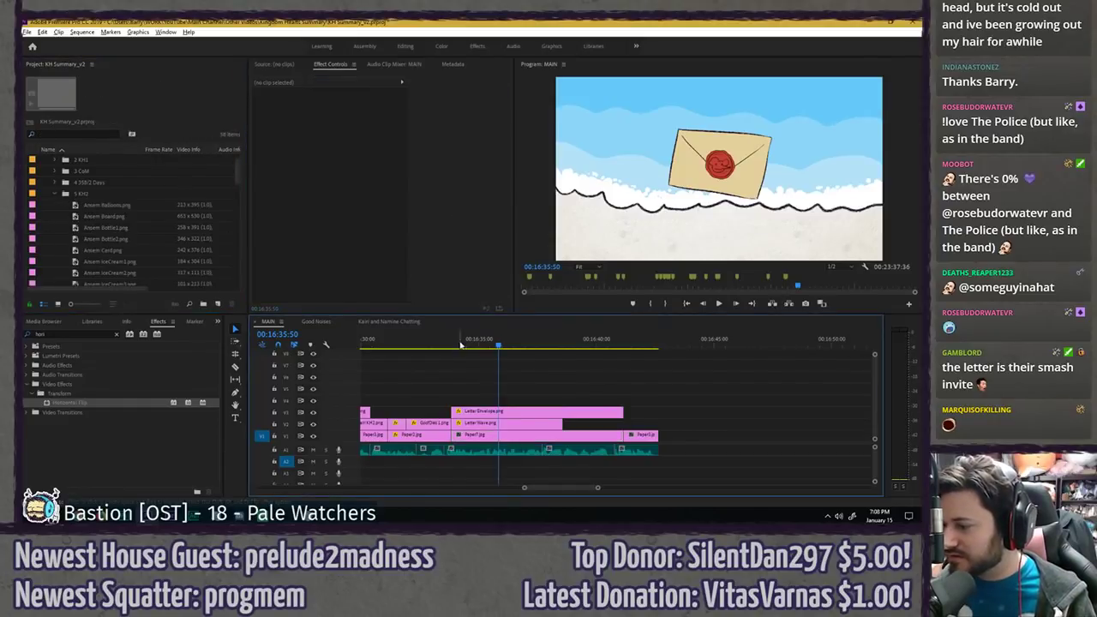
- Nest the selected clips as 'Beach Letter', file it in the _Sequences bin, and play it back
{"action": "right_click", "coordinate": [575, 437]}
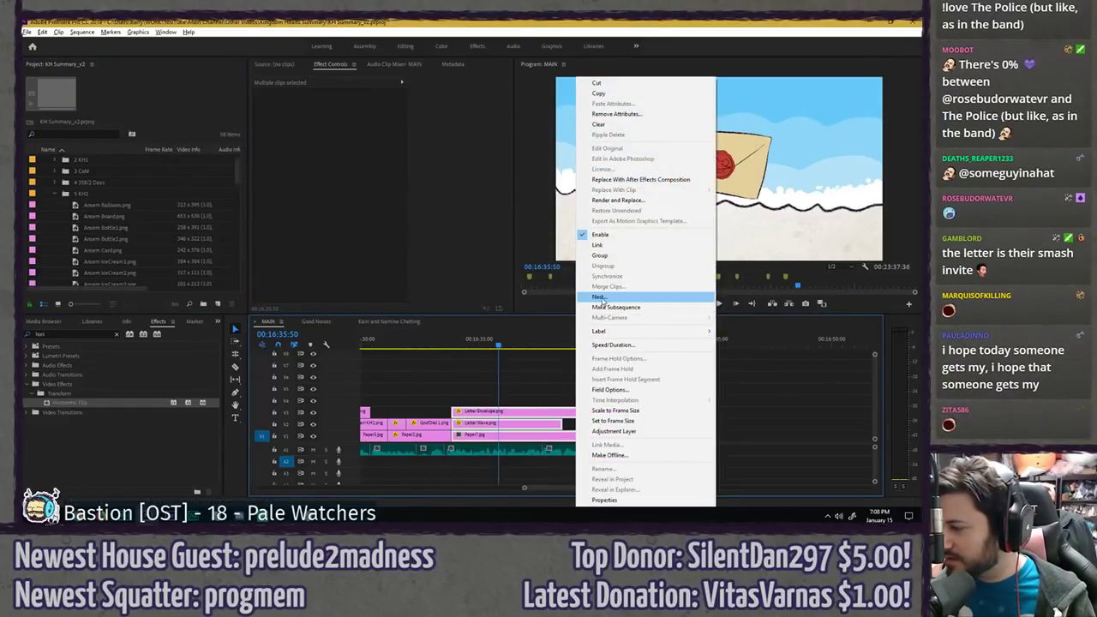
{"action": "left_click", "coordinate": [602, 301]}
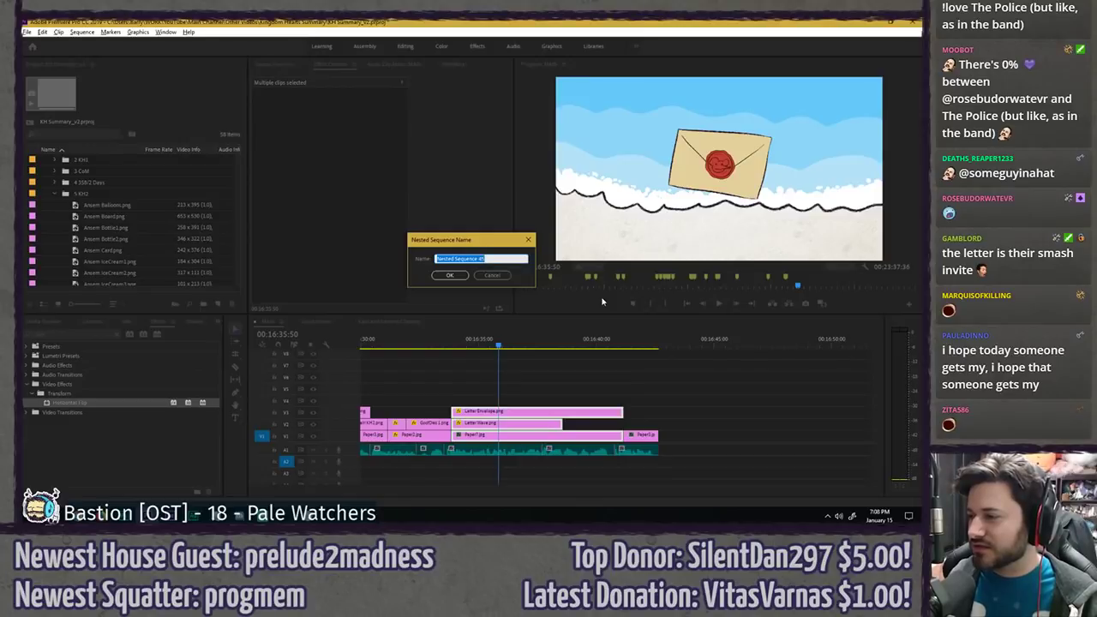
{"action": "type", "text": "L"}
{"action": "type", "text": "each Lett"}
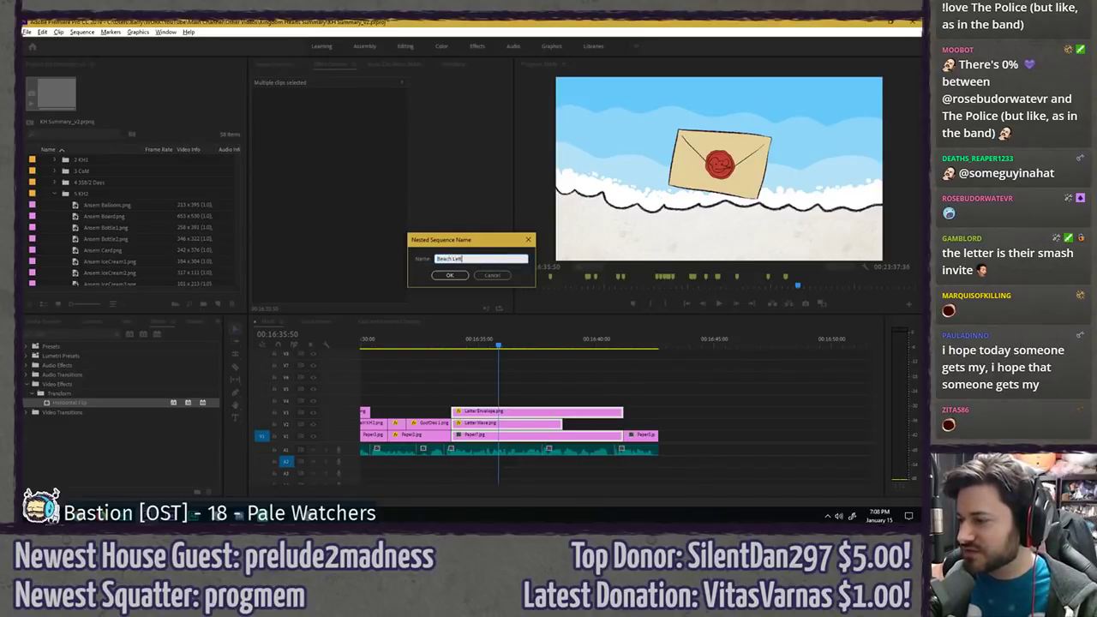
{"action": "type", "text": "er"}
{"action": "key", "text": "Return"}
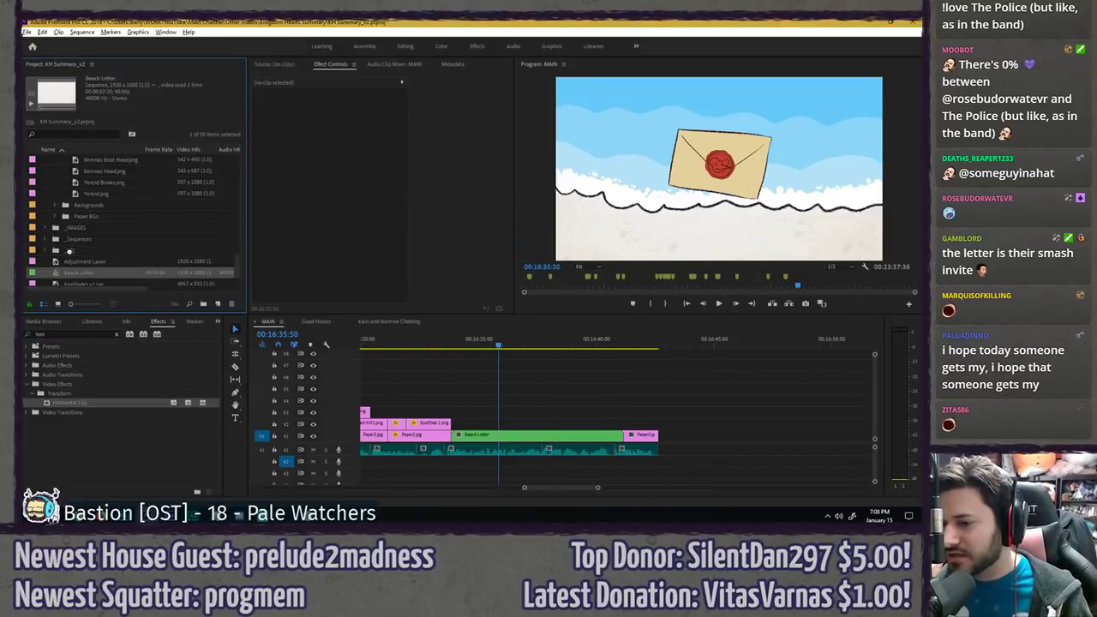
{"action": "left_click_drag", "start_coordinate": [69, 252], "coordinate": [77, 240]}
{"action": "left_click_drag", "start_coordinate": [474, 335], "coordinate": [438, 340]}
{"action": "key", "text": "space"}
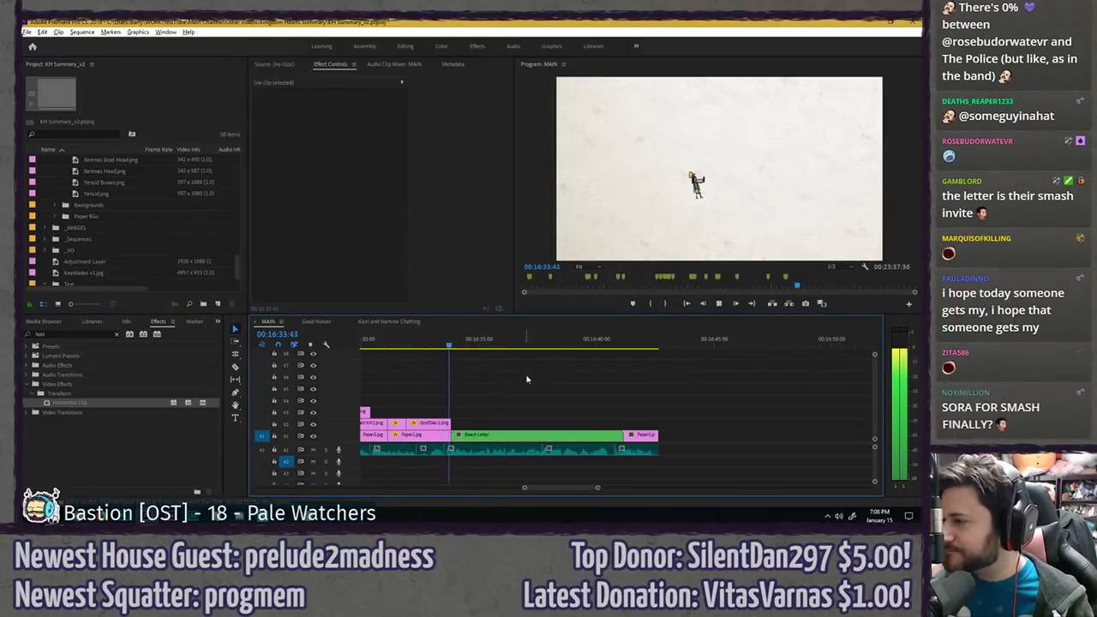
- Park the playhead at 00:16:37:41 and select the nested Beach Letter clip to show its Effect Controls
{"action": "left_click", "coordinate": [557, 435]}
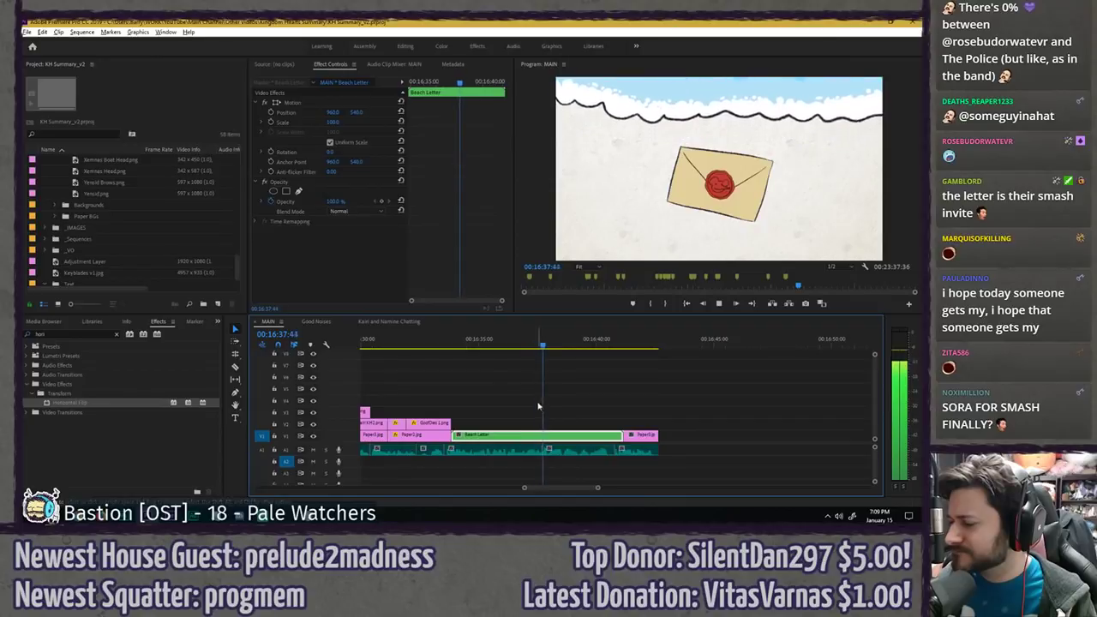
{"action": "key", "text": "space"}
{"action": "key", "text": "Left"}
{"action": "key", "text": "Left"}
{"action": "key", "text": "Left"}
{"action": "key", "text": "Left"}
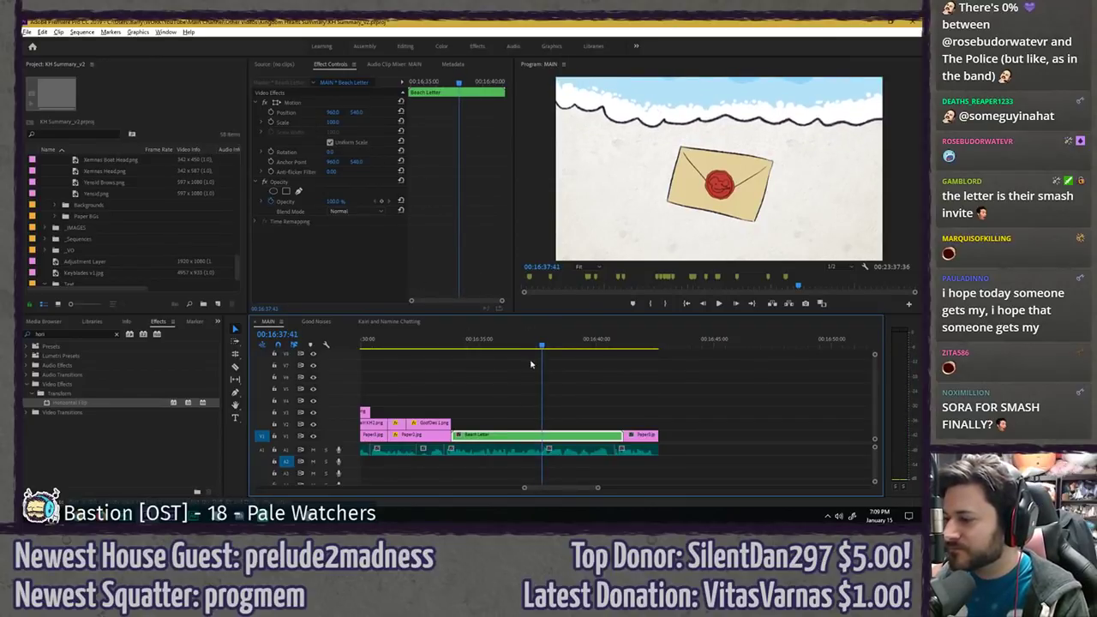
{"action": "scroll", "coordinate": [566, 387], "scroll_direction": "up", "scroll_amount": 3}
{"action": "left_click", "coordinate": [532, 378]}
{"action": "scroll", "coordinate": [532, 378], "scroll_direction": "up", "scroll_amount": 2}
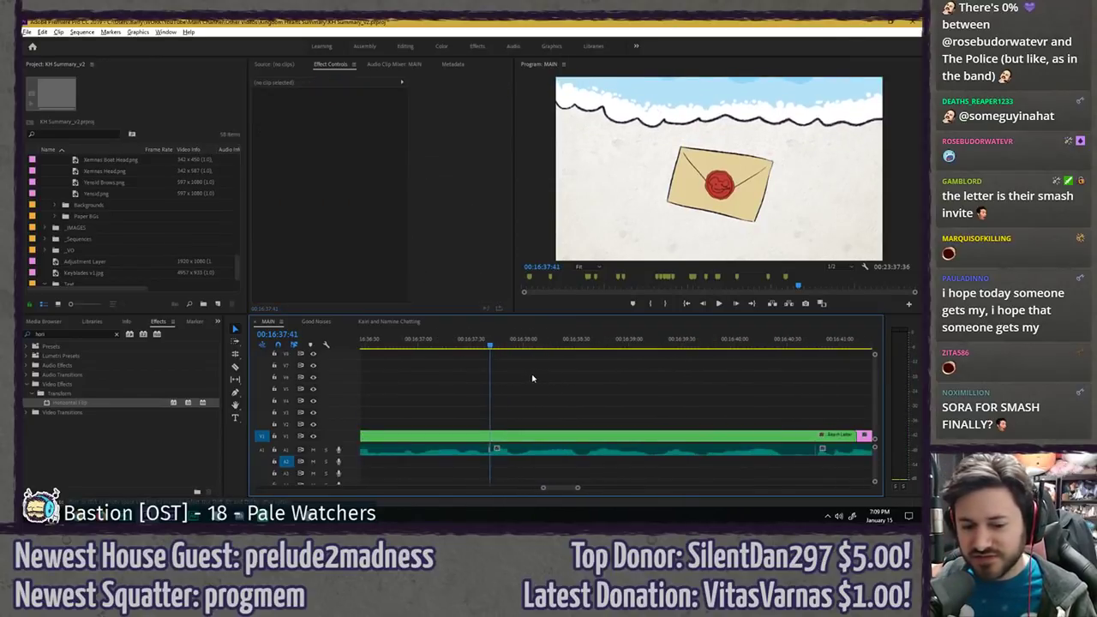
{"action": "mouse_move", "coordinate": [491, 344]}
{"action": "left_mouse_down"}
{"action": "mouse_move", "coordinate": [526, 345]}
{"action": "mouse_move", "coordinate": [489, 347]}
{"action": "left_mouse_up"}
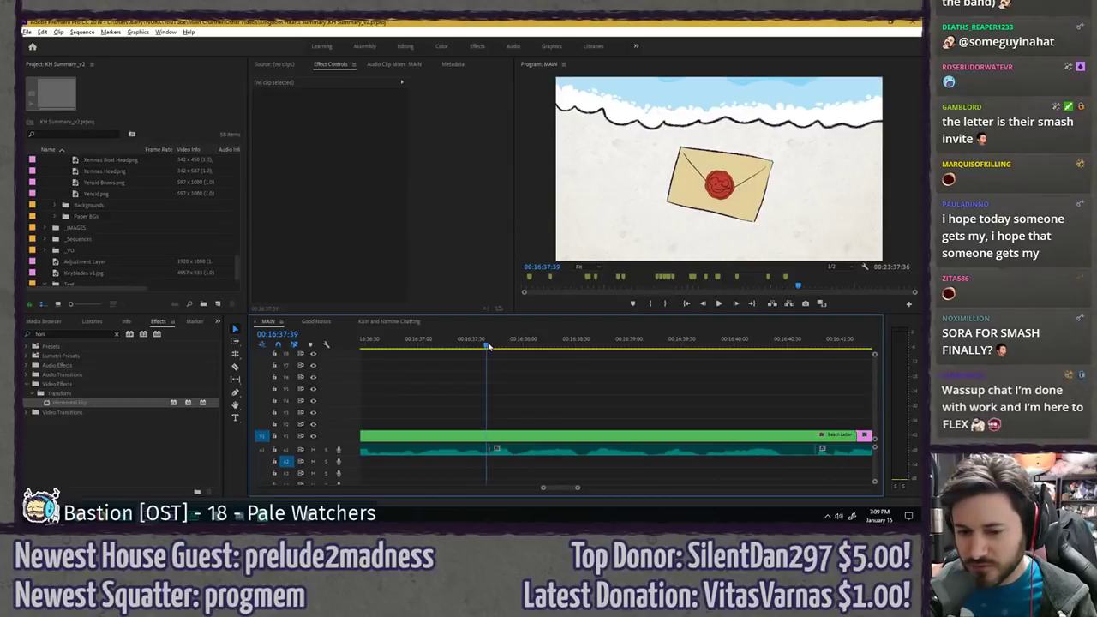
{"action": "key", "text": "space"}
{"action": "key", "text": "space"}
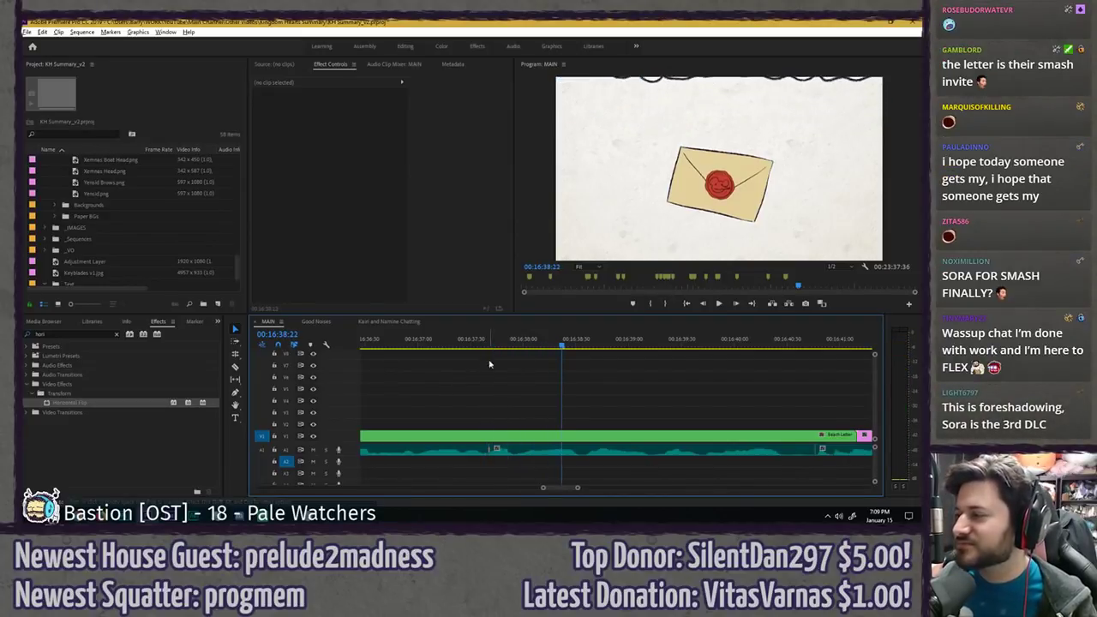
{"action": "scroll", "coordinate": [490, 365], "scroll_direction": "down", "scroll_amount": 3}
{"action": "scroll", "coordinate": [519, 383], "scroll_direction": "up", "scroll_amount": 2}
{"action": "left_click", "coordinate": [450, 345]}
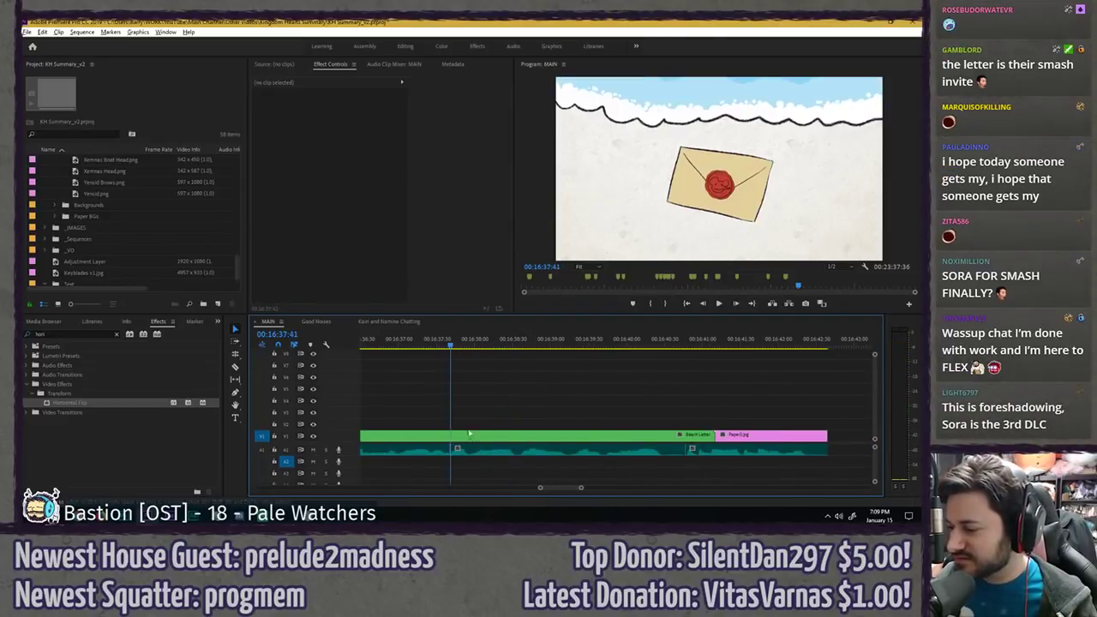
{"action": "left_click", "coordinate": [470, 437]}
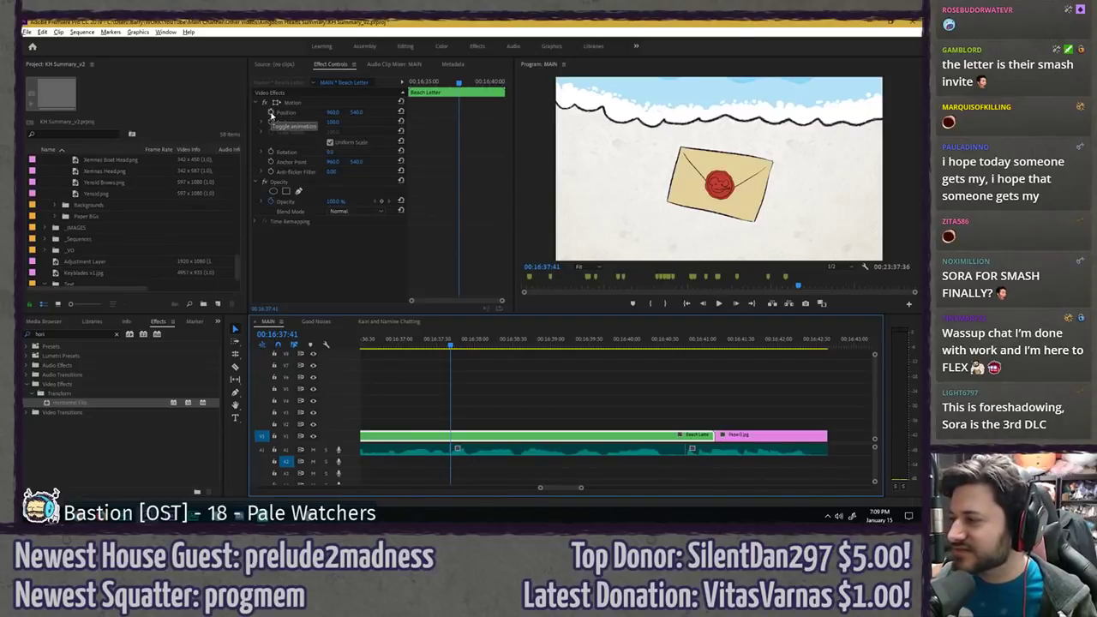
- Keyframe Position, Scale and Rotation, then at 16:41:09 set rotation -18°, scale 243% and centre the seal
{"action": "left_click", "coordinate": [271, 113]}
{"action": "left_click", "coordinate": [271, 122]}
{"action": "left_click", "coordinate": [271, 151]}
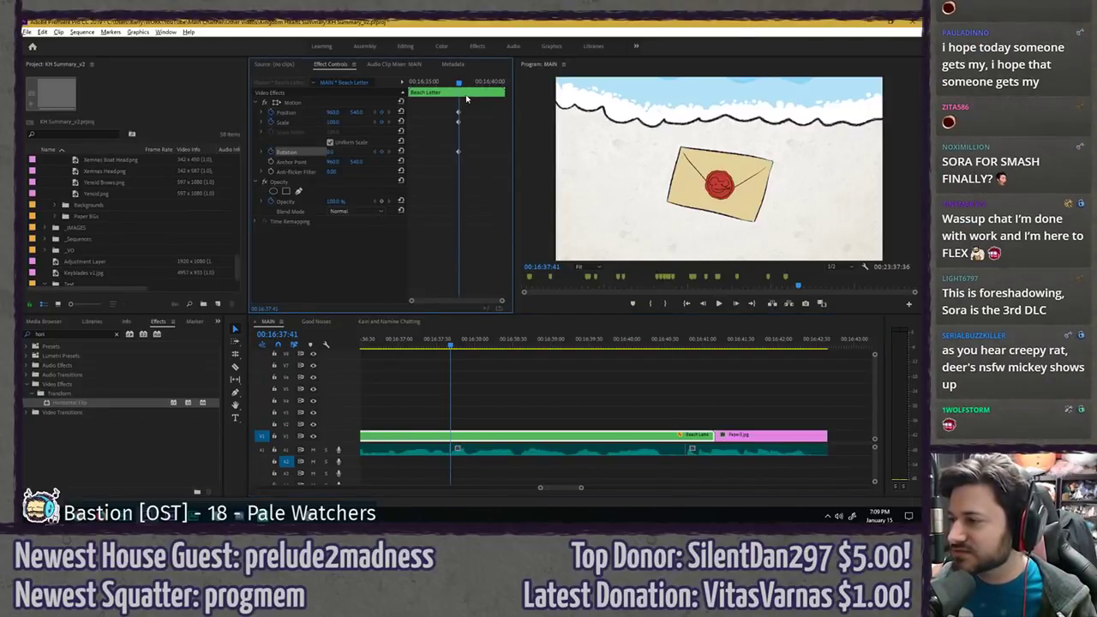
{"action": "left_click_drag", "start_coordinate": [464, 84], "coordinate": [543, 84]}
{"action": "key", "text": "Left"}
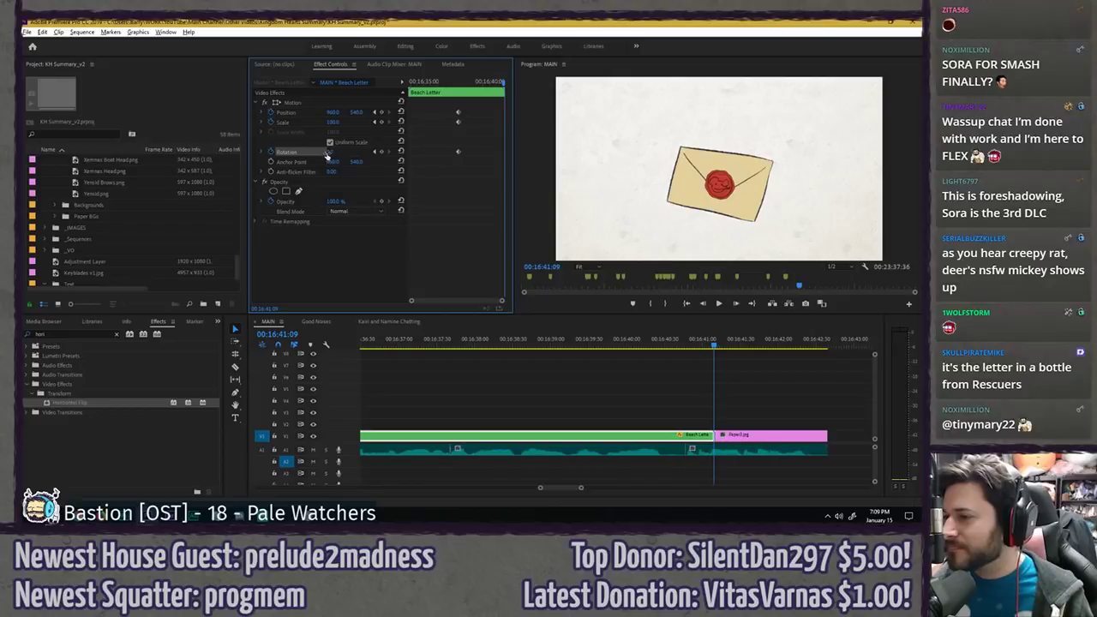
{"action": "left_click_drag", "start_coordinate": [328, 153], "coordinate": [428, 122]}
{"action": "left_click_drag", "start_coordinate": [355, 112], "coordinate": [248, 111]}
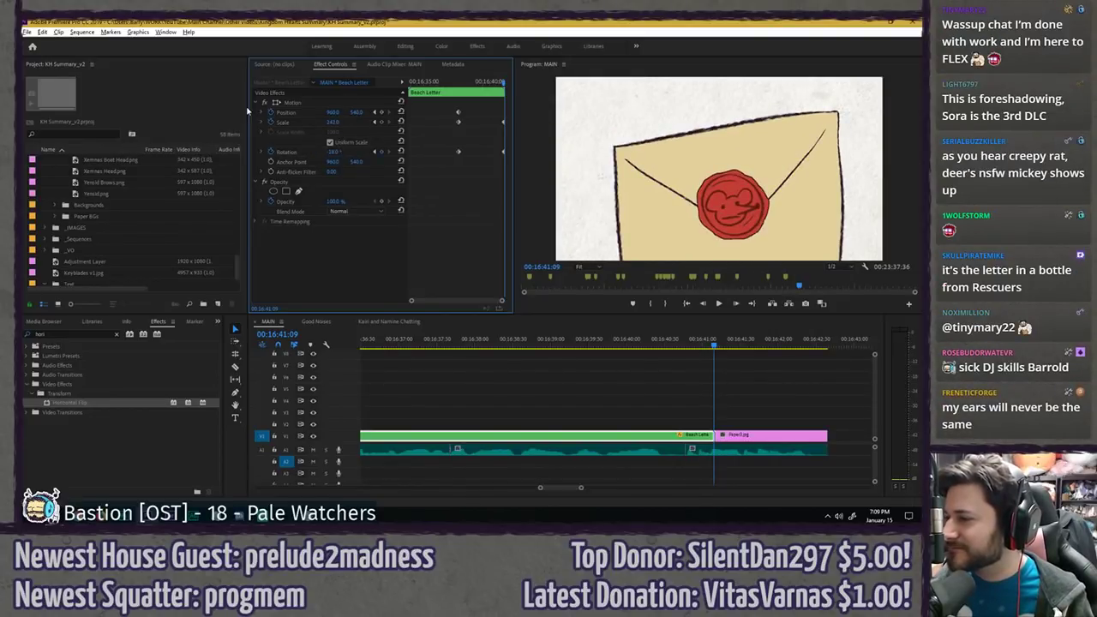
{"action": "left_click_drag", "start_coordinate": [350, 114], "coordinate": [272, 114]}
- At the clip's last frame rotate the envelope closer to level, slide it right, and select the end keyframes
{"action": "left_click", "coordinate": [455, 85]}
{"action": "key", "text": "space"}
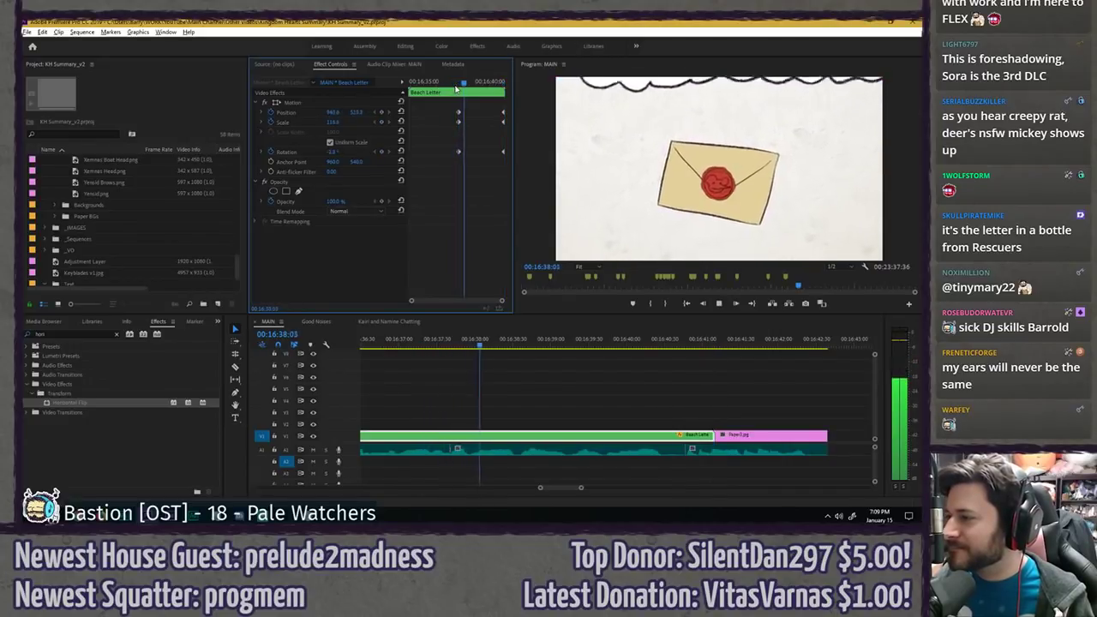
{"action": "key", "text": "space"}
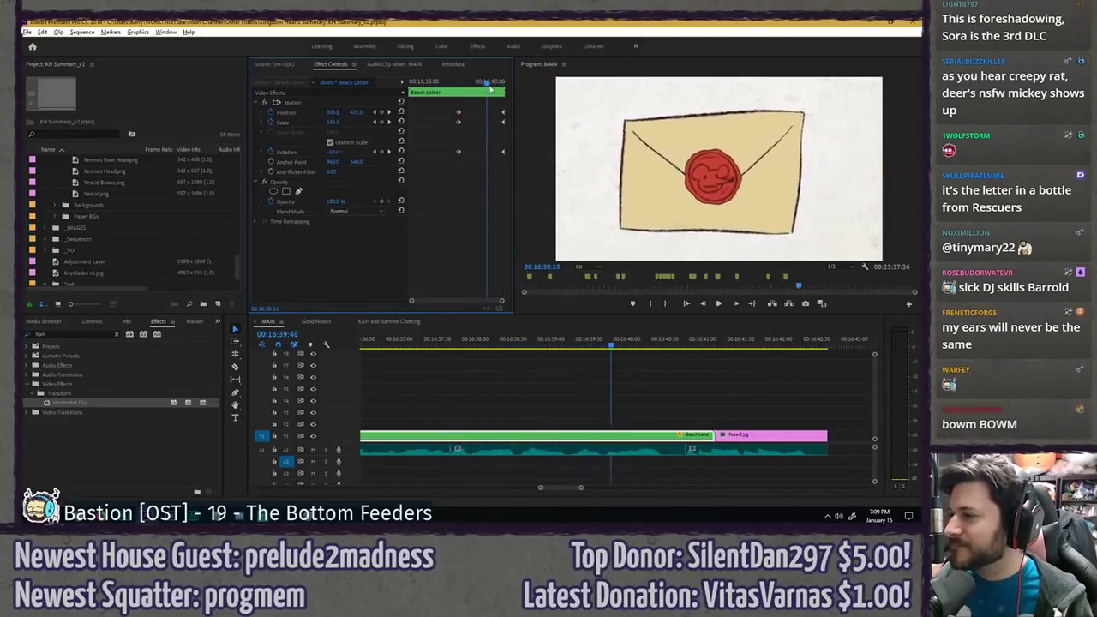
{"action": "left_click_drag", "start_coordinate": [489, 87], "coordinate": [504, 88]}
{"action": "left_click_drag", "start_coordinate": [330, 152], "coordinate": [344, 152]}
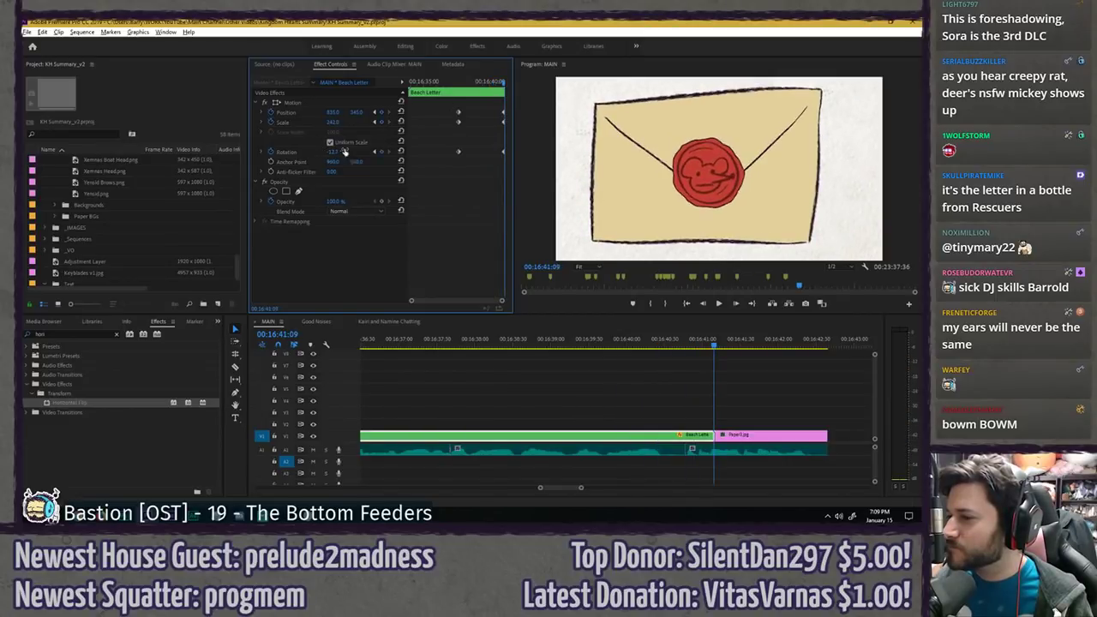
{"action": "left_click", "coordinate": [502, 86]}
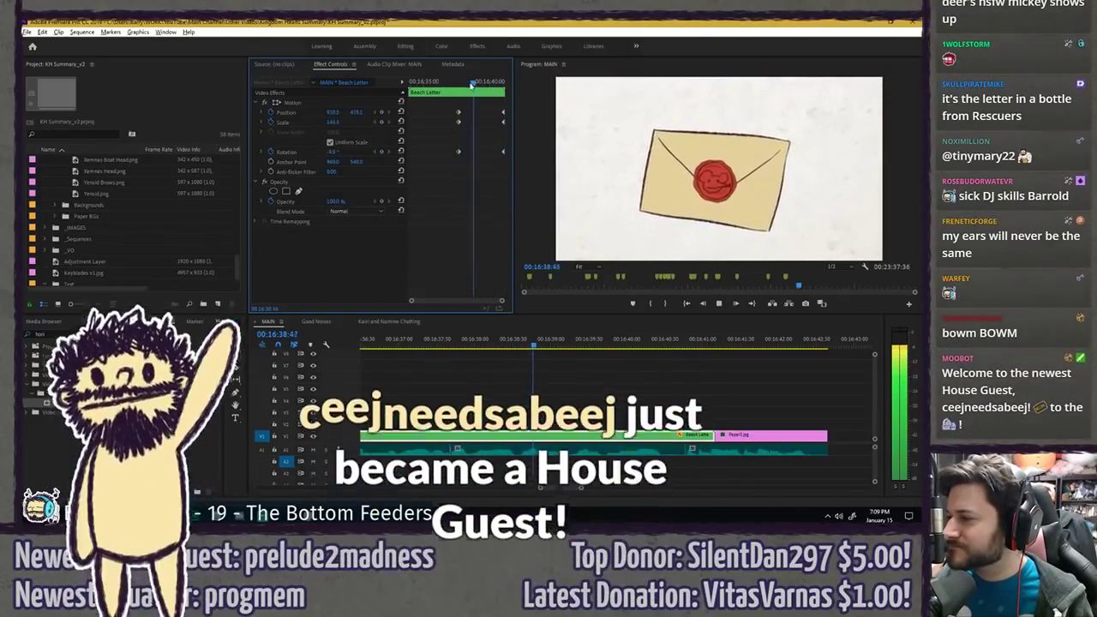
{"action": "left_click_drag", "start_coordinate": [502, 84], "coordinate": [506, 84]}
{"action": "left_click_drag", "start_coordinate": [332, 112], "coordinate": [377, 112]}
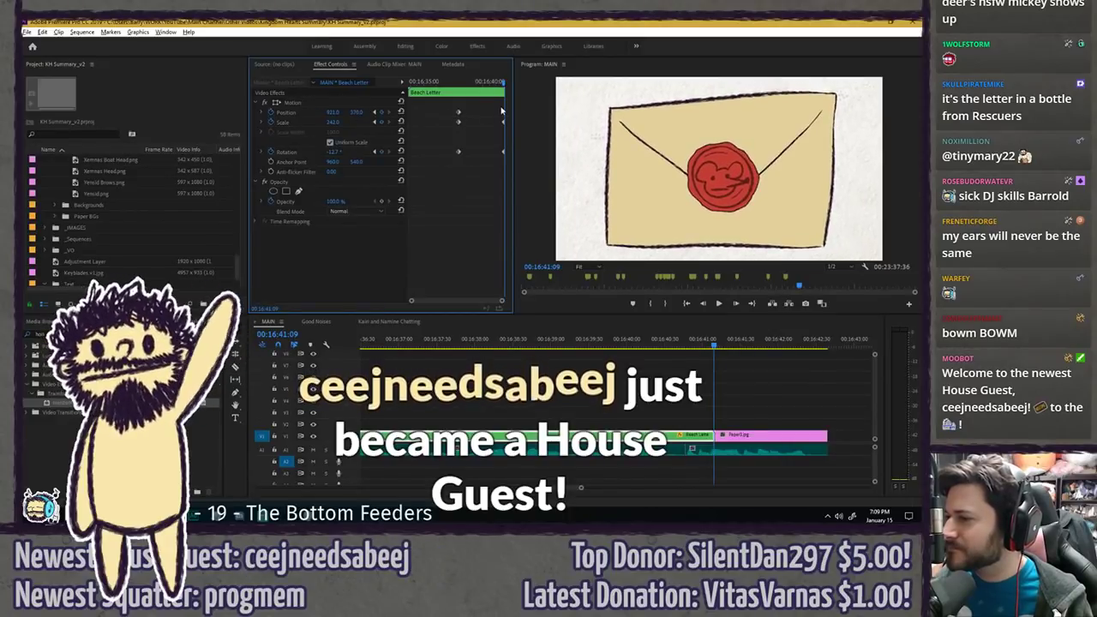
{"action": "left_click_drag", "start_coordinate": [500, 102], "coordinate": [507, 161]}
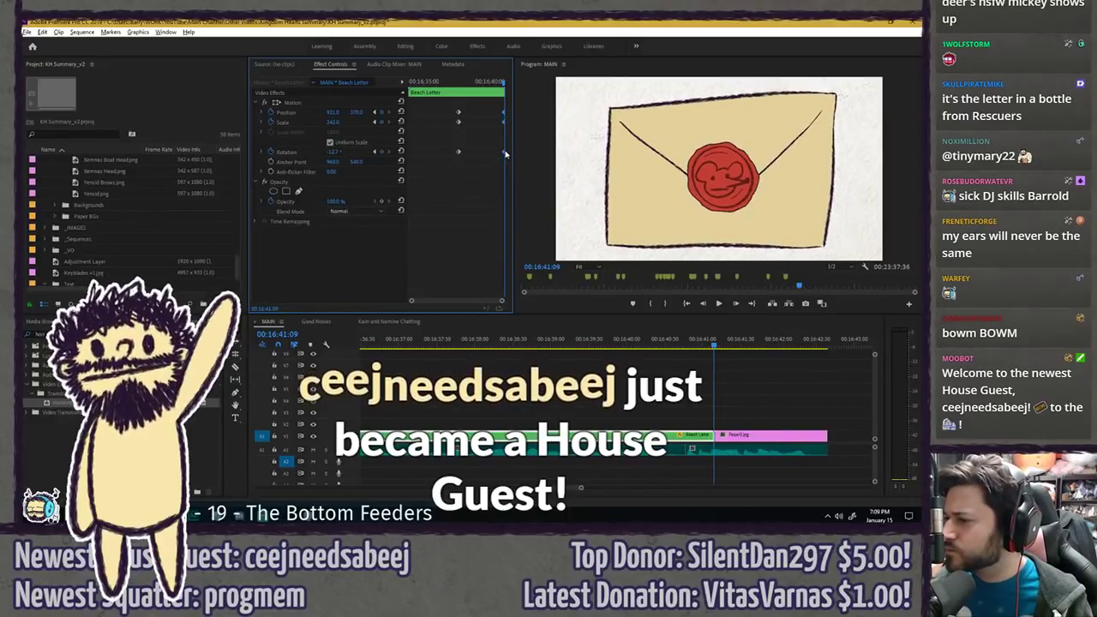
- Apply Ease Out to the selected keyframes, then enlarge the envelope at the clip end and nudge it left
{"action": "right_click", "coordinate": [504, 155]}
{"action": "mouse_move", "coordinate": [565, 229]}
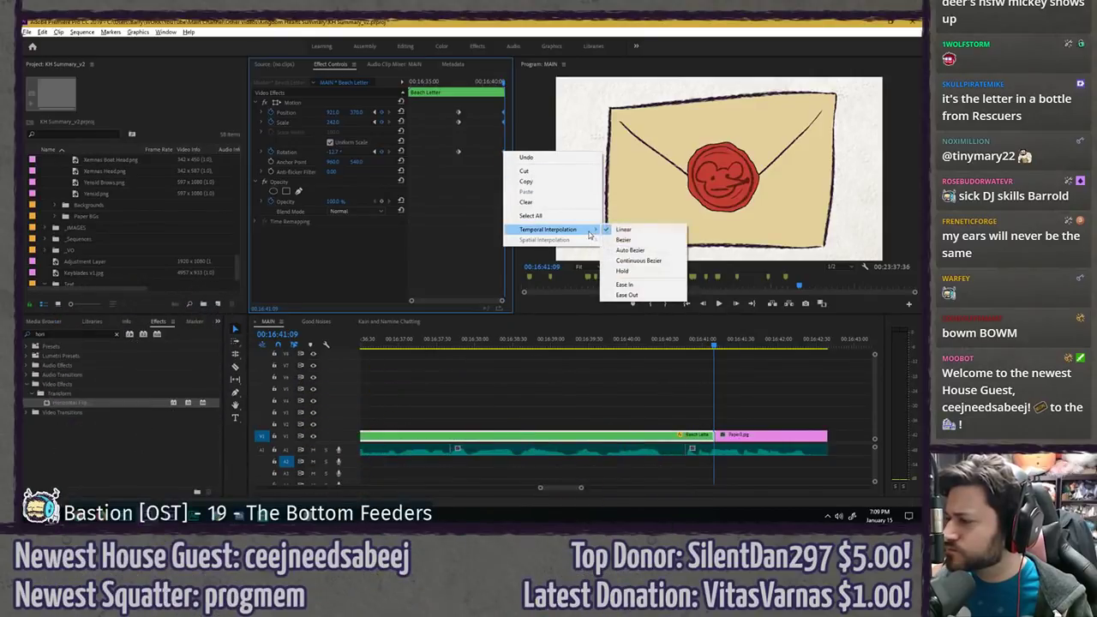
{"action": "left_click", "coordinate": [631, 294]}
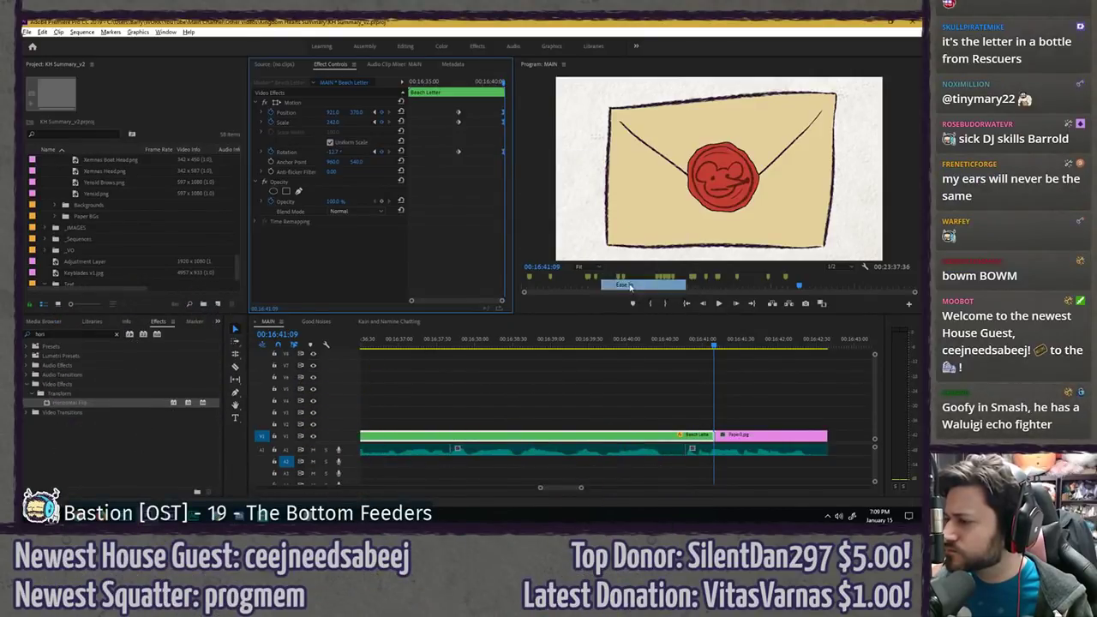
{"action": "left_click", "coordinate": [458, 82]}
{"action": "key", "text": "space"}
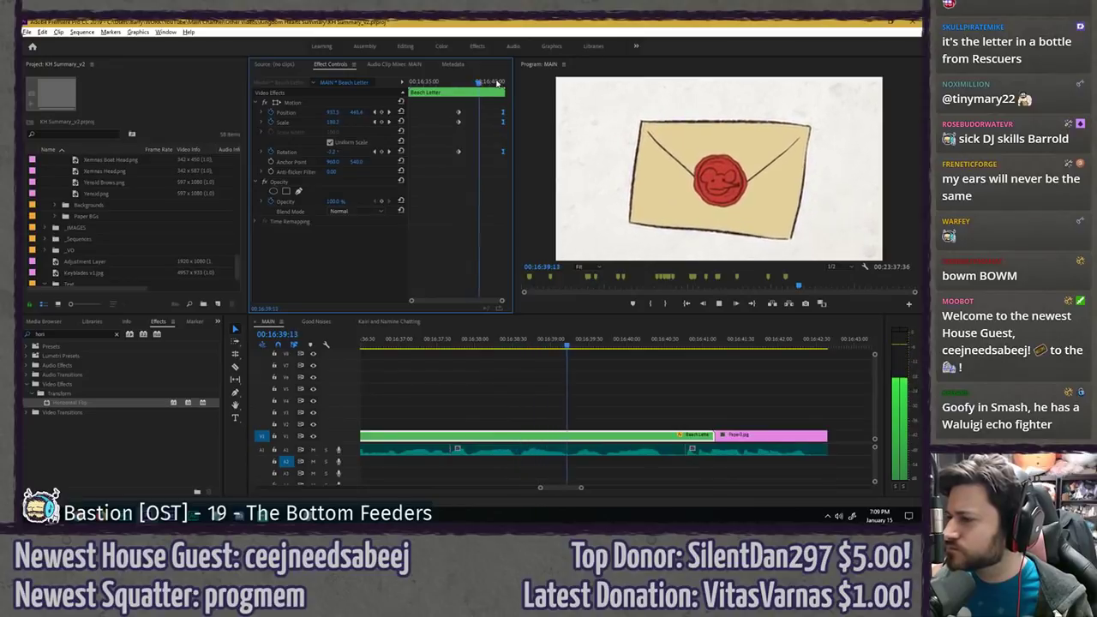
{"action": "key", "text": "Down"}
{"action": "left_click_drag", "start_coordinate": [336, 123], "coordinate": [269, 113]}
{"action": "left_click_drag", "start_coordinate": [339, 114], "coordinate": [345, 113]}
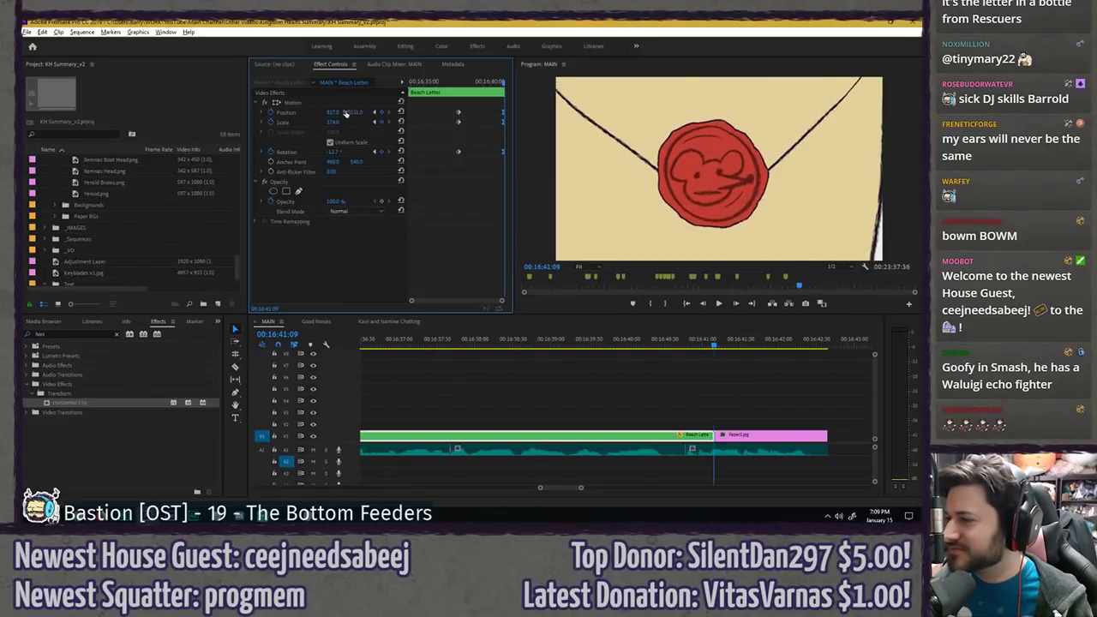
- Replay the zoom and reapply Temporal Interpolation > Ease Out to the keyframes
{"action": "left_click", "coordinate": [453, 82]}
{"action": "key", "text": "space"}
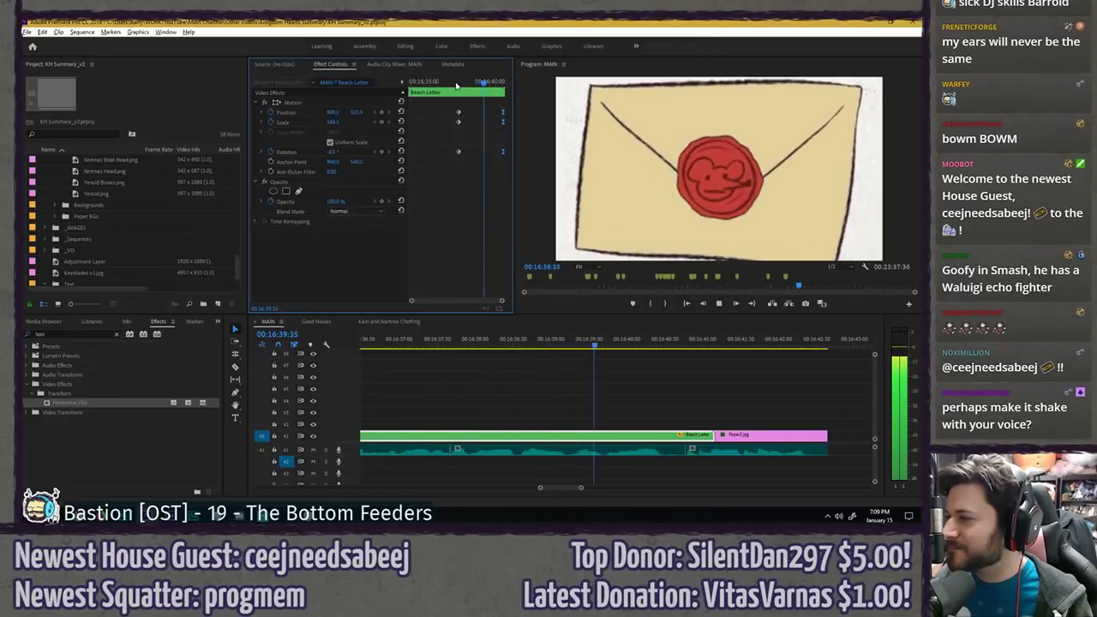
{"action": "key", "text": "space"}
{"action": "right_click", "coordinate": [460, 153]}
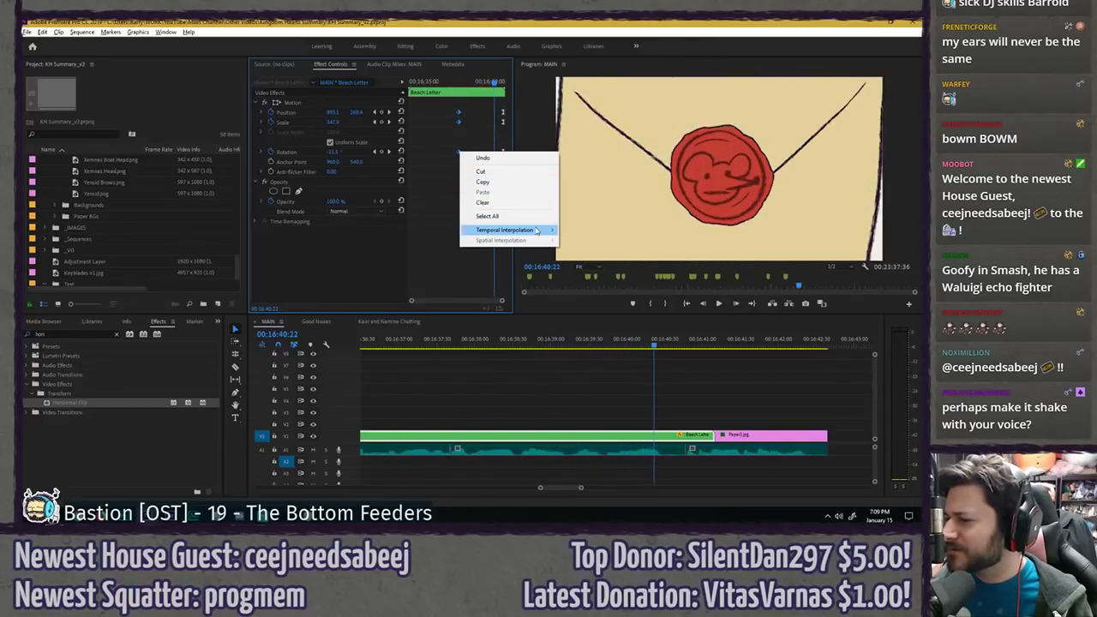
{"action": "mouse_move", "coordinate": [535, 230]}
{"action": "left_click", "coordinate": [630, 295]}
{"action": "left_click", "coordinate": [452, 82]}
{"action": "key", "text": "space"}
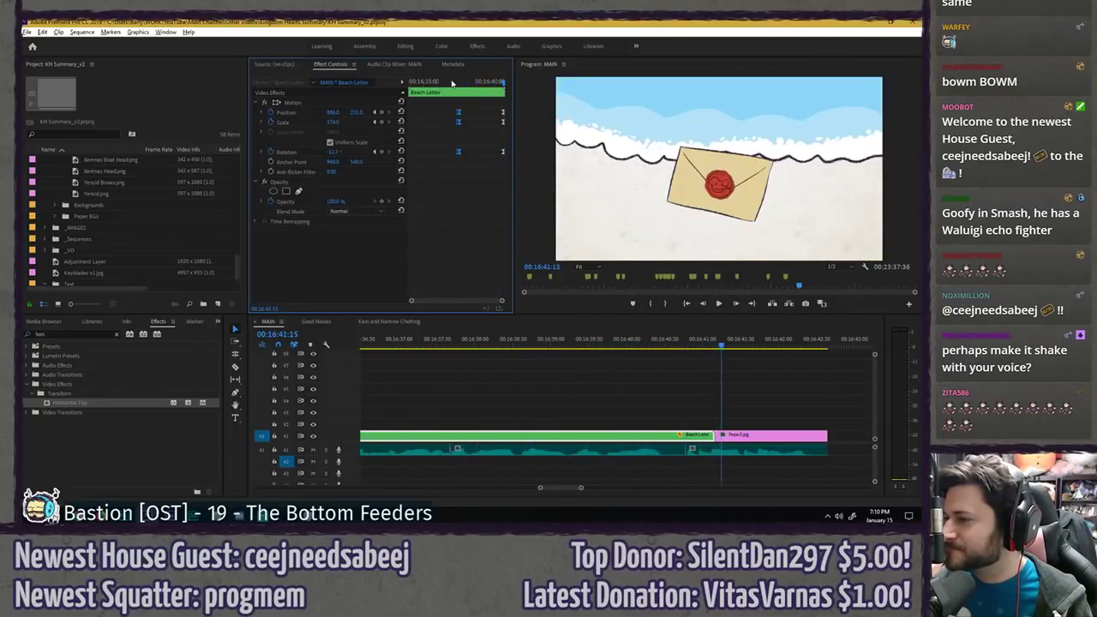
- At the final frame scale to 776% with Position about 823, -166 so the seal fills the frame, and save
{"action": "mouse_move", "coordinate": [452, 82]}
{"action": "left_mouse_down"}
{"action": "mouse_move", "coordinate": [463, 82]}
{"action": "mouse_move", "coordinate": [465, 110]}
{"action": "mouse_move", "coordinate": [461, 86]}
{"action": "mouse_move", "coordinate": [445, 81]}
{"action": "left_mouse_up"}
{"action": "key", "text": "space"}
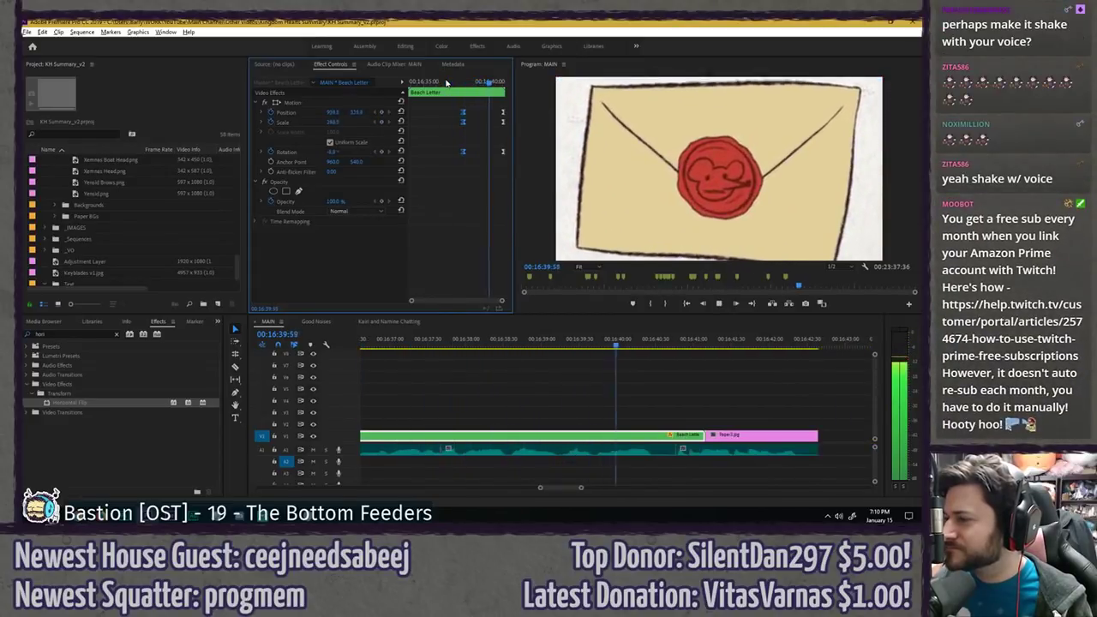
{"action": "key", "text": "space"}
{"action": "key", "text": "ctrl+z"}
{"action": "left_click_drag", "start_coordinate": [499, 86], "coordinate": [506, 85]}
{"action": "left_click_drag", "start_coordinate": [333, 122], "coordinate": [193, 114]}
{"action": "left_click_drag", "start_coordinate": [288, 113], "coordinate": [300, 113]}
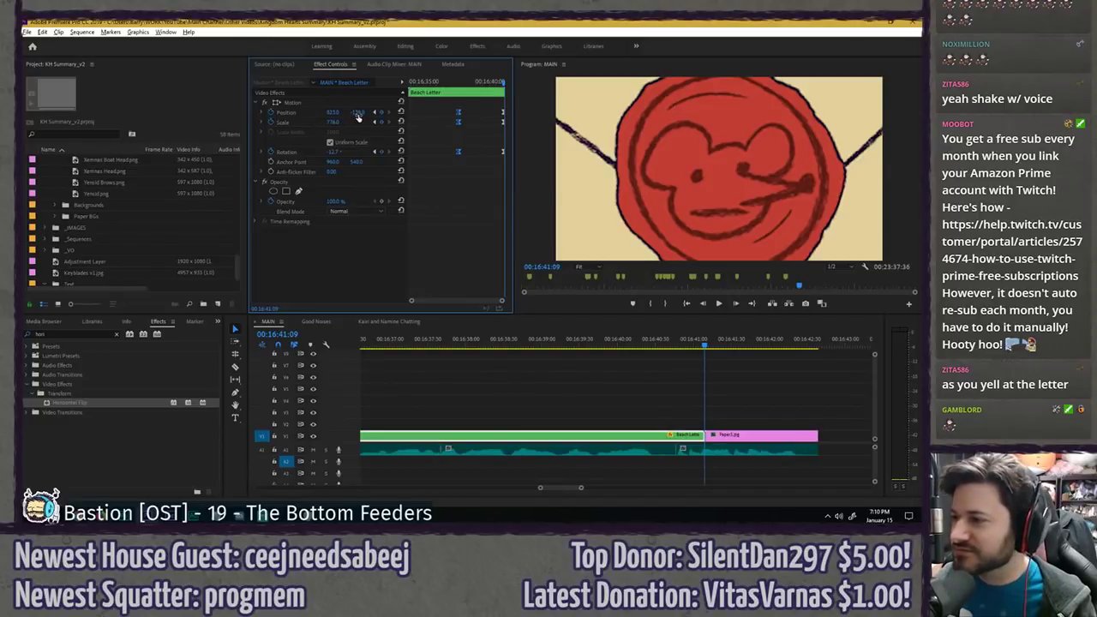
{"action": "left_click_drag", "start_coordinate": [331, 113], "coordinate": [345, 113]}
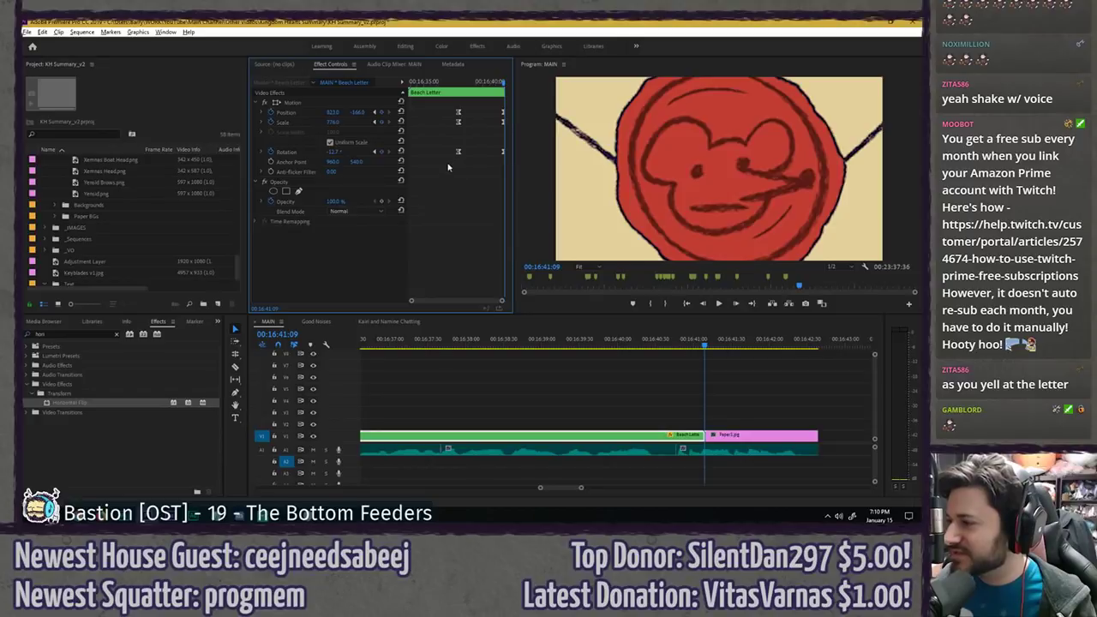
{"action": "key", "text": "ctrl+s"}
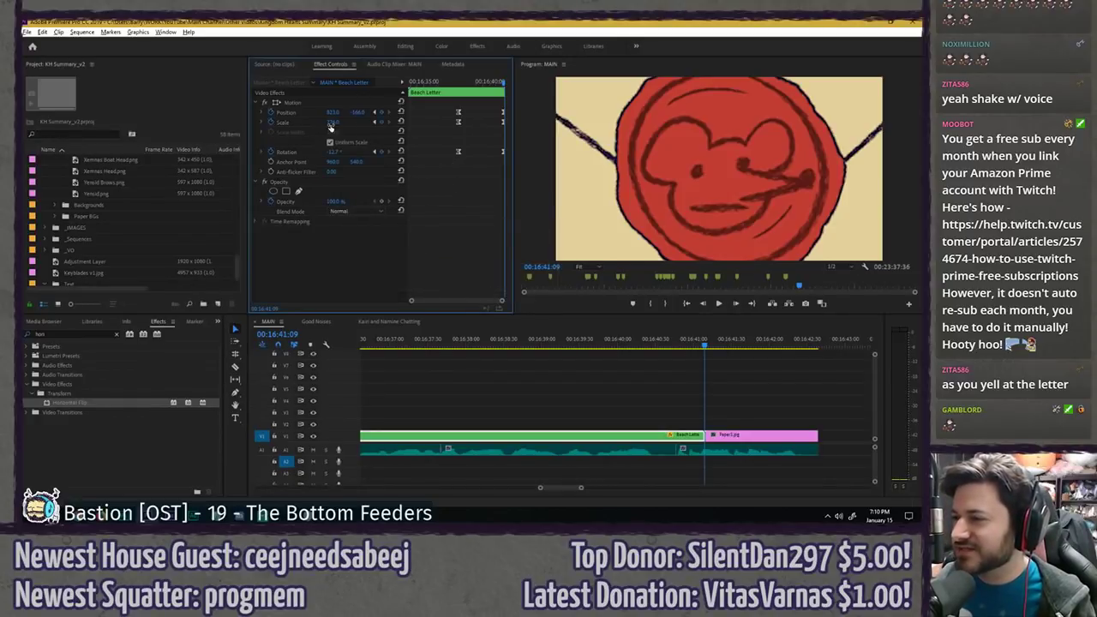
- Try a much larger zoom on the seal, then undo back to the previous size
{"action": "left_click_drag", "start_coordinate": [333, 123], "coordinate": [451, 123]}
{"action": "left_click_drag", "start_coordinate": [334, 122], "coordinate": [462, 122]}
{"action": "key", "text": "ctrl+z"}
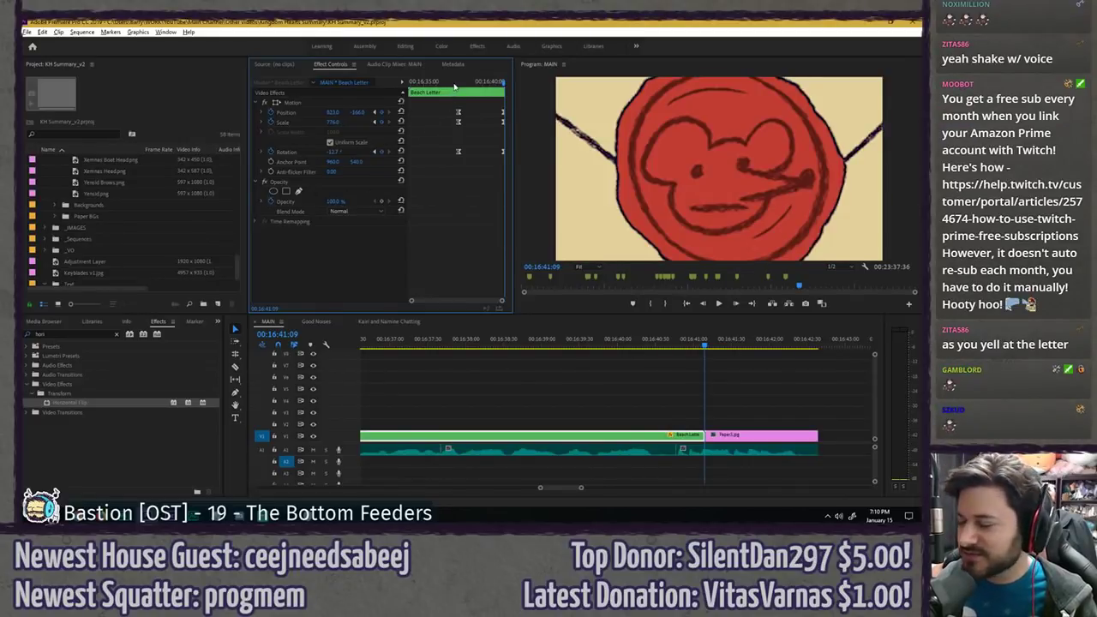
{"action": "left_click", "coordinate": [453, 83]}
- Replay the Beach Letter zoom onto the seal, zoom the timeline out to the next edit, and save
{"action": "key", "text": "space"}
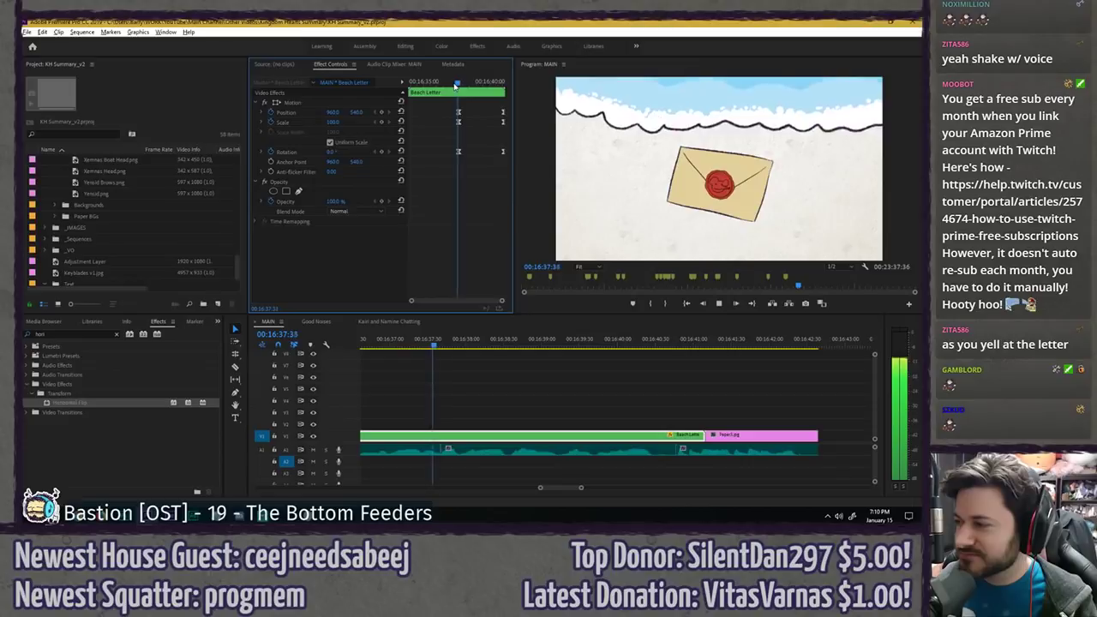
{"action": "key", "text": "space"}
{"action": "key", "text": "ctrl+s"}
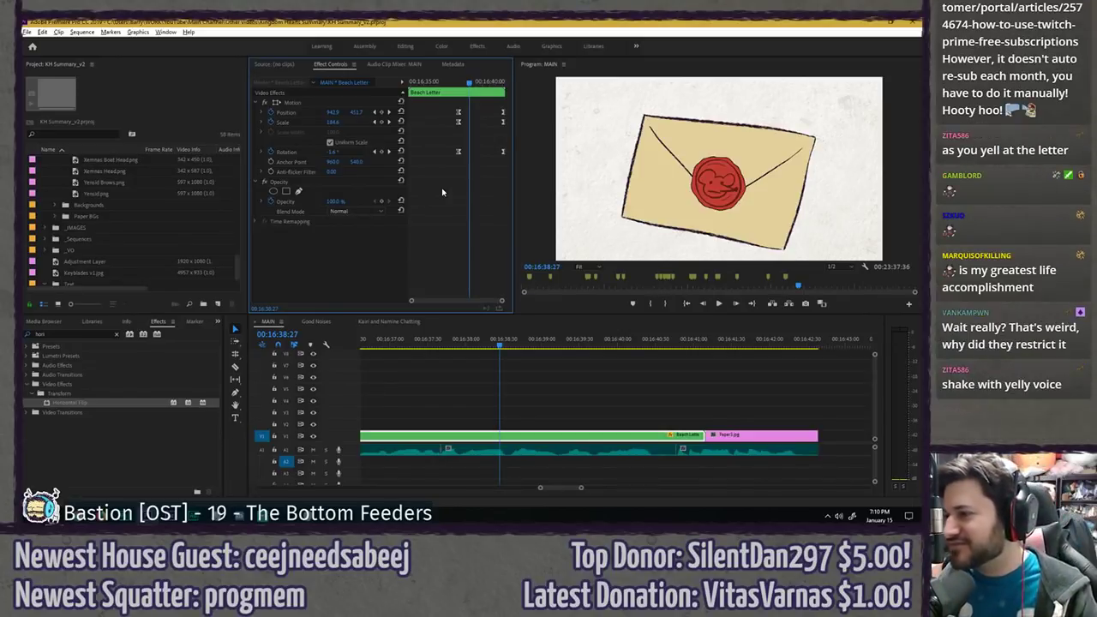
{"action": "left_click", "coordinate": [458, 82]}
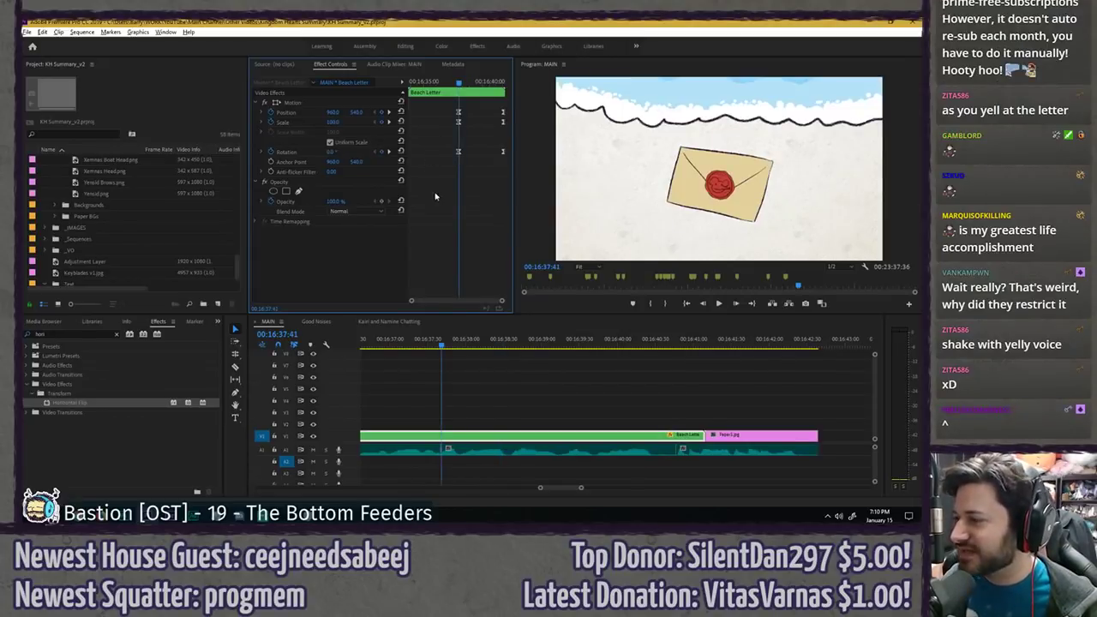
{"action": "key", "text": "space"}
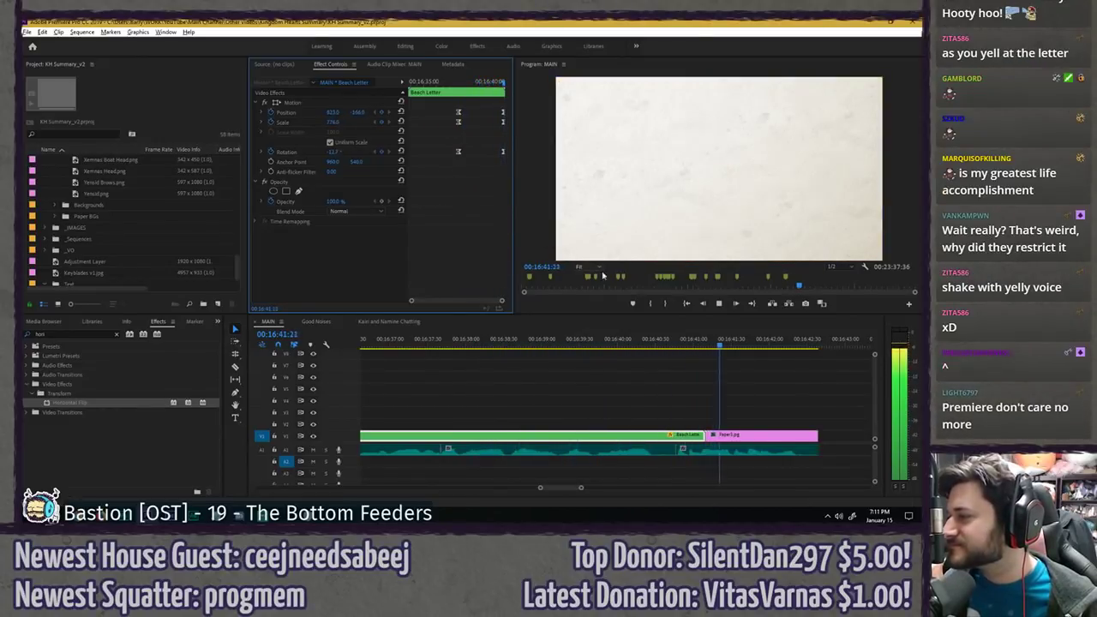
{"action": "left_click", "coordinate": [703, 371]}
{"action": "scroll", "coordinate": [573, 380], "scroll_direction": "down", "scroll_amount": 4}
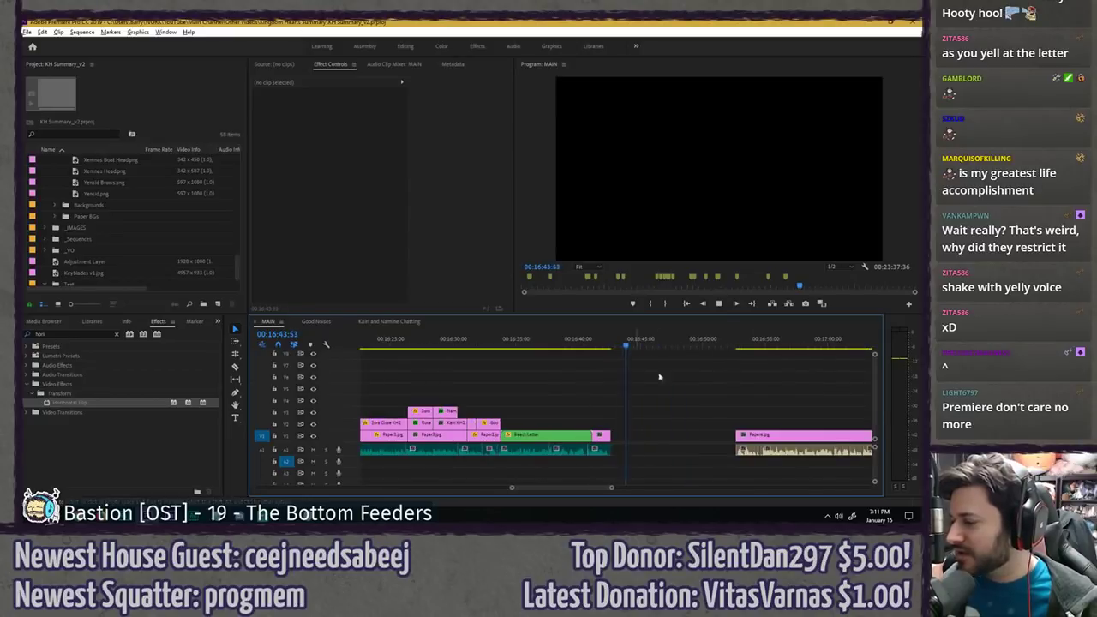
{"action": "key", "text": "Down"}
{"action": "key", "text": "ctrl+s"}
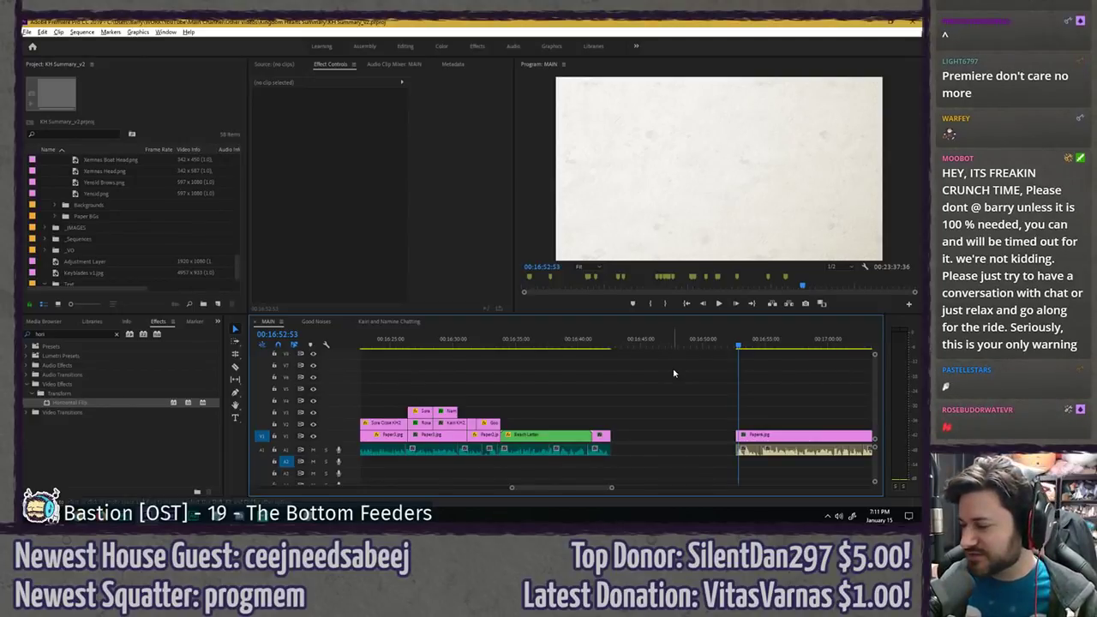
- Add a marker at 00:16:40:19 noted 'make a lil shakey business' and save
{"action": "left_click", "coordinate": [583, 343]}
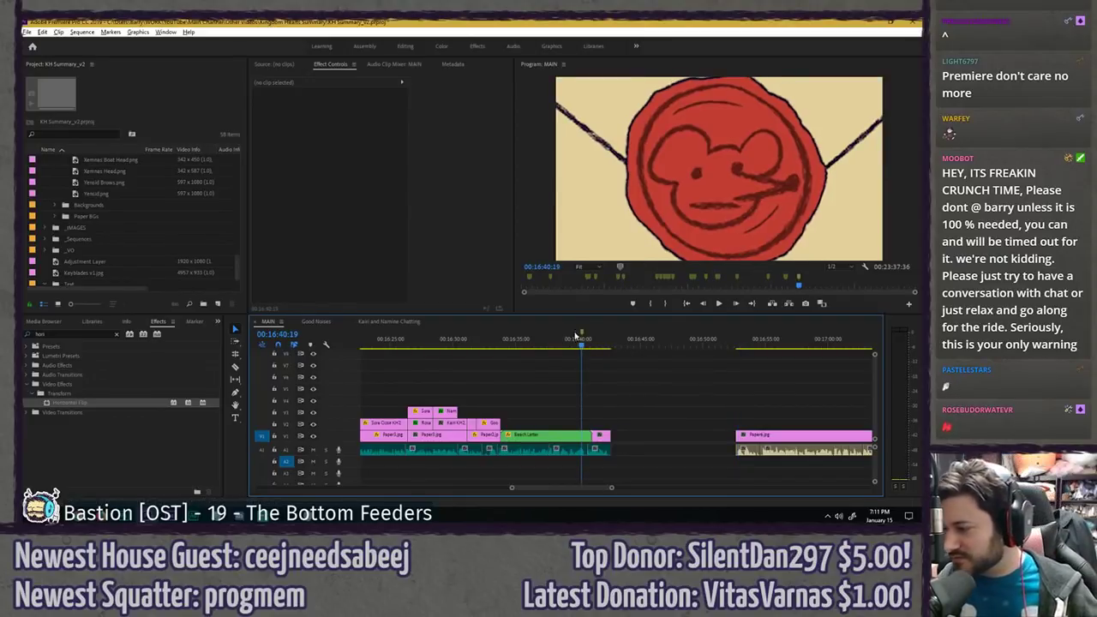
{"action": "double_click", "coordinate": [582, 334]}
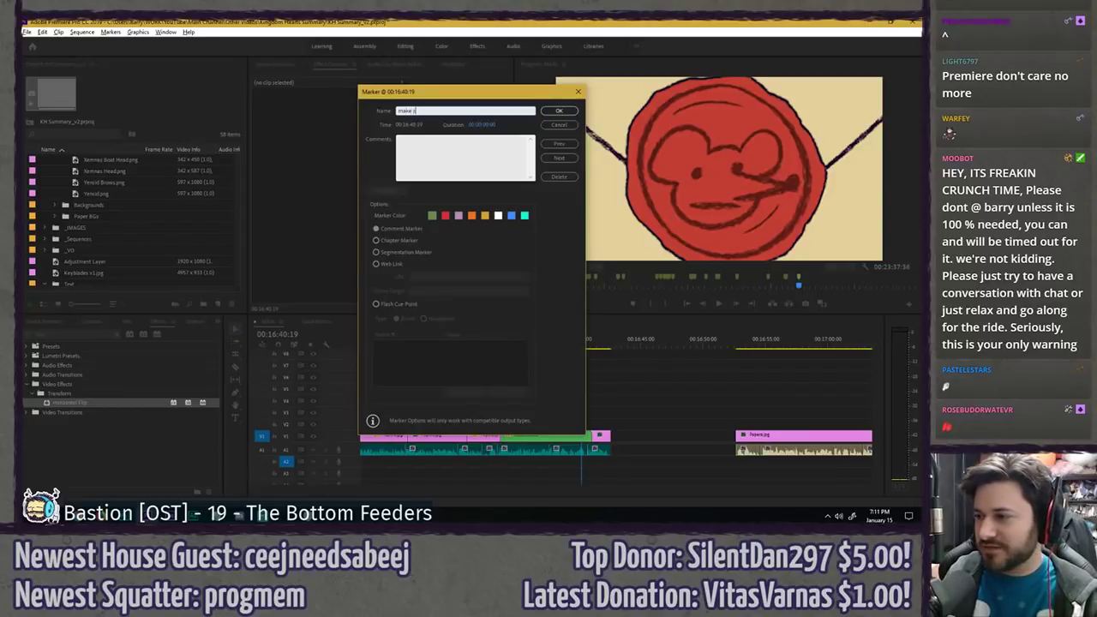
{"action": "type", "text": "make a lil sl"}
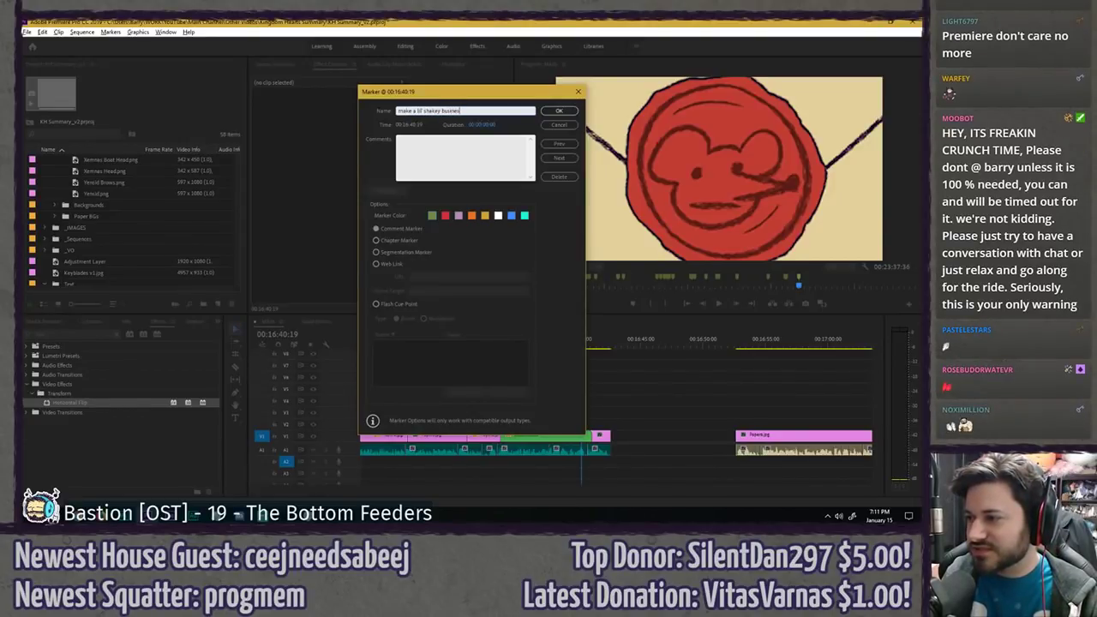
{"action": "key", "text": "Return"}
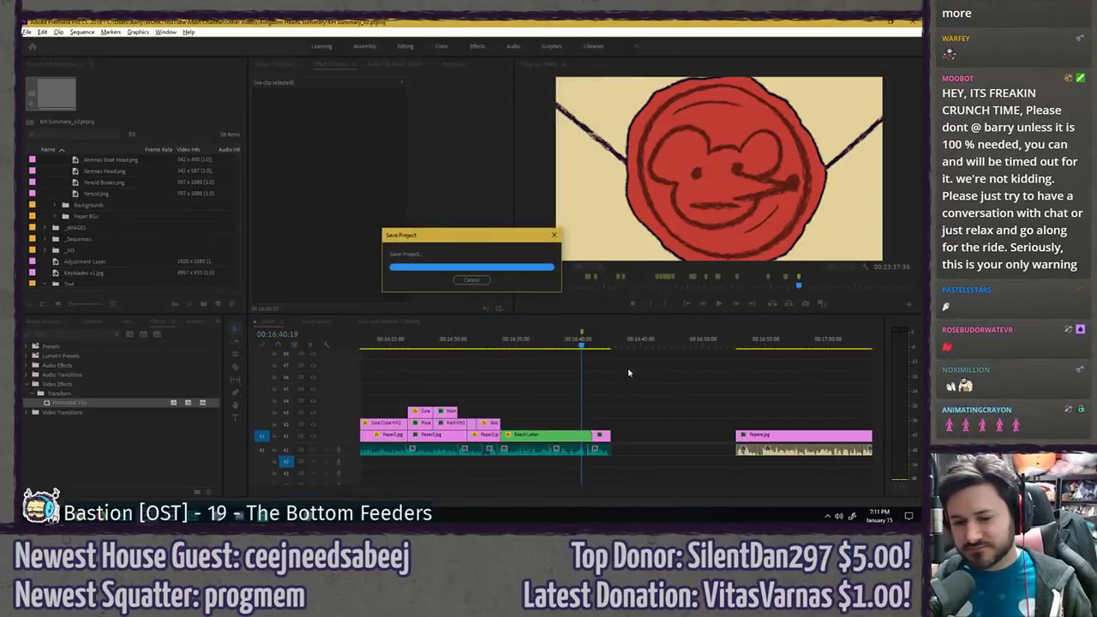
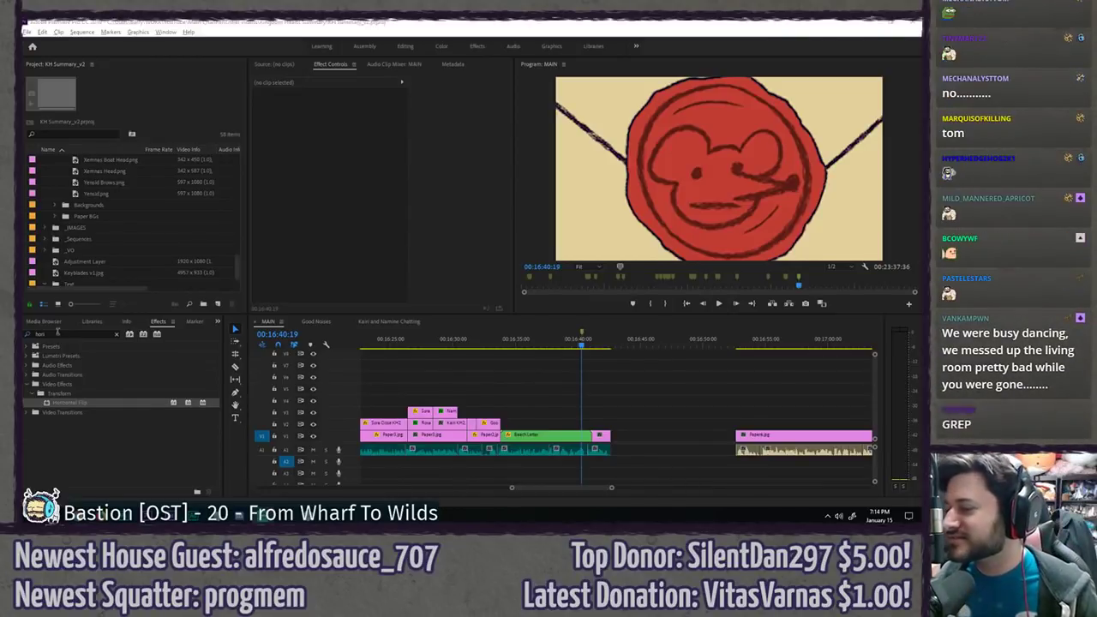
- Navigate the timeline back to the Kingdom Hearts II logo shot at 00:12:11:41
{"action": "left_click", "coordinate": [567, 332]}
{"action": "scroll", "coordinate": [463, 382], "scroll_direction": "down", "scroll_amount": 5}
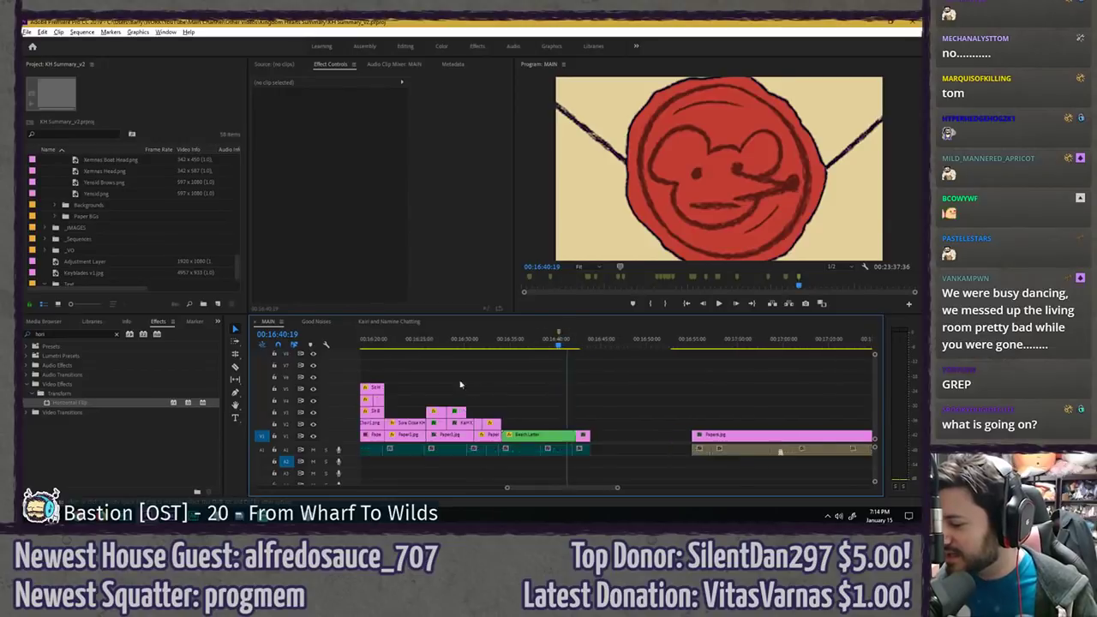
{"action": "left_click", "coordinate": [581, 342]}
{"action": "scroll", "coordinate": [677, 400], "scroll_direction": "down", "scroll_amount": 5}
{"action": "scroll", "coordinate": [679, 401], "scroll_direction": "down", "scroll_amount": 2}
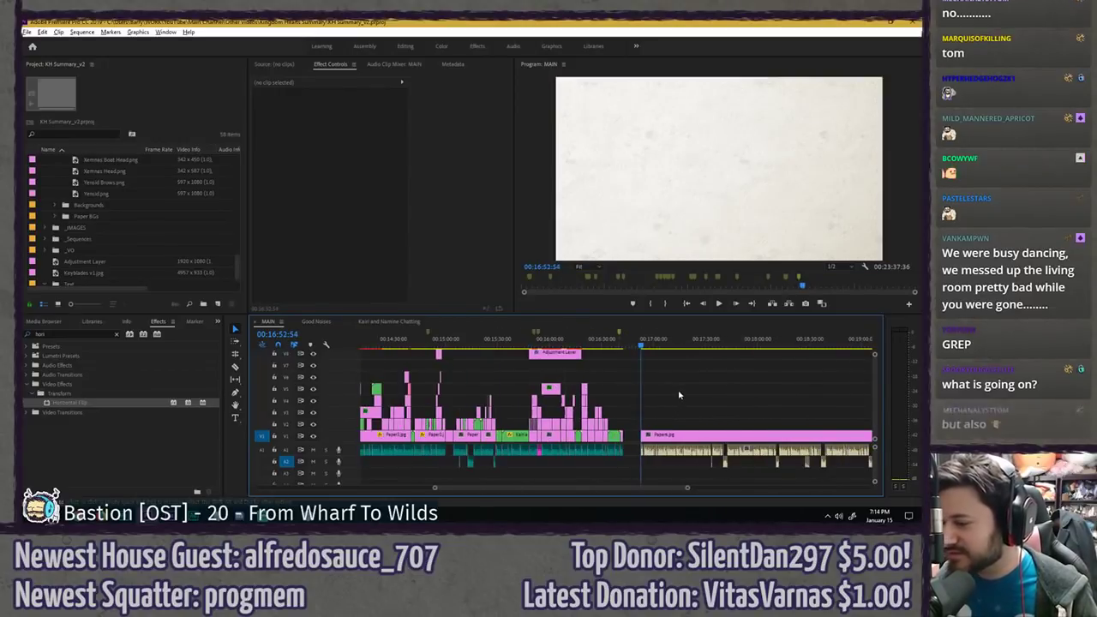
{"action": "key", "text": "alt+Tab"}
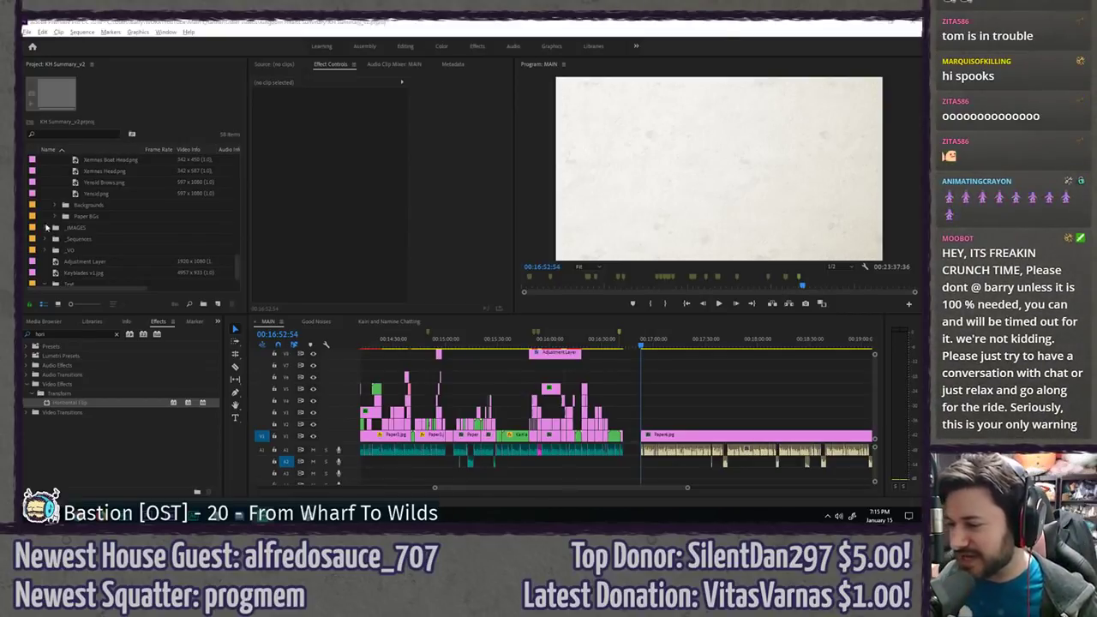
{"action": "left_click", "coordinate": [445, 371]}
{"action": "scroll", "coordinate": [450, 394], "scroll_direction": "up", "scroll_amount": 8}
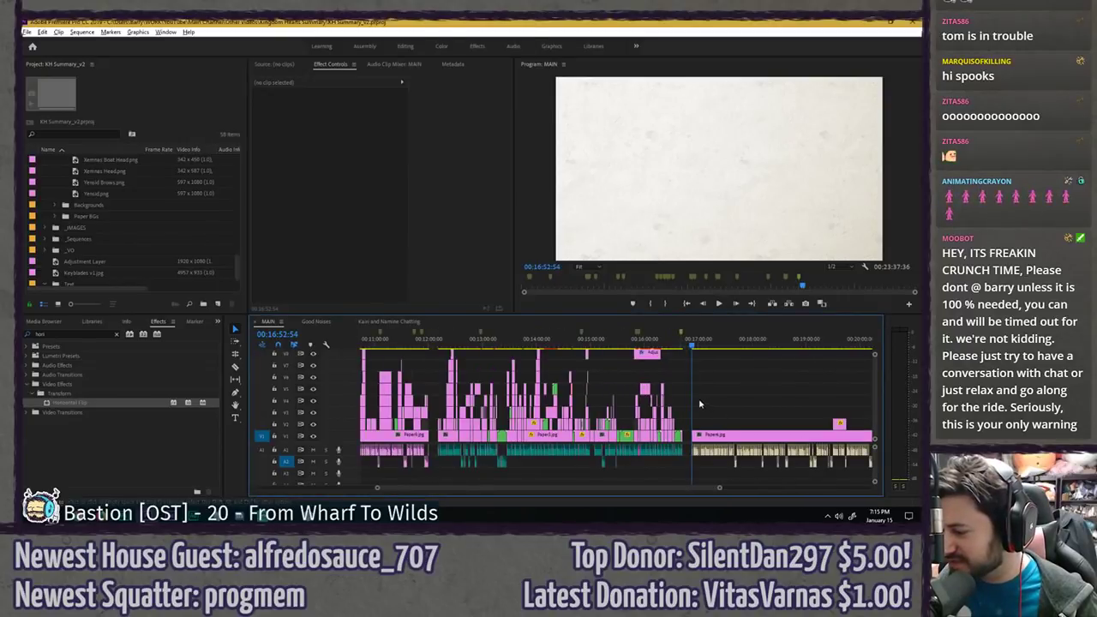
{"action": "scroll", "coordinate": [467, 375], "scroll_direction": "up", "scroll_amount": 2}
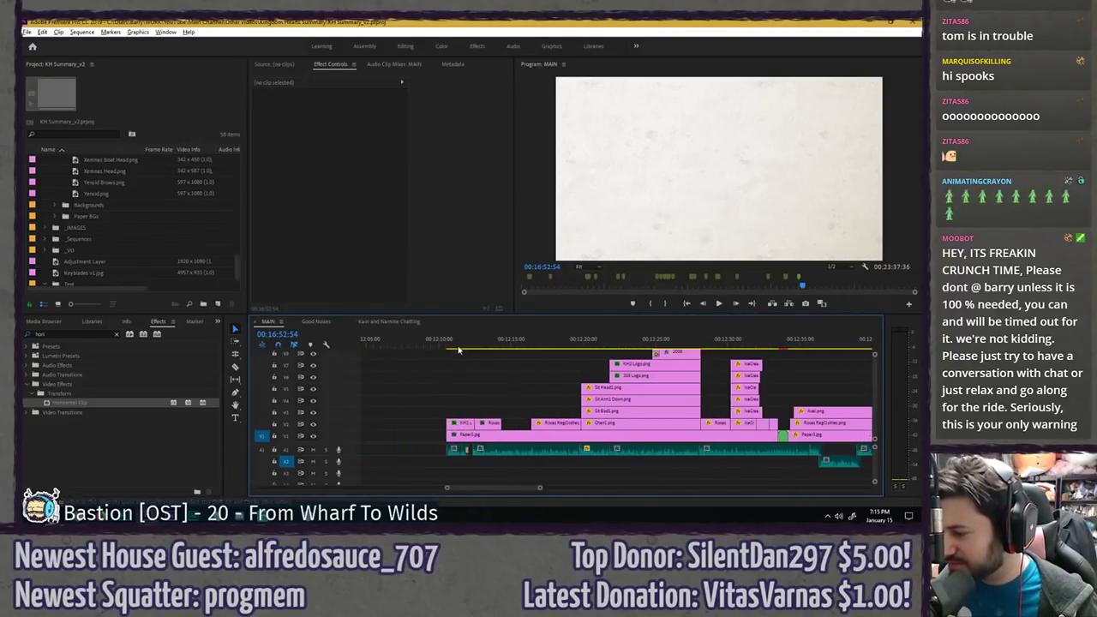
{"action": "left_click_drag", "start_coordinate": [457, 346], "coordinate": [462, 347]}
- Reuse the KH2 Logo clip over the paper shot and extend its end by 14 frames
{"action": "left_click", "coordinate": [463, 424]}
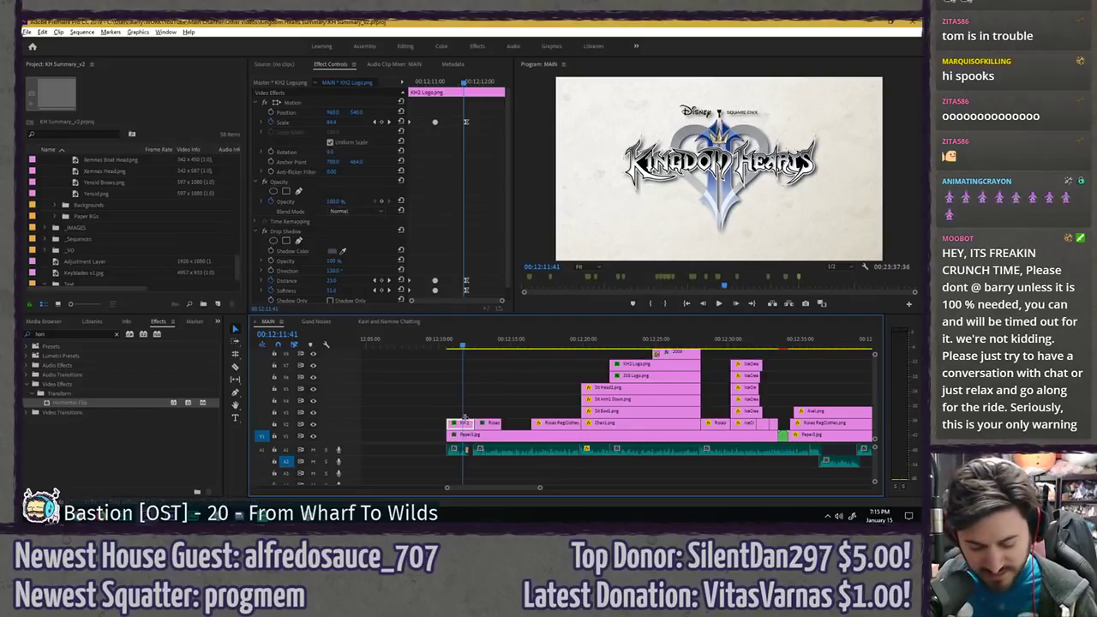
{"action": "scroll", "coordinate": [409, 395], "scroll_direction": "down", "scroll_amount": 4}
{"action": "scroll", "coordinate": [409, 395], "scroll_direction": "down", "scroll_amount": 3}
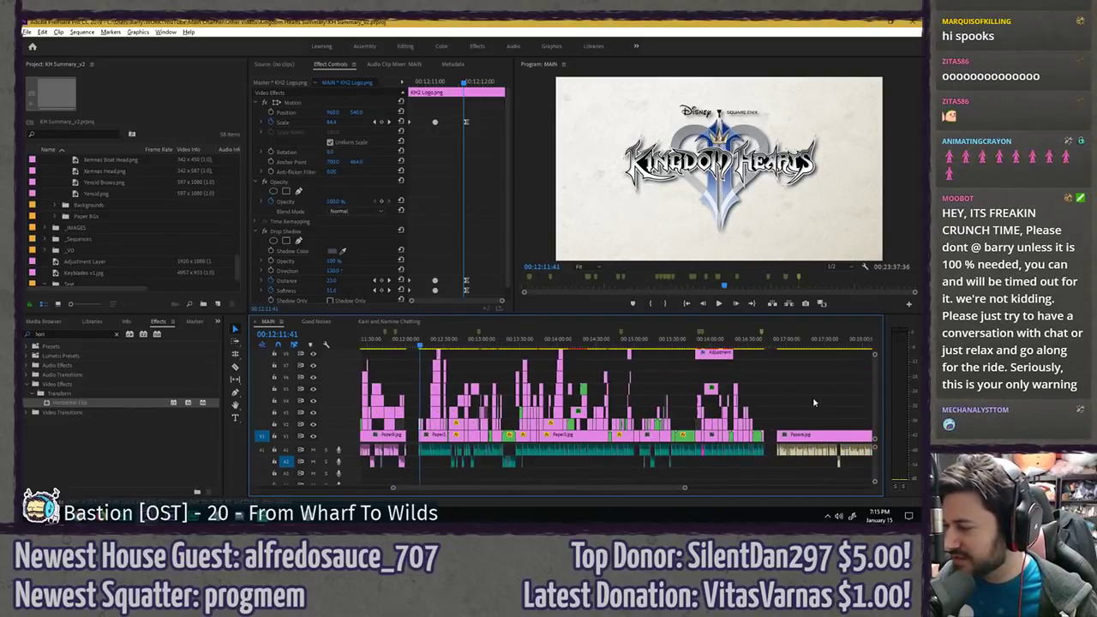
{"action": "scroll", "coordinate": [809, 398], "scroll_direction": "up", "scroll_amount": 9}
{"action": "key", "text": "Down"}
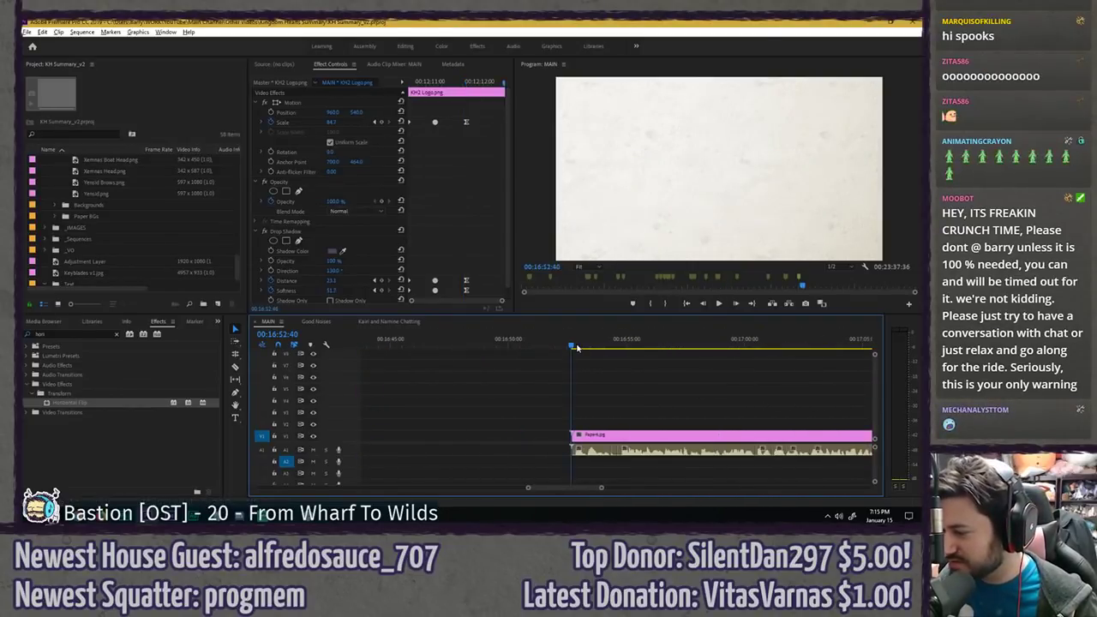
{"action": "scroll", "coordinate": [605, 376], "scroll_direction": "up", "scroll_amount": 3}
{"action": "key", "text": "space"}
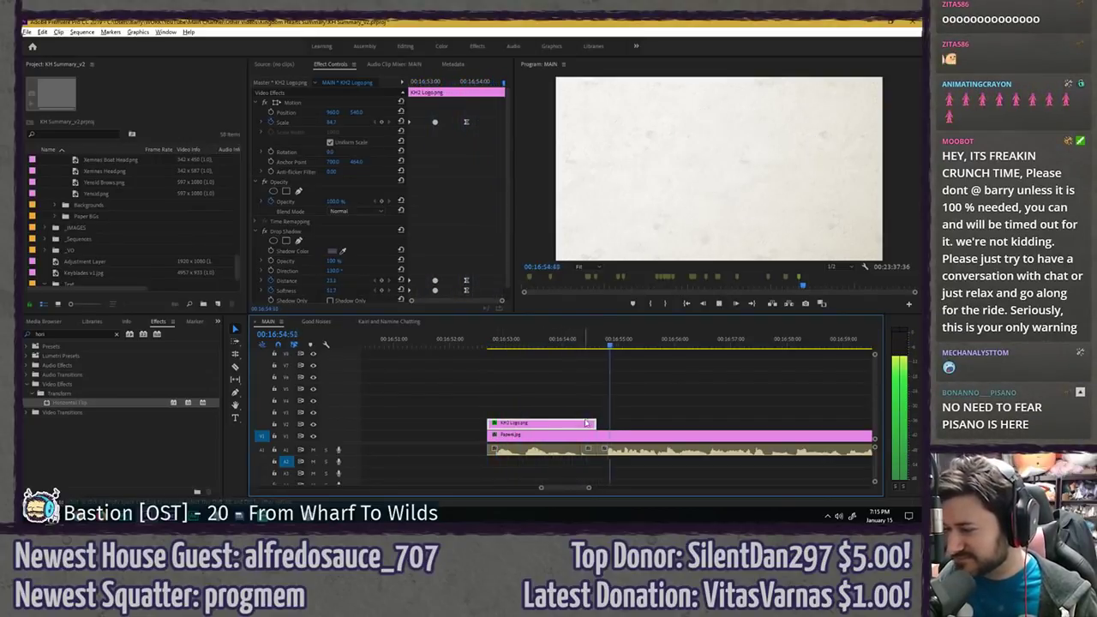
{"action": "left_click_drag", "start_coordinate": [593, 423], "coordinate": [609, 423]}
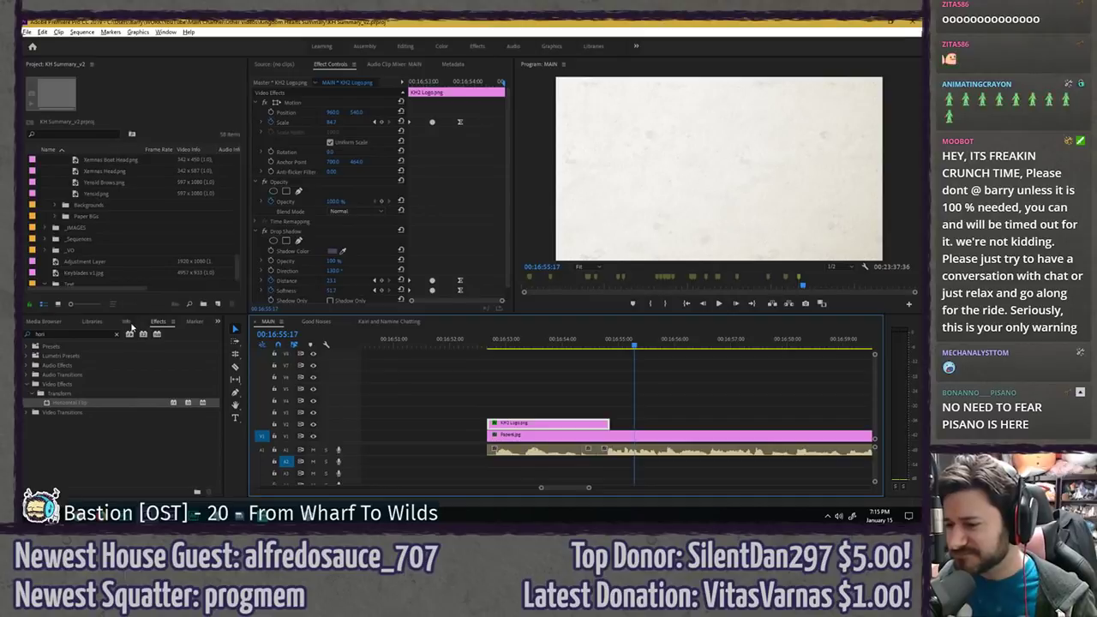
- Find BBS Logo.png via a 'bbs' project search, place it on V3, and trim it to KH2 Logo's end
{"action": "left_click", "coordinate": [111, 333]}
{"action": "left_click", "coordinate": [112, 134]}
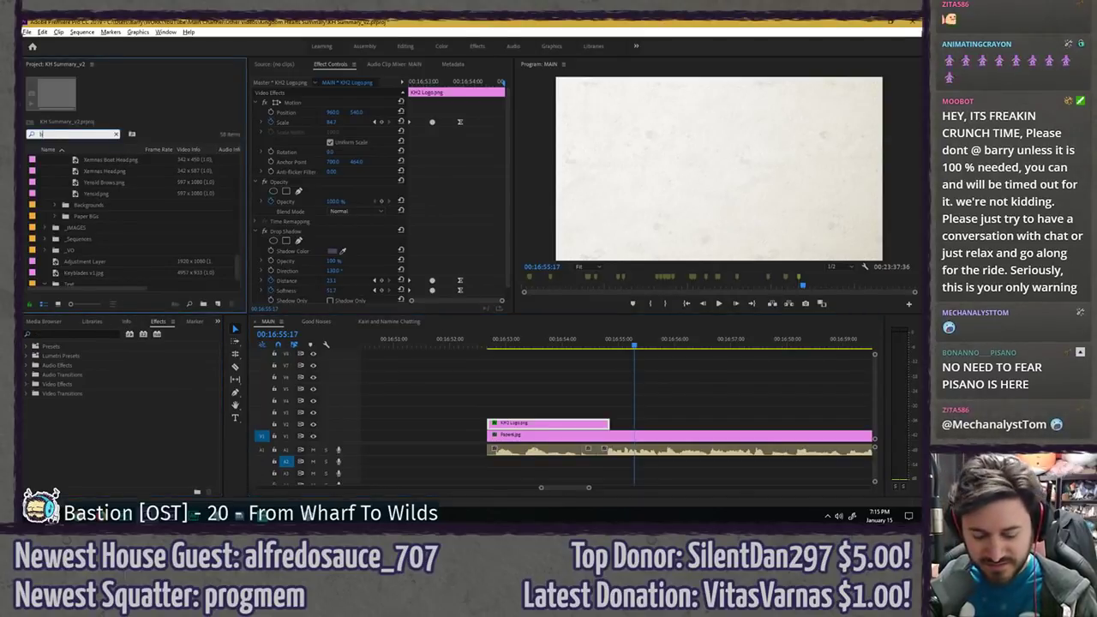
{"action": "type", "text": "birth"}
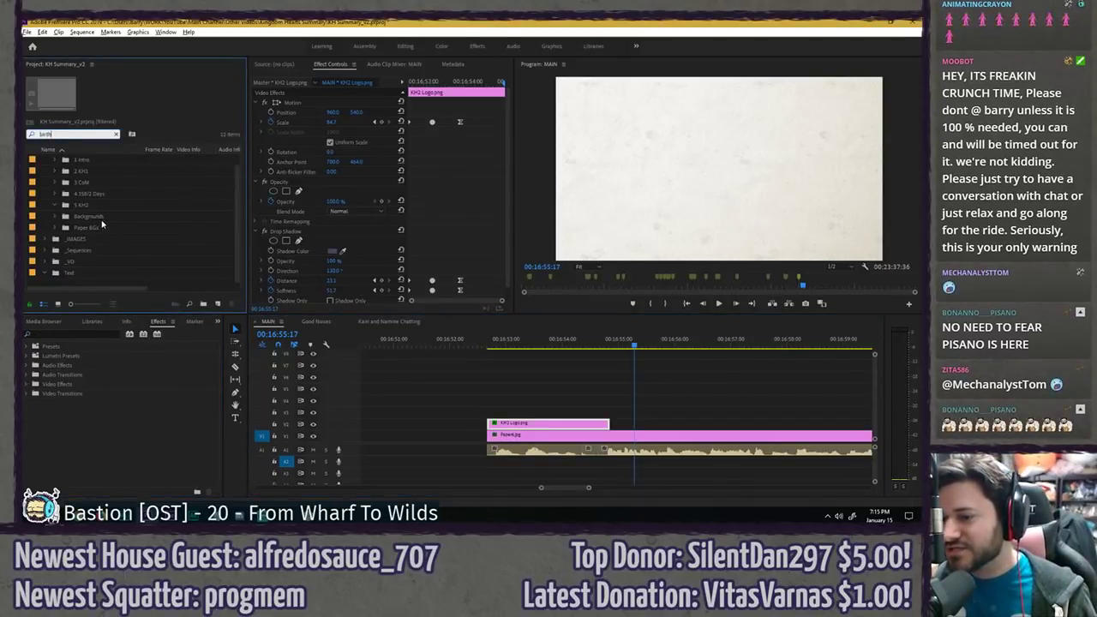
{"action": "left_click", "coordinate": [116, 135]}
{"action": "type", "text": "bbs"}
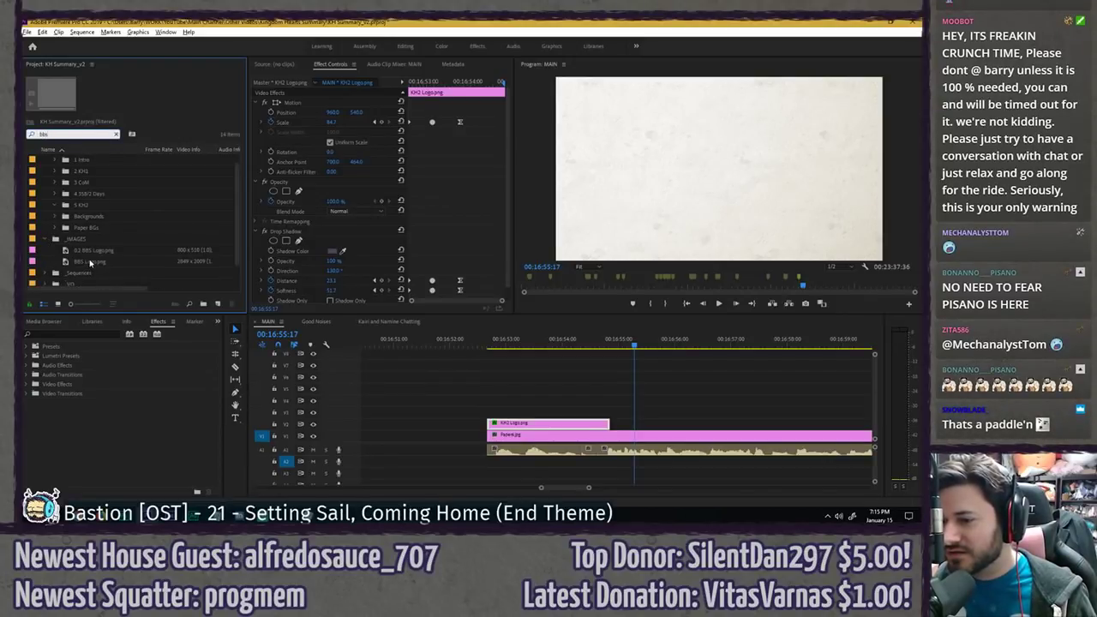
{"action": "left_click_drag", "start_coordinate": [90, 263], "coordinate": [605, 410]}
{"action": "left_click", "coordinate": [577, 413]}
{"action": "left_click_drag", "start_coordinate": [499, 344], "coordinate": [491, 343]}
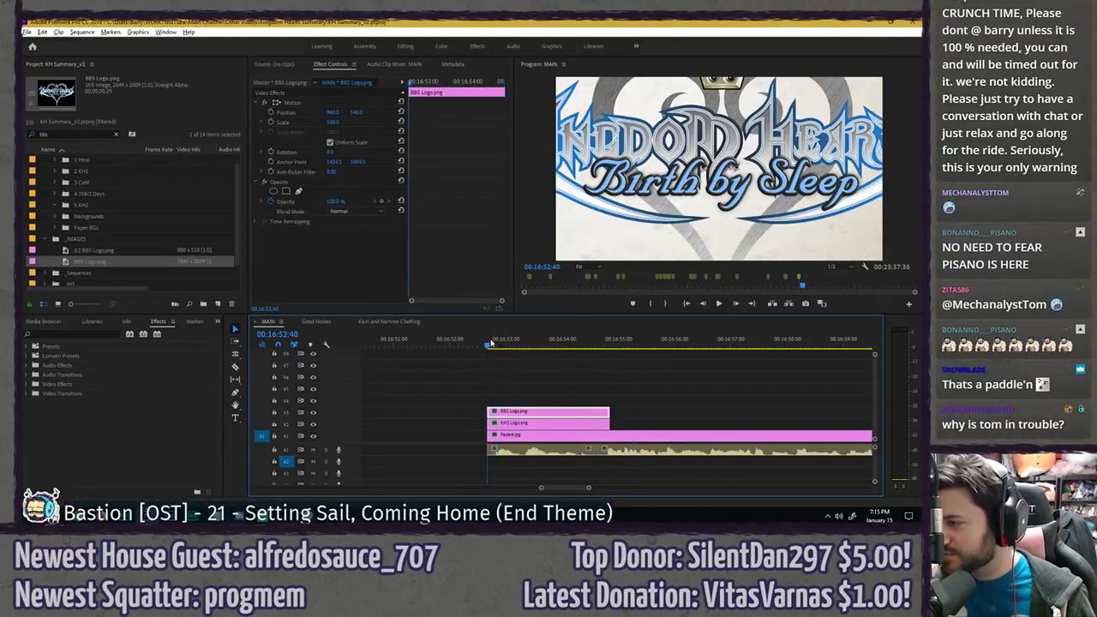
- Shrink the BBS logo and set its scale to 46.5 at 00:16:53:51
{"action": "left_click_drag", "start_coordinate": [332, 123], "coordinate": [254, 123]}
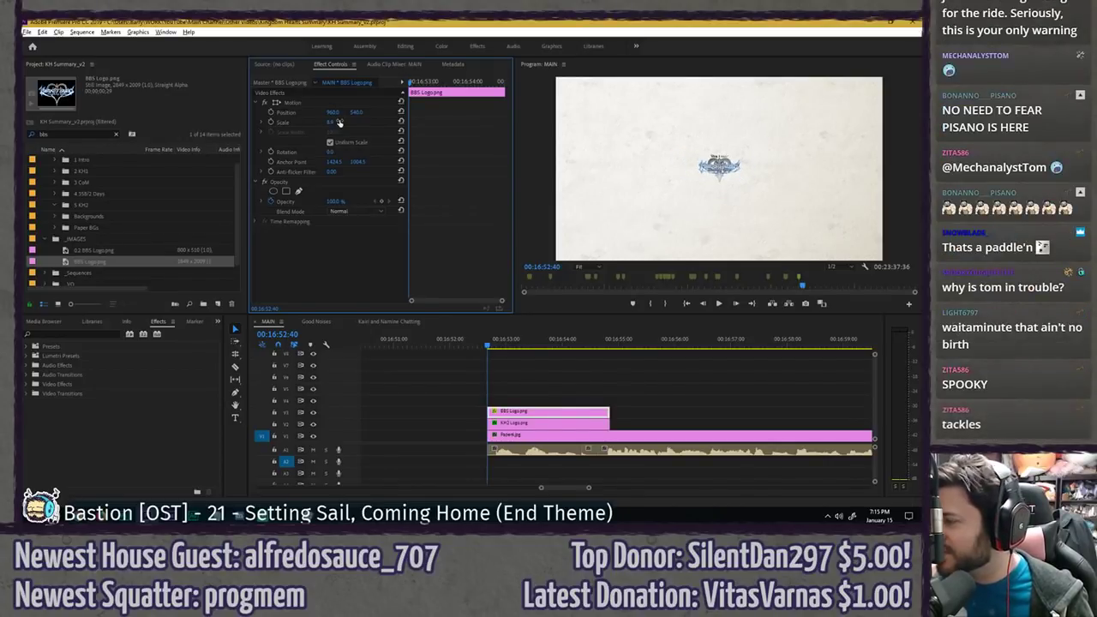
{"action": "left_click", "coordinate": [278, 124]}
{"action": "left_click", "coordinate": [548, 424]}
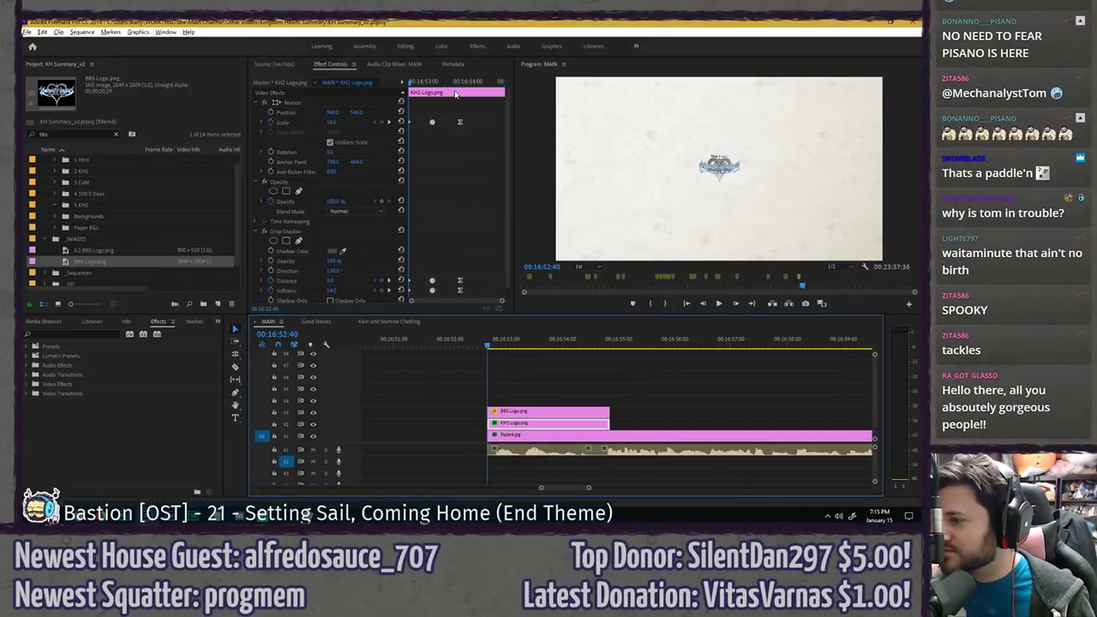
{"action": "left_click", "coordinate": [460, 83]}
{"action": "left_click", "coordinate": [557, 411]}
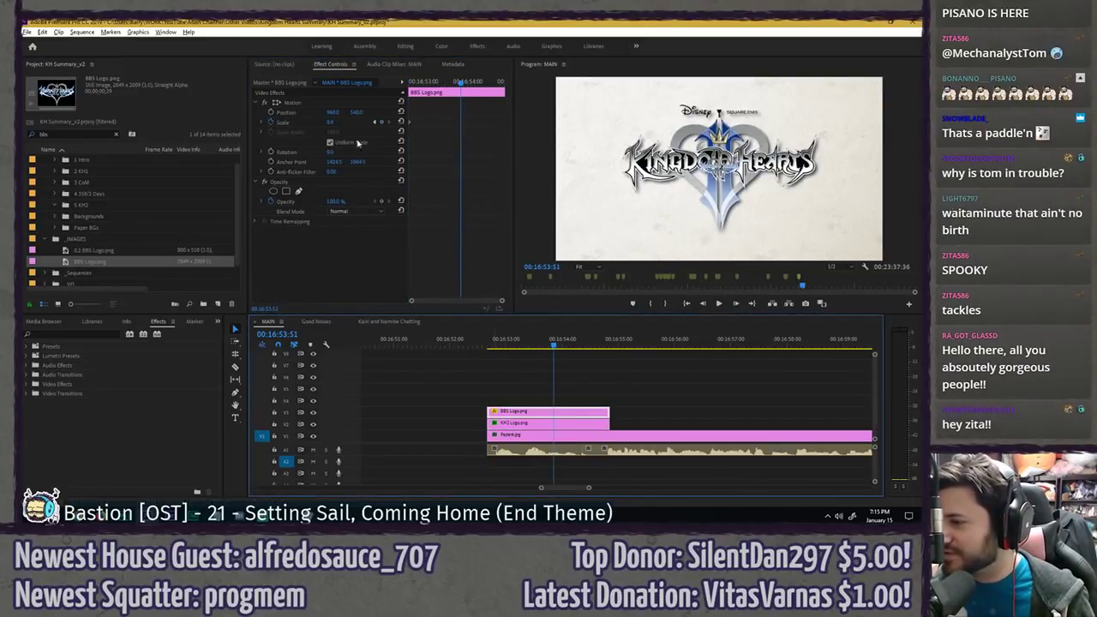
{"action": "mouse_move", "coordinate": [328, 122]}
{"action": "left_mouse_down"}
{"action": "mouse_move", "coordinate": [377, 122]}
{"action": "mouse_move", "coordinate": [329, 122]}
{"action": "mouse_move", "coordinate": [338, 122]}
{"action": "left_mouse_up"}
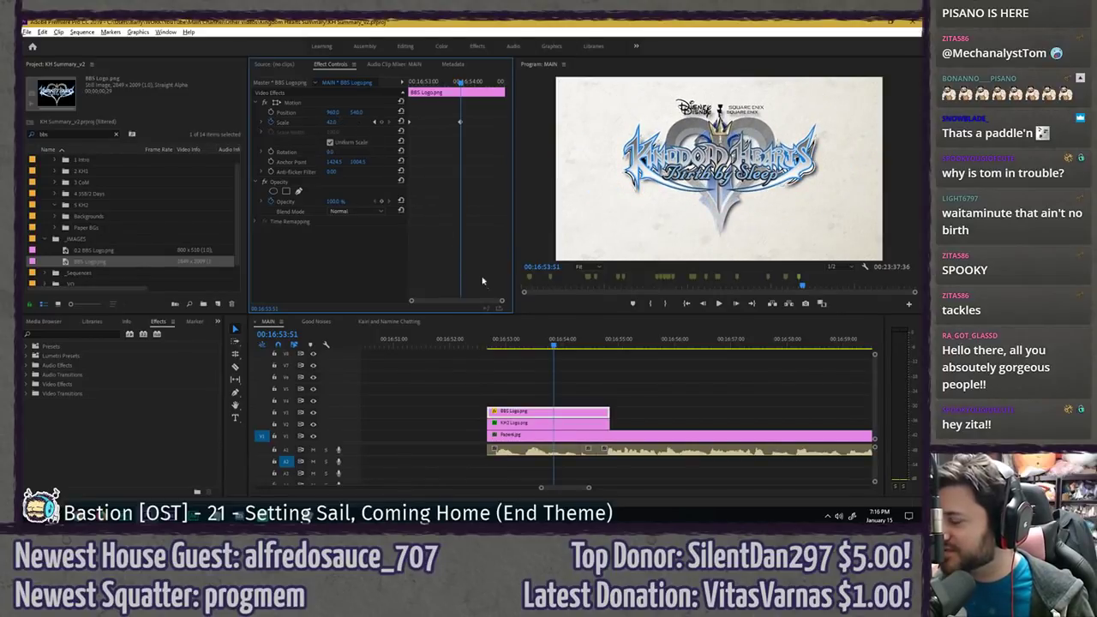
- Compare against KH2 Logo, then give the BBS Scale keyframes Ease In and Auto Bezier easing
{"action": "left_click", "coordinate": [524, 422]}
{"action": "left_click", "coordinate": [433, 83]}
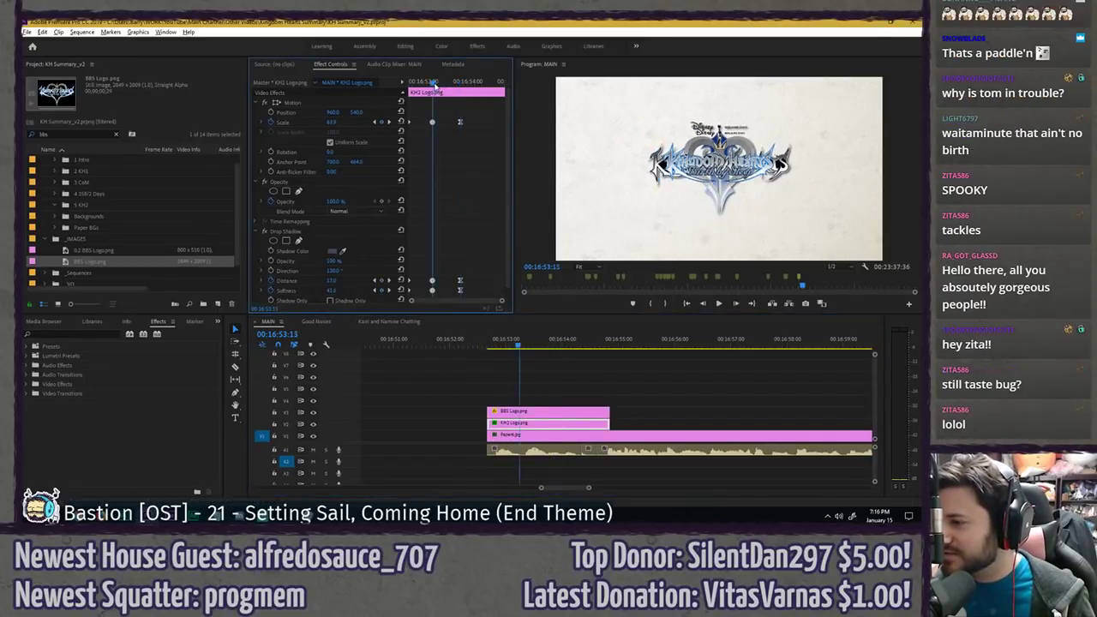
{"action": "left_click", "coordinate": [535, 411]}
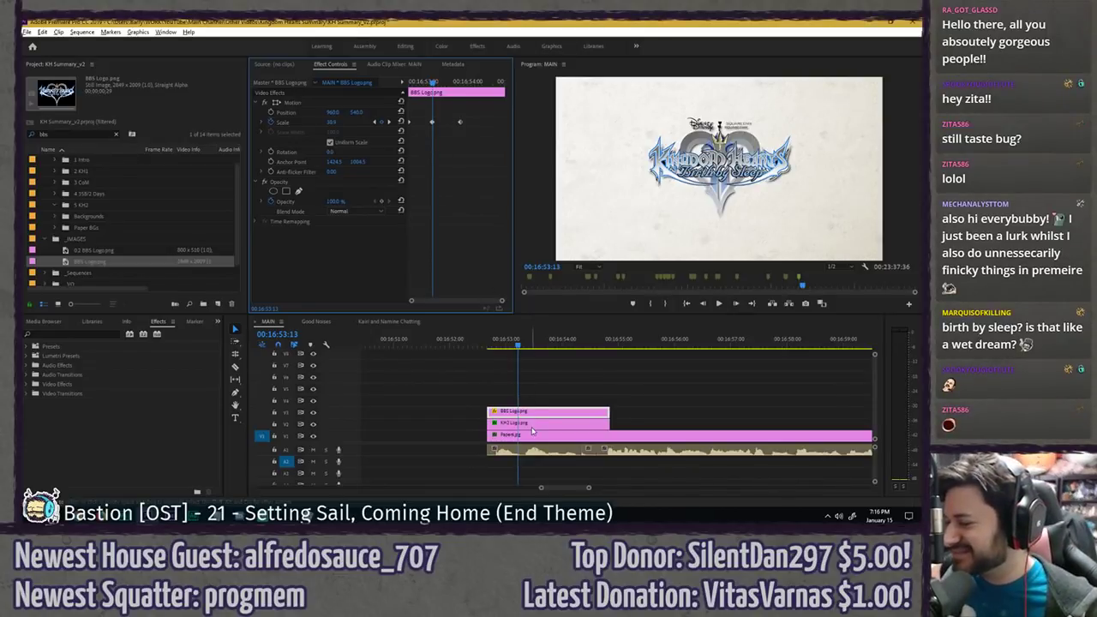
{"action": "left_click", "coordinate": [525, 422]}
{"action": "left_click", "coordinate": [524, 412]}
{"action": "right_click", "coordinate": [461, 123]}
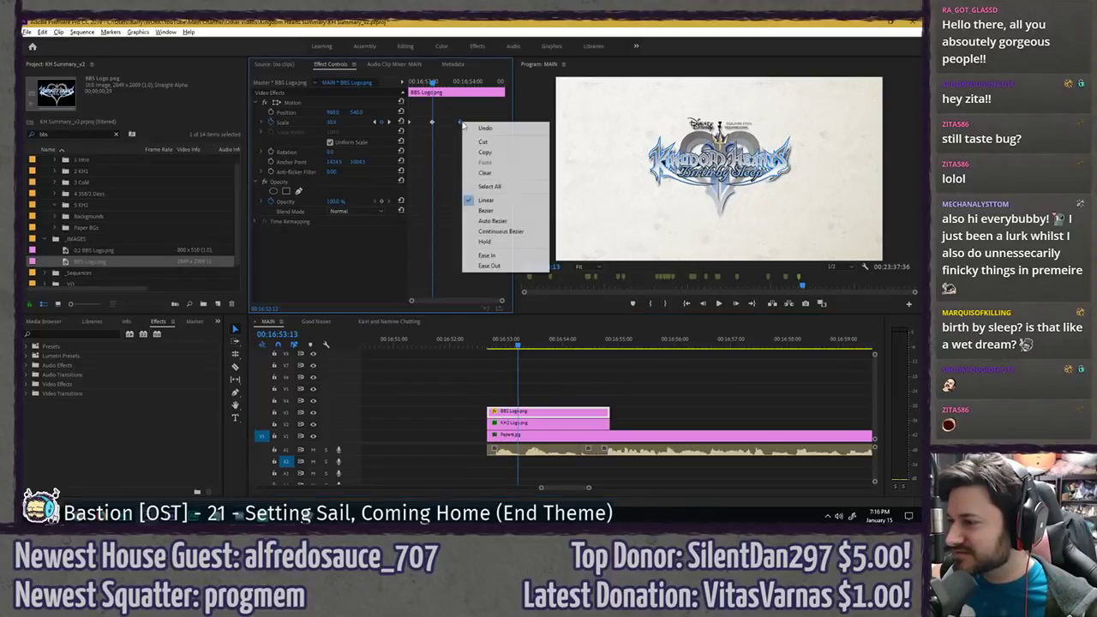
{"action": "left_click", "coordinate": [491, 256]}
{"action": "right_click", "coordinate": [433, 124]}
{"action": "left_click", "coordinate": [480, 236]}
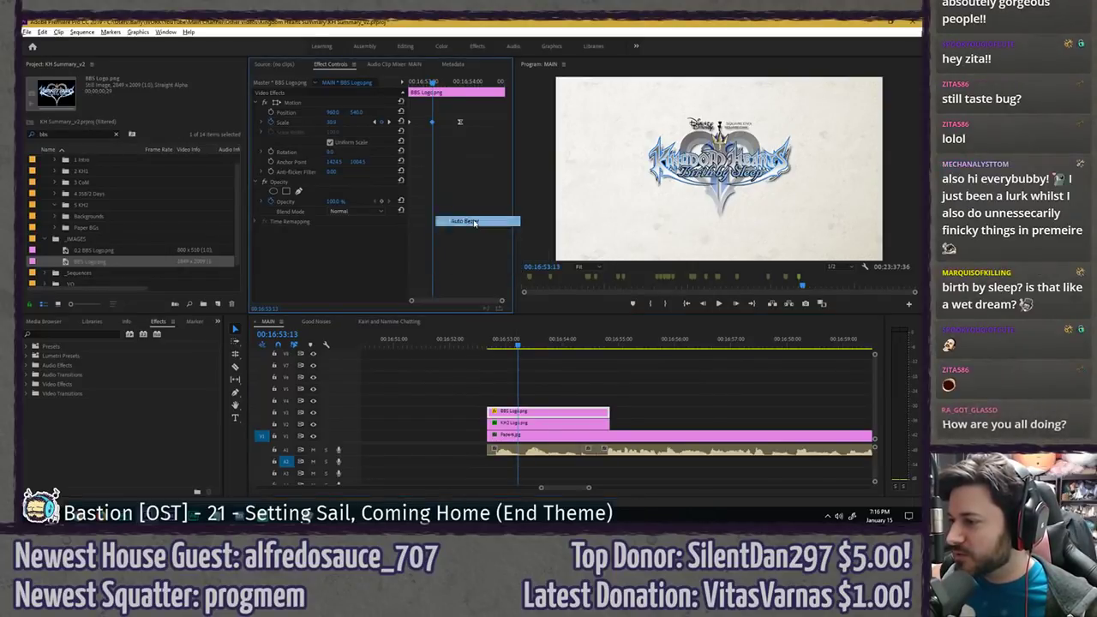
{"action": "left_click", "coordinate": [423, 83]}
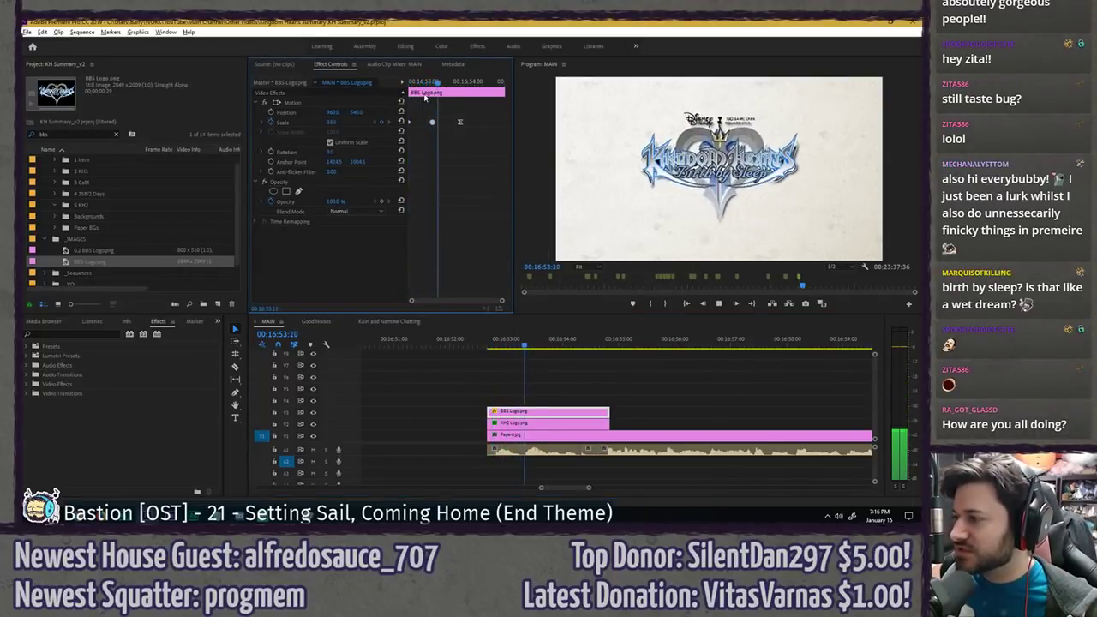
{"action": "left_click_drag", "start_coordinate": [417, 84], "coordinate": [294, 105]}
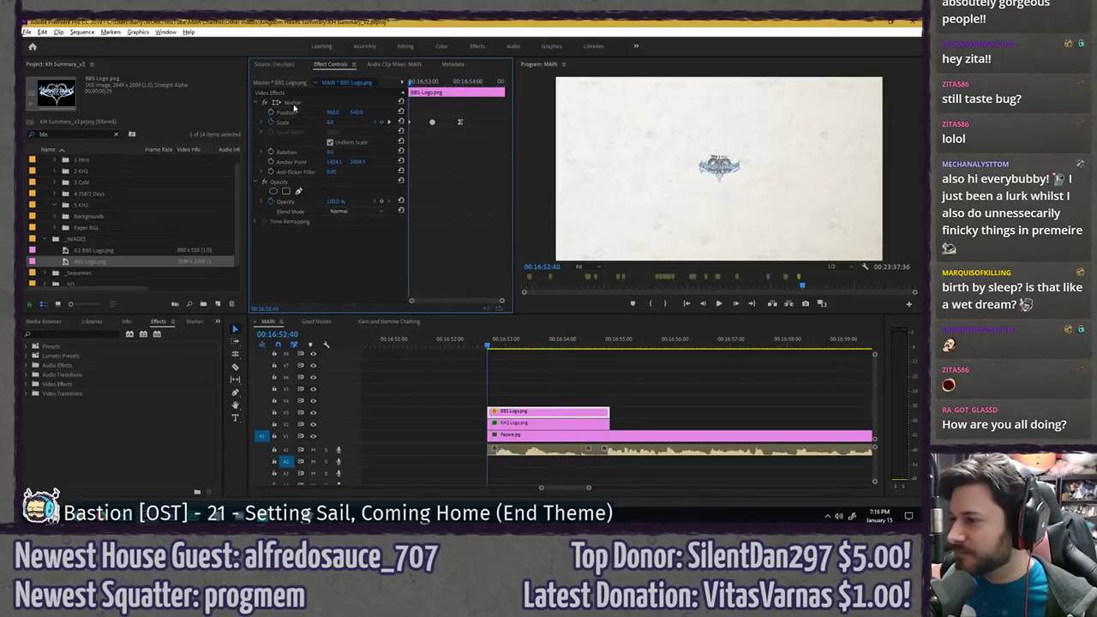
- Disable the KH2 Logo clip, paste its Drop Shadow onto BBS Logo, and play back
{"action": "left_click", "coordinate": [533, 424]}
{"action": "left_click", "coordinate": [318, 231]}
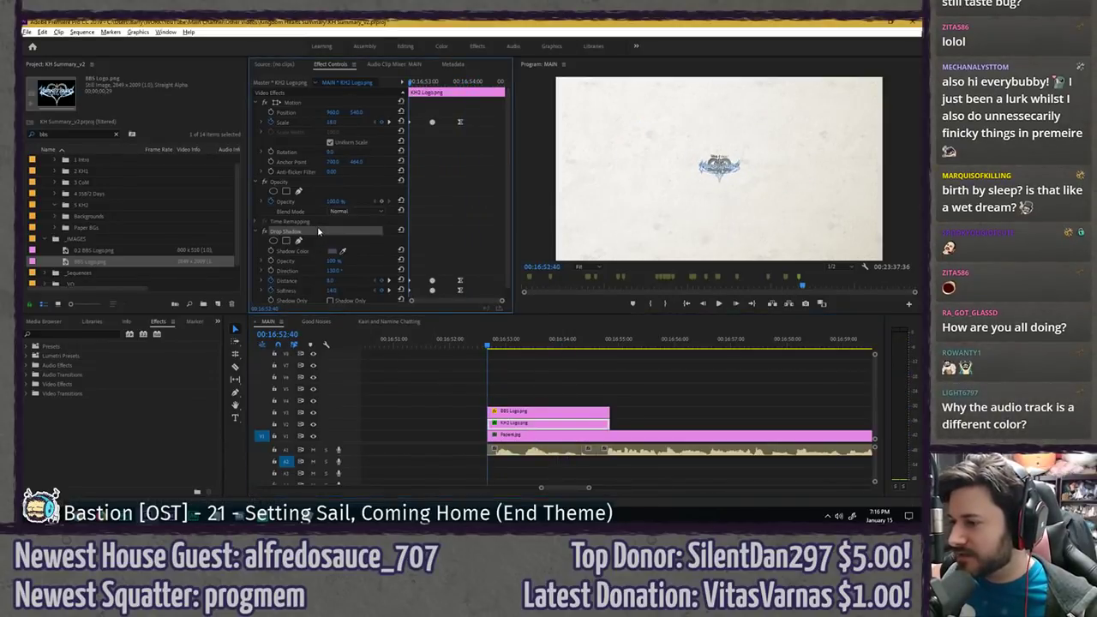
{"action": "left_click", "coordinate": [517, 423]}
{"action": "key", "text": "shift+e"}
{"action": "left_click", "coordinate": [519, 411]}
{"action": "left_click", "coordinate": [441, 212]}
{"action": "key", "text": "ctrl+v"}
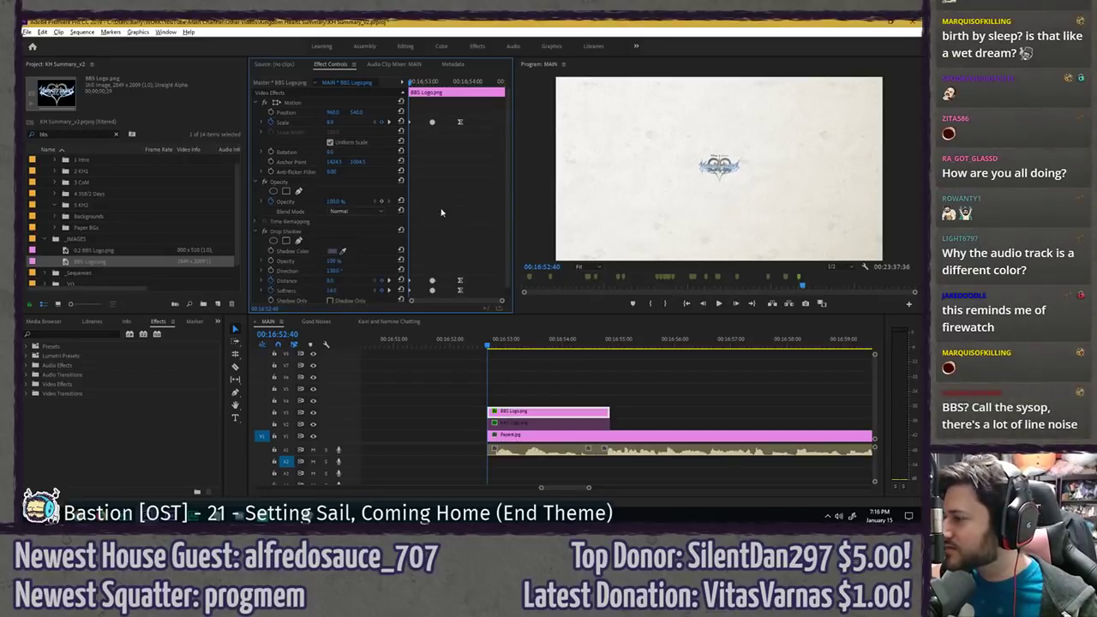
{"action": "key", "text": "space"}
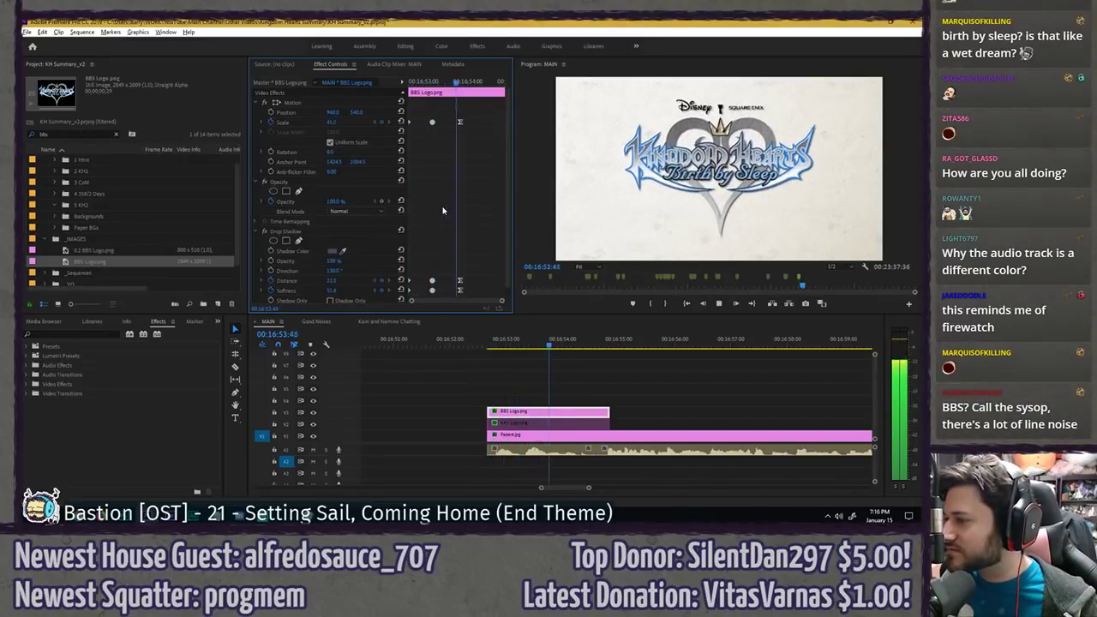
{"action": "left_click", "coordinate": [461, 82]}
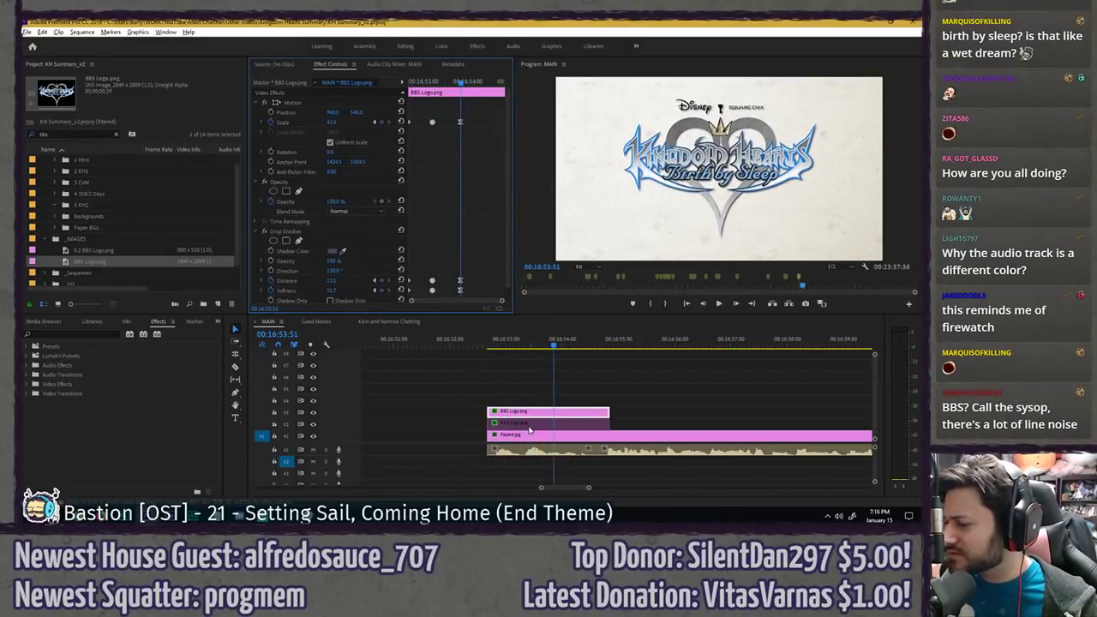
- Increase the drop shadow distance, BBS logo to about 38, and preview full-size from the clip start
{"action": "left_click", "coordinate": [529, 424]}
{"action": "scroll", "coordinate": [398, 255], "scroll_direction": "down", "scroll_amount": 1}
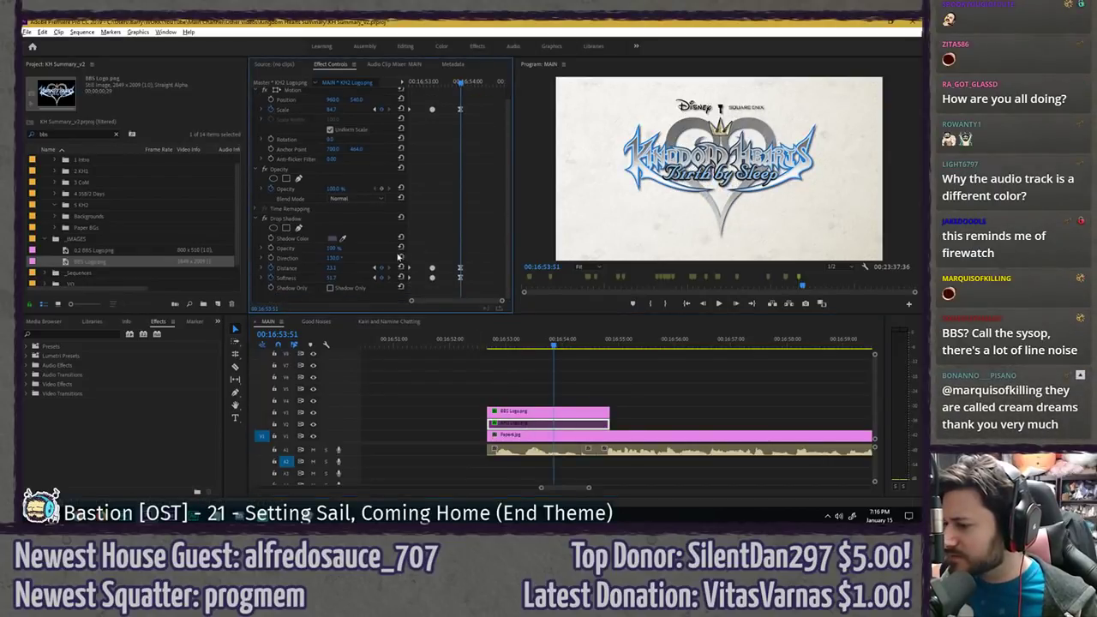
{"action": "mouse_move", "coordinate": [334, 268]}
{"action": "left_mouse_down"}
{"action": "mouse_move", "coordinate": [351, 268]}
{"action": "mouse_move", "coordinate": [339, 268]}
{"action": "left_mouse_up"}
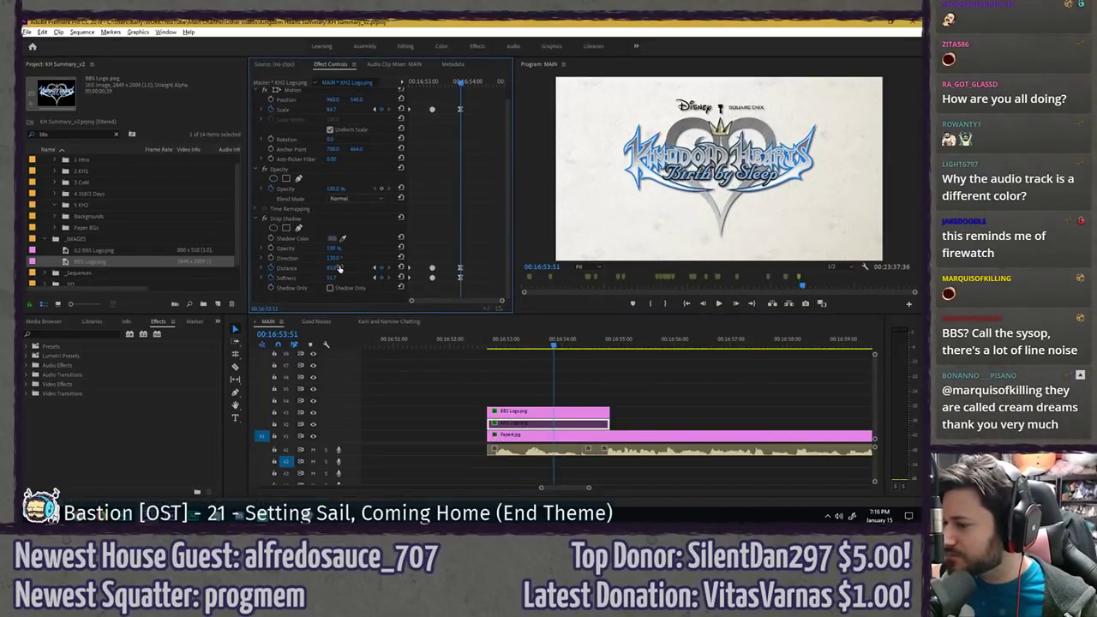
{"action": "left_click", "coordinate": [533, 415]}
{"action": "left_click_drag", "start_coordinate": [332, 281], "coordinate": [347, 292]}
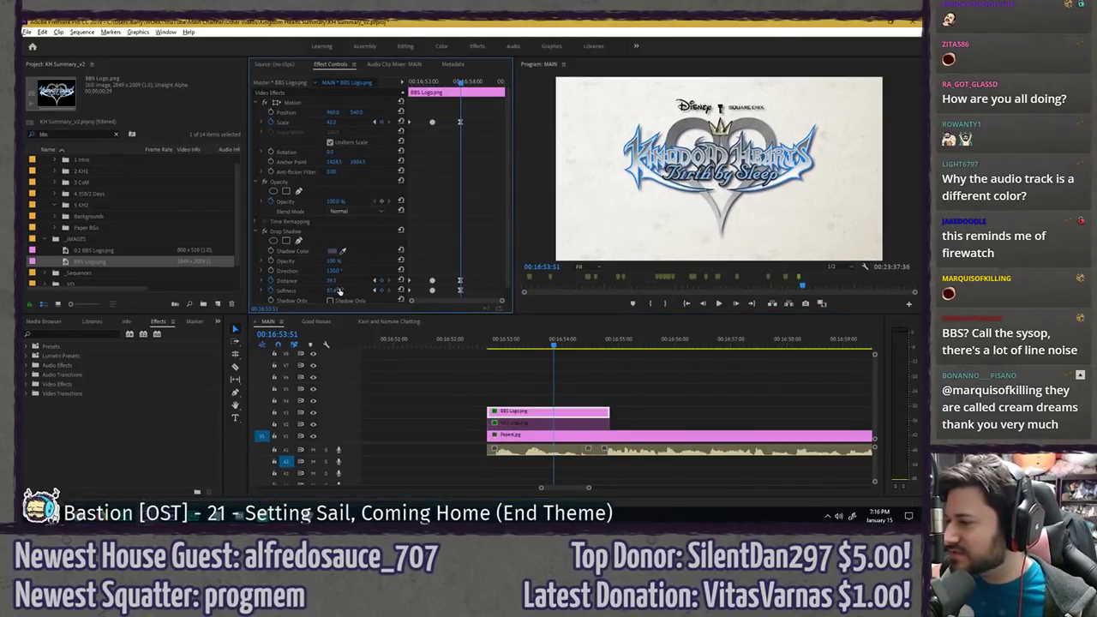
{"action": "left_click", "coordinate": [433, 83]}
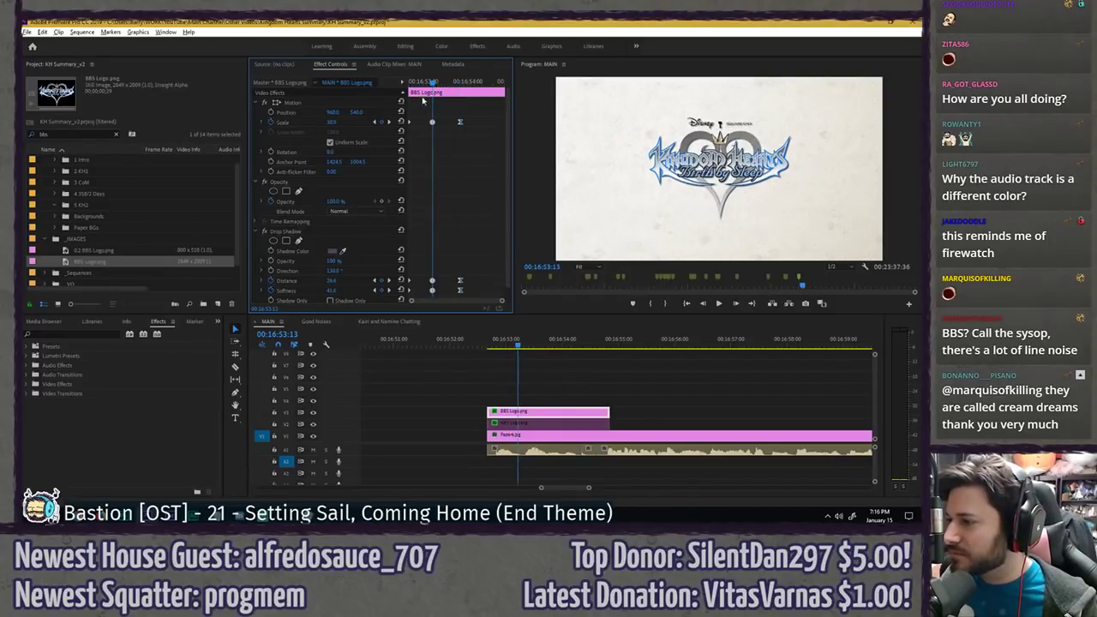
{"action": "left_click_drag", "start_coordinate": [432, 84], "coordinate": [247, 74]}
{"action": "key", "text": "space"}
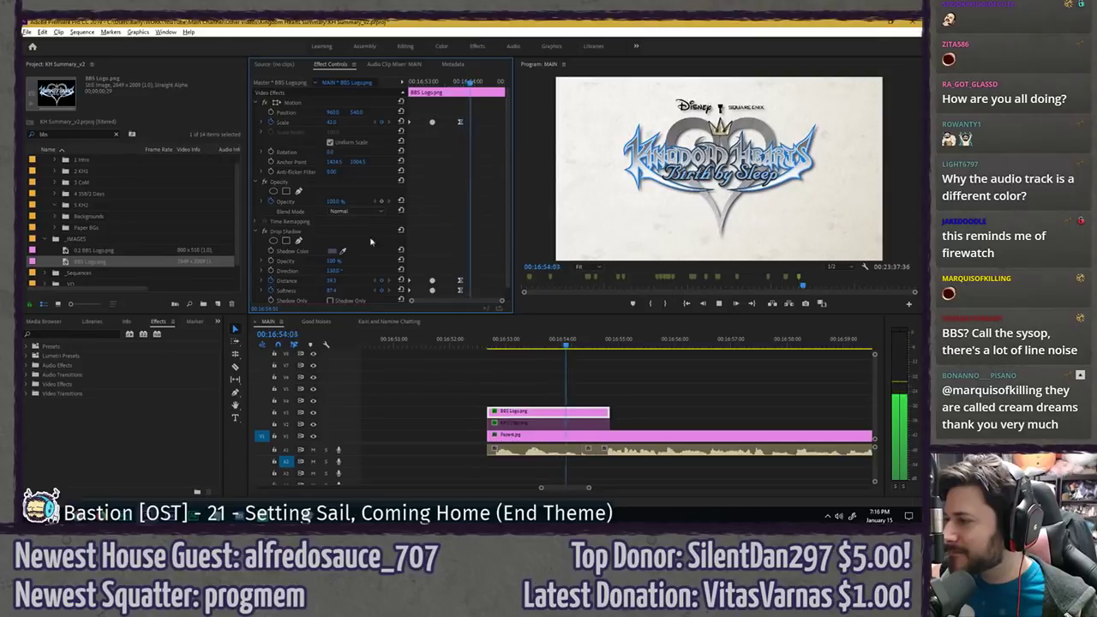
{"action": "key", "text": "grave"}
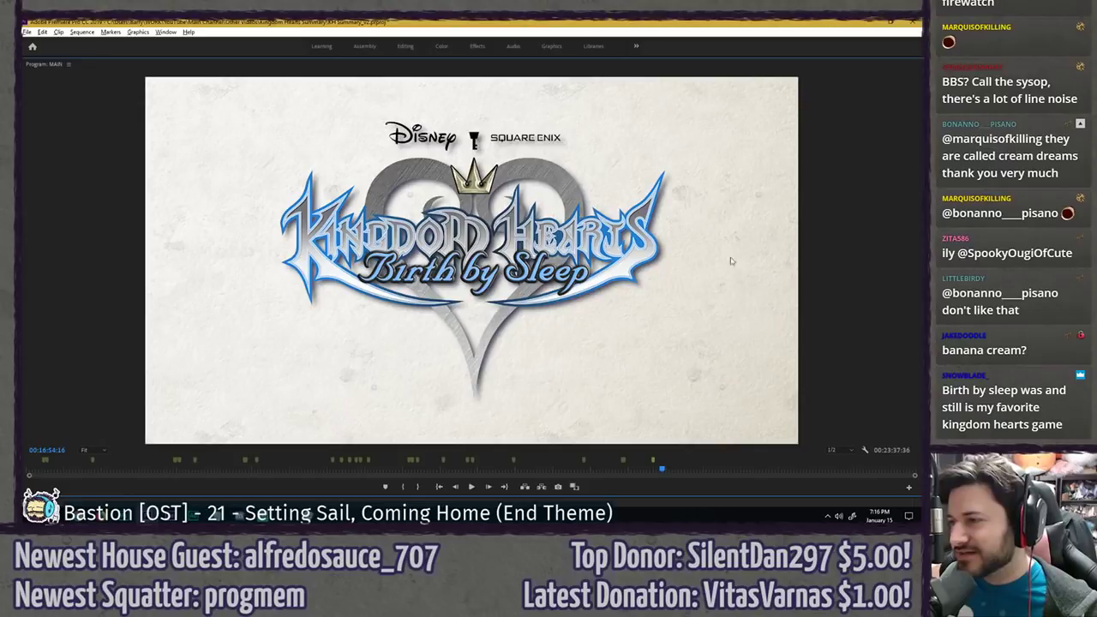
- Delete the KH2 Logo clip from V2 and move the BBS Logo clip down into its place
{"action": "key", "text": "grave"}
{"action": "left_click", "coordinate": [526, 423]}
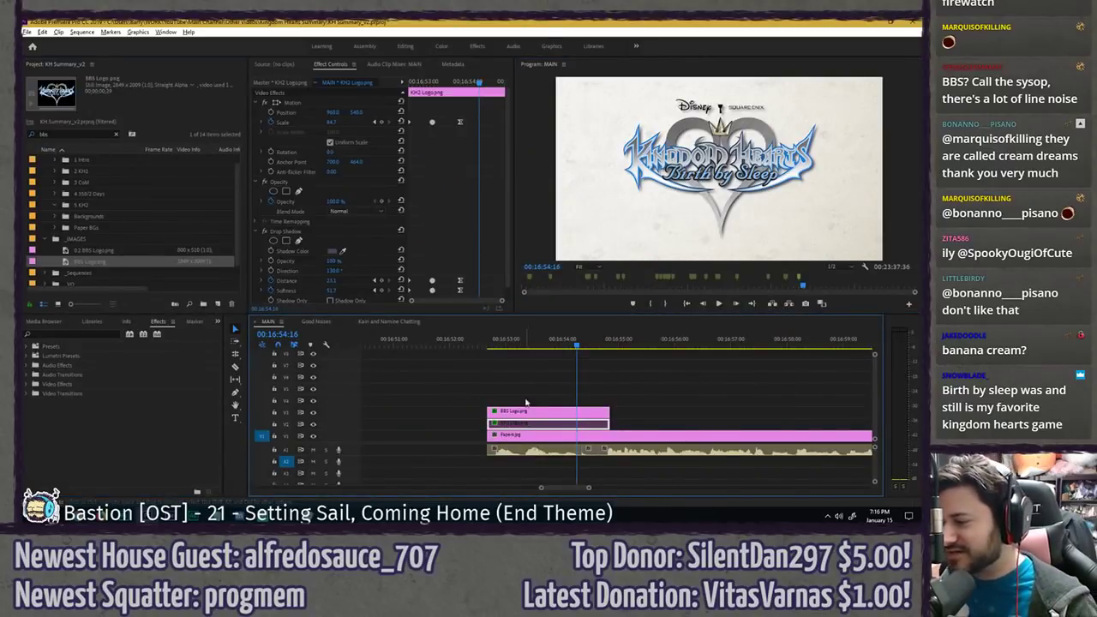
{"action": "key", "text": "Delete"}
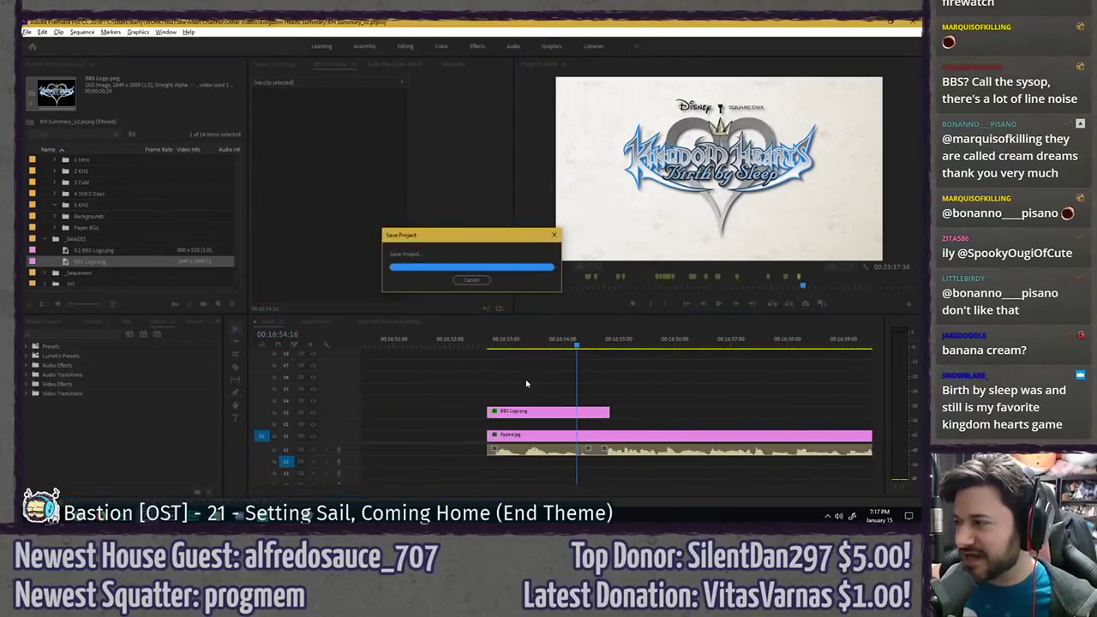
{"action": "left_click_drag", "start_coordinate": [539, 412], "coordinate": [539, 423]}
{"action": "left_click", "coordinate": [536, 382]}
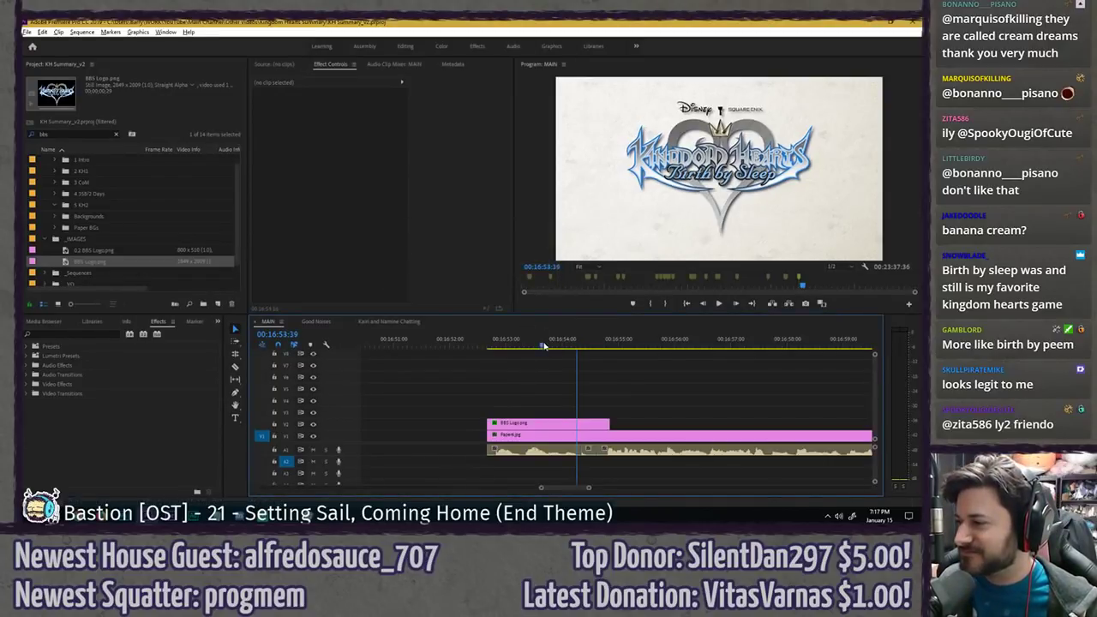
- Try the BBS logo at scale 100, then about 271, previewing each full-size at 00:16:54
{"action": "left_click", "coordinate": [543, 341]}
{"action": "left_click", "coordinate": [579, 341]}
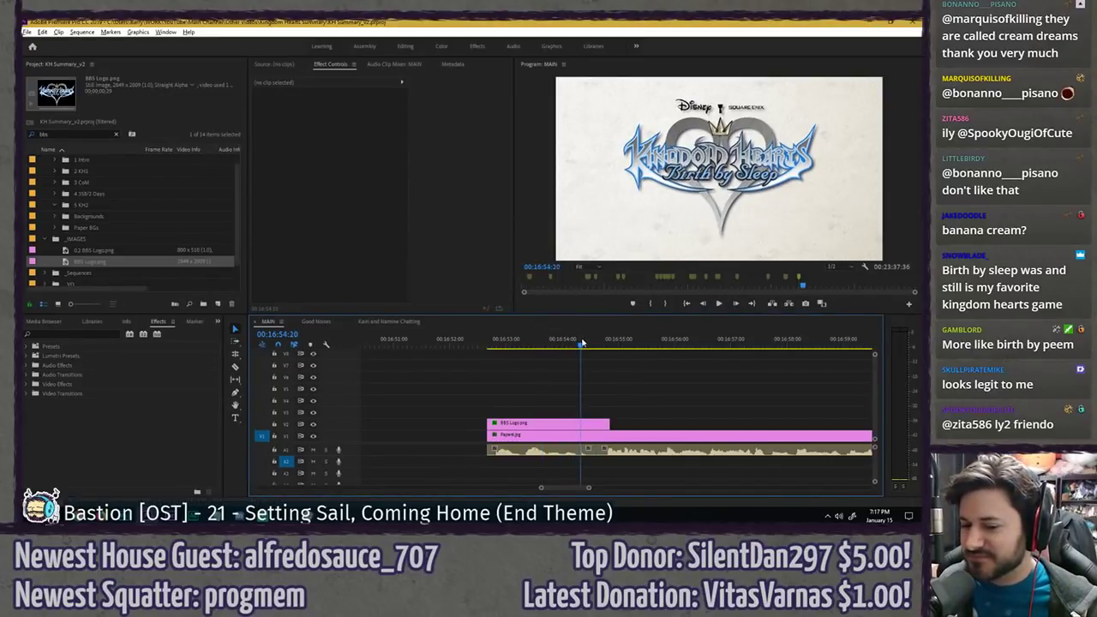
{"action": "left_click", "coordinate": [566, 424]}
{"action": "left_click", "coordinate": [335, 122]}
{"action": "type", "text": "100"}
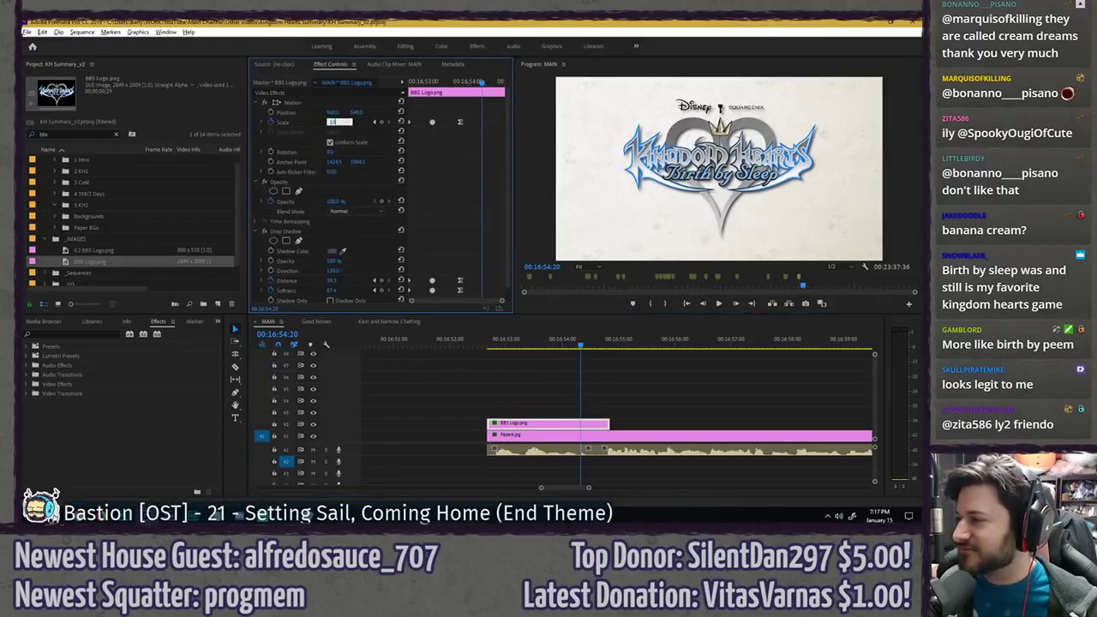
{"action": "key", "text": "Return"}
{"action": "key", "text": "grave"}
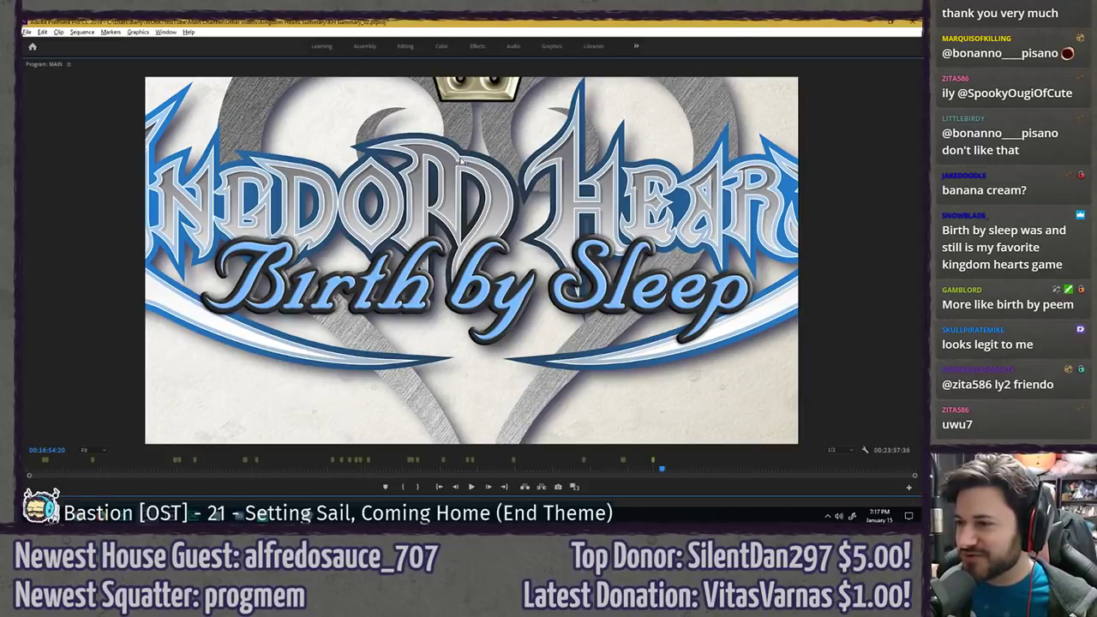
{"action": "key", "text": "grave"}
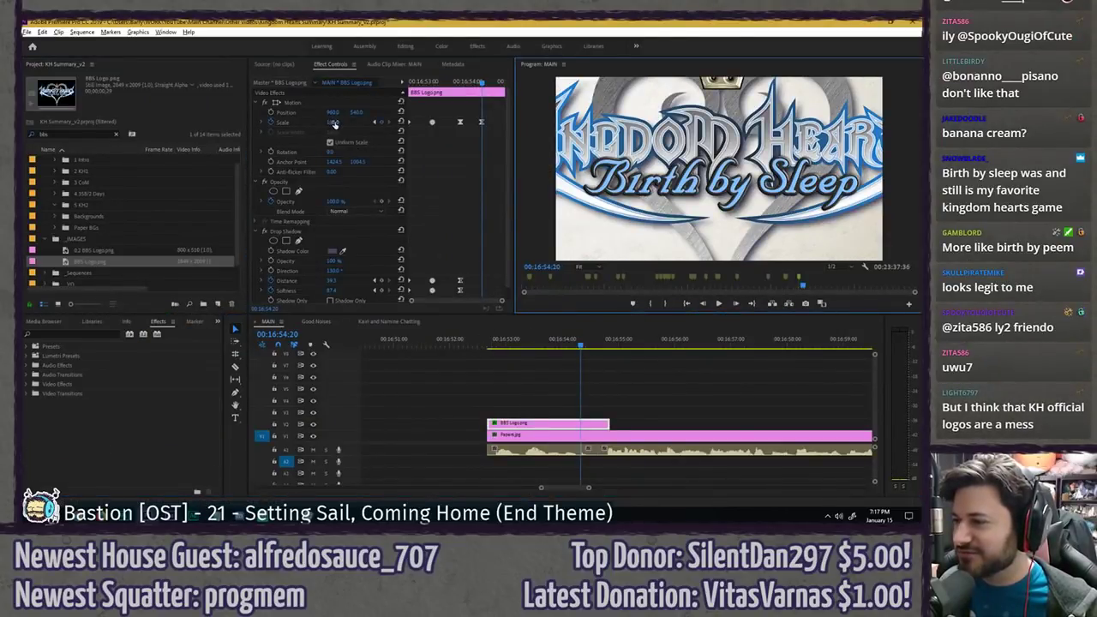
{"action": "left_click_drag", "start_coordinate": [332, 123], "coordinate": [367, 148]}
{"action": "key", "text": "grave"}
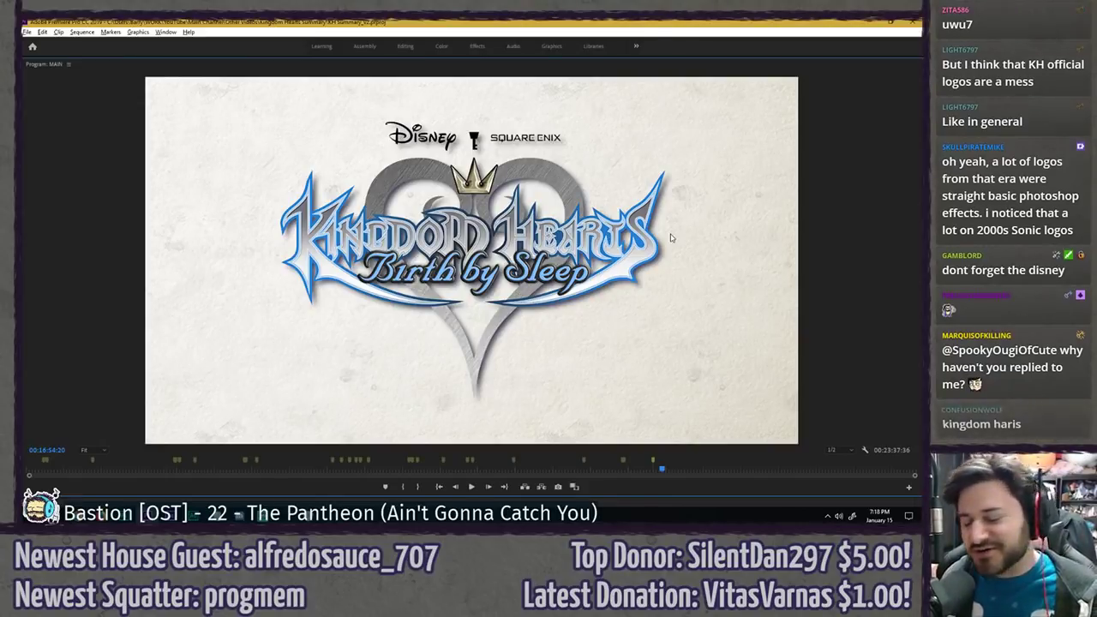
- Restore the panels, save, and play the logo section through past the clip's end
{"action": "key", "text": "grave"}
{"action": "key", "text": "ctrl+s"}
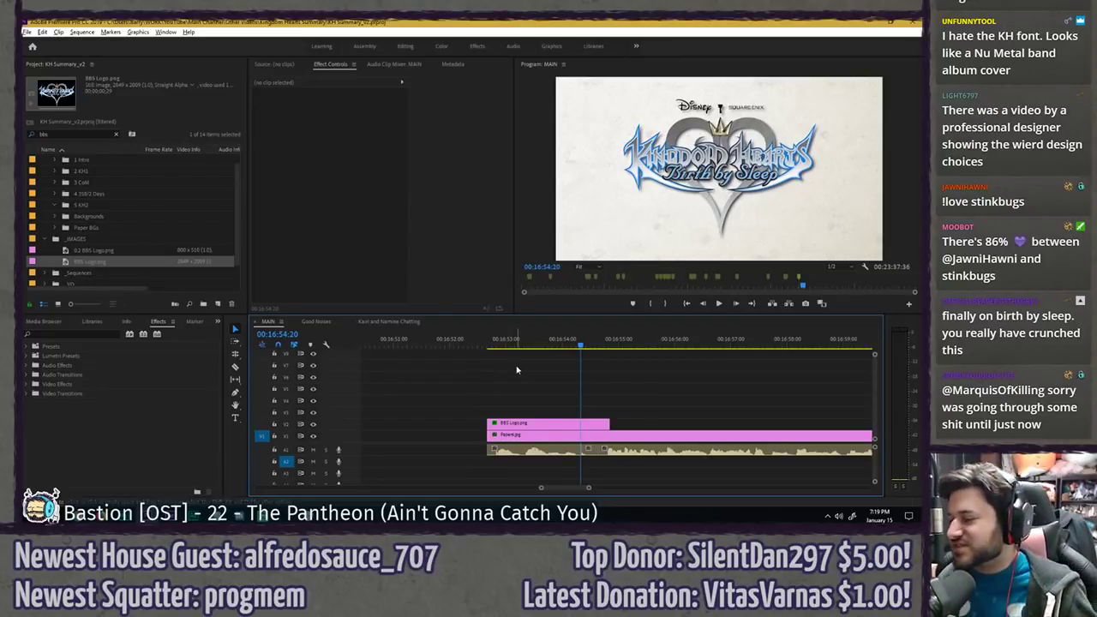
{"action": "left_click", "coordinate": [486, 344]}
{"action": "key", "text": "space"}
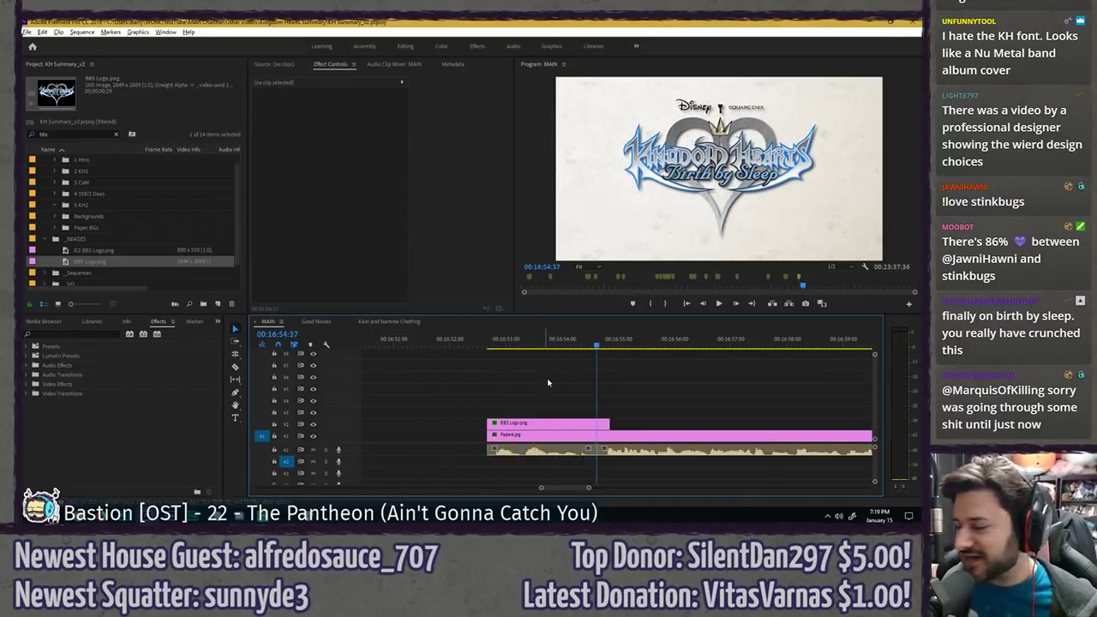
{"action": "scroll", "coordinate": [480, 384], "scroll_direction": "down", "scroll_amount": 3}
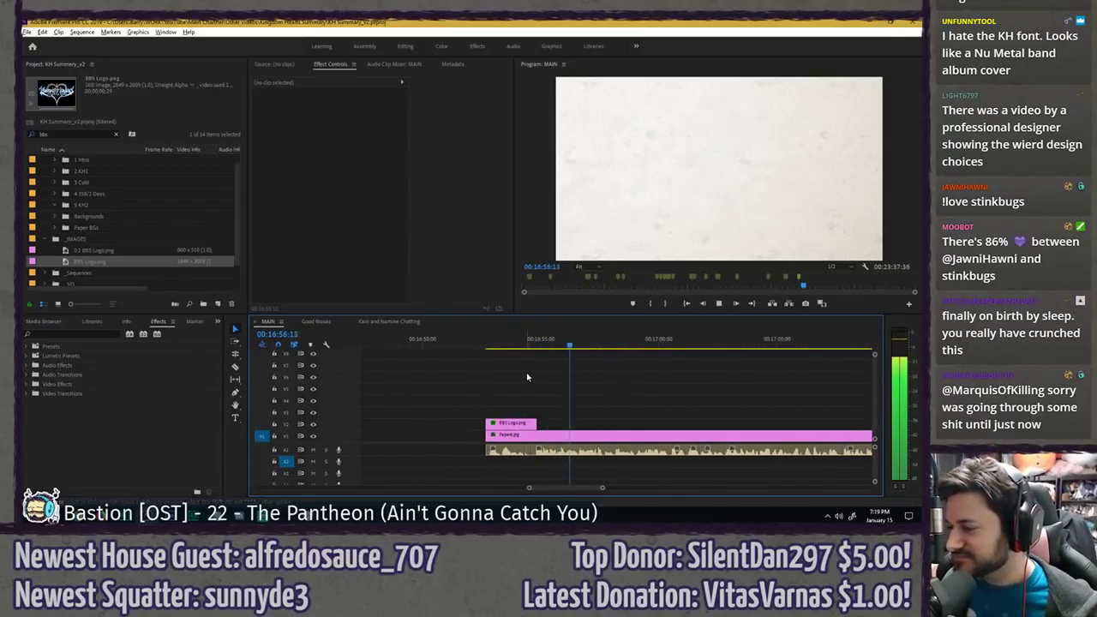
{"action": "scroll", "coordinate": [573, 379], "scroll_direction": "up", "scroll_amount": 2}
{"action": "left_click_drag", "start_coordinate": [506, 344], "coordinate": [547, 338]}
- Extend the BBS Logo clip to the playhead and add a scale keyframe at 00:16:54:48, with rotation keyframing on
{"action": "left_click_drag", "start_coordinate": [505, 424], "coordinate": [549, 421]}
{"action": "left_click", "coordinate": [503, 338]}
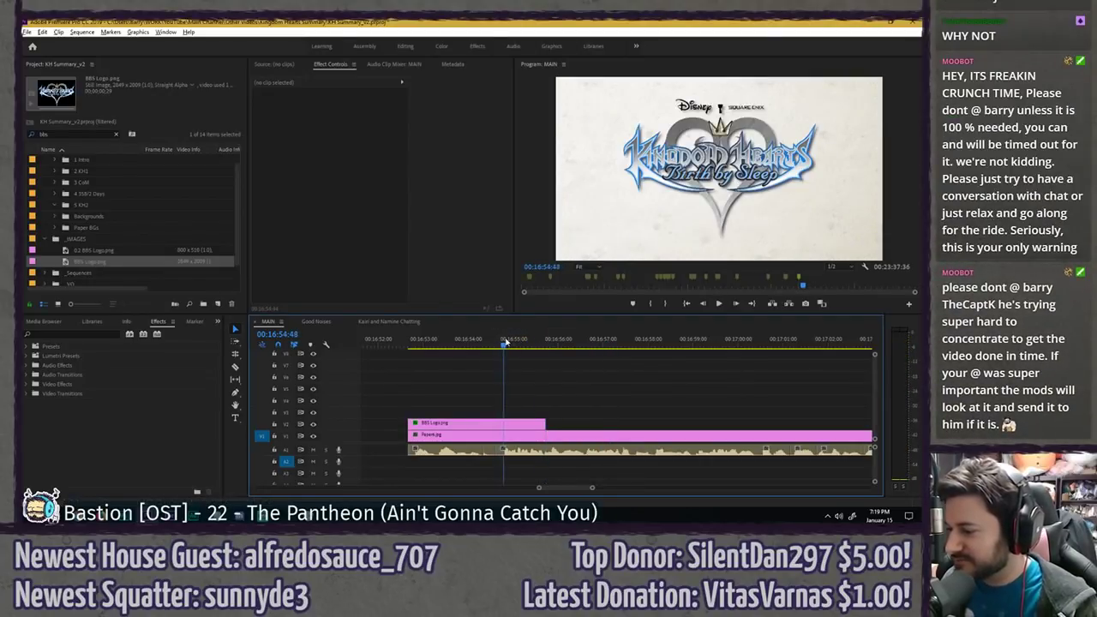
{"action": "left_click", "coordinate": [518, 424]}
{"action": "left_click", "coordinate": [271, 112]}
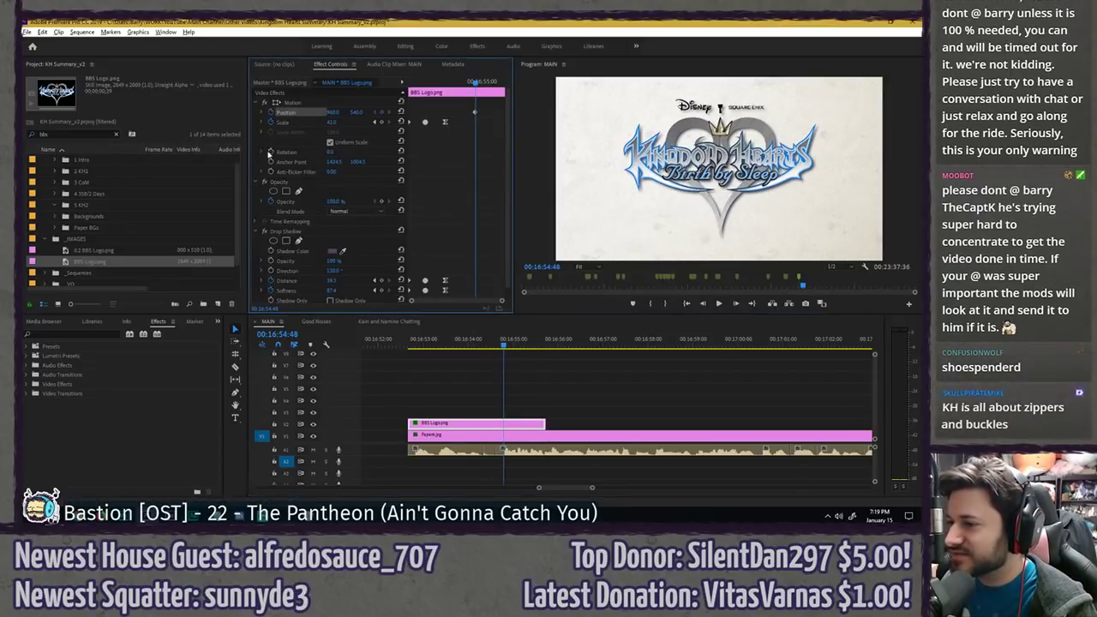
{"action": "left_click", "coordinate": [271, 152]}
{"action": "left_click", "coordinate": [271, 113]}
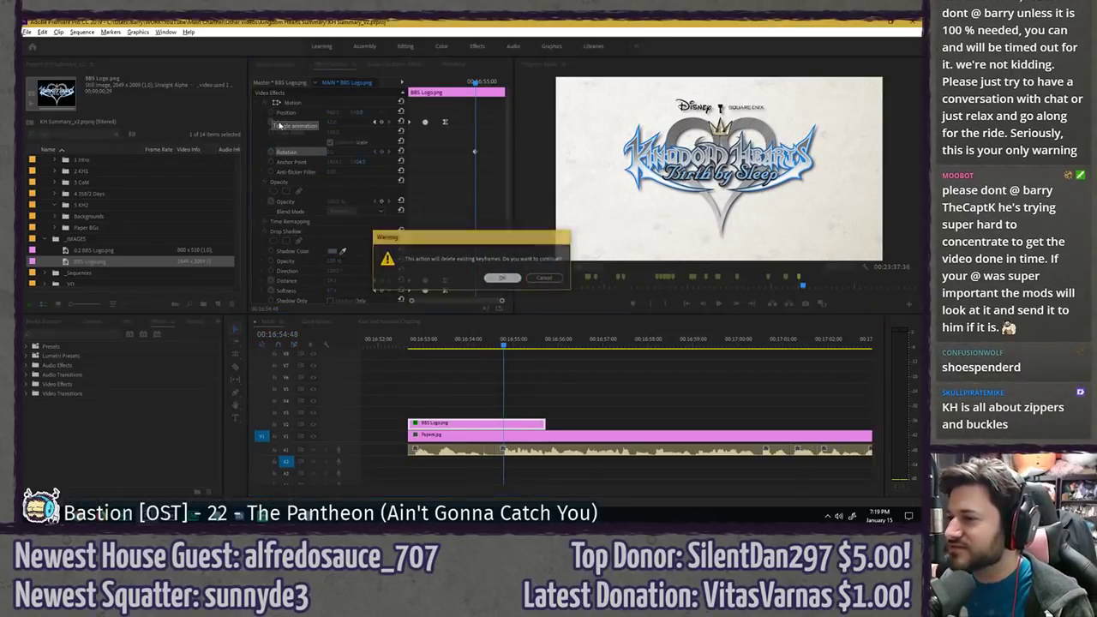
{"action": "key", "text": "Return"}
{"action": "left_click", "coordinate": [382, 121]}
- At the clip's last frame, rotate the logo and shrink it to about 3 scale, then preview the spin
{"action": "key", "text": "space"}
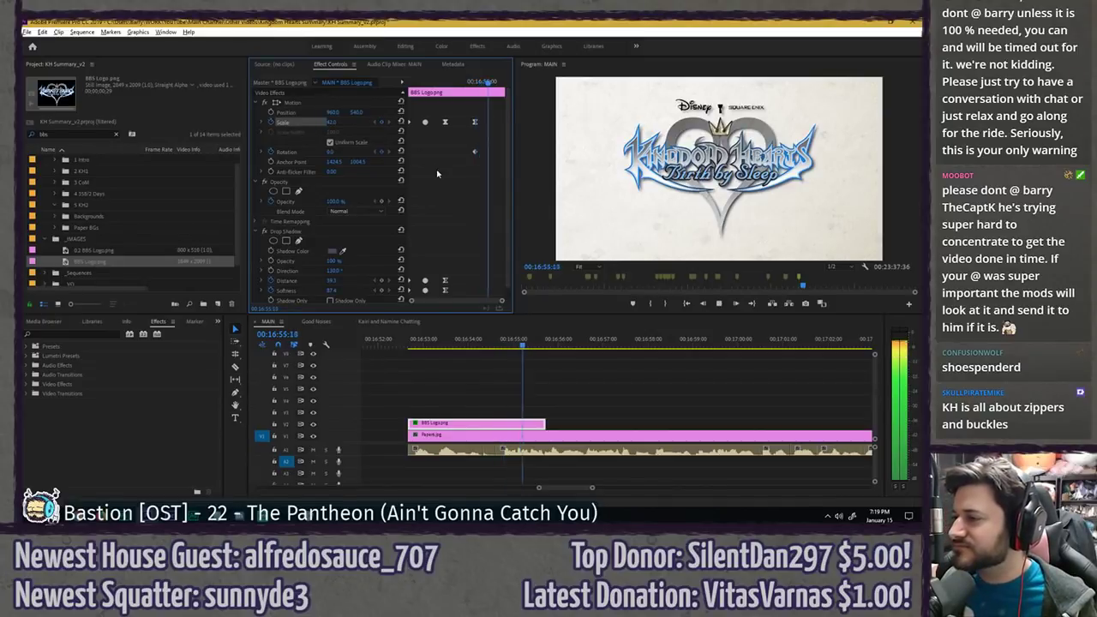
{"action": "key", "text": "Down"}
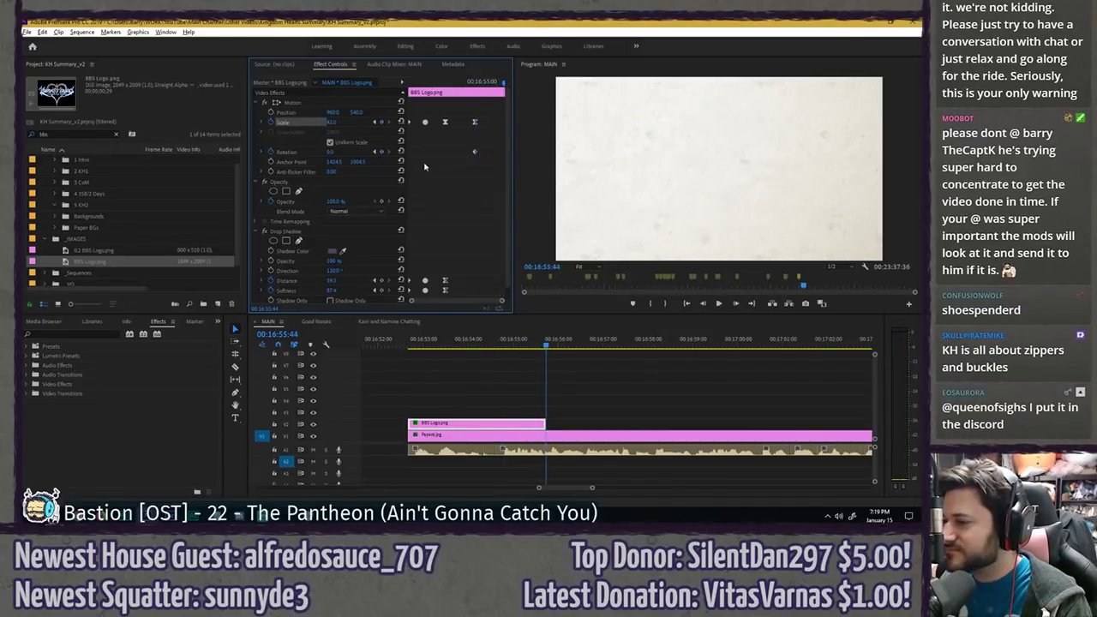
{"action": "key", "text": "Left"}
{"action": "left_click_drag", "start_coordinate": [333, 152], "coordinate": [342, 152]}
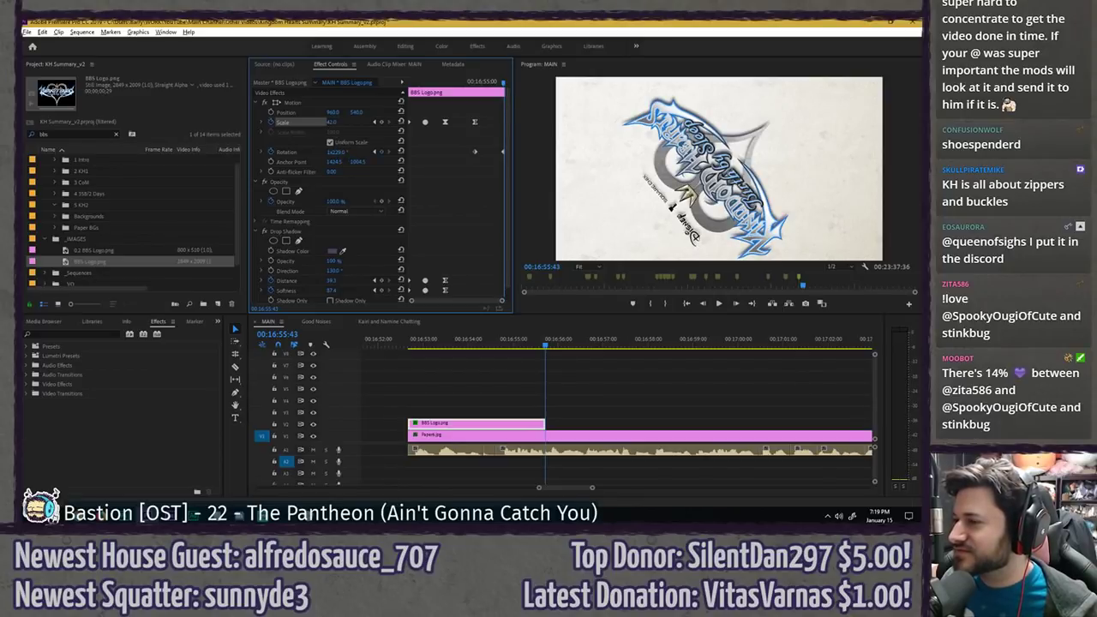
{"action": "left_click_drag", "start_coordinate": [331, 122], "coordinate": [318, 122]}
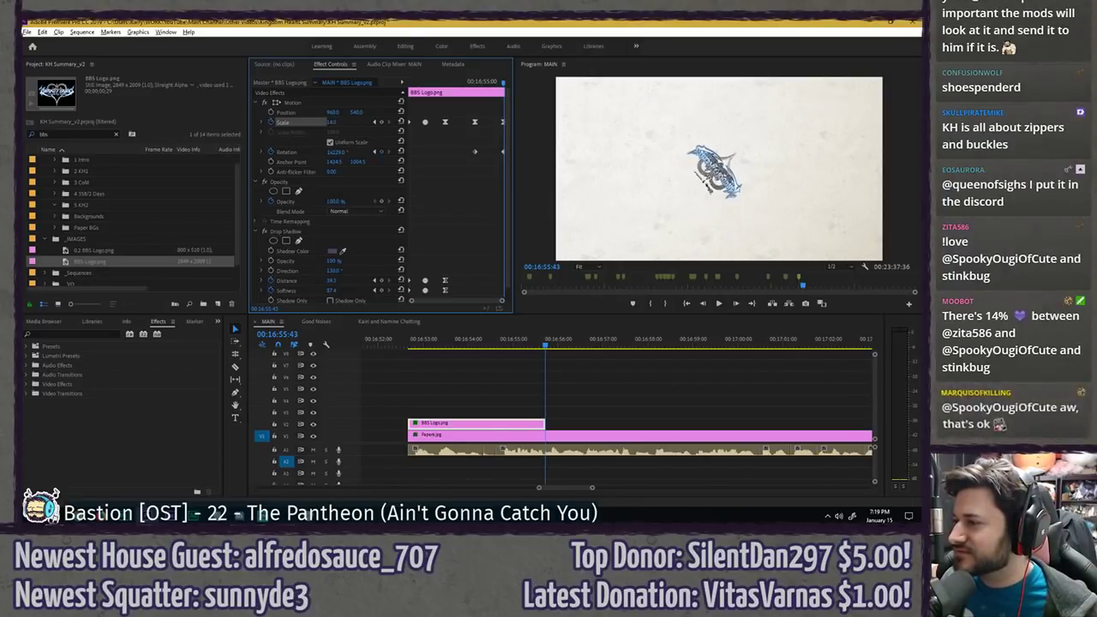
{"action": "left_click", "coordinate": [474, 84]}
{"action": "key", "text": "space"}
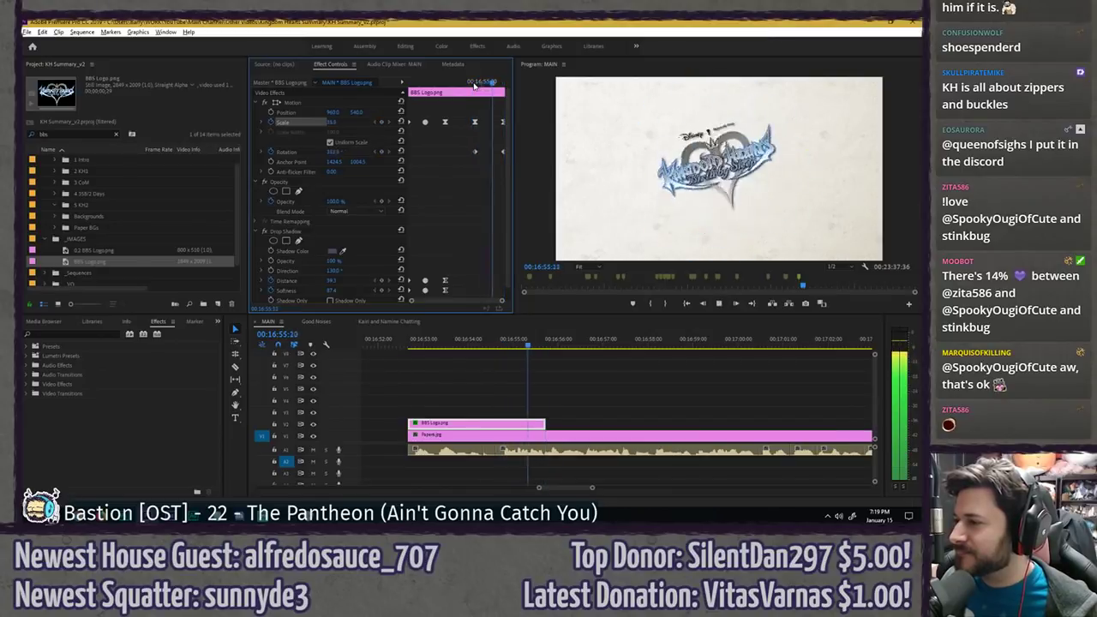
{"action": "key", "text": "space"}
- Ease out the rotation keyframe and shift the scale keyframe slightly earlier, then preview
{"action": "right_click", "coordinate": [474, 152]}
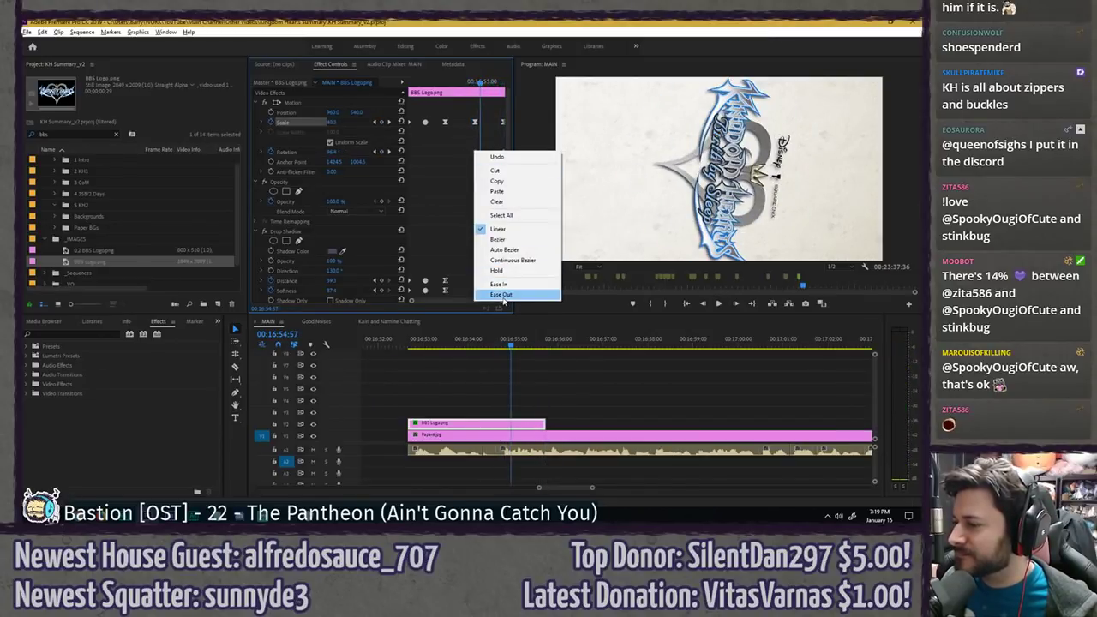
{"action": "left_click", "coordinate": [499, 284]}
{"action": "key", "text": "space"}
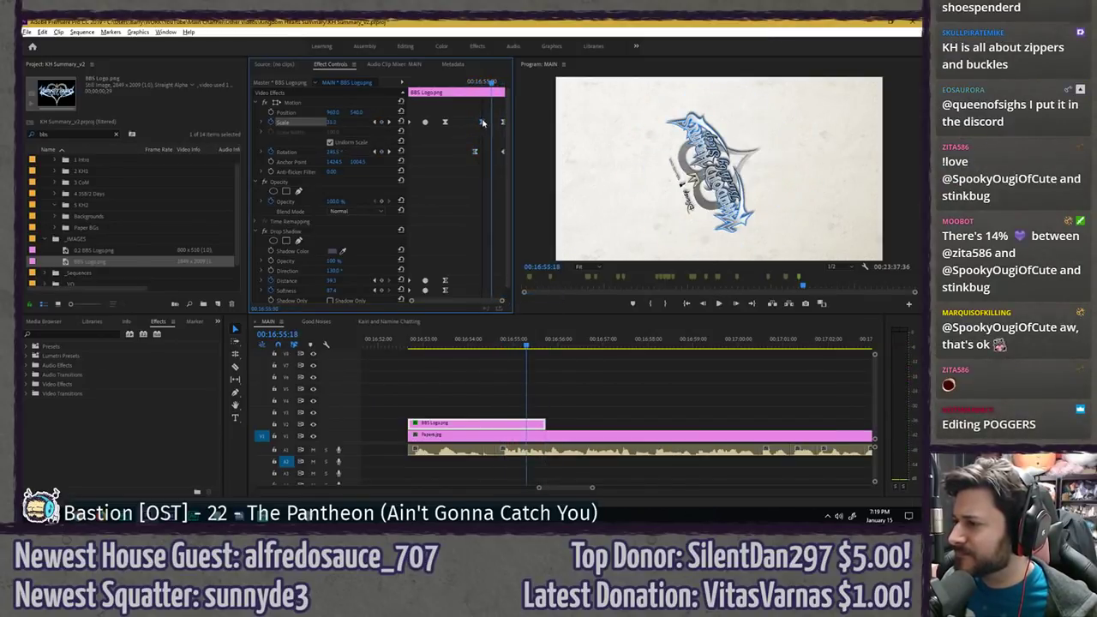
{"action": "left_click_drag", "start_coordinate": [484, 83], "coordinate": [480, 83]}
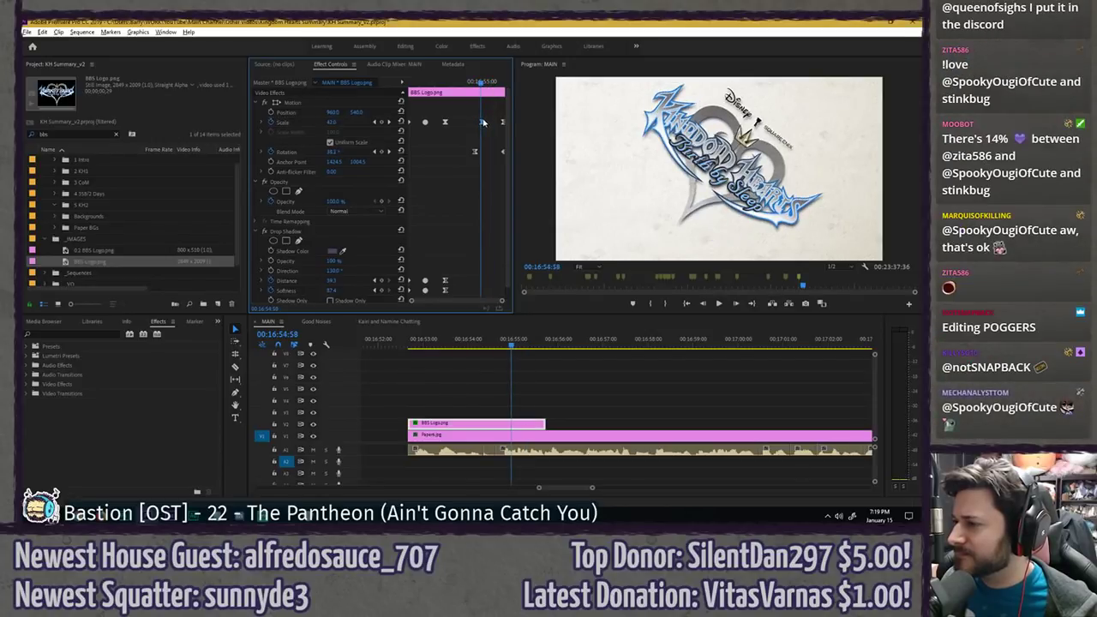
{"action": "left_click_drag", "start_coordinate": [482, 122], "coordinate": [479, 123]}
{"action": "left_click", "coordinate": [470, 82]}
{"action": "key", "text": "space"}
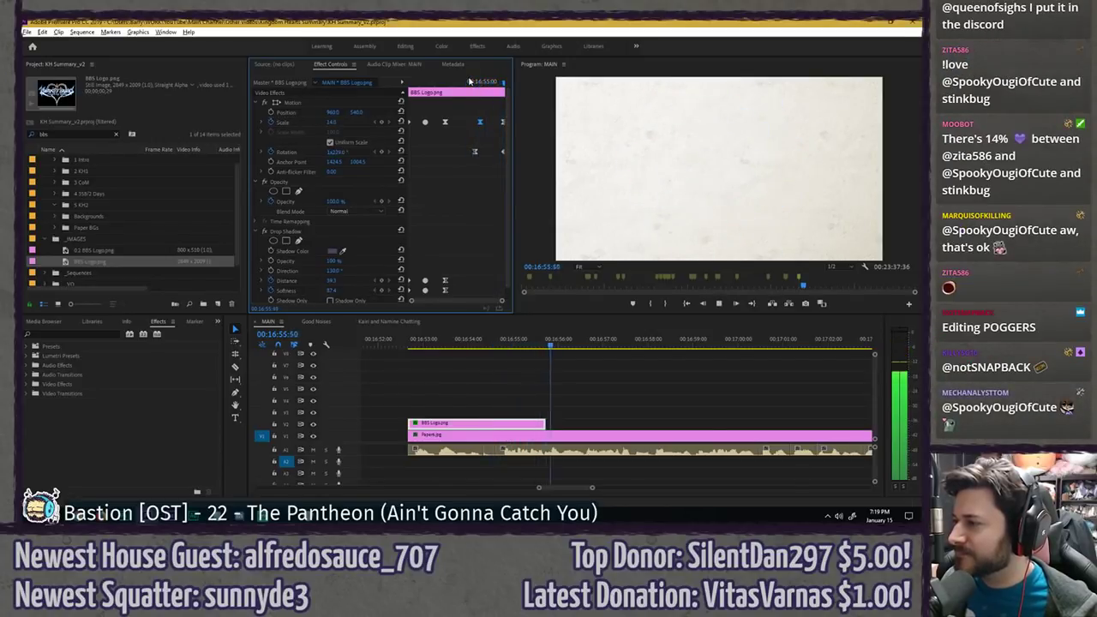
{"action": "key", "text": "space"}
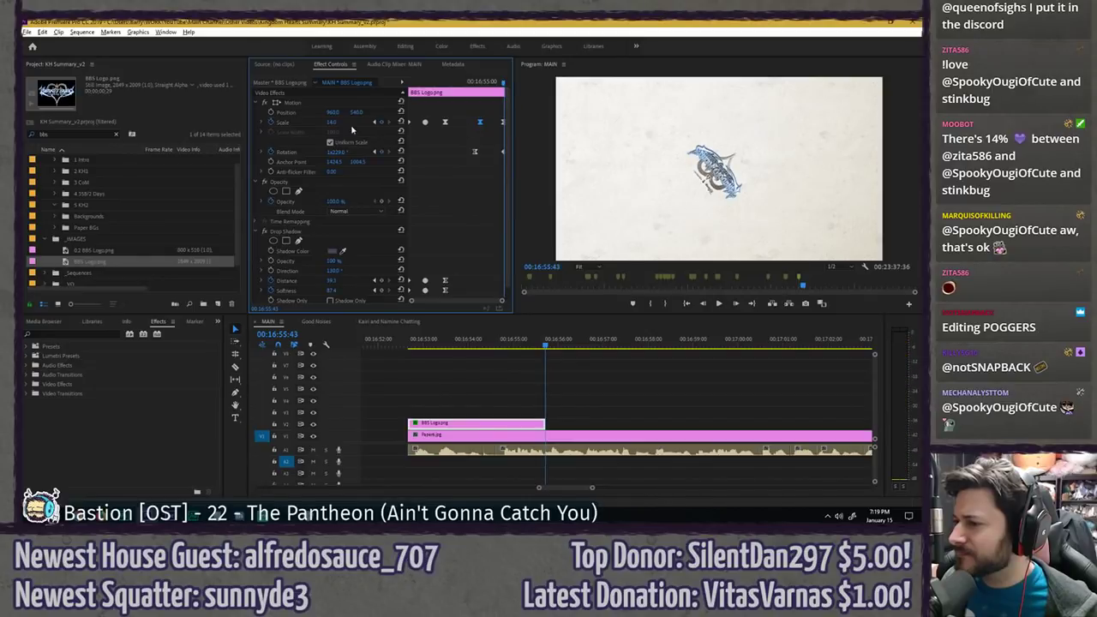
- Change the scale keyframe's interpolation and shrink the logo to 1.0 at the clip end, previewing repeatedly
{"action": "right_click", "coordinate": [503, 120]}
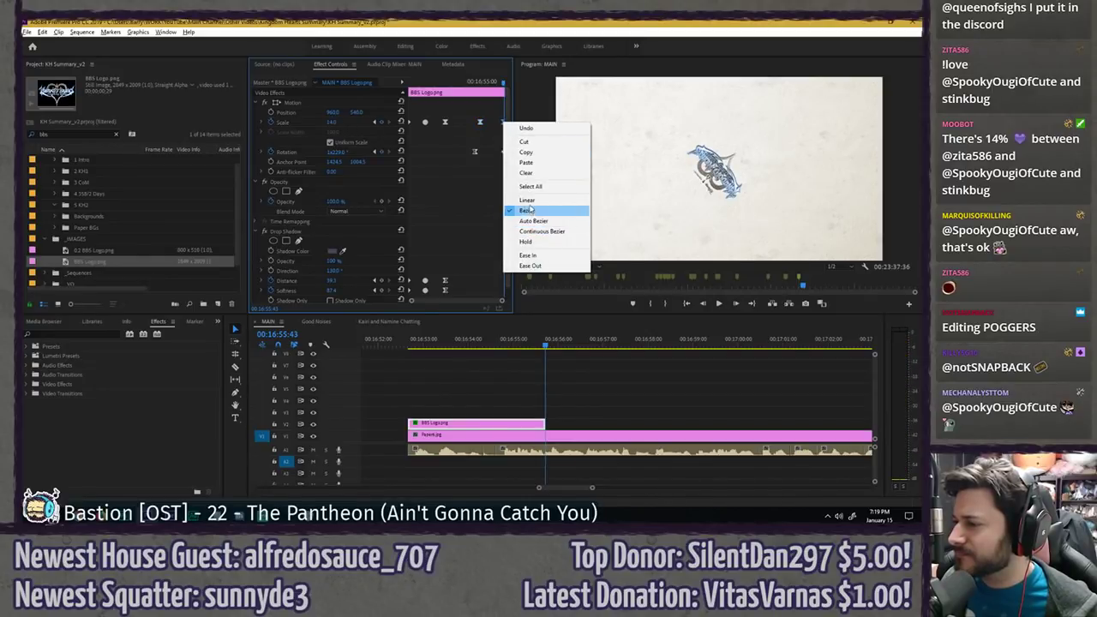
{"action": "left_click", "coordinate": [527, 200]}
{"action": "key", "text": "space"}
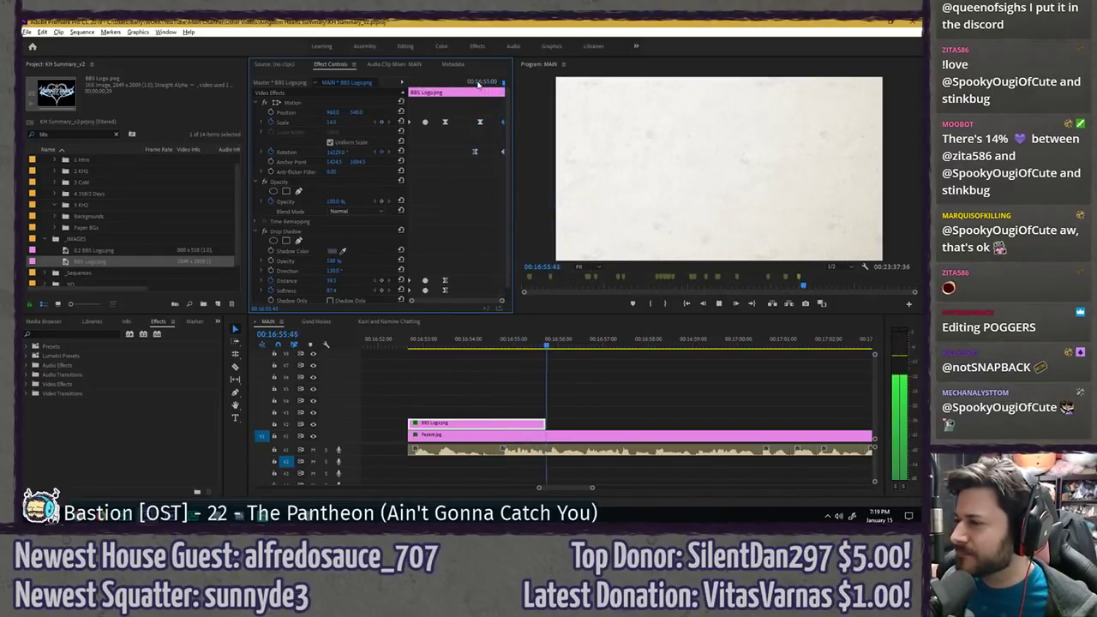
{"action": "left_click_drag", "start_coordinate": [494, 83], "coordinate": [504, 83]}
{"action": "left_click_drag", "start_coordinate": [331, 122], "coordinate": [326, 122]}
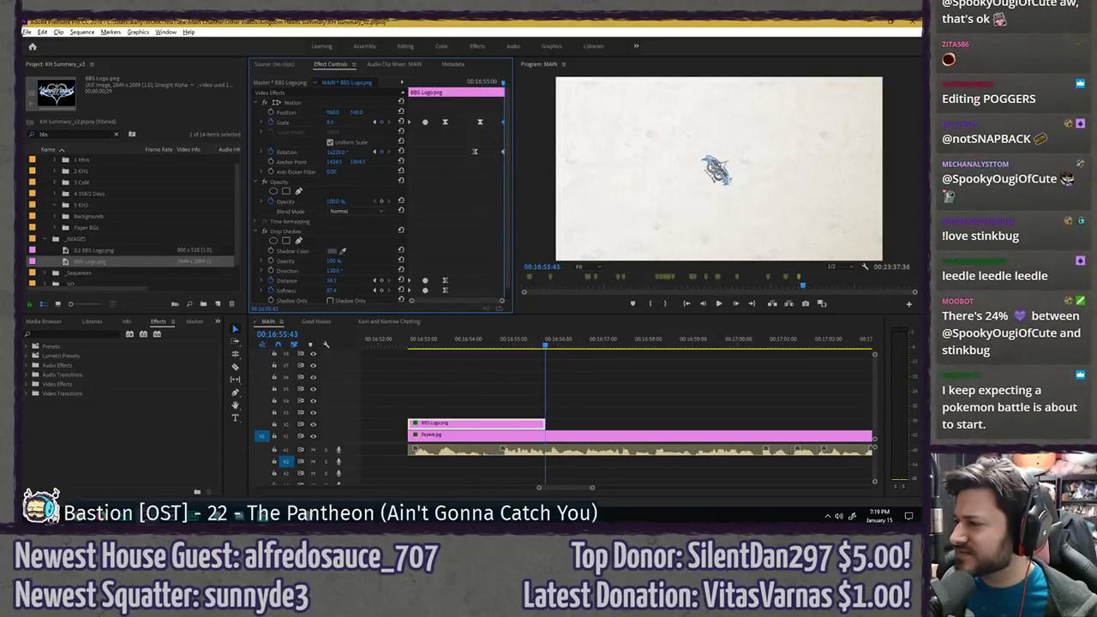
{"action": "left_click", "coordinate": [461, 84]}
{"action": "key", "text": "space"}
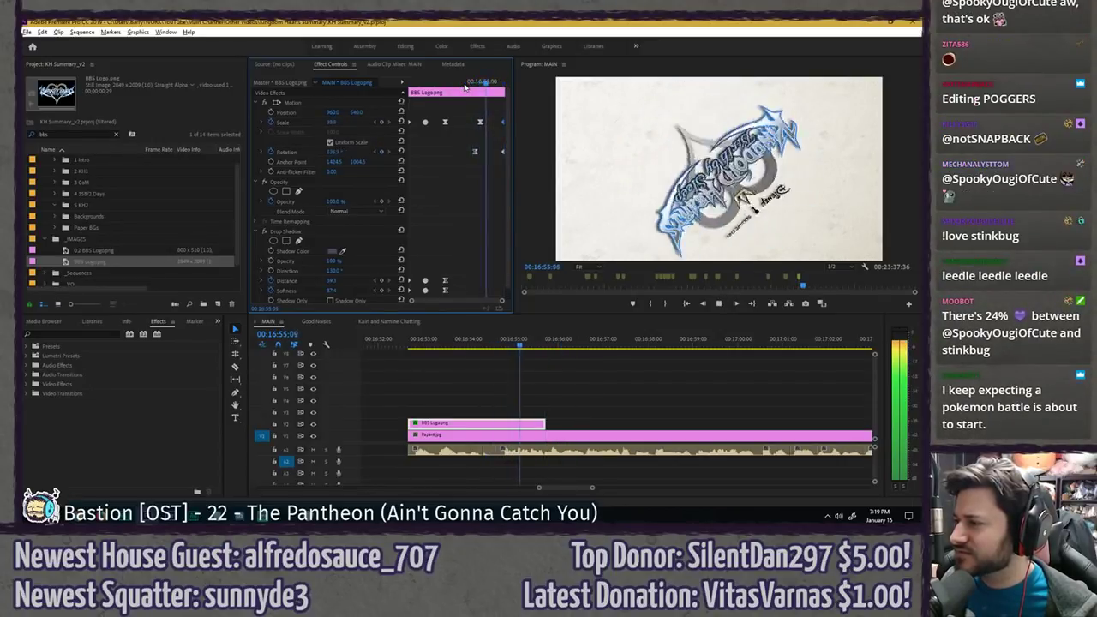
{"action": "left_click_drag", "start_coordinate": [489, 83], "coordinate": [504, 84]}
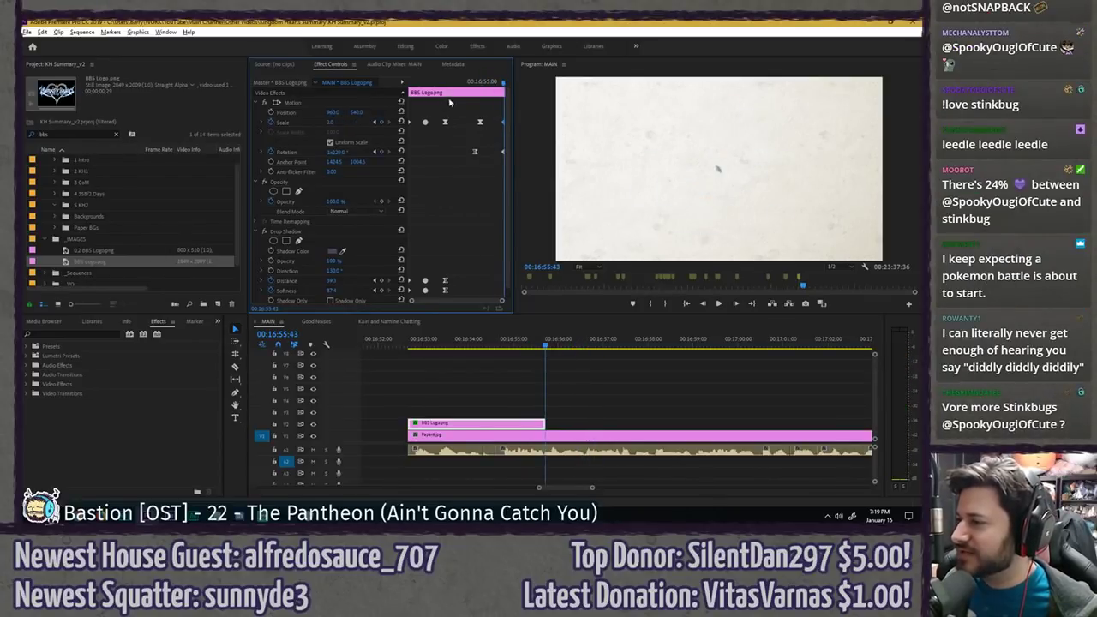
{"action": "left_click", "coordinate": [476, 83]}
{"action": "key", "text": "space"}
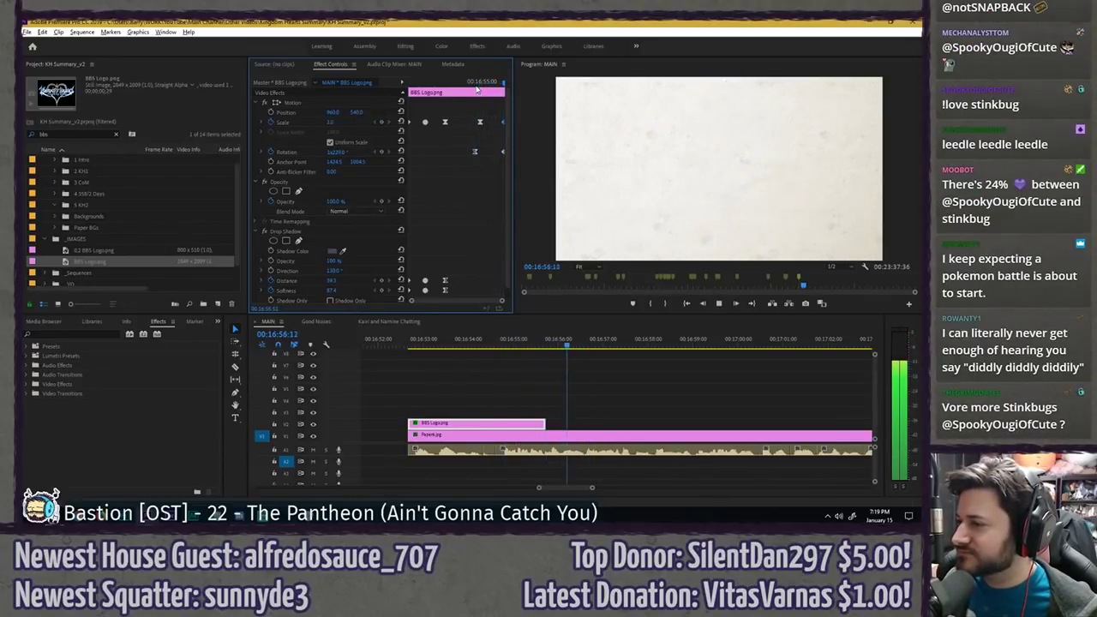
{"action": "left_click", "coordinate": [469, 83]}
{"action": "key", "text": "space"}
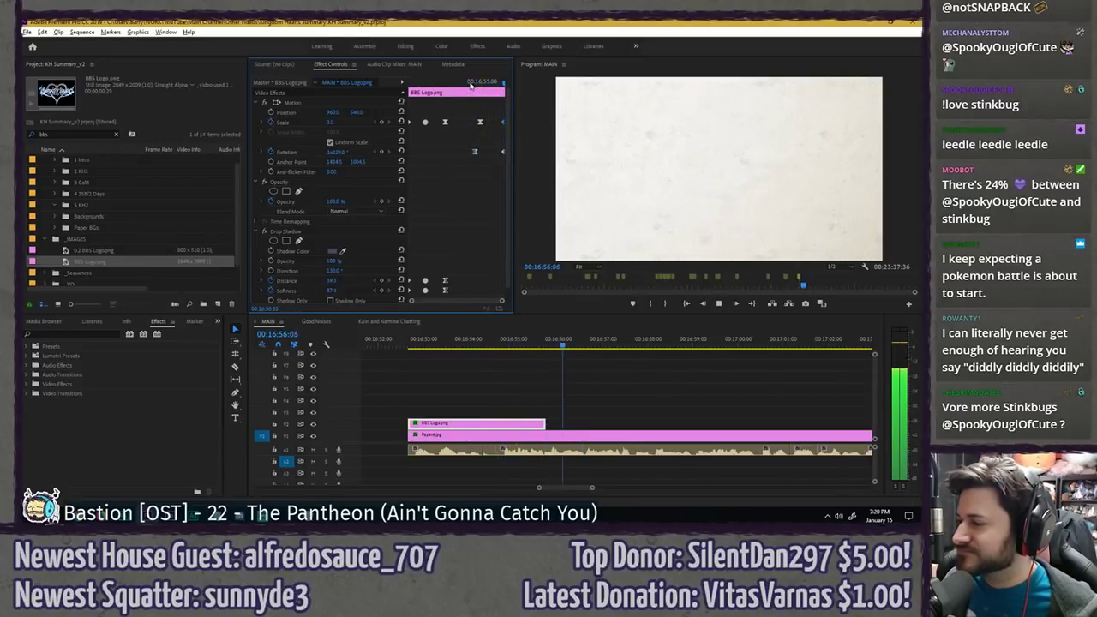
- Save the project, zoom the sequence out, and play through past the logo's end
{"action": "key", "text": "space"}
{"action": "key", "text": "ctrl+s"}
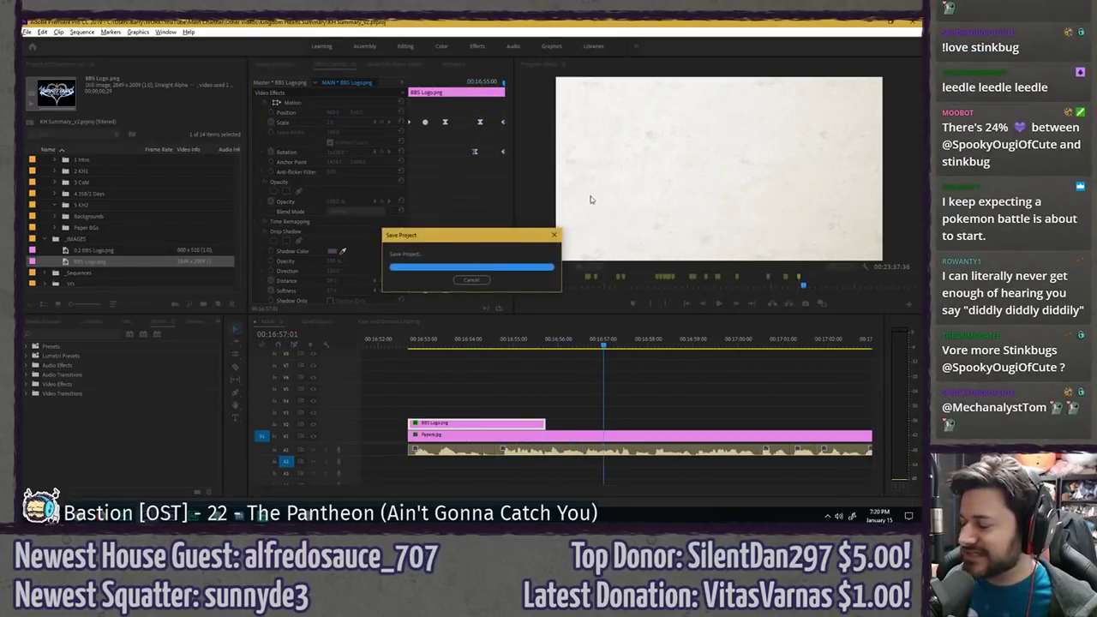
{"action": "left_click", "coordinate": [572, 377]}
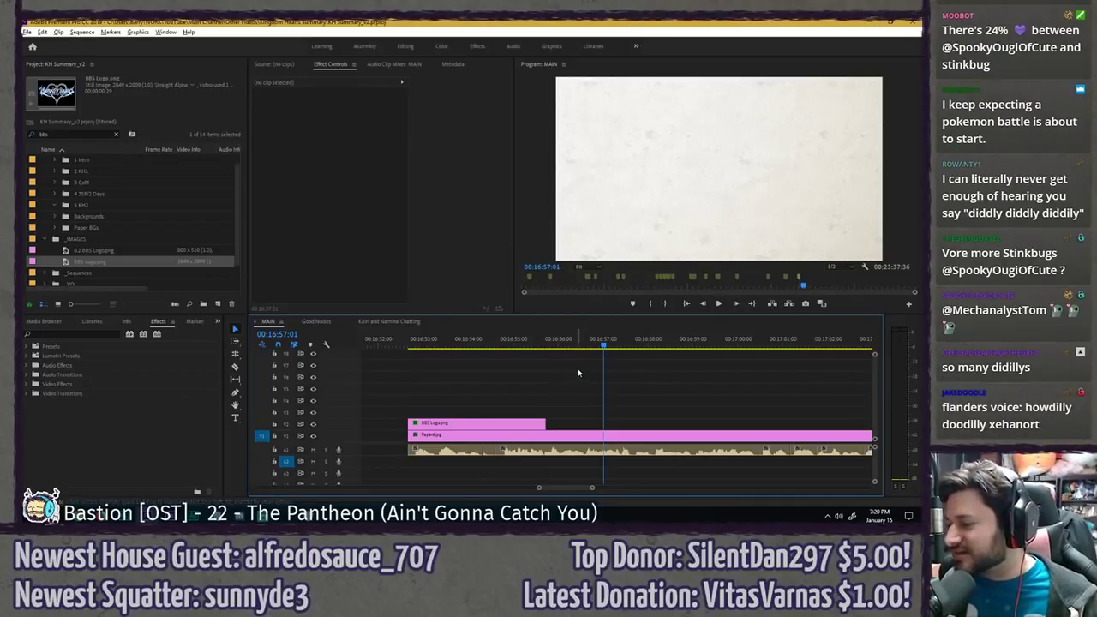
{"action": "key", "text": "minus"}
{"action": "key", "text": "minus"}
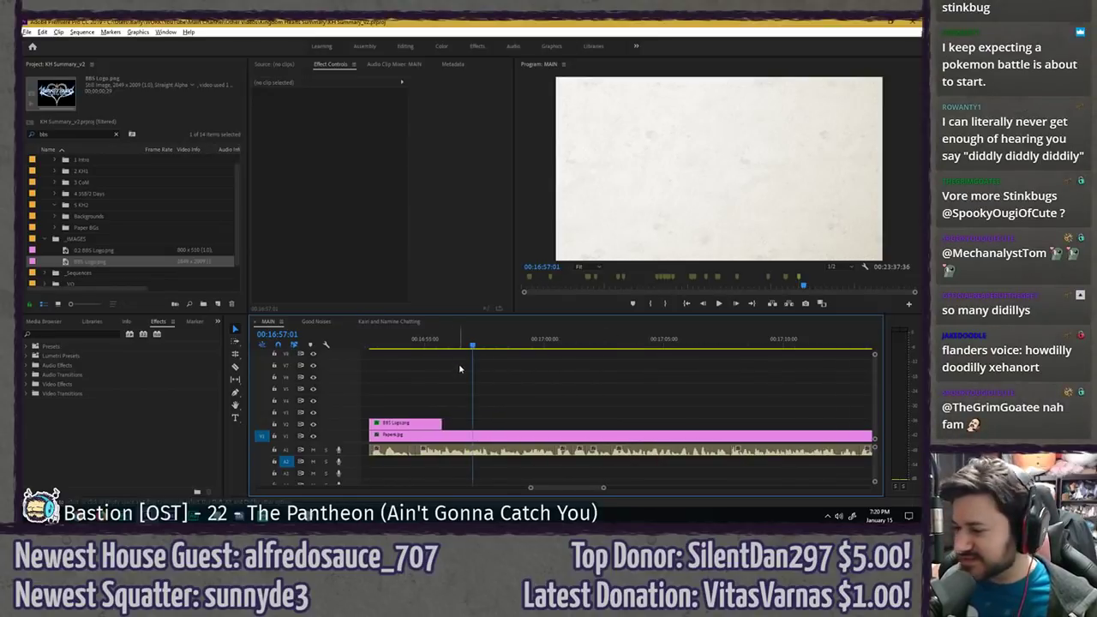
{"action": "left_click", "coordinate": [448, 345]}
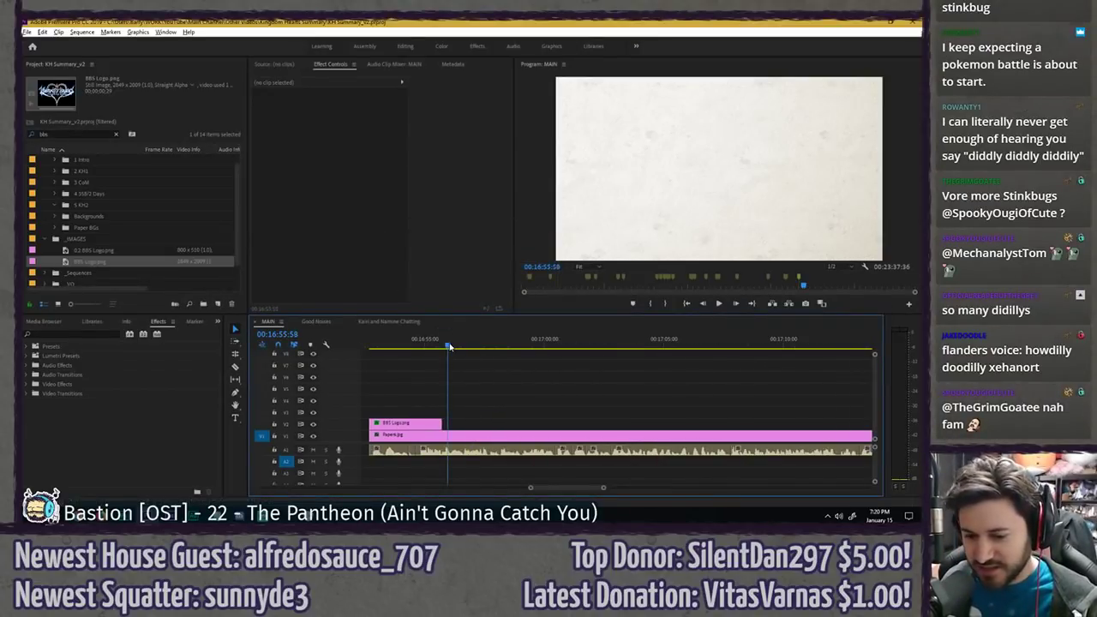
{"action": "key", "text": "space"}
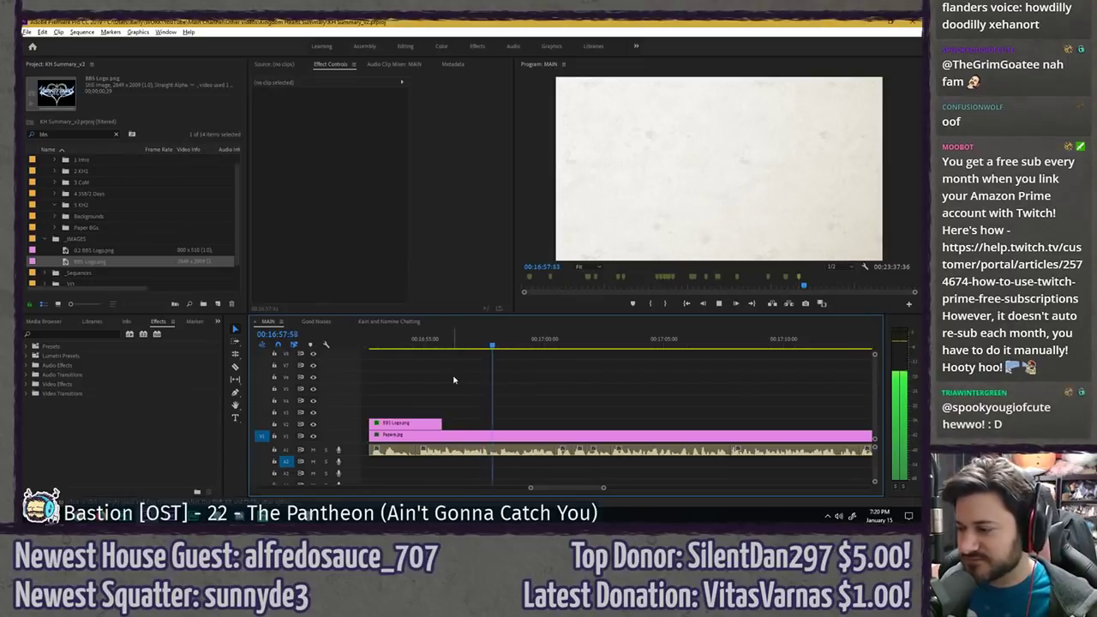
{"action": "scroll", "coordinate": [454, 379], "scroll_direction": "up", "scroll_amount": 1}
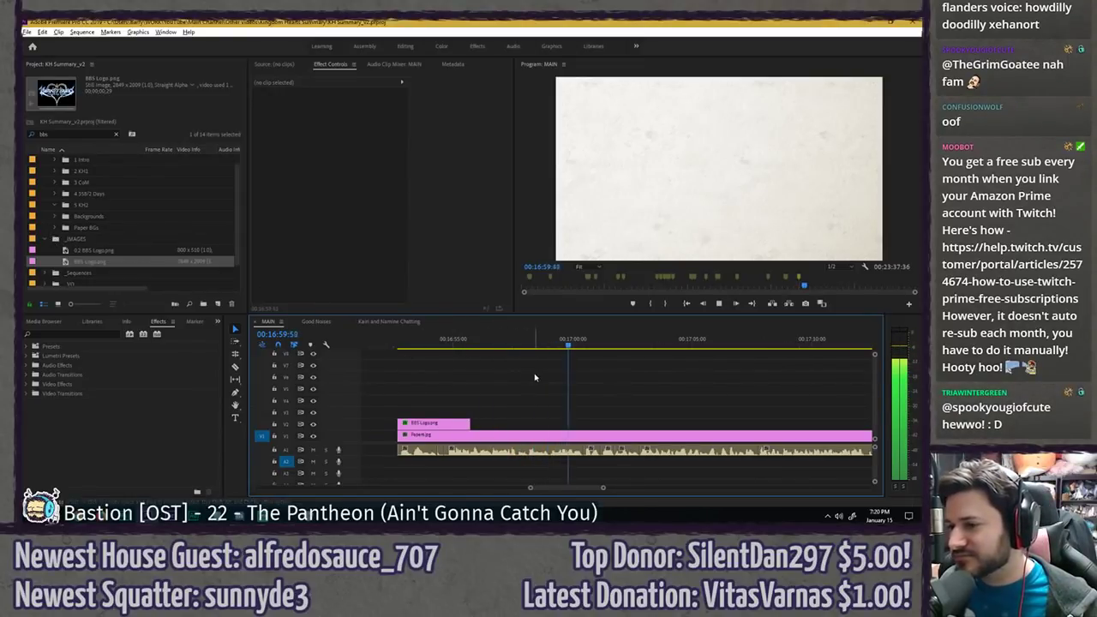
{"action": "key", "text": "space"}
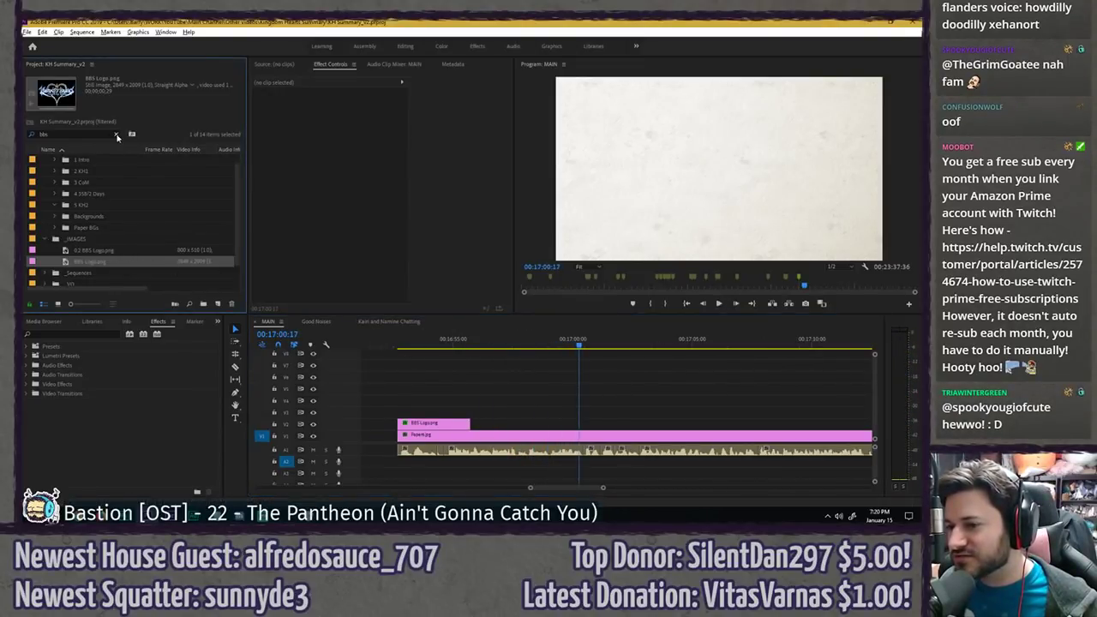
- Clear the project search and create a new bin '6 BBS' inside the _ART folder
{"action": "left_click", "coordinate": [115, 135]}
{"action": "left_click", "coordinate": [53, 217]}
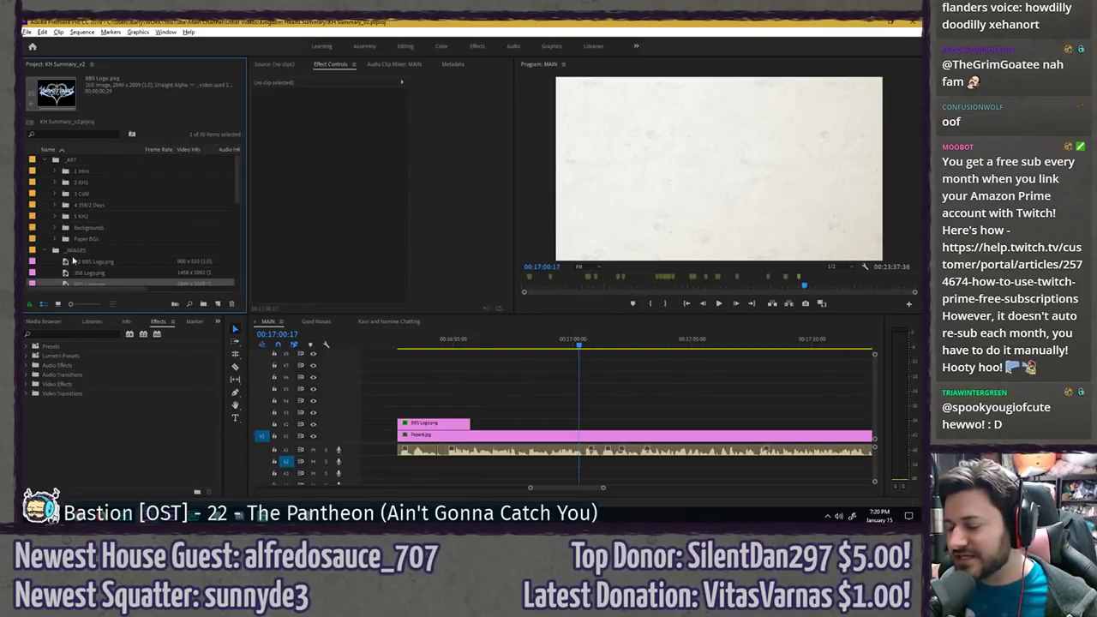
{"action": "left_click", "coordinate": [71, 161]}
{"action": "left_click", "coordinate": [204, 302]}
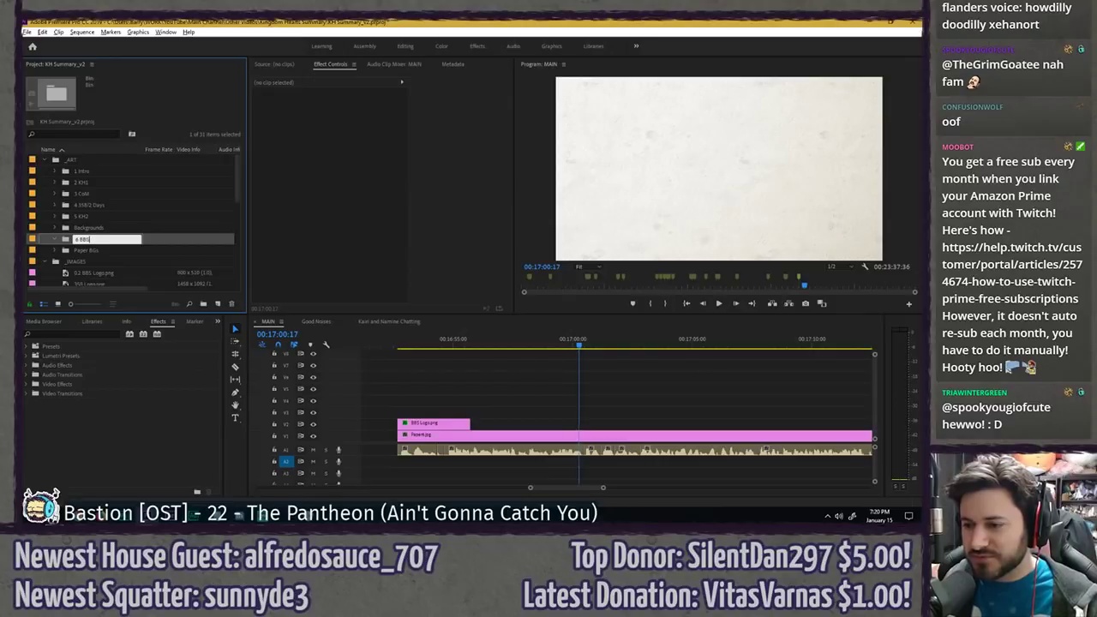
{"action": "type", "text": "6 BBS"}
{"action": "key", "text": "Return"}
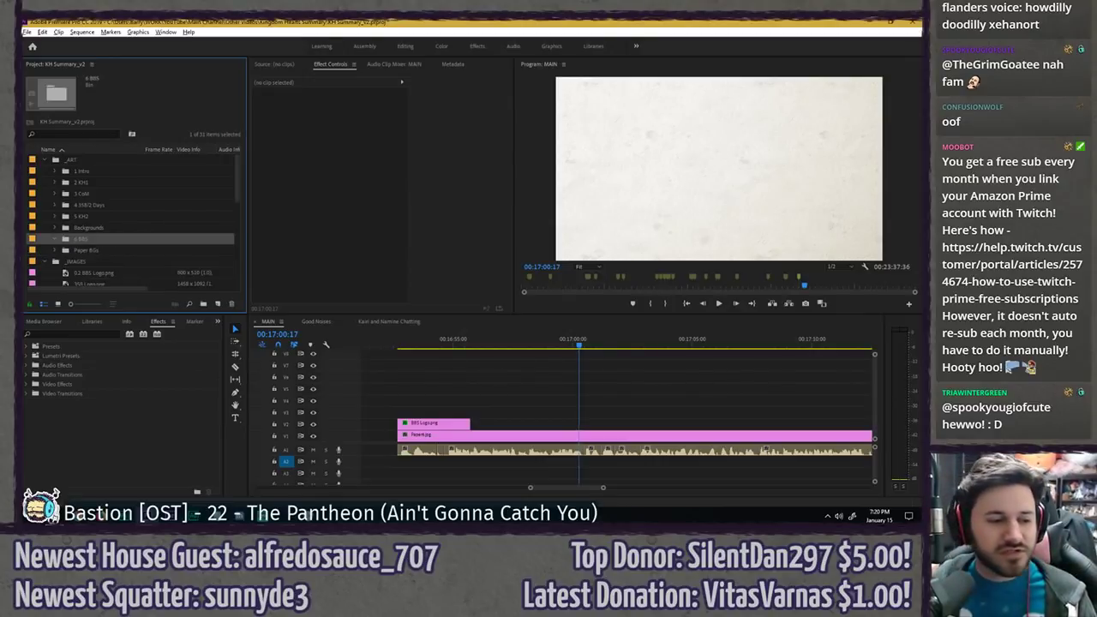
- Import the BBS character PNGs from Explorer into the 6 BBS bin and select Aqua.png
{"action": "key", "text": "alt+Tab"}
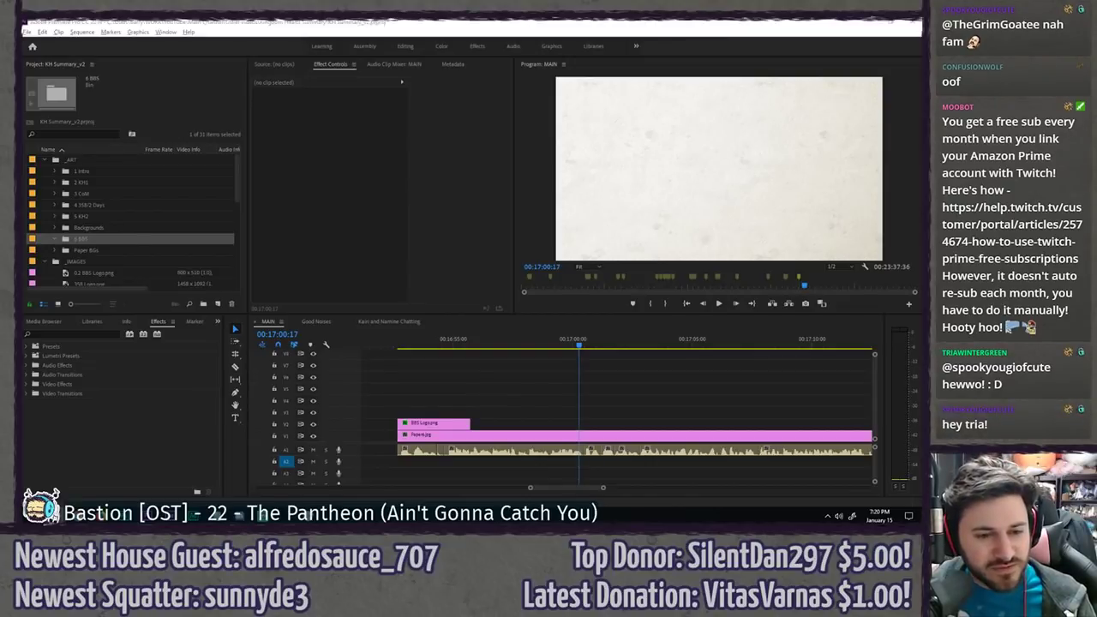
{"action": "left_click_drag", "start_coordinate": [24, 231], "coordinate": [83, 240]}
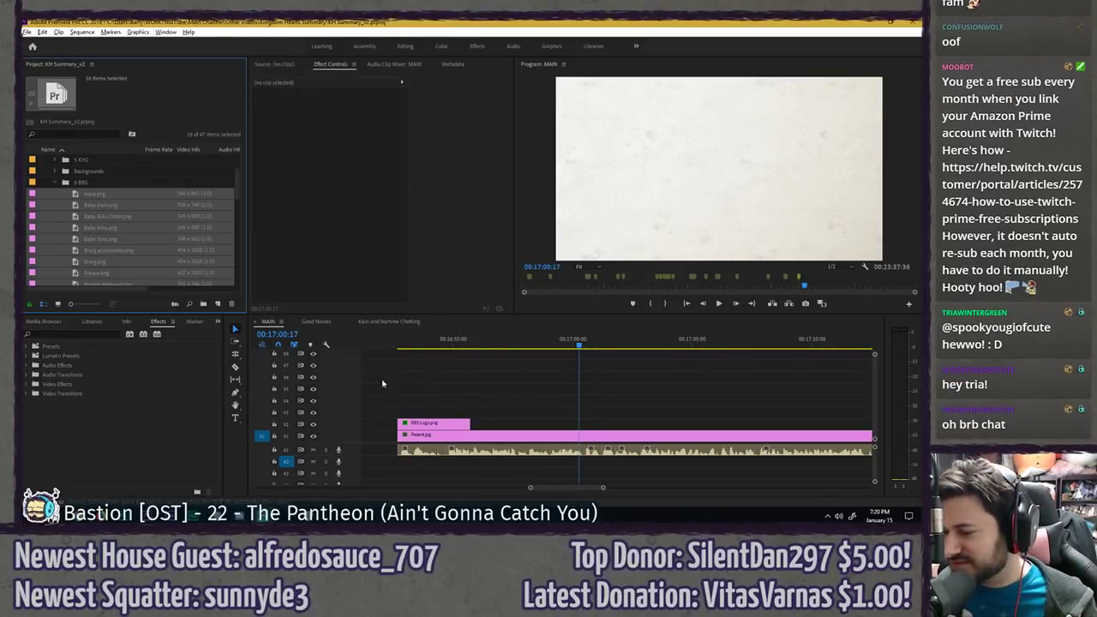
{"action": "scroll", "coordinate": [92, 204], "scroll_direction": "down", "scroll_amount": 1}
{"action": "left_click", "coordinate": [93, 186]}
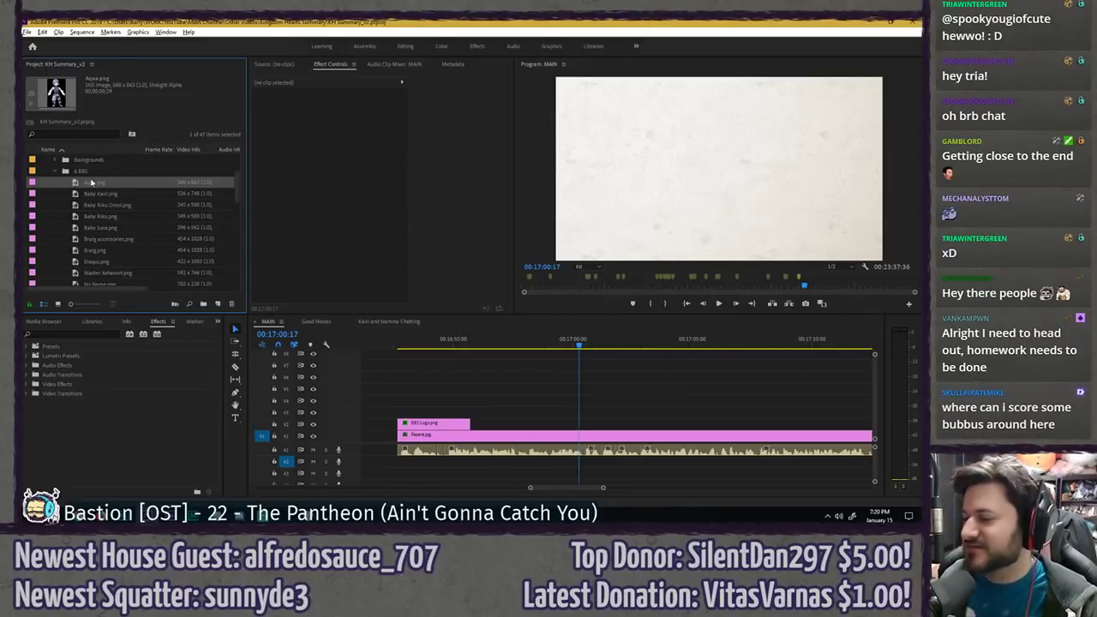
- Place Terra.png in the sequence at the playhead and move him toward the right of the frame
{"action": "left_click", "coordinate": [517, 344]}
{"action": "key", "text": "space"}
{"action": "key", "text": "space"}
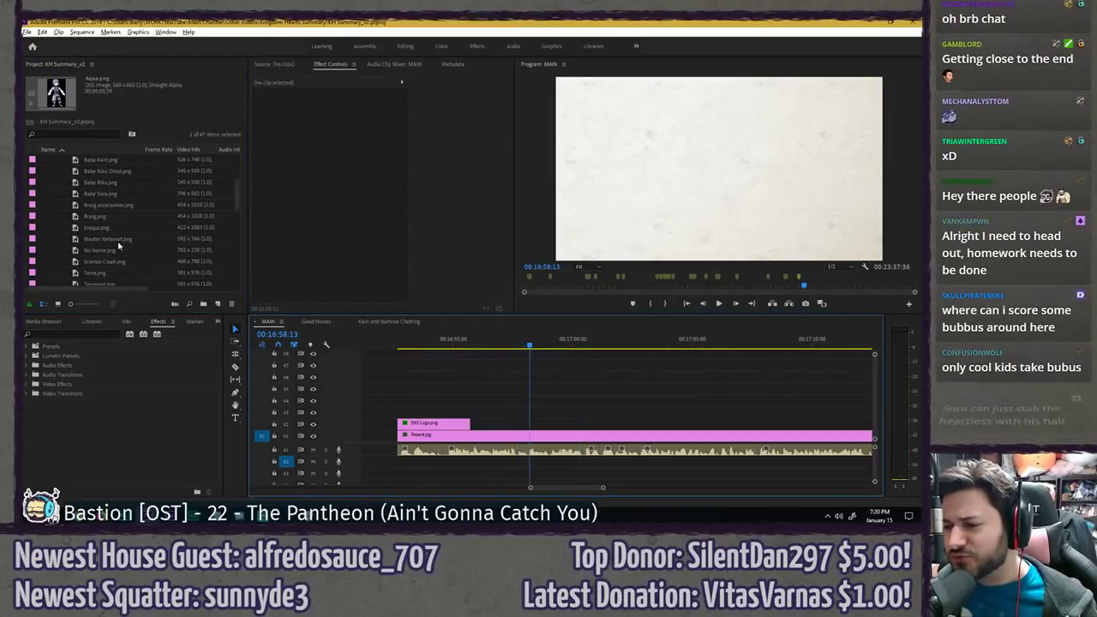
{"action": "scroll", "coordinate": [95, 257], "scroll_direction": "down", "scroll_amount": 3}
{"action": "left_click_drag", "start_coordinate": [90, 249], "coordinate": [536, 424]}
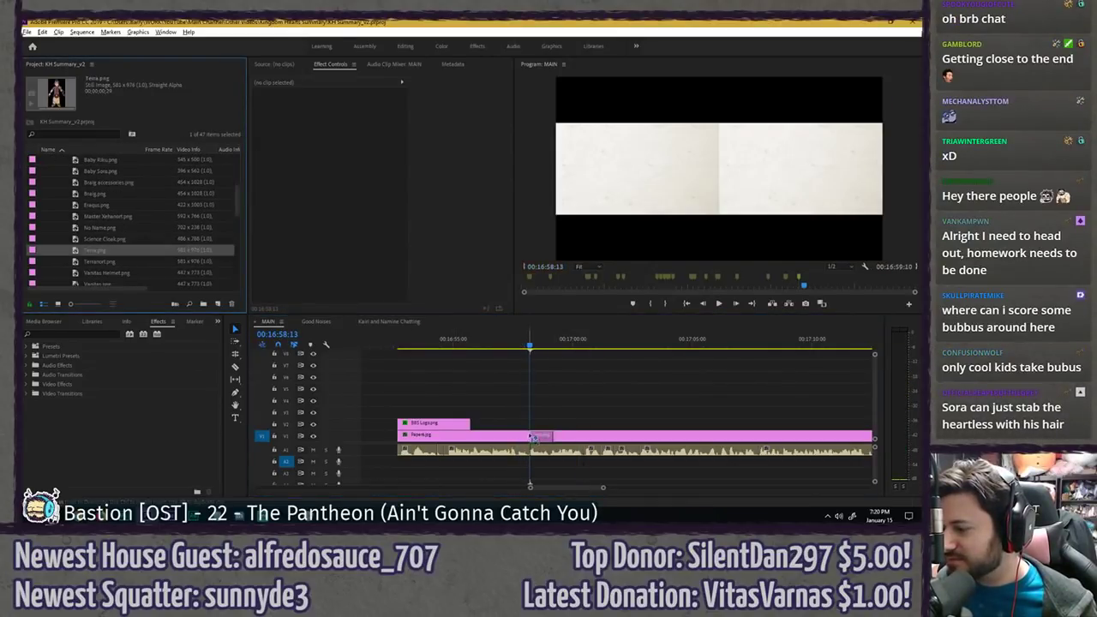
{"action": "left_click", "coordinate": [539, 423]}
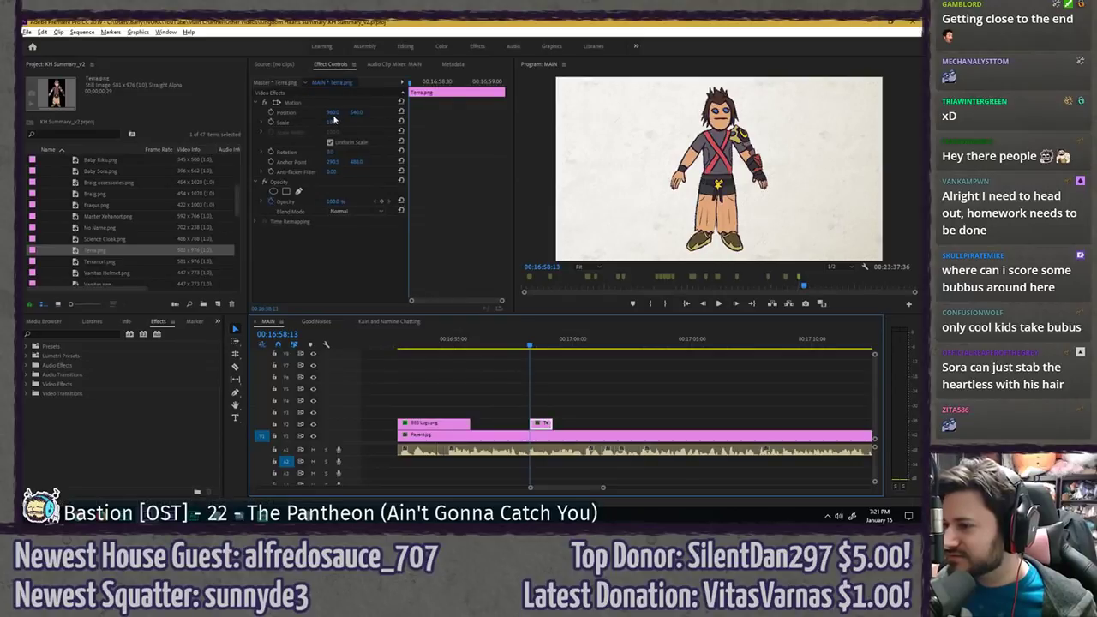
{"action": "left_click_drag", "start_coordinate": [333, 113], "coordinate": [486, 113]}
- Place Aqua.png above Terra at the playhead and nudge her position in the frame
{"action": "scroll", "coordinate": [86, 227], "scroll_direction": "up", "scroll_amount": 3}
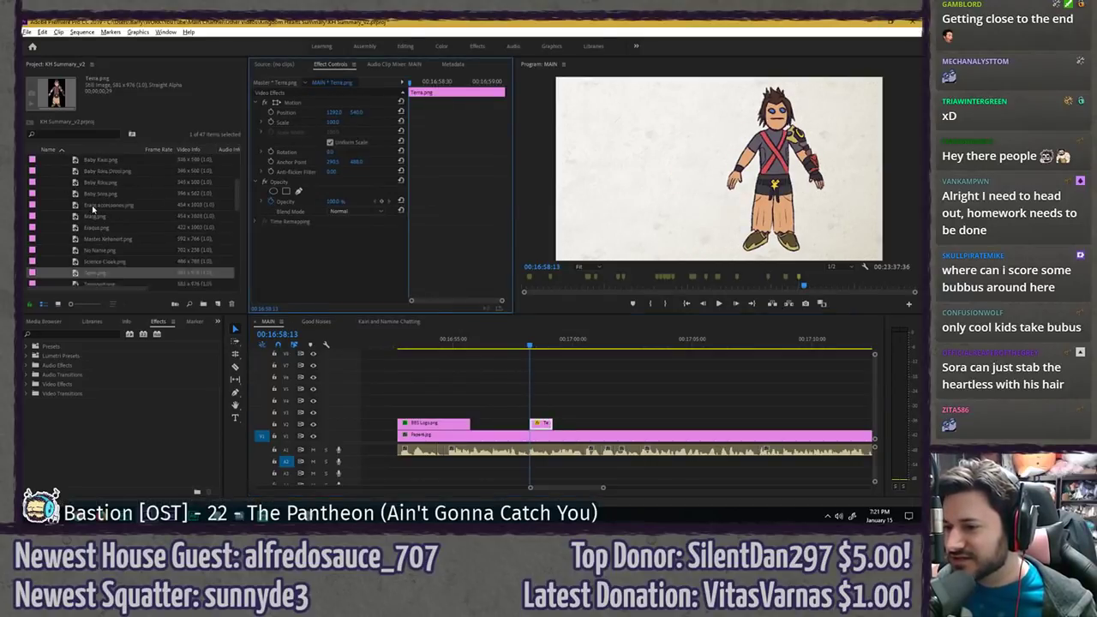
{"action": "left_click_drag", "start_coordinate": [90, 182], "coordinate": [539, 413]}
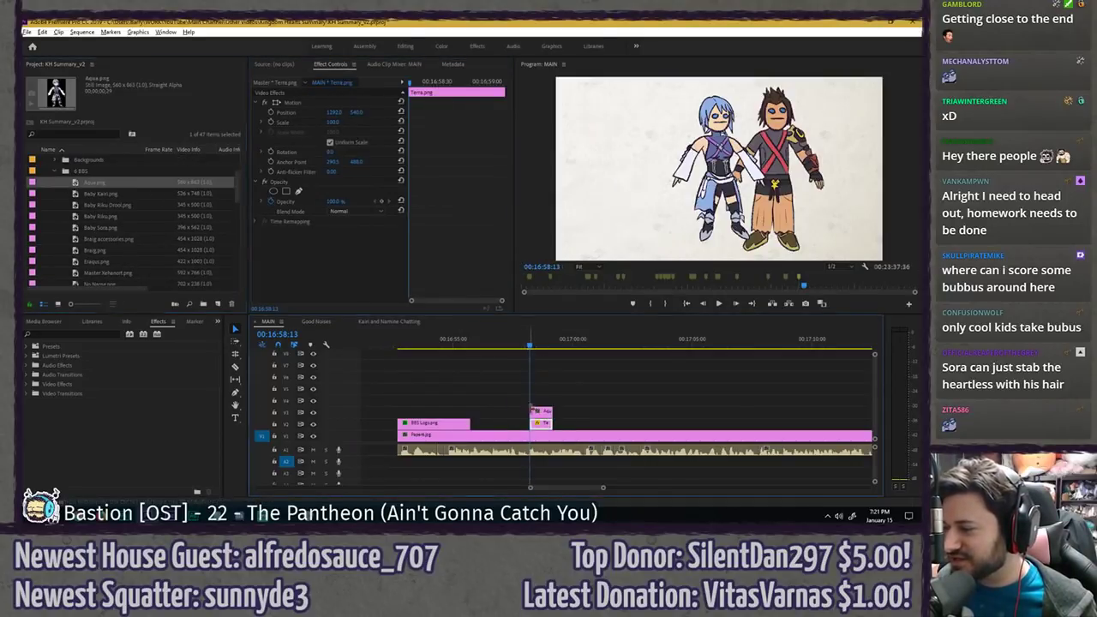
{"action": "left_click", "coordinate": [542, 414]}
{"action": "left_click_drag", "start_coordinate": [334, 113], "coordinate": [365, 113]}
- Add the Ventus clip to the stack and shift it vertically into place
{"action": "scroll", "coordinate": [109, 209], "scroll_direction": "down", "scroll_amount": 4}
{"action": "scroll", "coordinate": [115, 242], "scroll_direction": "up", "scroll_amount": 1}
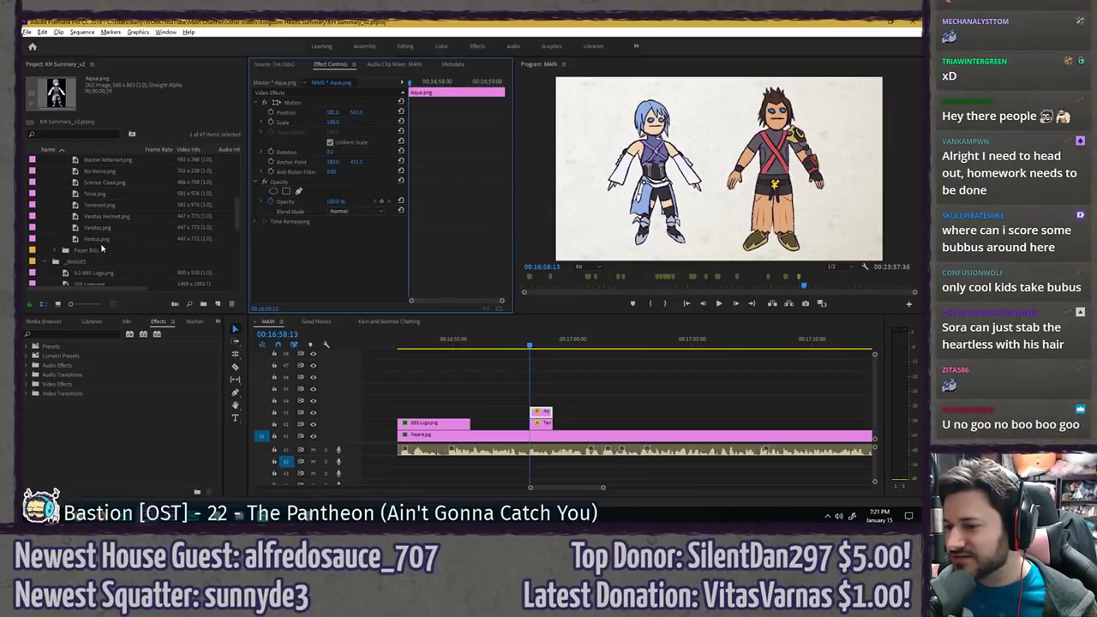
{"action": "left_click_drag", "start_coordinate": [100, 242], "coordinate": [533, 400]}
{"action": "left_click_drag", "start_coordinate": [354, 114], "coordinate": [360, 114]}
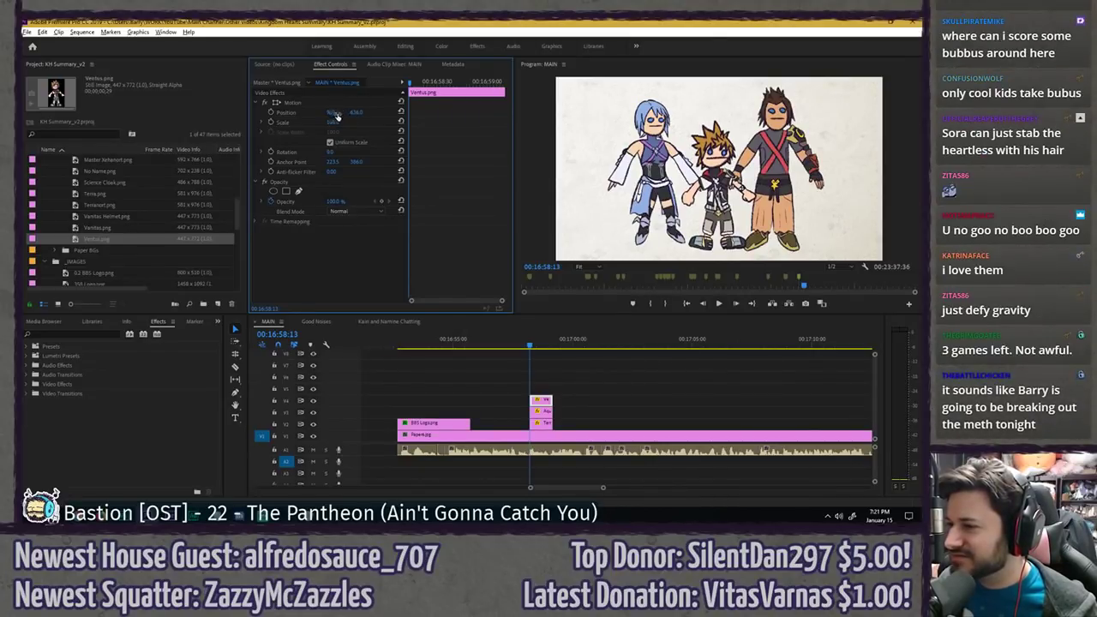
- Set the Ventus clip's scale to 90
{"action": "left_click", "coordinate": [335, 122]}
{"action": "left_click", "coordinate": [335, 123]}
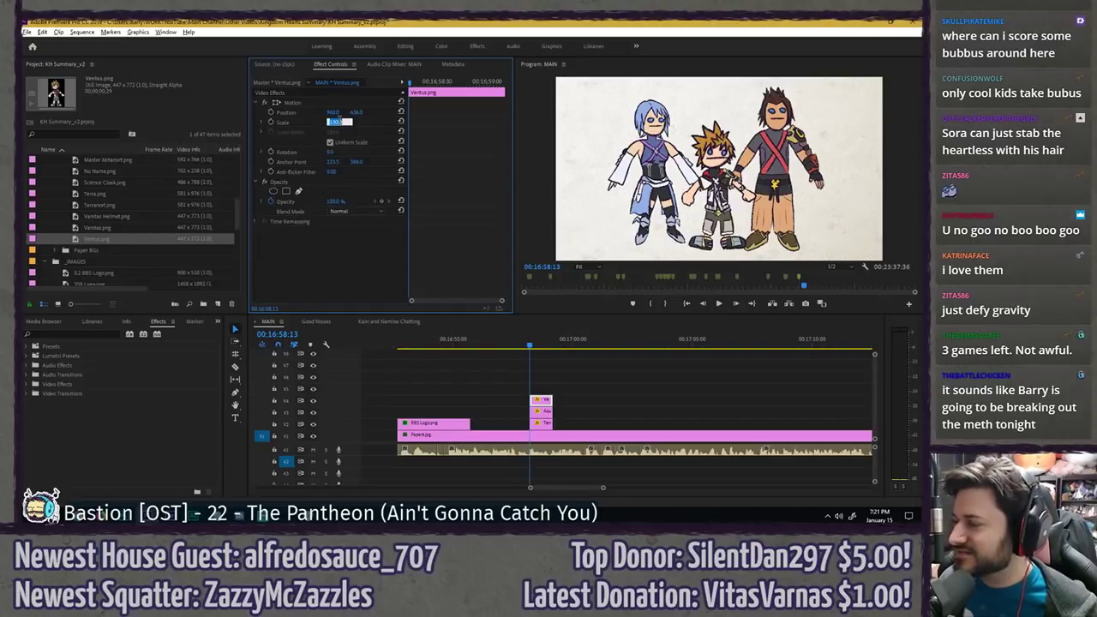
{"action": "type", "text": "90"}
{"action": "key", "text": "Return"}
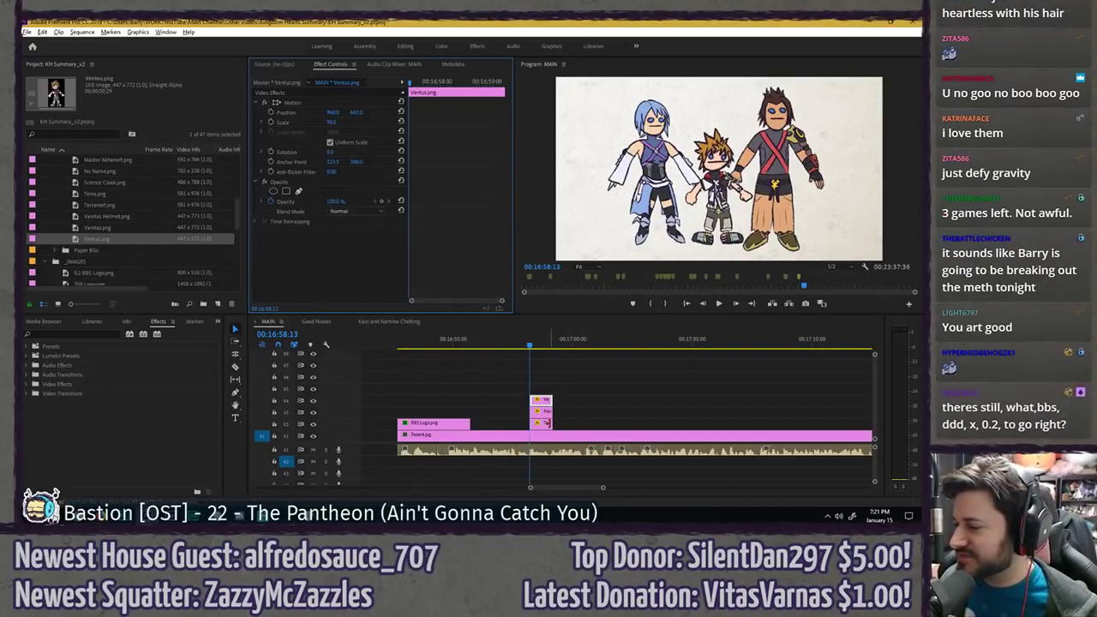
- Set Terra.png and Aqua.png to scale 90 as well, then save the project
{"action": "left_click", "coordinate": [540, 433]}
{"action": "left_click", "coordinate": [541, 424]}
{"action": "left_click", "coordinate": [340, 123]}
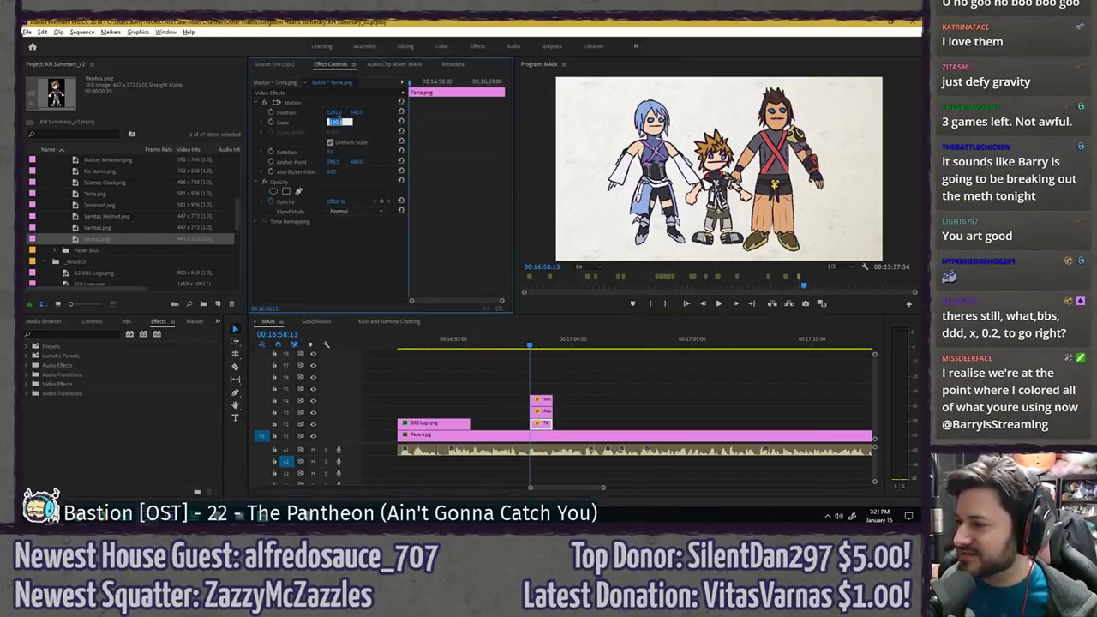
{"action": "type", "text": "90"}
{"action": "key", "text": "Return"}
{"action": "left_click", "coordinate": [548, 412]}
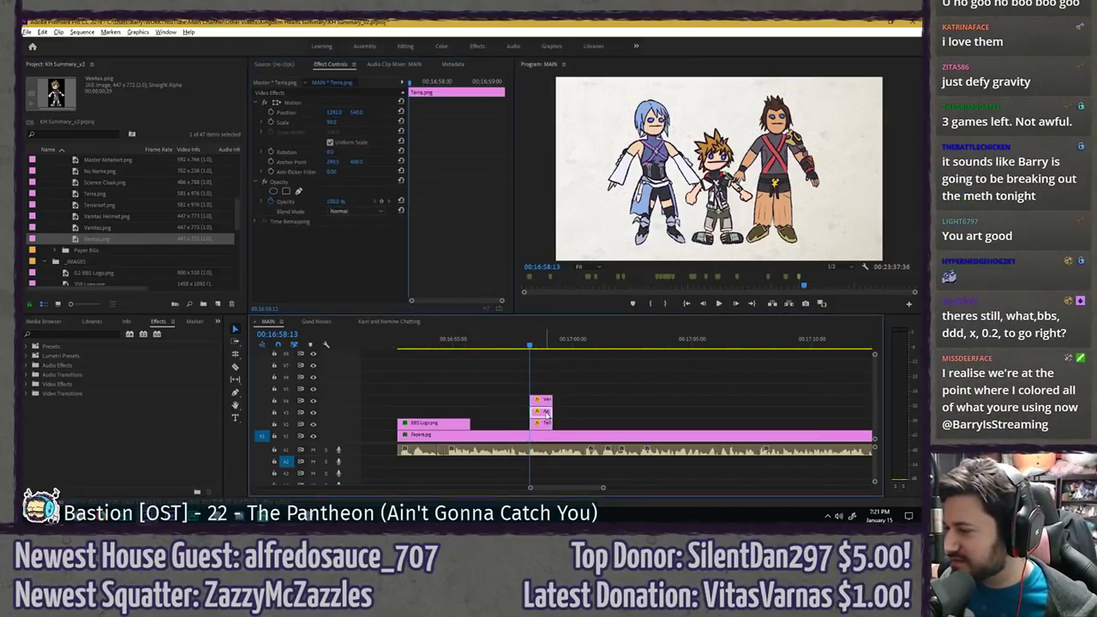
{"action": "left_click", "coordinate": [334, 122]}
{"action": "type", "text": "90"}
{"action": "key", "text": "Return"}
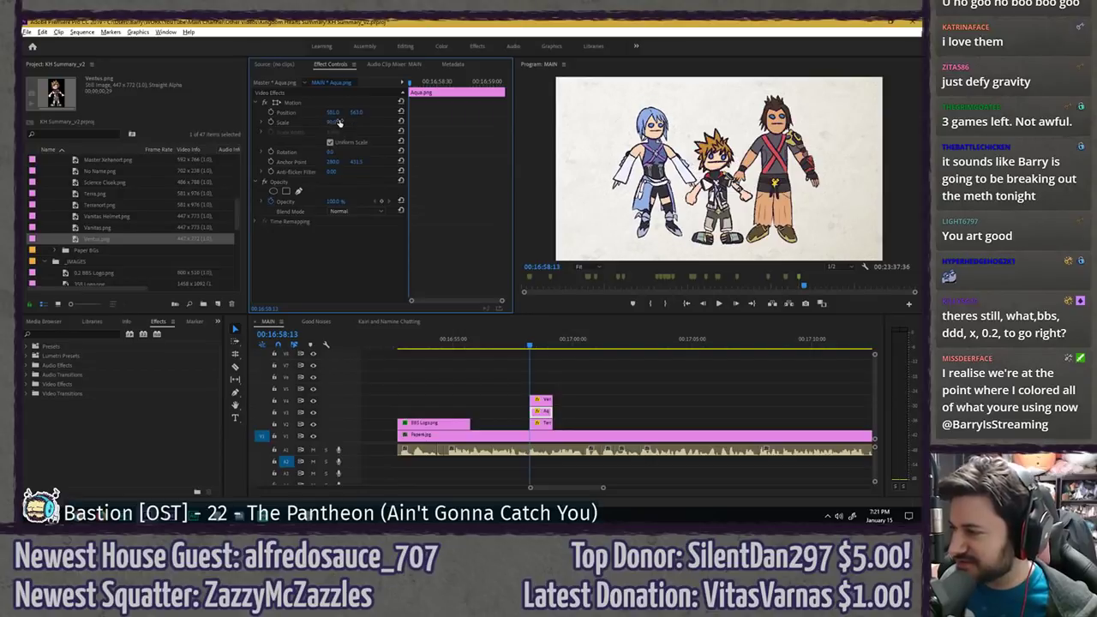
{"action": "key", "text": "ctrl+s"}
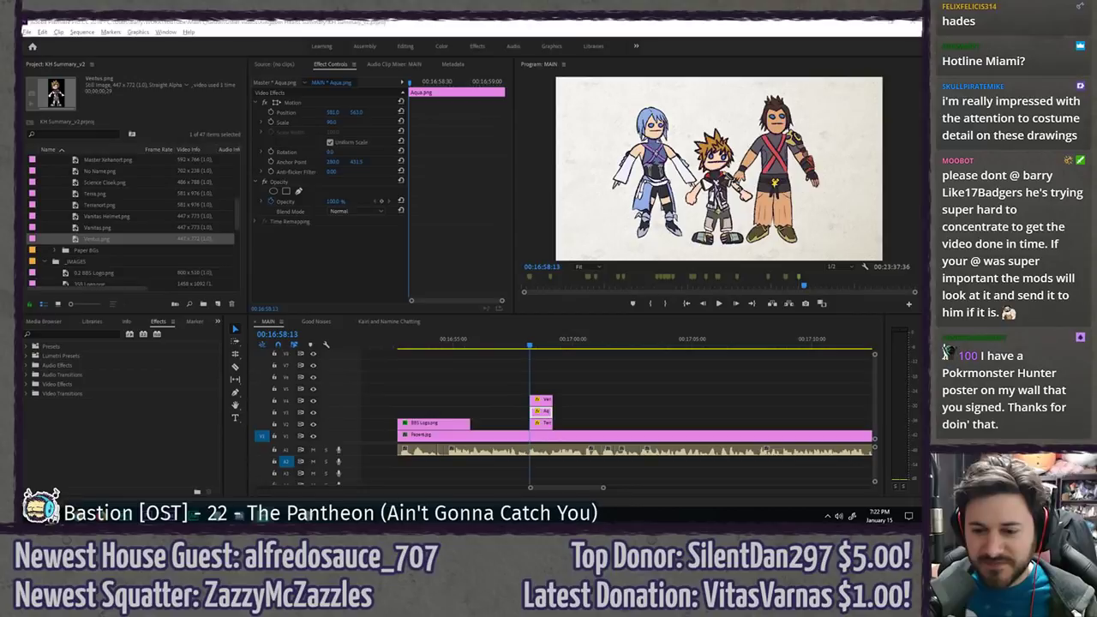
- Preview the trio maximized, then search the project for 'sora fight'
{"action": "left_click", "coordinate": [619, 377]}
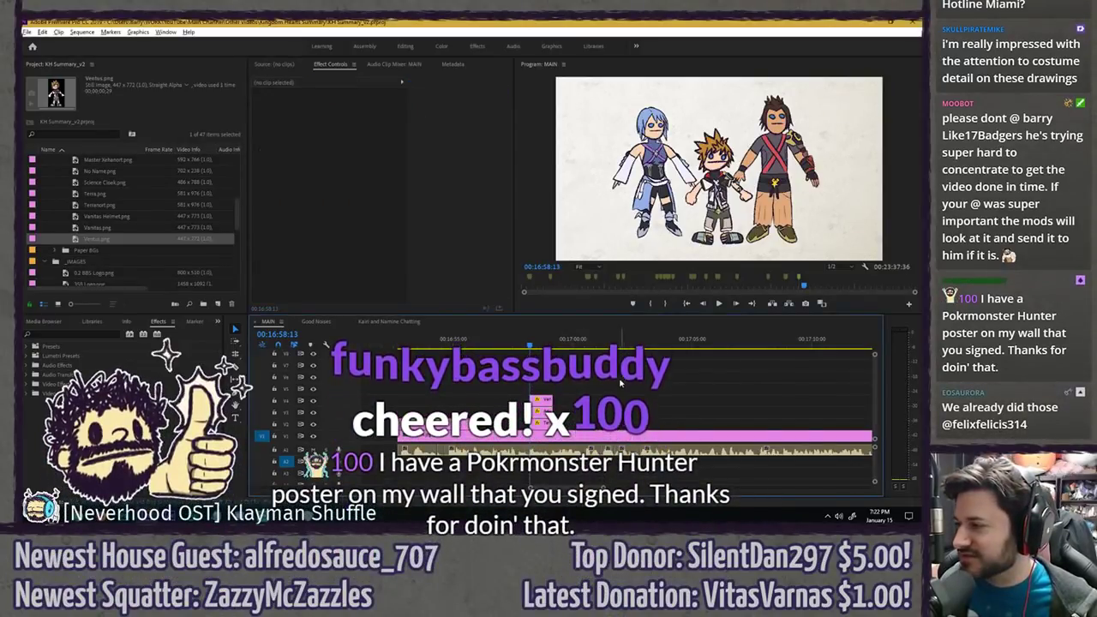
{"action": "key", "text": "grave"}
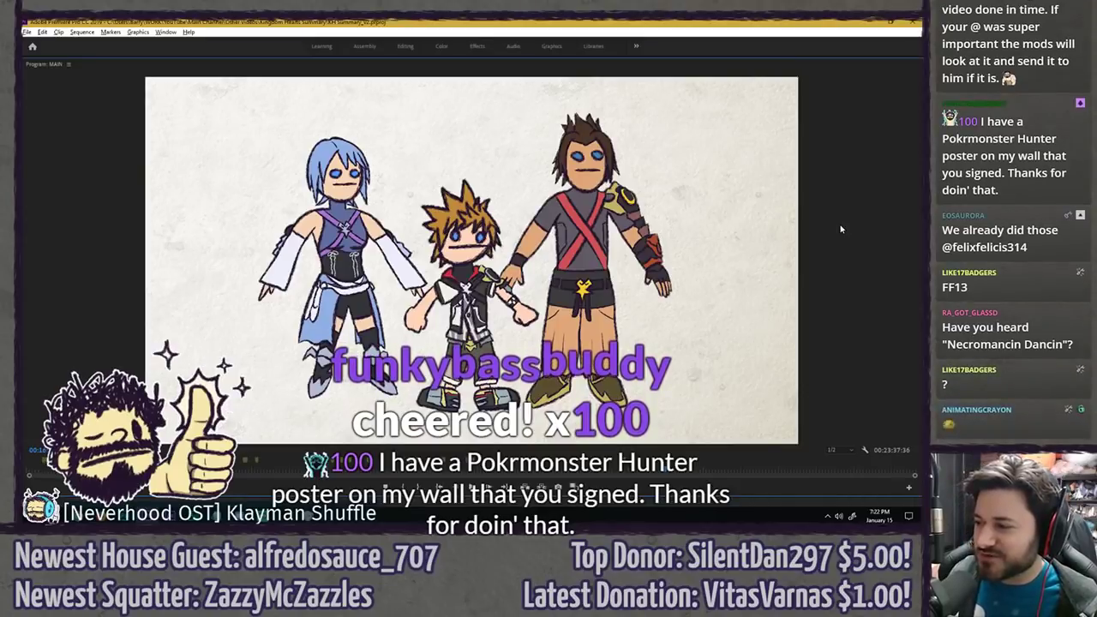
{"action": "key", "text": "grave"}
{"action": "left_click", "coordinate": [76, 134]}
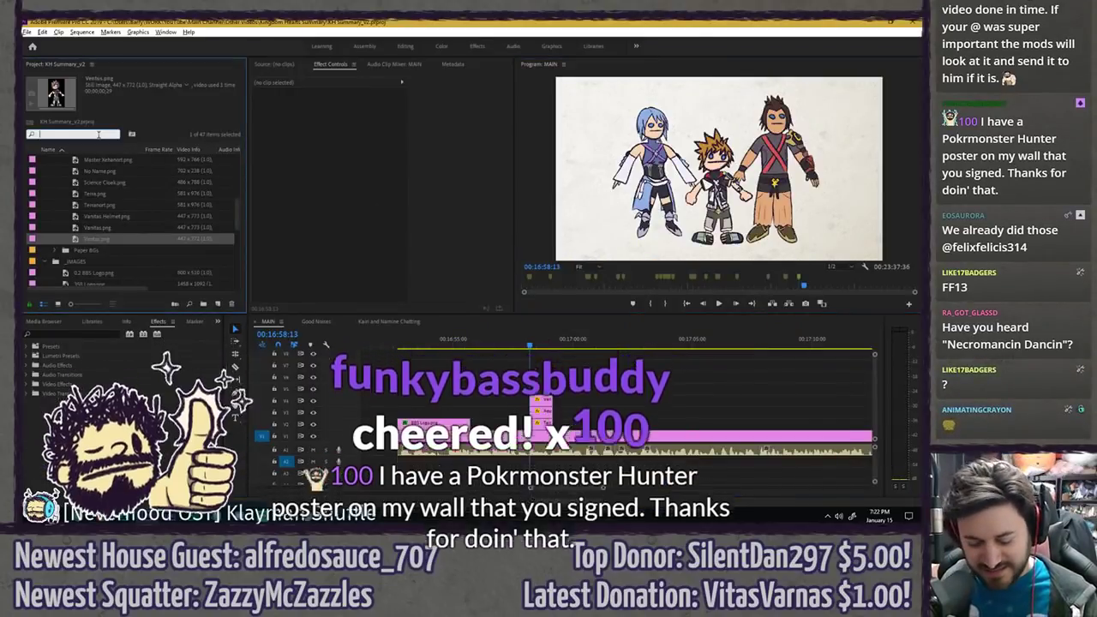
{"action": "type", "text": "sora fight"}
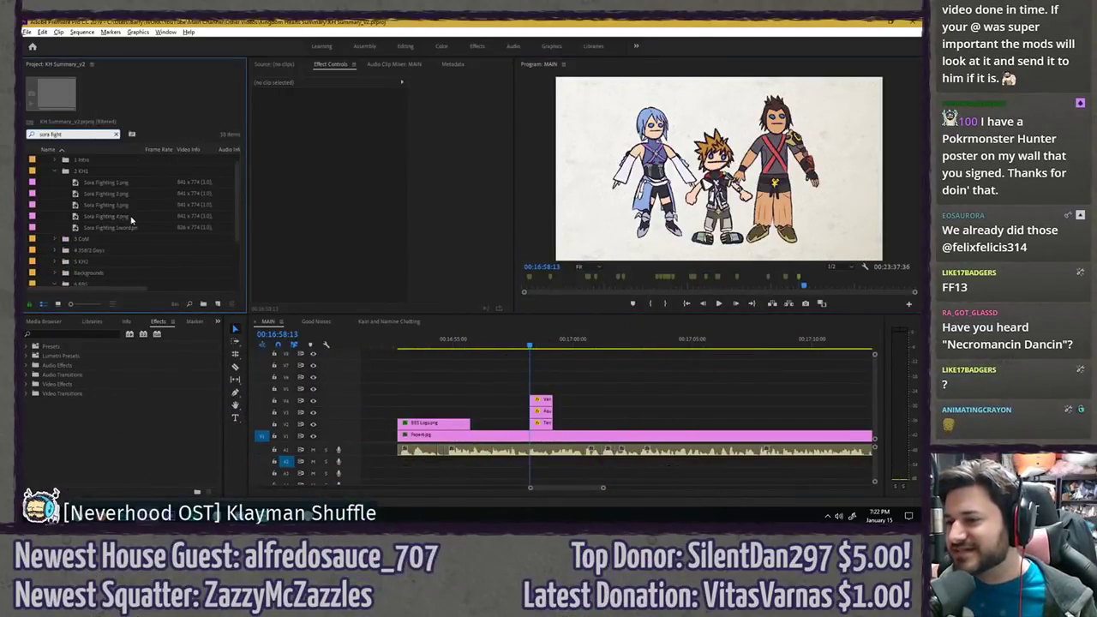
- Try Sora Fighting 4.png on the timeline near 00:17:00, preview it, then delete it
{"action": "left_click", "coordinate": [105, 197]}
{"action": "left_click", "coordinate": [103, 228]}
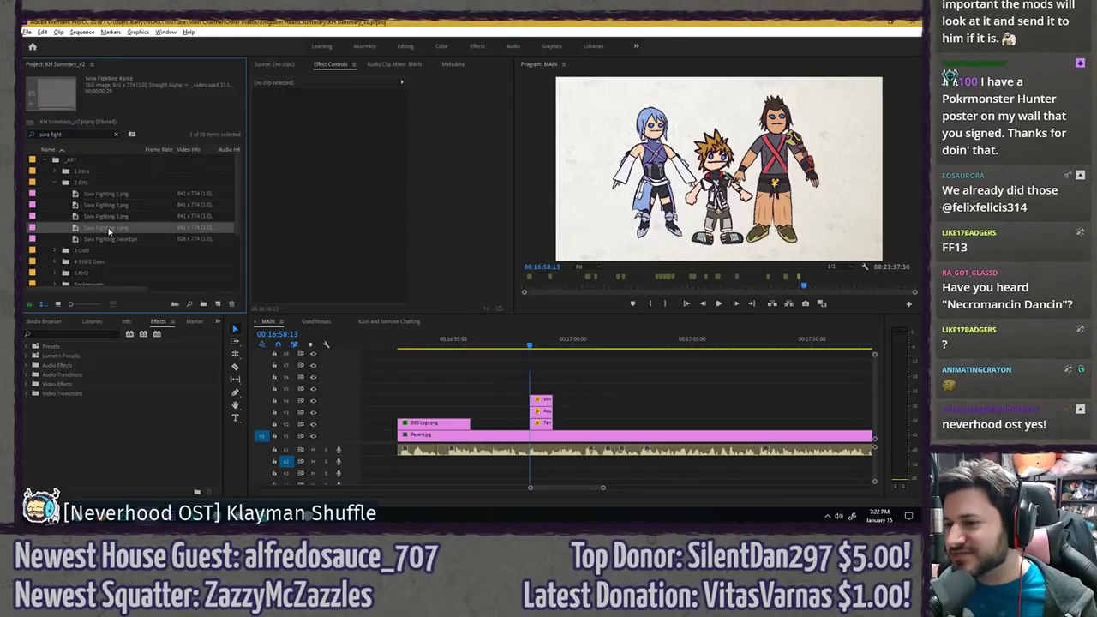
{"action": "left_click_drag", "start_coordinate": [103, 228], "coordinate": [556, 390]}
{"action": "left_click", "coordinate": [560, 341]}
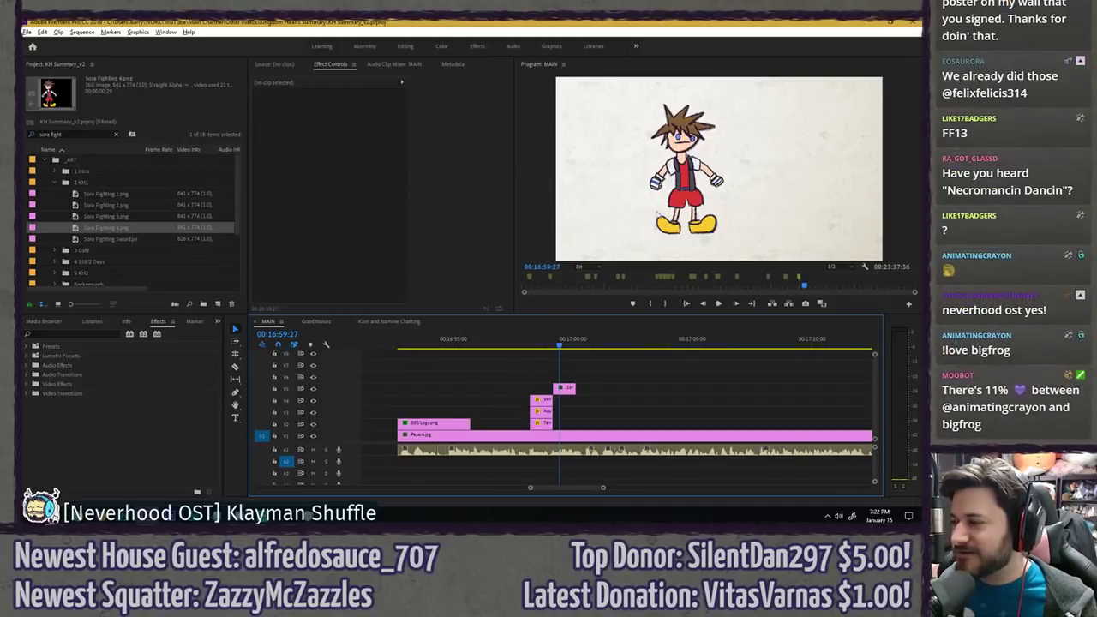
{"action": "key", "text": "grave"}
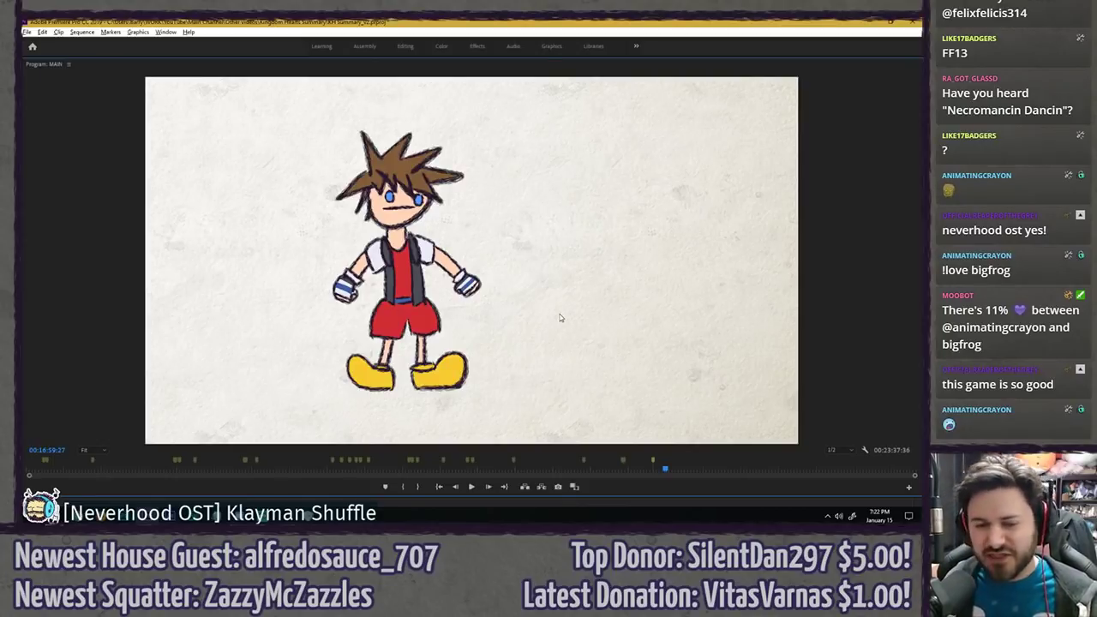
{"action": "key", "text": "Delete"}
{"action": "key", "text": "grave"}
{"action": "left_click", "coordinate": [541, 353]}
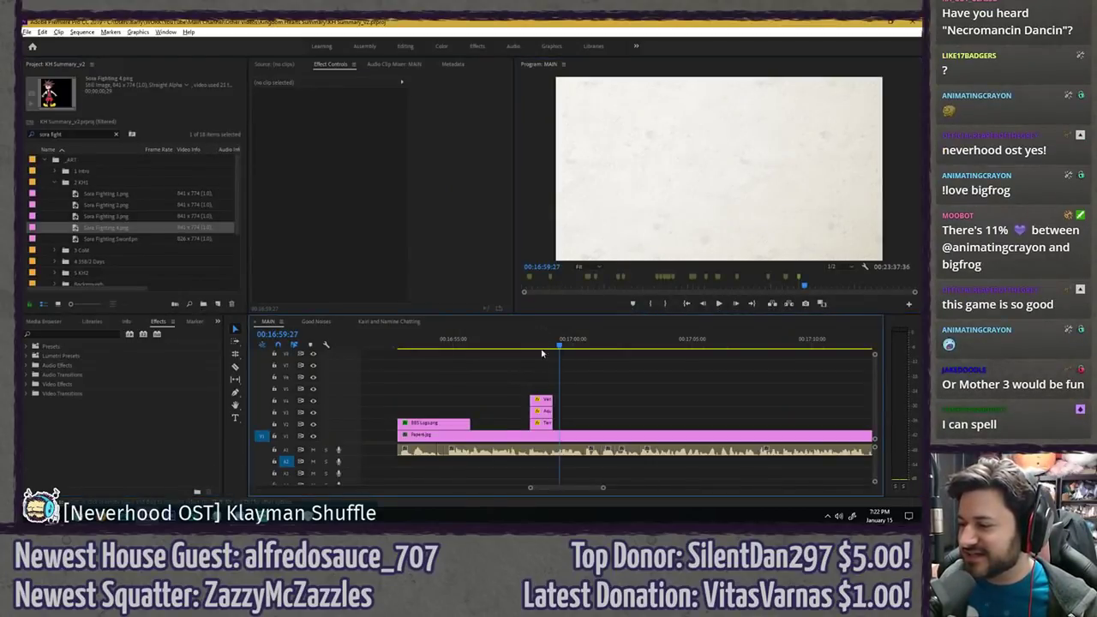
{"action": "left_click", "coordinate": [542, 353]}
- Review the trio full-screen, save the project, and play back the trio shot
{"action": "key", "text": "grave"}
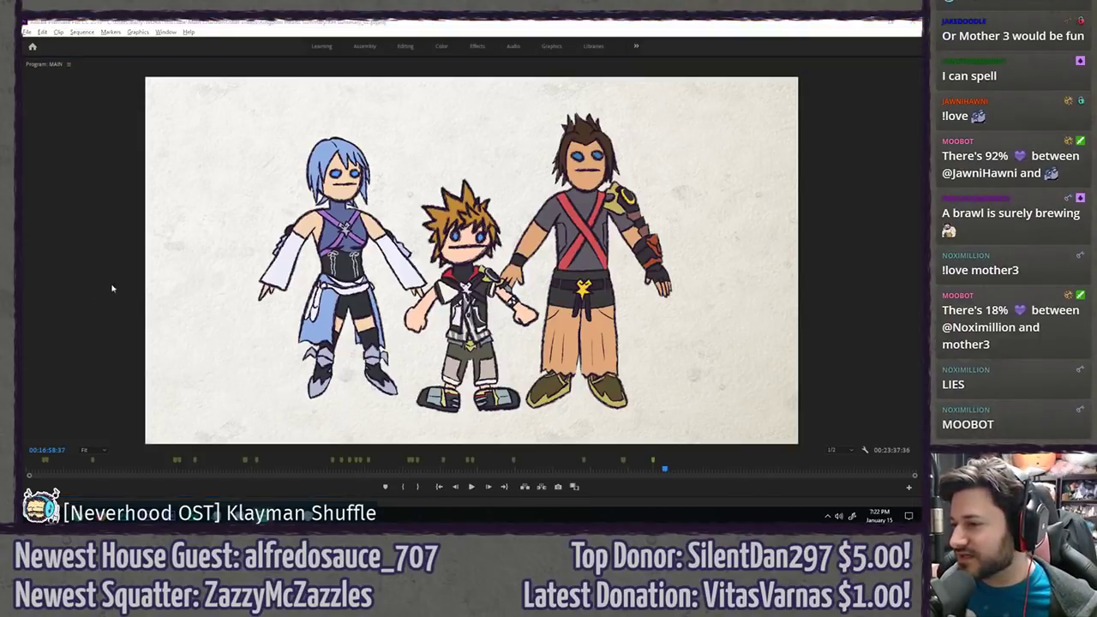
{"action": "left_click", "coordinate": [86, 277]}
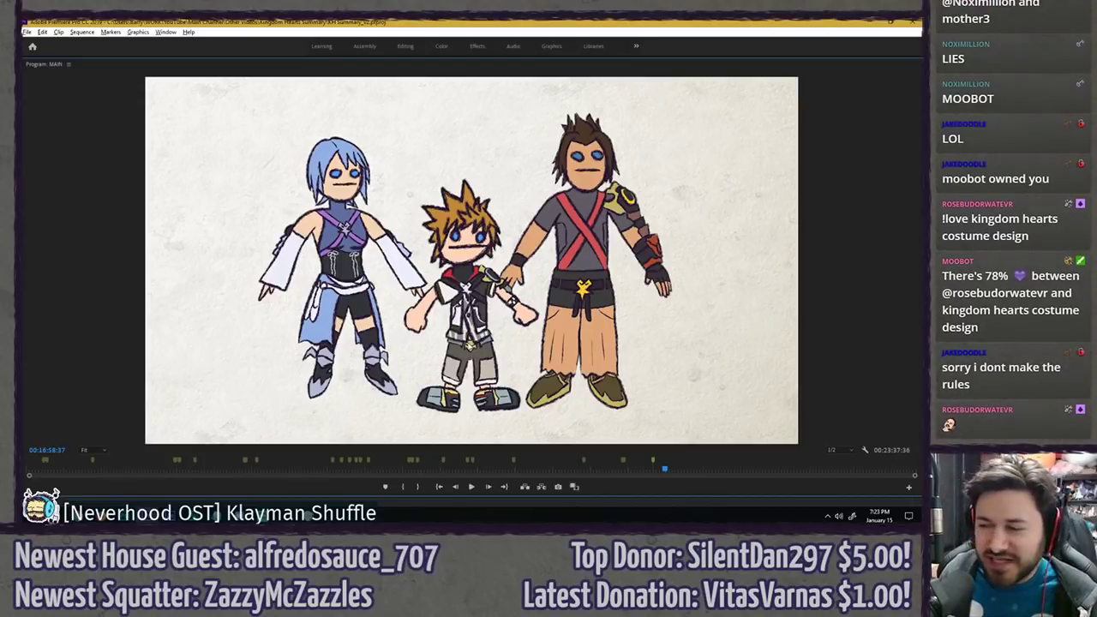
{"action": "key", "text": "grave"}
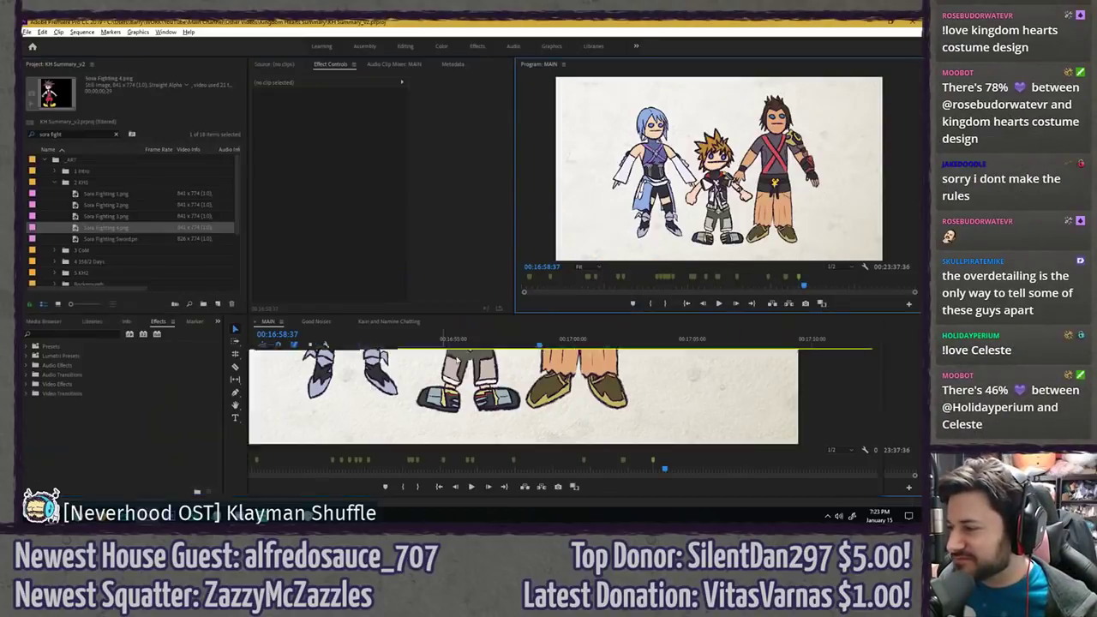
{"action": "key", "text": "ctrl+s"}
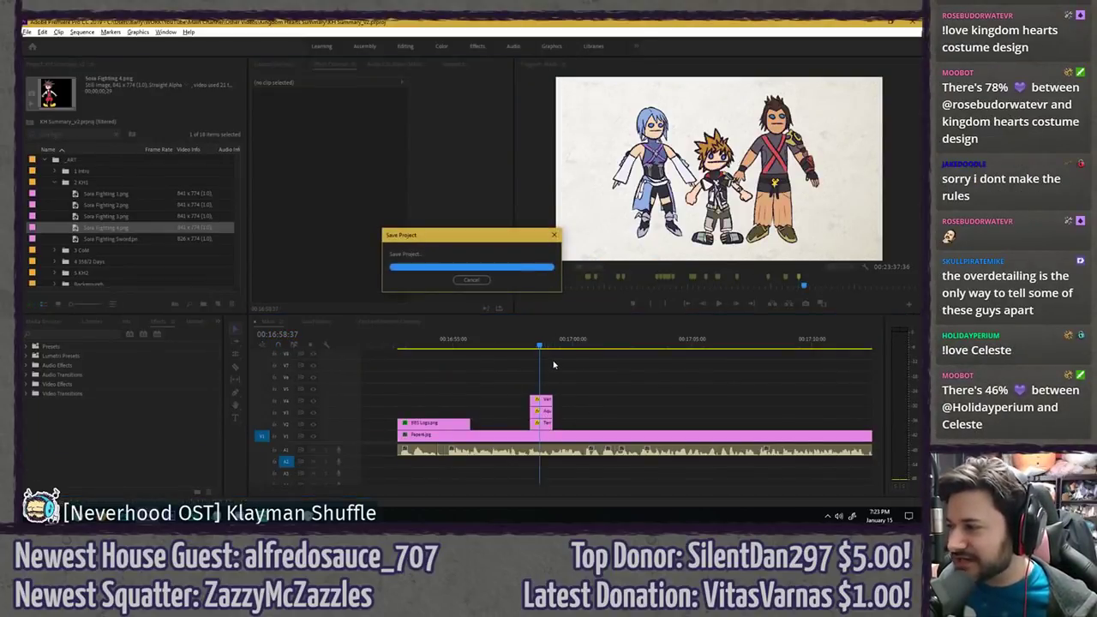
{"action": "left_click", "coordinate": [530, 344]}
{"action": "key", "text": "space"}
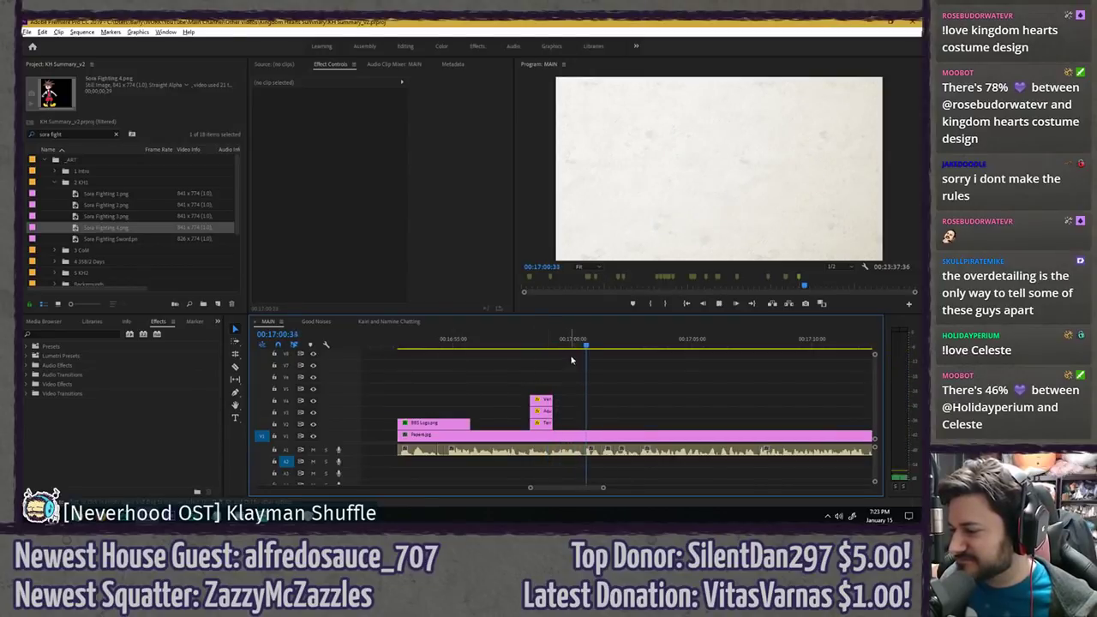
{"action": "key", "text": "space"}
- Extend the ends, then the starts, of the Ventus, Aqua and Terra clips, checking playback
{"action": "left_click_drag", "start_coordinate": [551, 374], "coordinate": [586, 418]}
{"action": "key", "text": "space"}
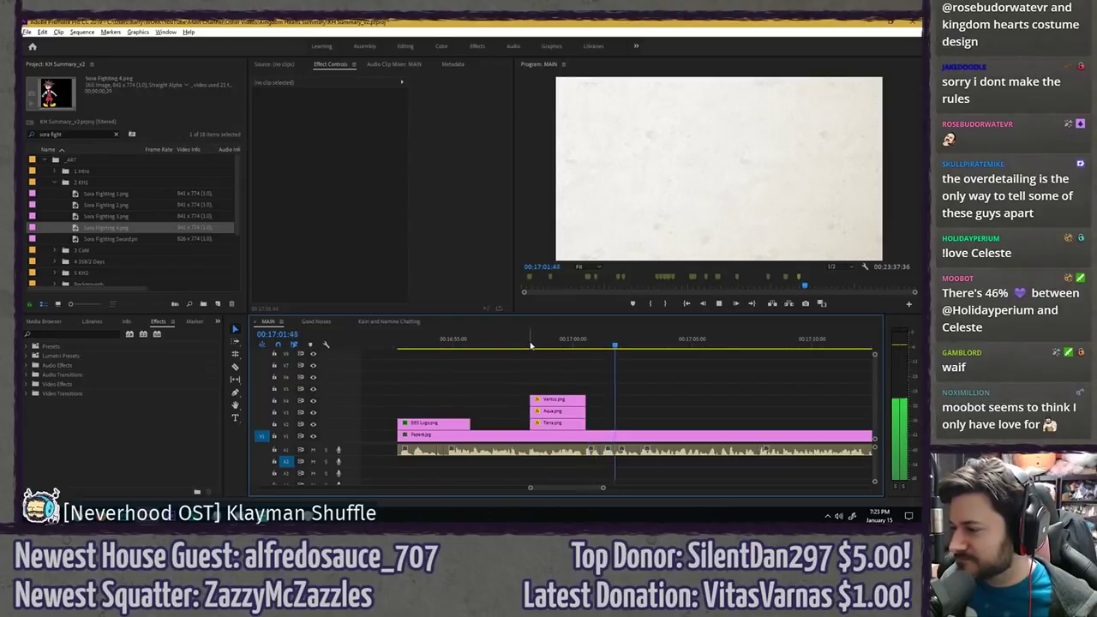
{"action": "left_click", "coordinate": [530, 344]}
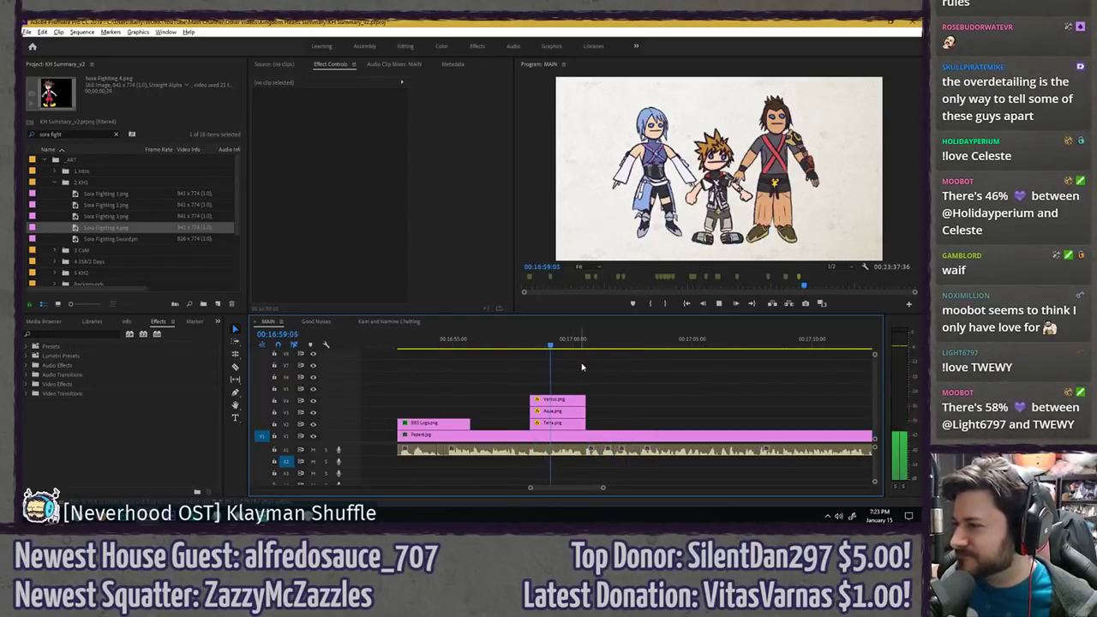
{"action": "scroll", "coordinate": [581, 367], "scroll_direction": "up", "scroll_amount": 2}
{"action": "left_click", "coordinate": [437, 344]}
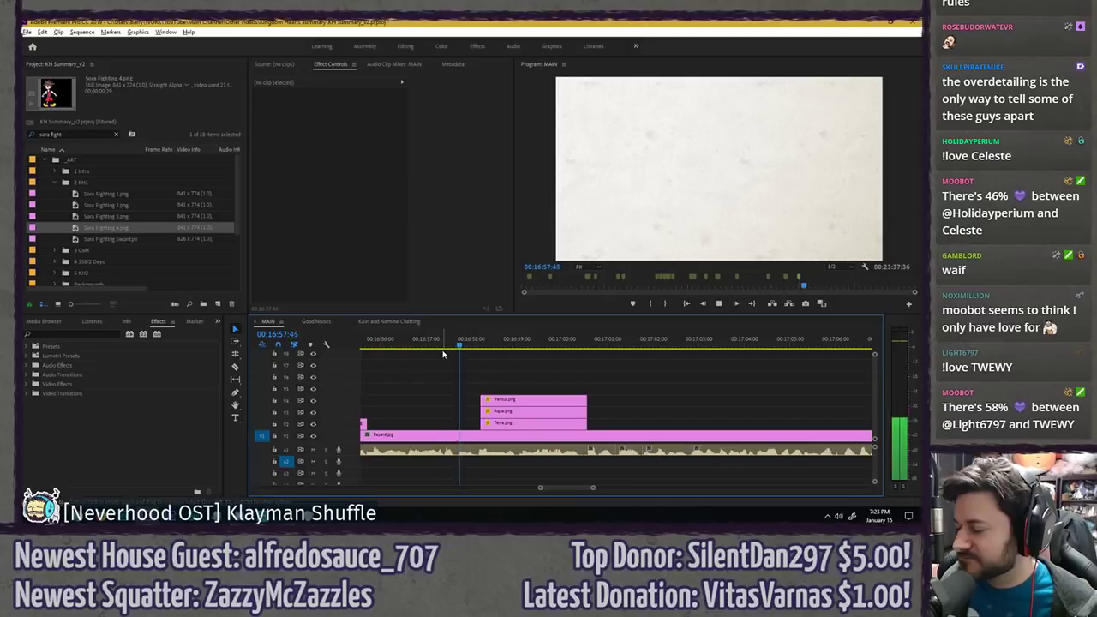
{"action": "key", "text": "space"}
{"action": "left_click_drag", "start_coordinate": [488, 373], "coordinate": [475, 423]}
{"action": "left_click", "coordinate": [490, 380]}
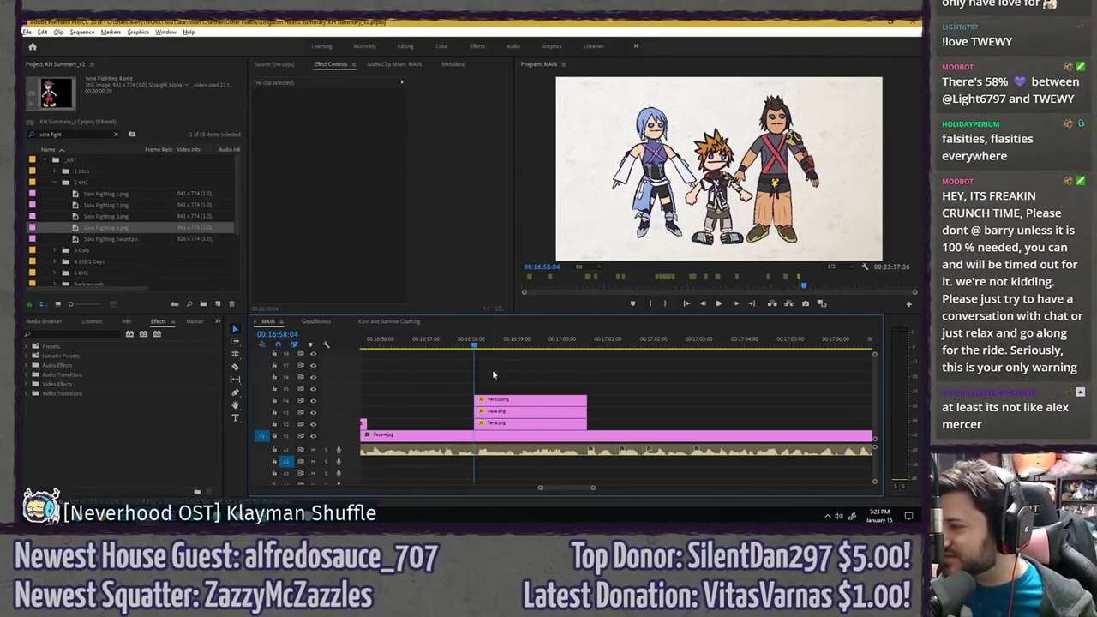
- Move Aqua's pivot toward her feet and tilt her counterclockwise; try tilting Terra, then undo
{"action": "left_click", "coordinate": [504, 418]}
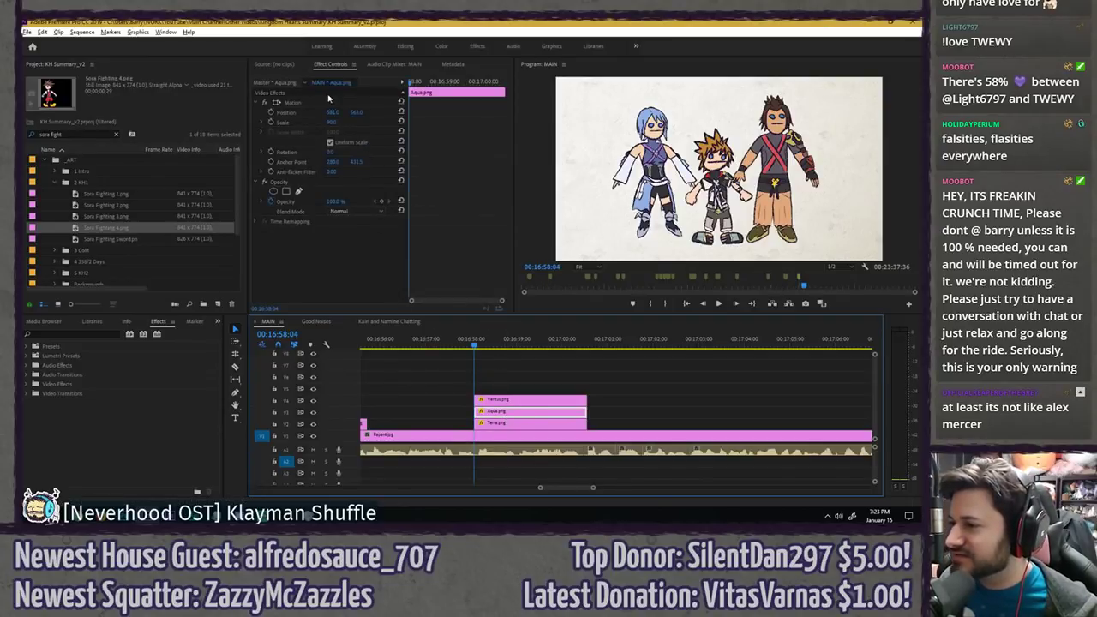
{"action": "left_click_drag", "start_coordinate": [655, 173], "coordinate": [658, 182]}
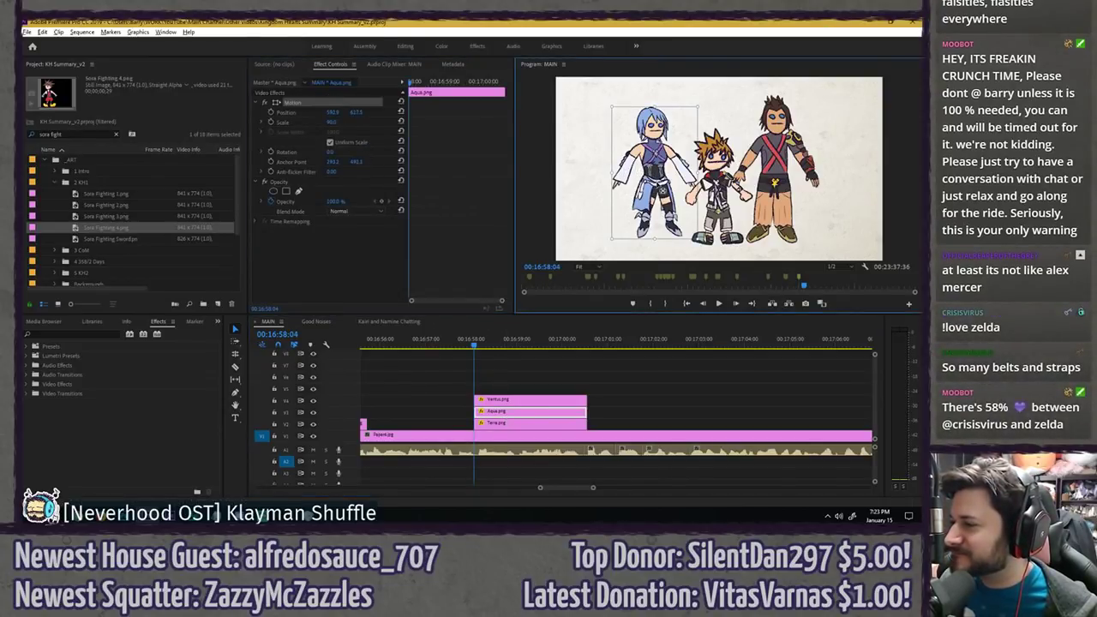
{"action": "left_click_drag", "start_coordinate": [604, 246], "coordinate": [615, 249]}
{"action": "left_click", "coordinate": [776, 168]}
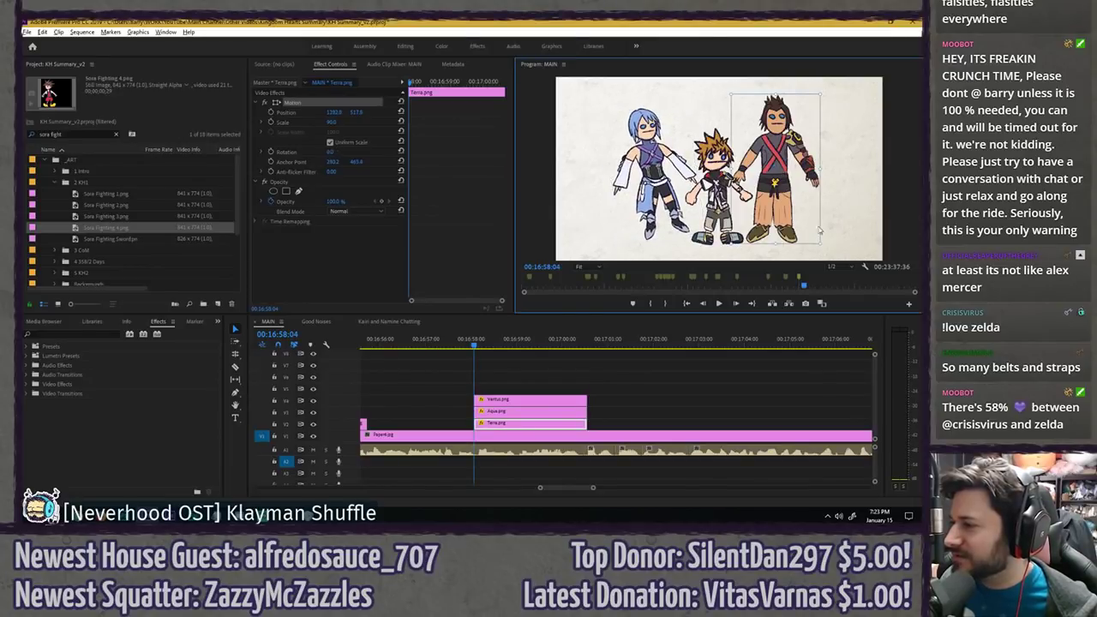
{"action": "left_click_drag", "start_coordinate": [776, 166], "coordinate": [775, 172]}
{"action": "left_click_drag", "start_coordinate": [827, 247], "coordinate": [809, 256]}
{"action": "key", "text": "ctrl+z"}
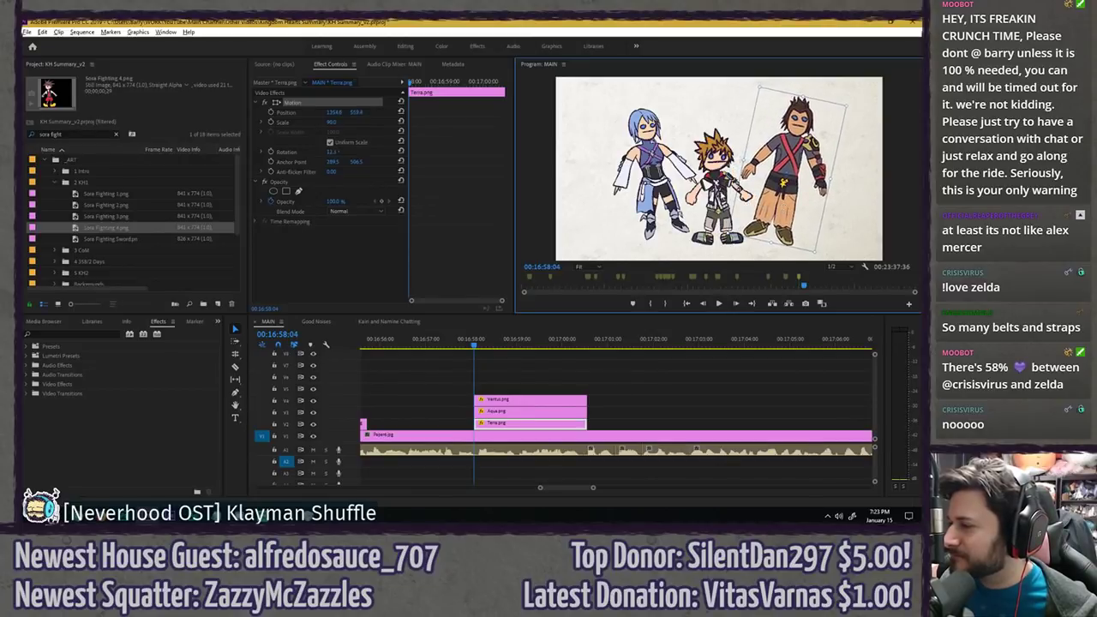
- Raise the middle Ventus figure slightly in the frame
{"action": "left_click", "coordinate": [722, 195]}
{"action": "key", "text": "ctrl+z"}
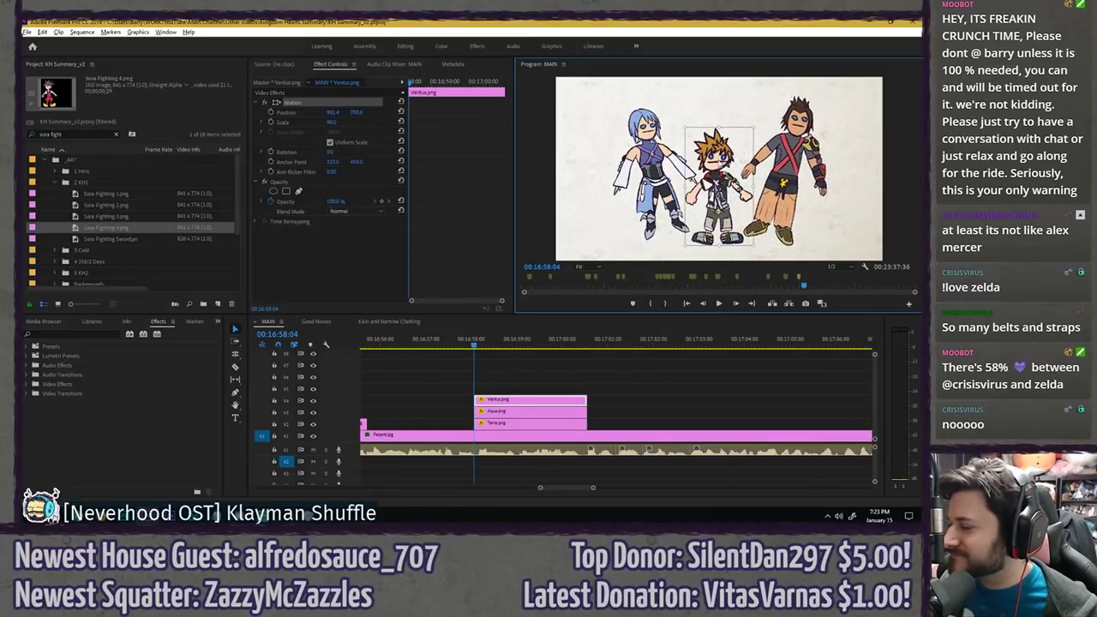
{"action": "left_click_drag", "start_coordinate": [720, 161], "coordinate": [724, 179]}
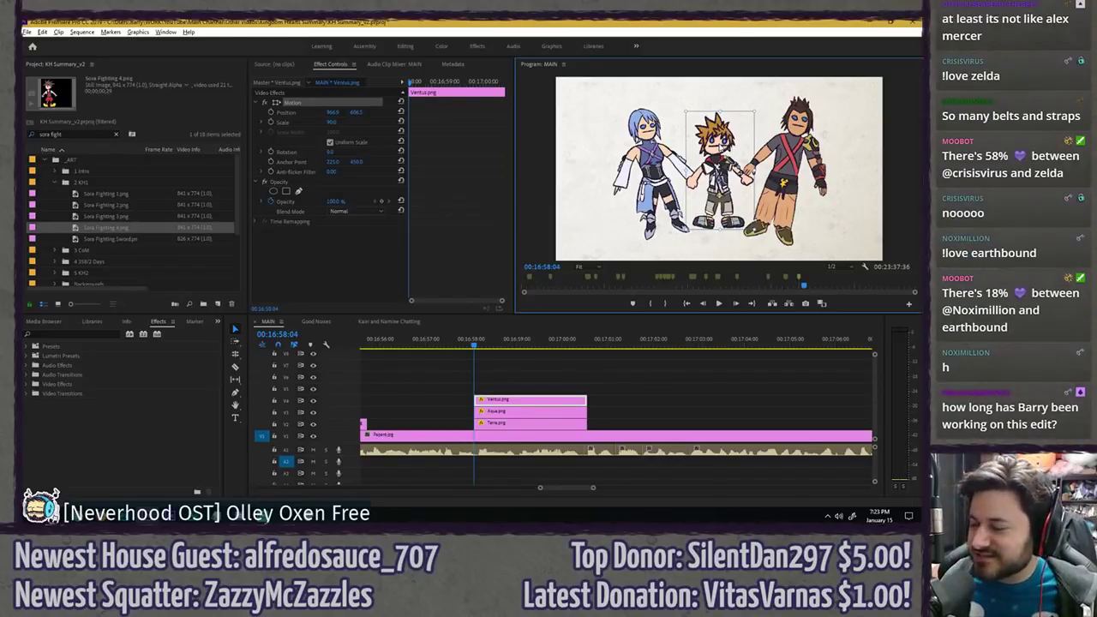
{"action": "mouse_move", "coordinate": [724, 148]}
{"action": "left_mouse_down"}
{"action": "mouse_move", "coordinate": [724, 132]}
{"action": "mouse_move", "coordinate": [723, 143]}
{"action": "left_mouse_up"}
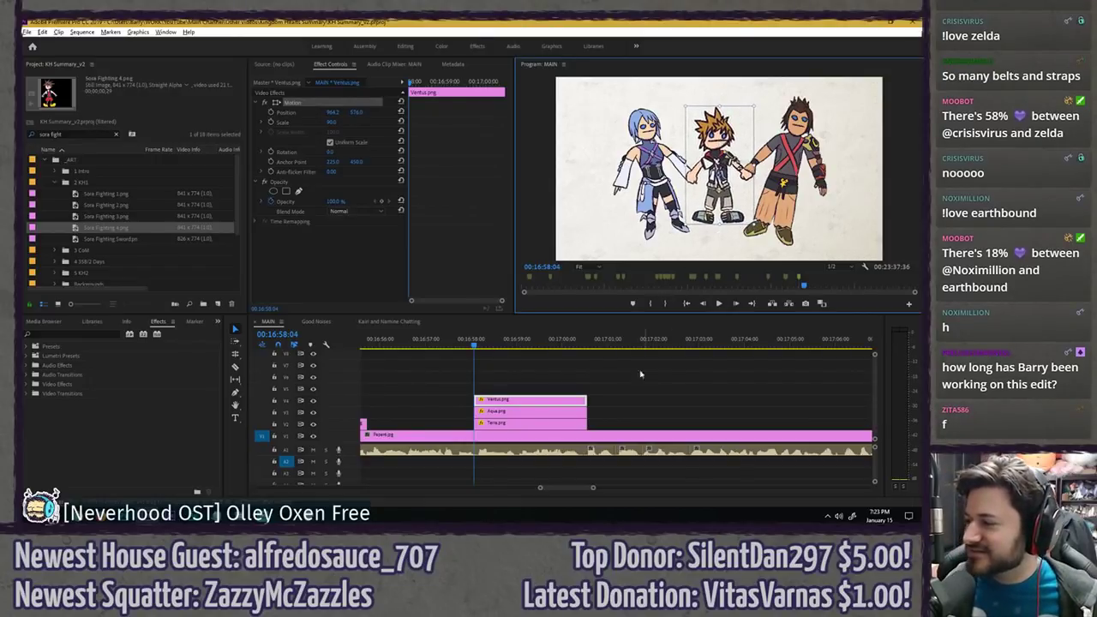
{"action": "left_click", "coordinate": [621, 403]}
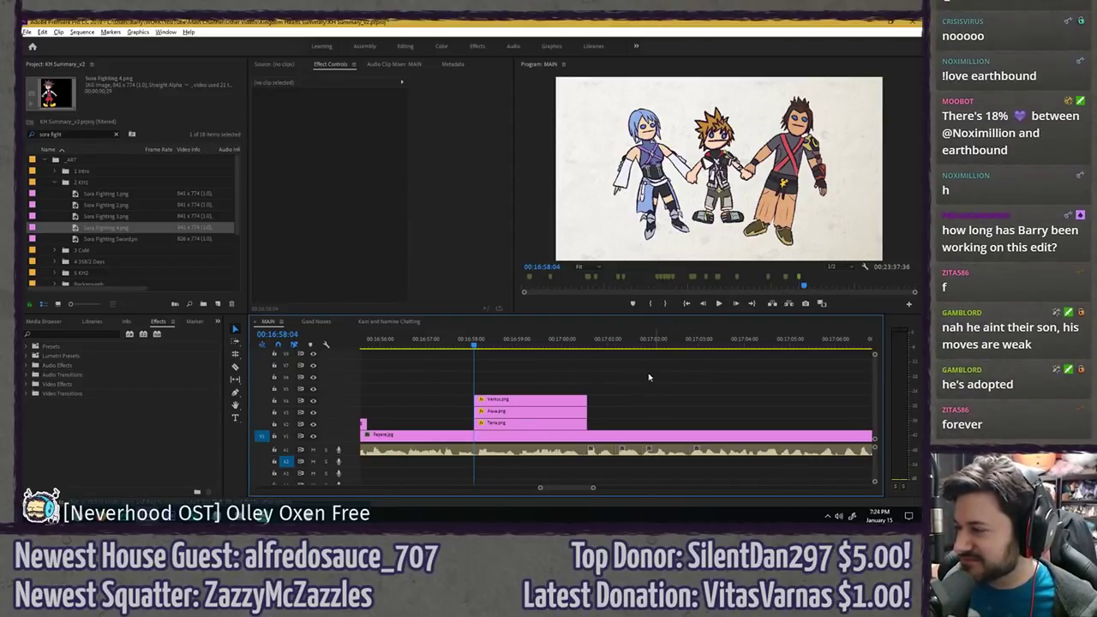
- Rotate Terra to about 8.9°, shift him slightly left and down, and save
{"action": "left_click", "coordinate": [512, 423]}
{"action": "left_click", "coordinate": [730, 229]}
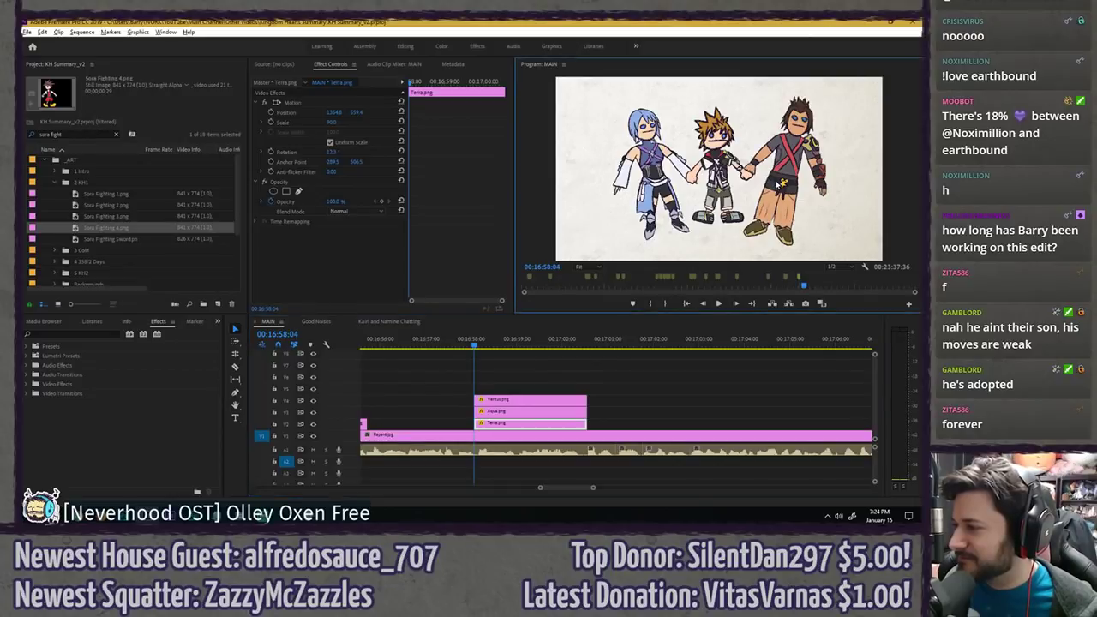
{"action": "left_click_drag", "start_coordinate": [718, 239], "coordinate": [724, 240]}
{"action": "left_click_drag", "start_coordinate": [788, 203], "coordinate": [786, 204]}
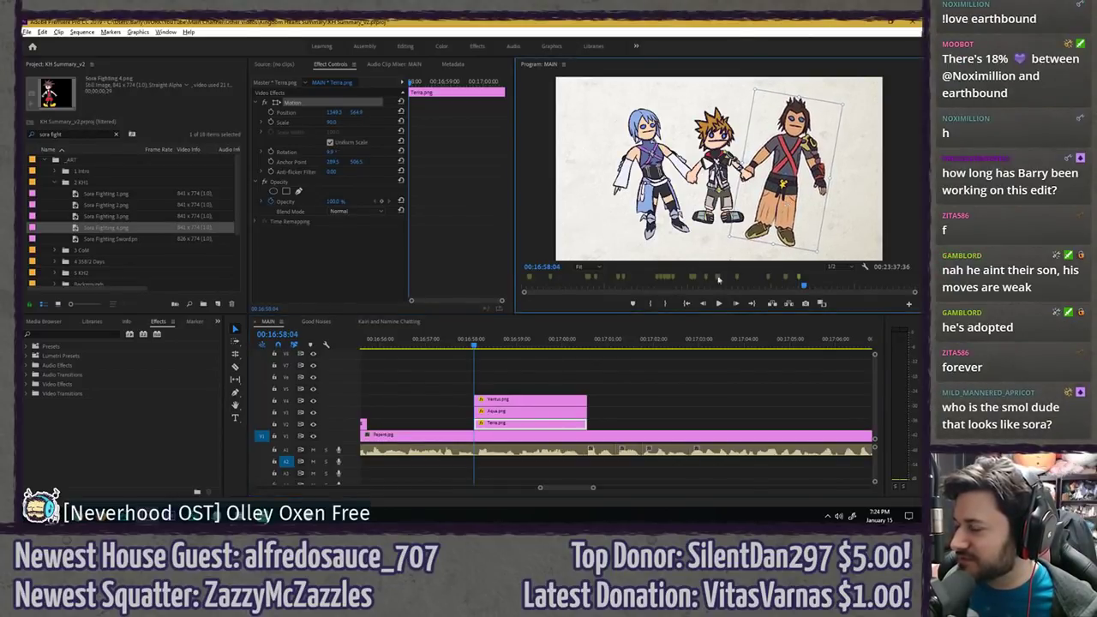
{"action": "left_click", "coordinate": [664, 383]}
{"action": "key", "text": "ctrl+s"}
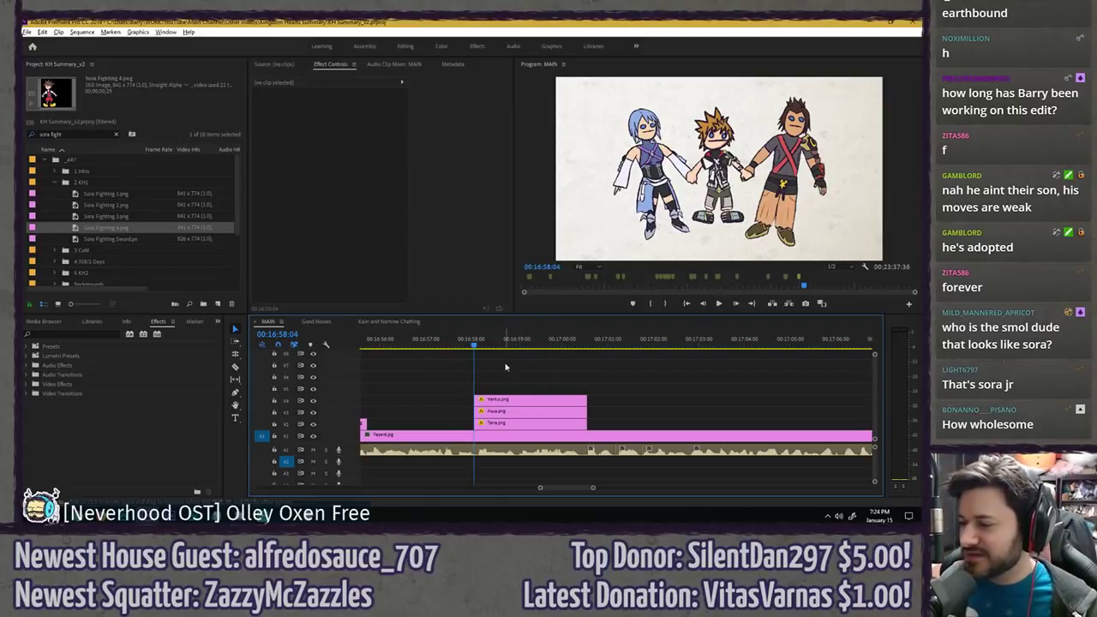
{"action": "key", "text": "ctrl+s"}
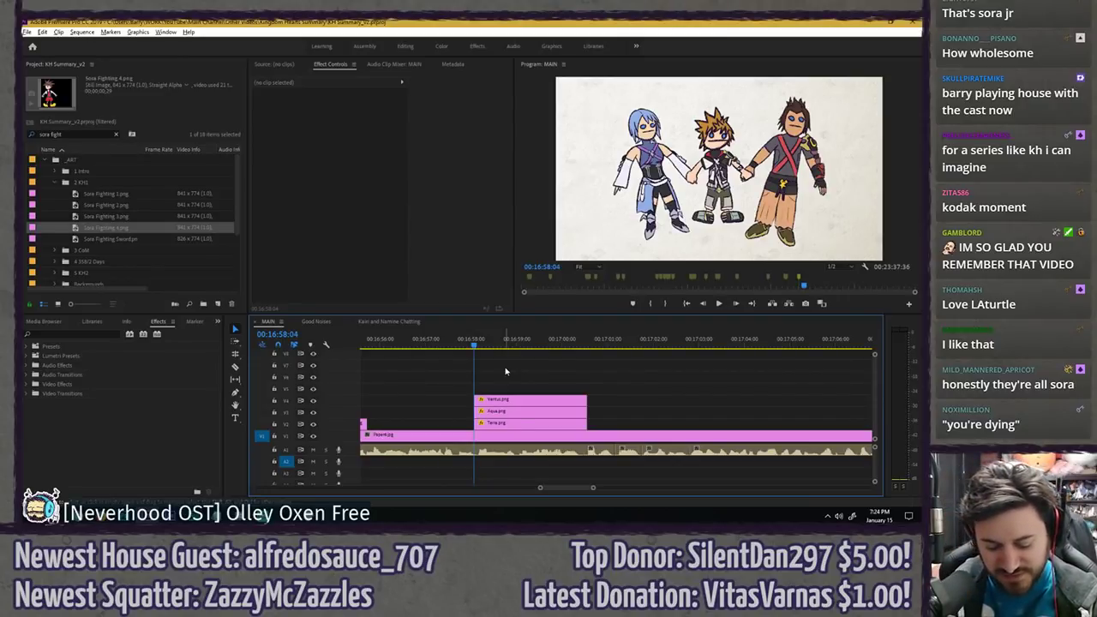
{"action": "key", "text": "backslash"}
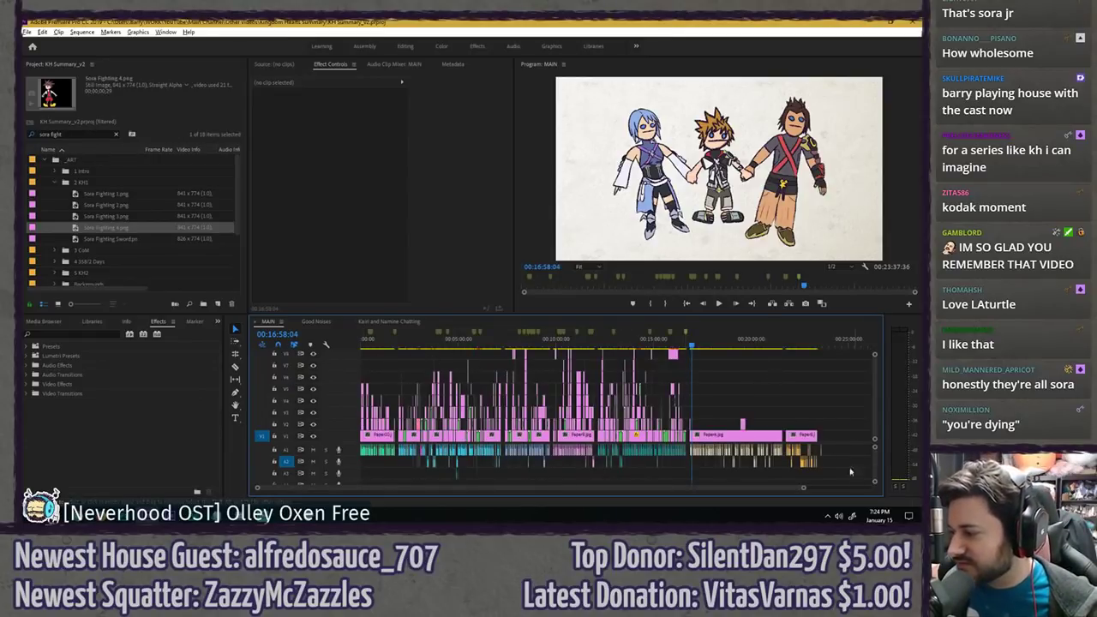
{"action": "left_click", "coordinate": [878, 515]}
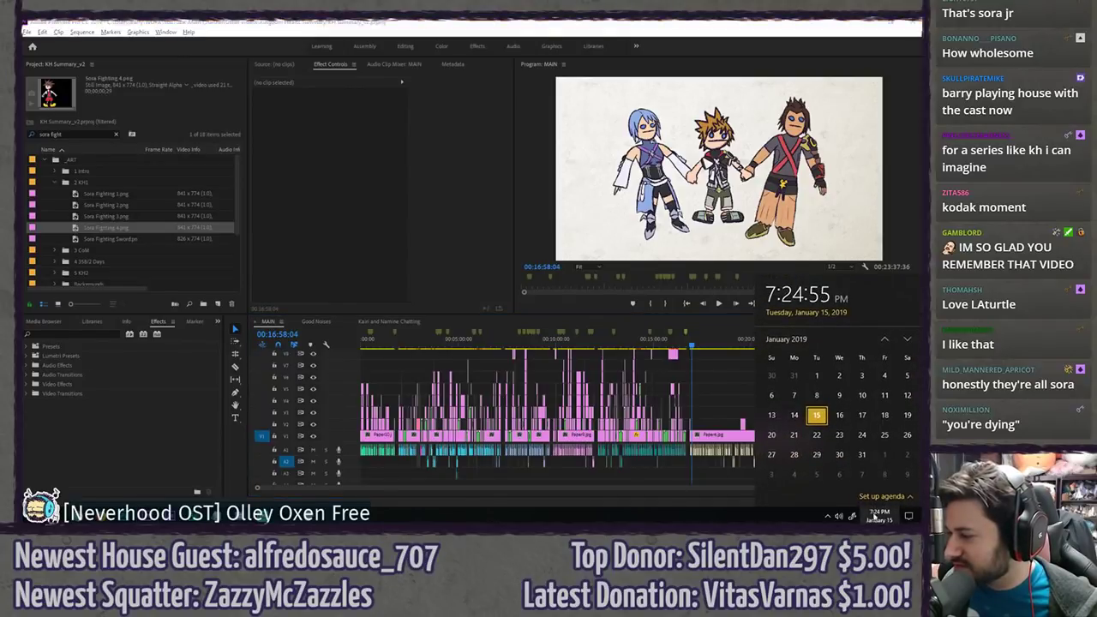
{"action": "left_click", "coordinate": [720, 365]}
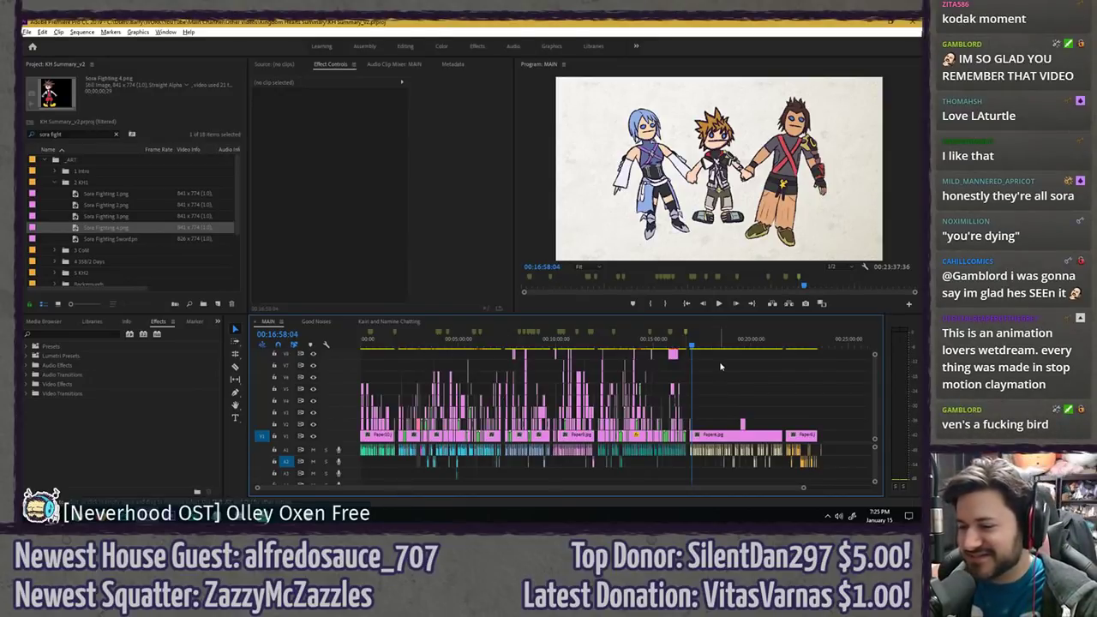
{"action": "scroll", "coordinate": [718, 368], "scroll_direction": "up", "scroll_amount": 8}
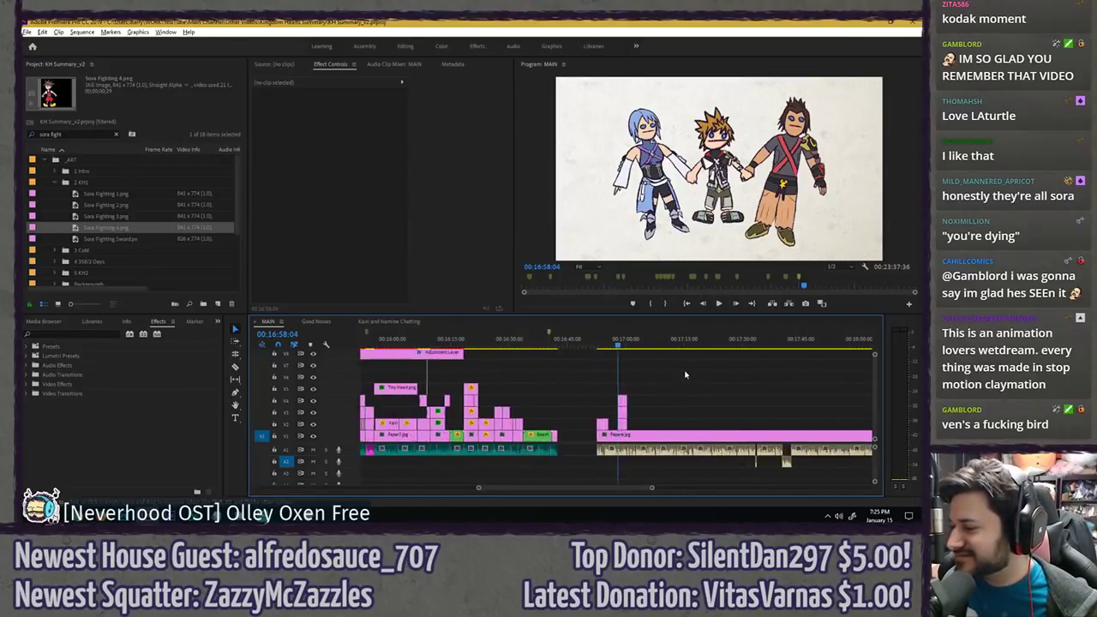
- Preview the lead-in and start the three character clips slightly earlier
{"action": "left_click", "coordinate": [531, 342]}
{"action": "key", "text": "space"}
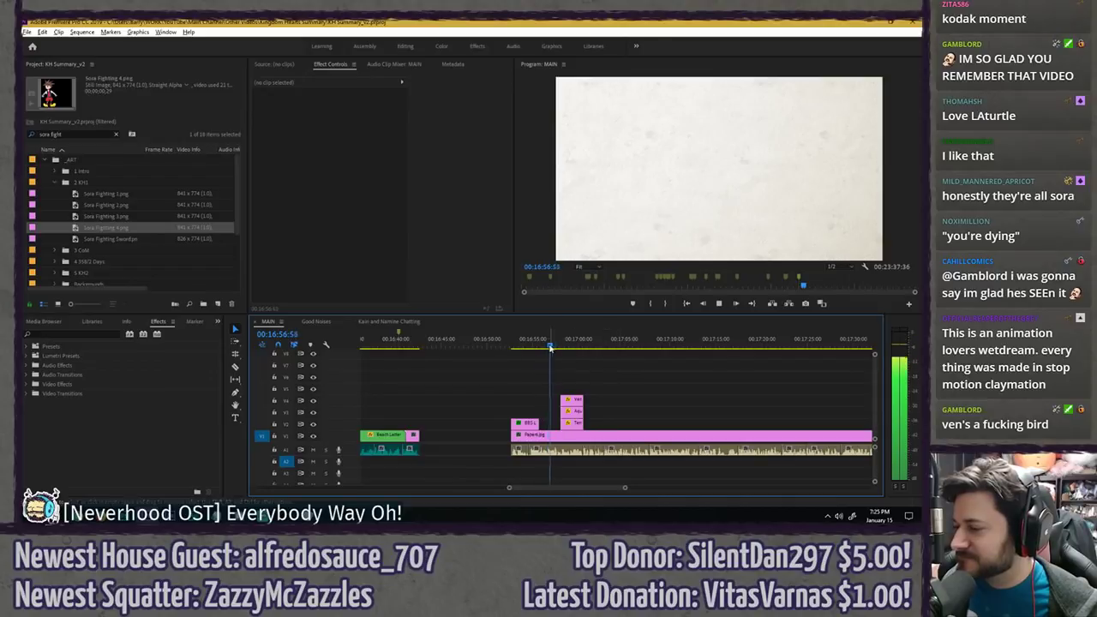
{"action": "scroll", "coordinate": [585, 361], "scroll_direction": "up", "scroll_amount": 5}
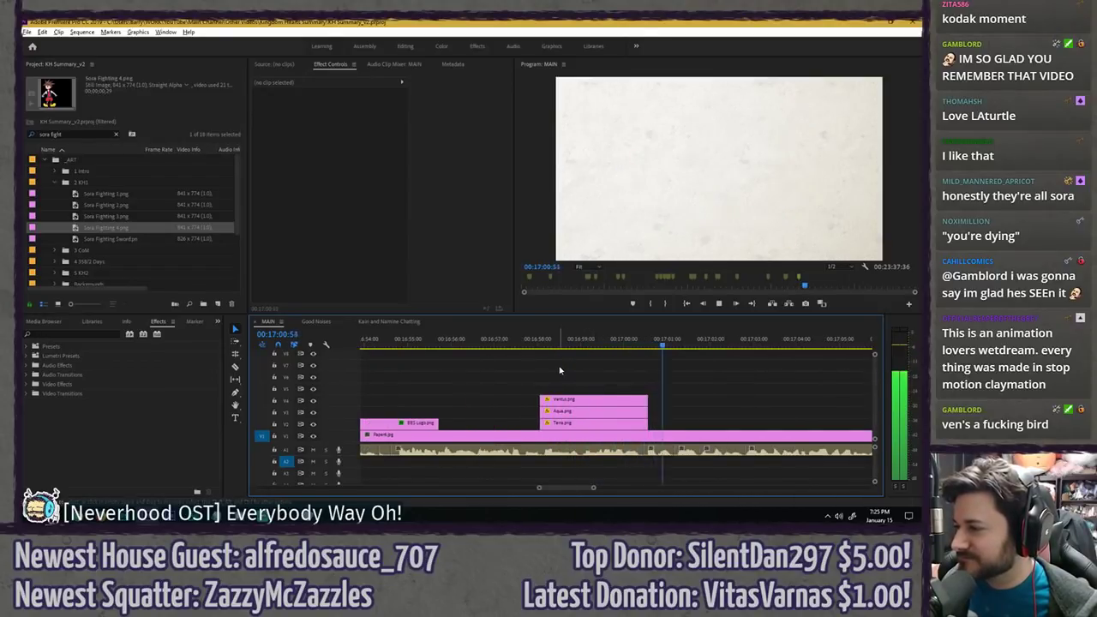
{"action": "key", "text": "space"}
{"action": "left_click", "coordinate": [561, 344]}
{"action": "left_click", "coordinate": [580, 399]}
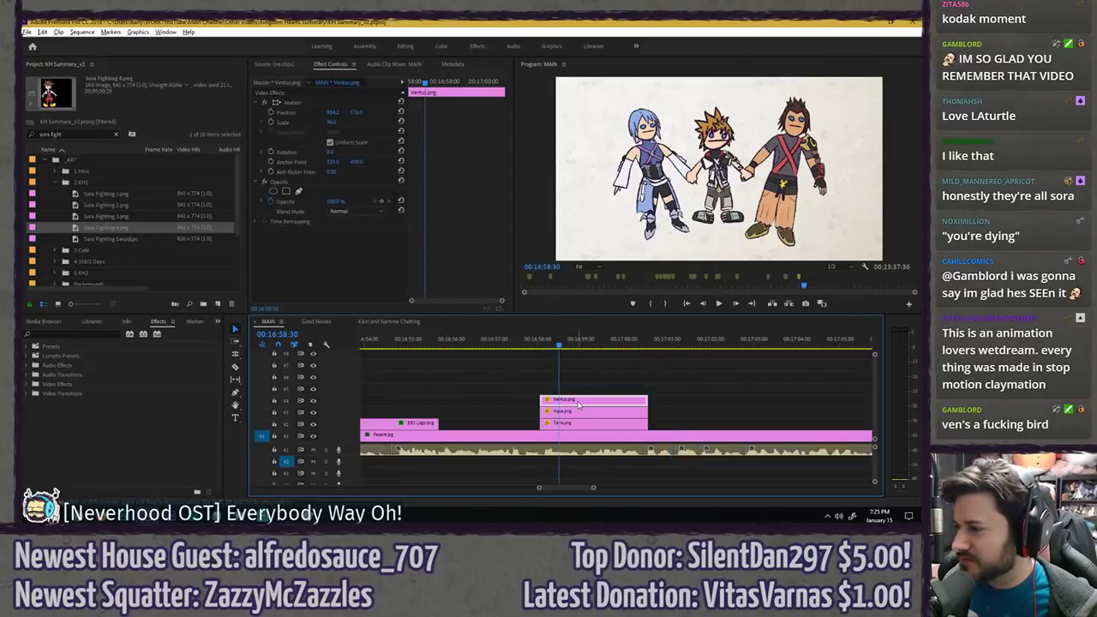
{"action": "mouse_move", "coordinate": [427, 86]}
{"action": "left_mouse_down"}
{"action": "mouse_move", "coordinate": [395, 91]}
{"action": "mouse_move", "coordinate": [418, 96]}
{"action": "left_mouse_up"}
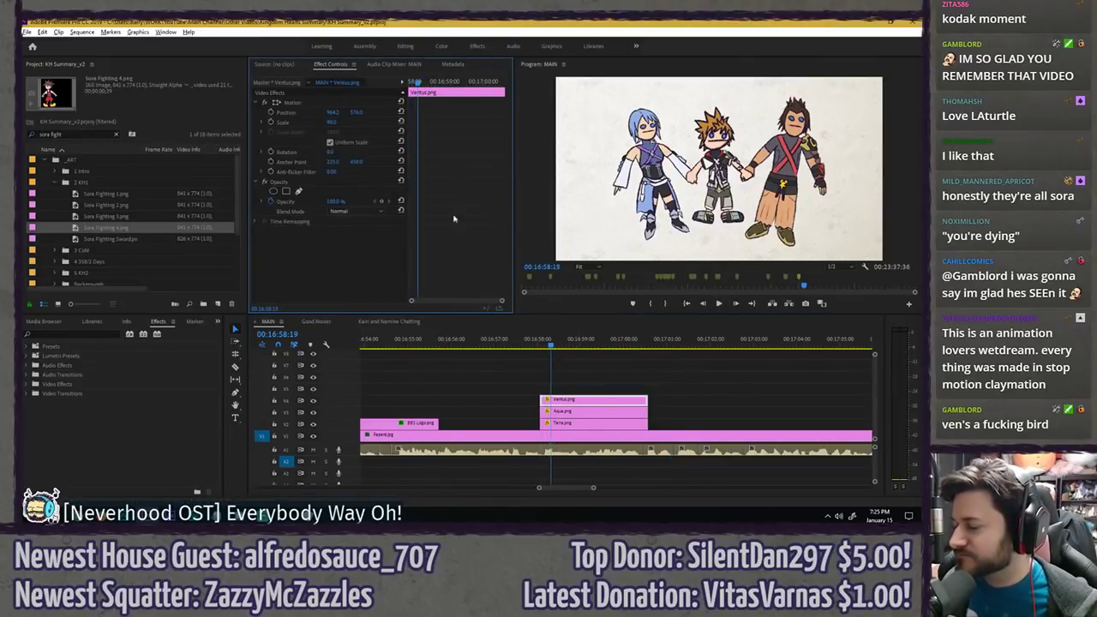
{"action": "left_click_drag", "start_coordinate": [519, 378], "coordinate": [533, 423]}
{"action": "left_click", "coordinate": [564, 382]}
- Keyframe Ventus's resting position and trim the three clips to start at 00:16:57:59
{"action": "left_click", "coordinate": [573, 400]}
{"action": "left_click", "coordinate": [271, 113]}
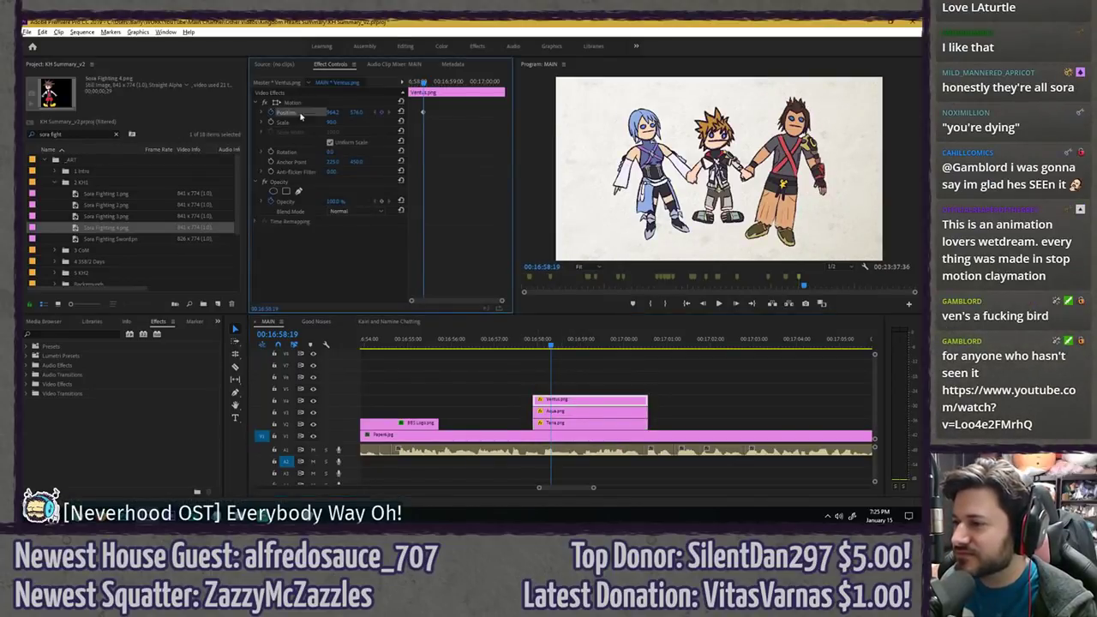
{"action": "key", "text": "Left"}
{"action": "key", "text": "shift+Left"}
{"action": "key", "text": "shift+Left"}
{"action": "key", "text": "shift+Left"}
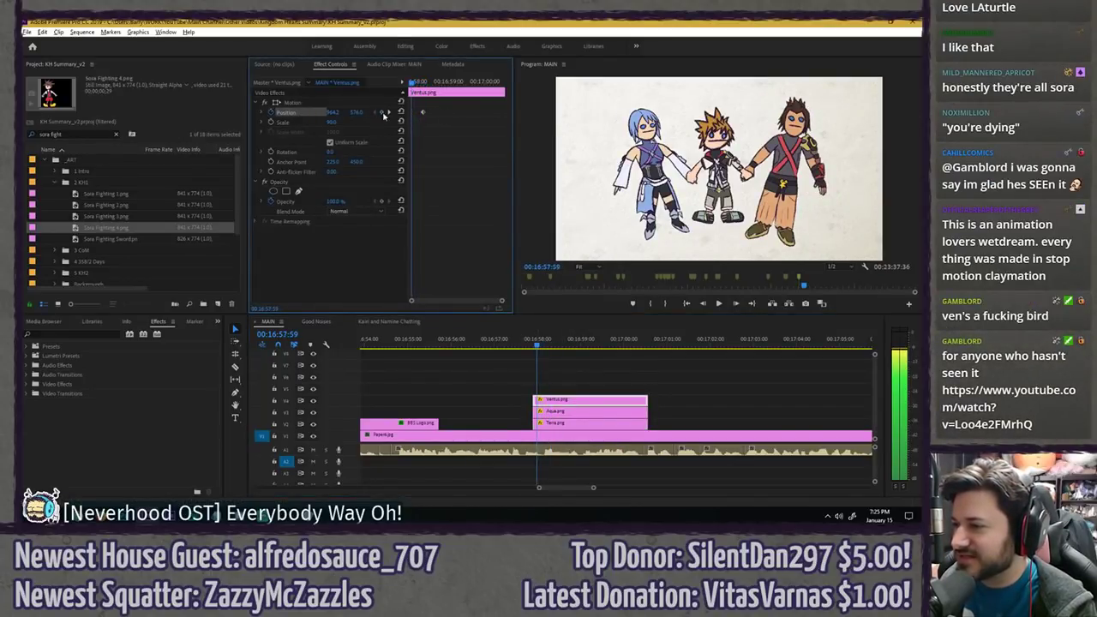
{"action": "left_click_drag", "start_coordinate": [526, 401], "coordinate": [541, 423]}
{"action": "left_click", "coordinate": [564, 388]}
{"action": "left_click", "coordinate": [569, 401]}
- Move Ventus below the frame at the entrance start, ease that keyframe, and preview
{"action": "left_click", "coordinate": [445, 192]}
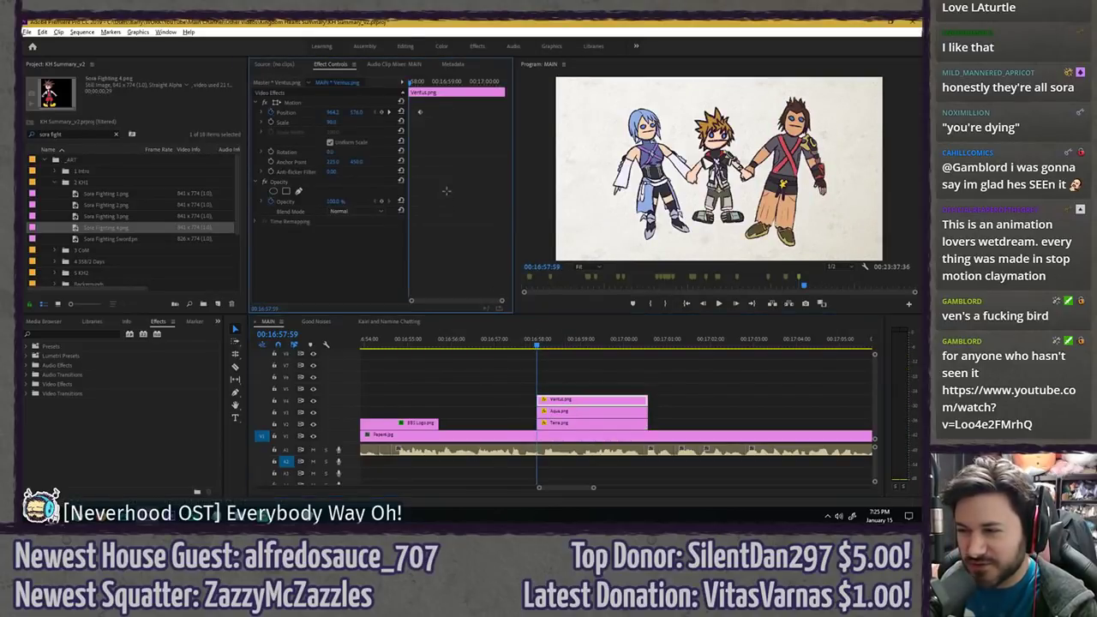
{"action": "left_click_drag", "start_coordinate": [356, 112], "coordinate": [776, 112]}
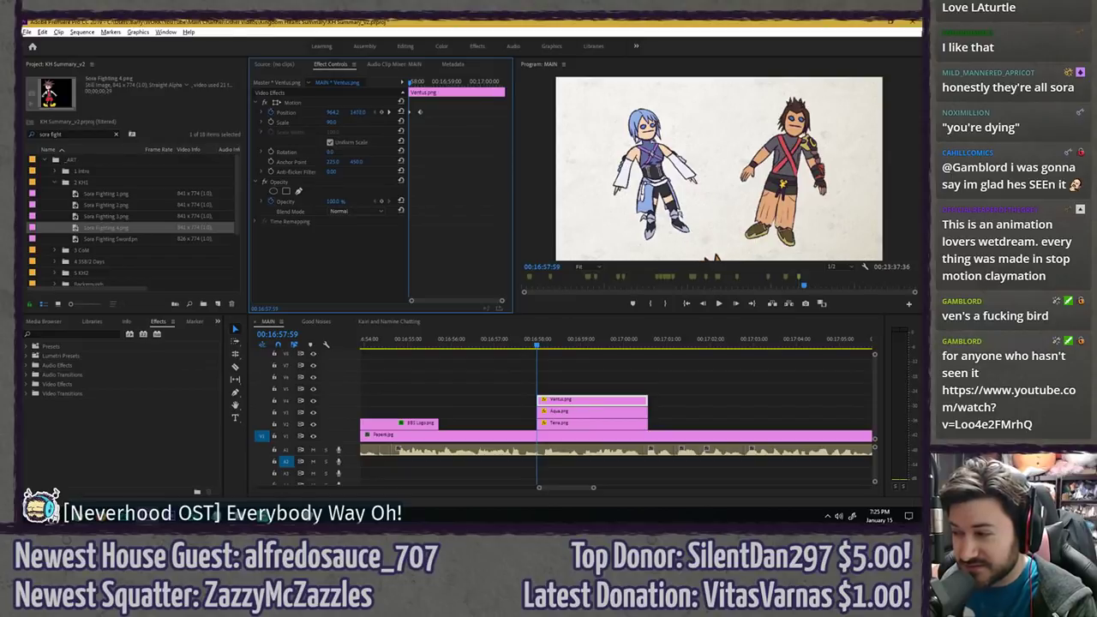
{"action": "right_click", "coordinate": [426, 123]}
{"action": "mouse_move", "coordinate": [480, 192]}
{"action": "left_click", "coordinate": [557, 247]}
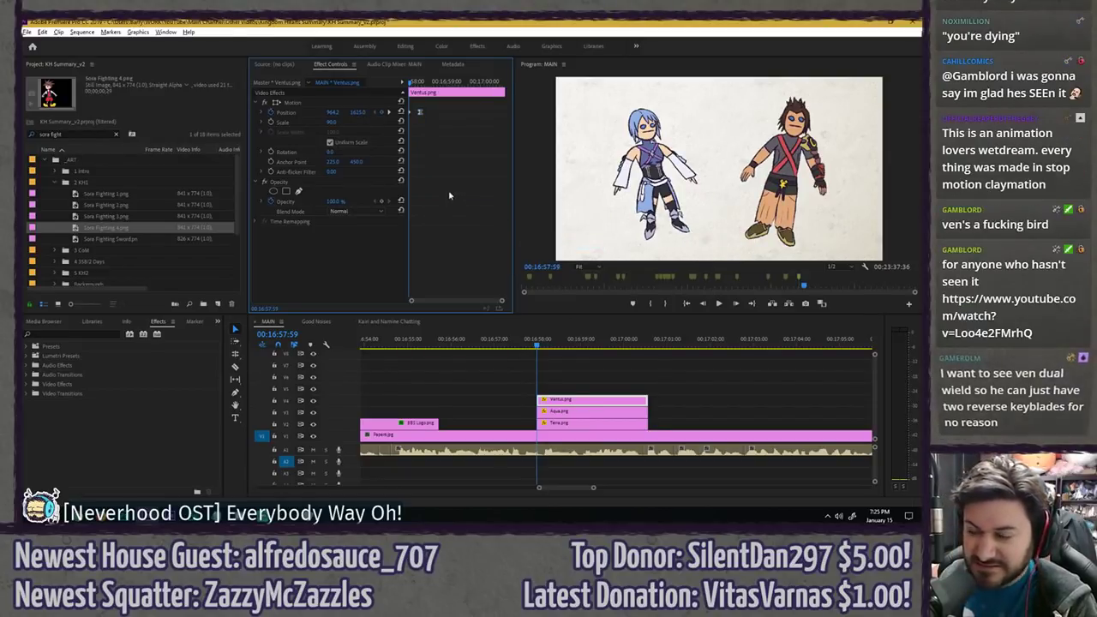
{"action": "key", "text": "space"}
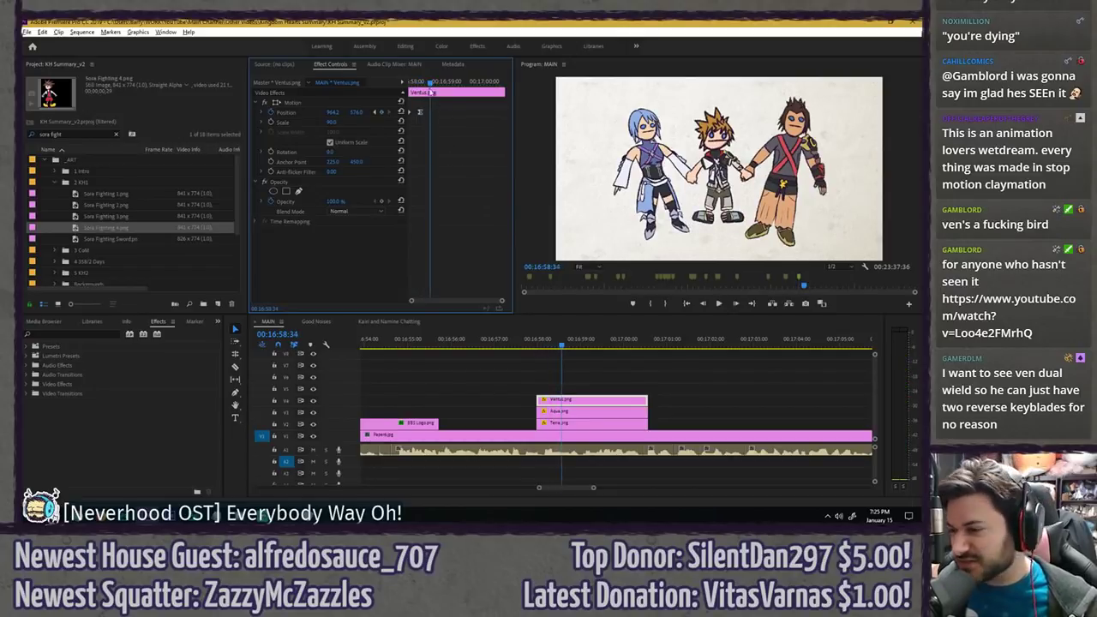
{"action": "left_click_drag", "start_coordinate": [431, 90], "coordinate": [369, 85]}
- Preview the entrance with Aqua selected and move to 00:16:58:19 where Aqua lands
{"action": "left_click", "coordinate": [577, 411]}
{"action": "left_click", "coordinate": [449, 196]}
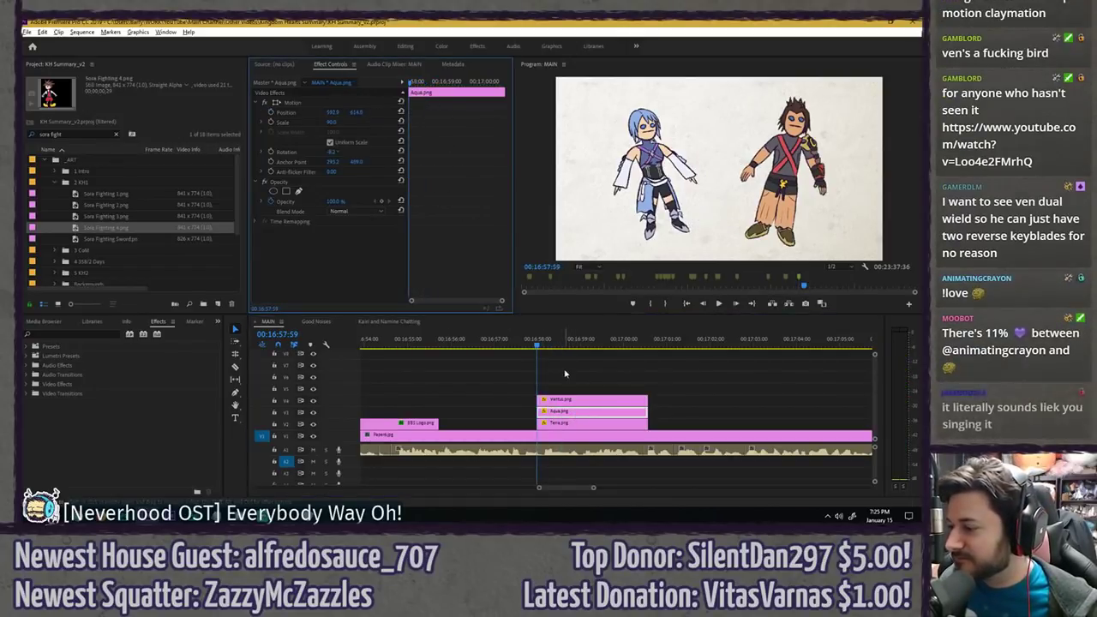
{"action": "key", "text": "space"}
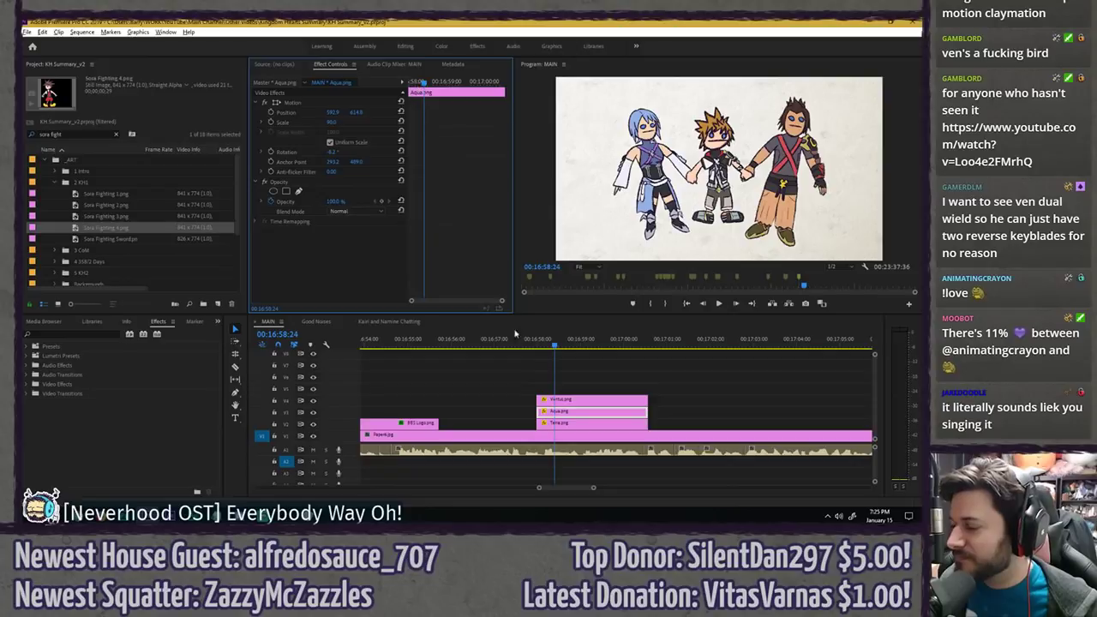
{"action": "left_click", "coordinate": [572, 400]}
{"action": "left_click_drag", "start_coordinate": [425, 84], "coordinate": [335, 78]}
{"action": "left_click", "coordinate": [573, 413]}
- Keyframe Aqua's resting position, pull her below the frame at the start, and ease in
{"action": "left_click", "coordinate": [272, 113]}
{"action": "left_click", "coordinate": [351, 103]}
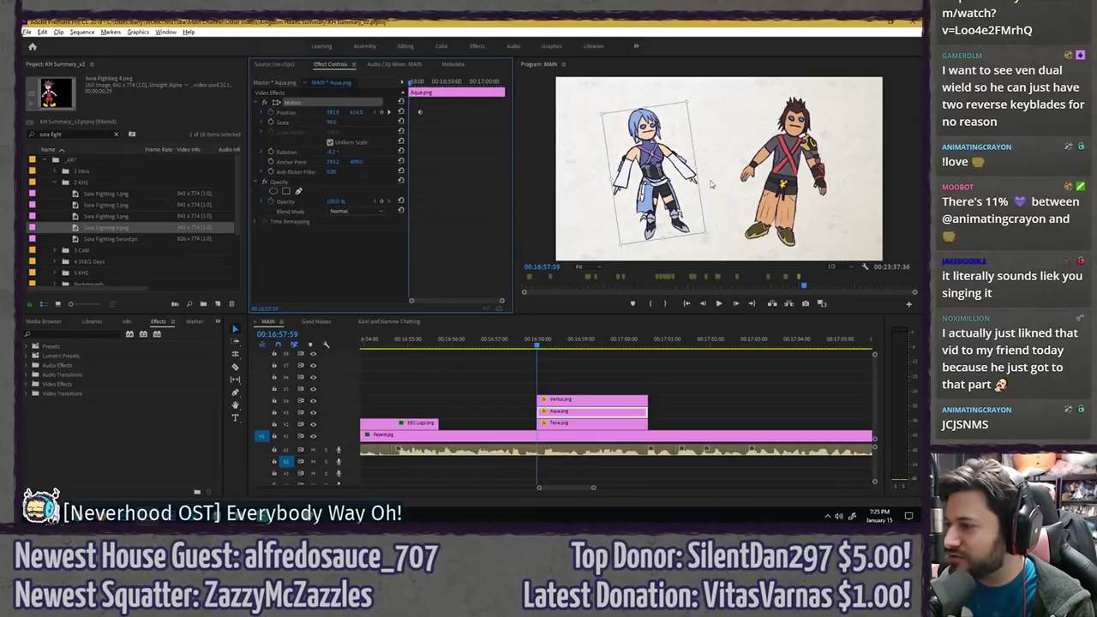
{"action": "left_click_drag", "start_coordinate": [649, 147], "coordinate": [677, 296]}
{"action": "right_click", "coordinate": [420, 112]}
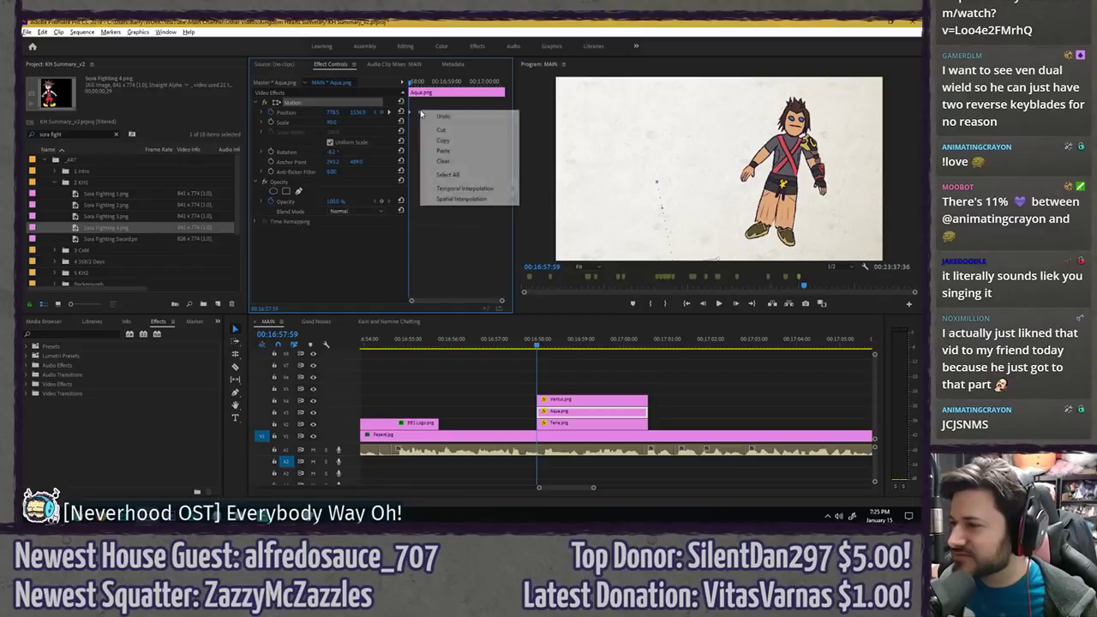
{"action": "mouse_move", "coordinate": [484, 189]}
{"action": "left_click", "coordinate": [576, 244]}
{"action": "key", "text": "space"}
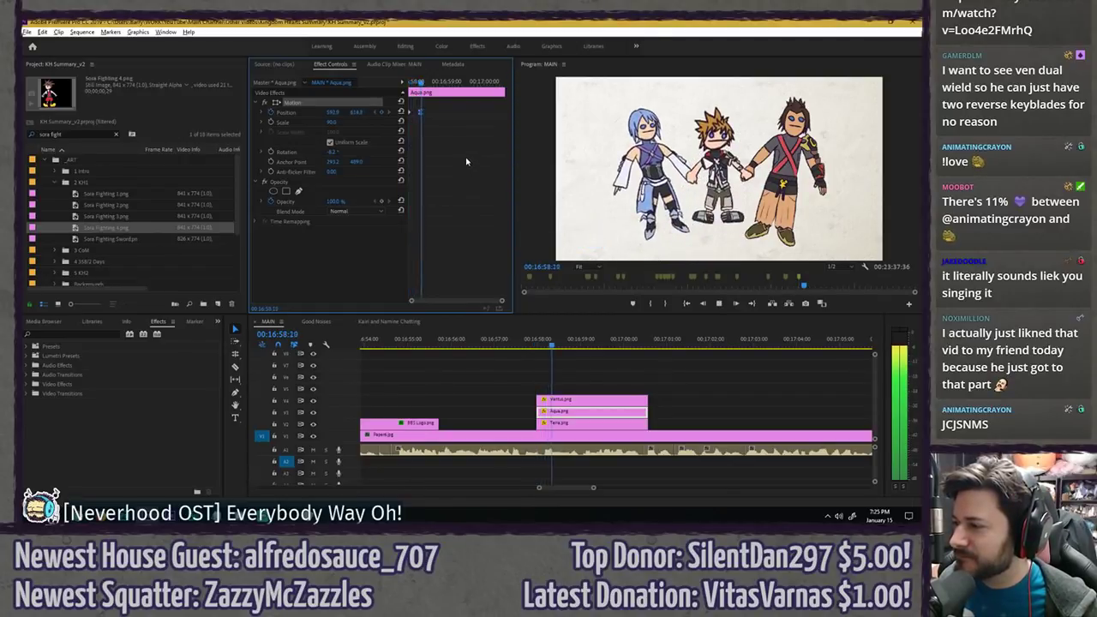
{"action": "key", "text": "space"}
- Keyframe Terra's rest at 00:16:58:19 and move him down-left out of frame at 00:16:58:00
{"action": "left_click_drag", "start_coordinate": [419, 83], "coordinate": [409, 83]}
{"action": "left_click", "coordinate": [572, 423]}
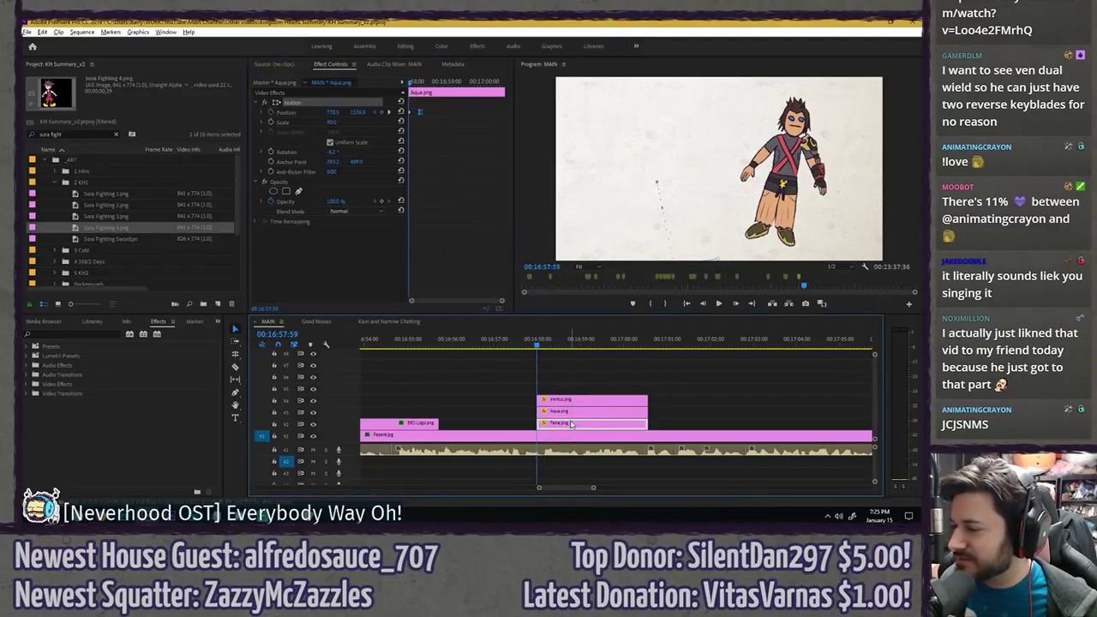
{"action": "left_click", "coordinate": [591, 412]}
{"action": "left_click", "coordinate": [419, 83]}
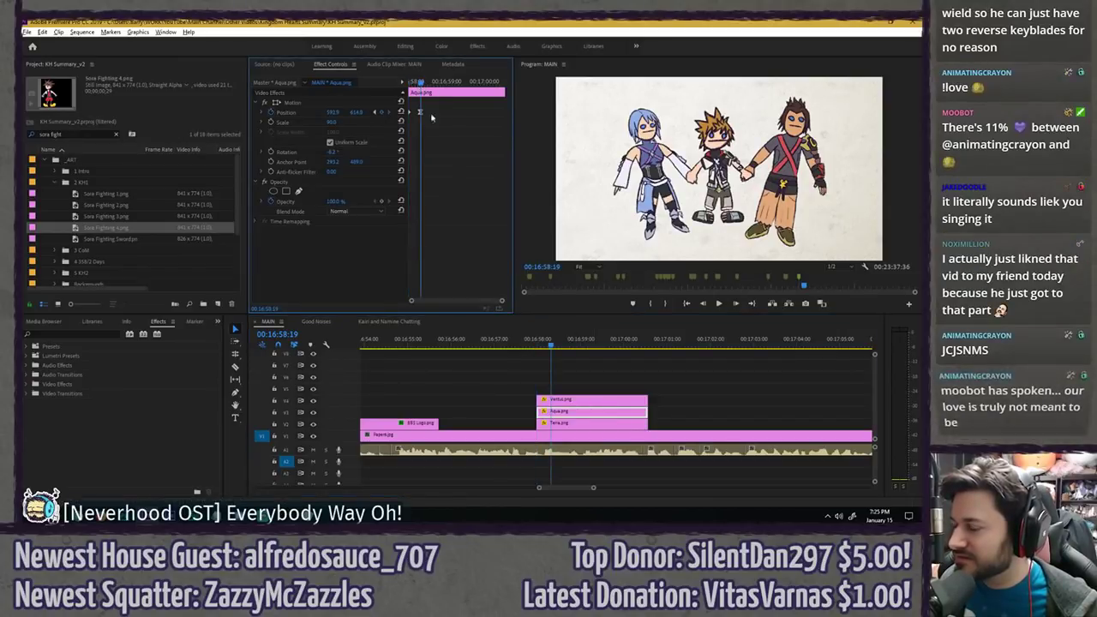
{"action": "left_click", "coordinate": [565, 422]}
{"action": "left_click", "coordinate": [270, 112]}
{"action": "left_click_drag", "start_coordinate": [420, 82], "coordinate": [374, 85]}
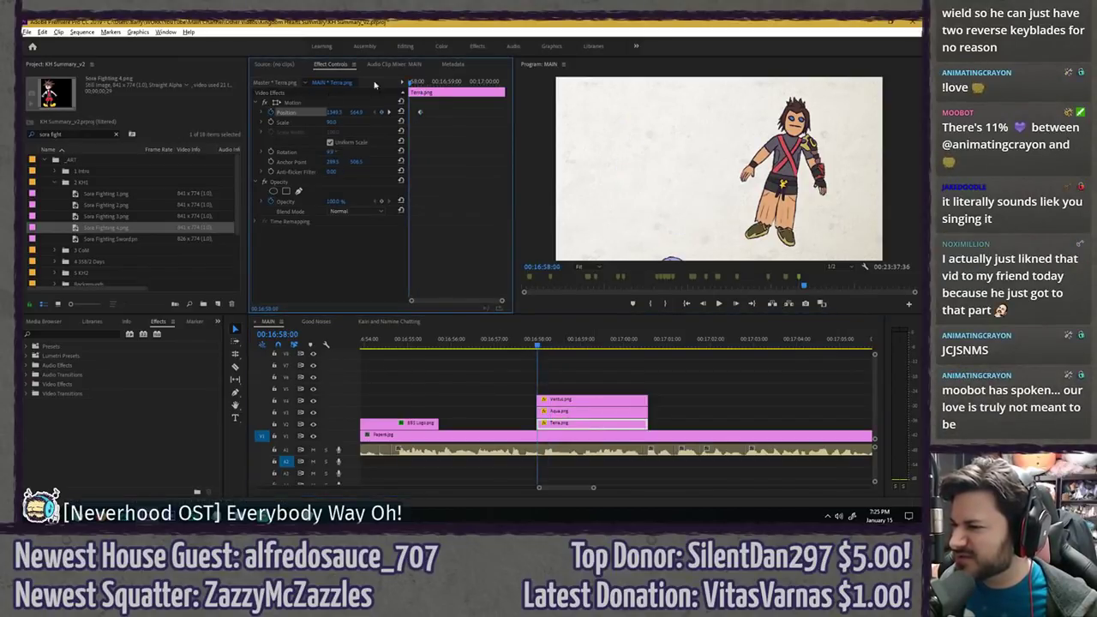
{"action": "left_click", "coordinate": [359, 105]}
{"action": "left_click_drag", "start_coordinate": [795, 135], "coordinate": [766, 306]}
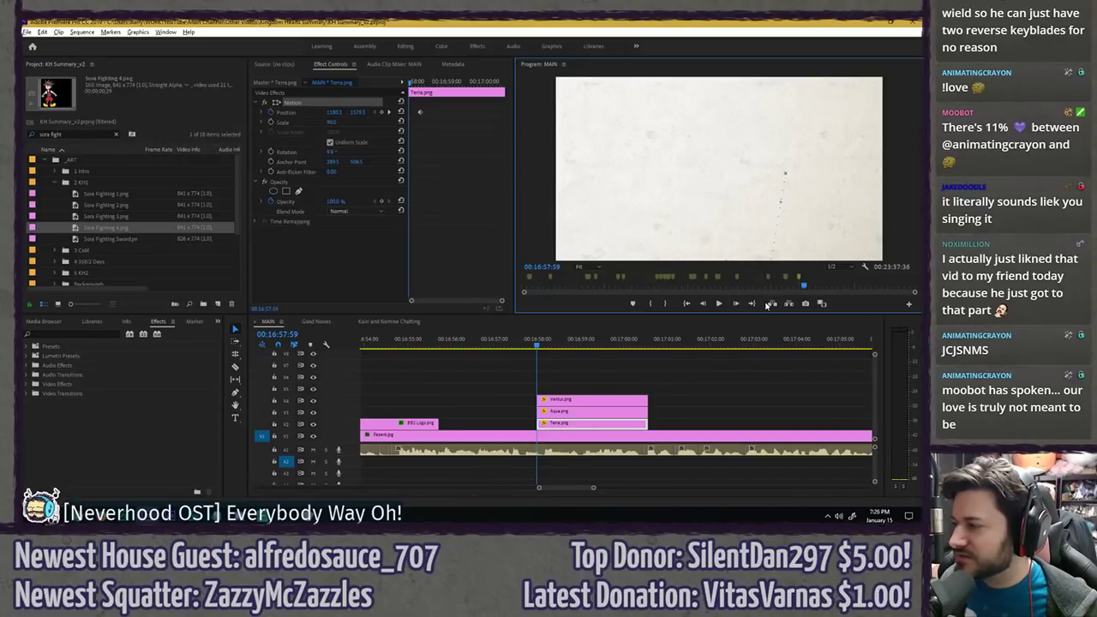
- Set the temporal interpolation on Terra's keyframes, preview the entrance, and zoom the timeline in
{"action": "left_click", "coordinate": [438, 139]}
{"action": "right_click", "coordinate": [418, 108]}
{"action": "left_click", "coordinate": [417, 109]}
{"action": "right_click", "coordinate": [419, 110]}
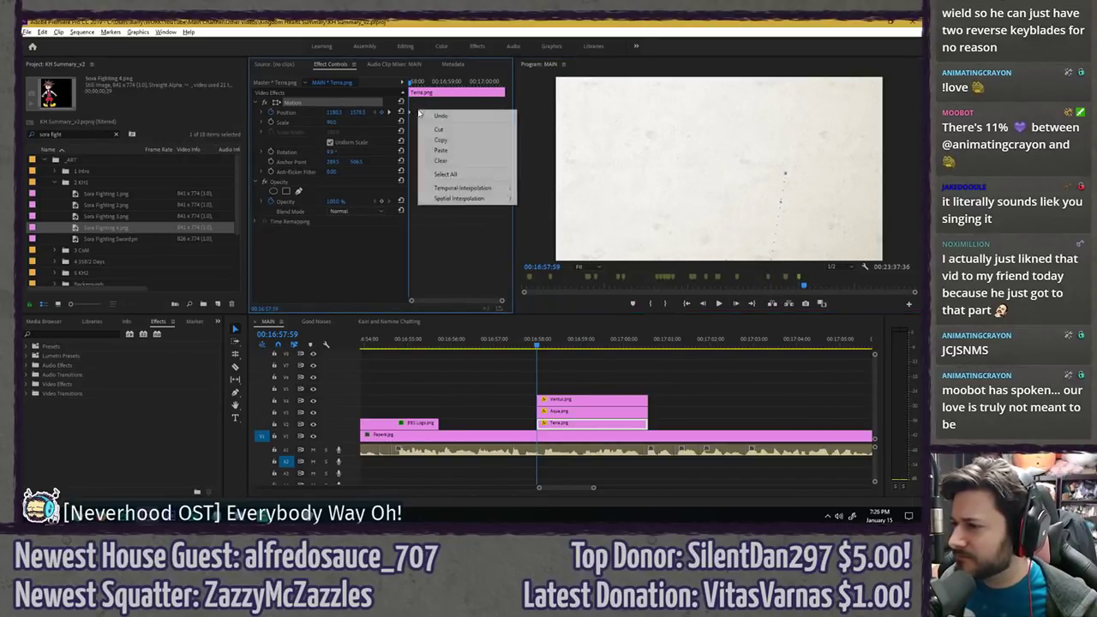
{"action": "mouse_move", "coordinate": [486, 194]}
{"action": "left_click", "coordinate": [544, 221]}
{"action": "key", "text": "space"}
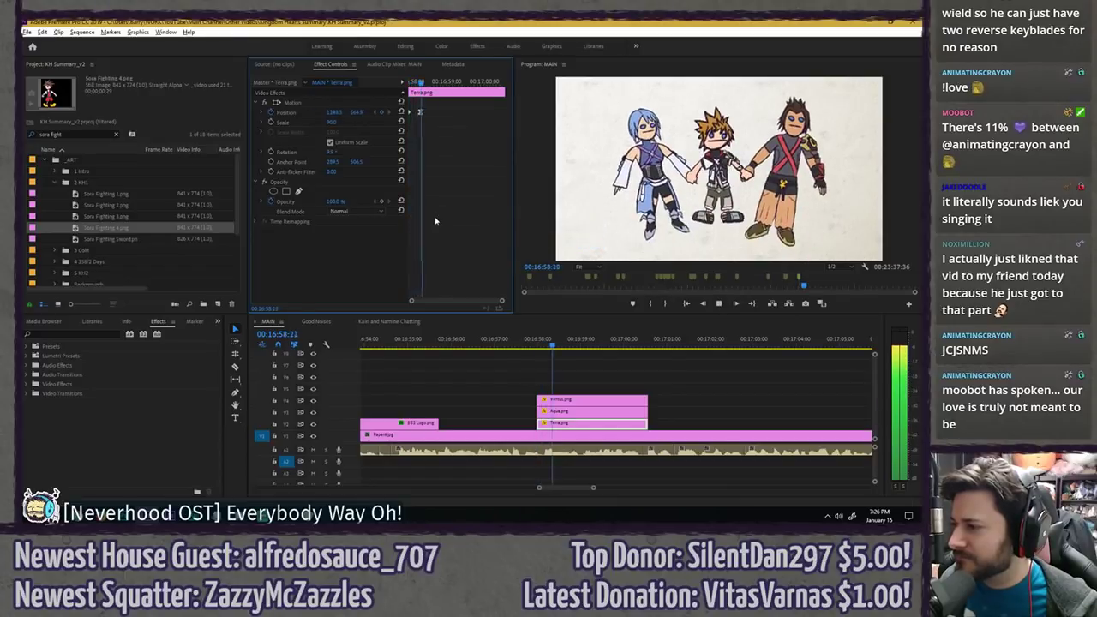
{"action": "left_click", "coordinate": [531, 340]}
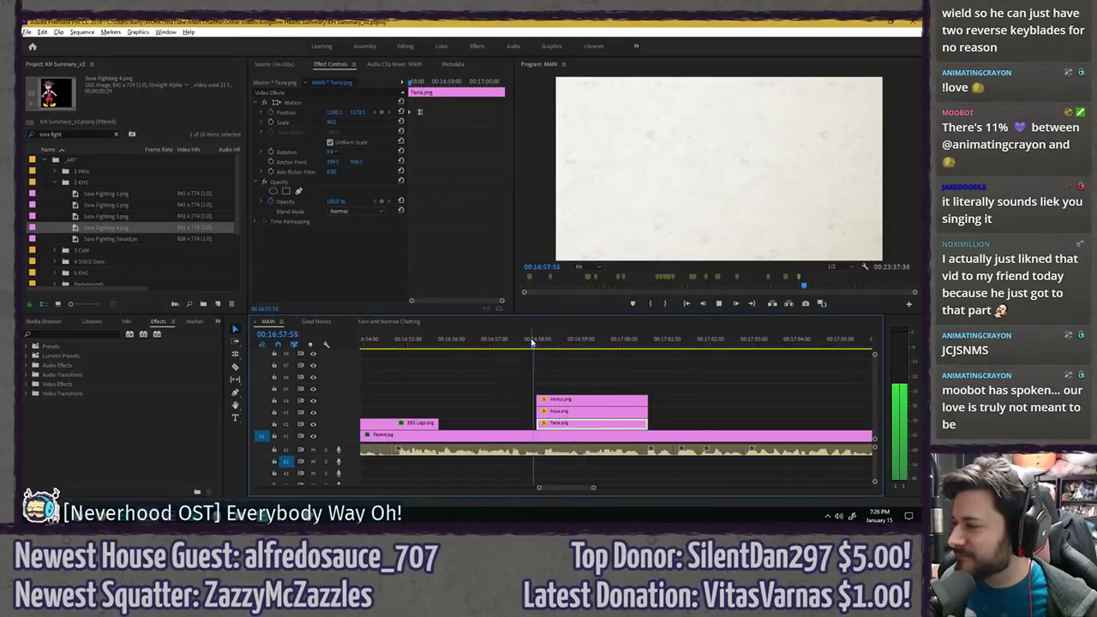
{"action": "left_click", "coordinate": [564, 372]}
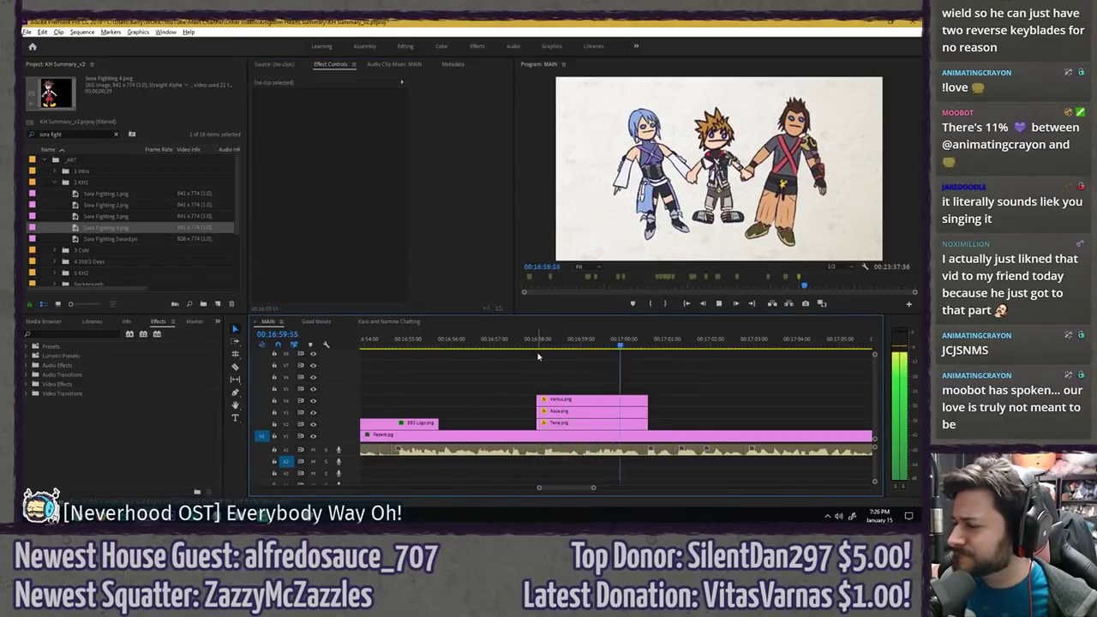
{"action": "key", "text": "space"}
{"action": "key", "text": "equal"}
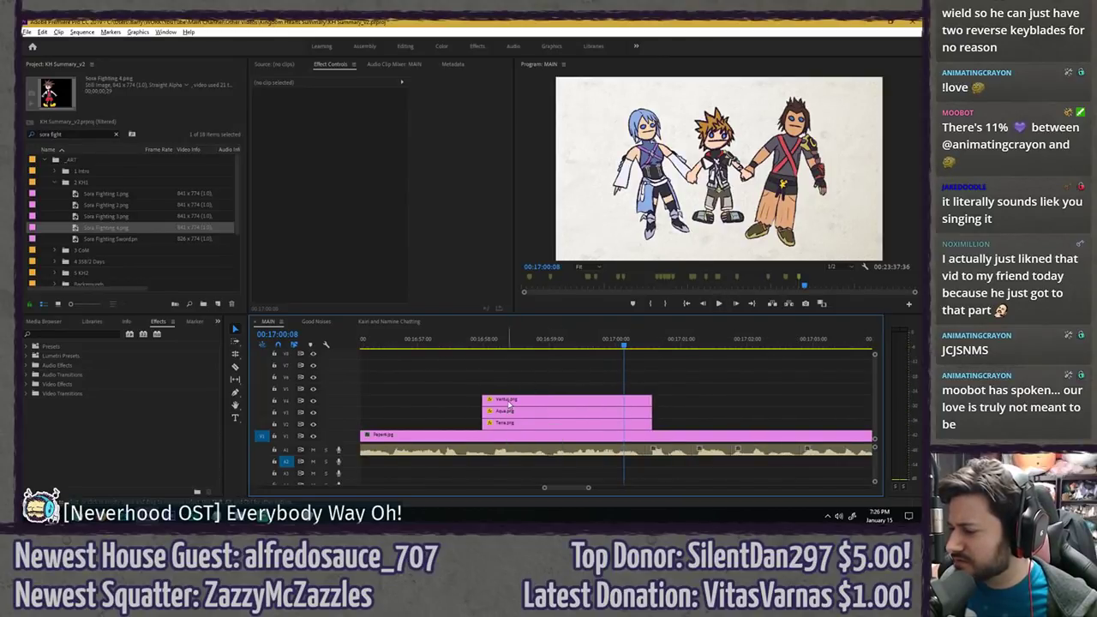
- Nudge Ventus.png and Terra.png a few frames later and preview the staggered timing
{"action": "left_click", "coordinate": [547, 400]}
{"action": "key", "text": "alt+Right"}
{"action": "key", "text": "alt+Right"}
{"action": "key", "text": "alt+Right"}
{"action": "key", "text": "alt+Right"}
{"action": "key", "text": "alt+Right"}
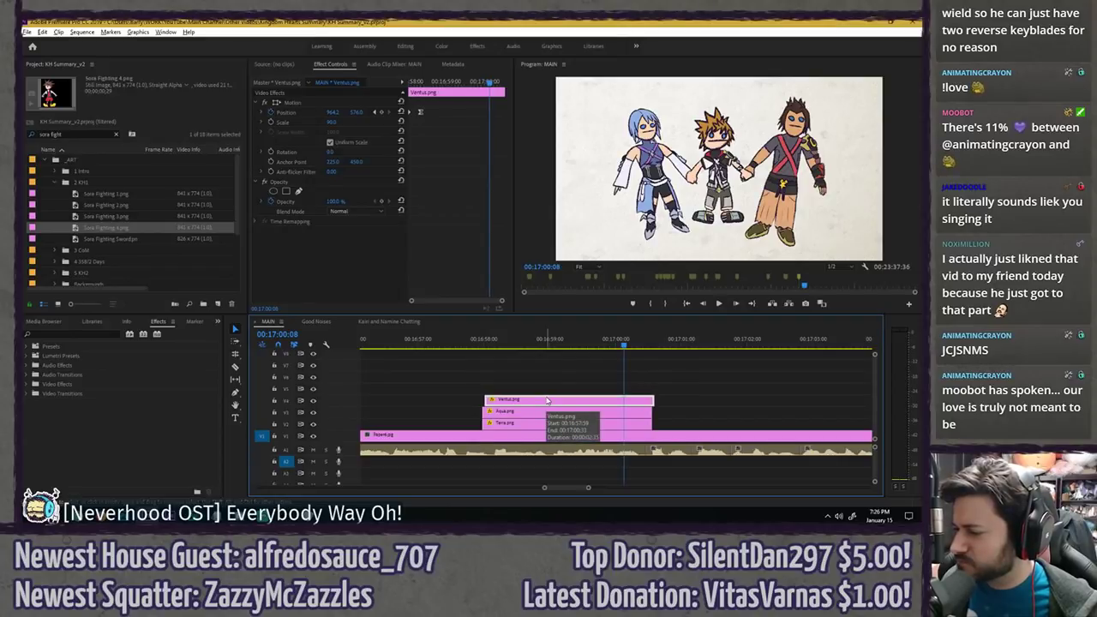
{"action": "left_click", "coordinate": [520, 424]}
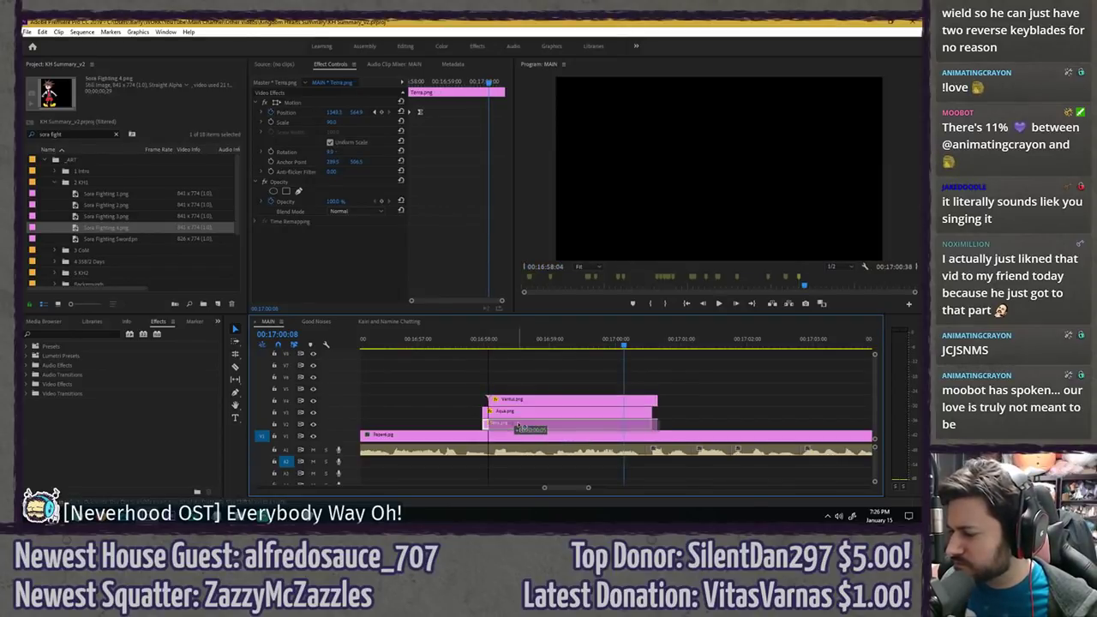
{"action": "key", "text": "alt+Right"}
{"action": "key", "text": "alt+Right"}
{"action": "key", "text": "alt+Right"}
{"action": "key", "text": "alt+Right"}
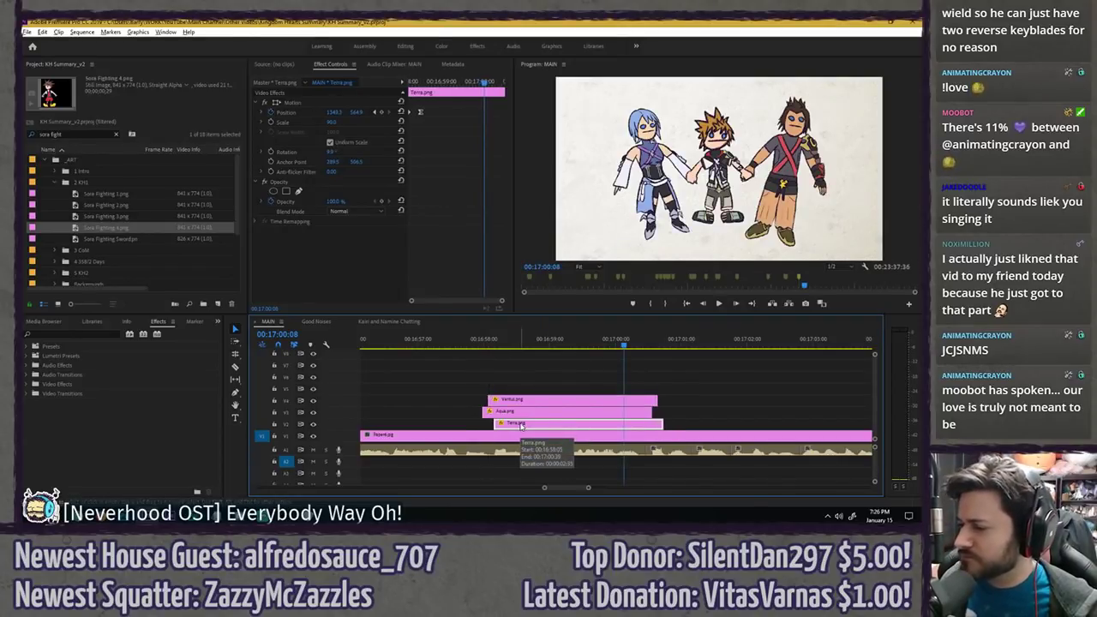
{"action": "left_click", "coordinate": [476, 343]}
{"action": "key", "text": "space"}
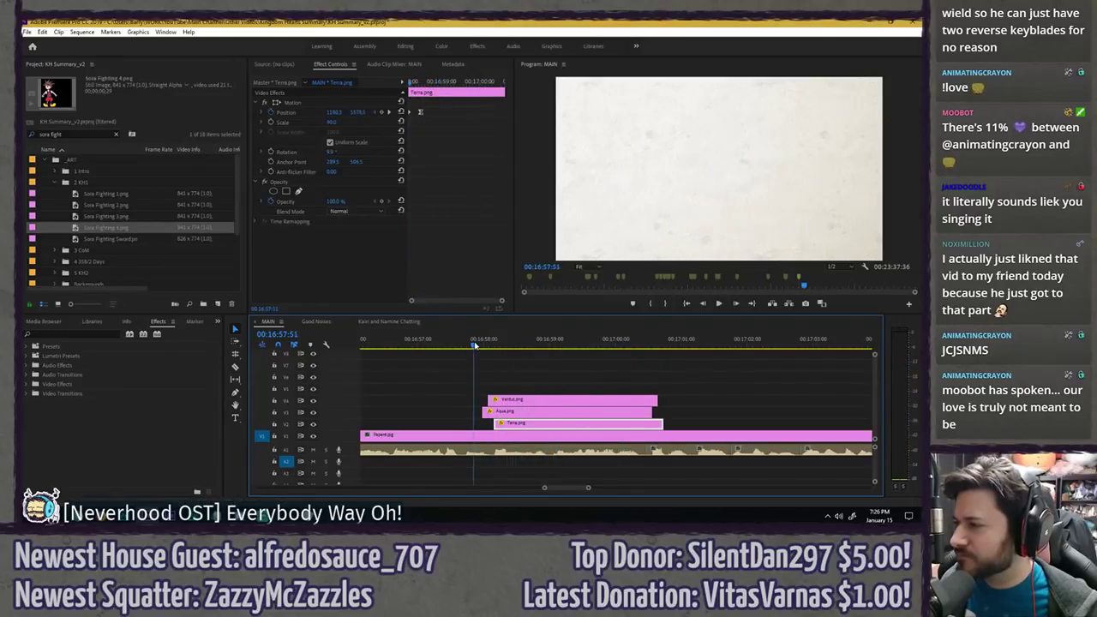
{"action": "key", "text": "space"}
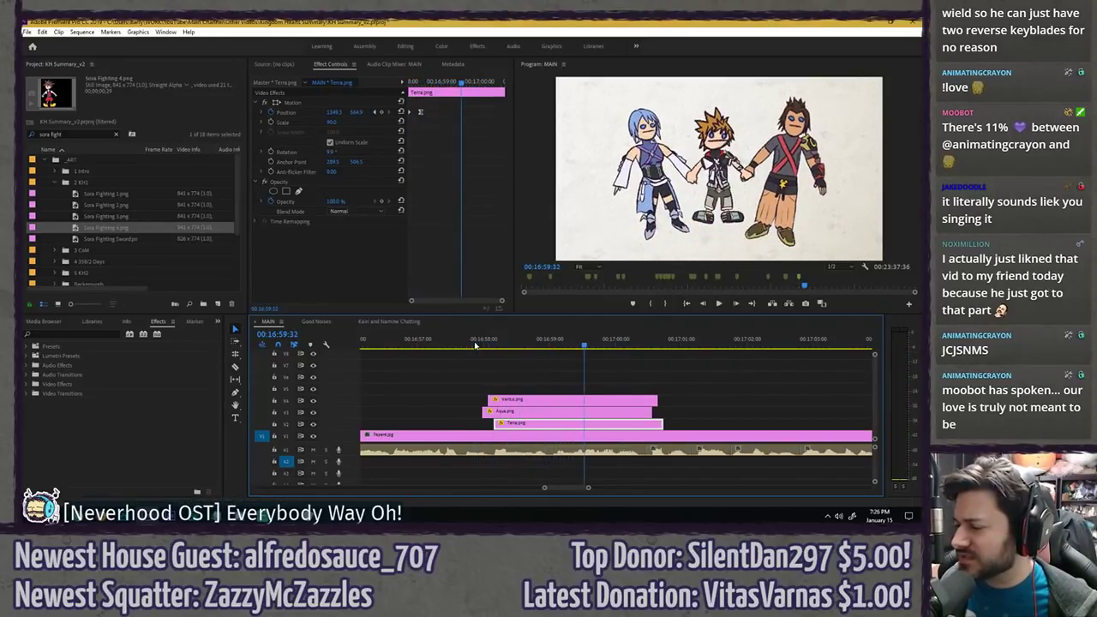
- Pull Ventus and Terra two frames earlier, then Terra alone two more, and replay
{"action": "key", "text": "alt+Left"}
{"action": "key", "text": "alt+Left"}
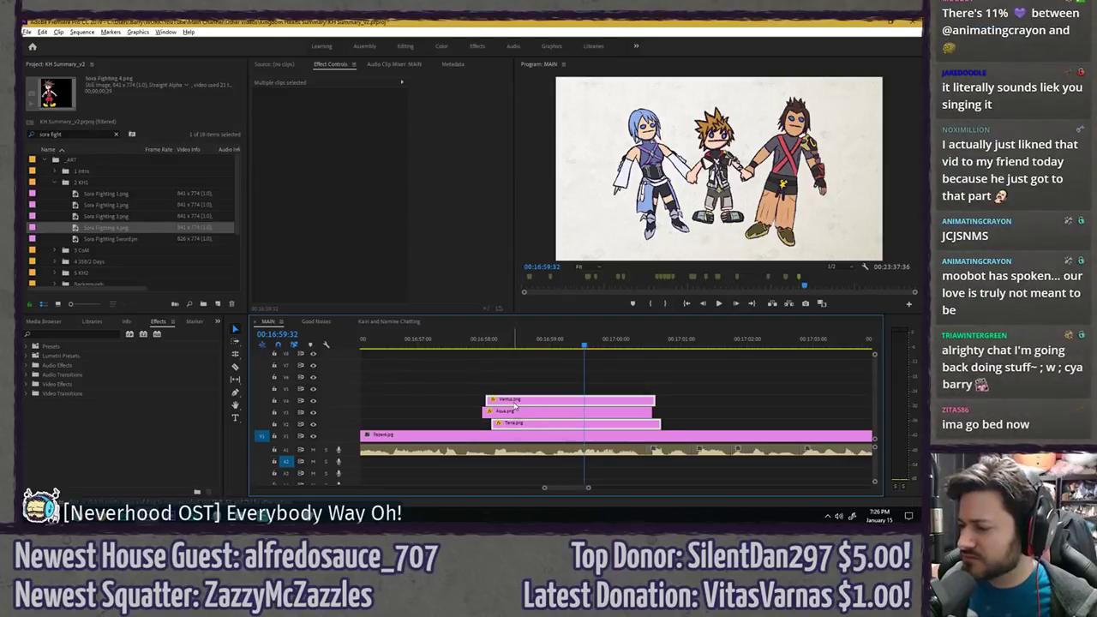
{"action": "left_click", "coordinate": [513, 387]}
{"action": "left_click", "coordinate": [512, 424]}
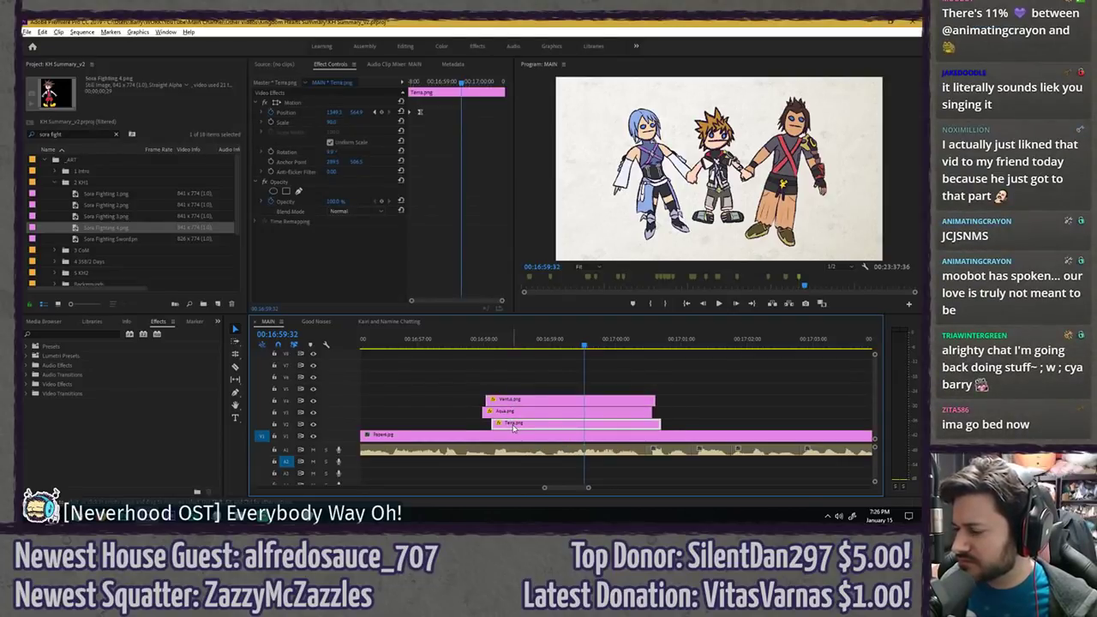
{"action": "key", "text": "alt+Left"}
{"action": "key", "text": "alt+Left"}
{"action": "left_click", "coordinate": [474, 339]}
{"action": "key", "text": "space"}
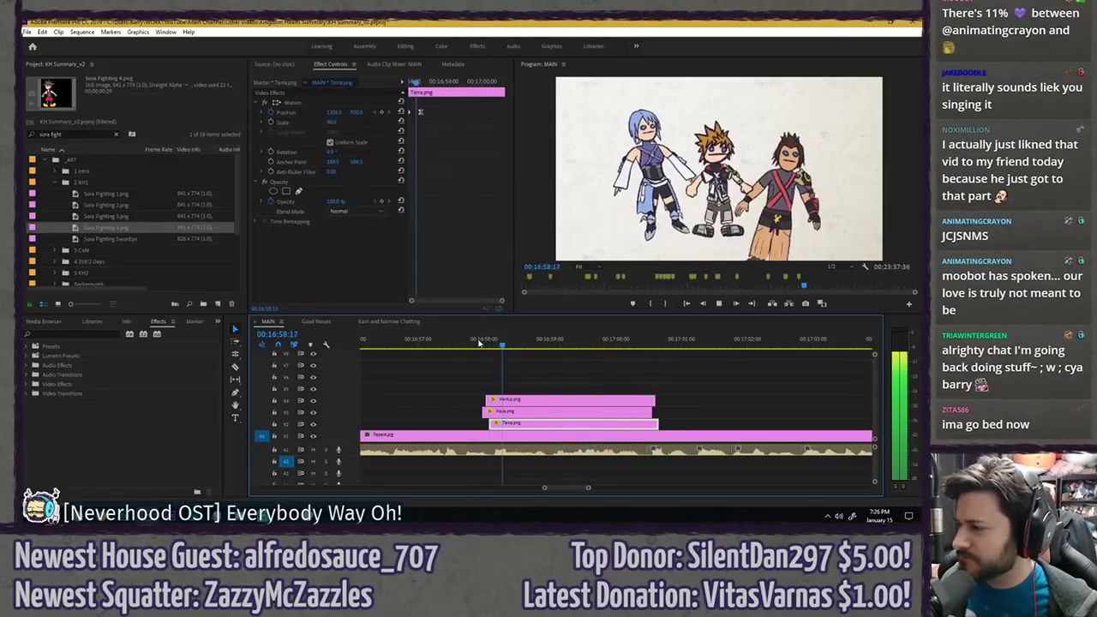
- Replay the trio's entrance once more and select the Aqua.png clip
{"action": "left_click", "coordinate": [480, 342]}
{"action": "key", "text": "space"}
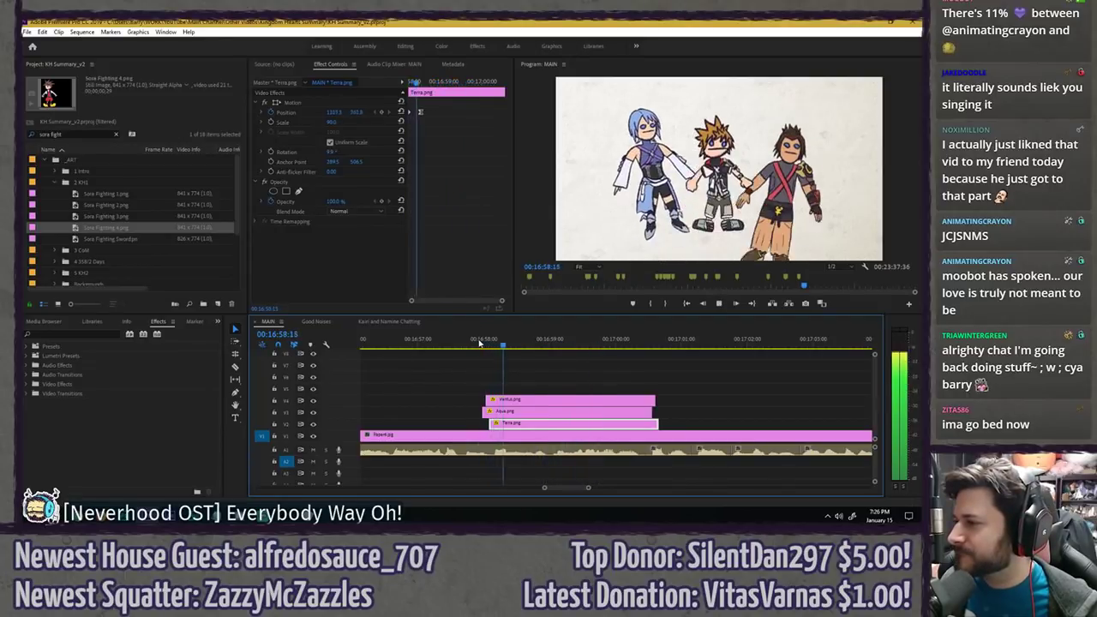
{"action": "key", "text": "space"}
{"action": "left_click", "coordinate": [525, 378]}
{"action": "left_click", "coordinate": [525, 410]}
- At frame 16:58:19, nudge Aqua slightly in the program preview and review her motion
{"action": "left_click_drag", "start_coordinate": [427, 82], "coordinate": [420, 83]}
{"action": "key", "text": "Right"}
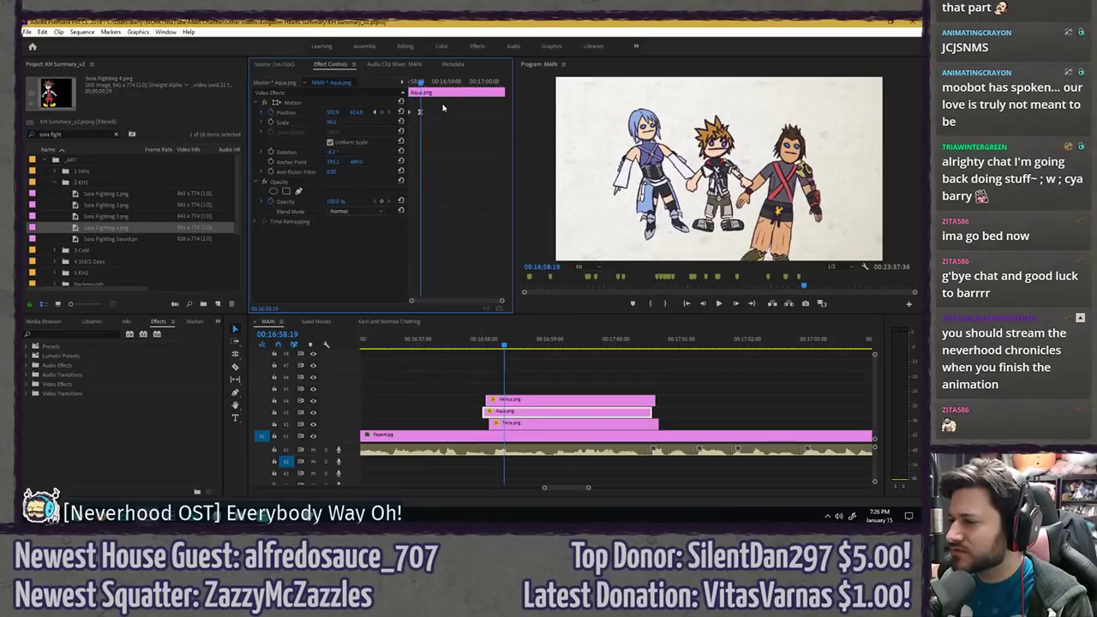
{"action": "key", "text": "Right"}
{"action": "key", "text": "Right"}
{"action": "key", "text": "Right"}
{"action": "key", "text": "Right"}
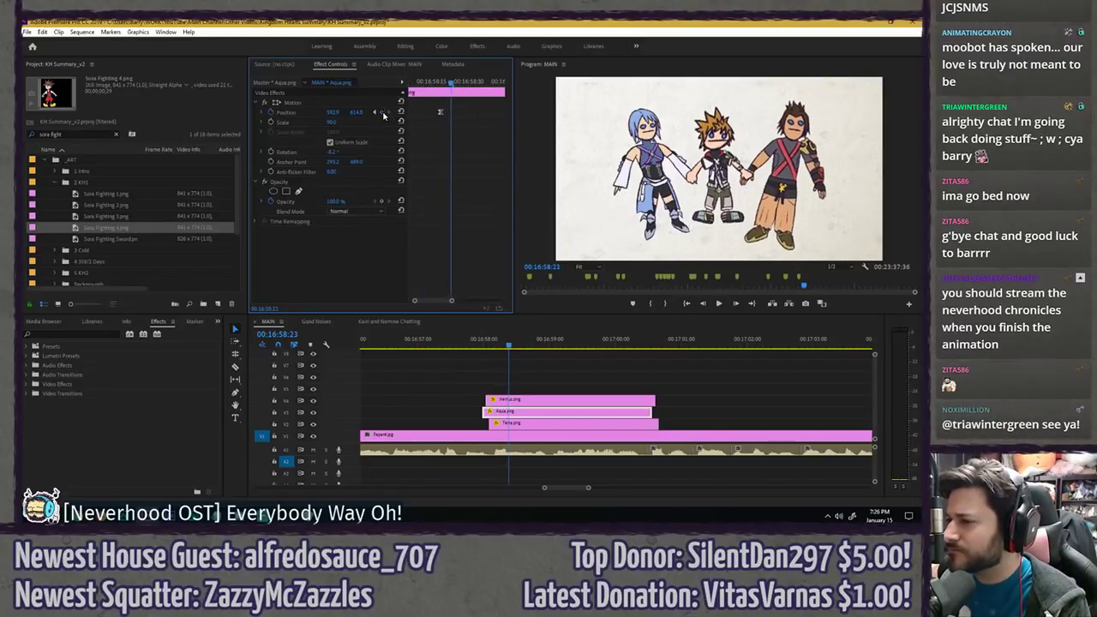
{"action": "key", "text": "Left"}
{"action": "key", "text": "Left"}
{"action": "key", "text": "Left"}
{"action": "key", "text": "Left"}
{"action": "left_click", "coordinate": [352, 103]}
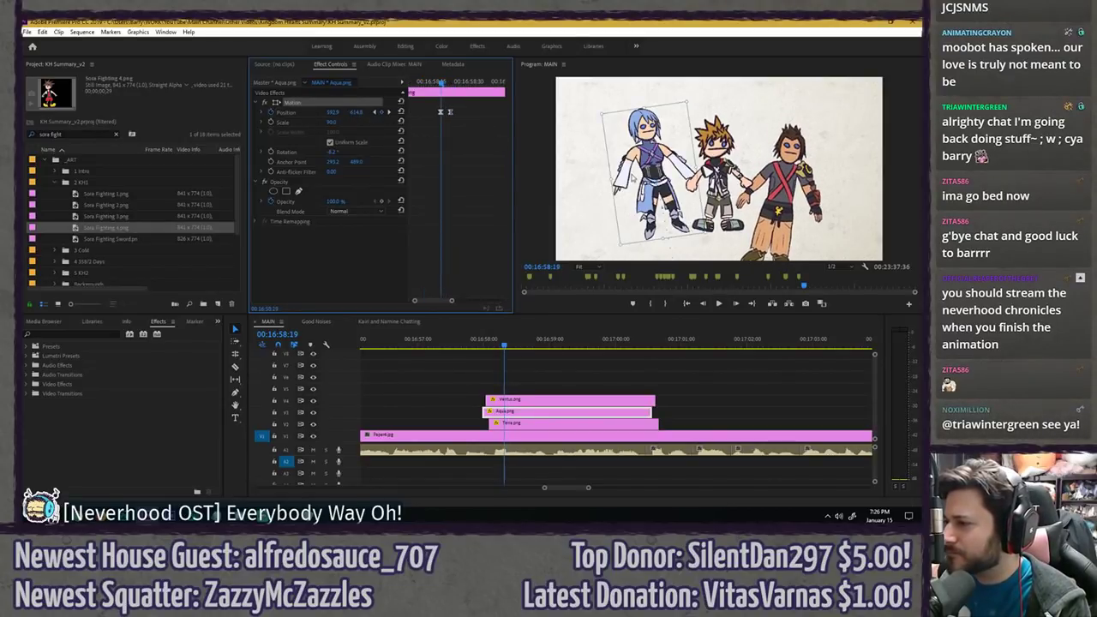
{"action": "left_click_drag", "start_coordinate": [632, 178], "coordinate": [633, 181]}
{"action": "left_click", "coordinate": [476, 170]}
{"action": "key", "text": "Right"}
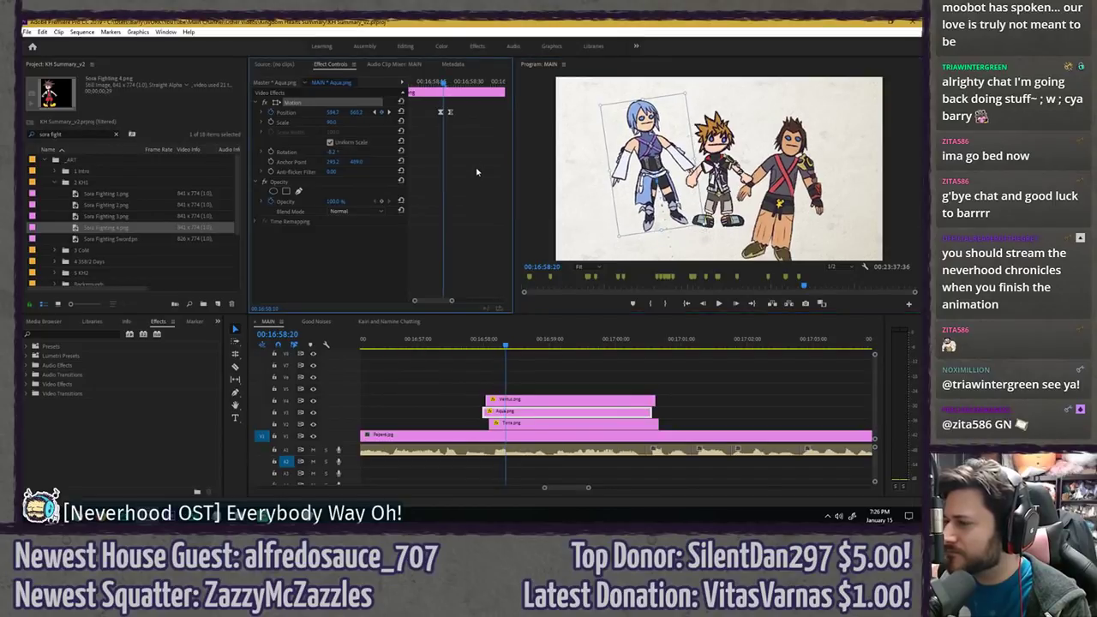
{"action": "key", "text": "Left"}
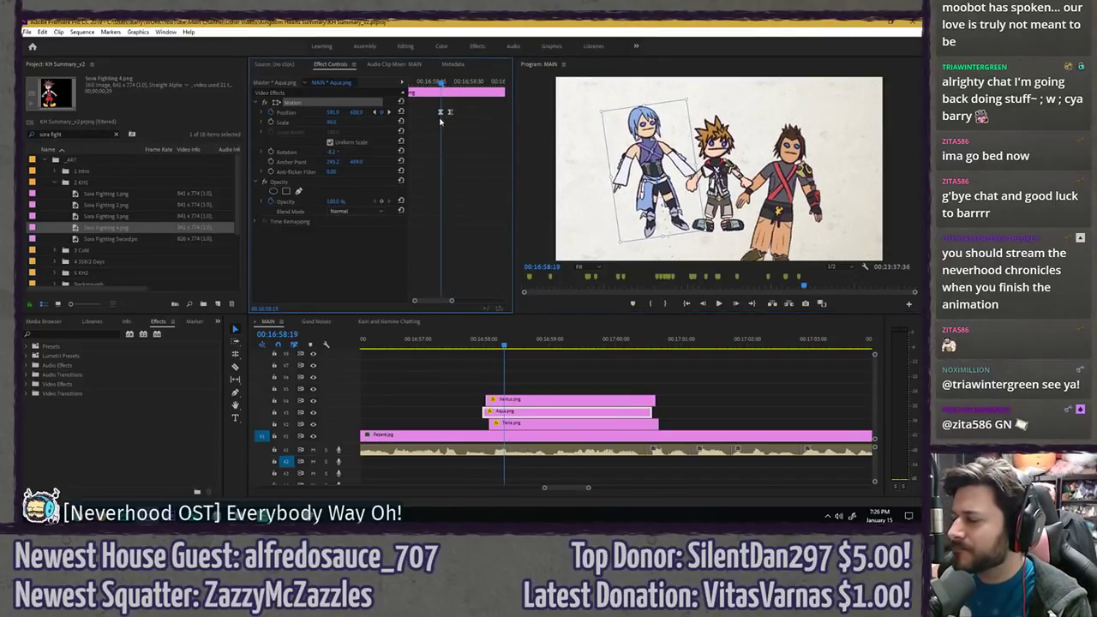
{"action": "left_click_drag", "start_coordinate": [461, 84], "coordinate": [361, 84]}
{"action": "key", "text": "space"}
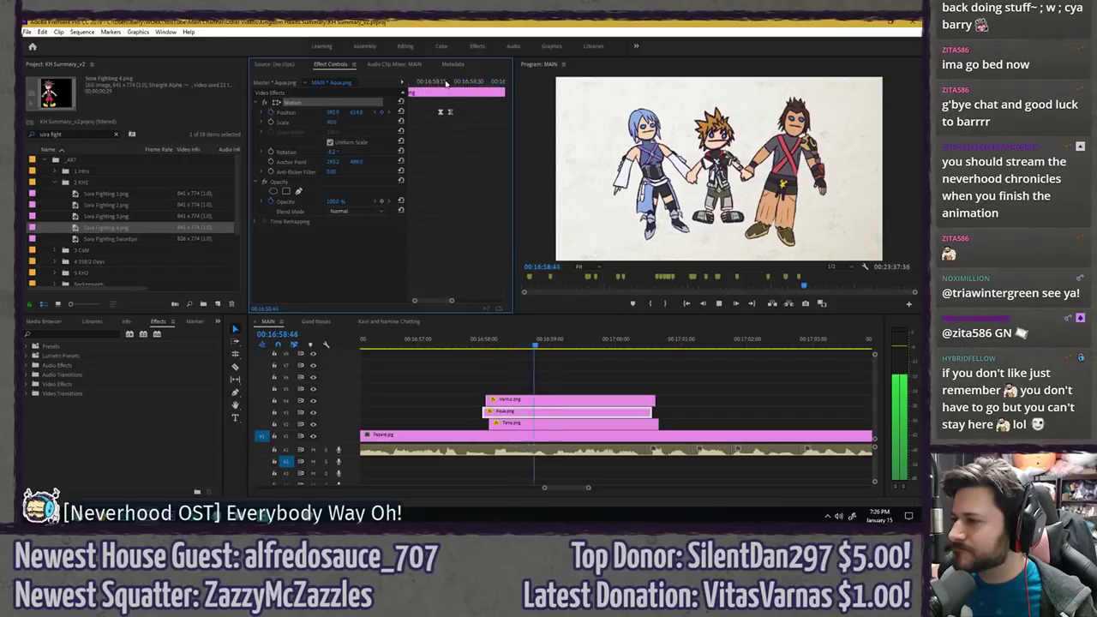
{"action": "left_click", "coordinate": [442, 83]}
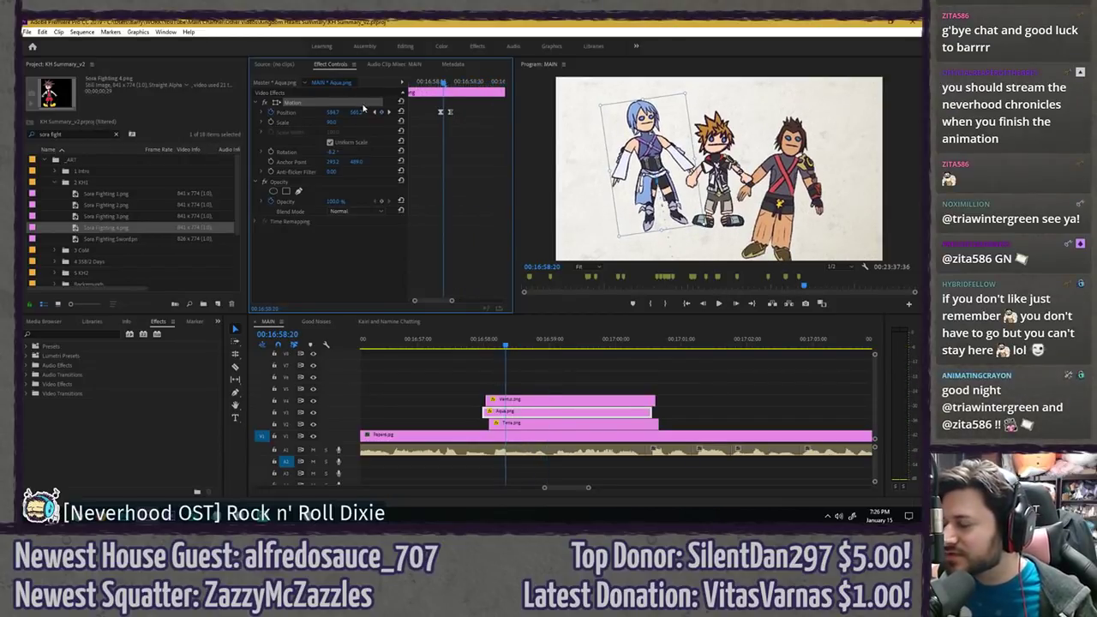
- Move Aqua down and right in the full-window preview and set her X position to 592
{"action": "key", "text": "grave"}
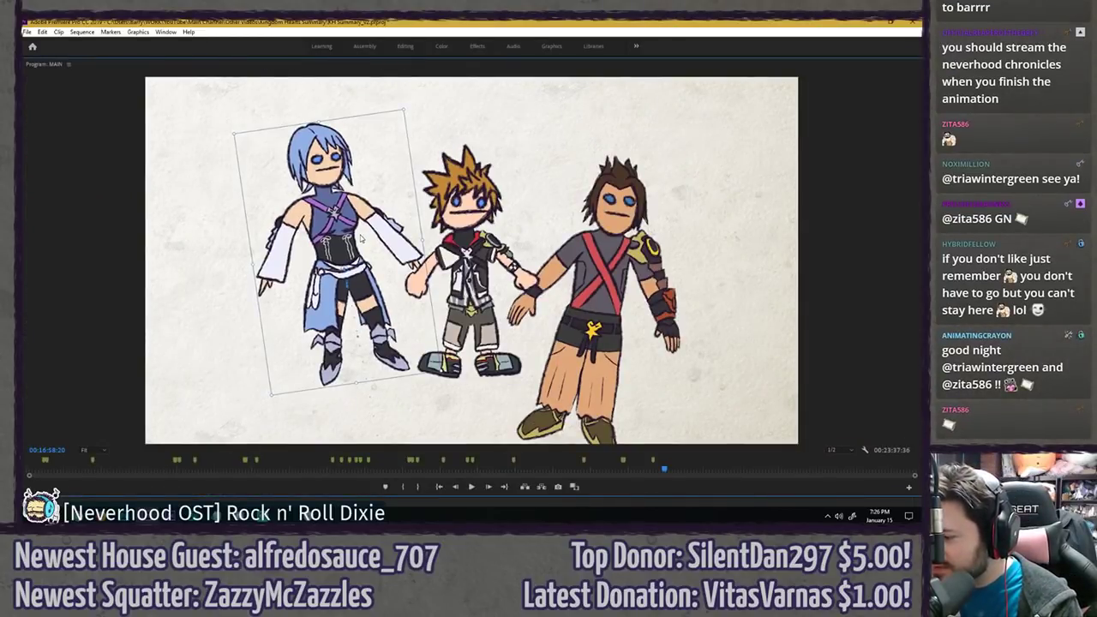
{"action": "left_click_drag", "start_coordinate": [361, 231], "coordinate": [363, 244]}
{"action": "left_click", "coordinate": [98, 200]}
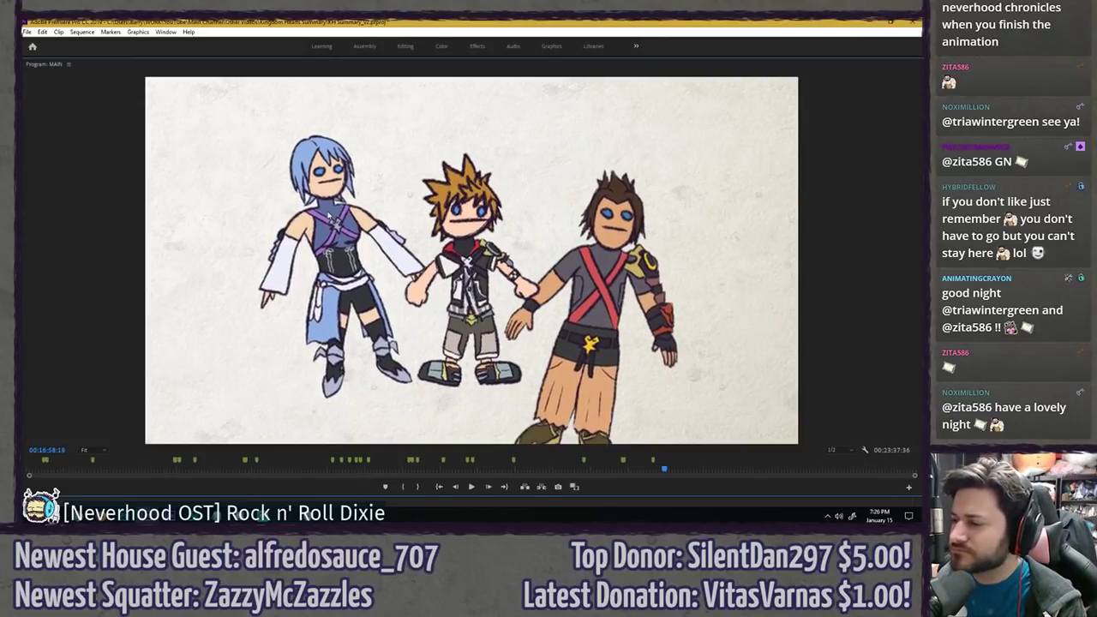
{"action": "key", "text": "grave"}
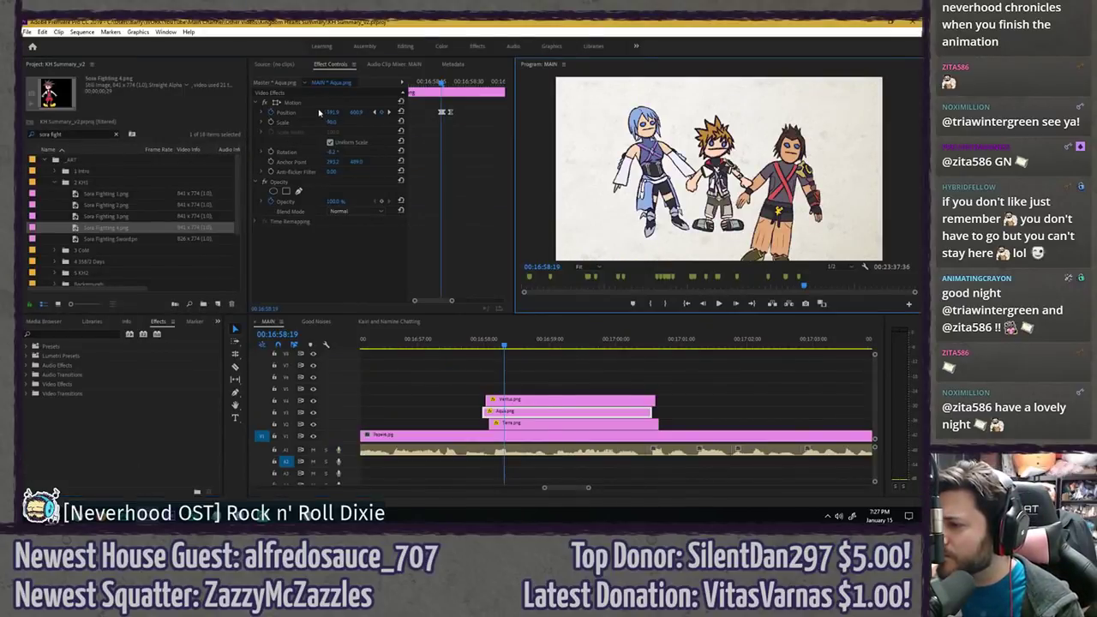
{"action": "left_click", "coordinate": [335, 112]}
{"action": "type", "text": "592"}
{"action": "key", "text": "Return"}
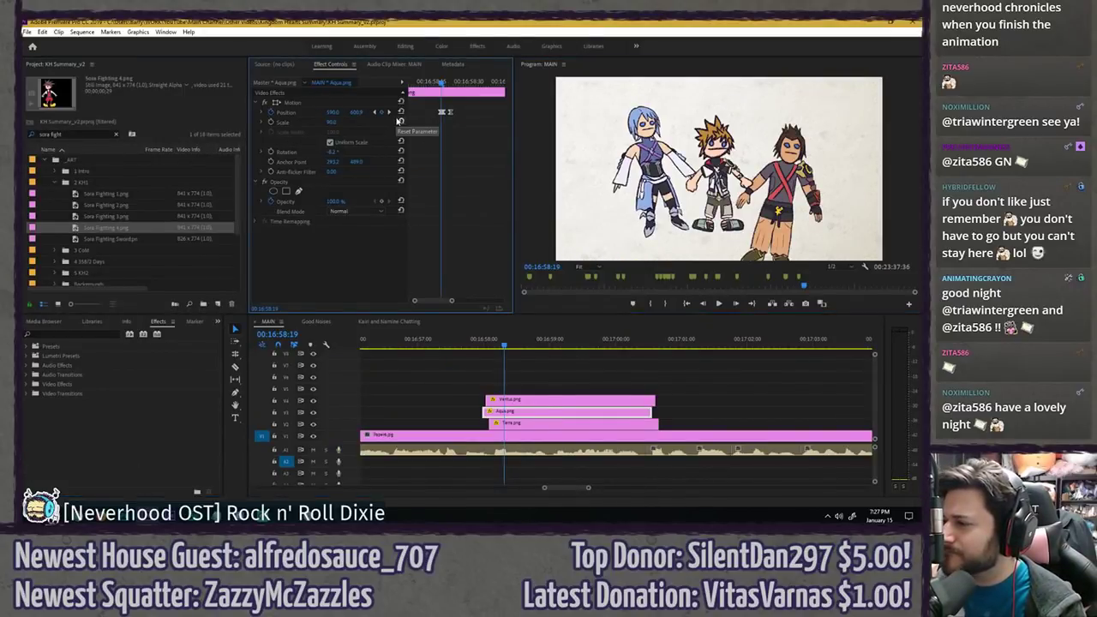
- Preview Aqua's slide, then make her position keyframe at 16:58:21 linear
{"action": "key", "text": "Left"}
{"action": "key", "text": "Right"}
{"action": "key", "text": "Right"}
{"action": "key", "text": "space"}
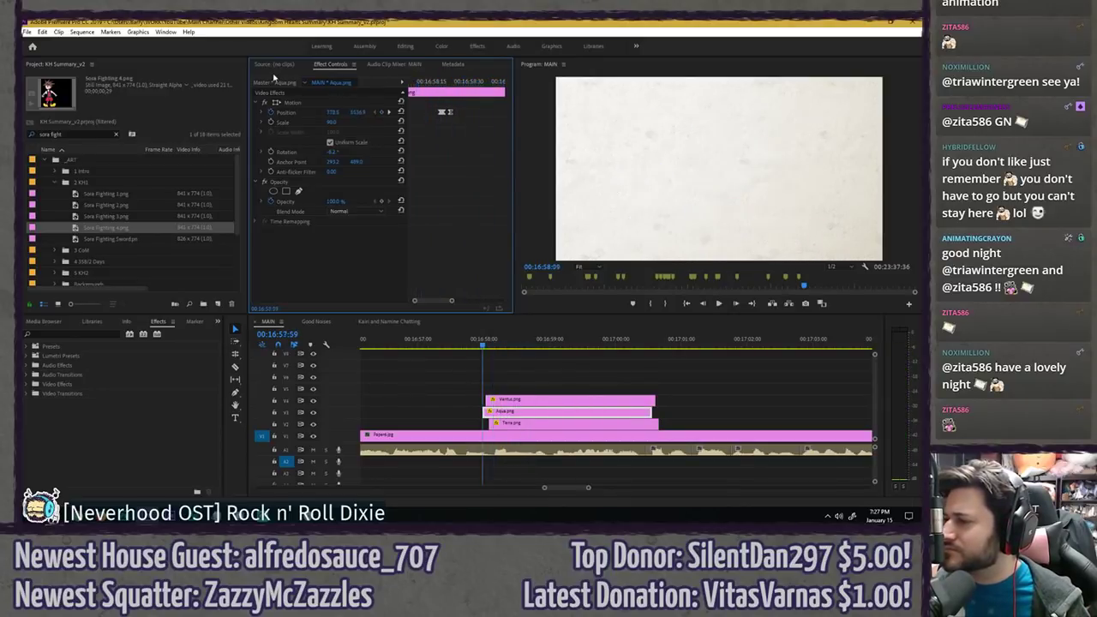
{"action": "key", "text": "space"}
{"action": "left_click_drag", "start_coordinate": [428, 86], "coordinate": [445, 85]}
{"action": "right_click", "coordinate": [450, 113]}
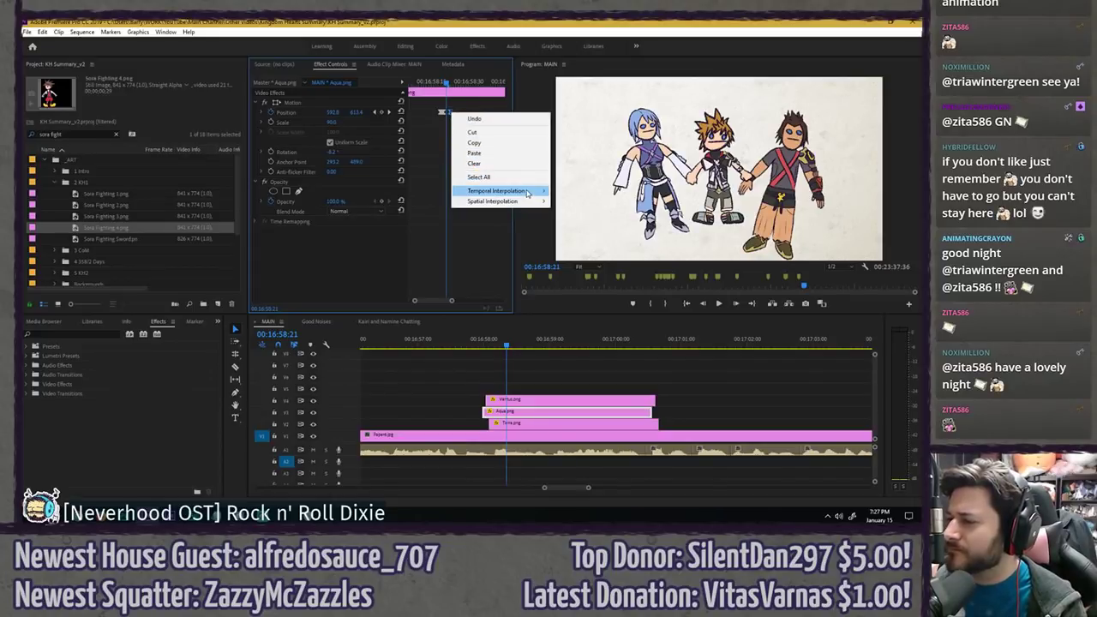
{"action": "mouse_move", "coordinate": [533, 191]}
{"action": "left_click", "coordinate": [576, 191]}
- Replay Aqua's slide-in from 16:58:15, undo the linear interpolation, and review the entrance
{"action": "left_click_drag", "start_coordinate": [447, 83], "coordinate": [438, 82]}
{"action": "key", "text": "space"}
{"action": "left_click", "coordinate": [432, 84]}
{"action": "key", "text": "space"}
{"action": "left_click", "coordinate": [432, 84]}
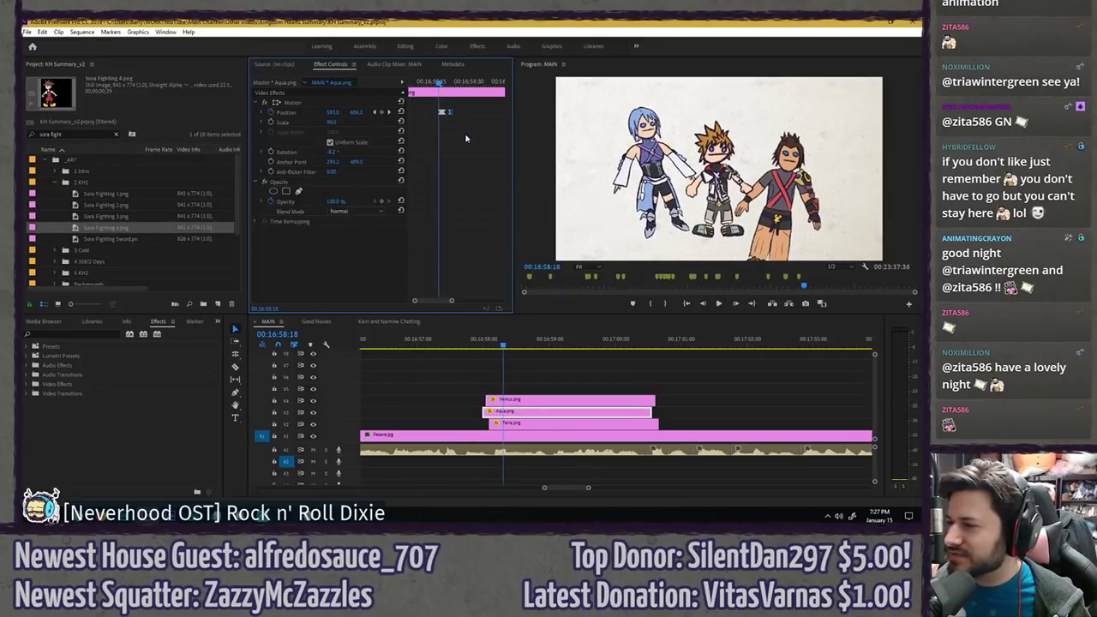
{"action": "key", "text": "ctrl+z"}
{"action": "key", "text": "ctrl+z"}
{"action": "key", "text": "ctrl+z"}
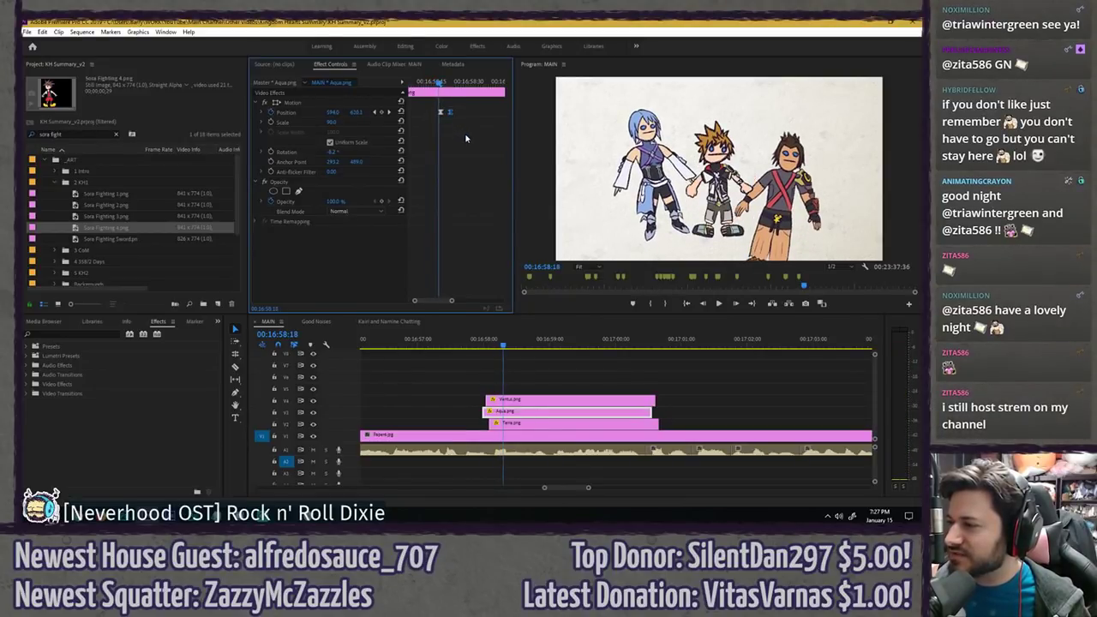
{"action": "key", "text": "space"}
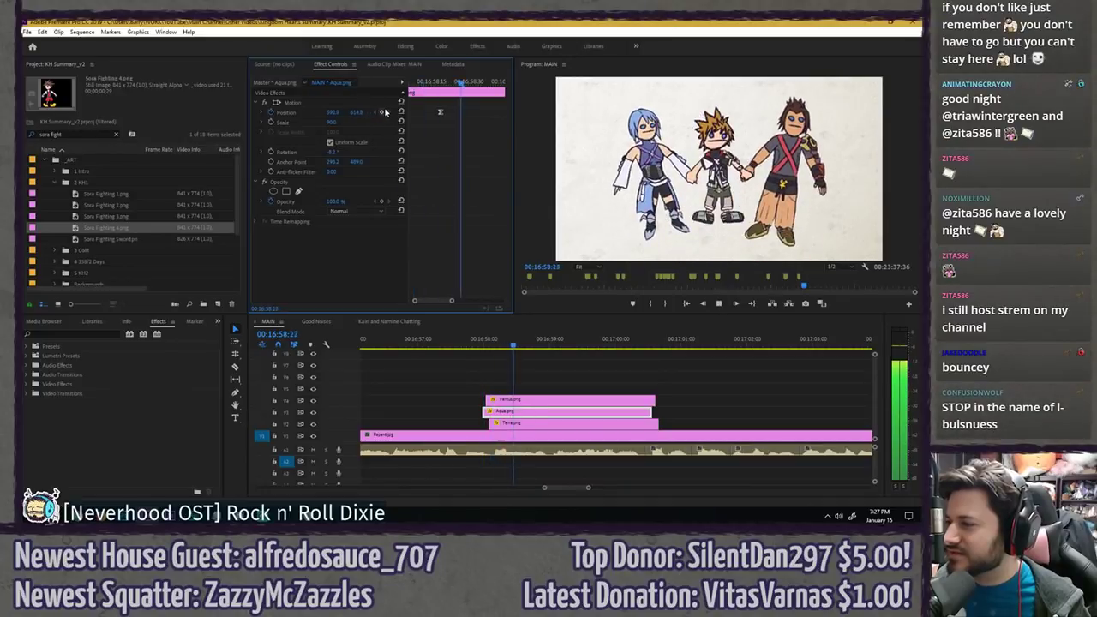
{"action": "left_click", "coordinate": [503, 357]}
{"action": "left_click", "coordinate": [465, 340]}
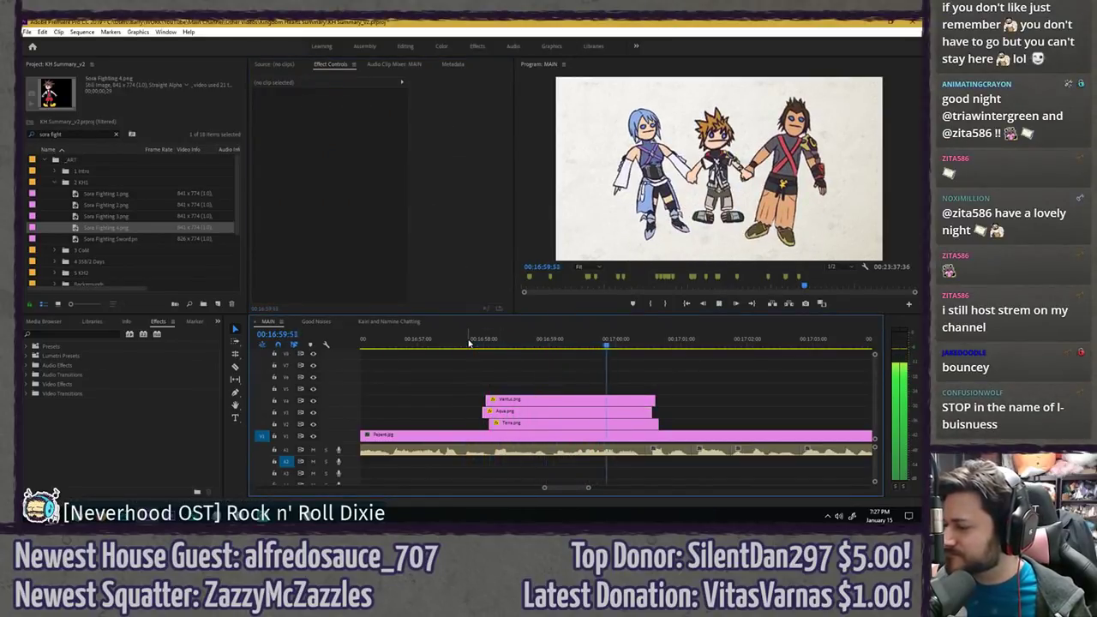
- Trim the trio clips to end at the playhead, save, and replay the shot's end
{"action": "key", "text": "space"}
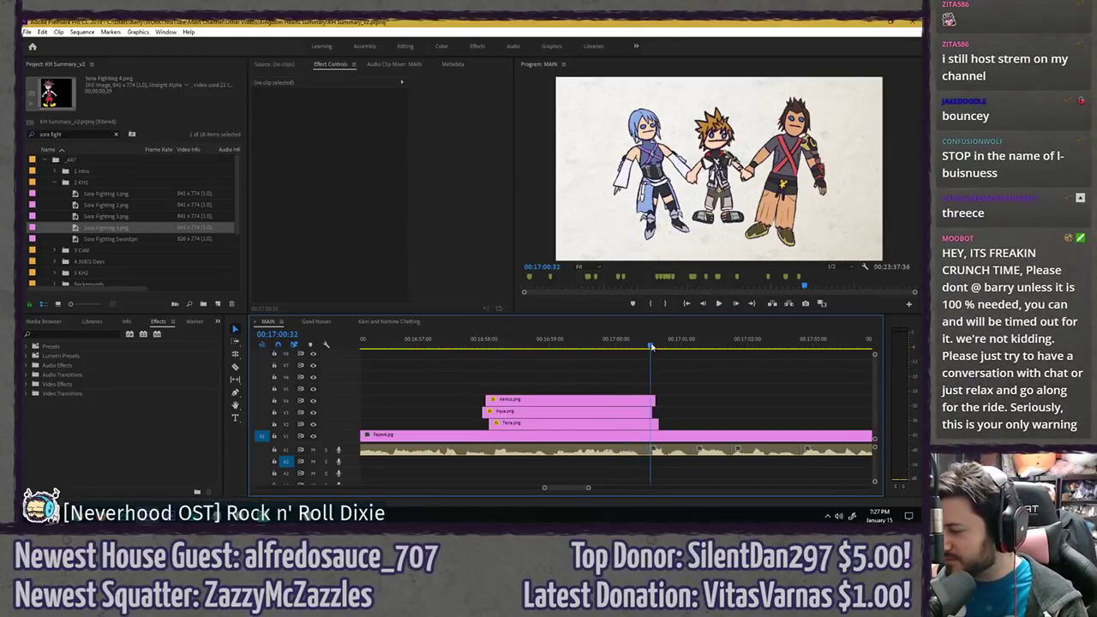
{"action": "left_click", "coordinate": [652, 346]}
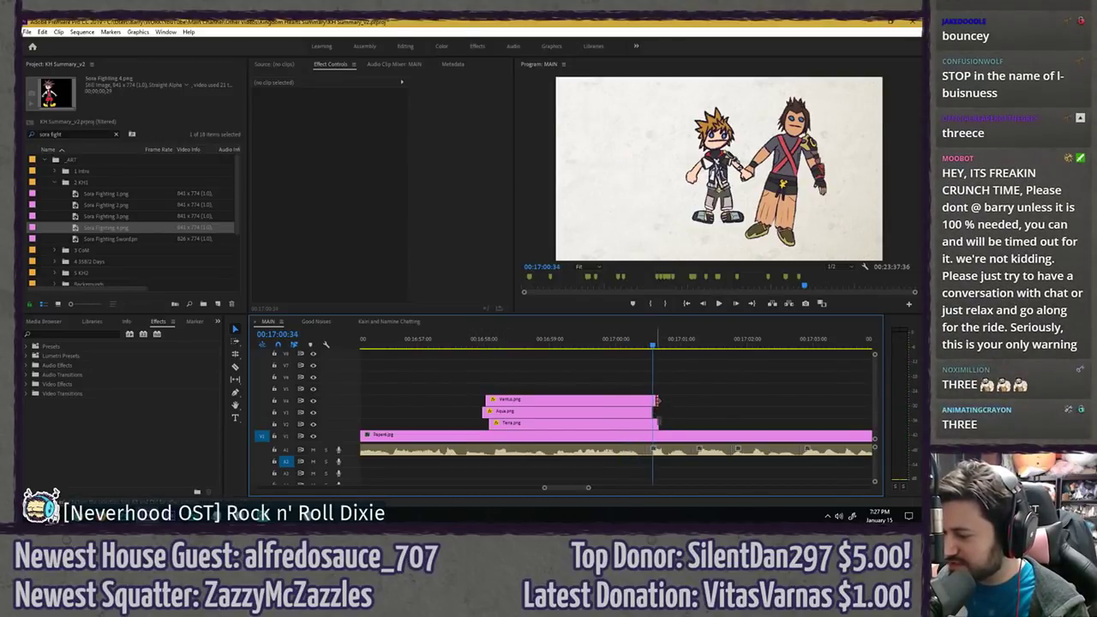
{"action": "left_click_drag", "start_coordinate": [656, 400], "coordinate": [652, 423]}
{"action": "key", "text": "ctrl+s"}
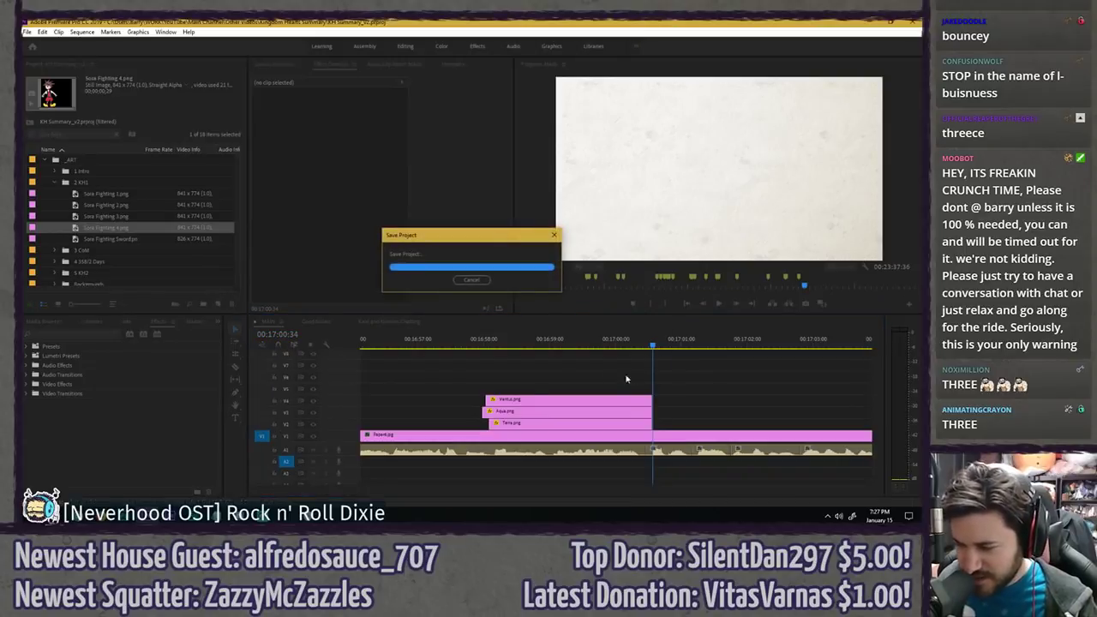
{"action": "scroll", "coordinate": [610, 384], "scroll_direction": "down", "scroll_amount": 3}
{"action": "scroll", "coordinate": [605, 384], "scroll_direction": "up", "scroll_amount": 3}
{"action": "left_click_drag", "start_coordinate": [480, 344], "coordinate": [455, 341]}
{"action": "key", "text": "space"}
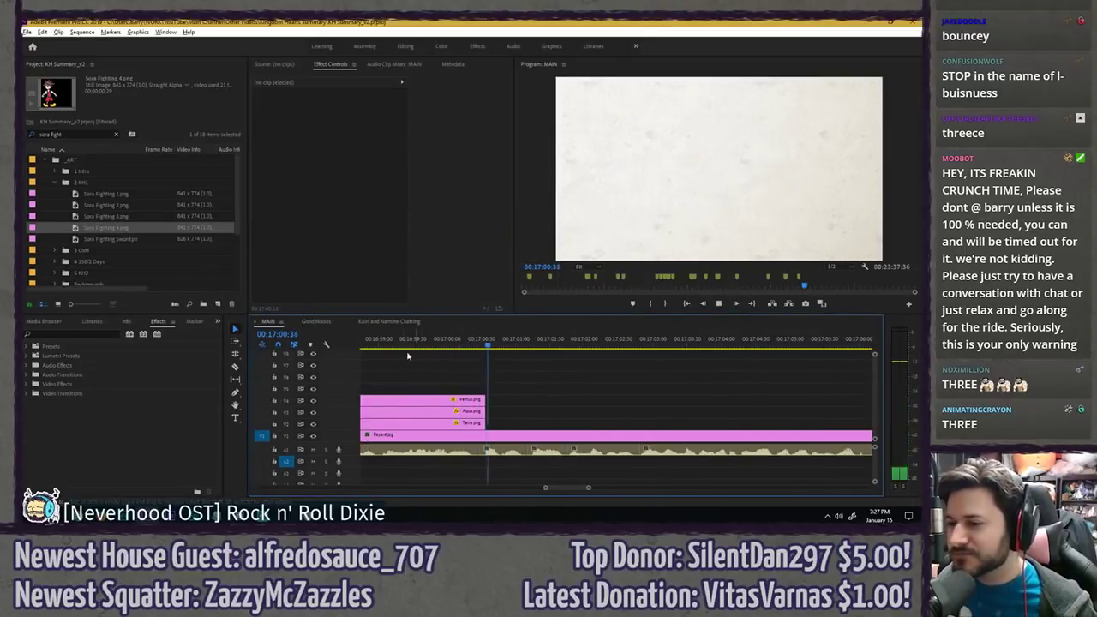
- Add an Aqua.png clip after the trio and reset its Position, Scale, Rotation and Anchor Point
{"action": "left_click", "coordinate": [116, 135]}
{"action": "left_click_drag", "start_coordinate": [415, 411], "coordinate": [561, 424]}
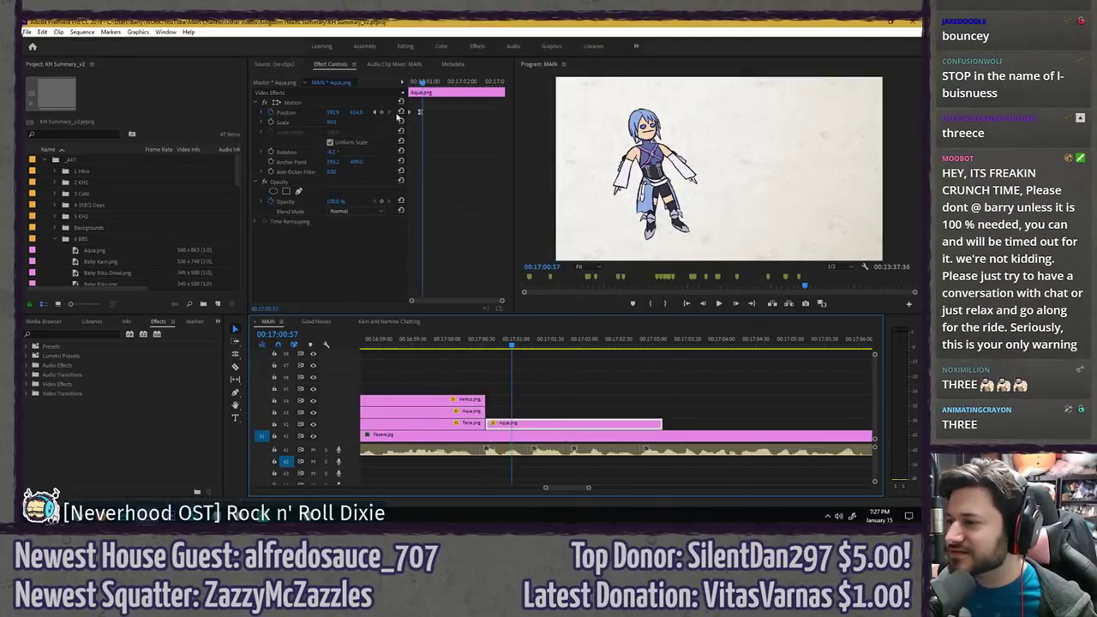
{"action": "left_click", "coordinate": [299, 112]}
{"action": "left_click", "coordinate": [270, 114]}
{"action": "left_click", "coordinate": [503, 278]}
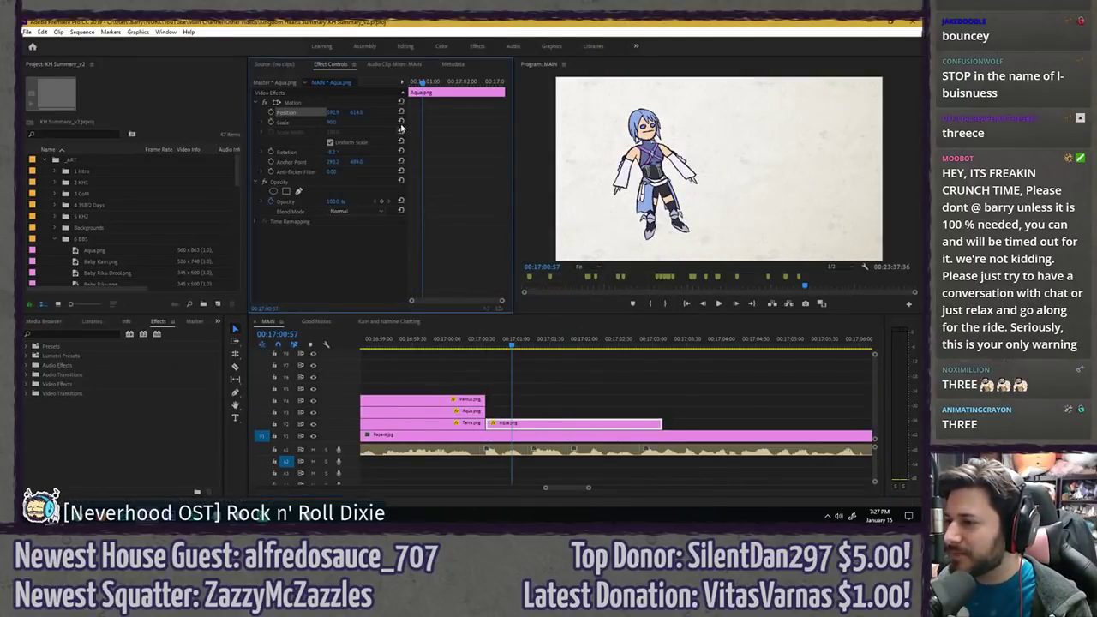
{"action": "left_click", "coordinate": [400, 123]}
{"action": "left_click", "coordinate": [400, 151]}
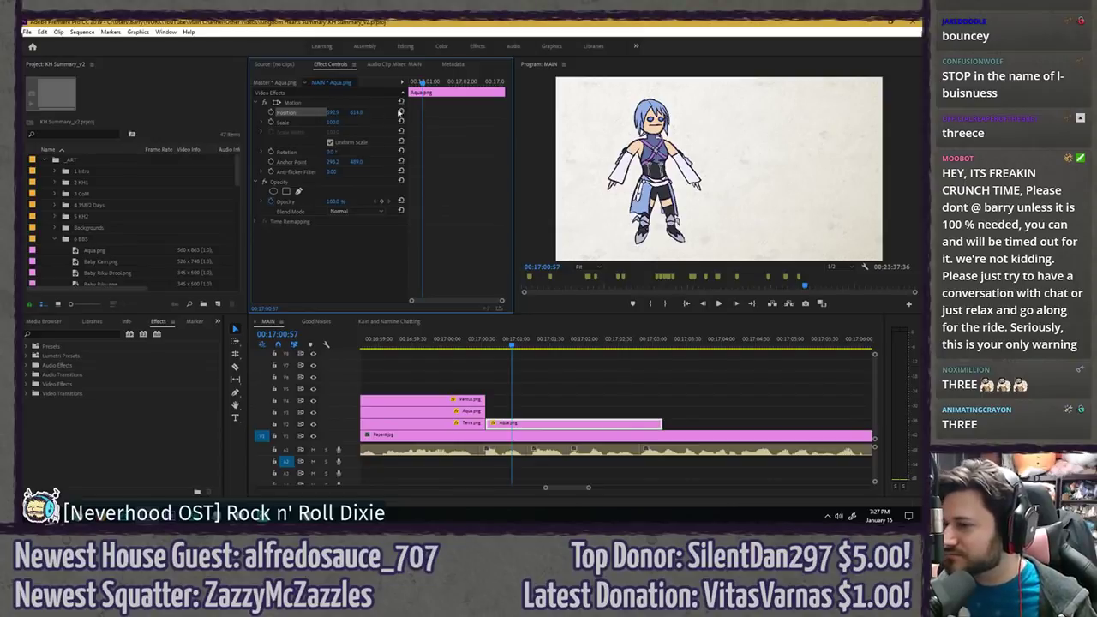
{"action": "left_click", "coordinate": [400, 111]}
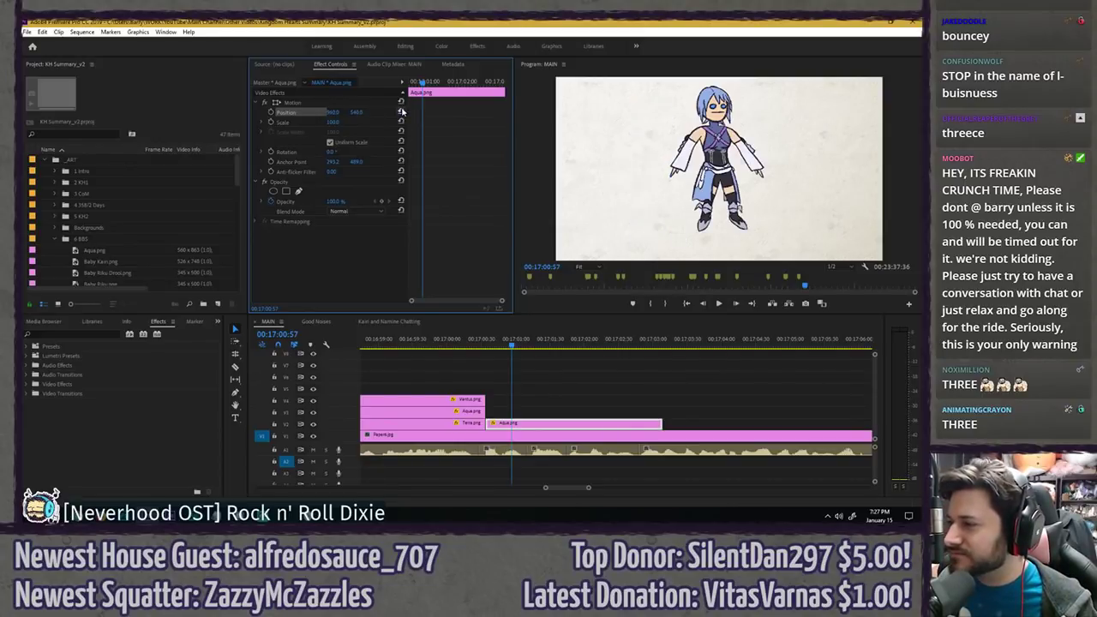
{"action": "left_click", "coordinate": [350, 105]}
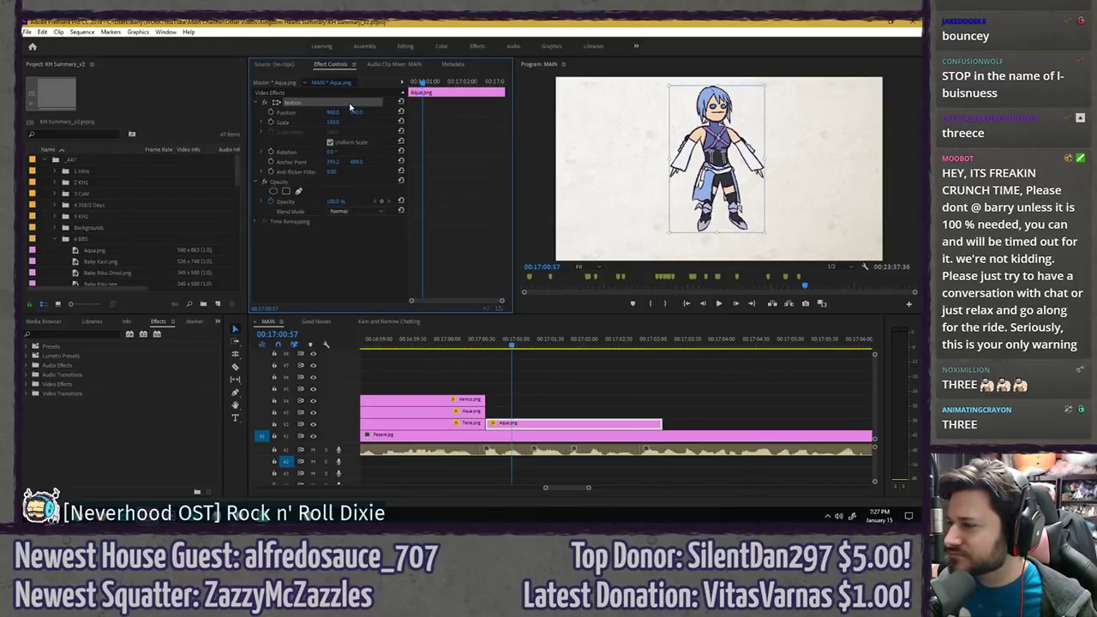
{"action": "left_click", "coordinate": [400, 162]}
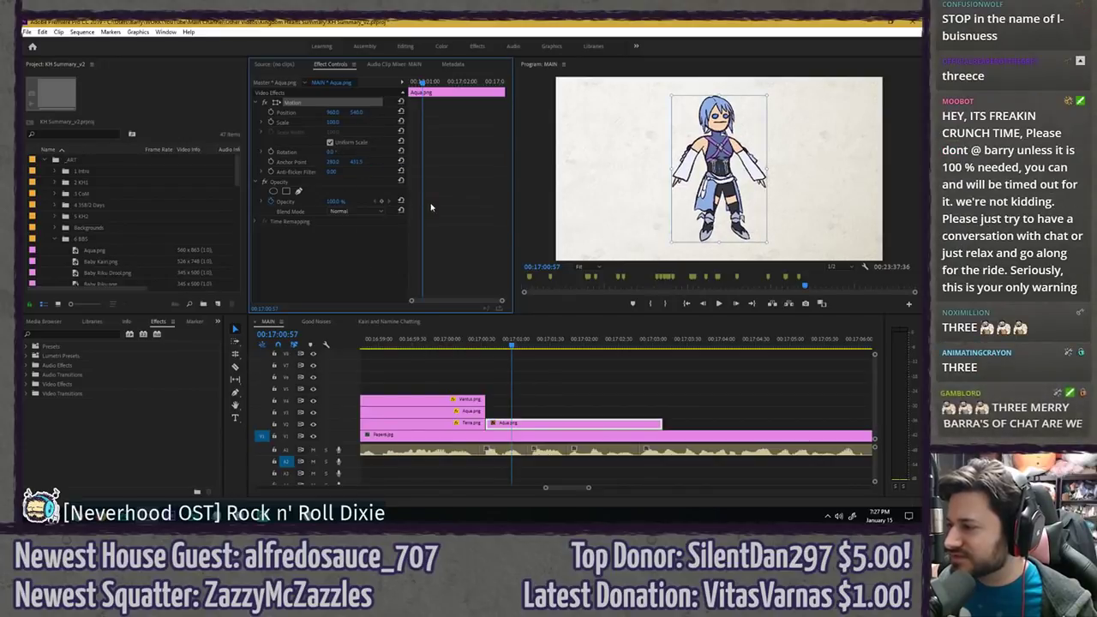
- Preview the cut from the trio shot to the solo Aqua clip around 17:00
{"action": "left_click", "coordinate": [549, 385]}
{"action": "left_click", "coordinate": [480, 342]}
{"action": "key", "text": "space"}
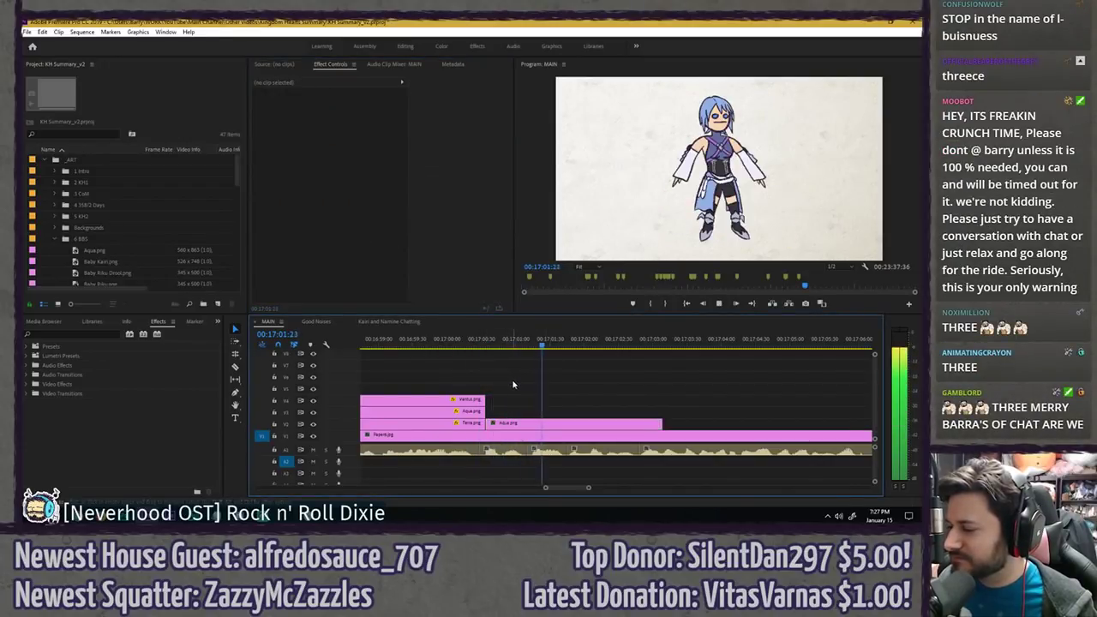
{"action": "key", "text": "space"}
{"action": "left_click", "coordinate": [464, 344]}
{"action": "key", "text": "space"}
{"action": "key", "text": "space"}
- Make the Aqua clip start exactly where the trio clips end and save the project
{"action": "left_click_drag", "start_coordinate": [465, 364], "coordinate": [479, 423]}
{"action": "left_click", "coordinate": [502, 391]}
{"action": "key", "text": "ctrl+s"}
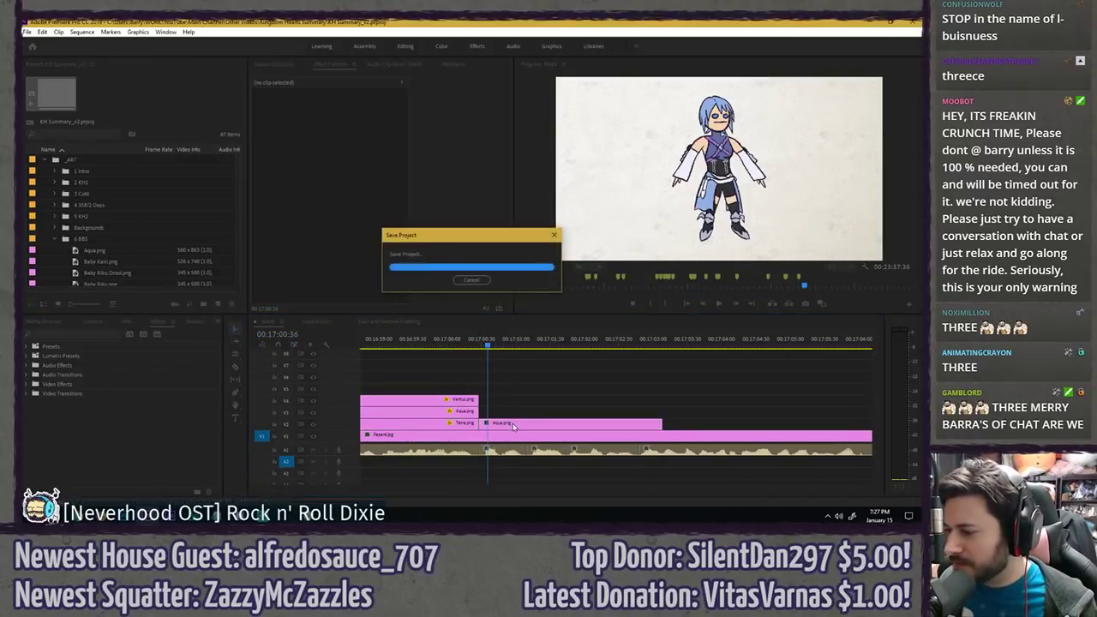
{"action": "left_click", "coordinate": [514, 424]}
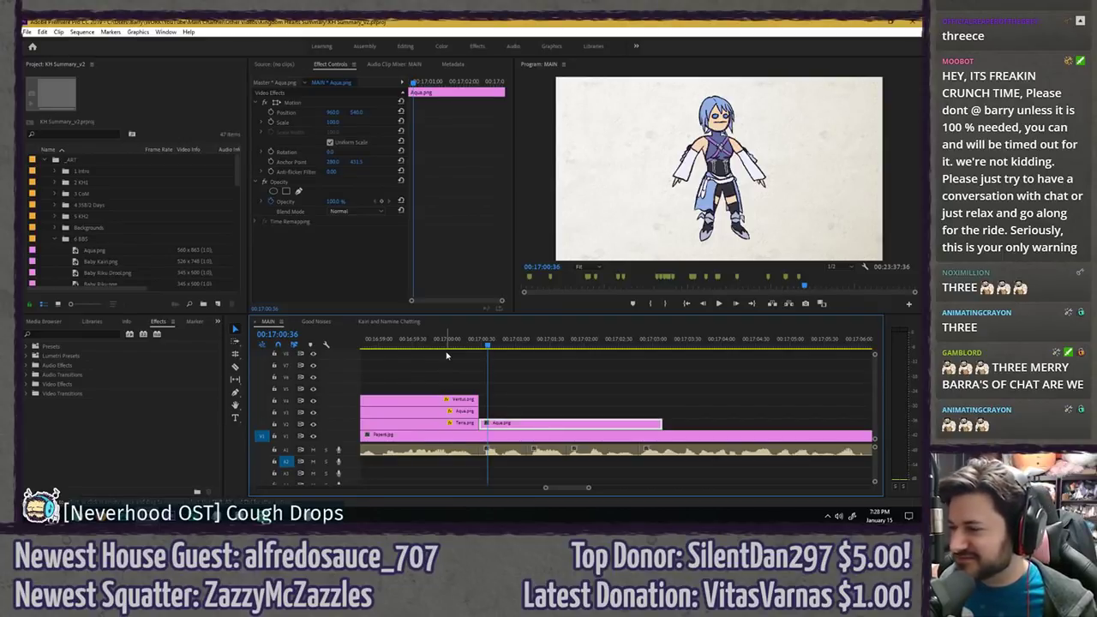
{"action": "left_click_drag", "start_coordinate": [411, 83], "coordinate": [329, 84]}
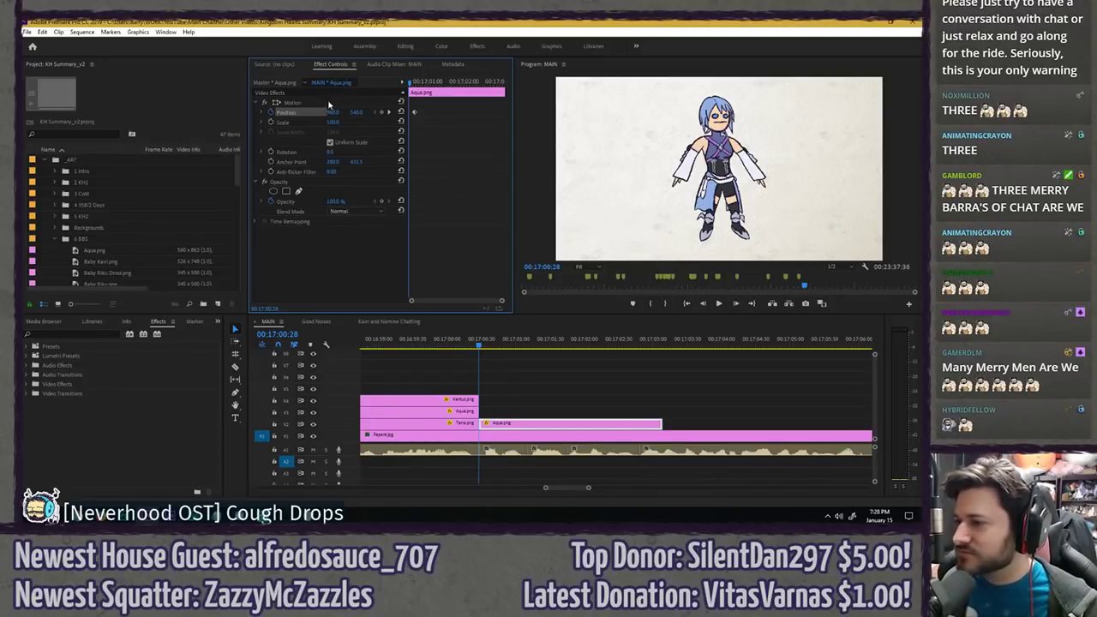
- Start Aqua off the right edge (X≈2033) with an eased first keyframe and preview the slide-in
{"action": "left_click_drag", "start_coordinate": [334, 113], "coordinate": [836, 113]}
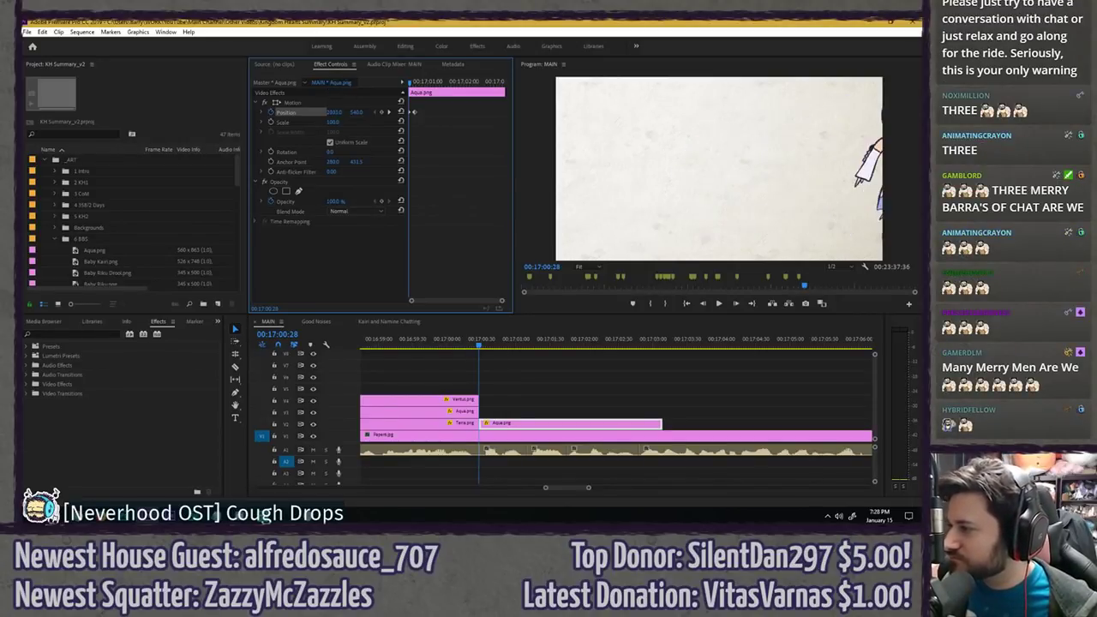
{"action": "right_click", "coordinate": [412, 112]}
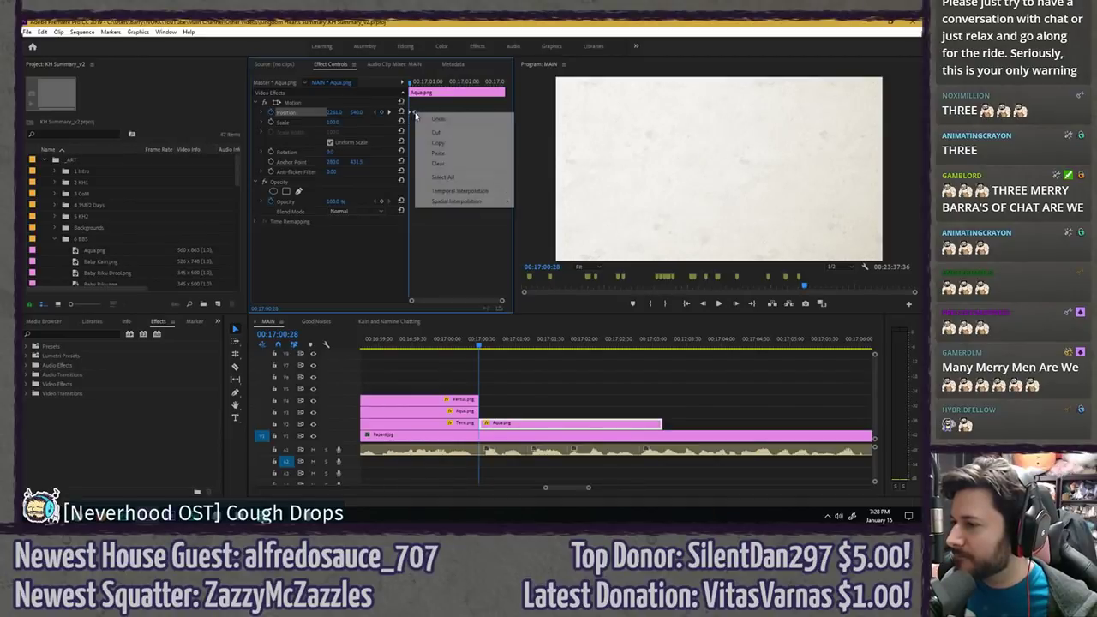
{"action": "mouse_move", "coordinate": [490, 199]}
{"action": "left_click", "coordinate": [548, 247]}
{"action": "key", "text": "space"}
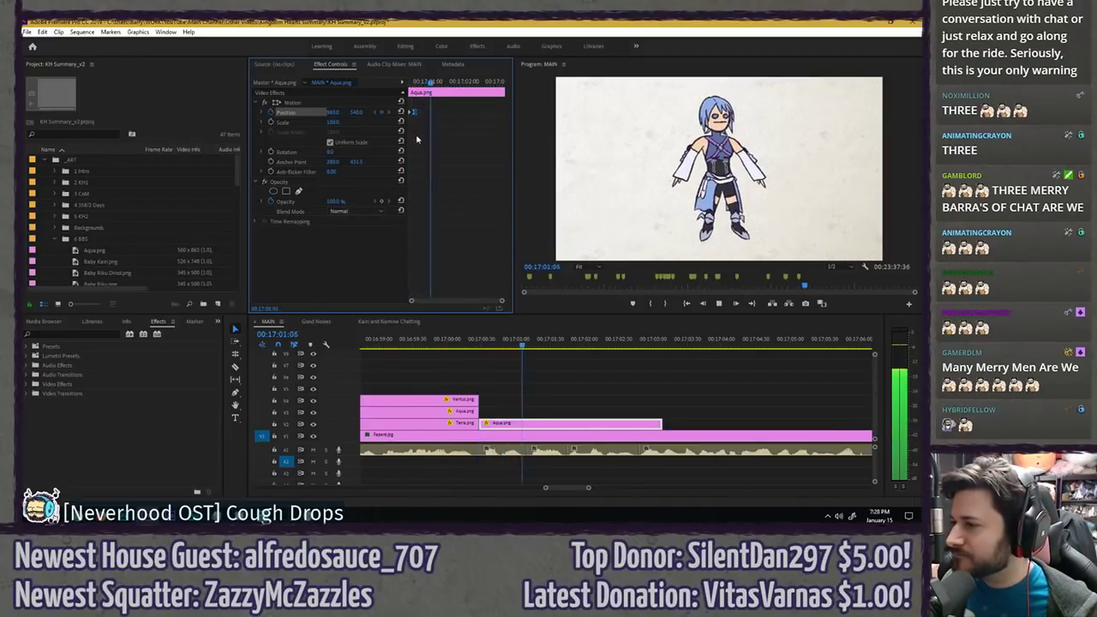
{"action": "key", "text": "space"}
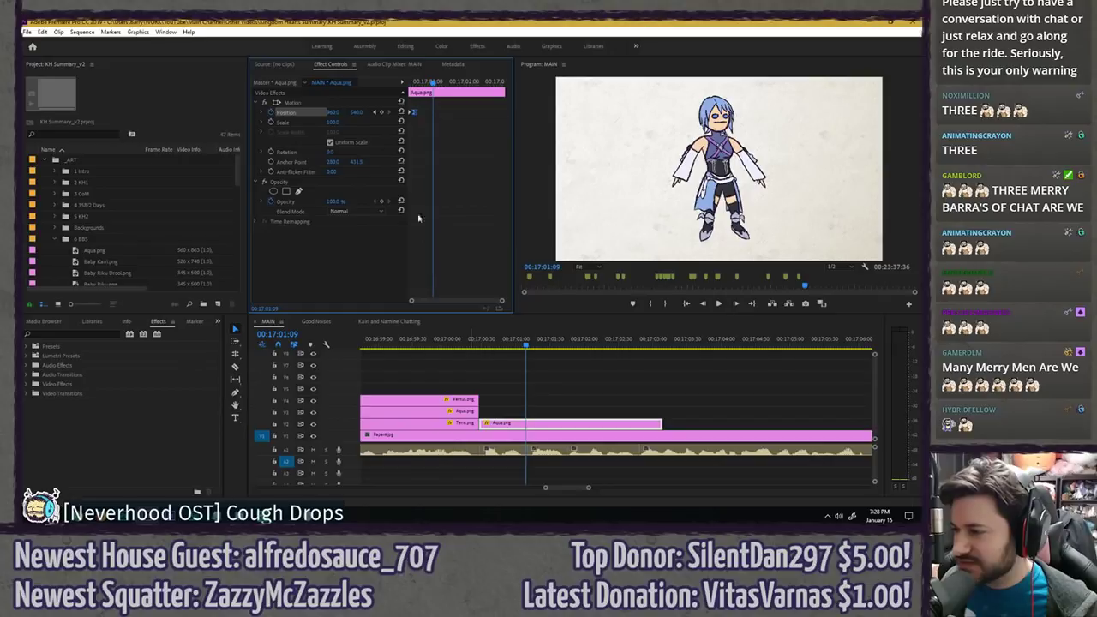
{"action": "left_click_drag", "start_coordinate": [415, 84], "coordinate": [418, 104]}
{"action": "key", "text": "Right"}
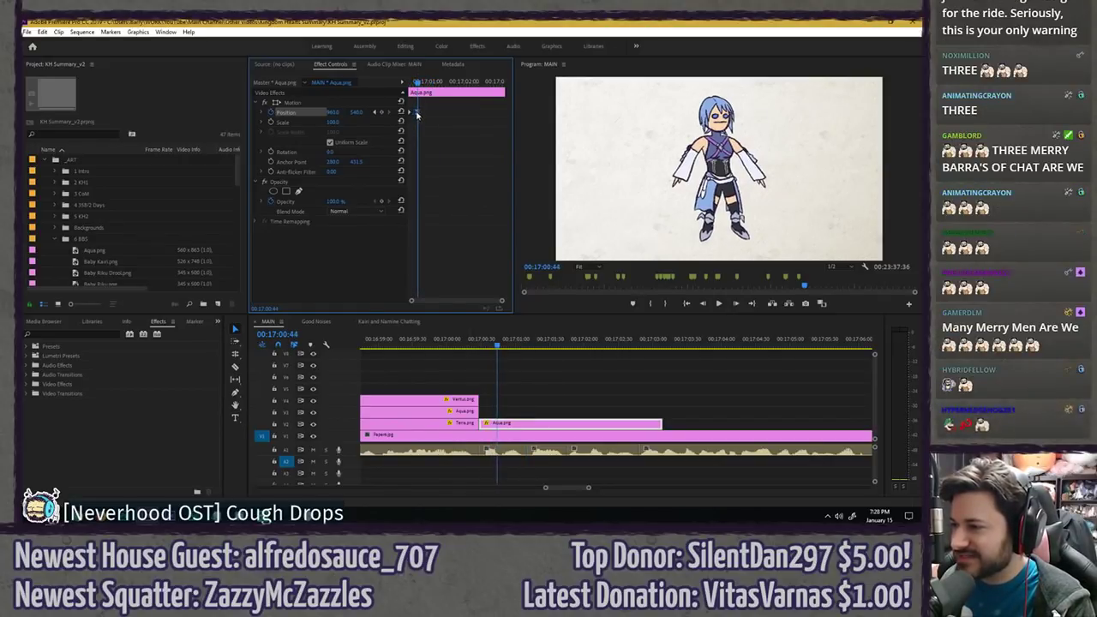
{"action": "left_click", "coordinate": [476, 345]}
{"action": "key", "text": "space"}
{"action": "left_click", "coordinate": [474, 344]}
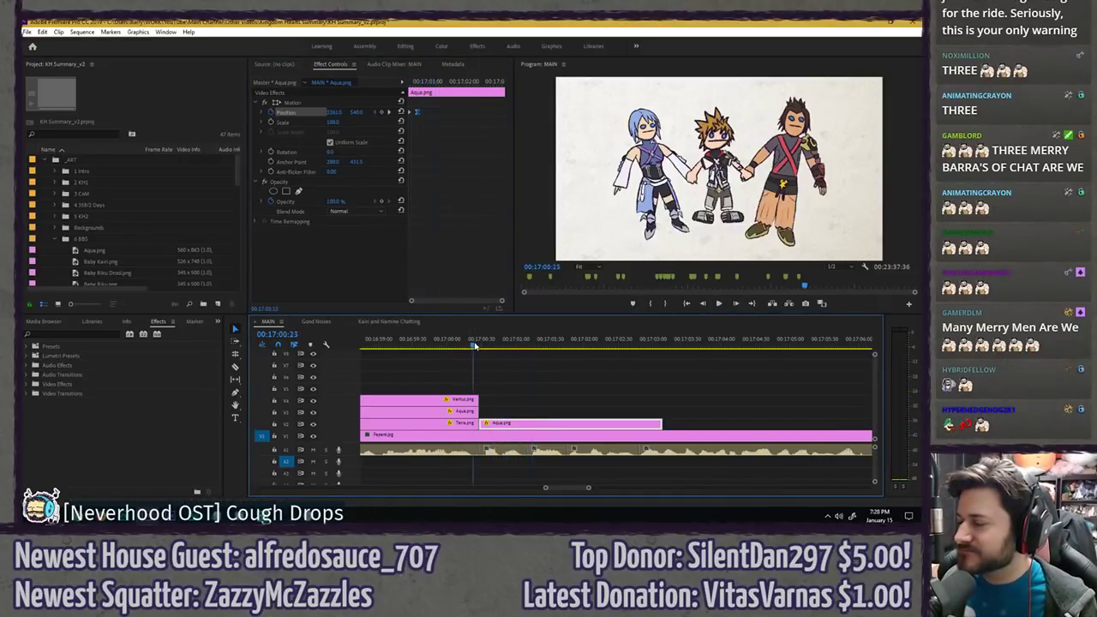
{"action": "key", "text": "space"}
{"action": "key", "text": "space"}
- Add a resting keyframe at 960, then slide Aqua out past the left edge (≈-212) with easing
{"action": "left_click", "coordinate": [382, 112]}
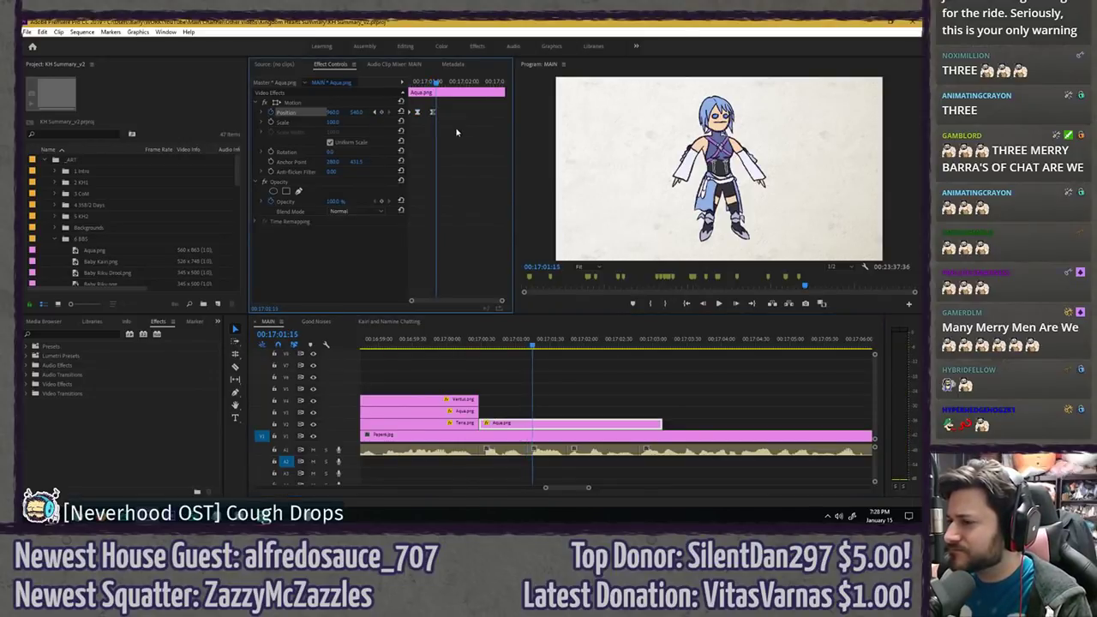
{"action": "left_click_drag", "start_coordinate": [756, 176], "coordinate": [557, 175]}
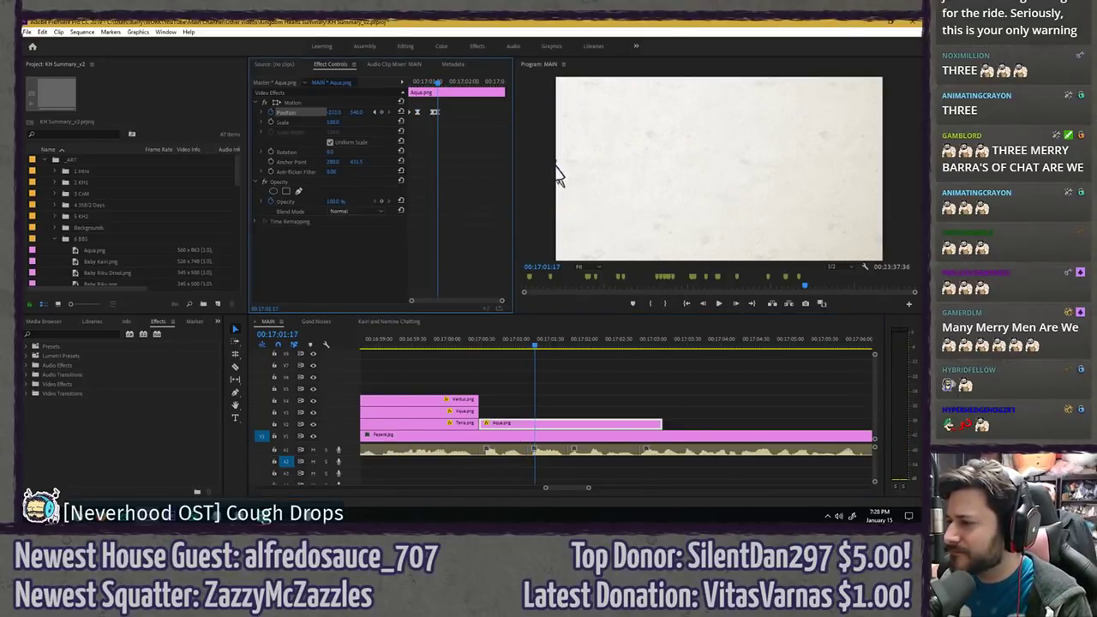
{"action": "right_click", "coordinate": [435, 112]}
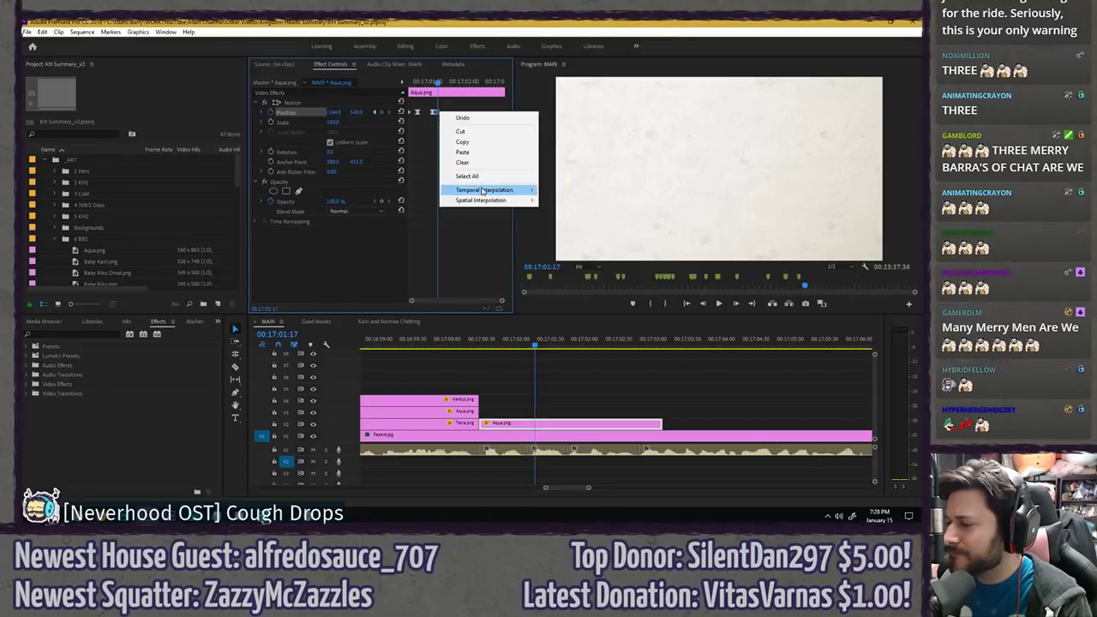
{"action": "left_click", "coordinate": [570, 190]}
{"action": "left_click", "coordinate": [435, 80]}
{"action": "mouse_move", "coordinate": [435, 80]}
{"action": "left_mouse_down"}
{"action": "mouse_move", "coordinate": [387, 78]}
{"action": "mouse_move", "coordinate": [450, 80]}
{"action": "mouse_move", "coordinate": [351, 80]}
{"action": "mouse_move", "coordinate": [431, 80]}
{"action": "left_mouse_up"}
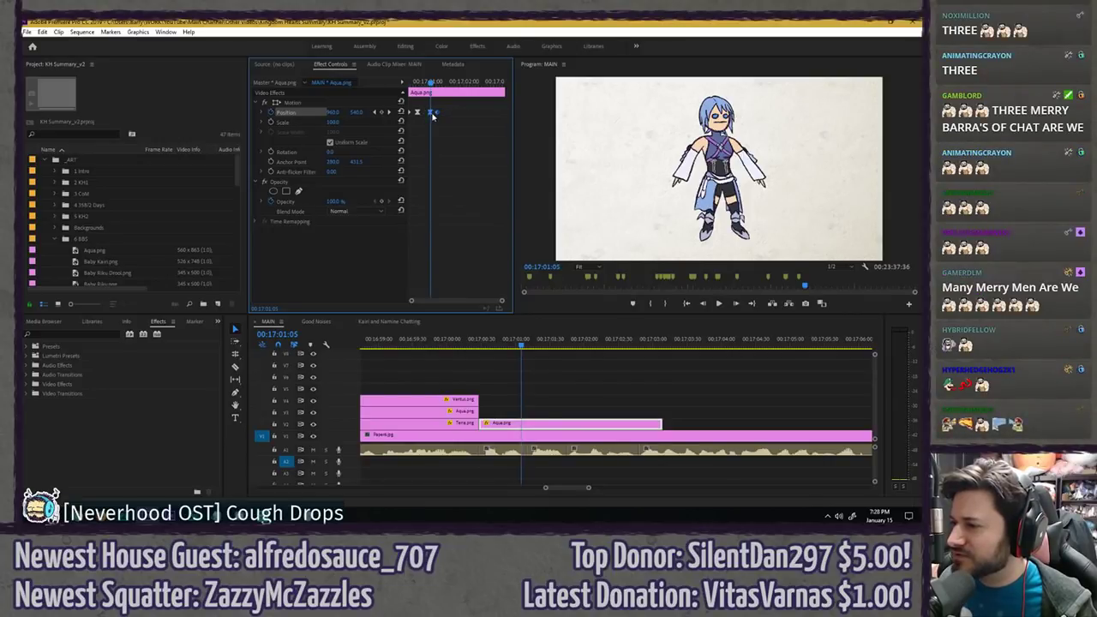
{"action": "key", "text": "space"}
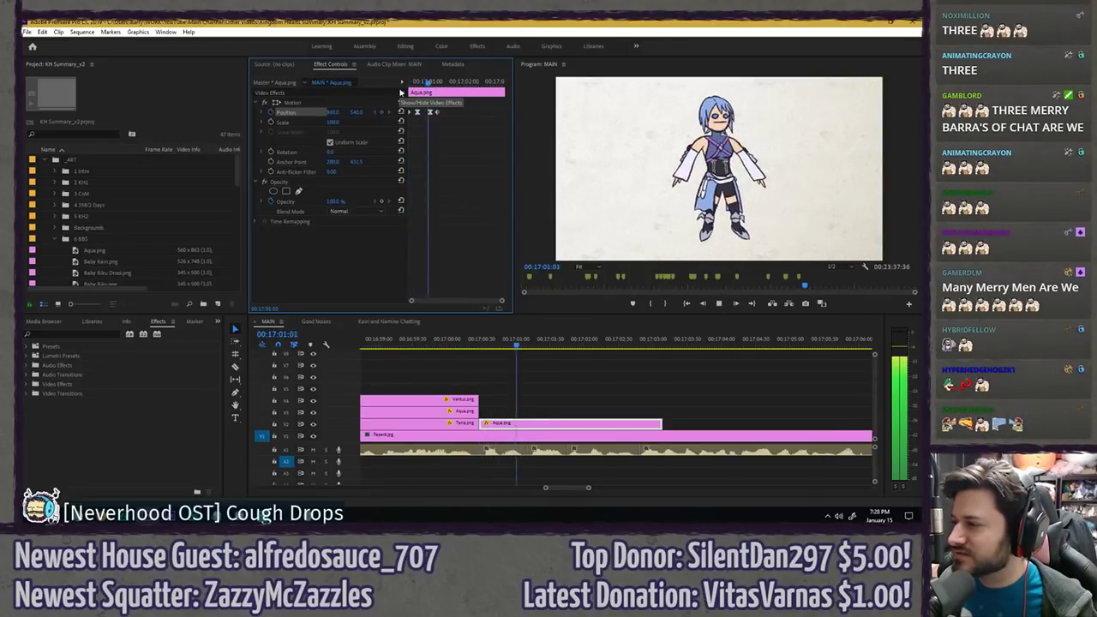
{"action": "key", "text": "space"}
- Save, move the A1 and A2 audio clips later to leave a gap, and preview the result
{"action": "left_click", "coordinate": [531, 367]}
{"action": "key", "text": "ctrl+s"}
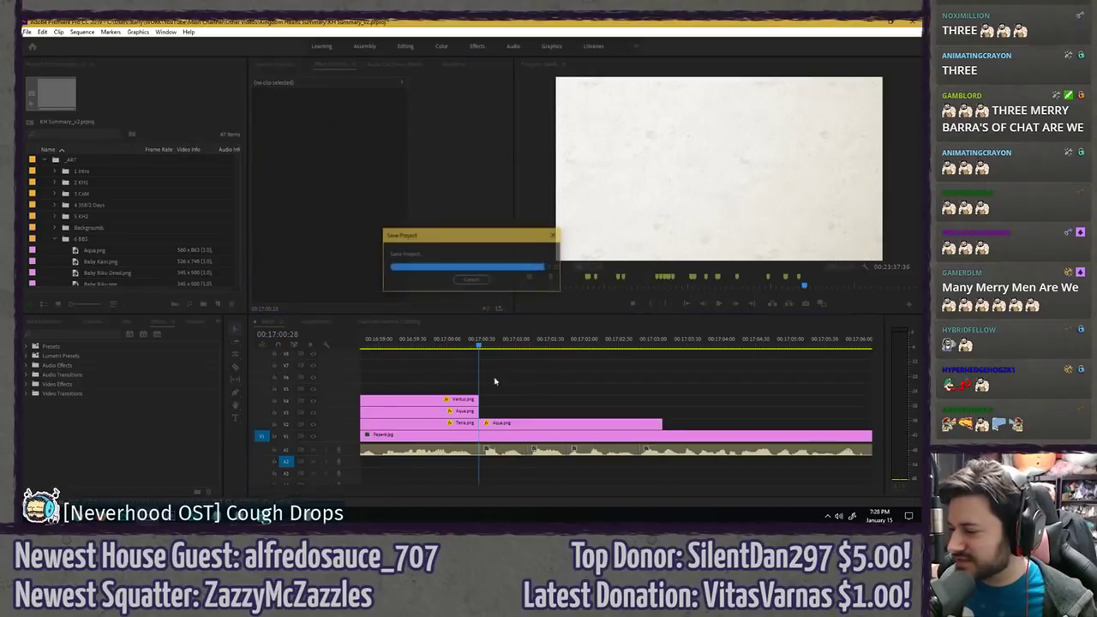
{"action": "scroll", "coordinate": [383, 469], "scroll_direction": "down", "scroll_amount": 6}
{"action": "scroll", "coordinate": [385, 462], "scroll_direction": "down", "scroll_amount": 7}
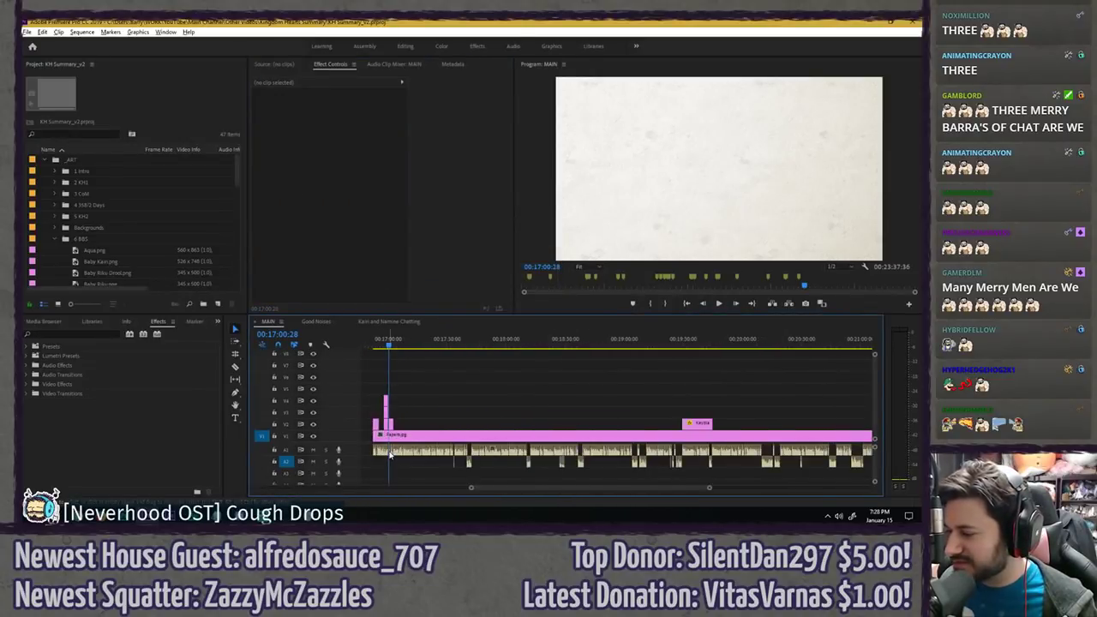
{"action": "left_click_drag", "start_coordinate": [626, 454], "coordinate": [390, 479]}
{"action": "scroll", "coordinate": [390, 479], "scroll_direction": "up", "scroll_amount": 4}
{"action": "key", "text": "equal"}
{"action": "key", "text": "equal"}
{"action": "key", "text": "equal"}
{"action": "key", "text": "equal"}
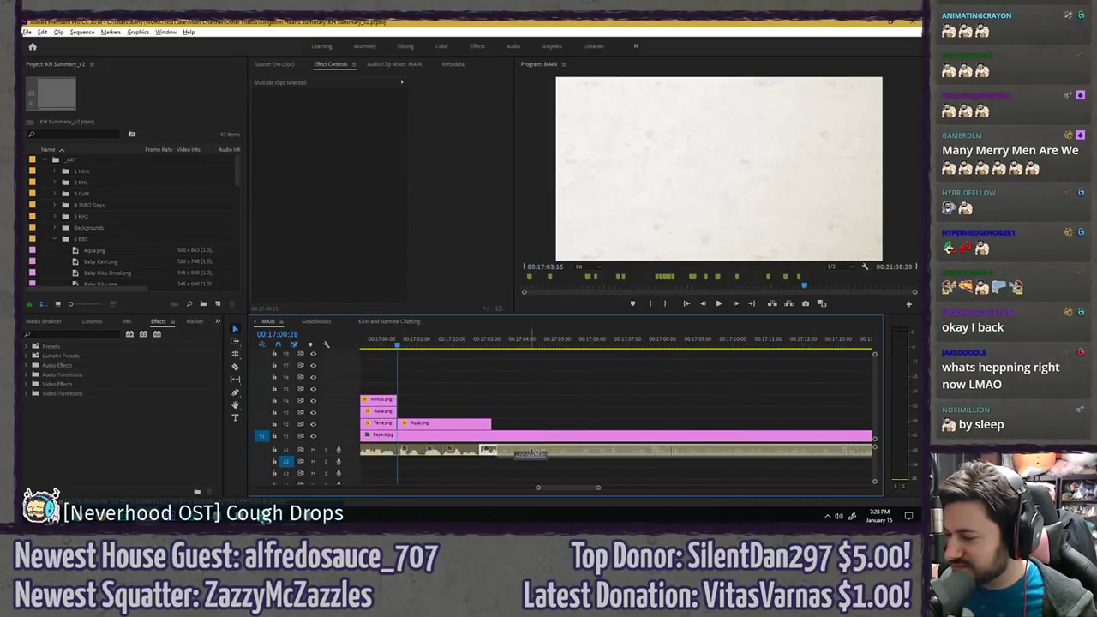
{"action": "left_click_drag", "start_coordinate": [531, 453], "coordinate": [537, 453]}
{"action": "left_click_drag", "start_coordinate": [427, 451], "coordinate": [467, 451]}
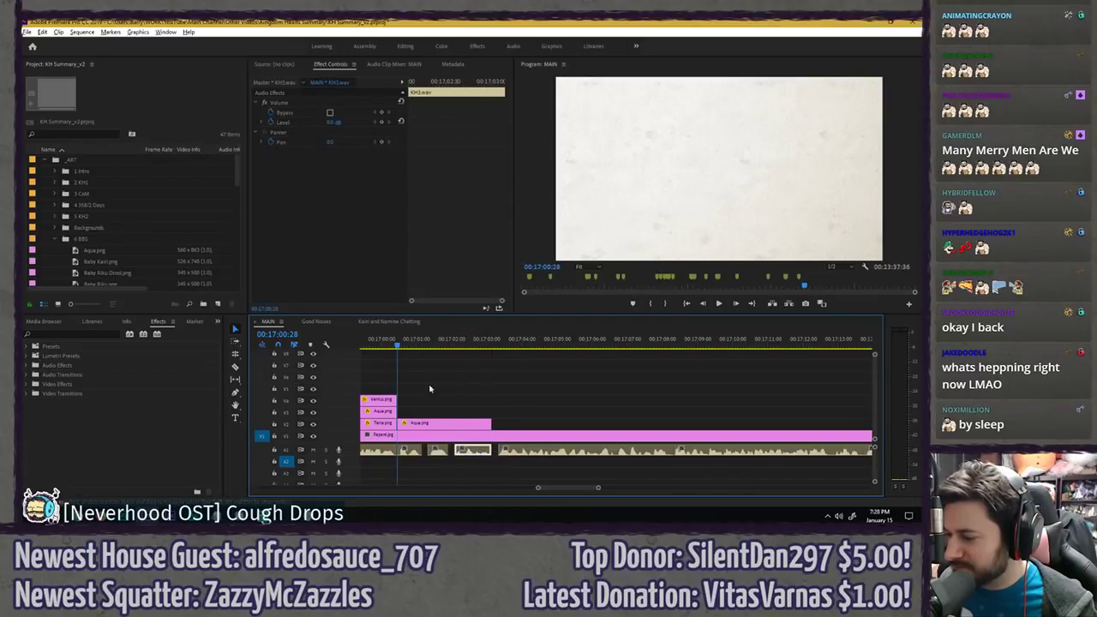
{"action": "key", "text": "space"}
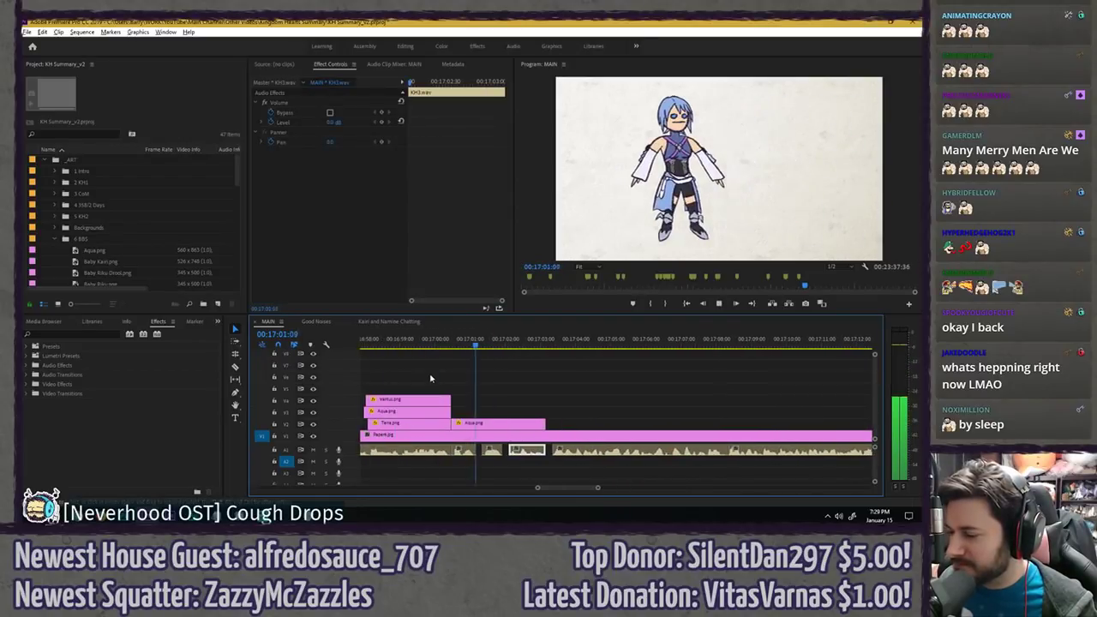
{"action": "left_click", "coordinate": [531, 403]}
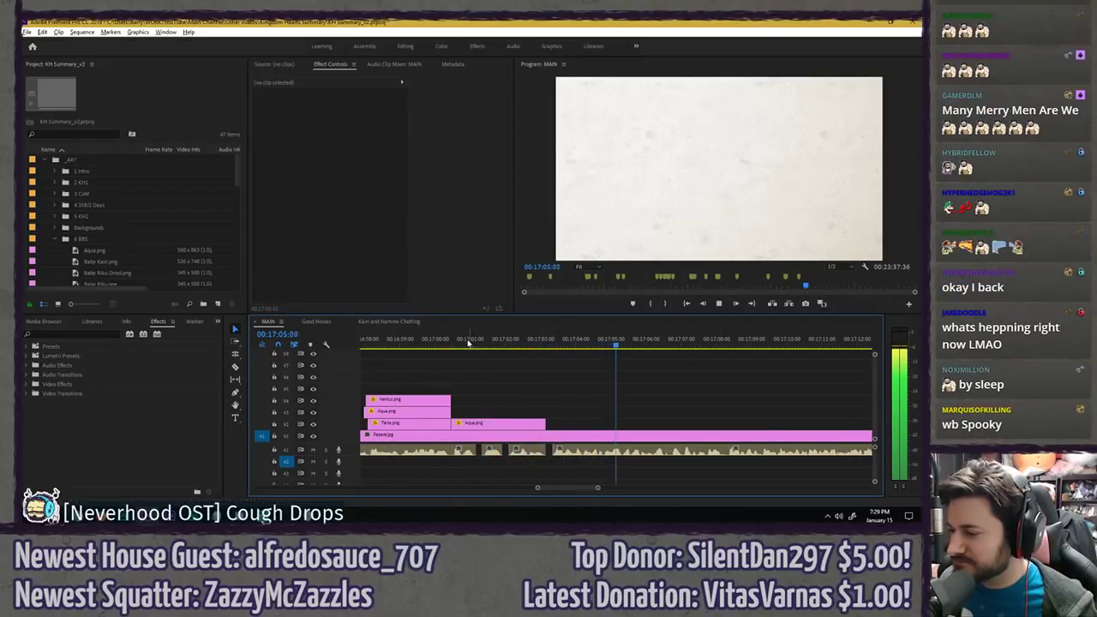
{"action": "left_click", "coordinate": [447, 341]}
{"action": "key", "text": "space"}
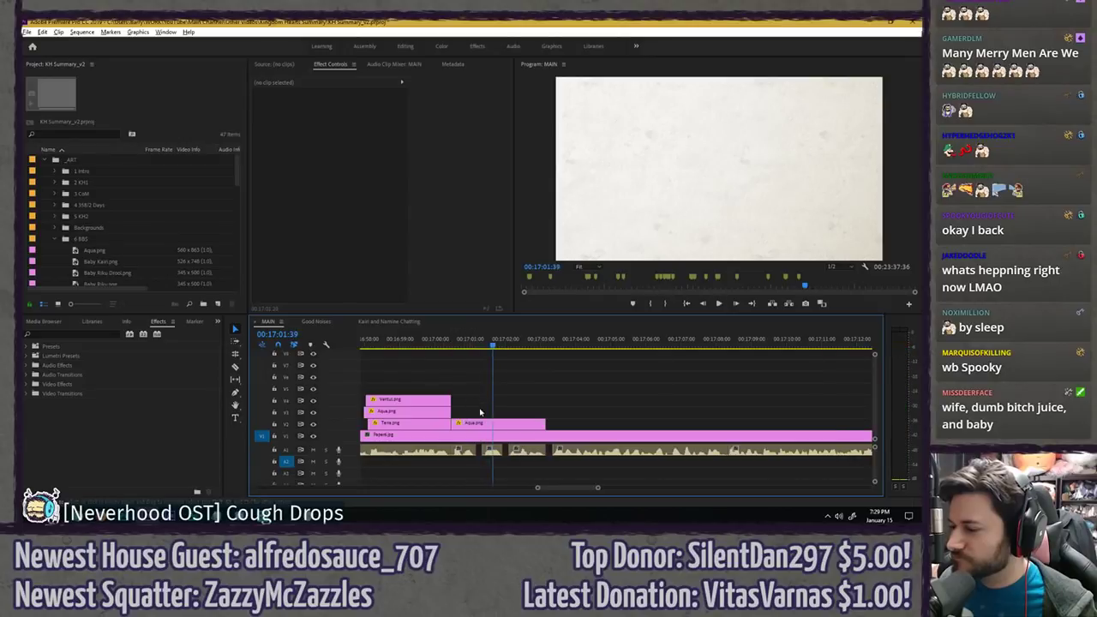
- Shift Aqua's Position keyframes a frame later, replay her entrance, and copy Aqua.png up to V3
{"action": "left_click", "coordinate": [480, 424]}
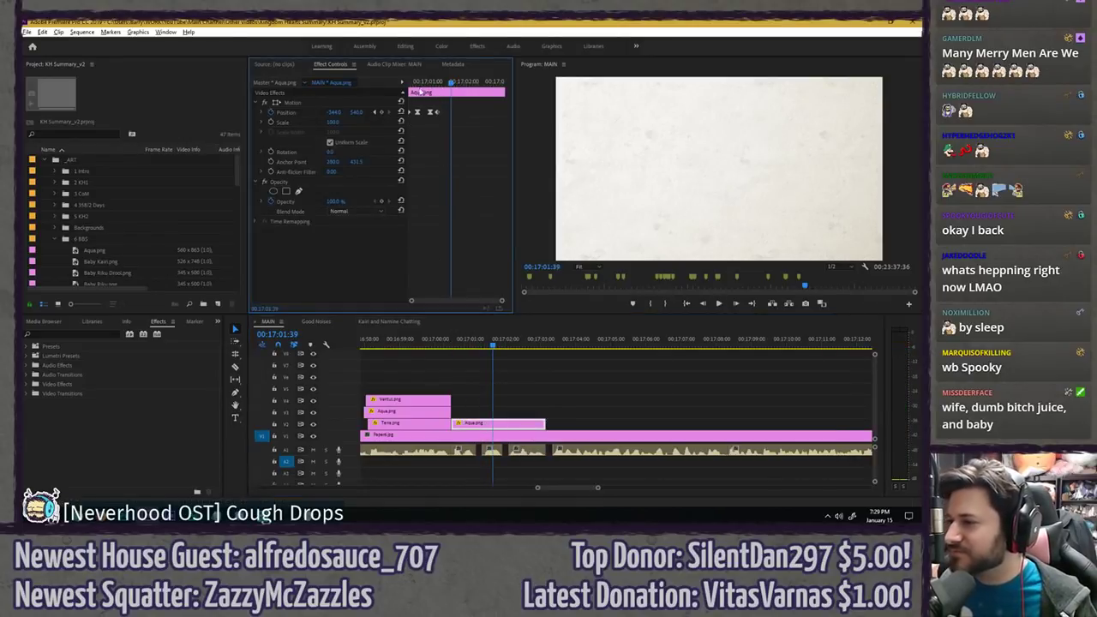
{"action": "left_click_drag", "start_coordinate": [424, 83], "coordinate": [385, 78]}
{"action": "key", "text": "Right"}
{"action": "key", "text": "Right"}
{"action": "key", "text": "Right"}
{"action": "key", "text": "Right"}
{"action": "key", "text": "Right"}
{"action": "key", "text": "Right"}
{"action": "key", "text": "Right"}
{"action": "key", "text": "Right"}
{"action": "key", "text": "space"}
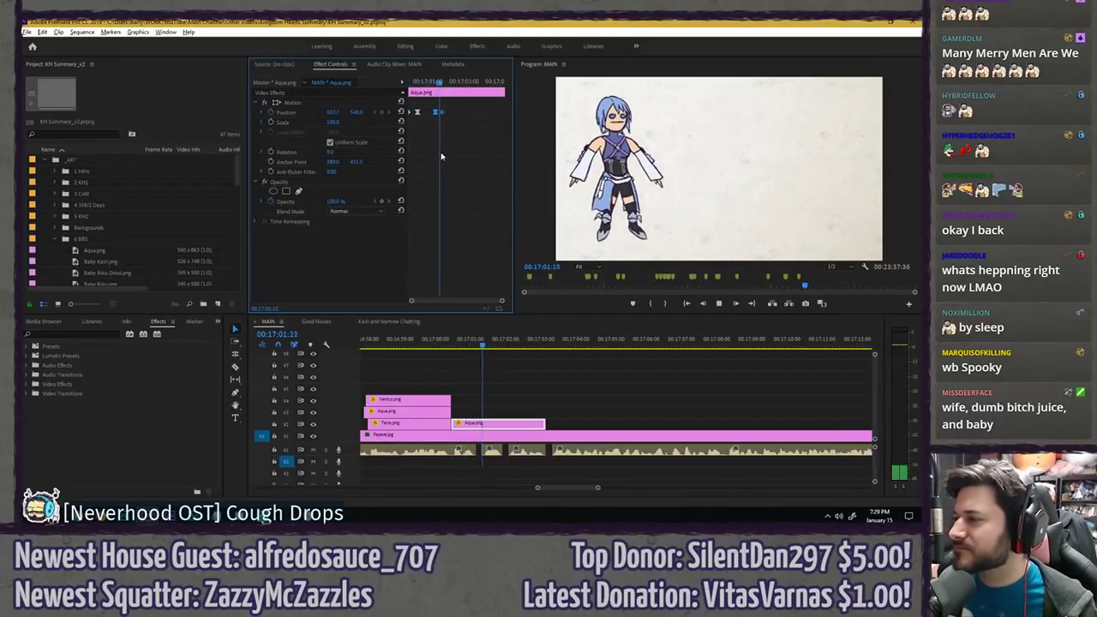
{"action": "left_click", "coordinate": [433, 82]}
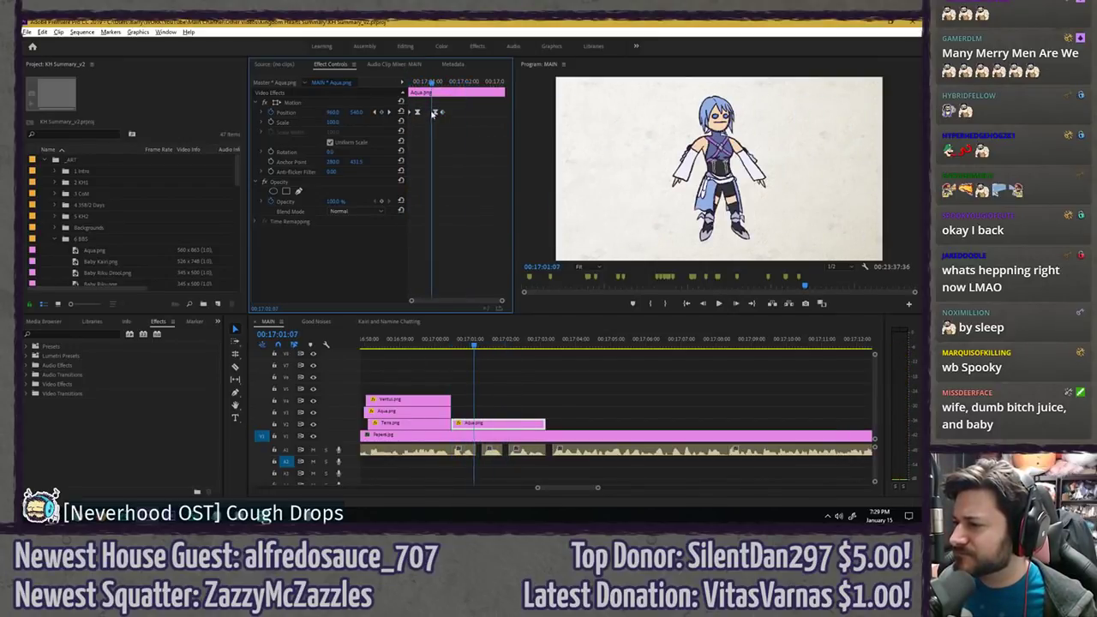
{"action": "key", "text": "space"}
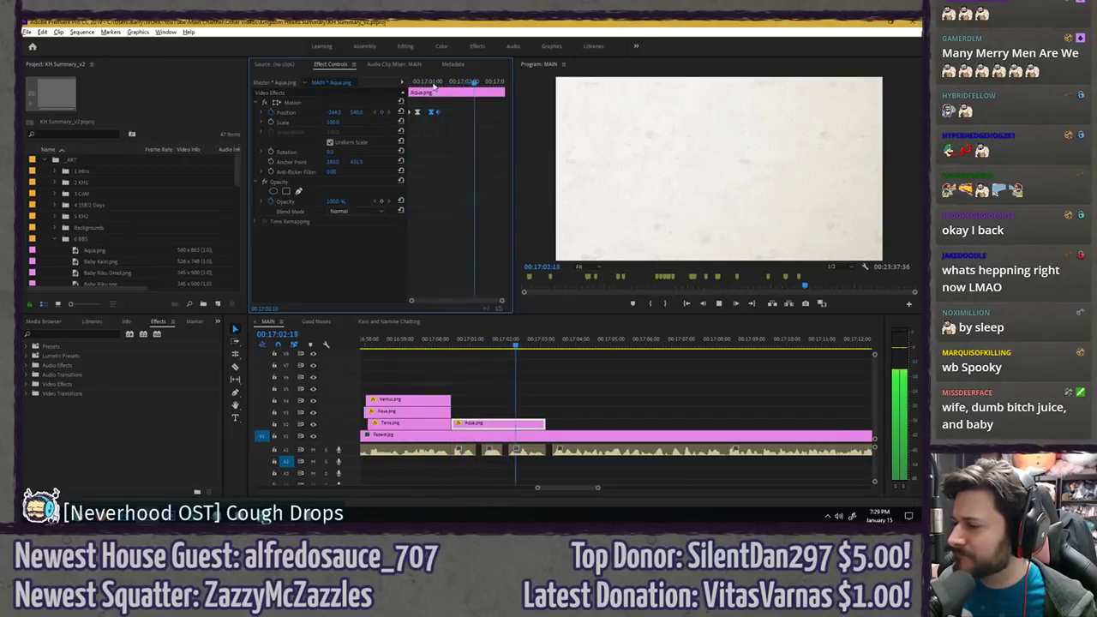
{"action": "key", "text": "space"}
{"action": "left_click", "coordinate": [472, 427]}
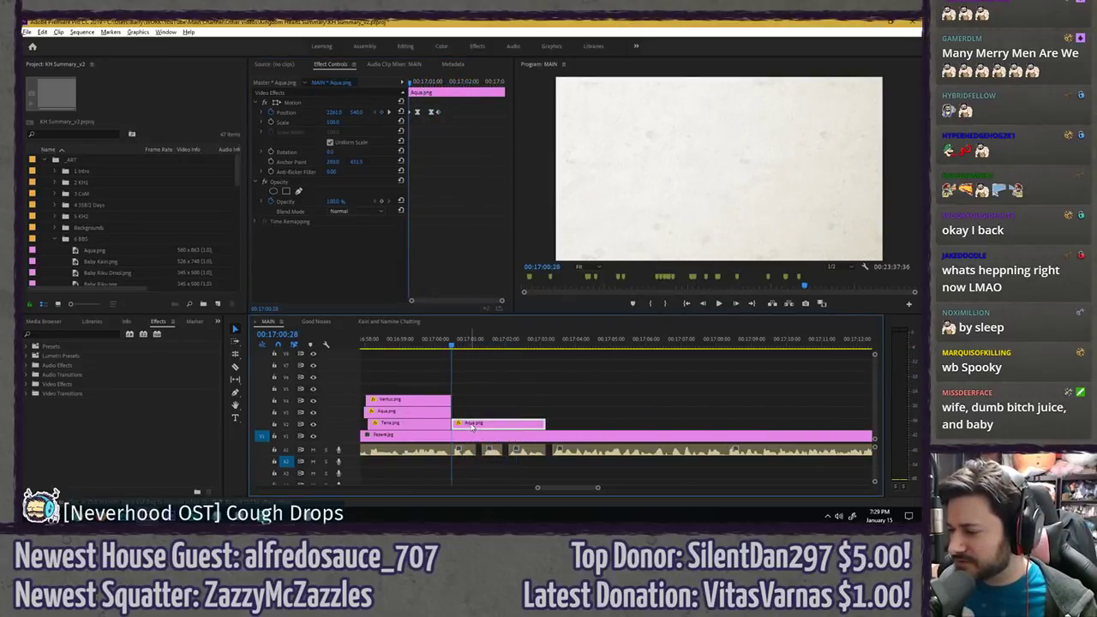
{"action": "left_click_drag", "start_coordinate": [474, 426], "coordinate": [478, 414]}
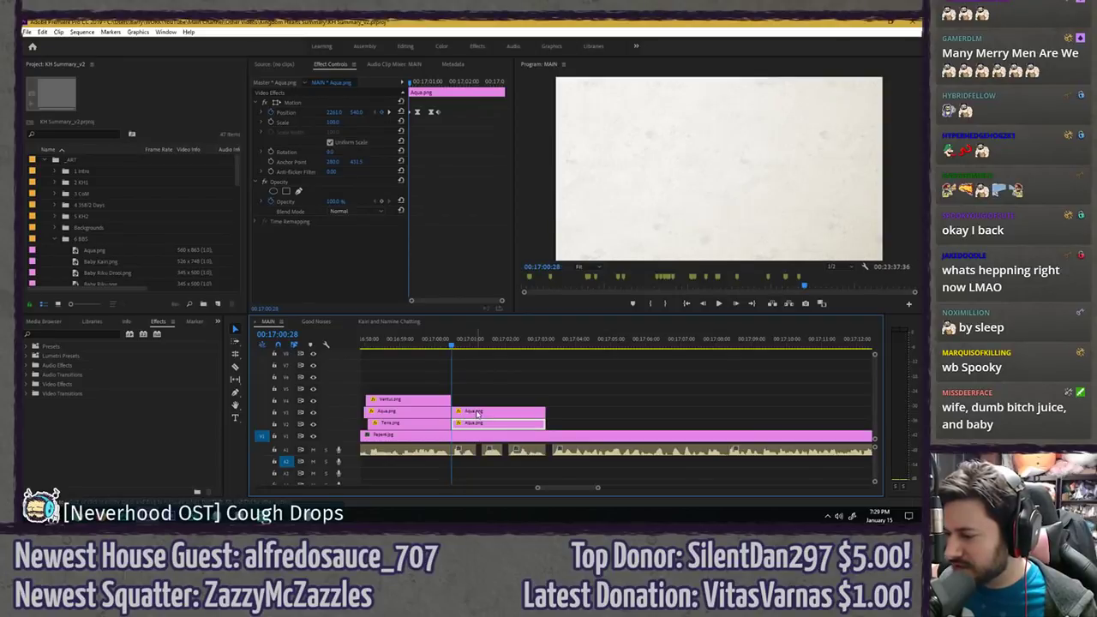
- Search the project for 'terra' and replace the V3 Aqua copy with Terra.png
{"action": "left_click", "coordinate": [88, 136]}
{"action": "type", "text": "terra"}
{"action": "left_click", "coordinate": [97, 250]}
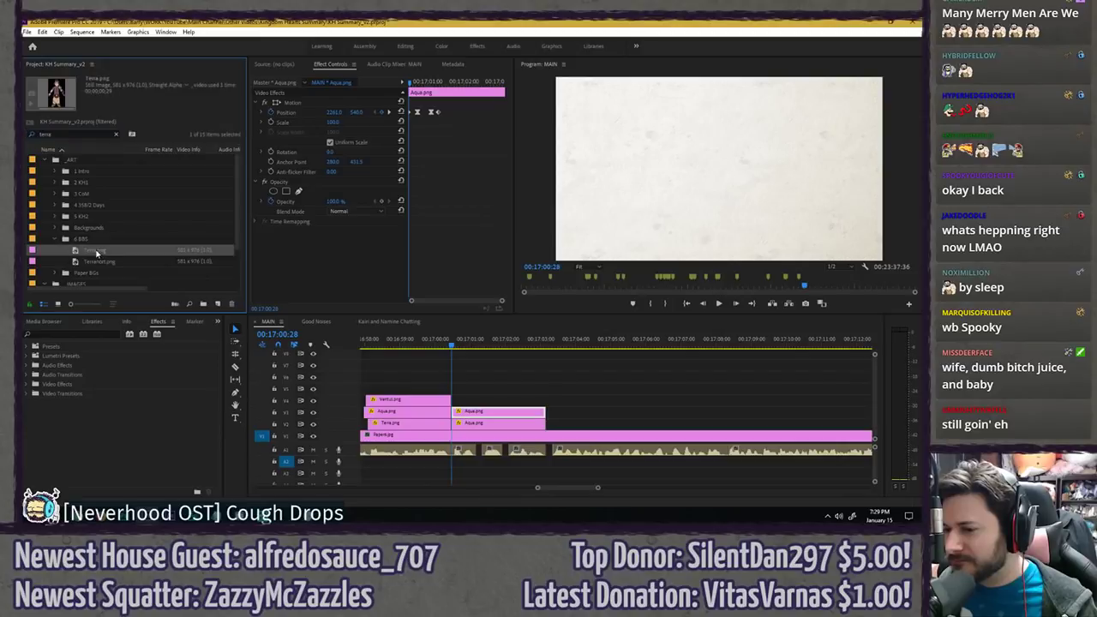
{"action": "left_click", "coordinate": [475, 414]}
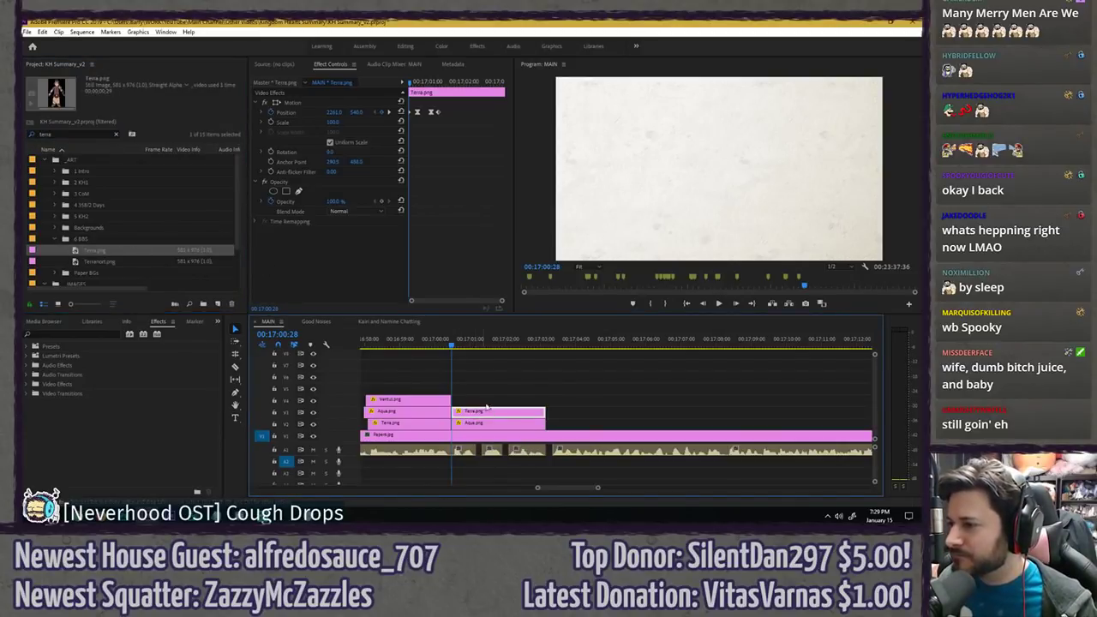
- Shift Terra.png later along V3 so it enters after Aqua, previewing the timing
{"action": "key", "text": "space"}
{"action": "key", "text": "space"}
{"action": "left_click_drag", "start_coordinate": [486, 413], "coordinate": [517, 416]}
{"action": "key", "text": "space"}
{"action": "left_click", "coordinate": [450, 344]}
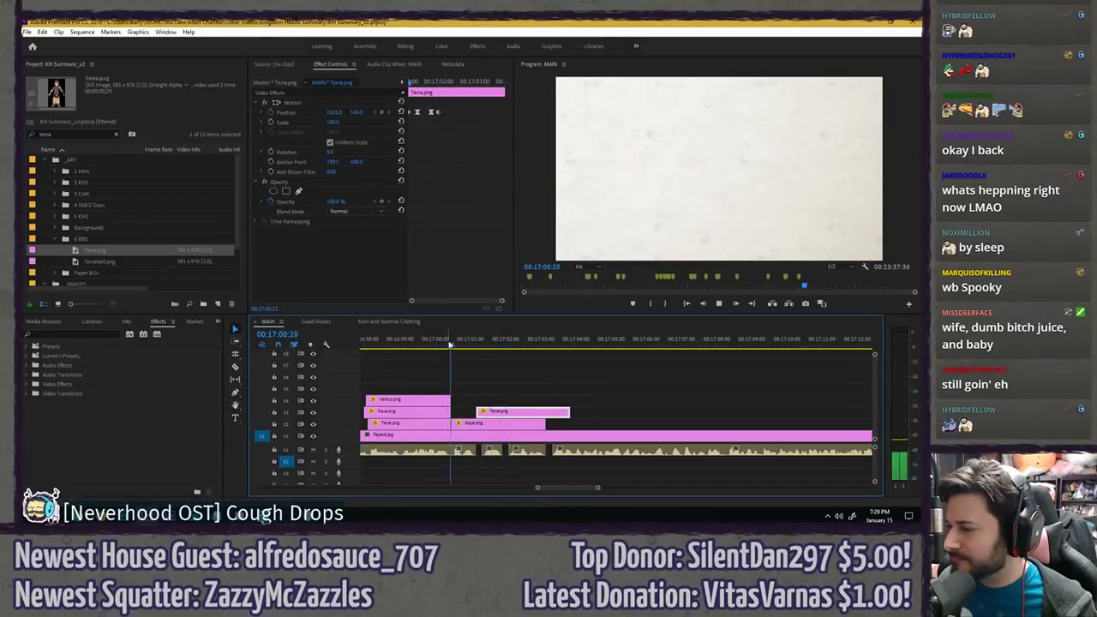
- Replay the sequence from about 17:00:10 to check Terra's entrance
{"action": "key", "text": "space"}
{"action": "scroll", "coordinate": [494, 401], "scroll_direction": "up", "scroll_amount": 2}
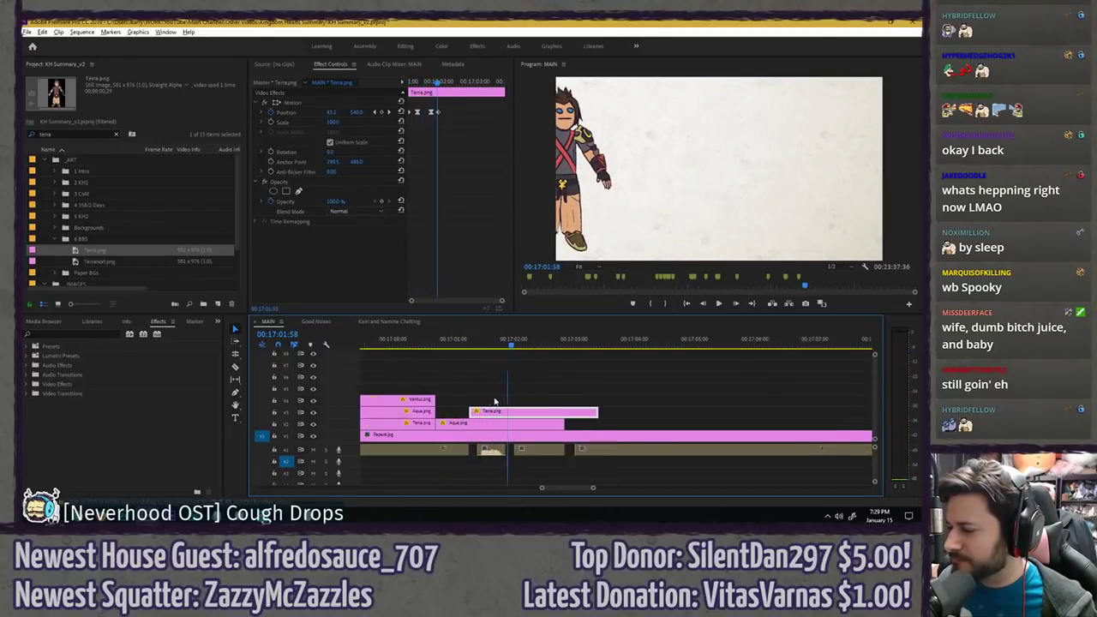
{"action": "scroll", "coordinate": [495, 401], "scroll_direction": "up", "scroll_amount": 1}
{"action": "left_click_drag", "start_coordinate": [497, 416], "coordinate": [504, 416]}
{"action": "left_click", "coordinate": [379, 341]}
{"action": "key", "text": "space"}
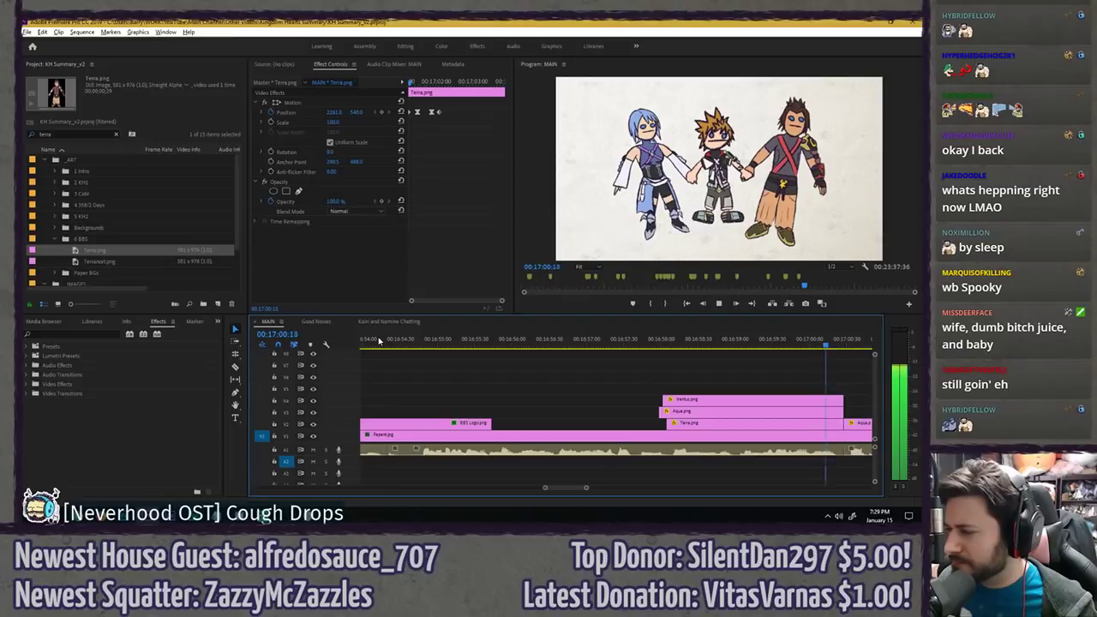
{"action": "key", "text": "space"}
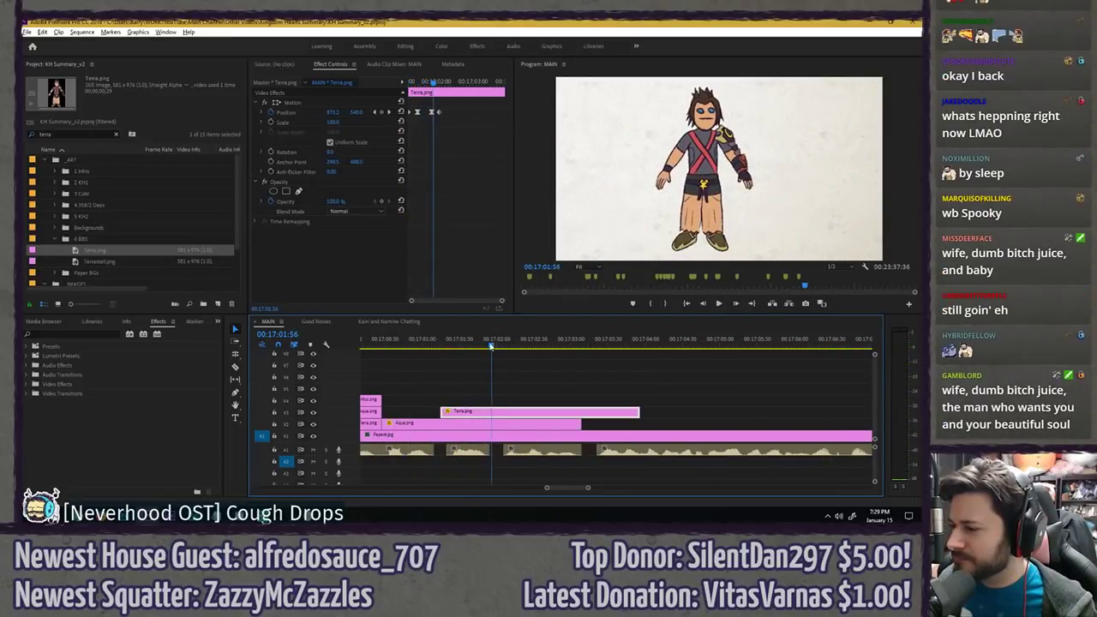
{"action": "left_click", "coordinate": [459, 358]}
{"action": "key", "text": "space"}
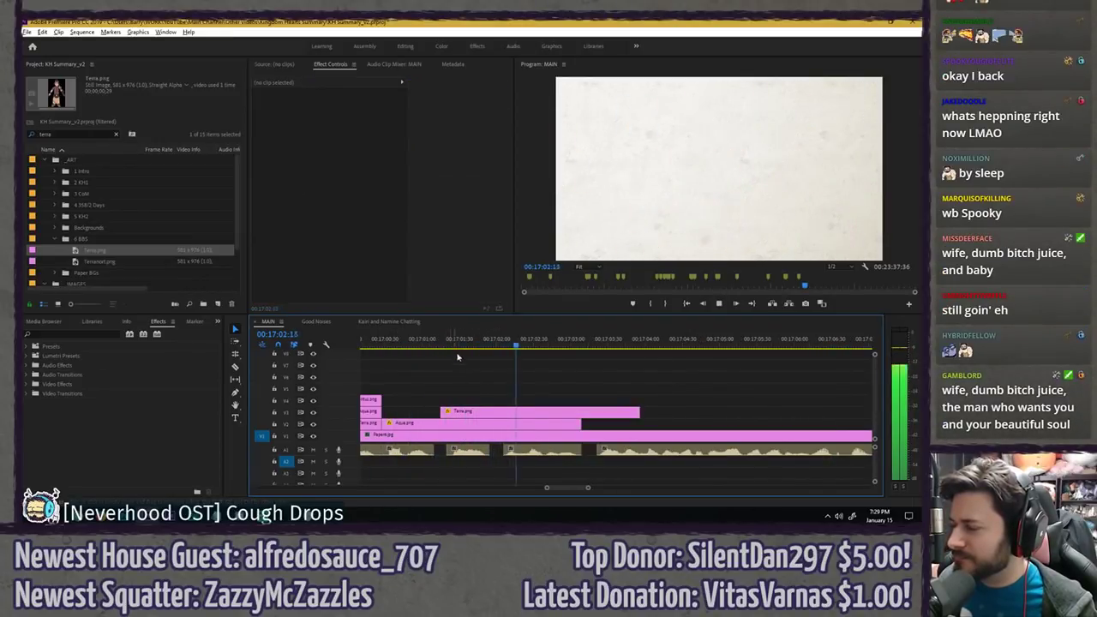
{"action": "key", "text": "space"}
{"action": "left_click", "coordinate": [480, 413]}
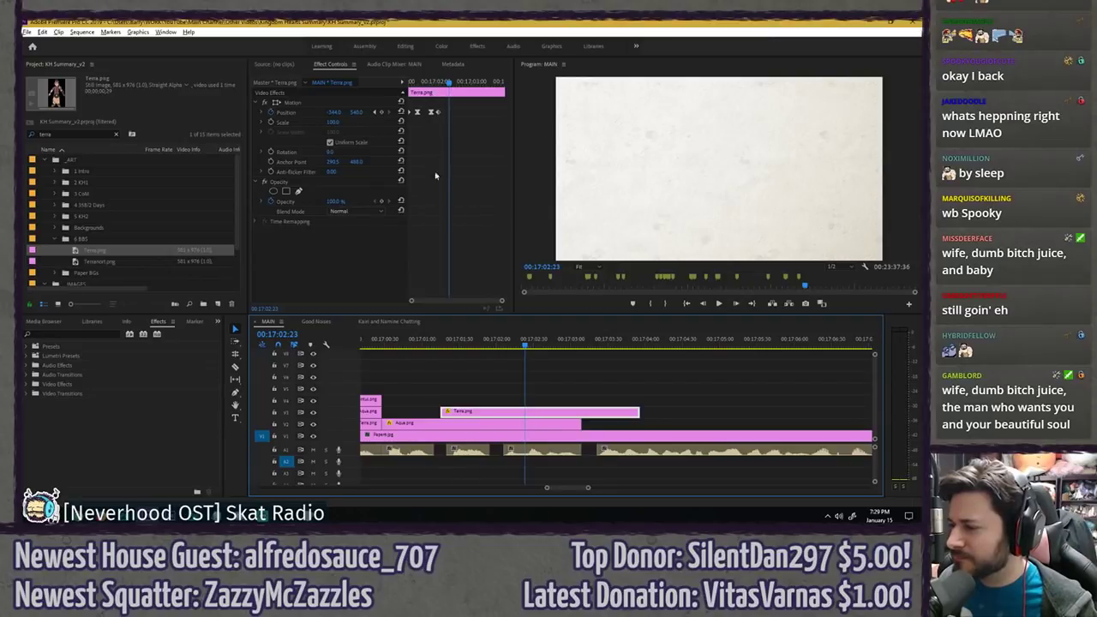
- Preview Aqua's slide-in keyframes around 00:17:01:11 on V2, frame by frame and in playback
{"action": "left_click", "coordinate": [437, 427]}
{"action": "left_click_drag", "start_coordinate": [429, 83], "coordinate": [434, 84]}
{"action": "key", "text": "Right"}
{"action": "key", "text": "Right"}
{"action": "key", "text": "Right"}
{"action": "key", "text": "Right"}
{"action": "key", "text": "Right"}
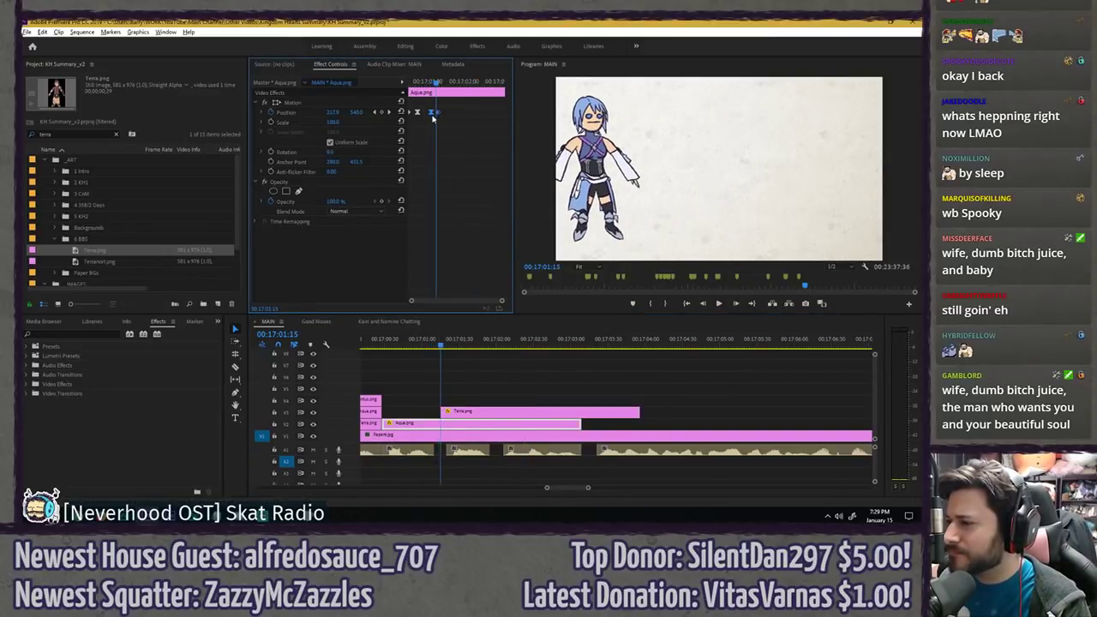
{"action": "left_click_drag", "start_coordinate": [439, 83], "coordinate": [434, 85]}
{"action": "key", "text": "space"}
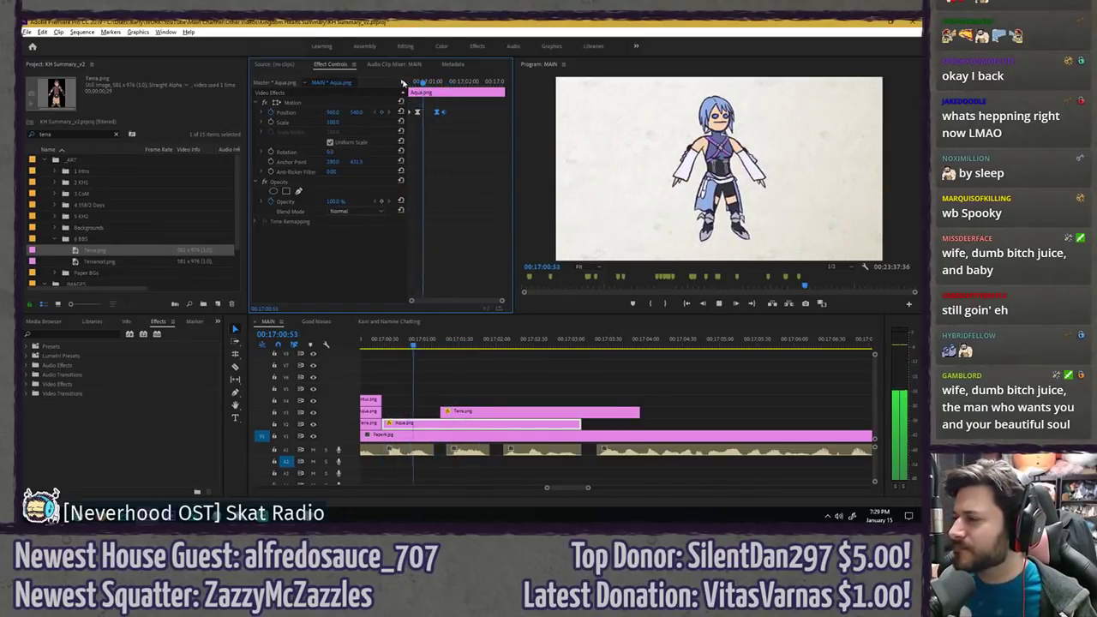
{"action": "key", "text": "space"}
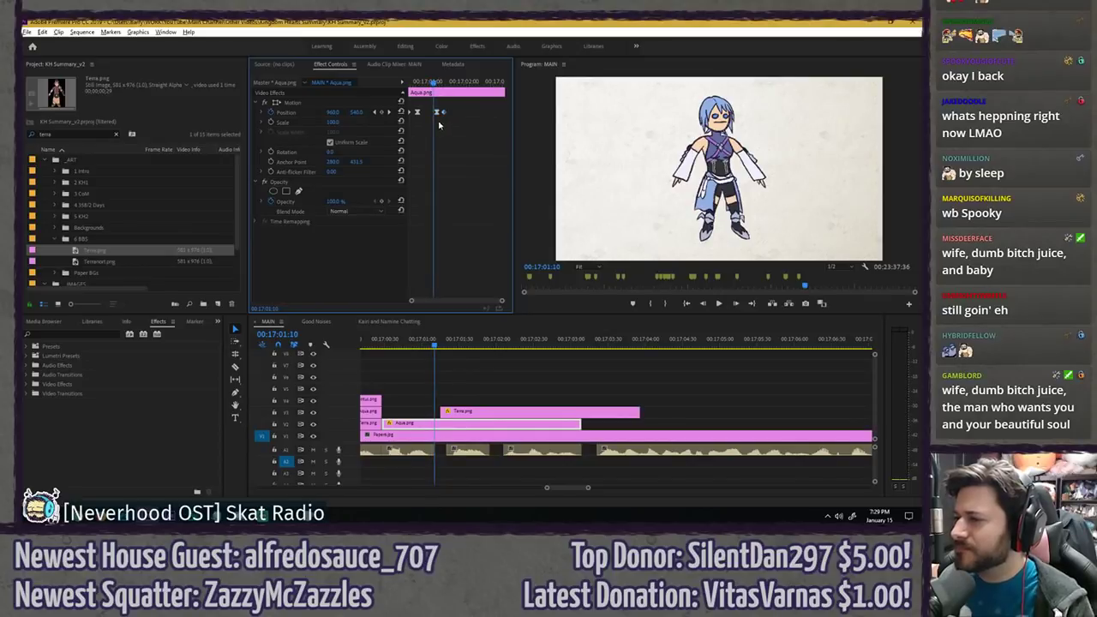
{"action": "key", "text": "space"}
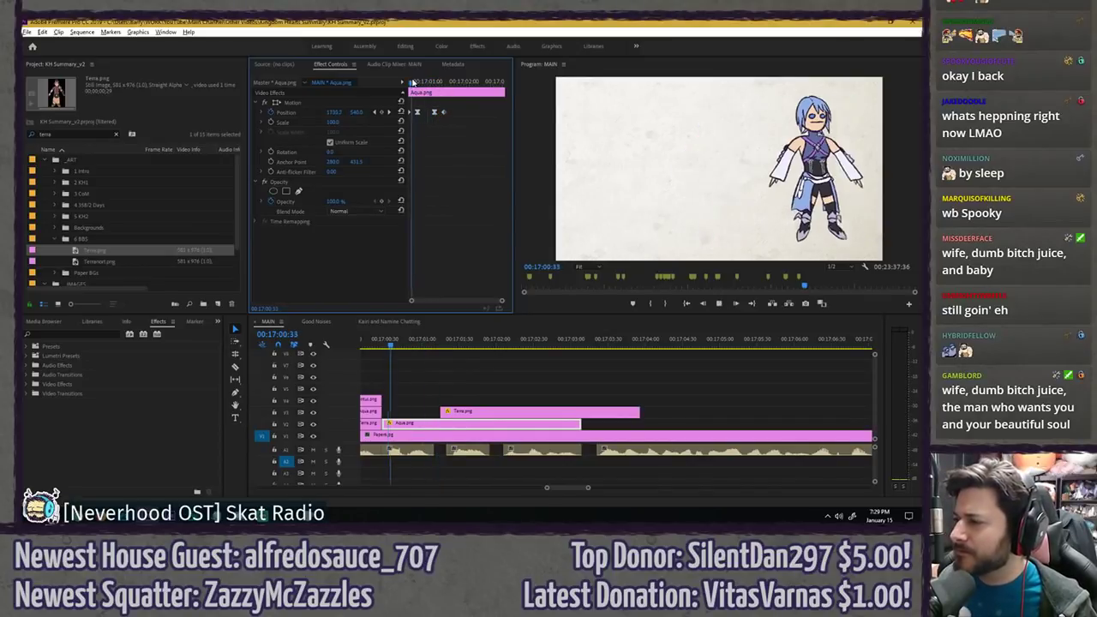
{"action": "left_click", "coordinate": [435, 81]}
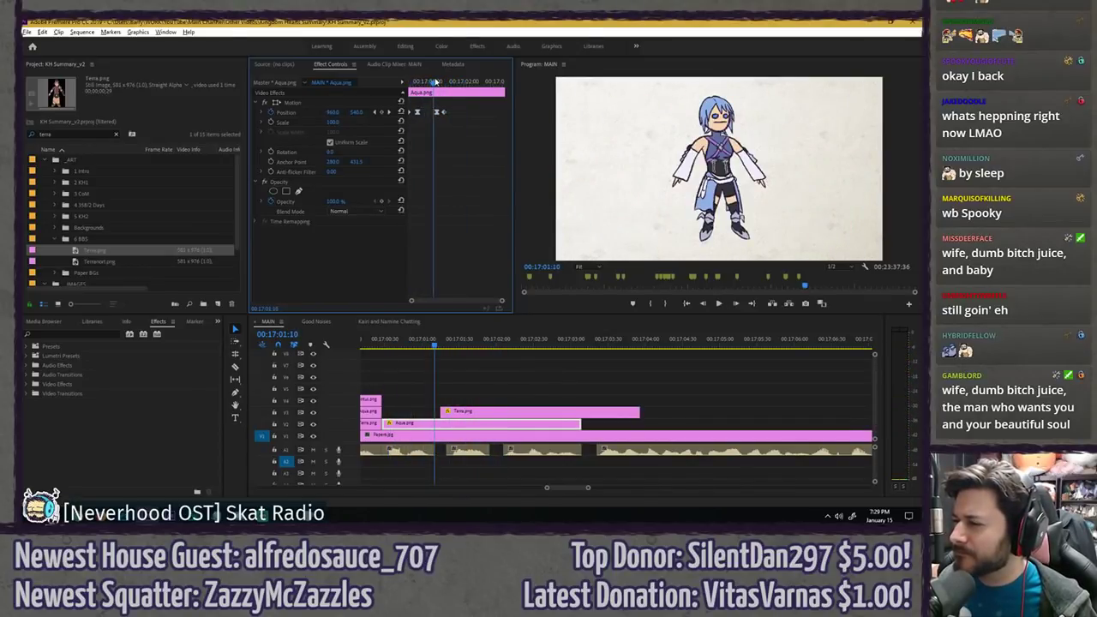
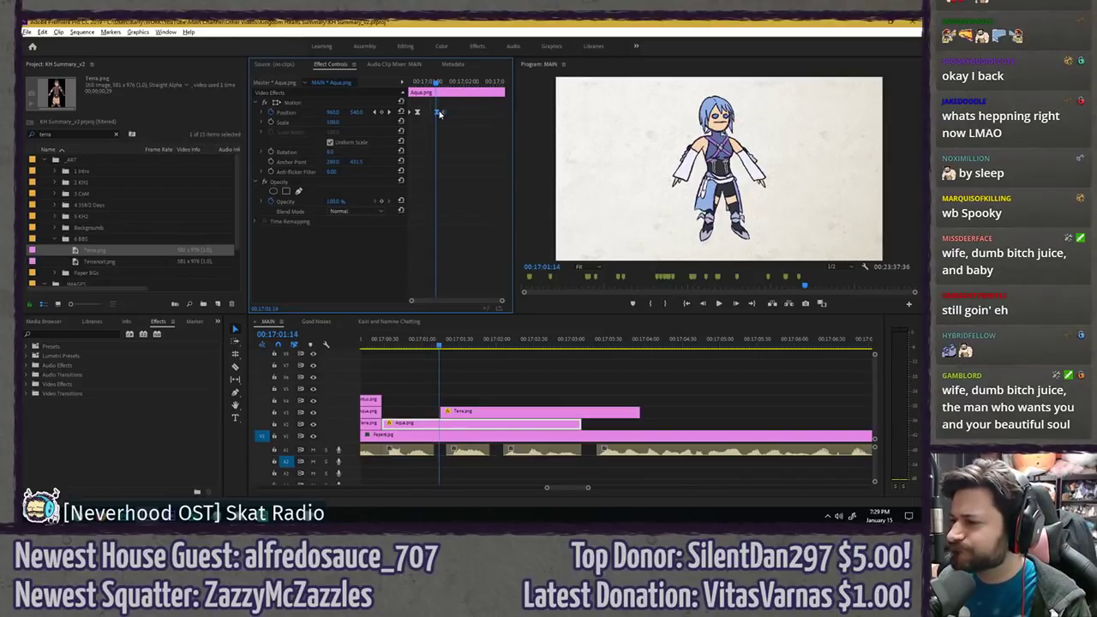
- Preview Aqua's entrance animation and inspect its motion settings
{"action": "key", "text": "space"}
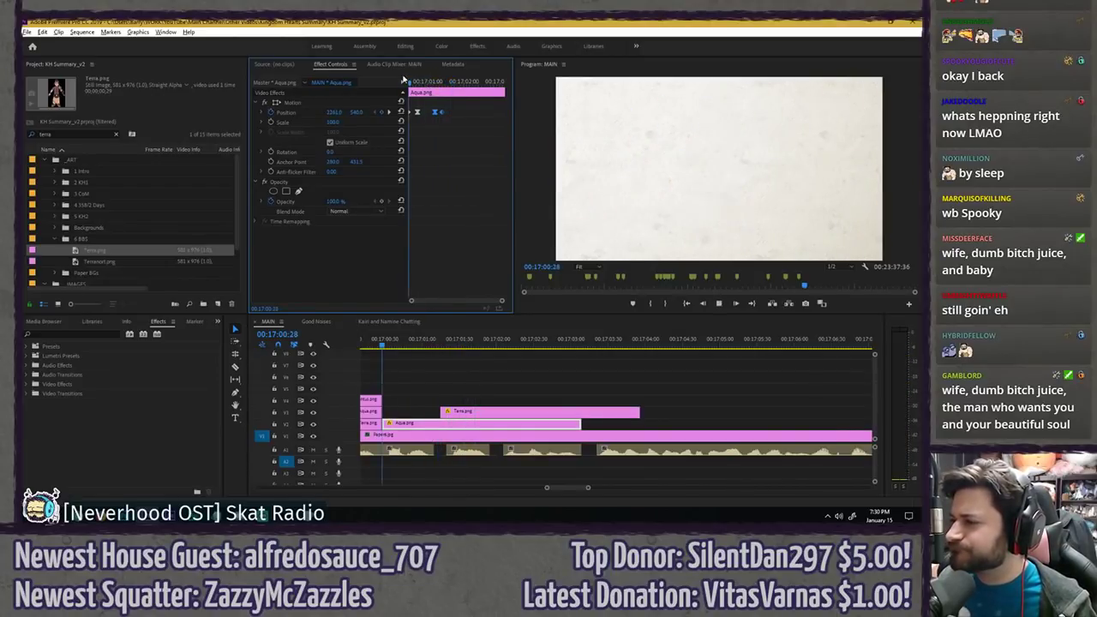
{"action": "left_click_drag", "start_coordinate": [420, 81], "coordinate": [436, 80]}
{"action": "left_click", "coordinate": [343, 103]}
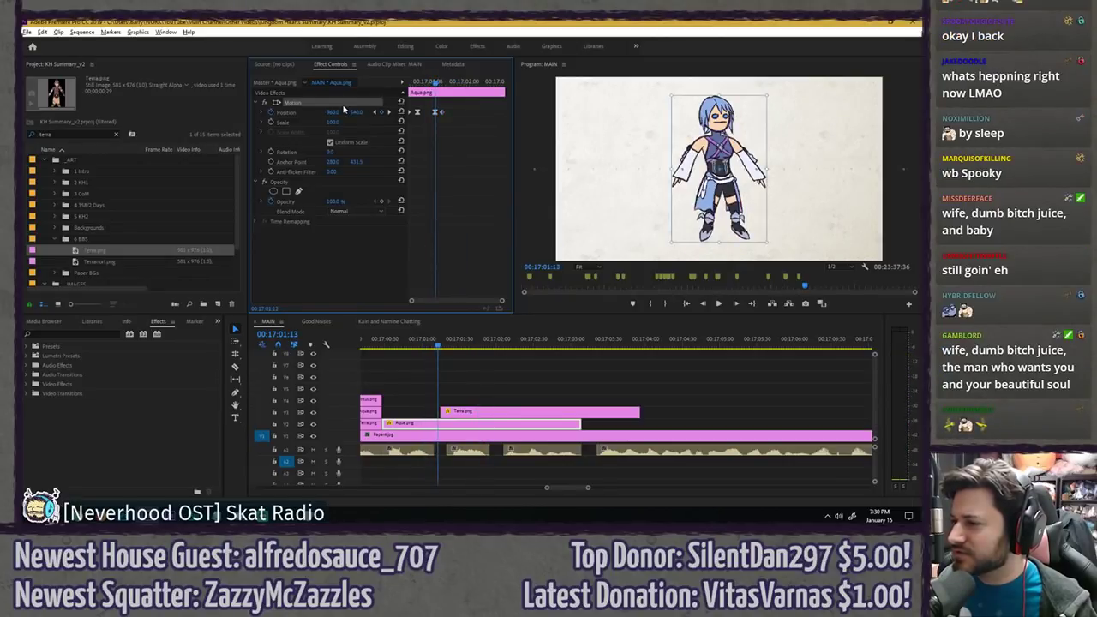
- Undo an accidental Position reset on Terra, preview its entrance, and Alt-drag a copy onto V4
{"action": "left_click", "coordinate": [462, 412]}
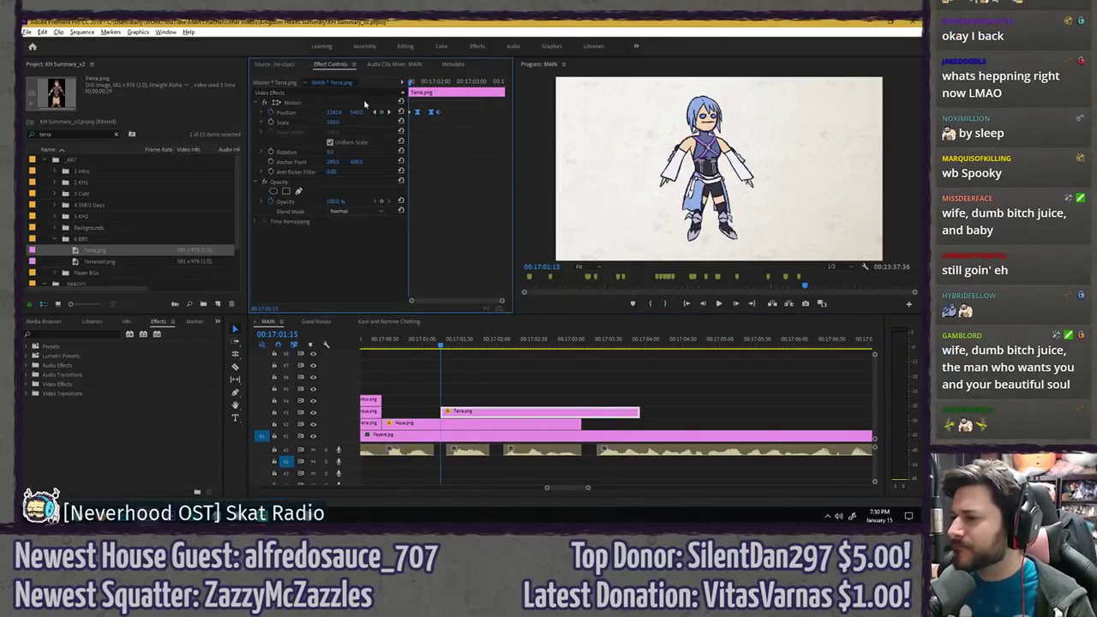
{"action": "left_click", "coordinate": [400, 112]}
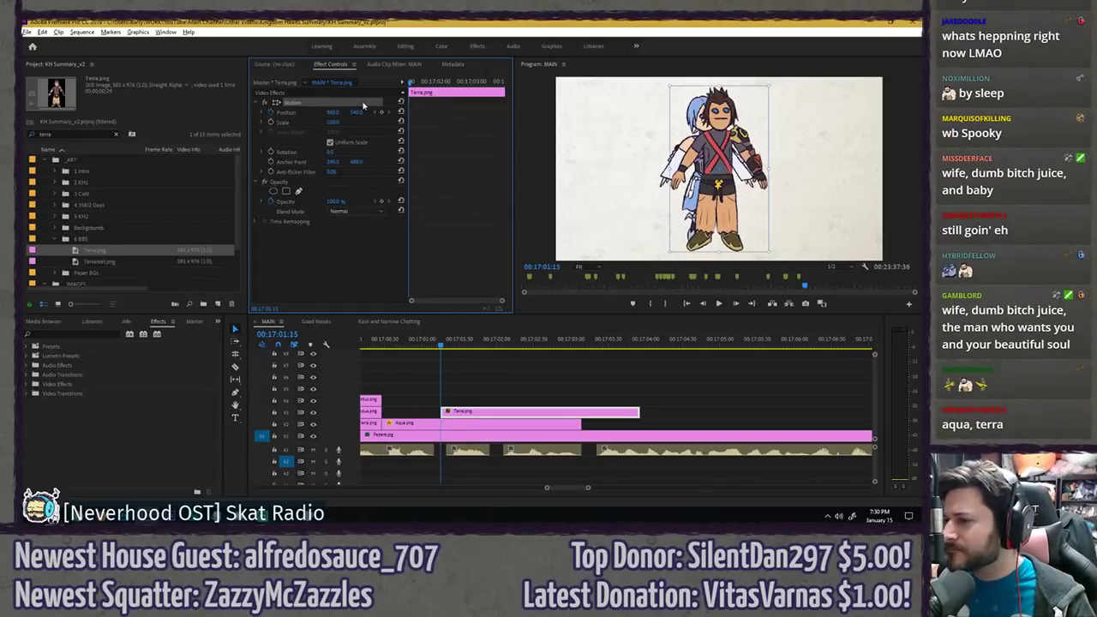
{"action": "key", "text": "ctrl+z"}
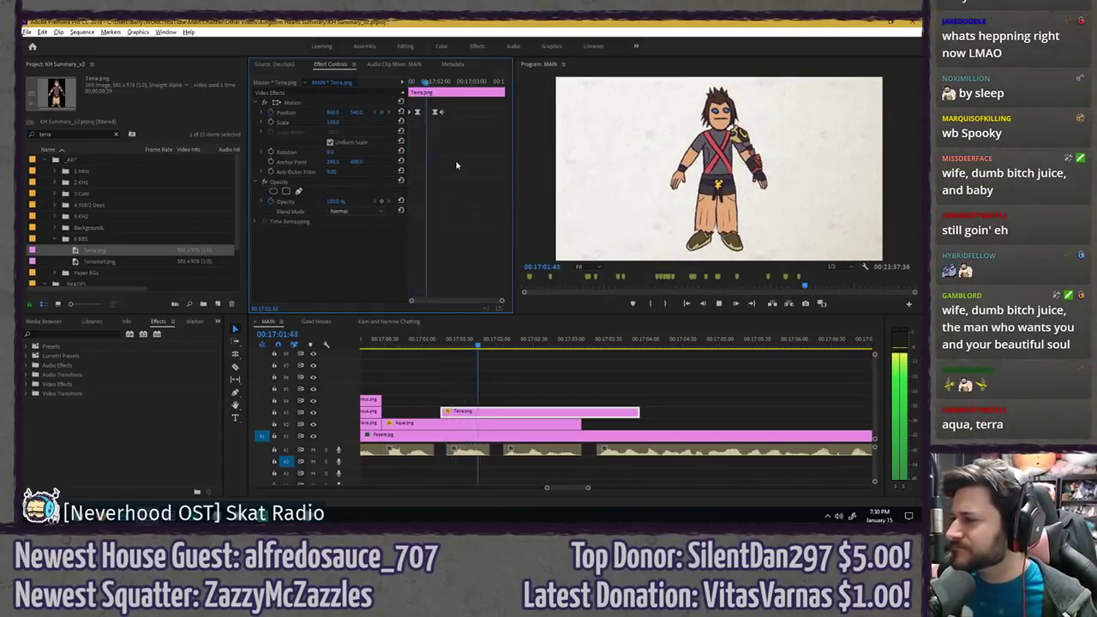
{"action": "key", "text": "space"}
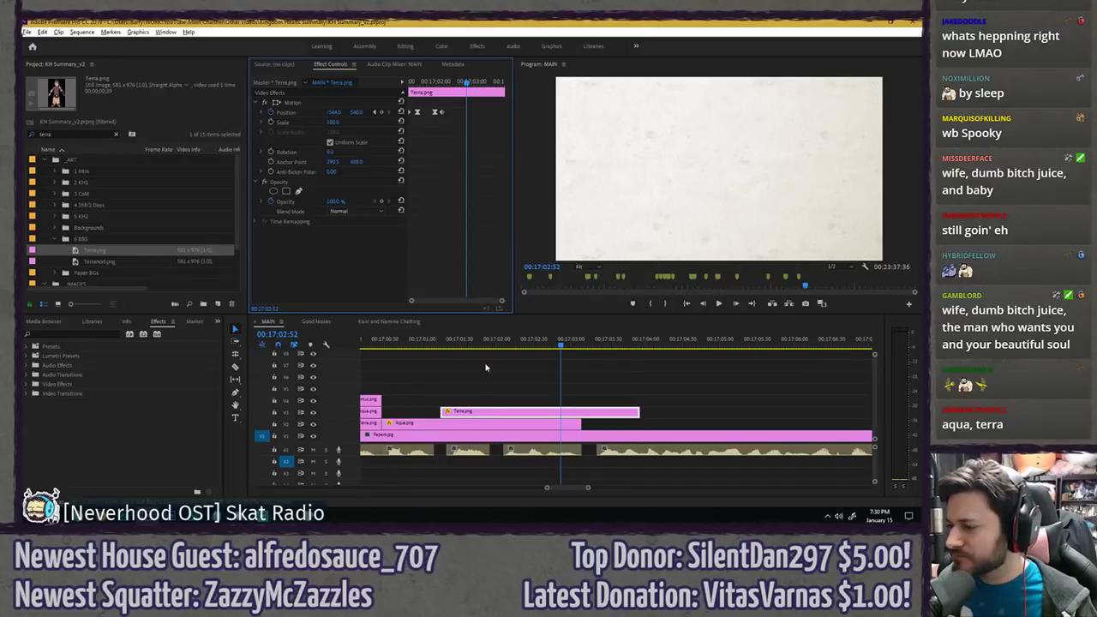
{"action": "left_click_drag", "start_coordinate": [480, 415], "coordinate": [472, 403]}
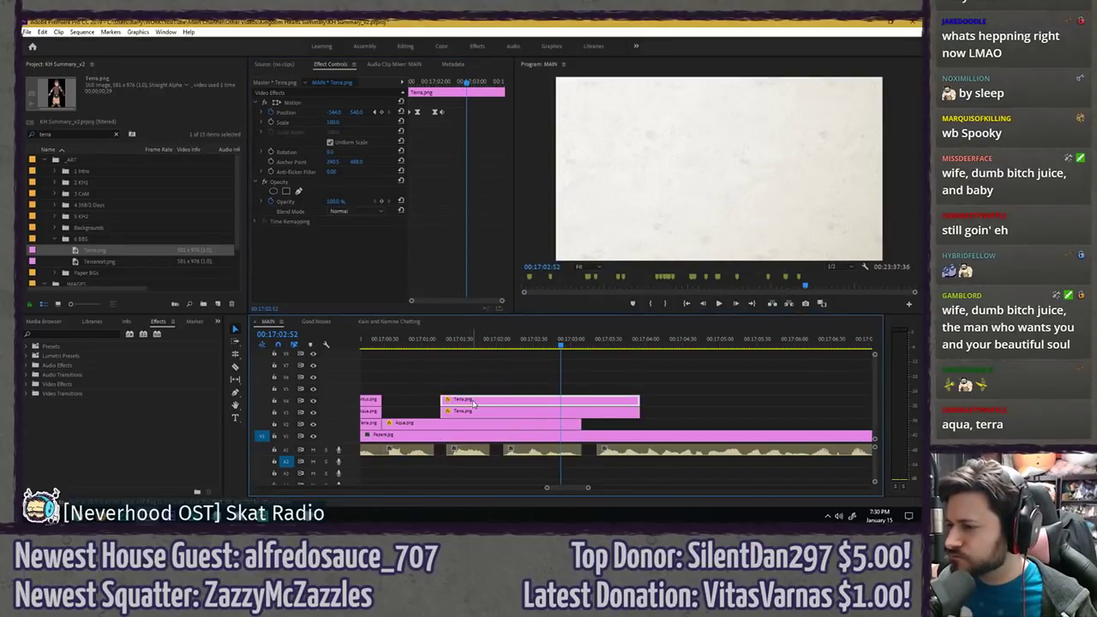
- Clear the Project search and replace the V4 Terra copy with Ventus.png
{"action": "left_click", "coordinate": [111, 135]}
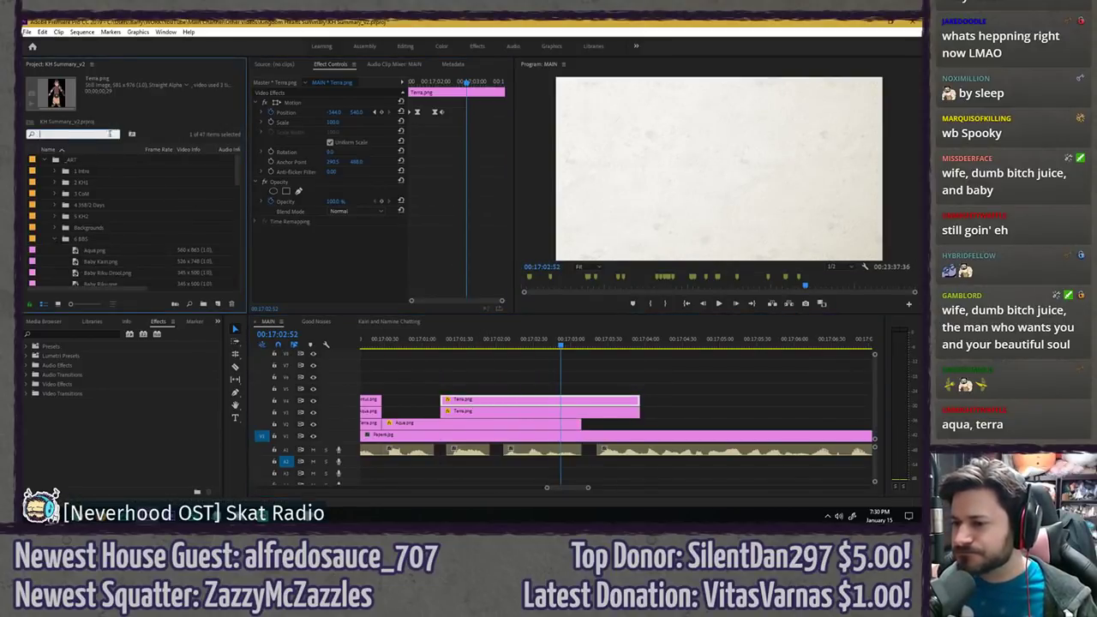
{"action": "scroll", "coordinate": [86, 231], "scroll_direction": "down", "scroll_amount": 5}
{"action": "left_click", "coordinate": [99, 218]}
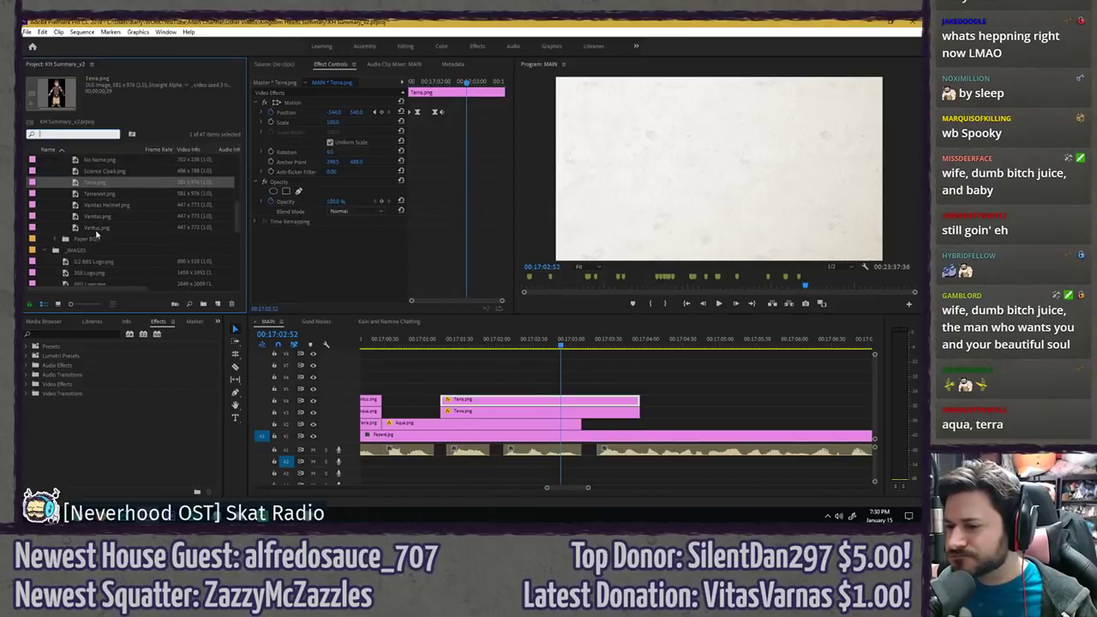
{"action": "left_click", "coordinate": [100, 227]}
{"action": "left_click", "coordinate": [579, 407]}
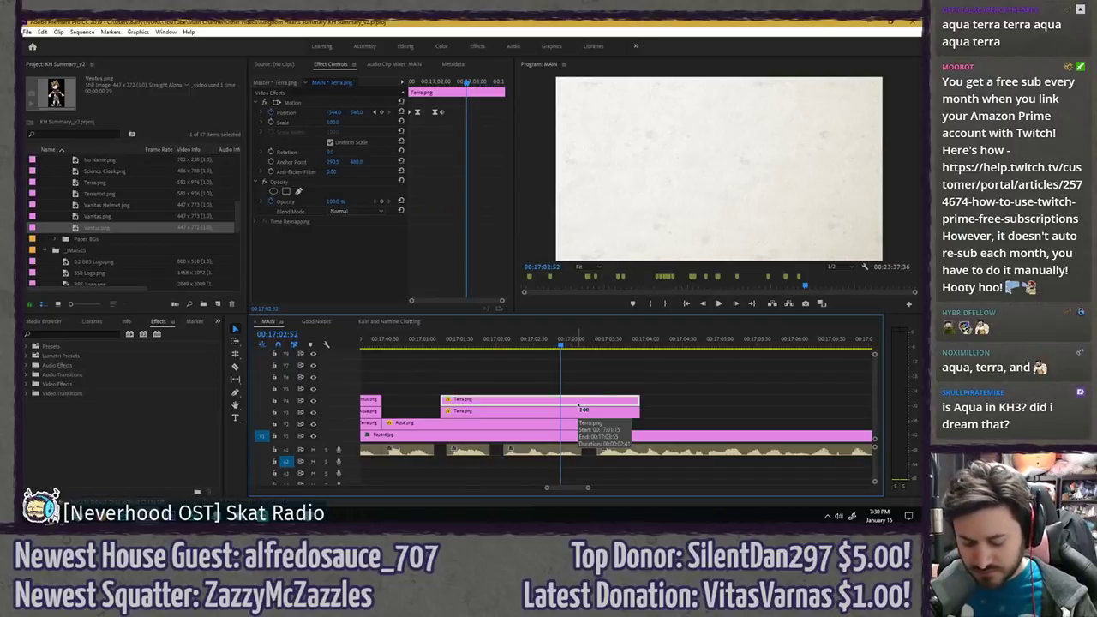
{"action": "left_click_drag", "start_coordinate": [578, 404], "coordinate": [573, 403]}
- Slide the Ventus clip later so it enters after Terra, scrubbing to check
{"action": "left_click", "coordinate": [437, 345]}
{"action": "key", "text": "space"}
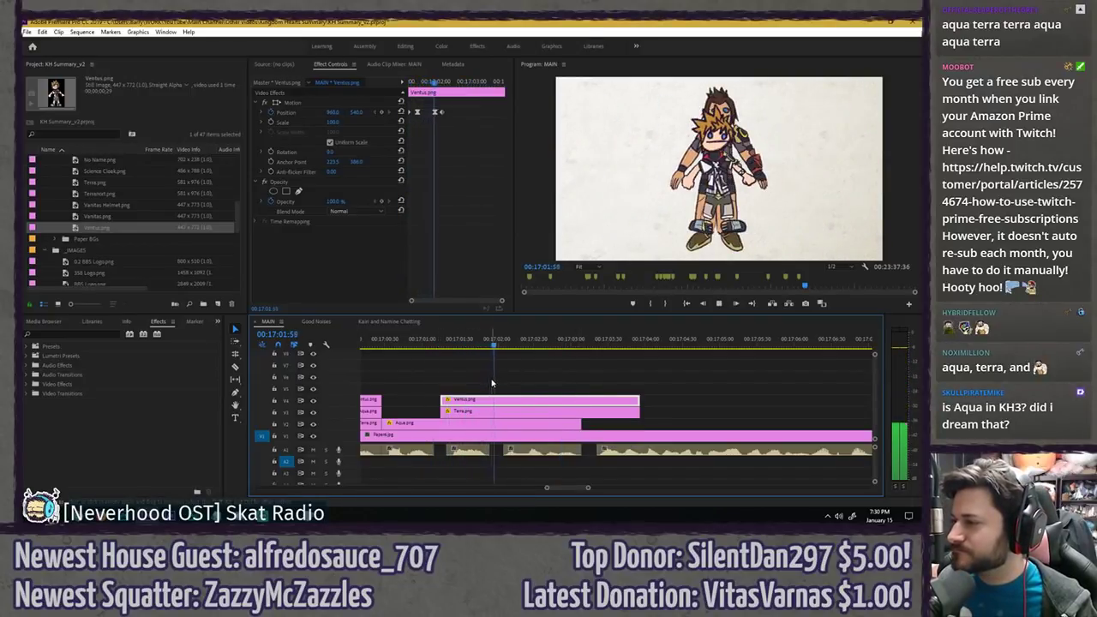
{"action": "left_click_drag", "start_coordinate": [497, 401], "coordinate": [546, 400]}
{"action": "left_click", "coordinate": [466, 339]}
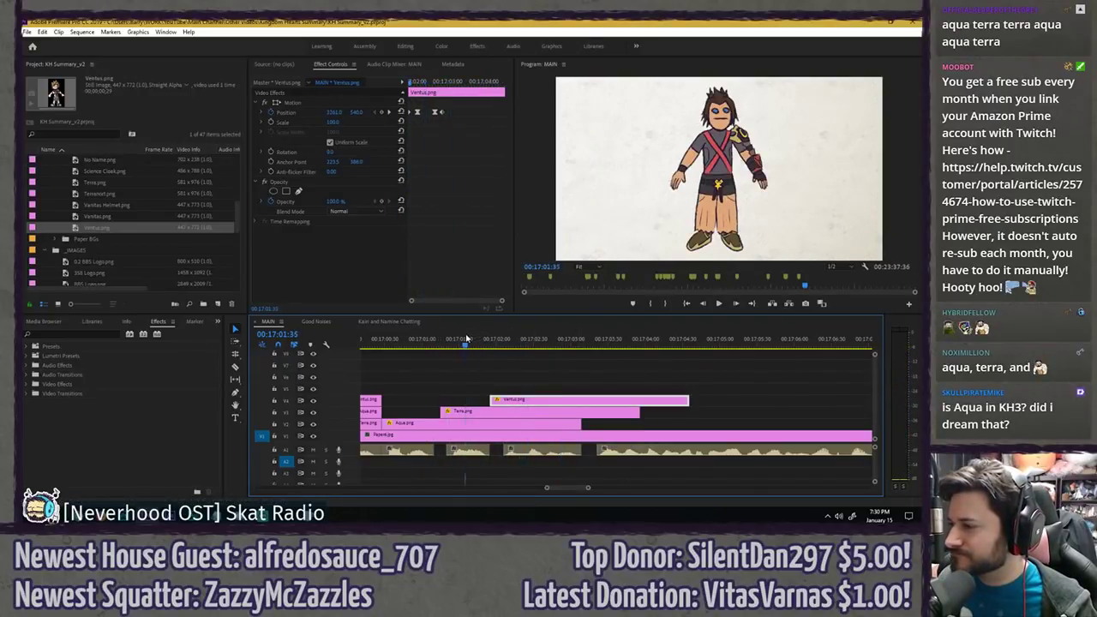
{"action": "left_click_drag", "start_coordinate": [467, 338], "coordinate": [503, 341]}
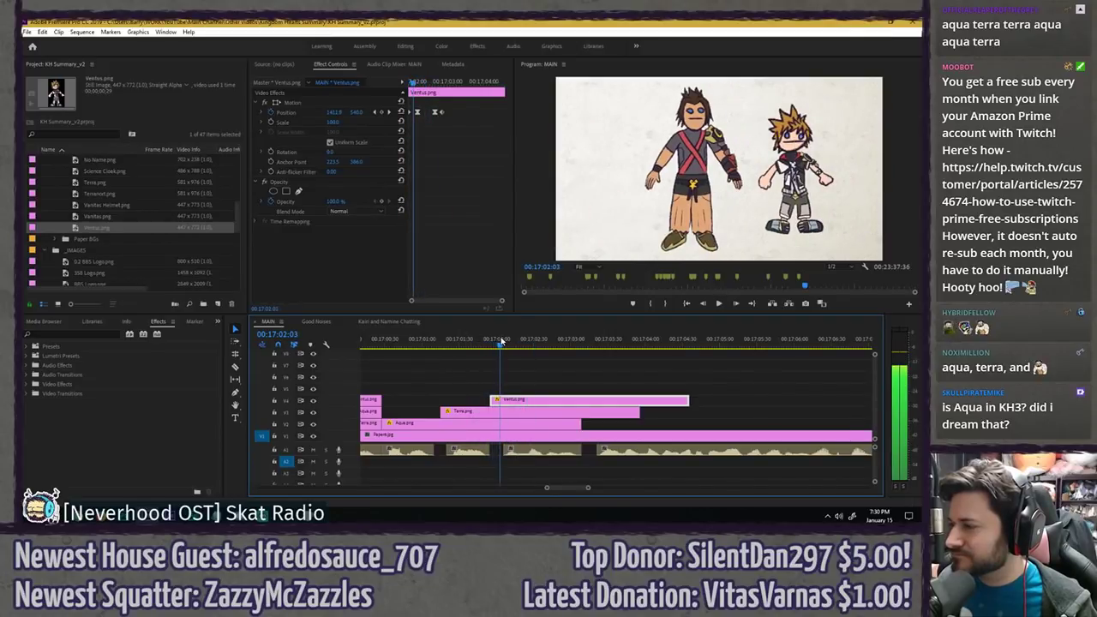
- Fine-tune Ventus's start around 00:17:01:15, nudging it one frame earlier and reviewing playback
{"action": "left_click_drag", "start_coordinate": [521, 401], "coordinate": [526, 403]}
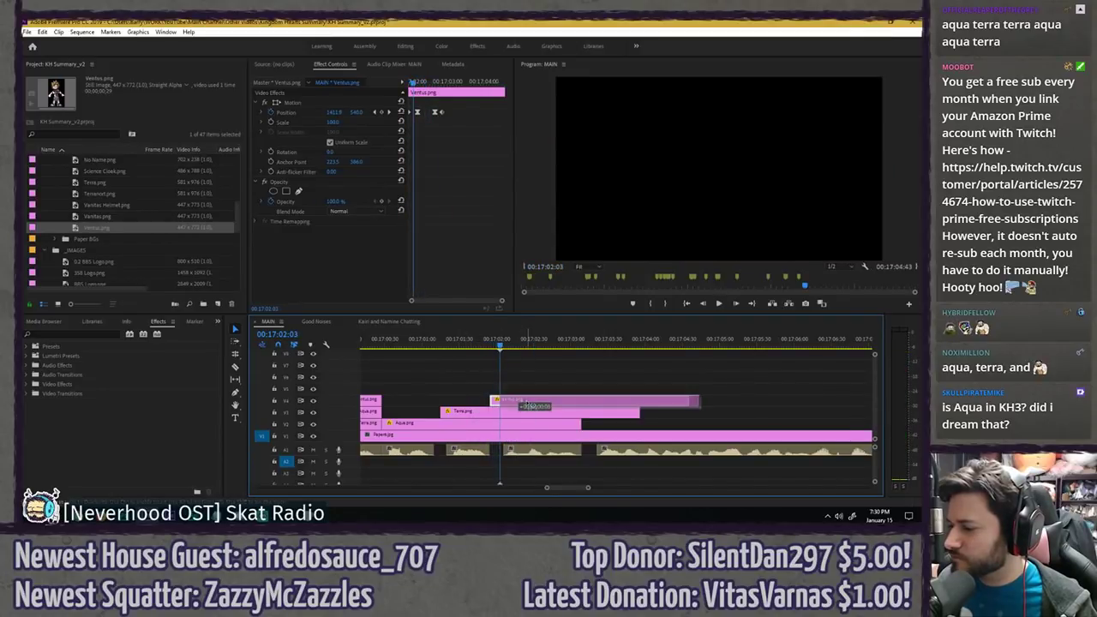
{"action": "left_click", "coordinate": [443, 347]}
{"action": "key", "text": "space"}
{"action": "left_click", "coordinate": [441, 346]}
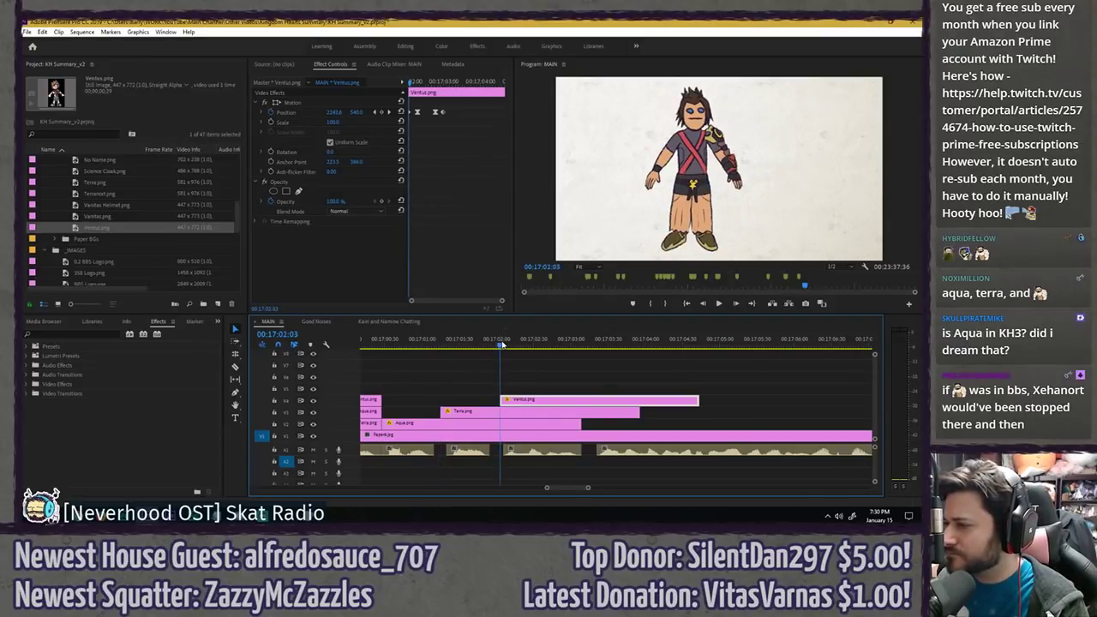
{"action": "key", "text": "Left"}
{"action": "key", "text": "Left"}
{"action": "key", "text": "Left"}
{"action": "key", "text": "Right"}
{"action": "key", "text": "Left"}
{"action": "key", "text": "Left"}
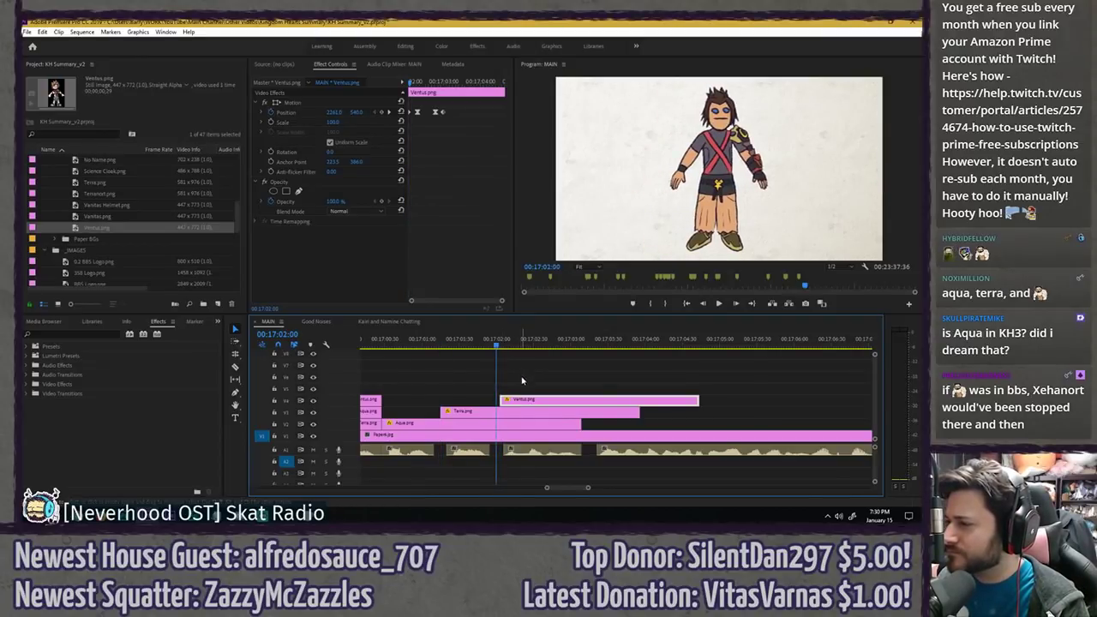
{"action": "key", "text": "Right"}
{"action": "left_click_drag", "start_coordinate": [520, 404], "coordinate": [518, 404]}
{"action": "key", "text": "Right"}
{"action": "key", "text": "Right"}
{"action": "key", "text": "Left"}
{"action": "key", "text": "Left"}
{"action": "key", "text": "Left"}
{"action": "key", "text": "Left"}
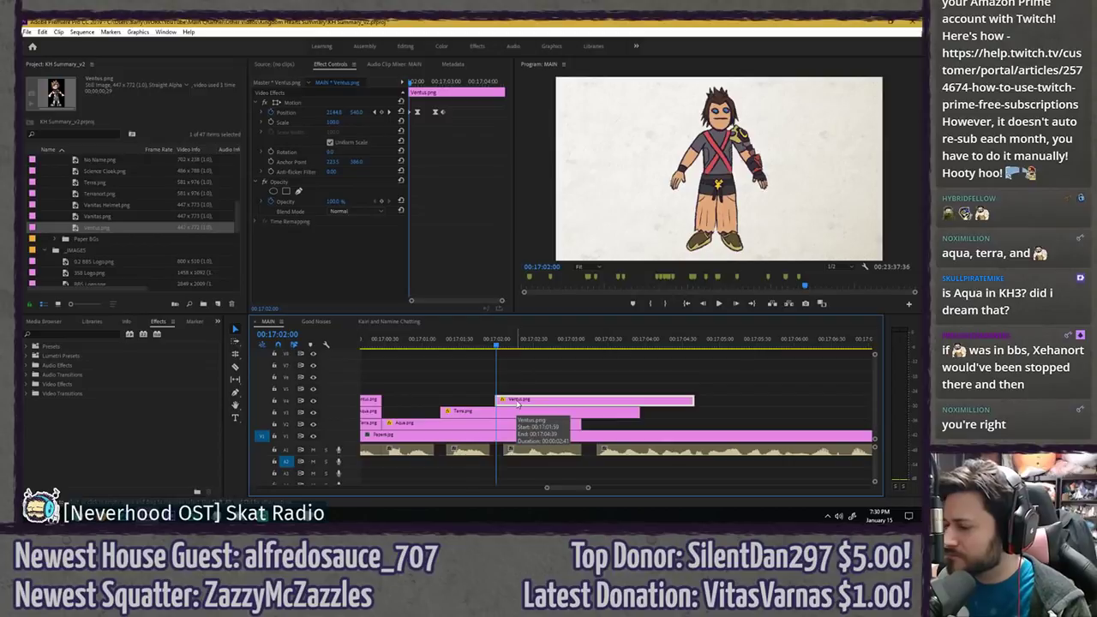
{"action": "key", "text": "Right"}
{"action": "key", "text": "Right"}
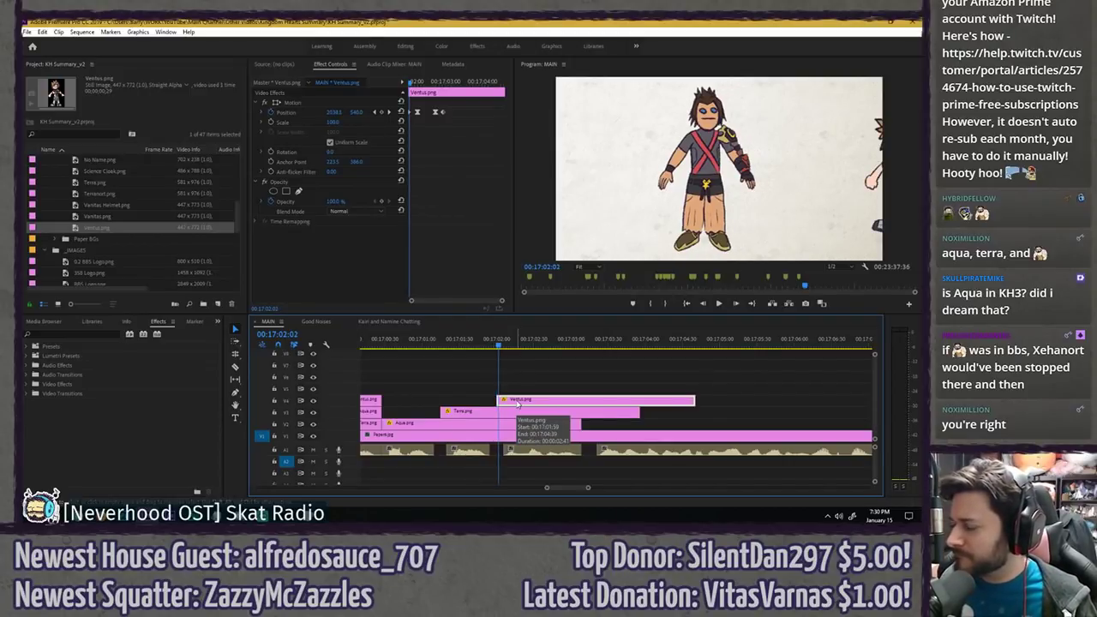
{"action": "key", "text": "space"}
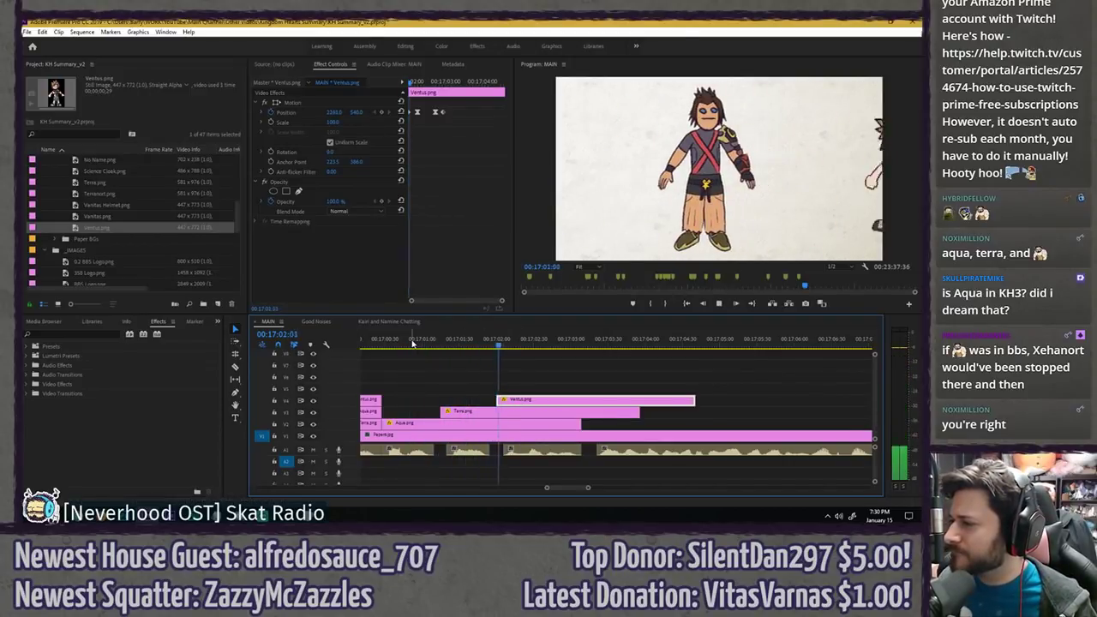
{"action": "key", "text": "space"}
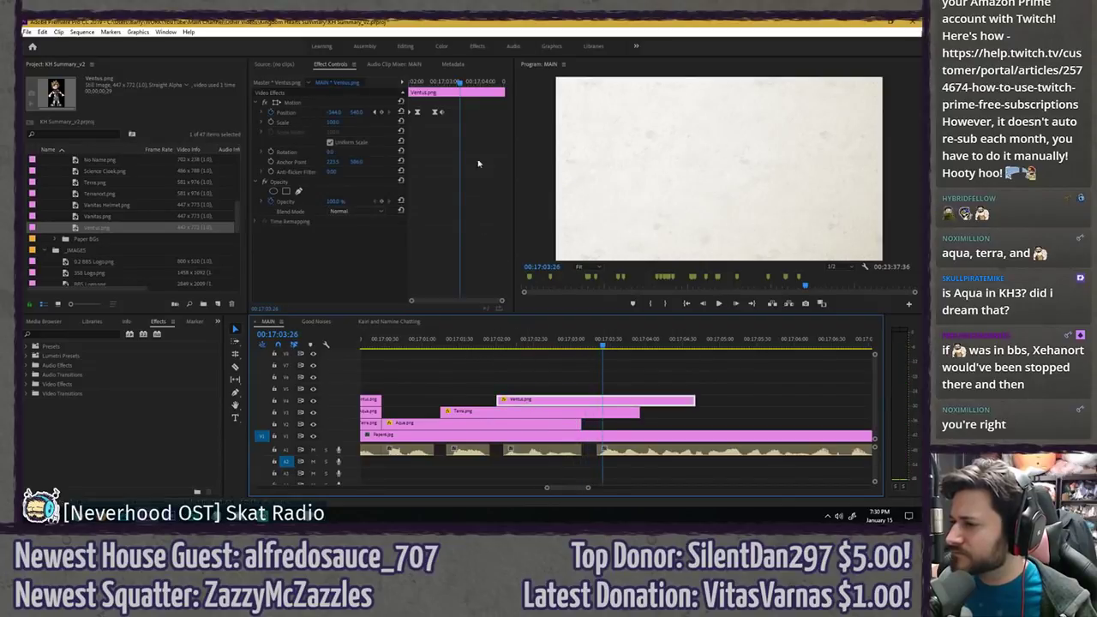
- Delay Ventus's two Position keyframes after replaying its entrance
{"action": "left_click_drag", "start_coordinate": [441, 83], "coordinate": [388, 81]}
{"action": "key", "text": "space"}
{"action": "key", "text": "space"}
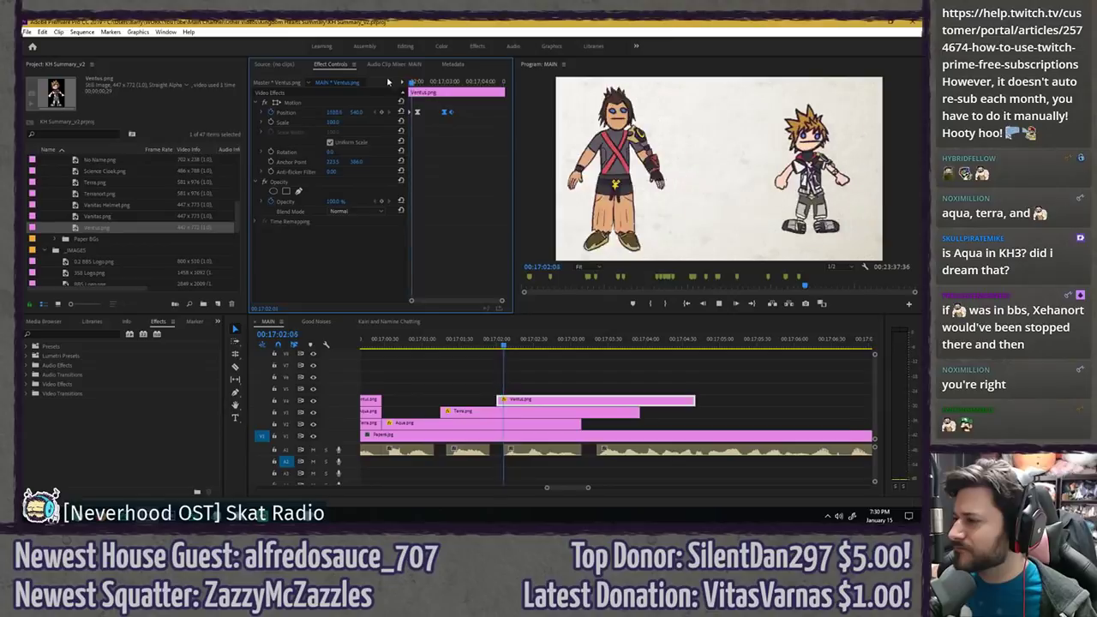
{"action": "key", "text": "space"}
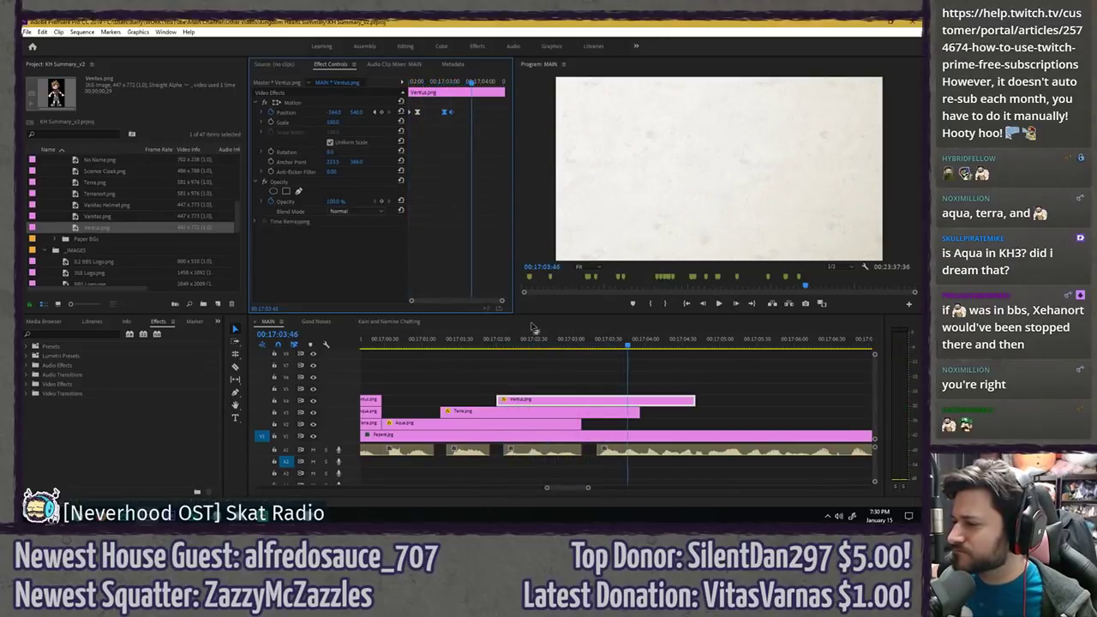
{"action": "left_click", "coordinate": [451, 82]}
{"action": "left_click_drag", "start_coordinate": [444, 114], "coordinate": [405, 83]}
{"action": "key", "text": "space"}
{"action": "key", "text": "space"}
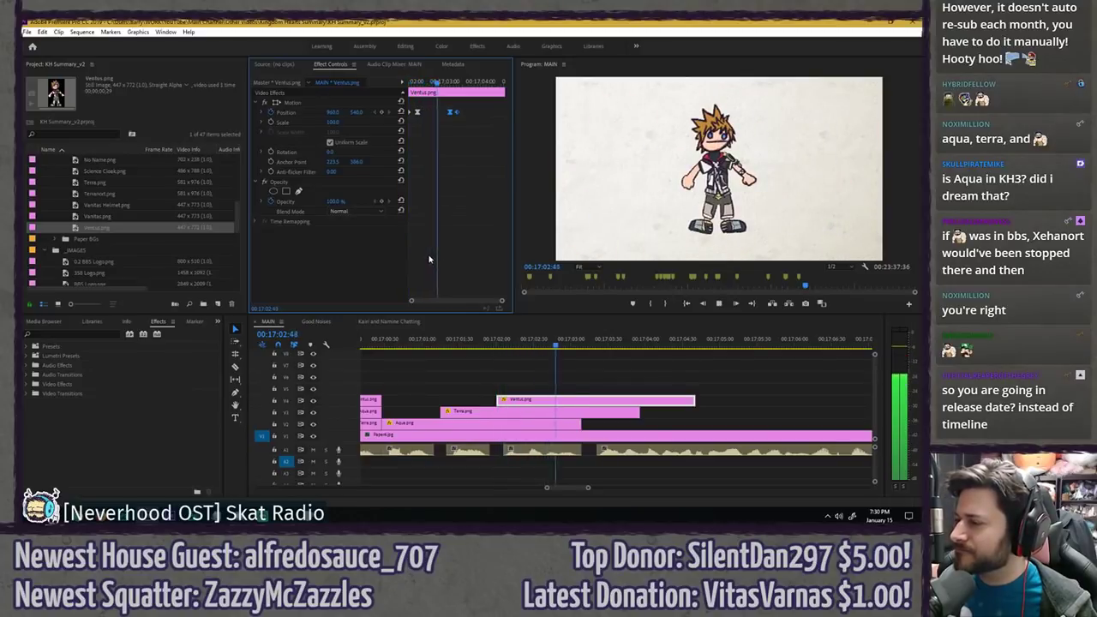
- Zoom the timeline out, review the entrances, and delete the gap between the audio clips
{"action": "left_click", "coordinate": [575, 377]}
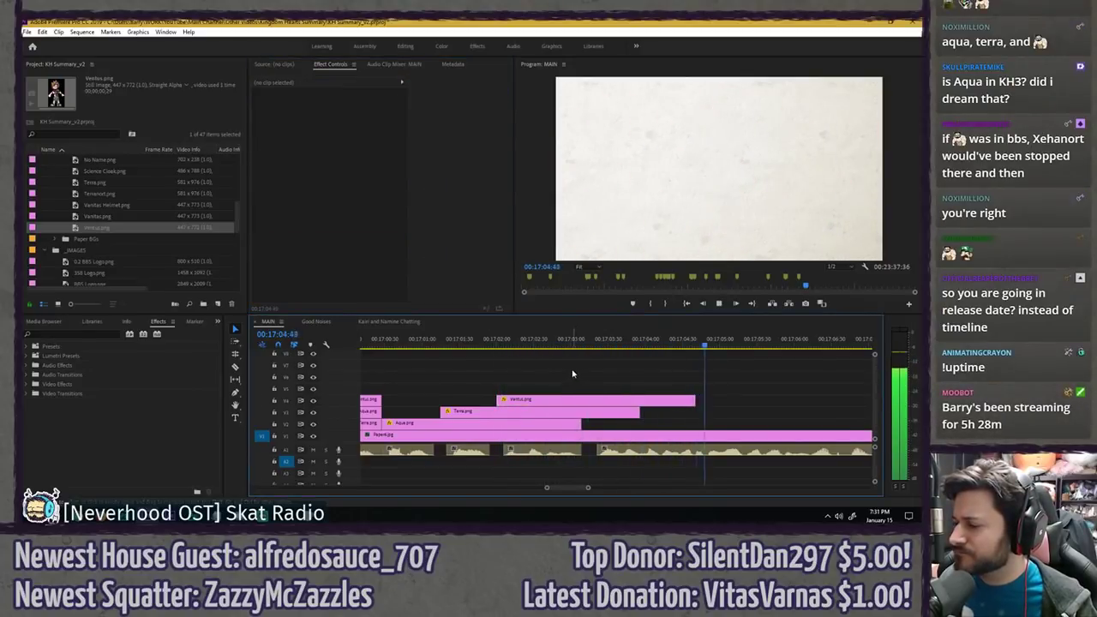
{"action": "key", "text": "space"}
{"action": "key", "text": "minus"}
{"action": "left_click", "coordinate": [490, 343]}
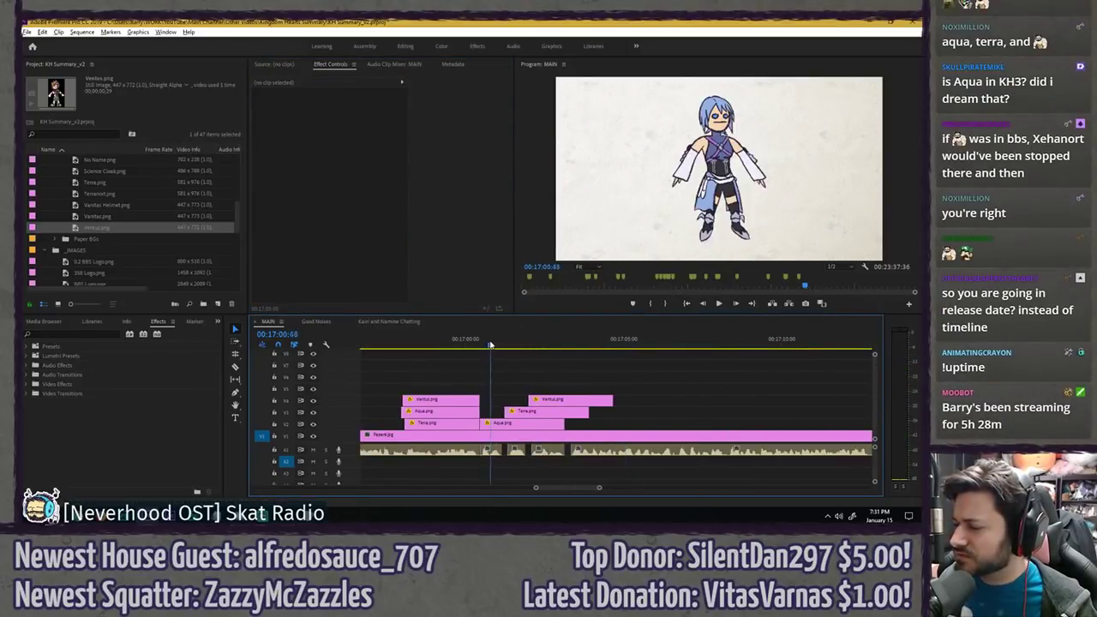
{"action": "key", "text": "space"}
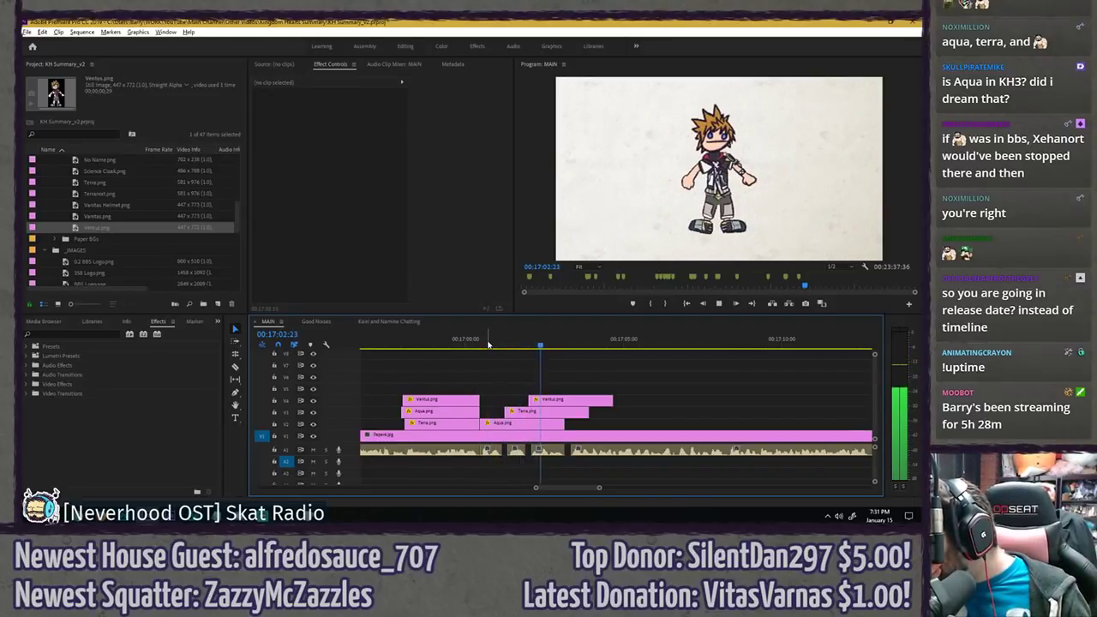
{"action": "key", "text": "space"}
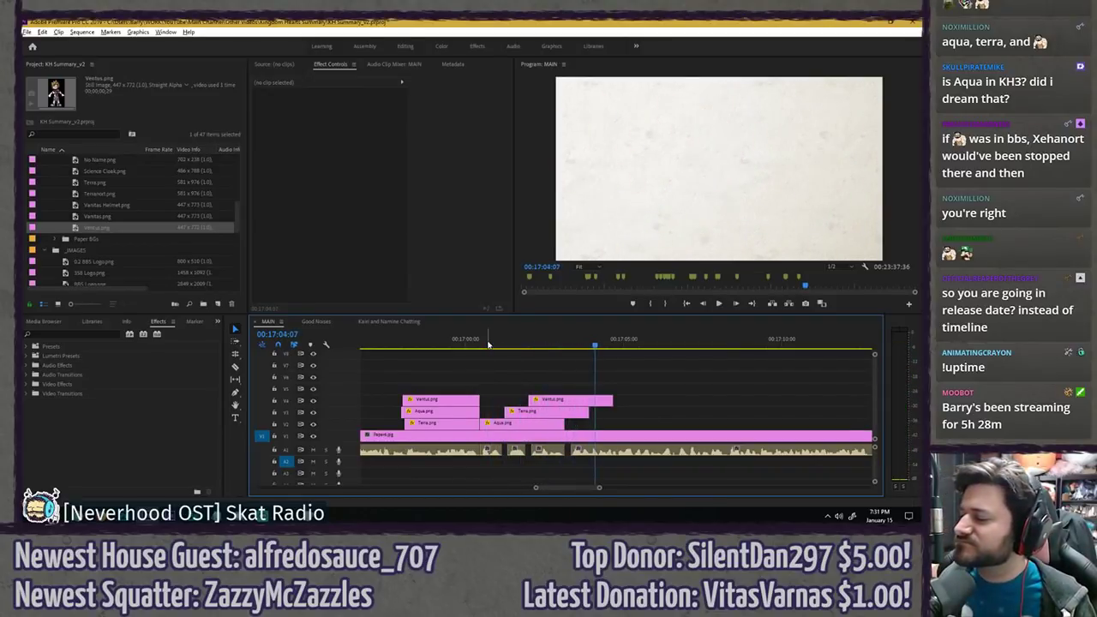
{"action": "left_click", "coordinate": [567, 453]}
{"action": "key", "text": "Delete"}
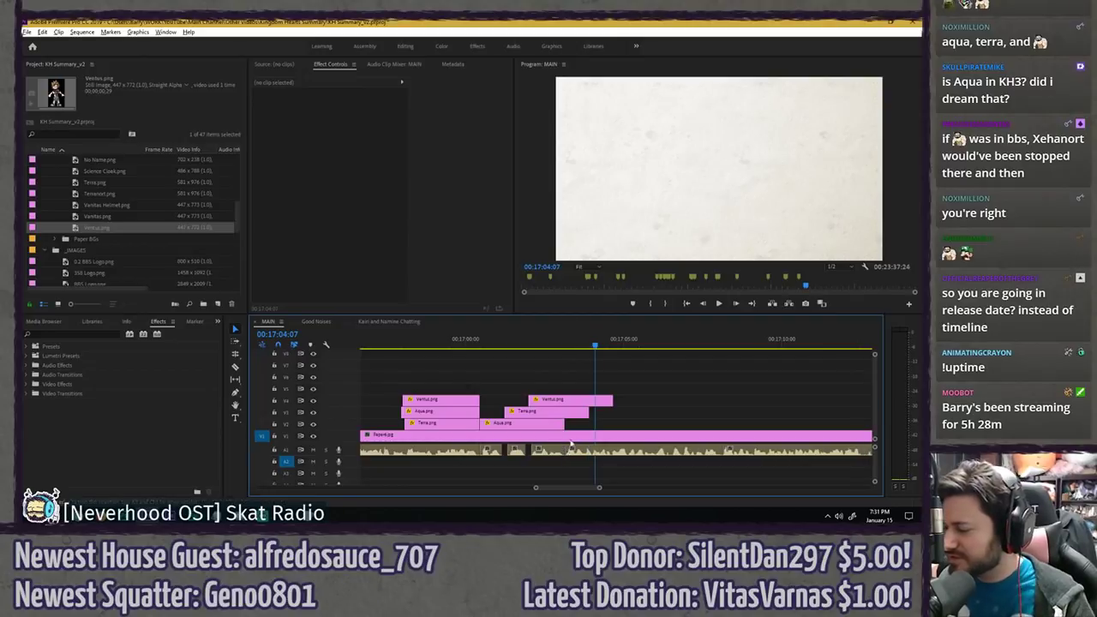
- Review Ventus's effect settings and play the entrances back from about 00:17:00
{"action": "left_click", "coordinate": [551, 344]}
{"action": "key", "text": "space"}
{"action": "left_click", "coordinate": [544, 344]}
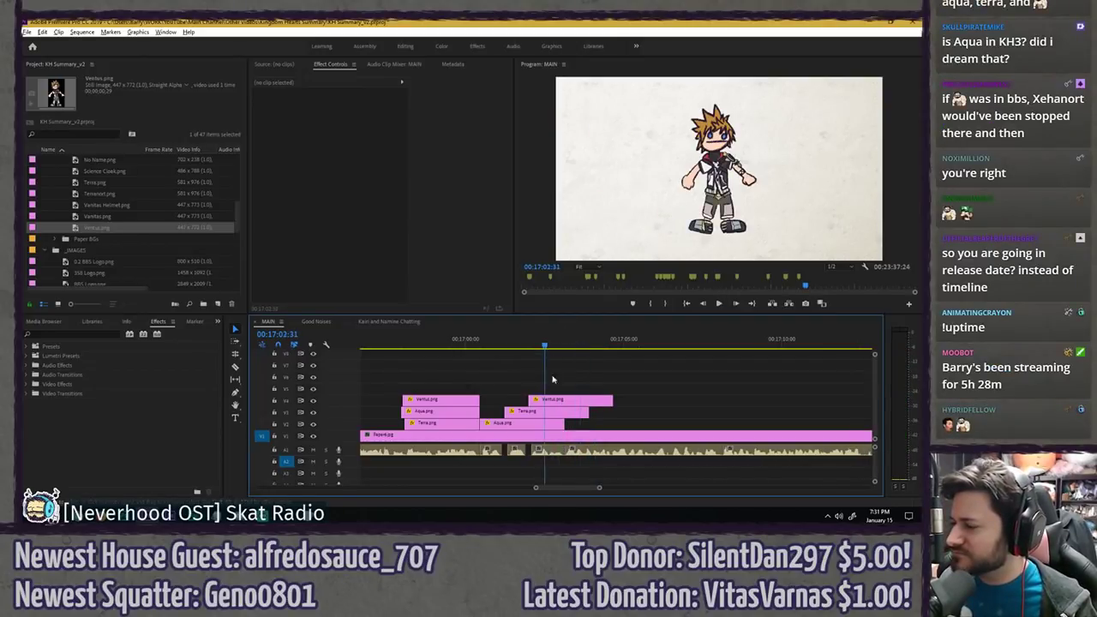
{"action": "left_click", "coordinate": [557, 401]}
{"action": "left_click", "coordinate": [438, 120]}
{"action": "key", "text": "space"}
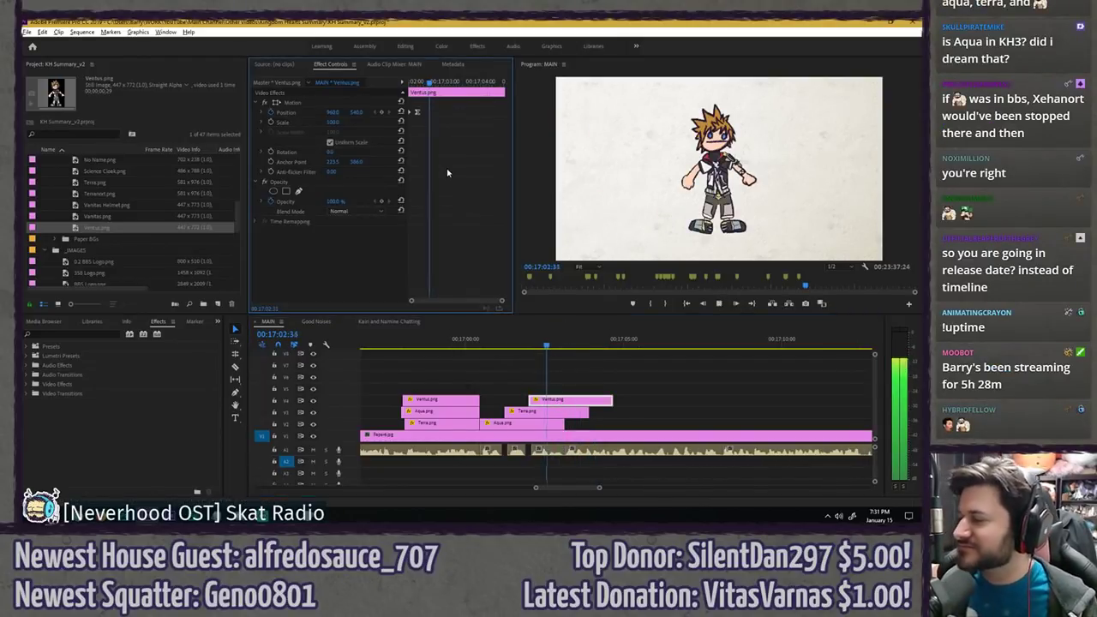
{"action": "left_click", "coordinate": [479, 345]}
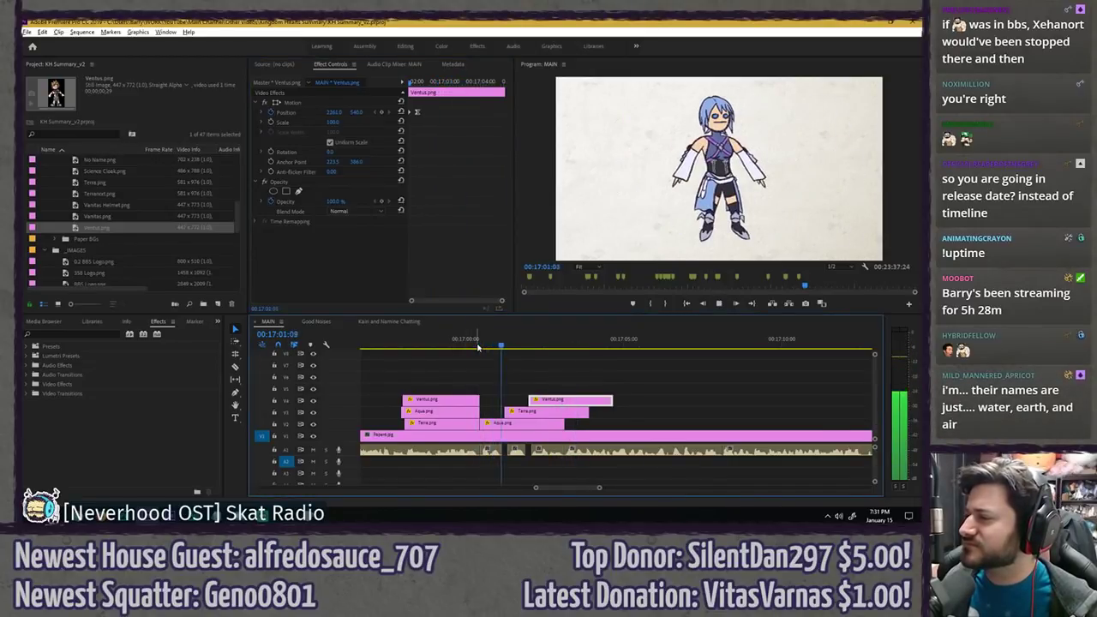
{"action": "key", "text": "space"}
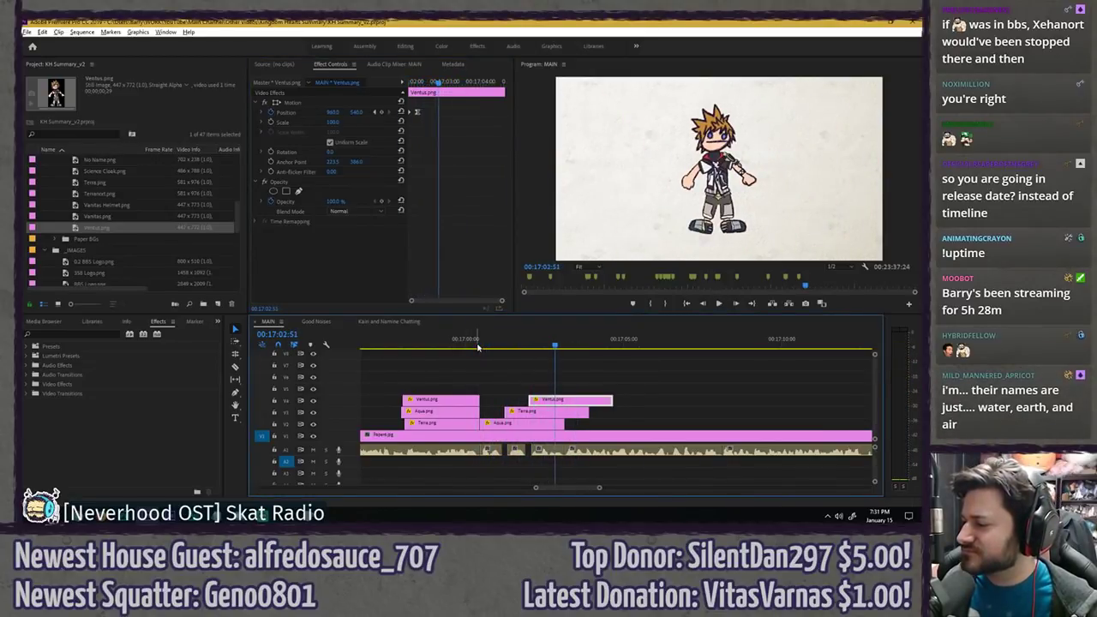
- Check Terra and Ventus timing frame by frame around 00:17:02:03
{"action": "left_click", "coordinate": [534, 413]}
{"action": "left_click_drag", "start_coordinate": [433, 83], "coordinate": [438, 83]}
{"action": "key", "text": "Left"}
{"action": "key", "text": "Left"}
{"action": "key", "text": "Left"}
{"action": "key", "text": "Left"}
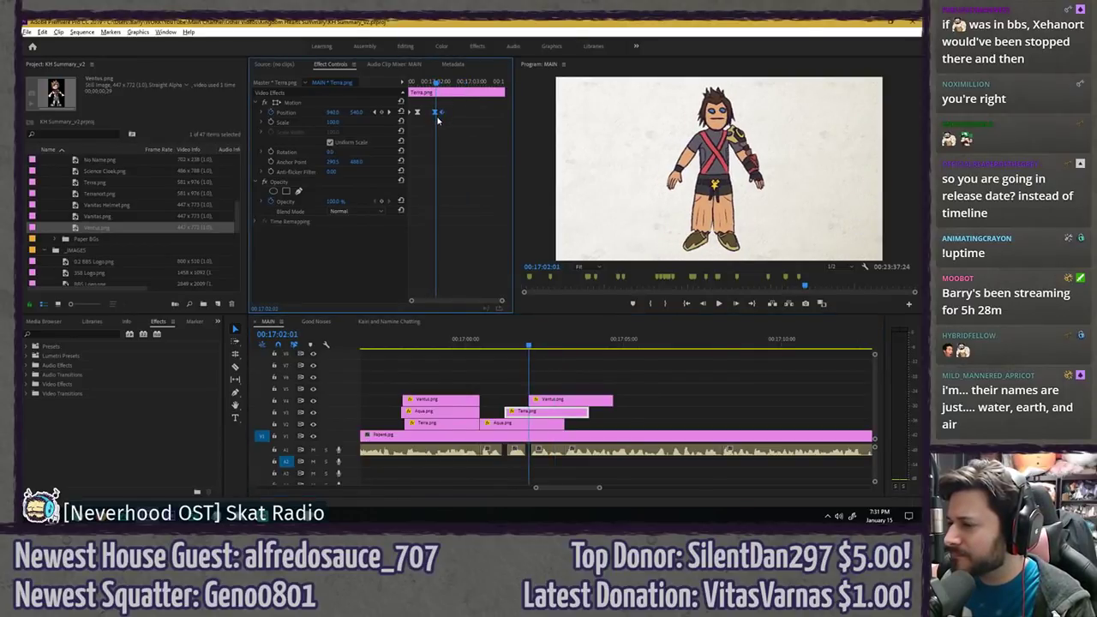
{"action": "key", "text": "Right"}
{"action": "key", "text": "Right"}
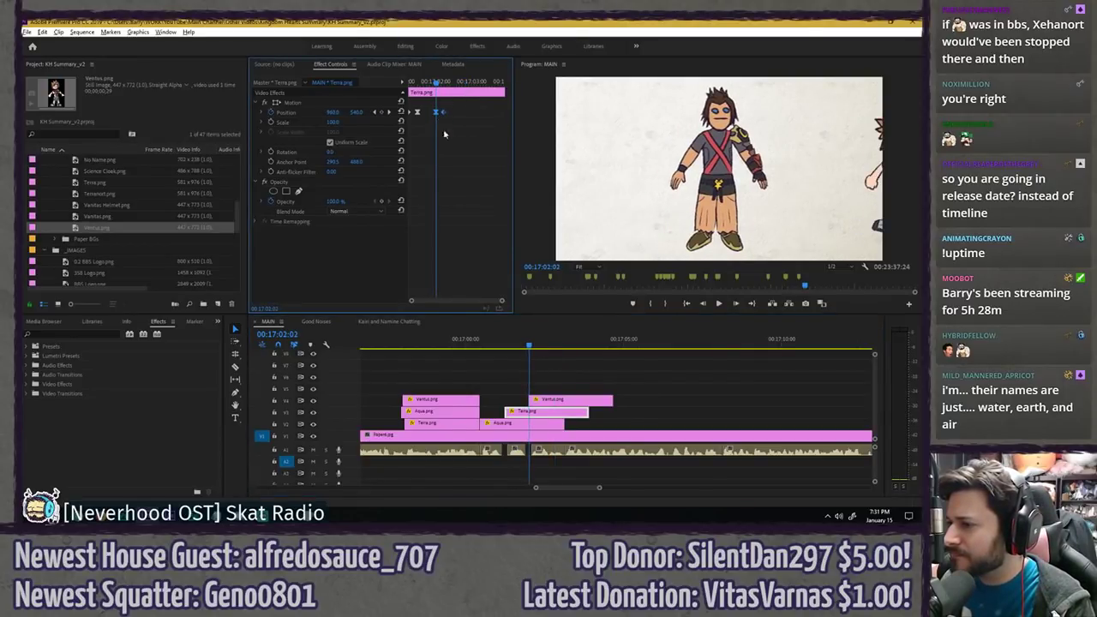
{"action": "left_click", "coordinate": [548, 400]}
{"action": "key", "text": "space"}
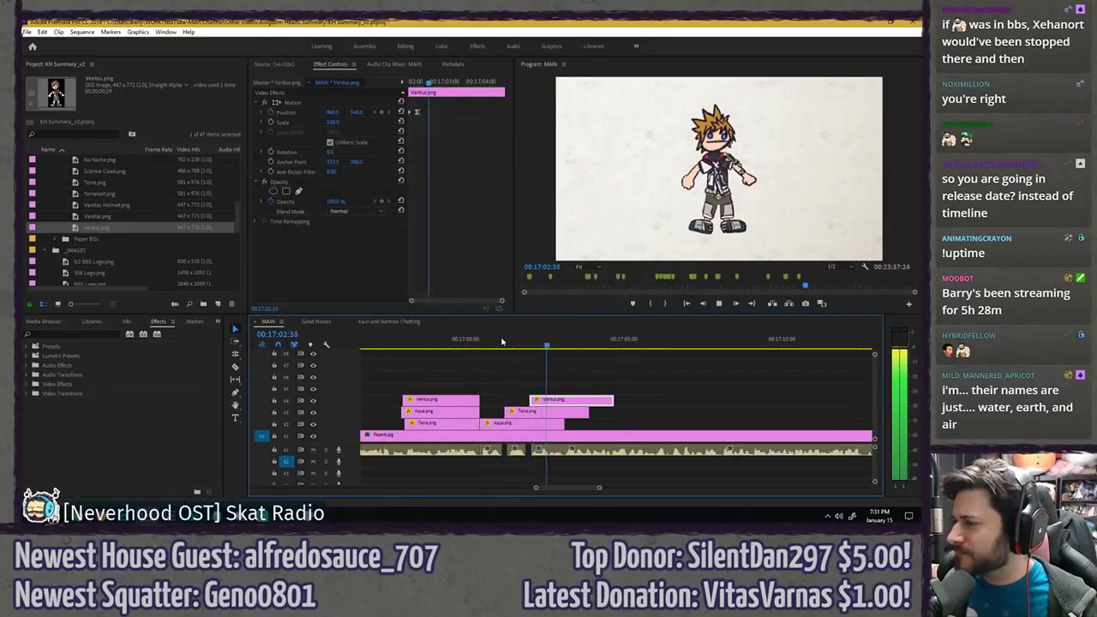
{"action": "left_click", "coordinate": [592, 394]}
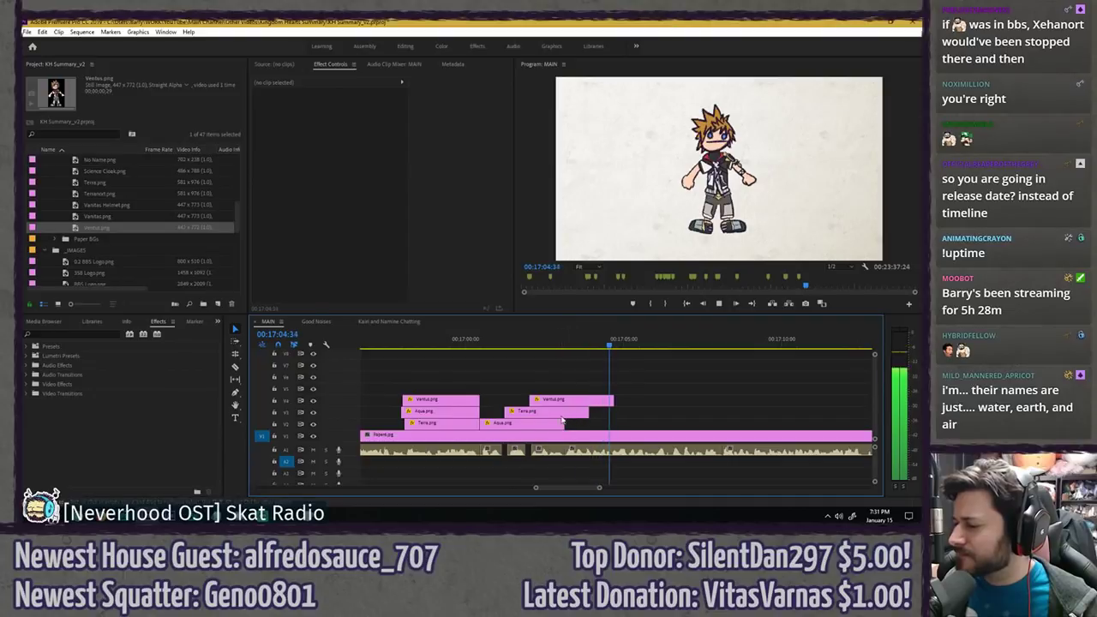
- Trim Aqua to end at 00:17:01:26 and Terra to end at 00:17:02:15
{"action": "left_click", "coordinate": [561, 421]}
{"action": "left_click_drag", "start_coordinate": [434, 84], "coordinate": [442, 85]}
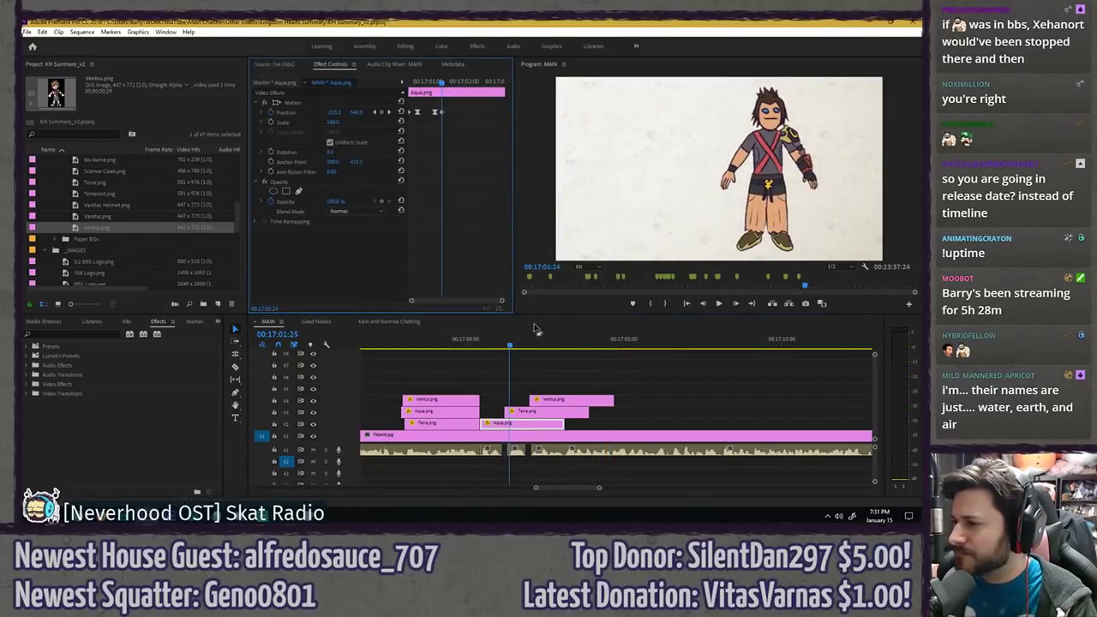
{"action": "left_click_drag", "start_coordinate": [561, 422], "coordinate": [510, 422]}
{"action": "left_click", "coordinate": [532, 415]}
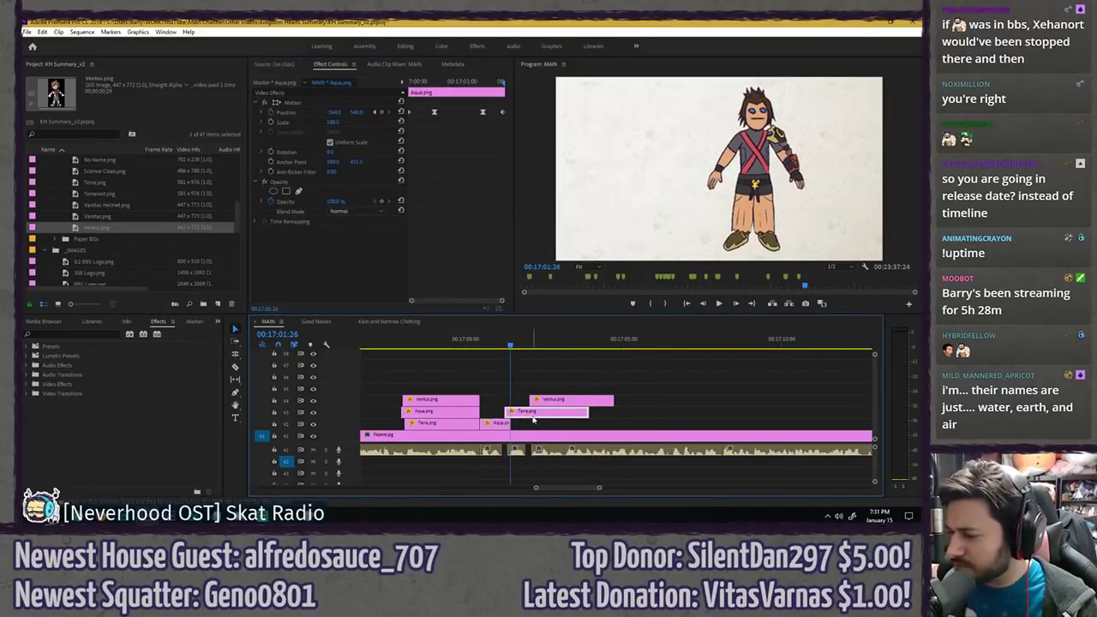
{"action": "left_click_drag", "start_coordinate": [425, 89], "coordinate": [443, 82]}
{"action": "left_click_drag", "start_coordinate": [586, 412], "coordinate": [535, 412]}
- Save the project and extend the Ventus clip's end to about 00:17:10
{"action": "left_click", "coordinate": [556, 383]}
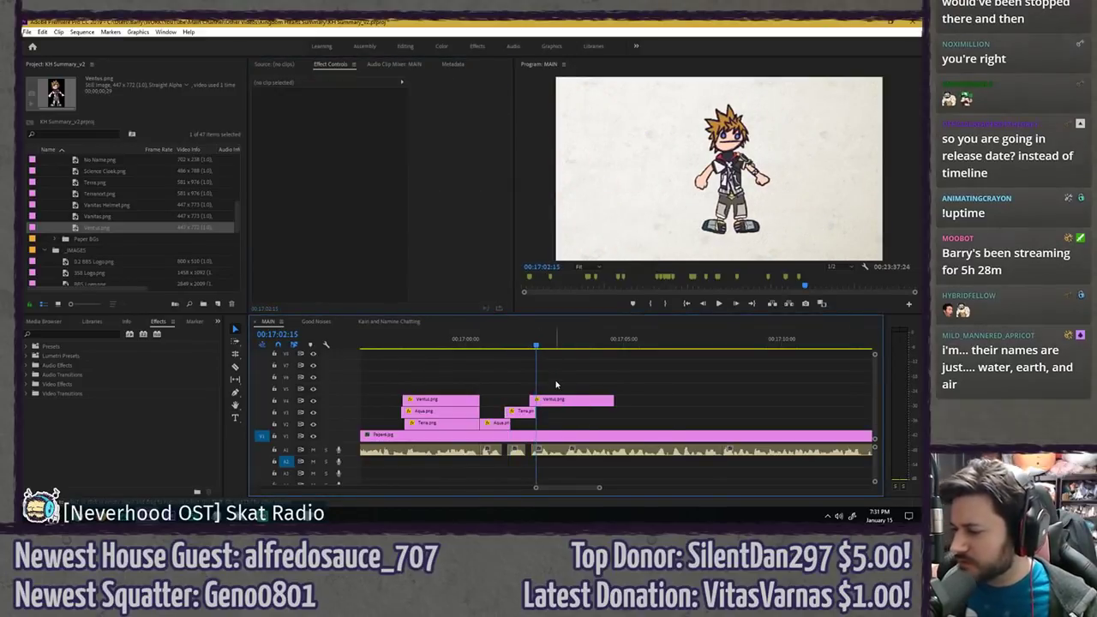
{"action": "key", "text": "ctrl+s"}
{"action": "key", "text": "space"}
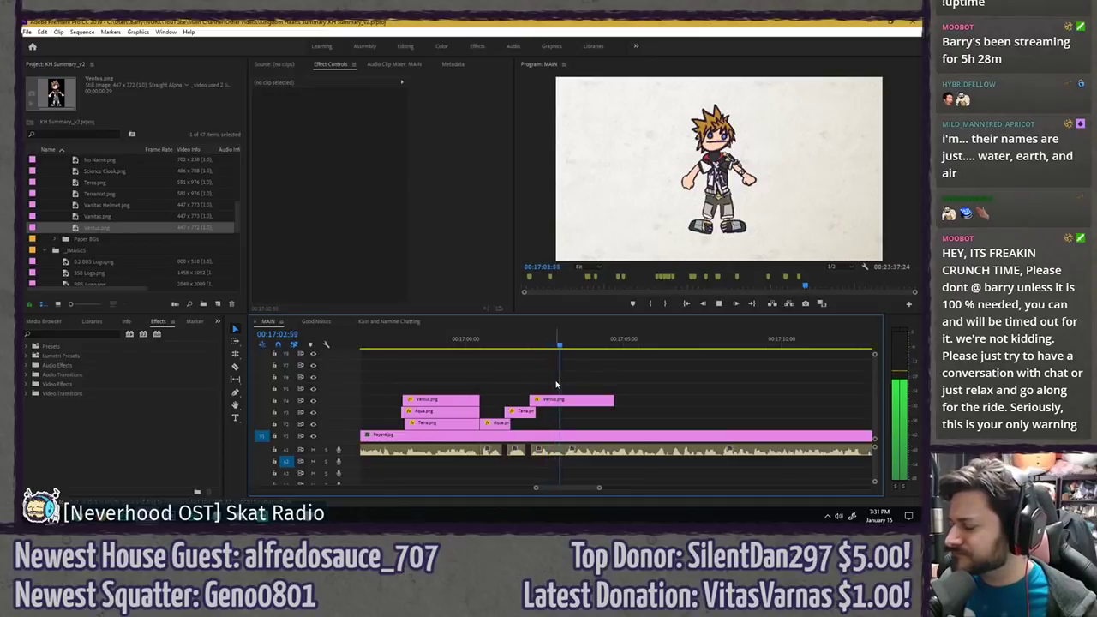
{"action": "left_click_drag", "start_coordinate": [615, 401], "coordinate": [713, 400]}
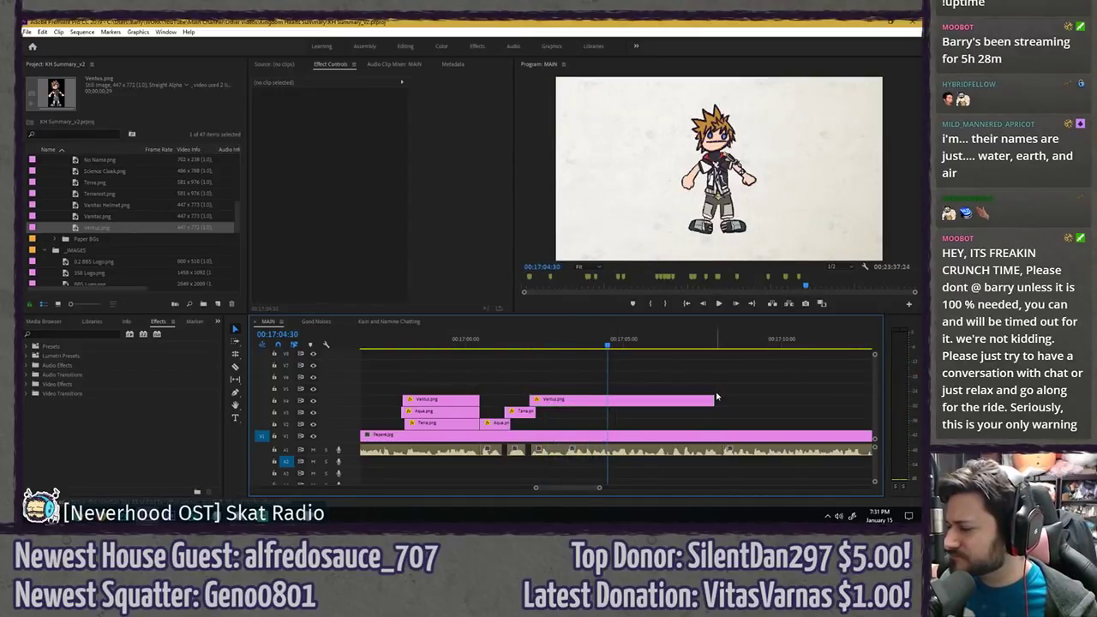
- Search for 'roxas' and place Roxas RegClothes.png beneath Ventus, ending near 00:17:10, then preview
{"action": "left_click", "coordinate": [76, 133]}
{"action": "type", "text": "roxas"}
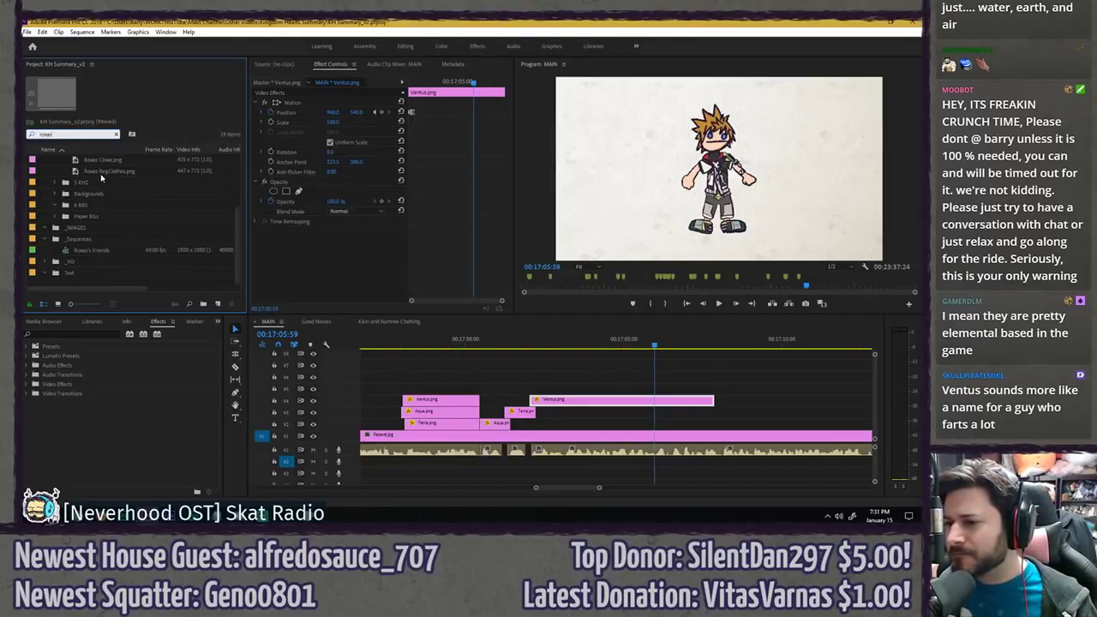
{"action": "left_click_drag", "start_coordinate": [101, 172], "coordinate": [713, 412]}
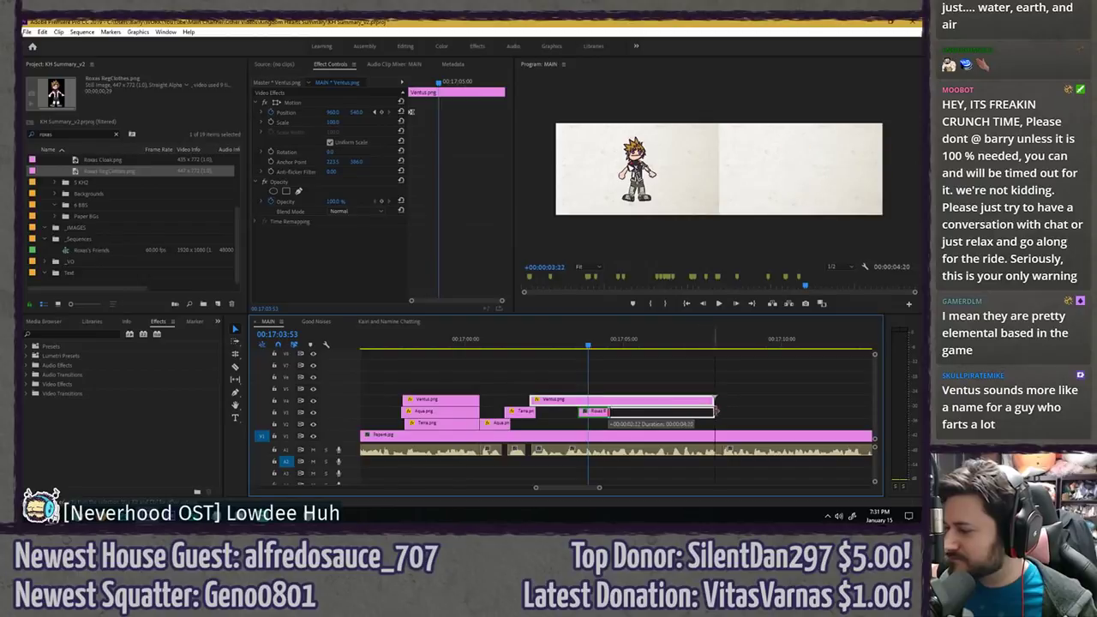
{"action": "key", "text": "space"}
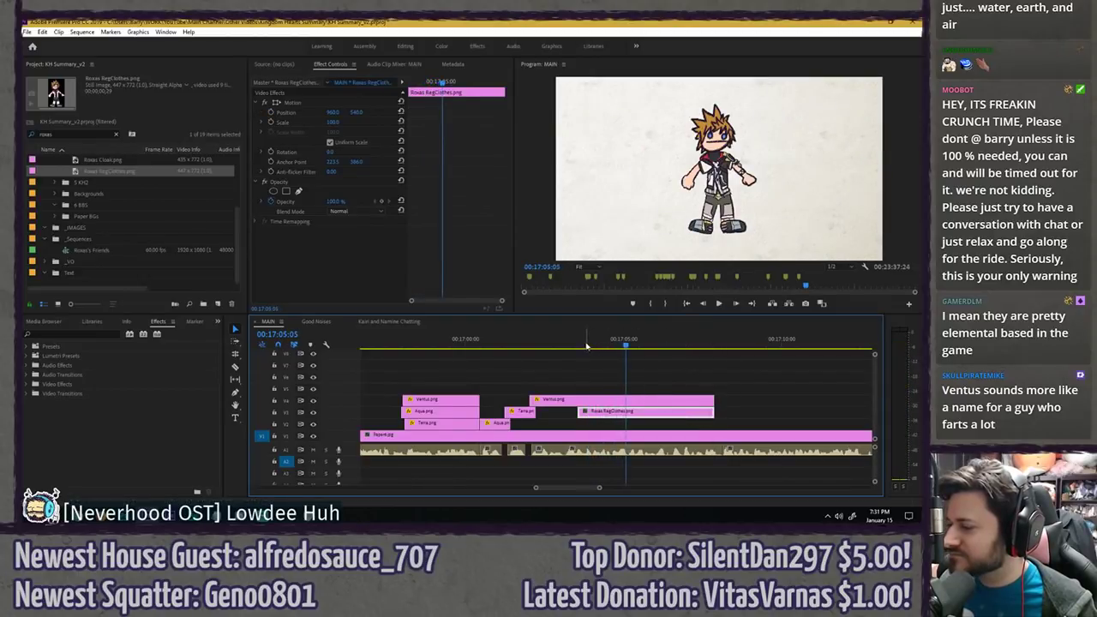
{"action": "left_click", "coordinate": [576, 342]}
{"action": "key", "text": "space"}
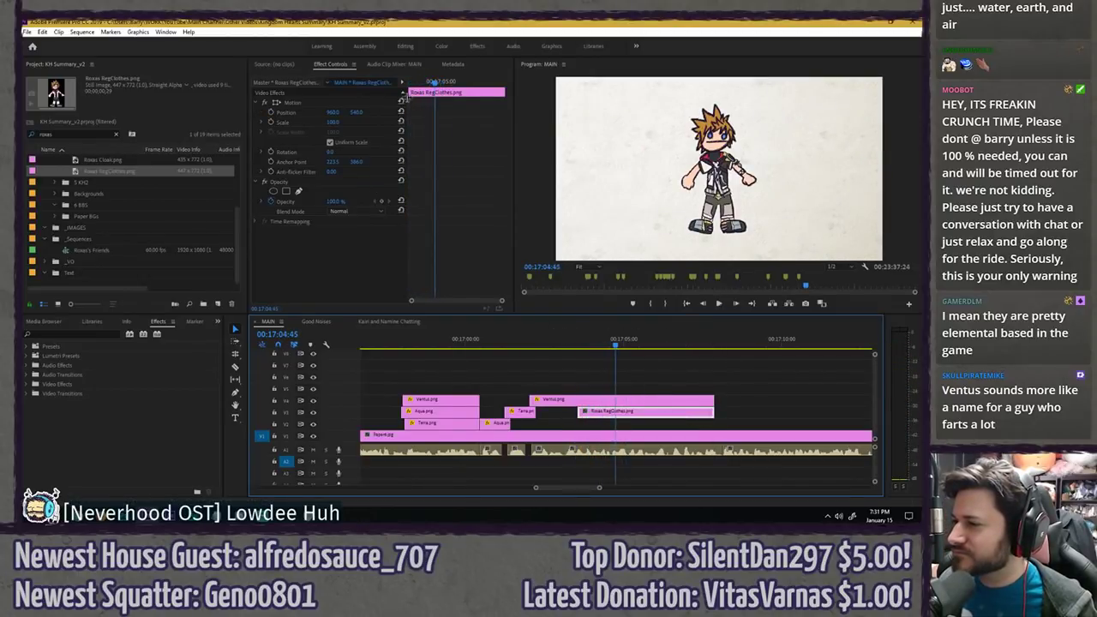
- Enable Position keyframes on Roxas and move his anchor point down toward his feet
{"action": "left_click", "coordinate": [271, 112]}
{"action": "key", "text": "space"}
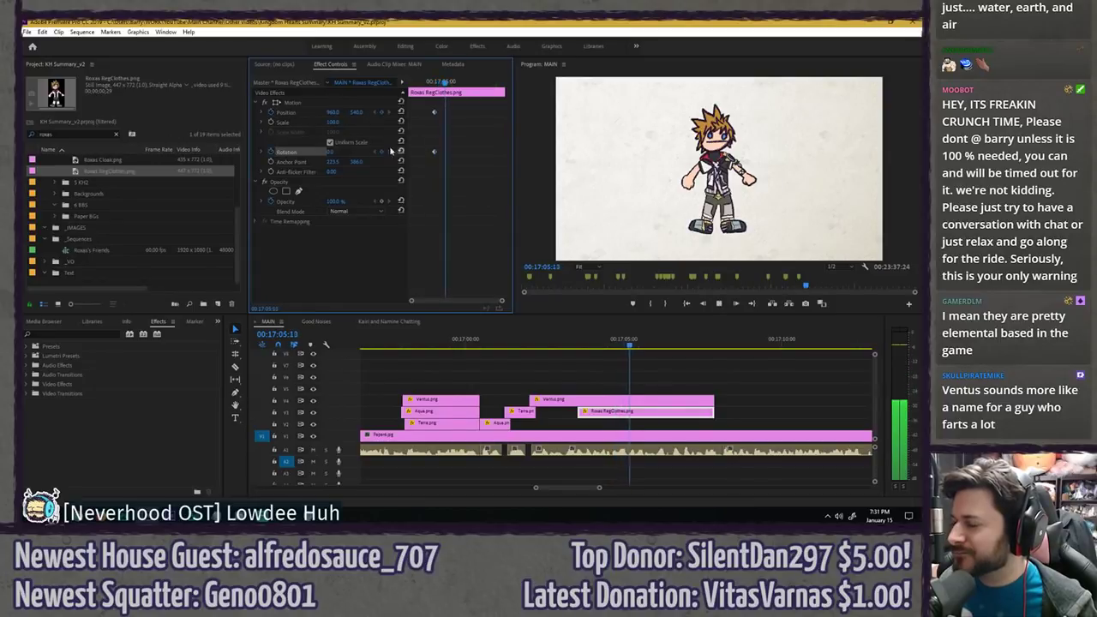
{"action": "key", "text": "space"}
{"action": "left_click", "coordinate": [326, 104]}
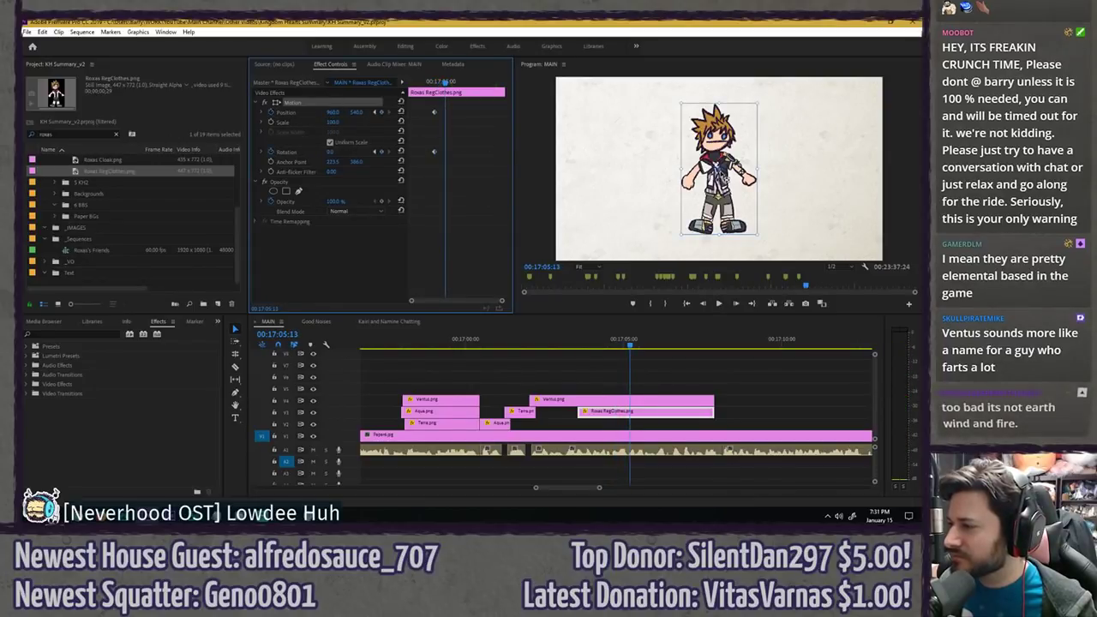
{"action": "left_click", "coordinate": [435, 82]}
{"action": "left_click_drag", "start_coordinate": [719, 169], "coordinate": [722, 190]}
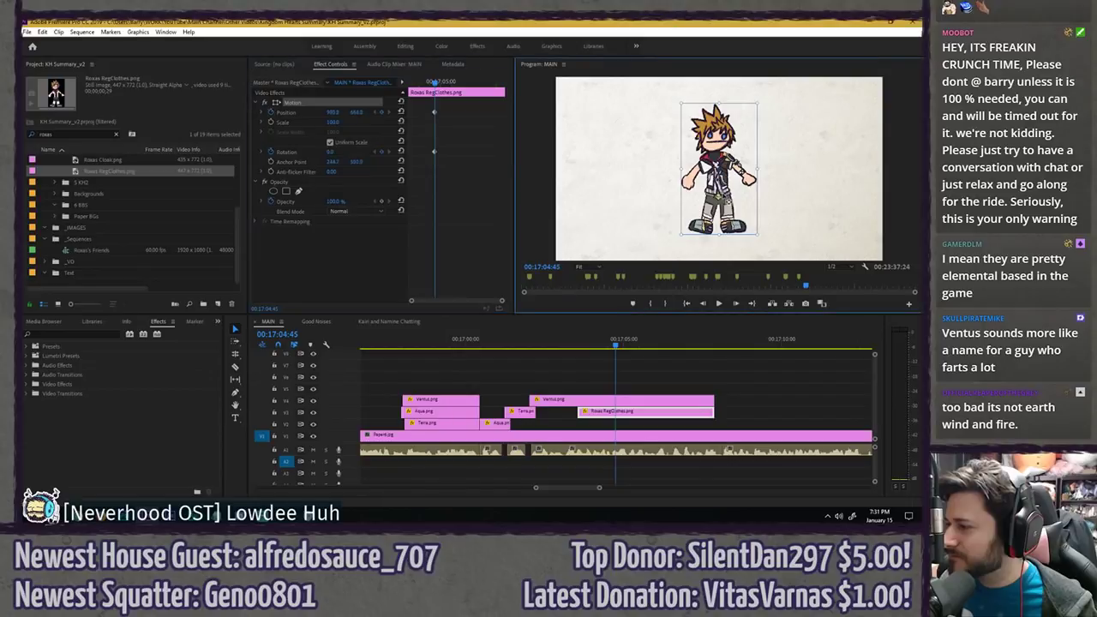
{"action": "left_click", "coordinate": [466, 210]}
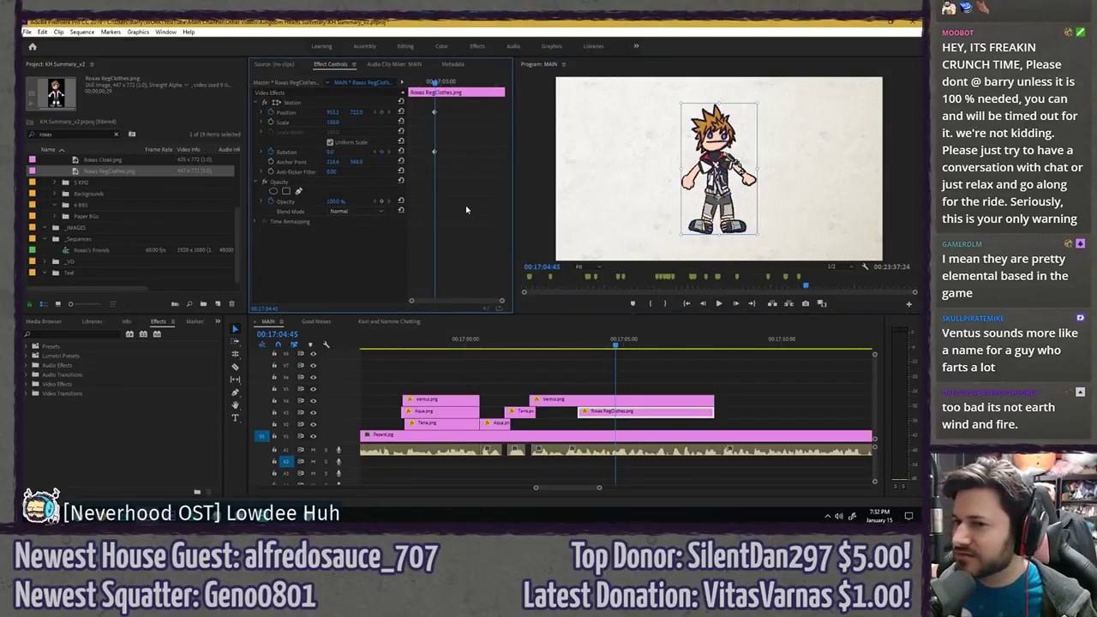
- Keyframe Roxas's Rotation to -16.7° and play back the tilt
{"action": "key", "text": "space"}
{"action": "key", "text": "space"}
{"action": "left_click_drag", "start_coordinate": [329, 153], "coordinate": [314, 152]}
{"action": "left_click", "coordinate": [427, 82]}
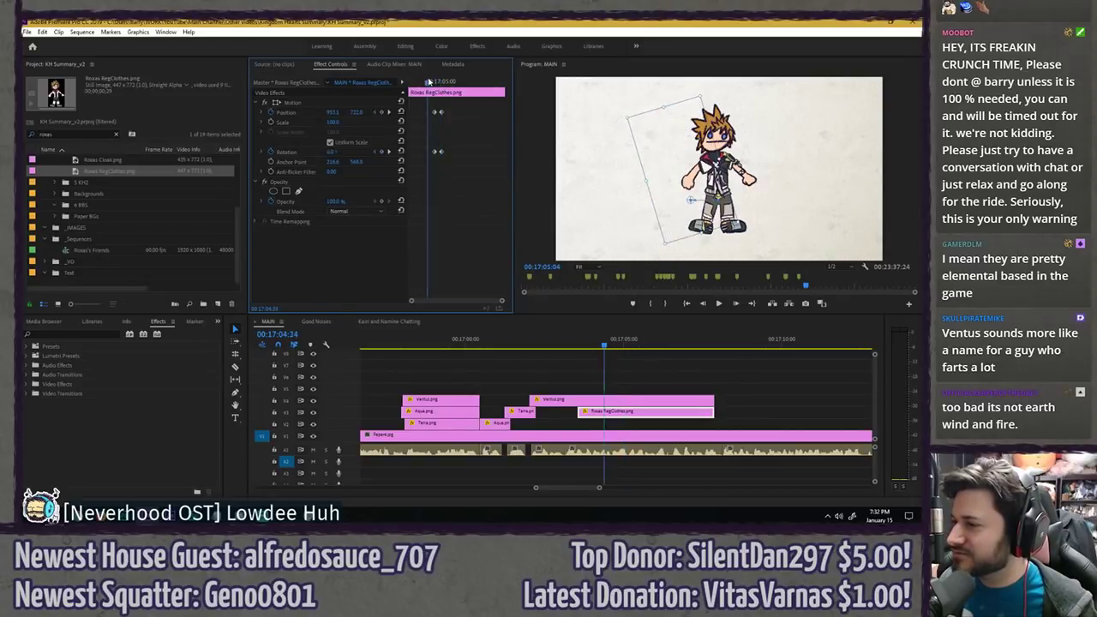
{"action": "key", "text": "space"}
{"action": "left_click", "coordinate": [436, 80]}
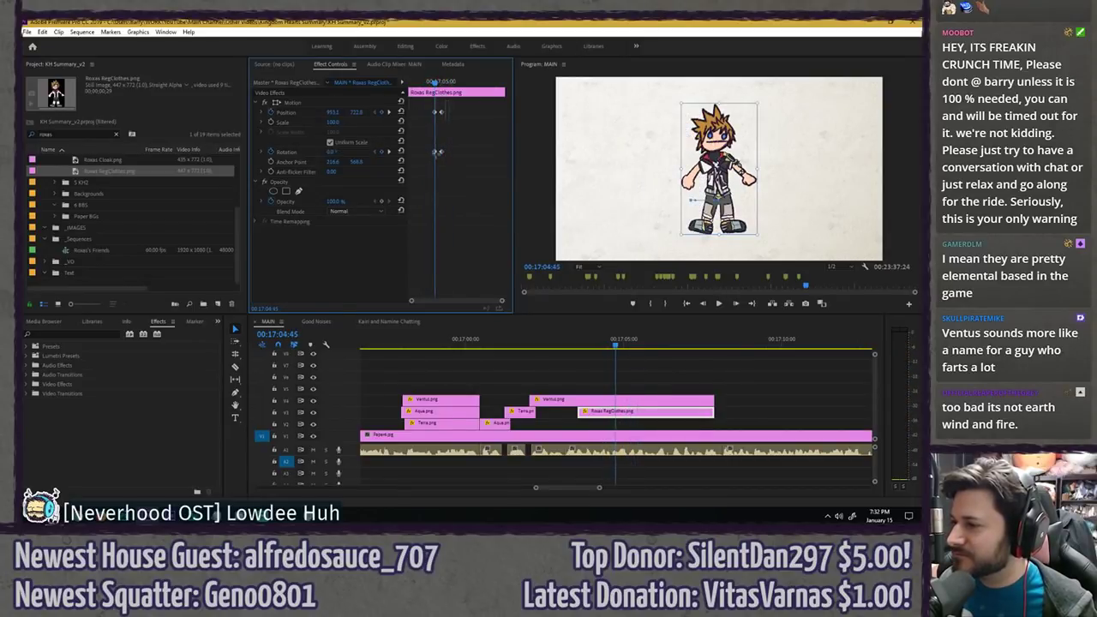
- Apply Ease Out temporal interpolation to the first keyframe
{"action": "right_click", "coordinate": [440, 154]}
{"action": "mouse_move", "coordinate": [480, 232]}
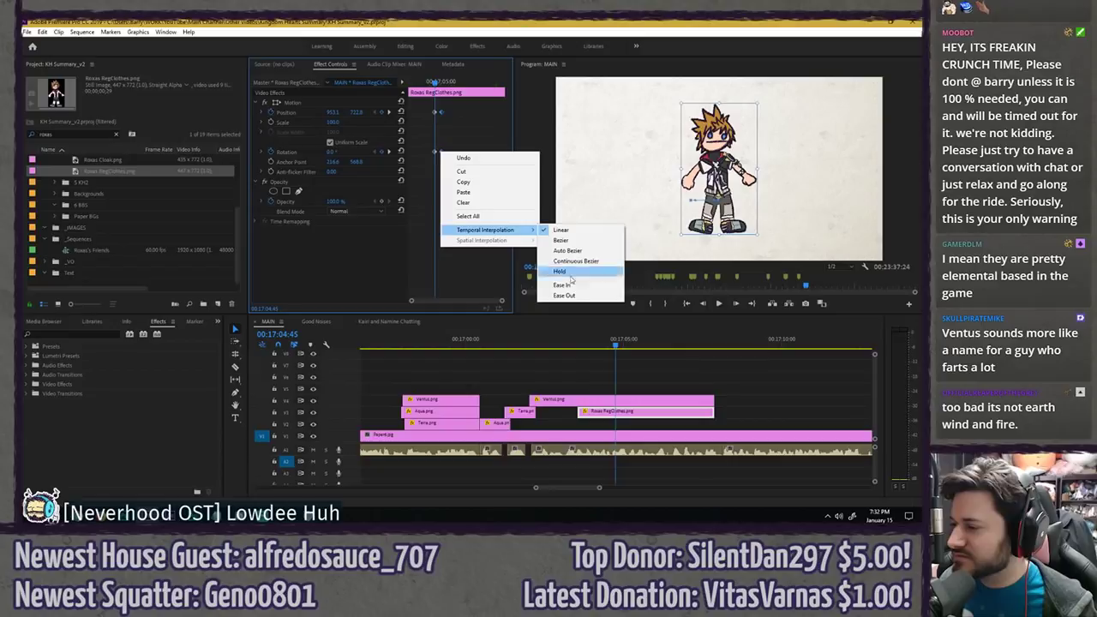
{"action": "left_click", "coordinate": [565, 279]}
{"action": "mouse_move", "coordinate": [427, 81]}
{"action": "left_mouse_down"}
{"action": "mouse_move", "coordinate": [453, 82]}
{"action": "mouse_move", "coordinate": [434, 82]}
{"action": "left_mouse_up"}
- Nudge the second keyframes earlier and replay Roxas's animation
{"action": "key", "text": "space"}
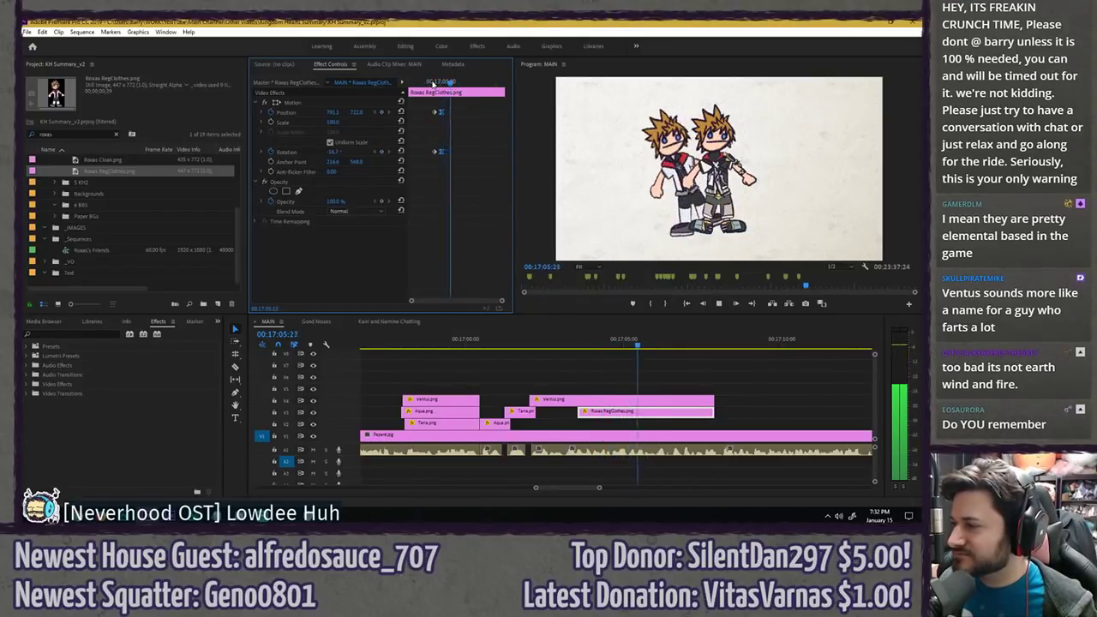
{"action": "left_click_drag", "start_coordinate": [433, 82], "coordinate": [438, 113]}
{"action": "key", "text": "space"}
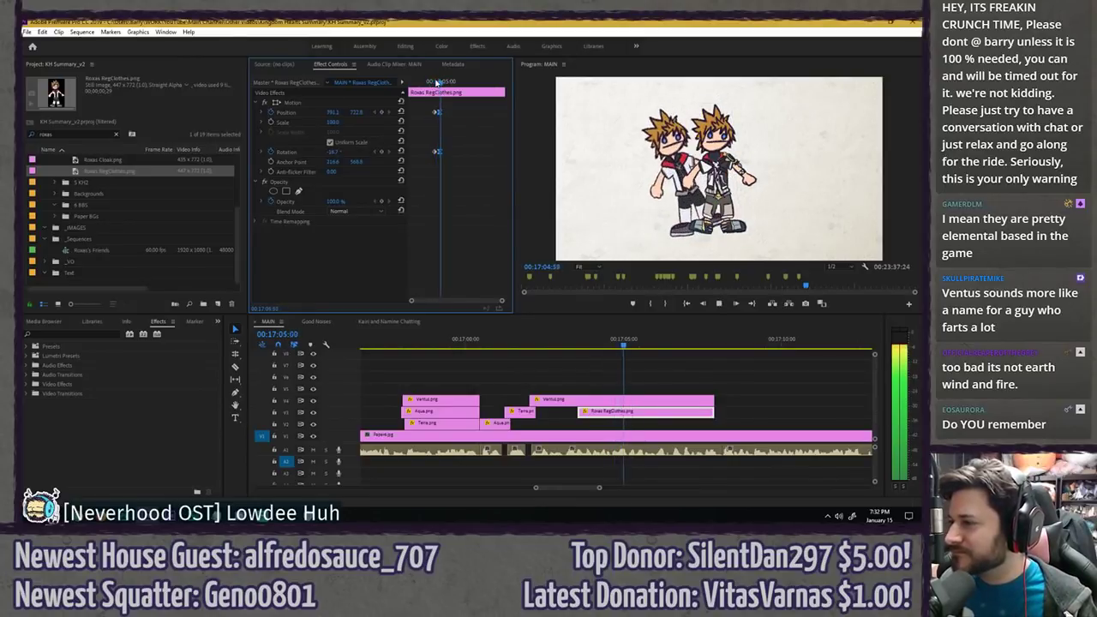
{"action": "key", "text": "Up"}
{"action": "key", "text": "space"}
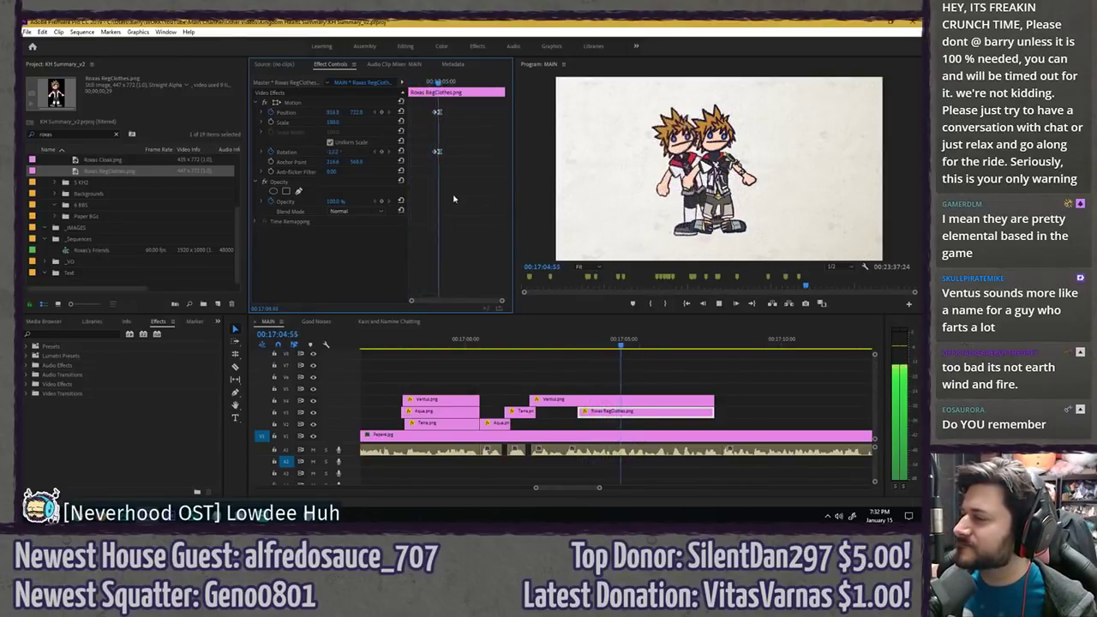
{"action": "key", "text": "space"}
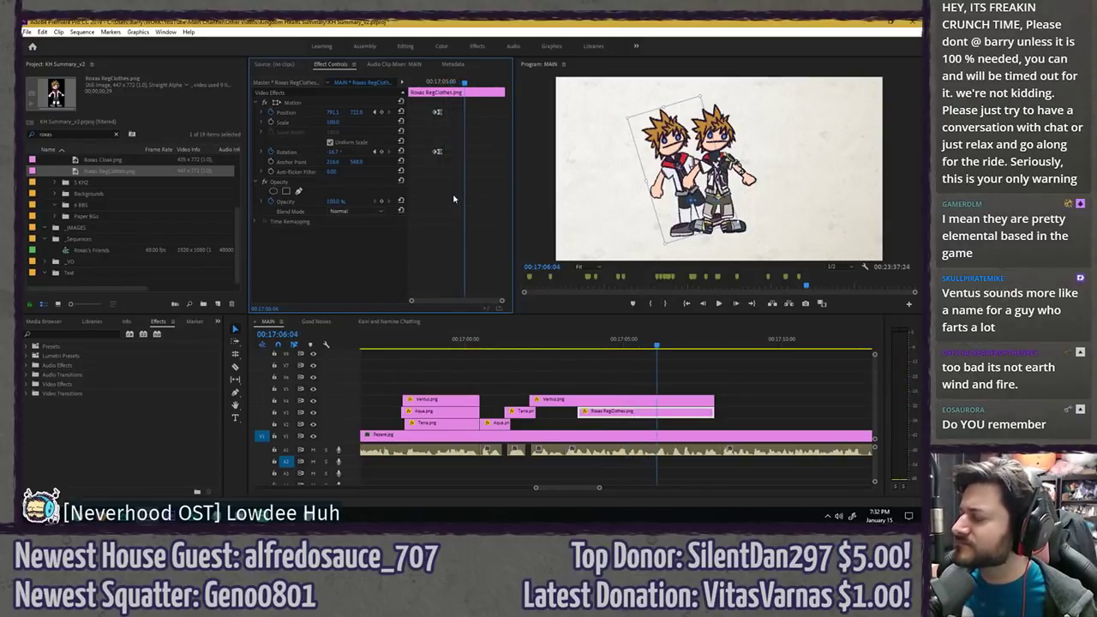
{"action": "key", "text": "space"}
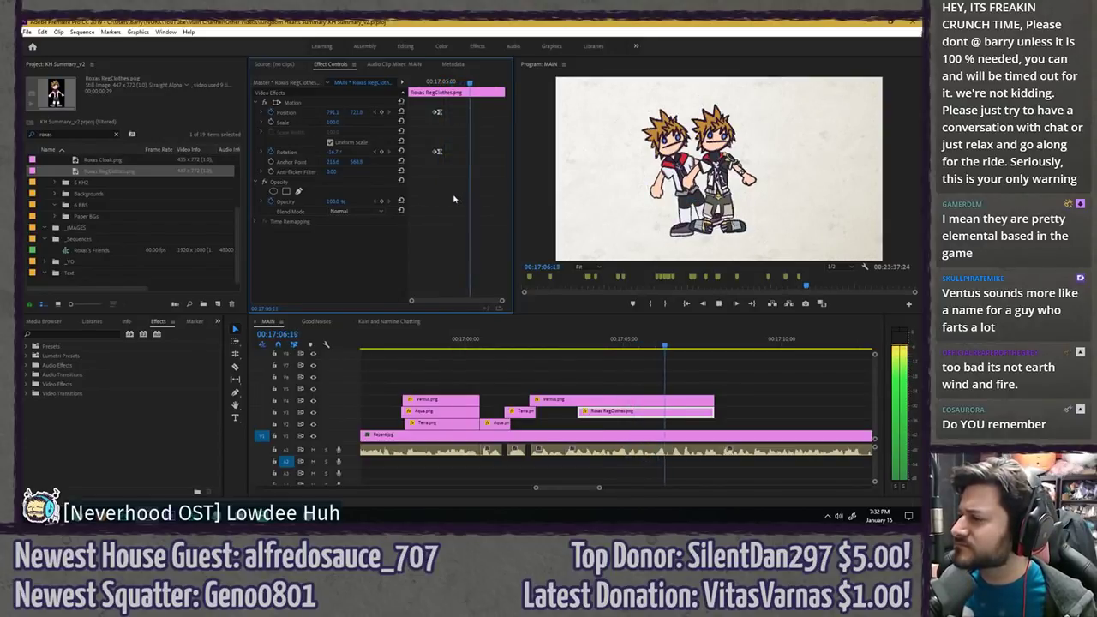
{"action": "left_click", "coordinate": [689, 382]}
{"action": "scroll", "coordinate": [642, 375], "scroll_direction": "down", "scroll_amount": 1}
- Extend both the Ventus and Roxas RegClothes clips to end together at the playhead
{"action": "left_click", "coordinate": [653, 344]}
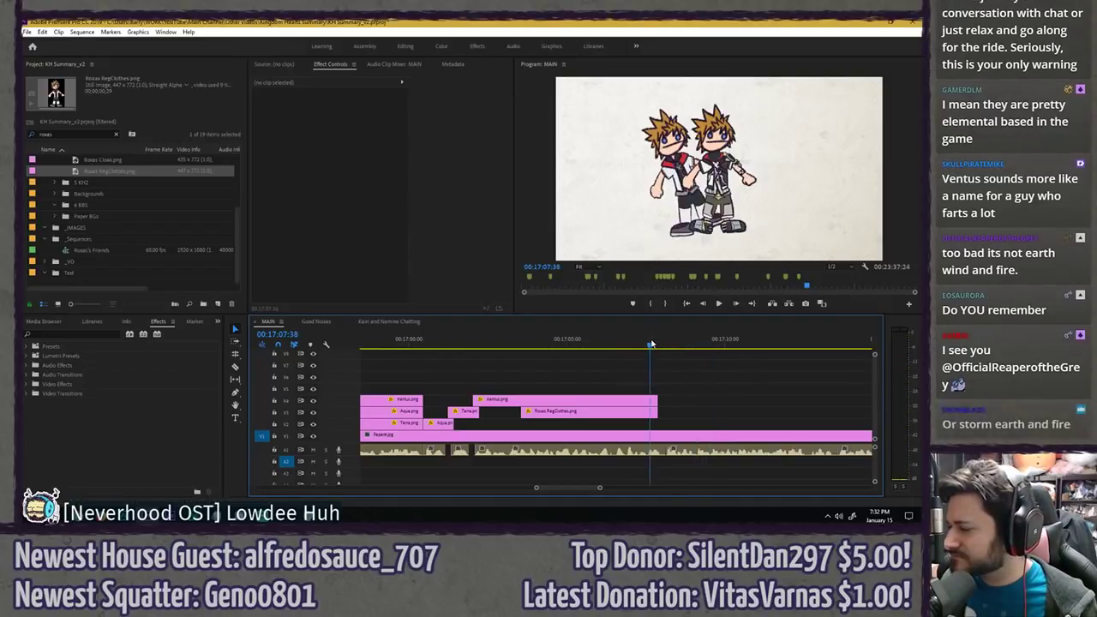
{"action": "key", "text": "space"}
{"action": "key", "text": "space"}
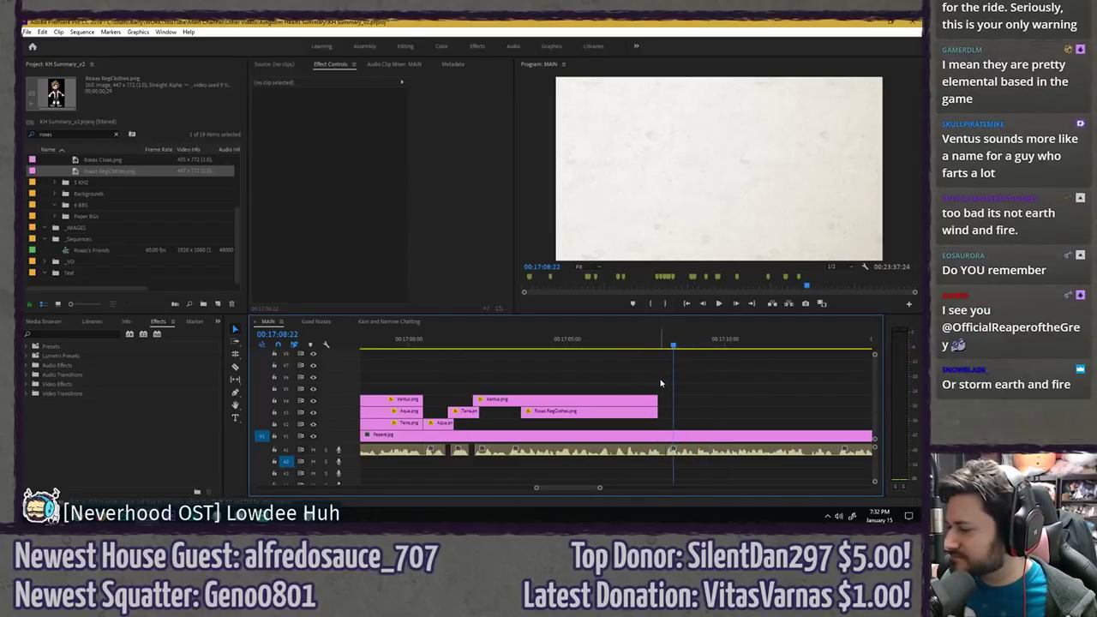
{"action": "left_click_drag", "start_coordinate": [663, 379], "coordinate": [670, 408]}
{"action": "left_click", "coordinate": [690, 387]}
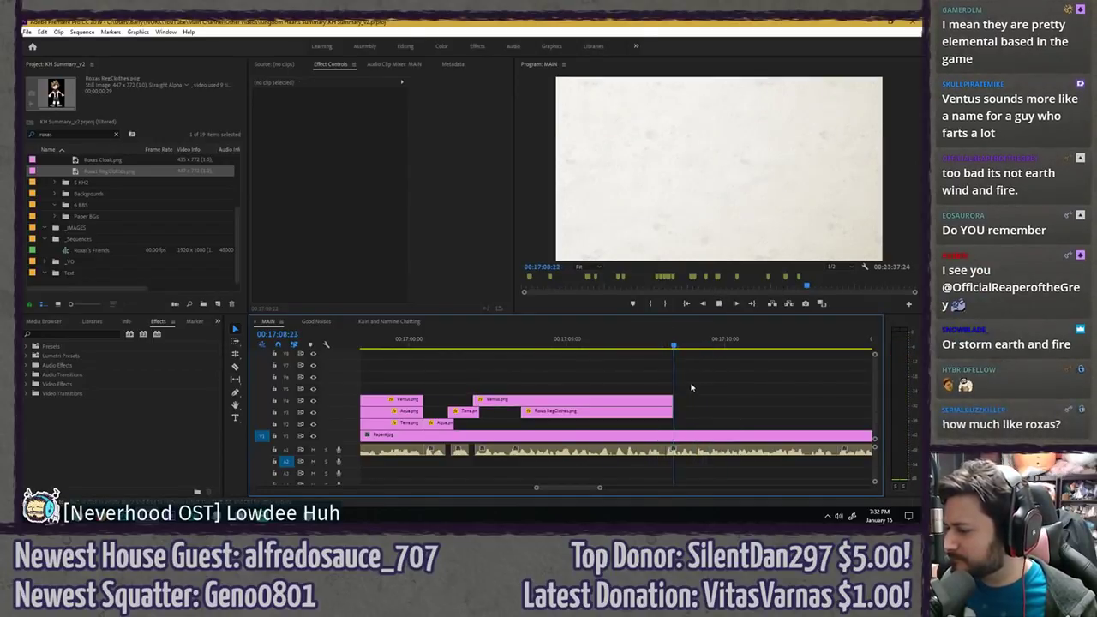
{"action": "key", "text": "space"}
{"action": "left_click_drag", "start_coordinate": [637, 345], "coordinate": [531, 353]}
{"action": "key", "text": "space"}
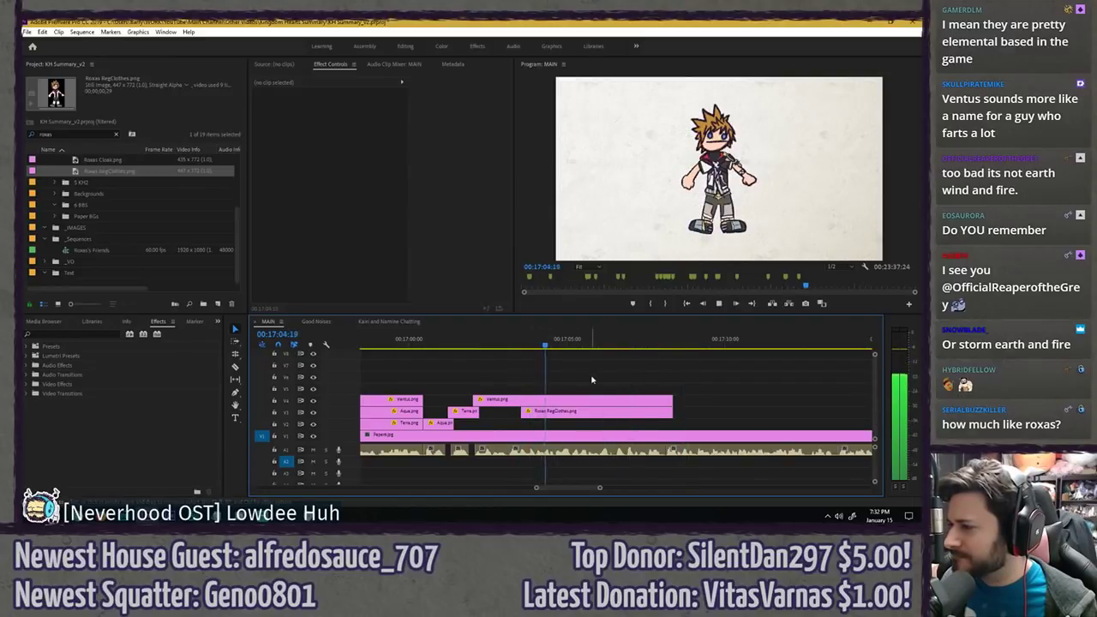
{"action": "key", "text": "space"}
- Trim Roxas RegClothes' in point to 00:17:04:45 and save the project
{"action": "left_click", "coordinate": [591, 420]}
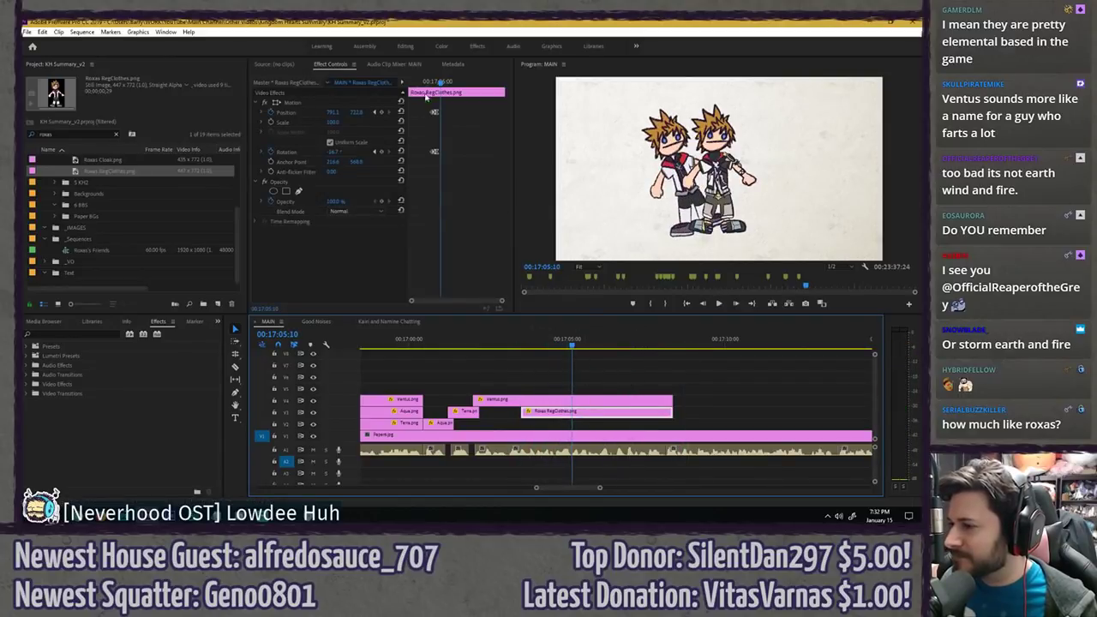
{"action": "left_click", "coordinate": [433, 82]}
{"action": "left_click_drag", "start_coordinate": [521, 410], "coordinate": [560, 410]}
{"action": "left_click", "coordinate": [578, 373]}
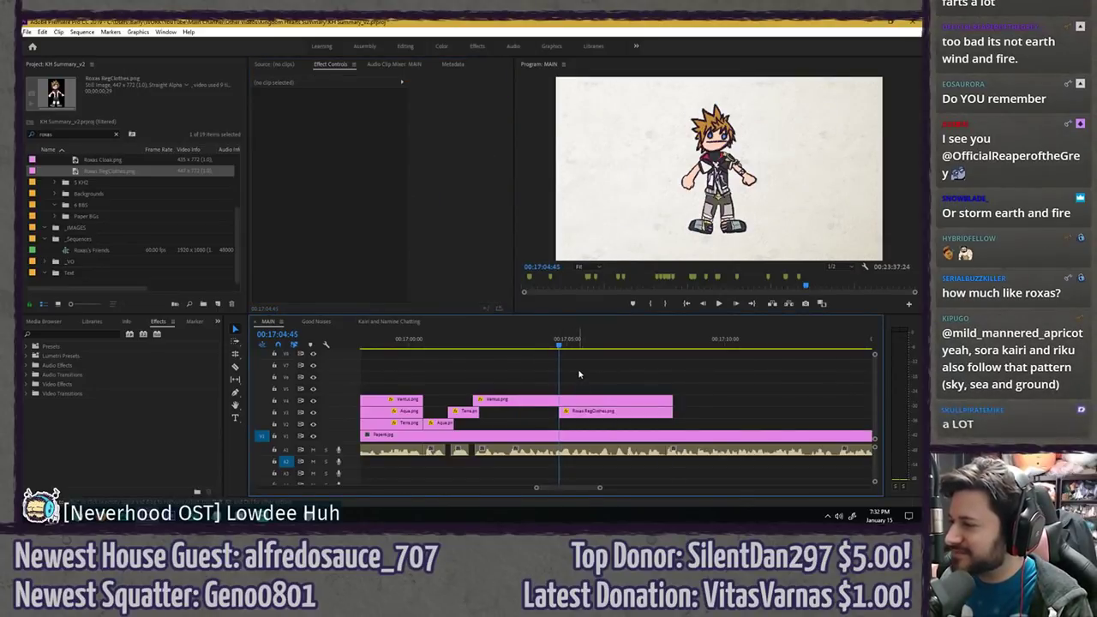
{"action": "scroll", "coordinate": [582, 374], "scroll_direction": "up", "scroll_amount": 3}
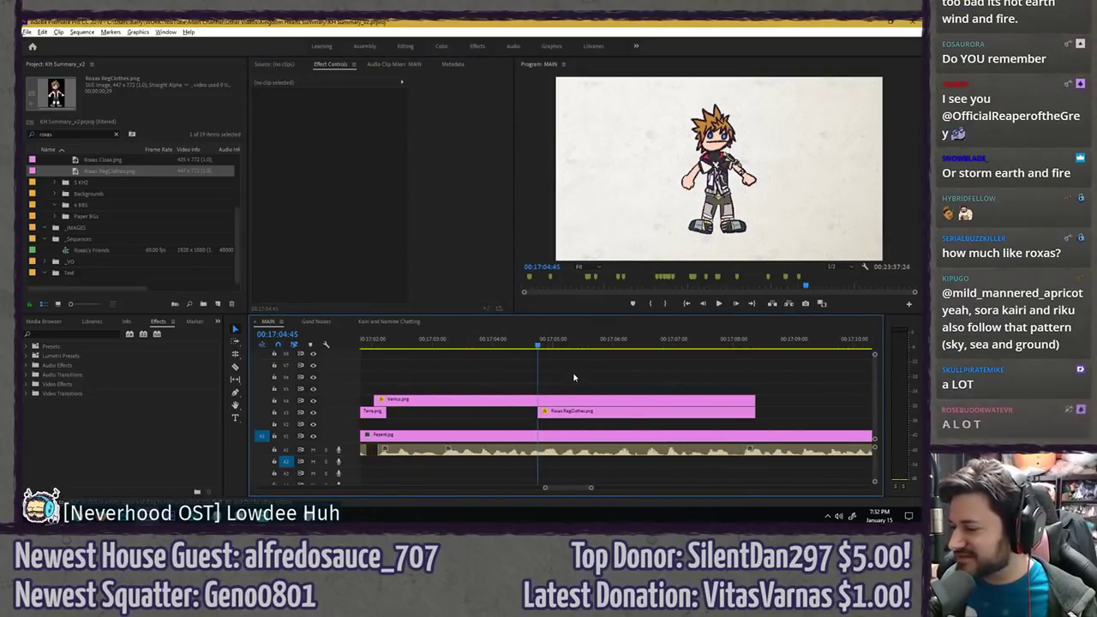
{"action": "left_click", "coordinate": [563, 412]}
{"action": "key", "text": "ctrl+s"}
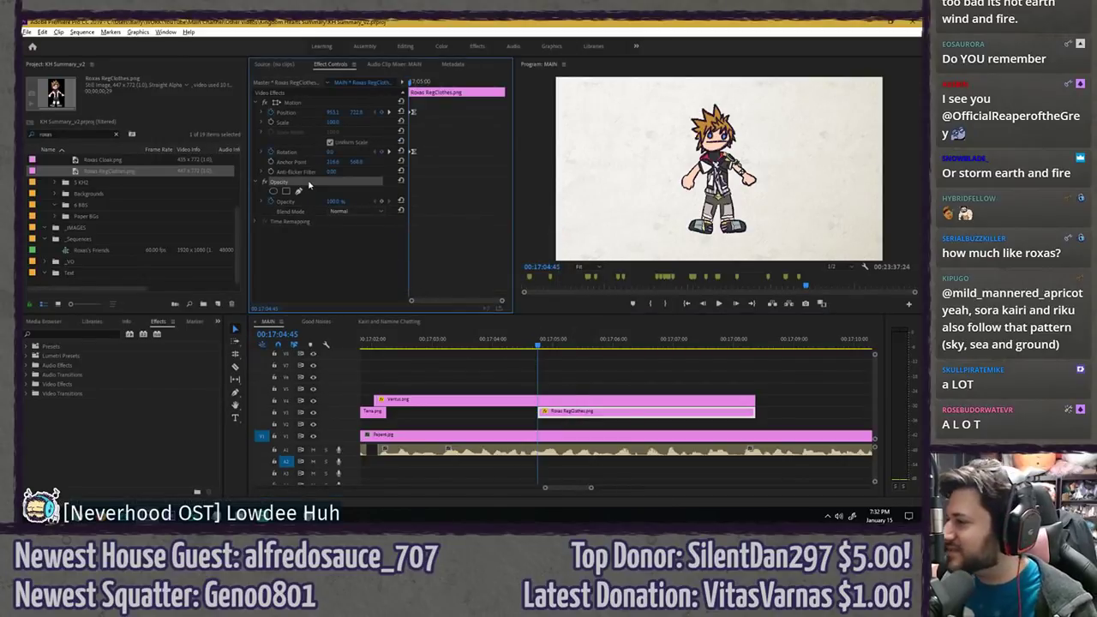
- Review Roxas's entrance frame by frame and in the enlarged preview
{"action": "left_click", "coordinate": [574, 371]}
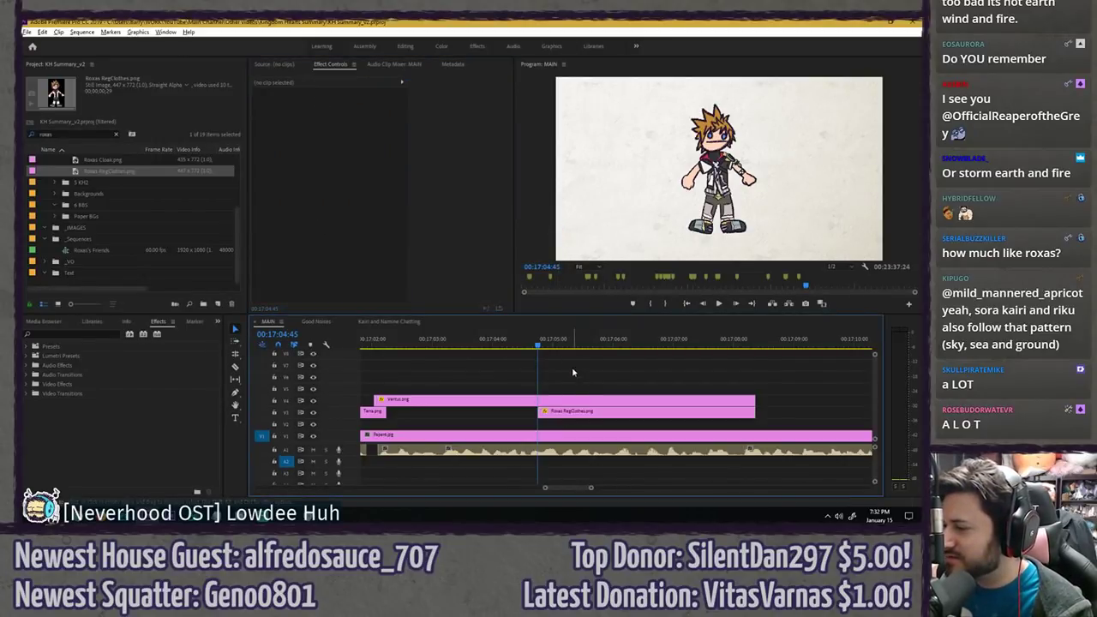
{"action": "key", "text": "Right"}
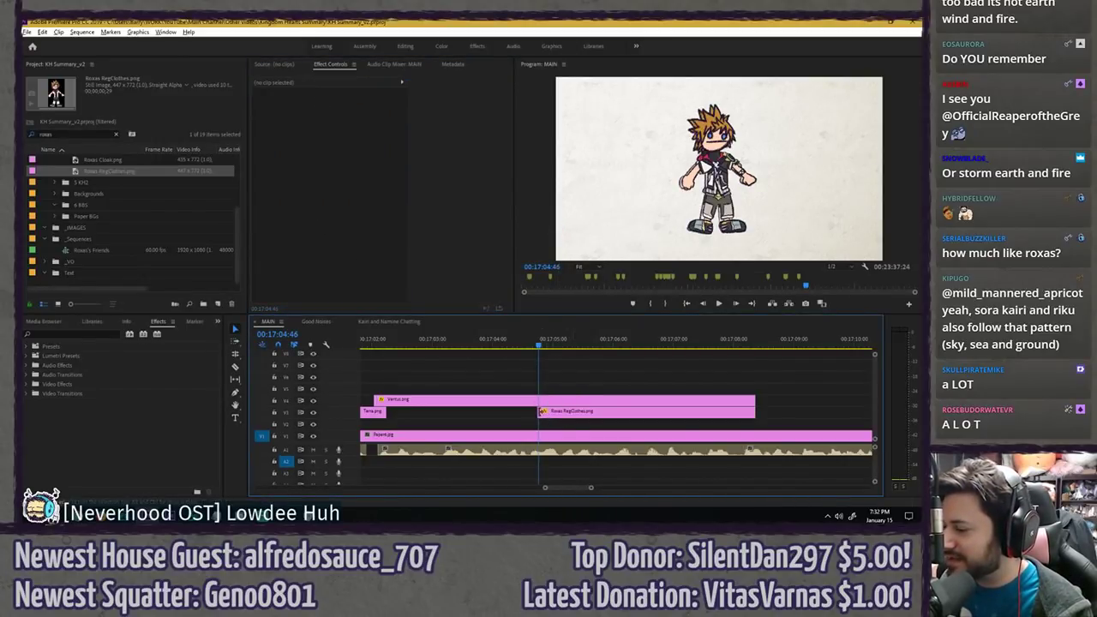
{"action": "left_click", "coordinate": [553, 416]}
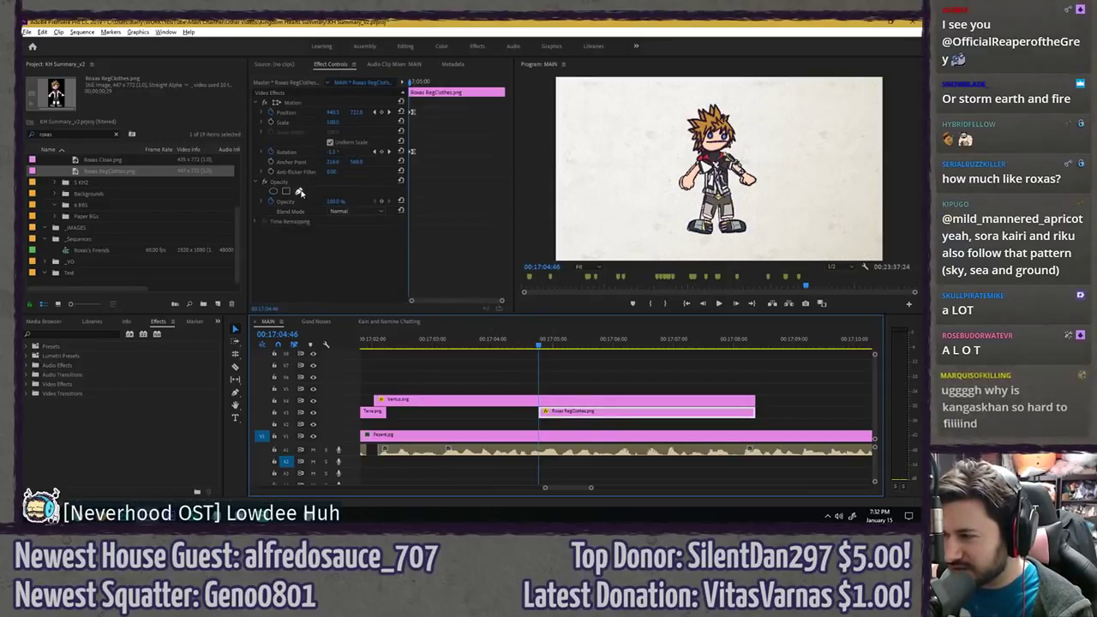
{"action": "left_click", "coordinate": [569, 370]}
{"action": "key", "text": "Right"}
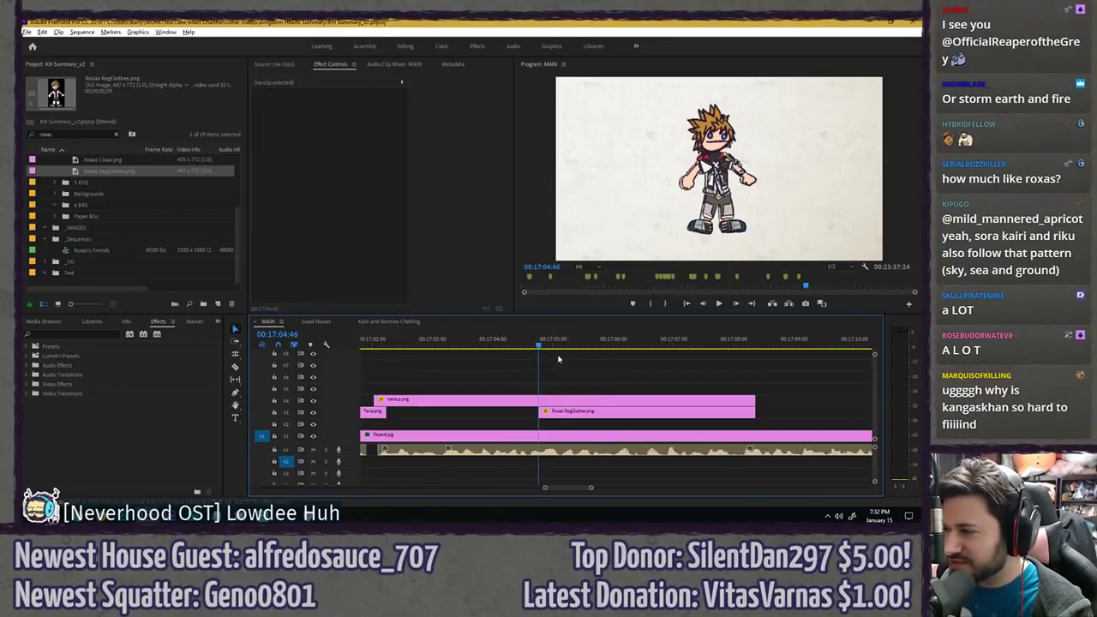
{"action": "left_click", "coordinate": [518, 347]}
{"action": "key", "text": "space"}
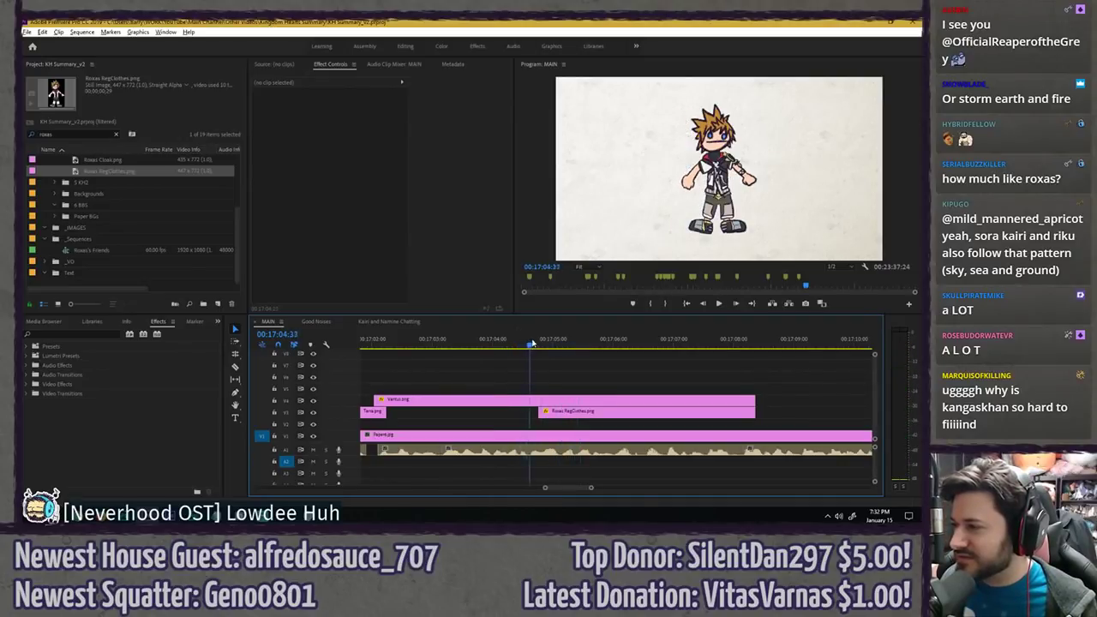
{"action": "left_click", "coordinate": [522, 345]}
{"action": "key", "text": "grave"}
{"action": "key", "text": "space"}
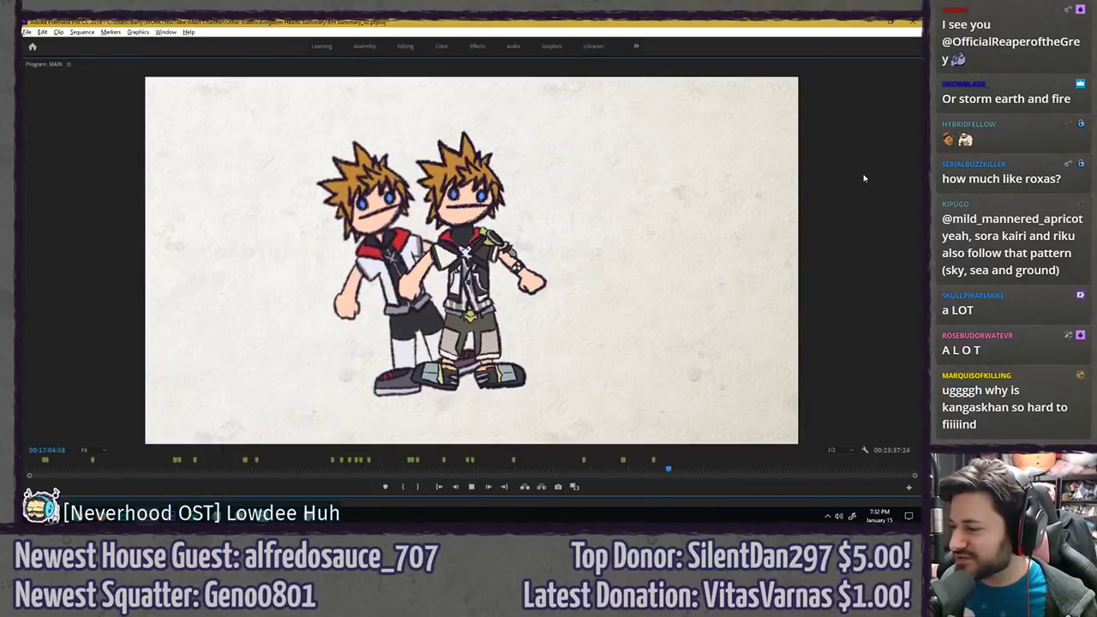
{"action": "key", "text": "grave"}
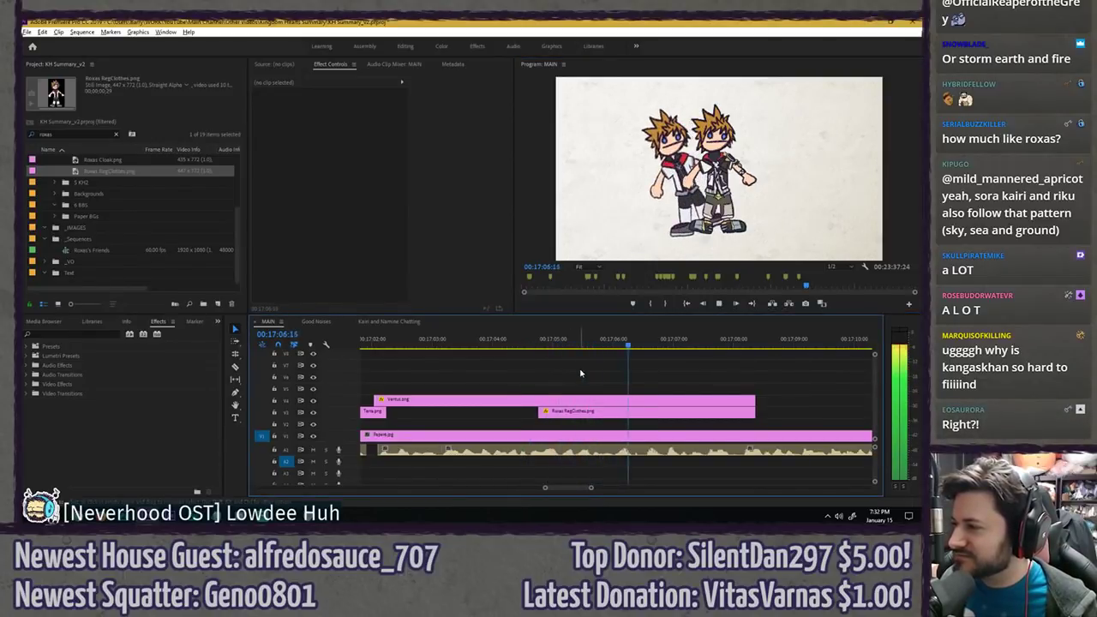
{"action": "scroll", "coordinate": [485, 375], "scroll_direction": "down", "scroll_amount": 5}
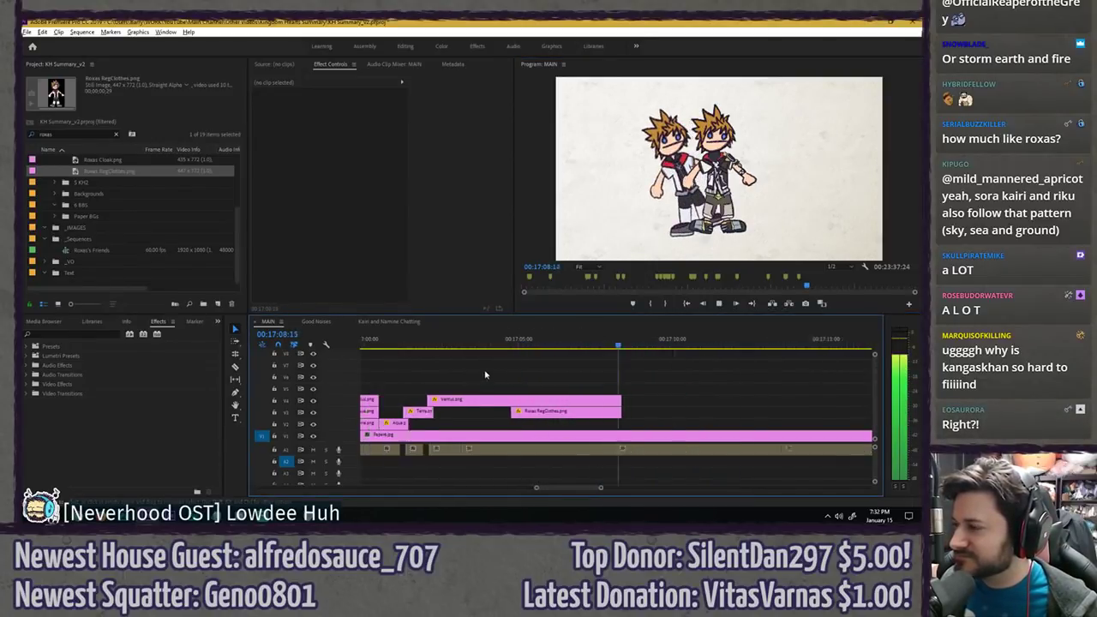
{"action": "key", "text": "space"}
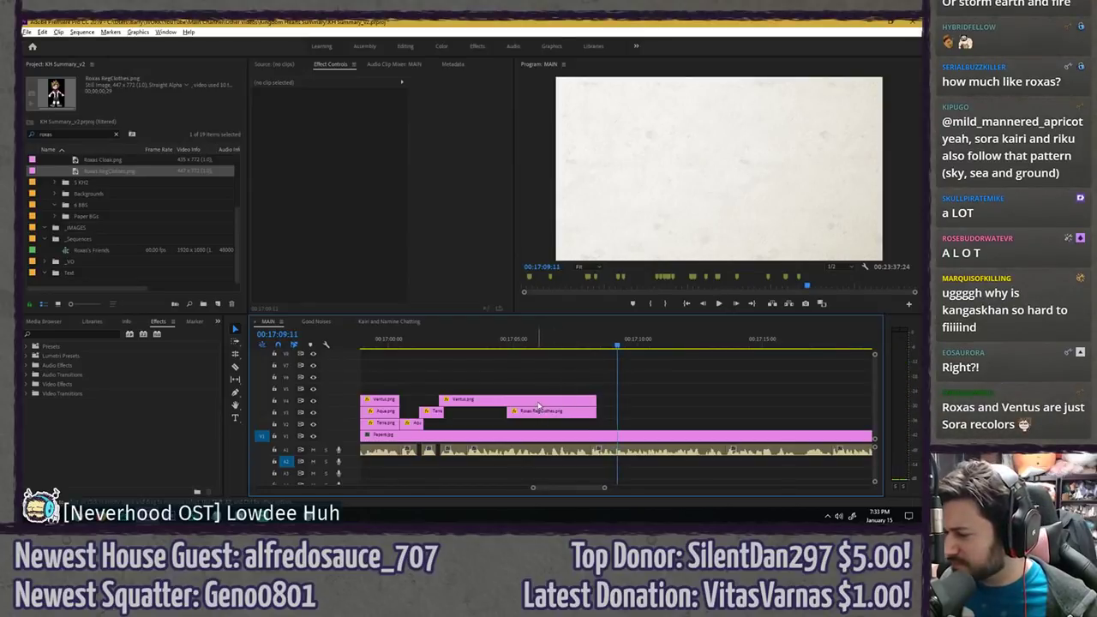
{"action": "left_click_drag", "start_coordinate": [539, 406], "coordinate": [702, 428]}
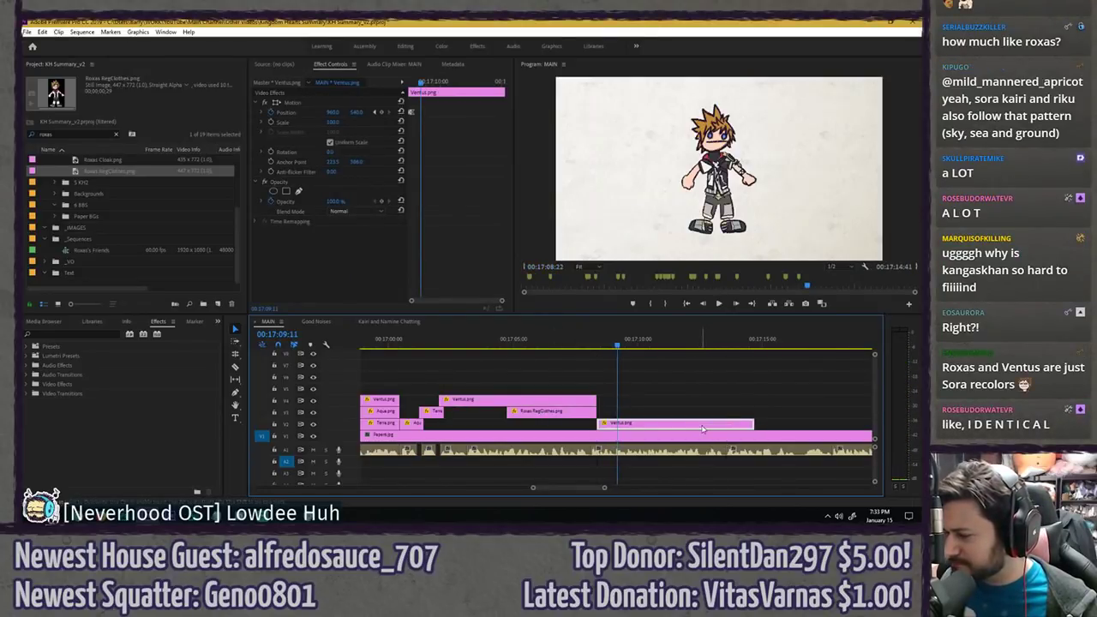
{"action": "left_click", "coordinate": [272, 113]}
{"action": "key", "text": "Return"}
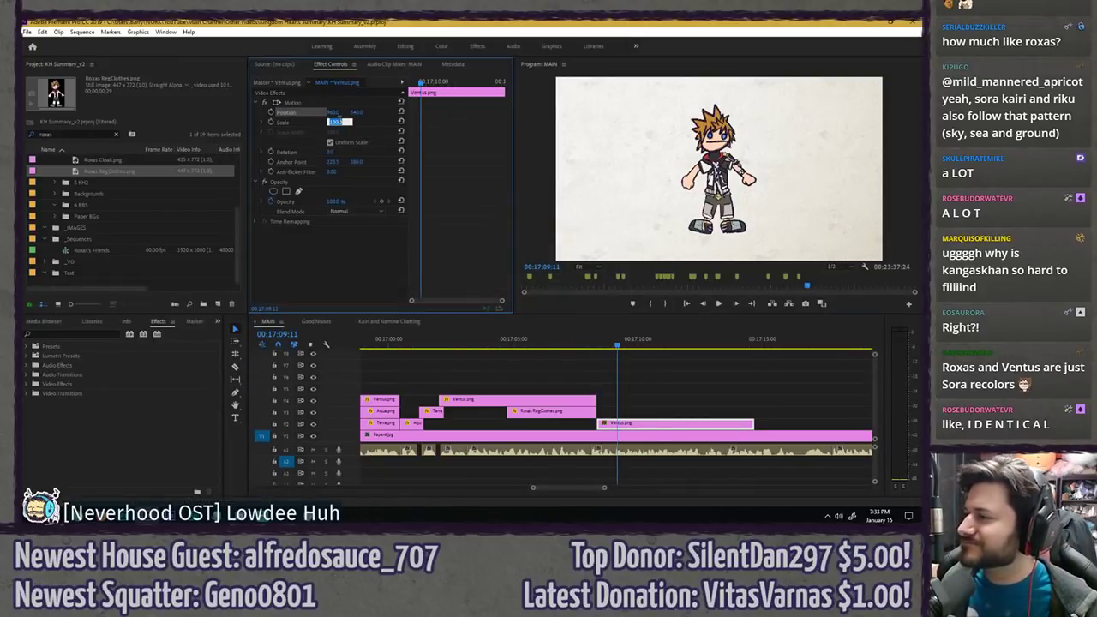
{"action": "type", "text": "150"}
{"action": "key", "text": "Return"}
{"action": "left_click", "coordinate": [339, 123]}
{"action": "type", "text": "1"}
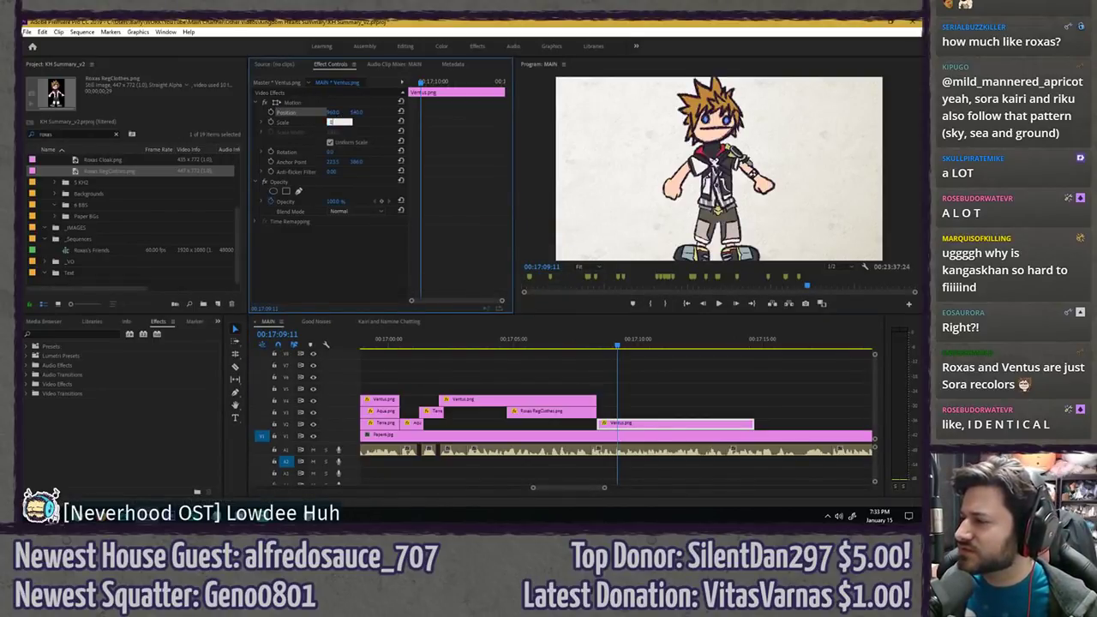
{"action": "type", "text": "20"}
{"action": "key", "text": "Return"}
{"action": "left_click", "coordinate": [573, 341]}
{"action": "key", "text": "space"}
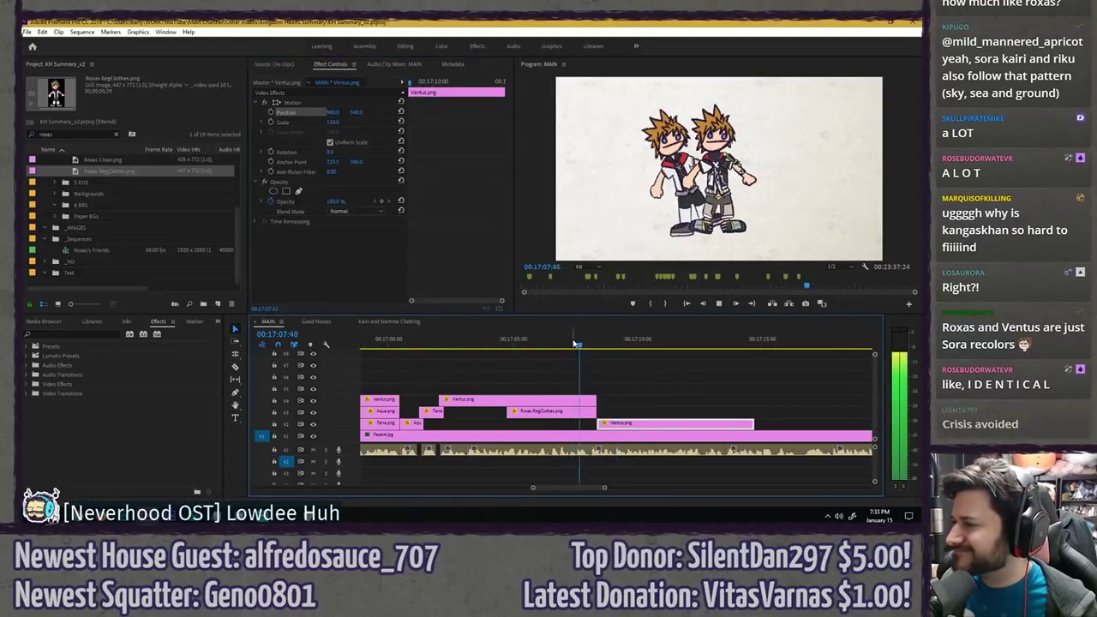
{"action": "key", "text": "space"}
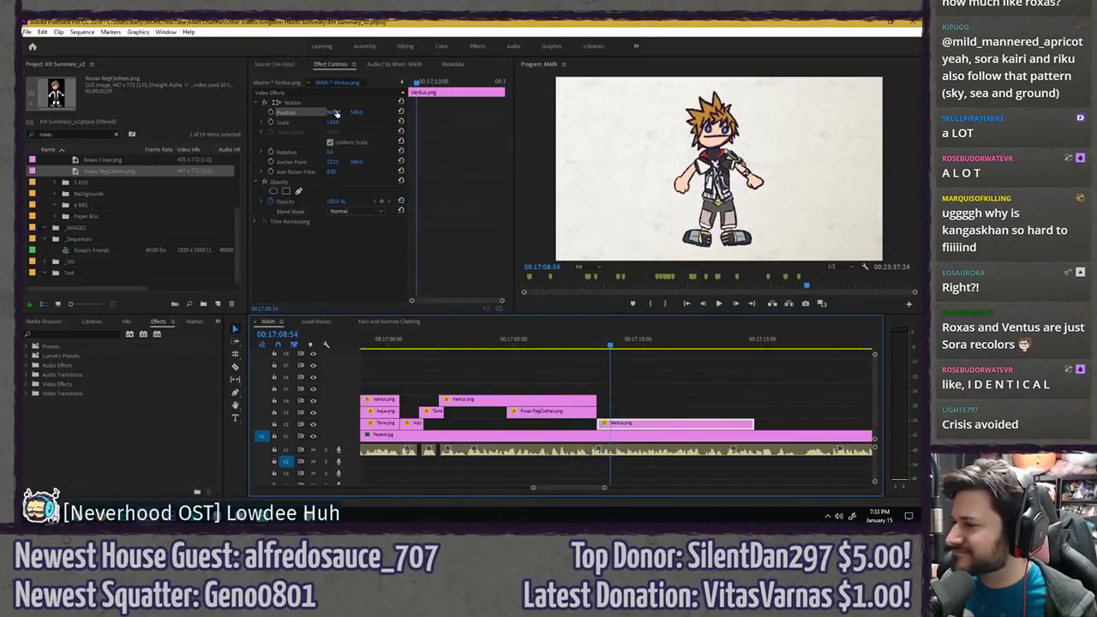
{"action": "left_click_drag", "start_coordinate": [335, 113], "coordinate": [343, 117]}
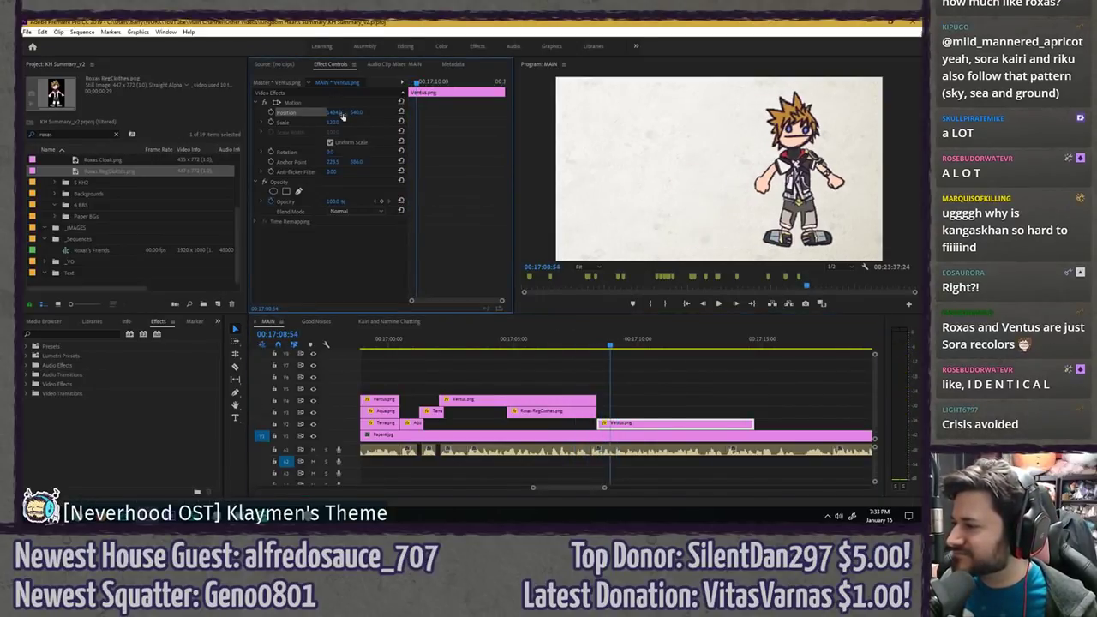
{"action": "left_click", "coordinate": [592, 362]}
{"action": "key", "text": "space"}
{"action": "key", "text": "space"}
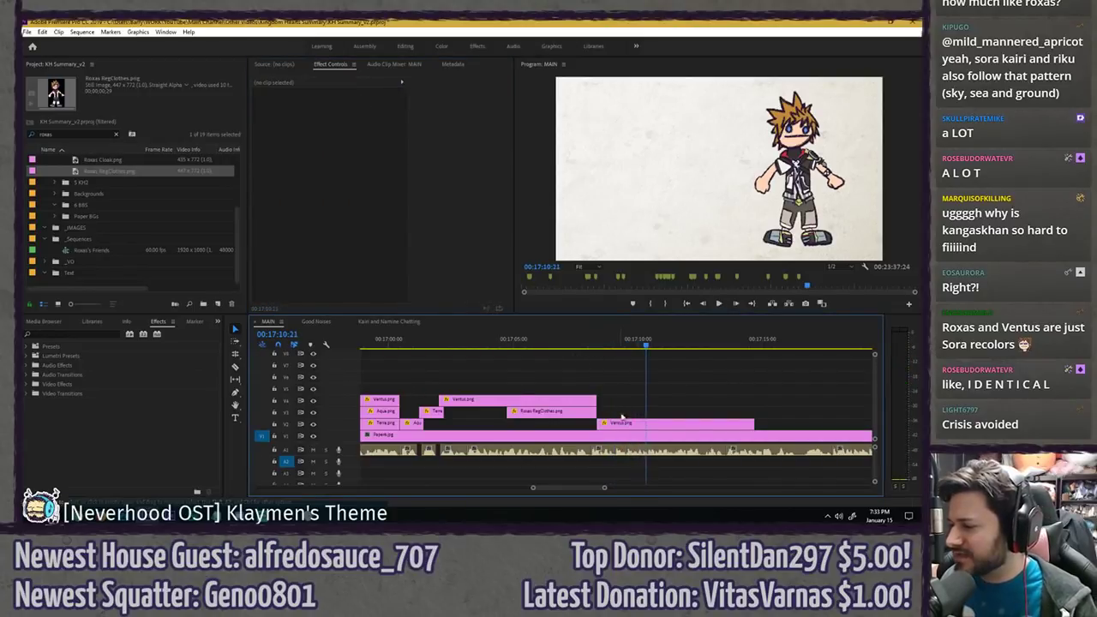
{"action": "left_click", "coordinate": [622, 422]}
{"action": "key", "text": "Delete"}
{"action": "key", "text": "ctrl+s"}
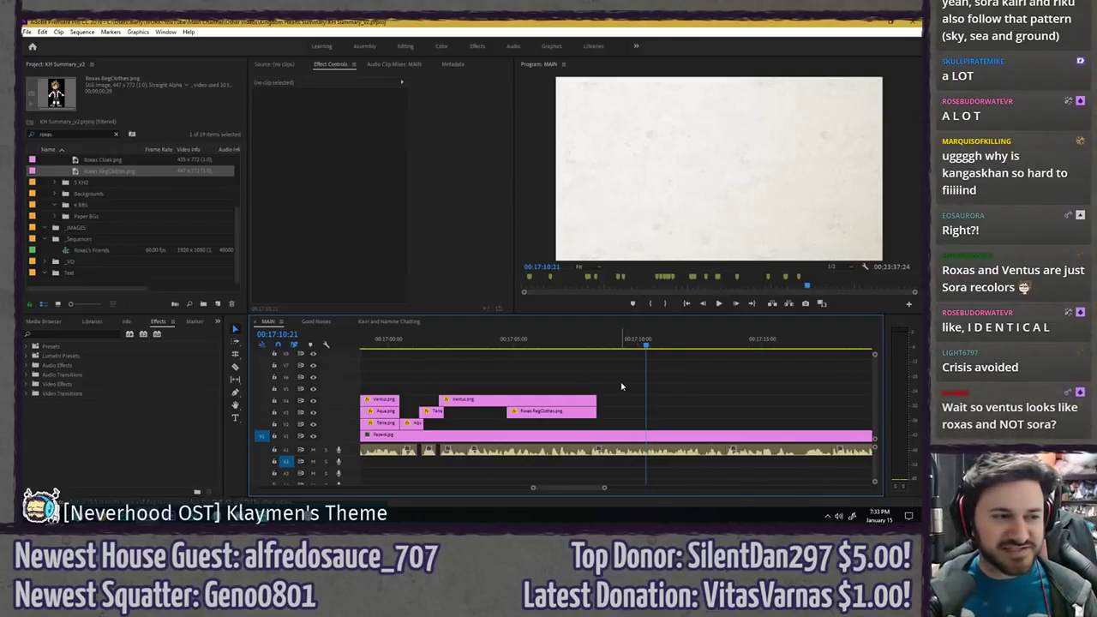
{"action": "left_click", "coordinate": [590, 344]}
{"action": "key", "text": "space"}
{"action": "key", "text": "space"}
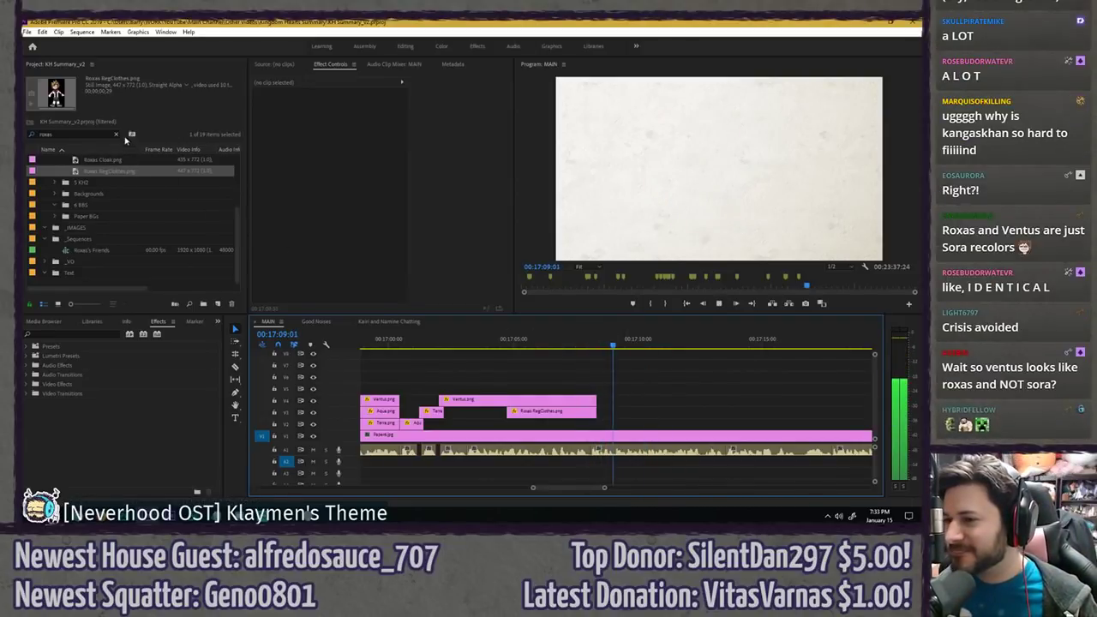
- Filter the project media for 'goof' and place the Goofy image on the timeline at the playhead
{"action": "left_click", "coordinate": [115, 134]}
{"action": "type", "text": "goof"}
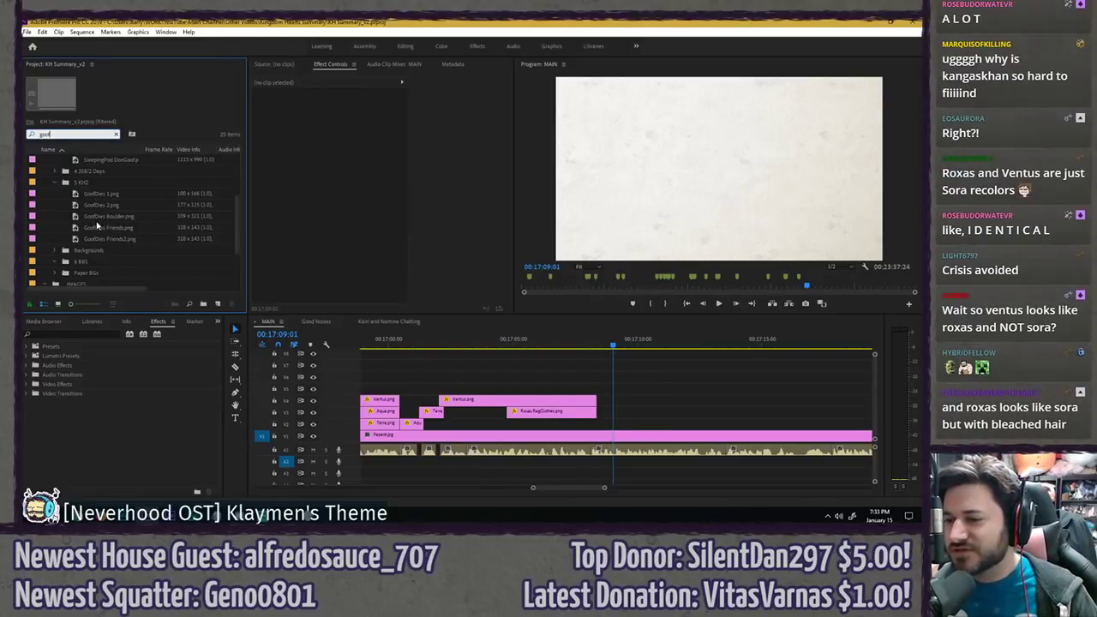
{"action": "scroll", "coordinate": [97, 225], "scroll_direction": "up", "scroll_amount": 3}
{"action": "left_click", "coordinate": [96, 194]}
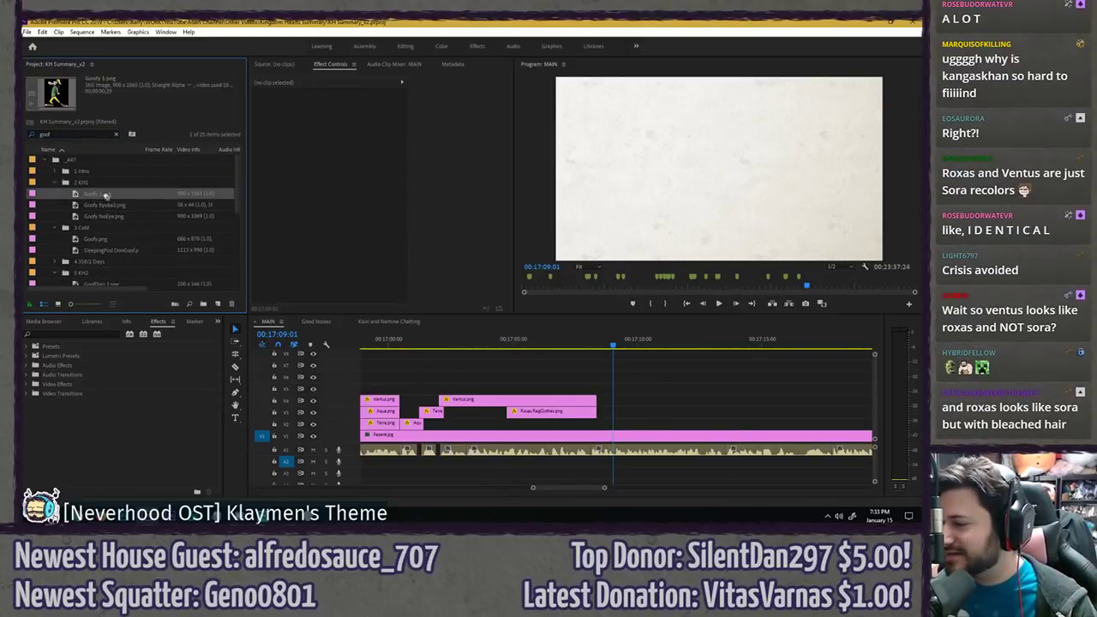
{"action": "left_click_drag", "start_coordinate": [104, 195], "coordinate": [623, 417]}
{"action": "scroll", "coordinate": [125, 211], "scroll_direction": "down", "scroll_amount": 5}
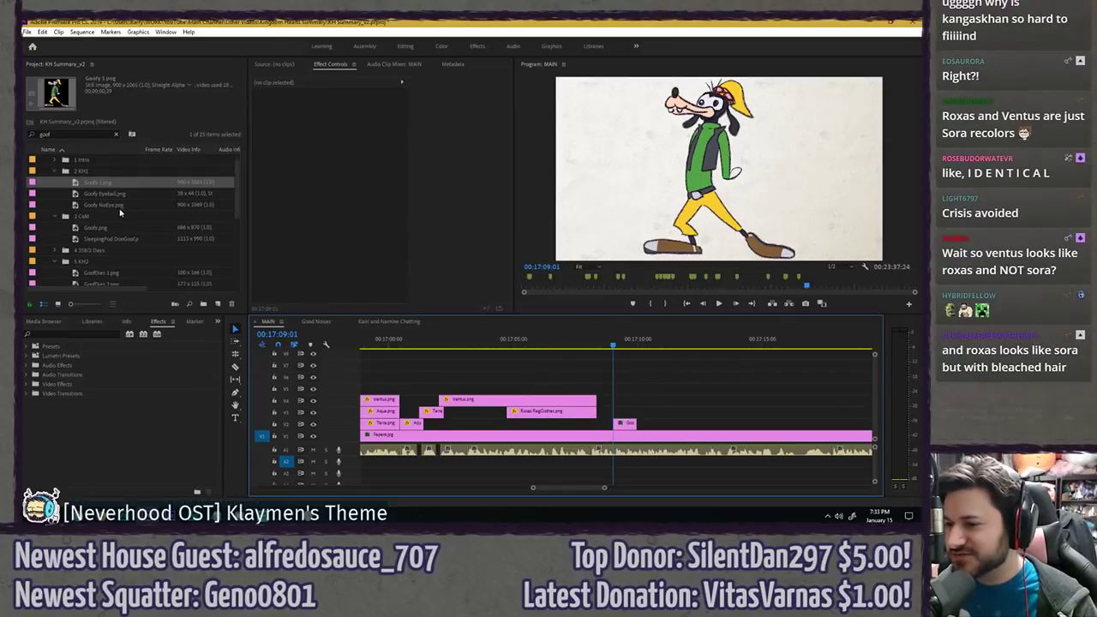
{"action": "left_click_drag", "start_coordinate": [95, 182], "coordinate": [649, 412]}
- Delete the walking Goofy clip from the sequence
{"action": "left_click", "coordinate": [640, 342]}
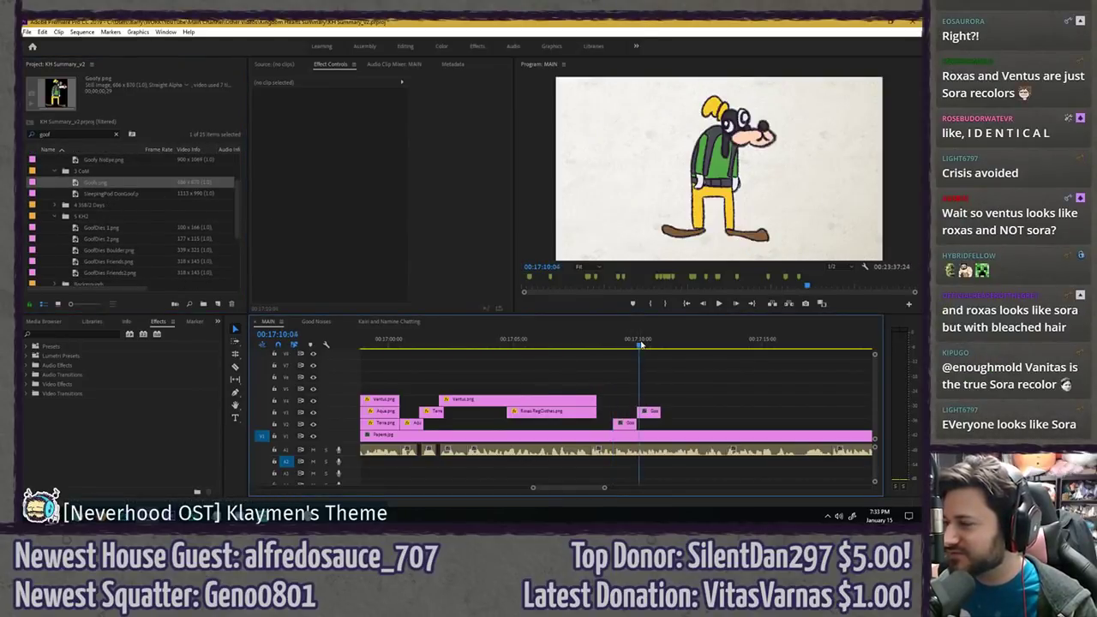
{"action": "left_click", "coordinate": [631, 342]}
{"action": "left_click", "coordinate": [623, 425]}
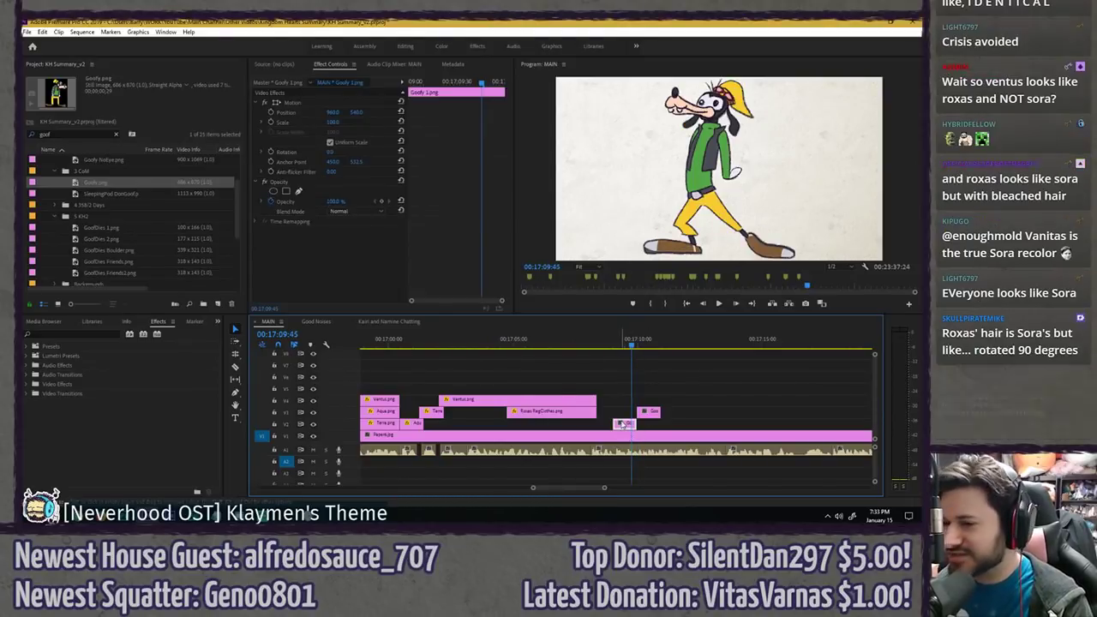
{"action": "key", "text": "Delete"}
- Search for 'donald', place Donald.png above Goofy at the playhead, and save
{"action": "left_click", "coordinate": [117, 134]}
{"action": "type", "text": "donald"}
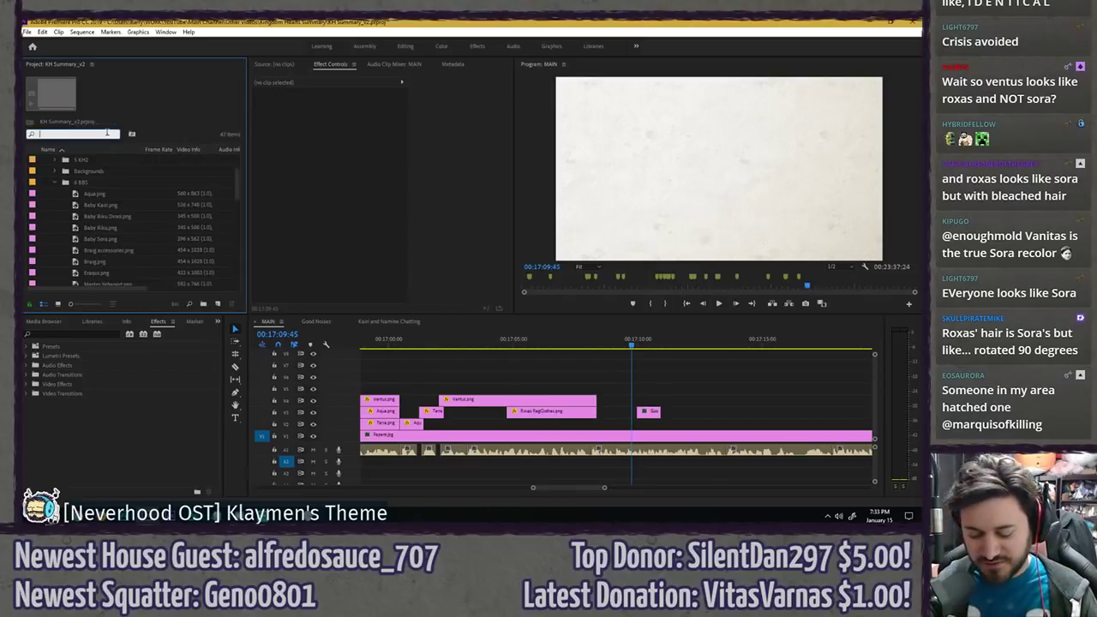
{"action": "left_click", "coordinate": [78, 161]}
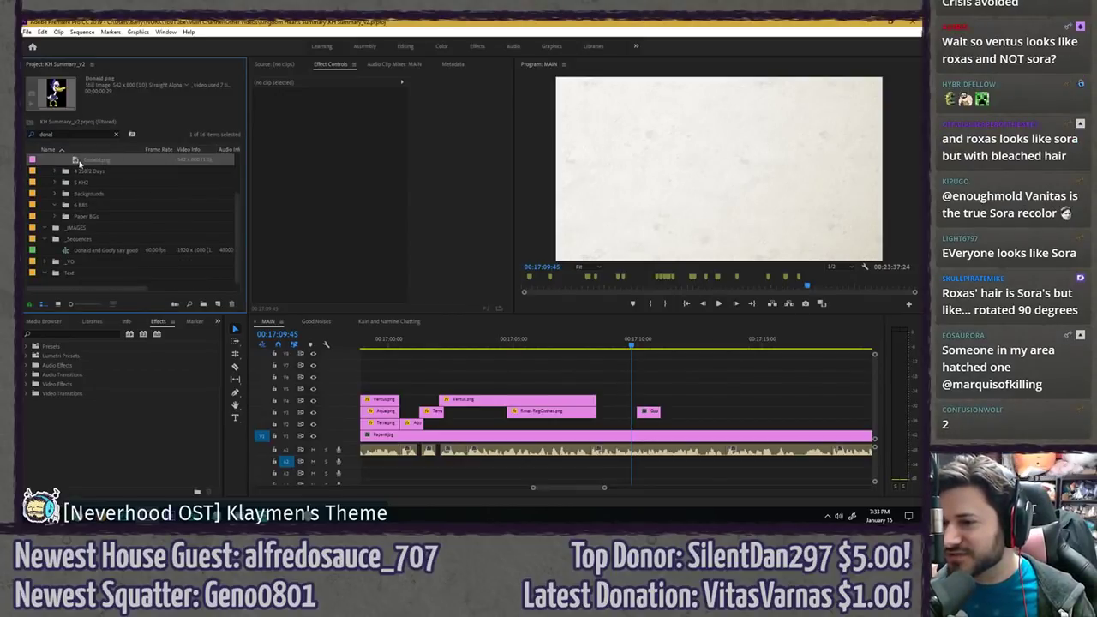
{"action": "left_click_drag", "start_coordinate": [108, 160], "coordinate": [608, 430]}
{"action": "key", "text": "ctrl+s"}
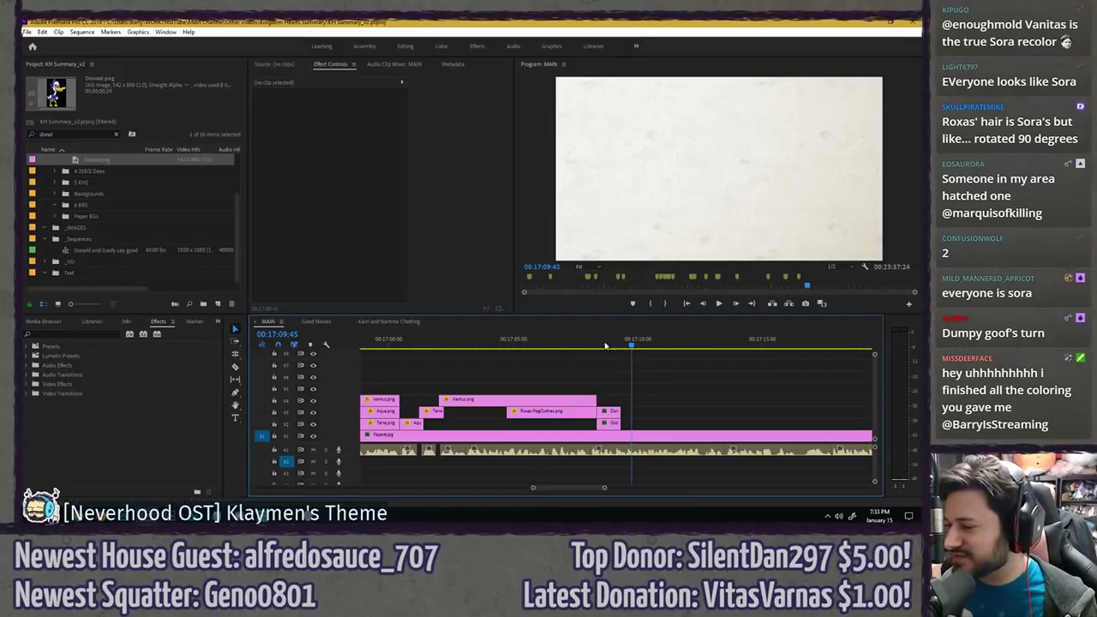
{"action": "left_click", "coordinate": [600, 340]}
- Scale Donald down to about 62 percent and save the project
{"action": "left_click", "coordinate": [610, 413]}
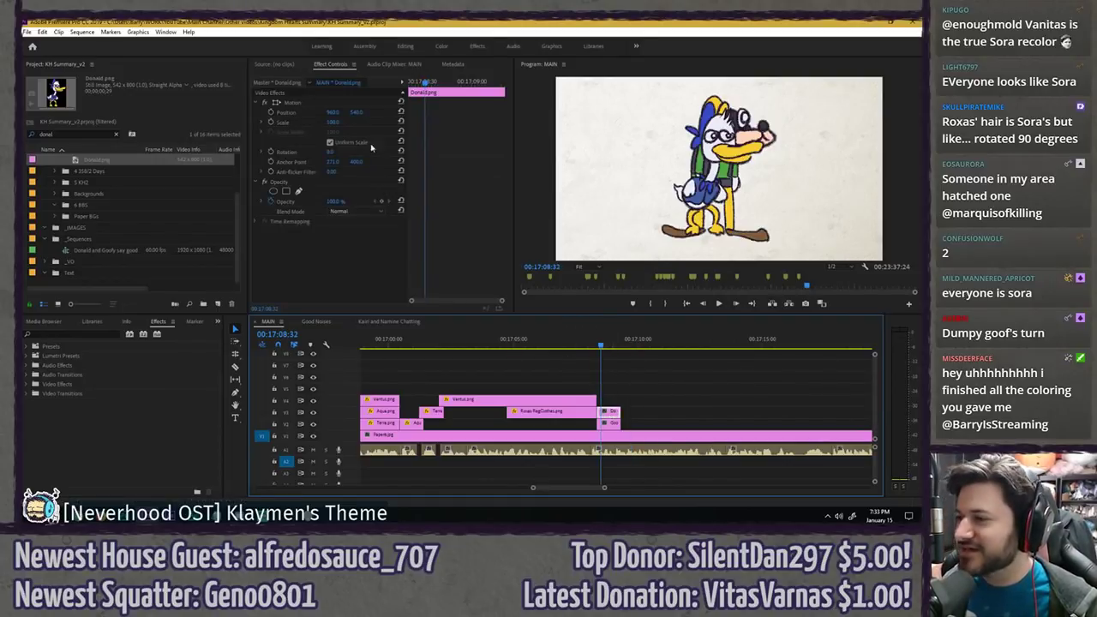
{"action": "left_click_drag", "start_coordinate": [332, 123], "coordinate": [33, 112]}
{"action": "left_click", "coordinate": [663, 396]}
{"action": "key", "text": "ctrl+s"}
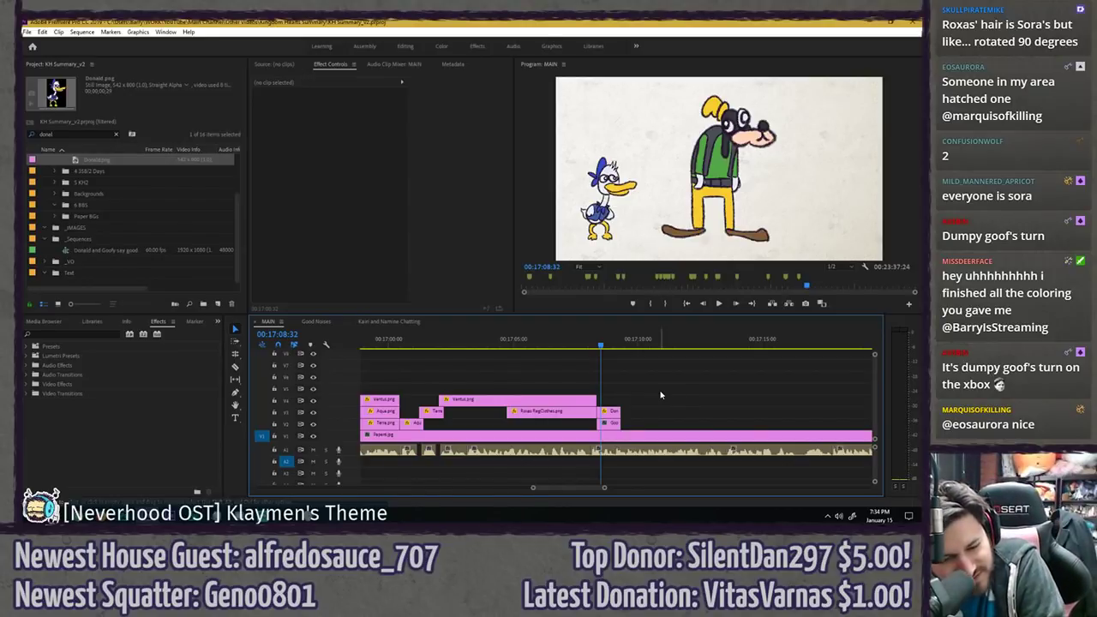
{"action": "key", "text": "ctrl+s"}
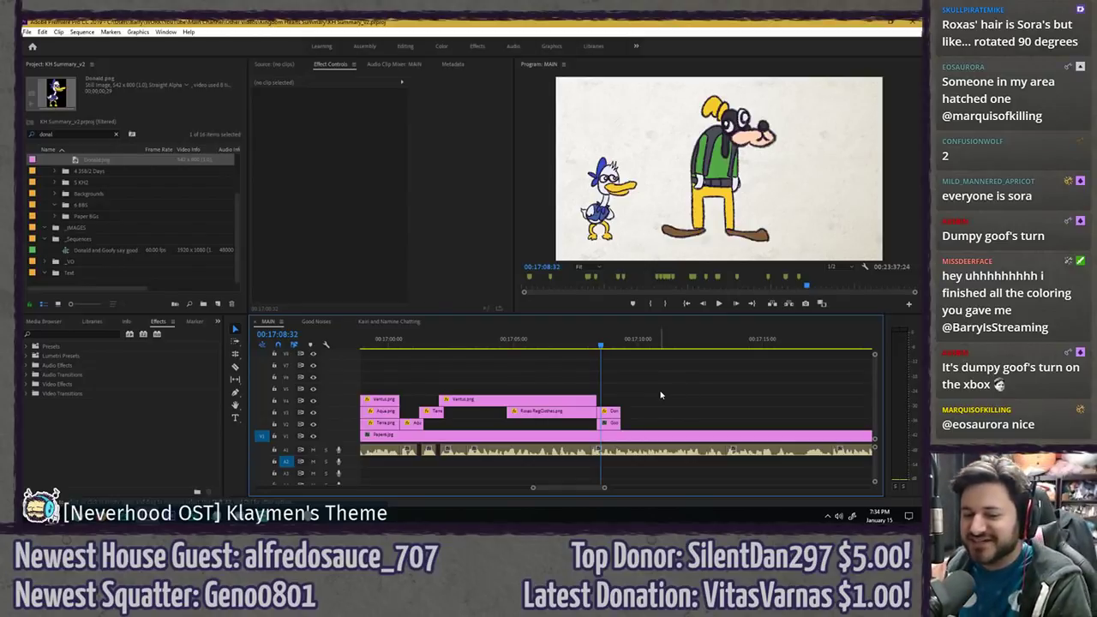
- Set Goofy's scale to 80 and shift his Position X left to about 626, beside Donald
{"action": "left_click", "coordinate": [610, 423]}
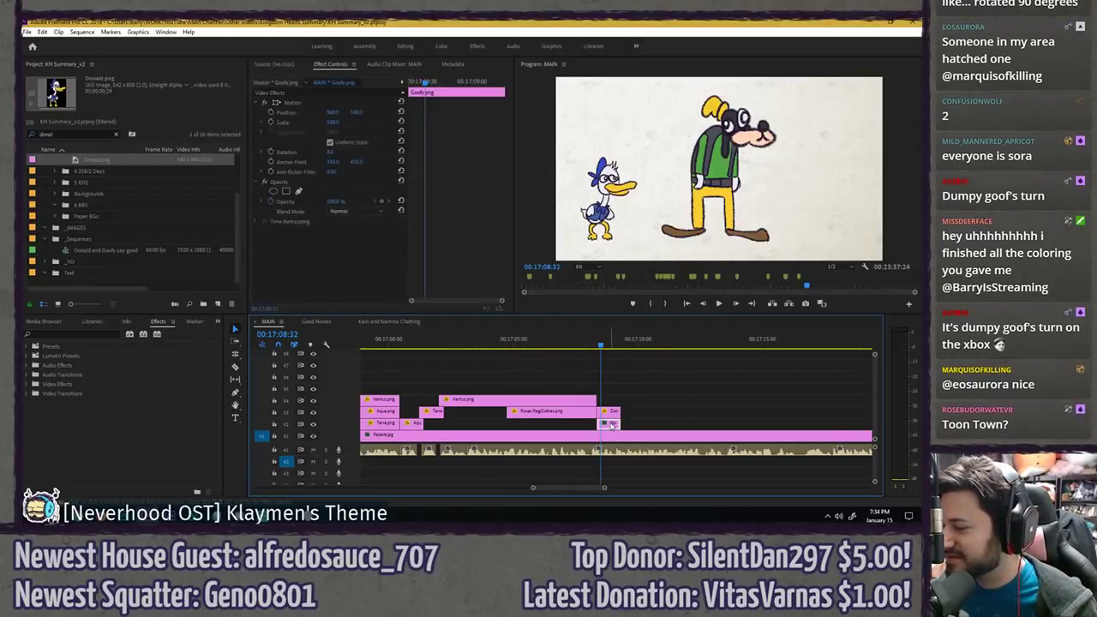
{"action": "left_click", "coordinate": [338, 122]}
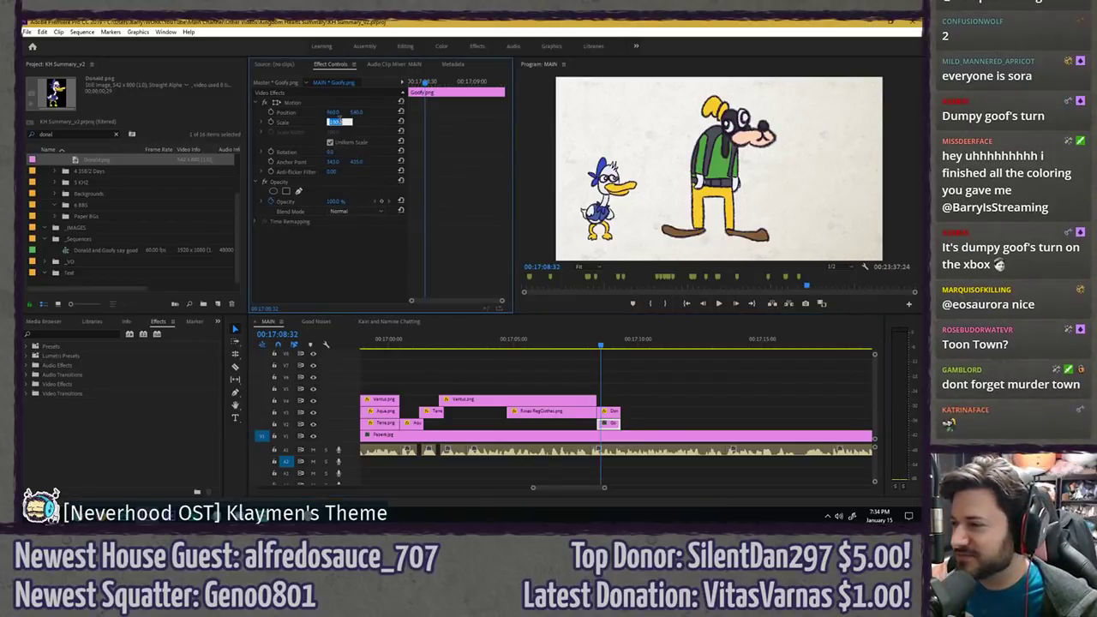
{"action": "type", "text": "90"}
{"action": "key", "text": "Return"}
{"action": "left_click_drag", "start_coordinate": [333, 112], "coordinate": [176, 112]}
{"action": "left_click", "coordinate": [340, 123]}
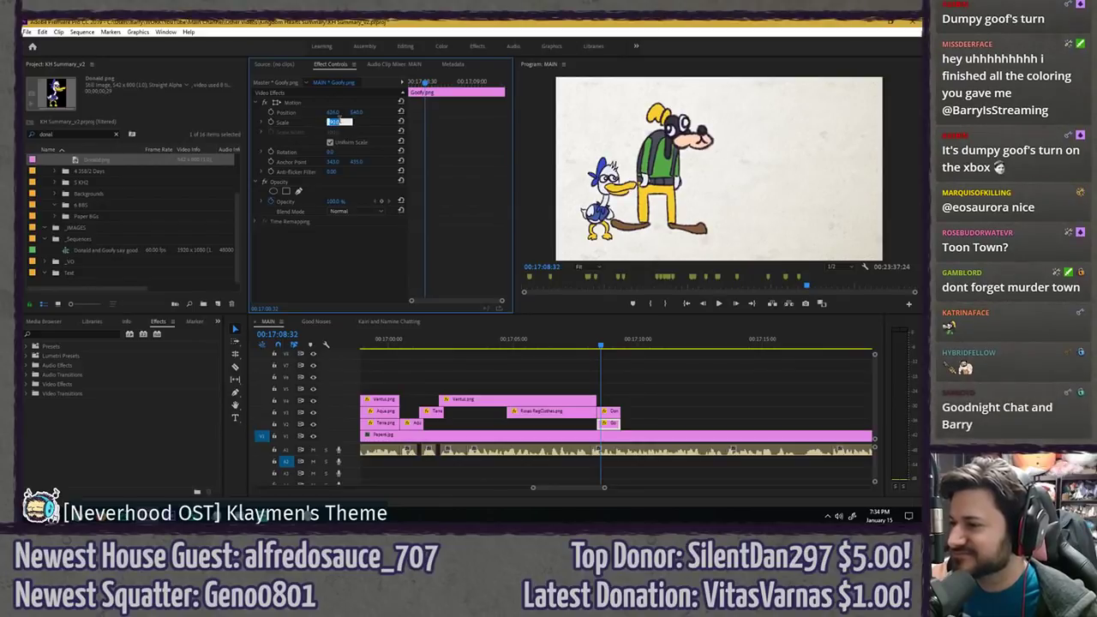
{"action": "type", "text": "80"}
{"action": "key", "text": "Return"}
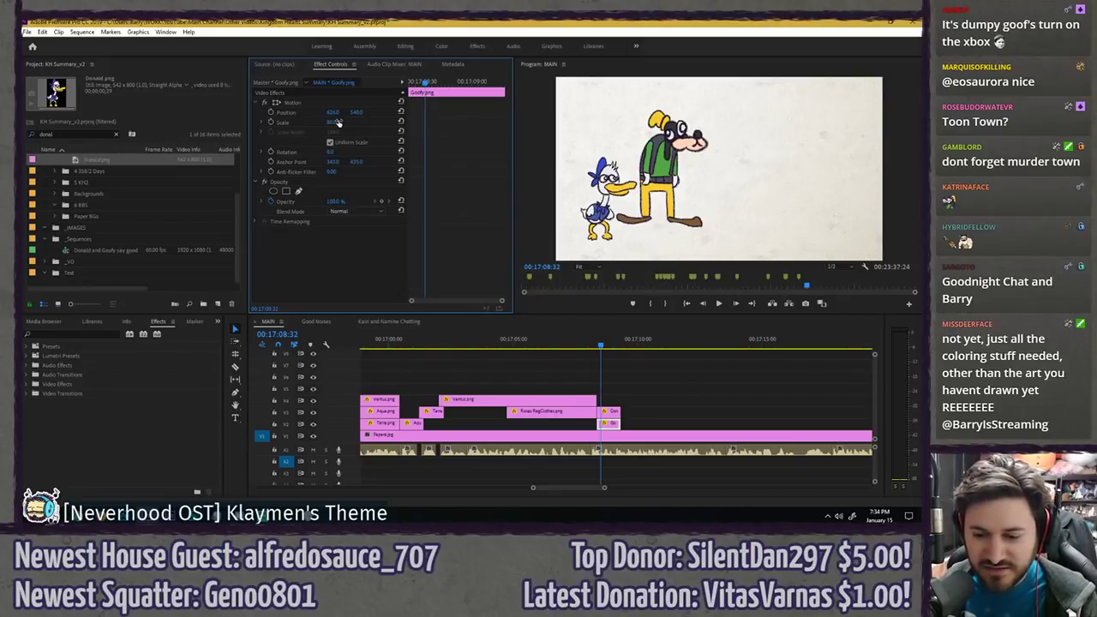
{"action": "left_click", "coordinate": [540, 364]}
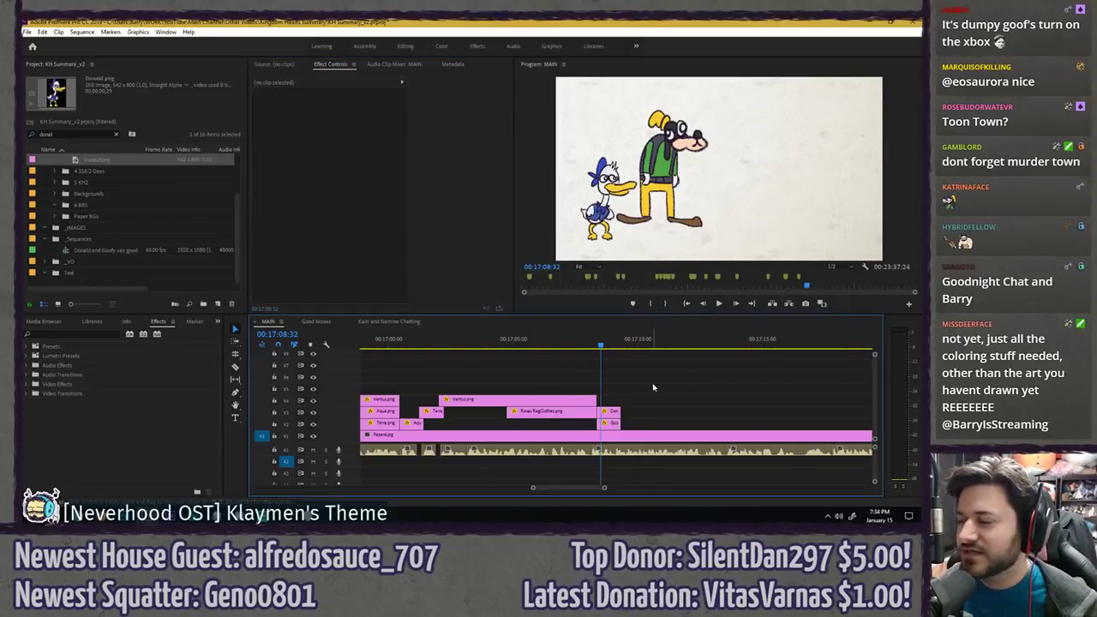
{"action": "key", "text": "ctrl+s"}
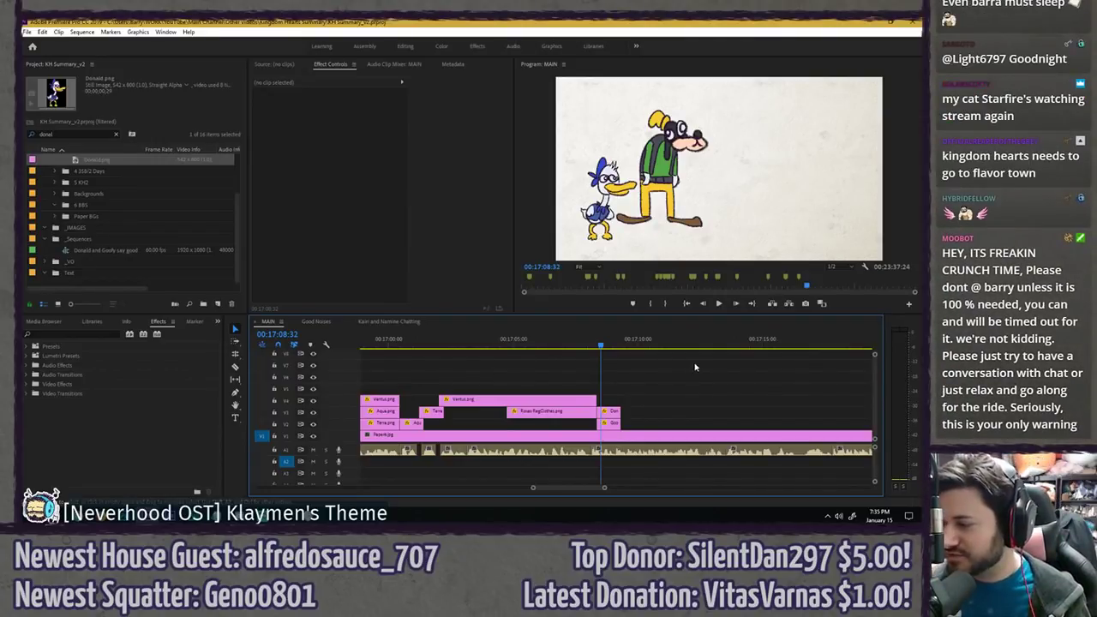
{"action": "key", "text": "space"}
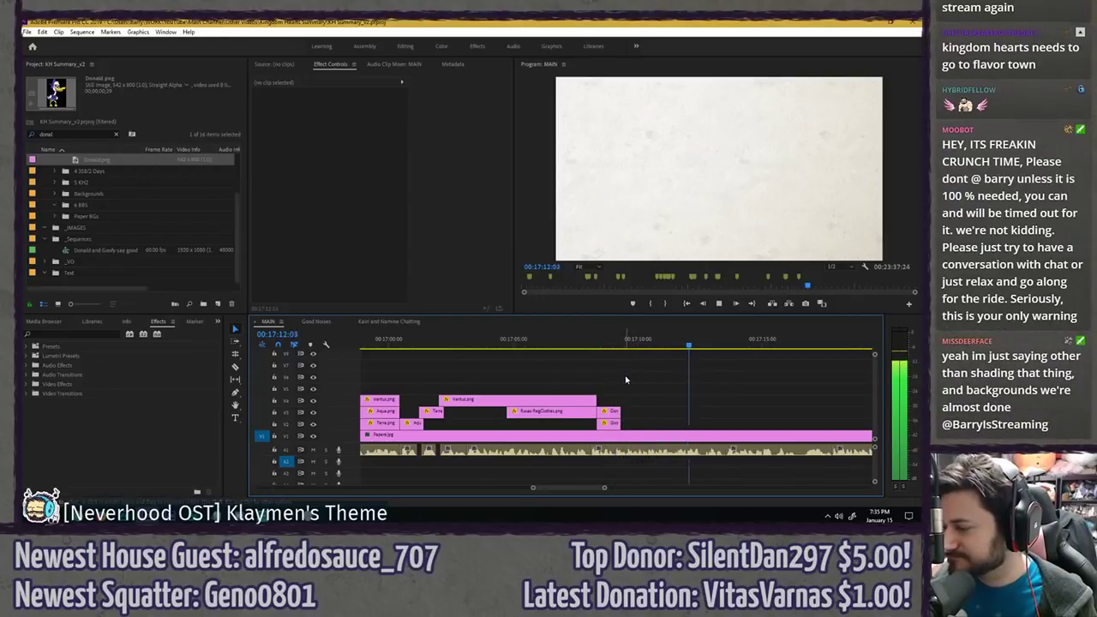
- Stop playback and filter the Project panel with 'roxas' to show the Roxas images
{"action": "key", "text": "space"}
{"action": "left_click", "coordinate": [116, 134]}
{"action": "type", "text": "roxas"}
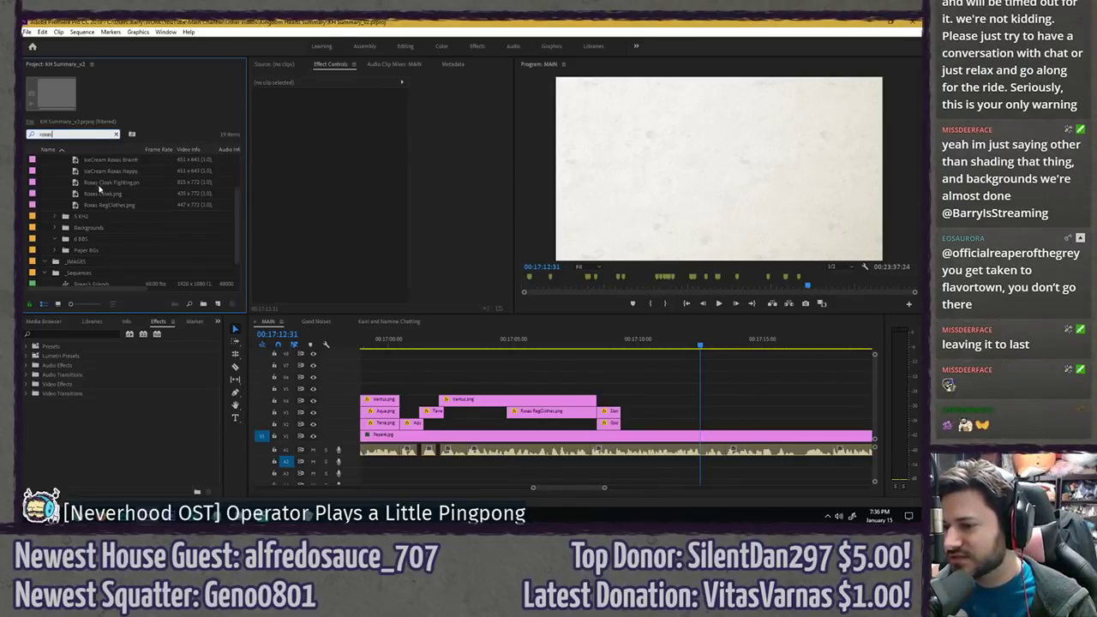
- Place Roxas RegClothes.png on the timeline and Sora Fighting 4.png above it
{"action": "left_click_drag", "start_coordinate": [107, 204], "coordinate": [646, 422]}
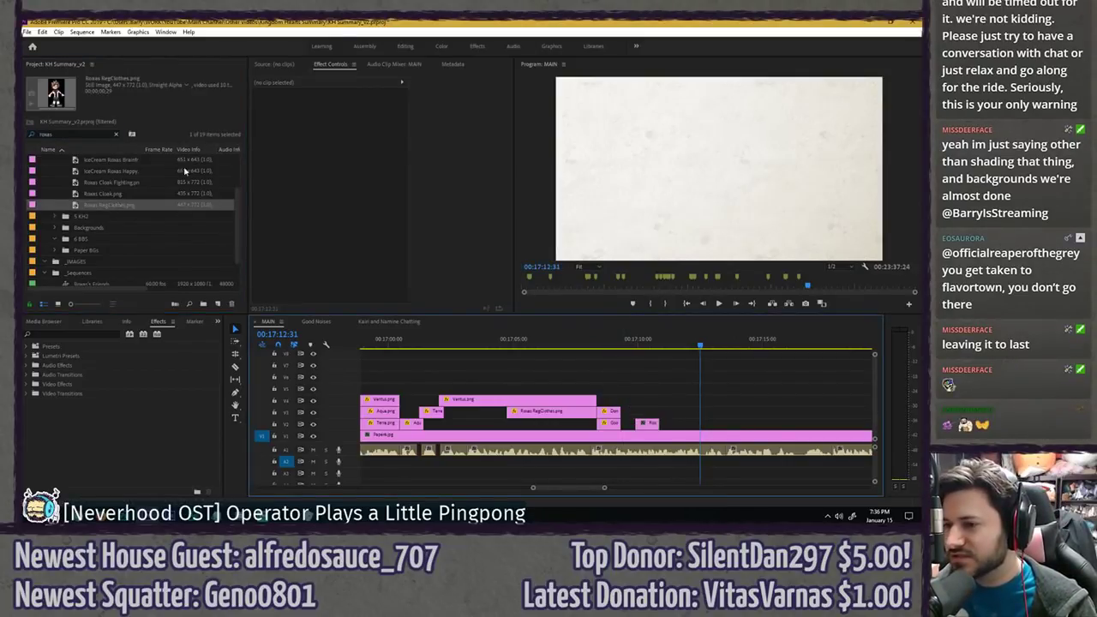
{"action": "left_click", "coordinate": [115, 133]}
{"action": "type", "text": "s"}
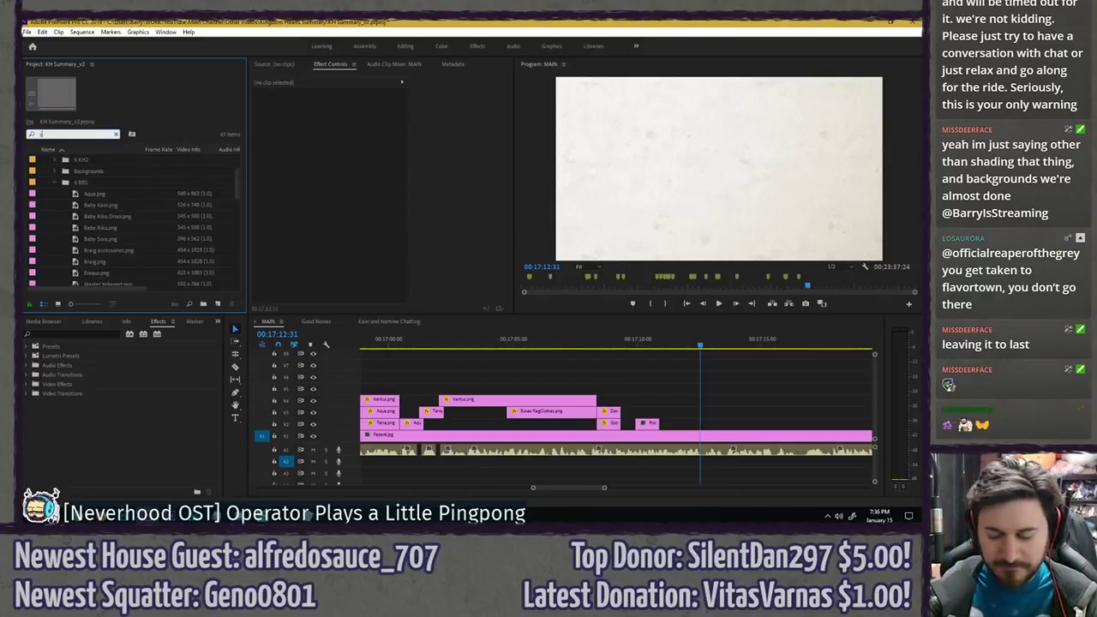
{"action": "type", "text": "ora"}
{"action": "left_click", "coordinate": [110, 206]}
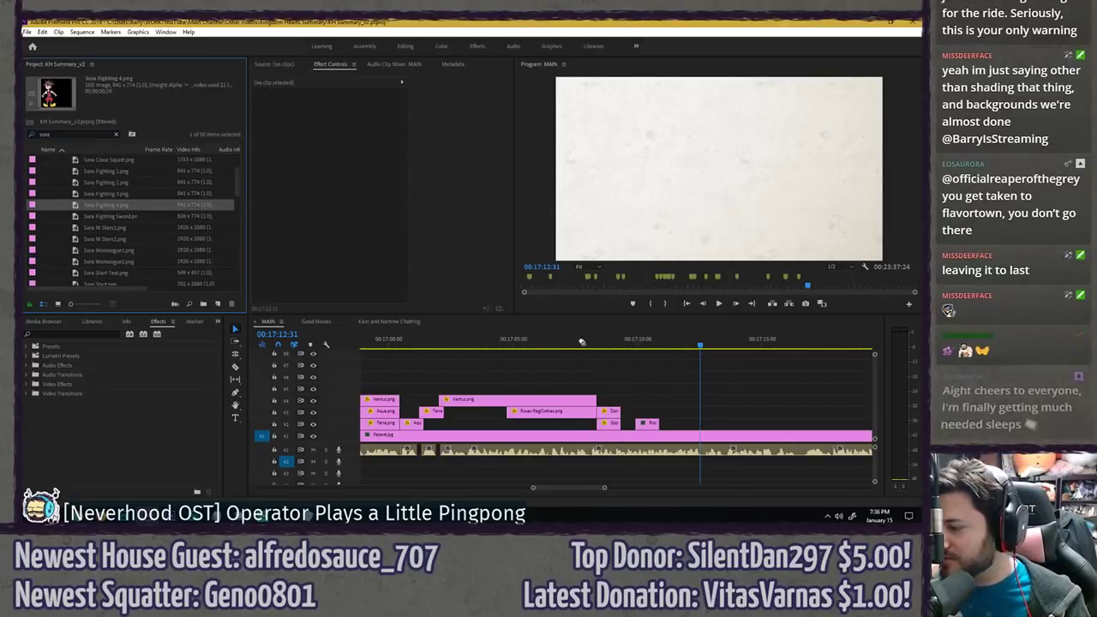
{"action": "left_click_drag", "start_coordinate": [582, 342], "coordinate": [657, 411]}
{"action": "left_click", "coordinate": [648, 344]}
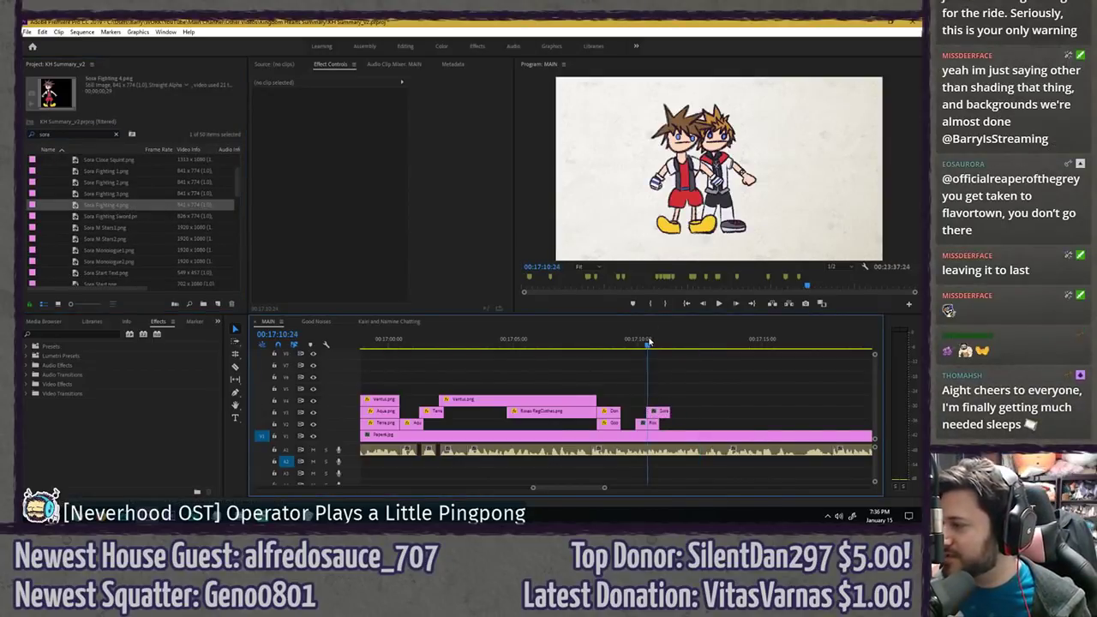
{"action": "left_click", "coordinate": [660, 413]}
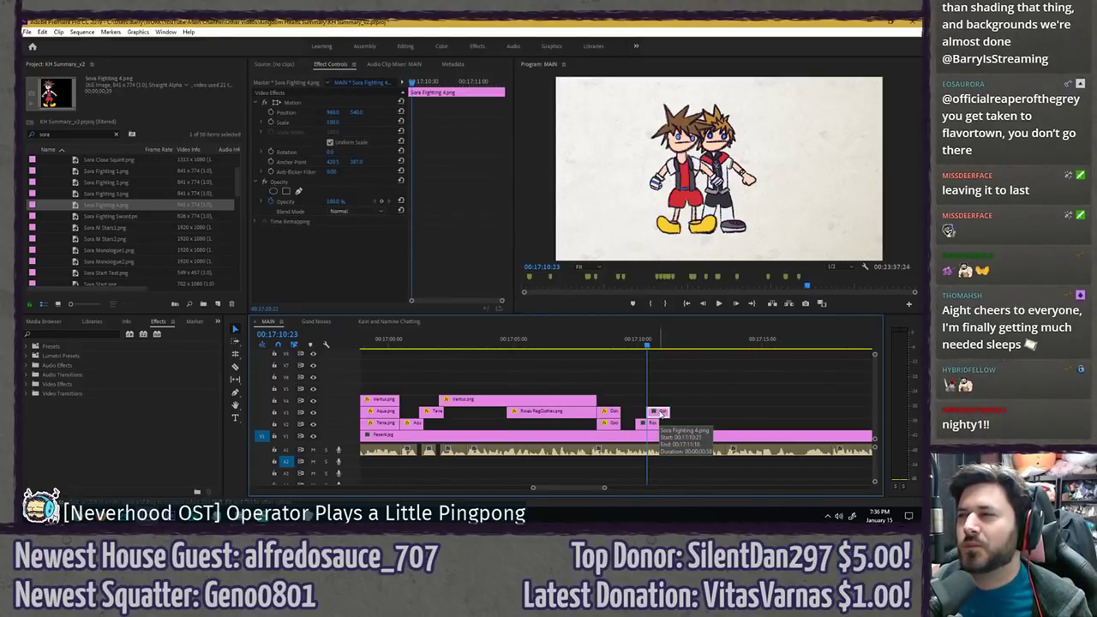
- Replace Sora Fighting 4.png with Sora Betts Hand.png above the Roxas clip
{"action": "left_click", "coordinate": [677, 393]}
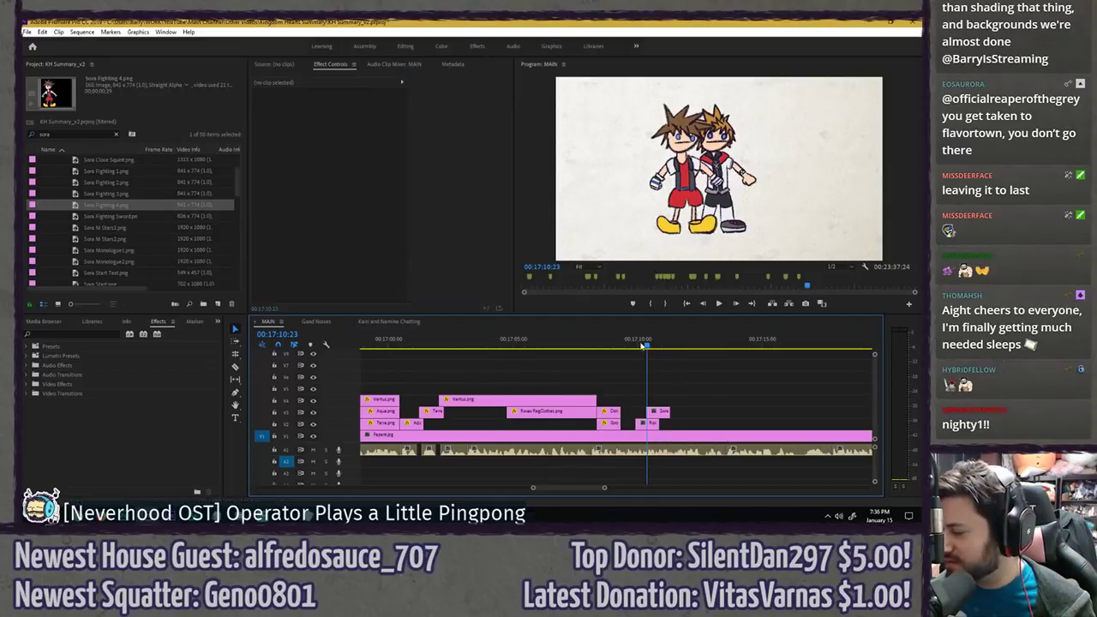
{"action": "left_click_drag", "start_coordinate": [603, 344], "coordinate": [652, 341]}
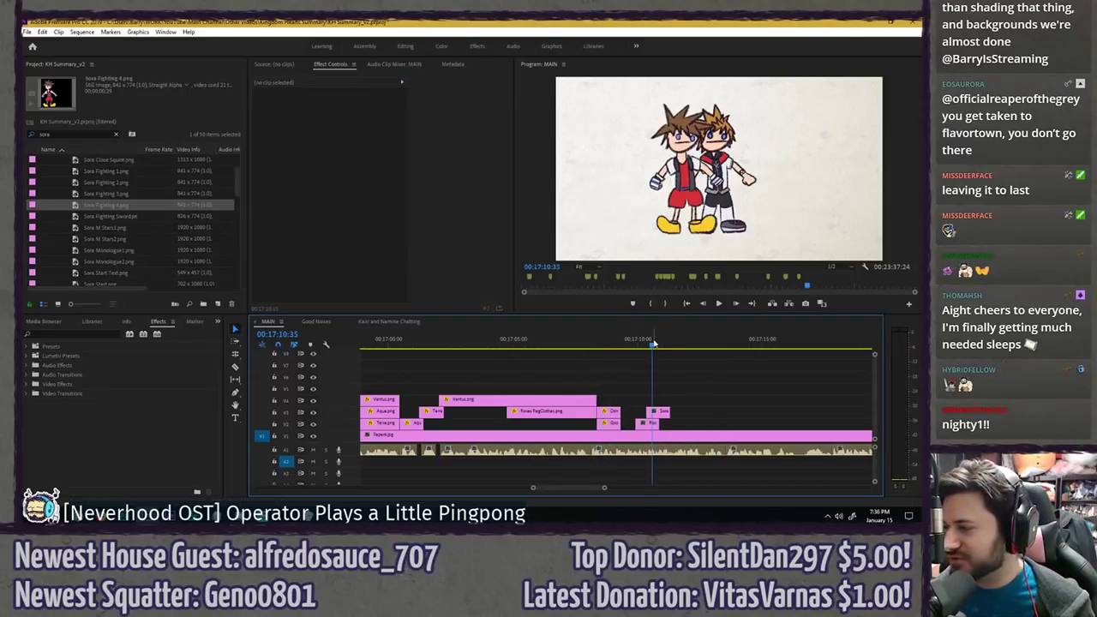
{"action": "left_click", "coordinate": [662, 413]}
{"action": "key", "text": "Delete"}
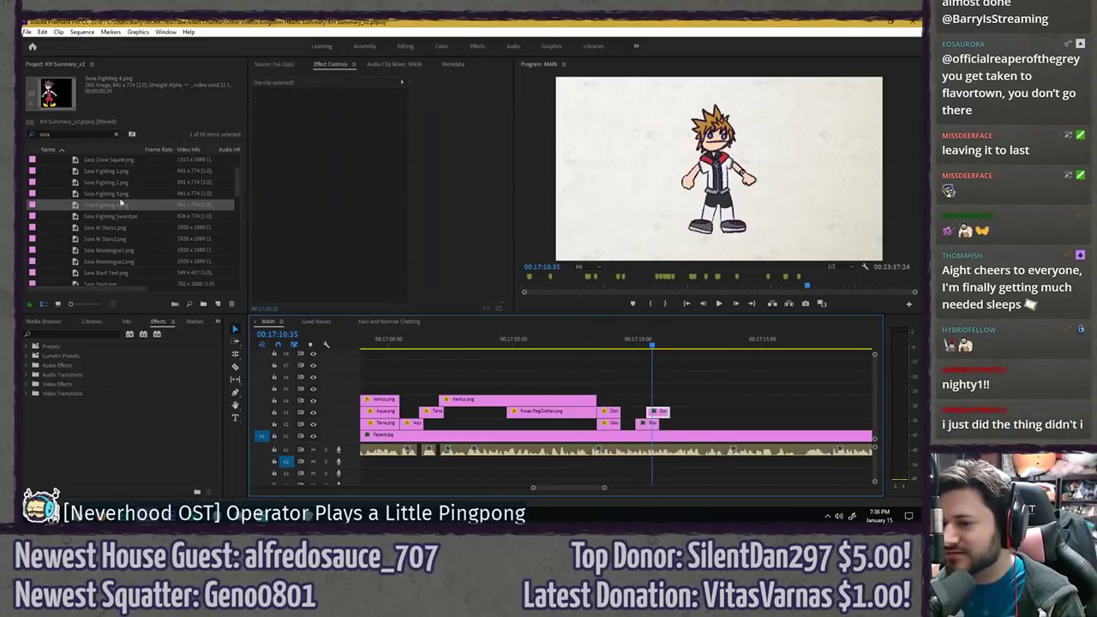
{"action": "scroll", "coordinate": [118, 231], "scroll_direction": "down", "scroll_amount": 3}
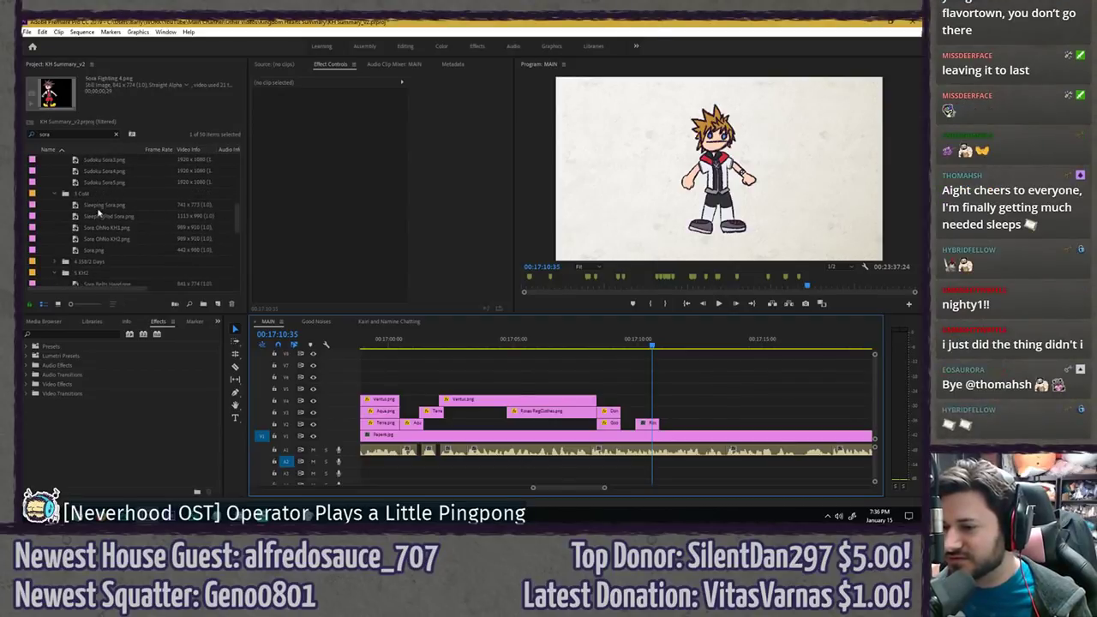
{"action": "scroll", "coordinate": [101, 224], "scroll_direction": "down", "scroll_amount": 3}
{"action": "left_click_drag", "start_coordinate": [107, 217], "coordinate": [661, 412]}
- Move Sora left of Roxas and play back the character entrances
{"action": "left_click", "coordinate": [655, 412]}
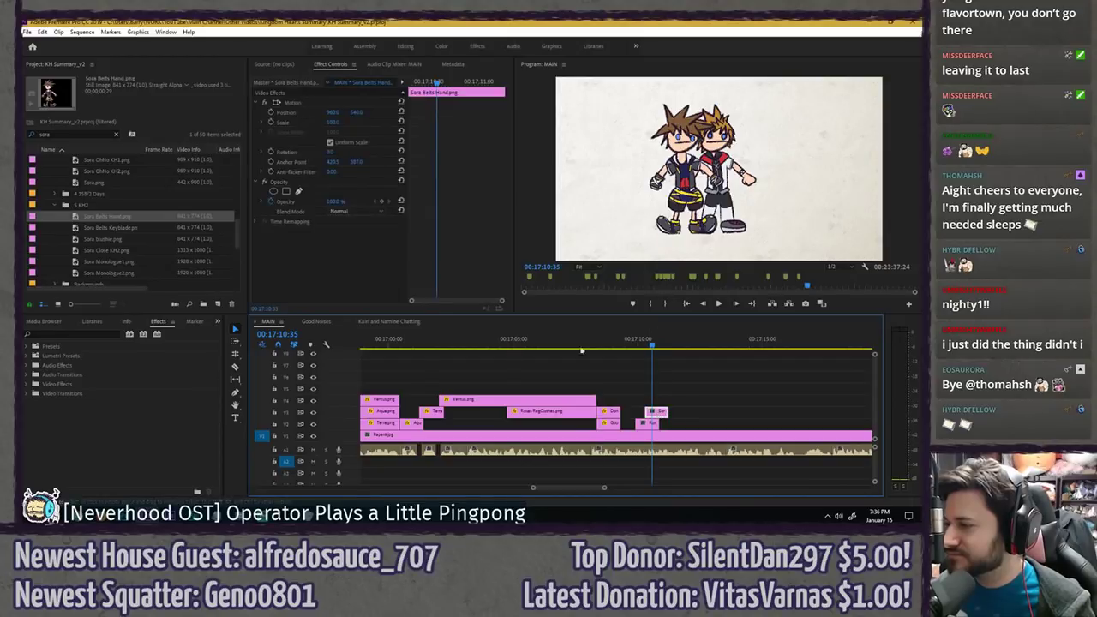
{"action": "left_click_drag", "start_coordinate": [332, 112], "coordinate": [282, 112]}
{"action": "left_click", "coordinate": [649, 366]}
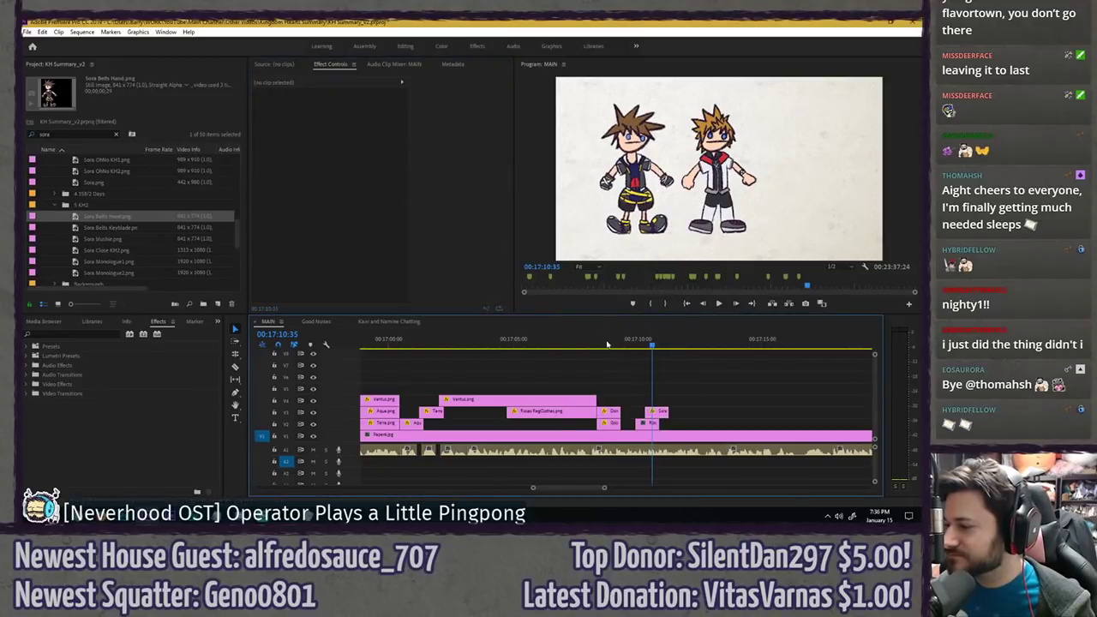
{"action": "left_click", "coordinate": [574, 341]}
{"action": "key", "text": "space"}
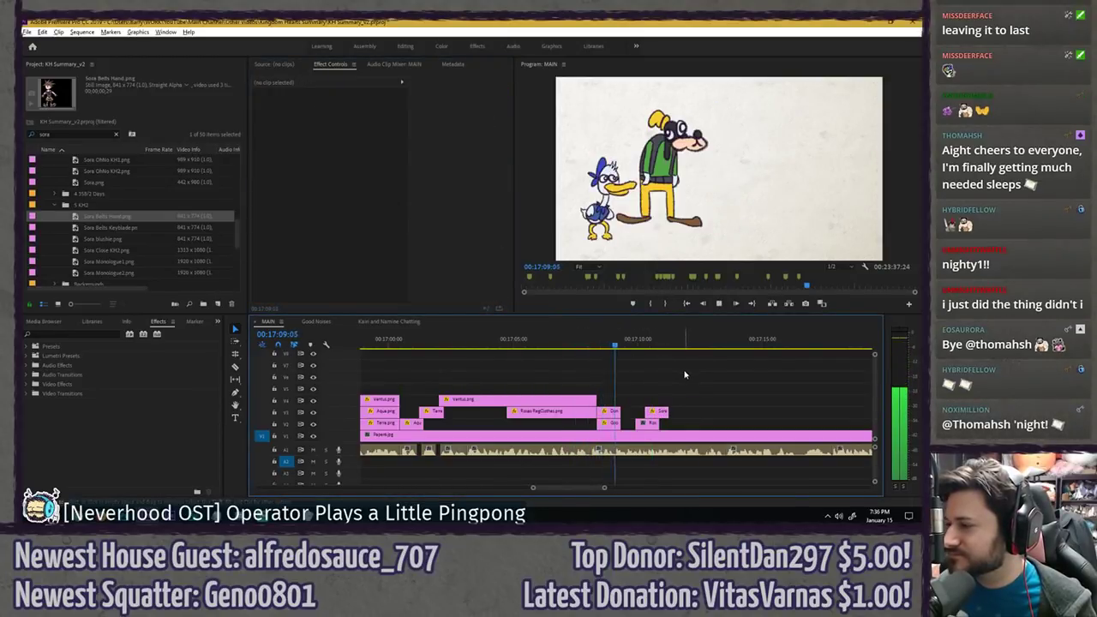
- Move the Donald and Goofy clips up two tracks and save
{"action": "scroll", "coordinate": [685, 374], "scroll_direction": "up", "scroll_amount": 3}
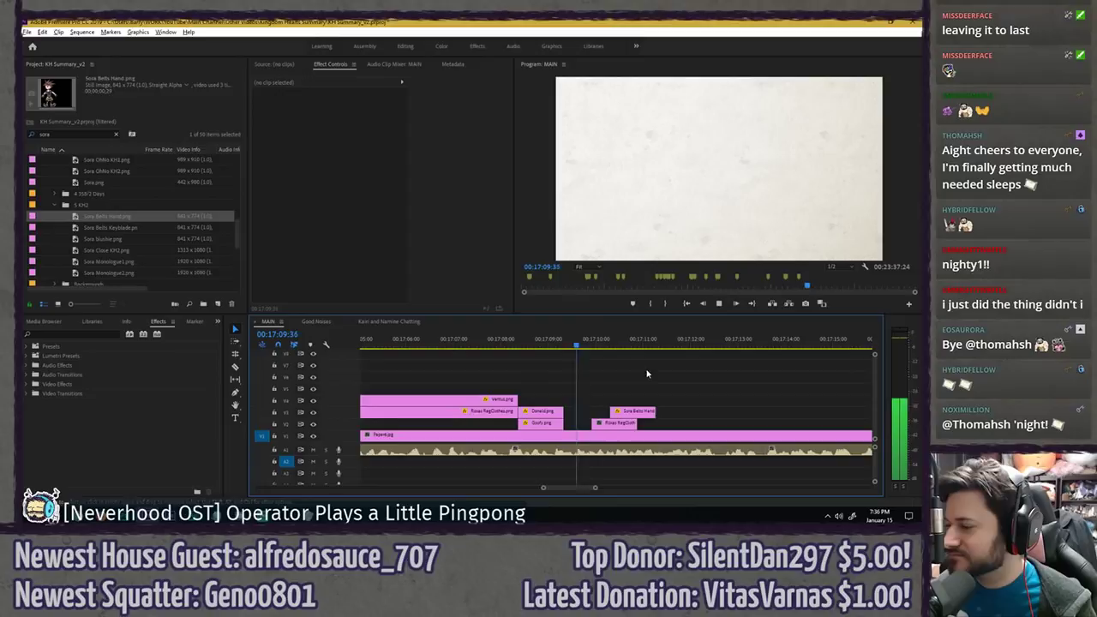
{"action": "left_click_drag", "start_coordinate": [600, 387], "coordinate": [631, 423]}
{"action": "left_click_drag", "start_coordinate": [631, 424], "coordinate": [631, 399]}
{"action": "left_click", "coordinate": [578, 370]}
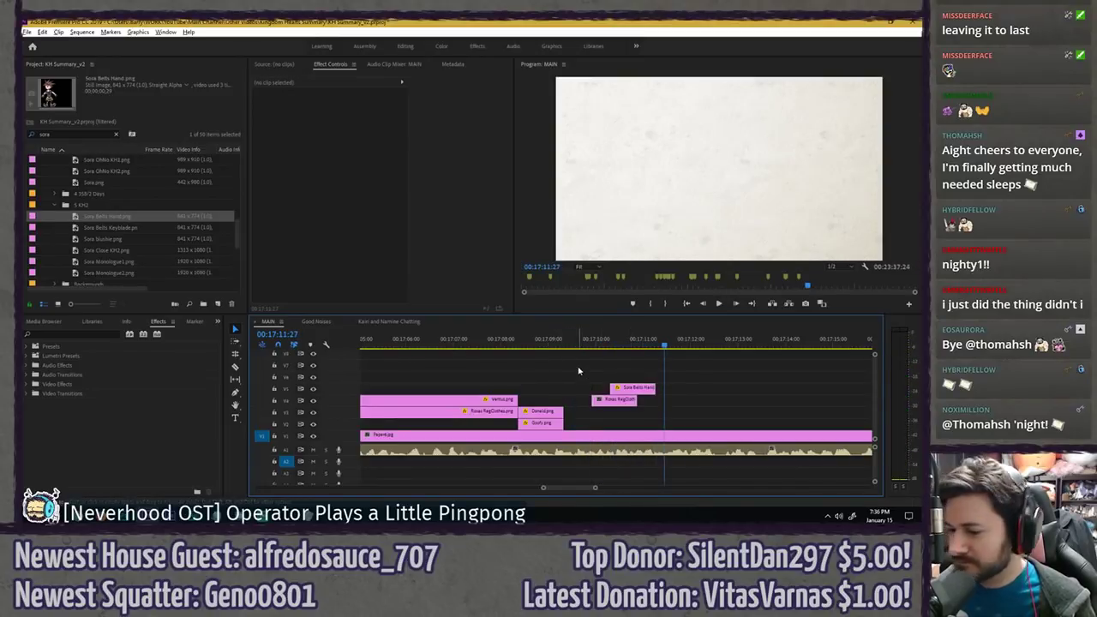
{"action": "key", "text": "ctrl+s"}
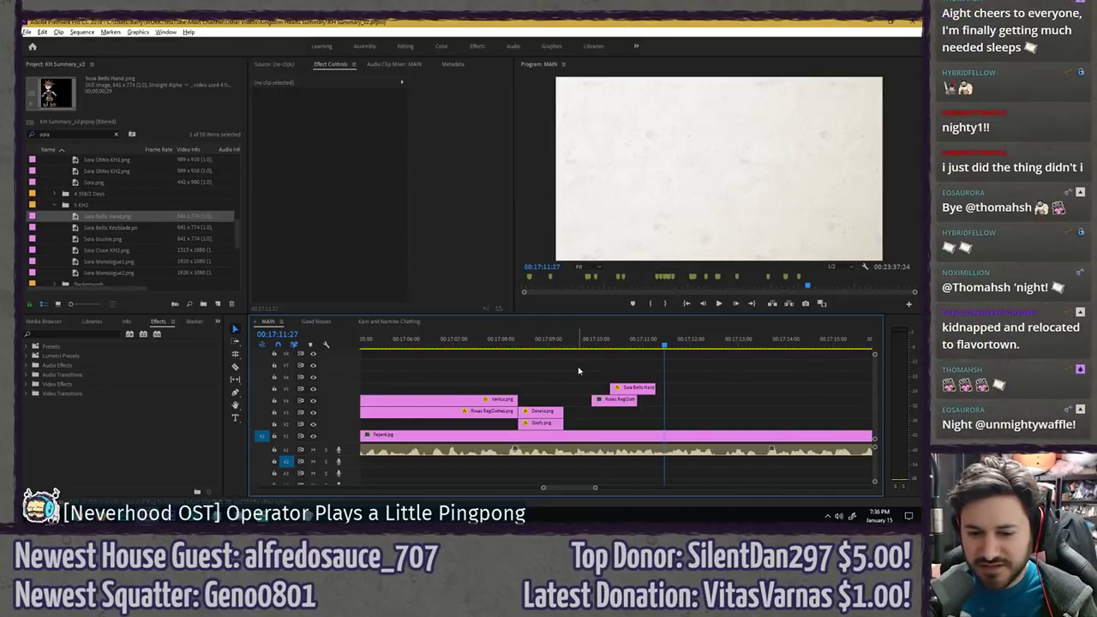
- Extend the Donald and Goofy clips to end near 17:13 and play back to check
{"action": "left_click_drag", "start_coordinate": [569, 377], "coordinate": [738, 424]}
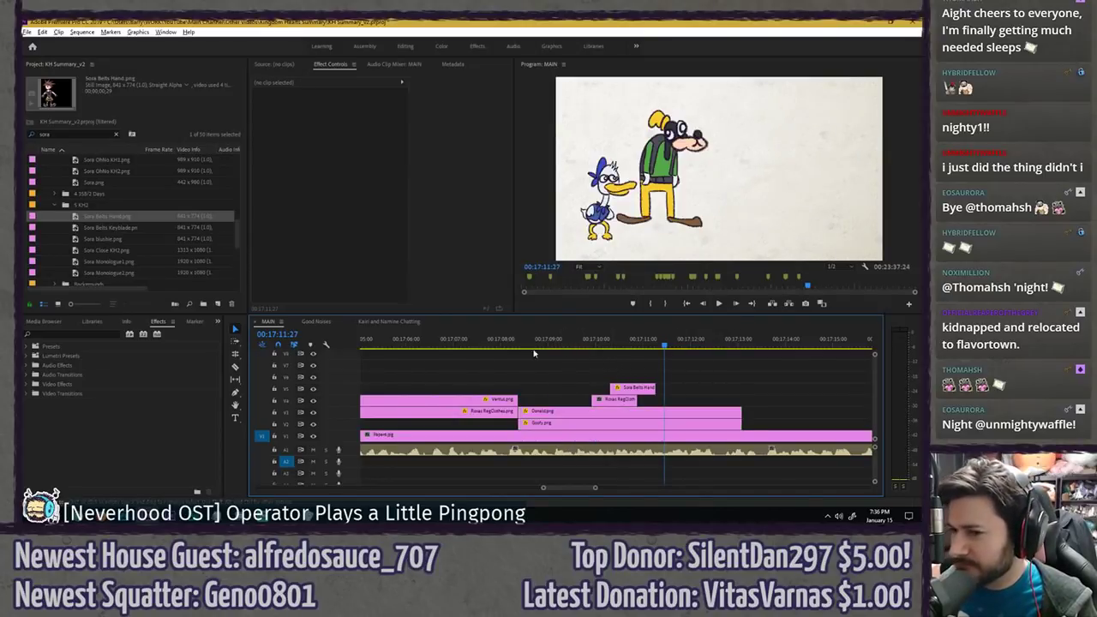
{"action": "left_click", "coordinate": [485, 343]}
{"action": "key", "text": "space"}
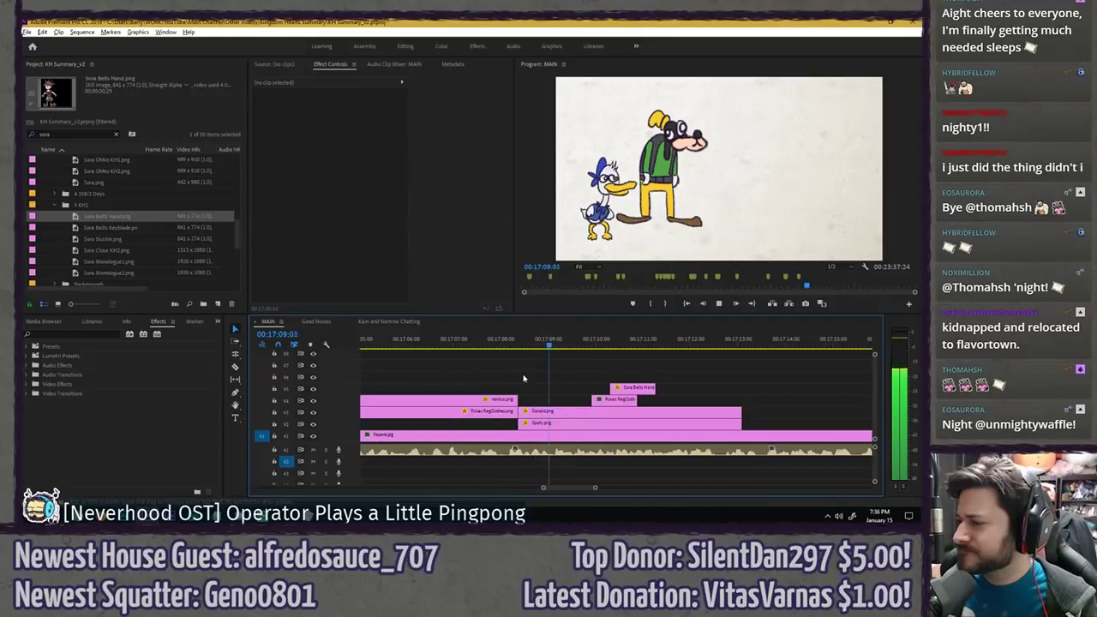
{"action": "key", "text": "space"}
{"action": "left_click", "coordinate": [542, 416]}
- Move Donald's anchor point down to his feet and test a tilt
{"action": "key", "text": "space"}
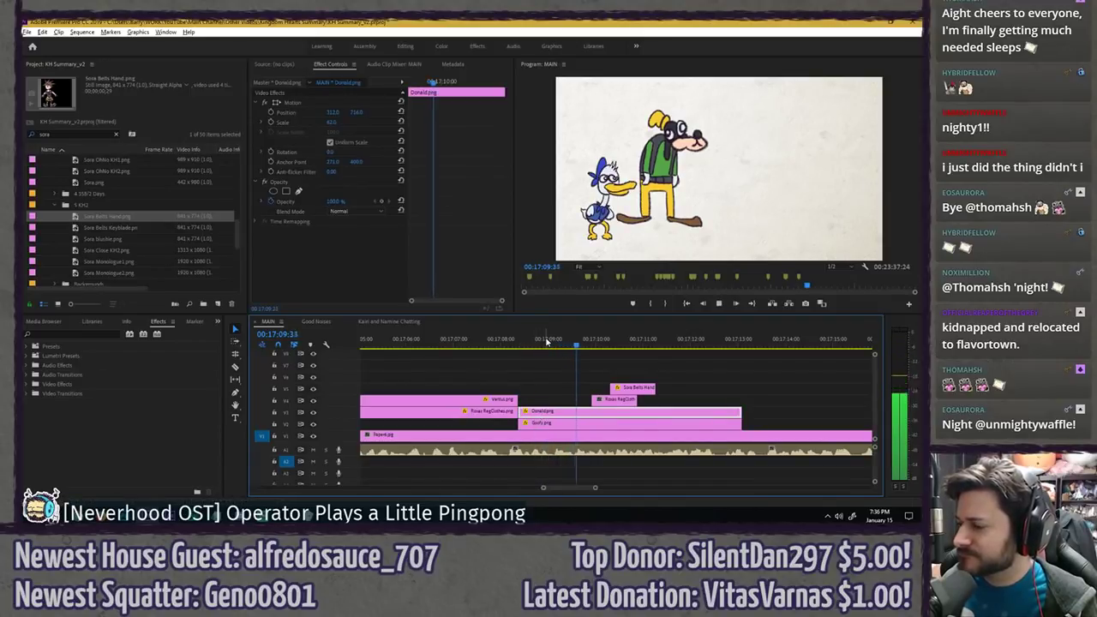
{"action": "key", "text": "space"}
{"action": "left_click", "coordinate": [440, 133]}
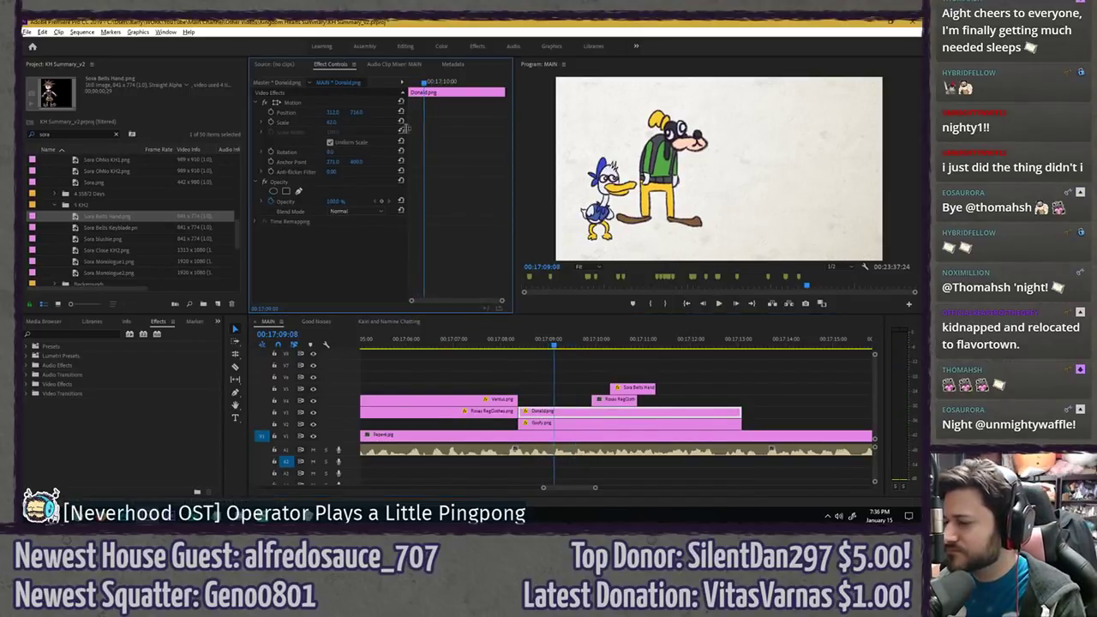
{"action": "left_click", "coordinate": [326, 104]}
{"action": "left_click_drag", "start_coordinate": [610, 201], "coordinate": [600, 240]}
{"action": "left_click", "coordinate": [346, 159]}
{"action": "mouse_move", "coordinate": [333, 152]}
{"action": "left_mouse_down"}
{"action": "mouse_move", "coordinate": [364, 151]}
{"action": "mouse_move", "coordinate": [345, 152]}
{"action": "left_mouse_up"}
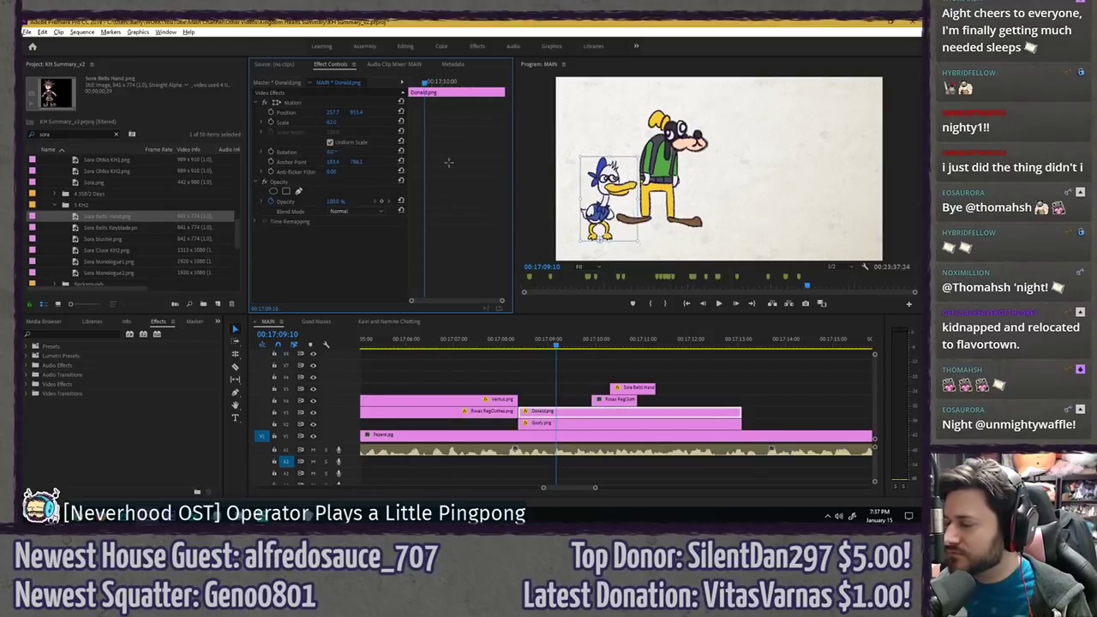
- Keyframe Donald's Position and Rotation so he swings in tilted from off-screen left
{"action": "left_click", "coordinate": [270, 112]}
{"action": "left_click", "coordinate": [270, 151]}
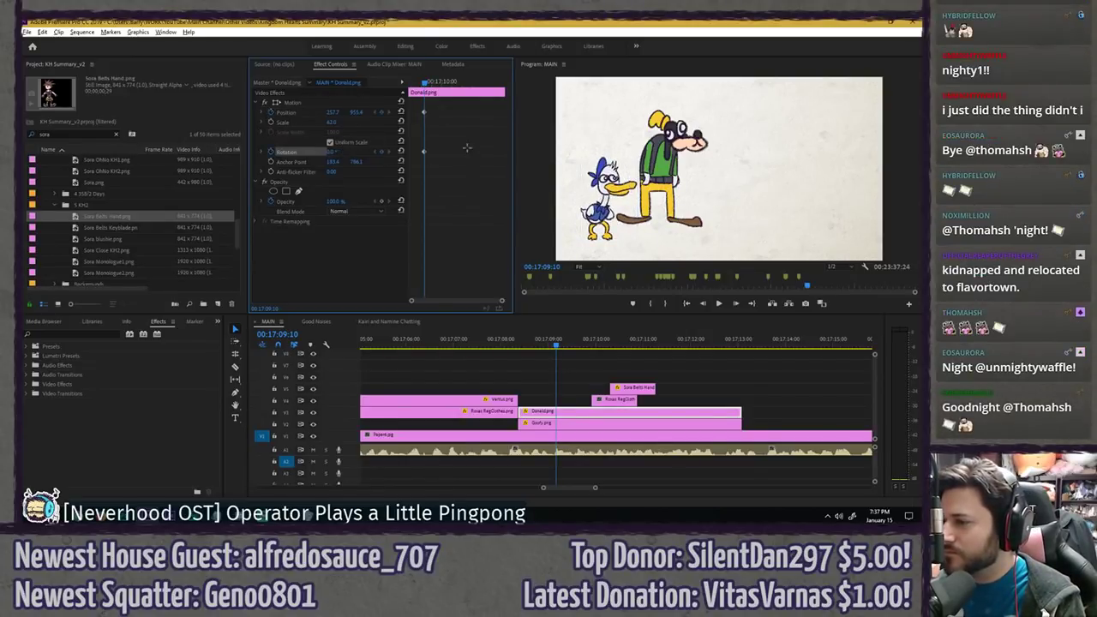
{"action": "key", "text": "Left"}
{"action": "key", "text": "Left"}
{"action": "key", "text": "Left"}
{"action": "key", "text": "Left"}
{"action": "key", "text": "Left"}
{"action": "key", "text": "Left"}
{"action": "key", "text": "Left"}
{"action": "key", "text": "Left"}
{"action": "key", "text": "Left"}
{"action": "key", "text": "Left"}
{"action": "key", "text": "Left"}
{"action": "key", "text": "Left"}
{"action": "left_click_drag", "start_coordinate": [347, 152], "coordinate": [331, 151]}
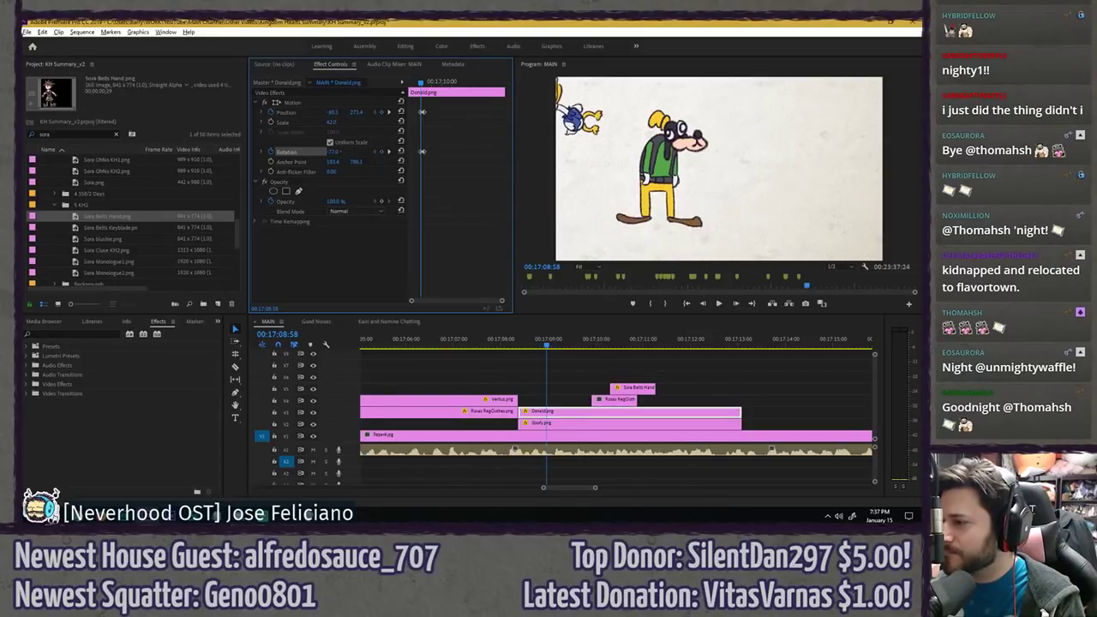
{"action": "left_click_drag", "start_coordinate": [341, 113], "coordinate": [312, 113]}
{"action": "left_click", "coordinate": [294, 103]}
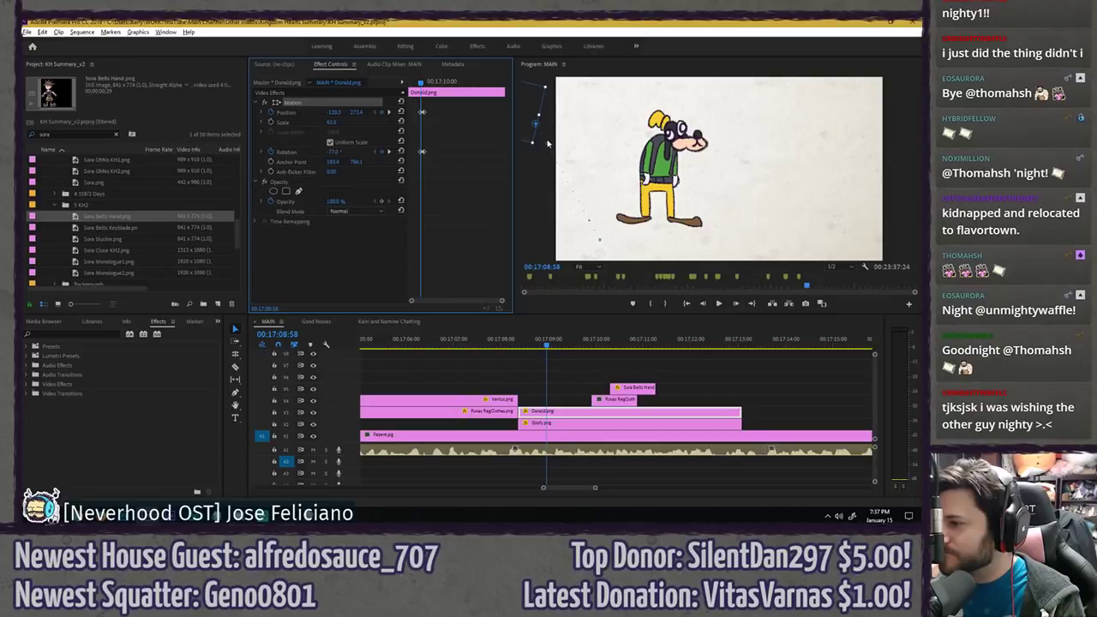
{"action": "left_click", "coordinate": [548, 144]}
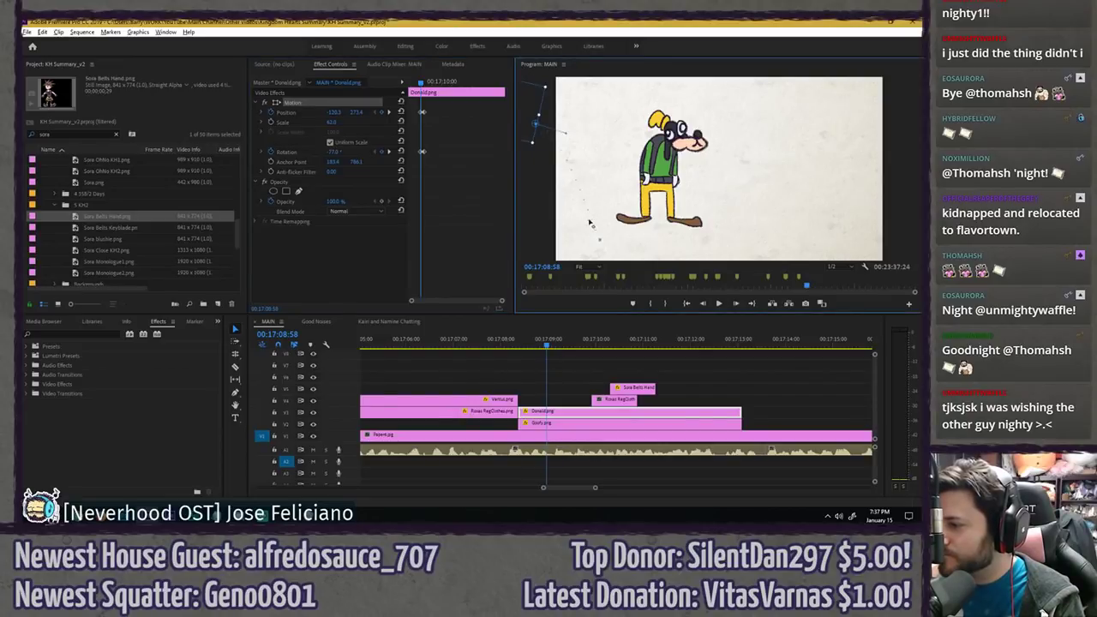
{"action": "left_click", "coordinate": [509, 179]}
{"action": "key", "text": "space"}
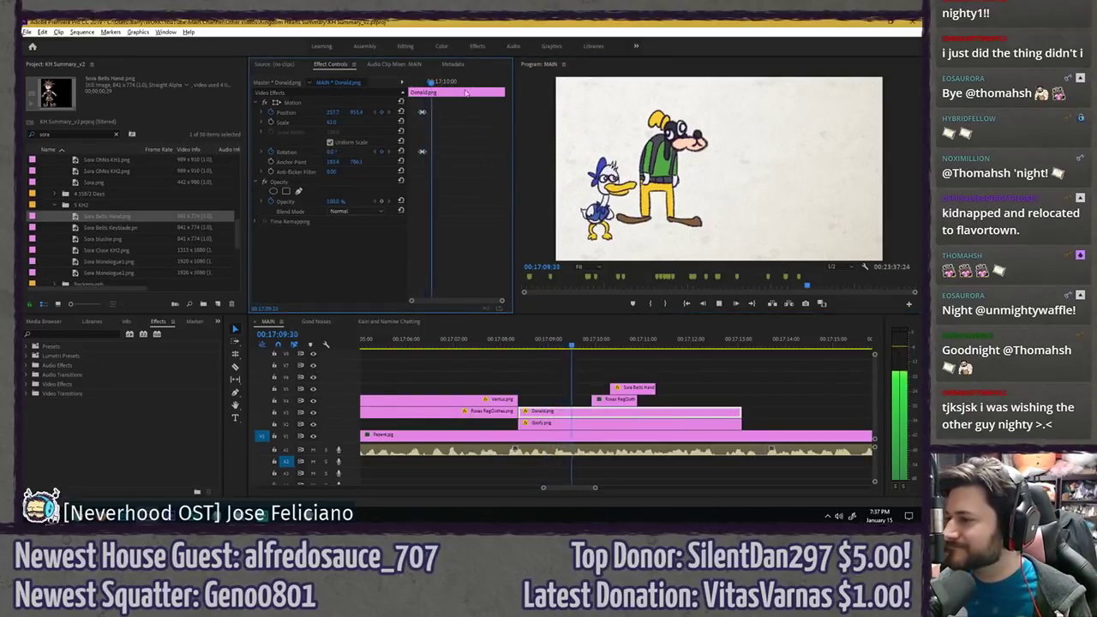
- Add wobble rotation keyframes of 4, -1 and 0 degrees on successive frames
{"action": "left_click_drag", "start_coordinate": [416, 82], "coordinate": [425, 81]}
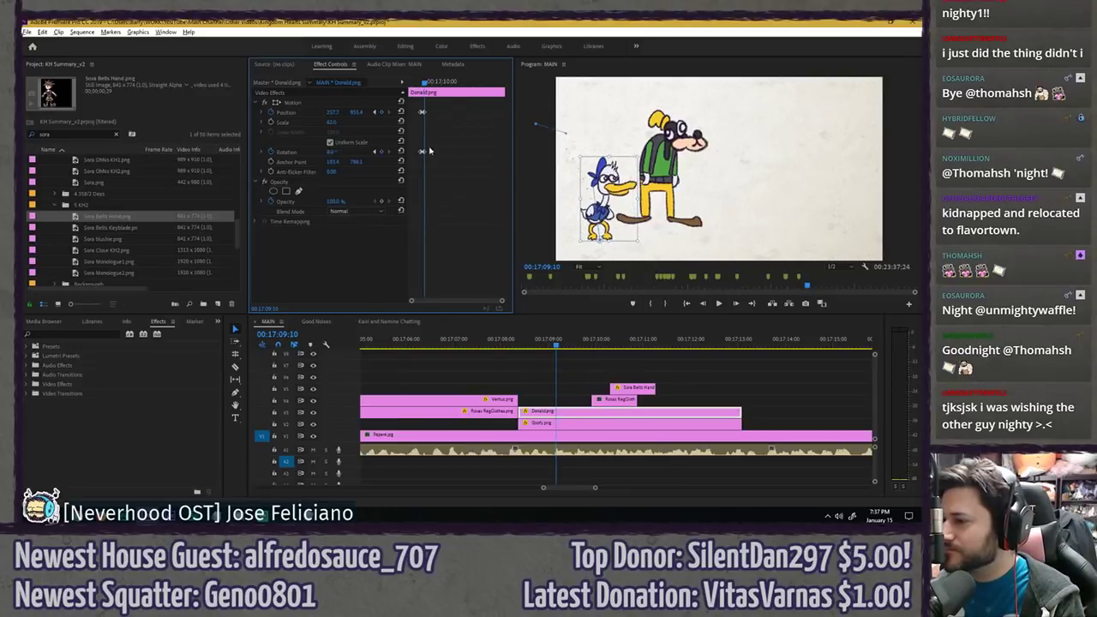
{"action": "key", "text": "Right"}
{"action": "key", "text": "Right"}
{"action": "key", "text": "Right"}
{"action": "key", "text": "Right"}
{"action": "type", "text": "4"}
{"action": "key", "text": "Return"}
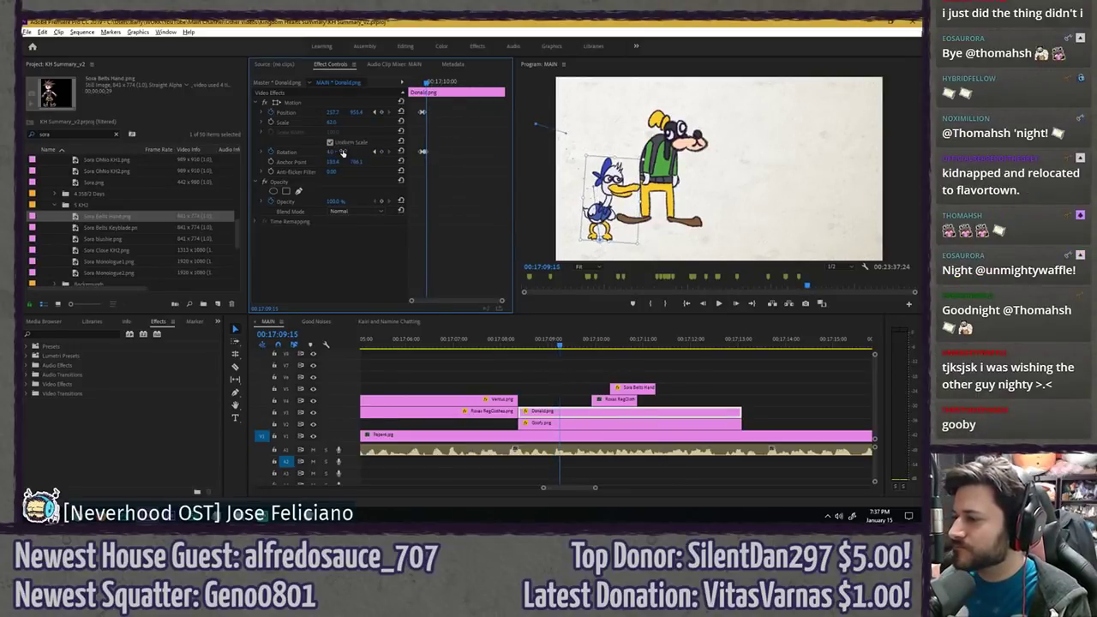
{"action": "key", "text": "Right"}
{"action": "key", "text": "Right"}
{"action": "left_click", "coordinate": [344, 153]}
{"action": "type", "text": "-1"}
{"action": "key", "text": "Return"}
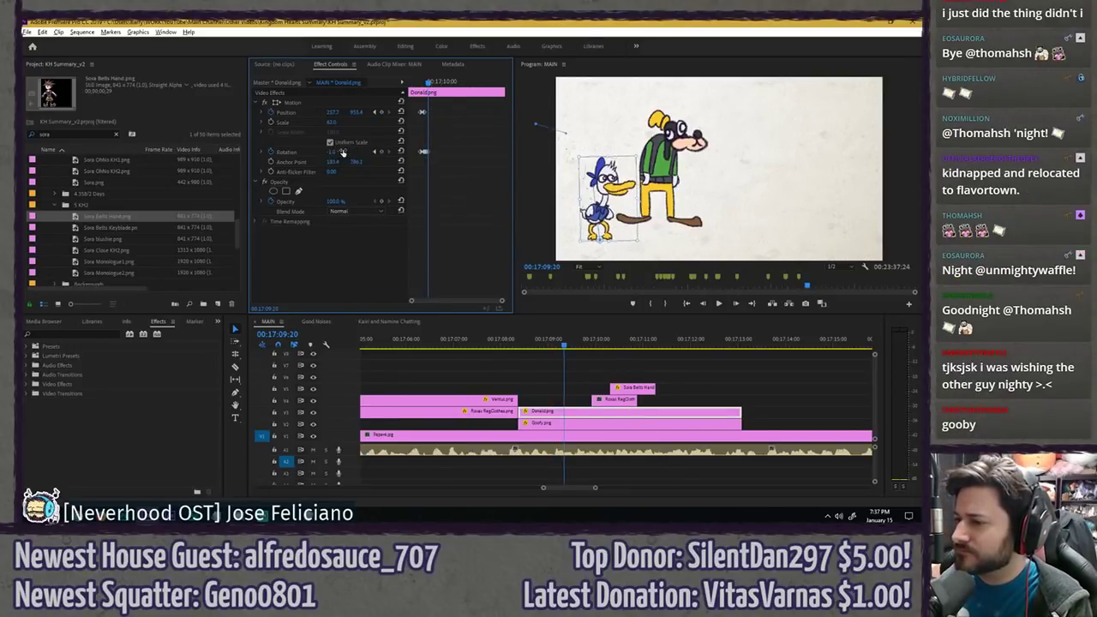
{"action": "key", "text": "Right"}
{"action": "key", "text": "Right"}
{"action": "left_click", "coordinate": [344, 152]}
{"action": "type", "text": "0"}
{"action": "key", "text": "Return"}
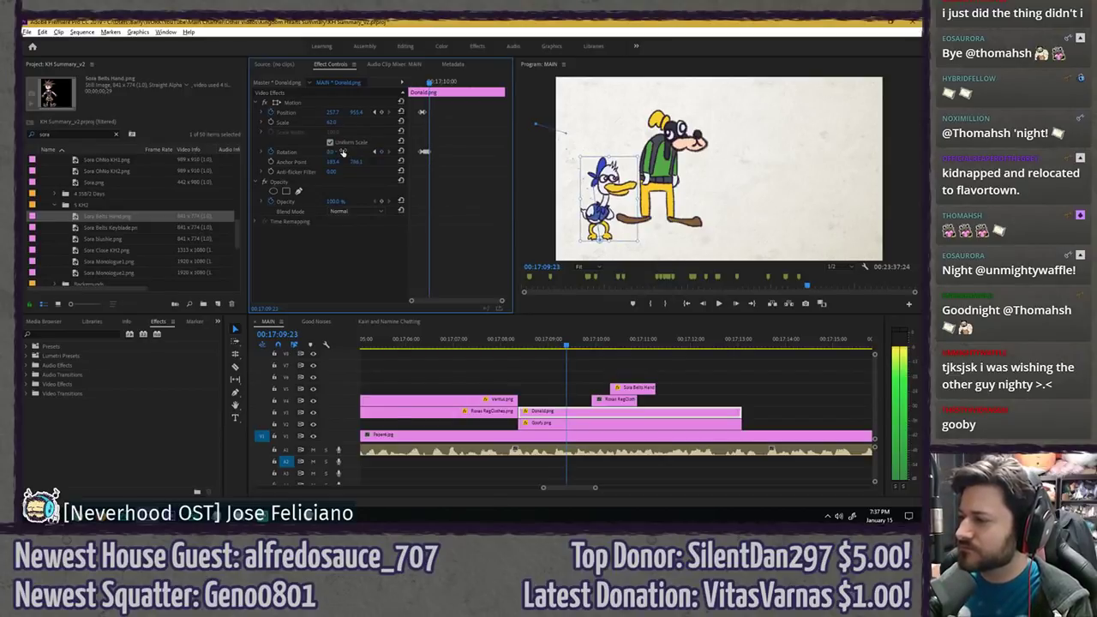
- Replay and step through Donald's entrance frame by frame to review the wobble
{"action": "left_click", "coordinate": [419, 83]}
{"action": "key", "text": "space"}
{"action": "left_click", "coordinate": [420, 83]}
{"action": "key", "text": "space"}
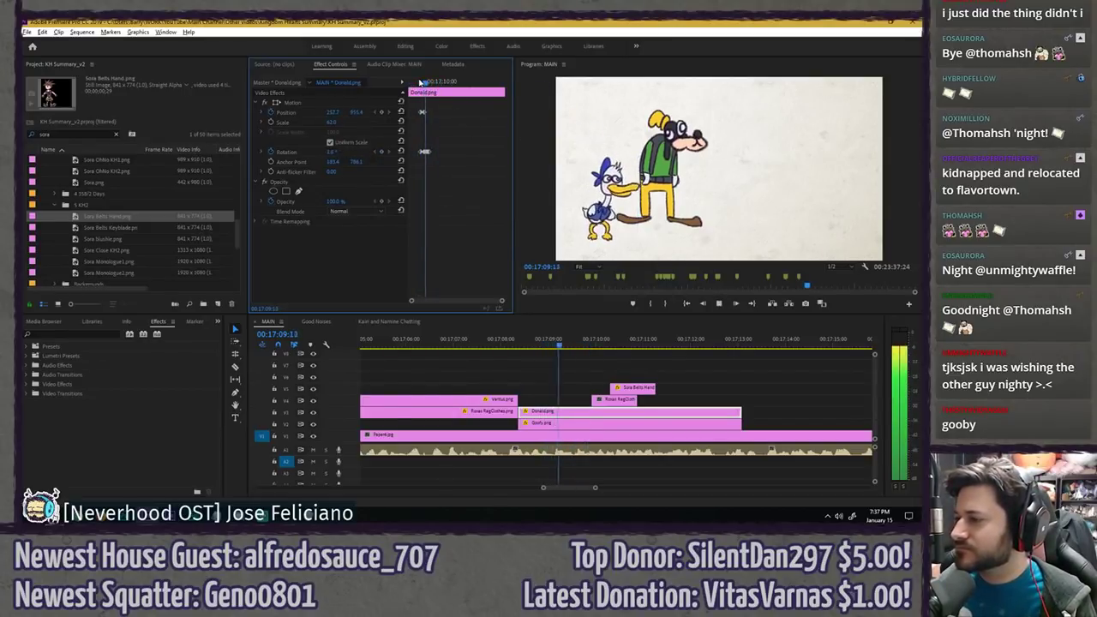
{"action": "key", "text": "space"}
{"action": "scroll", "coordinate": [441, 105], "scroll_direction": "up", "scroll_amount": 3}
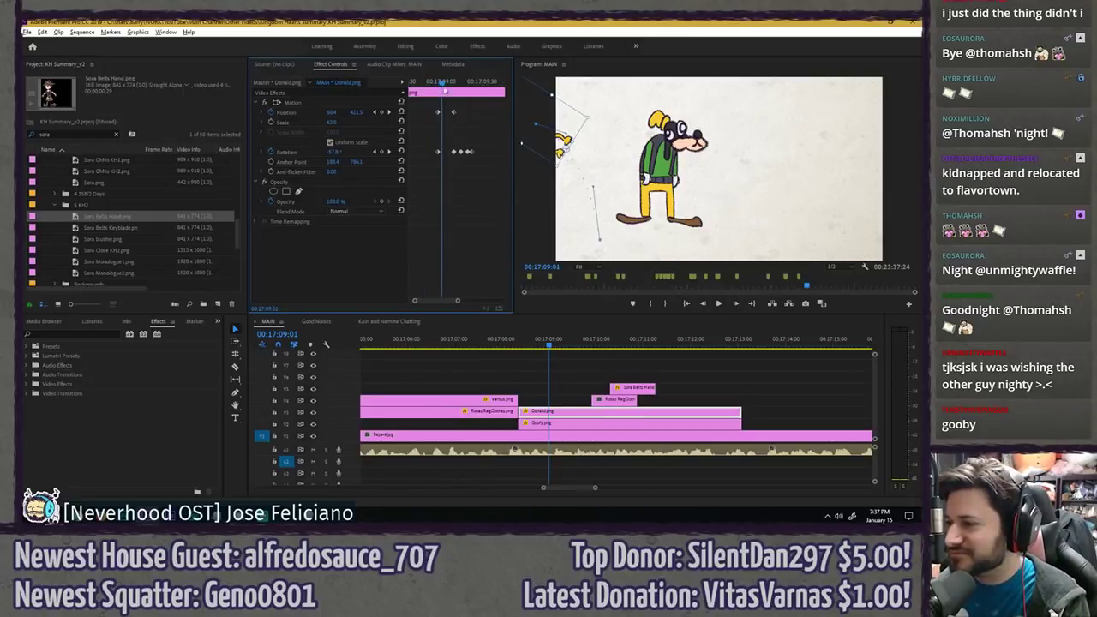
{"action": "left_click_drag", "start_coordinate": [441, 82], "coordinate": [453, 82]}
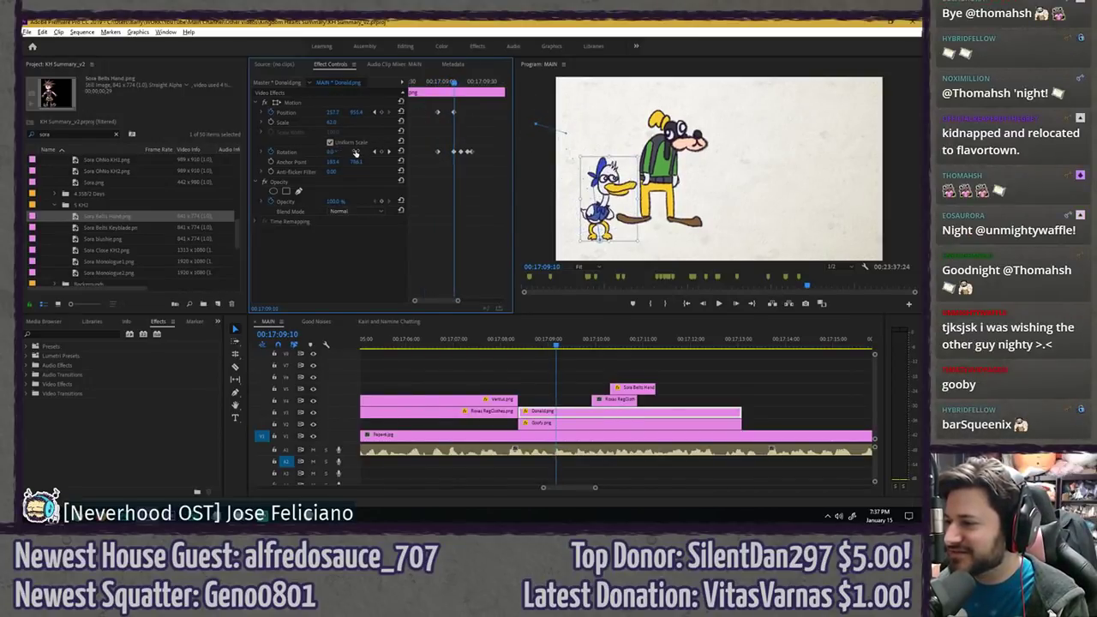
{"action": "key", "text": "Right"}
{"action": "key", "text": "Right"}
{"action": "key", "text": "Right"}
{"action": "key", "text": "Right"}
{"action": "key", "text": "Right"}
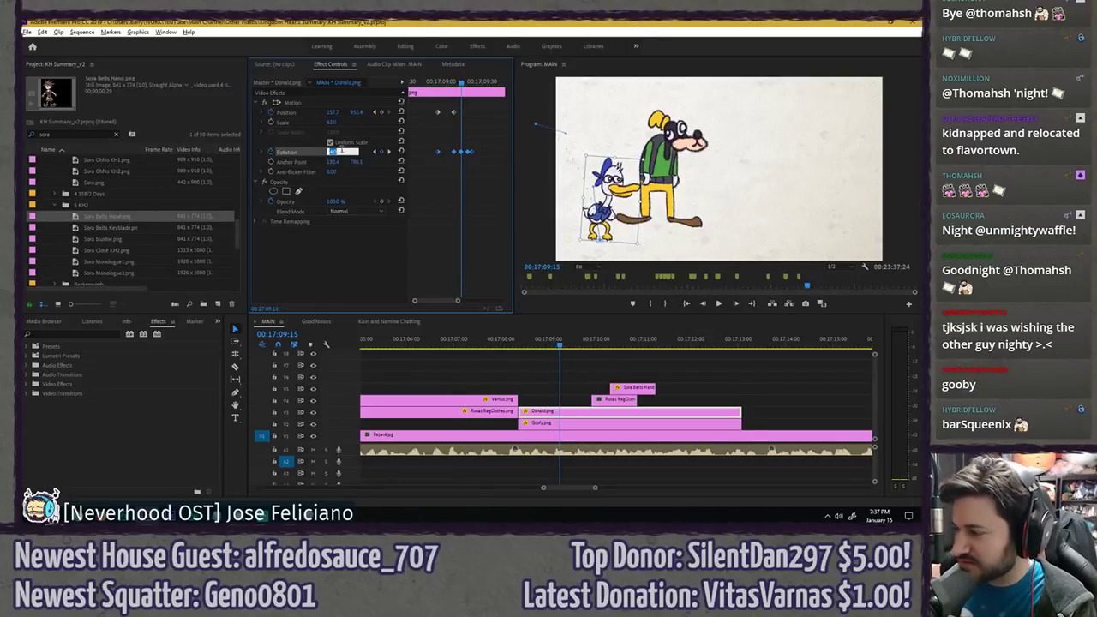
{"action": "mouse_move", "coordinate": [443, 80]}
{"action": "left_mouse_down"}
{"action": "mouse_move", "coordinate": [427, 82]}
{"action": "mouse_move", "coordinate": [469, 82]}
{"action": "mouse_move", "coordinate": [452, 82]}
{"action": "left_mouse_up"}
{"action": "key", "text": "Right"}
{"action": "key", "text": "Right"}
{"action": "key", "text": "Right"}
{"action": "key", "text": "Right"}
{"action": "key", "text": "Right"}
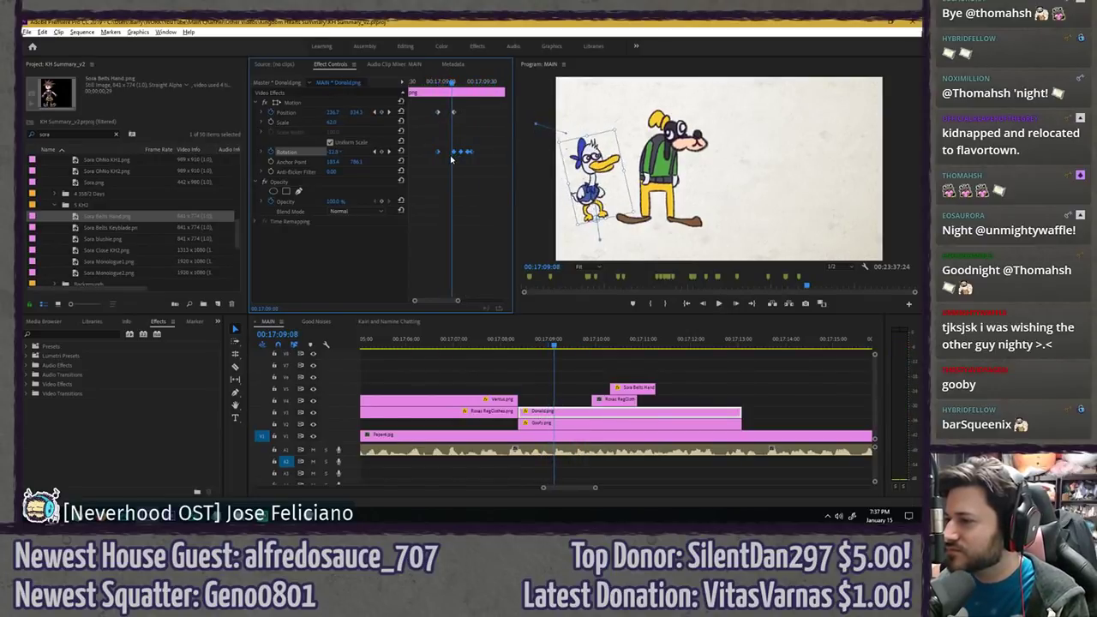
{"action": "key", "text": "Right"}
{"action": "key", "text": "Right"}
{"action": "key", "text": "Right"}
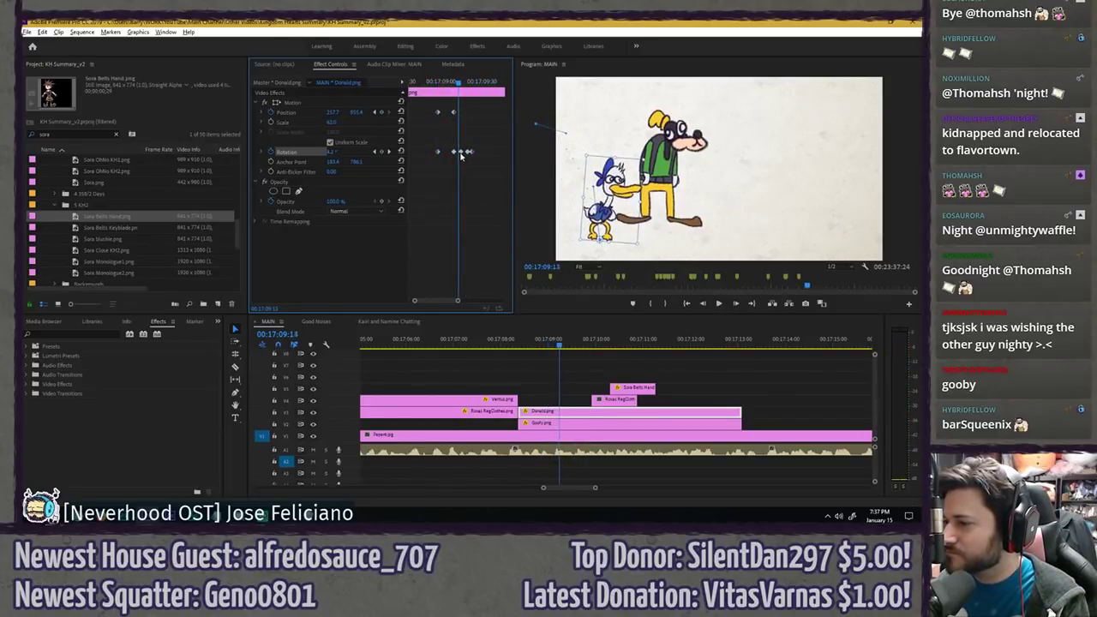
{"action": "key", "text": "Right"}
{"action": "key", "text": "Right"}
{"action": "key", "text": "Right"}
{"action": "key", "text": "Right"}
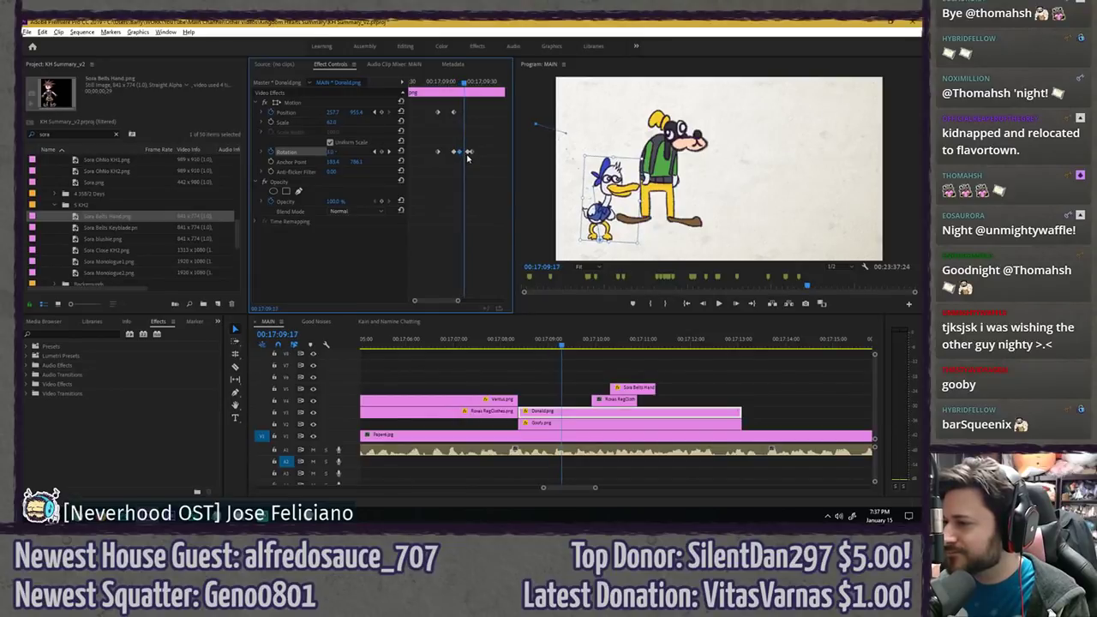
{"action": "key", "text": "Right"}
{"action": "key", "text": "Right"}
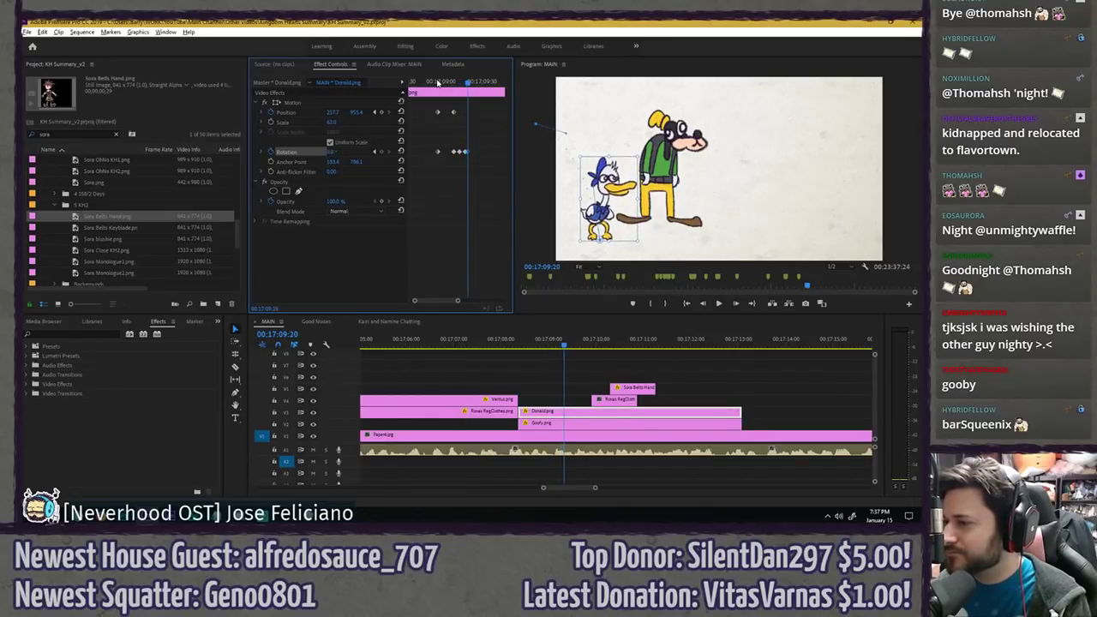
{"action": "left_click_drag", "start_coordinate": [437, 82], "coordinate": [465, 82]}
- Adjust one rotation keyframe and trim Donald's clip to start at his entrance
{"action": "left_click", "coordinate": [339, 151]}
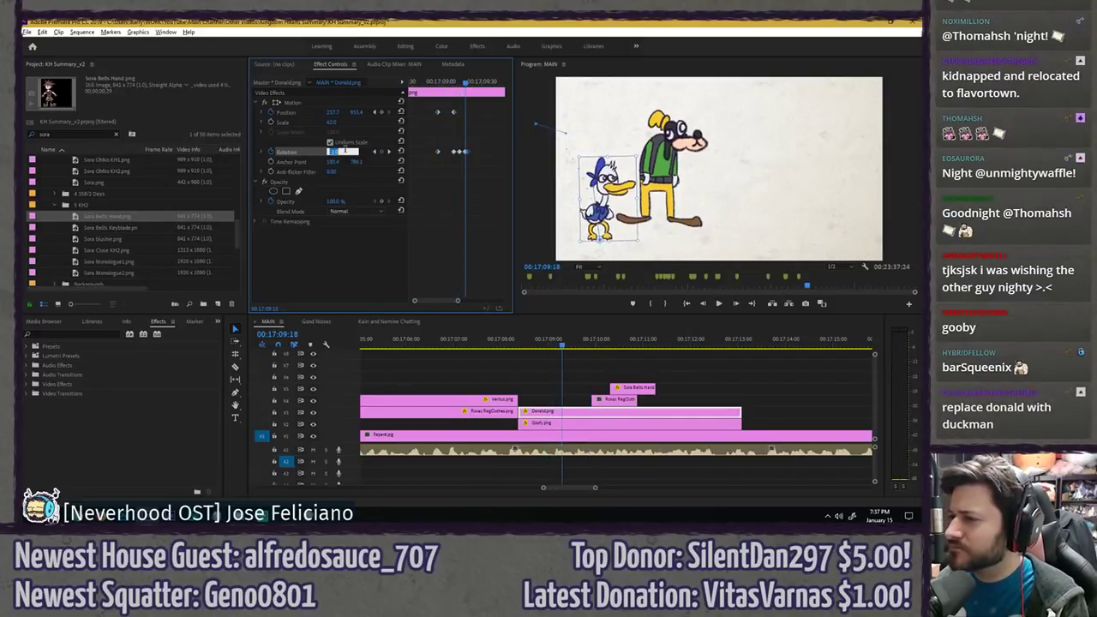
{"action": "key", "text": "Return"}
{"action": "key", "text": "space"}
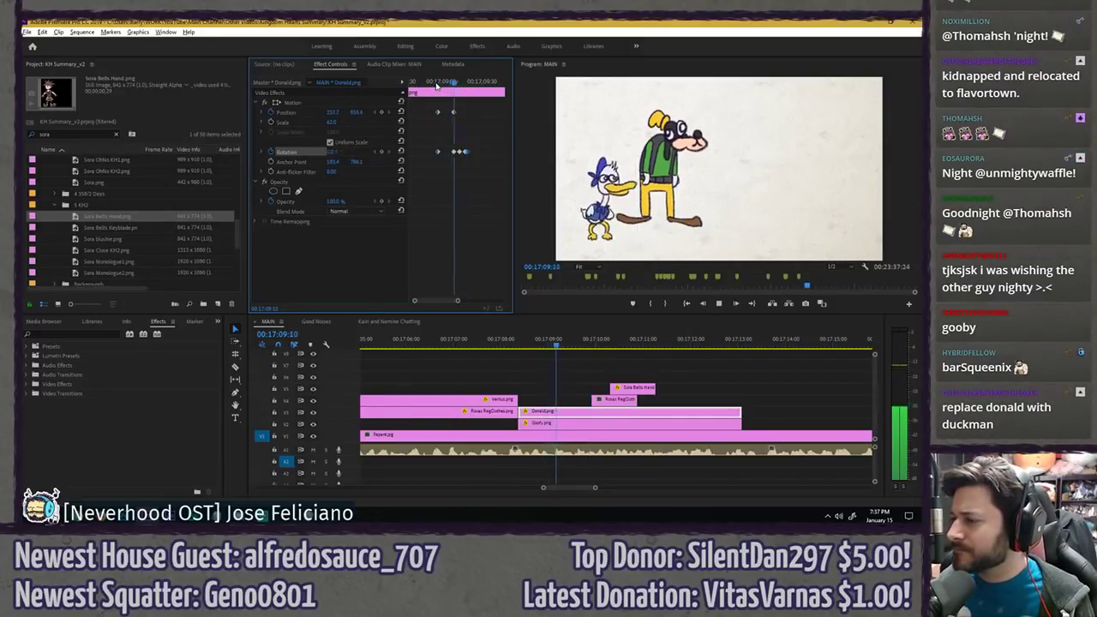
{"action": "left_click", "coordinate": [436, 86]}
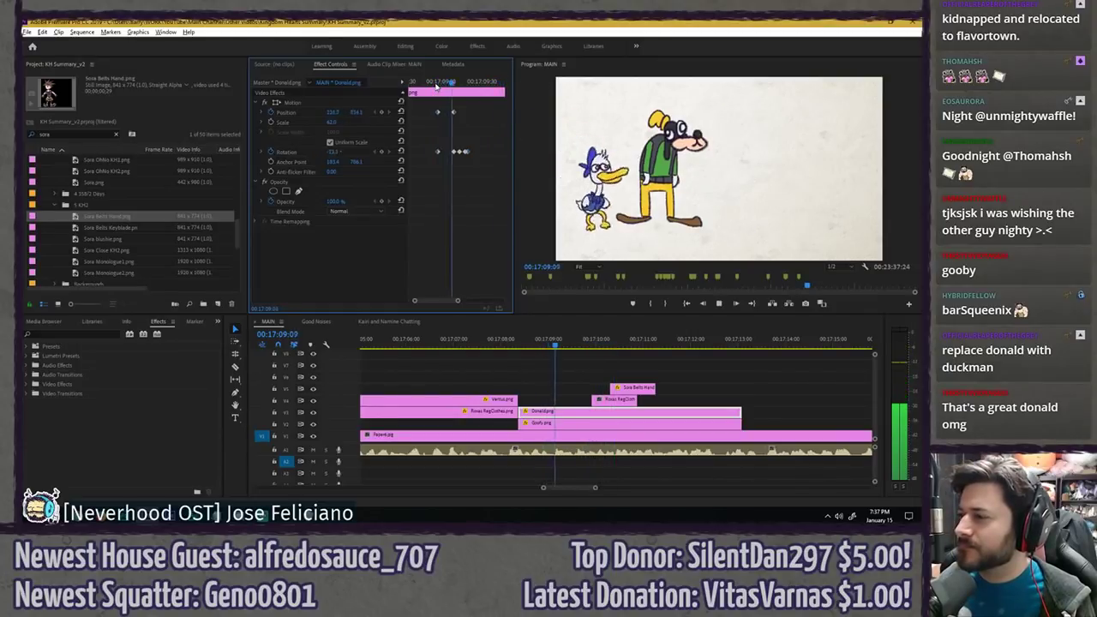
{"action": "left_click_drag", "start_coordinate": [523, 411], "coordinate": [549, 411]}
{"action": "left_click", "coordinate": [551, 423]}
{"action": "left_click", "coordinate": [460, 251]}
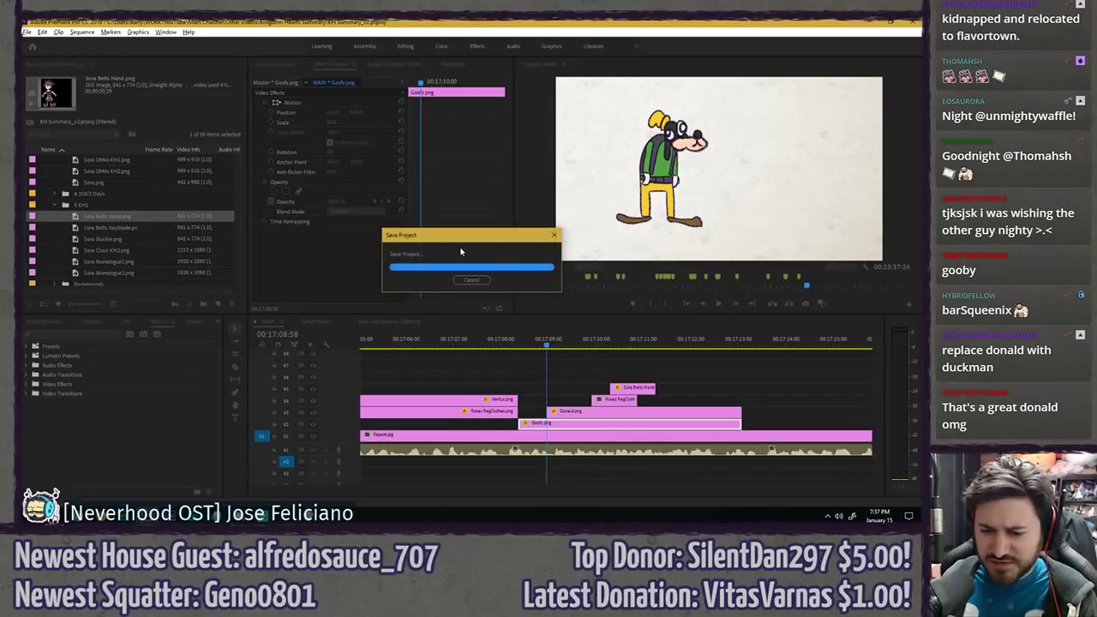
- Preview Donald appearing beside Goofy and save the project
{"action": "key", "text": "space"}
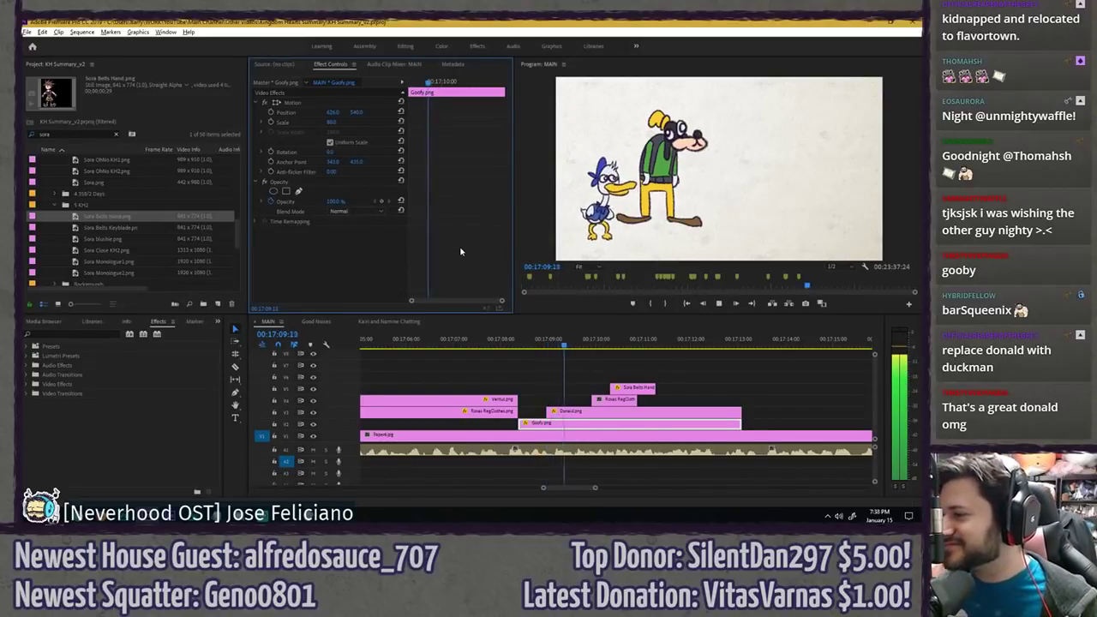
{"action": "key", "text": "space"}
{"action": "key", "text": "ctrl+s"}
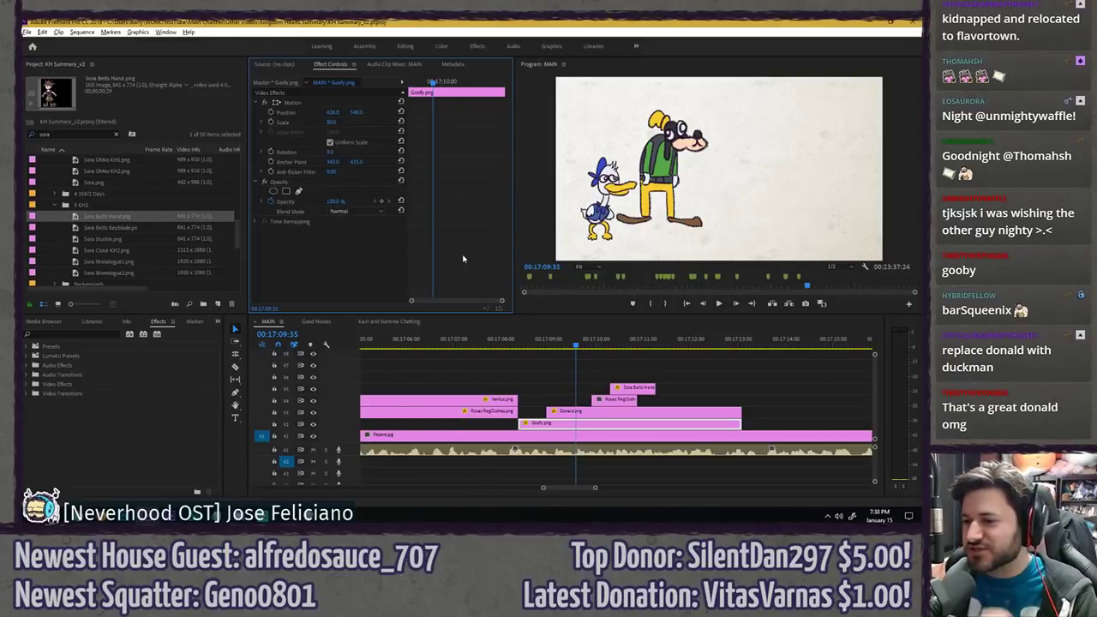
{"action": "left_click", "coordinate": [558, 428]}
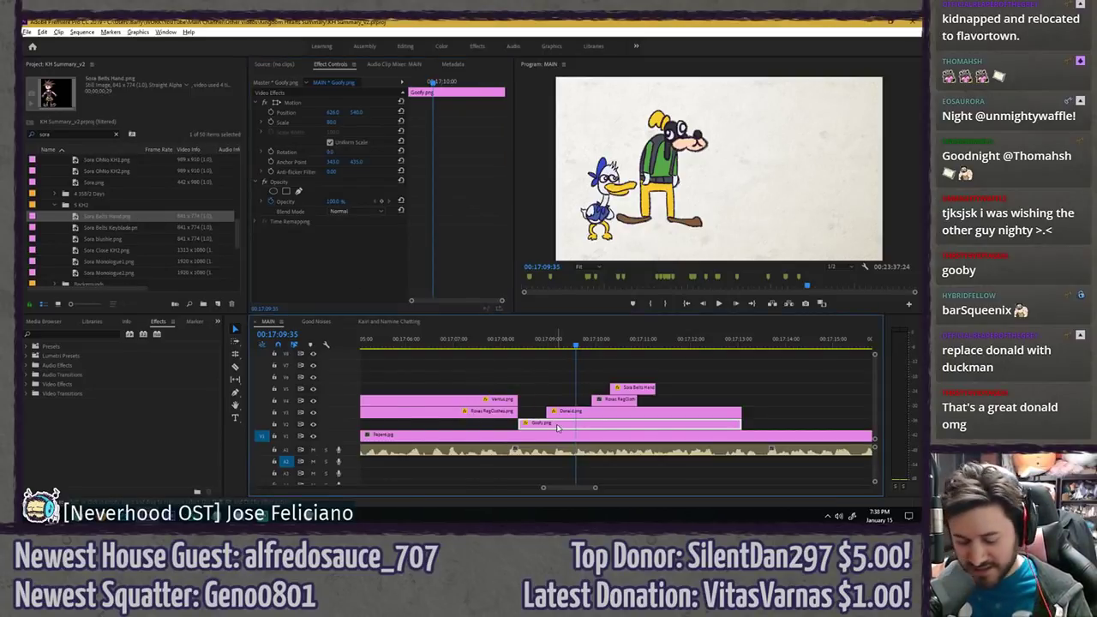
{"action": "key", "text": "ctrl+z"}
{"action": "key", "text": "ctrl+shift+z"}
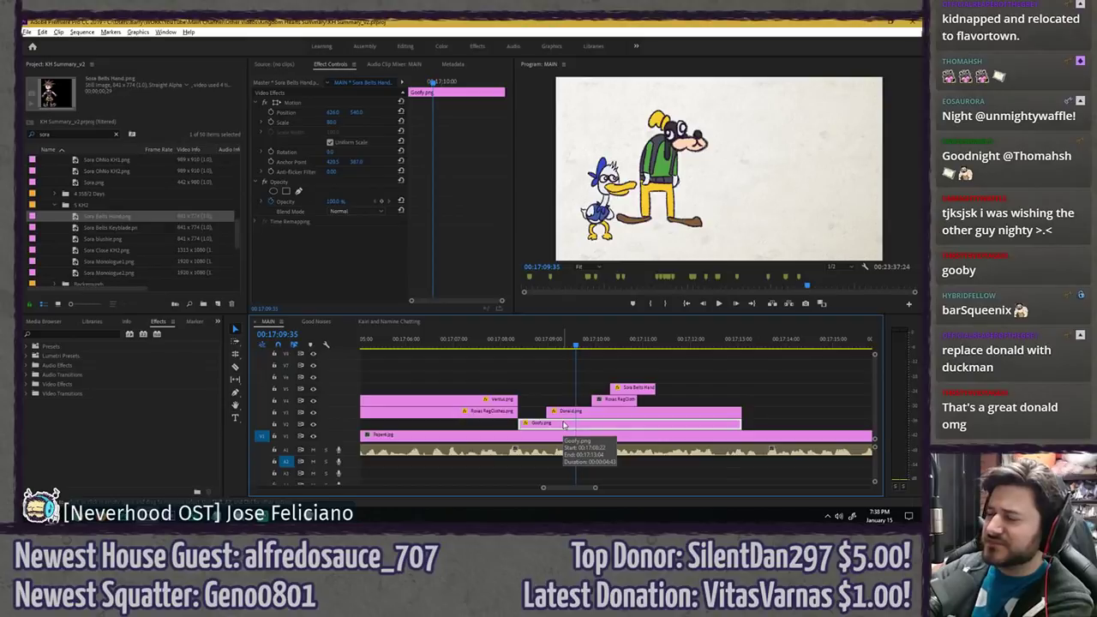
{"action": "left_click", "coordinate": [525, 377]}
{"action": "key", "text": "space"}
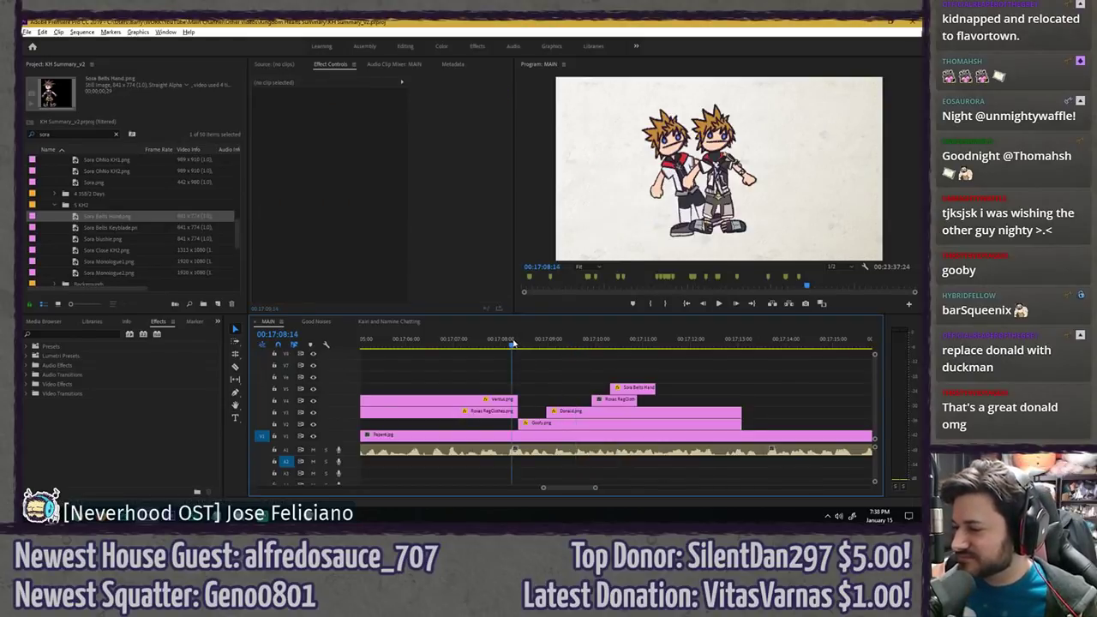
{"action": "key", "text": "space"}
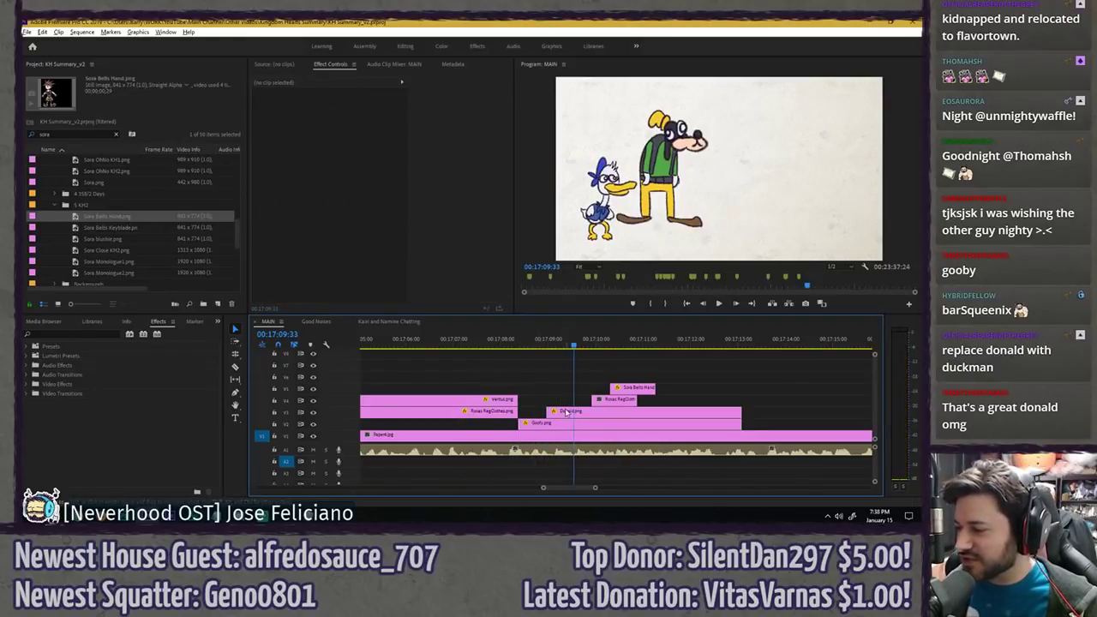
- Slide Goofy.png on V2 to start at 00:17:08:58 with Donald and preview
{"action": "left_click", "coordinate": [550, 410]}
{"action": "left_click", "coordinate": [563, 426]}
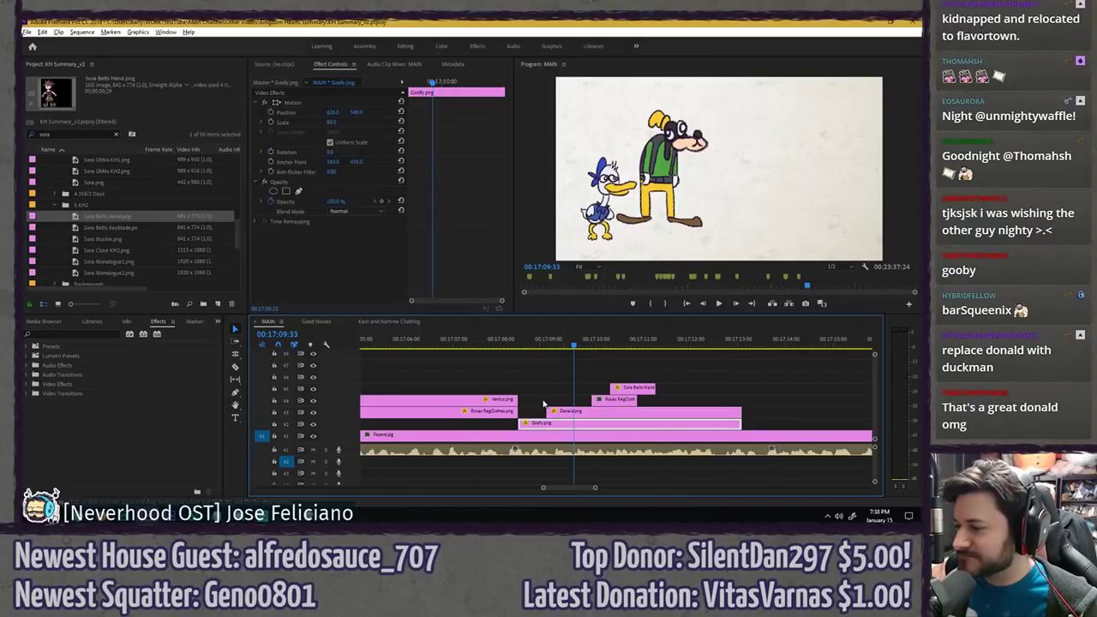
{"action": "left_click", "coordinate": [549, 347]}
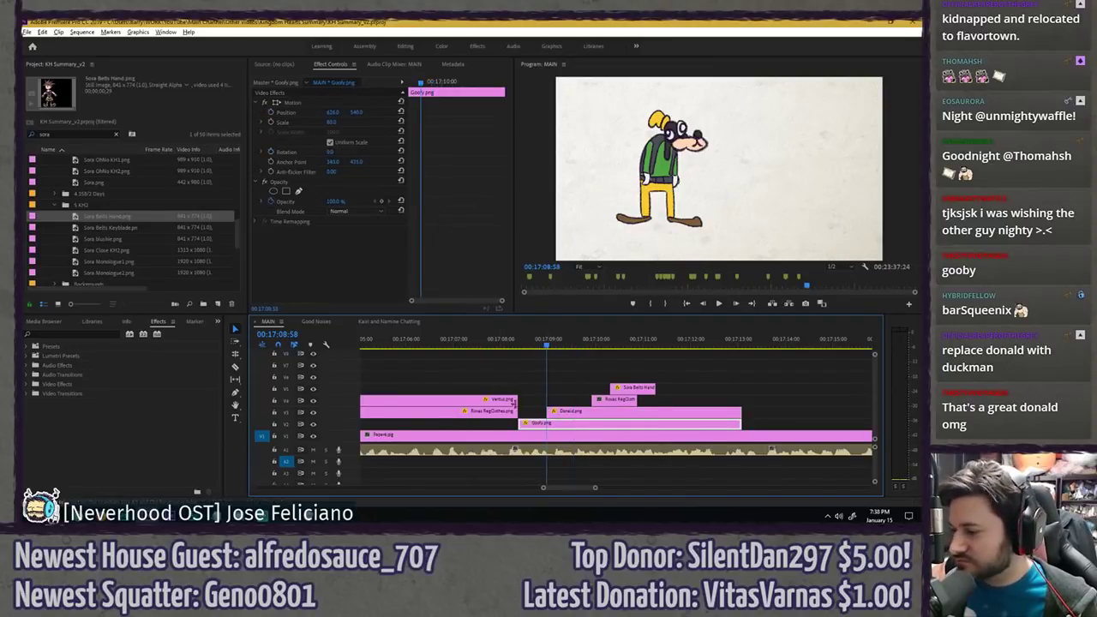
{"action": "left_click_drag", "start_coordinate": [526, 421], "coordinate": [549, 422]}
{"action": "left_click", "coordinate": [420, 131]}
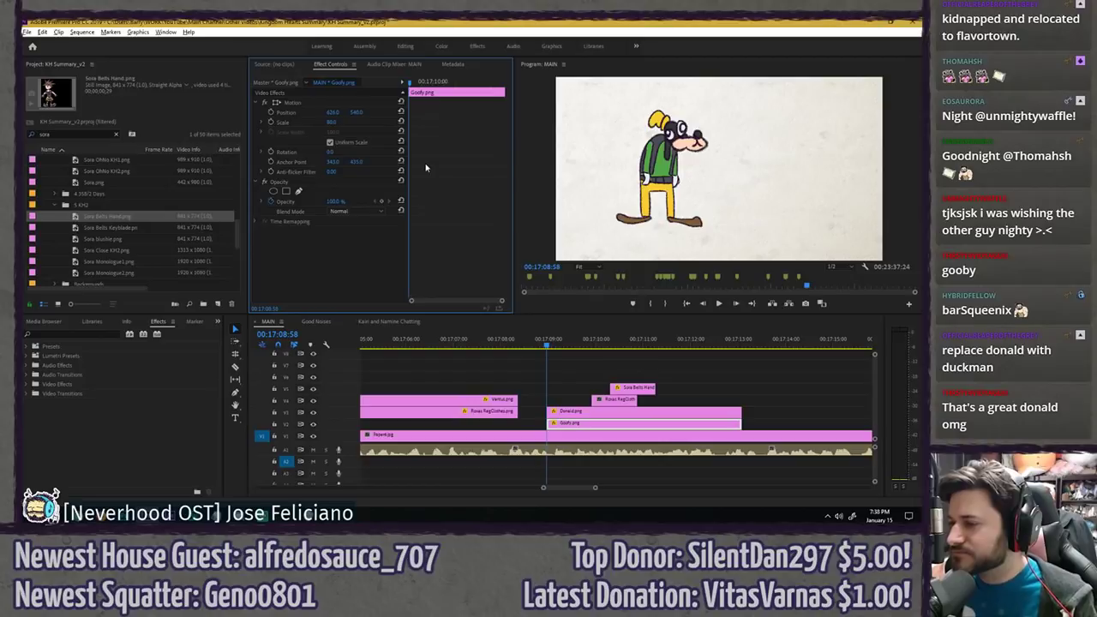
{"action": "key", "text": "space"}
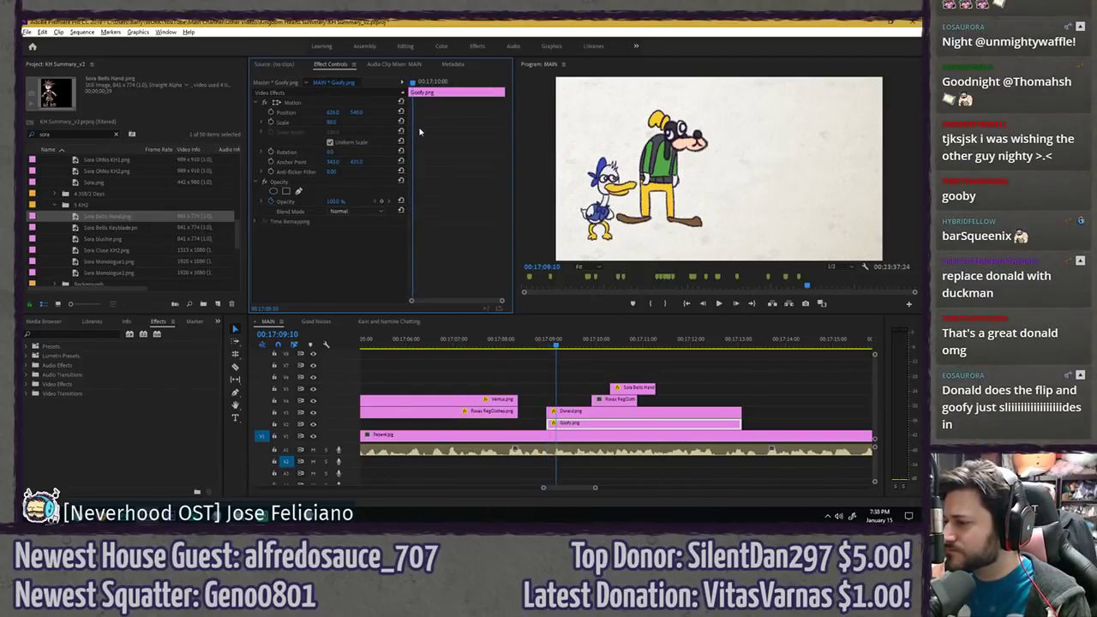
- Move Goofy's anchor point to his feet and start Position and Rotation keyframes
{"action": "left_click", "coordinate": [311, 105]}
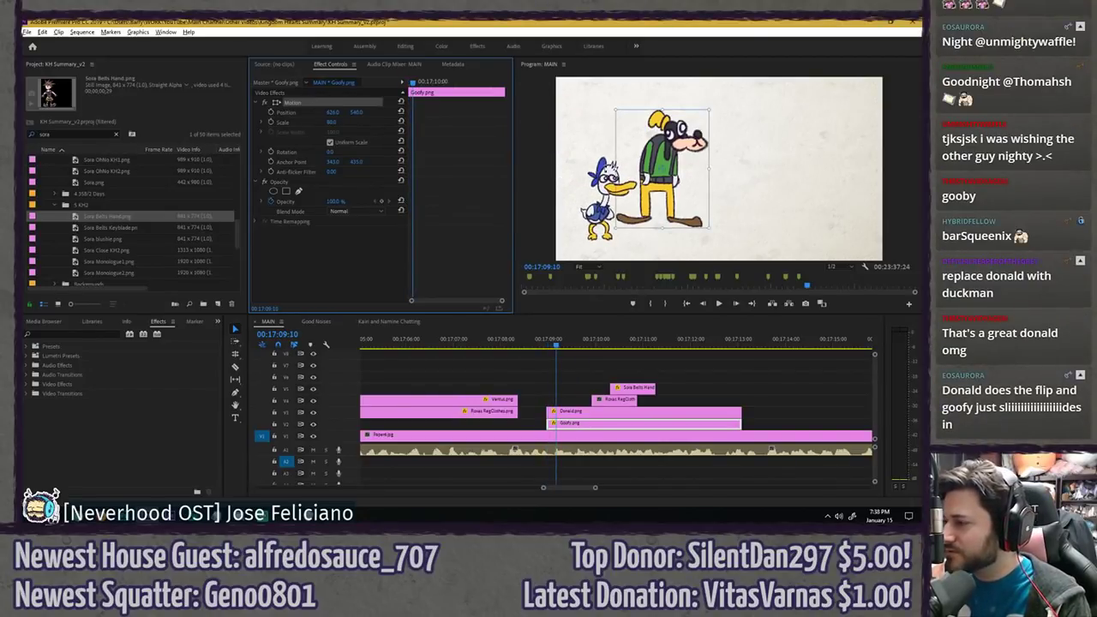
{"action": "left_click_drag", "start_coordinate": [667, 172], "coordinate": [661, 221]}
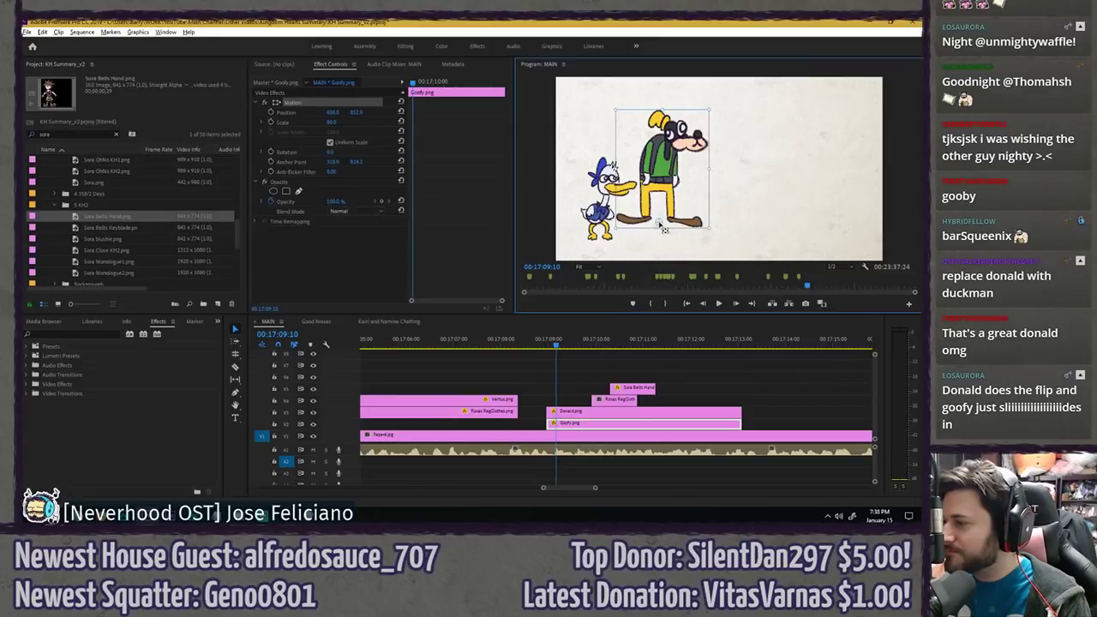
{"action": "left_click", "coordinate": [403, 182]}
{"action": "left_click", "coordinate": [271, 112]}
{"action": "left_click", "coordinate": [270, 151]}
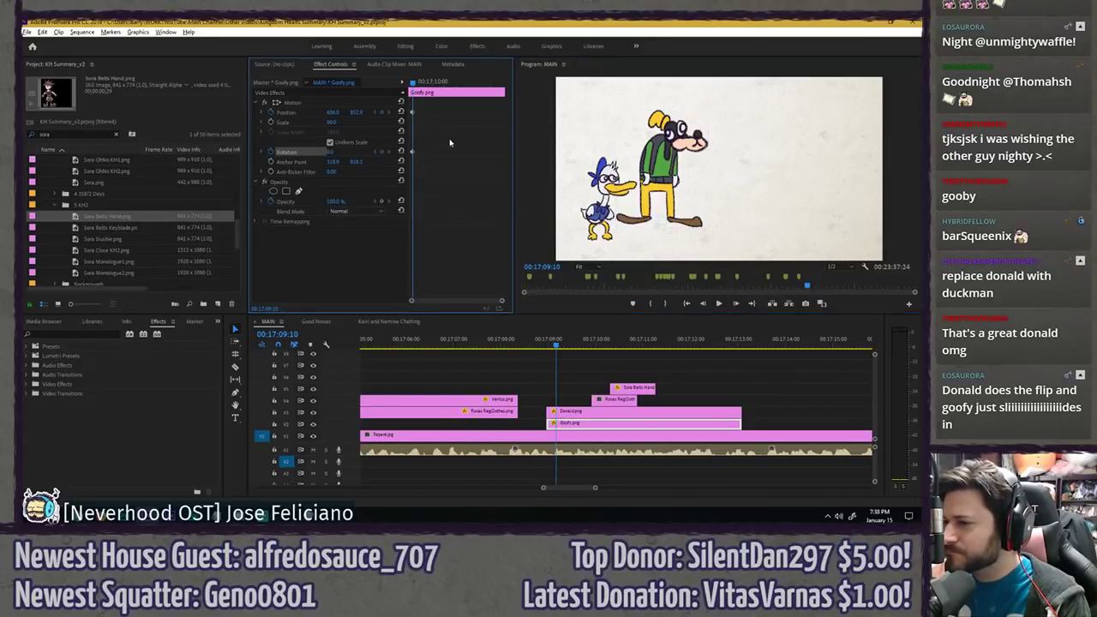
- At the clip start, tilt Goofy to -65° off the top-left corner and curve his path
{"action": "left_click_drag", "start_coordinate": [413, 82], "coordinate": [409, 83]}
{"action": "left_click", "coordinate": [341, 104]}
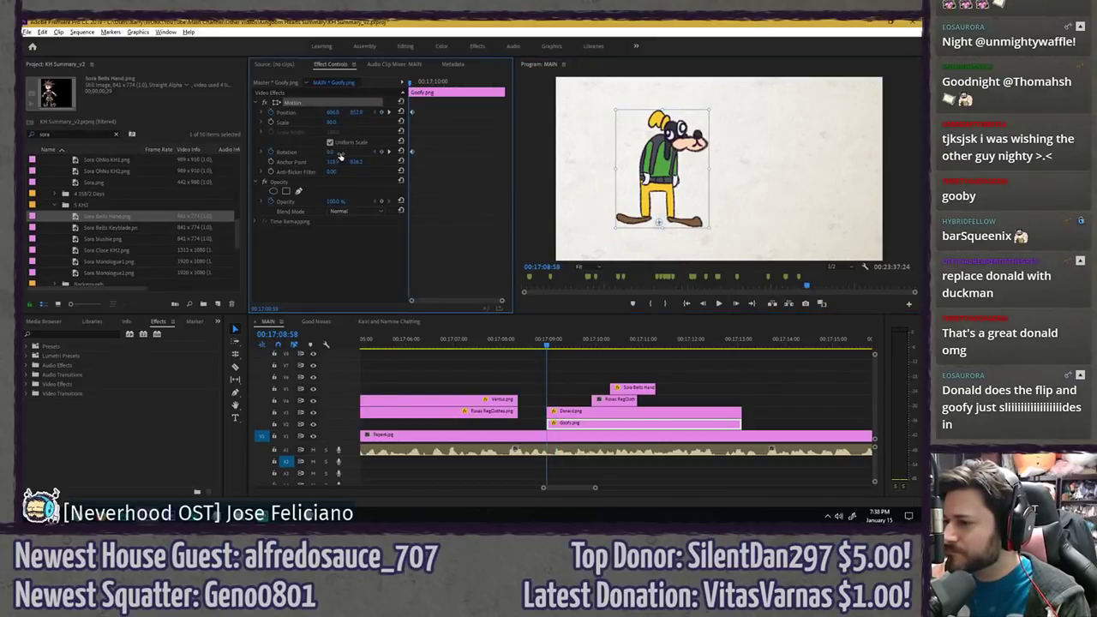
{"action": "left_click_drag", "start_coordinate": [329, 151], "coordinate": [288, 152]}
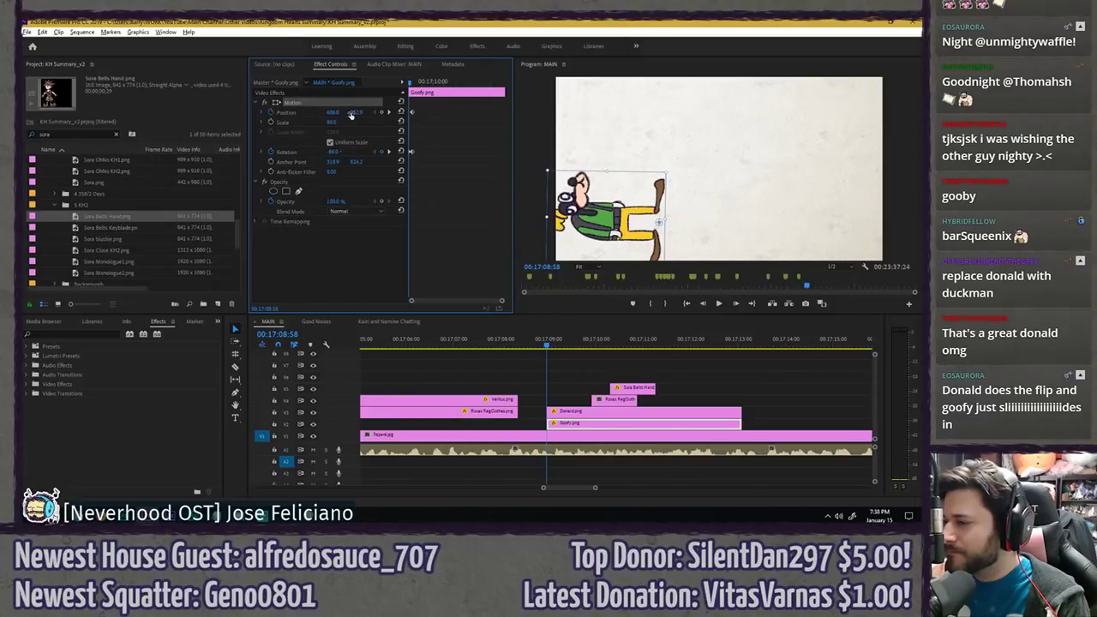
{"action": "left_click_drag", "start_coordinate": [350, 114], "coordinate": [343, 152]}
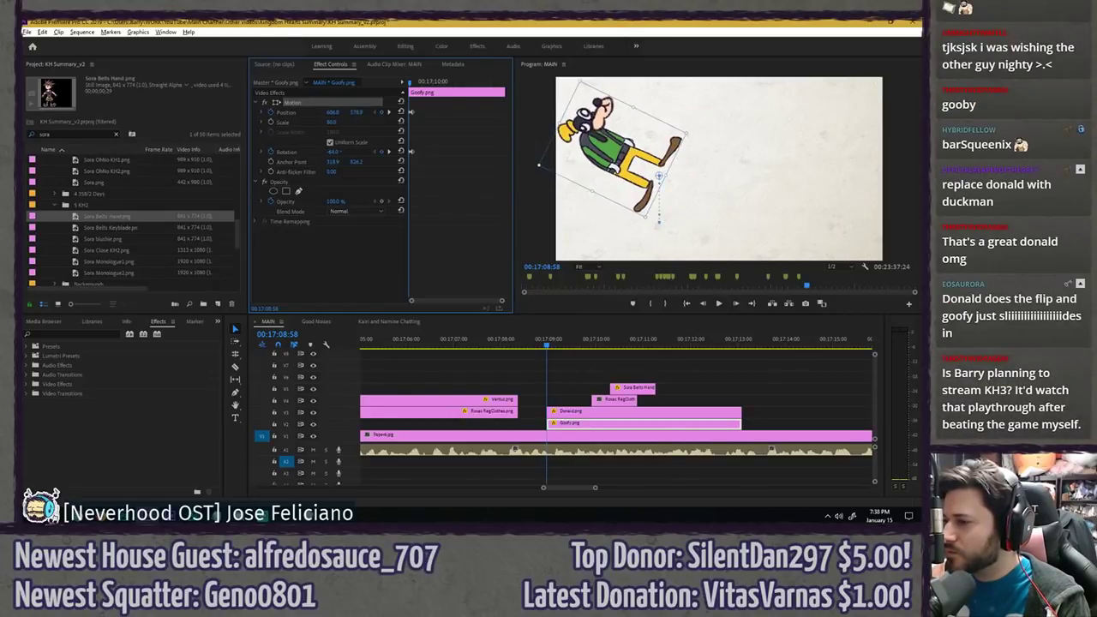
{"action": "left_click_drag", "start_coordinate": [358, 113], "coordinate": [355, 114]}
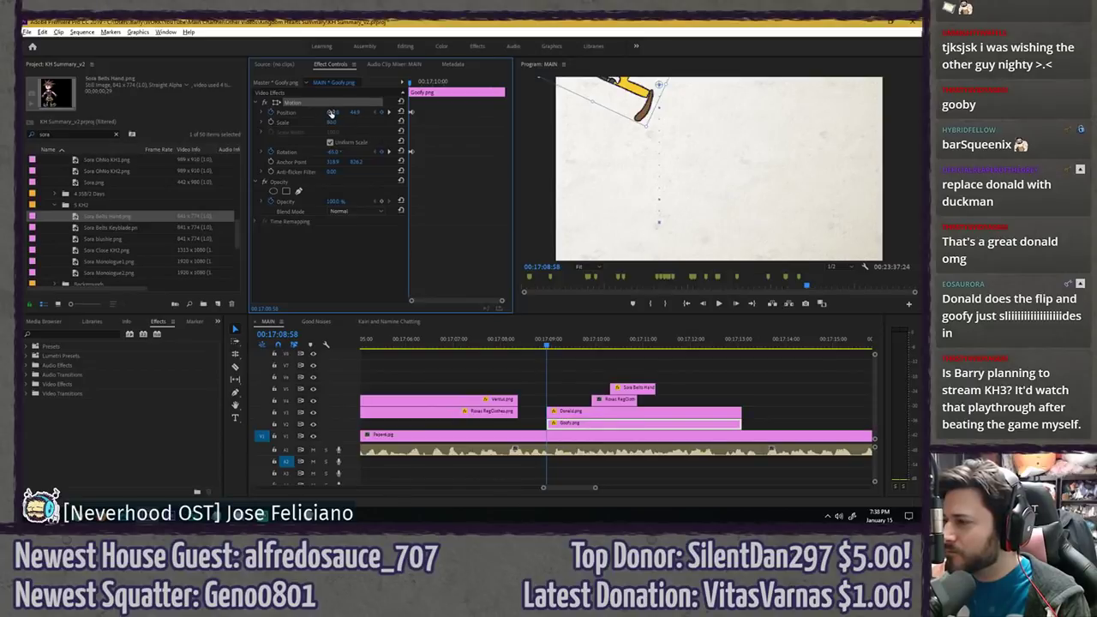
{"action": "left_click", "coordinate": [660, 110]}
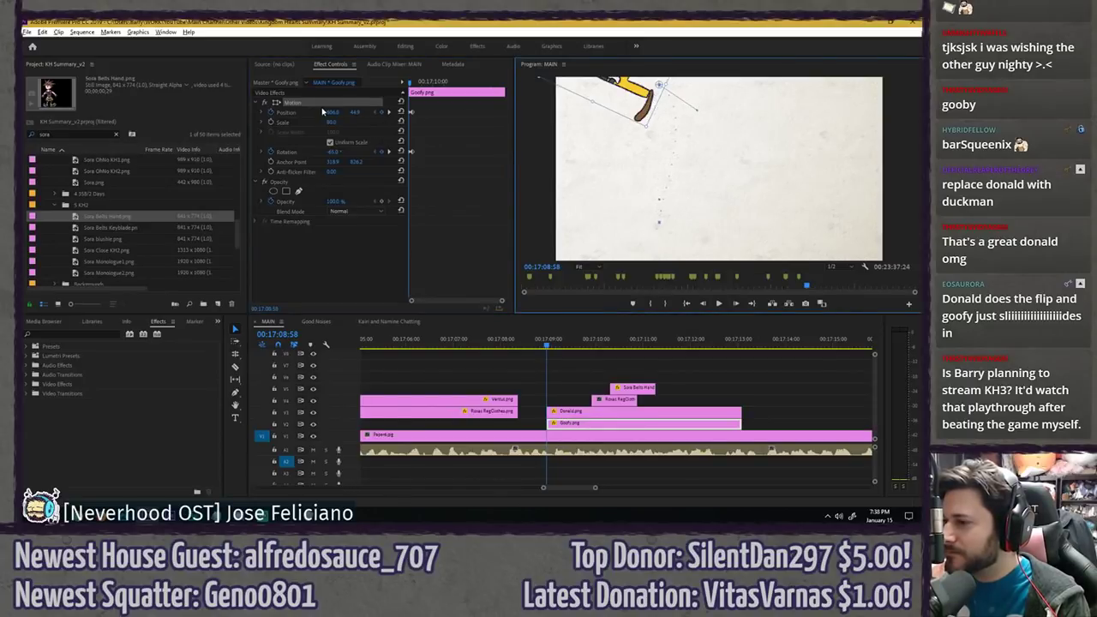
{"action": "mouse_move", "coordinate": [331, 113]}
{"action": "left_mouse_down"}
{"action": "mouse_move", "coordinate": [319, 113]}
{"action": "mouse_move", "coordinate": [351, 115]}
{"action": "mouse_move", "coordinate": [332, 114]}
{"action": "left_mouse_up"}
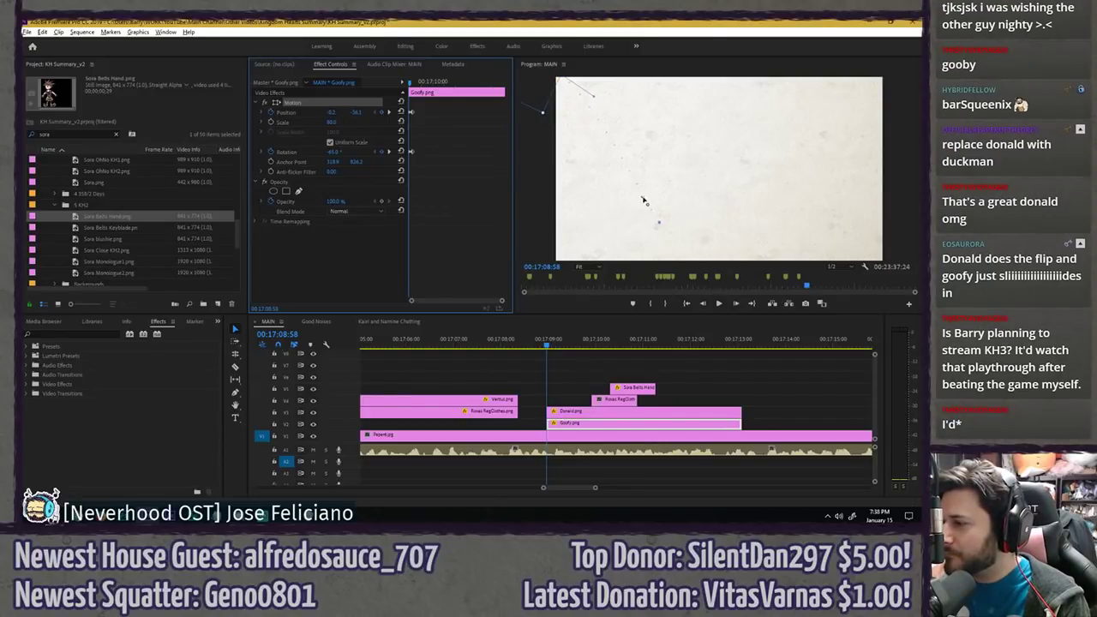
{"action": "left_click_drag", "start_coordinate": [658, 221], "coordinate": [656, 169]}
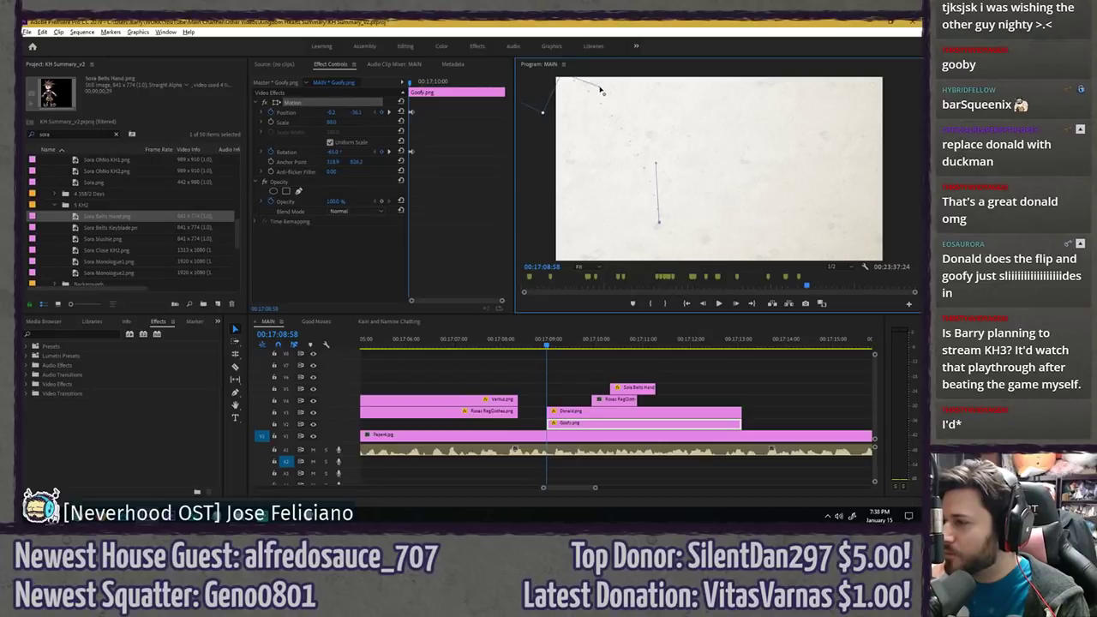
- Add settling rotation keyframes of 6° and then -2° after Goofy lands
{"action": "left_click", "coordinate": [462, 157]}
{"action": "key", "text": "space"}
{"action": "key", "text": "space"}
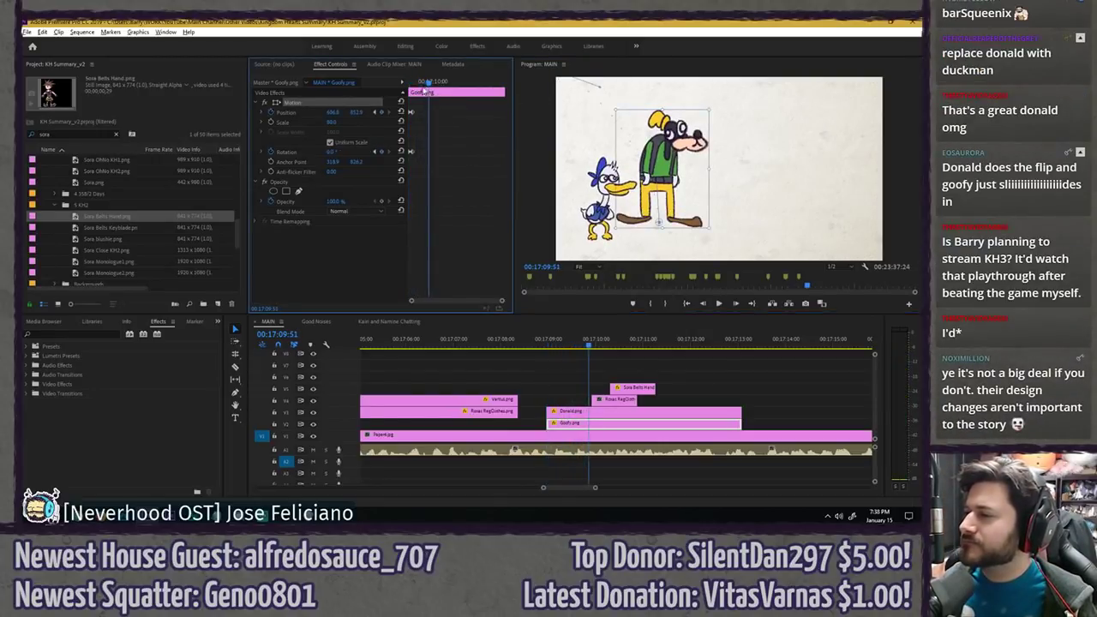
{"action": "left_click_drag", "start_coordinate": [423, 89], "coordinate": [412, 86]}
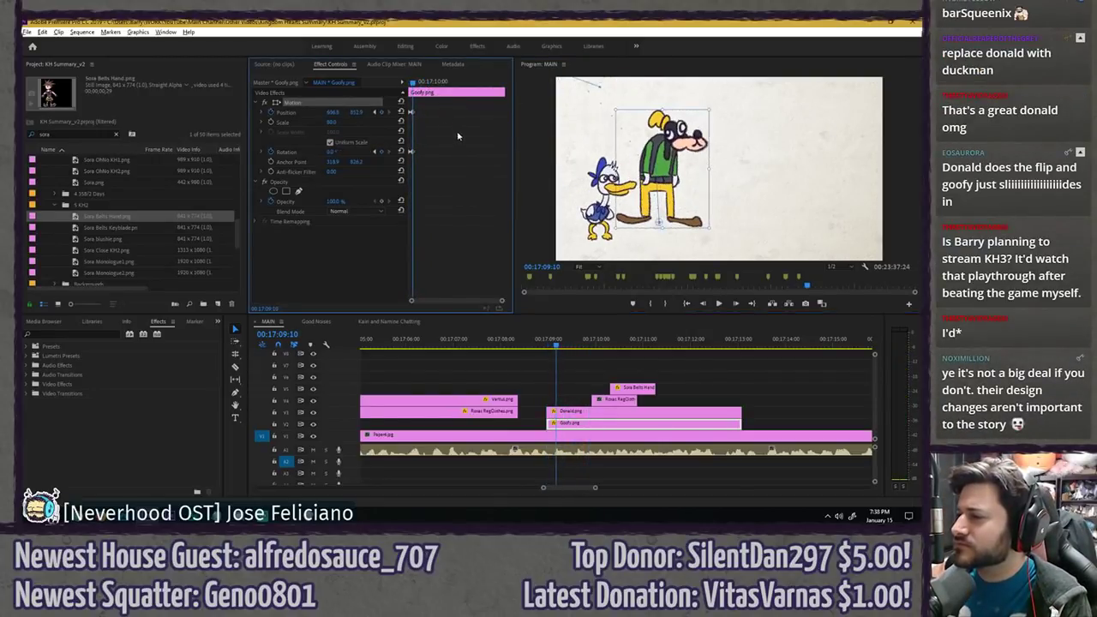
{"action": "key", "text": "Right"}
{"action": "key", "text": "Right"}
{"action": "key", "text": "Right"}
{"action": "key", "text": "Right"}
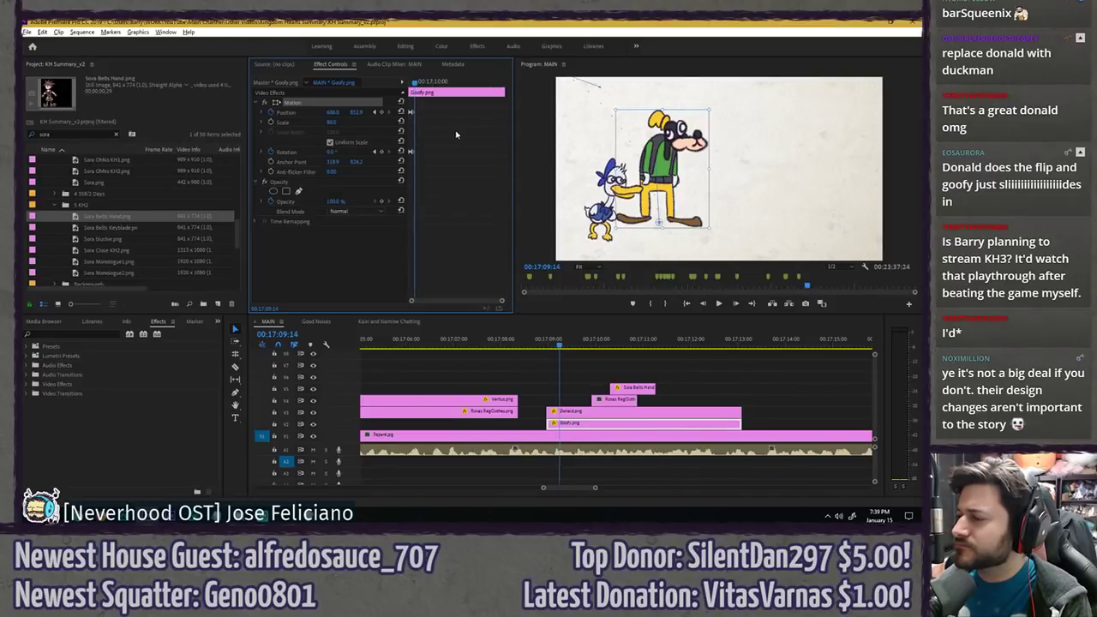
{"action": "type", "text": "6"}
{"action": "key", "text": "Return"}
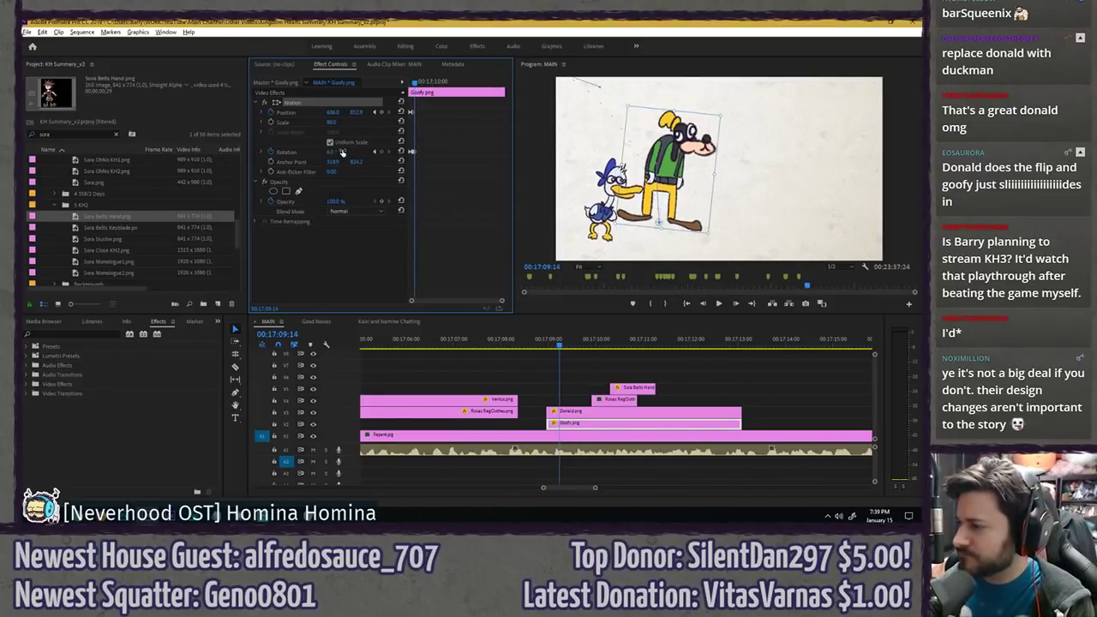
{"action": "key", "text": "Right"}
{"action": "key", "text": "Right"}
{"action": "key", "text": "Right"}
{"action": "key", "text": "Right"}
{"action": "key", "text": "Right"}
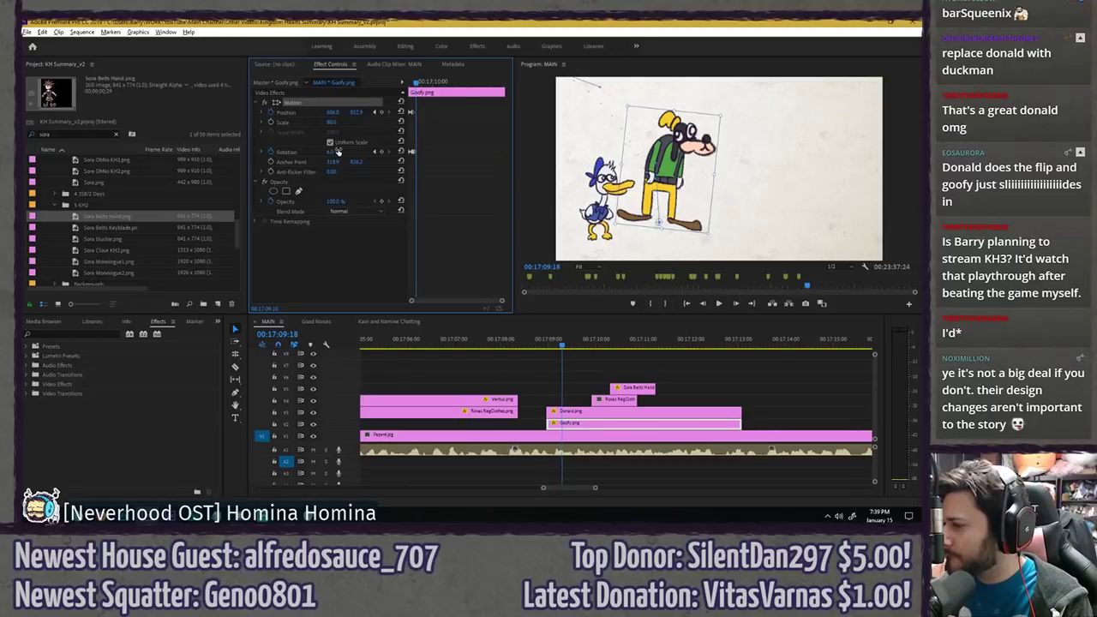
{"action": "key", "text": "Left"}
{"action": "type", "text": "-2"}
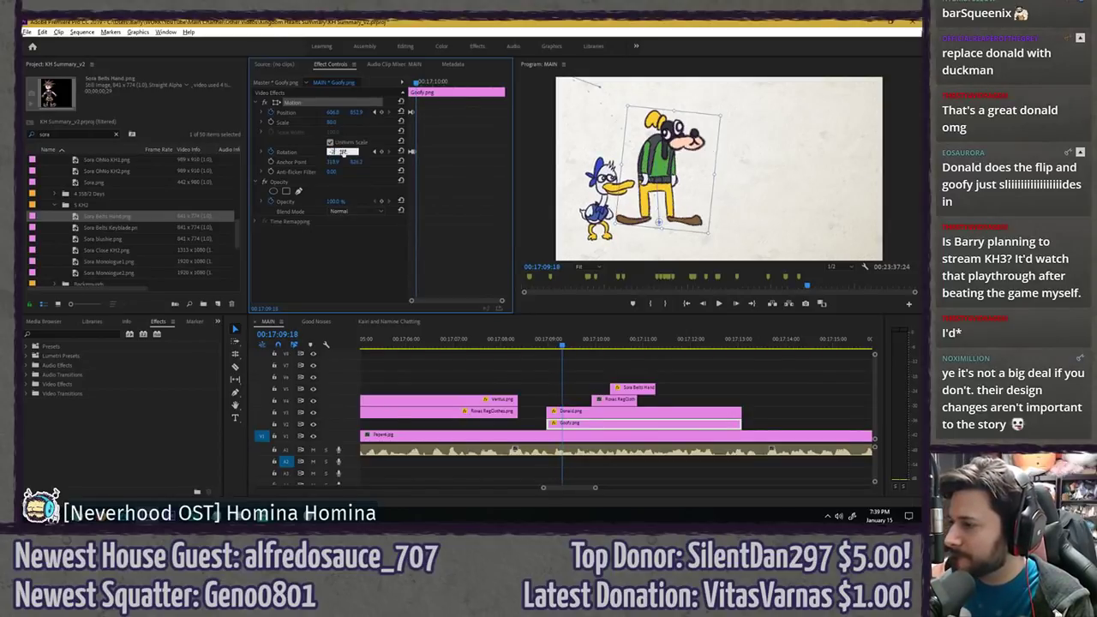
{"action": "key", "text": "Return"}
- Finish Goofy's rotation upright at 0°
{"action": "key", "text": "Right"}
{"action": "key", "text": "Right"}
{"action": "key", "text": "Right"}
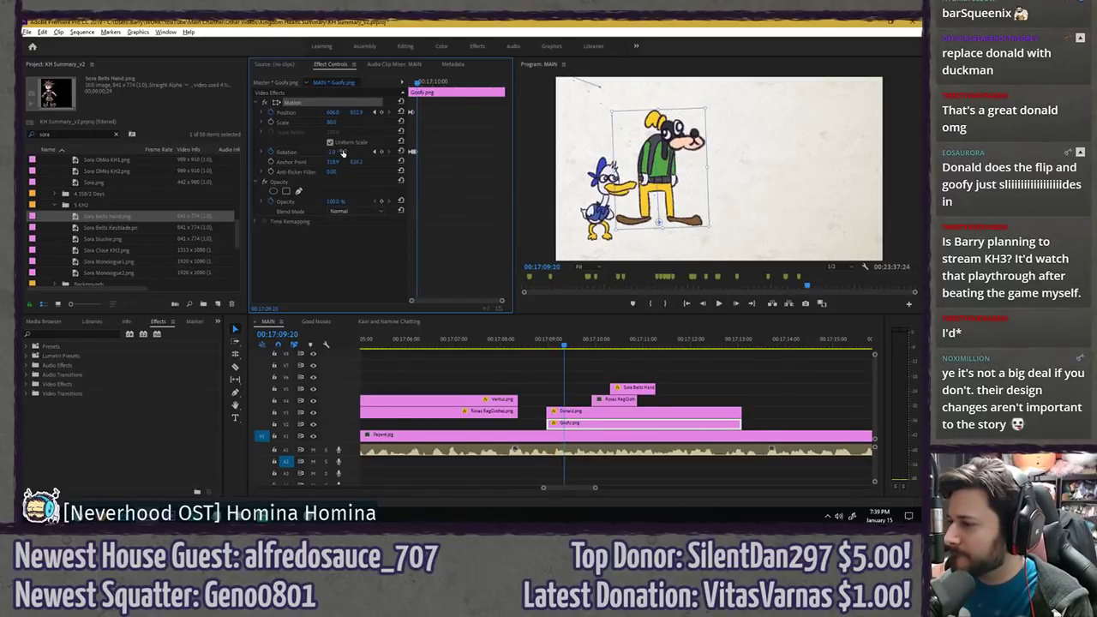
{"action": "key", "text": "Left"}
{"action": "key", "text": "Right"}
{"action": "left_click", "coordinate": [342, 153]}
{"action": "type", "text": "0"}
{"action": "key", "text": "Return"}
{"action": "left_click", "coordinate": [419, 84]}
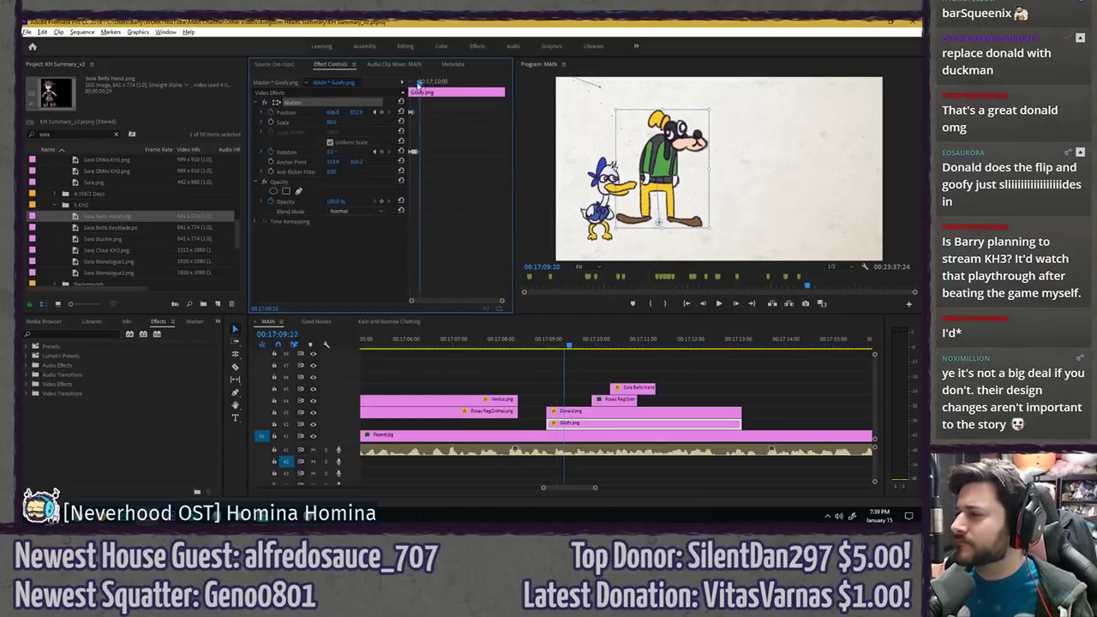
- Shift Goofy's clip slightly later on V2 and play back the timing
{"action": "left_click_drag", "start_coordinate": [419, 84], "coordinate": [387, 85]}
{"action": "key", "text": "space"}
{"action": "key", "text": "space"}
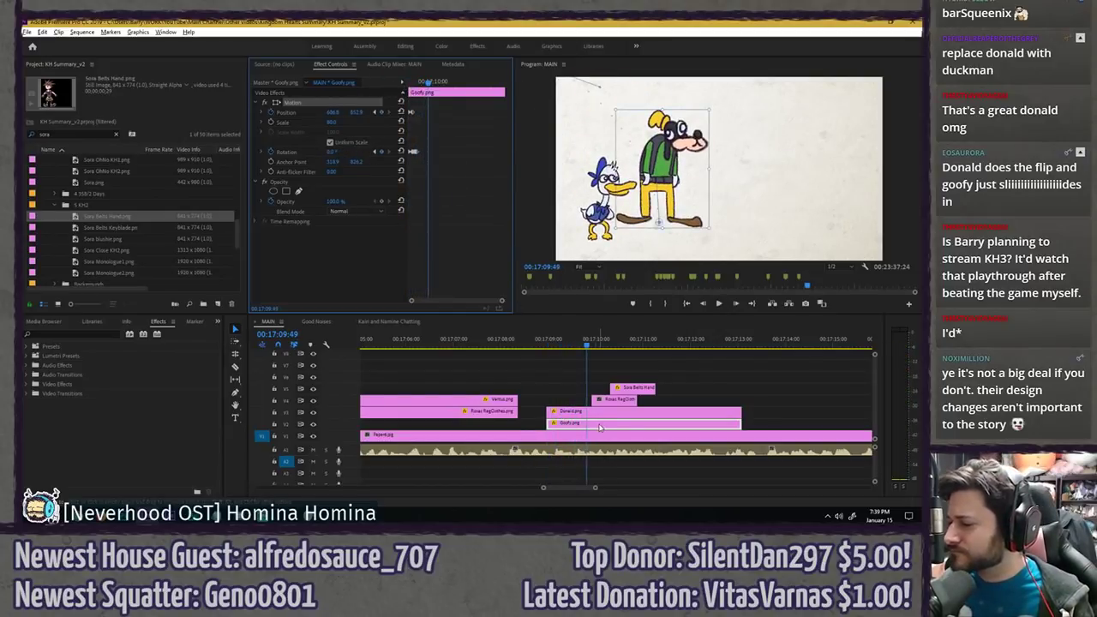
{"action": "left_click_drag", "start_coordinate": [600, 427], "coordinate": [640, 426]}
{"action": "key", "text": "space"}
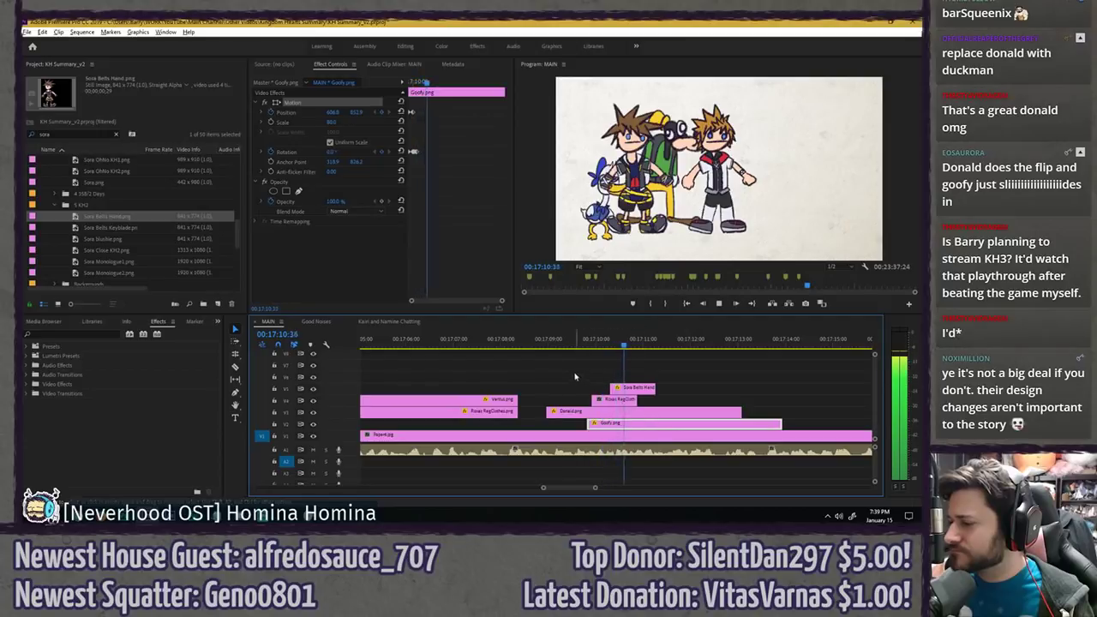
{"action": "key", "text": "space"}
- Drag the Sora and Roxas clips later and preview the Donald and Goofy entrances
{"action": "left_click_drag", "start_coordinate": [587, 376], "coordinate": [692, 400]}
{"action": "left_click", "coordinate": [538, 341]}
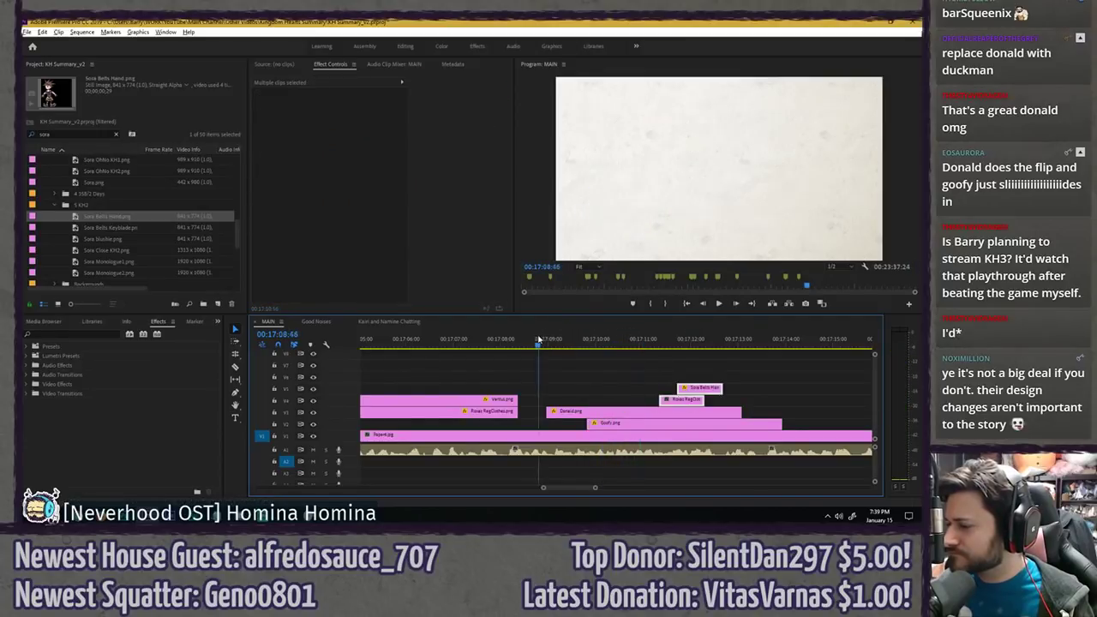
{"action": "key", "text": "space"}
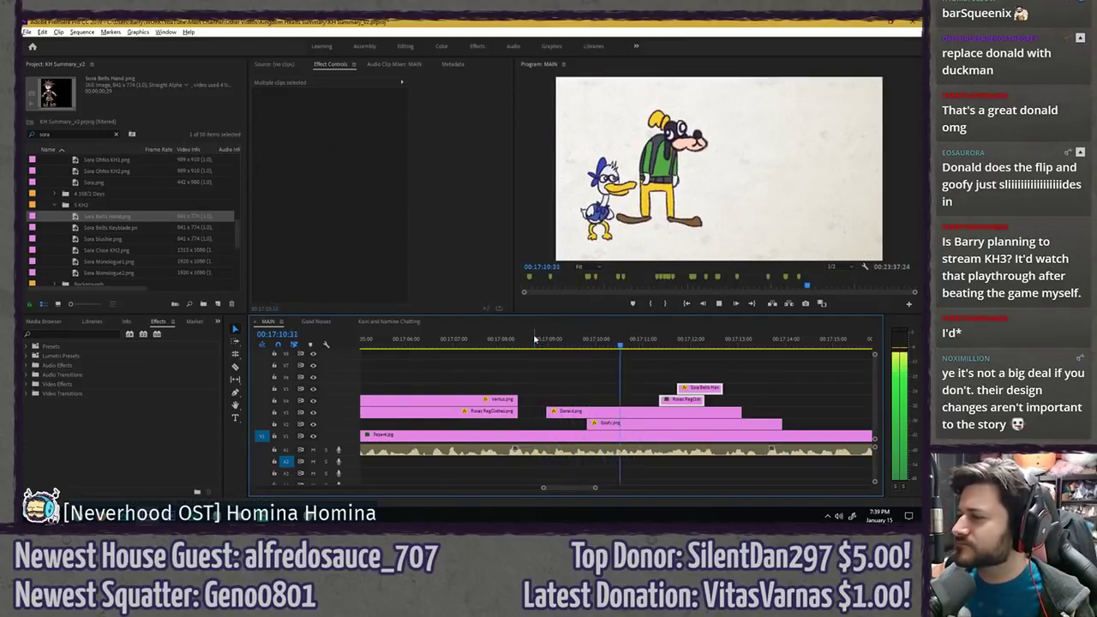
{"action": "key", "text": "space"}
- Slide Goofy left toward Donald at 00:17:10:01 and rework his keyframes to land lower
{"action": "left_click", "coordinate": [602, 426]}
{"action": "left_click", "coordinate": [415, 84]}
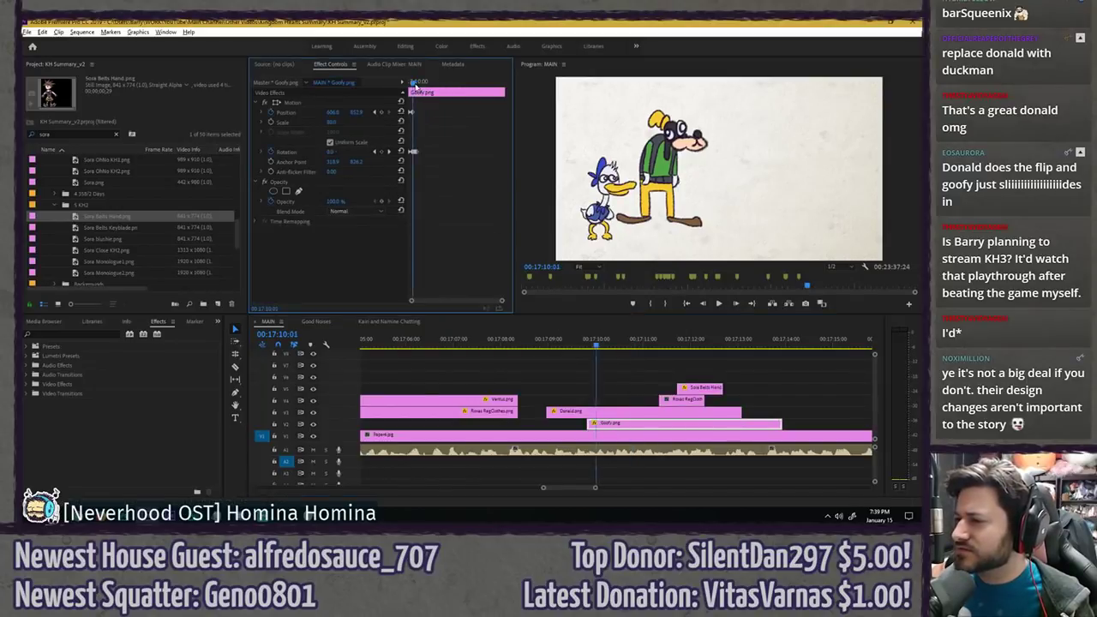
{"action": "left_click_drag", "start_coordinate": [332, 113], "coordinate": [341, 113]}
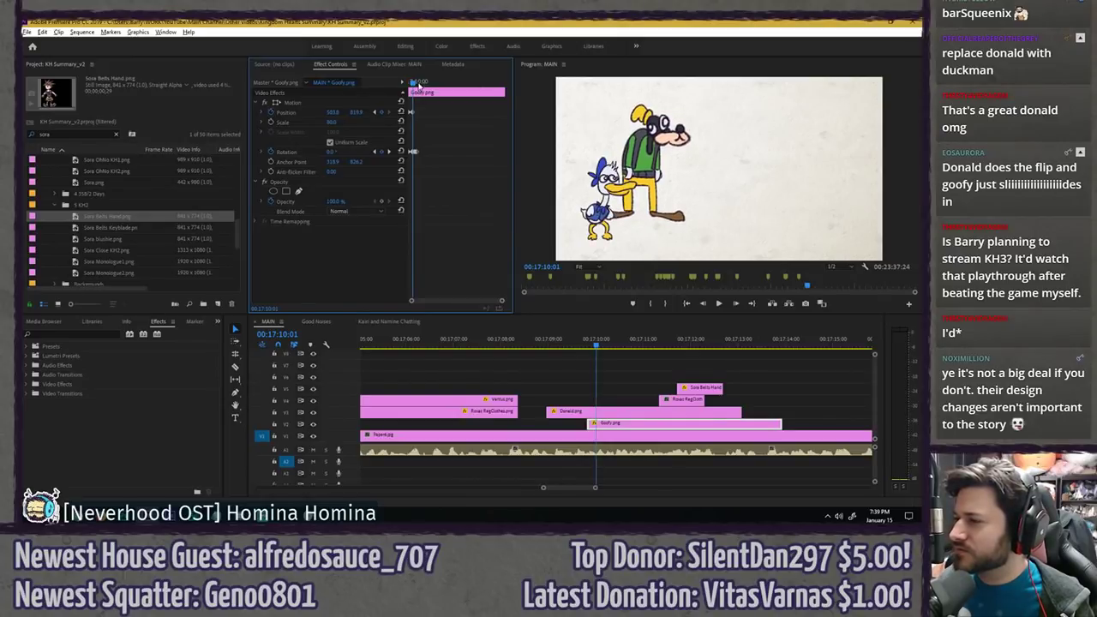
{"action": "mouse_move", "coordinate": [412, 81]}
{"action": "left_mouse_down"}
{"action": "mouse_move", "coordinate": [422, 84]}
{"action": "mouse_move", "coordinate": [409, 83]}
{"action": "left_mouse_up"}
{"action": "key", "text": "equal"}
{"action": "key", "text": "equal"}
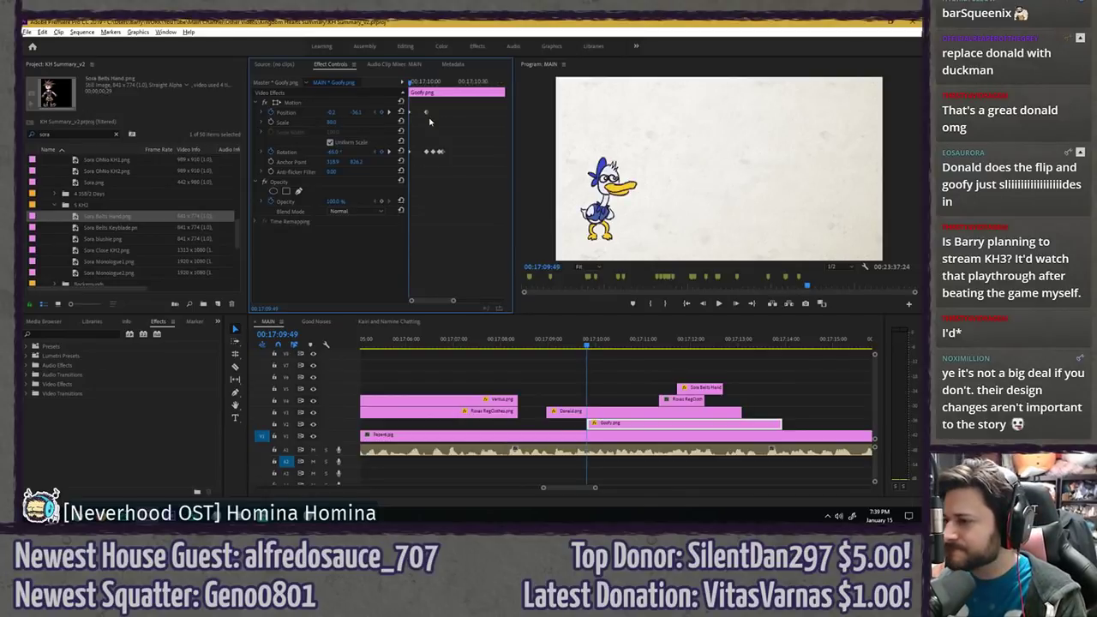
{"action": "left_click", "coordinate": [424, 83]}
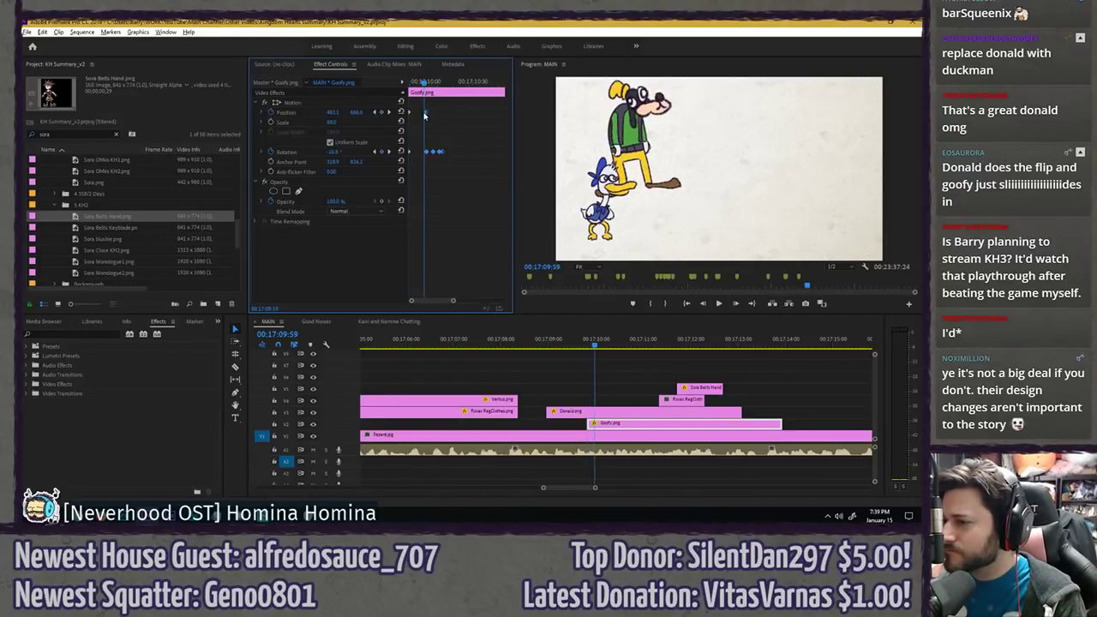
{"action": "key", "text": "equal"}
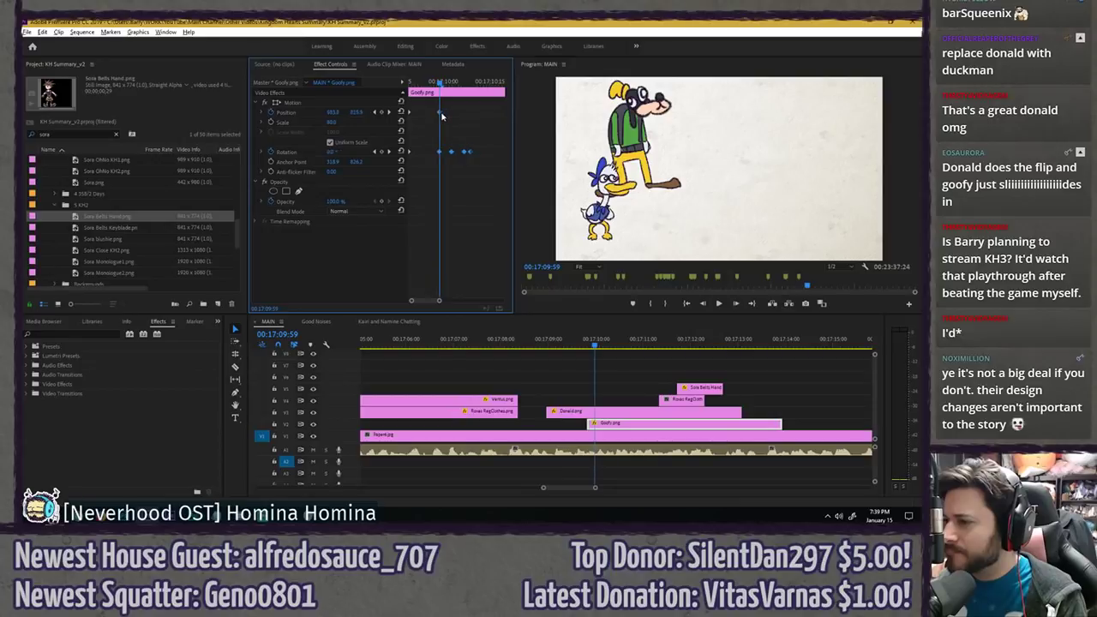
{"action": "key", "text": "ctrl+s"}
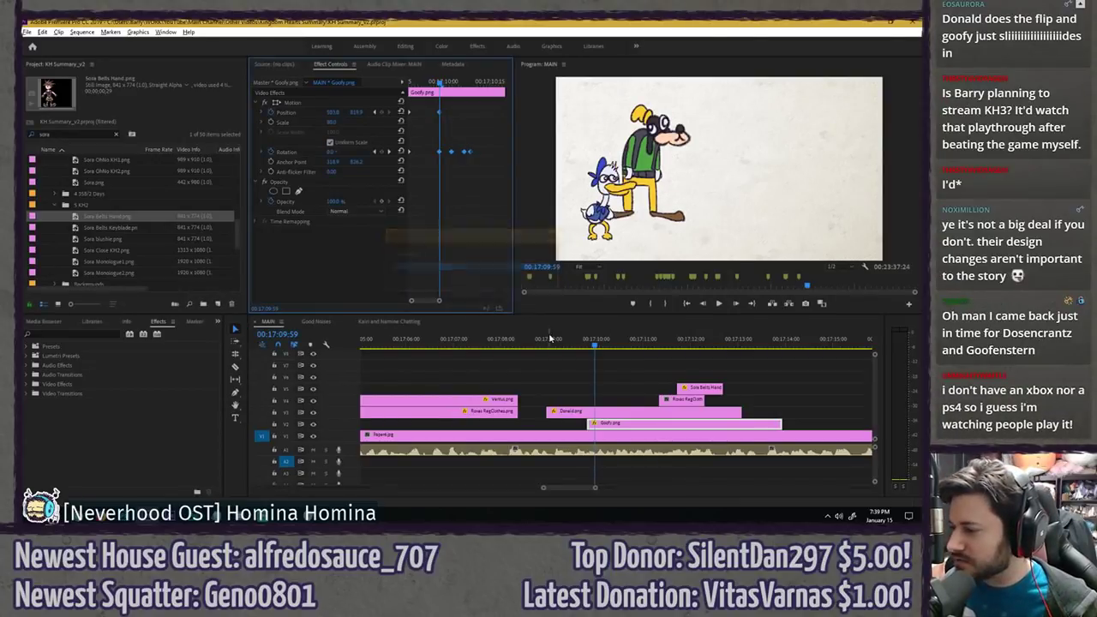
- Review Goofy's landing and Donald's entrance frame by frame, then save the project
{"action": "key", "text": "space"}
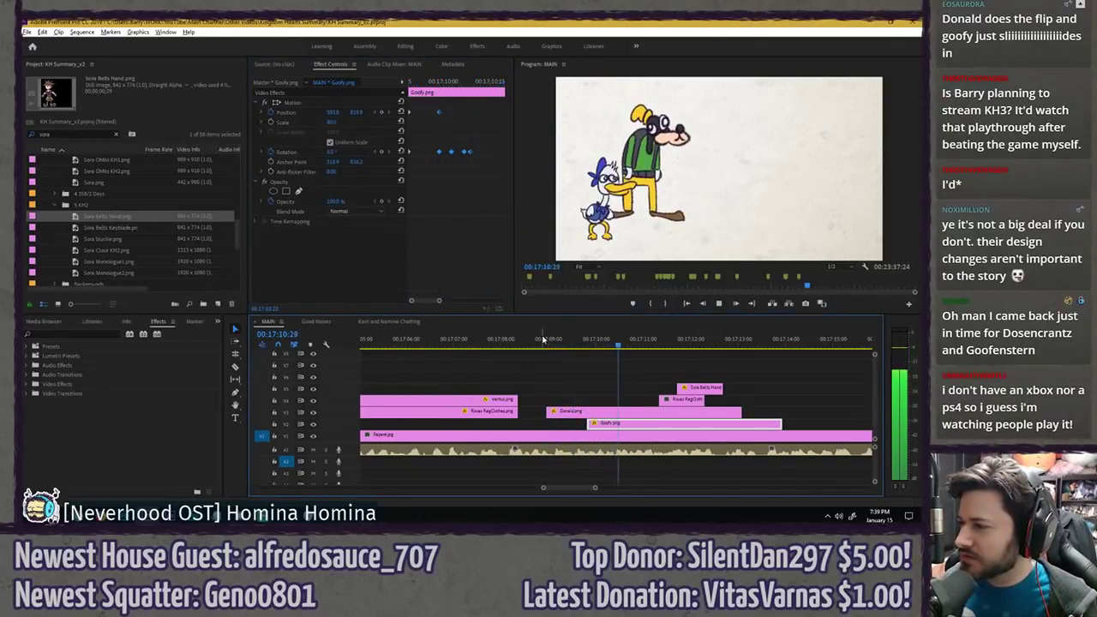
{"action": "left_click", "coordinate": [596, 340]}
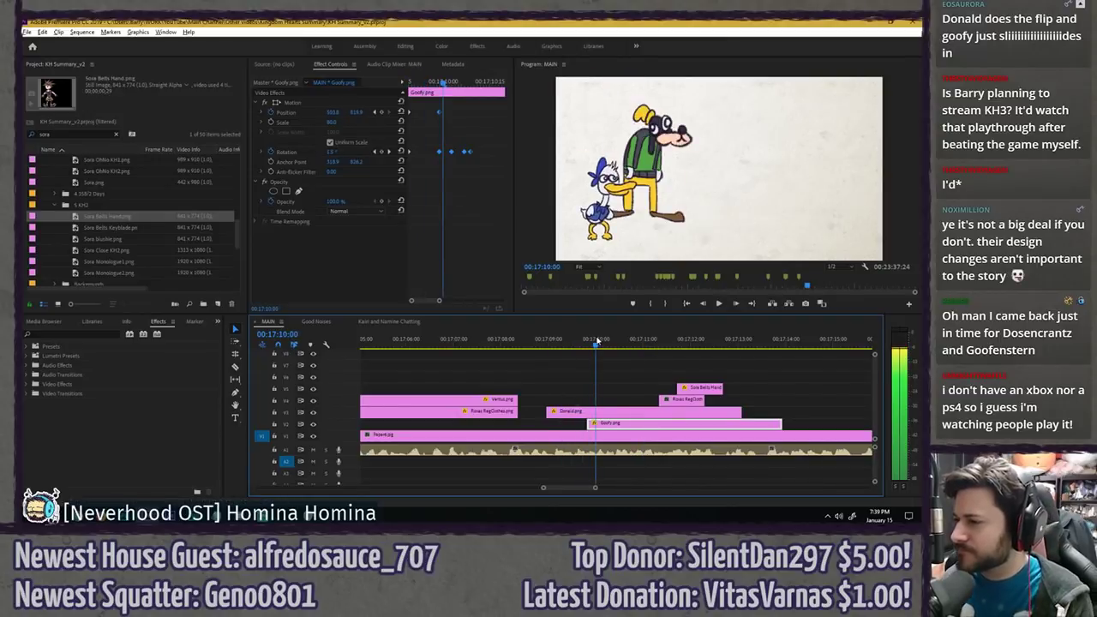
{"action": "key", "text": "Right"}
{"action": "key", "text": "Right"}
{"action": "key", "text": "Right"}
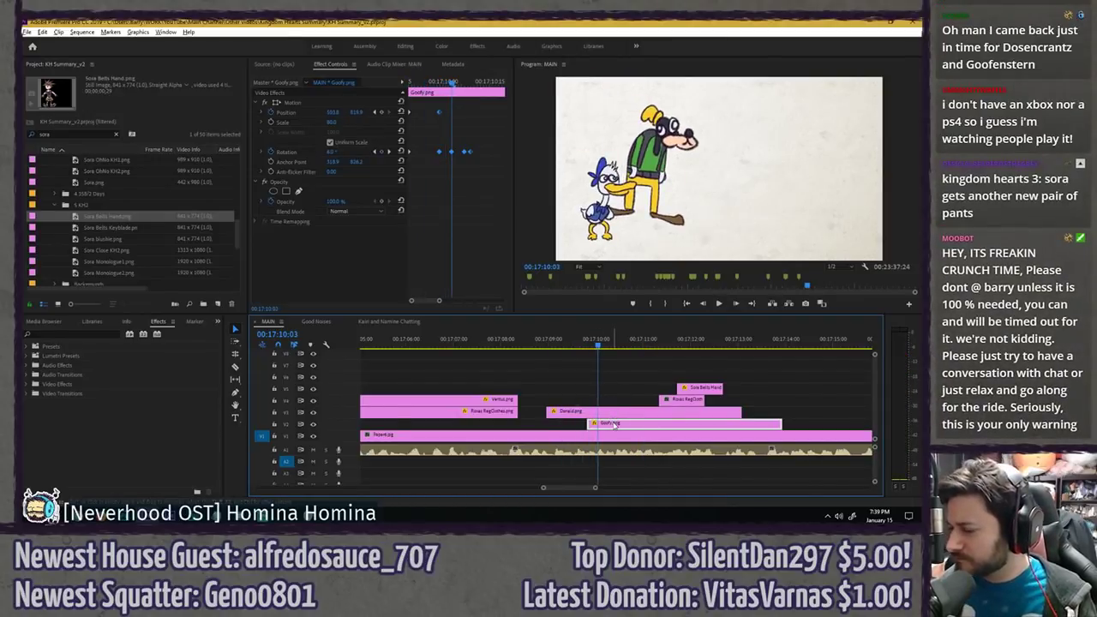
{"action": "left_click", "coordinate": [586, 340]}
{"action": "key", "text": "space"}
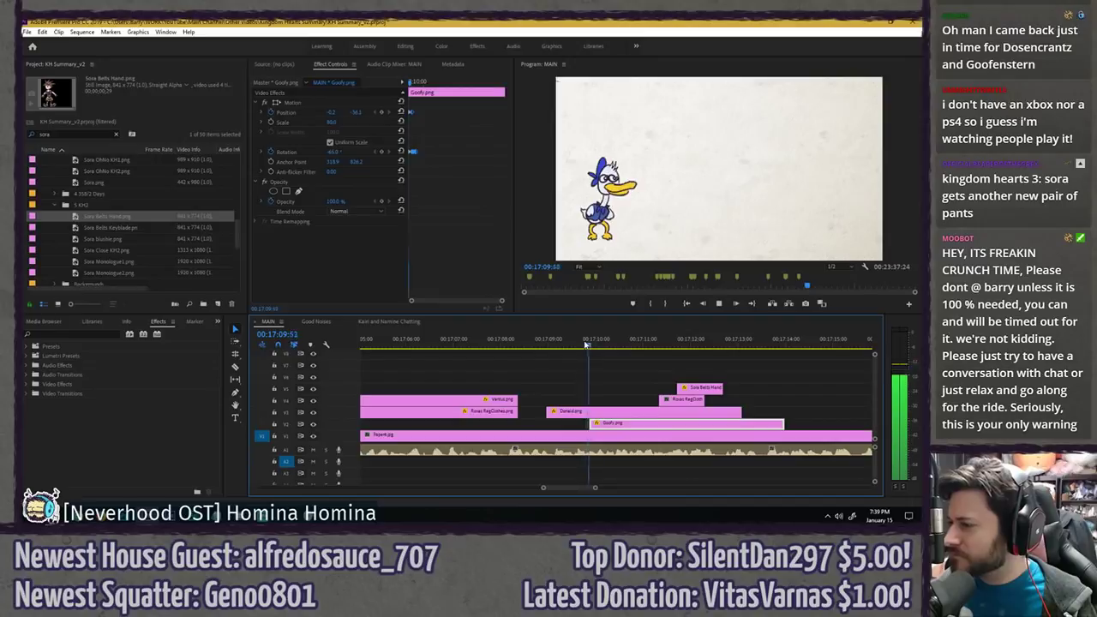
{"action": "left_click", "coordinate": [558, 341]}
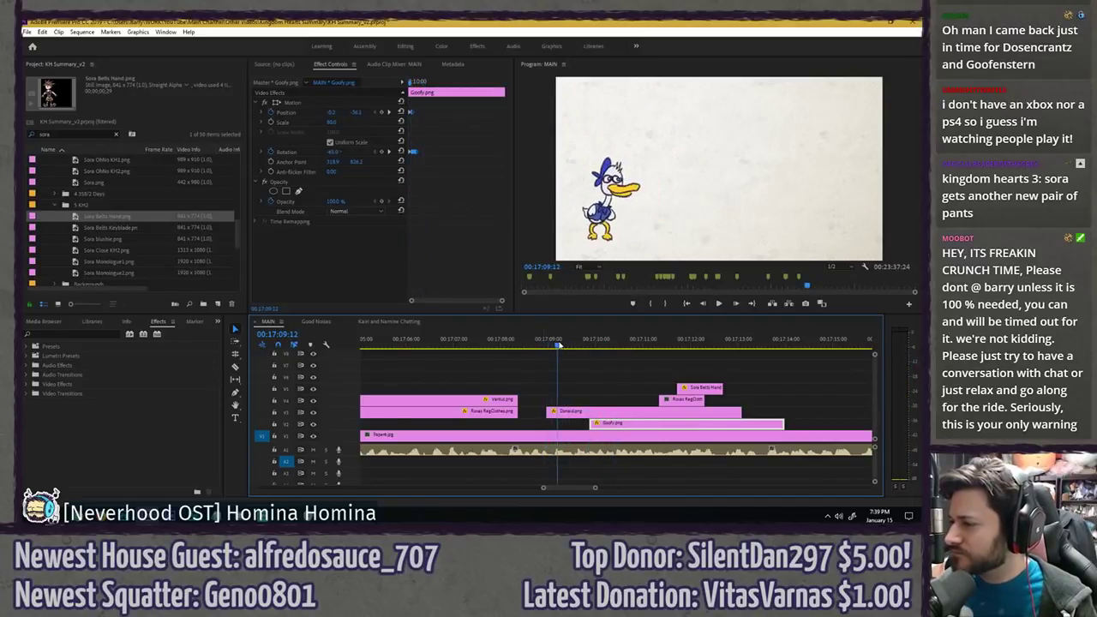
{"action": "key", "text": "Left"}
{"action": "key", "text": "Left"}
{"action": "key", "text": "Left"}
{"action": "key", "text": "Left"}
{"action": "key", "text": "Right"}
{"action": "key", "text": "Right"}
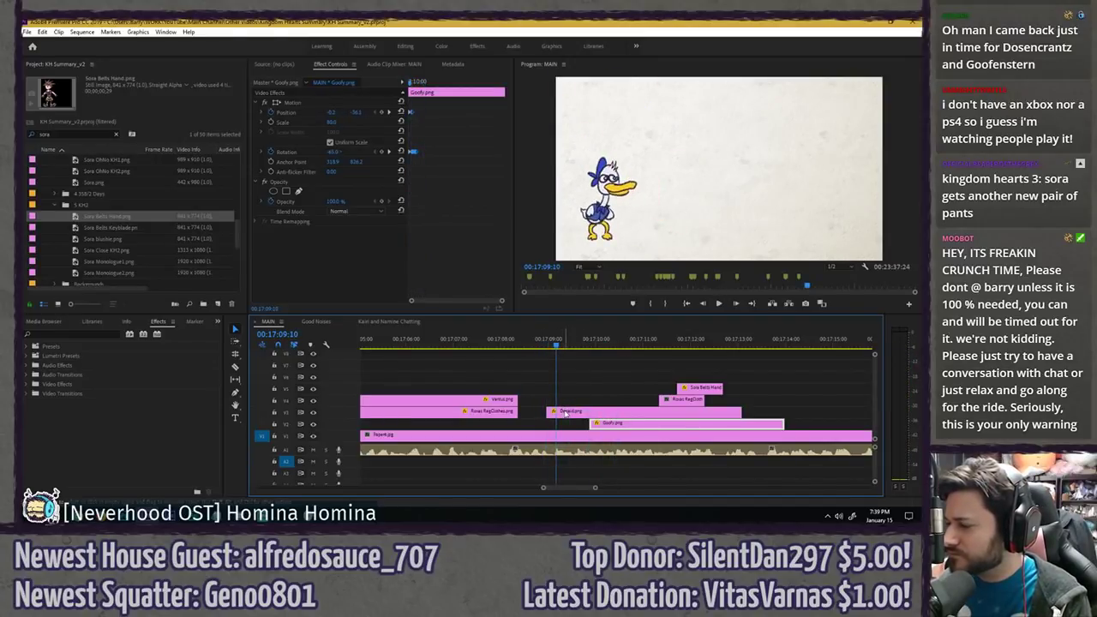
{"action": "key", "text": "space"}
{"action": "left_click", "coordinate": [586, 362]}
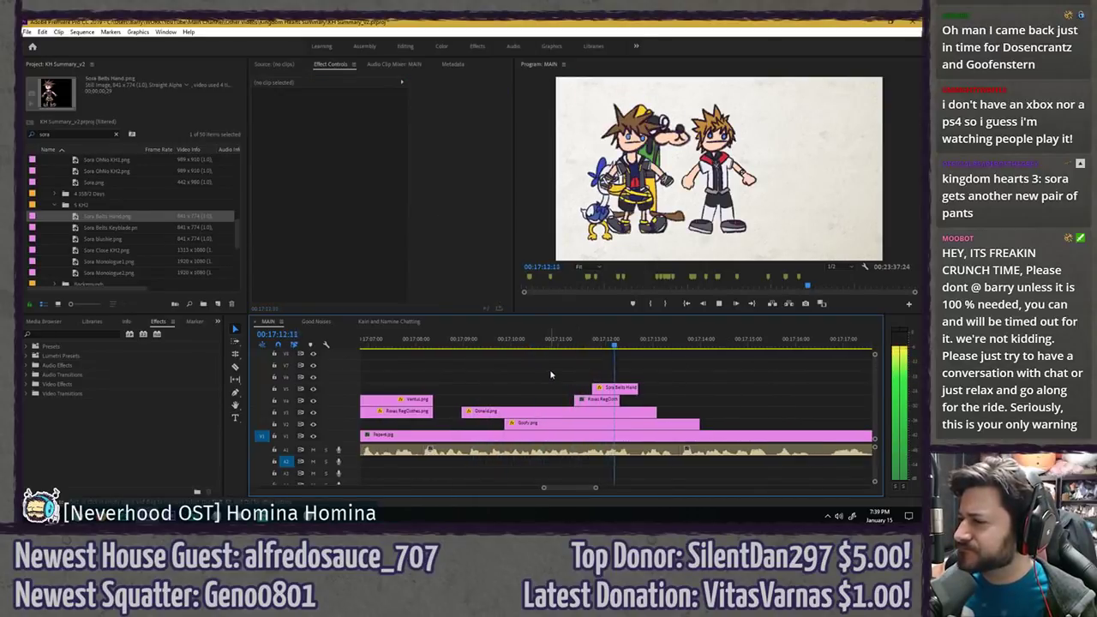
{"action": "key", "text": "space"}
{"action": "key", "text": "ctrl+s"}
- Apply Horizontal Flip to the Sora and Roxas clips and preview their entrance
{"action": "left_click", "coordinate": [87, 333]}
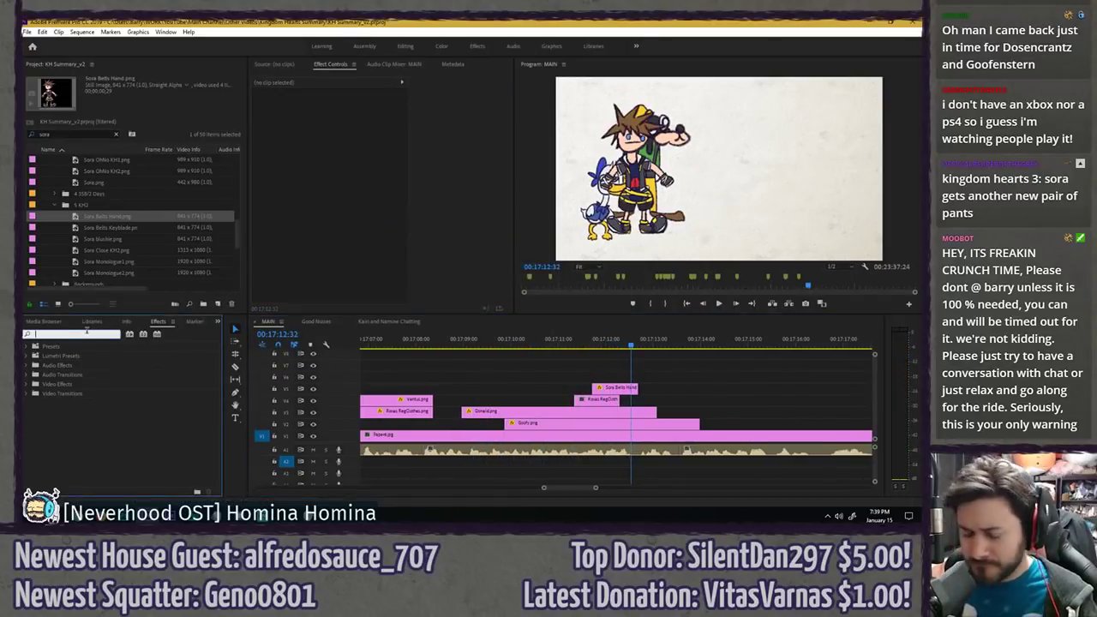
{"action": "type", "text": "flip"}
{"action": "left_click", "coordinate": [79, 403]}
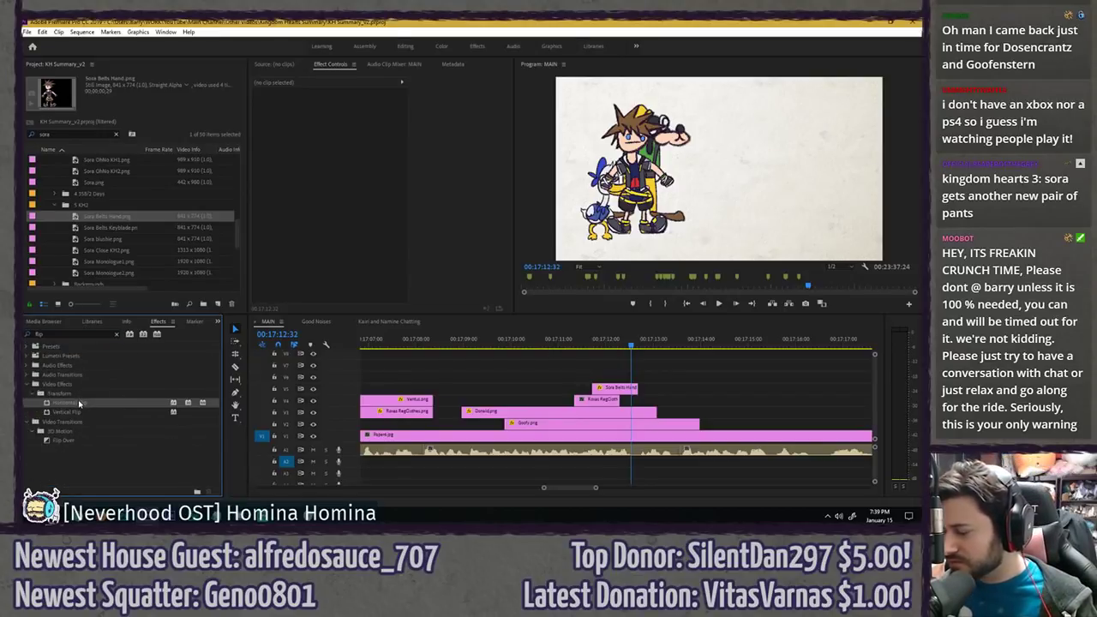
{"action": "left_click_drag", "start_coordinate": [617, 382], "coordinate": [616, 388]}
{"action": "left_click_drag", "start_coordinate": [58, 402], "coordinate": [598, 399]}
{"action": "left_click", "coordinate": [596, 378]}
{"action": "left_click", "coordinate": [564, 344]}
{"action": "key", "text": "space"}
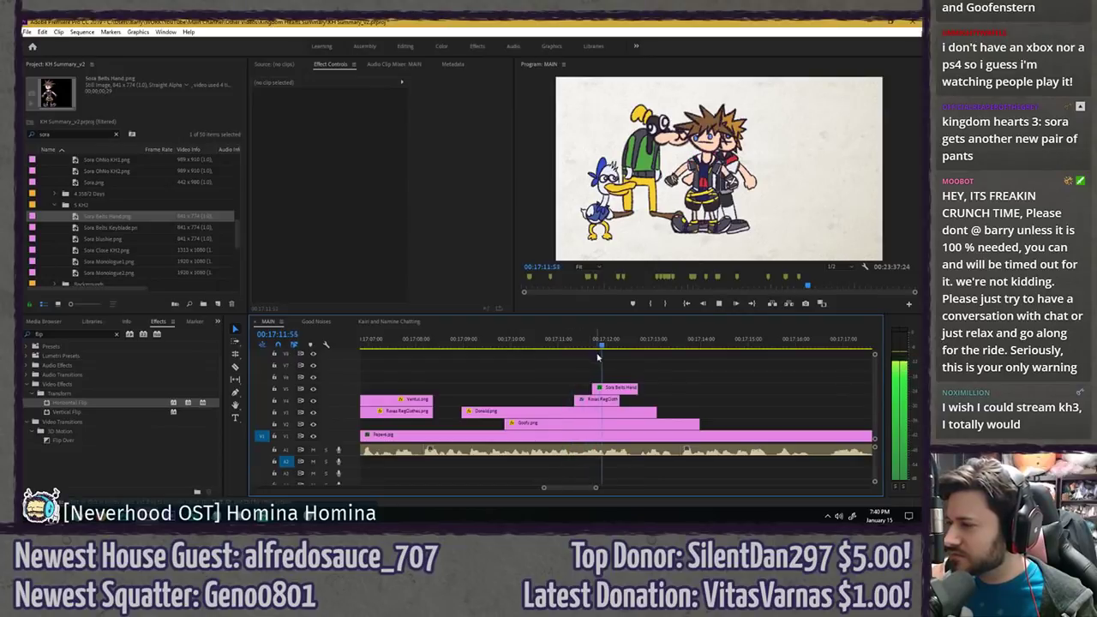
{"action": "key", "text": "space"}
- Remove the flip from Sora, move him to Position X 1325, and set scale 90
{"action": "left_click", "coordinate": [623, 389]}
{"action": "left_click_drag", "start_coordinate": [600, 346], "coordinate": [594, 344]}
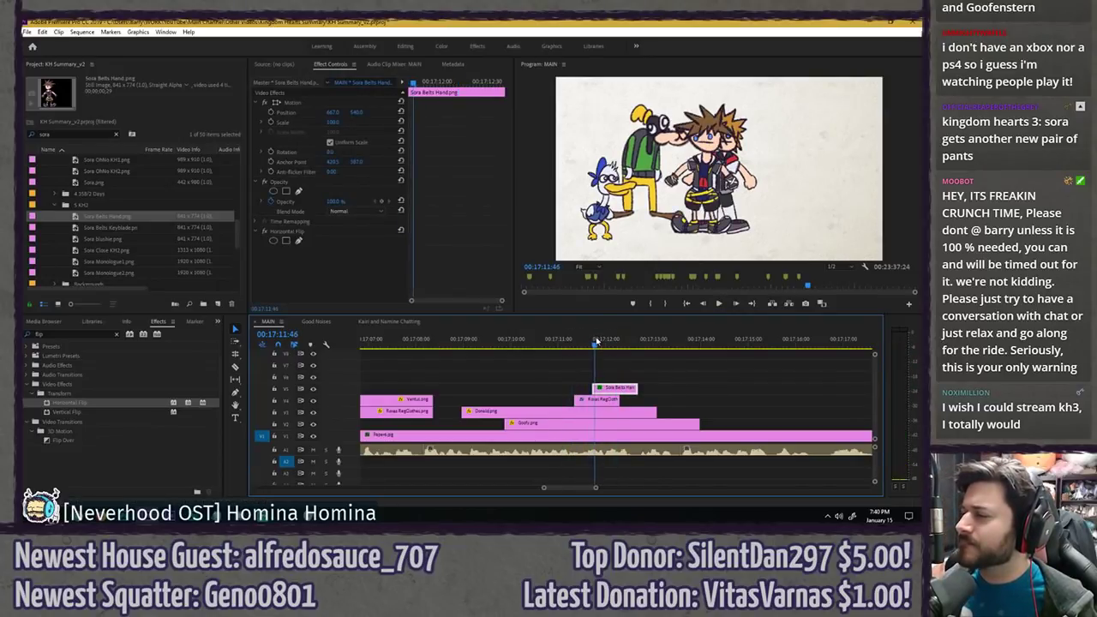
{"action": "left_click", "coordinate": [610, 375]}
{"action": "left_click", "coordinate": [364, 231]}
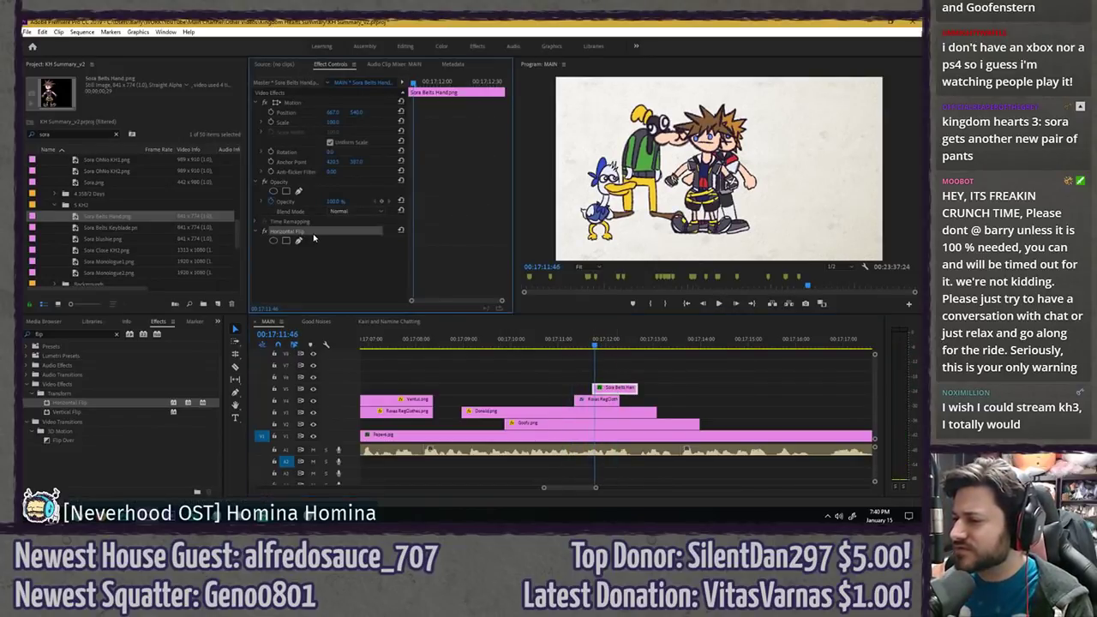
{"action": "key", "text": "Delete"}
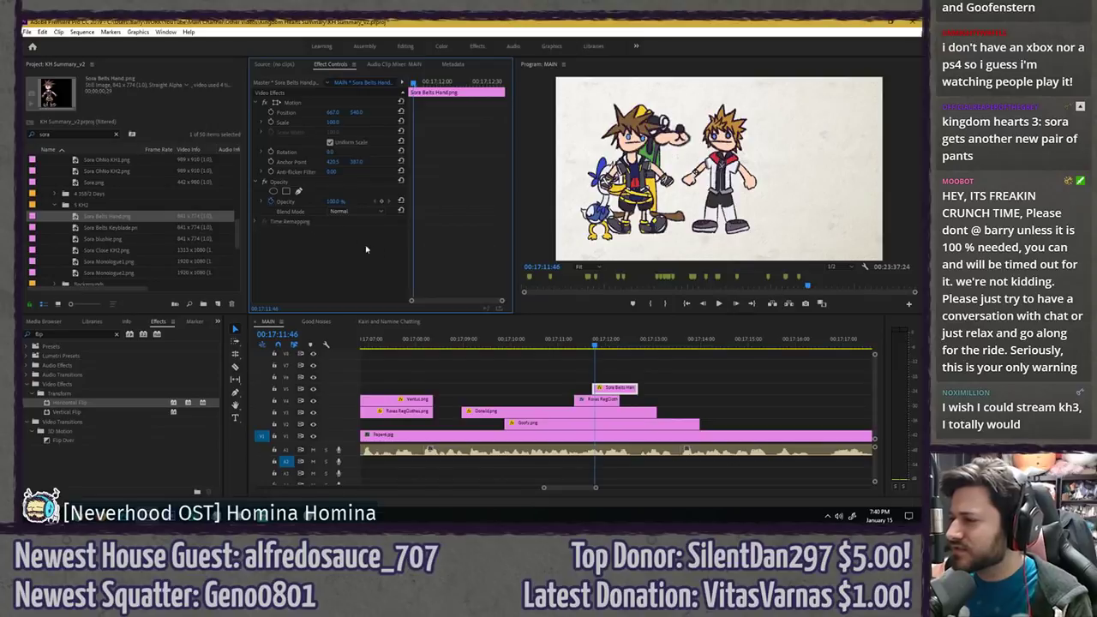
{"action": "left_click_drag", "start_coordinate": [333, 112], "coordinate": [341, 122]}
{"action": "left_click", "coordinate": [334, 123]}
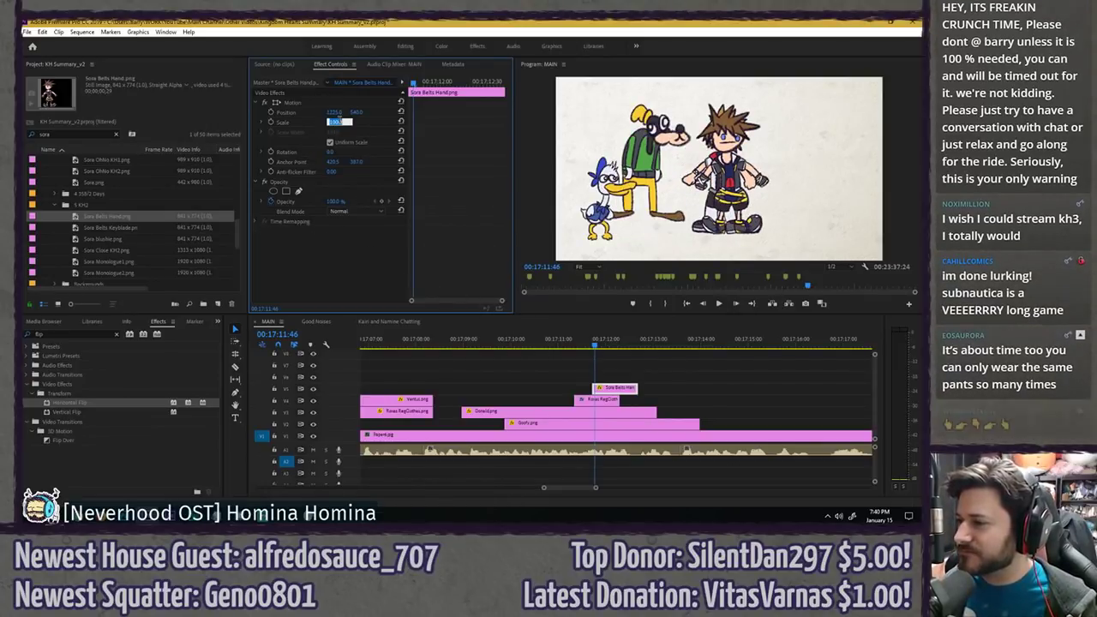
{"action": "type", "text": "90"}
{"action": "key", "text": "Return"}
- Slide Roxas right, reapply Horizontal Flip to Sora, and slide Sora left
{"action": "left_click", "coordinate": [597, 399]}
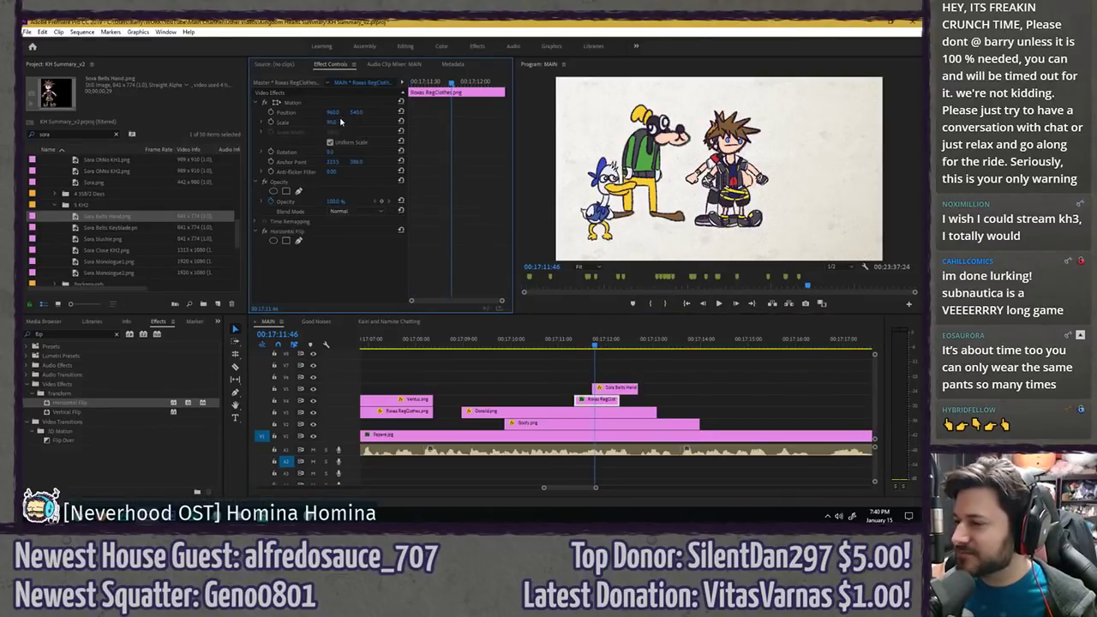
{"action": "left_click_drag", "start_coordinate": [332, 112], "coordinate": [342, 113]}
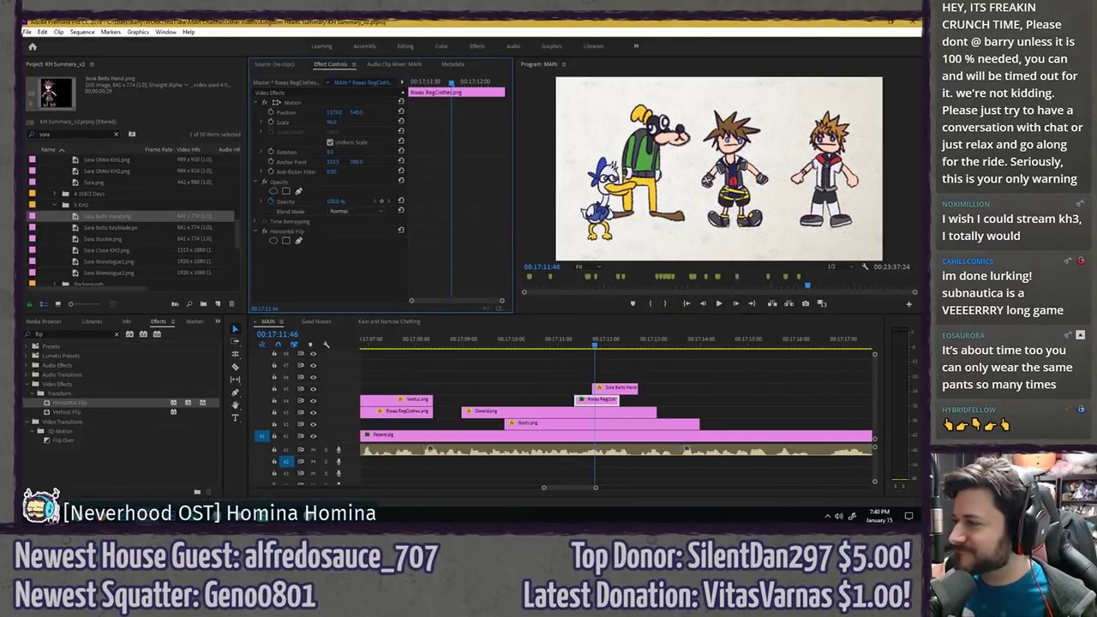
{"action": "left_click", "coordinate": [614, 388]}
{"action": "left_click_drag", "start_coordinate": [67, 409], "coordinate": [614, 390]}
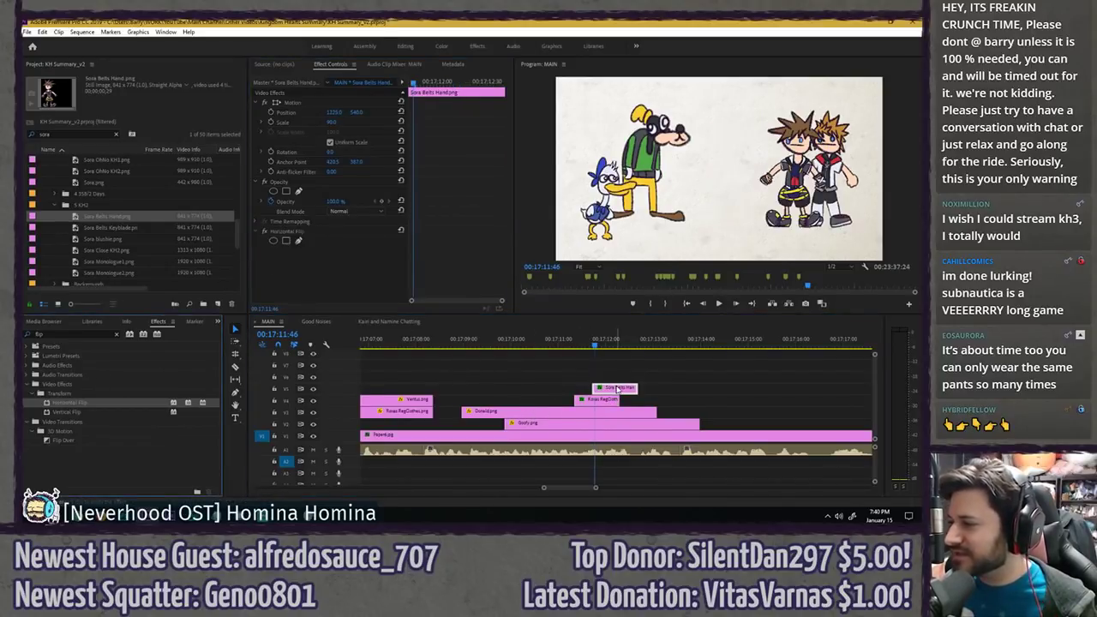
{"action": "left_click_drag", "start_coordinate": [345, 113], "coordinate": [186, 113]}
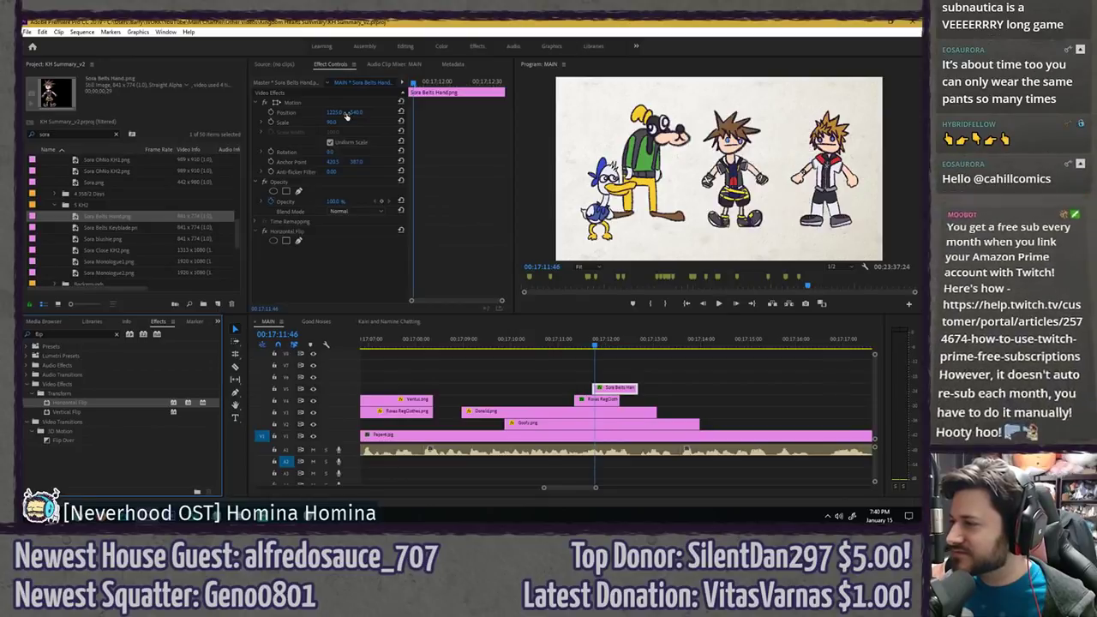
- Remove the flip from Roxas, nudge him left toward Sora, and save
{"action": "left_click", "coordinate": [605, 403]}
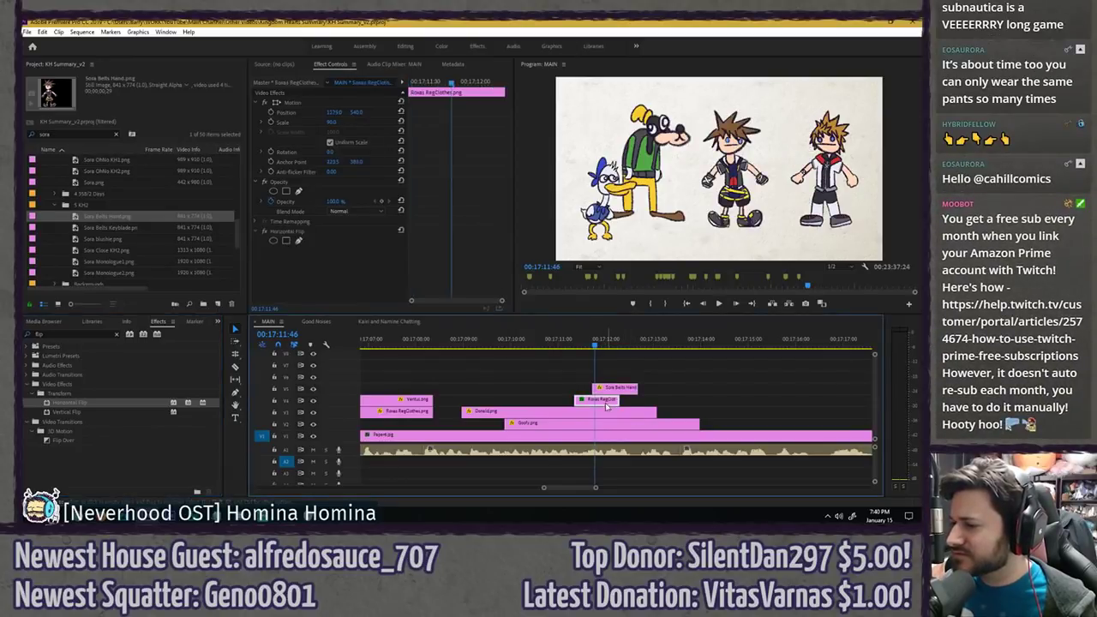
{"action": "left_click", "coordinate": [327, 233]}
{"action": "key", "text": "Delete"}
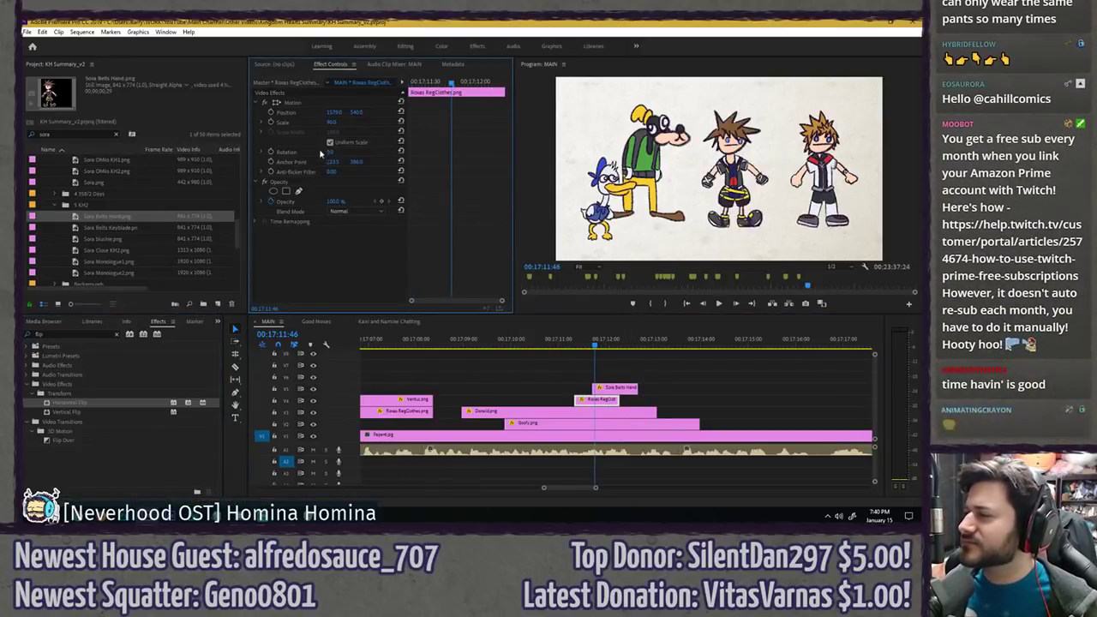
{"action": "mouse_move", "coordinate": [333, 111]}
{"action": "left_mouse_down"}
{"action": "mouse_move", "coordinate": [319, 111]}
{"action": "mouse_move", "coordinate": [372, 111]}
{"action": "mouse_move", "coordinate": [349, 112]}
{"action": "left_mouse_up"}
{"action": "left_click", "coordinate": [605, 389]}
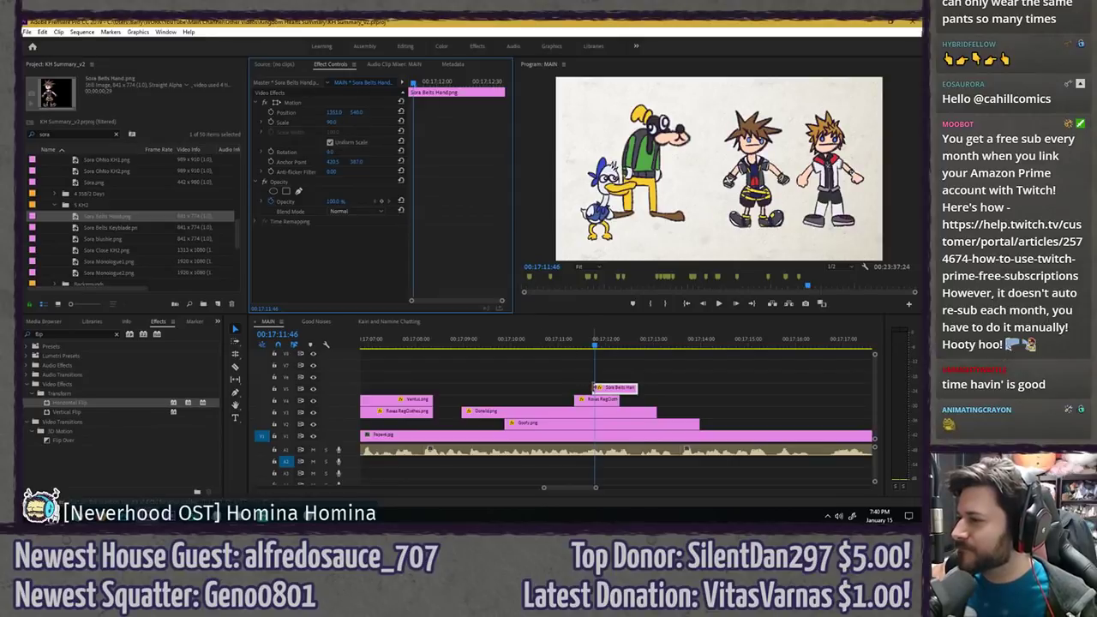
{"action": "left_click", "coordinate": [607, 400]}
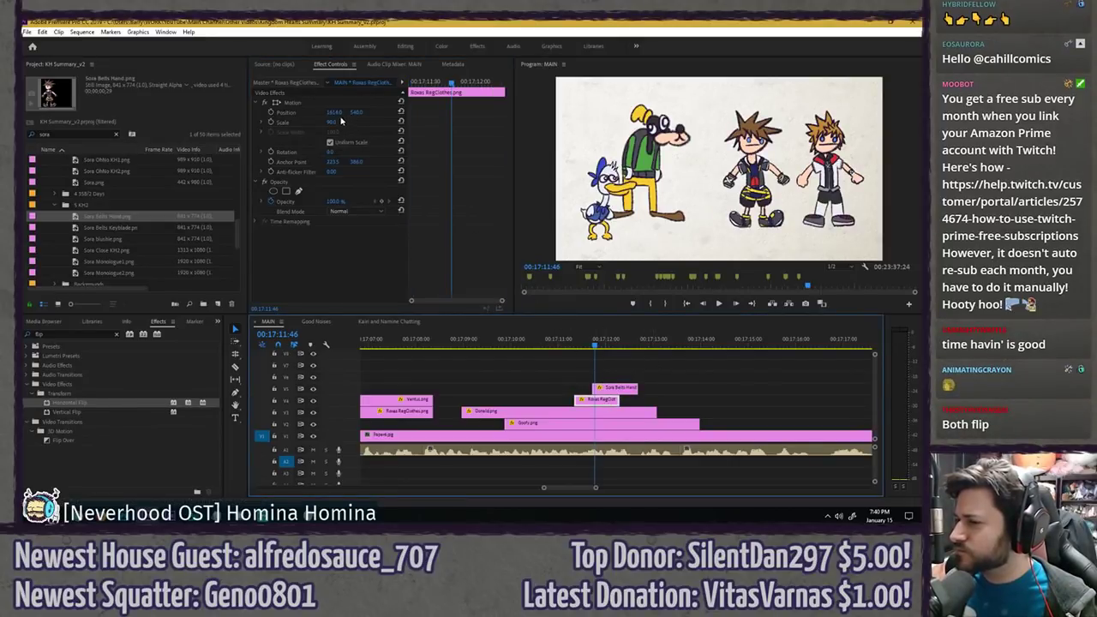
{"action": "mouse_move", "coordinate": [340, 121]}
{"action": "left_mouse_down"}
{"action": "mouse_move", "coordinate": [330, 121]}
{"action": "mouse_move", "coordinate": [342, 122]}
{"action": "left_mouse_up"}
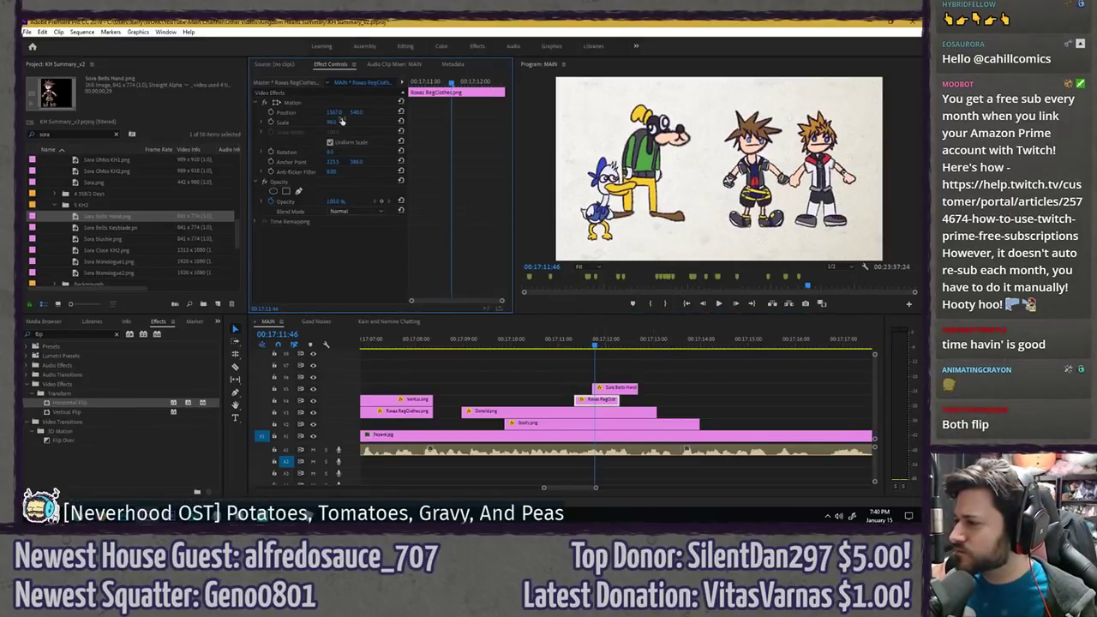
{"action": "left_click", "coordinate": [622, 389]}
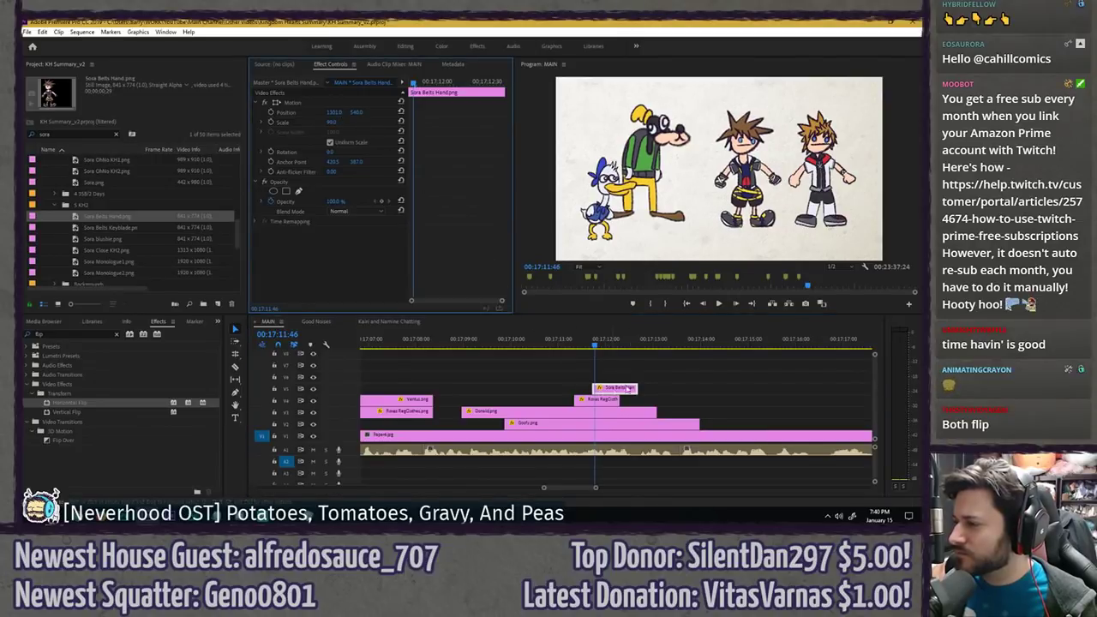
{"action": "left_click", "coordinate": [658, 376]}
{"action": "key", "text": "ctrl+s"}
{"action": "left_click", "coordinate": [571, 346]}
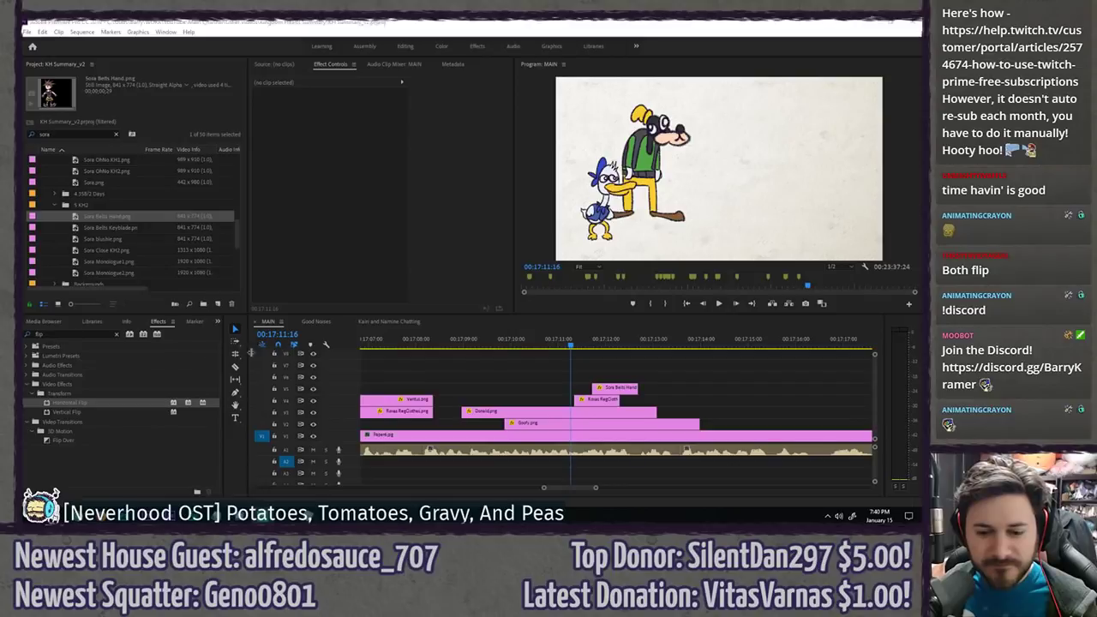
- Lengthen the Roxas clip on the timeline and save the project
{"action": "left_click", "coordinate": [541, 341]}
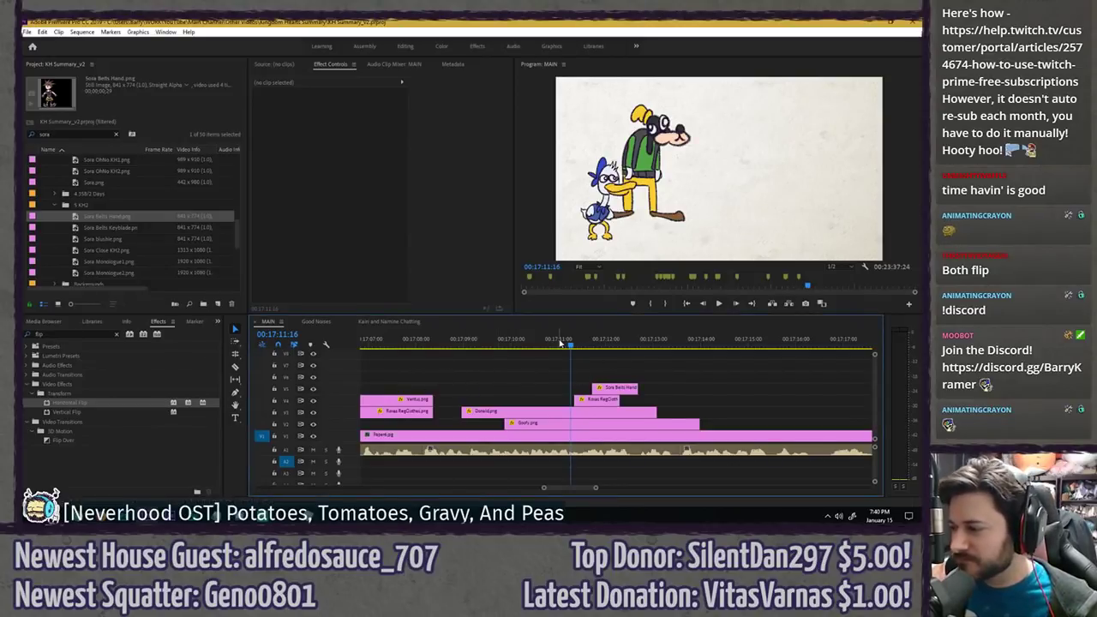
{"action": "key", "text": "space"}
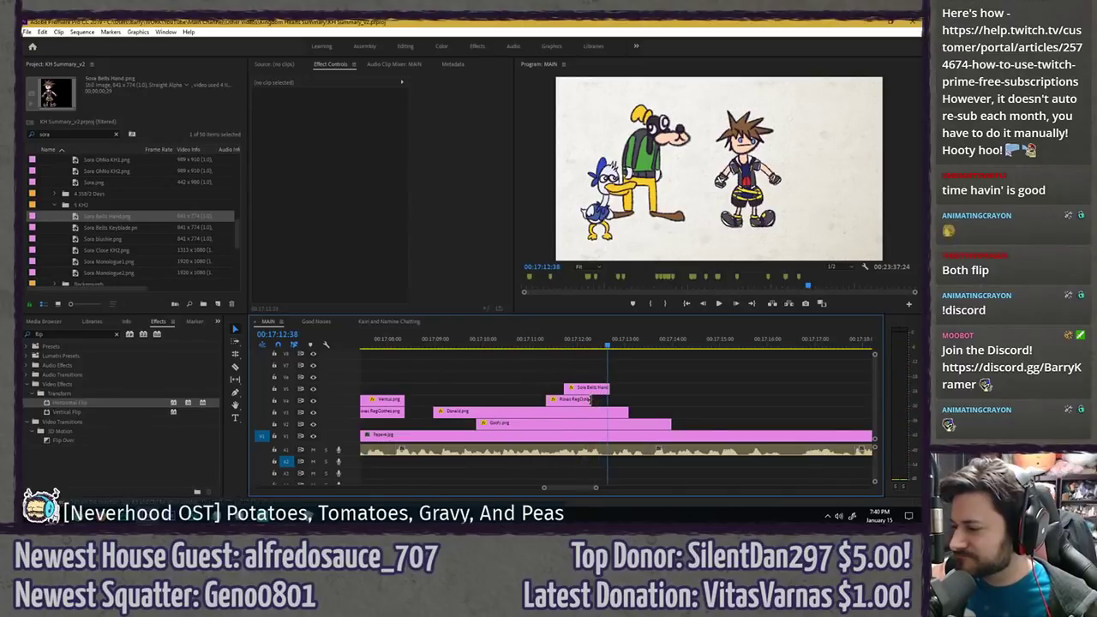
{"action": "left_click_drag", "start_coordinate": [589, 399], "coordinate": [607, 400]}
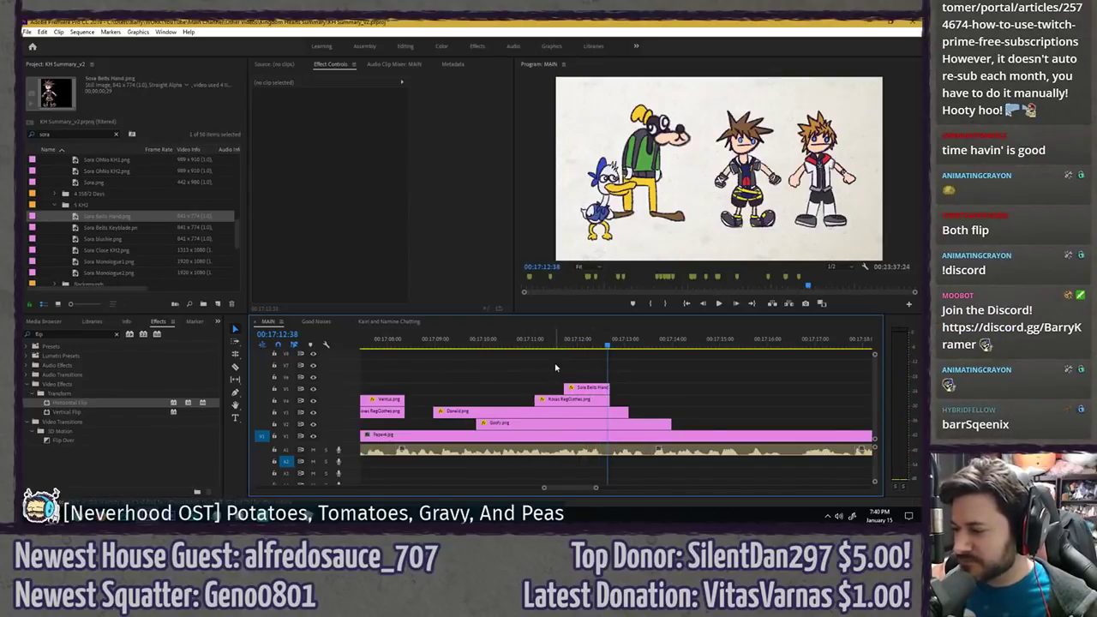
{"action": "key", "text": "ctrl+s"}
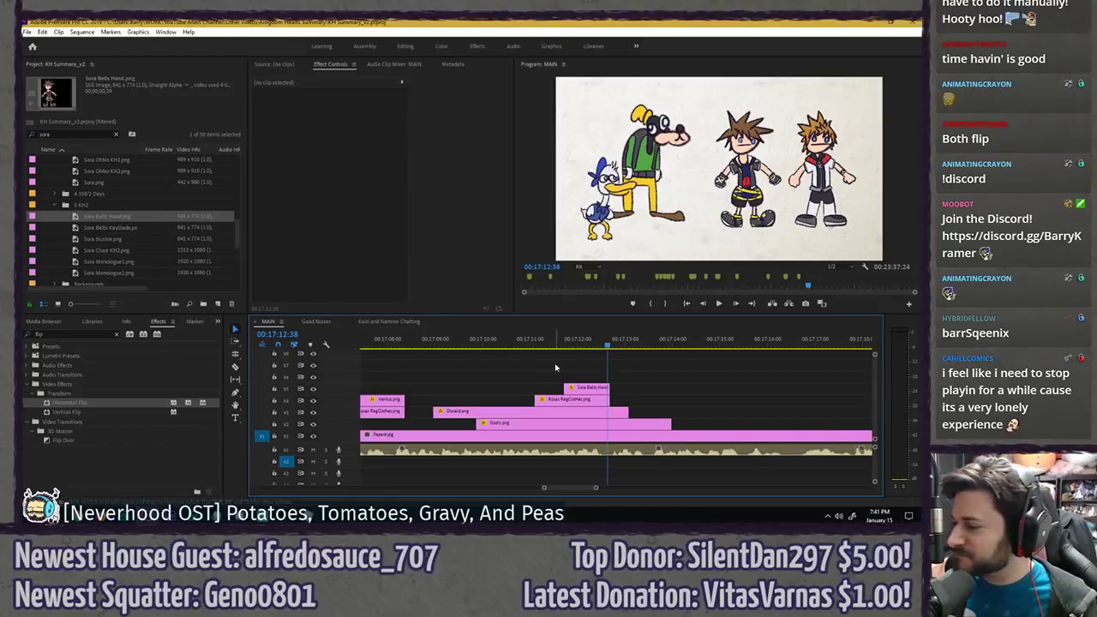
- Keyframe Roxas's Position from off the right edge to his place with Ease In
{"action": "left_click_drag", "start_coordinate": [532, 347], "coordinate": [536, 349]}
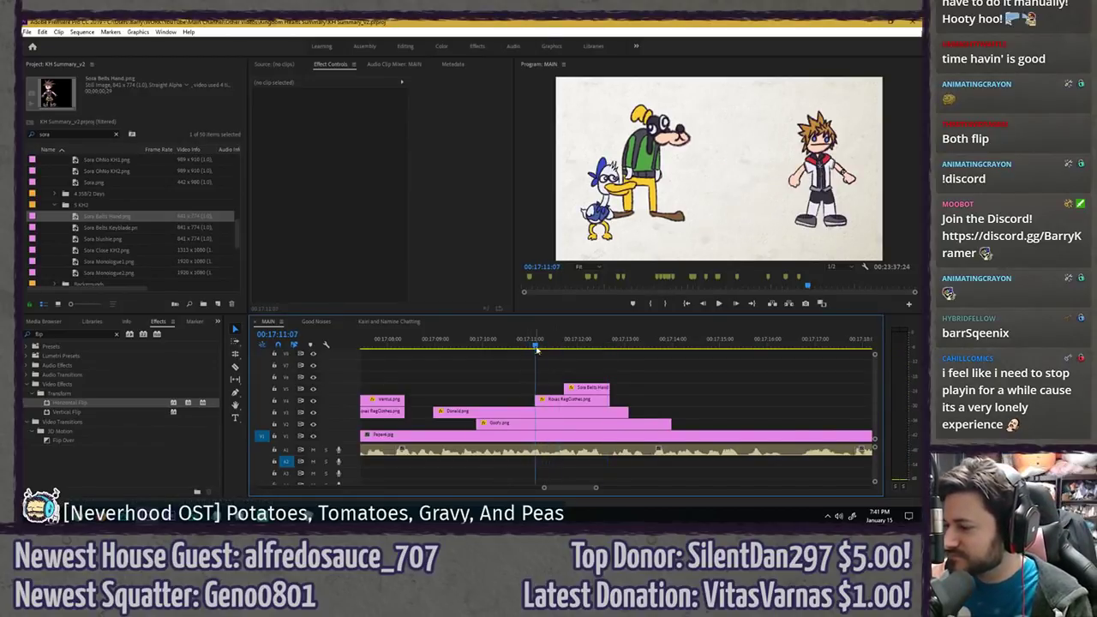
{"action": "left_click", "coordinate": [527, 400]}
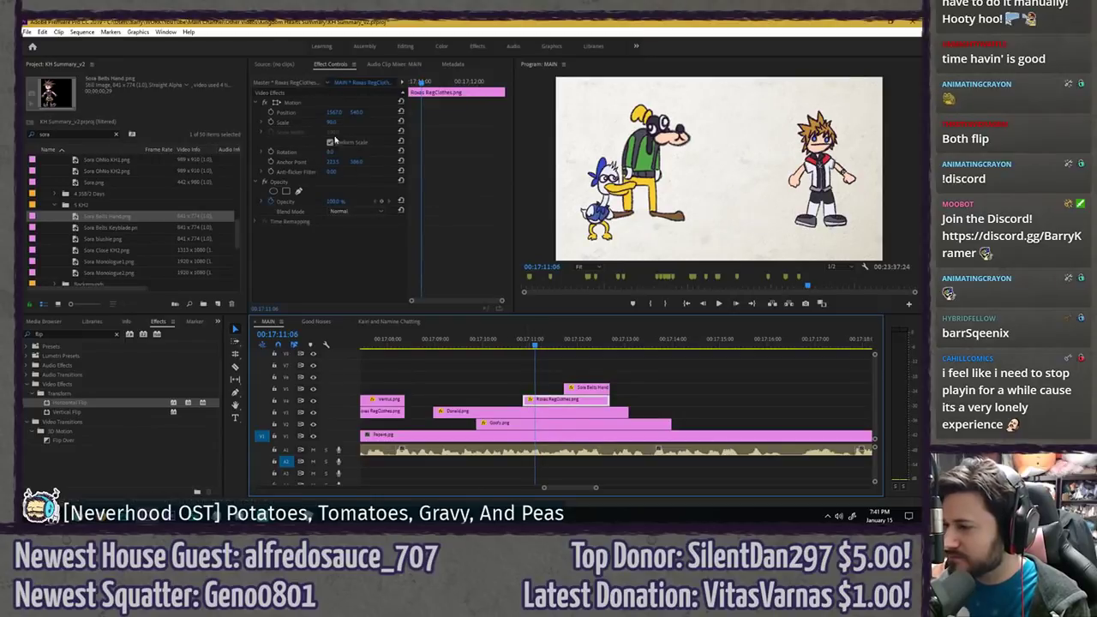
{"action": "left_click", "coordinate": [271, 114]}
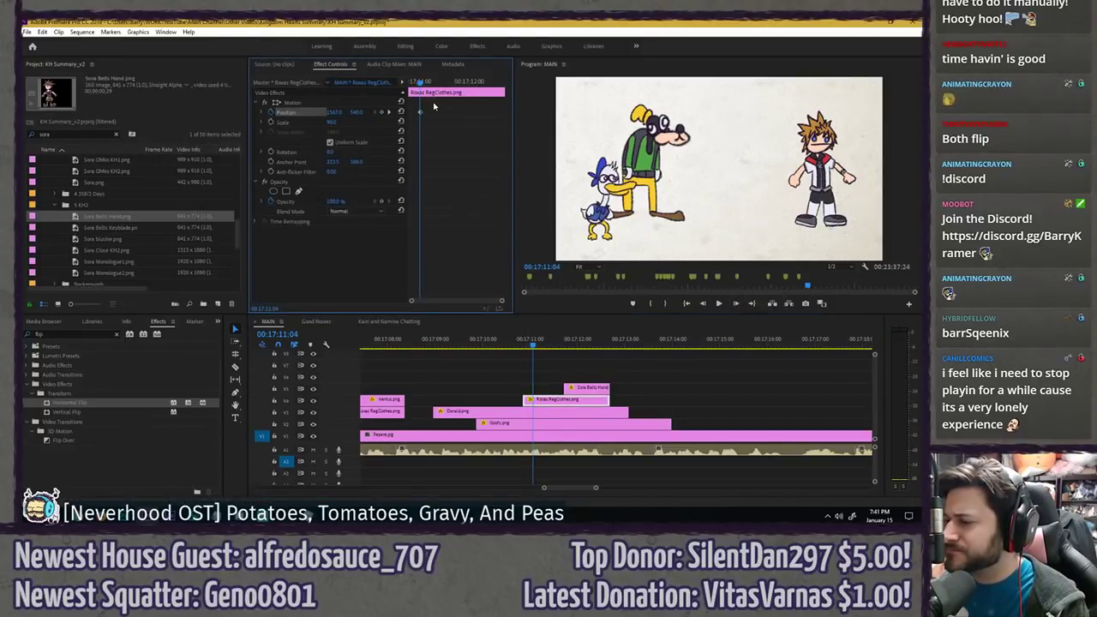
{"action": "key", "text": "shift+Left"}
{"action": "left_click_drag", "start_coordinate": [334, 113], "coordinate": [591, 112]}
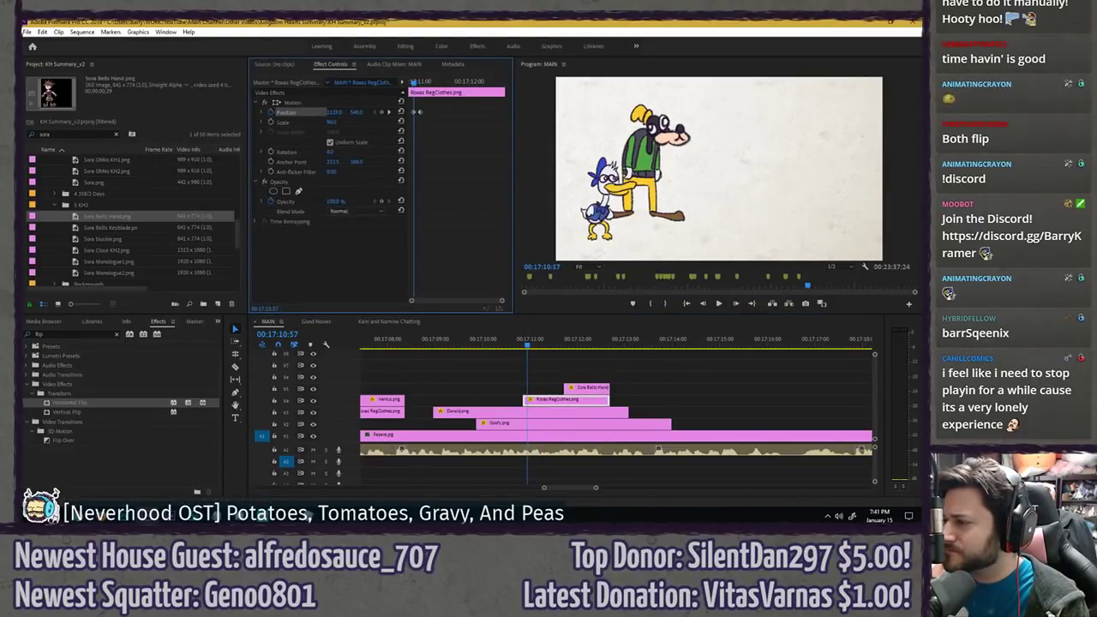
{"action": "right_click", "coordinate": [419, 113]}
{"action": "mouse_move", "coordinate": [467, 189]}
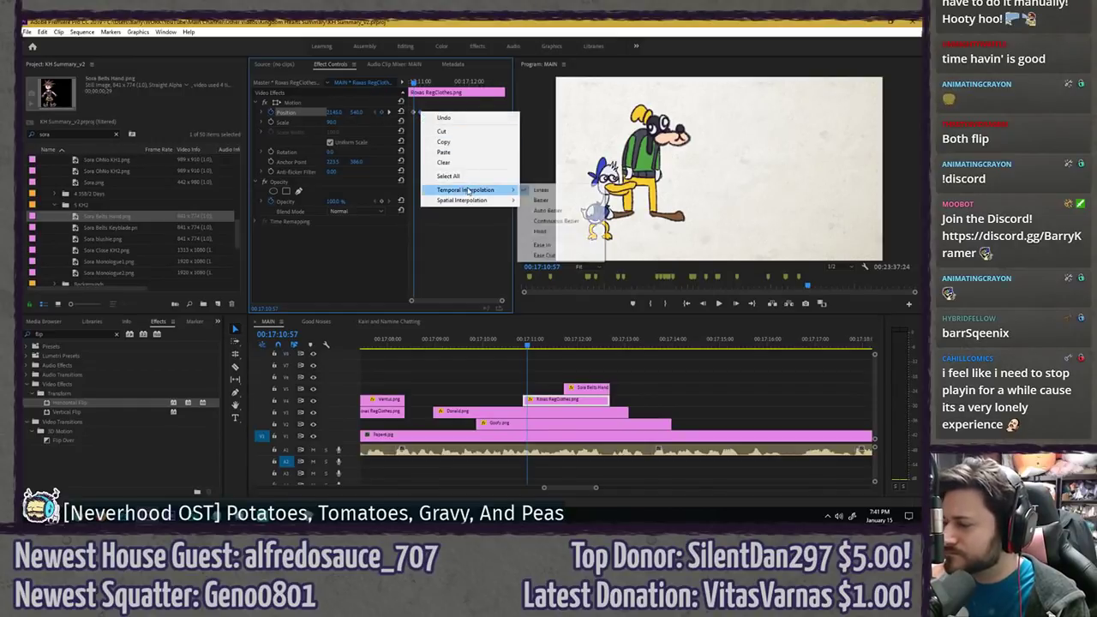
{"action": "left_click", "coordinate": [542, 246]}
- Add another Roxas position keyframe around 17:11:03, shifted slightly earlier
{"action": "key", "text": "space"}
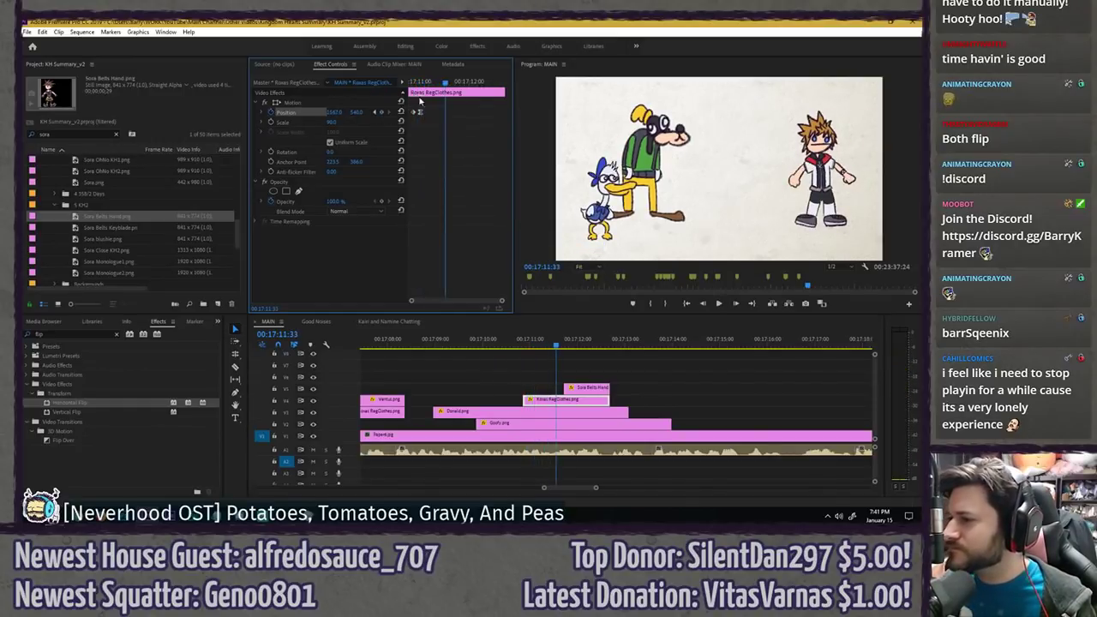
{"action": "left_click", "coordinate": [412, 81]}
{"action": "mouse_move", "coordinate": [413, 81]}
{"action": "left_mouse_down"}
{"action": "mouse_move", "coordinate": [413, 117]}
{"action": "mouse_move", "coordinate": [445, 92]}
{"action": "mouse_move", "coordinate": [417, 83]}
{"action": "left_mouse_up"}
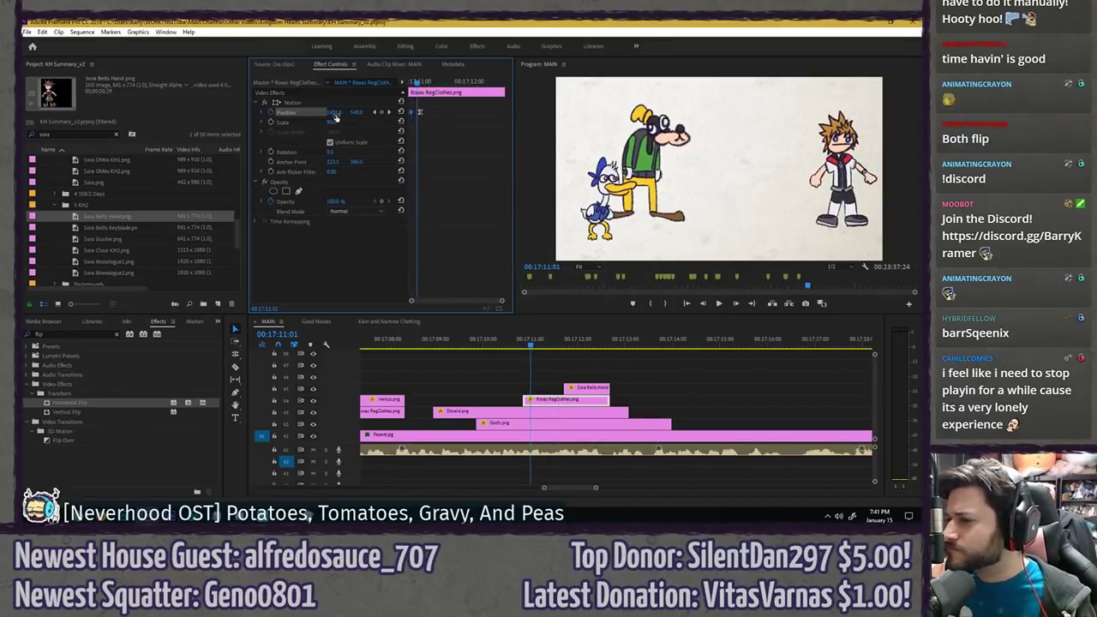
{"action": "key", "text": "Right"}
{"action": "key", "text": "Right"}
{"action": "key", "text": "equal"}
{"action": "key", "text": "equal"}
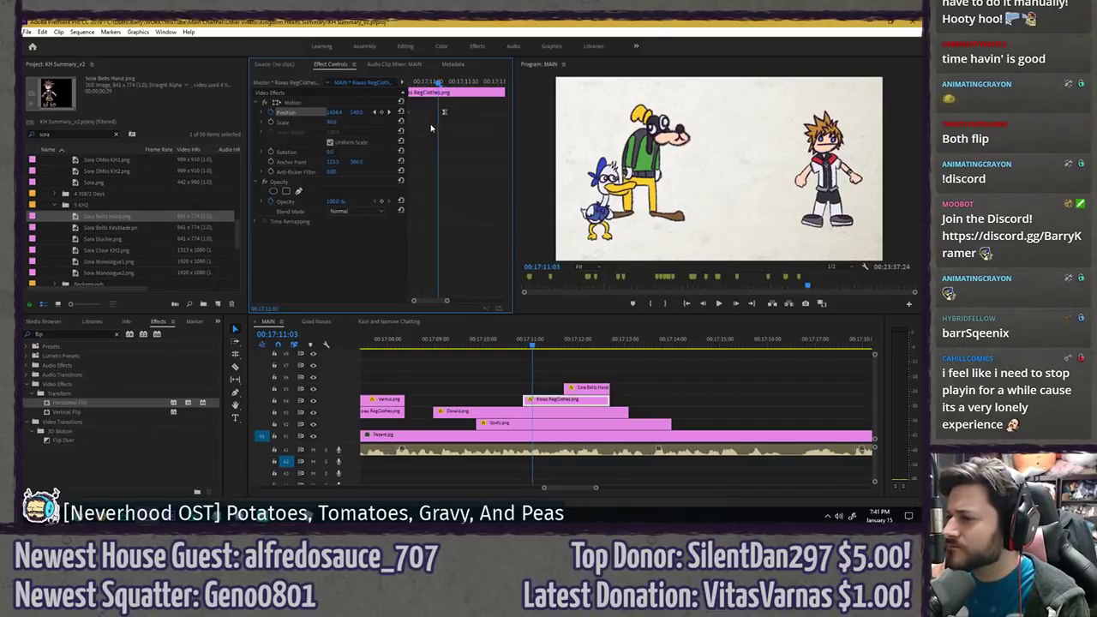
{"action": "left_click", "coordinate": [382, 114]}
{"action": "key", "text": "Left"}
{"action": "key", "text": "Left"}
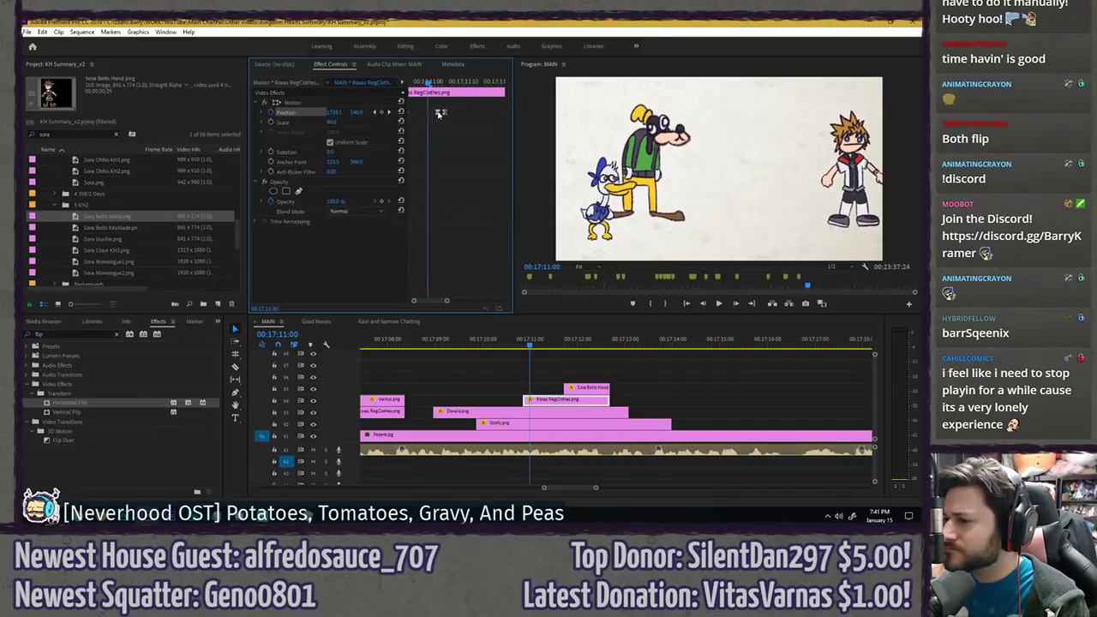
{"action": "left_click_drag", "start_coordinate": [438, 112], "coordinate": [429, 81]}
- Apply easing to the new keyframe and check Roxas's slide-in frame by frame
{"action": "right_click", "coordinate": [429, 113]}
{"action": "mouse_move", "coordinate": [492, 190]}
{"action": "left_click", "coordinate": [555, 222]}
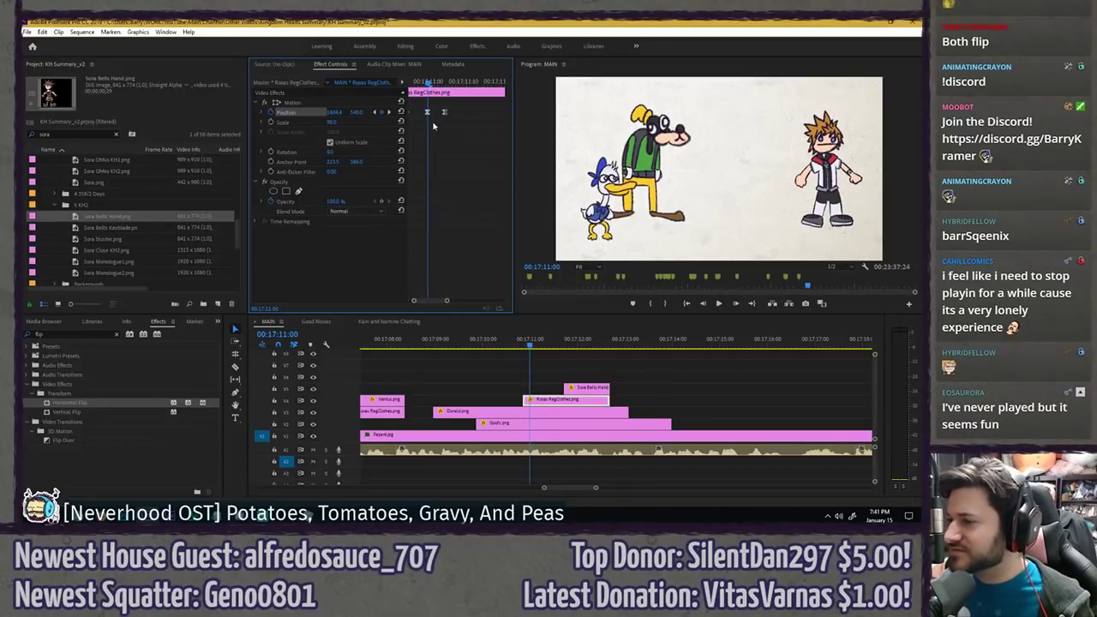
{"action": "key", "text": "Right"}
{"action": "key", "text": "Left"}
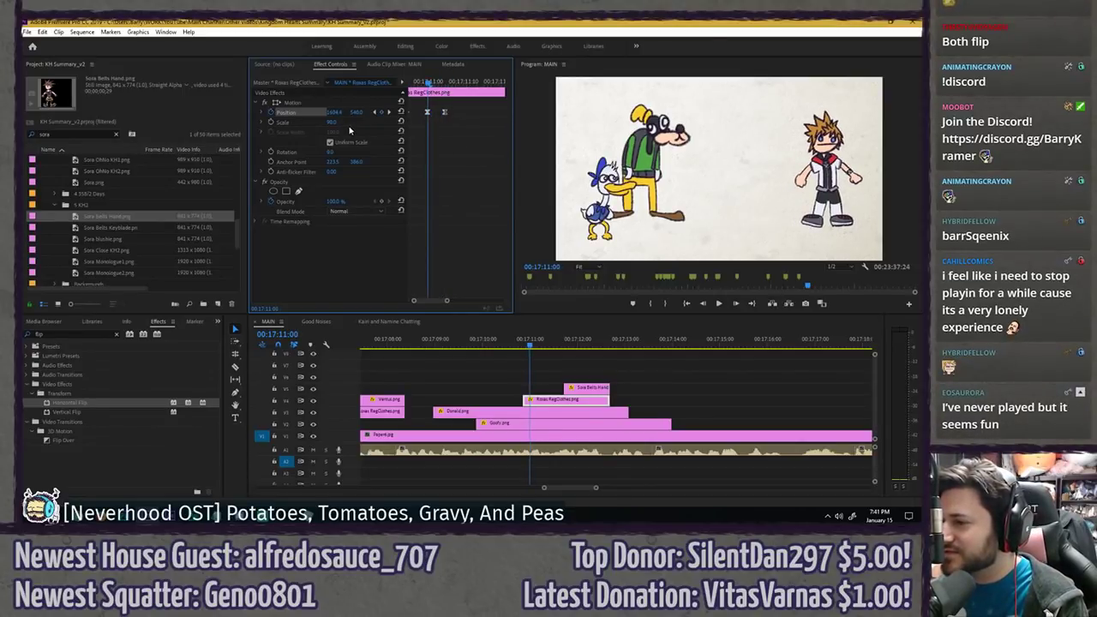
{"action": "key", "text": "Left"}
{"action": "key", "text": "Right"}
{"action": "key", "text": "Right"}
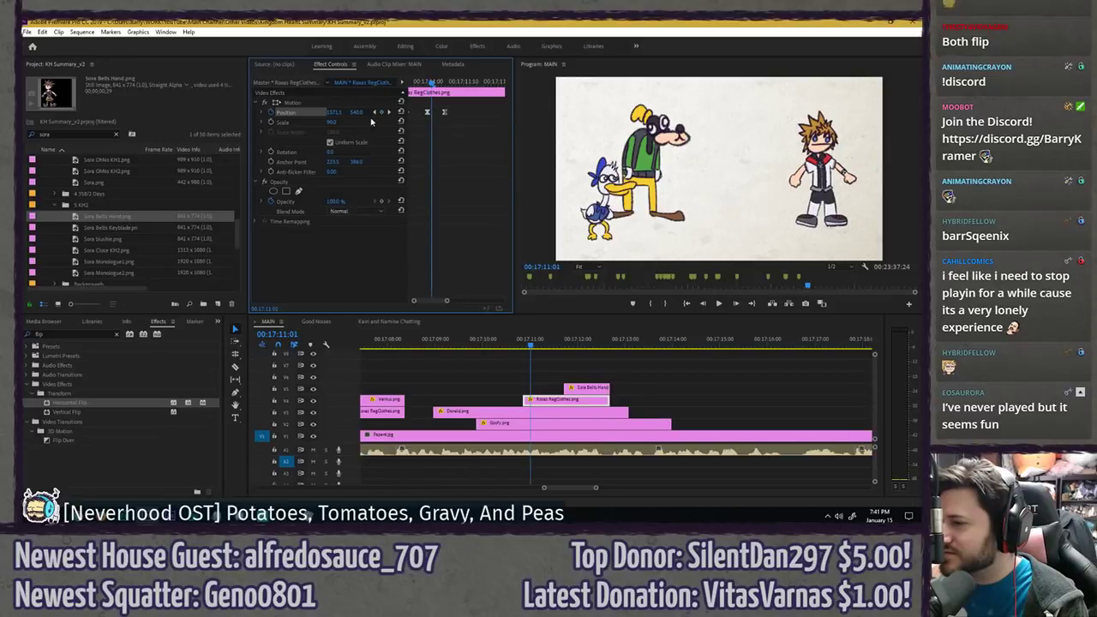
{"action": "key", "text": "Right"}
{"action": "key", "text": "Right"}
{"action": "key", "text": "Right"}
{"action": "key", "text": "Right"}
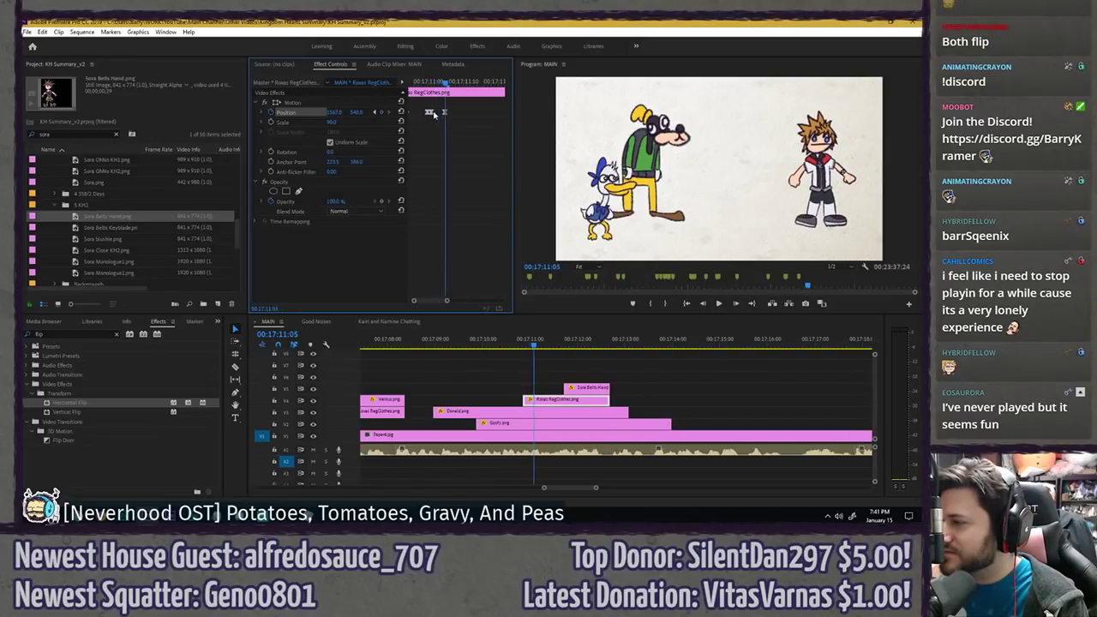
{"action": "key", "text": "Left"}
{"action": "key", "text": "Left"}
{"action": "key", "text": "Left"}
{"action": "key", "text": "Left"}
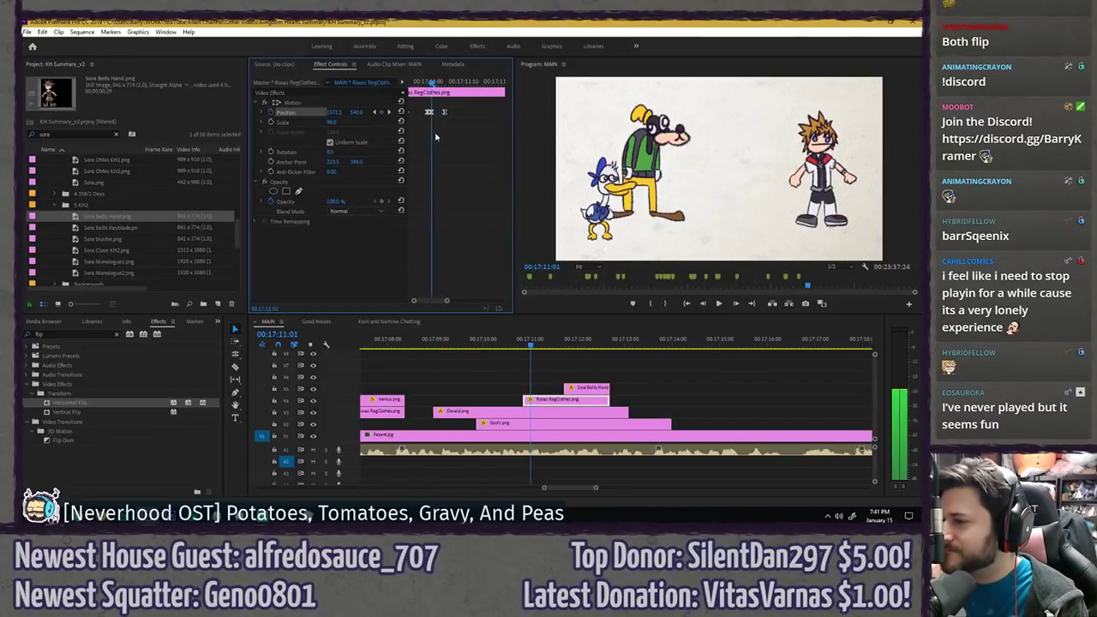
{"action": "key", "text": "space"}
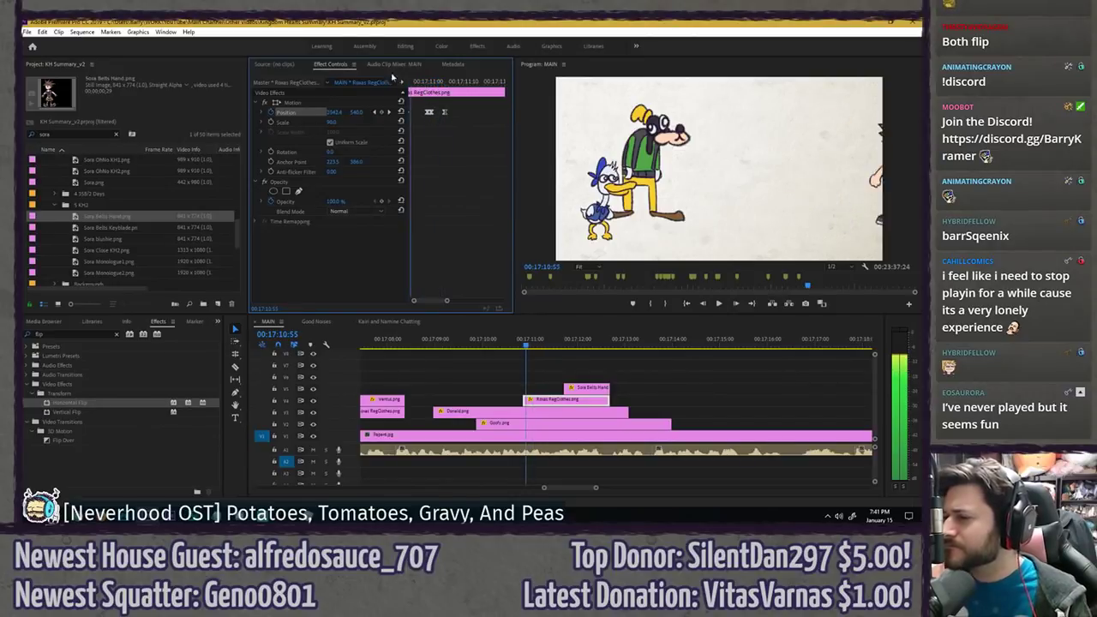
{"action": "left_click", "coordinate": [424, 81]}
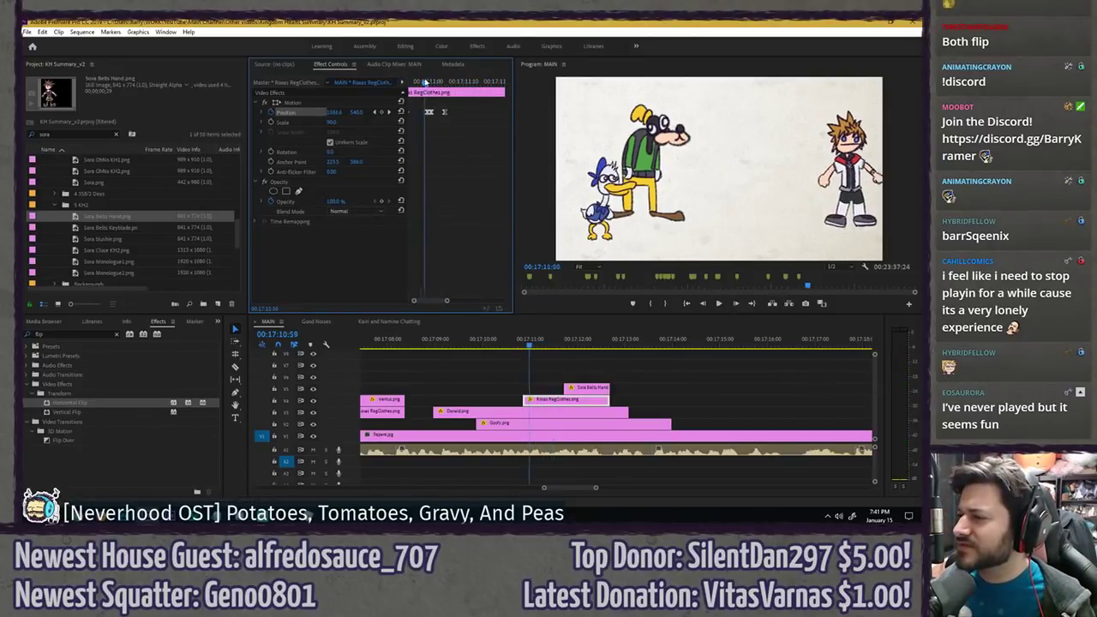
{"action": "key", "text": "Right"}
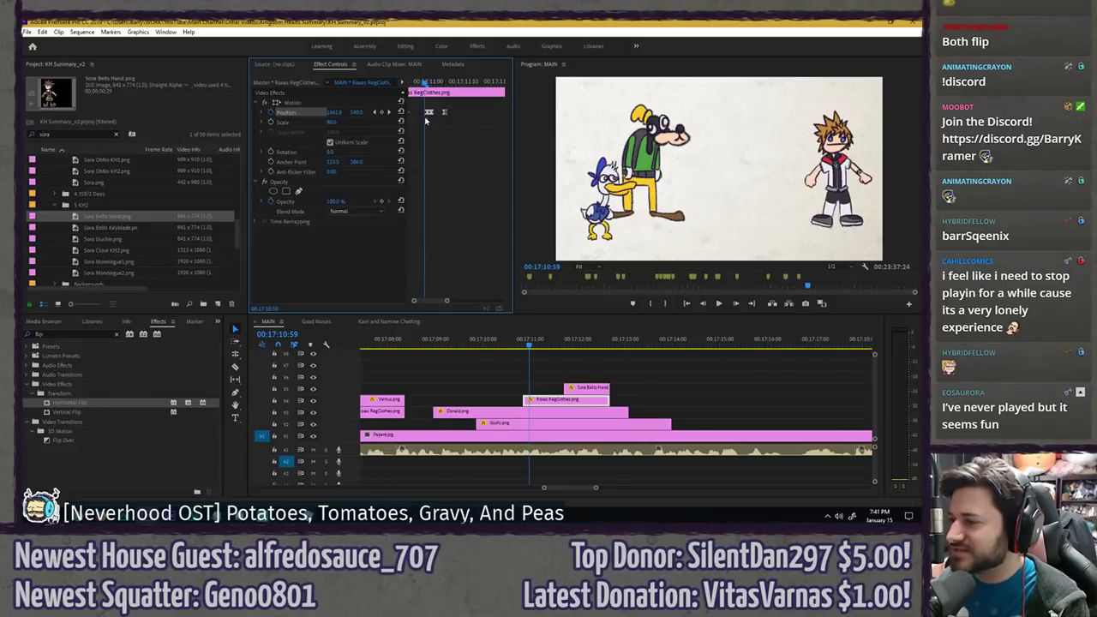
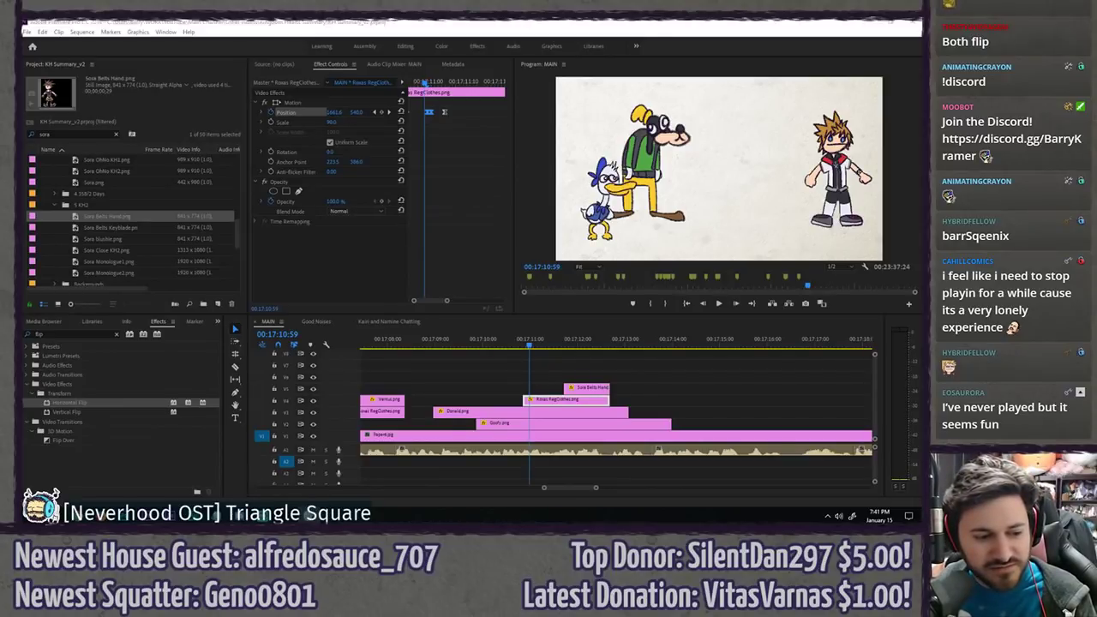
- Play and scrub the shot to check where Sora settles in place
{"action": "left_click", "coordinate": [449, 179]}
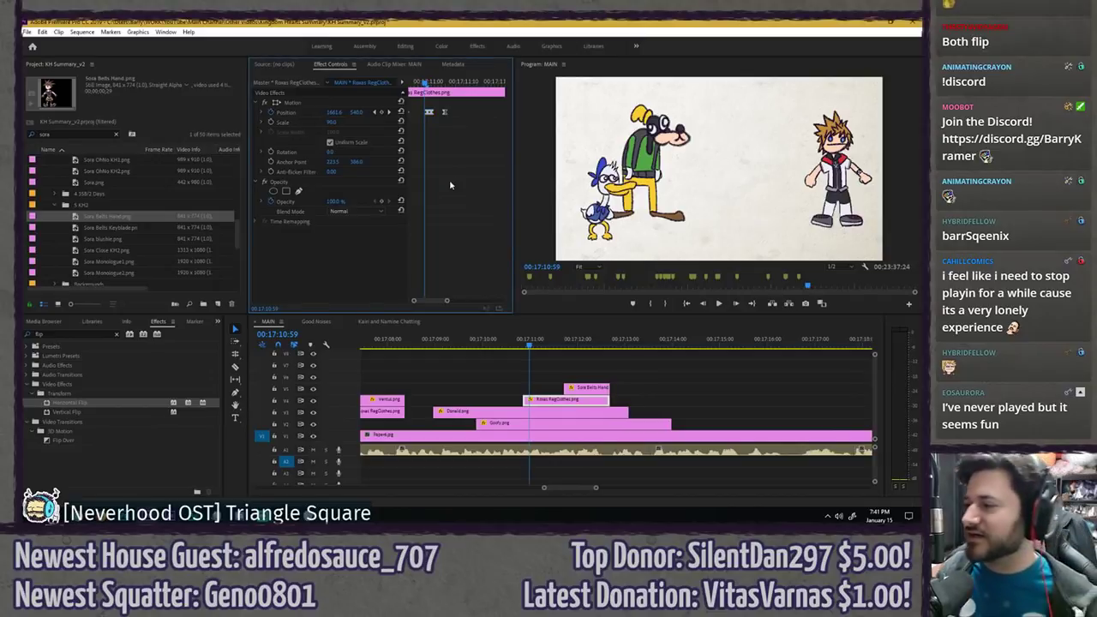
{"action": "key", "text": "space"}
{"action": "key", "text": "space"}
{"action": "left_click_drag", "start_coordinate": [440, 82], "coordinate": [415, 89]}
{"action": "key", "text": "space"}
{"action": "key", "text": "space"}
{"action": "key", "text": "space"}
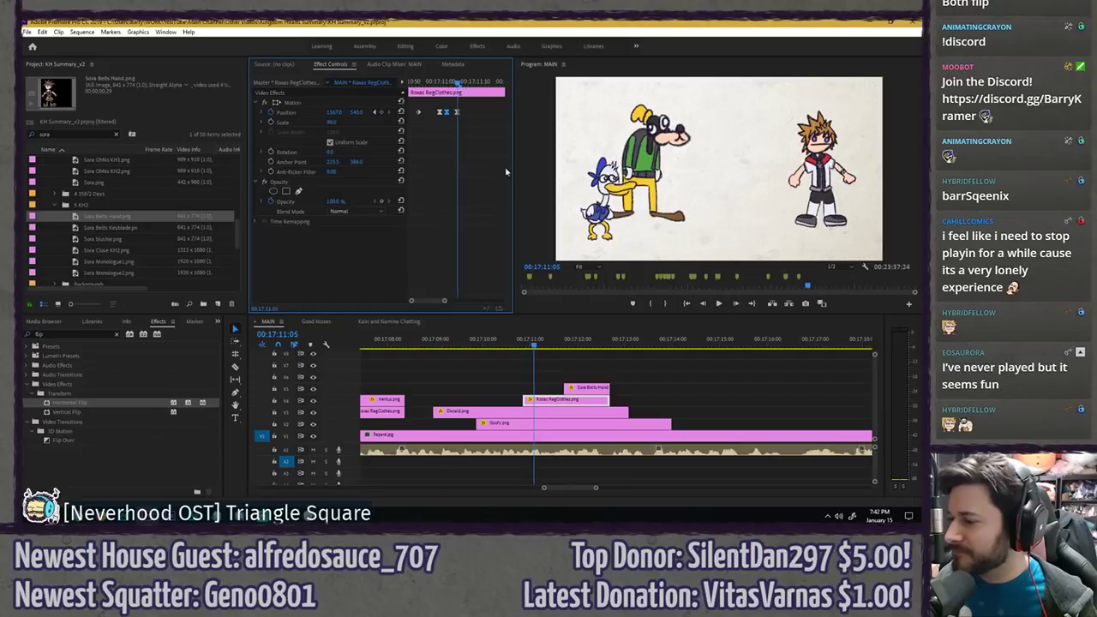
- Drag the Sora Belts Hand clip's start to line up with the Roxas RegClothes clip
{"action": "left_click", "coordinate": [510, 341]}
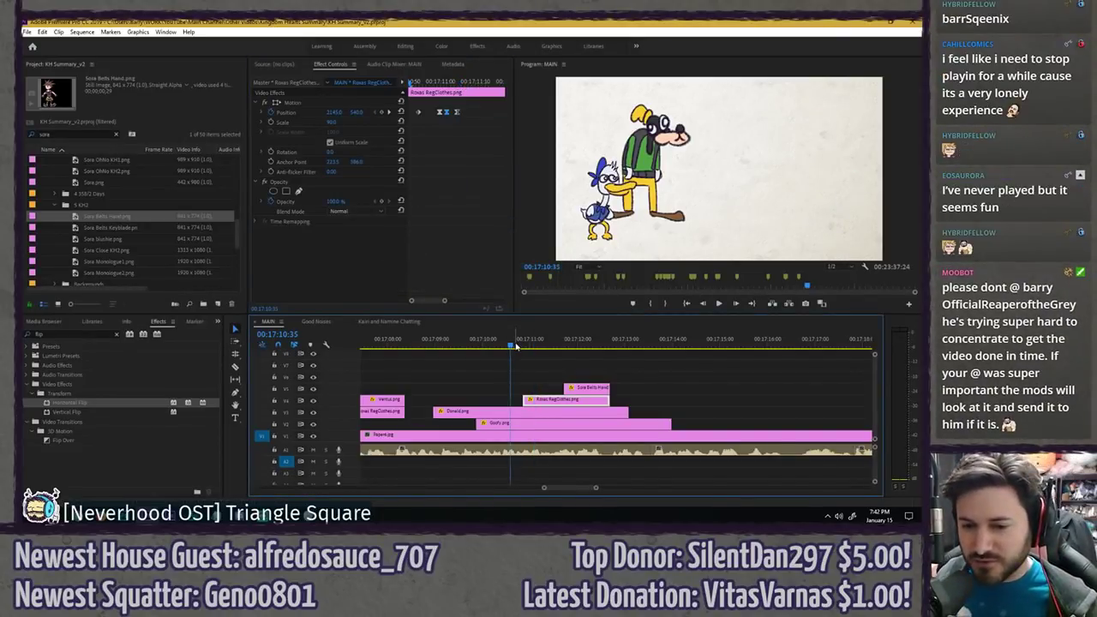
{"action": "key", "text": "space"}
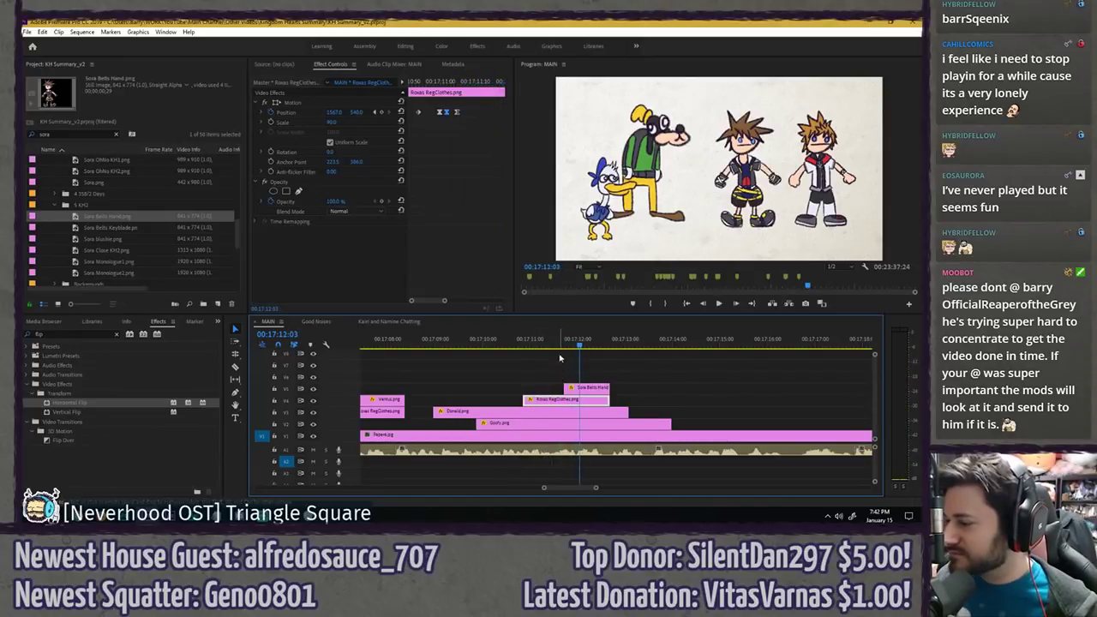
{"action": "left_click_drag", "start_coordinate": [418, 83], "coordinate": [419, 84]}
{"action": "left_click_drag", "start_coordinate": [524, 400], "coordinate": [526, 388]}
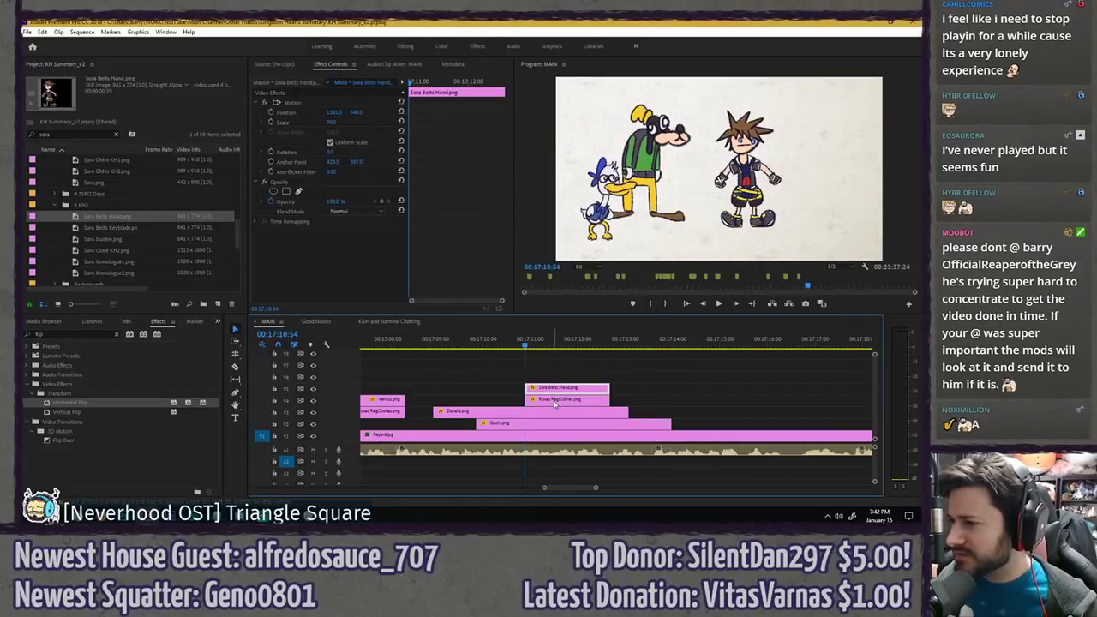
- Copy Roxas's Motion keyframes and paste them onto the Sora Belts Hand clip
{"action": "left_click", "coordinate": [555, 392]}
{"action": "left_click", "coordinate": [552, 403]}
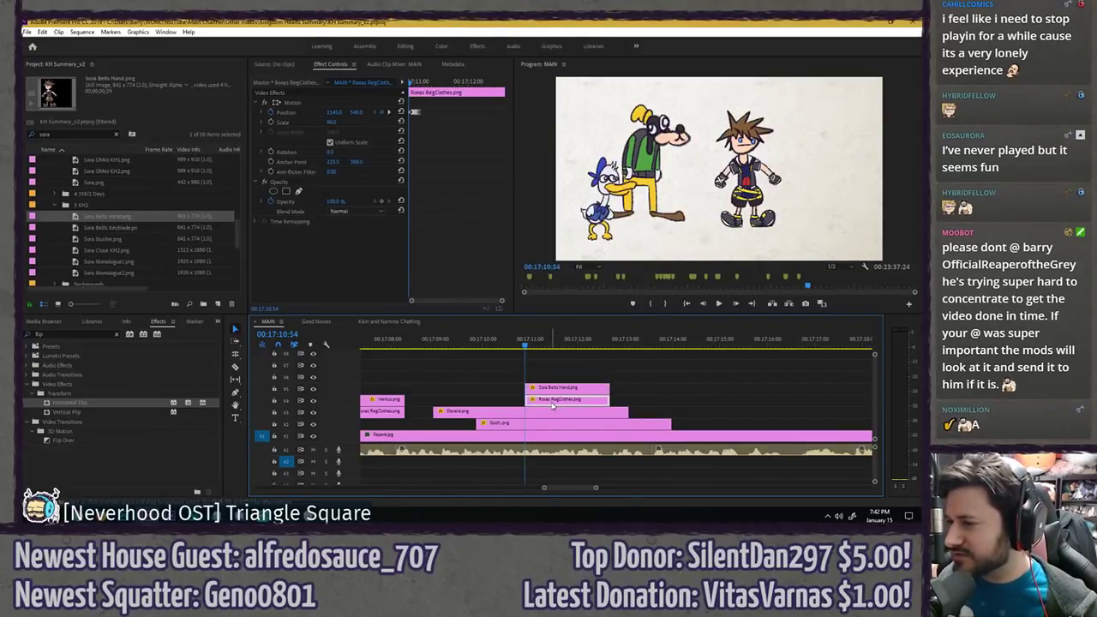
{"action": "left_click", "coordinate": [346, 105]}
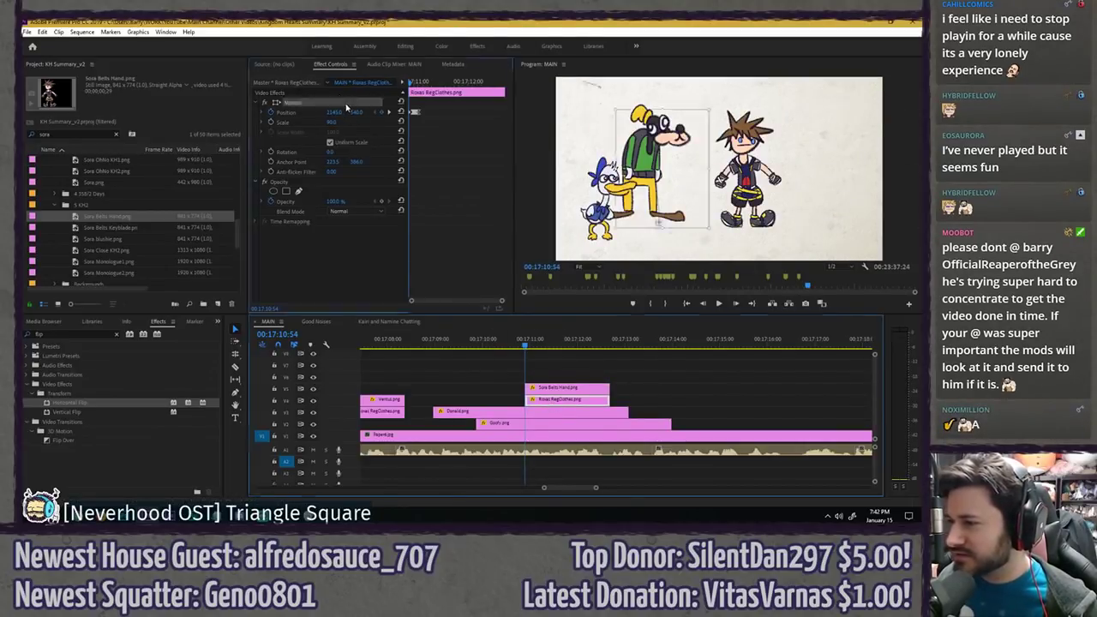
{"action": "left_click", "coordinate": [545, 389]}
{"action": "left_click", "coordinate": [466, 240]}
{"action": "key", "text": "ctrl+v"}
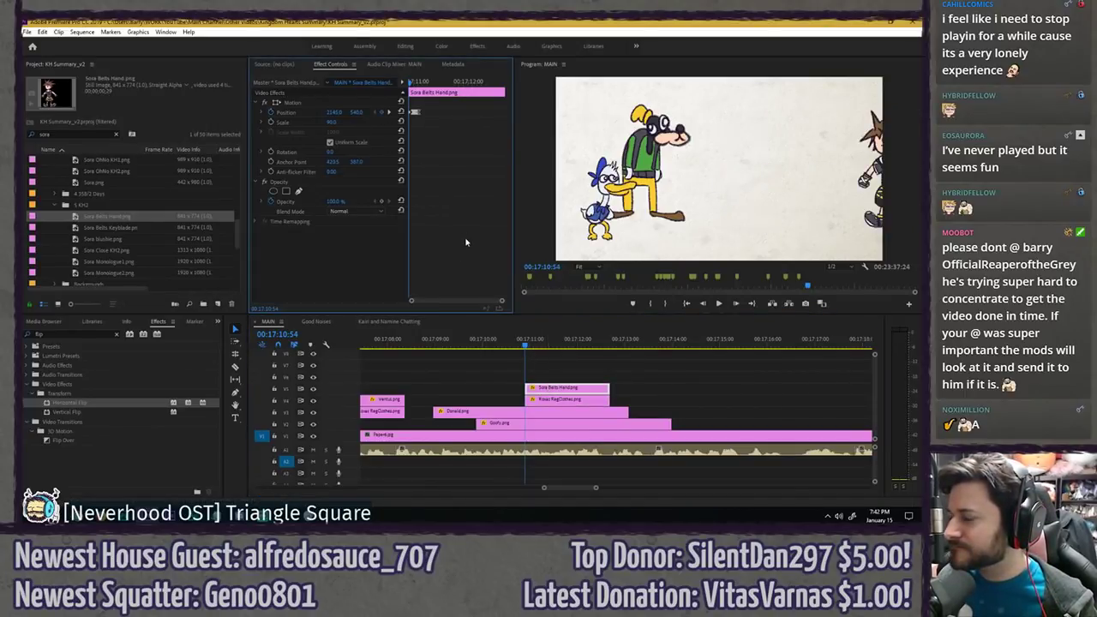
{"action": "key", "text": "space"}
- Set Sora's Position X to 1100 at 17:11:05 and 1130 at 17:10:57
{"action": "left_click", "coordinate": [418, 81]}
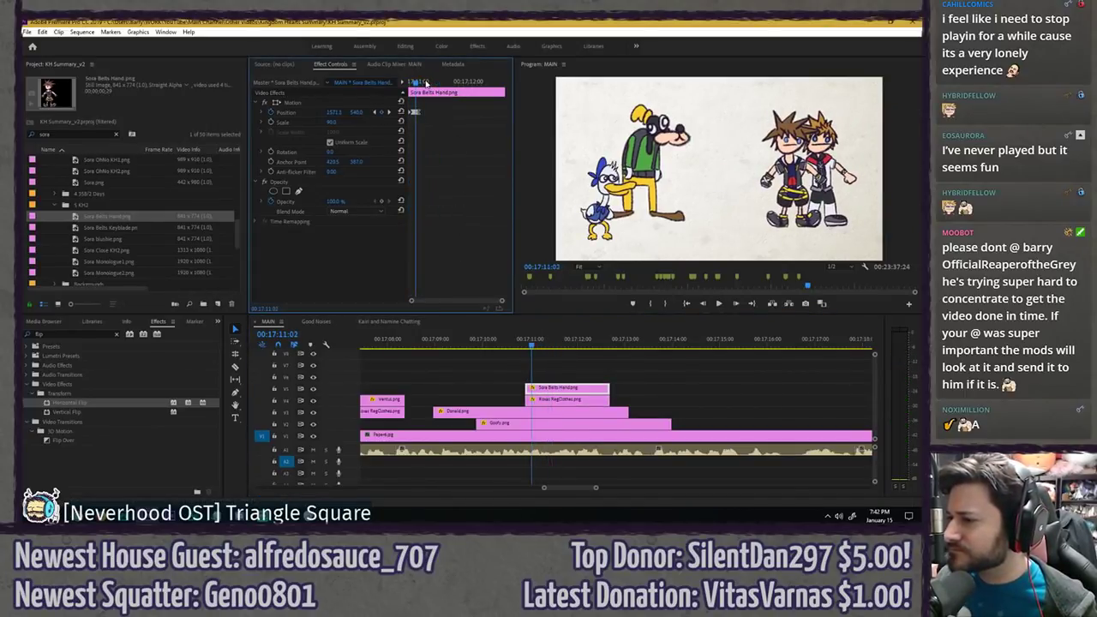
{"action": "type", "text": "1100"}
{"action": "key", "text": "Return"}
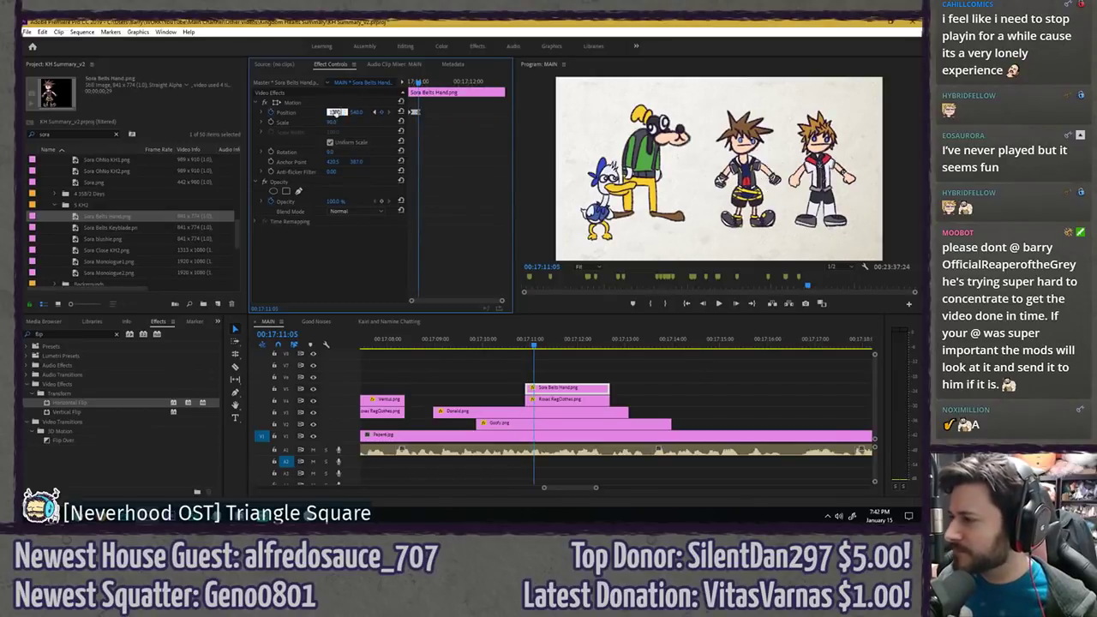
{"action": "key", "text": "equal"}
{"action": "key", "text": "equal"}
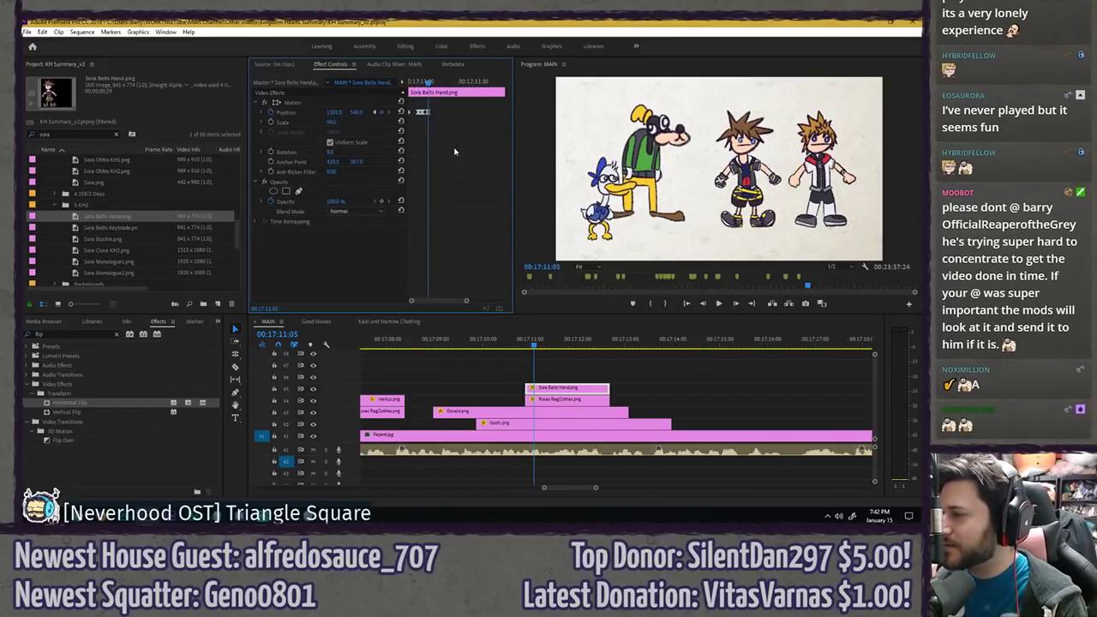
{"action": "mouse_move", "coordinate": [437, 82]}
{"action": "left_mouse_down"}
{"action": "mouse_move", "coordinate": [378, 83]}
{"action": "mouse_move", "coordinate": [448, 83]}
{"action": "mouse_move", "coordinate": [437, 82]}
{"action": "left_mouse_up"}
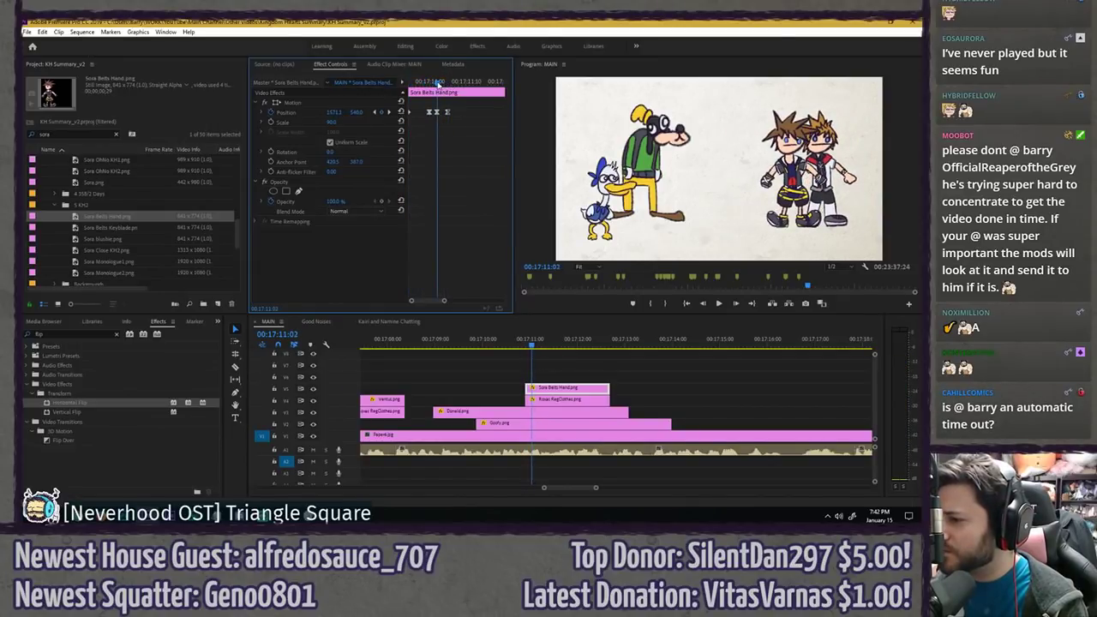
{"action": "left_click", "coordinate": [336, 112]}
{"action": "type", "text": "113"}
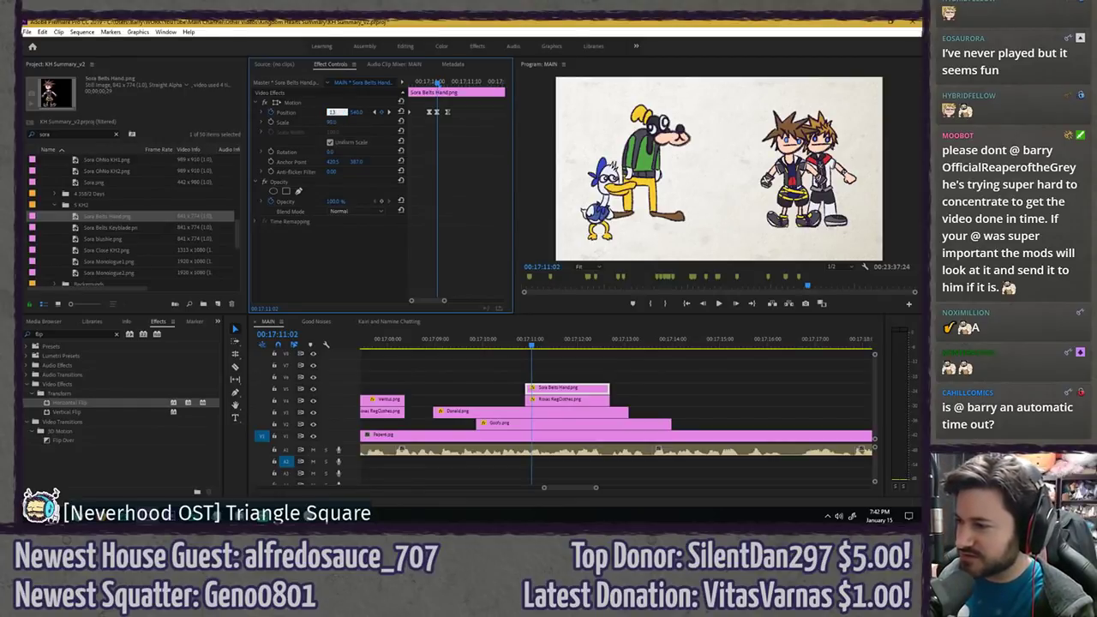
{"action": "type", "text": "0"}
{"action": "key", "text": "Return"}
- Set Sora's Position X to 1130 at 17:11:00, checking neighbouring frames
{"action": "key", "text": "Right"}
{"action": "key", "text": "Right"}
{"action": "key", "text": "Left"}
{"action": "key", "text": "Left"}
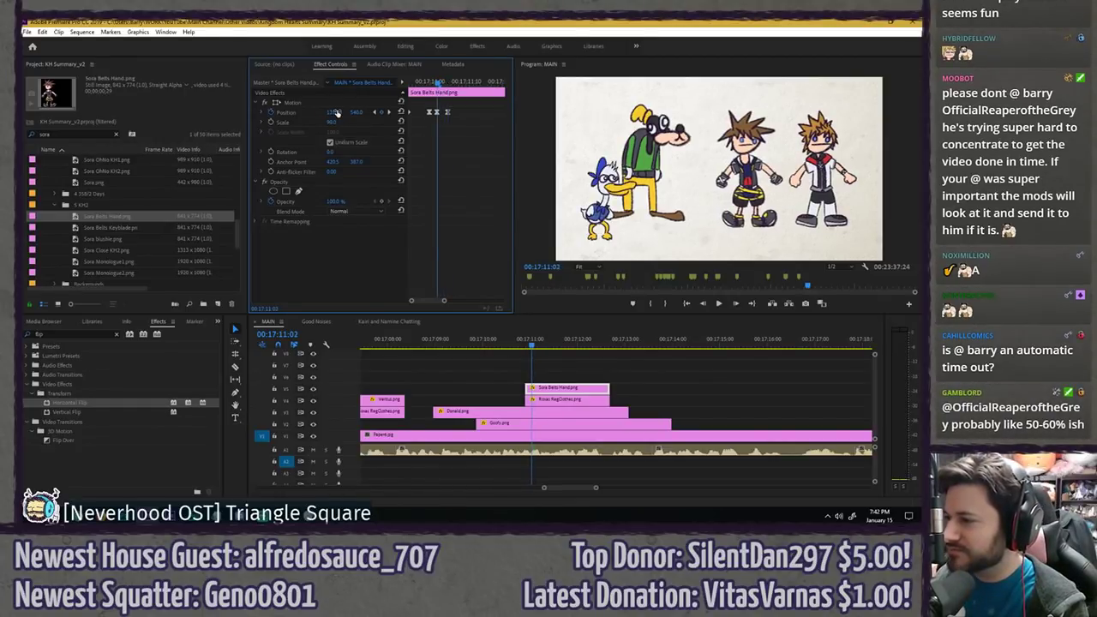
{"action": "key", "text": "Left"}
{"action": "key", "text": "Left"}
{"action": "left_click", "coordinate": [336, 113]}
{"action": "type", "text": "113"}
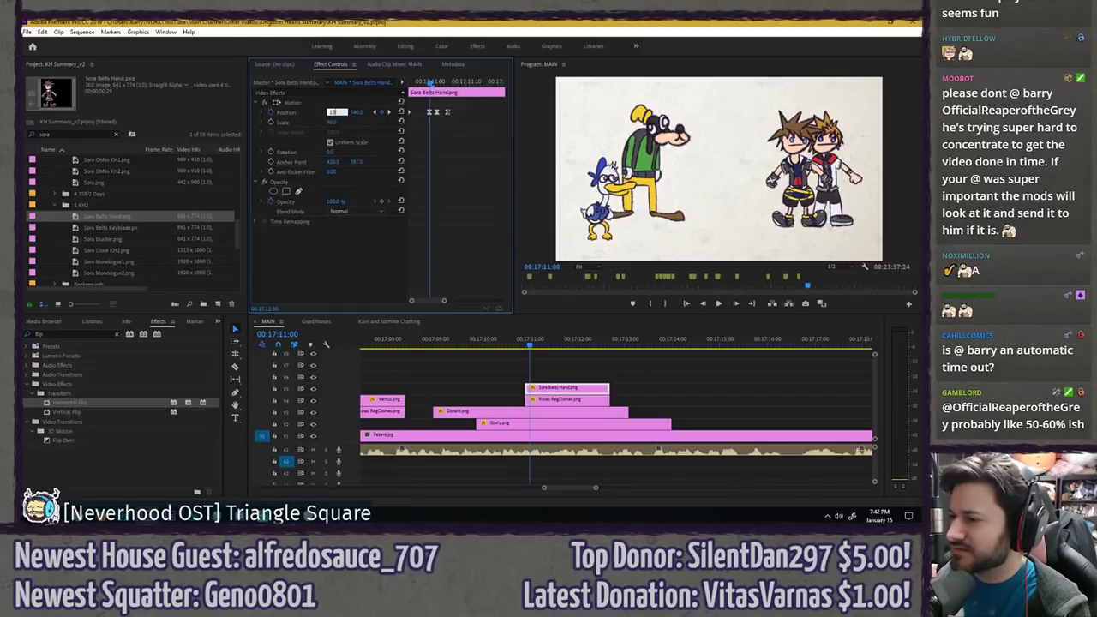
{"action": "type", "text": "0"}
{"action": "key", "text": "Return"}
{"action": "key", "text": "Right"}
{"action": "key", "text": "Right"}
{"action": "key", "text": "Right"}
{"action": "left_click_drag", "start_coordinate": [441, 83], "coordinate": [412, 83]}
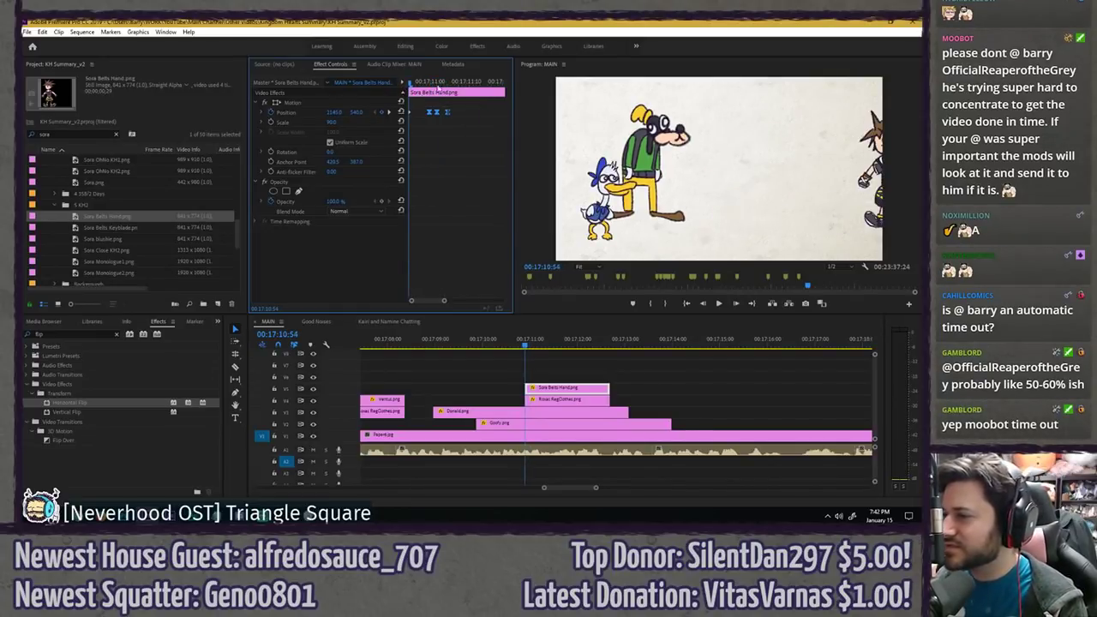
- Set Sora's Position X to 1350 at 17:11:01, delete the two extra keyframes, and replay
{"action": "key", "text": "space"}
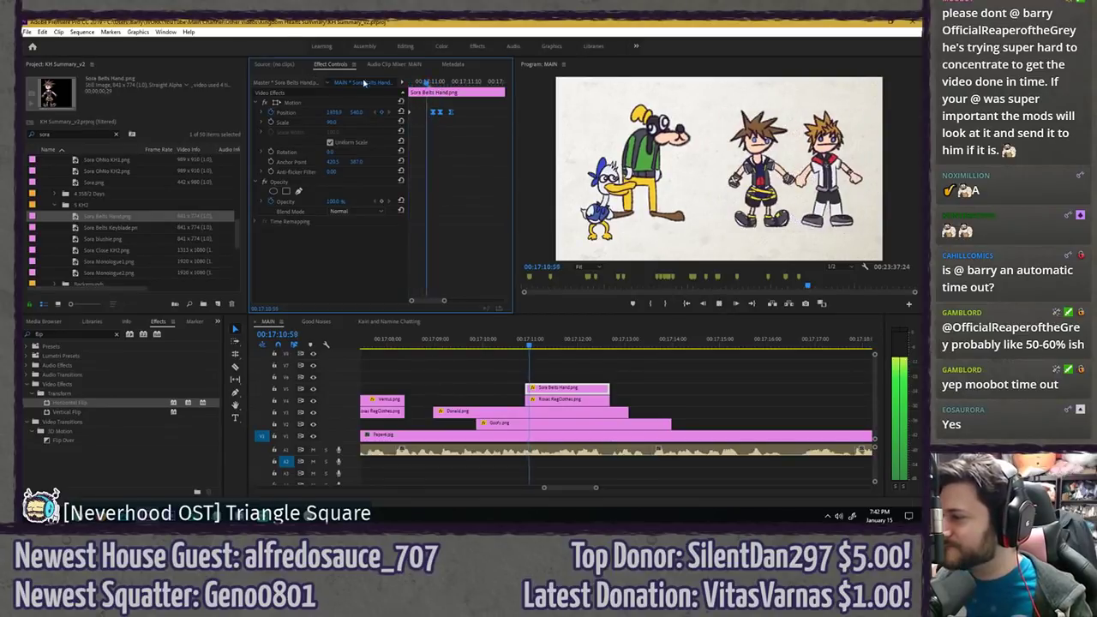
{"action": "key", "text": "space"}
{"action": "left_click_drag", "start_coordinate": [412, 83], "coordinate": [434, 84]}
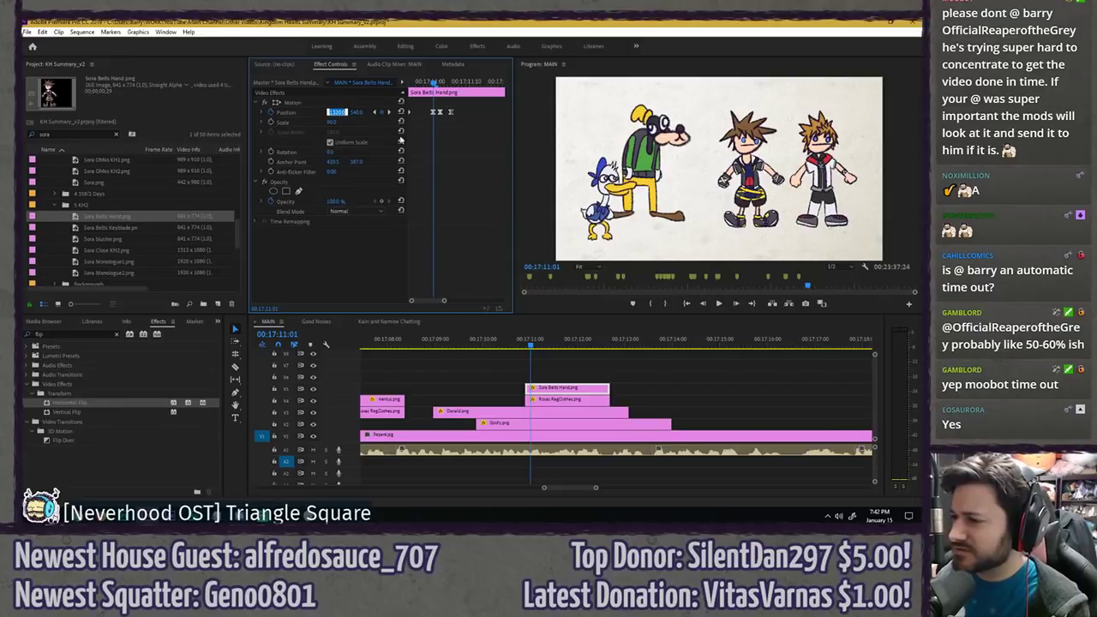
{"action": "type", "text": "1350"}
{"action": "key", "text": "Return"}
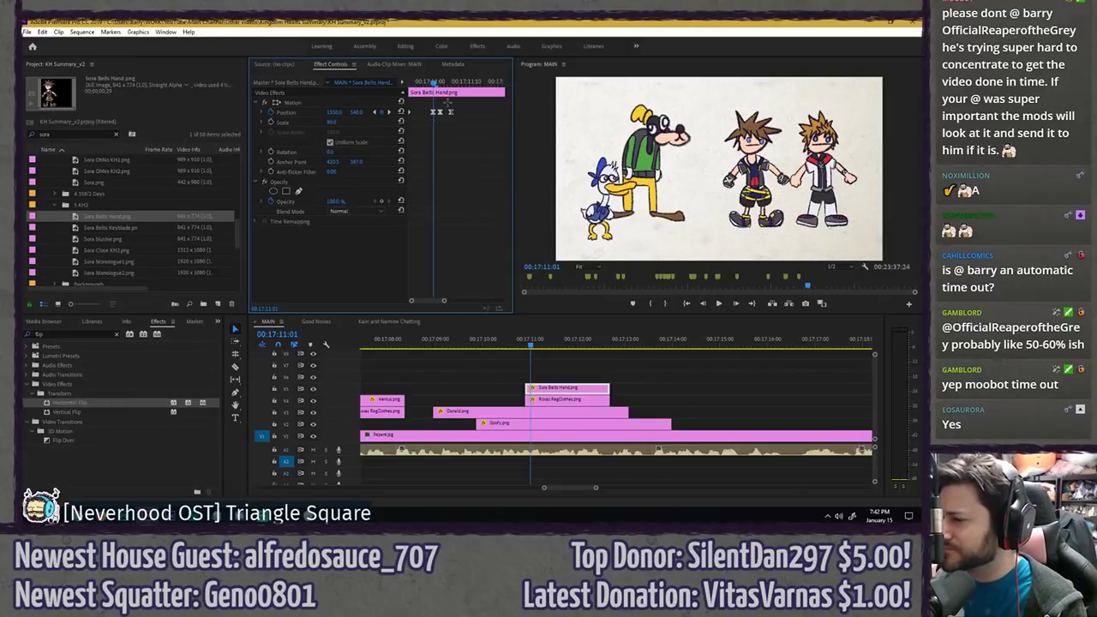
{"action": "key", "text": "Delete"}
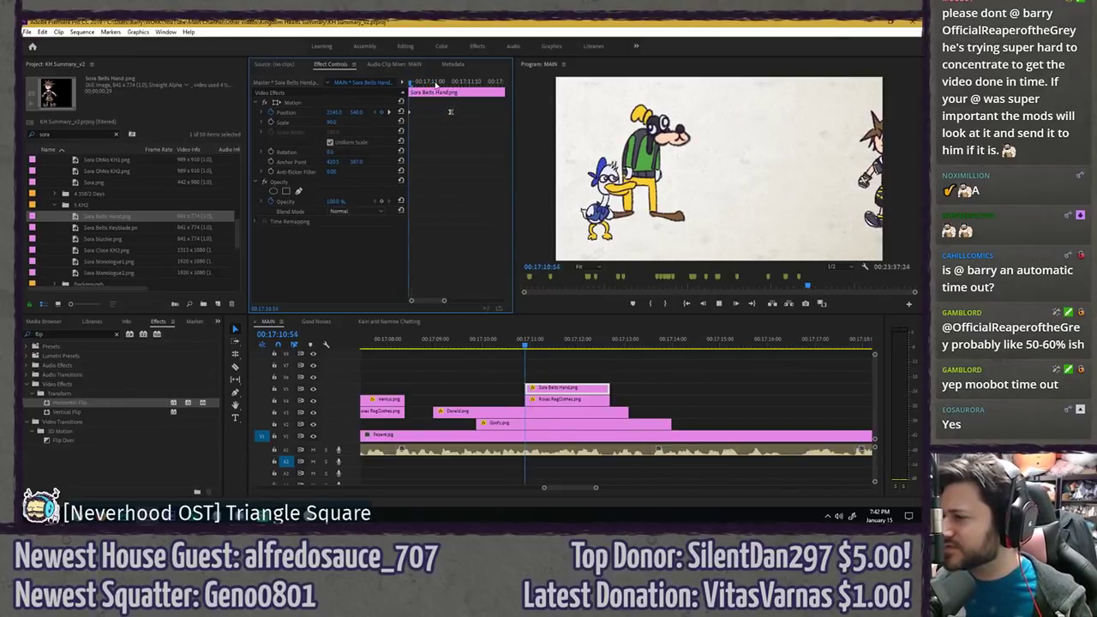
{"action": "mouse_move", "coordinate": [440, 83]}
{"action": "left_mouse_down"}
{"action": "mouse_move", "coordinate": [470, 84]}
{"action": "mouse_move", "coordinate": [409, 84]}
{"action": "mouse_move", "coordinate": [463, 86]}
{"action": "mouse_move", "coordinate": [413, 83]}
{"action": "mouse_move", "coordinate": [429, 79]}
{"action": "mouse_move", "coordinate": [465, 114]}
{"action": "mouse_move", "coordinate": [455, 94]}
{"action": "mouse_move", "coordinate": [413, 83]}
{"action": "mouse_move", "coordinate": [430, 83]}
{"action": "left_mouse_up"}
{"action": "key", "text": "space"}
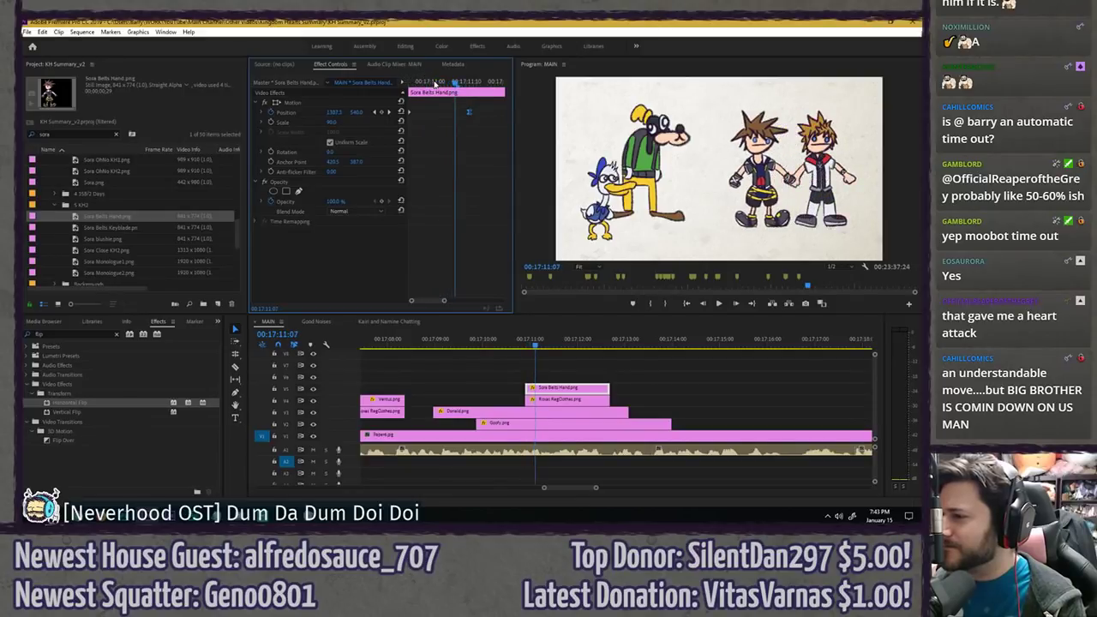
{"action": "key", "text": "Up"}
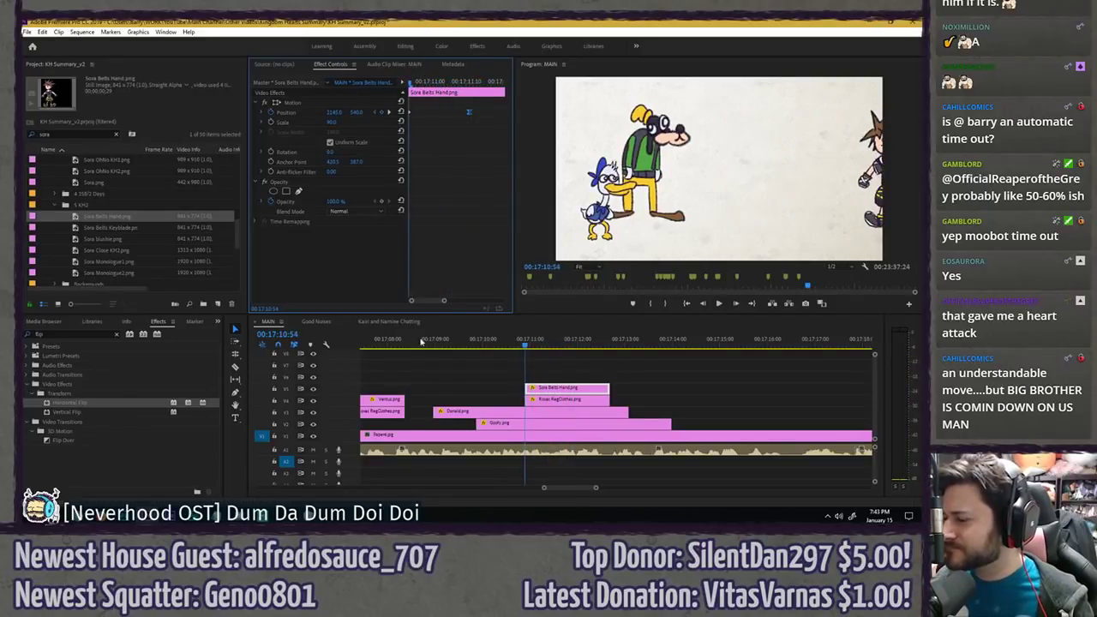
- Delay the Sora Belts Hand clip about 24 frames, then nudge it slightly later
{"action": "left_click", "coordinate": [549, 377]}
{"action": "key", "text": "space"}
{"action": "key", "text": "space"}
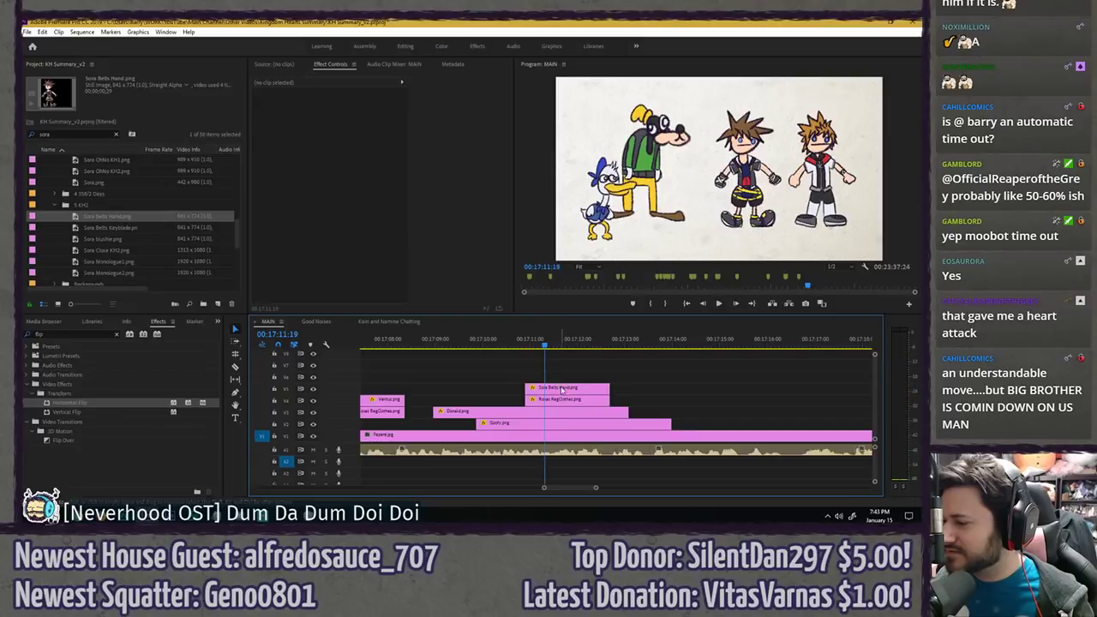
{"action": "left_click_drag", "start_coordinate": [561, 390], "coordinate": [582, 394]}
{"action": "key", "text": "space"}
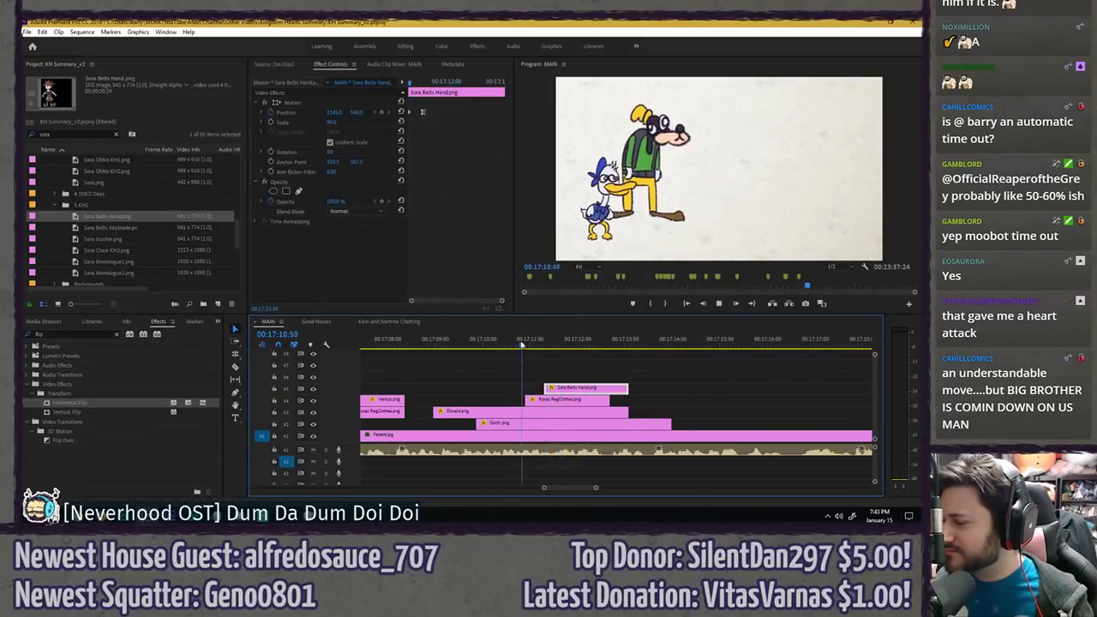
{"action": "key", "text": "space"}
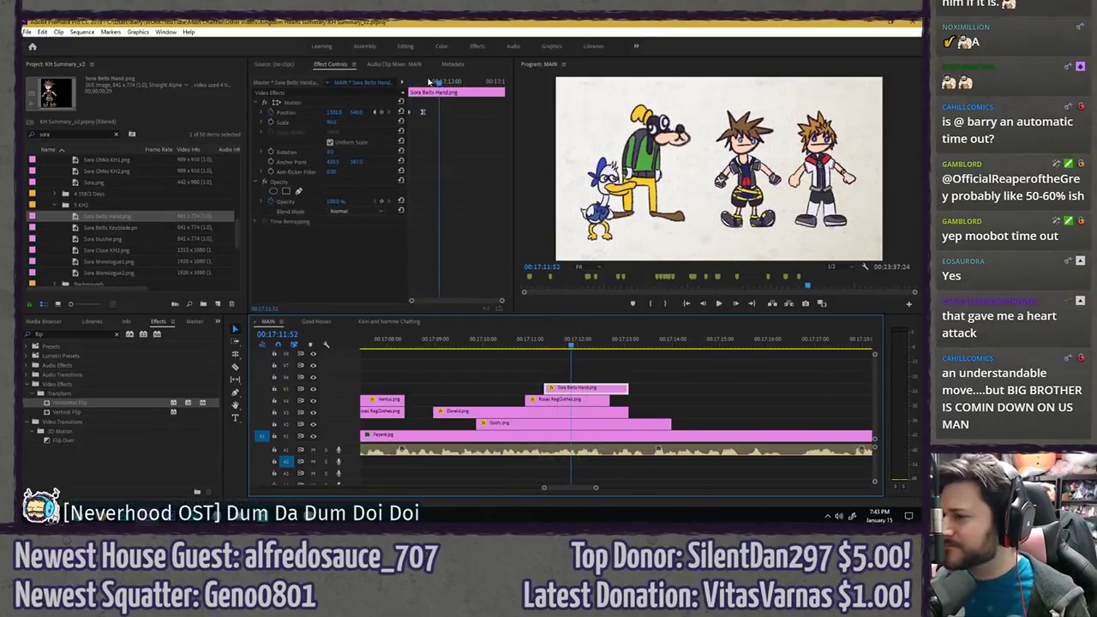
{"action": "left_click_drag", "start_coordinate": [429, 83], "coordinate": [424, 84]}
{"action": "key", "text": "Right"}
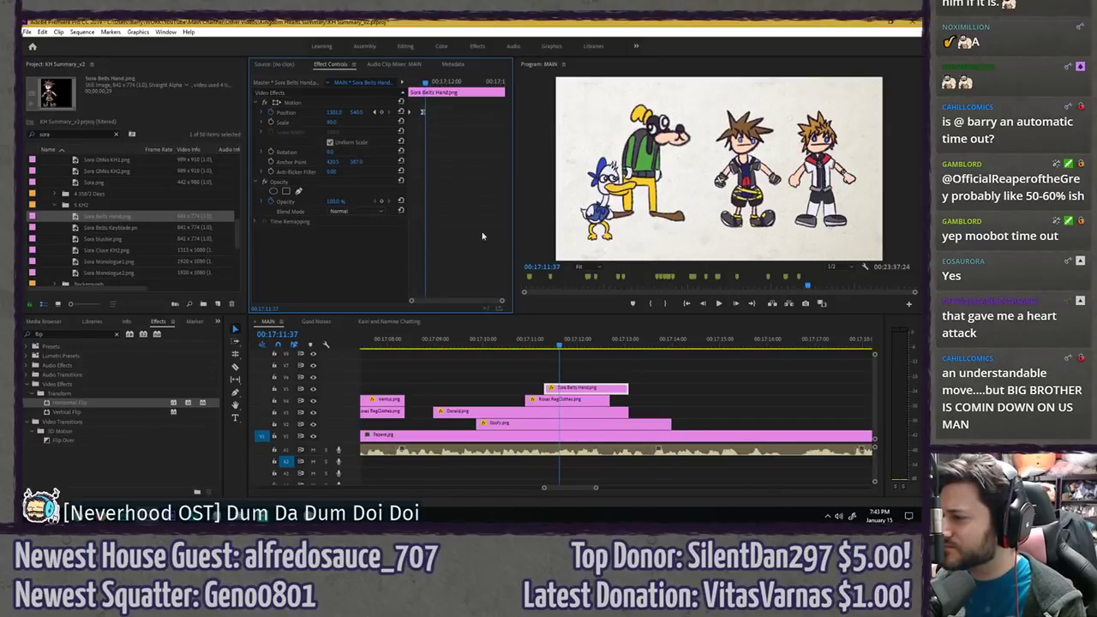
{"action": "left_click_drag", "start_coordinate": [581, 391], "coordinate": [584, 390]}
- Preview Sora's slide-in frame by frame from the start of his animation
{"action": "key", "text": "space"}
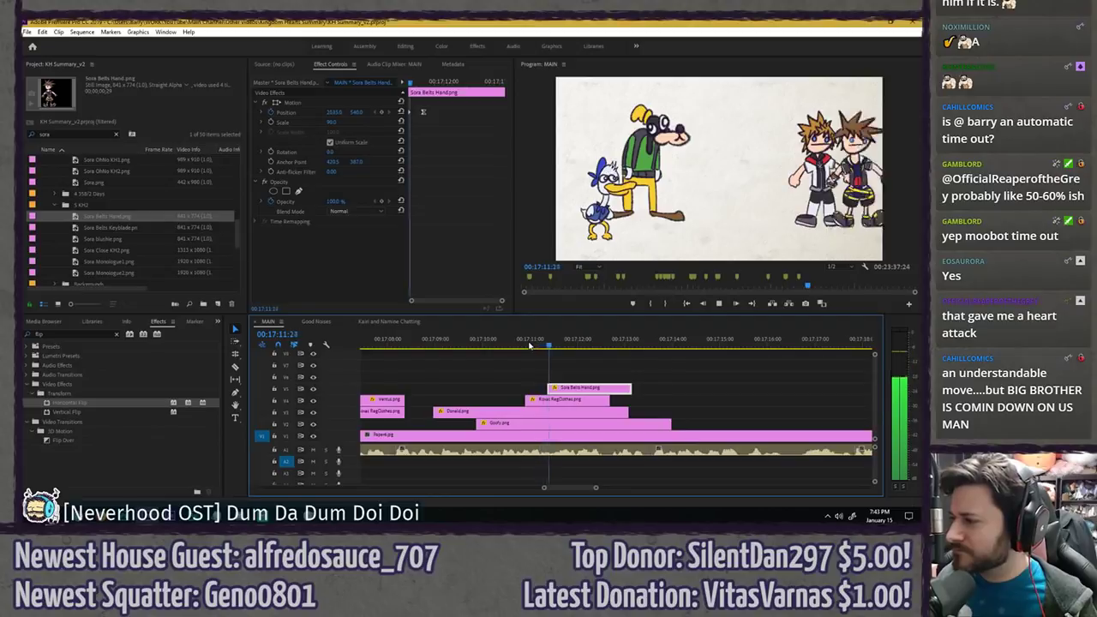
{"action": "key", "text": "space"}
{"action": "left_click", "coordinate": [457, 175]}
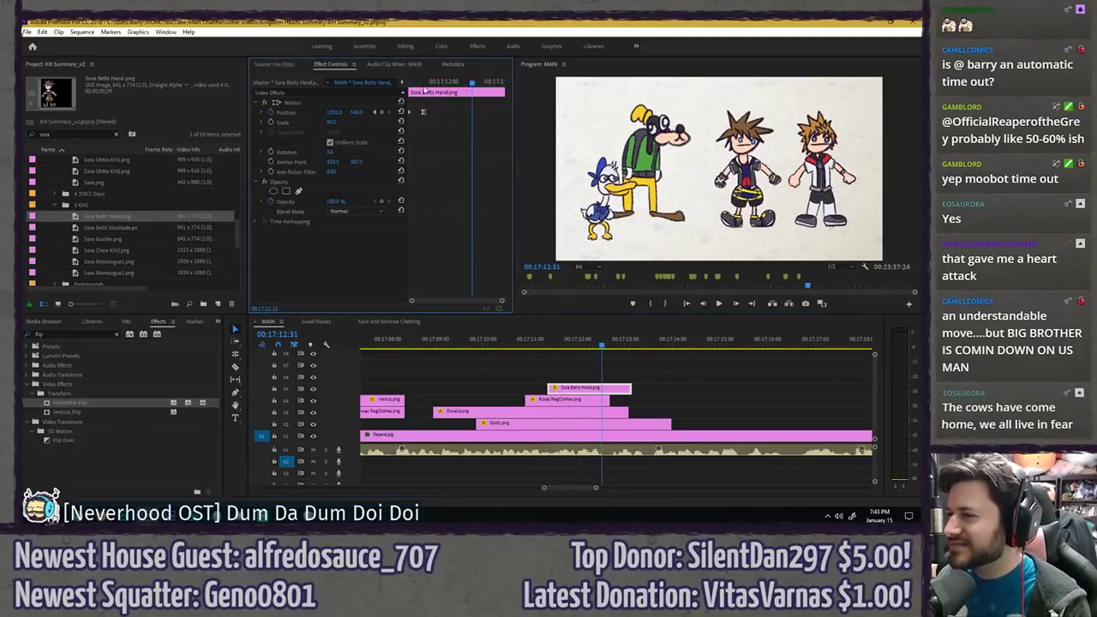
{"action": "left_click_drag", "start_coordinate": [431, 81], "coordinate": [417, 83]}
{"action": "key", "text": "equal"}
{"action": "key", "text": "Right"}
{"action": "key", "text": "Right"}
{"action": "key", "text": "Right"}
{"action": "key", "text": "Right"}
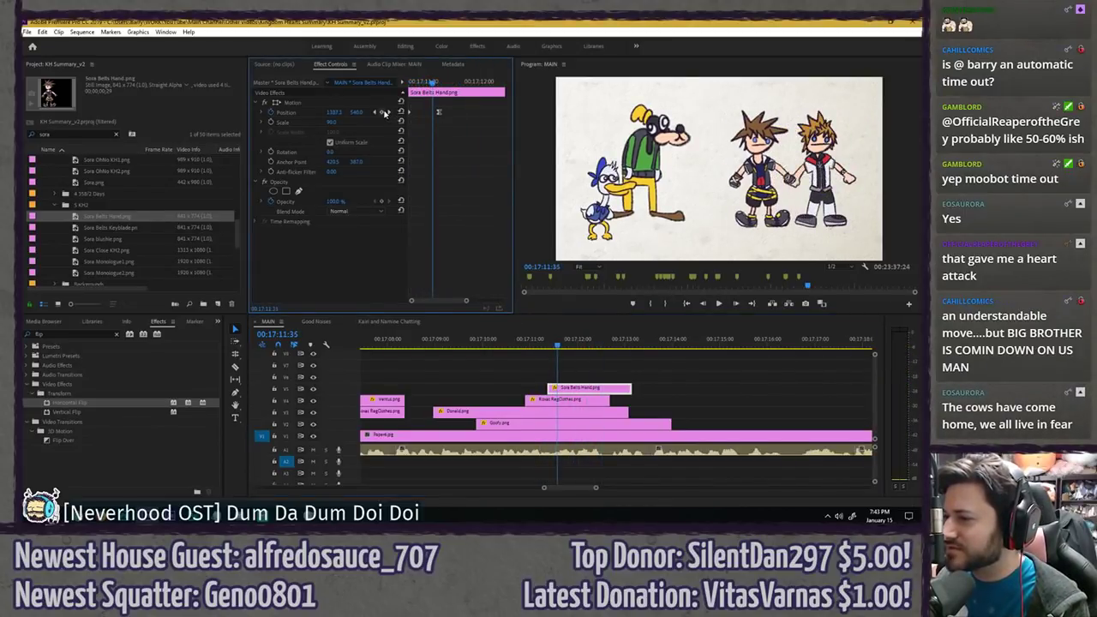
{"action": "key", "text": "Left"}
{"action": "key", "text": "Left"}
{"action": "key", "text": "Left"}
{"action": "key", "text": "Left"}
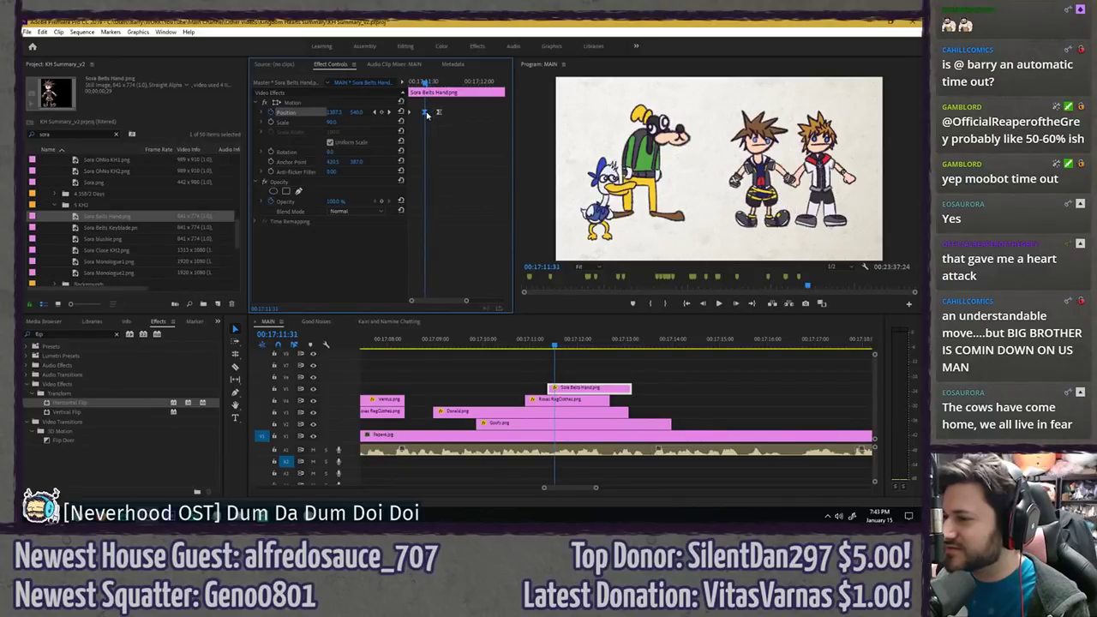
{"action": "key", "text": "space"}
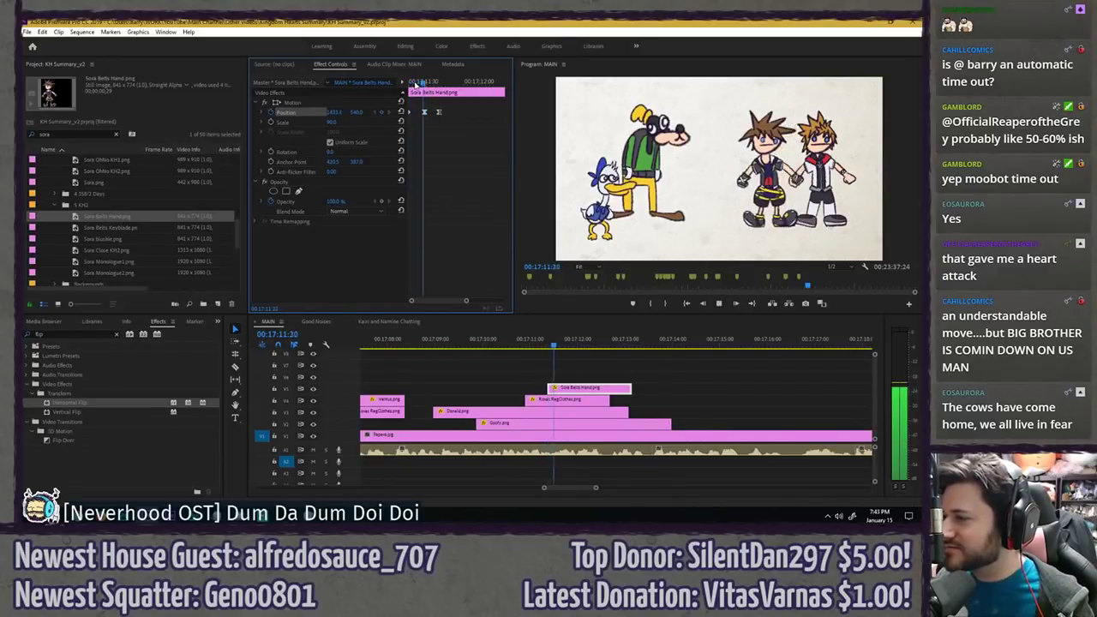
{"action": "left_click_drag", "start_coordinate": [419, 83], "coordinate": [366, 84]}
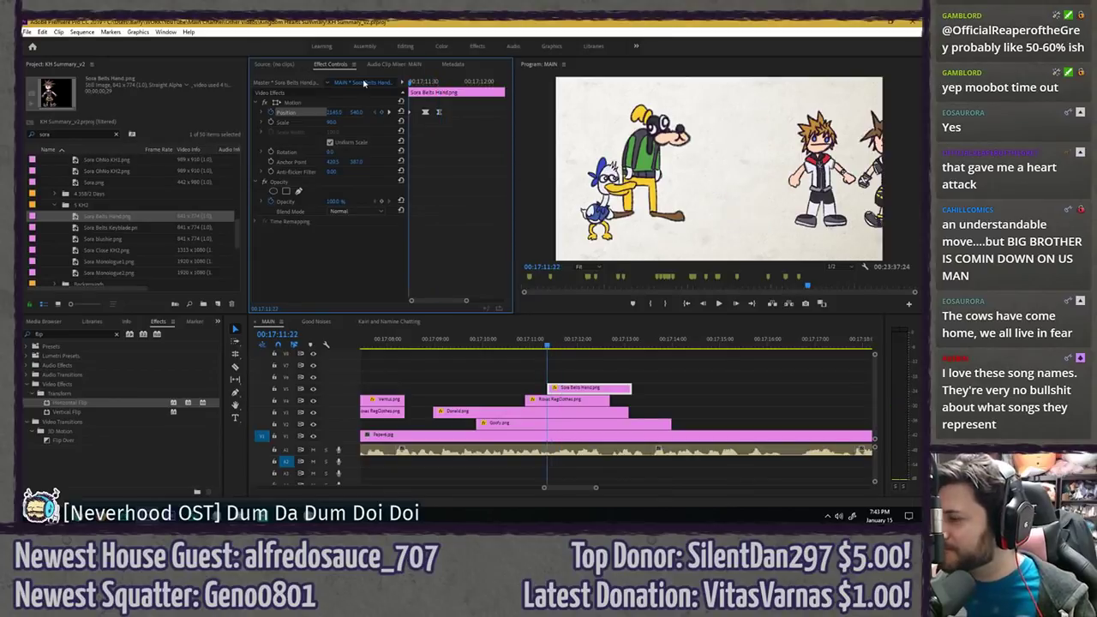
{"action": "key", "text": "space"}
- Extend the Roxas RegClothes clip and trim Goofy.png so the character clips end together
{"action": "key", "text": "space"}
{"action": "left_click", "coordinate": [519, 340]}
{"action": "key", "text": "space"}
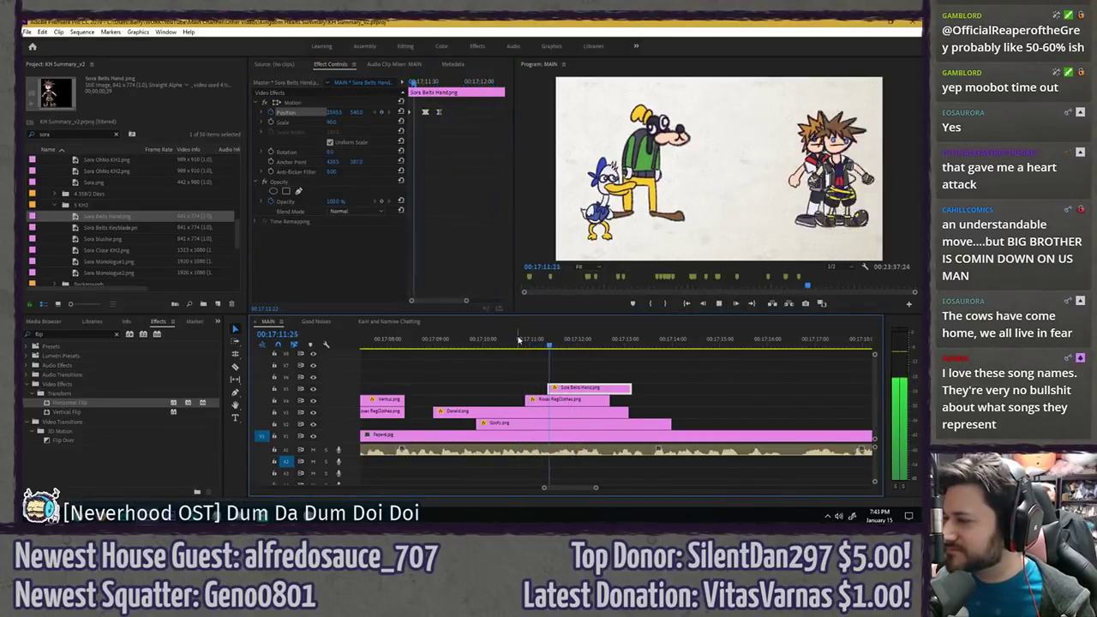
{"action": "left_click", "coordinate": [508, 357]}
{"action": "key", "text": "space"}
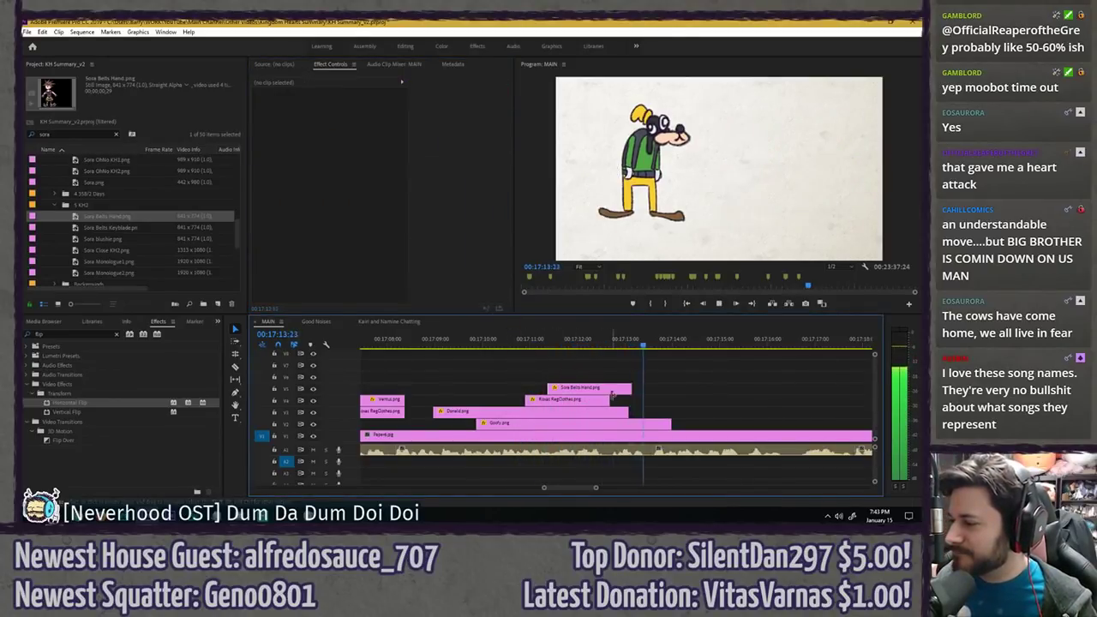
{"action": "left_click_drag", "start_coordinate": [608, 399], "coordinate": [630, 424]}
{"action": "left_click_drag", "start_coordinate": [683, 368], "coordinate": [658, 407]}
{"action": "left_click", "coordinate": [683, 389]}
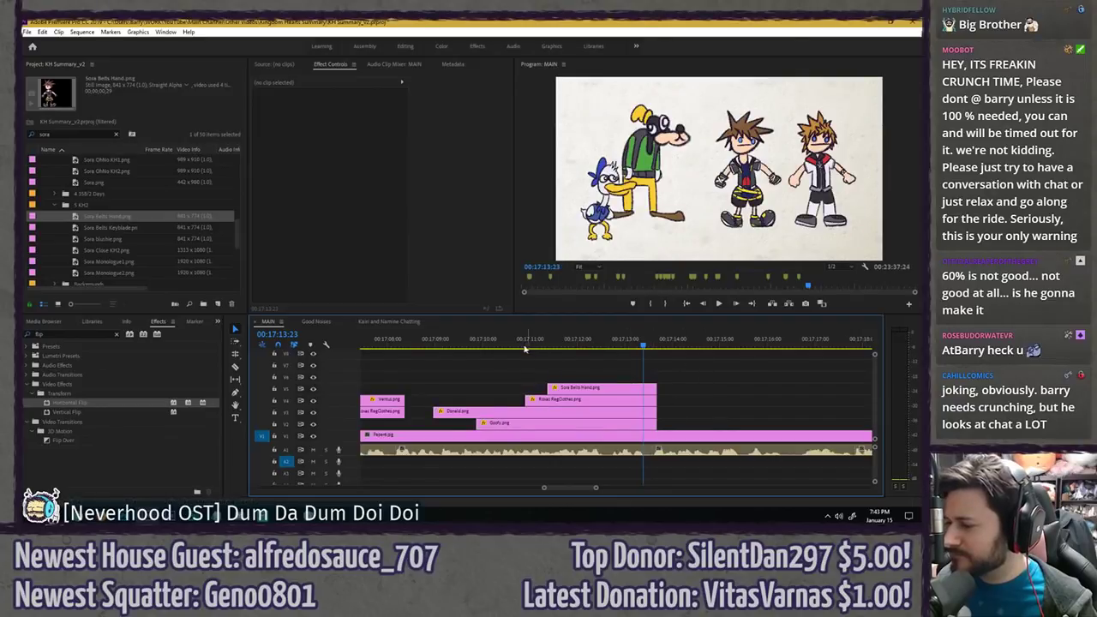
{"action": "left_click", "coordinate": [418, 345]}
{"action": "key", "text": "space"}
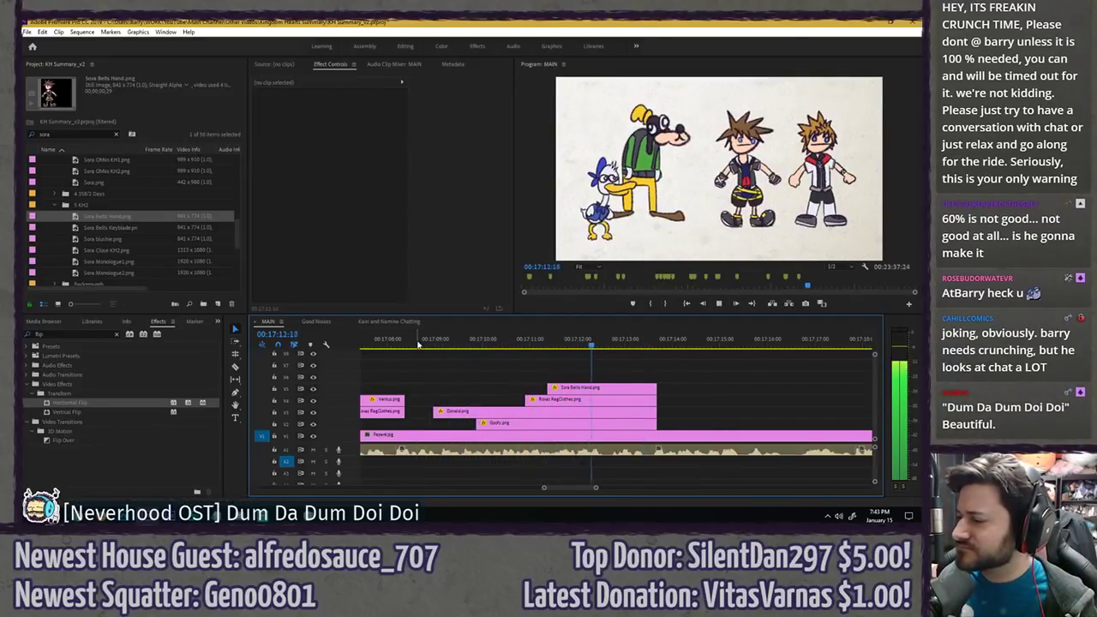
{"action": "key", "text": "space"}
{"action": "left_click", "coordinate": [517, 345]}
{"action": "key", "text": "space"}
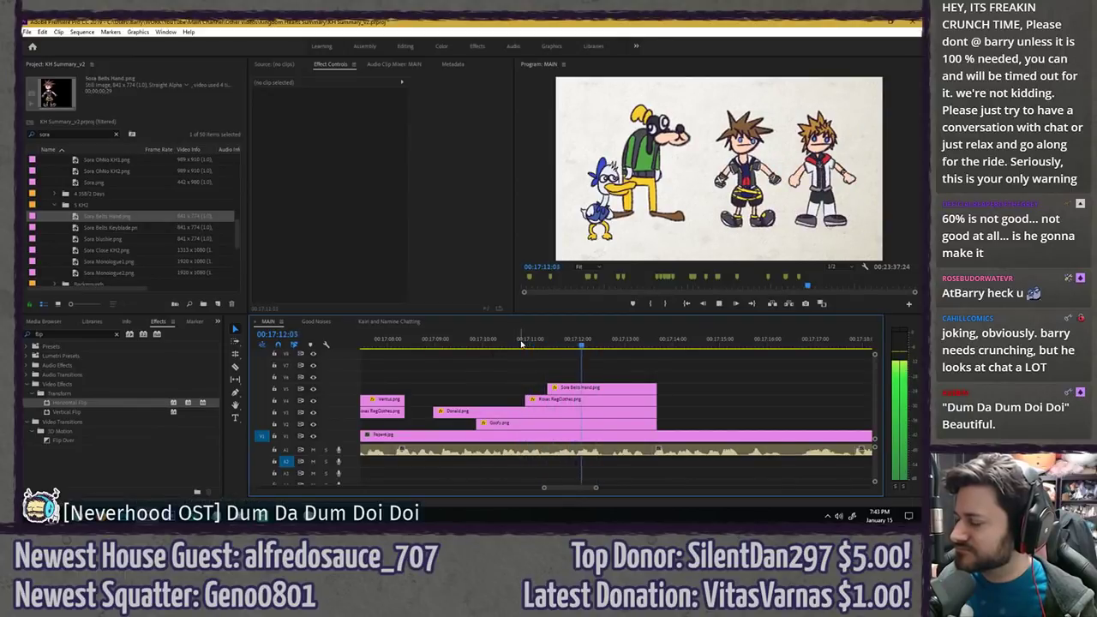
{"action": "key", "text": "space"}
- Shift Roxas's Position keyframes two frames later and preview the entrance timing
{"action": "left_click", "coordinate": [549, 403]}
{"action": "left_click", "coordinate": [437, 190]}
{"action": "left_click_drag", "start_coordinate": [420, 83], "coordinate": [408, 83]}
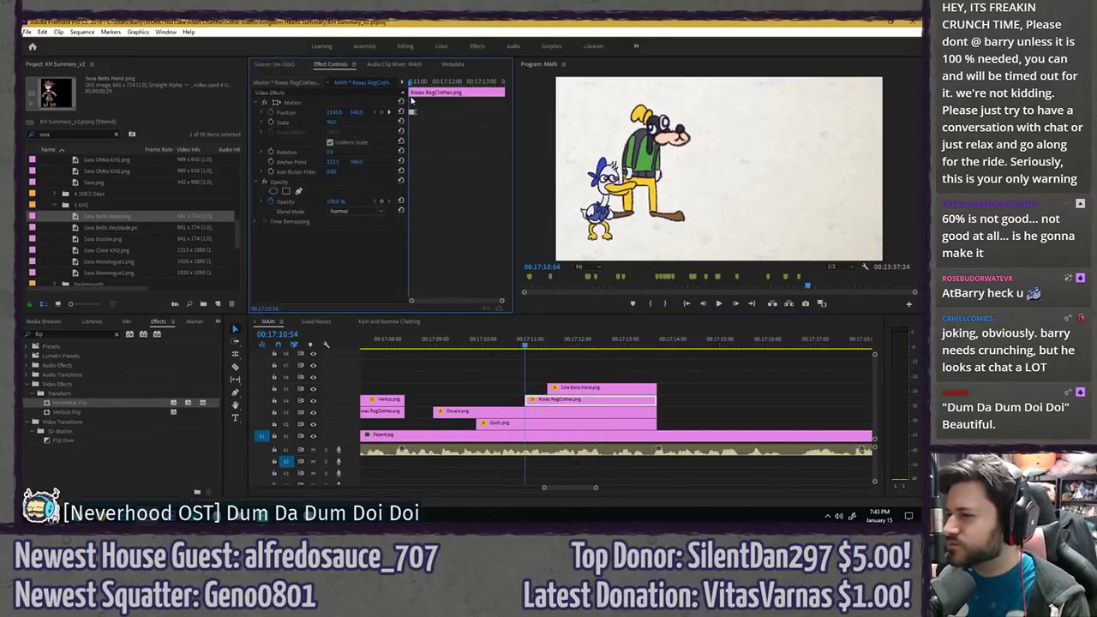
{"action": "key", "text": "equal"}
{"action": "key", "text": "equal"}
{"action": "key", "text": "equal"}
{"action": "left_click", "coordinate": [431, 84]}
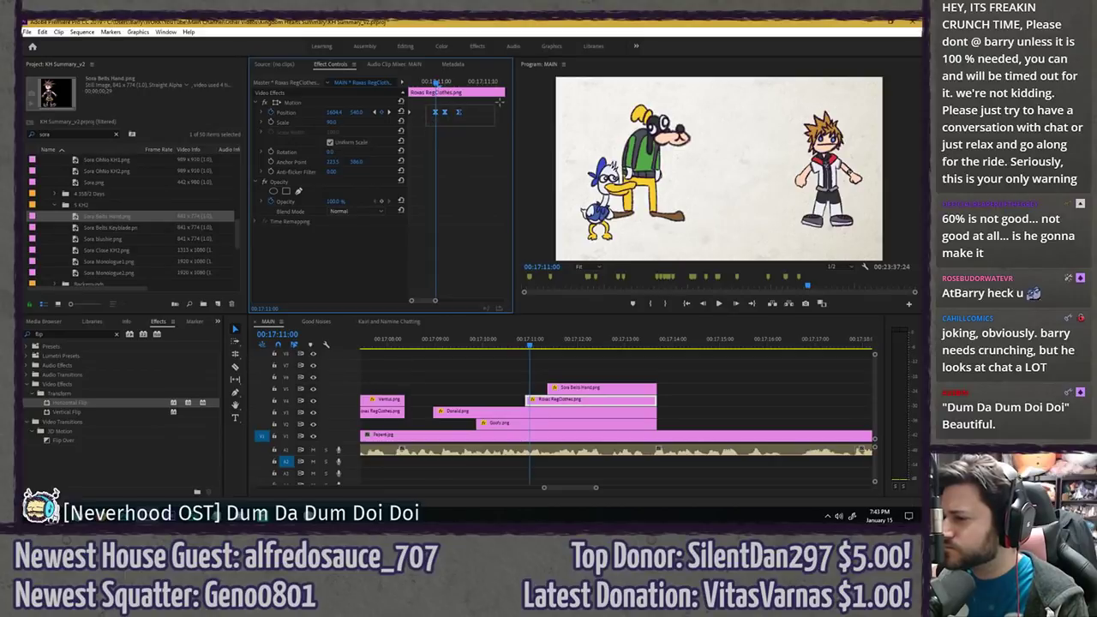
{"action": "left_click_drag", "start_coordinate": [500, 102], "coordinate": [500, 102]}
{"action": "key", "text": "Right"}
{"action": "key", "text": "Right"}
{"action": "left_click_drag", "start_coordinate": [436, 113], "coordinate": [446, 114]}
{"action": "left_click", "coordinate": [519, 345]}
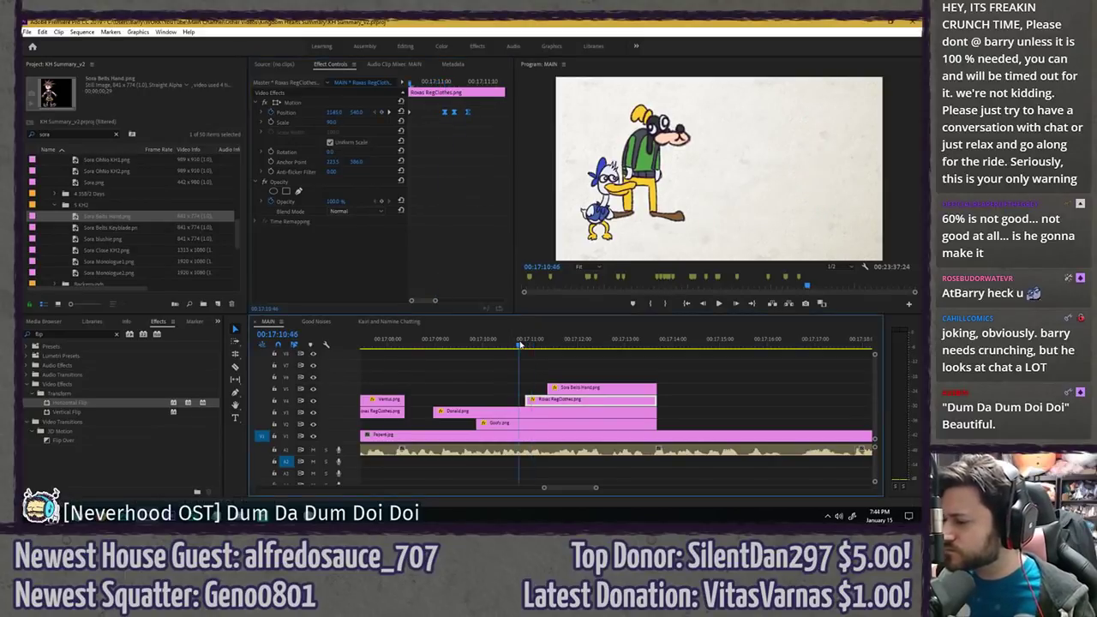
{"action": "mouse_move", "coordinate": [519, 343]}
{"action": "left_mouse_down"}
{"action": "mouse_move", "coordinate": [557, 345]}
{"action": "mouse_move", "coordinate": [523, 345]}
{"action": "mouse_move", "coordinate": [533, 350]}
{"action": "left_mouse_up"}
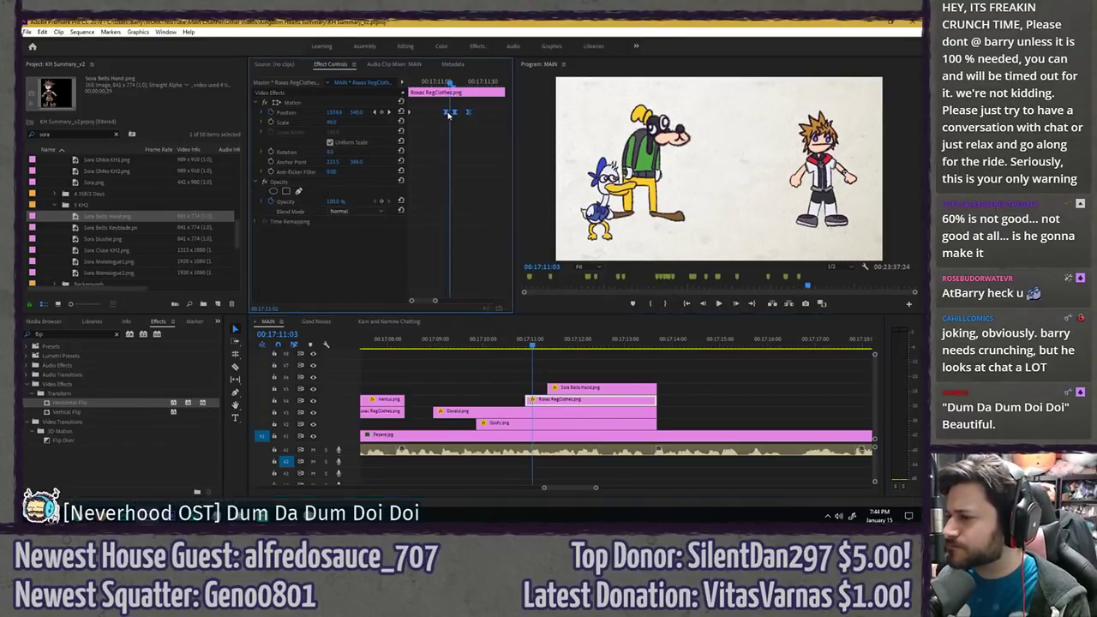
{"action": "key", "text": "space"}
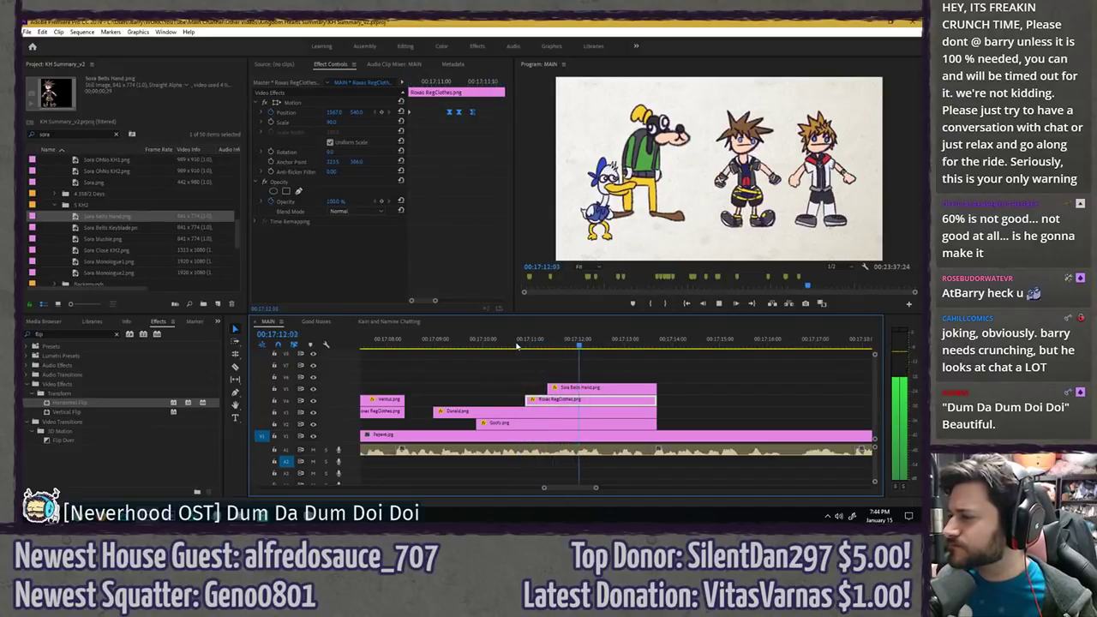
{"action": "left_click", "coordinate": [525, 371]}
- Save the project and clear the project panel search
{"action": "scroll", "coordinate": [524, 371], "scroll_direction": "down", "scroll_amount": 3}
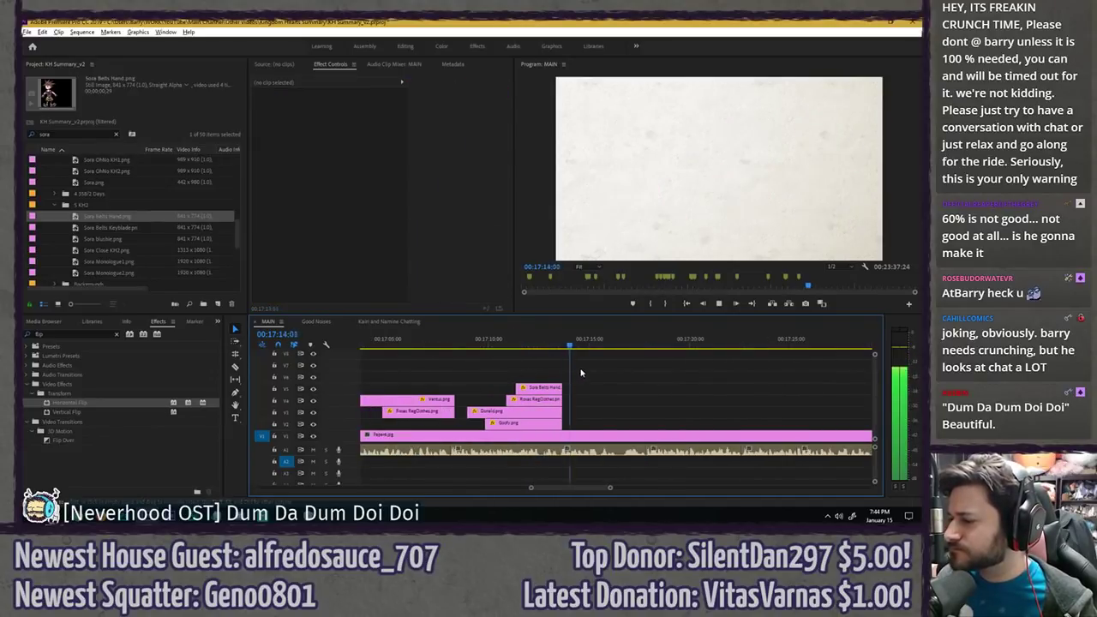
{"action": "left_click", "coordinate": [557, 346]}
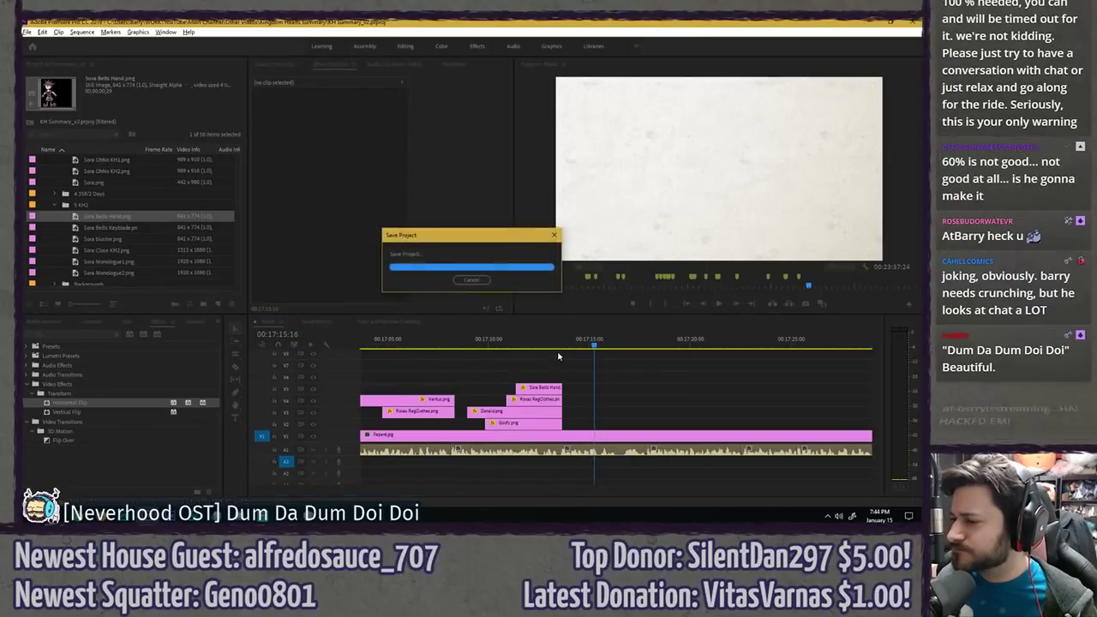
{"action": "key", "text": "space"}
{"action": "key", "text": "space"}
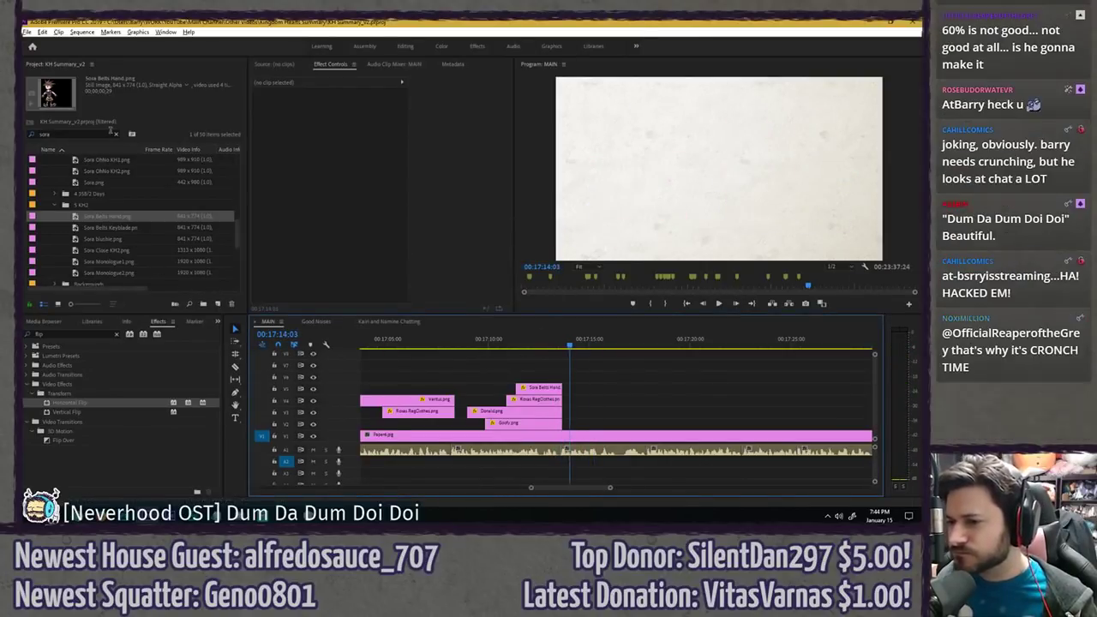
{"action": "left_click", "coordinate": [116, 135]}
{"action": "left_click", "coordinate": [117, 136]}
{"action": "left_click", "coordinate": [537, 399]}
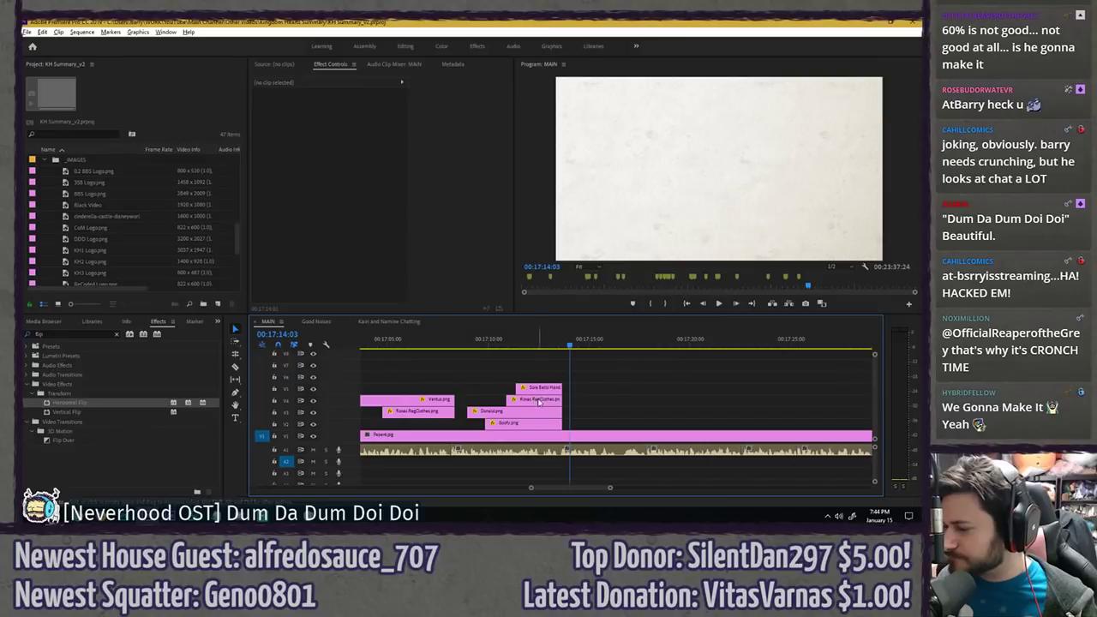
- Duplicate the Roxas RegClothes clip two seconds later and place a Ventus.png copy after it on V3
{"action": "left_click_drag", "start_coordinate": [538, 401], "coordinate": [599, 404]}
{"action": "left_click_drag", "start_coordinate": [376, 401], "coordinate": [604, 413]}
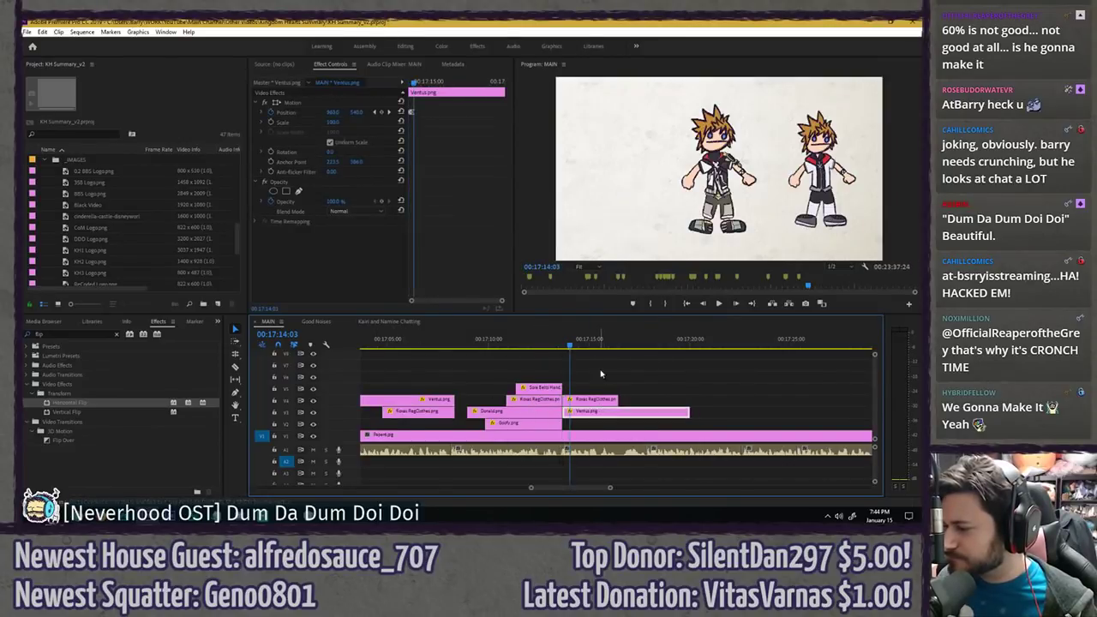
{"action": "left_click", "coordinate": [640, 344]}
- Turn off the copied Roxas clip's Position stopwatch, deleting its keyframes
{"action": "left_click", "coordinate": [591, 399]}
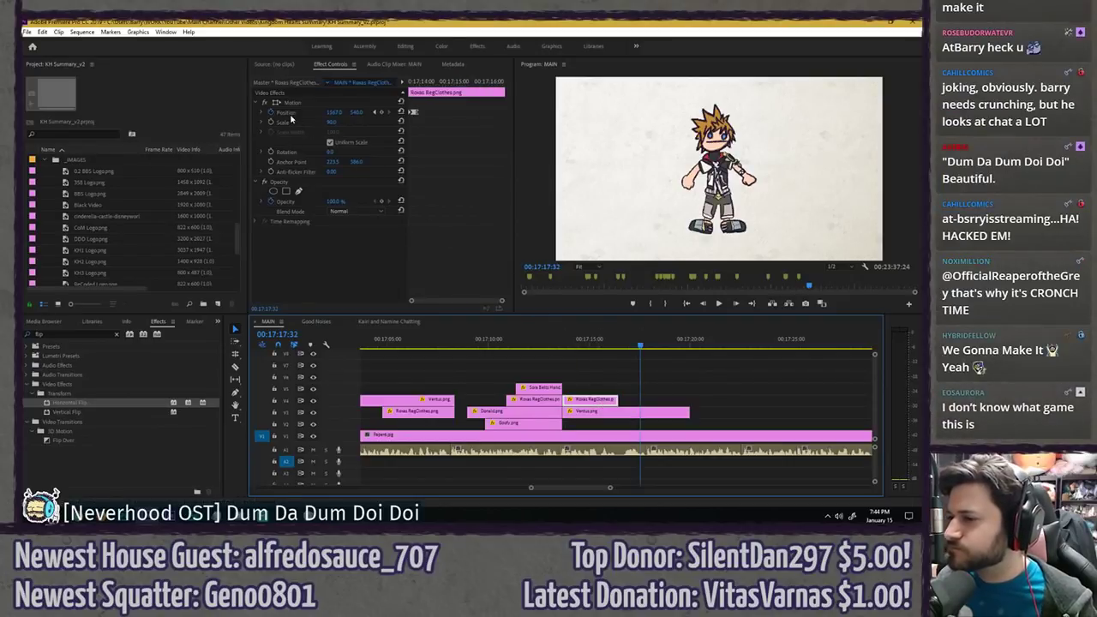
{"action": "left_click", "coordinate": [272, 112]}
{"action": "key", "text": "Return"}
{"action": "left_click", "coordinate": [600, 411]}
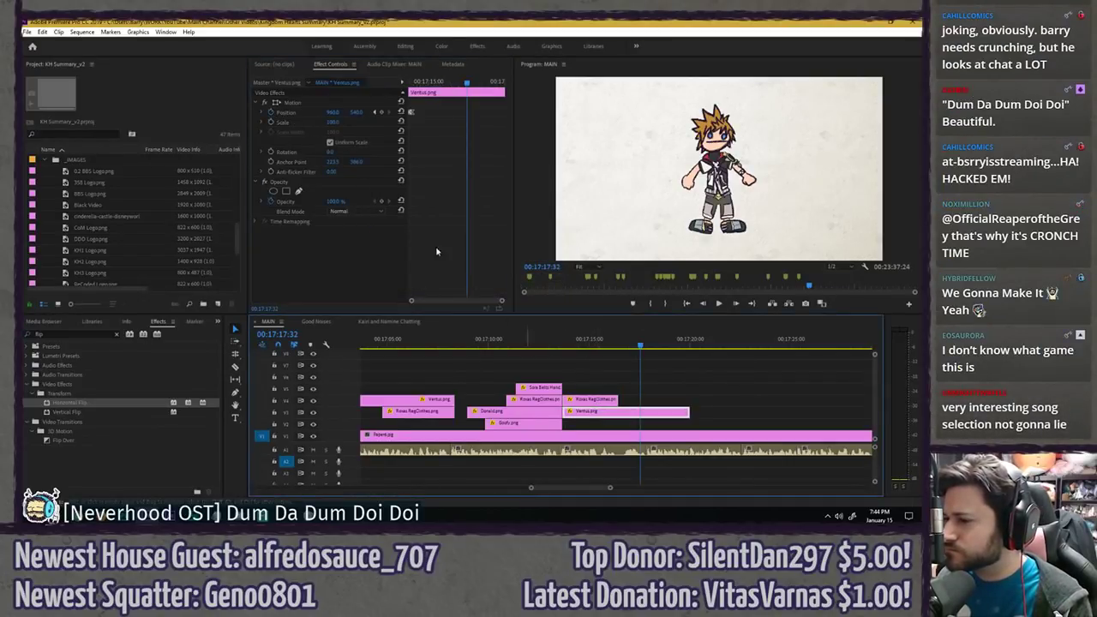
{"action": "left_click", "coordinate": [272, 112]}
{"action": "left_click", "coordinate": [502, 276]}
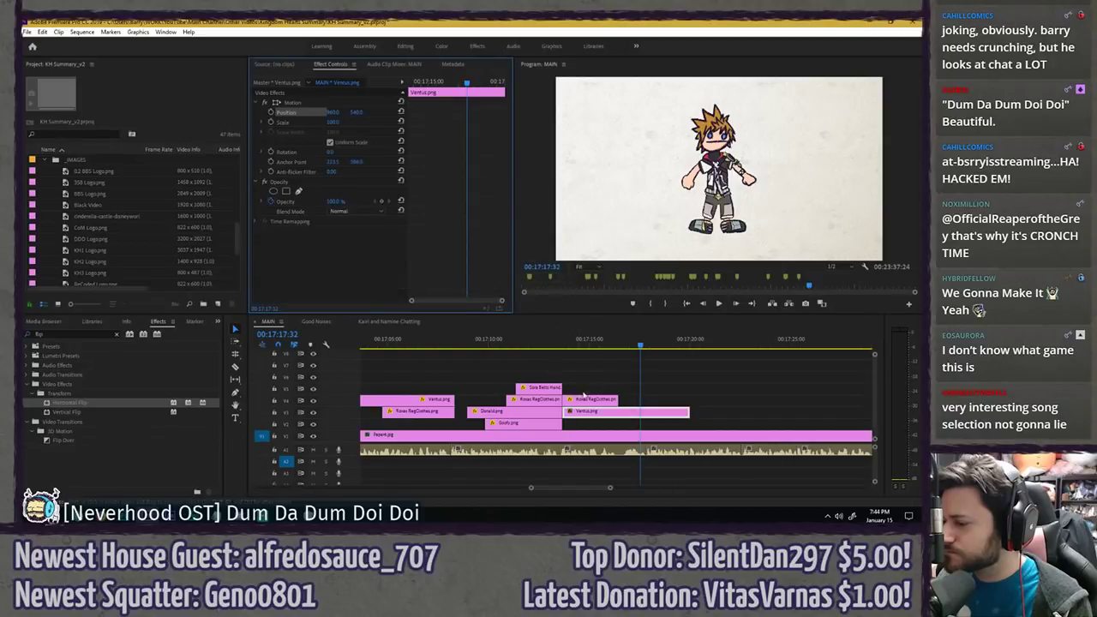
{"action": "left_click", "coordinate": [586, 400]}
{"action": "left_click", "coordinate": [338, 121]}
{"action": "left_click", "coordinate": [338, 122]}
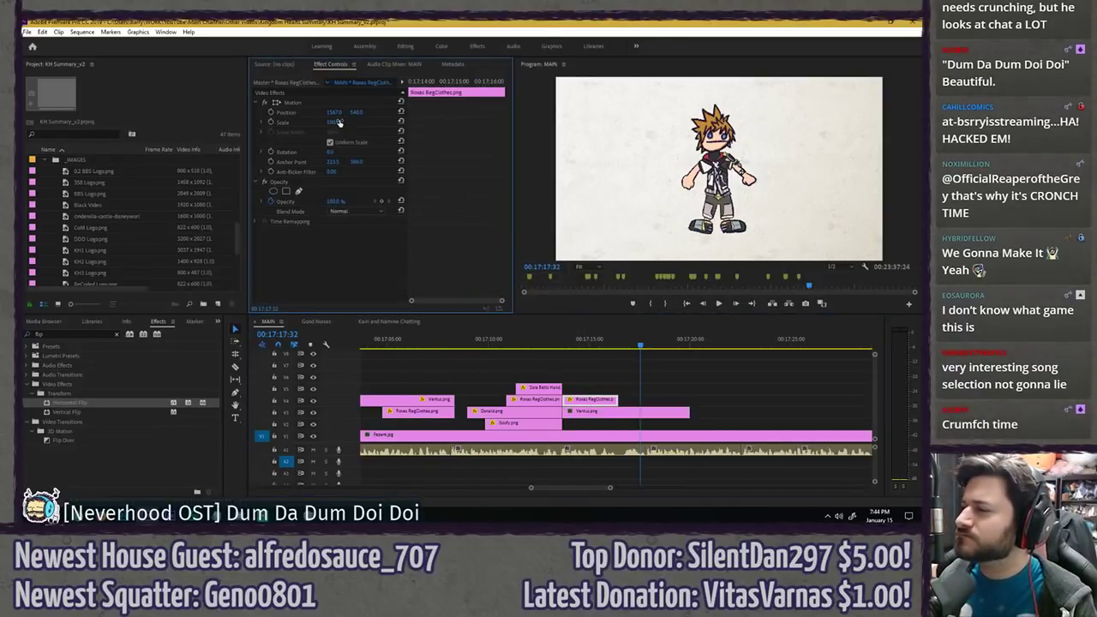
- Replay the shot from about 17:13 to check the still figures
{"action": "left_click", "coordinate": [550, 345]}
{"action": "key", "text": "space"}
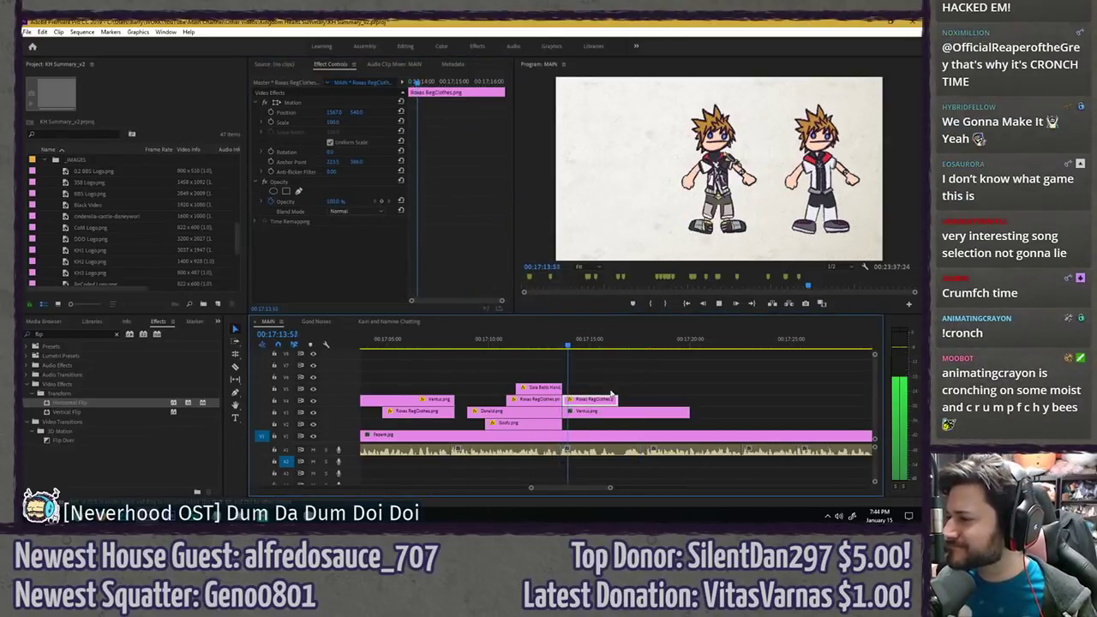
{"action": "key", "text": "space"}
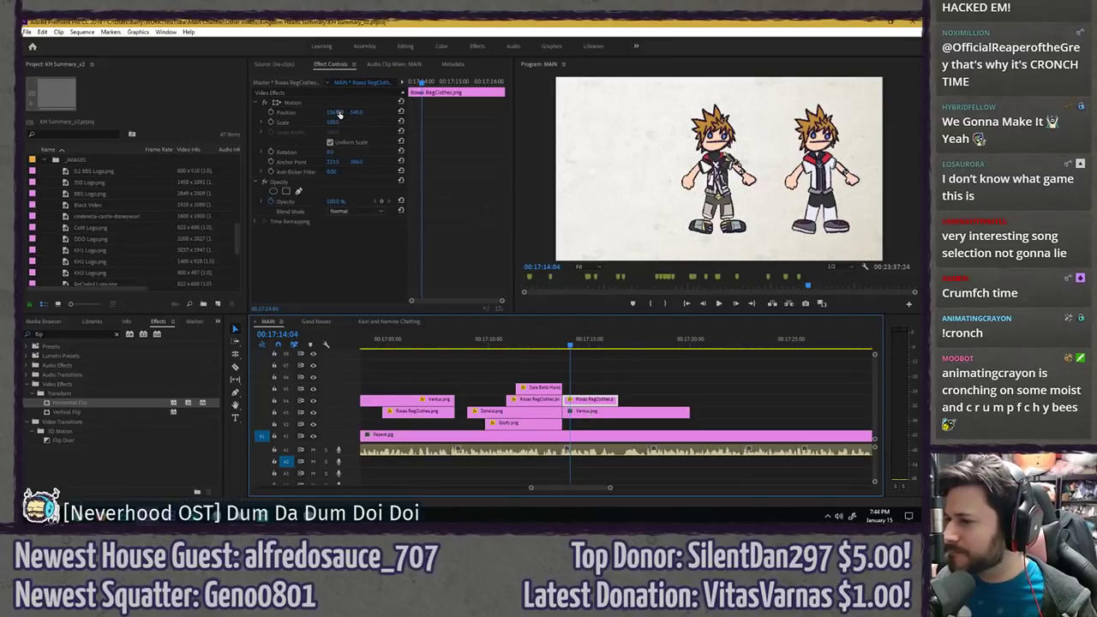
- Slide the Roxas figure left to about 568, tilt it slightly, and preview the shot
{"action": "left_click_drag", "start_coordinate": [335, 112], "coordinate": [30, 112]}
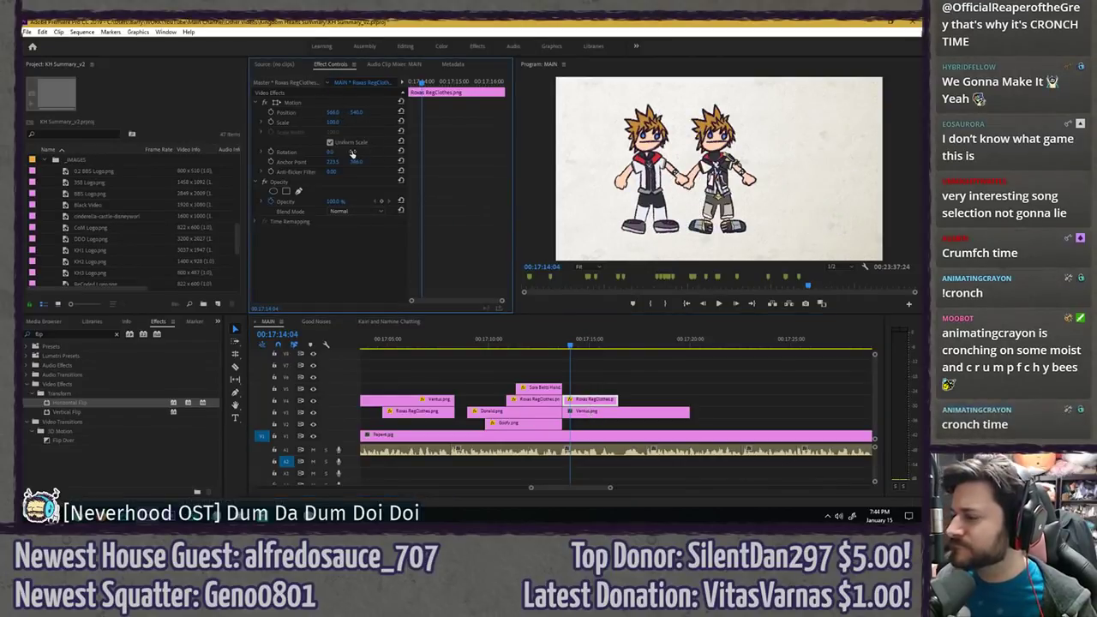
{"action": "mouse_move", "coordinate": [331, 151]}
{"action": "left_mouse_down"}
{"action": "mouse_move", "coordinate": [354, 151]}
{"action": "mouse_move", "coordinate": [340, 152]}
{"action": "left_mouse_up"}
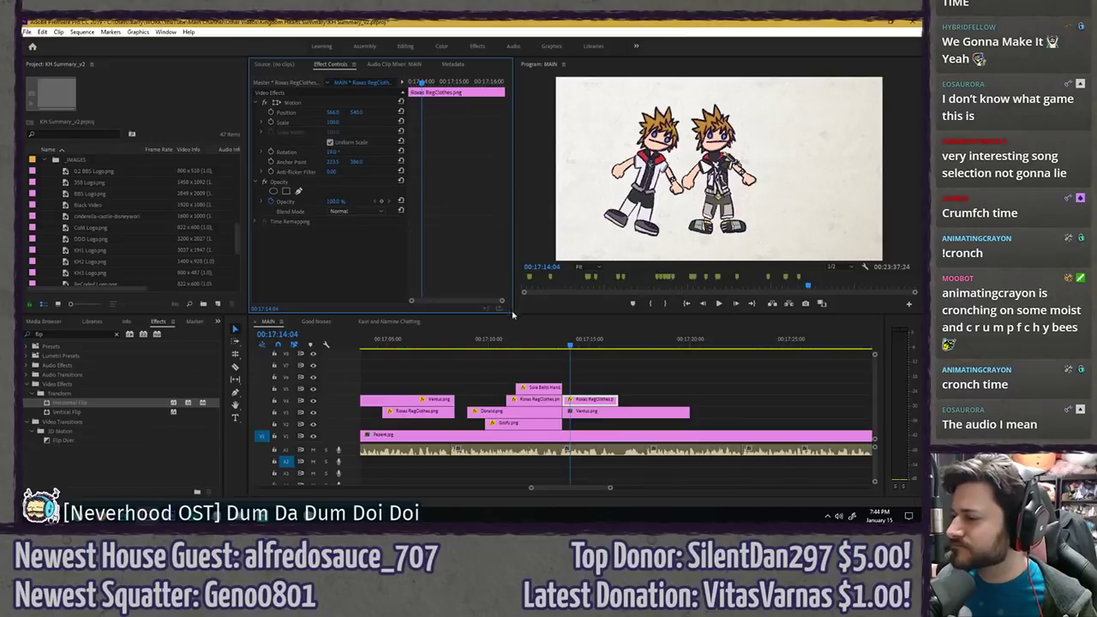
{"action": "left_click", "coordinate": [549, 345]}
{"action": "key", "text": "space"}
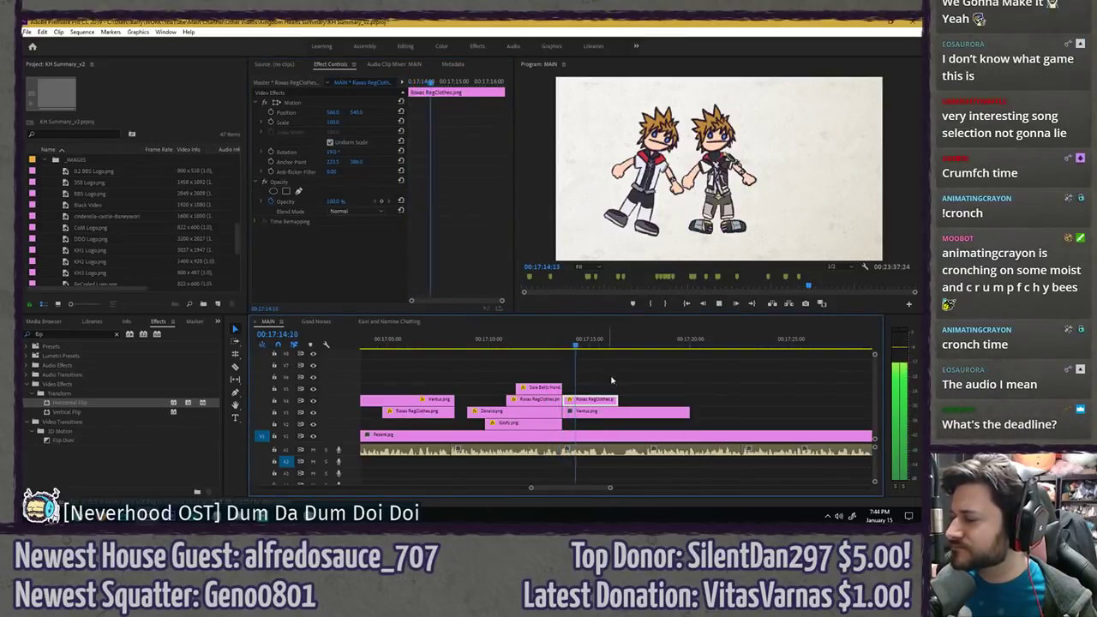
{"action": "key", "text": "space"}
- Set the Ventus clip's rotation to 15 and nudge its position right
{"action": "left_click", "coordinate": [597, 411]}
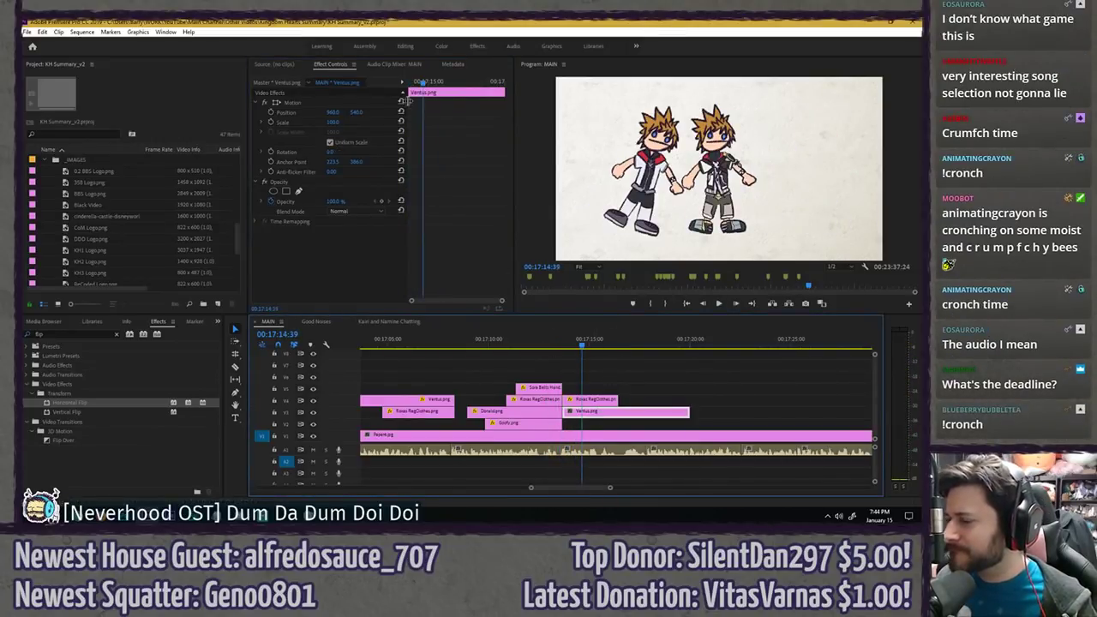
{"action": "left_click", "coordinate": [582, 400]}
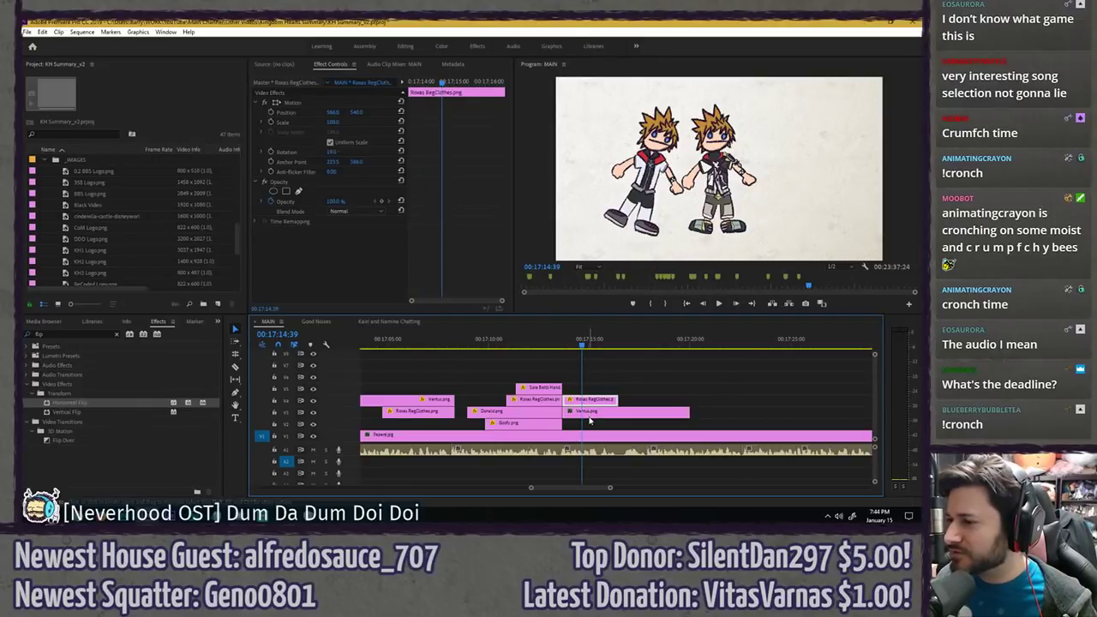
{"action": "left_click", "coordinate": [589, 417]}
{"action": "left_click", "coordinate": [332, 152]}
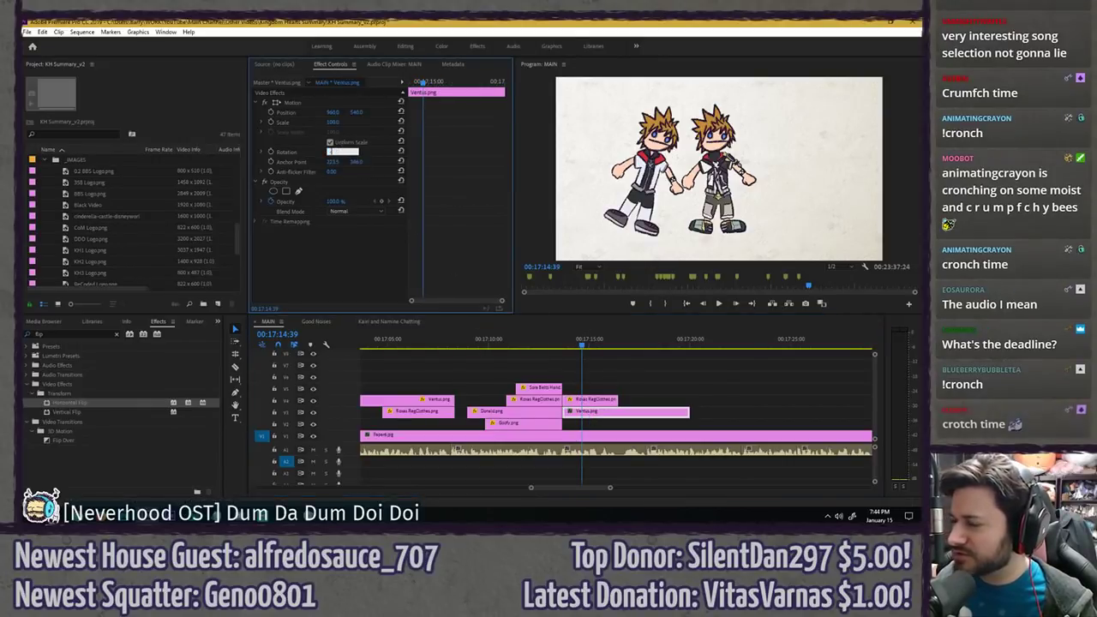
{"action": "type", "text": "15"}
{"action": "key", "text": "Return"}
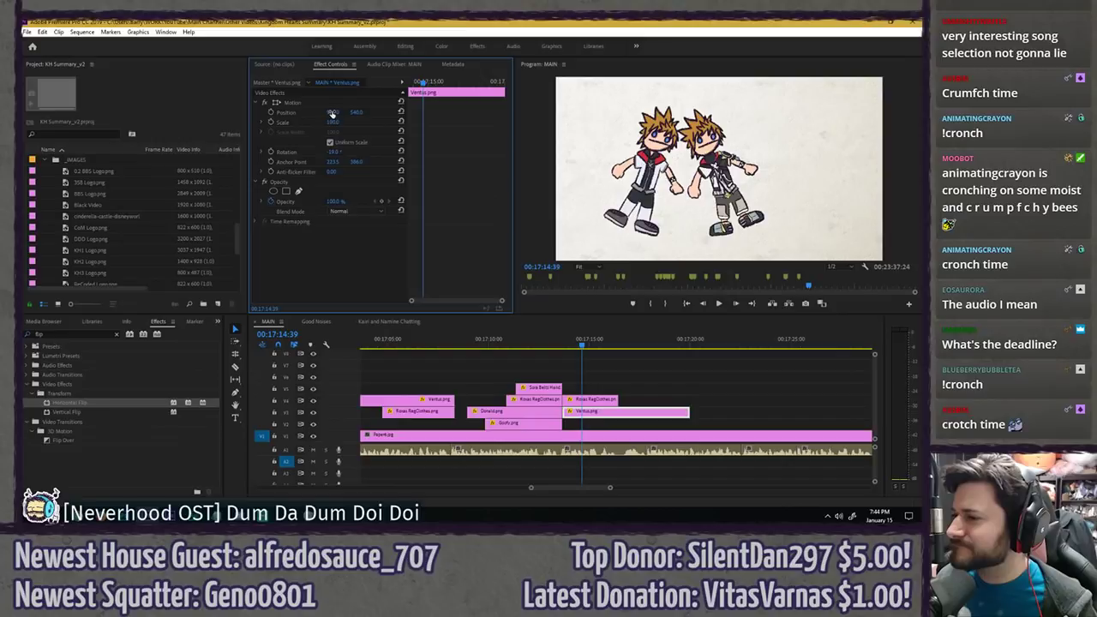
{"action": "mouse_move", "coordinate": [332, 114]}
{"action": "left_mouse_down"}
{"action": "mouse_move", "coordinate": [377, 114]}
{"action": "mouse_move", "coordinate": [333, 112]}
{"action": "left_mouse_up"}
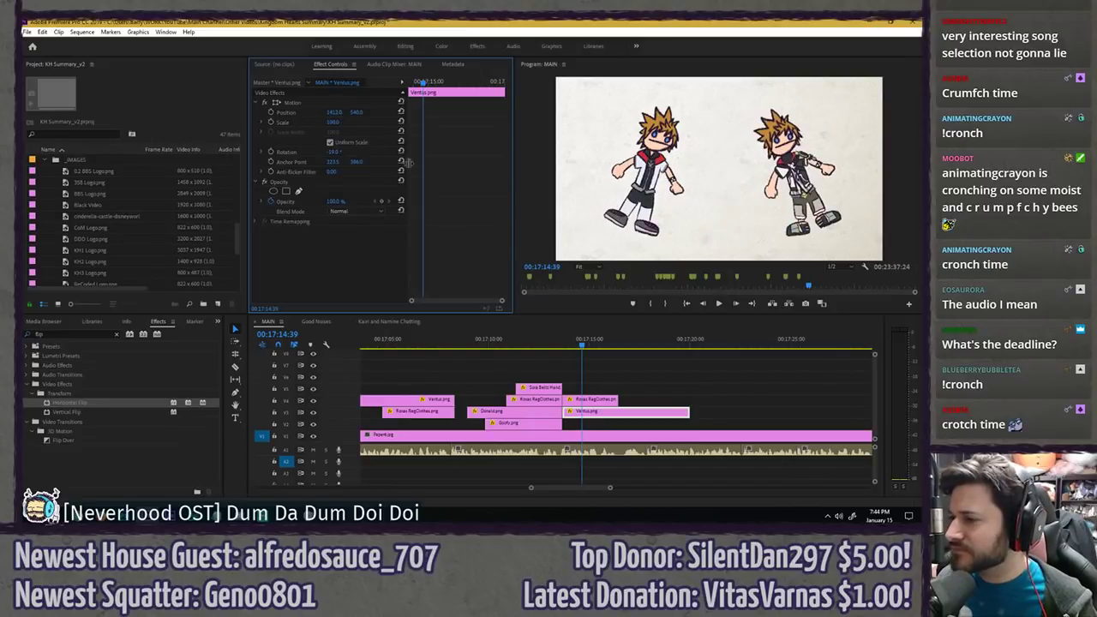
- Try sliding Roxas further left, then undo to keep it at about 560
{"action": "left_click", "coordinate": [600, 399]}
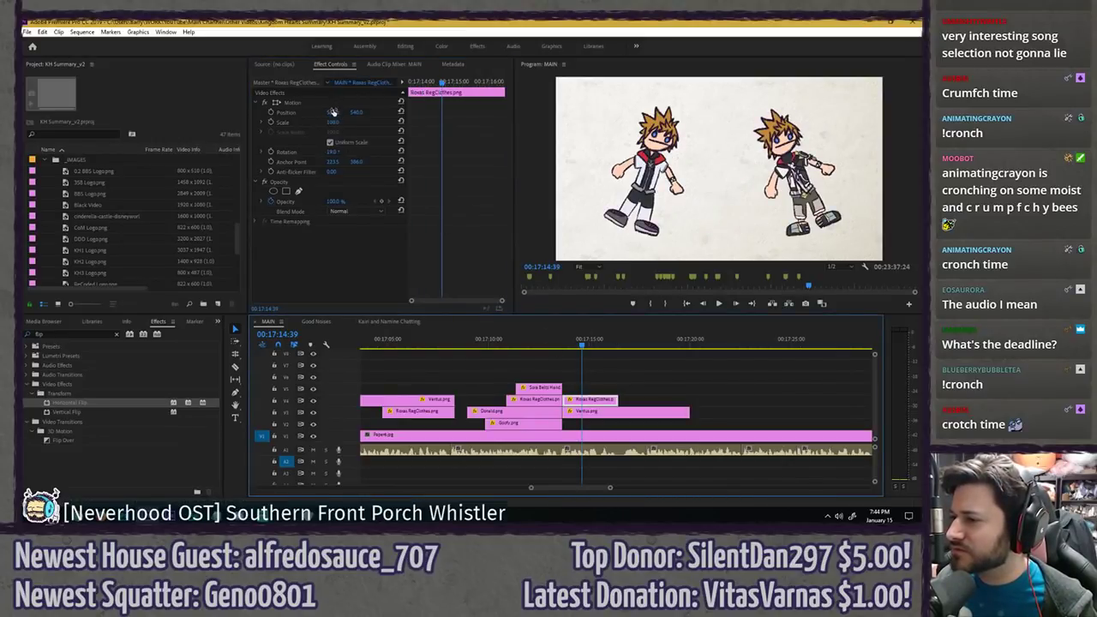
{"action": "left_click_drag", "start_coordinate": [332, 114], "coordinate": [283, 114]}
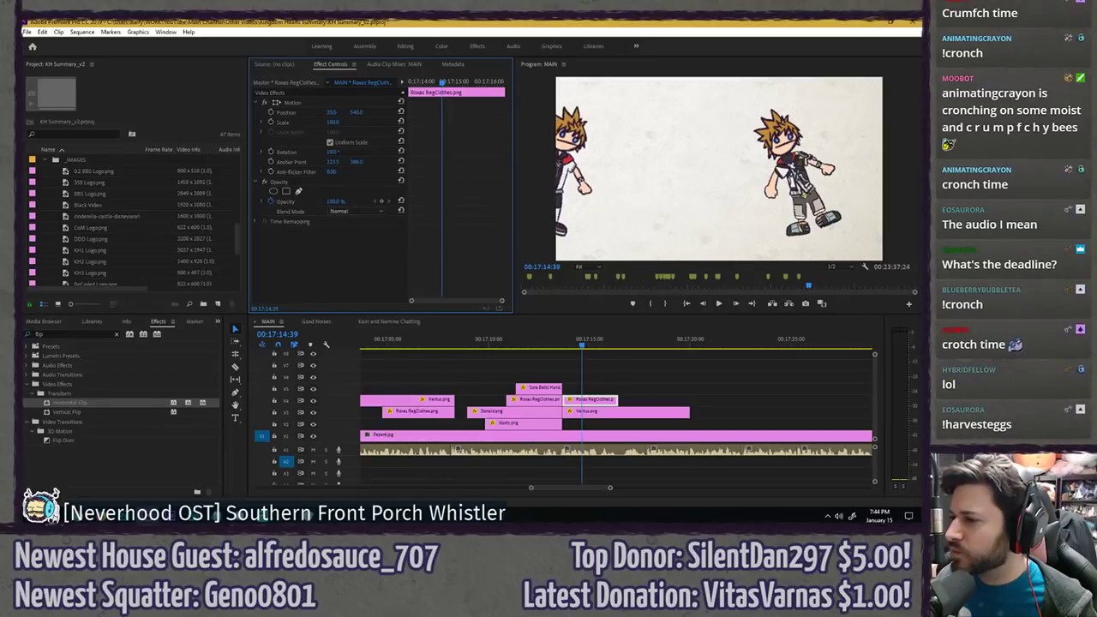
{"action": "key", "text": "ctrl+z"}
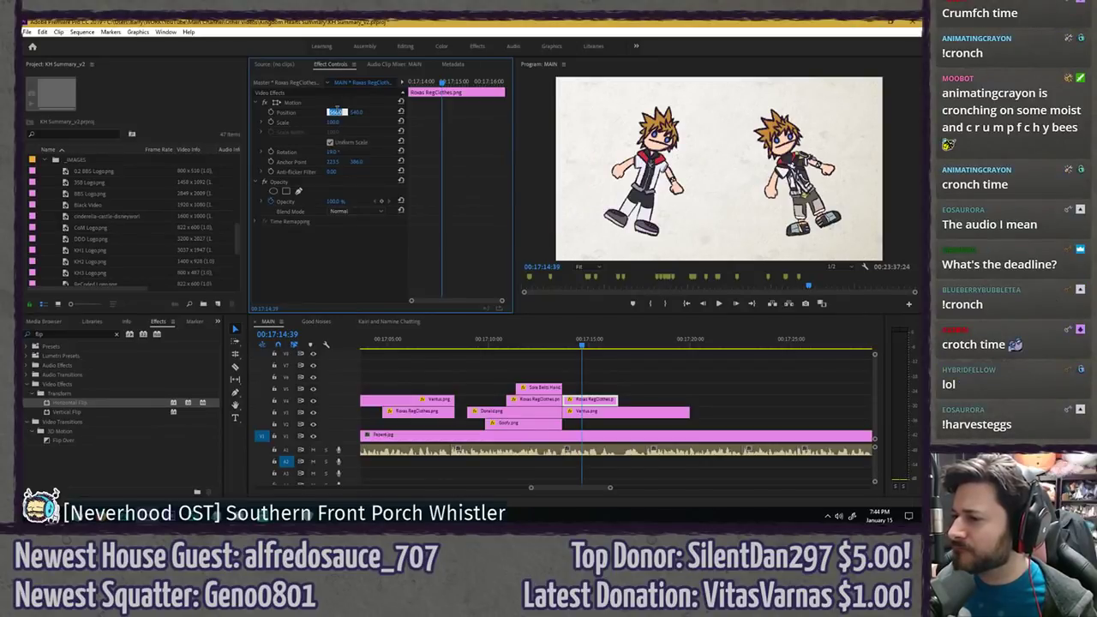
{"action": "key", "text": "Return"}
- Place Ventus at horizontal position 1350 on the right and preview the shot
{"action": "left_click", "coordinate": [625, 413]}
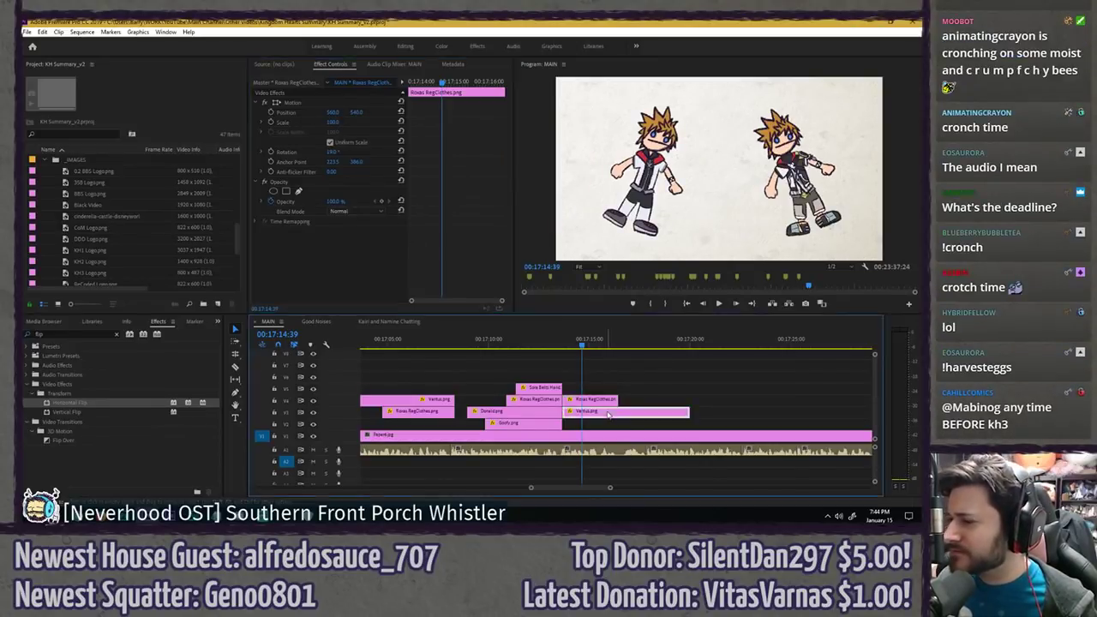
{"action": "mouse_move", "coordinate": [336, 116]}
{"action": "left_mouse_down"}
{"action": "mouse_move", "coordinate": [419, 116]}
{"action": "mouse_move", "coordinate": [336, 116]}
{"action": "left_mouse_up"}
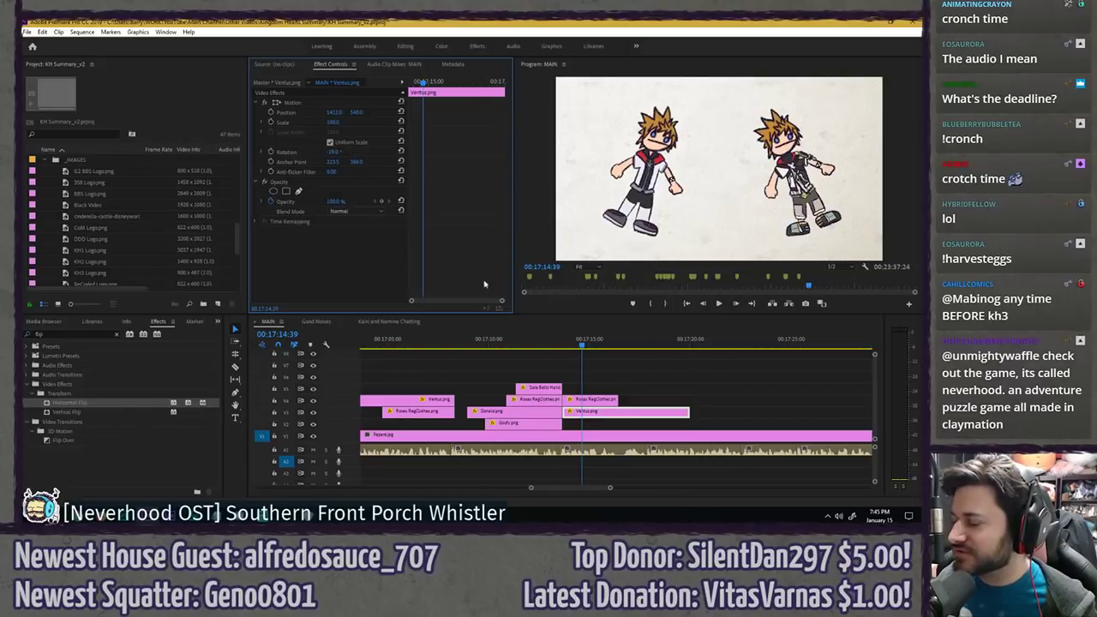
{"action": "left_click", "coordinate": [590, 403]}
{"action": "left_click", "coordinate": [589, 412]}
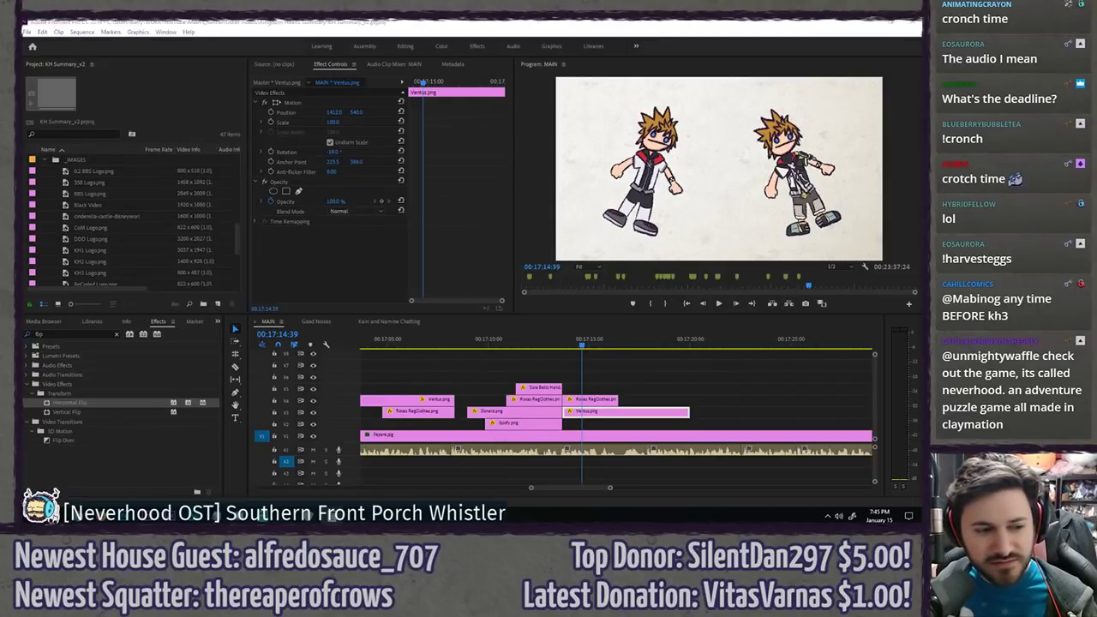
{"action": "key", "text": "alt+Tab"}
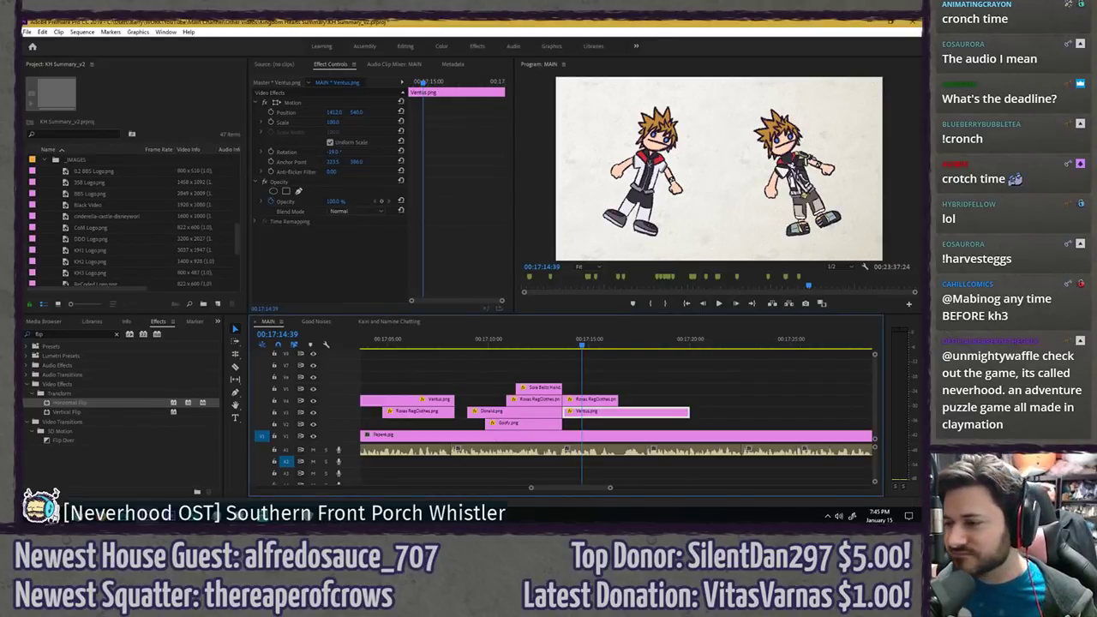
{"action": "left_click", "coordinate": [334, 111]}
{"action": "type", "text": "1350"}
{"action": "key", "text": "Return"}
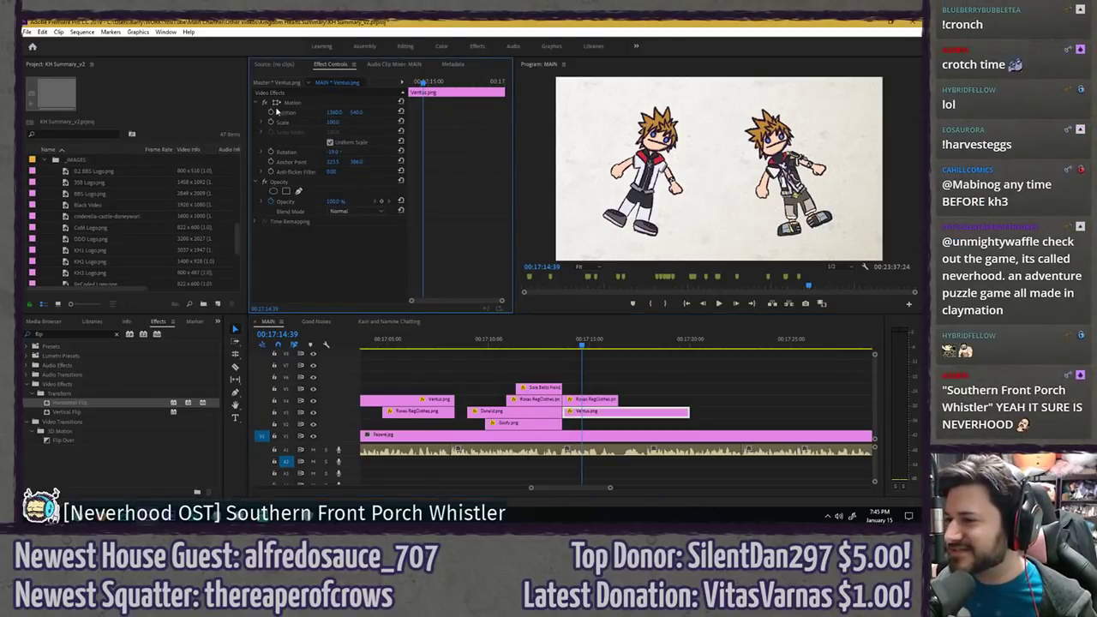
{"action": "left_click", "coordinate": [566, 345]}
{"action": "key", "text": "space"}
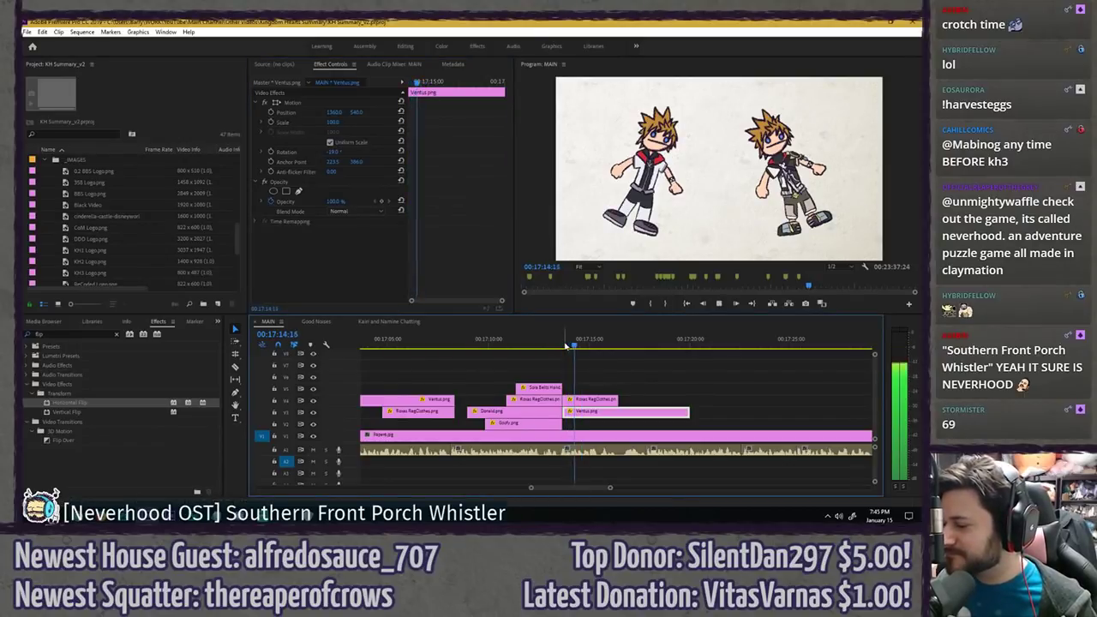
{"action": "key", "text": "space"}
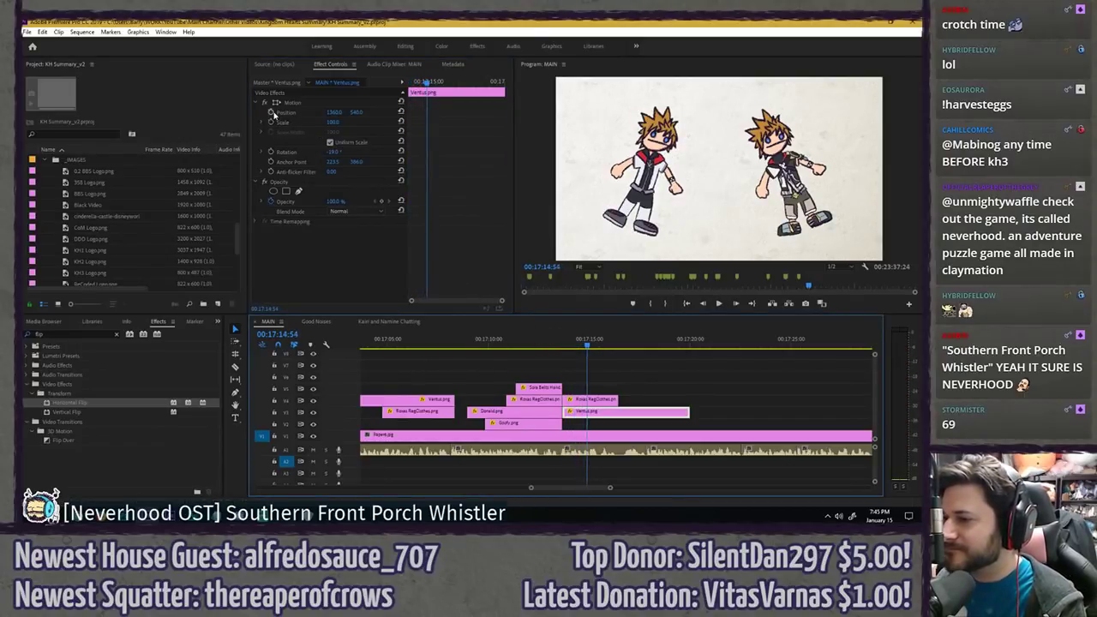
- Add Position and Rotation keyframes on Ventus about 20 frames apart
{"action": "left_click", "coordinate": [272, 113]}
{"action": "key", "text": "shift+Left"}
{"action": "key", "text": "shift+Left"}
{"action": "key", "text": "shift+Left"}
{"action": "key", "text": "shift+Left"}
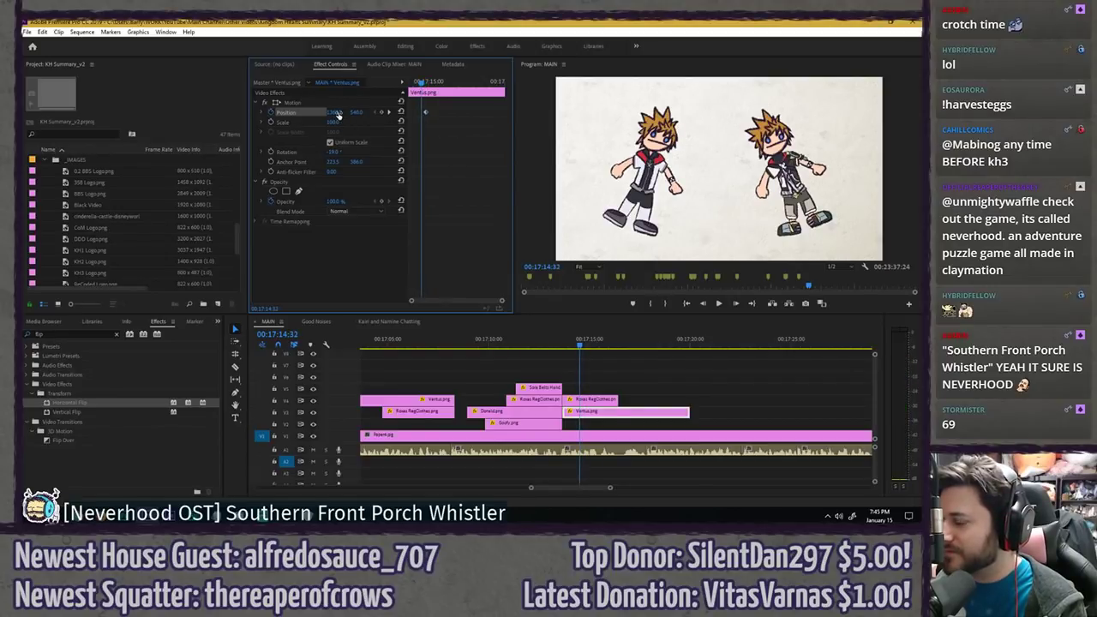
{"action": "left_click", "coordinate": [272, 152]}
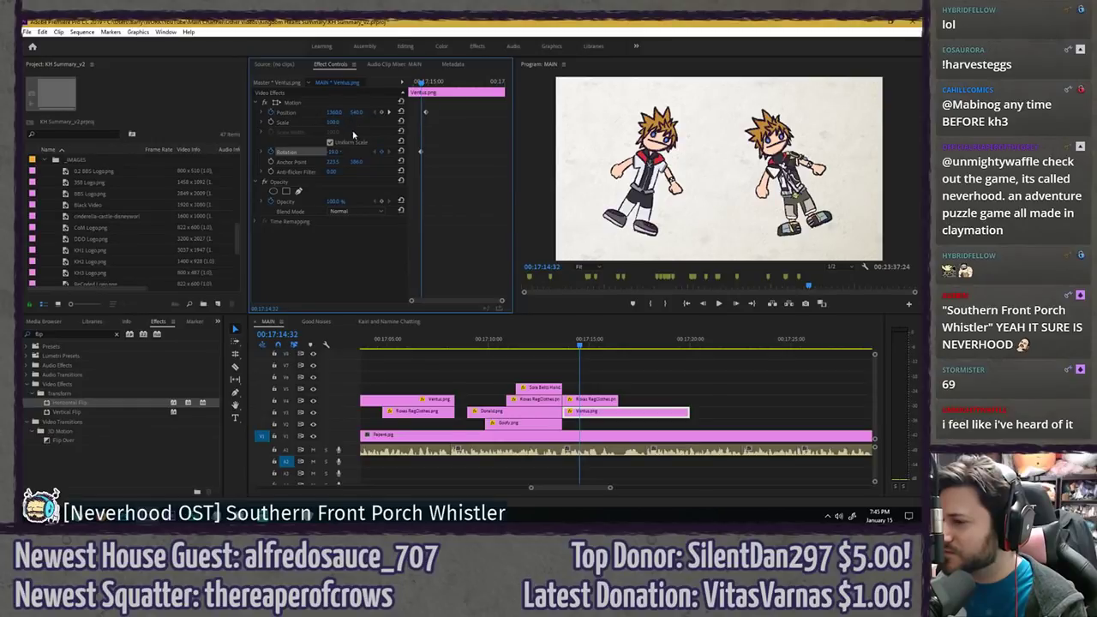
{"action": "key", "text": "space"}
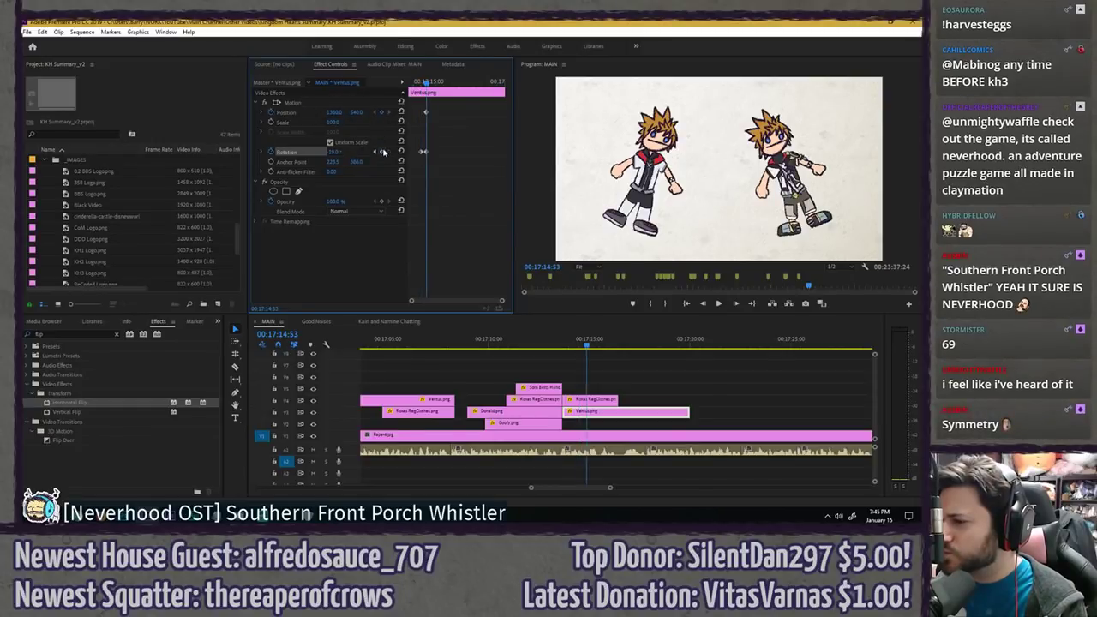
- At the first Rotation keyframe, straighten Ventus to -2.5° and nudge Position X, then preview
{"action": "left_click", "coordinate": [422, 84]}
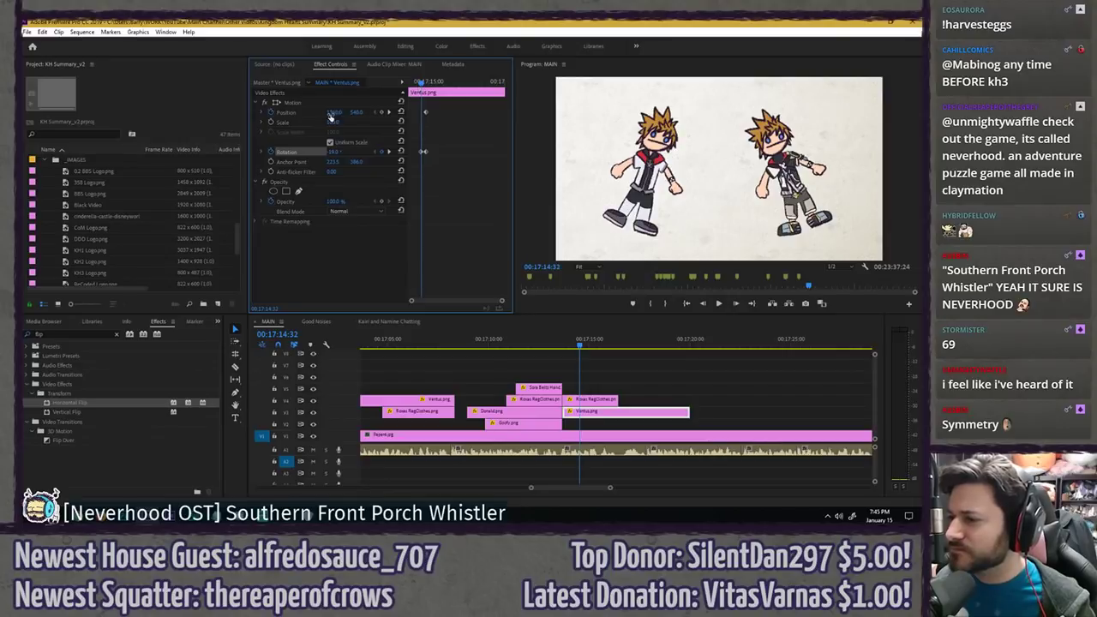
{"action": "left_click", "coordinate": [346, 112]}
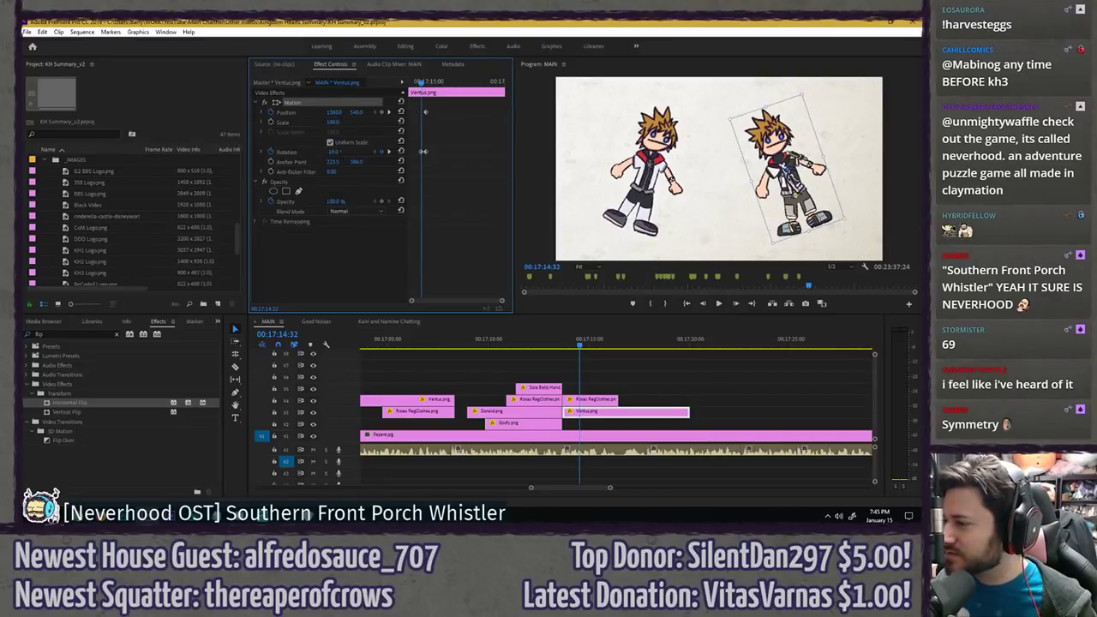
{"action": "left_click_drag", "start_coordinate": [334, 152], "coordinate": [343, 151]}
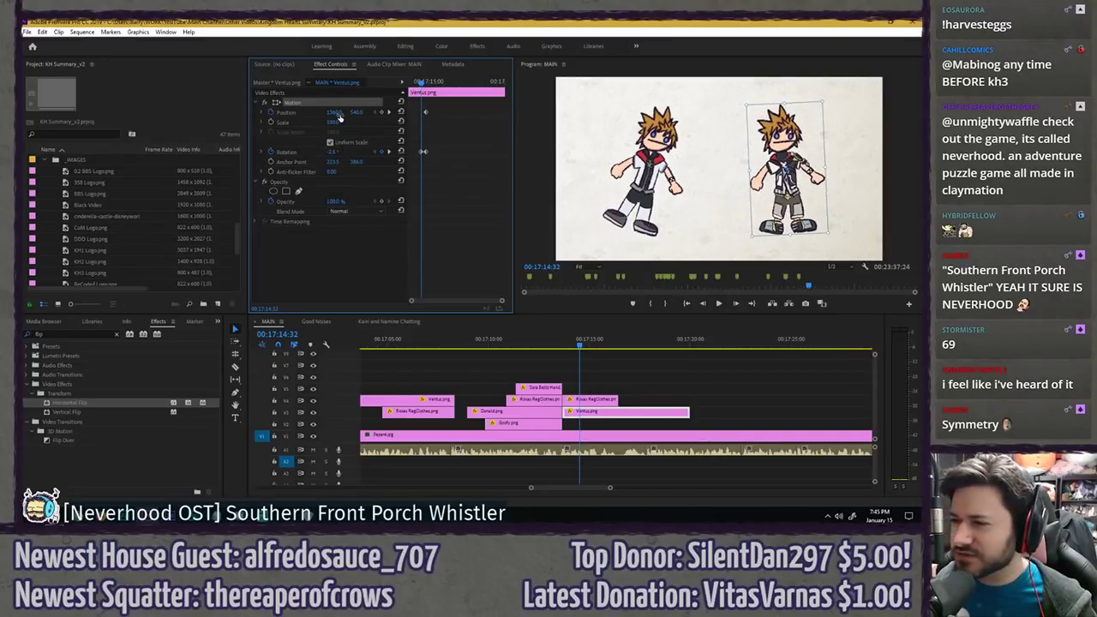
{"action": "mouse_move", "coordinate": [336, 114]}
{"action": "left_mouse_down"}
{"action": "mouse_move", "coordinate": [402, 114]}
{"action": "mouse_move", "coordinate": [334, 113]}
{"action": "mouse_move", "coordinate": [352, 113]}
{"action": "left_mouse_up"}
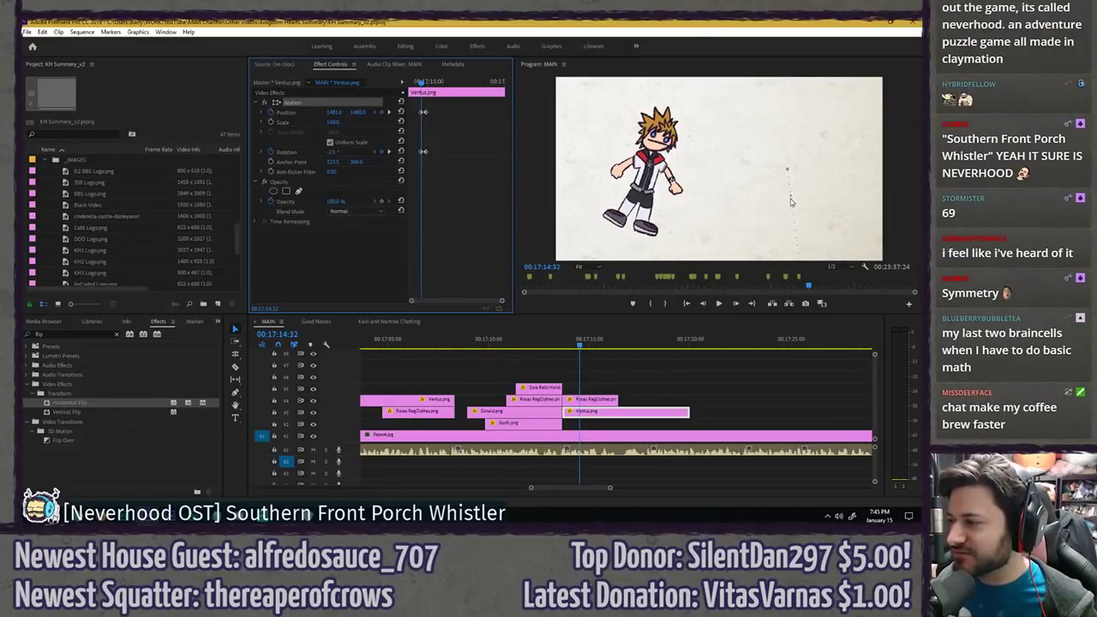
{"action": "key", "text": "space"}
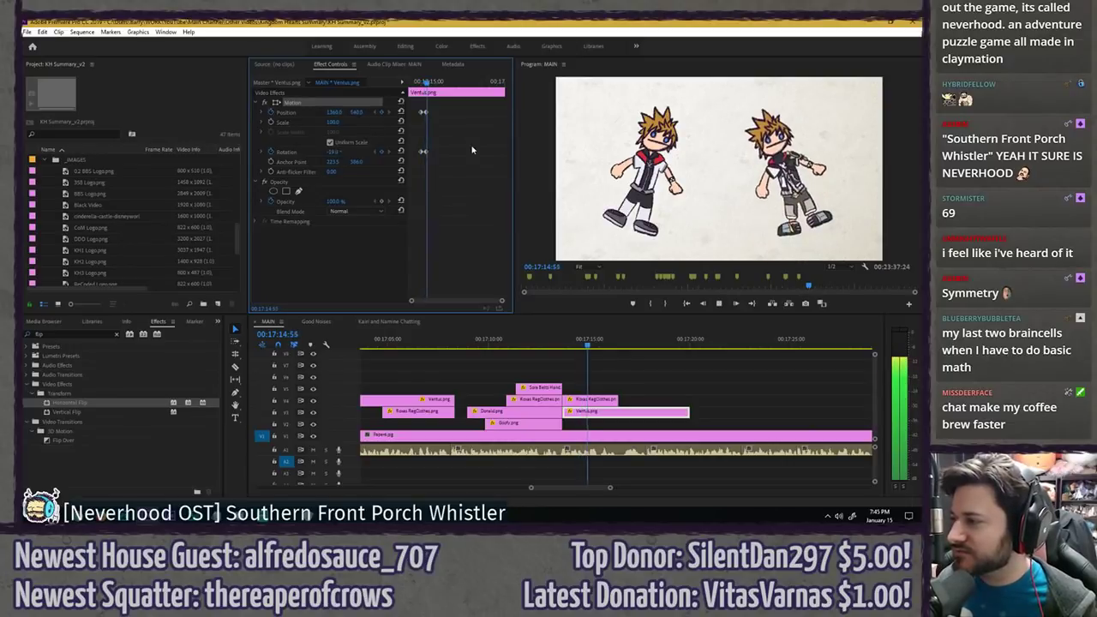
{"action": "key", "text": "space"}
- Replay and scrub through the start of the Ventus fly-in, zooming in around the keyframes
{"action": "left_click", "coordinate": [421, 83]}
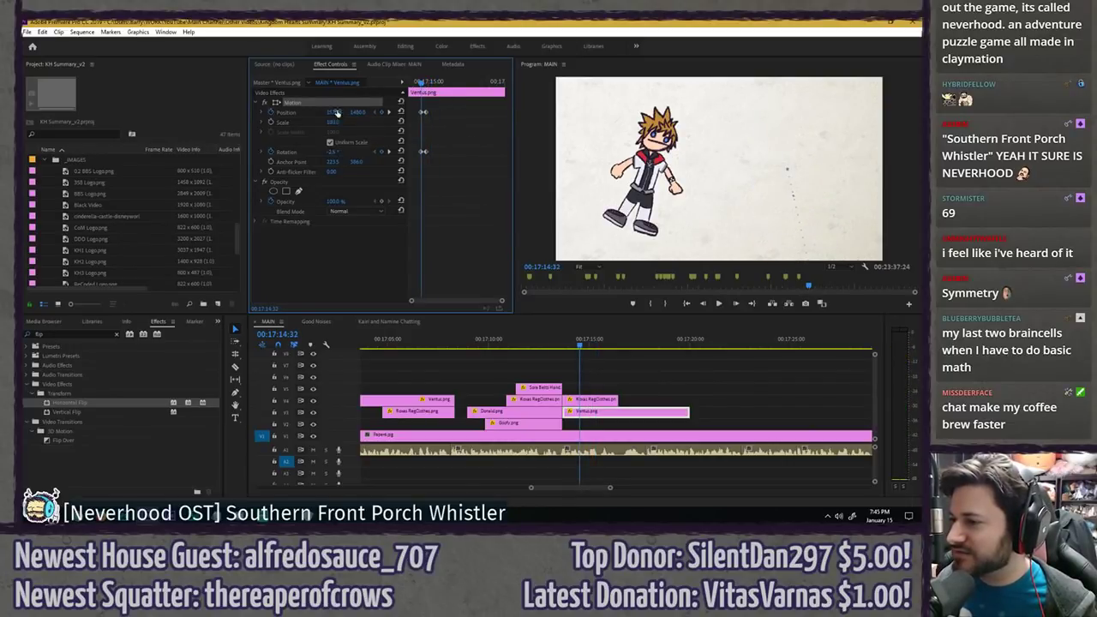
{"action": "key", "text": "space"}
{"action": "left_click_drag", "start_coordinate": [414, 83], "coordinate": [458, 83]}
{"action": "key", "text": "="}
- Apply temporal easing to the Ventus fly-in keyframe and replay the fly-in
{"action": "right_click", "coordinate": [460, 157]}
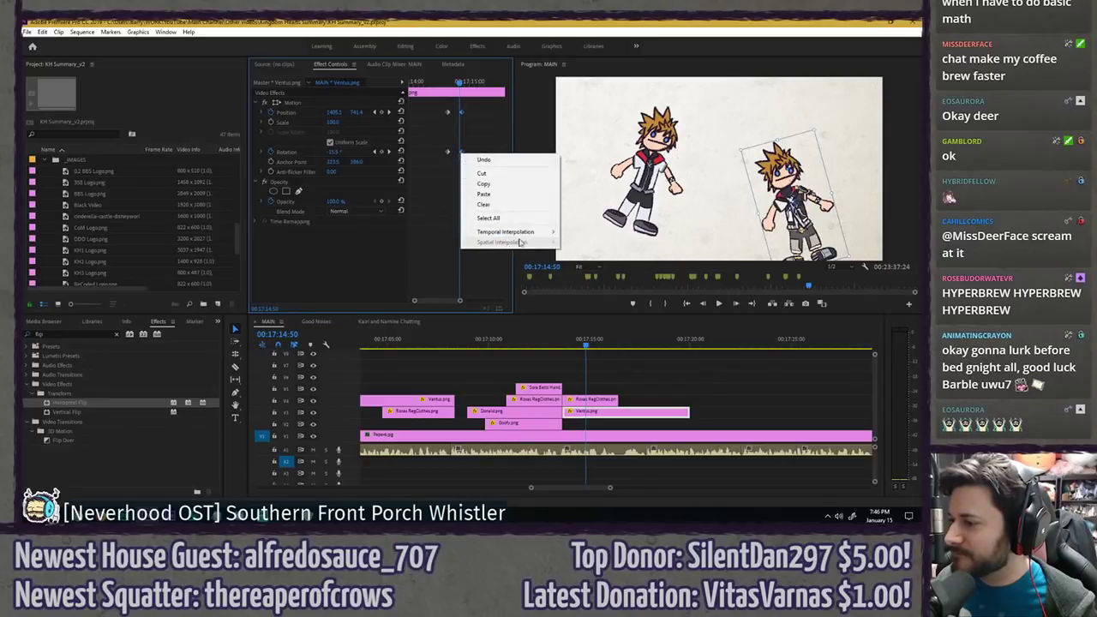
{"action": "mouse_move", "coordinate": [514, 238]}
{"action": "left_click", "coordinate": [599, 286]}
{"action": "key", "text": "space"}
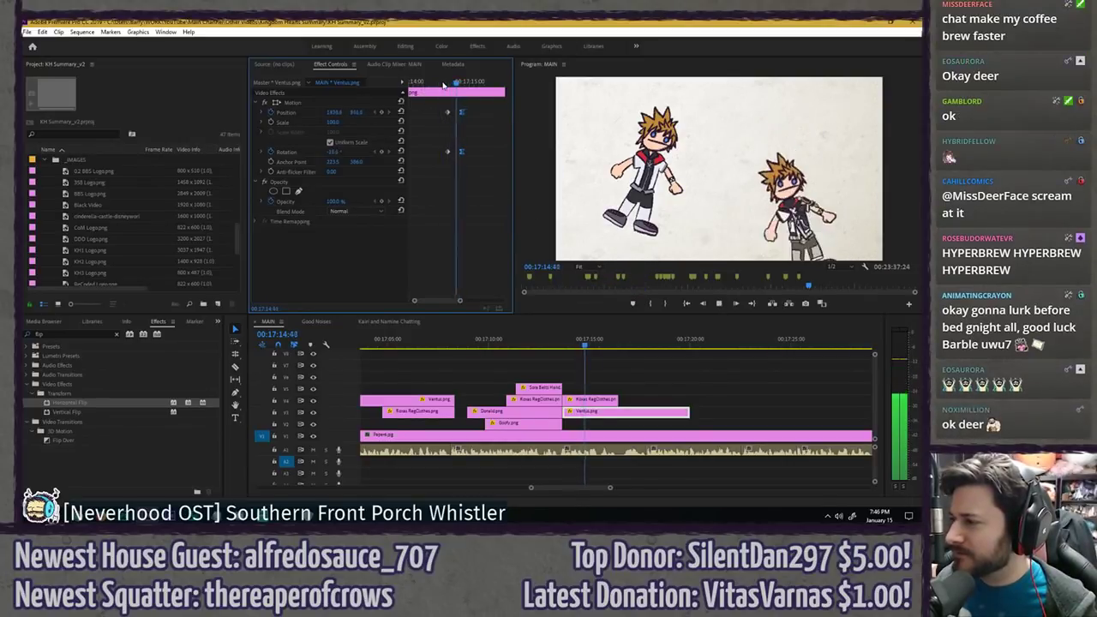
{"action": "left_click", "coordinate": [448, 83]}
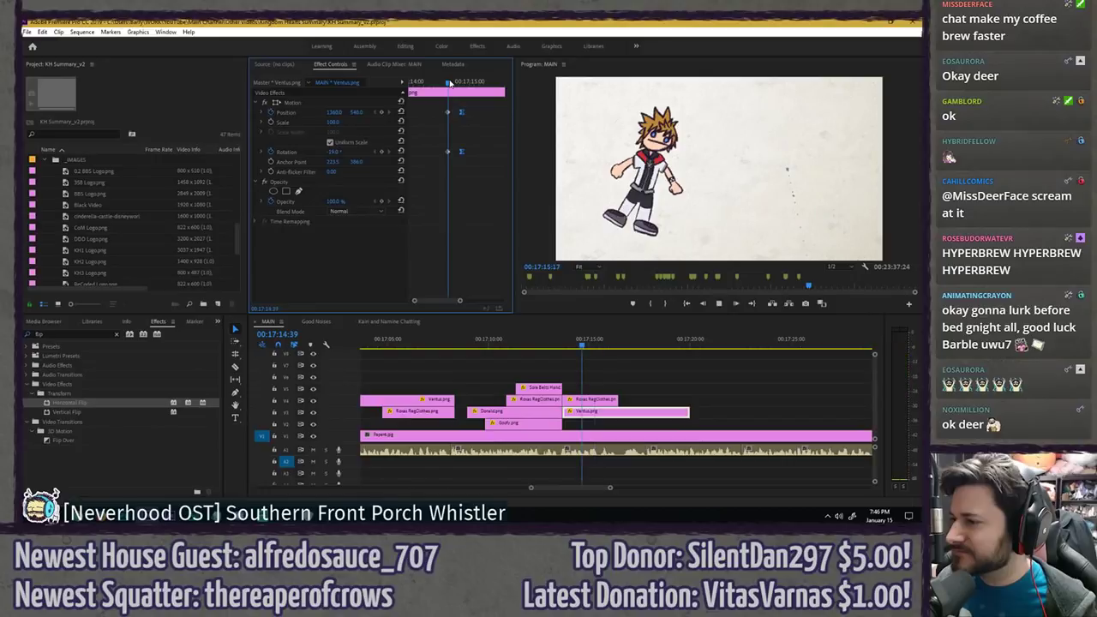
{"action": "key", "text": "space"}
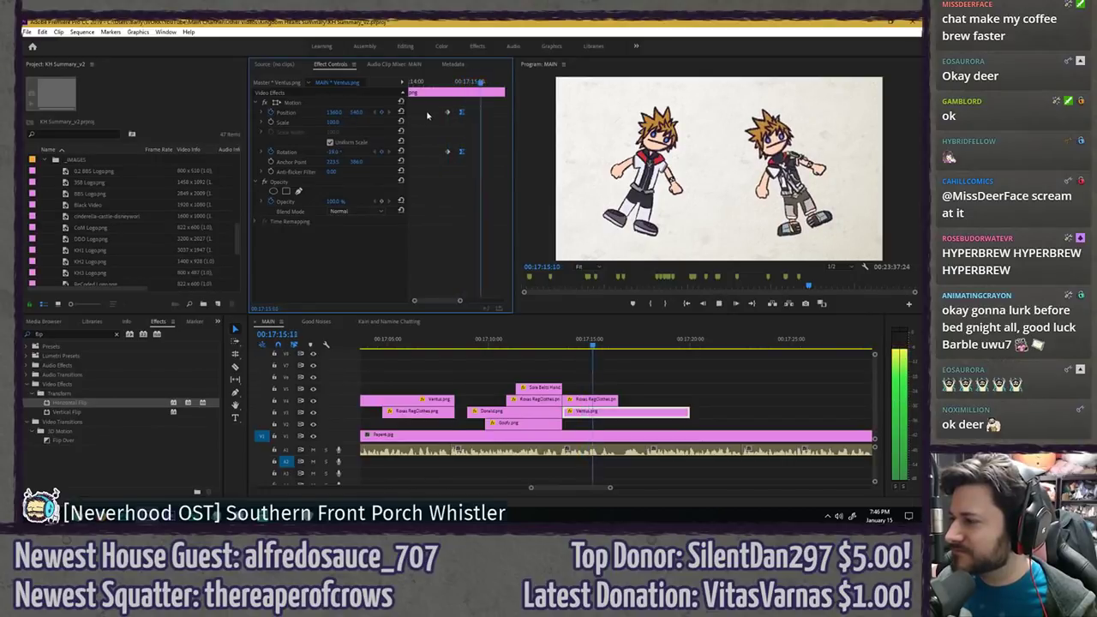
- Review from about 00:17:10 and extend the Roxas RegClothes clip to 00:17:17:53
{"action": "left_click", "coordinate": [489, 341]}
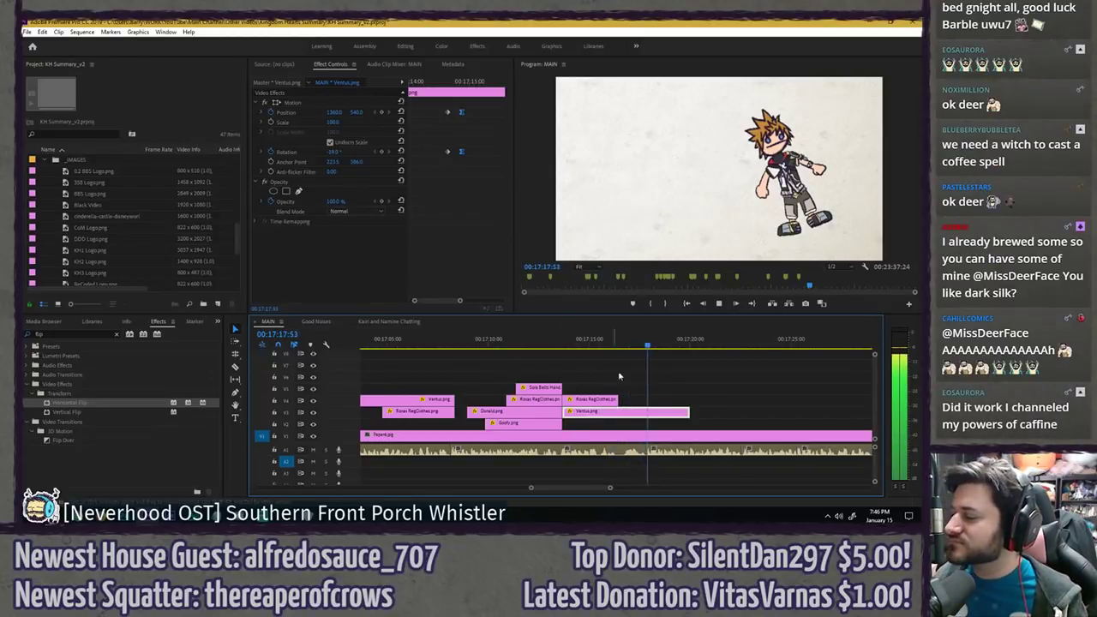
{"action": "key", "text": "space"}
{"action": "left_click", "coordinate": [649, 345]}
{"action": "left_click_drag", "start_coordinate": [622, 400], "coordinate": [653, 404]}
- Save the project and replay the lengthened Roxas–Ventus shot
{"action": "left_click", "coordinate": [685, 373]}
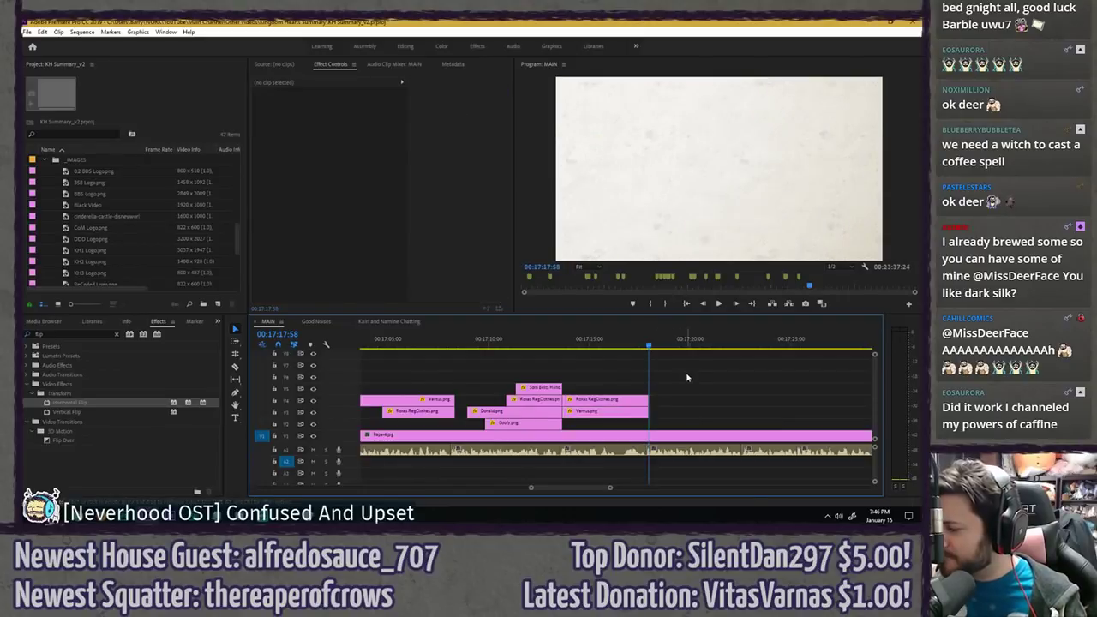
{"action": "key", "text": "ctrl+s"}
{"action": "left_click", "coordinate": [639, 343]}
{"action": "key", "text": "space"}
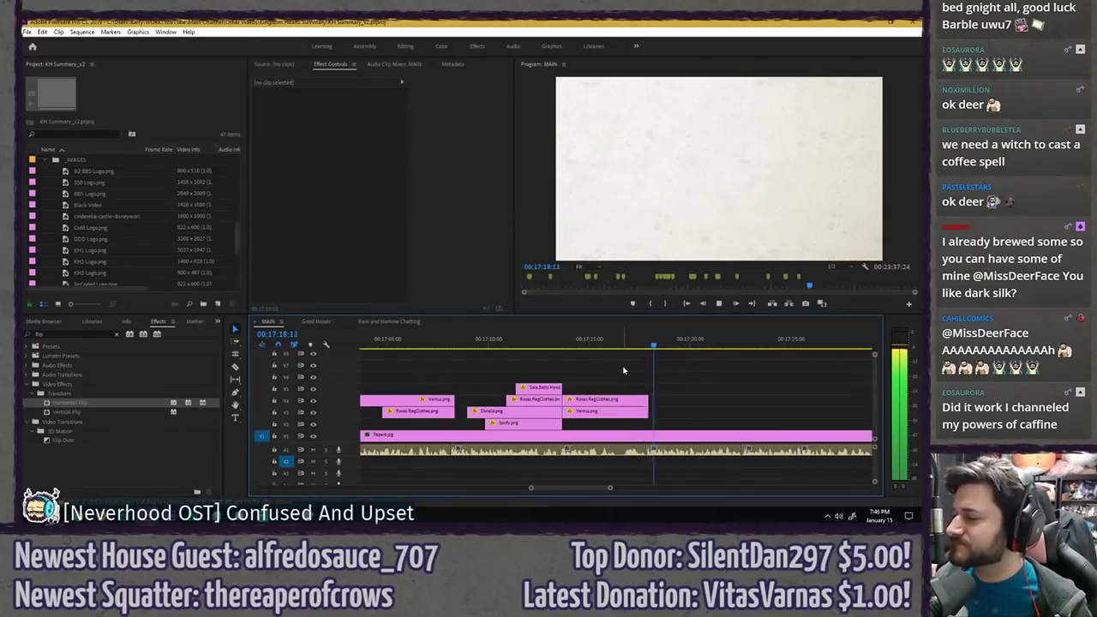
{"action": "key", "text": "space"}
- Move the Ventus, Aqua and Terra clips to the playhead and zoom in to 00:17:18:48
{"action": "key", "text": "minus"}
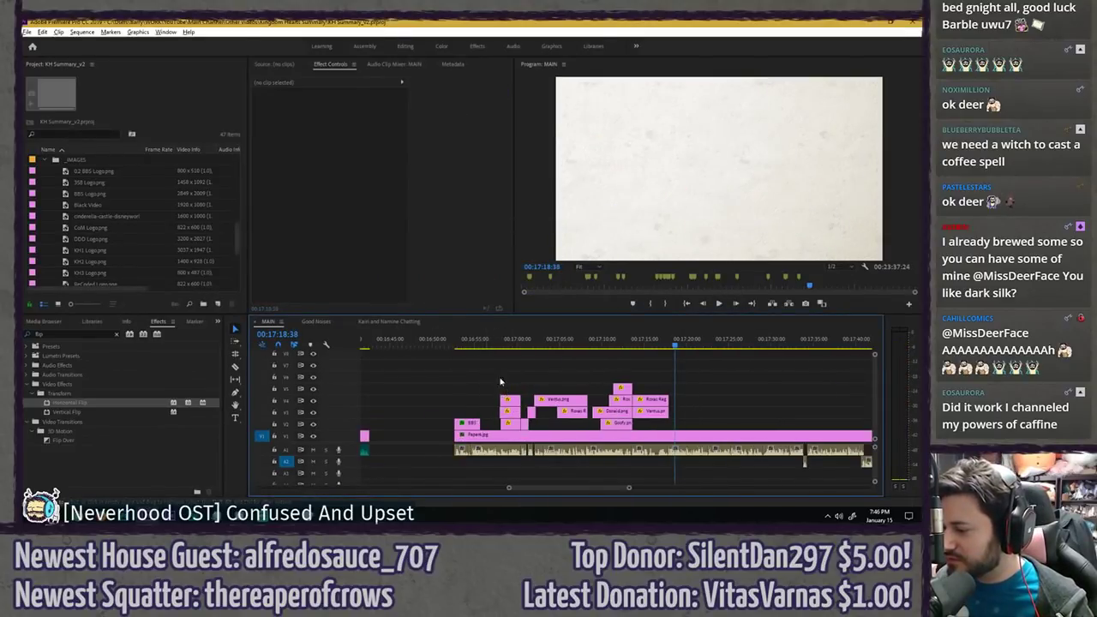
{"action": "left_click_drag", "start_coordinate": [501, 381], "coordinate": [685, 426]}
{"action": "key", "text": "equal"}
{"action": "key", "text": "equal"}
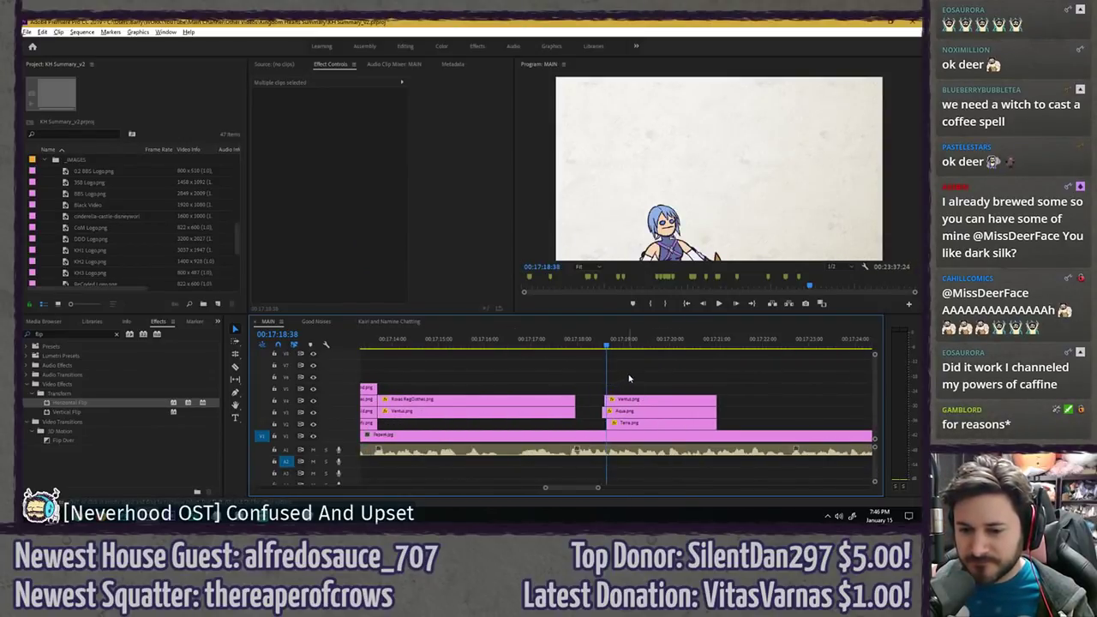
{"action": "scroll", "coordinate": [610, 377], "scroll_direction": "down", "scroll_amount": 1}
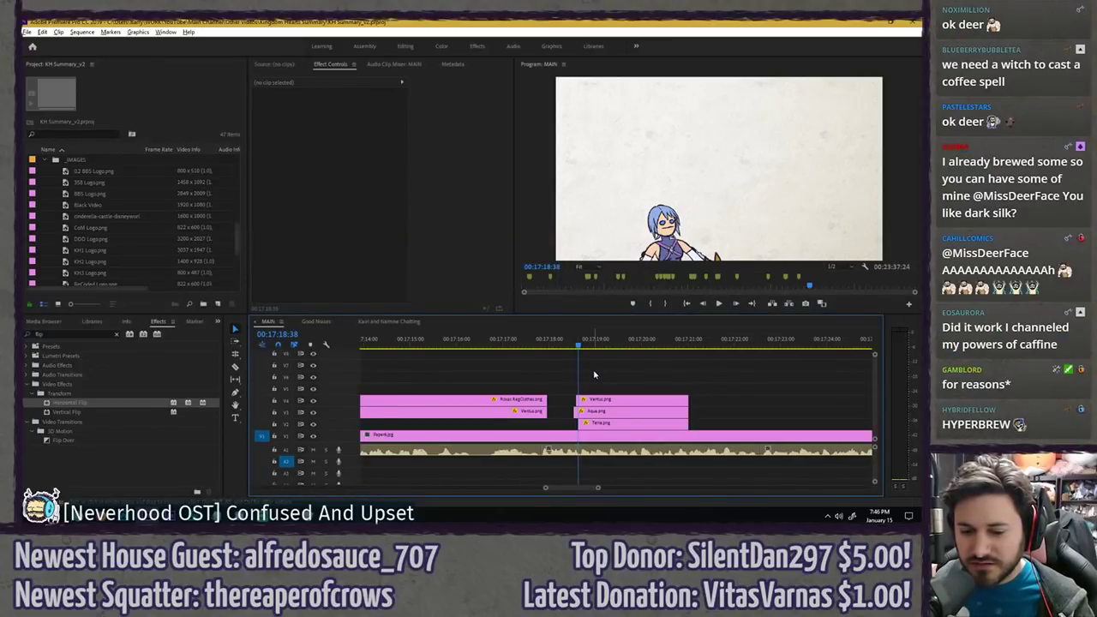
{"action": "key", "text": "equal"}
{"action": "key", "text": "equal"}
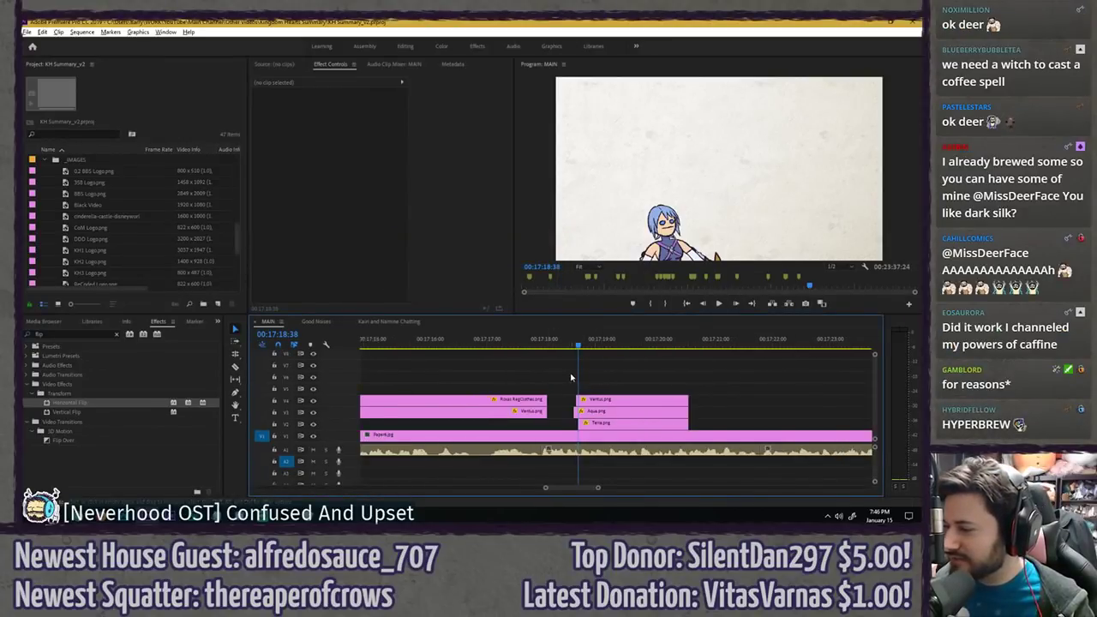
{"action": "left_click", "coordinate": [597, 347]}
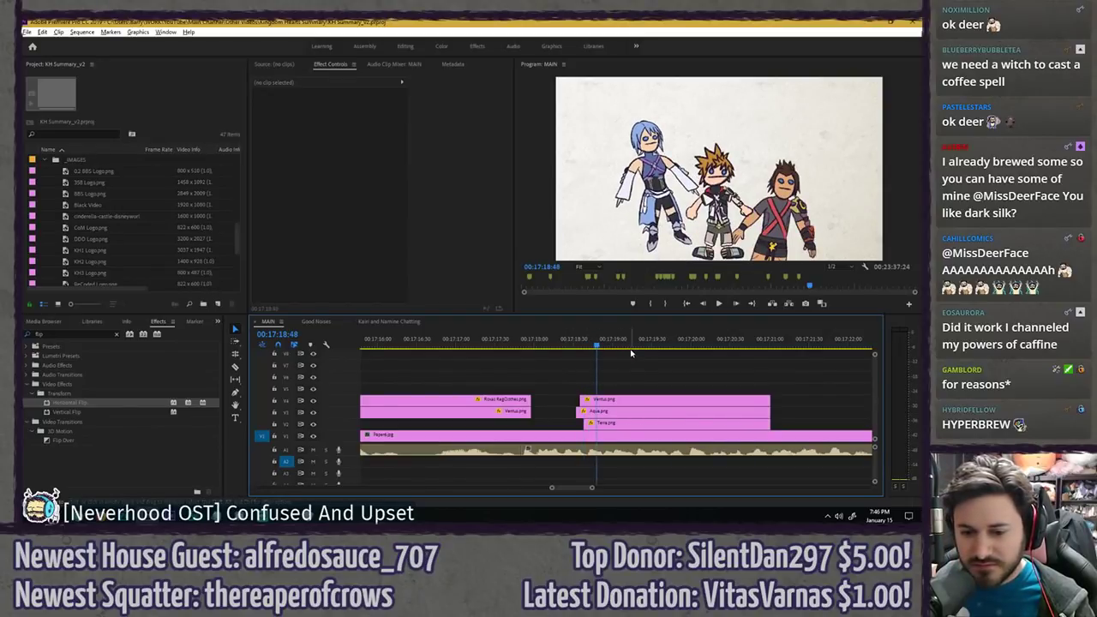
- Remove the Position keyframes from the Ventus and Aqua clips in the trio shot
{"action": "left_click", "coordinate": [696, 344]}
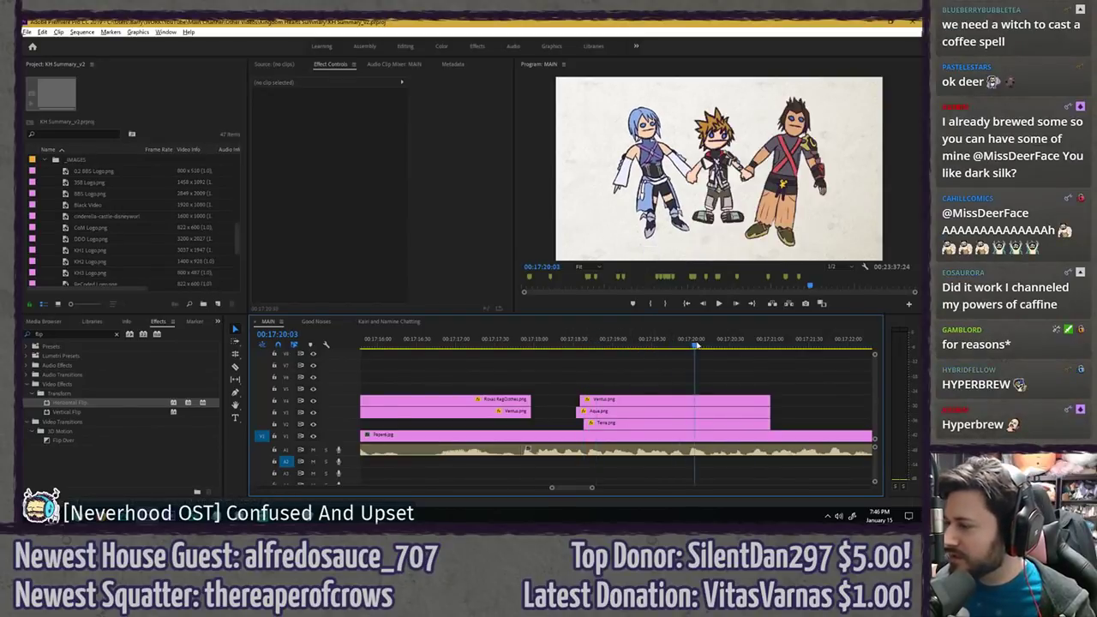
{"action": "left_click", "coordinate": [659, 400]}
{"action": "left_click", "coordinate": [271, 112]}
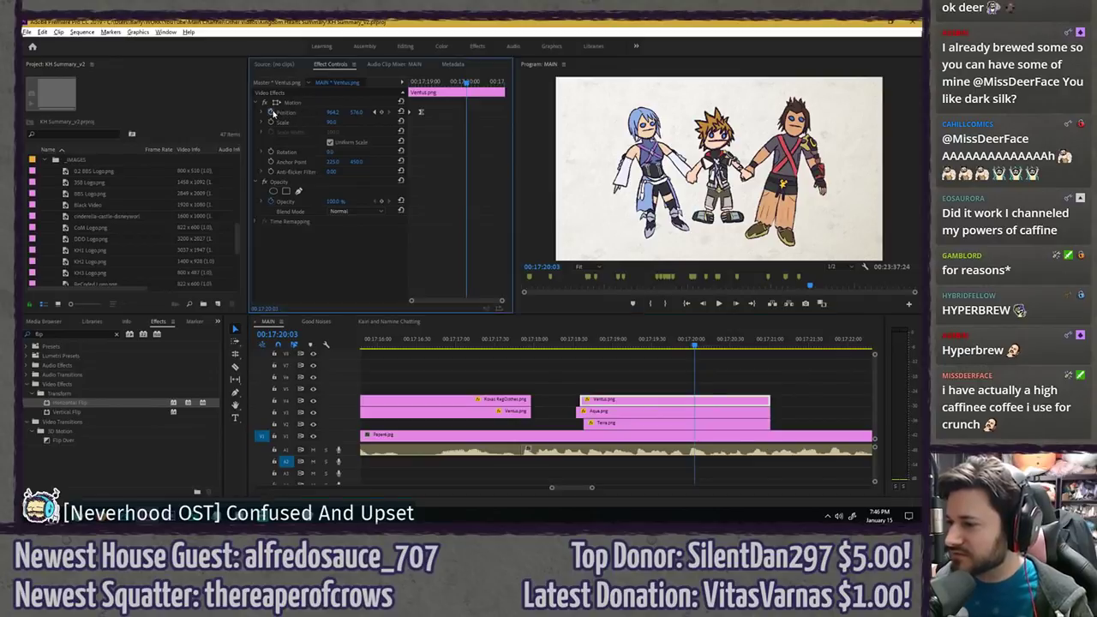
{"action": "key", "text": "Return"}
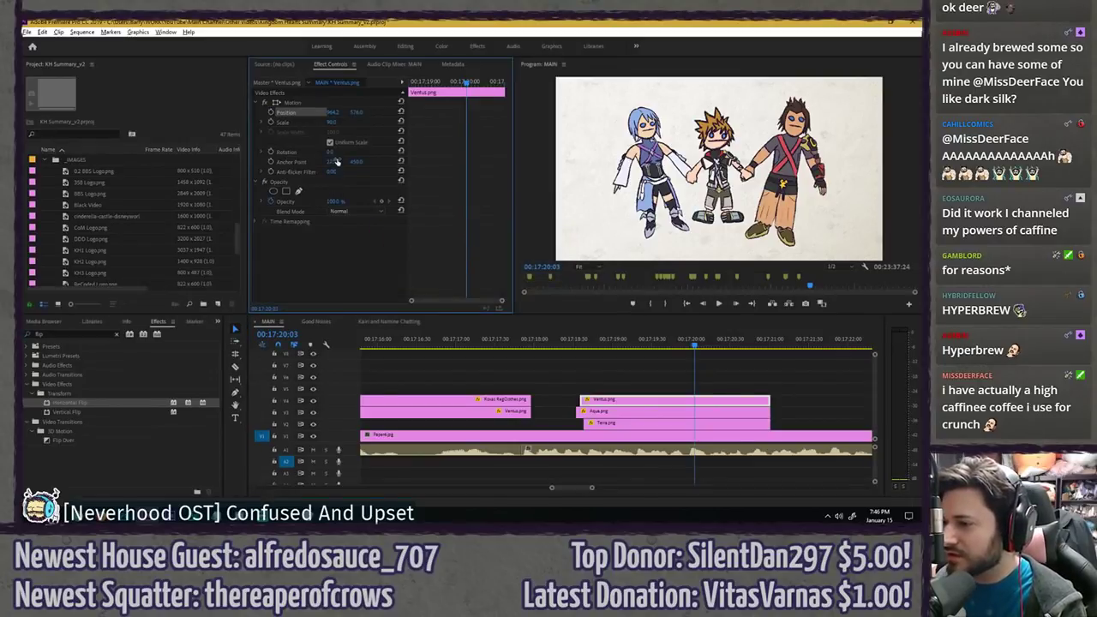
{"action": "left_click", "coordinate": [599, 414]}
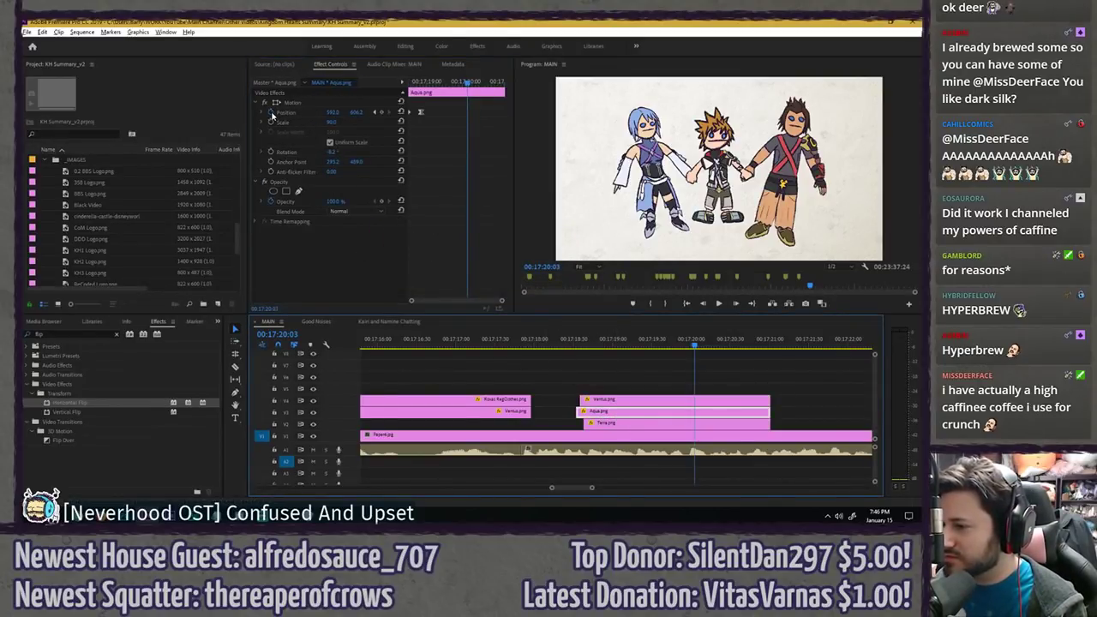
{"action": "left_click", "coordinate": [272, 113]}
{"action": "key", "text": "Return"}
- Commit new rotation values for Aqua and Terra so Terra stands upright
{"action": "left_click", "coordinate": [339, 152]}
{"action": "key", "text": "Return"}
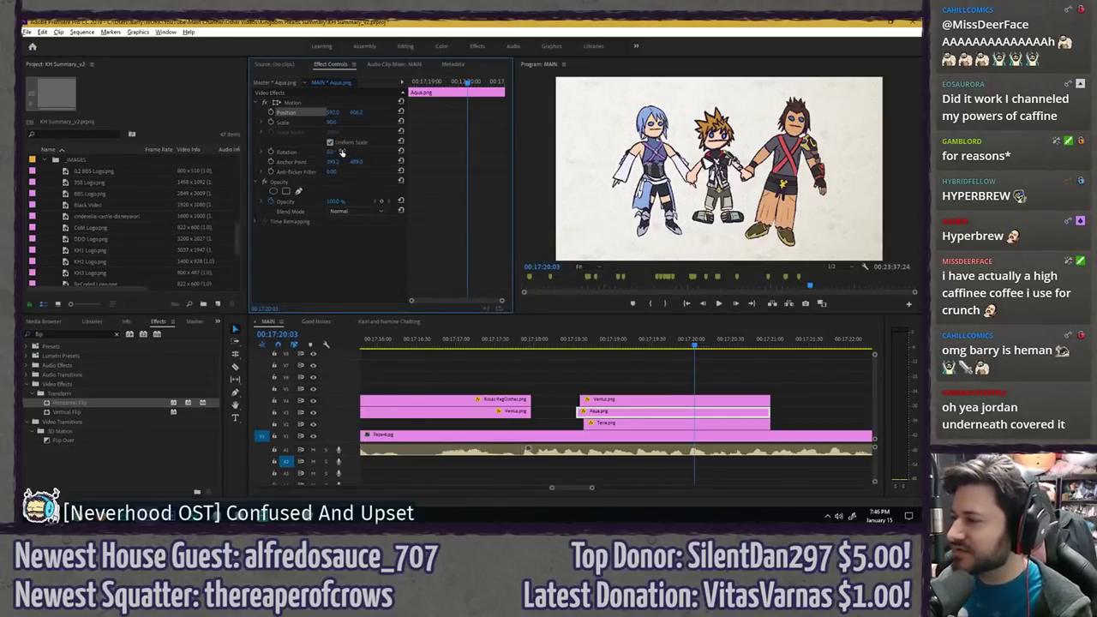
{"action": "left_click", "coordinate": [614, 424]}
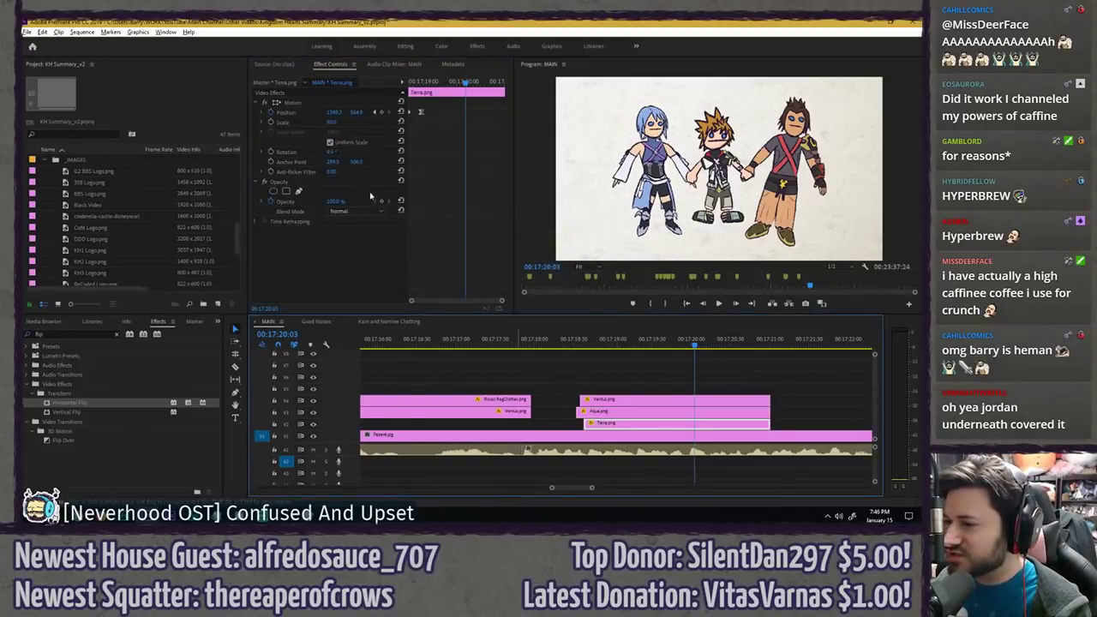
{"action": "left_click", "coordinate": [344, 150]}
{"action": "key", "text": "Return"}
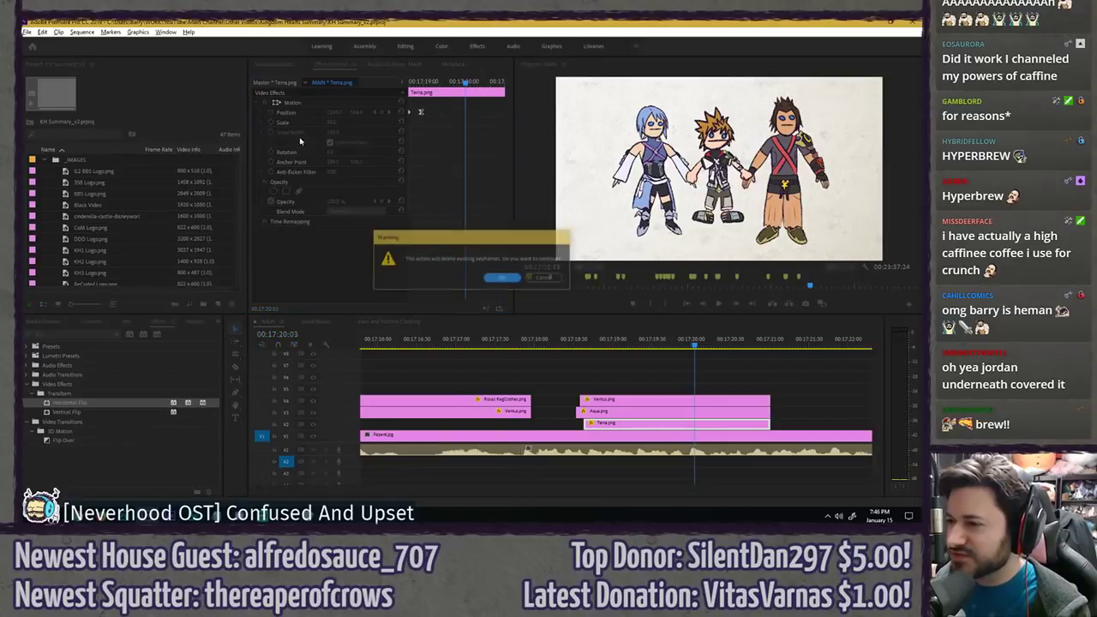
{"action": "left_click", "coordinate": [596, 377]}
- Trim Terra's start to match the clips above, butt the trio against Roxas, and preview
{"action": "left_click", "coordinate": [586, 401]}
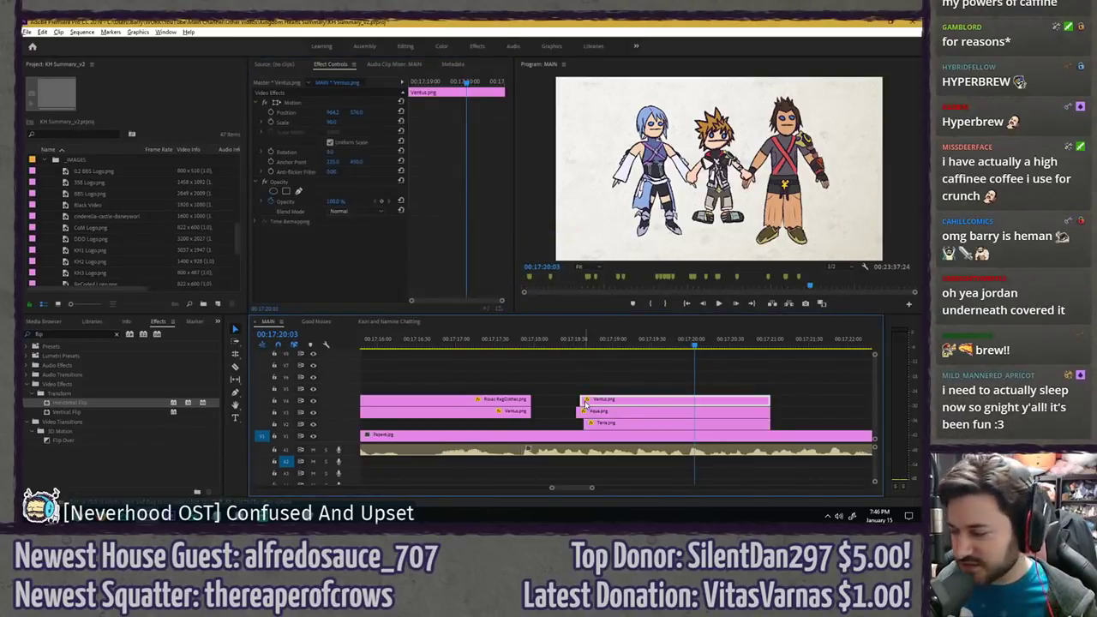
{"action": "left_click_drag", "start_coordinate": [589, 423], "coordinate": [581, 422]}
{"action": "left_click_drag", "start_coordinate": [584, 379], "coordinate": [546, 411]}
{"action": "left_click", "coordinate": [540, 339]}
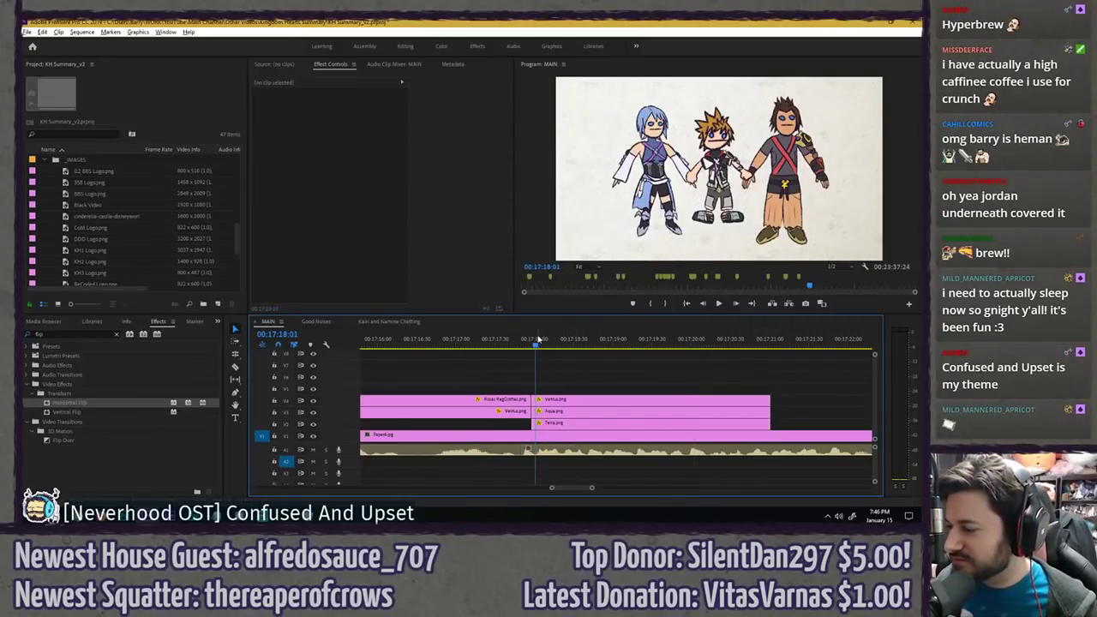
{"action": "key", "text": "space"}
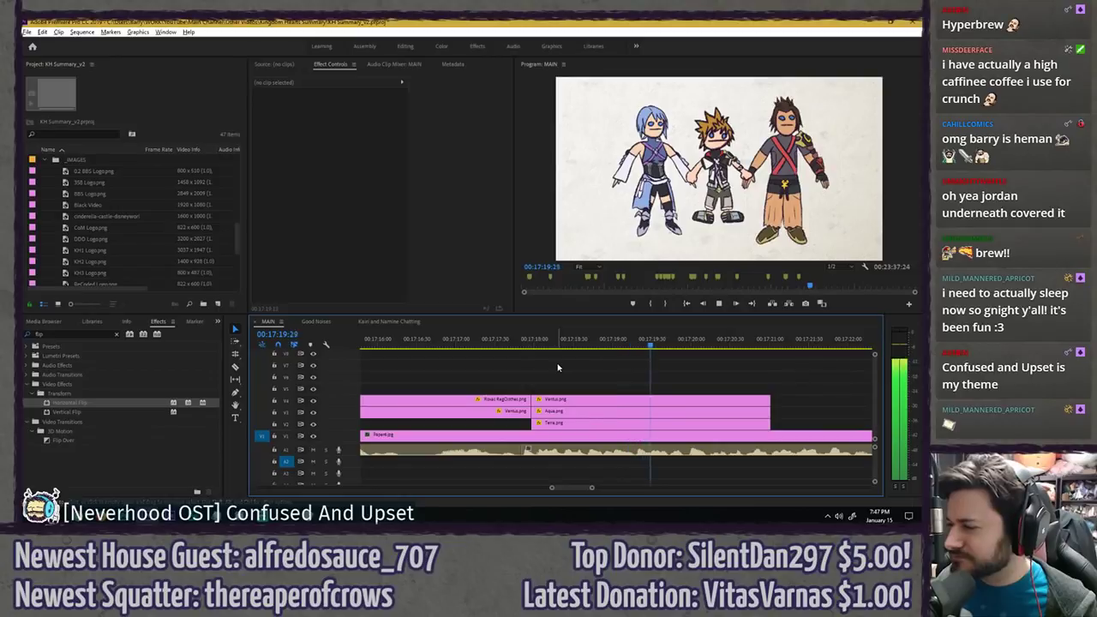
{"action": "key", "text": "minus"}
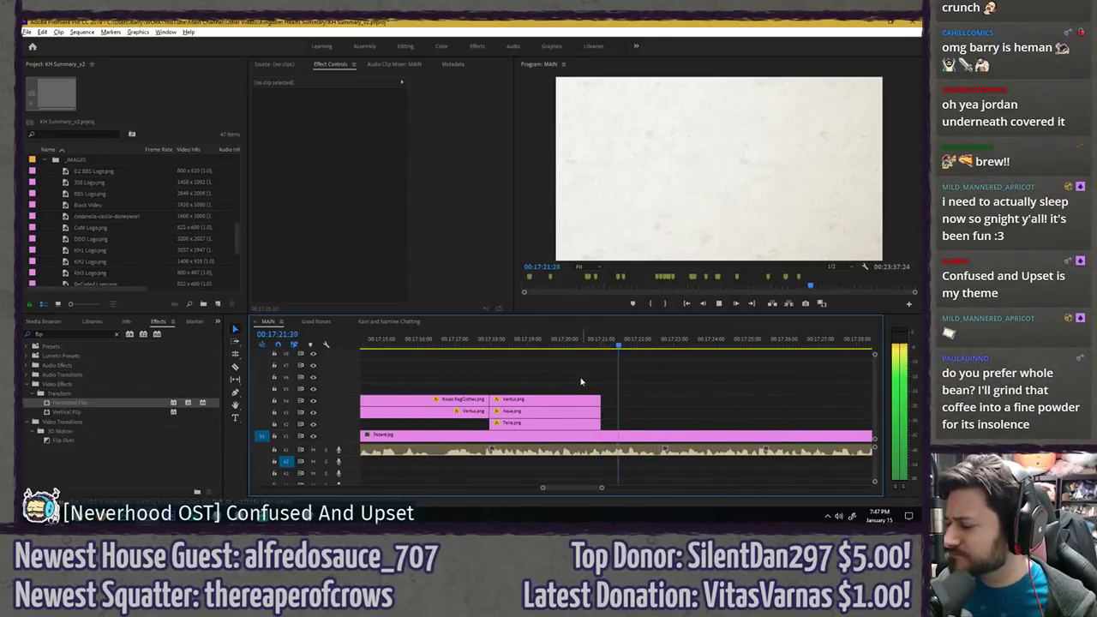
- Extend the ends of the Ventus, Aqua and Terra clips and save the project
{"action": "left_click_drag", "start_coordinate": [570, 372], "coordinate": [662, 426]}
{"action": "left_click", "coordinate": [522, 367]}
{"action": "key", "text": "ctrl+s"}
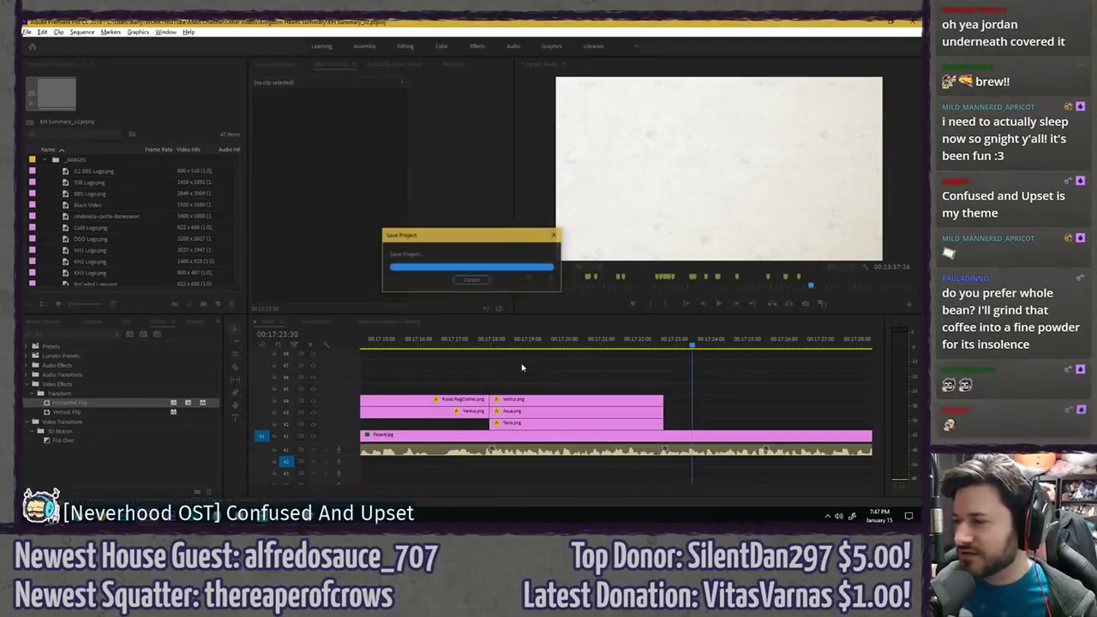
- Replay from the Roxas–Ventus pair into the Aqua, Ventus and Terra shot
{"action": "key", "text": "minus"}
{"action": "key", "text": "minus"}
{"action": "key", "text": "minus"}
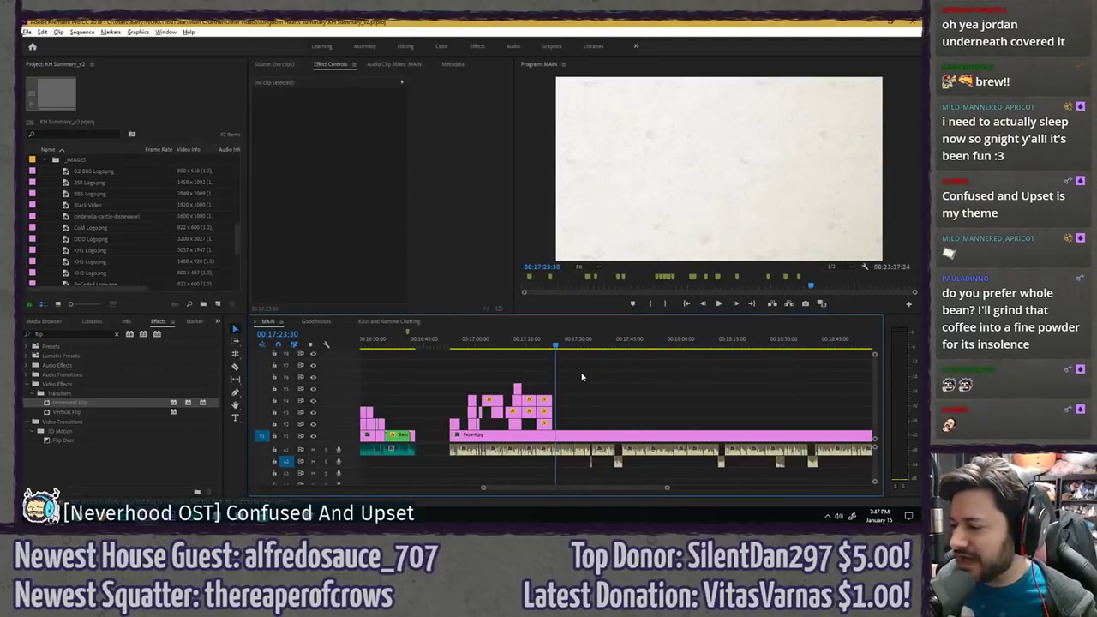
{"action": "scroll", "coordinate": [497, 371], "scroll_direction": "right", "scroll_amount": 1}
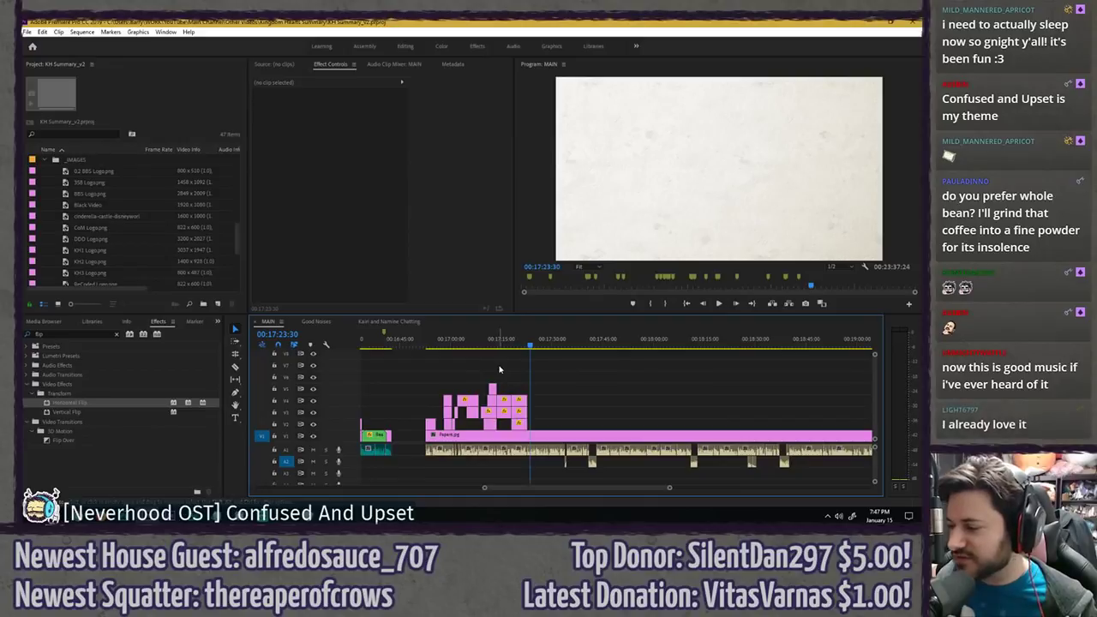
{"action": "scroll", "coordinate": [501, 366], "scroll_direction": "down", "scroll_amount": 2}
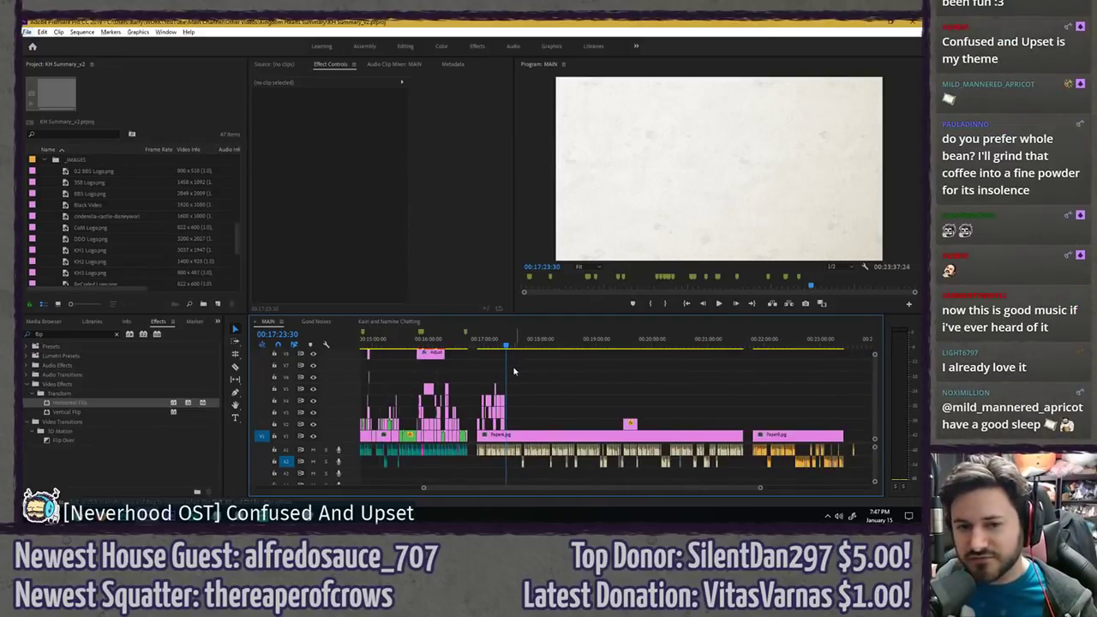
{"action": "scroll", "coordinate": [512, 365], "scroll_direction": "up", "scroll_amount": 5}
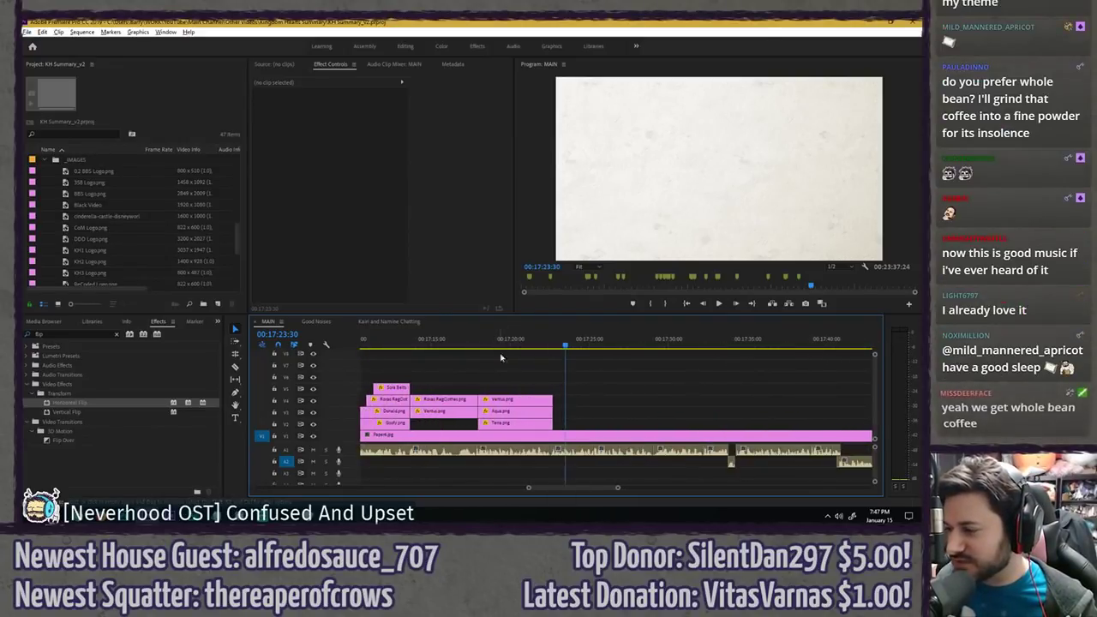
{"action": "left_click", "coordinate": [469, 344]}
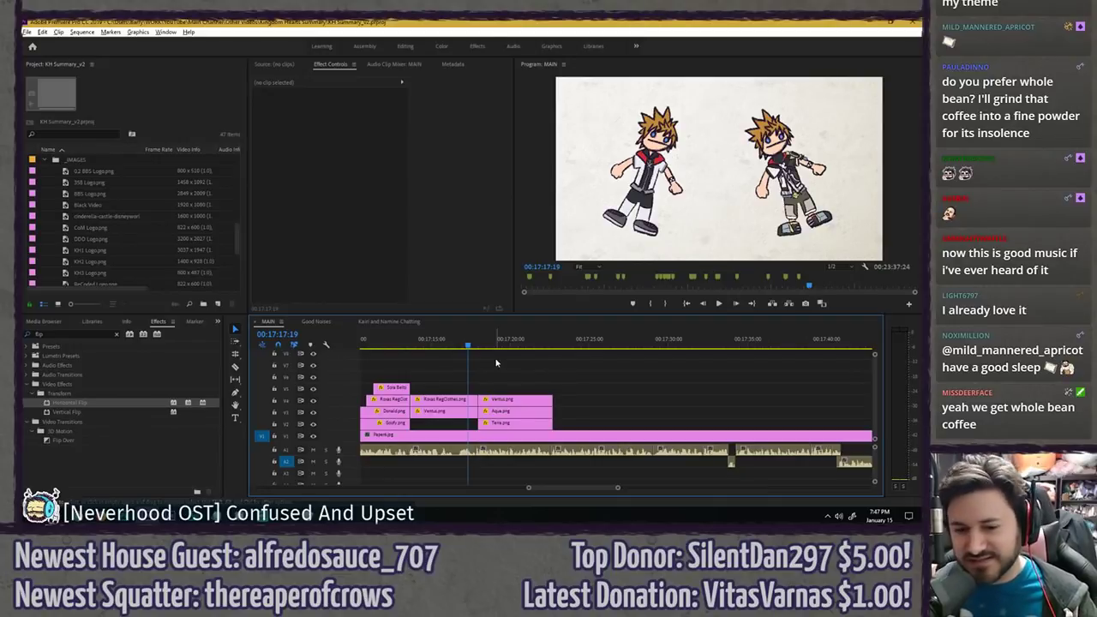
{"action": "key", "text": "space"}
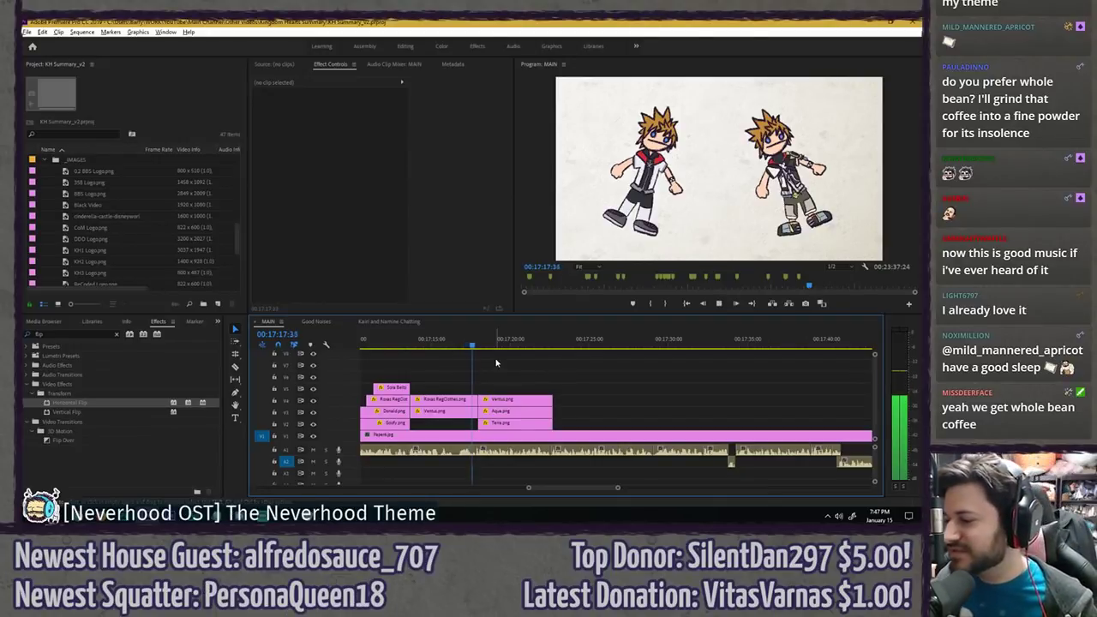
{"action": "key", "text": "space"}
{"action": "key", "text": "equal"}
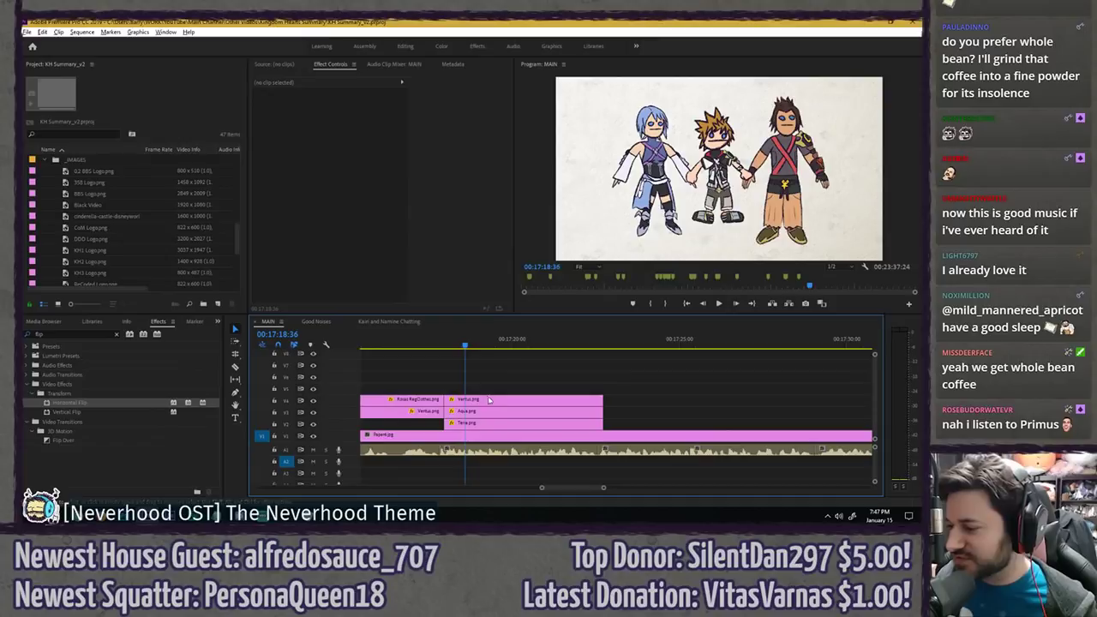
- Lower Ventus and shift it right, lower Aqua, then save the project
{"action": "left_click", "coordinate": [492, 399]}
{"action": "left_click_drag", "start_coordinate": [356, 113], "coordinate": [419, 113]}
{"action": "left_click_drag", "start_coordinate": [339, 114], "coordinate": [389, 114]}
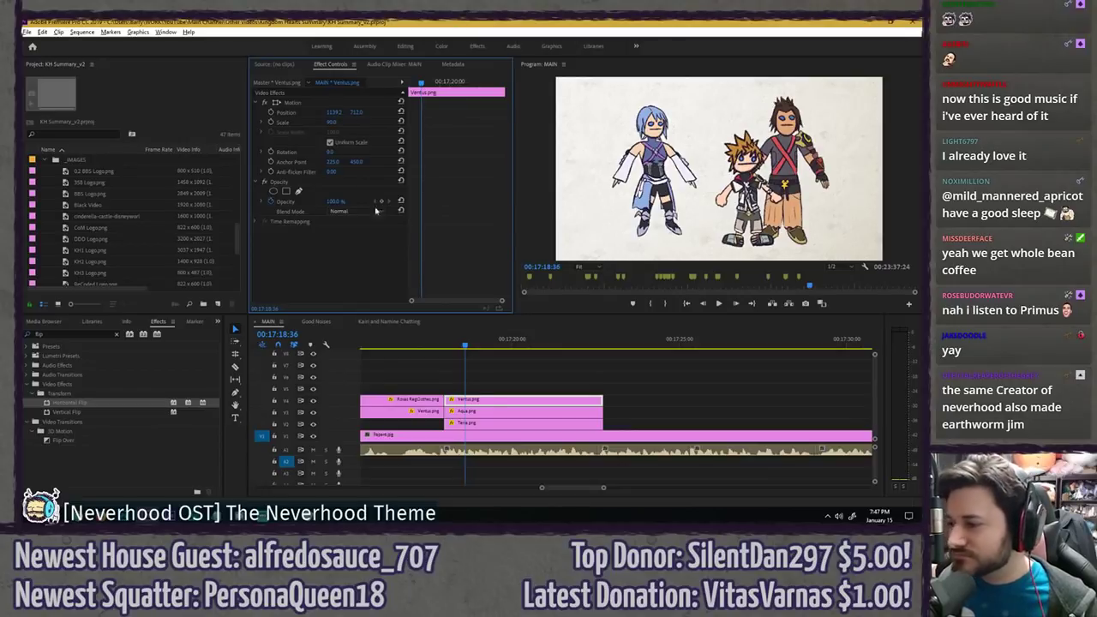
{"action": "left_click", "coordinate": [478, 415]}
{"action": "mouse_move", "coordinate": [359, 114]}
{"action": "left_mouse_down"}
{"action": "mouse_move", "coordinate": [398, 113]}
{"action": "mouse_move", "coordinate": [345, 114]}
{"action": "left_mouse_up"}
{"action": "left_click", "coordinate": [502, 379]}
{"action": "key", "text": "ctrl+s"}
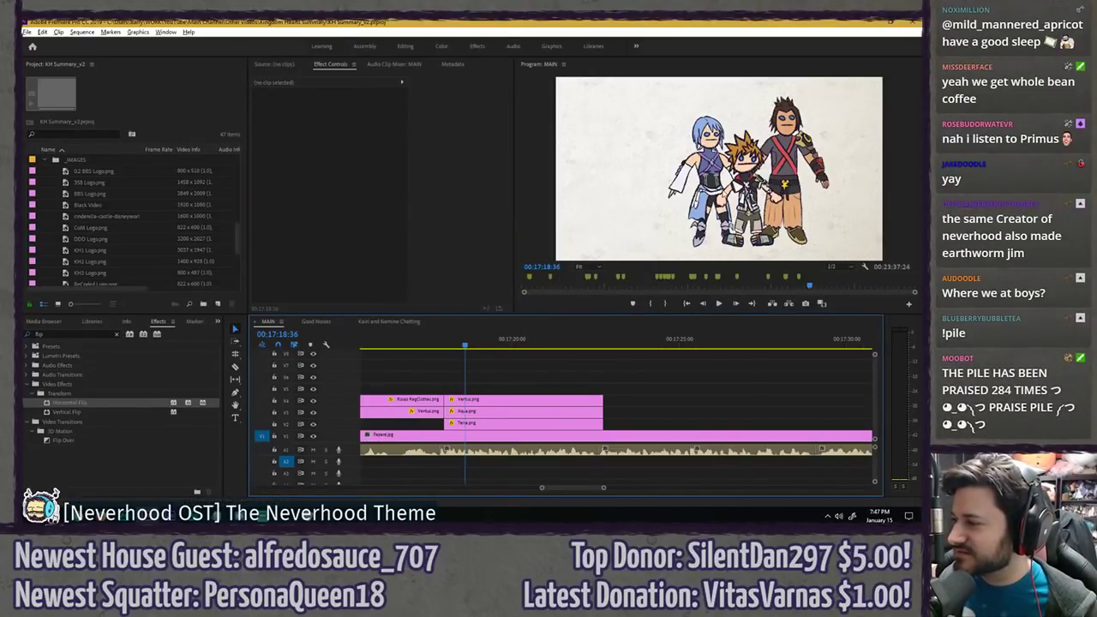
- Set Aqua's scale to 85 and Terra's scale to 80
{"action": "left_click", "coordinate": [471, 415]}
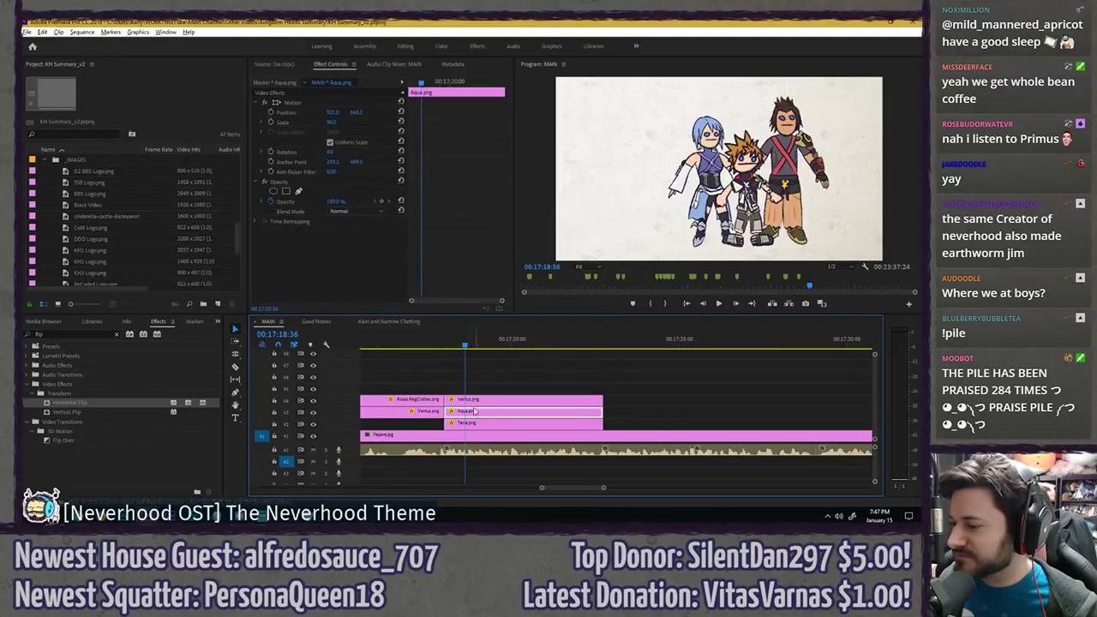
{"action": "left_click", "coordinate": [335, 121]}
{"action": "type", "text": "85"}
{"action": "key", "text": "Return"}
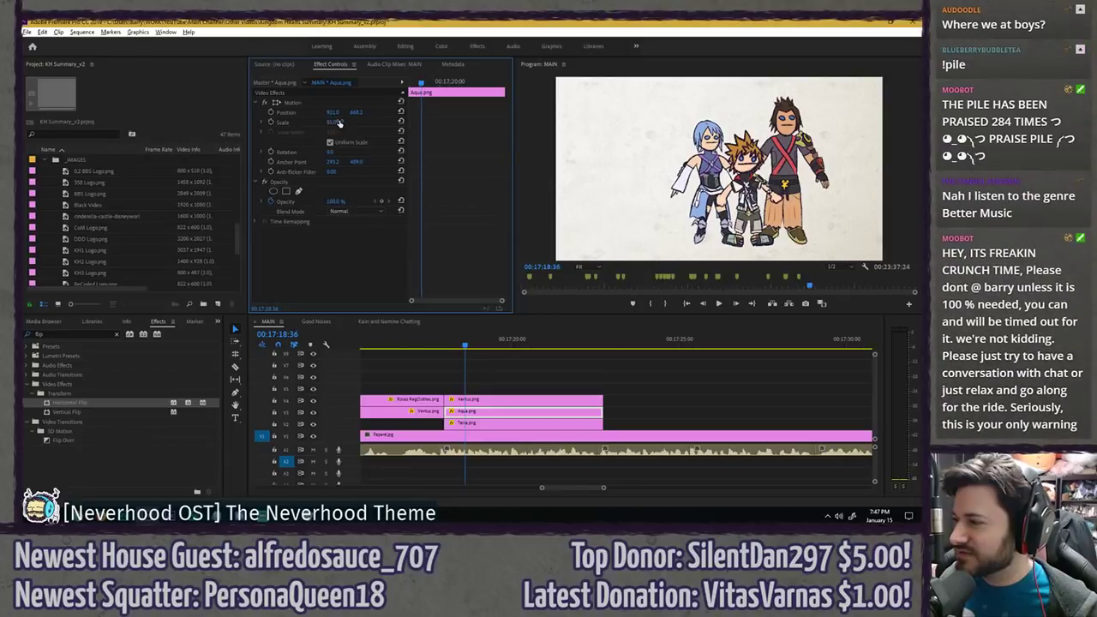
{"action": "left_click", "coordinate": [480, 422]}
{"action": "left_click", "coordinate": [337, 122]}
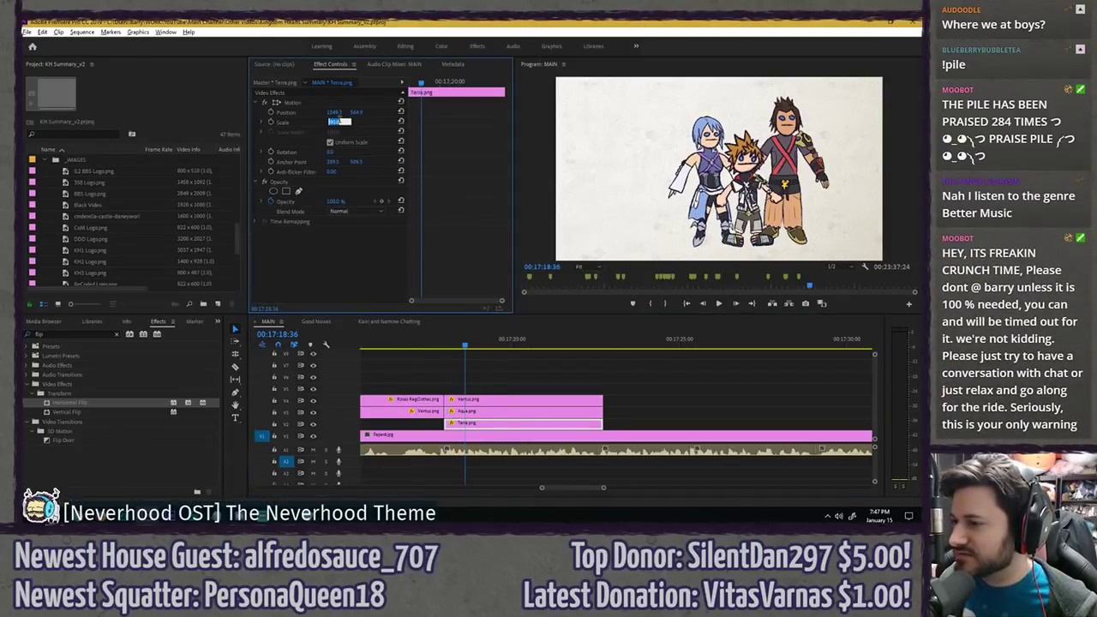
{"action": "type", "text": "80"}
{"action": "key", "text": "Return"}
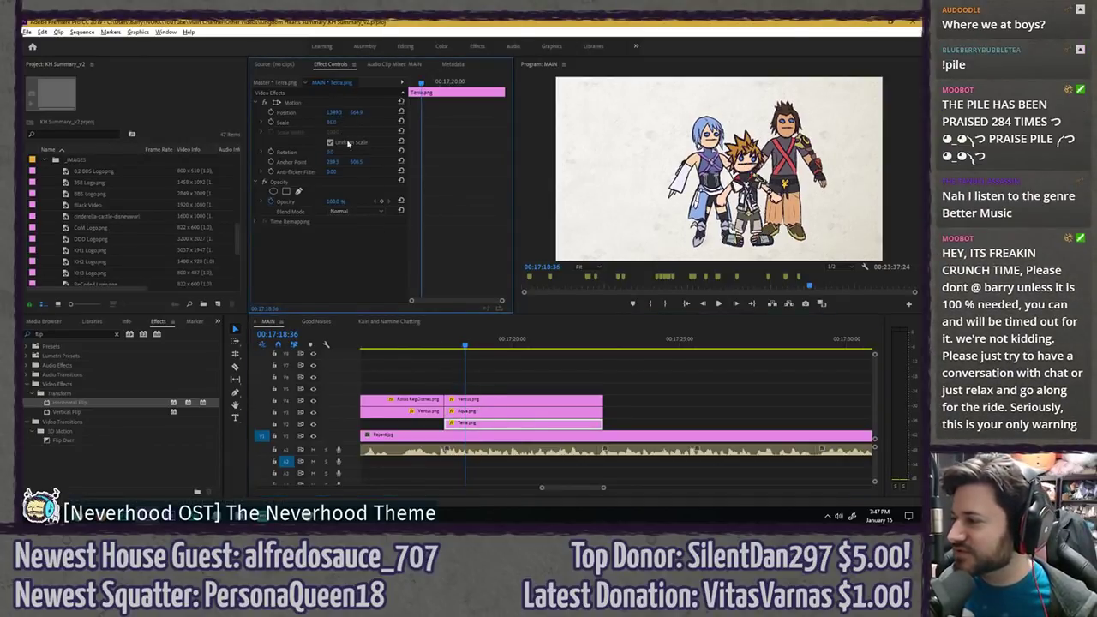
- Set Ventus's scale to 85 and save the project
{"action": "left_click", "coordinate": [480, 399]}
{"action": "left_click", "coordinate": [334, 122]}
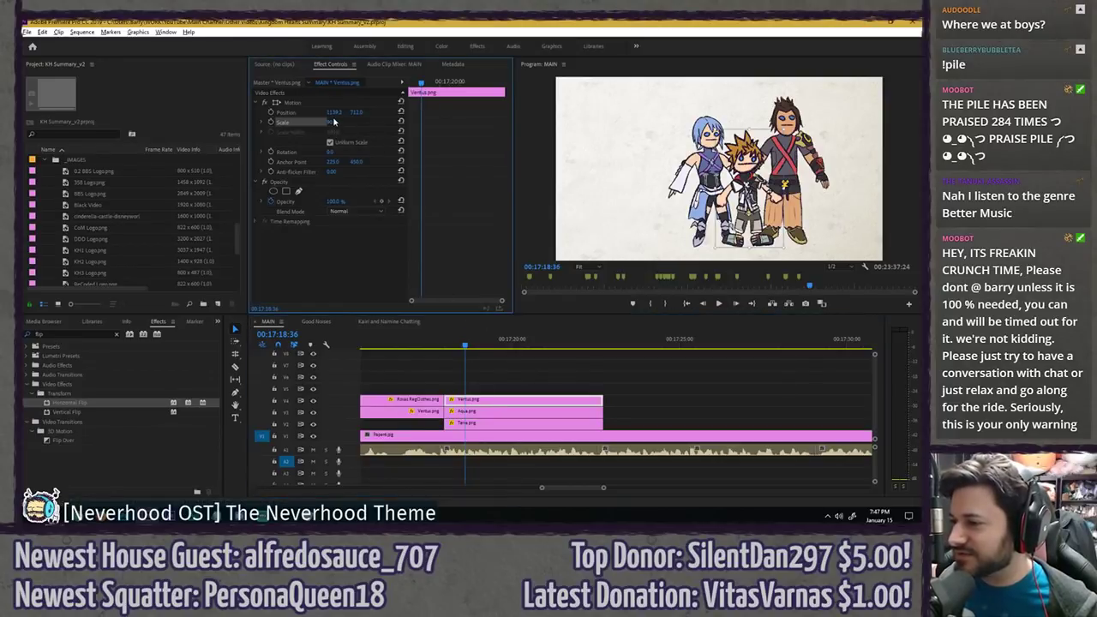
{"action": "left_click", "coordinate": [331, 122]}
{"action": "type", "text": "85"}
{"action": "key", "text": "Return"}
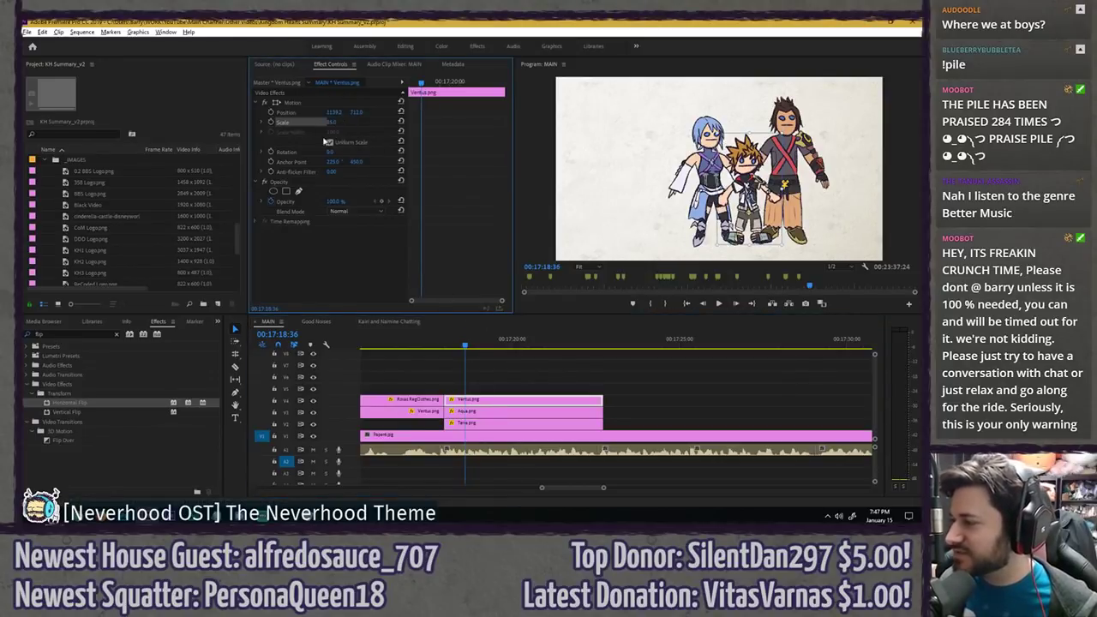
{"action": "left_click", "coordinate": [547, 380]}
{"action": "left_click", "coordinate": [491, 400]}
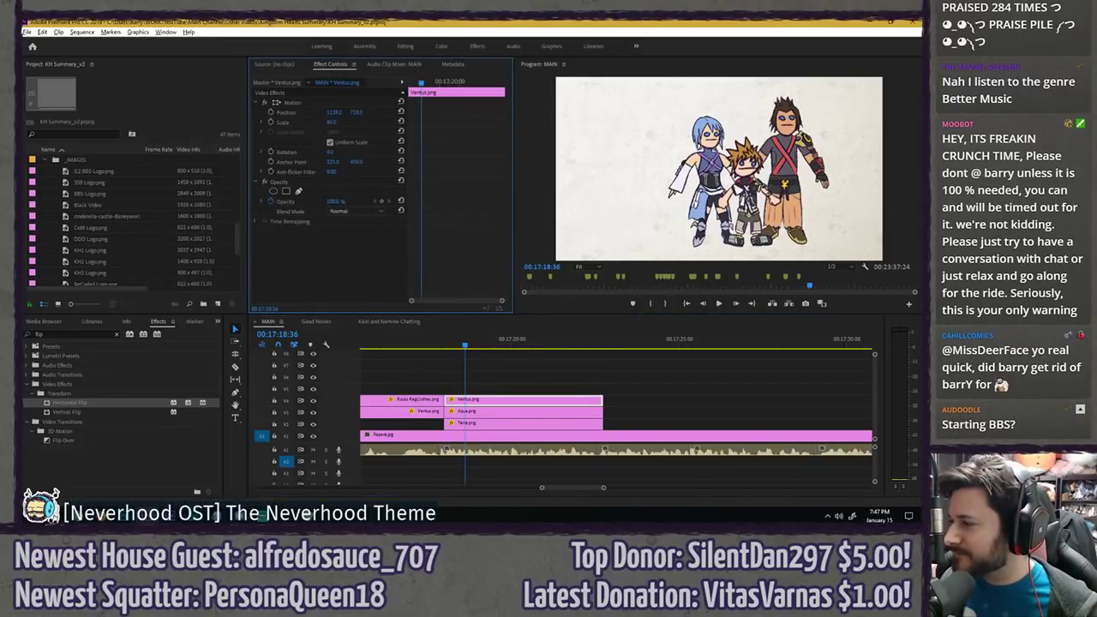
{"action": "key", "text": "ctrl+s"}
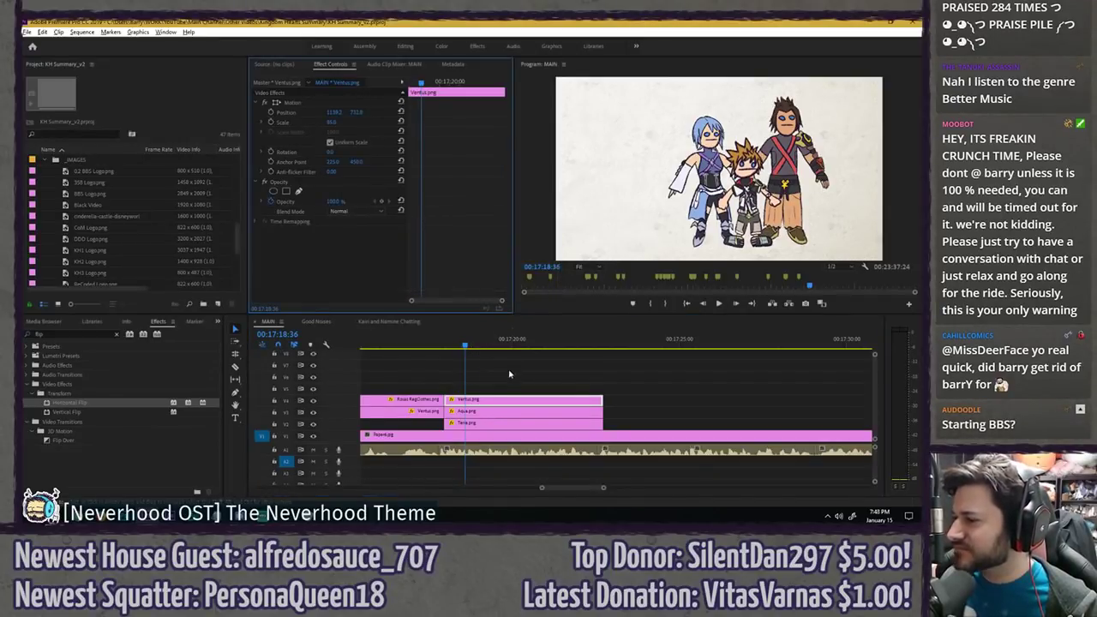
{"action": "left_click", "coordinate": [504, 378]}
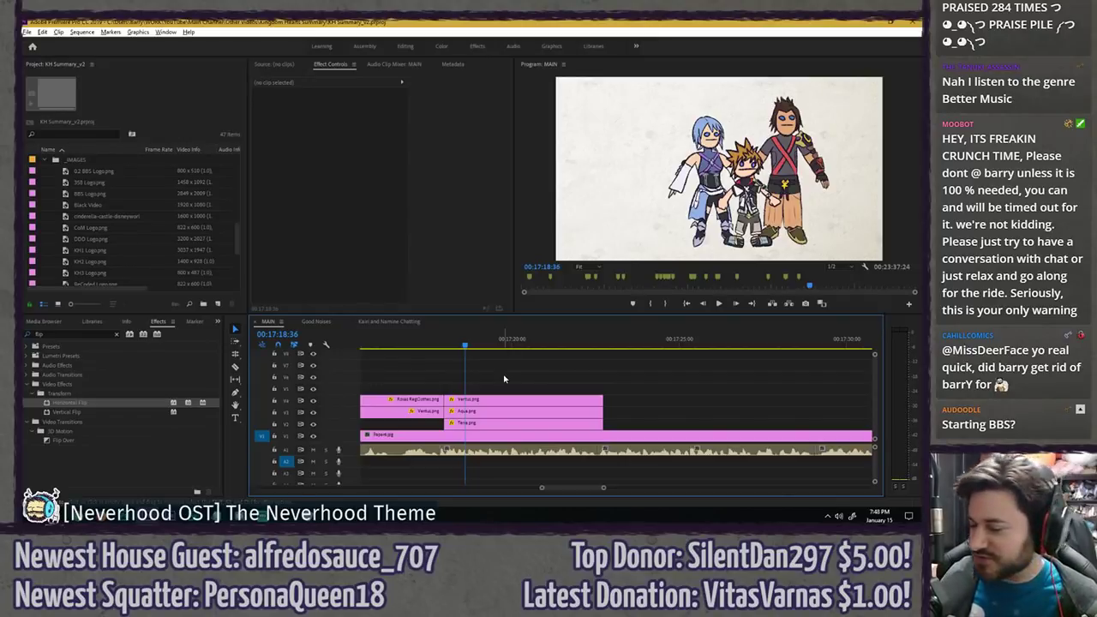
{"action": "key", "text": "minus"}
{"action": "key", "text": "minus"}
{"action": "key", "text": "minus"}
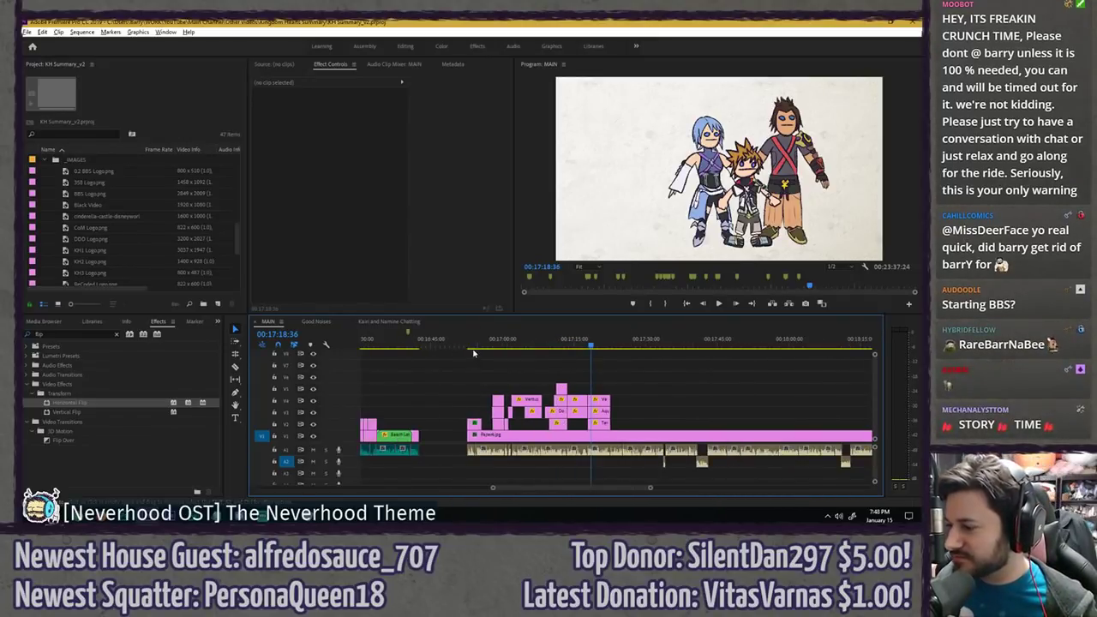
{"action": "left_click", "coordinate": [468, 350]}
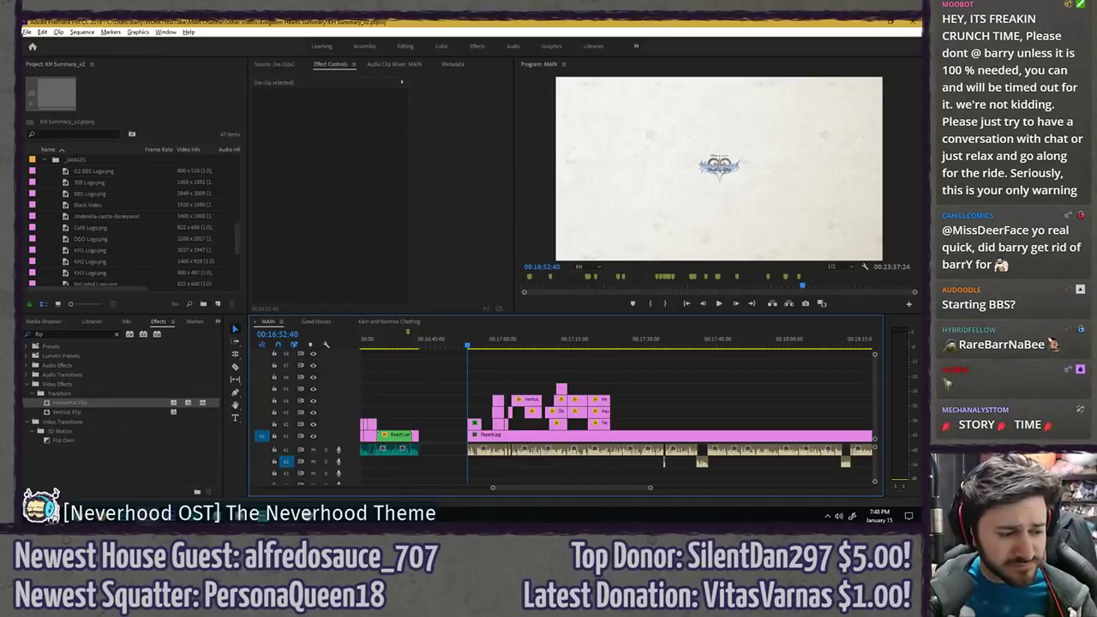
{"action": "key", "text": "alt+Tab"}
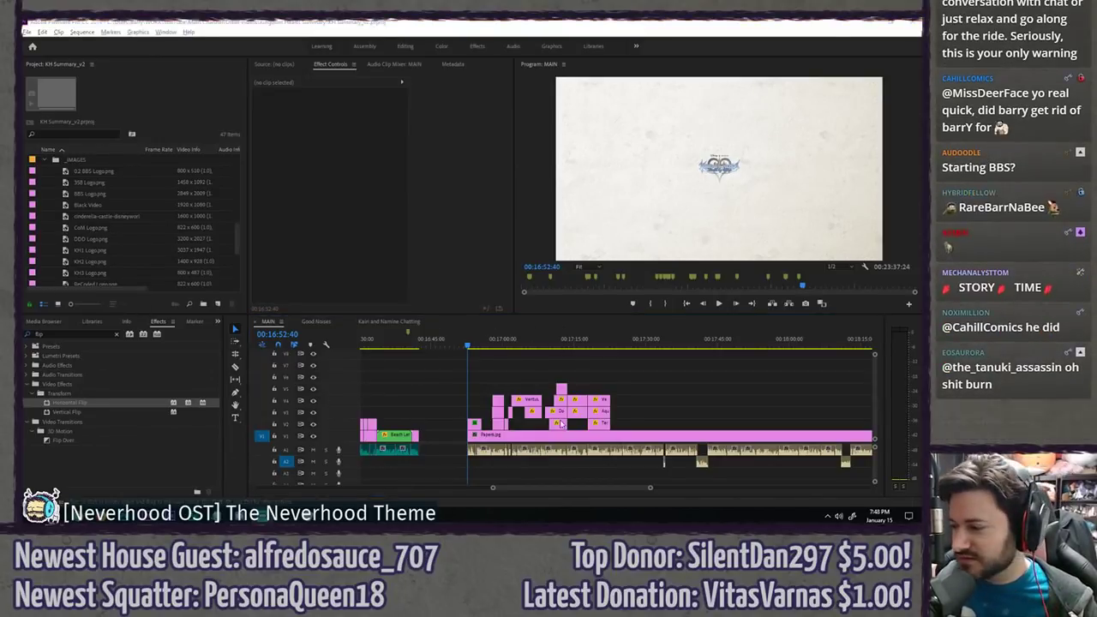
{"action": "left_click", "coordinate": [543, 371]}
{"action": "key", "text": "space"}
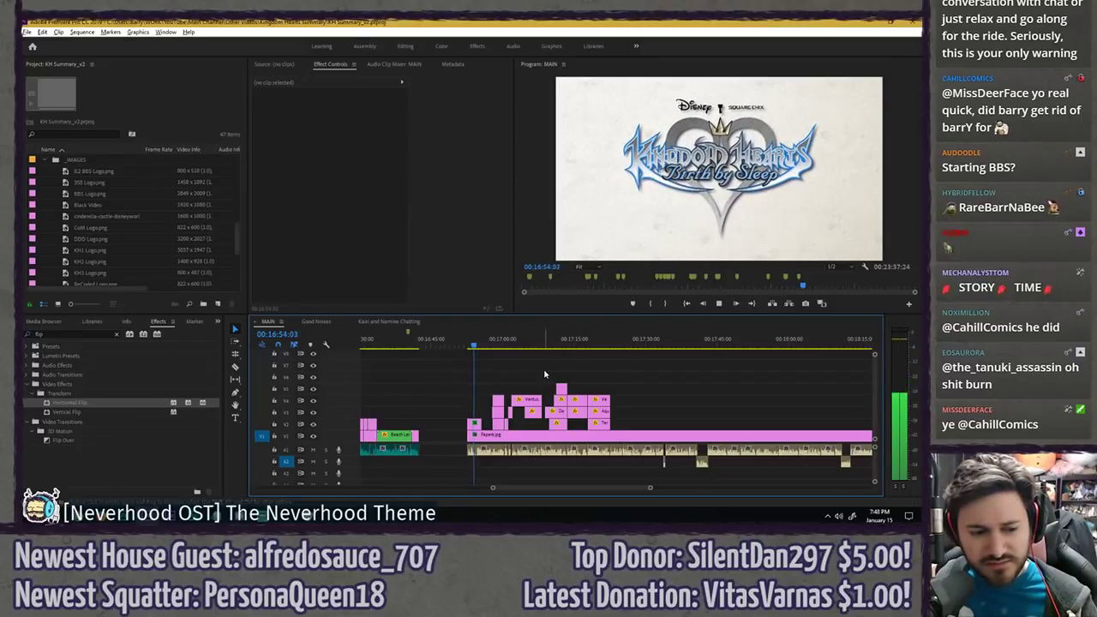
{"action": "key", "text": "space"}
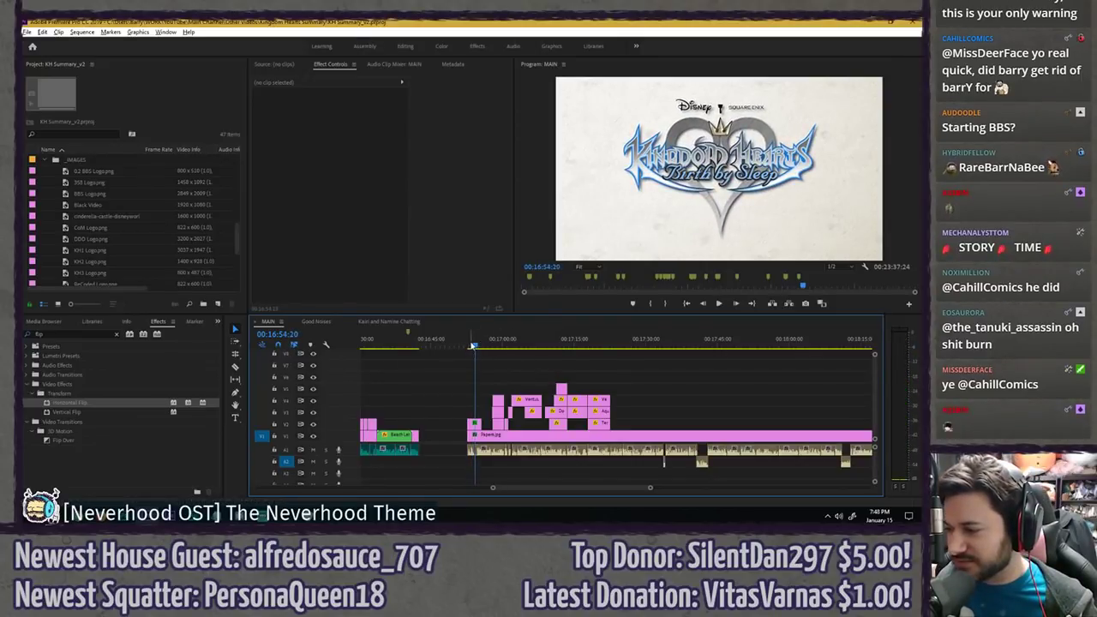
{"action": "left_click_drag", "start_coordinate": [472, 345], "coordinate": [466, 345]}
{"action": "scroll", "coordinate": [370, 388], "scroll_direction": "down", "scroll_amount": 3}
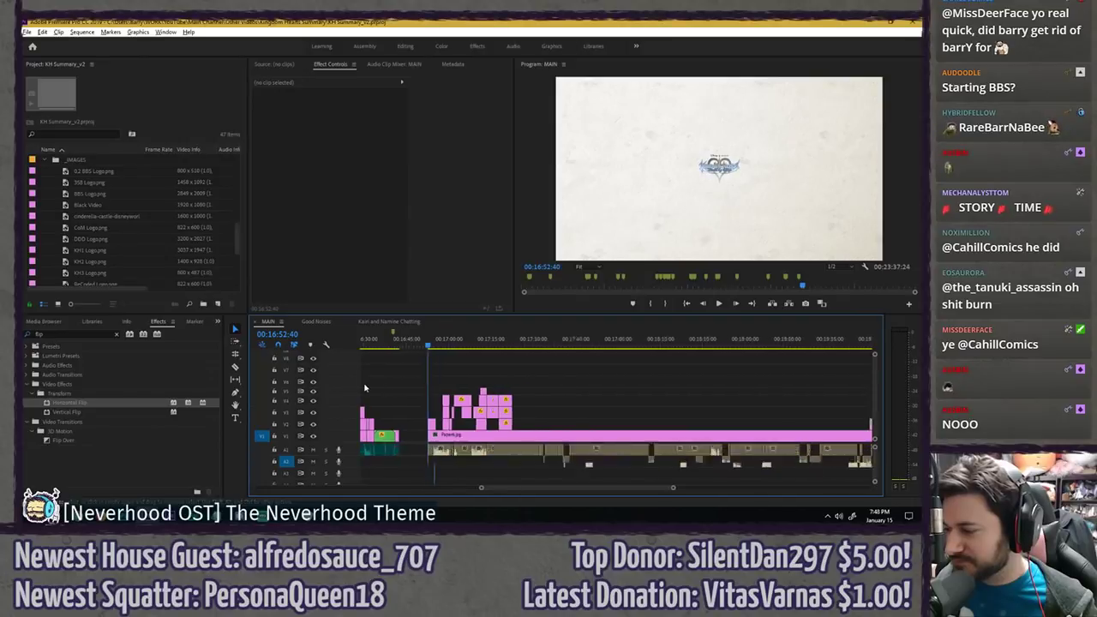
{"action": "key", "text": "minus"}
{"action": "key", "text": "minus"}
{"action": "key", "text": "minus"}
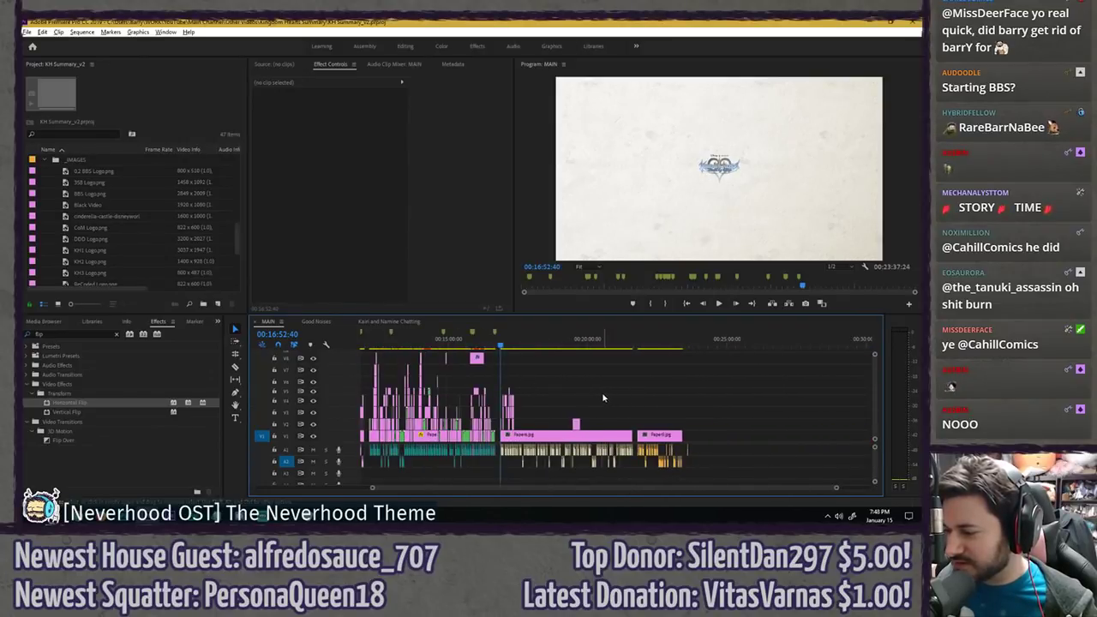
{"action": "key", "text": "minus"}
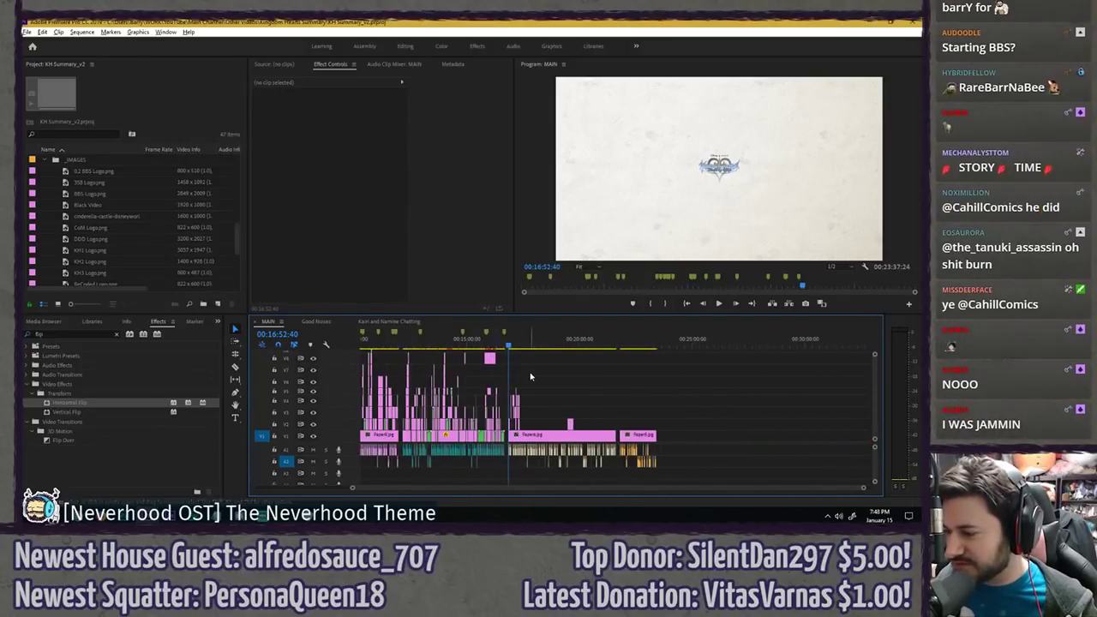
{"action": "key", "text": "equal"}
{"action": "key", "text": "equal"}
{"action": "key", "text": "equal"}
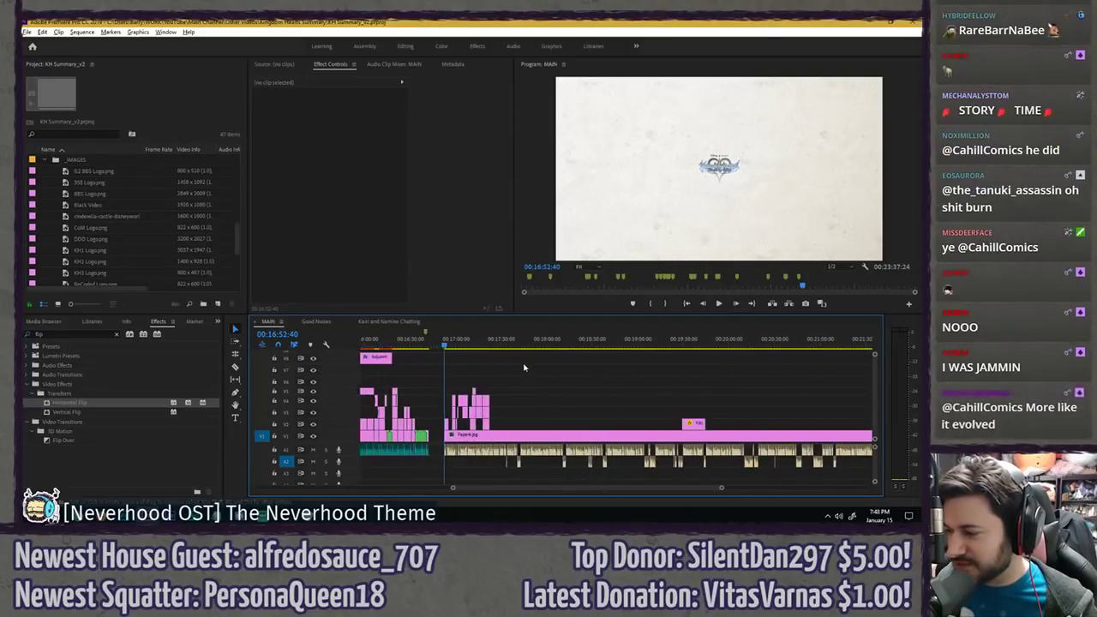
{"action": "scroll", "coordinate": [525, 369], "scroll_direction": "right", "scroll_amount": 2}
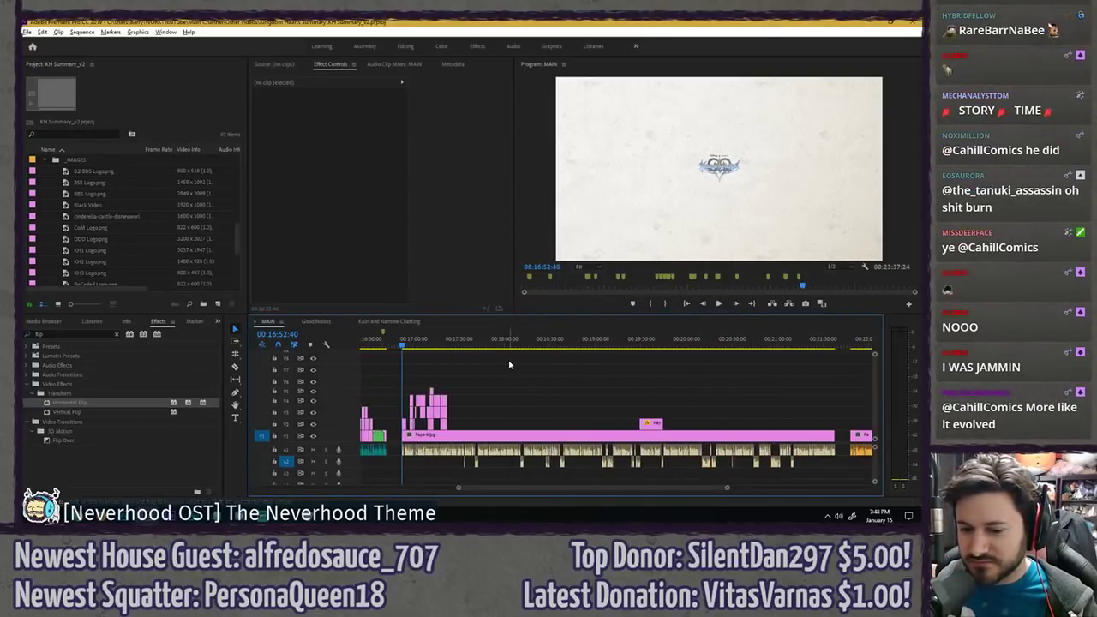
- Play the sequence from the Birth by Sleep logo intro through to about 00:21:39
{"action": "key", "text": "space"}
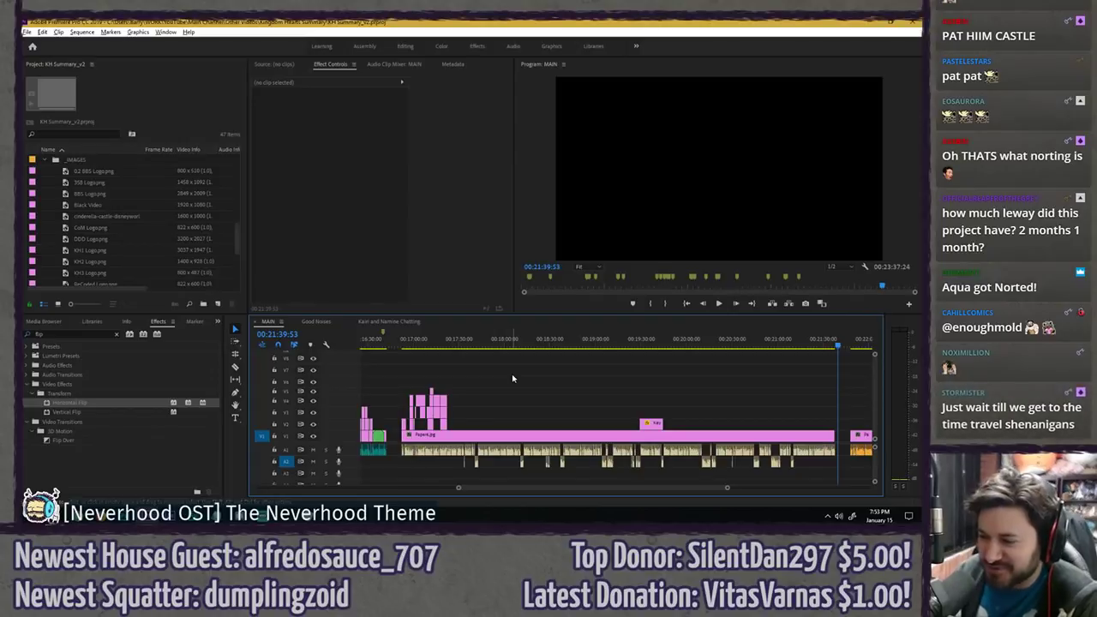
- Jump the playhead back to 00:17:24:48 in the MAIN sequence
{"action": "left_click", "coordinate": [451, 341]}
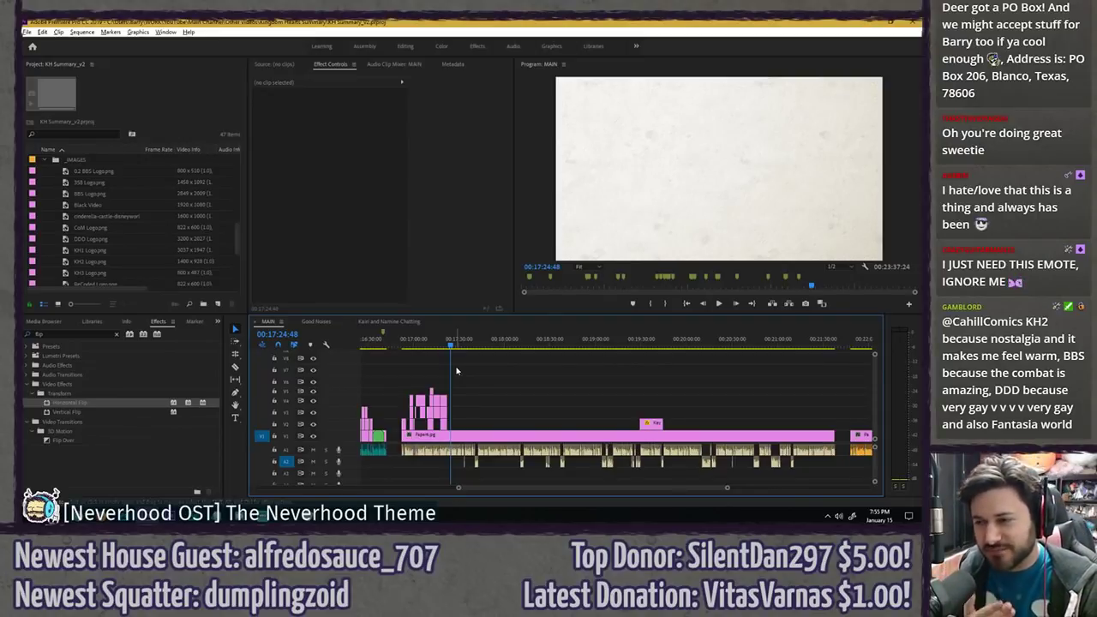
- Scrub to about 00:17:16 by the Sora drawings and play the character shots
{"action": "scroll", "coordinate": [432, 364], "scroll_direction": "up", "scroll_amount": 3}
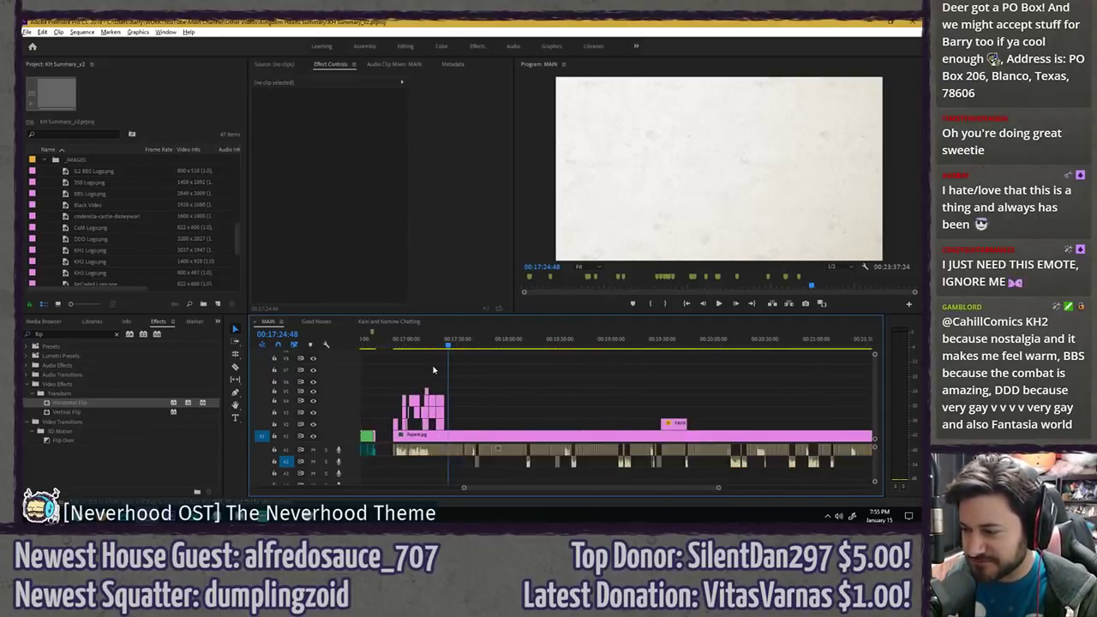
{"action": "left_click", "coordinate": [393, 341]}
{"action": "left_click", "coordinate": [438, 340]}
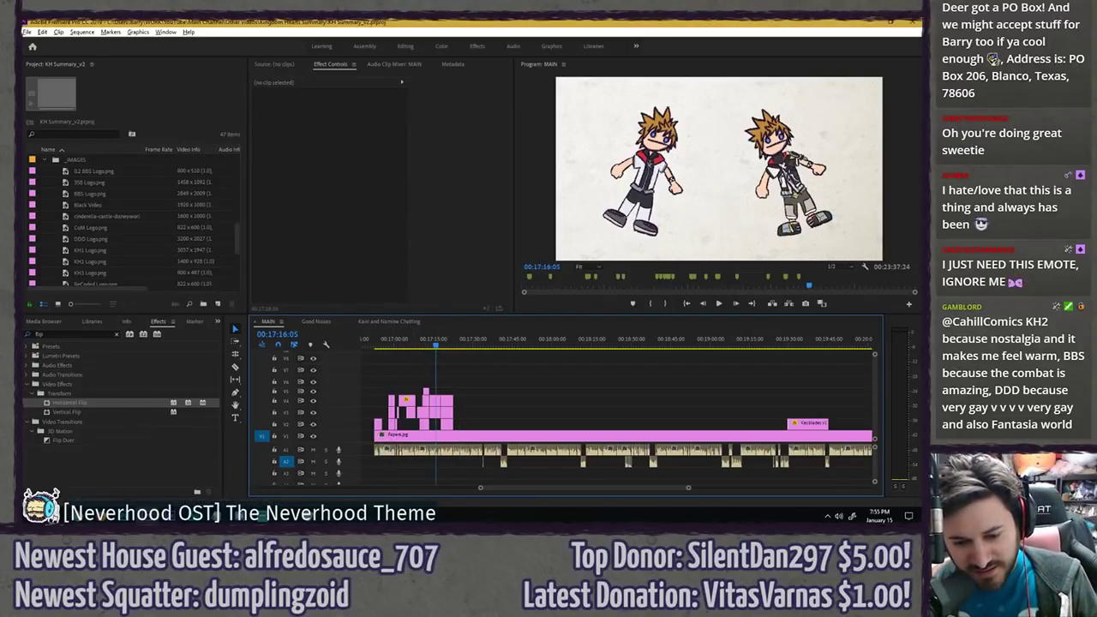
{"action": "key", "text": "alt+Tab"}
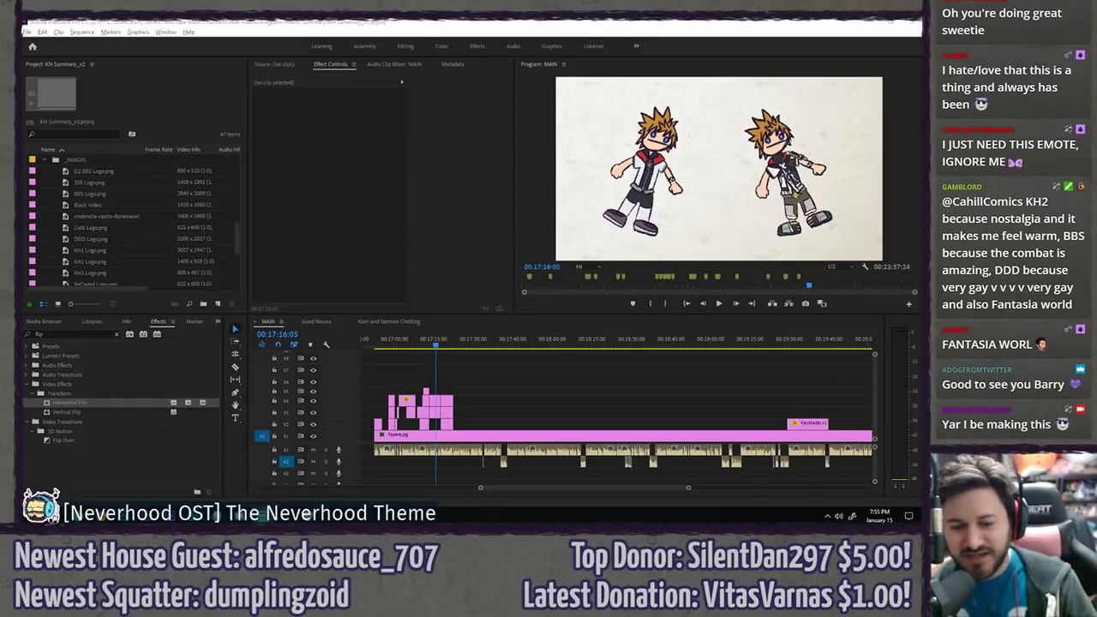
{"action": "left_click", "coordinate": [460, 365]}
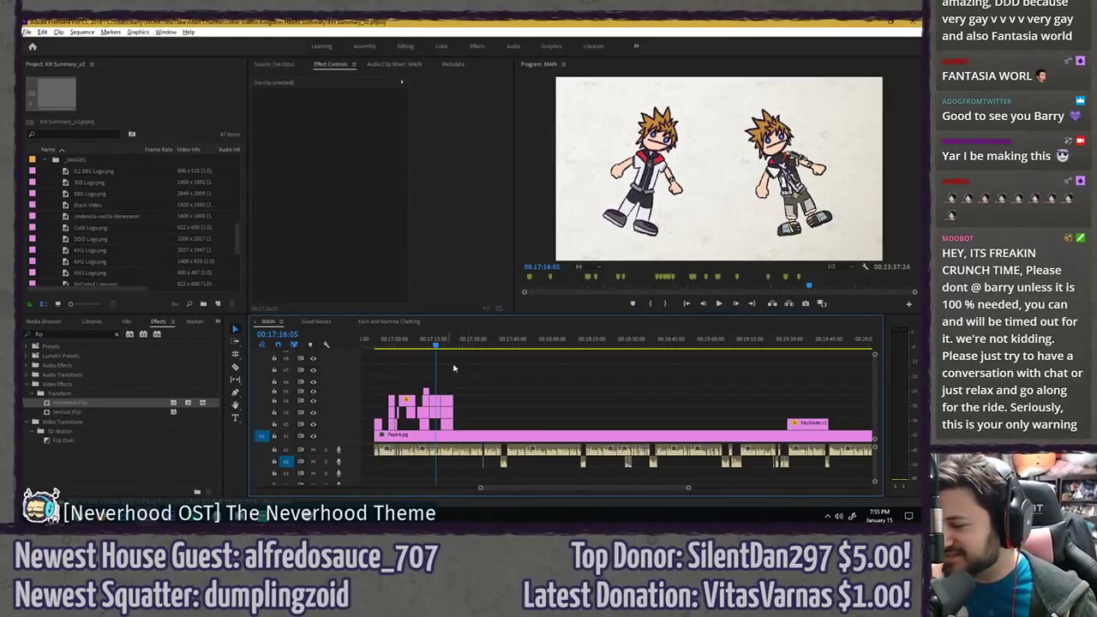
{"action": "key", "text": "space"}
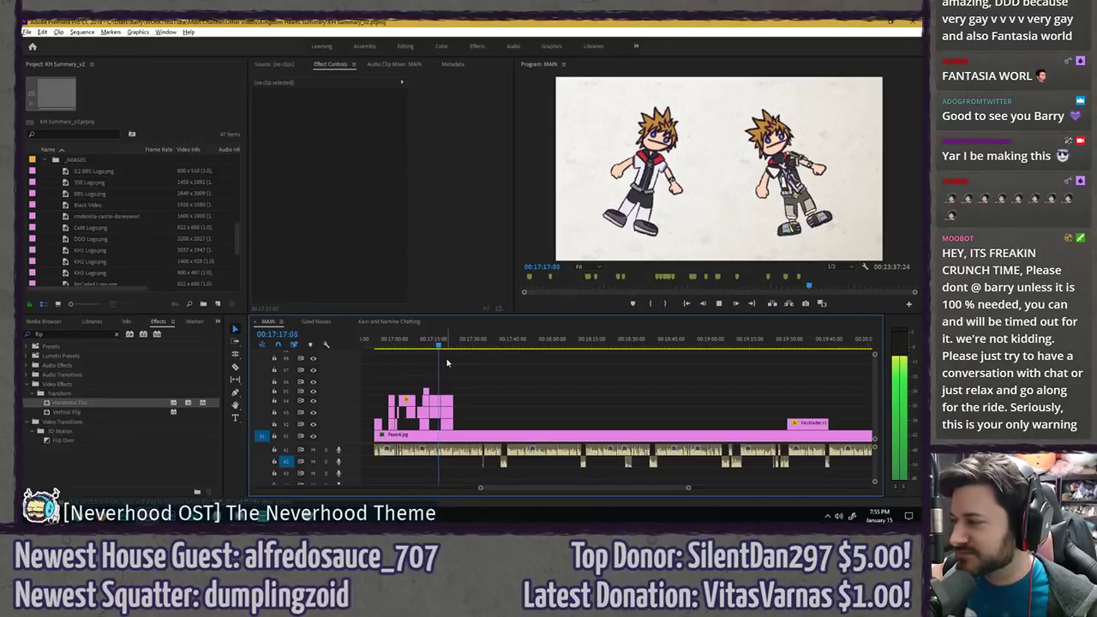
{"action": "scroll", "coordinate": [447, 363], "scroll_direction": "up", "scroll_amount": 4}
{"action": "left_click", "coordinate": [416, 346]}
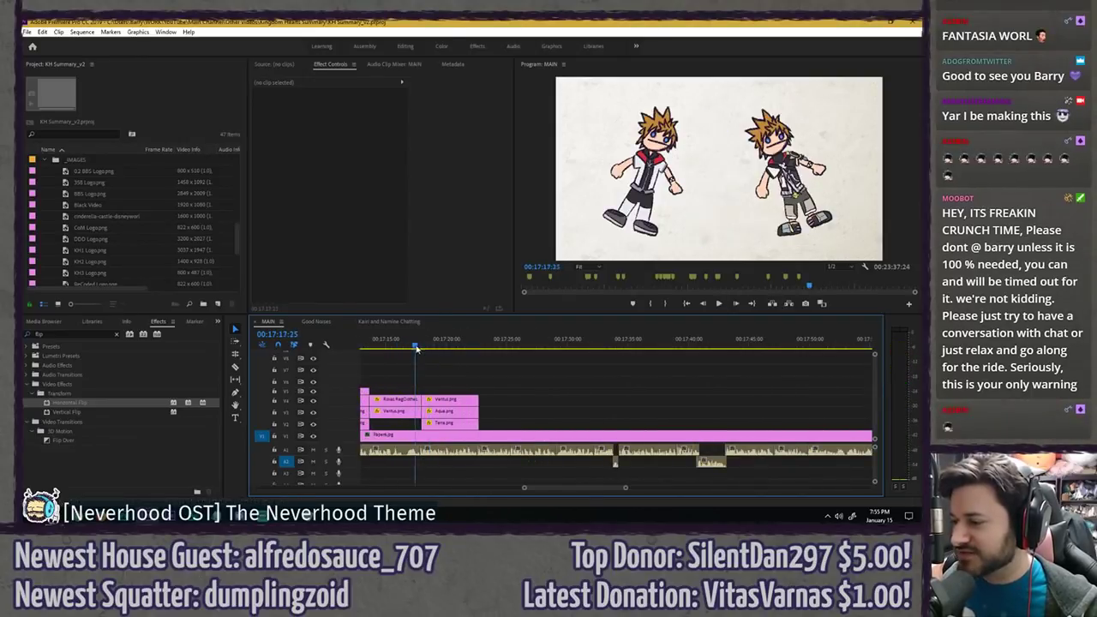
{"action": "key", "text": "ctrl+s"}
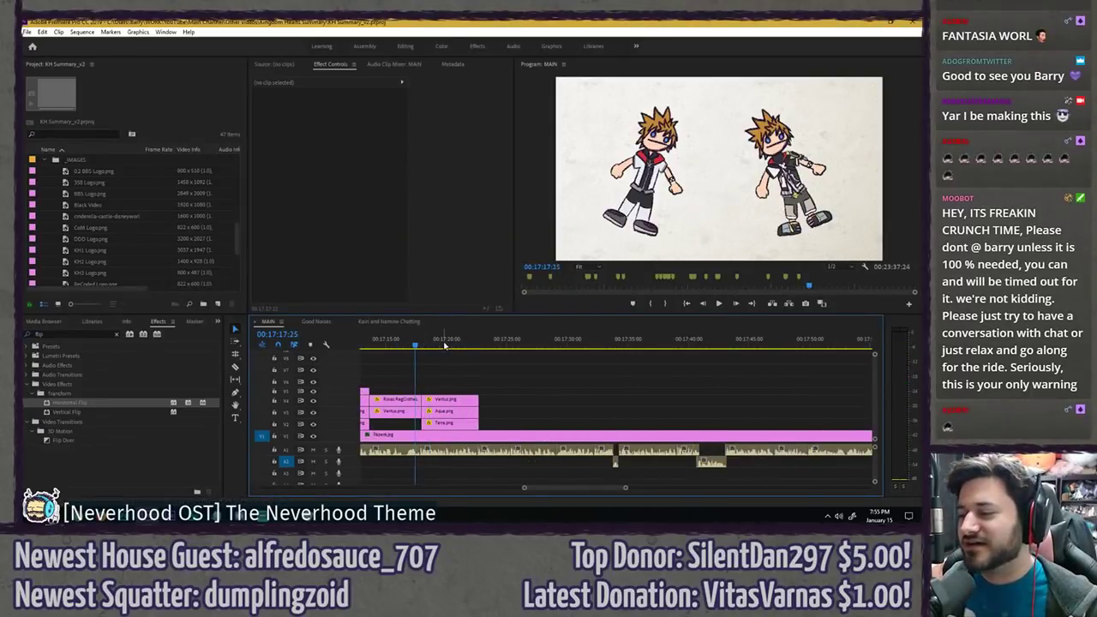
{"action": "left_click", "coordinate": [444, 344]}
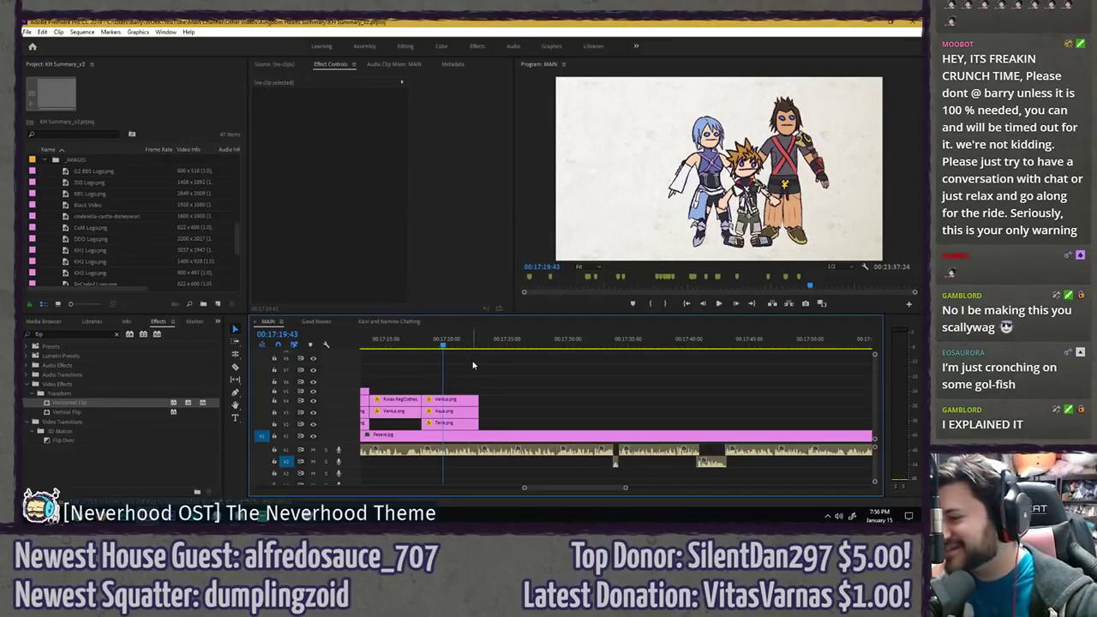
{"action": "key", "text": "space"}
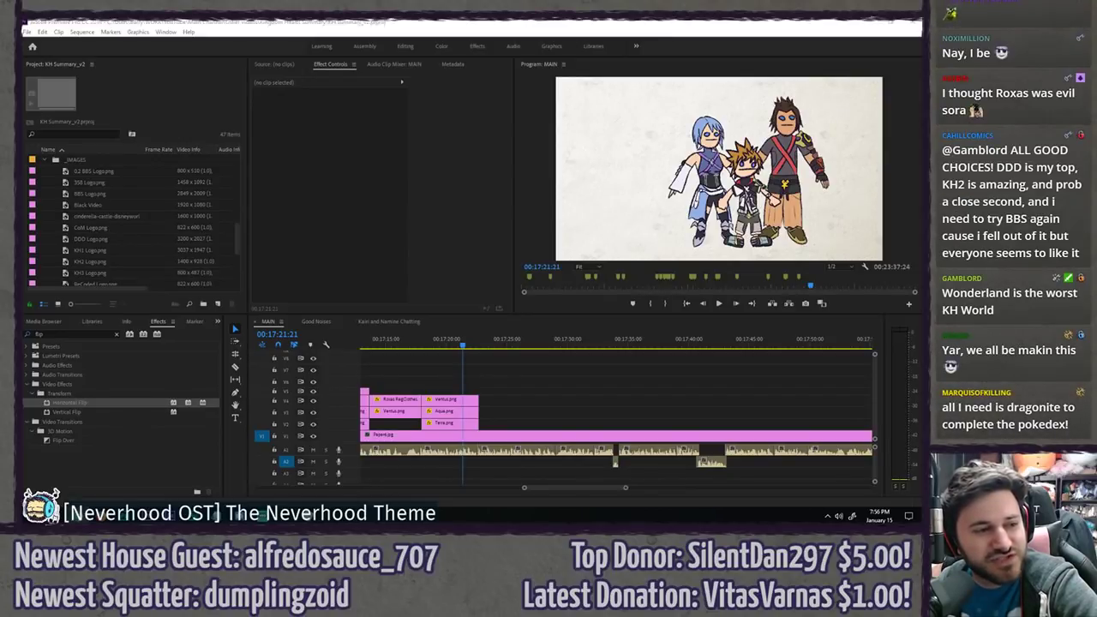
{"action": "left_click", "coordinate": [524, 388]}
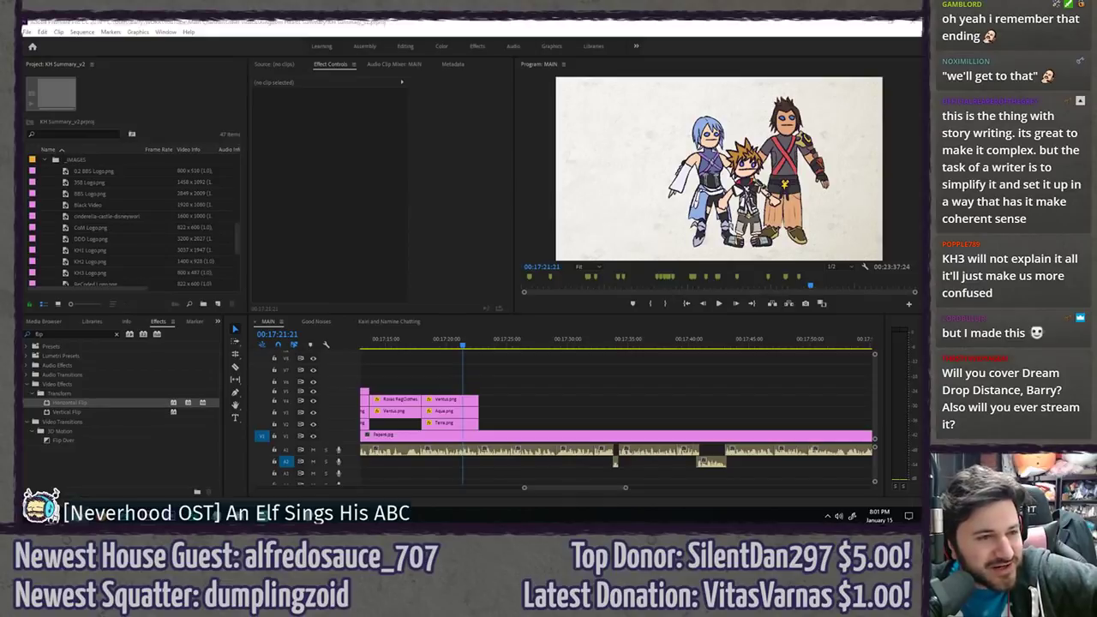
{"action": "left_click", "coordinate": [486, 368]}
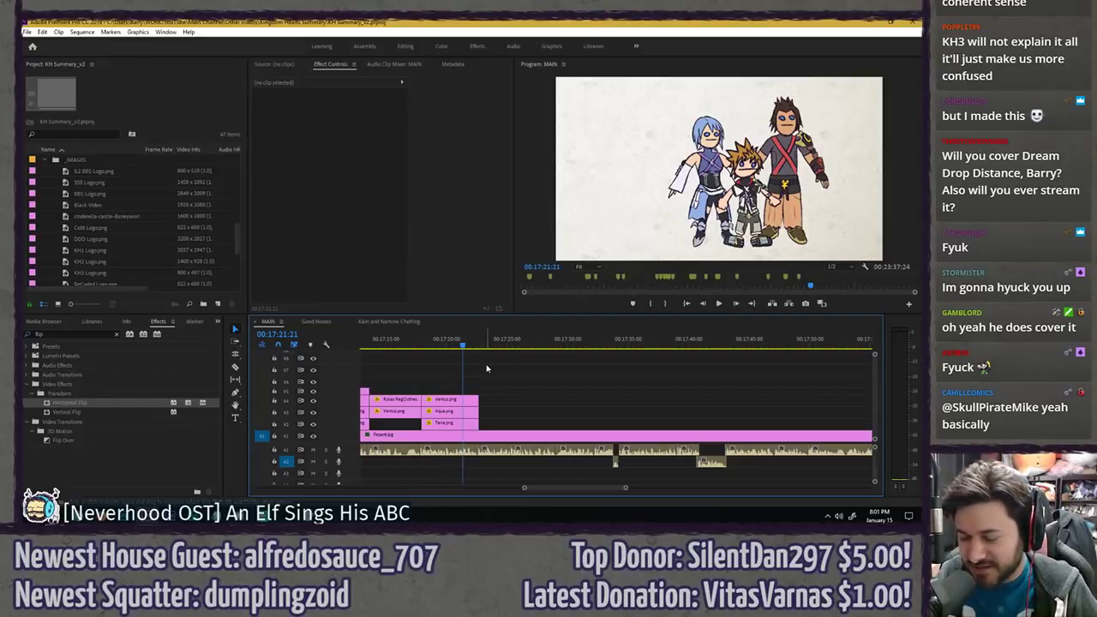
- Locate the Ventus, Aqua and Terra stack near 00:17:19 and play the trio shot
{"action": "key", "text": "backslash"}
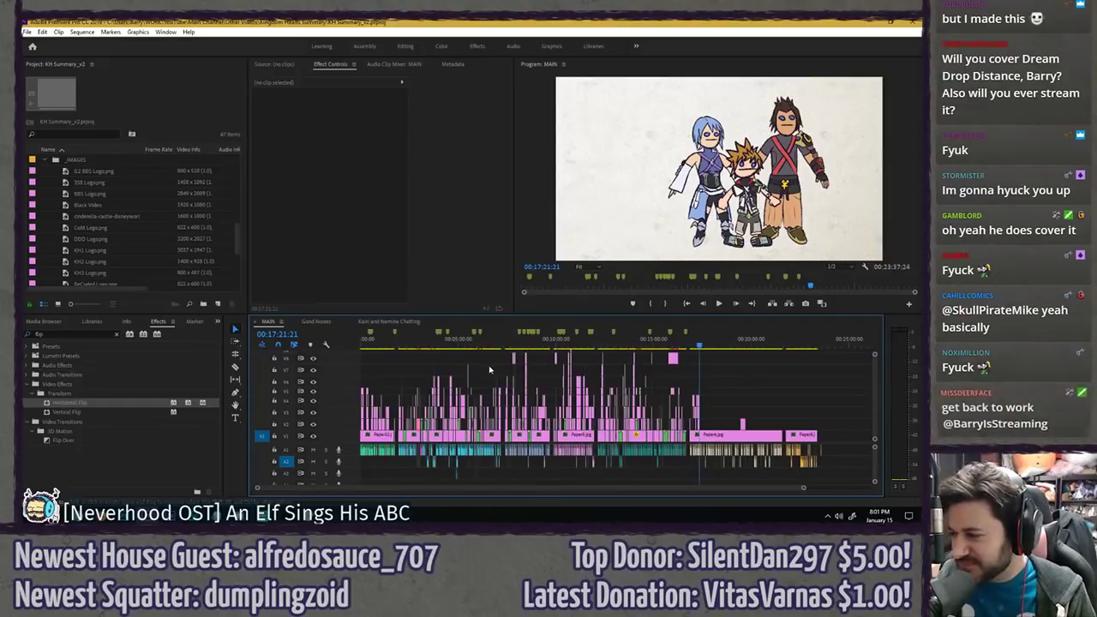
{"action": "scroll", "coordinate": [757, 418], "scroll_direction": "down", "scroll_amount": 4}
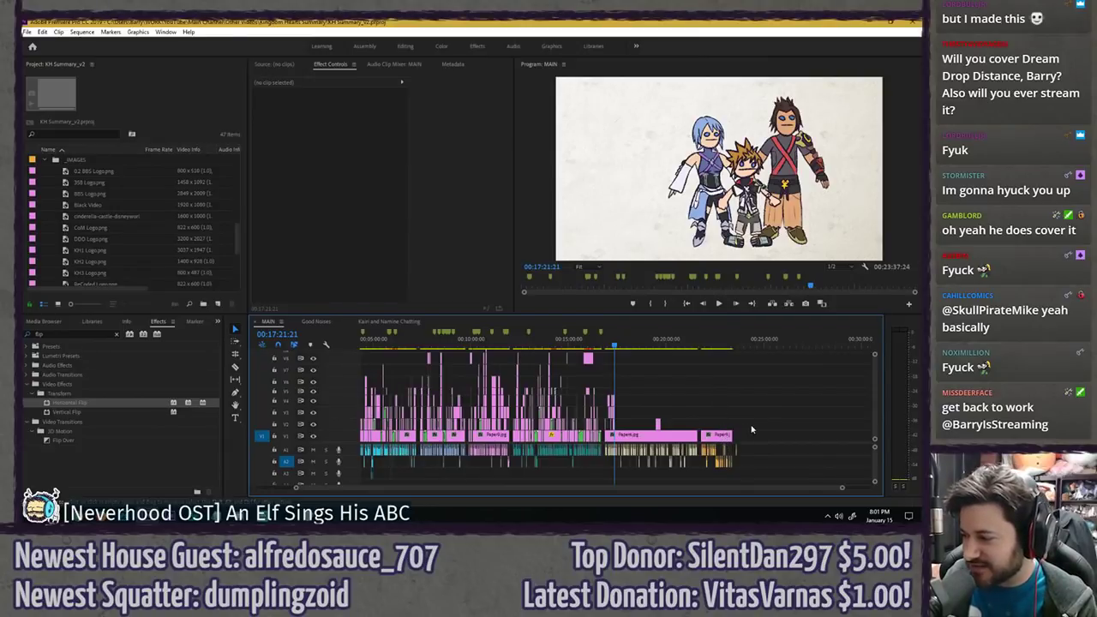
{"action": "scroll", "coordinate": [745, 429], "scroll_direction": "up", "scroll_amount": 5}
{"action": "scroll", "coordinate": [679, 401], "scroll_direction": "up", "scroll_amount": 2}
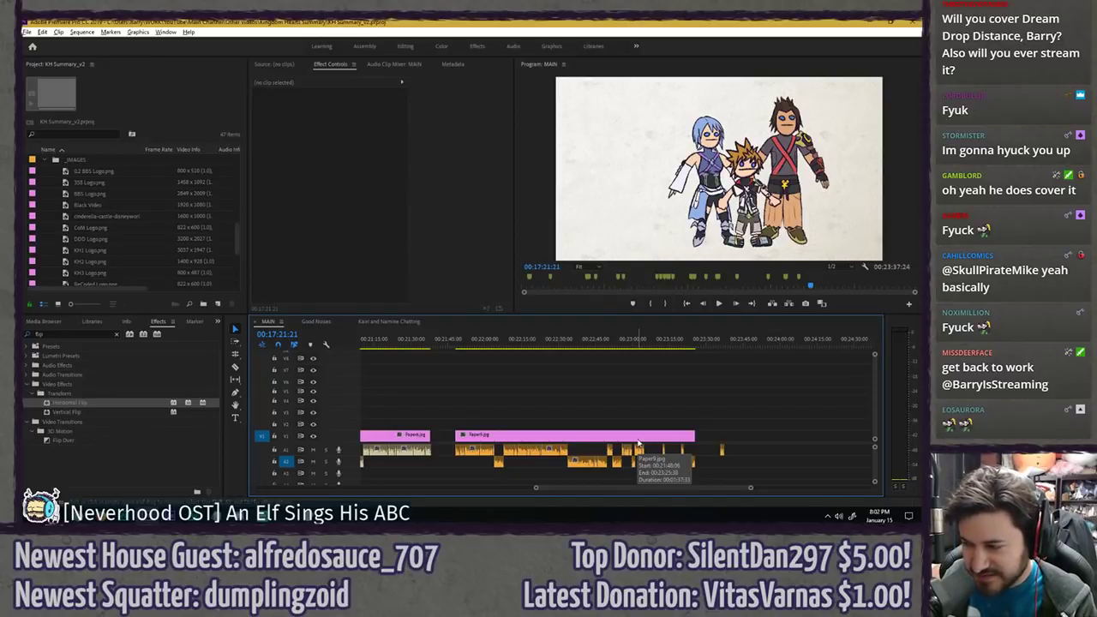
{"action": "scroll", "coordinate": [638, 443], "scroll_direction": "down", "scroll_amount": 4}
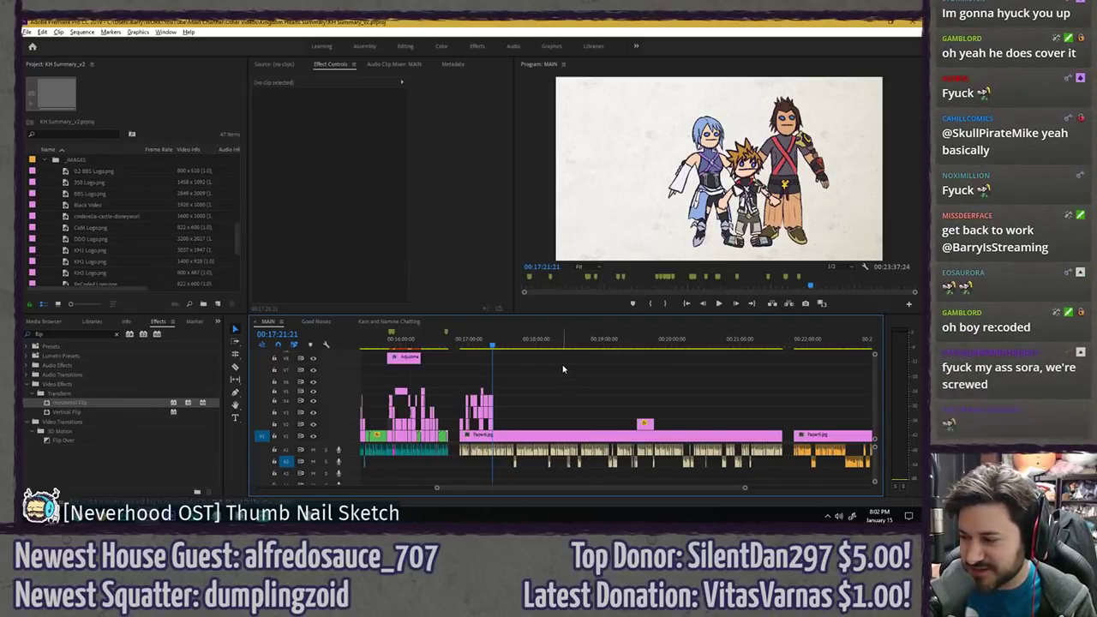
{"action": "key", "text": "minus"}
{"action": "key", "text": "minus"}
{"action": "key", "text": "minus"}
{"action": "scroll", "coordinate": [669, 363], "scroll_direction": "up", "scroll_amount": 1}
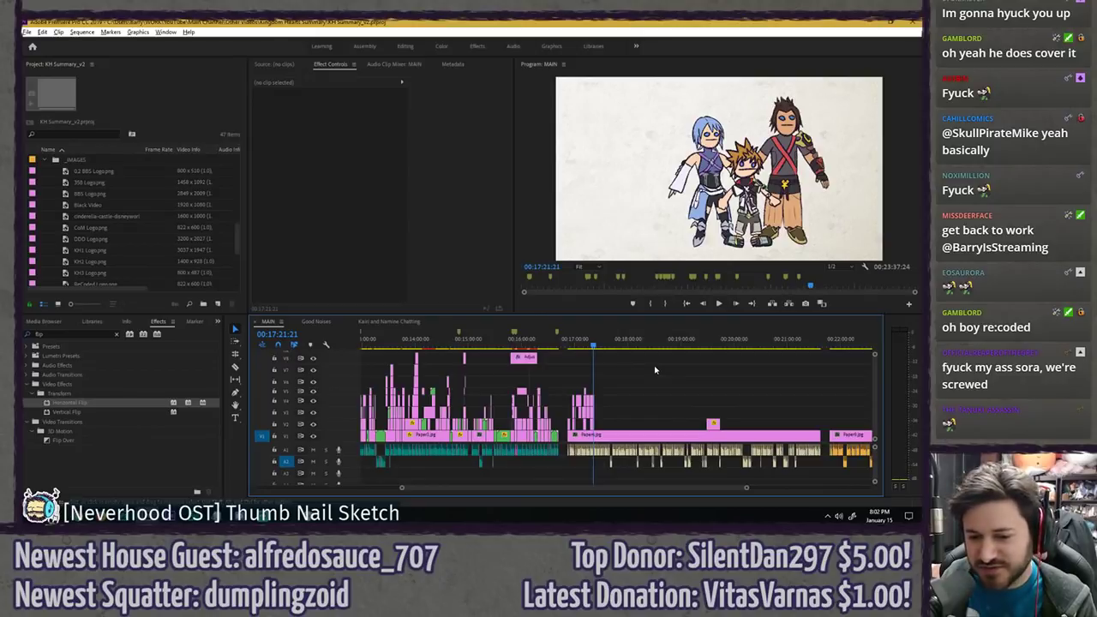
{"action": "scroll", "coordinate": [609, 365], "scroll_direction": "up", "scroll_amount": 3}
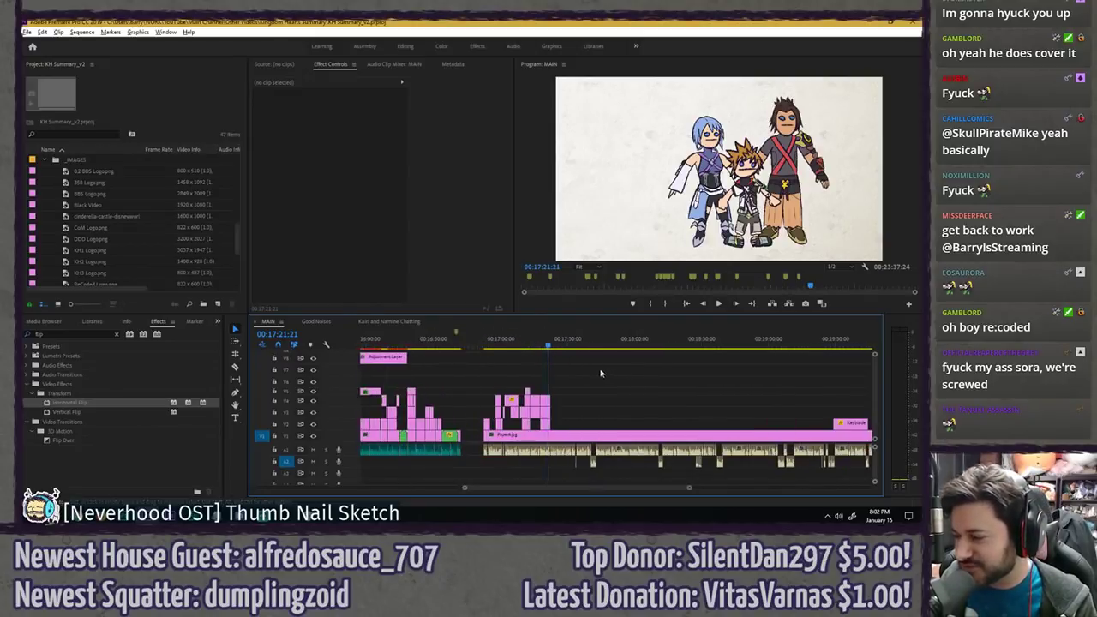
{"action": "left_click", "coordinate": [537, 341]}
{"action": "key", "text": "space"}
{"action": "scroll", "coordinate": [553, 370], "scroll_direction": "up", "scroll_amount": 5}
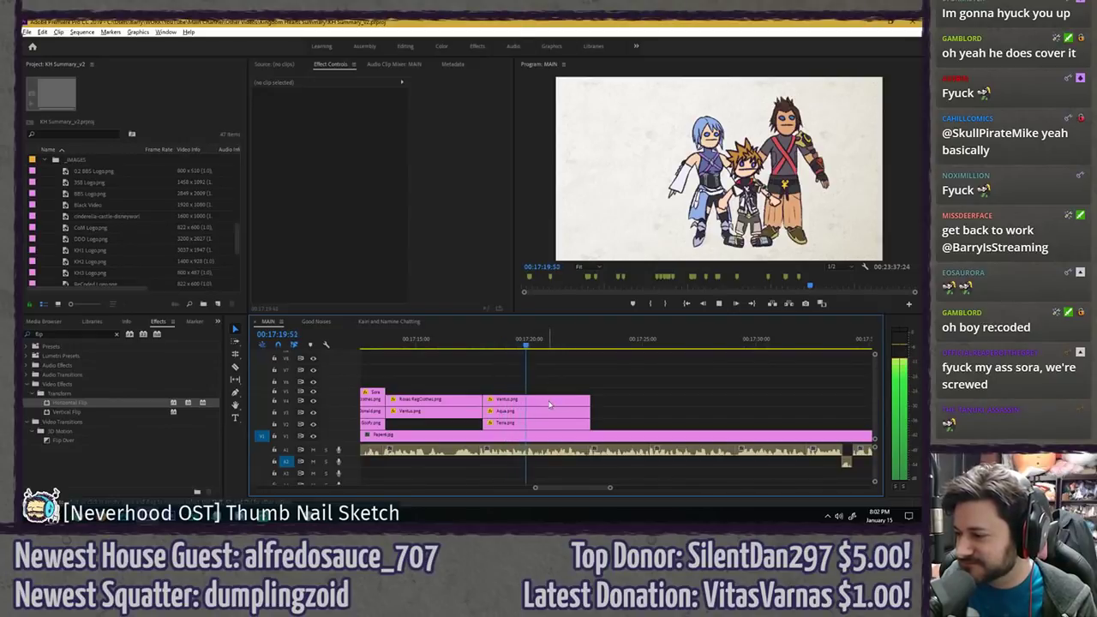
- Scale Ventus to 70, shrink Aqua to about 77, and shrink Terra
{"action": "left_click", "coordinate": [535, 397]}
{"action": "left_click", "coordinate": [339, 122]}
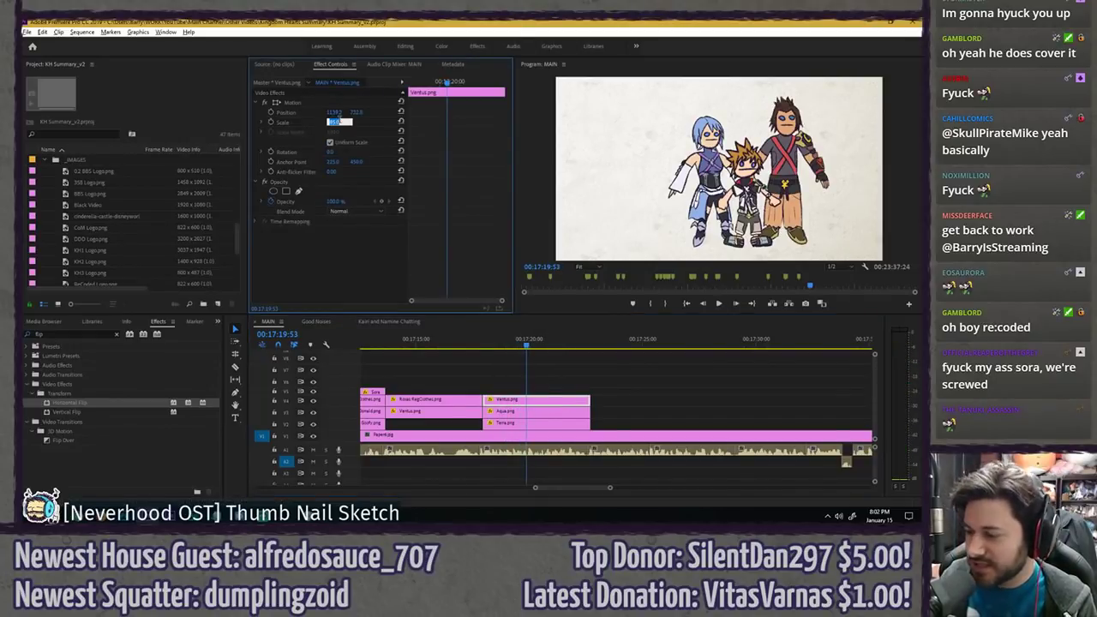
{"action": "type", "text": "70"}
{"action": "key", "text": "Return"}
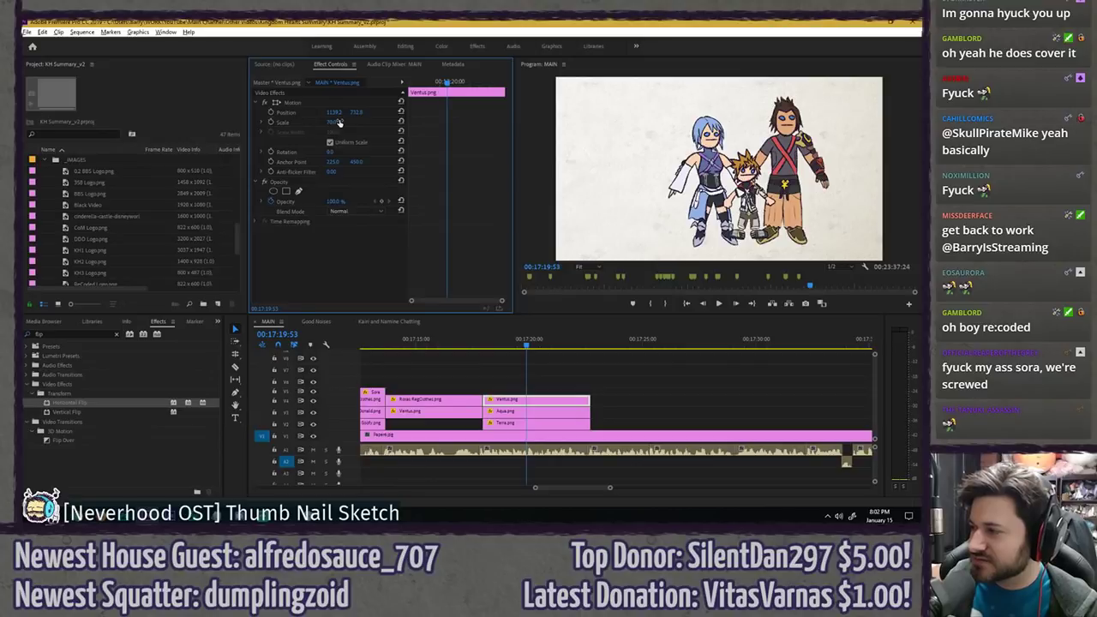
{"action": "left_click", "coordinate": [504, 412]}
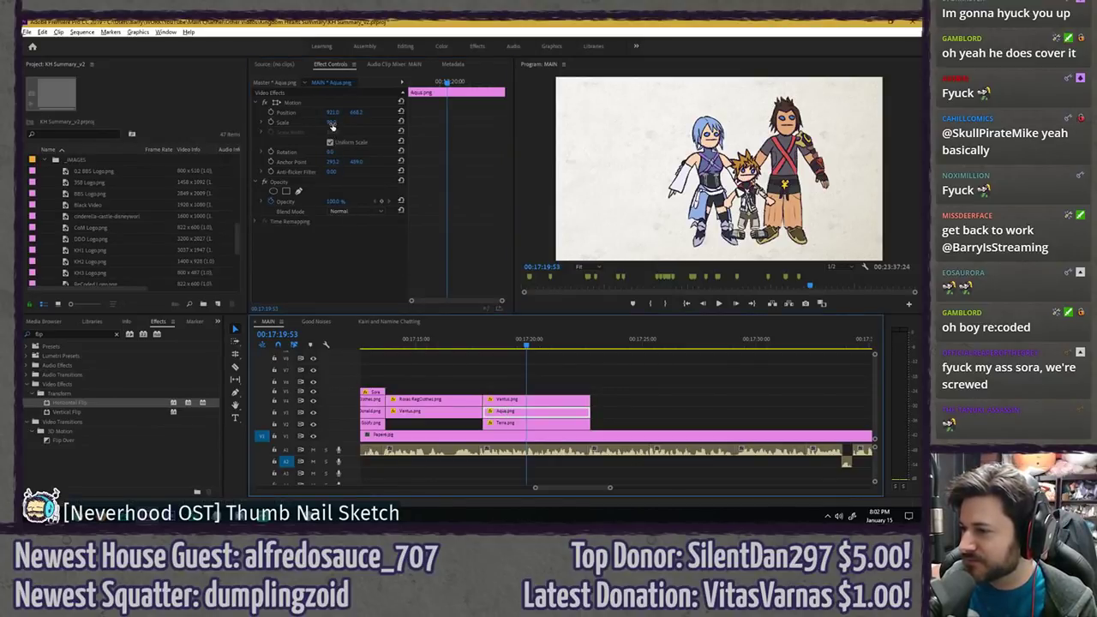
{"action": "left_click_drag", "start_coordinate": [332, 123], "coordinate": [316, 121]}
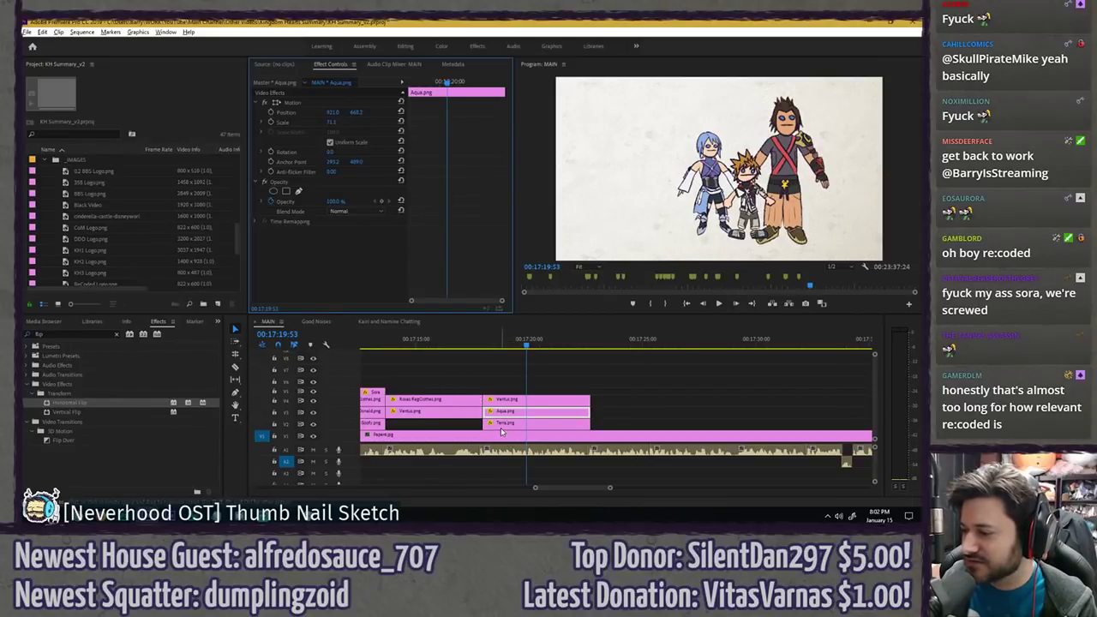
{"action": "left_click", "coordinate": [504, 423]}
{"action": "left_click_drag", "start_coordinate": [345, 123], "coordinate": [291, 113]}
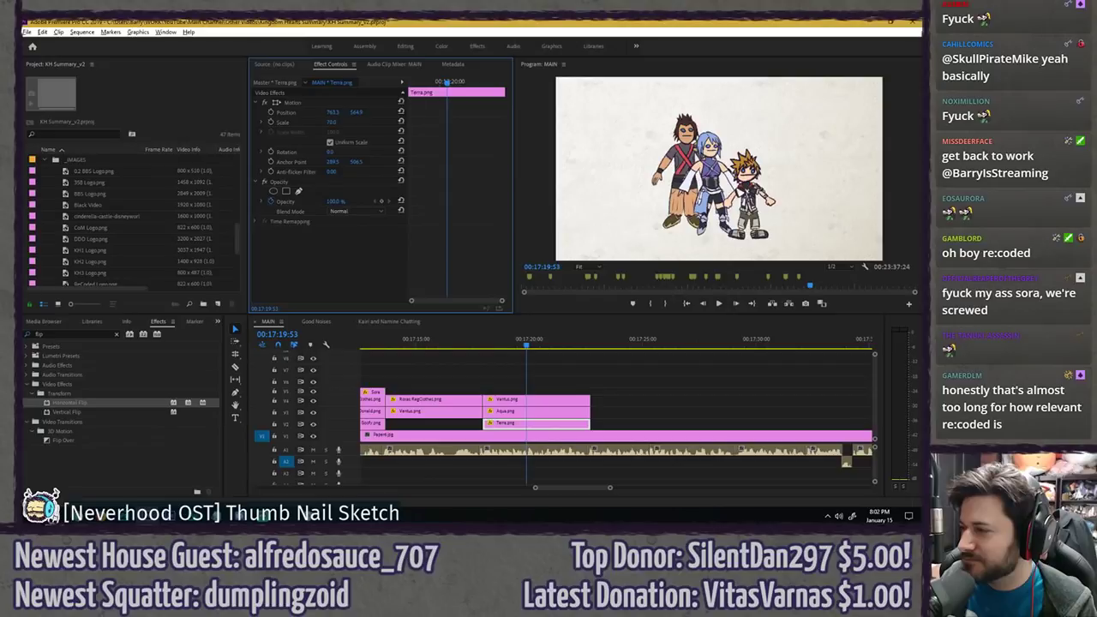
- Set Aqua's scale to 70 and move her to the left of the frame
{"action": "left_click", "coordinate": [511, 412]}
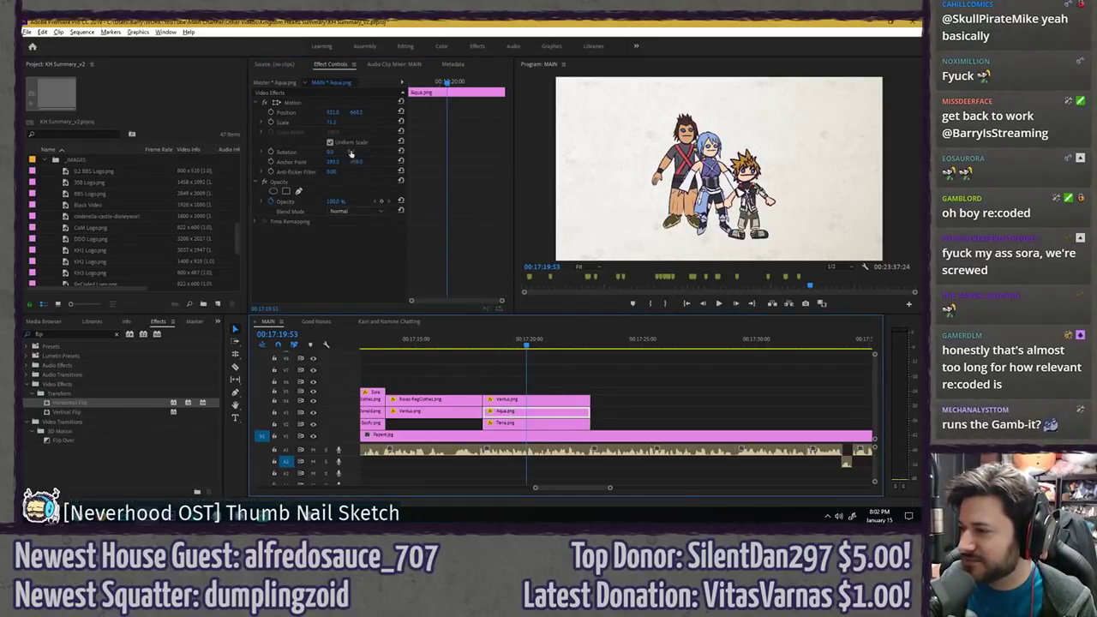
{"action": "left_click", "coordinate": [339, 121]}
{"action": "type", "text": "70"}
{"action": "key", "text": "Return"}
{"action": "left_click_drag", "start_coordinate": [333, 113], "coordinate": [293, 112]}
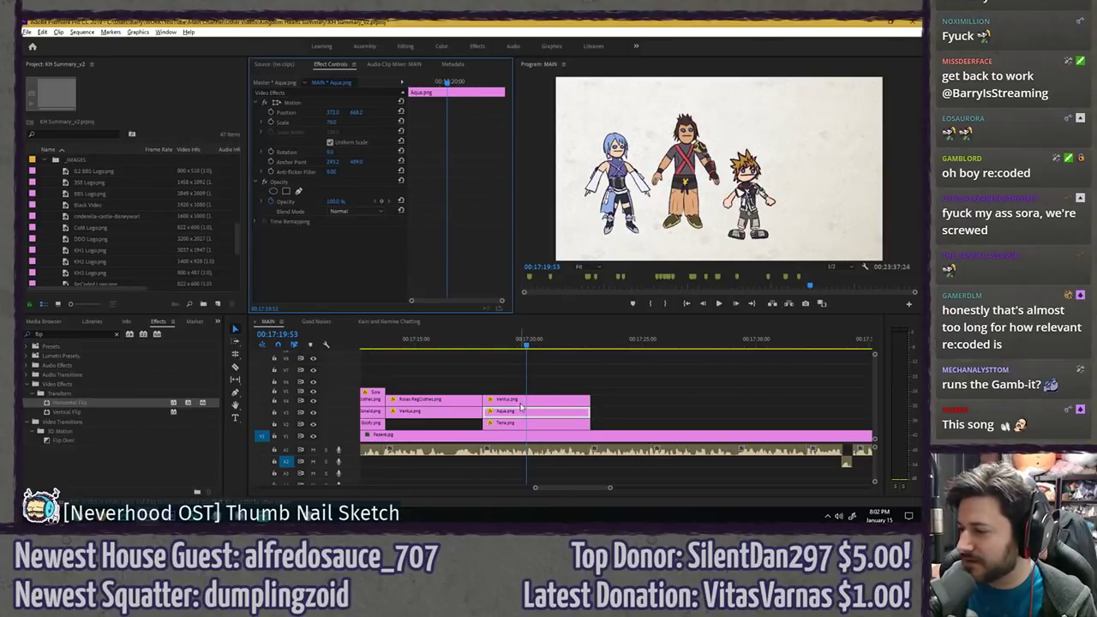
- Set Ventus's scale to 65, move him left toward the others, and play back the shot
{"action": "left_click", "coordinate": [521, 400]}
{"action": "left_click", "coordinate": [339, 122]}
{"action": "type", "text": "65"}
{"action": "key", "text": "Return"}
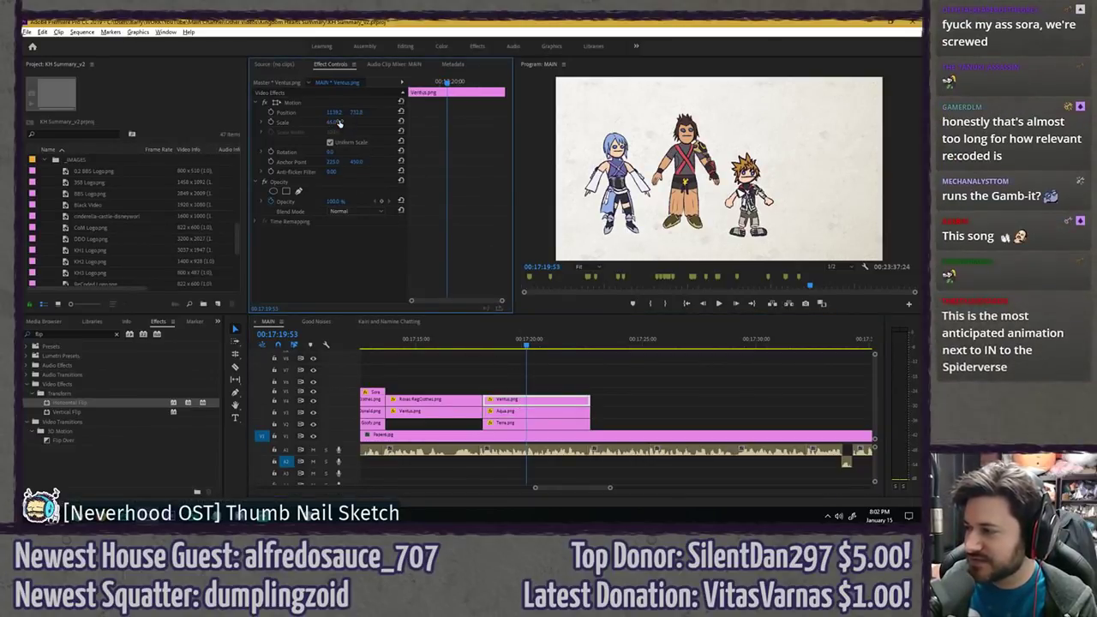
{"action": "left_click_drag", "start_coordinate": [333, 112], "coordinate": [273, 113]}
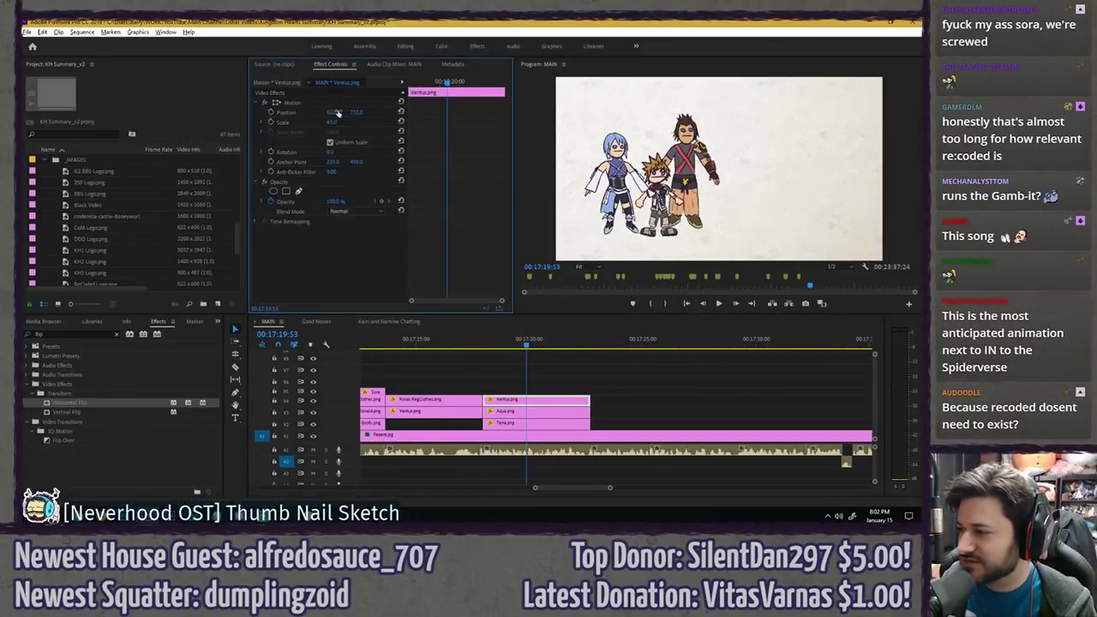
{"action": "mouse_move", "coordinate": [356, 112]}
{"action": "left_mouse_down"}
{"action": "mouse_move", "coordinate": [369, 113]}
{"action": "mouse_move", "coordinate": [349, 112]}
{"action": "left_mouse_up"}
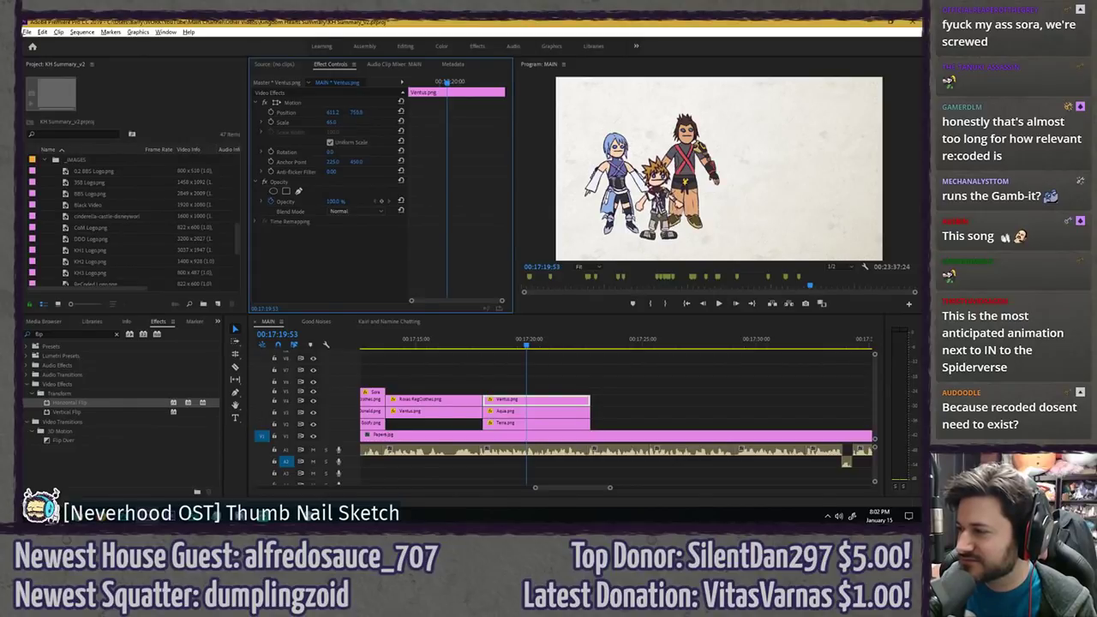
{"action": "left_click", "coordinate": [646, 401]}
{"action": "key", "text": "Up"}
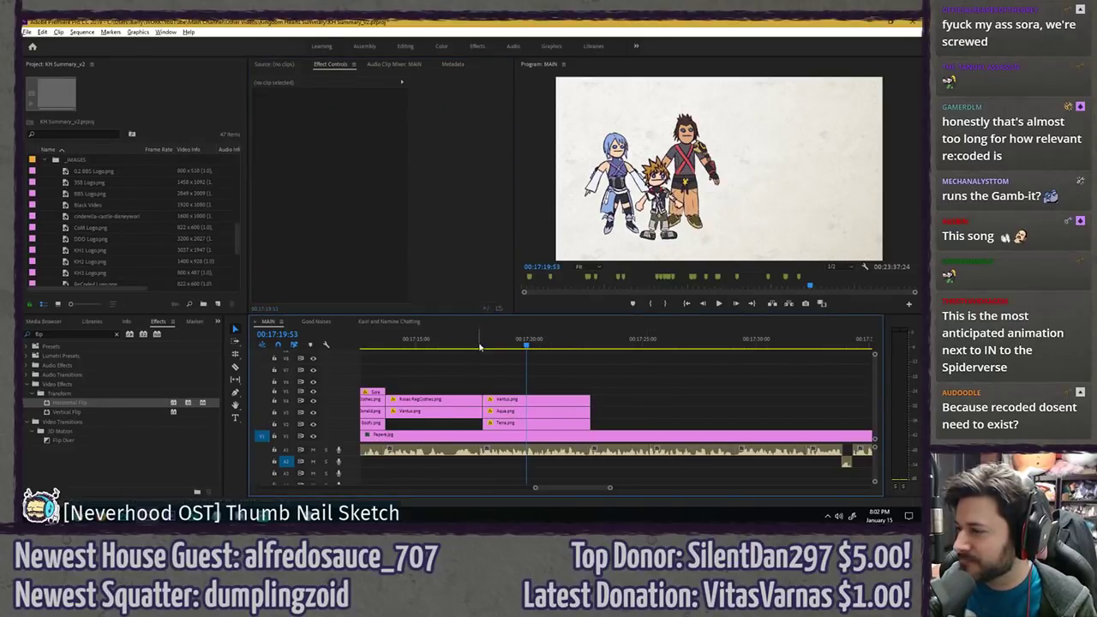
{"action": "key", "text": "space"}
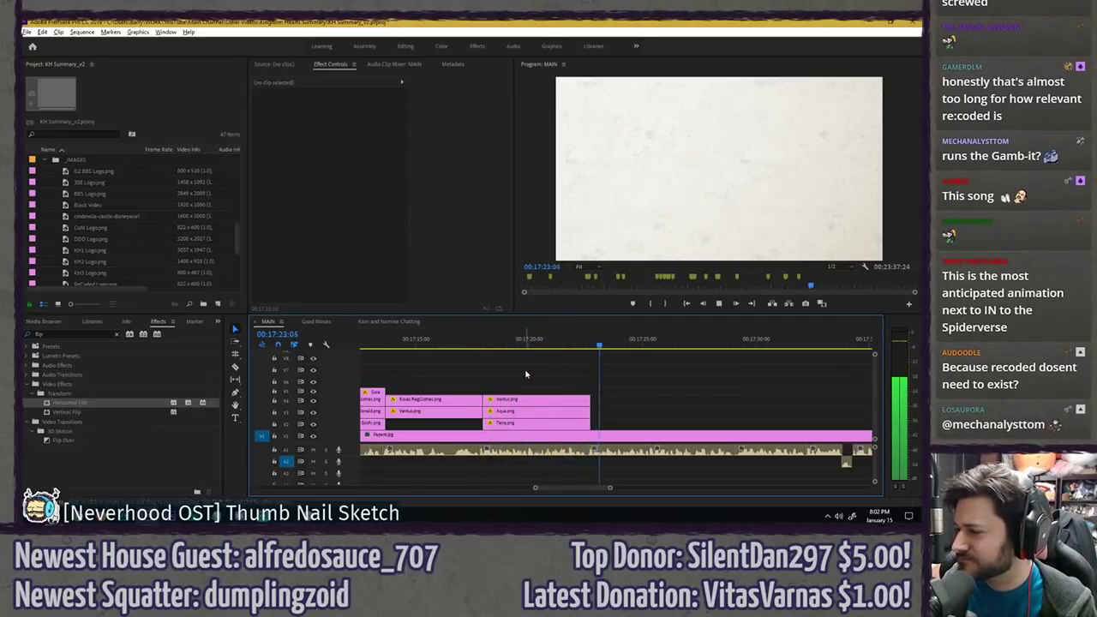
- Stop playback and move Ventus slightly lower in the frame
{"action": "key", "text": "space"}
{"action": "left_click", "coordinate": [518, 424]}
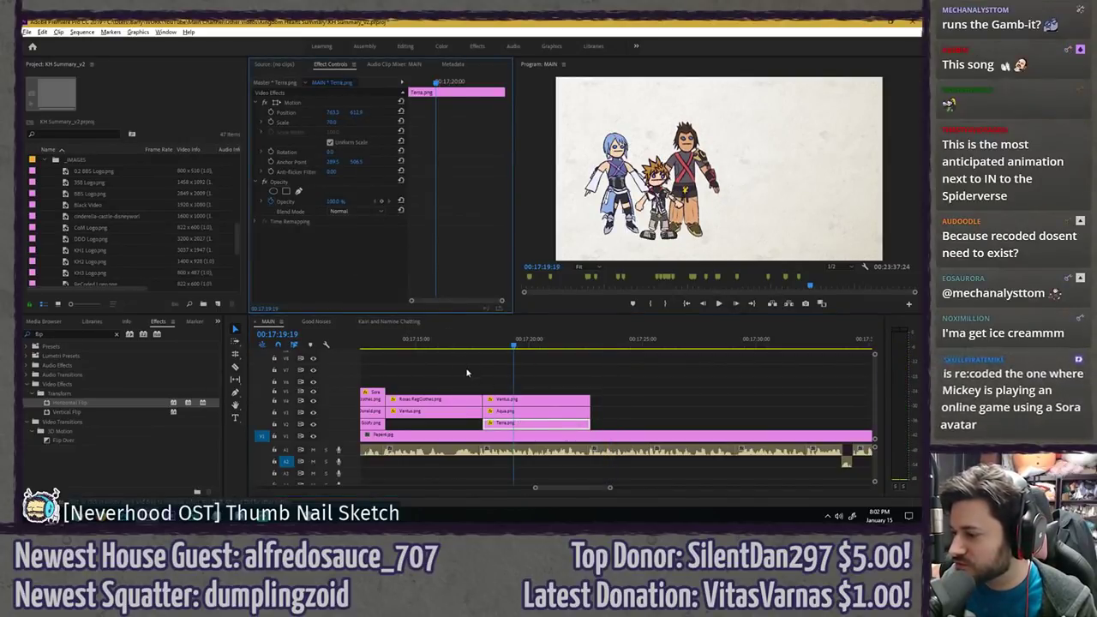
{"action": "left_click", "coordinate": [512, 401]}
{"action": "mouse_move", "coordinate": [356, 115]}
{"action": "left_mouse_down"}
{"action": "mouse_move", "coordinate": [375, 115]}
{"action": "mouse_move", "coordinate": [269, 113]}
{"action": "mouse_move", "coordinate": [359, 112]}
{"action": "left_mouse_up"}
- Reposition Aqua, Ventus and Terra, keeping Terra's shift to the left
{"action": "left_click", "coordinate": [507, 411]}
{"action": "left_click", "coordinate": [503, 399]}
{"action": "left_click", "coordinate": [502, 424]}
{"action": "key", "text": "ctrl+z"}
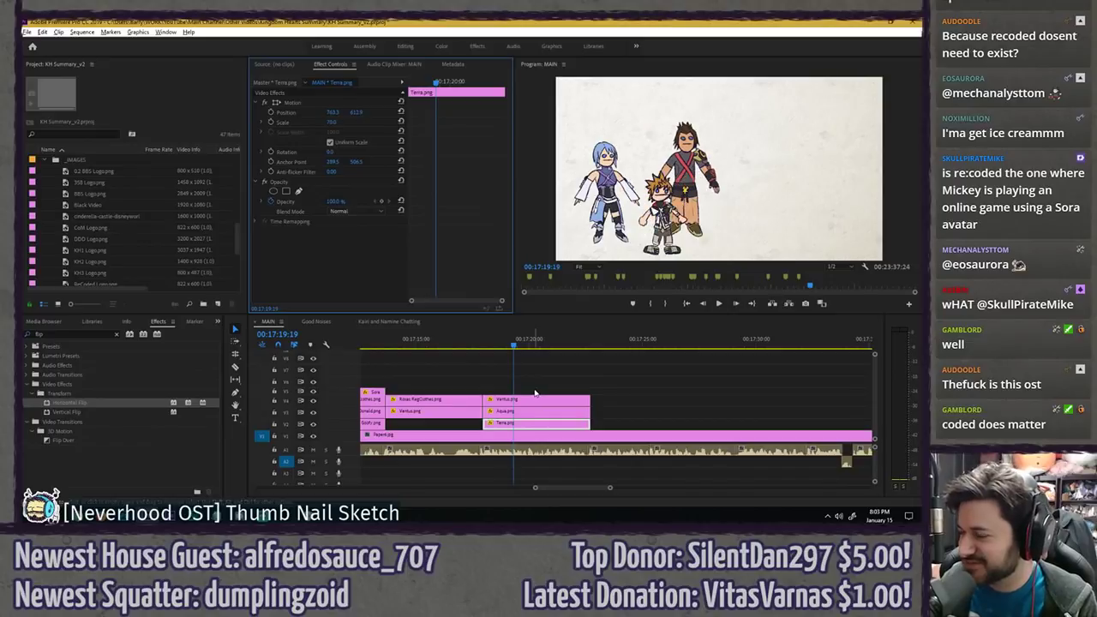
{"action": "key", "text": "ctrl+shift+z"}
{"action": "left_click", "coordinate": [537, 386]}
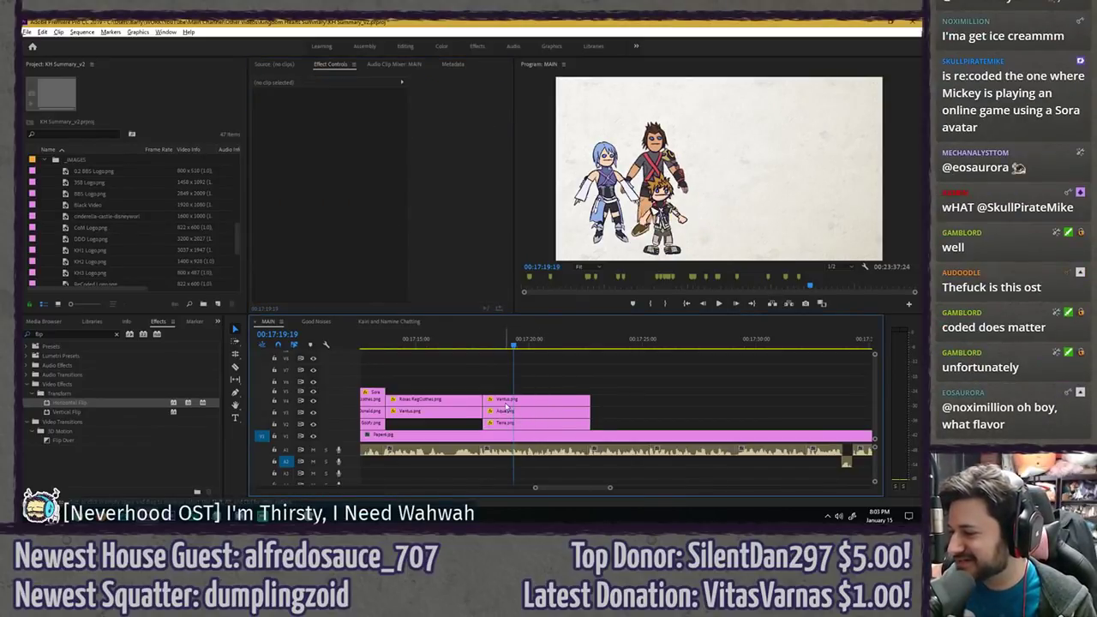
- Nudge Ventus slightly, check the layout in the enlarged preview, and save the project
{"action": "left_click", "coordinate": [507, 400]}
{"action": "left_click_drag", "start_coordinate": [357, 112], "coordinate": [348, 112]}
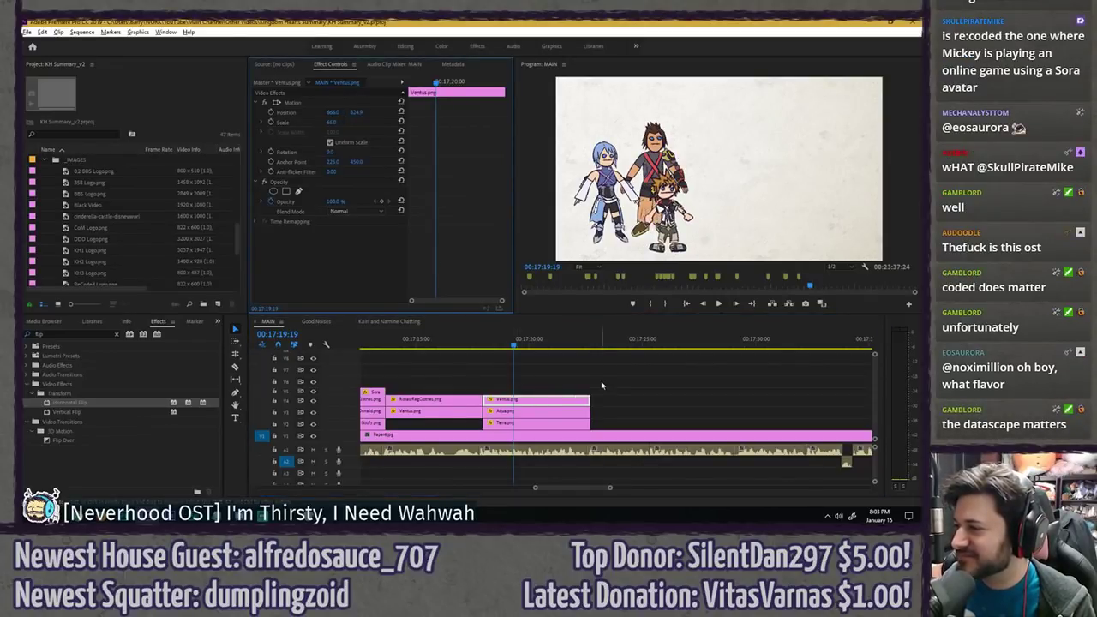
{"action": "key", "text": "grave"}
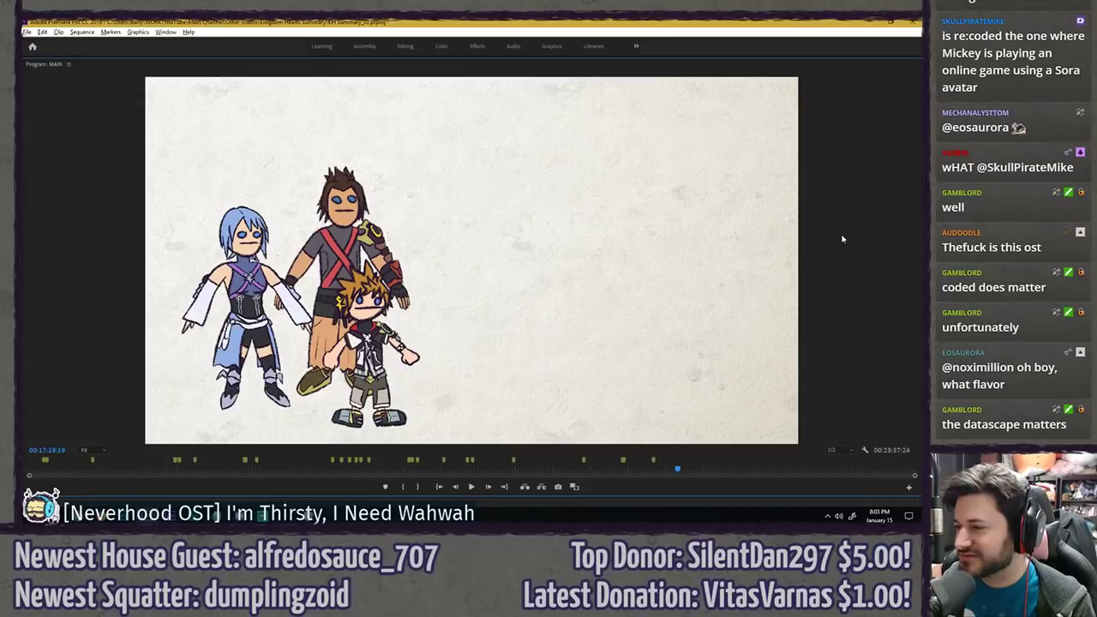
{"action": "key", "text": "grave"}
{"action": "key", "text": "ctrl+s"}
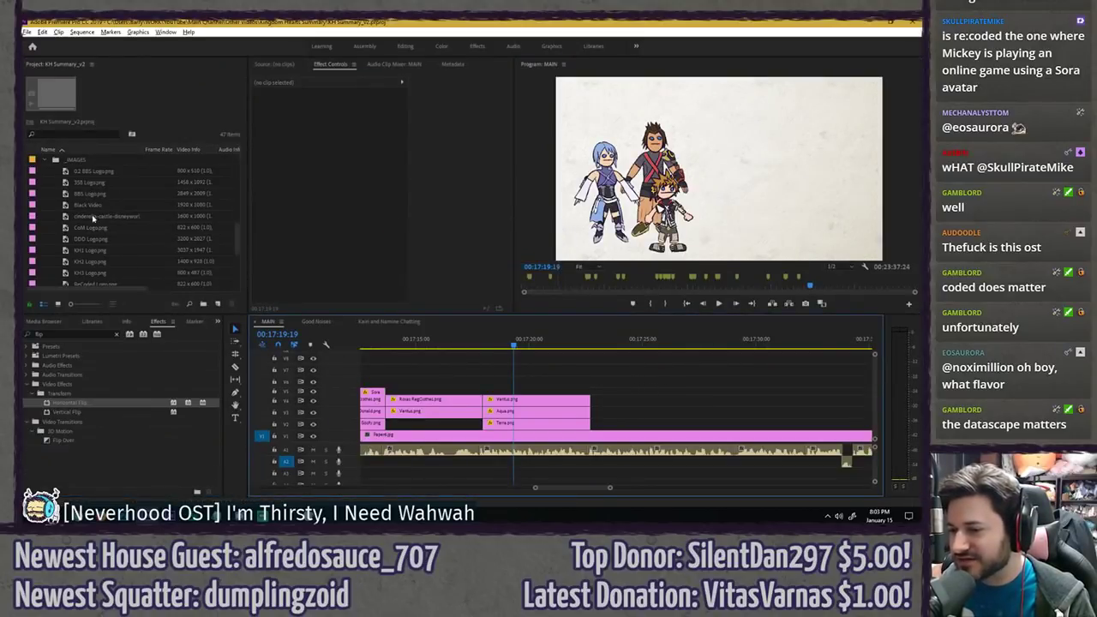
- Try placing Eraqus.png on the timeline at the playhead, then undo it
{"action": "left_click", "coordinate": [45, 160]}
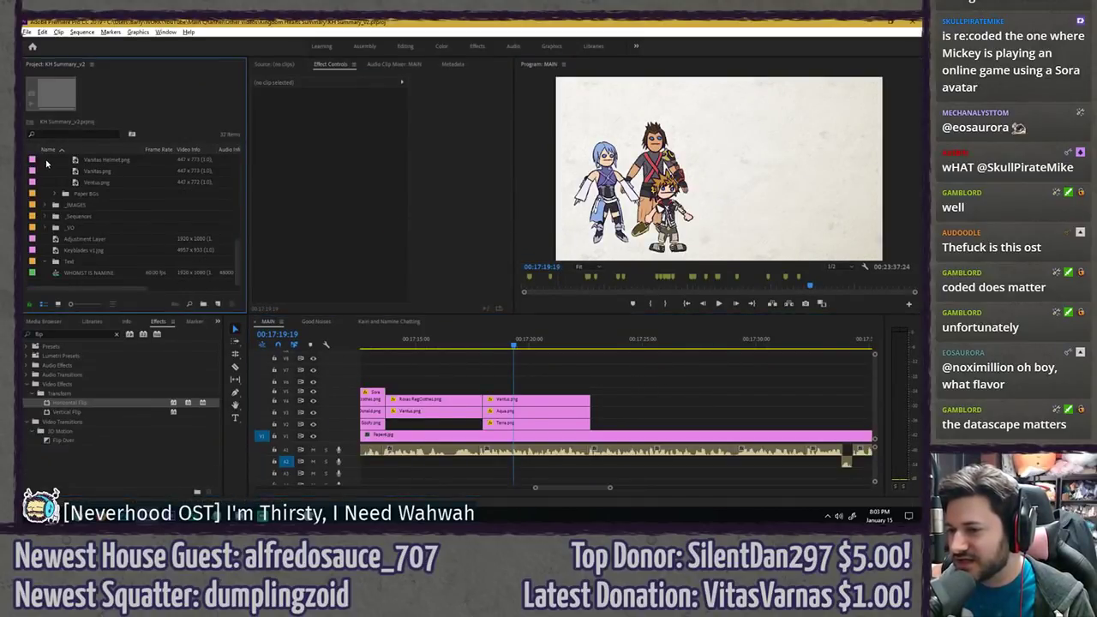
{"action": "scroll", "coordinate": [78, 221], "scroll_direction": "up", "scroll_amount": 5}
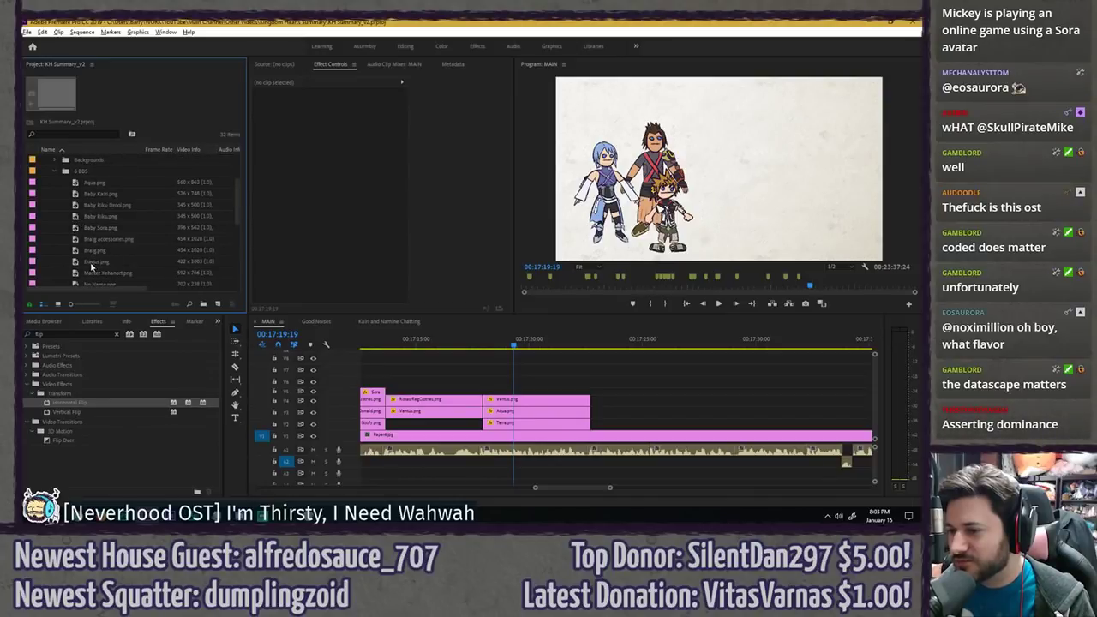
{"action": "left_click_drag", "start_coordinate": [92, 263], "coordinate": [499, 388]}
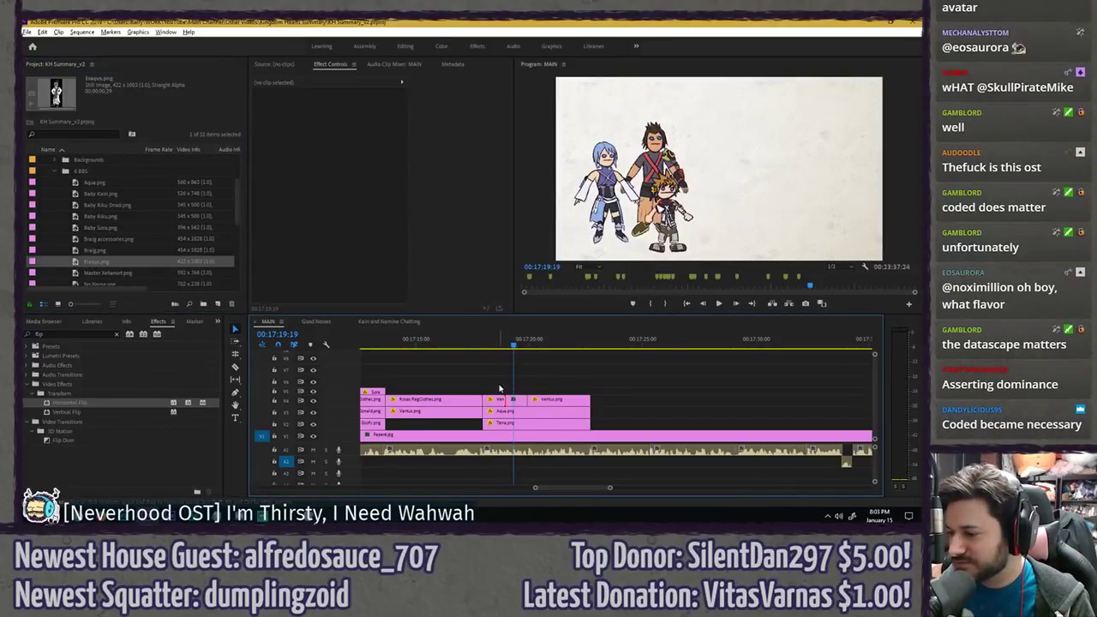
{"action": "key", "text": "ctrl+z"}
- Drag the Sora clip up to create an empty video track, expanding and collapsing track V5
{"action": "double_click", "coordinate": [334, 394]}
{"action": "double_click", "coordinate": [334, 394]}
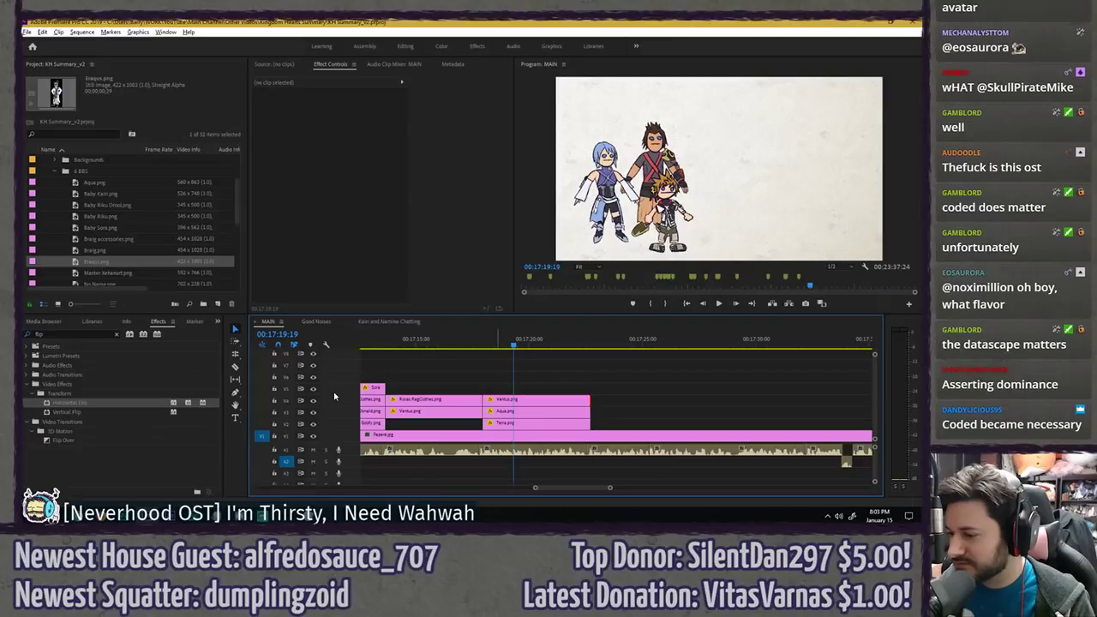
{"action": "scroll", "coordinate": [340, 396], "scroll_direction": "up", "scroll_amount": 3}
{"action": "scroll", "coordinate": [341, 396], "scroll_direction": "down", "scroll_amount": 3}
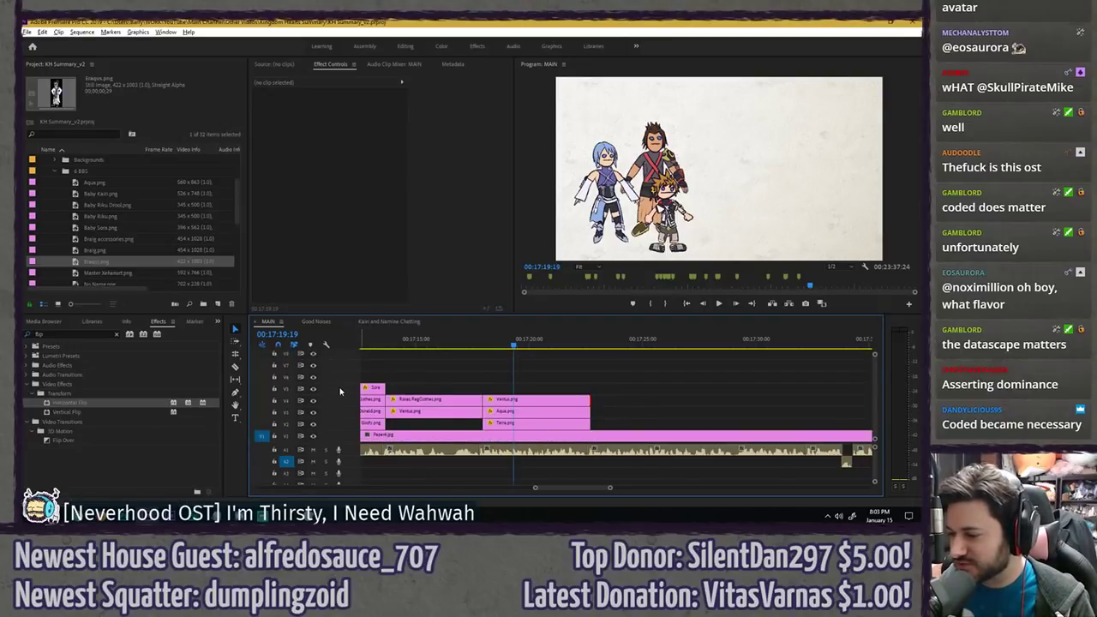
{"action": "left_click_drag", "start_coordinate": [340, 392], "coordinate": [343, 392]}
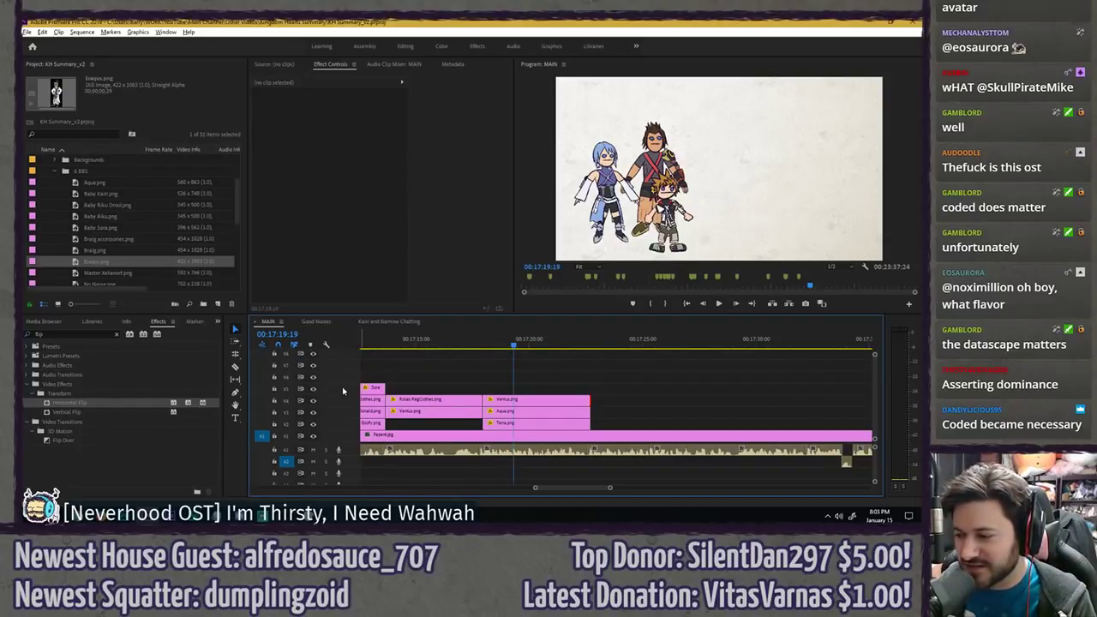
{"action": "double_click", "coordinate": [349, 391]}
{"action": "double_click", "coordinate": [349, 392]}
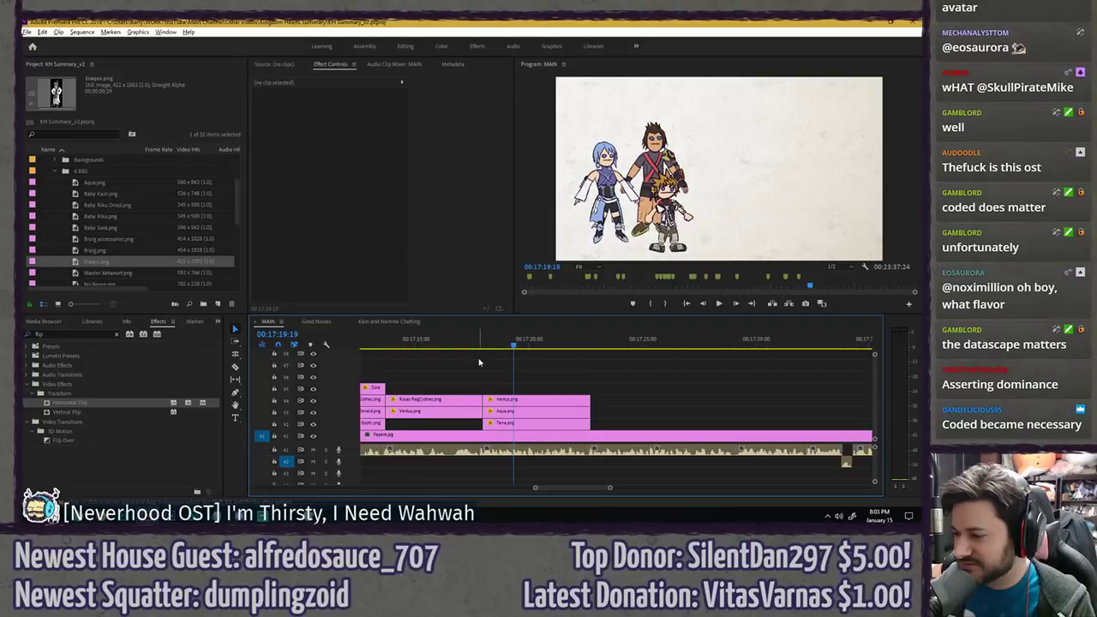
- Save the project, move the playhead to where the trio shot begins, and save again
{"action": "key", "text": "ctrl+s"}
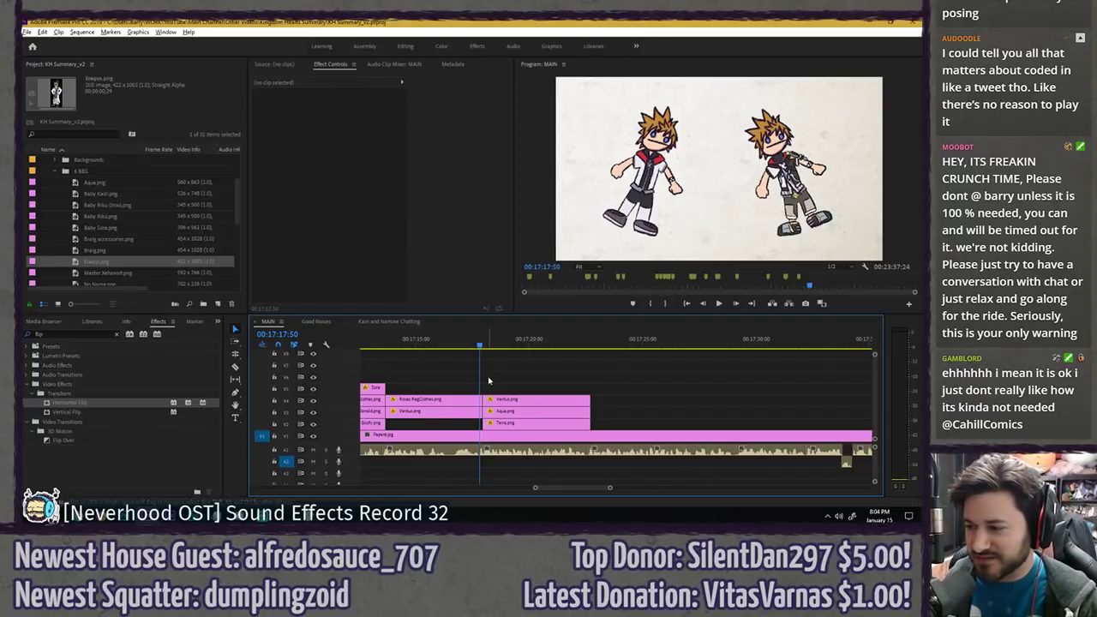
{"action": "left_click_drag", "start_coordinate": [481, 346], "coordinate": [483, 347]}
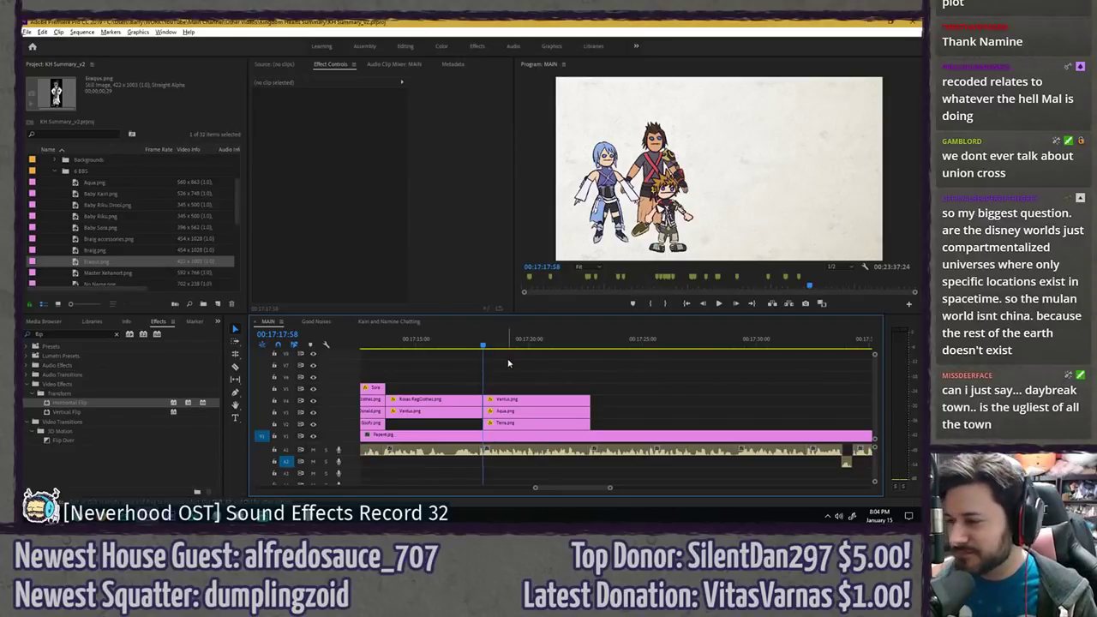
{"action": "key", "text": "ctrl+s"}
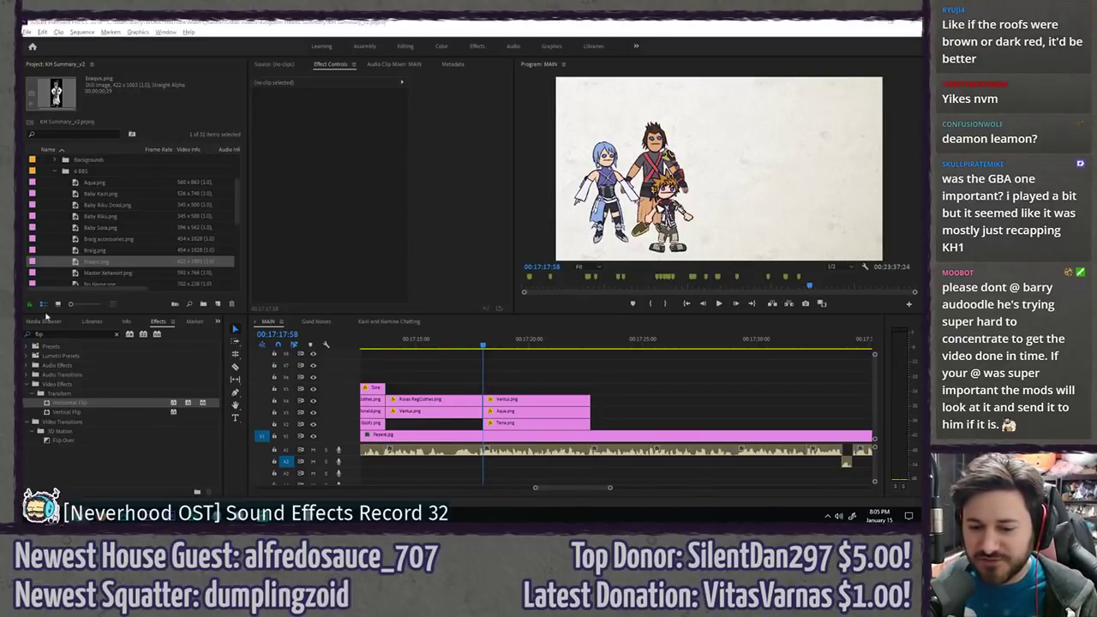
- Zoom the timeline out and back in around the current time, then save
{"action": "left_click", "coordinate": [602, 379]}
{"action": "scroll", "coordinate": [742, 381], "scroll_direction": "down", "scroll_amount": 14}
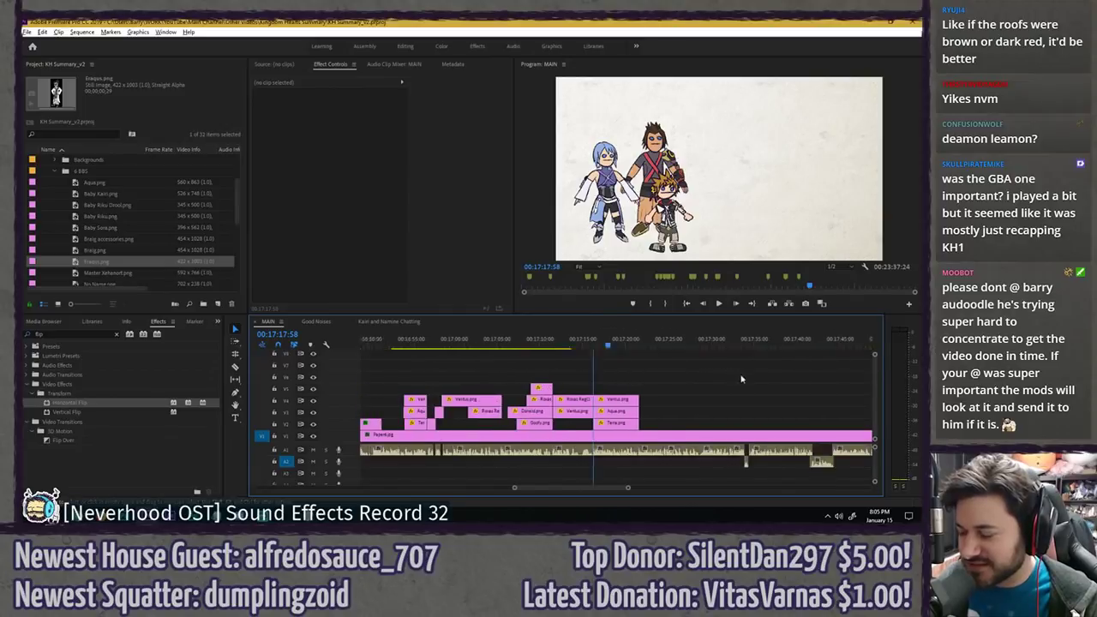
{"action": "scroll", "coordinate": [512, 439], "scroll_direction": "up", "scroll_amount": 3}
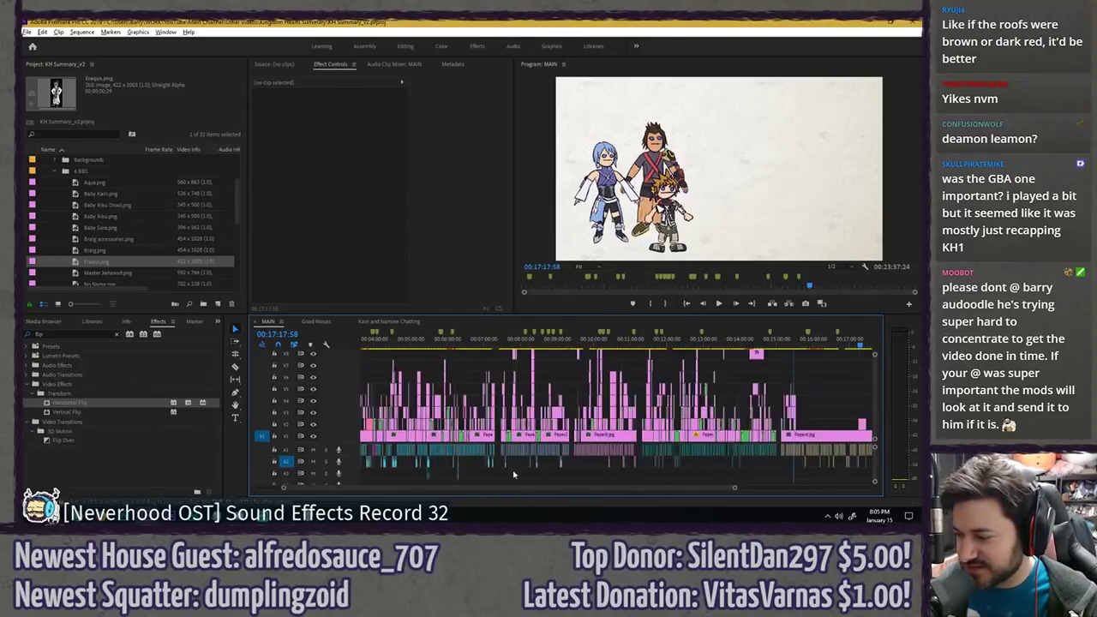
{"action": "left_click_drag", "start_coordinate": [501, 480], "coordinate": [587, 409]}
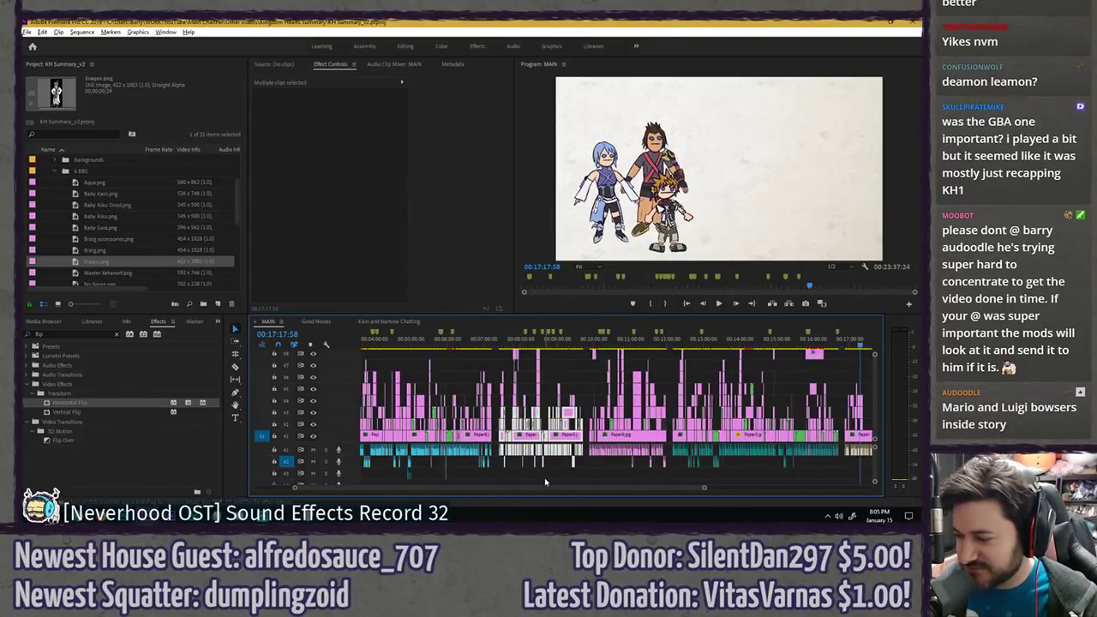
{"action": "key", "text": "minus"}
{"action": "key", "text": "minus"}
{"action": "key", "text": "minus"}
{"action": "key", "text": "equal"}
{"action": "key", "text": "equal"}
{"action": "key", "text": "equal"}
{"action": "key", "text": "equal"}
{"action": "key", "text": "equal"}
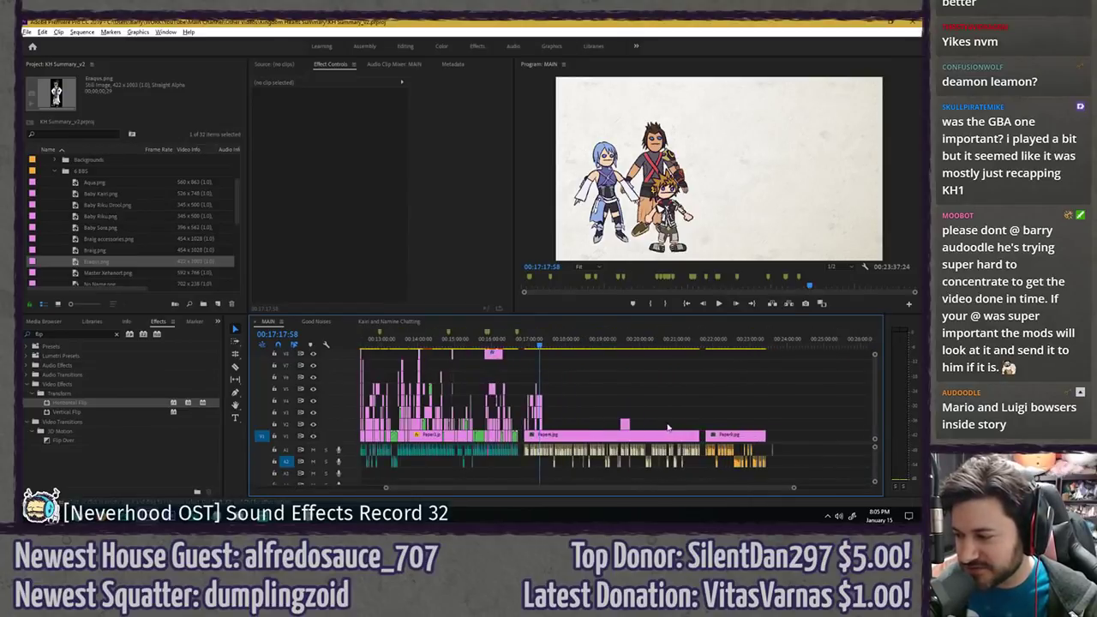
{"action": "key", "text": "minus"}
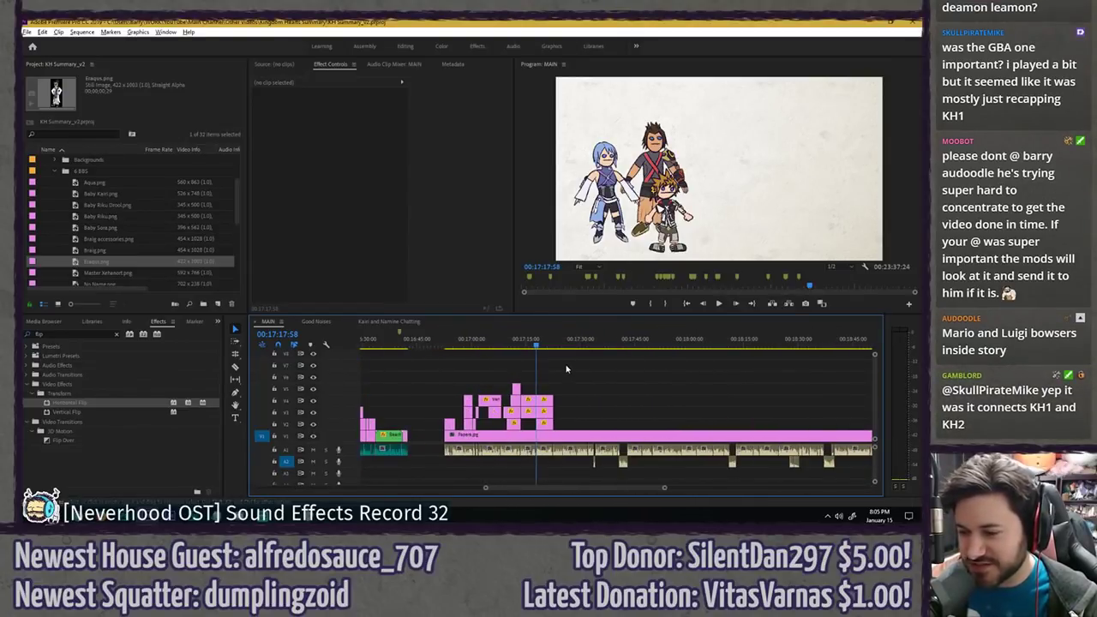
{"action": "key", "text": "ctrl+s"}
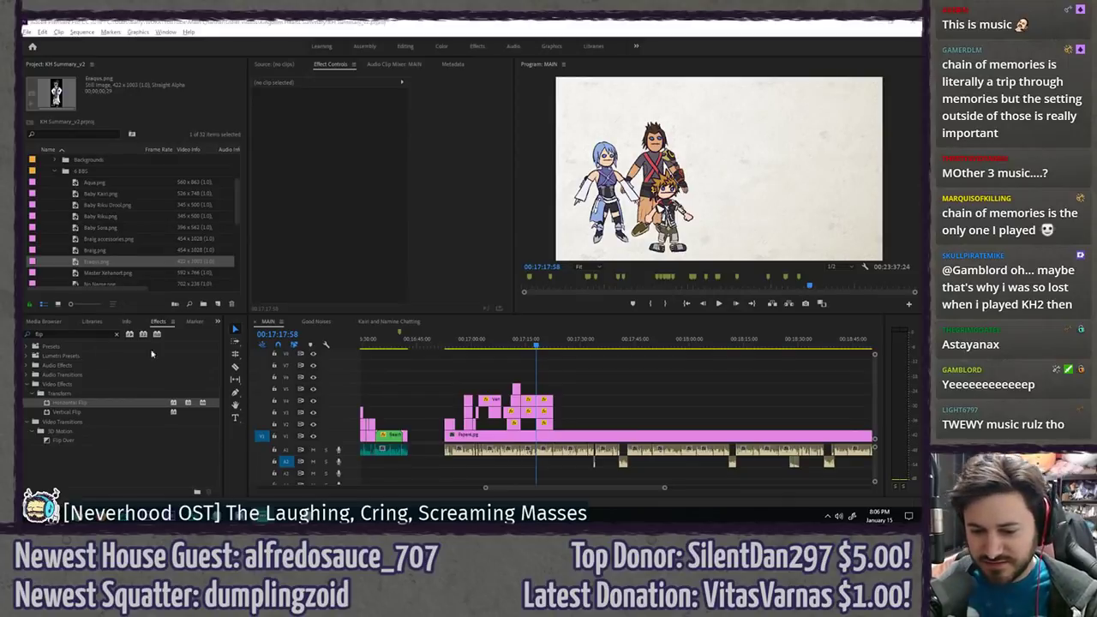
- Jump back to 00:17:15:52 and play the lead-in to the trio shot
{"action": "left_click", "coordinate": [553, 366]}
{"action": "left_click", "coordinate": [529, 342]}
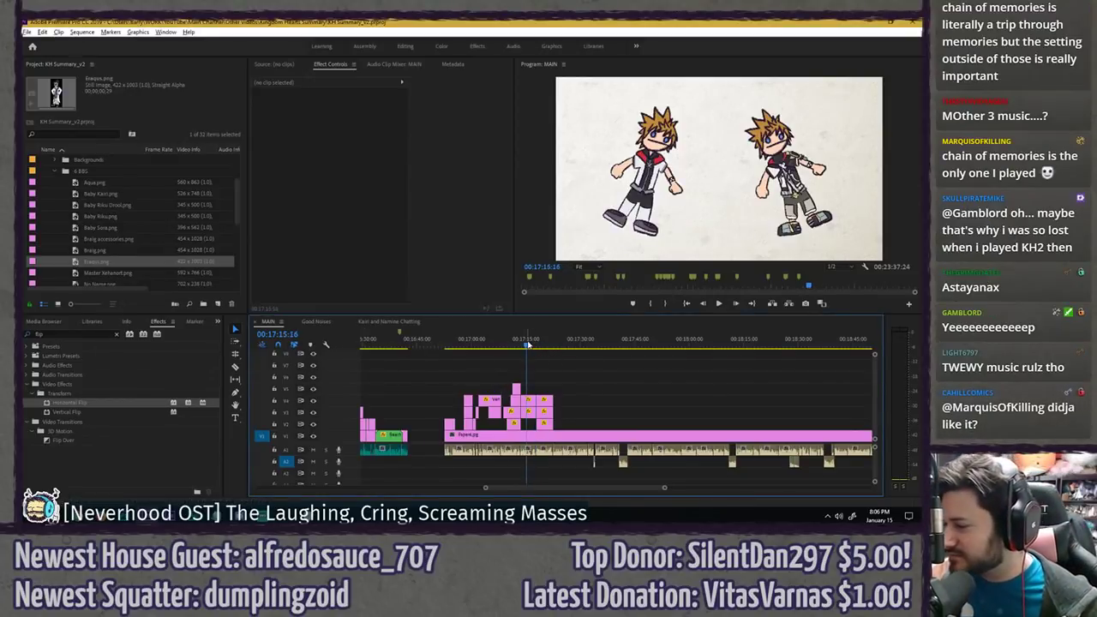
{"action": "scroll", "coordinate": [553, 365], "scroll_direction": "up", "scroll_amount": 3}
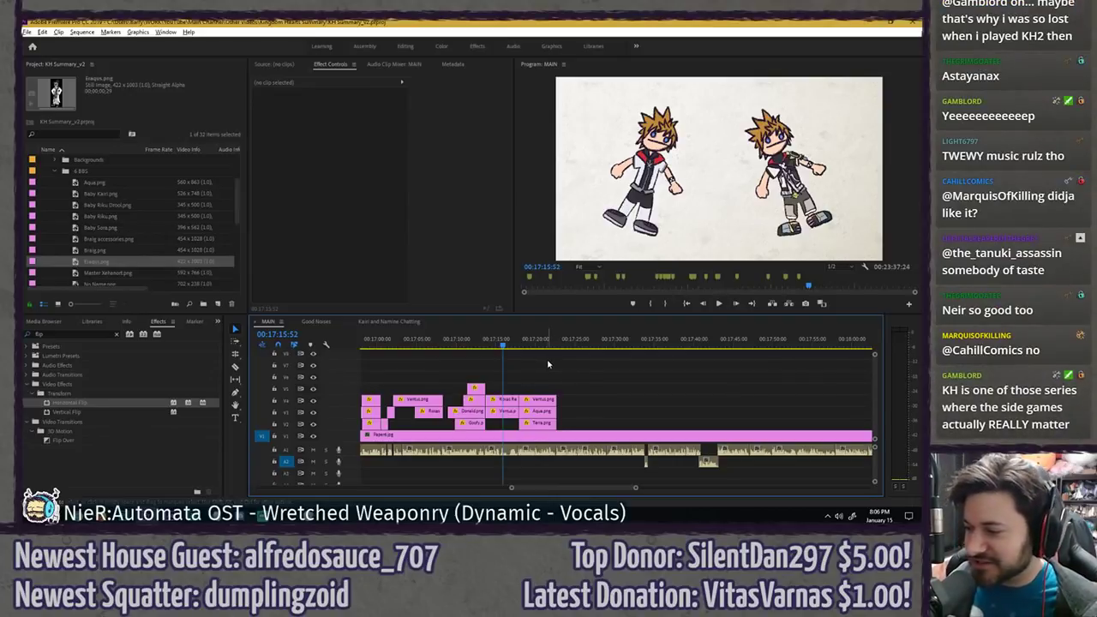
{"action": "key", "text": "space"}
- Save, stop at the trio shot, and place Eraqus.png on track V5 at the playhead
{"action": "key", "text": "space"}
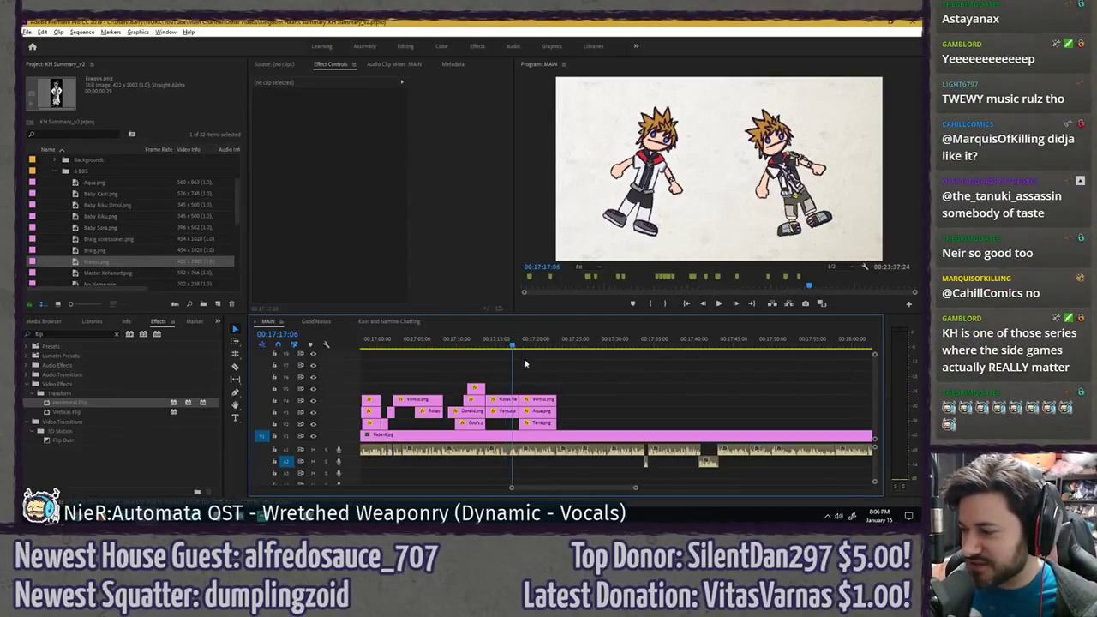
{"action": "key", "text": "ctrl+s"}
{"action": "key", "text": "space"}
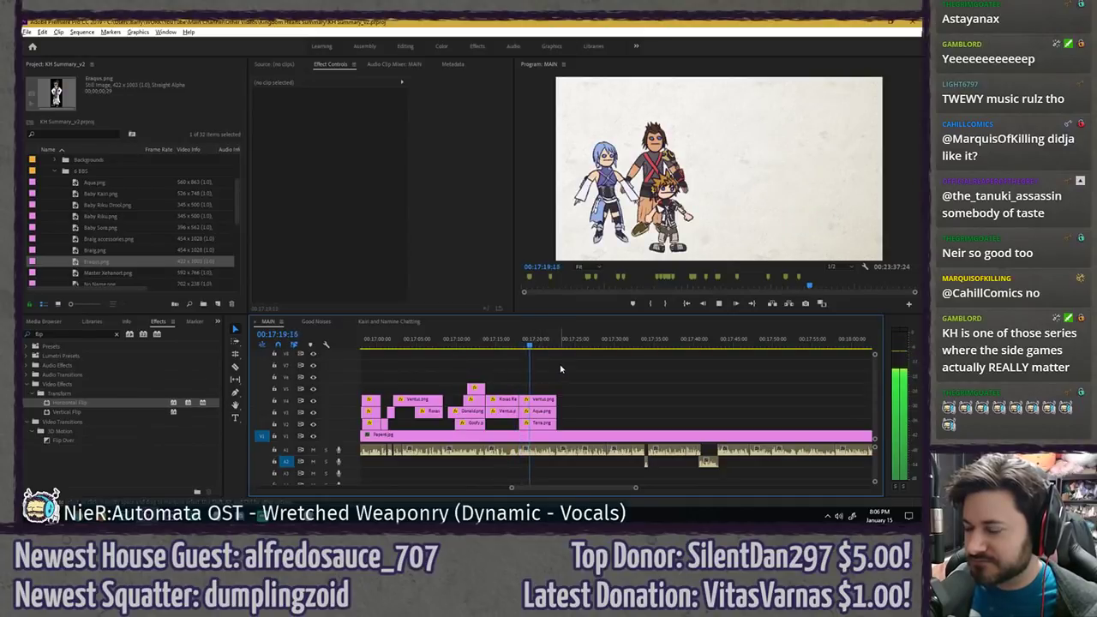
{"action": "key", "text": "space"}
{"action": "left_click_drag", "start_coordinate": [514, 357], "coordinate": [586, 388]}
{"action": "key", "text": "="}
{"action": "key", "text": "="}
- Extend Eraqus to the end of the trio shot, anchor him at his feet, and scale him to 80
{"action": "left_click", "coordinate": [568, 388]}
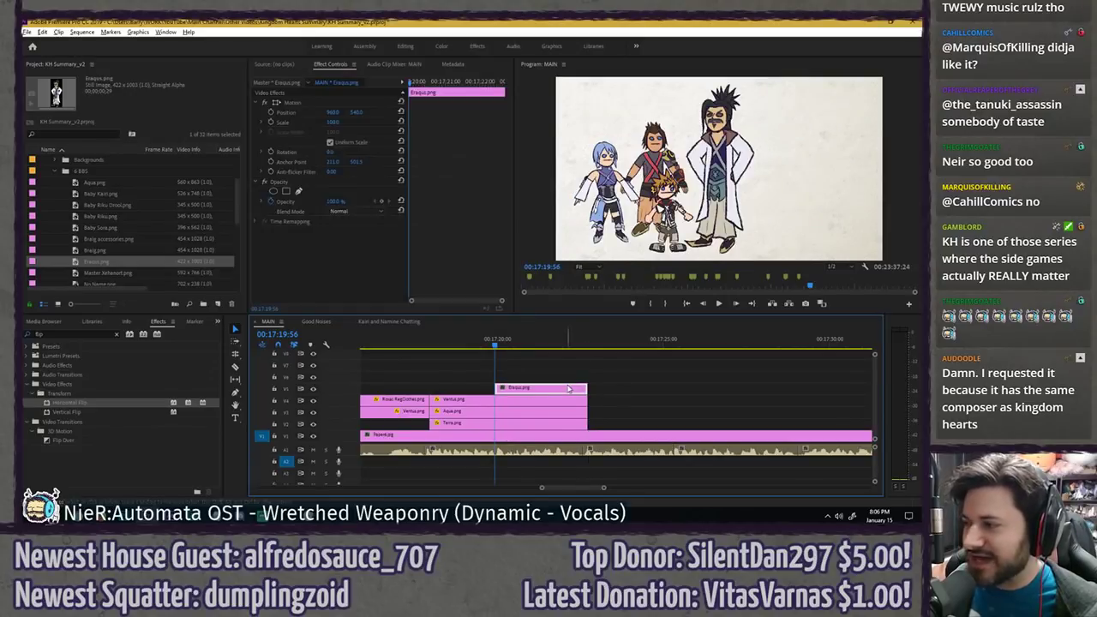
{"action": "left_click", "coordinate": [336, 105]}
{"action": "left_click_drag", "start_coordinate": [720, 172], "coordinate": [720, 245]}
{"action": "left_click", "coordinate": [435, 254]}
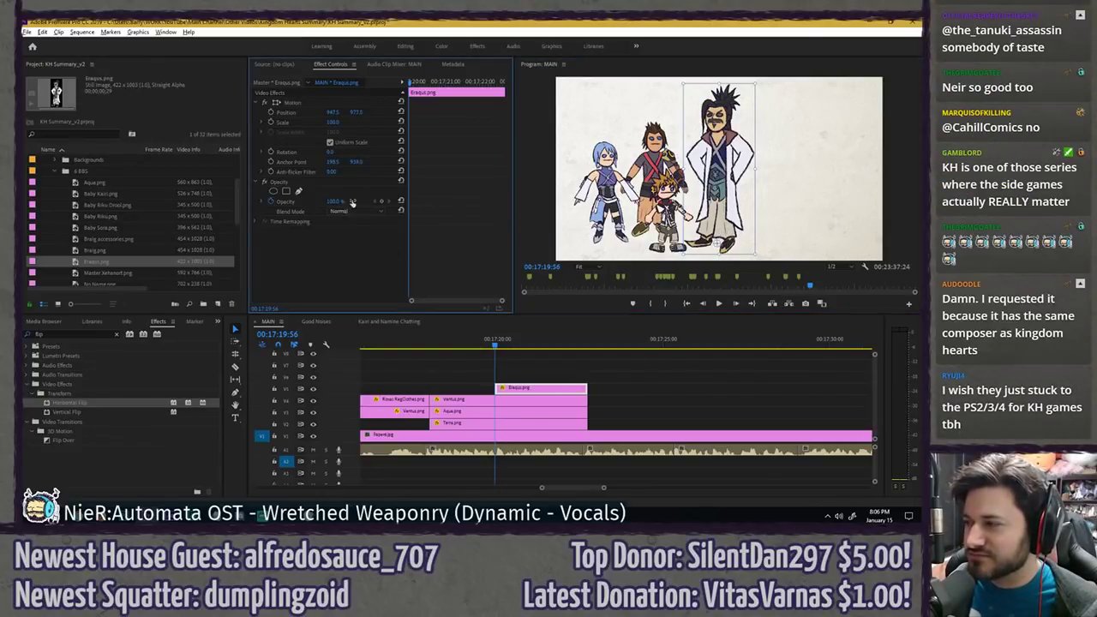
{"action": "left_click", "coordinate": [336, 121]}
{"action": "type", "text": "80"}
{"action": "key", "text": "Return"}
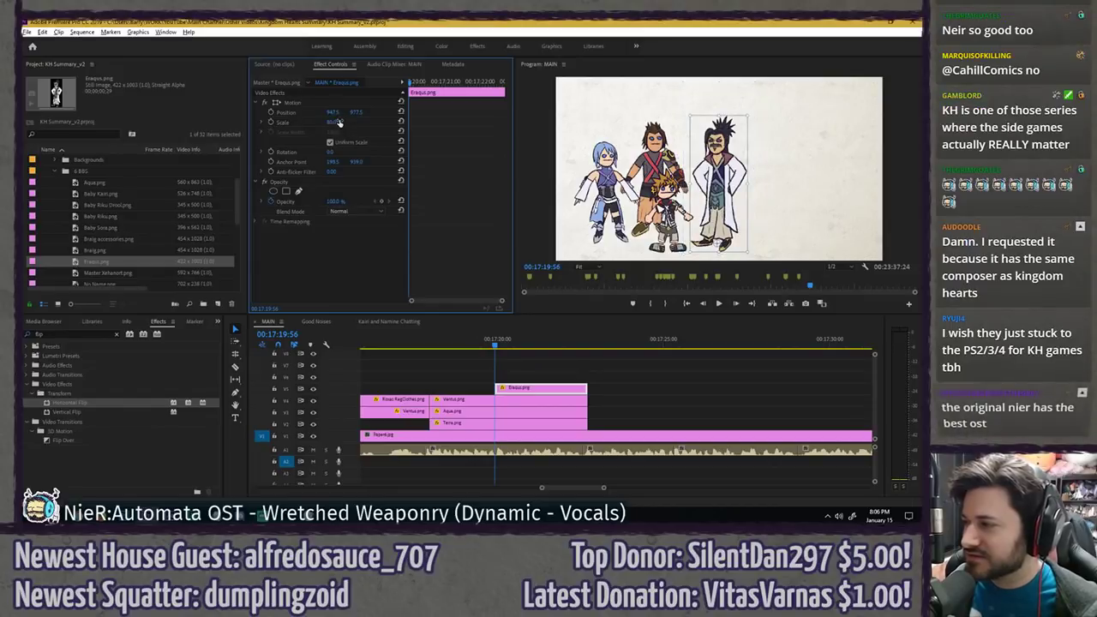
- Move Eraqus to the right side of the frame, check the enlarged preview, and save
{"action": "left_click_drag", "start_coordinate": [357, 112], "coordinate": [593, 112]}
{"action": "left_click_drag", "start_coordinate": [799, 178], "coordinate": [807, 178]}
{"action": "left_click", "coordinate": [514, 361]}
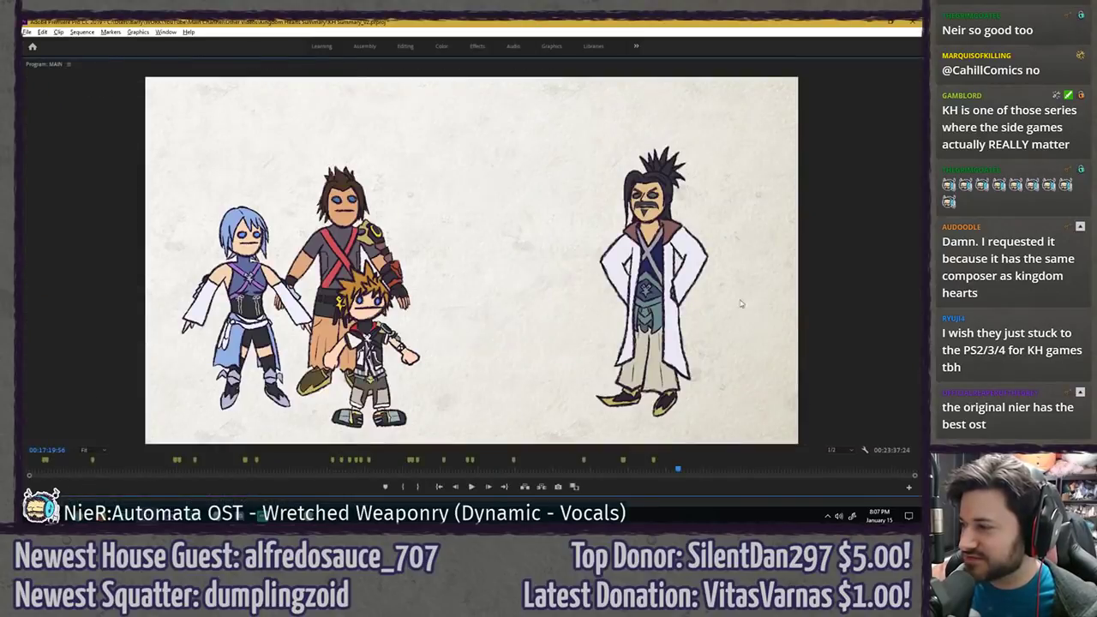
{"action": "key", "text": "grave"}
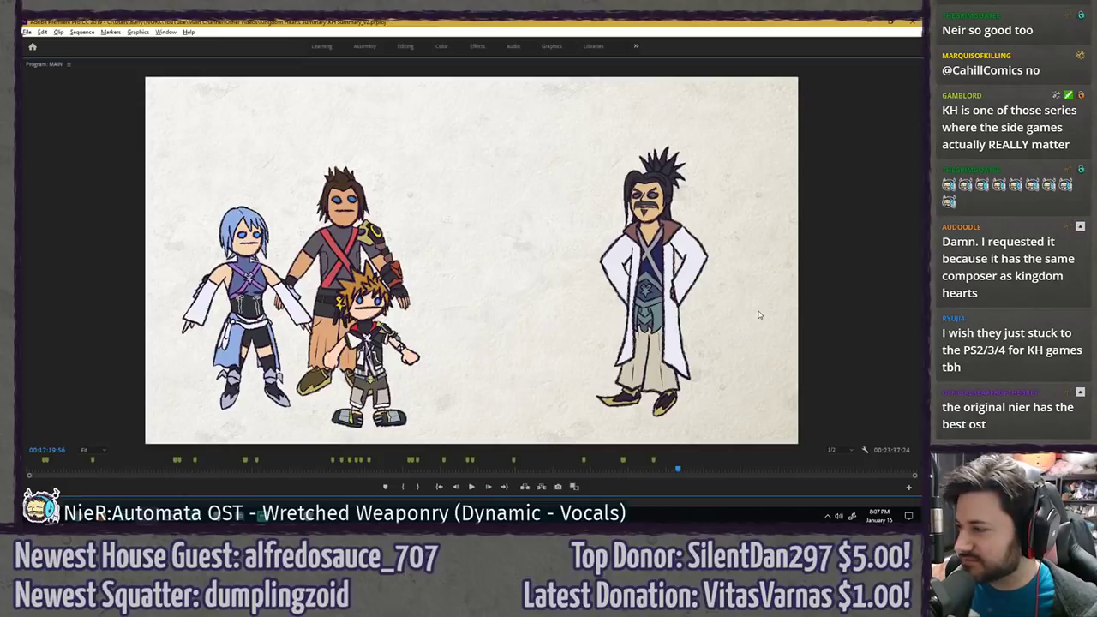
{"action": "key", "text": "grave"}
{"action": "key", "text": "ctrl+s"}
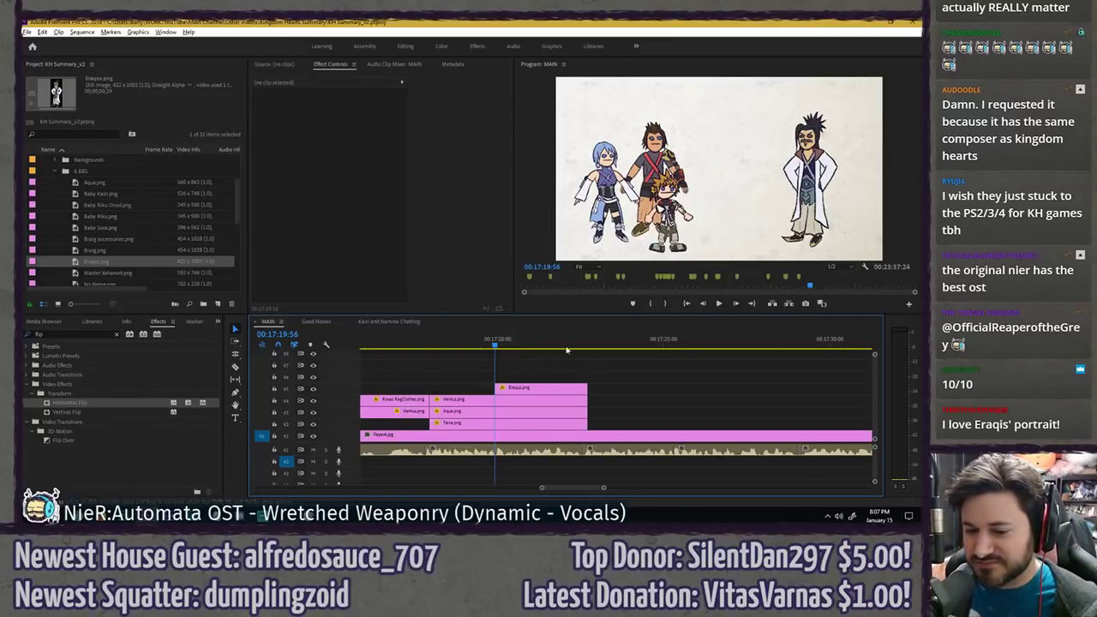
{"action": "key", "text": "grave"}
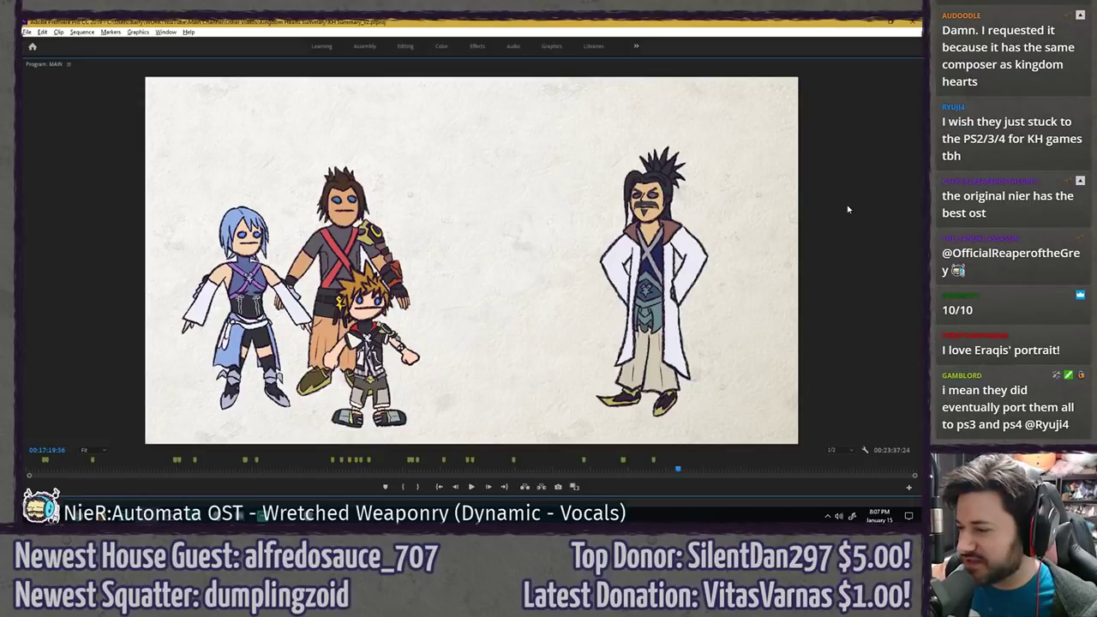
{"action": "key", "text": "grave"}
- Preview the shot and extend the Eraqus clip to start slightly earlier
{"action": "left_click", "coordinate": [487, 343]}
{"action": "key", "text": "space"}
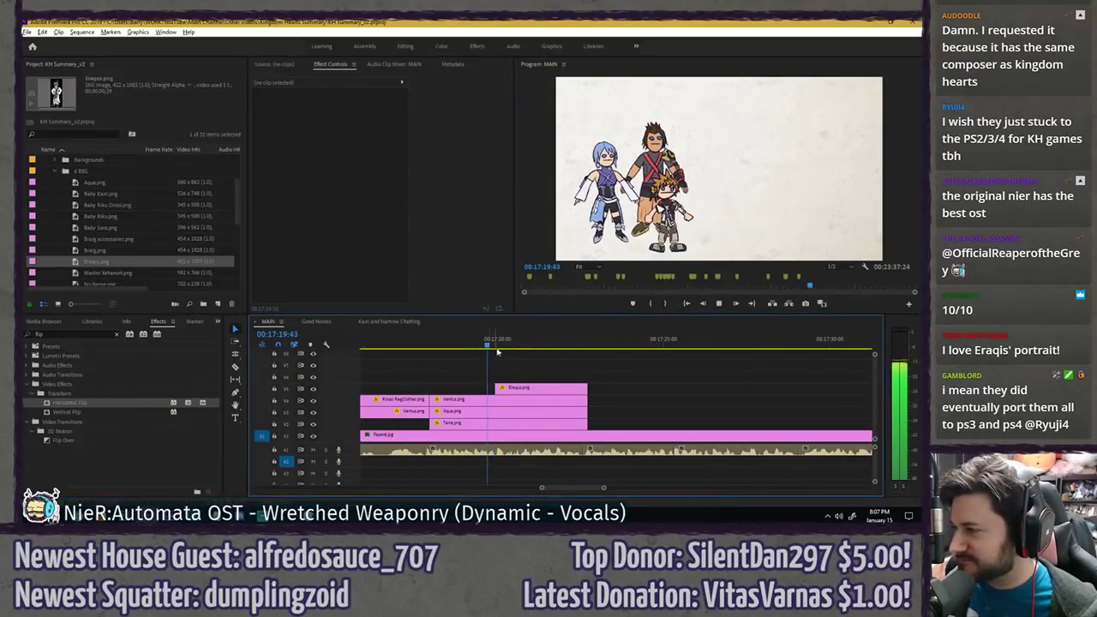
{"action": "key", "text": "space"}
{"action": "left_click", "coordinate": [540, 390]}
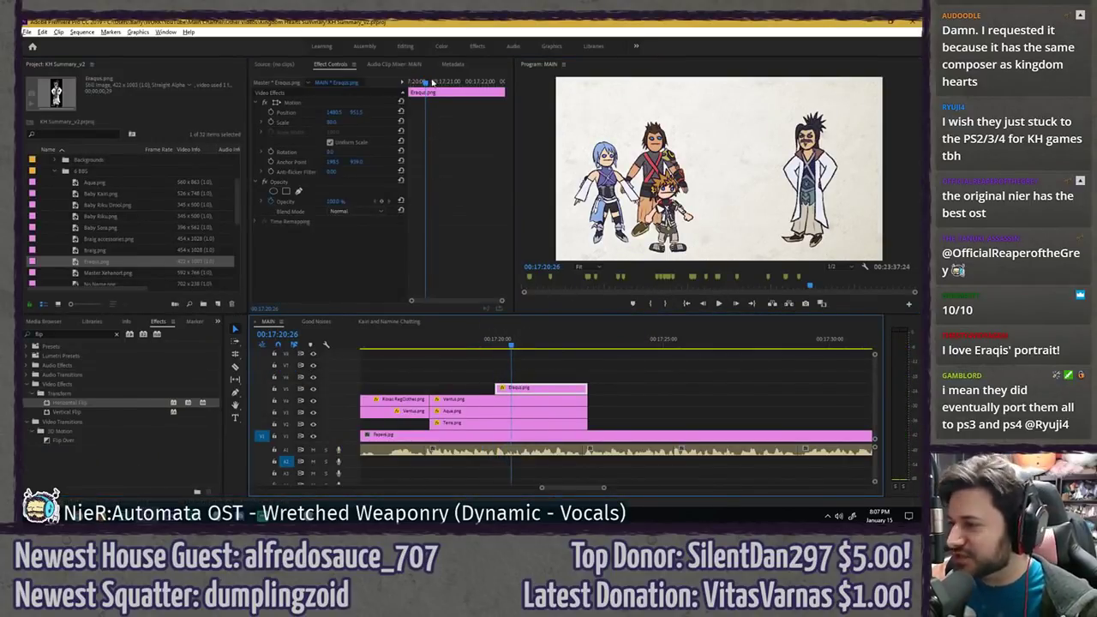
{"action": "left_click_drag", "start_coordinate": [427, 83], "coordinate": [414, 83]}
{"action": "left_click", "coordinate": [489, 344]}
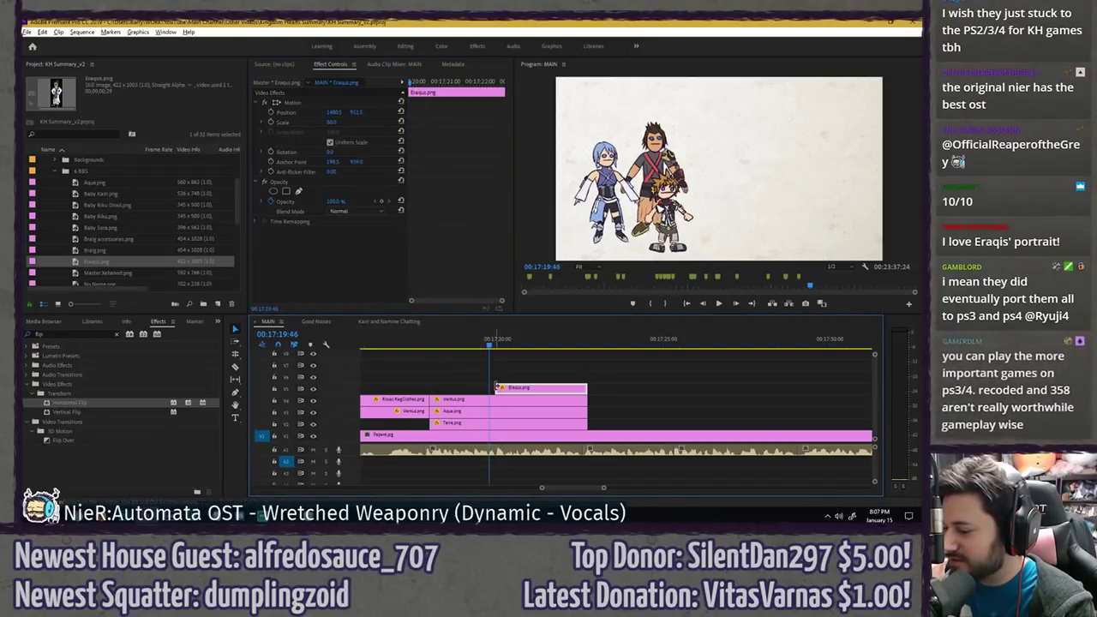
{"action": "left_click_drag", "start_coordinate": [495, 387], "coordinate": [489, 388]}
- At 17:20:02, enable Position and Rotation keyframes for Eraqus's landing pose
{"action": "left_click", "coordinate": [417, 82]}
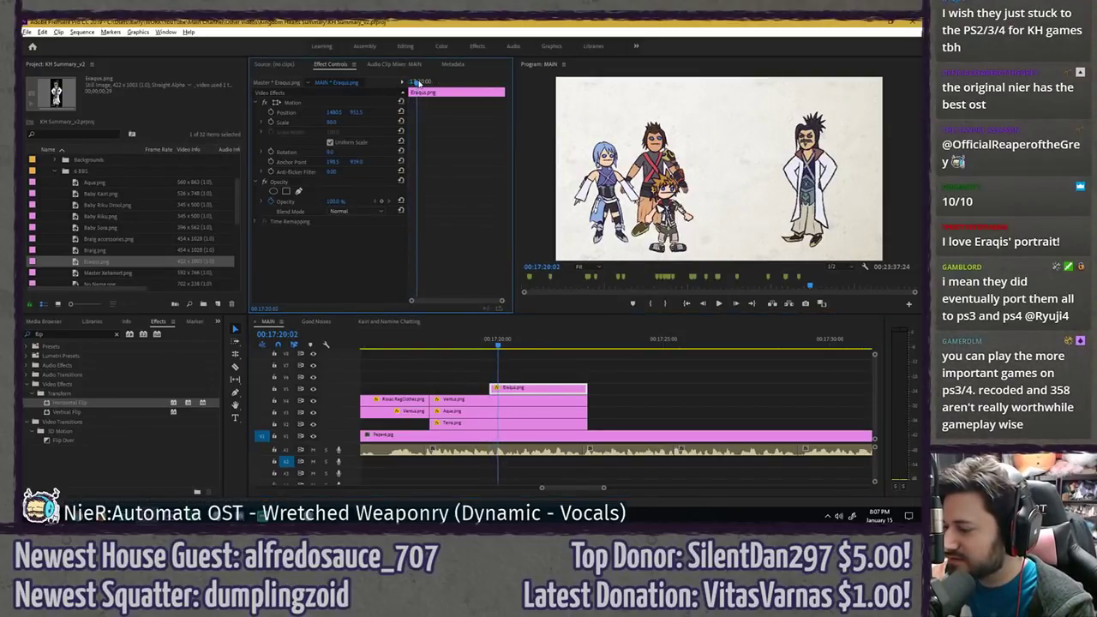
{"action": "left_click", "coordinate": [271, 112]}
{"action": "left_click", "coordinate": [271, 152]}
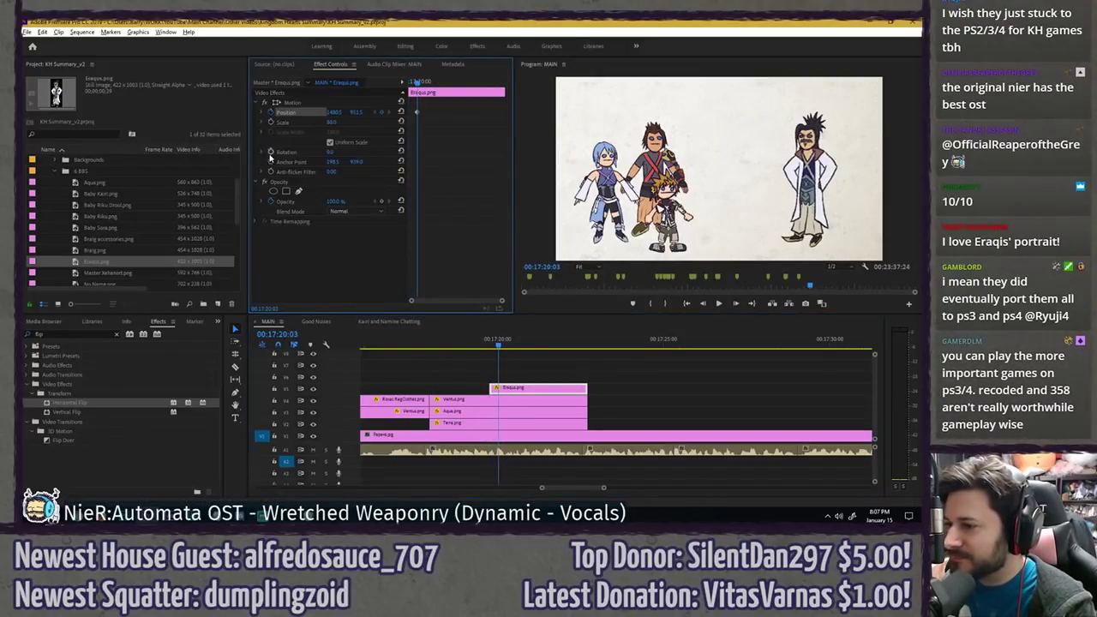
{"action": "left_click", "coordinate": [321, 104]}
{"action": "key", "text": "grave"}
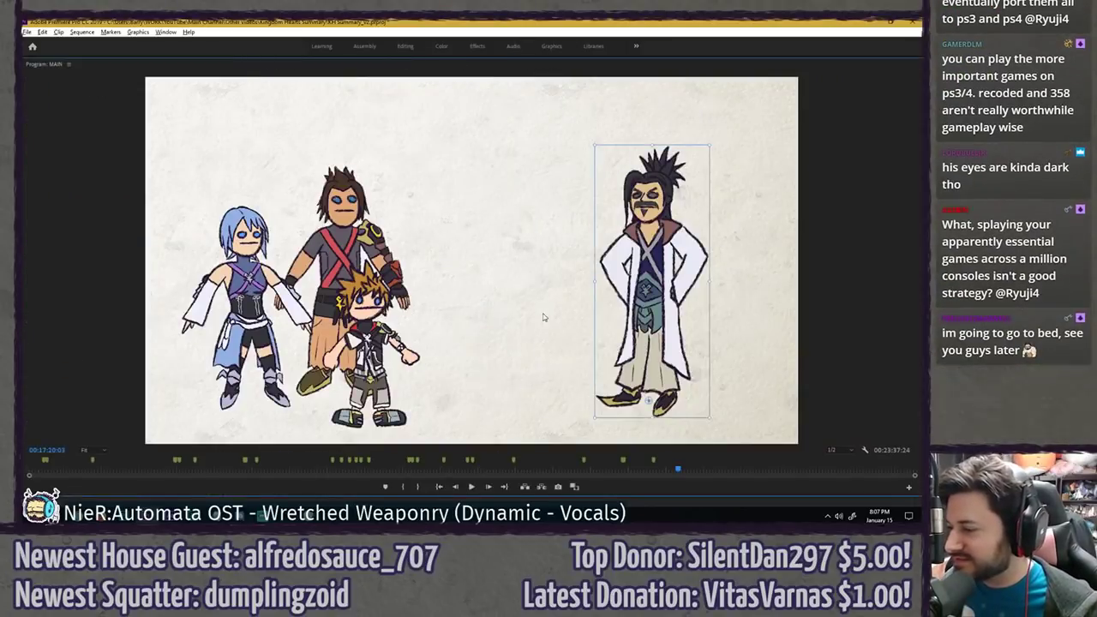
{"action": "key", "text": "grave"}
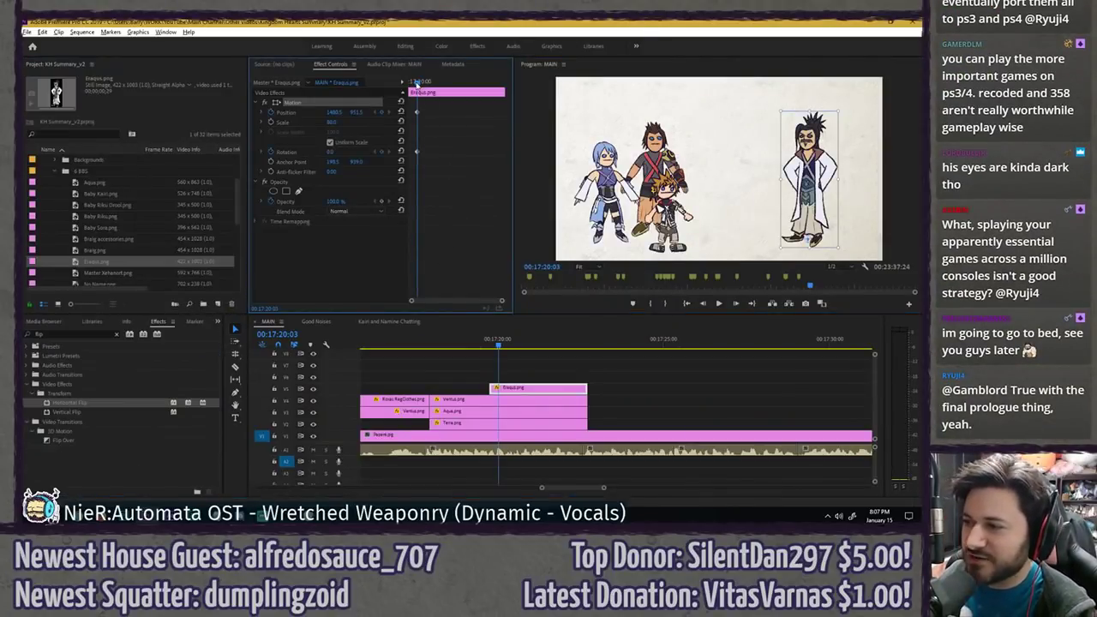
- At 17:19:52, rotate Eraqus clockwise and move him off the top-right corner
{"action": "left_click_drag", "start_coordinate": [416, 82], "coordinate": [412, 82]}
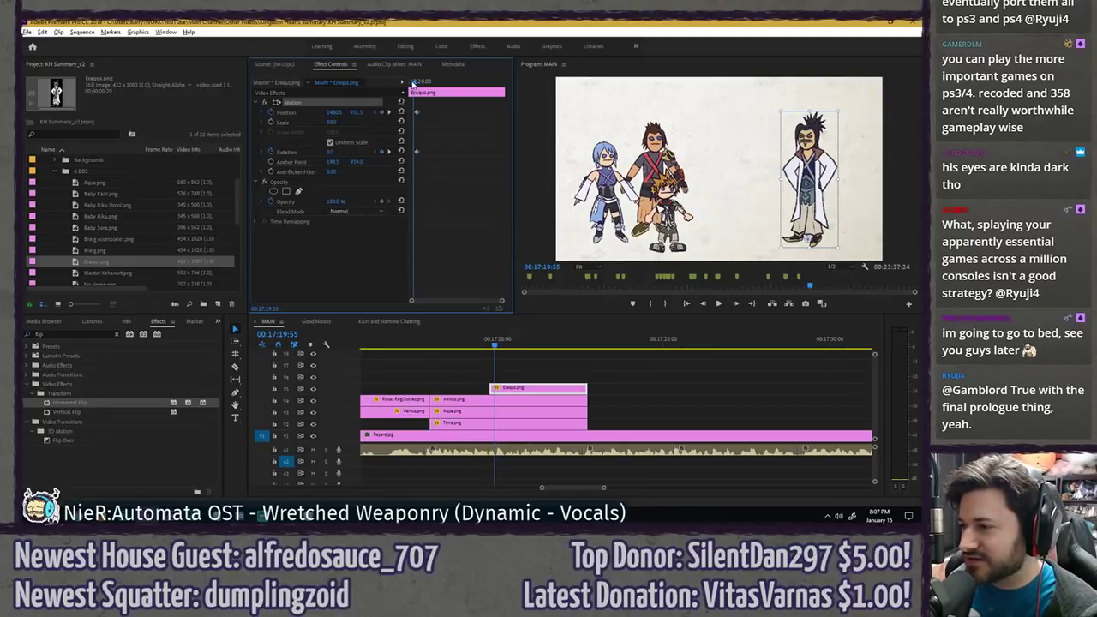
{"action": "key", "text": "Left"}
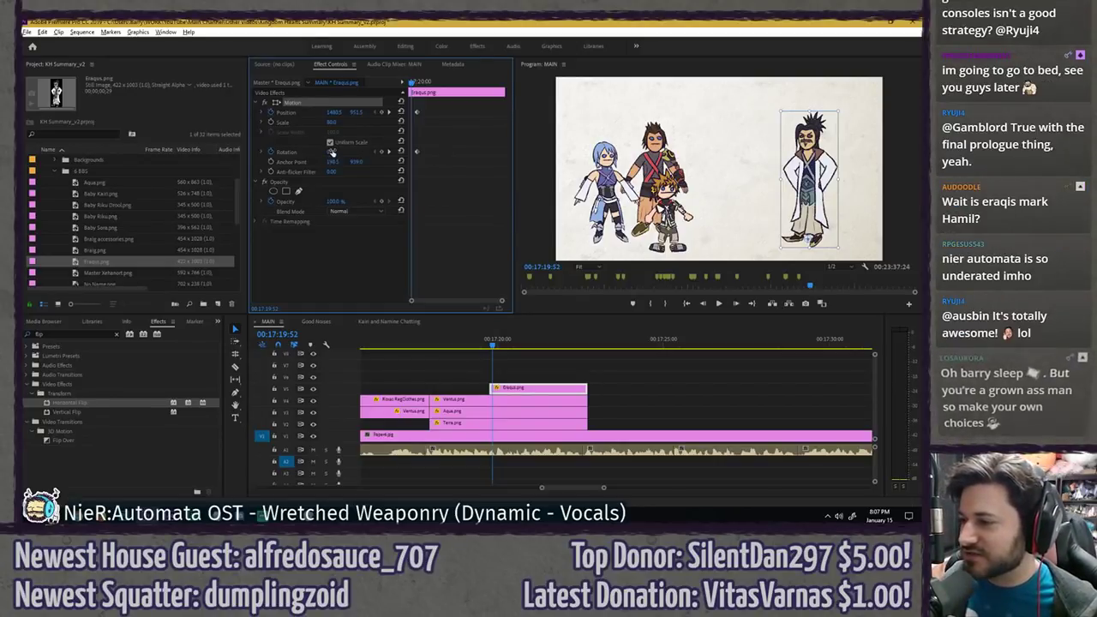
{"action": "left_click_drag", "start_coordinate": [844, 107], "coordinate": [908, 160]}
{"action": "left_click_drag", "start_coordinate": [355, 112], "coordinate": [411, 112]}
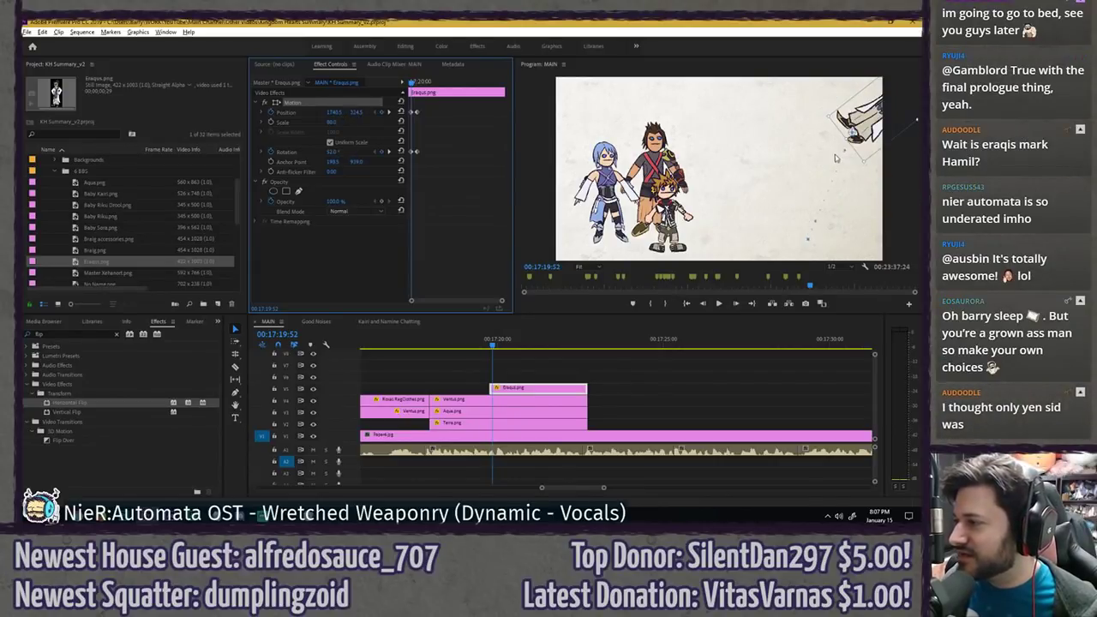
{"action": "left_click_drag", "start_coordinate": [844, 152], "coordinate": [832, 153]}
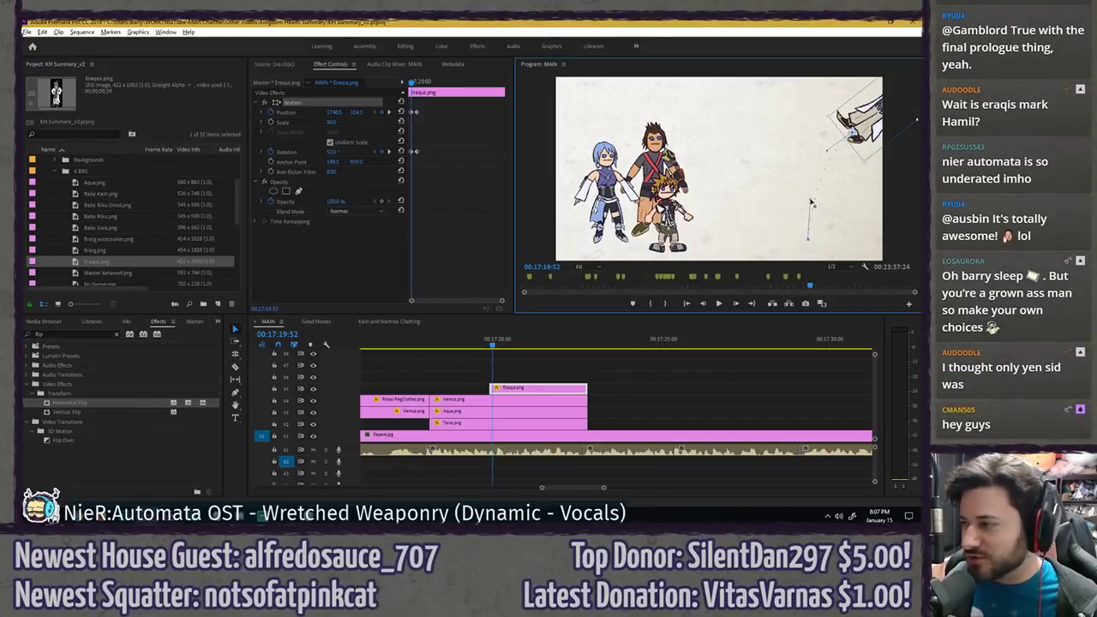
{"action": "left_click_drag", "start_coordinate": [333, 112], "coordinate": [300, 112]}
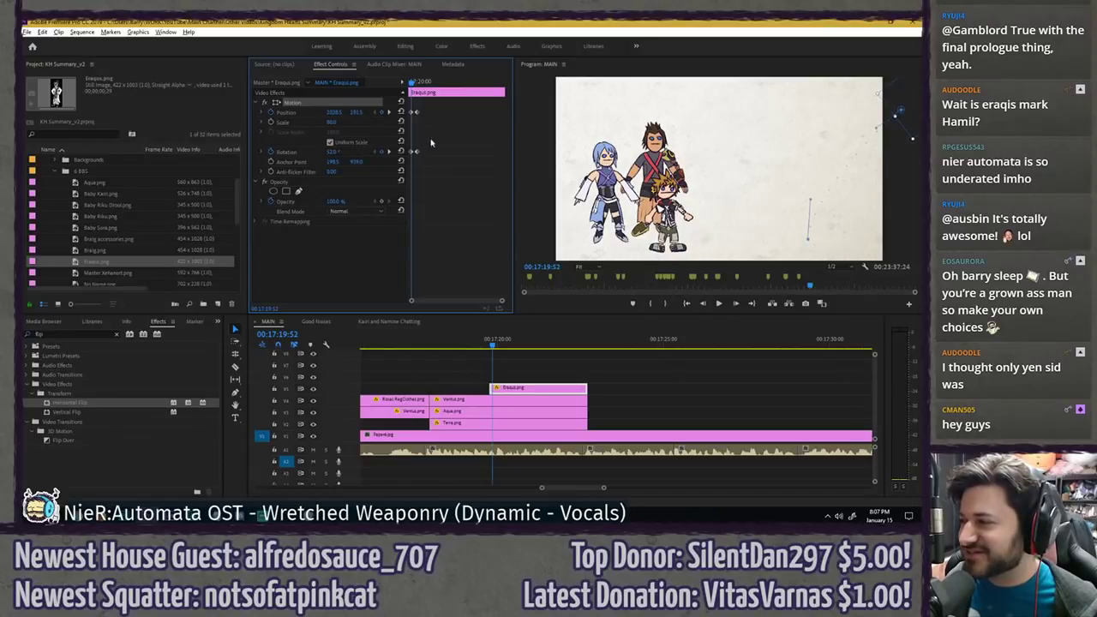
{"action": "left_click", "coordinate": [814, 194]}
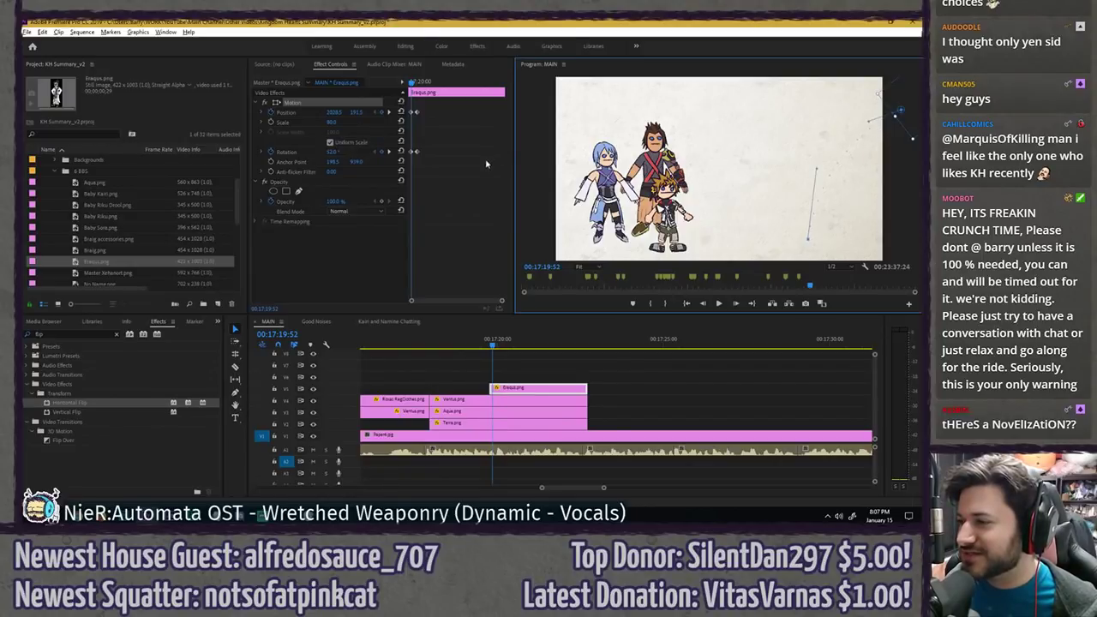
- Play the fly-in and set the landing keyframe to Ease In
{"action": "left_click", "coordinate": [408, 83]}
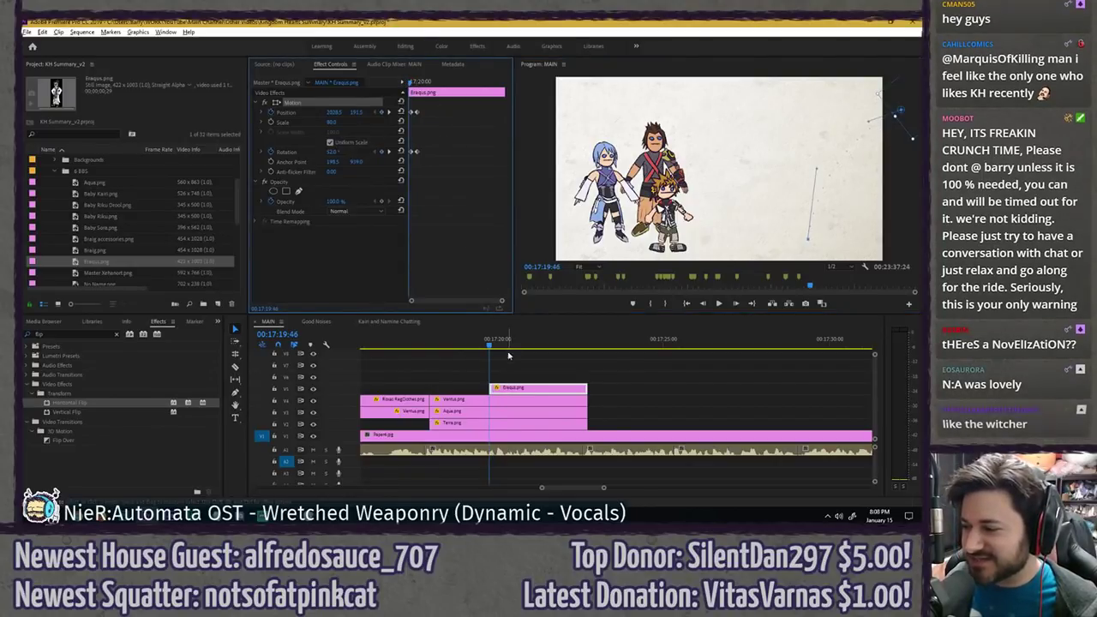
{"action": "left_click", "coordinate": [426, 230]}
{"action": "key", "text": "space"}
{"action": "key", "text": "space"}
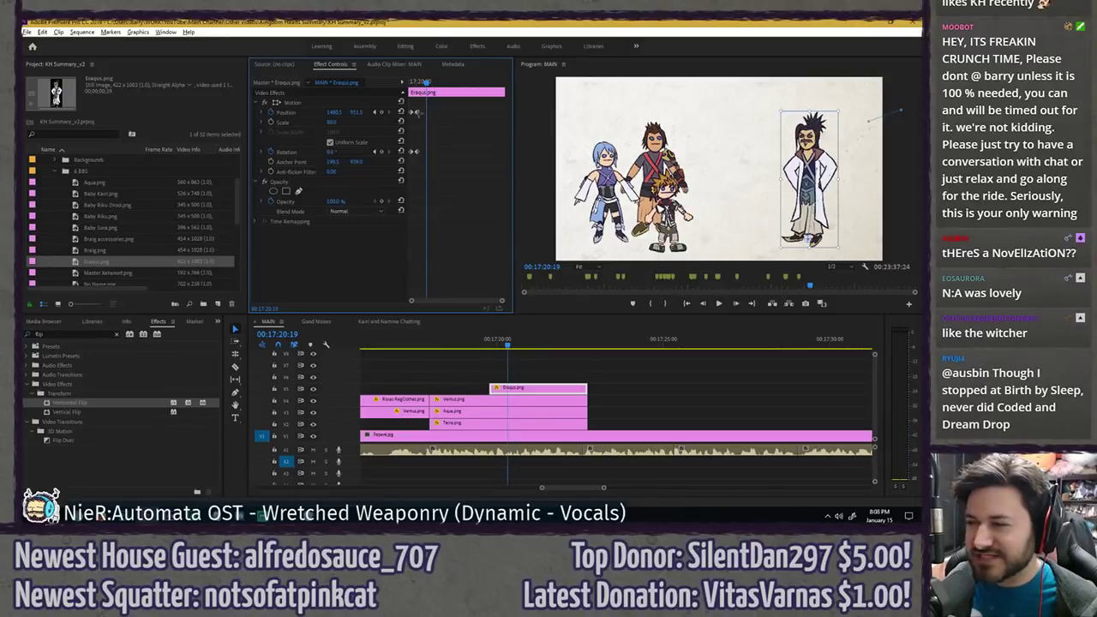
{"action": "right_click", "coordinate": [418, 151]}
{"action": "mouse_move", "coordinate": [467, 232]}
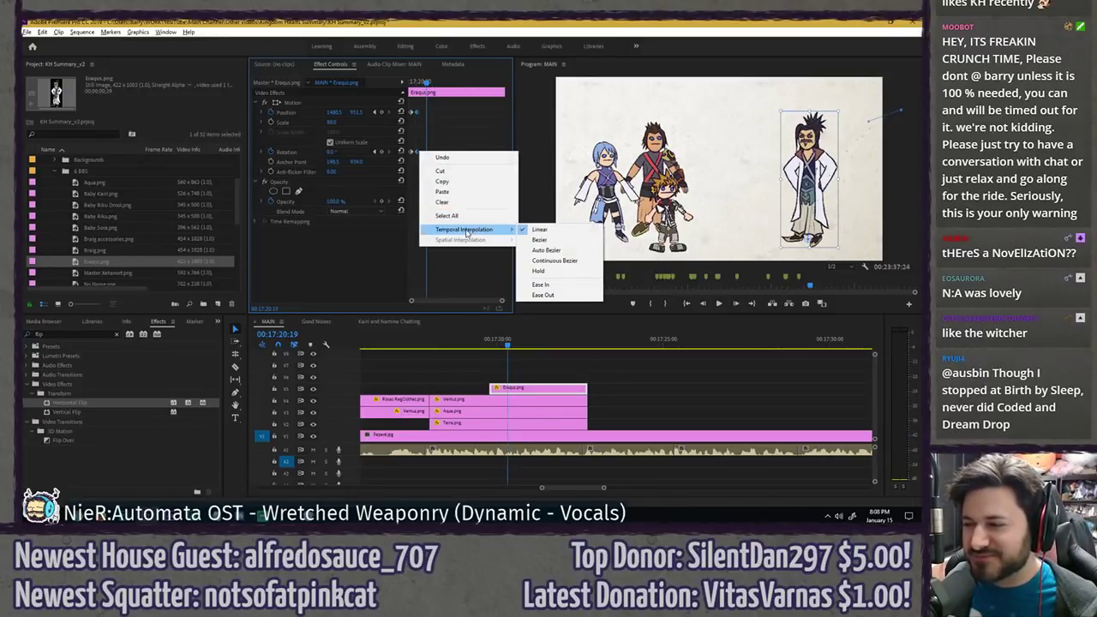
{"action": "left_click", "coordinate": [540, 284]}
- After the 17:20:03 landing, key a -4 rotation tilt a few frames later
{"action": "left_click", "coordinate": [406, 81]}
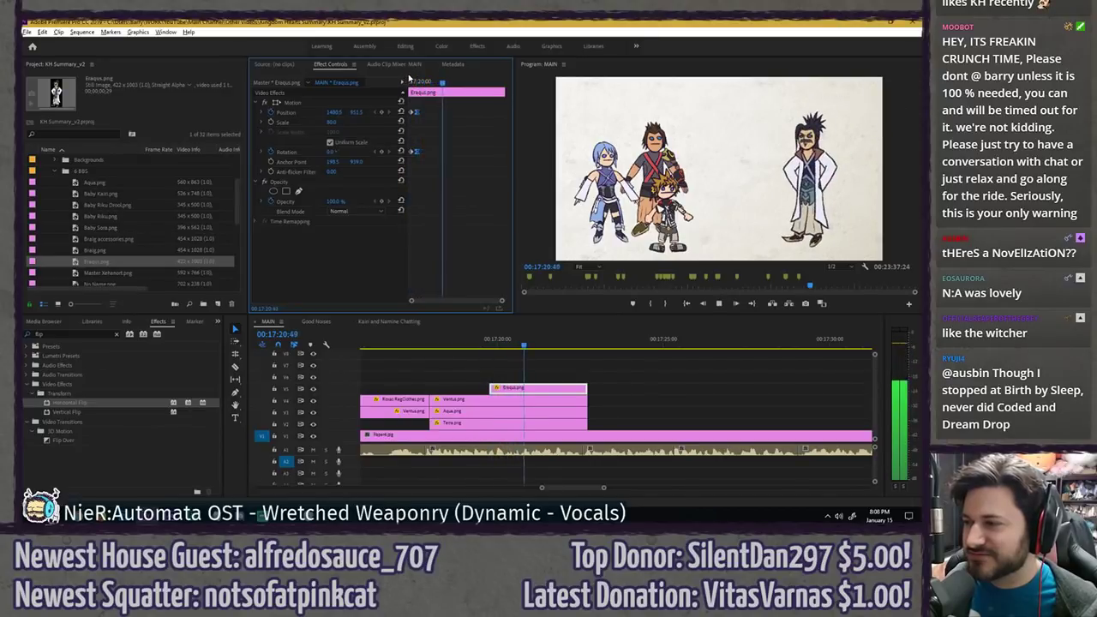
{"action": "left_click", "coordinate": [414, 82]}
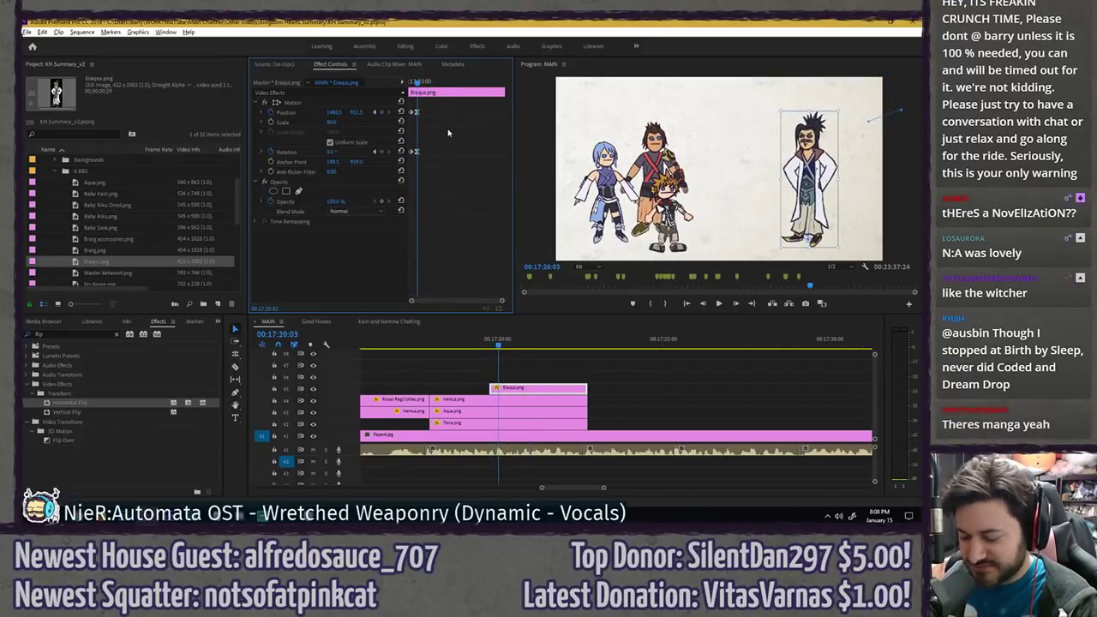
{"action": "key", "text": "equal"}
{"action": "key", "text": "Right"}
{"action": "key", "text": "Right"}
{"action": "key", "text": "Right"}
{"action": "key", "text": "Right"}
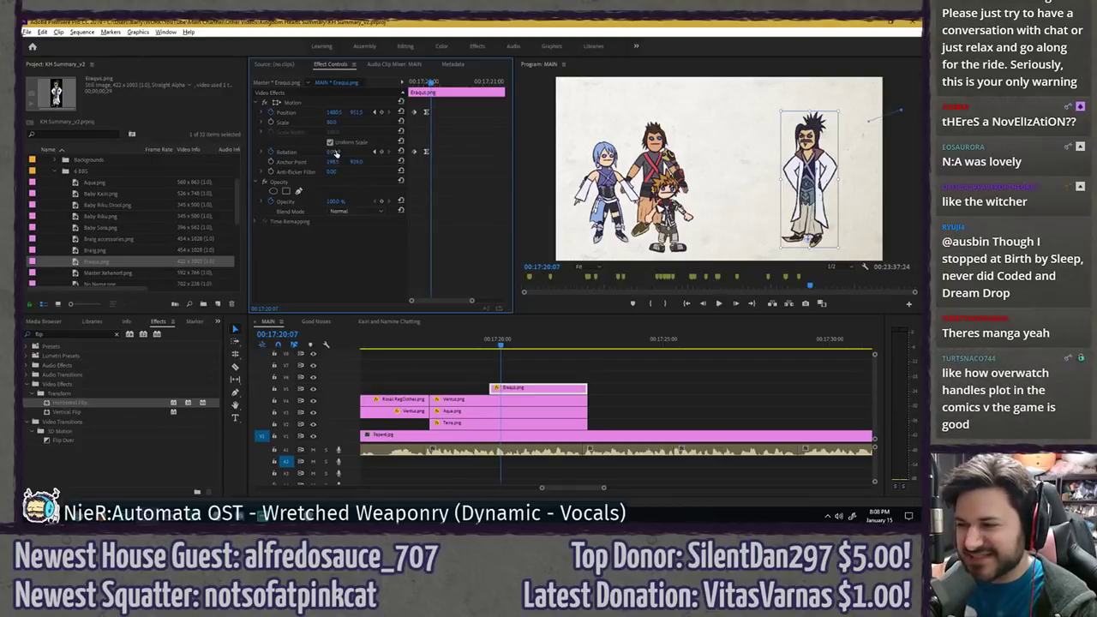
{"action": "left_click", "coordinate": [339, 151]}
{"action": "type", "text": "-4"}
{"action": "key", "text": "Return"}
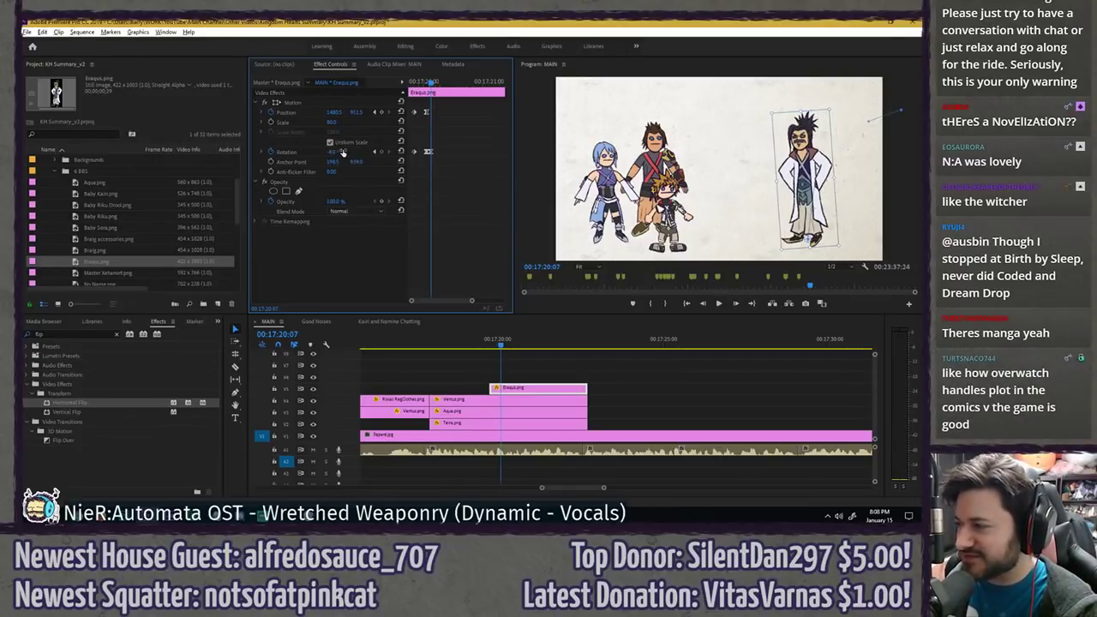
- Key the rotation wobble: 0 at 17:20:13, and 2 (first -2) at 17:20:11
{"action": "key", "text": "Right"}
{"action": "key", "text": "Right"}
{"action": "key", "text": "Right"}
{"action": "key", "text": "Right"}
{"action": "left_click", "coordinate": [343, 150]}
{"action": "type", "text": "-"}
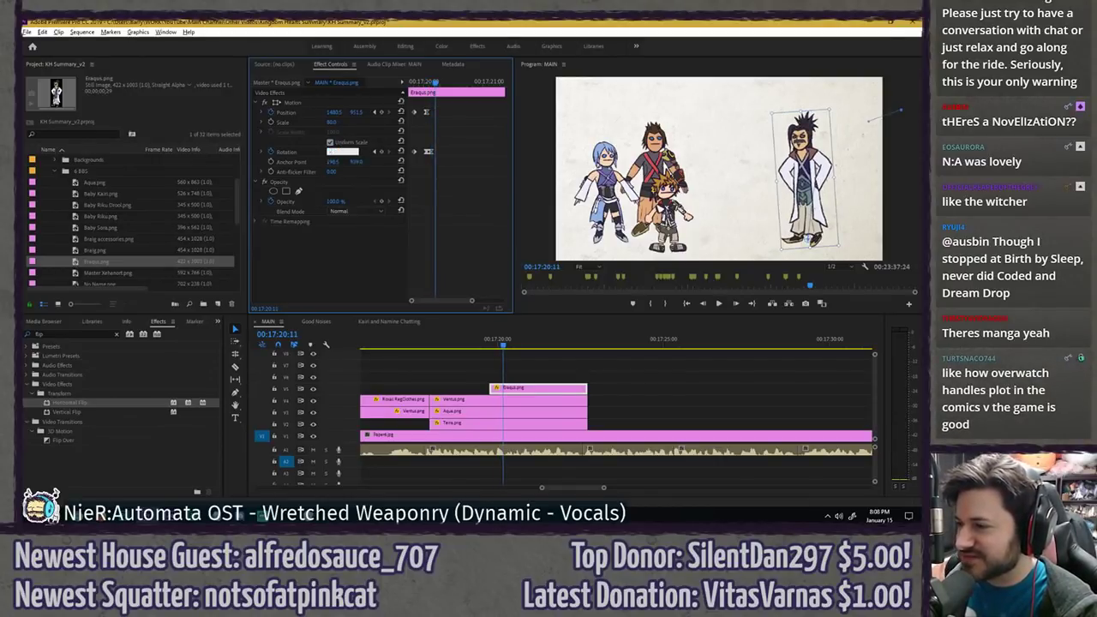
{"action": "type", "text": "2"}
{"action": "key", "text": "Return"}
{"action": "key", "text": "Right"}
{"action": "key", "text": "Right"}
{"action": "left_click", "coordinate": [343, 151]}
{"action": "type", "text": "0"}
{"action": "key", "text": "Return"}
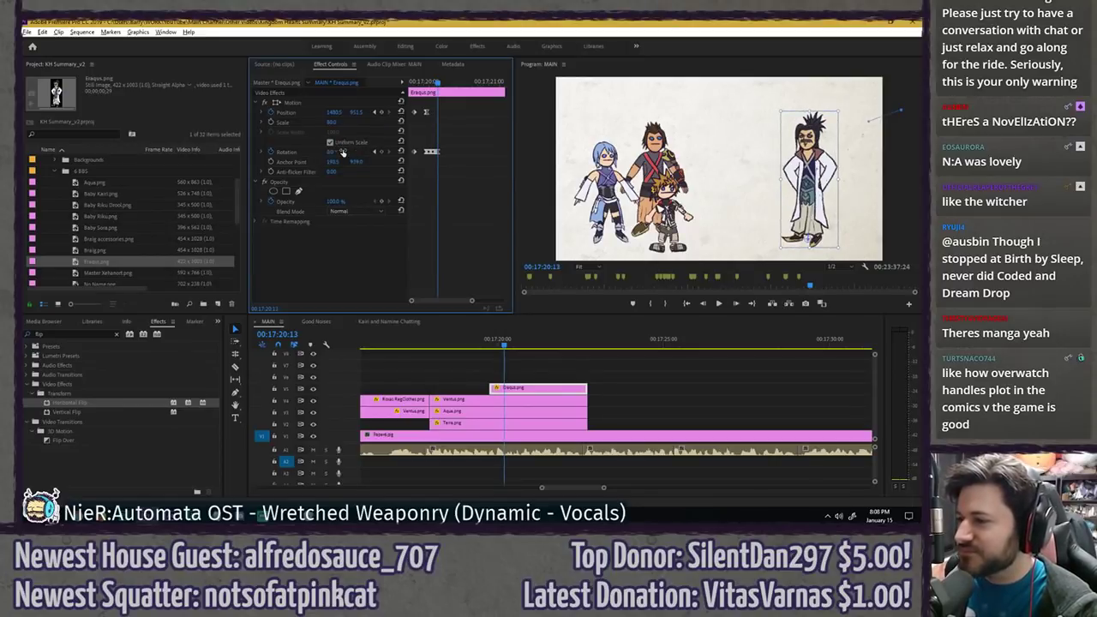
{"action": "key", "text": "Left"}
{"action": "key", "text": "Left"}
{"action": "left_click", "coordinate": [343, 151]}
{"action": "type", "text": "2"}
{"action": "key", "text": "Return"}
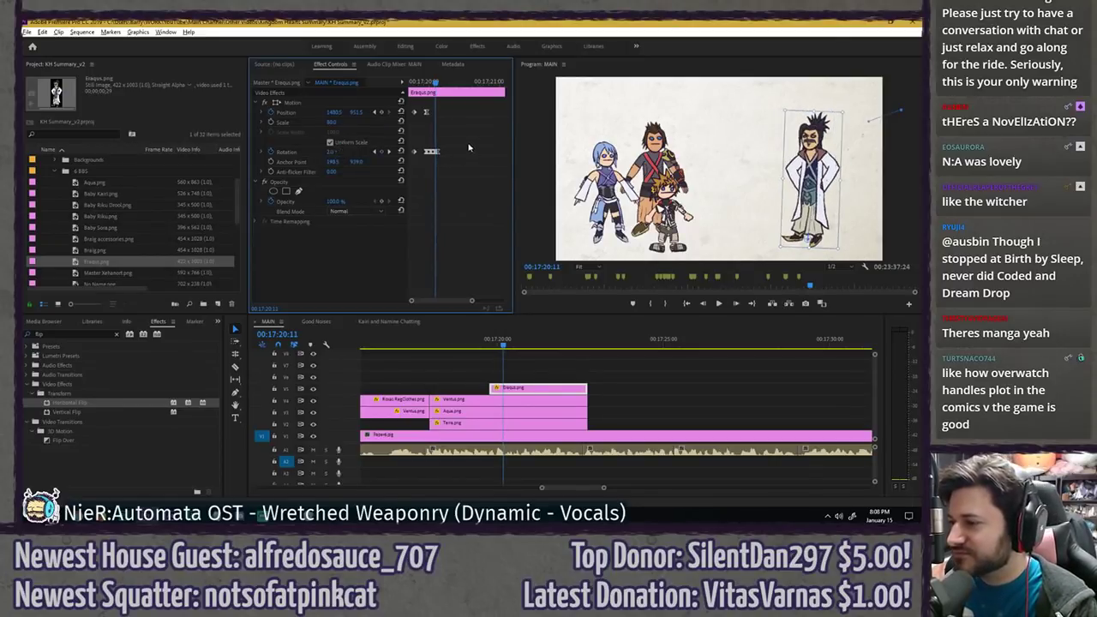
- Smooth the interpolation of the new rotation keyframes and preview the wobbling landing
{"action": "left_click_drag", "start_coordinate": [468, 144], "coordinate": [433, 156]}
{"action": "left_click", "coordinate": [433, 159]}
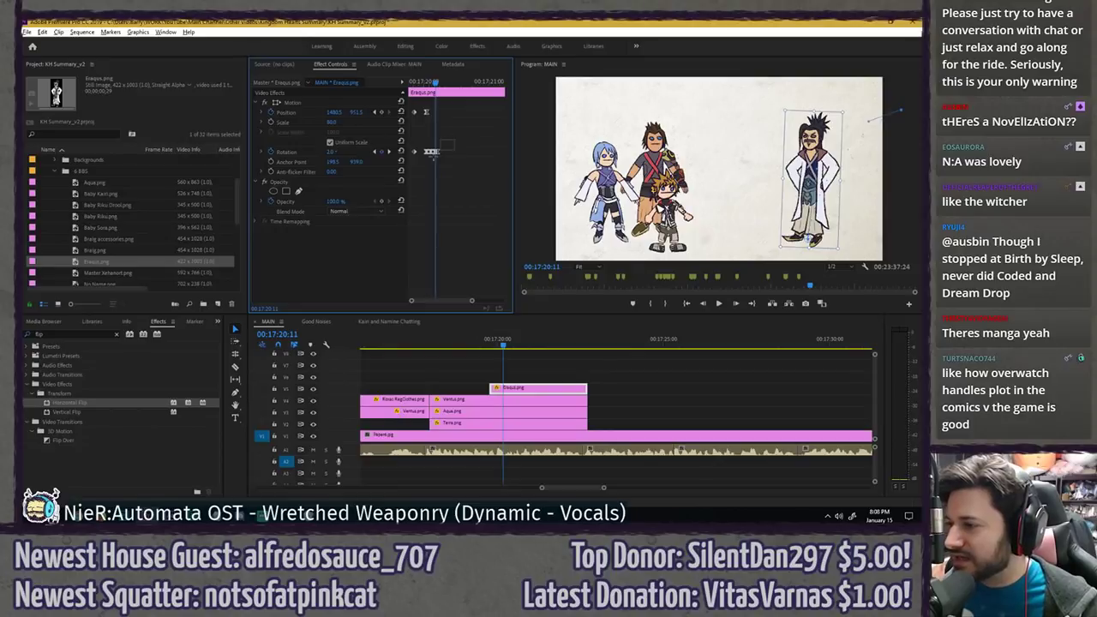
{"action": "right_click", "coordinate": [433, 152]}
{"action": "left_click", "coordinate": [472, 235]}
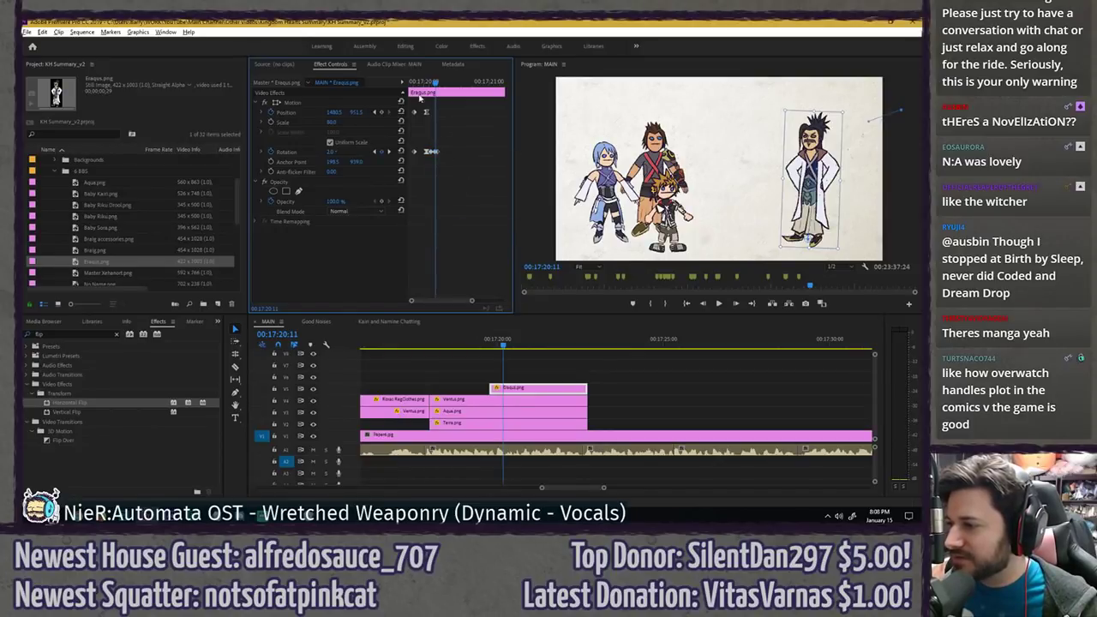
{"action": "key", "text": "space"}
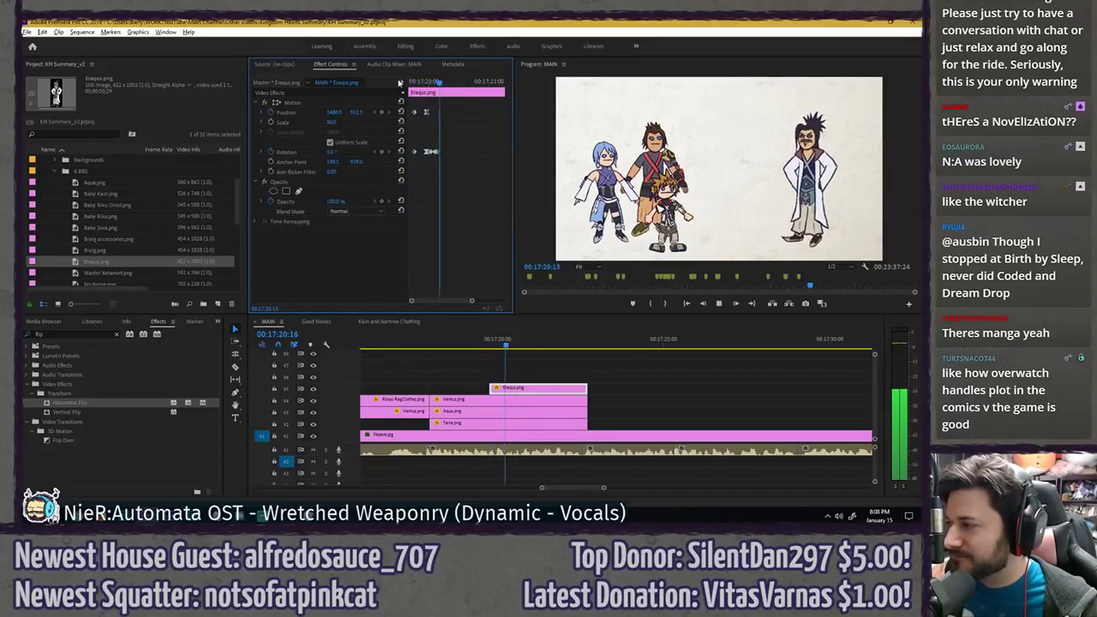
{"action": "key", "text": "space"}
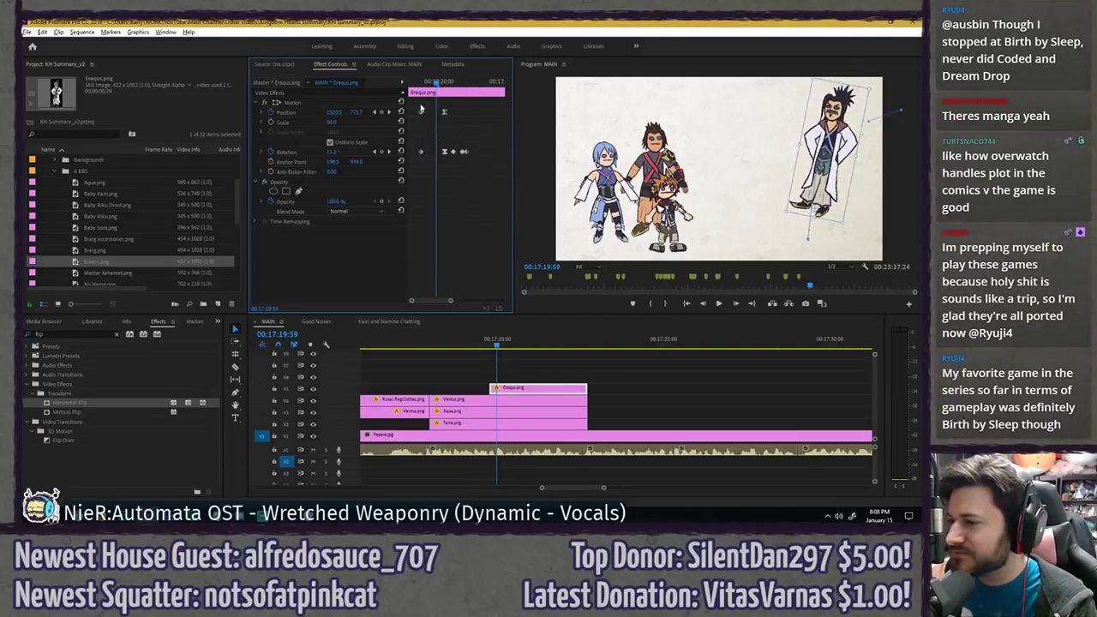
- Switch the Rotation keyframes to Ease In, then Linear, preview, and trim the clip's start
{"action": "right_click", "coordinate": [422, 151]}
{"action": "mouse_move", "coordinate": [469, 230]}
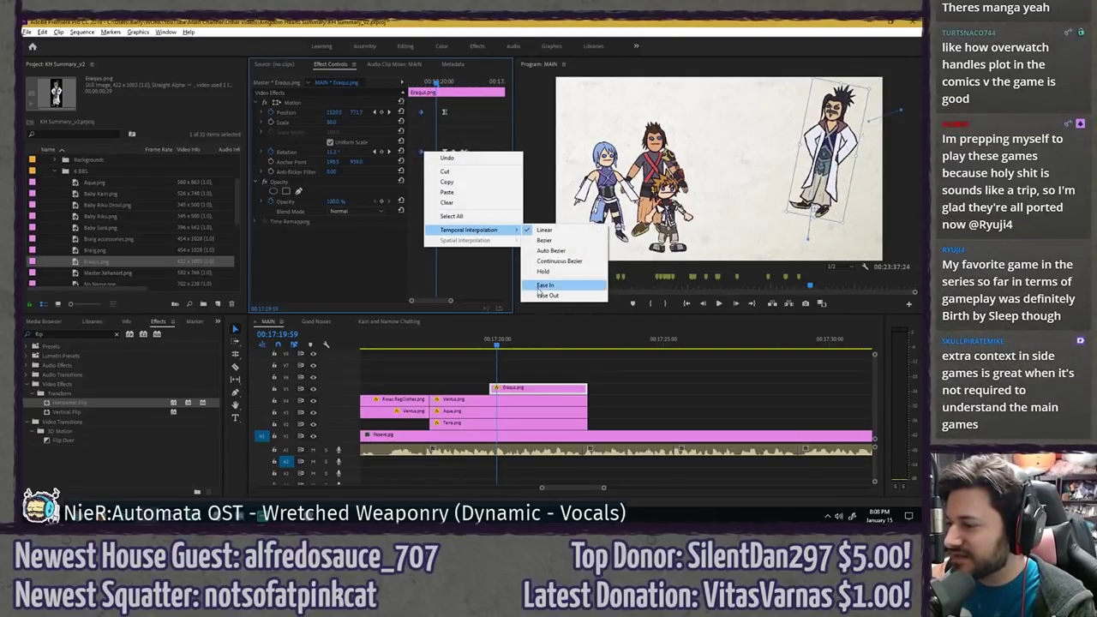
{"action": "left_click", "coordinate": [542, 286]}
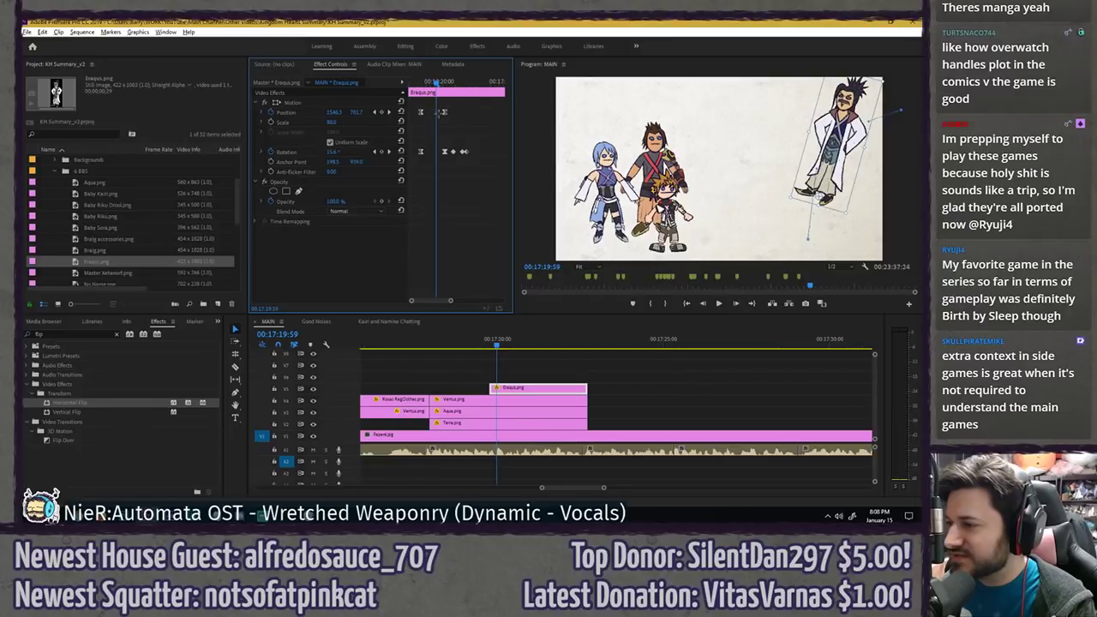
{"action": "right_click", "coordinate": [444, 152]}
{"action": "mouse_move", "coordinate": [514, 226]}
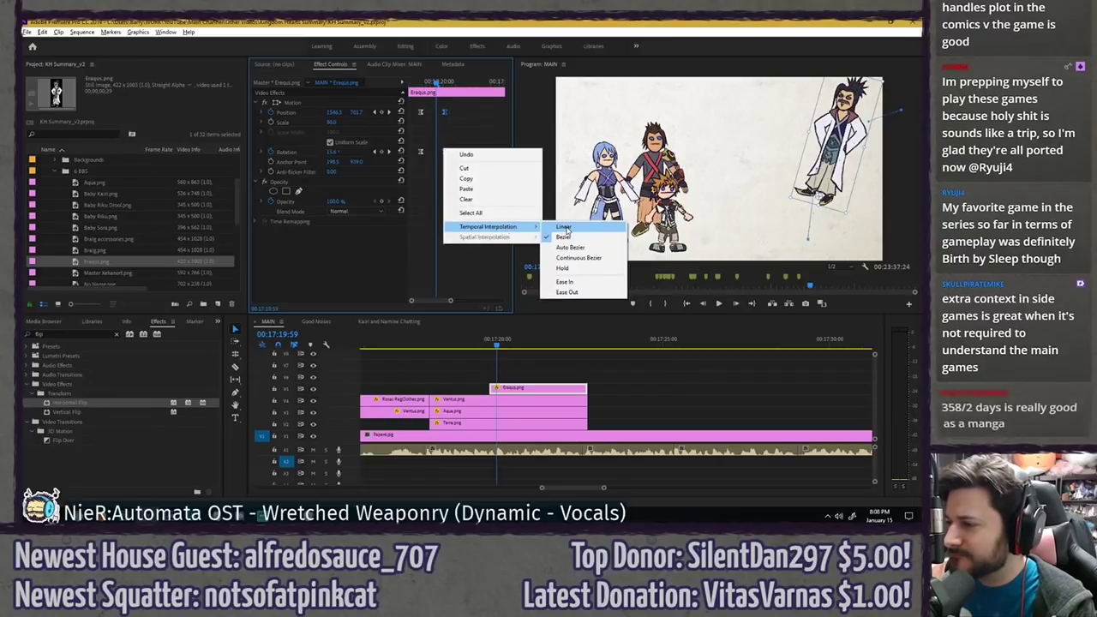
{"action": "left_click", "coordinate": [563, 228]}
{"action": "key", "text": "space"}
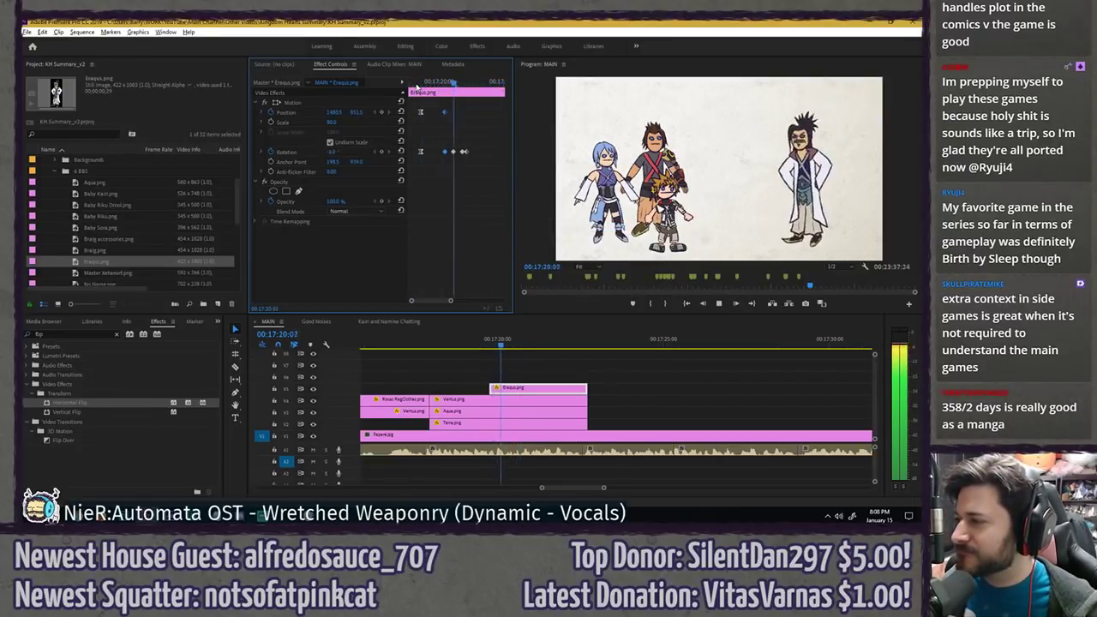
{"action": "key", "text": "space"}
{"action": "left_click_drag", "start_coordinate": [490, 388], "coordinate": [494, 388]}
{"action": "left_click", "coordinate": [509, 368]}
- Save, move the playhead back to 00:17:19:15, and play through Eraqus's entrance
{"action": "key", "text": "ctrl+s"}
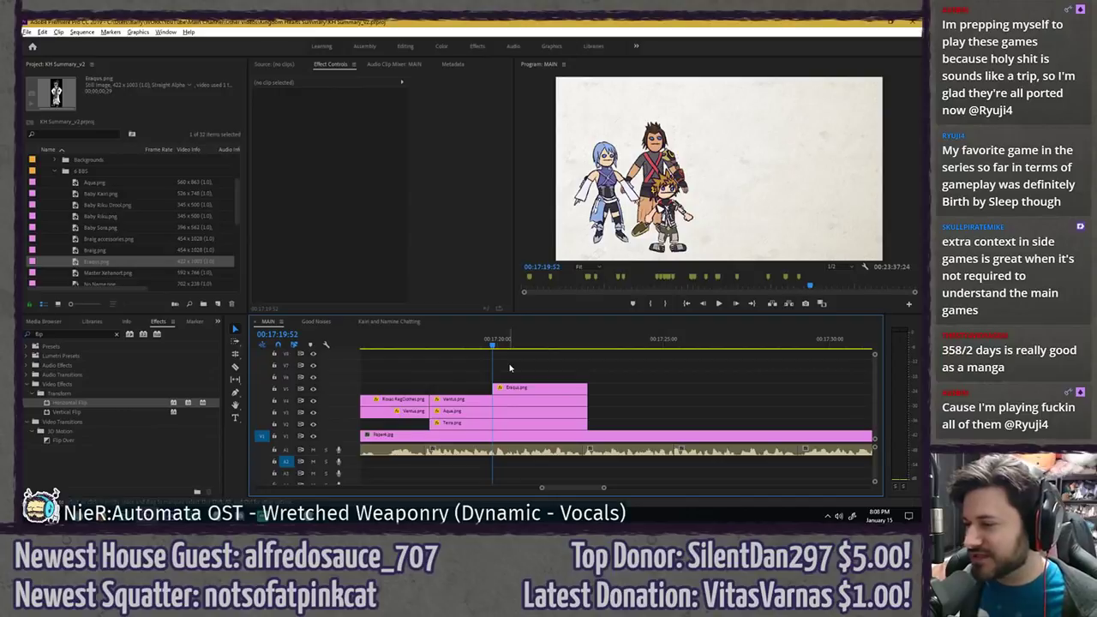
{"action": "left_click_drag", "start_coordinate": [492, 346], "coordinate": [472, 344]}
{"action": "key", "text": "ctrl+s"}
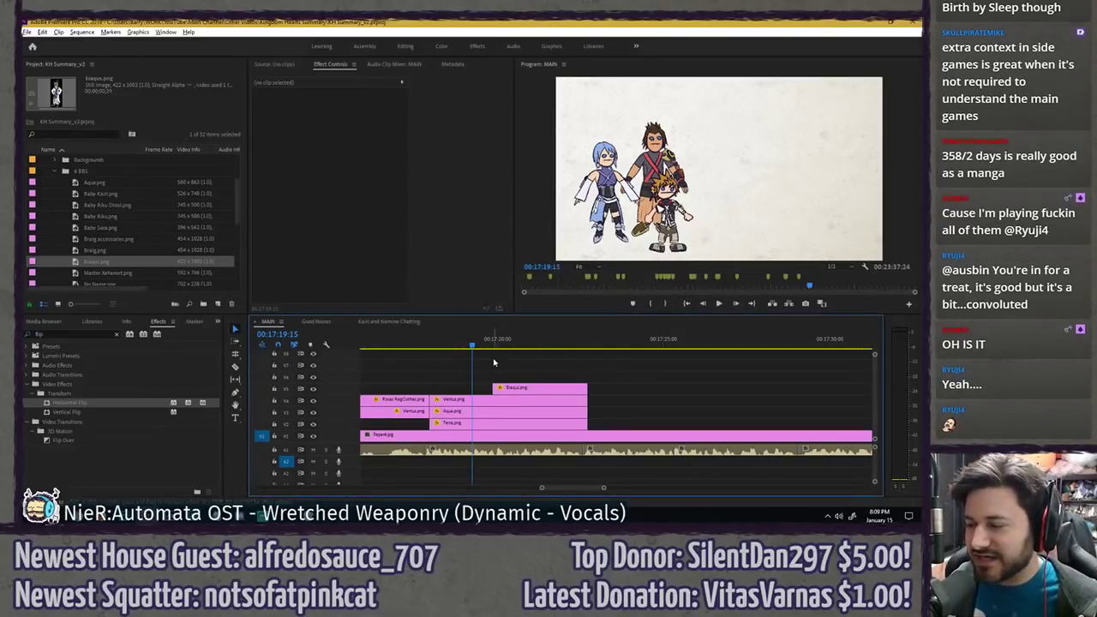
{"action": "key", "text": "Up"}
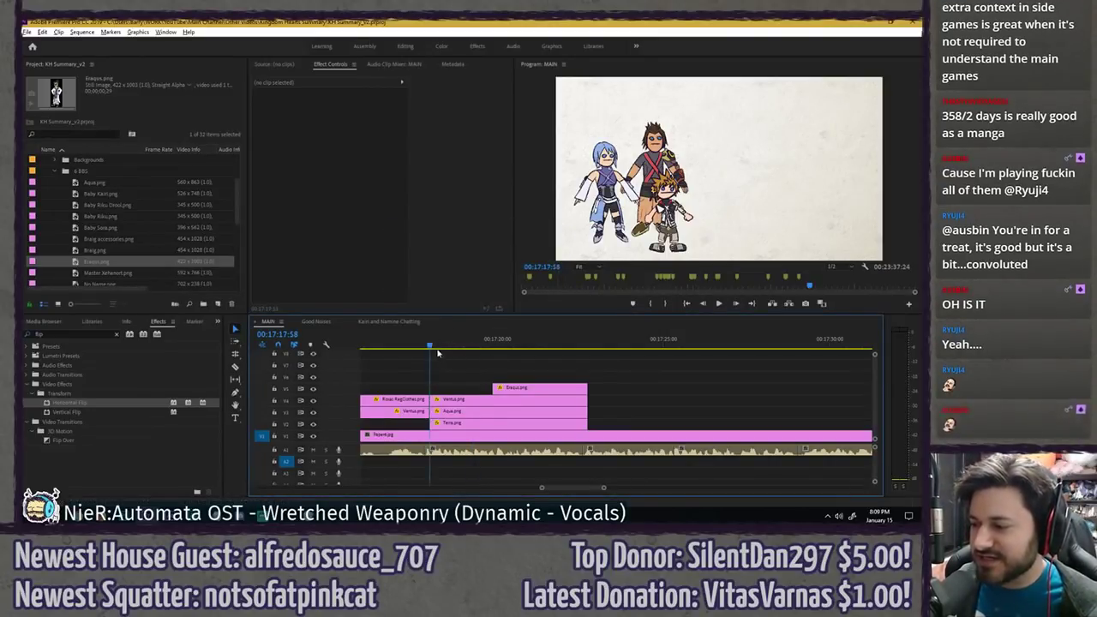
{"action": "key", "text": "space"}
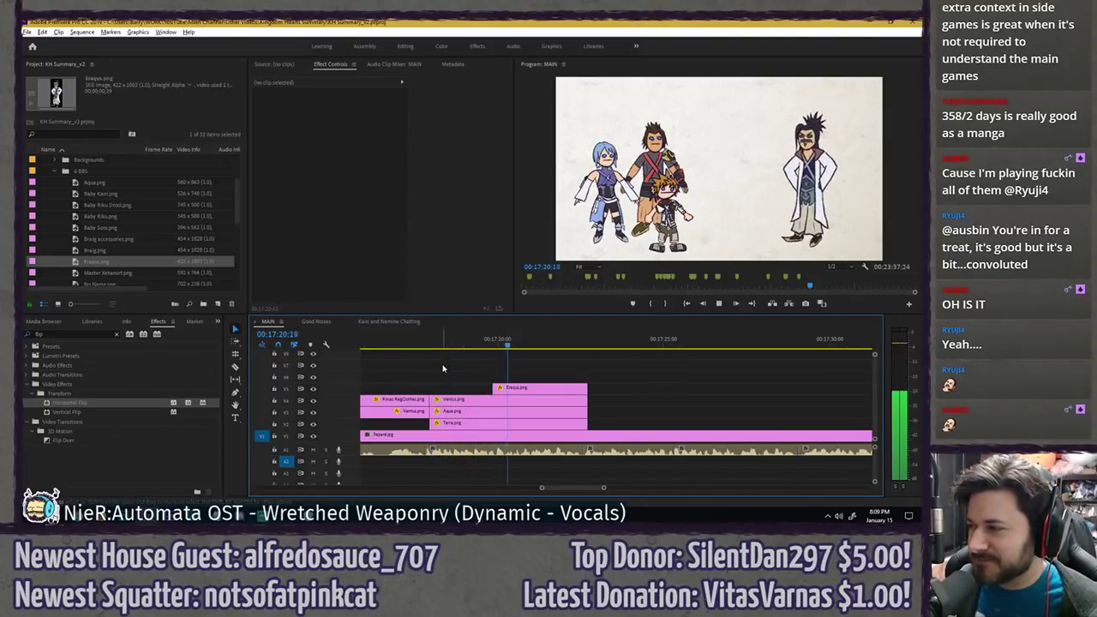
{"action": "key", "text": "space"}
- Change the Eraqus clip's Scale to 75, then 78, and save the project
{"action": "left_click", "coordinate": [519, 388]}
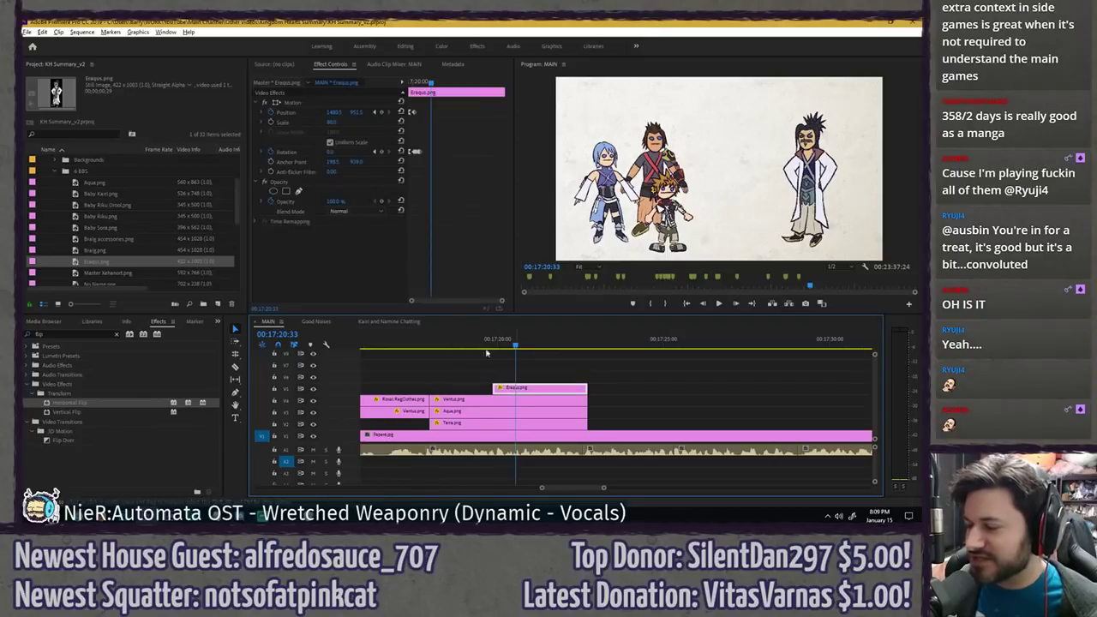
{"action": "left_click", "coordinate": [337, 122]}
{"action": "type", "text": "75"}
{"action": "key", "text": "Return"}
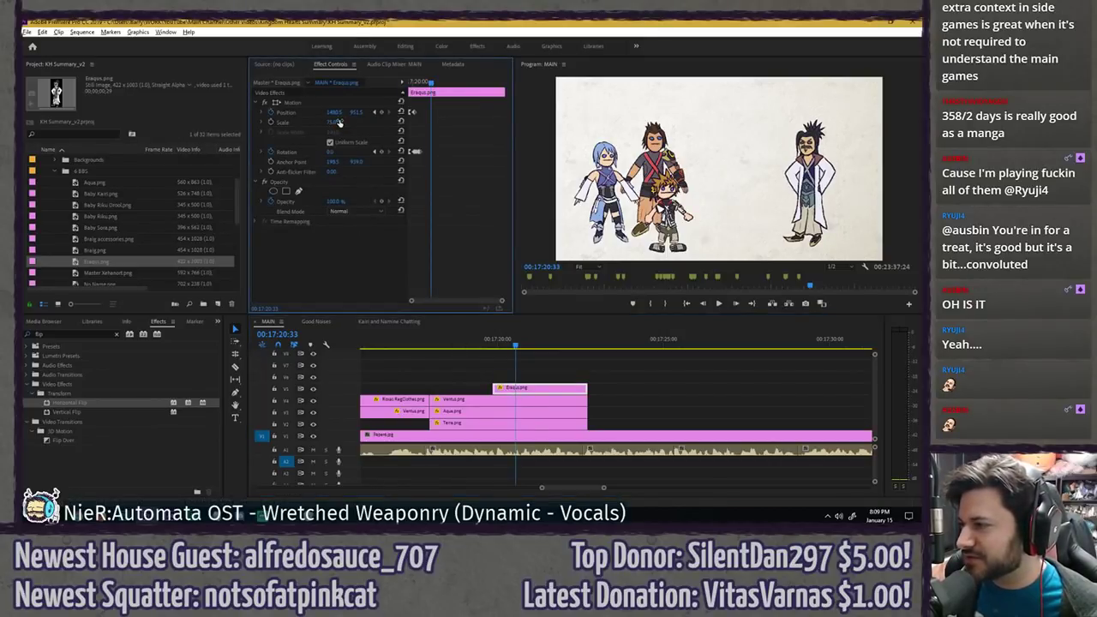
{"action": "left_click", "coordinate": [334, 122]}
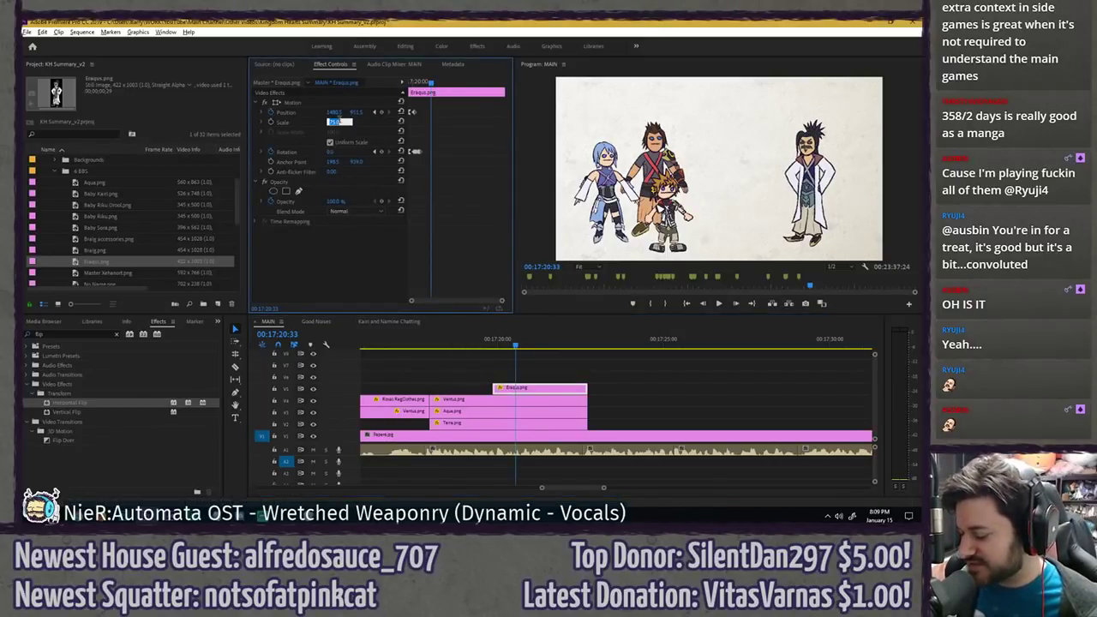
{"action": "type", "text": "78"}
{"action": "key", "text": "Return"}
{"action": "left_click", "coordinate": [634, 370]}
{"action": "key", "text": "ctrl+s"}
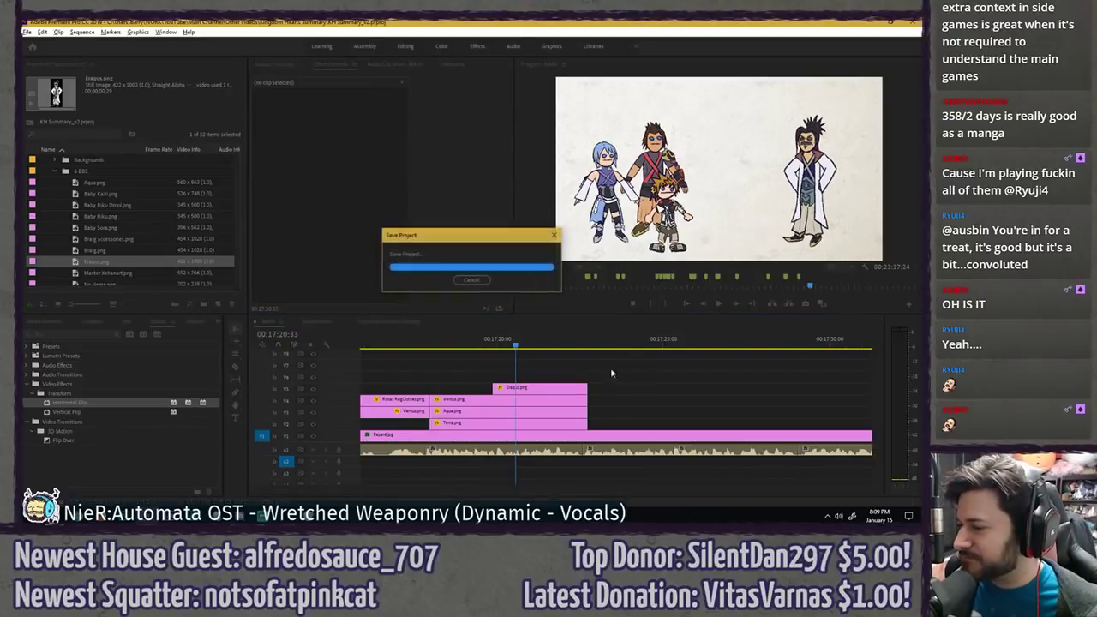
{"action": "left_click", "coordinate": [485, 344]}
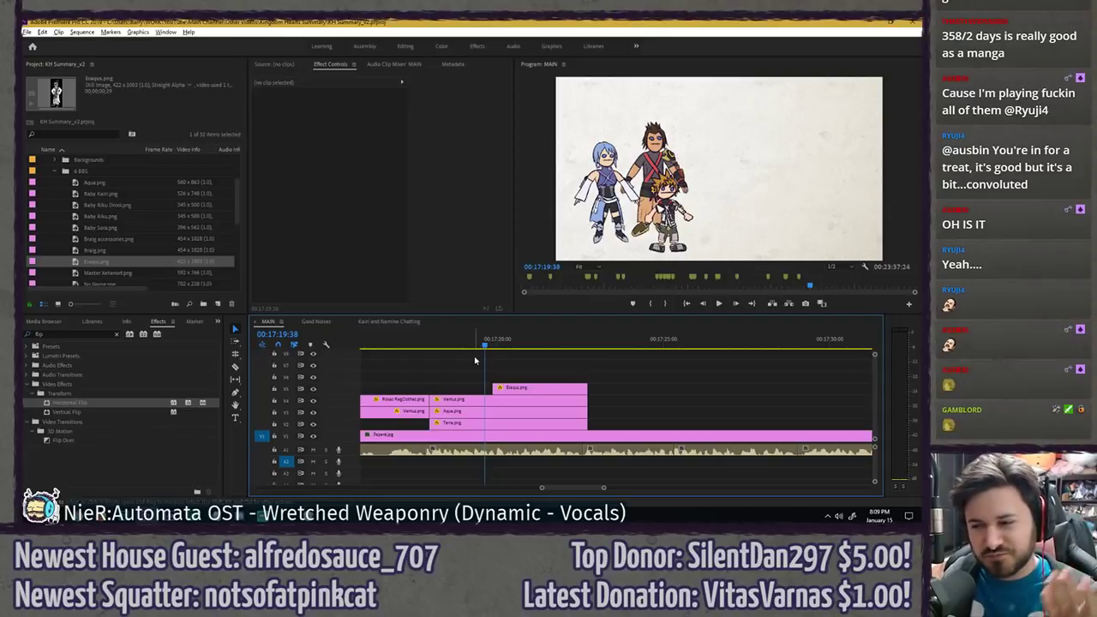
{"action": "key", "text": "ctrl+s"}
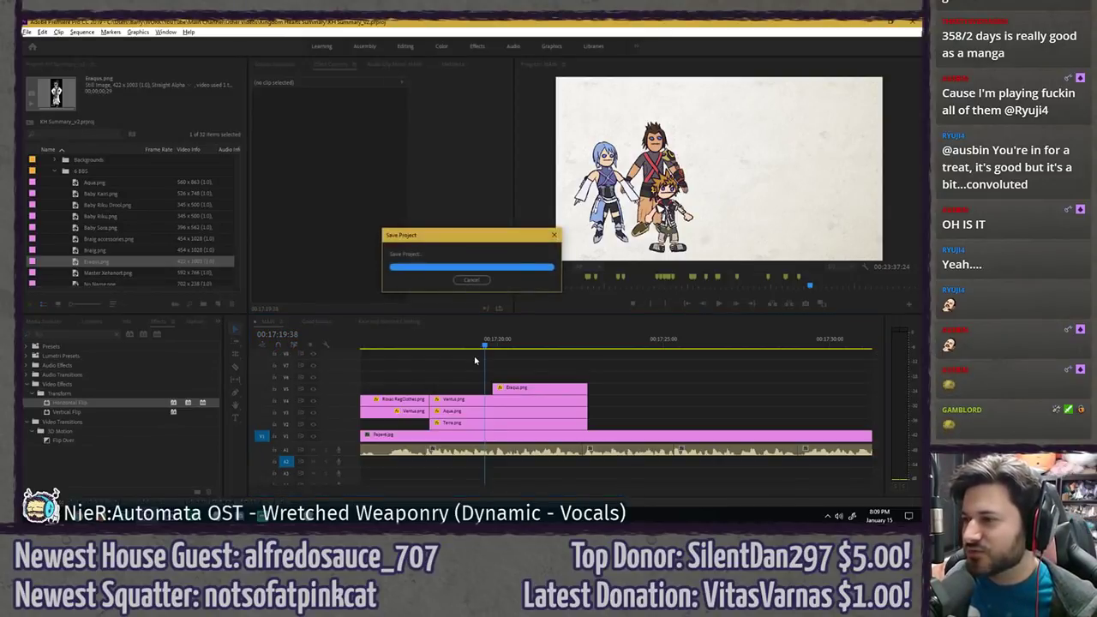
{"action": "left_click", "coordinate": [429, 342]}
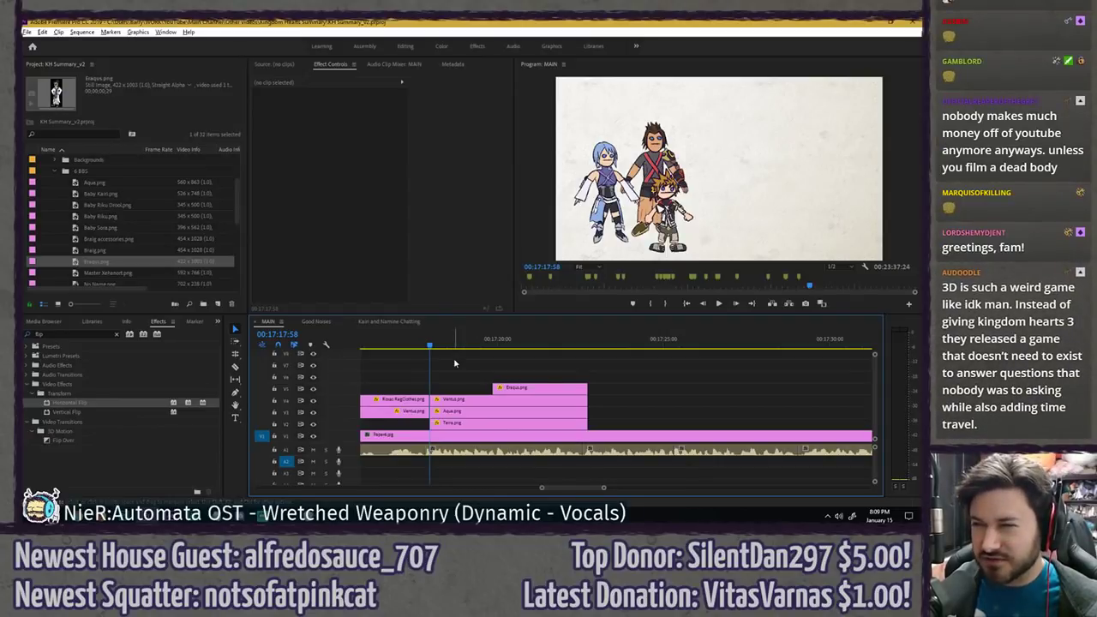
{"action": "key", "text": "space"}
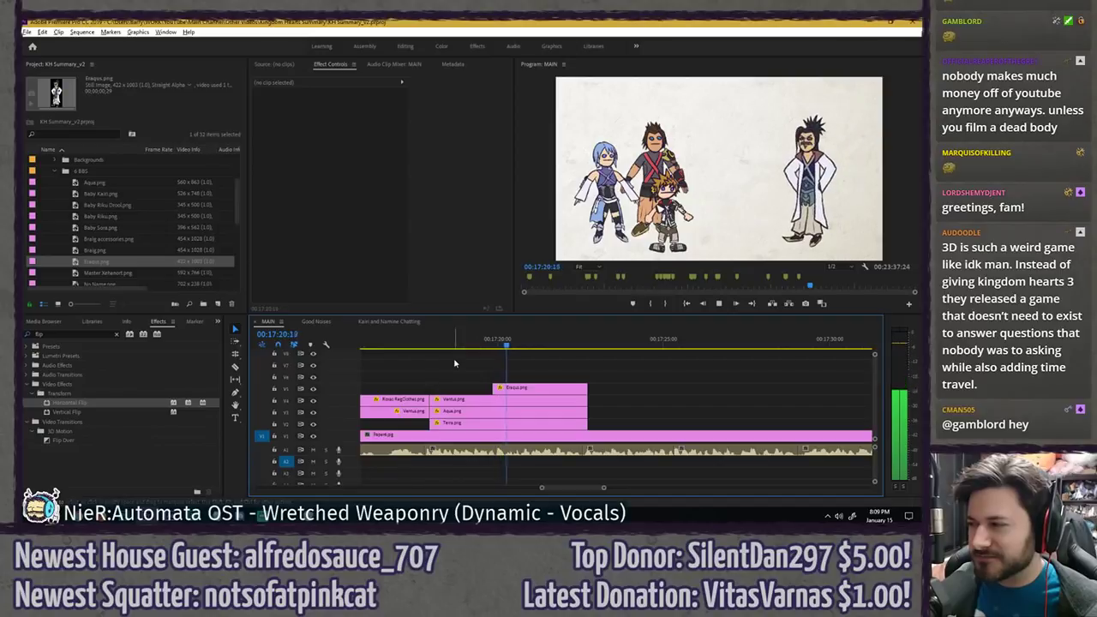
{"action": "key", "text": "space"}
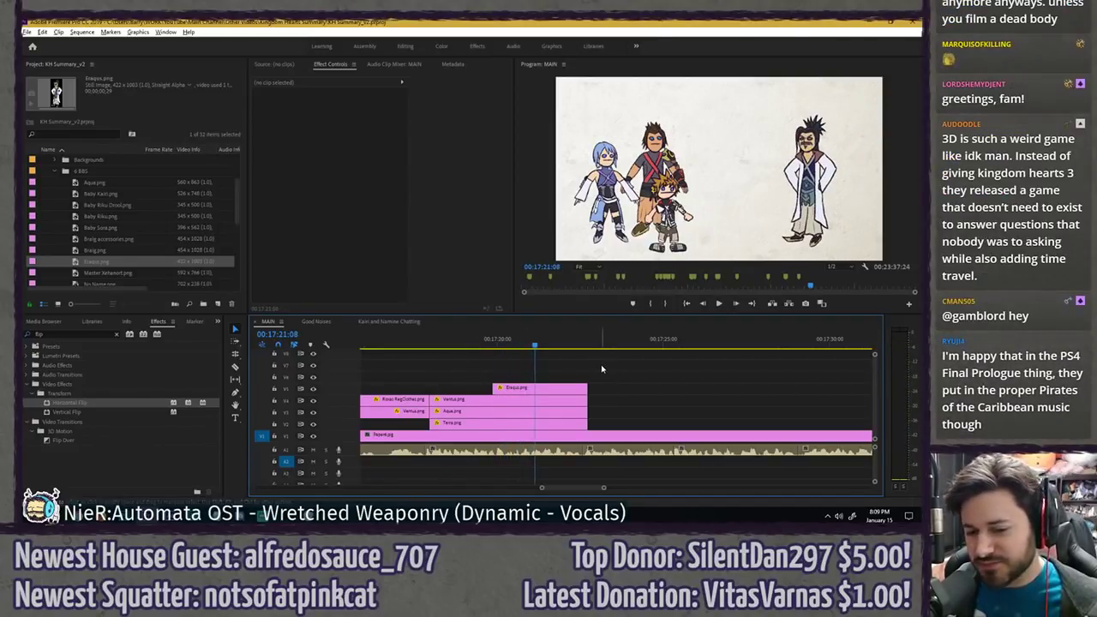
{"action": "scroll", "coordinate": [529, 367], "scroll_direction": "down", "scroll_amount": 2}
{"action": "scroll", "coordinate": [529, 367], "scroll_direction": "up", "scroll_amount": 2}
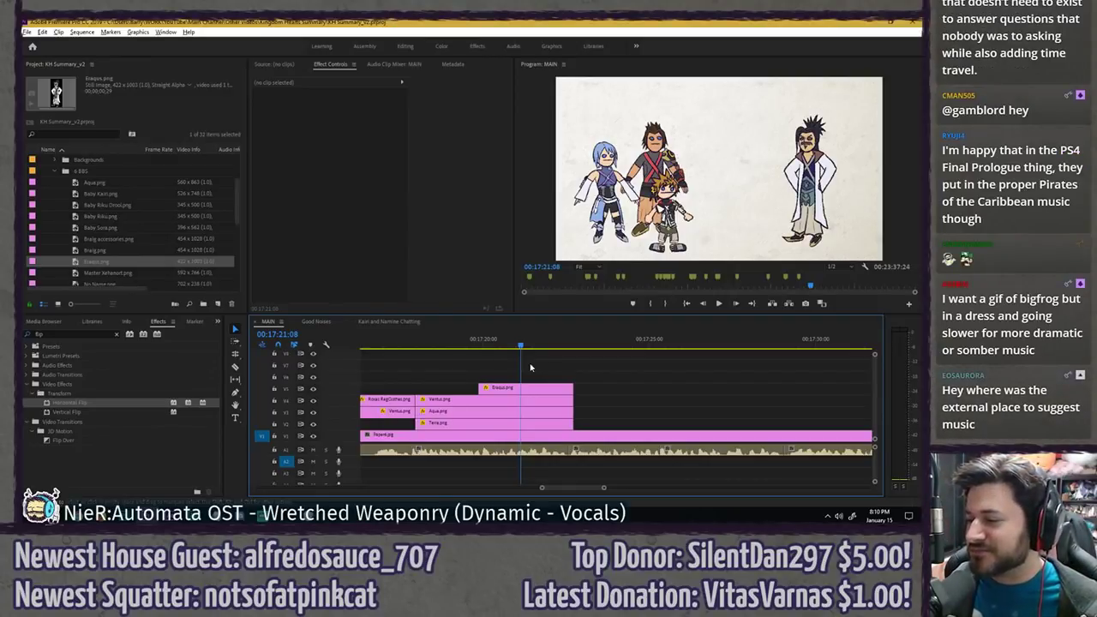
{"action": "left_click", "coordinate": [467, 346]}
{"action": "key", "text": "ctrl+s"}
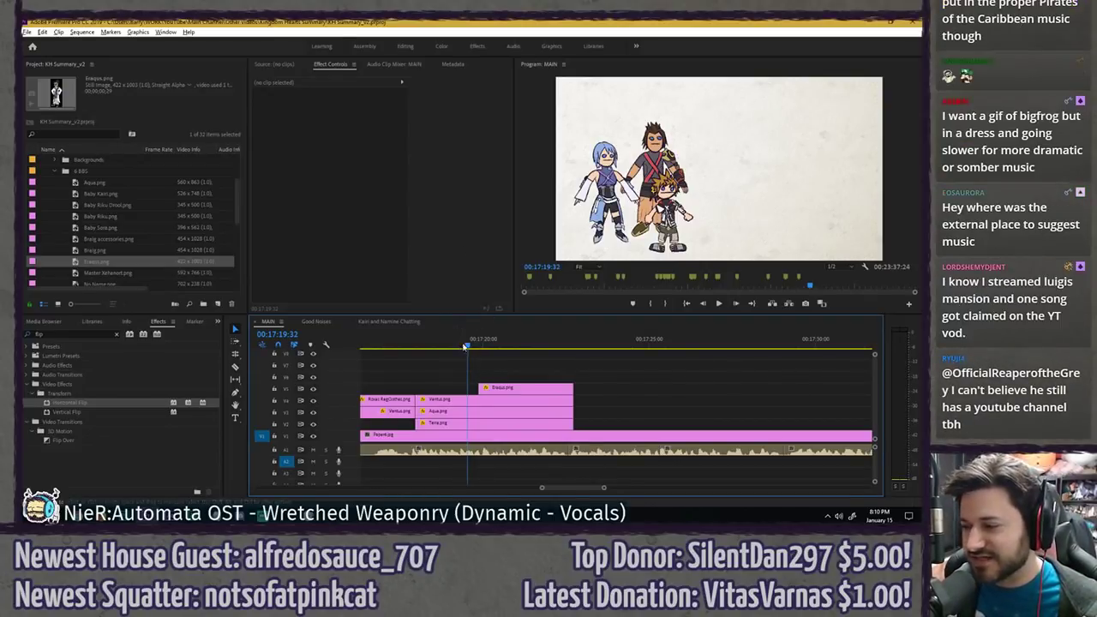
{"action": "left_click_drag", "start_coordinate": [466, 346], "coordinate": [453, 345]}
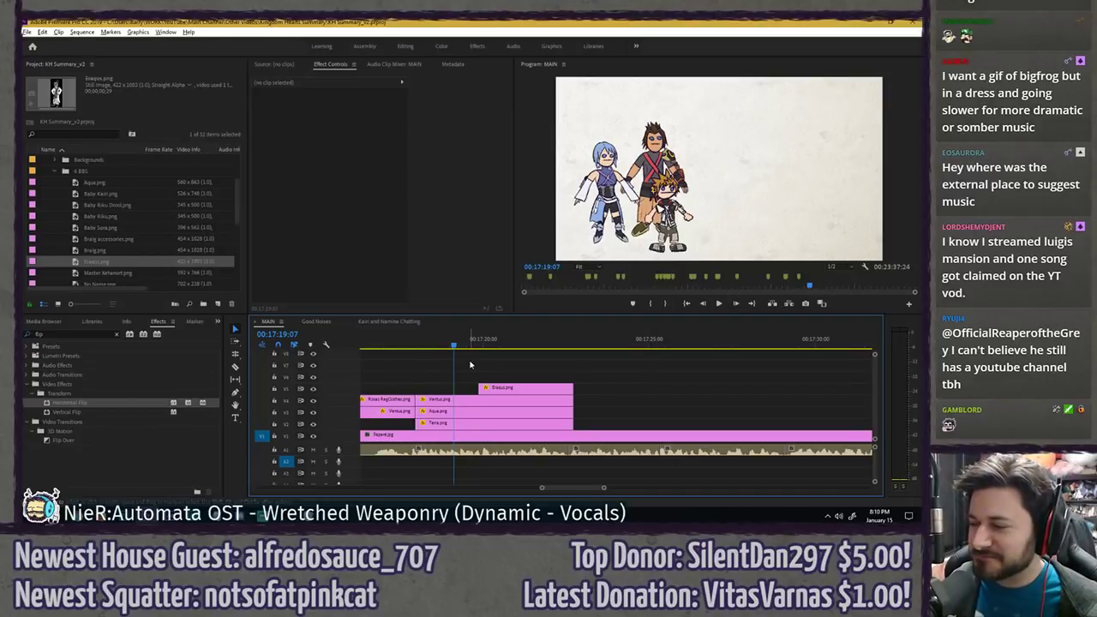
{"action": "key", "text": "ctrl+s"}
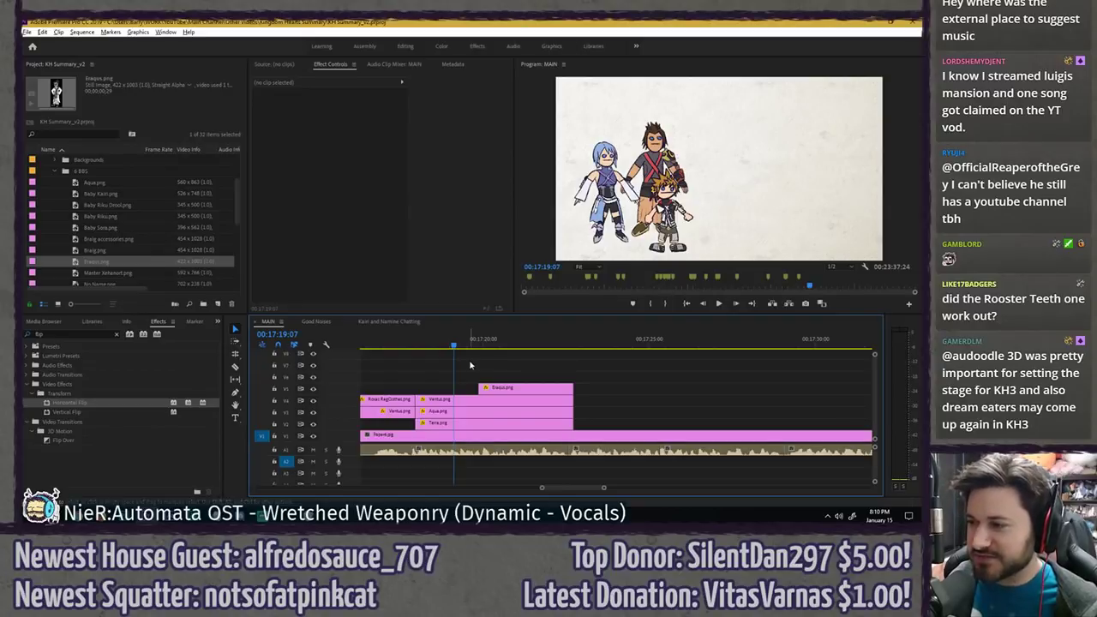
{"action": "key", "text": "ctrl+s"}
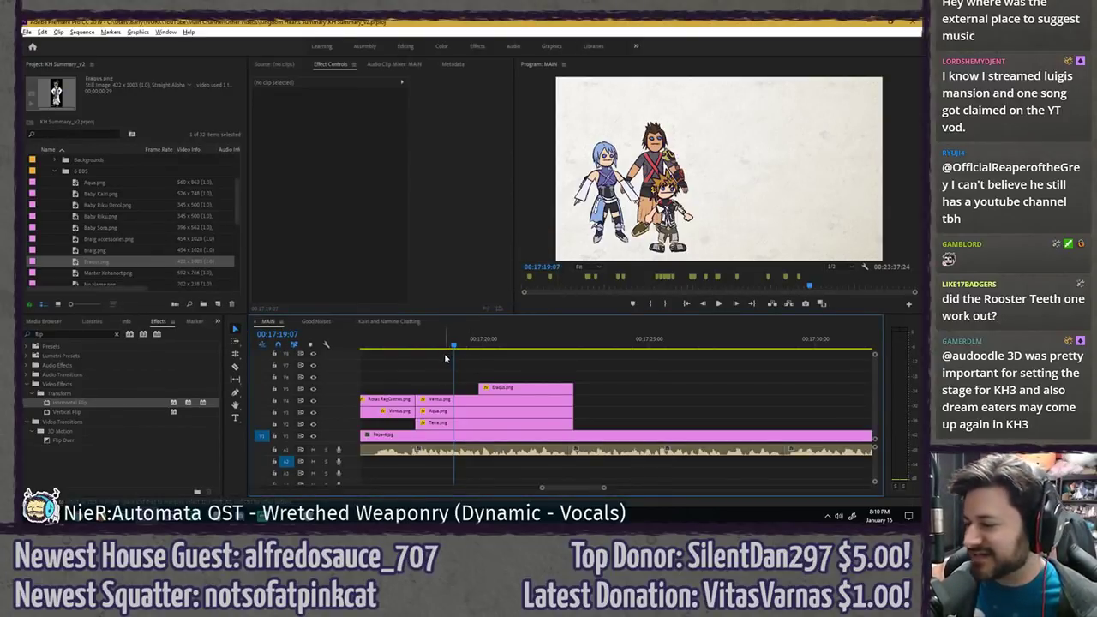
{"action": "key", "text": "space"}
{"action": "key", "text": "space"}
{"action": "left_click", "coordinate": [466, 342]}
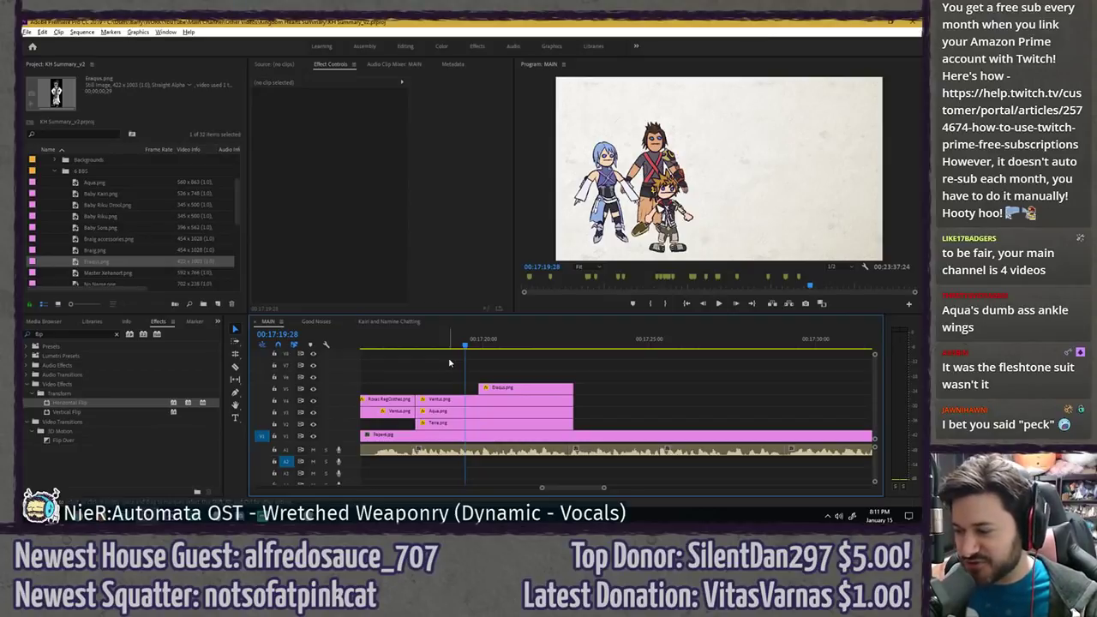
{"action": "key", "text": "ctrl+s"}
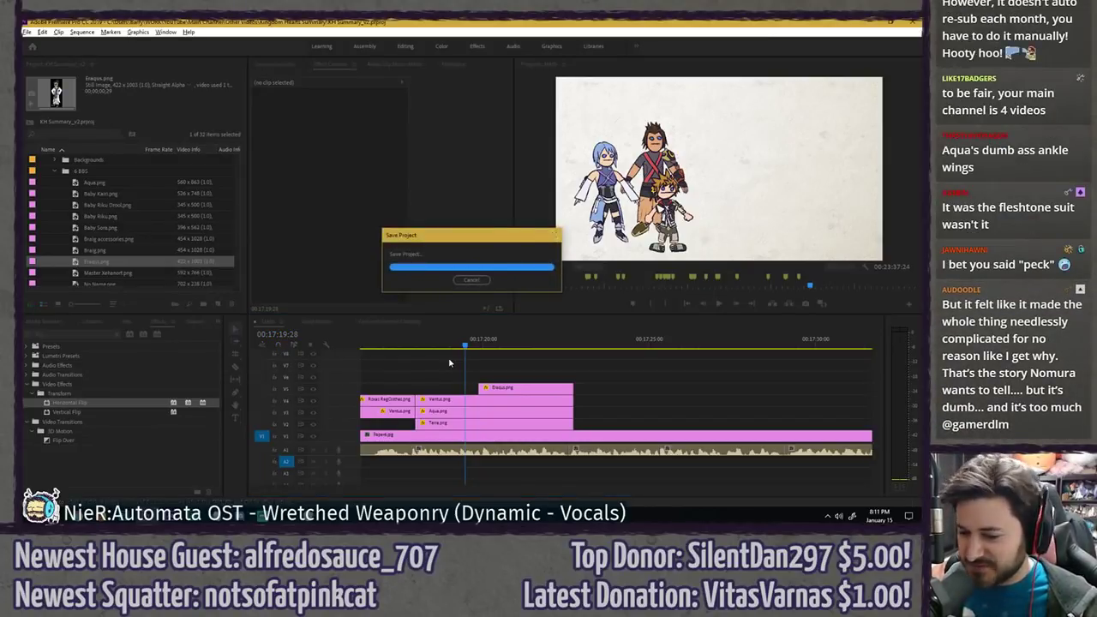
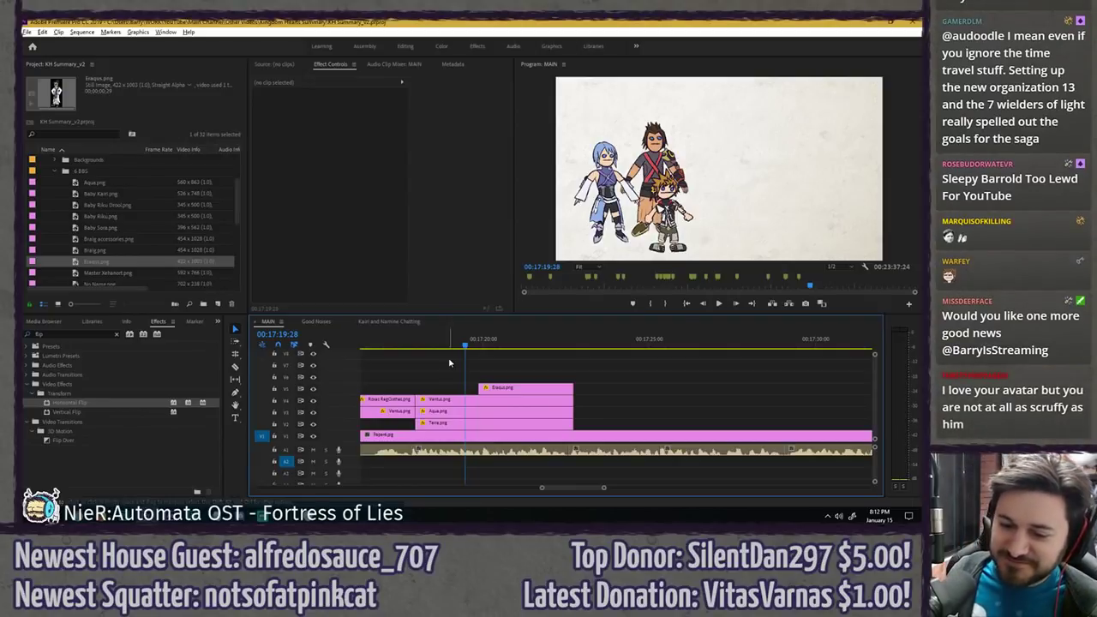
- Add a marker named 'add Keyblade Masters text' at 00:17:21:26 and save the project
{"action": "key", "text": "ctrl+s"}
{"action": "key", "text": "space"}
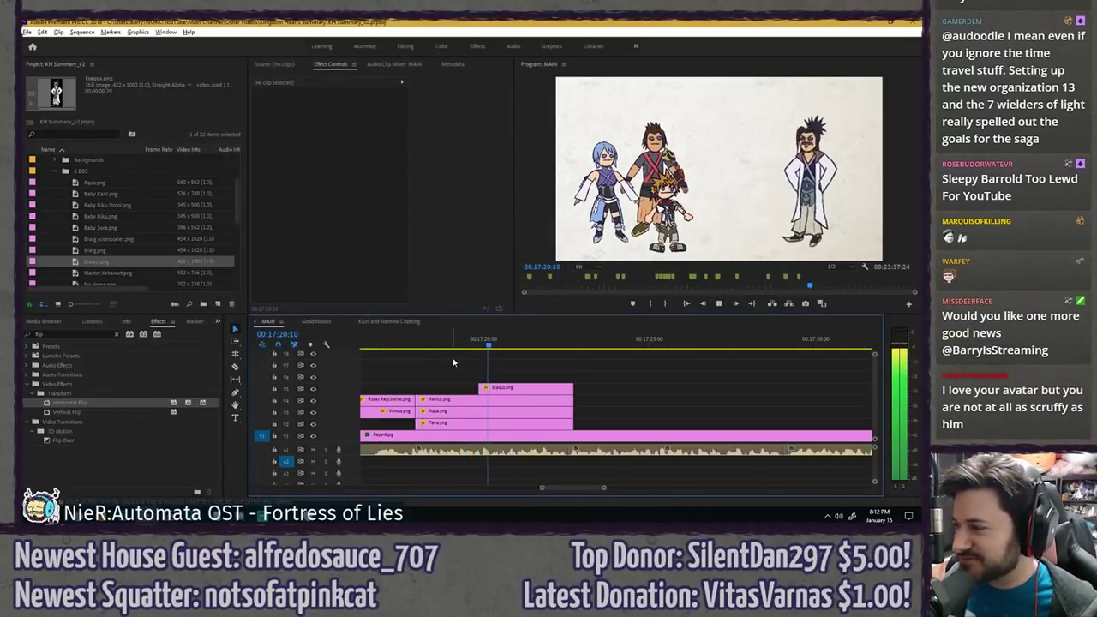
{"action": "key", "text": "space"}
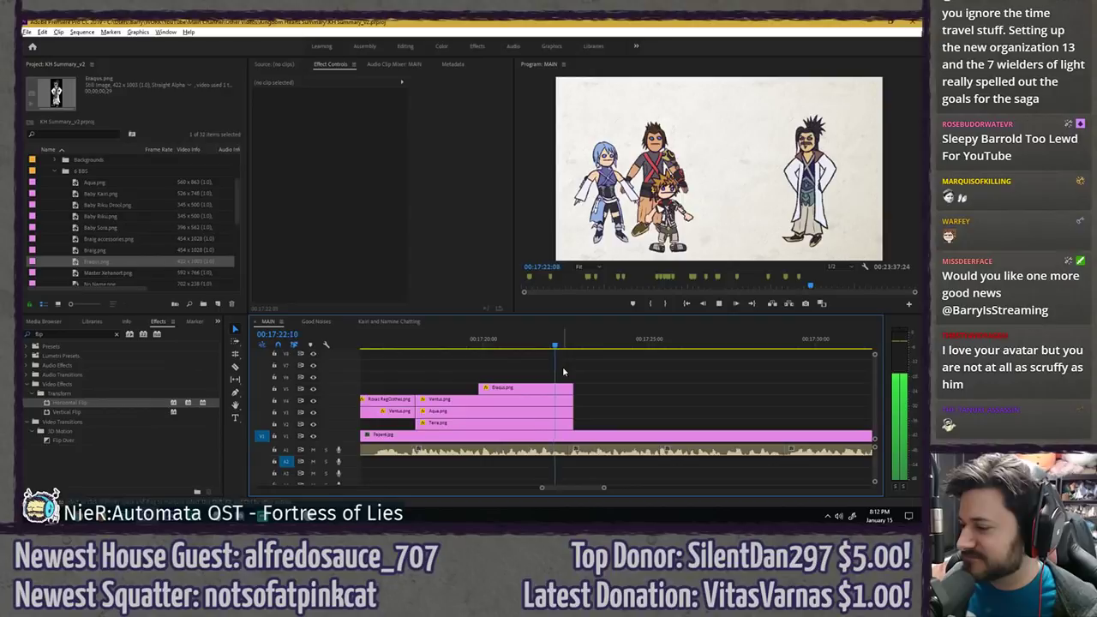
{"action": "key", "text": "m"}
{"action": "key", "text": "m"}
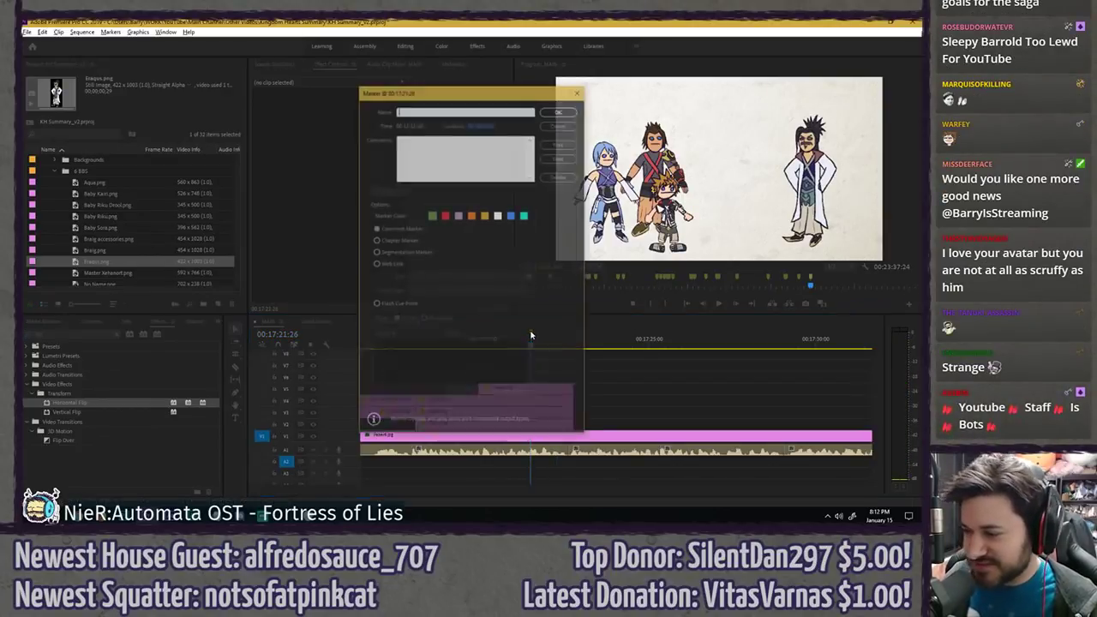
{"action": "type", "text": "add Keyblade Mas"}
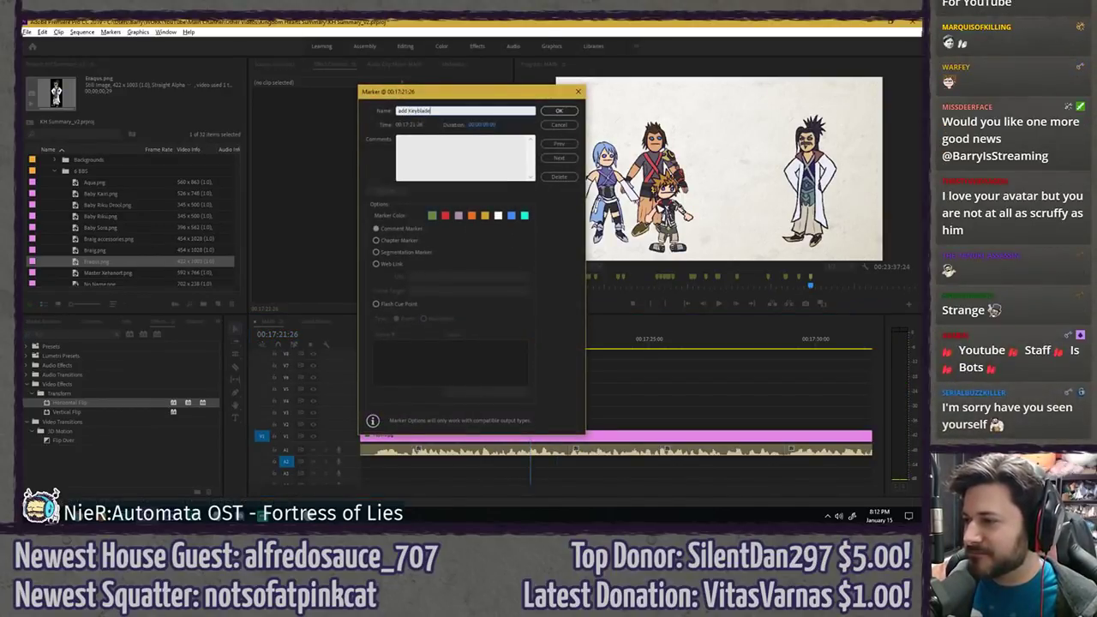
{"action": "type", "text": "ters text"}
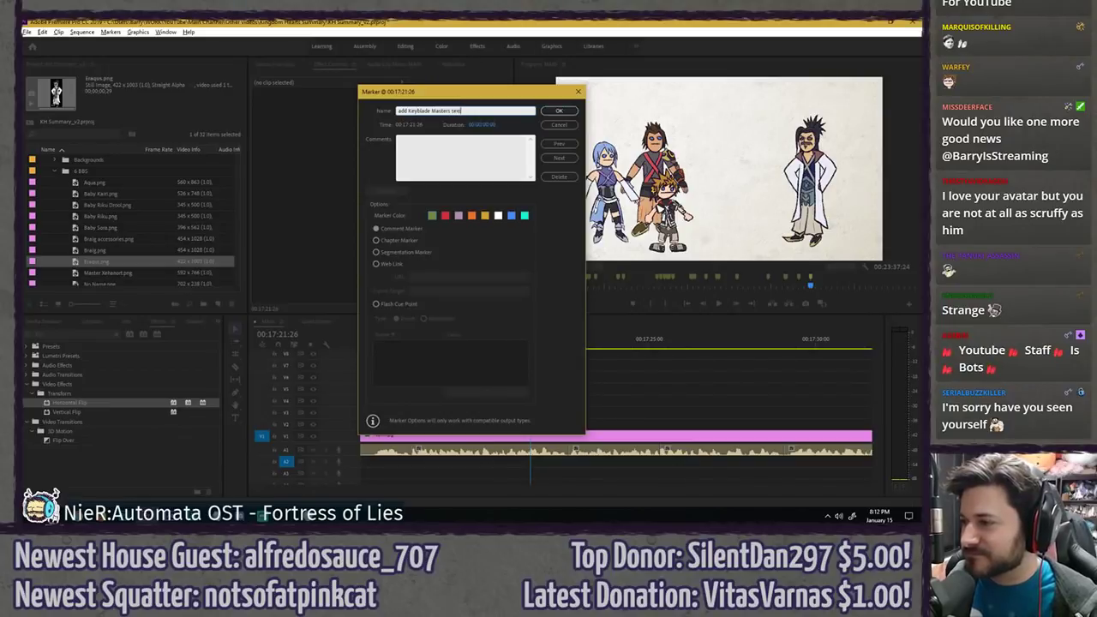
{"action": "key", "text": "Return"}
{"action": "key", "text": "ctrl+s"}
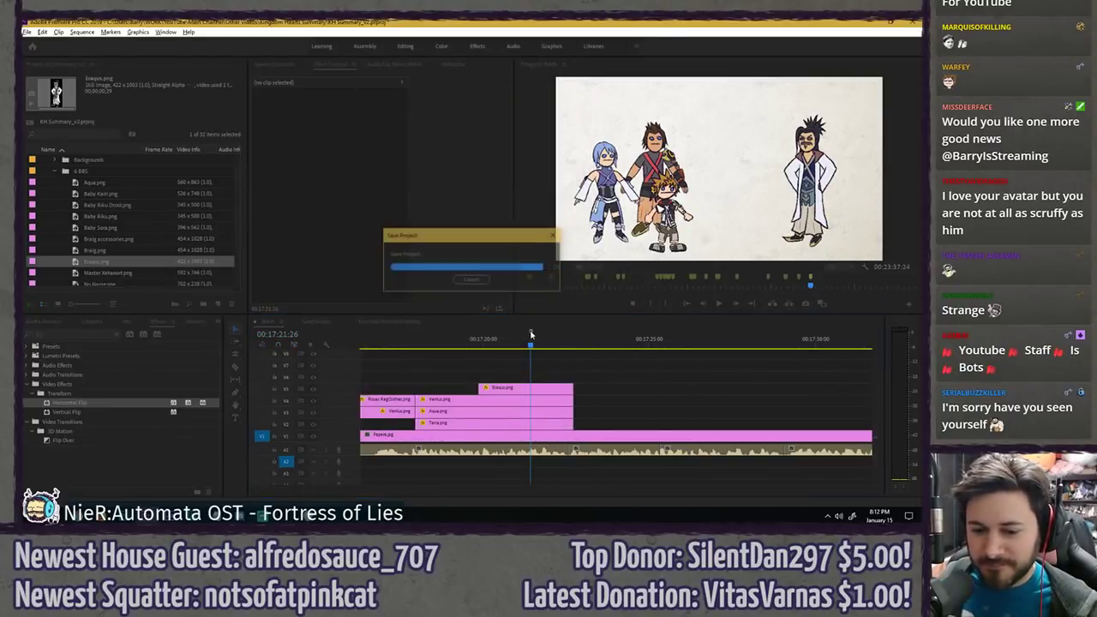
- Move the playhead to 00:17:22:21, just past the new marker
{"action": "left_click", "coordinate": [615, 341]}
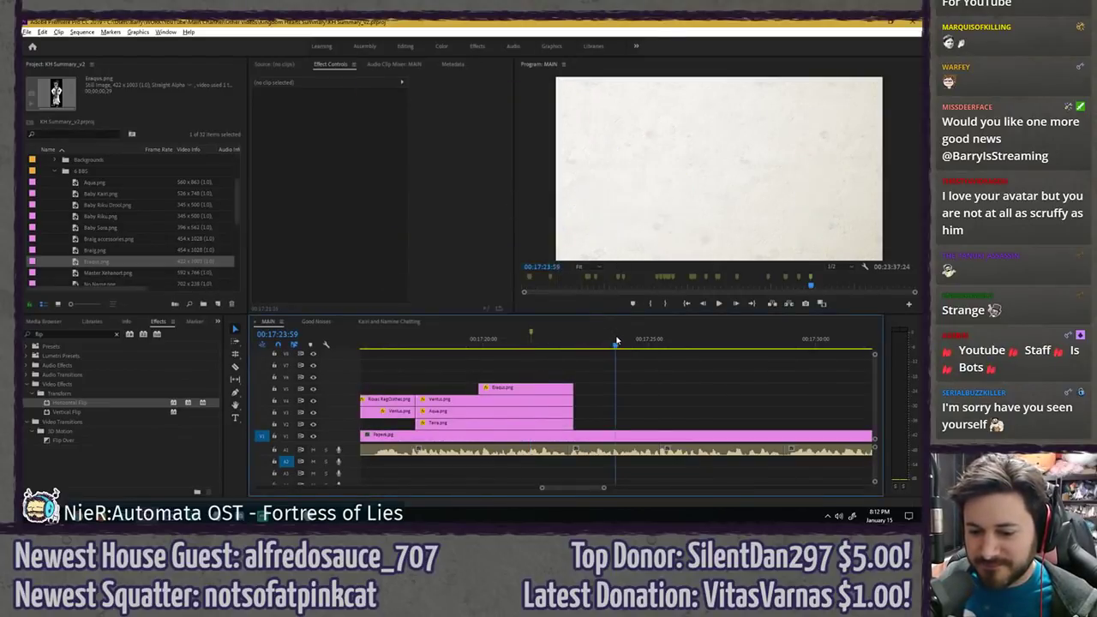
{"action": "left_click", "coordinate": [563, 342]}
{"action": "left_click_drag", "start_coordinate": [562, 342], "coordinate": [560, 344]}
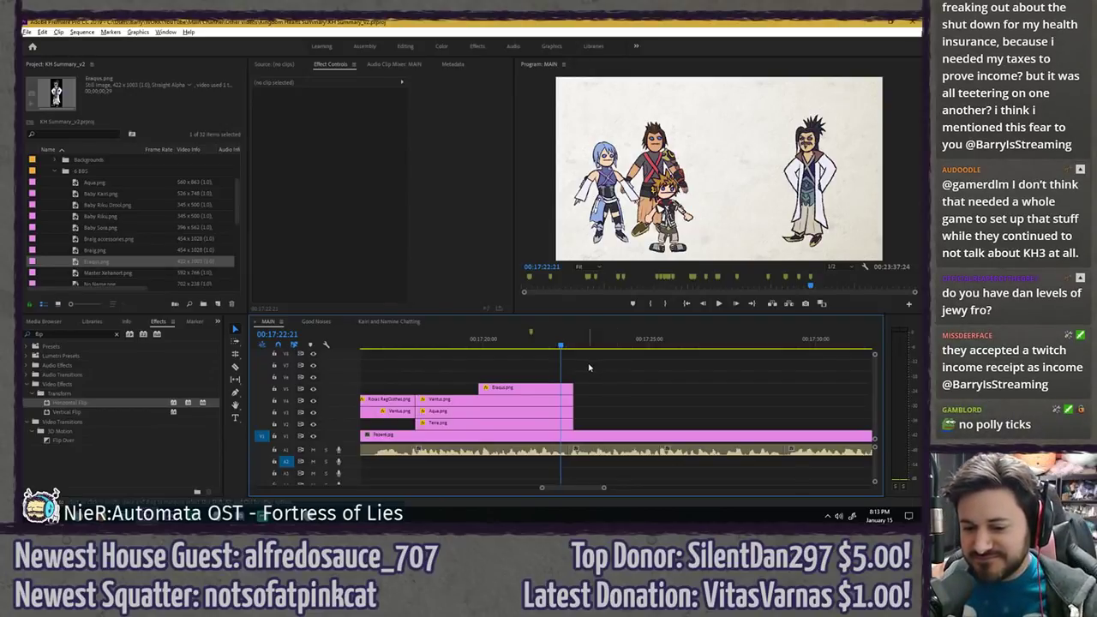
- Place Ventus.png on V2 right after the existing clips and save
{"action": "key", "text": "space"}
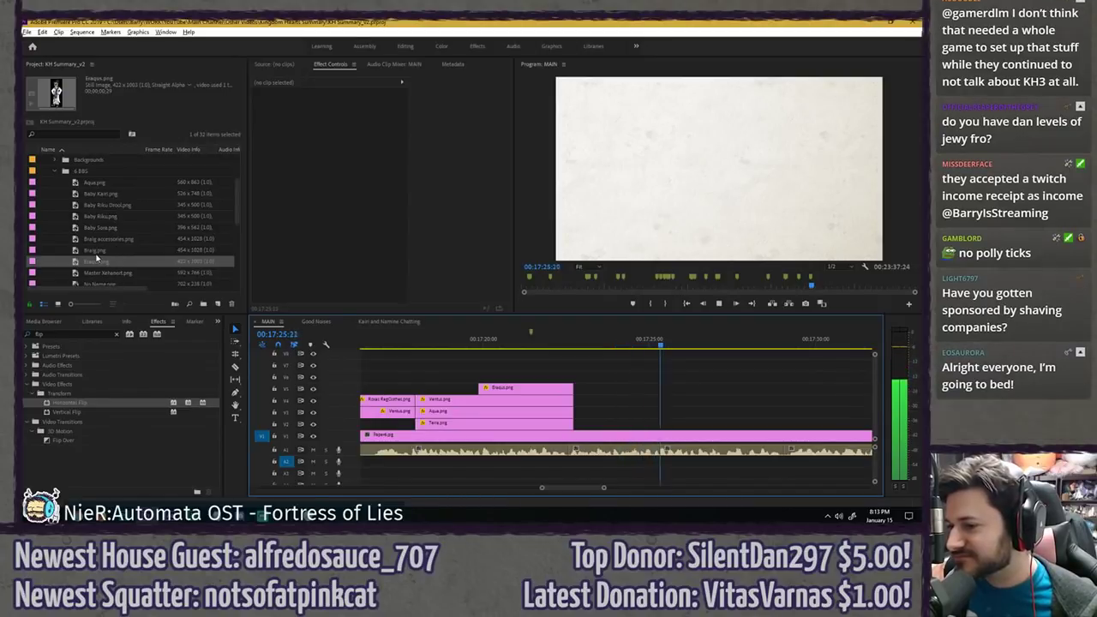
{"action": "key", "text": "space"}
{"action": "scroll", "coordinate": [100, 264], "scroll_direction": "down", "scroll_amount": 2}
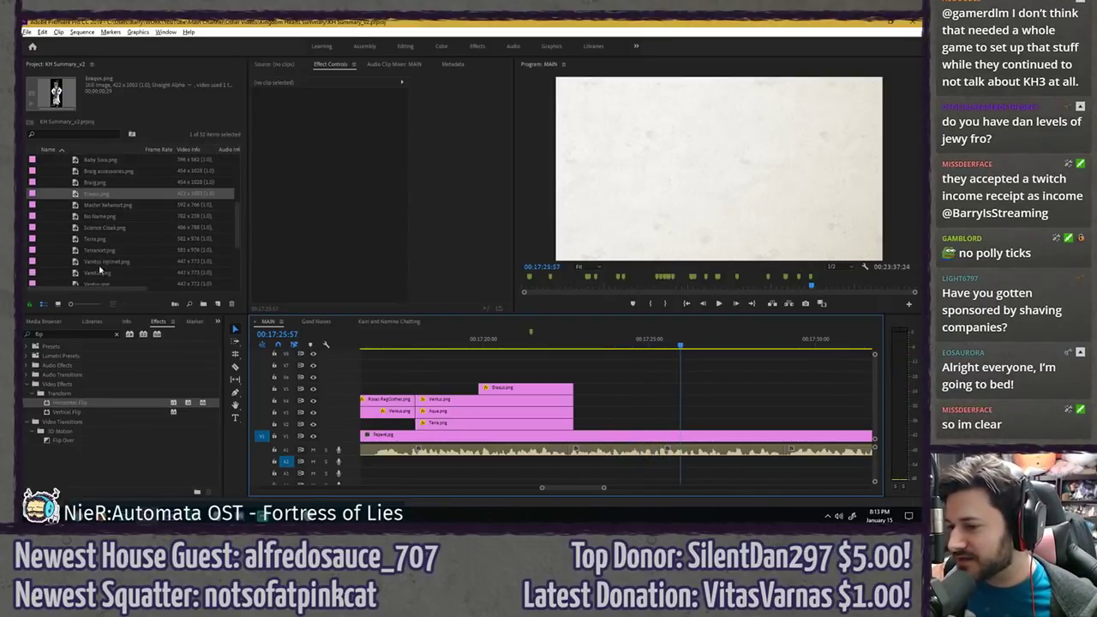
{"action": "left_click_drag", "start_coordinate": [98, 285], "coordinate": [578, 425]}
{"action": "left_click", "coordinate": [573, 343]}
{"action": "left_click_drag", "start_coordinate": [573, 342], "coordinate": [597, 342]}
{"action": "left_click", "coordinate": [591, 423]}
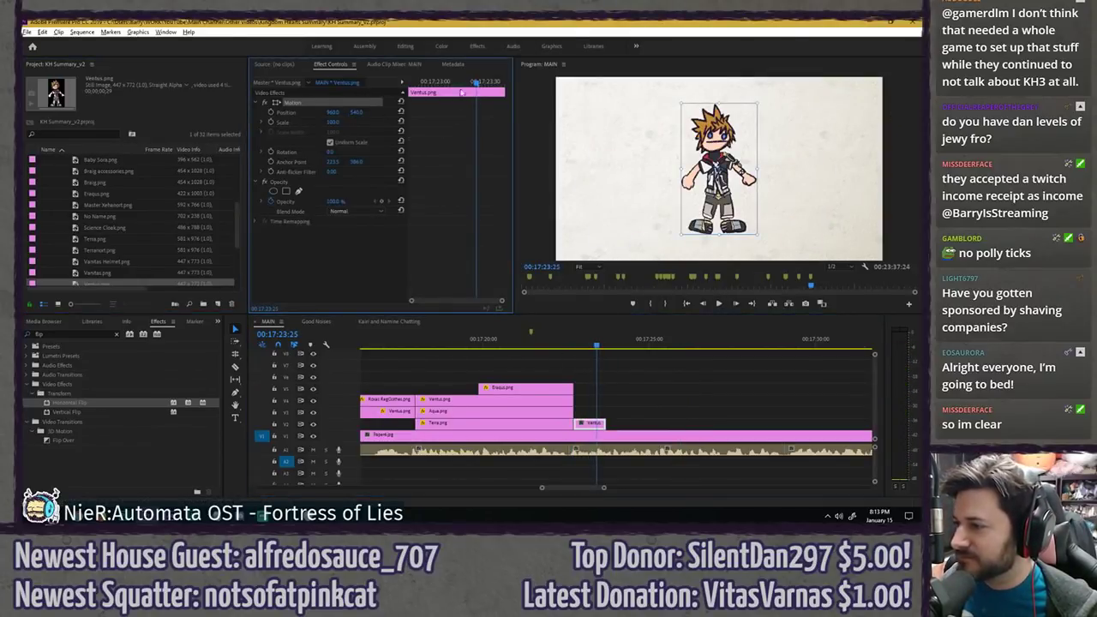
{"action": "key", "text": "Up"}
{"action": "key", "text": "ctrl+s"}
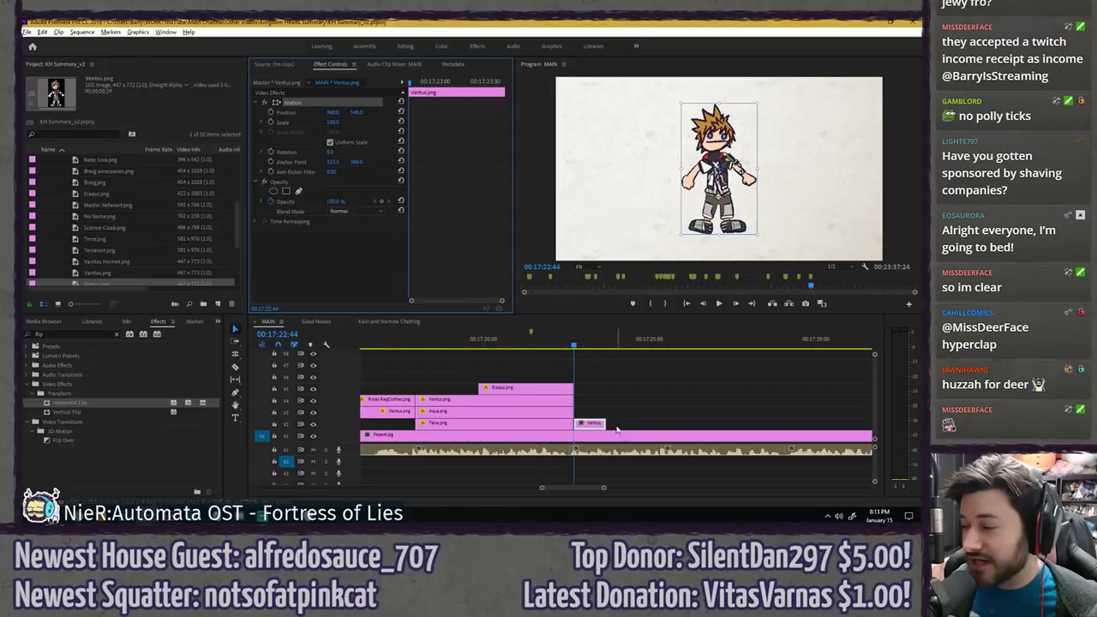
- Lengthen the end of the Ventus clip and save
{"action": "left_click_drag", "start_coordinate": [604, 425], "coordinate": [652, 411]}
{"action": "left_click", "coordinate": [637, 404]}
{"action": "left_click", "coordinate": [620, 425]}
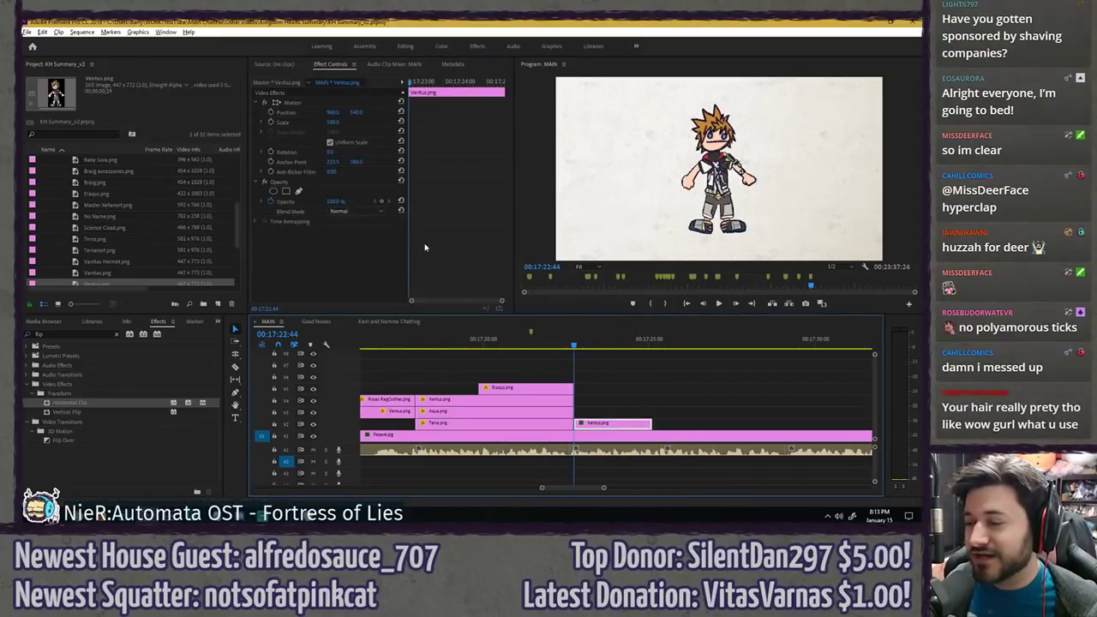
{"action": "key", "text": "ctrl+s"}
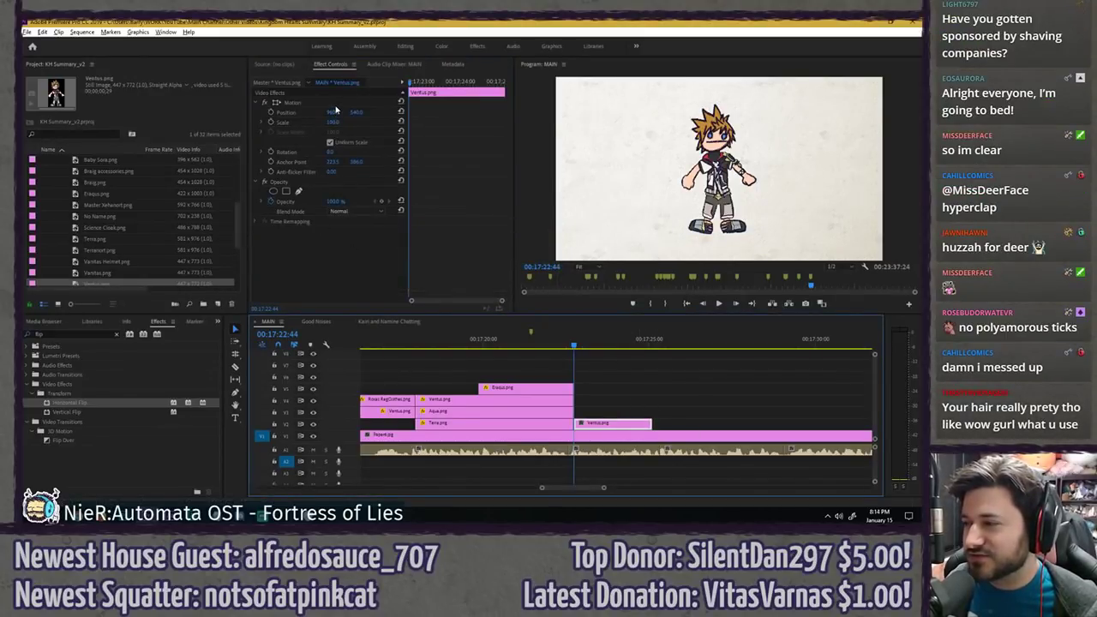
- Move Ventus's anchor point lower on the figure and save
{"action": "left_click", "coordinate": [335, 110]}
{"action": "left_click", "coordinate": [347, 103]}
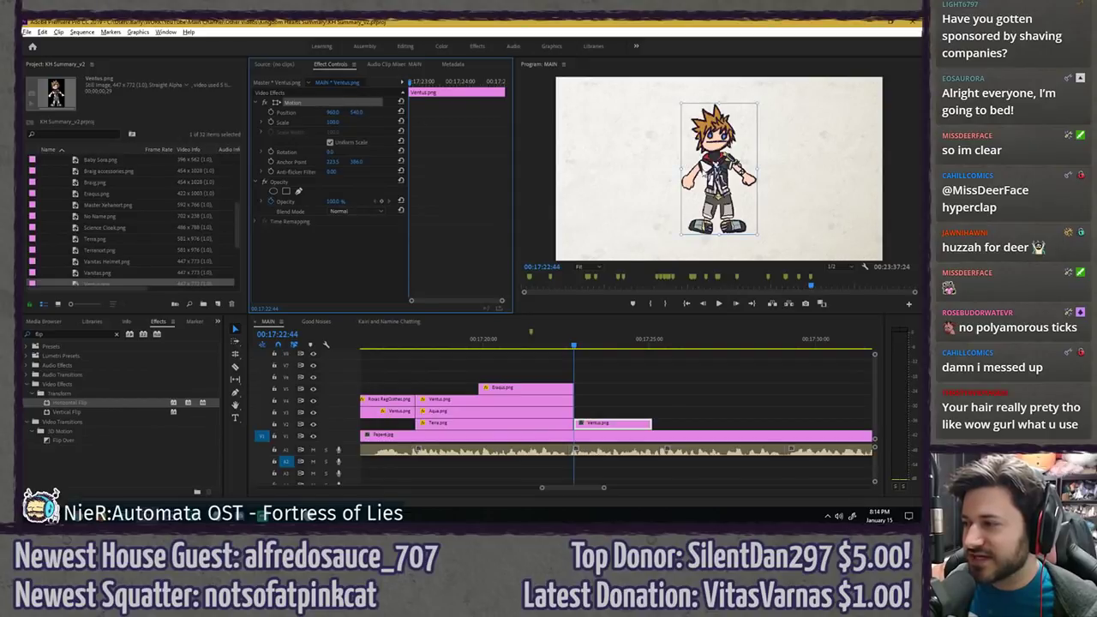
{"action": "left_click_drag", "start_coordinate": [720, 170], "coordinate": [720, 196]}
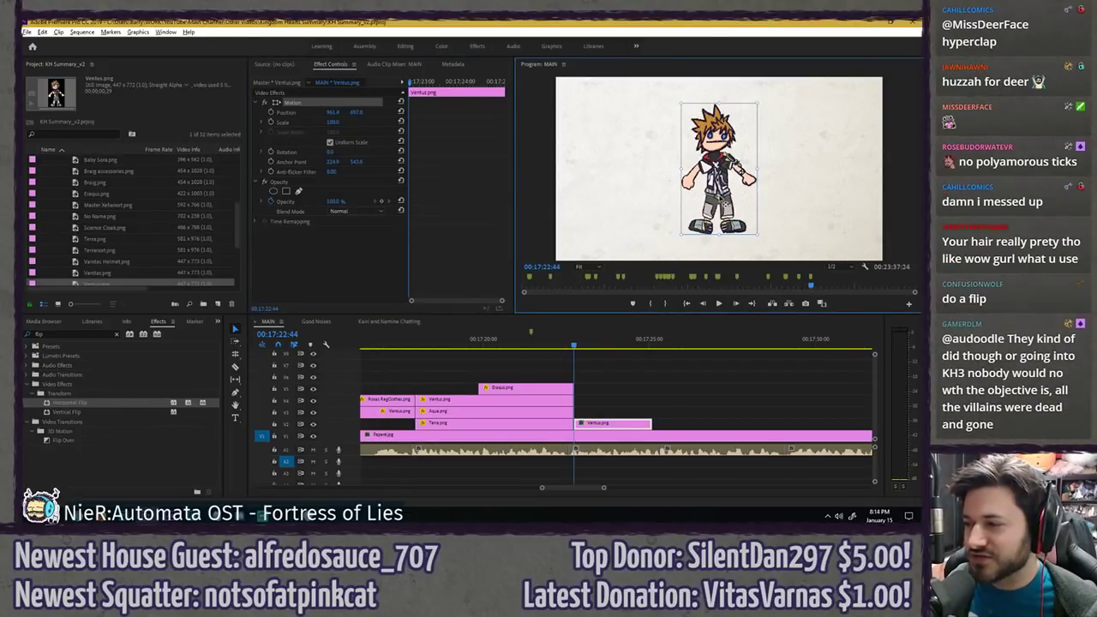
{"action": "left_click", "coordinate": [423, 255]}
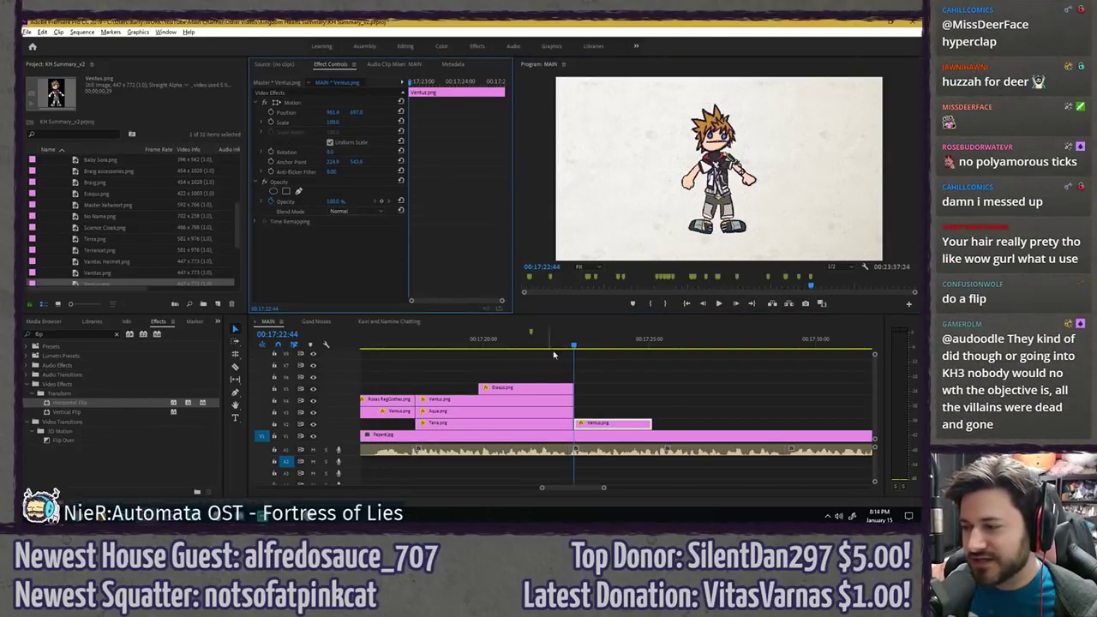
{"action": "left_click", "coordinate": [602, 424]}
{"action": "key", "text": "ctrl+s"}
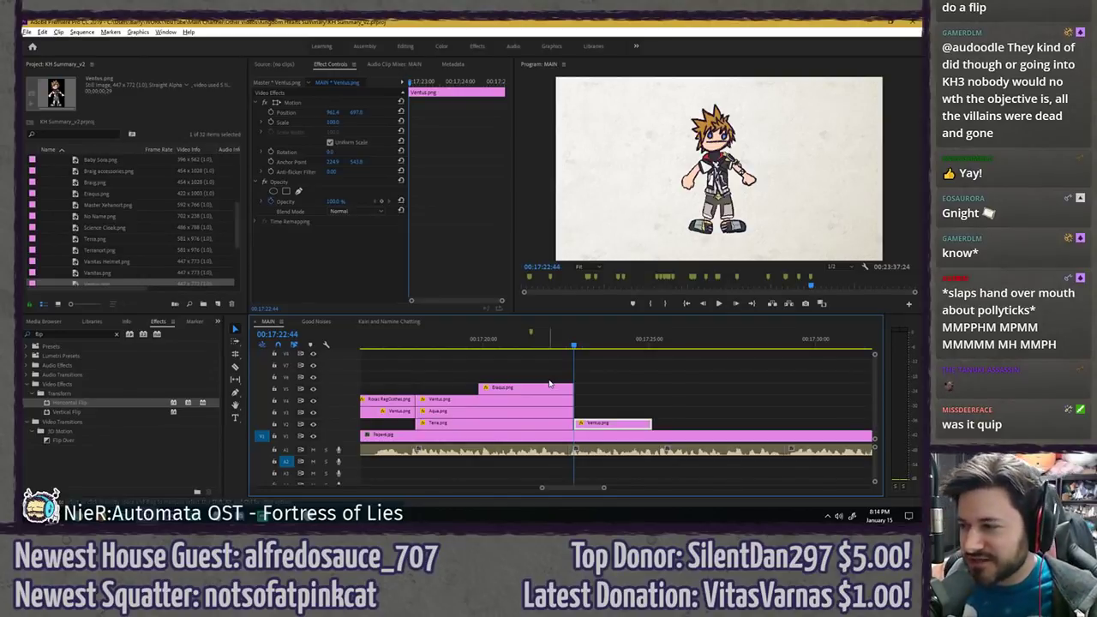
{"action": "left_click", "coordinate": [587, 377]}
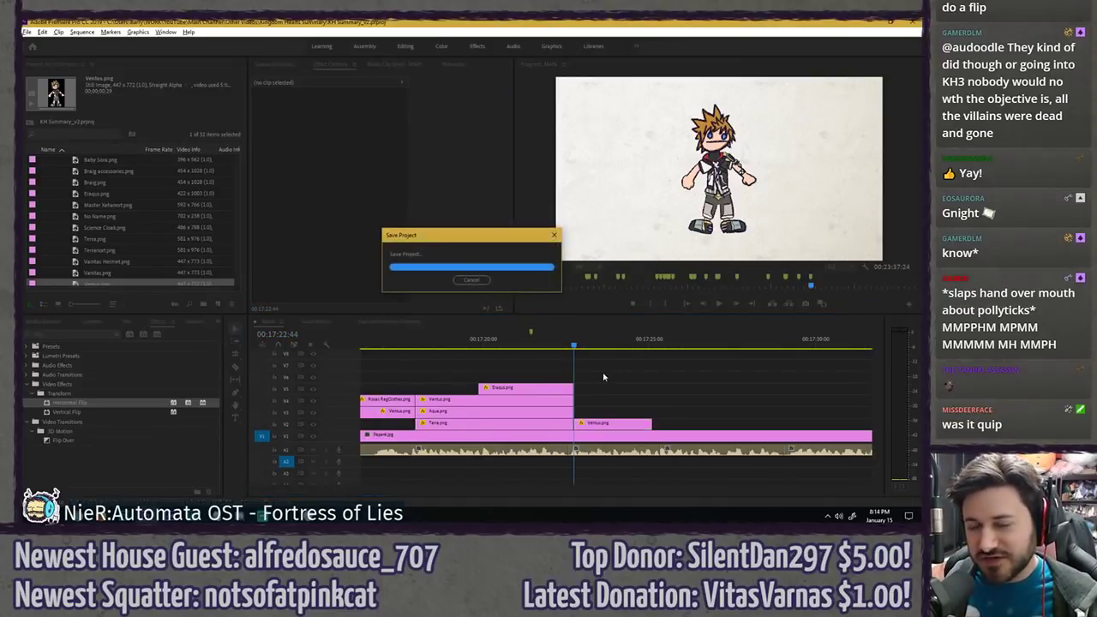
{"action": "left_click", "coordinate": [619, 426]}
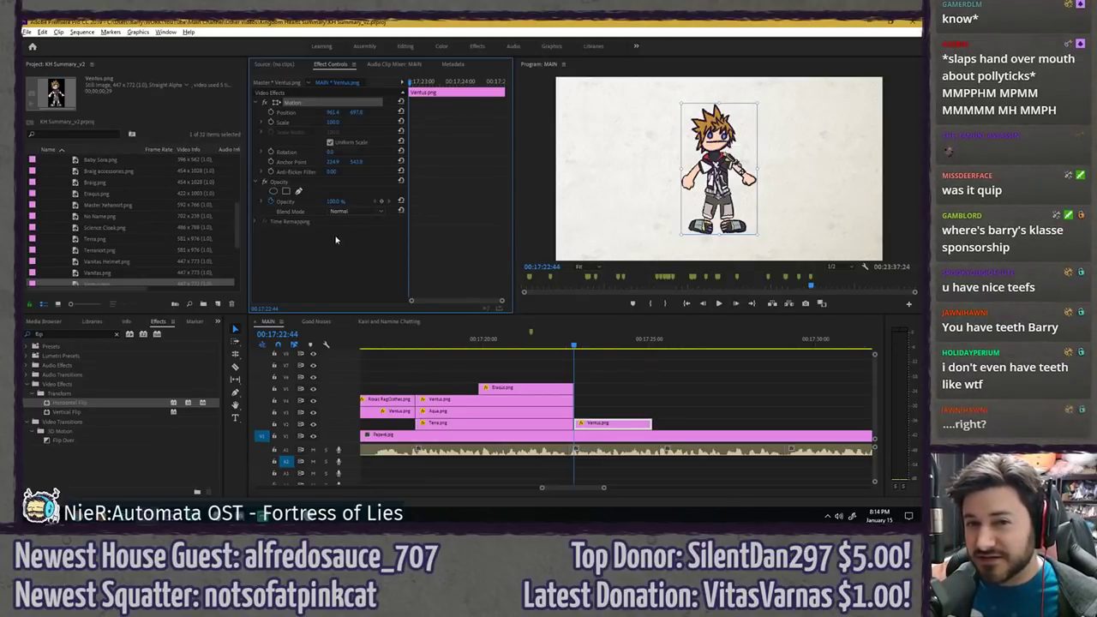
- Tilt Ventus slightly clockwise and save the project
{"action": "left_click_drag", "start_coordinate": [336, 153], "coordinate": [345, 152]}
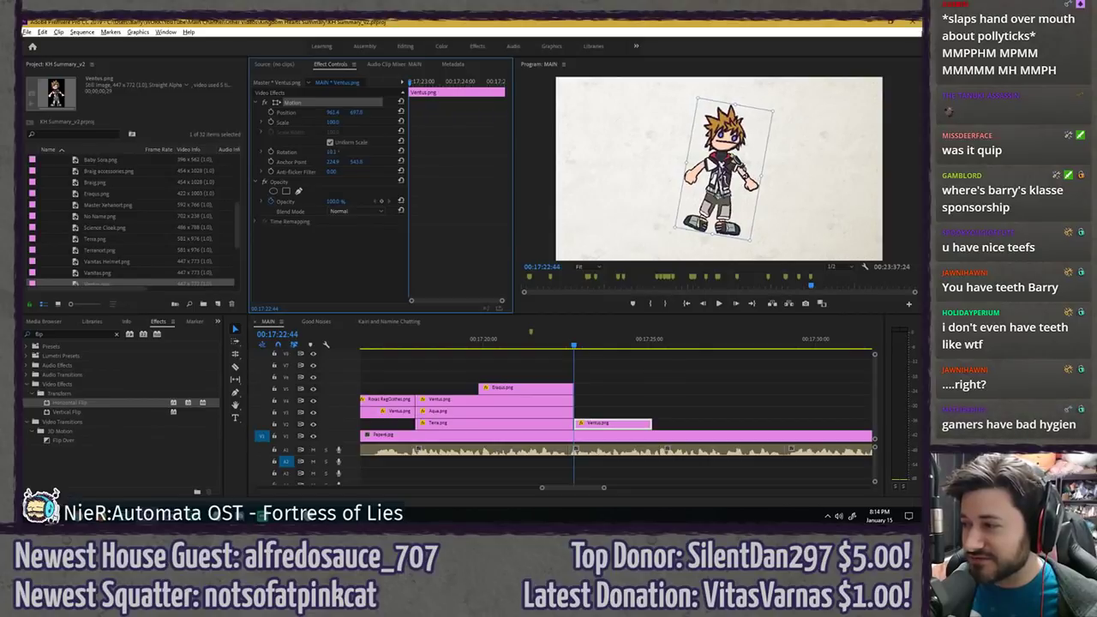
{"action": "left_click", "coordinate": [339, 266]}
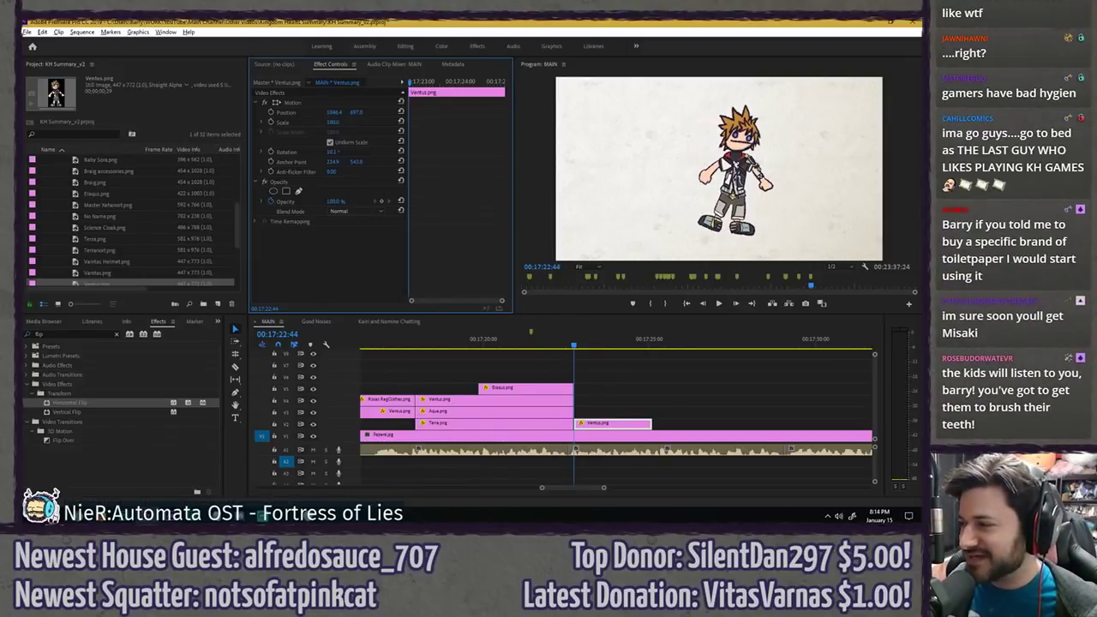
{"action": "left_click", "coordinate": [593, 376]}
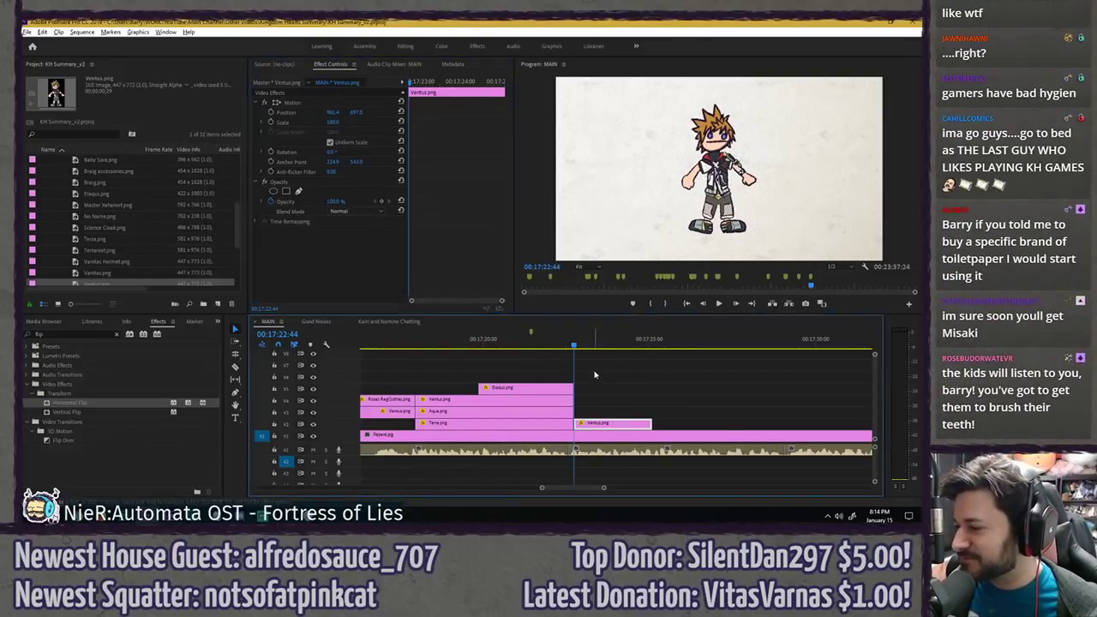
{"action": "key", "text": "ctrl+s"}
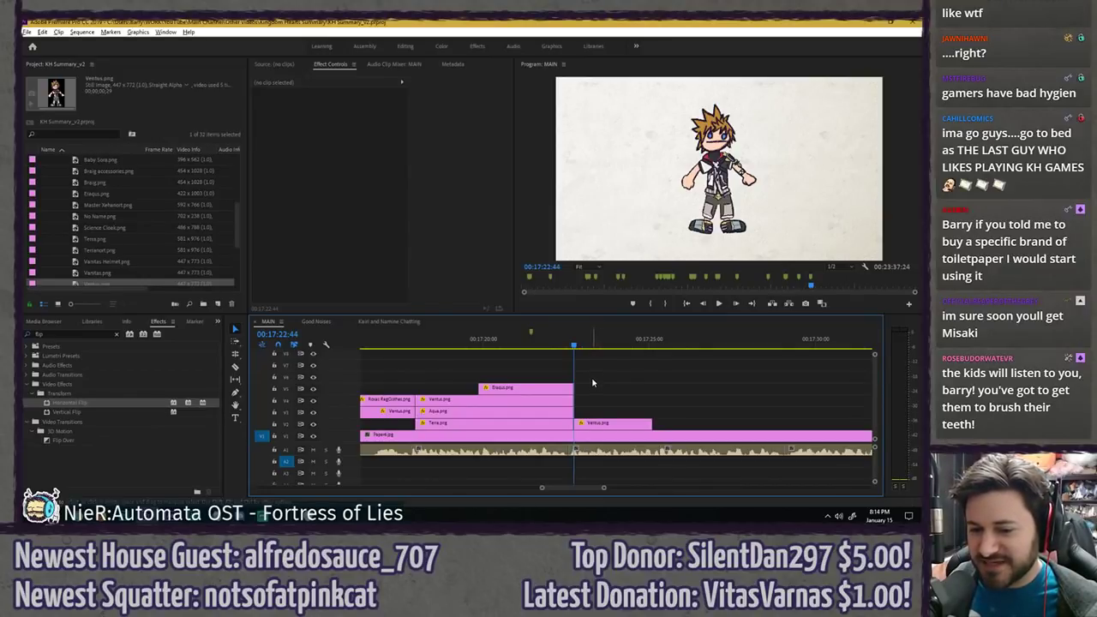
- At 00:17:23:19, keyframe Ventus's Position and Rotation, tilting him to -15 and raising him
{"action": "left_click", "coordinate": [622, 424]}
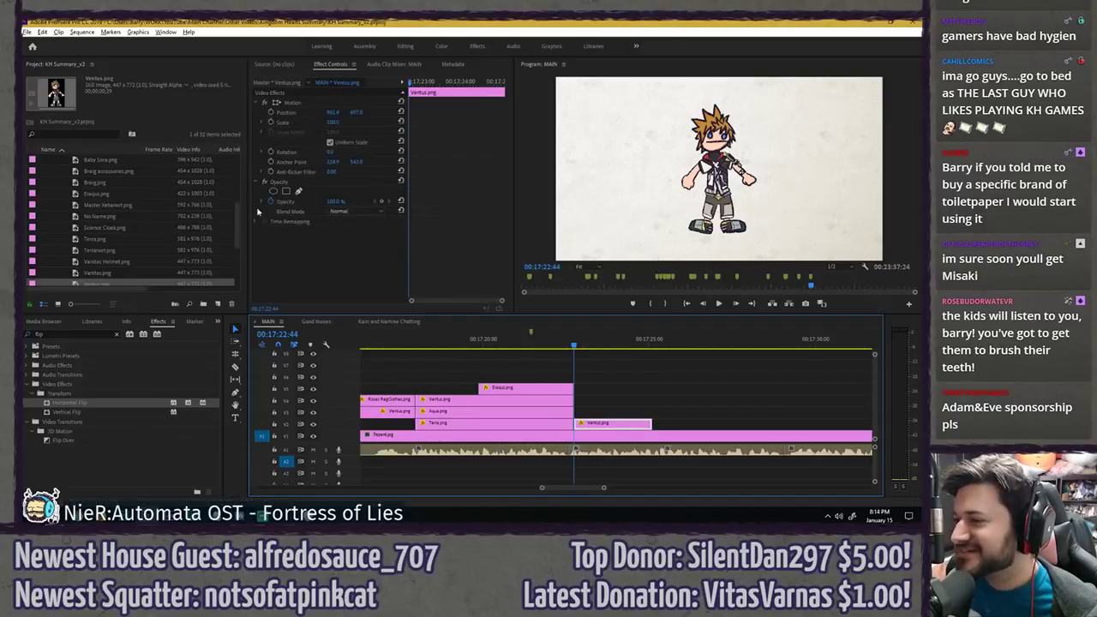
{"action": "left_click", "coordinate": [327, 103]}
{"action": "key", "text": "space"}
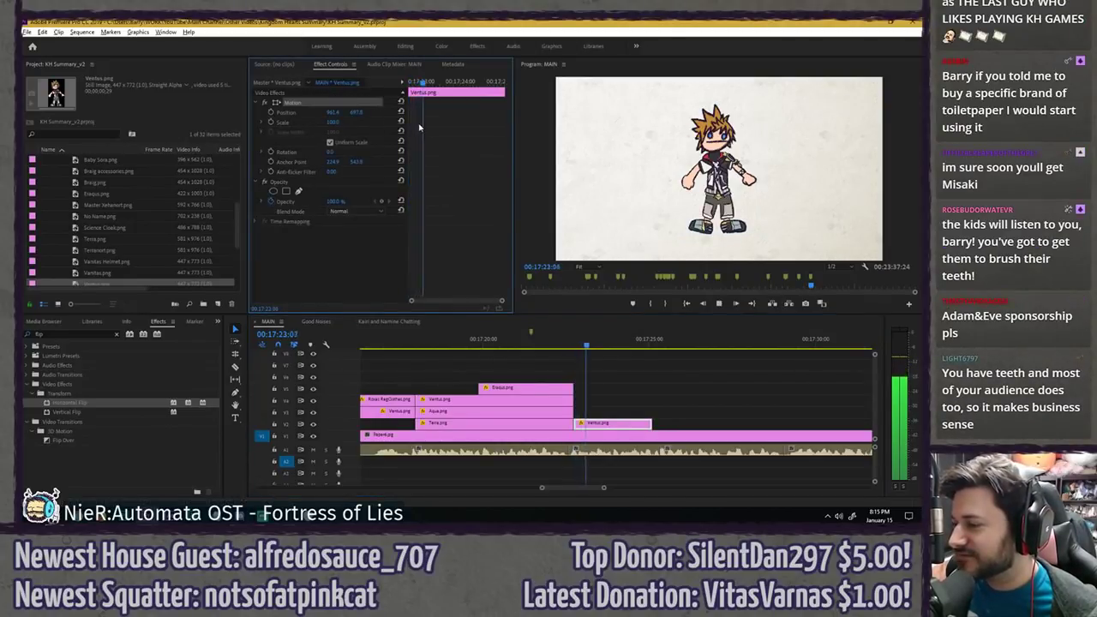
{"action": "key", "text": "space"}
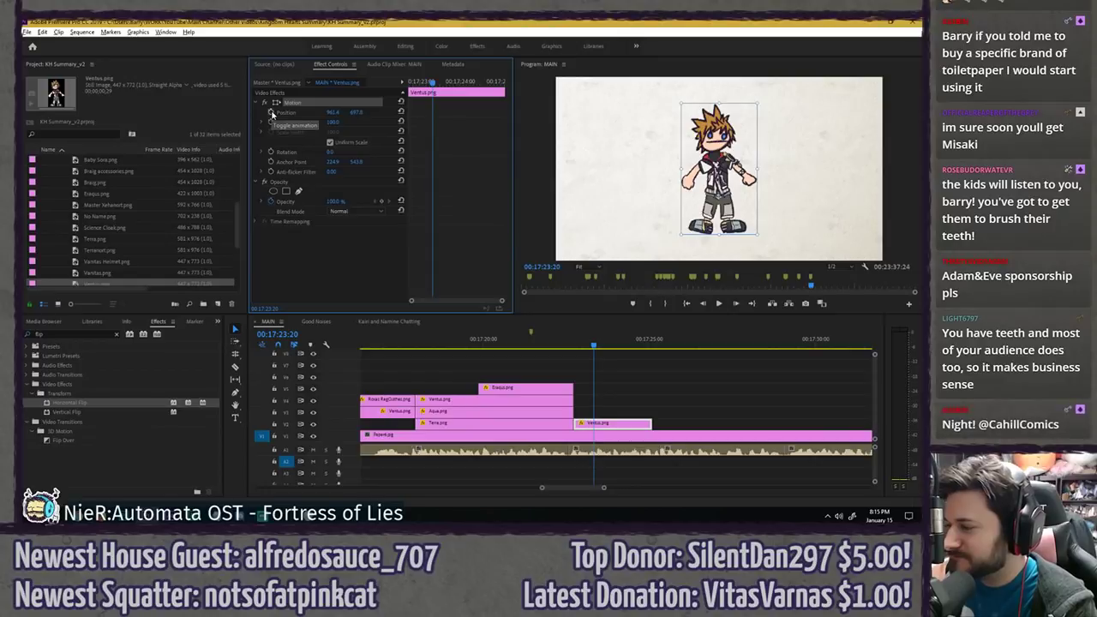
{"action": "left_click", "coordinate": [270, 112]}
{"action": "left_click", "coordinate": [271, 150]}
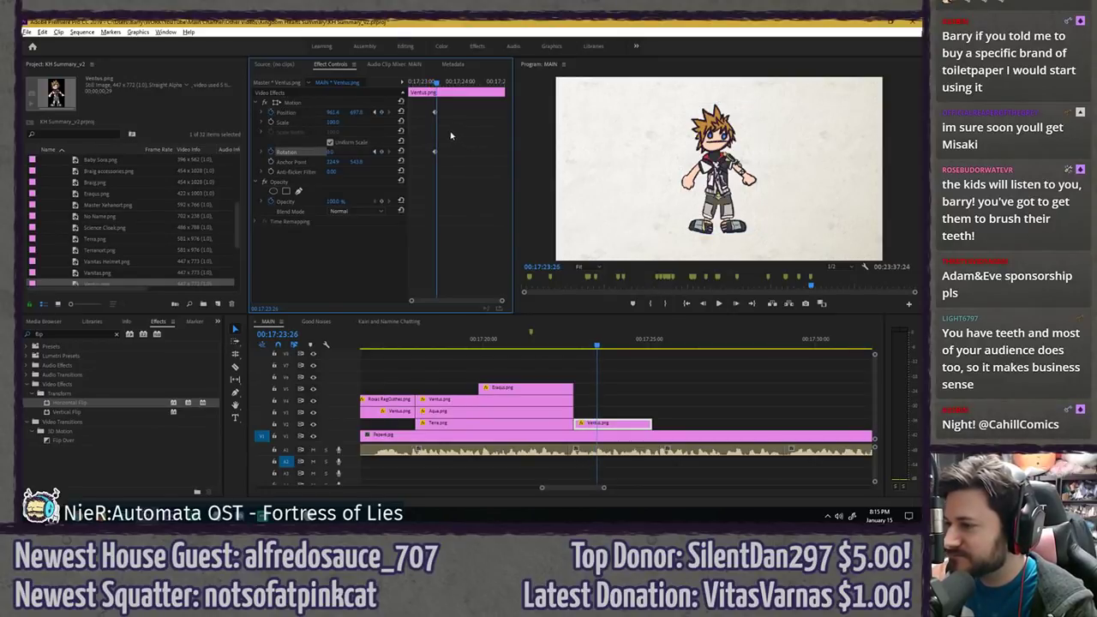
{"action": "mouse_move", "coordinate": [332, 152]}
{"action": "left_mouse_down"}
{"action": "mouse_move", "coordinate": [285, 151]}
{"action": "mouse_move", "coordinate": [319, 152]}
{"action": "left_mouse_up"}
{"action": "left_click_drag", "start_coordinate": [356, 113], "coordinate": [244, 112]}
{"action": "key", "text": "space"}
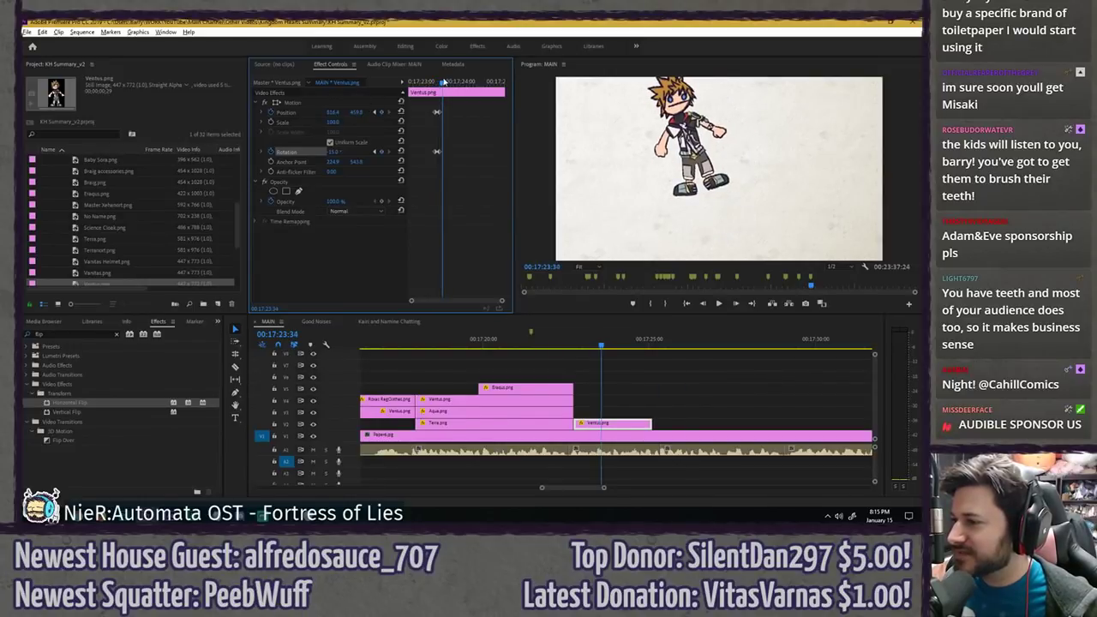
{"action": "key", "text": "space"}
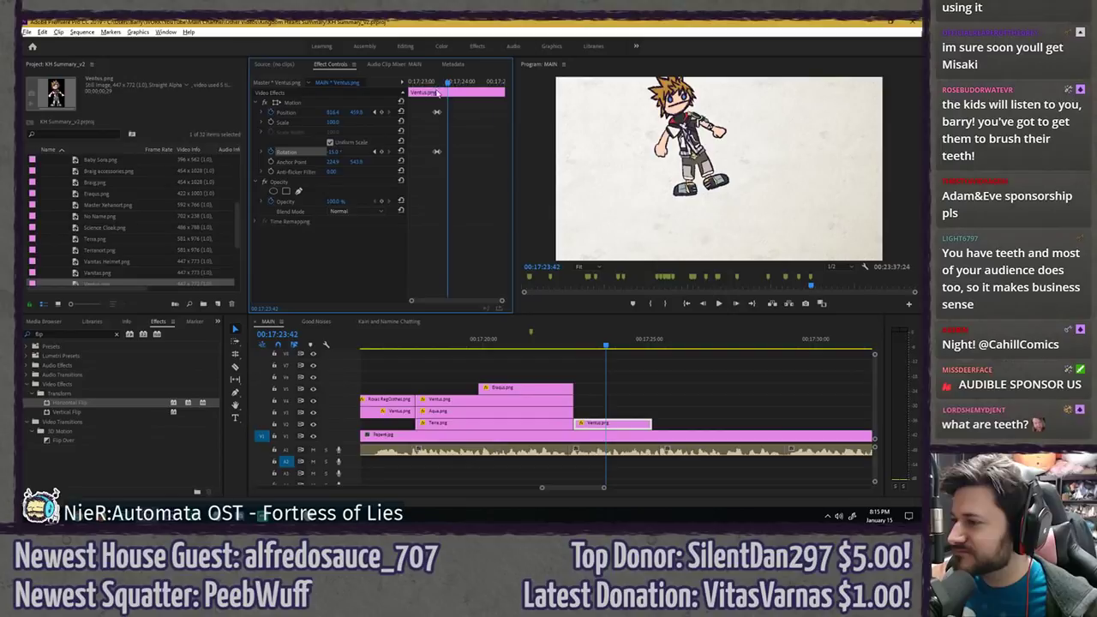
- Paste the copied hop keyframes at the playhead and zoom in on the keyframes
{"action": "left_click_drag", "start_coordinate": [437, 162], "coordinate": [439, 162]}
{"action": "left_click_drag", "start_coordinate": [459, 101], "coordinate": [404, 181]}
{"action": "key", "text": "ctrl+v"}
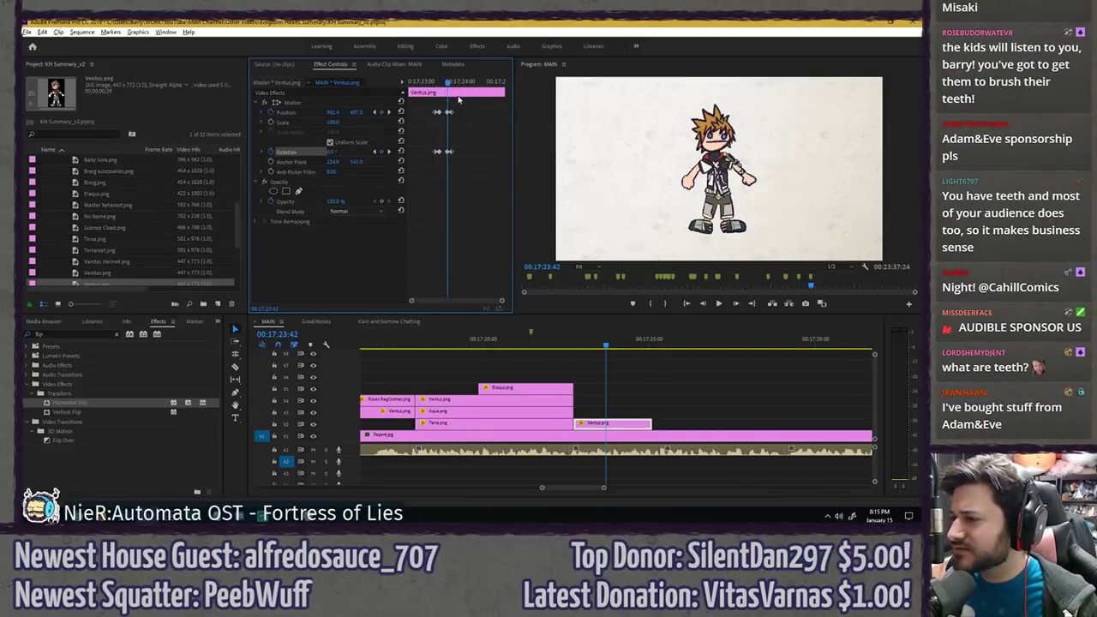
{"action": "left_click_drag", "start_coordinate": [457, 98], "coordinate": [449, 153]}
{"action": "key", "text": "Left"}
{"action": "key", "text": "Left"}
{"action": "key", "text": "Left"}
{"action": "key", "text": "Left"}
{"action": "key", "text": "Left"}
{"action": "key", "text": "Left"}
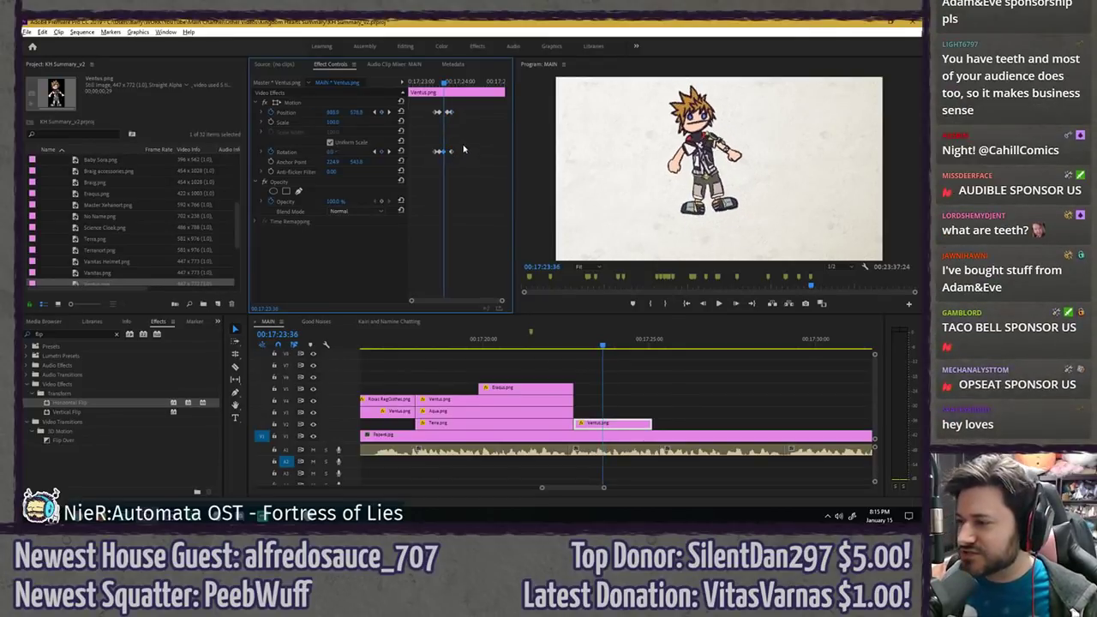
{"action": "key", "text": "equal"}
{"action": "key", "text": "equal"}
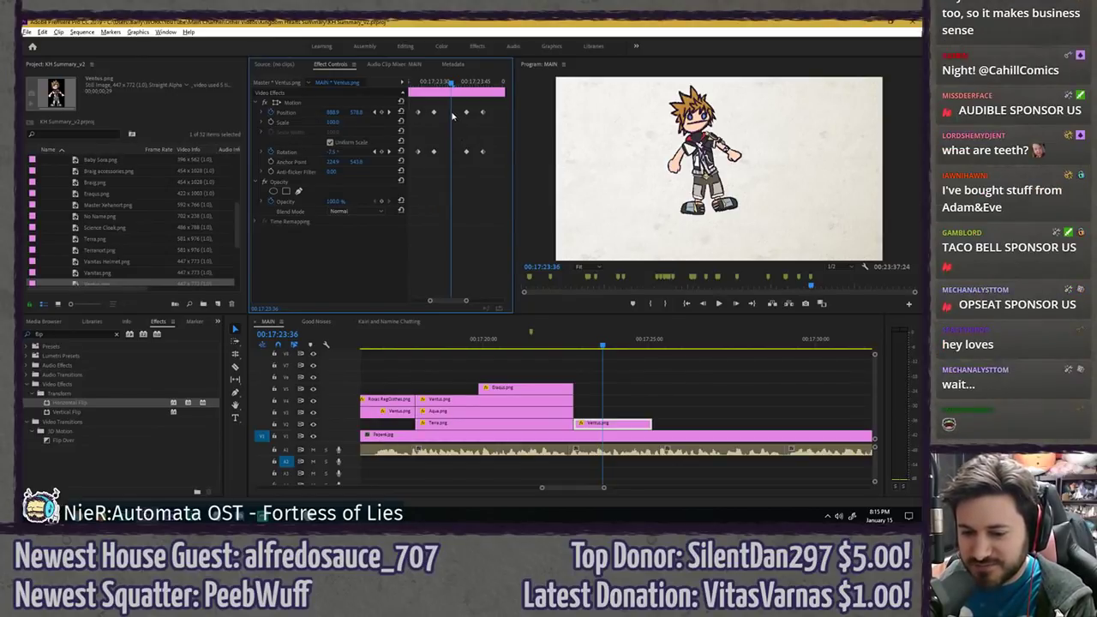
- Shift the later hop keyframes to 17:23:44 and review the hop
{"action": "left_click_drag", "start_coordinate": [460, 103], "coordinate": [505, 169]}
{"action": "left_click", "coordinate": [473, 84]}
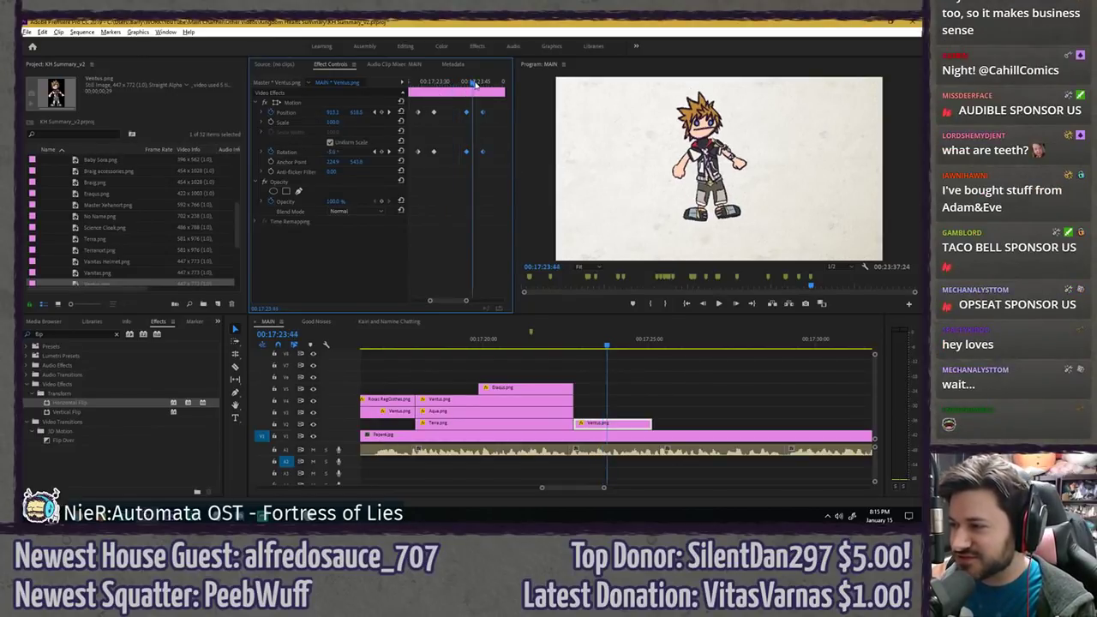
{"action": "left_click_drag", "start_coordinate": [465, 112], "coordinate": [458, 152]}
{"action": "left_click", "coordinate": [462, 84]}
{"action": "key", "text": "Left"}
{"action": "key", "text": "Left"}
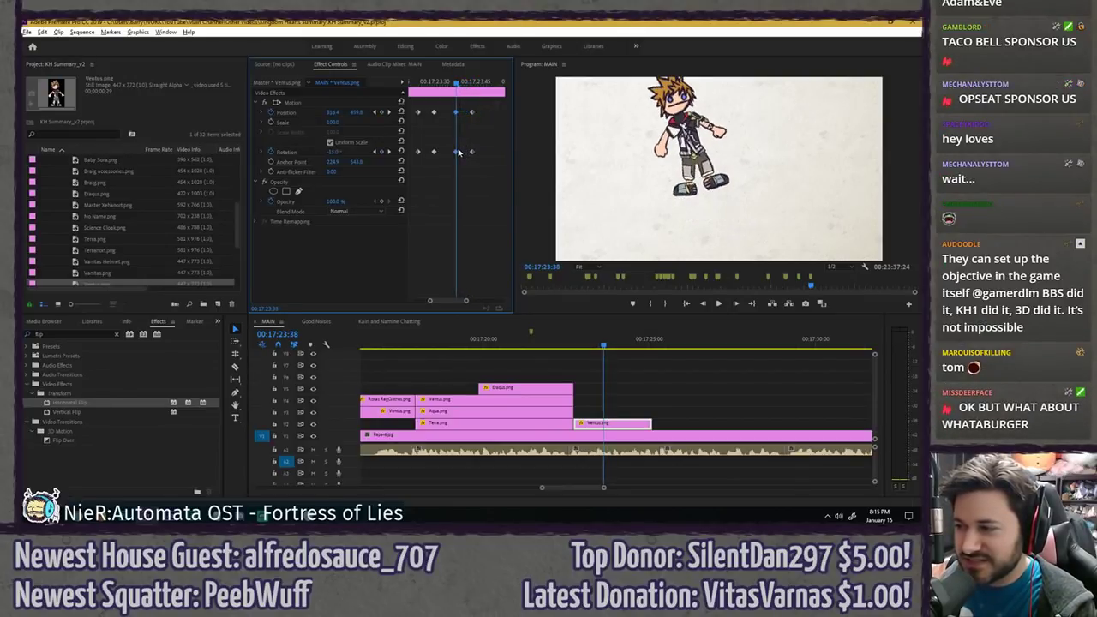
{"action": "left_click_drag", "start_coordinate": [429, 84], "coordinate": [406, 84]}
{"action": "key", "text": "space"}
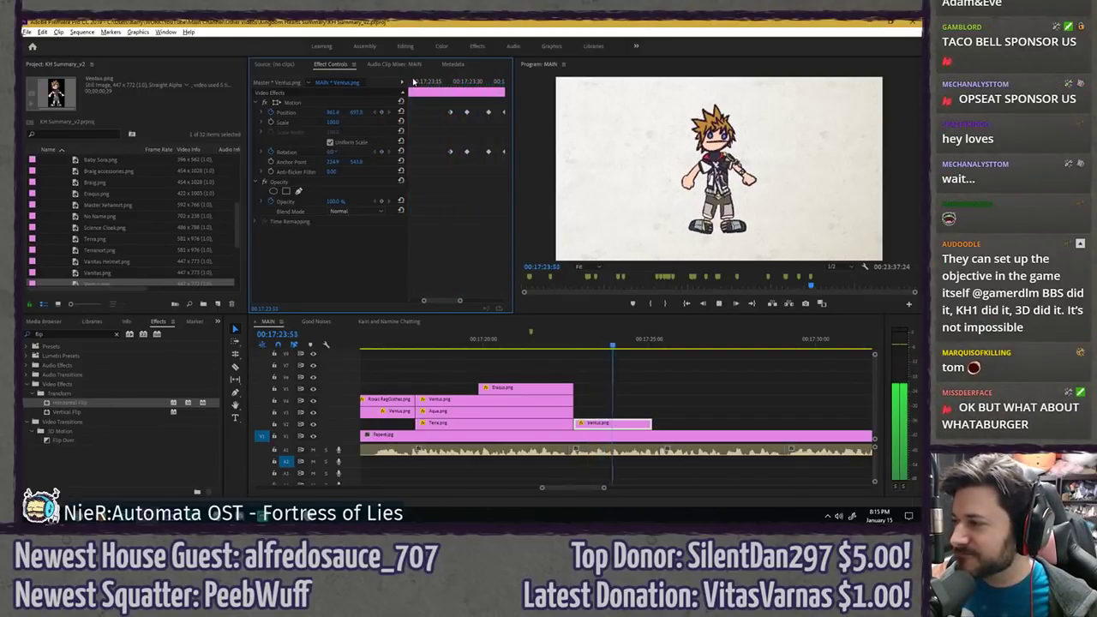
{"action": "key", "text": "space"}
{"action": "left_click", "coordinate": [447, 87]}
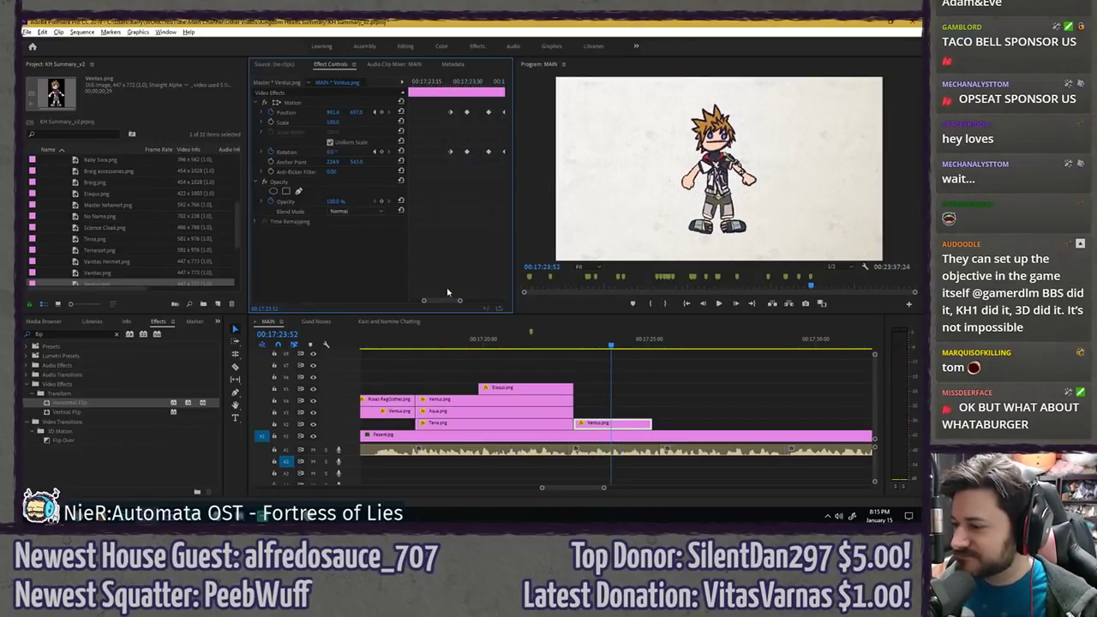
- Keyframe Position and Rotation at 17:23:52, then a raised, tilted pose at 17:23:58
{"action": "left_click_drag", "start_coordinate": [446, 299], "coordinate": [468, 260]}
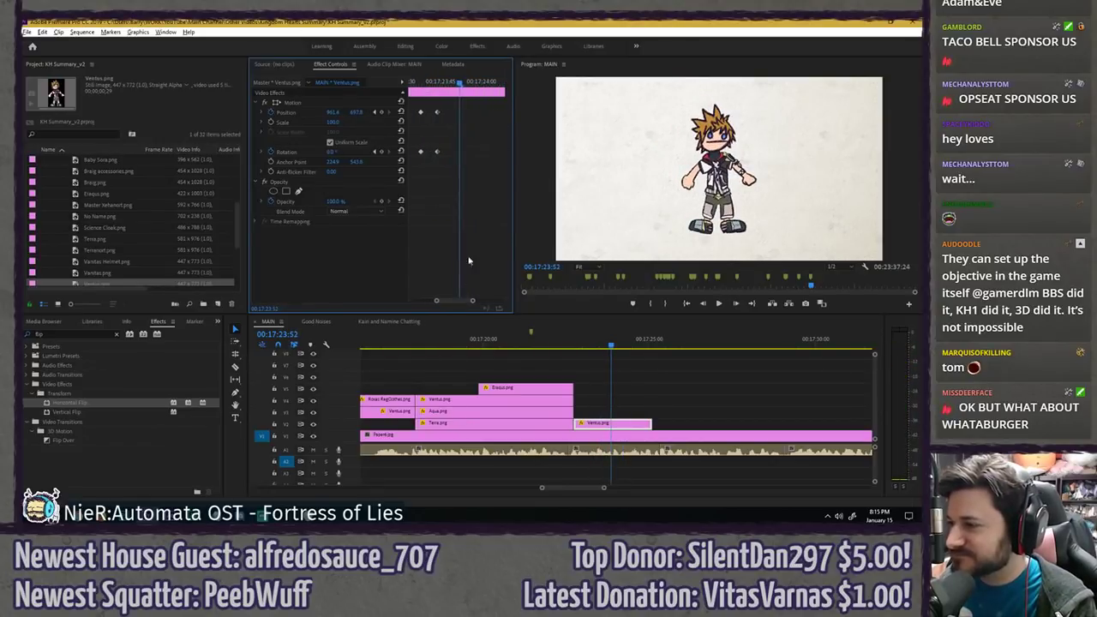
{"action": "left_click", "coordinate": [382, 112]}
{"action": "left_click", "coordinate": [382, 151]}
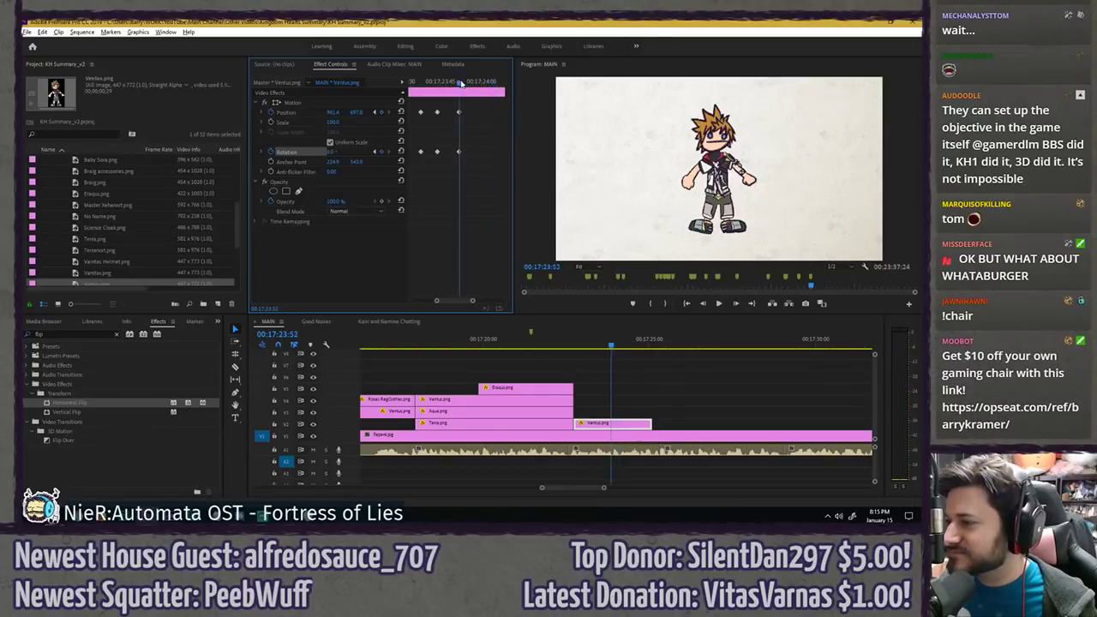
{"action": "left_click", "coordinate": [475, 82]}
{"action": "left_click_drag", "start_coordinate": [332, 152], "coordinate": [341, 151]}
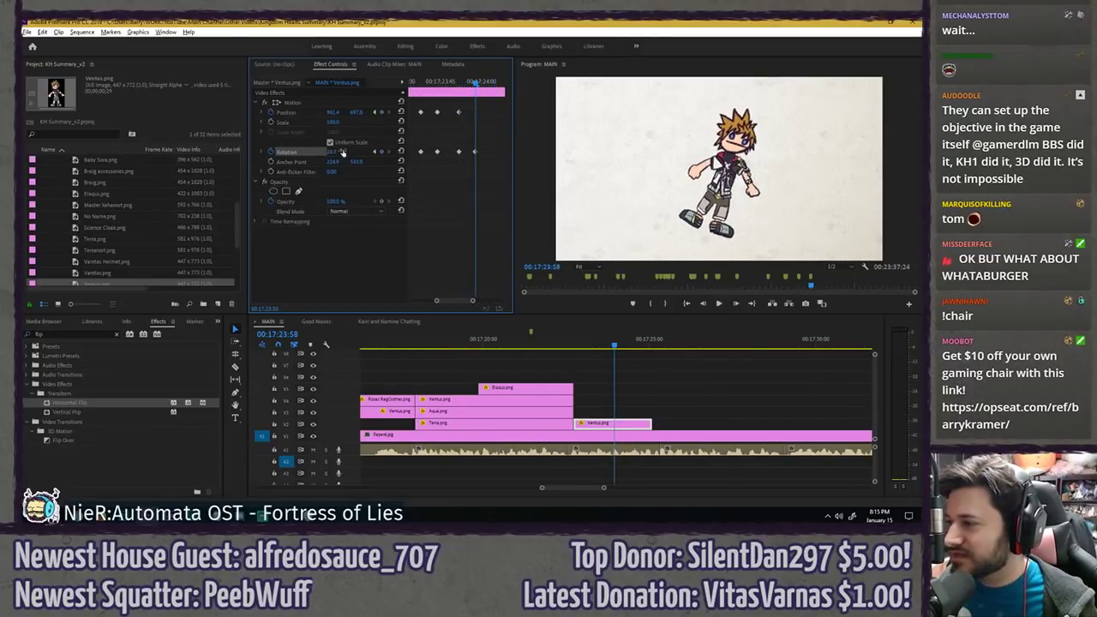
{"action": "mouse_move", "coordinate": [357, 112]}
{"action": "left_mouse_down"}
{"action": "mouse_move", "coordinate": [337, 113]}
{"action": "mouse_move", "coordinate": [352, 113]}
{"action": "left_mouse_up"}
{"action": "key", "text": "space"}
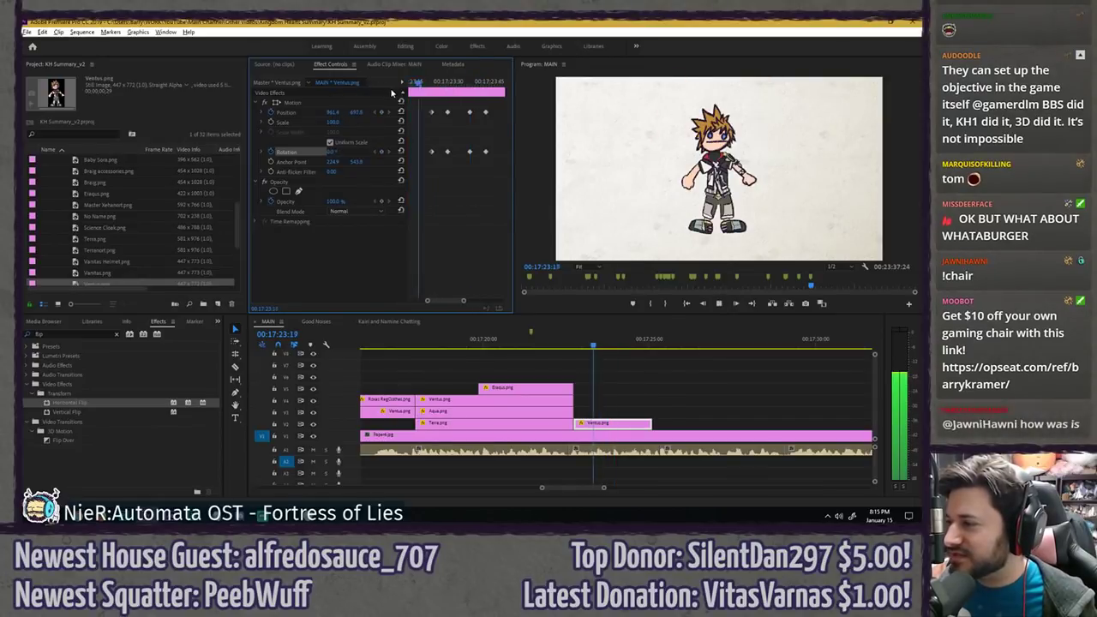
{"action": "key", "text": "space"}
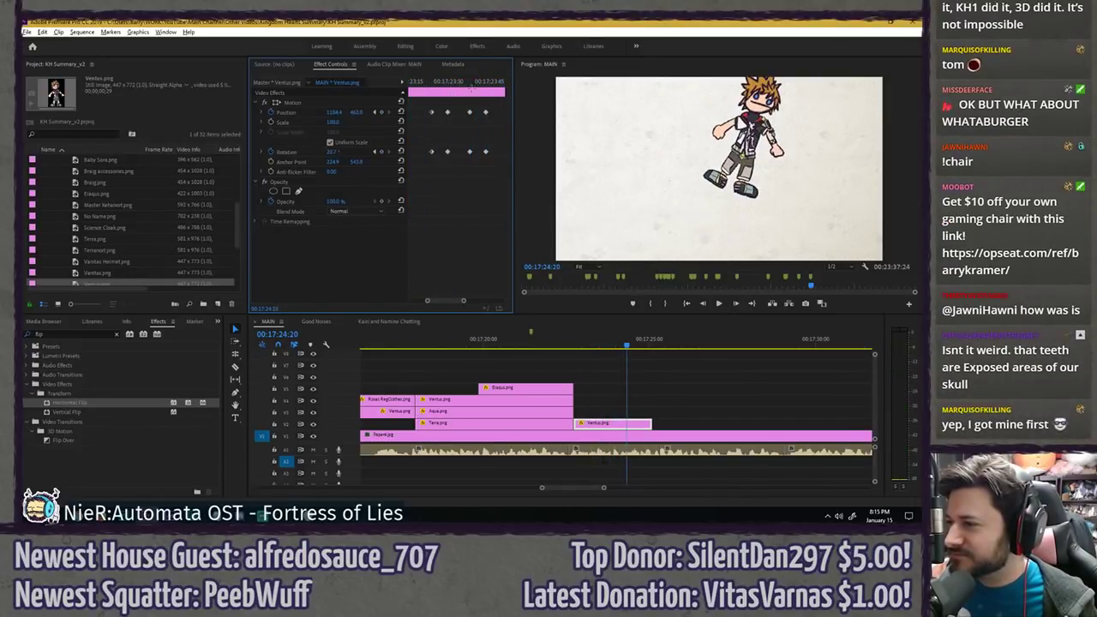
- Repeat the hop at 17:24:05, paste the upright pose at 17:24:11, and save
{"action": "left_click", "coordinate": [469, 86]}
{"action": "left_click_drag", "start_coordinate": [468, 88], "coordinate": [469, 165]}
{"action": "mouse_move", "coordinate": [489, 83]}
{"action": "left_mouse_down"}
{"action": "mouse_move", "coordinate": [521, 81]}
{"action": "mouse_move", "coordinate": [405, 85]}
{"action": "mouse_move", "coordinate": [472, 81]}
{"action": "left_mouse_up"}
{"action": "key", "text": "ctrl+v"}
{"action": "key", "text": "space"}
{"action": "key", "text": "space"}
{"action": "key", "text": "ctrl+z"}
{"action": "left_click_drag", "start_coordinate": [433, 154], "coordinate": [438, 163]}
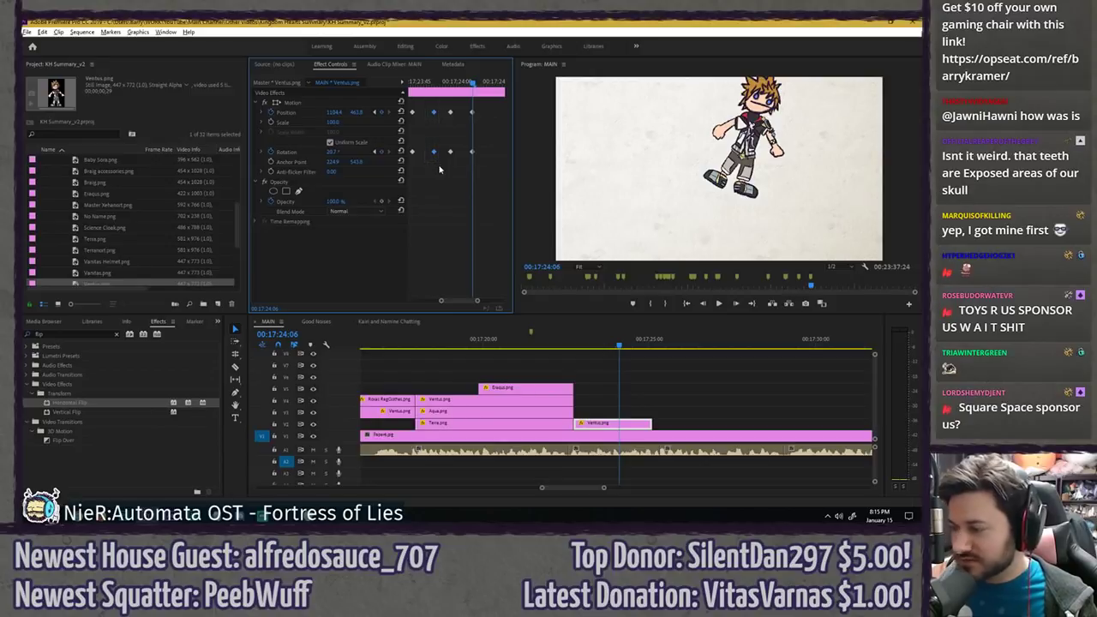
{"action": "left_click_drag", "start_coordinate": [474, 80], "coordinate": [485, 78]}
{"action": "key", "text": "ctrl+v"}
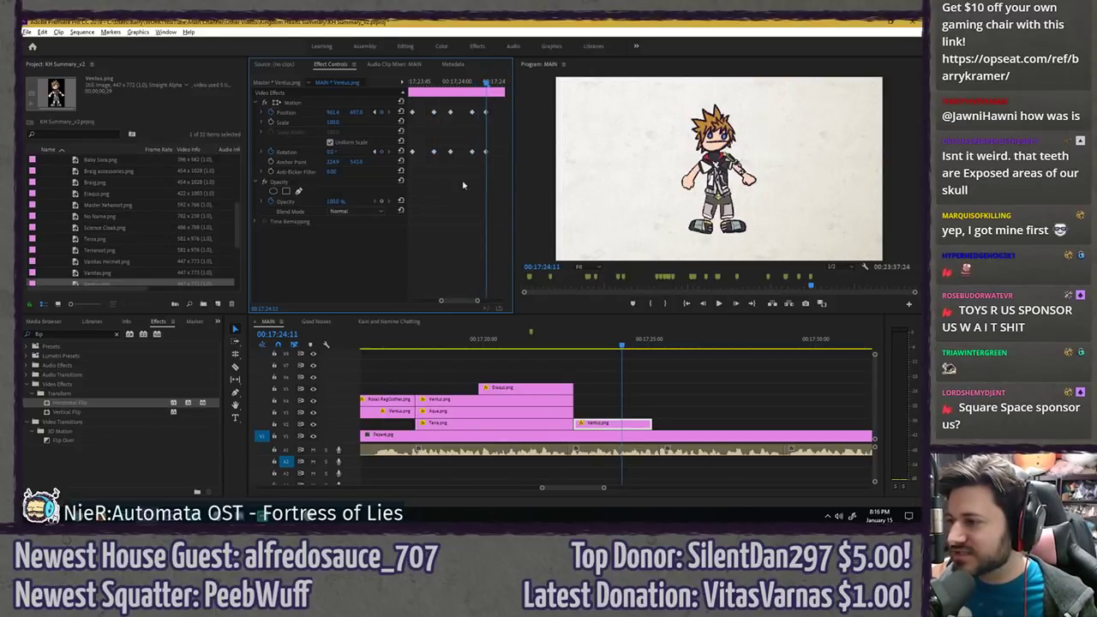
{"action": "key", "text": "ctrl+s"}
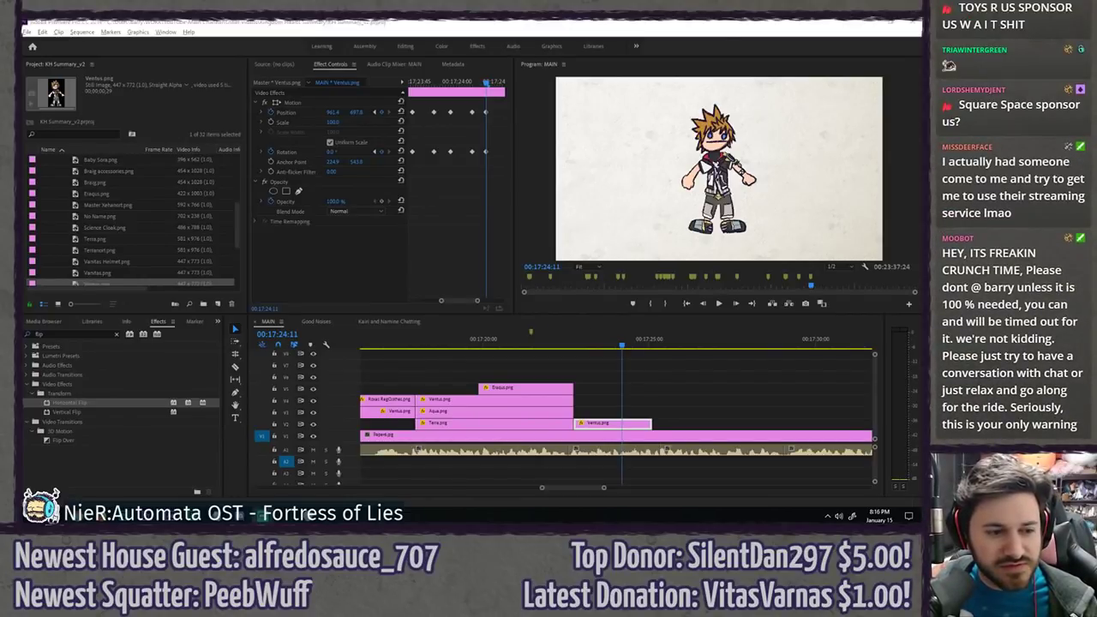
- Trim the Ventus clip to end where the hops finish
{"action": "left_click", "coordinate": [576, 344]}
{"action": "key", "text": "space"}
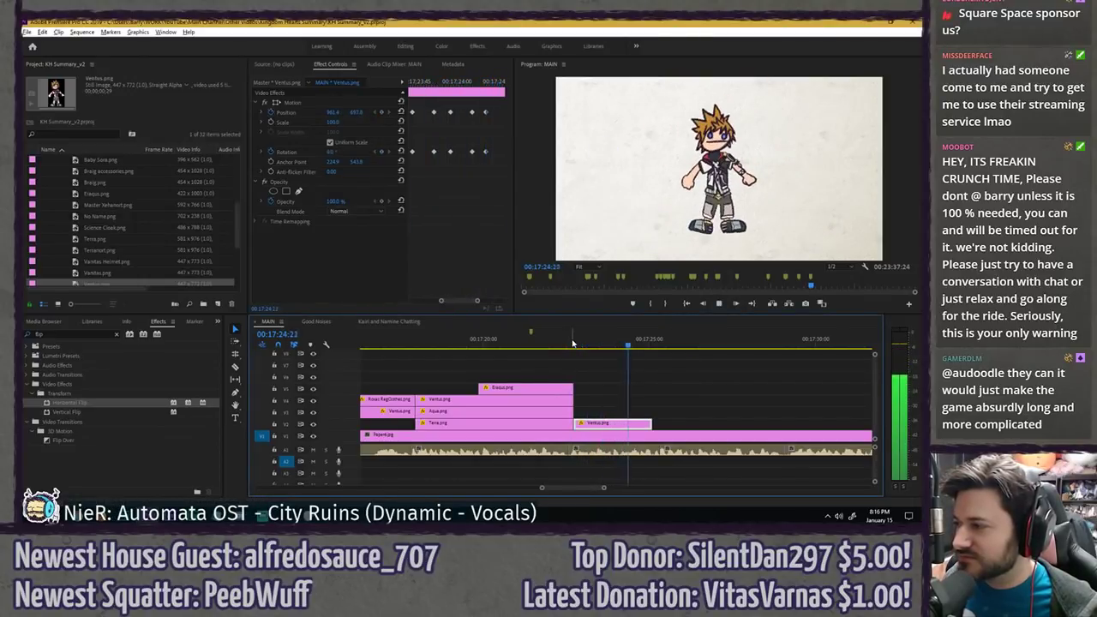
{"action": "key", "text": "space"}
{"action": "left_click_drag", "start_coordinate": [650, 424], "coordinate": [641, 420]}
{"action": "left_click", "coordinate": [656, 392]}
{"action": "key", "text": "space"}
- Drag another Ventus.png into the sequence at about 17:24:51
{"action": "scroll", "coordinate": [598, 378], "scroll_direction": "down", "scroll_amount": 1}
{"action": "left_click_drag", "start_coordinate": [595, 343], "coordinate": [603, 340]}
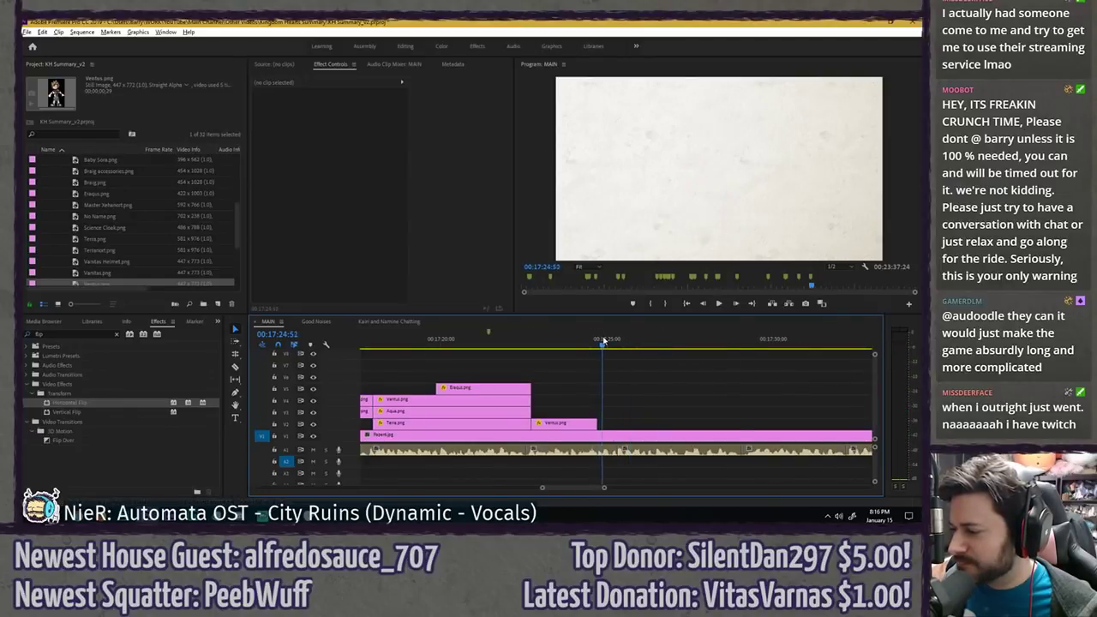
{"action": "scroll", "coordinate": [128, 240], "scroll_direction": "down", "scroll_amount": 1}
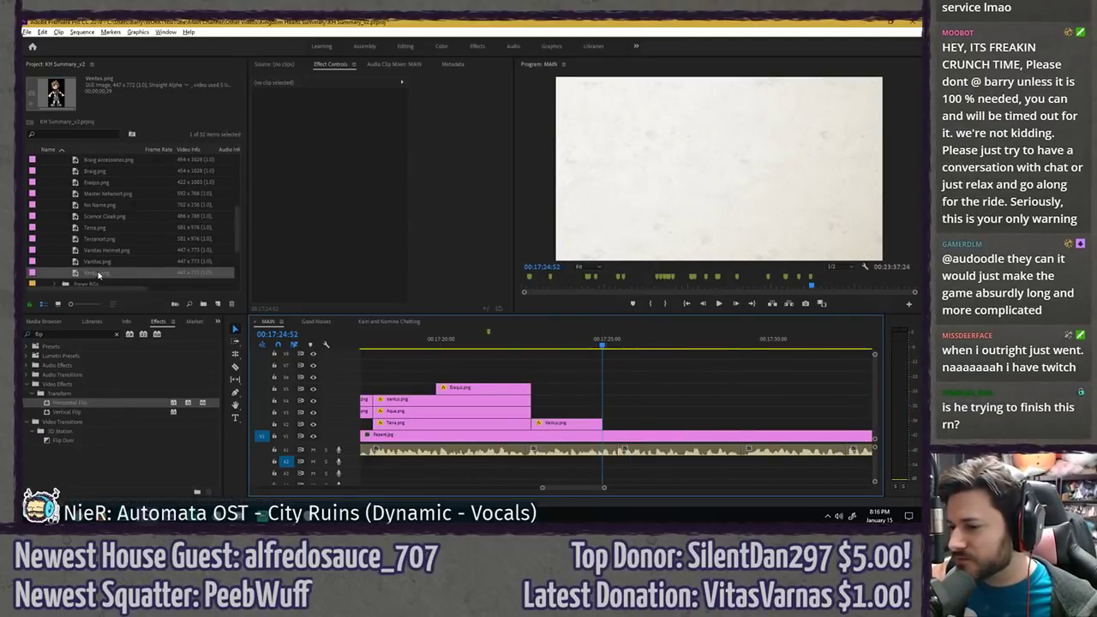
{"action": "left_click_drag", "start_coordinate": [96, 272], "coordinate": [613, 435]}
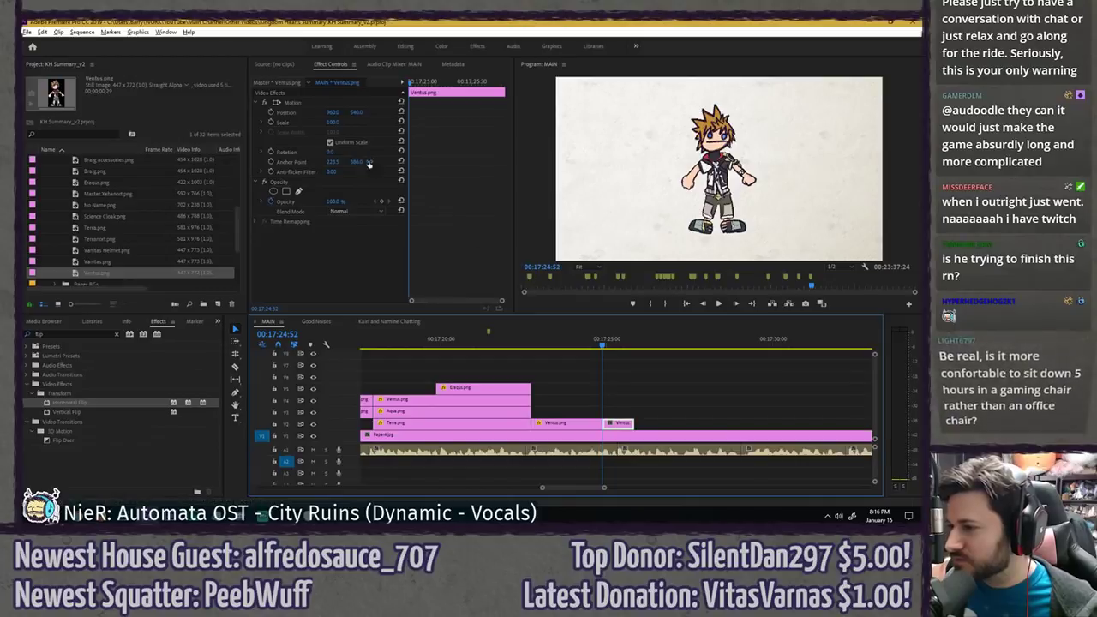
- Drop the new Ventus clip and Alt-copy the Ventus, Aqua and Terra clips after it
{"action": "left_click", "coordinate": [338, 122]}
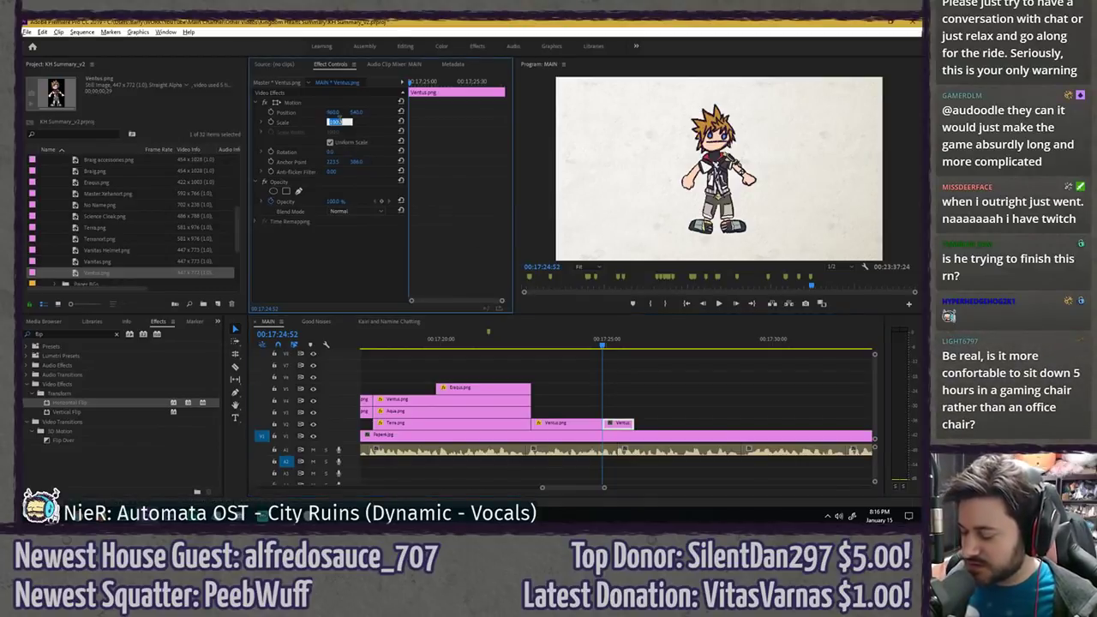
{"action": "left_click", "coordinate": [406, 346]}
{"action": "left_click_drag", "start_coordinate": [388, 390], "coordinate": [633, 422]}
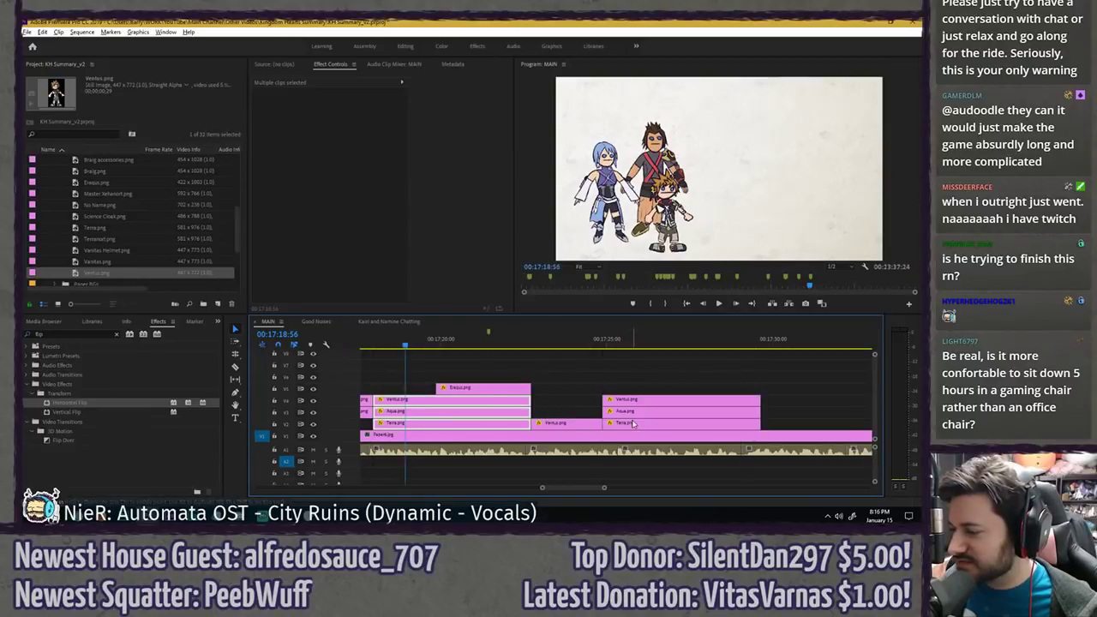
{"action": "left_click", "coordinate": [595, 367]}
- Set Ventus's landing Position Y at 17:23:24 to 767.8
{"action": "left_click", "coordinate": [555, 342]}
{"action": "key", "text": "space"}
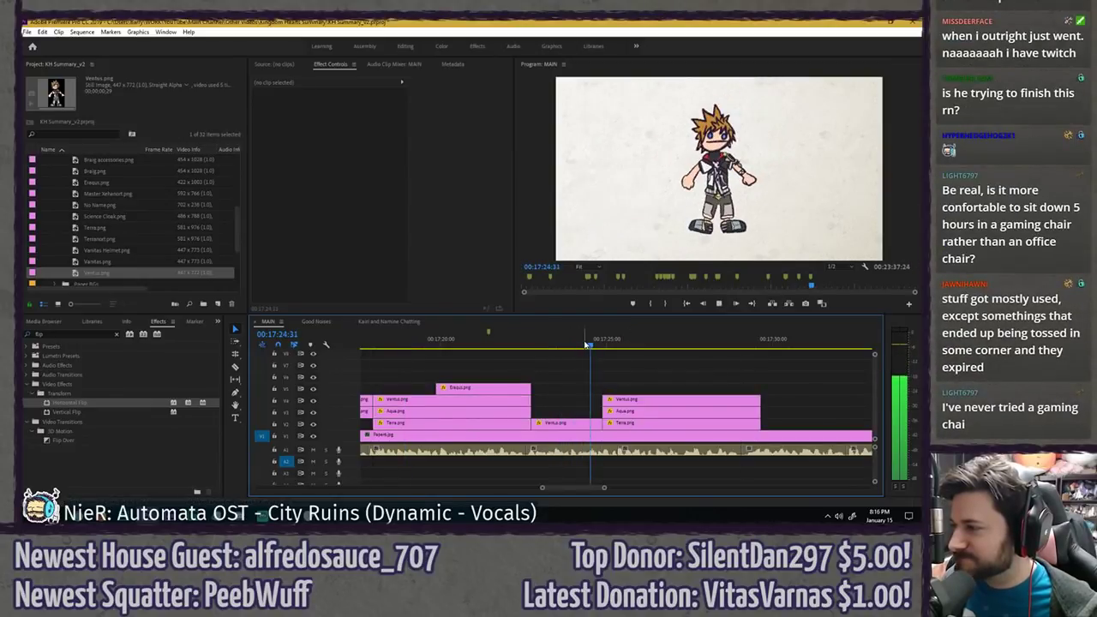
{"action": "left_click", "coordinate": [549, 342]}
{"action": "left_click", "coordinate": [552, 422]}
{"action": "left_click", "coordinate": [437, 83]}
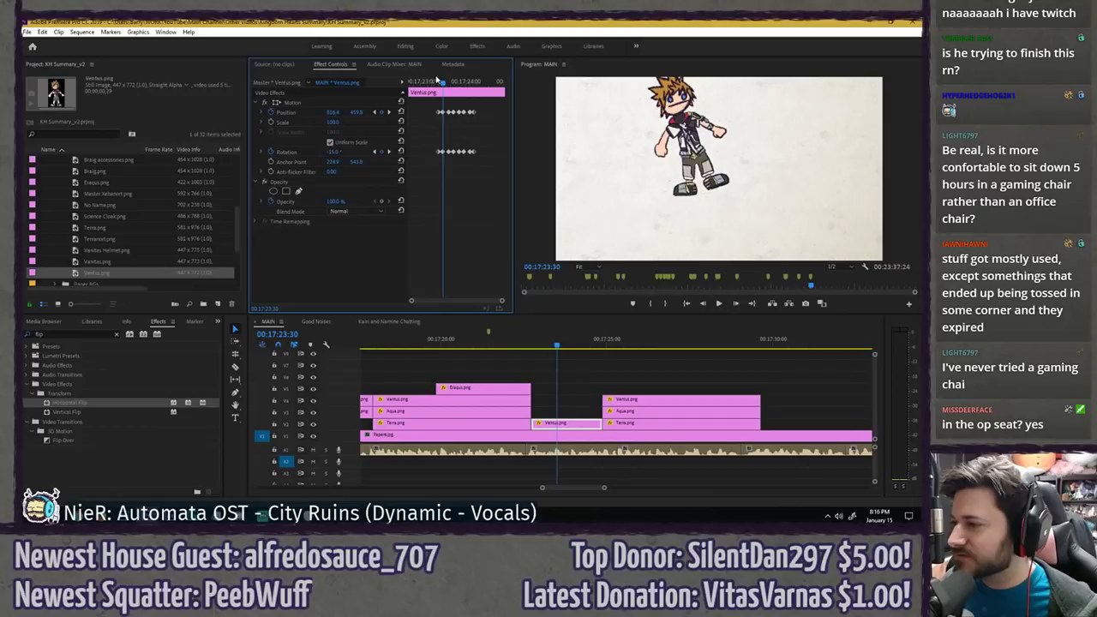
{"action": "scroll", "coordinate": [475, 189], "scroll_direction": "up", "scroll_amount": 3}
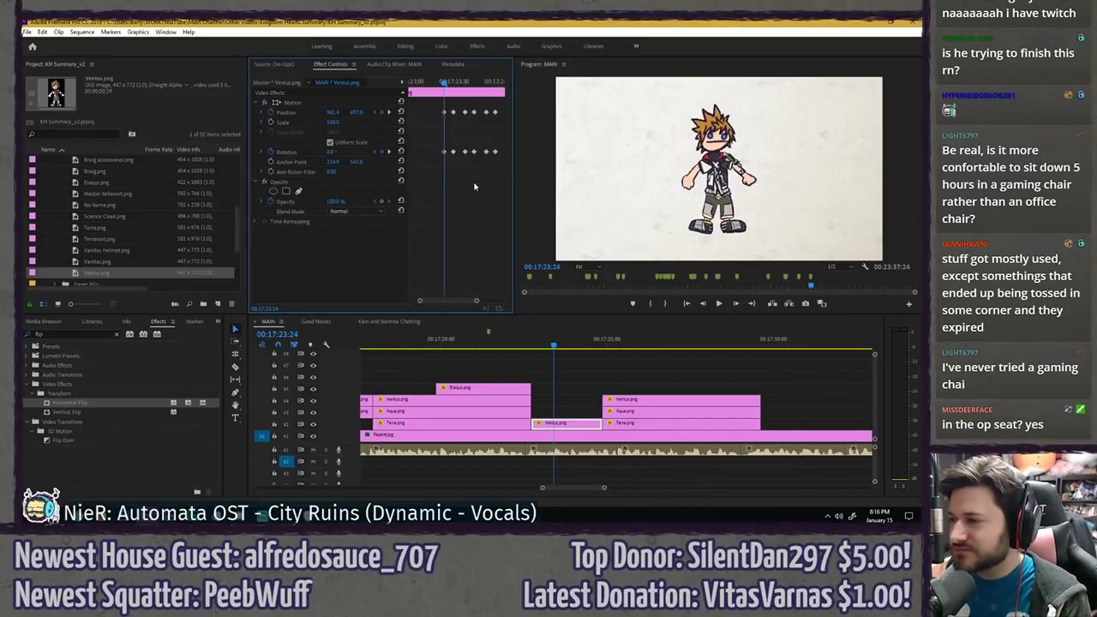
{"action": "left_click_drag", "start_coordinate": [357, 112], "coordinate": [418, 112]}
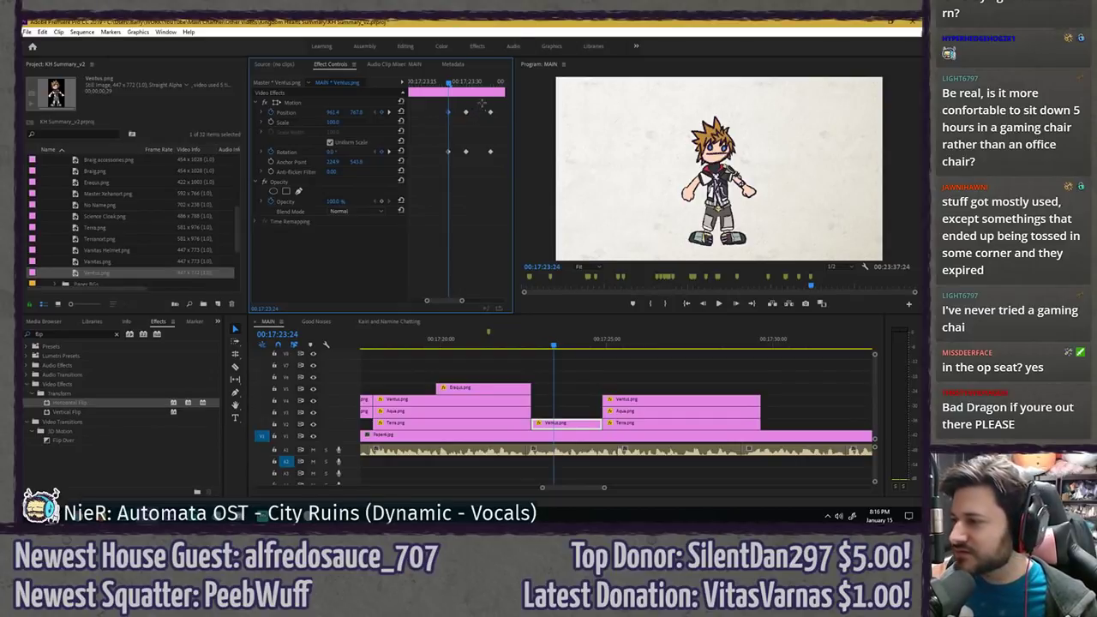
- Apply the 767.8 landing height to the later hop keyframes through 17:24:11 and preview
{"action": "left_click_drag", "start_coordinate": [485, 82], "coordinate": [492, 81]}
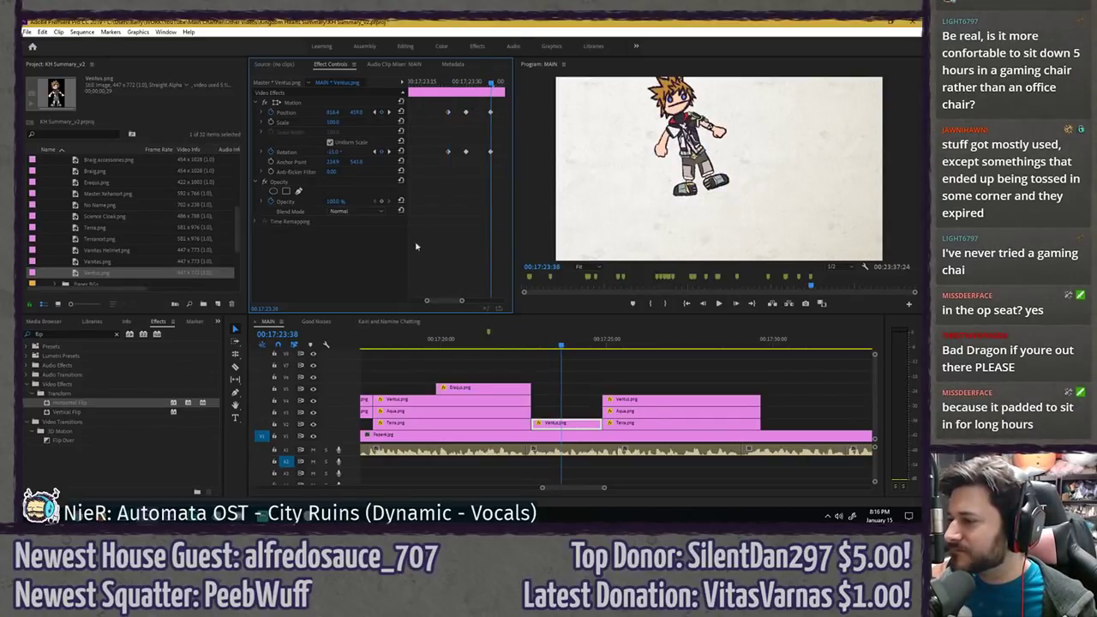
{"action": "left_click", "coordinate": [389, 112]}
{"action": "key", "text": "ctrl+v"}
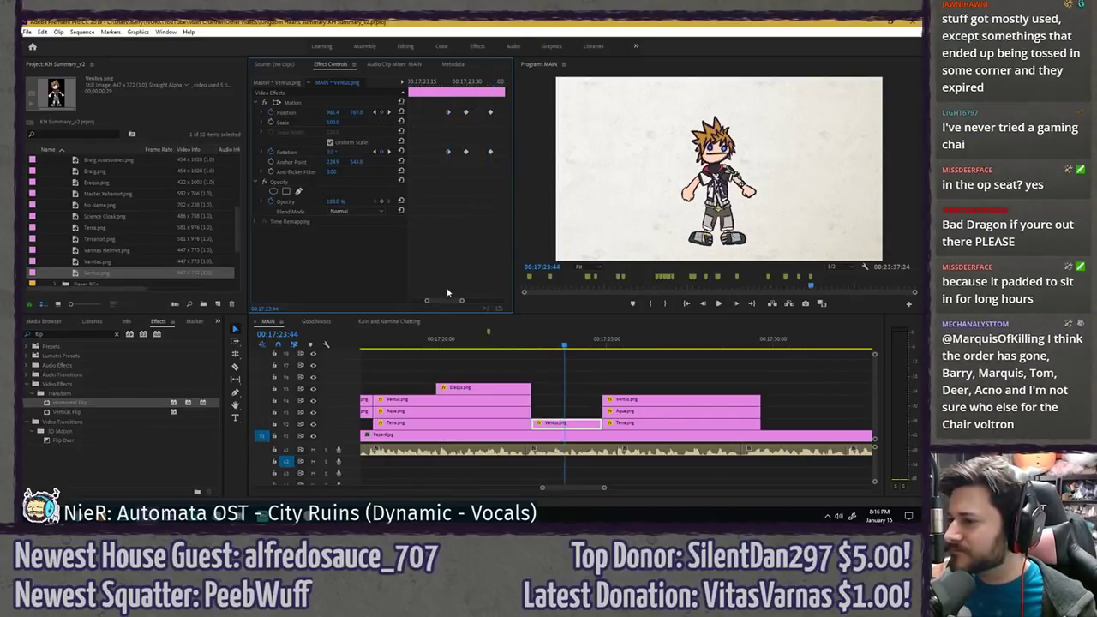
{"action": "left_click", "coordinate": [389, 112]}
{"action": "key", "text": "ctrl+v"}
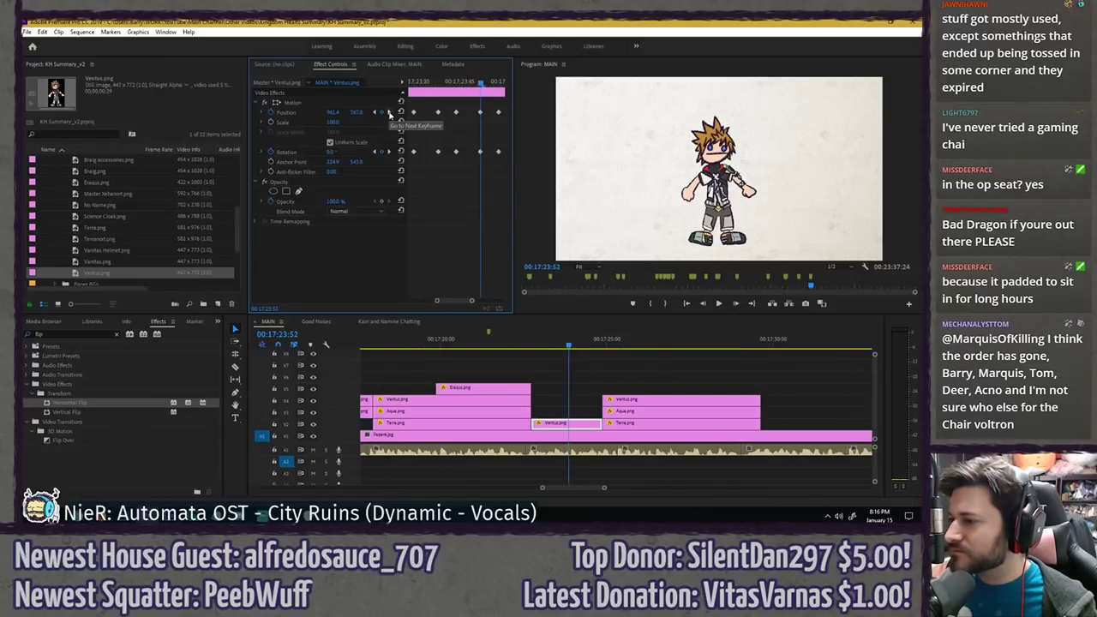
{"action": "left_click", "coordinate": [389, 113]}
{"action": "key", "text": "Right"}
{"action": "key", "text": "Right"}
{"action": "key", "text": "Right"}
{"action": "key", "text": "Right"}
{"action": "key", "text": "Right"}
{"action": "key", "text": "Right"}
{"action": "key", "text": "Right"}
{"action": "key", "text": "Right"}
{"action": "key", "text": "Right"}
{"action": "key", "text": "Right"}
{"action": "key", "text": "Right"}
{"action": "key", "text": "Right"}
{"action": "key", "text": "Right"}
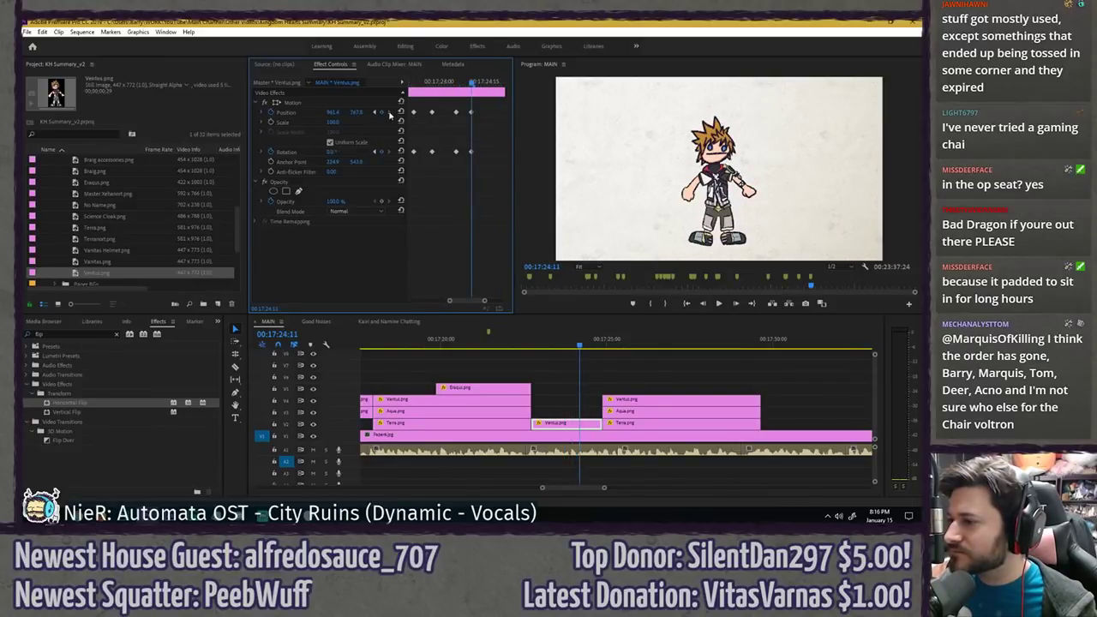
{"action": "key", "text": "space"}
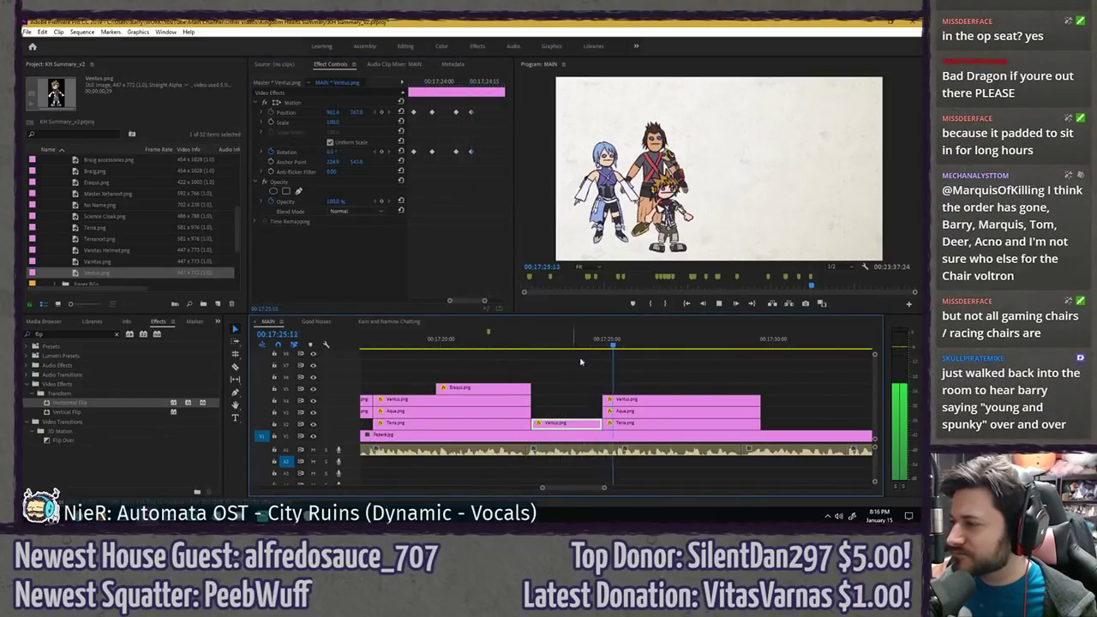
{"action": "left_click", "coordinate": [643, 367]}
{"action": "key", "text": "space"}
{"action": "left_click", "coordinate": [622, 401]}
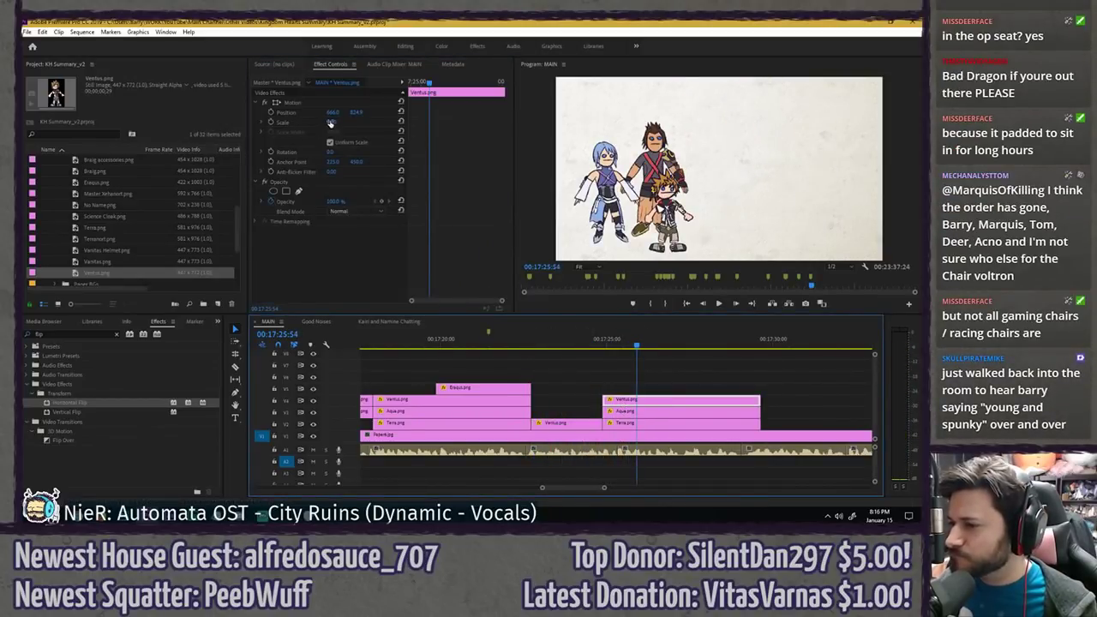
- Arrange the group shot: Ventus to the left, Aqua to the right, Terra slightly right
{"action": "left_click_drag", "start_coordinate": [334, 116], "coordinate": [197, 117]}
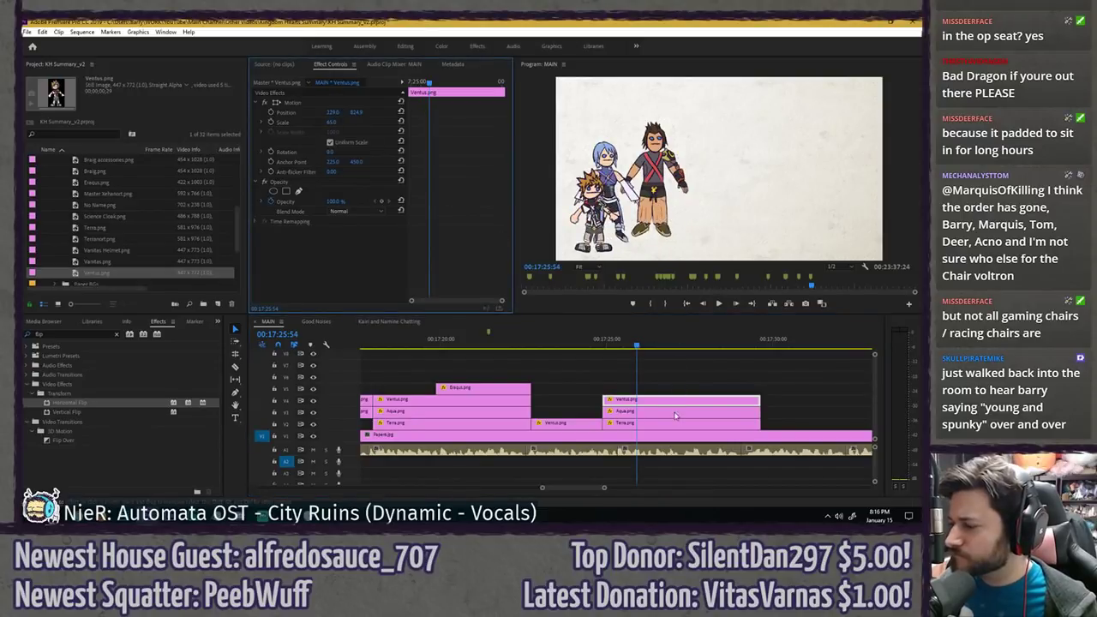
{"action": "left_click", "coordinate": [649, 415]}
{"action": "left_click_drag", "start_coordinate": [332, 112], "coordinate": [565, 112]}
{"action": "left_click", "coordinate": [632, 421]}
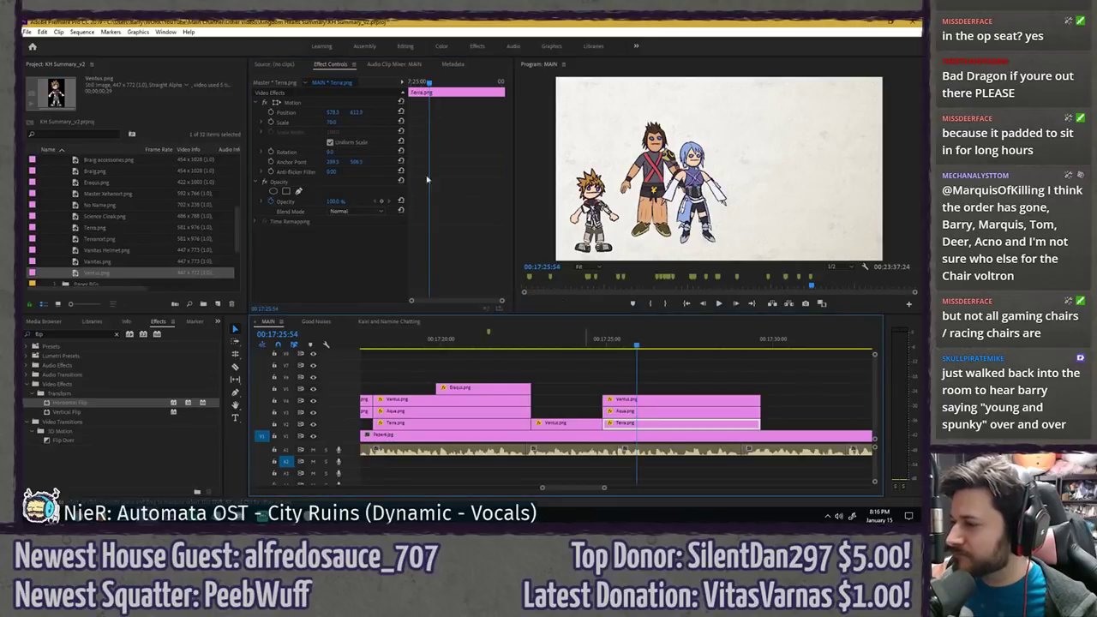
{"action": "left_click_drag", "start_coordinate": [335, 112], "coordinate": [390, 112]}
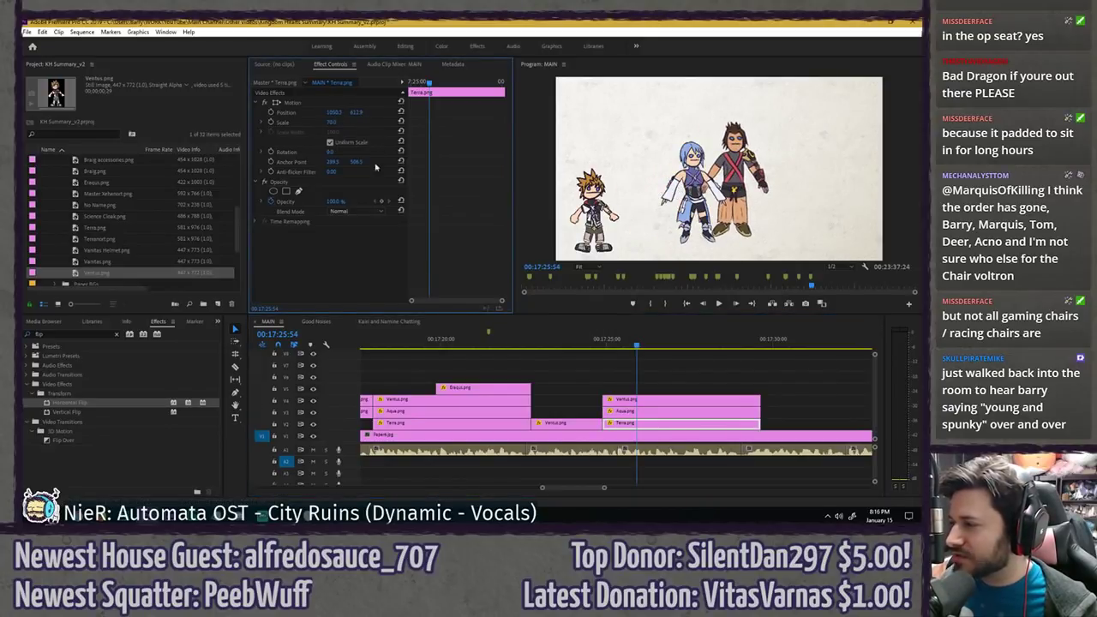
{"action": "left_click", "coordinate": [536, 384]}
- Copy Eraqus into the group shot, extend it, and delete its Position and Rotation keyframes
{"action": "scroll", "coordinate": [660, 375], "scroll_direction": "down", "scroll_amount": 5}
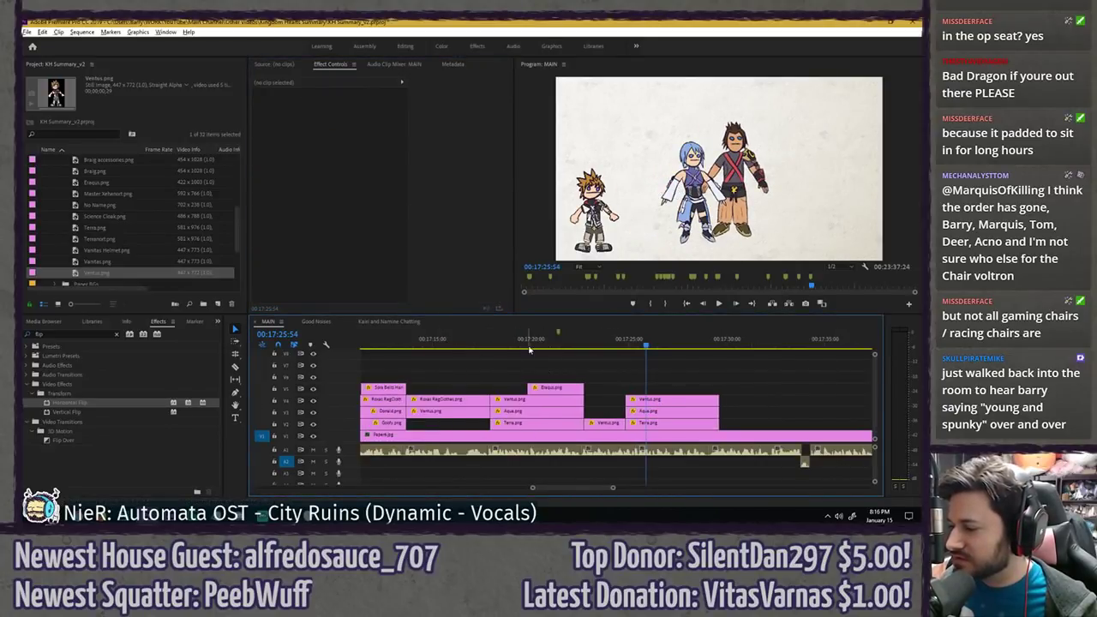
{"action": "left_click", "coordinate": [542, 344]}
{"action": "left_click_drag", "start_coordinate": [573, 390], "coordinate": [668, 393]}
{"action": "left_click_drag", "start_coordinate": [681, 390], "coordinate": [720, 389]}
{"action": "left_click", "coordinate": [678, 343]}
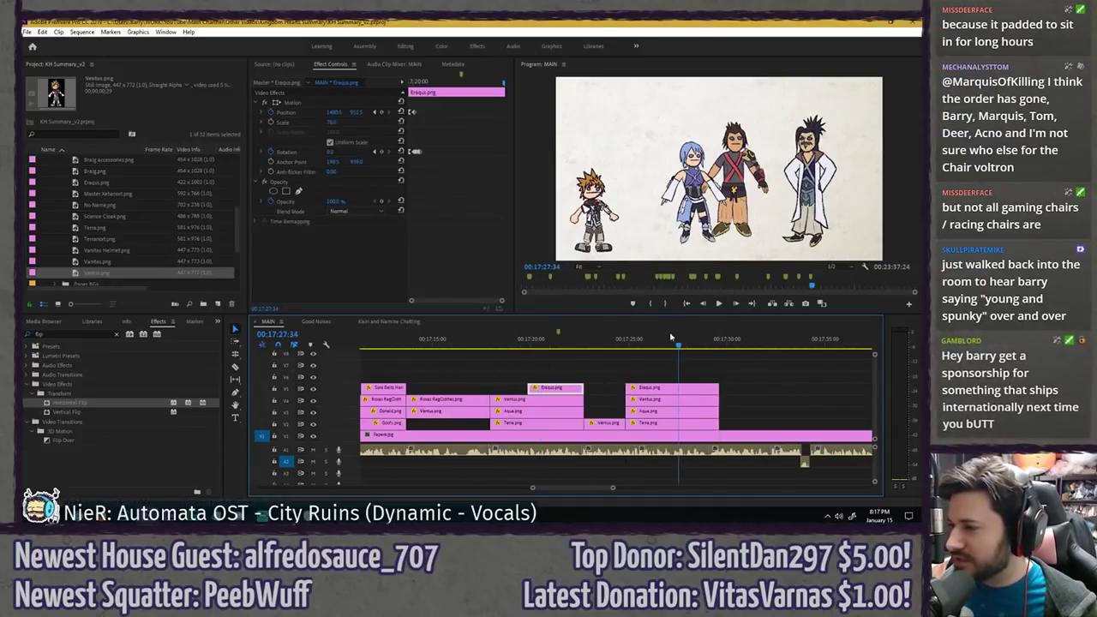
{"action": "left_click", "coordinate": [271, 113]}
{"action": "key", "text": "Return"}
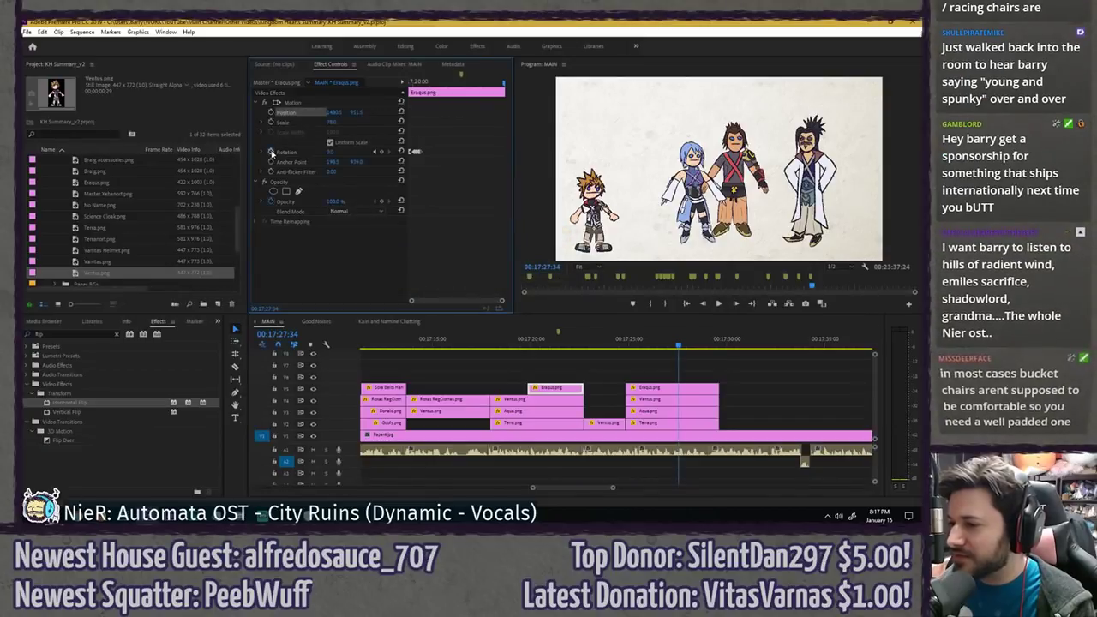
{"action": "left_click", "coordinate": [271, 152]}
{"action": "key", "text": "Return"}
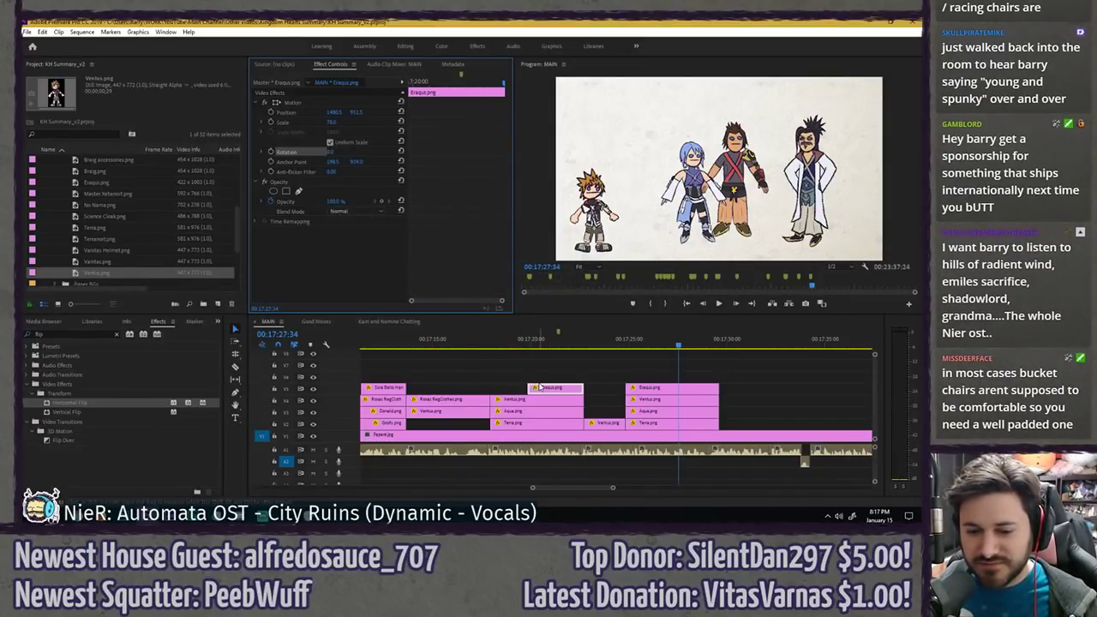
{"action": "key", "text": "ctrl+s"}
- Compare the Eraqus copy in the group shot with the earlier Eraqus clip
{"action": "left_click", "coordinate": [659, 370]}
{"action": "left_click", "coordinate": [621, 343]}
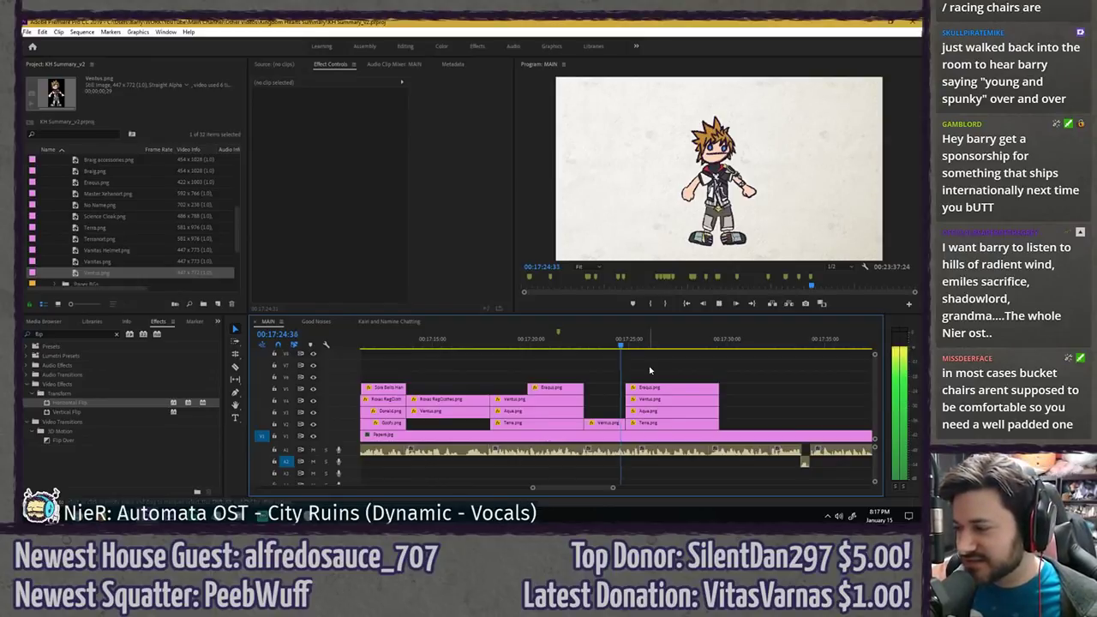
{"action": "left_click", "coordinate": [656, 391]}
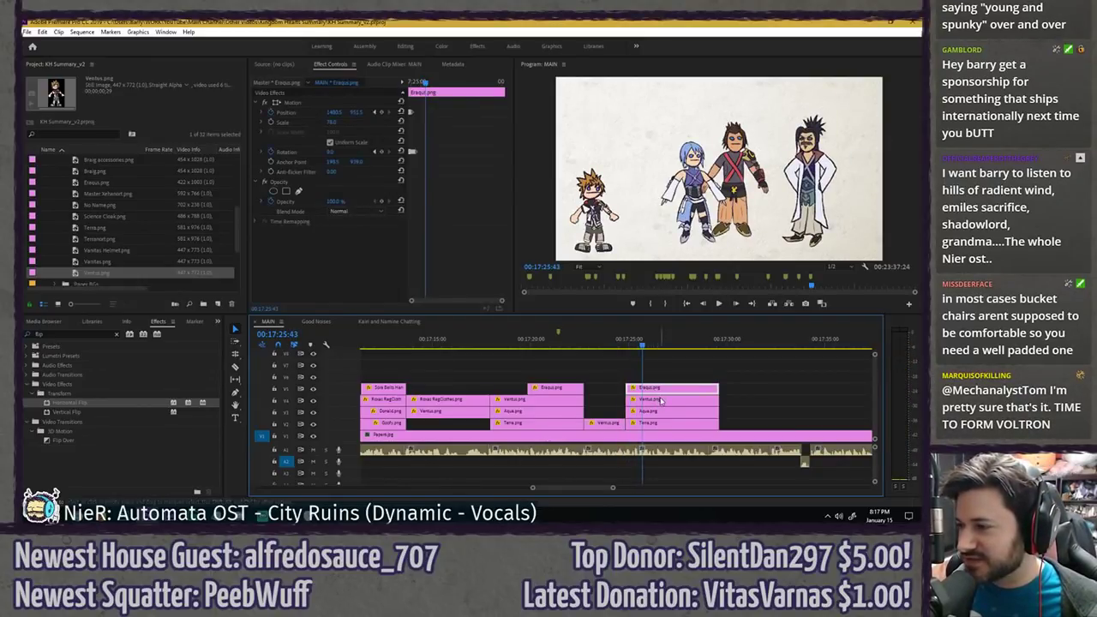
{"action": "left_click", "coordinate": [546, 388]}
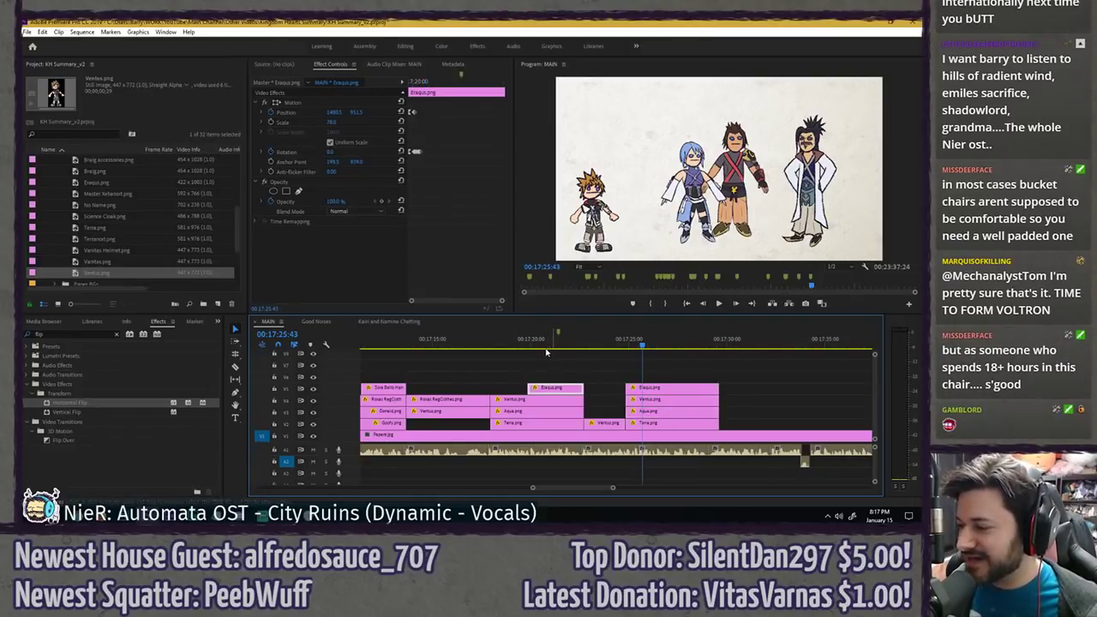
{"action": "left_click", "coordinate": [520, 376]}
{"action": "left_click", "coordinate": [648, 392]}
{"action": "left_click", "coordinate": [548, 375]}
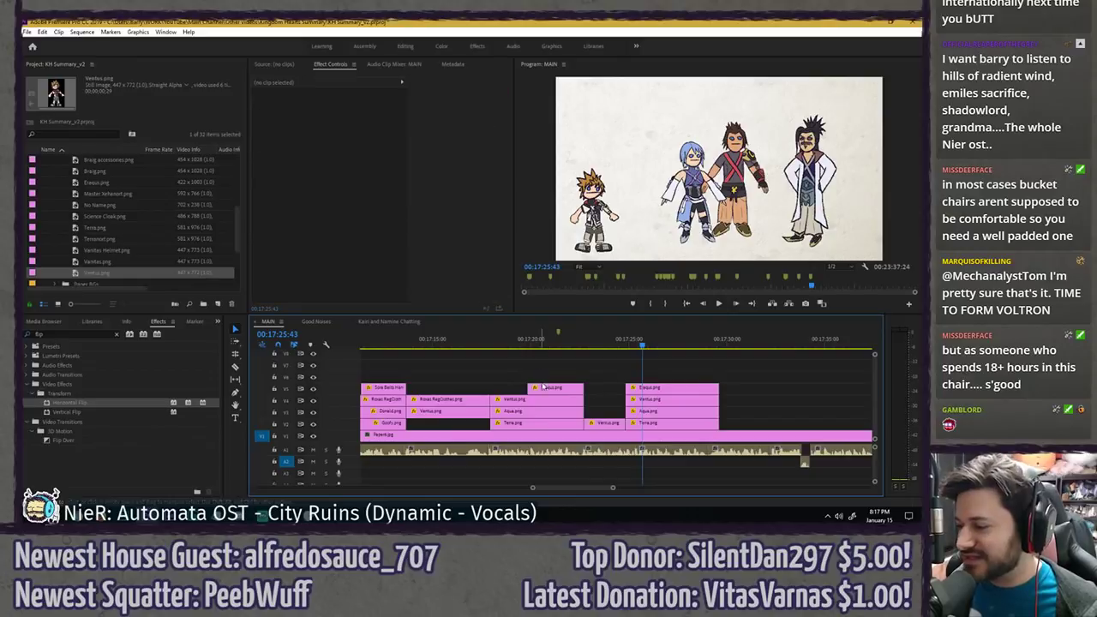
{"action": "left_click", "coordinate": [551, 388]}
- Play from around 17:19 through Eraqus's entrance to the group shot and reselect the copy
{"action": "left_click", "coordinate": [524, 341]}
{"action": "key", "text": "space"}
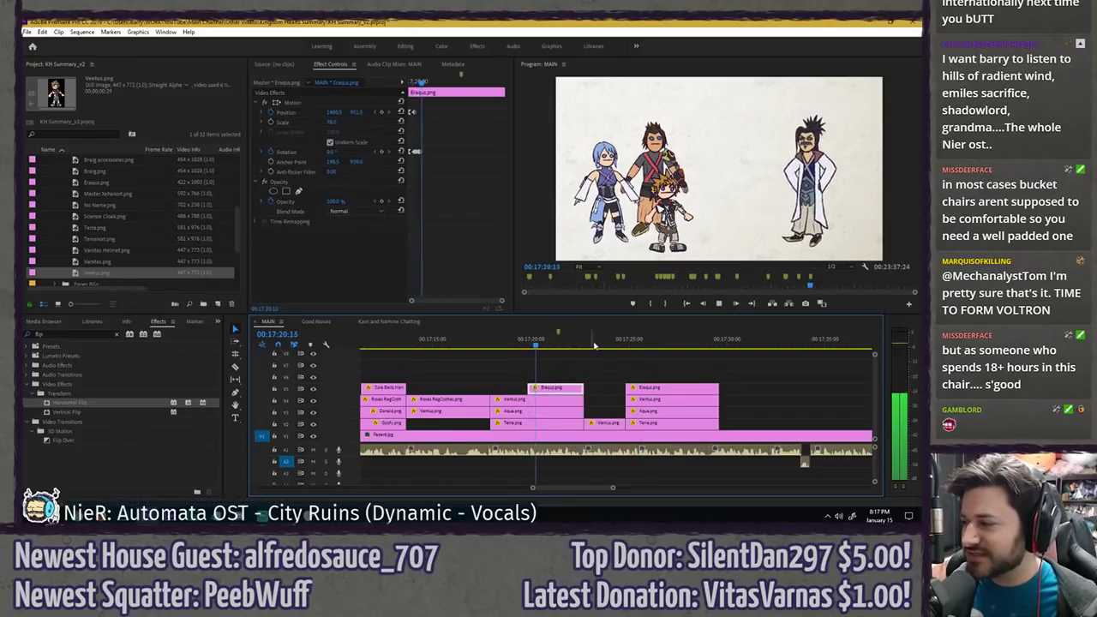
{"action": "left_click", "coordinate": [629, 341]}
{"action": "left_click", "coordinate": [598, 368]}
{"action": "left_click", "coordinate": [645, 388]}
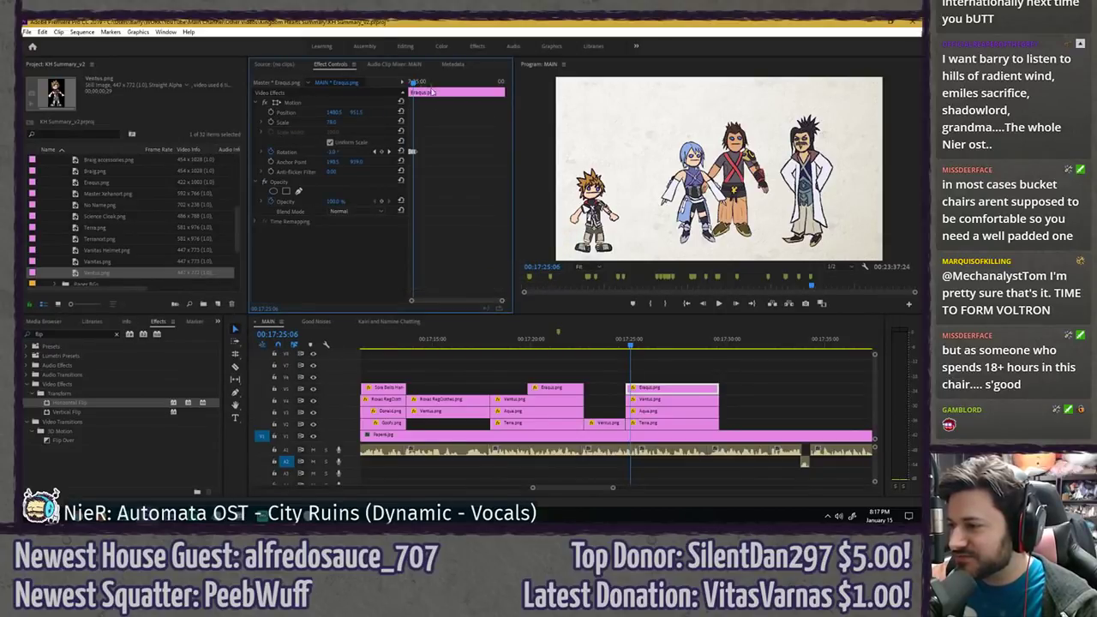
{"action": "left_click", "coordinate": [438, 83]}
- Delete the Eraqus copy's remaining rotation keyframes and save the project
{"action": "left_click", "coordinate": [270, 153]}
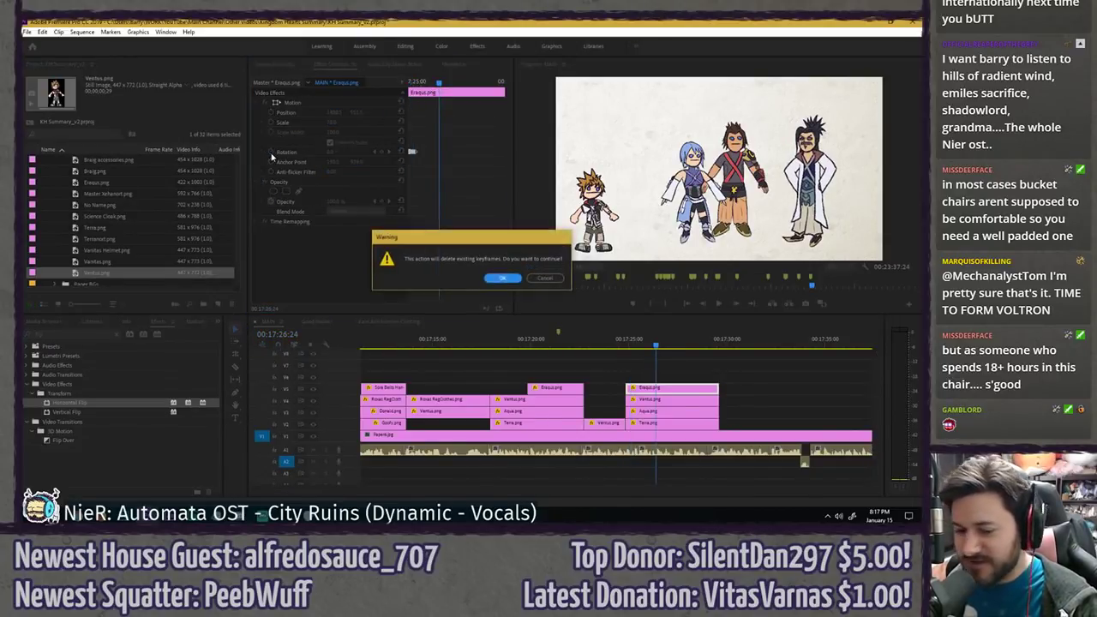
{"action": "key", "text": "Return"}
{"action": "key", "text": "ctrl+s"}
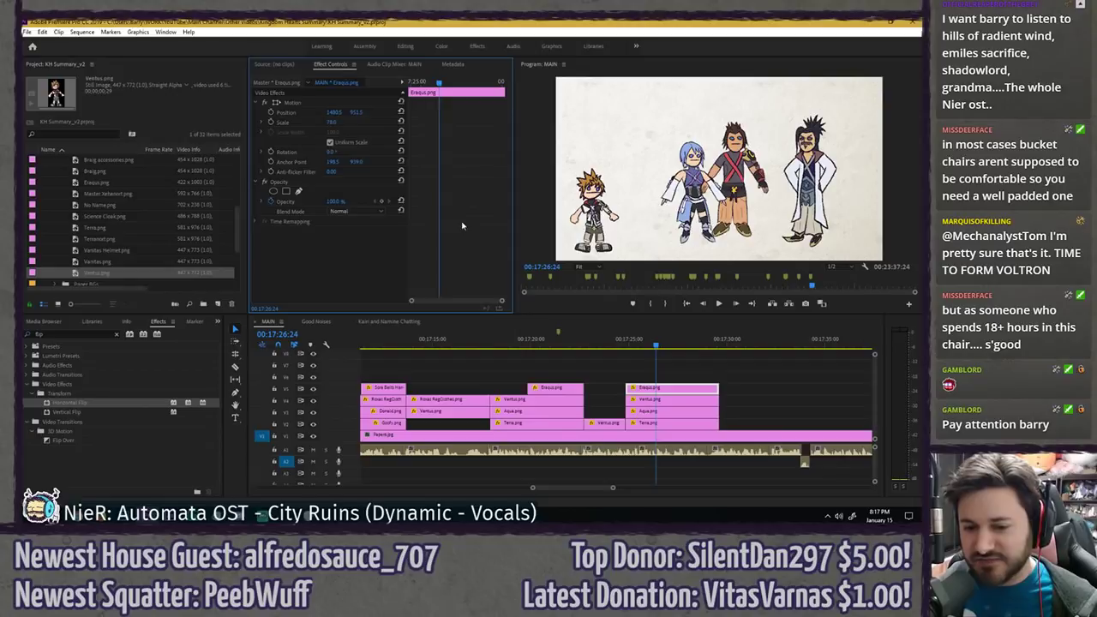
- Move the four group-shot clips earlier to where Ventus's solo clip should end
{"action": "left_click", "coordinate": [636, 343]}
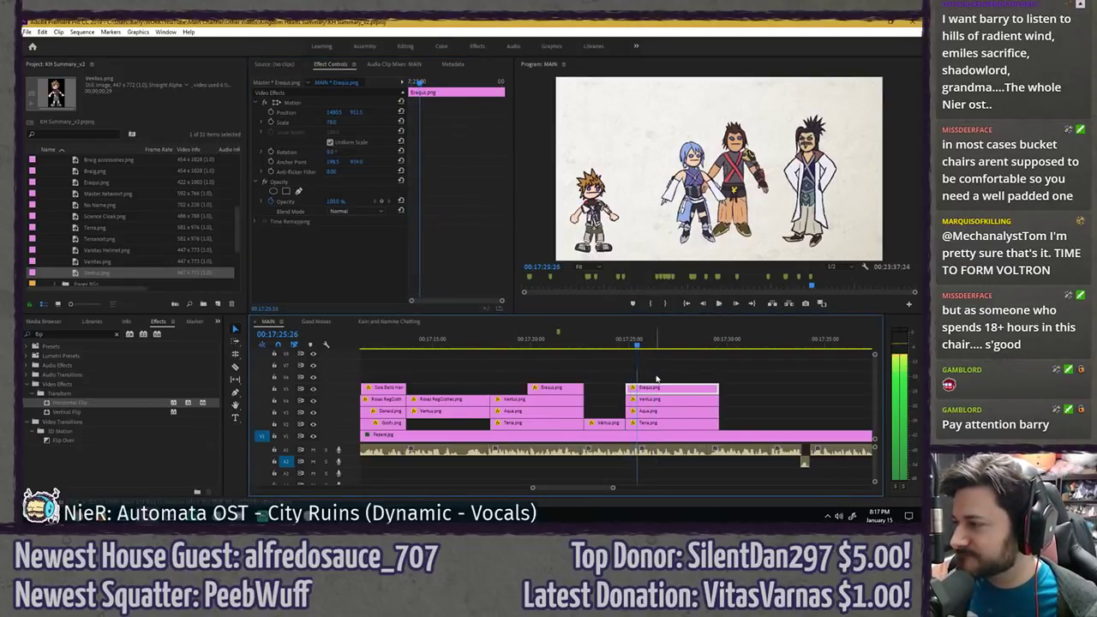
{"action": "left_click", "coordinate": [591, 341]}
{"action": "key", "text": "space"}
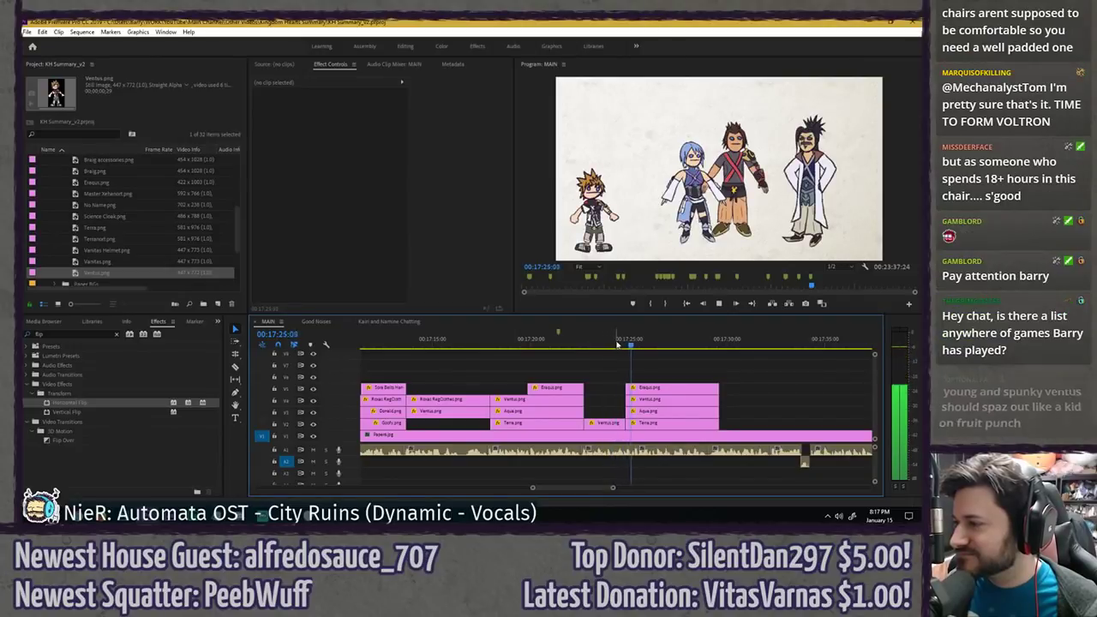
{"action": "left_click", "coordinate": [617, 343]}
{"action": "left_click_drag", "start_coordinate": [619, 343], "coordinate": [645, 423]}
- Close the gap between the group clips and Ventus.png, review the cut, and save
{"action": "left_click", "coordinate": [592, 343]}
{"action": "key", "text": "space"}
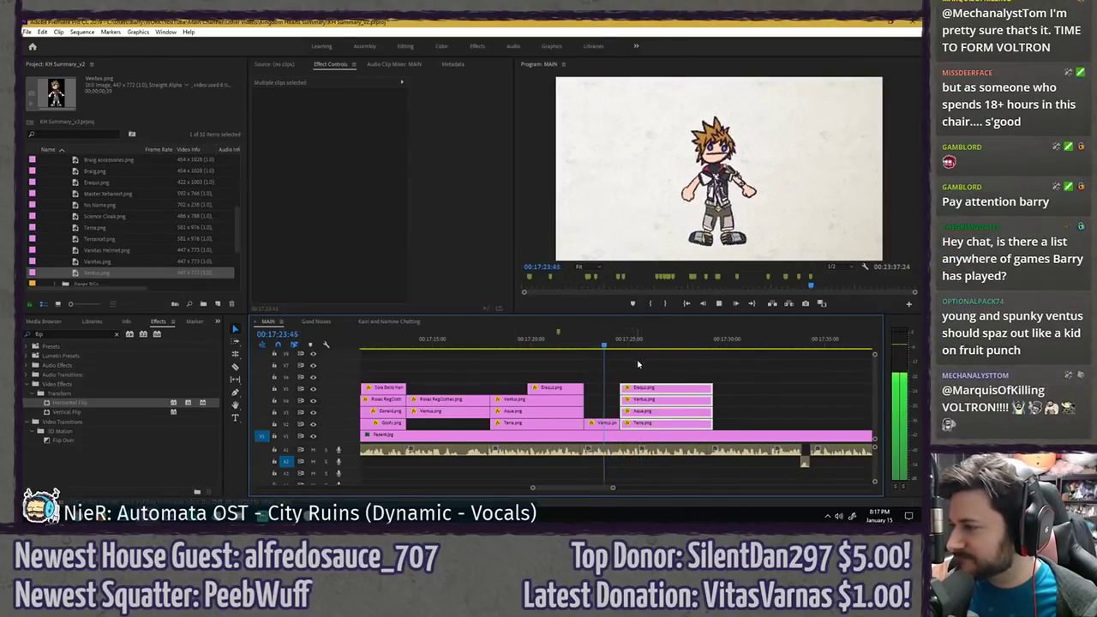
{"action": "key", "text": "="}
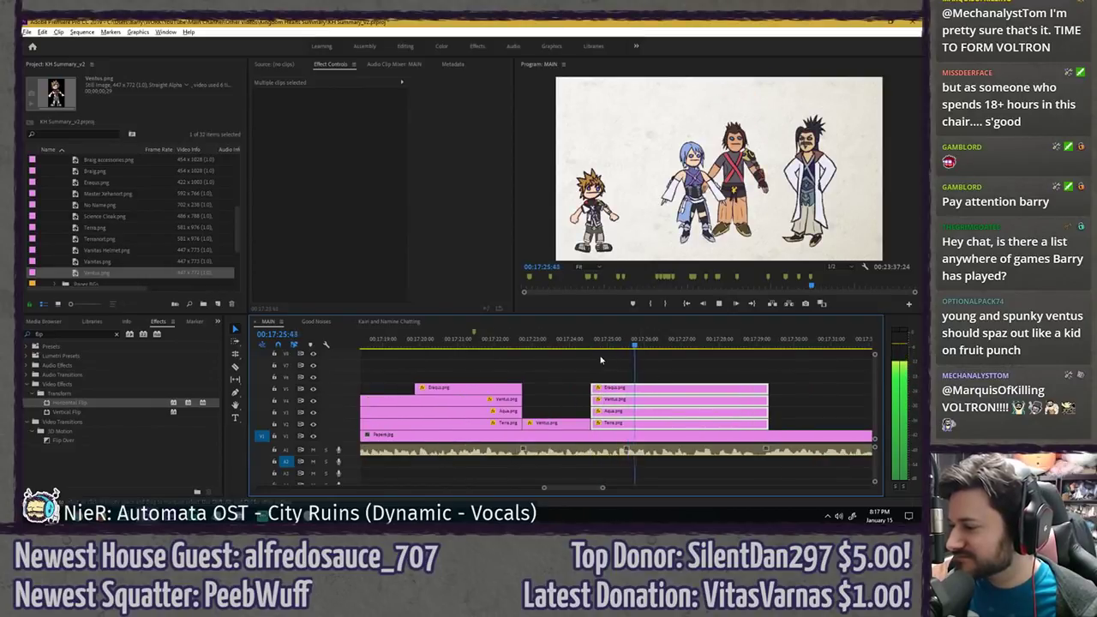
{"action": "left_click_drag", "start_coordinate": [578, 345], "coordinate": [590, 346]}
{"action": "left_click_drag", "start_coordinate": [618, 424], "coordinate": [616, 424]}
{"action": "left_click", "coordinate": [567, 340]}
{"action": "key", "text": "space"}
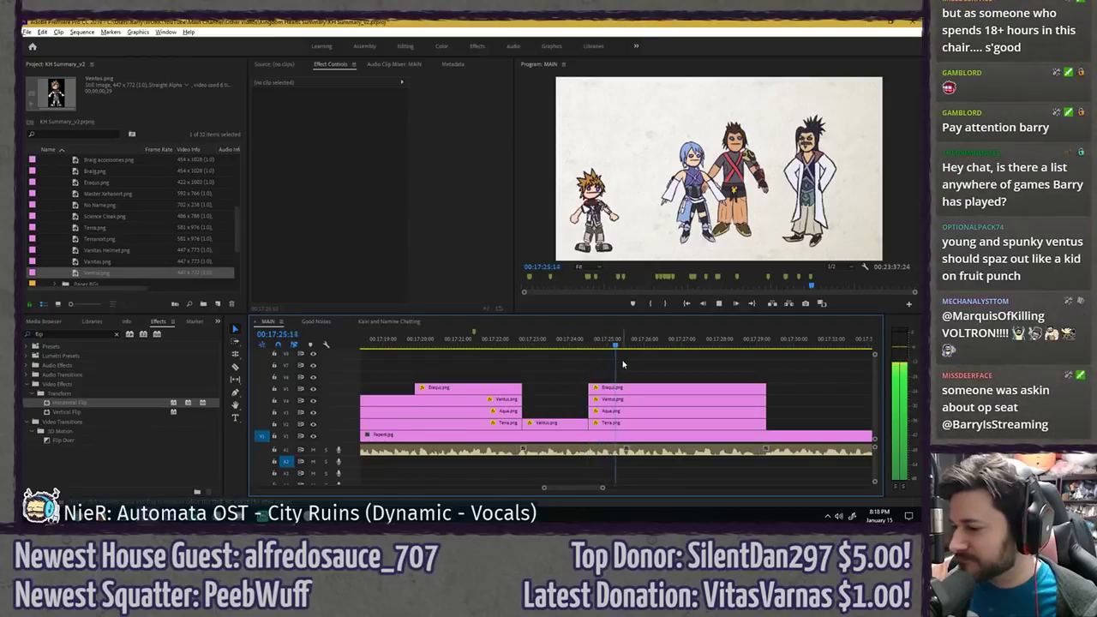
{"action": "left_click", "coordinate": [623, 364]}
{"action": "key", "text": "ctrl+s"}
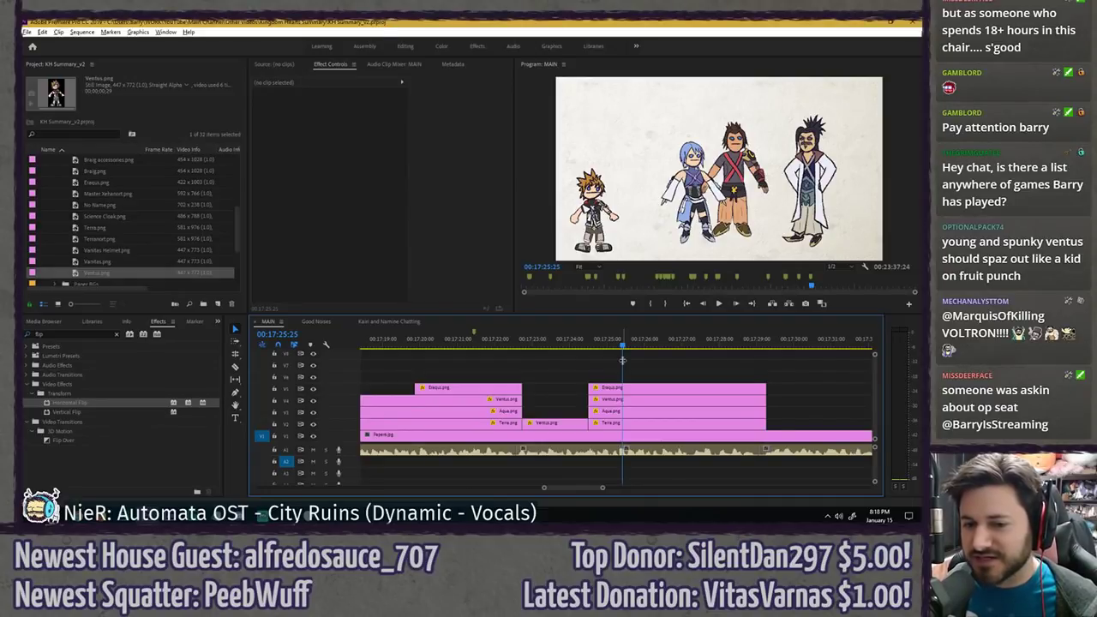
- Replay from the solo Ventus shot into the group shot and save again
{"action": "left_click_drag", "start_coordinate": [622, 341], "coordinate": [540, 342]}
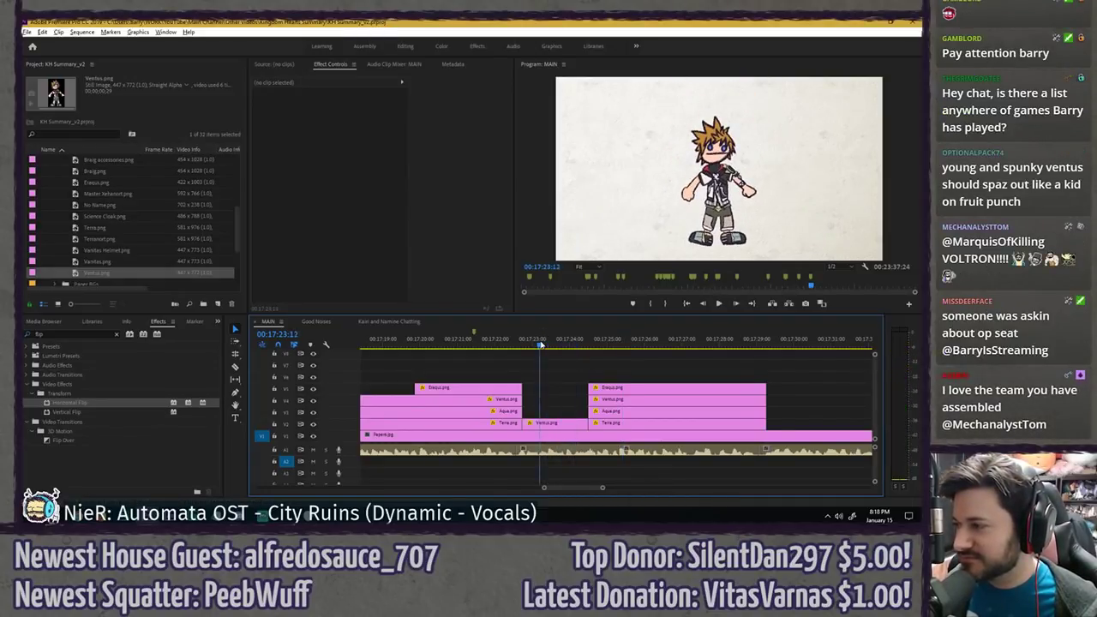
{"action": "key", "text": "space"}
{"action": "left_click", "coordinate": [541, 345]}
{"action": "key", "text": "space"}
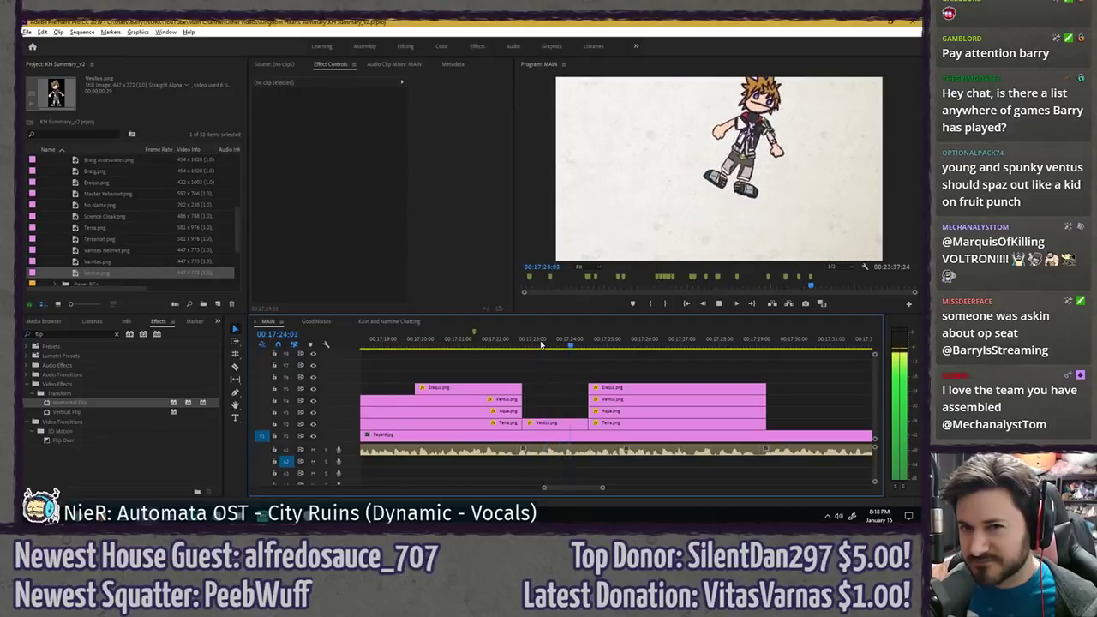
{"action": "key", "text": "space"}
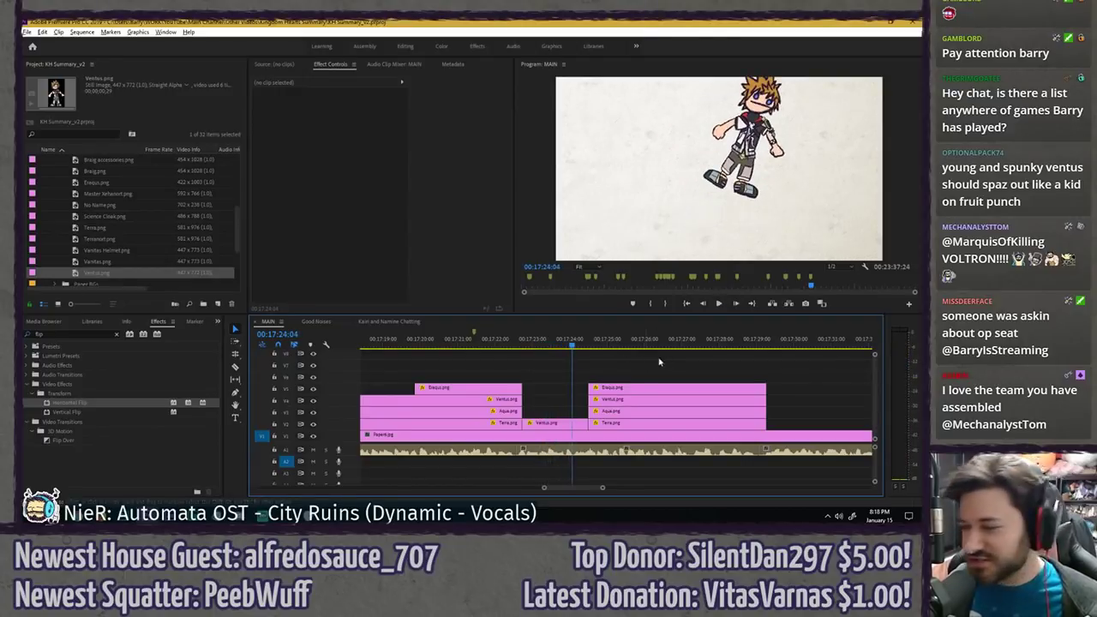
{"action": "left_click", "coordinate": [591, 344]}
{"action": "key", "text": "ctrl+s"}
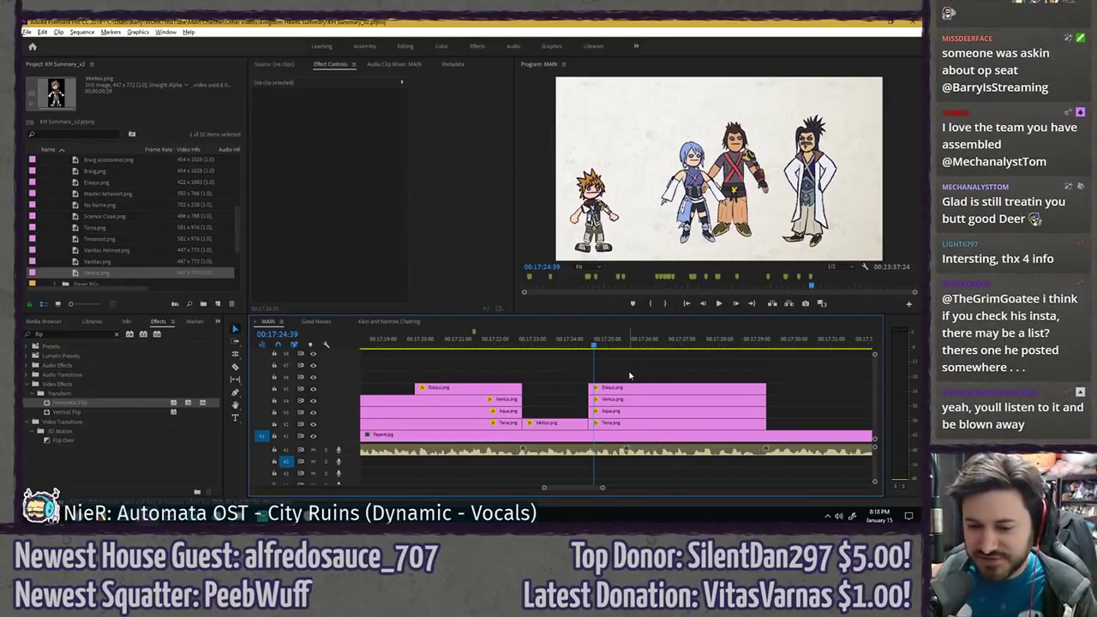
{"action": "key", "text": "ctrl+s"}
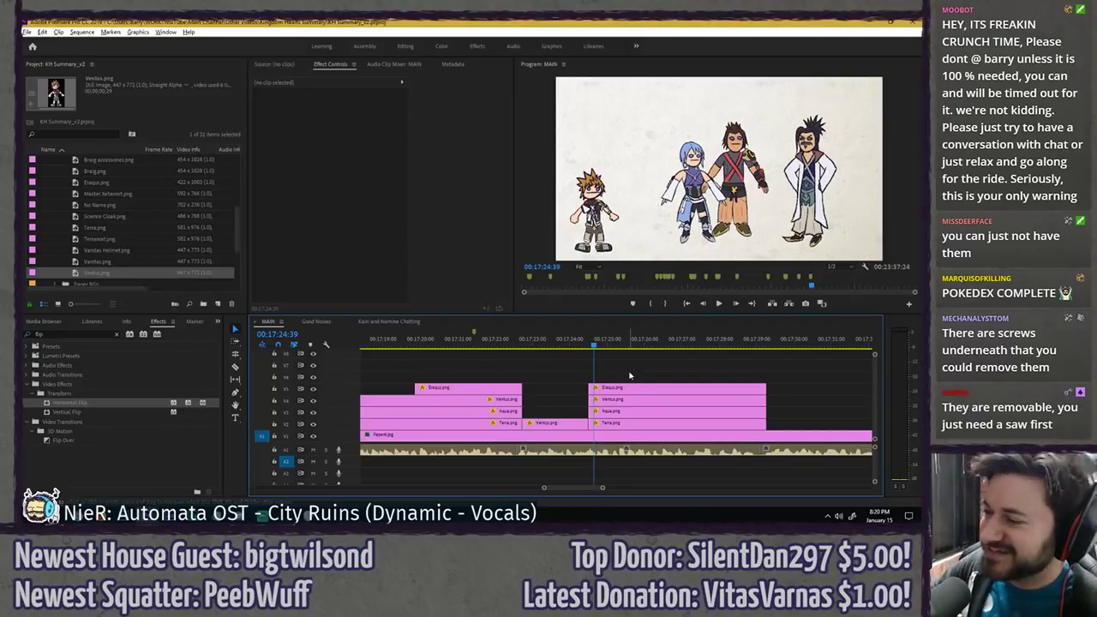
- Select Ventus's group-shot clip, drag his anchor point lower under Motion, and test a rotation
{"action": "left_click", "coordinate": [591, 340]}
{"action": "key", "text": "space"}
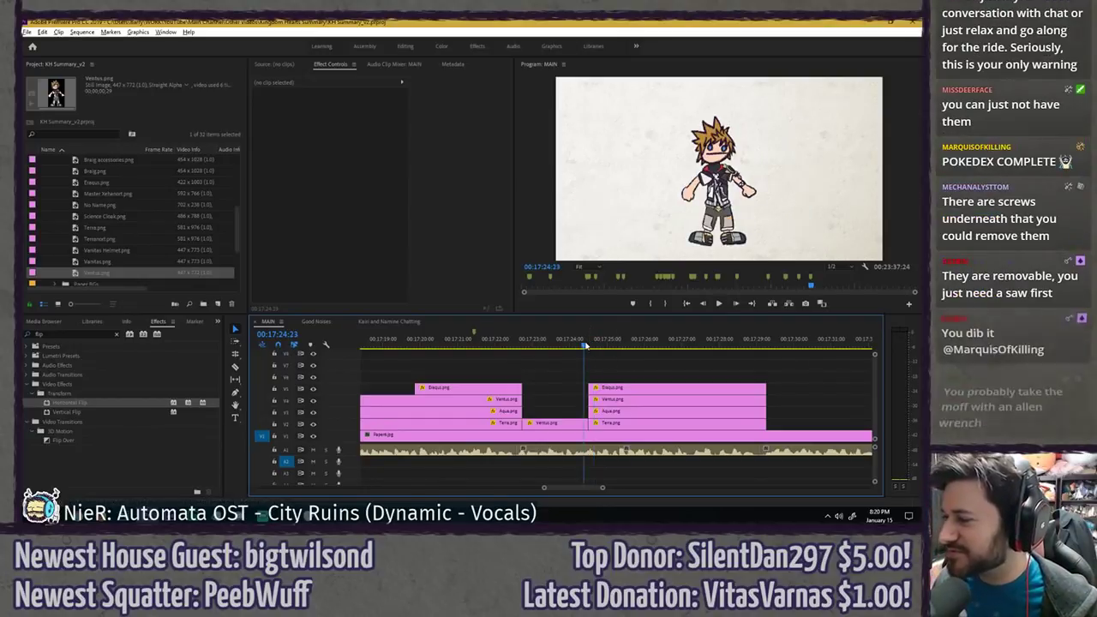
{"action": "left_click", "coordinate": [622, 425]}
{"action": "left_click", "coordinate": [610, 401]}
{"action": "left_click", "coordinate": [333, 104]}
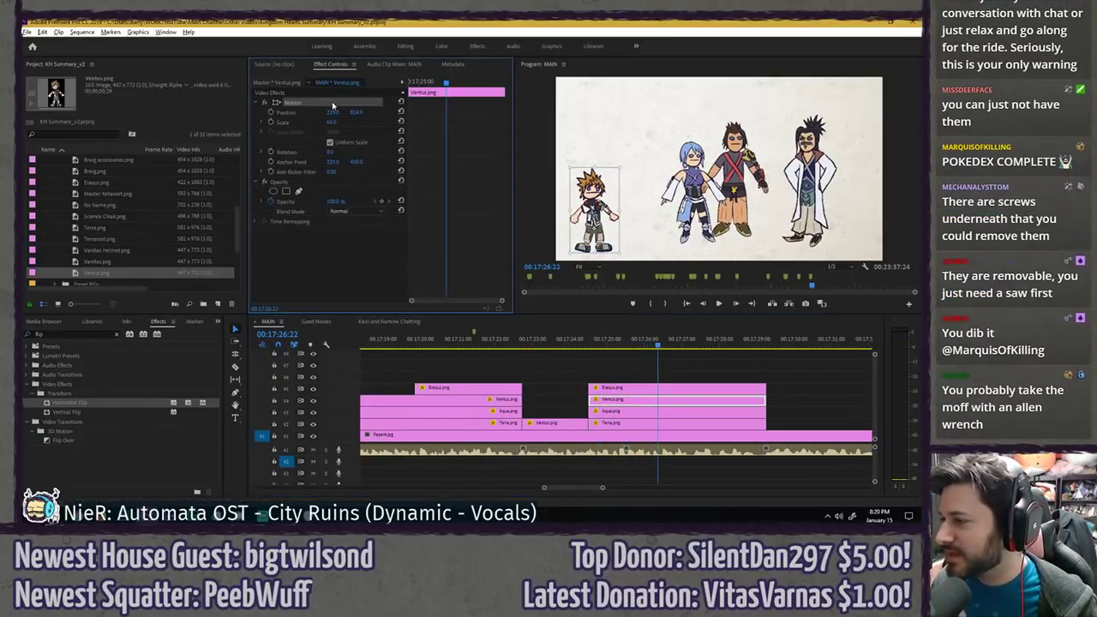
{"action": "left_click_drag", "start_coordinate": [597, 214], "coordinate": [600, 249]}
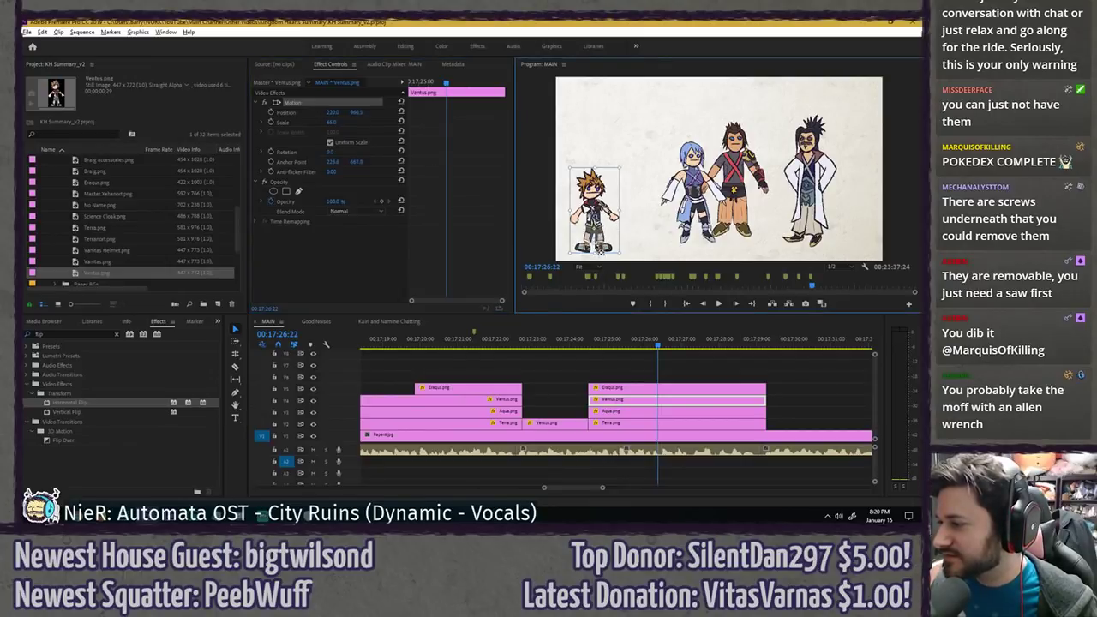
{"action": "left_click", "coordinate": [418, 252]}
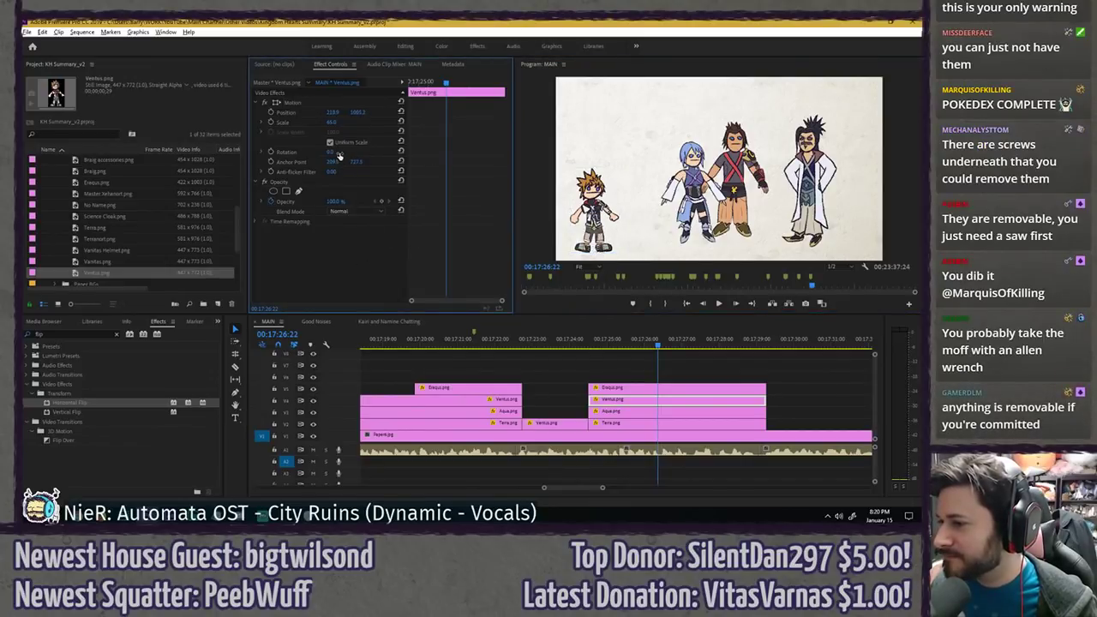
{"action": "mouse_move", "coordinate": [339, 156]}
{"action": "left_mouse_down"}
{"action": "mouse_move", "coordinate": [308, 156]}
{"action": "mouse_move", "coordinate": [348, 158]}
{"action": "left_mouse_up"}
- Reselect the Ventus clip and undo the first anchor-point change
{"action": "left_click", "coordinate": [597, 364]}
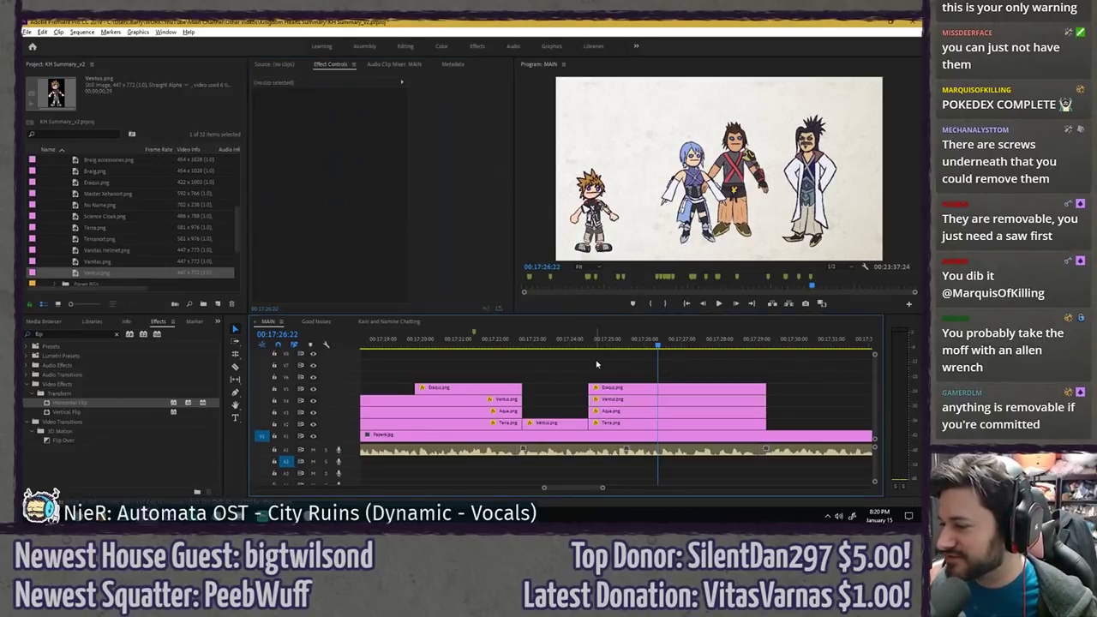
{"action": "left_click_drag", "start_coordinate": [597, 342], "coordinate": [589, 344]}
{"action": "left_click", "coordinate": [615, 398]}
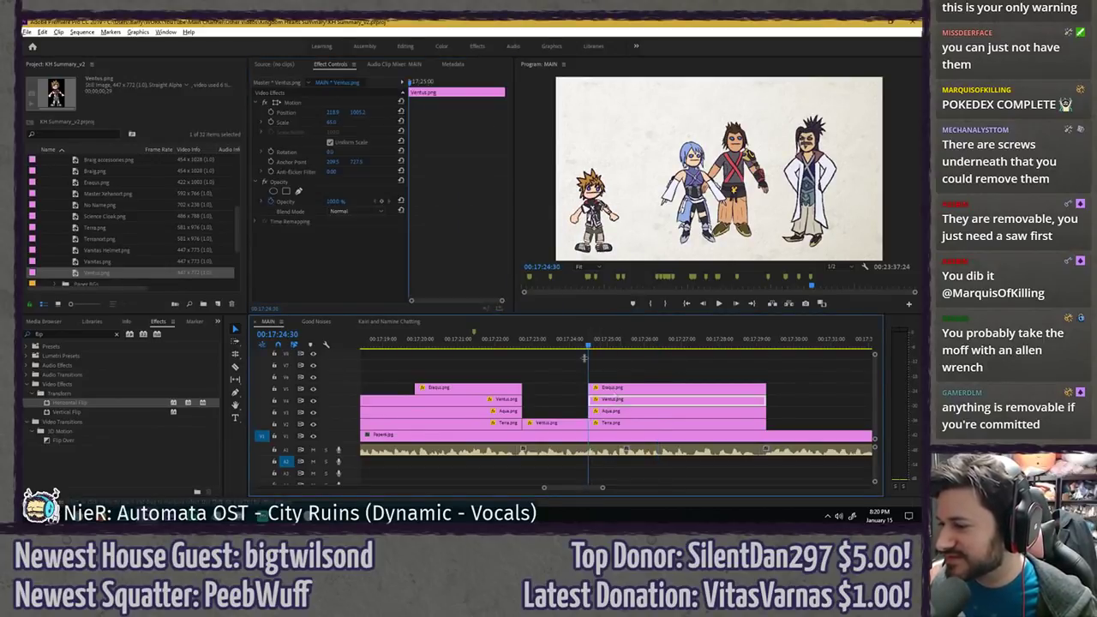
{"action": "left_click", "coordinate": [271, 153]}
{"action": "key", "text": "Right"}
{"action": "key", "text": "Right"}
{"action": "key", "text": "Right"}
{"action": "key", "text": "Right"}
{"action": "key", "text": "Right"}
{"action": "key", "text": "Right"}
{"action": "key", "text": "Right"}
{"action": "key", "text": "Right"}
{"action": "key", "text": "Right"}
{"action": "key", "text": "Right"}
{"action": "key", "text": "Right"}
{"action": "key", "text": "Right"}
{"action": "key", "text": "Right"}
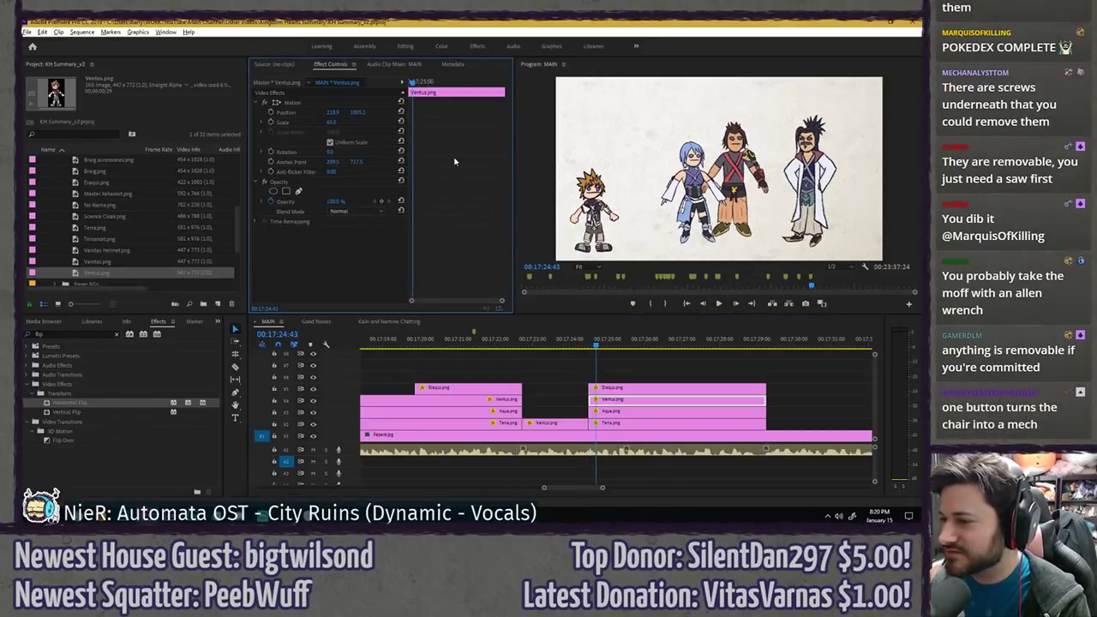
{"action": "key", "text": "ctrl+z"}
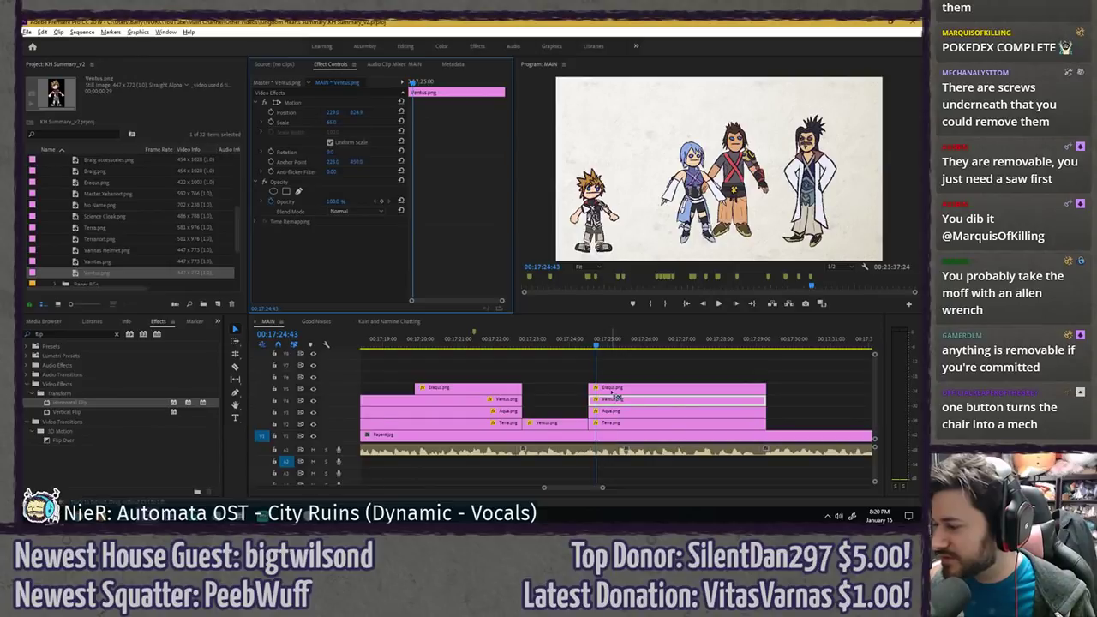
- Test an upside-down spin on the Ventus clip, then undo it
{"action": "left_click", "coordinate": [618, 413]}
{"action": "left_click", "coordinate": [618, 423]}
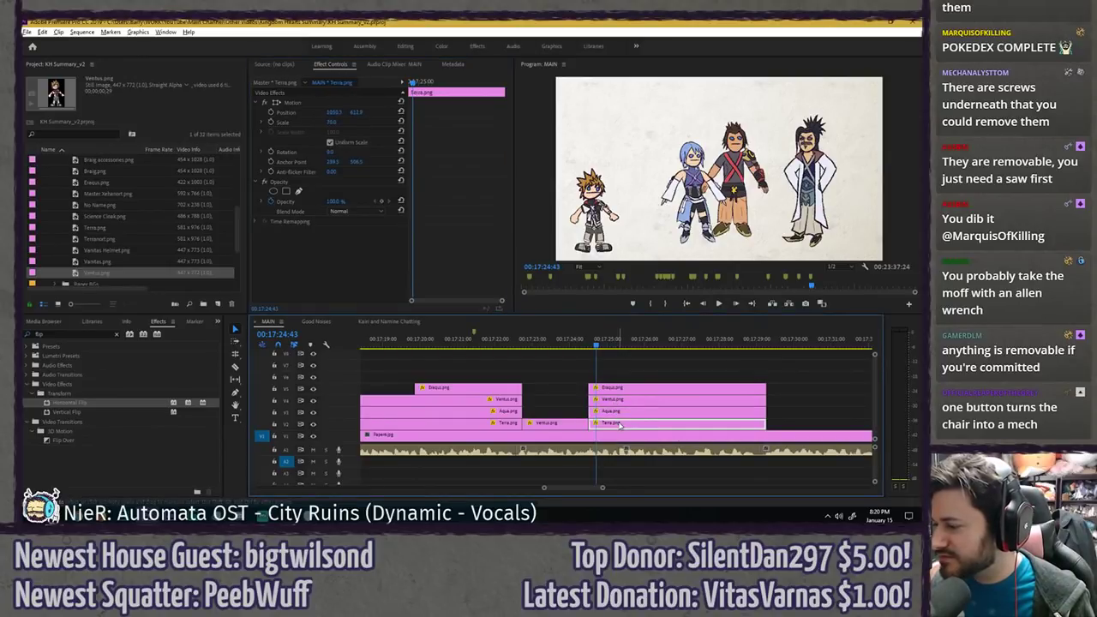
{"action": "left_click", "coordinate": [618, 412]}
{"action": "left_click", "coordinate": [617, 401]}
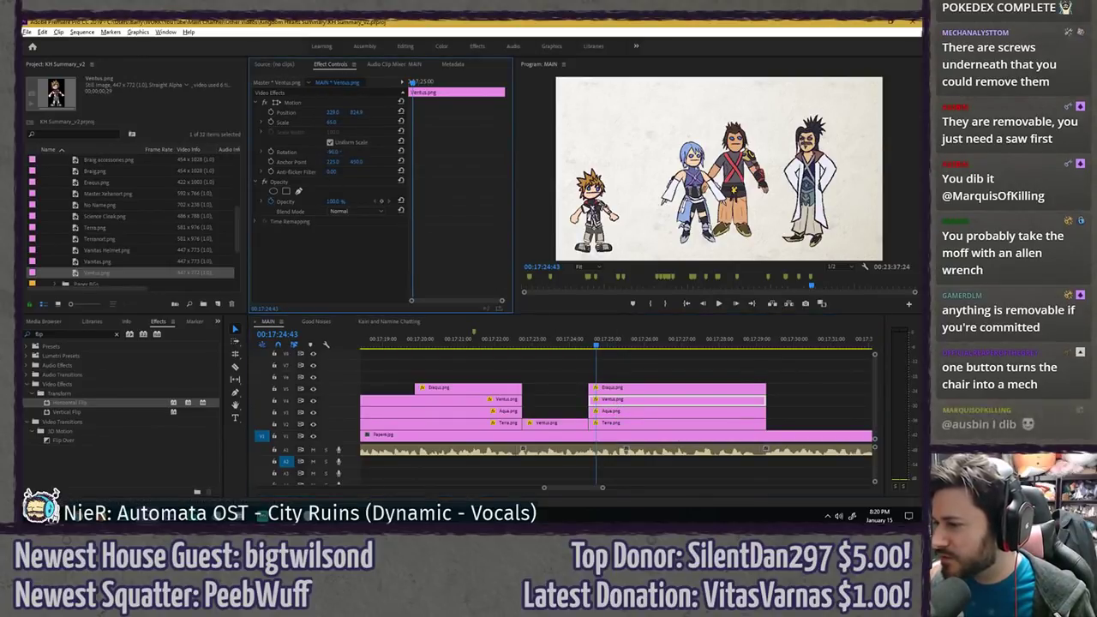
{"action": "left_click_drag", "start_coordinate": [329, 152], "coordinate": [344, 153]}
{"action": "key", "text": "ctrl+z"}
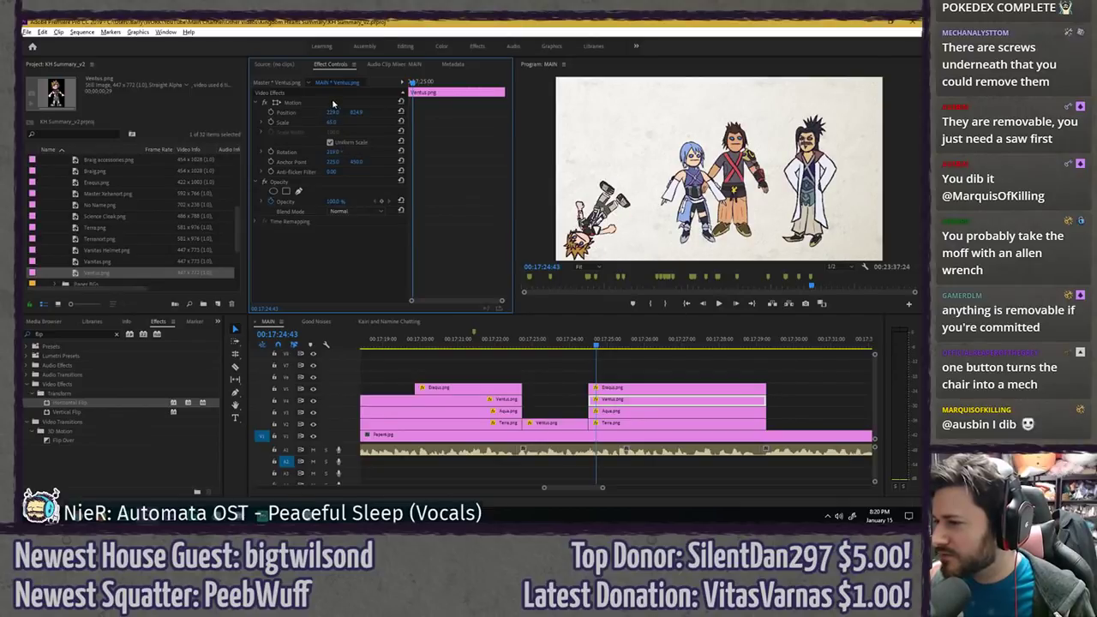
- Move Ventus's pivot down toward his feet and tip him over around it
{"action": "left_click", "coordinate": [332, 103]}
{"action": "left_click_drag", "start_coordinate": [595, 217], "coordinate": [592, 217]}
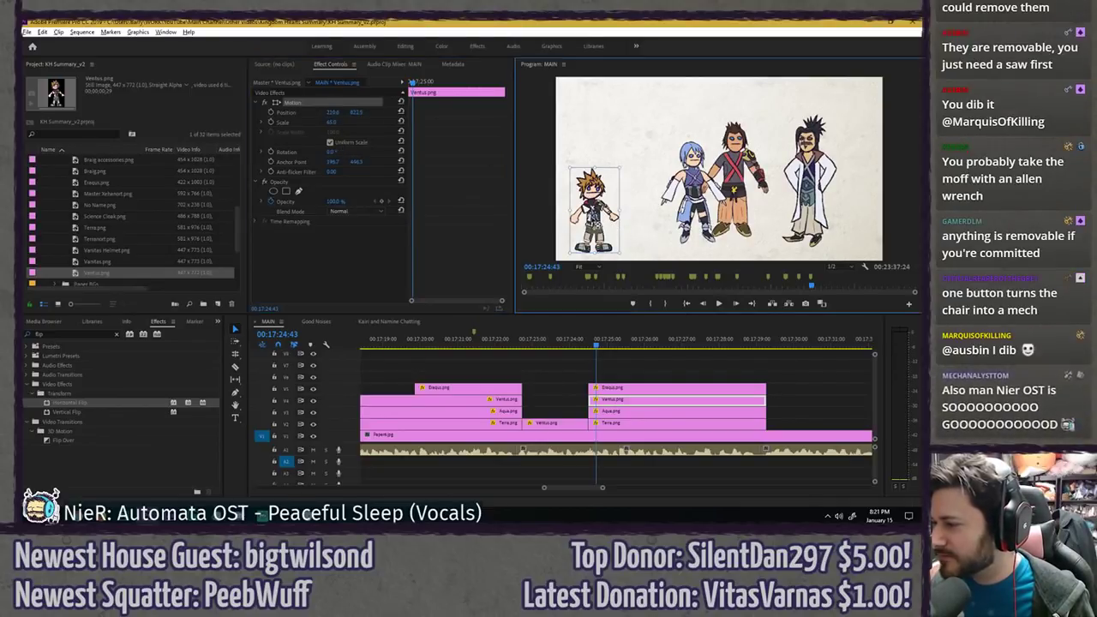
{"action": "left_click", "coordinate": [626, 356]}
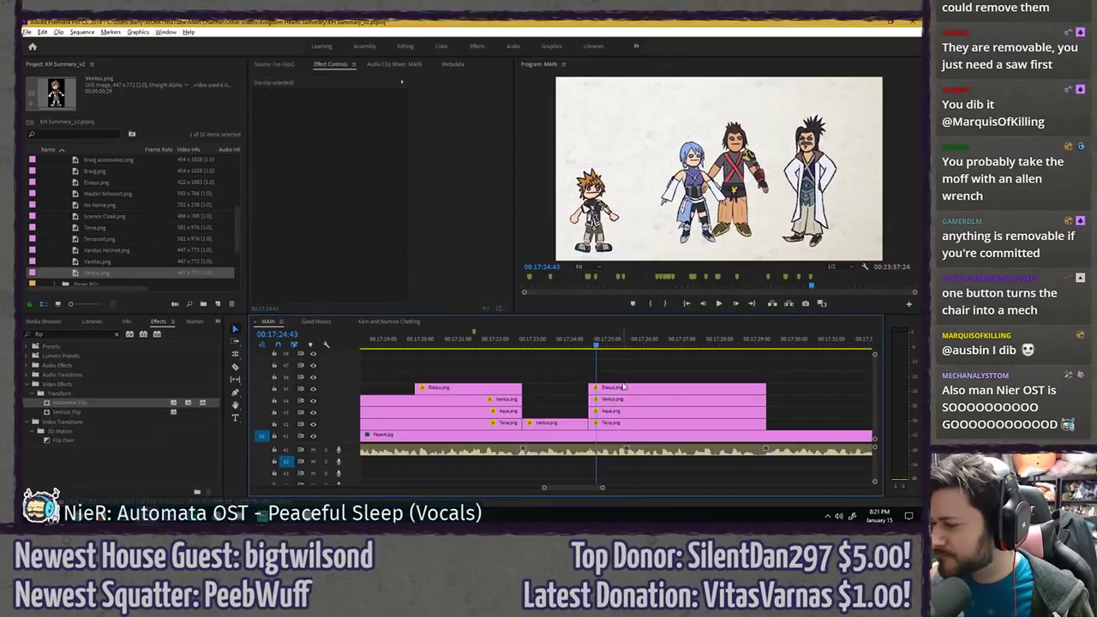
{"action": "left_click_drag", "start_coordinate": [331, 152], "coordinate": [265, 159]}
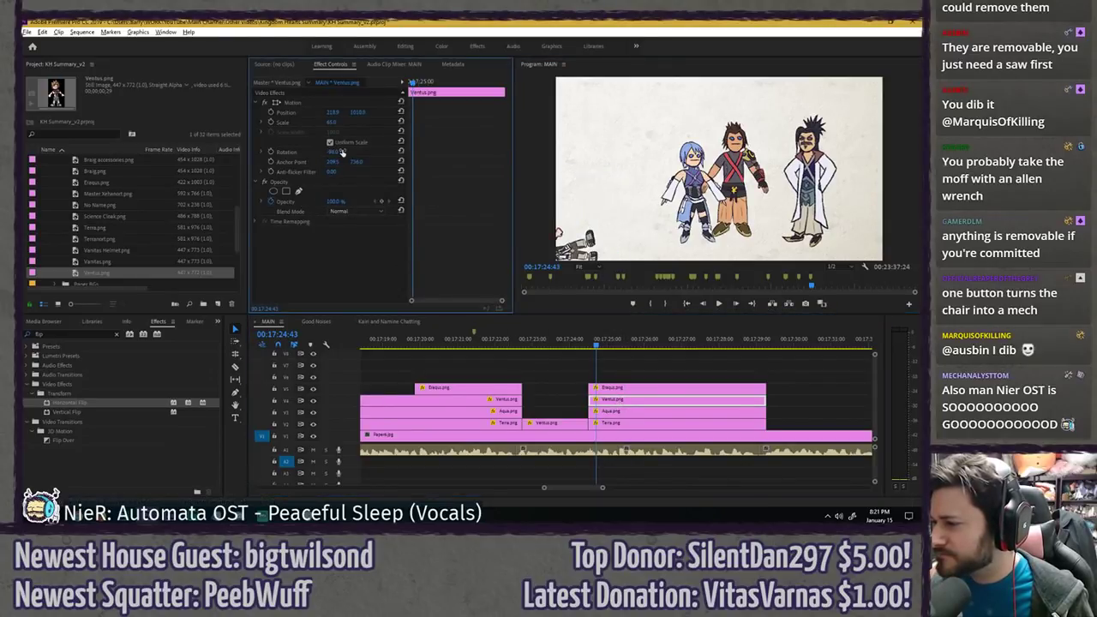
- Move the first Rotation keyframe to the clip start and tilt Ventus about 10° left
{"action": "key", "text": "ctrl+z"}
{"action": "left_click_drag", "start_coordinate": [412, 82], "coordinate": [408, 83]}
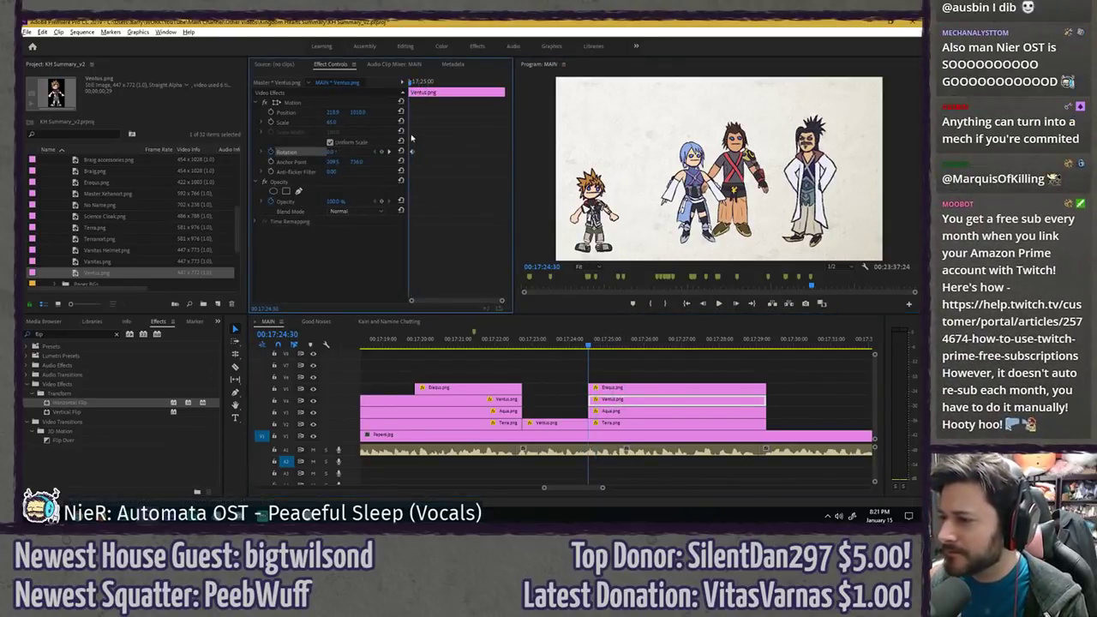
{"action": "key", "text": "equal"}
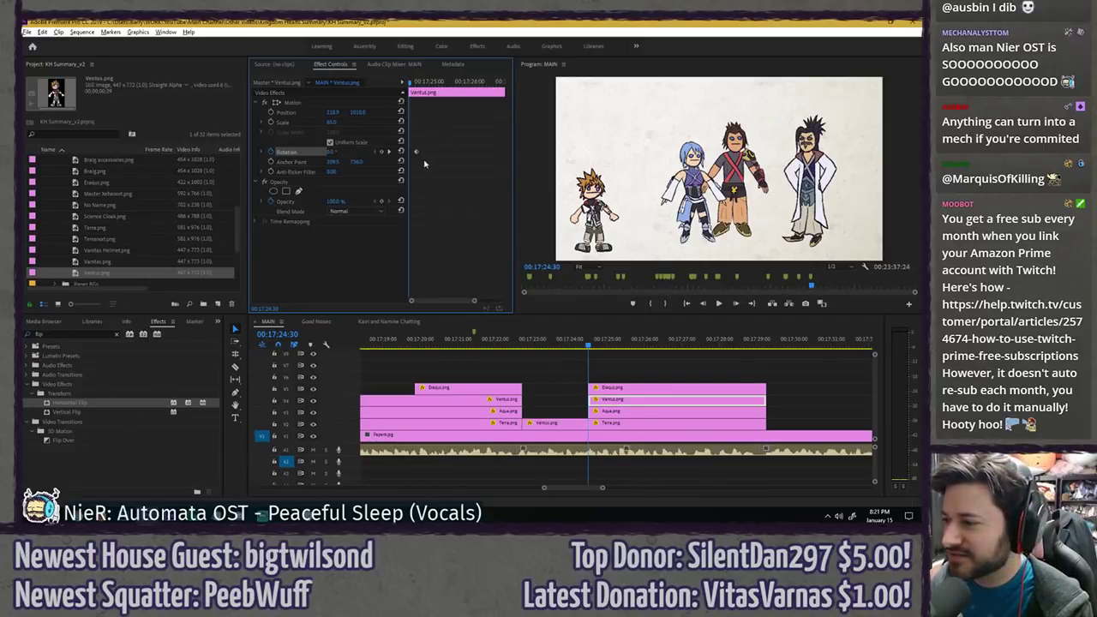
{"action": "left_click", "coordinate": [414, 153]}
{"action": "left_click_drag", "start_coordinate": [414, 153], "coordinate": [409, 154]}
{"action": "key", "text": "shift+Right"}
{"action": "key", "text": "shift+Right"}
{"action": "key", "text": "shift+Right"}
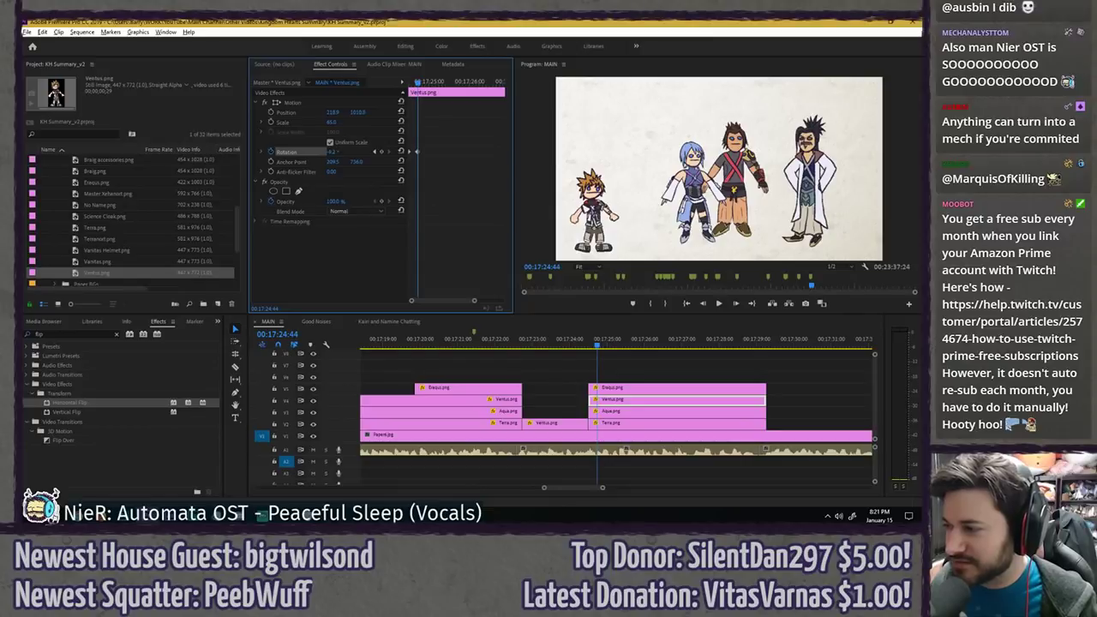
{"action": "left_click_drag", "start_coordinate": [333, 152], "coordinate": [324, 152]}
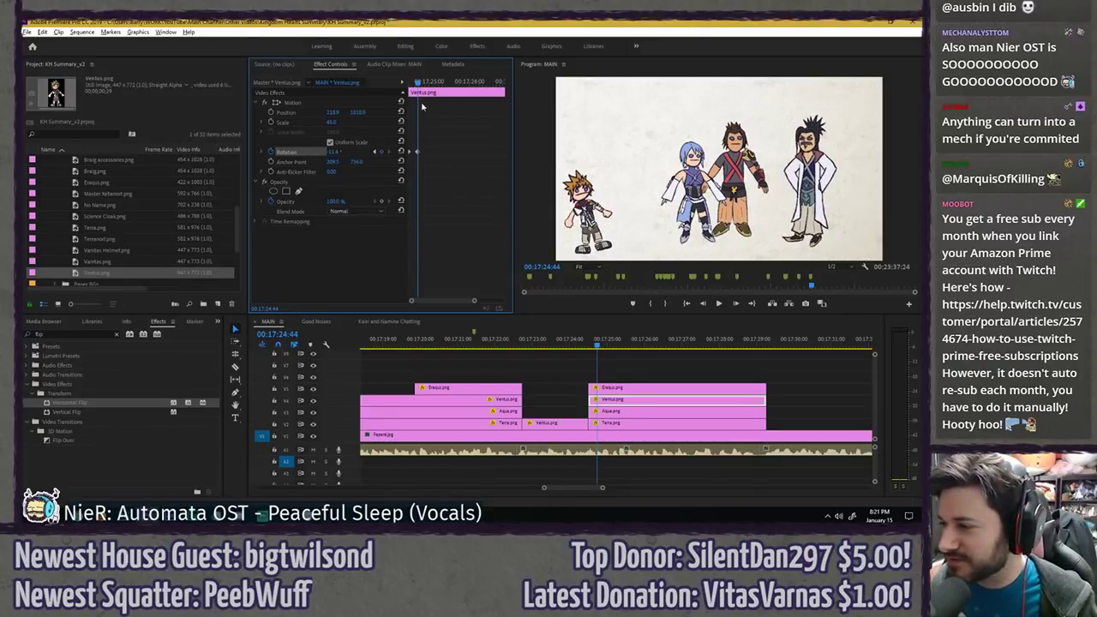
{"action": "mouse_move", "coordinate": [418, 84]}
{"action": "left_mouse_down"}
{"action": "mouse_move", "coordinate": [344, 82]}
{"action": "mouse_move", "coordinate": [420, 81]}
{"action": "mouse_move", "coordinate": [402, 76]}
{"action": "left_mouse_up"}
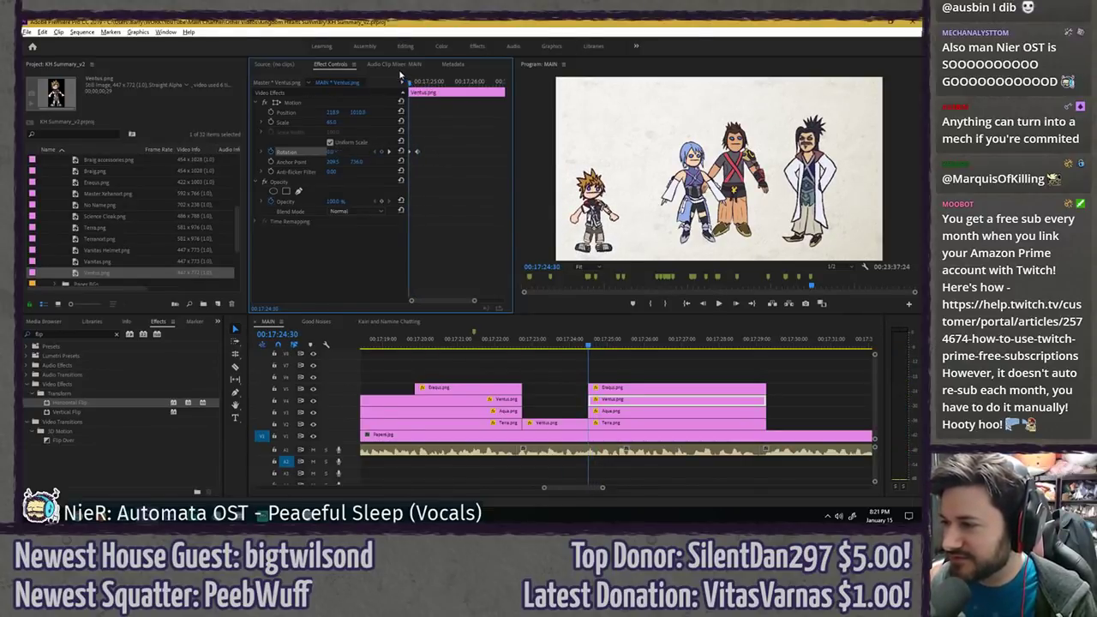
- Add further wobble keyframes, tilting Ventus to about -11° and then to the right
{"action": "key", "text": "Right"}
{"action": "key", "text": "Right"}
{"action": "key", "text": "Right"}
{"action": "key", "text": "Right"}
{"action": "left_click_drag", "start_coordinate": [418, 153], "coordinate": [412, 153]}
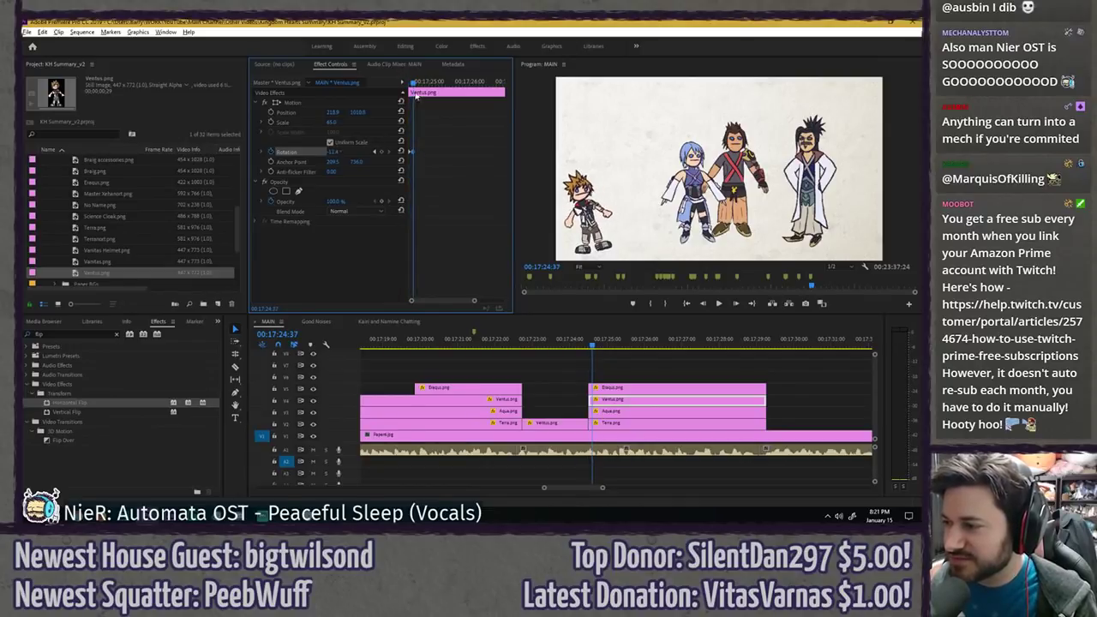
{"action": "left_click_drag", "start_coordinate": [415, 83], "coordinate": [386, 85]}
{"action": "key", "text": "Right"}
{"action": "key", "text": "Right"}
{"action": "key", "text": "Right"}
{"action": "key", "text": "Right"}
{"action": "key", "text": "Right"}
{"action": "key", "text": "Right"}
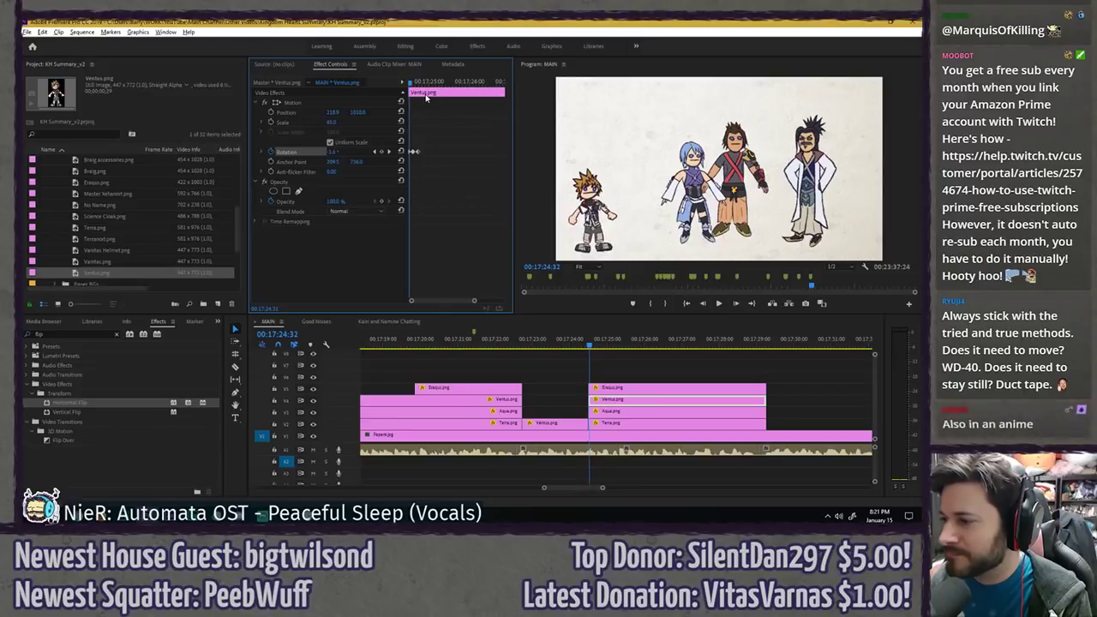
{"action": "key", "text": "Right"}
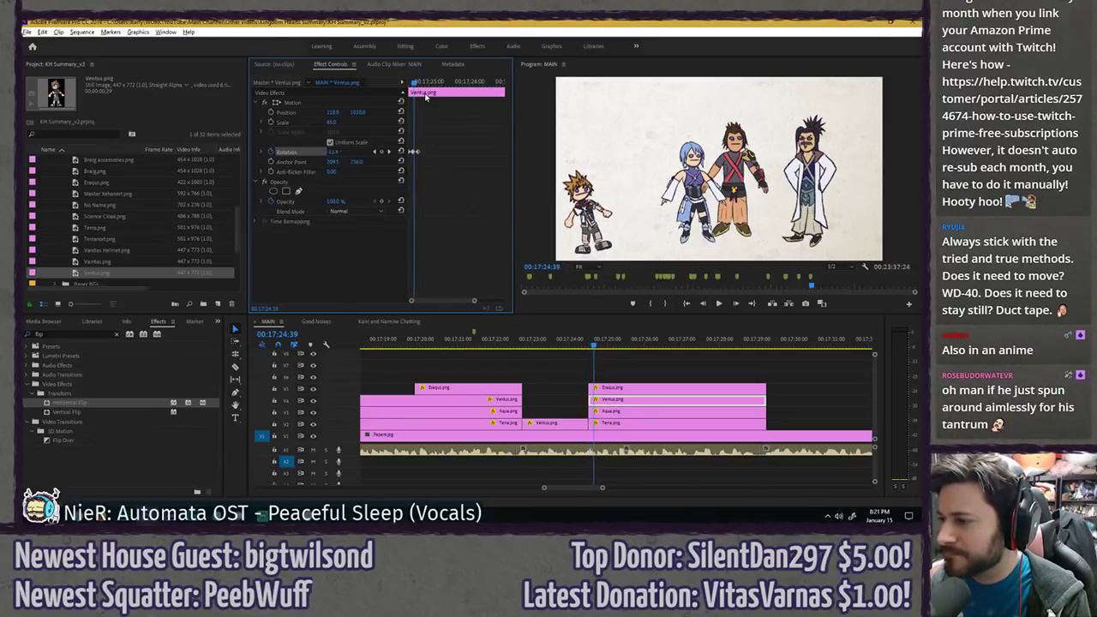
{"action": "key", "text": "Right"}
{"action": "key", "text": "Right"}
{"action": "key", "text": "Right"}
{"action": "key", "text": "Right"}
{"action": "key", "text": "Right"}
{"action": "key", "text": "Right"}
{"action": "key", "text": "Right"}
{"action": "key", "text": "Right"}
{"action": "key", "text": "Right"}
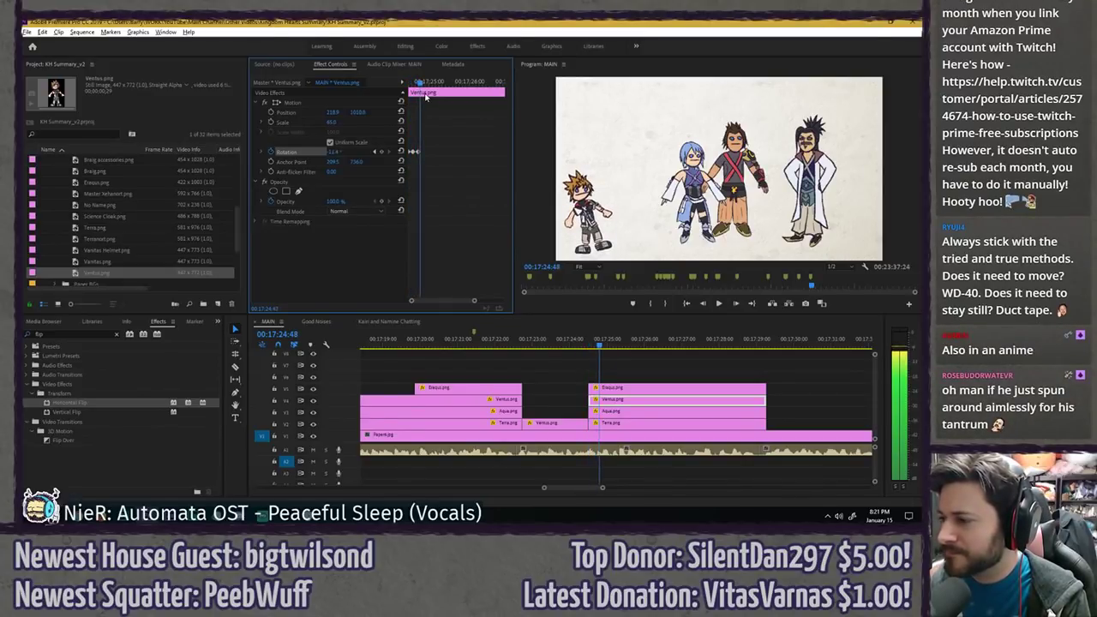
{"action": "key", "text": "Right"}
{"action": "key", "text": "Right"}
{"action": "key", "text": "Right"}
{"action": "left_click_drag", "start_coordinate": [337, 153], "coordinate": [347, 153]}
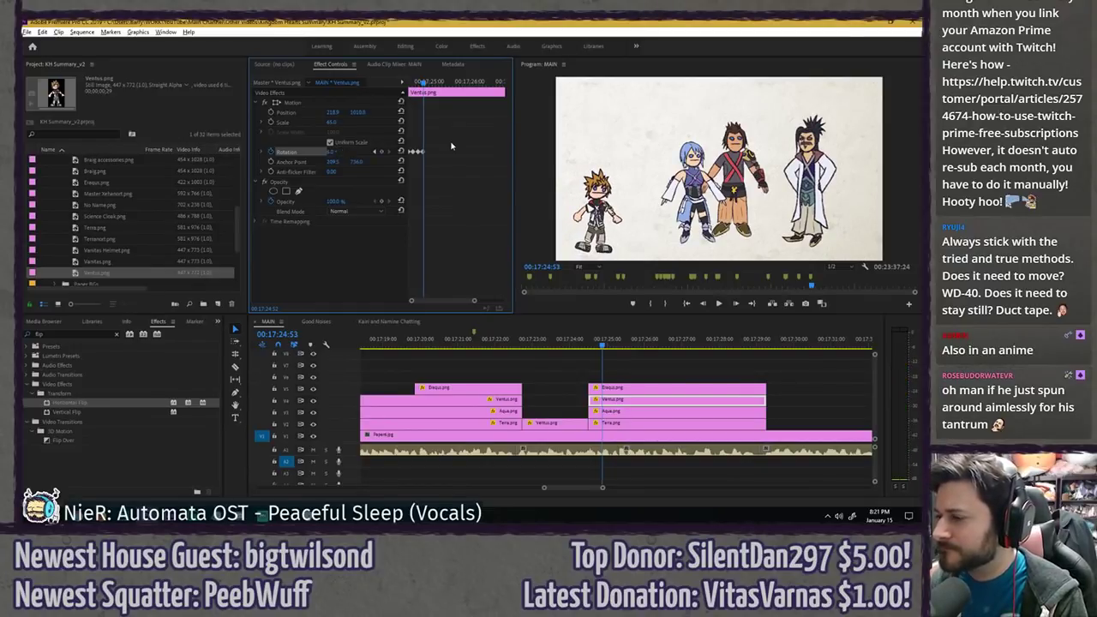
{"action": "key", "text": "Right"}
{"action": "key", "text": "Right"}
{"action": "key", "text": "Right"}
{"action": "key", "text": "Right"}
{"action": "key", "text": "Right"}
{"action": "key", "text": "Right"}
{"action": "key", "text": "Right"}
{"action": "key", "text": "Right"}
{"action": "key", "text": "Right"}
{"action": "key", "text": "Right"}
{"action": "key", "text": "Right"}
{"action": "key", "text": "Right"}
{"action": "key", "text": "Right"}
{"action": "key", "text": "Right"}
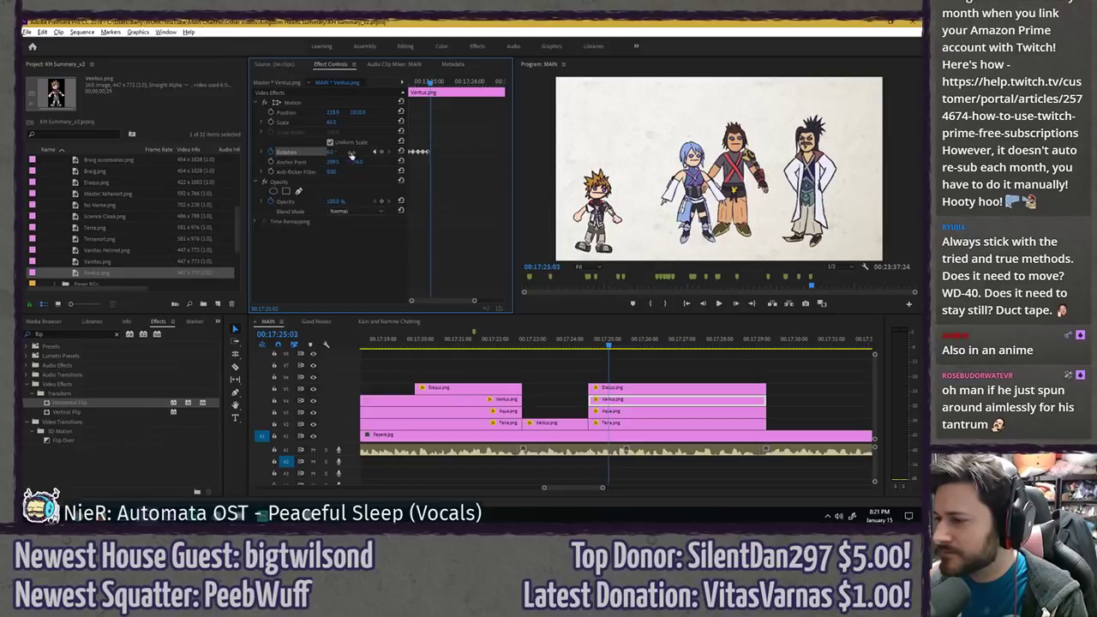
{"action": "left_click_drag", "start_coordinate": [334, 153], "coordinate": [326, 152]}
{"action": "key", "text": "Right"}
{"action": "key", "text": "Right"}
{"action": "key", "text": "Right"}
{"action": "key", "text": "Right"}
{"action": "key", "text": "Right"}
{"action": "key", "text": "Right"}
{"action": "key", "text": "Right"}
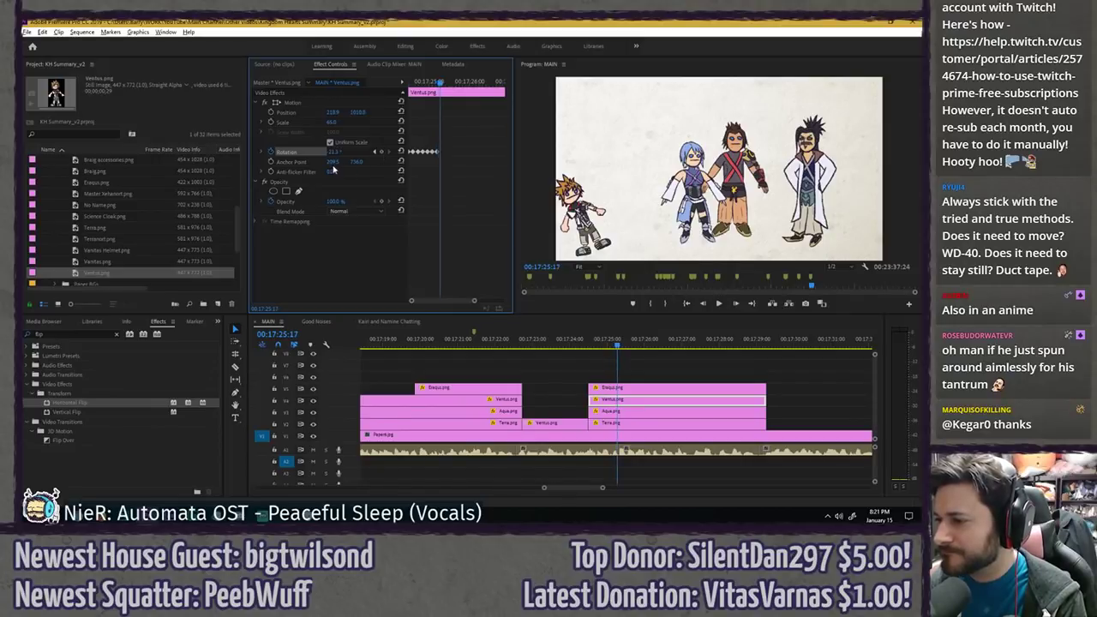
{"action": "key", "text": "Right"}
{"action": "key", "text": "Right"}
{"action": "key", "text": "Right"}
{"action": "left_click_drag", "start_coordinate": [333, 154], "coordinate": [361, 153]}
- Play back the wobble from just before Ventus's entrance
{"action": "left_click", "coordinate": [580, 346]}
{"action": "key", "text": "space"}
{"action": "key", "text": "space"}
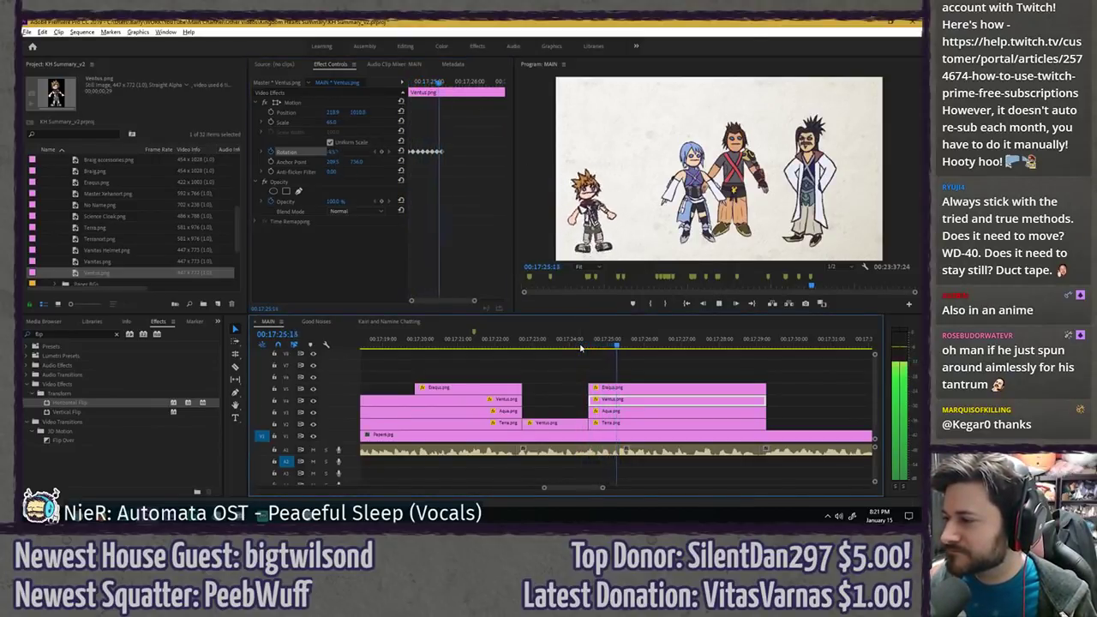
{"action": "key", "text": "space"}
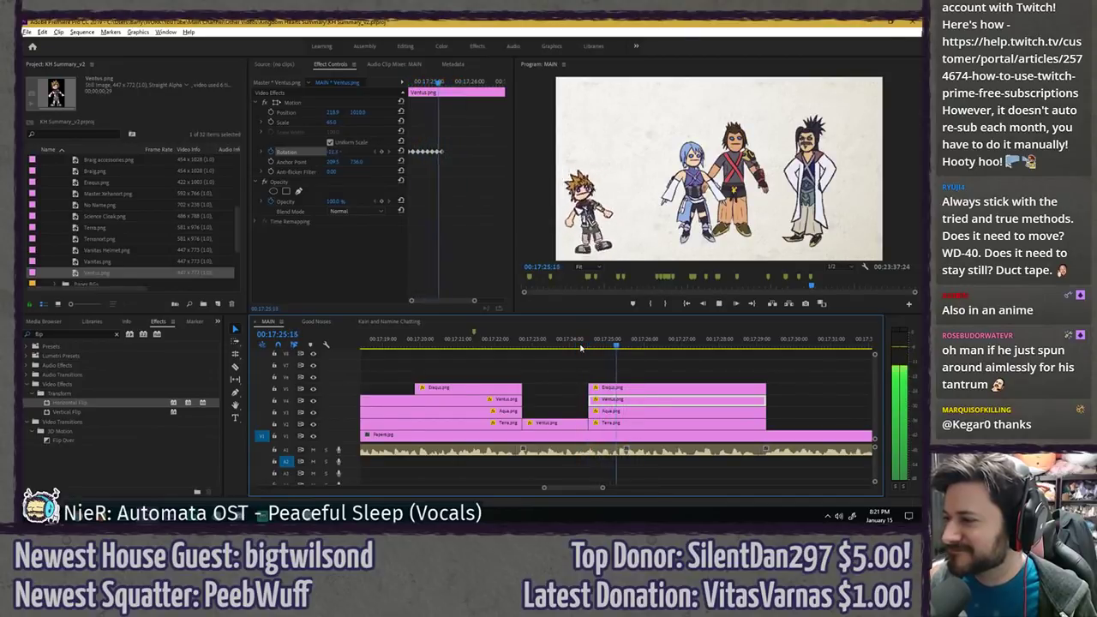
{"action": "left_click", "coordinate": [465, 175]}
- From 00:17:25:20, add rotation keyframes at -25°, about 18°, about -18.5°, then right again
{"action": "left_click", "coordinate": [441, 82]}
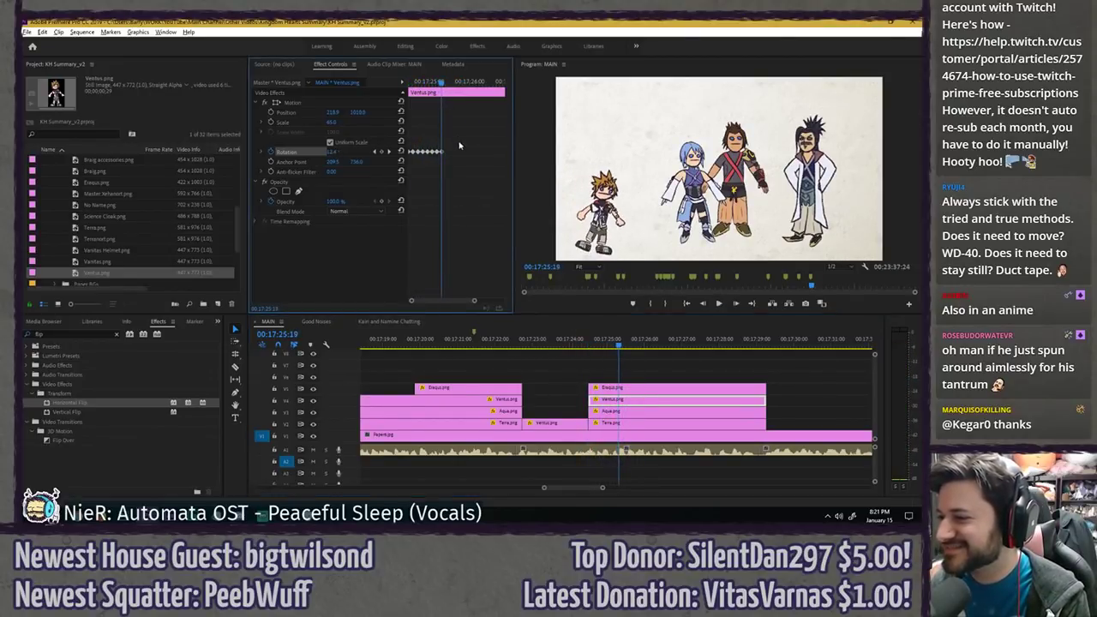
{"action": "key", "text": "Right"}
{"action": "key", "text": "Right"}
{"action": "key", "text": "Right"}
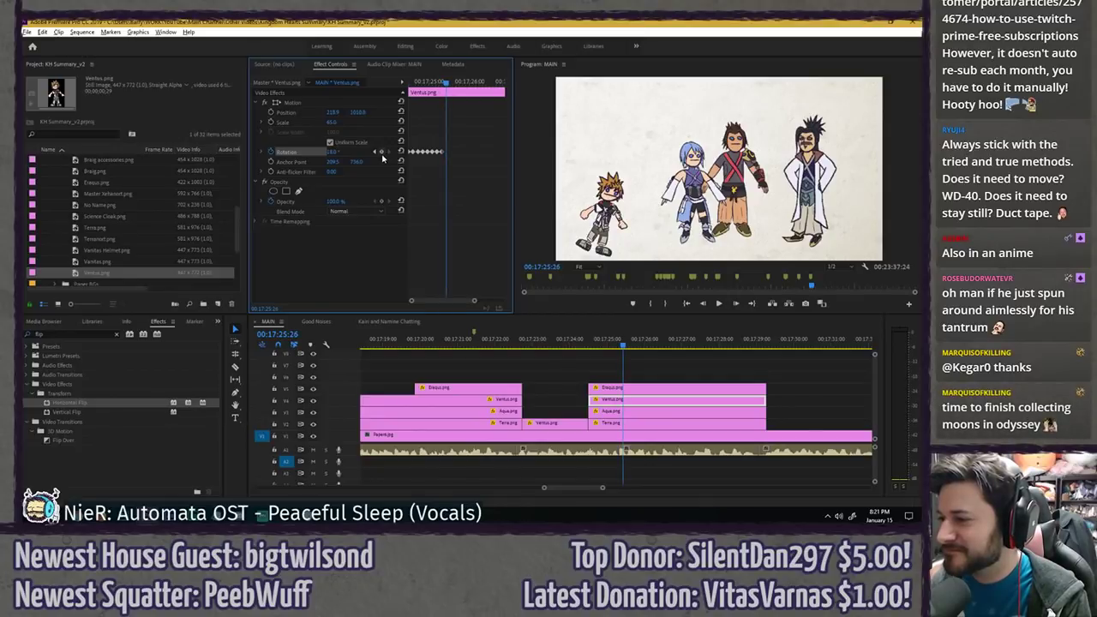
{"action": "key", "text": "Right"}
{"action": "key", "text": "Right"}
{"action": "key", "text": "Right"}
{"action": "key", "text": "Right"}
{"action": "key", "text": "Right"}
{"action": "key", "text": "Right"}
{"action": "key", "text": "Right"}
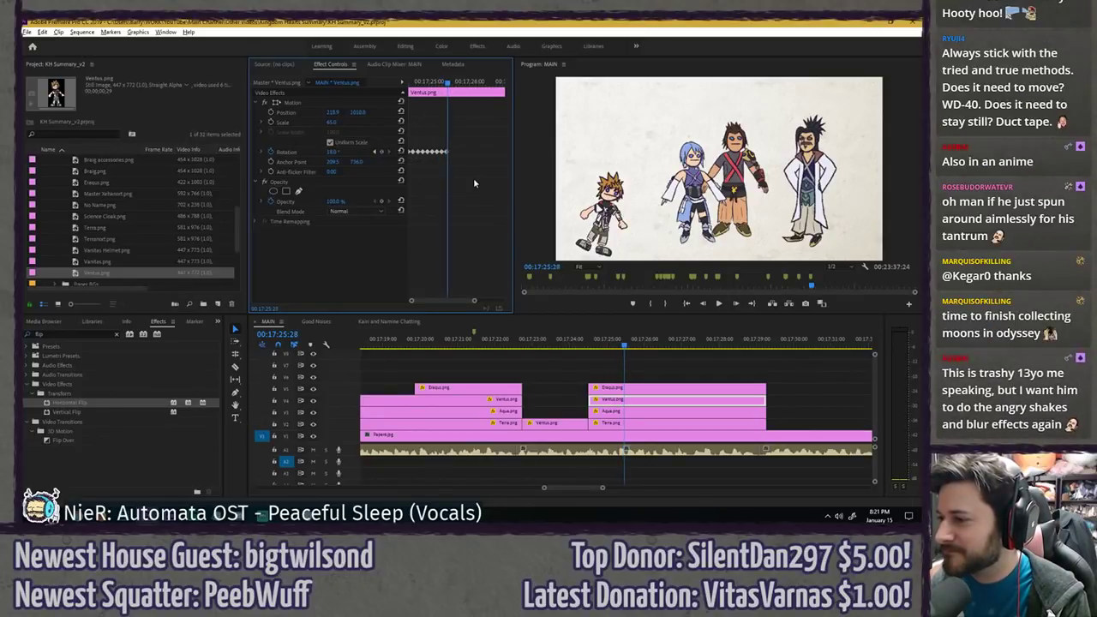
{"action": "left_click_drag", "start_coordinate": [332, 153], "coordinate": [312, 152]}
{"action": "key", "text": "Right"}
{"action": "key", "text": "Right"}
{"action": "key", "text": "Right"}
{"action": "key", "text": "Right"}
{"action": "key", "text": "Right"}
{"action": "key", "text": "Right"}
{"action": "key", "text": "Right"}
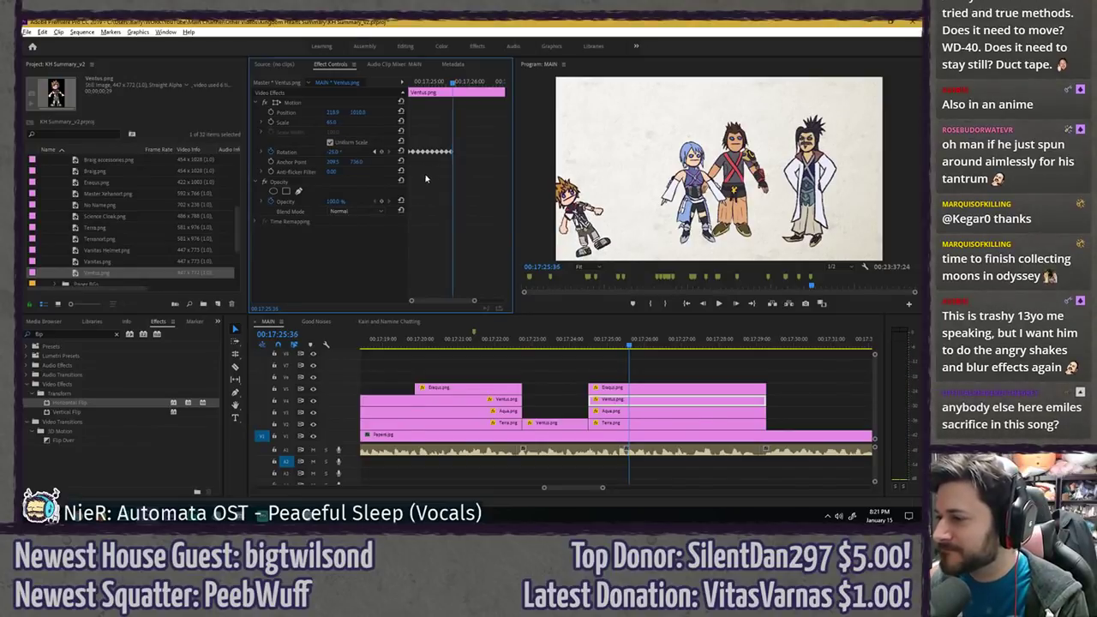
{"action": "left_click", "coordinate": [382, 153]}
{"action": "key", "text": "Right"}
{"action": "key", "text": "Right"}
{"action": "key", "text": "Right"}
{"action": "key", "text": "Right"}
{"action": "key", "text": "Right"}
{"action": "key", "text": "Right"}
{"action": "key", "text": "Right"}
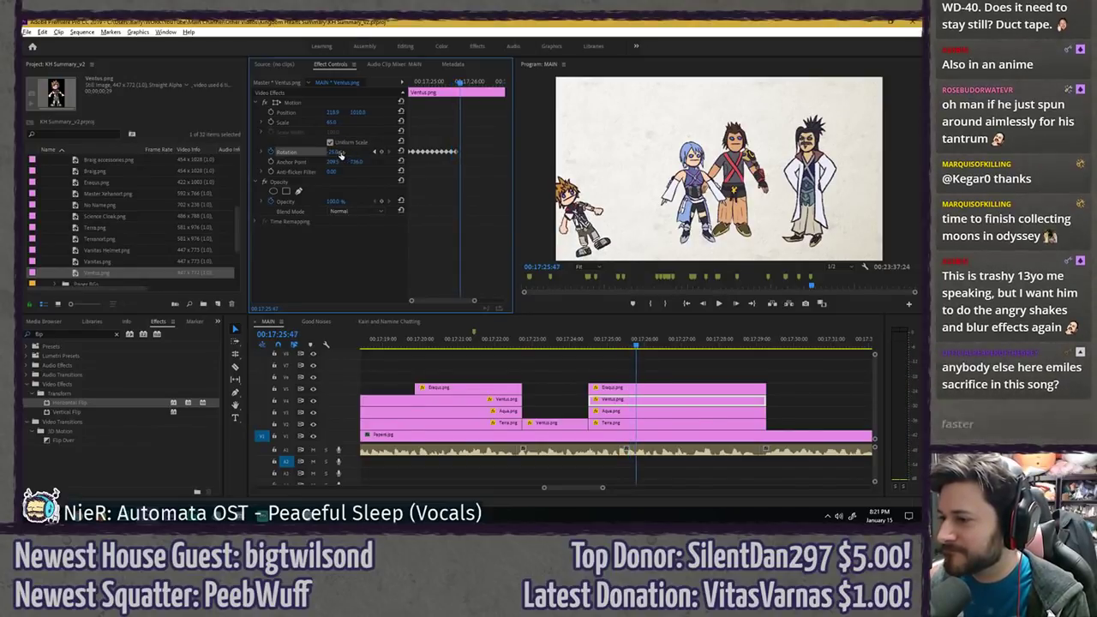
{"action": "left_click_drag", "start_coordinate": [332, 152], "coordinate": [353, 153]}
{"action": "key", "text": "Right"}
{"action": "key", "text": "Right"}
{"action": "key", "text": "Right"}
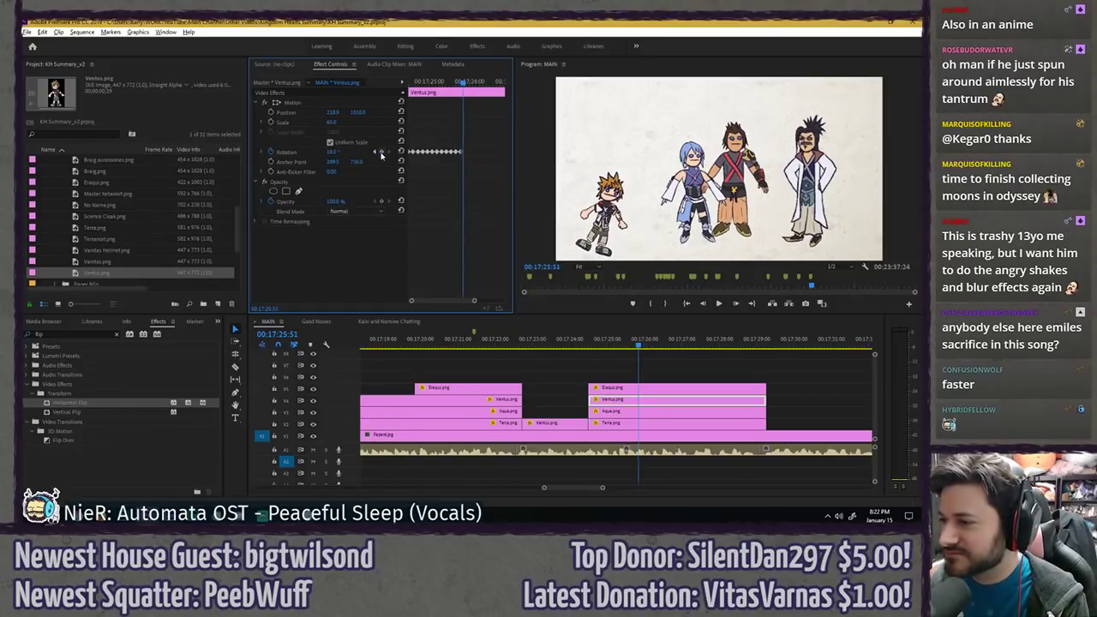
{"action": "key", "text": "Right"}
{"action": "key", "text": "Right"}
{"action": "key", "text": "Right"}
{"action": "key", "text": "Right"}
{"action": "key", "text": "Right"}
{"action": "key", "text": "Right"}
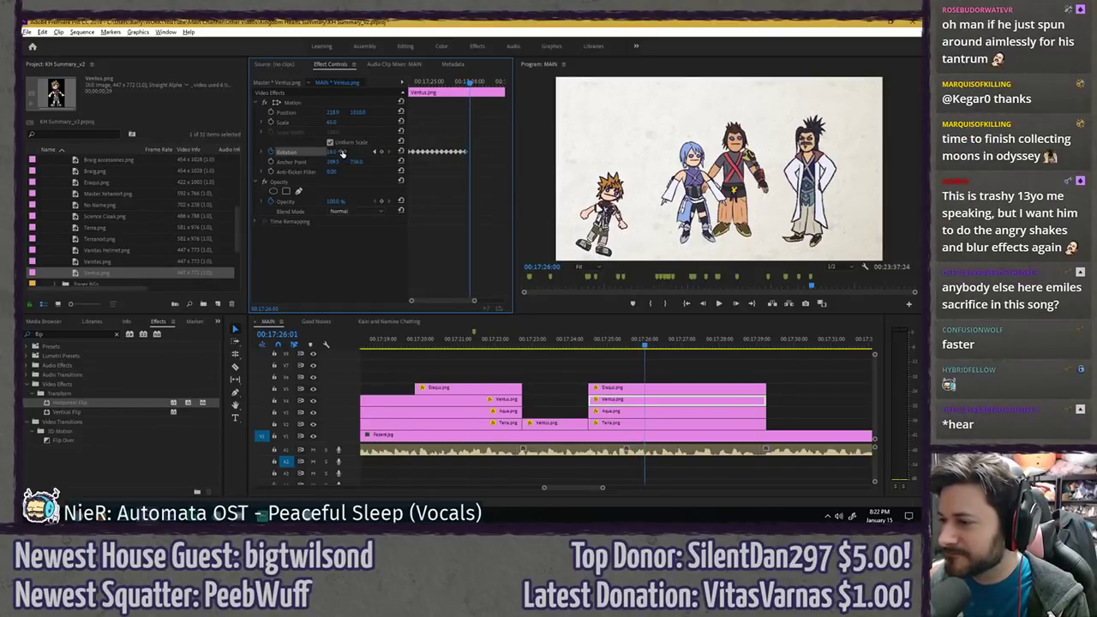
{"action": "left_click_drag", "start_coordinate": [332, 152], "coordinate": [315, 152]}
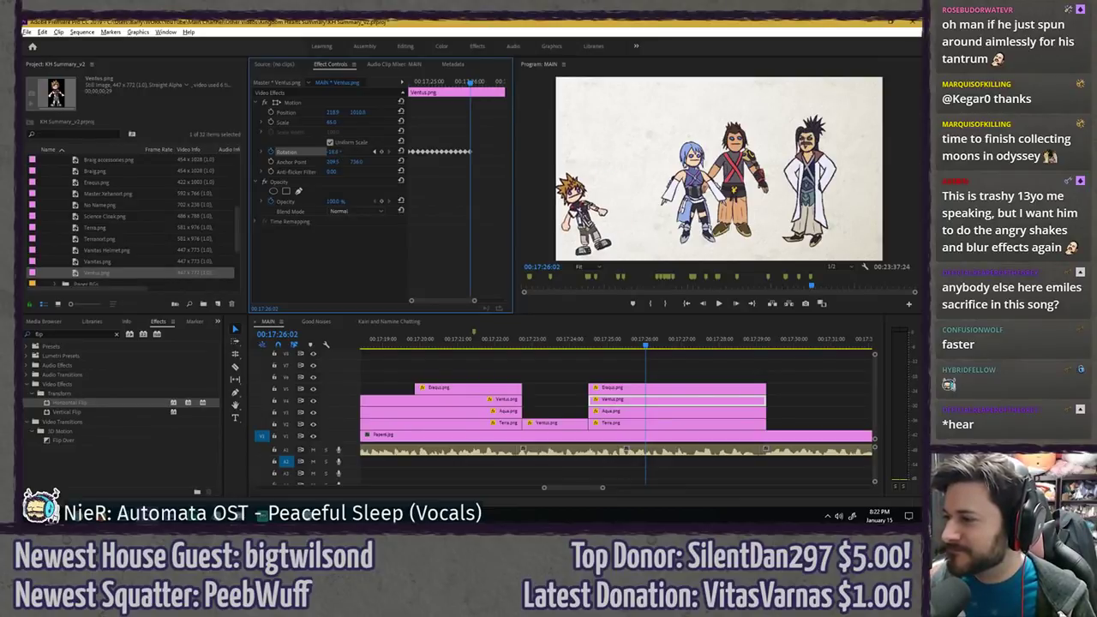
{"action": "key", "text": "Right"}
{"action": "key", "text": "Right"}
{"action": "key", "text": "Right"}
{"action": "key", "text": "Right"}
{"action": "key", "text": "Right"}
{"action": "key", "text": "Right"}
{"action": "key", "text": "Right"}
{"action": "key", "text": "Right"}
{"action": "key", "text": "Right"}
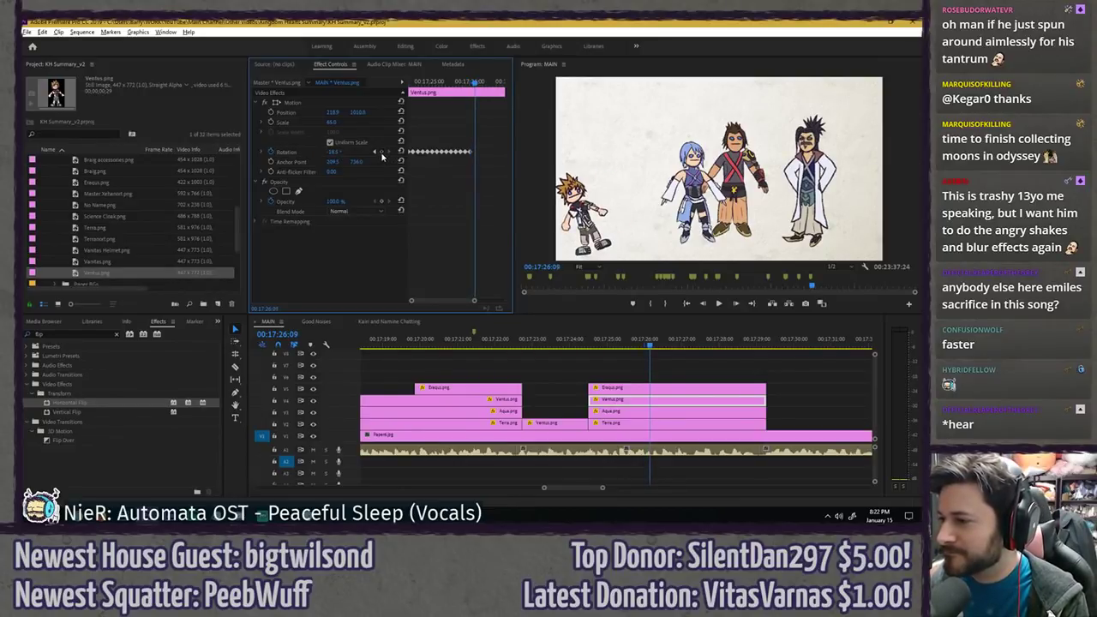
{"action": "key", "text": "Right"}
{"action": "key", "text": "Right"}
{"action": "key", "text": "Right"}
{"action": "key", "text": "Right"}
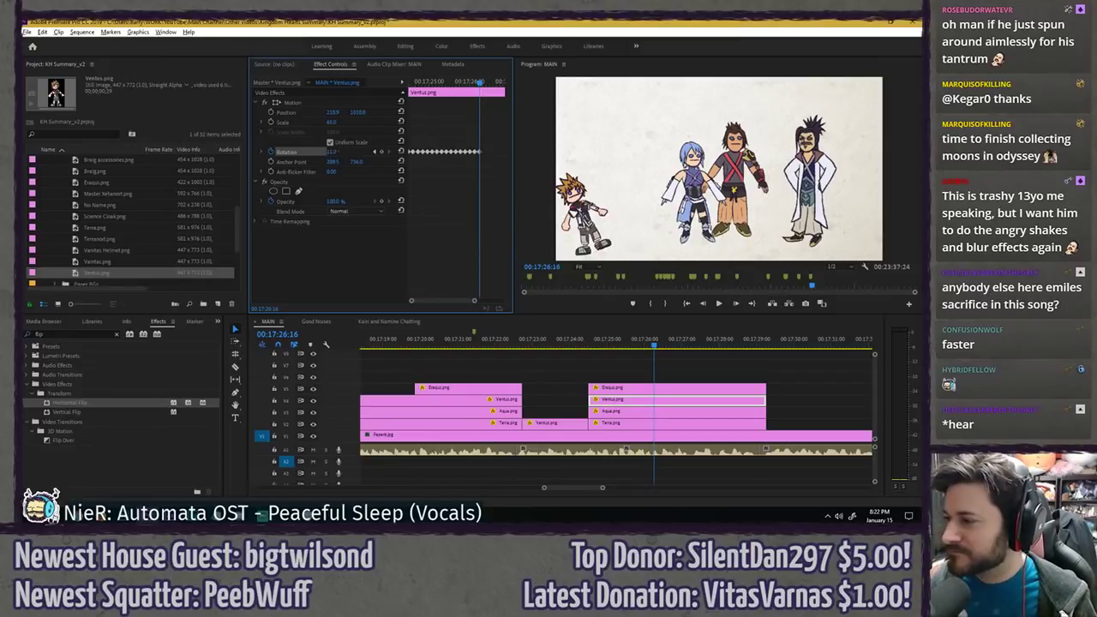
{"action": "left_click_drag", "start_coordinate": [333, 153], "coordinate": [353, 153]}
- Review the wobble and push one tilt to about 18°
{"action": "left_click_drag", "start_coordinate": [478, 83], "coordinate": [335, 96]}
{"action": "key", "text": "space"}
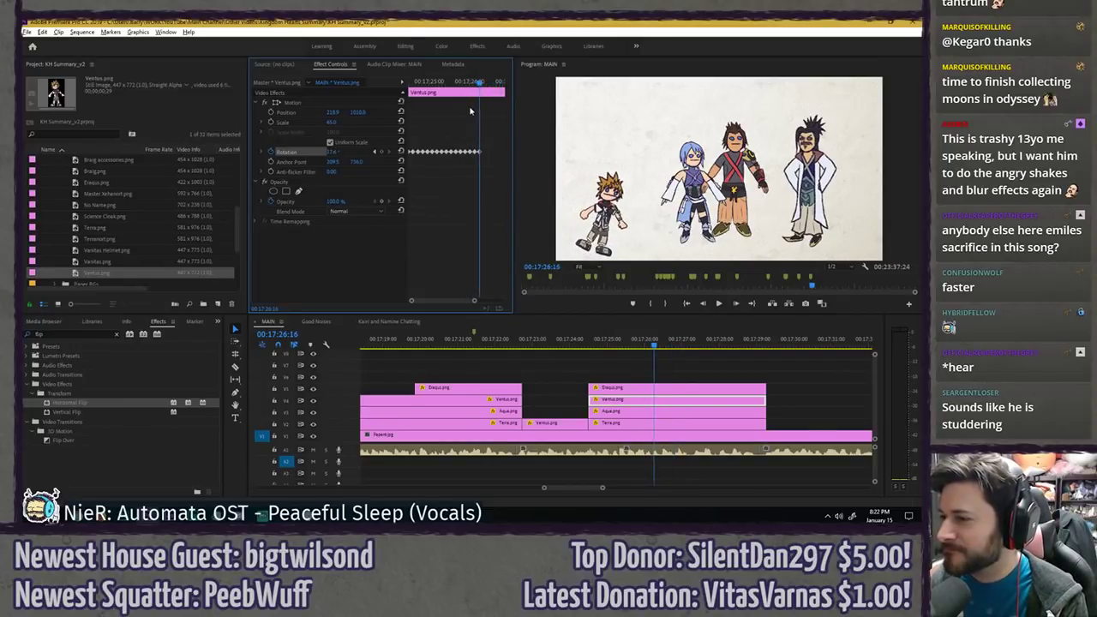
{"action": "key", "text": "Right"}
{"action": "key", "text": "Right"}
{"action": "key", "text": "Right"}
{"action": "key", "text": "Right"}
{"action": "key", "text": "Right"}
{"action": "key", "text": "Right"}
{"action": "key", "text": "Right"}
{"action": "key", "text": "Right"}
{"action": "key", "text": "Right"}
{"action": "key", "text": "Right"}
{"action": "key", "text": "Right"}
{"action": "key", "text": "Right"}
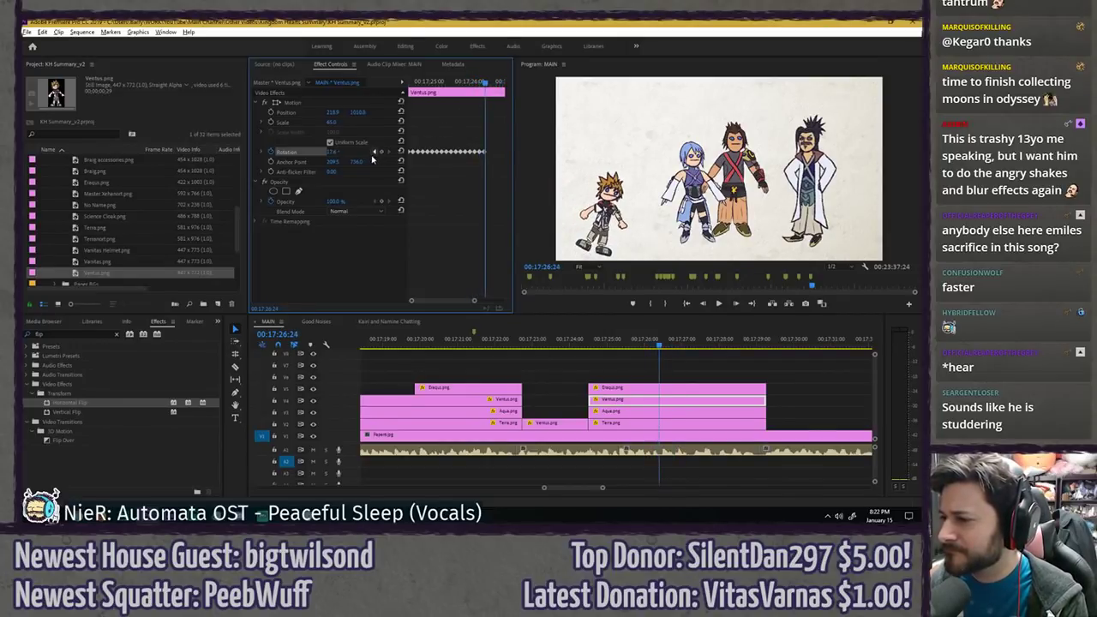
{"action": "key", "text": "Right"}
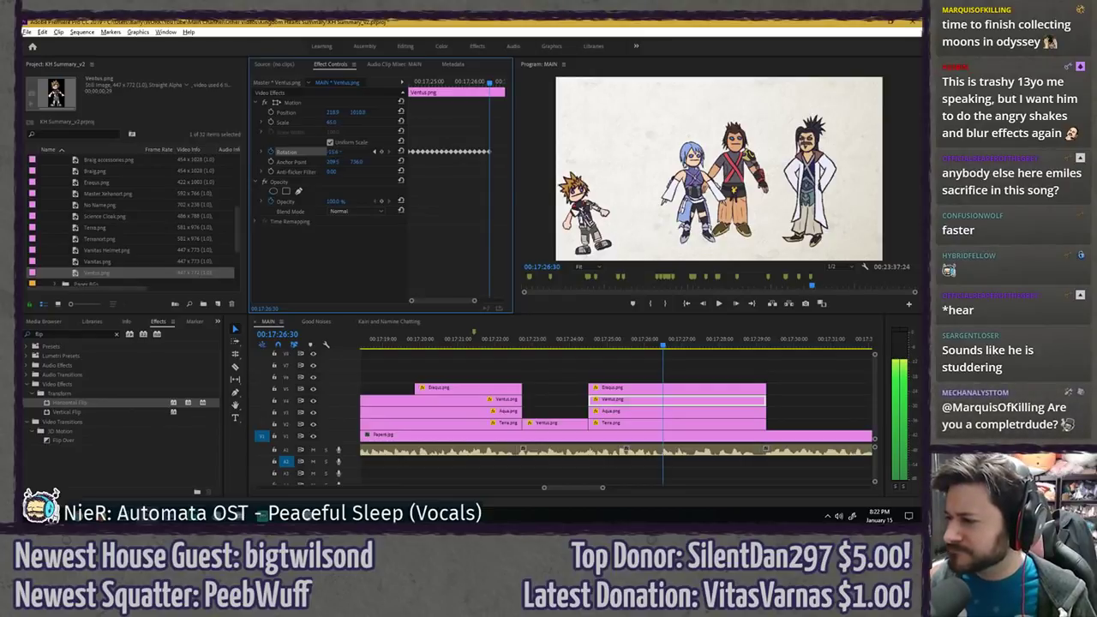
{"action": "key", "text": "Right"}
{"action": "key", "text": "Right"}
{"action": "key", "text": "Right"}
{"action": "key", "text": "Right"}
{"action": "key", "text": "Right"}
{"action": "key", "text": "Right"}
{"action": "key", "text": "Right"}
{"action": "key", "text": "Right"}
{"action": "key", "text": "Right"}
{"action": "key", "text": "Right"}
{"action": "key", "text": "Right"}
{"action": "key", "text": "Right"}
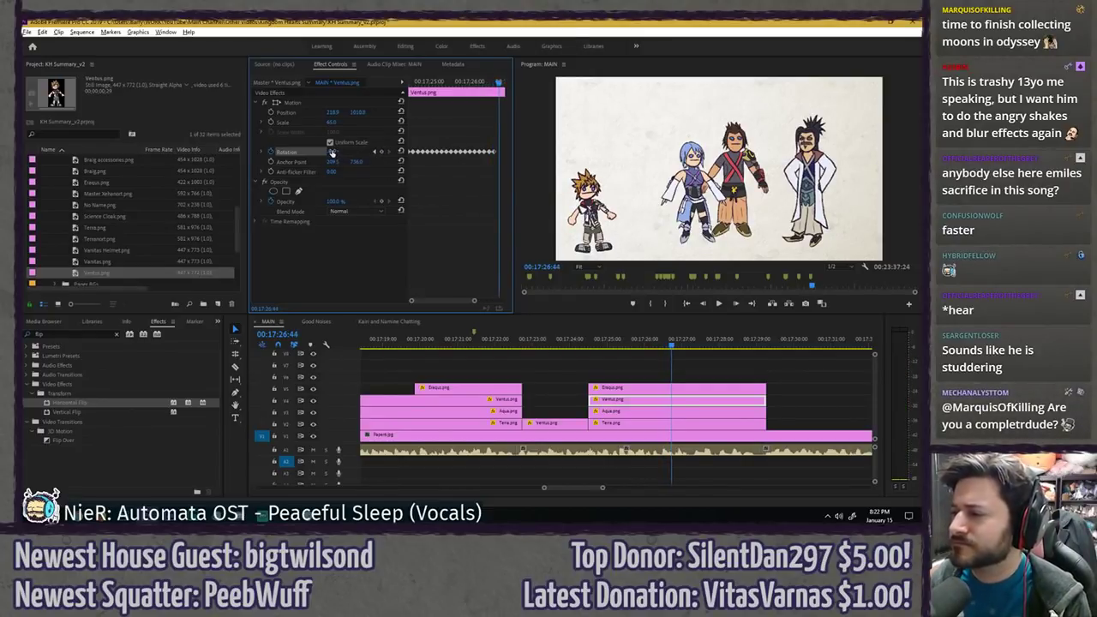
{"action": "left_click_drag", "start_coordinate": [333, 151], "coordinate": [345, 152]}
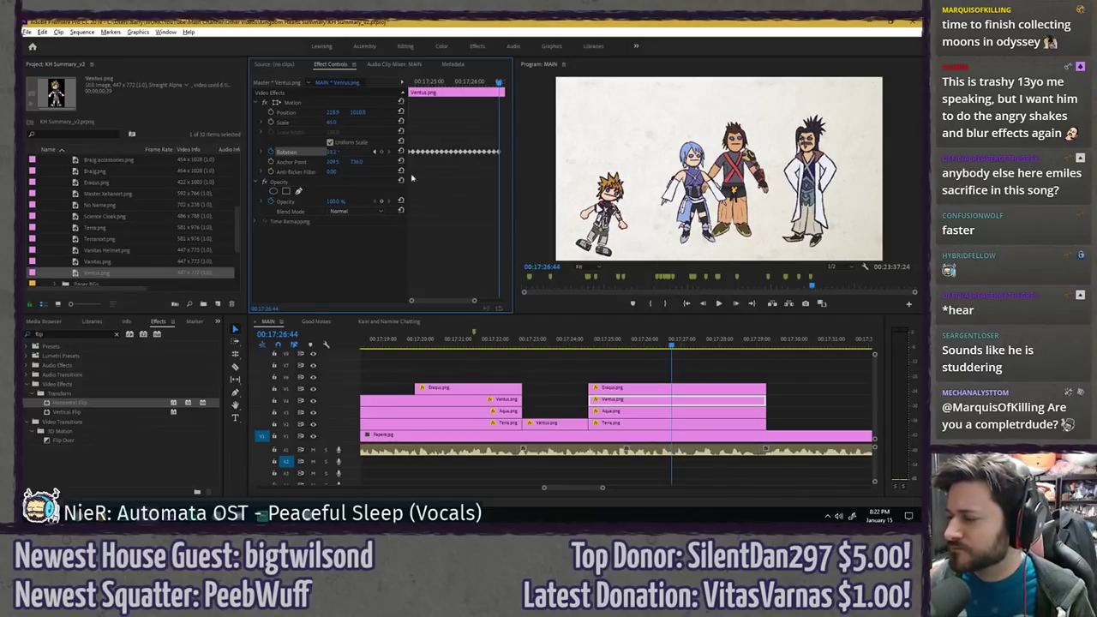
{"action": "key", "text": "Right"}
{"action": "key", "text": "Right"}
{"action": "key", "text": "Right"}
{"action": "key", "text": "Right"}
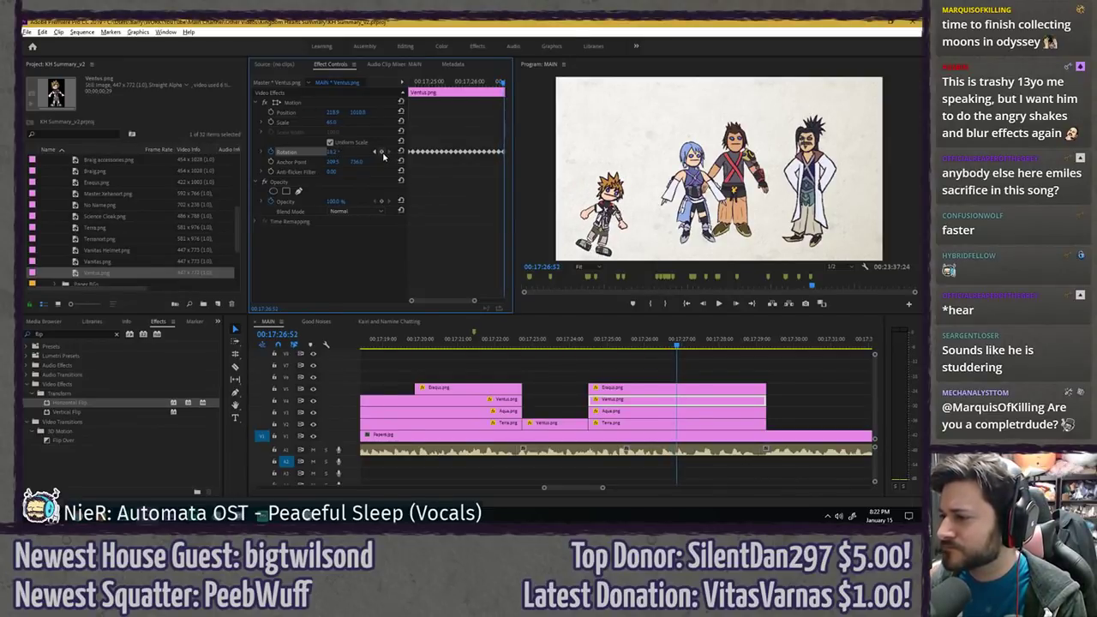
- Replay the section from around 17:24 and bring up the Ventus clip's keyframes
{"action": "key", "text": "space"}
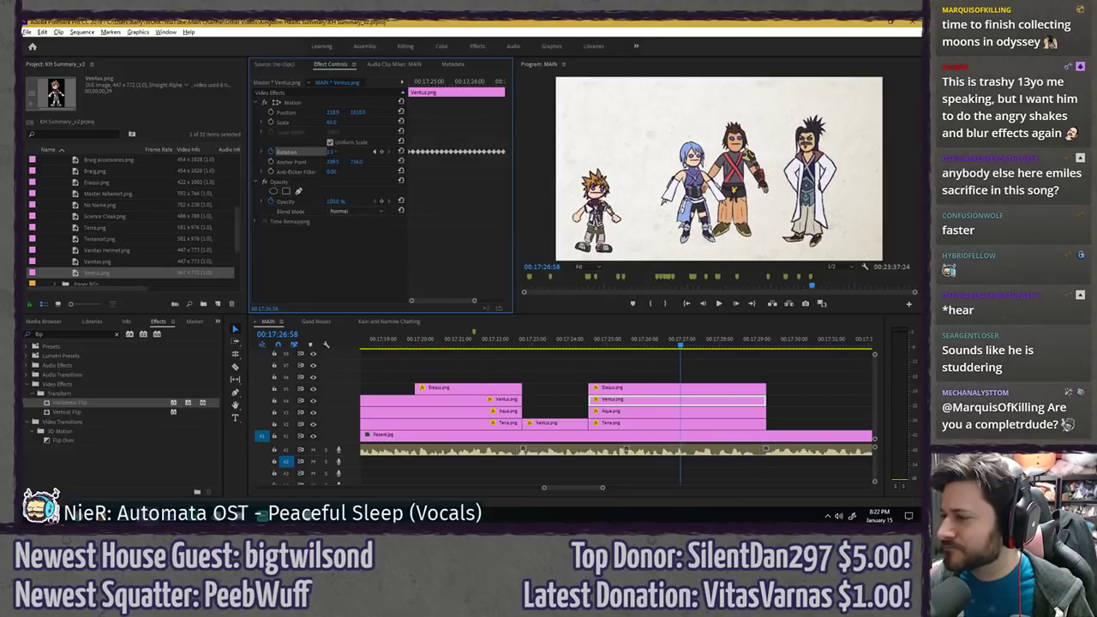
{"action": "left_click", "coordinate": [644, 363]}
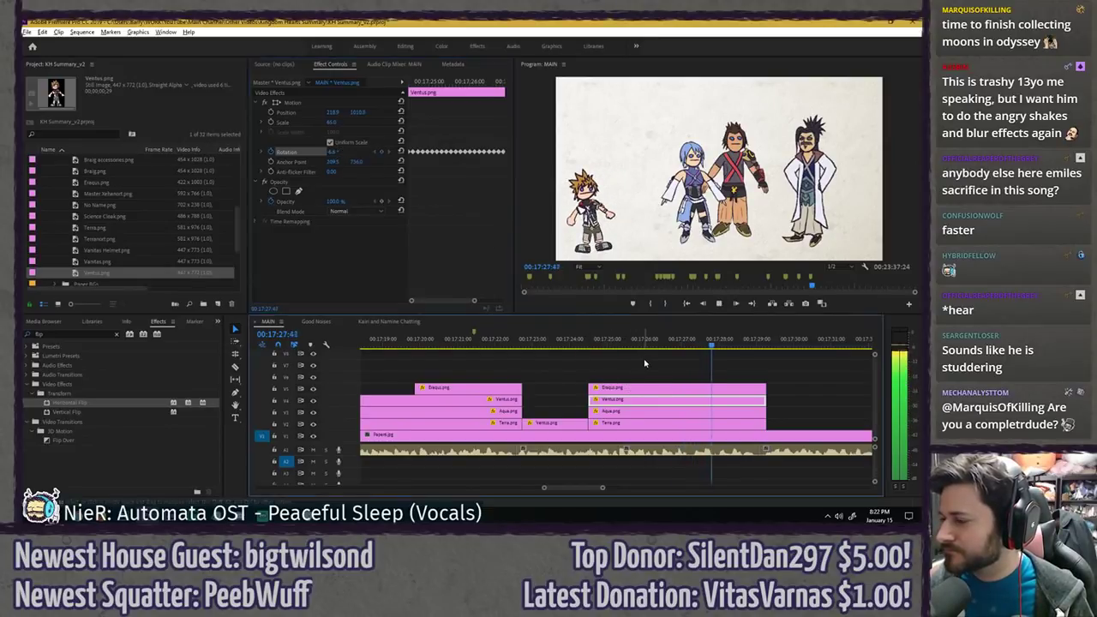
{"action": "left_click", "coordinate": [593, 344]}
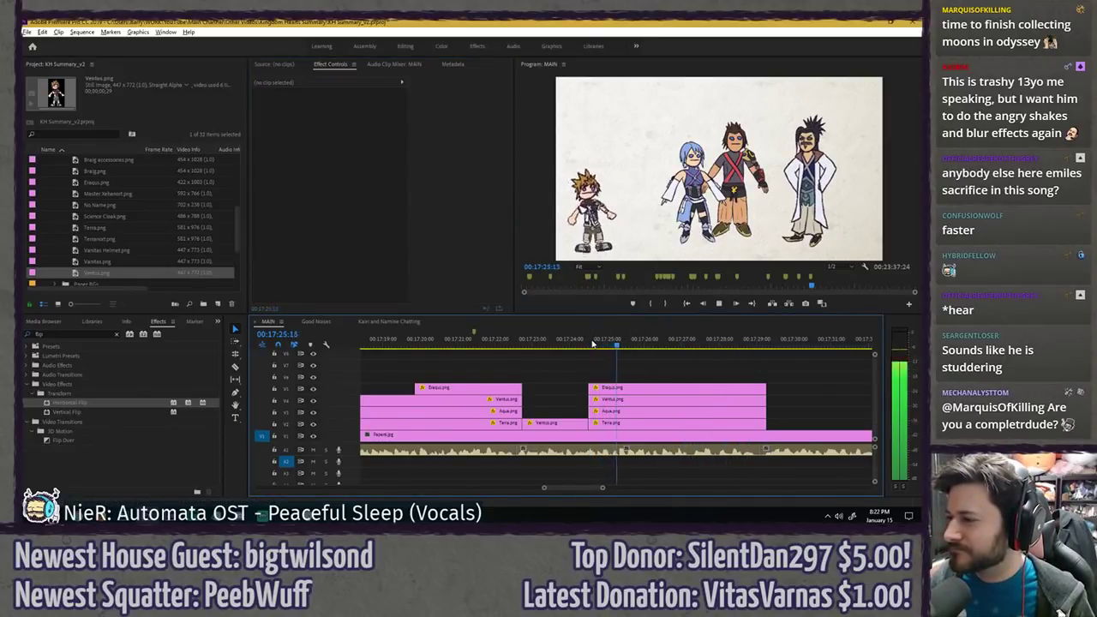
{"action": "left_click", "coordinate": [591, 343]}
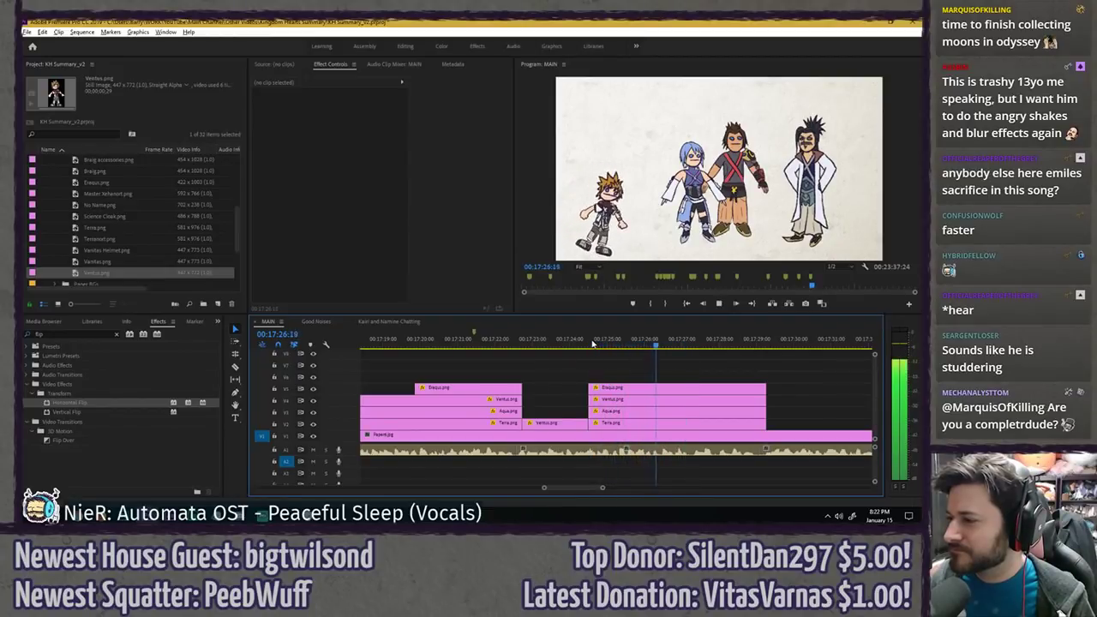
{"action": "left_click", "coordinate": [591, 343]}
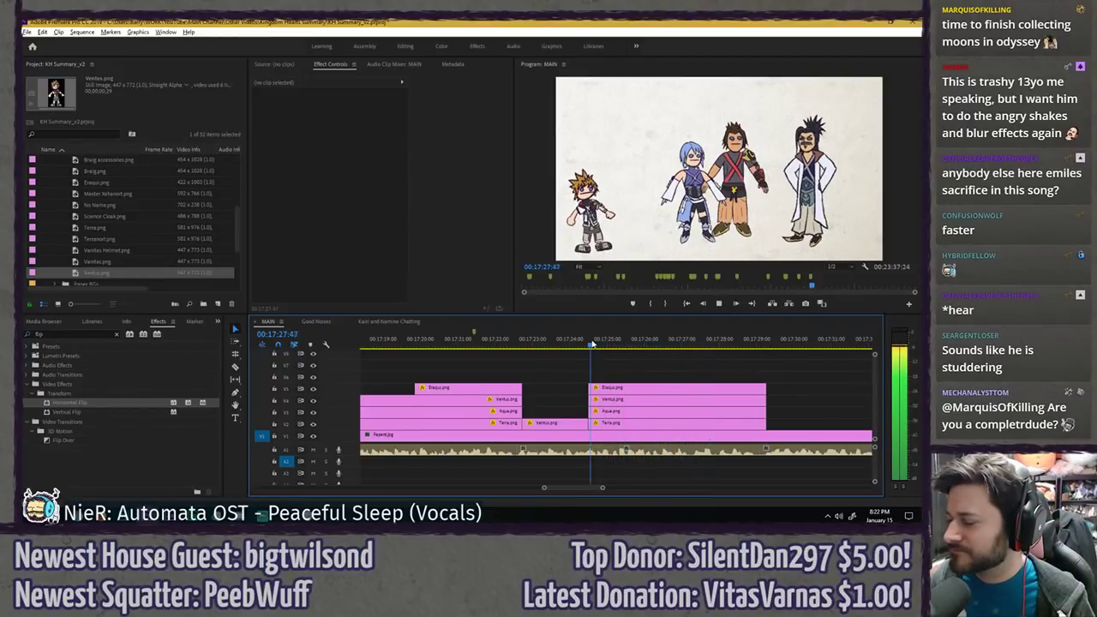
{"action": "left_click", "coordinate": [620, 401]}
{"action": "left_click", "coordinate": [446, 197]}
{"action": "key", "text": "="}
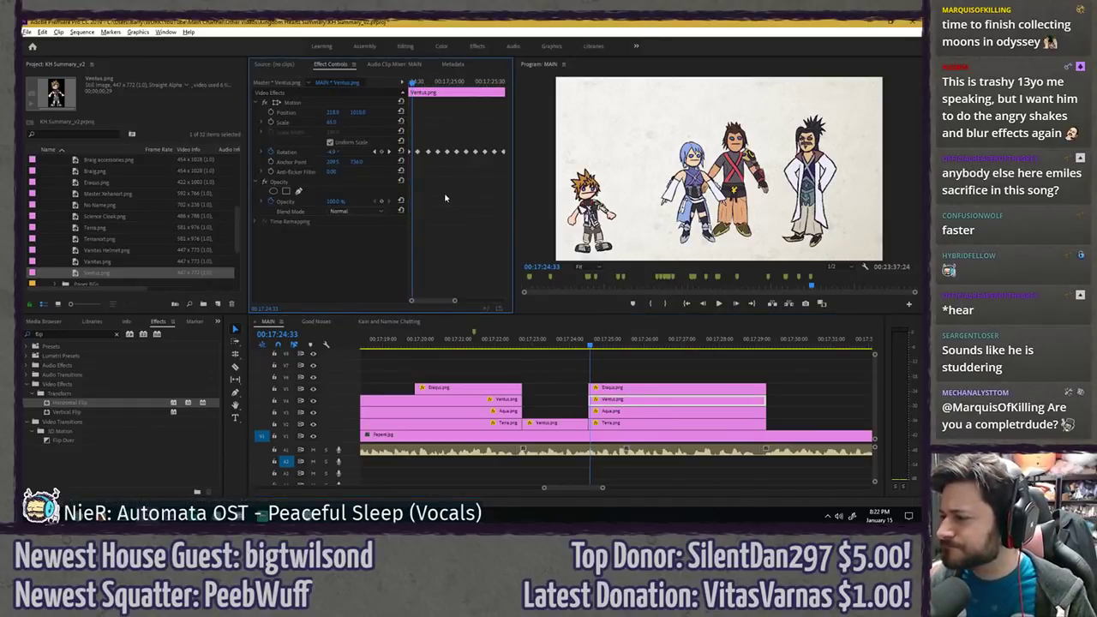
{"action": "key", "text": "space"}
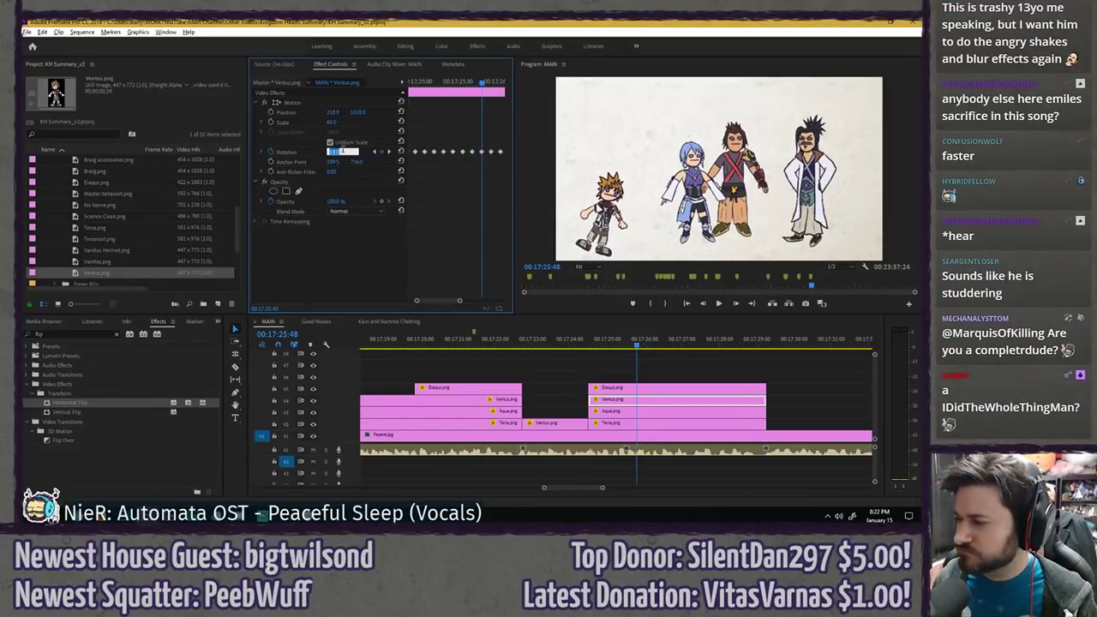
- Straighten one Rotation keyframe to 6.0° and save the project
{"action": "type", "text": "6"}
{"action": "key", "text": "Return"}
{"action": "left_click", "coordinate": [491, 84]}
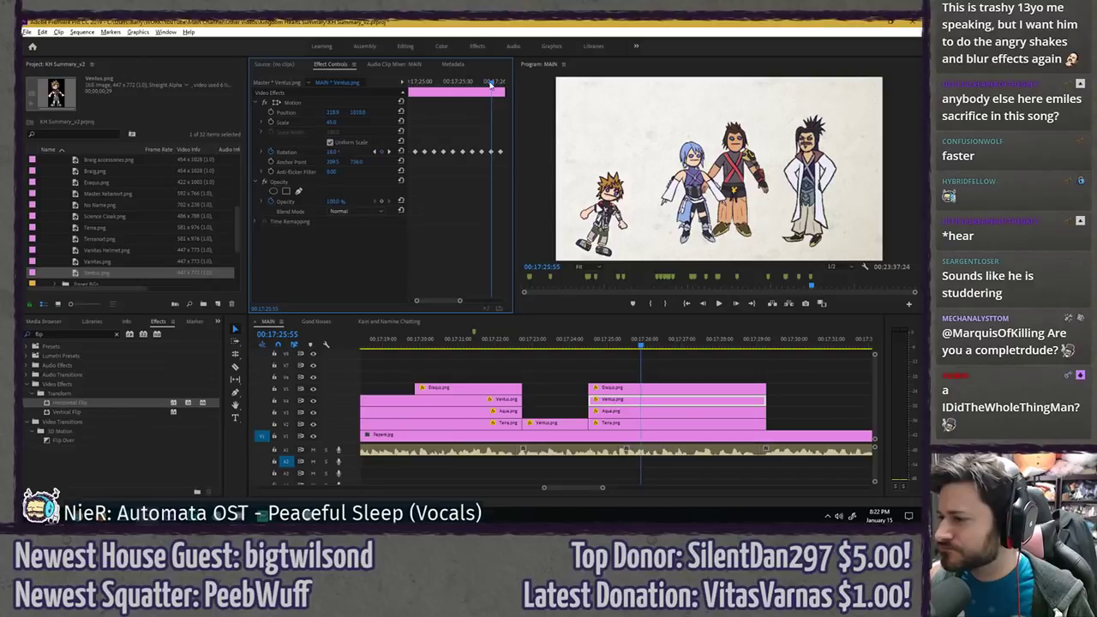
{"action": "key", "text": "ctrl+s"}
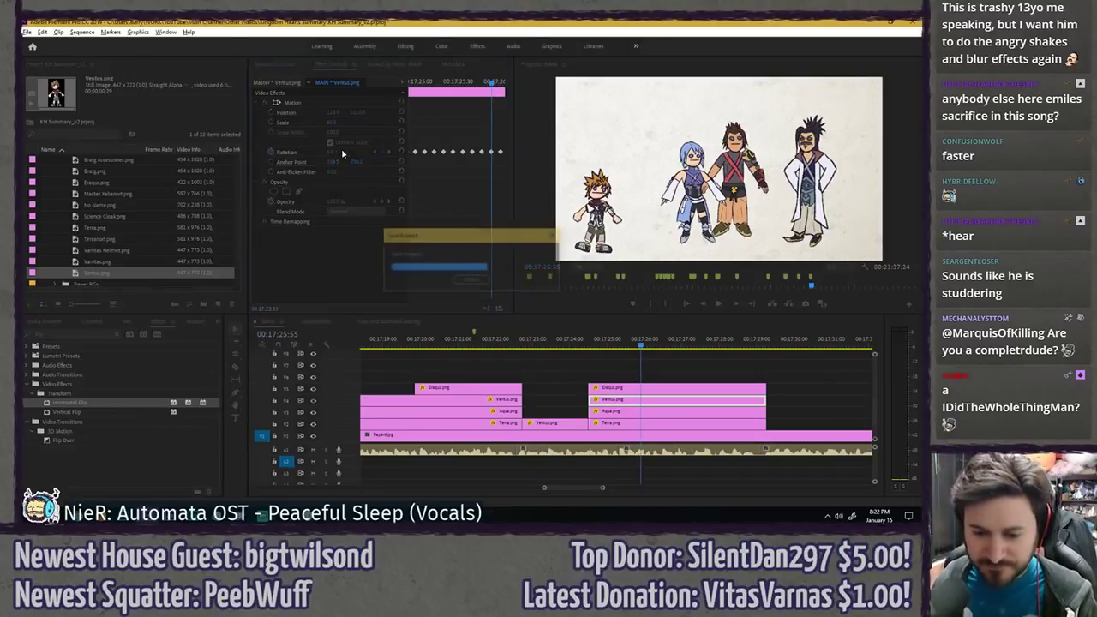
- Play back the adjusted wobble and move just past the last rotation keyframe
{"action": "key", "text": "space"}
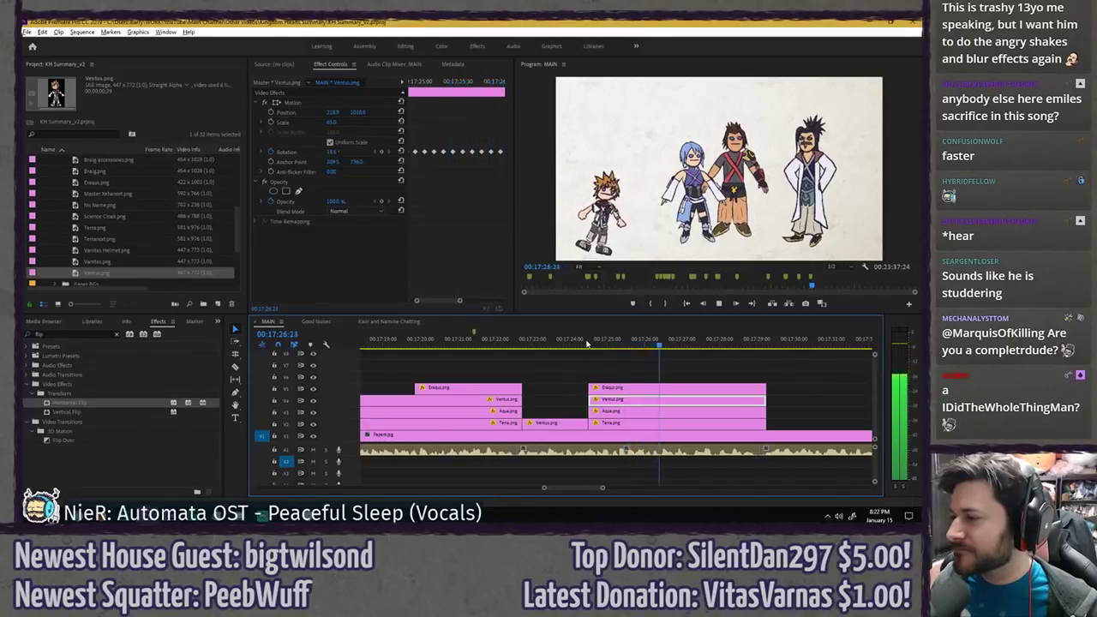
{"action": "key", "text": "space"}
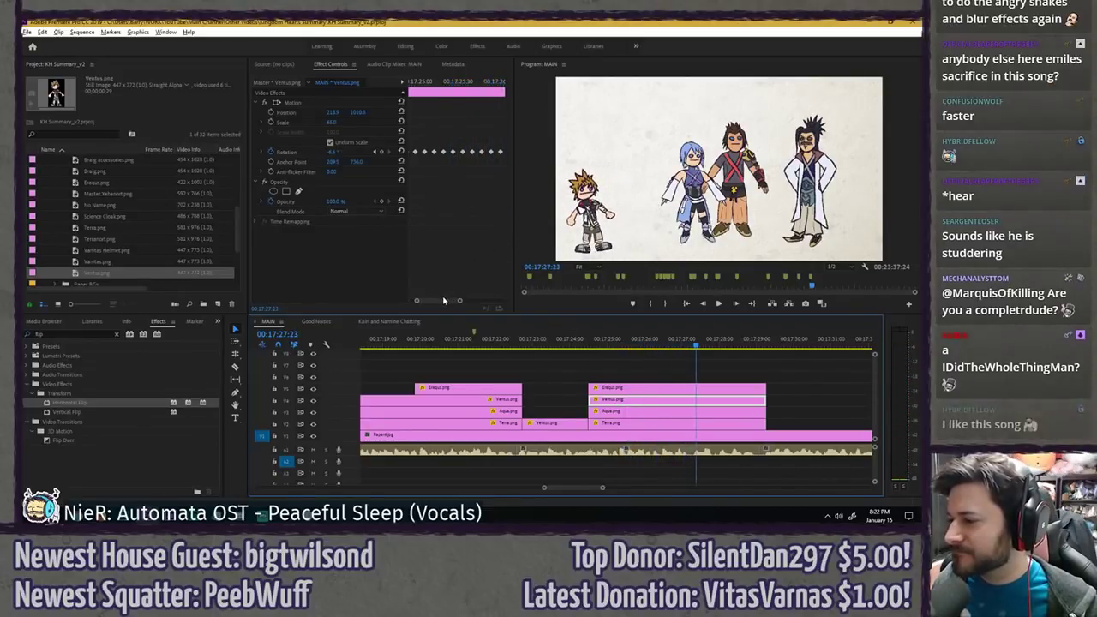
{"action": "left_click", "coordinate": [476, 235]}
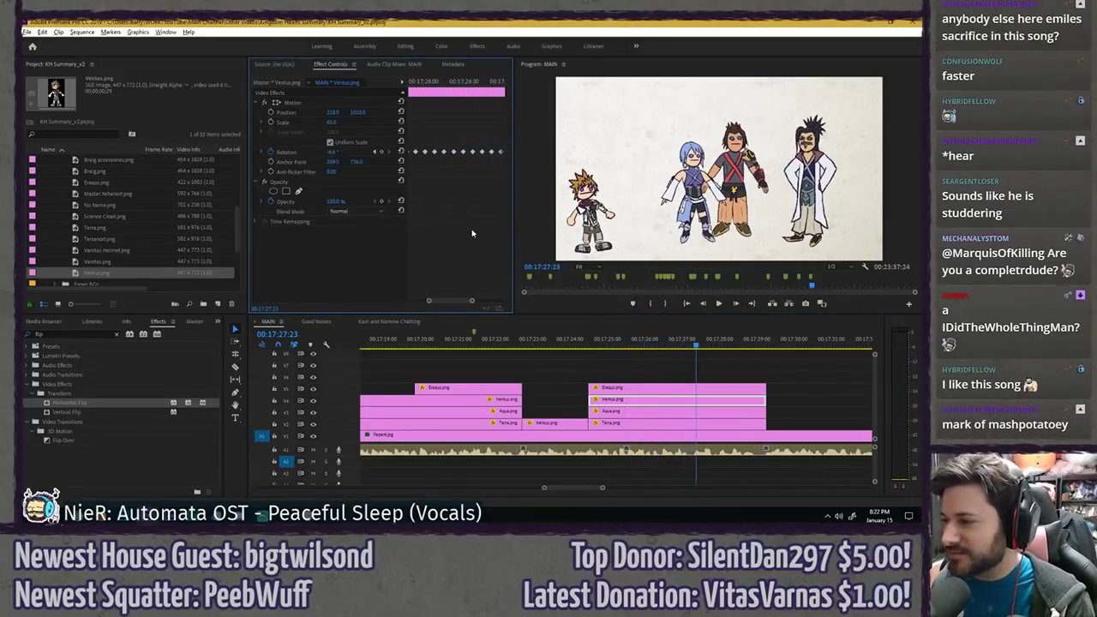
{"action": "key", "text": "minus"}
{"action": "key", "text": "minus"}
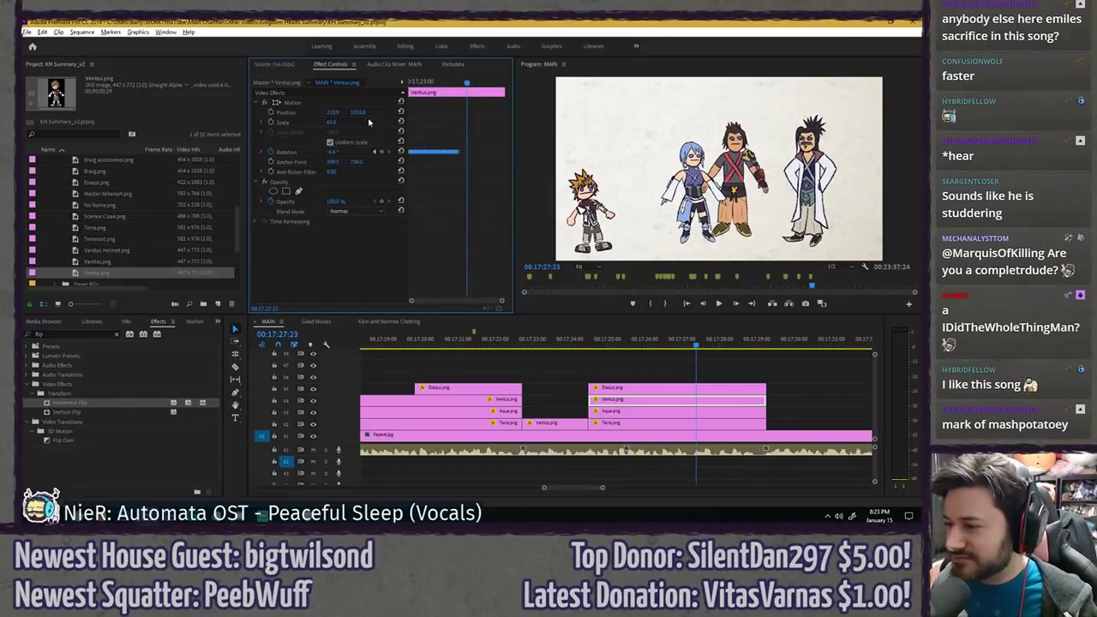
{"action": "left_click", "coordinate": [459, 83]}
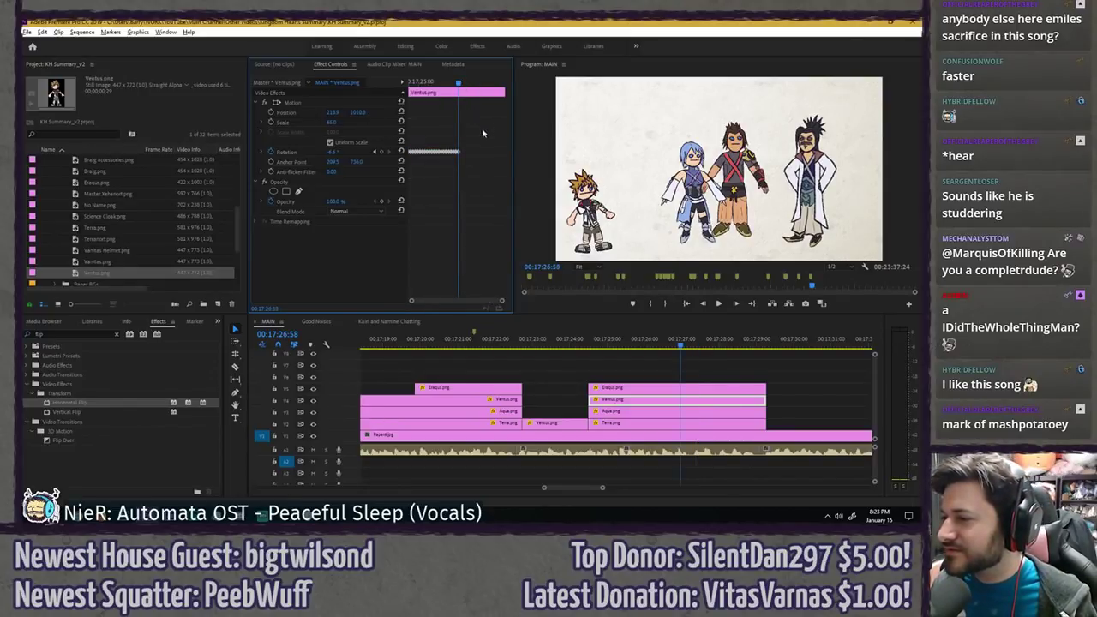
{"action": "key", "text": "equal"}
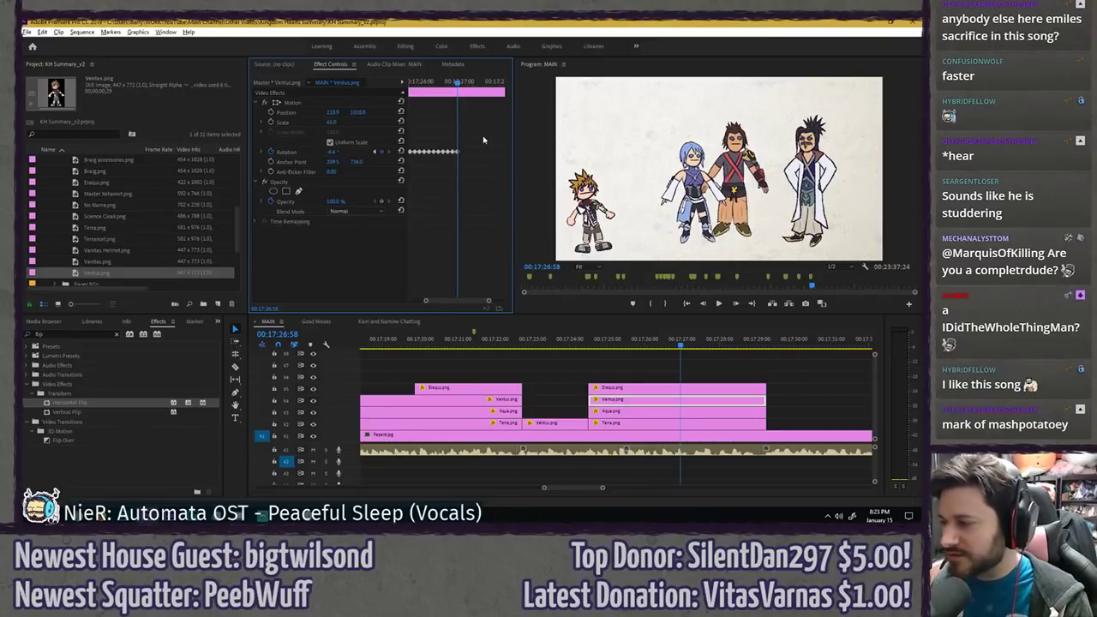
{"action": "left_click_drag", "start_coordinate": [444, 83], "coordinate": [459, 83]}
{"action": "key", "text": "Right"}
{"action": "key", "text": "Right"}
{"action": "key", "text": "Right"}
{"action": "key", "text": "Right"}
{"action": "key", "text": "Right"}
{"action": "key", "text": "Right"}
{"action": "key", "text": "Right"}
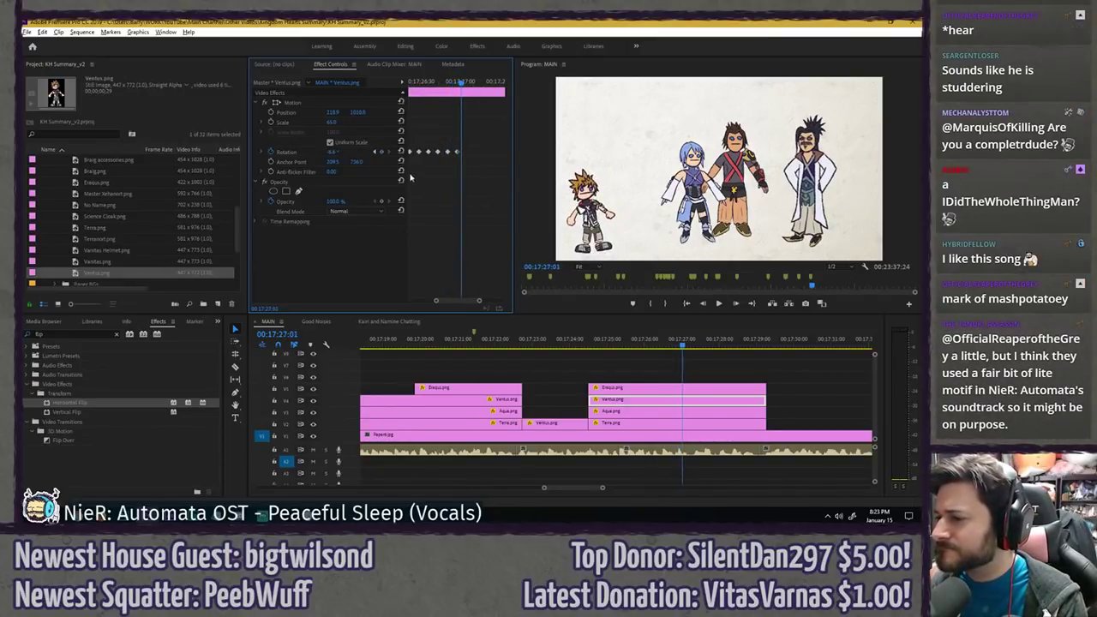
- Add a -4.6° rotation keyframe, then tilt Ventus about 9° a few frames later
{"action": "left_click", "coordinate": [337, 151]}
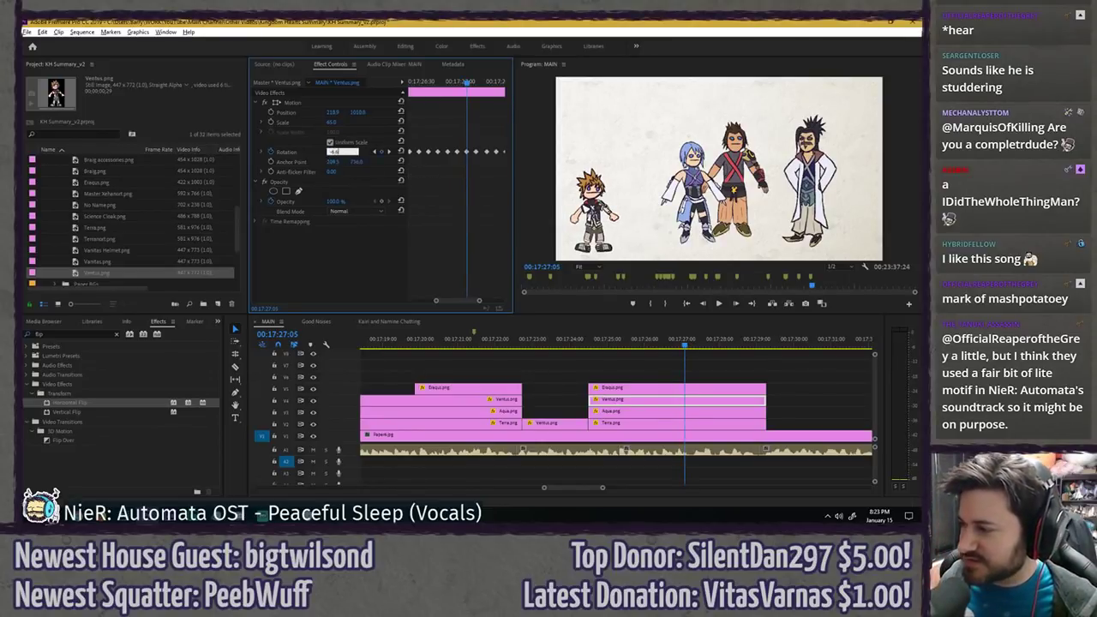
{"action": "type", "text": "-4.6"}
{"action": "key", "text": "Return"}
{"action": "left_click_drag", "start_coordinate": [427, 81], "coordinate": [468, 91]}
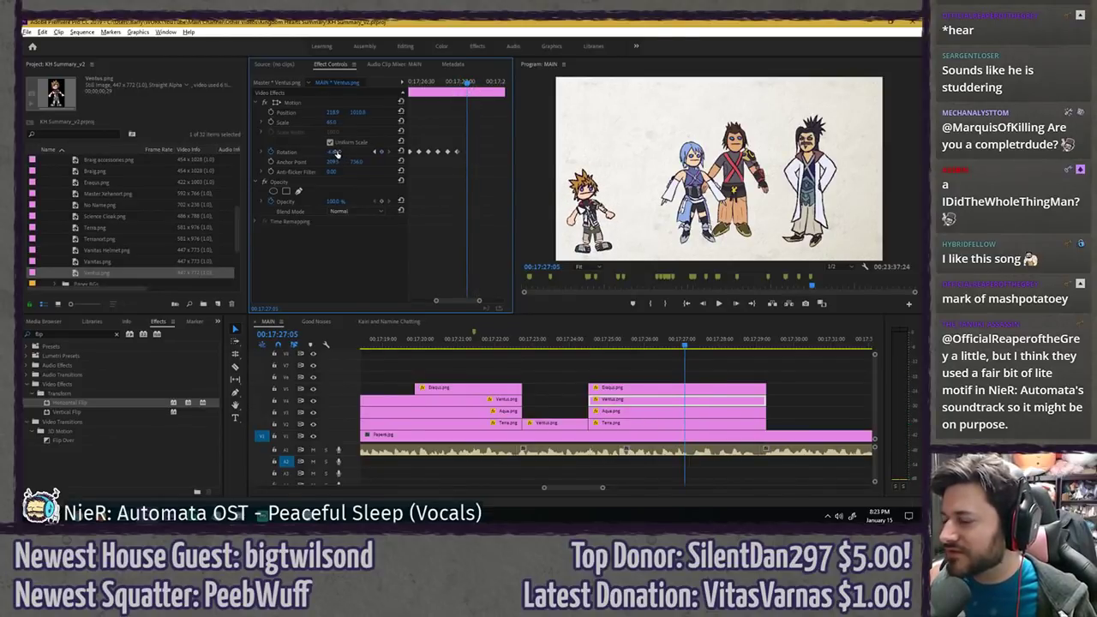
{"action": "mouse_move", "coordinate": [455, 80]}
{"action": "left_mouse_down"}
{"action": "mouse_move", "coordinate": [444, 81]}
{"action": "mouse_move", "coordinate": [469, 82]}
{"action": "left_mouse_up"}
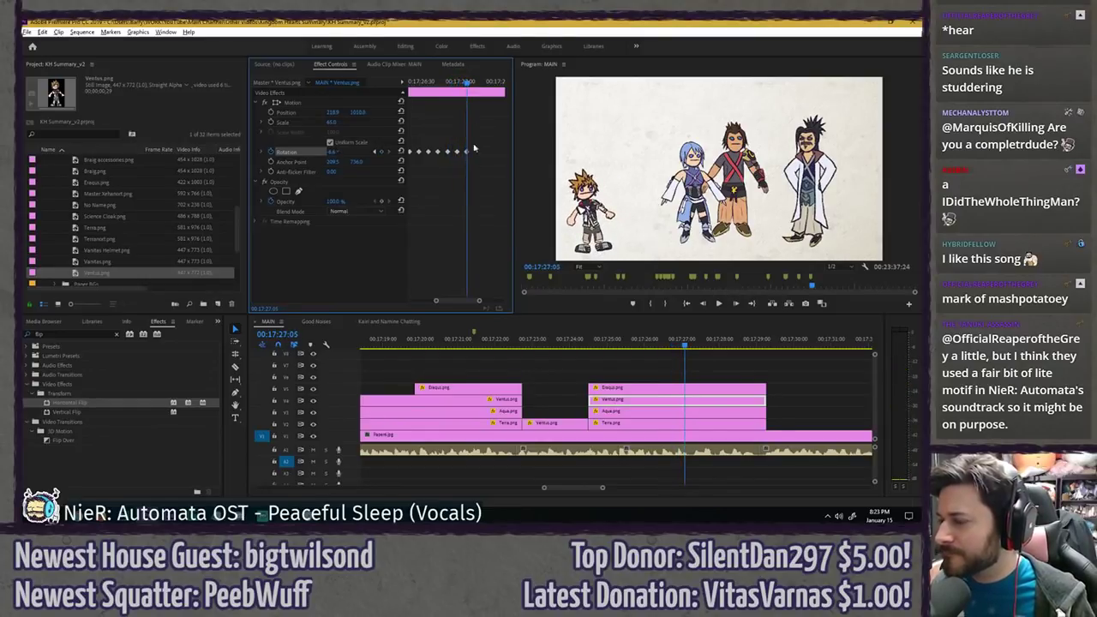
{"action": "key", "text": "Right"}
{"action": "key", "text": "Right"}
{"action": "key", "text": "Right"}
{"action": "key", "text": "Right"}
{"action": "key", "text": "Right"}
{"action": "key", "text": "Right"}
{"action": "key", "text": "Right"}
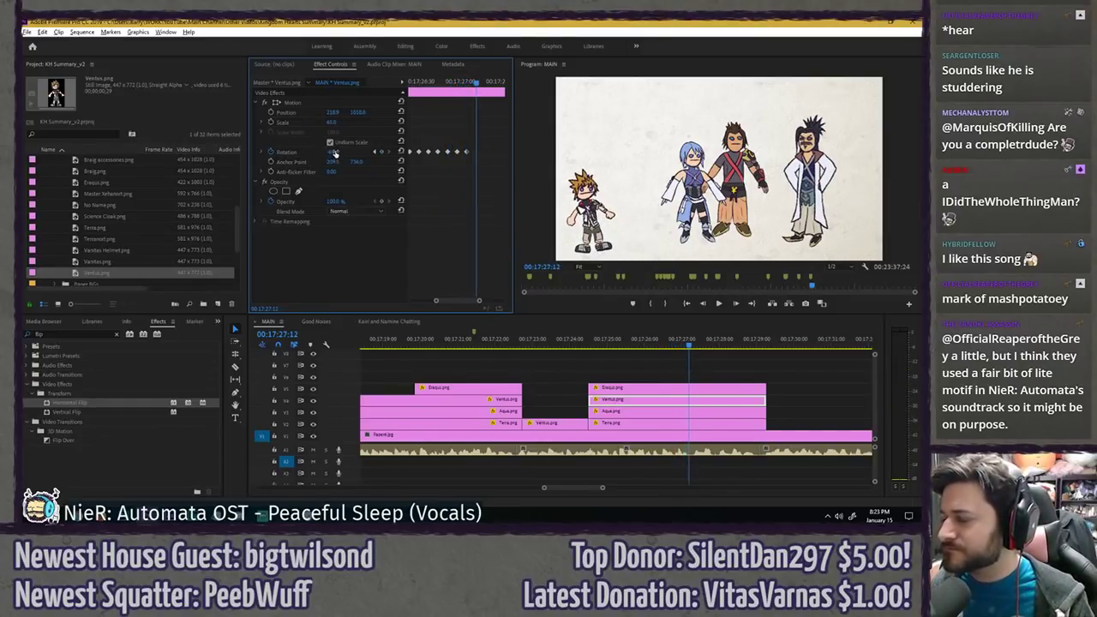
{"action": "left_click_drag", "start_coordinate": [331, 151], "coordinate": [339, 152]}
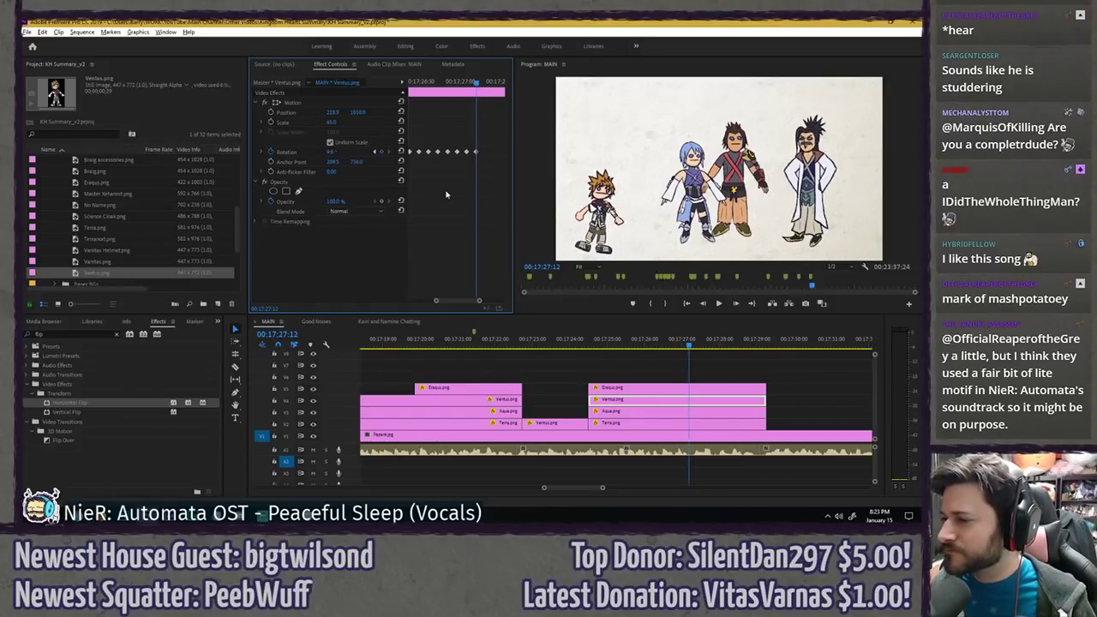
- Paste the copied rotation keyframes further along, set 9.6°, and play back the extended wobble
{"action": "key", "text": "Right"}
{"action": "key", "text": "Right"}
{"action": "key", "text": "Right"}
{"action": "key", "text": "Right"}
{"action": "key", "text": "Right"}
{"action": "key", "text": "Right"}
{"action": "key", "text": "Right"}
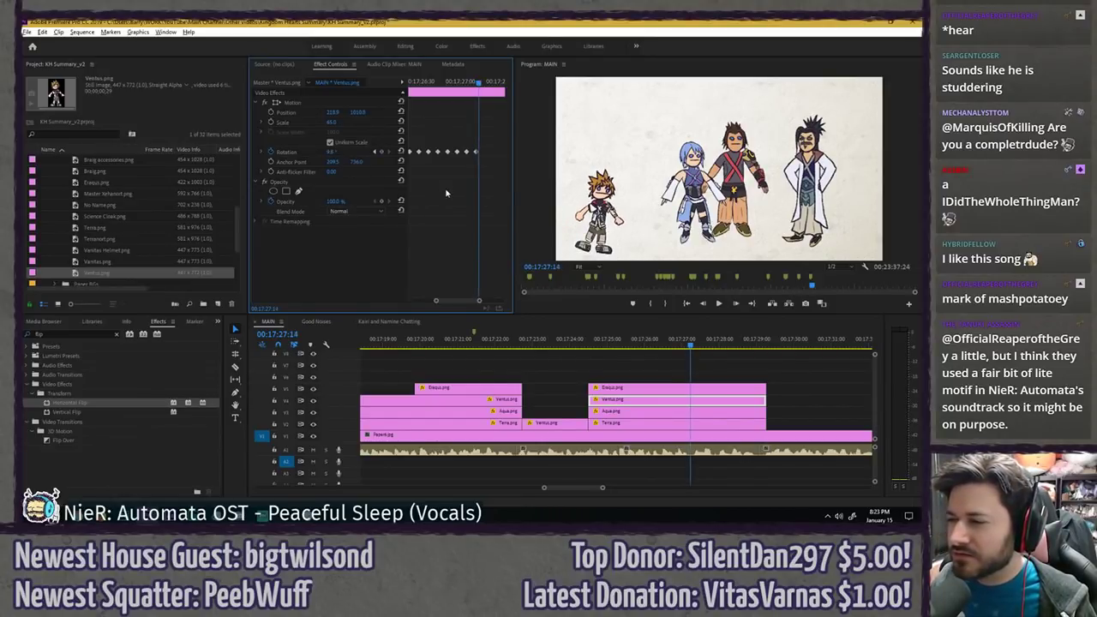
{"action": "key", "text": "ctrl+v"}
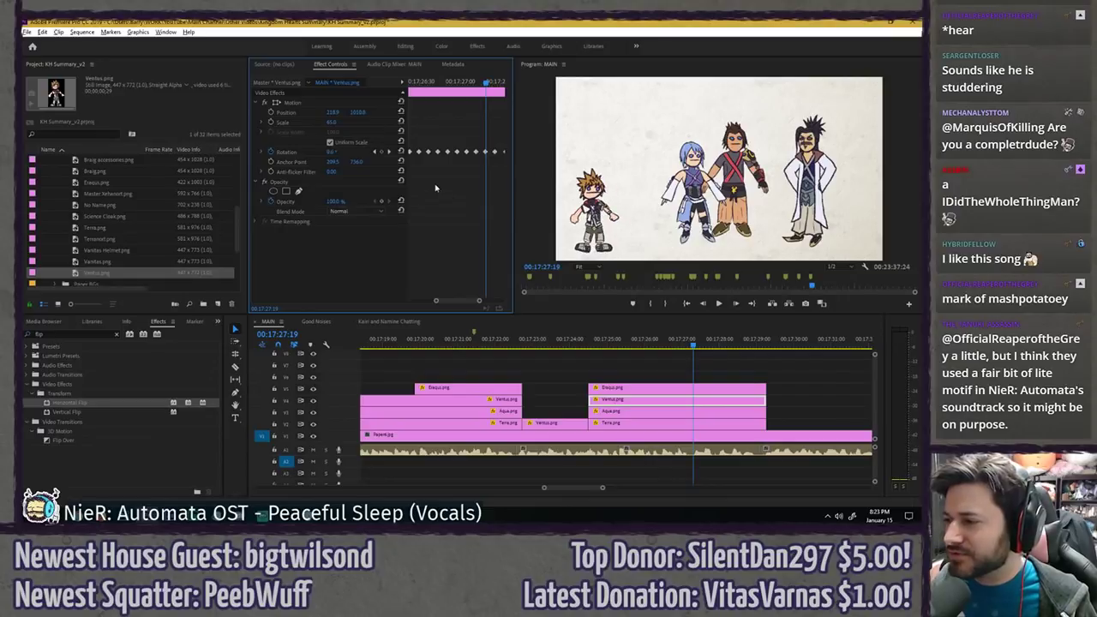
{"action": "left_click", "coordinate": [332, 152]}
{"action": "type", "text": "9.6"}
{"action": "key", "text": "Return"}
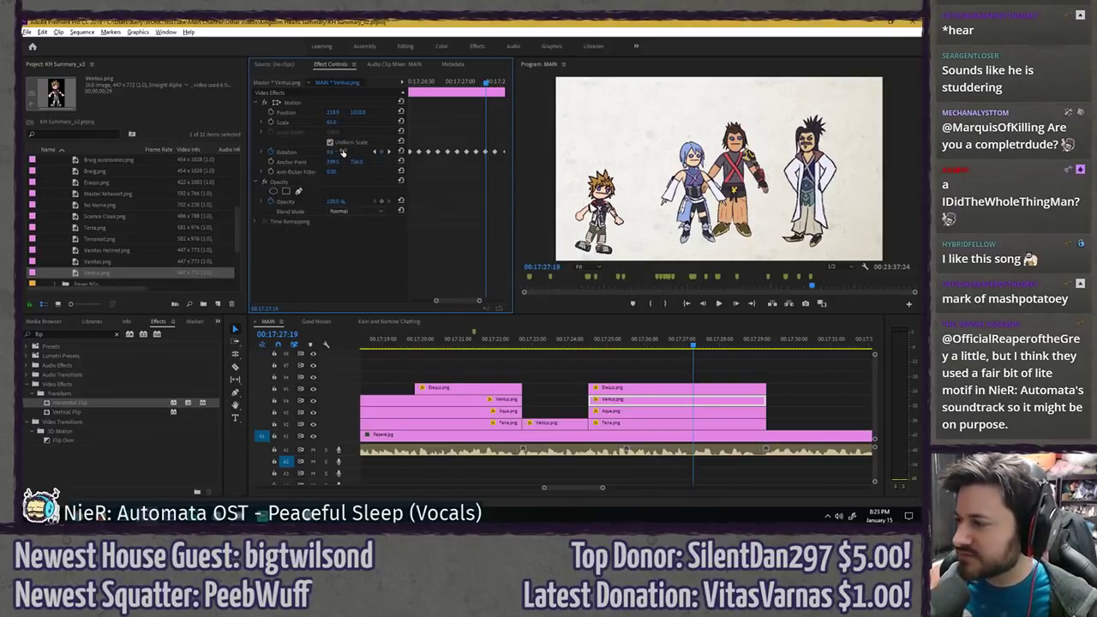
{"action": "key", "text": "space"}
{"action": "key", "text": "space"}
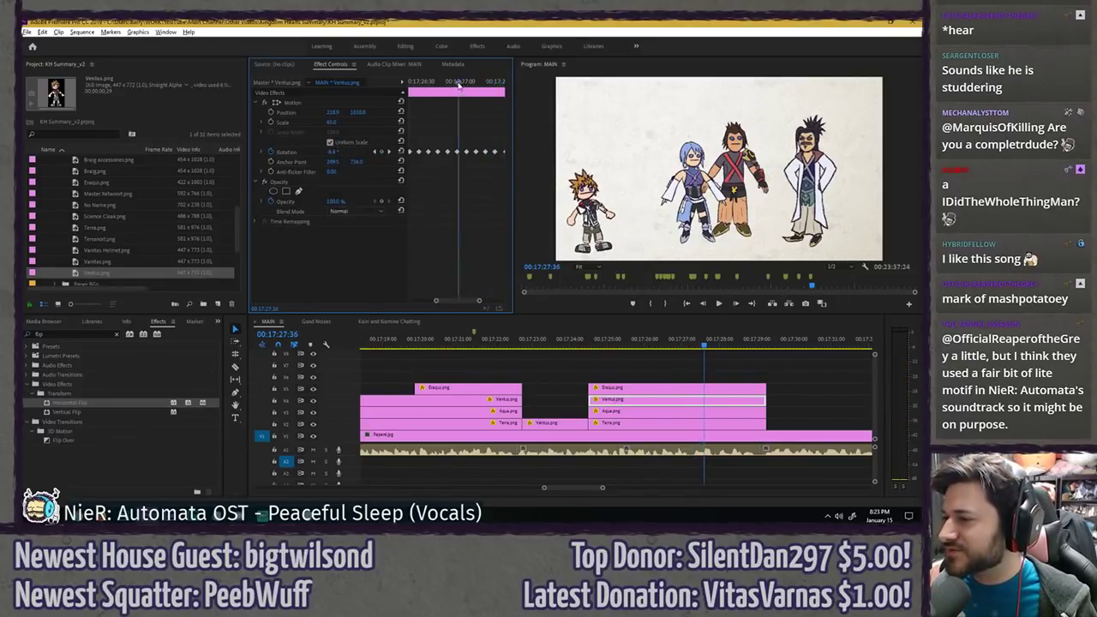
{"action": "left_click_drag", "start_coordinate": [457, 84], "coordinate": [413, 84]}
{"action": "key", "text": "space"}
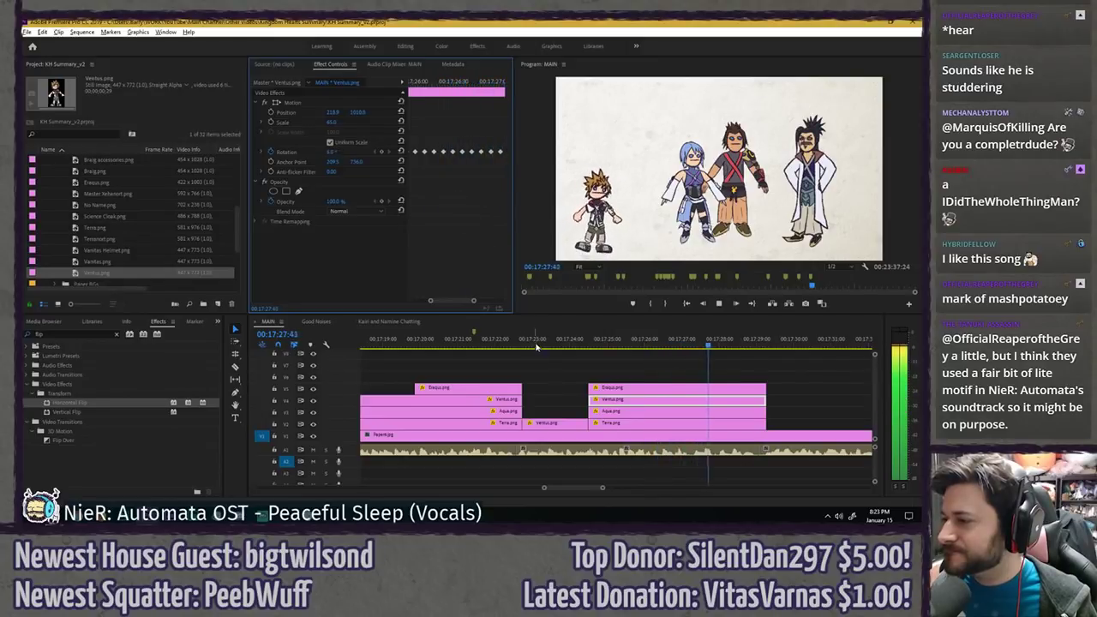
- Save the project and replay the character lineup from around 17:24
{"action": "key", "text": "space"}
{"action": "left_click", "coordinate": [619, 360]}
{"action": "scroll", "coordinate": [618, 360], "scroll_direction": "down", "scroll_amount": 2}
{"action": "key", "text": "ctrl+s"}
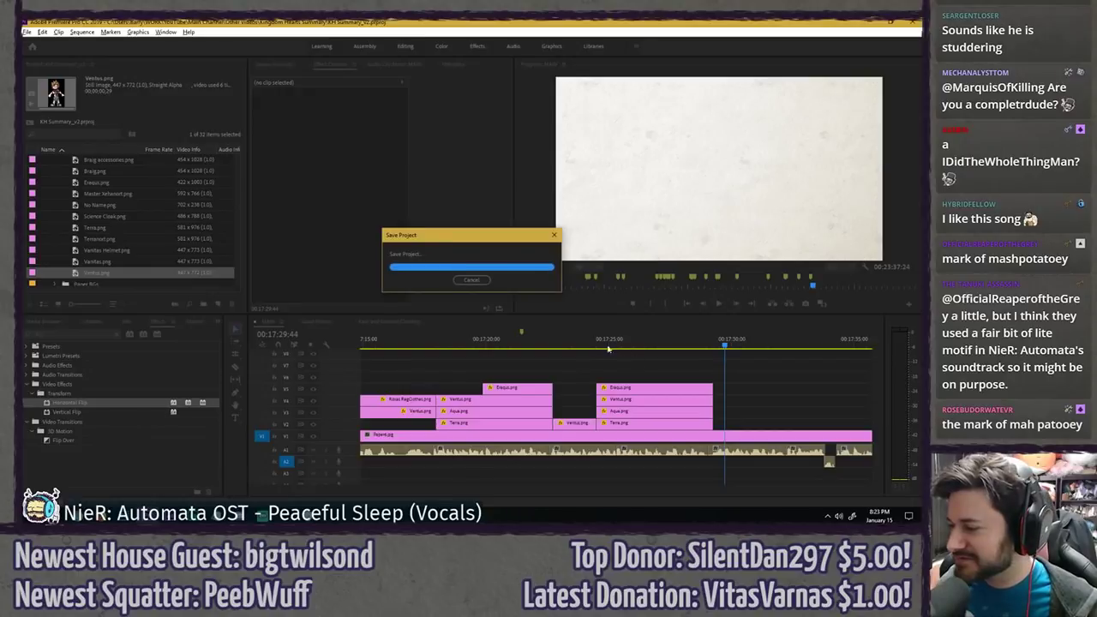
{"action": "left_click", "coordinate": [595, 344]}
{"action": "key", "text": "space"}
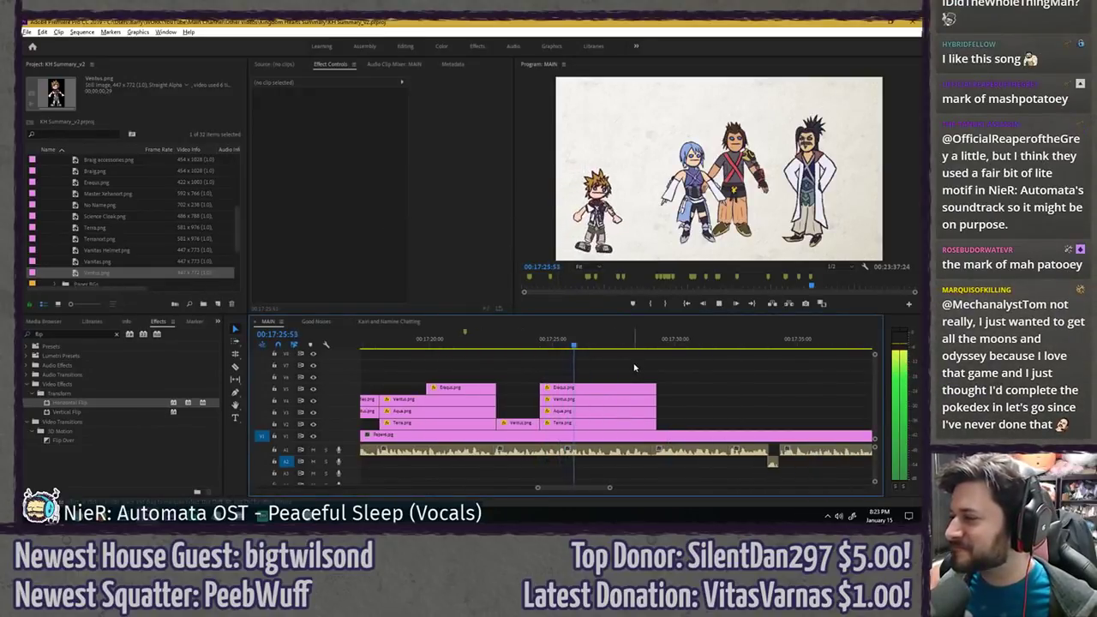
{"action": "key", "text": "space"}
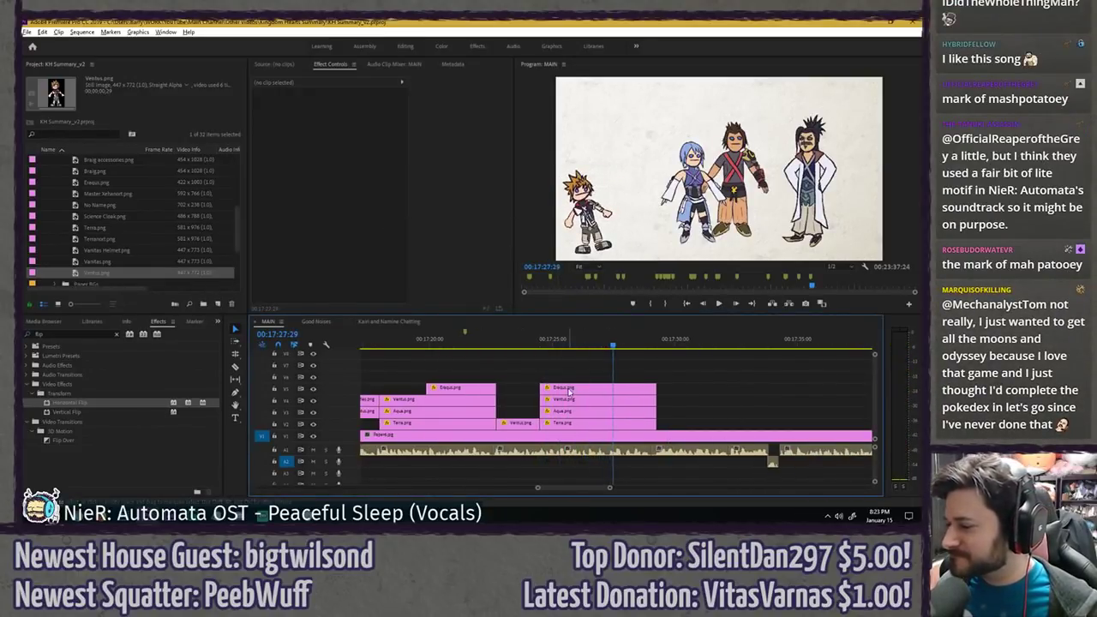
- Enable Rotation keyframes on the Eraqus clip and tilt him about -4.5°
{"action": "left_click", "coordinate": [617, 388]}
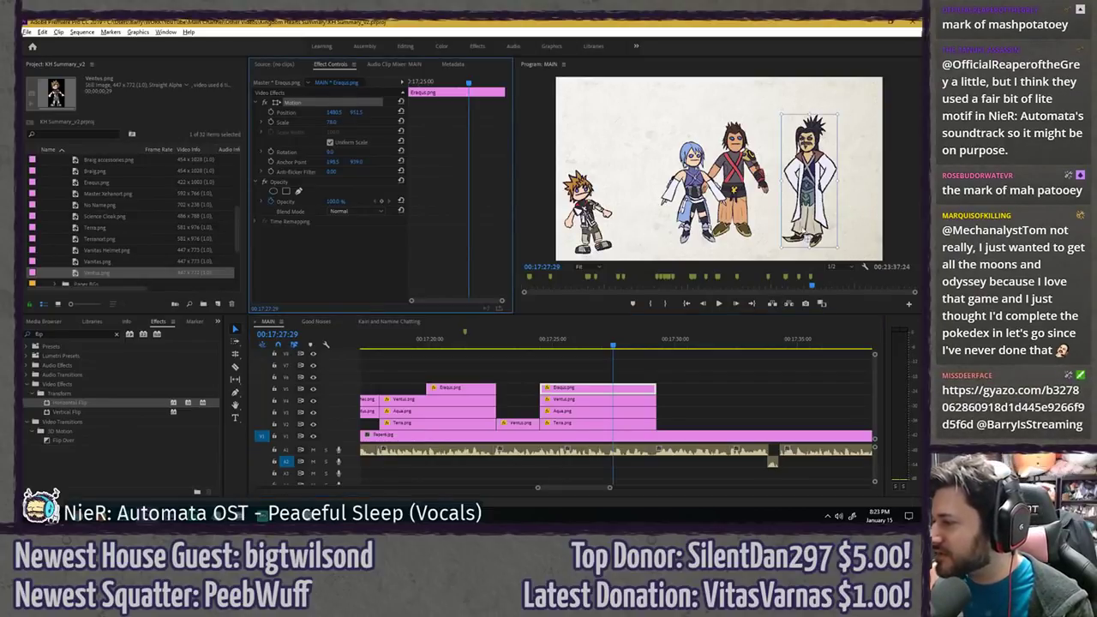
{"action": "left_click", "coordinate": [446, 187]}
{"action": "key", "text": "Left"}
{"action": "key", "text": "Left"}
{"action": "key", "text": "Left"}
{"action": "key", "text": "Left"}
{"action": "key", "text": "Left"}
{"action": "key", "text": "Left"}
{"action": "key", "text": "Left"}
{"action": "key", "text": "Left"}
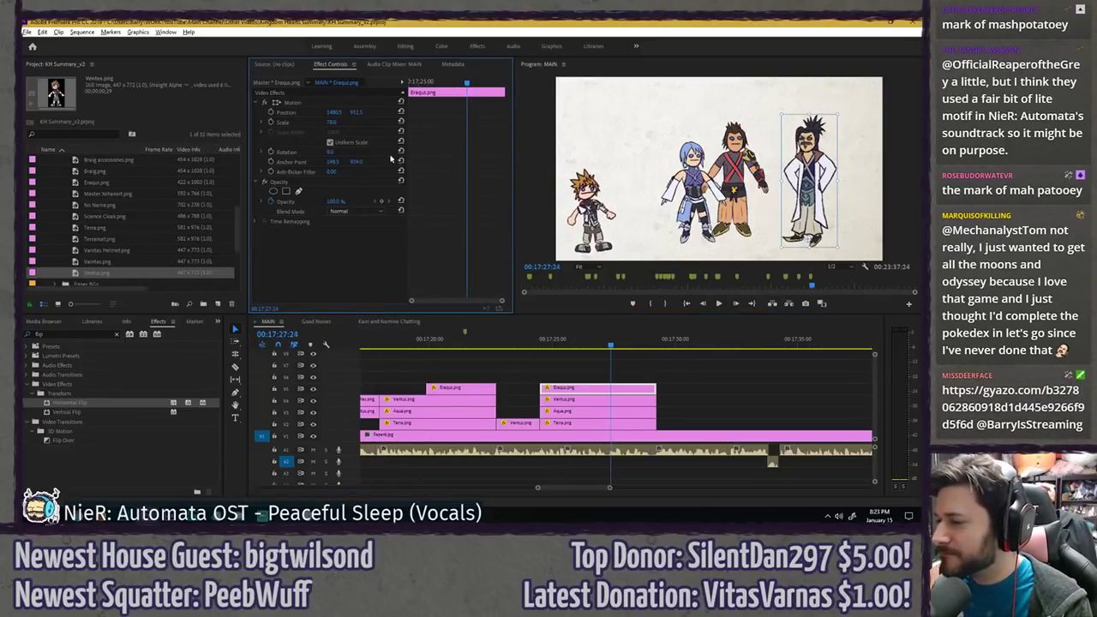
{"action": "key", "text": "Right"}
{"action": "key", "text": "Right"}
{"action": "key", "text": "Right"}
{"action": "key", "text": "Right"}
{"action": "key", "text": "Right"}
{"action": "key", "text": "Right"}
{"action": "key", "text": "Right"}
{"action": "key", "text": "Right"}
{"action": "key", "text": "Right"}
{"action": "key", "text": "Right"}
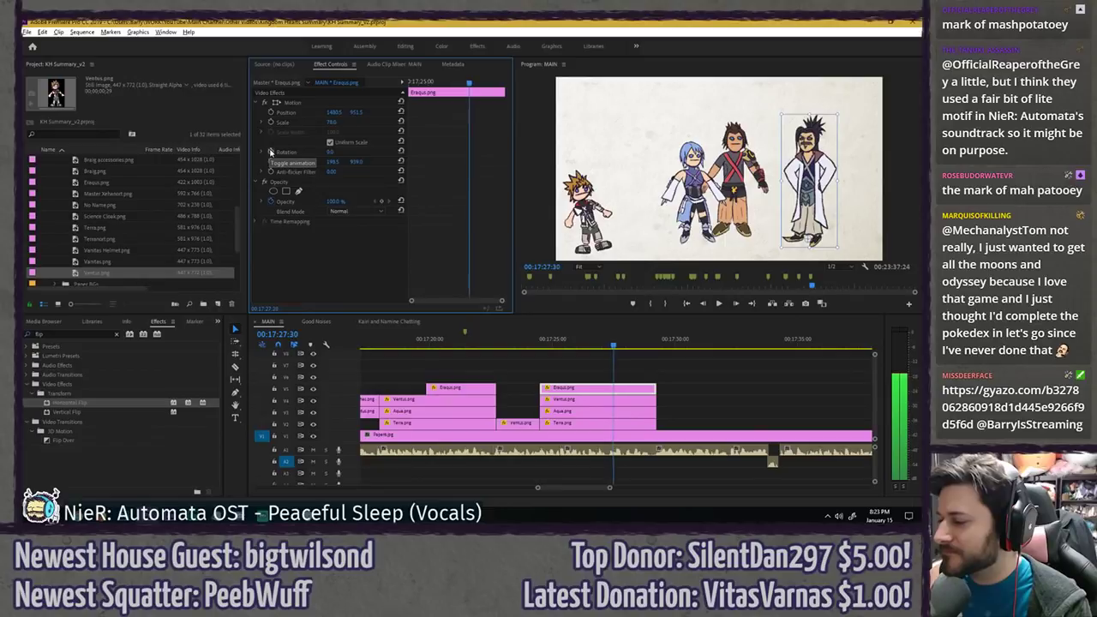
{"action": "left_click", "coordinate": [270, 151]}
{"action": "key", "text": "Right"}
{"action": "key", "text": "Right"}
{"action": "key", "text": "Right"}
{"action": "key", "text": "Right"}
{"action": "key", "text": "Right"}
{"action": "key", "text": "Right"}
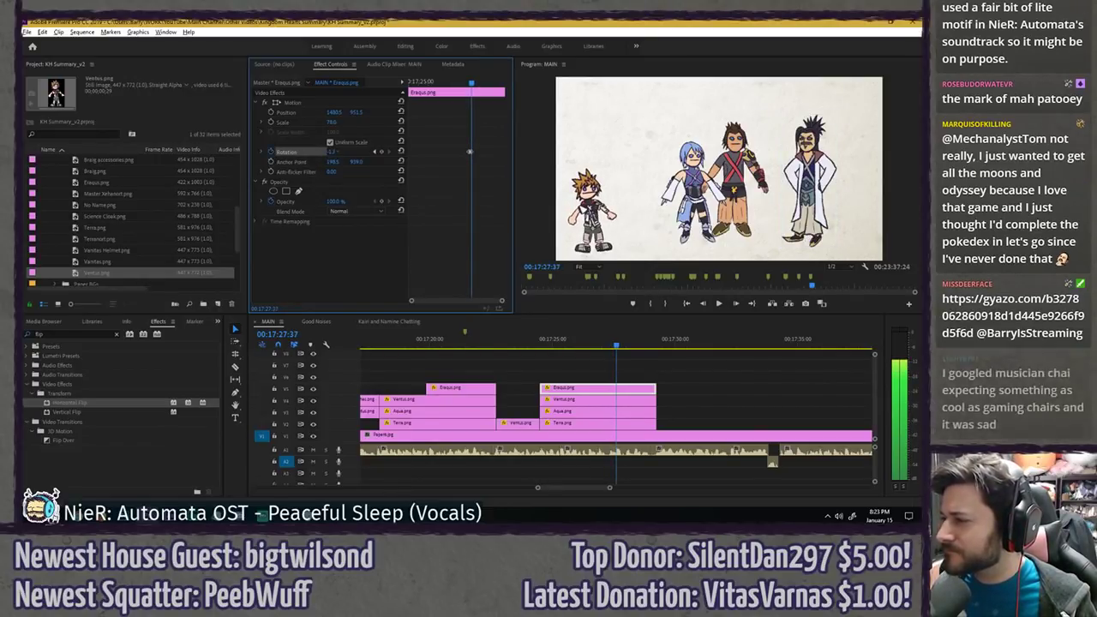
{"action": "left_click_drag", "start_coordinate": [331, 152], "coordinate": [306, 152]}
{"action": "left_click", "coordinate": [466, 83]}
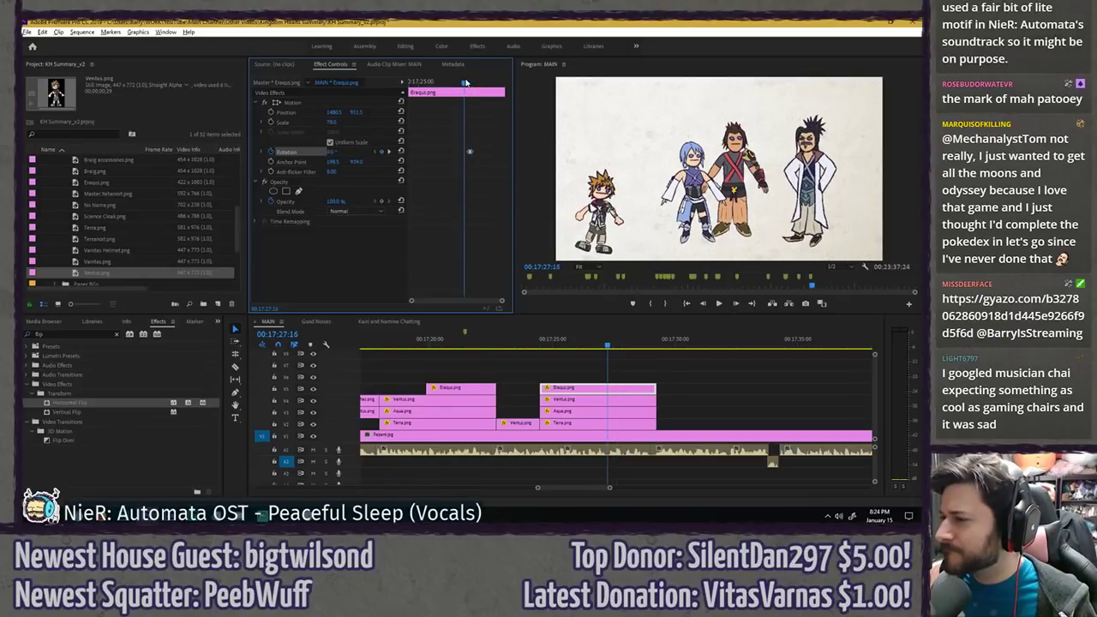
{"action": "key", "text": "space"}
{"action": "key", "text": "space"}
- Add a rotation keyframe at 00:17:28:19, then tilt Eraqus back toward upright
{"action": "key", "text": "Right"}
{"action": "key", "text": "Right"}
{"action": "key", "text": "Right"}
{"action": "key", "text": "Right"}
{"action": "key", "text": "Right"}
{"action": "key", "text": "Right"}
{"action": "key", "text": "Right"}
{"action": "key", "text": "Right"}
{"action": "key", "text": "Right"}
{"action": "key", "text": "Right"}
{"action": "key", "text": "Right"}
{"action": "key", "text": "Right"}
{"action": "key", "text": "Right"}
{"action": "key", "text": "Right"}
{"action": "key", "text": "Right"}
{"action": "key", "text": "Right"}
{"action": "key", "text": "Right"}
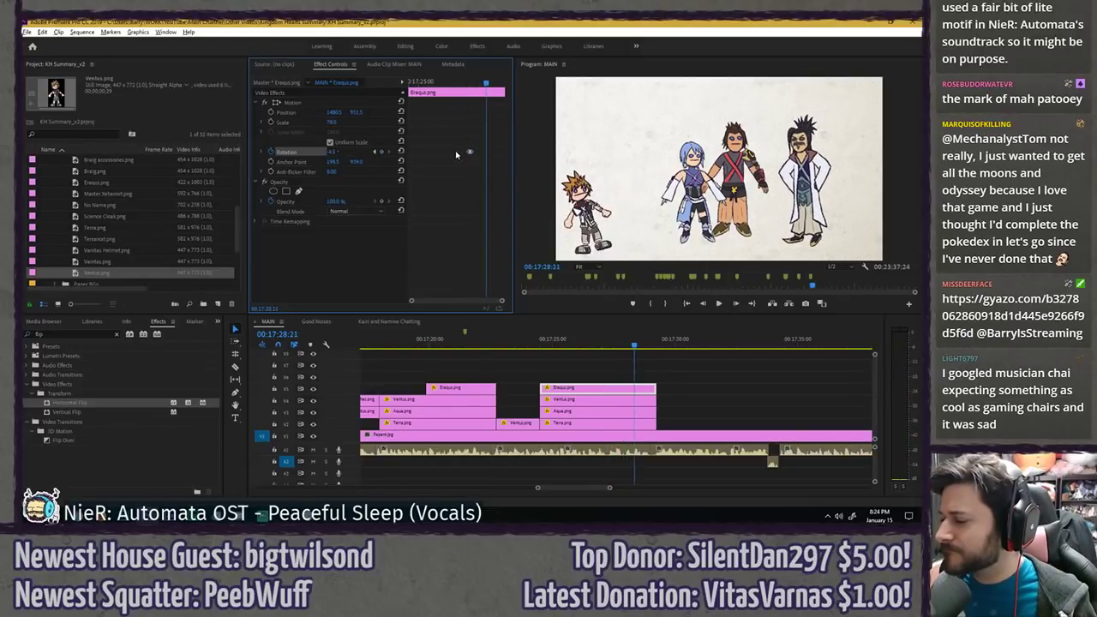
{"action": "key", "text": "Left"}
{"action": "key", "text": "Left"}
{"action": "left_click", "coordinate": [382, 153]}
{"action": "key", "text": "Right"}
{"action": "key", "text": "Right"}
{"action": "key", "text": "Right"}
{"action": "key", "text": "Right"}
{"action": "key", "text": "Right"}
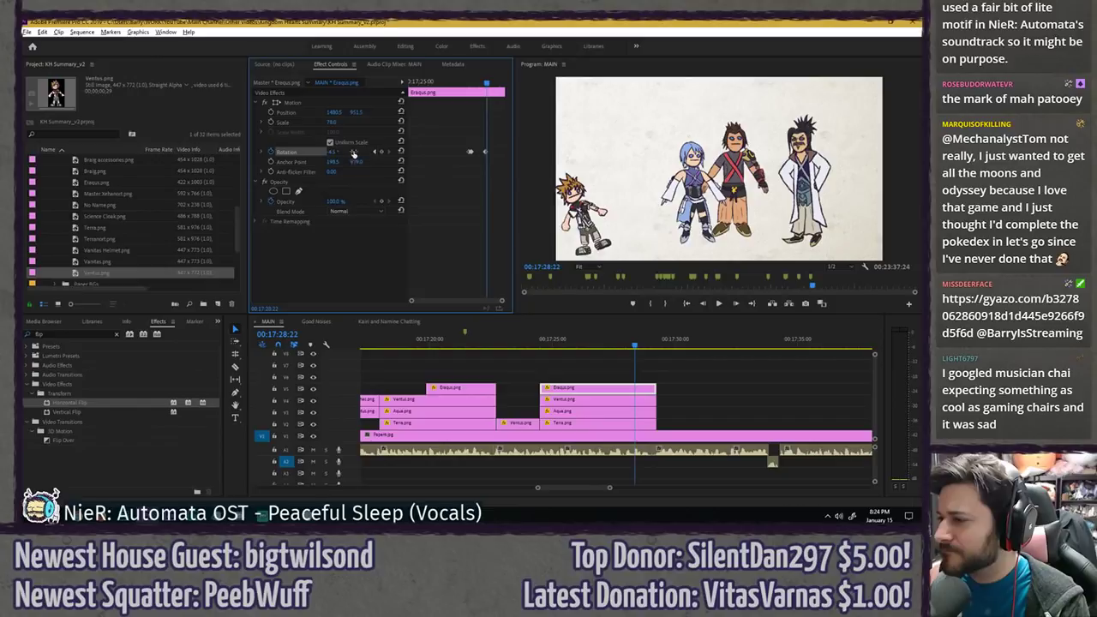
{"action": "left_click_drag", "start_coordinate": [332, 151], "coordinate": [339, 151]}
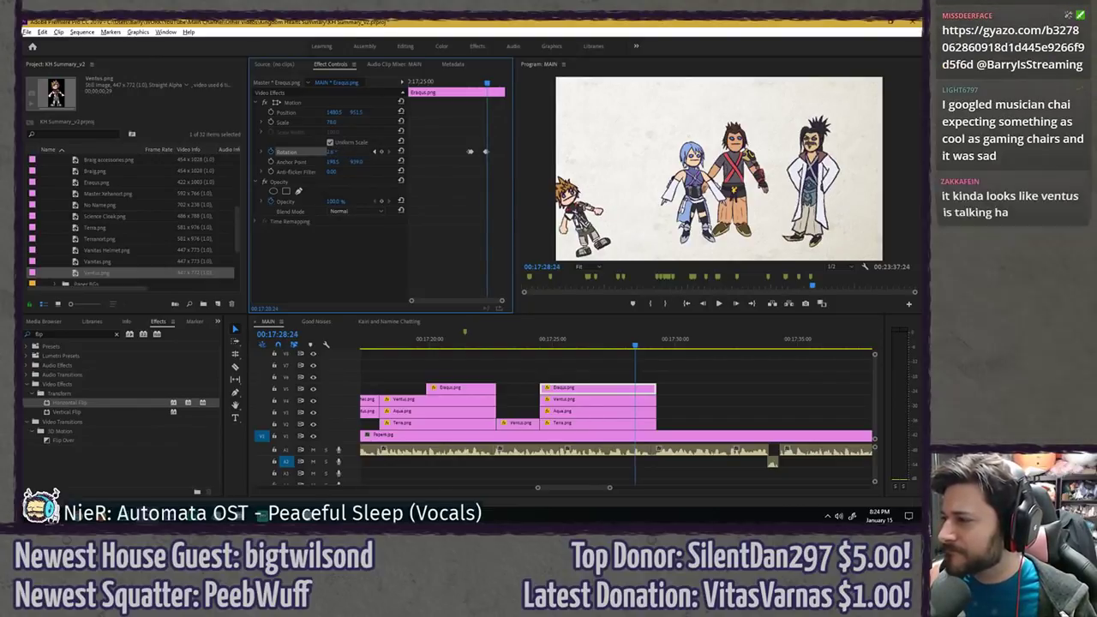
{"action": "left_click", "coordinate": [470, 84]}
{"action": "key", "text": "space"}
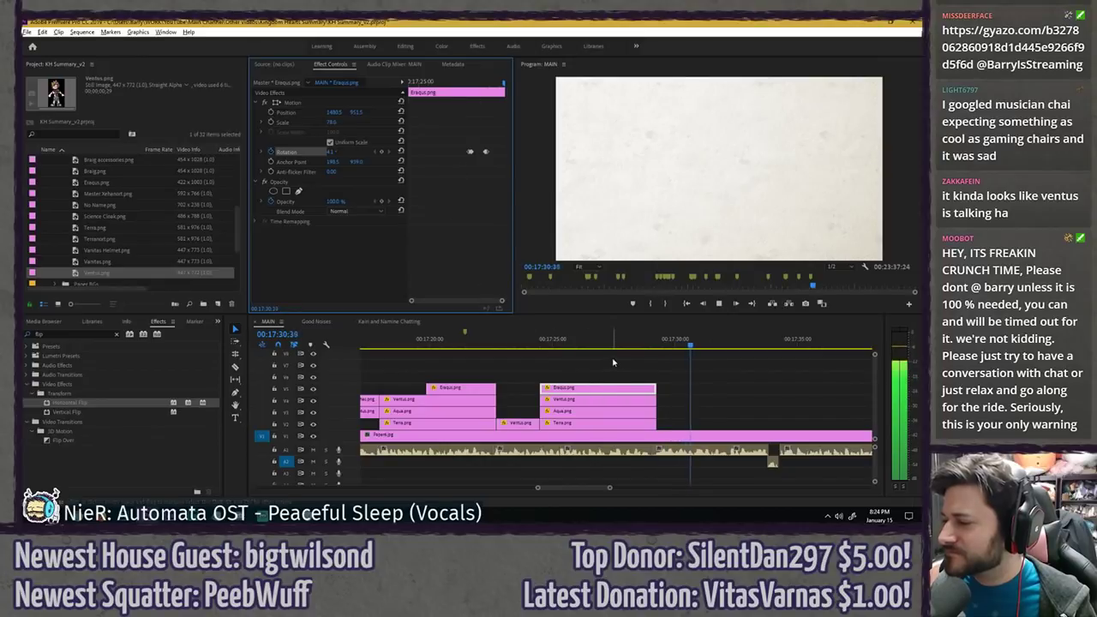
{"action": "left_click", "coordinate": [537, 343]}
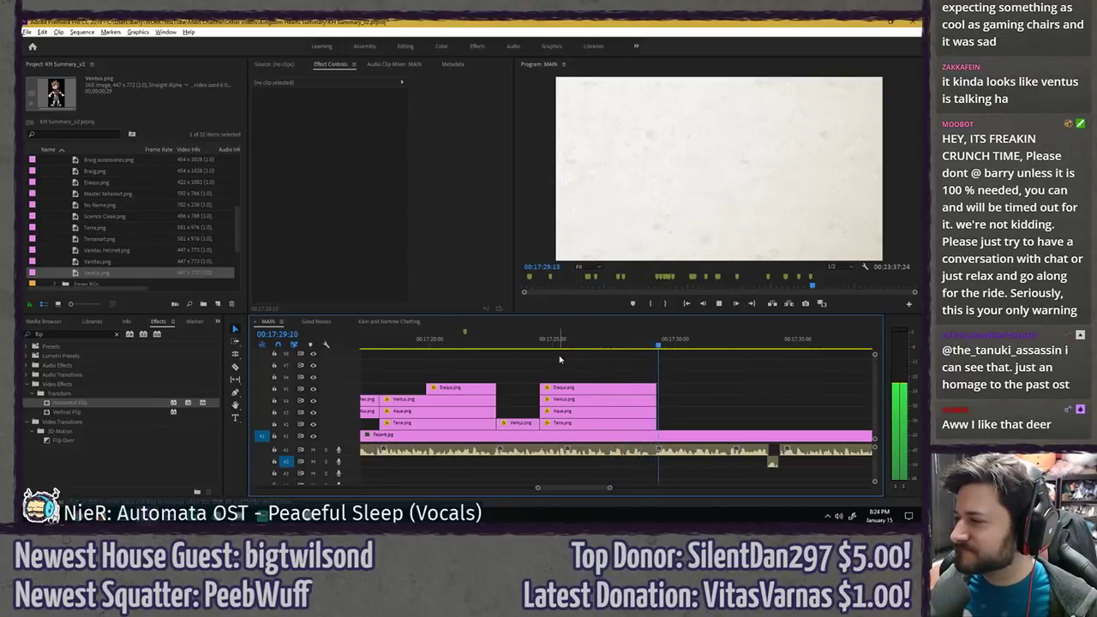
- Search the Project panel for 'land' and place LandOfDeparture 1.png after the character clips
{"action": "left_click", "coordinate": [89, 135]}
{"action": "type", "text": "land"}
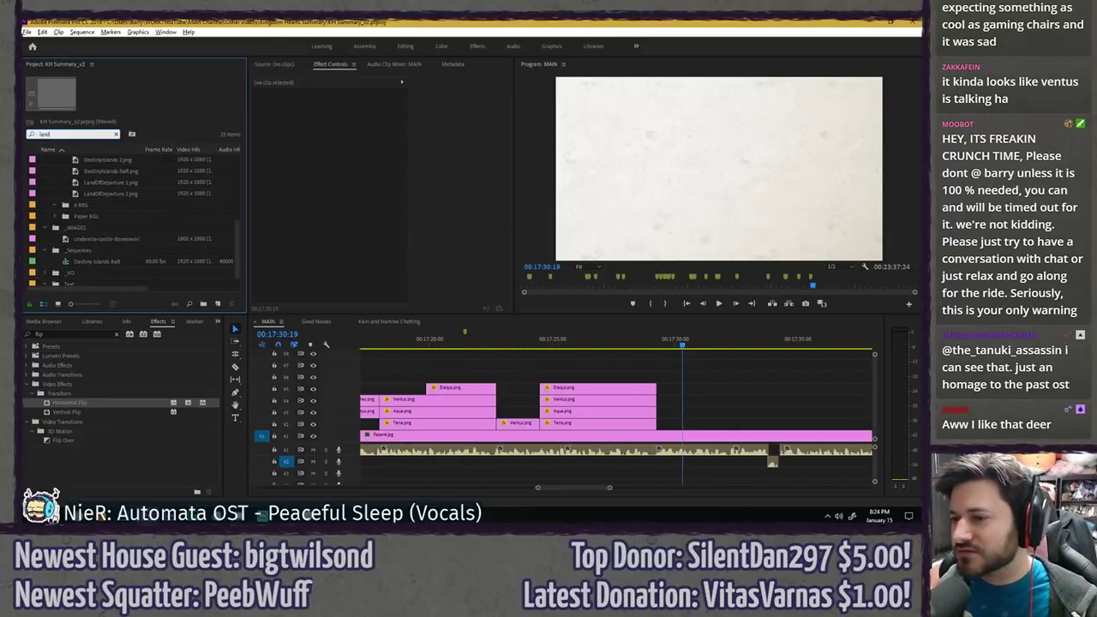
{"action": "left_click", "coordinate": [103, 184]}
{"action": "left_click_drag", "start_coordinate": [103, 184], "coordinate": [673, 413]}
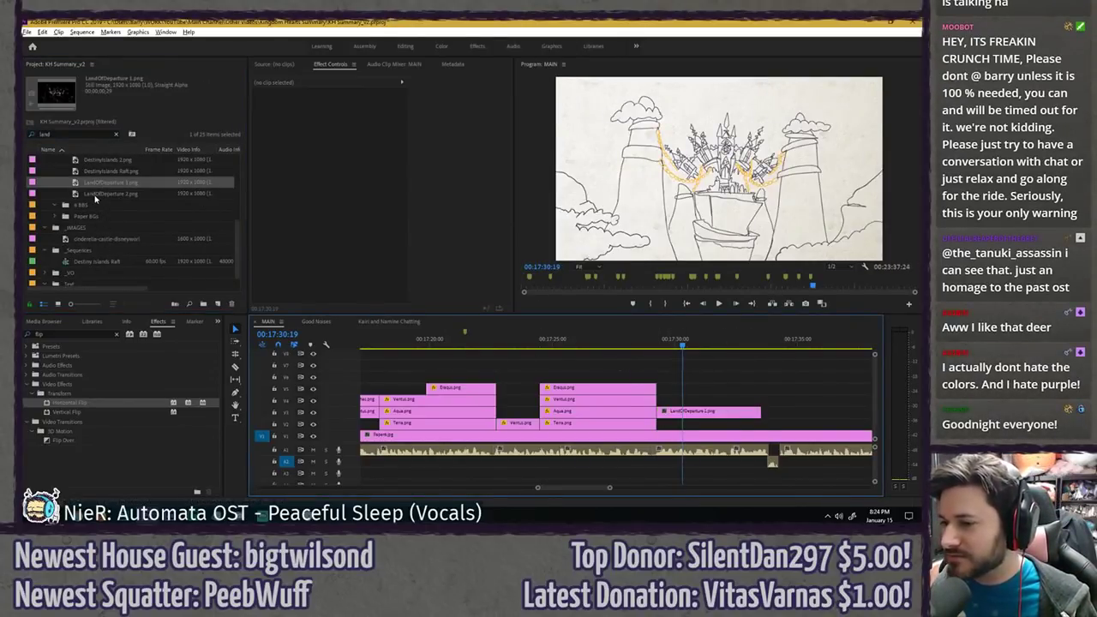
- Place LandOfDeparture 2.png on V2 with Multiply blend mode and 95% opacity
{"action": "mouse_move", "coordinate": [102, 194]}
{"action": "left_mouse_down"}
{"action": "mouse_move", "coordinate": [664, 432]}
{"action": "mouse_move", "coordinate": [760, 424]}
{"action": "left_mouse_up"}
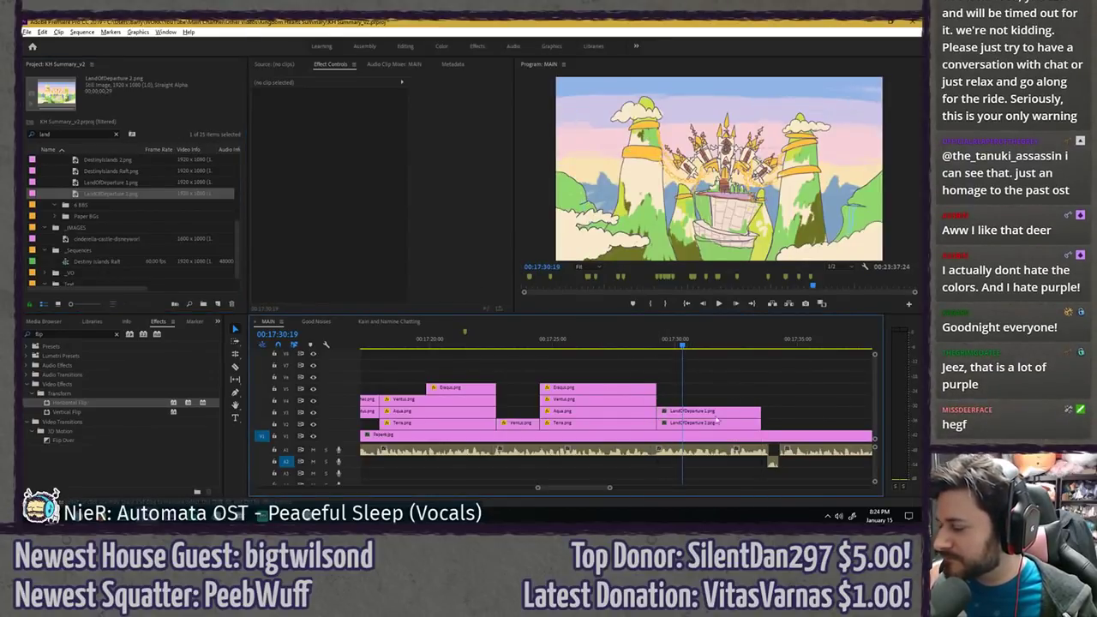
{"action": "left_click", "coordinate": [718, 421]}
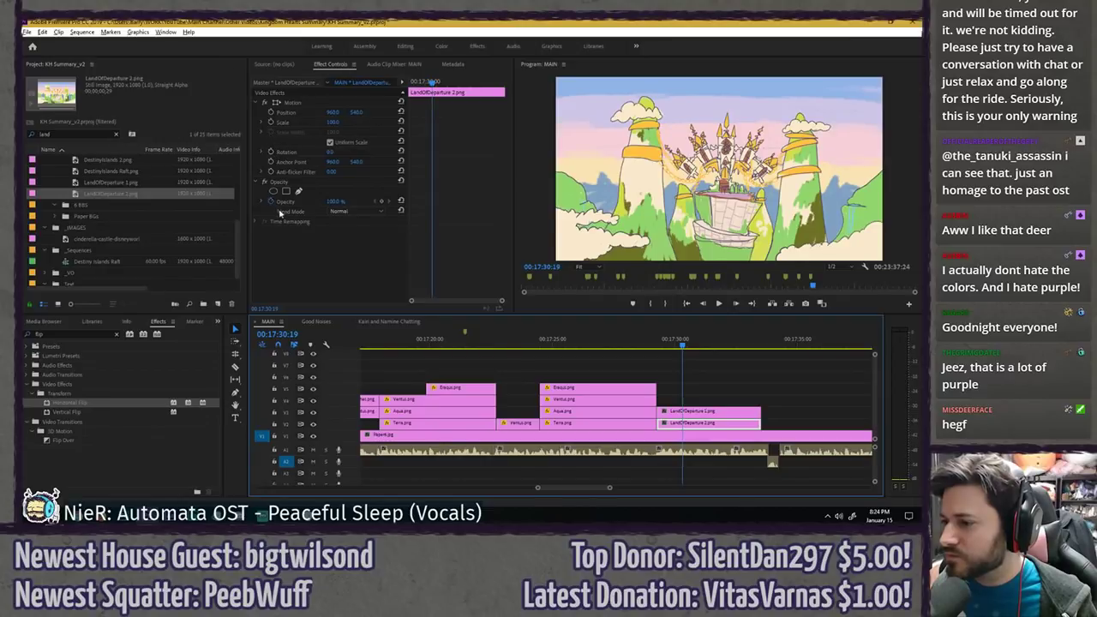
{"action": "left_click", "coordinate": [338, 211]}
{"action": "left_click", "coordinate": [342, 247]}
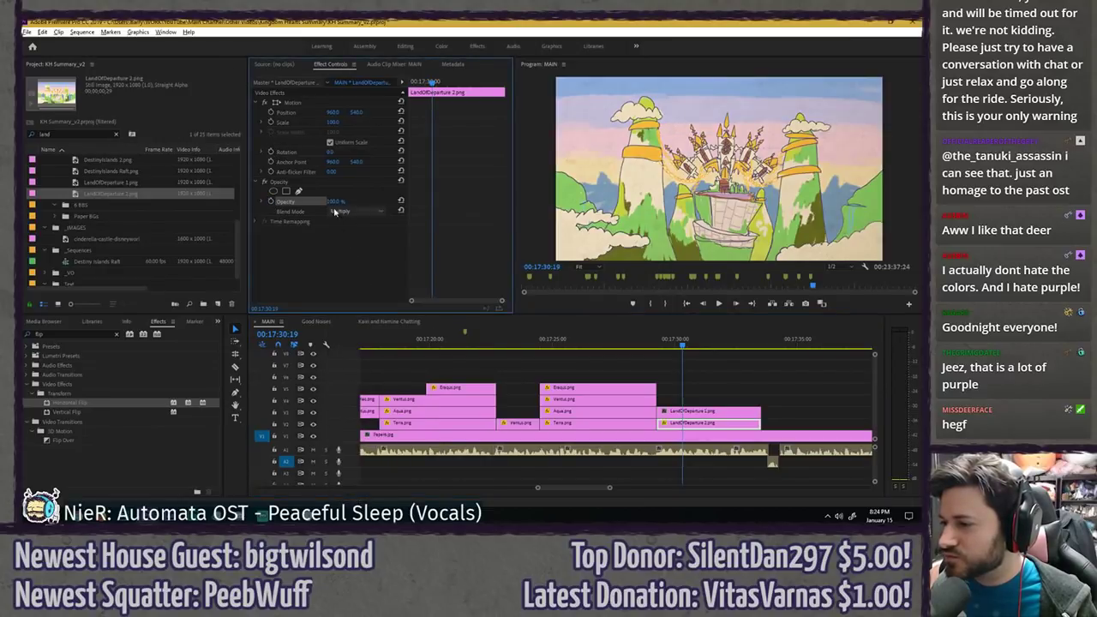
{"action": "left_click", "coordinate": [334, 202]}
{"action": "type", "text": "95"}
{"action": "key", "text": "Return"}
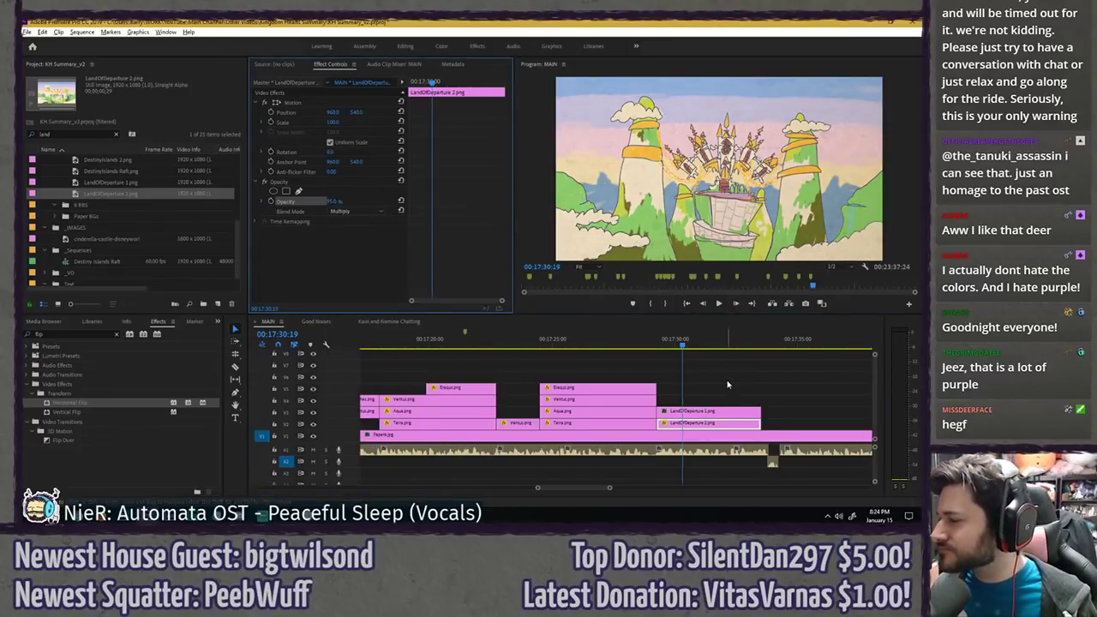
- Trim both Land of Departure clips to end at 00:17:32:21 and save
{"action": "left_click", "coordinate": [727, 385]}
{"action": "left_click", "coordinate": [641, 341]}
{"action": "key", "text": "space"}
{"action": "scroll", "coordinate": [558, 369], "scroll_direction": "down", "scroll_amount": 4}
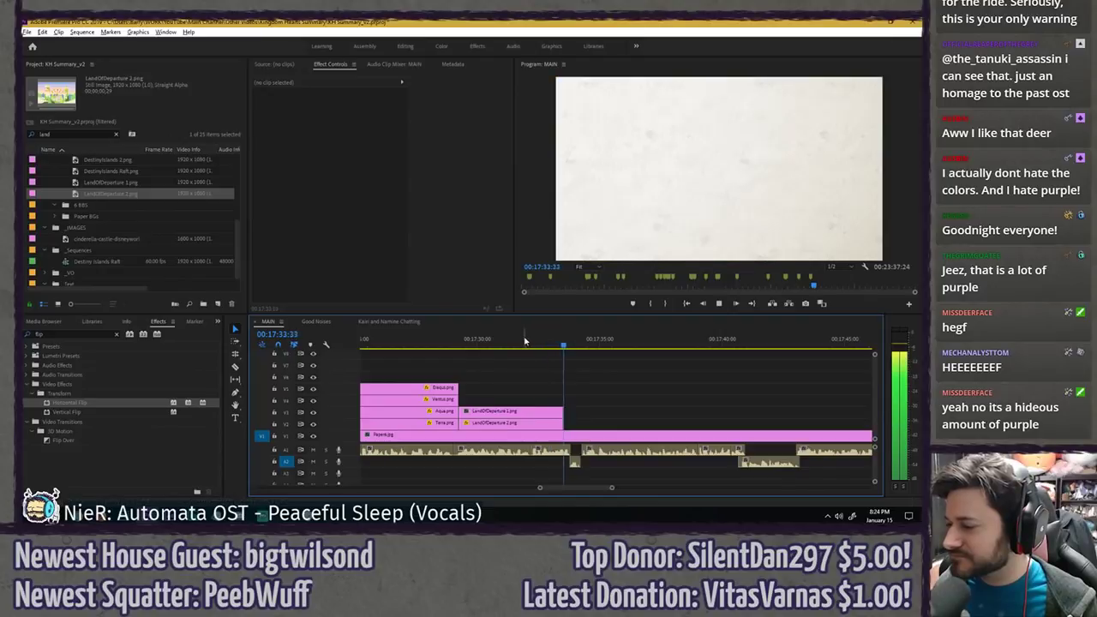
{"action": "left_click", "coordinate": [533, 341]}
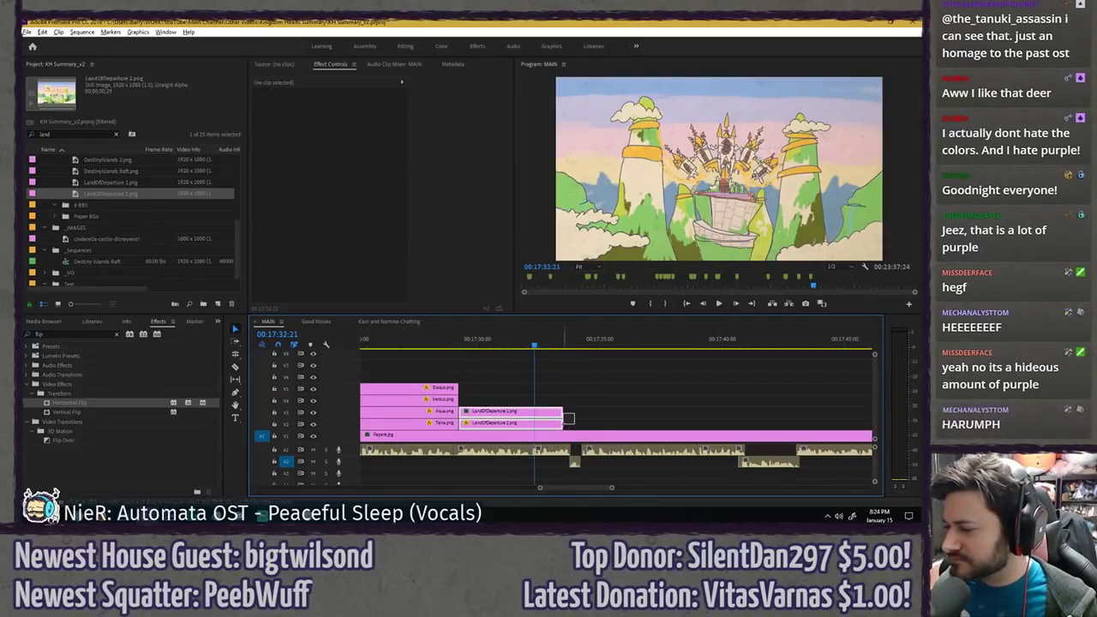
{"action": "left_click_drag", "start_coordinate": [567, 418], "coordinate": [533, 422]}
{"action": "key", "text": "ctrl+s"}
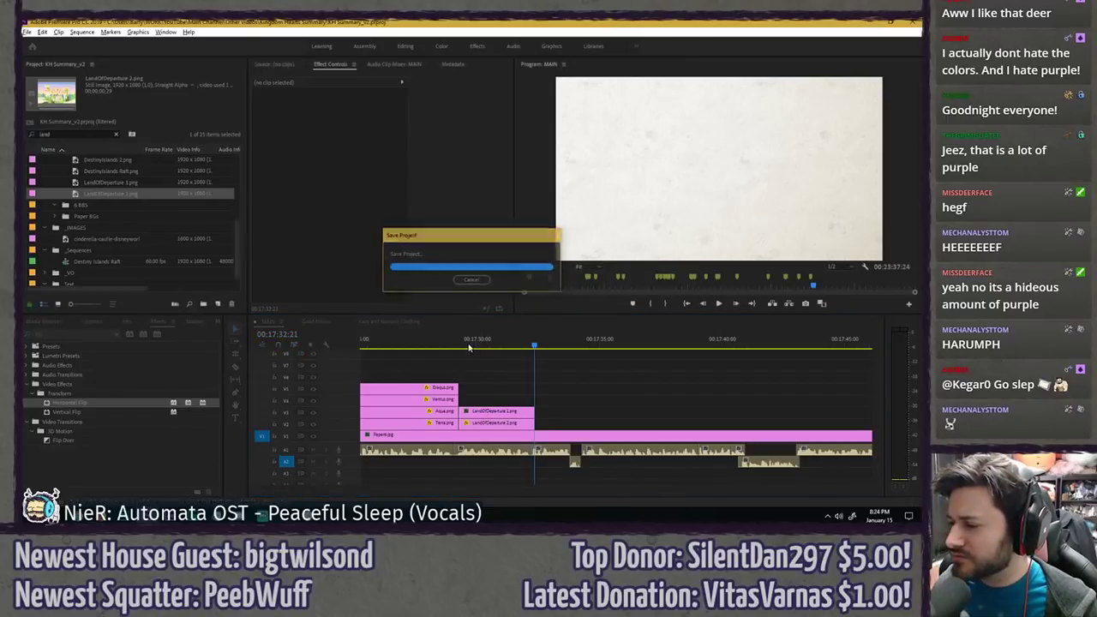
- Keyframe LandOfDeparture 2's scale so it zooms to 105 by the clip's end
{"action": "left_click", "coordinate": [459, 343]}
{"action": "left_click", "coordinate": [497, 423]}
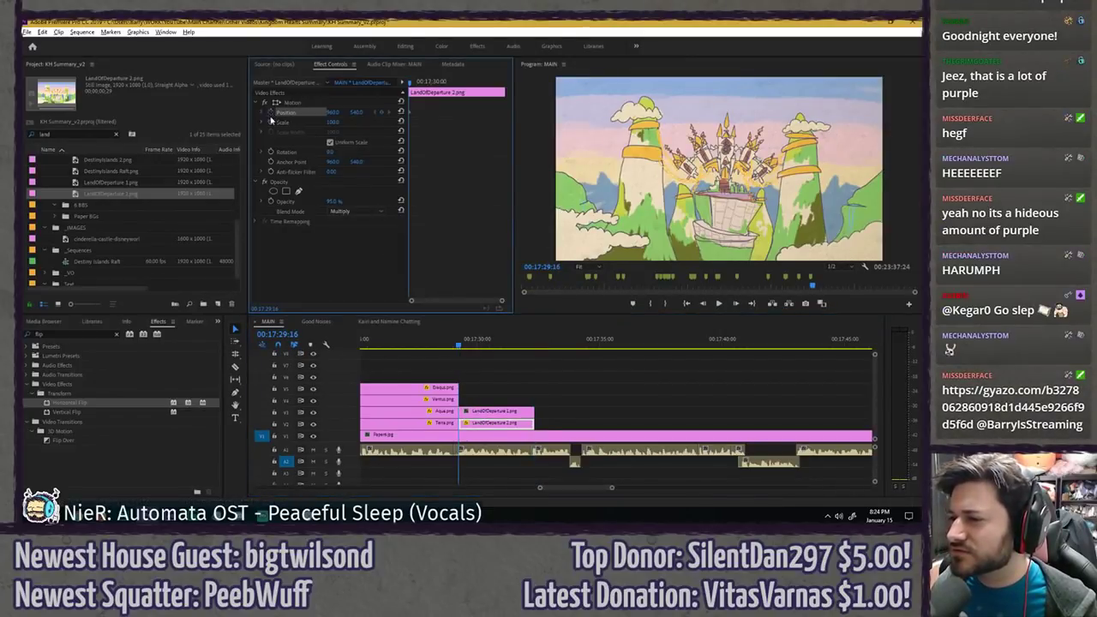
{"action": "left_click", "coordinate": [270, 122]}
{"action": "left_click_drag", "start_coordinate": [473, 84], "coordinate": [577, 94]}
{"action": "key", "text": "Left"}
{"action": "left_click", "coordinate": [339, 121]}
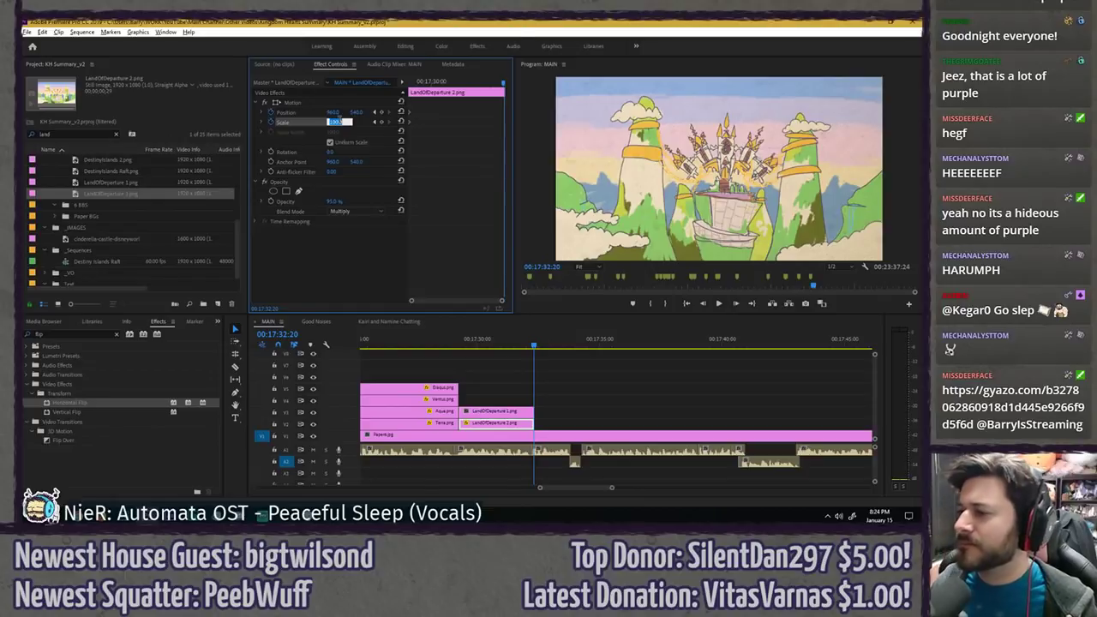
{"action": "type", "text": "105"}
{"action": "key", "text": "Return"}
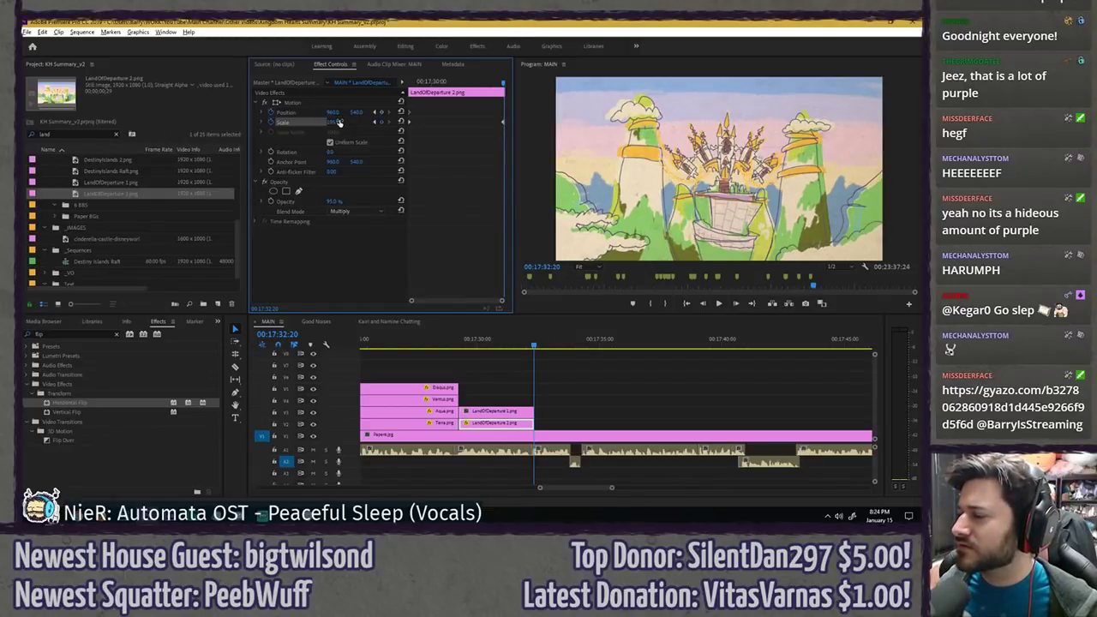
- Hide the LandOfDeparture 1 line art and change the zoom to 100 → 110
{"action": "left_click", "coordinate": [508, 412]}
{"action": "key", "text": "shift+e"}
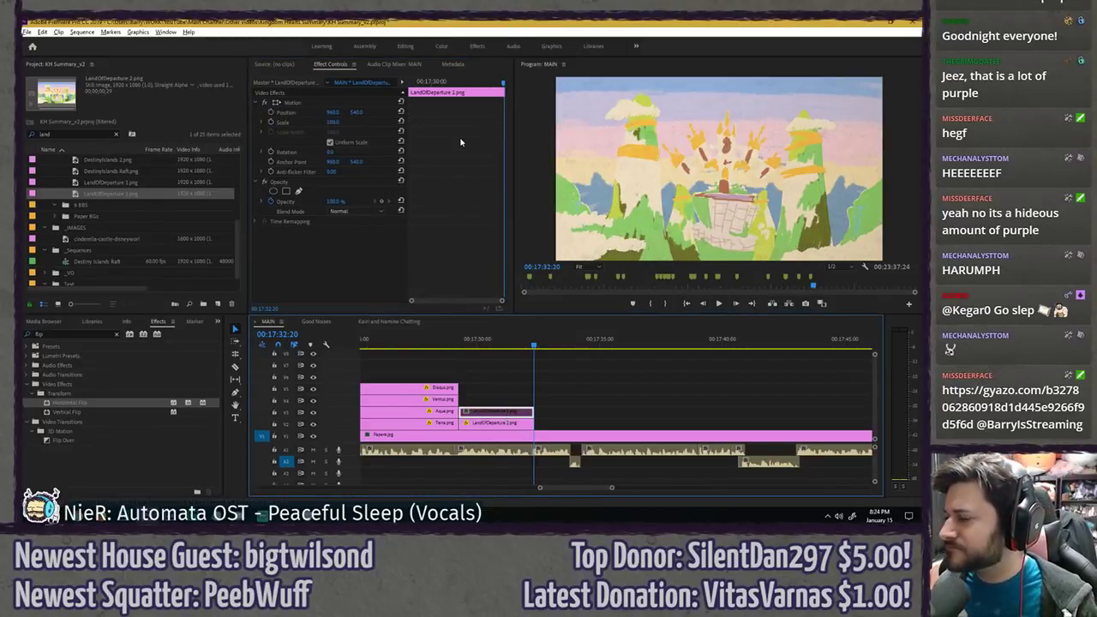
{"action": "left_click", "coordinate": [495, 422]}
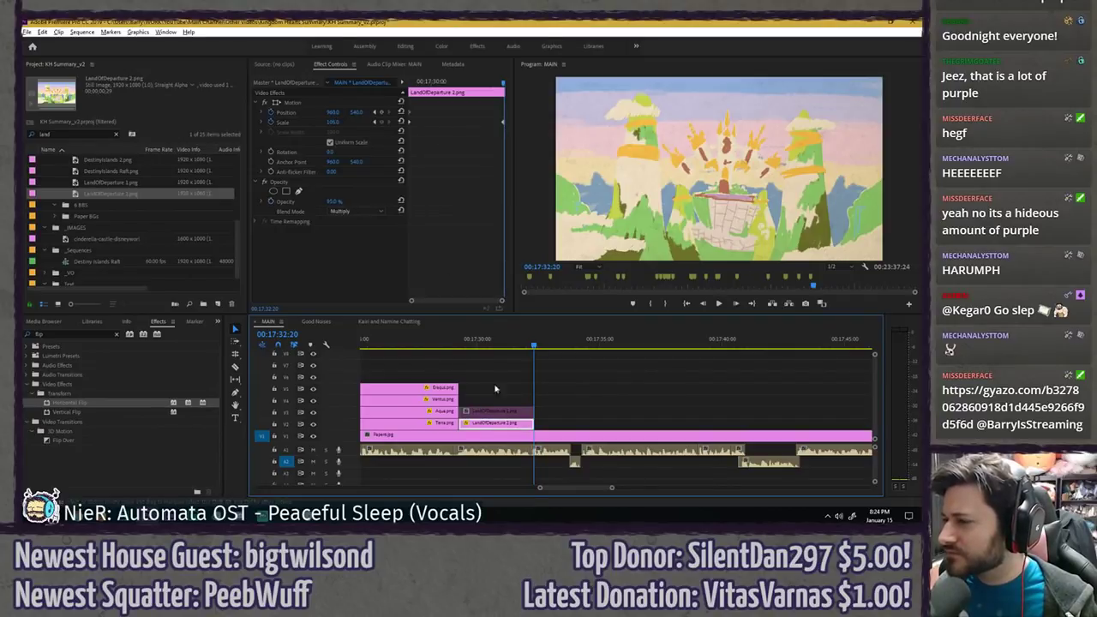
{"action": "left_click", "coordinate": [339, 122]}
{"action": "type", "text": "100"}
{"action": "key", "text": "Return"}
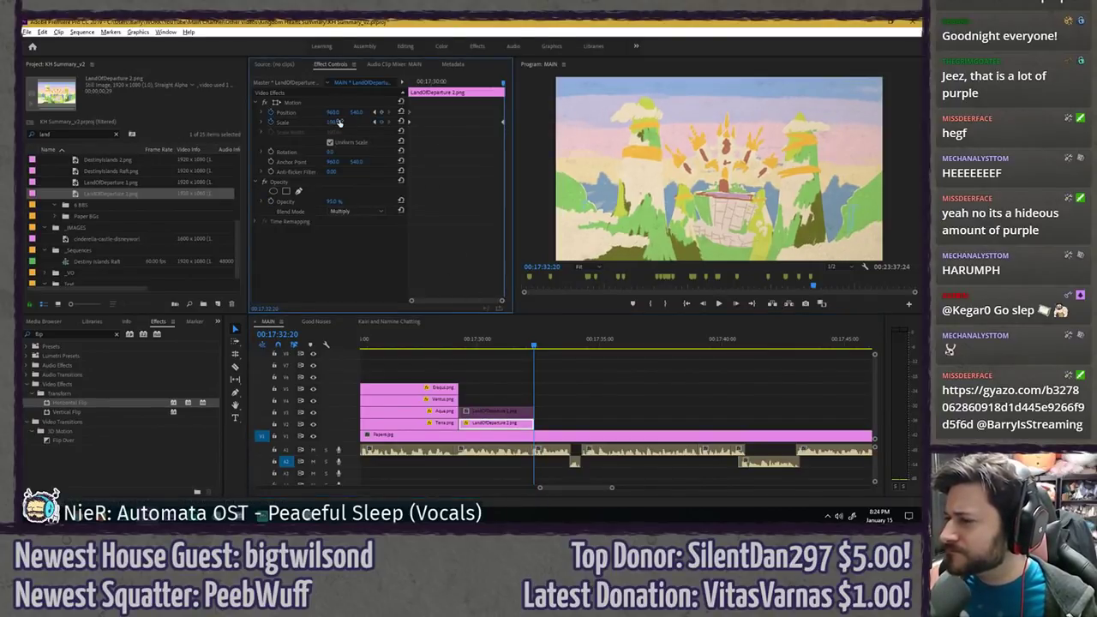
{"action": "left_click", "coordinate": [339, 122]}
{"action": "type", "text": "110"}
{"action": "key", "text": "Return"}
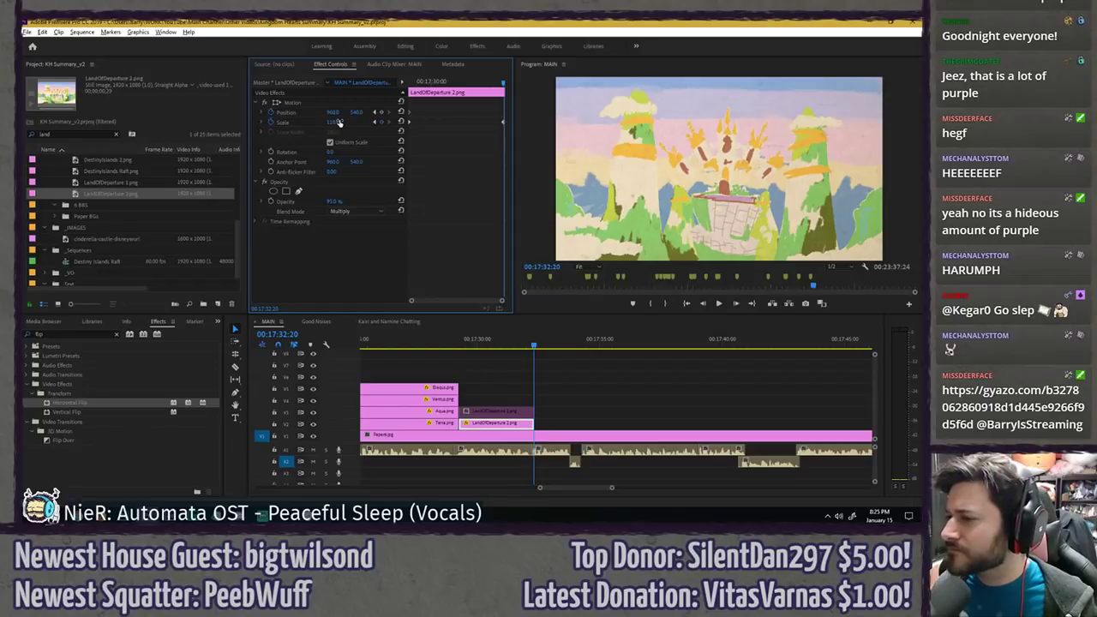
- Shift the coloured image left and lower at the end frame, then preview the slow zoom
{"action": "left_click_drag", "start_coordinate": [338, 113], "coordinate": [363, 114]}
{"action": "key", "text": "Up"}
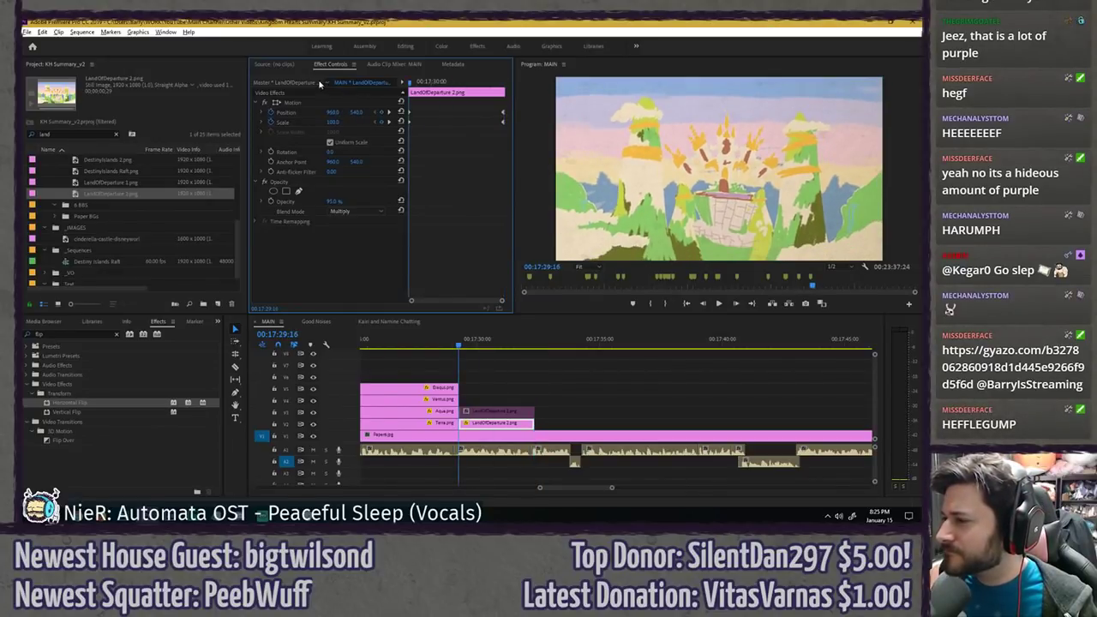
{"action": "key", "text": "space"}
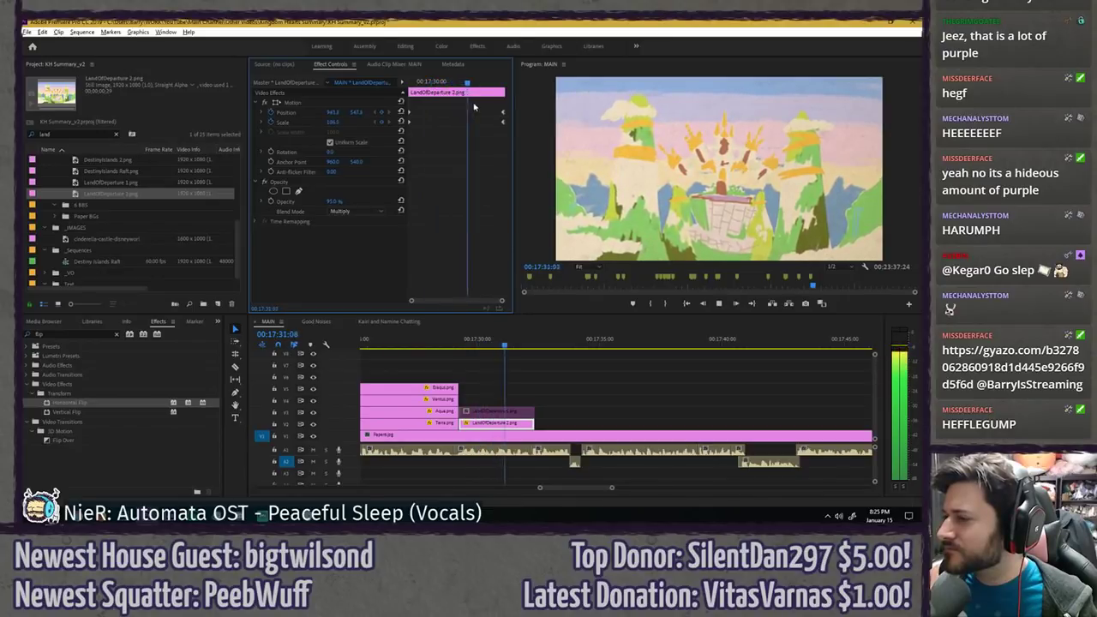
{"action": "left_click_drag", "start_coordinate": [477, 83], "coordinate": [501, 84]}
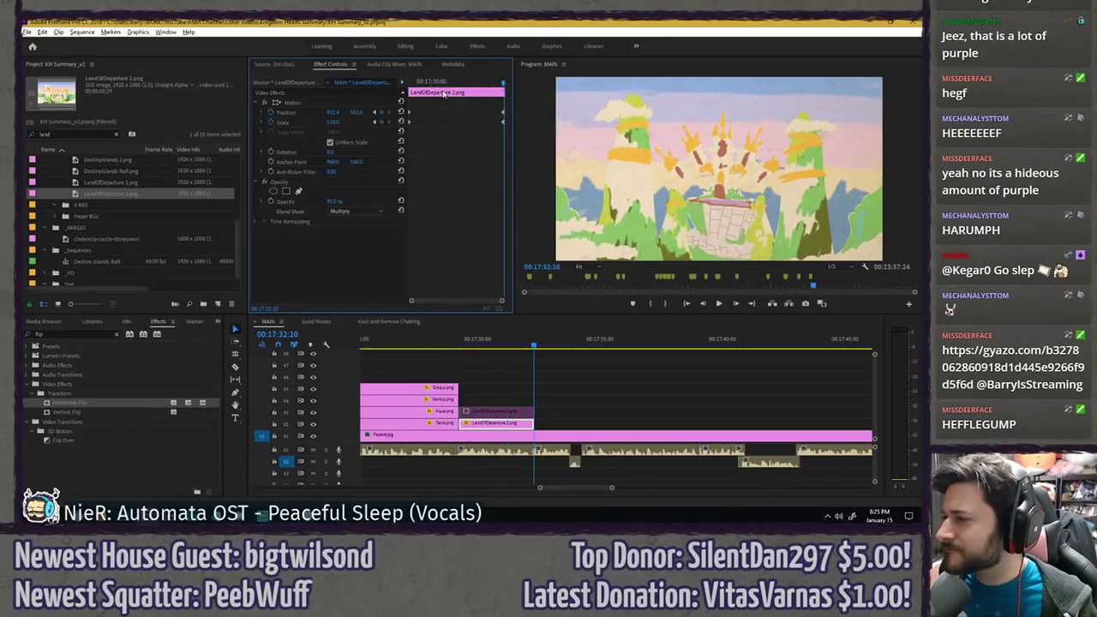
{"action": "left_click_drag", "start_coordinate": [358, 113], "coordinate": [361, 113]}
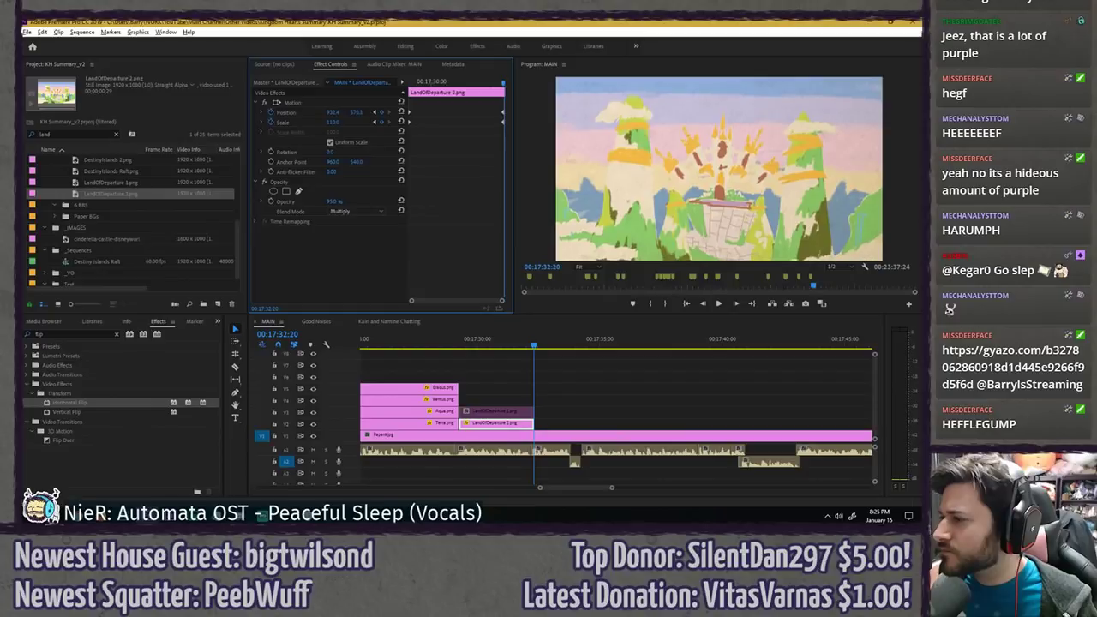
{"action": "left_click_drag", "start_coordinate": [420, 86], "coordinate": [270, 88]}
{"action": "key", "text": "space"}
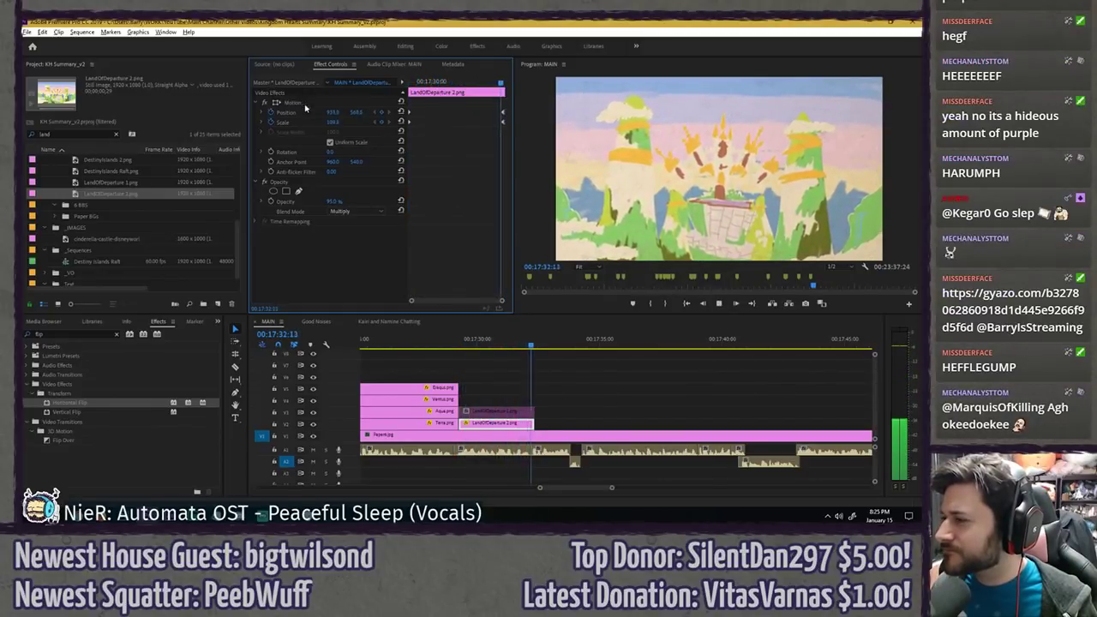
{"action": "key", "text": "space"}
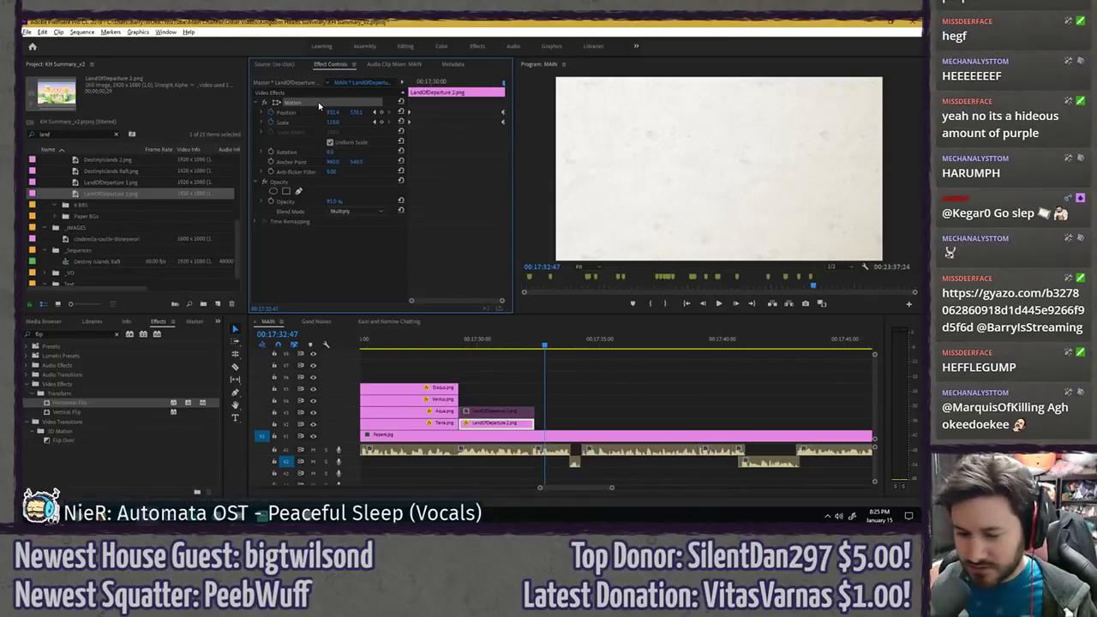
- Reselect LandOfDeparture 2.png, return to its start, and bring up the shared Gyazo screenshot
{"action": "left_click", "coordinate": [484, 413]}
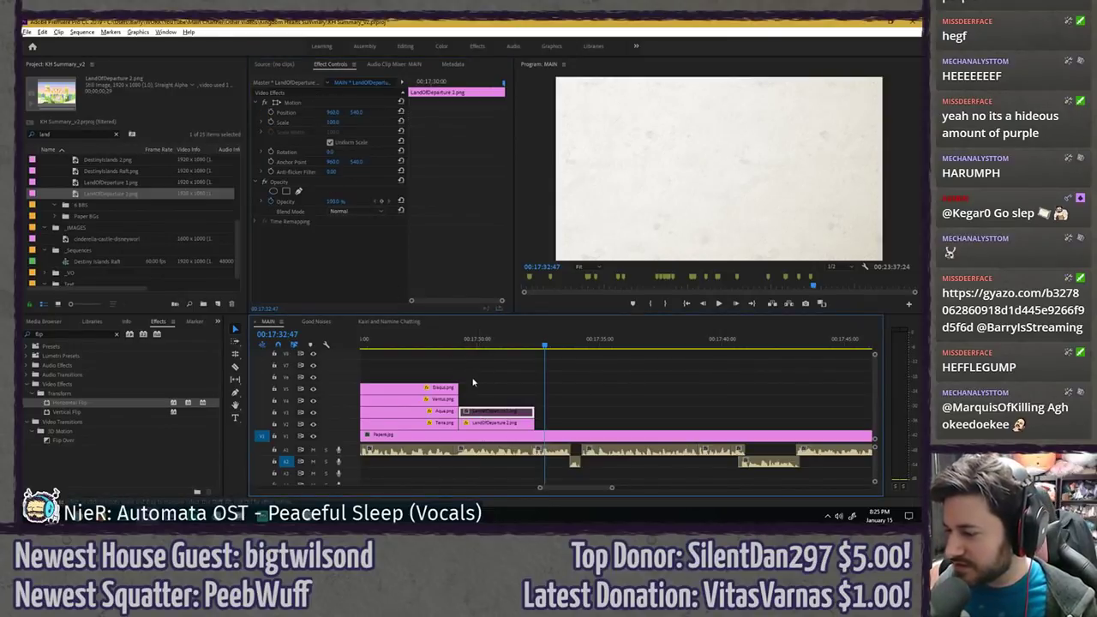
{"action": "left_click_drag", "start_coordinate": [422, 83], "coordinate": [406, 83]}
{"action": "key", "text": "ctrl+v"}
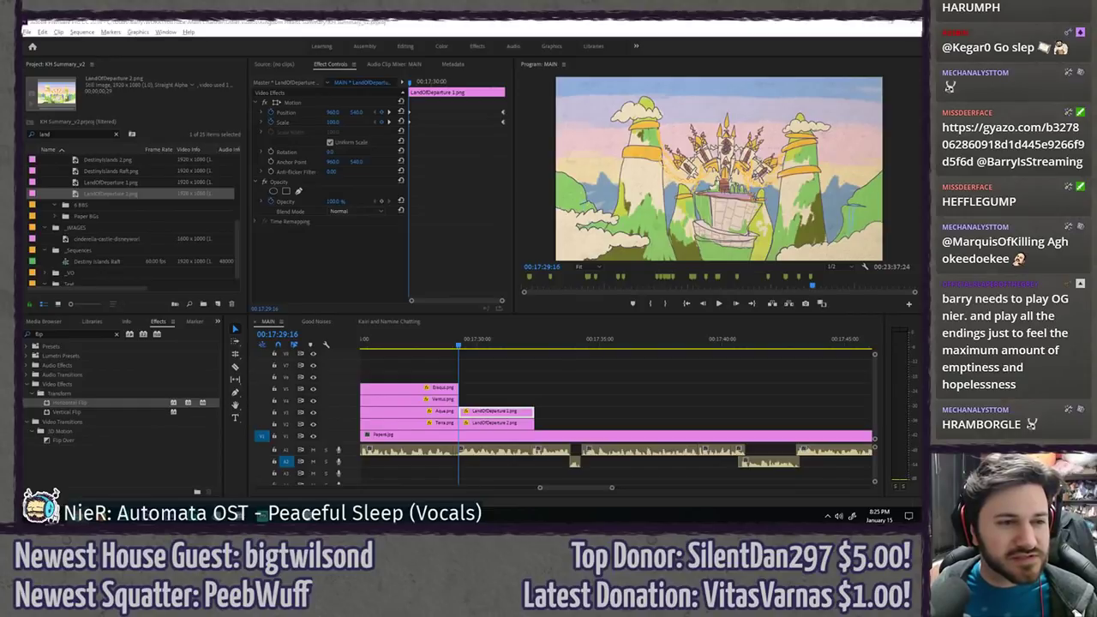
{"action": "left_click_drag", "start_coordinate": [24, 110], "coordinate": [415, 22]}
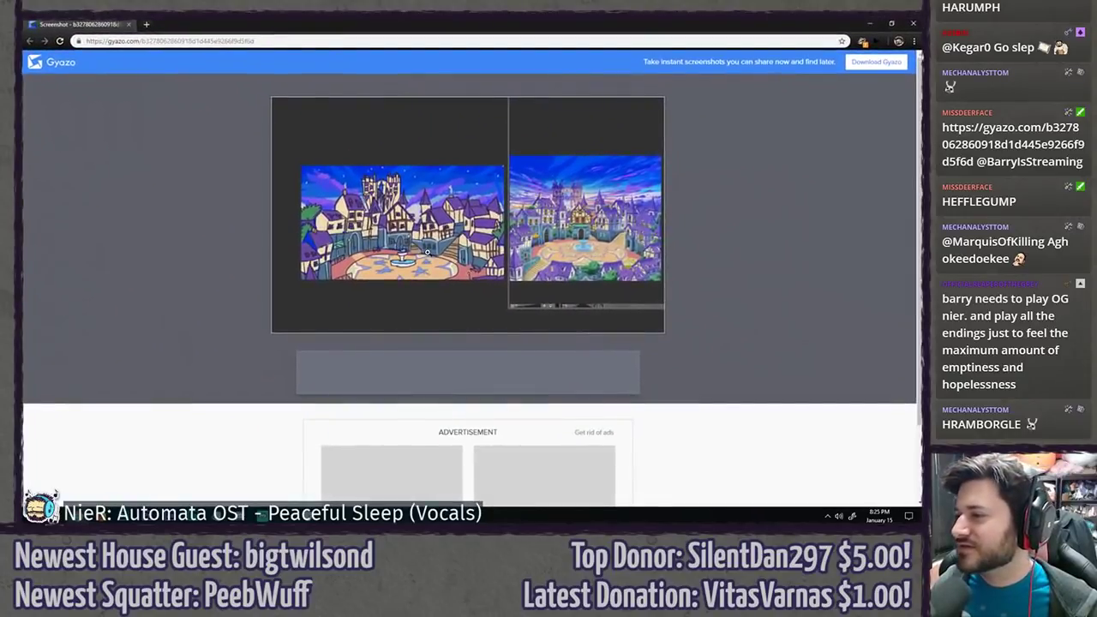
- View the Gyazo town-square comparison screenshot at full size, then close the page
{"action": "left_click", "coordinate": [427, 251]}
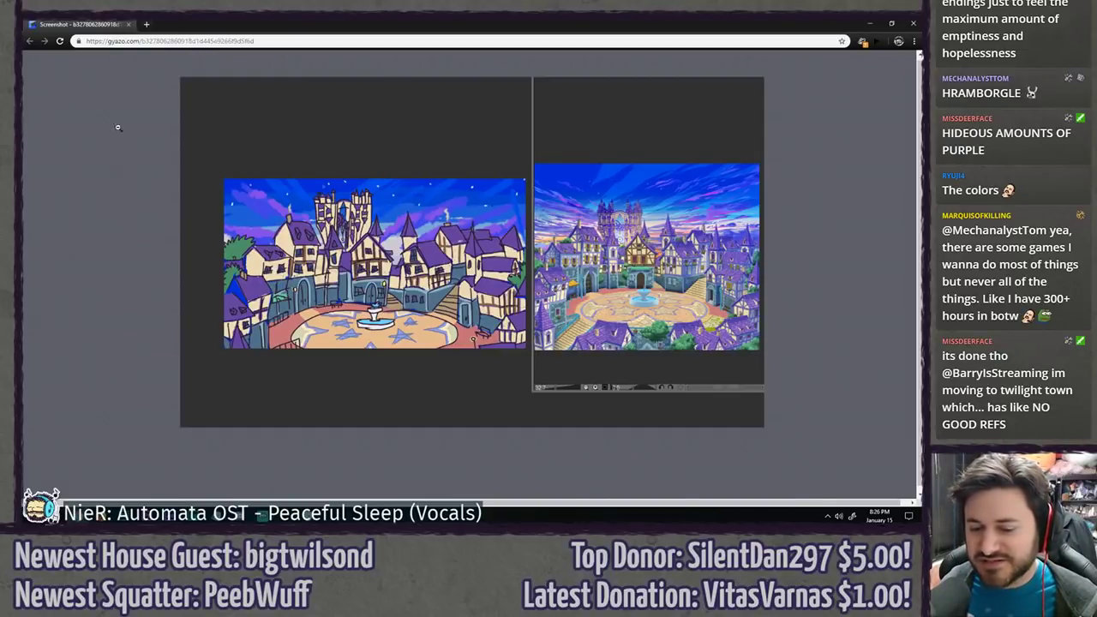
{"action": "middle_click", "coordinate": [82, 24]}
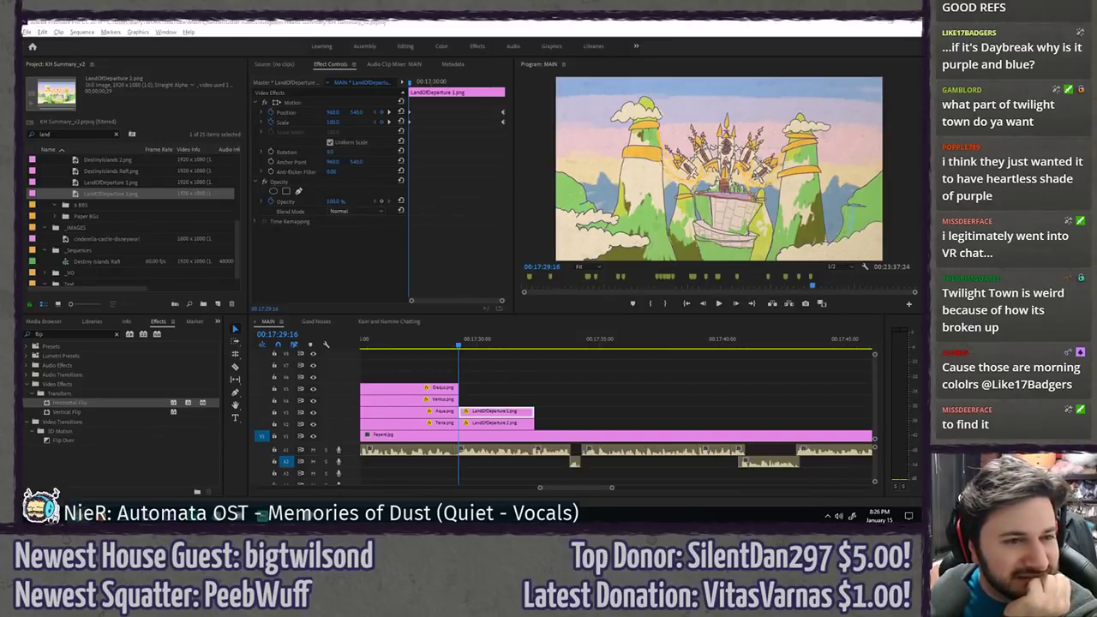
- Preview the Disney Wiki clock tower, Planet Minecraft and Kingdom Hearts Wiki Twilight Town images
{"action": "left_click_drag", "start_coordinate": [24, 101], "coordinate": [458, 23]}
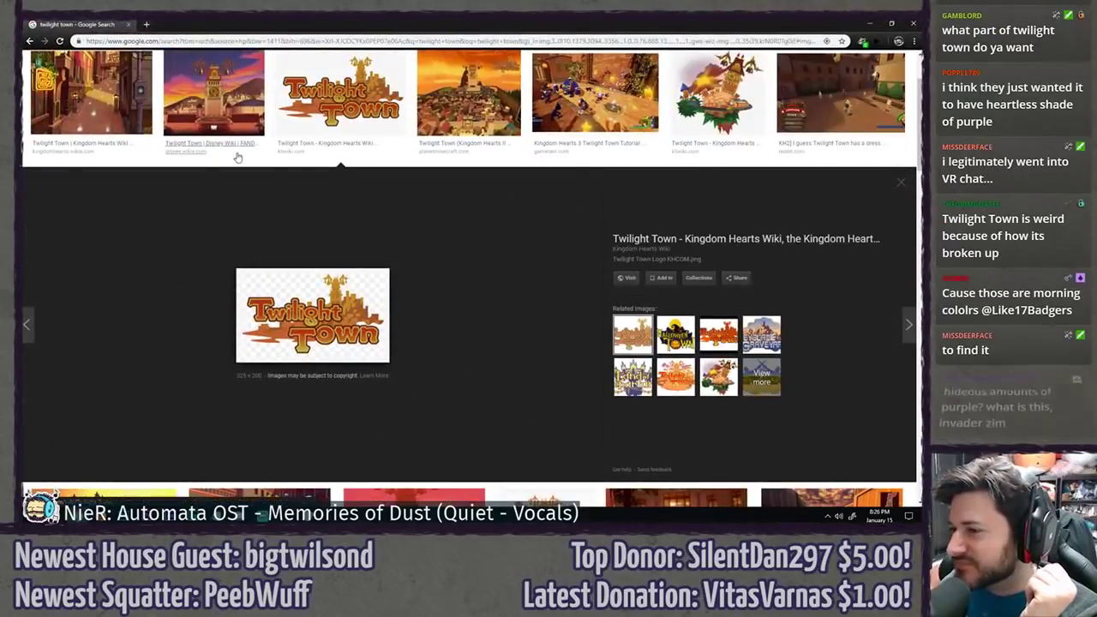
{"action": "scroll", "coordinate": [228, 122], "scroll_direction": "up", "scroll_amount": 1}
{"action": "left_click", "coordinate": [227, 122]}
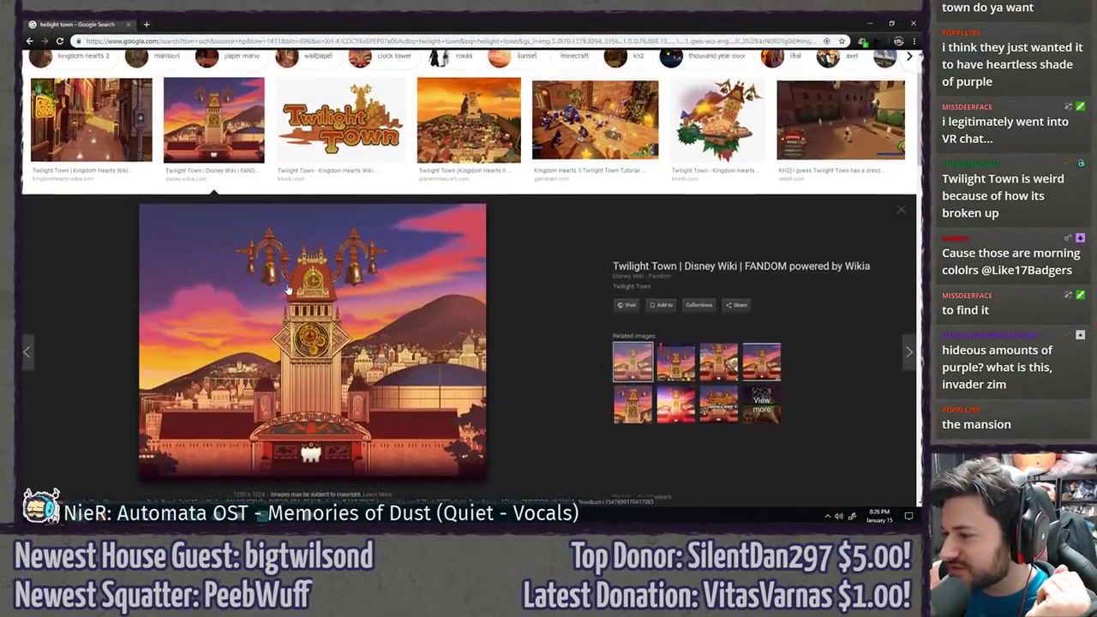
{"action": "left_click", "coordinate": [470, 90]}
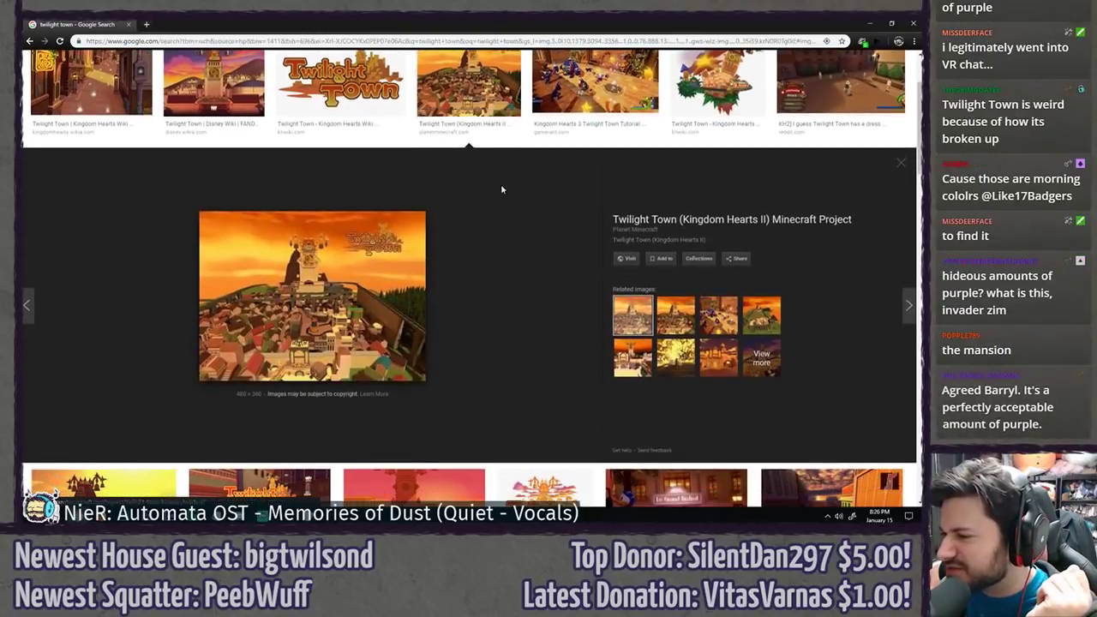
{"action": "left_click", "coordinate": [214, 86]}
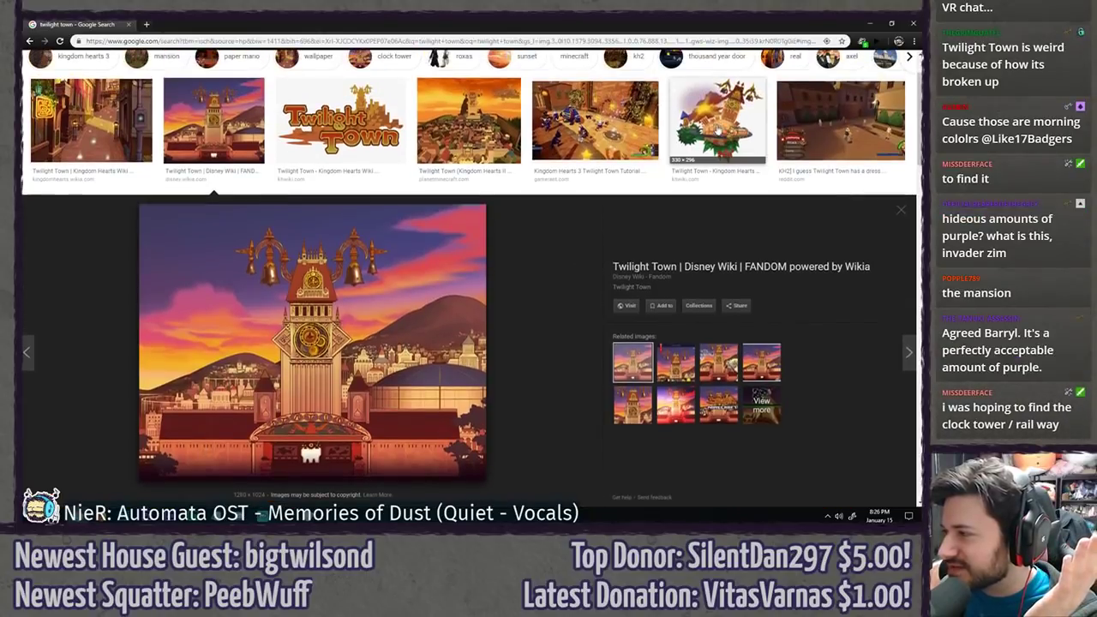
{"action": "left_click", "coordinate": [720, 125]}
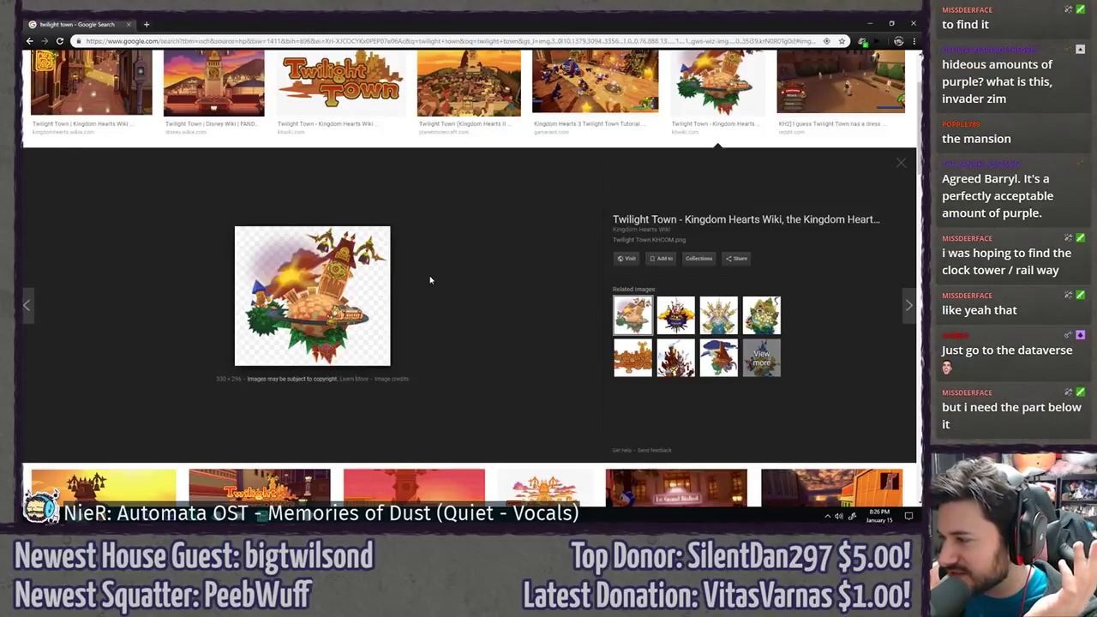
{"action": "scroll", "coordinate": [430, 279], "scroll_direction": "down", "scroll_amount": 3}
{"action": "left_click", "coordinate": [584, 368]}
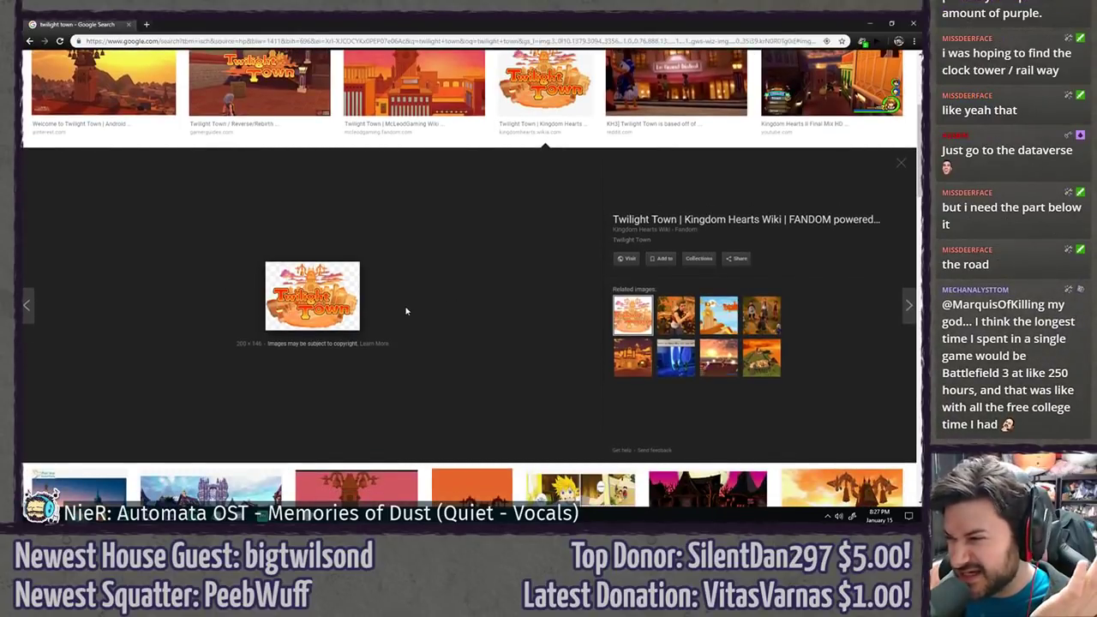
- Preview the Daybreak town, Twilight Town Reborn in SL and MarioWiki Twilight Town images
{"action": "scroll", "coordinate": [407, 311], "scroll_direction": "up", "scroll_amount": 1}
{"action": "scroll", "coordinate": [407, 311], "scroll_direction": "down", "scroll_amount": 1}
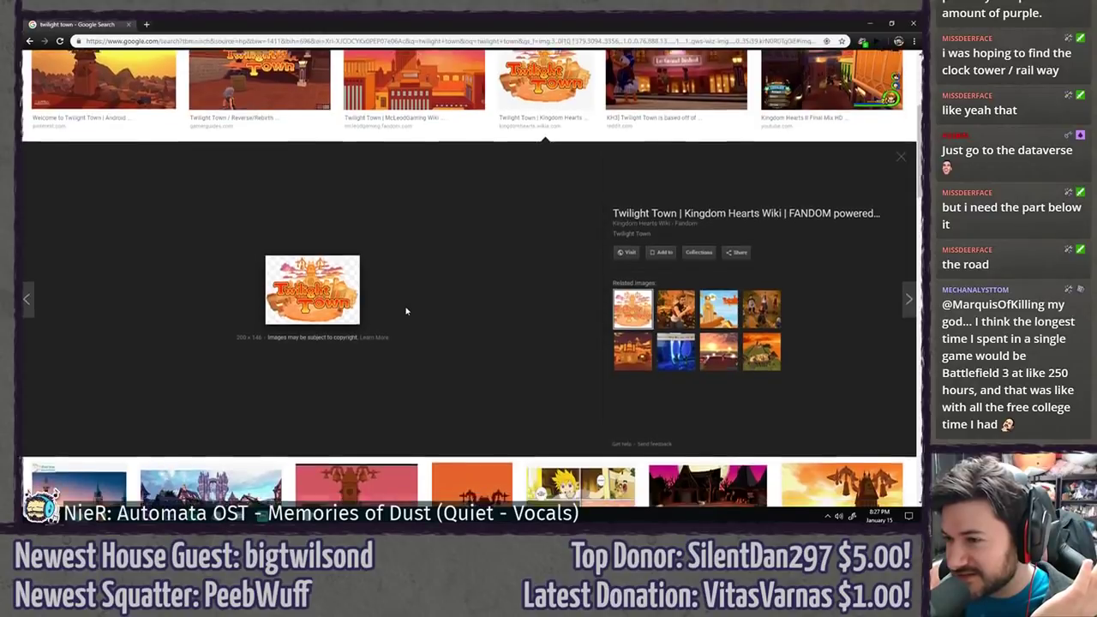
{"action": "scroll", "coordinate": [406, 311], "scroll_direction": "up", "scroll_amount": 1}
{"action": "scroll", "coordinate": [406, 311], "scroll_direction": "down", "scroll_amount": 2}
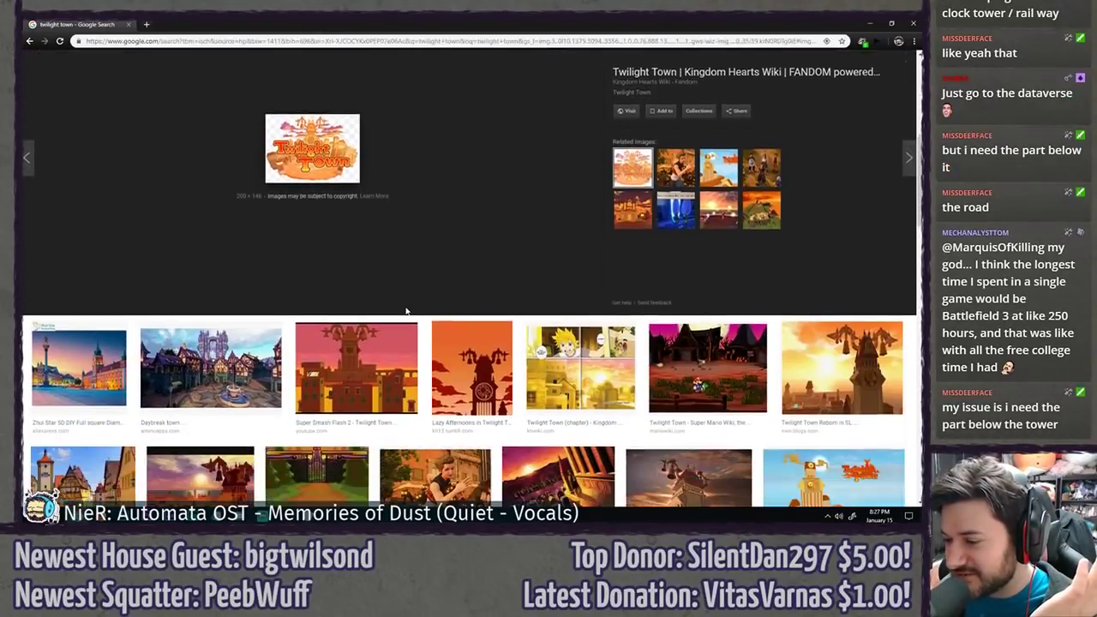
{"action": "scroll", "coordinate": [406, 311], "scroll_direction": "down", "scroll_amount": 1}
{"action": "left_click", "coordinate": [220, 254]}
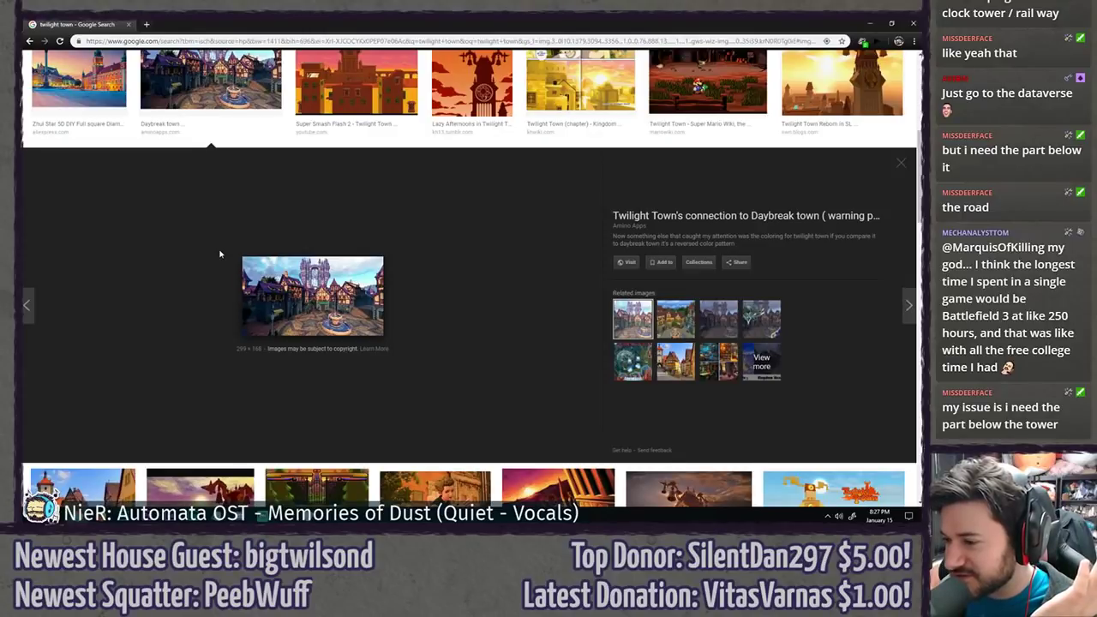
{"action": "scroll", "coordinate": [219, 254], "scroll_direction": "up", "scroll_amount": 2}
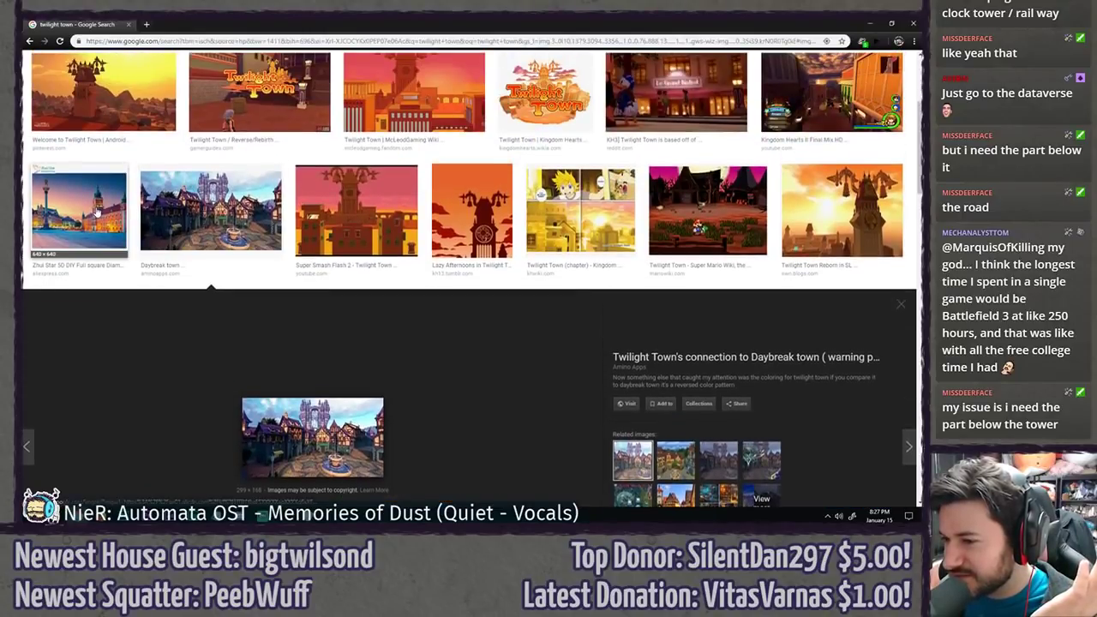
{"action": "left_click", "coordinate": [808, 194]}
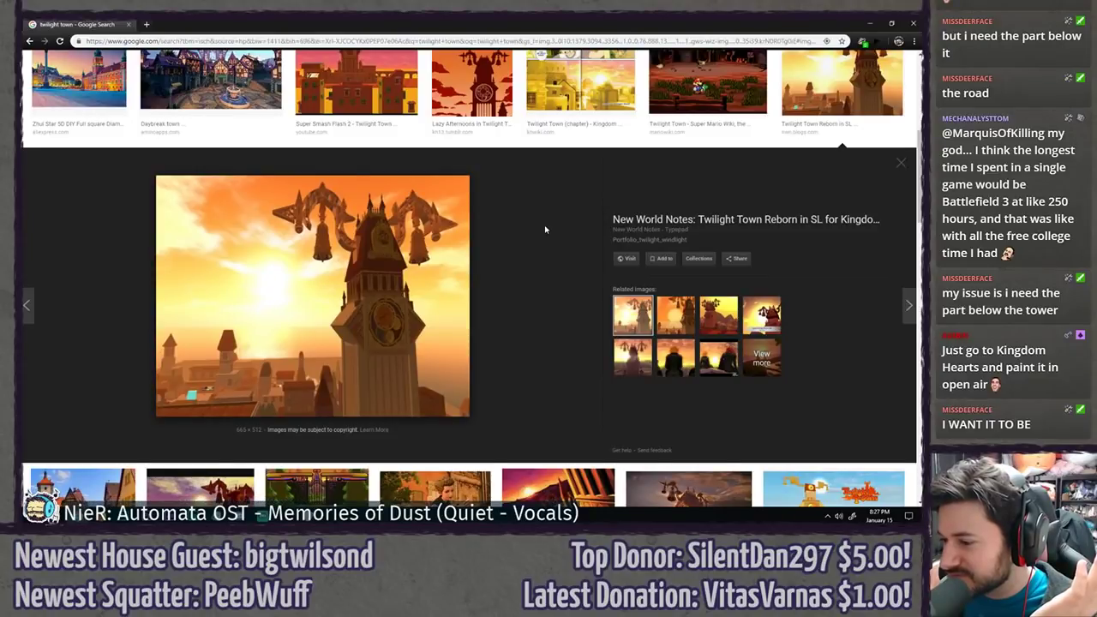
{"action": "scroll", "coordinate": [544, 229], "scroll_direction": "down", "scroll_amount": 3}
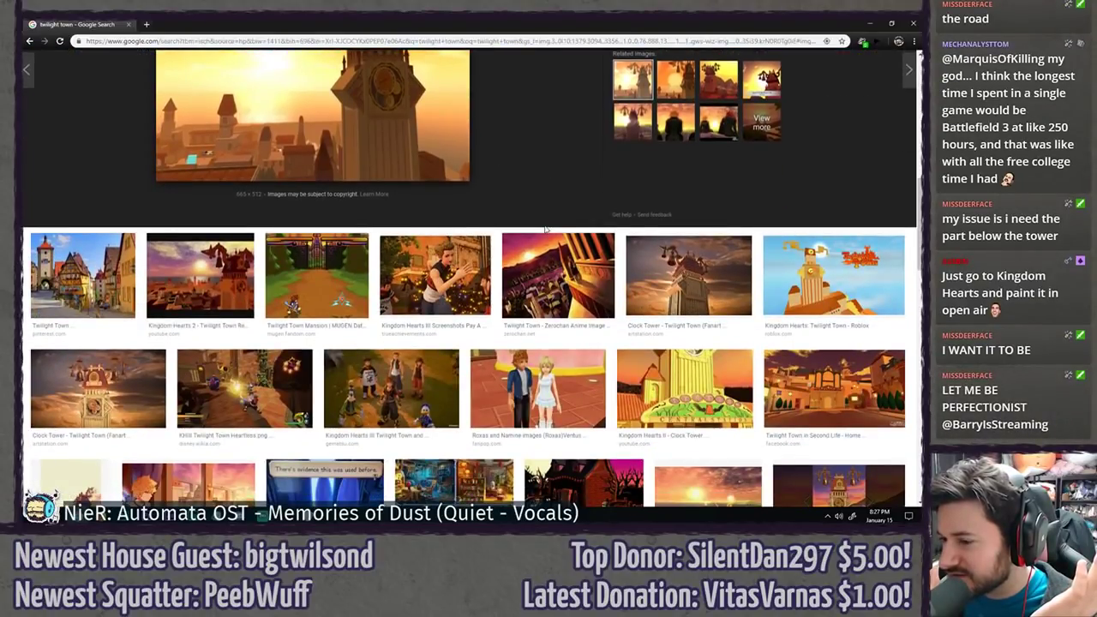
{"action": "scroll", "coordinate": [545, 229], "scroll_direction": "down", "scroll_amount": 1}
{"action": "scroll", "coordinate": [544, 230], "scroll_direction": "down", "scroll_amount": 2}
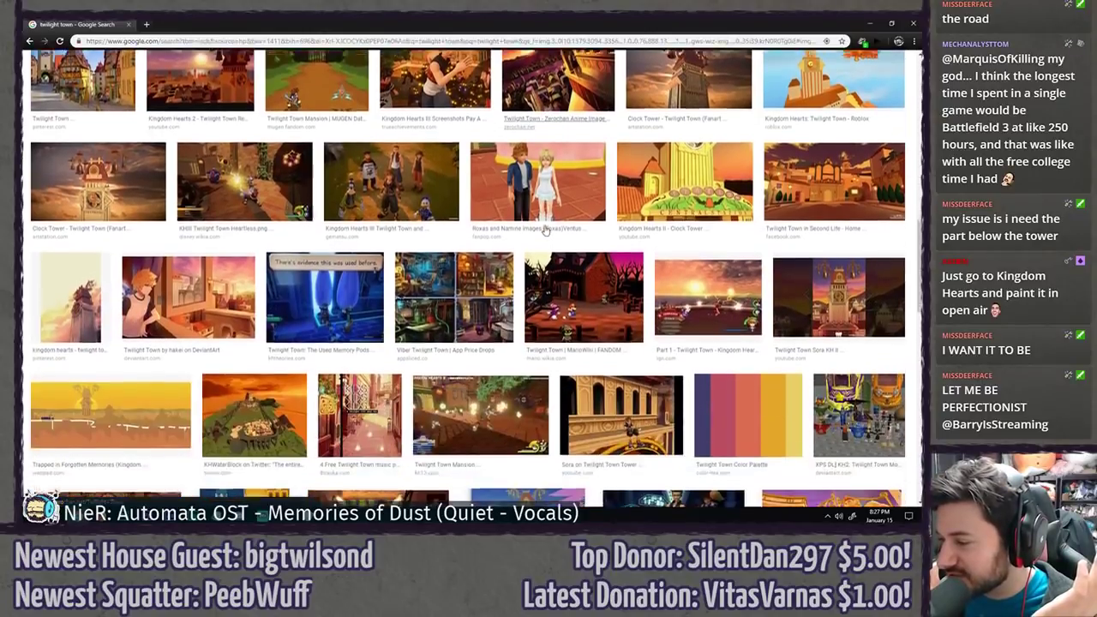
{"action": "left_click", "coordinate": [562, 273]}
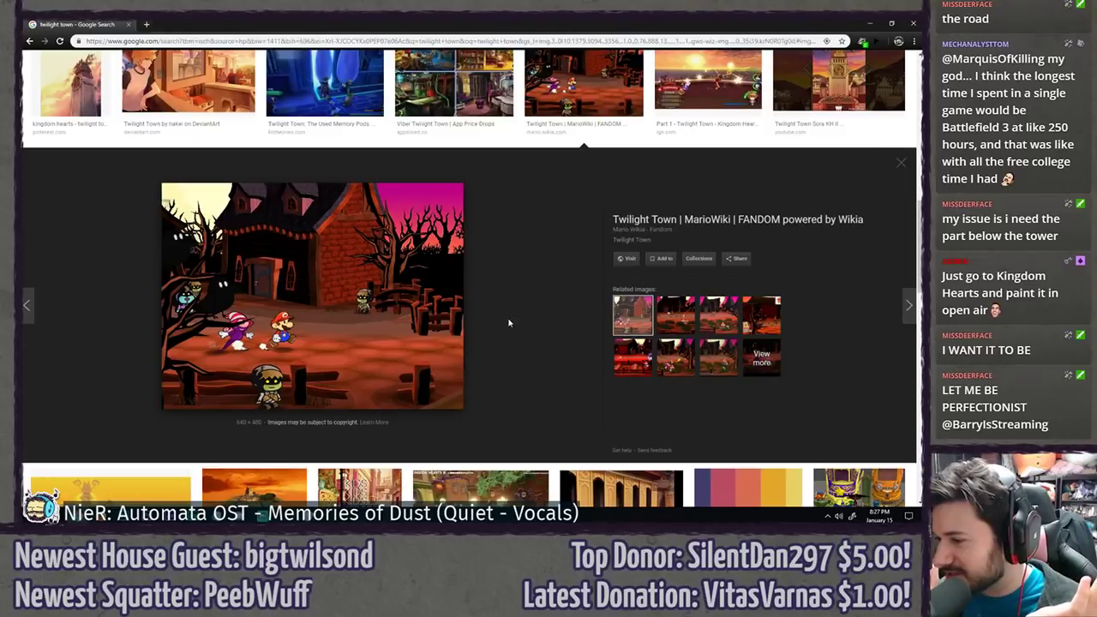
- Revisit the clock tower and Twilight Town logo images, then return to Premiere Pro
{"action": "scroll", "coordinate": [506, 285], "scroll_direction": "up", "scroll_amount": 10}
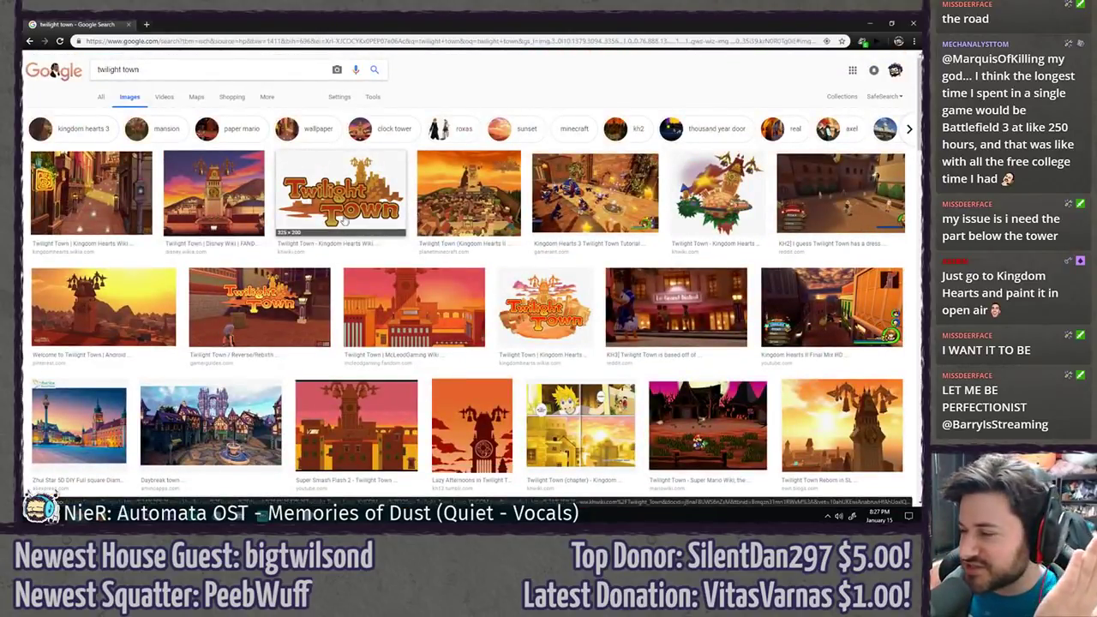
{"action": "left_click", "coordinate": [244, 183]}
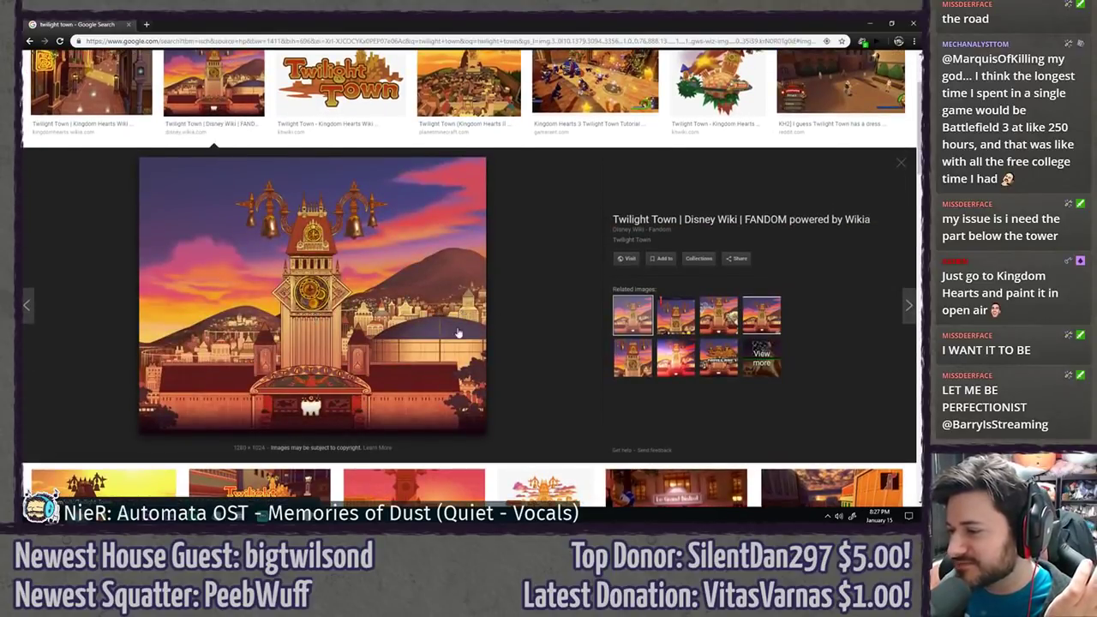
{"action": "scroll", "coordinate": [120, 300], "scroll_direction": "up", "scroll_amount": 1}
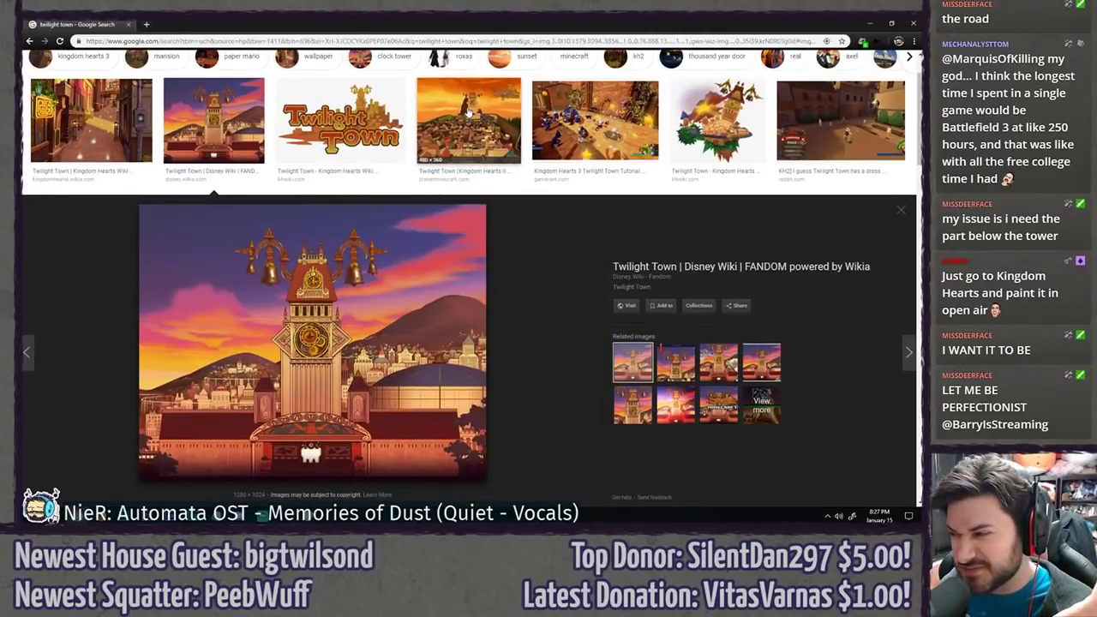
{"action": "left_click", "coordinate": [341, 98]}
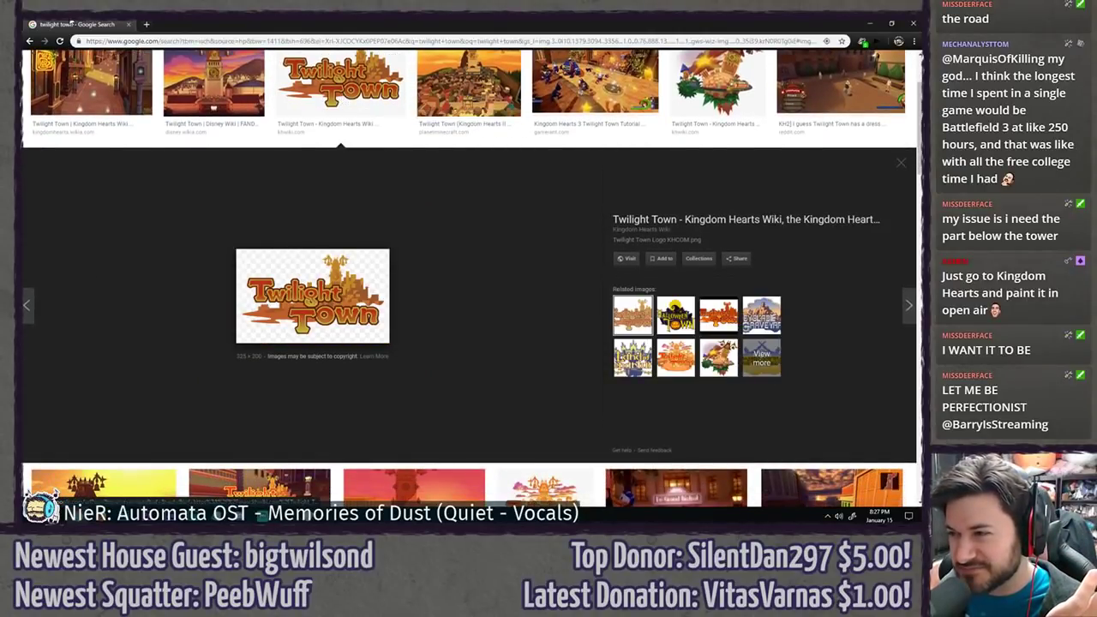
{"action": "key", "text": "alt+Tab"}
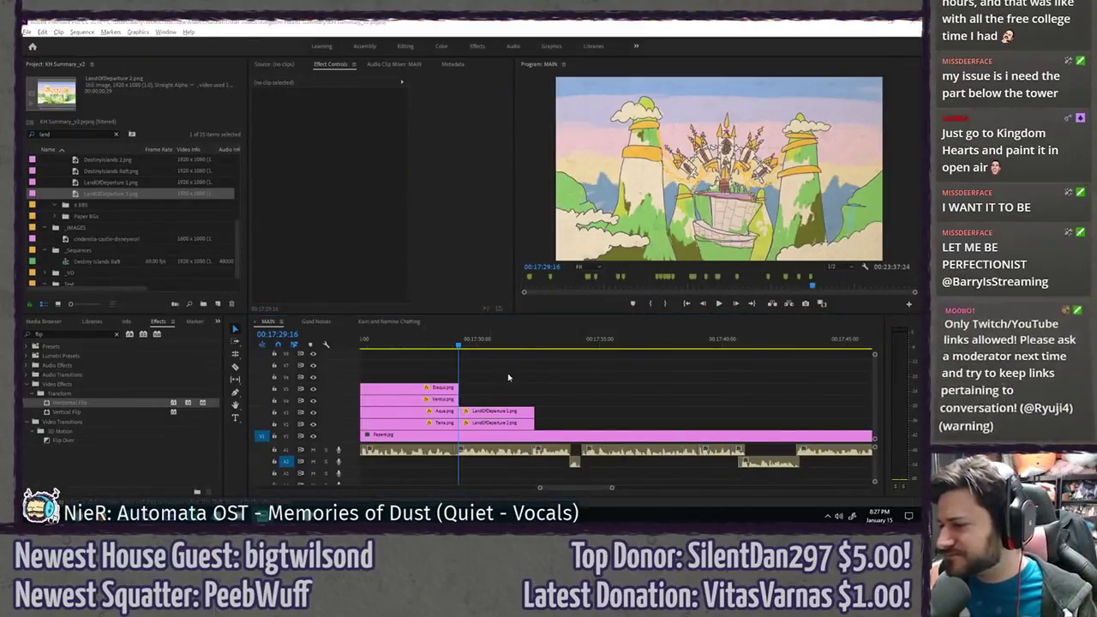
- Preview the timeline full-screen, then place Aqua.png on V2 at the playhead
{"action": "key", "text": "space"}
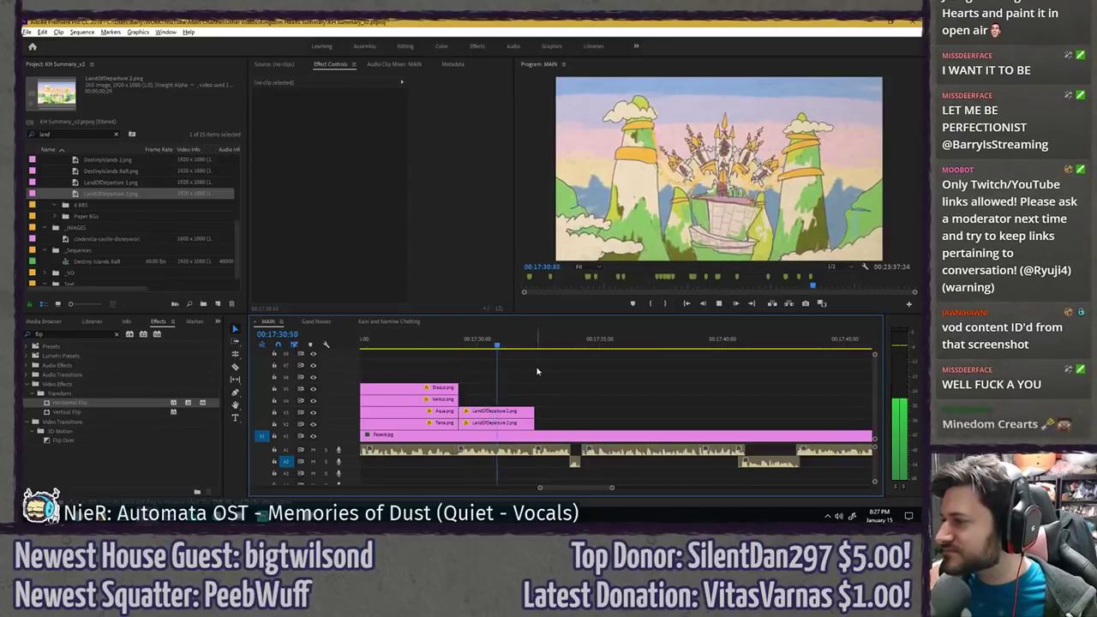
{"action": "key", "text": "grave"}
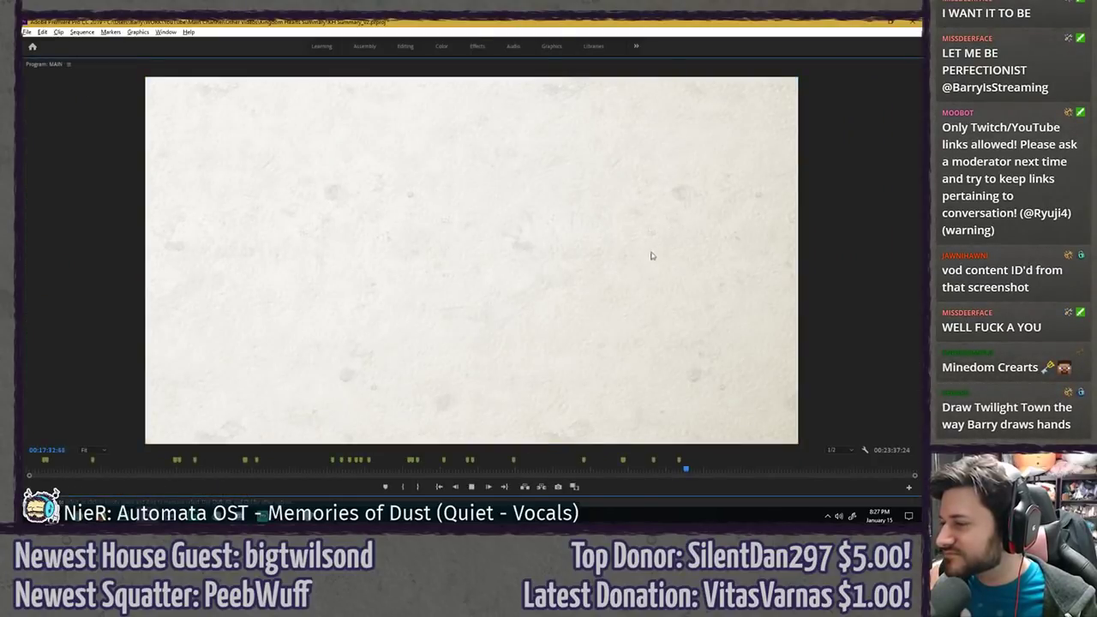
{"action": "key", "text": "grave"}
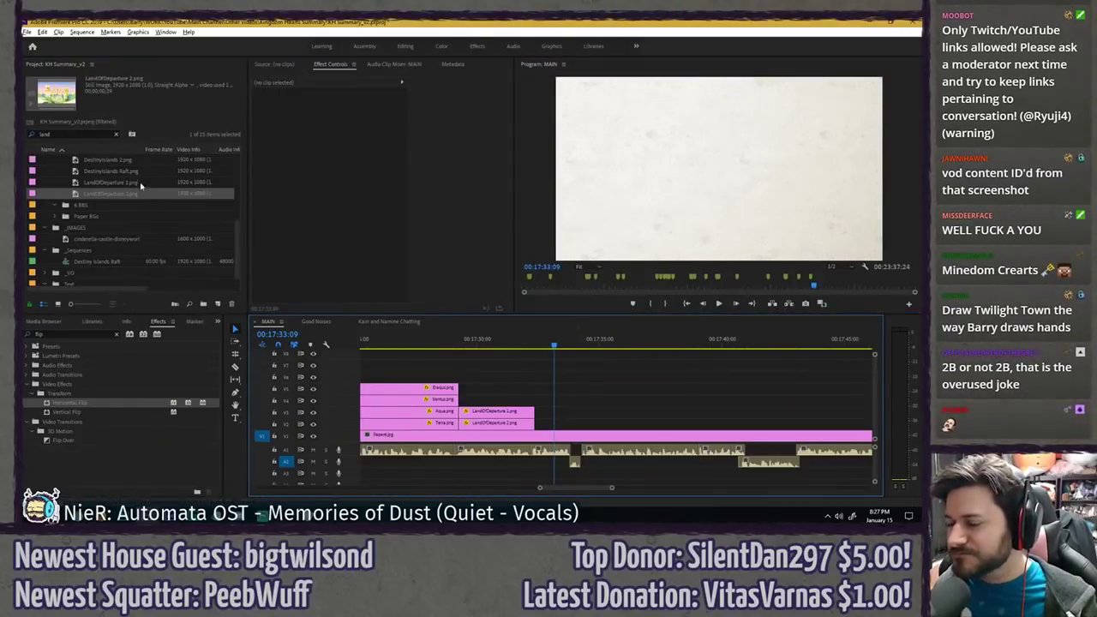
{"action": "left_click", "coordinate": [117, 134]}
{"action": "type", "text": "sup"}
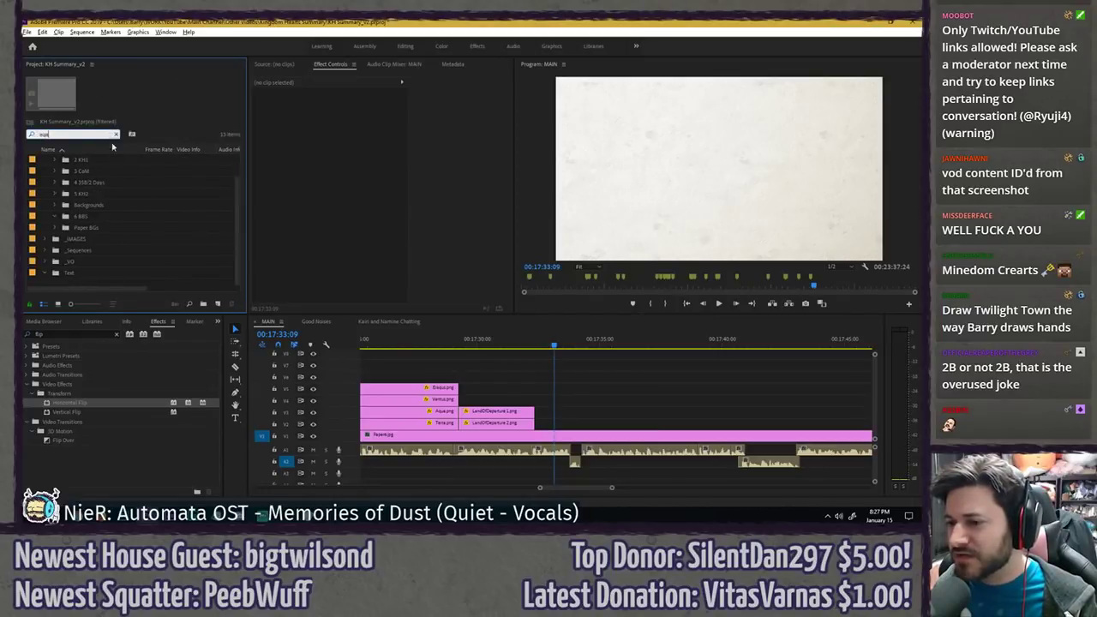
{"action": "key", "text": "BackSpace"}
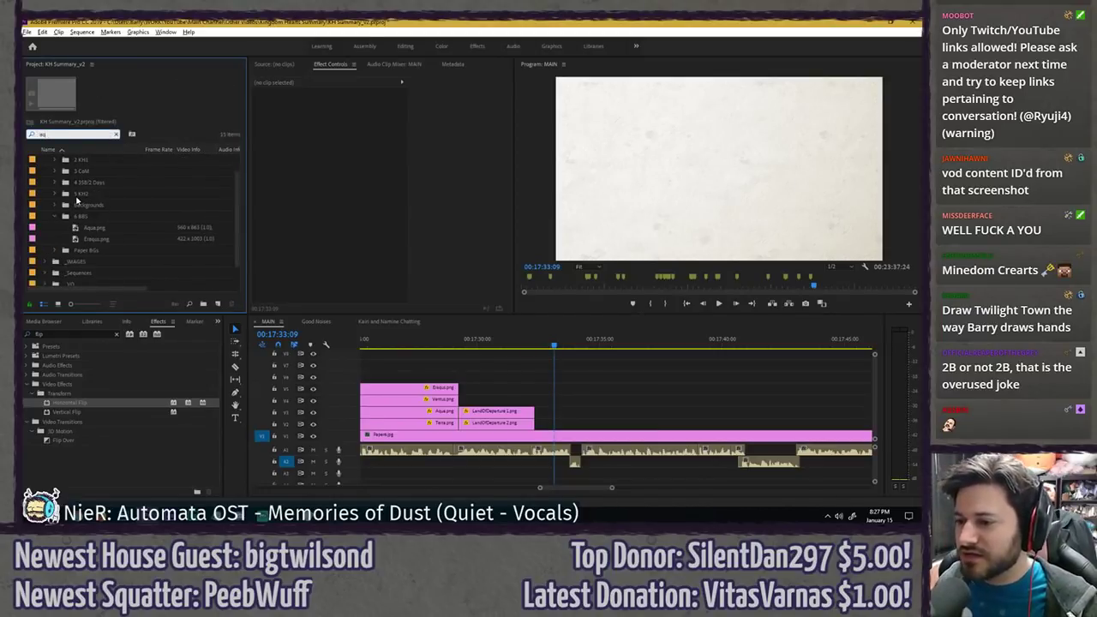
{"action": "left_click_drag", "start_coordinate": [90, 225], "coordinate": [598, 425]}
- Play back Aqua's appearance over the Land of Departure shot and save the project
{"action": "scroll", "coordinate": [581, 380], "scroll_direction": "up", "scroll_amount": 3}
{"action": "left_click", "coordinate": [463, 347]}
{"action": "key", "text": "space"}
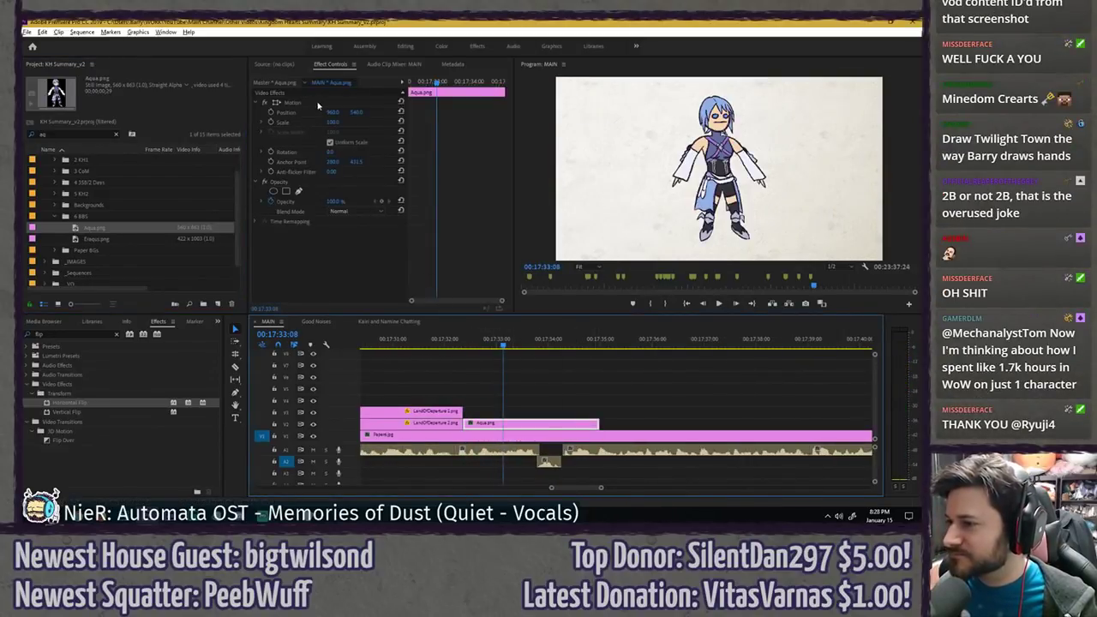
{"action": "left_click", "coordinate": [727, 199]}
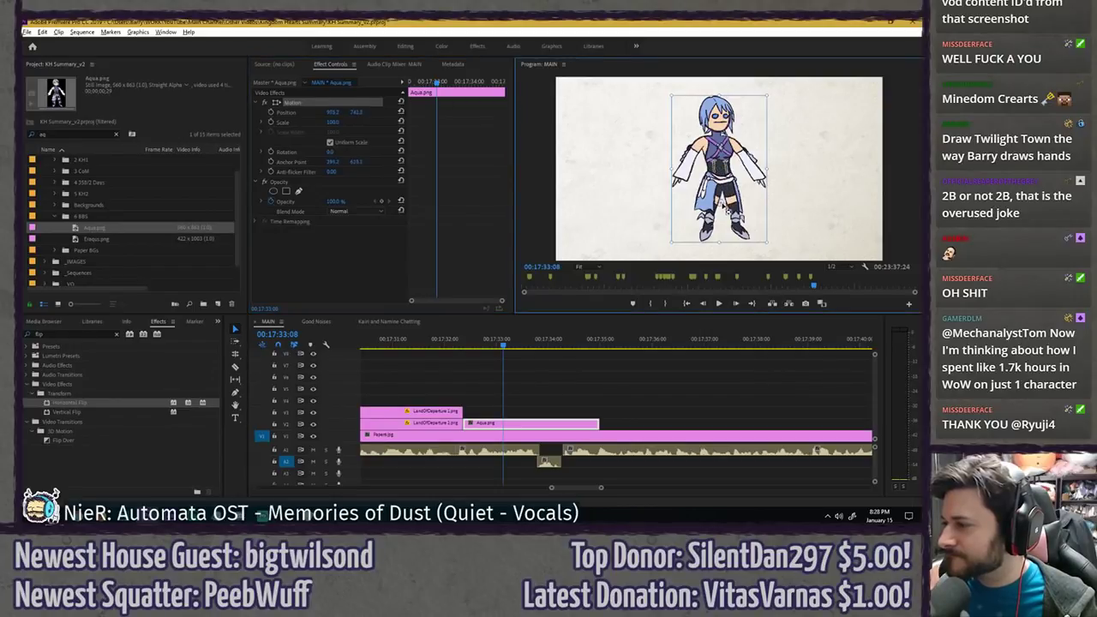
{"action": "left_click", "coordinate": [470, 179]}
{"action": "key", "text": "space"}
{"action": "key", "text": "space"}
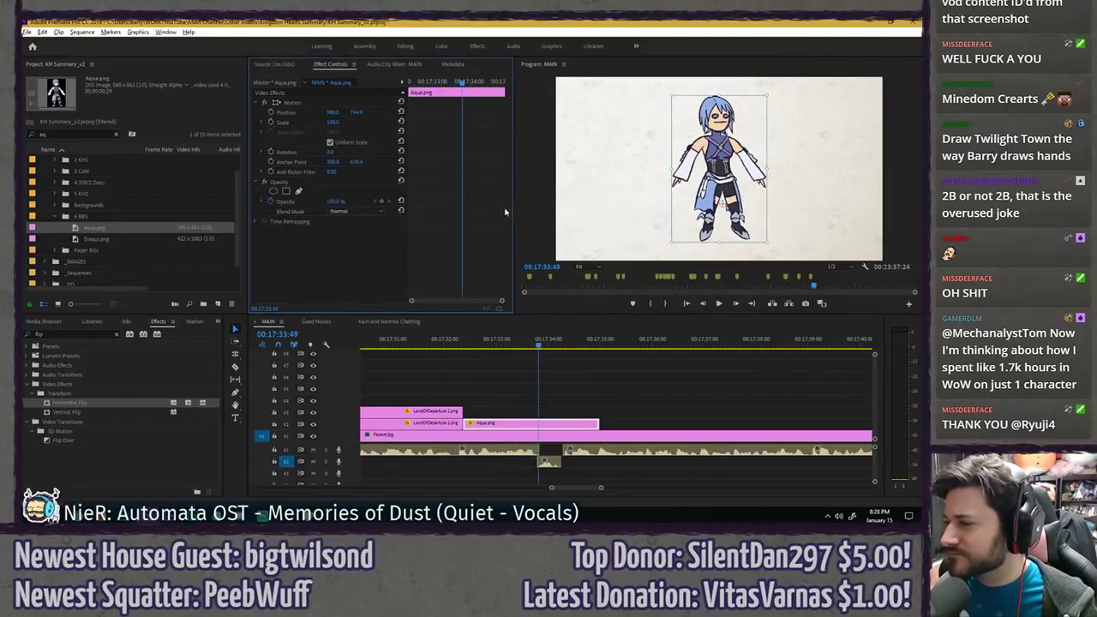
{"action": "key", "text": "ctrl+s"}
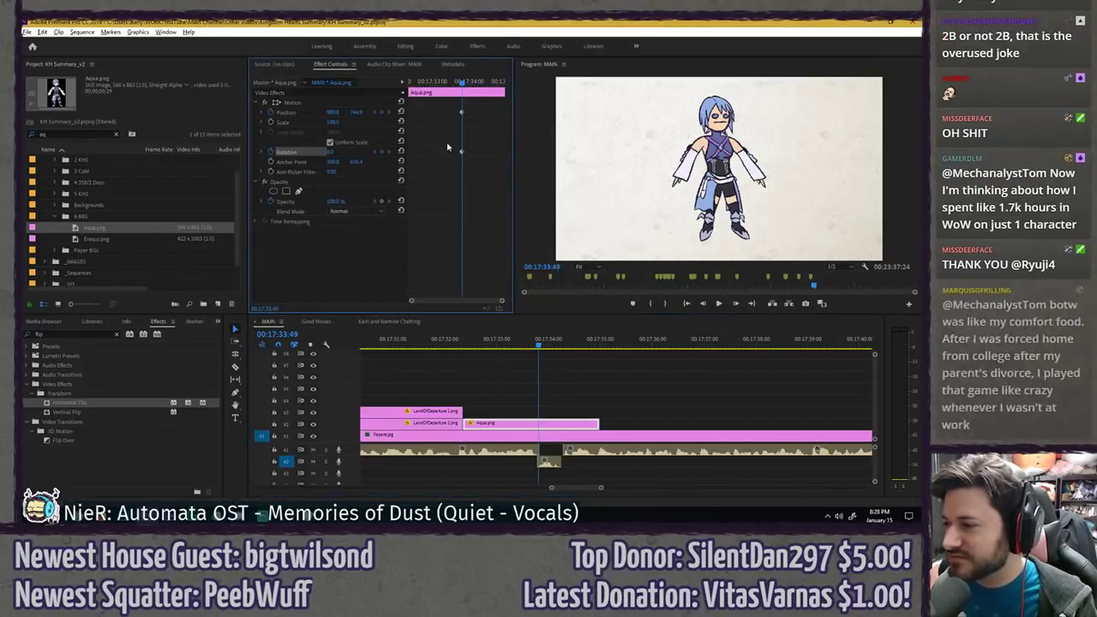
{"action": "key", "text": "space"}
{"action": "key", "text": "space"}
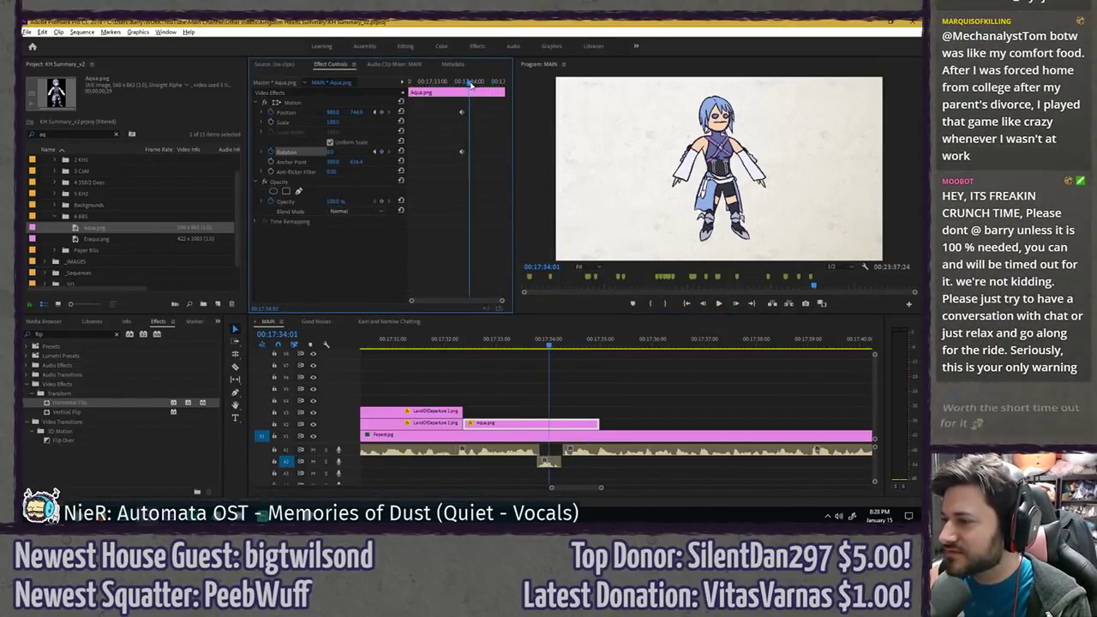
{"action": "key", "text": "Left"}
{"action": "key", "text": "Left"}
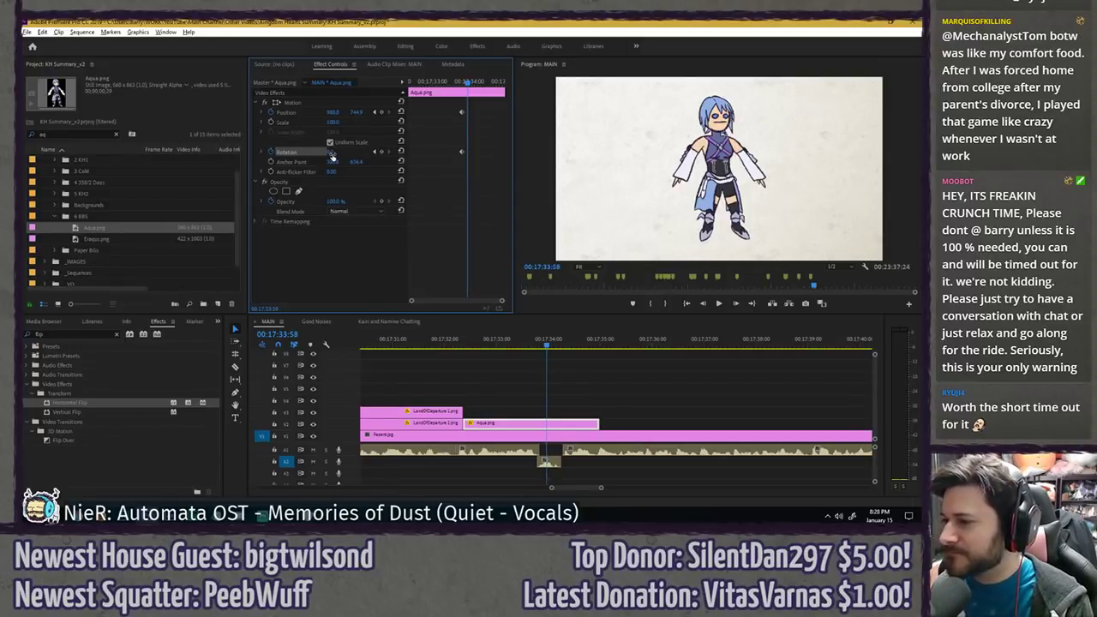
- Tilt Aqua to about -7.5°, raise her slightly, and preview the pose change
{"action": "left_click_drag", "start_coordinate": [330, 152], "coordinate": [325, 151]}
{"action": "left_click_drag", "start_coordinate": [356, 113], "coordinate": [332, 113]}
{"action": "left_click_drag", "start_coordinate": [457, 83], "coordinate": [467, 82]}
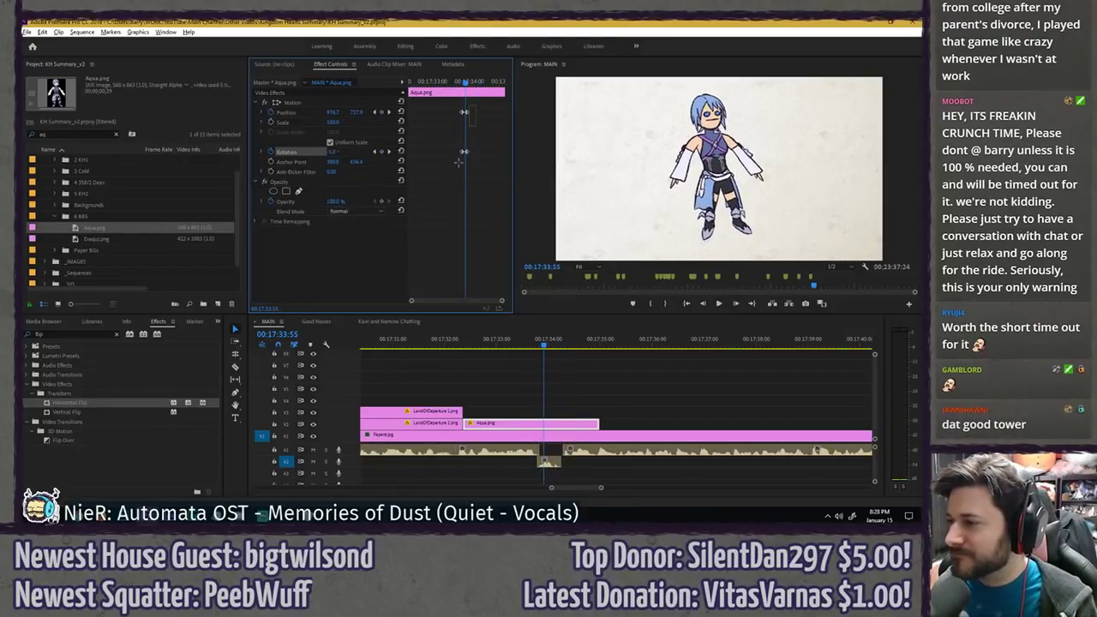
{"action": "left_click", "coordinate": [453, 86]}
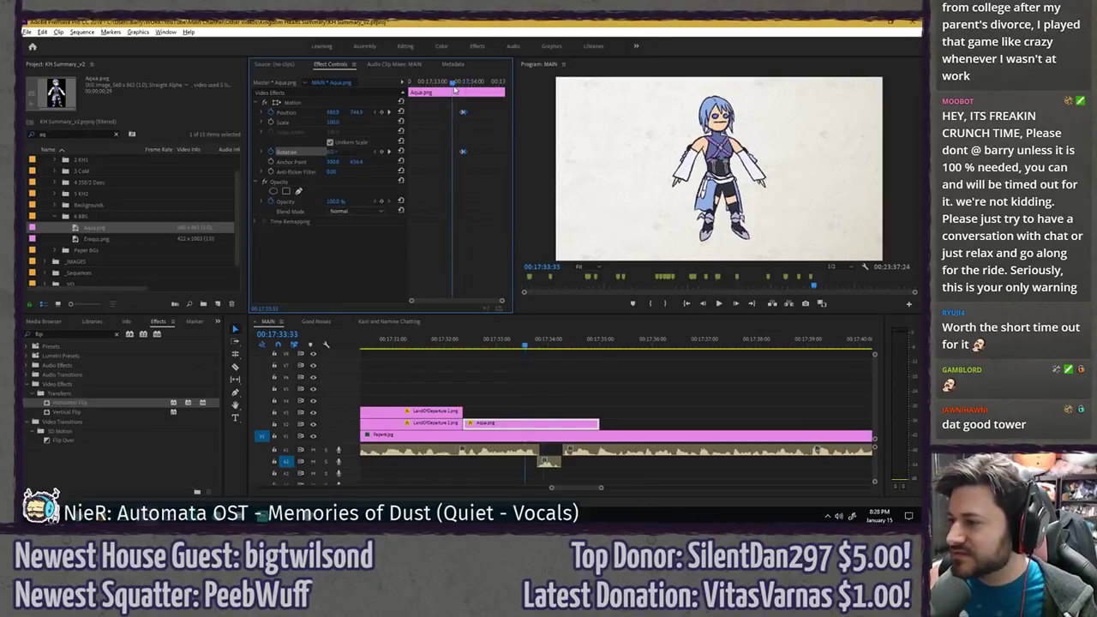
{"action": "key", "text": "space"}
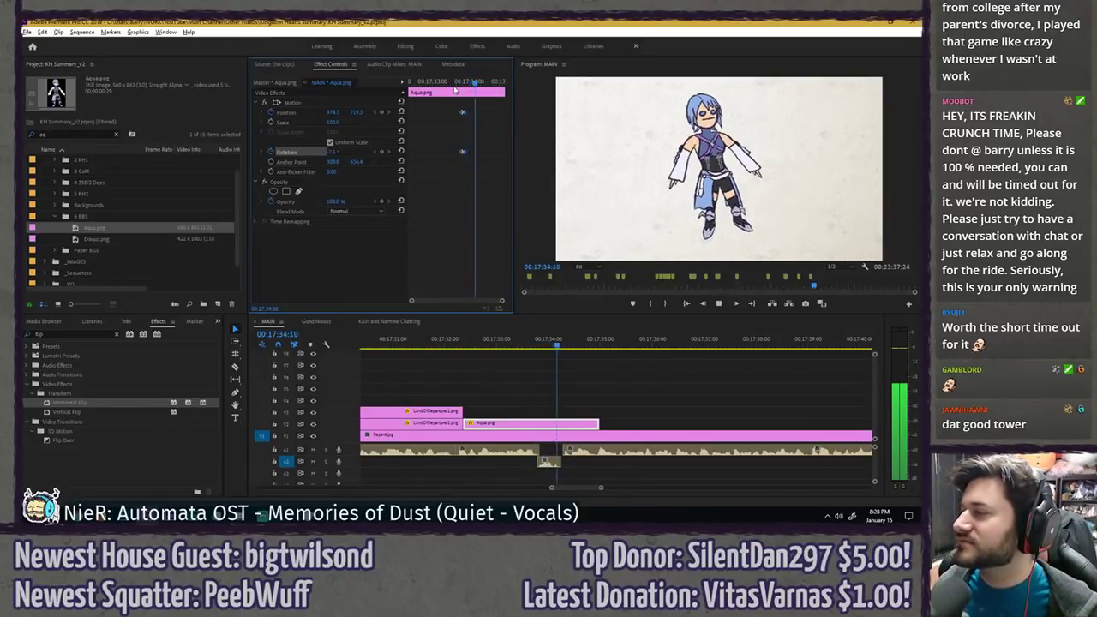
{"action": "left_click", "coordinate": [459, 84]}
{"action": "key", "text": "space"}
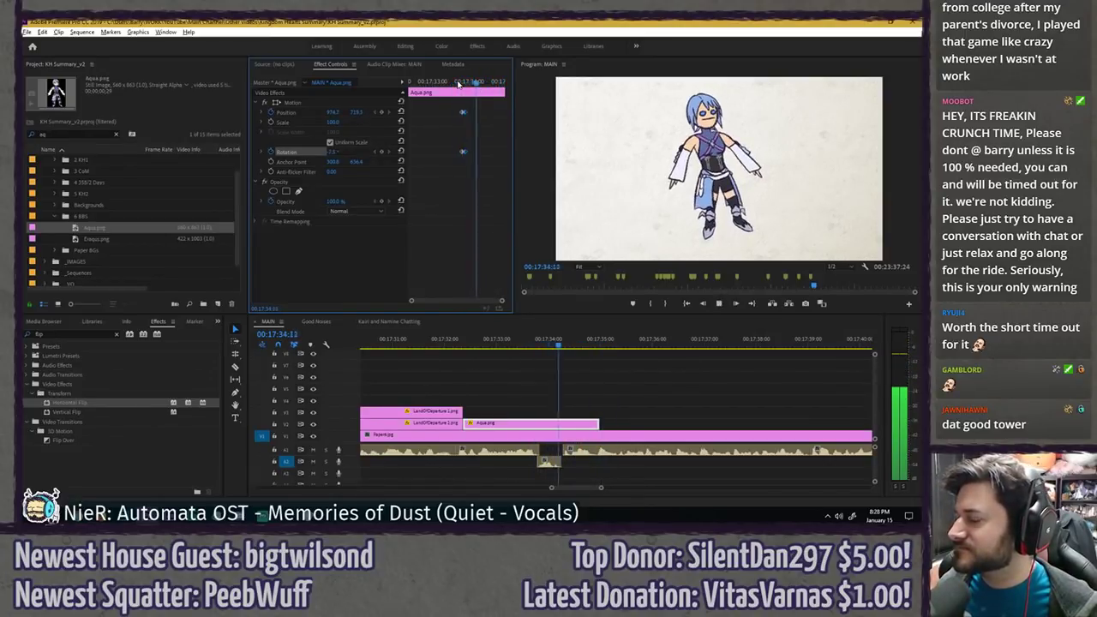
{"action": "key", "text": "space"}
- Keyframe Aqua's position at 17:34:19, slide her off-screen left 12 frames later, and ease it
{"action": "left_click", "coordinate": [381, 112]}
{"action": "left_click", "coordinate": [443, 181]}
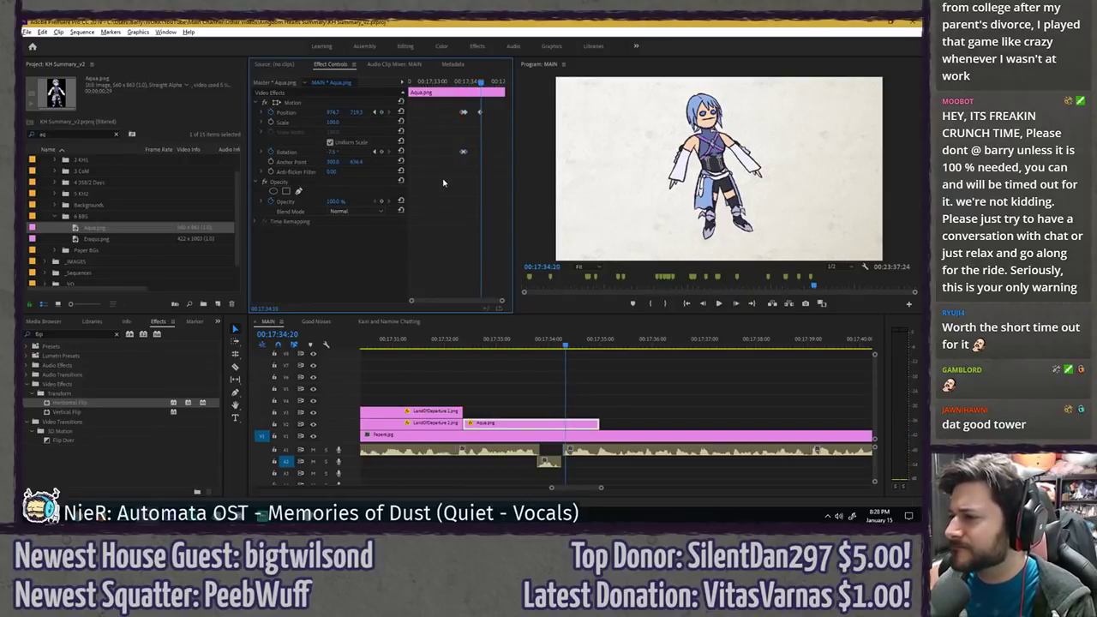
{"action": "key", "text": "Right"}
{"action": "key", "text": "Right"}
{"action": "key", "text": "Right"}
{"action": "key", "text": "Right"}
{"action": "key", "text": "Right"}
{"action": "key", "text": "Right"}
{"action": "key", "text": "Right"}
{"action": "key", "text": "Right"}
{"action": "key", "text": "Right"}
{"action": "key", "text": "Right"}
{"action": "key", "text": "Right"}
{"action": "key", "text": "Right"}
{"action": "key", "text": "Right"}
{"action": "key", "text": "Right"}
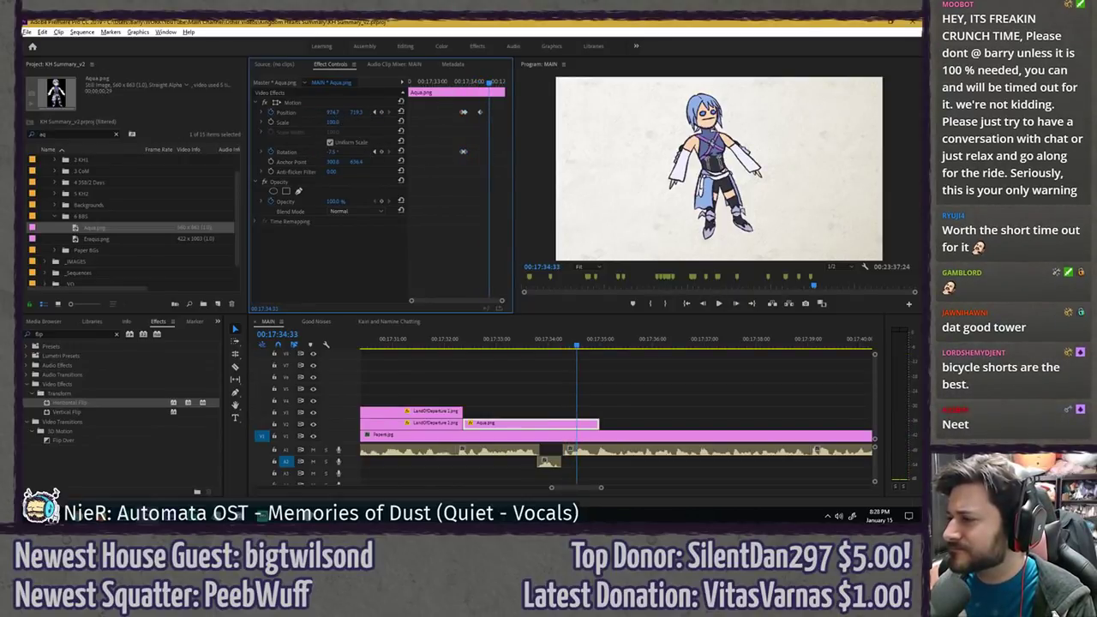
{"action": "left_click_drag", "start_coordinate": [332, 112], "coordinate": [276, 112]}
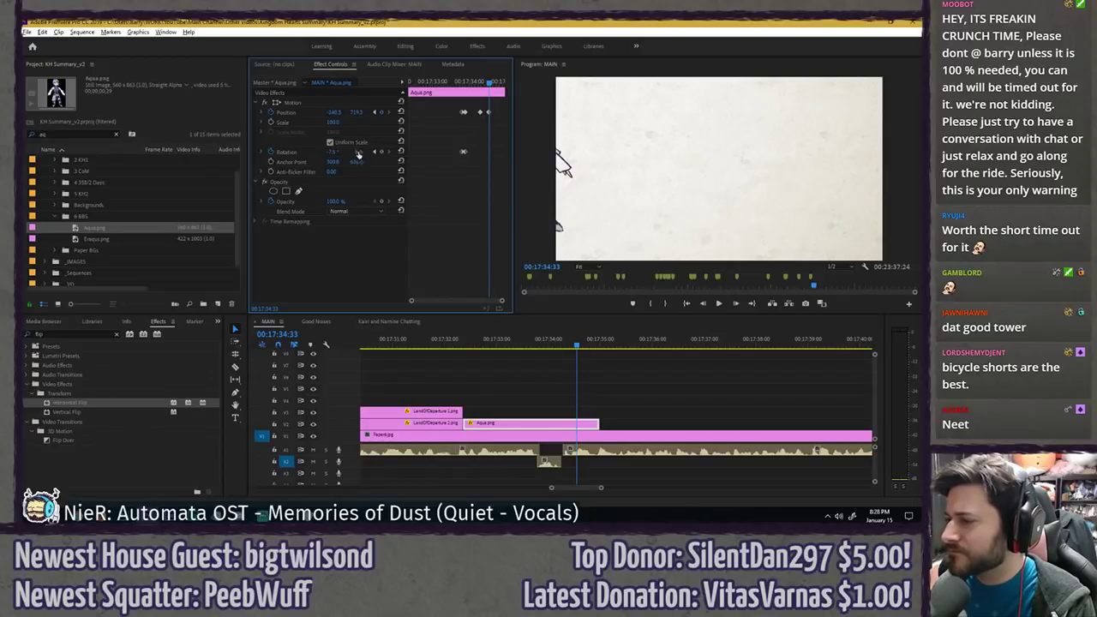
{"action": "right_click", "coordinate": [481, 114]}
{"action": "mouse_move", "coordinate": [549, 189]}
{"action": "left_click", "coordinate": [617, 257]}
{"action": "right_click", "coordinate": [488, 114]}
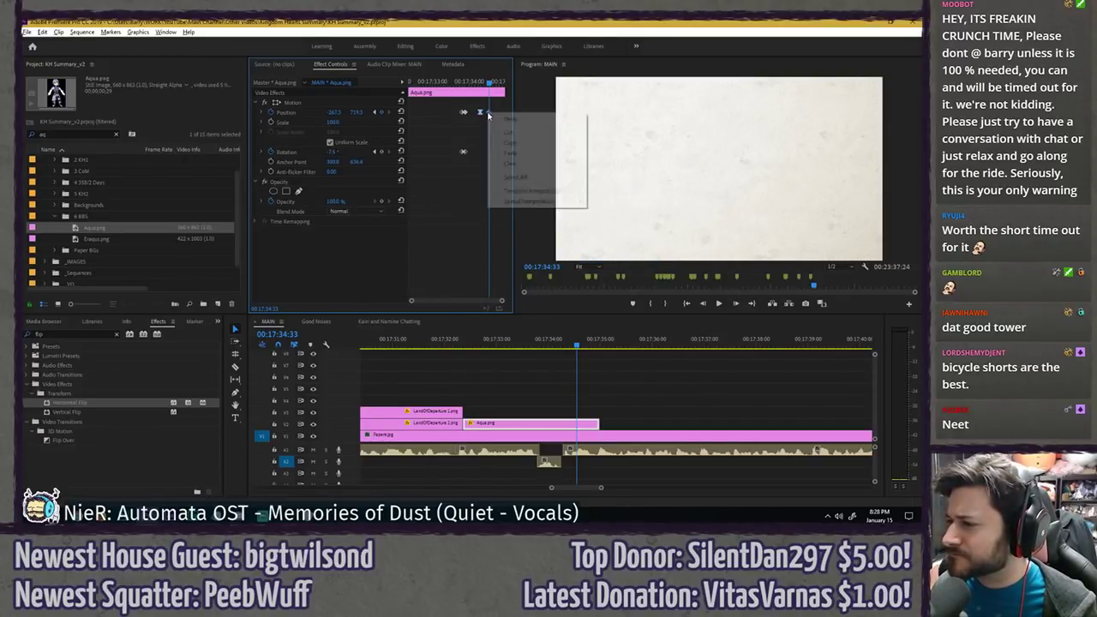
{"action": "left_click", "coordinate": [626, 247]}
{"action": "left_click", "coordinate": [482, 82]}
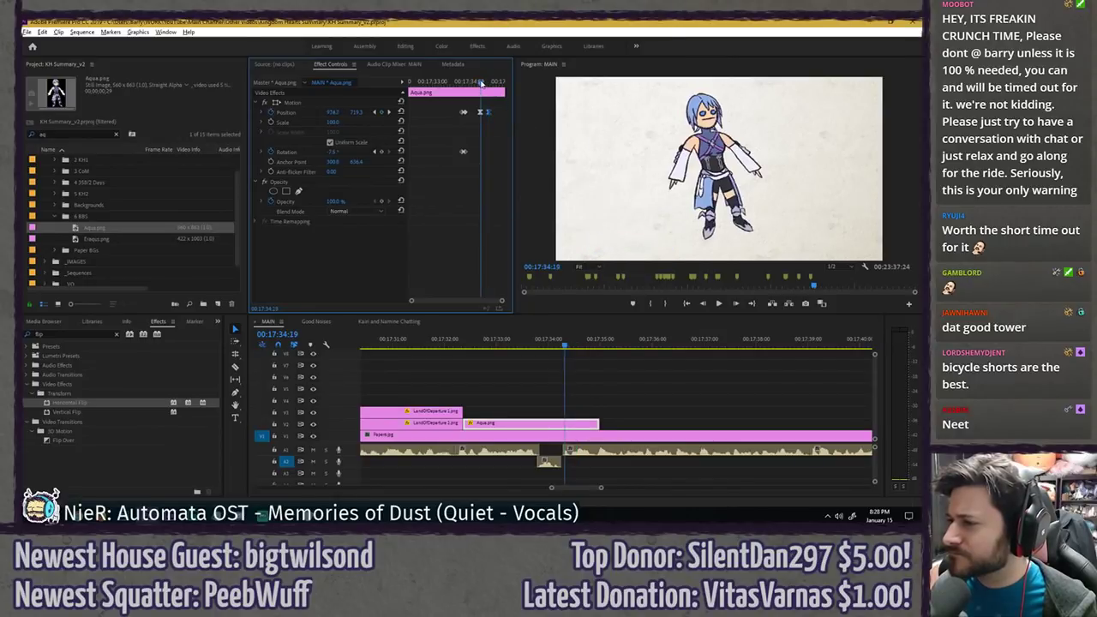
{"action": "mouse_move", "coordinate": [481, 82]}
{"action": "left_mouse_down"}
{"action": "mouse_move", "coordinate": [493, 82]}
{"action": "mouse_move", "coordinate": [478, 83]}
{"action": "left_mouse_up"}
{"action": "key", "text": "space"}
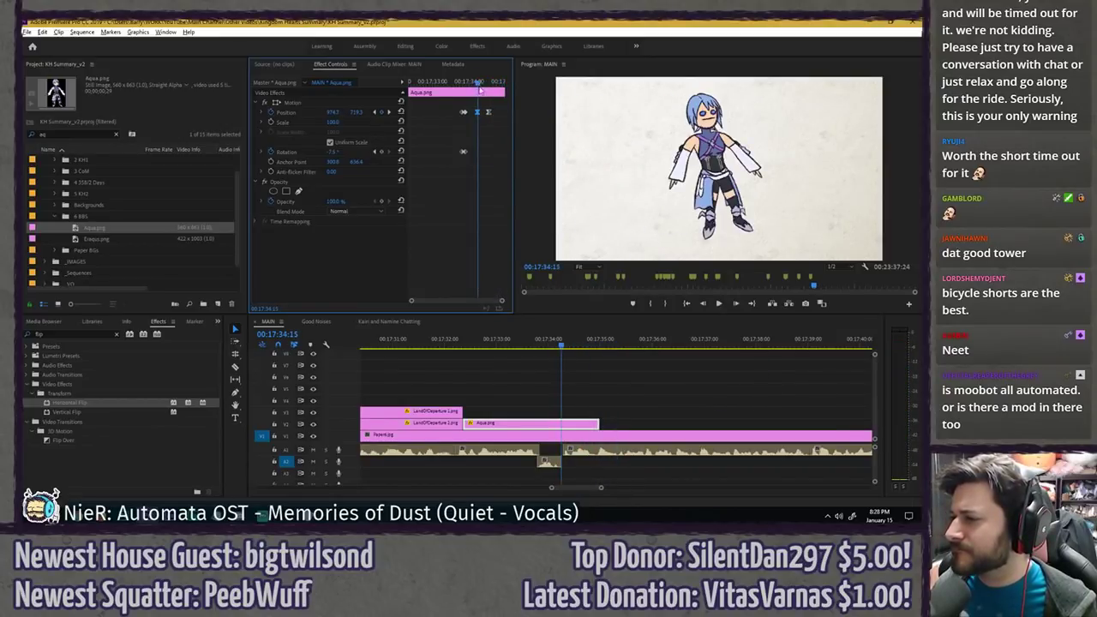
- Search the project for 'terra' and place Terra.png on the track above Aqua
{"action": "left_click", "coordinate": [117, 134]}
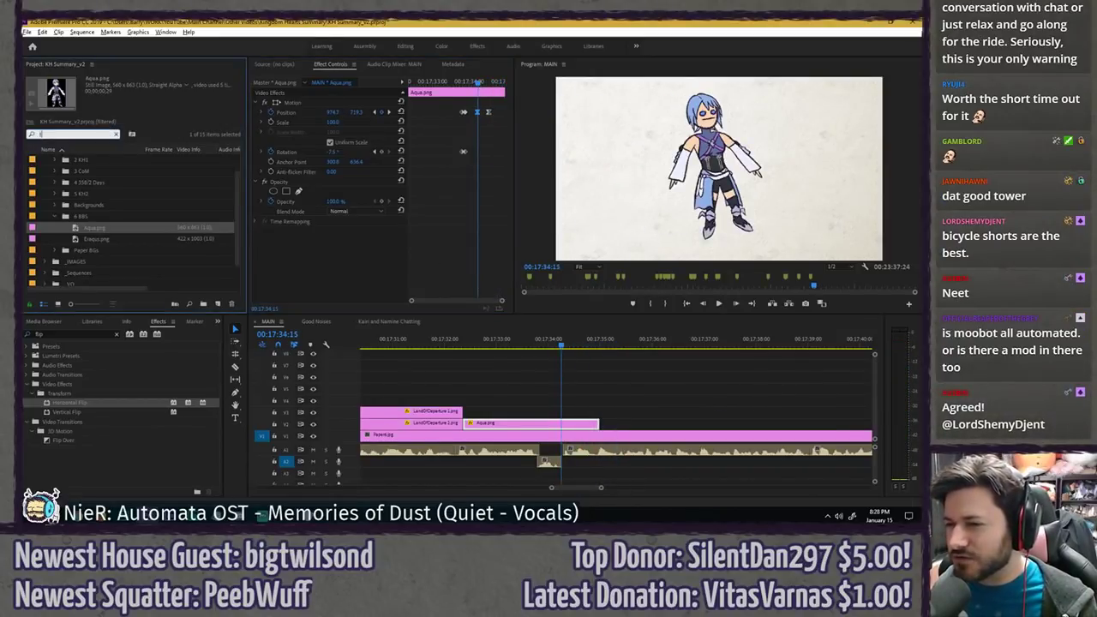
{"action": "type", "text": "terrra"}
{"action": "left_click_drag", "start_coordinate": [93, 228], "coordinate": [571, 414]}
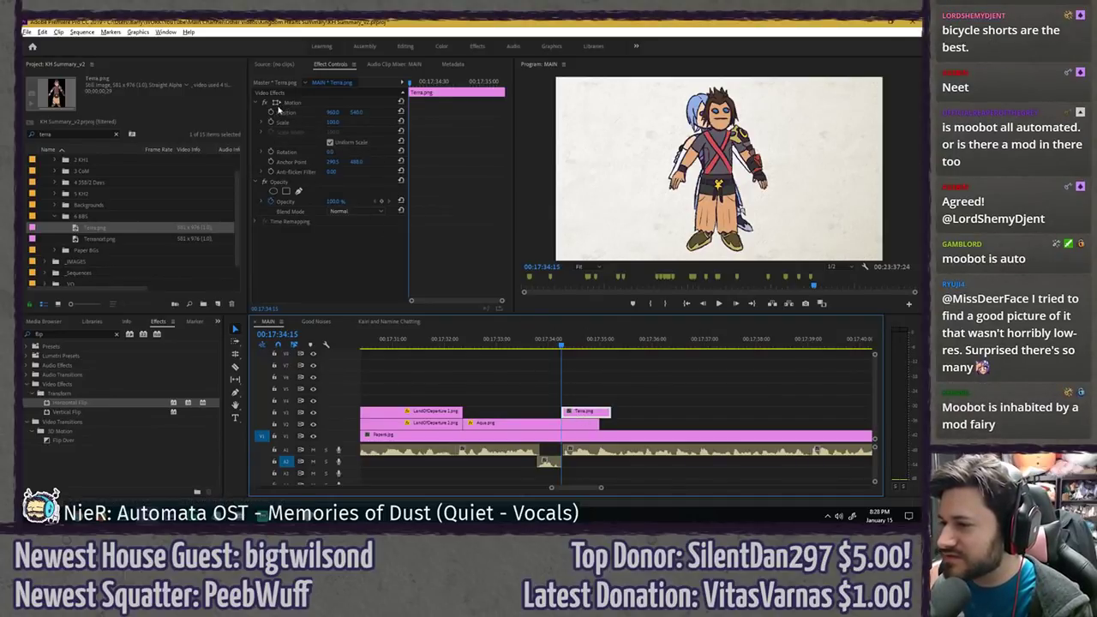
- Move Terra's anchor point lower in the preview and play past its appearance
{"action": "left_click_drag", "start_coordinate": [331, 114], "coordinate": [337, 111]}
{"action": "key", "text": "ctrl+z"}
{"action": "left_click", "coordinate": [336, 101]}
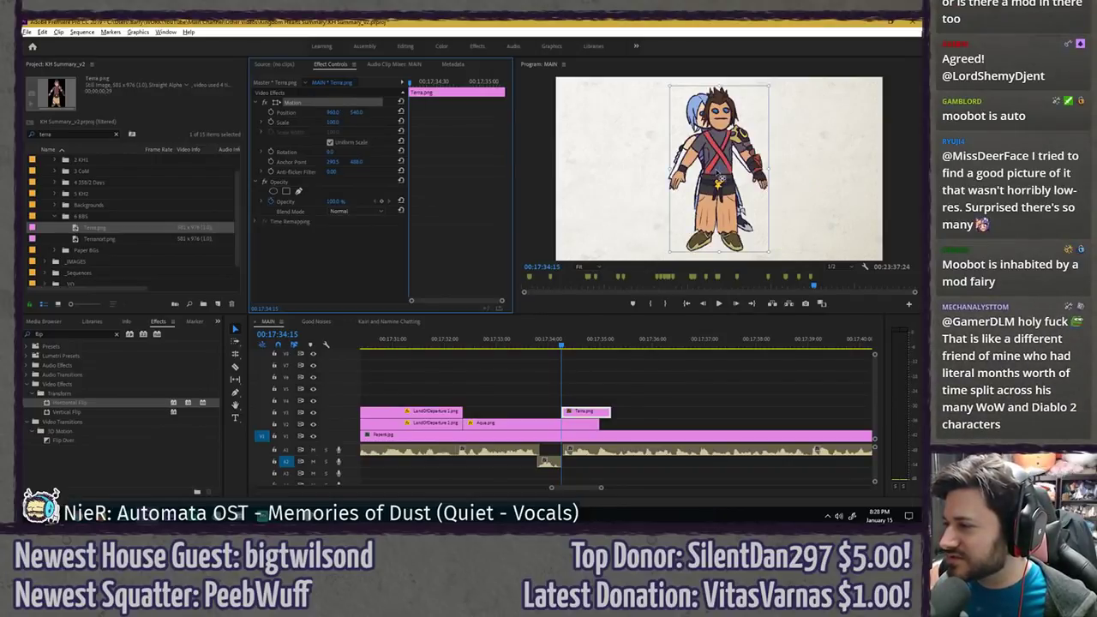
{"action": "left_click_drag", "start_coordinate": [718, 178], "coordinate": [716, 230]}
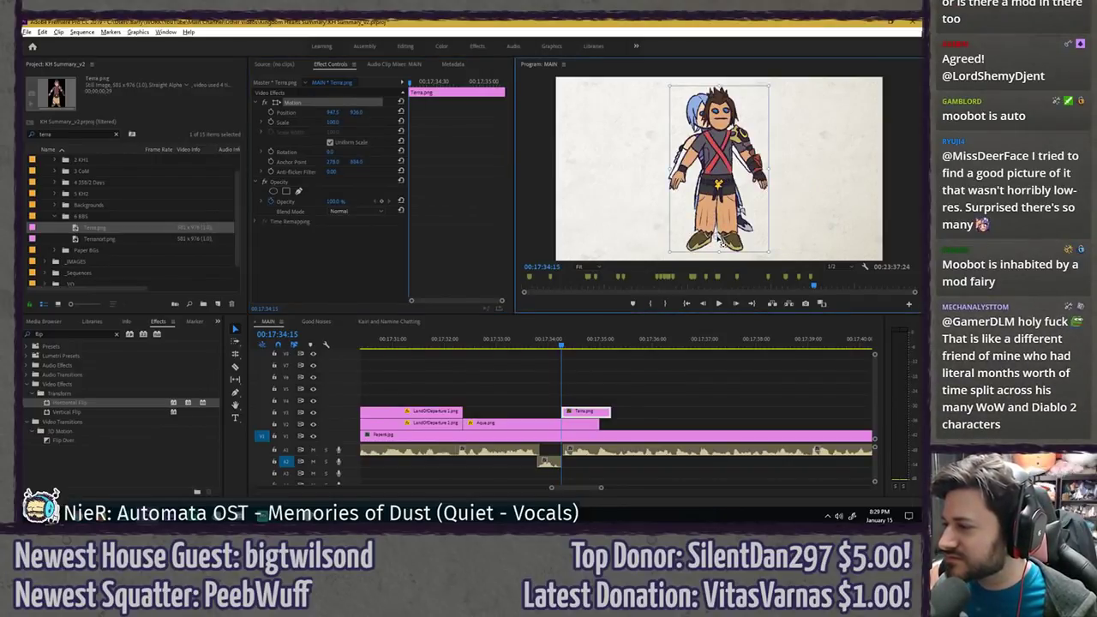
{"action": "left_click", "coordinate": [483, 194]}
{"action": "key", "text": "space"}
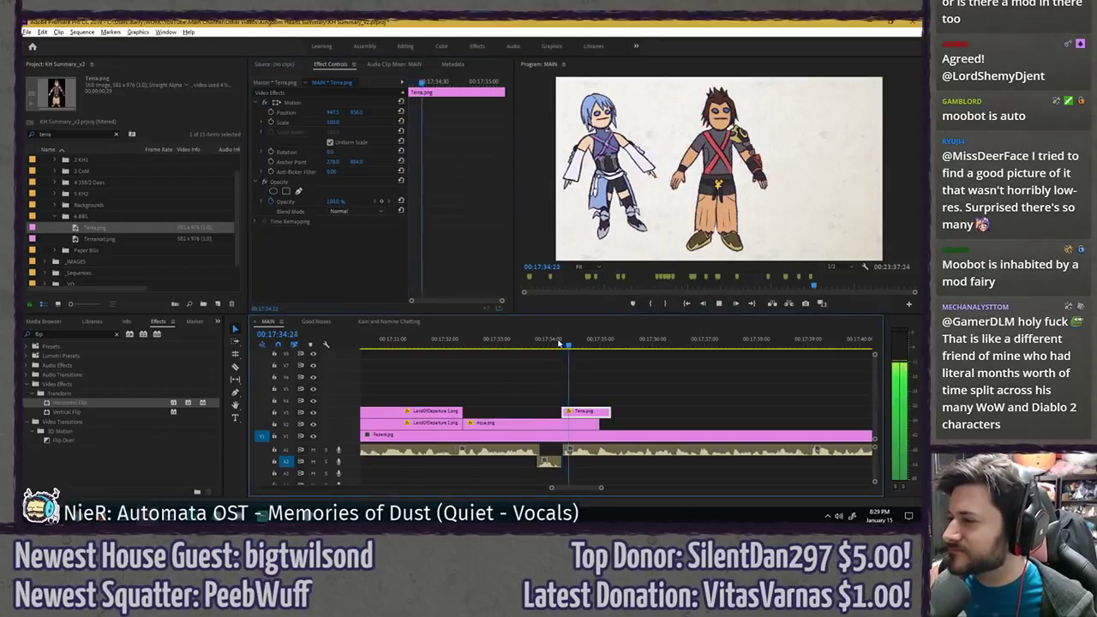
- Keyframe Terra's Position so it starts fully off-screen right, matching Aqua's keyframe timing
{"action": "left_click", "coordinate": [565, 422]}
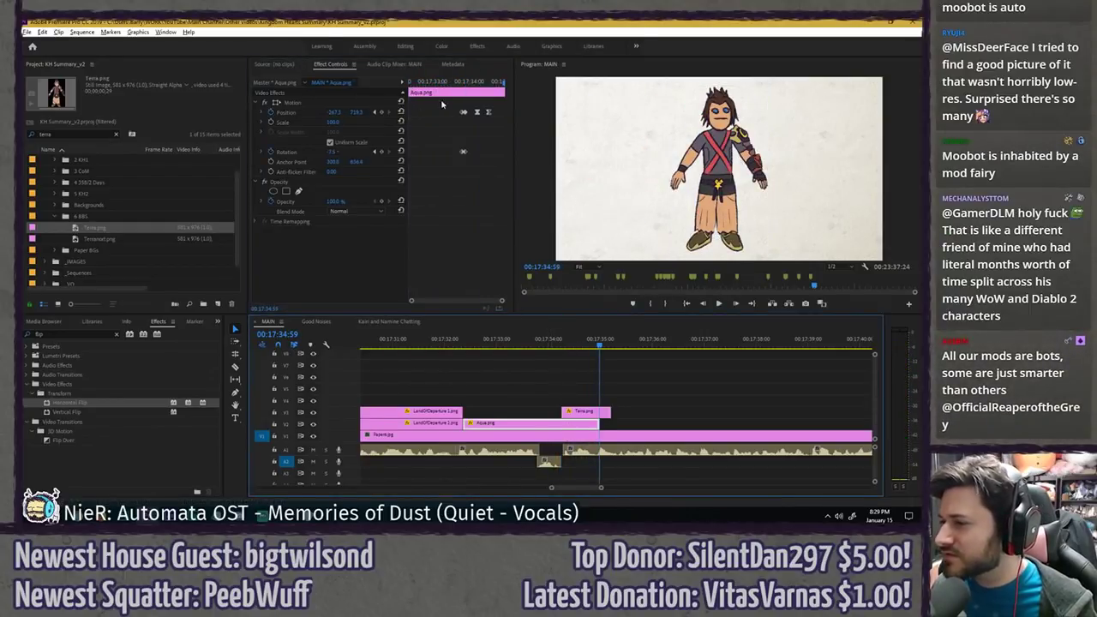
{"action": "left_click", "coordinate": [492, 82]}
{"action": "left_click", "coordinate": [585, 412]}
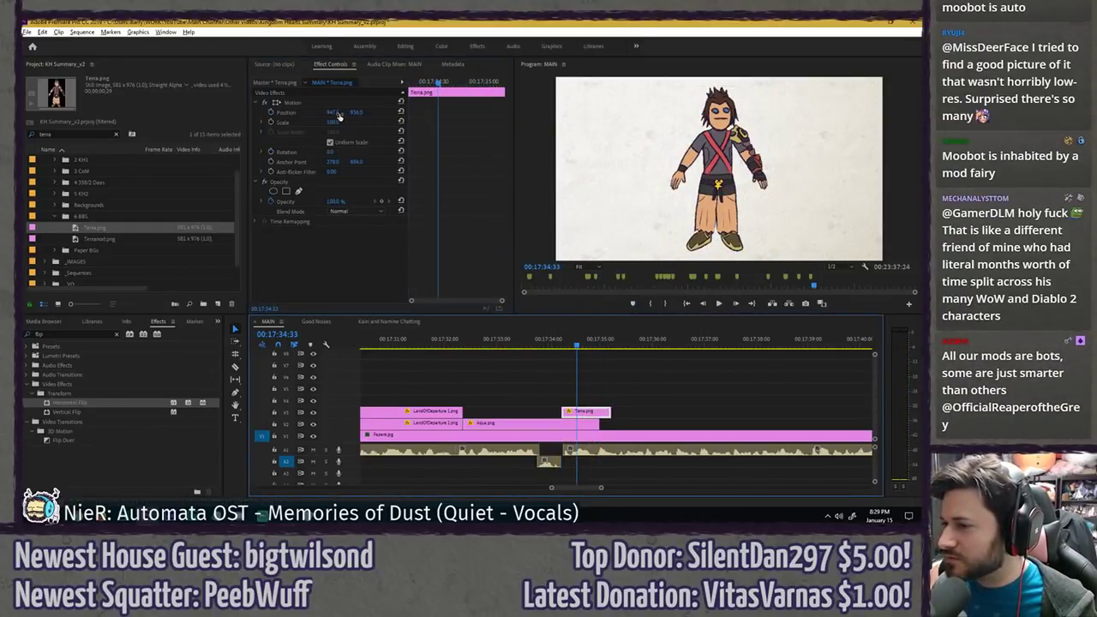
{"action": "left_click", "coordinate": [270, 112]}
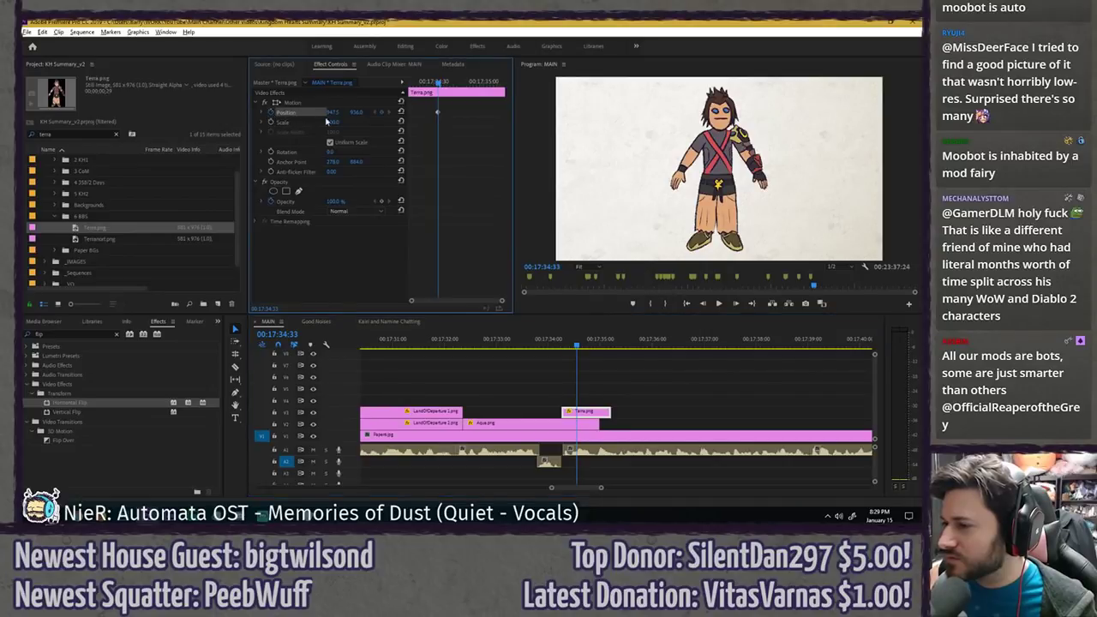
{"action": "left_click", "coordinate": [577, 426]}
{"action": "left_click", "coordinate": [476, 82]}
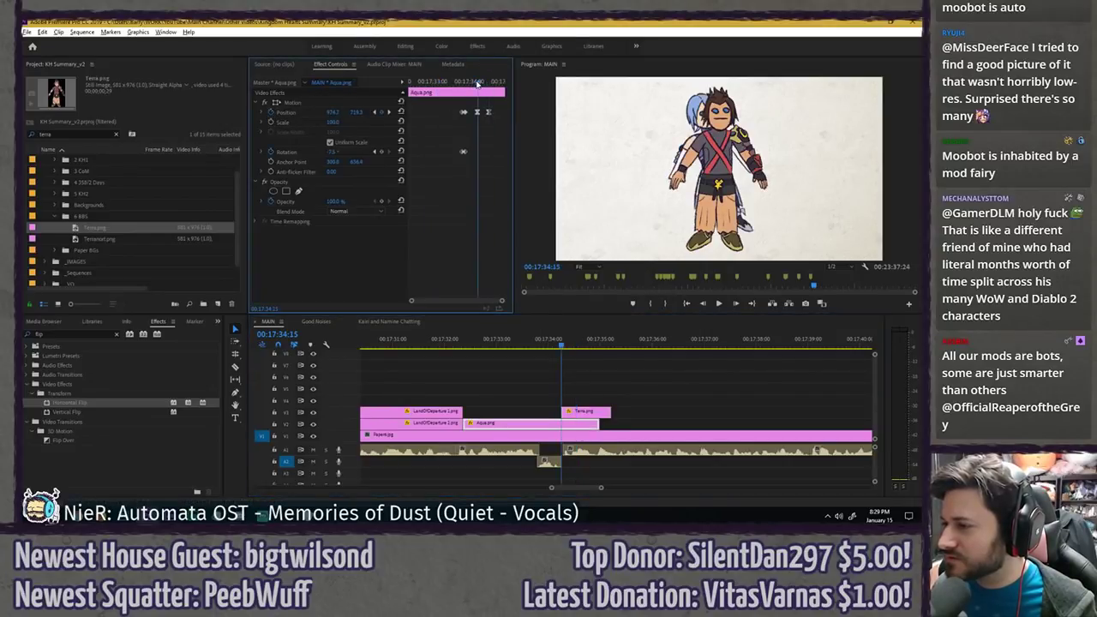
{"action": "left_click", "coordinate": [579, 415]}
{"action": "left_click_drag", "start_coordinate": [331, 112], "coordinate": [891, 113]}
{"action": "left_click_drag", "start_coordinate": [437, 111], "coordinate": [437, 111]}
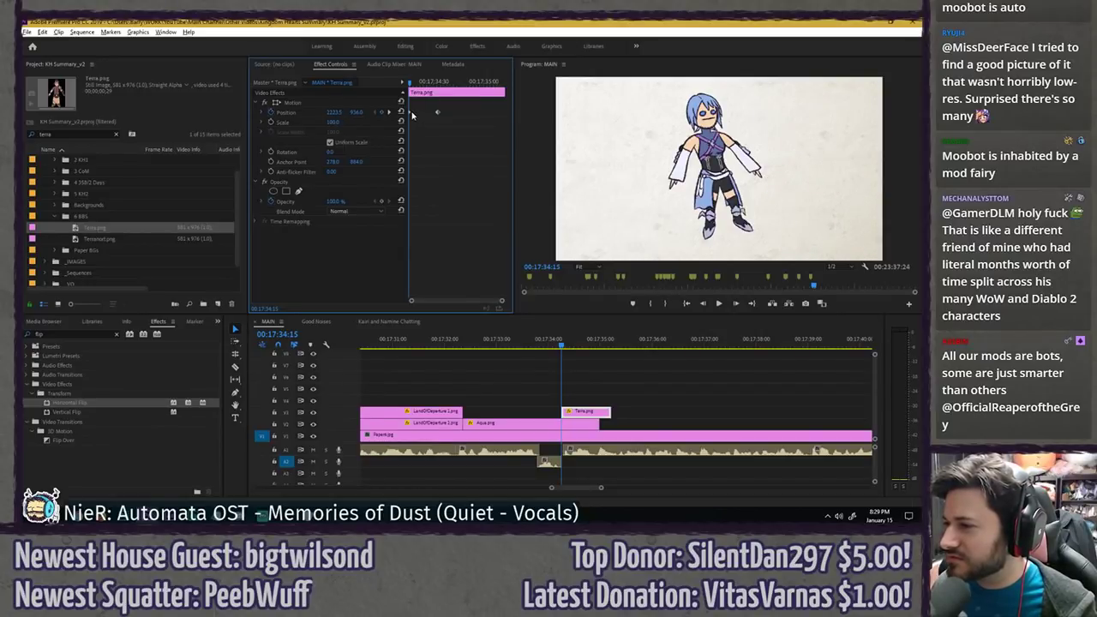
- Ease both of Terra's position keyframes and play the Aqua-to-Terra transition
{"action": "right_click", "coordinate": [412, 112]}
{"action": "left_click", "coordinate": [549, 258]}
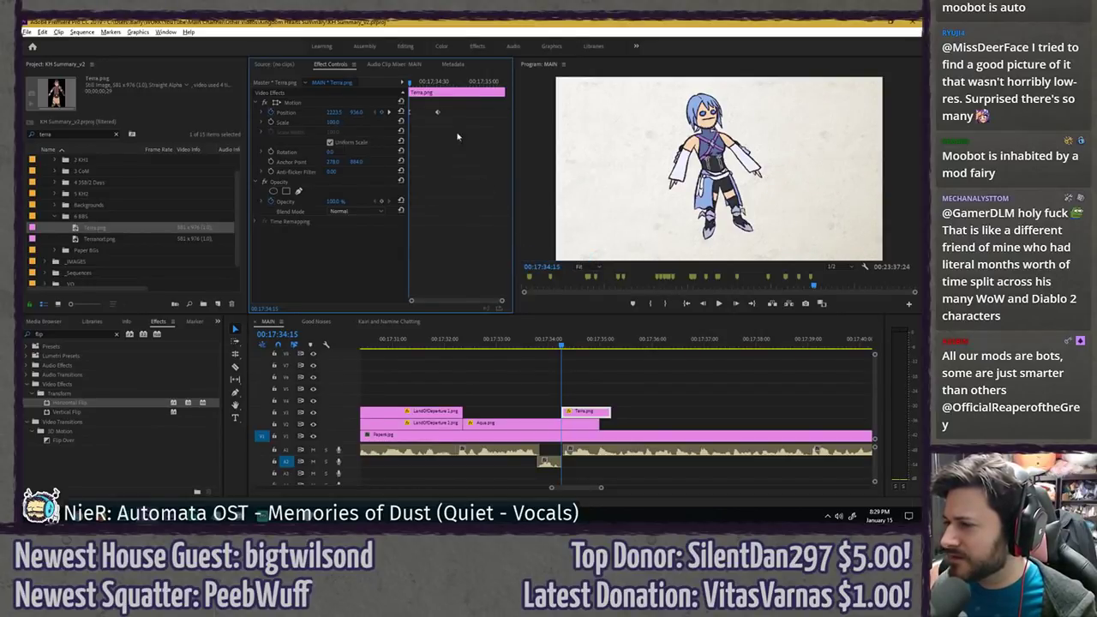
{"action": "right_click", "coordinate": [437, 112]}
{"action": "mouse_move", "coordinate": [485, 189]}
{"action": "left_click", "coordinate": [555, 247]}
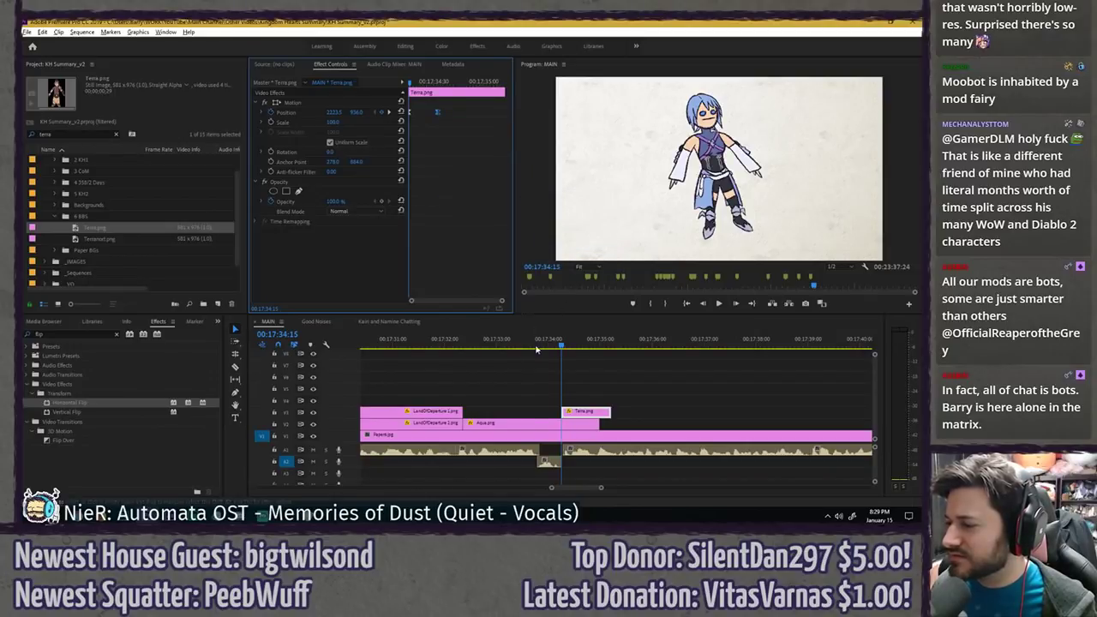
{"action": "left_click", "coordinate": [549, 360]}
{"action": "key", "text": "space"}
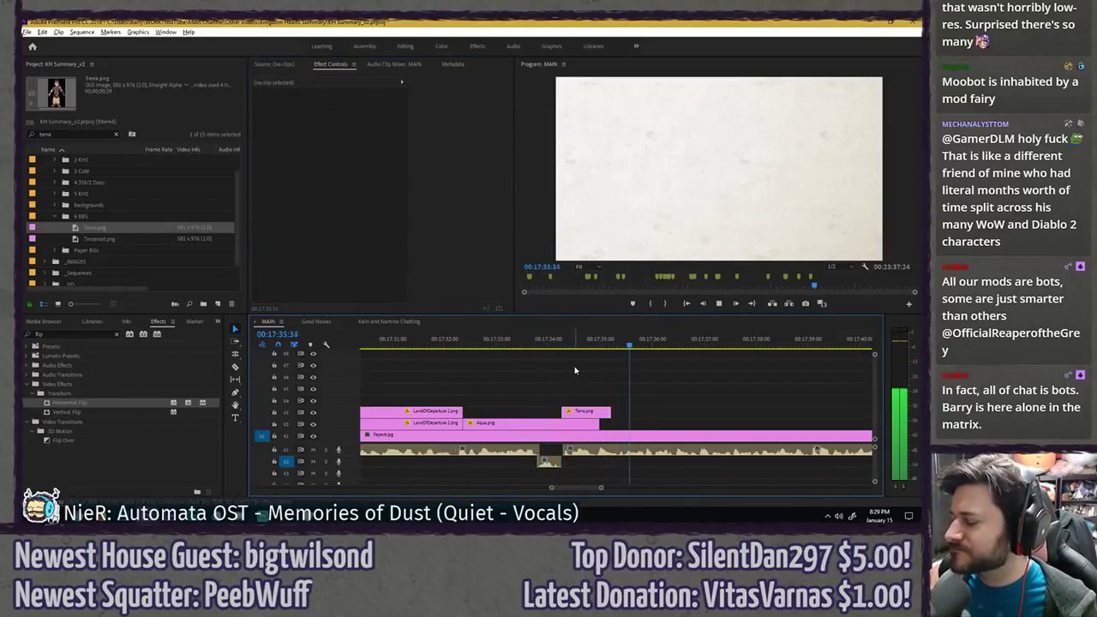
- Trim Aqua's clip to end at 17:34:33 and save the project
{"action": "left_click", "coordinate": [575, 422]}
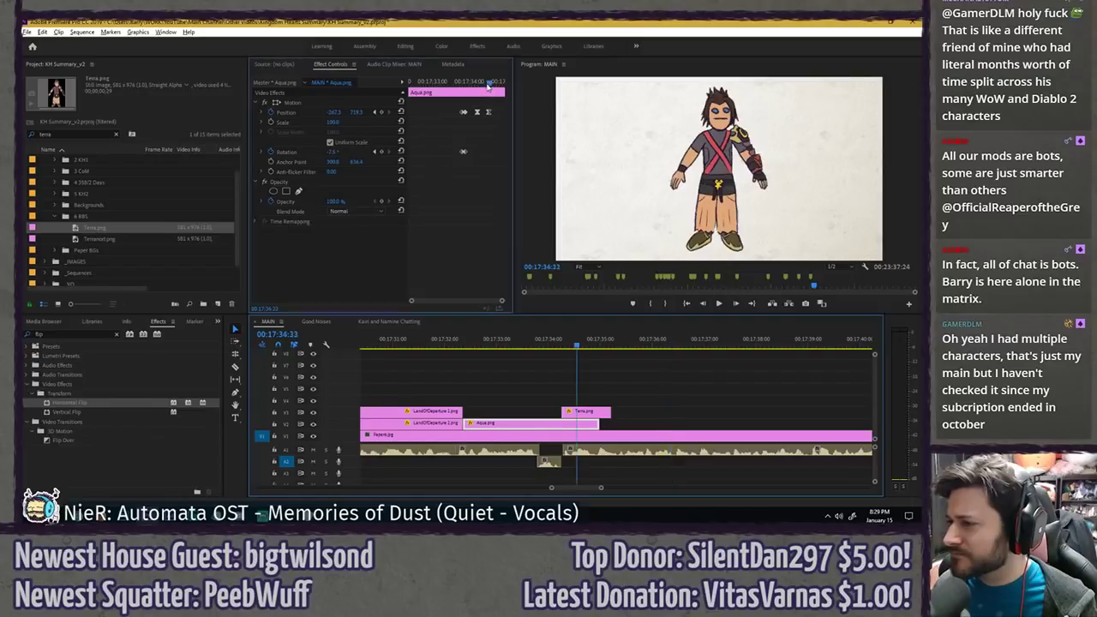
{"action": "left_click_drag", "start_coordinate": [598, 424], "coordinate": [848, 401]}
{"action": "key", "text": "ctrl+s"}
{"action": "left_click", "coordinate": [555, 346]}
{"action": "scroll", "coordinate": [437, 371], "scroll_direction": "down", "scroll_amount": 2}
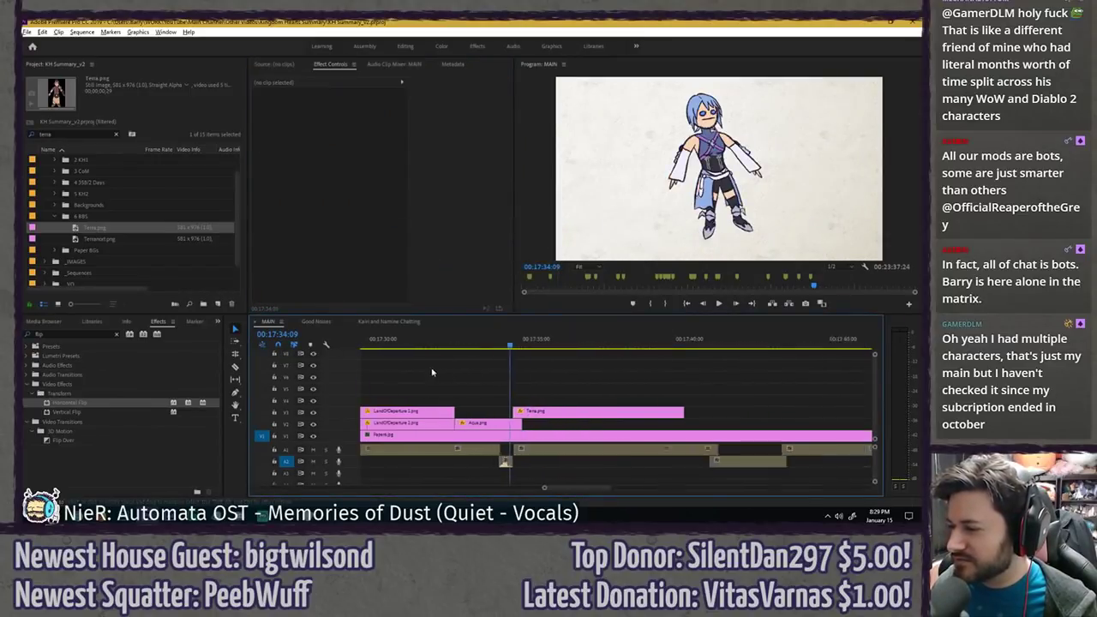
{"action": "scroll", "coordinate": [431, 372], "scroll_direction": "down", "scroll_amount": 1}
{"action": "scroll", "coordinate": [515, 372], "scroll_direction": "down", "scroll_amount": 1}
{"action": "scroll", "coordinate": [502, 372], "scroll_direction": "up", "scroll_amount": 2}
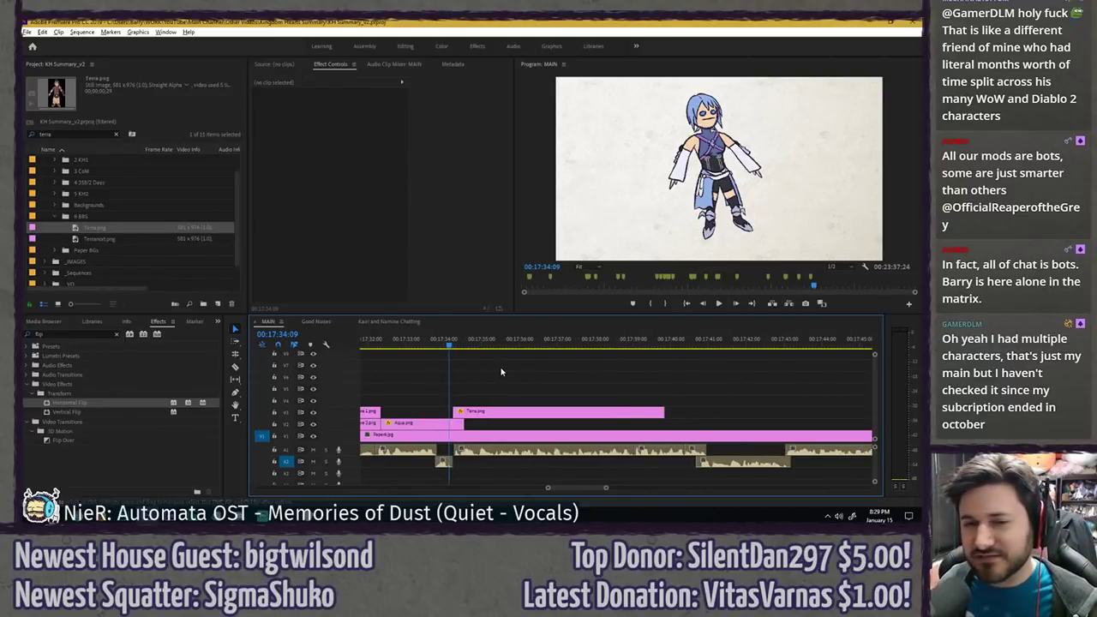
{"action": "key", "text": "ctrl+s"}
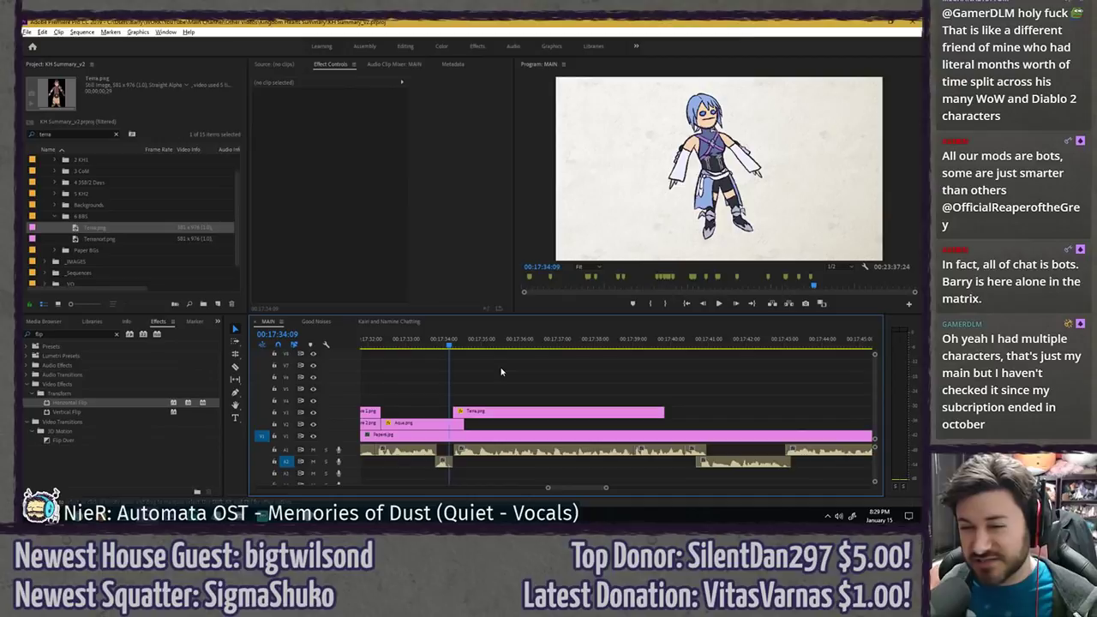
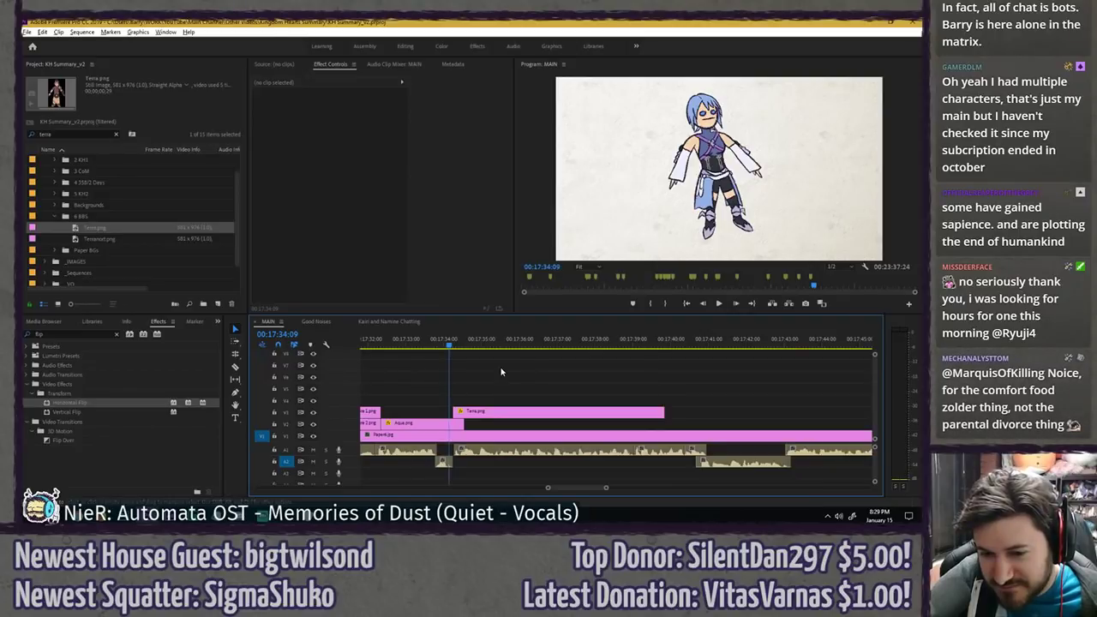
- Start rotation keyframing on the Terra clip and tilt Terra slightly, then preview
{"action": "key", "text": "space"}
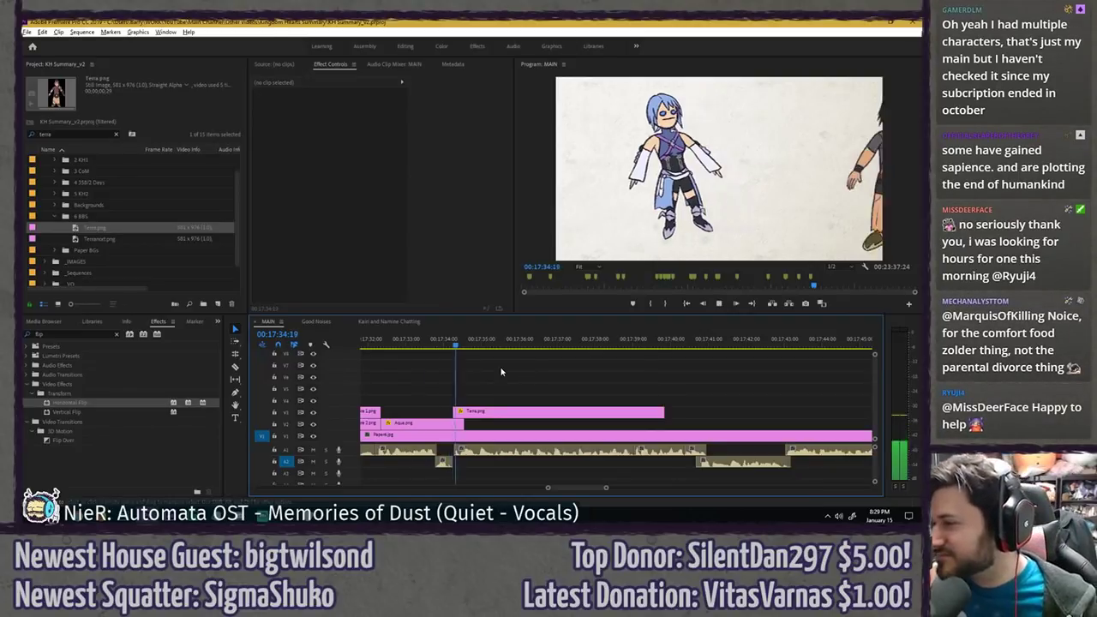
{"action": "left_click", "coordinate": [493, 413]}
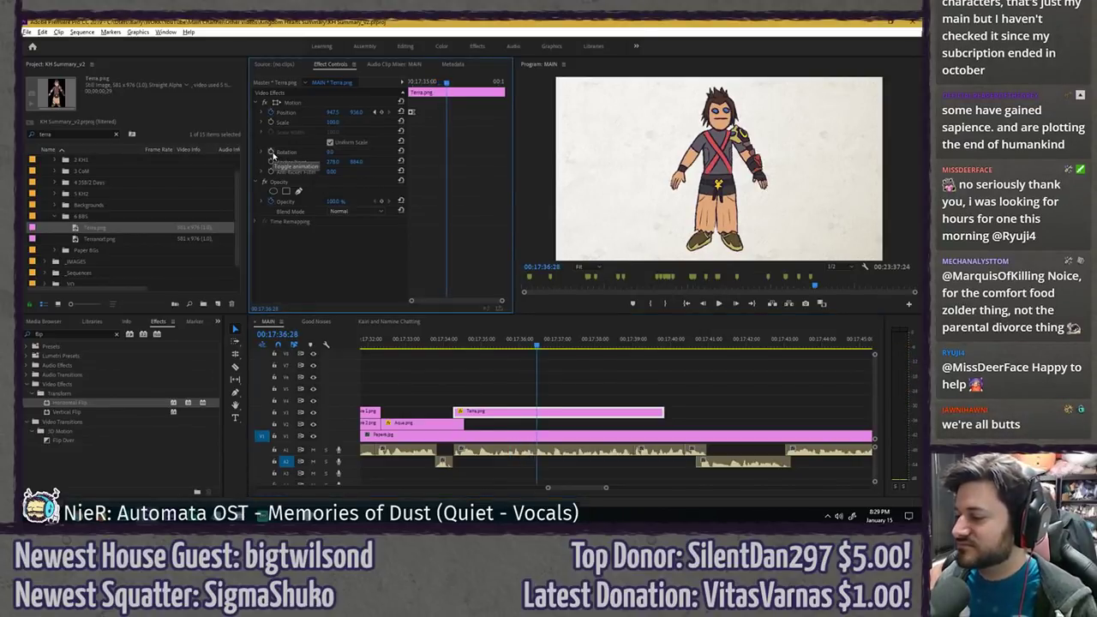
{"action": "left_click", "coordinate": [270, 152]}
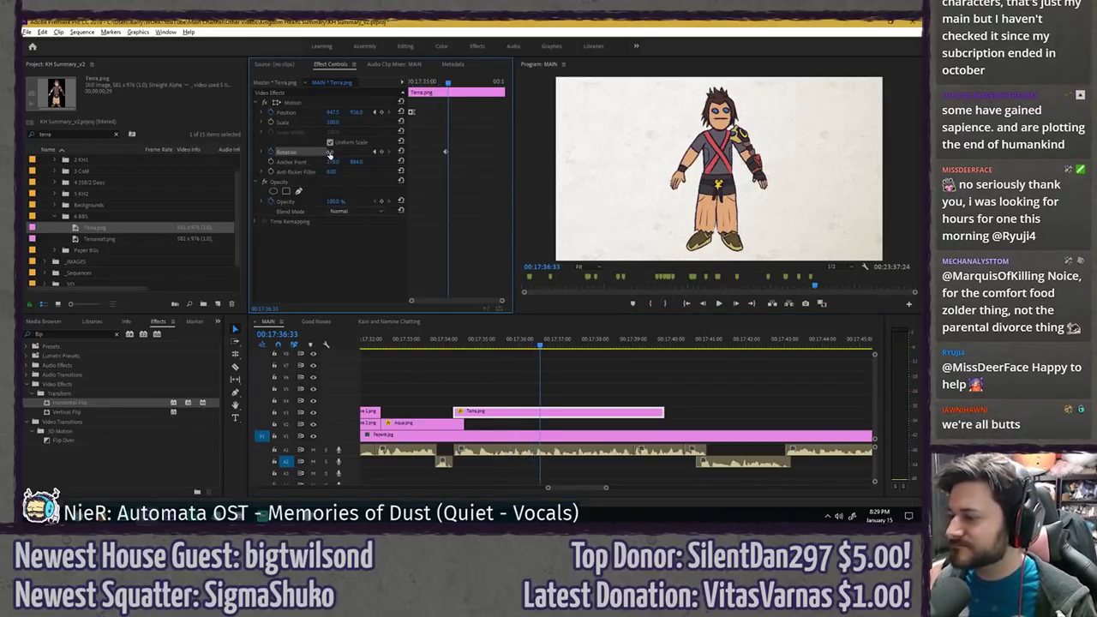
{"action": "left_click_drag", "start_coordinate": [331, 151], "coordinate": [341, 152]}
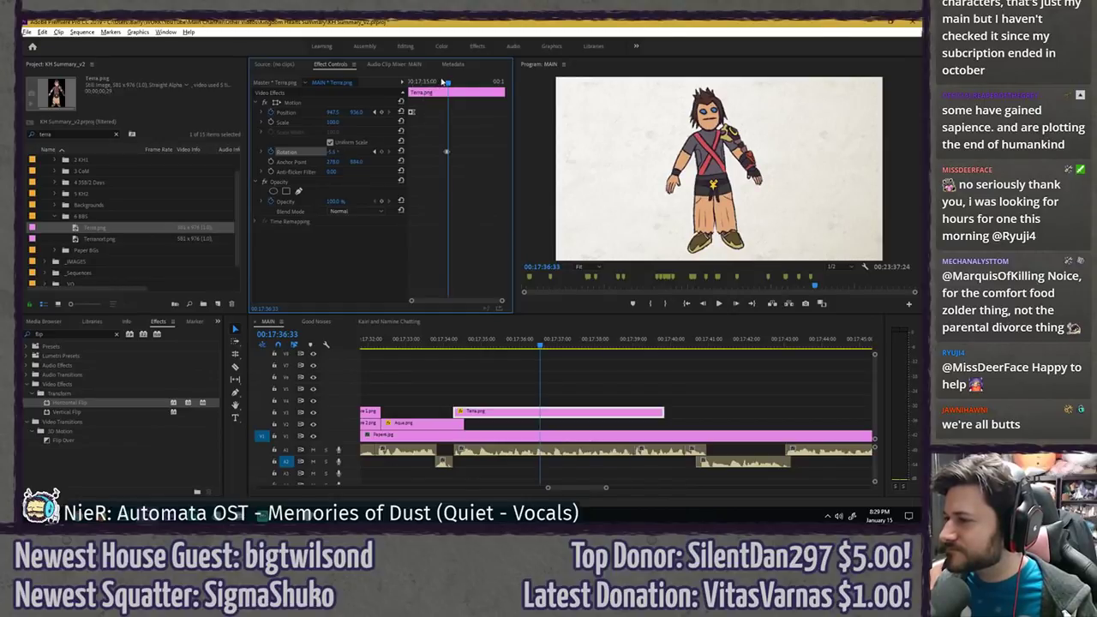
{"action": "left_click", "coordinate": [442, 82]}
{"action": "key", "text": "space"}
{"action": "key", "text": "space"}
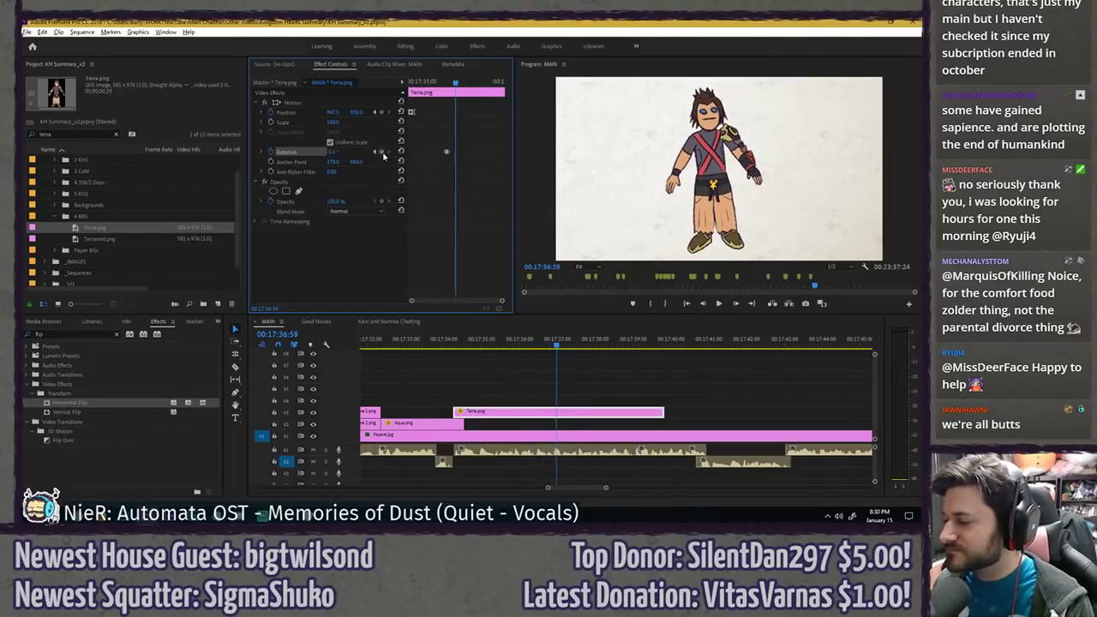
- Add a second rotation keyframe tilting Terra the other way and save the project
{"action": "left_click", "coordinate": [383, 153]}
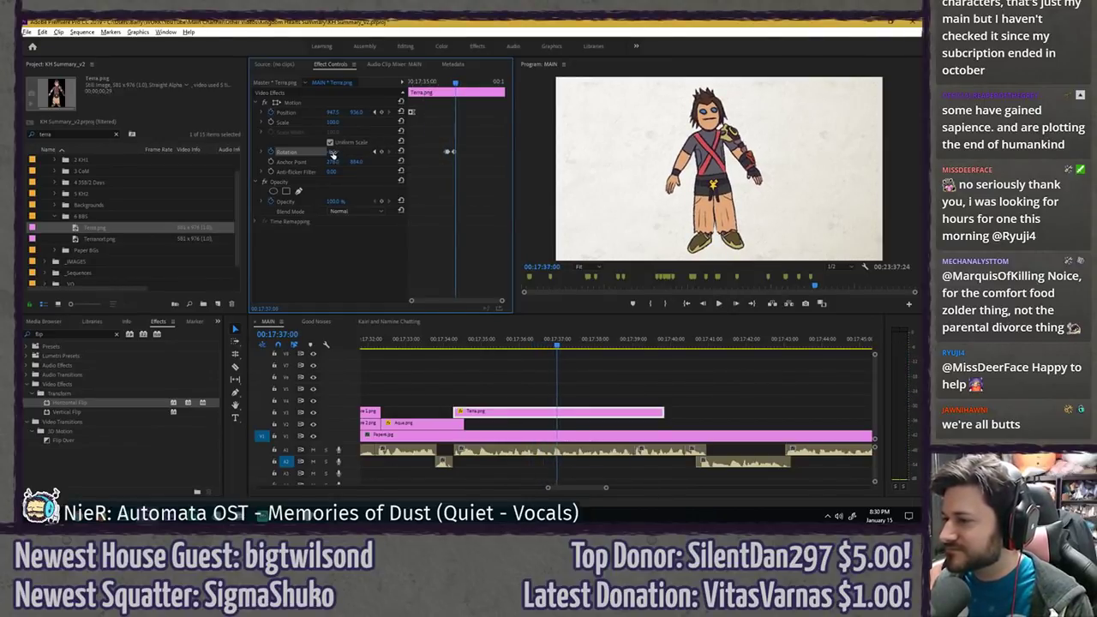
{"action": "left_click_drag", "start_coordinate": [332, 152], "coordinate": [341, 152]}
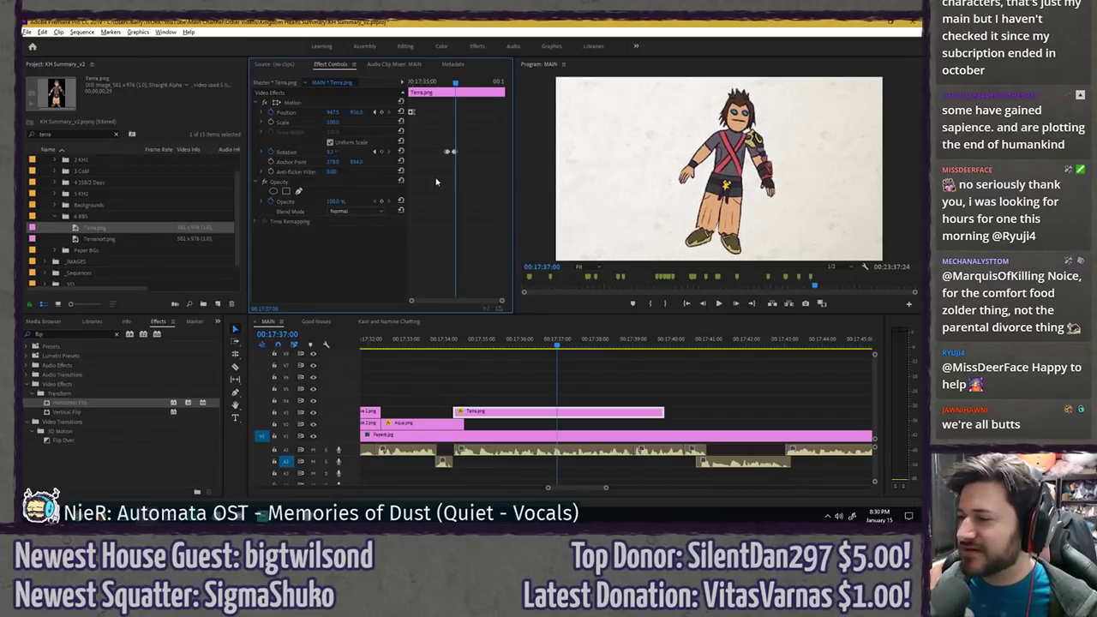
{"action": "key", "text": "ctrl+s"}
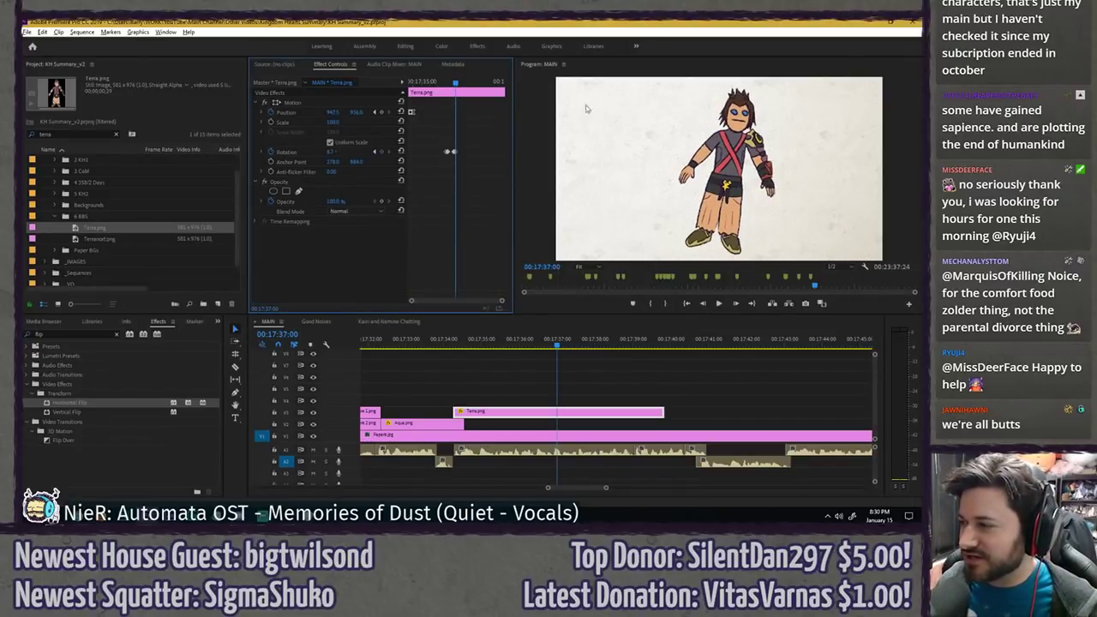
{"action": "left_click_drag", "start_coordinate": [449, 87], "coordinate": [443, 86]}
{"action": "key", "text": "space"}
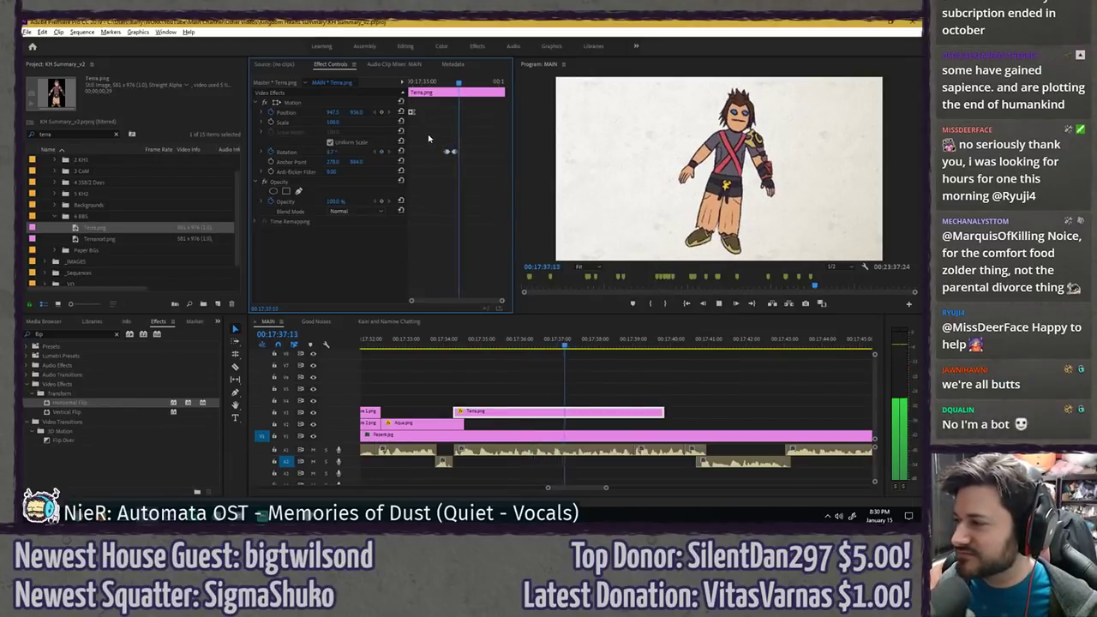
{"action": "left_click", "coordinate": [449, 83]}
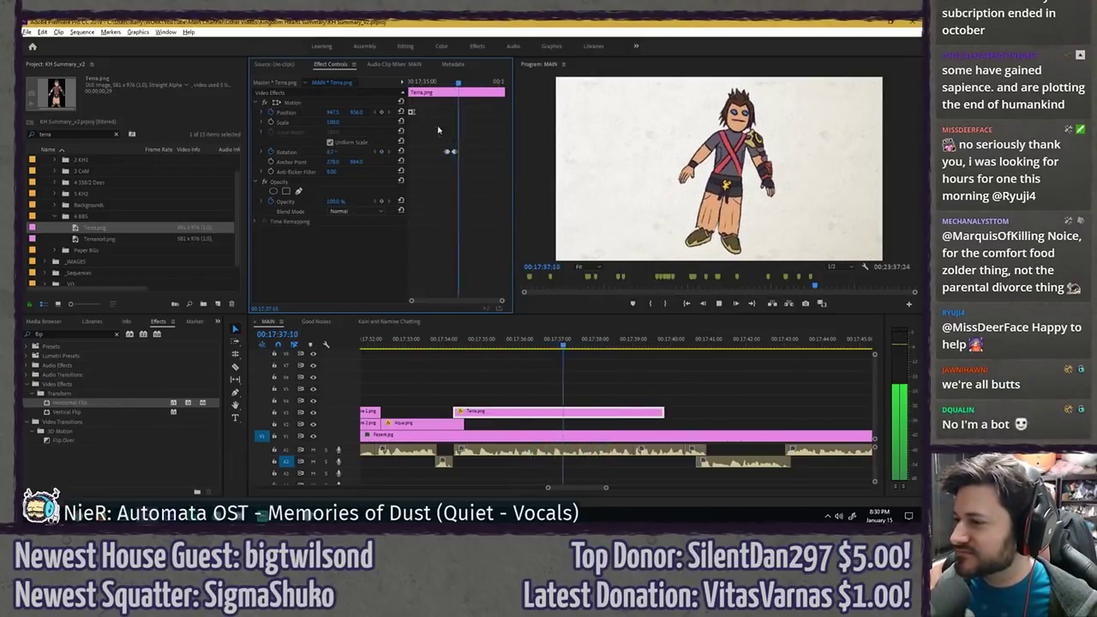
{"action": "key", "text": "space"}
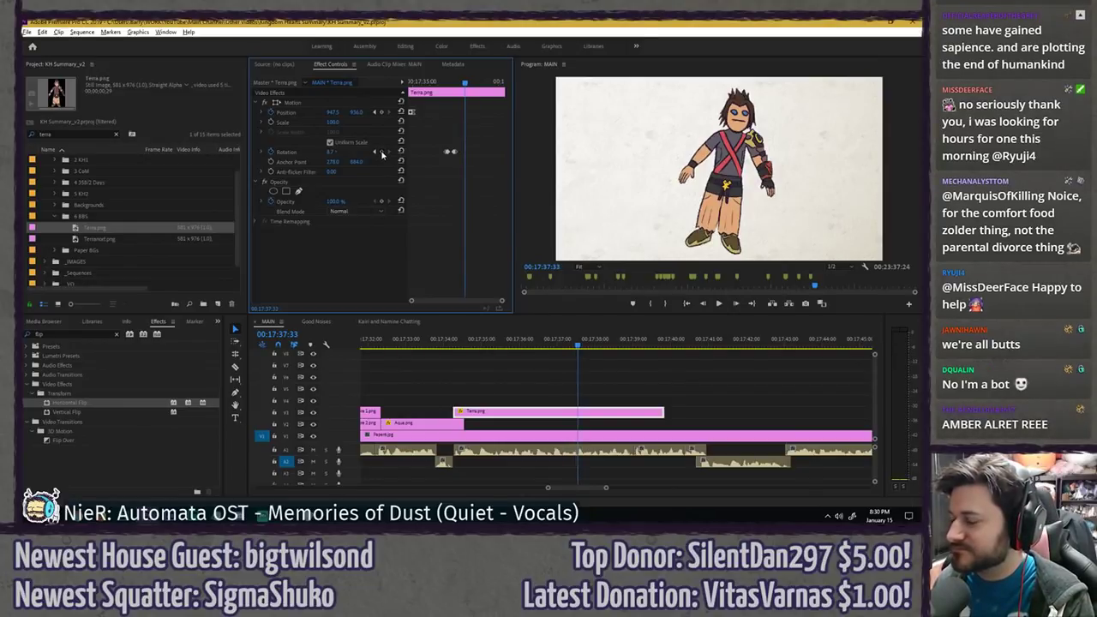
- Add a rotation keyframe a few frames later that lowers rotation to straighten Terra back
{"action": "left_click", "coordinate": [382, 152]}
{"action": "key", "text": "shift+Right"}
{"action": "left_click_drag", "start_coordinate": [332, 152], "coordinate": [319, 152]}
{"action": "left_click", "coordinate": [441, 83]}
{"action": "key", "text": "space"}
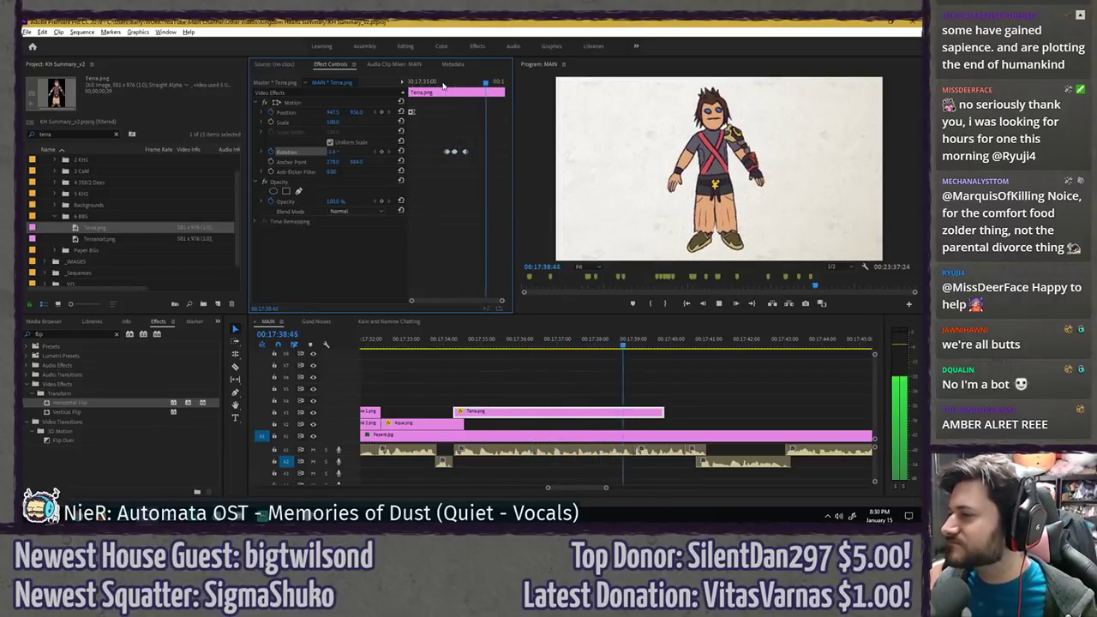
{"action": "left_click", "coordinate": [657, 377]}
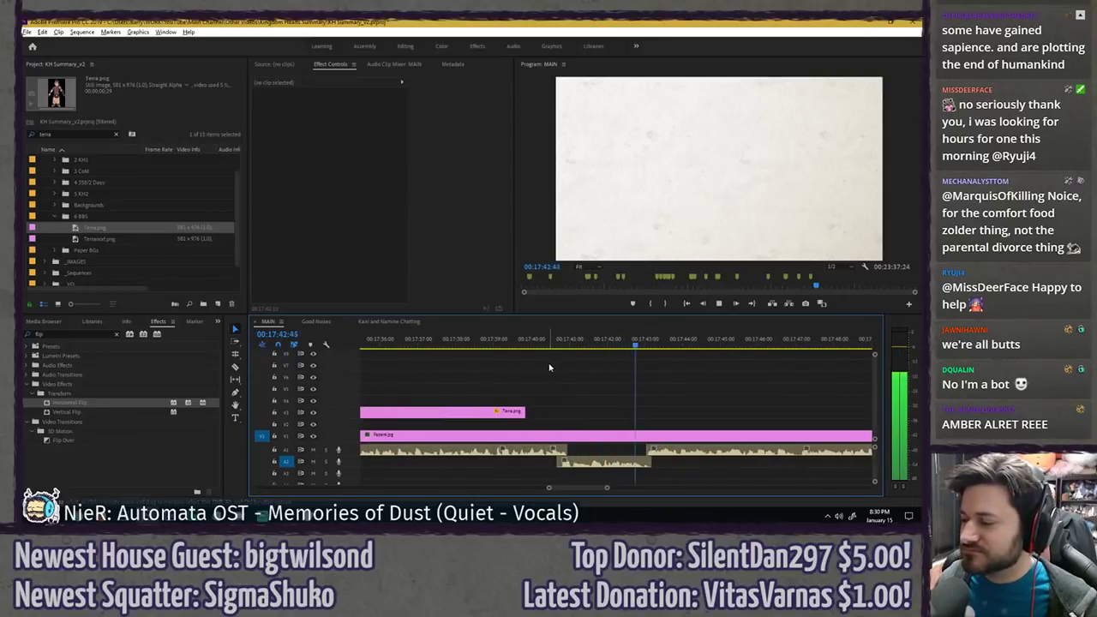
- Extend the Terra clip's end to about 17:43 and play back the lengthened clip
{"action": "key", "text": "ctrl+s"}
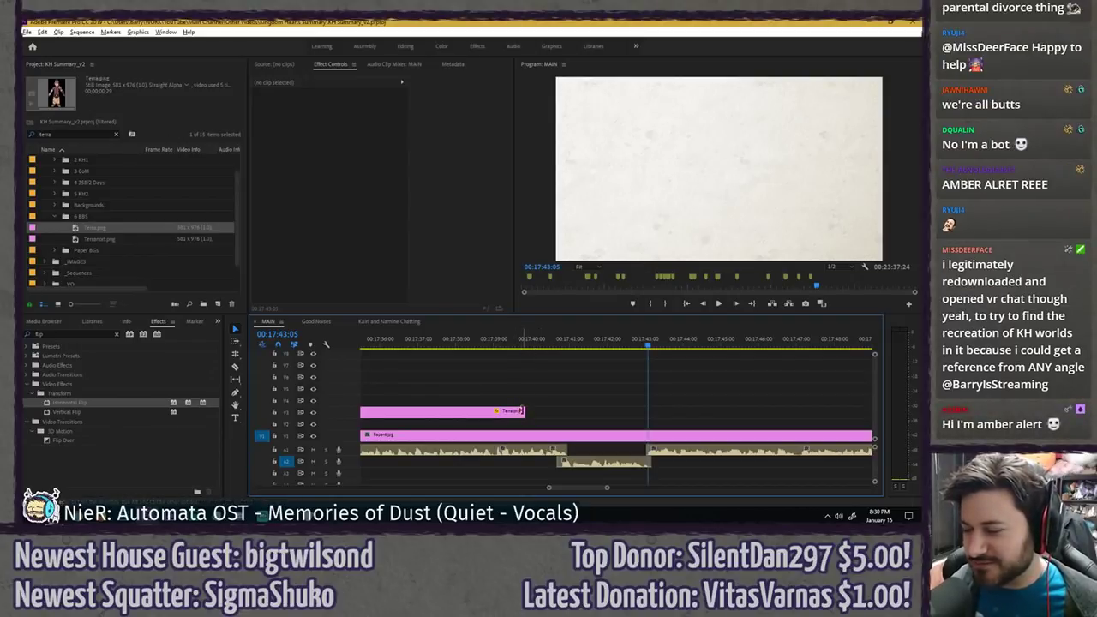
{"action": "left_click_drag", "start_coordinate": [521, 411], "coordinate": [665, 412]}
{"action": "left_click", "coordinate": [503, 341]}
{"action": "key", "text": "space"}
{"action": "left_click", "coordinate": [553, 416]}
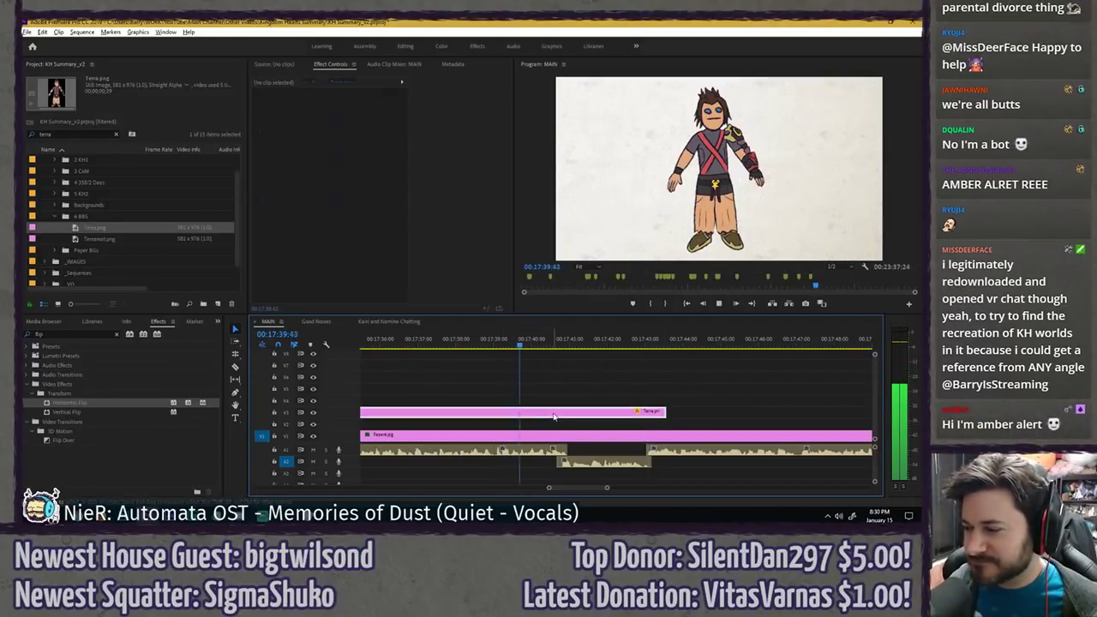
{"action": "left_click", "coordinate": [553, 416]}
{"action": "key", "text": "space"}
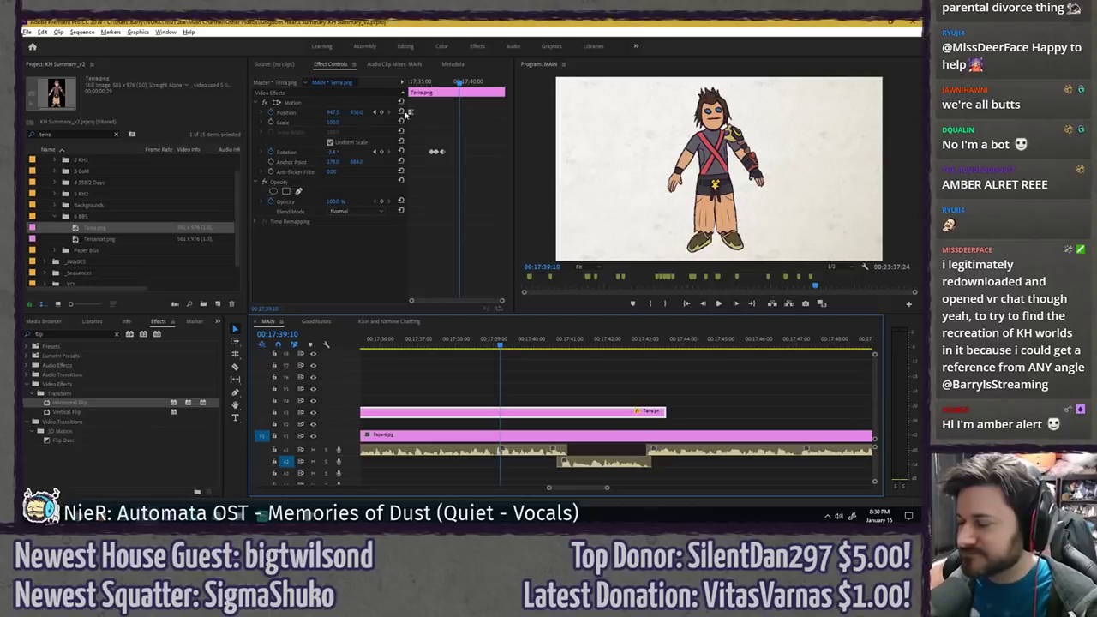
- Keyframe Terra's Position so it slides left by lowering the X value
{"action": "left_click", "coordinate": [381, 112]}
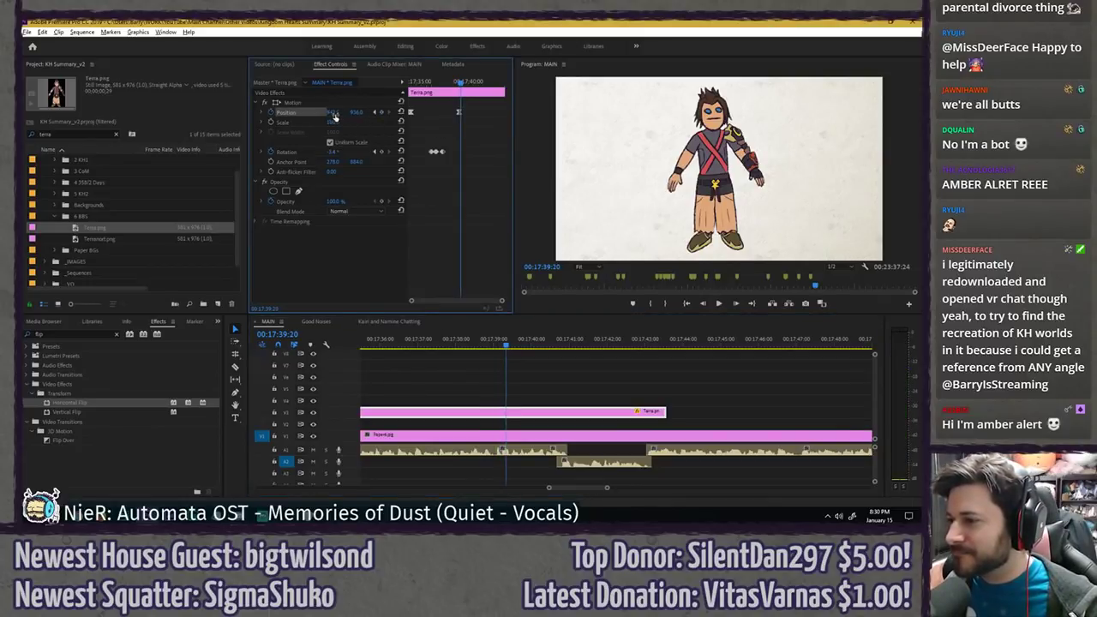
{"action": "left_click_drag", "start_coordinate": [332, 113], "coordinate": [150, 112]}
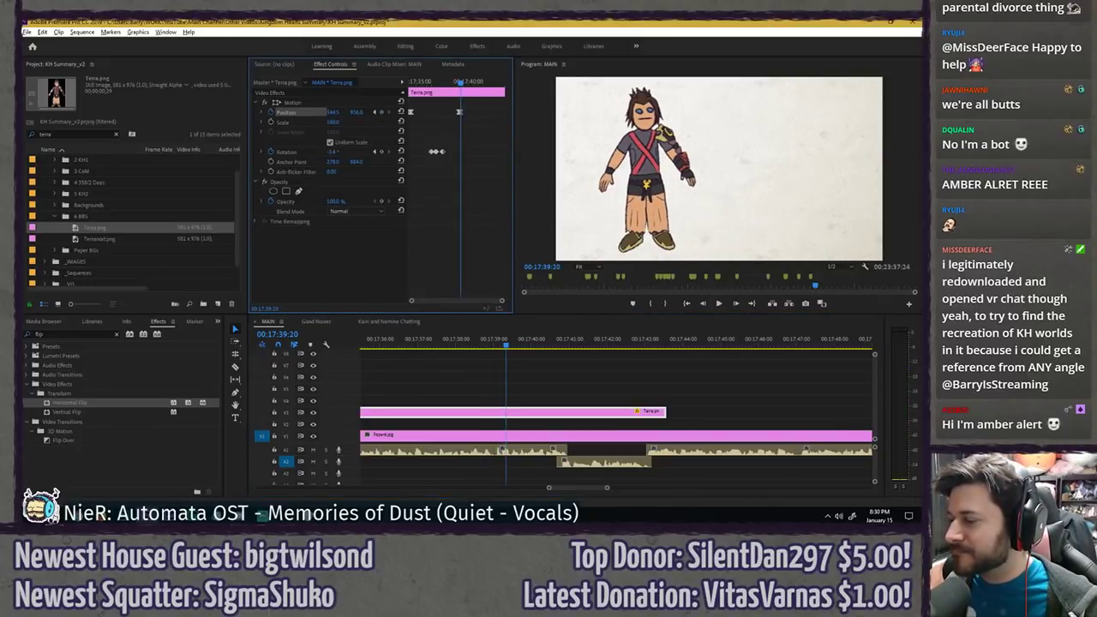
{"action": "left_click", "coordinate": [457, 84]}
{"action": "key", "text": "space"}
{"action": "left_click", "coordinate": [460, 83]}
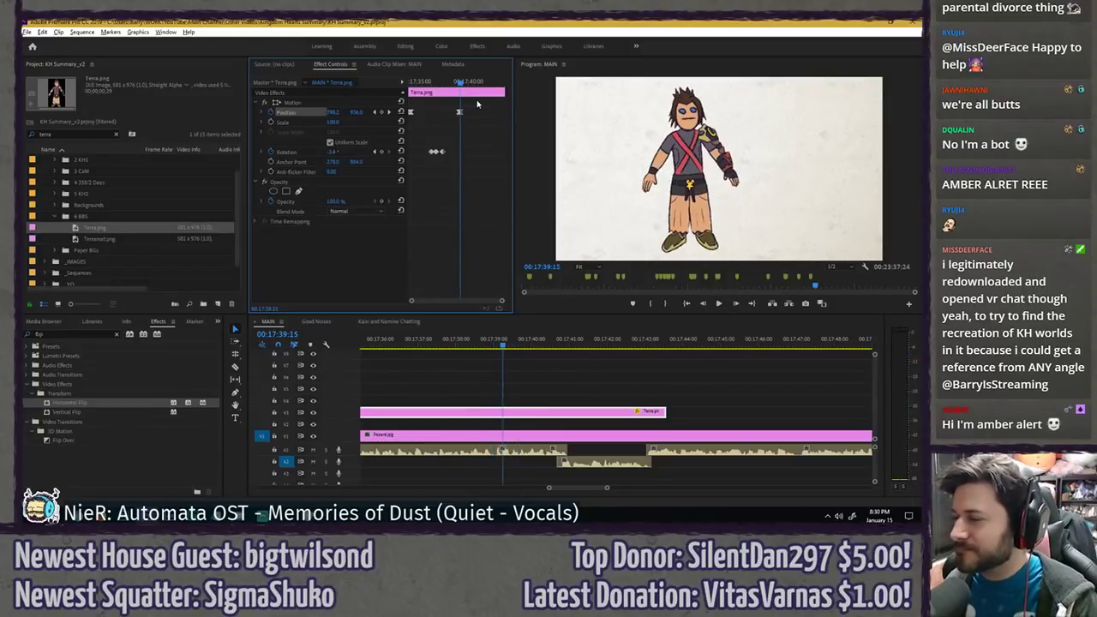
{"action": "key", "text": "="}
- Set Ease Out on the first position keyframe and Ease In on the next, then save and play
{"action": "right_click", "coordinate": [454, 112]}
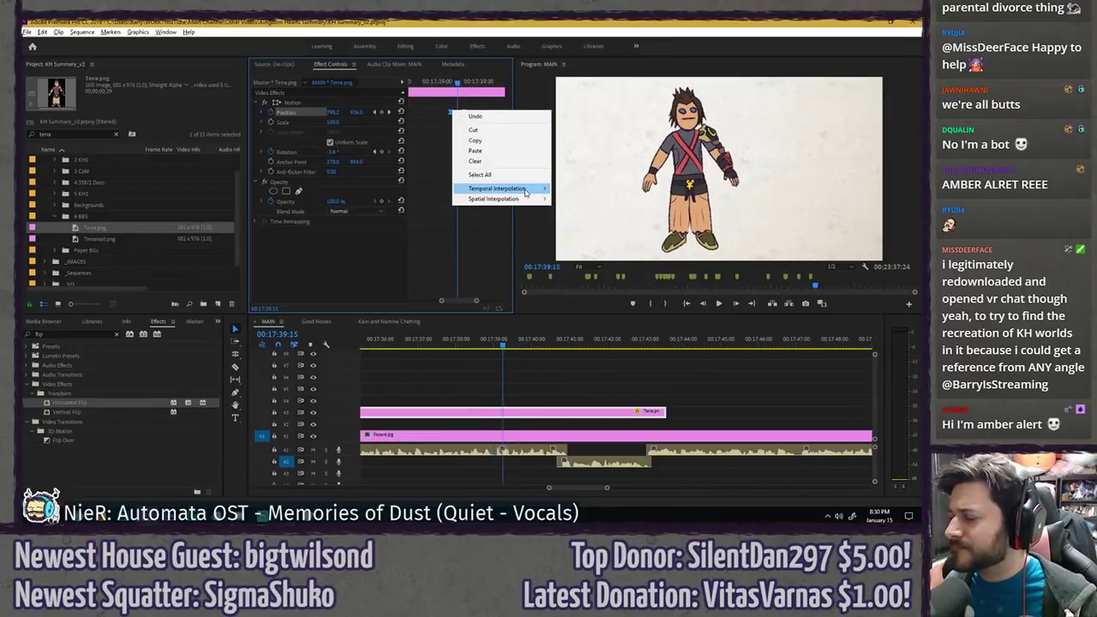
{"action": "mouse_move", "coordinate": [514, 188]}
{"action": "left_click", "coordinate": [575, 253]}
{"action": "right_click", "coordinate": [464, 112]}
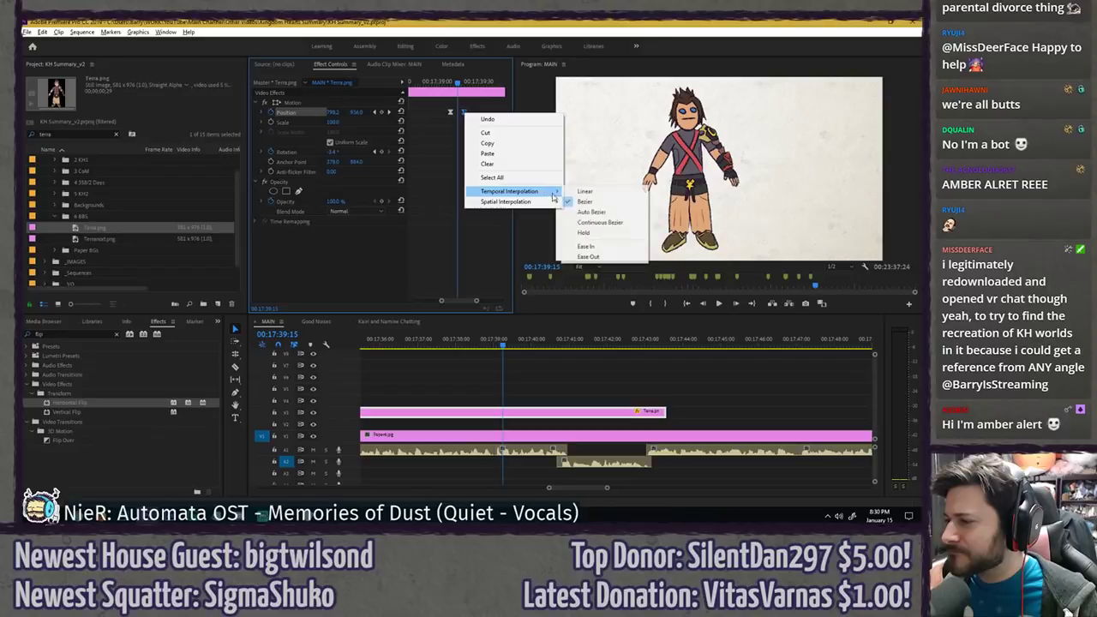
{"action": "left_click", "coordinate": [586, 247]}
{"action": "left_click", "coordinate": [436, 353]}
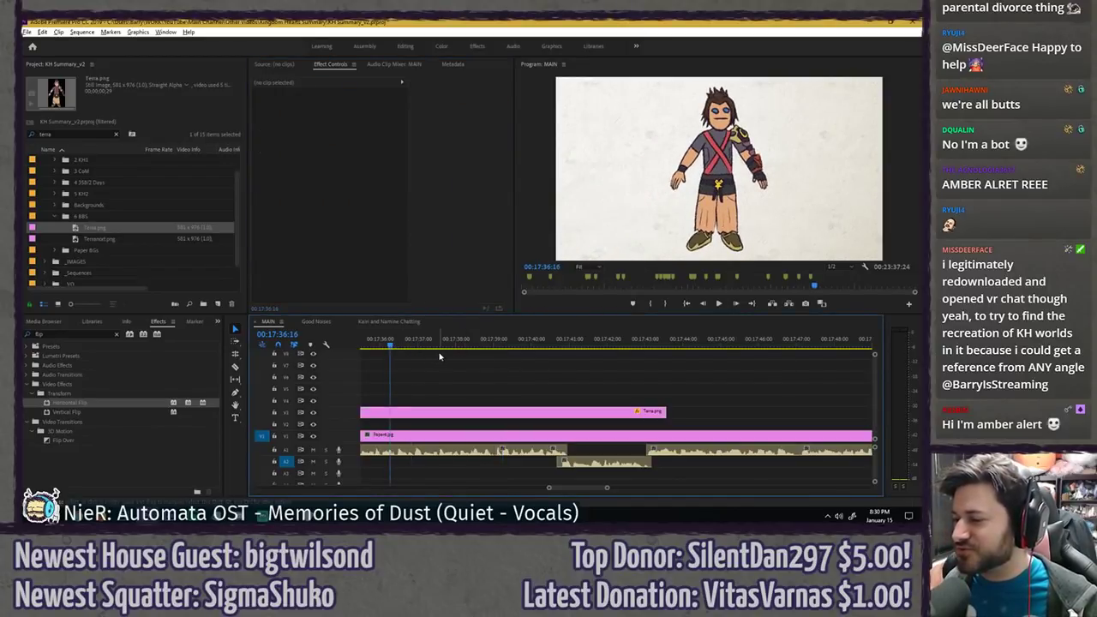
{"action": "key", "text": "ctrl+s"}
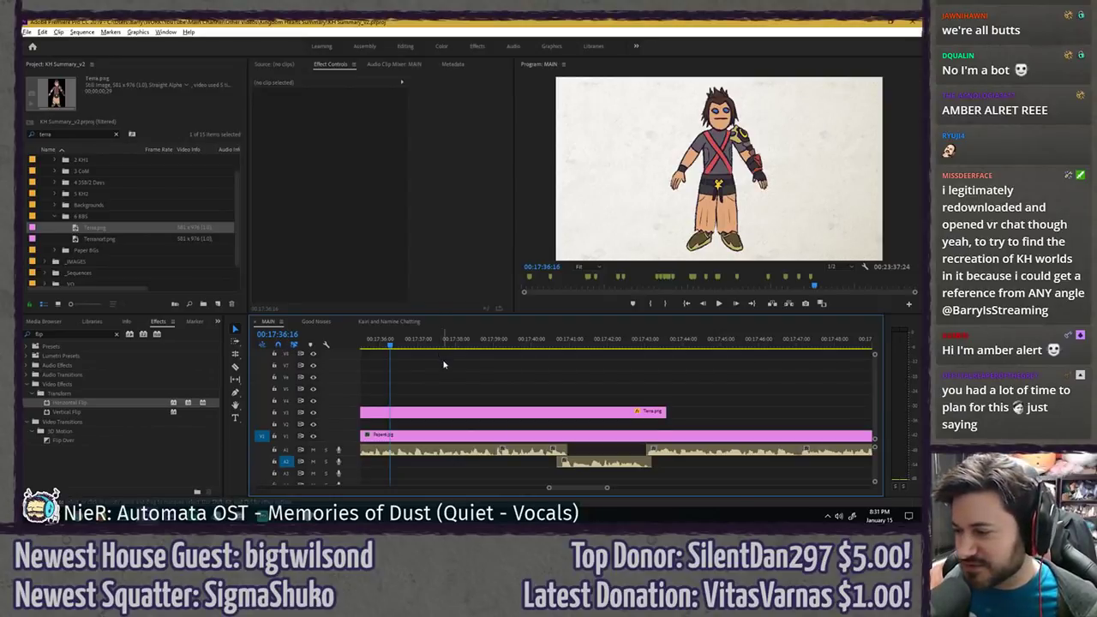
{"action": "key", "text": "ctrl+s"}
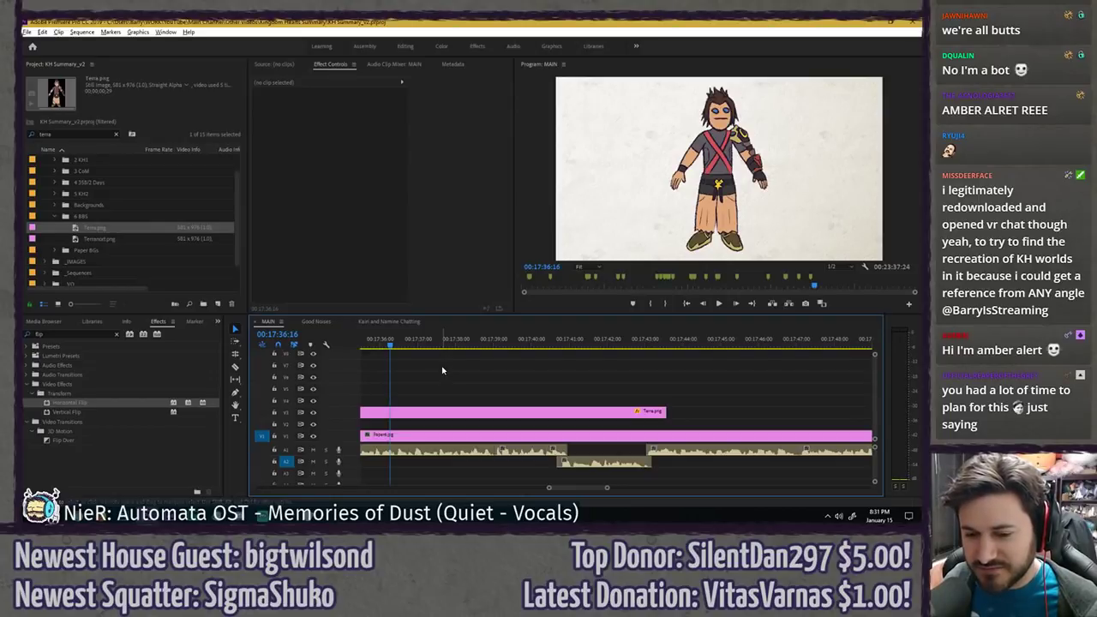
{"action": "key", "text": "space"}
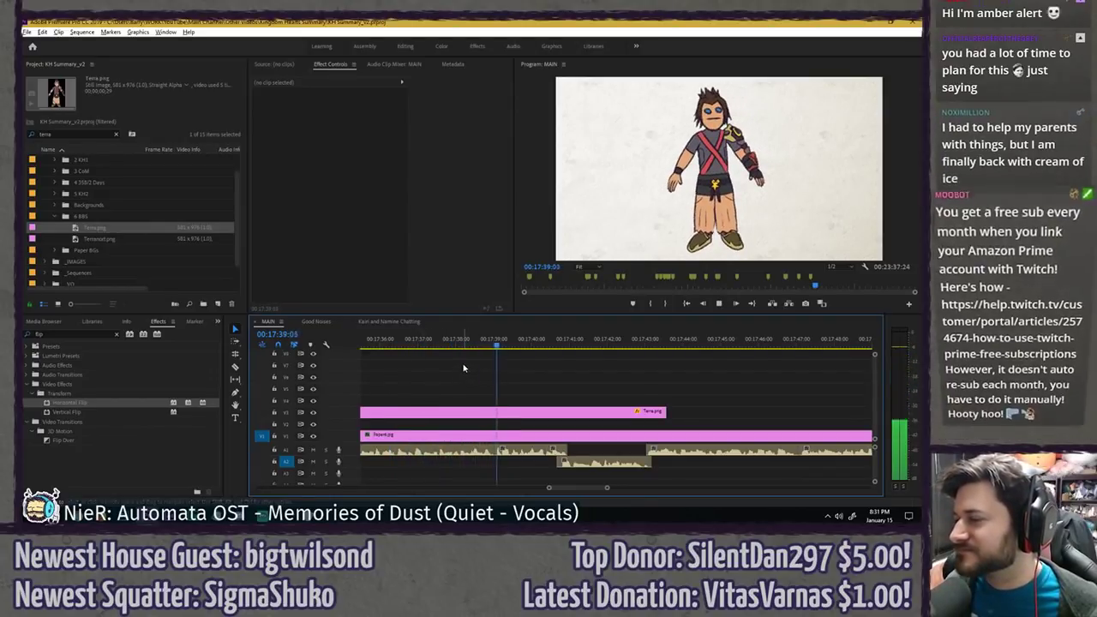
{"action": "key", "text": "space"}
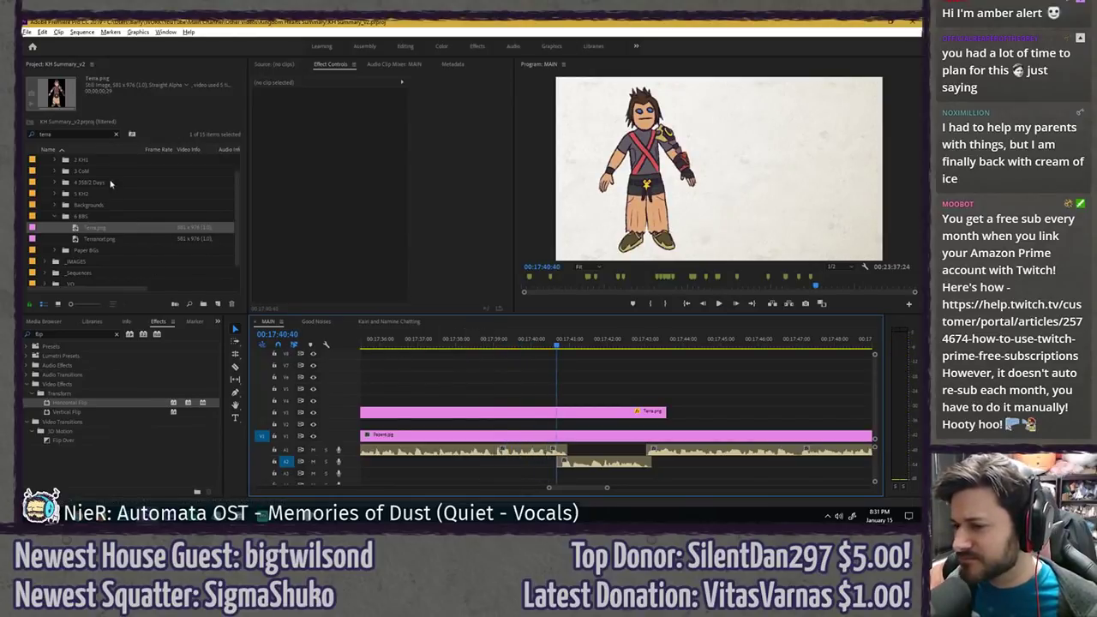
- Find Eraqus.png by searching 'era' and place it on track V4 above Terra
{"action": "left_click", "coordinate": [116, 134]}
{"action": "type", "text": "era"}
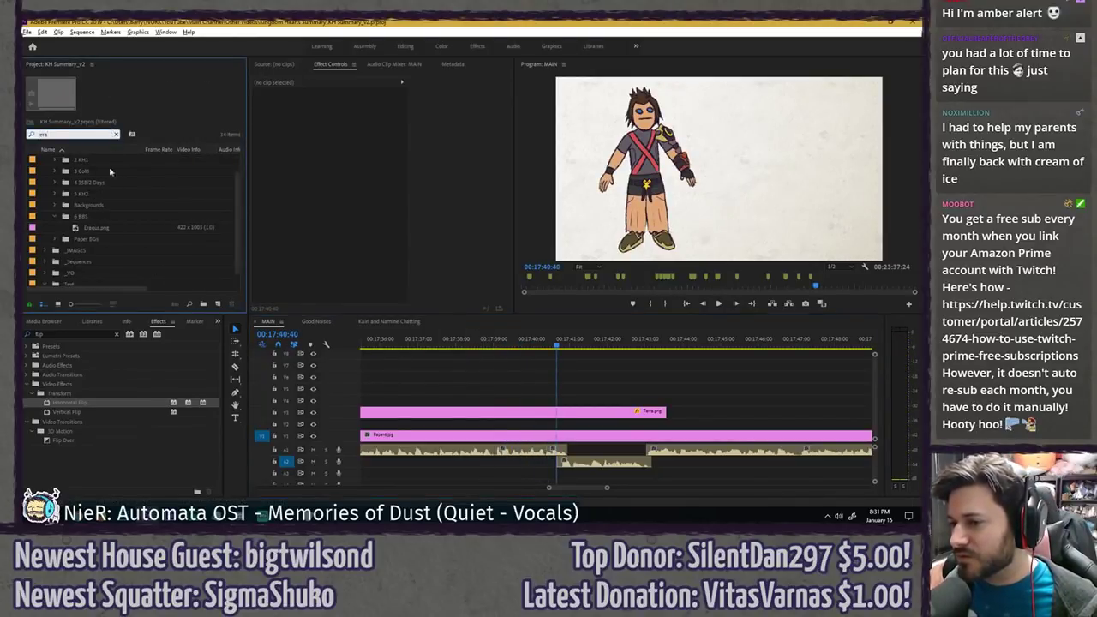
{"action": "left_click", "coordinate": [94, 229]}
{"action": "left_click_drag", "start_coordinate": [95, 229], "coordinate": [504, 401]}
{"action": "left_click", "coordinate": [508, 412]}
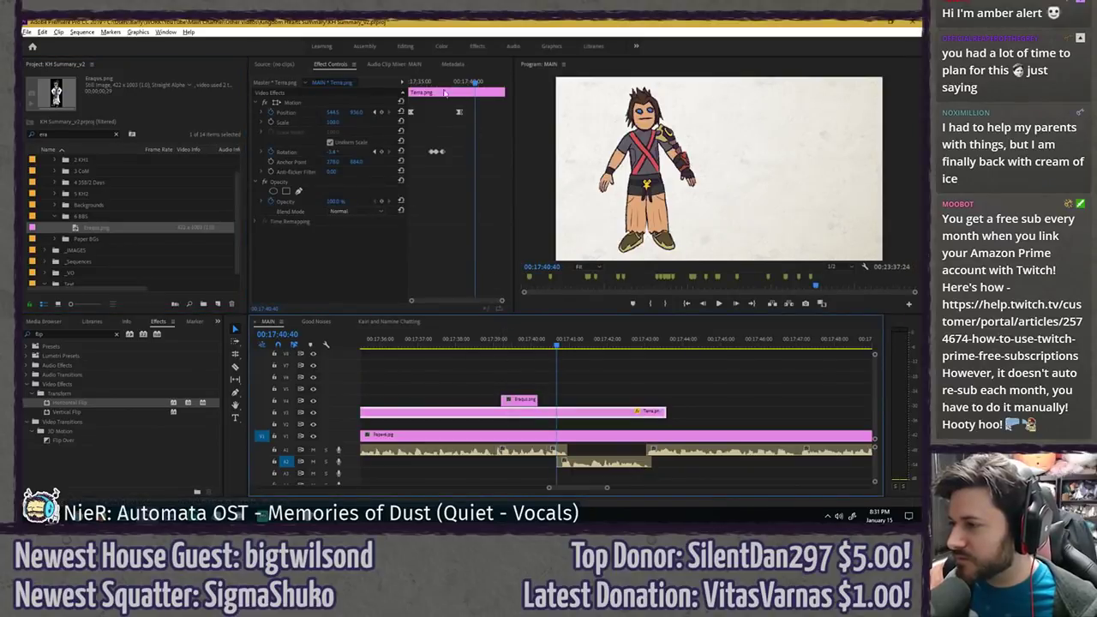
{"action": "left_click_drag", "start_coordinate": [443, 84], "coordinate": [455, 89]}
{"action": "left_click", "coordinate": [459, 83]}
- Extend the Eraqus clip's start back to the playhead at 00:17:39:10
{"action": "left_click", "coordinate": [518, 403]}
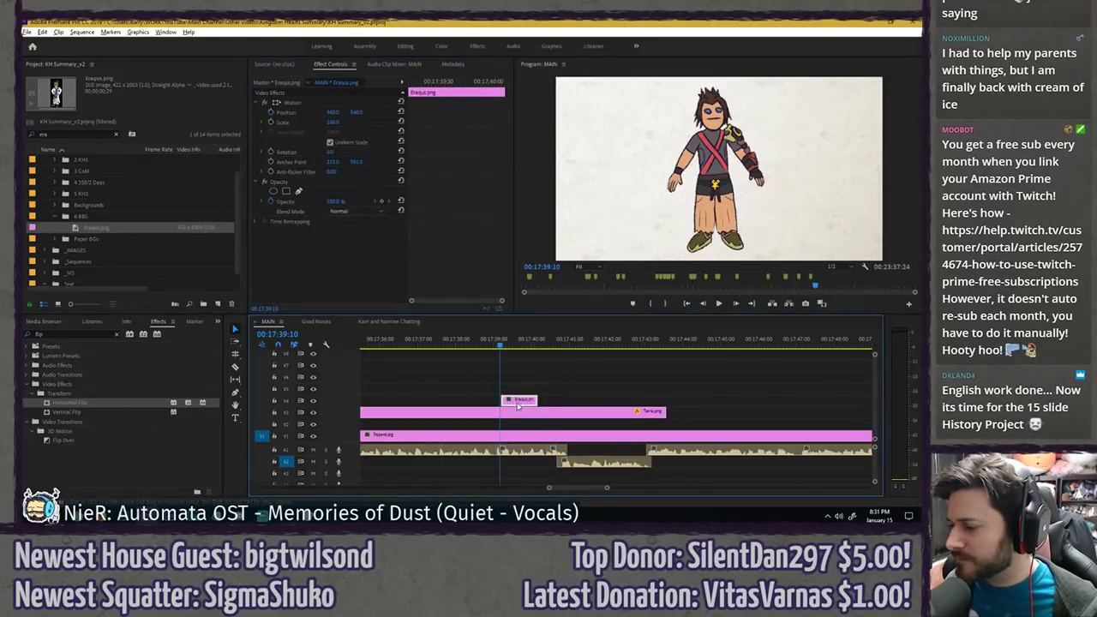
{"action": "left_click_drag", "start_coordinate": [505, 400], "coordinate": [501, 400]}
{"action": "left_click", "coordinate": [522, 423]}
{"action": "left_click", "coordinate": [521, 413]}
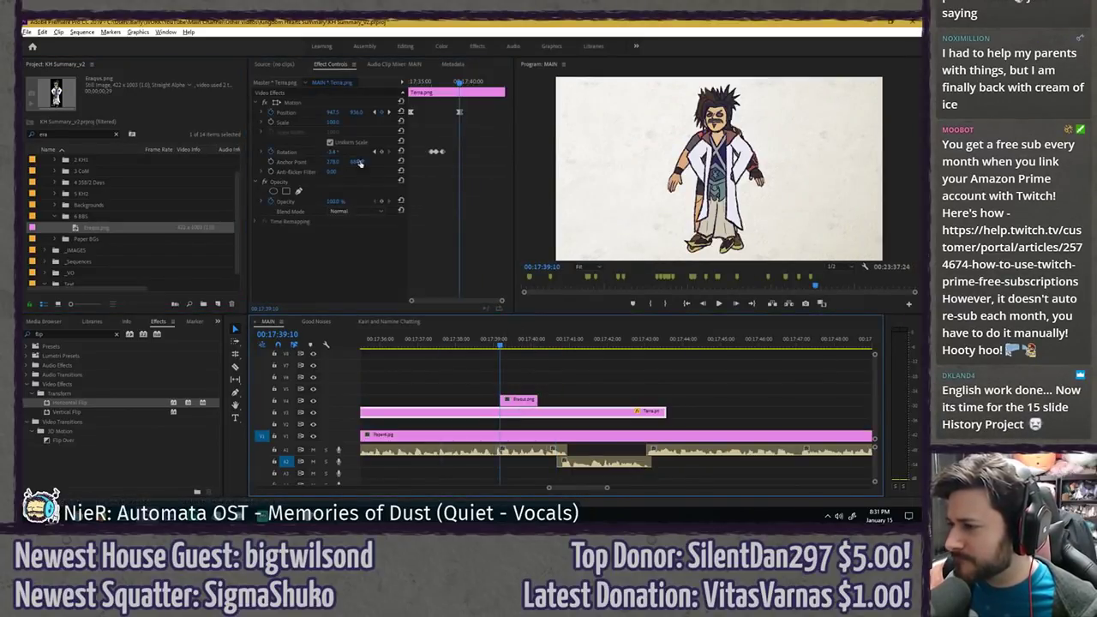
{"action": "left_click", "coordinate": [385, 111]}
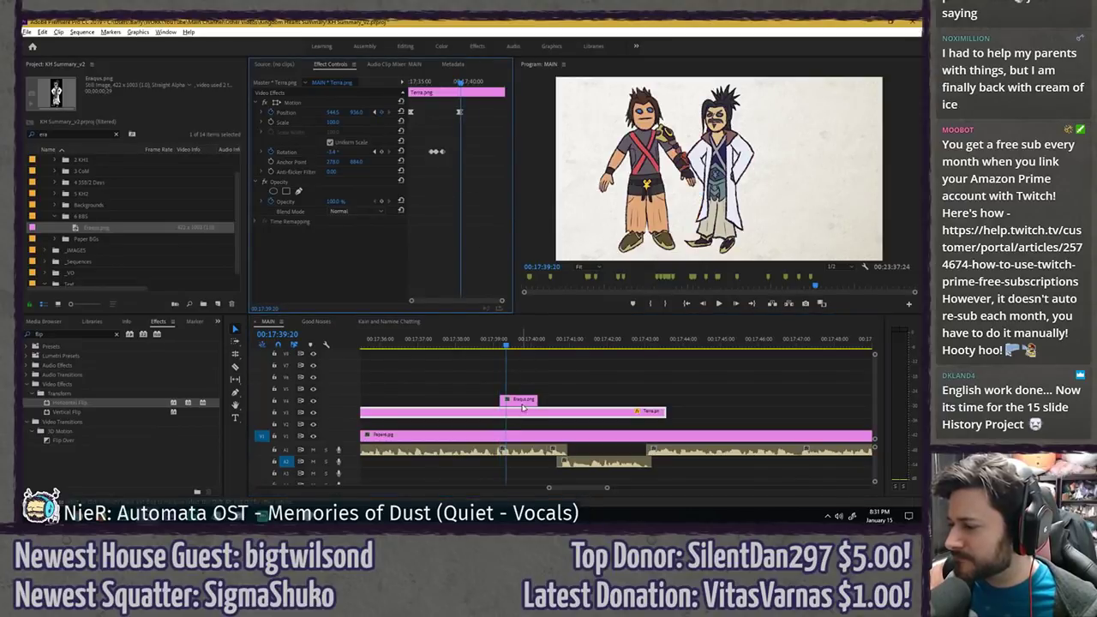
- Slide Eraqus right, away from Terra, and move his anchor point down toward his feet
{"action": "left_click", "coordinate": [521, 402]}
{"action": "left_click_drag", "start_coordinate": [333, 114], "coordinate": [400, 169]}
{"action": "left_click", "coordinate": [350, 103]}
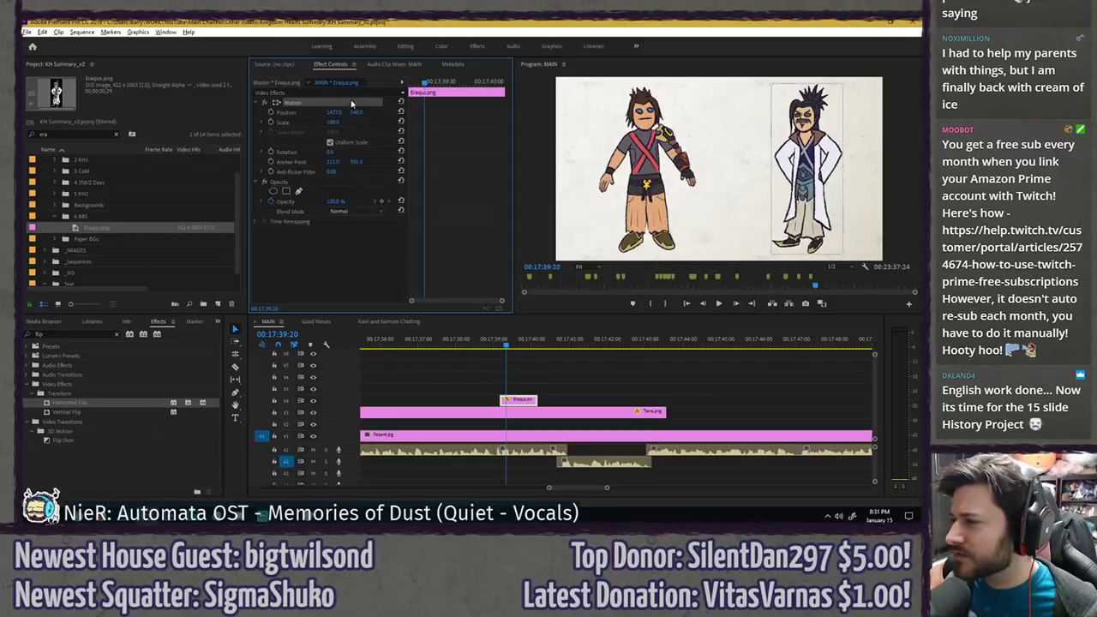
{"action": "left_click_drag", "start_coordinate": [810, 179], "coordinate": [817, 241]}
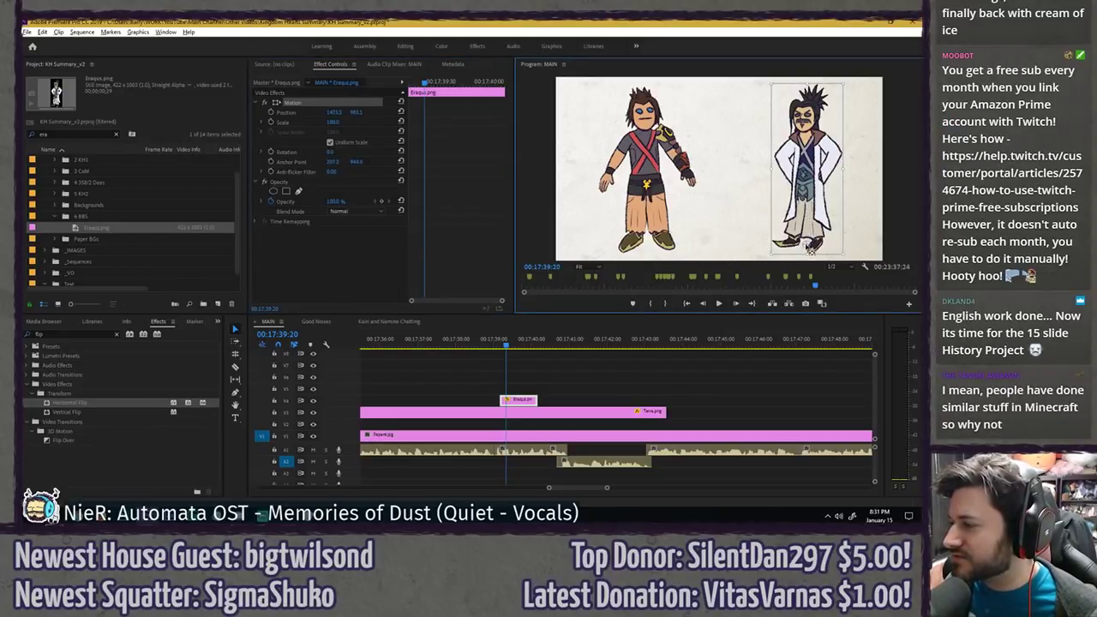
{"action": "left_click", "coordinate": [518, 393]}
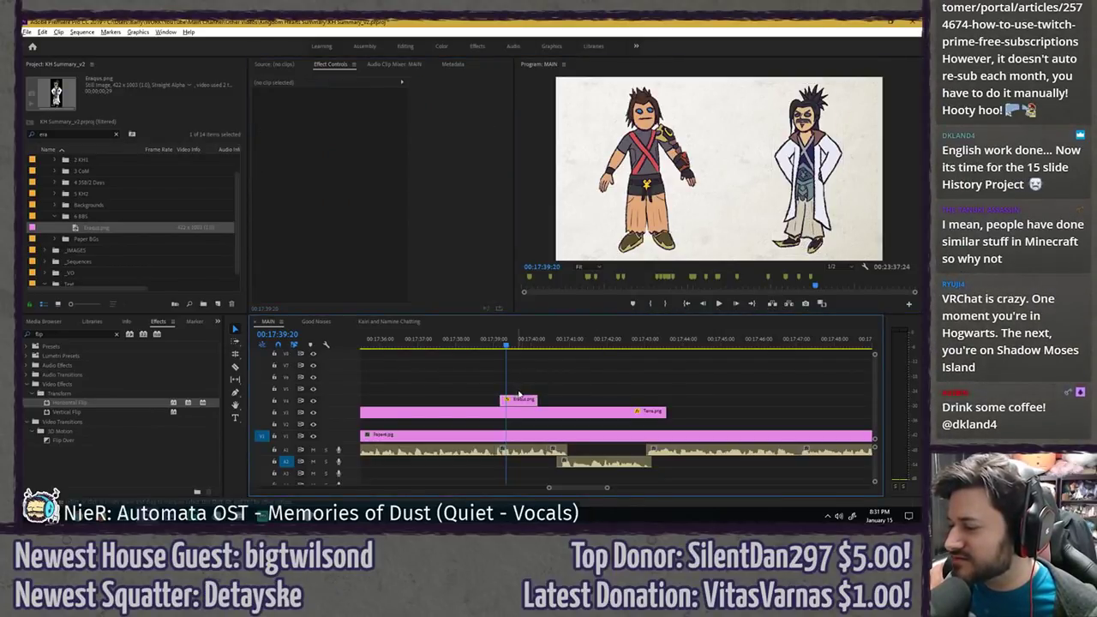
{"action": "left_click", "coordinate": [518, 399]}
{"action": "left_click", "coordinate": [272, 114]}
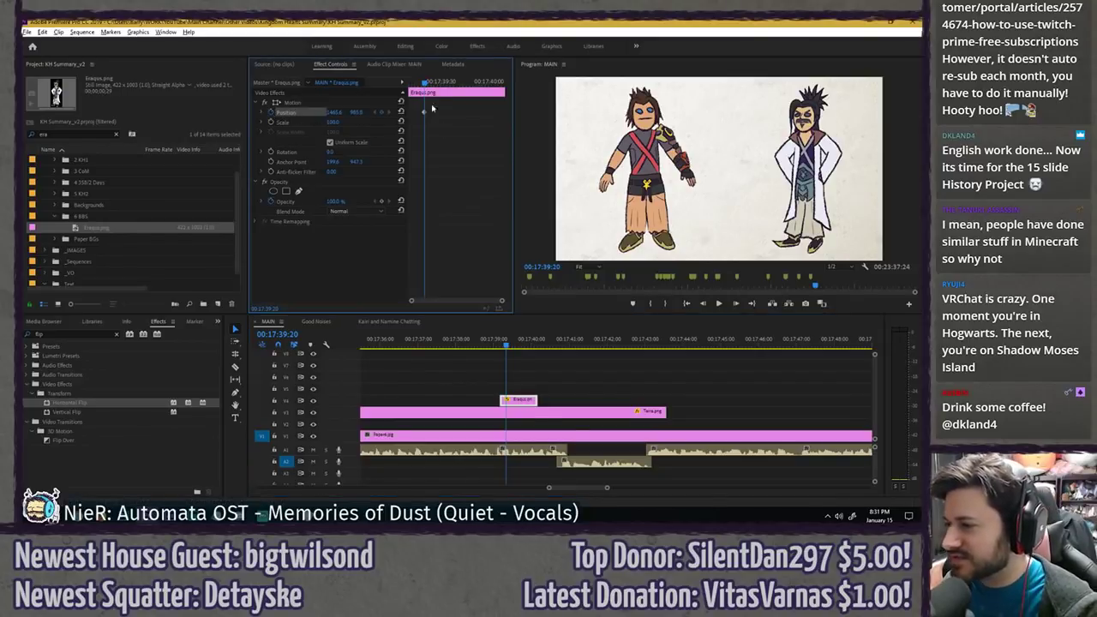
{"action": "left_click_drag", "start_coordinate": [425, 84], "coordinate": [403, 115]}
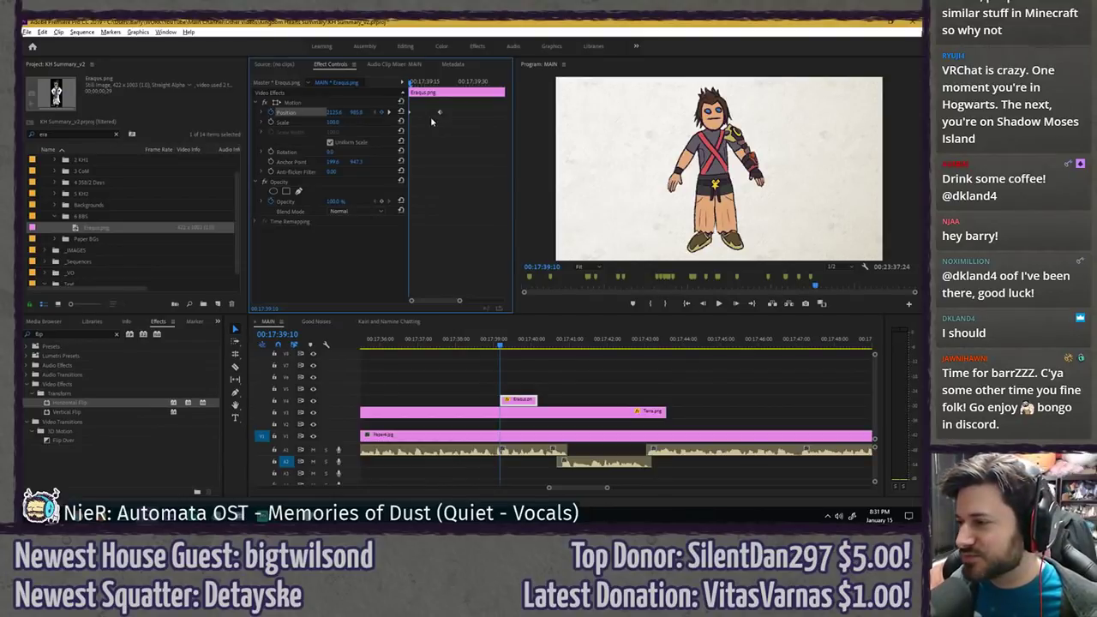
- Apply Ease Out to Eraqus's Position keyframes and play back the eased motion
{"action": "left_click", "coordinate": [490, 344]}
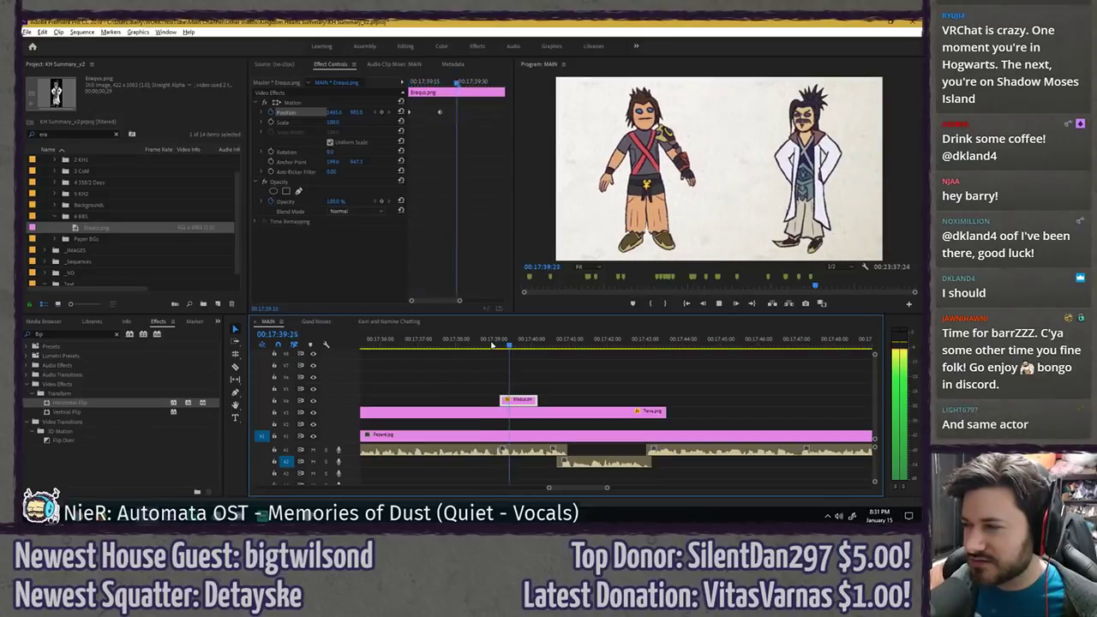
{"action": "left_click", "coordinate": [411, 112]}
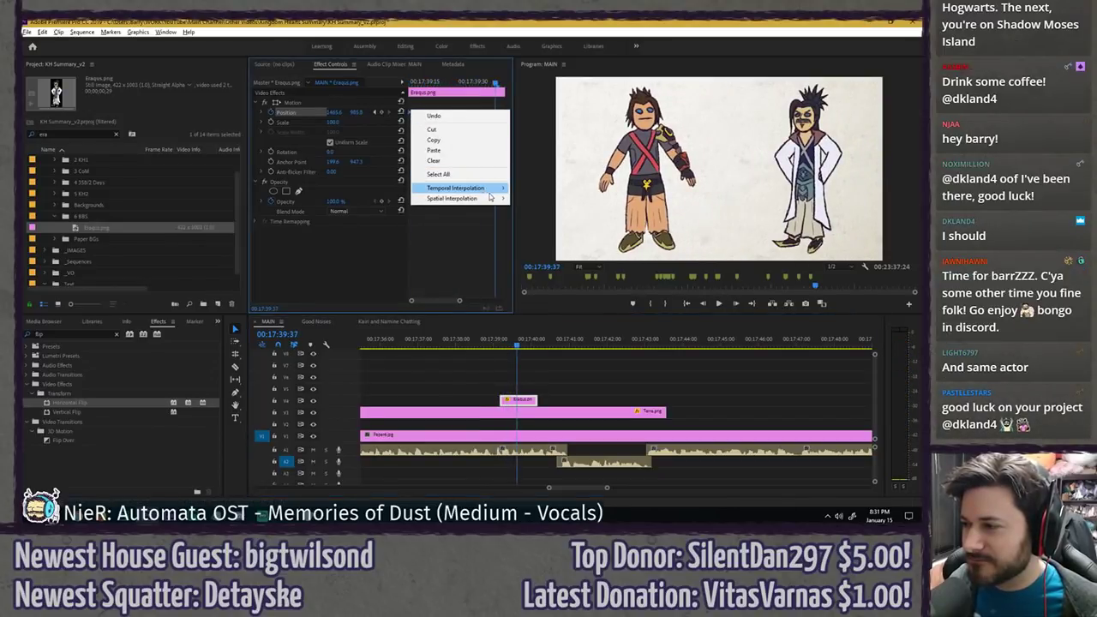
{"action": "mouse_move", "coordinate": [492, 190]}
{"action": "left_click", "coordinate": [535, 254]}
{"action": "right_click", "coordinate": [439, 112]}
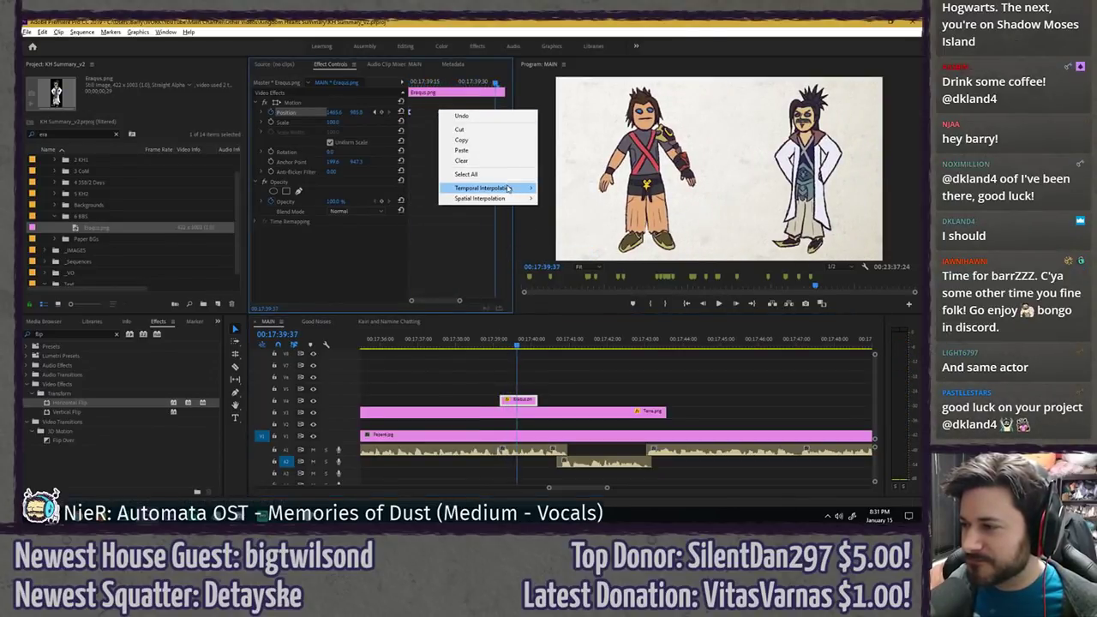
{"action": "left_click", "coordinate": [552, 243]}
{"action": "left_click", "coordinate": [497, 341]}
{"action": "key", "text": "space"}
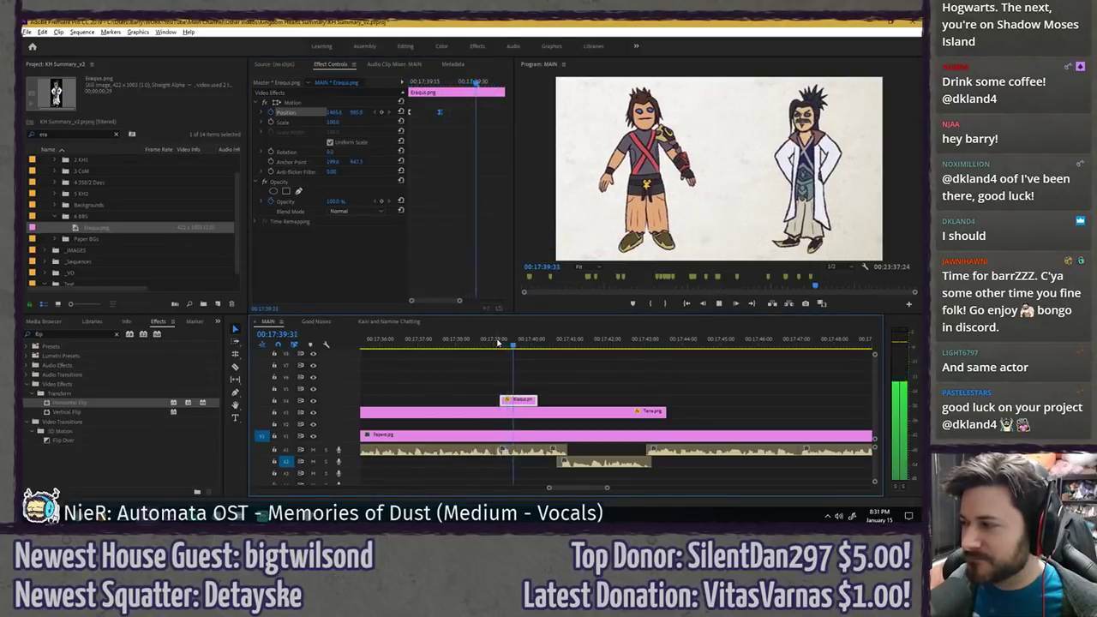
{"action": "left_click", "coordinate": [530, 385]}
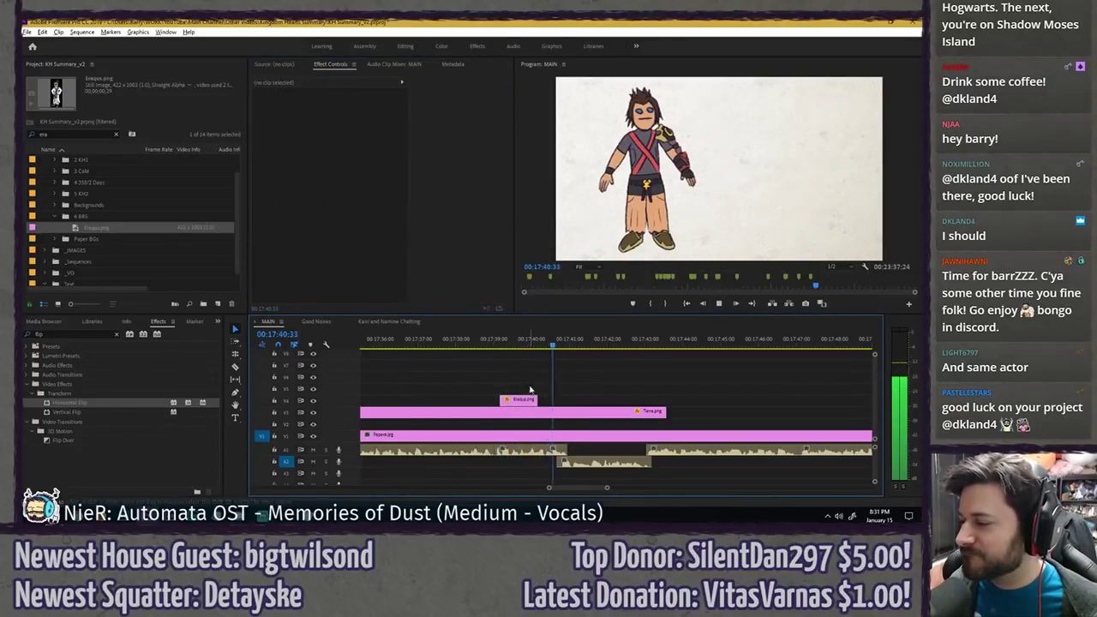
{"action": "key", "text": "space"}
- Lengthen the Eraqus clip so it ends later on the timeline
{"action": "left_click_drag", "start_coordinate": [537, 400], "coordinate": [662, 396]}
{"action": "left_click_drag", "start_coordinate": [563, 341], "coordinate": [557, 342]}
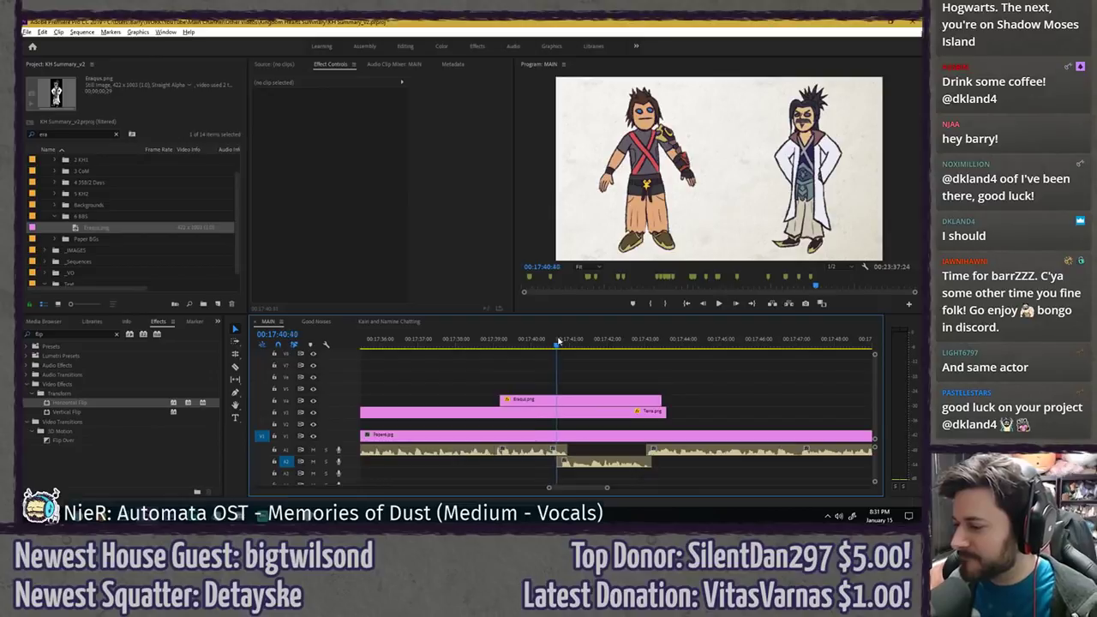
{"action": "key", "text": "Right"}
{"action": "key", "text": "Right"}
{"action": "key", "text": "Right"}
{"action": "key", "text": "Right"}
{"action": "key", "text": "Right"}
{"action": "key", "text": "Right"}
{"action": "key", "text": "Right"}
{"action": "left_click", "coordinate": [576, 399]}
{"action": "key", "text": "Right"}
{"action": "key", "text": "Right"}
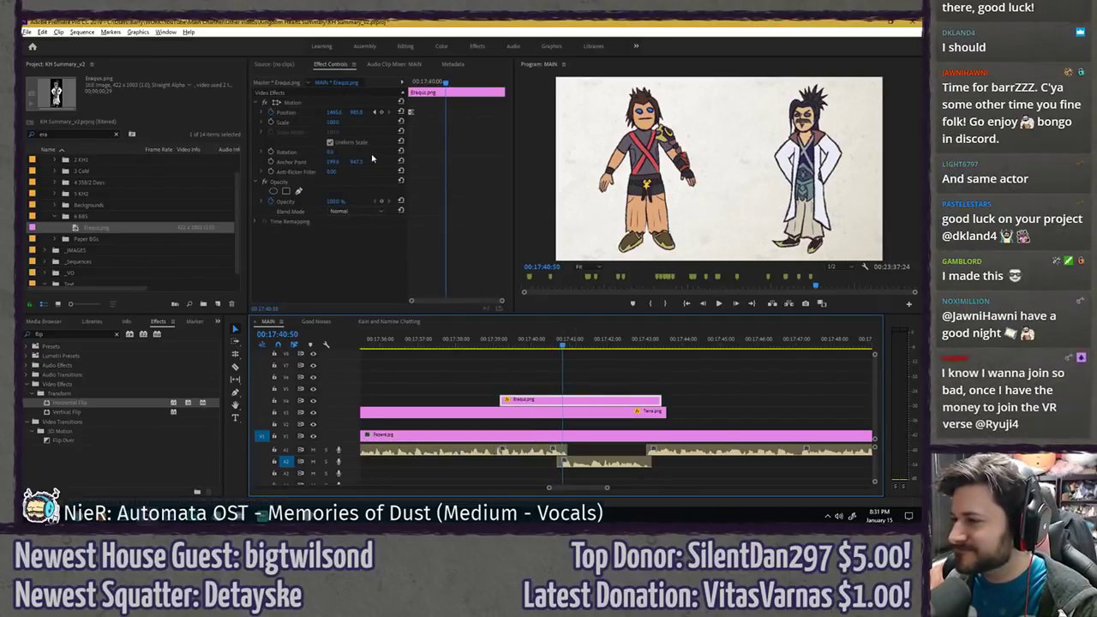
- Enable Rotation keyframing on Eraqus and tilt him slightly, then preview the tilt
{"action": "left_click", "coordinate": [270, 152]}
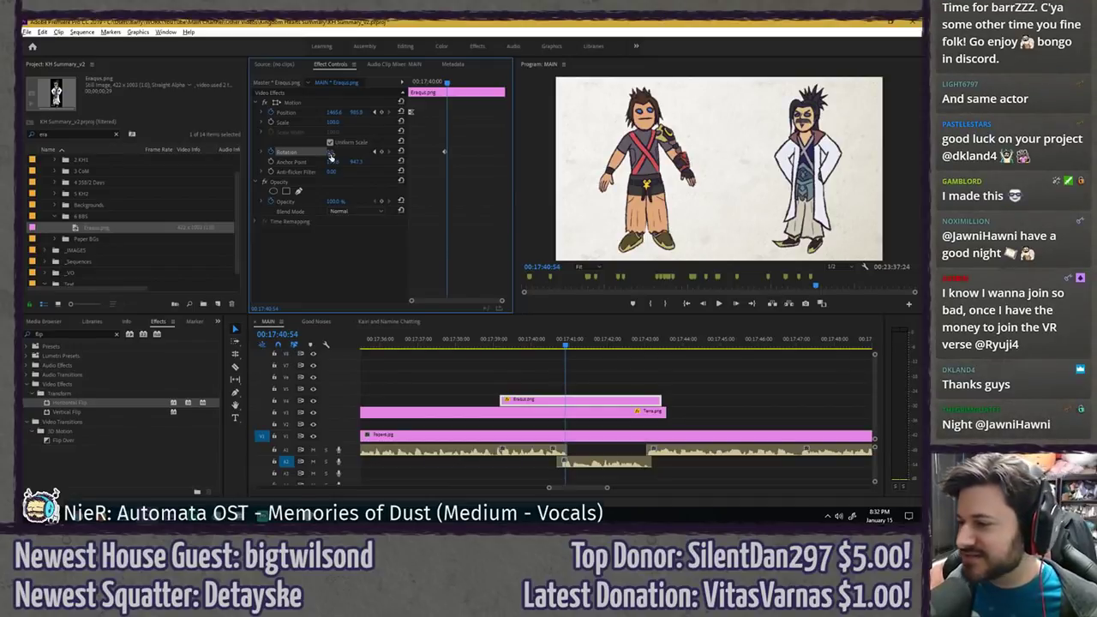
{"action": "left_click_drag", "start_coordinate": [330, 157], "coordinate": [406, 133]}
{"action": "left_click", "coordinate": [442, 82]}
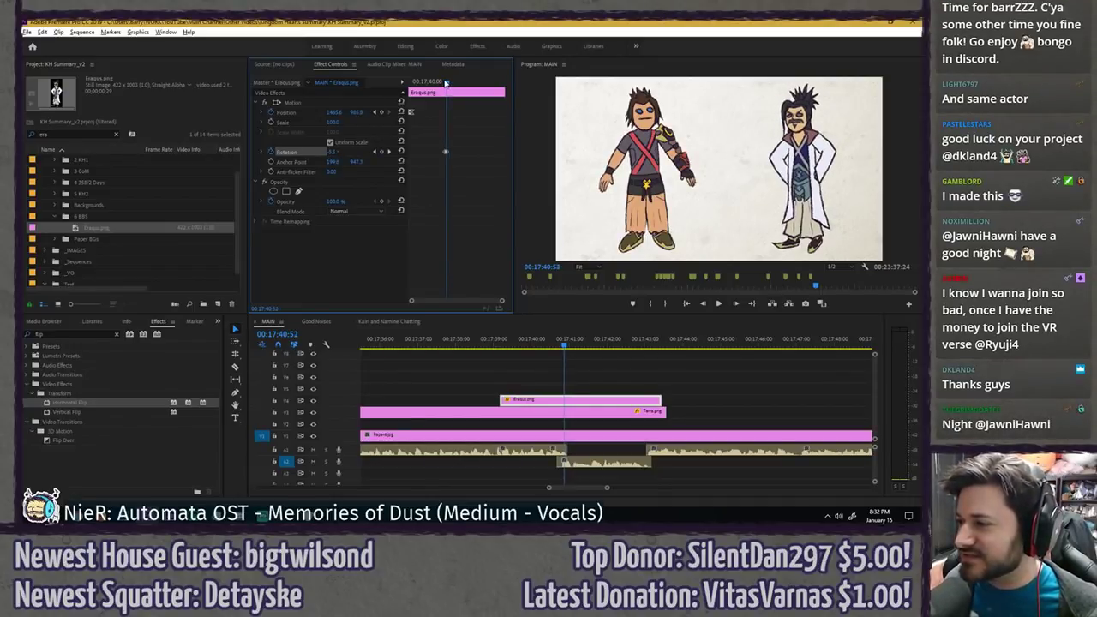
{"action": "left_click_drag", "start_coordinate": [440, 84], "coordinate": [446, 84]}
{"action": "key", "text": "space"}
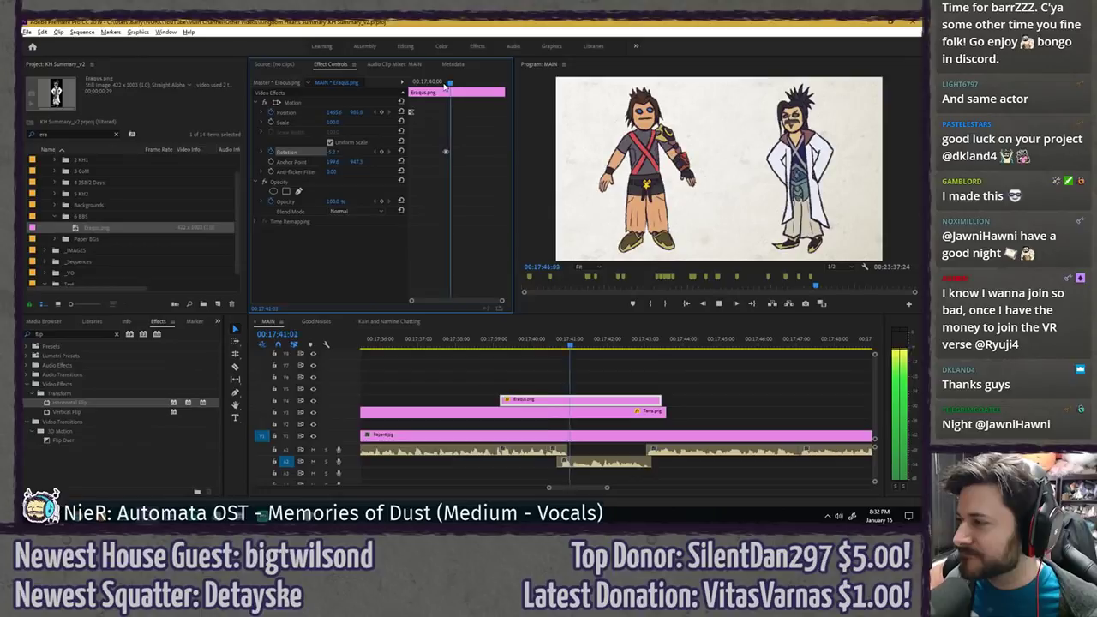
{"action": "left_click", "coordinate": [438, 84]}
{"action": "key", "text": "space"}
{"action": "key", "text": "space"}
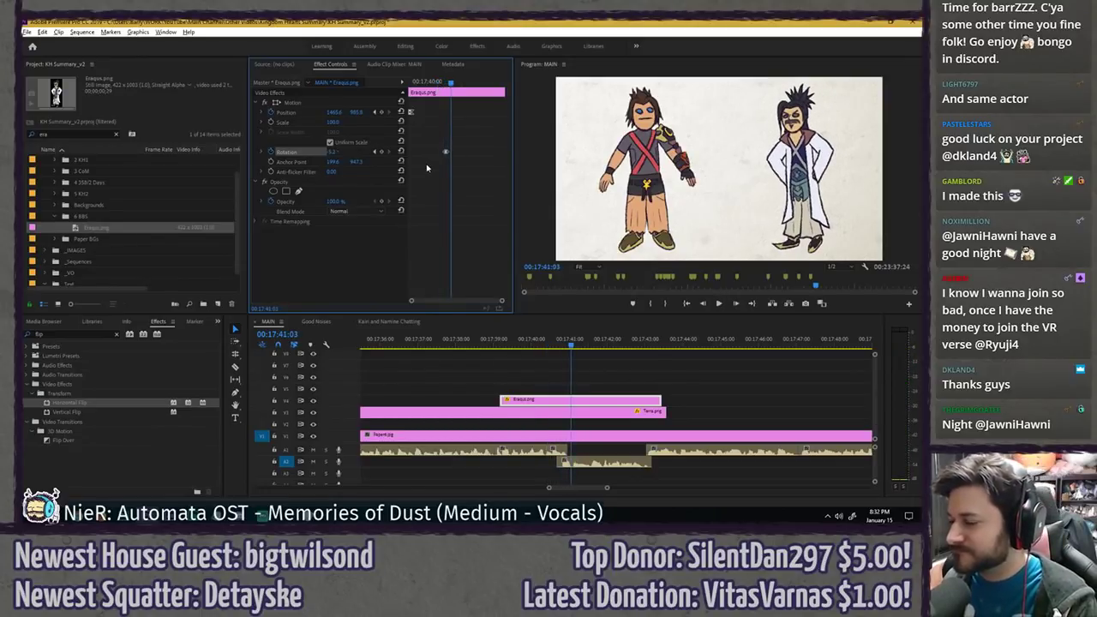
{"action": "key", "text": "Right"}
{"action": "key", "text": "Right"}
{"action": "key", "text": "Right"}
{"action": "key", "text": "Right"}
{"action": "key", "text": "Right"}
{"action": "key", "text": "Right"}
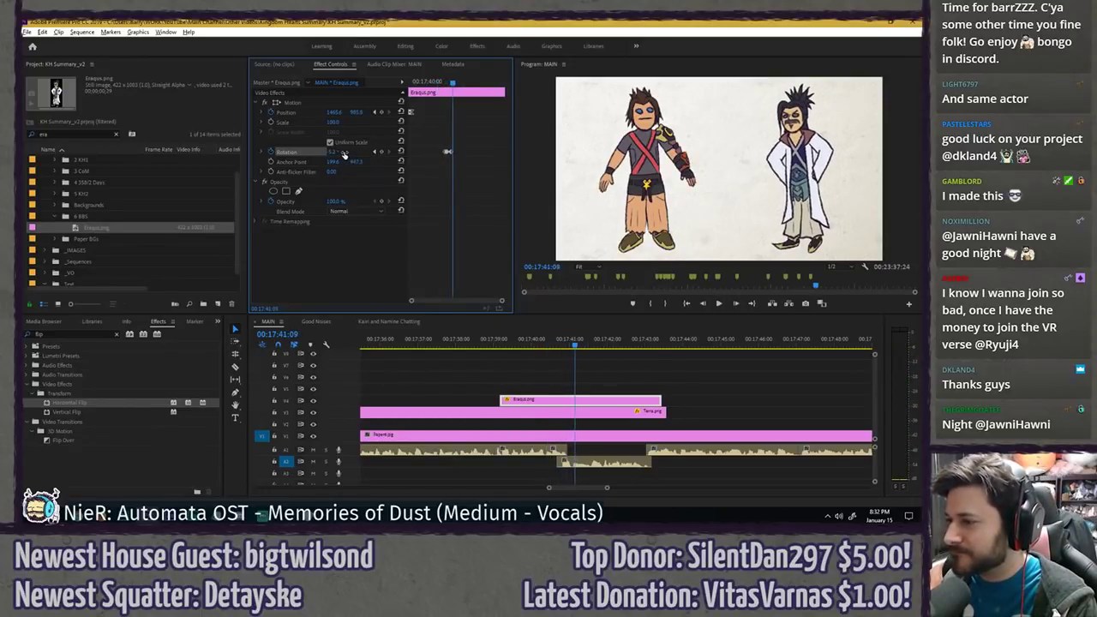
- Two frames later, rotate Eraqus the other way and review the sway
{"action": "left_click_drag", "start_coordinate": [337, 153], "coordinate": [346, 152]}
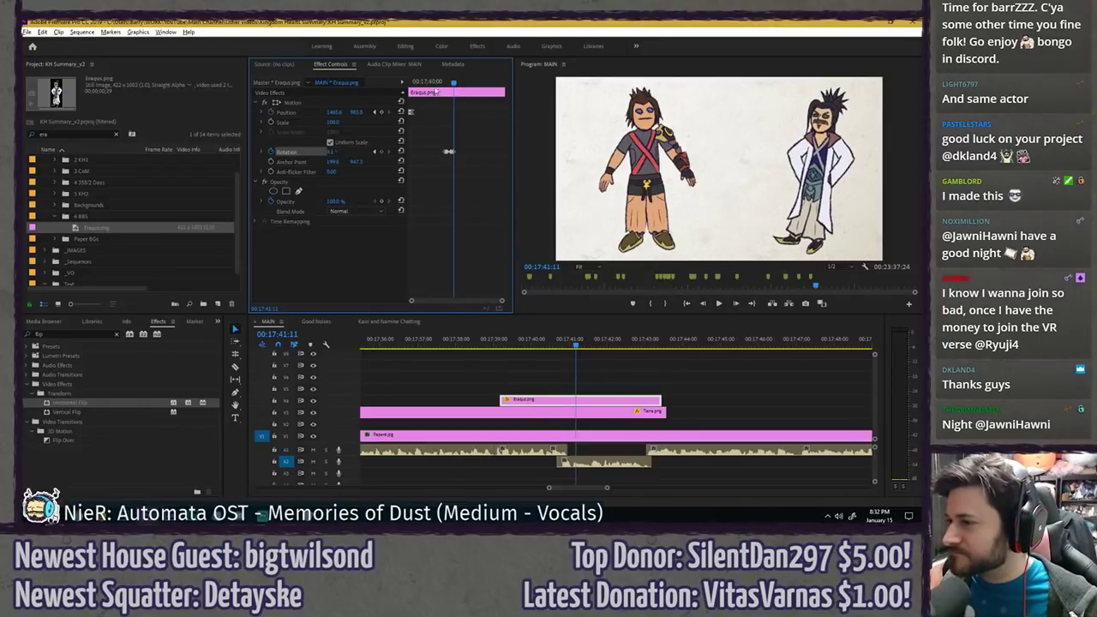
{"action": "left_click", "coordinate": [441, 83]}
{"action": "key", "text": "space"}
{"action": "left_click", "coordinate": [439, 84]}
{"action": "key", "text": "space"}
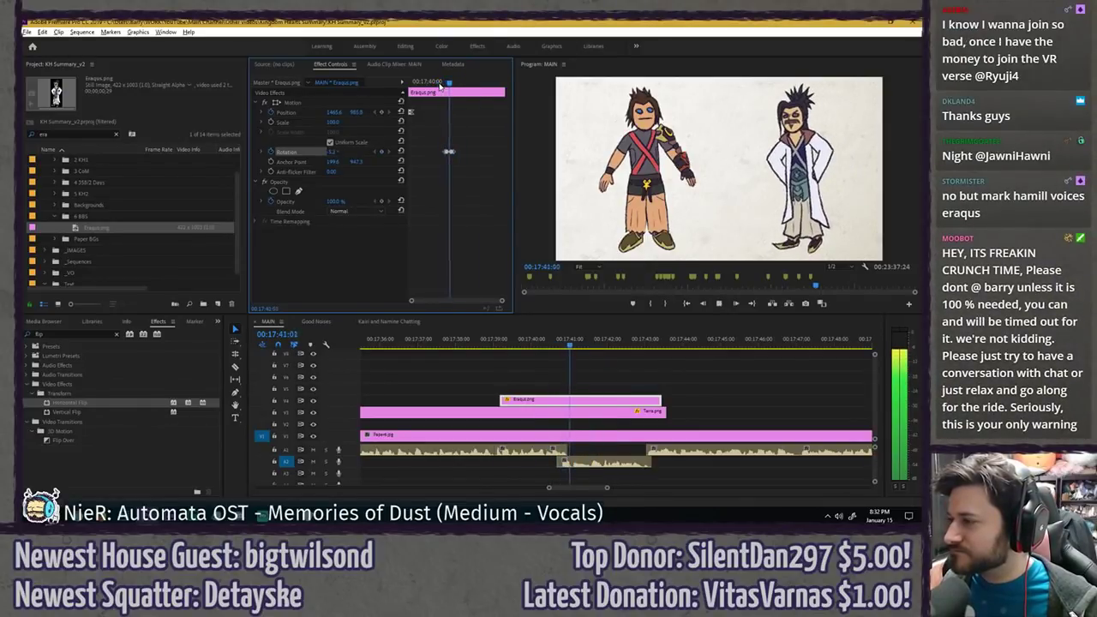
{"action": "key", "text": "space"}
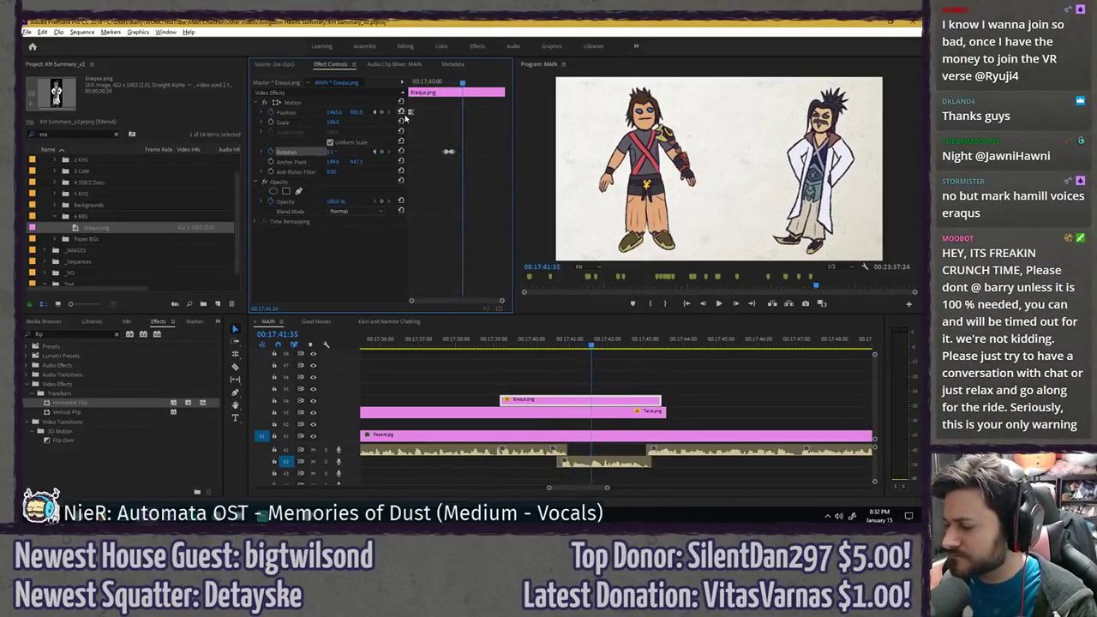
{"action": "key", "text": "space"}
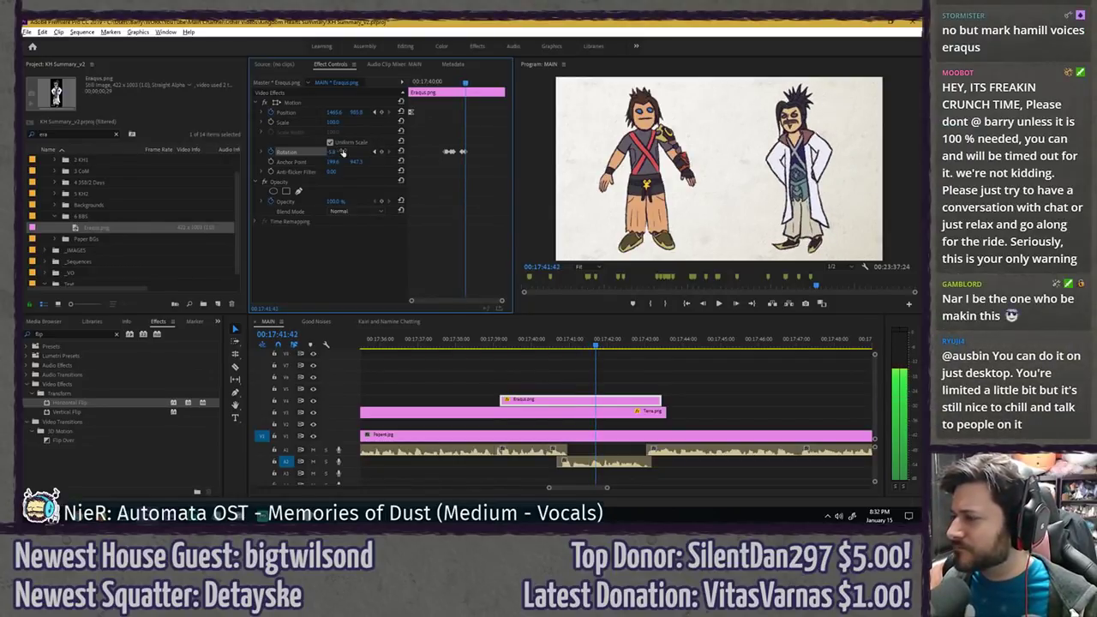
{"action": "left_click", "coordinate": [440, 84]}
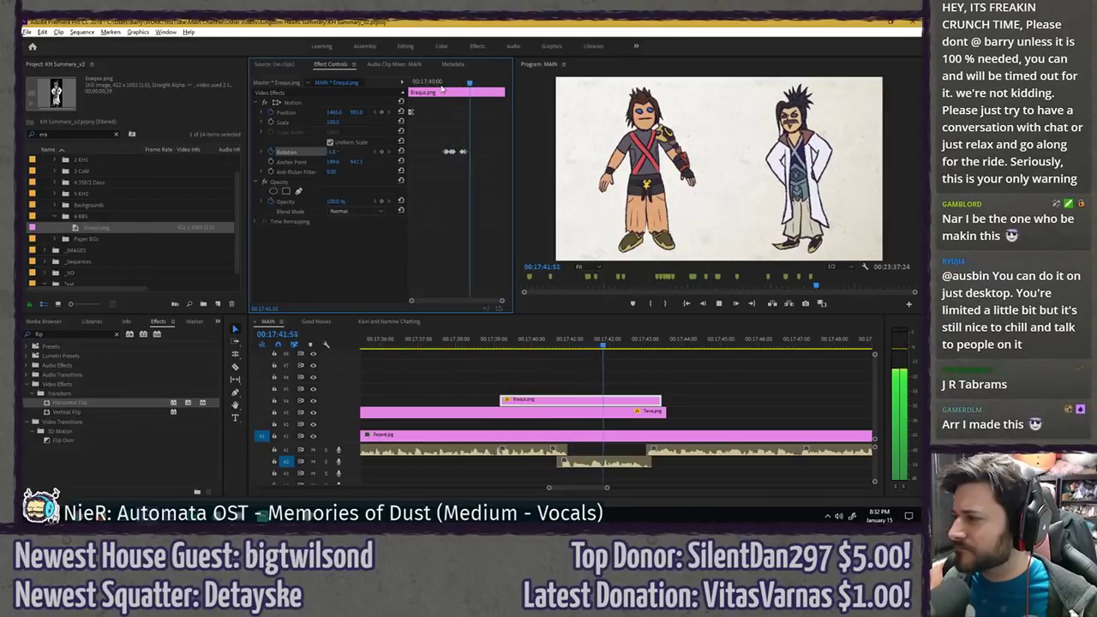
{"action": "left_click", "coordinate": [445, 83]}
{"action": "key", "text": "space"}
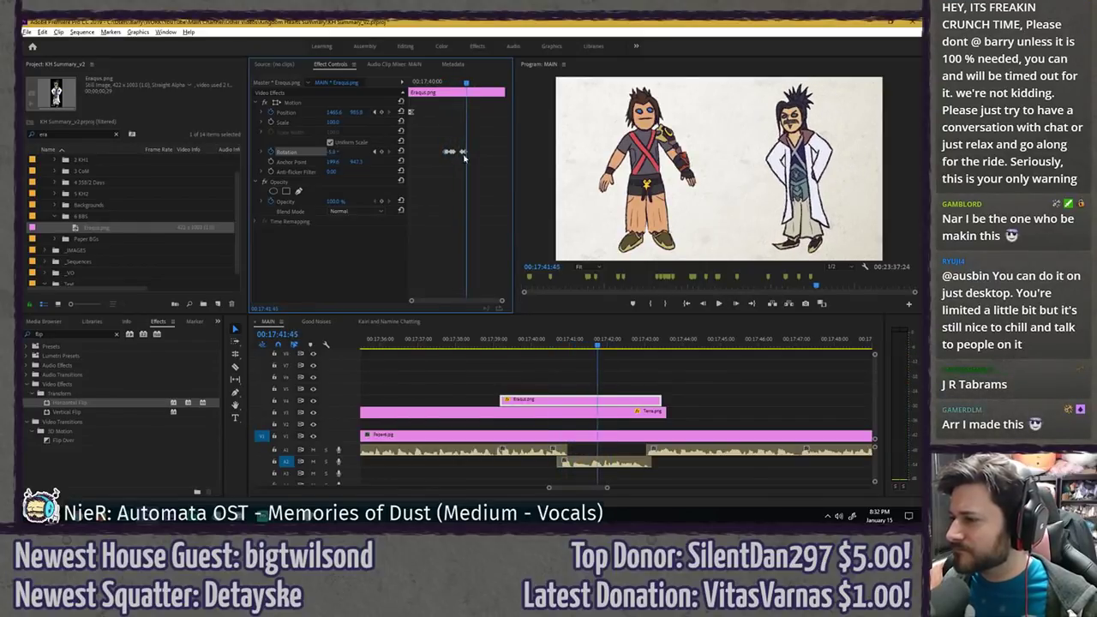
- Smooth the interpolation of Eraqus's rotation keyframe and preview it
{"action": "right_click", "coordinate": [463, 153]}
{"action": "left_click", "coordinate": [499, 263]}
{"action": "left_click", "coordinate": [456, 83]}
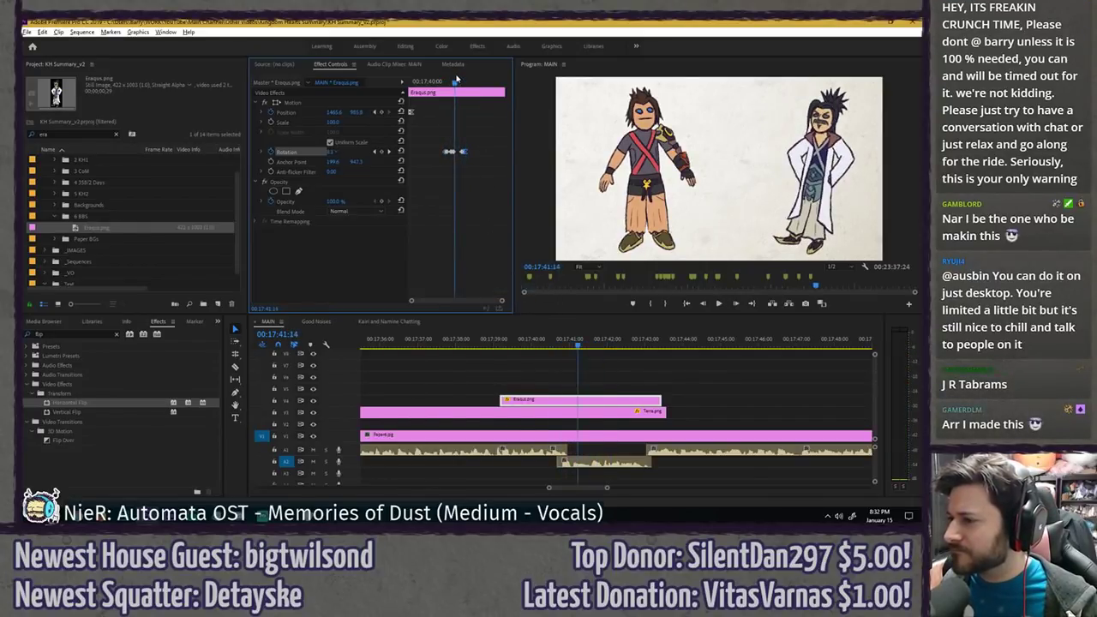
{"action": "key", "text": "space"}
- Near 00:17:41:50, smooth another rotation keyframe and tilt Eraqus to the right
{"action": "left_click", "coordinate": [469, 81]}
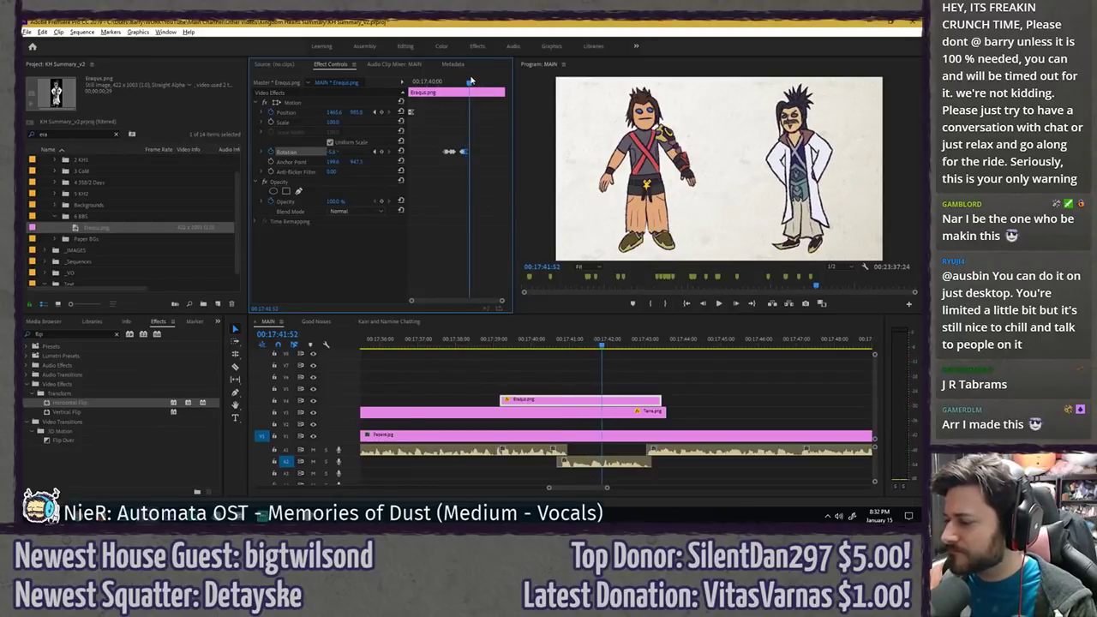
{"action": "left_click_drag", "start_coordinate": [470, 80], "coordinate": [471, 81]}
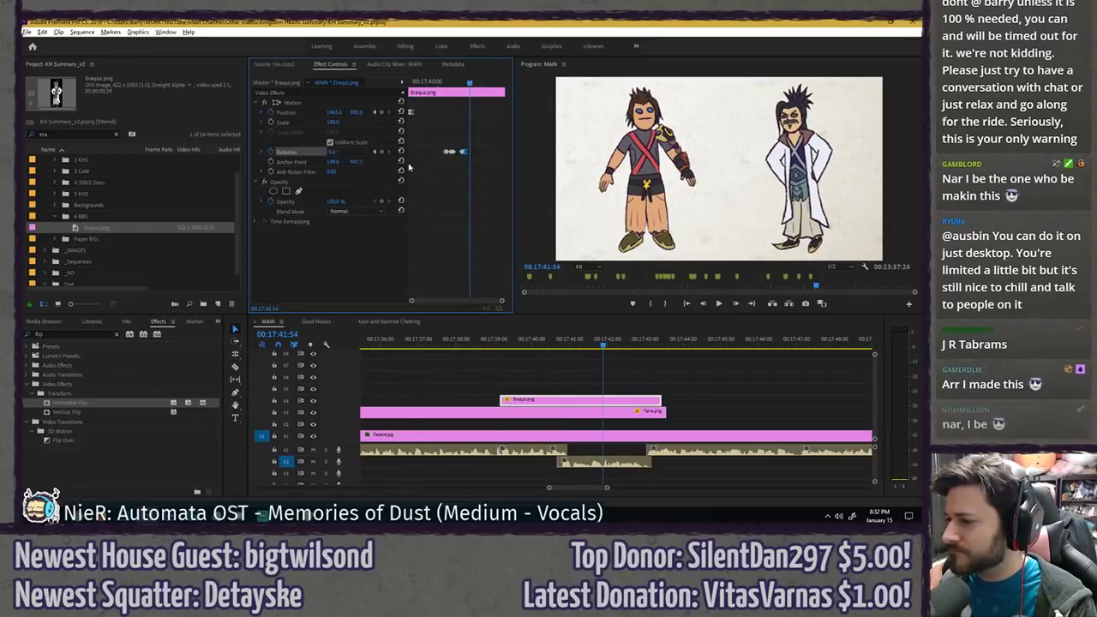
{"action": "right_click", "coordinate": [465, 152]}
{"action": "left_click", "coordinate": [514, 234]}
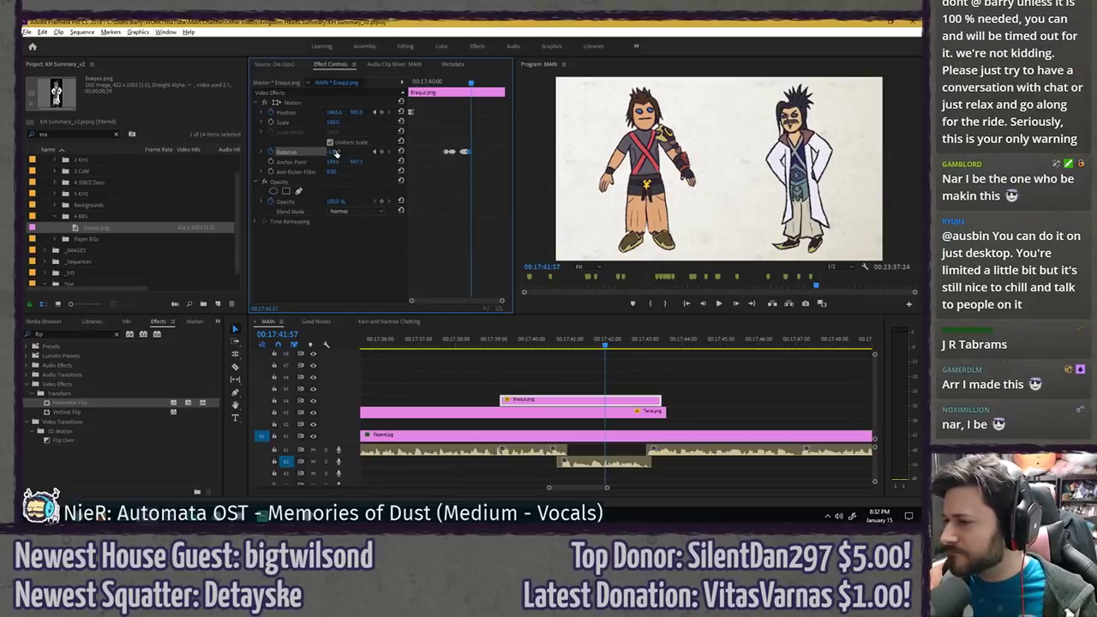
{"action": "left_click_drag", "start_coordinate": [336, 153], "coordinate": [399, 165]}
{"action": "left_click", "coordinate": [447, 82]}
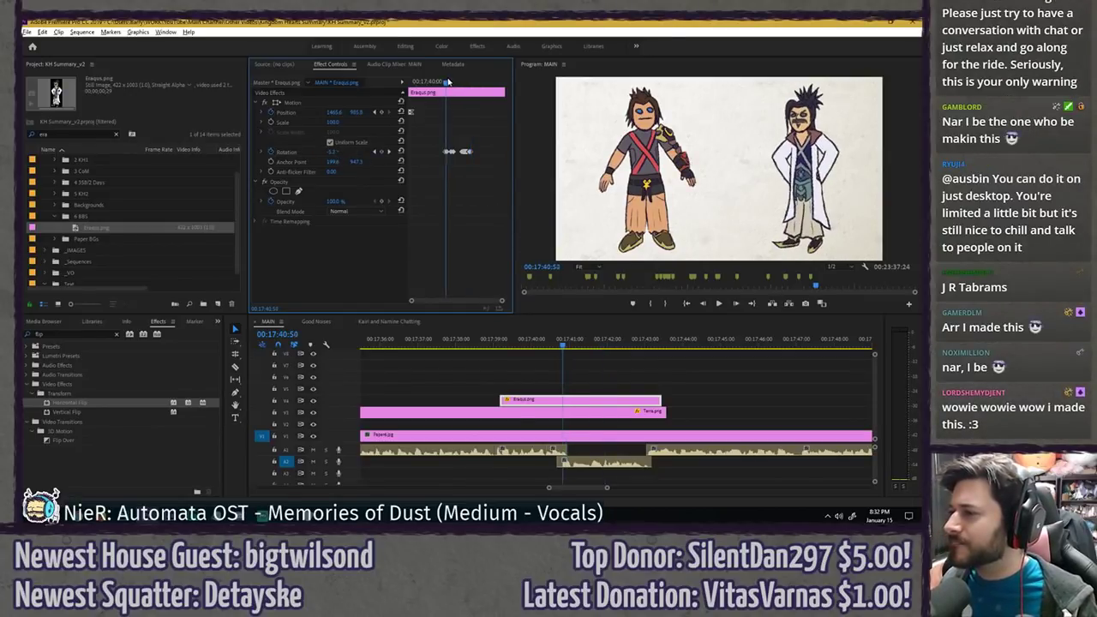
{"action": "key", "text": "space"}
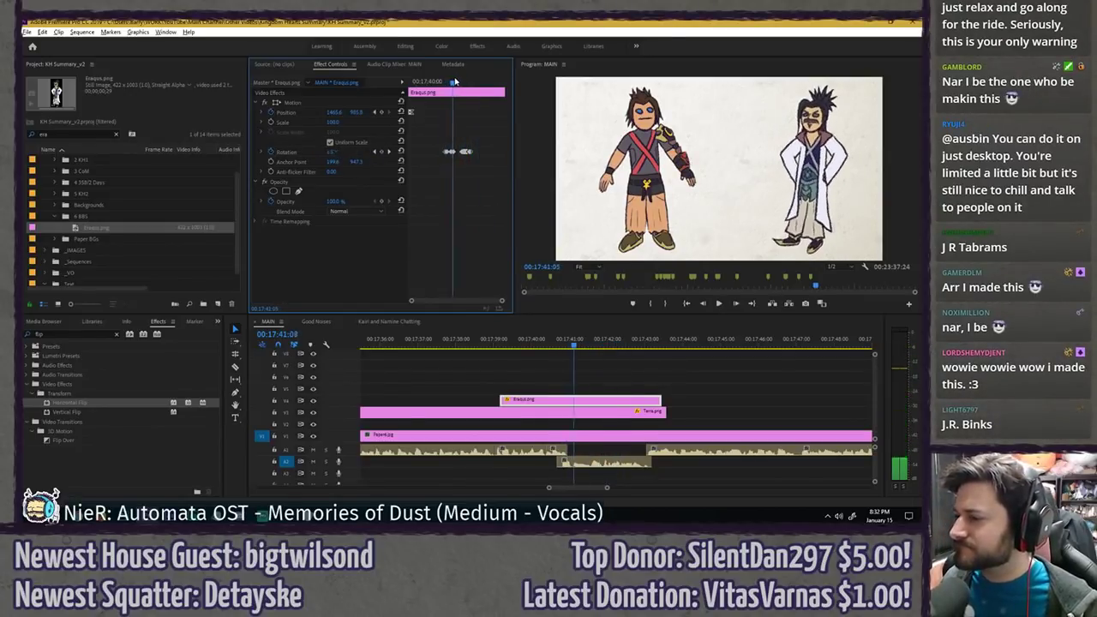
- At 17:42:01, rotate Eraqus to about 3.3° and save the project
{"action": "key", "text": "space"}
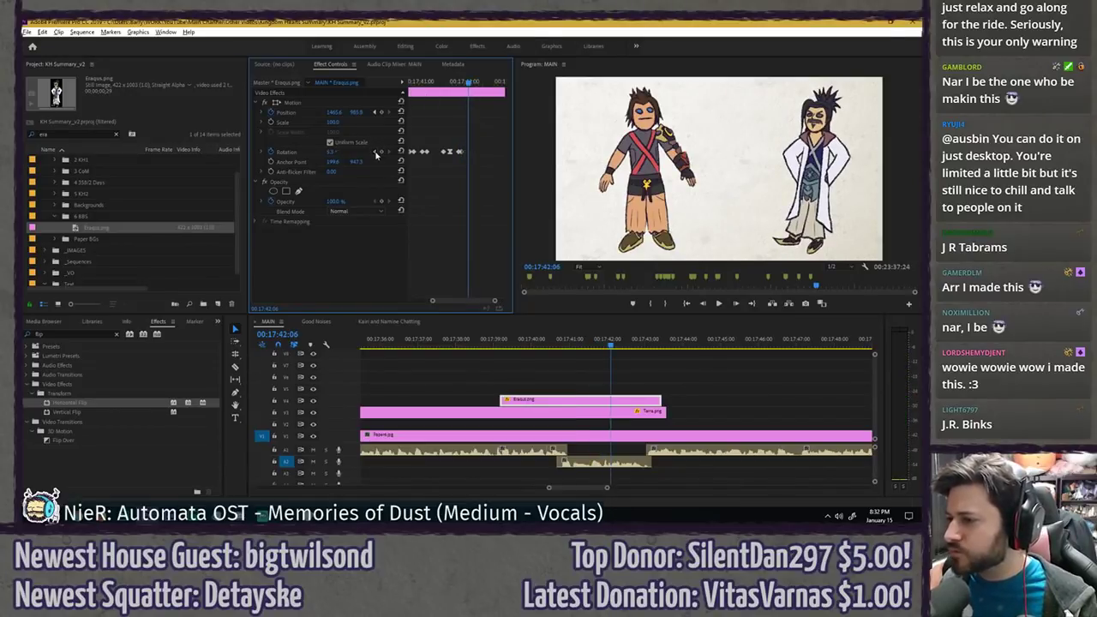
{"action": "left_click", "coordinate": [374, 152]}
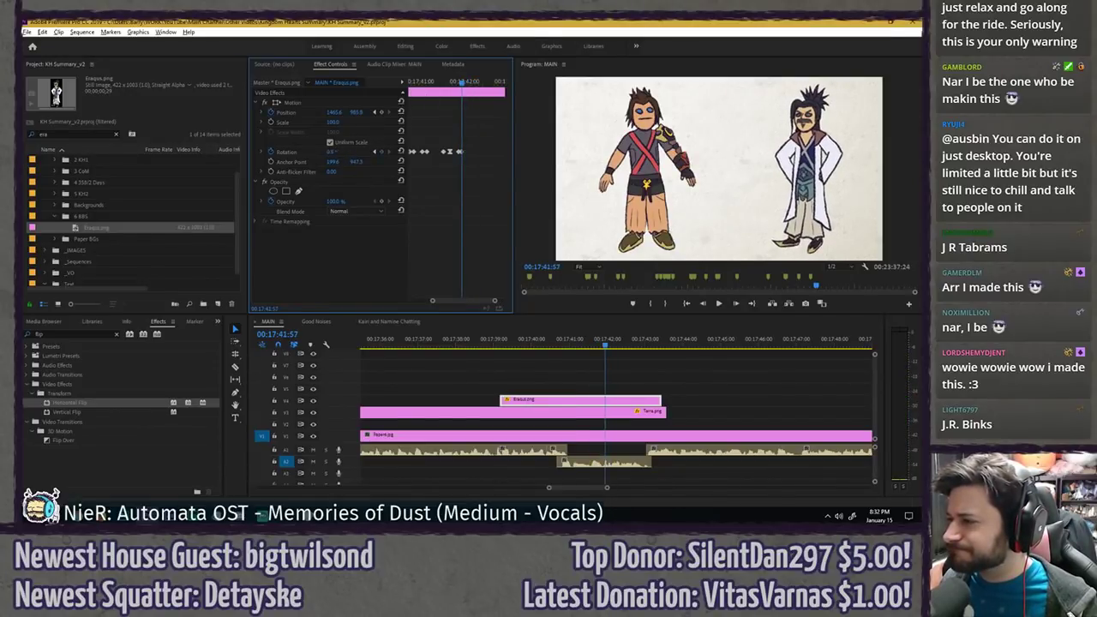
{"action": "left_click", "coordinate": [431, 83]}
{"action": "key", "text": "space"}
{"action": "left_click_drag", "start_coordinate": [436, 83], "coordinate": [459, 89]}
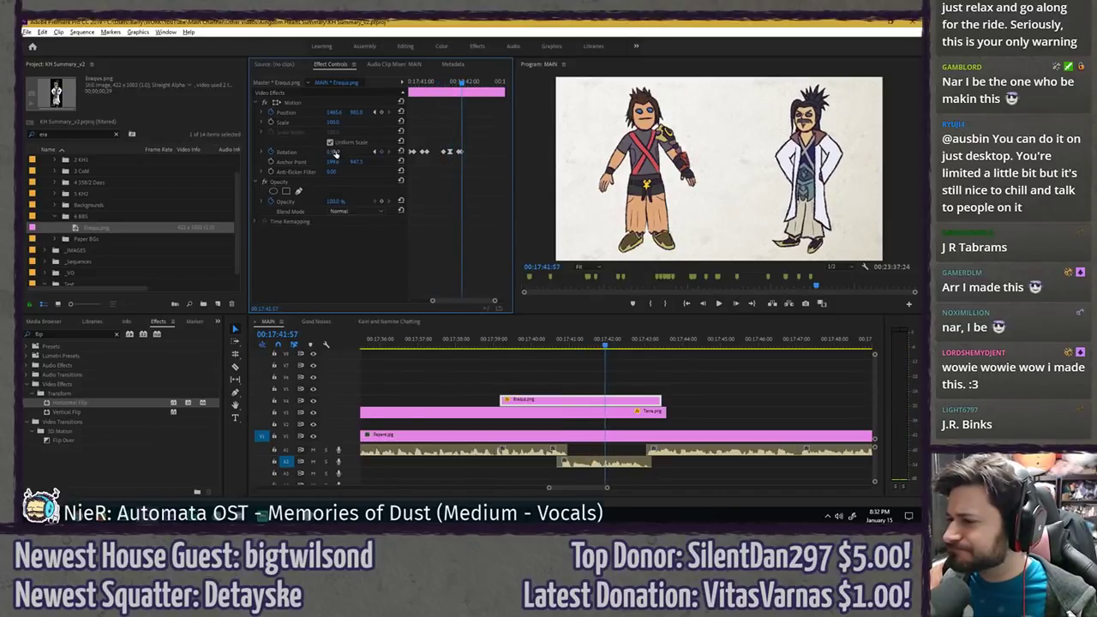
{"action": "left_click_drag", "start_coordinate": [331, 151], "coordinate": [409, 152]}
{"action": "key", "text": "ctrl+s"}
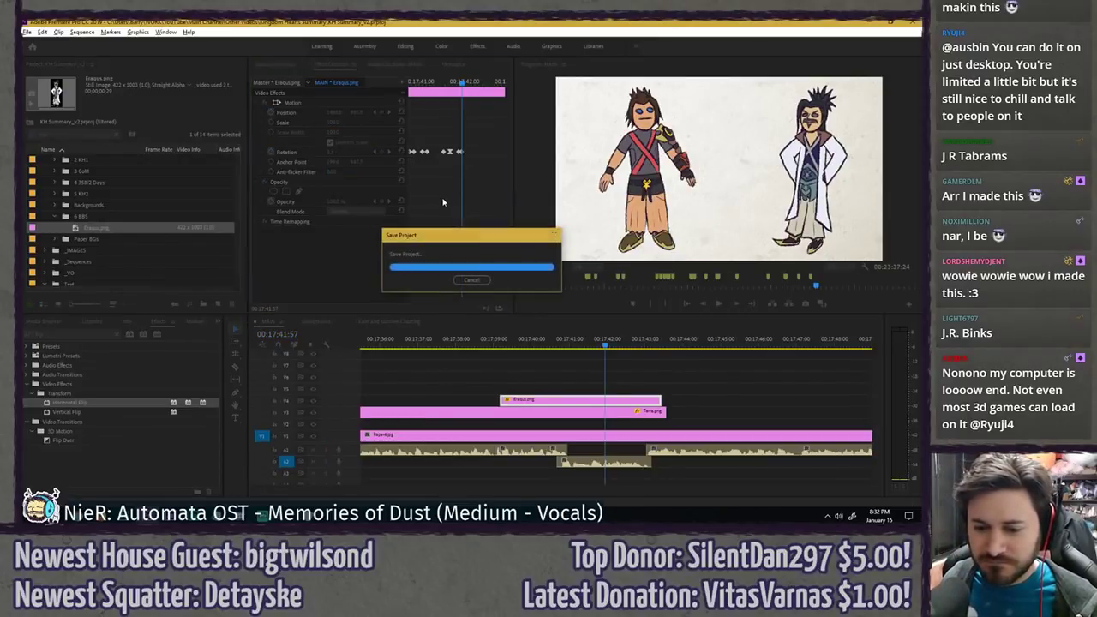
- Replay from 17:41:03 and step frame by frame through the keyframes around 17:42:04–17:42:12
{"action": "left_click", "coordinate": [421, 82]}
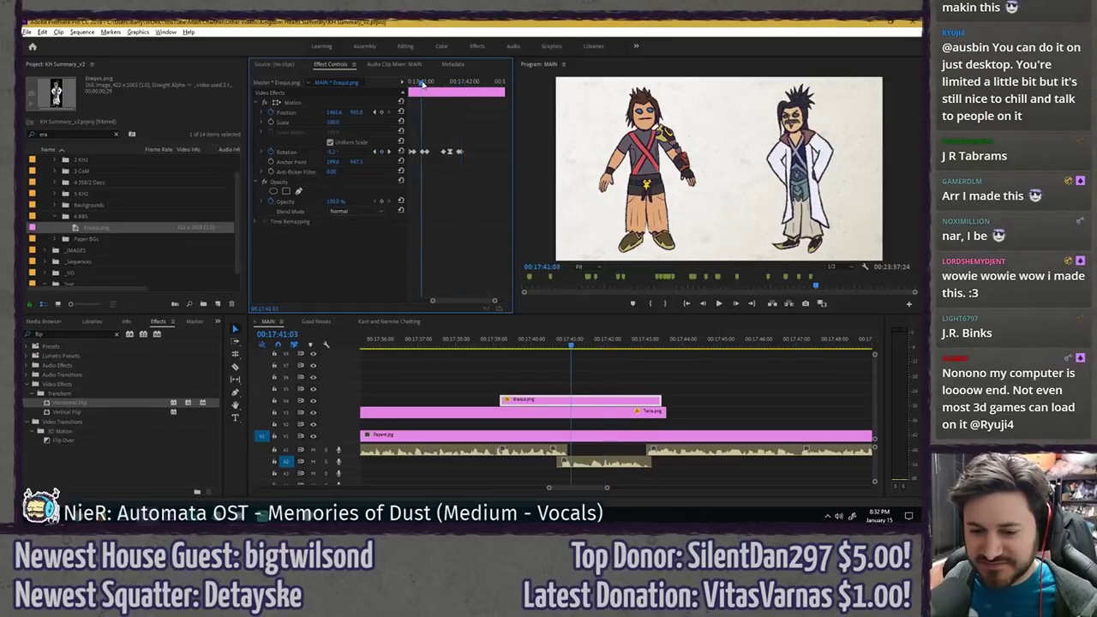
{"action": "key", "text": "space"}
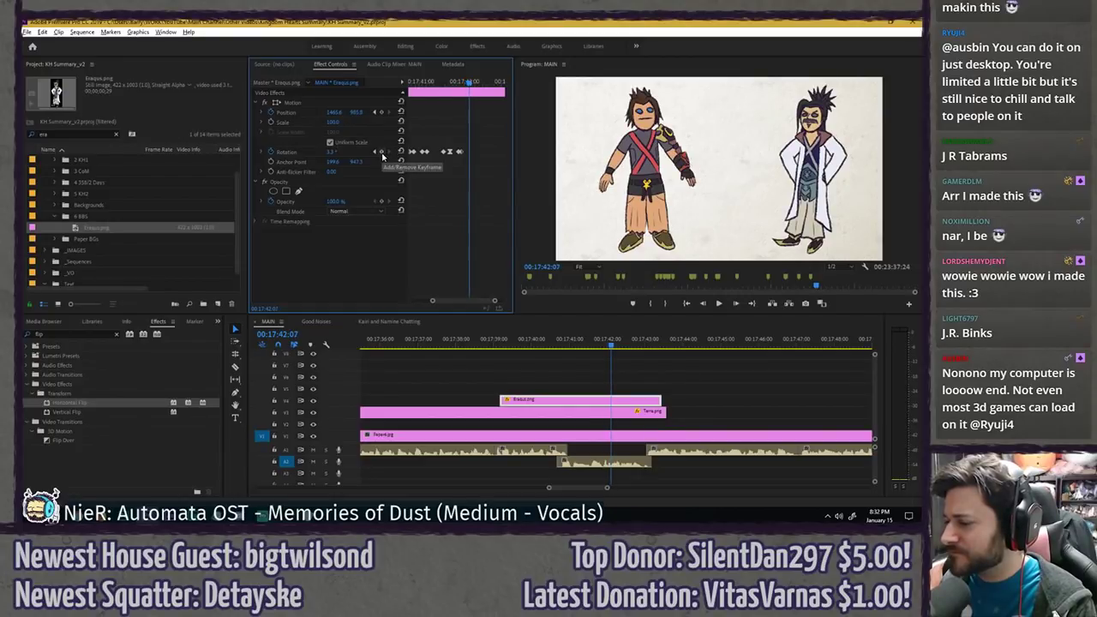
{"action": "key", "text": "Left"}
{"action": "key", "text": "Left"}
{"action": "key", "text": "Left"}
{"action": "key", "text": "Left"}
{"action": "key", "text": "Left"}
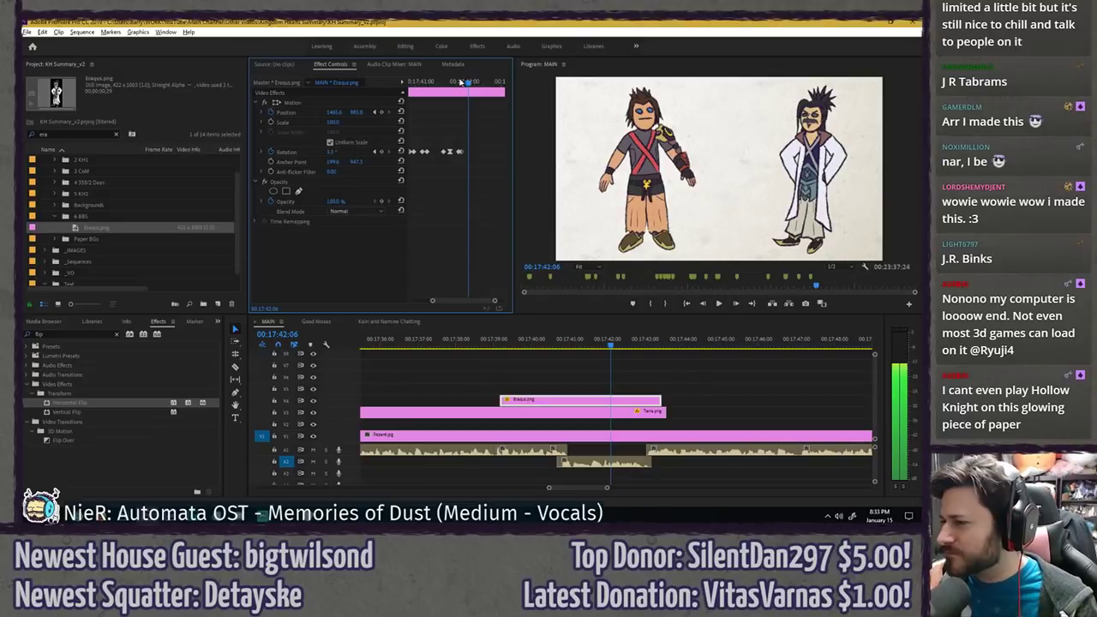
{"action": "left_click_drag", "start_coordinate": [461, 82], "coordinate": [467, 82]}
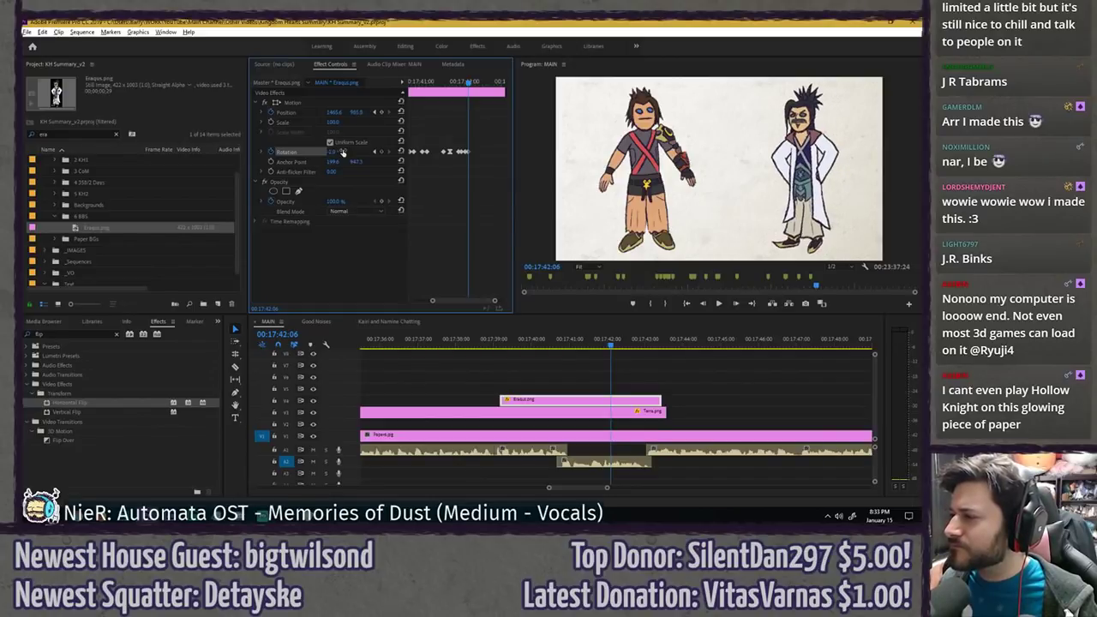
{"action": "key", "text": "Right"}
{"action": "key", "text": "Left"}
{"action": "key", "text": "Left"}
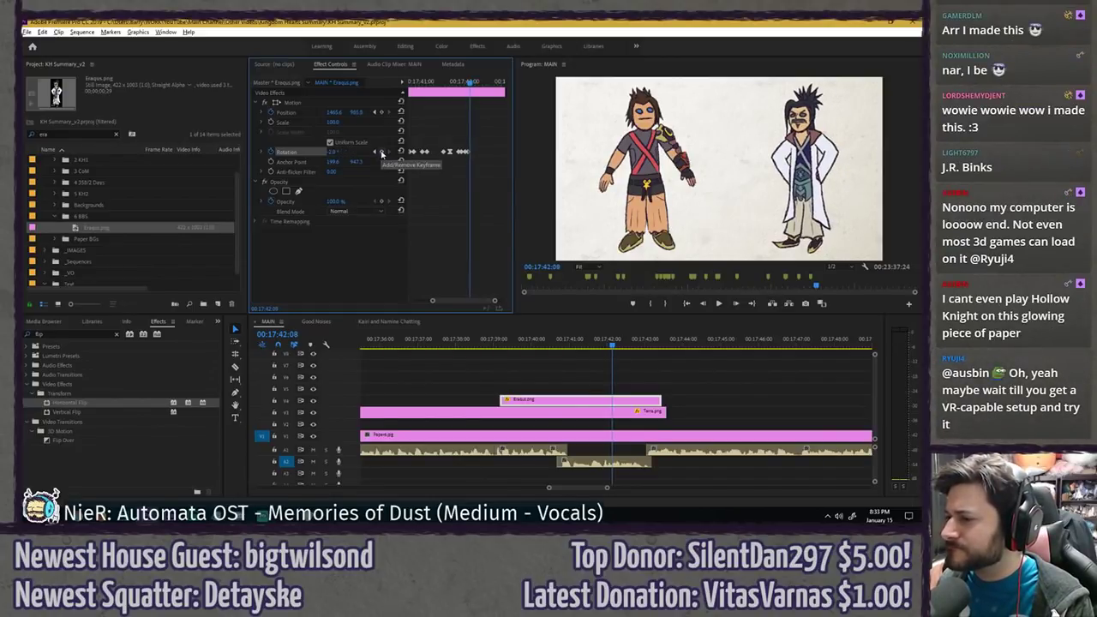
{"action": "key", "text": "Right"}
{"action": "key", "text": "Right"}
{"action": "key", "text": "space"}
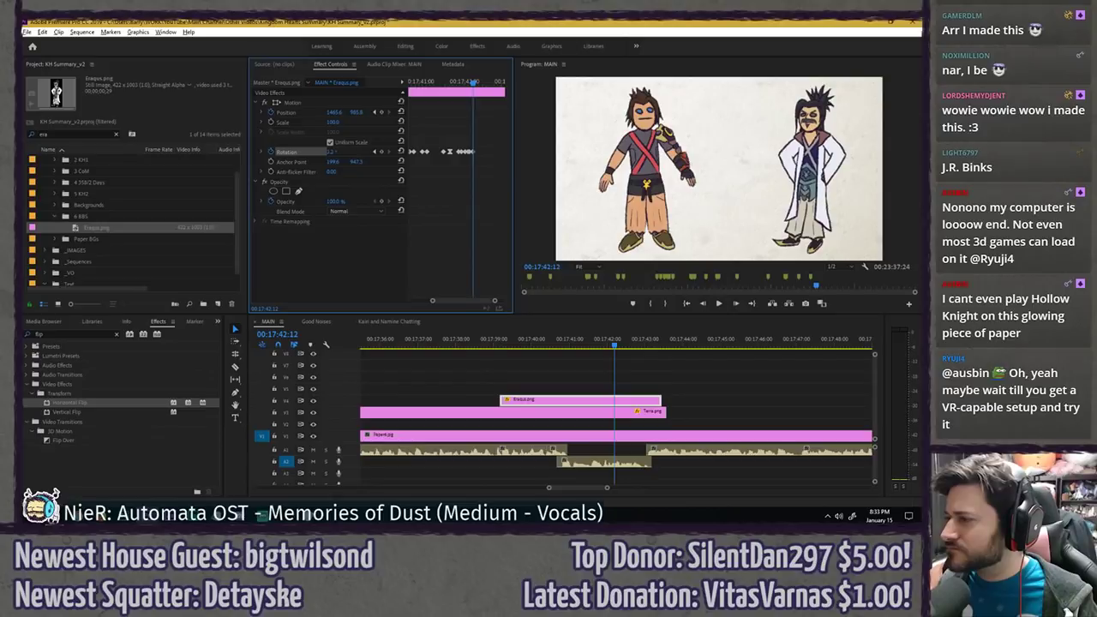
- Replay the Eraqus rocking and review its last two rotation keyframes around 17:42:09
{"action": "left_click", "coordinate": [447, 81]}
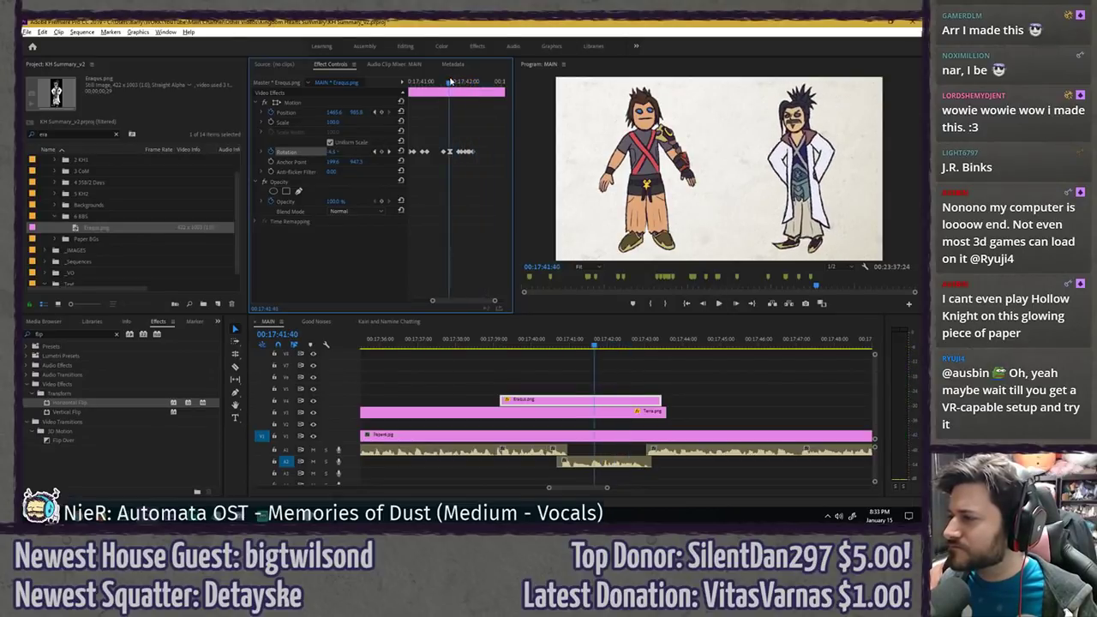
{"action": "key", "text": "space"}
{"action": "left_click_drag", "start_coordinate": [448, 82], "coordinate": [469, 82]}
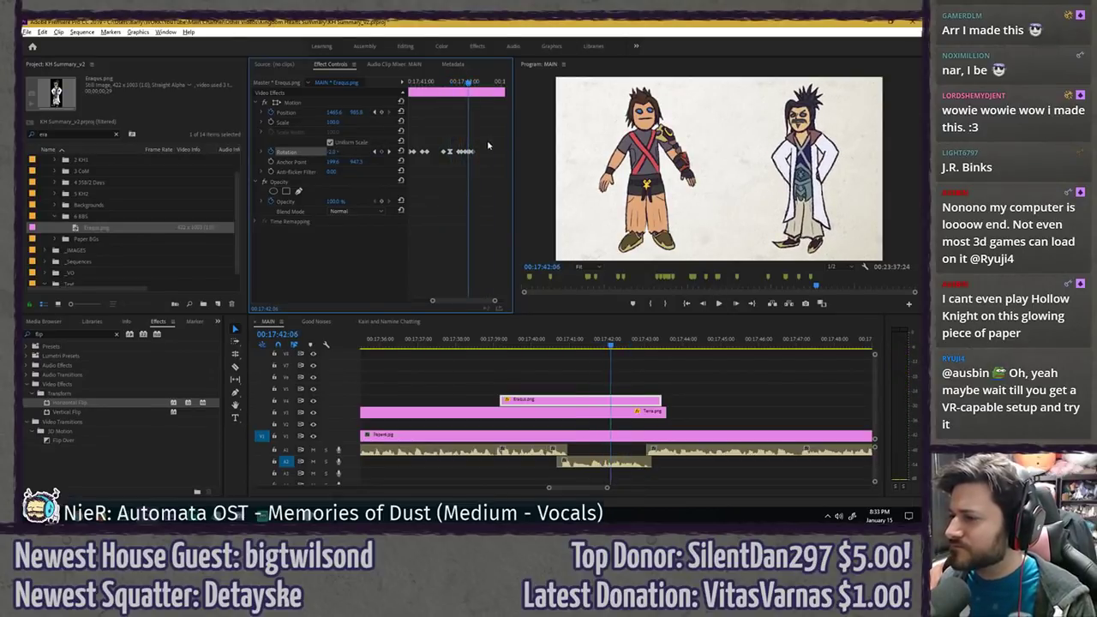
{"action": "scroll", "coordinate": [485, 145], "scroll_direction": "up", "scroll_amount": 3}
{"action": "key", "text": "Right"}
{"action": "key", "text": "Right"}
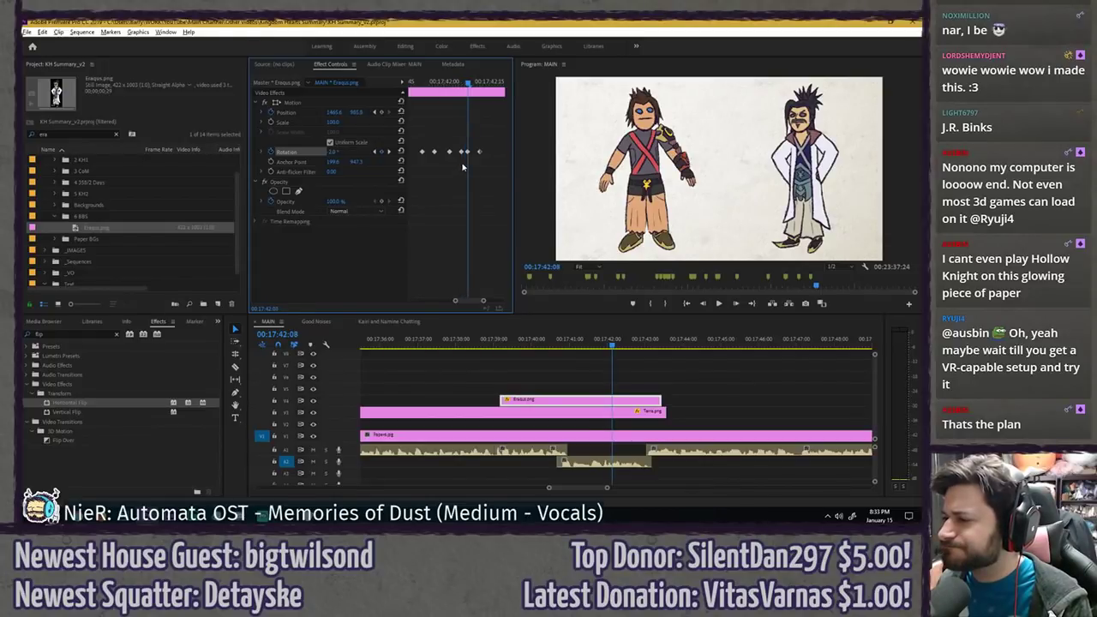
{"action": "left_click_drag", "start_coordinate": [463, 163], "coordinate": [496, 136]}
{"action": "key", "text": "Right"}
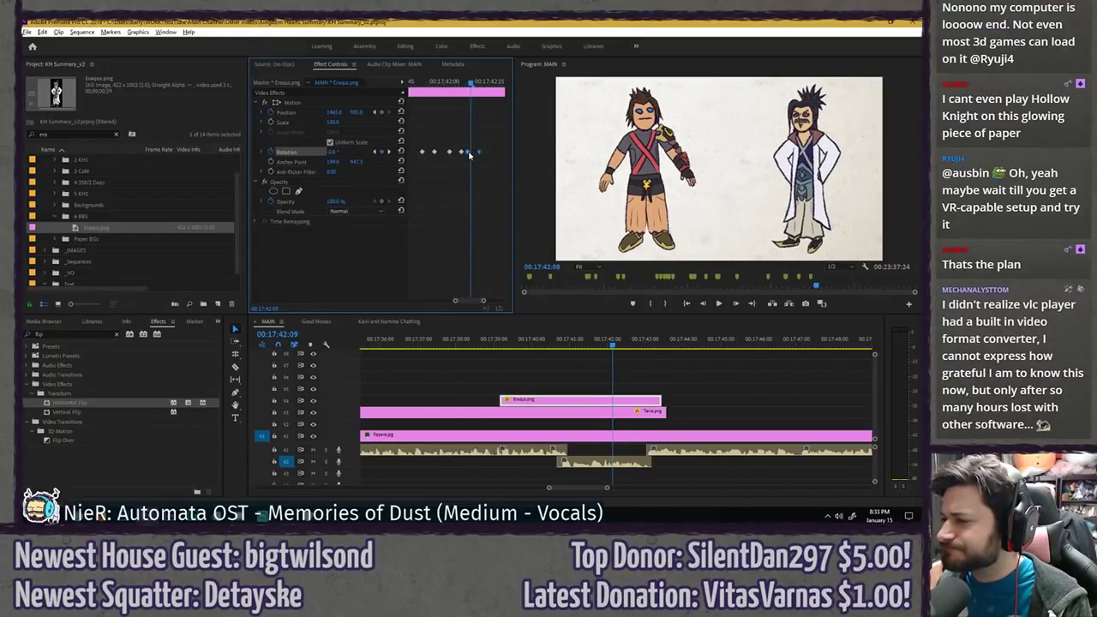
{"action": "left_click_drag", "start_coordinate": [432, 82], "coordinate": [404, 82]}
{"action": "key", "text": "Right"}
{"action": "key", "text": "Right"}
{"action": "key", "text": "Right"}
{"action": "key", "text": "Right"}
{"action": "key", "text": "Right"}
- Play the rocking again from earlier, then park the playhead at 17:42:23
{"action": "left_click", "coordinate": [451, 83]}
{"action": "key", "text": "space"}
{"action": "left_click", "coordinate": [419, 85]}
{"action": "key", "text": "space"}
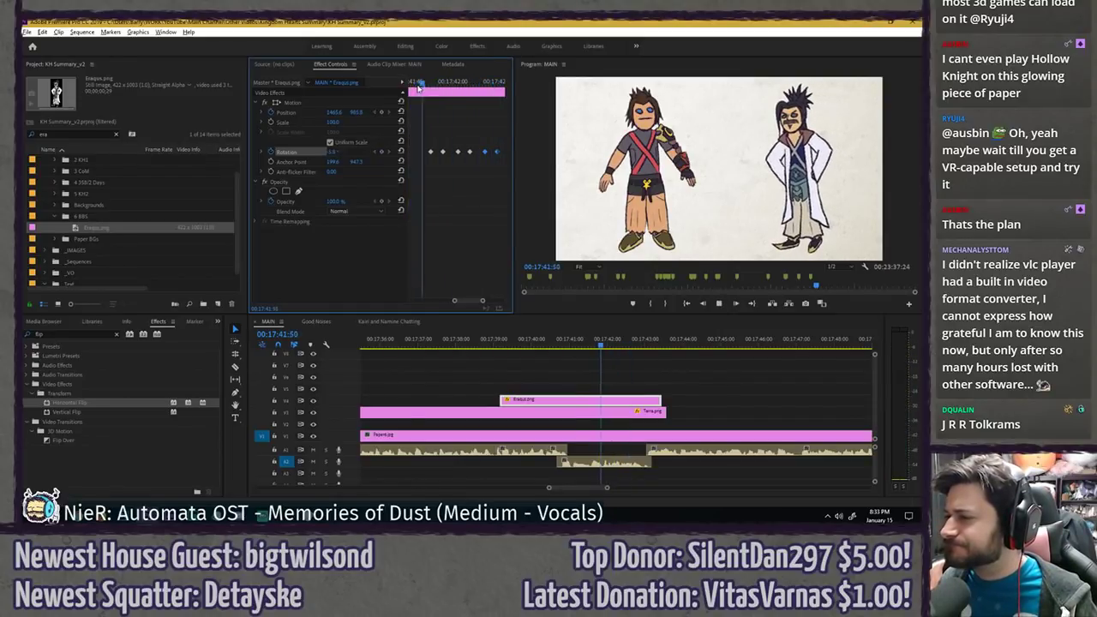
{"action": "key", "text": "space"}
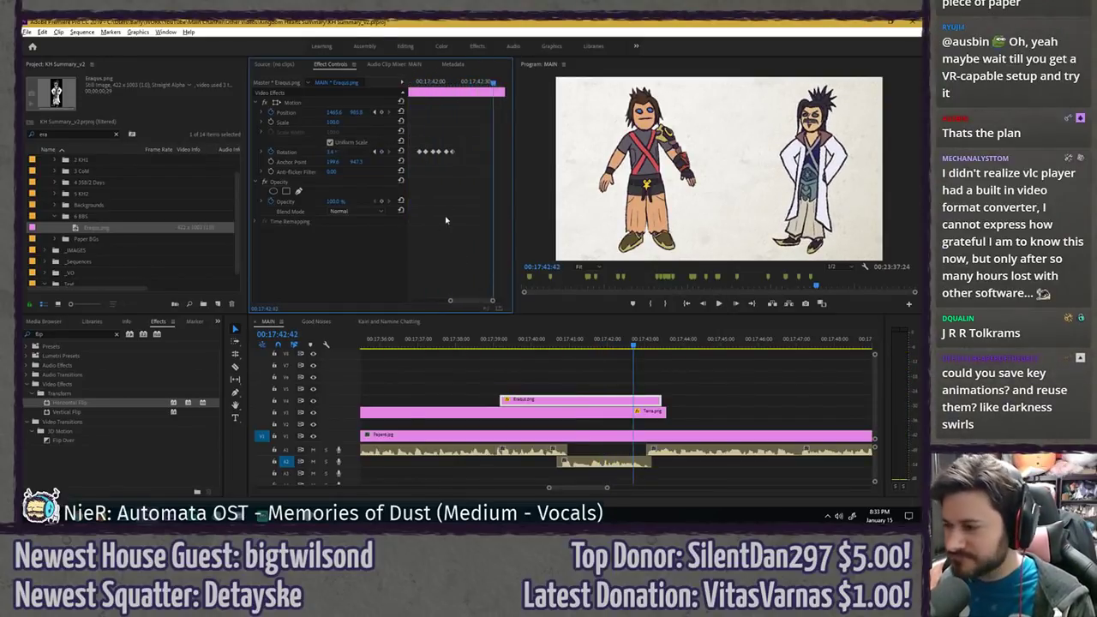
{"action": "left_click_drag", "start_coordinate": [437, 84], "coordinate": [465, 85]}
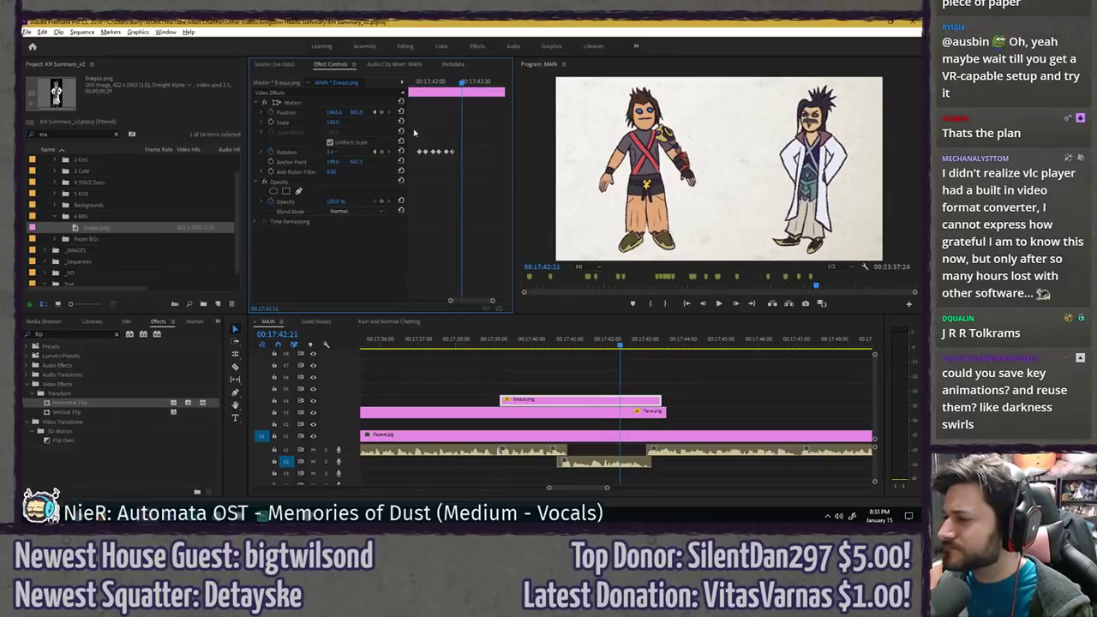
- Add a rotation keyframe at 17:42:23 and tilt Eraqus to about -3.1° at 17:42:32
{"action": "left_click", "coordinate": [382, 152]}
{"action": "key", "text": "Right"}
{"action": "key", "text": "Right"}
{"action": "key", "text": "Right"}
{"action": "key", "text": "Right"}
{"action": "key", "text": "Right"}
{"action": "key", "text": "Right"}
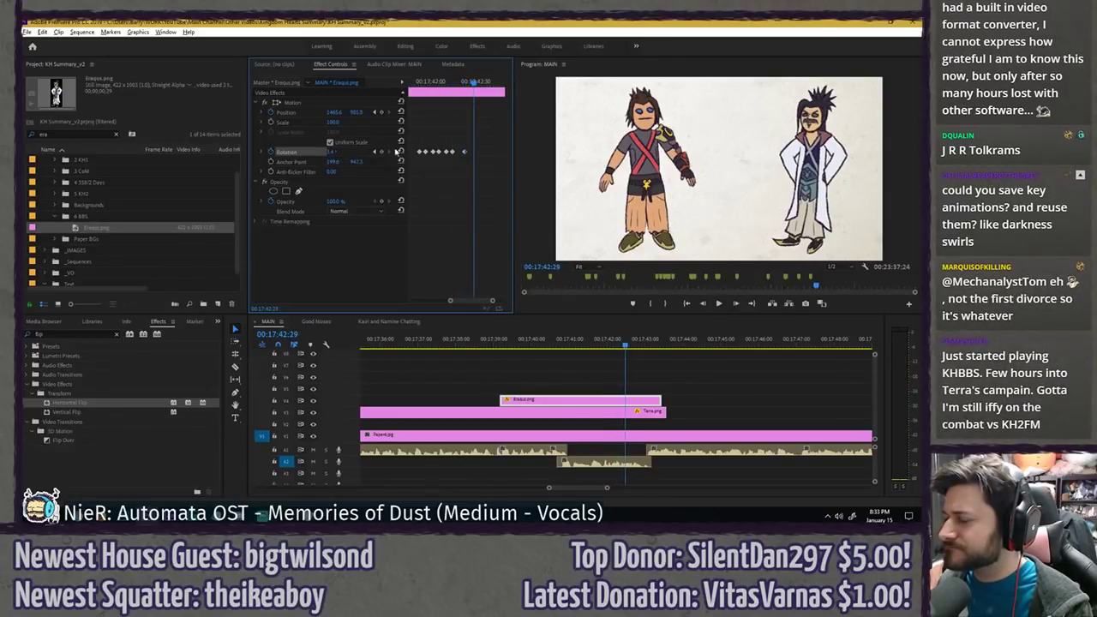
{"action": "key", "text": "Right"}
{"action": "key", "text": "Right"}
{"action": "key", "text": "Right"}
{"action": "key", "text": "Right"}
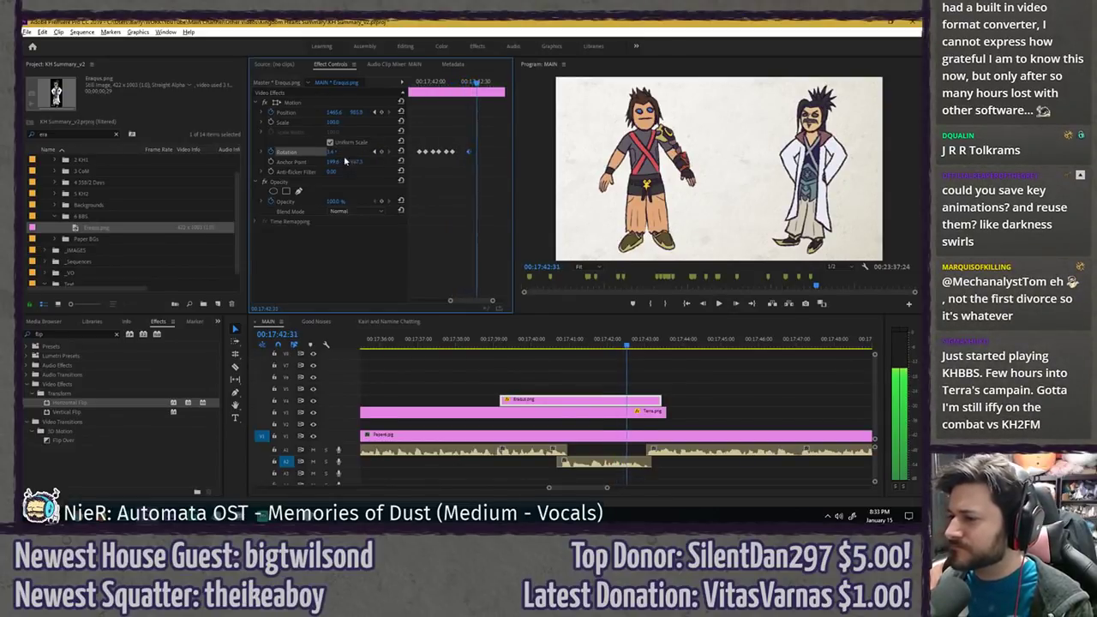
{"action": "left_click_drag", "start_coordinate": [332, 153], "coordinate": [312, 152]}
{"action": "key", "text": "space"}
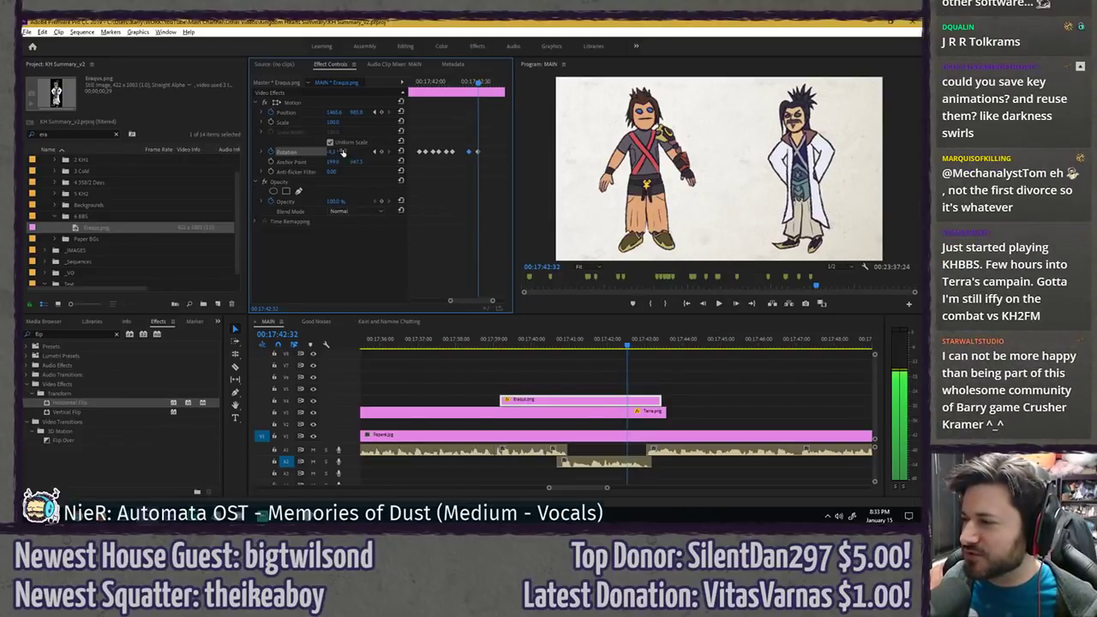
- Add another rotation keyframe just before 17:42:42 and change the rotation at 17:42:42
{"action": "left_click_drag", "start_coordinate": [438, 84], "coordinate": [498, 84]}
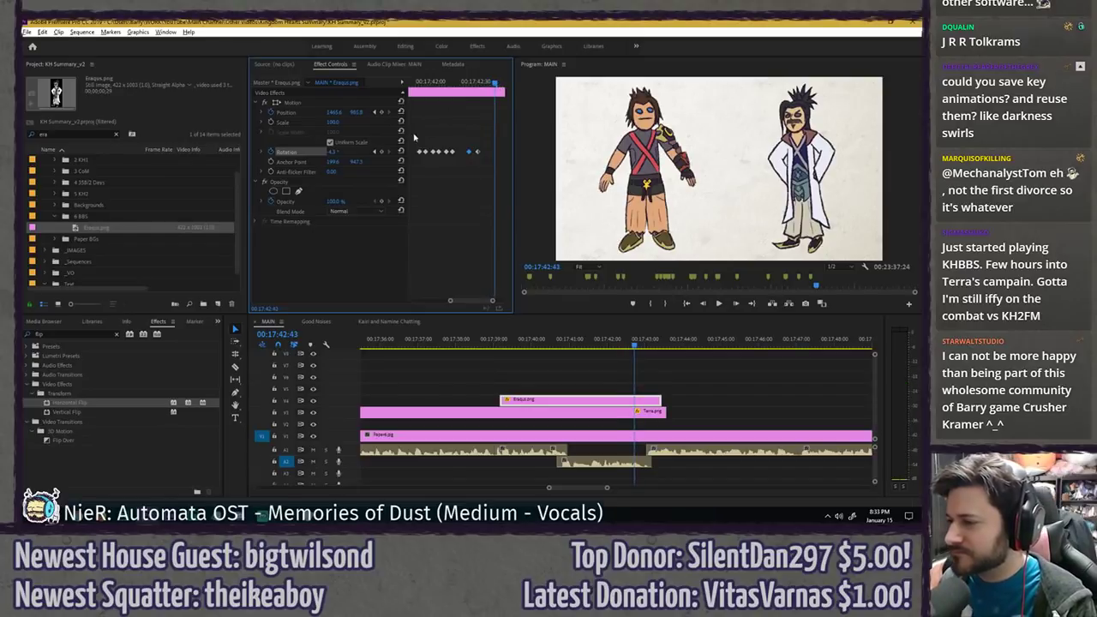
{"action": "key", "text": "Left"}
{"action": "key", "text": "Left"}
{"action": "key", "text": "Left"}
{"action": "key", "text": "Left"}
{"action": "left_click", "coordinate": [382, 151]}
{"action": "key", "text": "Right"}
{"action": "key", "text": "Right"}
{"action": "key", "text": "Right"}
{"action": "key", "text": "Right"}
{"action": "key", "text": "Right"}
{"action": "key", "text": "Right"}
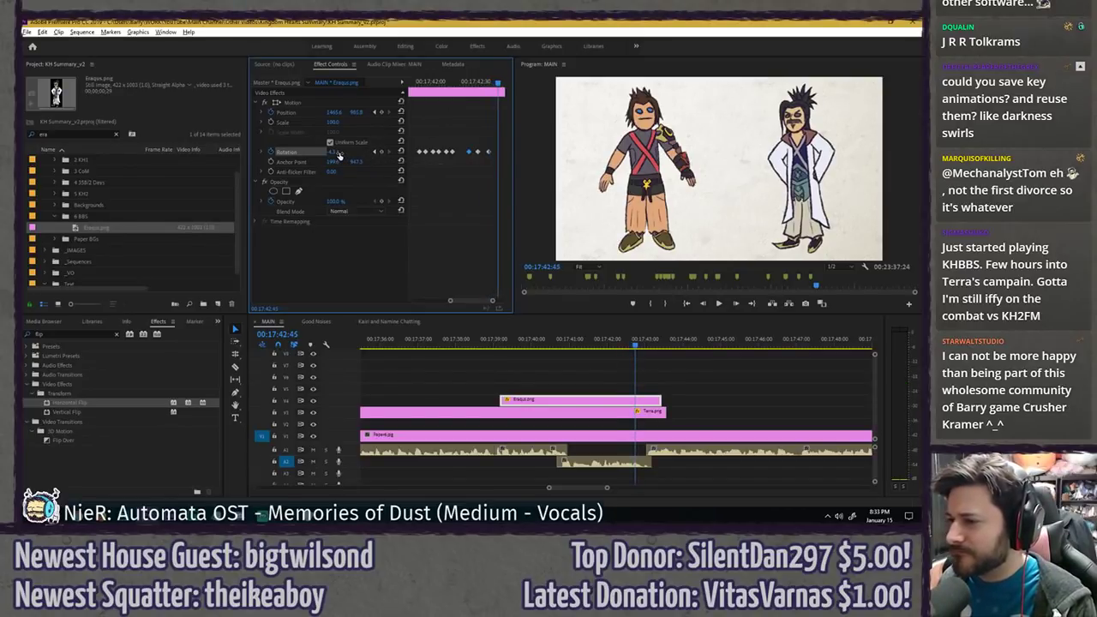
{"action": "left_click_drag", "start_coordinate": [336, 151], "coordinate": [347, 151]}
- Replay the extended Eraqus rocking animation to check the new keyframes
{"action": "left_click", "coordinate": [443, 83]}
{"action": "key", "text": "space"}
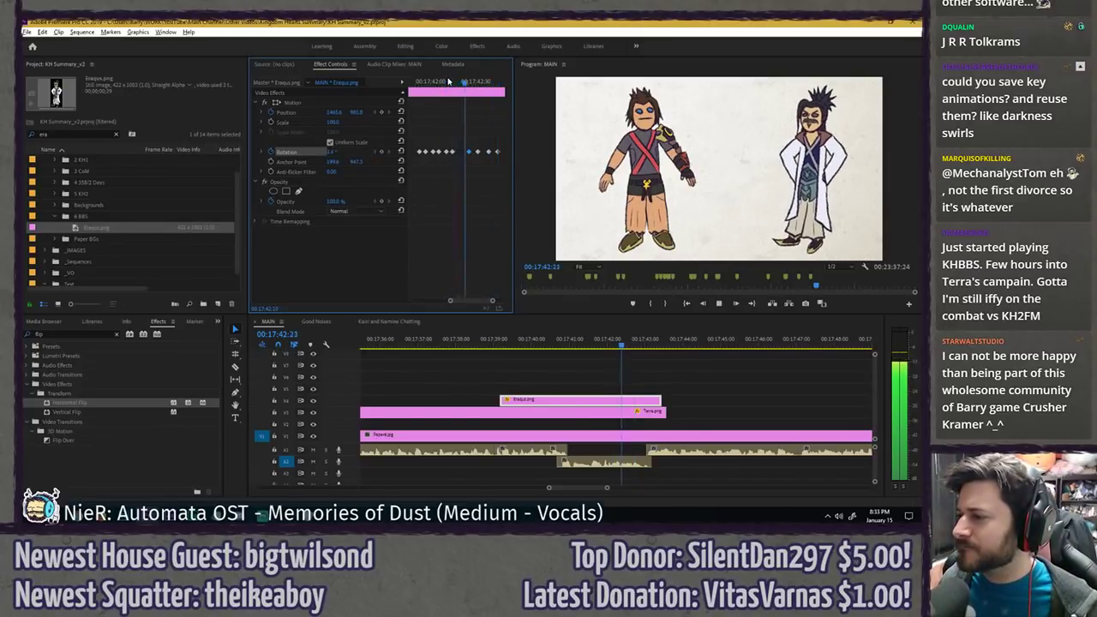
{"action": "left_click", "coordinate": [408, 83]}
{"action": "key", "text": "space"}
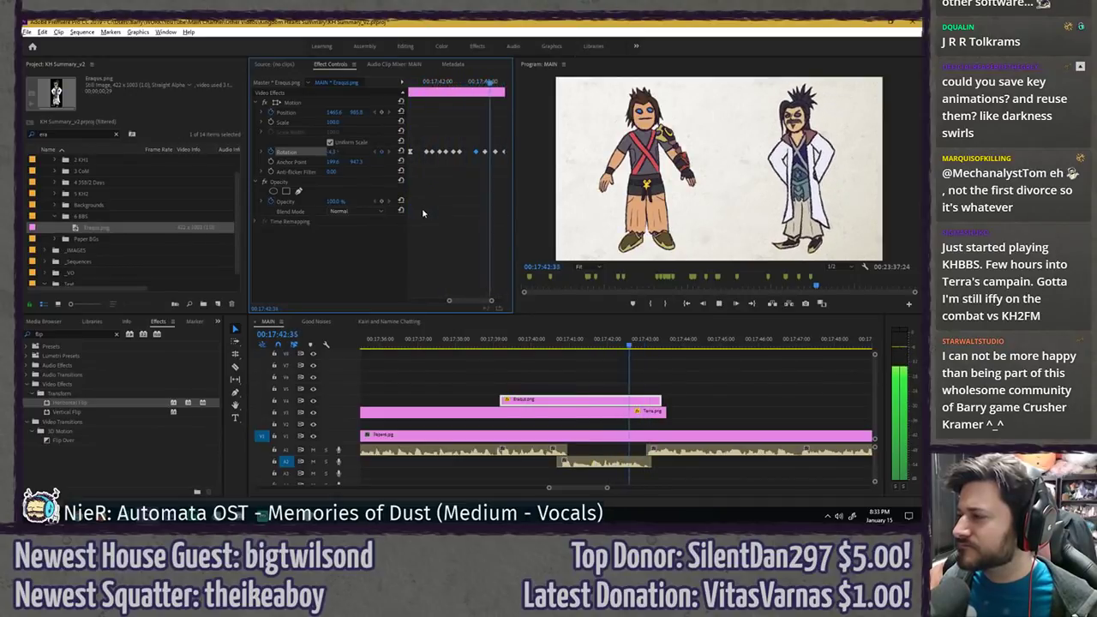
{"action": "left_click", "coordinate": [540, 365]}
{"action": "key", "text": "space"}
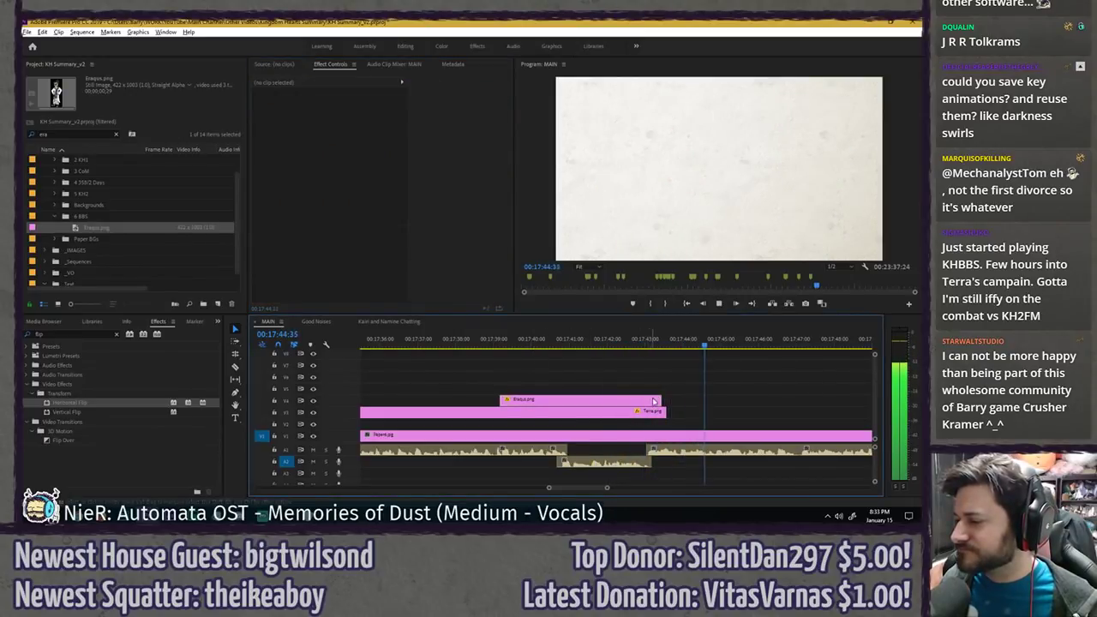
- Extend Eraqus.png to end with Terra.png, preview the ending and save
{"action": "left_click_drag", "start_coordinate": [660, 400], "coordinate": [666, 400]}
{"action": "left_click", "coordinate": [638, 344]}
{"action": "key", "text": "space"}
{"action": "key", "text": "space"}
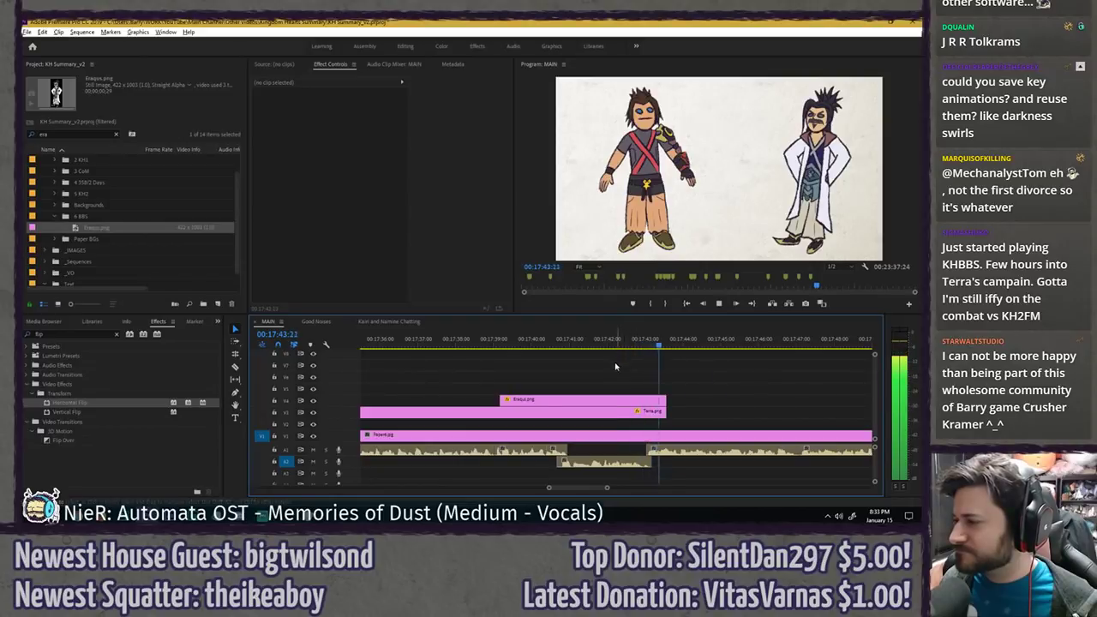
{"action": "key", "text": "ctrl+s"}
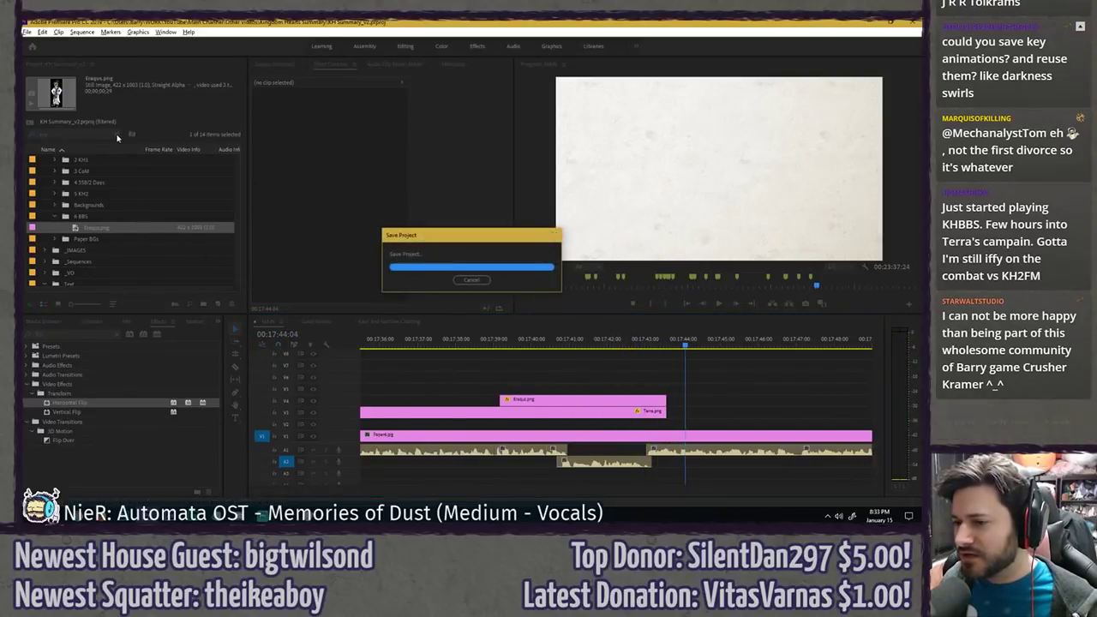
- Place RadiantGarden 1.png and RadiantGarden 2.png stacked on the timeline after Terra
{"action": "left_click", "coordinate": [55, 217]}
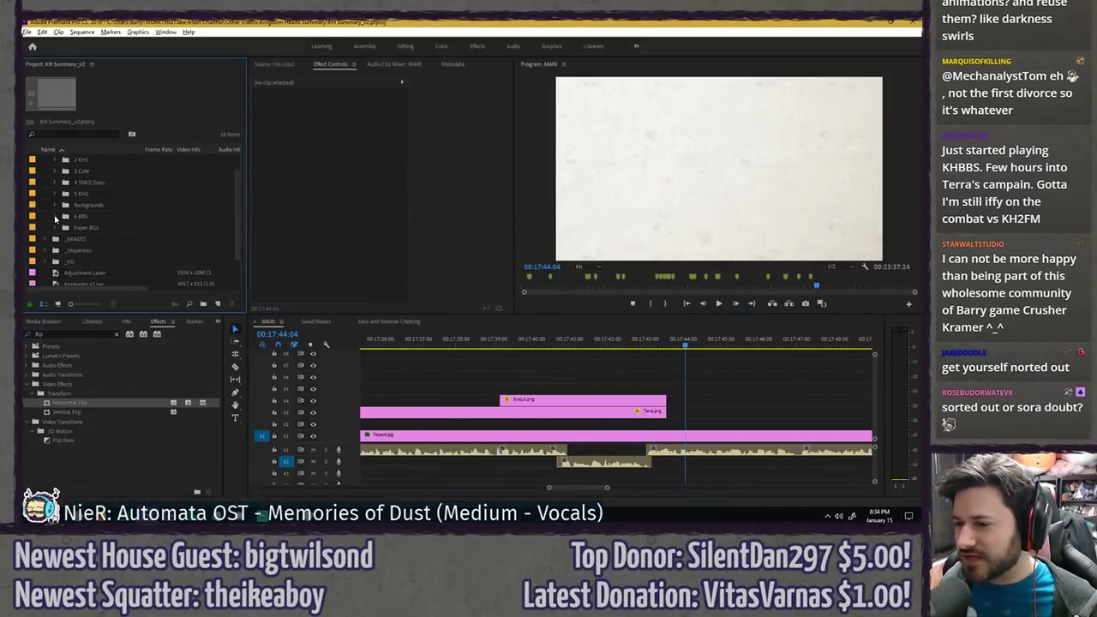
{"action": "scroll", "coordinate": [63, 219], "scroll_direction": "up", "scroll_amount": 1}
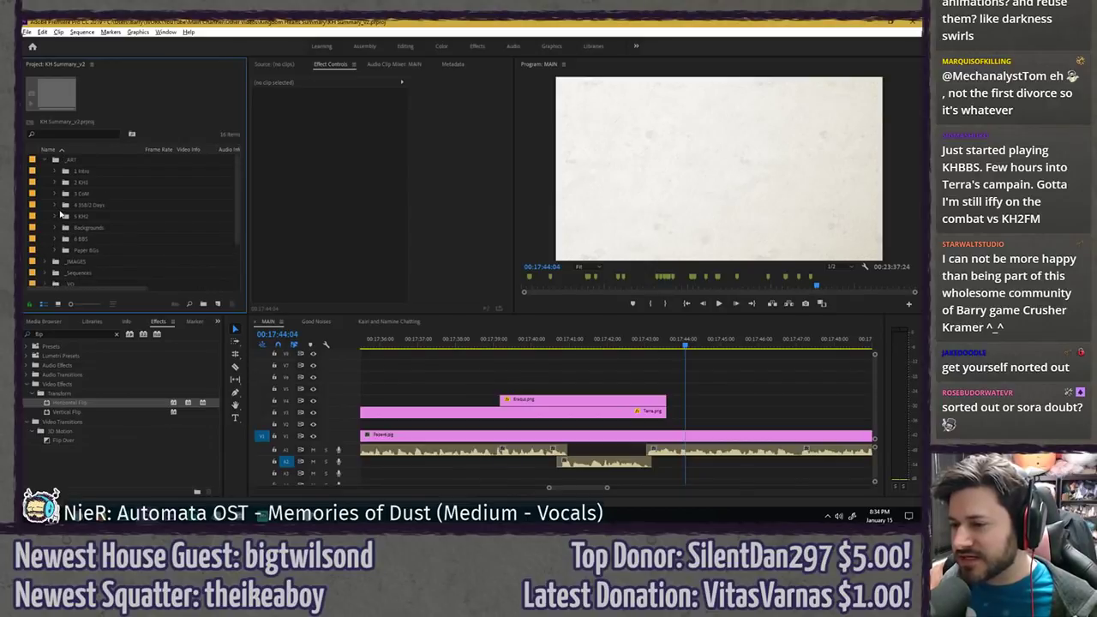
{"action": "left_click", "coordinate": [56, 227]}
{"action": "scroll", "coordinate": [58, 226], "scroll_direction": "down", "scroll_amount": 4}
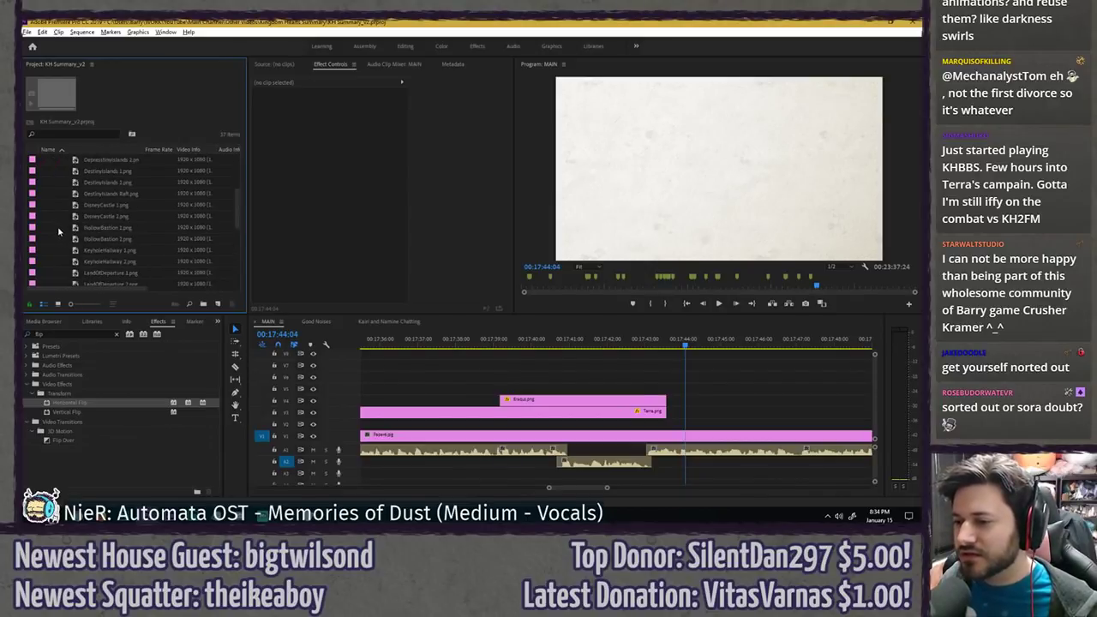
{"action": "left_click_drag", "start_coordinate": [102, 249], "coordinate": [683, 413]}
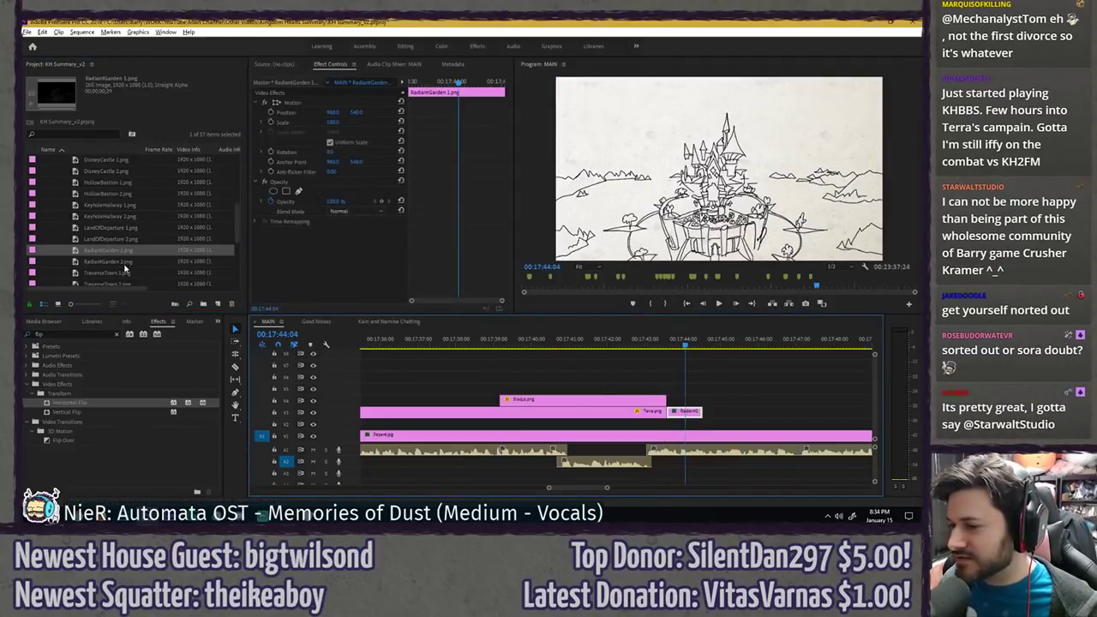
{"action": "left_click_drag", "start_coordinate": [119, 261], "coordinate": [685, 422]}
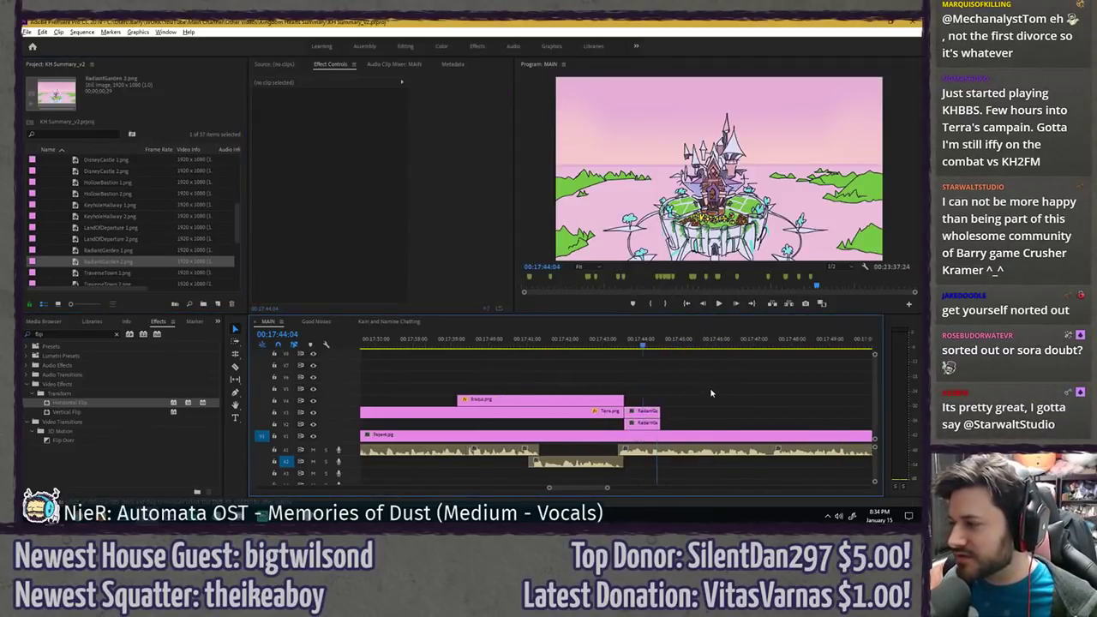
- Play the sequence from before the RadiantGarden clips and marquee-select both clips
{"action": "scroll", "coordinate": [686, 385], "scroll_direction": "down", "scroll_amount": 2}
{"action": "left_click", "coordinate": [562, 344]}
{"action": "key", "text": "space"}
{"action": "scroll", "coordinate": [603, 369], "scroll_direction": "down", "scroll_amount": 3}
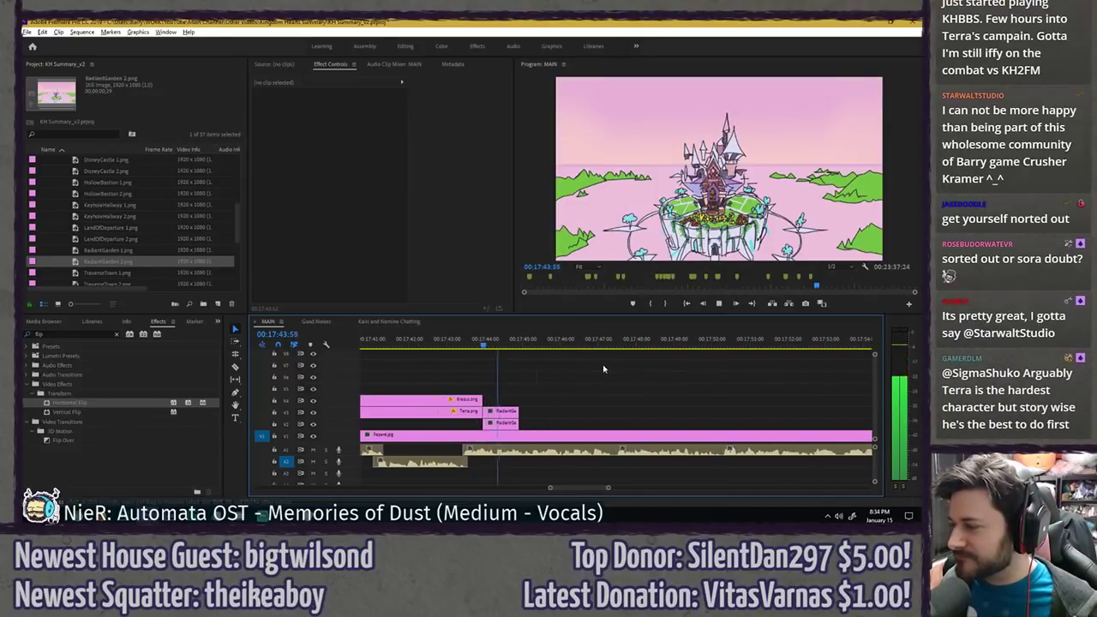
{"action": "left_click_drag", "start_coordinate": [493, 375], "coordinate": [608, 421]}
{"action": "left_click", "coordinate": [503, 424]}
- Trim both RadiantGarden clips to end at 00:17:47:12 and save
{"action": "left_click", "coordinate": [601, 341]}
{"action": "key", "text": "space"}
{"action": "left_click_drag", "start_coordinate": [602, 340], "coordinate": [607, 341]}
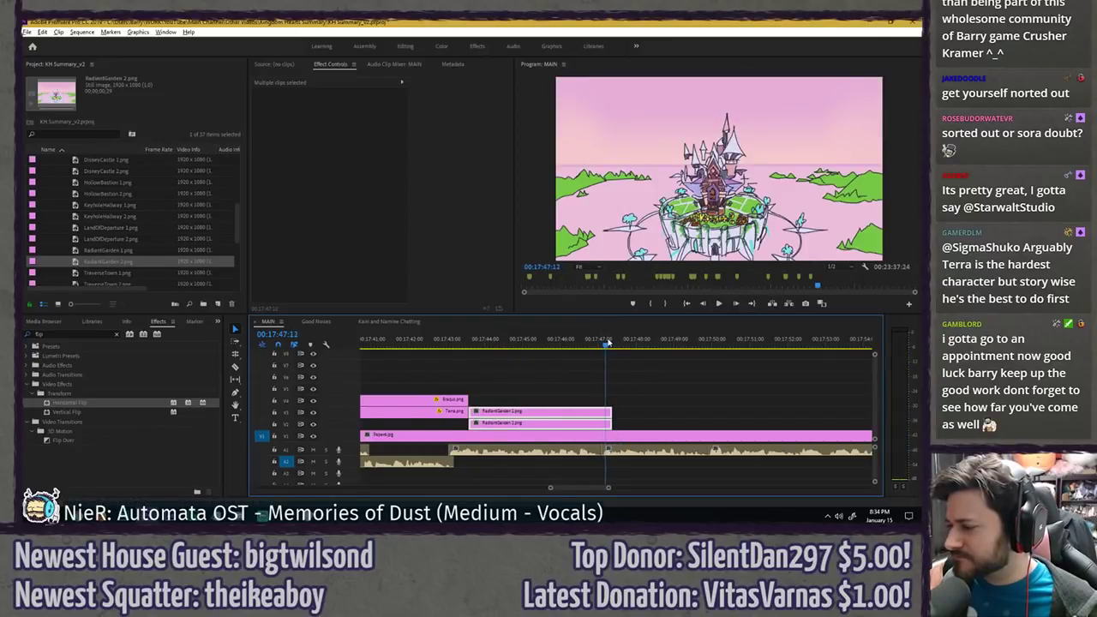
{"action": "left_click_drag", "start_coordinate": [609, 422], "coordinate": [605, 421]}
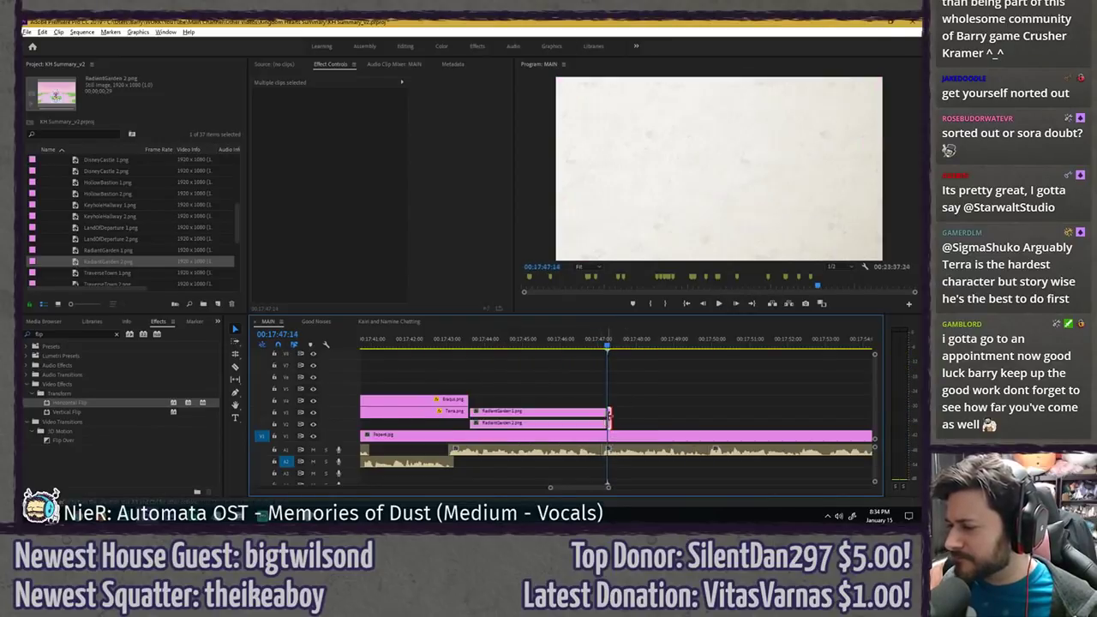
{"action": "left_click", "coordinate": [548, 377]}
{"action": "key", "text": "ctrl+s"}
{"action": "left_click", "coordinate": [471, 345]}
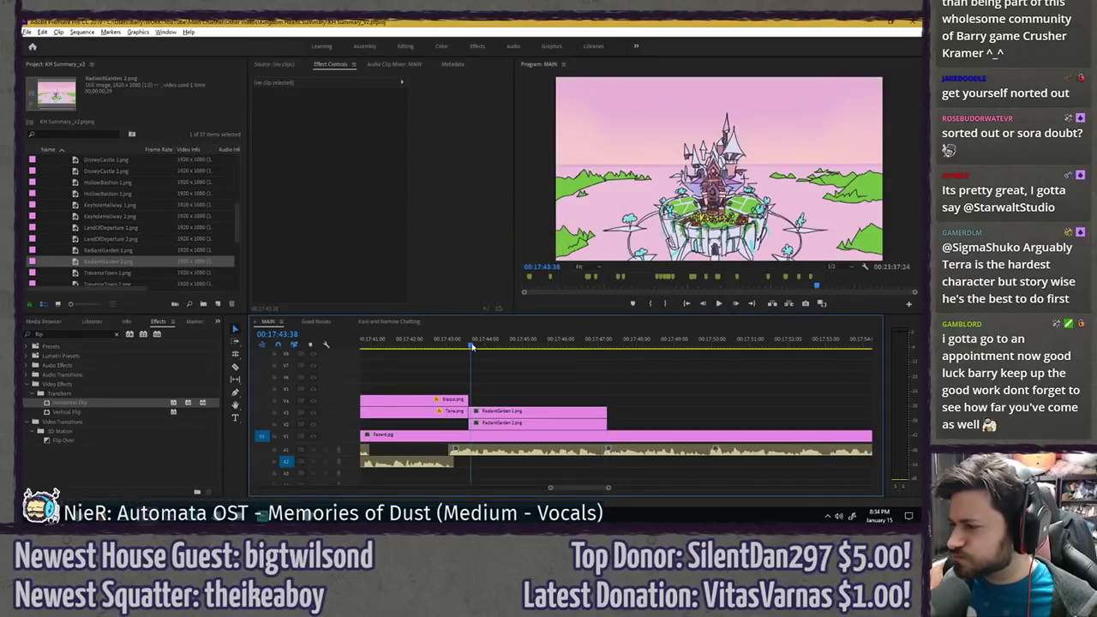
- Disable RadiantGarden 2 and start Position and Scale keyframes on RadiantGarden 1
{"action": "left_click", "coordinate": [468, 345]}
{"action": "left_click", "coordinate": [500, 425]}
{"action": "key", "text": "shift+e"}
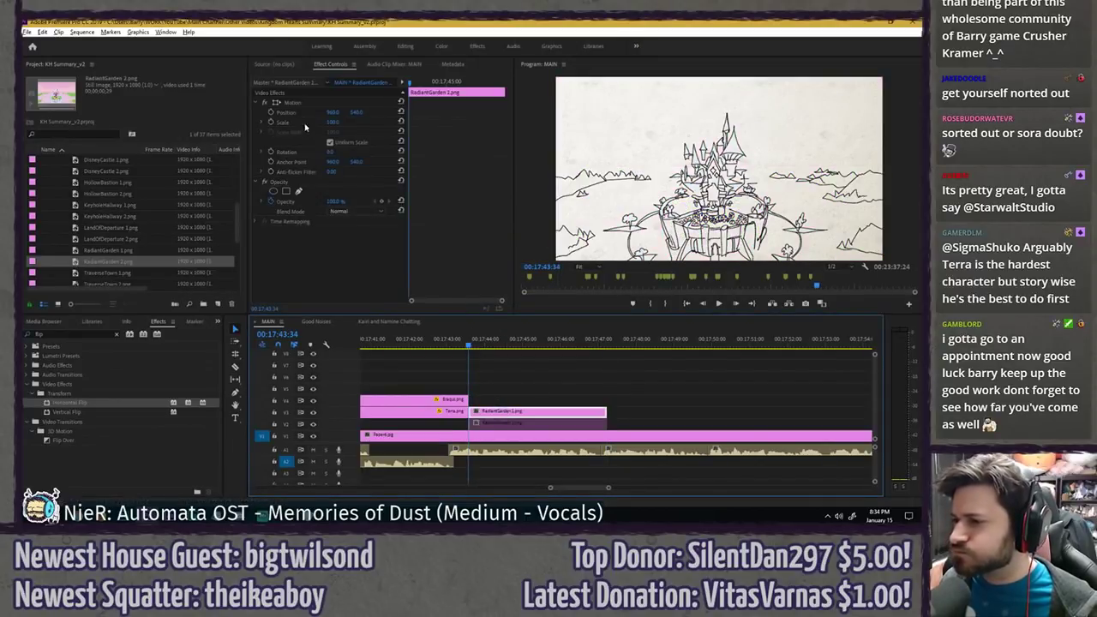
{"action": "left_click", "coordinate": [271, 112]}
{"action": "left_click", "coordinate": [271, 122]}
- On RadiantGarden 1's last frame, set Scale to 120 and shift it upward, then preview
{"action": "left_click_drag", "start_coordinate": [441, 87], "coordinate": [675, 75]}
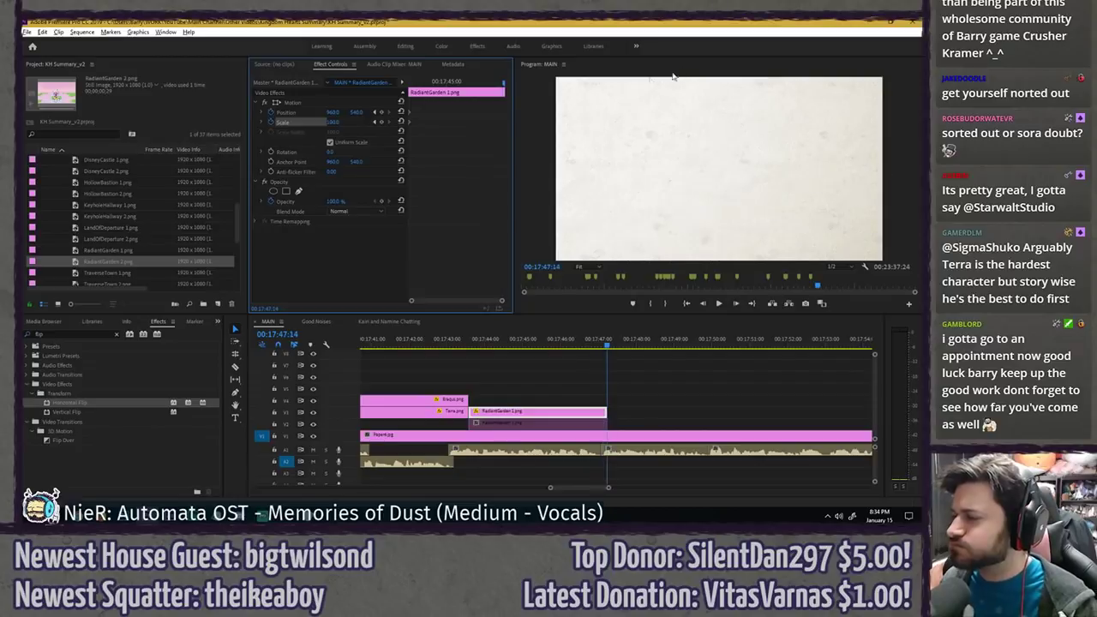
{"action": "key", "text": "Left"}
{"action": "type", "text": "120"}
{"action": "key", "text": "Return"}
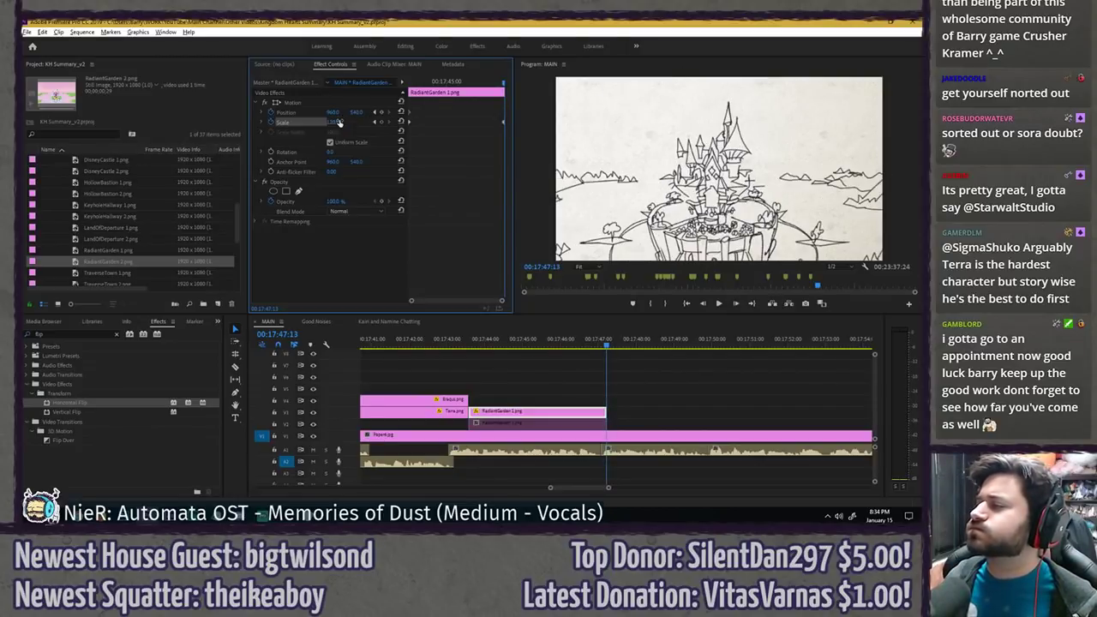
{"action": "left_click_drag", "start_coordinate": [358, 114], "coordinate": [320, 113]}
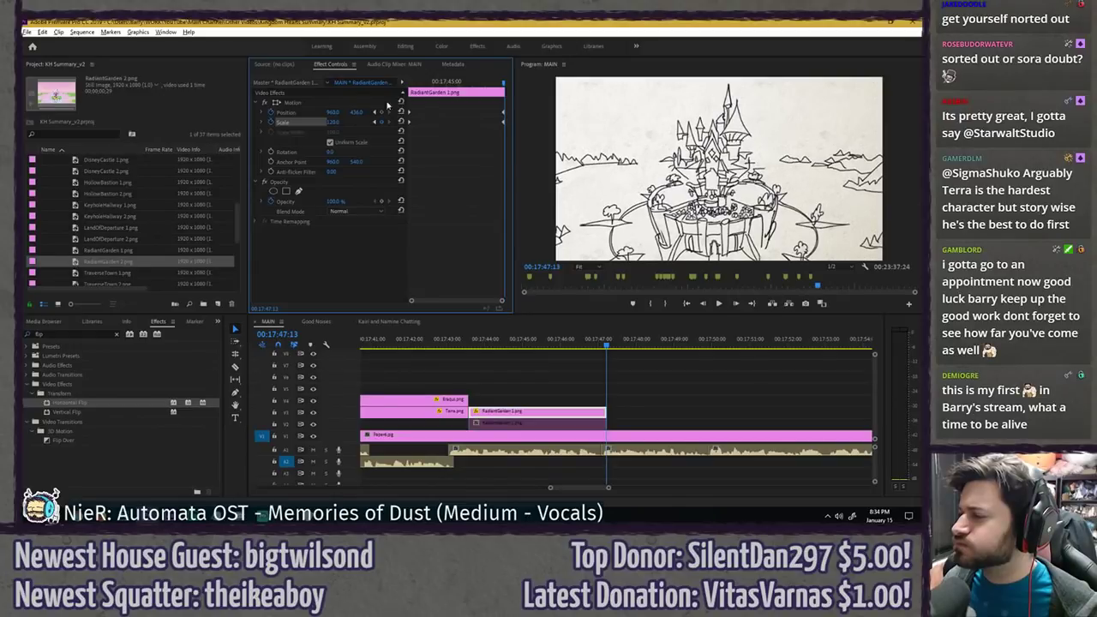
{"action": "left_click_drag", "start_coordinate": [425, 84], "coordinate": [264, 84]}
{"action": "key", "text": "space"}
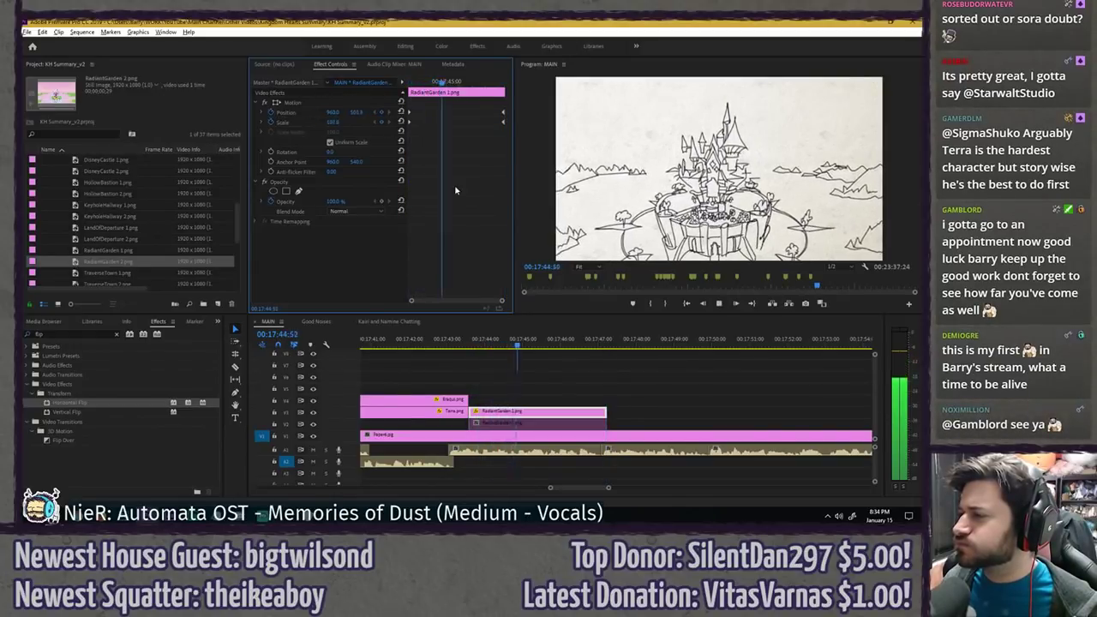
{"action": "key", "text": "space"}
- Paste the Motion keyframes onto RadiantGarden 2 and set its blend mode to Multiply
{"action": "left_click", "coordinate": [349, 112]}
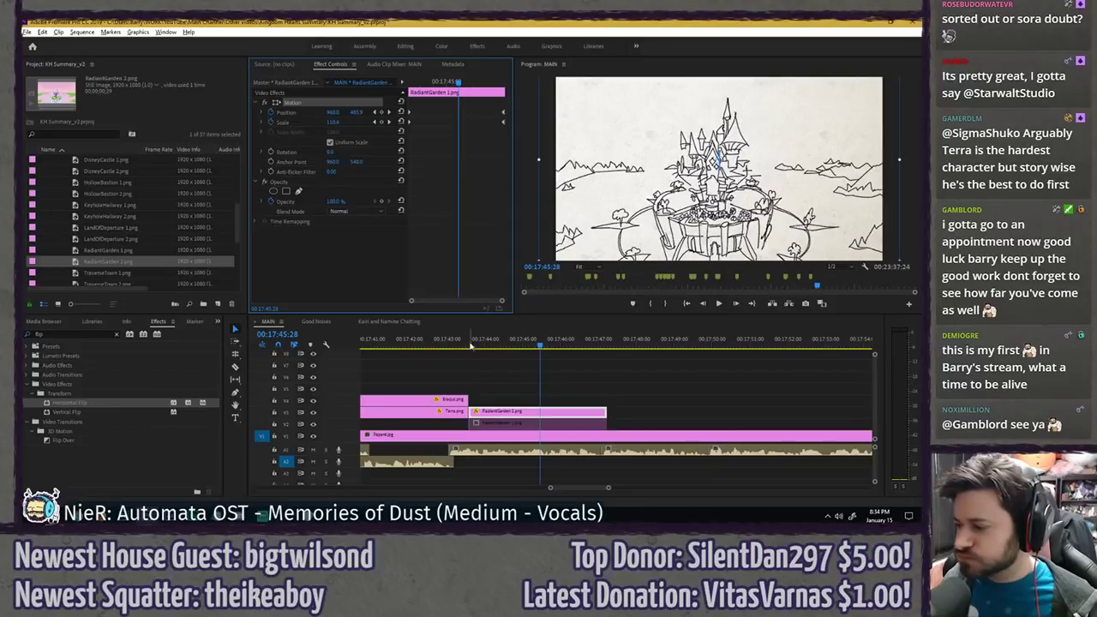
{"action": "left_click_drag", "start_coordinate": [491, 427], "coordinate": [491, 426]}
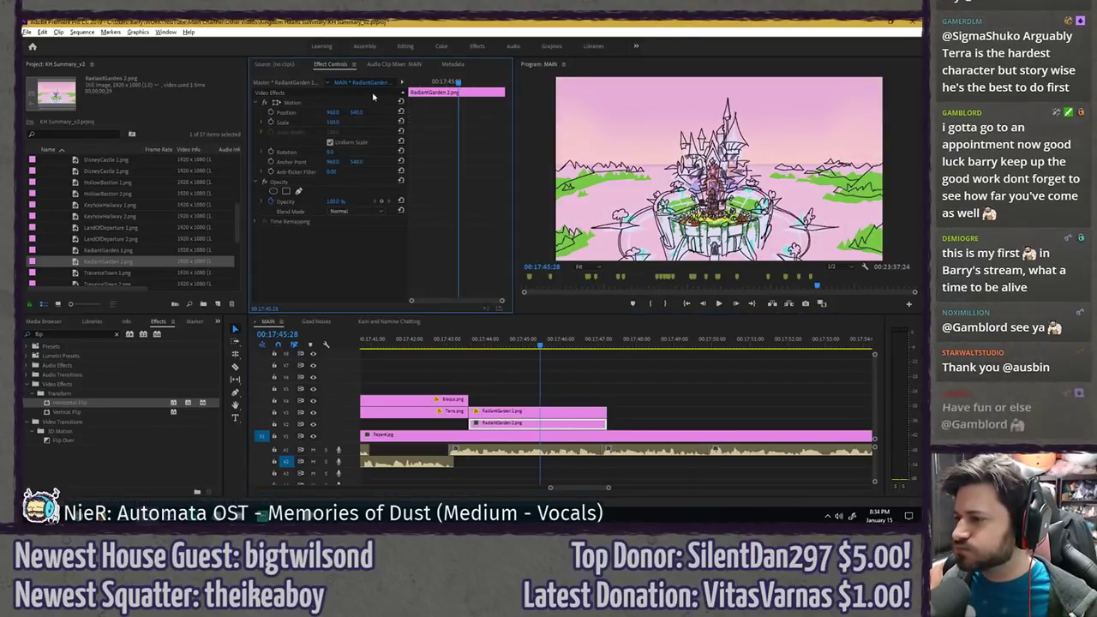
{"action": "key", "text": "ctrl+v"}
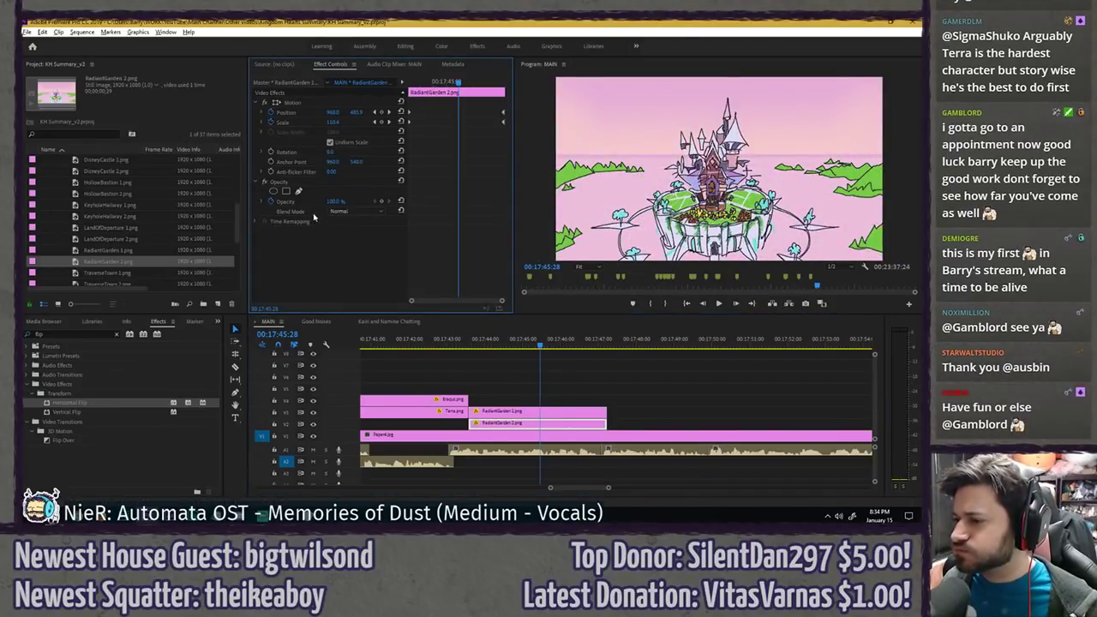
{"action": "left_click", "coordinate": [341, 211]}
{"action": "left_click", "coordinate": [353, 256]}
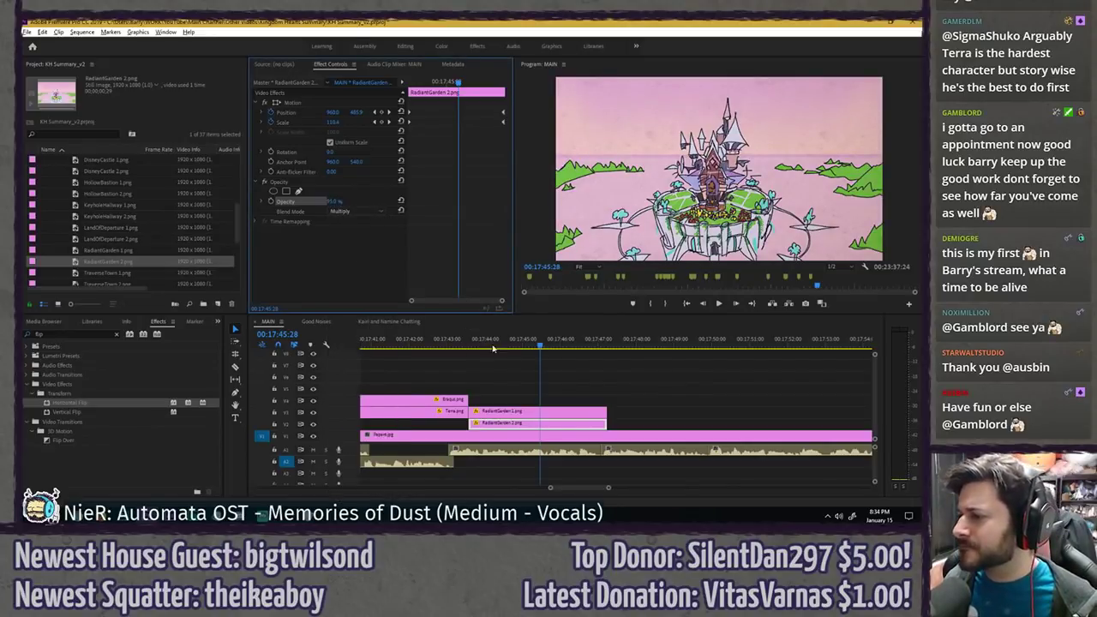
- Preview the animated RadiantGarden background in a full-size program monitor
{"action": "left_click_drag", "start_coordinate": [485, 342], "coordinate": [455, 341]}
{"action": "key", "text": "grave"}
{"action": "key", "text": "space"}
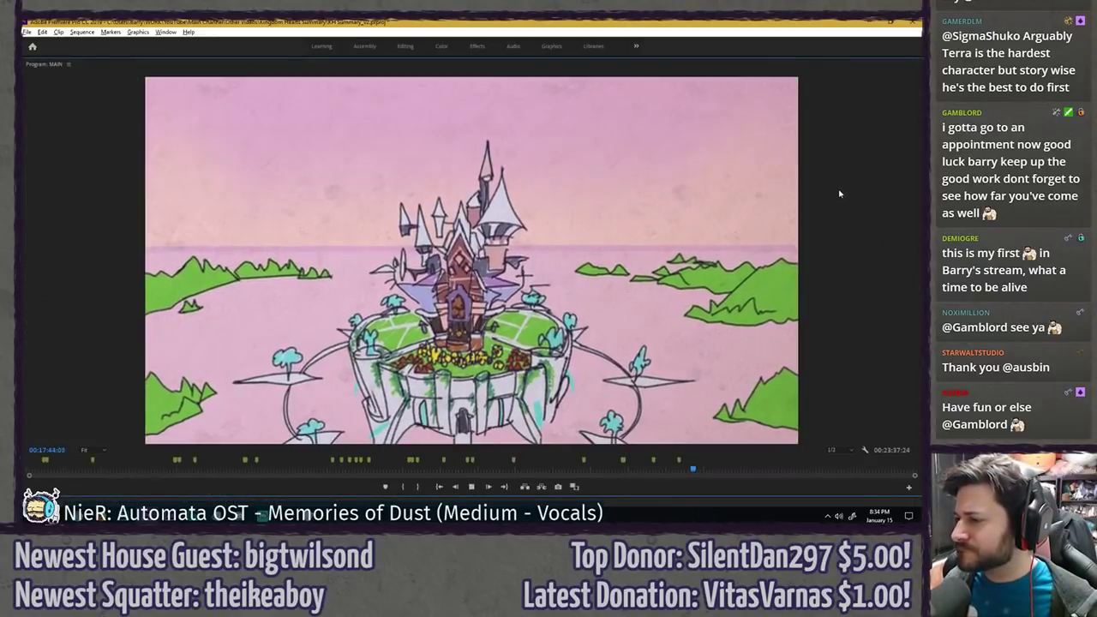
{"action": "key", "text": "space"}
{"action": "key", "text": "grave"}
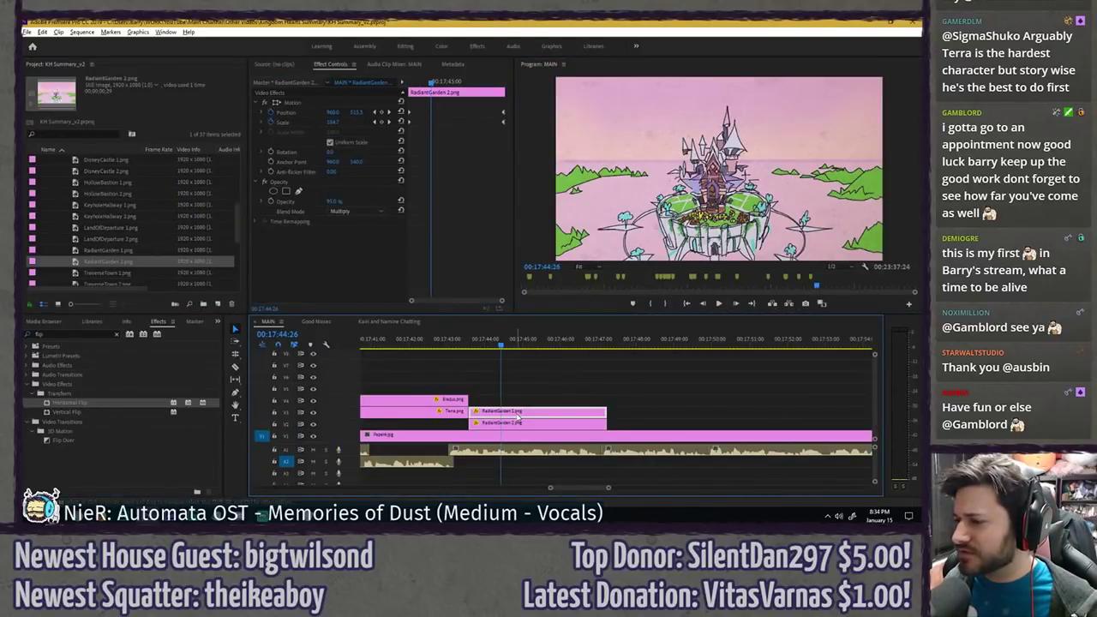
{"action": "left_click", "coordinate": [516, 417]}
{"action": "key", "text": "space"}
{"action": "key", "text": "grave"}
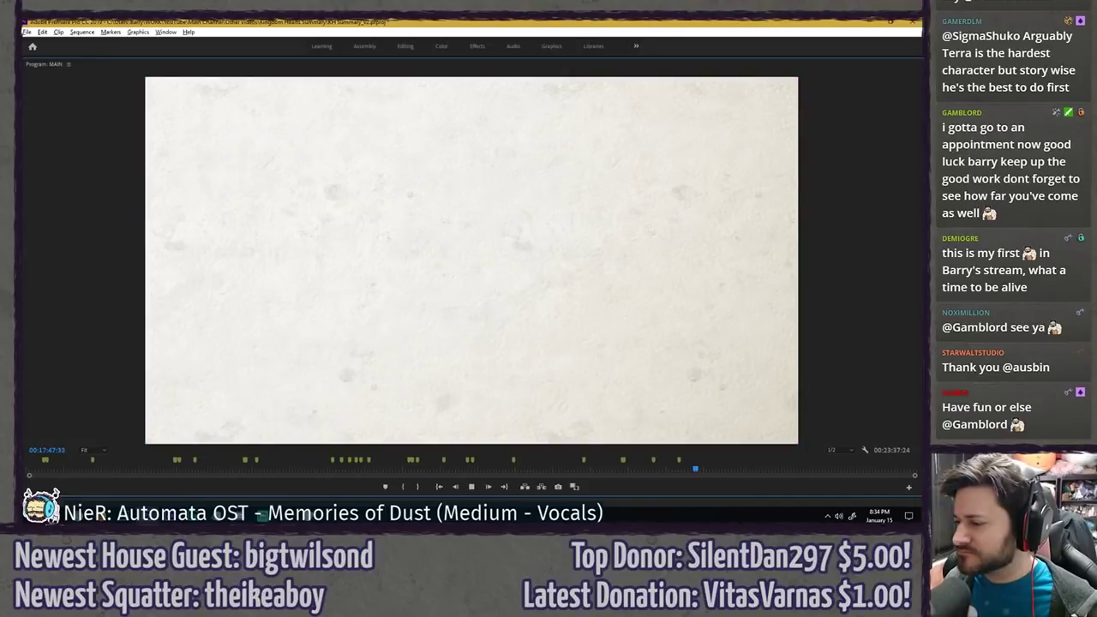
{"action": "key", "text": "grave"}
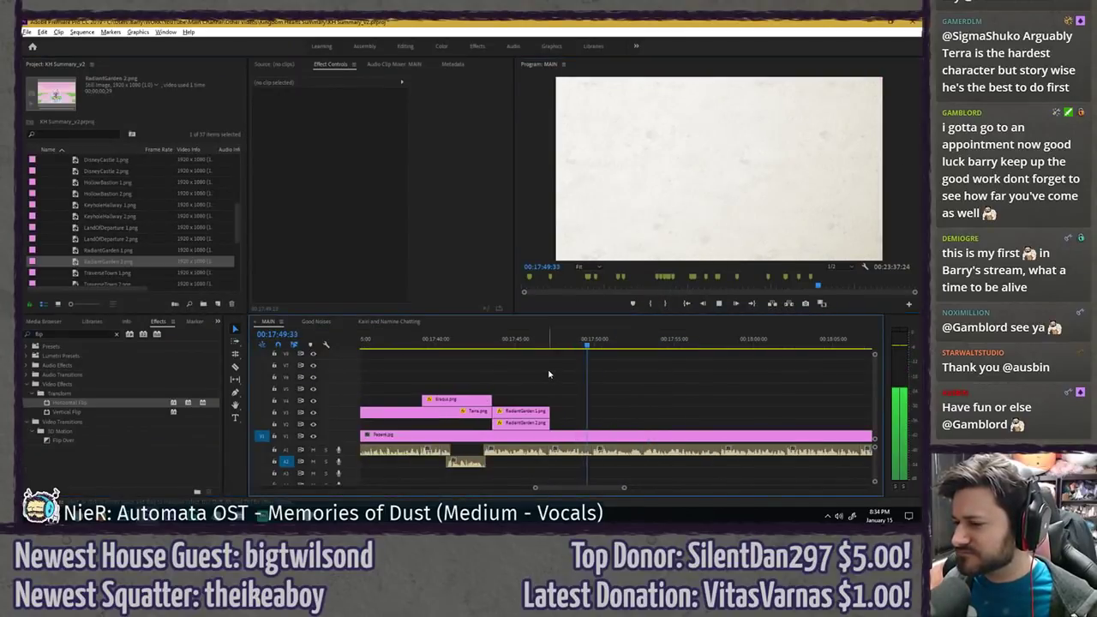
- Search 'ansem' and place Ansem the Wise.png on V2 after the RadiantGarden clips
{"action": "left_click", "coordinate": [78, 133]}
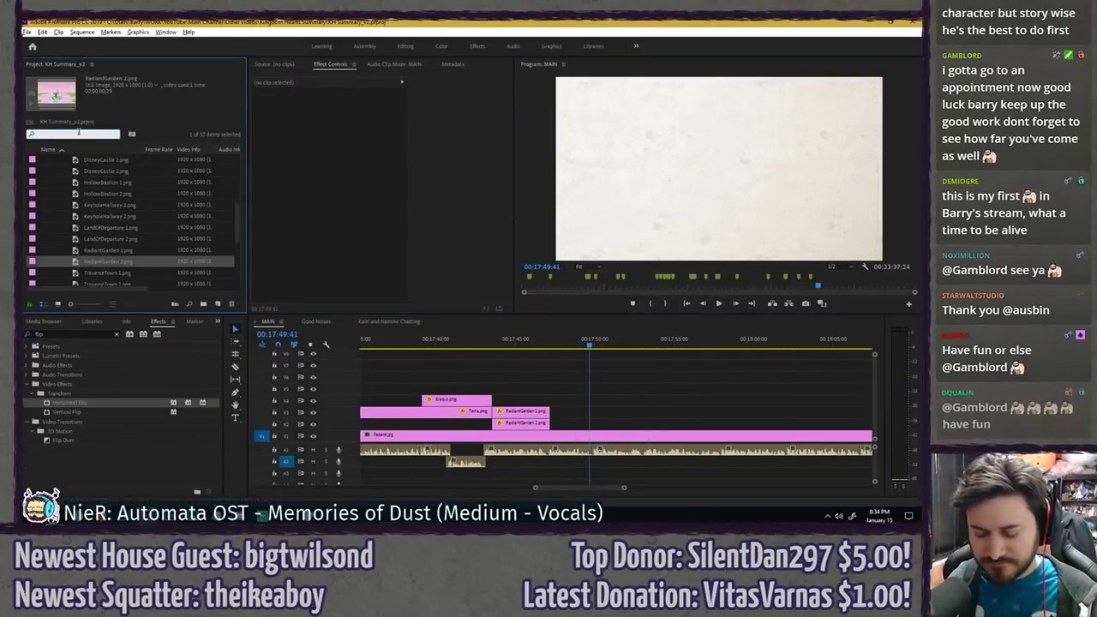
{"action": "type", "text": "ansem"}
{"action": "left_click_drag", "start_coordinate": [117, 207], "coordinate": [559, 424]}
{"action": "left_click_drag", "start_coordinate": [692, 415], "coordinate": [693, 416]}
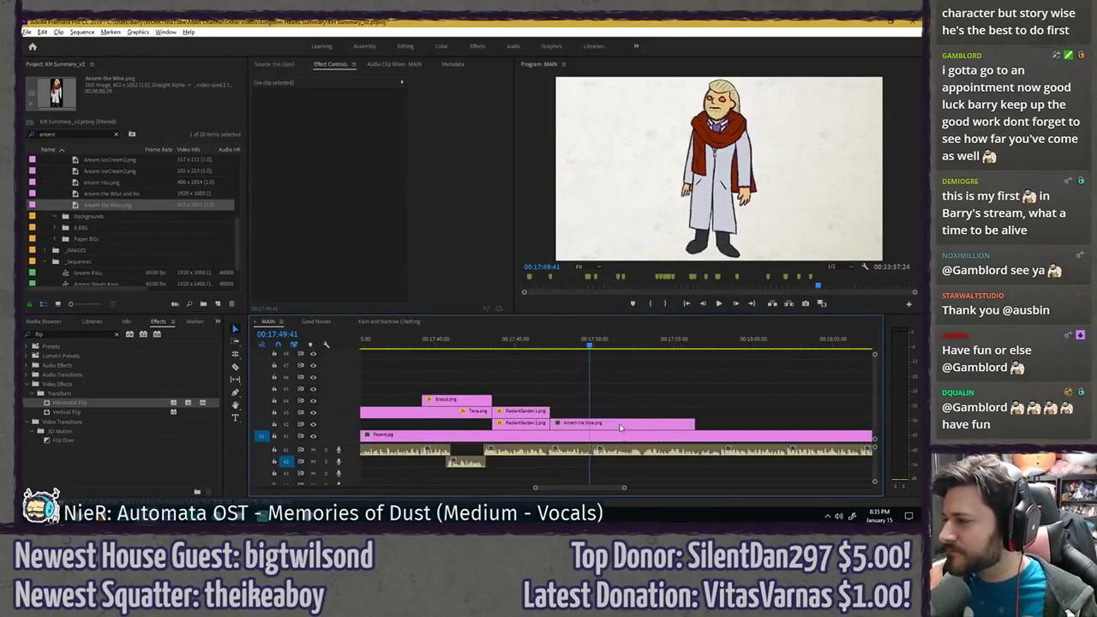
- Scale Ansem to 90 and move his anchor point down to his feet
{"action": "left_click", "coordinate": [625, 425]}
{"action": "left_click", "coordinate": [336, 122]}
{"action": "type", "text": "90"}
{"action": "key", "text": "Return"}
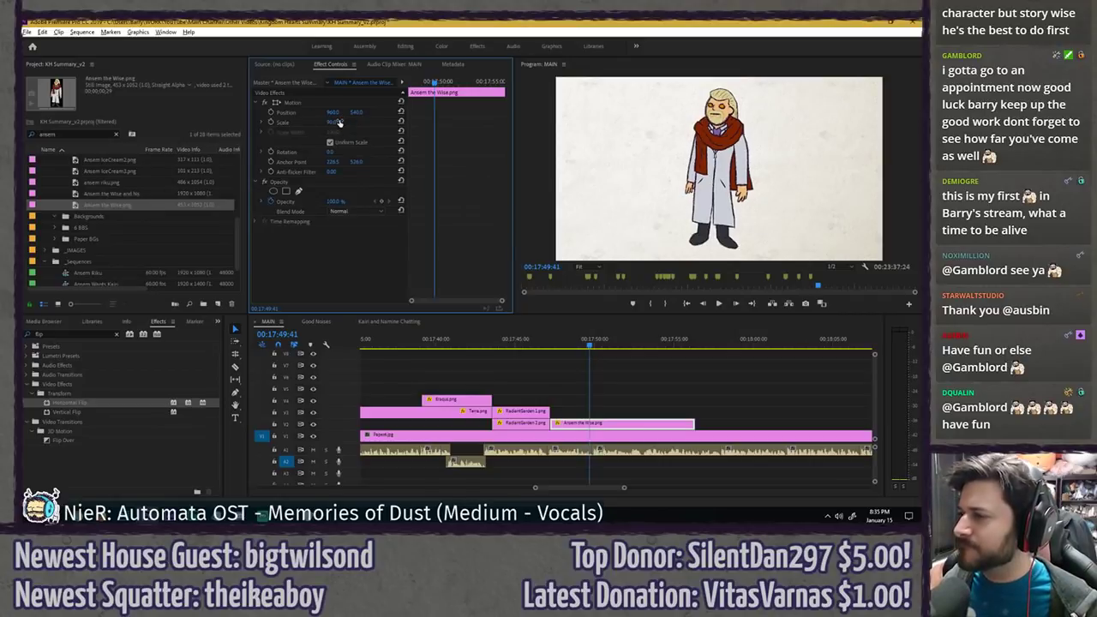
{"action": "left_click", "coordinate": [341, 104]}
{"action": "left_click_drag", "start_coordinate": [718, 175], "coordinate": [718, 224]}
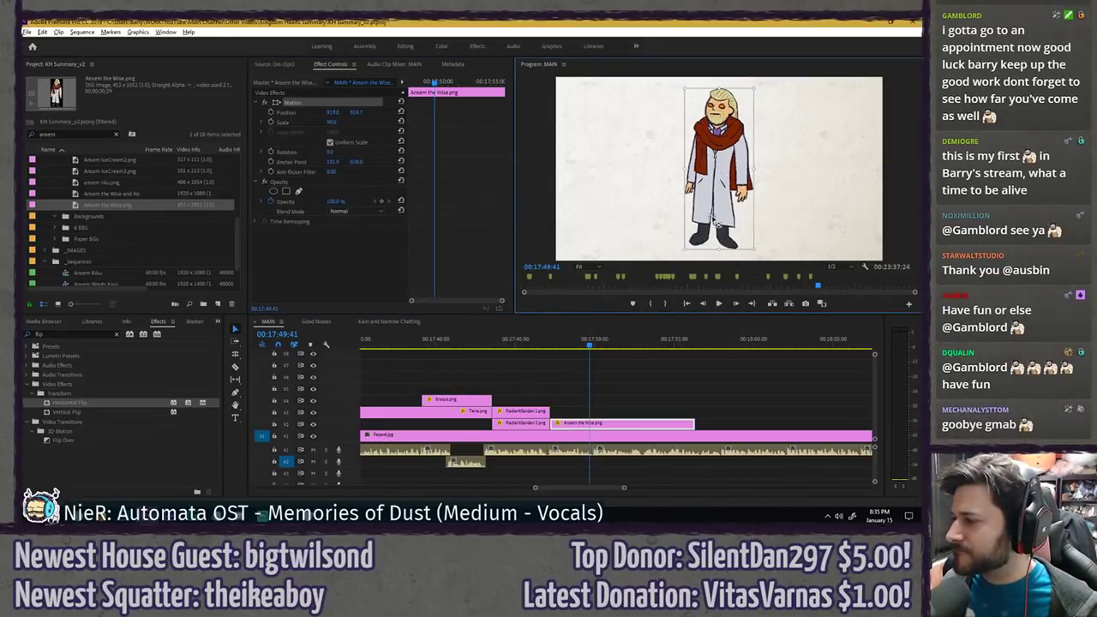
- Try a rotation on Ansem, undo it to keep him upright, and save
{"action": "left_click", "coordinate": [602, 414]}
{"action": "left_click", "coordinate": [602, 423]}
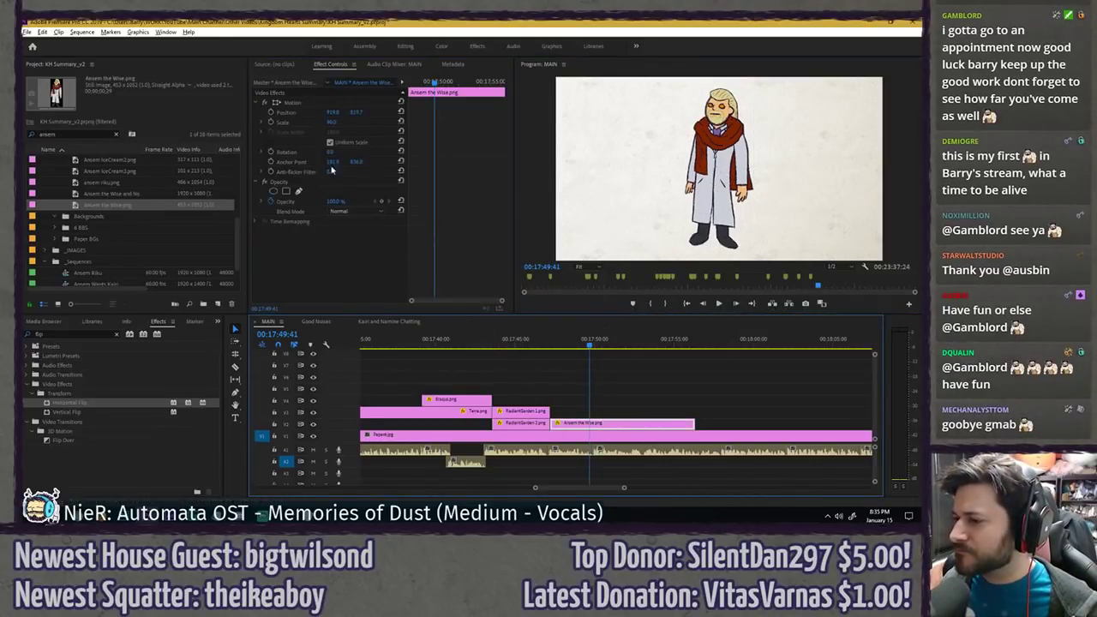
{"action": "mouse_move", "coordinate": [332, 151]}
{"action": "left_mouse_down"}
{"action": "mouse_move", "coordinate": [291, 152]}
{"action": "mouse_move", "coordinate": [358, 151]}
{"action": "mouse_move", "coordinate": [281, 152]}
{"action": "mouse_move", "coordinate": [345, 152]}
{"action": "left_mouse_up"}
{"action": "key", "text": "ctrl+z"}
{"action": "key", "text": "ctrl+s"}
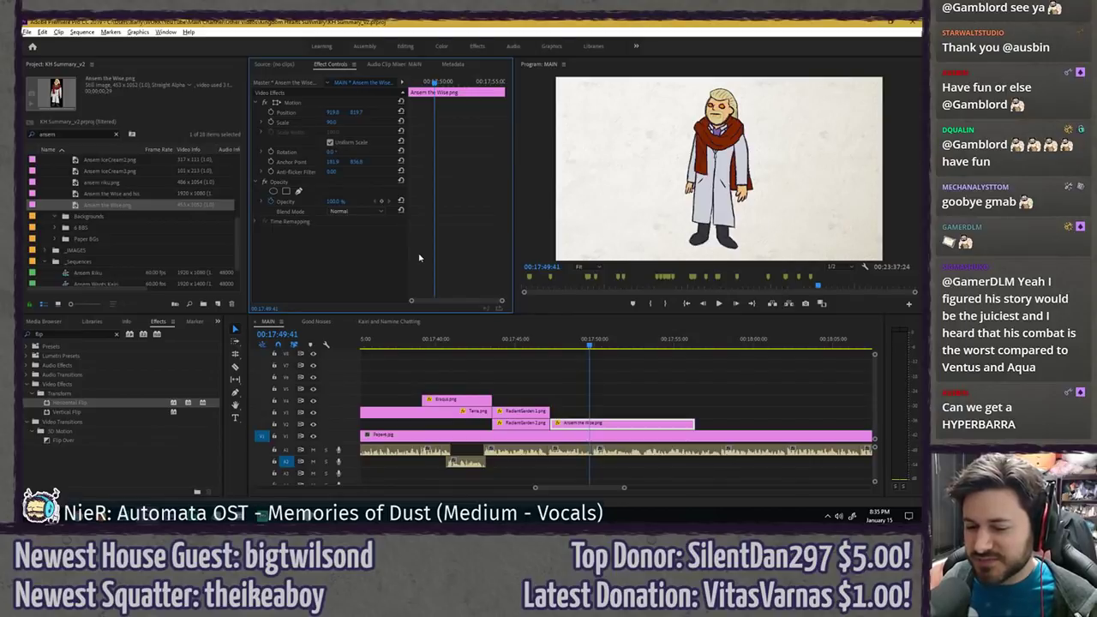
- Play back the Ansem scene from about 00:17:47 to review it
{"action": "left_click", "coordinate": [536, 347]}
{"action": "key", "text": "space"}
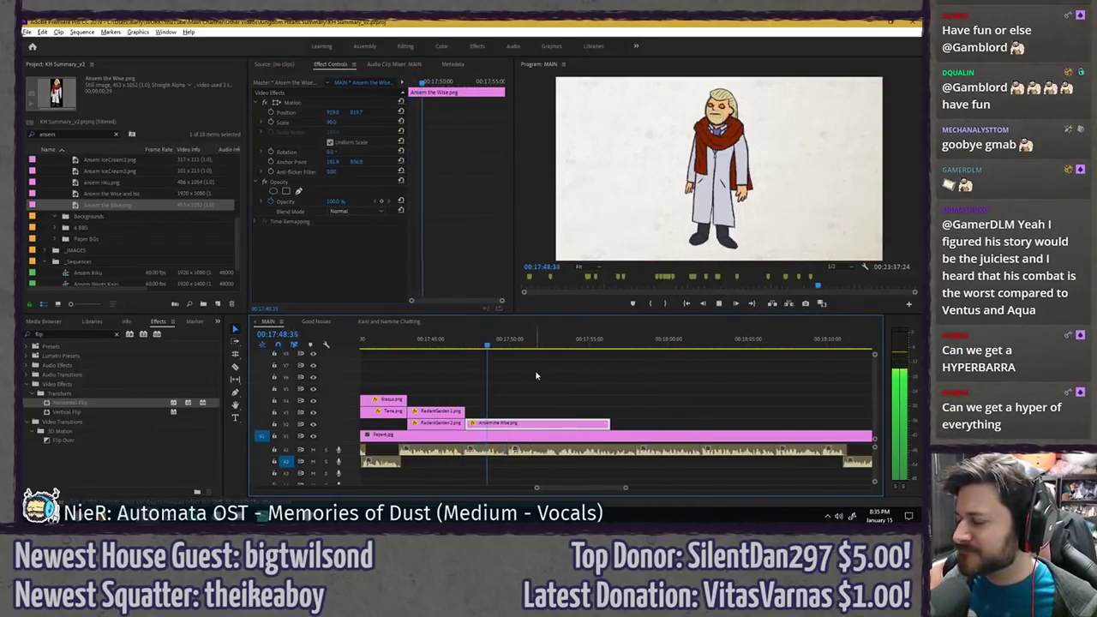
{"action": "left_click", "coordinate": [489, 370]}
{"action": "left_click", "coordinate": [461, 344]}
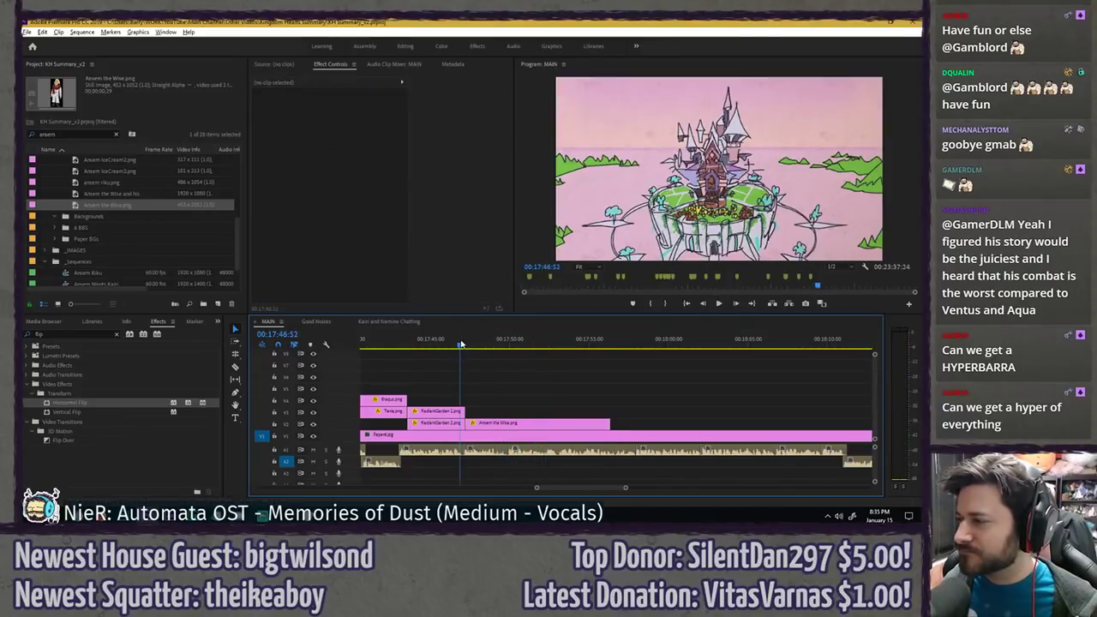
{"action": "key", "text": "space"}
{"action": "left_click", "coordinate": [485, 424]}
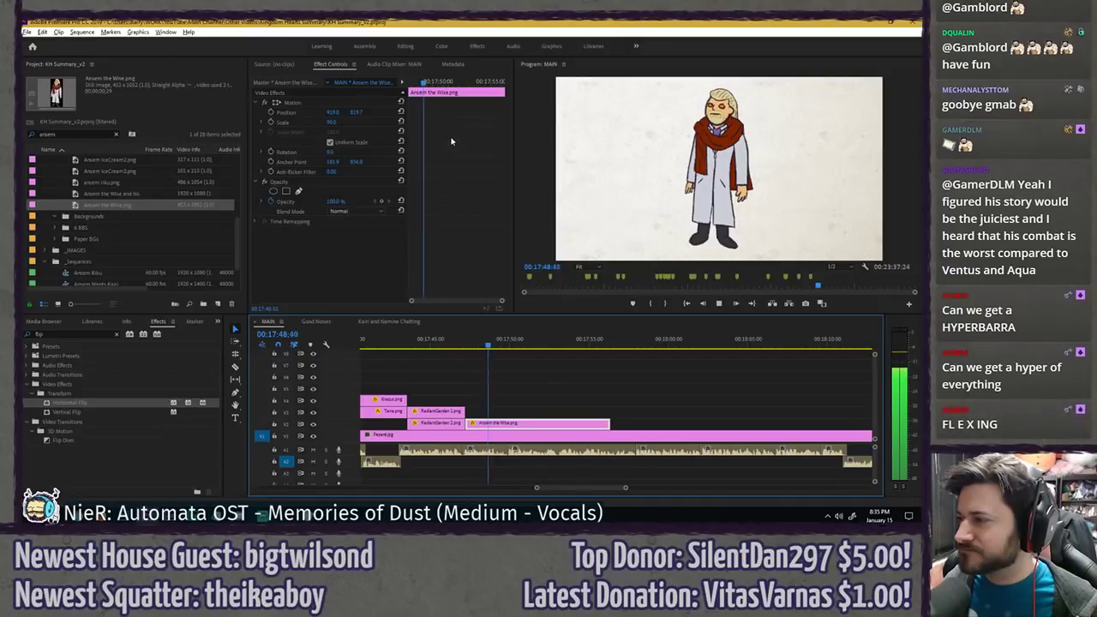
{"action": "key", "text": "space"}
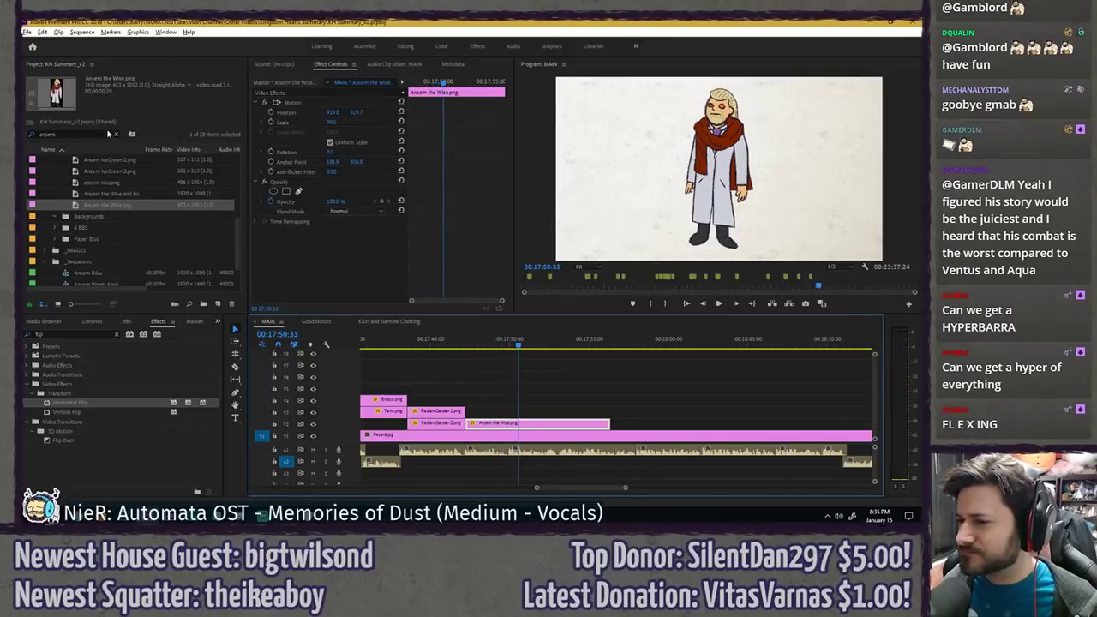
- Stack the Ansem bottle images, including Ansem Bottle2.png on V4, at the playhead and preview
{"action": "left_click", "coordinate": [117, 134]}
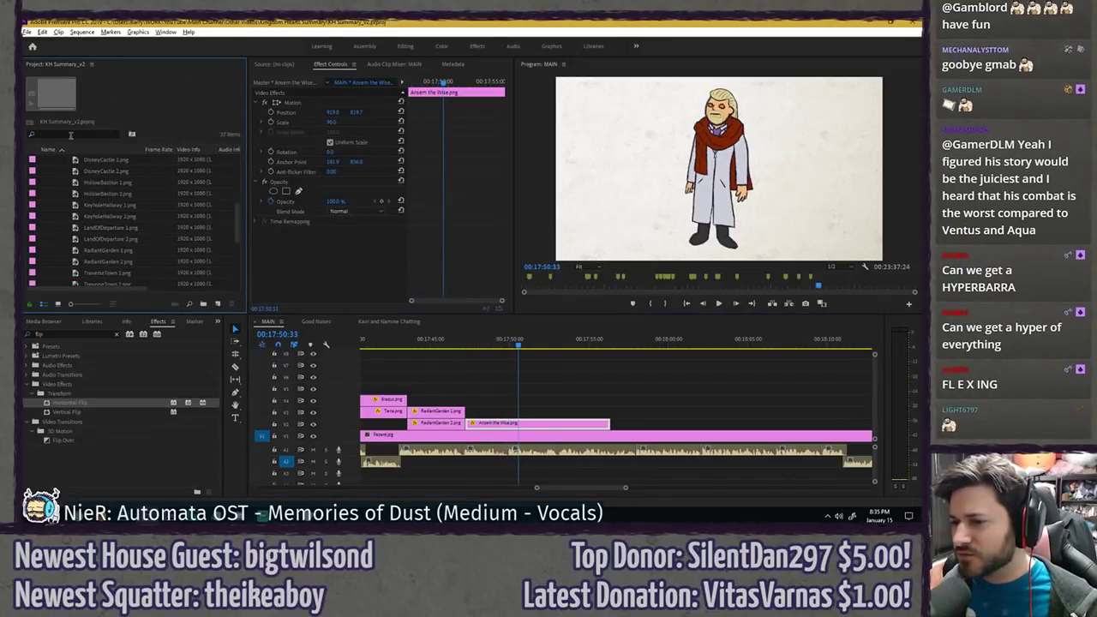
{"action": "left_click", "coordinate": [71, 134]}
{"action": "type", "text": "ansem"}
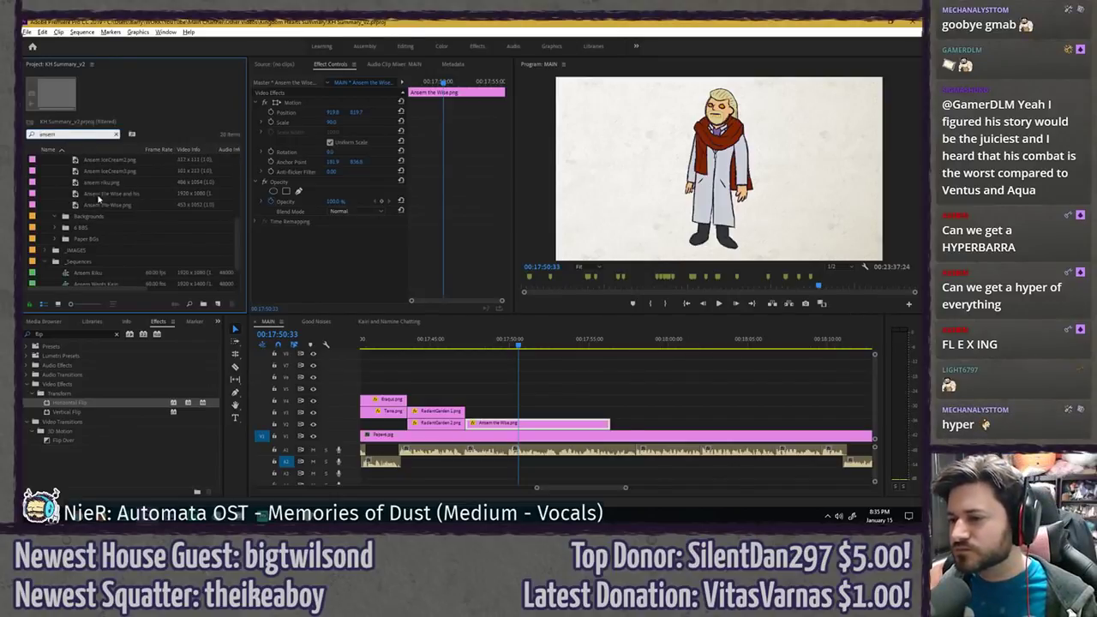
{"action": "scroll", "coordinate": [101, 199], "scroll_direction": "up", "scroll_amount": 3}
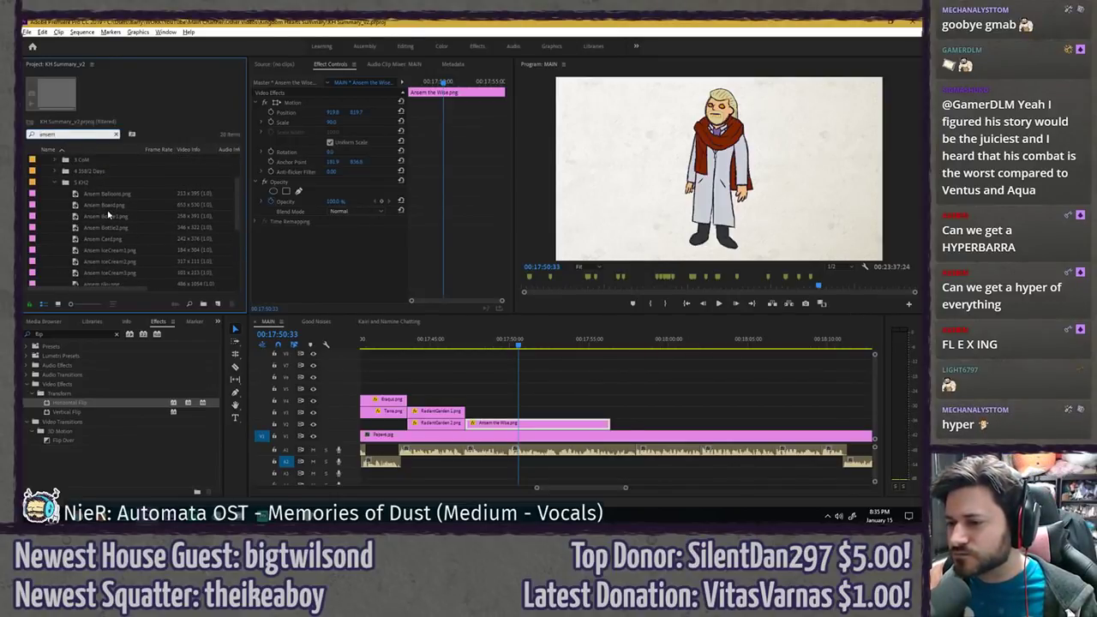
{"action": "scroll", "coordinate": [108, 216], "scroll_direction": "down", "scroll_amount": 2}
{"action": "left_click_drag", "start_coordinate": [104, 171], "coordinate": [522, 411]}
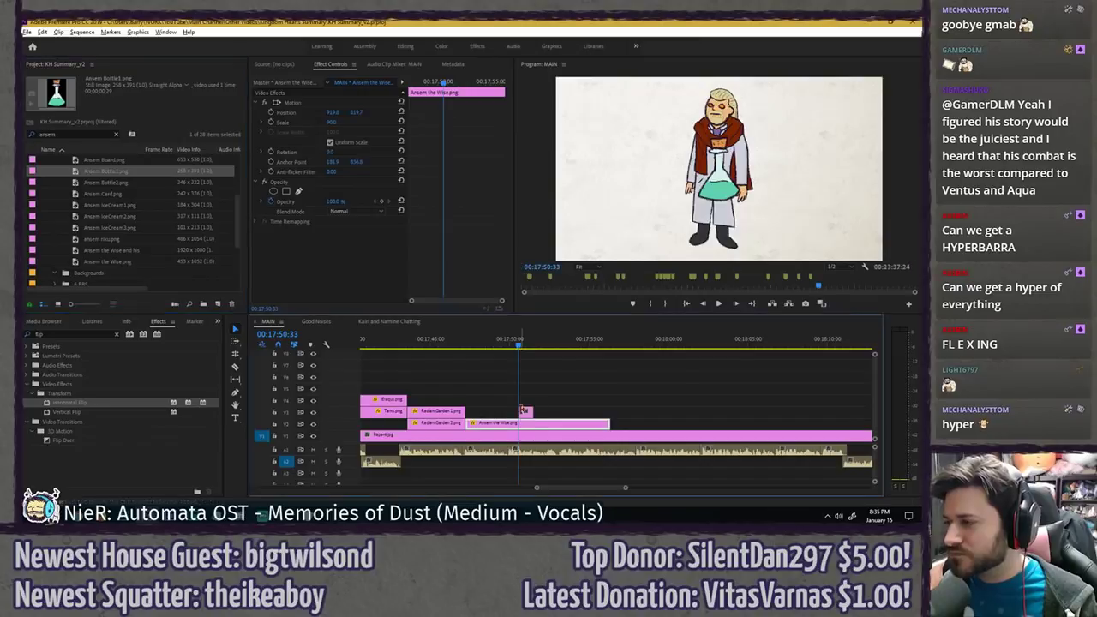
{"action": "left_click_drag", "start_coordinate": [109, 186], "coordinate": [524, 405]}
{"action": "key", "text": "space"}
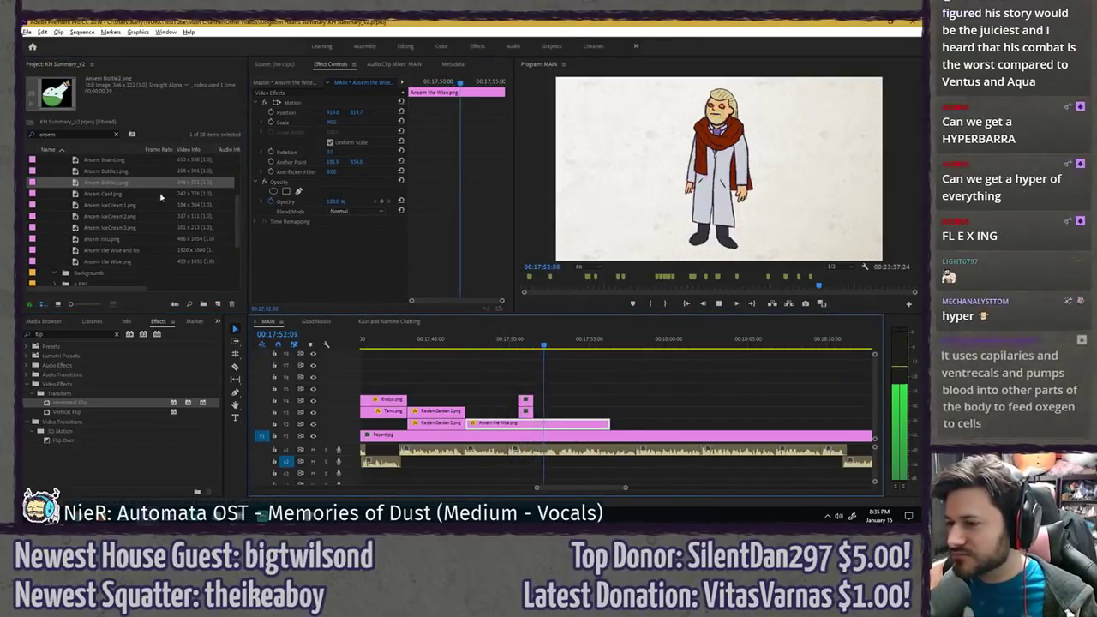
{"action": "key", "text": "space"}
- Search 'comput' and place Computer1.png on the timeline at the playhead
{"action": "left_click", "coordinate": [115, 134]}
{"action": "left_click", "coordinate": [96, 134]}
{"action": "type", "text": "co"}
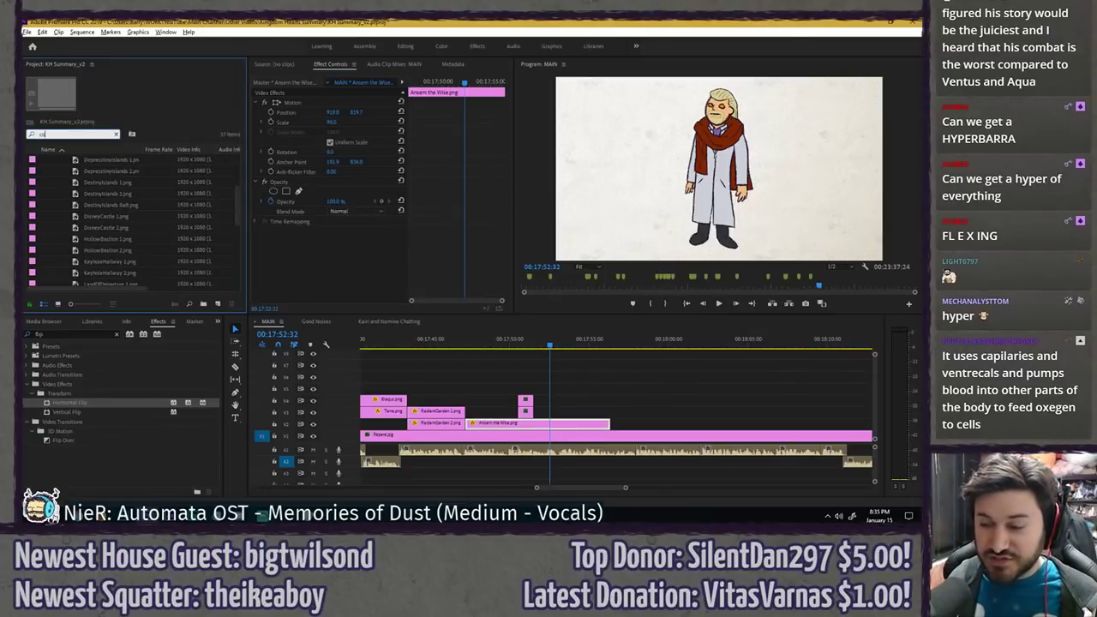
{"action": "type", "text": "mputer"}
{"action": "left_click_drag", "start_coordinate": [105, 173], "coordinate": [565, 413]}
- Move the Ansem clips up one track so Computer1.png sits beneath them
{"action": "left_click", "coordinate": [562, 380]}
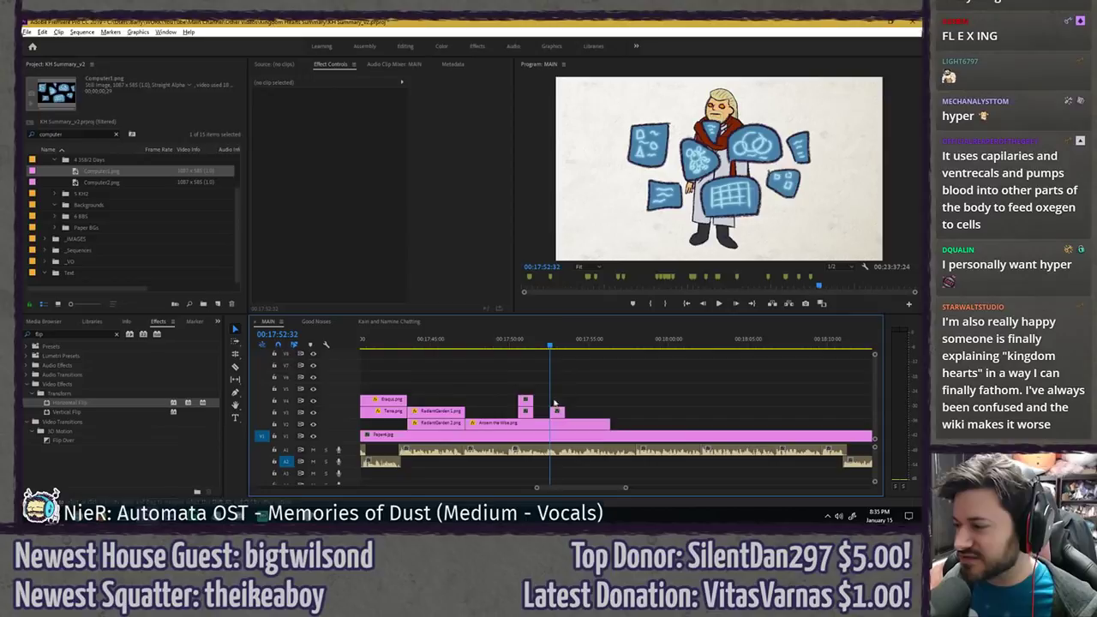
{"action": "left_click_drag", "start_coordinate": [478, 375], "coordinate": [558, 424]}
{"action": "left_click", "coordinate": [563, 392]}
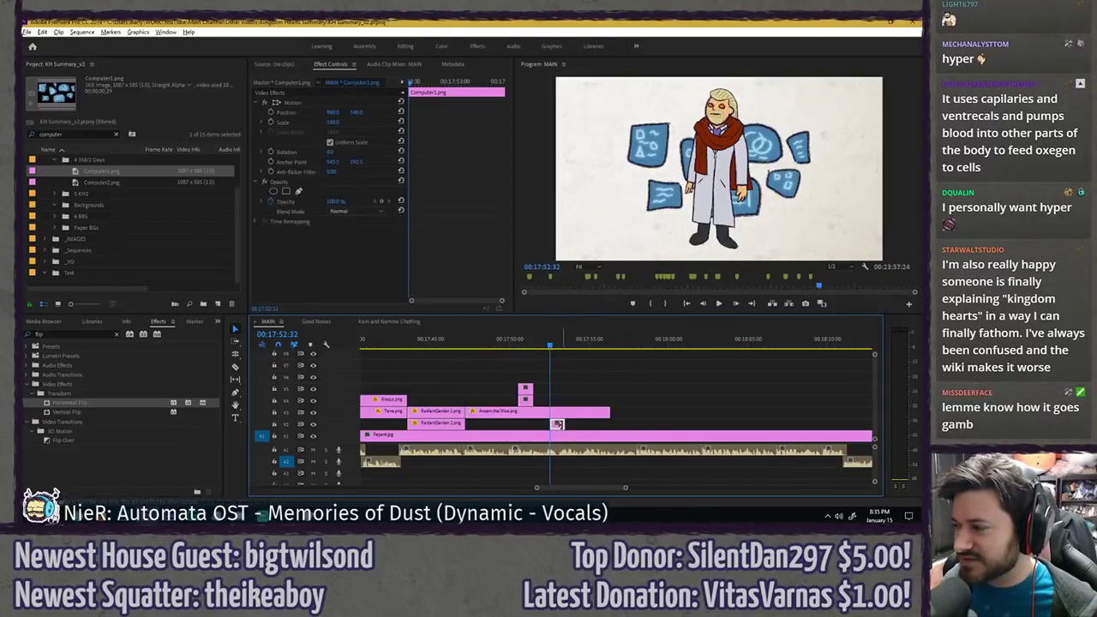
- Scale Computer1.png to 60 and slide it beside Ansem on the right
{"action": "left_click", "coordinate": [333, 122]}
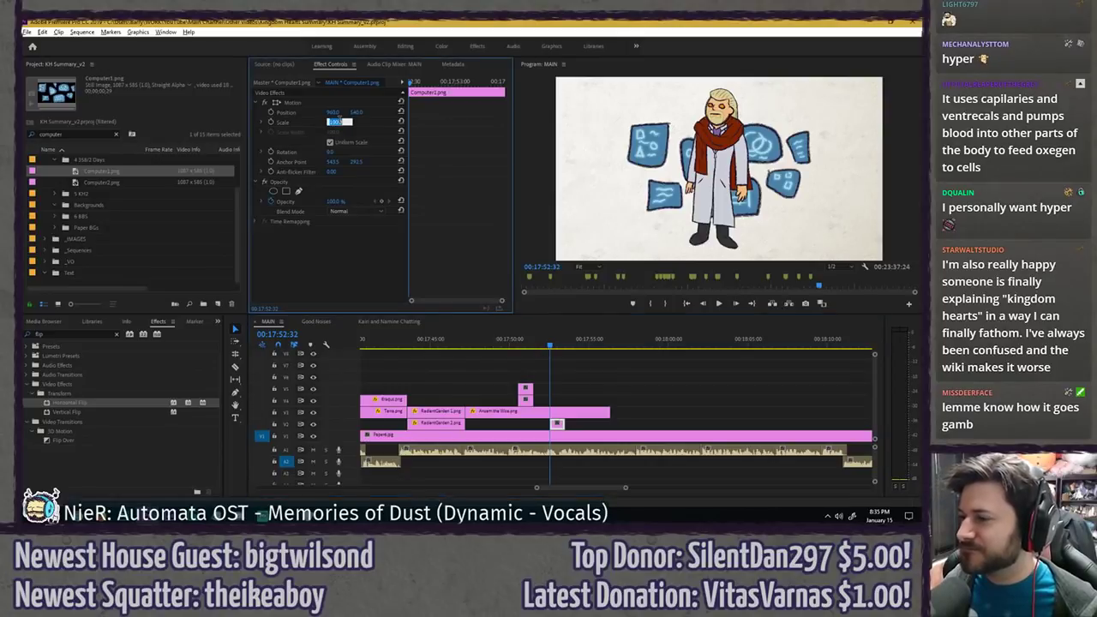
{"action": "type", "text": "50"}
{"action": "key", "text": "Return"}
{"action": "left_click_drag", "start_coordinate": [341, 115], "coordinate": [362, 114]}
{"action": "left_click", "coordinate": [338, 122]}
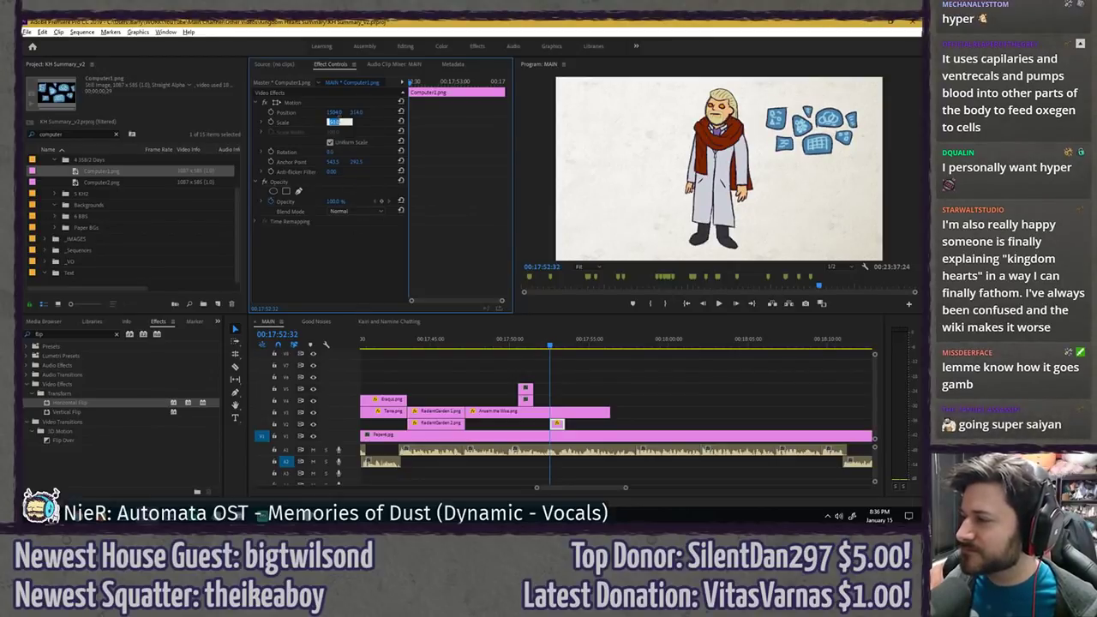
{"action": "type", "text": "60"}
{"action": "key", "text": "Return"}
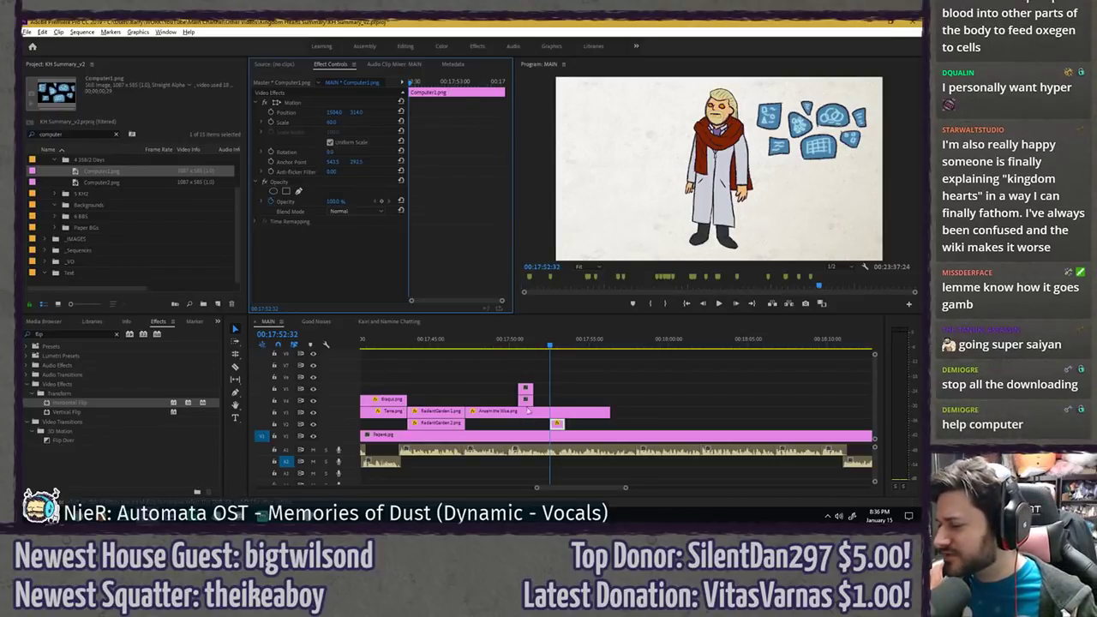
{"action": "left_click", "coordinate": [528, 412]}
- Apply the Horizontal Flip effect to the Ansem the Wise clip
{"action": "left_click", "coordinate": [116, 334]}
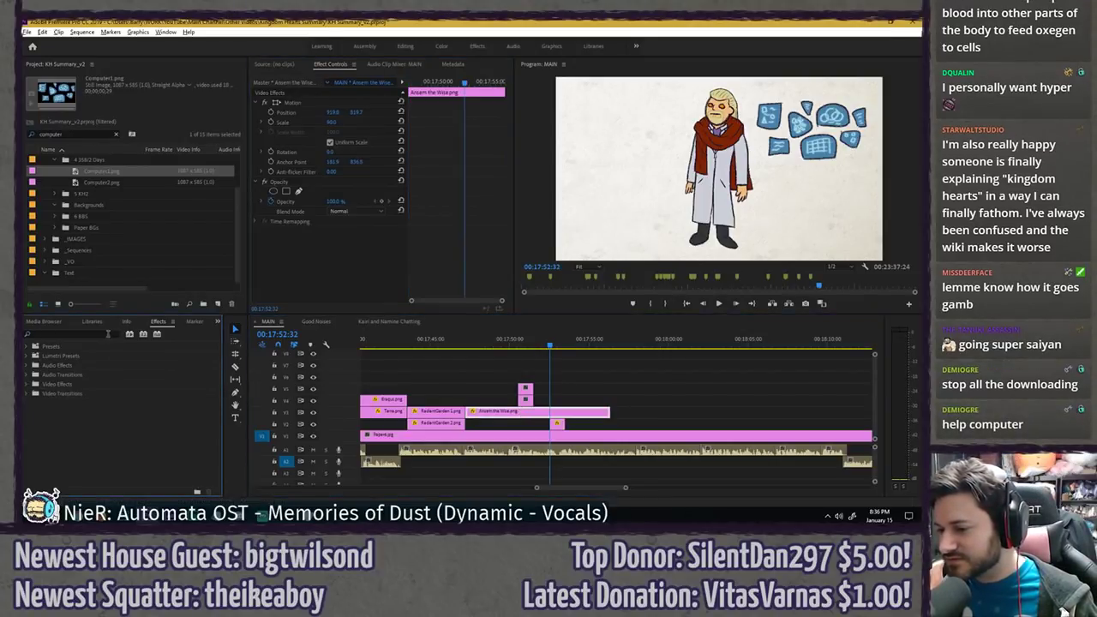
{"action": "left_click", "coordinate": [109, 334]}
{"action": "type", "text": "hori"}
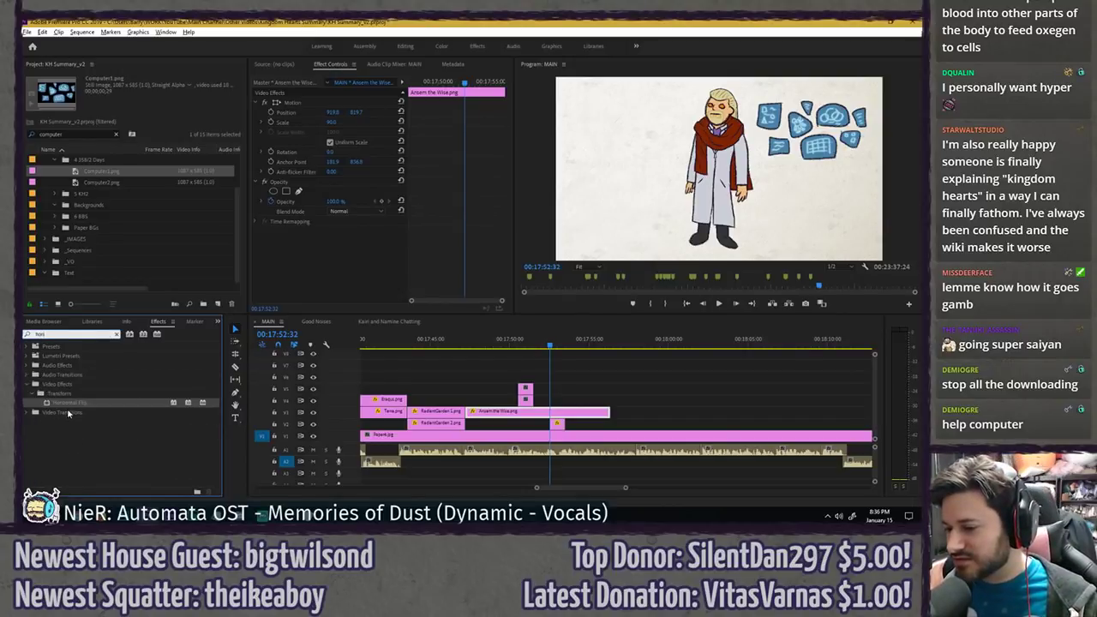
{"action": "left_click_drag", "start_coordinate": [69, 413], "coordinate": [481, 414]}
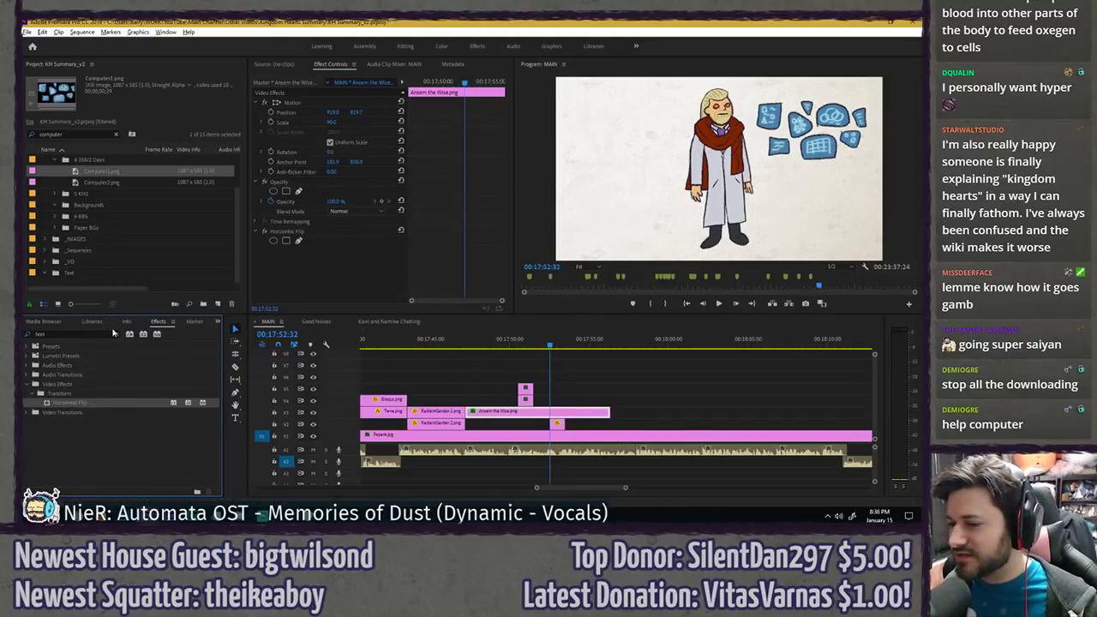
{"action": "left_click", "coordinate": [116, 334]}
{"action": "left_click", "coordinate": [502, 417]}
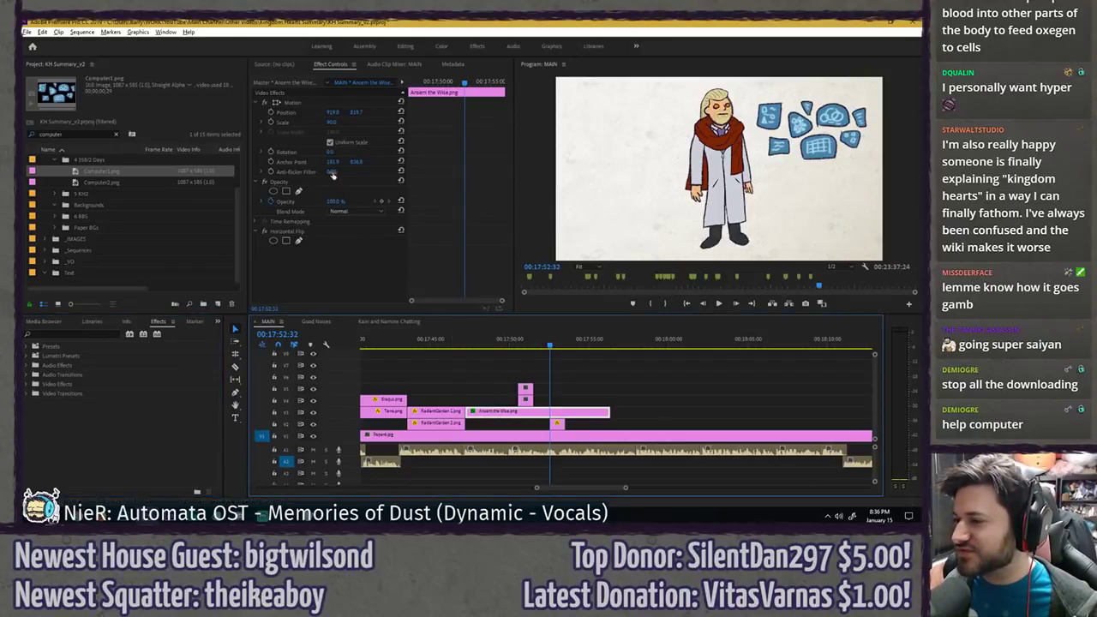
- Rotate Ansem 1°, shift him left, and play the scene from about 17:46
{"action": "left_click", "coordinate": [333, 153]}
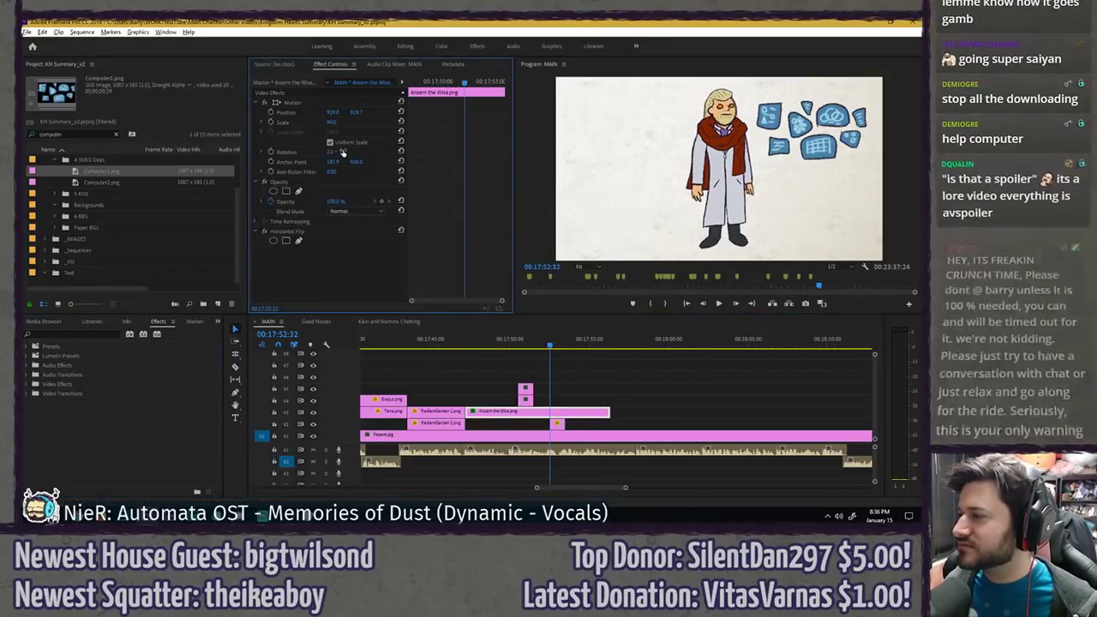
{"action": "type", "text": "1"}
{"action": "key", "text": "Return"}
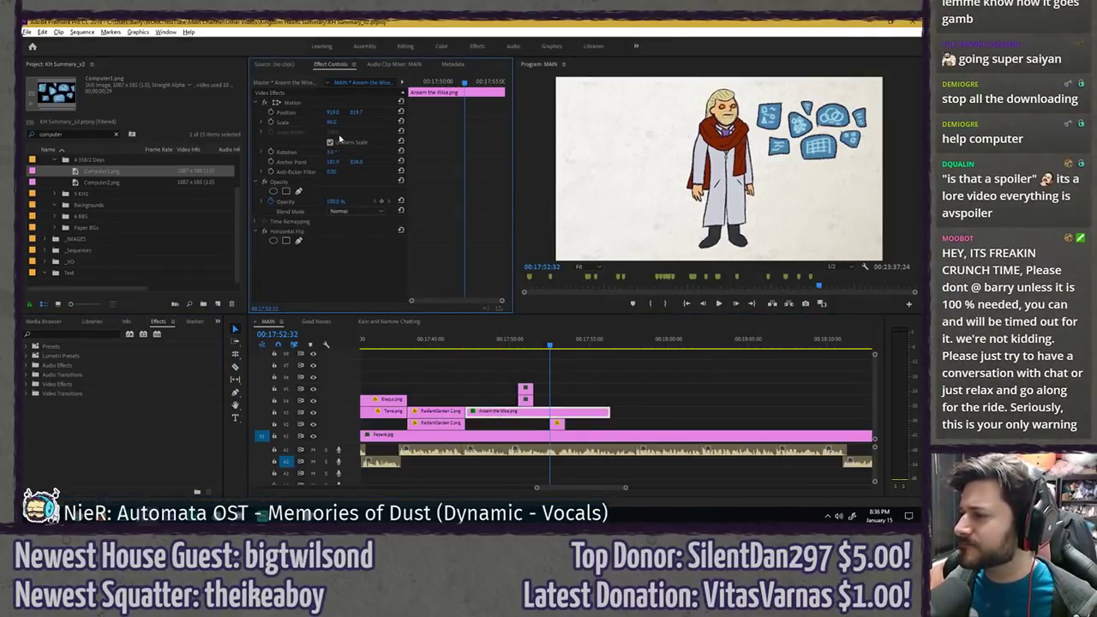
{"action": "left_click_drag", "start_coordinate": [333, 112], "coordinate": [199, 112]}
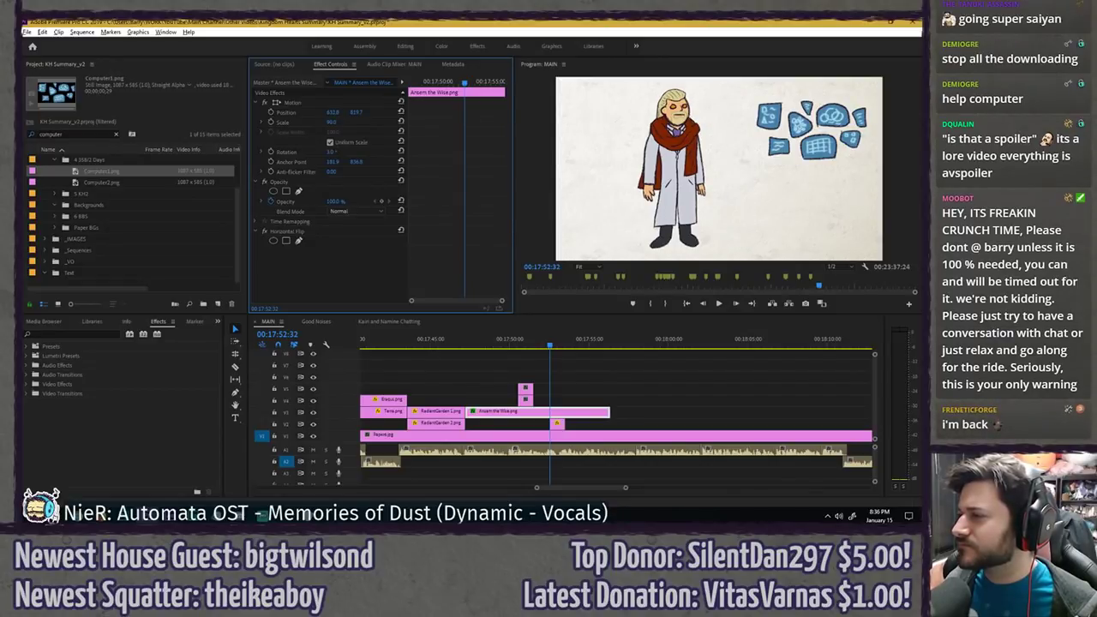
{"action": "left_click", "coordinate": [458, 343]}
{"action": "key", "text": "space"}
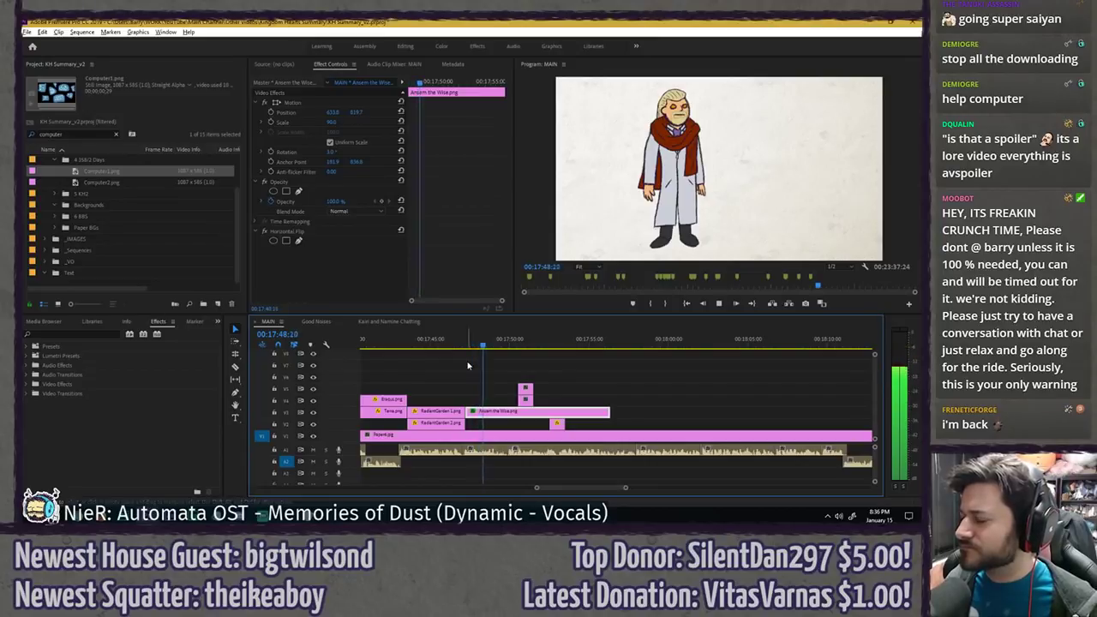
- Place Computer2.png on V2 right after Computer1 and reuse Computer1's motion settings on it
{"action": "left_click", "coordinate": [489, 368]}
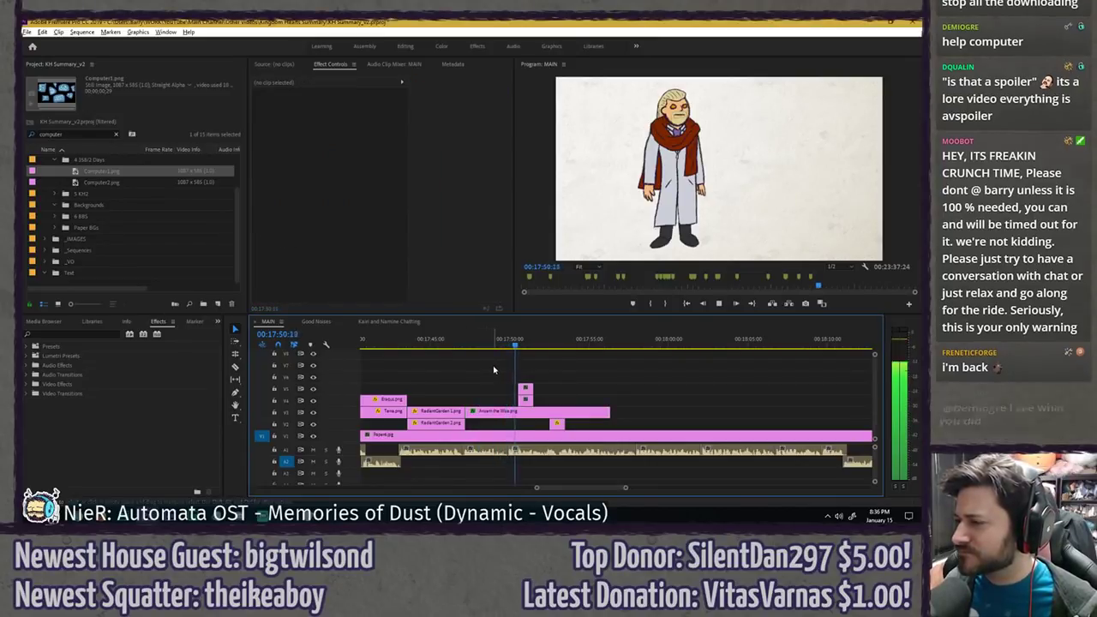
{"action": "left_click", "coordinate": [552, 423]}
{"action": "key", "text": "space"}
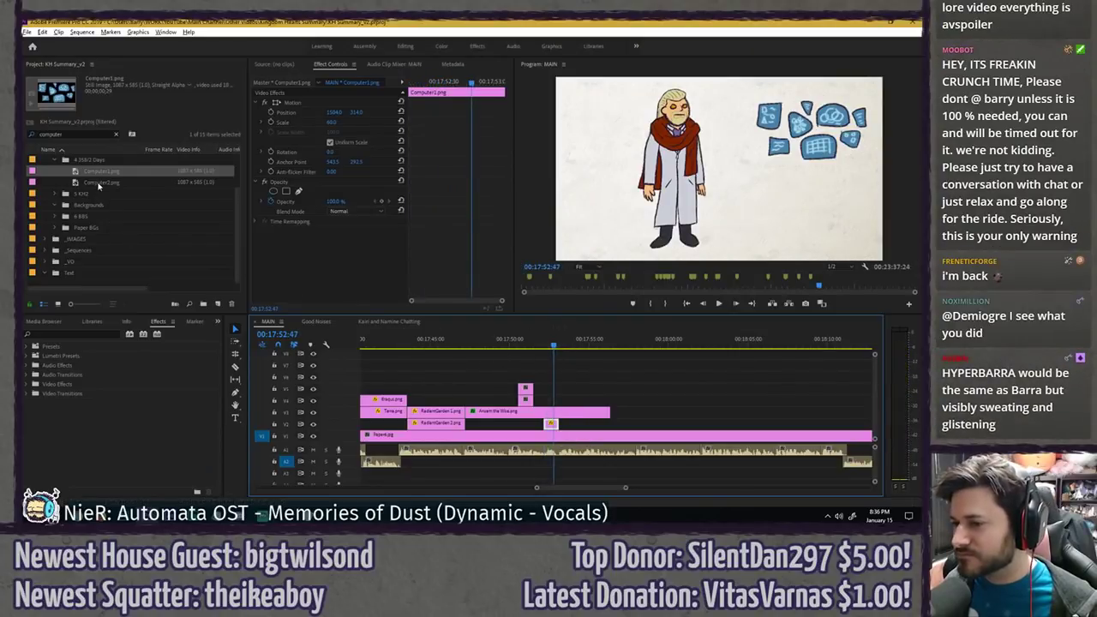
{"action": "left_click_drag", "start_coordinate": [98, 182], "coordinate": [565, 425]}
{"action": "scroll", "coordinate": [574, 395], "scroll_direction": "up", "scroll_amount": 4}
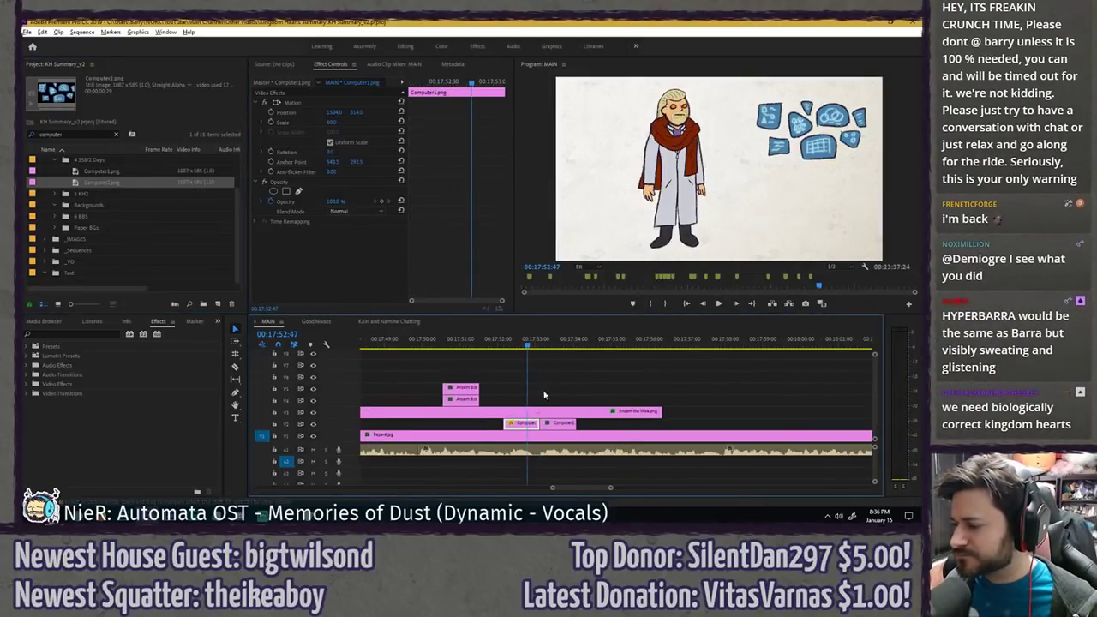
{"action": "left_click", "coordinate": [323, 106]}
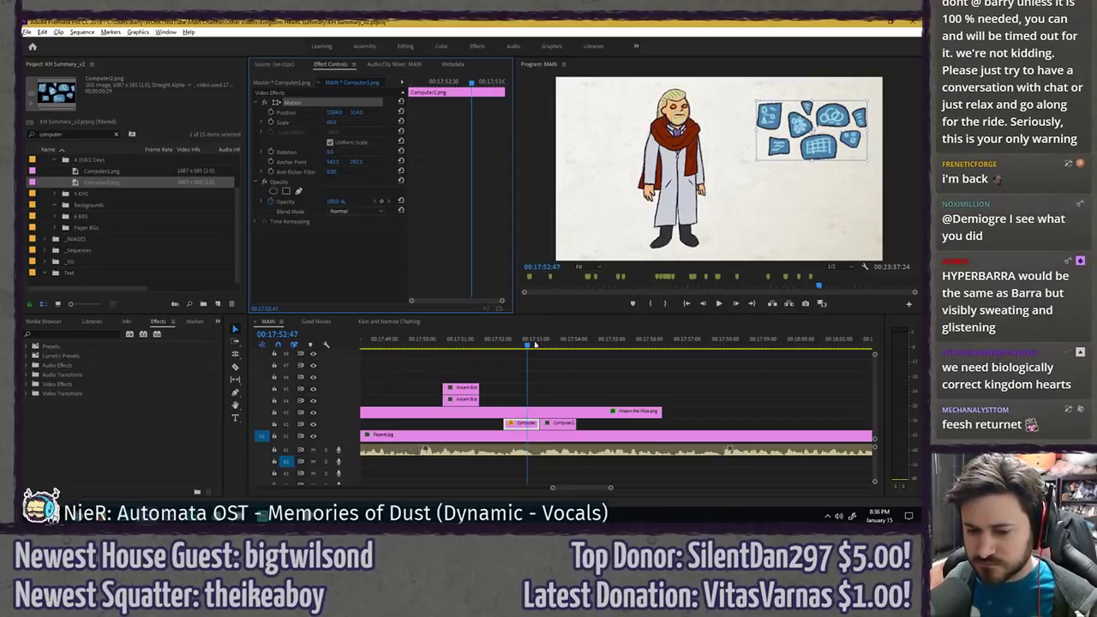
{"action": "left_click", "coordinate": [569, 423]}
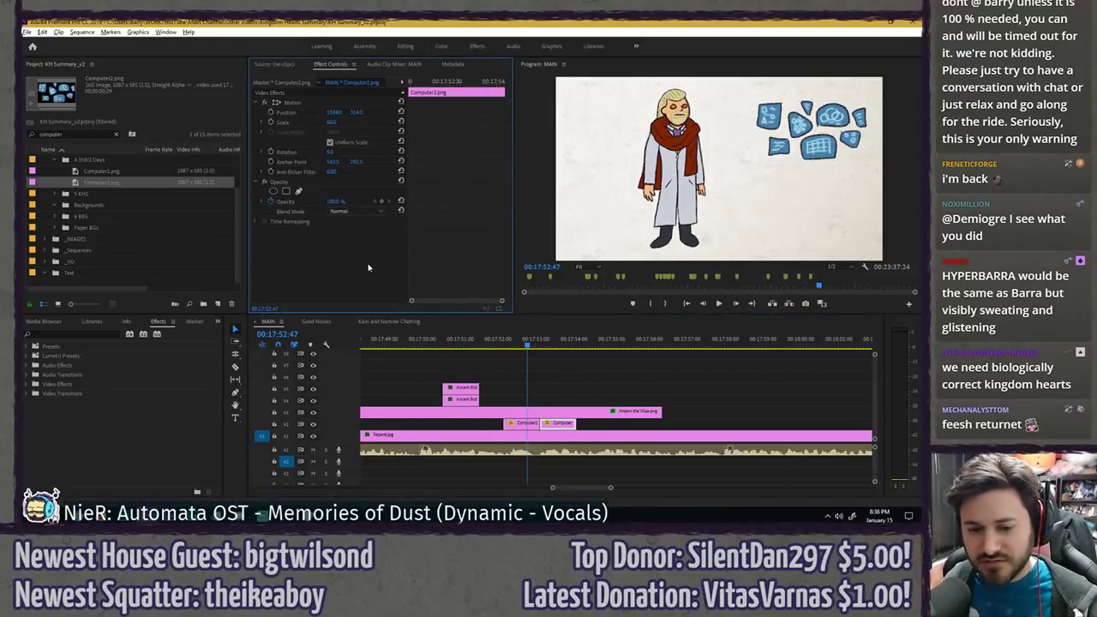
- Play back the two computer shots from 00:17:52:24 and save the project
{"action": "left_click", "coordinate": [502, 343]}
{"action": "key", "text": "space"}
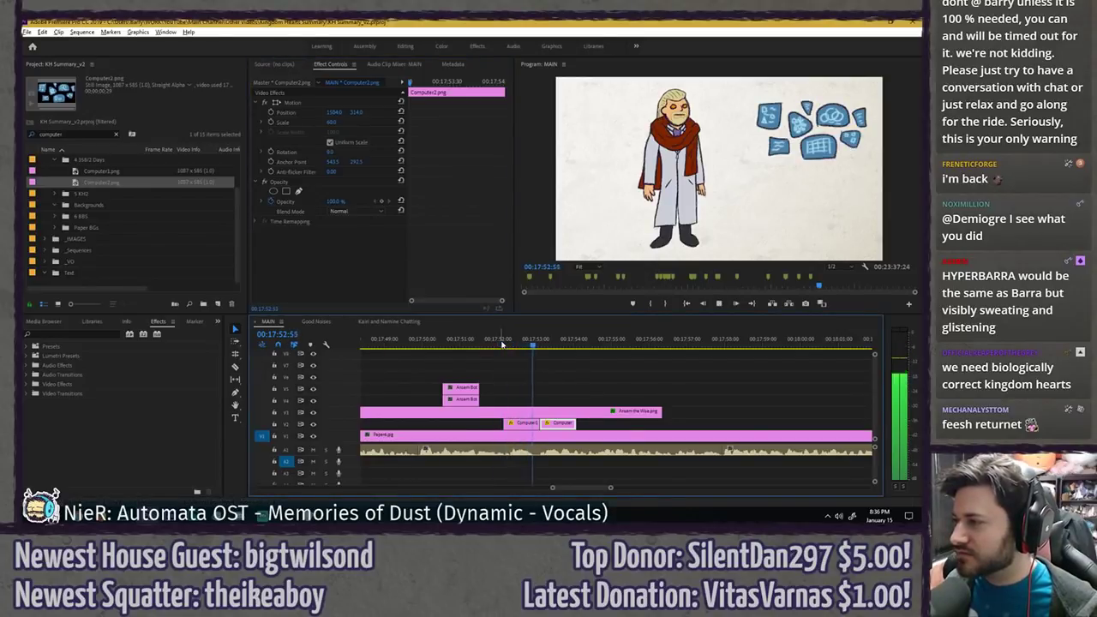
{"action": "key", "text": "space"}
{"action": "left_click", "coordinate": [520, 370]}
{"action": "key", "text": "ctrl+s"}
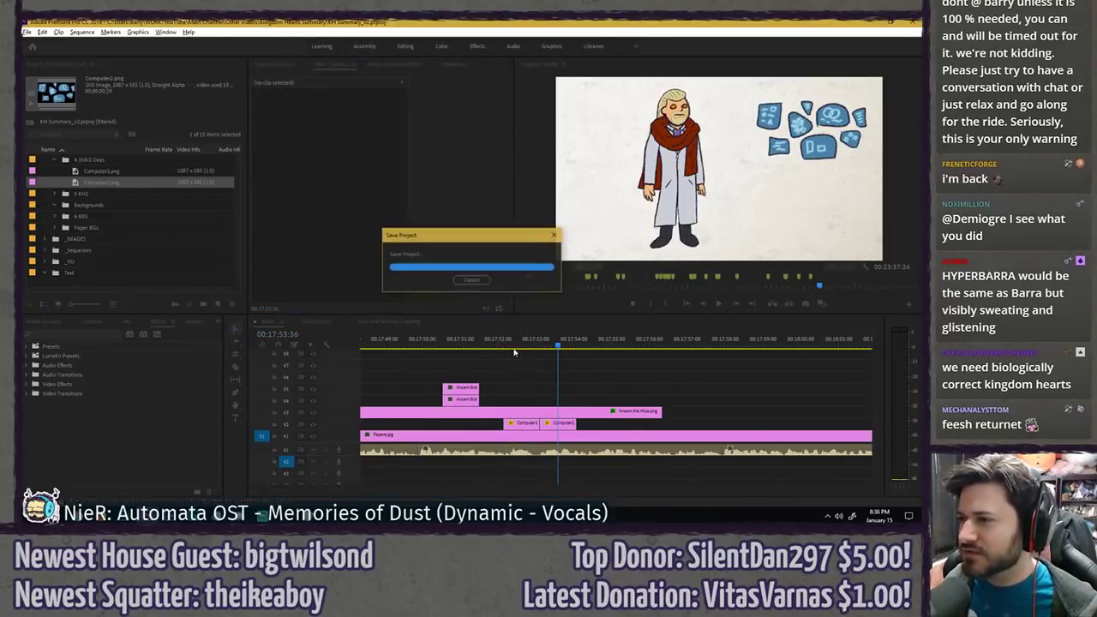
- Inspect the earlier computer scene at 00:11:53:11, then scrub the 17:35–18:05 stretch to 00:17:56:59
{"action": "scroll", "coordinate": [758, 368], "scroll_direction": "down", "scroll_amount": 7}
{"action": "key", "text": "minus"}
{"action": "key", "text": "minus"}
{"action": "key", "text": "minus"}
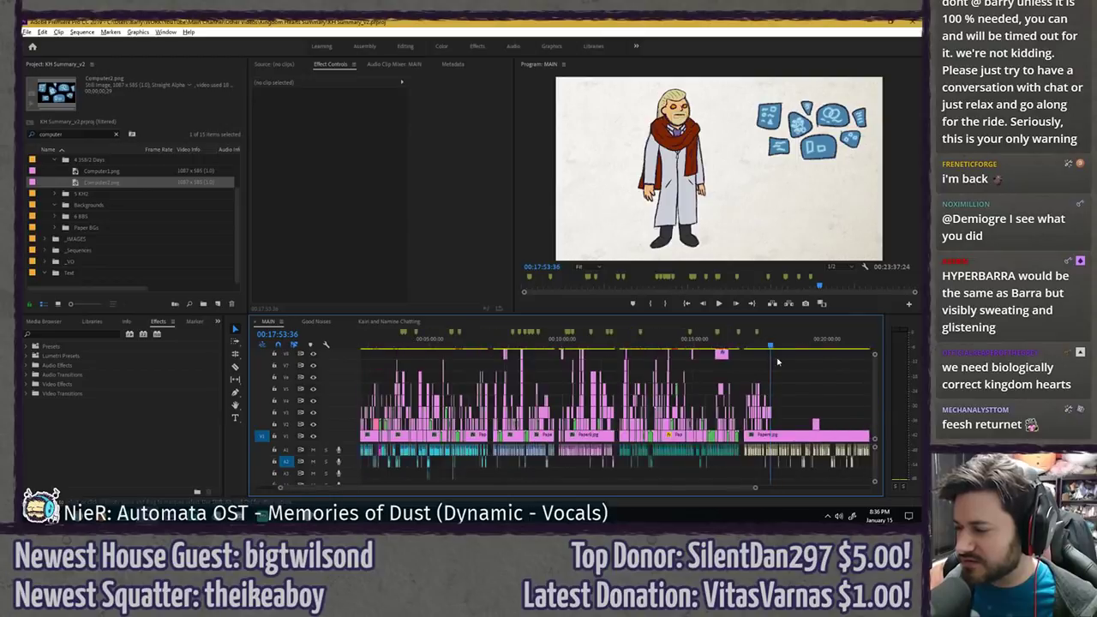
{"action": "key", "text": "equal"}
{"action": "key", "text": "equal"}
{"action": "key", "text": "equal"}
{"action": "key", "text": "equal"}
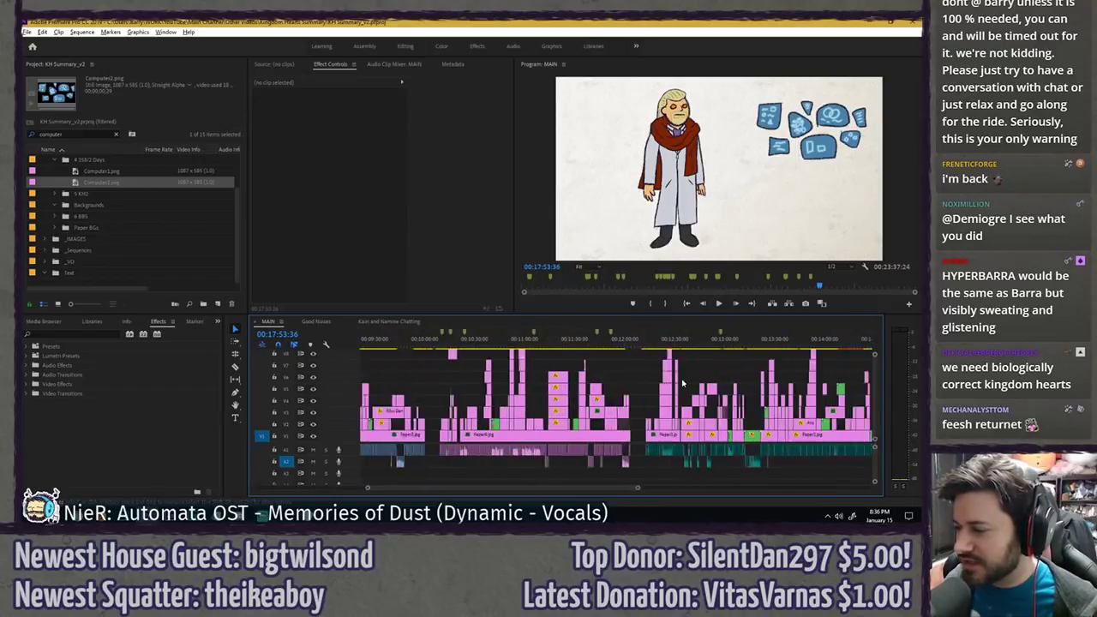
{"action": "left_click", "coordinate": [551, 343]}
{"action": "key", "text": "equal"}
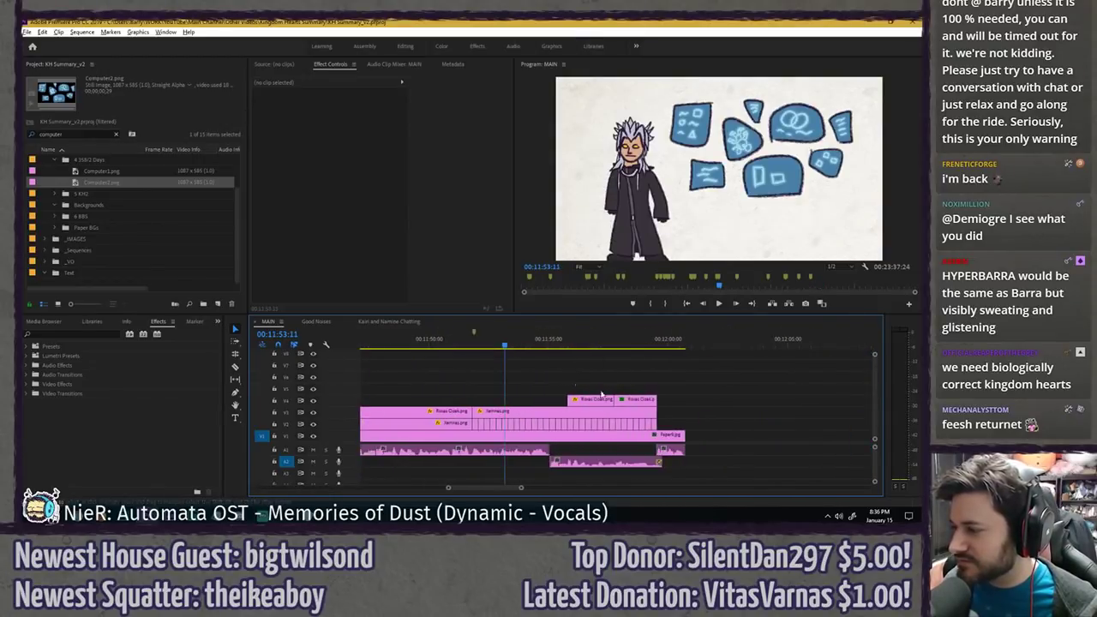
{"action": "left_click_drag", "start_coordinate": [670, 426], "coordinate": [649, 426]}
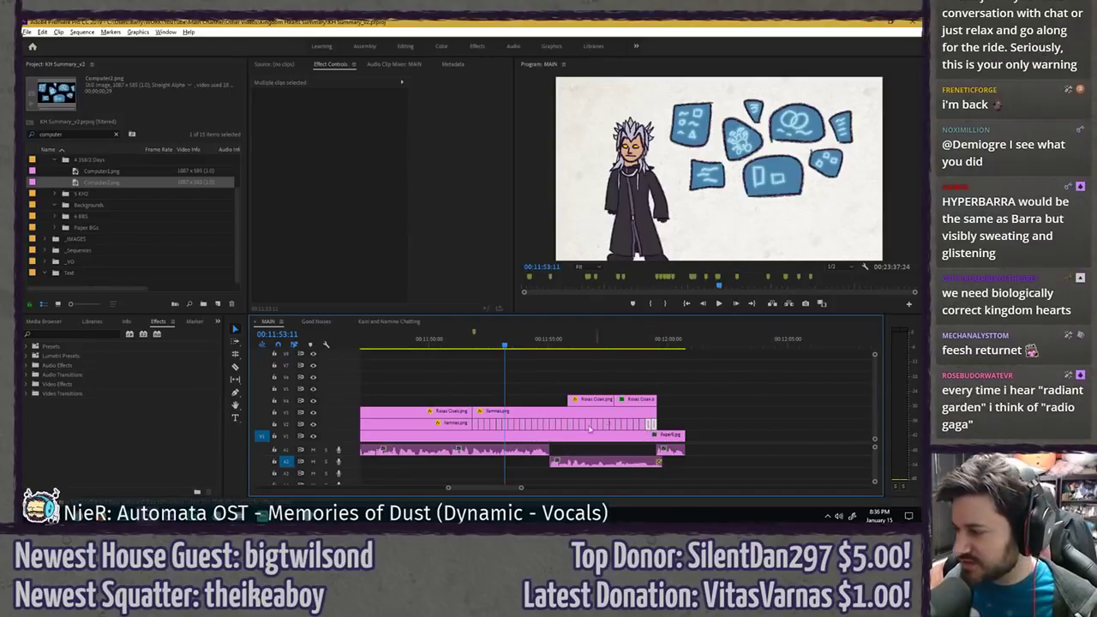
{"action": "key", "text": "minus"}
{"action": "key", "text": "minus"}
{"action": "key", "text": "minus"}
{"action": "key", "text": "minus"}
{"action": "key", "text": "minus"}
{"action": "key", "text": "minus"}
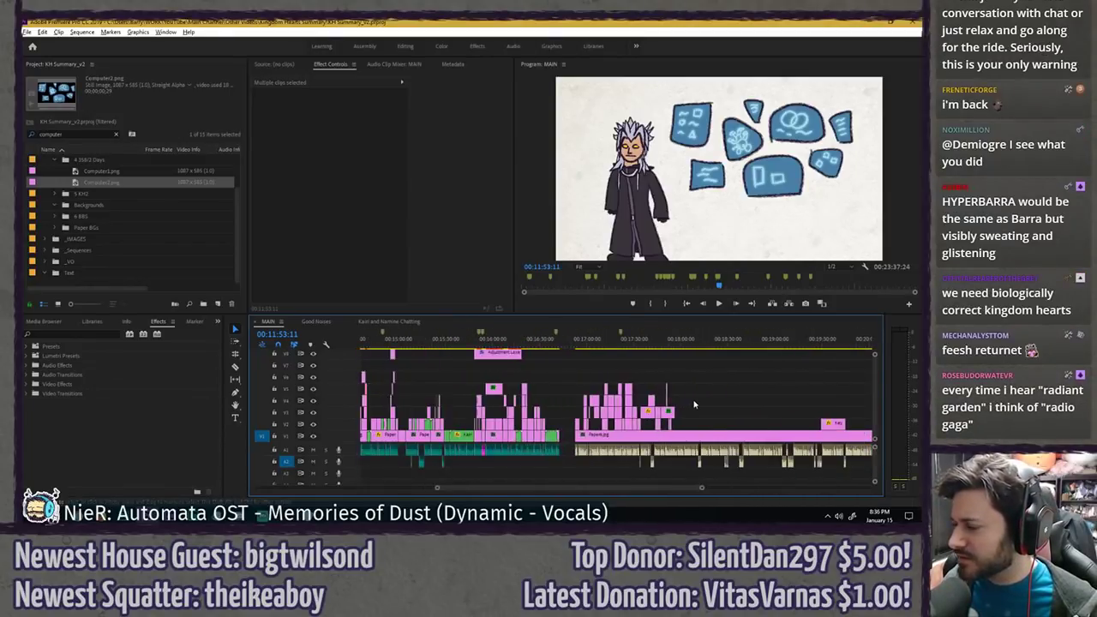
{"action": "key", "text": "equal"}
{"action": "key", "text": "equal"}
{"action": "key", "text": "equal"}
{"action": "key", "text": "equal"}
{"action": "left_click_drag", "start_coordinate": [581, 328], "coordinate": [716, 332]}
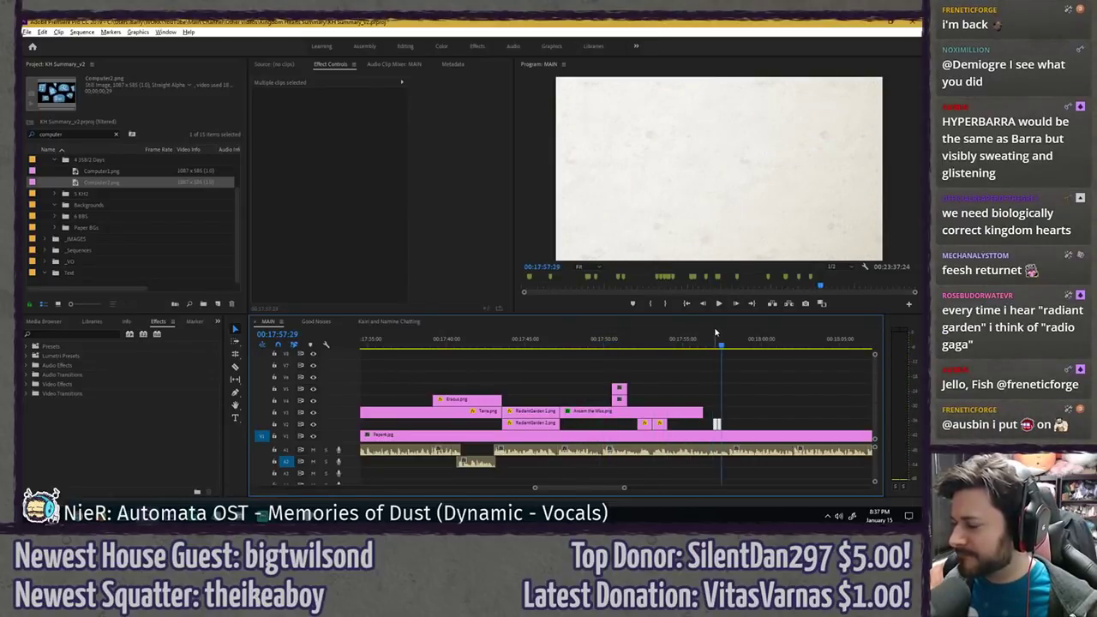
- Zoom in on 17:48–18:01 and inspect the Computer1, Computer2 and short V2 clips
{"action": "key", "text": "equal"}
{"action": "key", "text": "equal"}
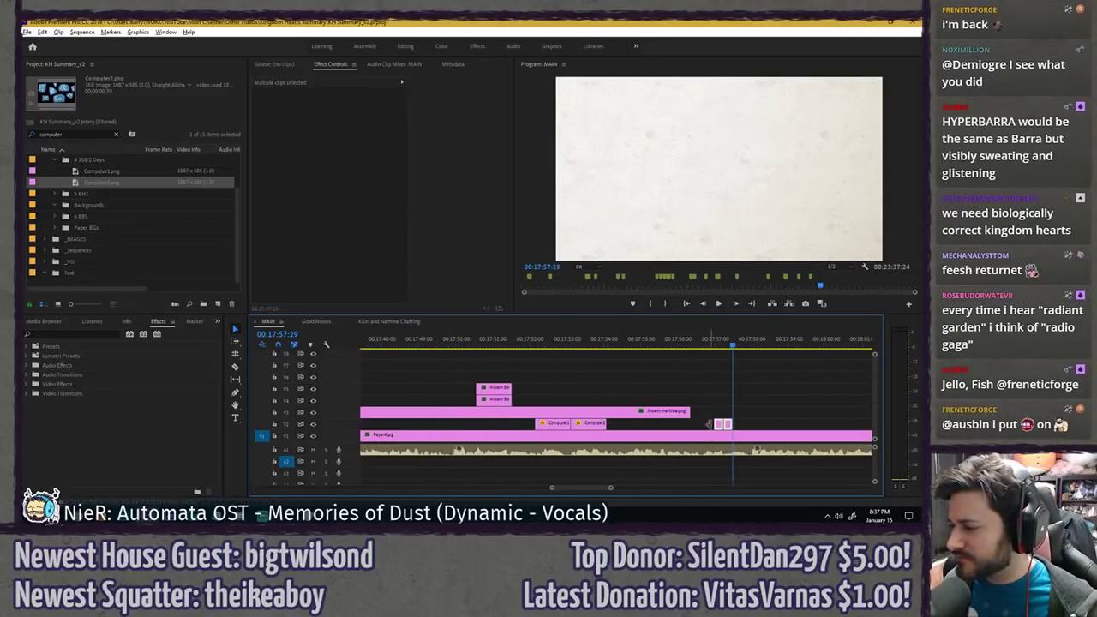
{"action": "key", "text": "equal"}
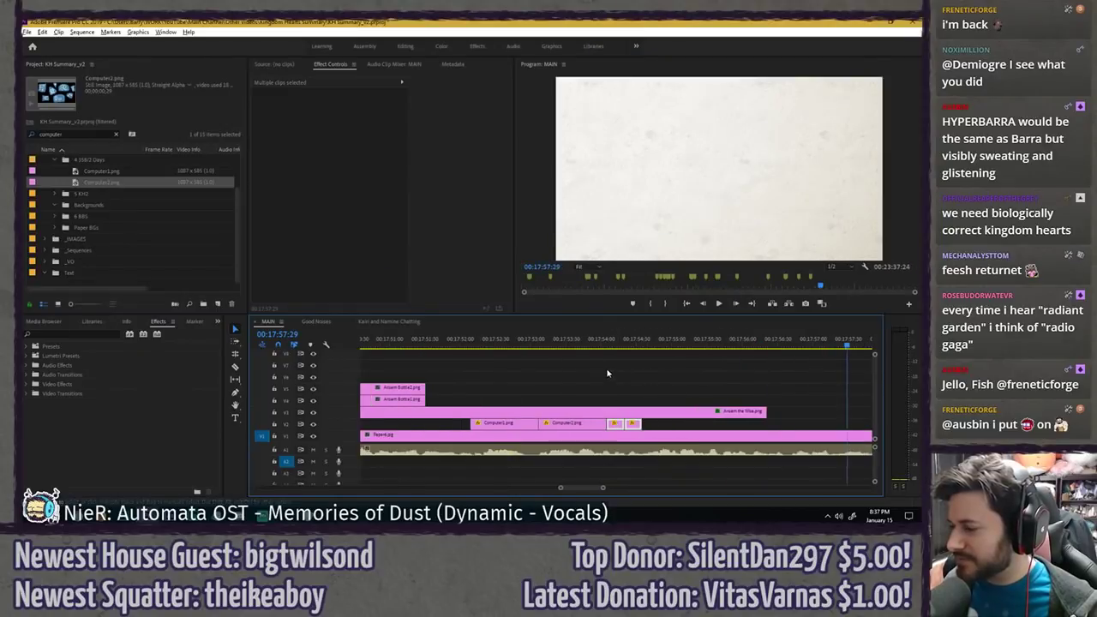
{"action": "left_click", "coordinate": [612, 344]}
{"action": "left_click", "coordinate": [502, 423]}
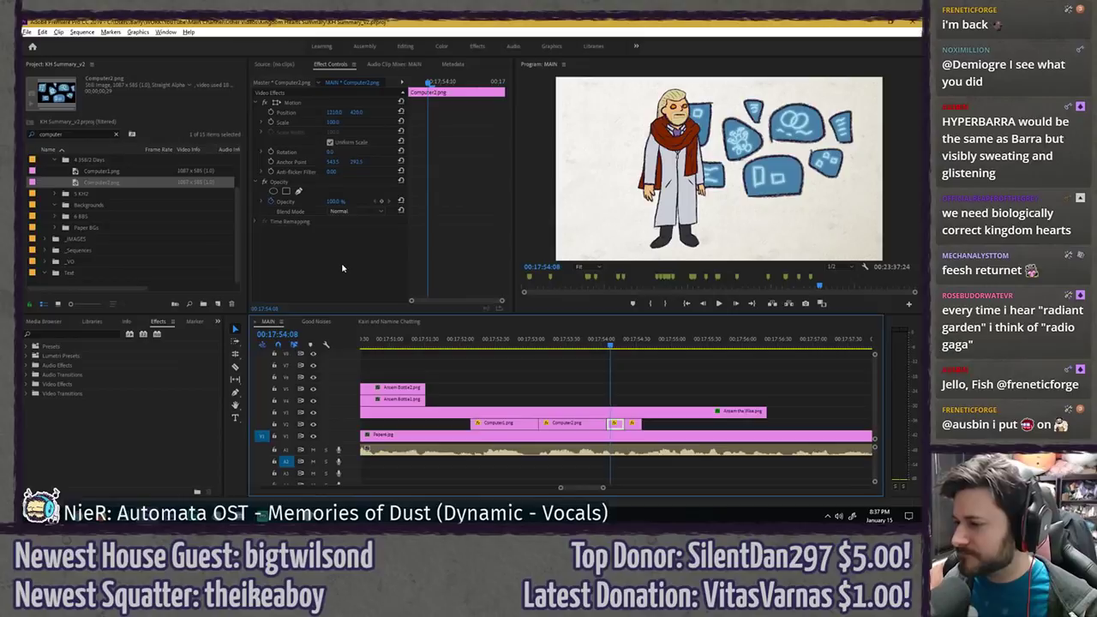
{"action": "left_click", "coordinate": [571, 423]}
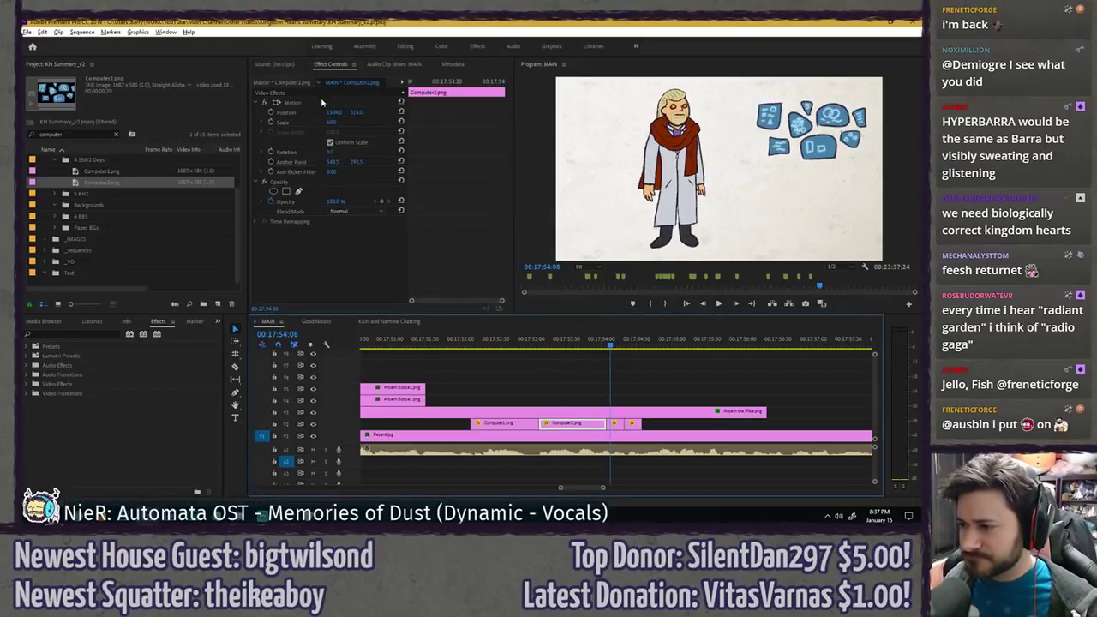
{"action": "left_click", "coordinate": [633, 423]}
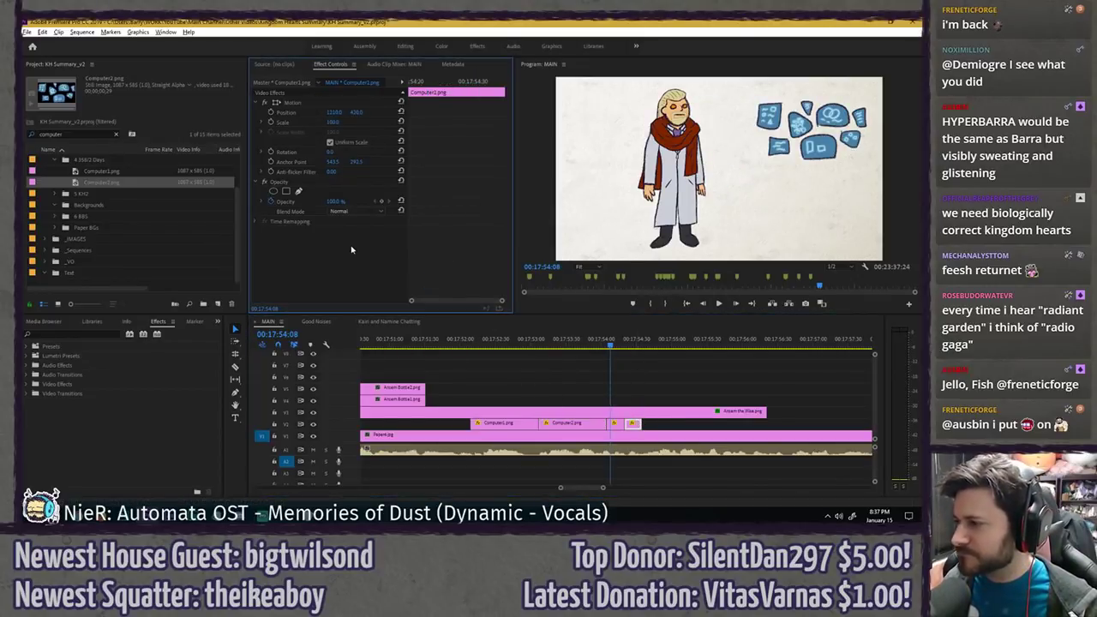
{"action": "left_click", "coordinate": [574, 370]}
- Delete the long Computer1.png and Computer2.png clips from V2
{"action": "left_click", "coordinate": [500, 425]}
{"action": "key", "text": "Delete"}
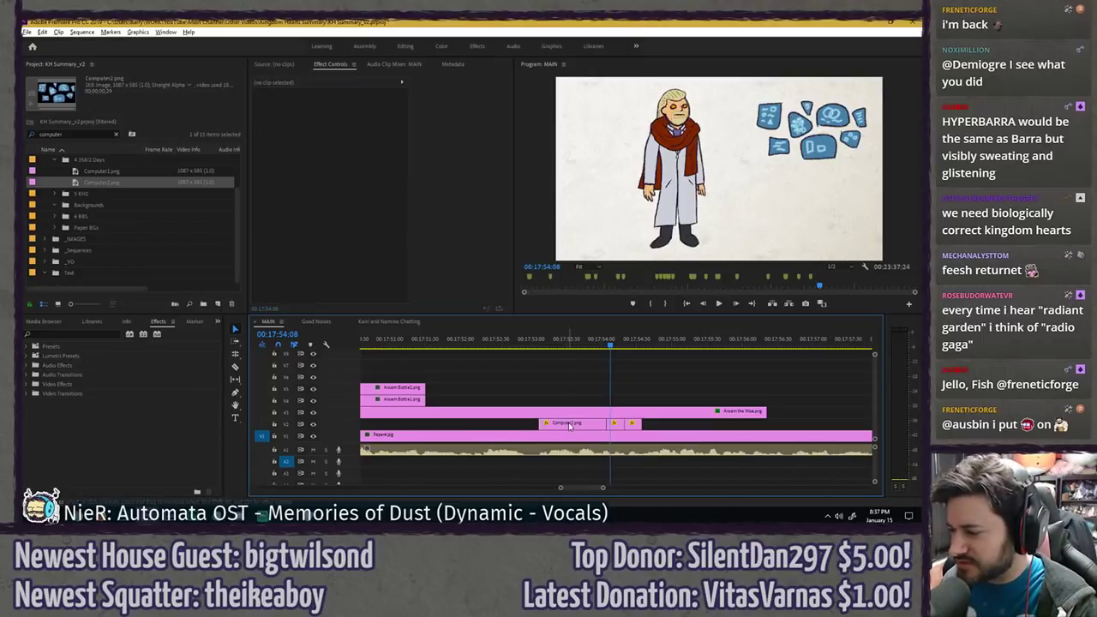
{"action": "left_click", "coordinate": [566, 424]}
{"action": "key", "text": "Delete"}
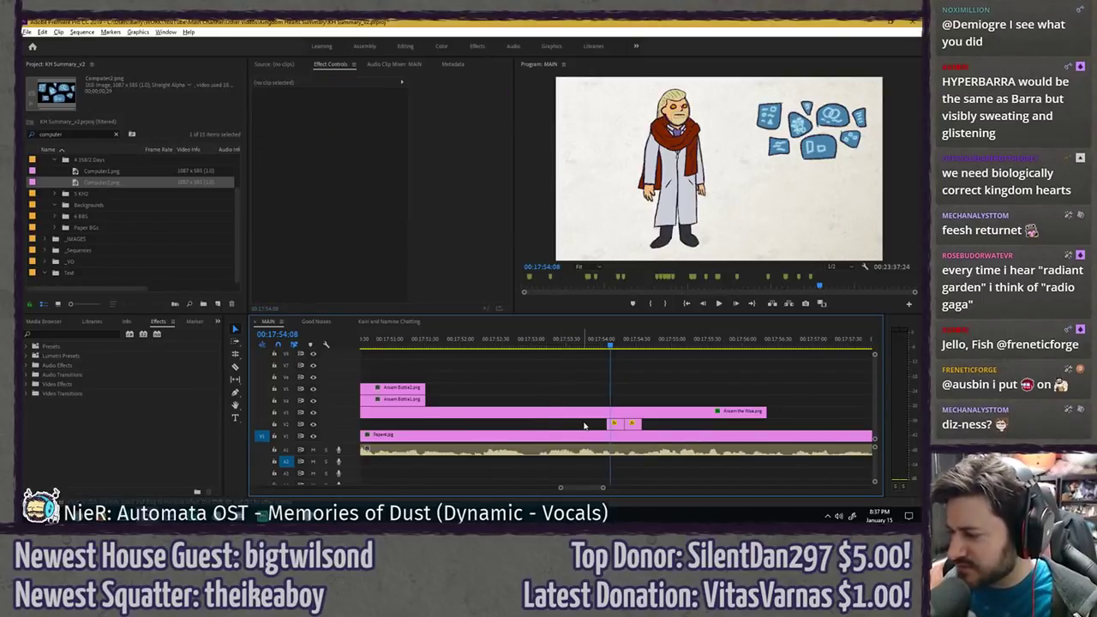
- Paste a copy of the two short V2 clips right after them and play it back
{"action": "left_click_drag", "start_coordinate": [585, 427], "coordinate": [432, 428]}
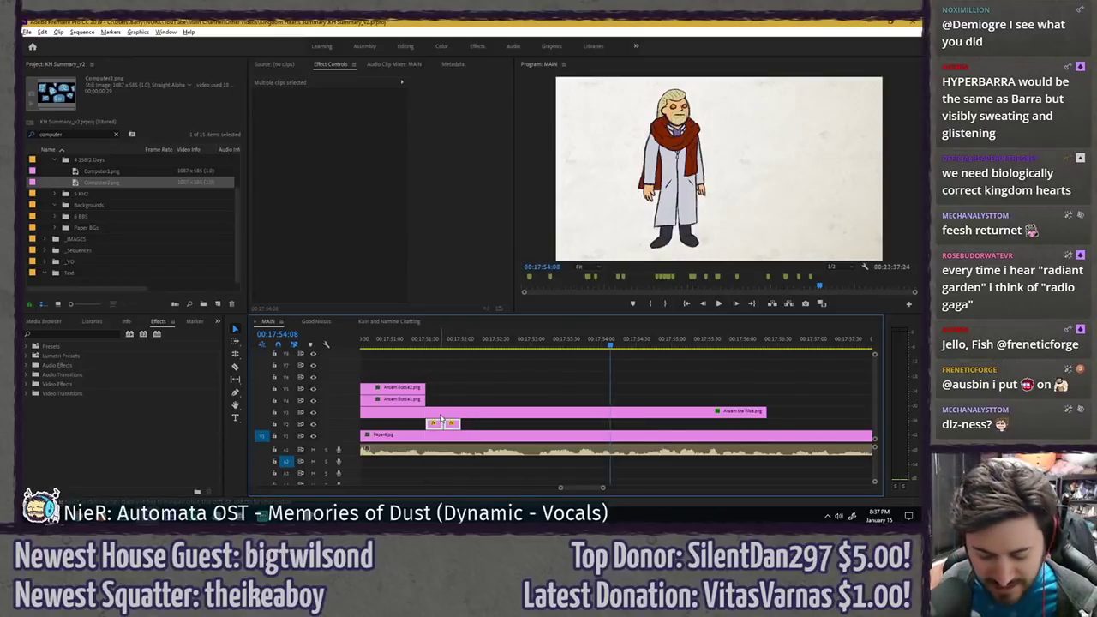
{"action": "left_click", "coordinate": [460, 340]}
{"action": "key", "text": "ctrl+v"}
{"action": "key", "text": "ctrl+v"}
{"action": "key", "text": "ctrl+v"}
{"action": "key", "text": "ctrl+v"}
{"action": "key", "text": "ctrl+v"}
{"action": "key", "text": "ctrl+v"}
{"action": "key", "text": "ctrl+v"}
{"action": "key", "text": "ctrl+v"}
{"action": "key", "text": "ctrl+v"}
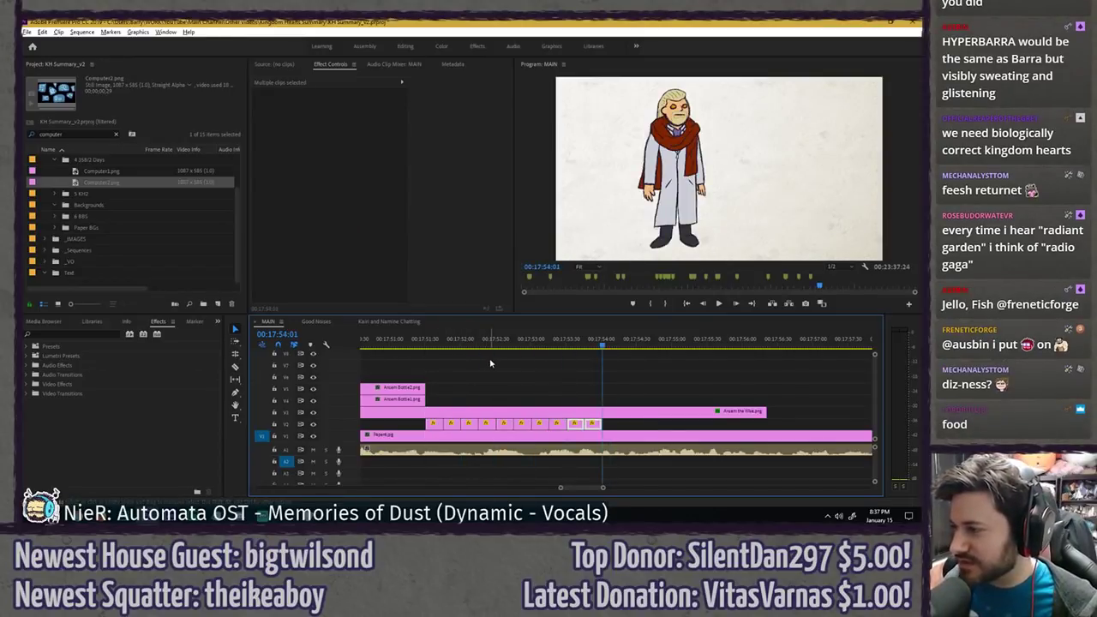
{"action": "left_click", "coordinate": [413, 340]}
{"action": "key", "text": "space"}
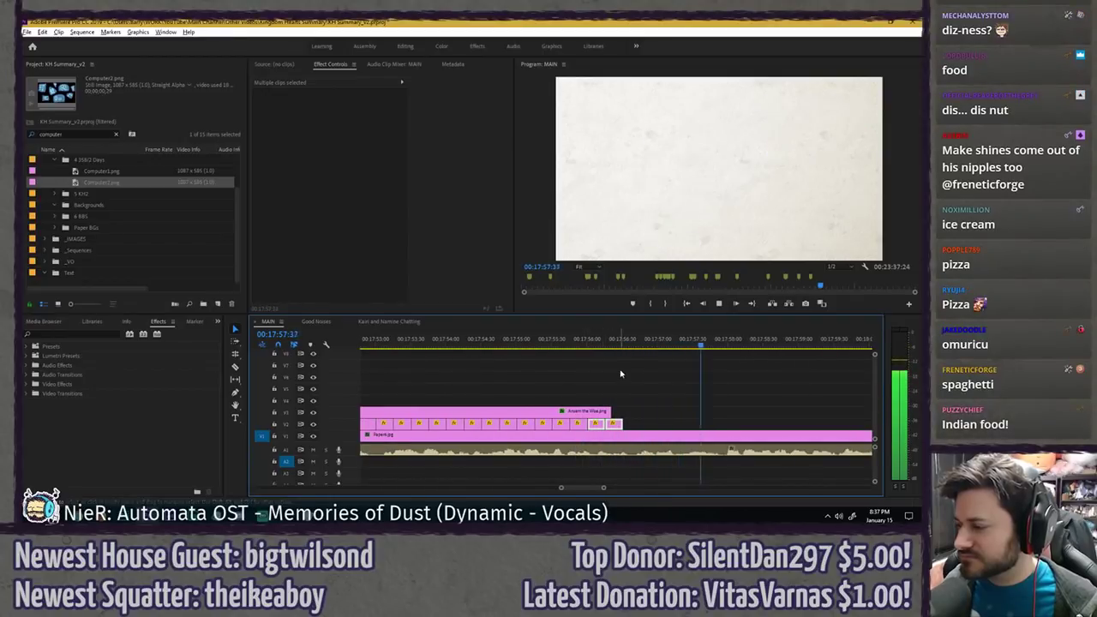
- Paste two more short clip pairs at the end of the V2 clips and preview them
{"action": "left_click", "coordinate": [622, 341]}
{"action": "left_click_drag", "start_coordinate": [622, 341], "coordinate": [625, 341]}
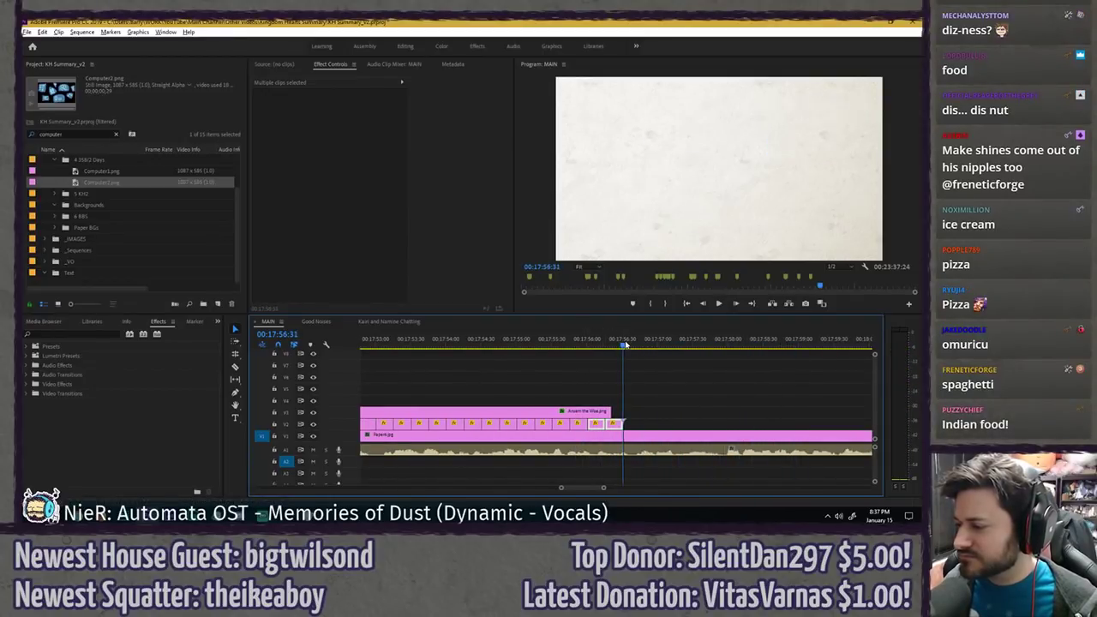
{"action": "key", "text": "ctrl+v"}
{"action": "key", "text": "ctrl+v"}
{"action": "key", "text": "ctrl+v"}
{"action": "key", "text": "ctrl+v"}
{"action": "key", "text": "ctrl+v"}
{"action": "key", "text": "ctrl+v"}
{"action": "key", "text": "ctrl+v"}
{"action": "key", "text": "ctrl+v"}
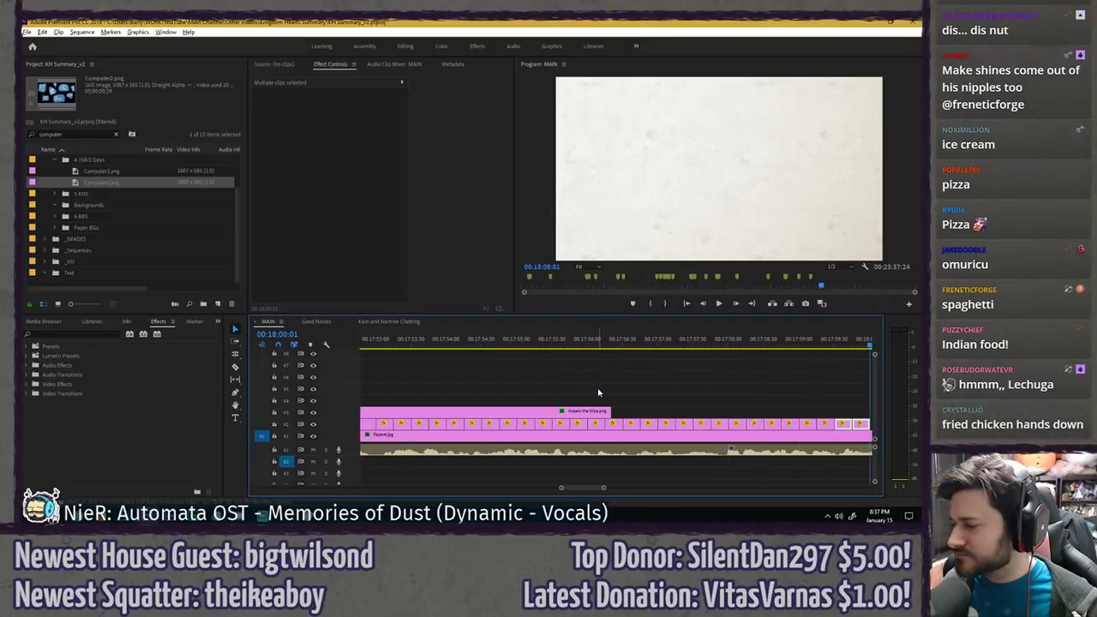
{"action": "key", "text": "ctrl+v"}
{"action": "key", "text": "ctrl+v"}
{"action": "key", "text": "ctrl+v"}
{"action": "left_click", "coordinate": [612, 342]}
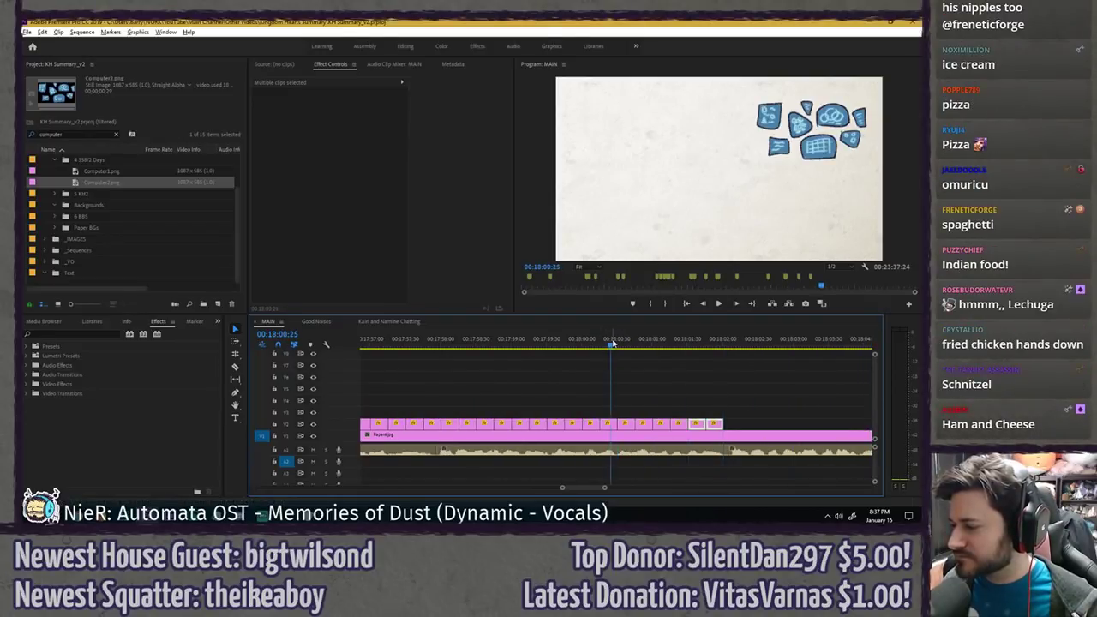
{"action": "key", "text": "space"}
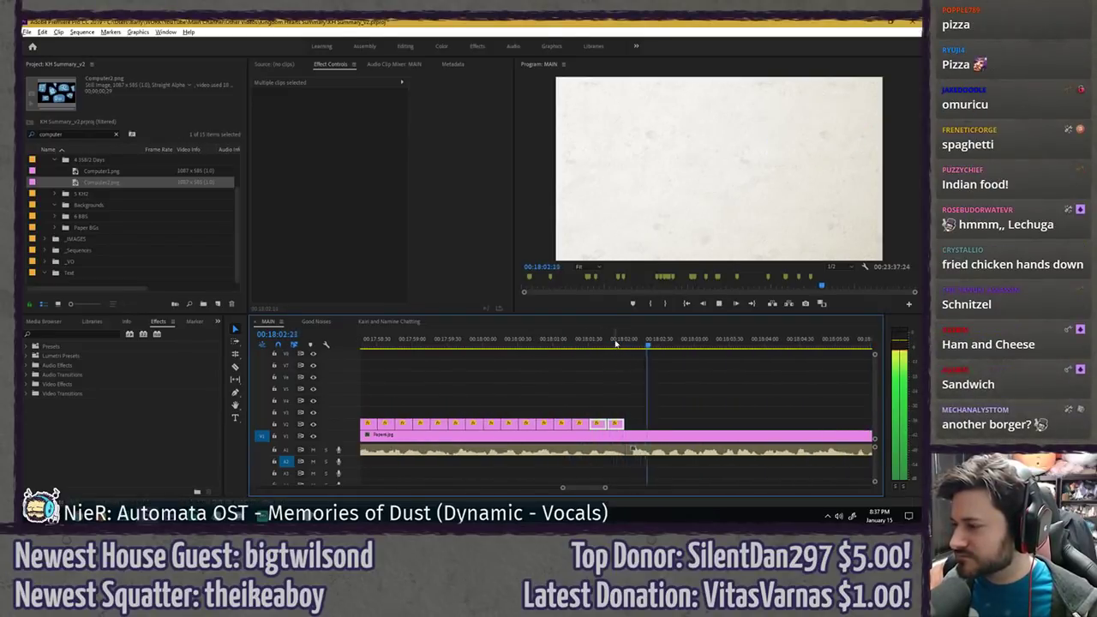
{"action": "key", "text": "k"}
{"action": "left_click", "coordinate": [622, 343]}
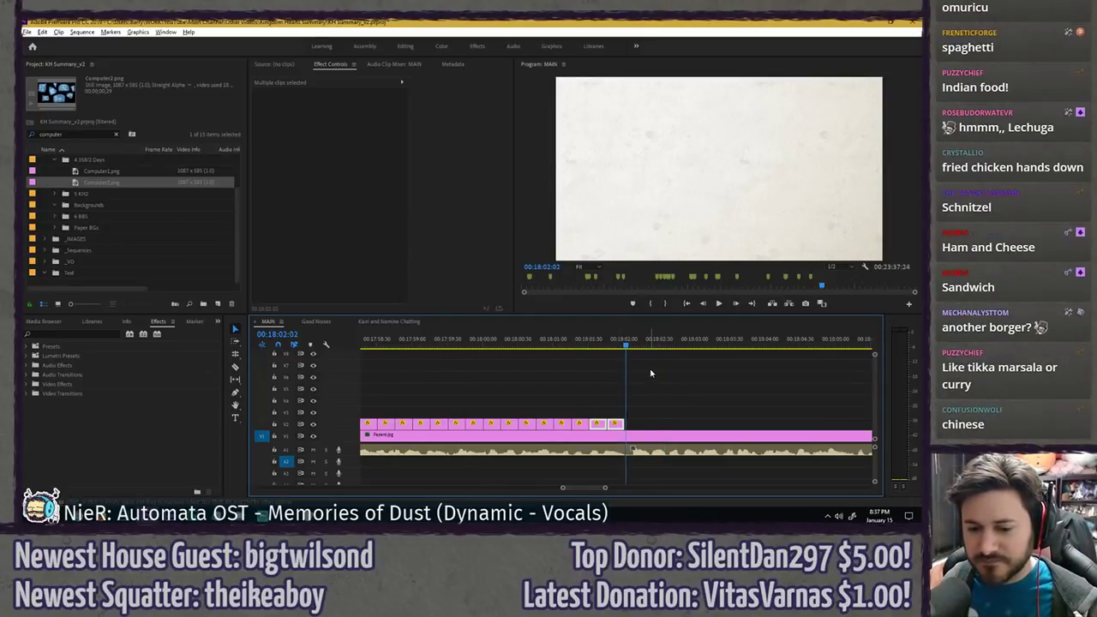
- Paste another Computer clip pair where the last clips end and preview it
{"action": "scroll", "coordinate": [632, 373], "scroll_direction": "down", "scroll_amount": 1}
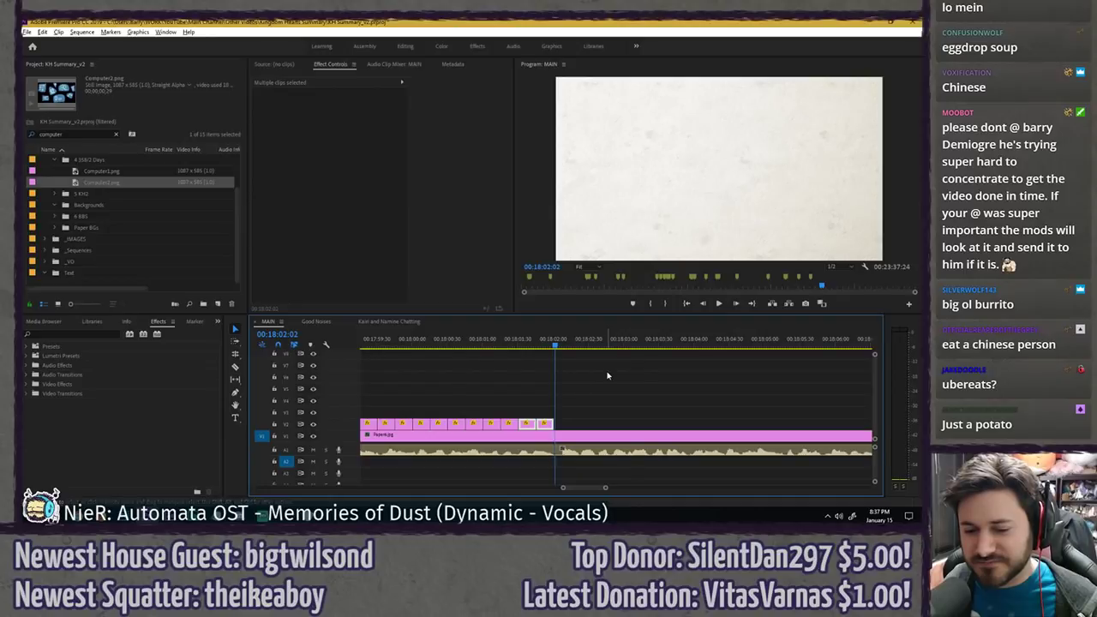
{"action": "left_click", "coordinate": [555, 371]}
{"action": "scroll", "coordinate": [559, 377], "scroll_direction": "up", "scroll_amount": 2, "text": "alt"}
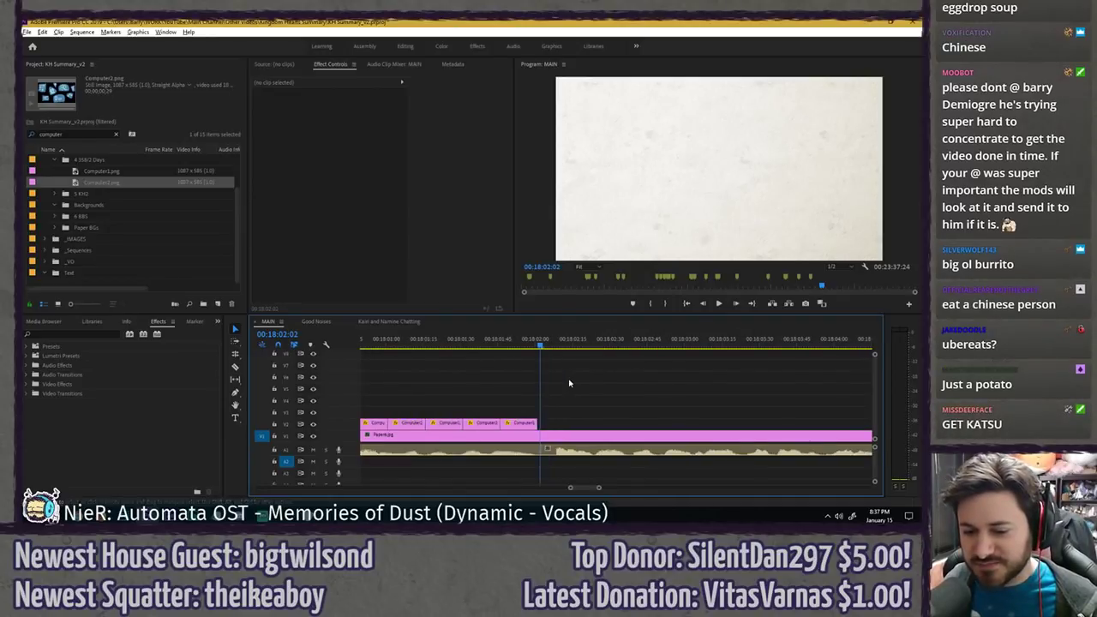
{"action": "left_click_drag", "start_coordinate": [539, 344], "coordinate": [538, 344]}
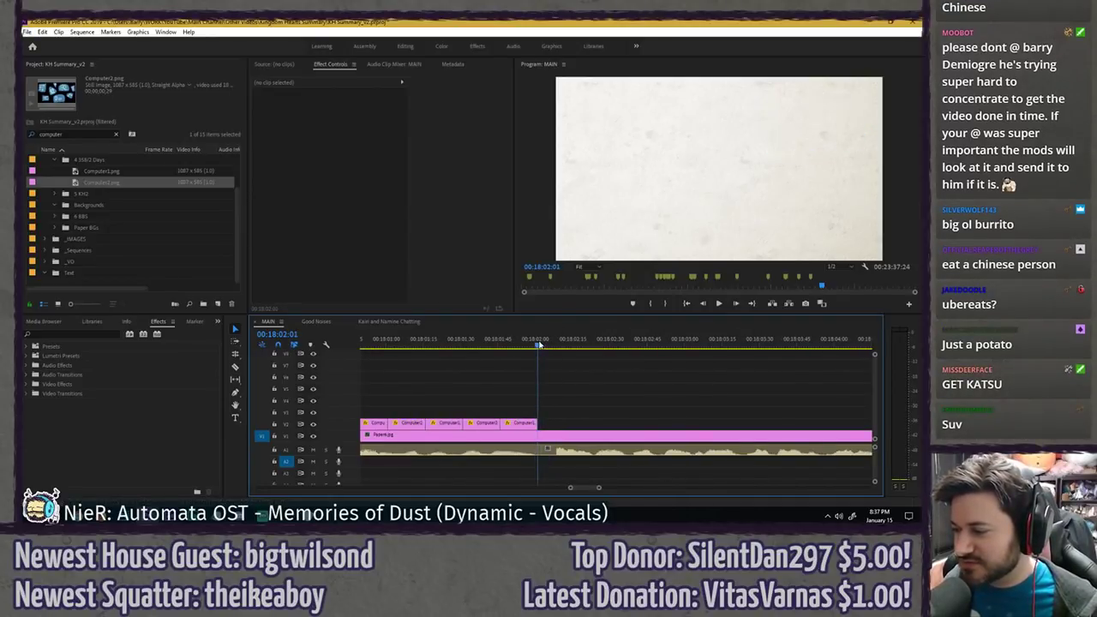
{"action": "key", "text": "ctrl+v"}
{"action": "key", "text": "ctrl+v"}
{"action": "left_click", "coordinate": [522, 341]}
{"action": "key", "text": "space"}
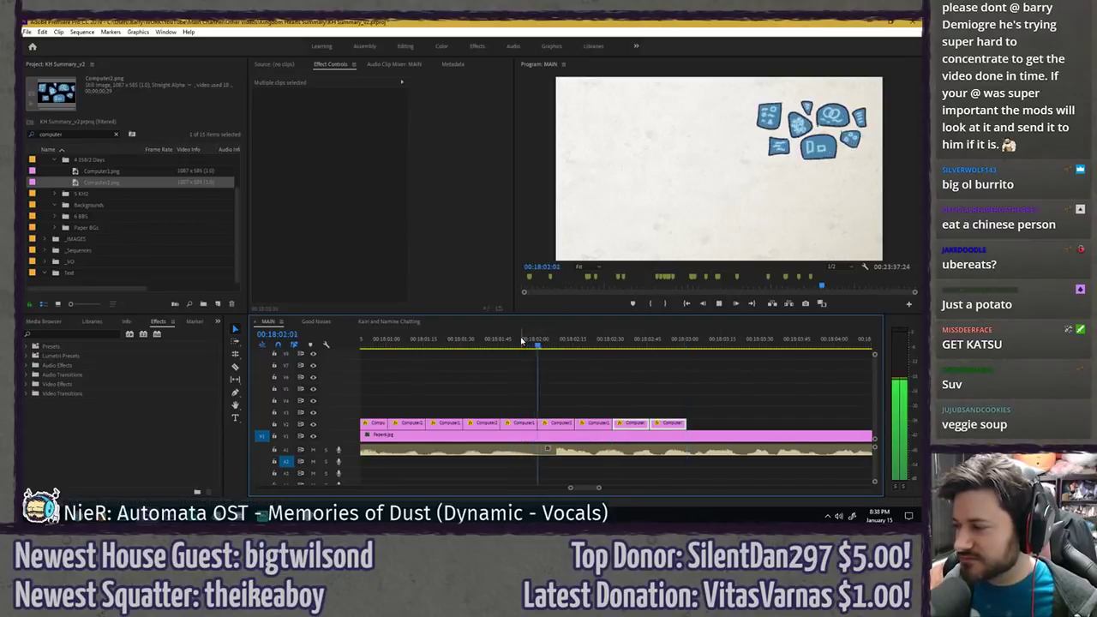
- Save the project at 00:17:55:04 and bring the maximized browser window forward
{"action": "scroll", "coordinate": [609, 371], "scroll_direction": "down", "scroll_amount": 2, "text": "alt"}
{"action": "left_click", "coordinate": [673, 377]}
{"action": "scroll", "coordinate": [725, 380], "scroll_direction": "down", "scroll_amount": 3, "text": "alt"}
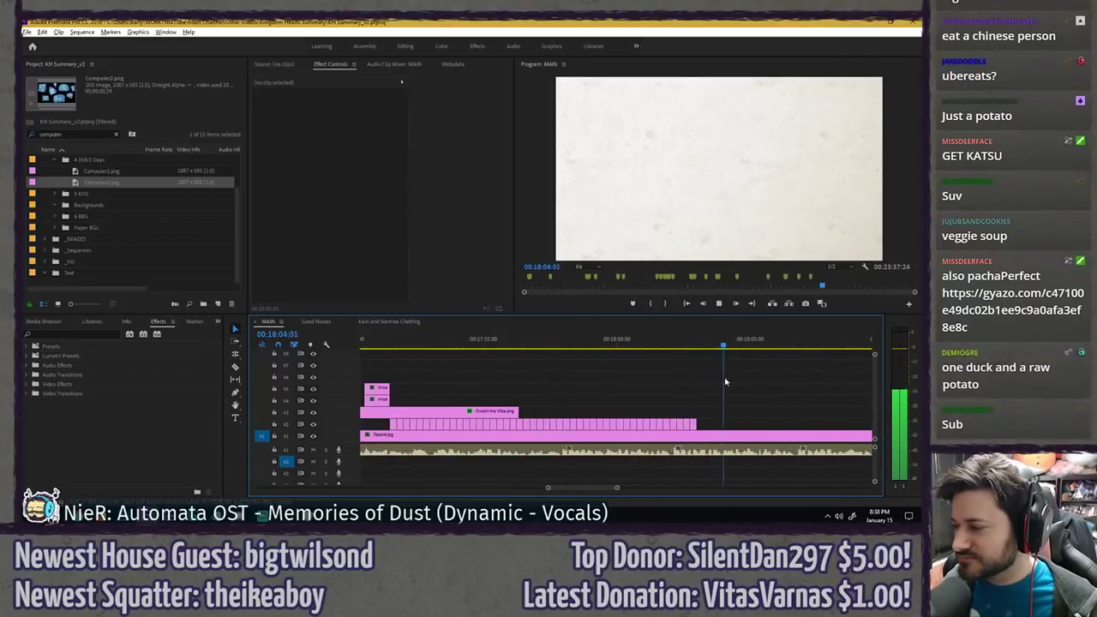
{"action": "left_click", "coordinate": [485, 345]}
{"action": "key", "text": "ctrl+s"}
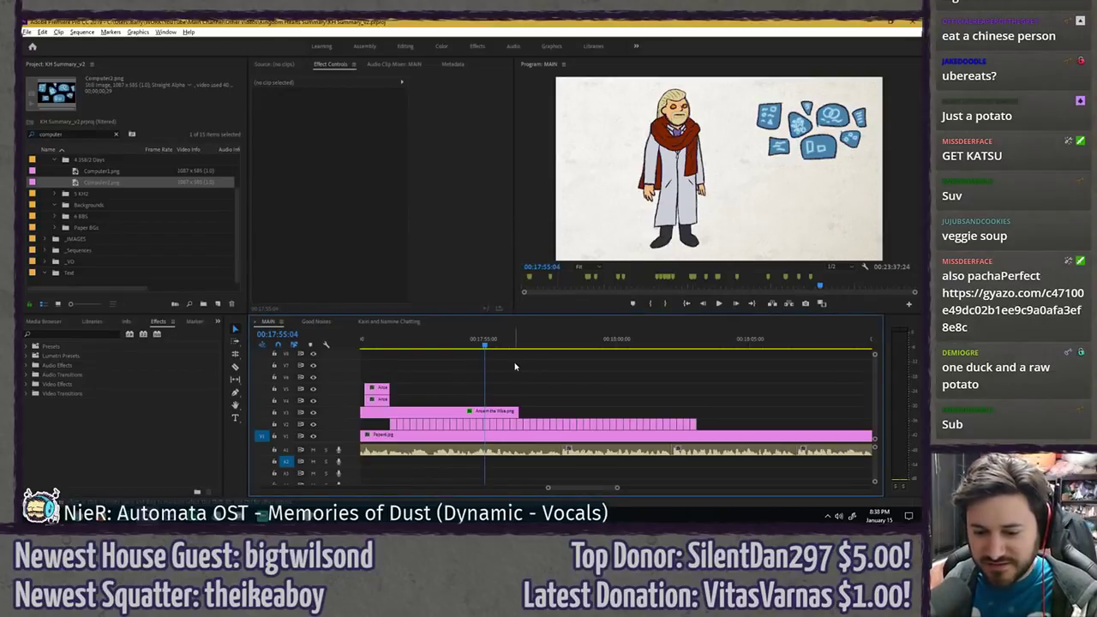
{"action": "key", "text": "alt+Tab"}
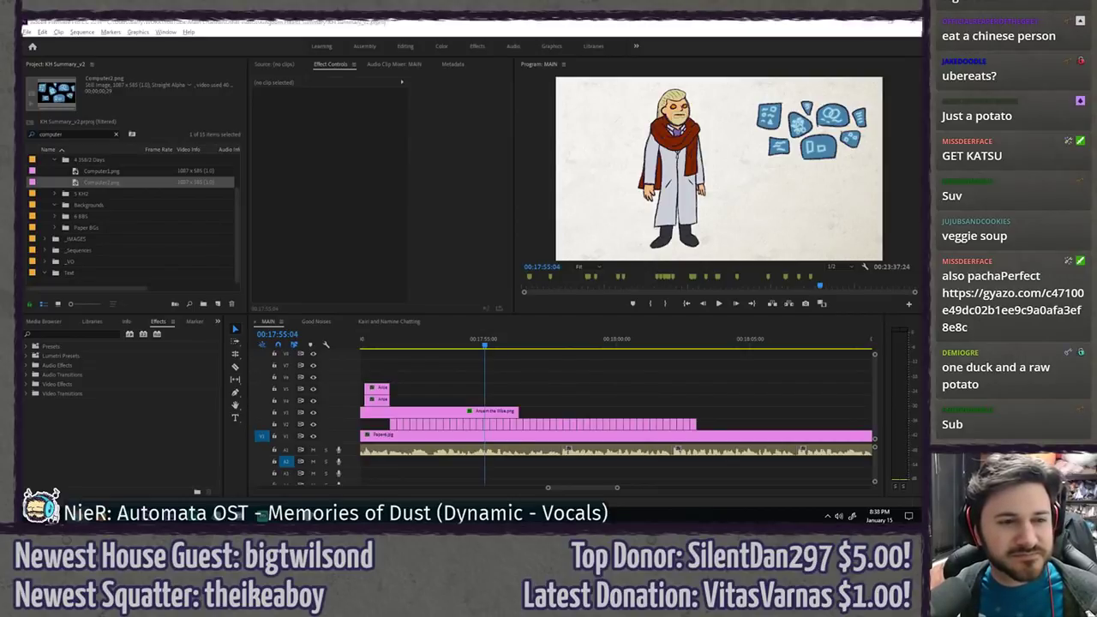
{"action": "left_click_drag", "start_coordinate": [22, 111], "coordinate": [416, 24]}
- Enlarge the Gyazo screenshot comparing the castle line art with the clock tower render, then close the tab
{"action": "left_click", "coordinate": [442, 212]}
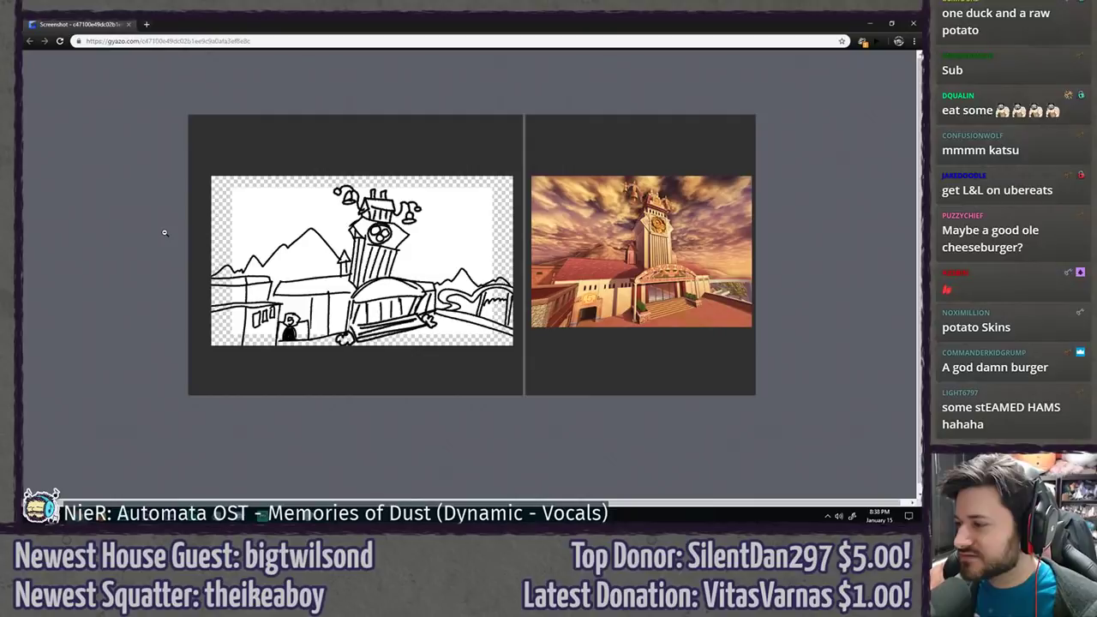
{"action": "middle_click", "coordinate": [92, 26]}
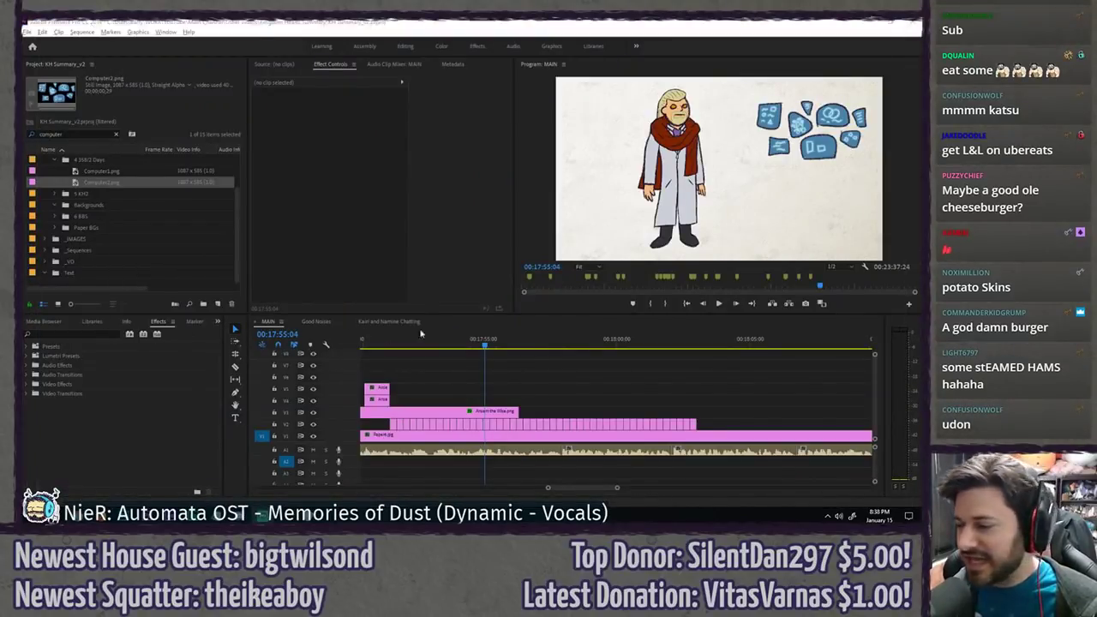
- Extend the Ansem the Wise clip on V3 about six seconds to match the computer clips, and save
{"action": "left_click", "coordinate": [504, 371]}
{"action": "scroll", "coordinate": [503, 374], "scroll_direction": "down", "scroll_amount": 3}
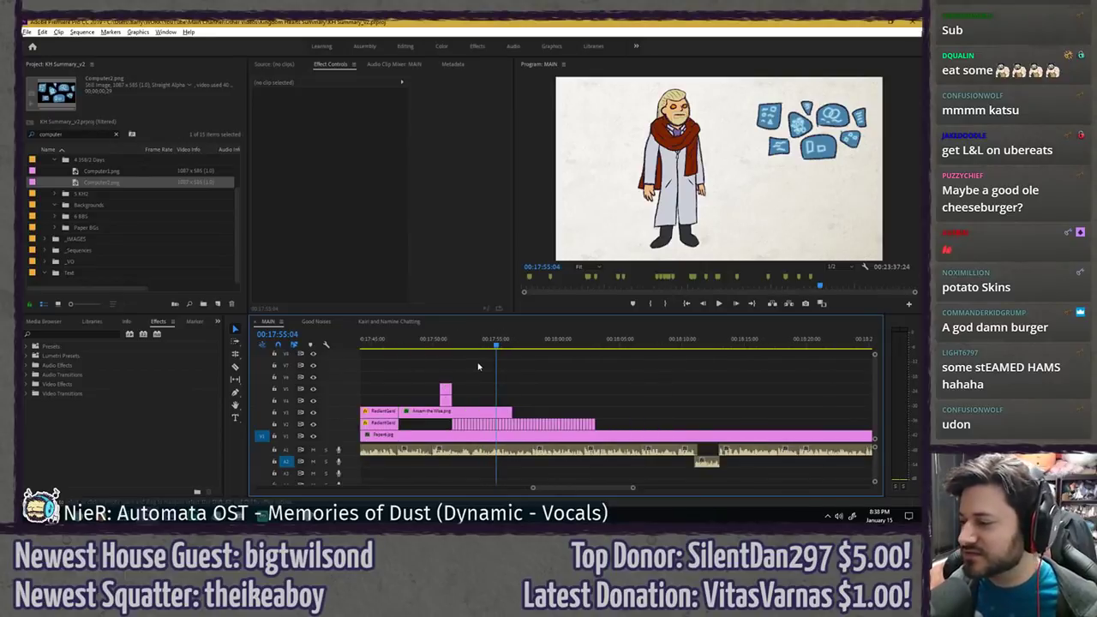
{"action": "key", "text": "ctrl+s"}
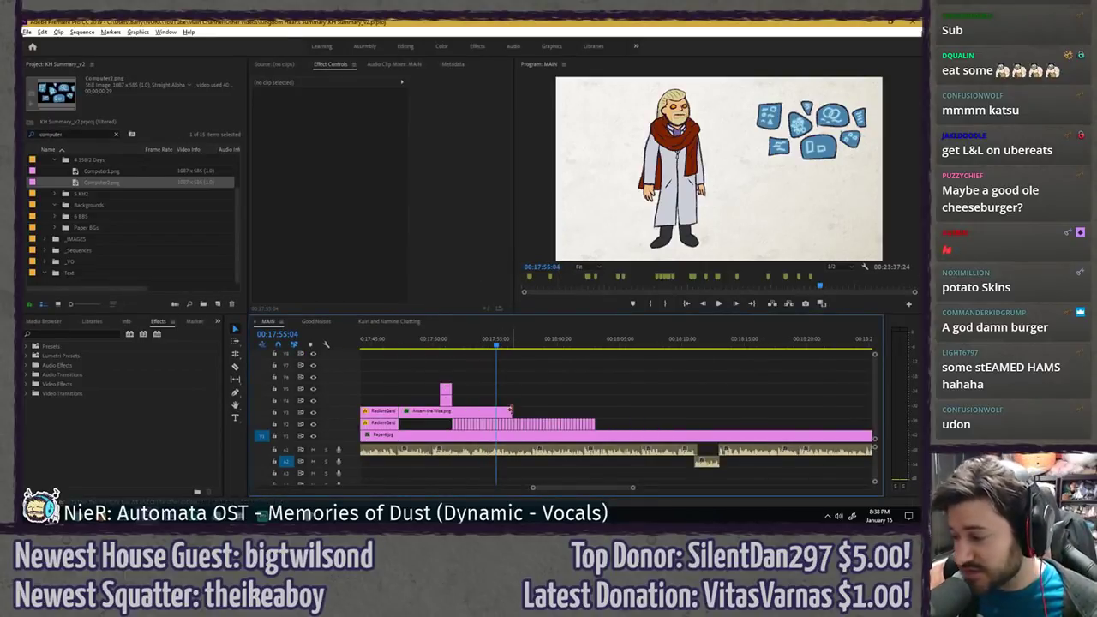
{"action": "left_click_drag", "start_coordinate": [511, 412], "coordinate": [594, 403]}
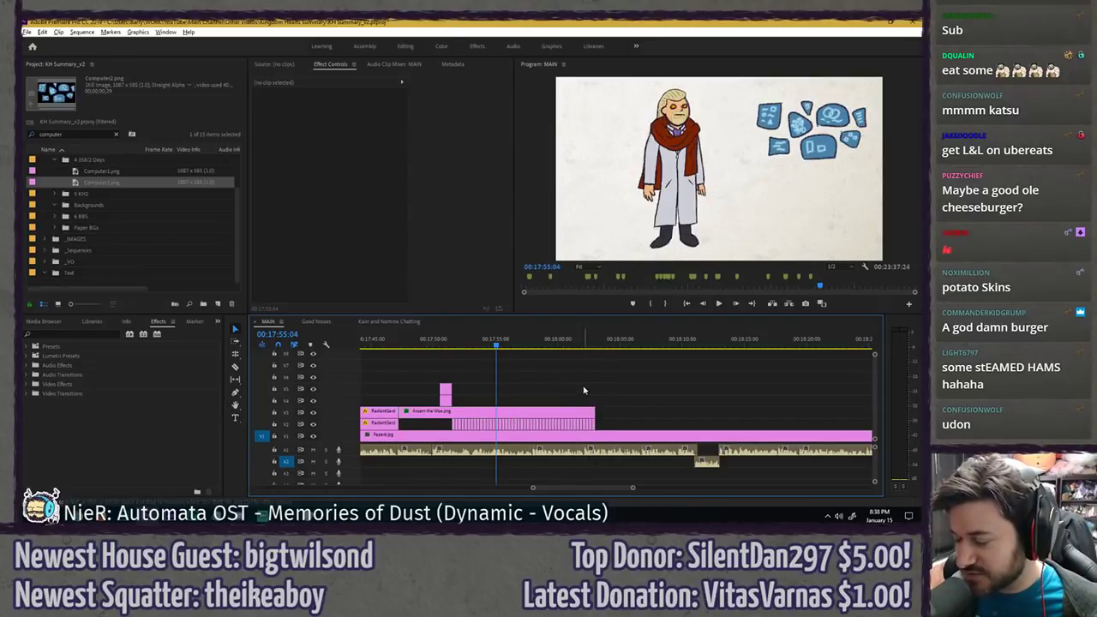
{"action": "left_click", "coordinate": [438, 340]}
{"action": "key", "text": "ctrl+s"}
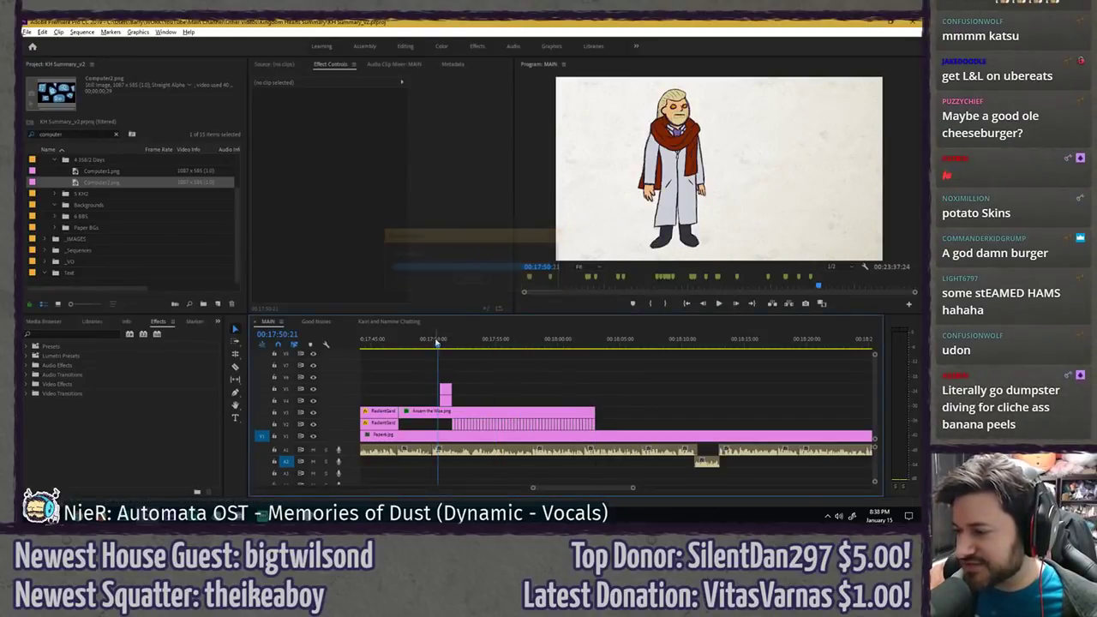
{"action": "left_click", "coordinate": [431, 342]}
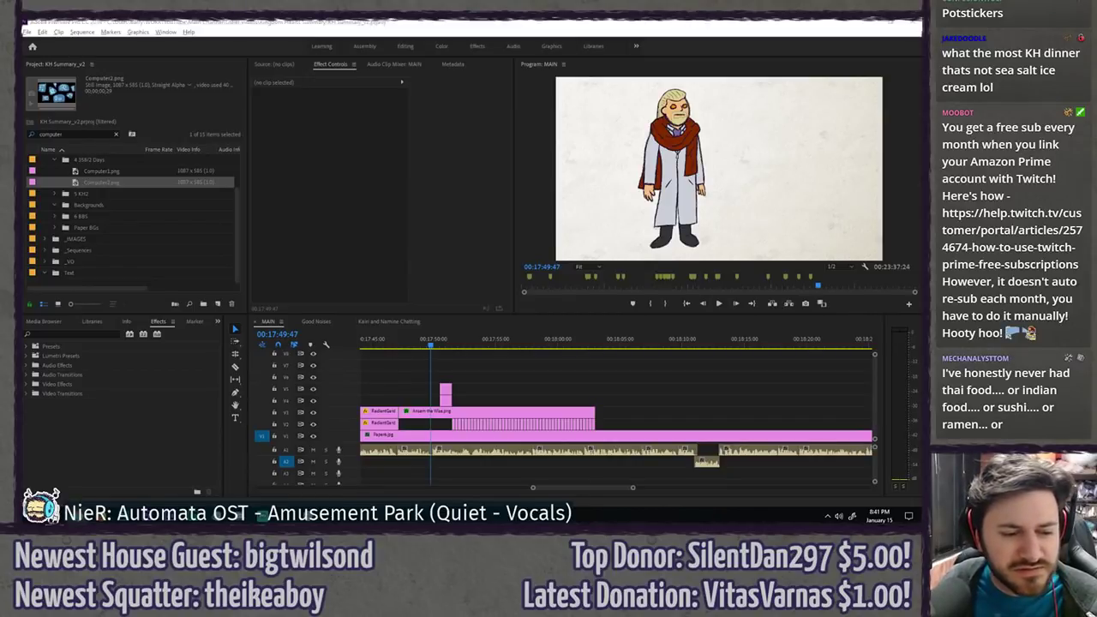
{"action": "left_click_drag", "start_coordinate": [23, 116], "coordinate": [498, 21]}
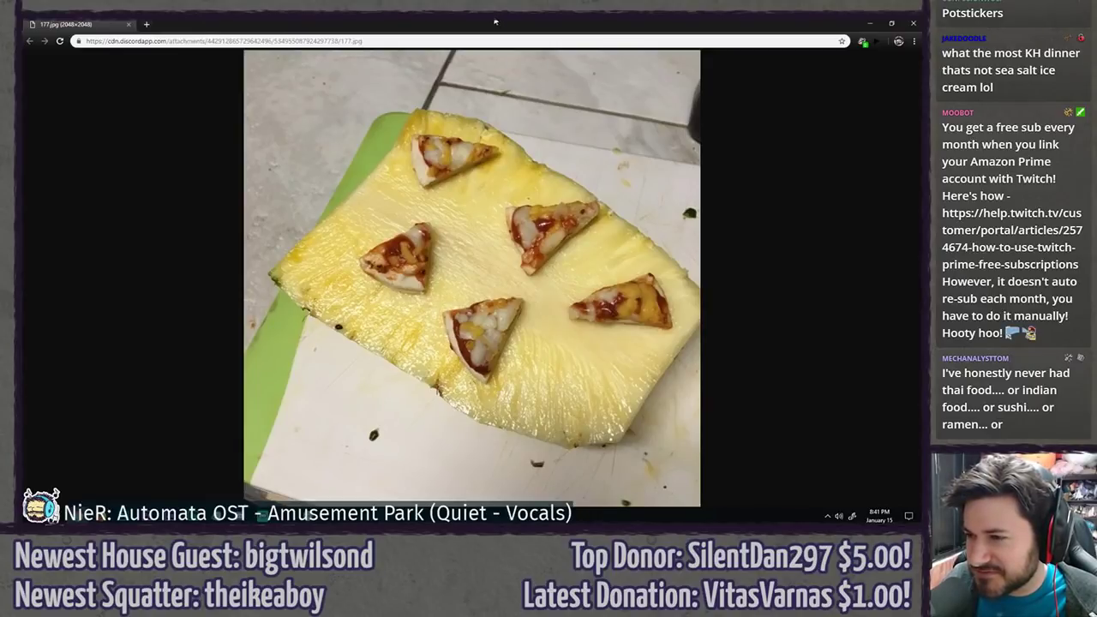
{"action": "middle_click", "coordinate": [101, 23]}
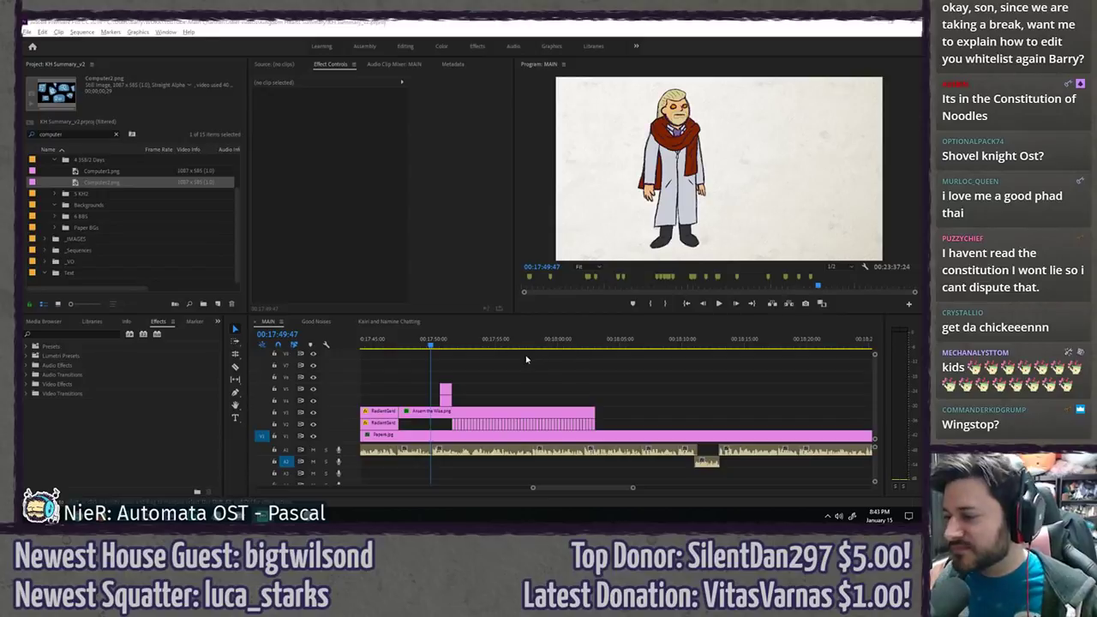
- Preview the bottle moment, then extend both bottle clips on V4/V5 to the end of the clips below
{"action": "left_click", "coordinate": [471, 363]}
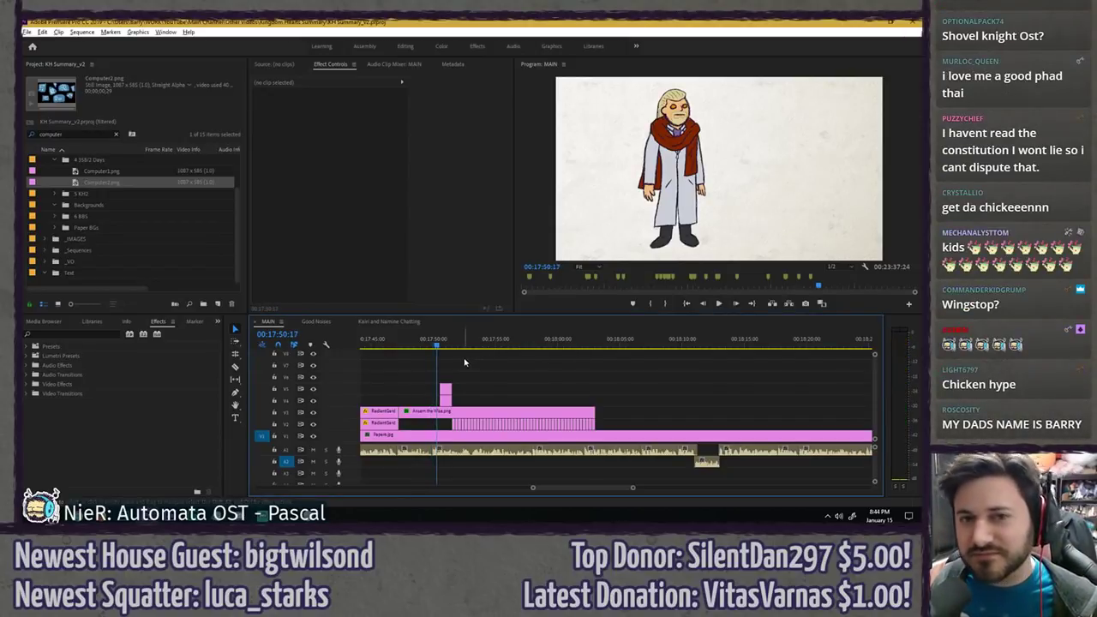
{"action": "left_click_drag", "start_coordinate": [438, 346], "coordinate": [421, 345]}
{"action": "key", "text": "space"}
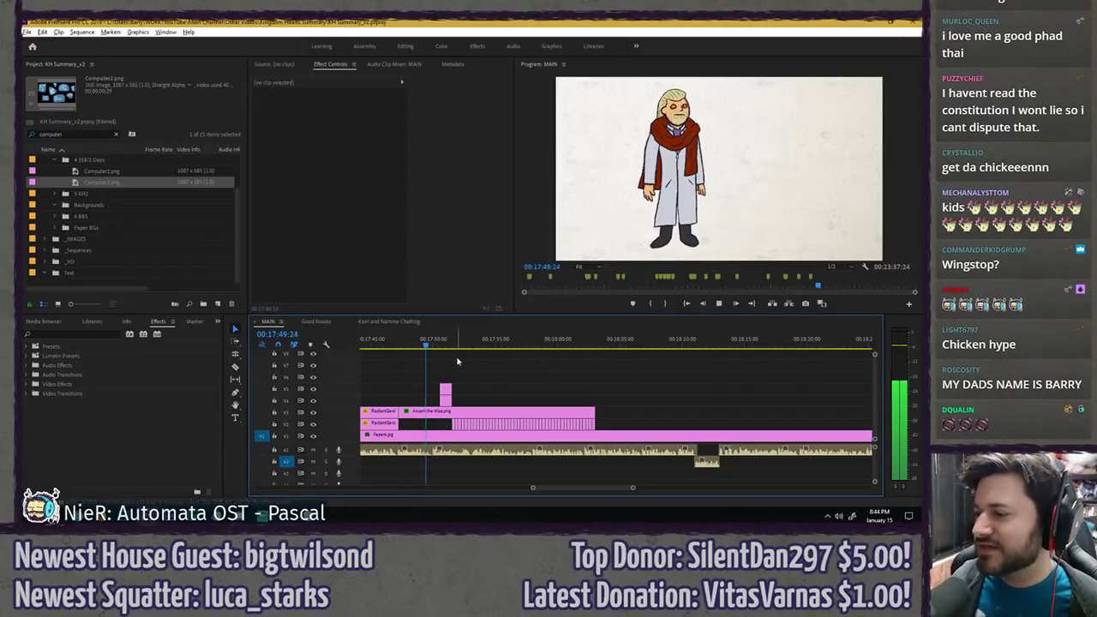
{"action": "key", "text": "space"}
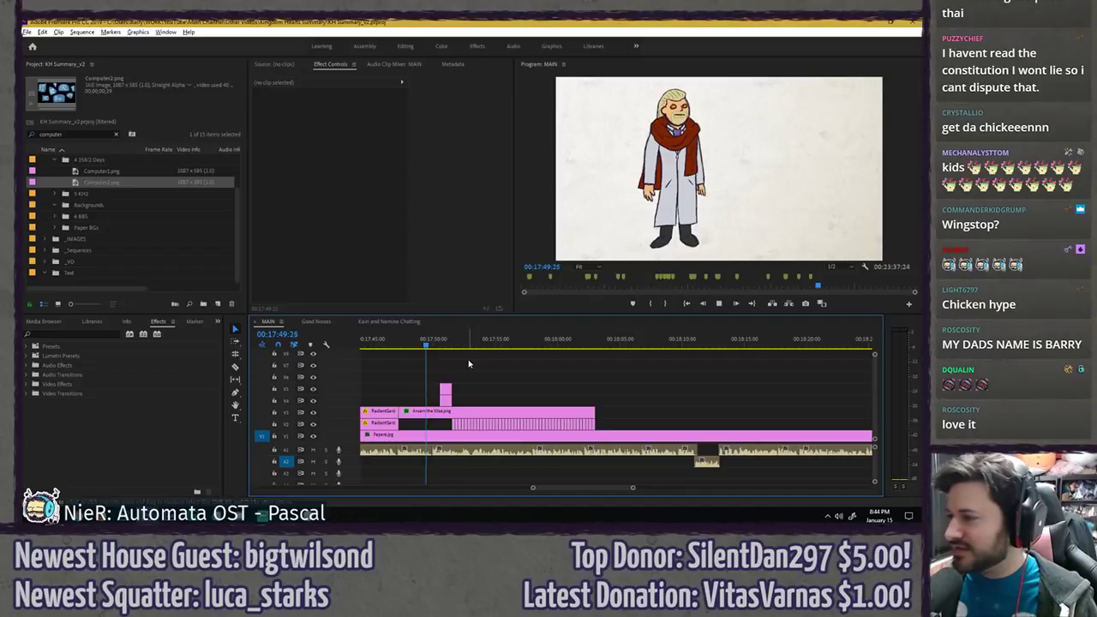
{"action": "key", "text": "space"}
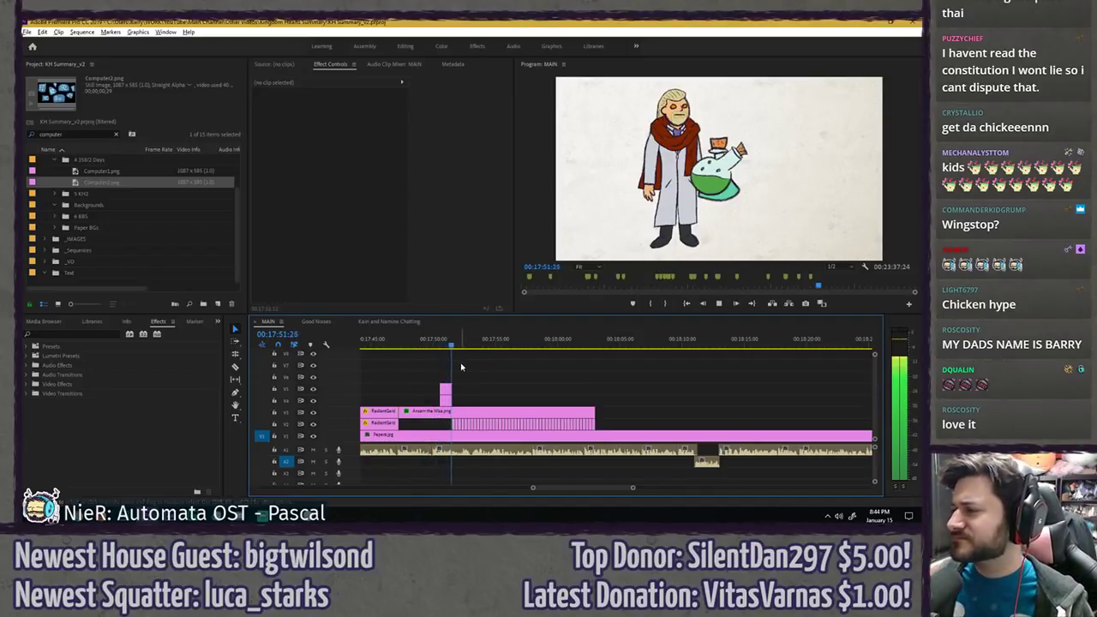
{"action": "scroll", "coordinate": [432, 370], "scroll_direction": "up", "scroll_amount": 3}
{"action": "scroll", "coordinate": [442, 369], "scroll_direction": "down", "scroll_amount": 2}
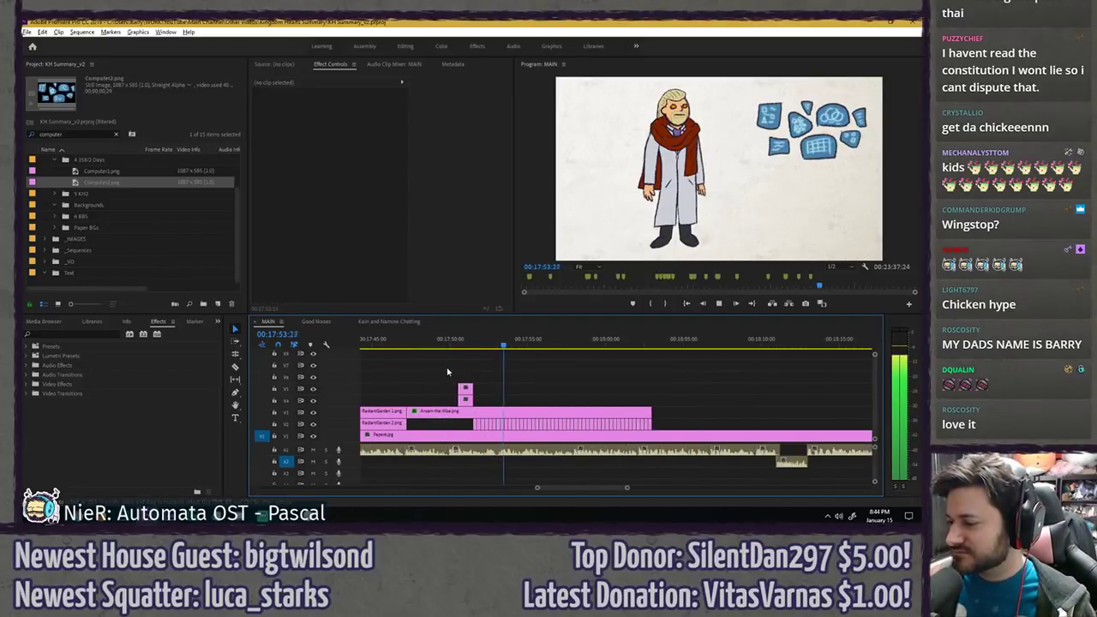
{"action": "left_click", "coordinate": [400, 341]}
{"action": "key", "text": "space"}
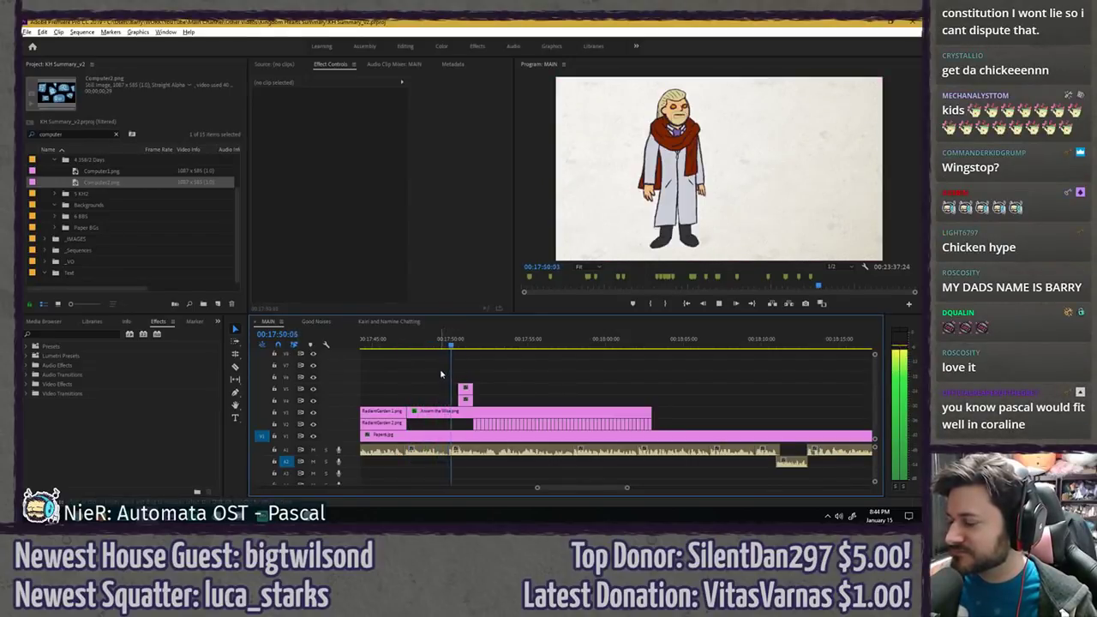
{"action": "key", "text": "space"}
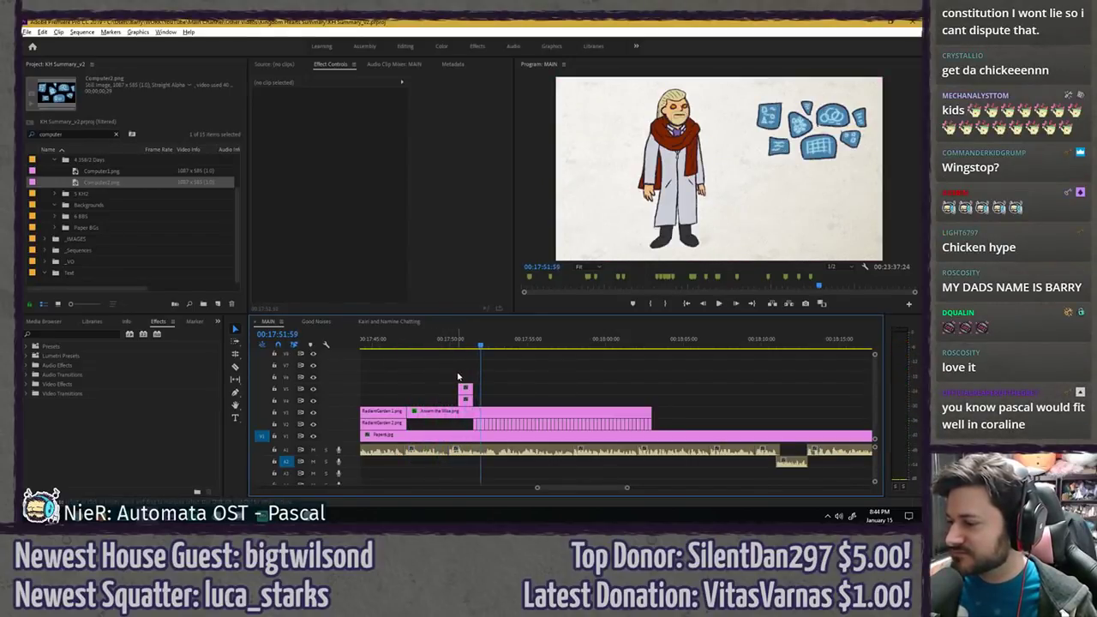
{"action": "left_click_drag", "start_coordinate": [457, 377], "coordinate": [652, 391]}
- Set Scale to 50 on both potion bottle clips
{"action": "left_click", "coordinate": [491, 400]}
{"action": "left_click", "coordinate": [338, 122]}
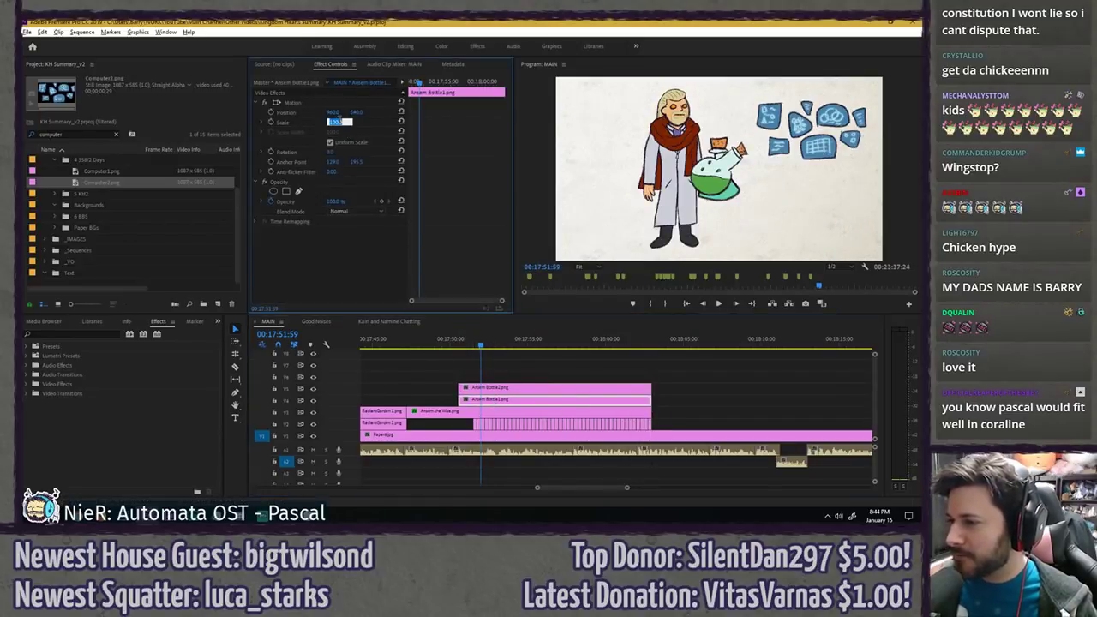
{"action": "type", "text": "50"}
{"action": "key", "text": "Return"}
{"action": "left_click", "coordinate": [471, 388]}
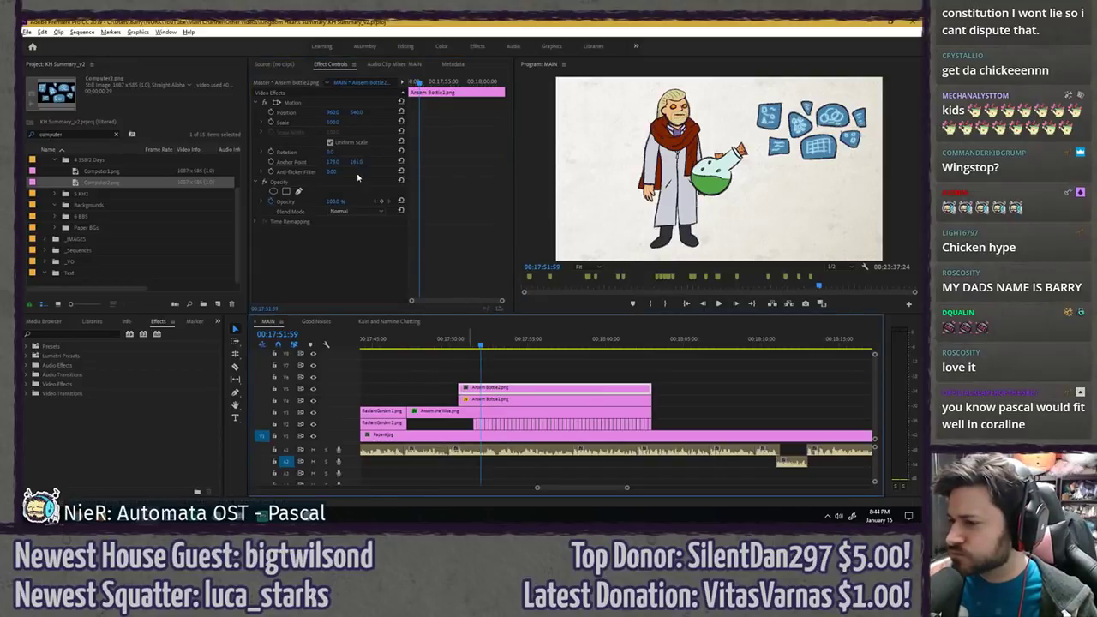
{"action": "left_click", "coordinate": [338, 123]}
{"action": "type", "text": "50"}
{"action": "key", "text": "Return"}
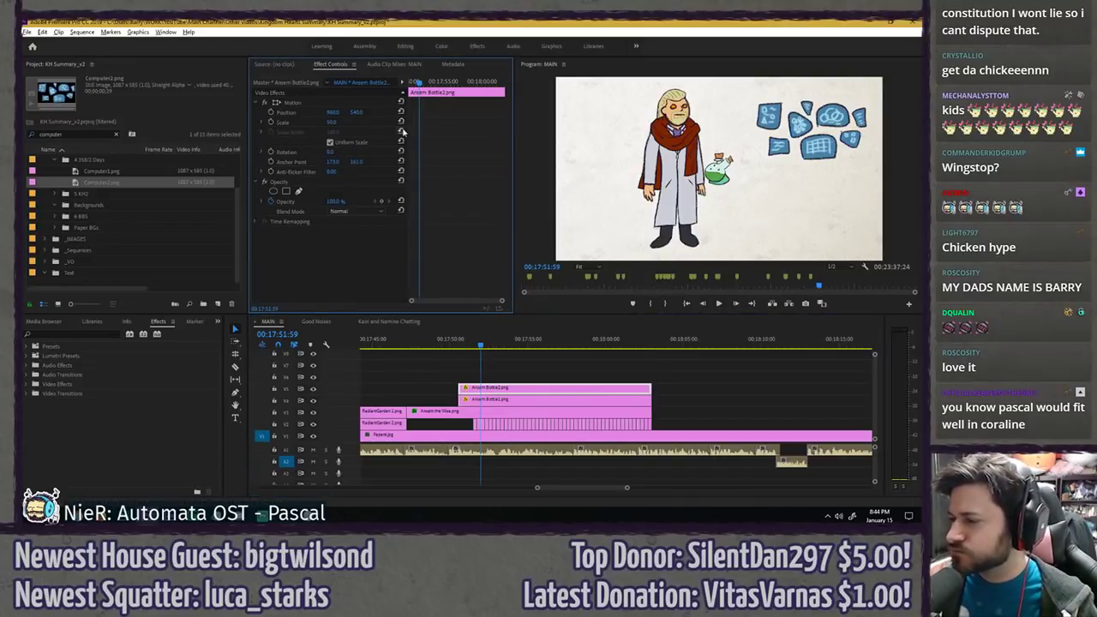
- Tilt the green Bottle2 to about -40° and raise it beside Ansem's head on his right
{"action": "left_click_drag", "start_coordinate": [332, 152], "coordinate": [340, 153]}
{"action": "left_click_drag", "start_coordinate": [357, 112], "coordinate": [231, 112]}
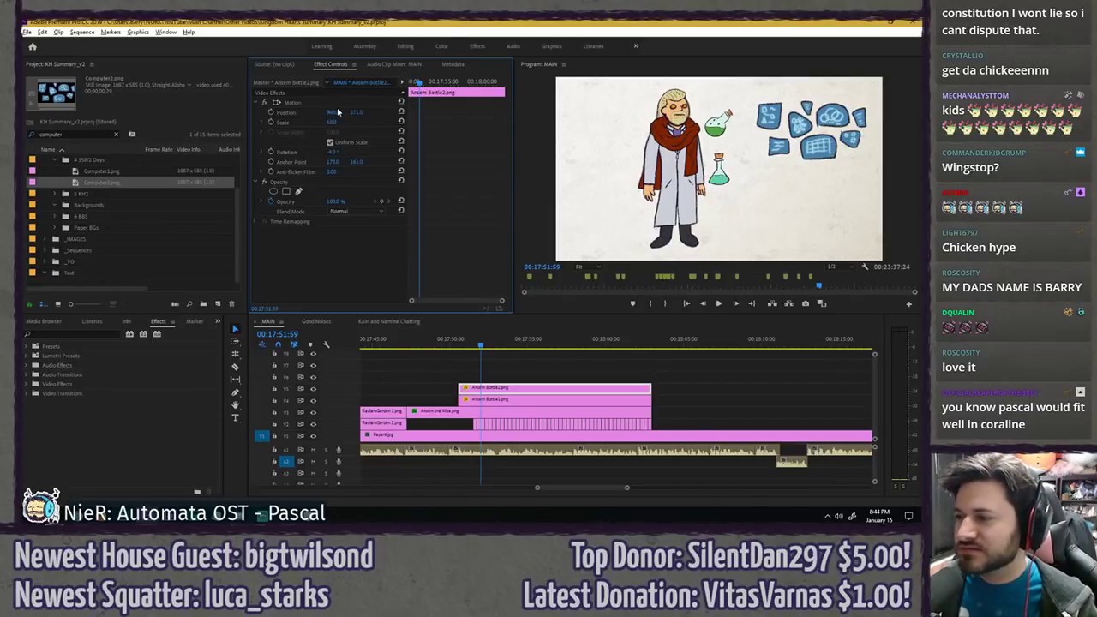
{"action": "left_click_drag", "start_coordinate": [332, 112], "coordinate": [340, 112]}
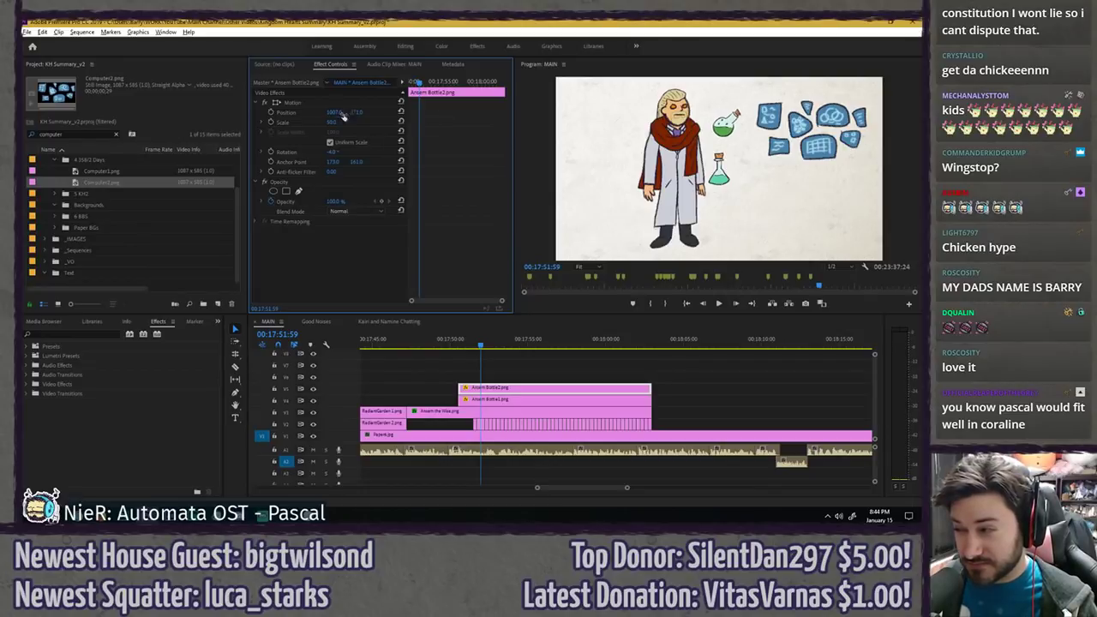
- Tilt Bottle1 to about -20°, move it up to Ansem's left, and play back the section
{"action": "left_click", "coordinate": [512, 397]}
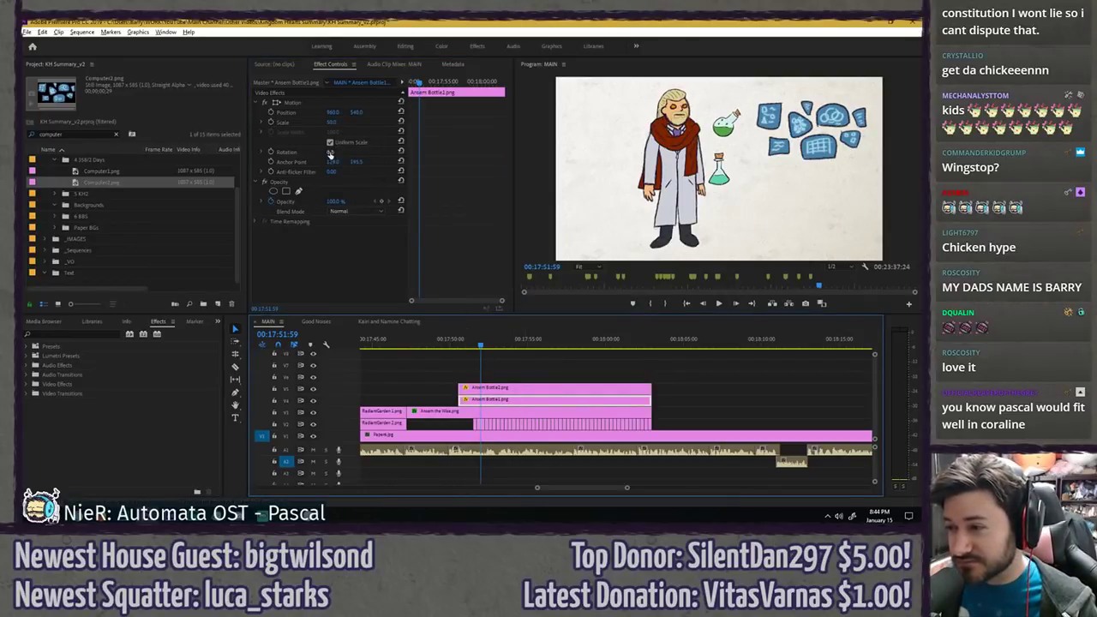
{"action": "left_click_drag", "start_coordinate": [330, 153], "coordinate": [318, 153]}
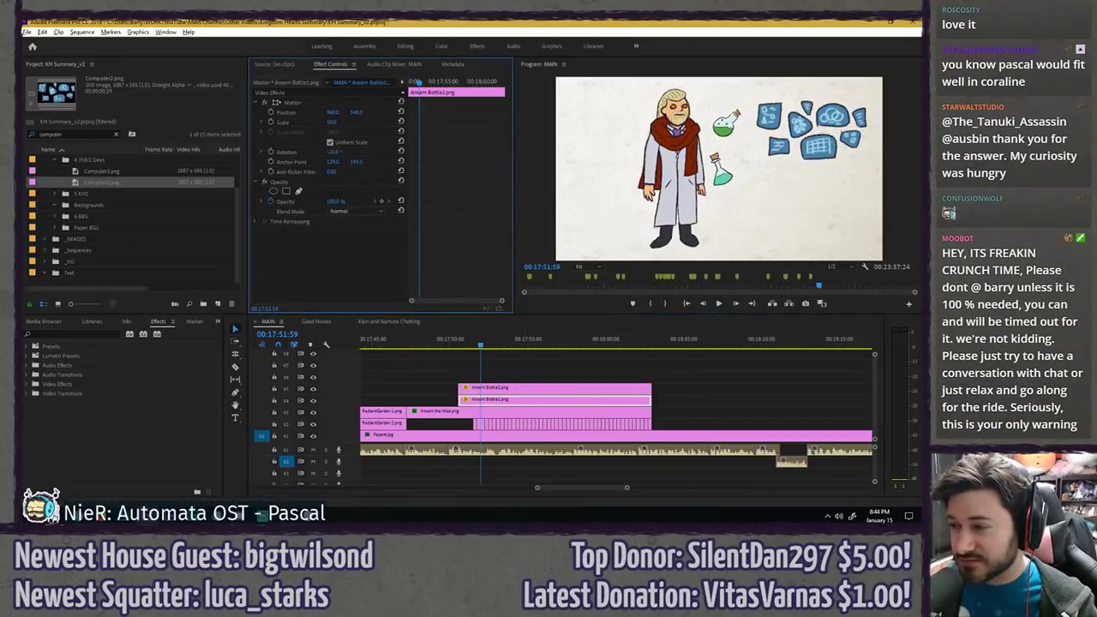
{"action": "left_click_drag", "start_coordinate": [333, 112], "coordinate": [72, 112]}
{"action": "left_click_drag", "start_coordinate": [356, 113], "coordinate": [229, 112]}
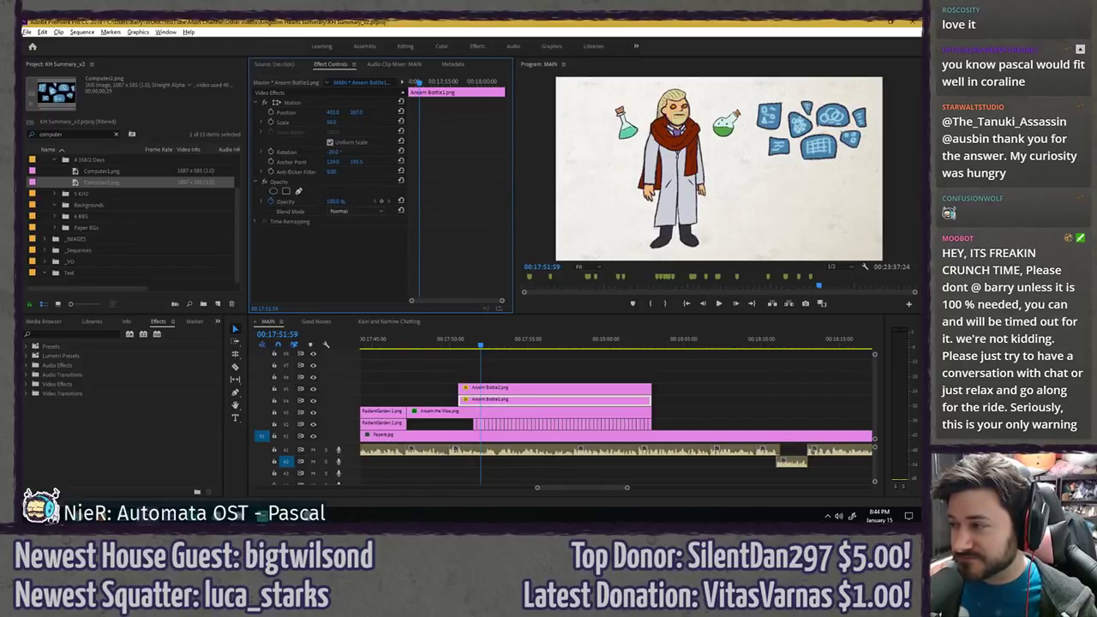
{"action": "left_click", "coordinate": [449, 345]}
{"action": "key", "text": "space"}
{"action": "key", "text": "space"}
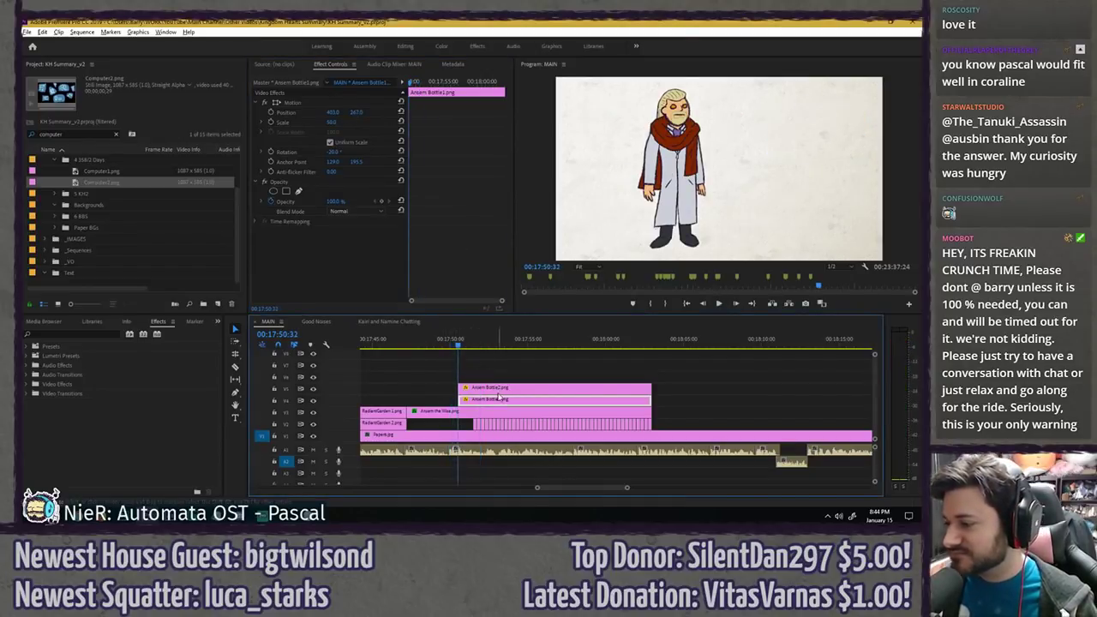
- Turn on Scale animation for Bottle1 with a starting keyframe of 20 at the clip start
{"action": "key", "text": "Right"}
{"action": "left_click", "coordinate": [452, 244]}
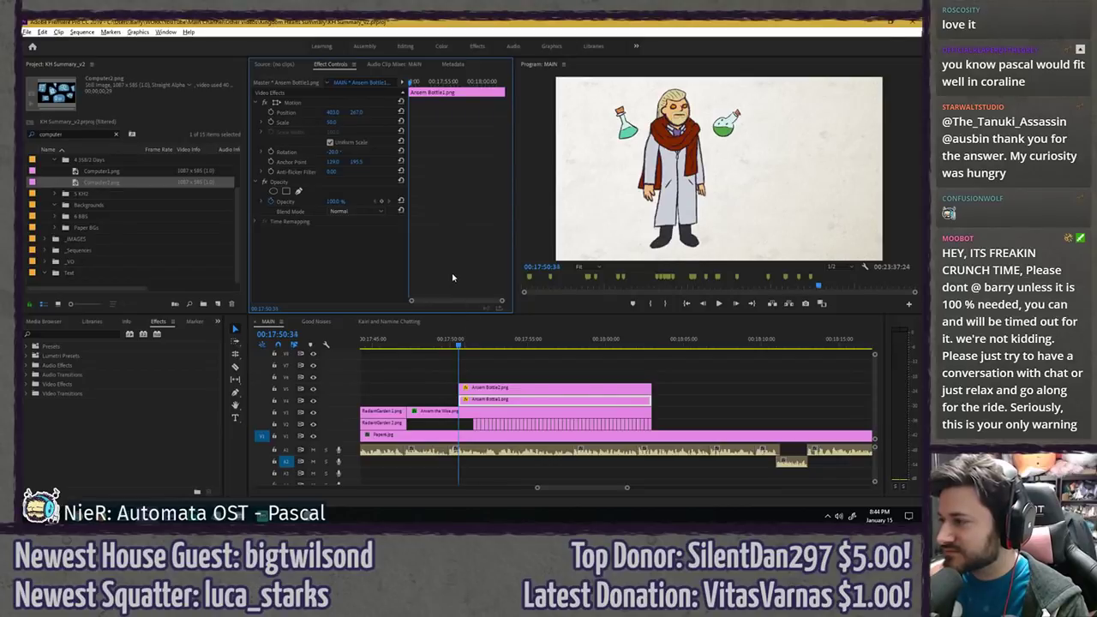
{"action": "key", "text": "Right"}
{"action": "key", "text": "Right"}
{"action": "key", "text": "Right"}
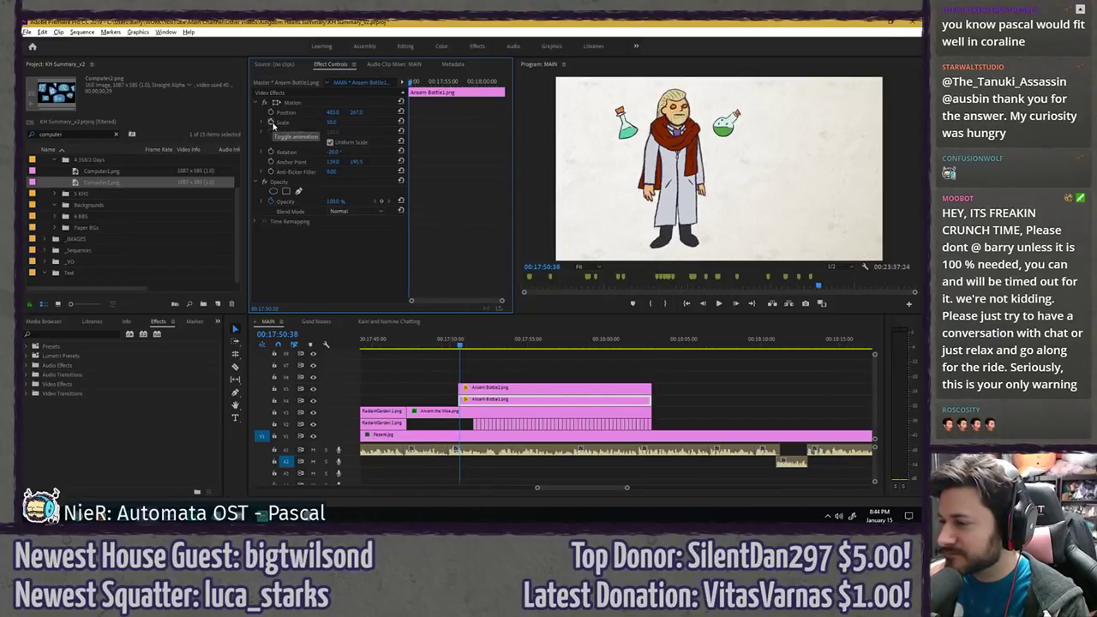
{"action": "left_click", "coordinate": [272, 123]}
{"action": "left_click_drag", "start_coordinate": [411, 83], "coordinate": [336, 85]}
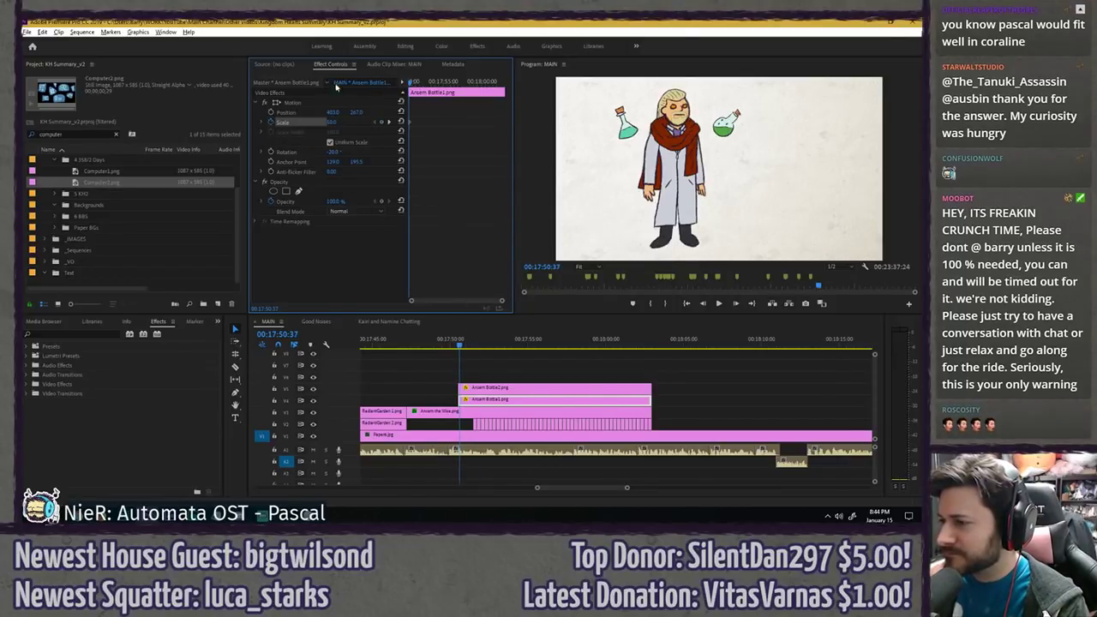
{"action": "left_click", "coordinate": [332, 122]}
{"action": "type", "text": "20"}
{"action": "key", "text": "Return"}
- Add a second Scale keyframe a few frames later set to 53
{"action": "key", "text": "Right"}
{"action": "key", "text": "Right"}
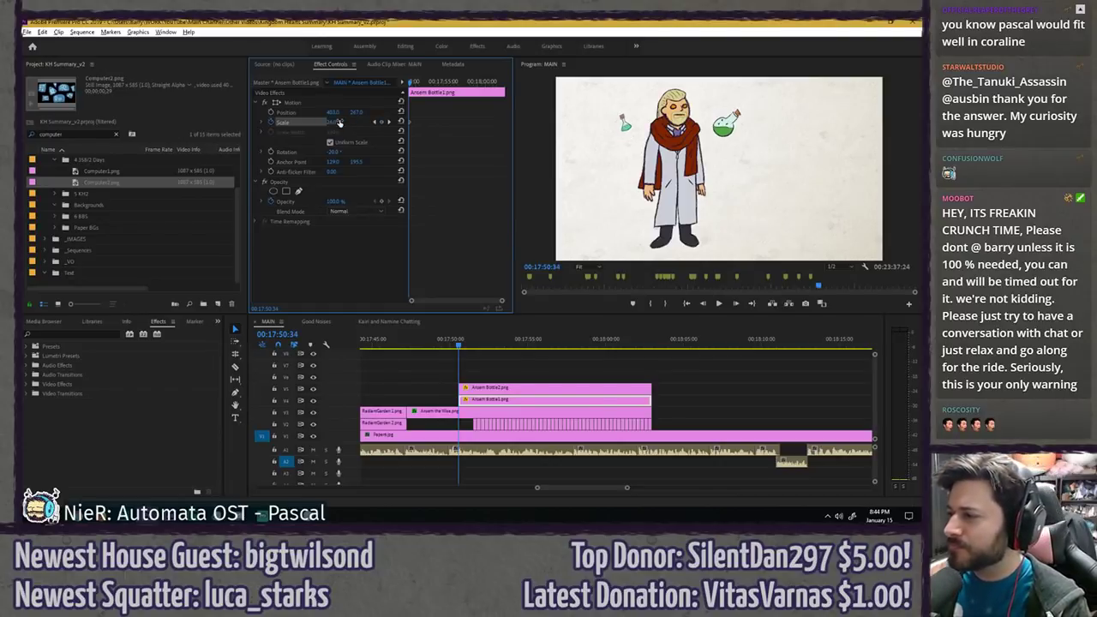
{"action": "key", "text": "equal"}
{"action": "scroll", "coordinate": [435, 127], "scroll_direction": "up", "scroll_amount": 1}
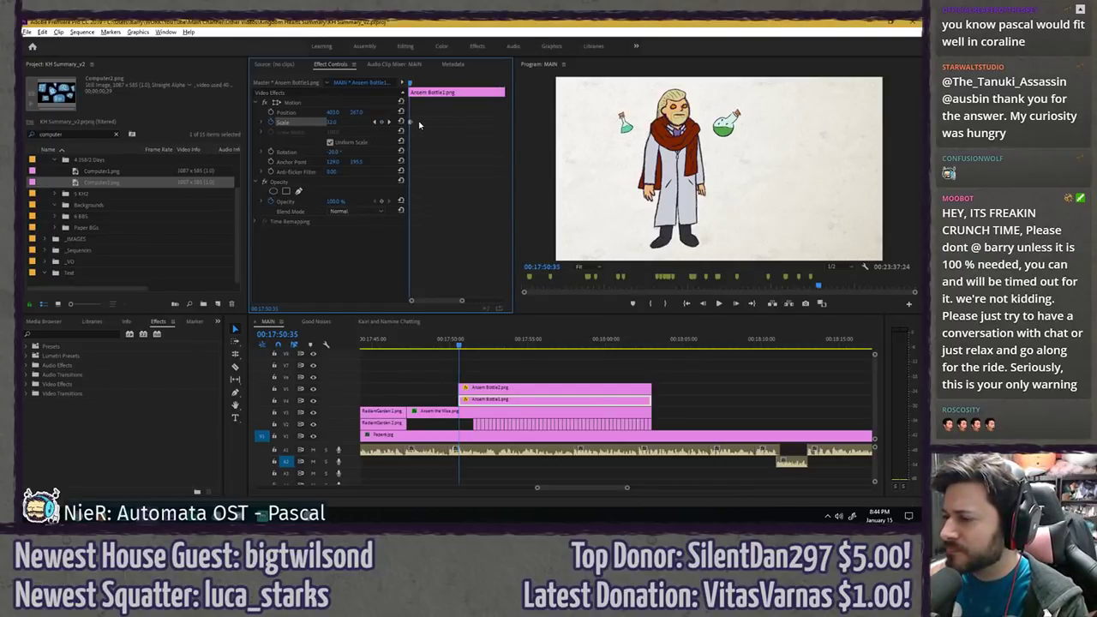
{"action": "scroll", "coordinate": [419, 125], "scroll_direction": "up", "scroll_amount": 1}
{"action": "key", "text": "Right"}
{"action": "key", "text": "Right"}
{"action": "key", "text": "Right"}
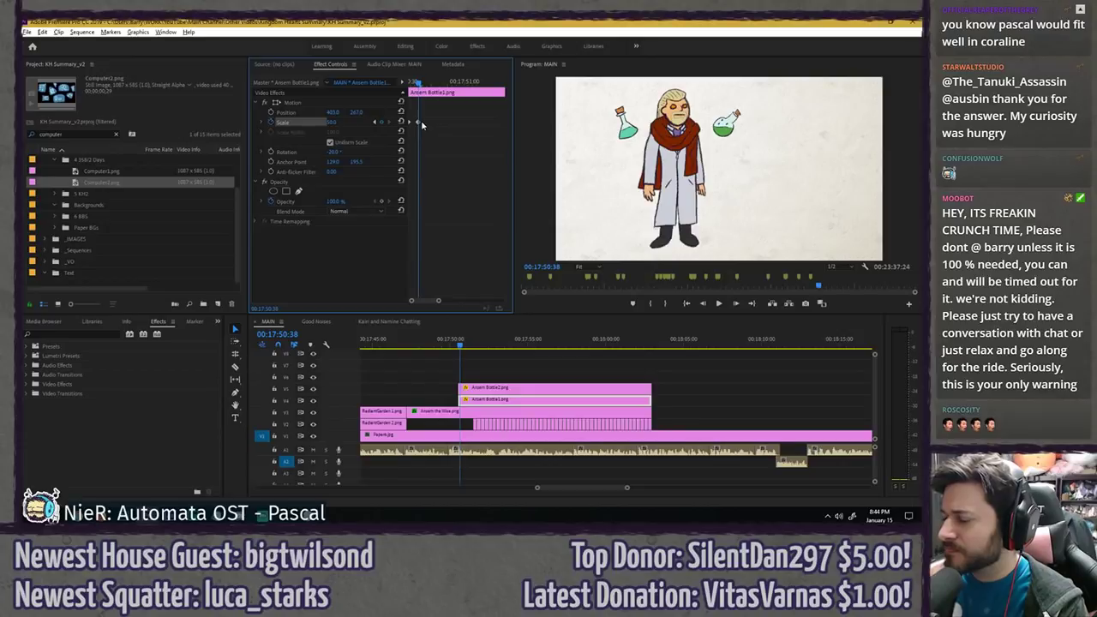
{"action": "key", "text": "Right"}
{"action": "key", "text": "Right"}
{"action": "left_click", "coordinate": [382, 123]}
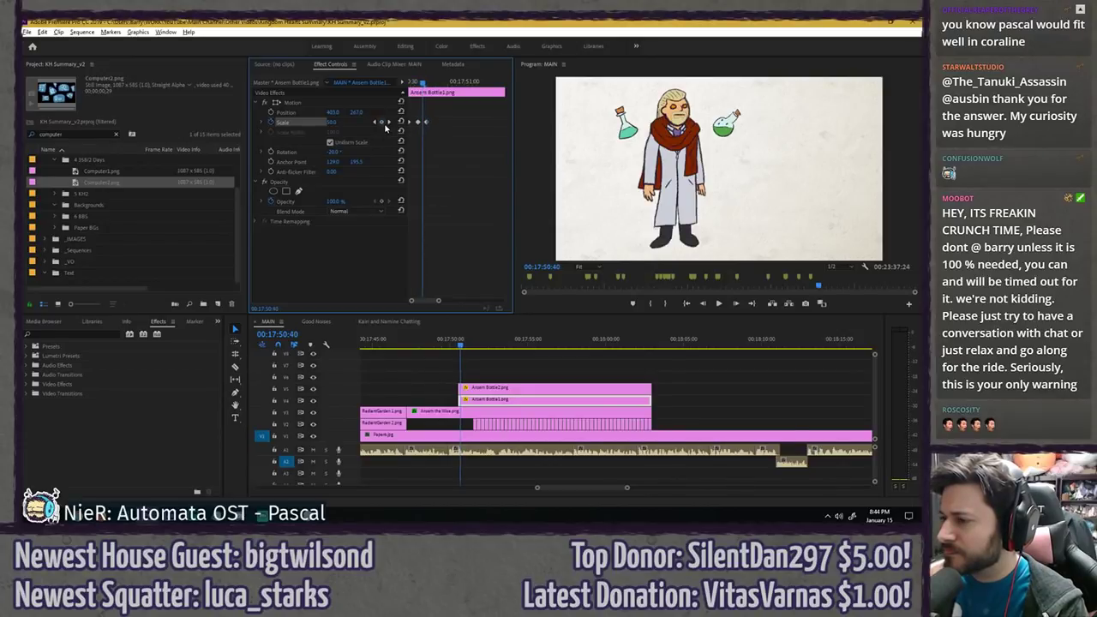
{"action": "key", "text": "Left"}
{"action": "key", "text": "Left"}
{"action": "left_click", "coordinate": [338, 121]}
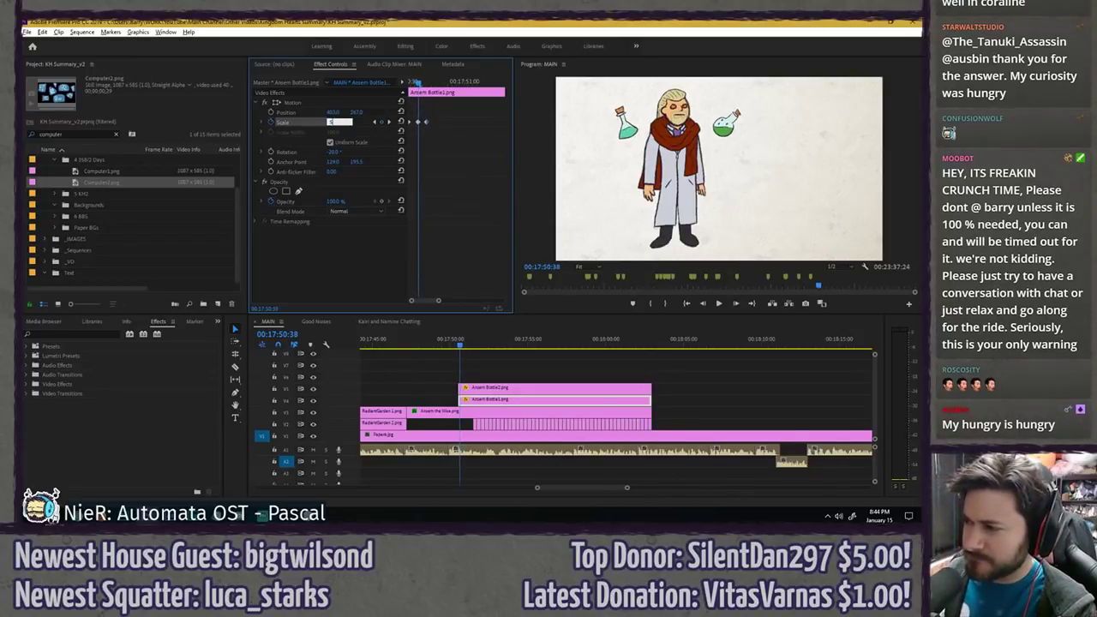
{"action": "type", "text": "52"}
{"action": "key", "text": "Return"}
{"action": "left_click", "coordinate": [339, 122]}
{"action": "type", "text": "5"}
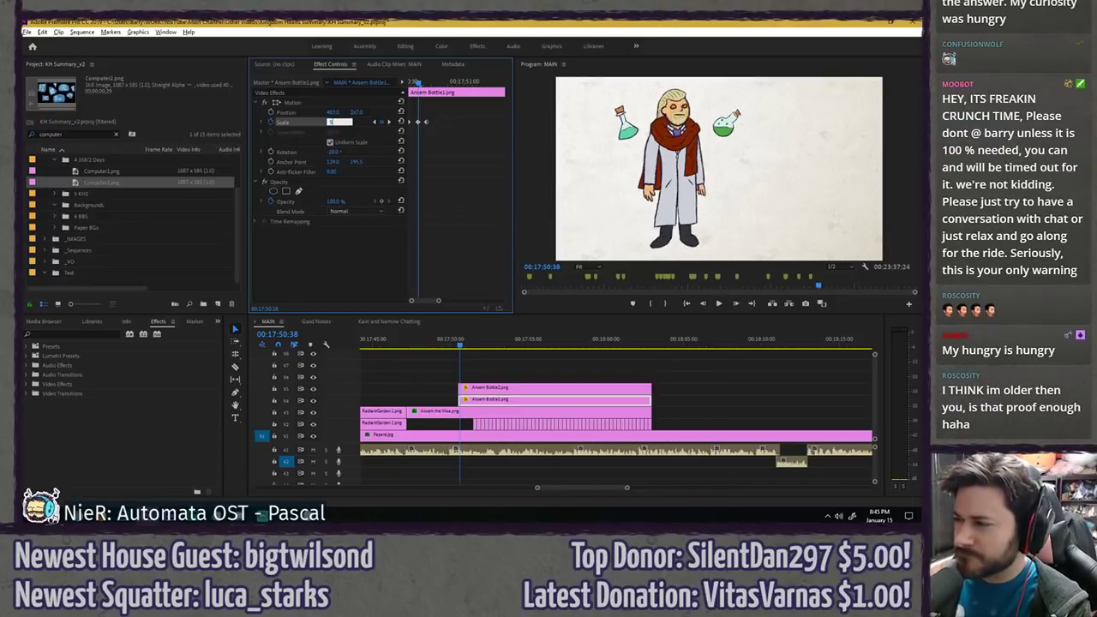
{"action": "type", "text": "3"}
{"action": "key", "text": "Return"}
- Apply Ease Out to the 53 keyframe and preview Bottle1's growth animation
{"action": "key", "text": "Right"}
{"action": "right_click", "coordinate": [418, 122]}
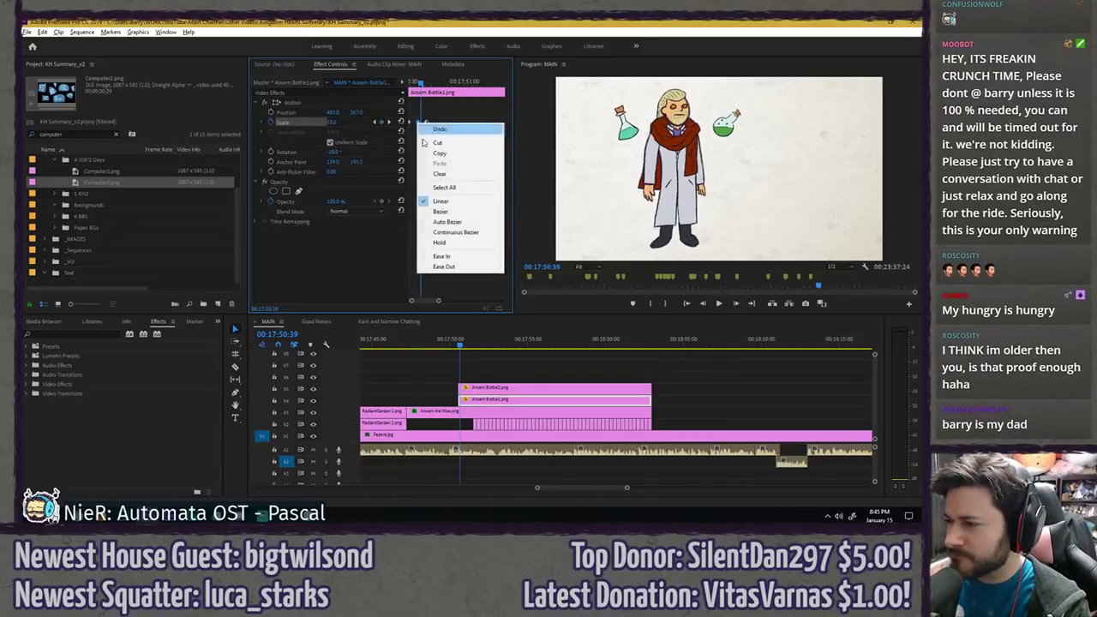
{"action": "left_click", "coordinate": [454, 266]}
{"action": "key", "text": "space"}
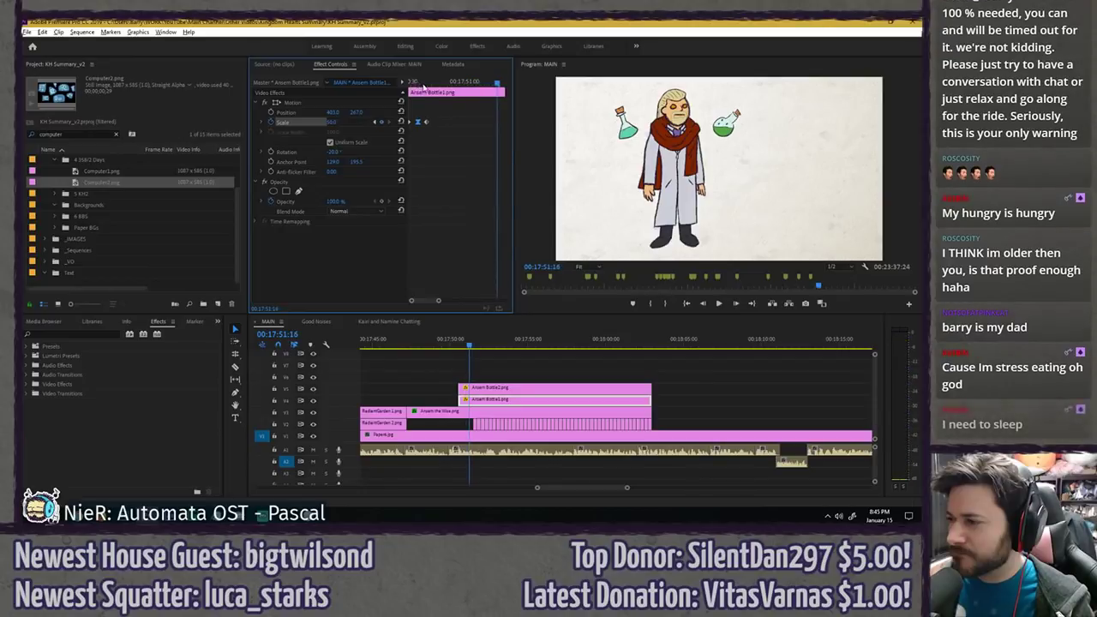
{"action": "left_click_drag", "start_coordinate": [423, 84], "coordinate": [311, 97]}
{"action": "key", "text": "space"}
{"action": "key", "text": "space"}
{"action": "left_click_drag", "start_coordinate": [451, 130], "coordinate": [395, 113]}
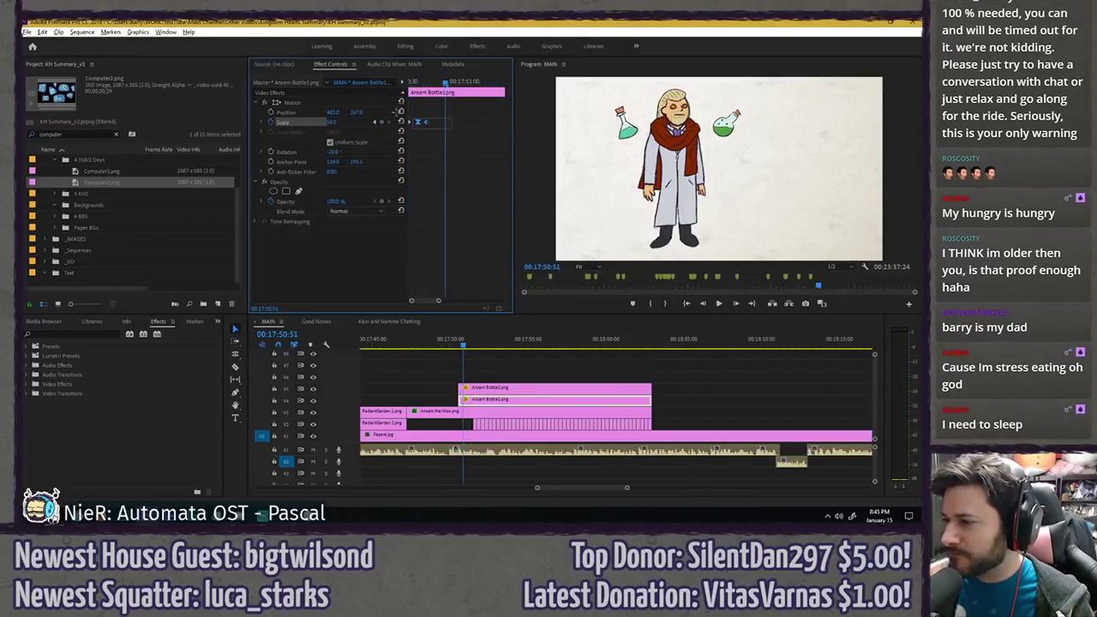
{"action": "left_click_drag", "start_coordinate": [445, 83], "coordinate": [405, 86]}
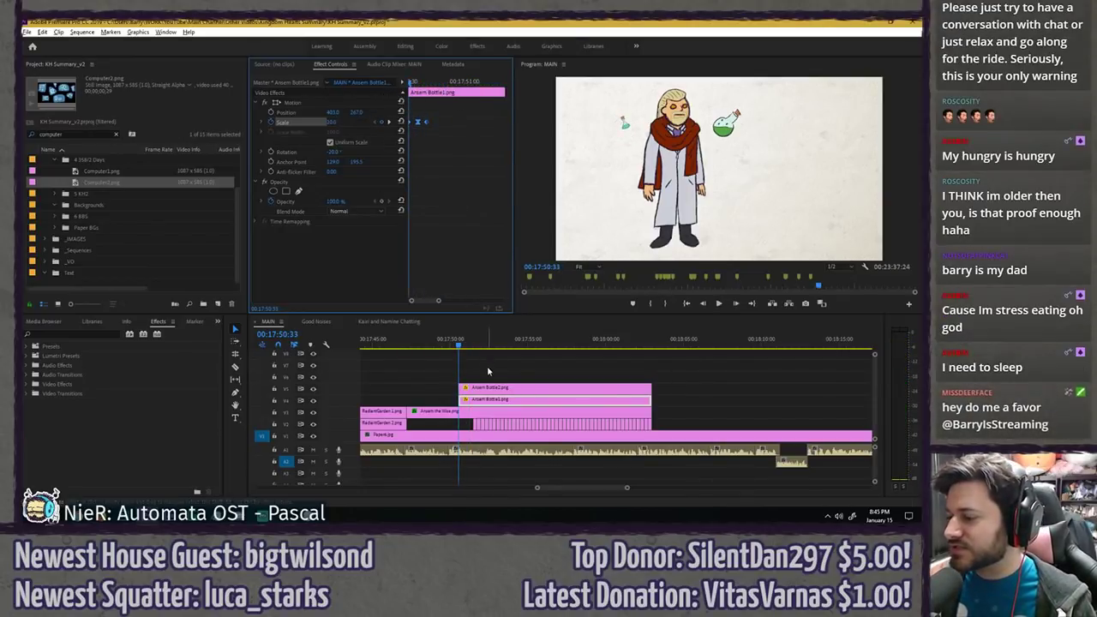
- Check the second bottle's properties and play back the section with both bottles
{"action": "left_click", "coordinate": [498, 387]}
{"action": "left_click", "coordinate": [463, 216]}
{"action": "left_click", "coordinate": [430, 344]}
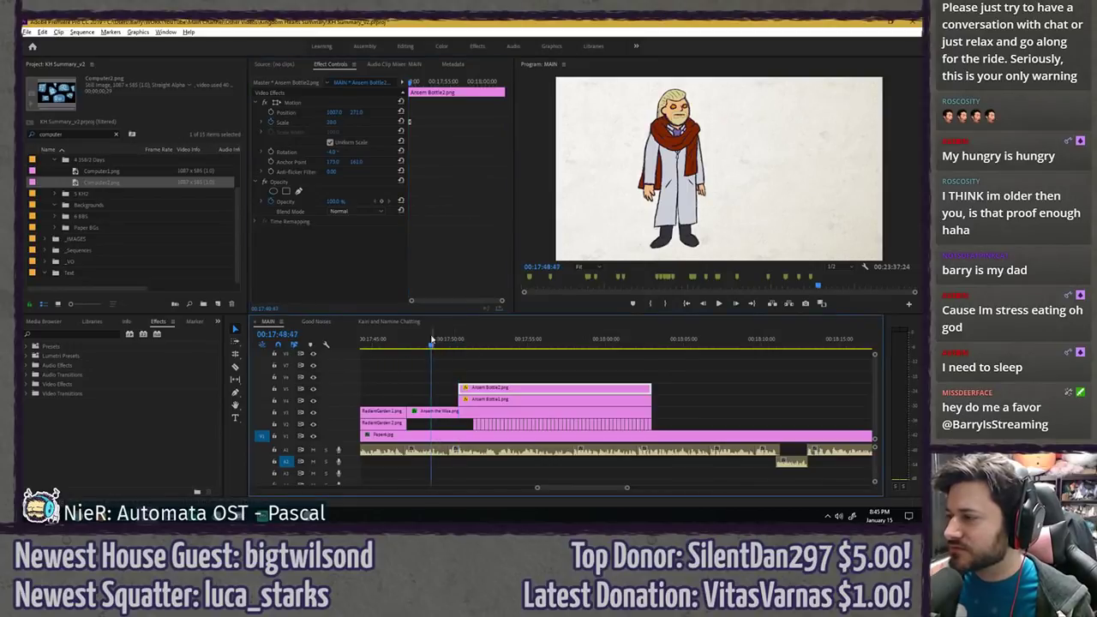
{"action": "key", "text": "space"}
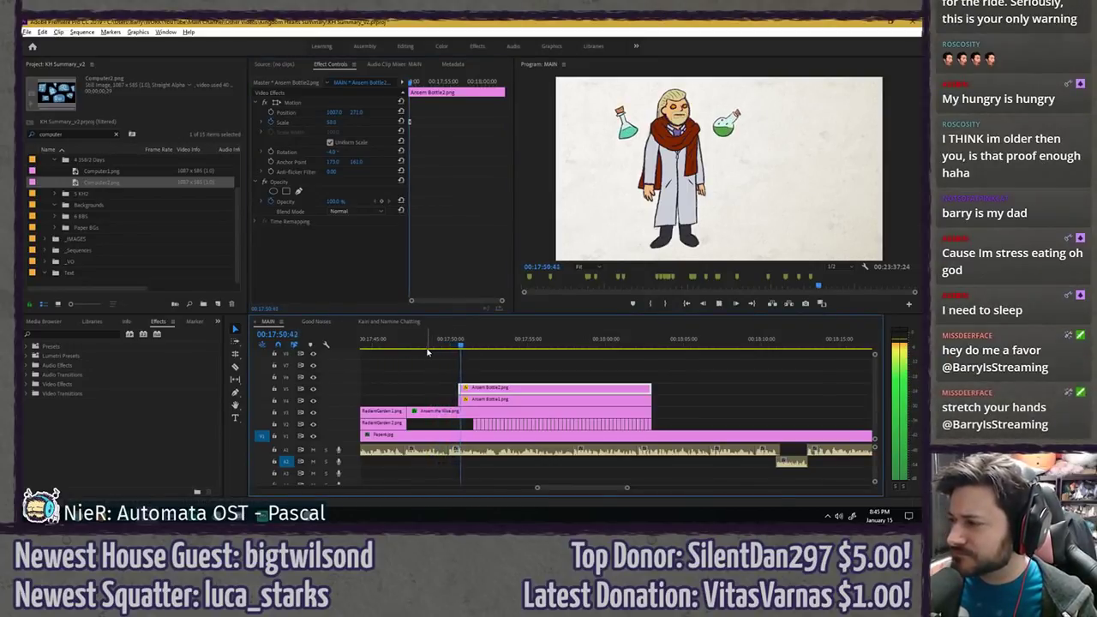
{"action": "key", "text": "space"}
{"action": "left_click", "coordinate": [437, 360]}
- Save the project and replay the bottles from 00:17:50:18
{"action": "key", "text": "ctrl+s"}
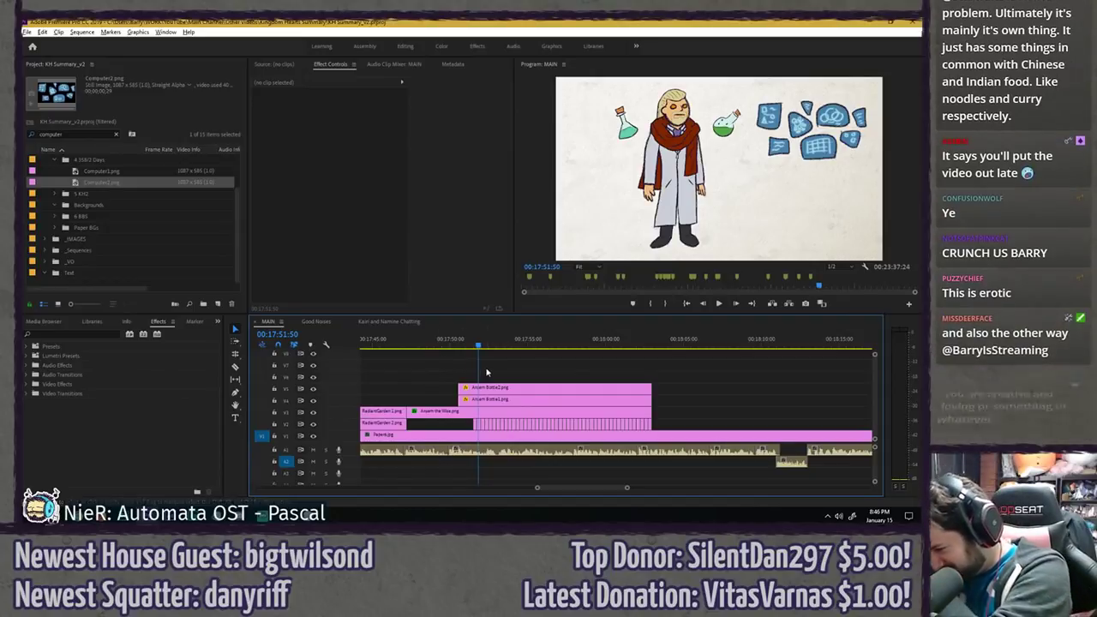
{"action": "left_click", "coordinate": [454, 340]}
{"action": "key", "text": "space"}
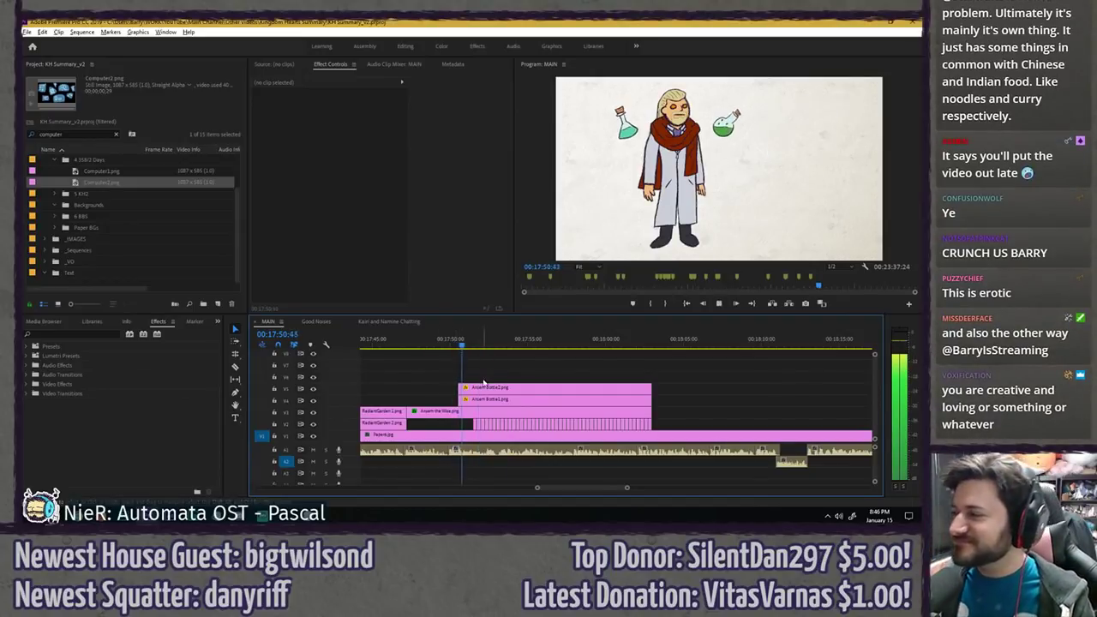
{"action": "key", "text": "space"}
{"action": "key", "text": "space"}
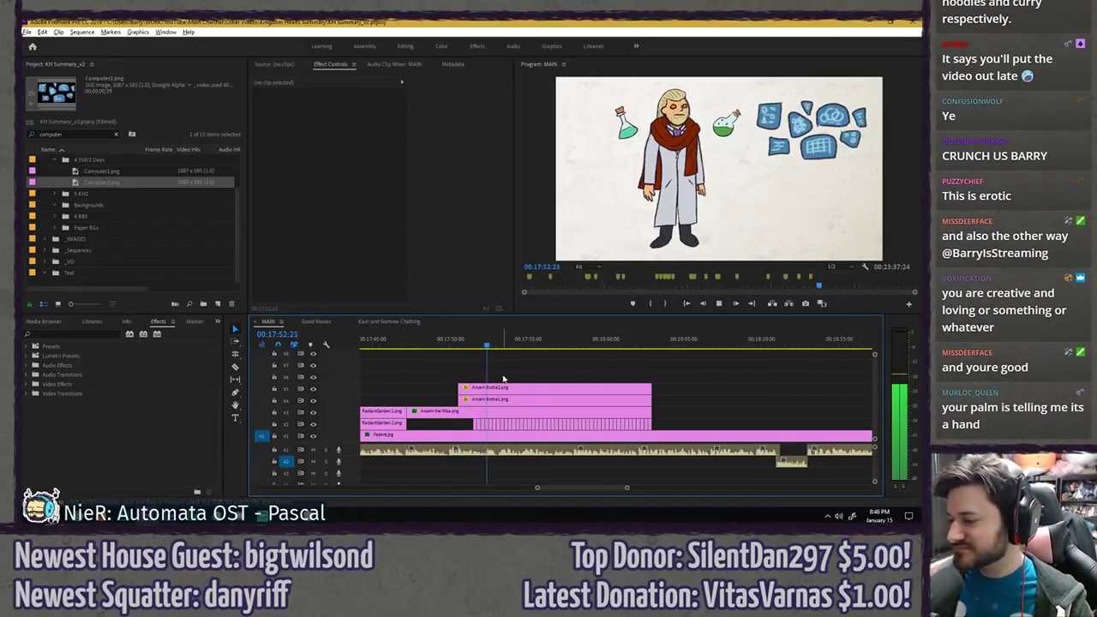
{"action": "key", "text": "space"}
- Move the playhead to 00:17:52:21 and save the project again
{"action": "scroll", "coordinate": [490, 377], "scroll_direction": "up", "scroll_amount": 5}
{"action": "left_click", "coordinate": [479, 347]}
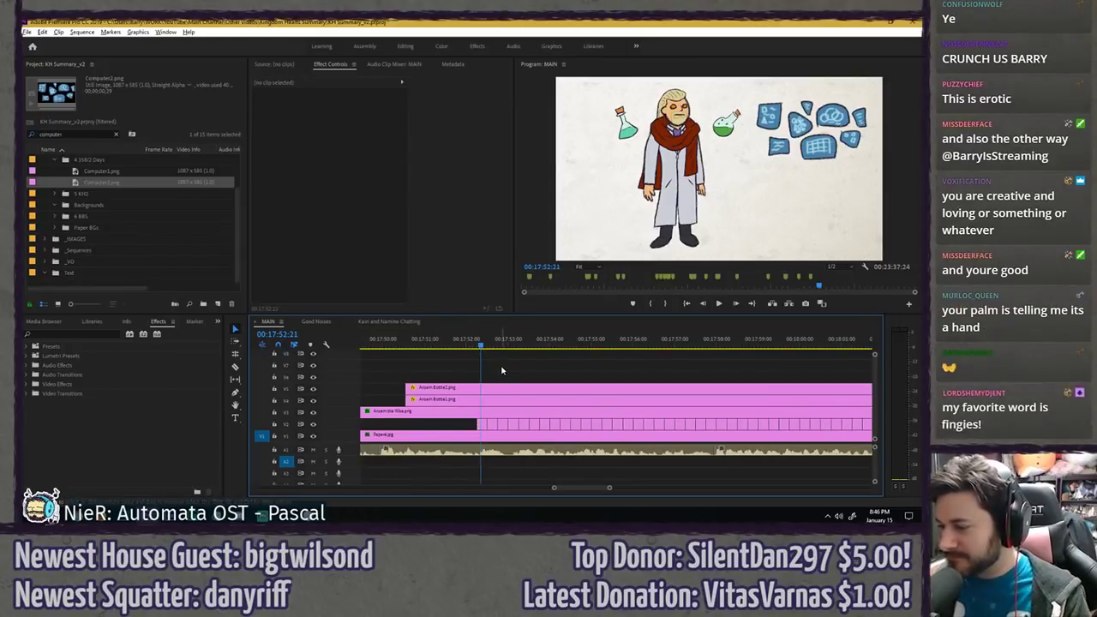
{"action": "key", "text": "ctrl+s"}
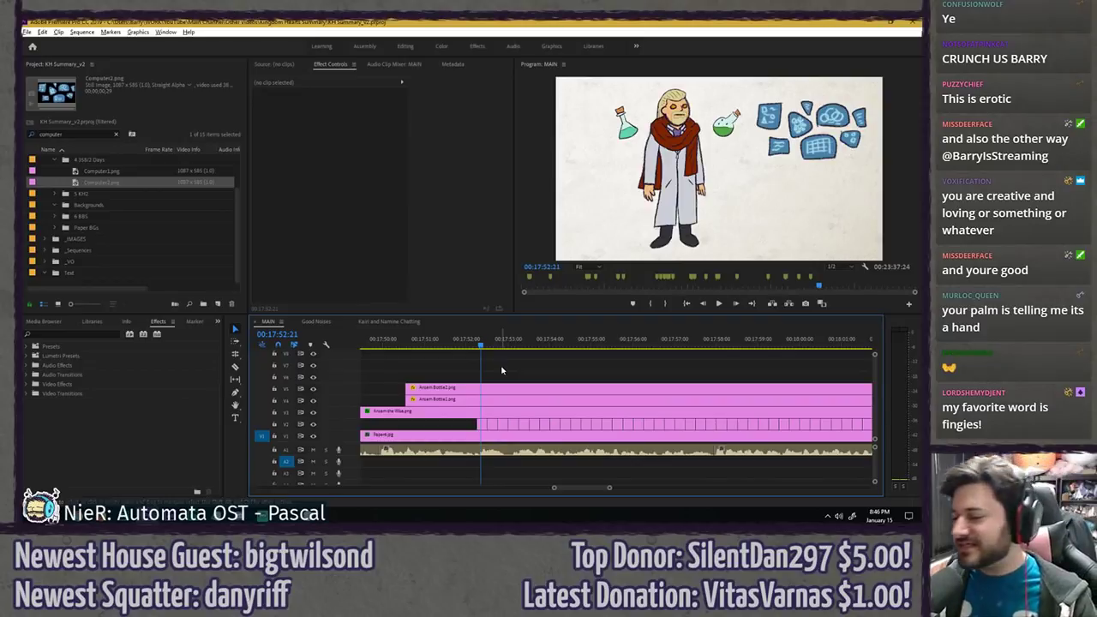
- Select the Computer1.png clip and park the playhead at 00:17:52:19
{"action": "left_click", "coordinate": [477, 343]}
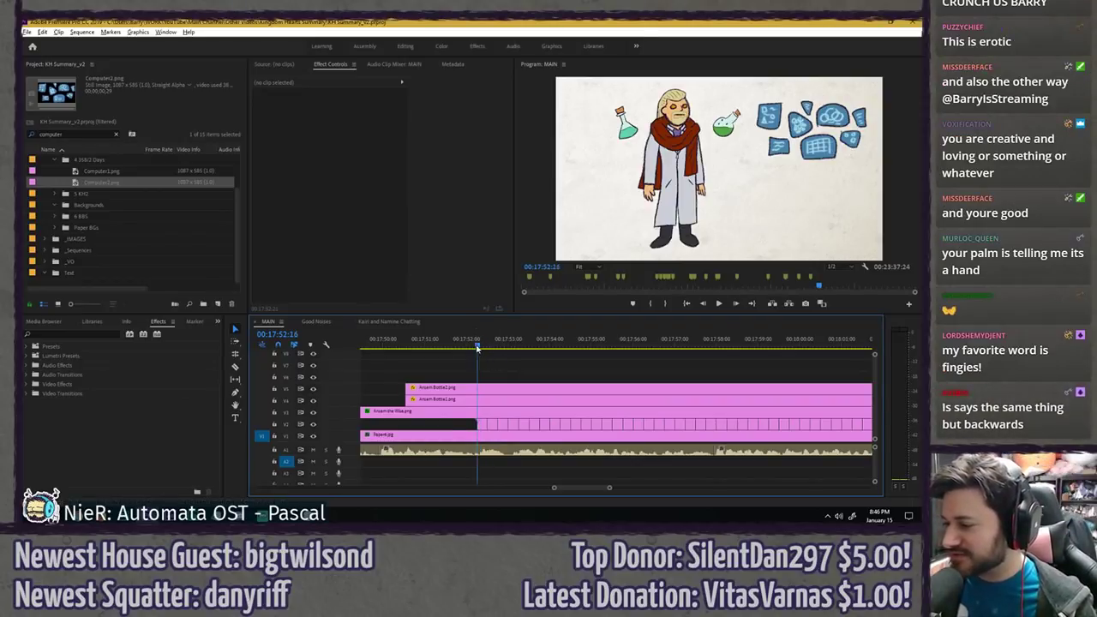
{"action": "left_click", "coordinate": [483, 425]}
{"action": "key", "text": "space"}
{"action": "key", "text": "space"}
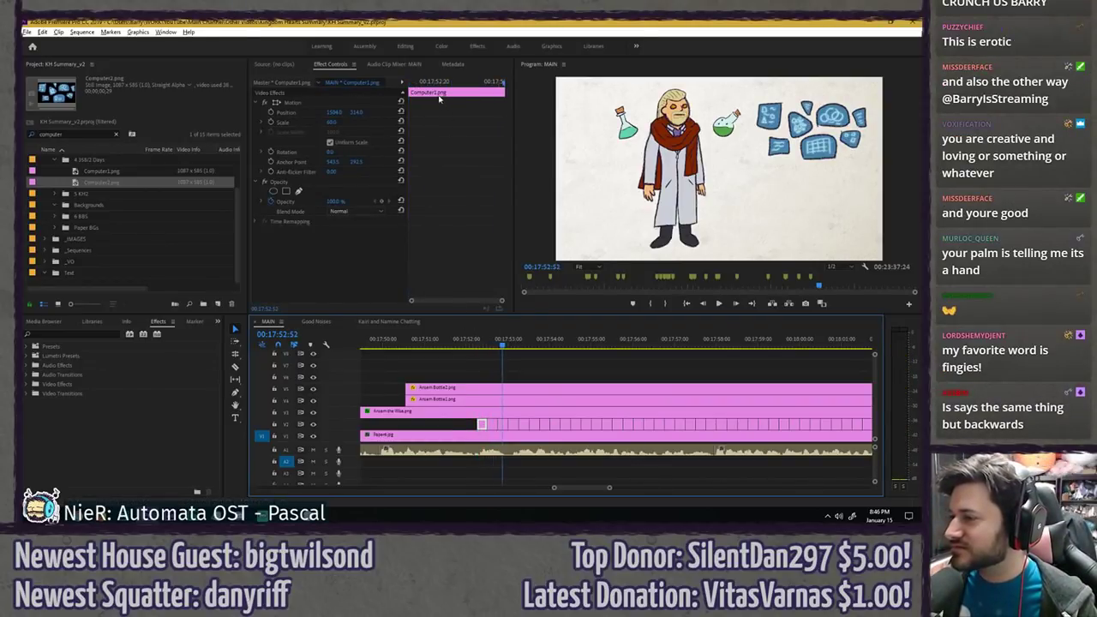
{"action": "left_click_drag", "start_coordinate": [445, 84], "coordinate": [281, 85]}
{"action": "key", "text": "Right"}
{"action": "key", "text": "Right"}
{"action": "key", "text": "Right"}
{"action": "key", "text": "Right"}
{"action": "key", "text": "Right"}
{"action": "key", "text": "Right"}
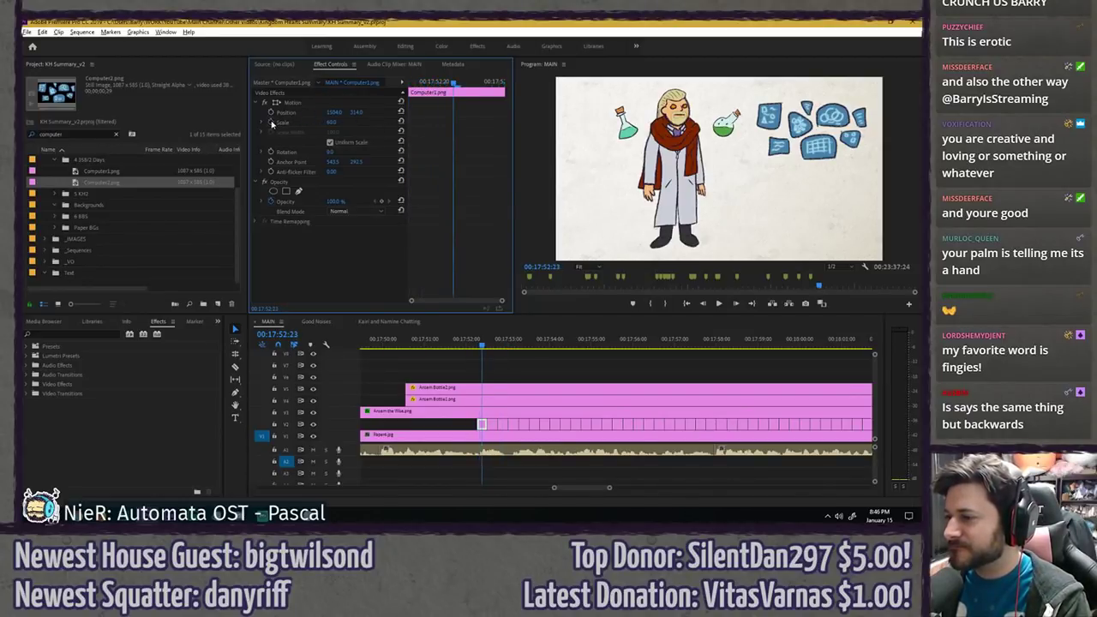
{"action": "key", "text": "Left"}
{"action": "key", "text": "Left"}
{"action": "key", "text": "Left"}
- Keyframe Computer1.png's Scale at 62, then 30 on the clip's first frame
{"action": "left_click", "coordinate": [338, 122]}
{"action": "type", "text": "6"}
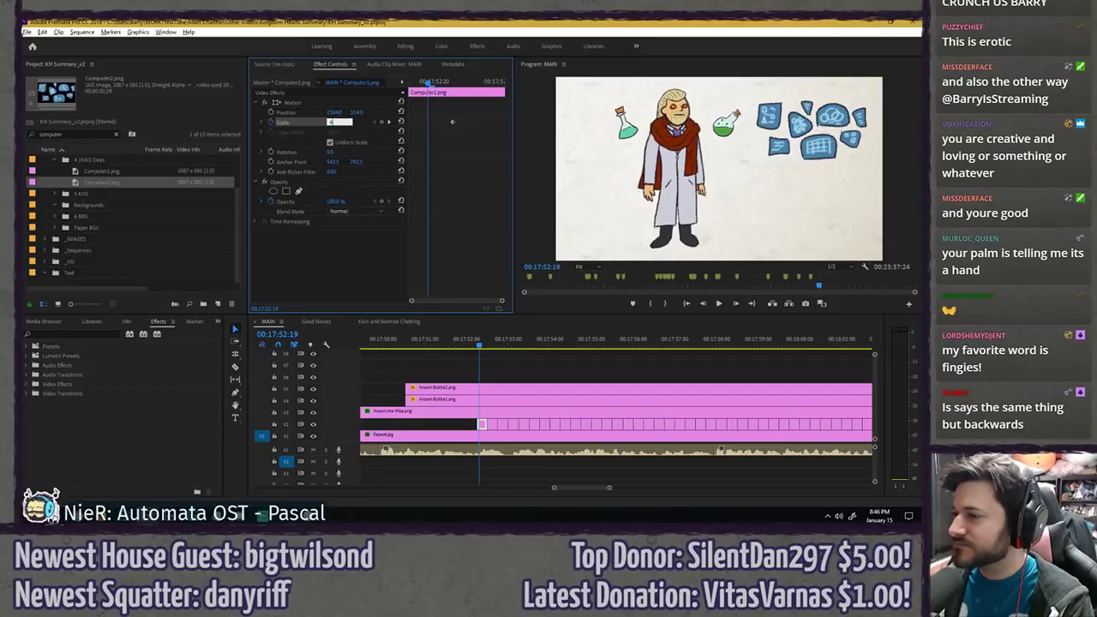
{"action": "type", "text": "2"}
{"action": "key", "text": "Return"}
{"action": "key", "text": "Left"}
{"action": "key", "text": "Left"}
{"action": "key", "text": "Left"}
{"action": "left_click", "coordinate": [339, 121]}
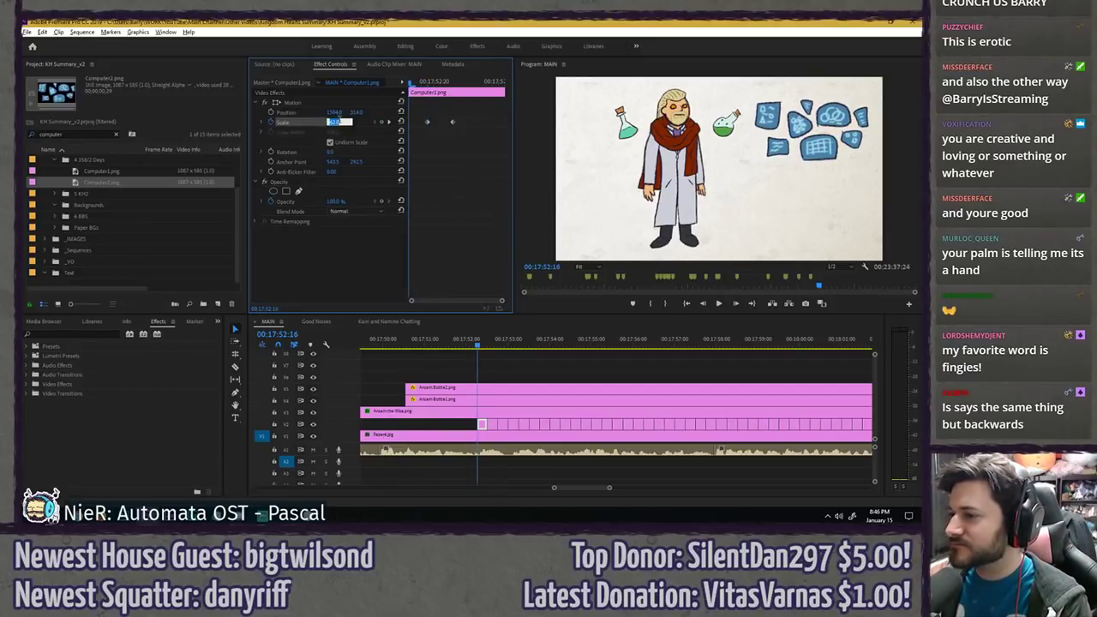
{"action": "type", "text": "30"}
{"action": "key", "text": "Return"}
{"action": "key", "text": "space"}
{"action": "key", "text": "space"}
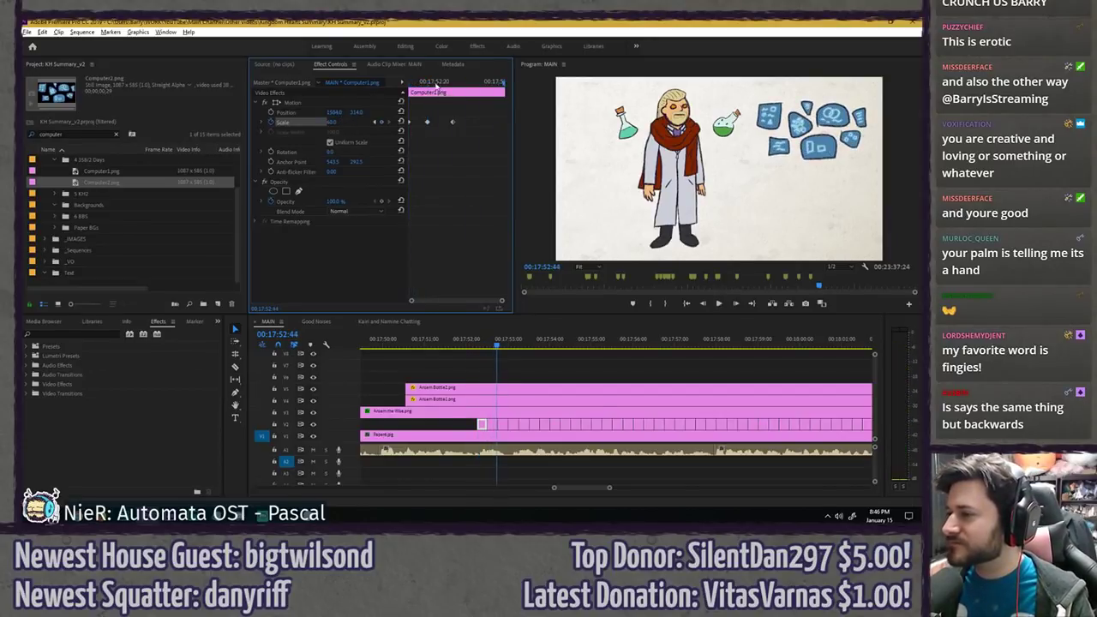
- Apply Ease Out to the Computer1.png scale keyframe
{"action": "left_click", "coordinate": [435, 82]}
{"action": "key", "text": "Left"}
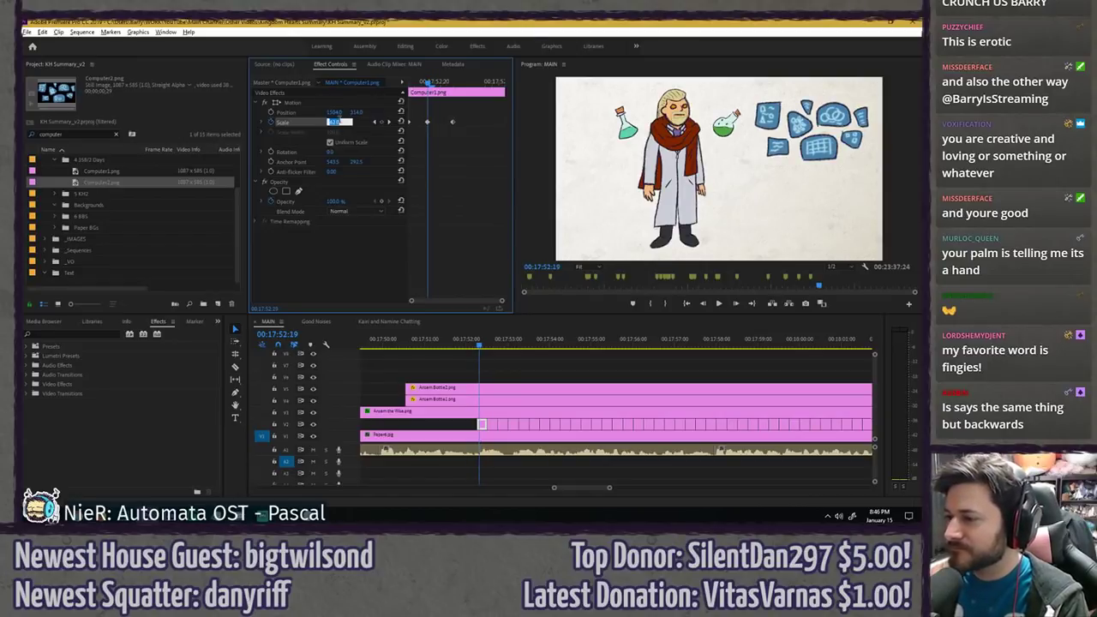
{"action": "key", "text": "Right"}
{"action": "key", "text": "Right"}
{"action": "key", "text": "Right"}
{"action": "key", "text": "Right"}
{"action": "key", "text": "Right"}
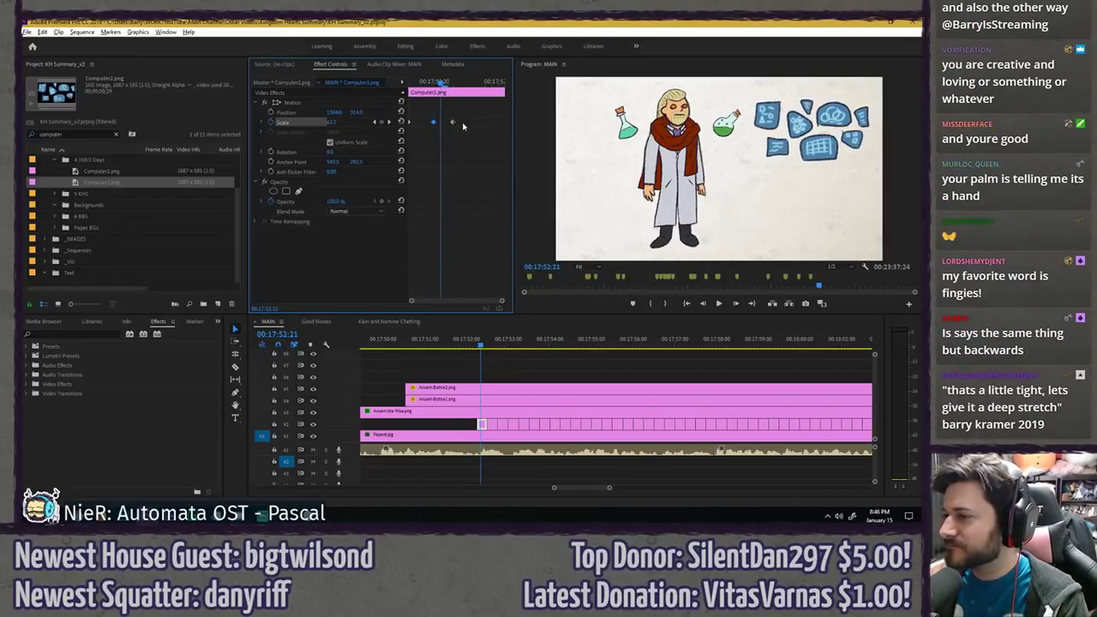
{"action": "right_click", "coordinate": [434, 123]}
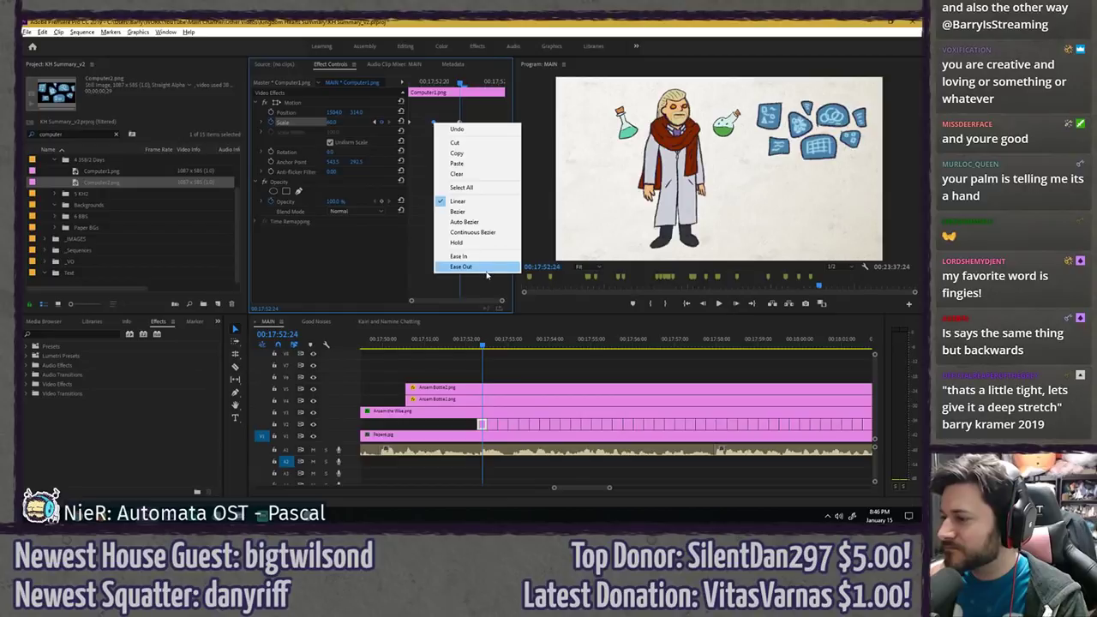
{"action": "left_click", "coordinate": [485, 267]}
- Preview the computer graphics growing from 30 to 62 from 00:17:52:16, then deselect the clip
{"action": "left_click", "coordinate": [469, 347]}
{"action": "key", "text": "space"}
{"action": "left_click_drag", "start_coordinate": [426, 345], "coordinate": [406, 345]}
{"action": "left_click", "coordinate": [409, 80]}
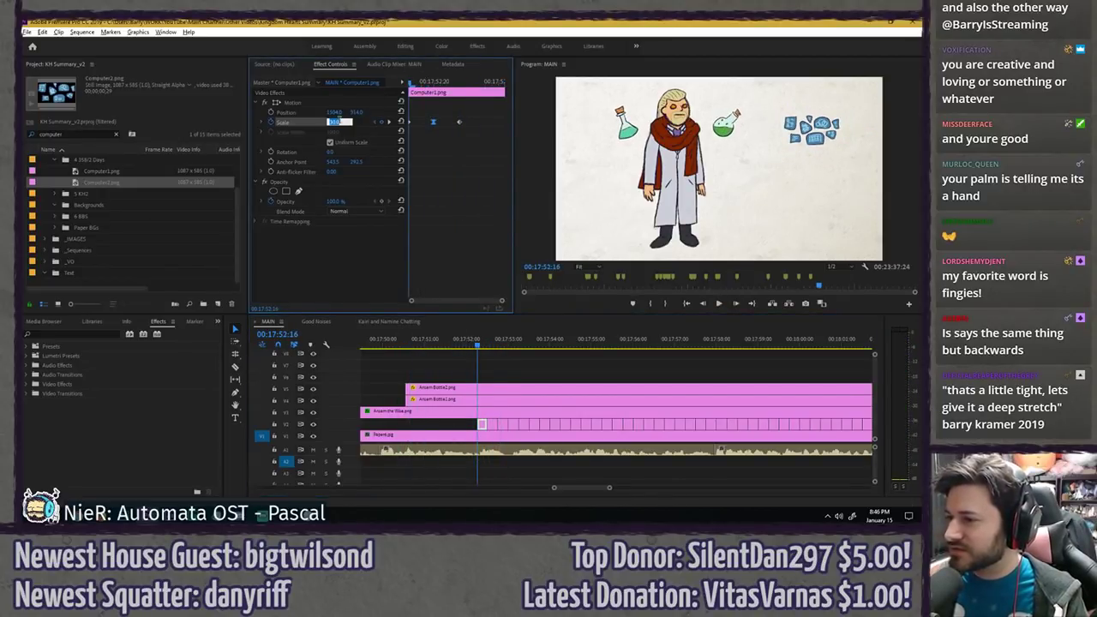
{"action": "key", "text": "space"}
{"action": "key", "text": "space"}
{"action": "left_click", "coordinate": [398, 344]}
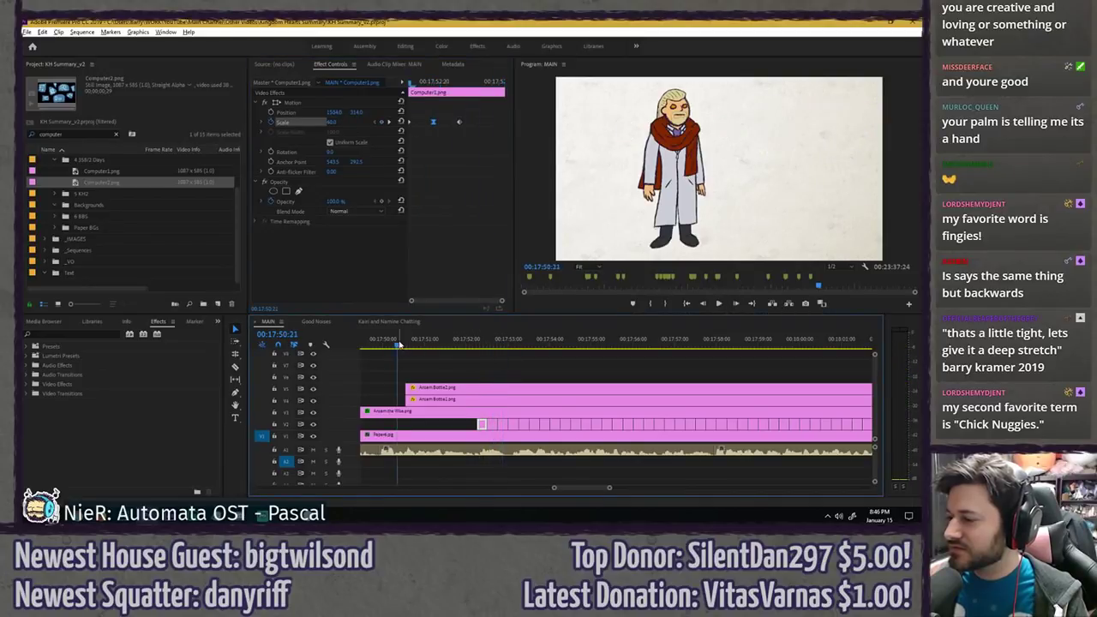
{"action": "key", "text": "space"}
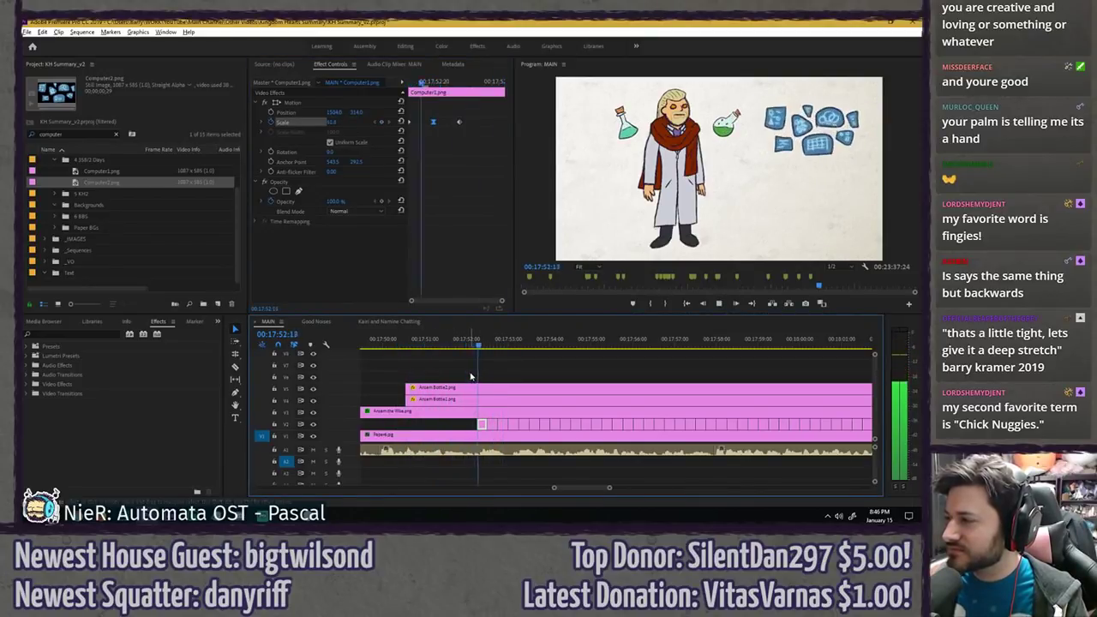
{"action": "left_click", "coordinate": [488, 354]}
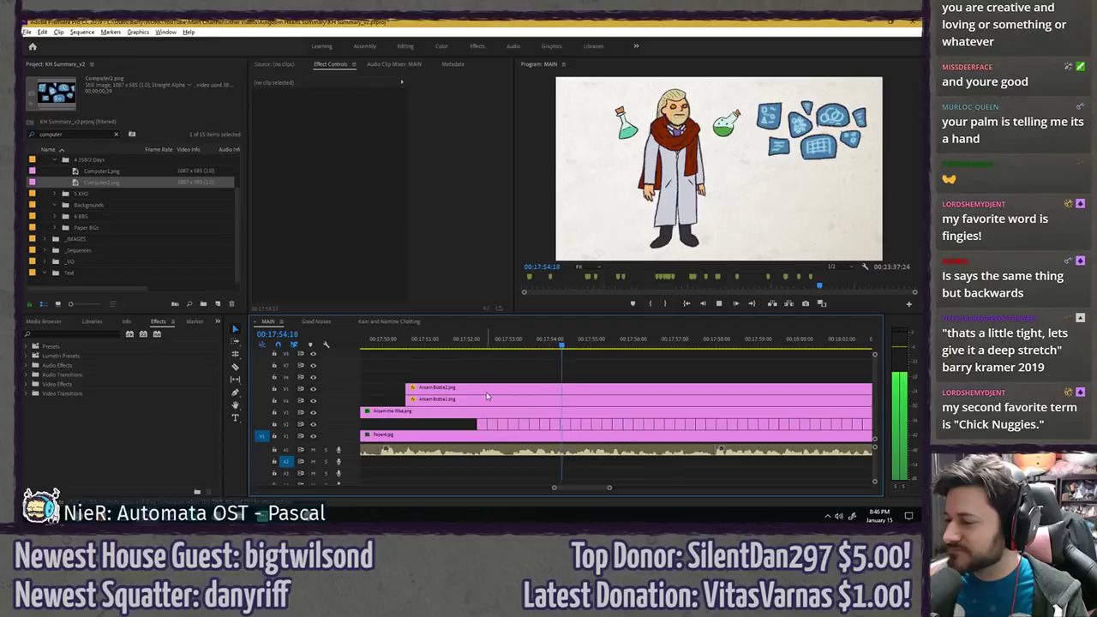
- Add a Rotation keyframe on Ansem the Wise at 00:17:54:14, tilting him slightly left
{"action": "key", "text": "space"}
{"action": "left_click", "coordinate": [457, 418]}
{"action": "mouse_move", "coordinate": [455, 83]}
{"action": "left_mouse_down"}
{"action": "mouse_move", "coordinate": [437, 86]}
{"action": "mouse_move", "coordinate": [447, 90]}
{"action": "left_mouse_up"}
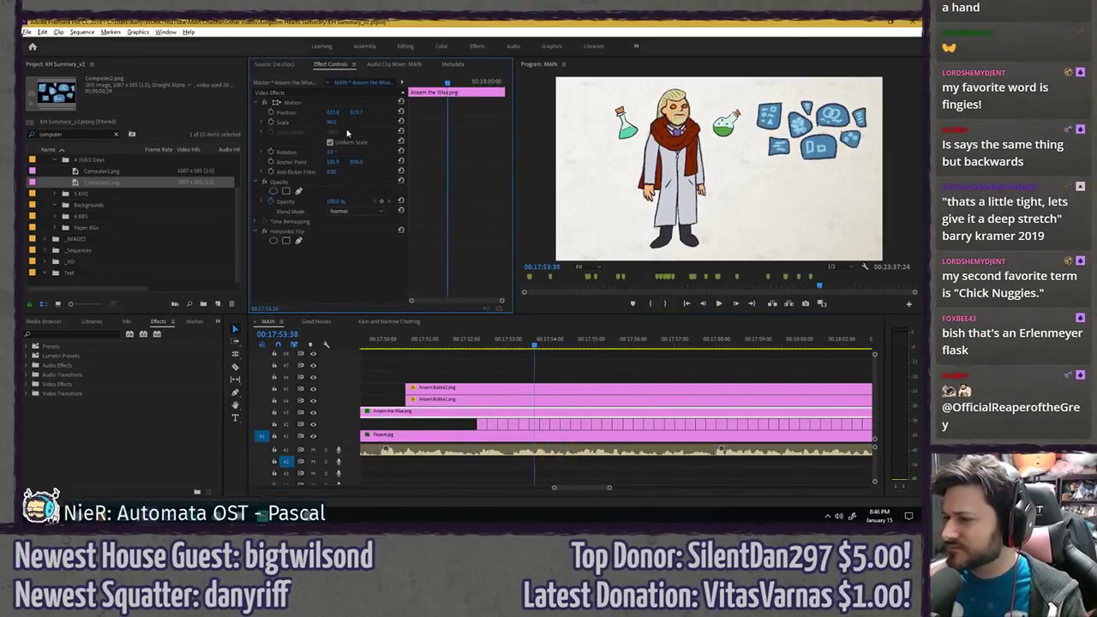
{"action": "left_click", "coordinate": [272, 153]}
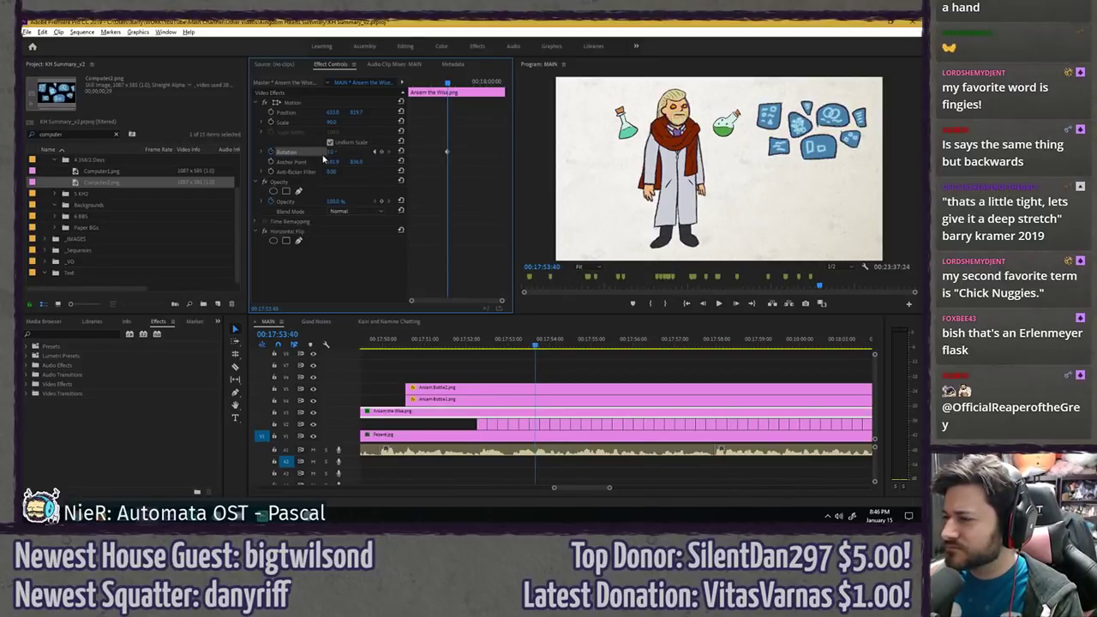
{"action": "left_click_drag", "start_coordinate": [335, 155], "coordinate": [327, 155]}
- Replay the section around 00:17:54 several times to check Ansem's tilt, then deselect him
{"action": "left_click", "coordinate": [445, 84]}
{"action": "key", "text": "space"}
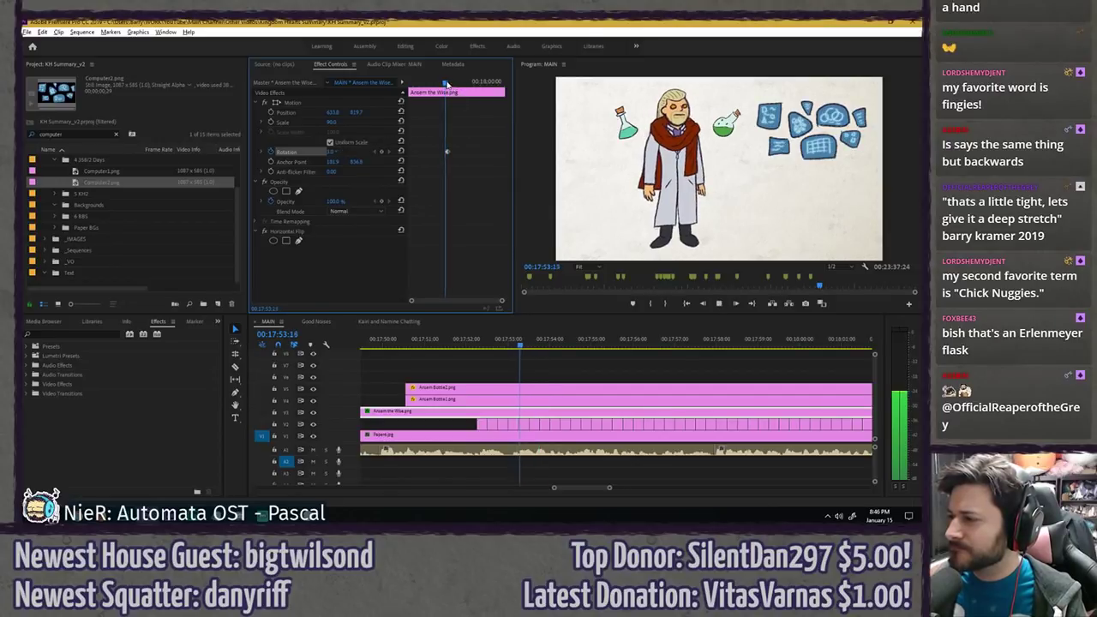
{"action": "key", "text": "space"}
{"action": "left_click", "coordinate": [445, 84]}
{"action": "key", "text": "space"}
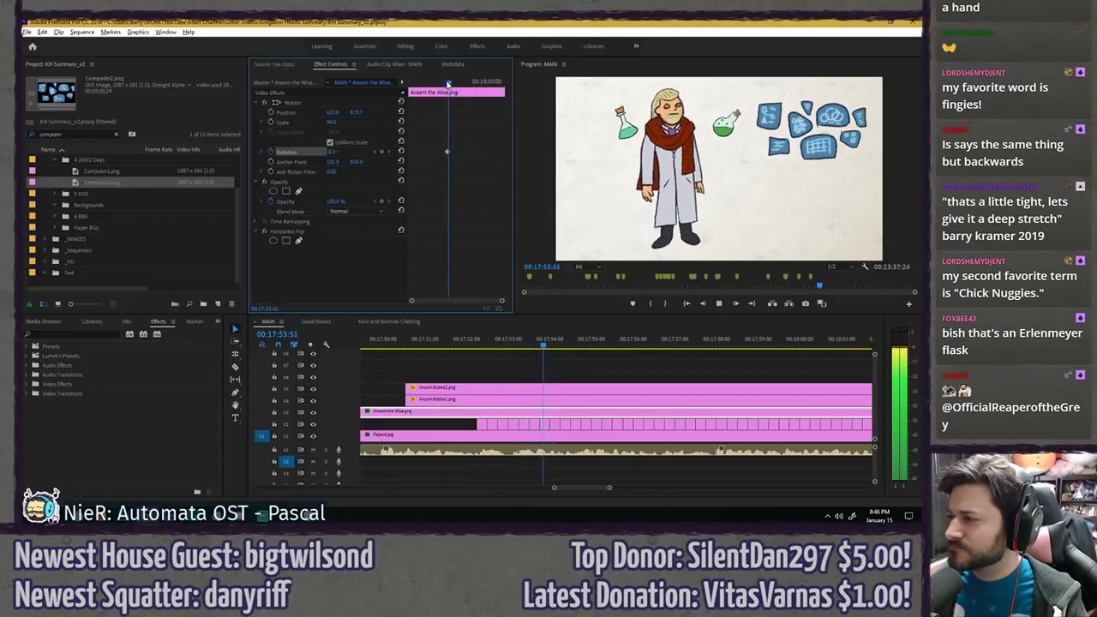
{"action": "key", "text": "space"}
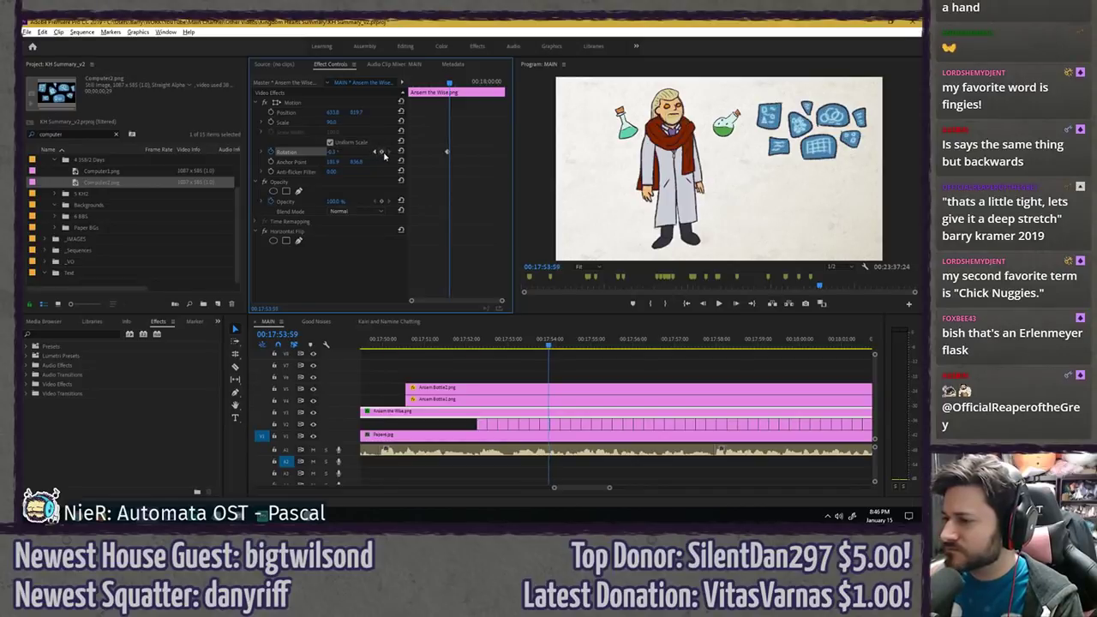
{"action": "key", "text": "Right"}
{"action": "key", "text": "Right"}
{"action": "key", "text": "Right"}
{"action": "key", "text": "Right"}
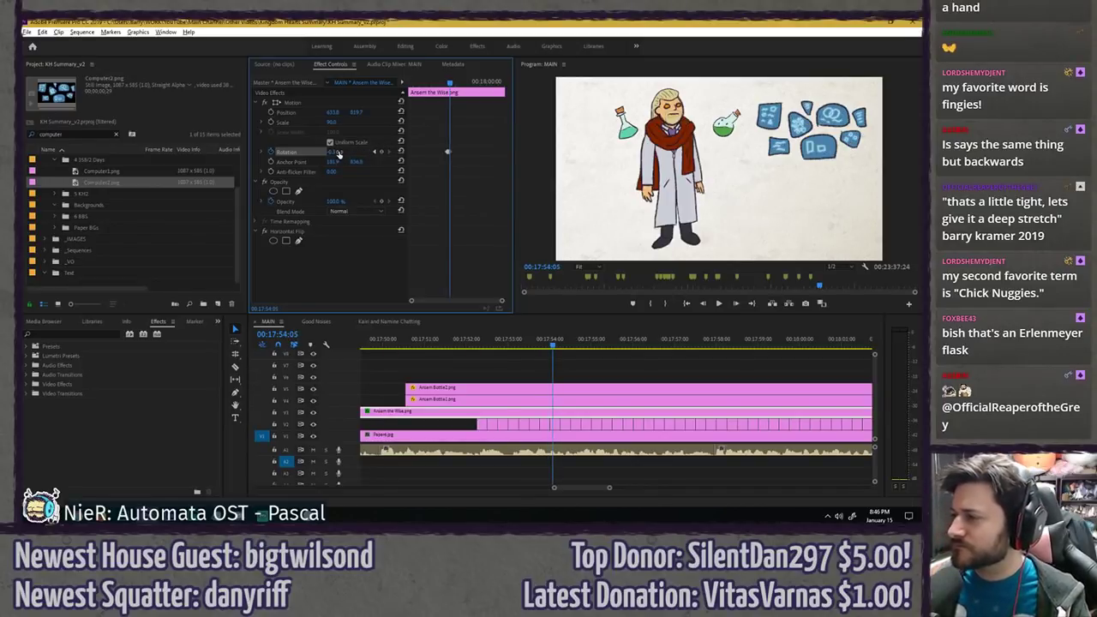
{"action": "left_click", "coordinate": [449, 84]}
{"action": "key", "text": "space"}
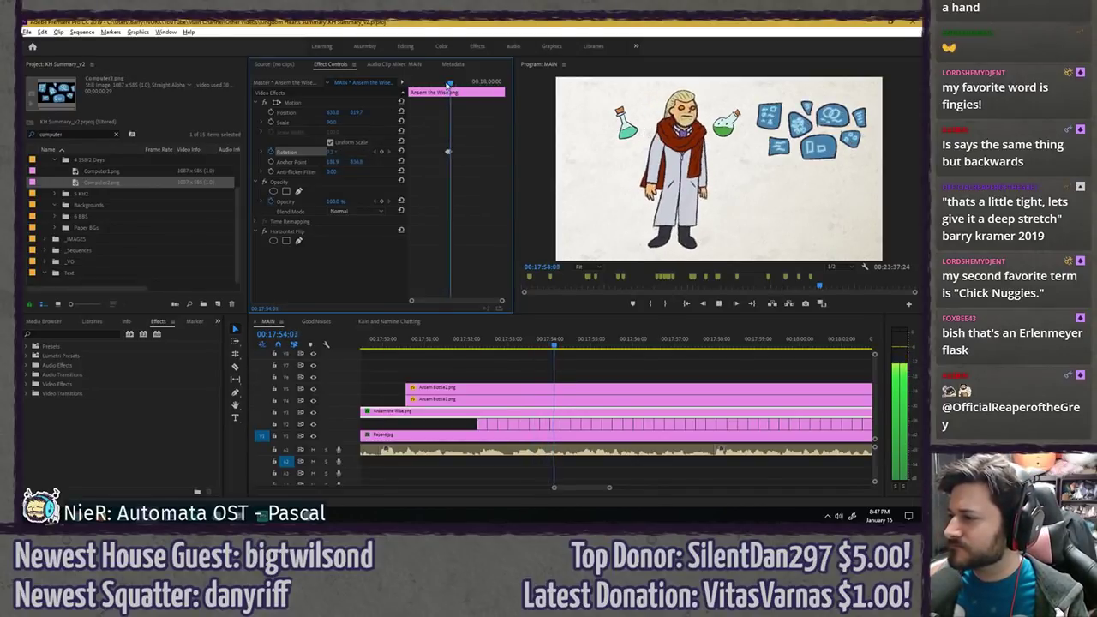
{"action": "left_click", "coordinate": [434, 84]}
{"action": "key", "text": "space"}
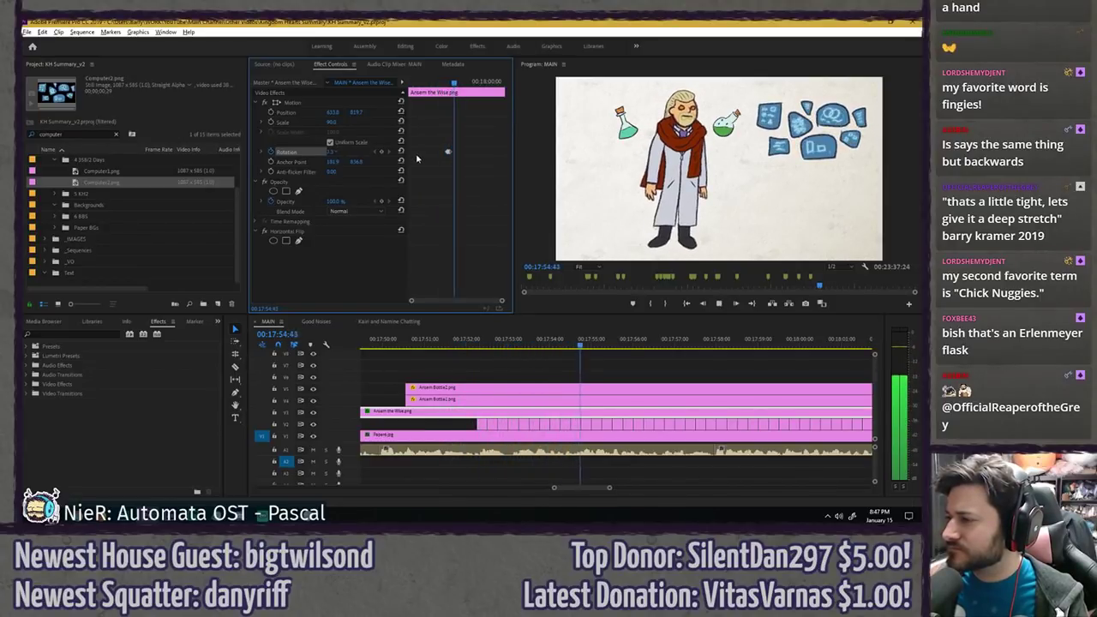
{"action": "left_click", "coordinate": [491, 371]}
- Save the Kingdom Hearts summary project with Ctrl+S, rezoom the timeline, and save again
{"action": "key", "text": "minus"}
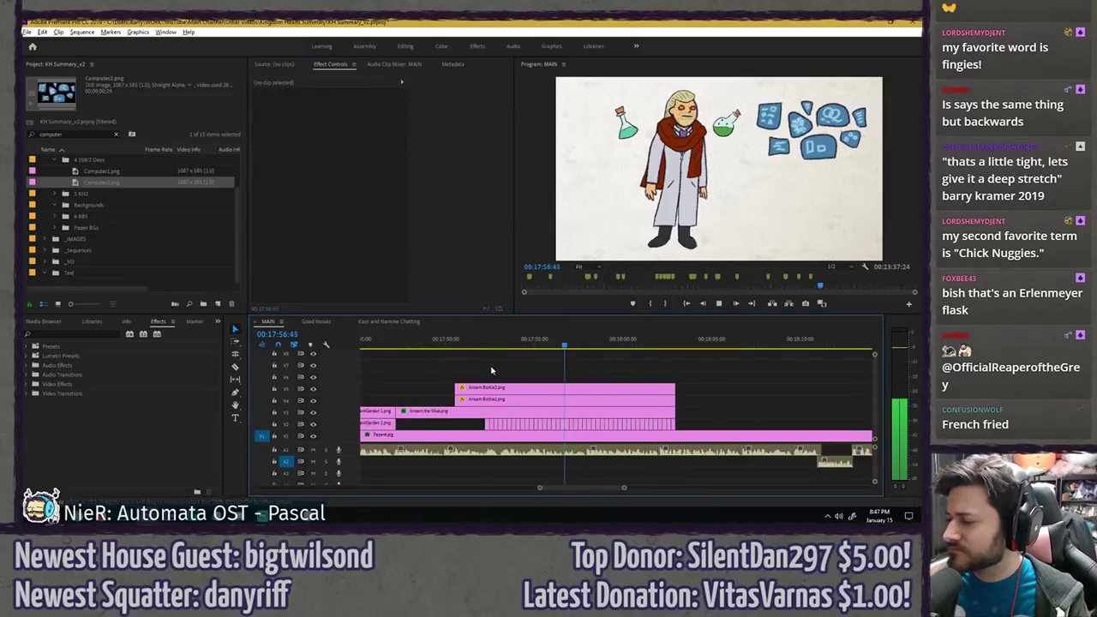
{"action": "key", "text": "ctrl+s"}
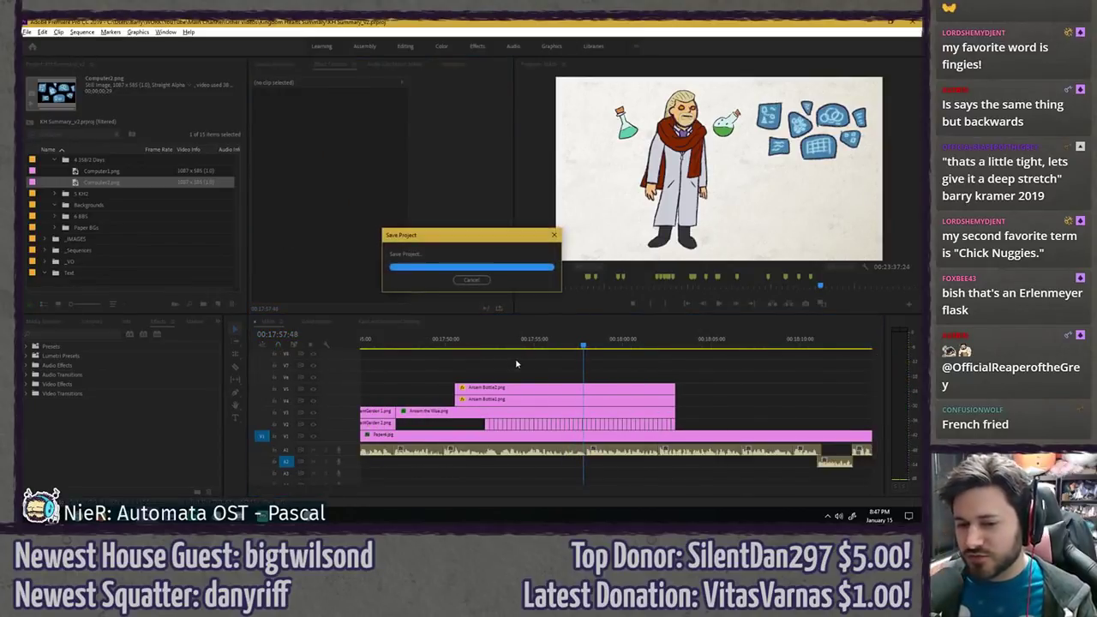
{"action": "scroll", "coordinate": [515, 364], "scroll_direction": "down", "scroll_amount": 2}
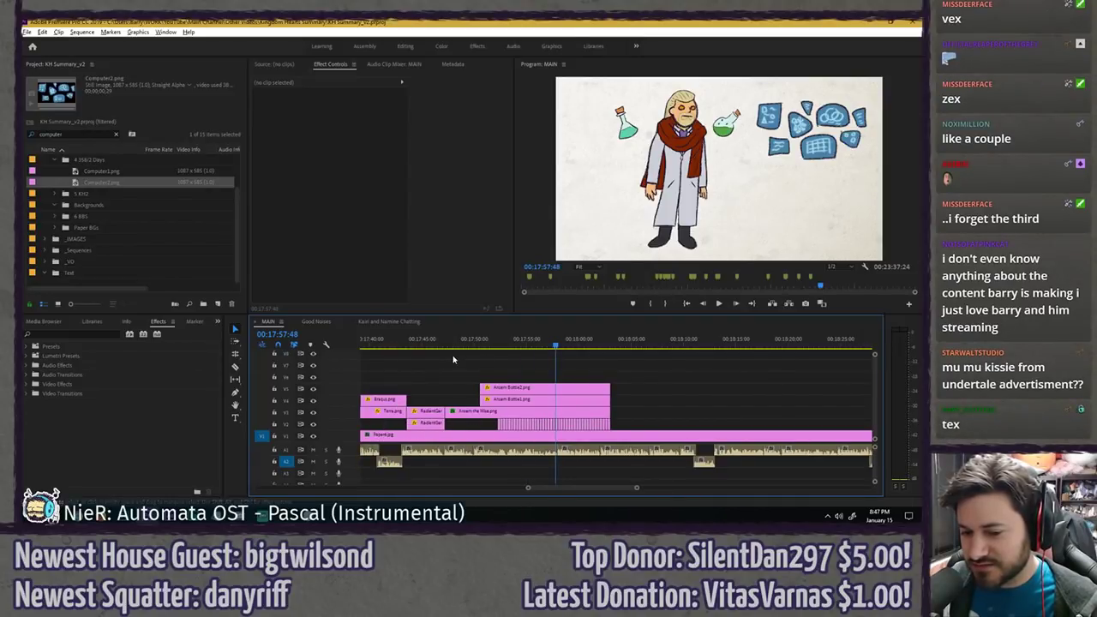
{"action": "scroll", "coordinate": [454, 360], "scroll_direction": "down", "scroll_amount": 2}
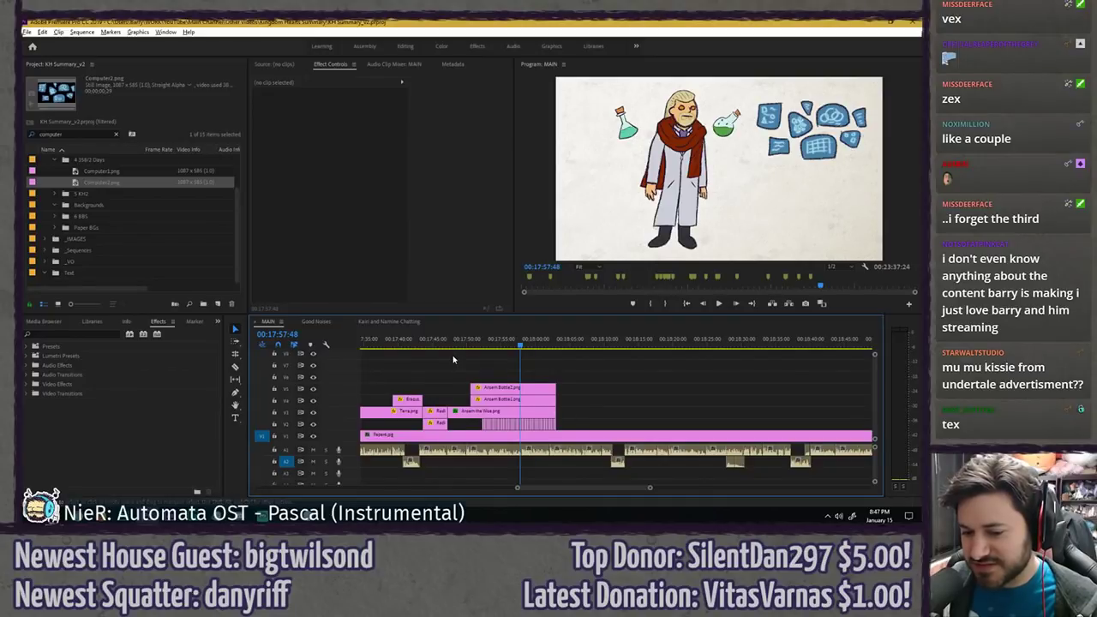
{"action": "scroll", "coordinate": [453, 360], "scroll_direction": "up", "scroll_amount": 2}
{"action": "key", "text": "ctrl+s"}
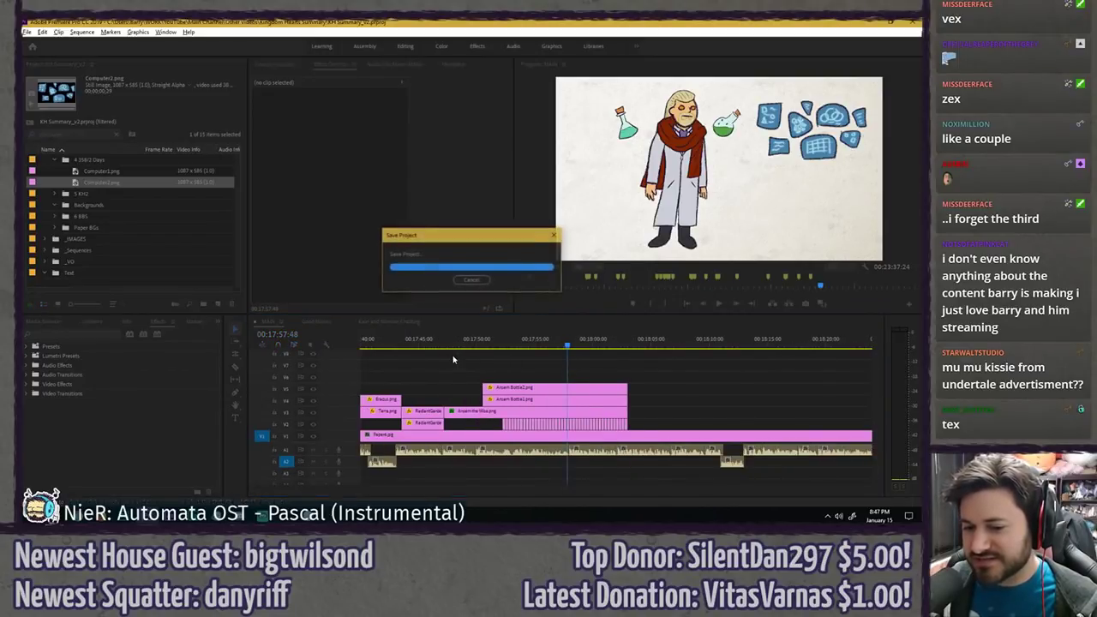
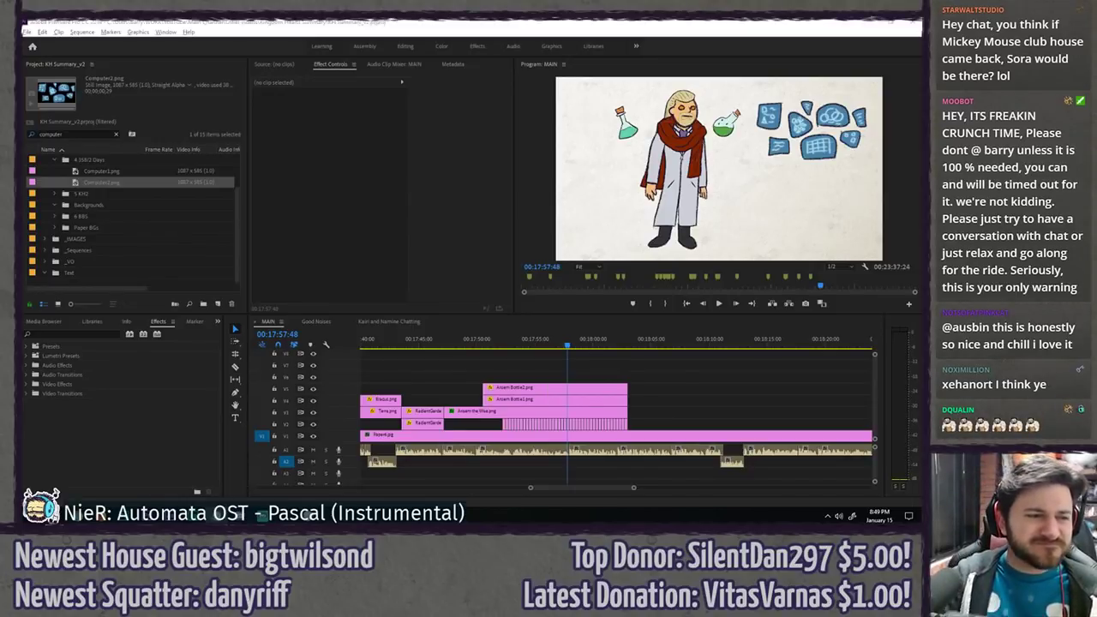
- Play back the section around 17:54, then park the playhead at 17:55:58
{"action": "left_click", "coordinate": [570, 347]}
{"action": "key", "text": "space"}
{"action": "left_click_drag", "start_coordinate": [566, 346], "coordinate": [529, 345]}
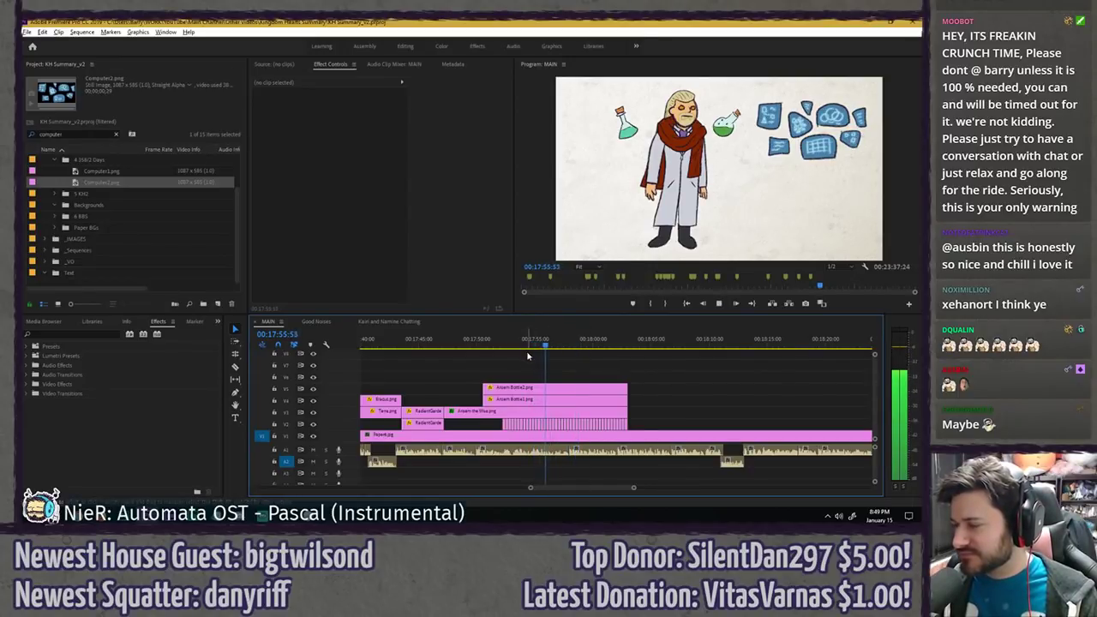
{"action": "key", "text": "space"}
{"action": "left_click", "coordinate": [546, 341]}
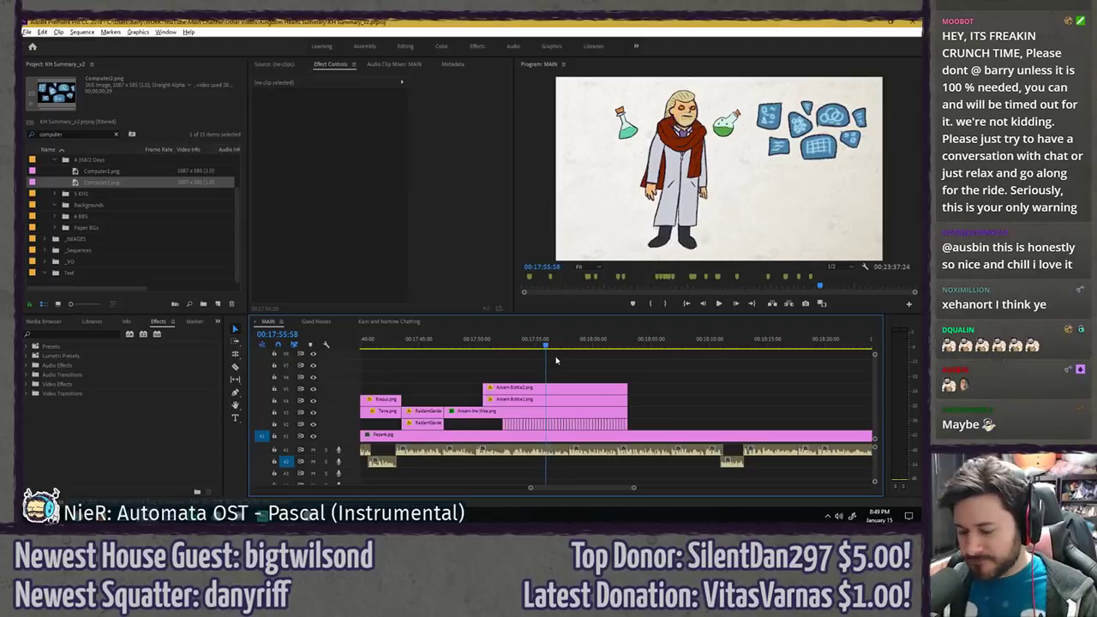
- Add marker comments 'Apprentices: Vexen, Zexion, Xehanort' and 'Guards: Braig' at 17:55:58
{"action": "double_click", "coordinate": [546, 332]}
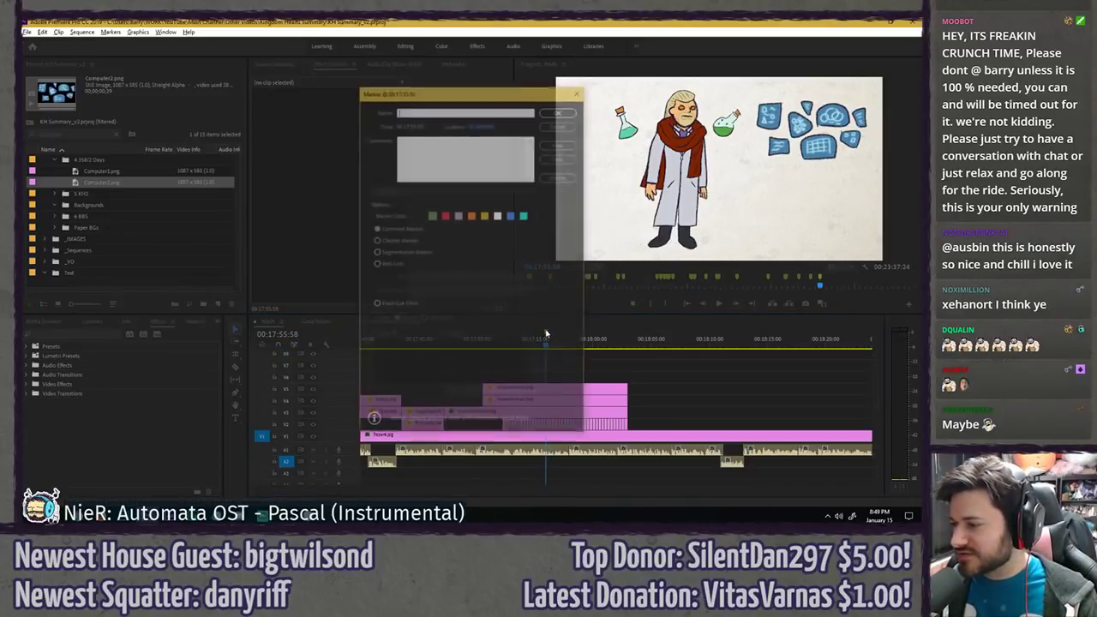
{"action": "left_click", "coordinate": [420, 148]}
{"action": "type", "text": "Apprentices"}
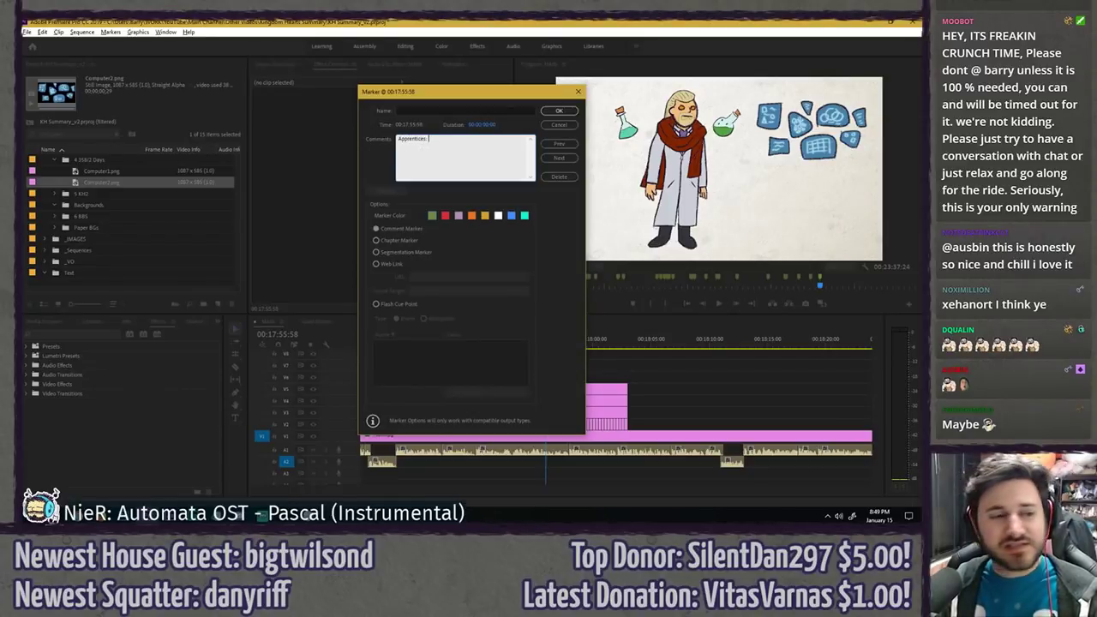
{"action": "type", "text": ": Vexe"}
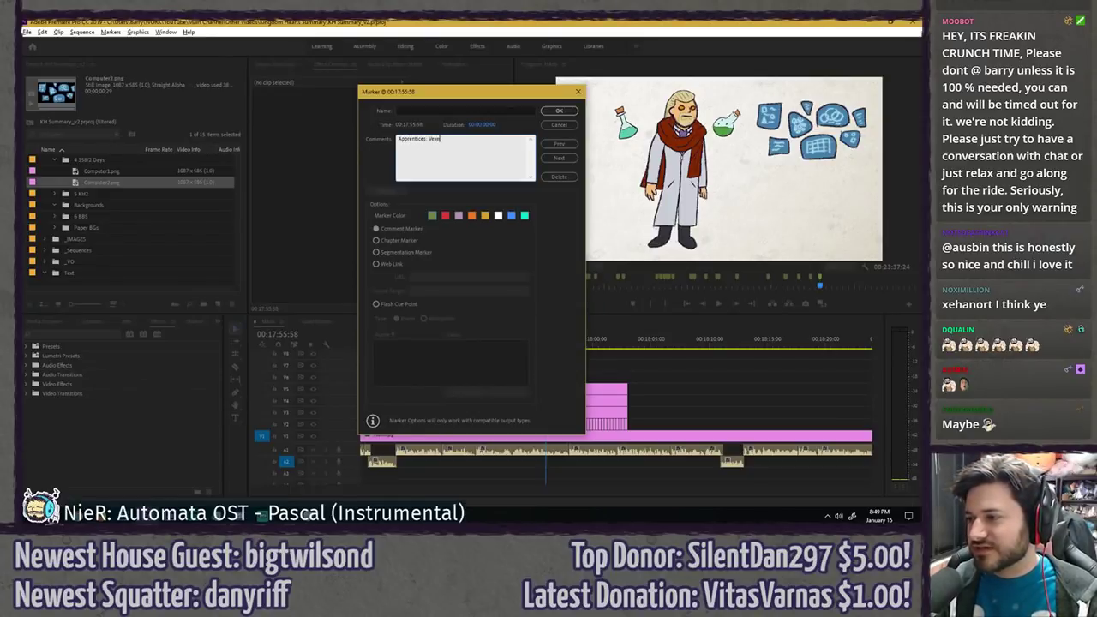
{"action": "type", "text": "n, Zexion"}
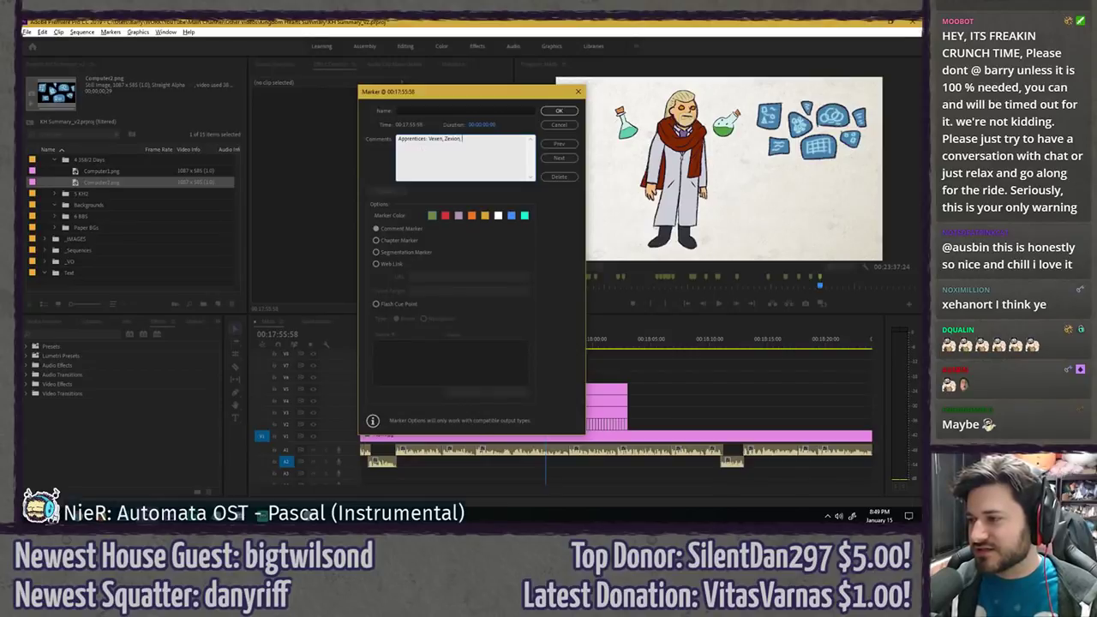
{"action": "type", "text": ", Xehanort"}
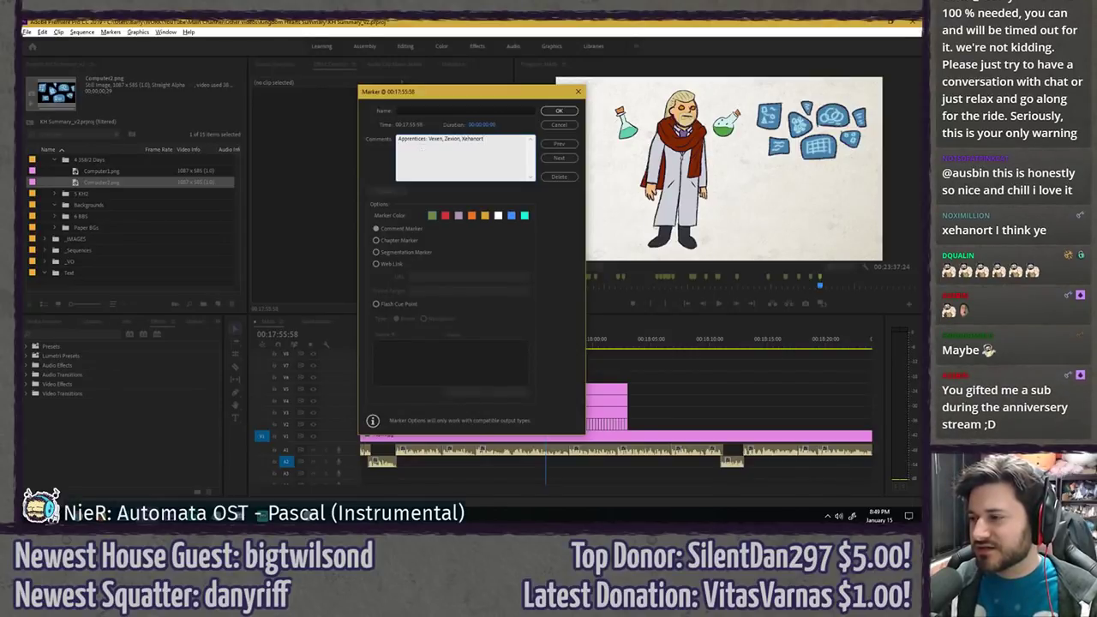
{"action": "key", "text": "Return"}
{"action": "type", "text": "Guards: Braig"}
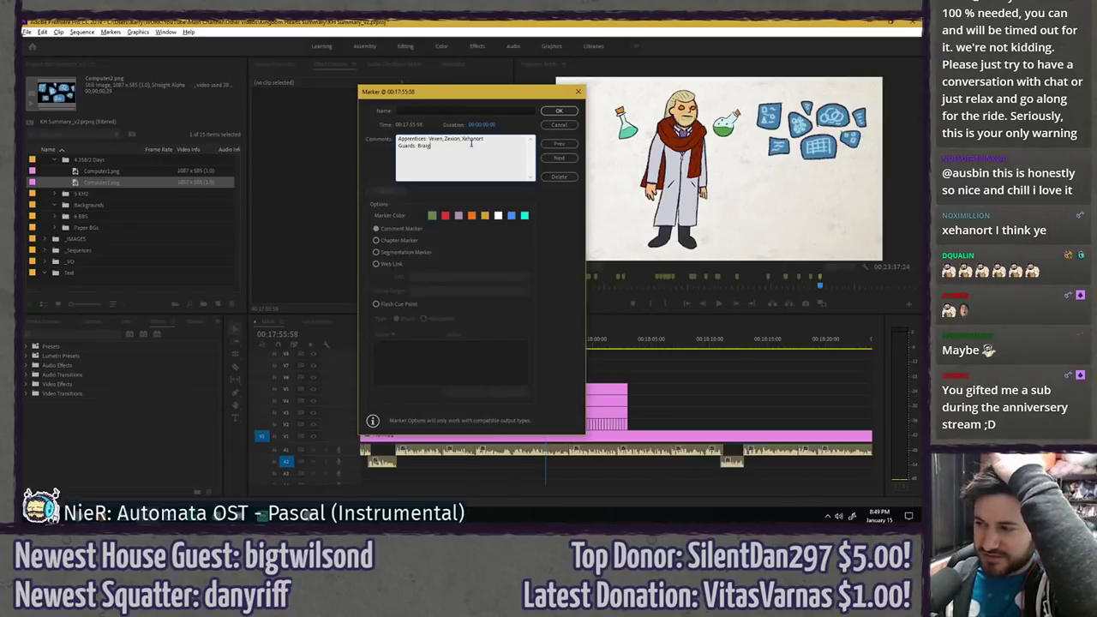
{"action": "left_click", "coordinate": [557, 113]}
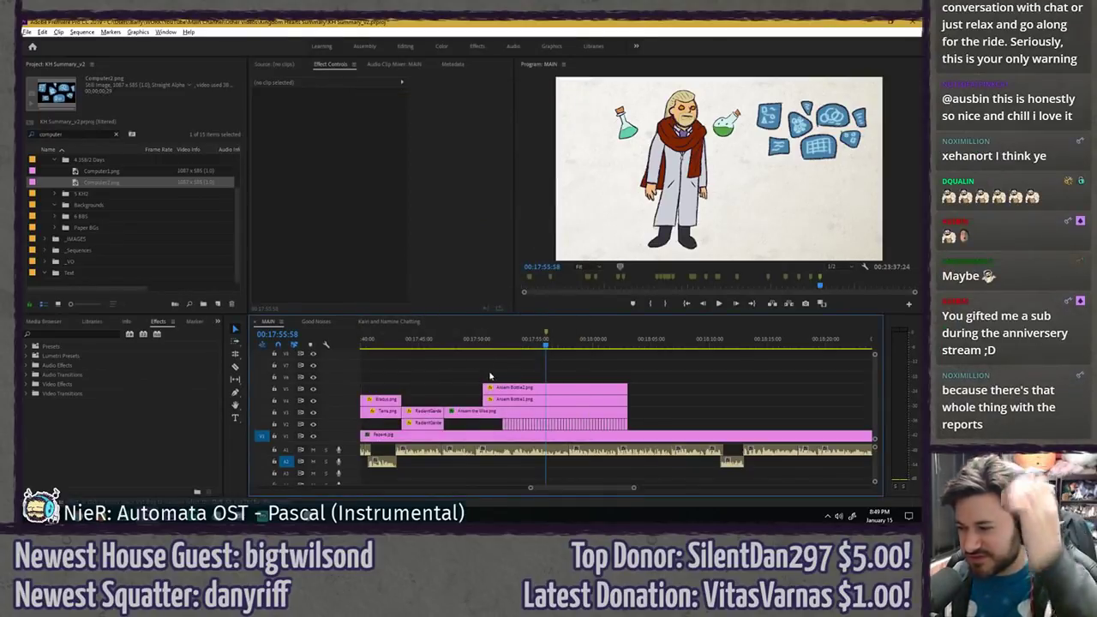
- Briefly replay the sequence and clear the Project panel search field
{"action": "key", "text": "space"}
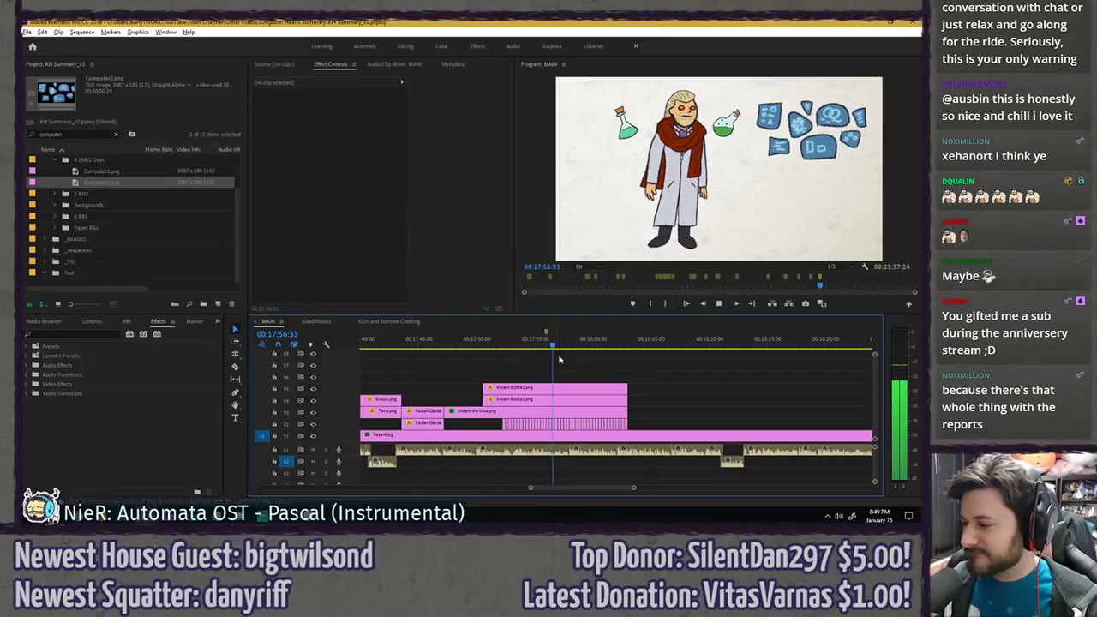
{"action": "scroll", "coordinate": [600, 370], "scroll_direction": "up", "scroll_amount": 2, "text": "alt"}
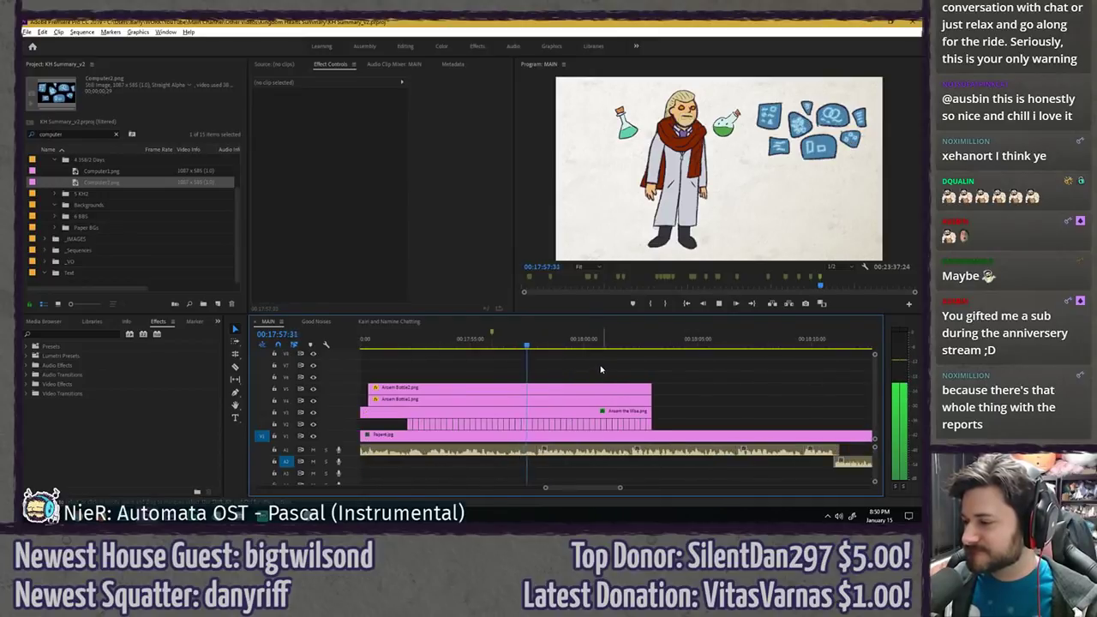
{"action": "key", "text": "space"}
{"action": "left_click", "coordinate": [116, 134]}
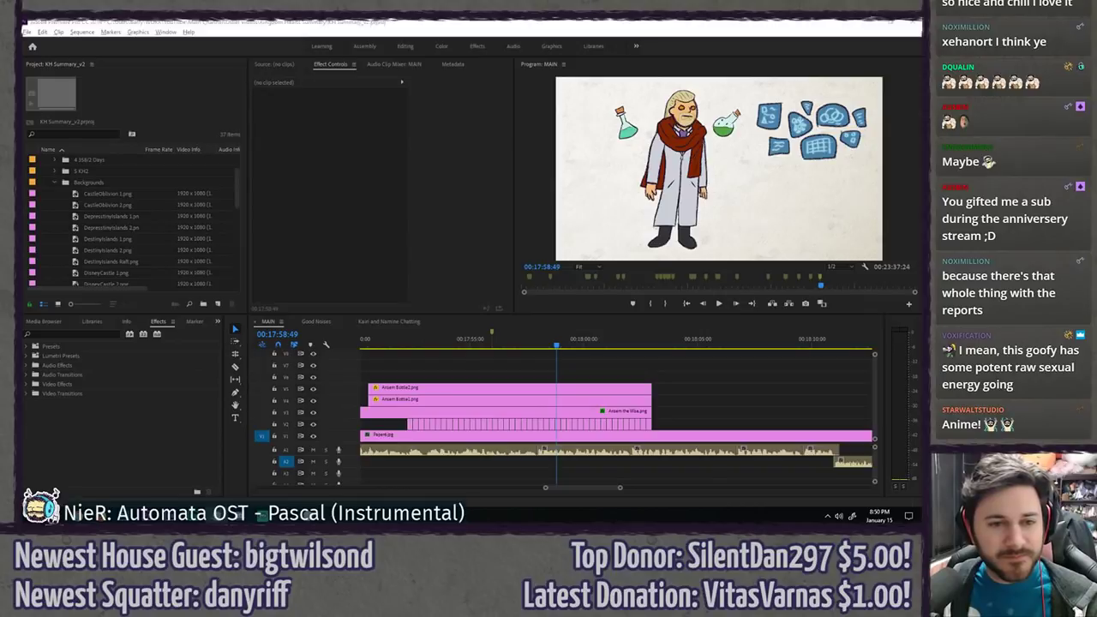
{"action": "key", "text": "alt+Tab"}
{"action": "key", "text": "alt+Tab"}
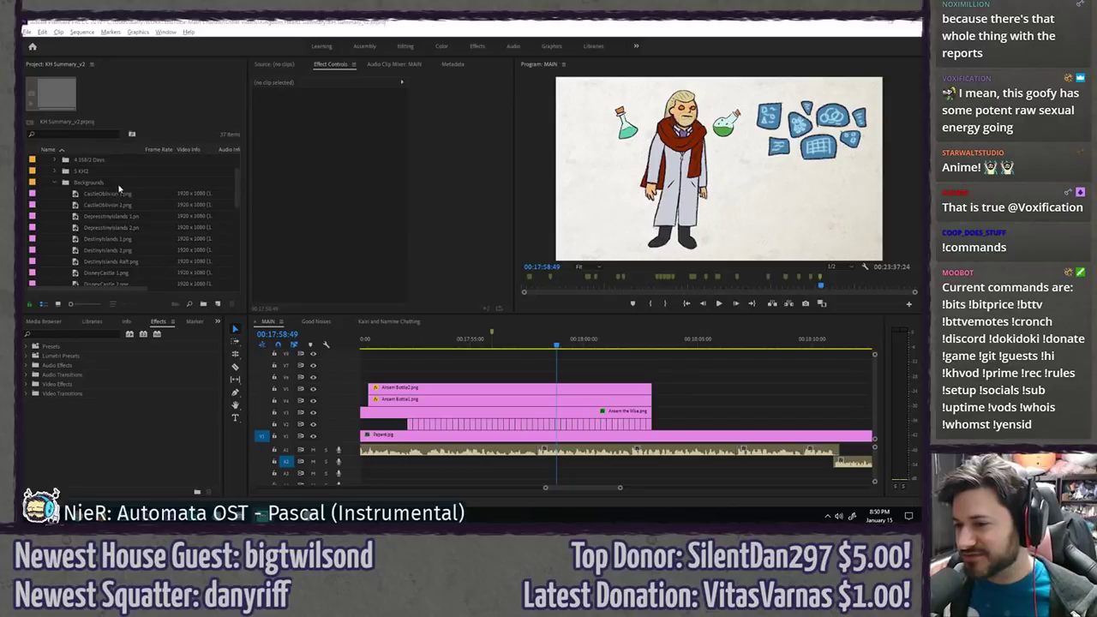
- Collapse the Backgrounds bin and expand the 6 BBS bin to list its character images
{"action": "left_click", "coordinate": [55, 182]}
{"action": "scroll", "coordinate": [58, 196], "scroll_direction": "up", "scroll_amount": 2}
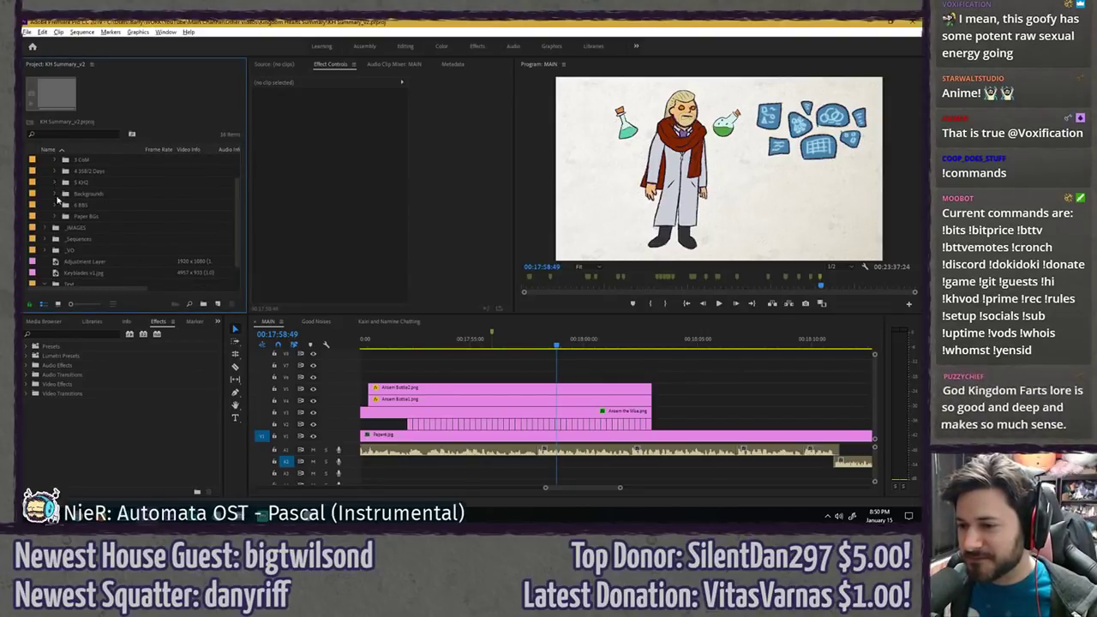
{"action": "left_click", "coordinate": [57, 216]}
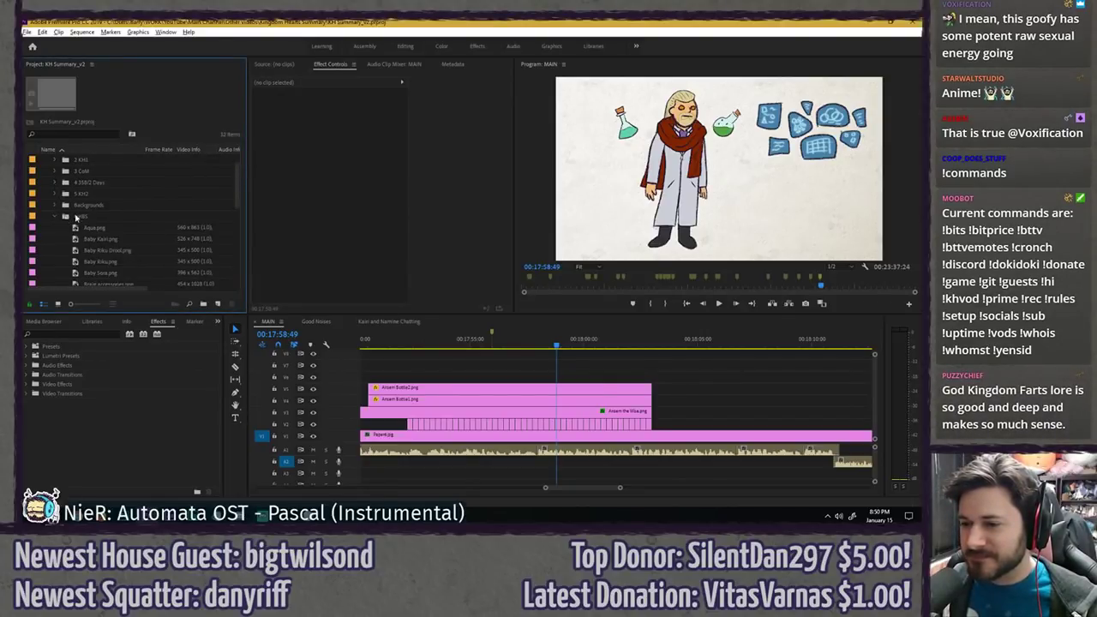
{"action": "right_click", "coordinate": [83, 165]}
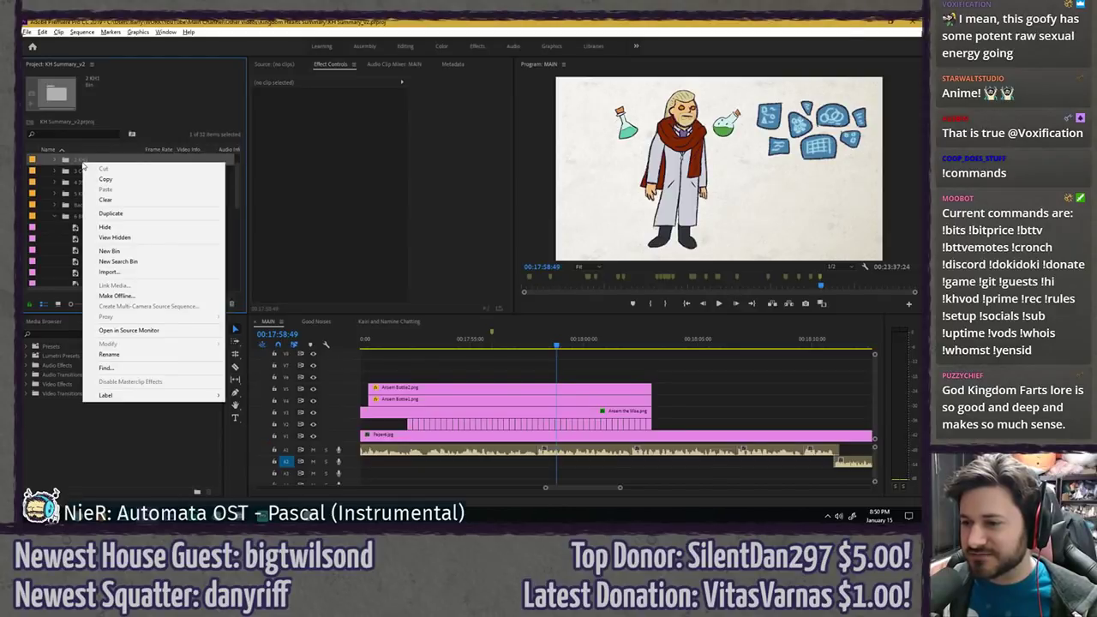
{"action": "left_click", "coordinate": [82, 164]}
{"action": "scroll", "coordinate": [82, 163], "scroll_direction": "up", "scroll_amount": 2}
{"action": "left_click", "coordinate": [91, 176]}
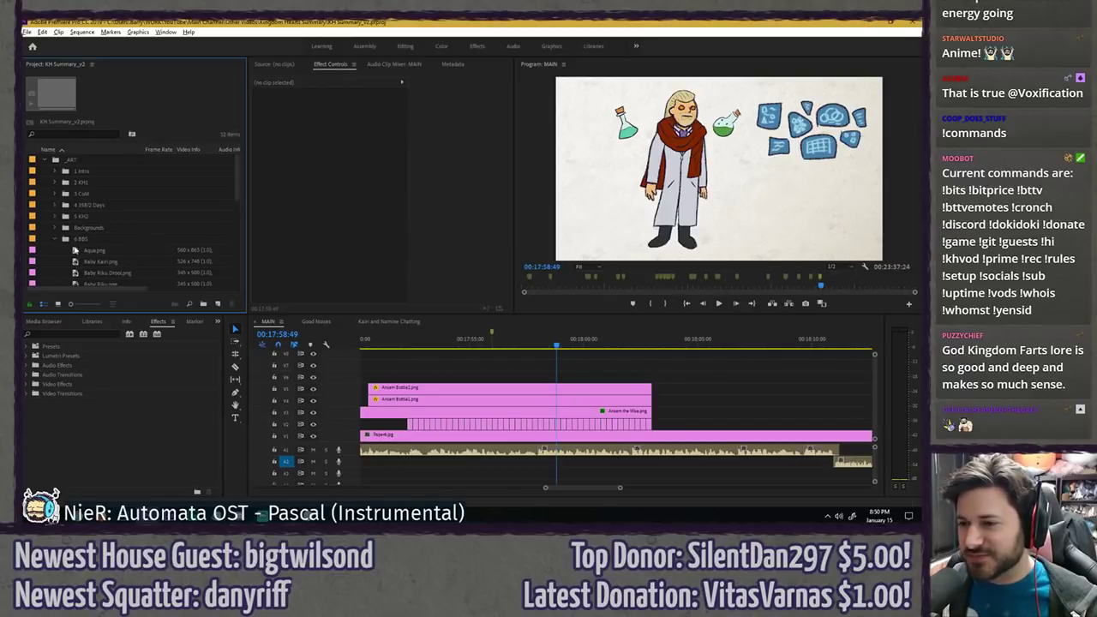
{"action": "scroll", "coordinate": [76, 250], "scroll_direction": "down", "scroll_amount": 5}
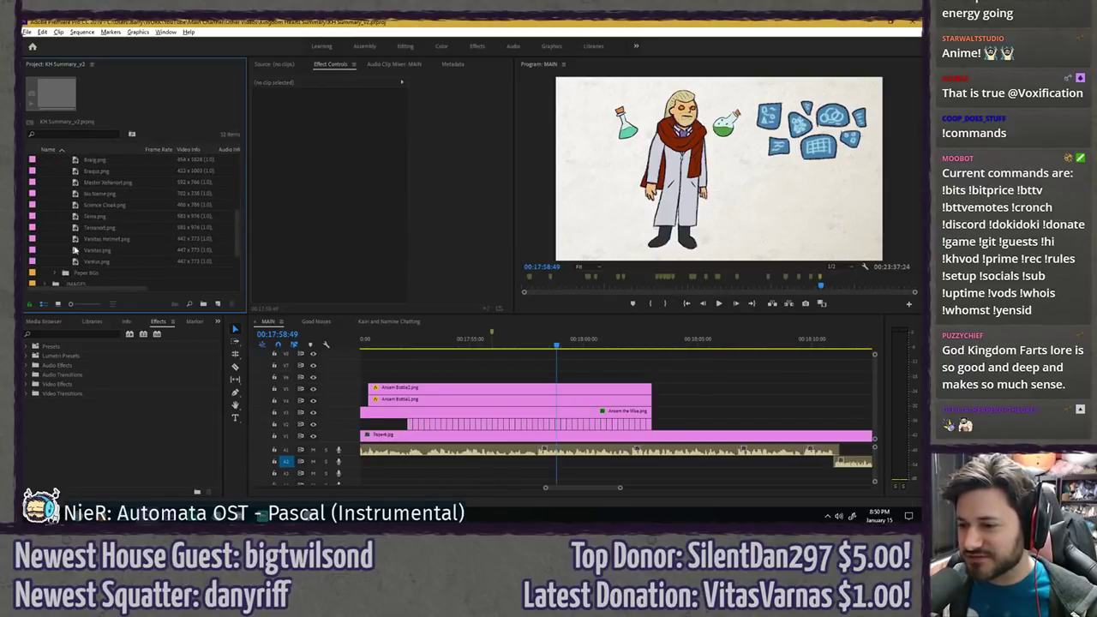
{"action": "scroll", "coordinate": [106, 241], "scroll_direction": "up", "scroll_amount": 2}
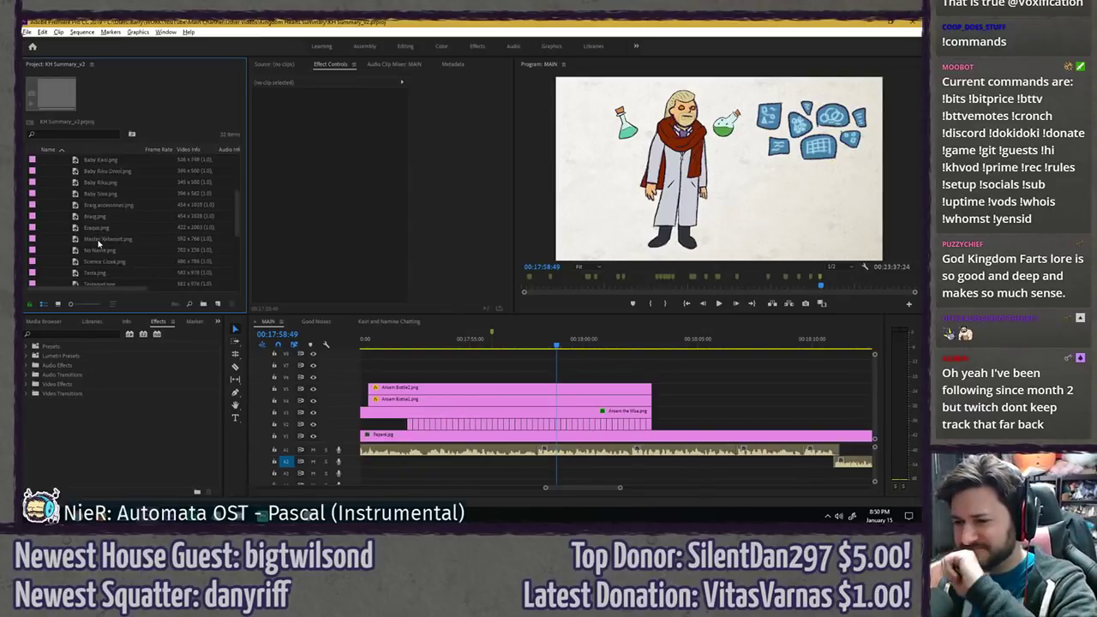
{"action": "scroll", "coordinate": [98, 244], "scroll_direction": "up", "scroll_amount": 2}
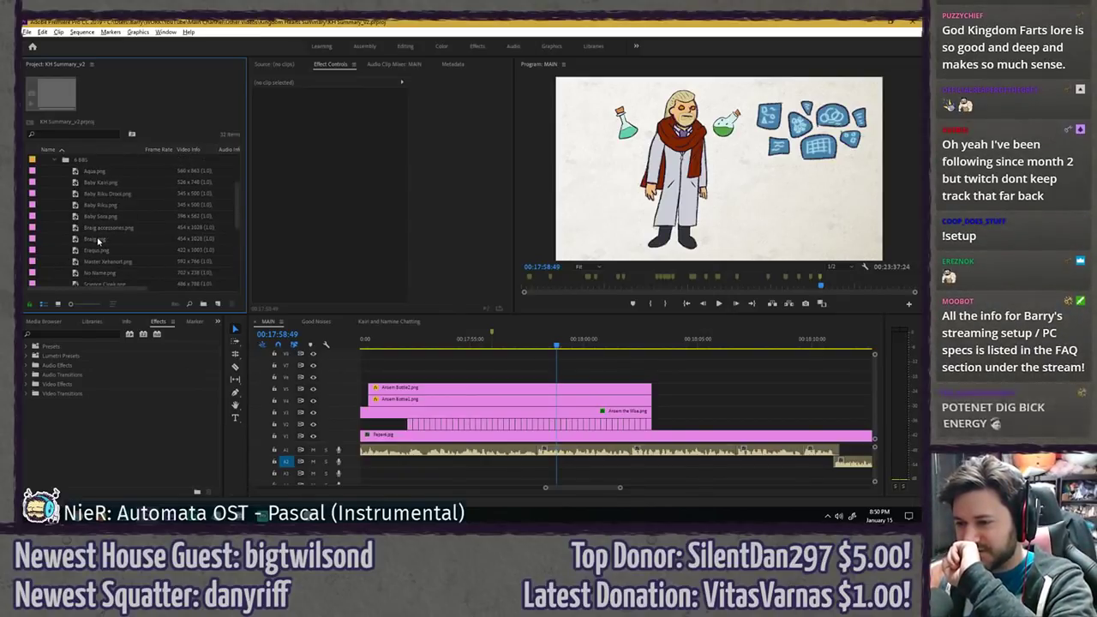
- Place Baby Kairi.png on an upper video track and try a 50 scale with position tweaks
{"action": "left_click_drag", "start_coordinate": [101, 182], "coordinate": [565, 377]}
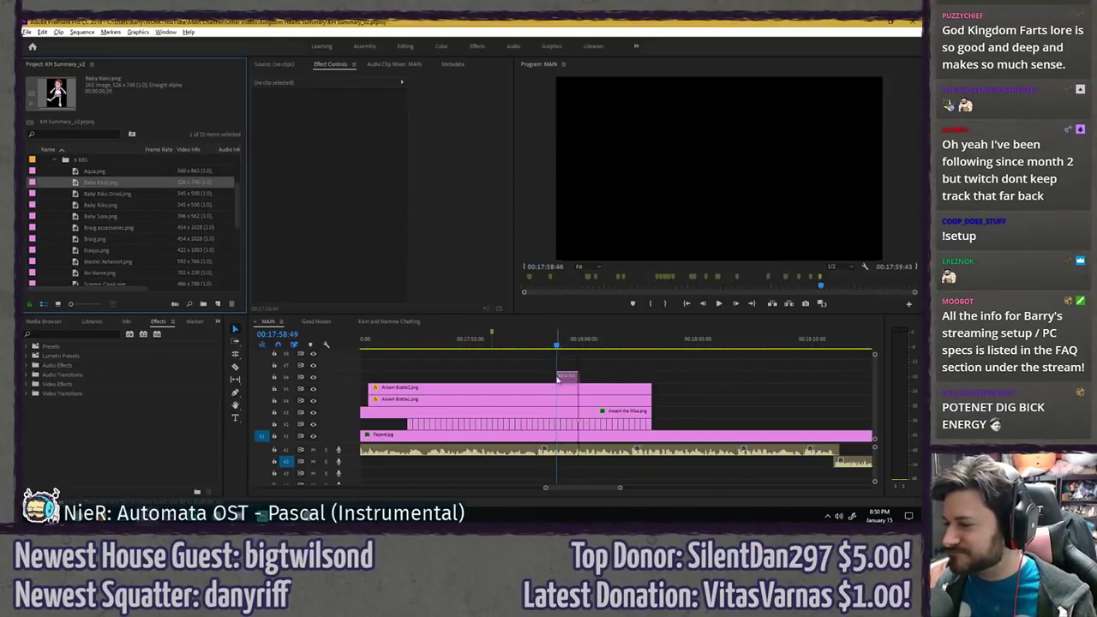
{"action": "left_click", "coordinate": [337, 122]}
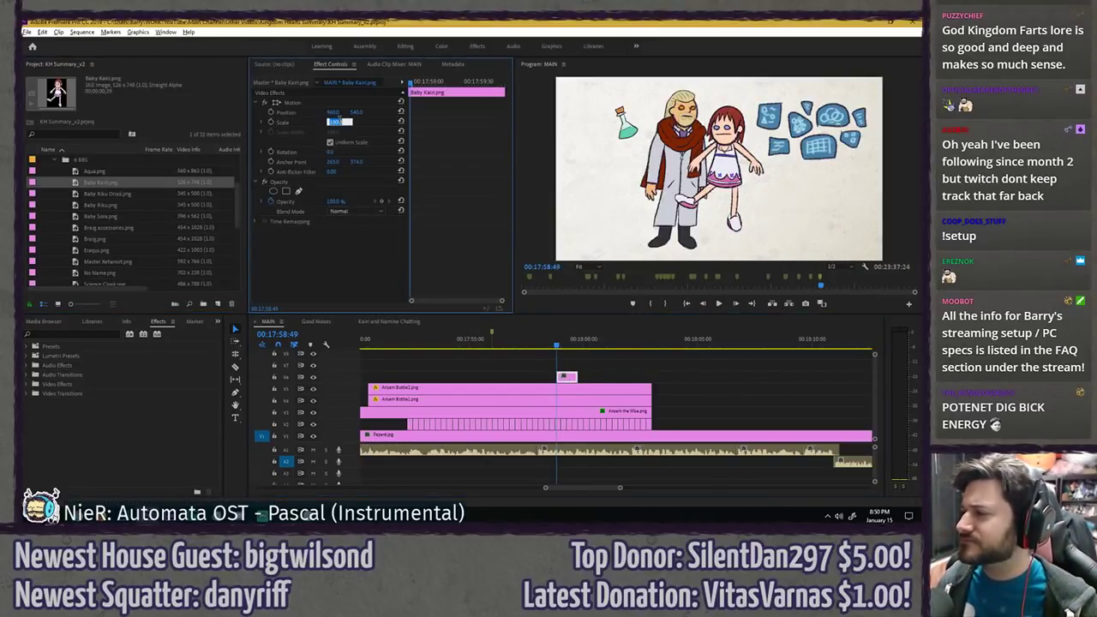
{"action": "type", "text": "50"}
{"action": "key", "text": "Return"}
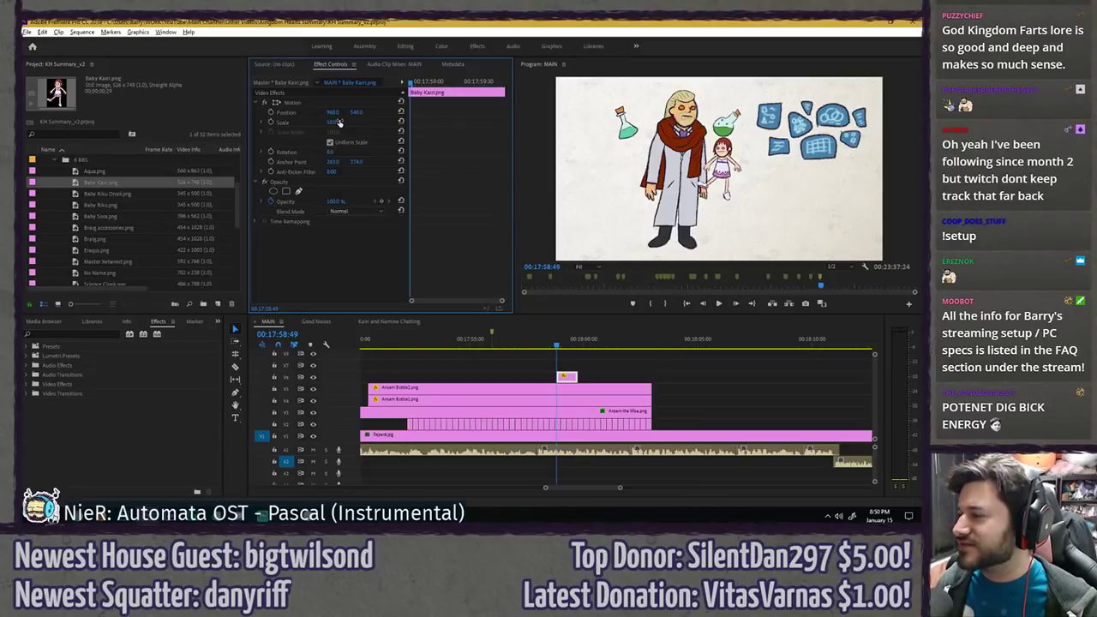
{"action": "left_click", "coordinate": [338, 122]}
{"action": "key", "text": "Return"}
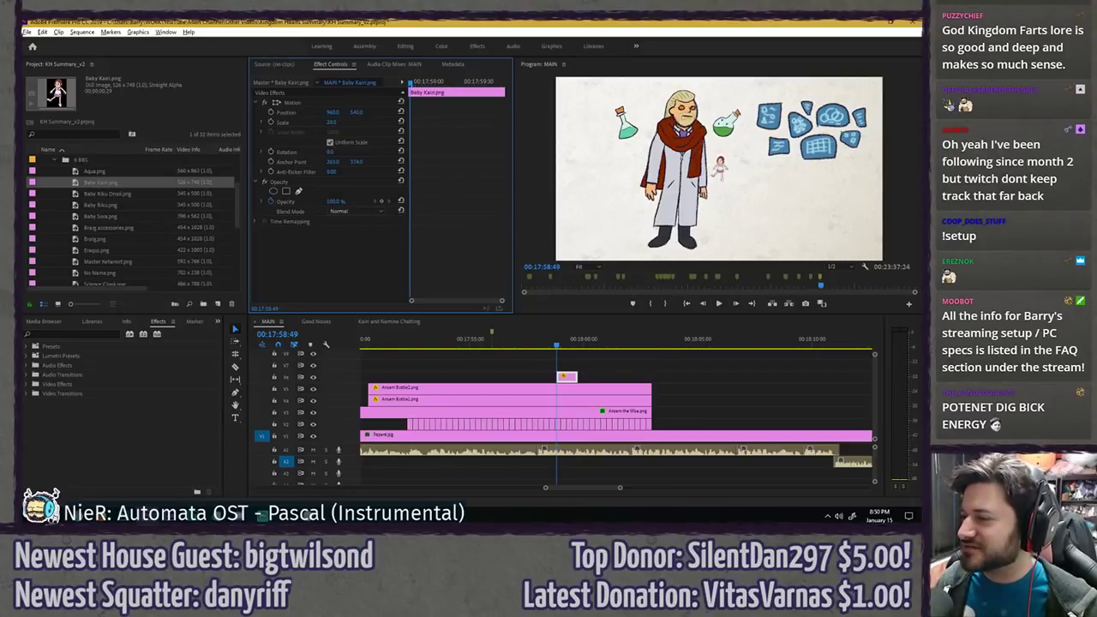
{"action": "left_click_drag", "start_coordinate": [356, 112], "coordinate": [503, 112]}
{"action": "left_click_drag", "start_coordinate": [364, 112], "coordinate": [347, 112]}
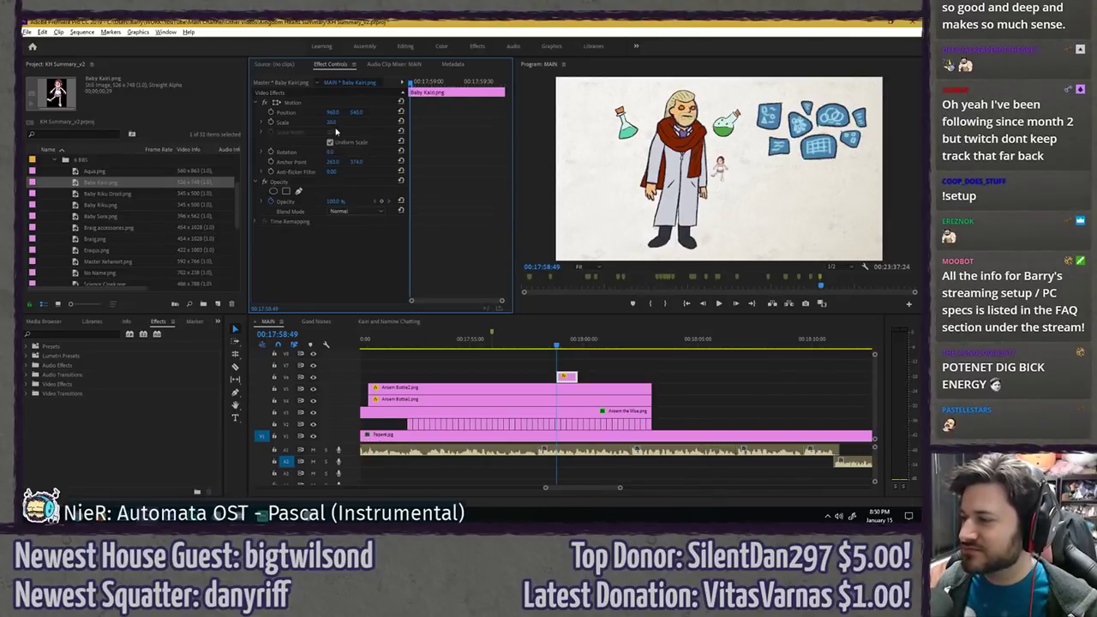
- Settle Baby Kairi at 75 scale, positioned right of Ansem and slightly lower
{"action": "type", "text": "60"}
{"action": "key", "text": "Return"}
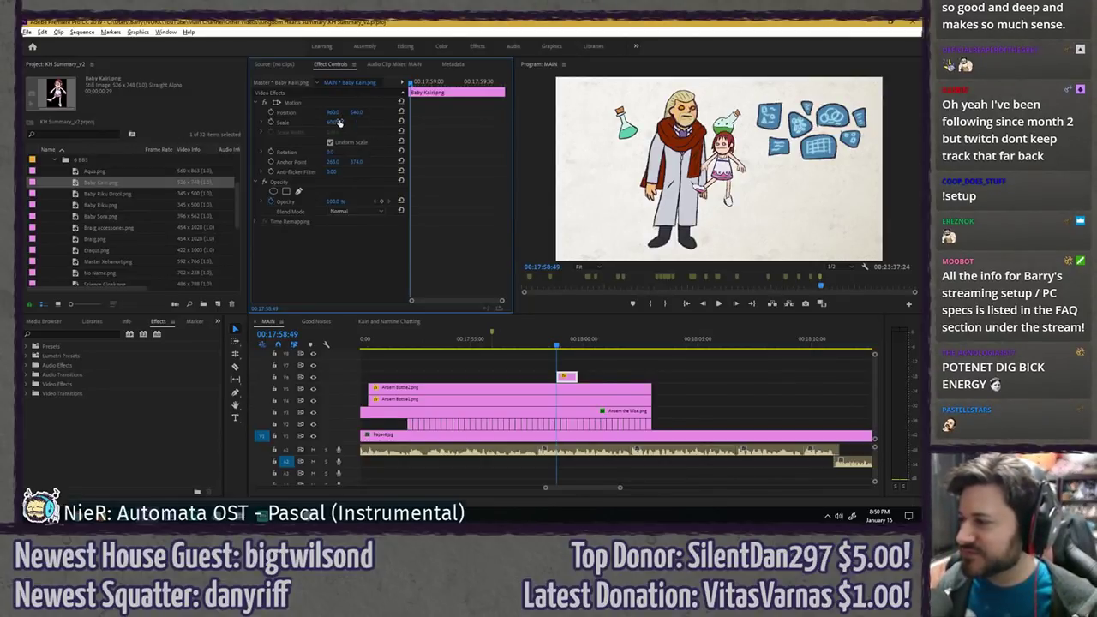
{"action": "left_click", "coordinate": [339, 123]}
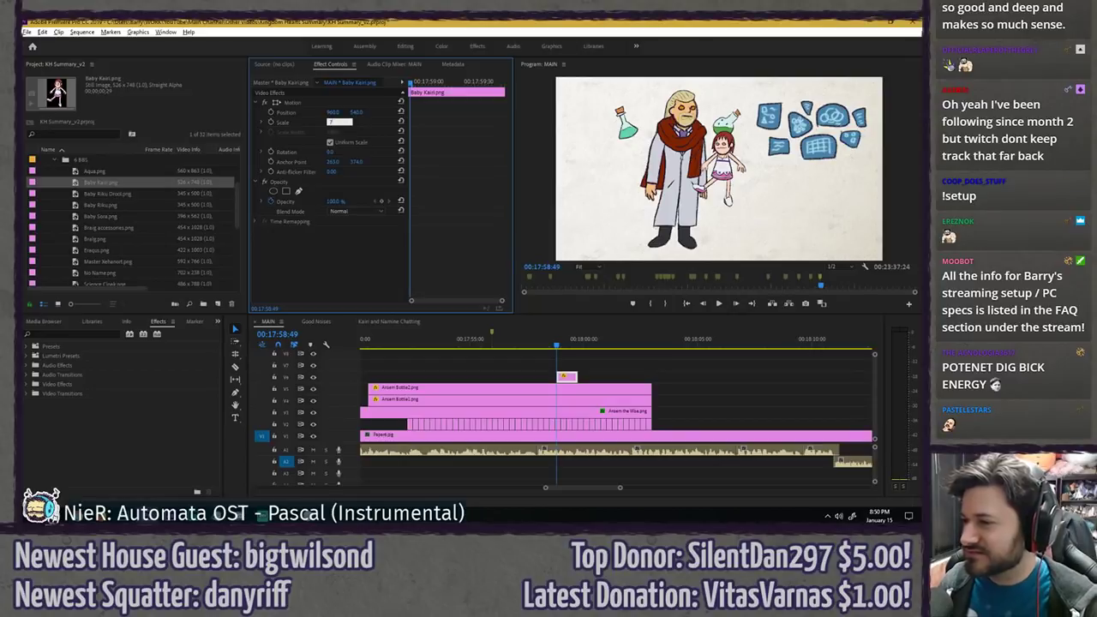
{"action": "type", "text": "80"}
{"action": "key", "text": "Return"}
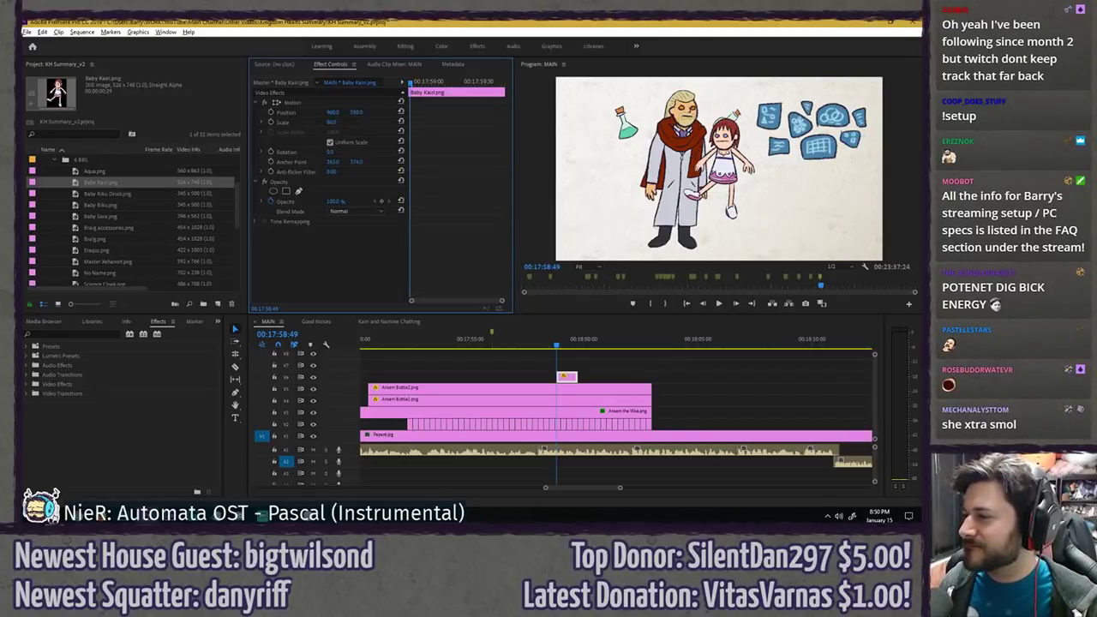
{"action": "left_click_drag", "start_coordinate": [356, 112], "coordinate": [446, 112]}
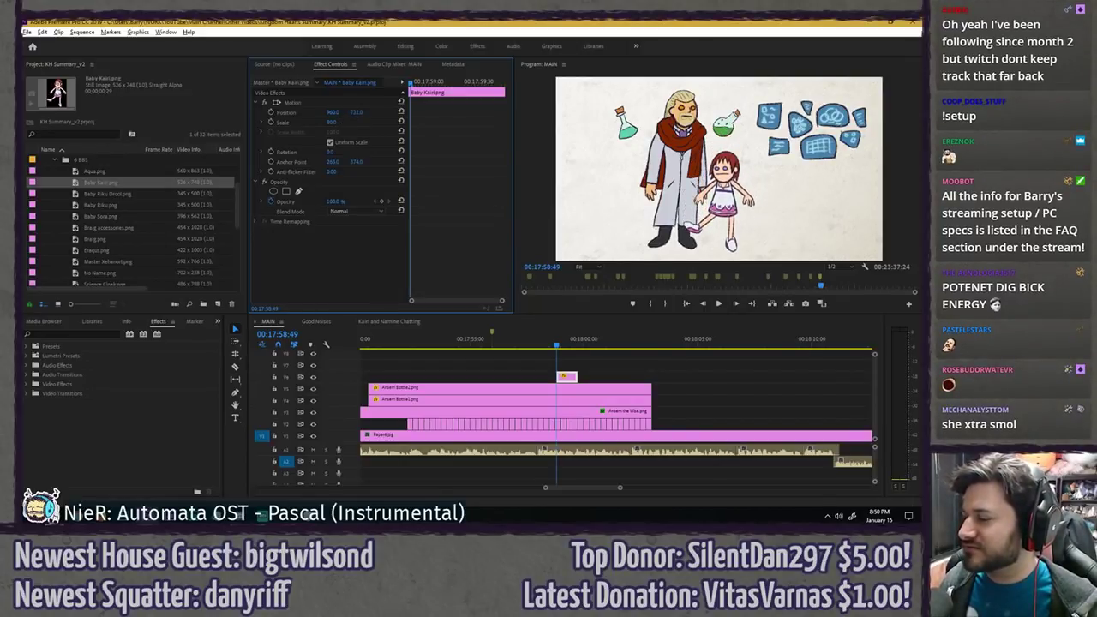
{"action": "left_click", "coordinate": [338, 122]}
{"action": "type", "text": "75"}
{"action": "key", "text": "Return"}
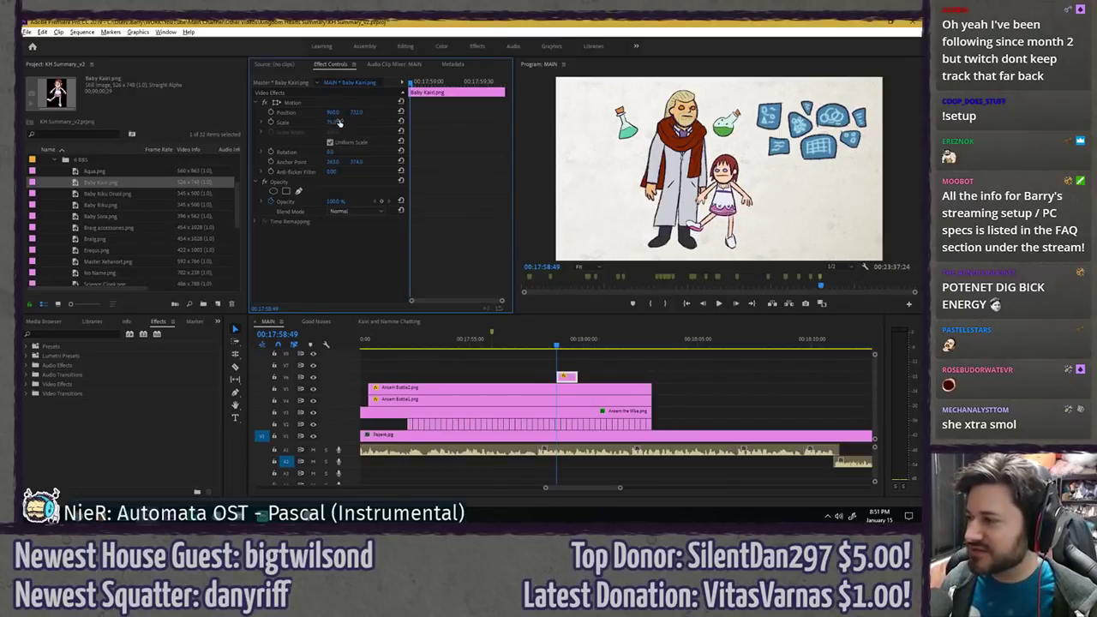
{"action": "left_click_drag", "start_coordinate": [356, 112], "coordinate": [429, 112]}
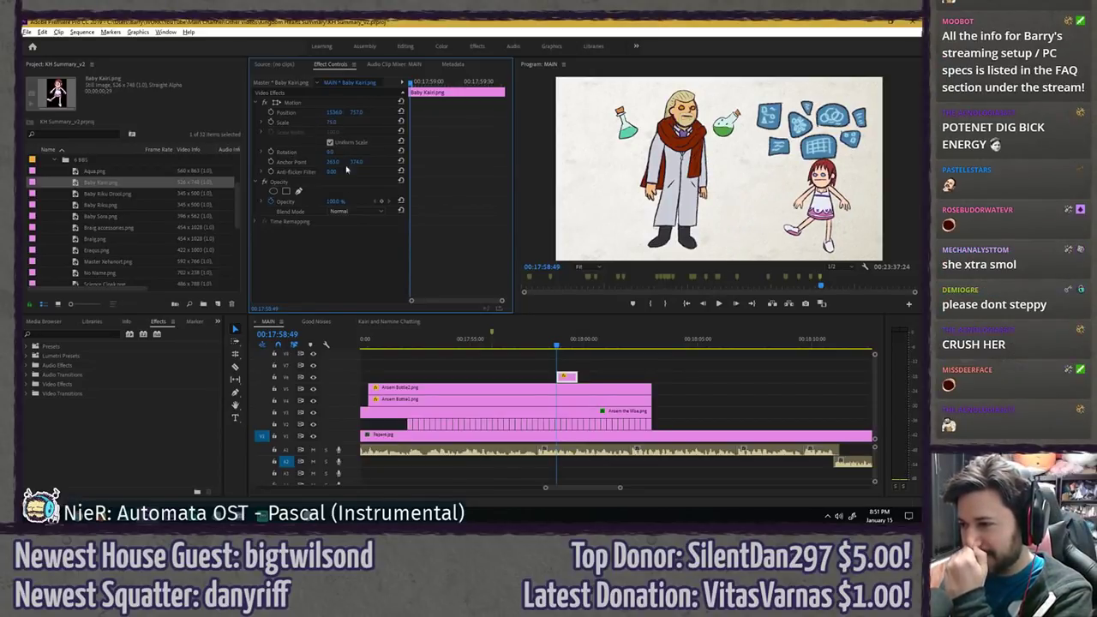
- Save the project and move Baby Kairi's anchor point in the Program monitor
{"action": "key", "text": "ctrl+s"}
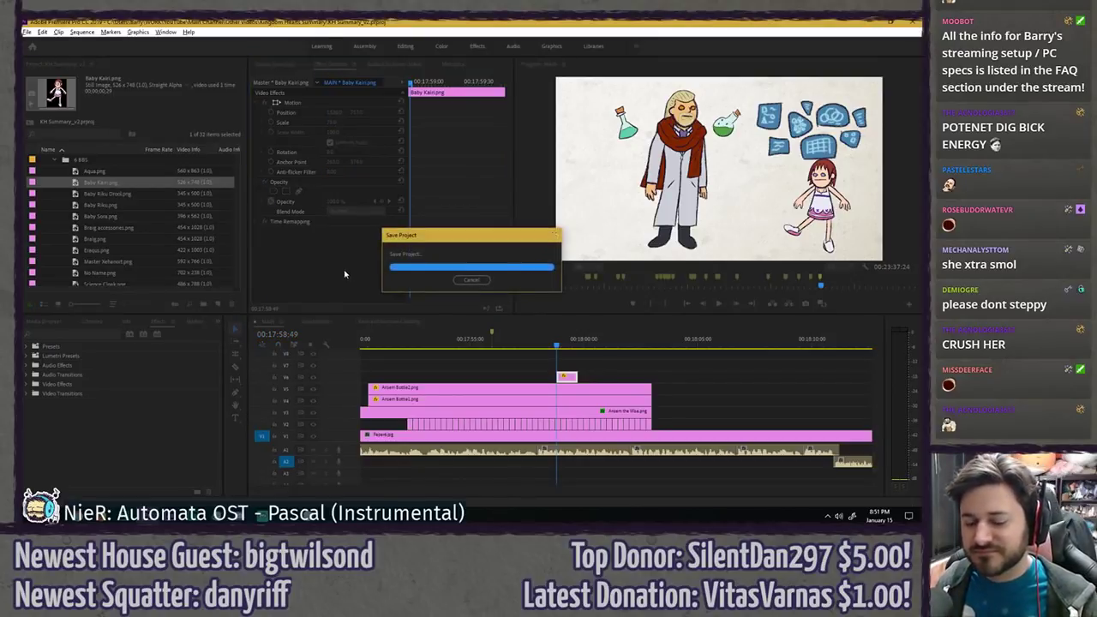
{"action": "left_click", "coordinate": [318, 102]}
{"action": "left_click_drag", "start_coordinate": [817, 206], "coordinate": [824, 220]}
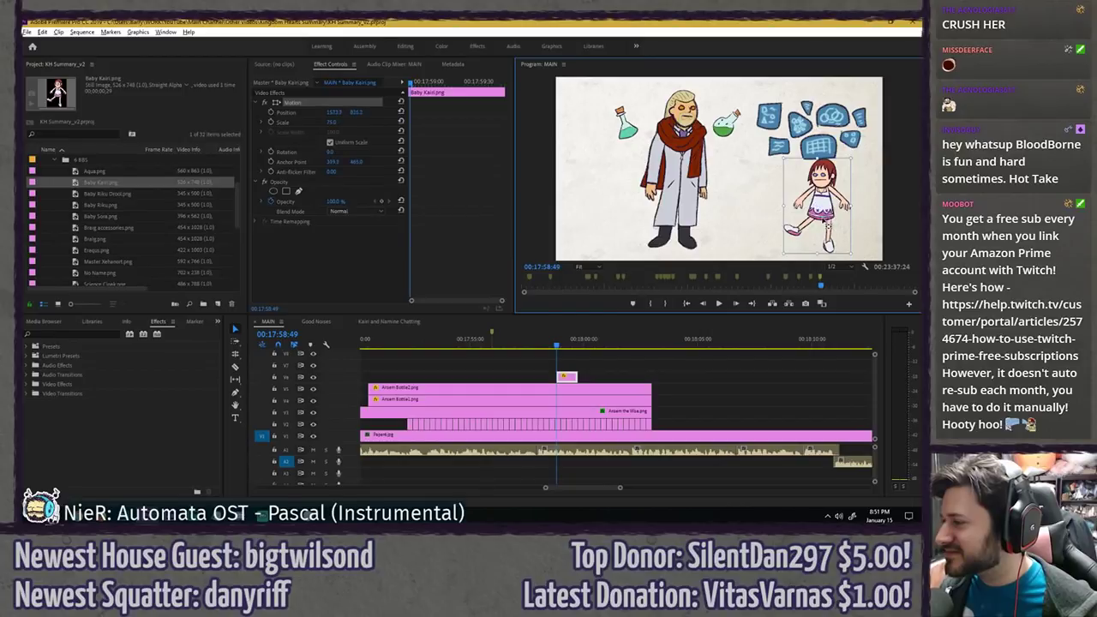
{"action": "left_click", "coordinate": [438, 238]}
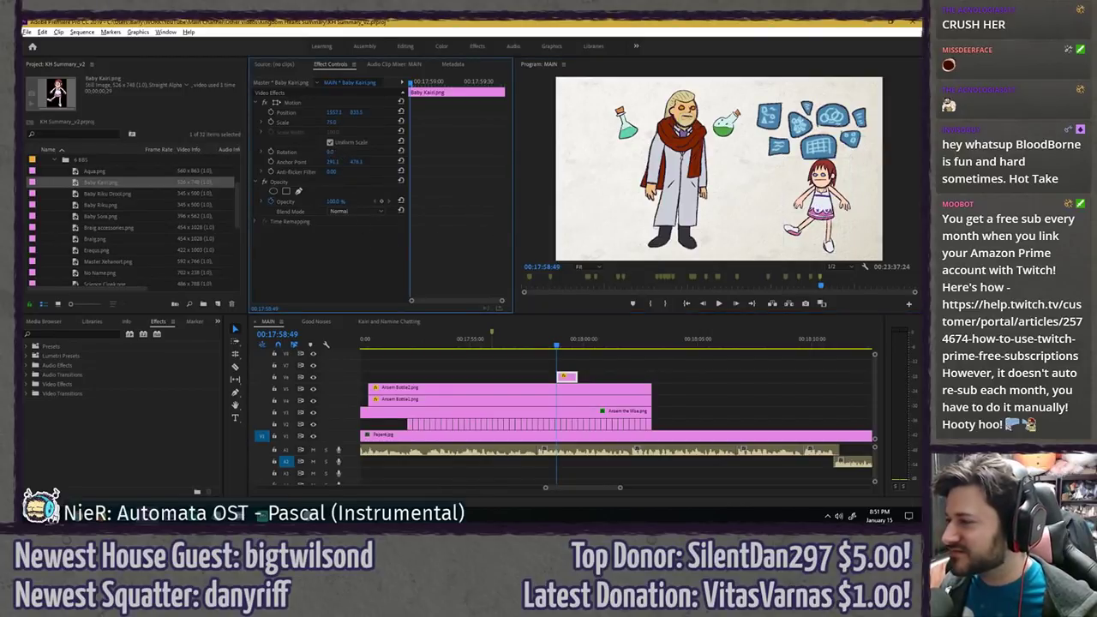
- Tilt Baby Kairi clockwise to a 16.8° rotation
{"action": "left_click_drag", "start_coordinate": [331, 151], "coordinate": [315, 152]}
{"action": "key", "text": "ctrl+z"}
{"action": "key", "text": "ctrl+z"}
{"action": "key", "text": "ctrl+z"}
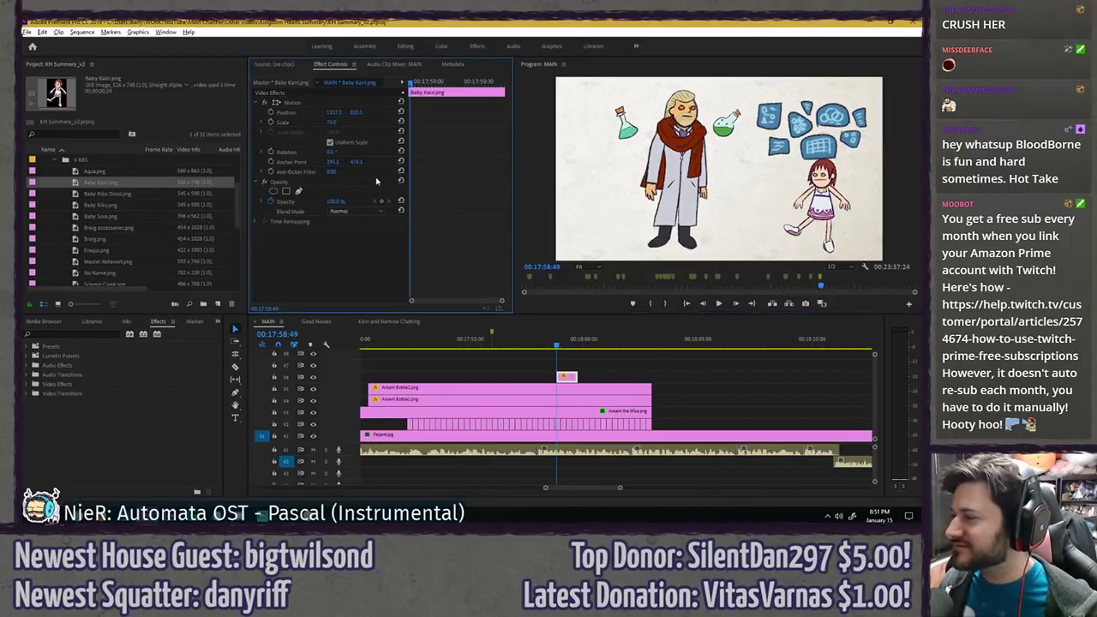
{"action": "key", "text": "ctrl+shift+z"}
{"action": "key", "text": "ctrl+shift+z"}
{"action": "key", "text": "ctrl+shift+z"}
{"action": "left_click_drag", "start_coordinate": [375, 181], "coordinate": [330, 148]}
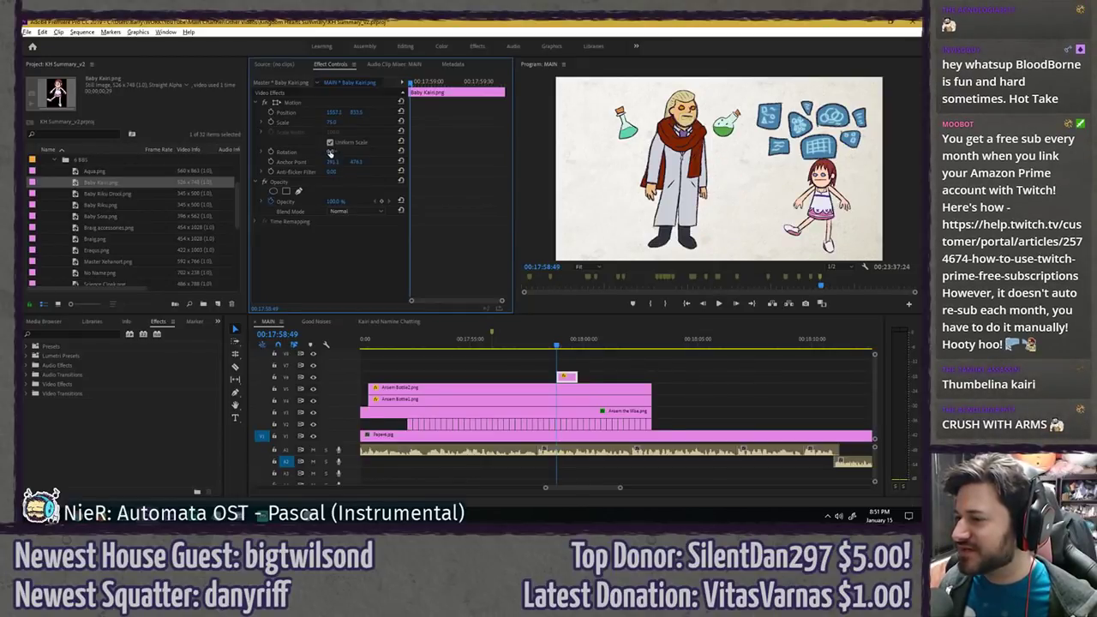
{"action": "left_click", "coordinate": [333, 103]}
{"action": "left_click", "coordinate": [333, 265]}
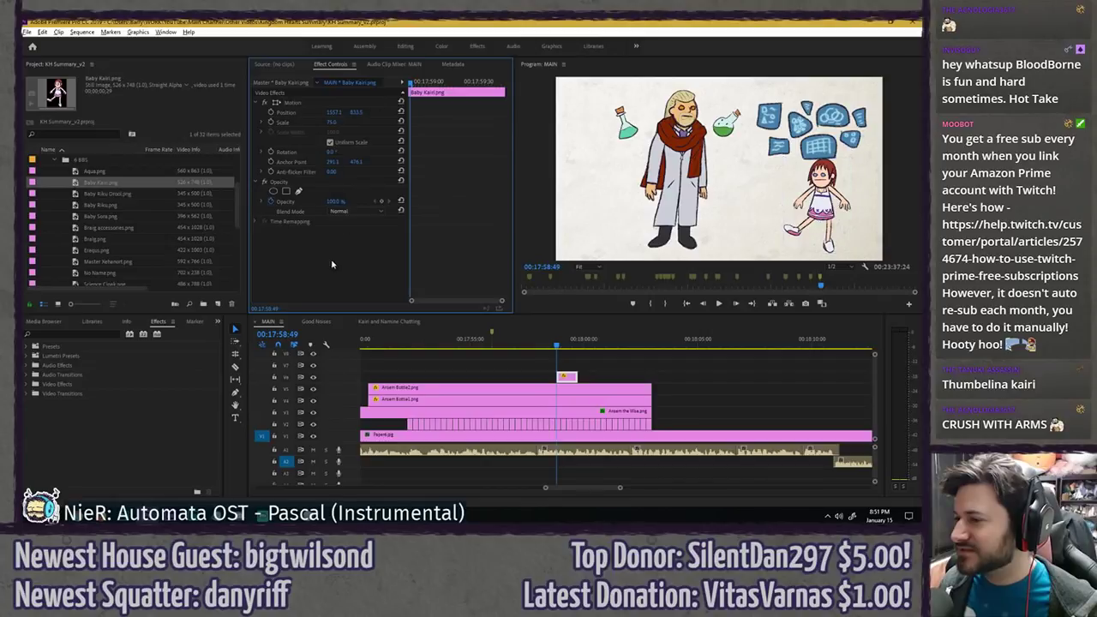
{"action": "mouse_move", "coordinate": [332, 151]}
{"action": "left_mouse_down"}
{"action": "mouse_move", "coordinate": [344, 152]}
{"action": "mouse_move", "coordinate": [289, 151]}
{"action": "mouse_move", "coordinate": [315, 152]}
{"action": "left_mouse_up"}
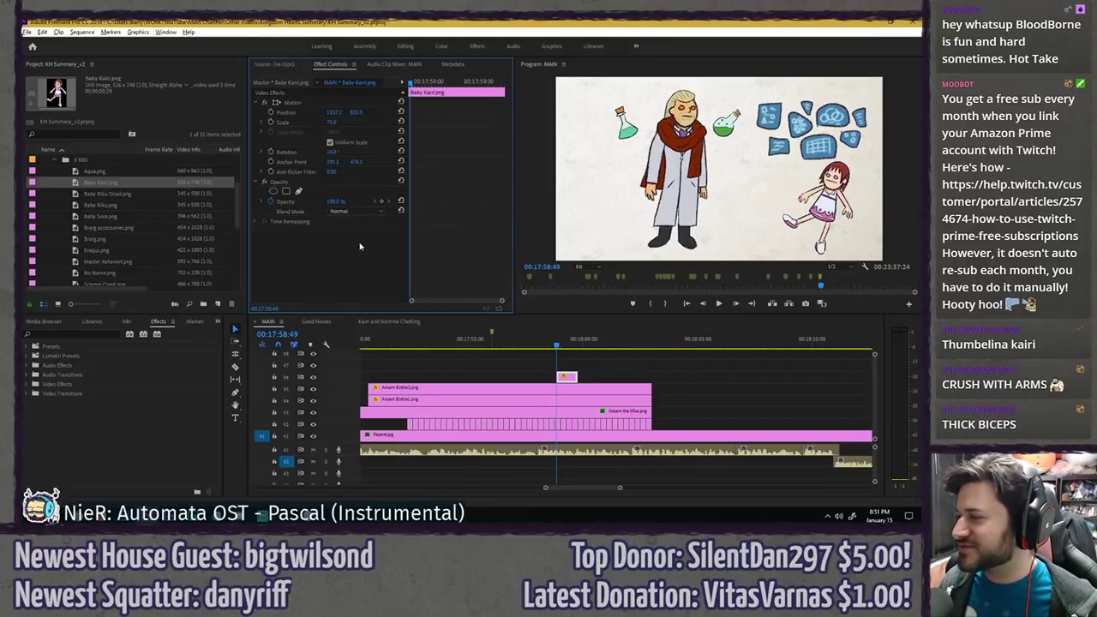
- Toggle undo and redo to compare Baby Kairi's previous and new tilt
{"action": "key", "text": "ctrl+z"}
{"action": "key", "text": "ctrl+shift+z"}
{"action": "key", "text": "ctrl+z"}
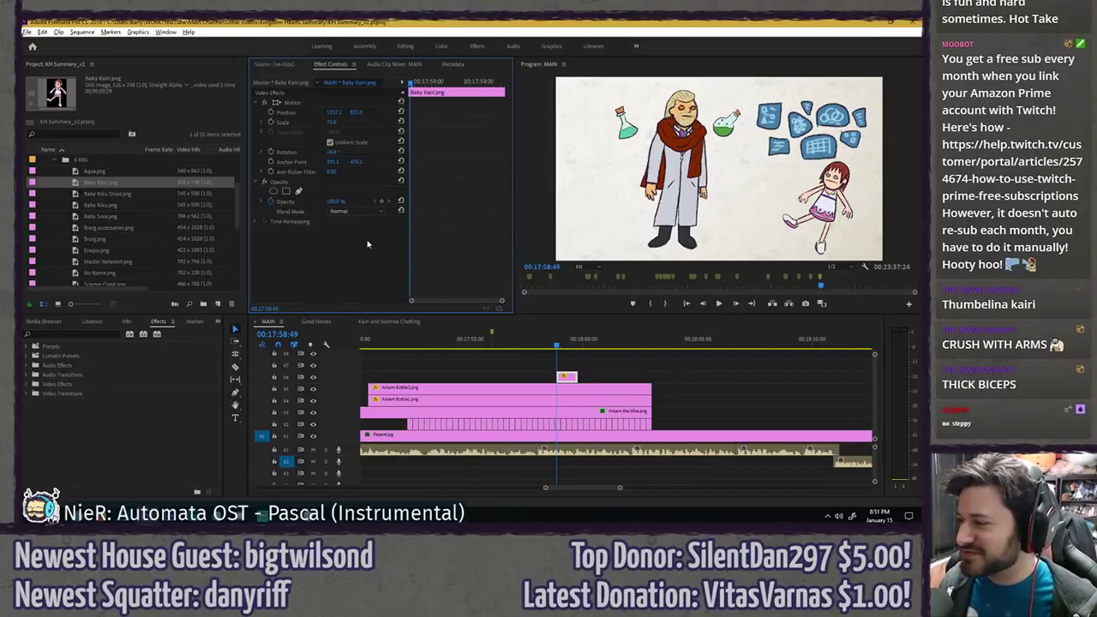
{"action": "key", "text": "ctrl+shift+z"}
{"action": "key", "text": "ctrl+z"}
{"action": "key", "text": "ctrl+shift+z"}
{"action": "key", "text": "ctrl+z"}
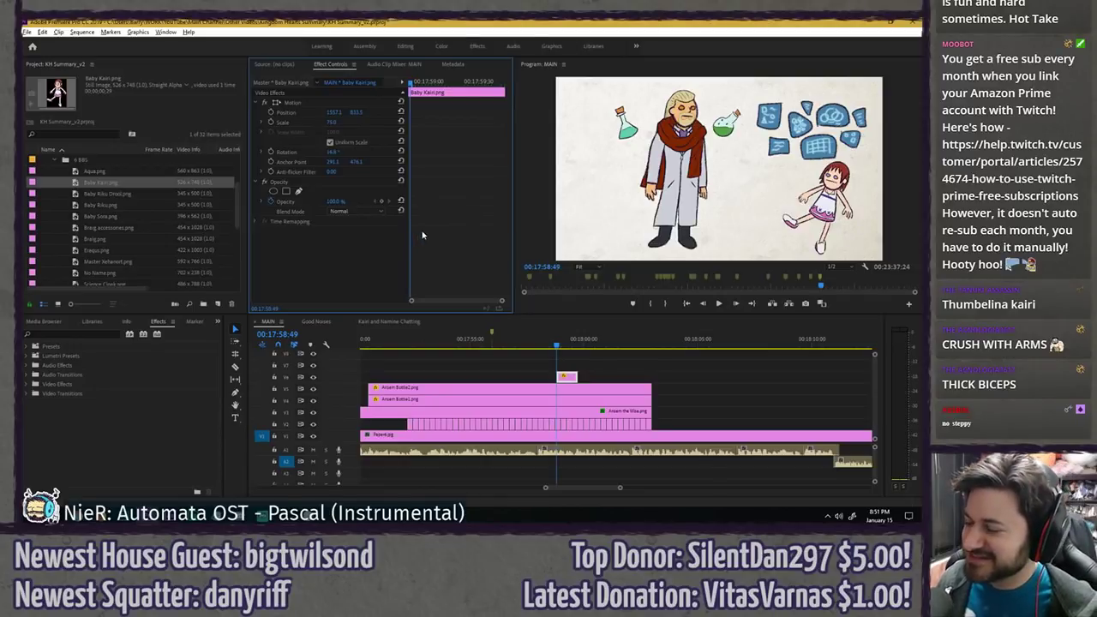
{"action": "key", "text": "ctrl+shift+z"}
{"action": "key", "text": "ctrl+z"}
- Review the shot in playback and extend the Baby Kairi clip's end later
{"action": "left_click", "coordinate": [558, 358]}
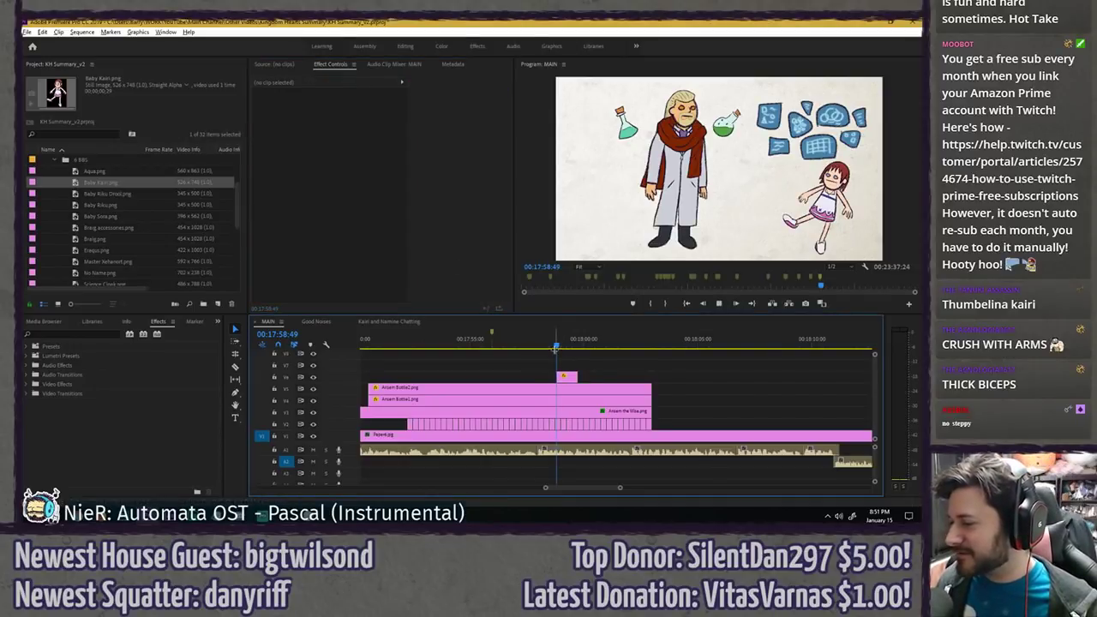
{"action": "key", "text": "space"}
{"action": "left_click", "coordinate": [549, 342]}
{"action": "key", "text": "space"}
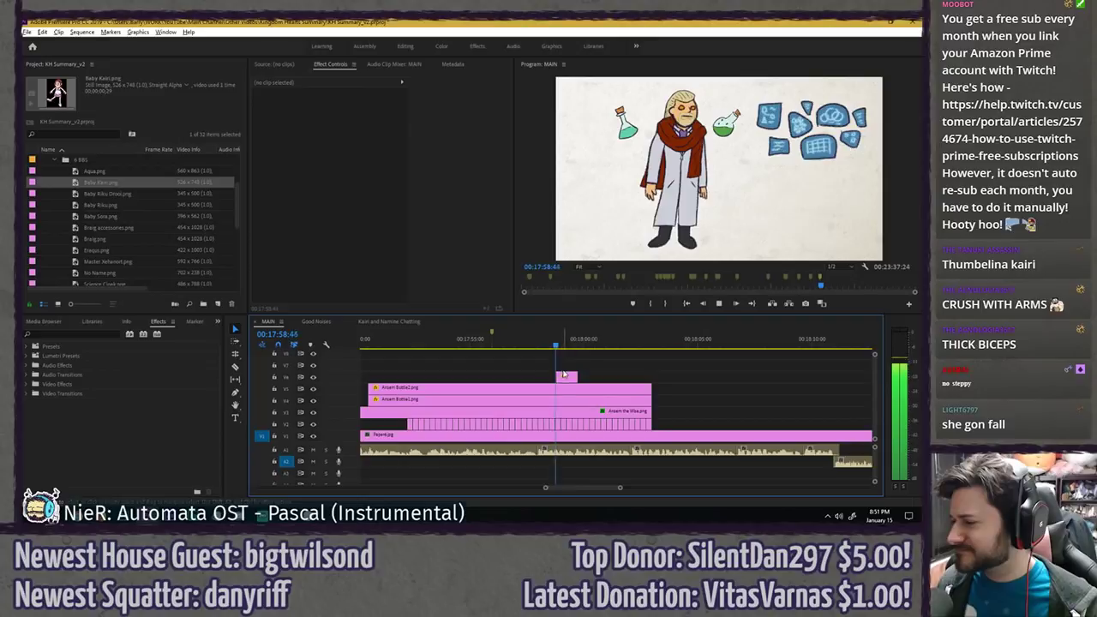
{"action": "key", "text": "space"}
{"action": "left_click", "coordinate": [546, 343]}
{"action": "key", "text": "space"}
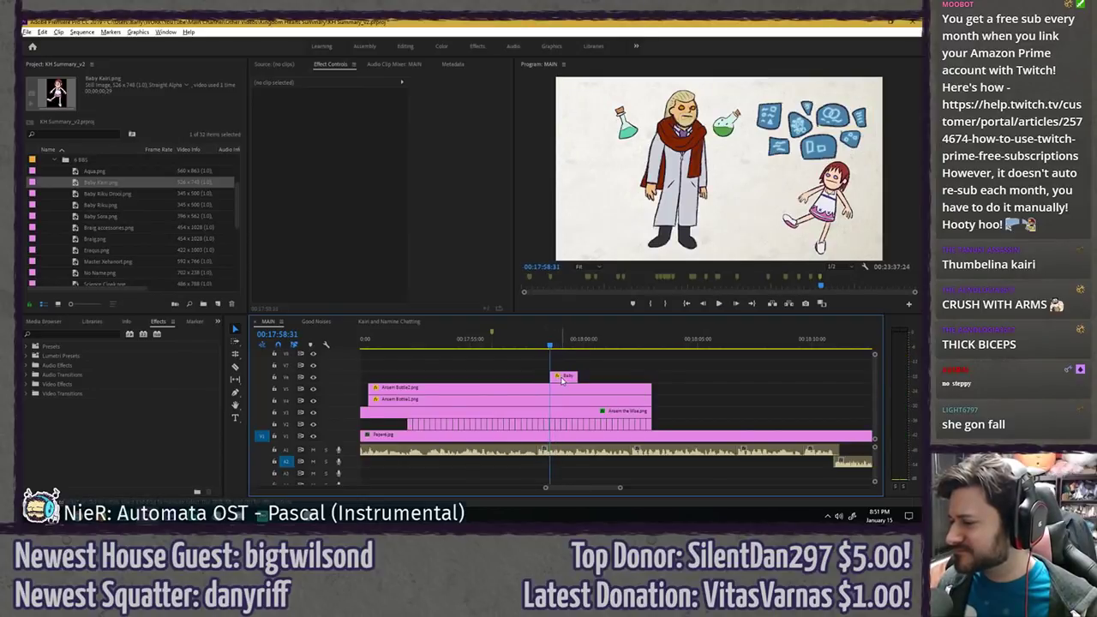
{"action": "left_click", "coordinate": [565, 378]}
{"action": "left_click_drag", "start_coordinate": [577, 377], "coordinate": [651, 375]}
{"action": "key", "text": "space"}
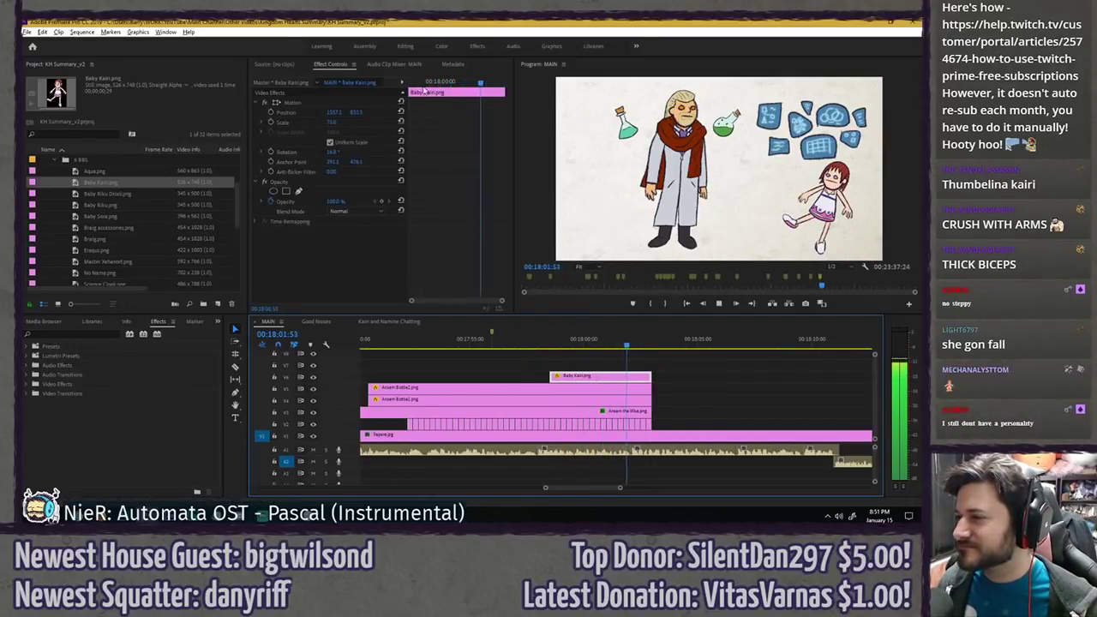
{"action": "left_click", "coordinate": [356, 111]}
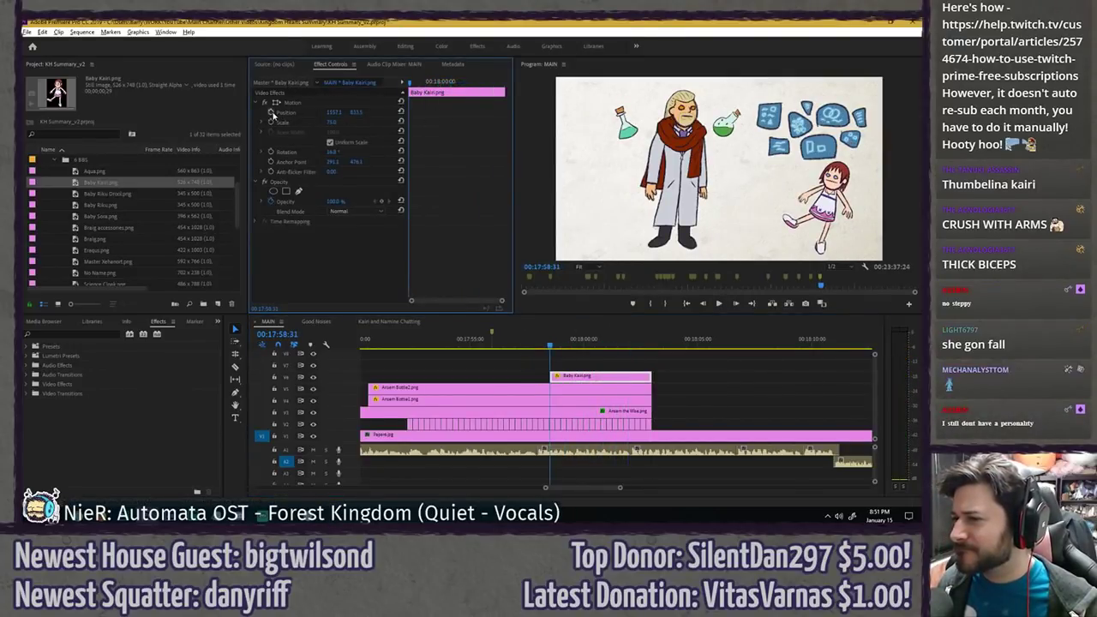
- Keyframe Baby Kairi's Position so she slides in from beyond the right edge
{"action": "left_click", "coordinate": [274, 112]}
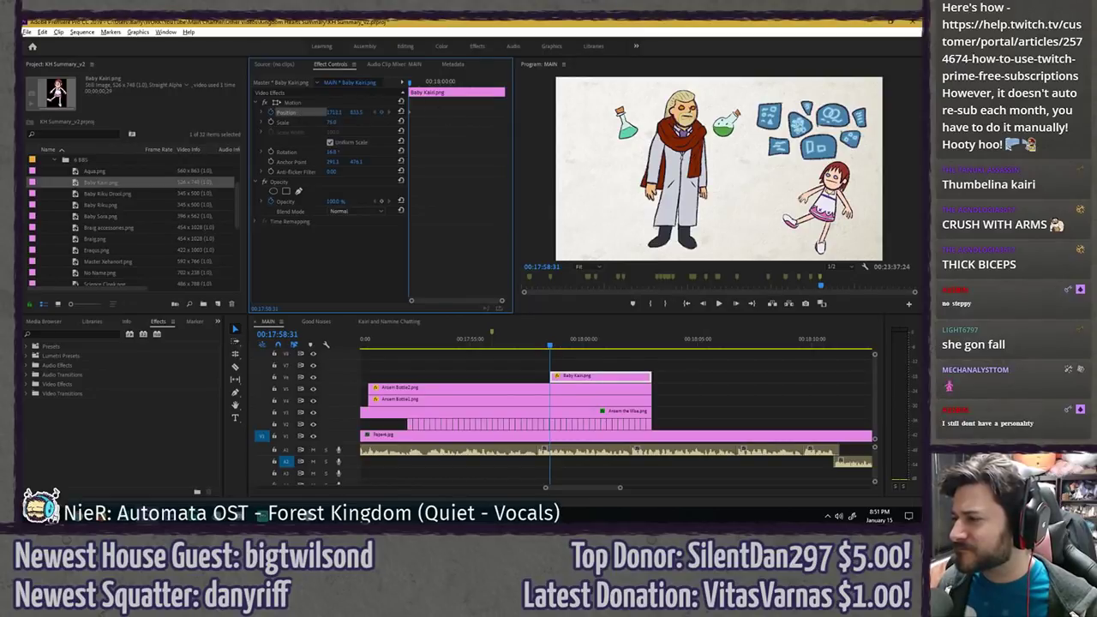
{"action": "left_click_drag", "start_coordinate": [334, 113], "coordinate": [511, 112]}
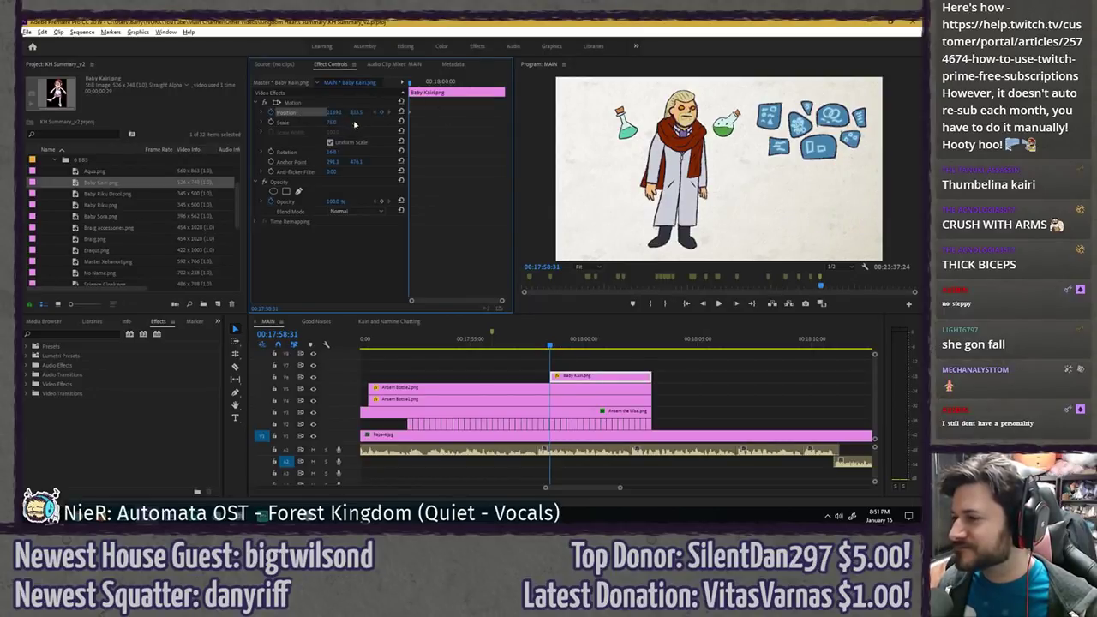
{"action": "key", "text": "space"}
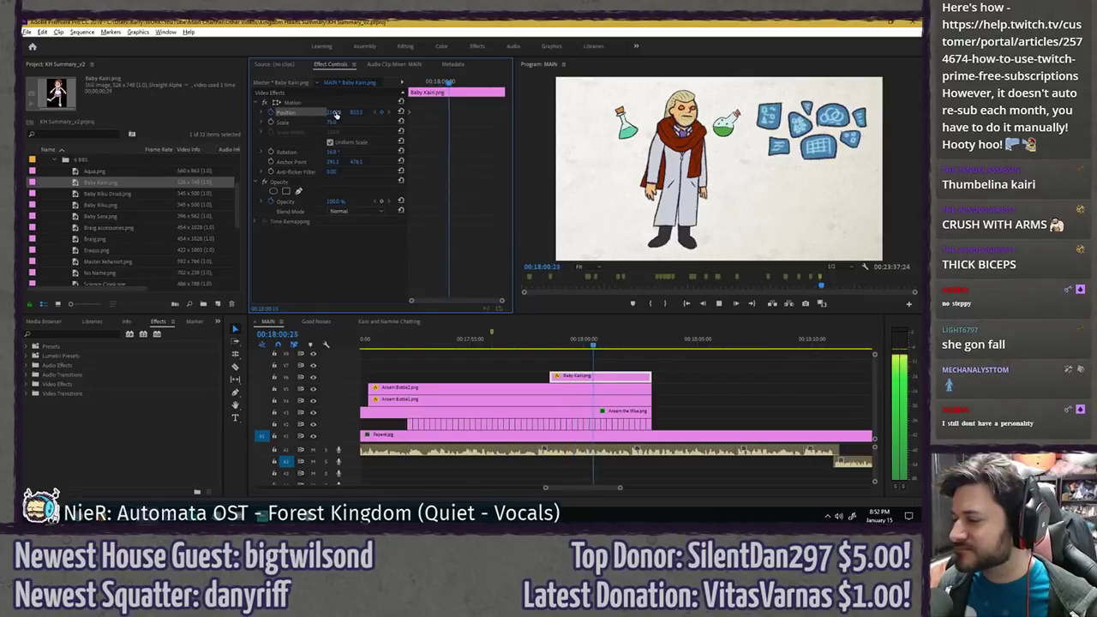
{"action": "key", "text": "space"}
{"action": "left_click_drag", "start_coordinate": [336, 114], "coordinate": [34, 114]}
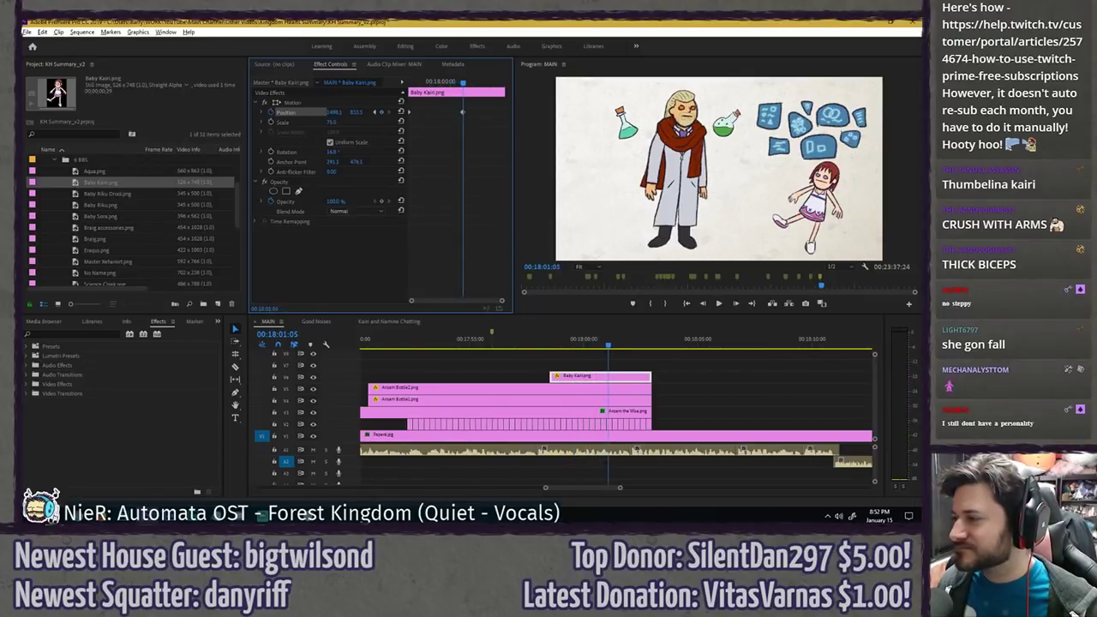
{"action": "key", "text": "Up"}
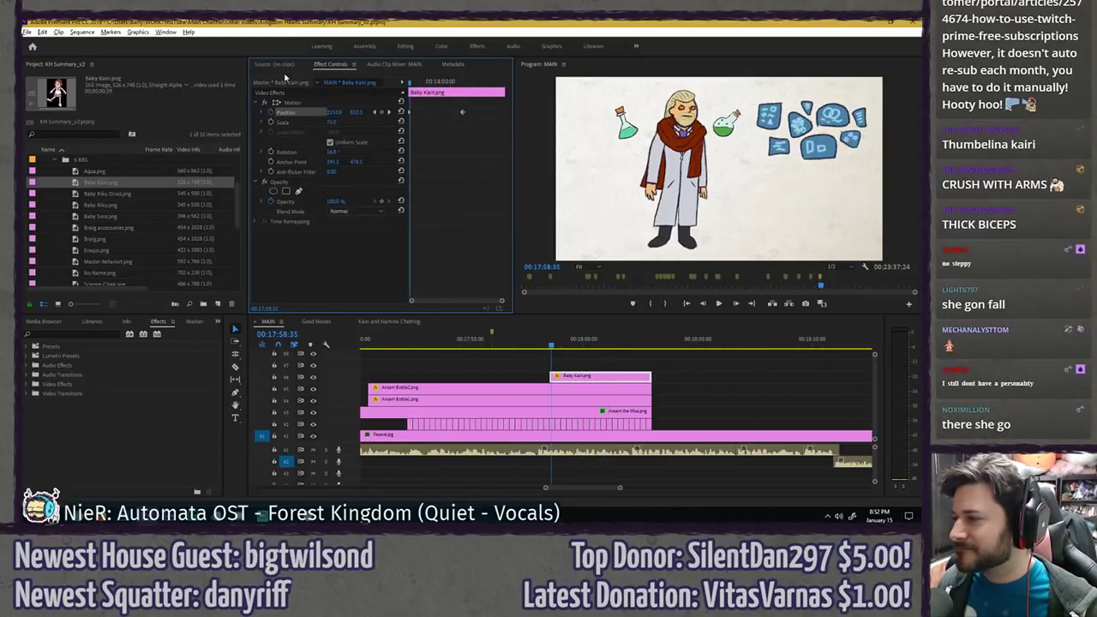
{"action": "key", "text": "space"}
{"action": "key", "text": "space"}
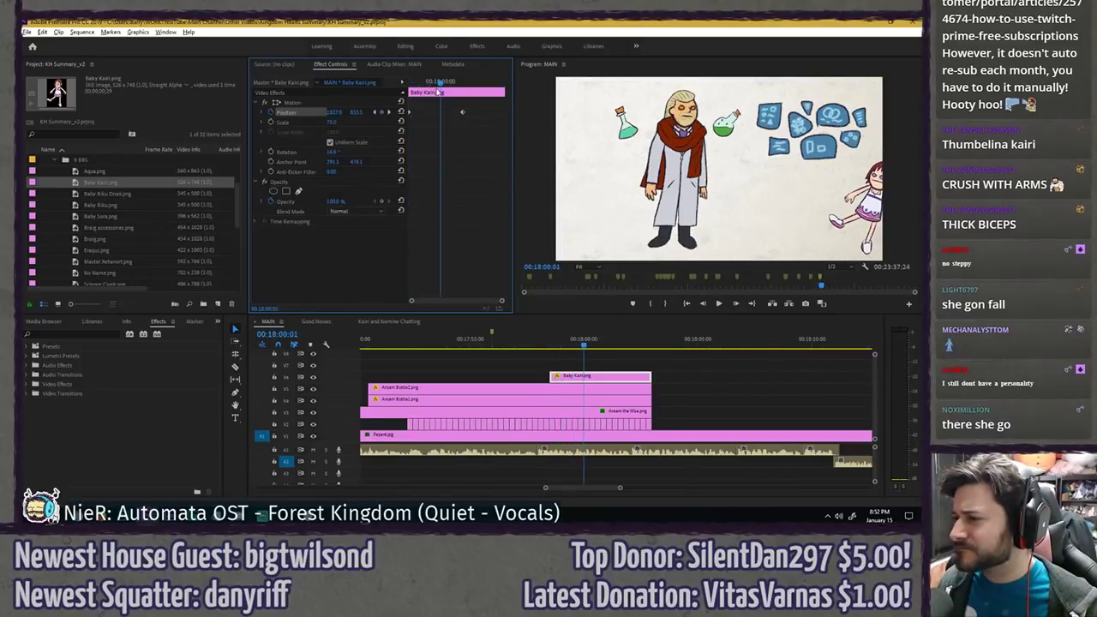
{"action": "key", "text": "Up"}
{"action": "key", "text": "space"}
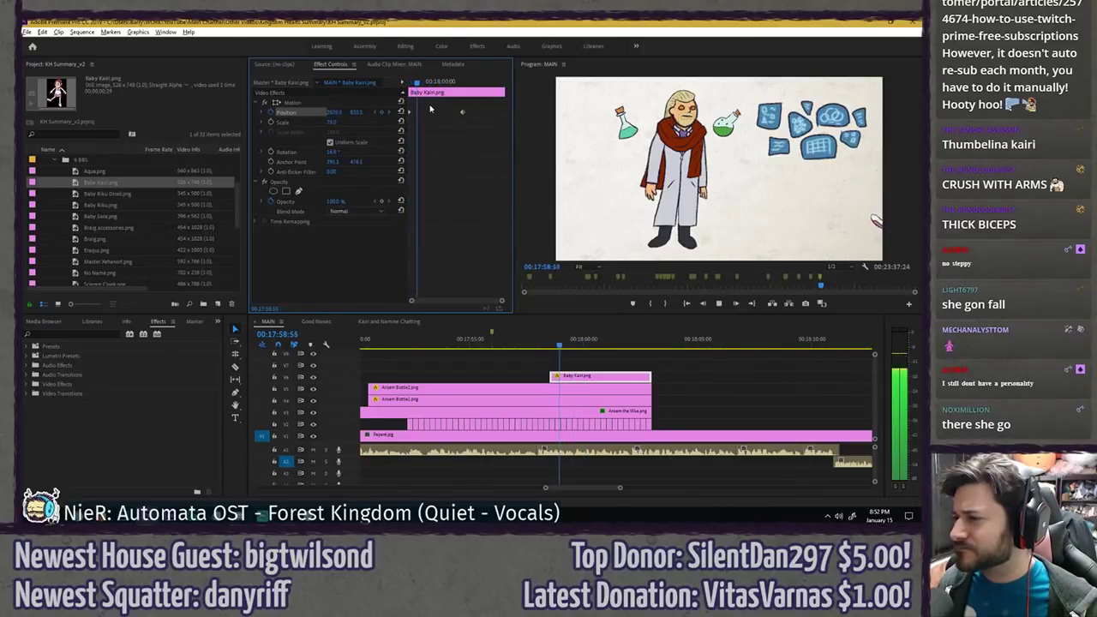
{"action": "key", "text": "space"}
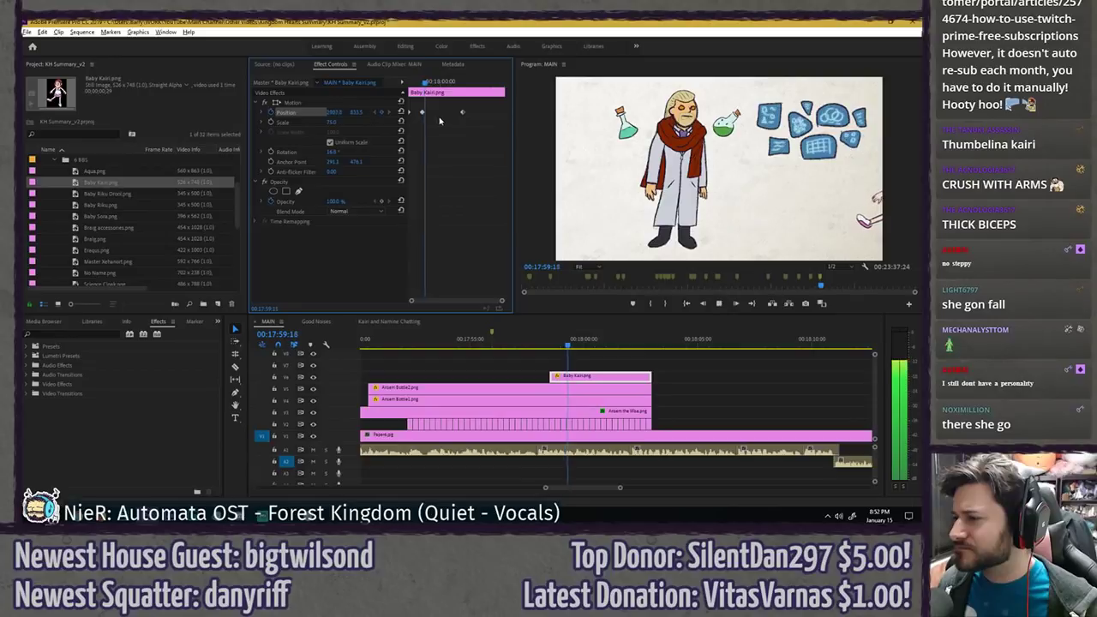
{"action": "key", "text": "space"}
{"action": "left_click", "coordinate": [382, 112]}
{"action": "key", "text": "space"}
{"action": "key", "text": "space"}
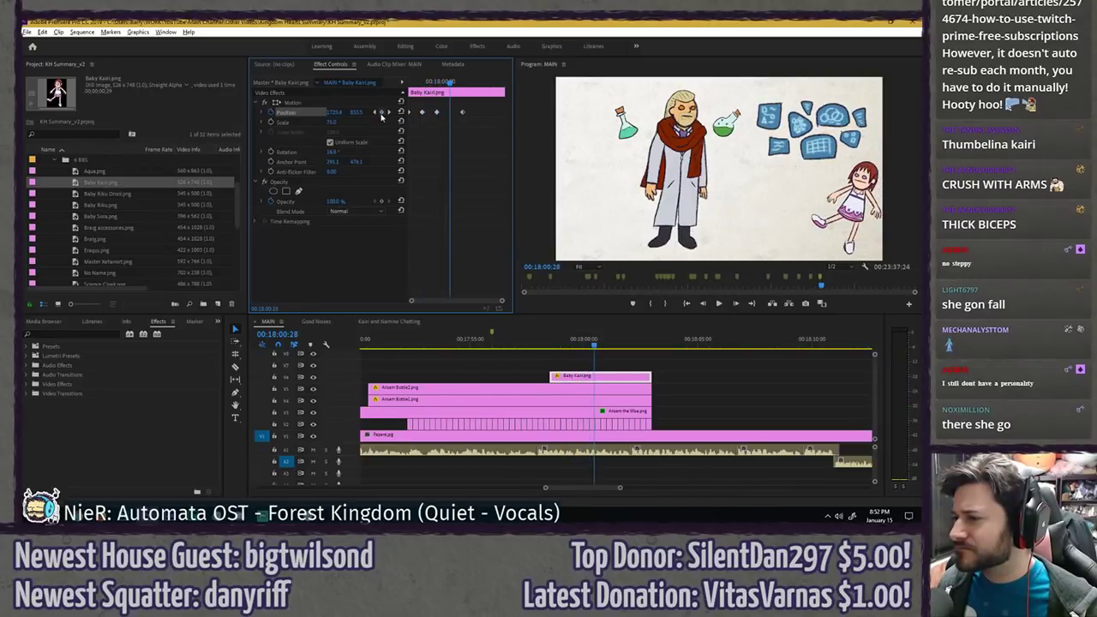
- Change the Position keyframes' interpolation and add a hold Rotation keyframe at Kairi's clip start
{"action": "right_click", "coordinate": [426, 113]}
{"action": "left_click", "coordinate": [558, 238]}
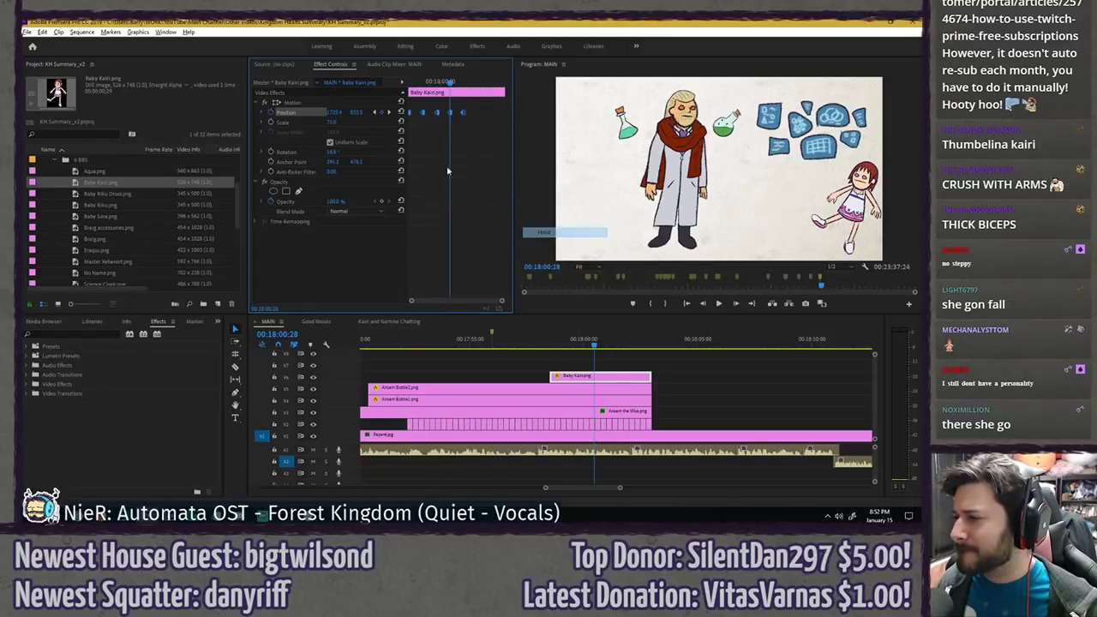
{"action": "left_click_drag", "start_coordinate": [433, 82], "coordinate": [385, 103]}
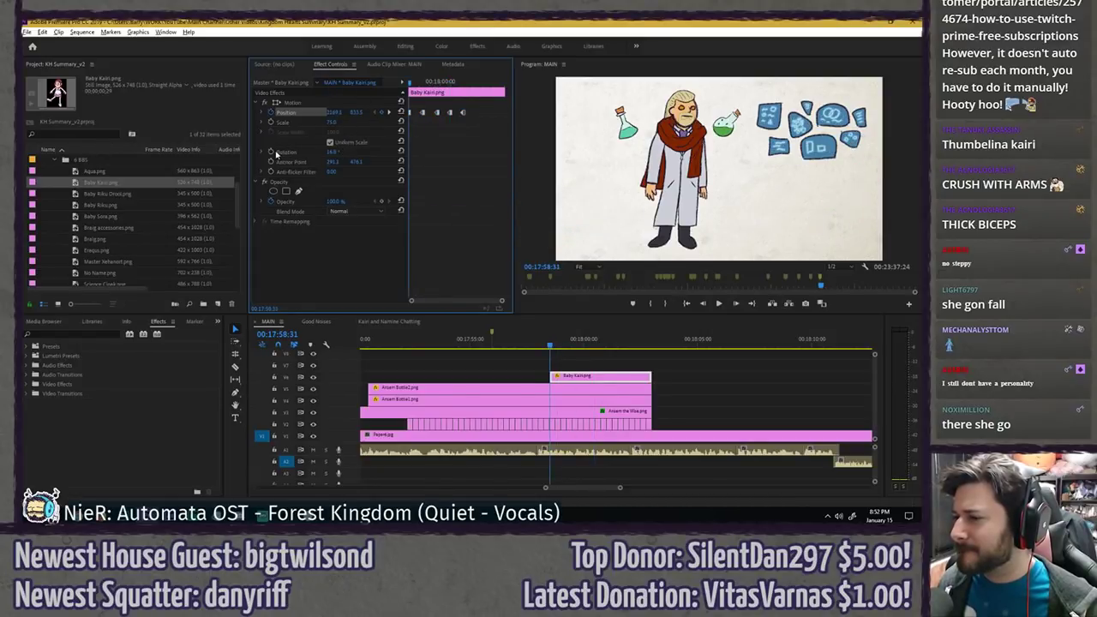
{"action": "left_click", "coordinate": [272, 151]}
{"action": "right_click", "coordinate": [410, 154]}
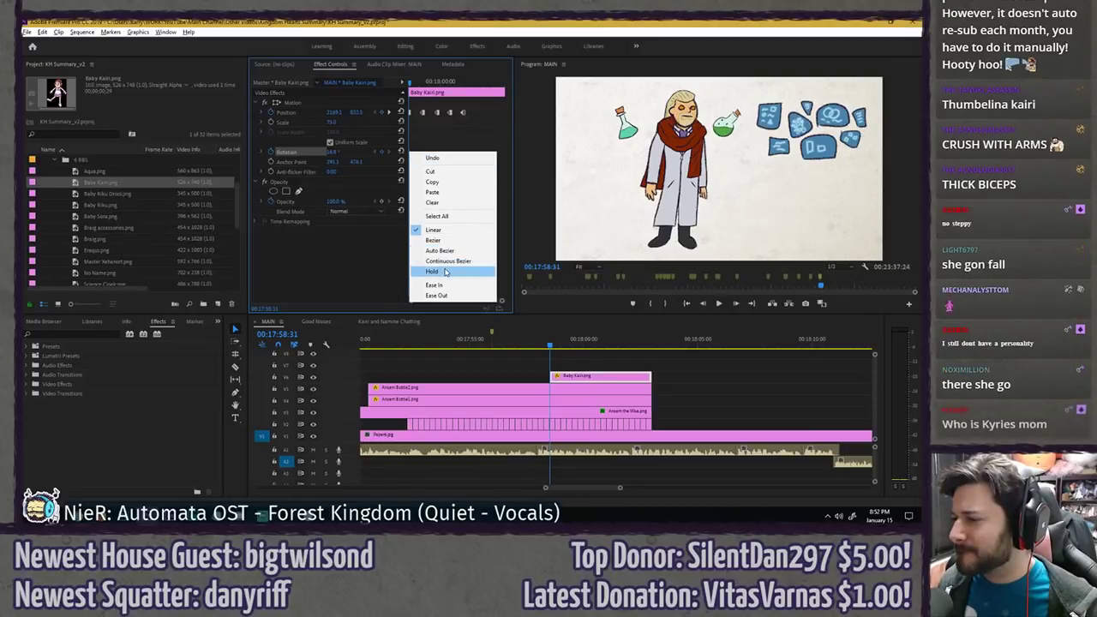
{"action": "left_click", "coordinate": [440, 270]}
- Tilt Baby Kairi to -28.2° at a later moment, save, and replay her fall
{"action": "left_click", "coordinate": [422, 83]}
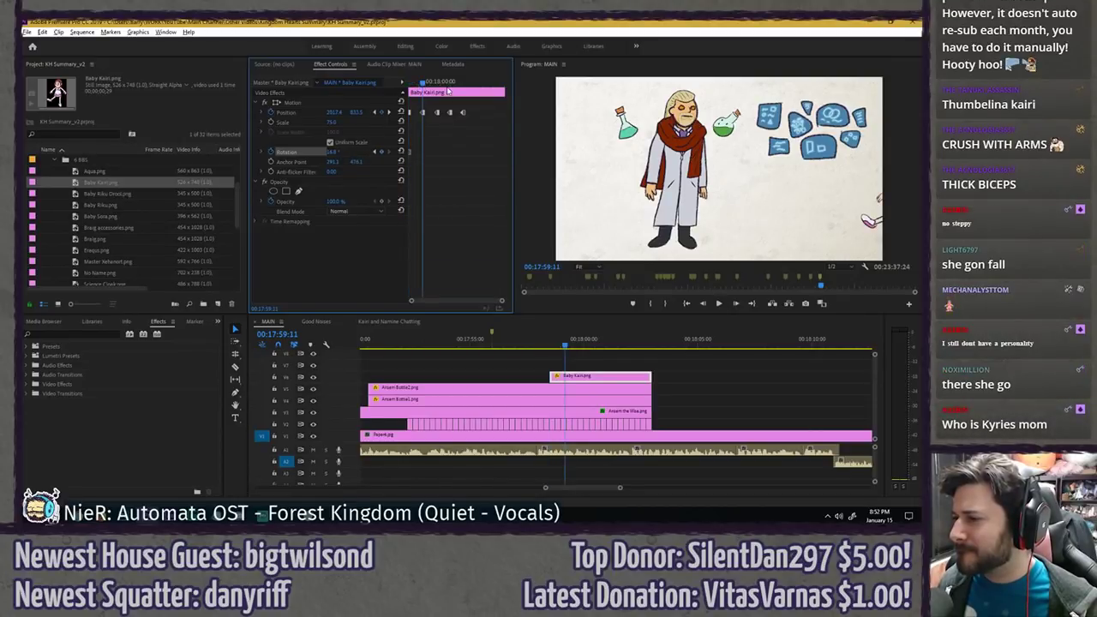
{"action": "mouse_move", "coordinate": [446, 85]}
{"action": "left_mouse_down"}
{"action": "mouse_move", "coordinate": [463, 83]}
{"action": "mouse_move", "coordinate": [405, 83]}
{"action": "mouse_move", "coordinate": [450, 84]}
{"action": "left_mouse_up"}
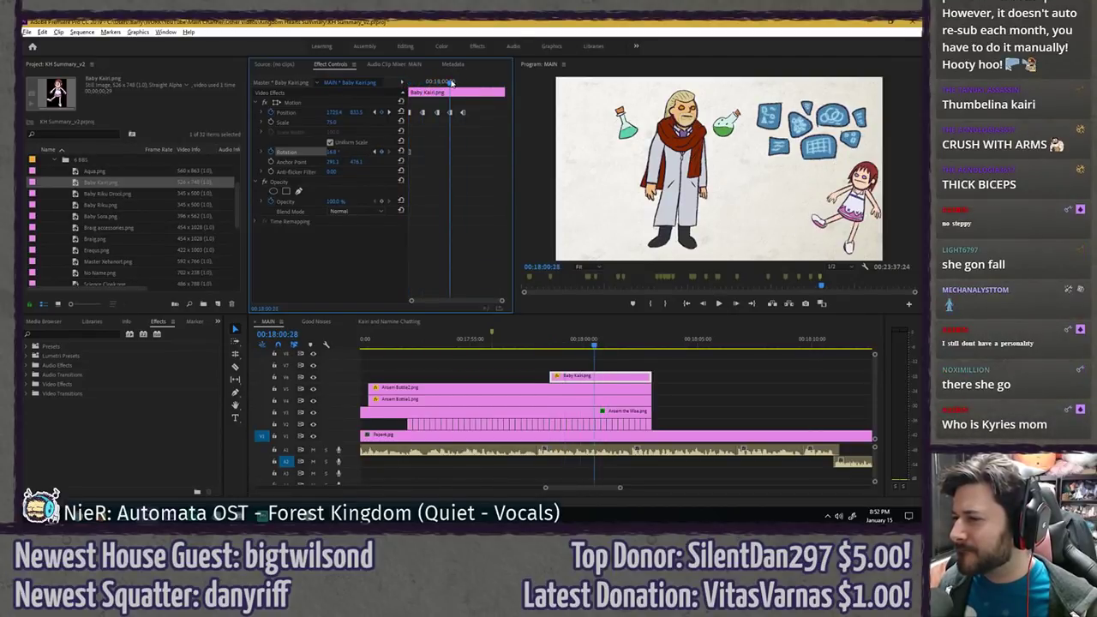
{"action": "left_click_drag", "start_coordinate": [332, 152], "coordinate": [366, 152]}
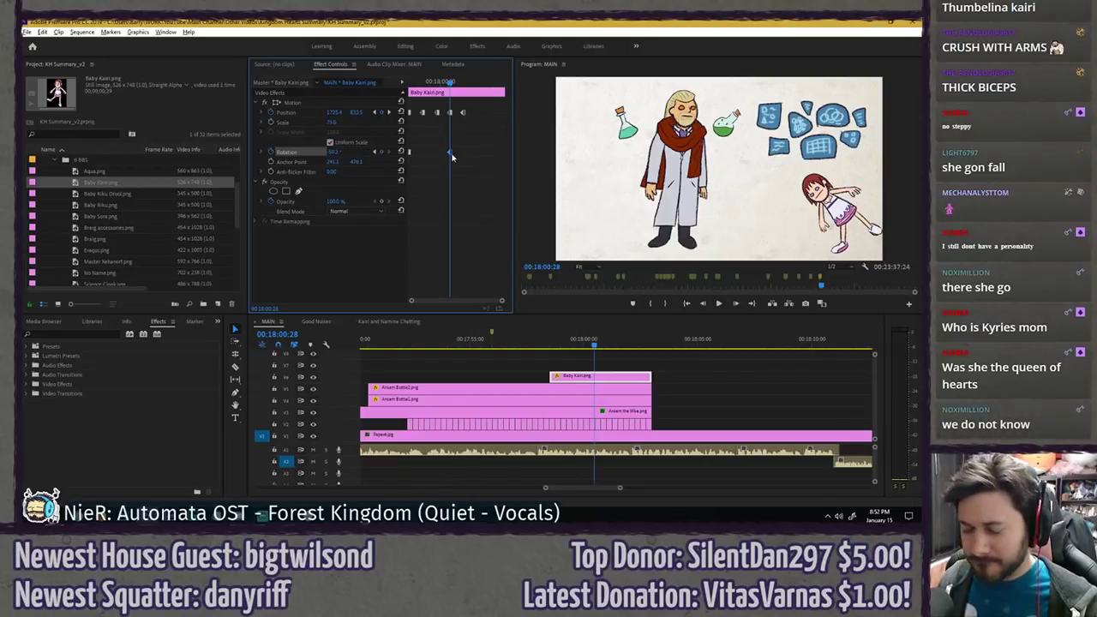
{"action": "left_click", "coordinate": [421, 82]}
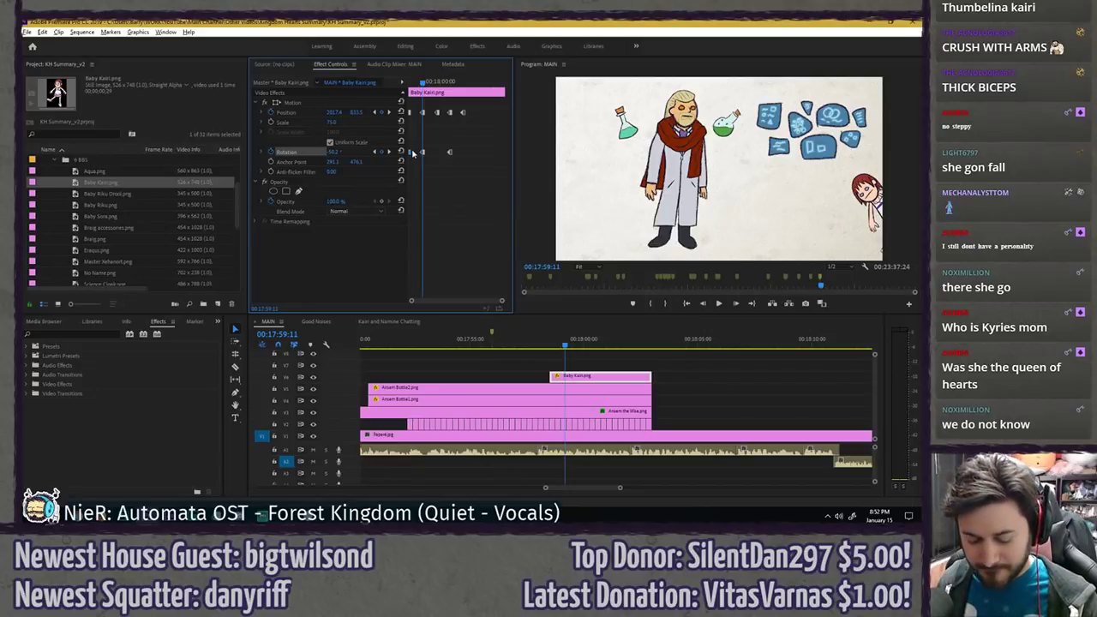
{"action": "left_click_drag", "start_coordinate": [435, 87], "coordinate": [462, 81]}
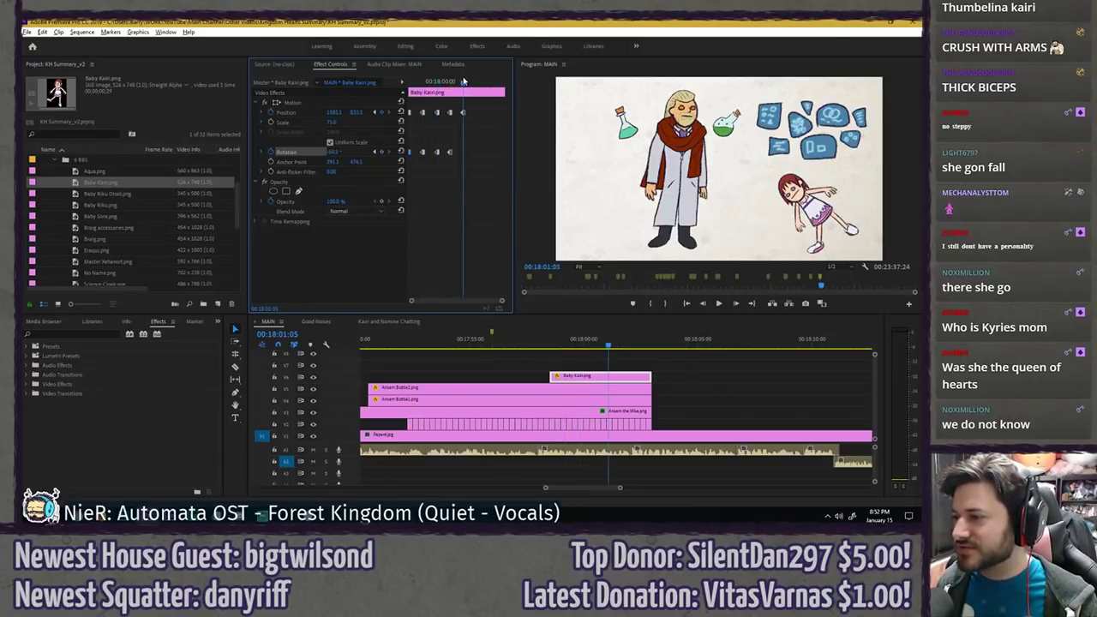
{"action": "left_click", "coordinate": [544, 338]}
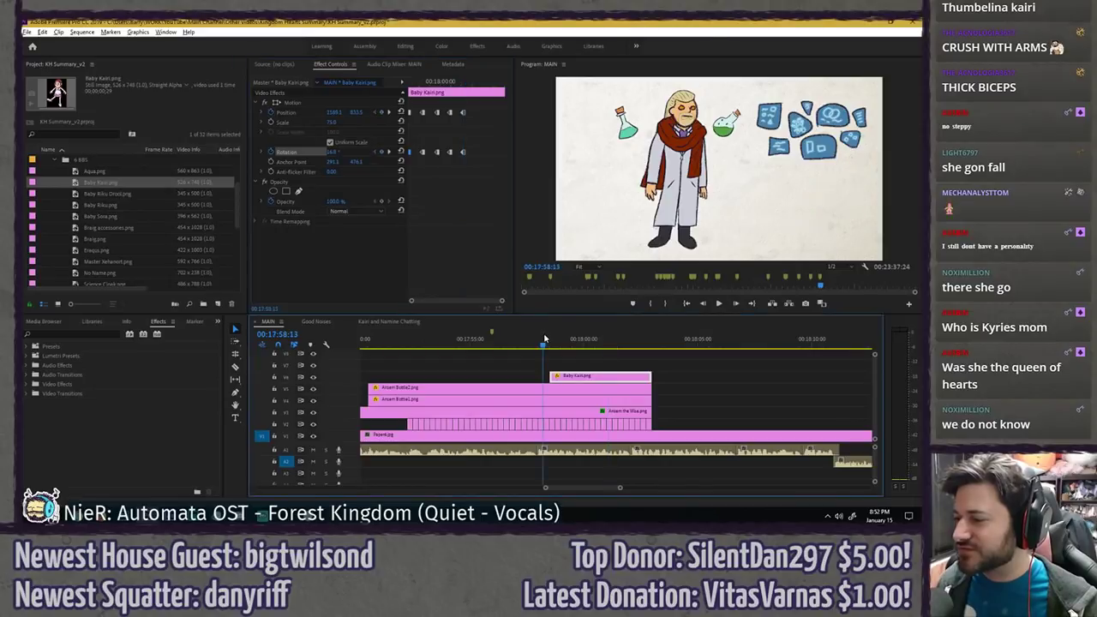
{"action": "key", "text": "ctrl+s"}
{"action": "key", "text": "space"}
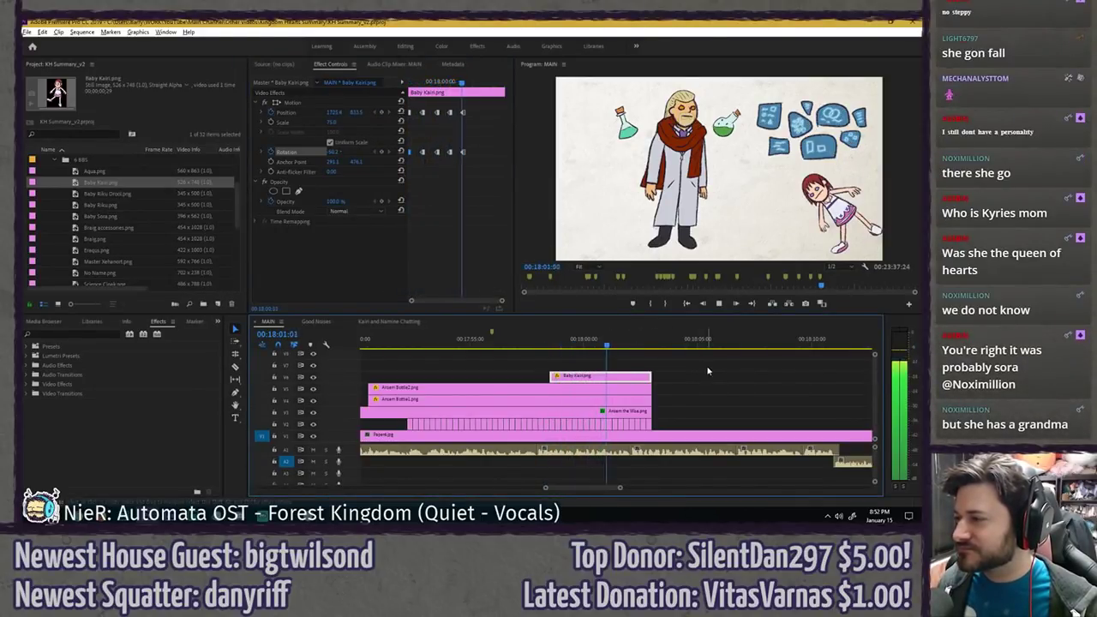
{"action": "key", "text": "space"}
{"action": "mouse_move", "coordinate": [446, 85]}
{"action": "left_mouse_down"}
{"action": "mouse_move", "coordinate": [423, 86]}
{"action": "mouse_move", "coordinate": [445, 90]}
{"action": "left_mouse_up"}
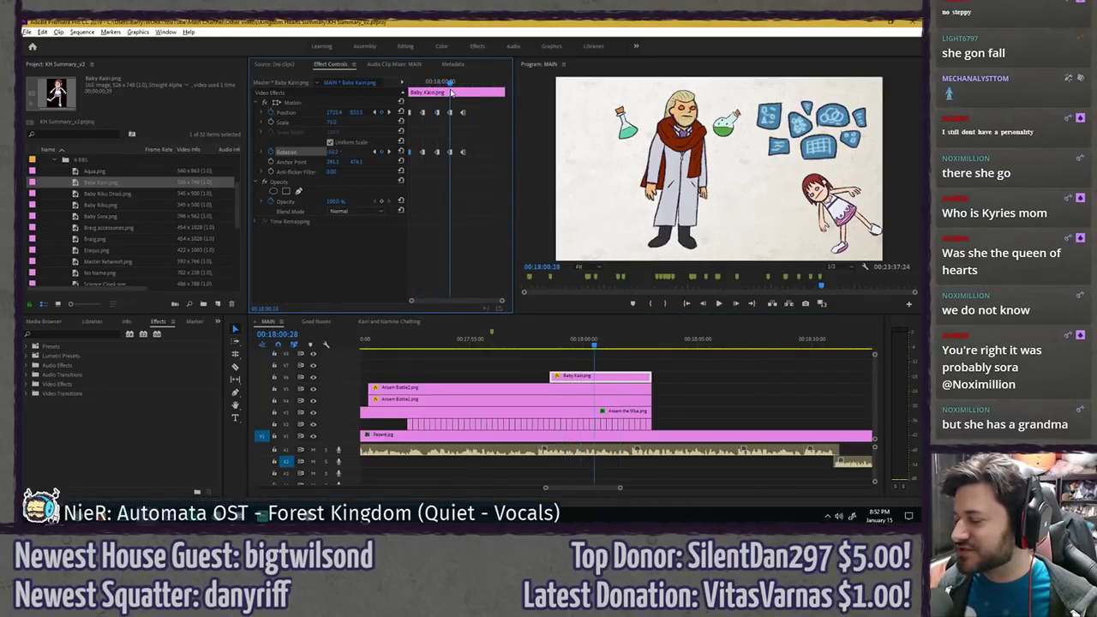
- Set Baby Kairi's rotation to -40 at both keyframes, save, and replay the fall
{"action": "left_click", "coordinate": [334, 152]}
{"action": "type", "text": "-40"}
{"action": "key", "text": "Return"}
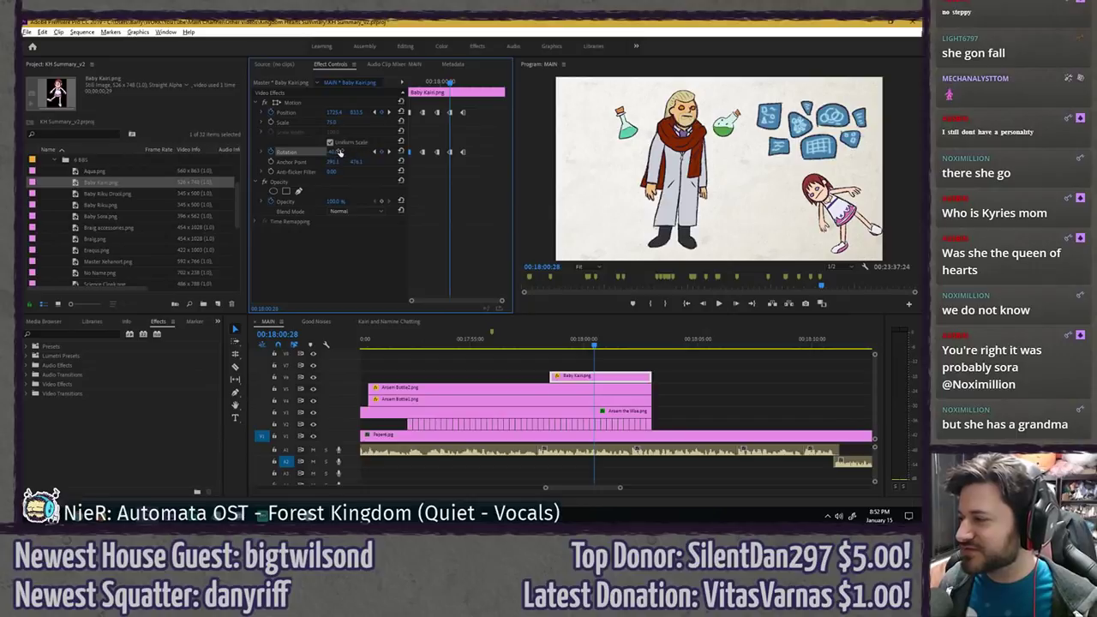
{"action": "left_click", "coordinate": [422, 82]}
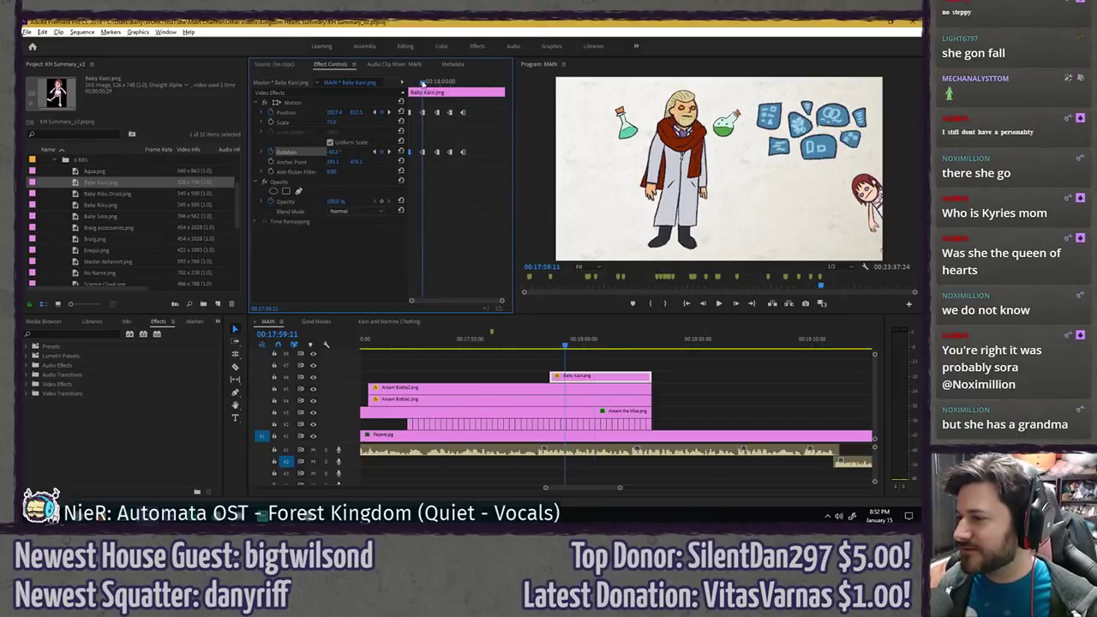
{"action": "left_click", "coordinate": [335, 151]}
{"action": "type", "text": "-40"}
{"action": "key", "text": "Return"}
{"action": "key", "text": "ctrl+s"}
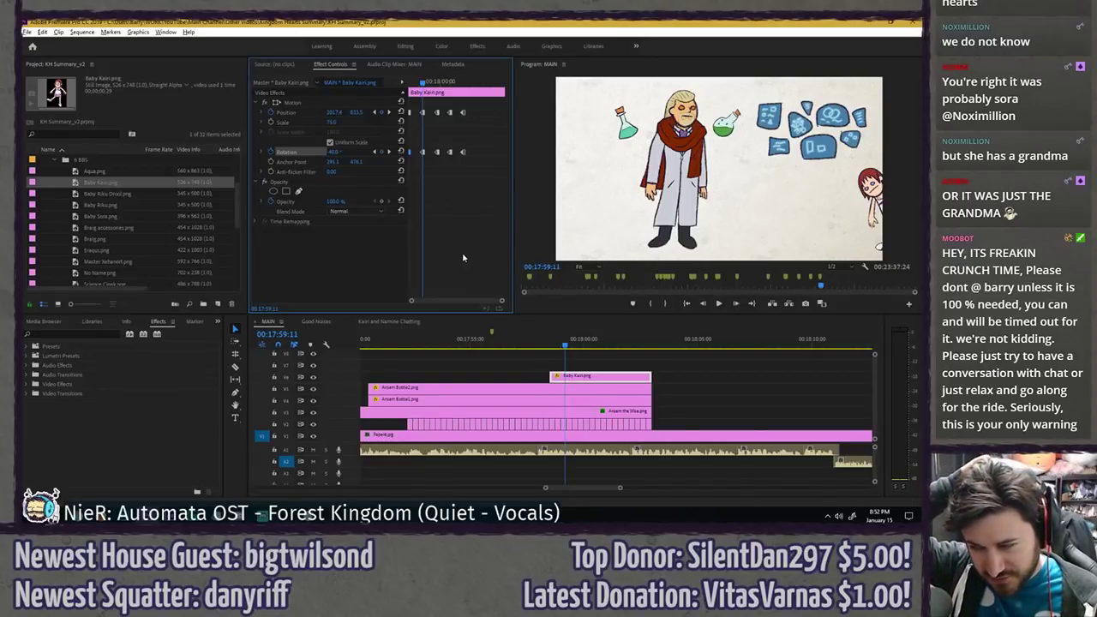
{"action": "left_click", "coordinate": [553, 344]}
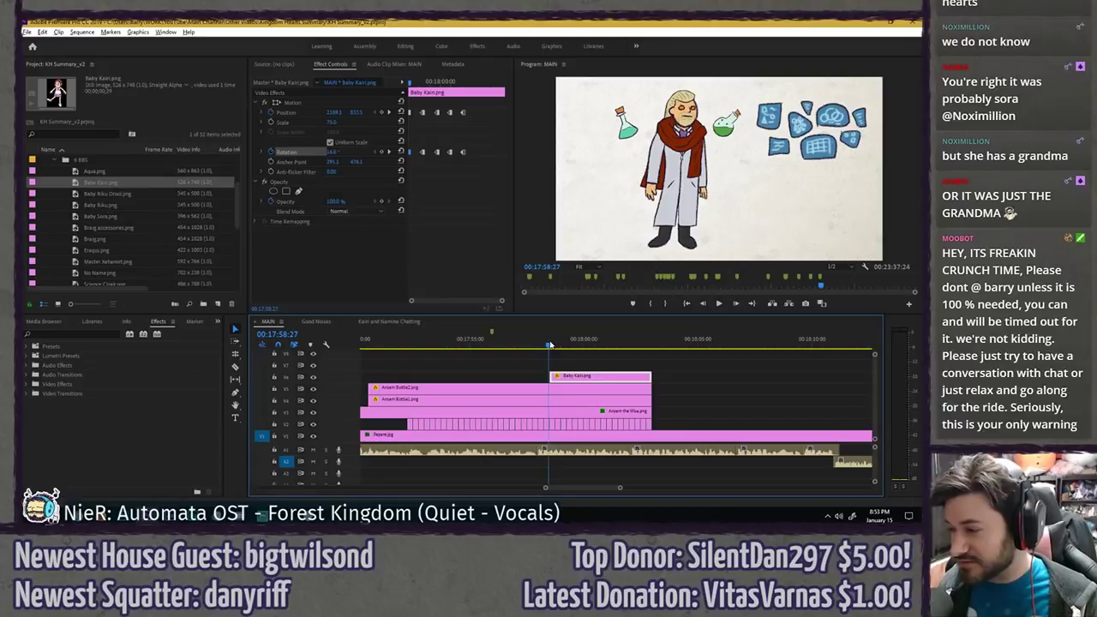
{"action": "key", "text": "space"}
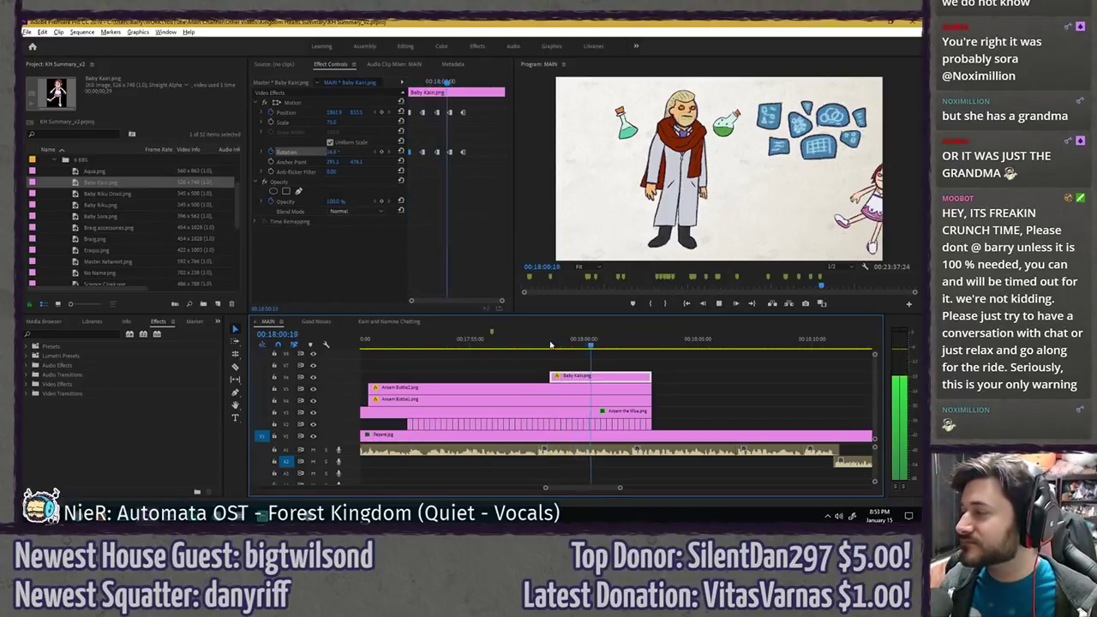
{"action": "key", "text": "space"}
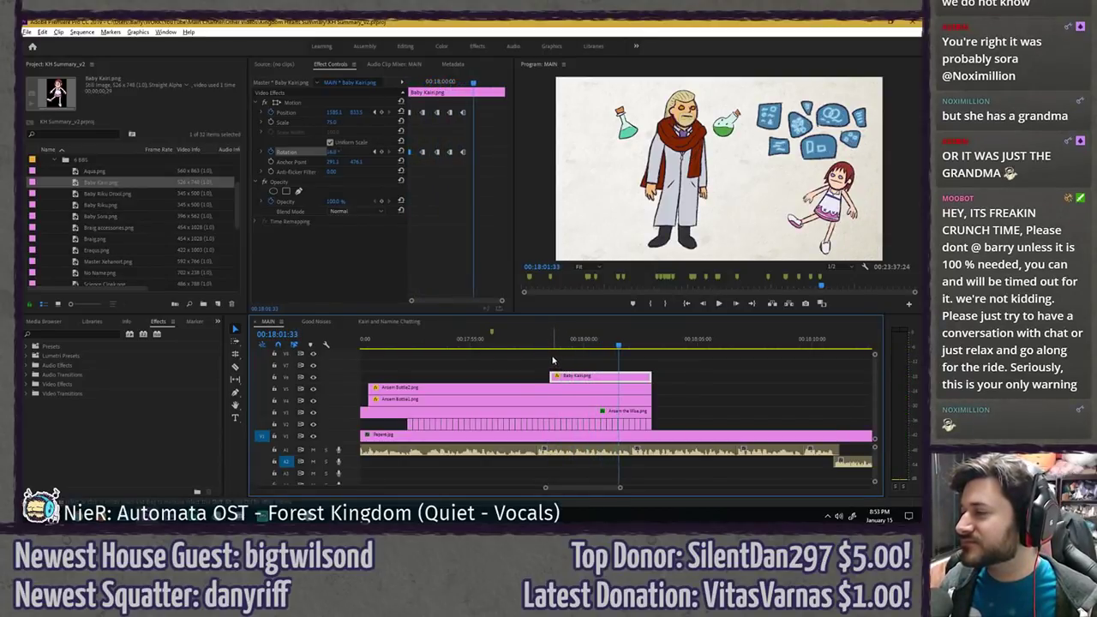
- Shift Kairi's first keyframes one frame earlier and add Aqua.png to a track above her
{"action": "left_click", "coordinate": [424, 85]}
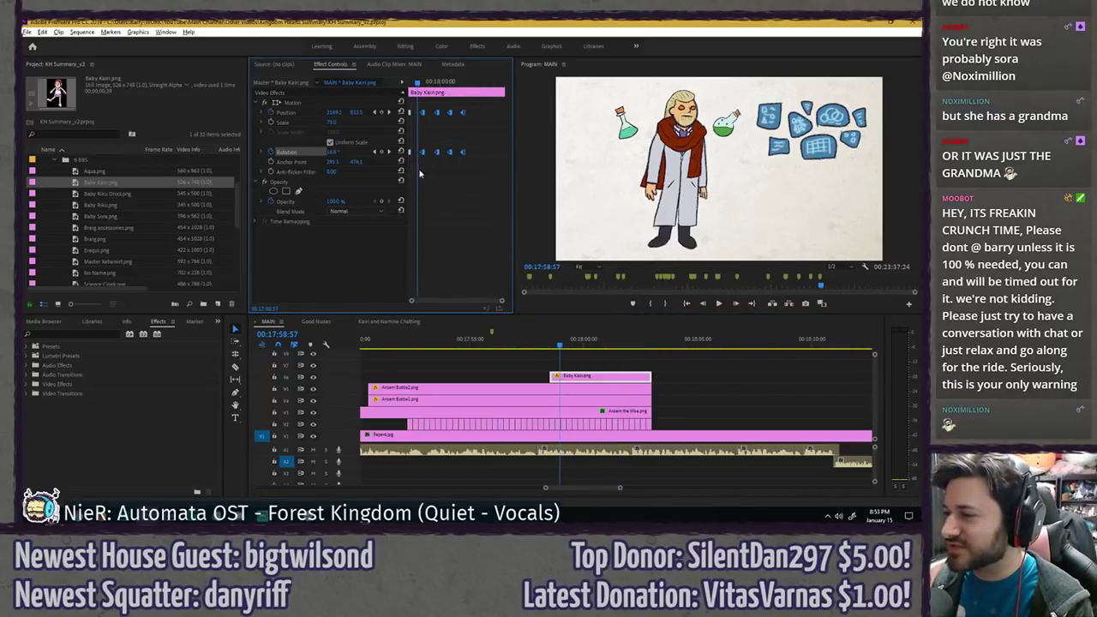
{"action": "key", "text": "Left"}
{"action": "left_click_drag", "start_coordinate": [422, 153], "coordinate": [417, 152]}
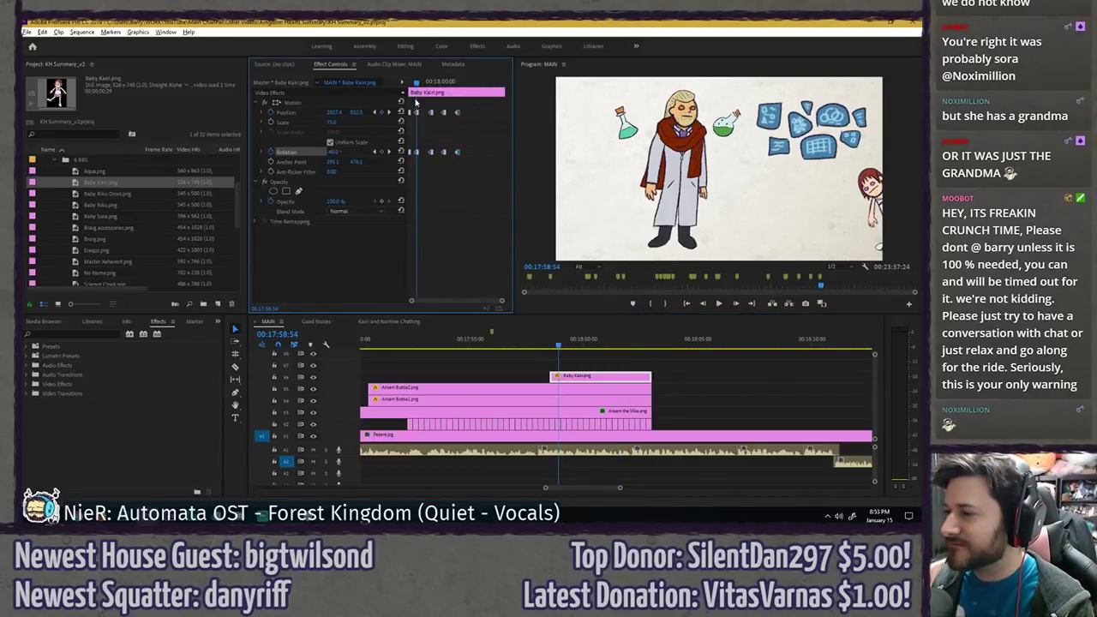
{"action": "left_click_drag", "start_coordinate": [100, 174], "coordinate": [562, 365]}
{"action": "key", "text": "="}
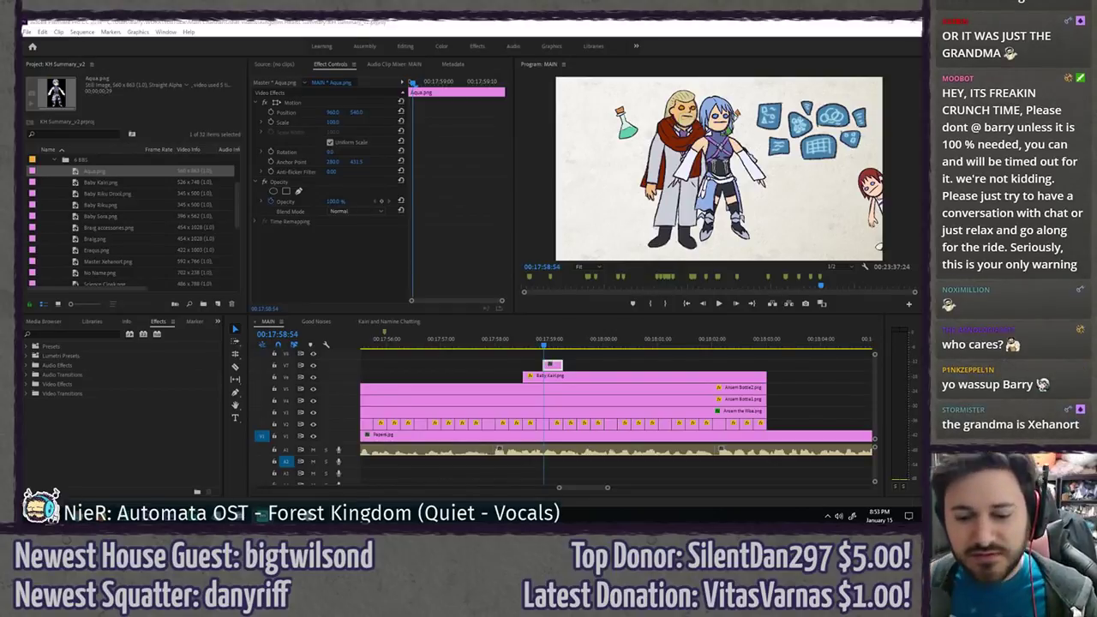
- Select Kairi's Position and Rotation keyframes and move the Aqua clip later to the playhead
{"action": "left_click", "coordinate": [340, 37]}
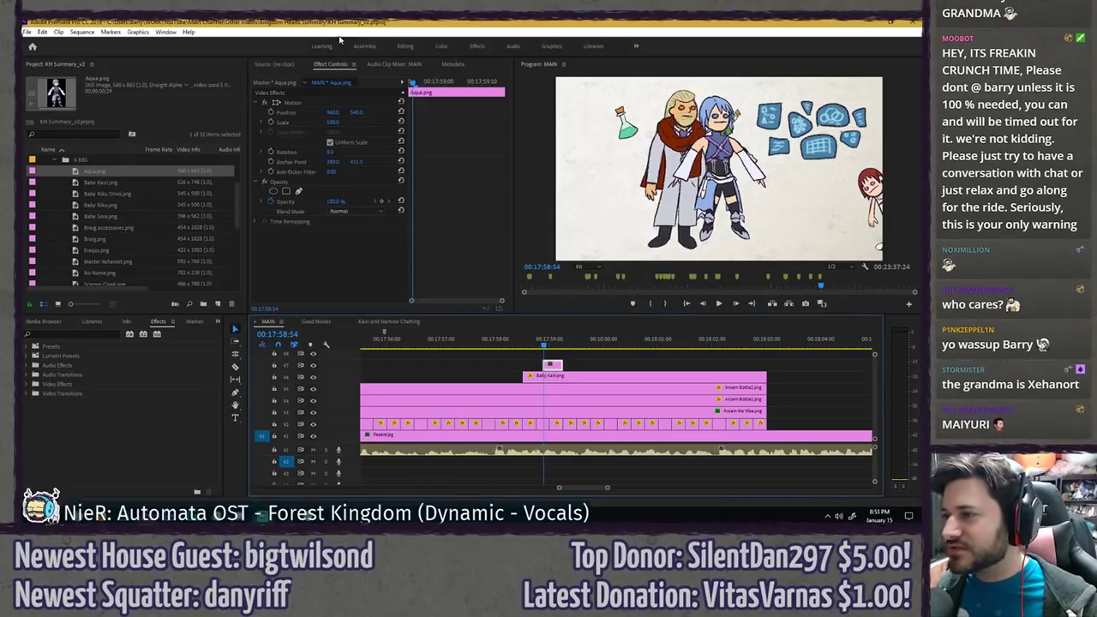
{"action": "left_click", "coordinate": [552, 380]}
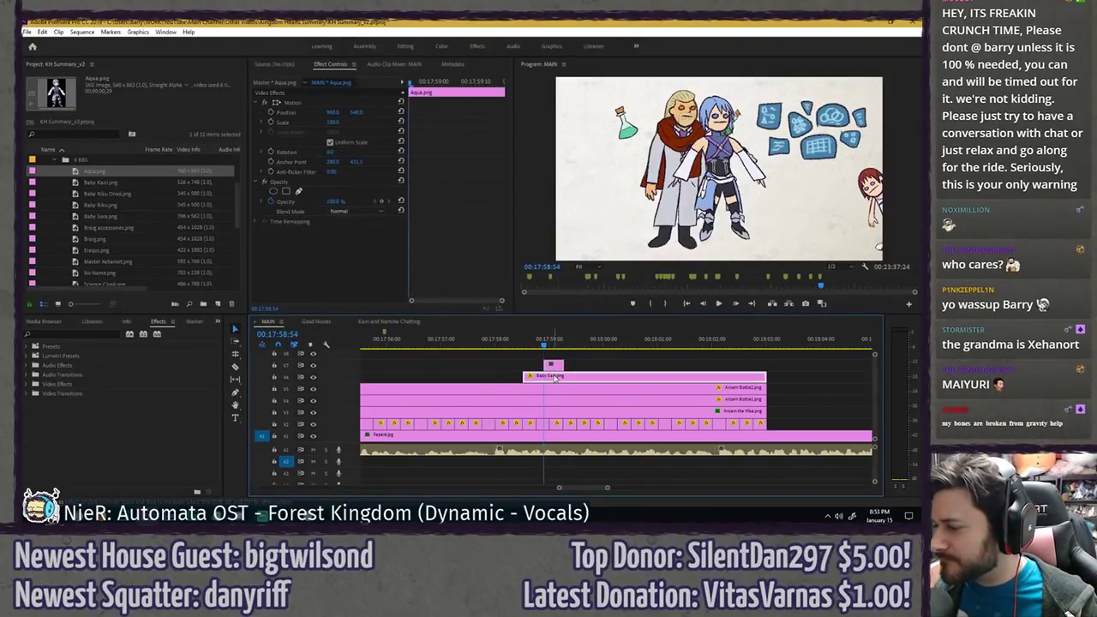
{"action": "left_click", "coordinate": [563, 346]}
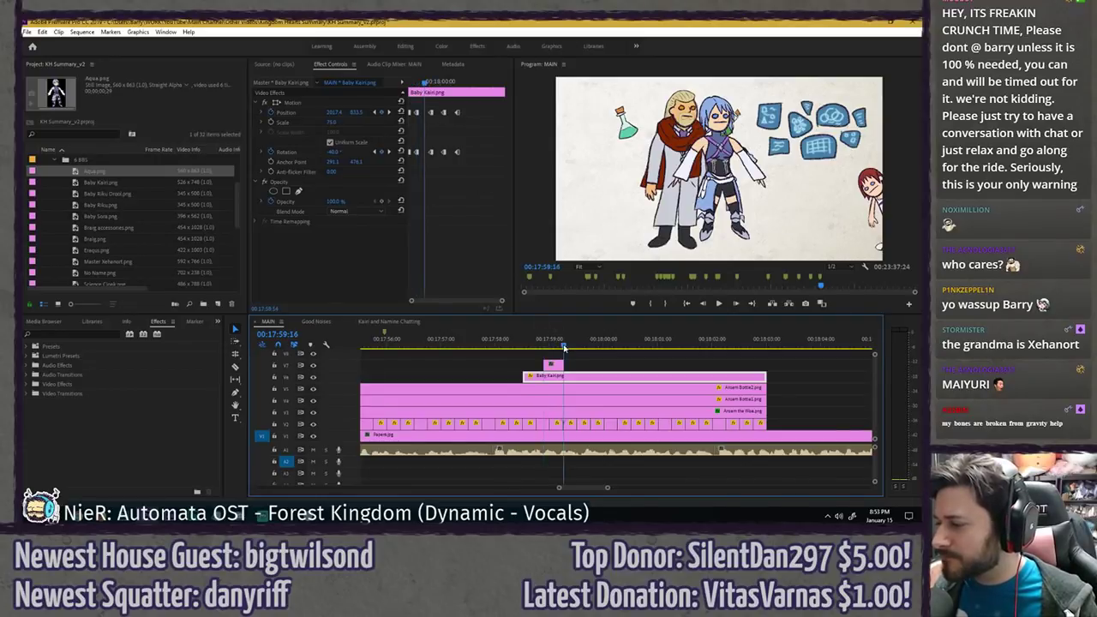
{"action": "left_click_drag", "start_coordinate": [429, 180], "coordinate": [432, 113]}
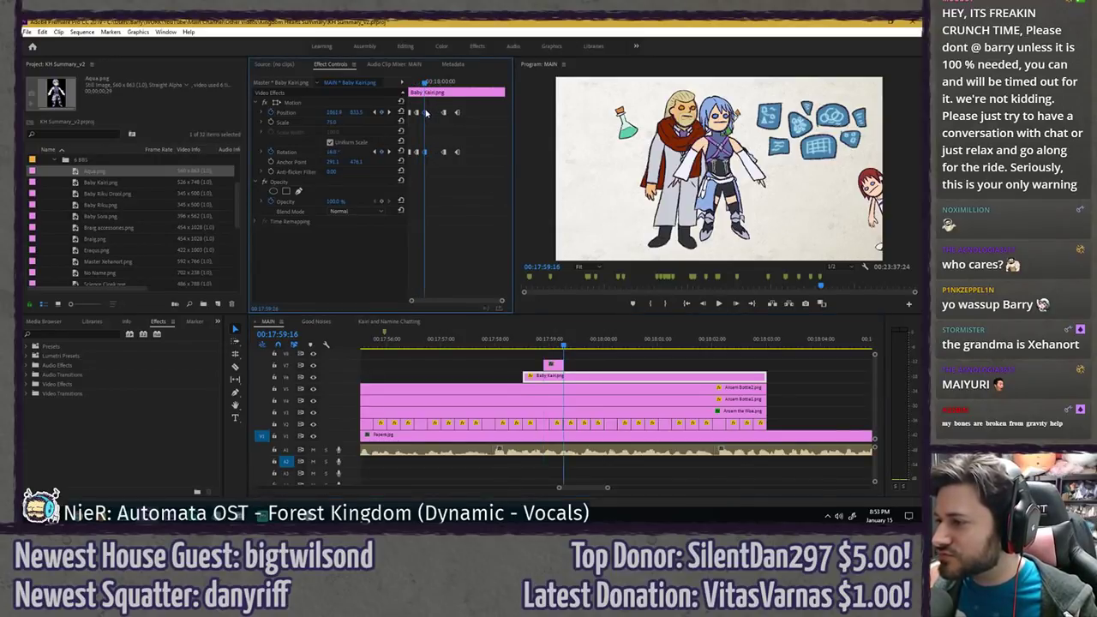
{"action": "left_click", "coordinate": [558, 364]}
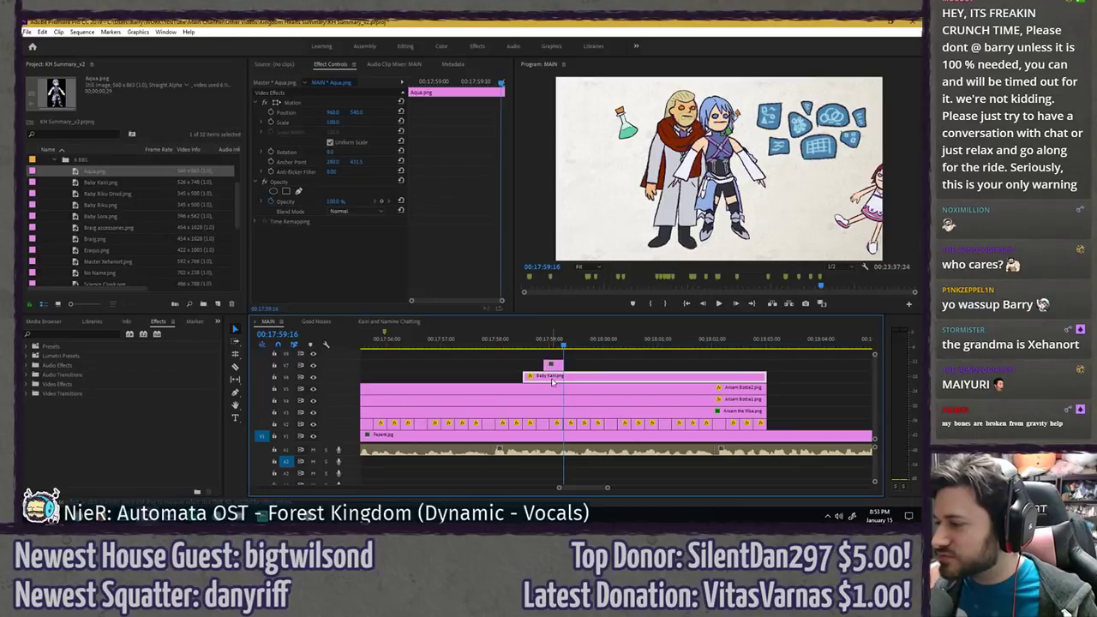
{"action": "left_click_drag", "start_coordinate": [553, 364], "coordinate": [584, 341]}
{"action": "left_click_drag", "start_coordinate": [444, 169], "coordinate": [433, 113]}
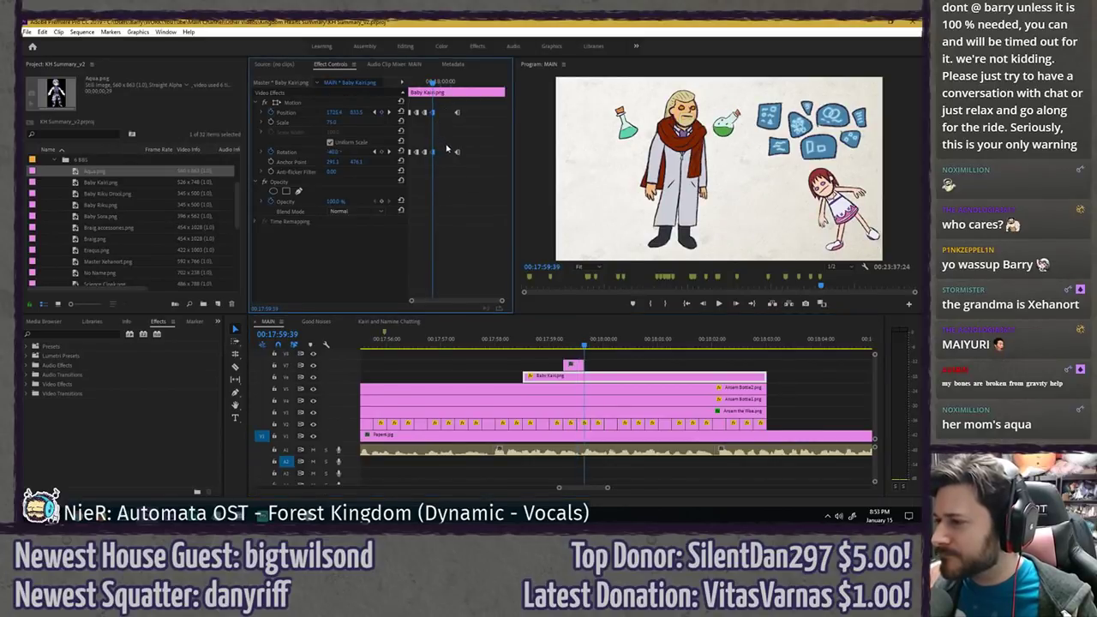
{"action": "left_click_drag", "start_coordinate": [571, 365], "coordinate": [595, 367]}
- Move Kairi's last Position and Rotation keyframes slightly earlier, save, and replay
{"action": "left_click", "coordinate": [596, 377]}
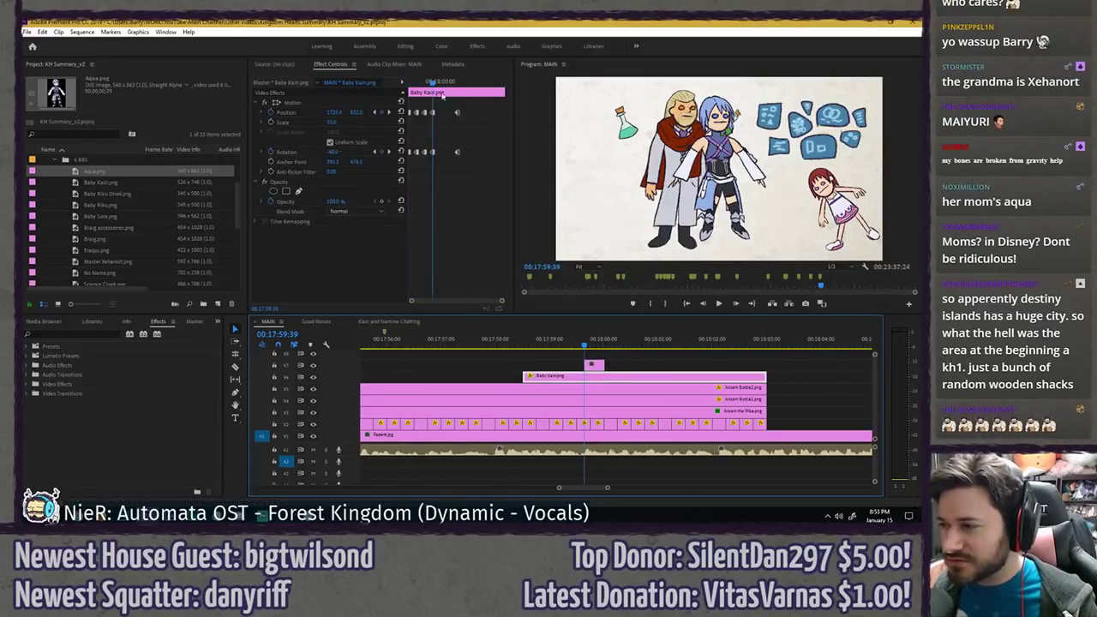
{"action": "left_click_drag", "start_coordinate": [446, 180], "coordinate": [445, 113]}
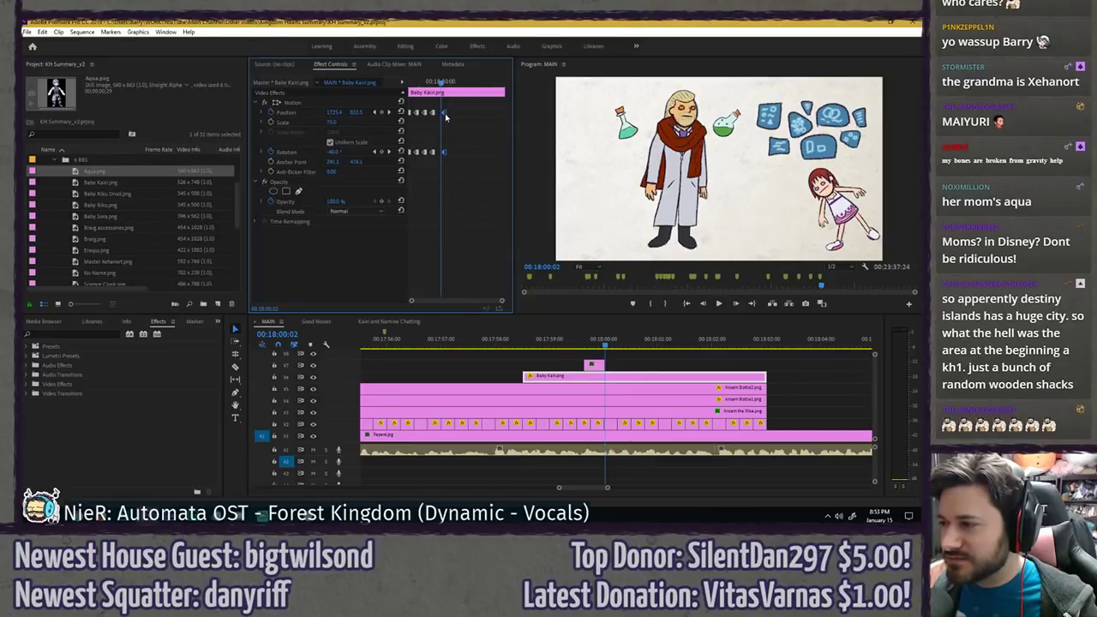
{"action": "key", "text": "ctrl+s"}
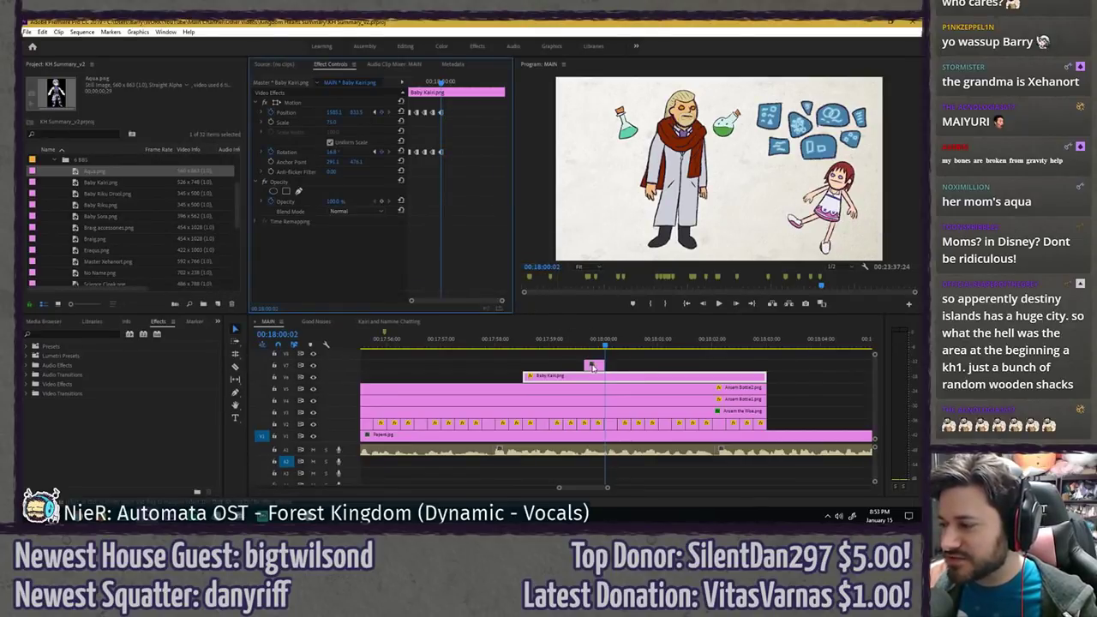
{"action": "left_click", "coordinate": [517, 340]}
{"action": "key", "text": "space"}
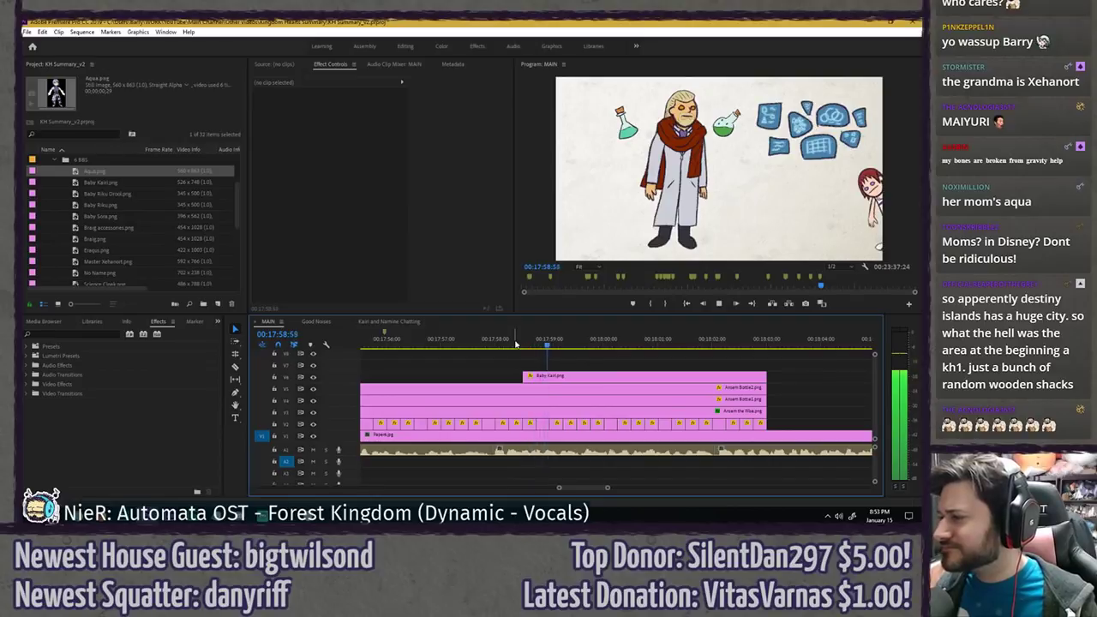
- Replay Baby Kairi's fall from the start of her clip, checking 00:17:59:39
{"action": "key", "text": "space"}
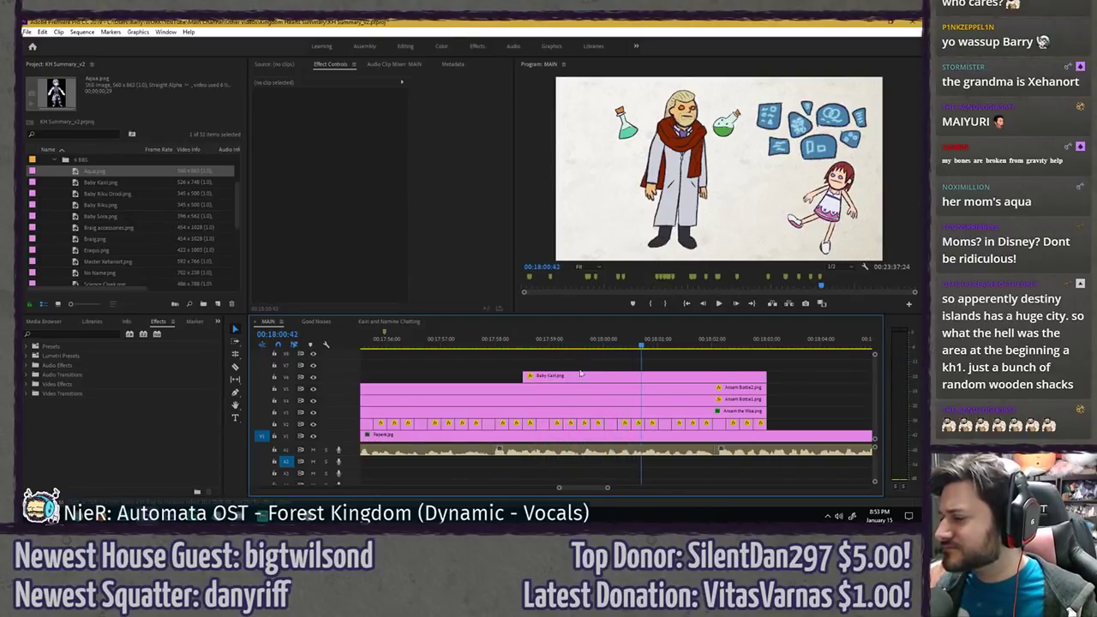
{"action": "left_click", "coordinate": [581, 378]}
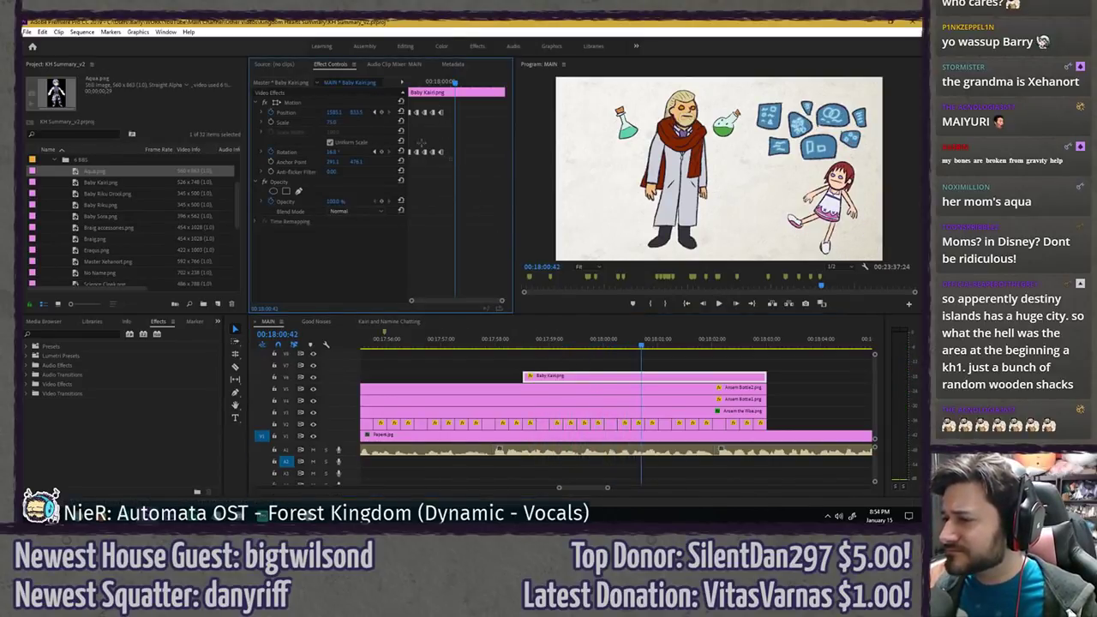
{"action": "left_click", "coordinate": [411, 83]}
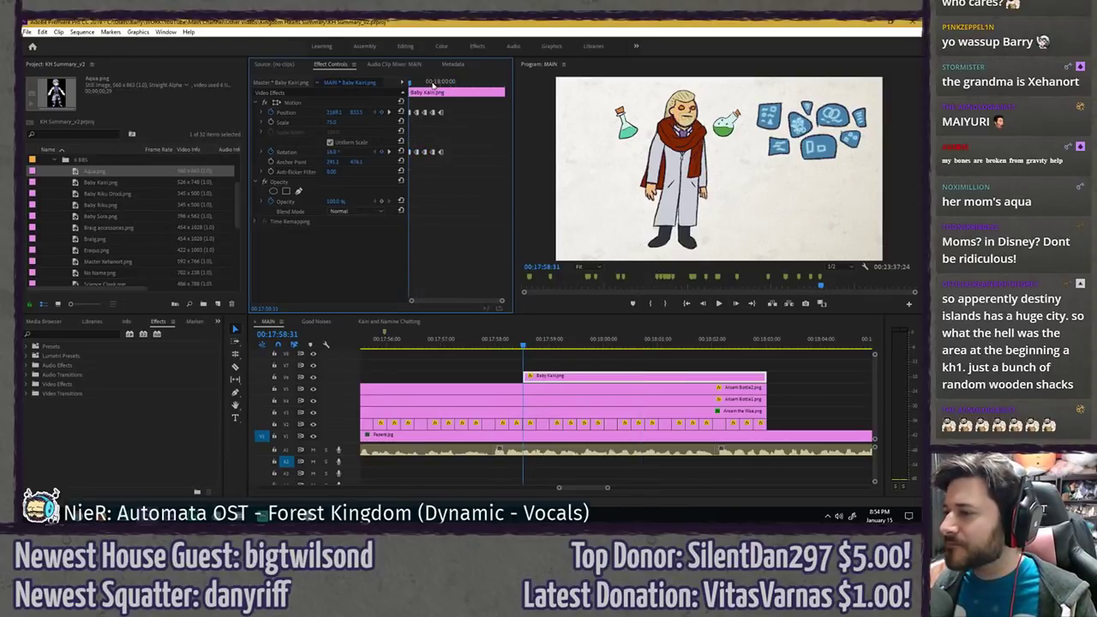
{"action": "key", "text": "space"}
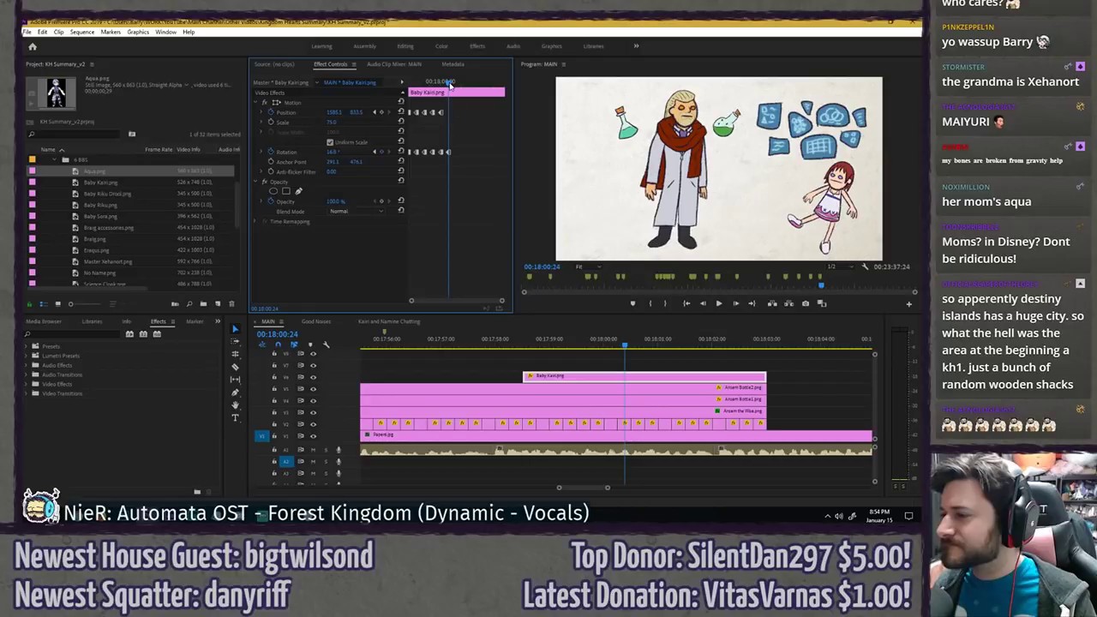
{"action": "left_click_drag", "start_coordinate": [449, 83], "coordinate": [416, 82]}
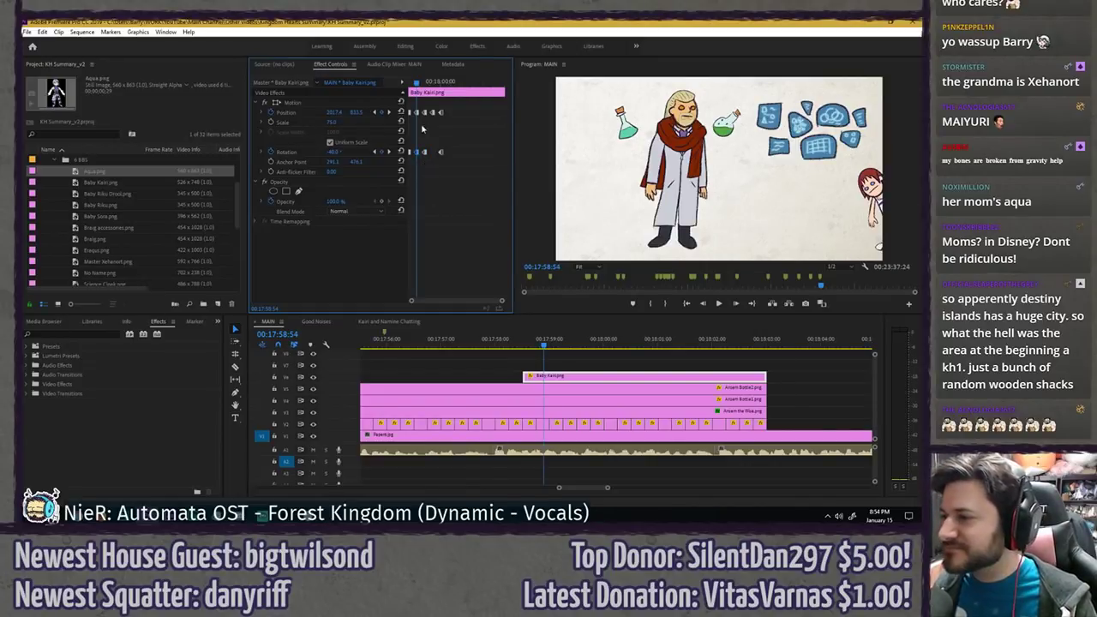
{"action": "left_click", "coordinate": [433, 81]}
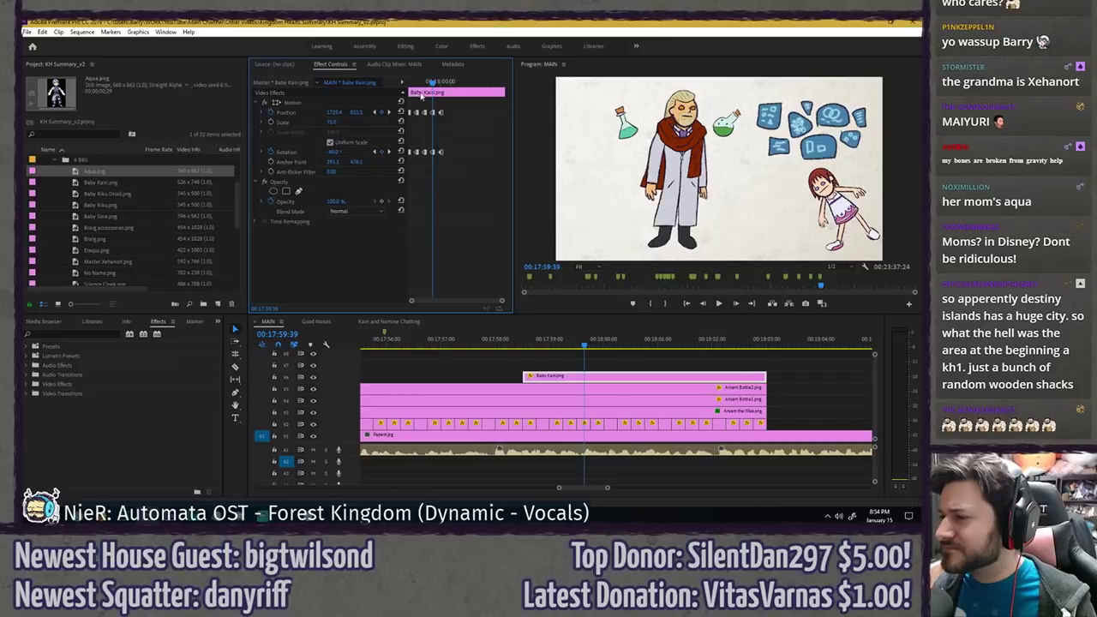
{"action": "left_click", "coordinate": [409, 81]}
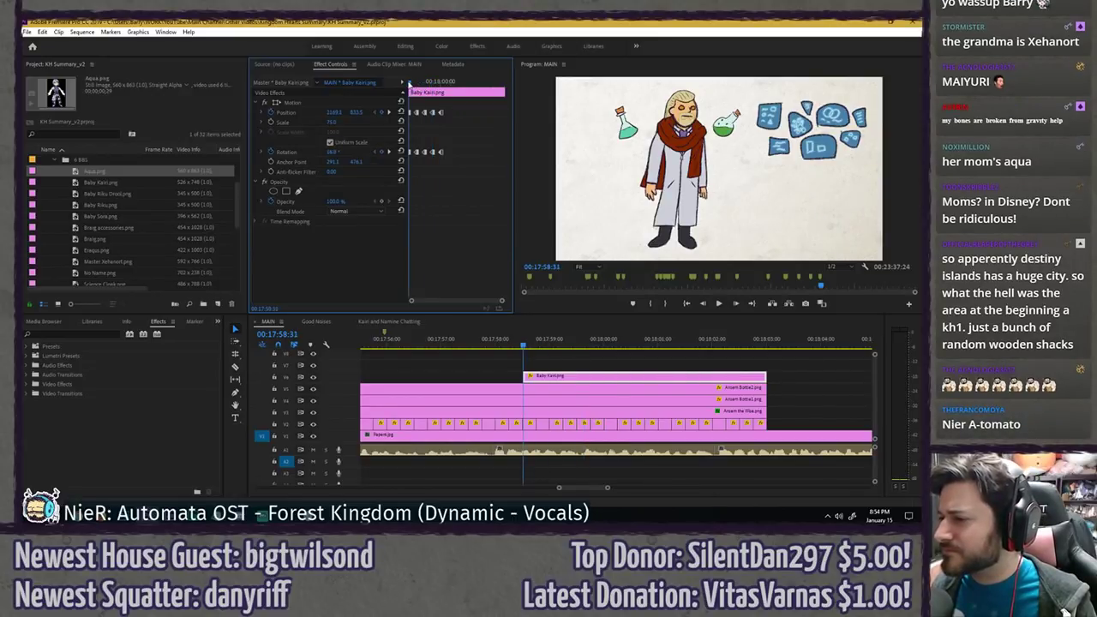
{"action": "key", "text": "space"}
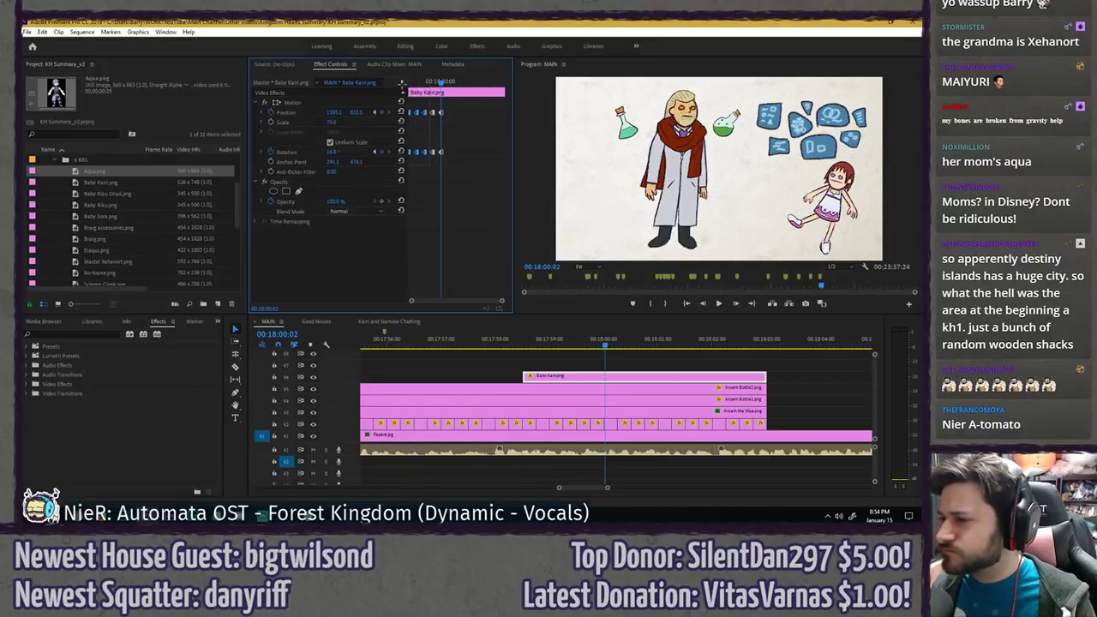
- Undo the pasted position and rotation keyframes and save the project
{"action": "key", "text": "ctrl+v"}
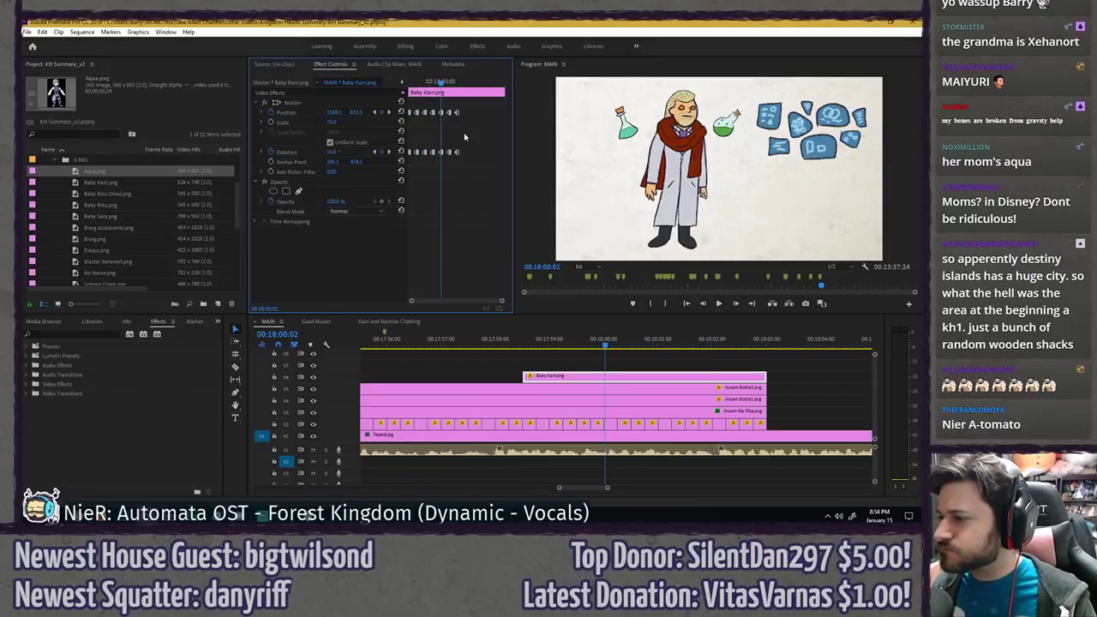
{"action": "key", "text": "ctrl+z"}
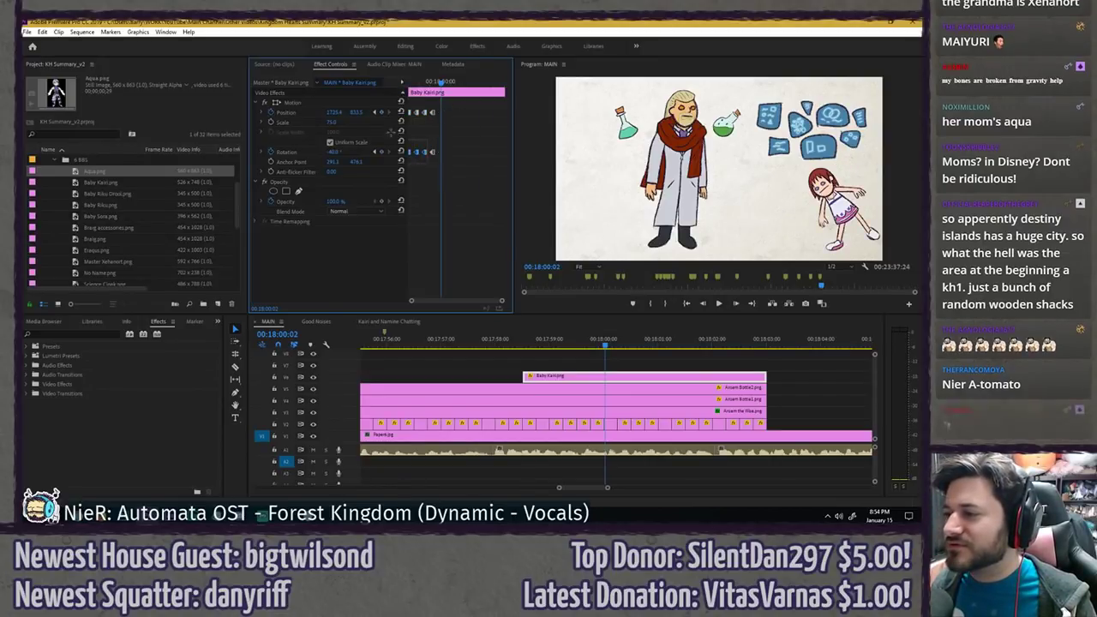
{"action": "key", "text": "ctrl+z"}
{"action": "key", "text": "ctrl+z"}
{"action": "key", "text": "ctrl+z"}
{"action": "key", "text": "ctrl+z"}
{"action": "key", "text": "ctrl+z"}
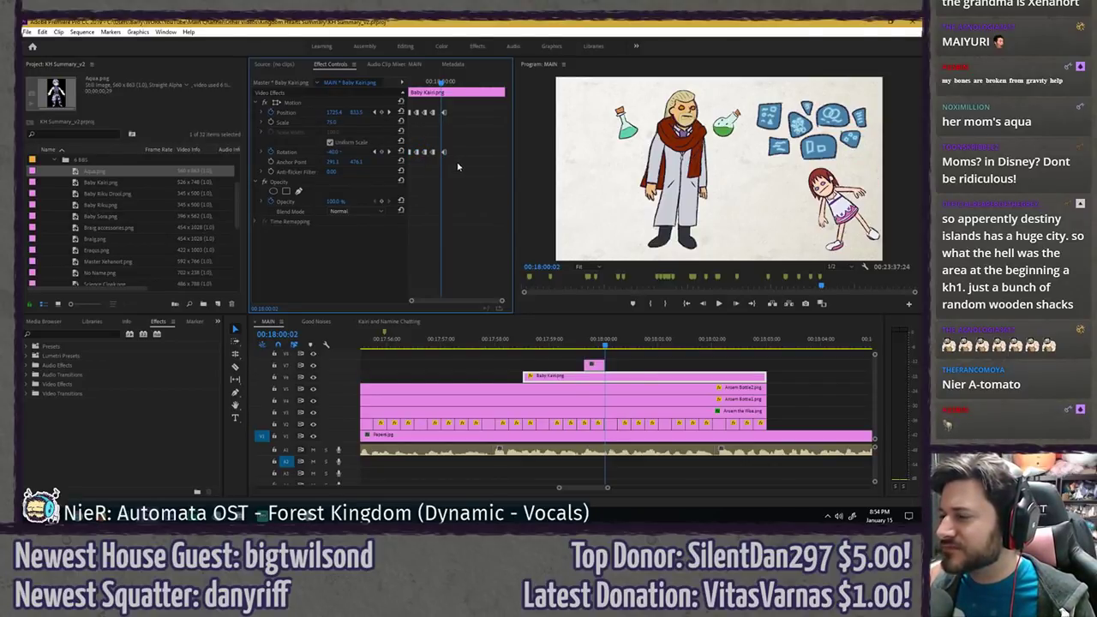
{"action": "key", "text": "ctrl+z"}
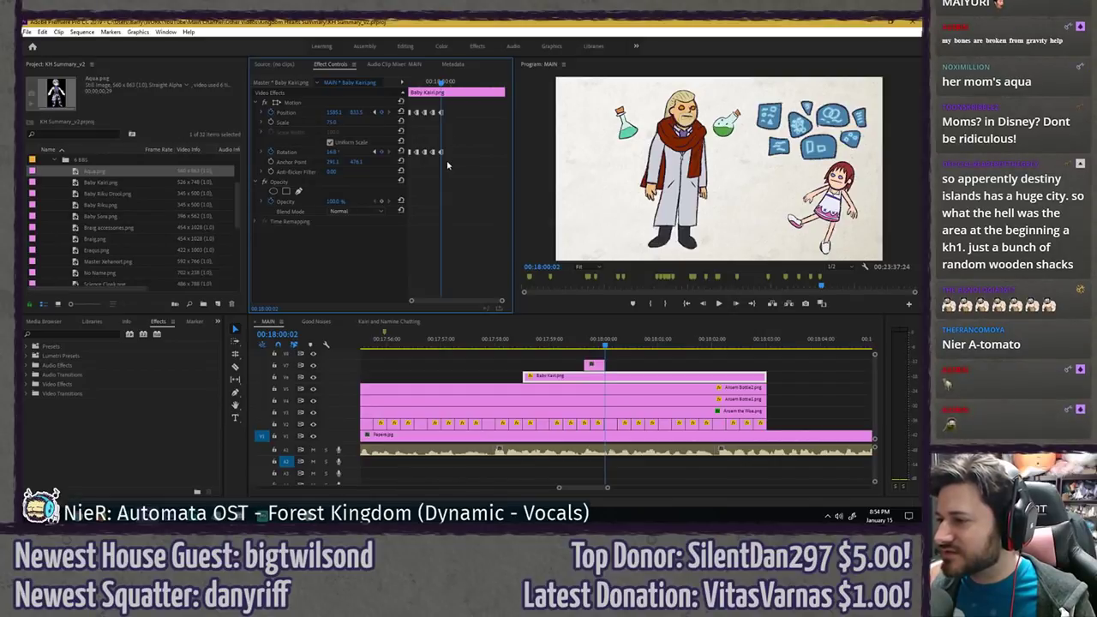
{"action": "key", "text": "ctrl+s"}
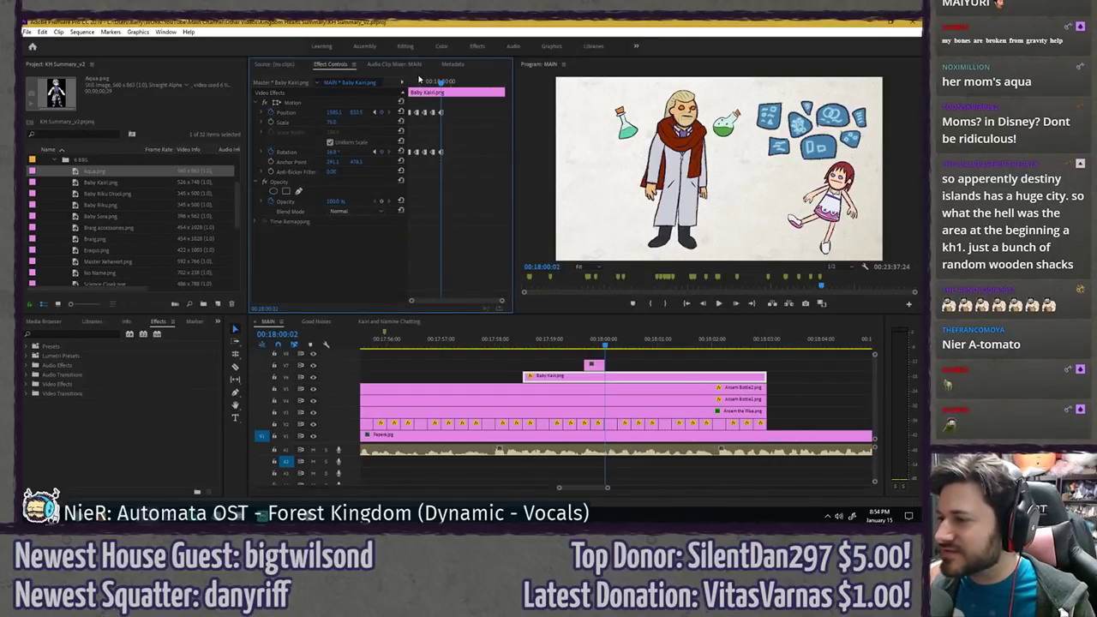
- Delete the small stray clip on V7 above Baby Kairi
{"action": "left_click_drag", "start_coordinate": [419, 80], "coordinate": [415, 158]}
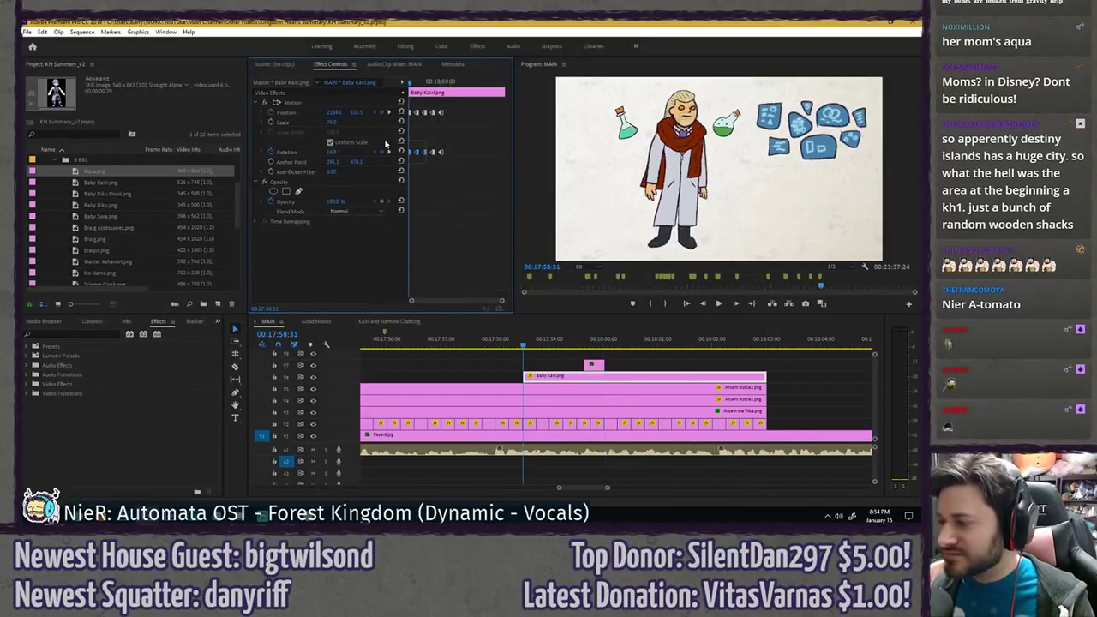
{"action": "left_click", "coordinate": [439, 92]}
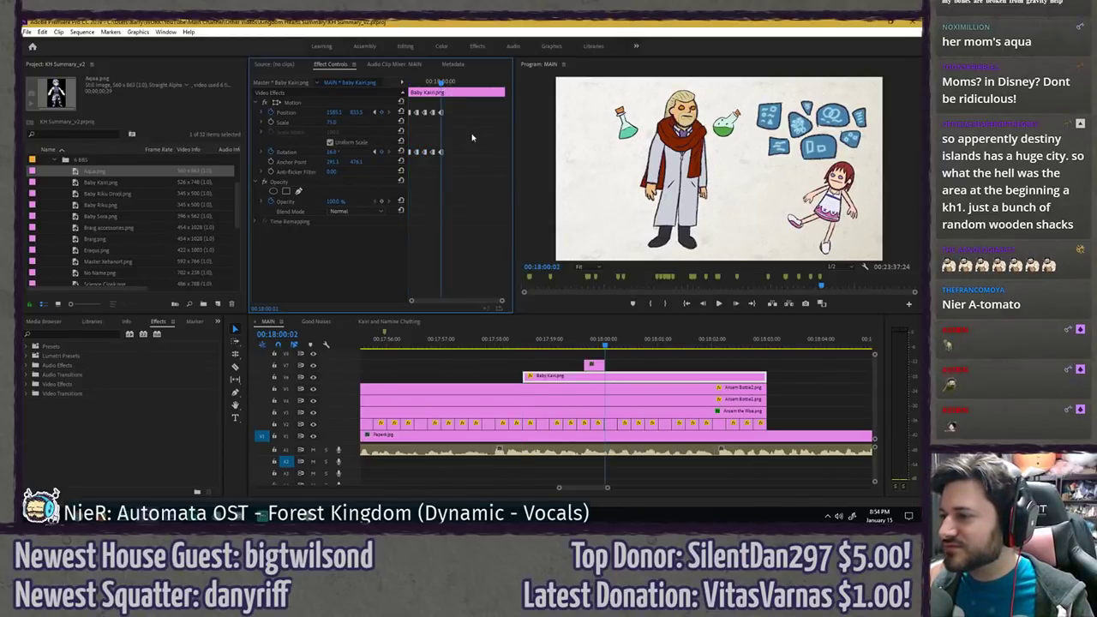
{"action": "key", "text": "space"}
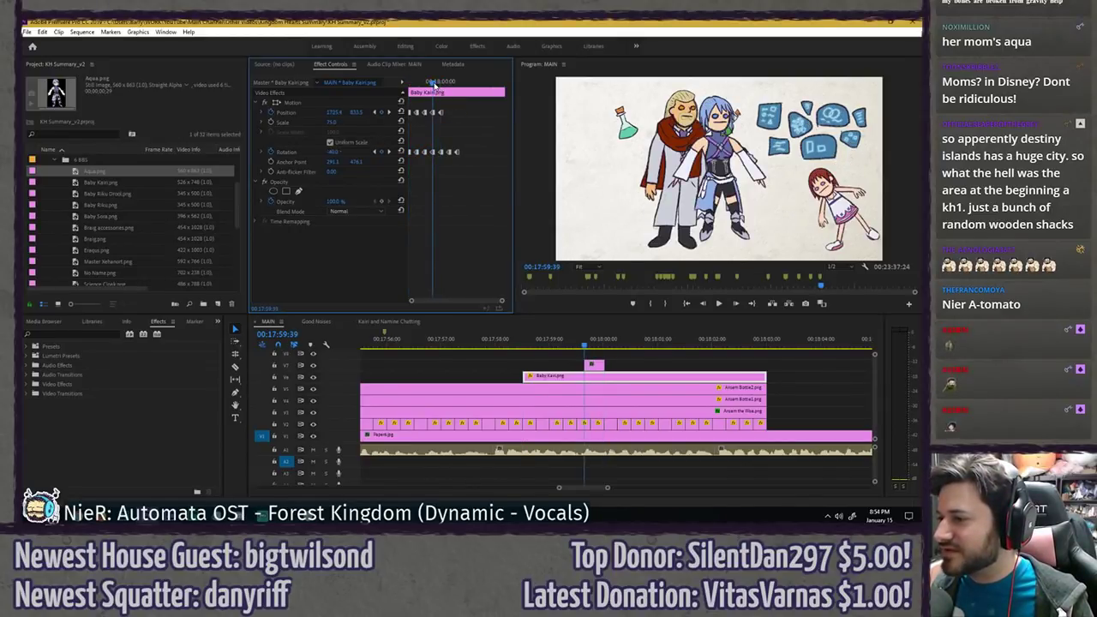
{"action": "left_click", "coordinate": [593, 366]}
{"action": "key", "text": "Delete"}
- Tilt Baby Kairi more upright, to about -11° rotation, at 00:17:59:39
{"action": "left_click", "coordinate": [590, 377]}
{"action": "left_click", "coordinate": [459, 90]}
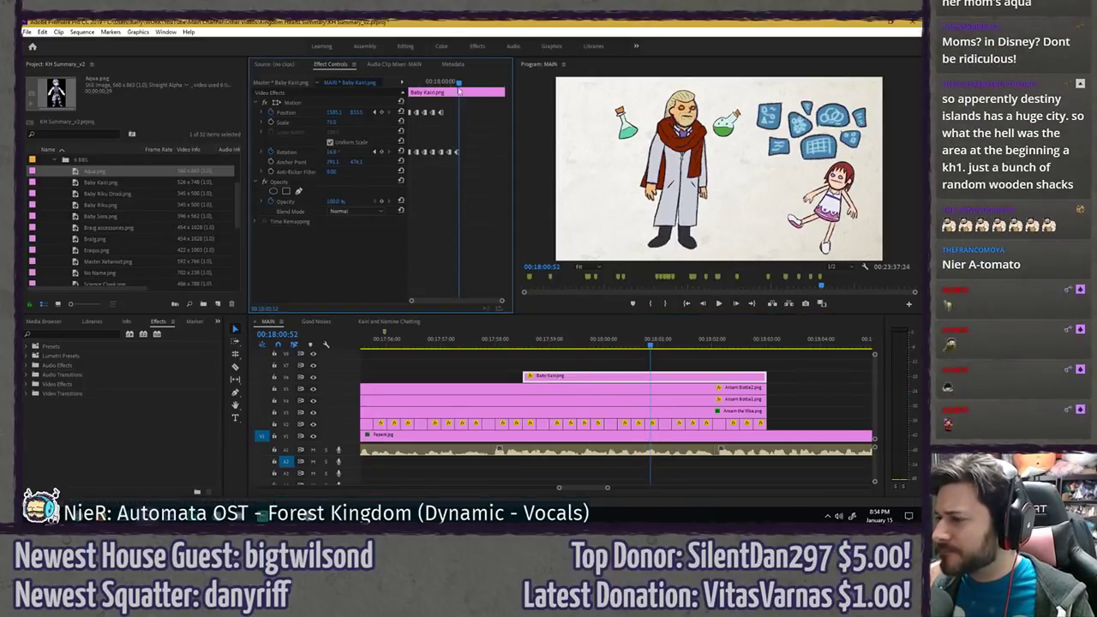
{"action": "left_click_drag", "start_coordinate": [459, 82], "coordinate": [456, 83]}
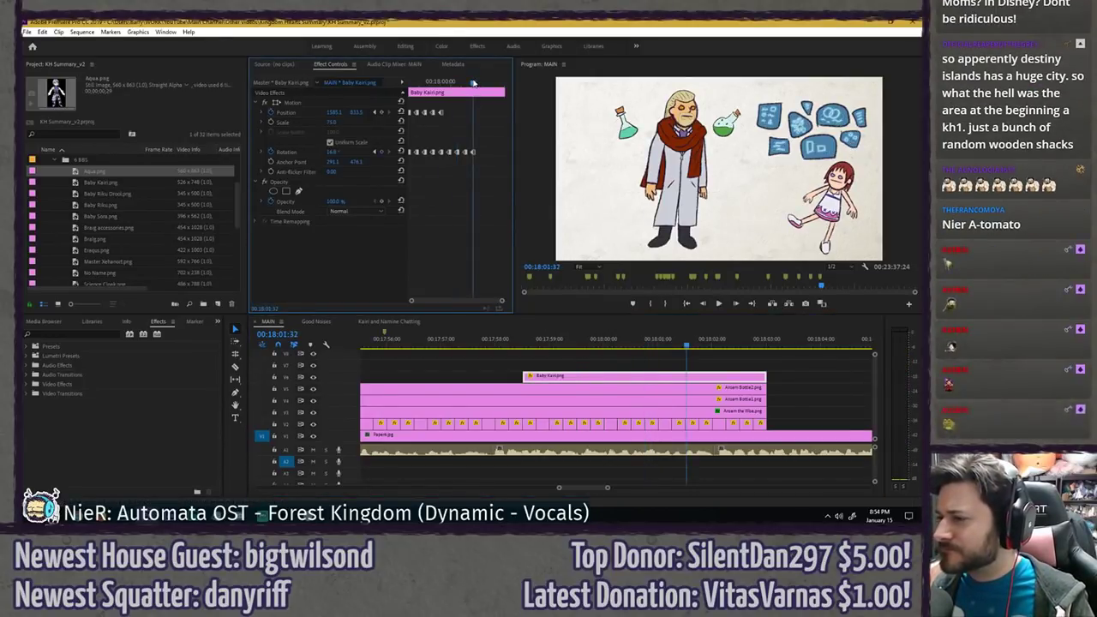
{"action": "left_click", "coordinate": [408, 81]}
{"action": "key", "text": "space"}
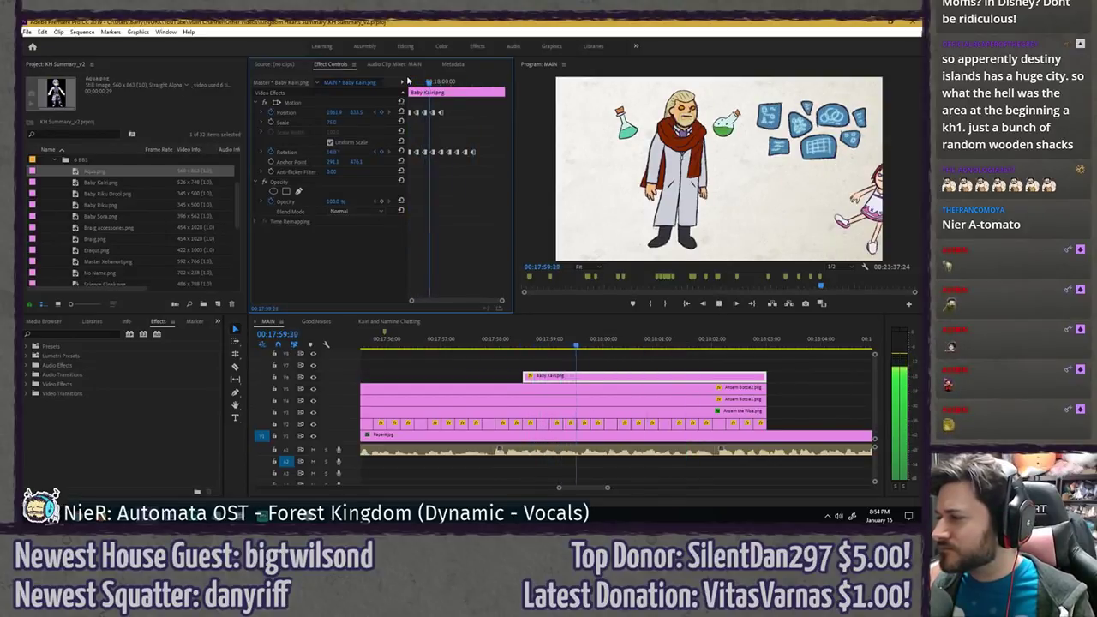
{"action": "key", "text": "space"}
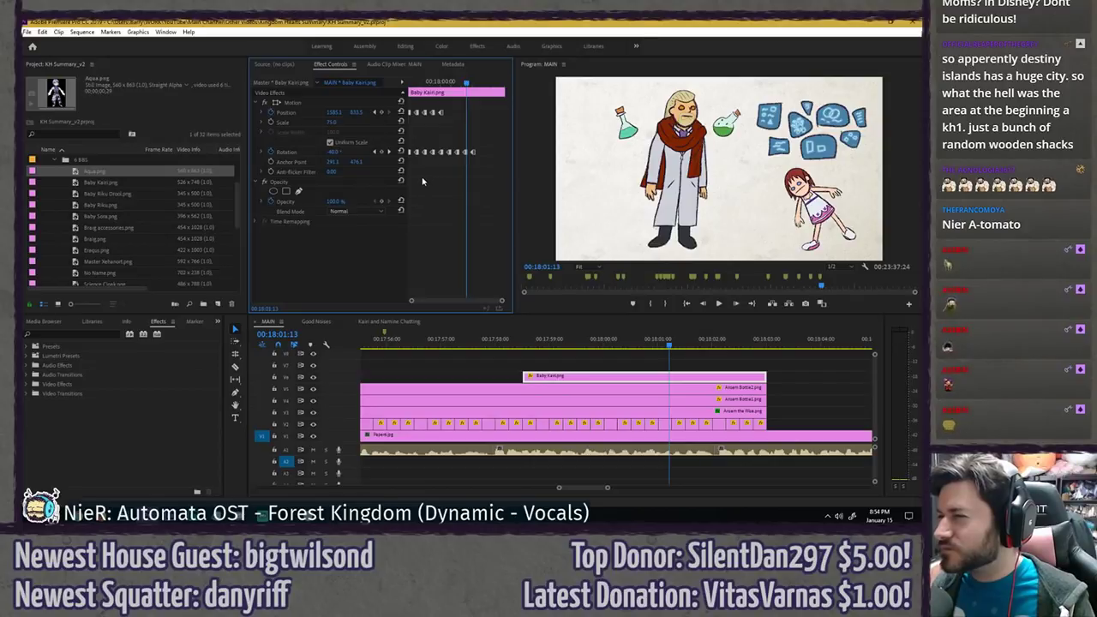
{"action": "left_click_drag", "start_coordinate": [413, 86], "coordinate": [432, 81]}
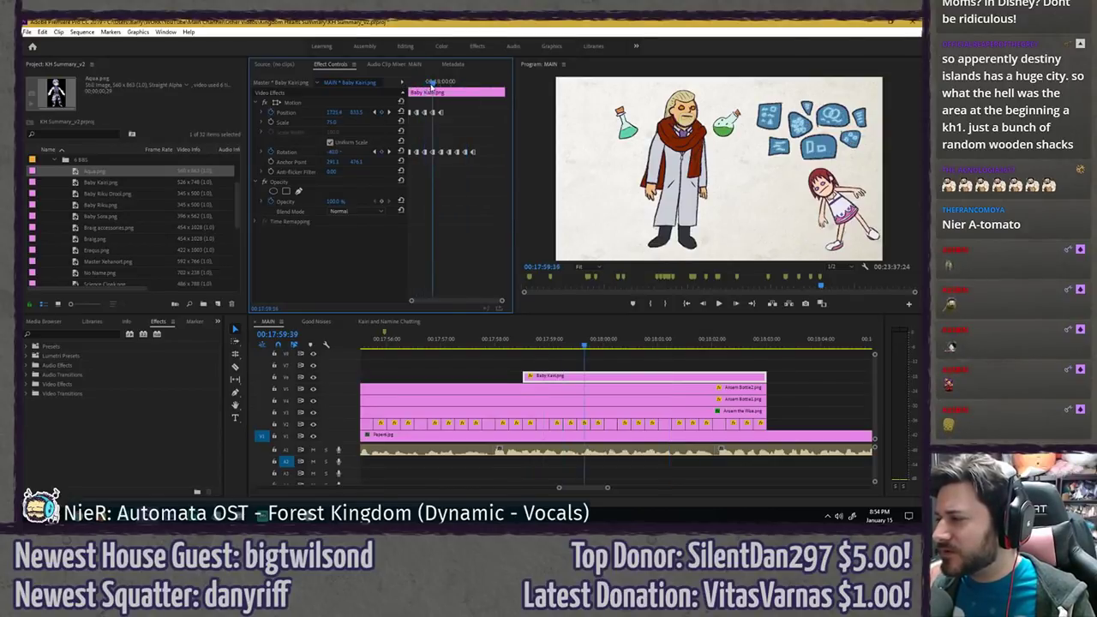
{"action": "left_click_drag", "start_coordinate": [334, 152], "coordinate": [354, 151]}
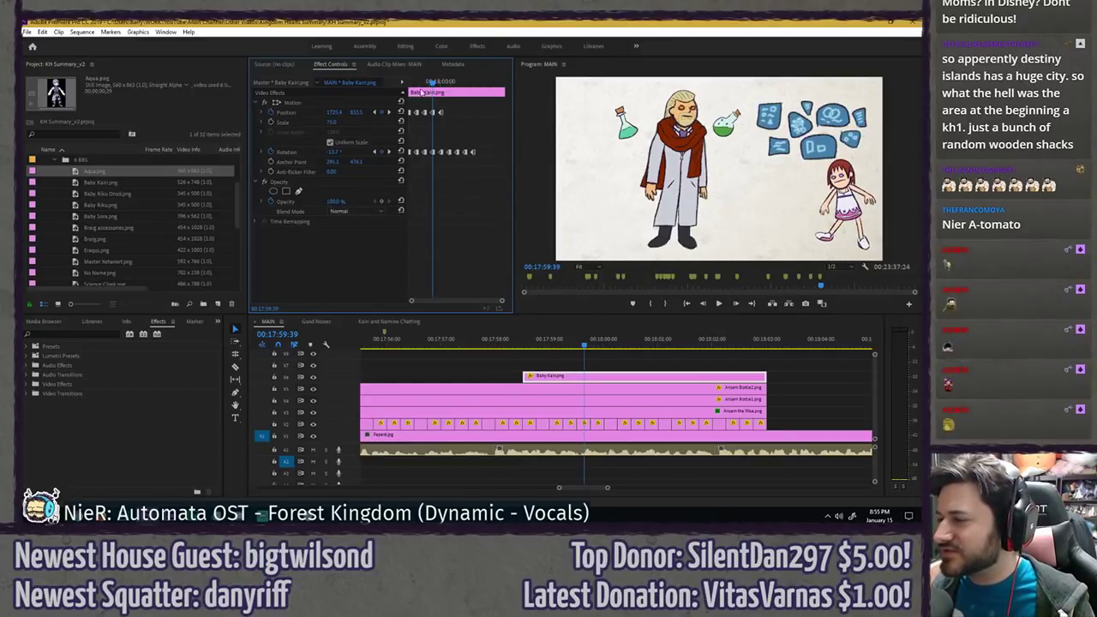
- Commit Kairi's new rotation value and replay her revised fall from the clip start
{"action": "left_click_drag", "start_coordinate": [432, 82], "coordinate": [416, 83]}
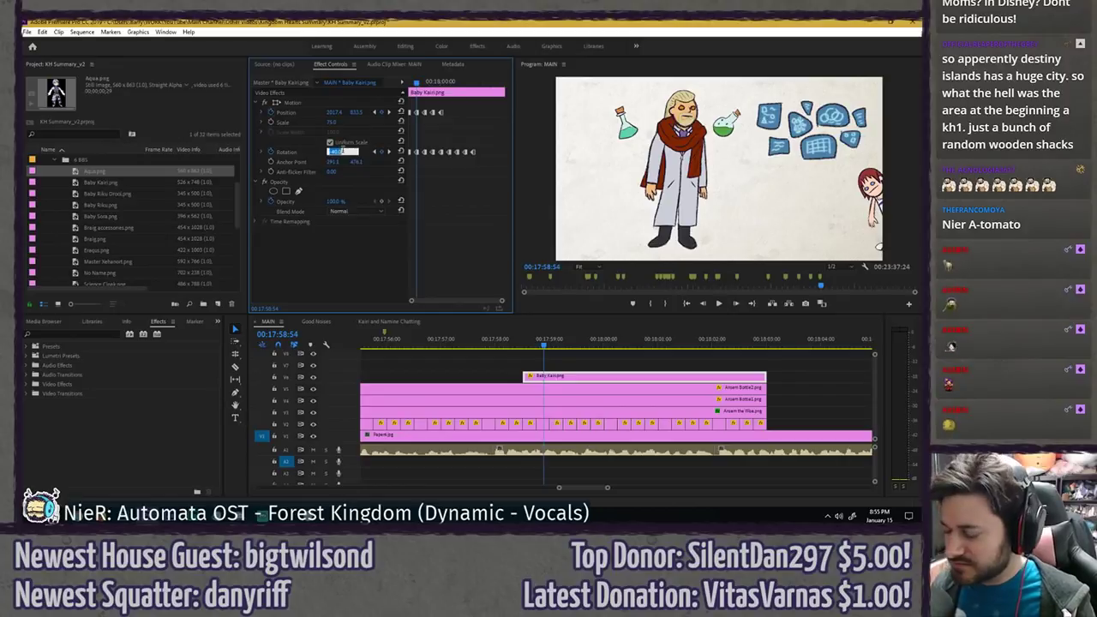
{"action": "key", "text": "Return"}
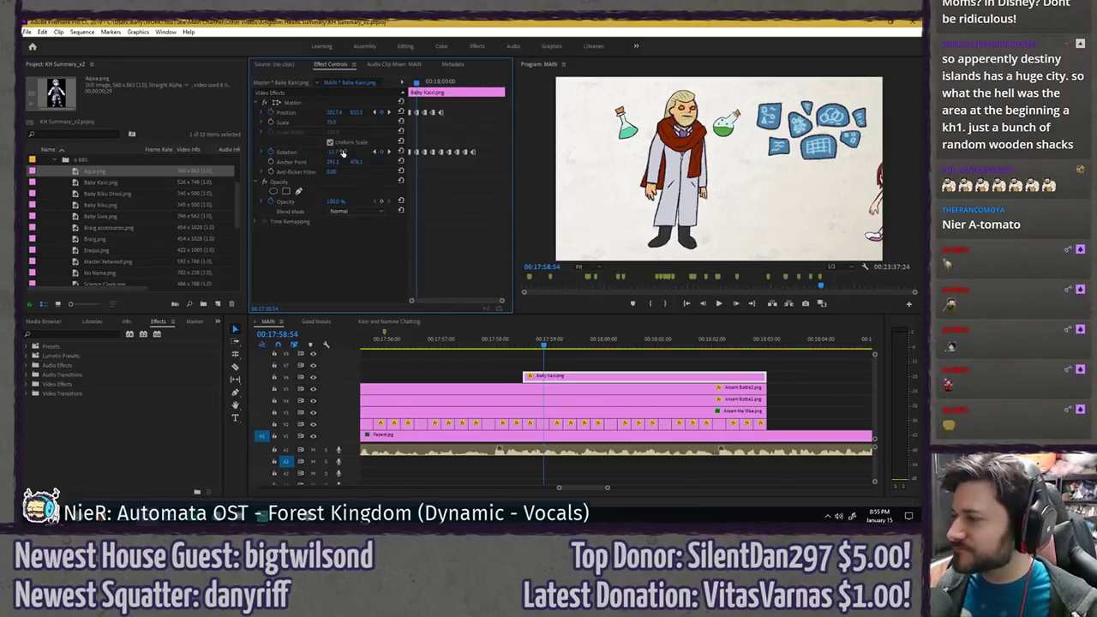
{"action": "left_click_drag", "start_coordinate": [429, 83], "coordinate": [401, 85]}
{"action": "key", "text": "space"}
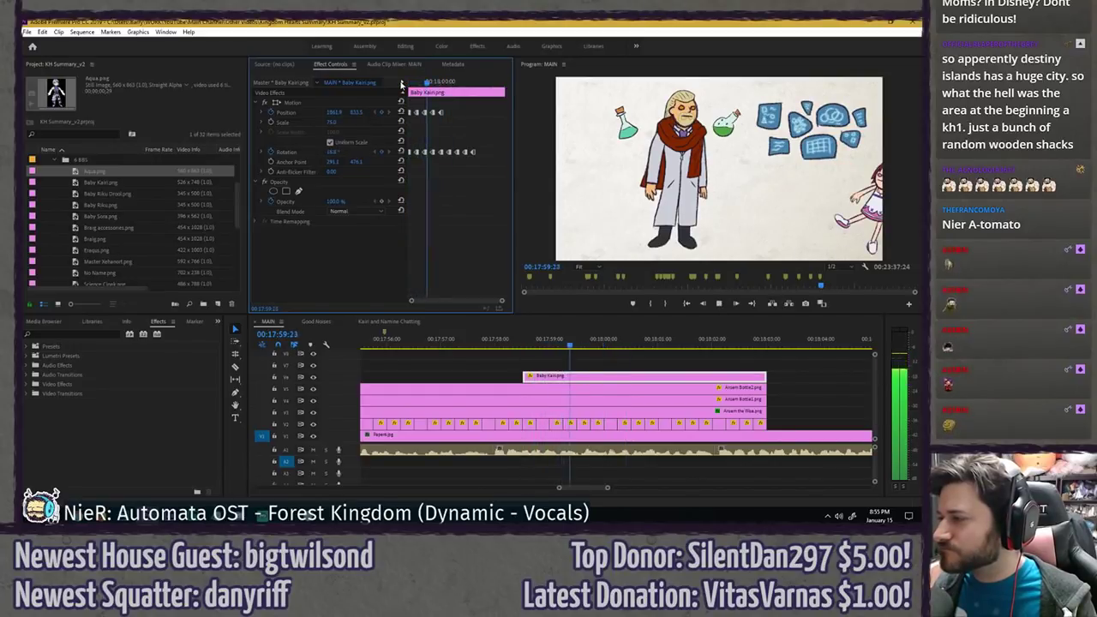
{"action": "key", "text": "space"}
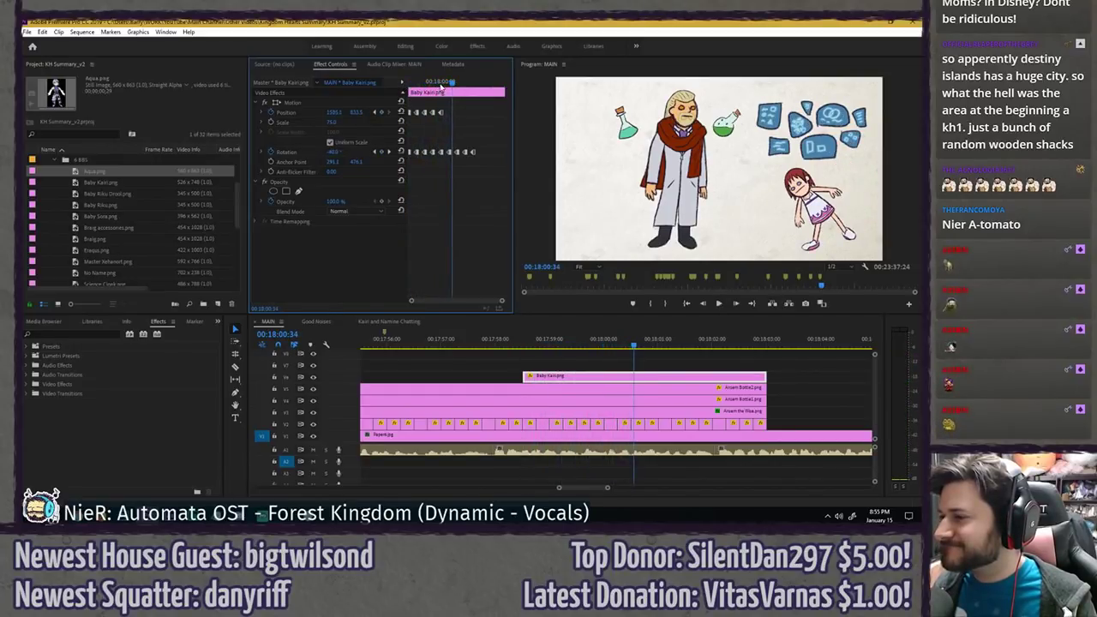
{"action": "left_click_drag", "start_coordinate": [443, 84], "coordinate": [376, 84]}
- Select Kairi's Rotation keyframes, save, and drag Aqua.png above Baby Kairi
{"action": "left_click_drag", "start_coordinate": [449, 160], "coordinate": [490, 139]}
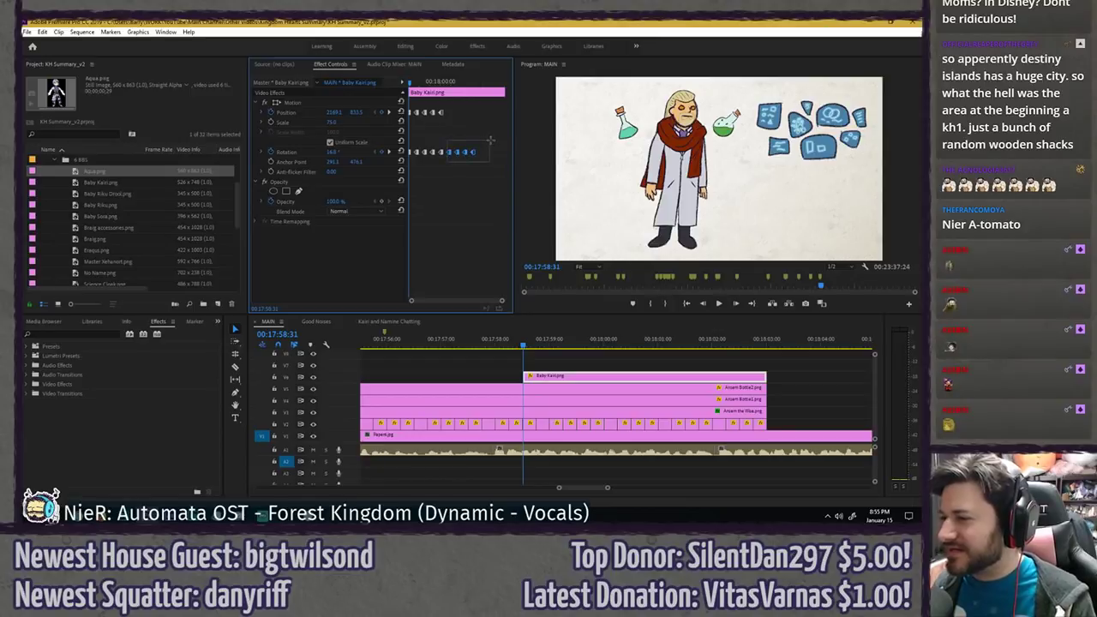
{"action": "key", "text": "space"}
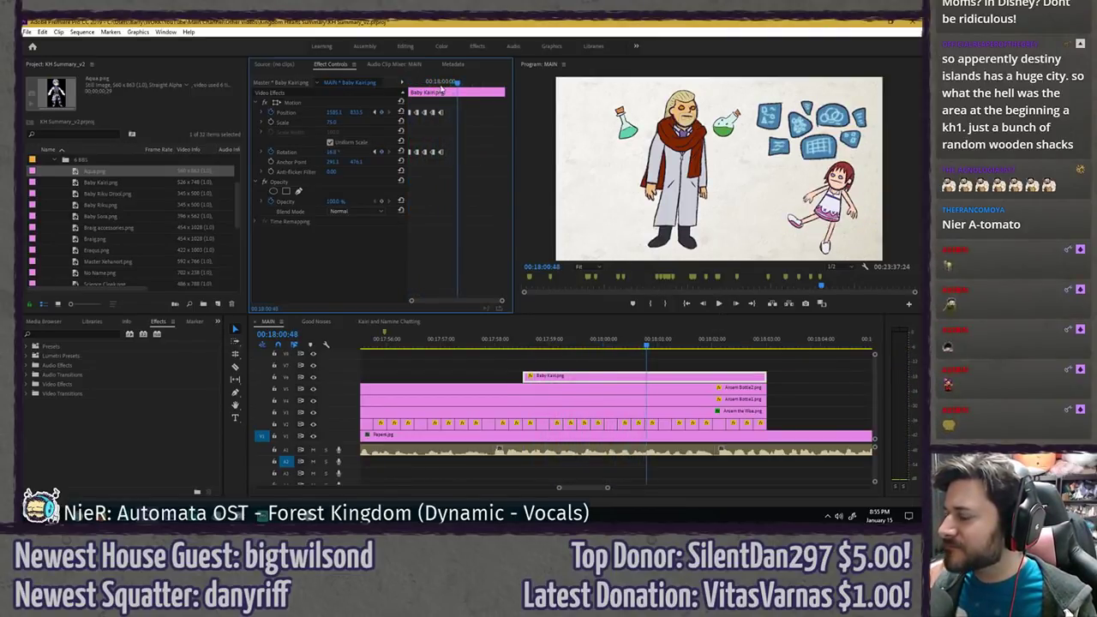
{"action": "left_click", "coordinate": [441, 83]}
{"action": "key", "text": "ctrl+s"}
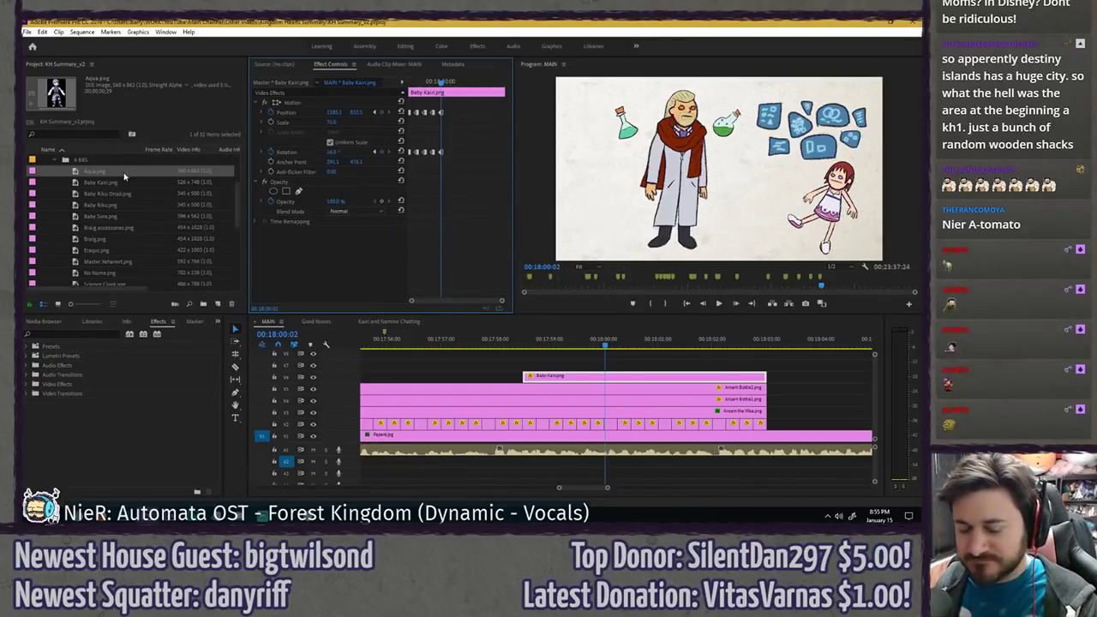
{"action": "left_click_drag", "start_coordinate": [103, 174], "coordinate": [625, 366]}
- Drop Aqua.png on V8 above Baby Kairi and trim its edge to 00:18:00:02
{"action": "left_click", "coordinate": [432, 84]}
{"action": "left_click", "coordinate": [595, 376]}
{"action": "left_click", "coordinate": [443, 83]}
{"action": "key", "text": "="}
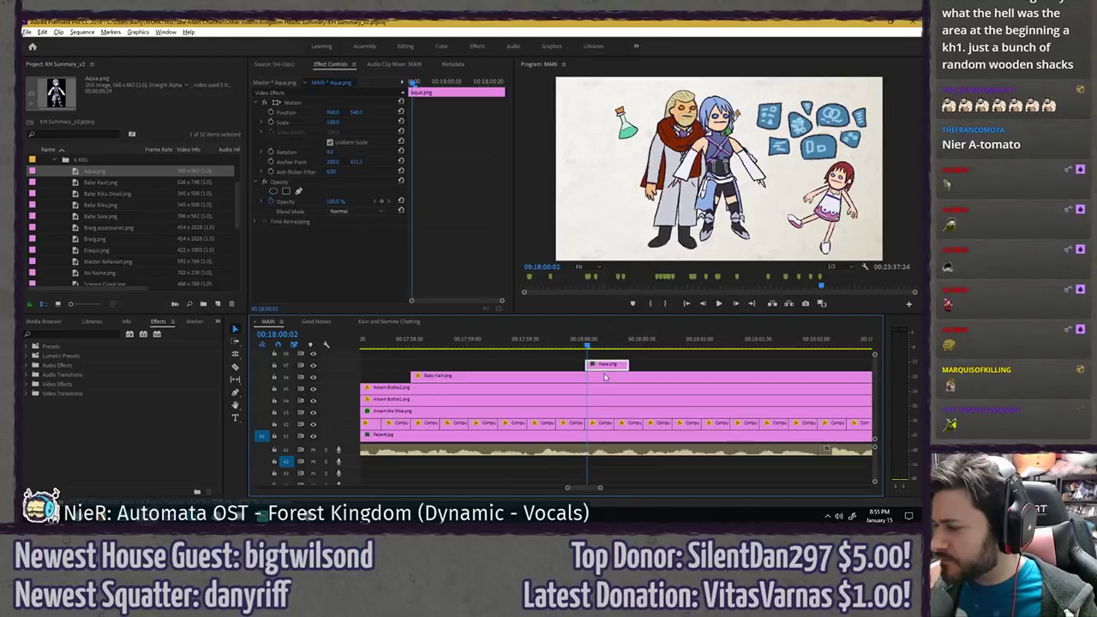
- Reselect Baby Kairi and show her keyframes in Effect Controls
{"action": "left_click", "coordinate": [603, 377]}
{"action": "left_click", "coordinate": [455, 120]}
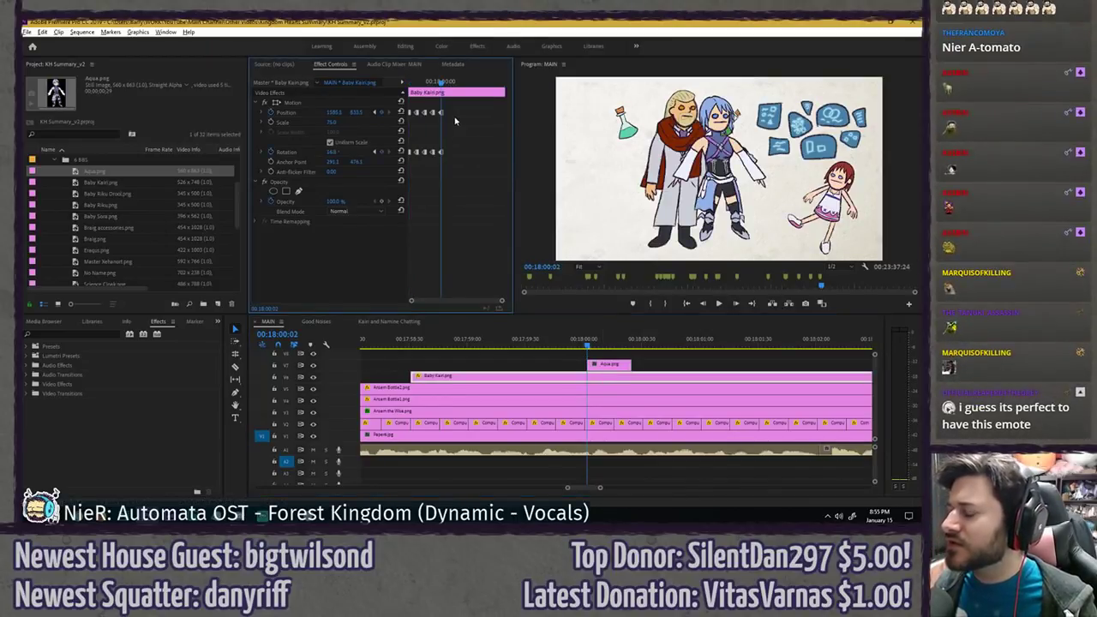
{"action": "key", "text": "Down"}
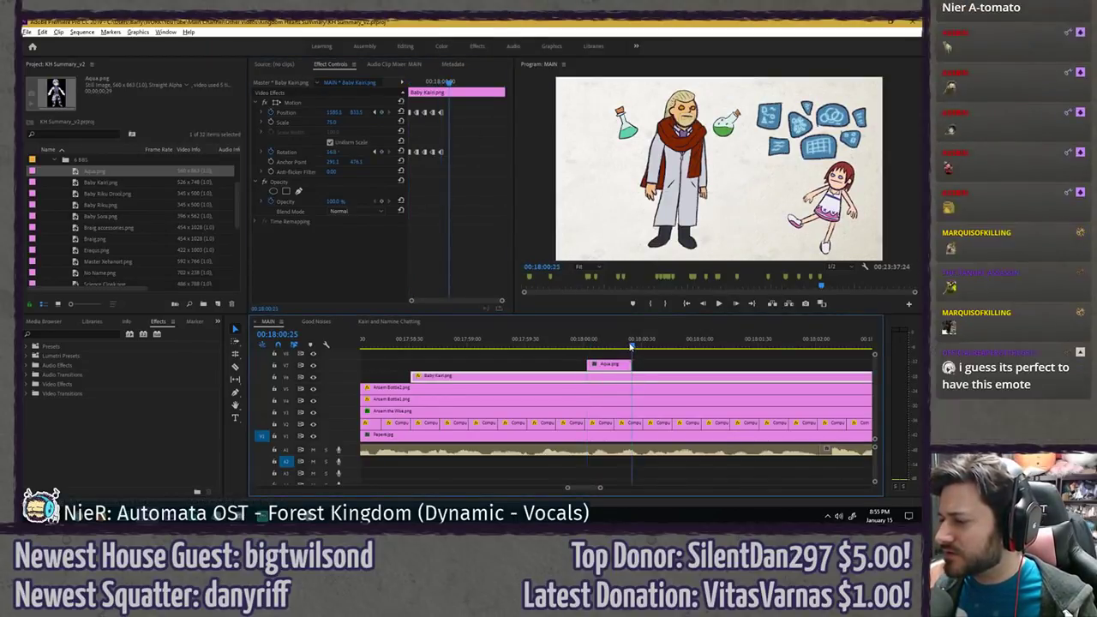
{"action": "left_click", "coordinate": [433, 151]}
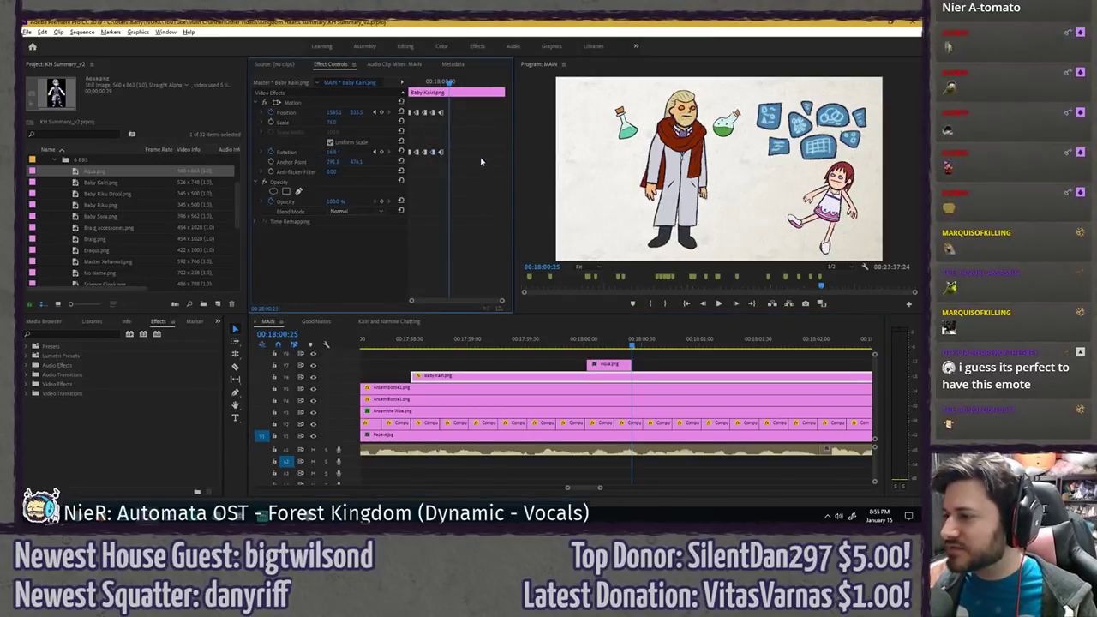
- Paste Kairi's -13.7° rotation, delete the Aqua.png clip, and replay the scene
{"action": "key", "text": "ctrl+v"}
{"action": "left_click_drag", "start_coordinate": [452, 83], "coordinate": [410, 85]}
{"action": "key", "text": "space"}
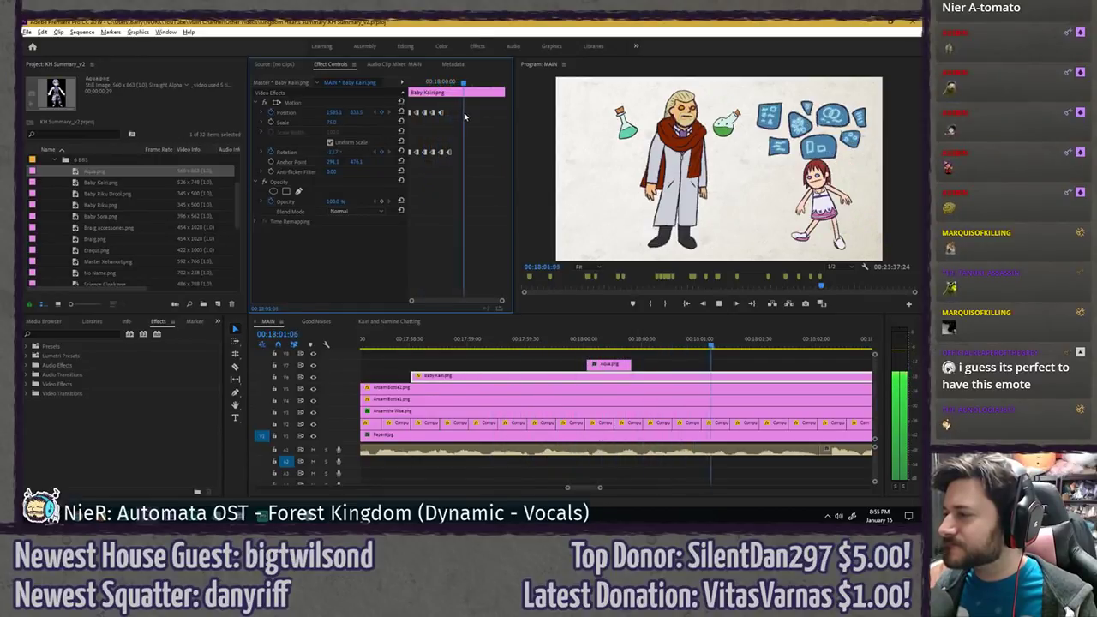
{"action": "left_click", "coordinate": [609, 367]}
{"action": "key", "text": "Delete"}
{"action": "left_click", "coordinate": [546, 341]}
{"action": "key", "text": "space"}
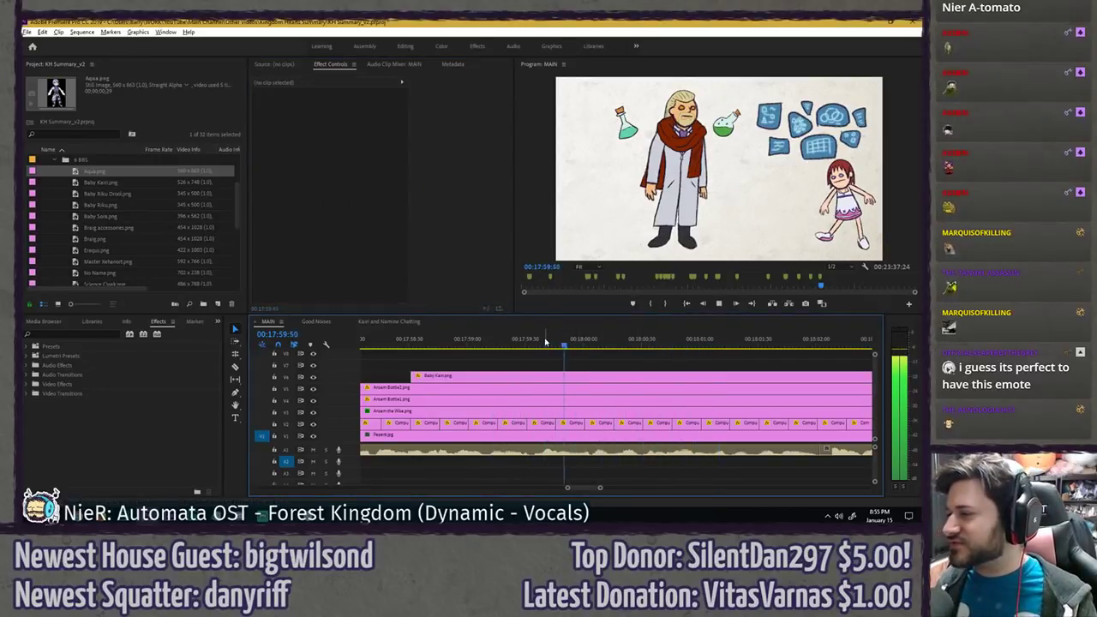
{"action": "left_click_drag", "start_coordinate": [545, 341], "coordinate": [438, 340]}
{"action": "key", "text": "space"}
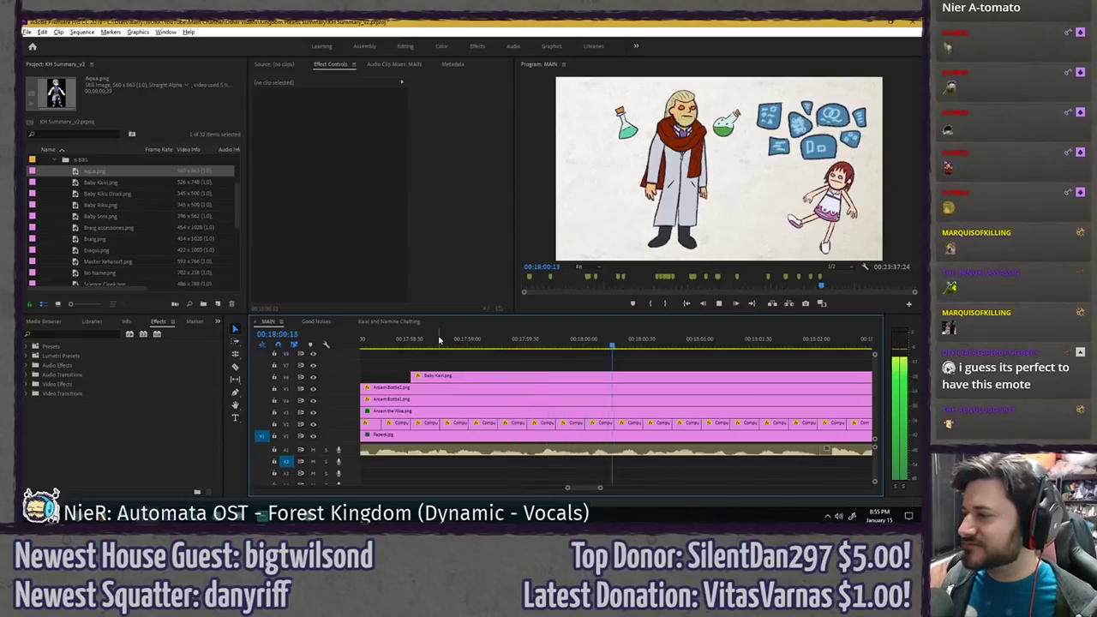
{"action": "key", "text": "space"}
- Key Kairi's rotation: 16.4° at 00:18:01:09, about -40° at 01:18, then right and left tilts
{"action": "left_click_drag", "start_coordinate": [686, 341], "coordinate": [717, 341]}
{"action": "left_click", "coordinate": [719, 376]}
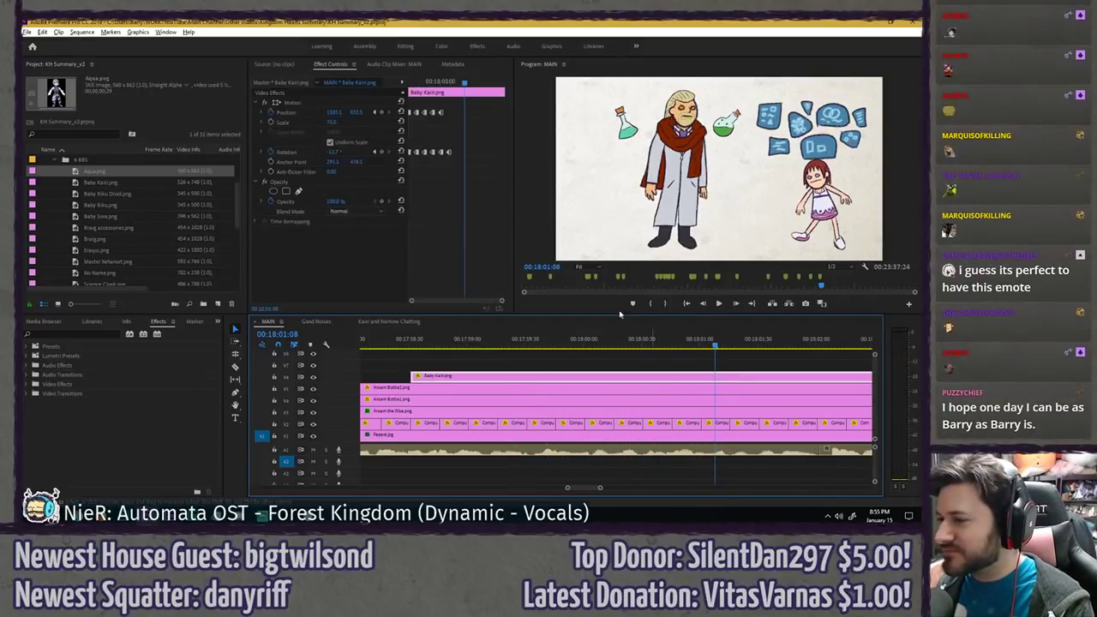
{"action": "left_click_drag", "start_coordinate": [340, 153], "coordinate": [354, 153]}
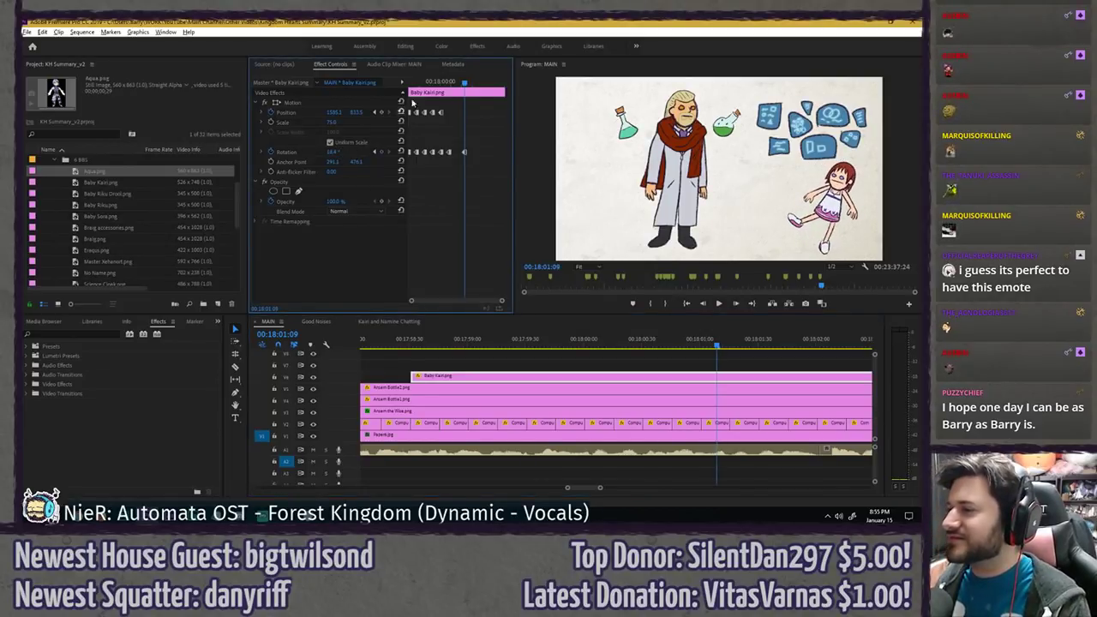
{"action": "mouse_move", "coordinate": [452, 81]}
{"action": "left_mouse_down"}
{"action": "mouse_move", "coordinate": [473, 80]}
{"action": "mouse_move", "coordinate": [463, 90]}
{"action": "left_mouse_up"}
{"action": "left_click_drag", "start_coordinate": [333, 152], "coordinate": [311, 151]}
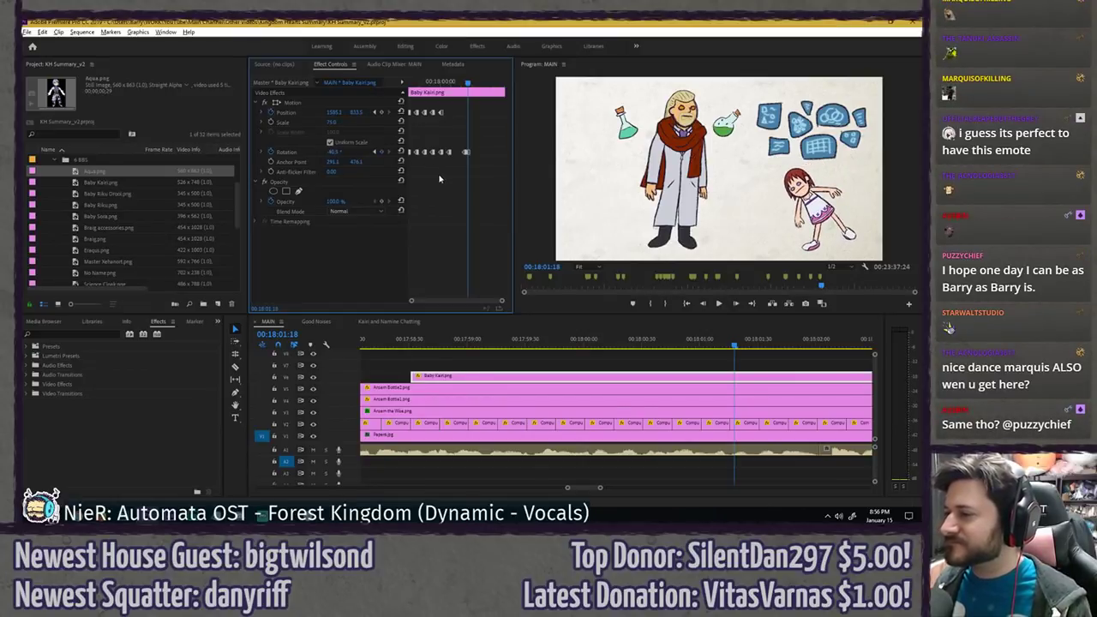
{"action": "key", "text": "Right"}
{"action": "key", "text": "Right"}
{"action": "key", "text": "Right"}
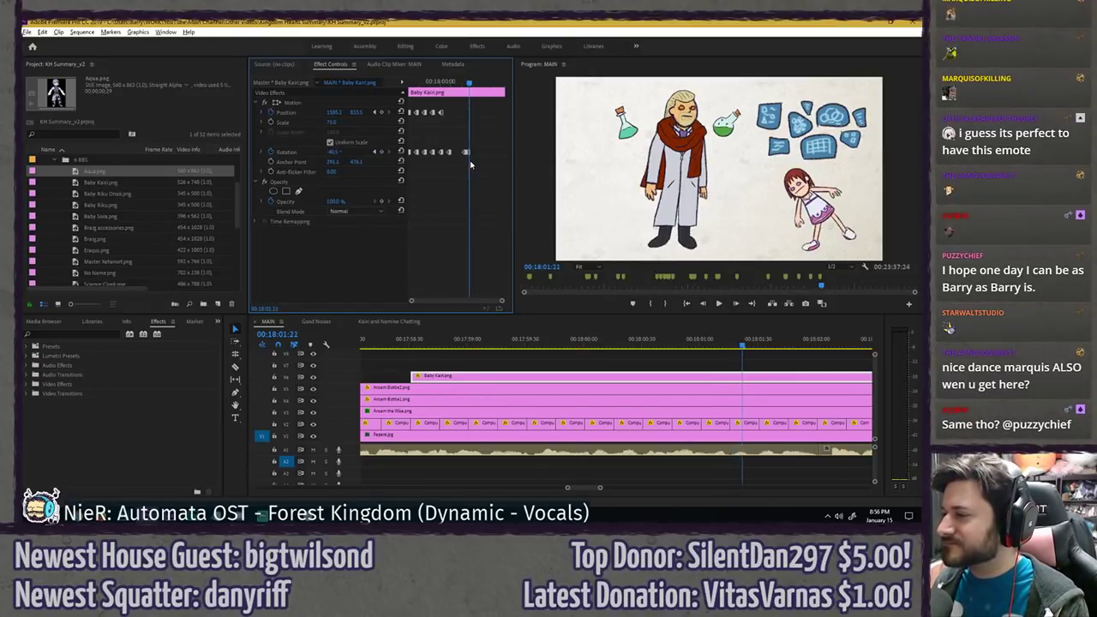
{"action": "key", "text": "Right"}
{"action": "key", "text": "Right"}
{"action": "key", "text": "Right"}
{"action": "key", "text": "Right"}
{"action": "key", "text": "Right"}
{"action": "key", "text": "Right"}
{"action": "key", "text": "Right"}
{"action": "key", "text": "Right"}
{"action": "key", "text": "Right"}
{"action": "key", "text": "Right"}
{"action": "key", "text": "Right"}
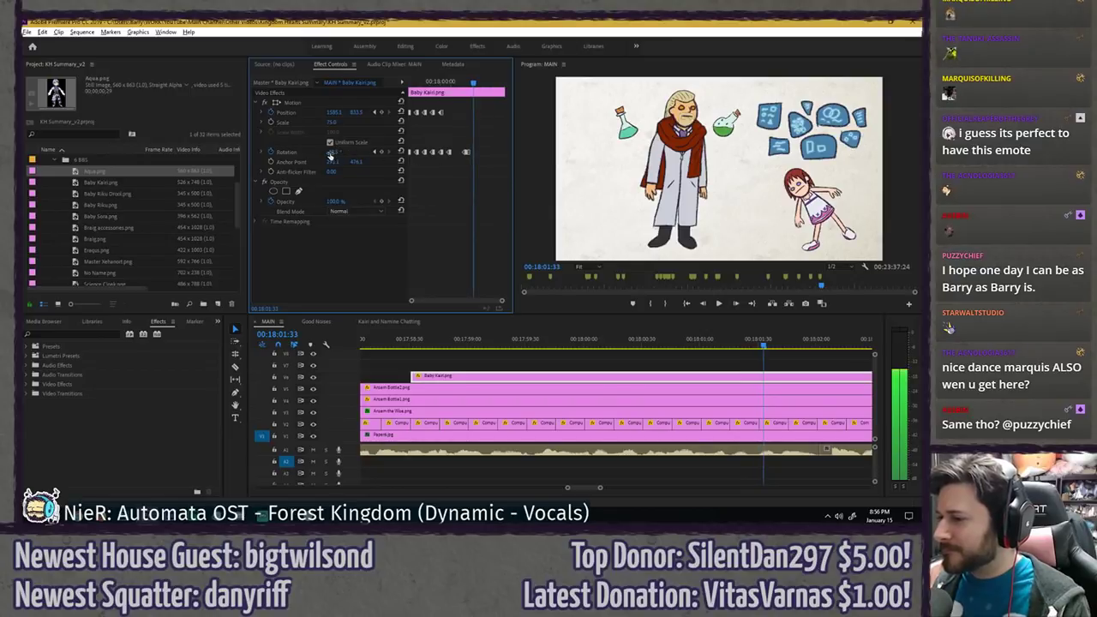
{"action": "mouse_move", "coordinate": [333, 151]}
{"action": "left_mouse_down"}
{"action": "mouse_move", "coordinate": [378, 151]}
{"action": "mouse_move", "coordinate": [342, 152]}
{"action": "left_mouse_up"}
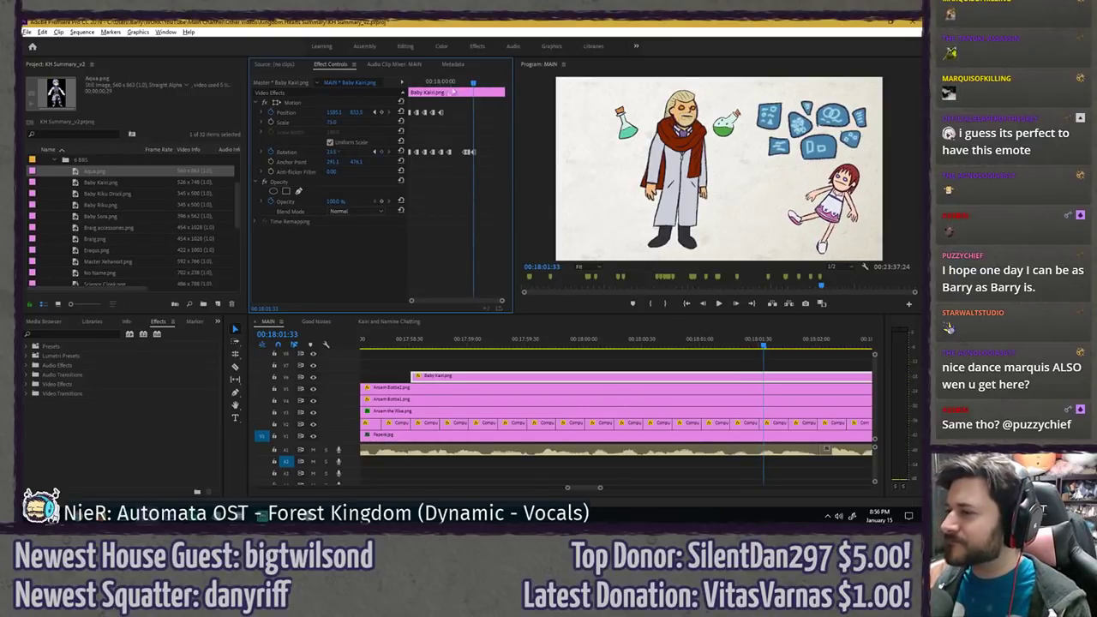
{"action": "key", "text": "Right"}
{"action": "key", "text": "Right"}
{"action": "key", "text": "Right"}
{"action": "key", "text": "Right"}
{"action": "key", "text": "Right"}
{"action": "key", "text": "Right"}
{"action": "key", "text": "Right"}
{"action": "key", "text": "Right"}
{"action": "key", "text": "Right"}
{"action": "key", "text": "Right"}
{"action": "key", "text": "Right"}
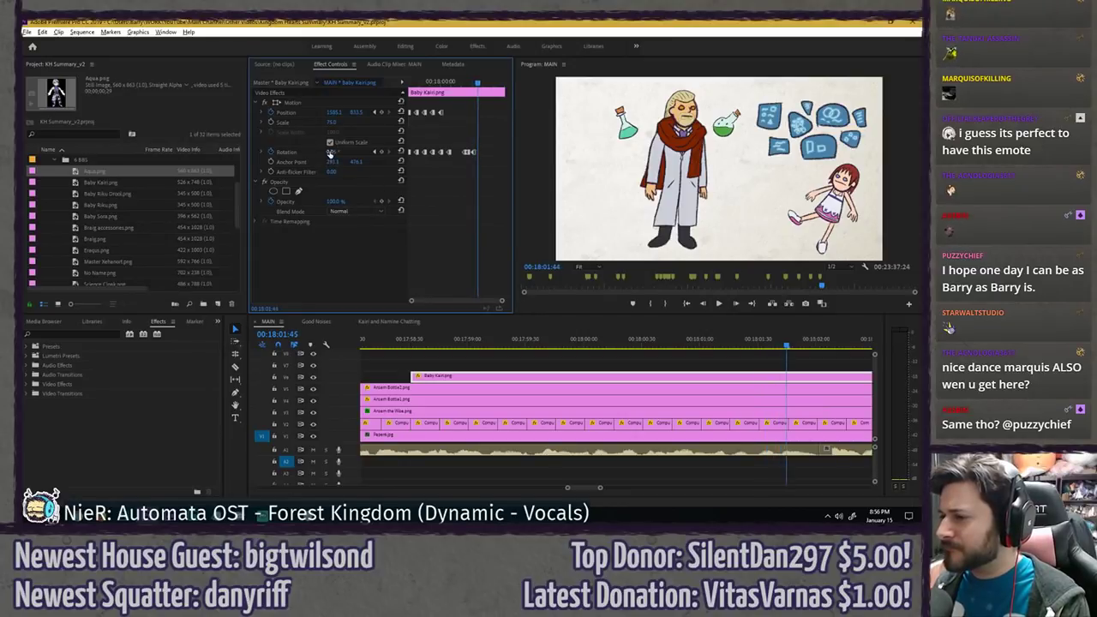
{"action": "left_click_drag", "start_coordinate": [333, 152], "coordinate": [297, 151]}
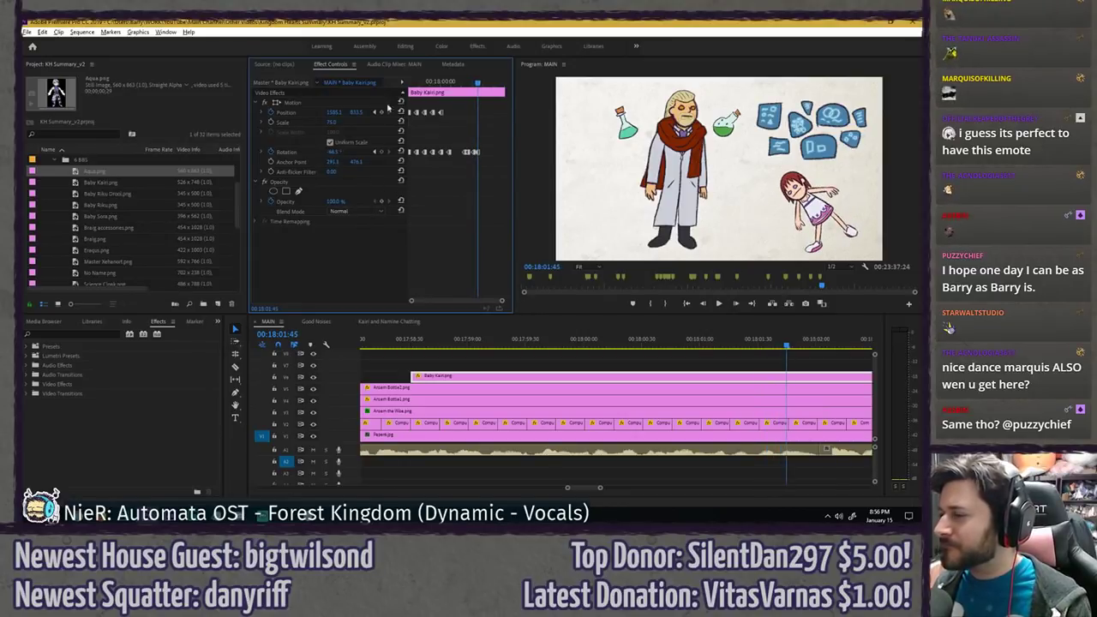
- Preview the wobble and ease Kairi's tilt toward upright at 00:18:01:18
{"action": "left_click", "coordinate": [436, 83]}
{"action": "key", "text": "space"}
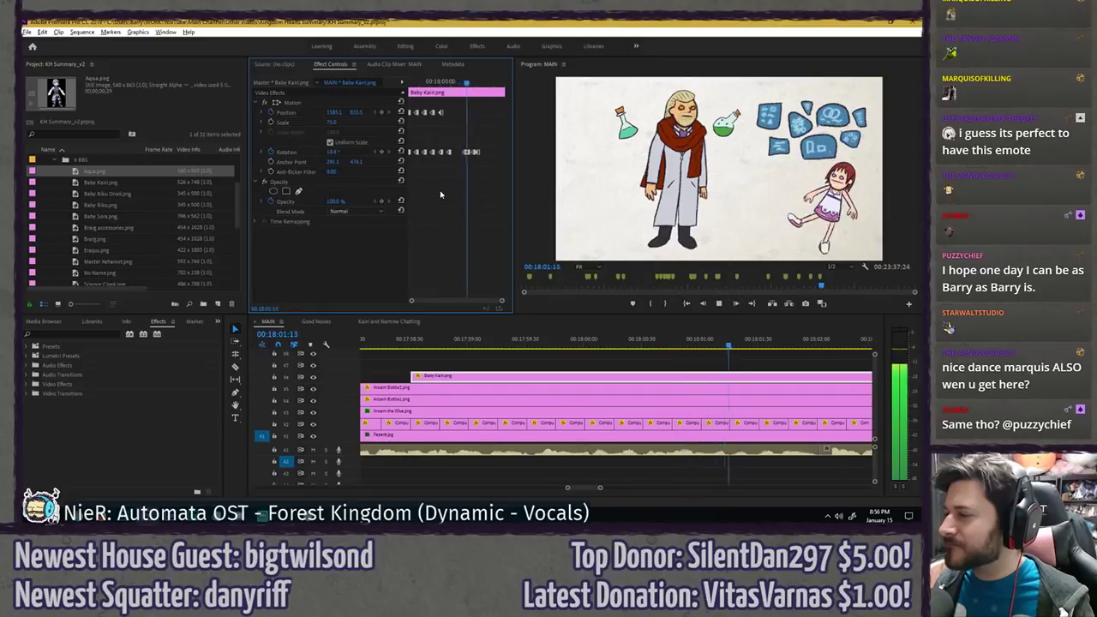
{"action": "key", "text": "space"}
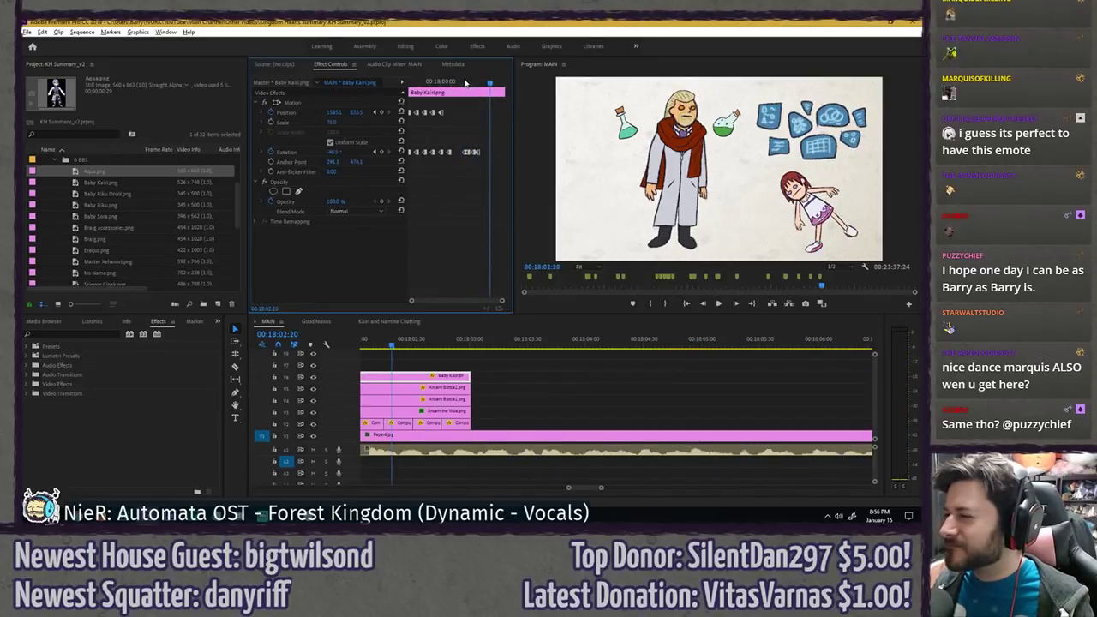
{"action": "left_click", "coordinate": [464, 82]}
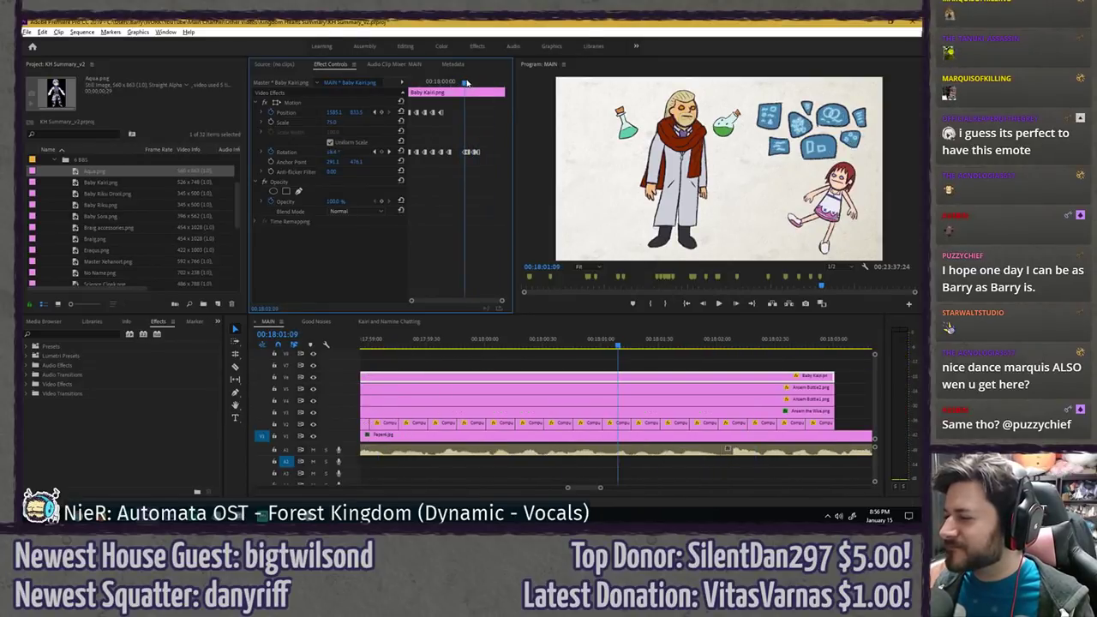
{"action": "left_click", "coordinate": [374, 152]}
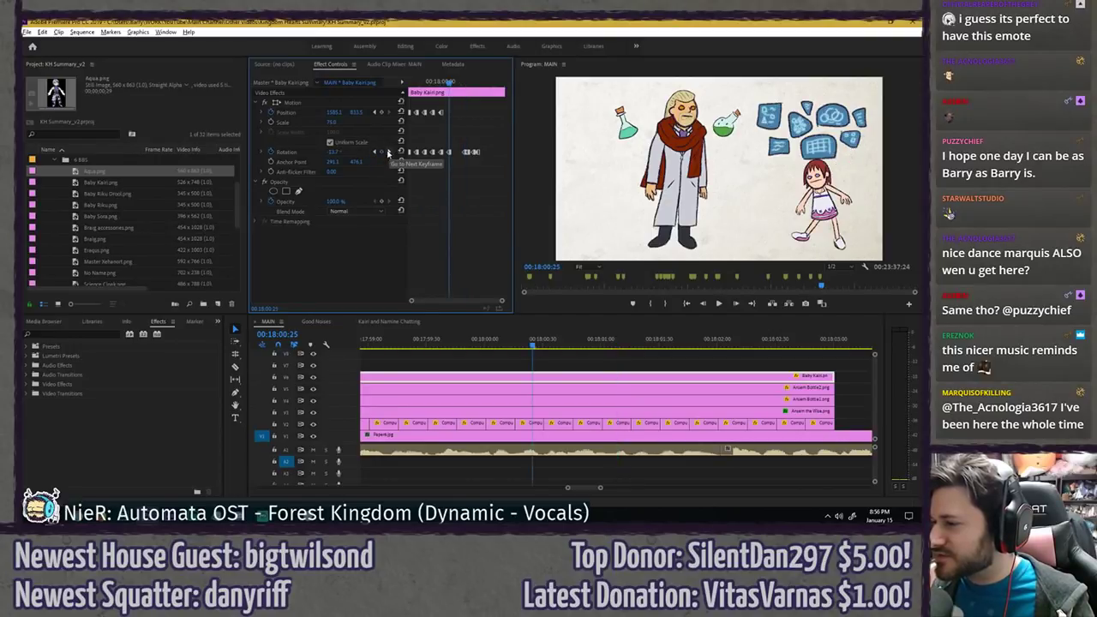
{"action": "left_click", "coordinate": [387, 152]}
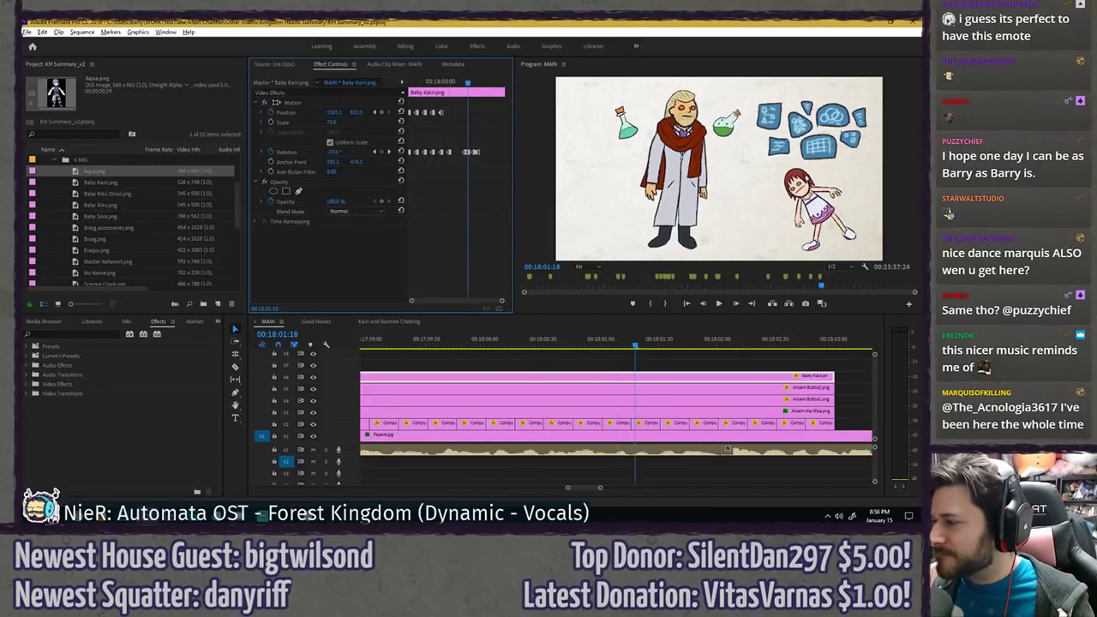
{"action": "left_click_drag", "start_coordinate": [335, 152], "coordinate": [343, 151]}
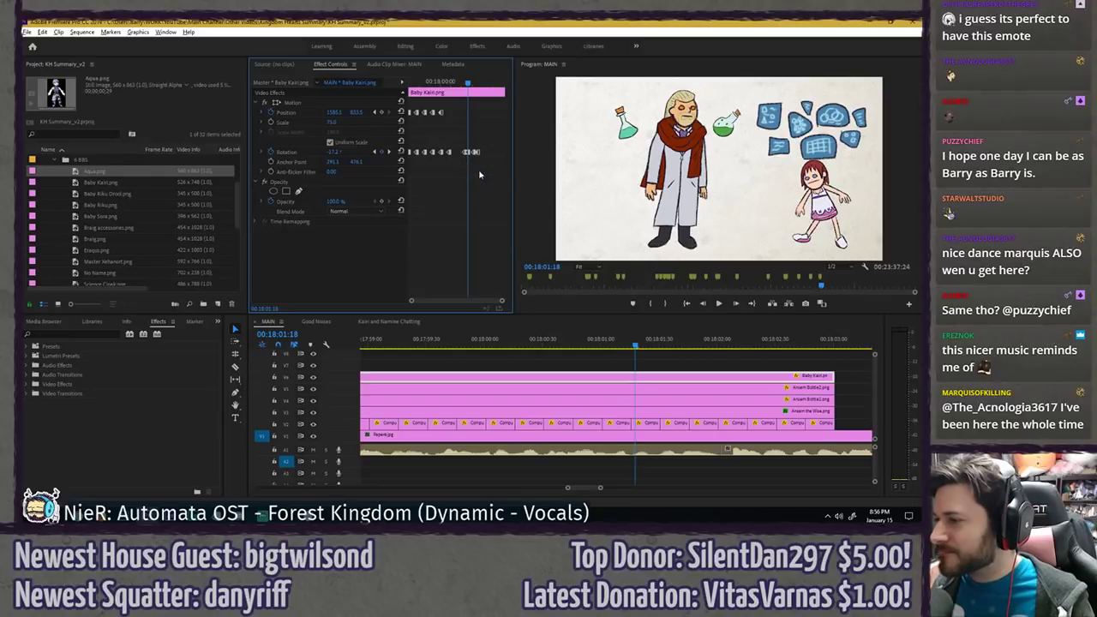
- Move the two later rotation keyframes to 00:18:01:27 and replay the wobble
{"action": "scroll", "coordinate": [482, 180], "scroll_direction": "up", "scroll_amount": 2}
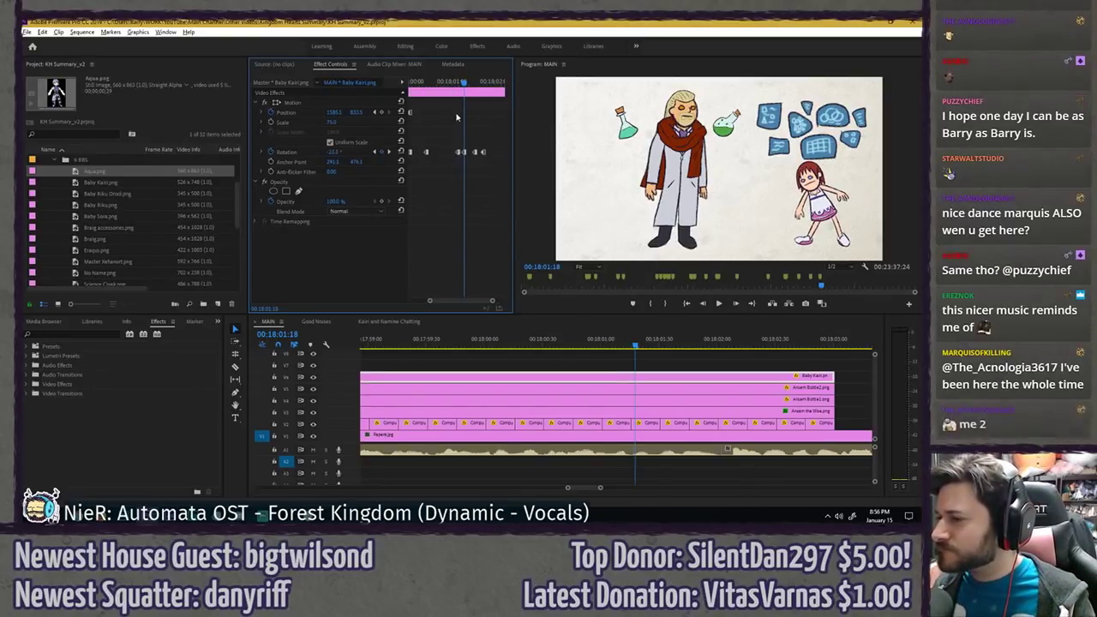
{"action": "key", "text": "space"}
{"action": "left_click_drag", "start_coordinate": [456, 86], "coordinate": [460, 83]}
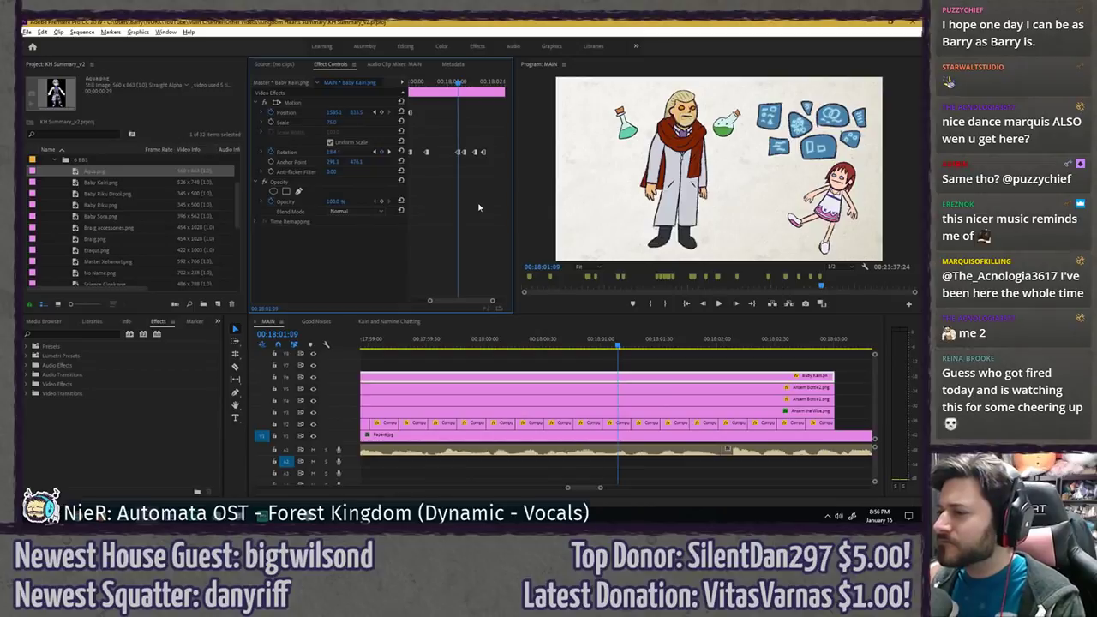
{"action": "key", "text": "Right"}
{"action": "key", "text": "Right"}
{"action": "key", "text": "Right"}
{"action": "key", "text": "Right"}
{"action": "key", "text": "Right"}
{"action": "key", "text": "Right"}
{"action": "key", "text": "Right"}
{"action": "key", "text": "Right"}
{"action": "key", "text": "Right"}
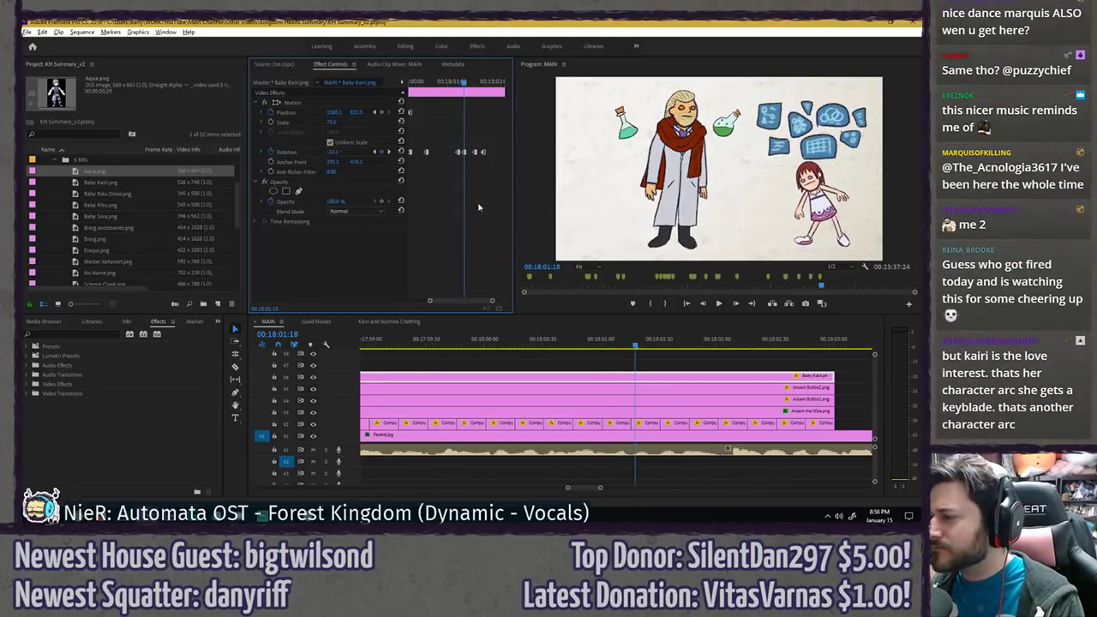
{"action": "key", "text": "Right"}
{"action": "key", "text": "Right"}
{"action": "key", "text": "Right"}
{"action": "key", "text": "Right"}
{"action": "key", "text": "Right"}
{"action": "key", "text": "Right"}
{"action": "key", "text": "Right"}
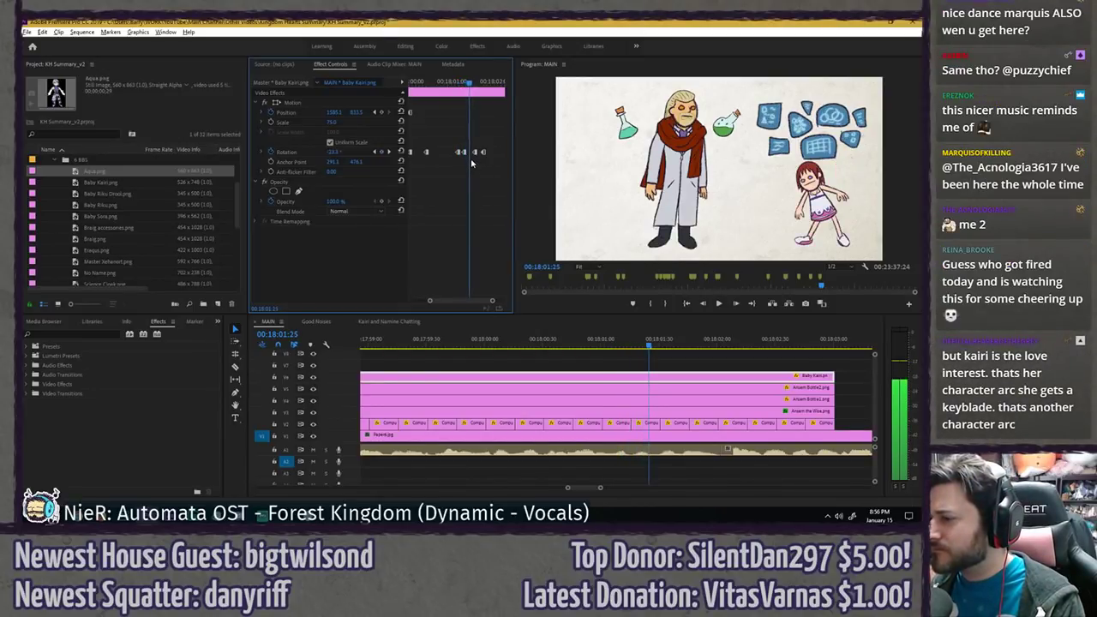
{"action": "key", "text": "Right"}
{"action": "key", "text": "Right"}
{"action": "key", "text": "Delete"}
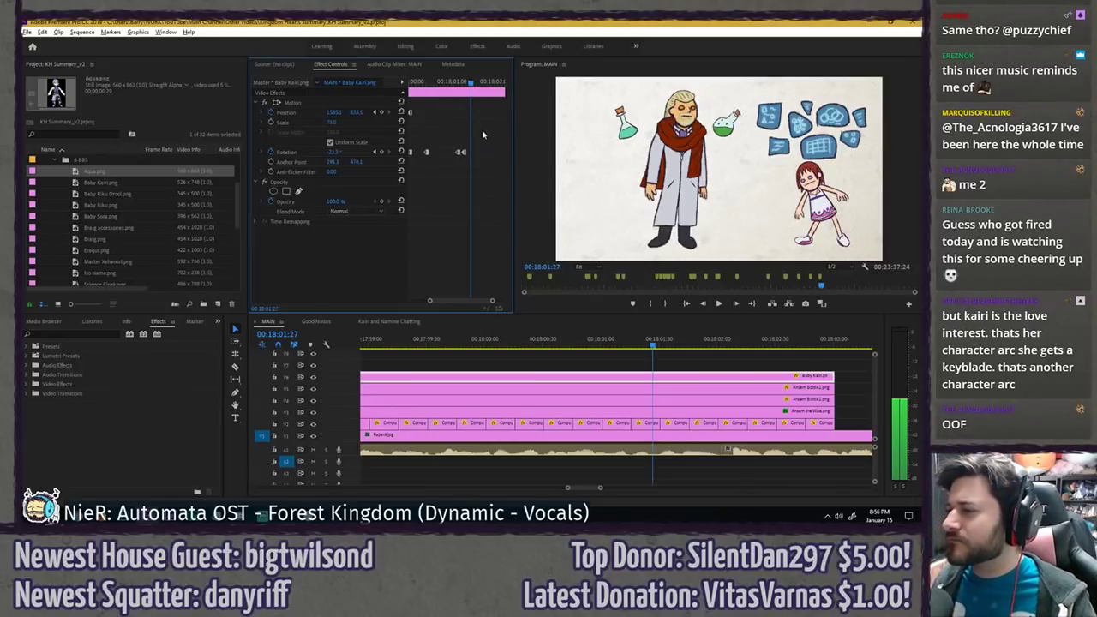
{"action": "key", "text": "ctrl+v"}
{"action": "left_click", "coordinate": [454, 82]}
{"action": "key", "text": "space"}
- Shift three of Kairi's rotation keyframes slightly later and preview the wobble
{"action": "left_click_drag", "start_coordinate": [454, 82], "coordinate": [463, 108]}
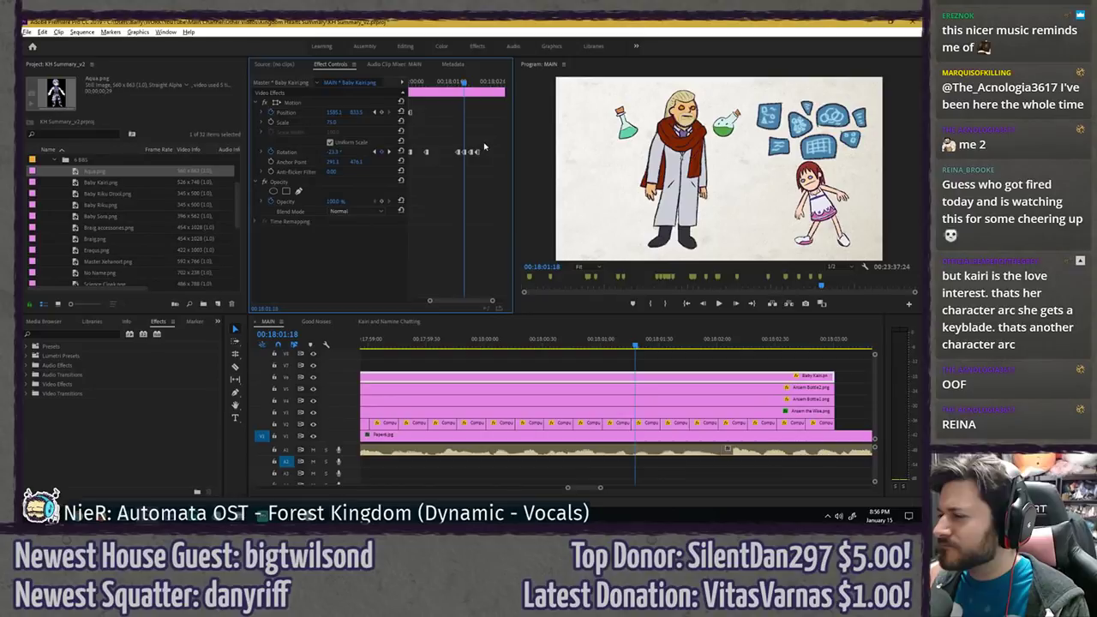
{"action": "left_click_drag", "start_coordinate": [461, 160], "coordinate": [461, 161]}
{"action": "left_click_drag", "start_coordinate": [463, 153], "coordinate": [466, 156]}
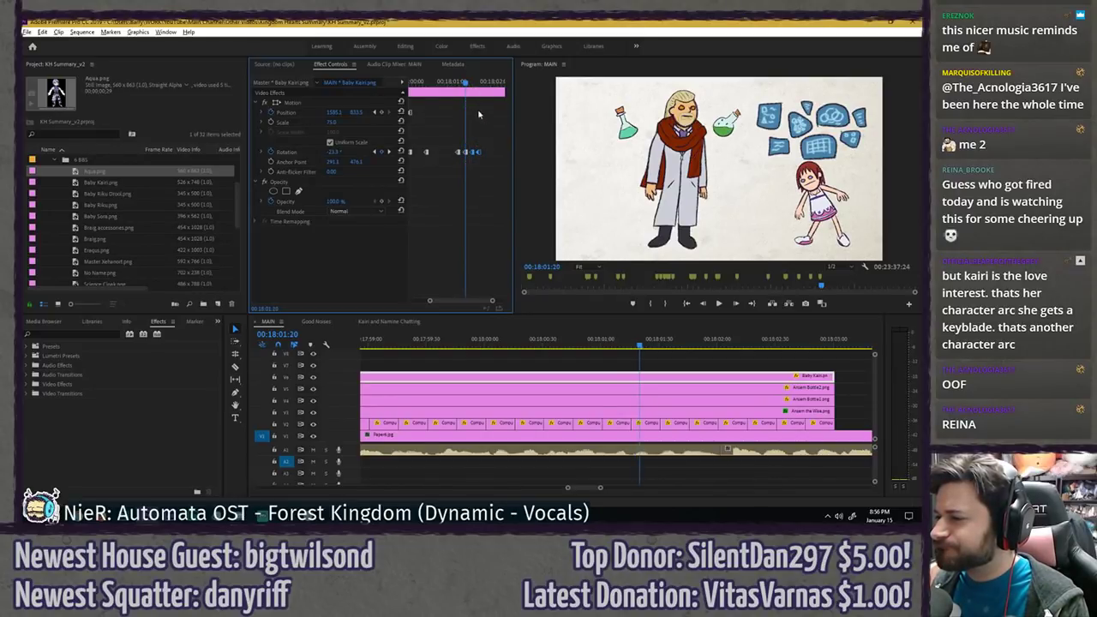
{"action": "left_click", "coordinate": [472, 82]}
{"action": "key", "text": "Right"}
{"action": "key", "text": "Right"}
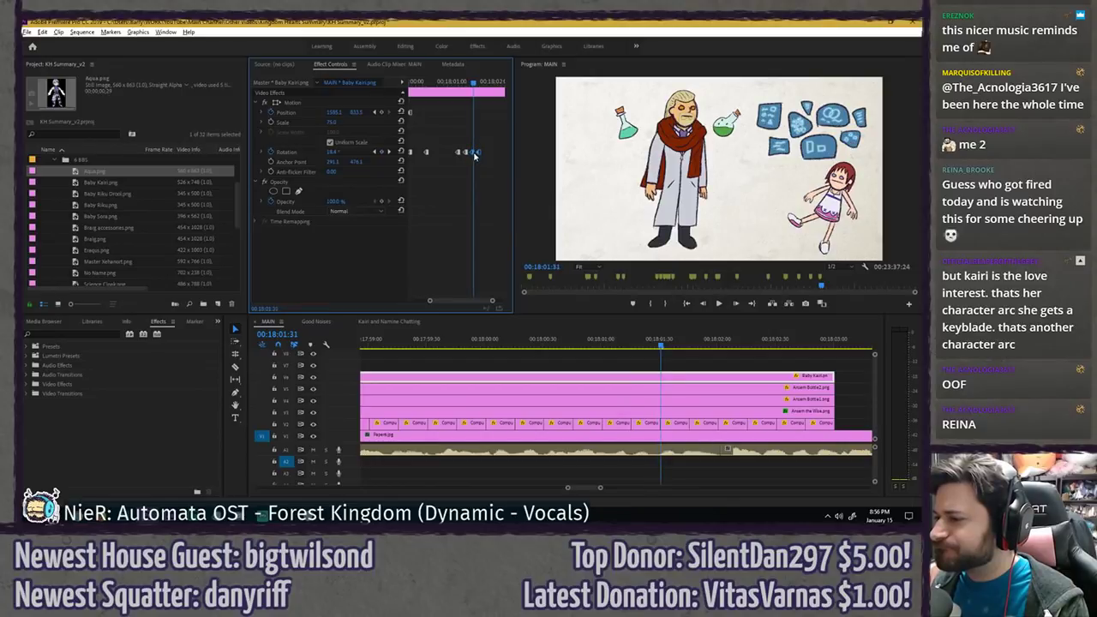
{"action": "left_click", "coordinate": [478, 83]}
{"action": "key", "text": "Right"}
{"action": "key", "text": "Right"}
{"action": "key", "text": "Right"}
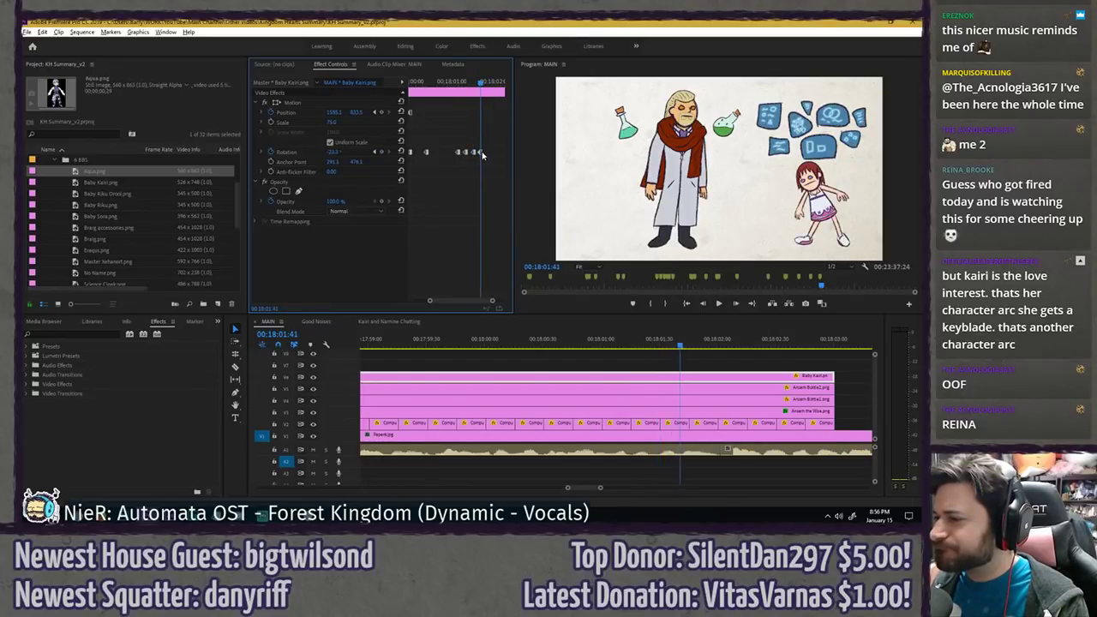
{"action": "left_click", "coordinate": [454, 81]}
{"action": "key", "text": "space"}
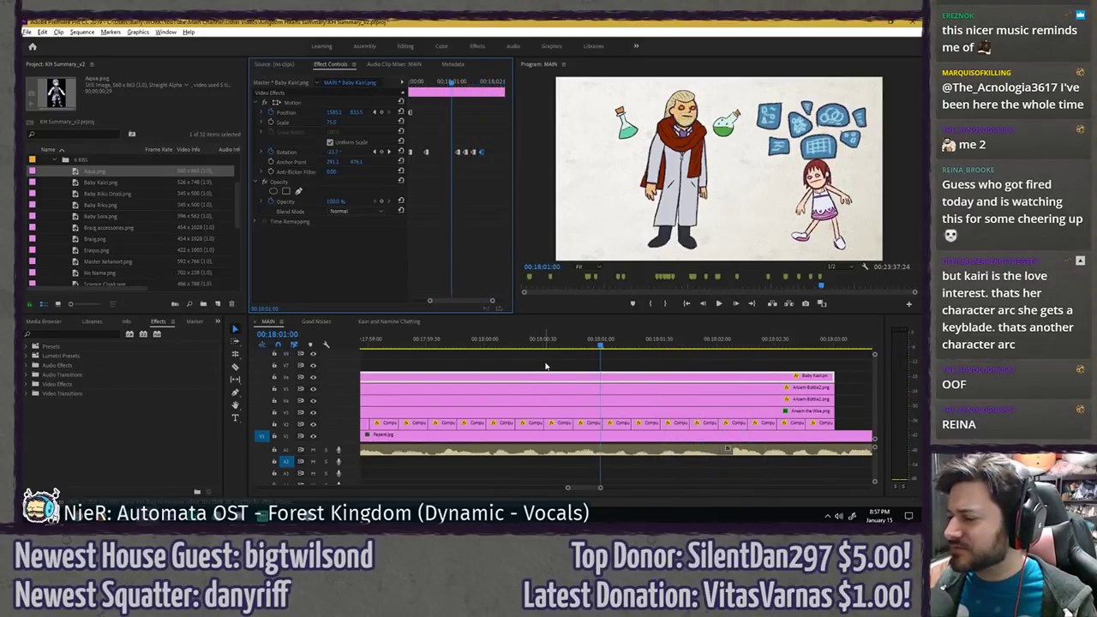
- Save the project and review playback from around 17:58 with the timeline zoomed out
{"action": "key", "text": "ctrl+s"}
{"action": "key", "text": "space"}
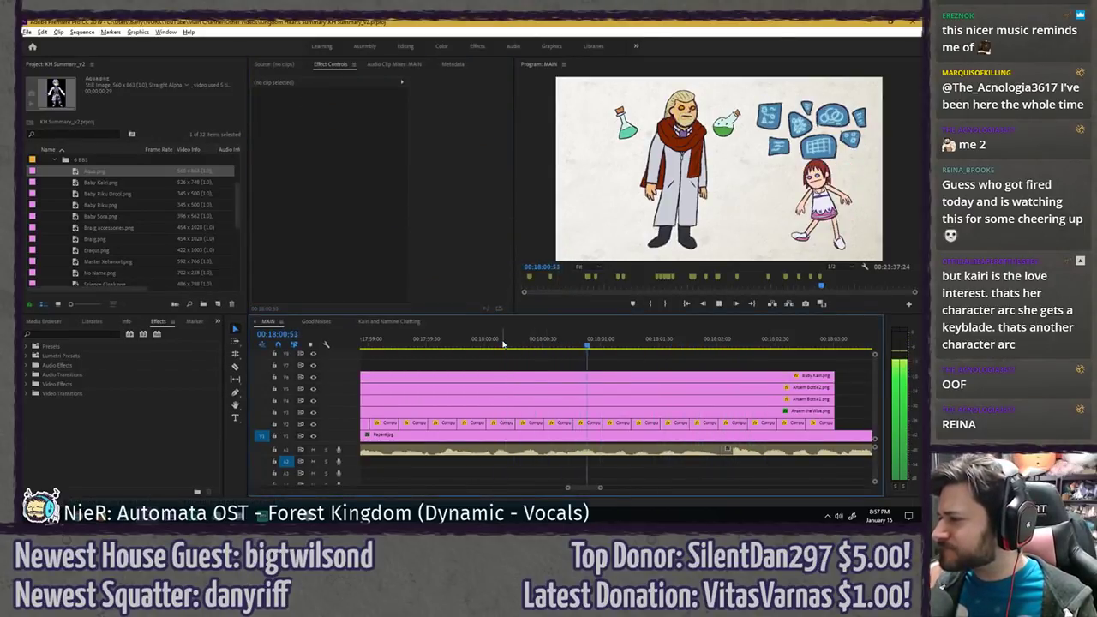
{"action": "key", "text": "space"}
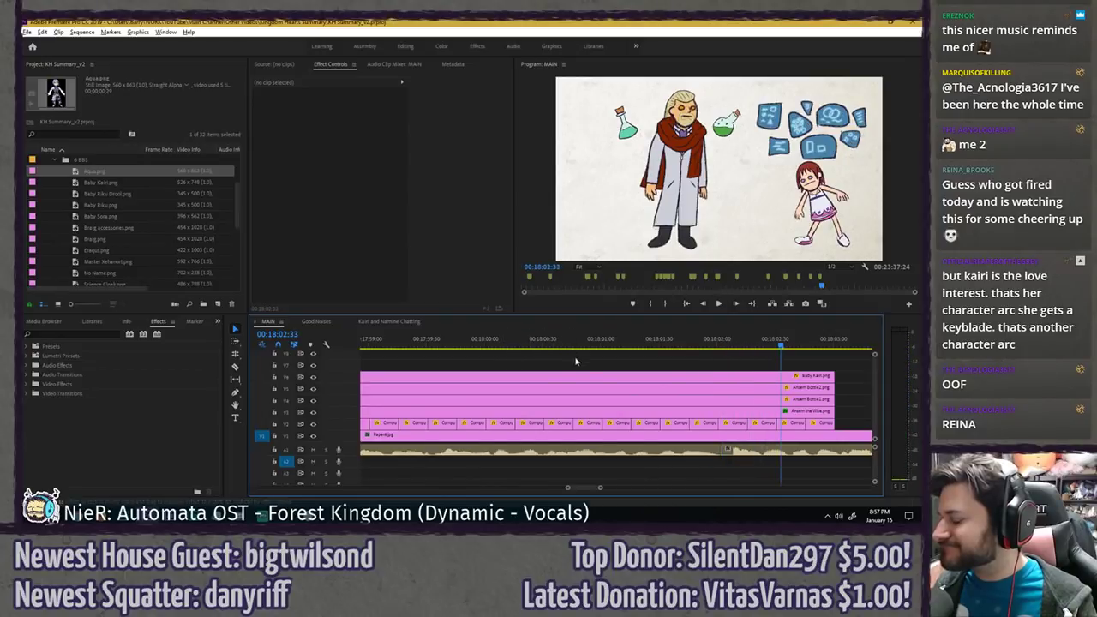
{"action": "key", "text": "minus"}
{"action": "left_click", "coordinate": [478, 342]}
{"action": "key", "text": "space"}
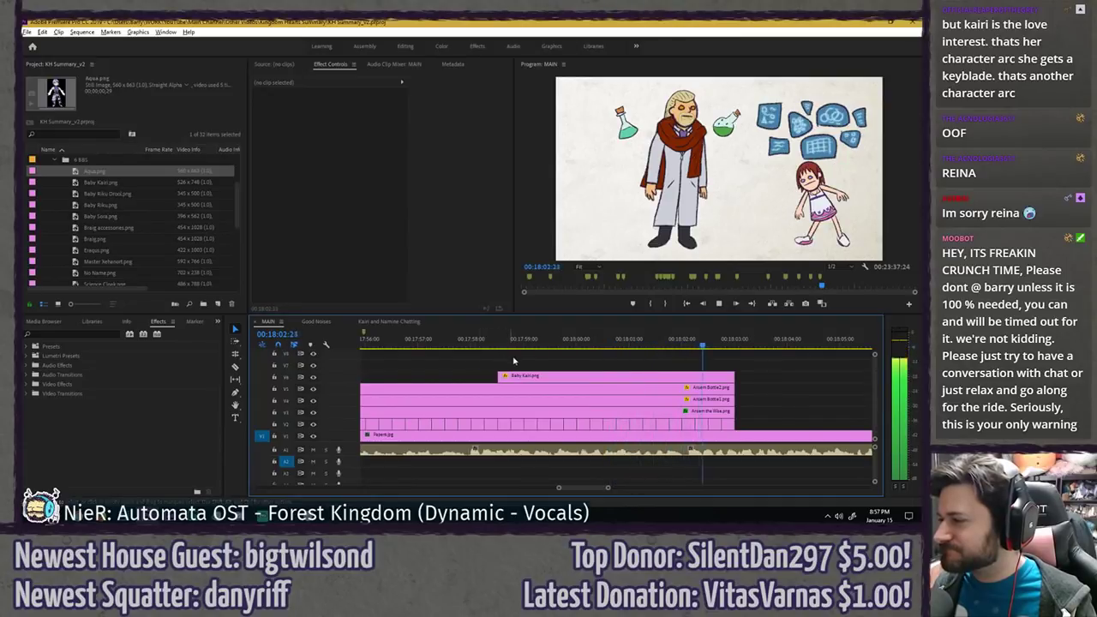
- Enter rotation values 0°, 10° and -10° on Baby Kairi's keyframes from 00:18:01:09
{"action": "left_click", "coordinate": [591, 377]}
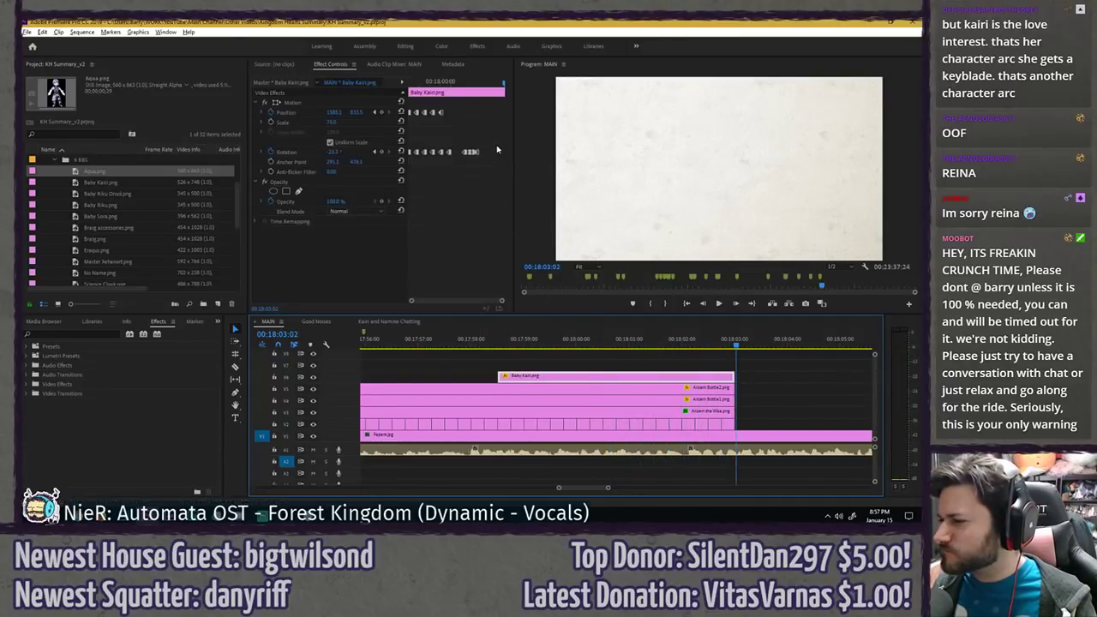
{"action": "left_click", "coordinate": [466, 84]}
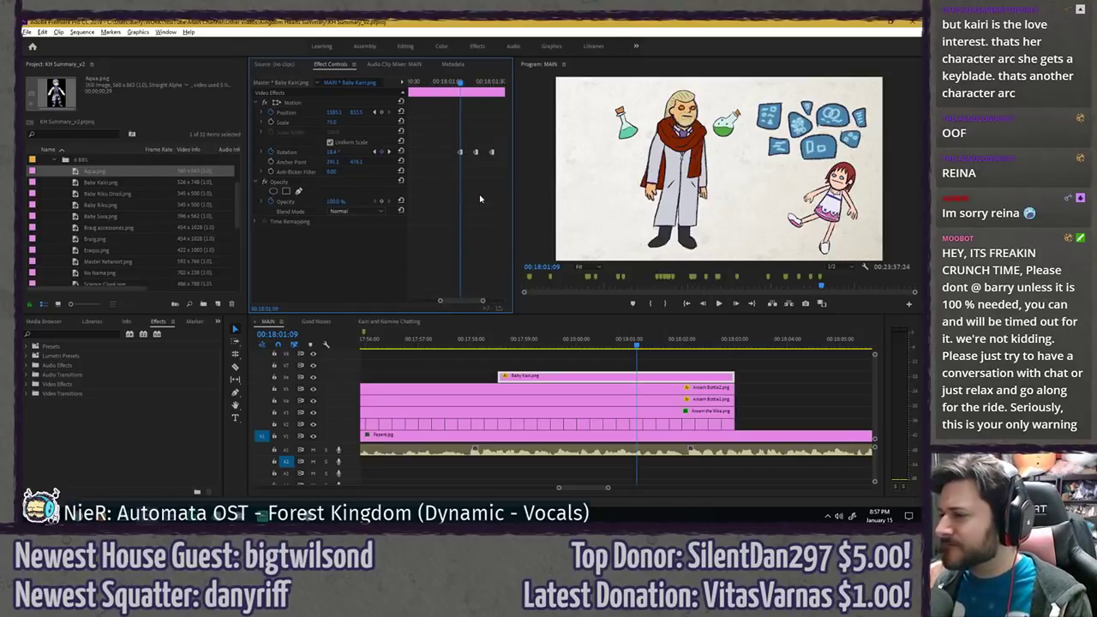
{"action": "left_click", "coordinate": [339, 151]}
{"action": "type", "text": "0"}
{"action": "key", "text": "Return"}
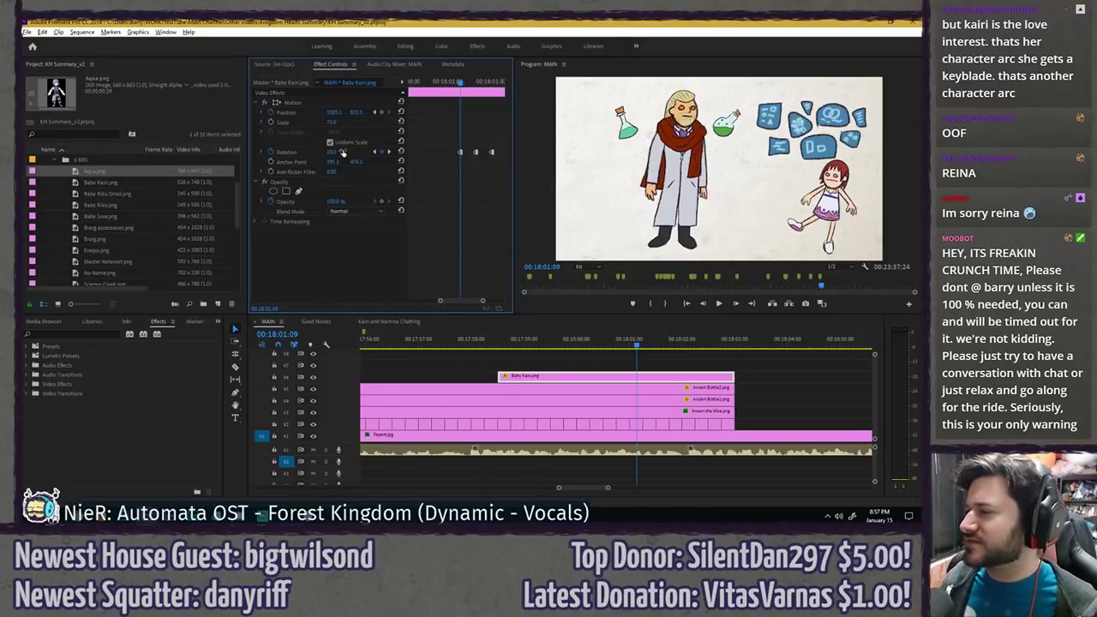
{"action": "left_click", "coordinate": [388, 152]}
{"action": "left_click", "coordinate": [389, 152]}
{"action": "left_click", "coordinate": [340, 151]}
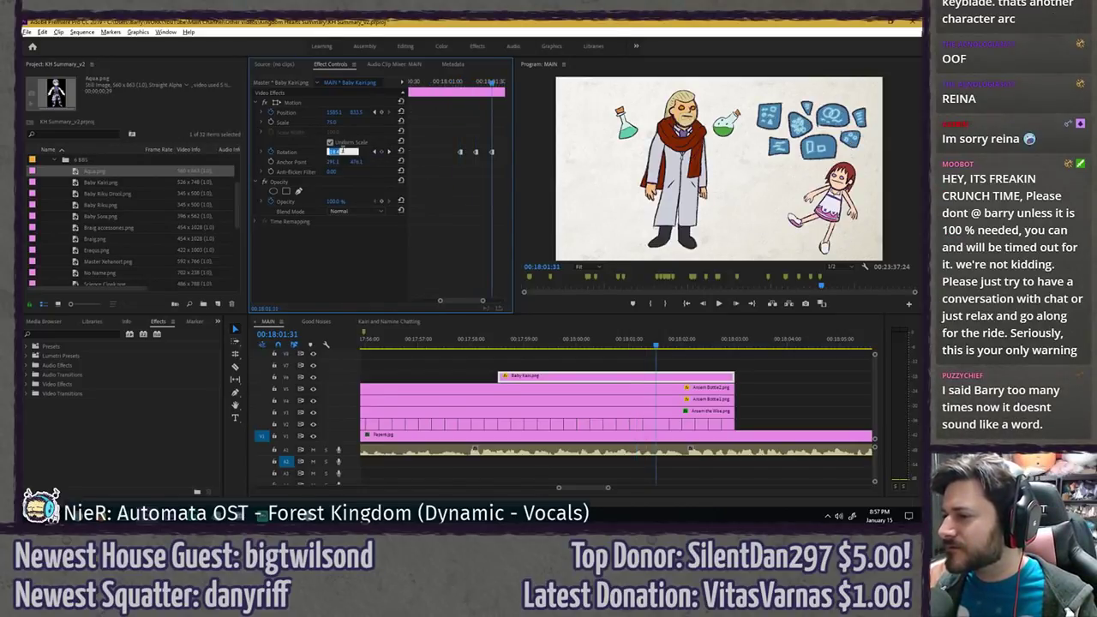
{"action": "type", "text": "10"}
{"action": "key", "text": "Return"}
{"action": "left_click", "coordinate": [374, 152]}
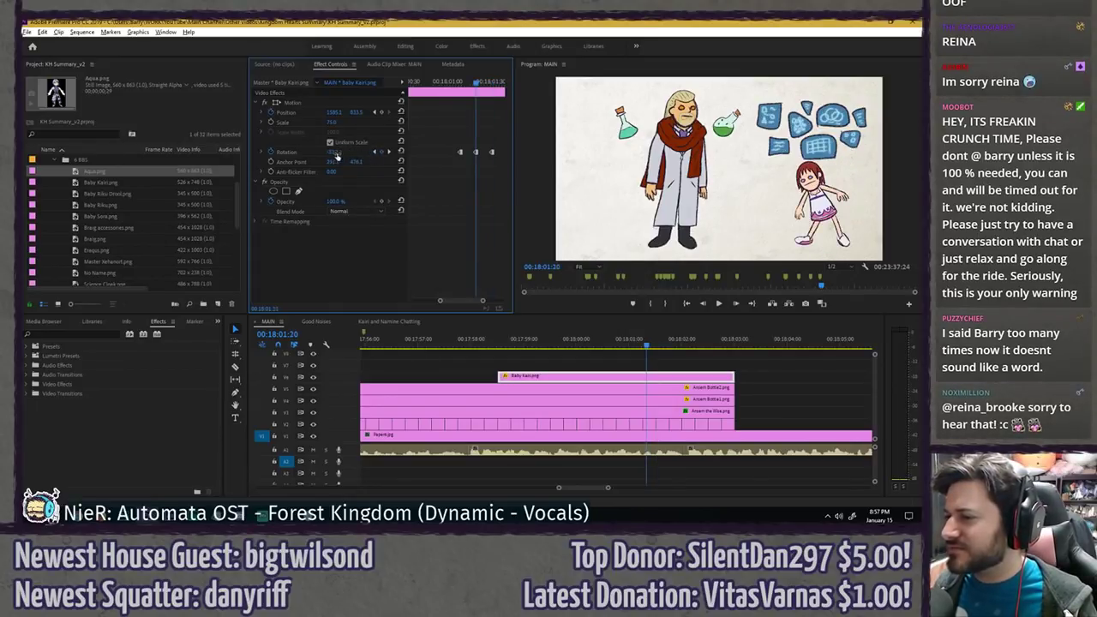
{"action": "left_click", "coordinate": [339, 151]}
{"action": "type", "text": "-10"}
{"action": "key", "text": "Return"}
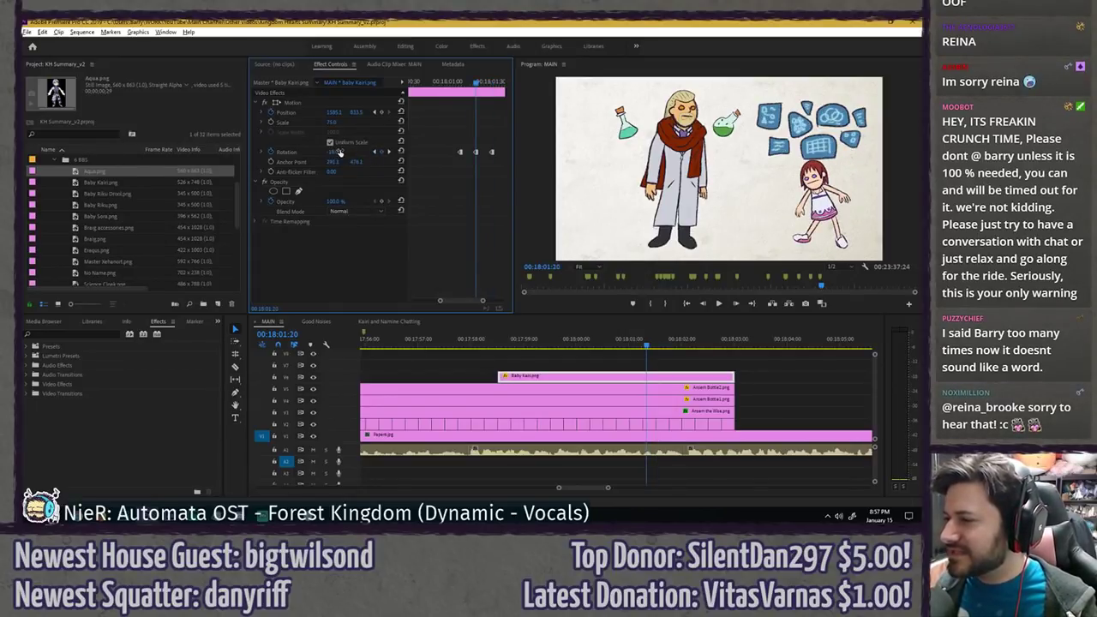
{"action": "left_click", "coordinate": [388, 152]}
{"action": "left_click", "coordinate": [389, 152]}
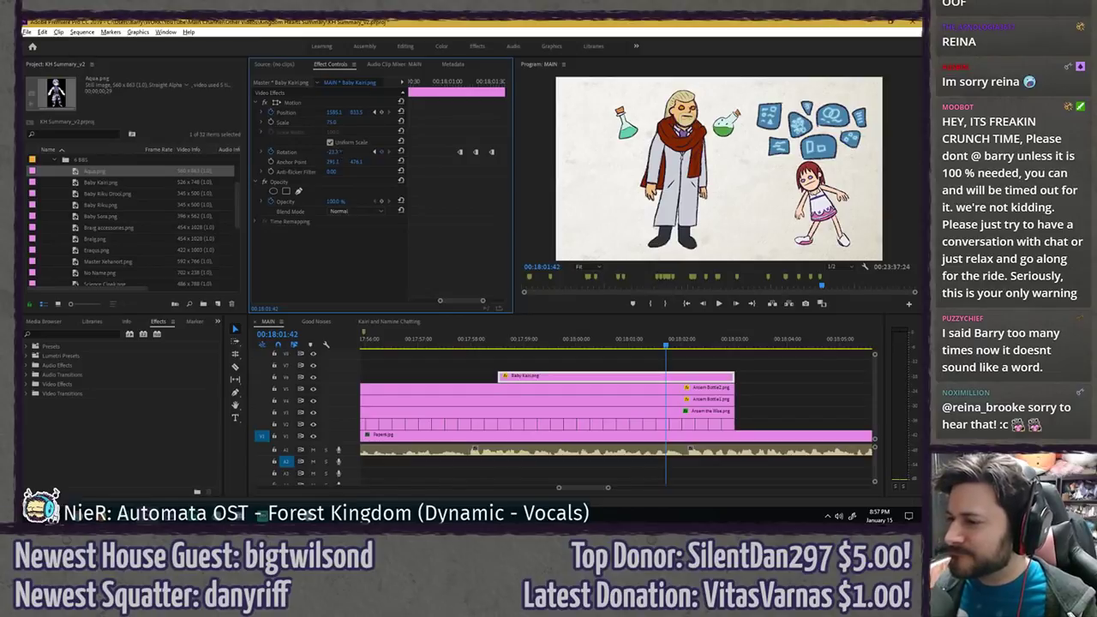
{"action": "key", "text": "Return"}
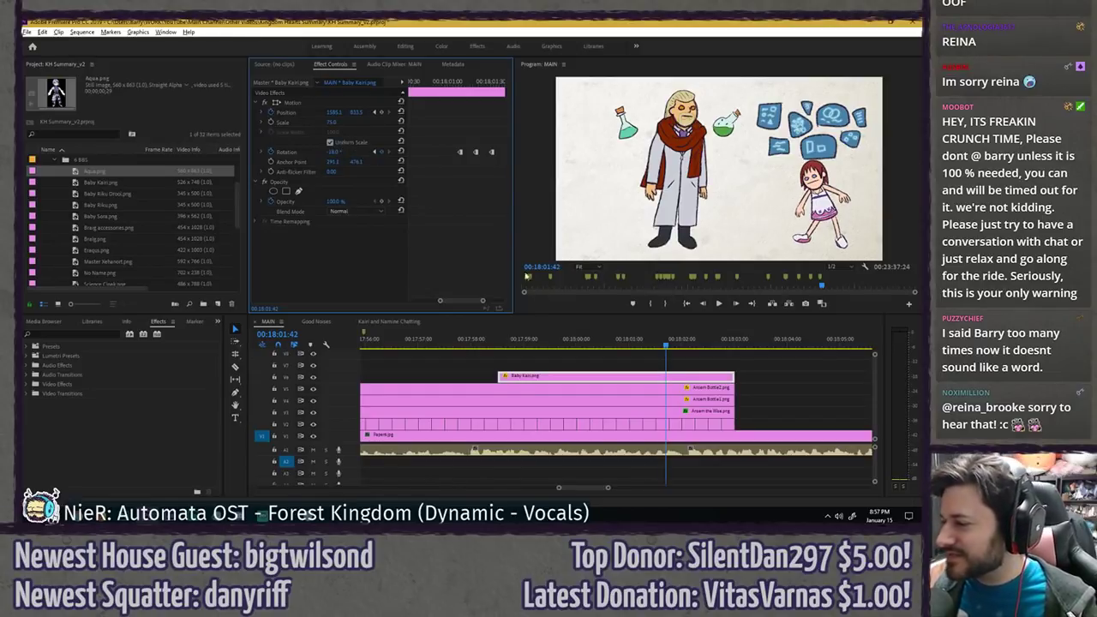
- Review the wobble, then set the next rotation keyframe to -12°
{"action": "left_click", "coordinate": [625, 345]}
{"action": "key", "text": "space"}
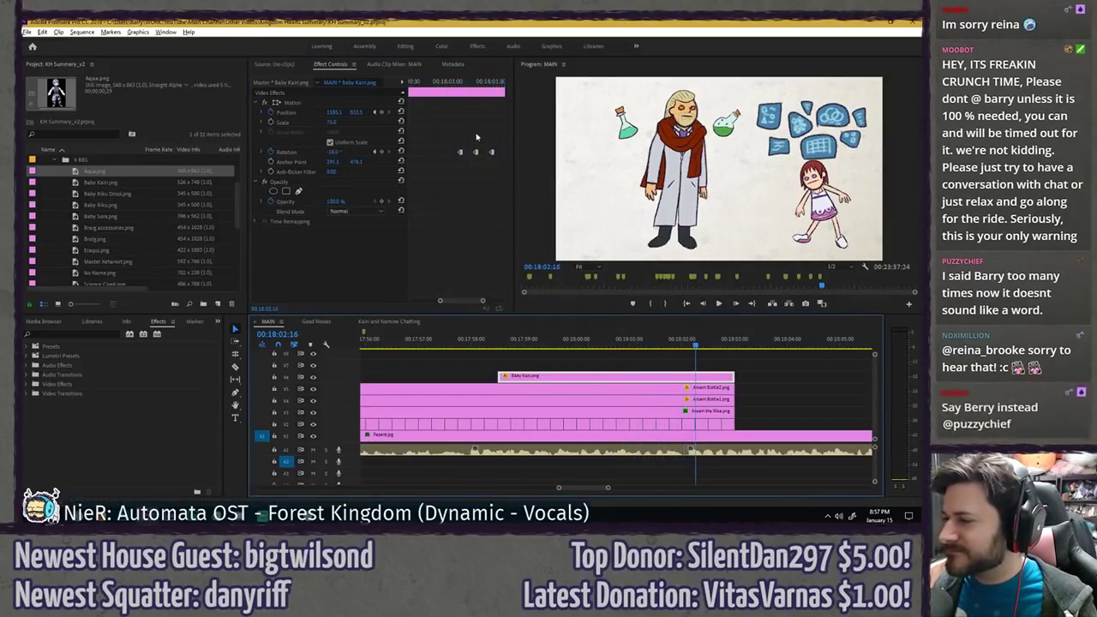
{"action": "left_click", "coordinate": [463, 81]}
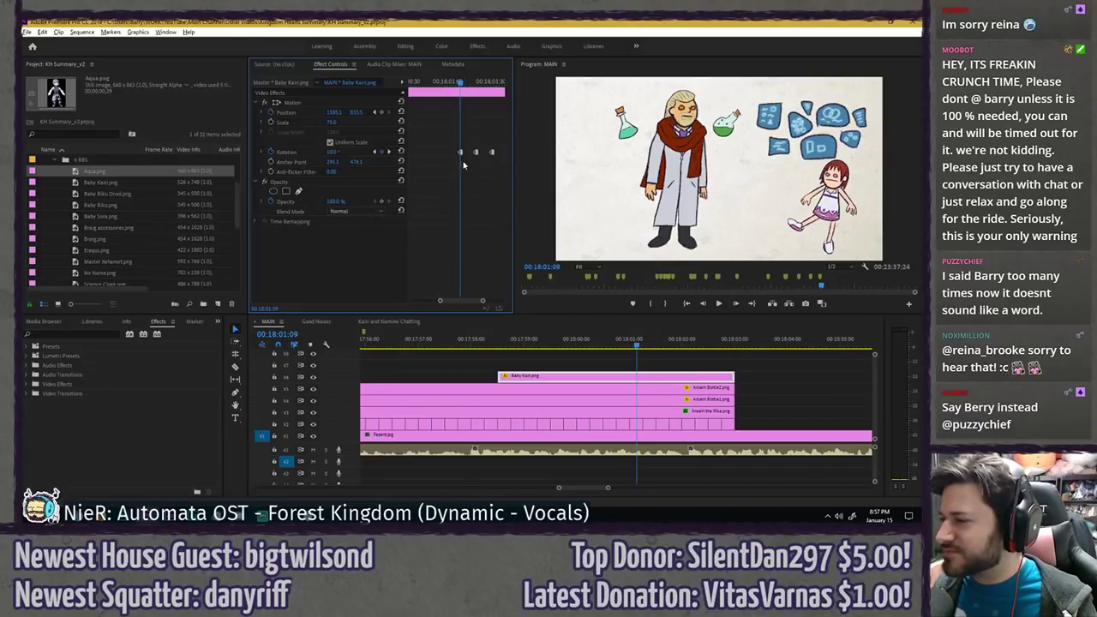
{"action": "left_click", "coordinate": [374, 152]}
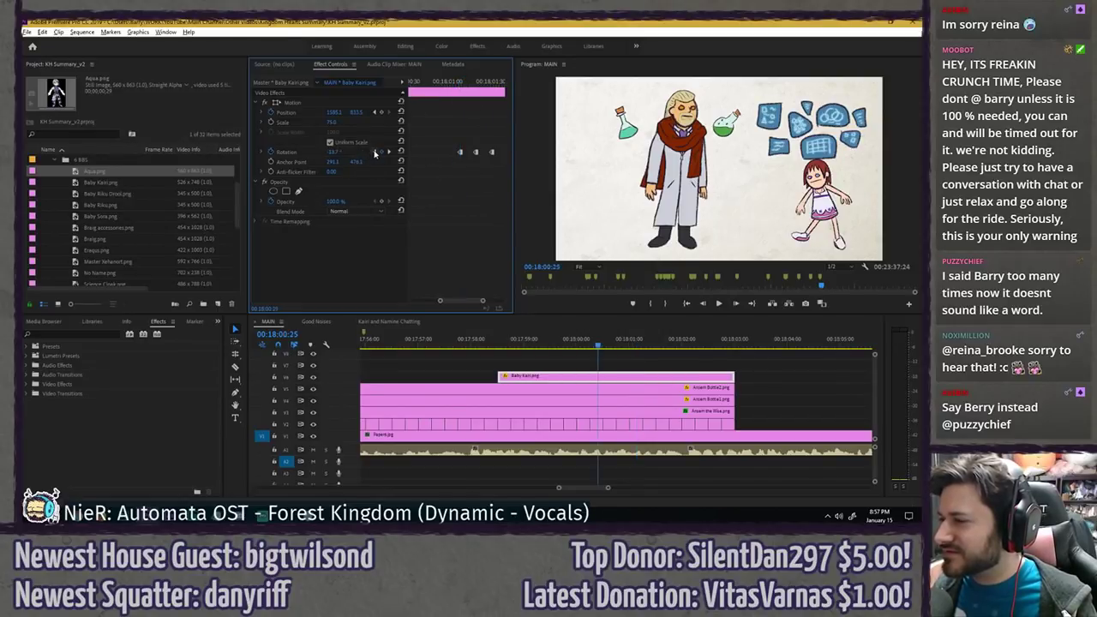
{"action": "left_click", "coordinate": [389, 152]}
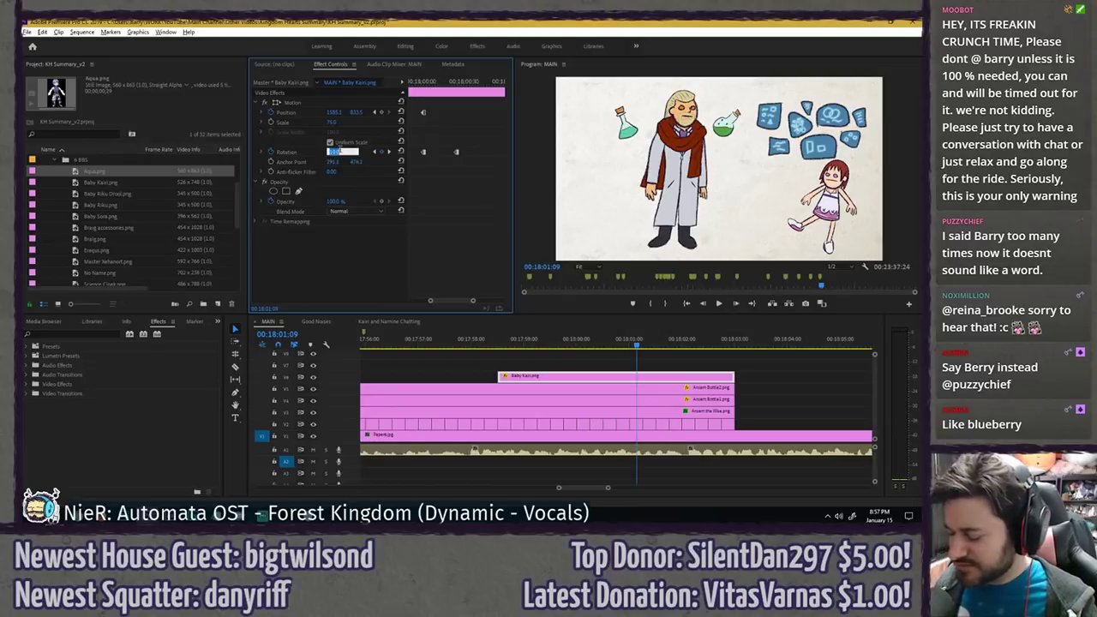
{"action": "left_click_drag", "start_coordinate": [340, 152], "coordinate": [336, 153]}
{"action": "left_click", "coordinate": [389, 153]}
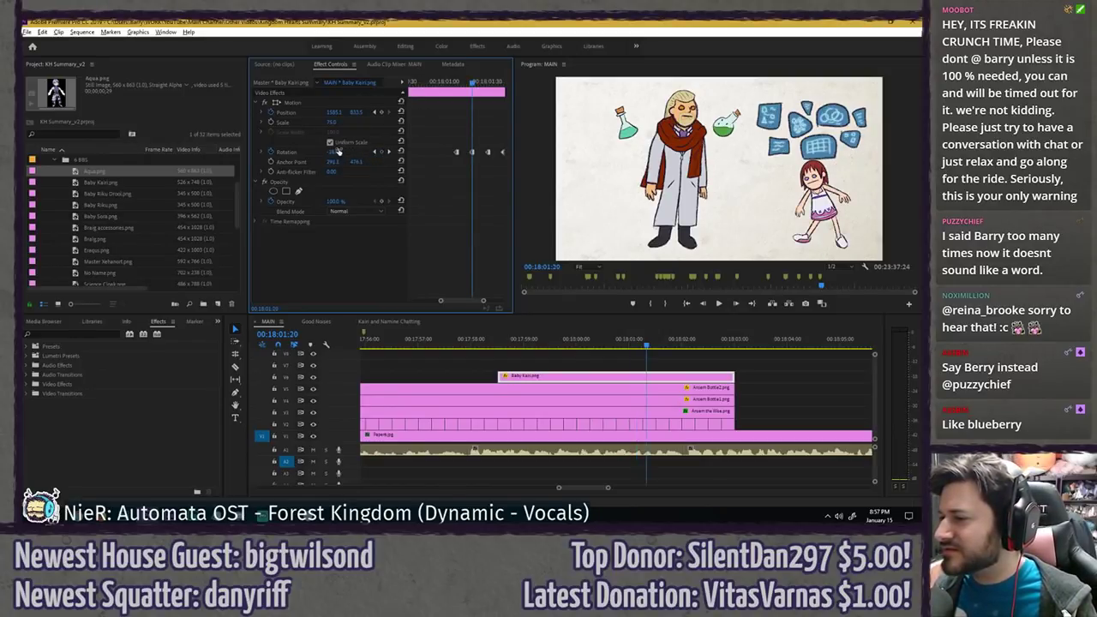
{"action": "key", "text": "Return"}
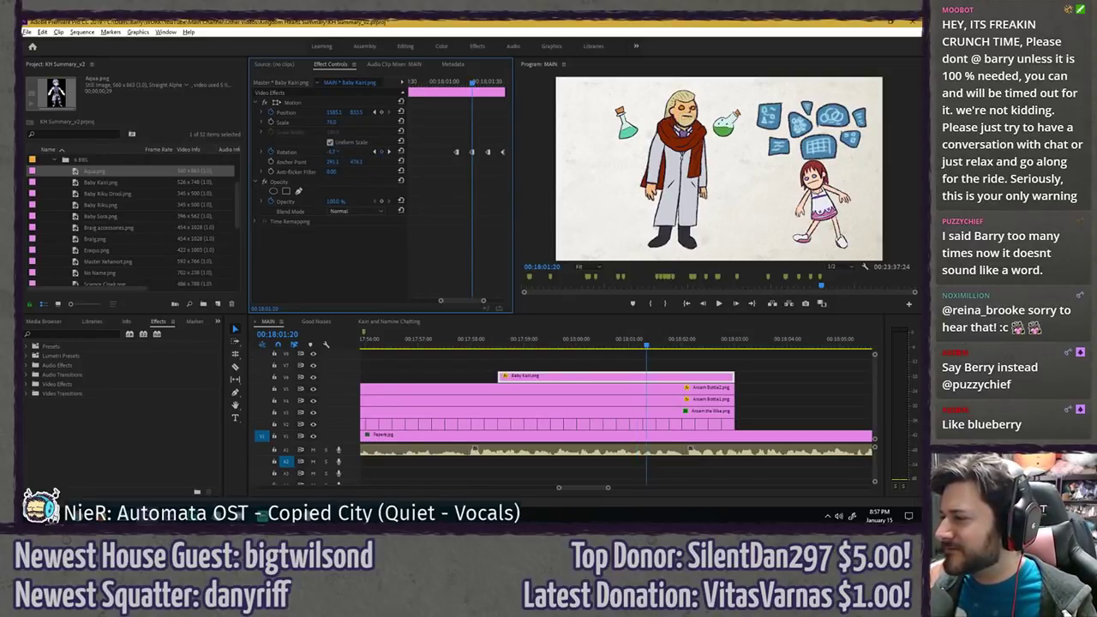
{"action": "left_click_drag", "start_coordinate": [334, 152], "coordinate": [329, 153]}
{"action": "left_click", "coordinate": [343, 152]}
{"action": "type", "text": "-12"}
{"action": "key", "text": "Return"}
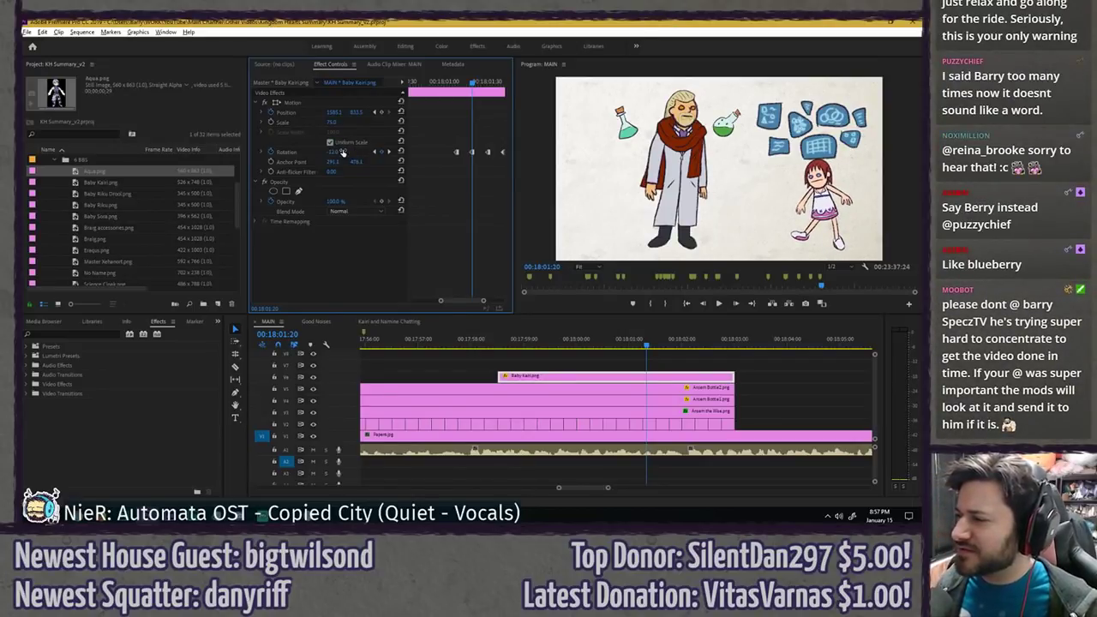
- Set the following two rotation keyframes to 12° and -12°
{"action": "left_click", "coordinate": [389, 151]}
{"action": "left_click", "coordinate": [332, 151]}
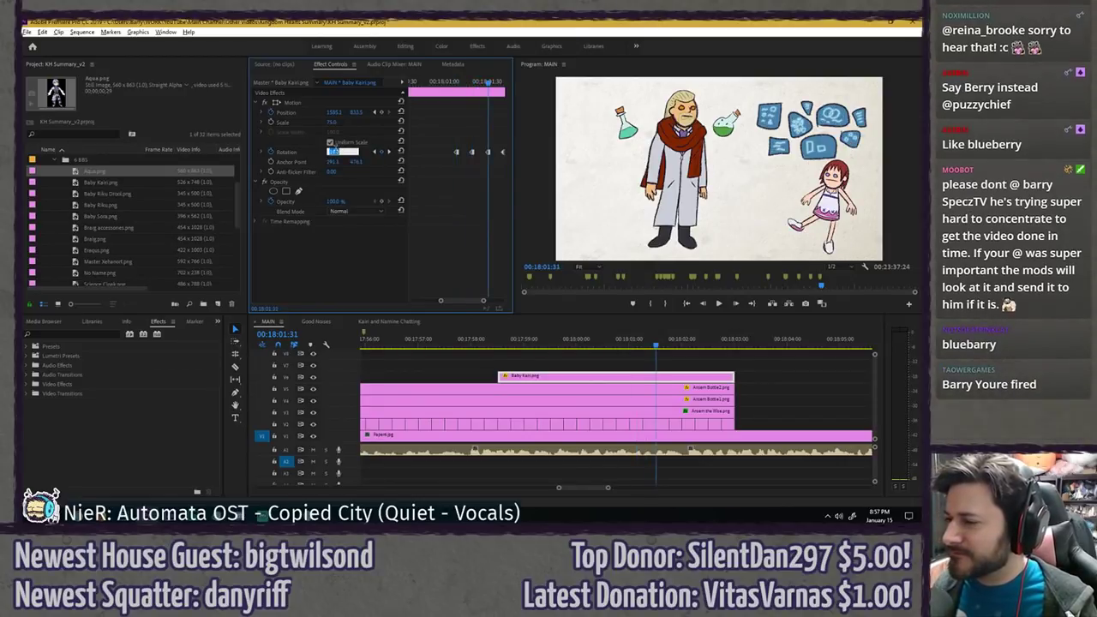
{"action": "type", "text": "12"}
{"action": "key", "text": "Return"}
{"action": "left_click", "coordinate": [389, 152]}
{"action": "left_click", "coordinate": [340, 152]}
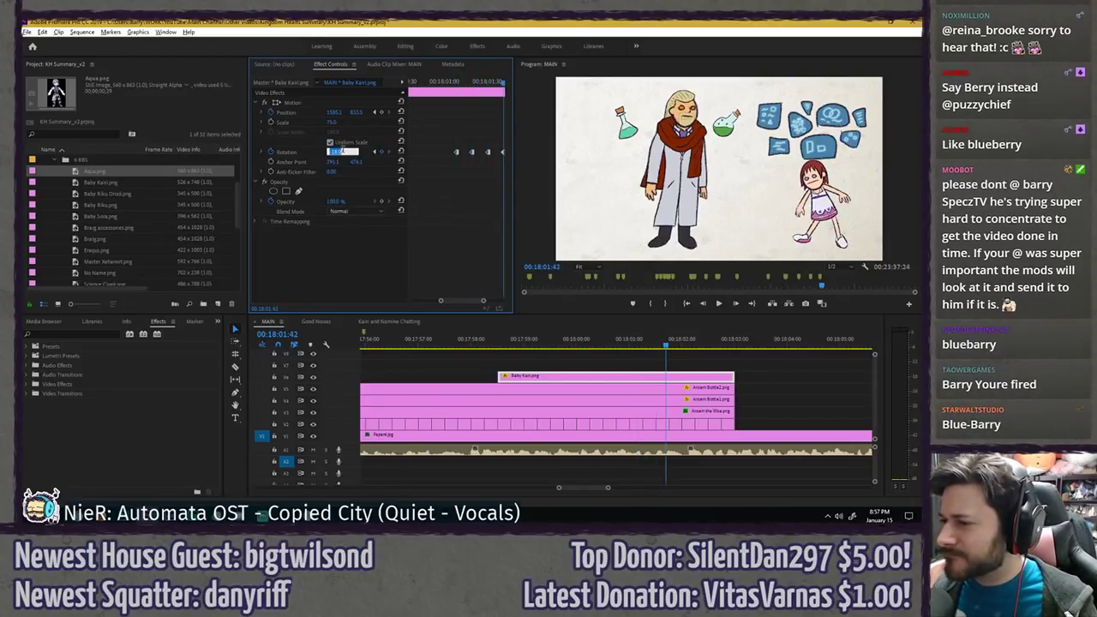
{"action": "type", "text": "-12"}
{"action": "key", "text": "Return"}
- Replay the wobble from around 00:18:00:28 to review it
{"action": "left_click", "coordinate": [614, 345]}
{"action": "key", "text": "space"}
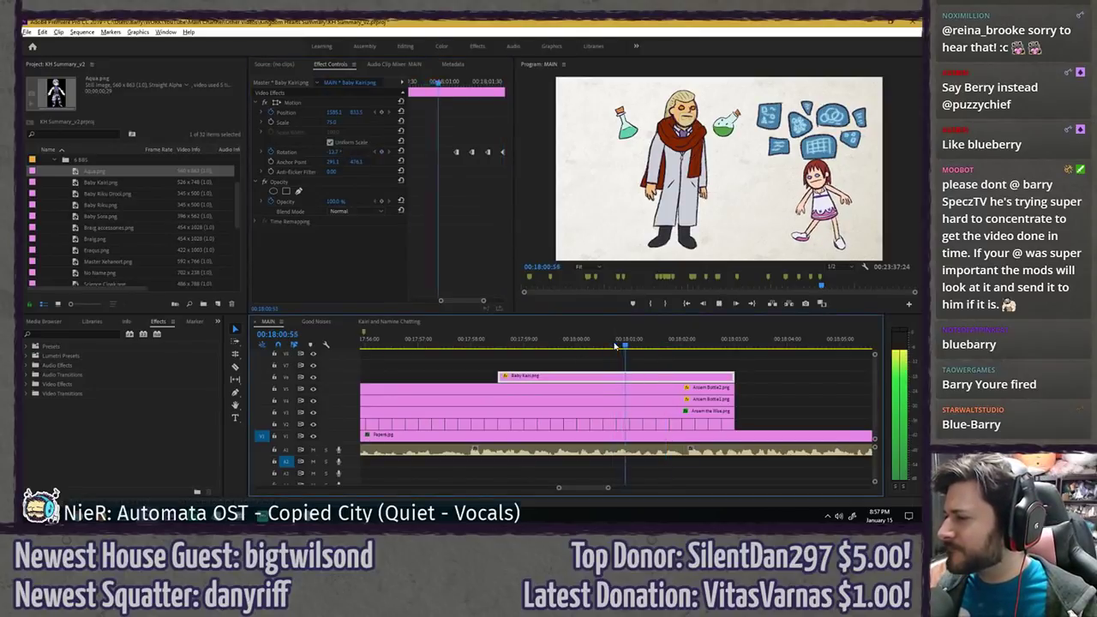
{"action": "key", "text": "space"}
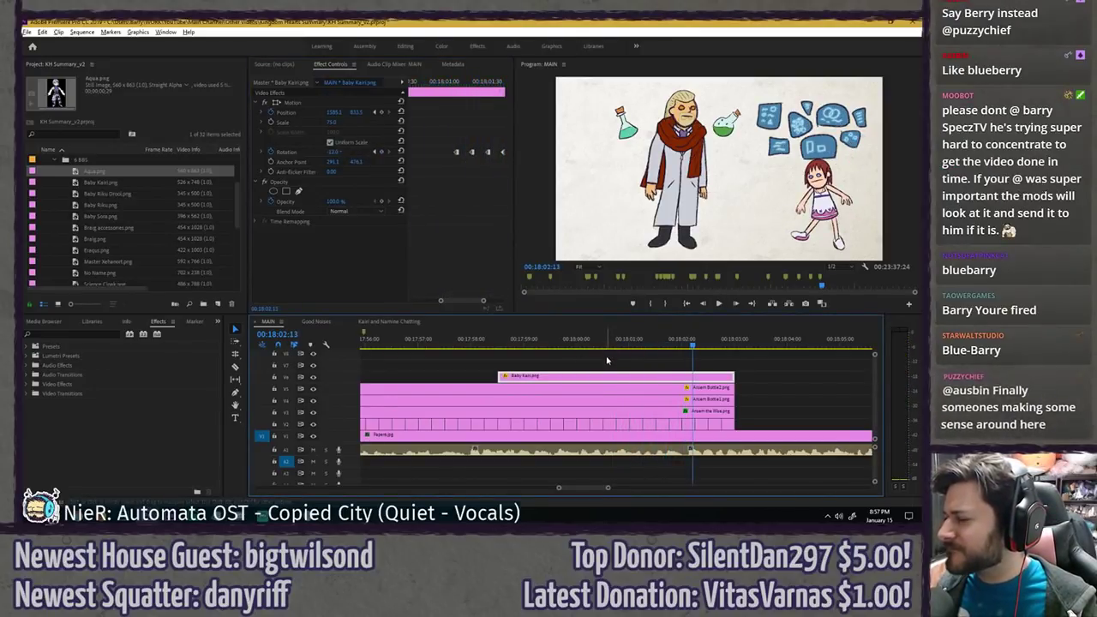
{"action": "left_click", "coordinate": [607, 361]}
{"action": "left_click", "coordinate": [591, 341]}
{"action": "key", "text": "space"}
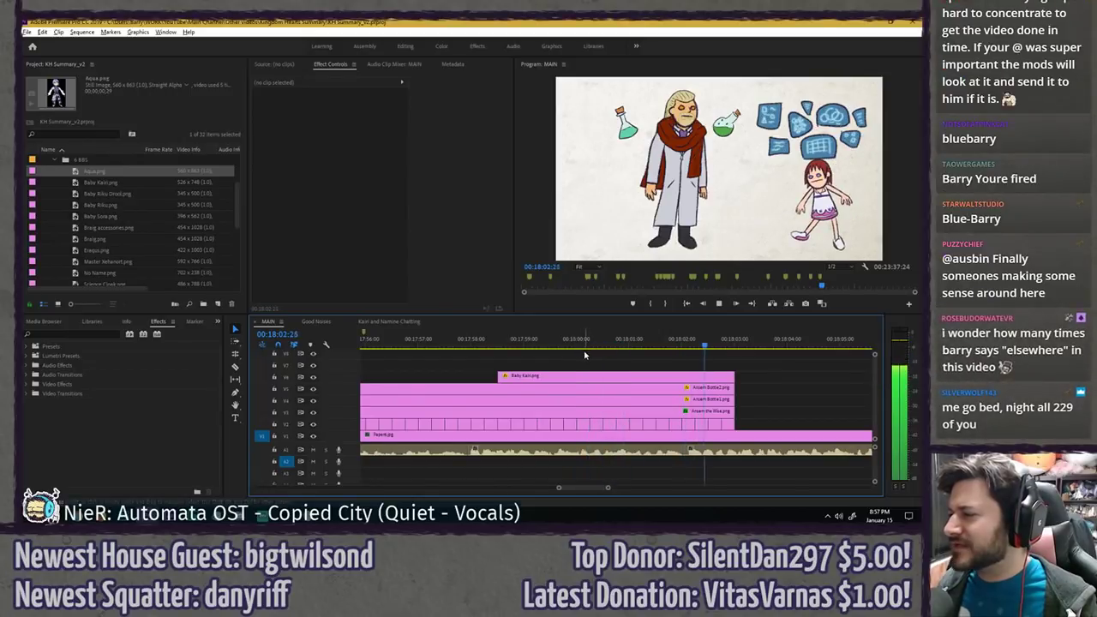
- Trim the Baby Kairi, Ansem and bottle clips to end at 00:18:02:41, then save
{"action": "key", "text": "space"}
{"action": "scroll", "coordinate": [494, 362], "scroll_direction": "down", "scroll_amount": 3}
{"action": "key", "text": "space"}
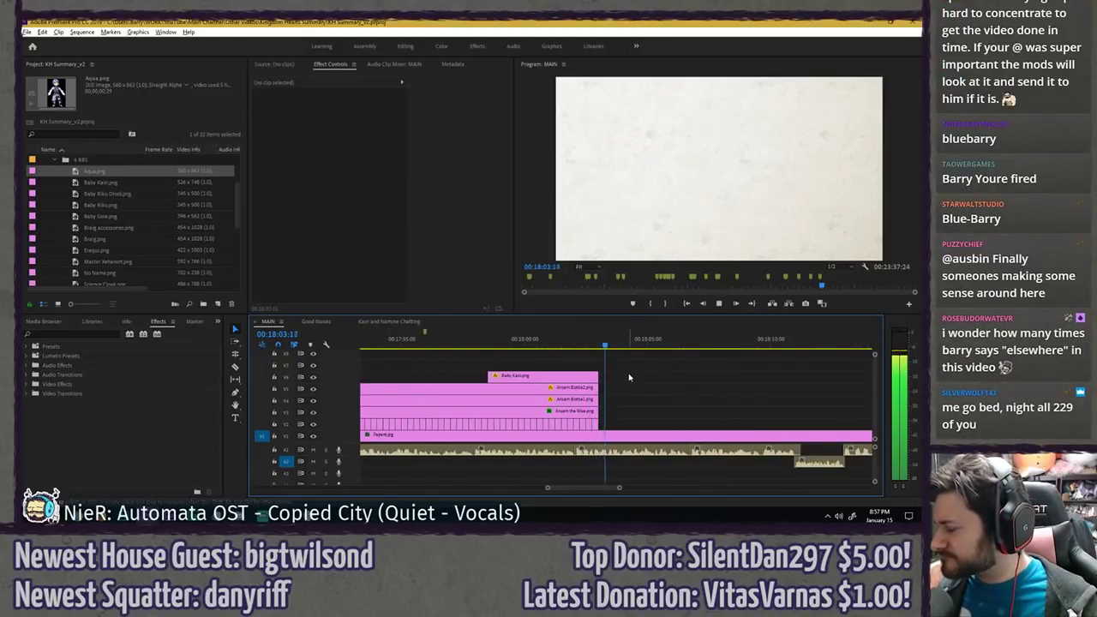
{"action": "left_click", "coordinate": [591, 344]}
{"action": "key", "text": "equal"}
{"action": "key", "text": "equal"}
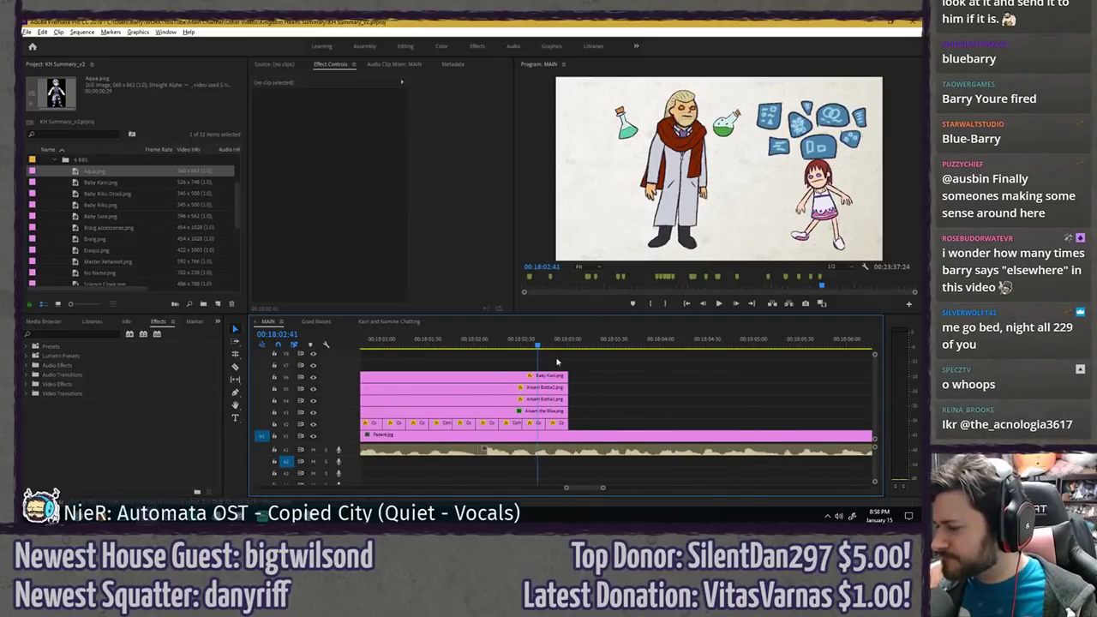
{"action": "left_click_drag", "start_coordinate": [586, 363], "coordinate": [534, 421]}
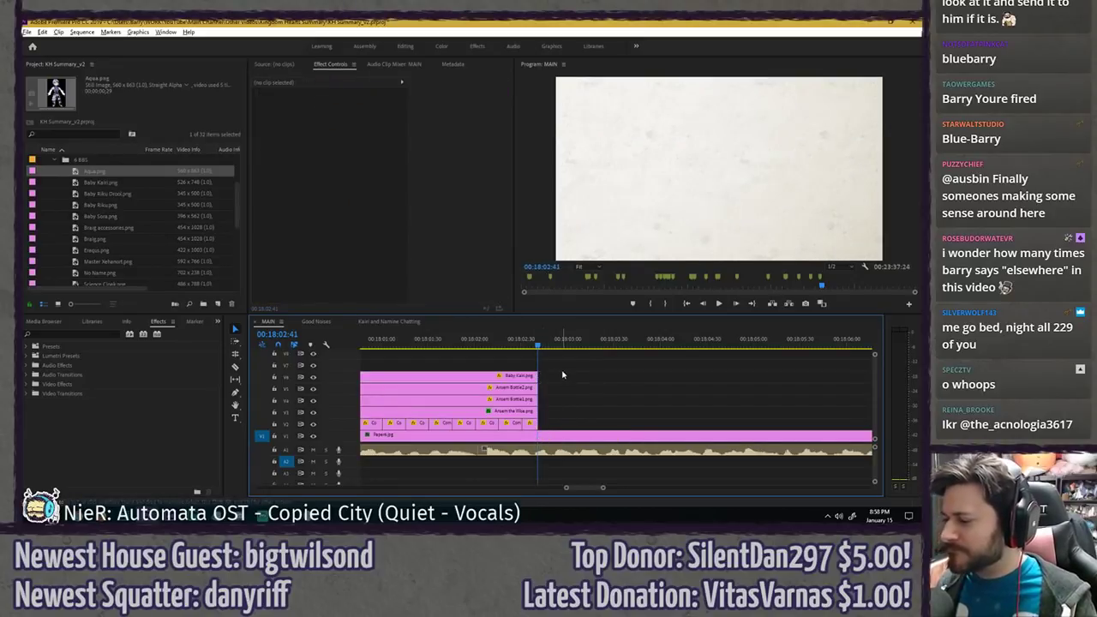
{"action": "key", "text": "ctrl+s"}
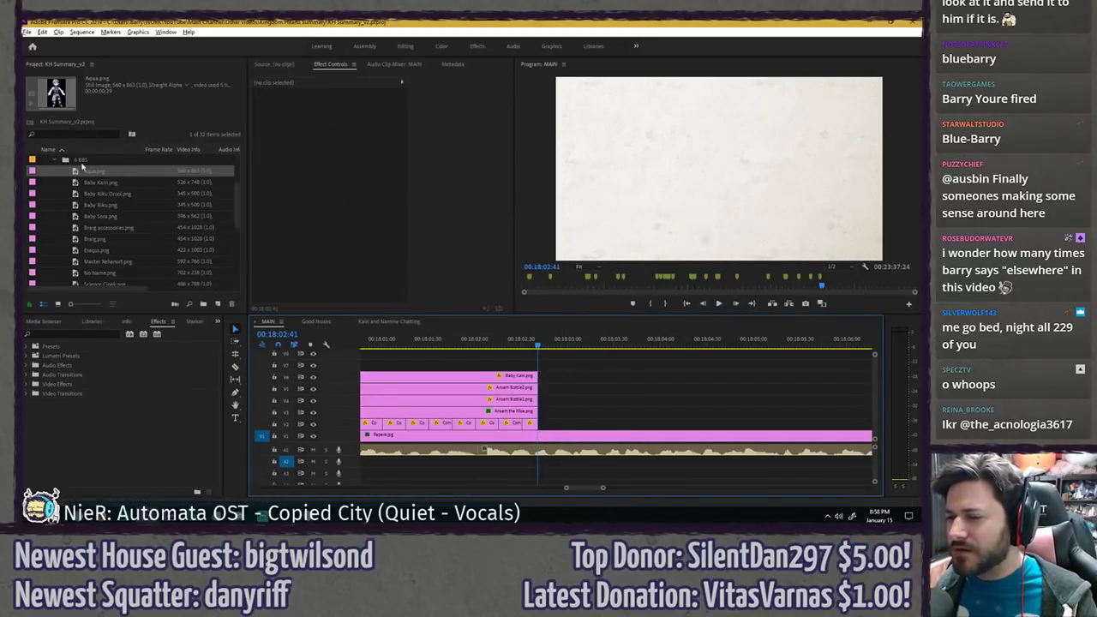
- Place Aqua.png on V3 and Terra.png on V4, both starting at 00:18:02:41
{"action": "left_click_drag", "start_coordinate": [78, 174], "coordinate": [549, 415]}
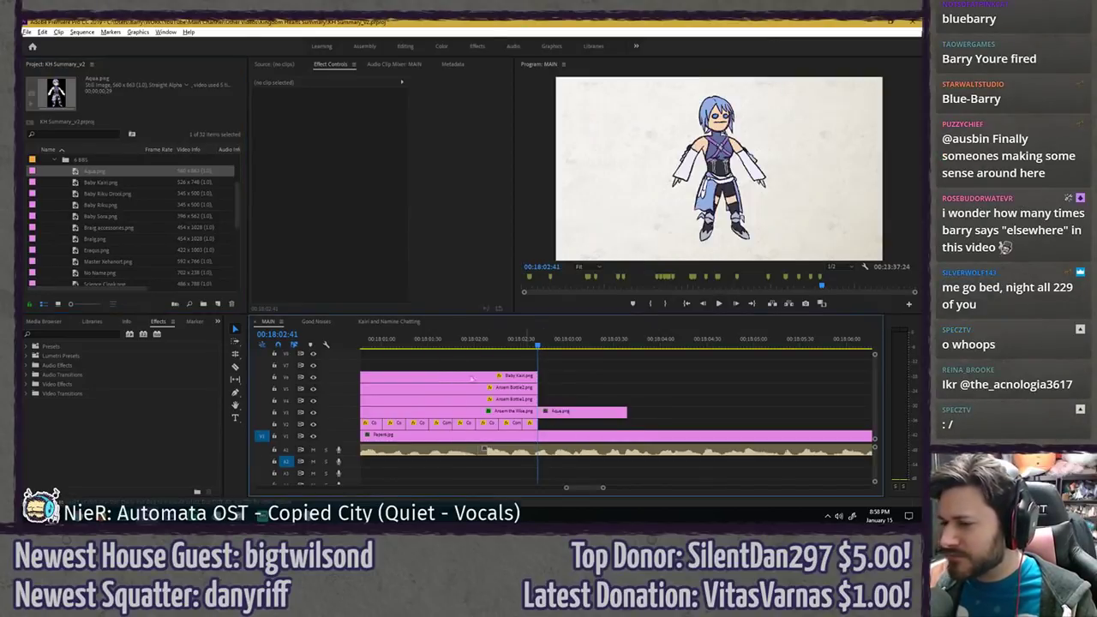
{"action": "scroll", "coordinate": [93, 248], "scroll_direction": "down", "scroll_amount": 2}
{"action": "left_click_drag", "start_coordinate": [92, 249], "coordinate": [575, 379]}
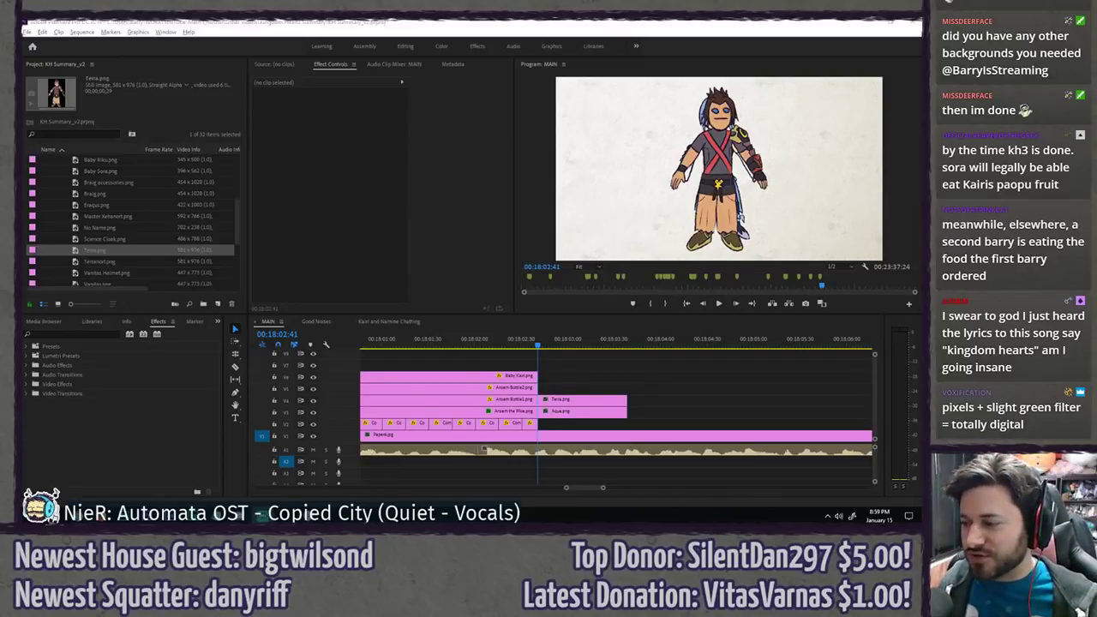
- Save the project with the new Aqua and Terra clips in place
{"action": "left_click", "coordinate": [603, 370]}
{"action": "scroll", "coordinate": [453, 359], "scroll_direction": "down", "scroll_amount": 3}
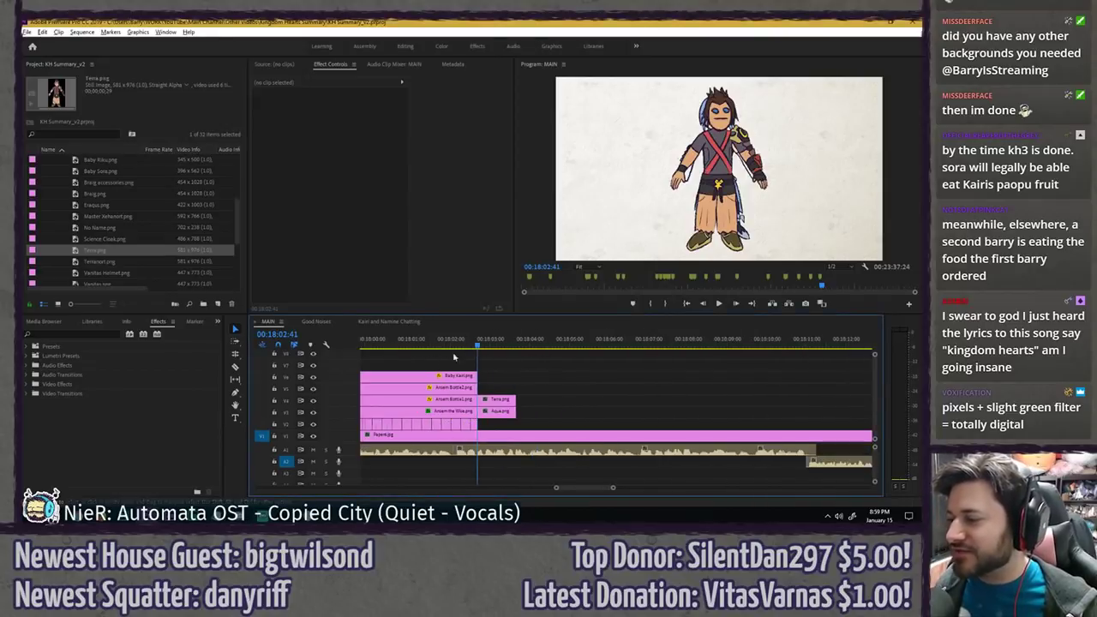
{"action": "scroll", "coordinate": [518, 366], "scroll_direction": "down", "scroll_amount": 2}
{"action": "key", "text": "ctrl+s"}
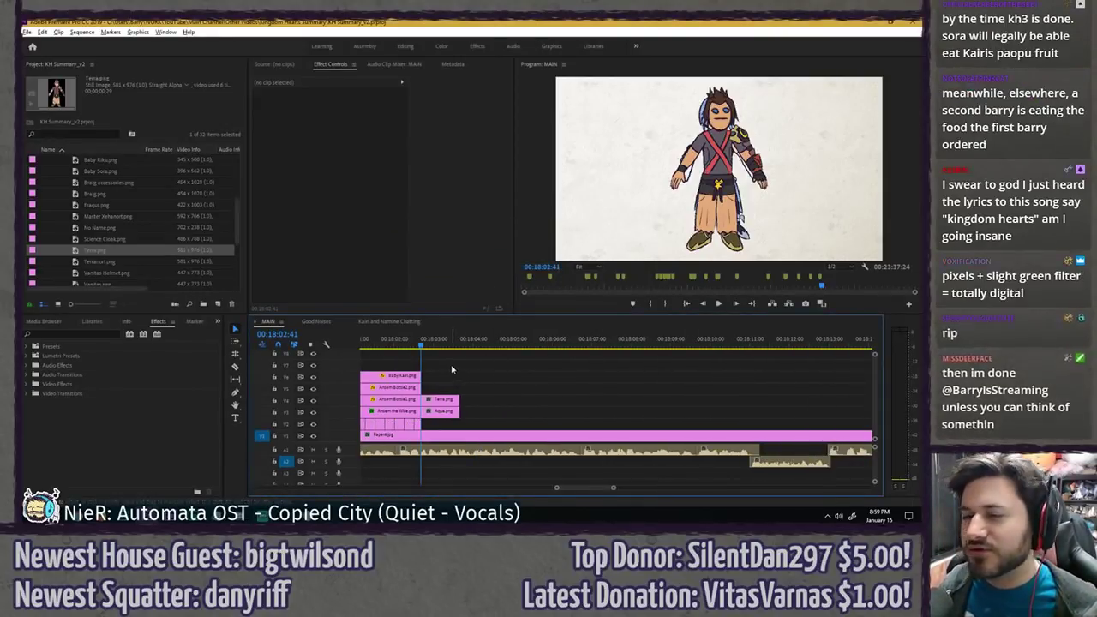
{"action": "scroll", "coordinate": [452, 369], "scroll_direction": "down", "scroll_amount": 1}
{"action": "scroll", "coordinate": [453, 369], "scroll_direction": "up", "scroll_amount": 2}
{"action": "scroll", "coordinate": [453, 369], "scroll_direction": "up", "scroll_amount": 3}
{"action": "scroll", "coordinate": [454, 367], "scroll_direction": "down", "scroll_amount": 1}
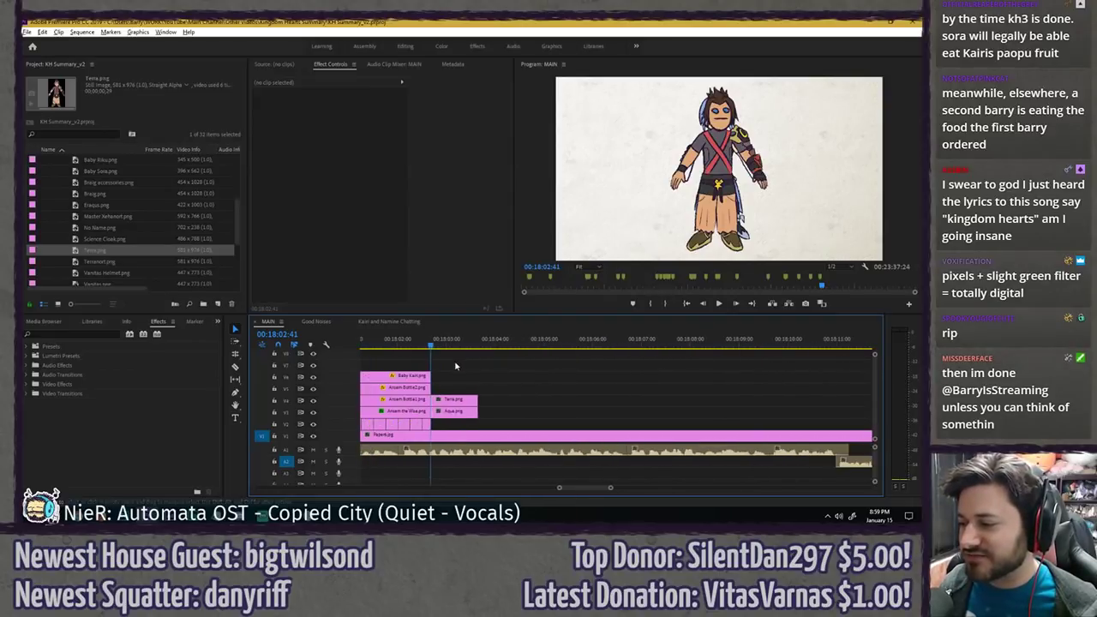
{"action": "key", "text": "ctrl+s"}
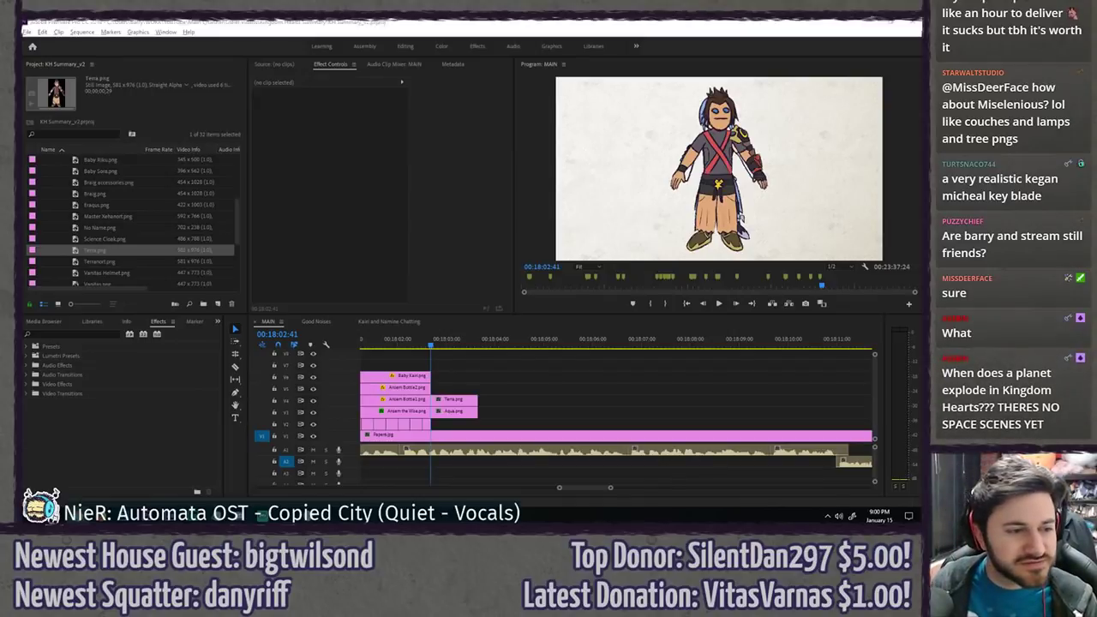
{"action": "key", "text": "ctrl+s"}
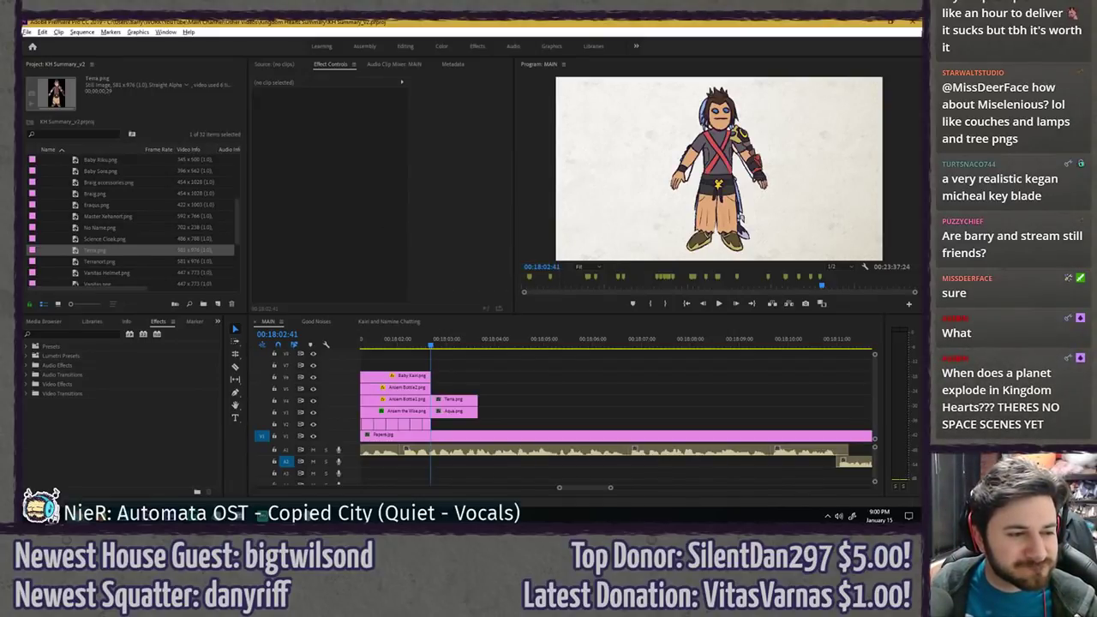
- Fit the whole sequence in the timeline and zoom in toward 00:02:45
{"action": "left_click", "coordinate": [534, 379]}
{"action": "key", "text": "backslash"}
{"action": "scroll", "coordinate": [437, 374], "scroll_direction": "up", "scroll_amount": 8}
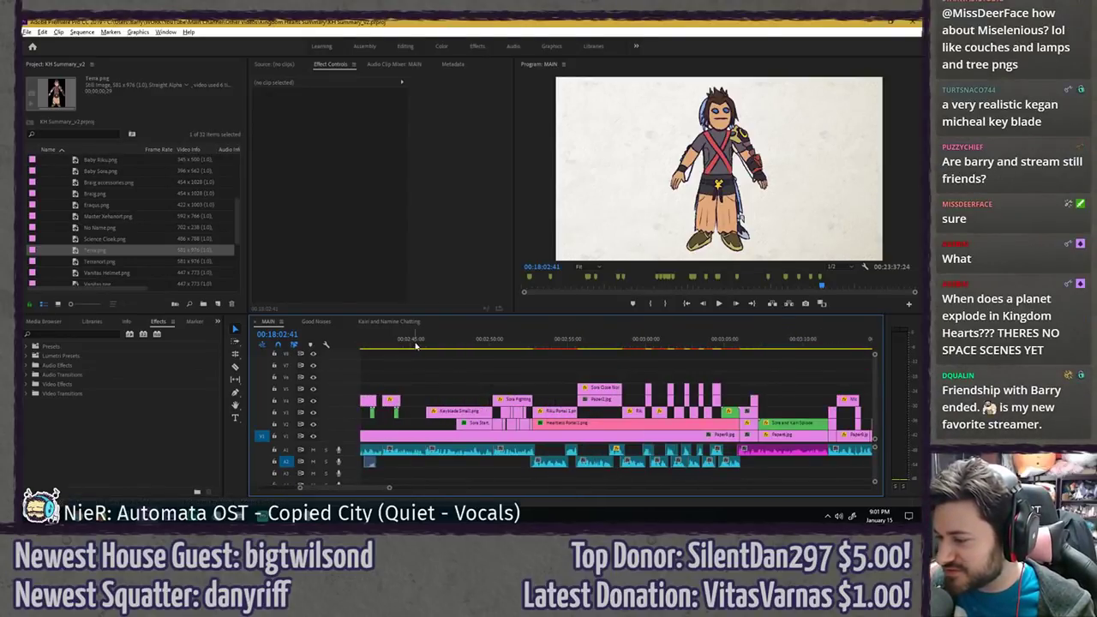
- Scrub back to the keyblade shot and play through that section
{"action": "left_click_drag", "start_coordinate": [412, 346], "coordinate": [358, 347]}
{"action": "scroll", "coordinate": [539, 375], "scroll_direction": "down", "scroll_amount": 2}
{"action": "scroll", "coordinate": [420, 356], "scroll_direction": "up", "scroll_amount": 2}
{"action": "scroll", "coordinate": [580, 380], "scroll_direction": "down", "scroll_amount": 2}
{"action": "left_click_drag", "start_coordinate": [472, 347], "coordinate": [456, 347]}
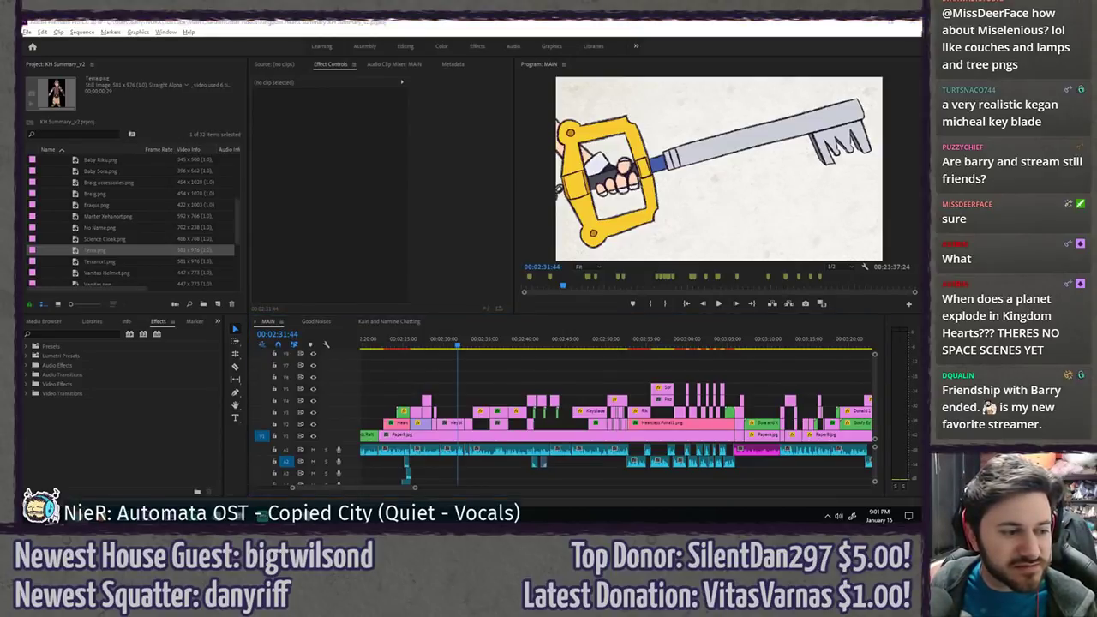
{"action": "left_click", "coordinate": [487, 372]}
{"action": "key", "text": "space"}
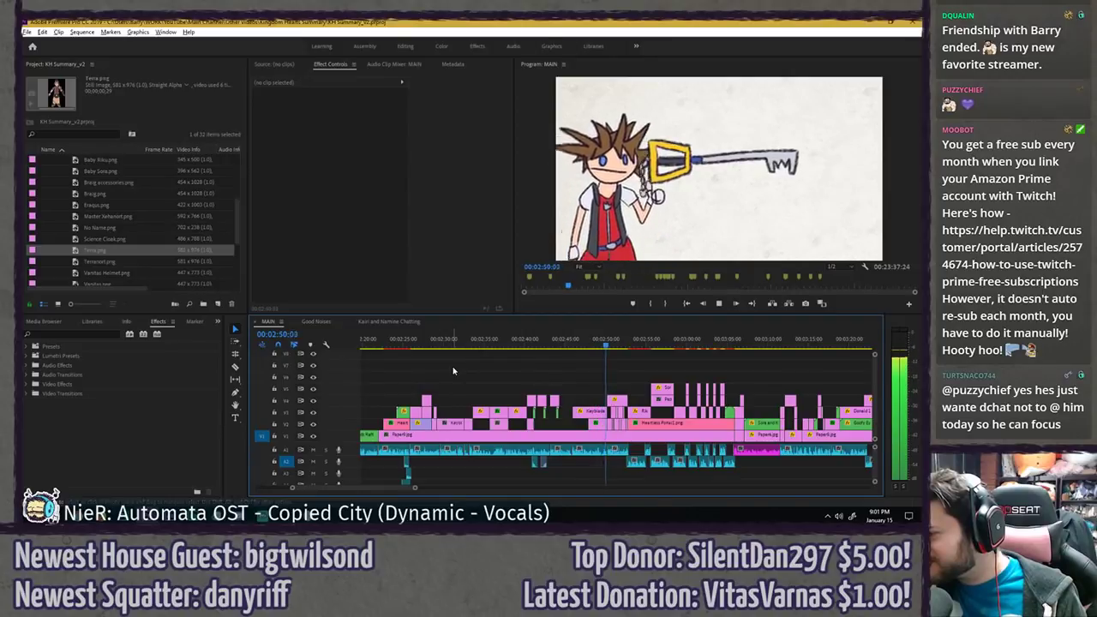
{"action": "key", "text": "space"}
- Replay from 00:02:42:22 through the keyblade close-up and stop
{"action": "left_click_drag", "start_coordinate": [539, 344], "coordinate": [543, 345]}
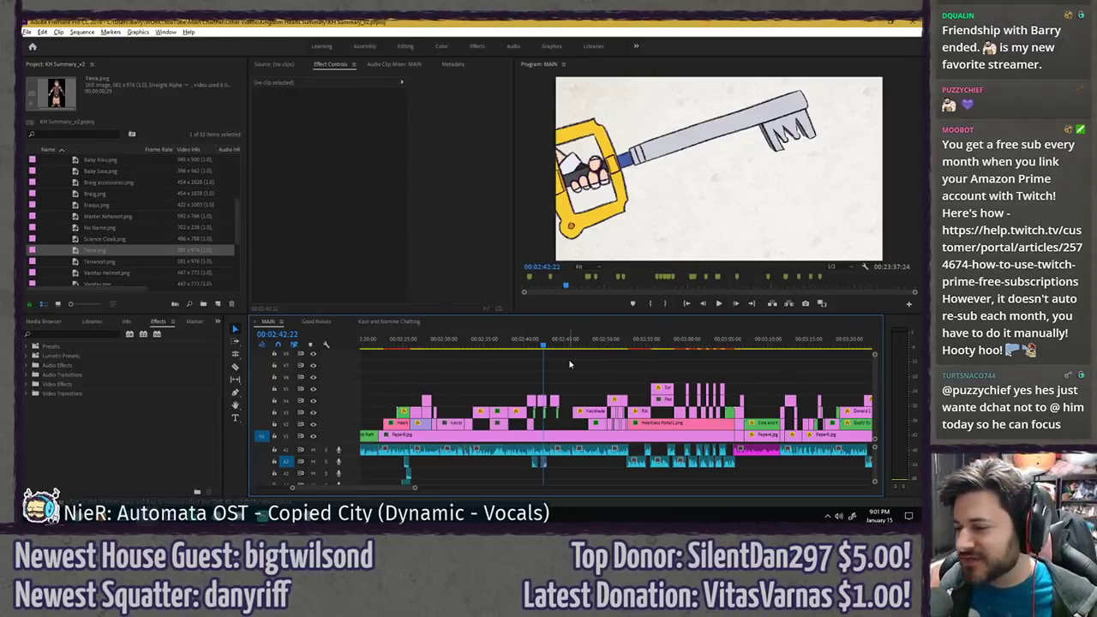
{"action": "key", "text": "space"}
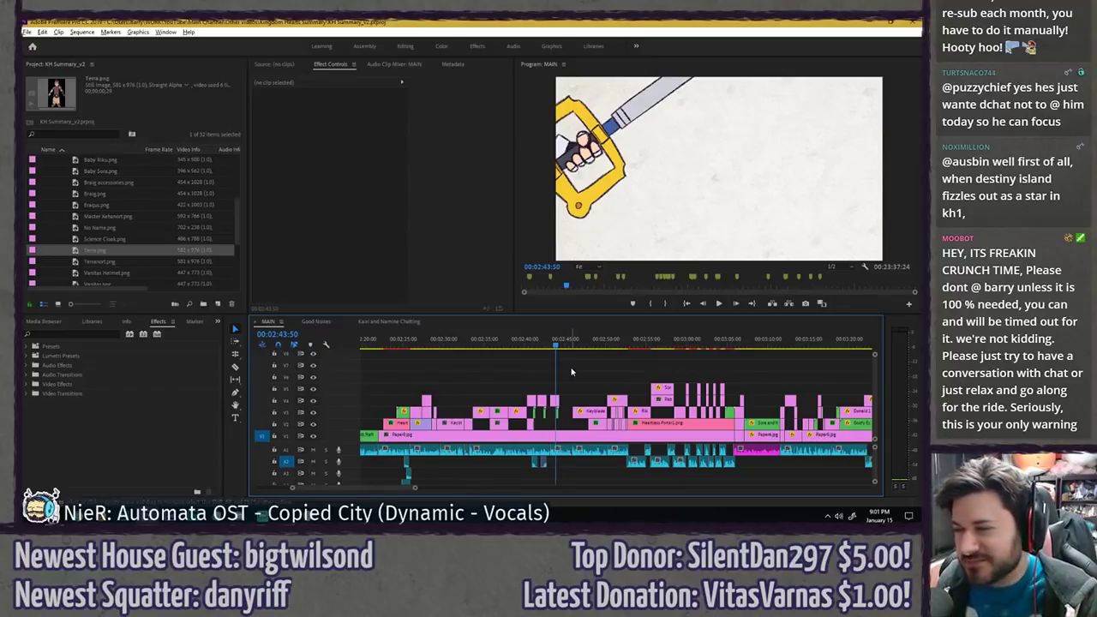
{"action": "key", "text": "space"}
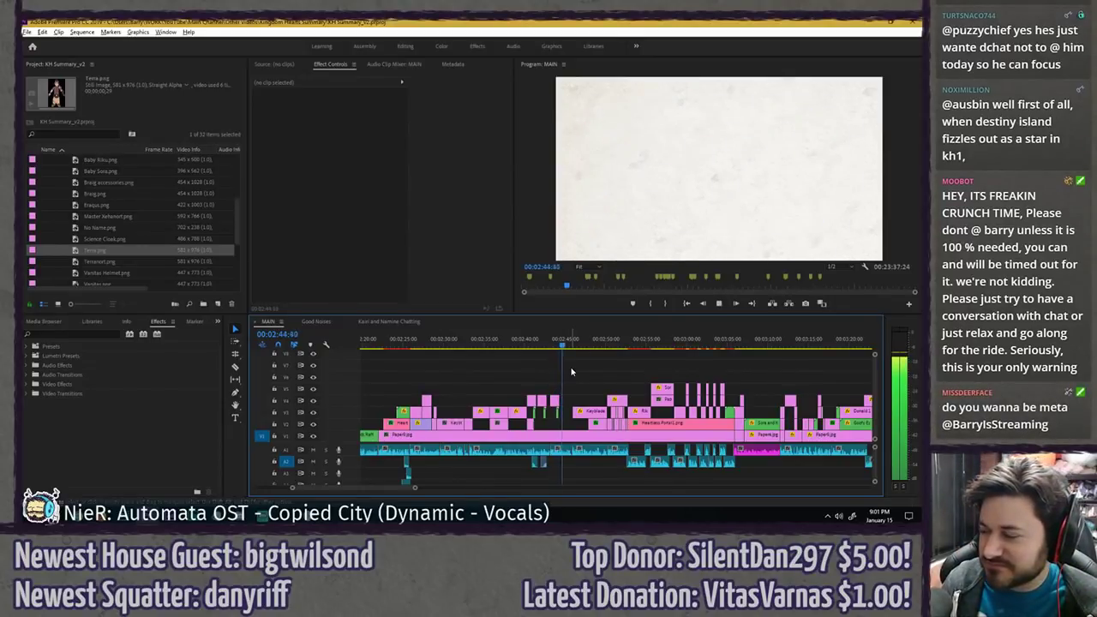
{"action": "key", "text": "space"}
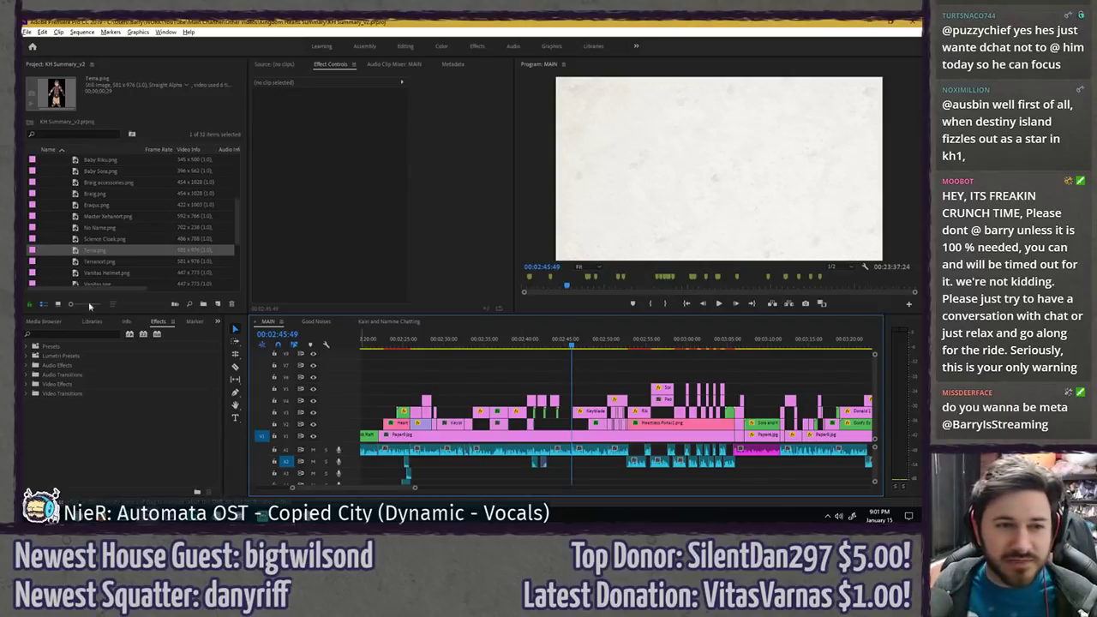
- Switch away from Premiere and back, dropping an item onto the V7 track
{"action": "key", "text": "alt+Tab"}
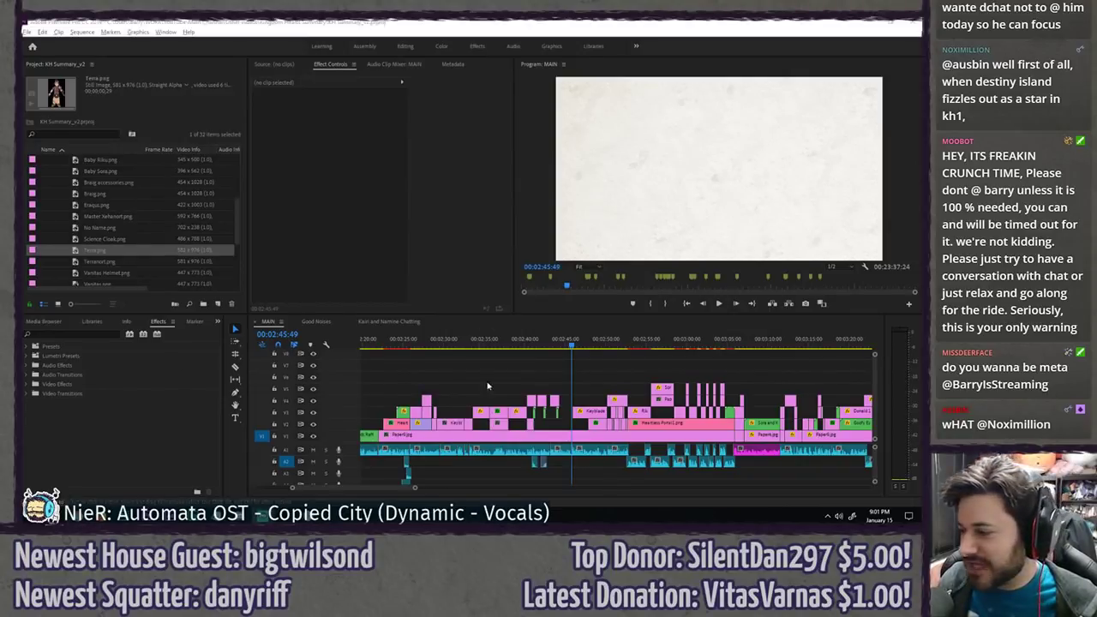
{"action": "left_click", "coordinate": [575, 366]}
{"action": "left_click_drag", "start_coordinate": [569, 365], "coordinate": [569, 366]}
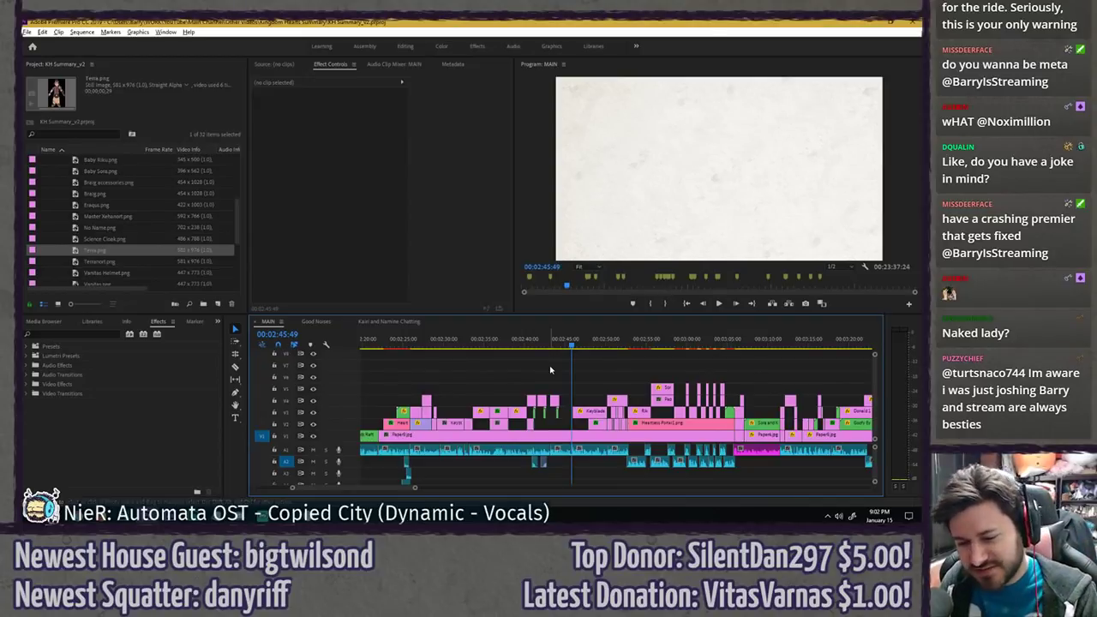
- Play Ansem's lab scene with the flasks from about 00:17:49, then switch away
{"action": "scroll", "coordinate": [551, 371], "scroll_direction": "down", "scroll_amount": 10}
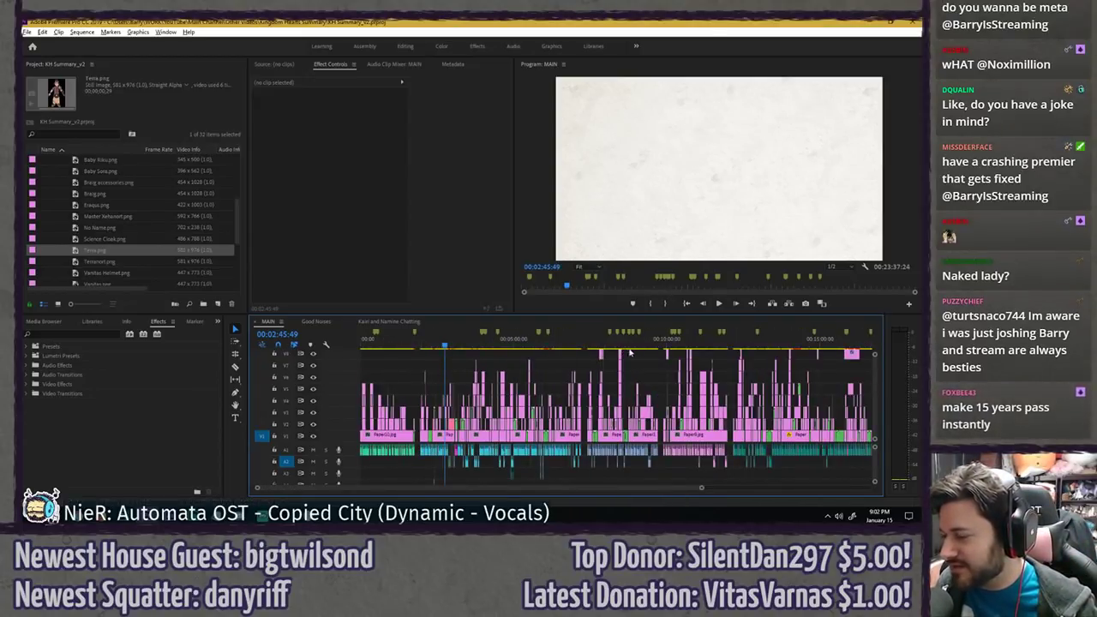
{"action": "scroll", "coordinate": [650, 357], "scroll_direction": "right", "scroll_amount": 6}
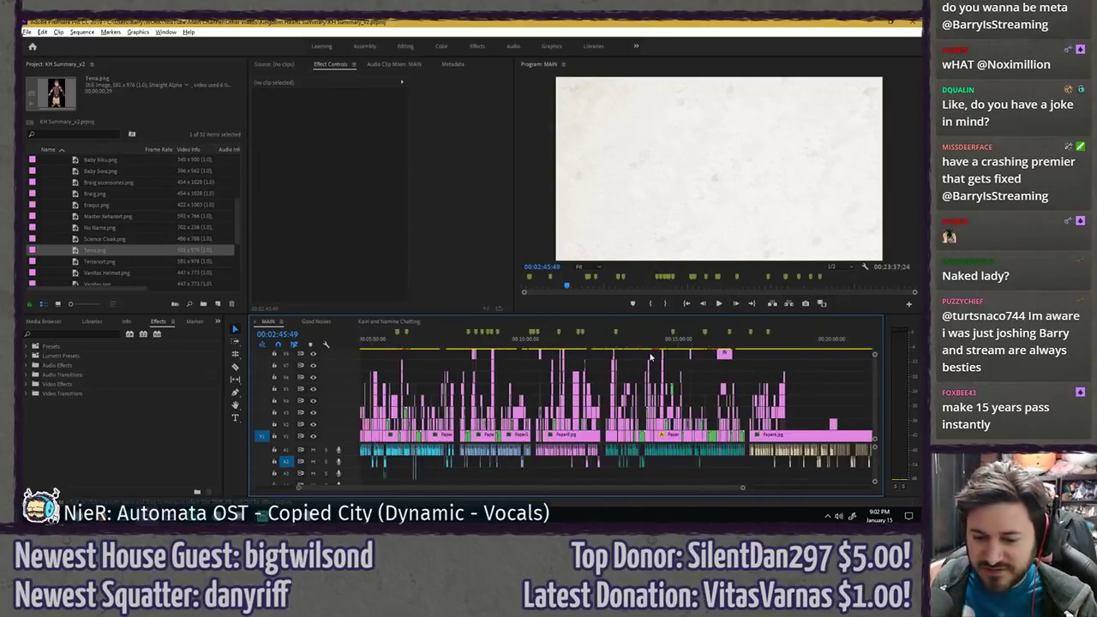
{"action": "scroll", "coordinate": [641, 370], "scroll_direction": "up", "scroll_amount": 5}
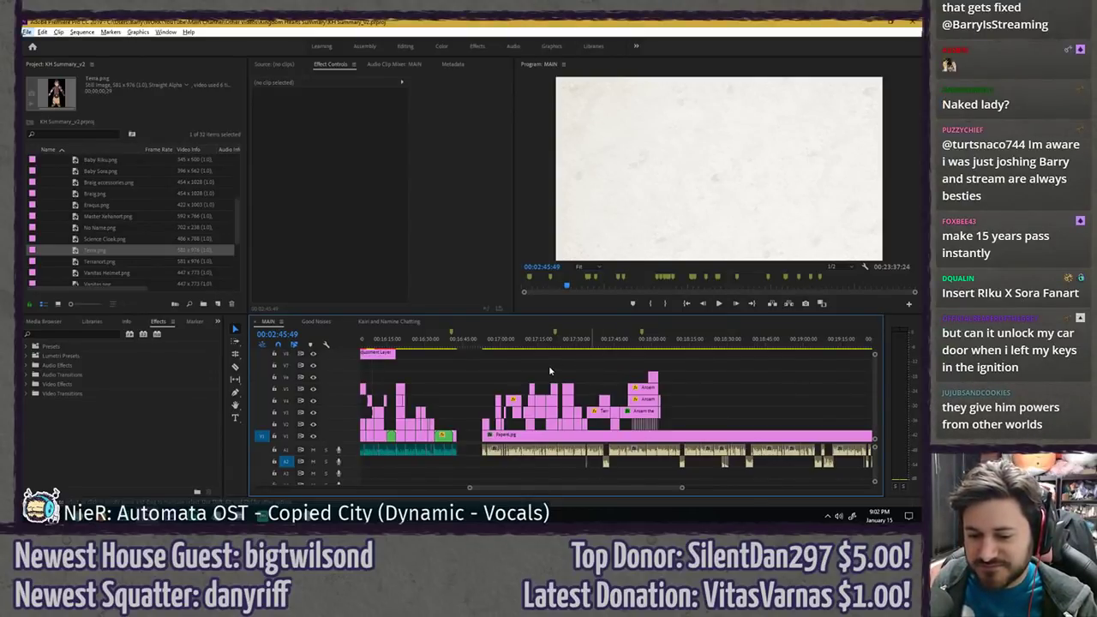
{"action": "left_click", "coordinate": [481, 345]}
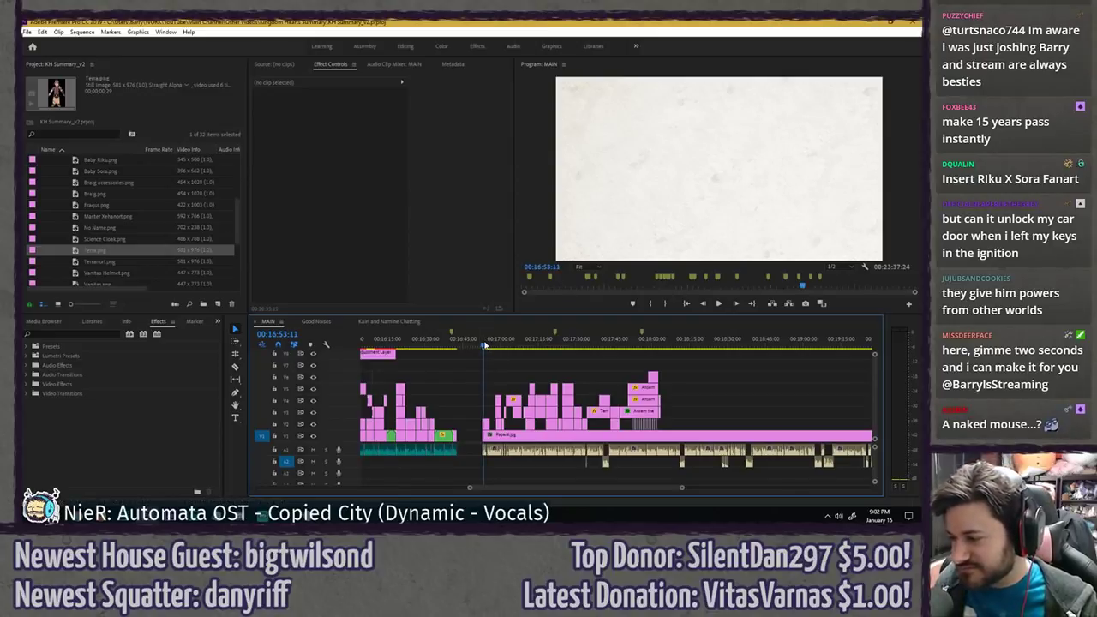
{"action": "left_click", "coordinate": [623, 342]}
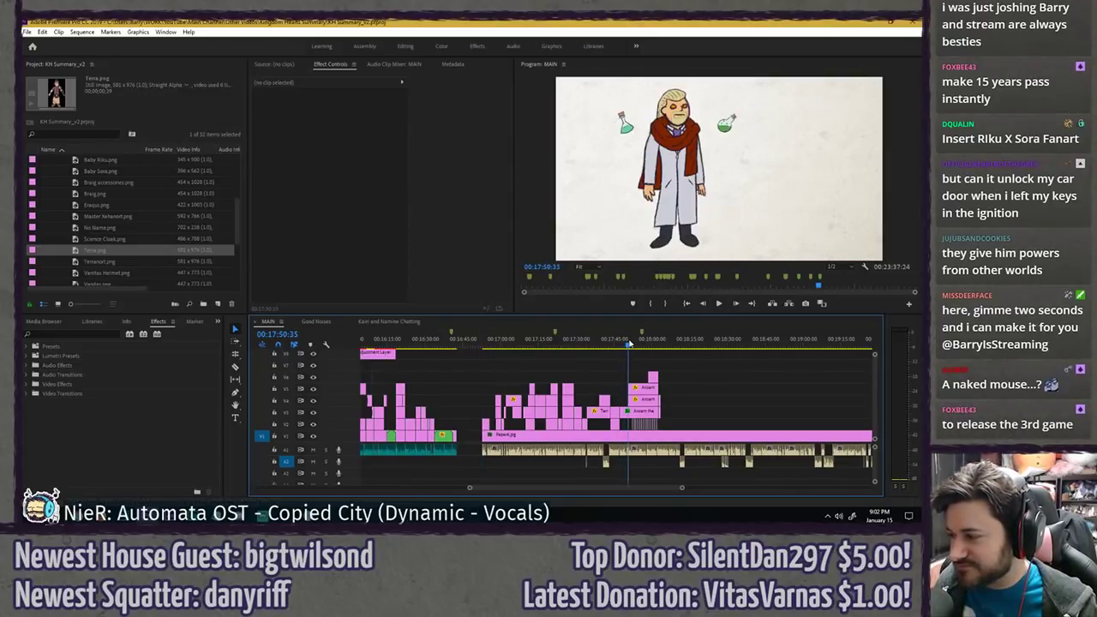
{"action": "key", "text": "space"}
{"action": "scroll", "coordinate": [677, 362], "scroll_direction": "up", "scroll_amount": 3}
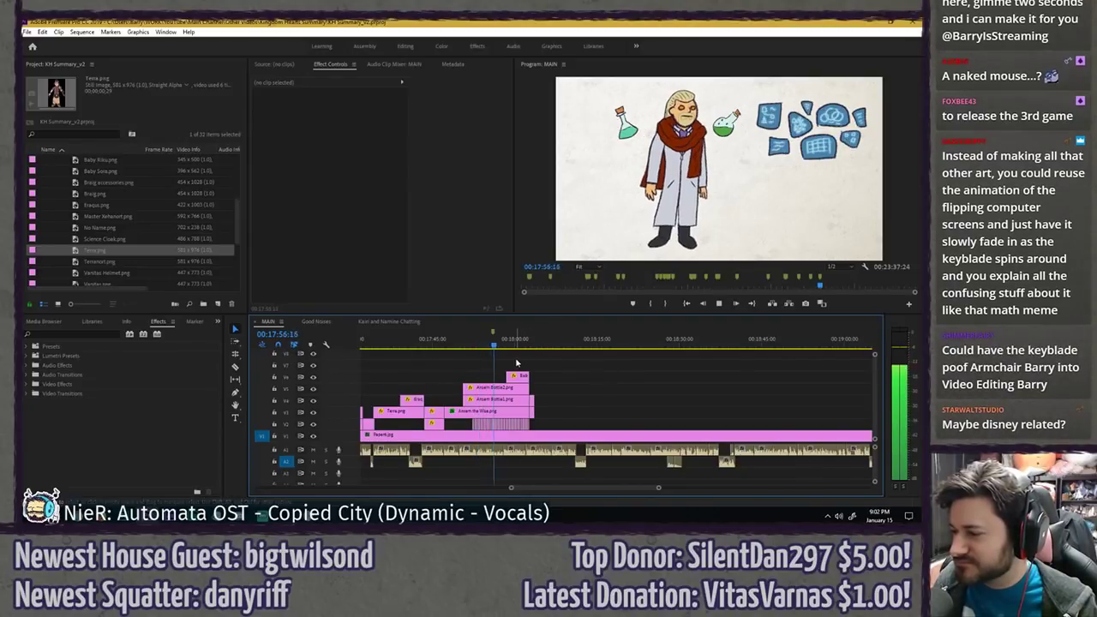
{"action": "key", "text": "space"}
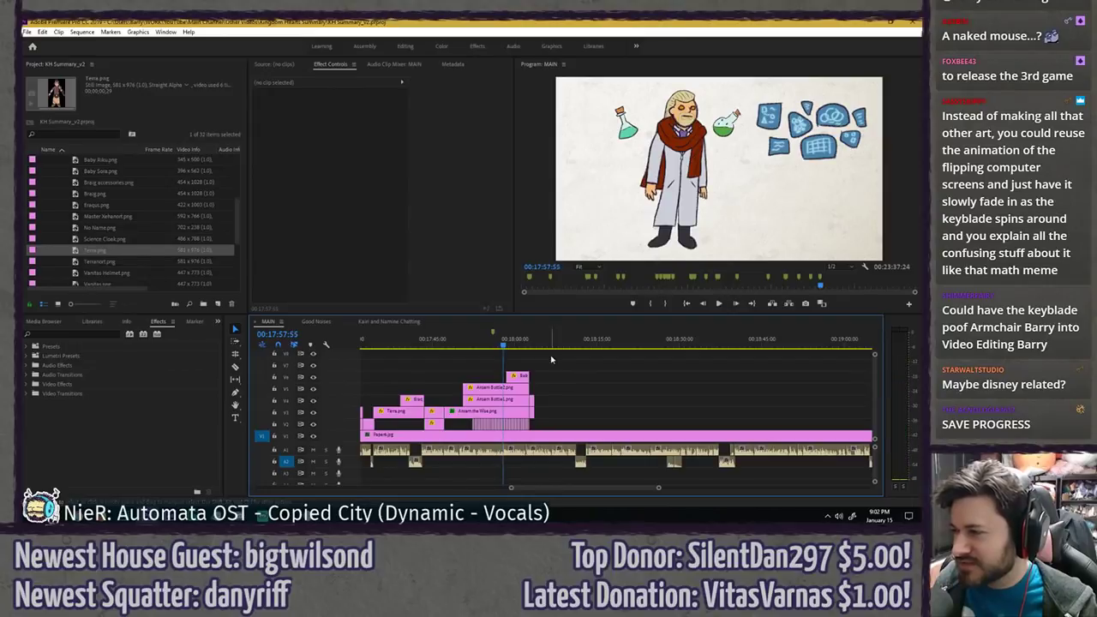
{"action": "left_click", "coordinate": [65, 517]}
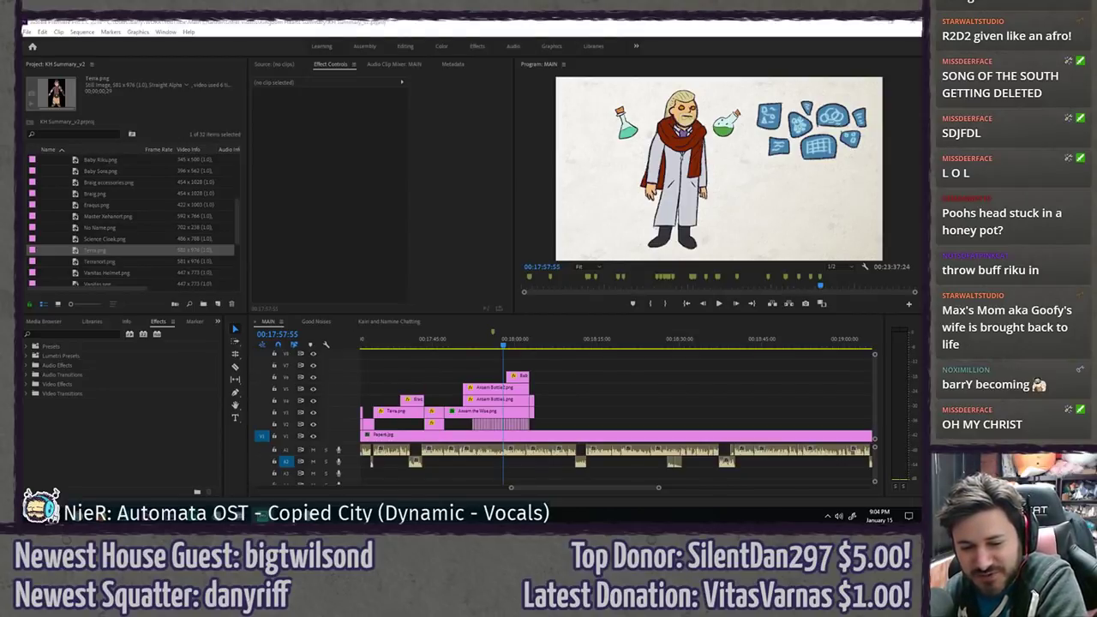
- Replay the moment around 00:18:02, then zoom the timeline out
{"action": "left_click", "coordinate": [519, 365]}
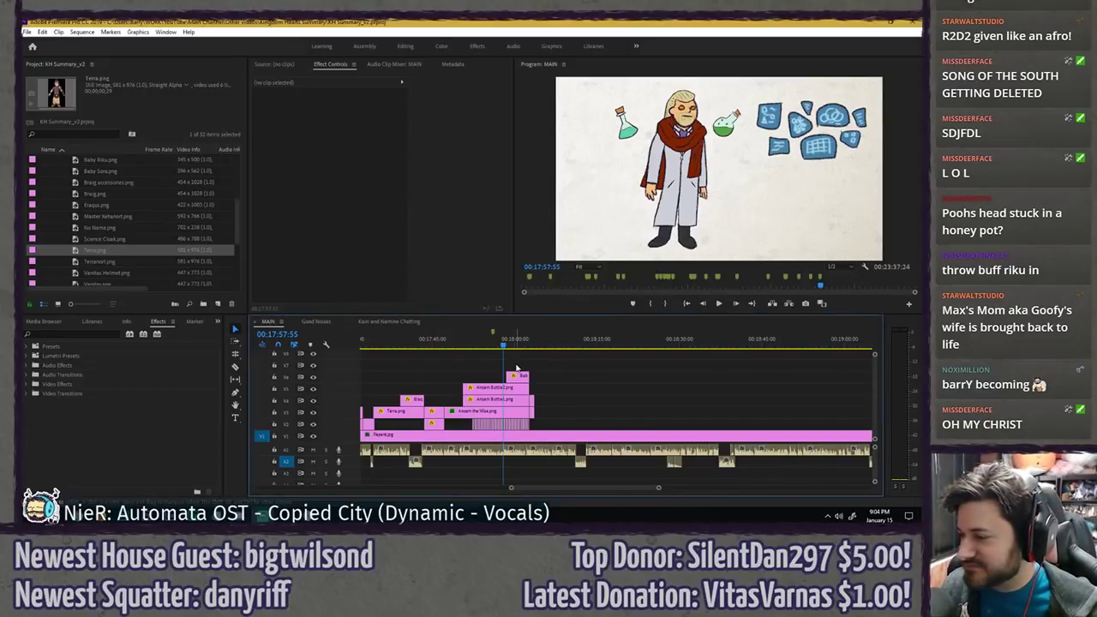
{"action": "left_click", "coordinate": [528, 340]}
{"action": "key", "text": "space"}
{"action": "scroll", "coordinate": [552, 371], "scroll_direction": "up", "scroll_amount": 7}
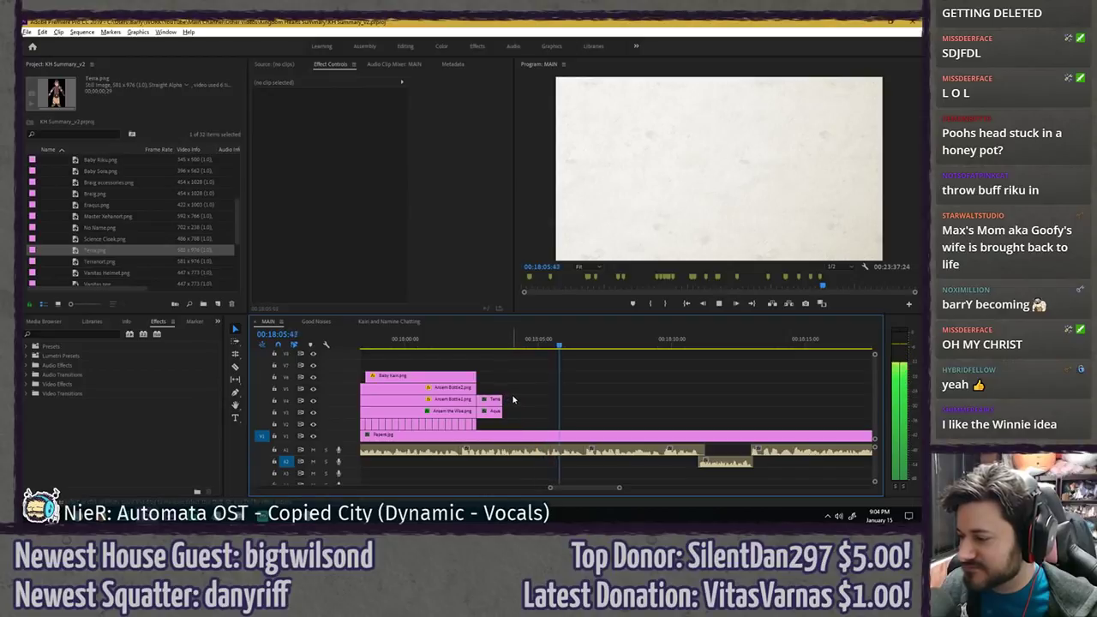
{"action": "left_click", "coordinate": [526, 341]}
{"action": "key", "text": "space"}
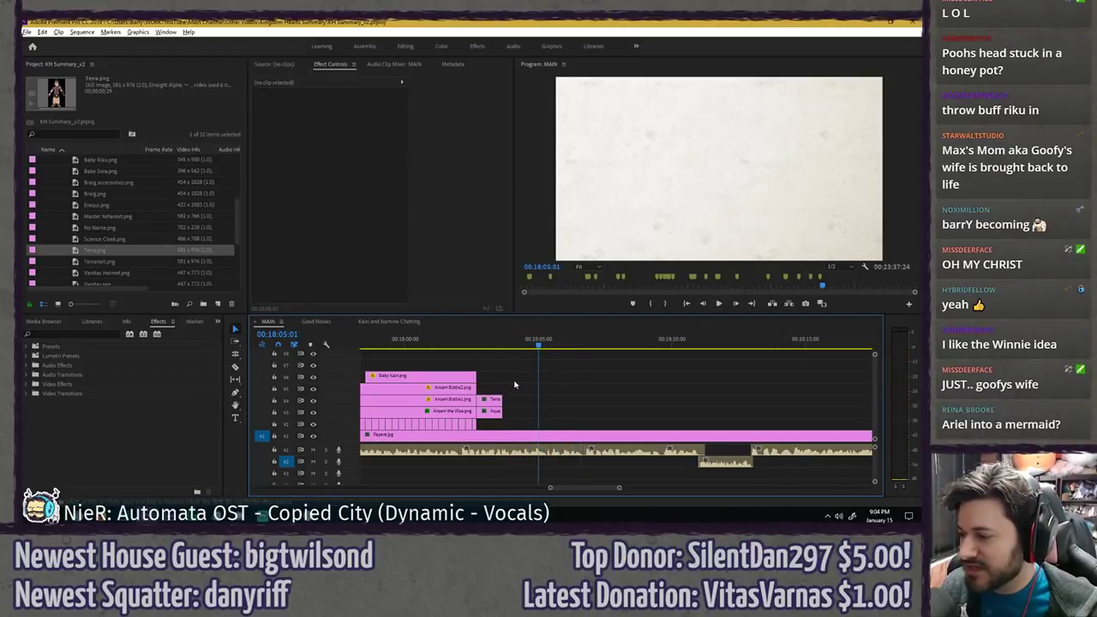
{"action": "key", "text": "minus"}
{"action": "key", "text": "minus"}
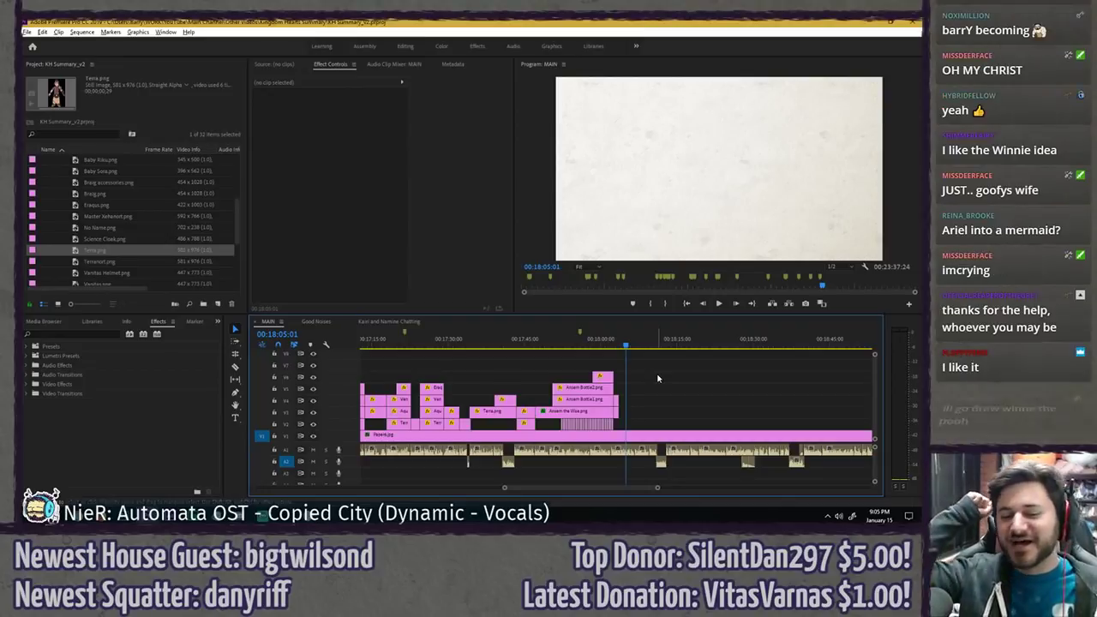
{"action": "scroll", "coordinate": [133, 218], "scroll_direction": "up", "scroll_amount": 1}
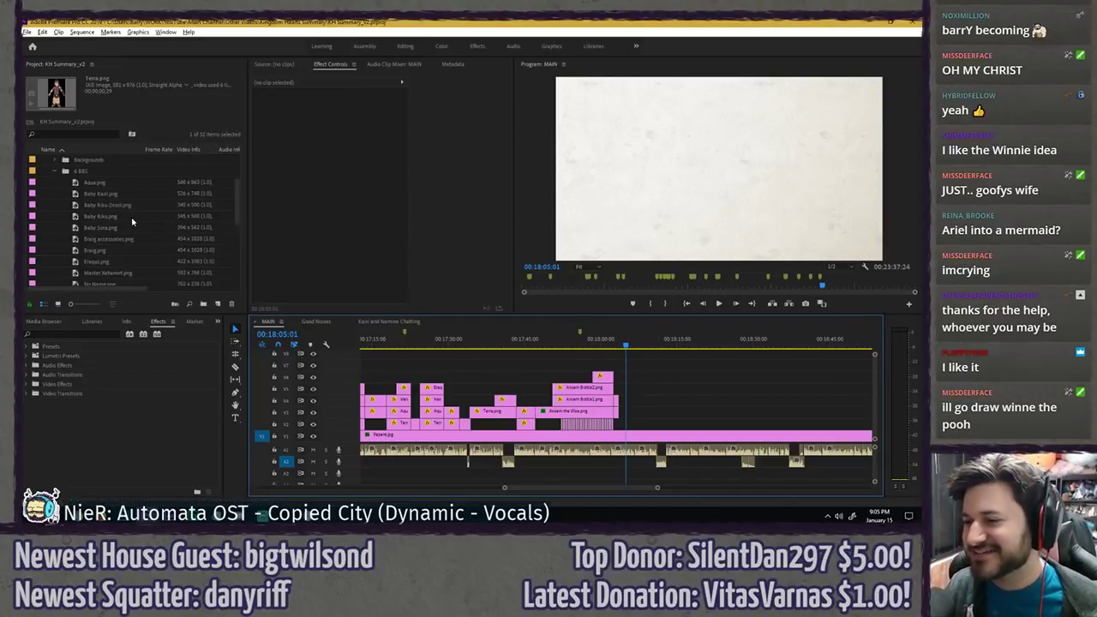
{"action": "scroll", "coordinate": [763, 387], "scroll_direction": "down", "scroll_amount": 6}
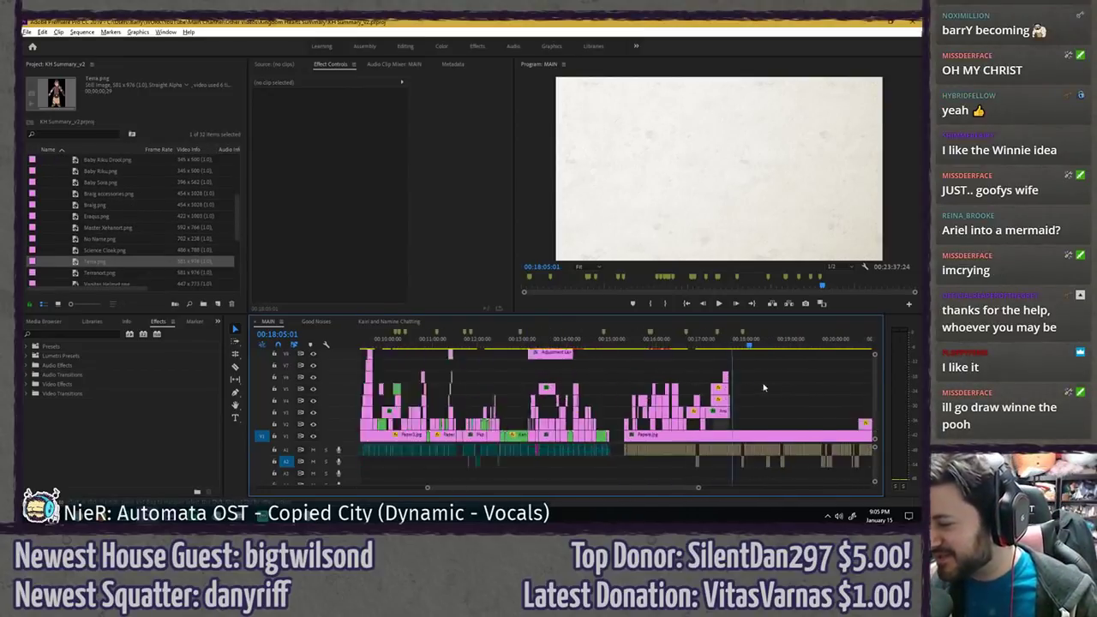
{"action": "scroll", "coordinate": [395, 386], "scroll_direction": "up", "scroll_amount": 2}
{"action": "scroll", "coordinate": [395, 386], "scroll_direction": "up", "scroll_amount": 8}
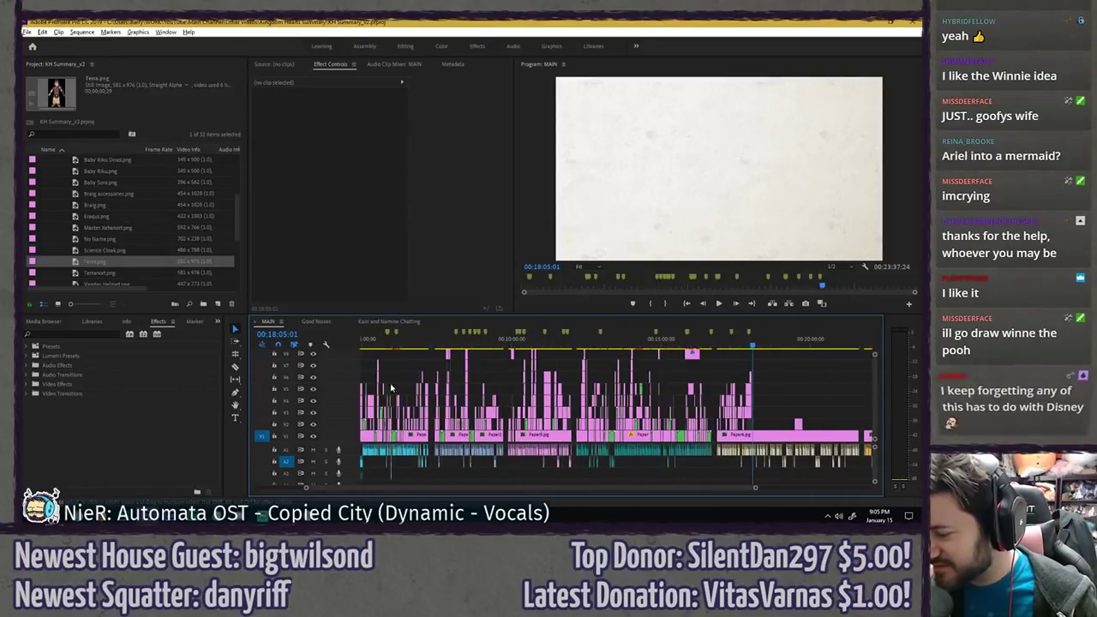
{"action": "scroll", "coordinate": [425, 360], "scroll_direction": "down", "scroll_amount": 10}
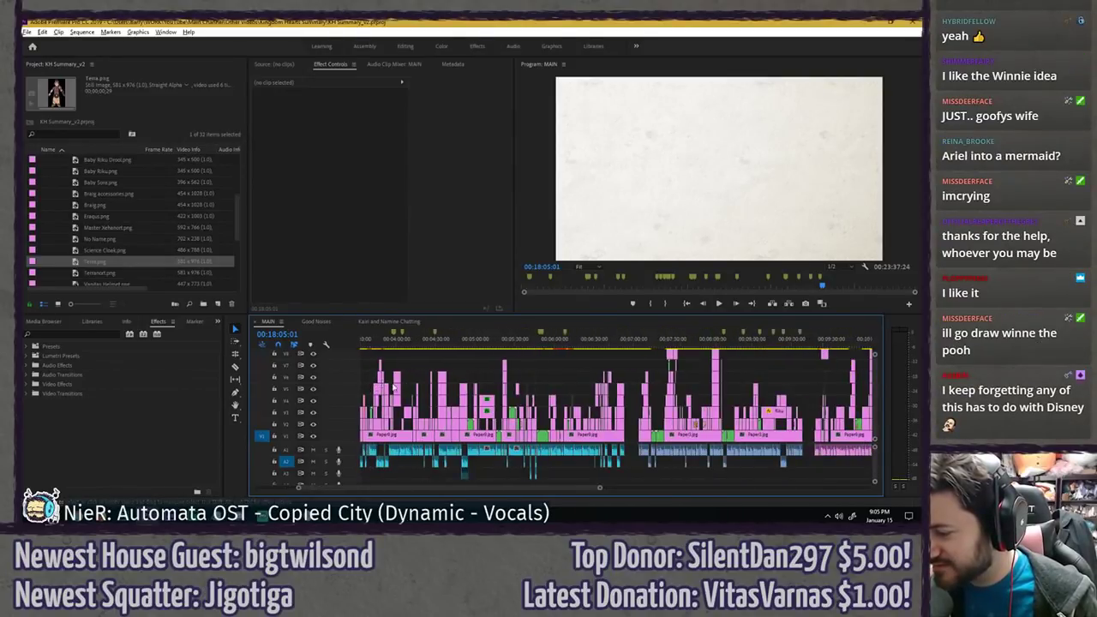
- Add a marker at 00:02:44:38 and open its marker details
{"action": "left_click", "coordinate": [424, 343]}
{"action": "scroll", "coordinate": [517, 358], "scroll_direction": "up", "scroll_amount": 10}
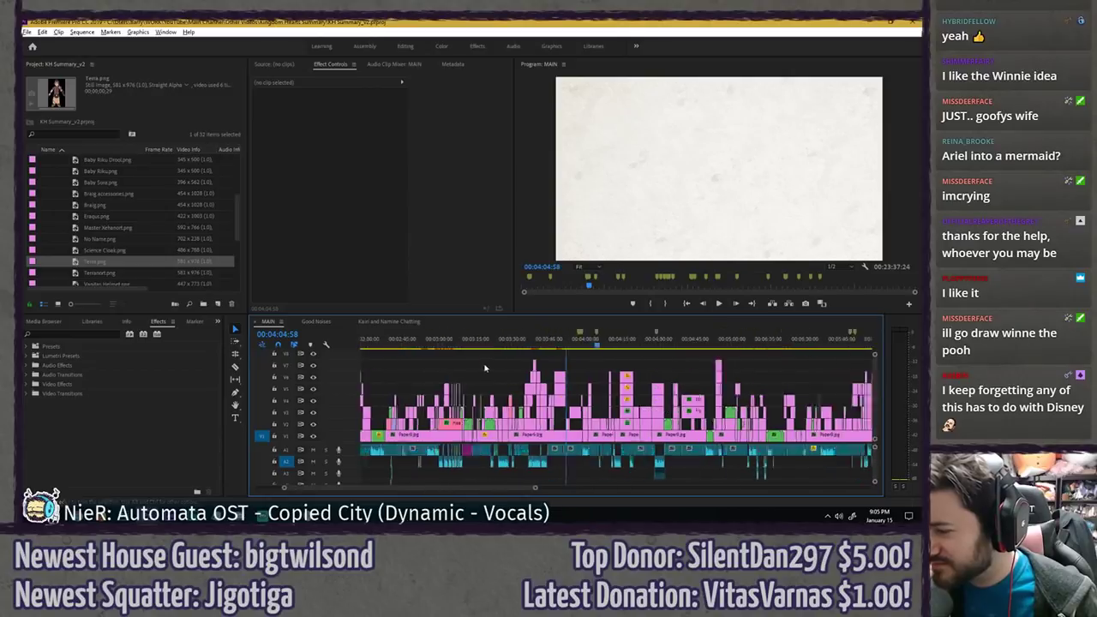
{"action": "left_click", "coordinate": [504, 342]}
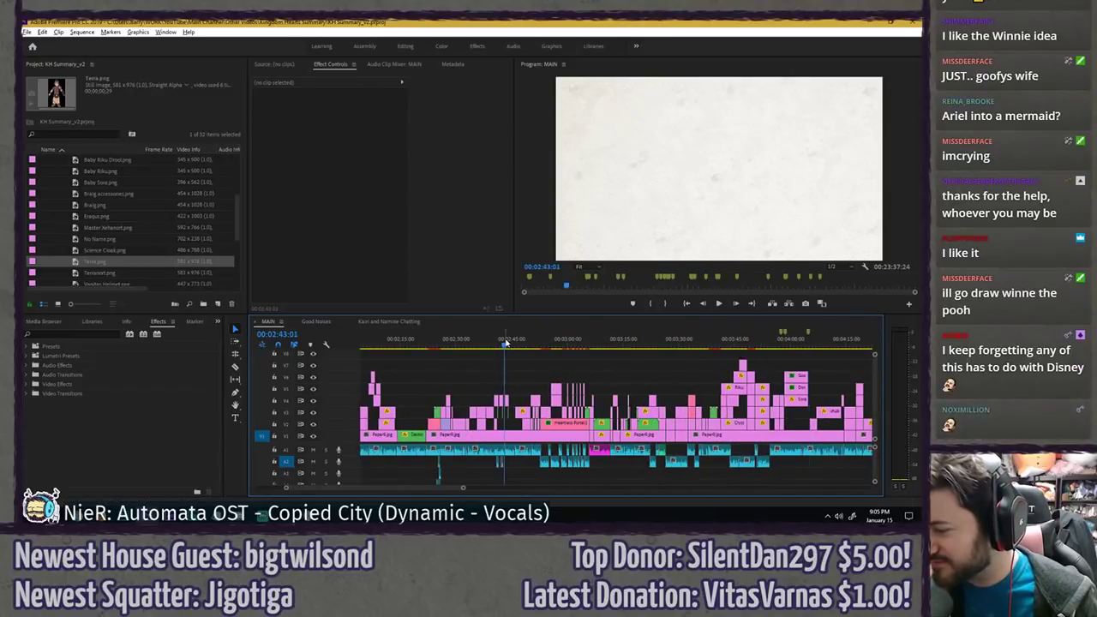
{"action": "scroll", "coordinate": [509, 357], "scroll_direction": "down", "scroll_amount": 6}
{"action": "left_click", "coordinate": [455, 344]}
{"action": "key", "text": "space"}
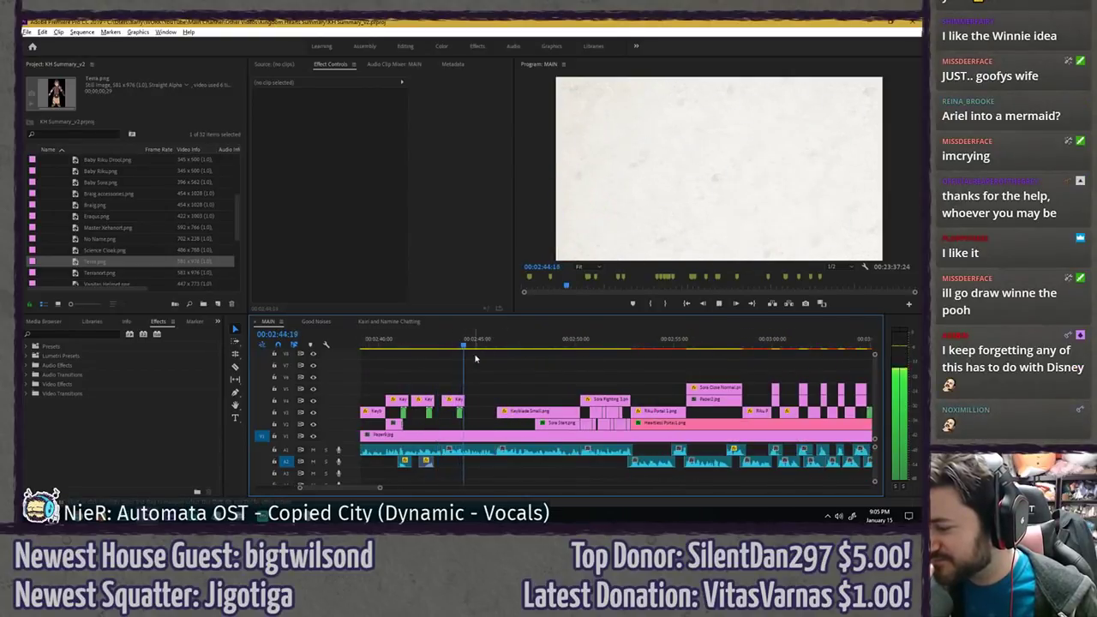
{"action": "key", "text": "space"}
{"action": "key", "text": "m"}
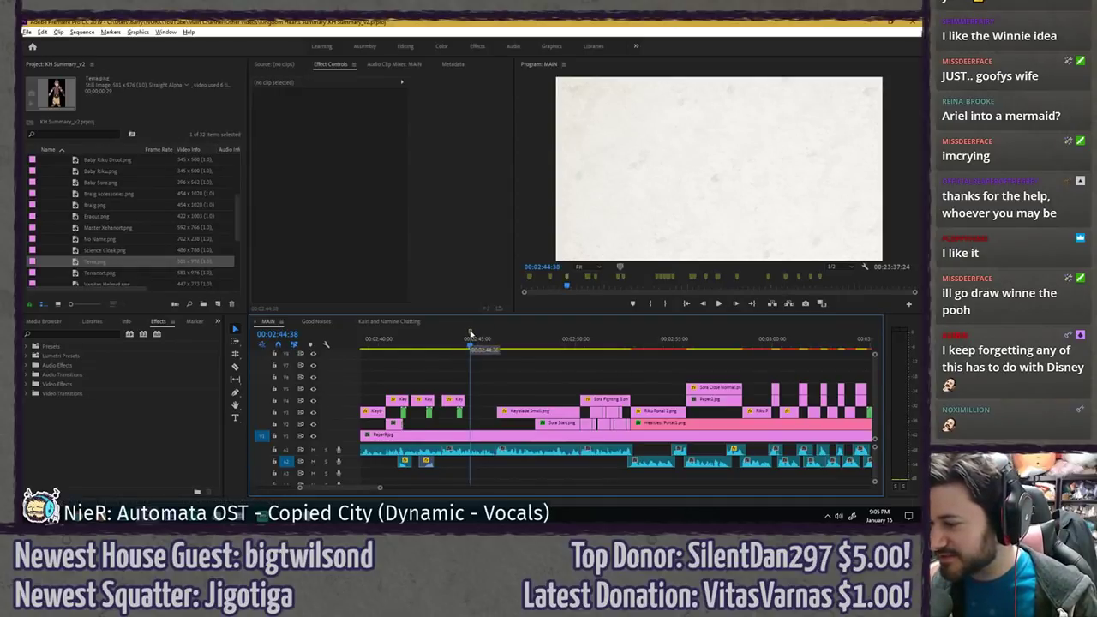
{"action": "double_click", "coordinate": [470, 336]}
- Write the comment 'Ideas:', 'Jack Skellington turns into Santa', 'Winnie the Pooh gets unifock from hunny pot'
{"action": "left_click", "coordinate": [431, 156]}
{"action": "type", "text": "Id"}
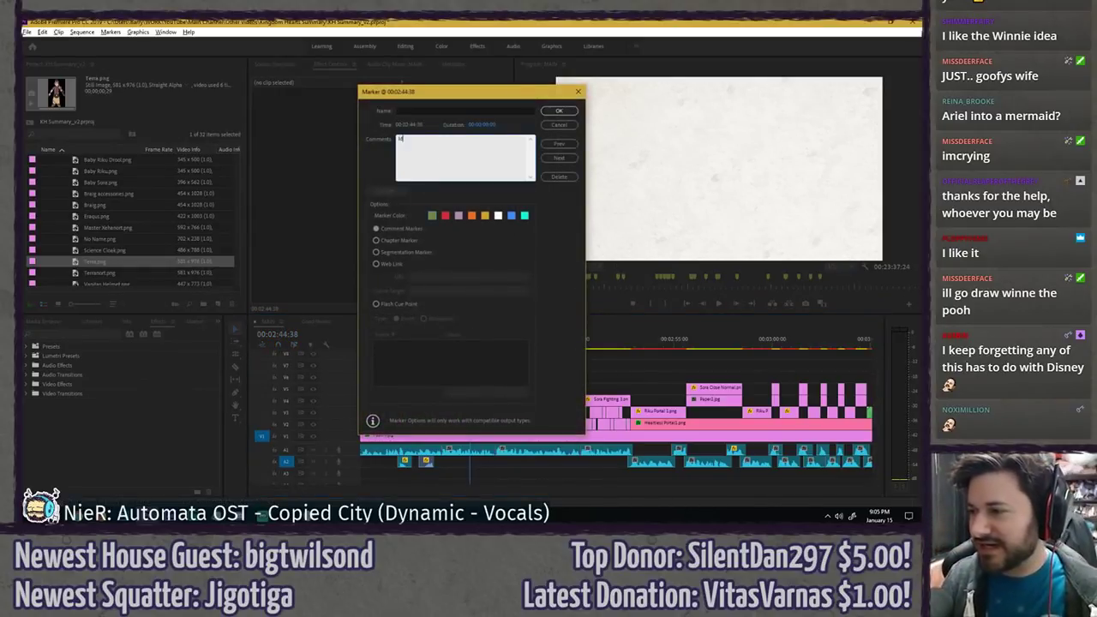
{"action": "type", "text": "eas:"}
{"action": "key", "text": "Return"}
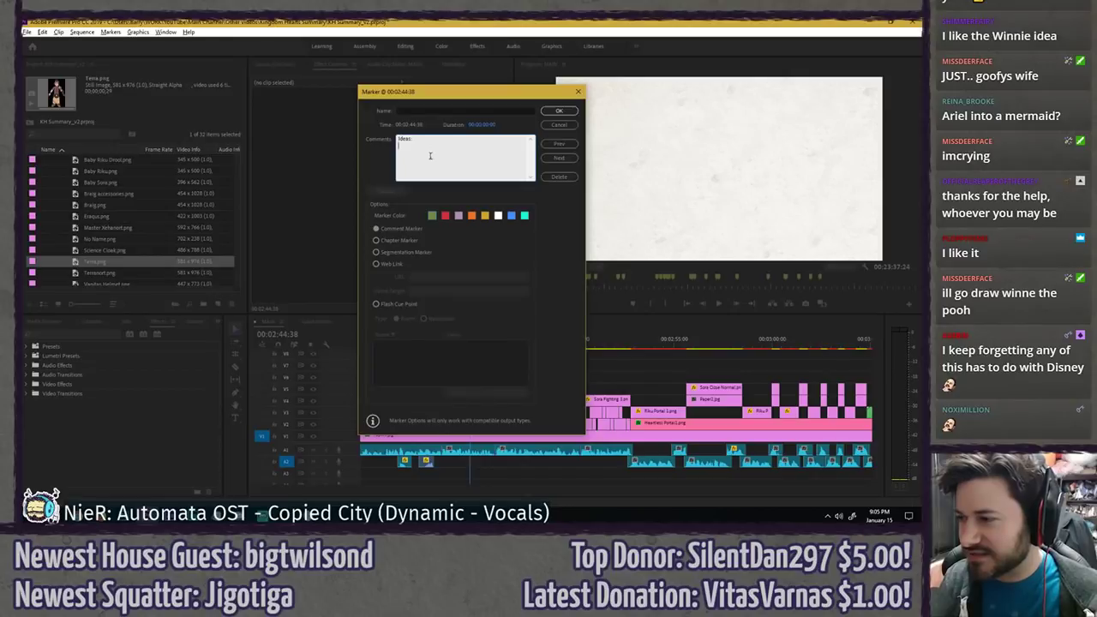
{"action": "type", "text": "Jack Skell"}
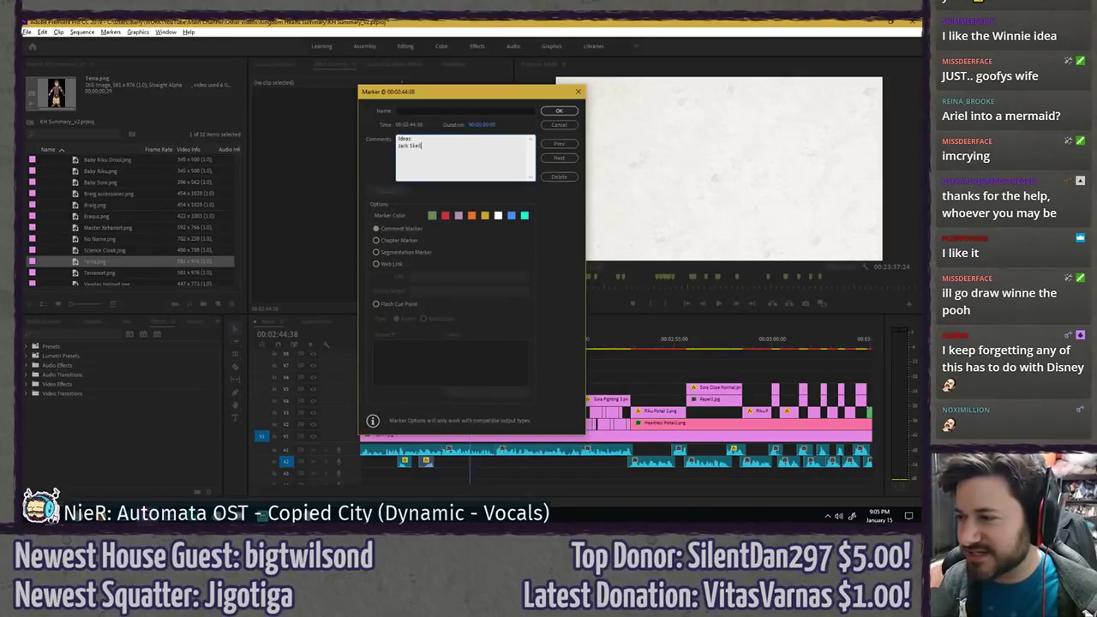
{"action": "type", "text": "ington turns into Santa"}
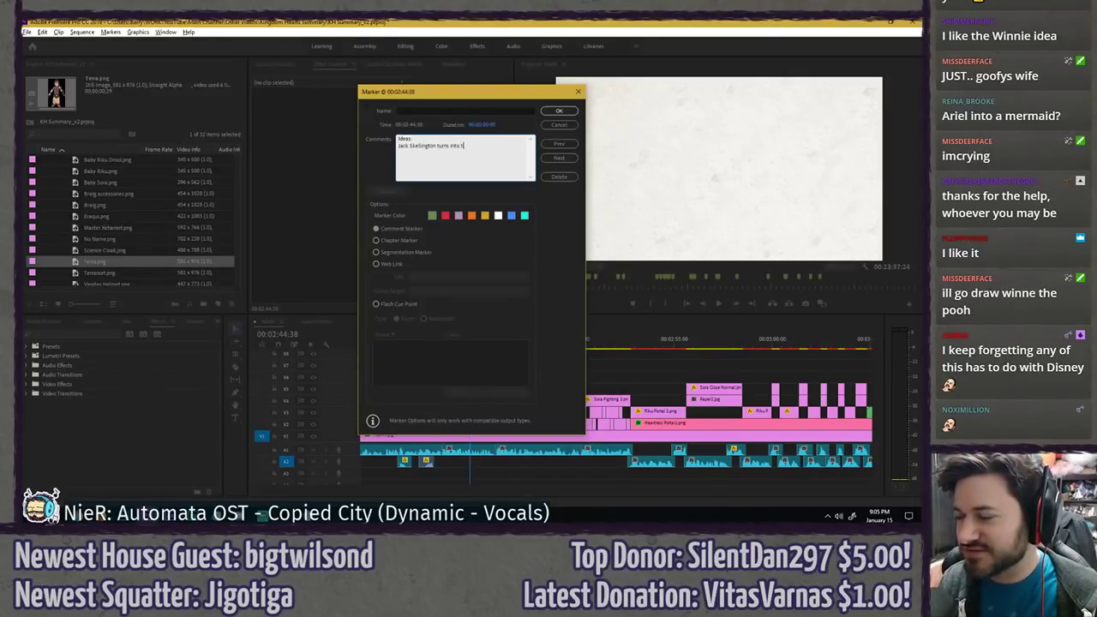
{"action": "key", "text": "Return"}
{"action": "type", "text": "Win"}
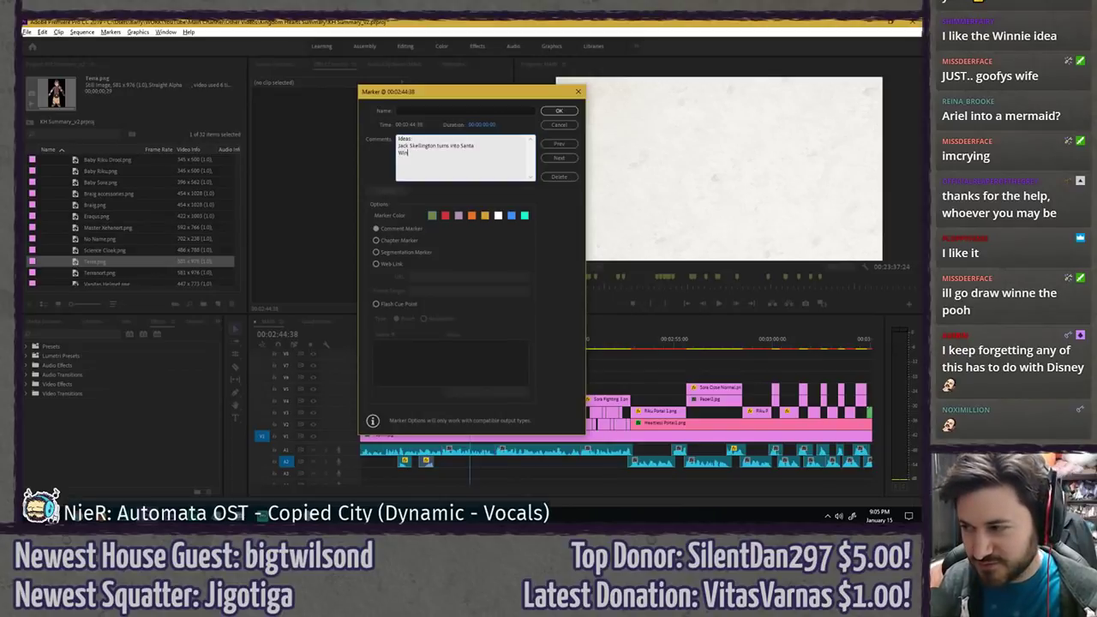
{"action": "type", "text": "nie the Pooh"}
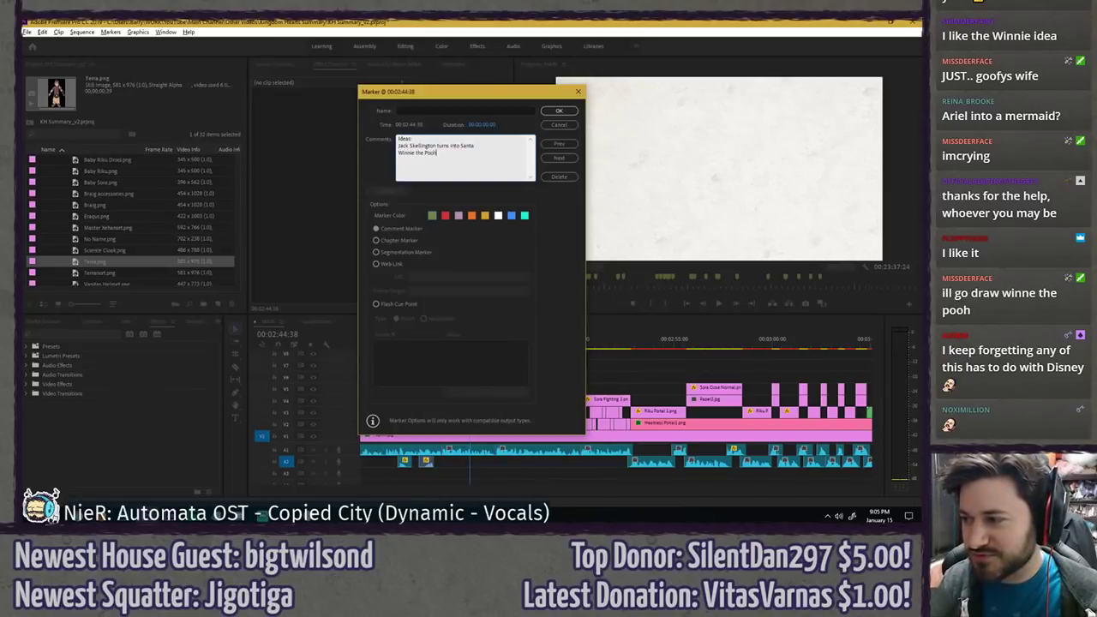
{"action": "type", "text": " gets unifock f"}
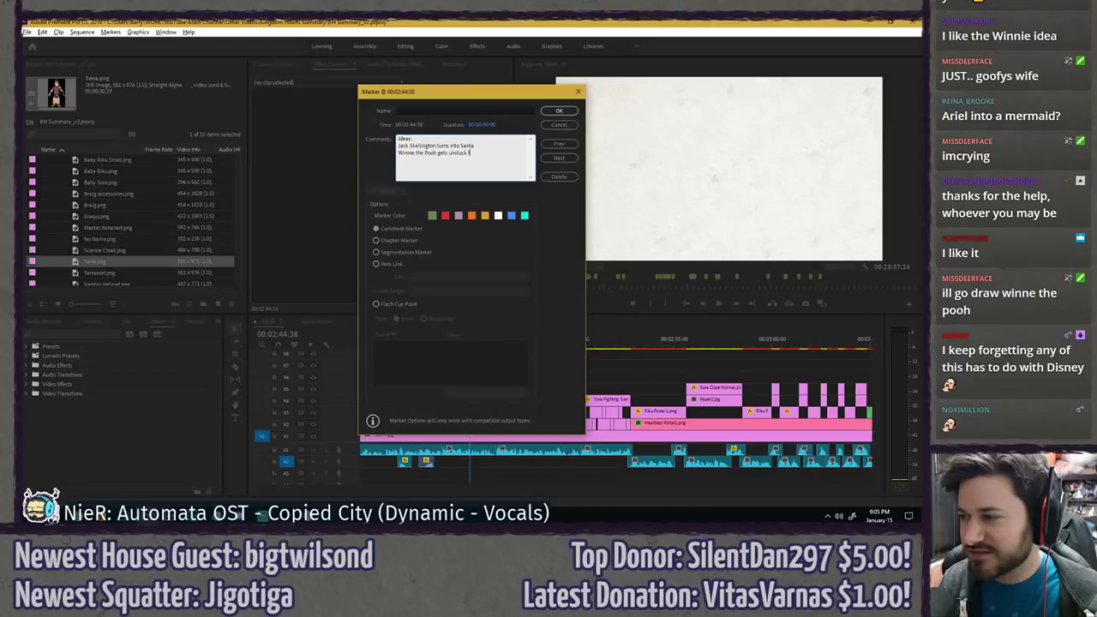
{"action": "type", "text": "rom hunny pot"}
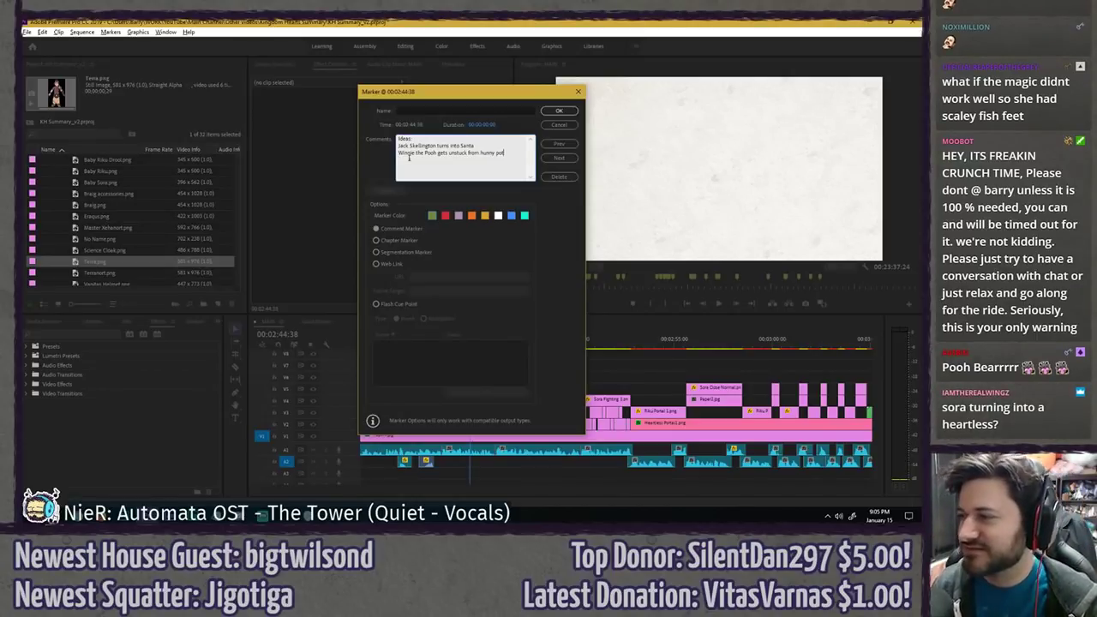
- Confirm the marker comment and save the project
{"action": "left_click", "coordinate": [558, 111]}
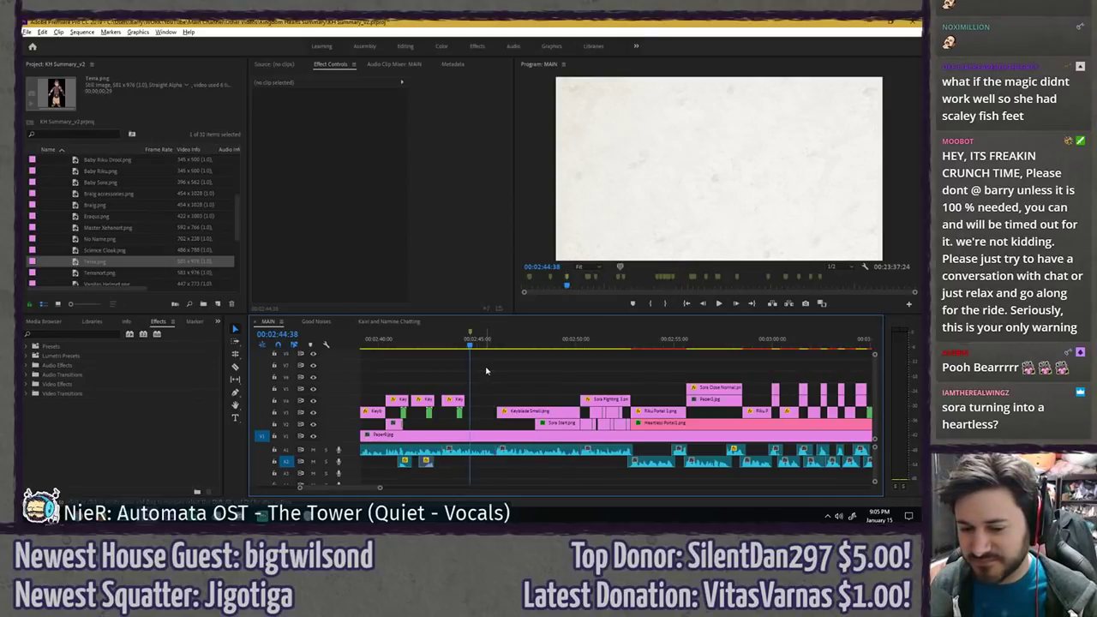
{"action": "key", "text": "ctrl+s"}
{"action": "scroll", "coordinate": [436, 374], "scroll_direction": "down", "scroll_amount": 3}
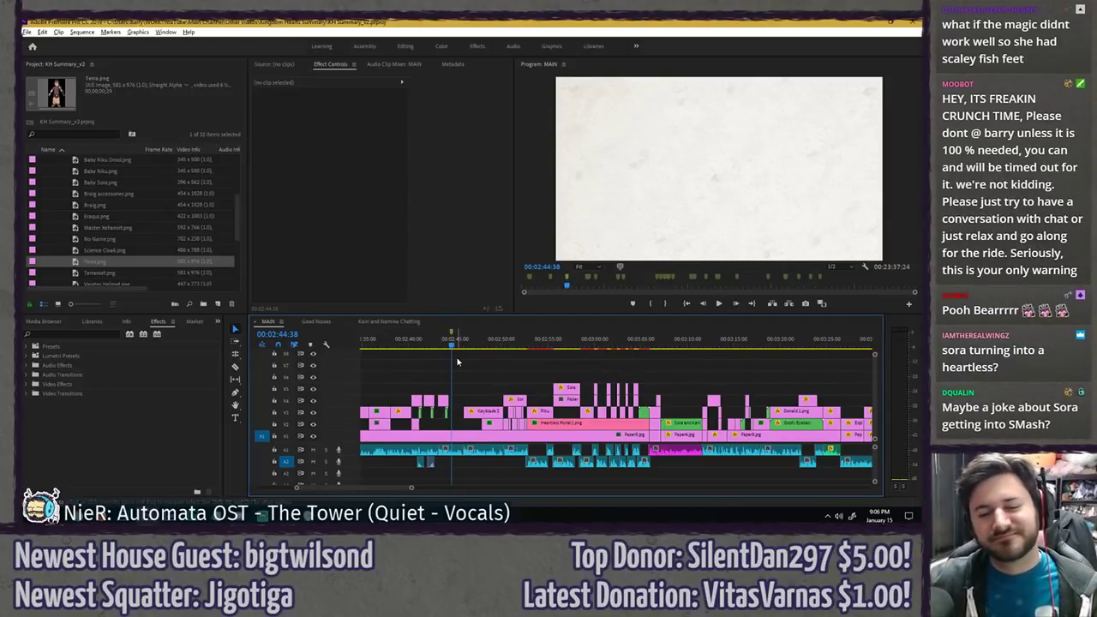
- Zoom the timeline out, move the playhead to the logo at 00:12:10:34, and save
{"action": "key", "text": "minus"}
{"action": "key", "text": "minus"}
{"action": "key", "text": "minus"}
{"action": "key", "text": "minus"}
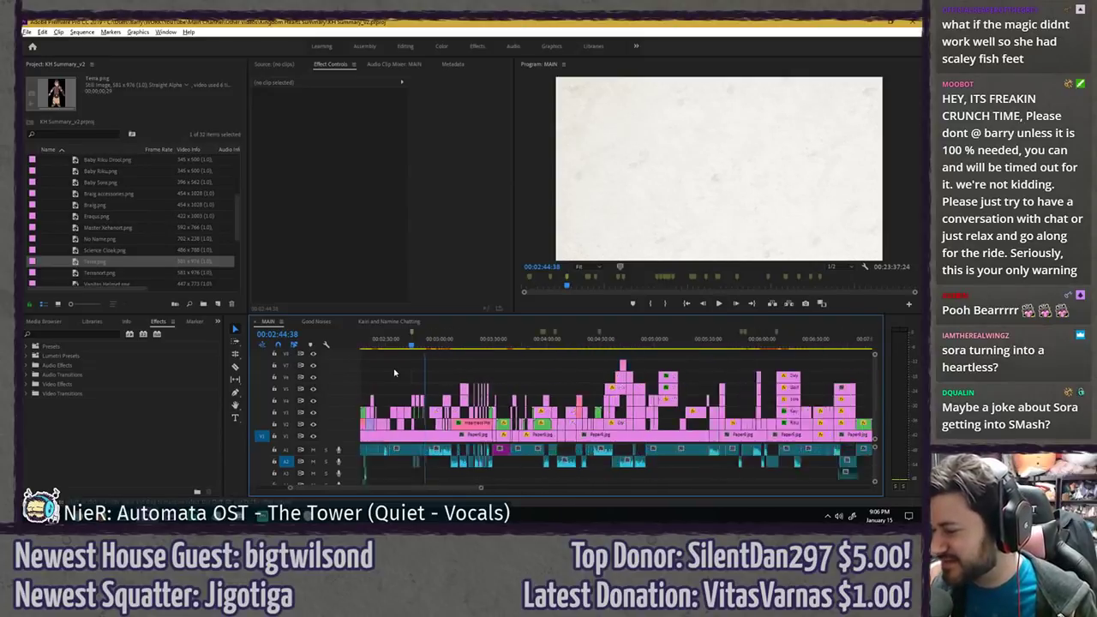
{"action": "scroll", "coordinate": [504, 382], "scroll_direction": "down", "scroll_amount": 2}
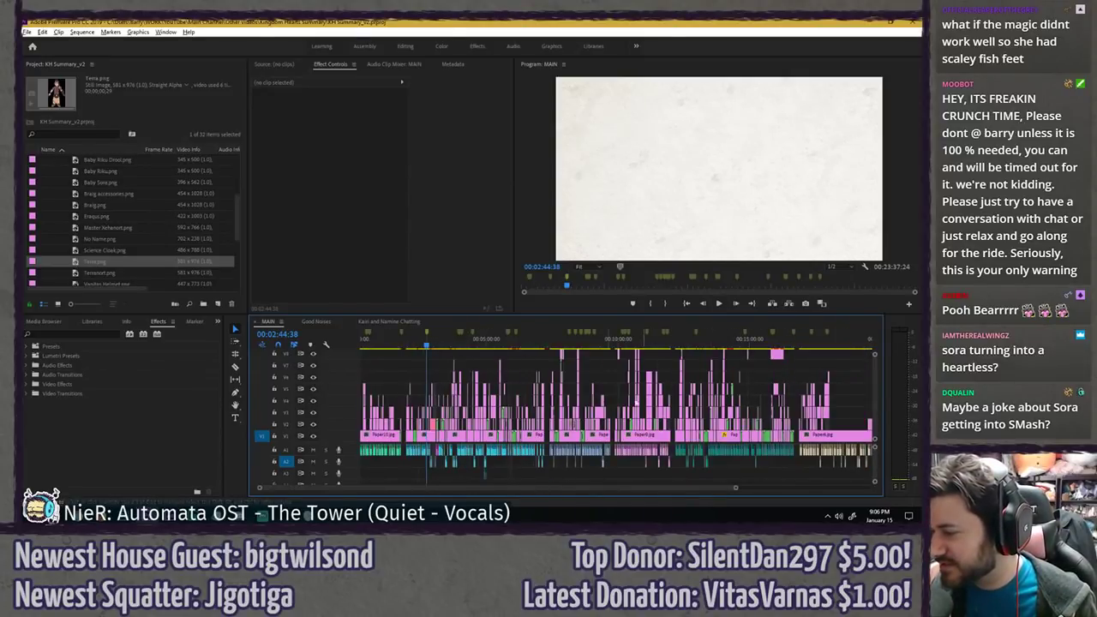
{"action": "scroll", "coordinate": [695, 395], "scroll_direction": "down", "scroll_amount": 2}
{"action": "scroll", "coordinate": [696, 395], "scroll_direction": "up", "scroll_amount": 2}
{"action": "scroll", "coordinate": [627, 392], "scroll_direction": "up", "scroll_amount": 5}
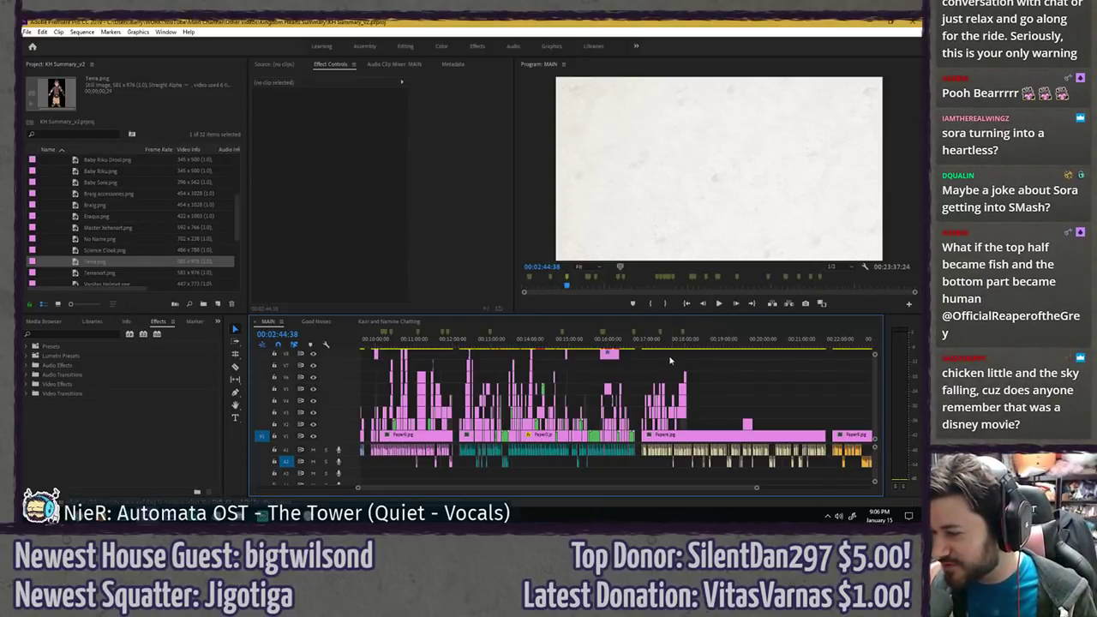
{"action": "left_click", "coordinate": [463, 342]}
{"action": "left_click_drag", "start_coordinate": [462, 345], "coordinate": [458, 346]}
{"action": "key", "text": "ctrl+s"}
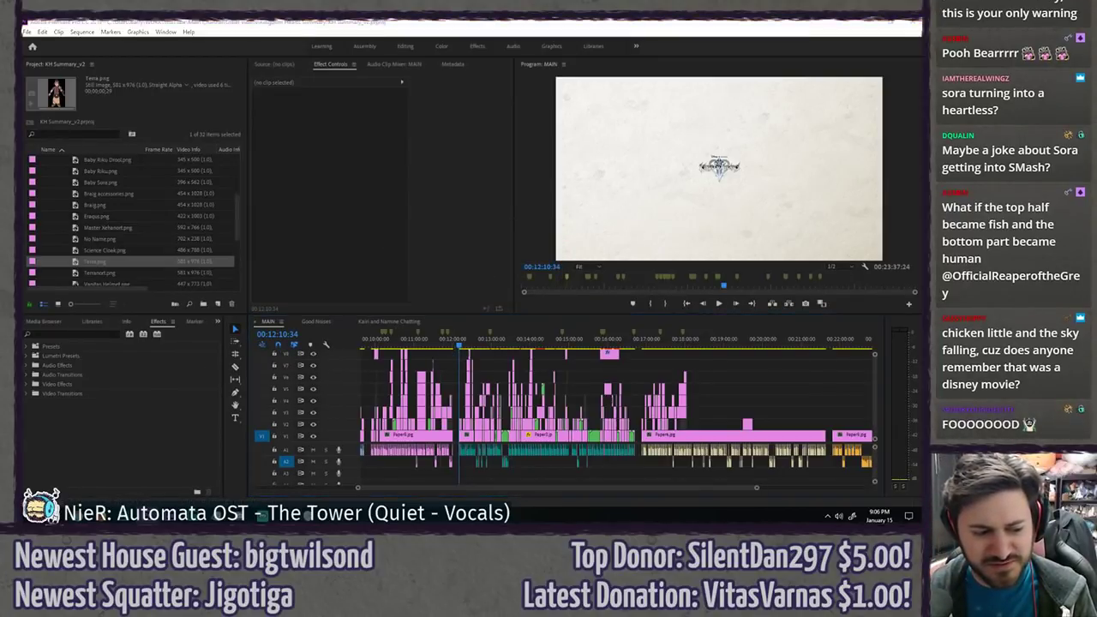
{"action": "left_click", "coordinate": [771, 373]}
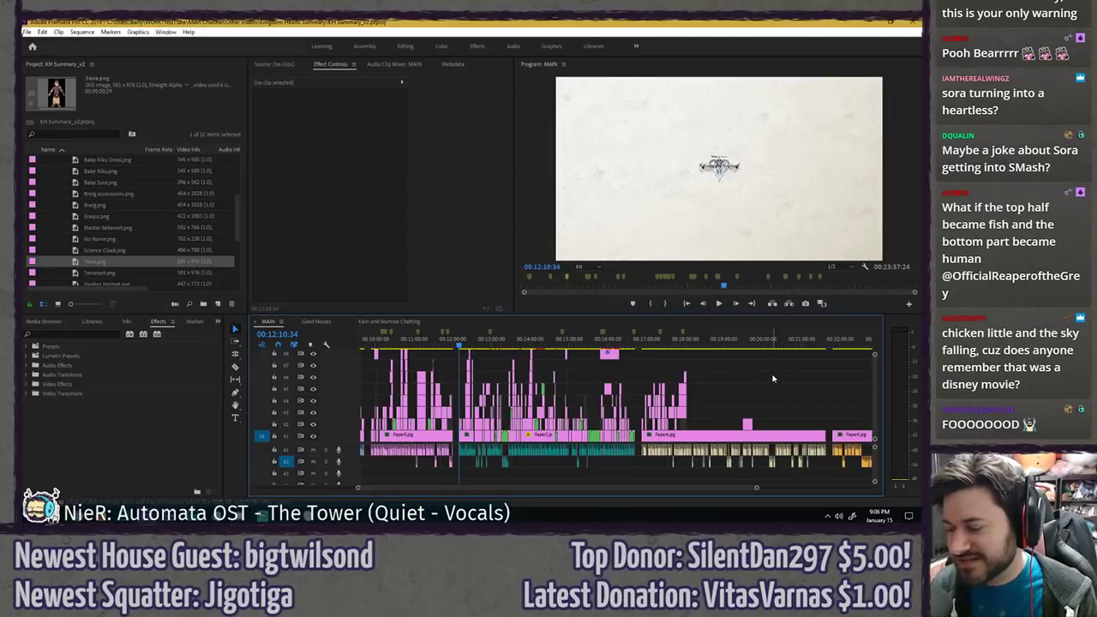
{"action": "scroll", "coordinate": [745, 376], "scroll_direction": "down", "scroll_amount": 2}
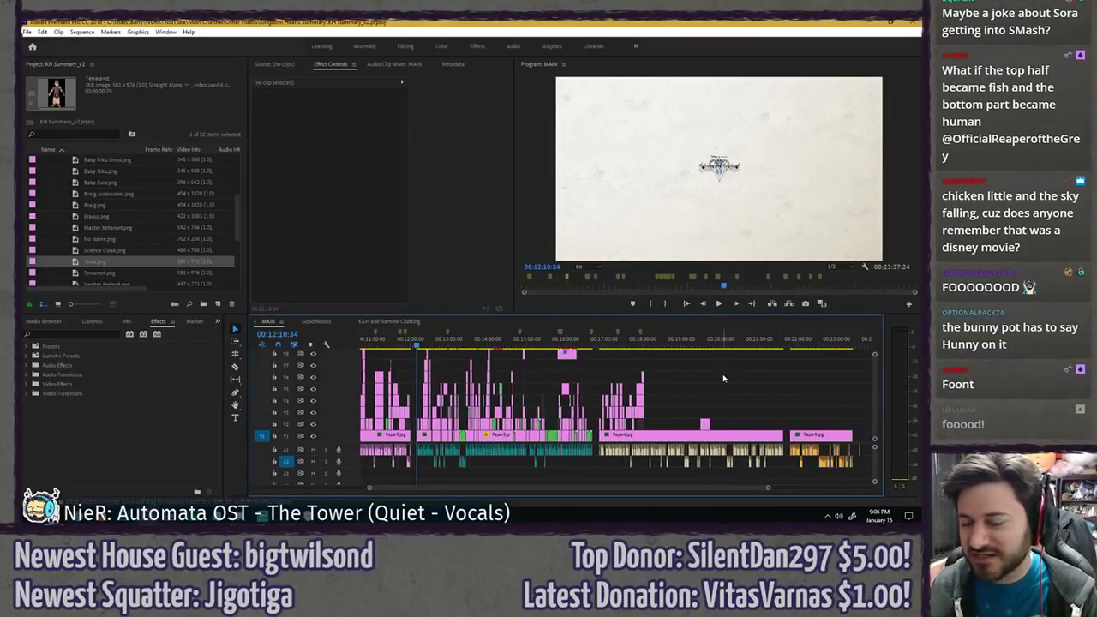
- Play full-screen from the logo, stop at 00:13:02:55, and bring the Gyazo image forward
{"action": "left_click", "coordinate": [896, 205]}
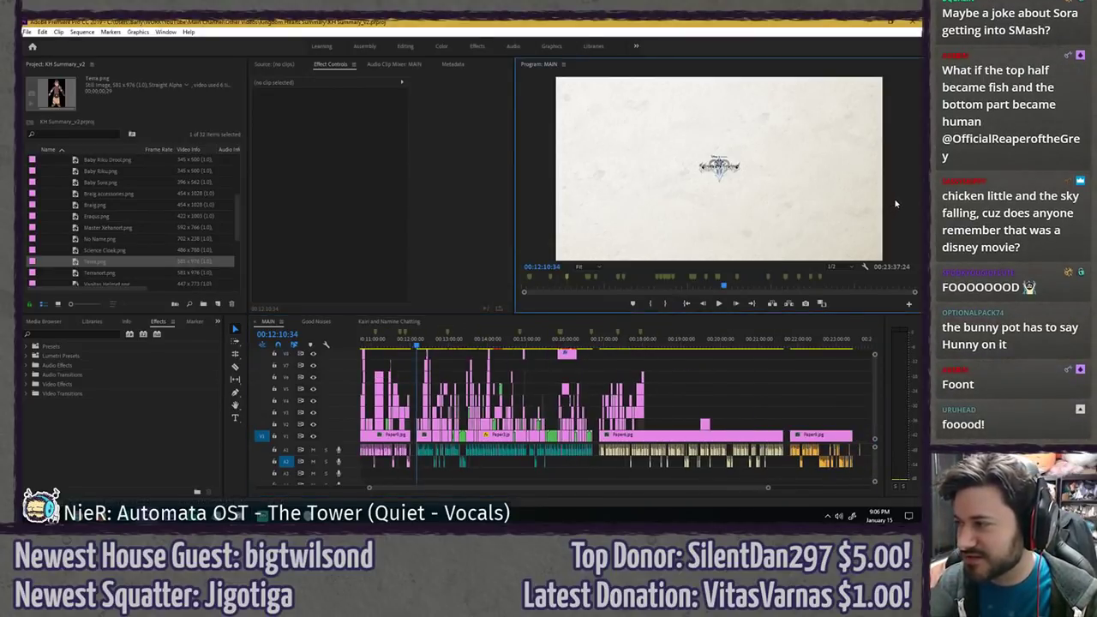
{"action": "key", "text": "space"}
{"action": "key", "text": "grave"}
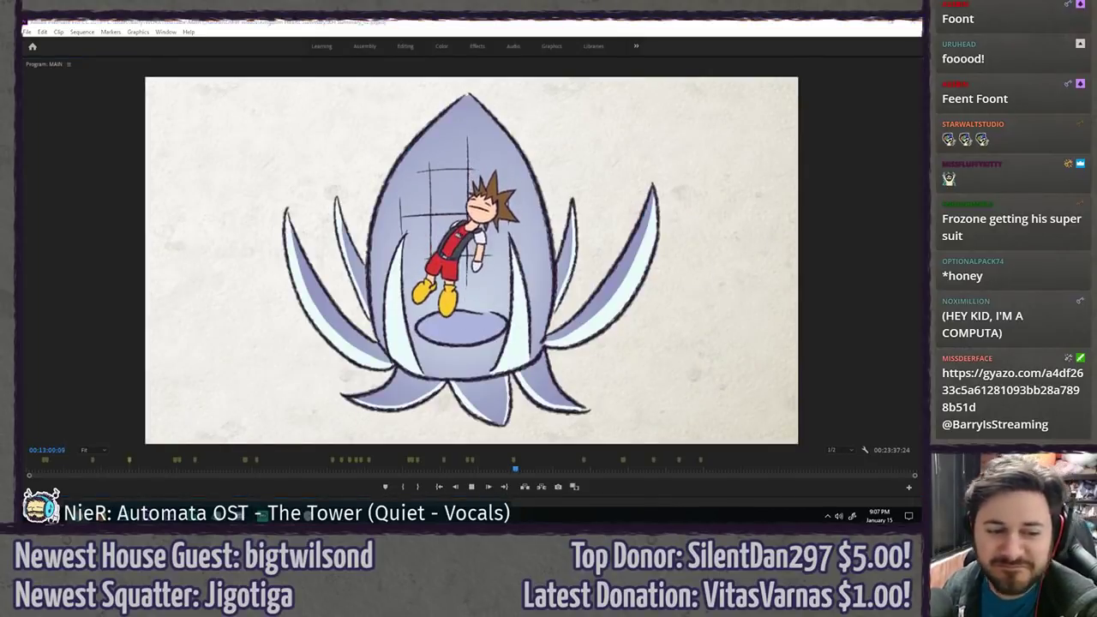
{"action": "left_click", "coordinate": [101, 316]}
{"action": "key", "text": "space"}
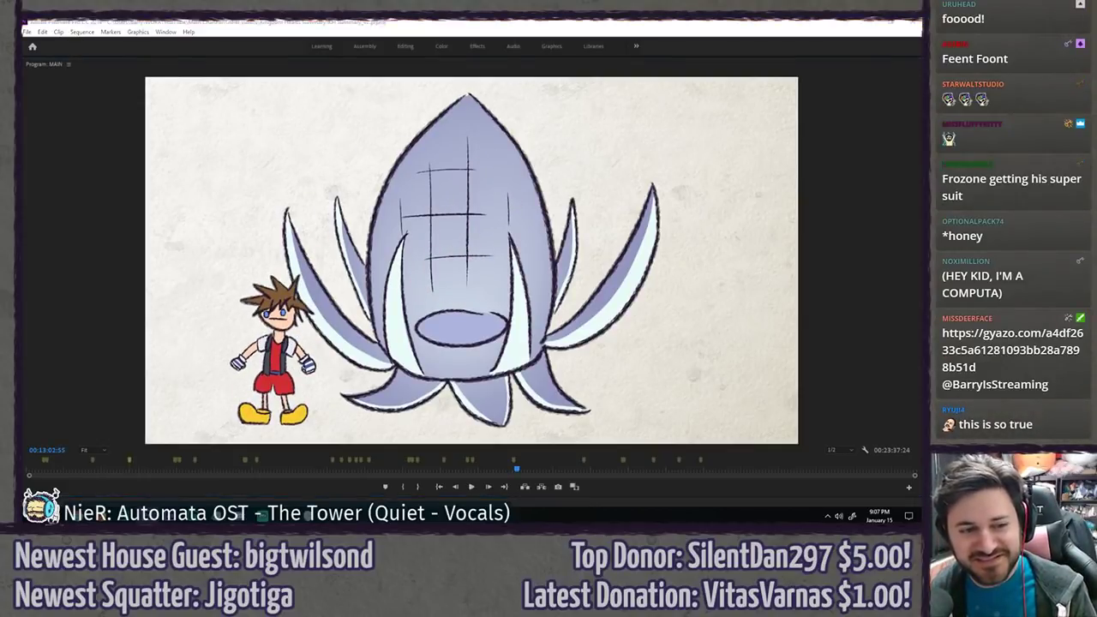
{"action": "left_click_drag", "start_coordinate": [24, 152], "coordinate": [96, 152]}
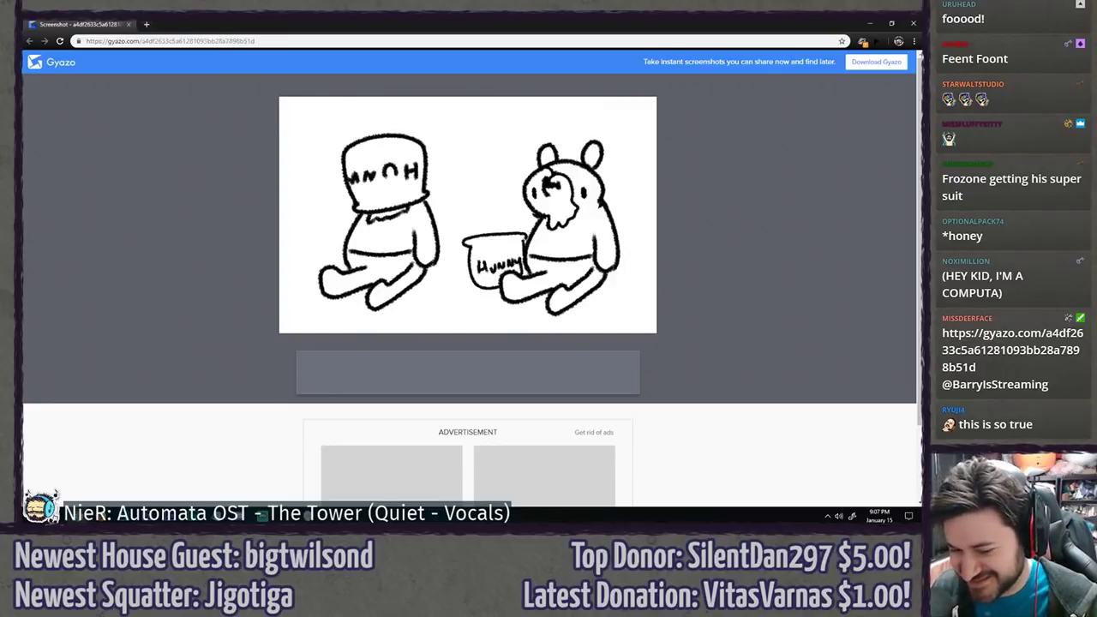
- Close the Gyazo page of Pooh stuck in a hunny pot
{"action": "middle_click", "coordinate": [61, 25]}
- Resume full-frame playback of the edit and let it run past 00:15:02:48
{"action": "left_click", "coordinate": [108, 252]}
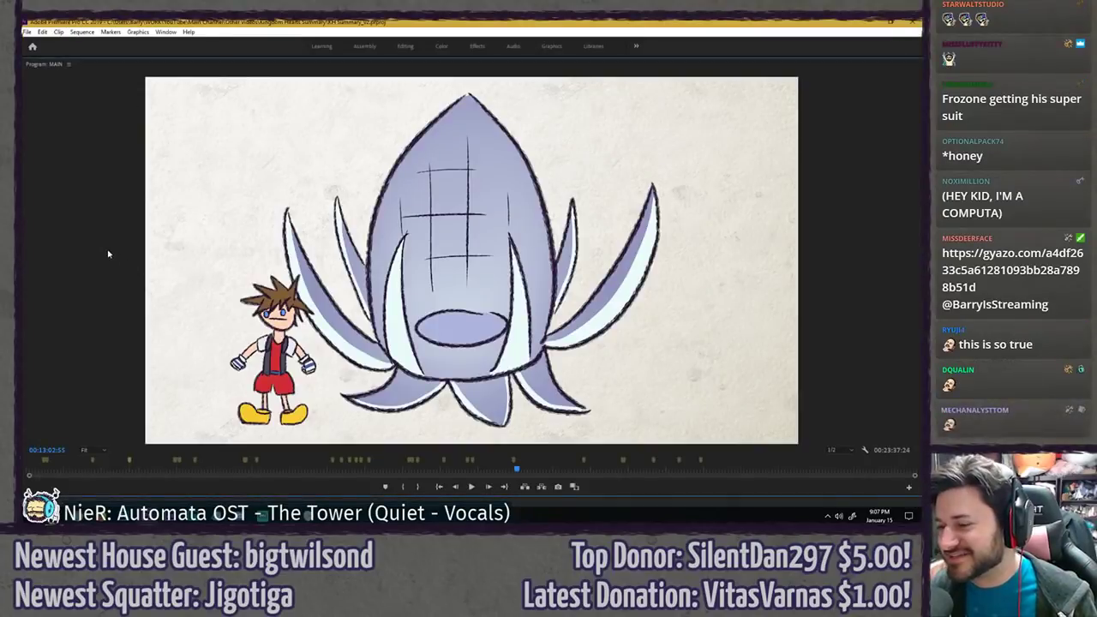
{"action": "key", "text": "space"}
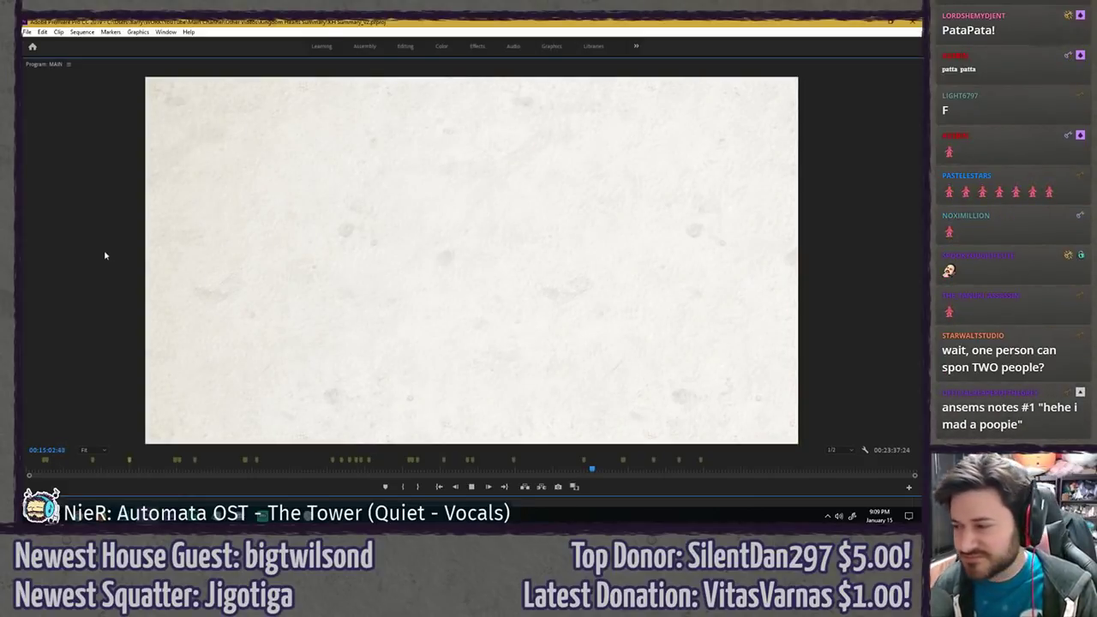
- Briefly restore the panel layout, focus the timeline, then maximize the Program Monitor again
{"action": "key", "text": "grave"}
{"action": "scroll", "coordinate": [535, 369], "scroll_direction": "up", "scroll_amount": 5}
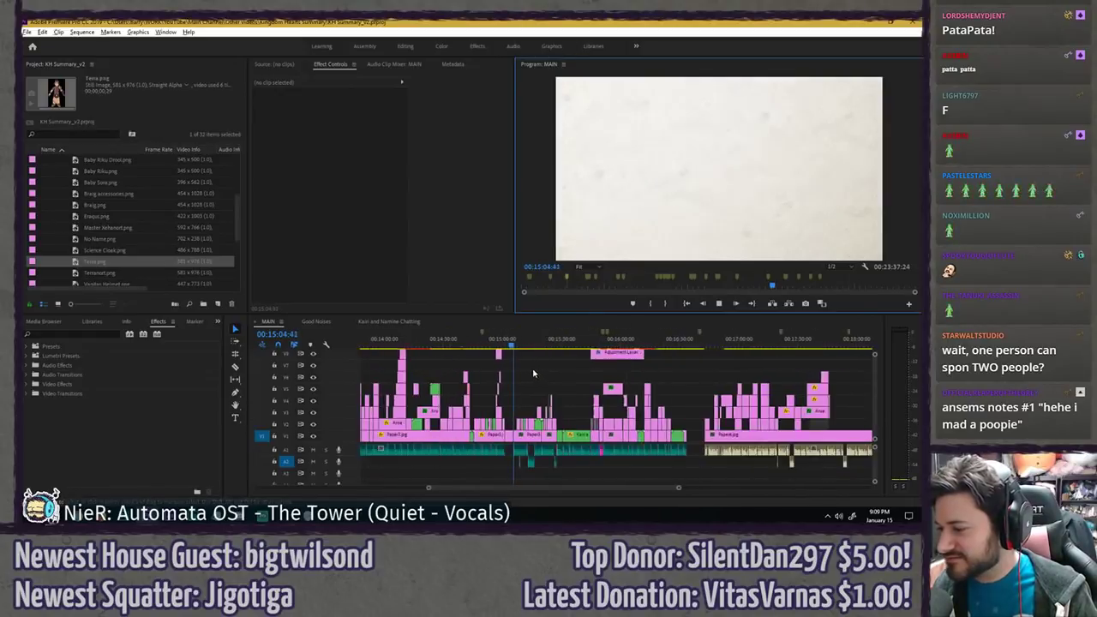
{"action": "left_click", "coordinate": [549, 357]}
{"action": "key", "text": "grave"}
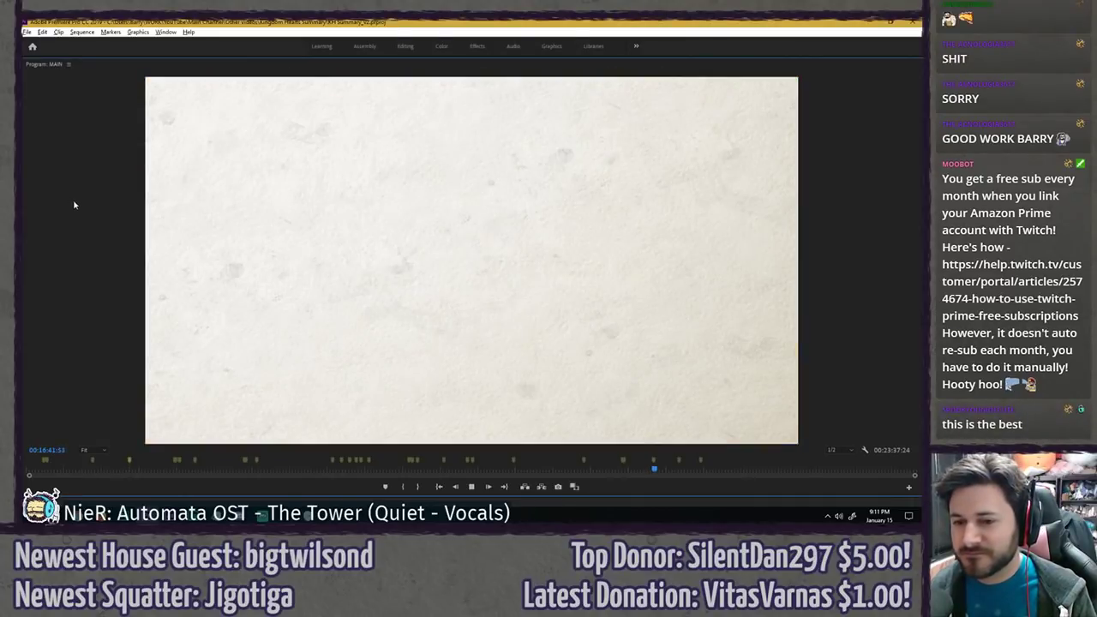
- Stop playback at 00:16:42:31, restore the full editing workspace, and select the top-track gap
{"action": "key", "text": "space"}
{"action": "key", "text": "grave"}
{"action": "left_click", "coordinate": [586, 358]}
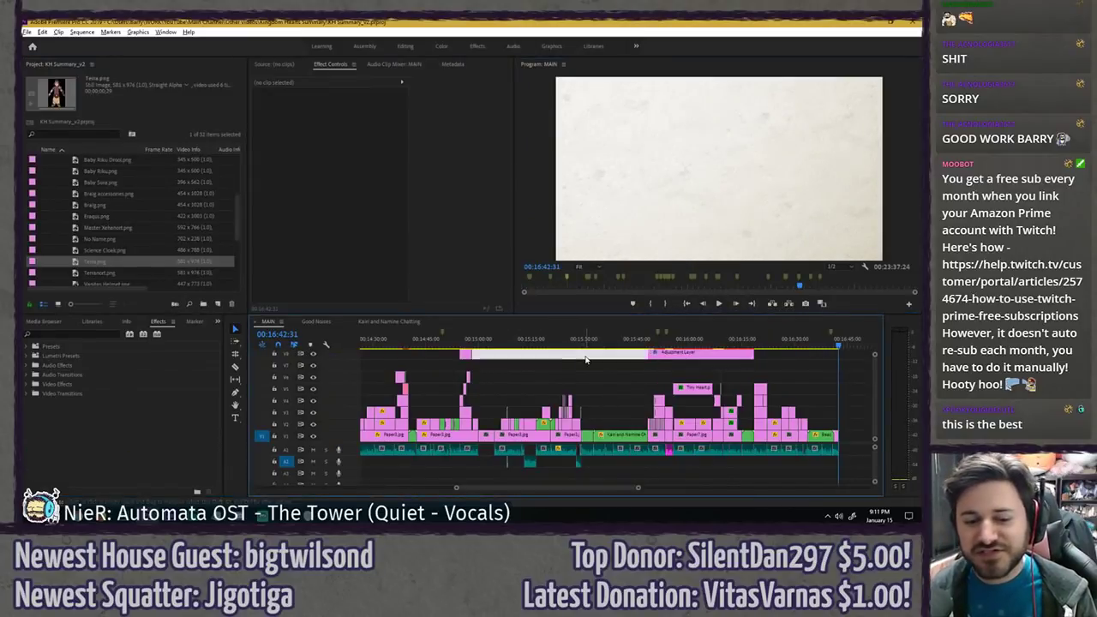
{"action": "key", "text": "alt+Tab"}
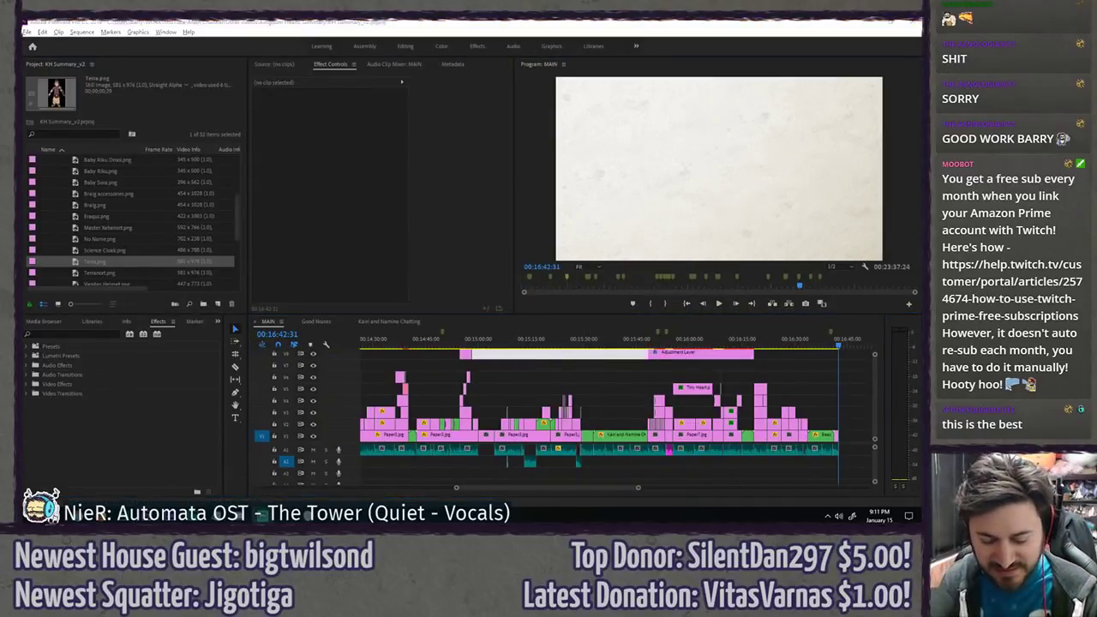